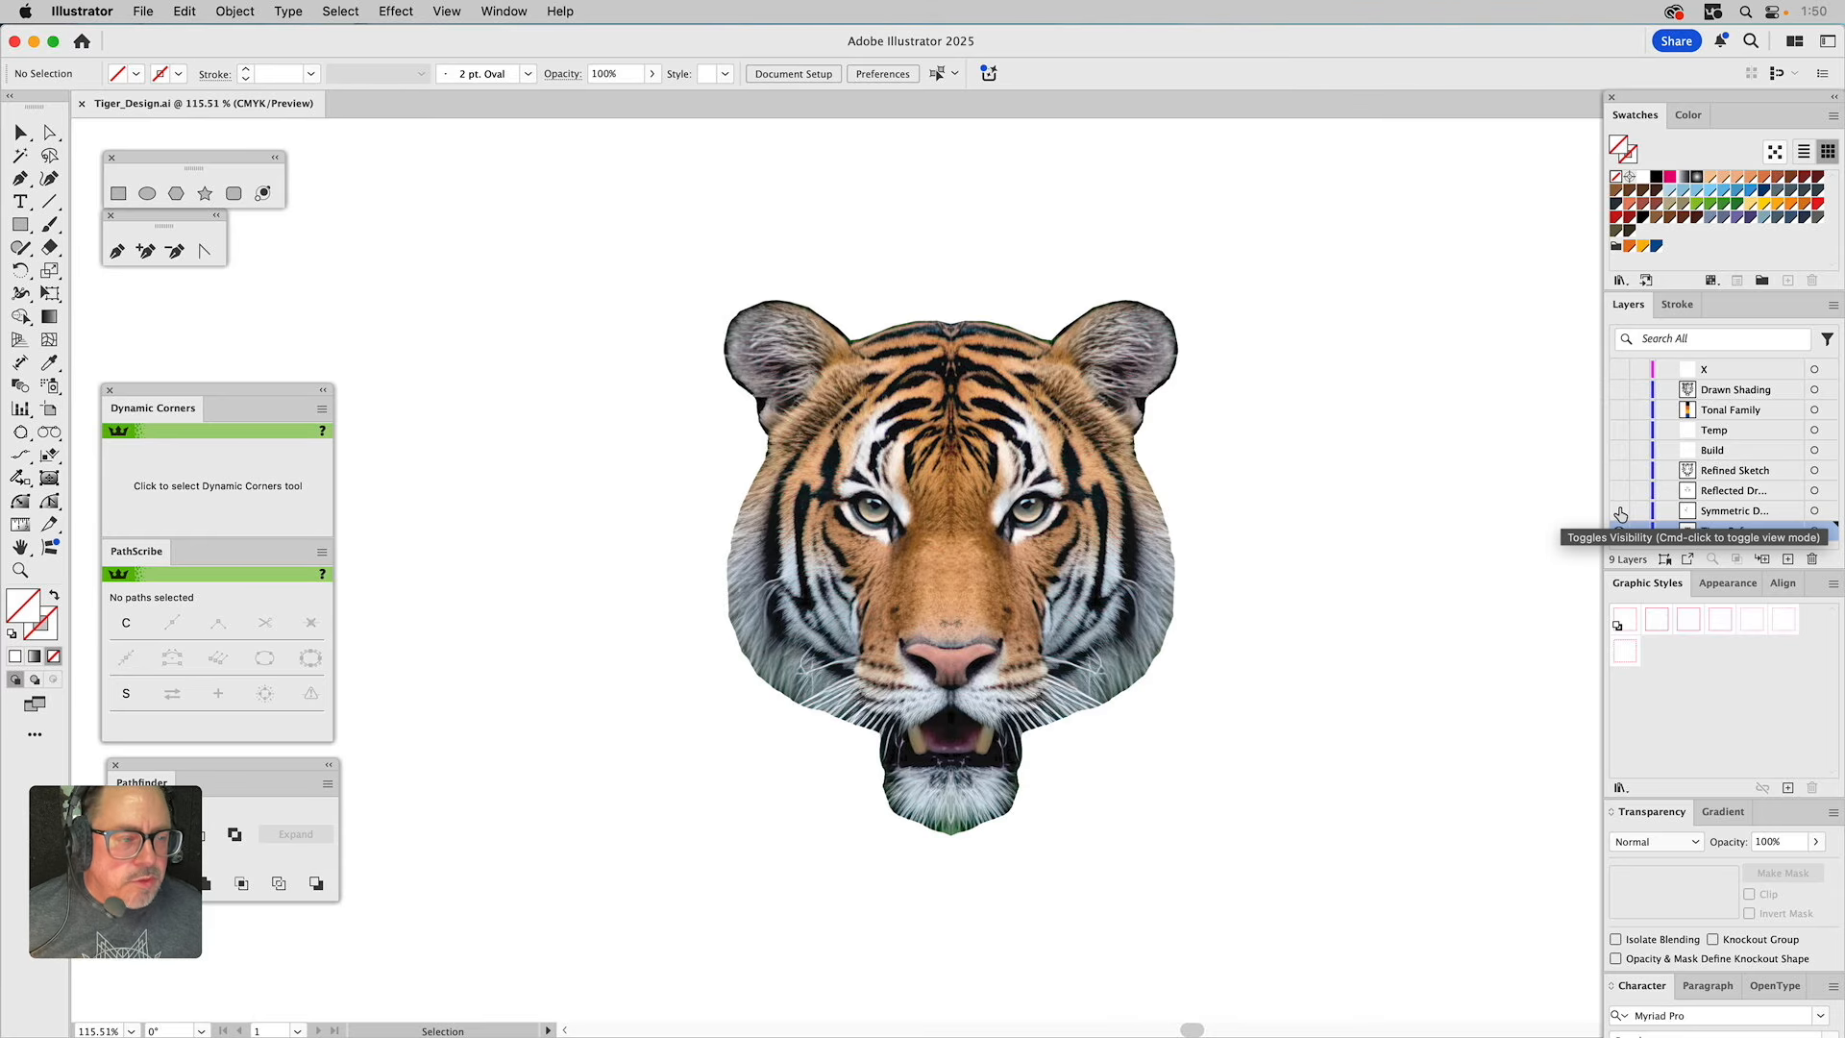
Bring up the symmetric, reflected and refined sketch layers in turn, leaving only the Refined Sketch layer visible.
{"action": "left_click", "coordinate": [1620, 511]}
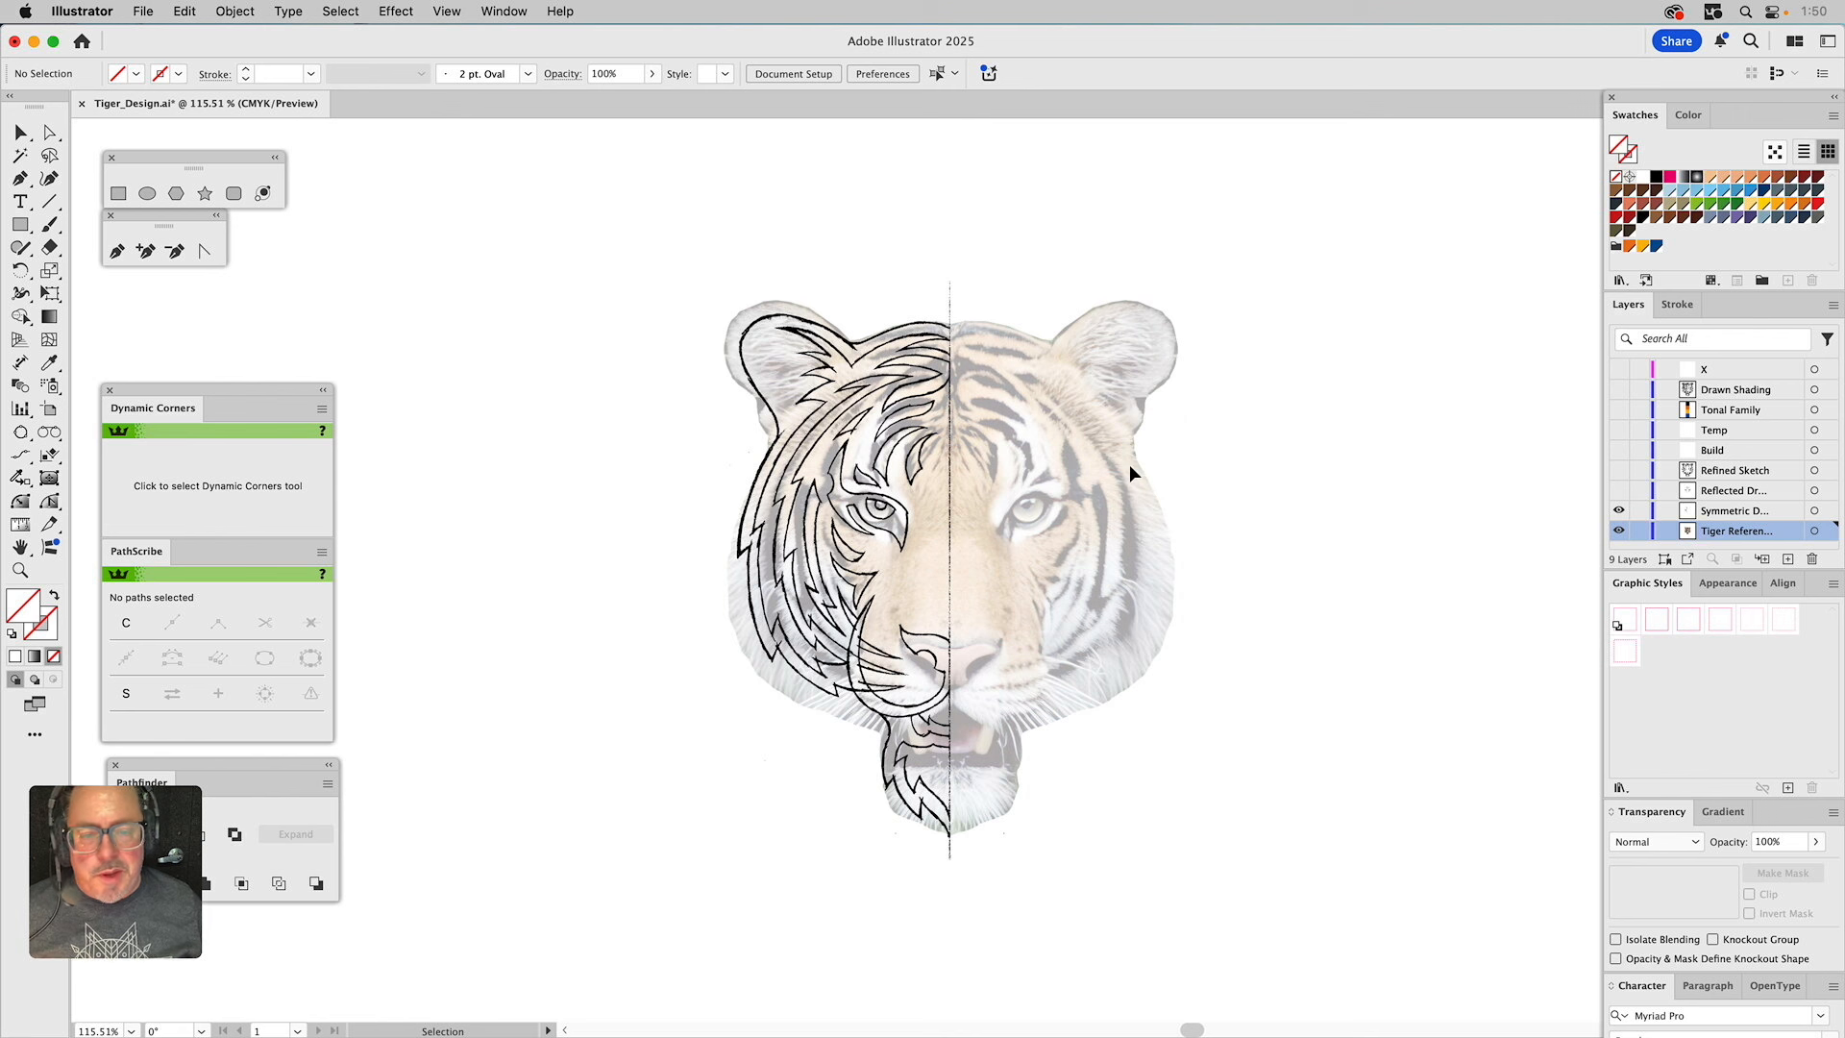
{"action": "left_click", "coordinate": [1619, 493]}
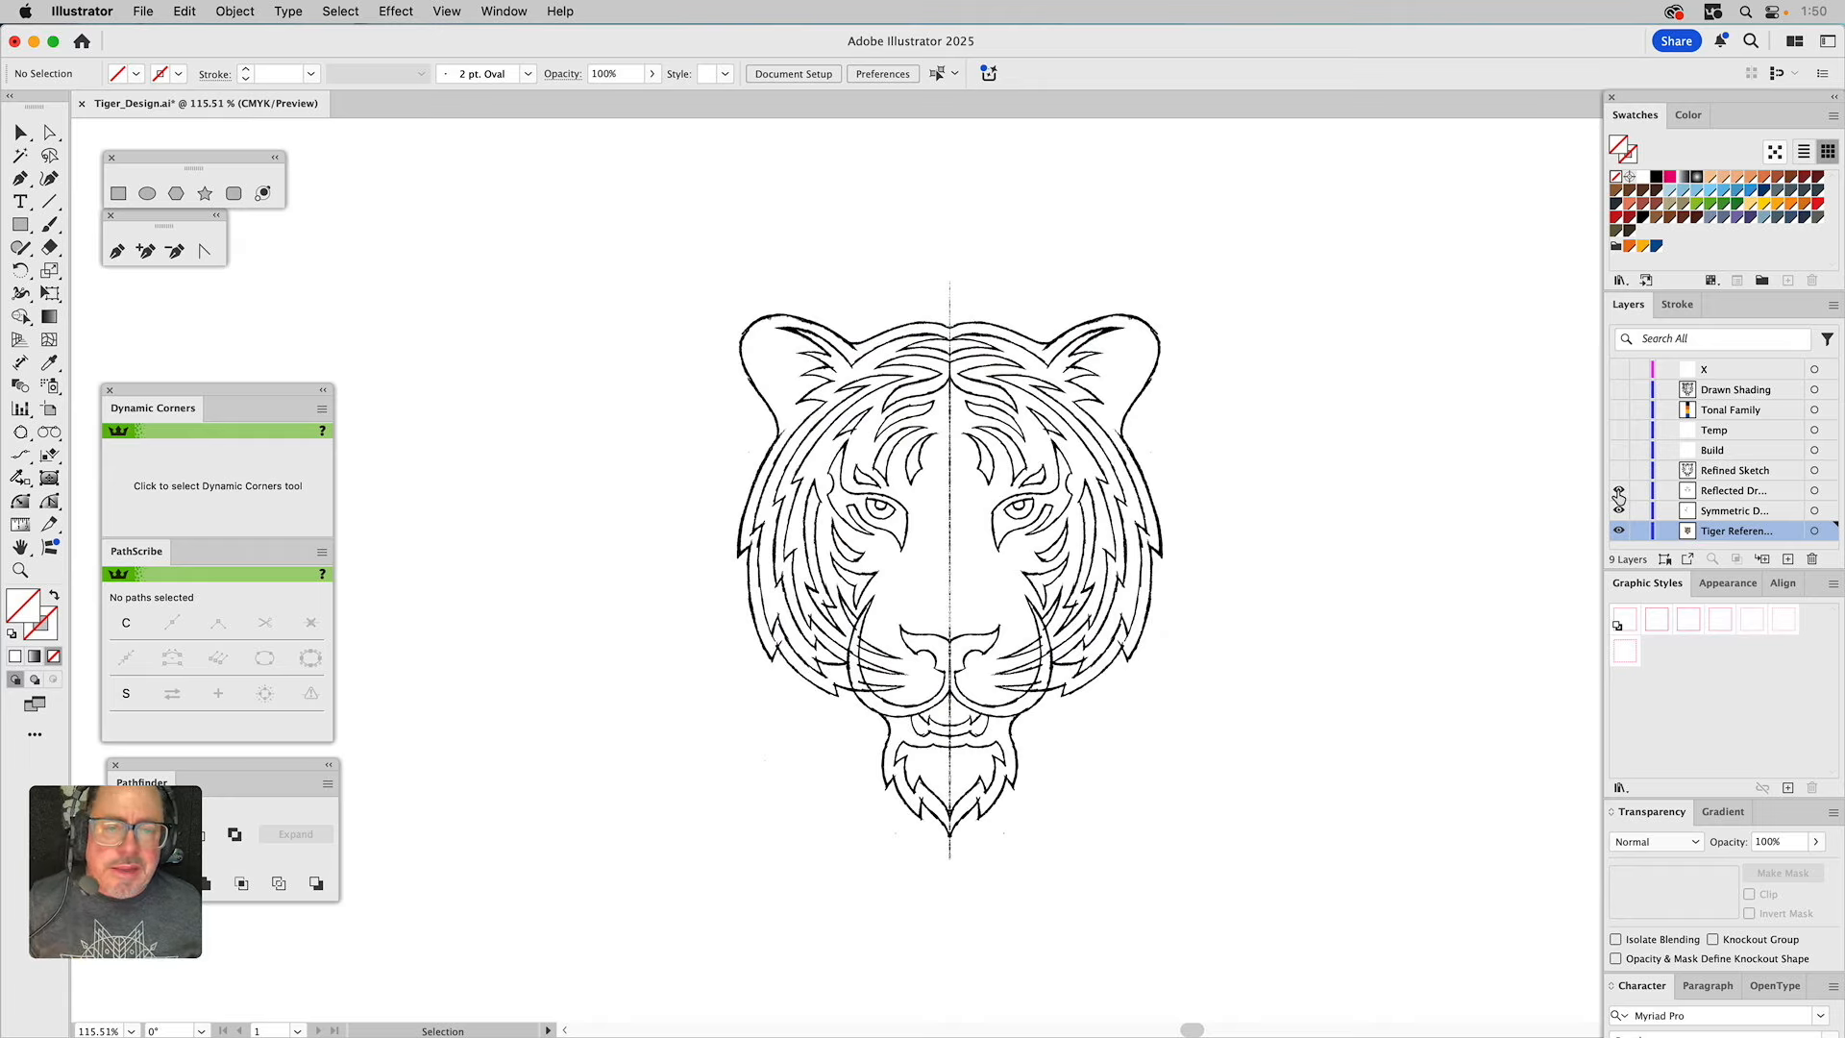
{"action": "left_click", "coordinate": [1619, 510]}
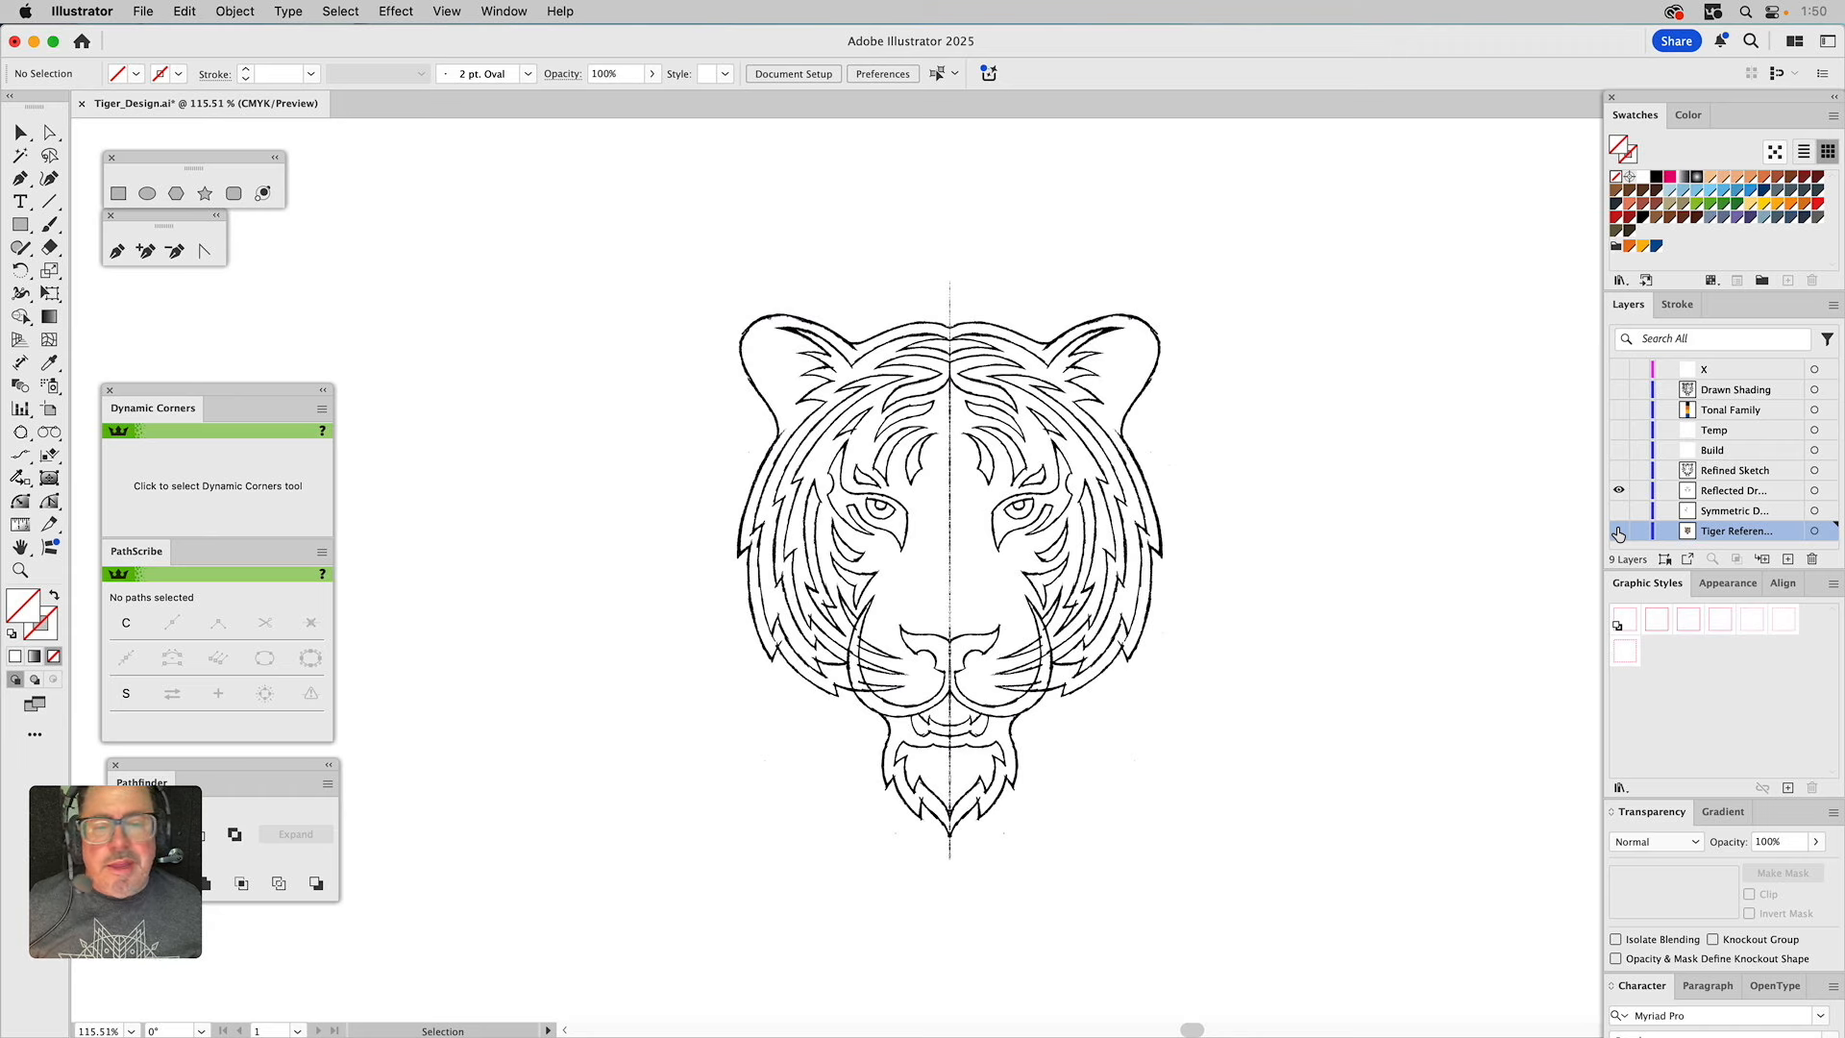
{"action": "left_click", "coordinate": [1619, 471]}
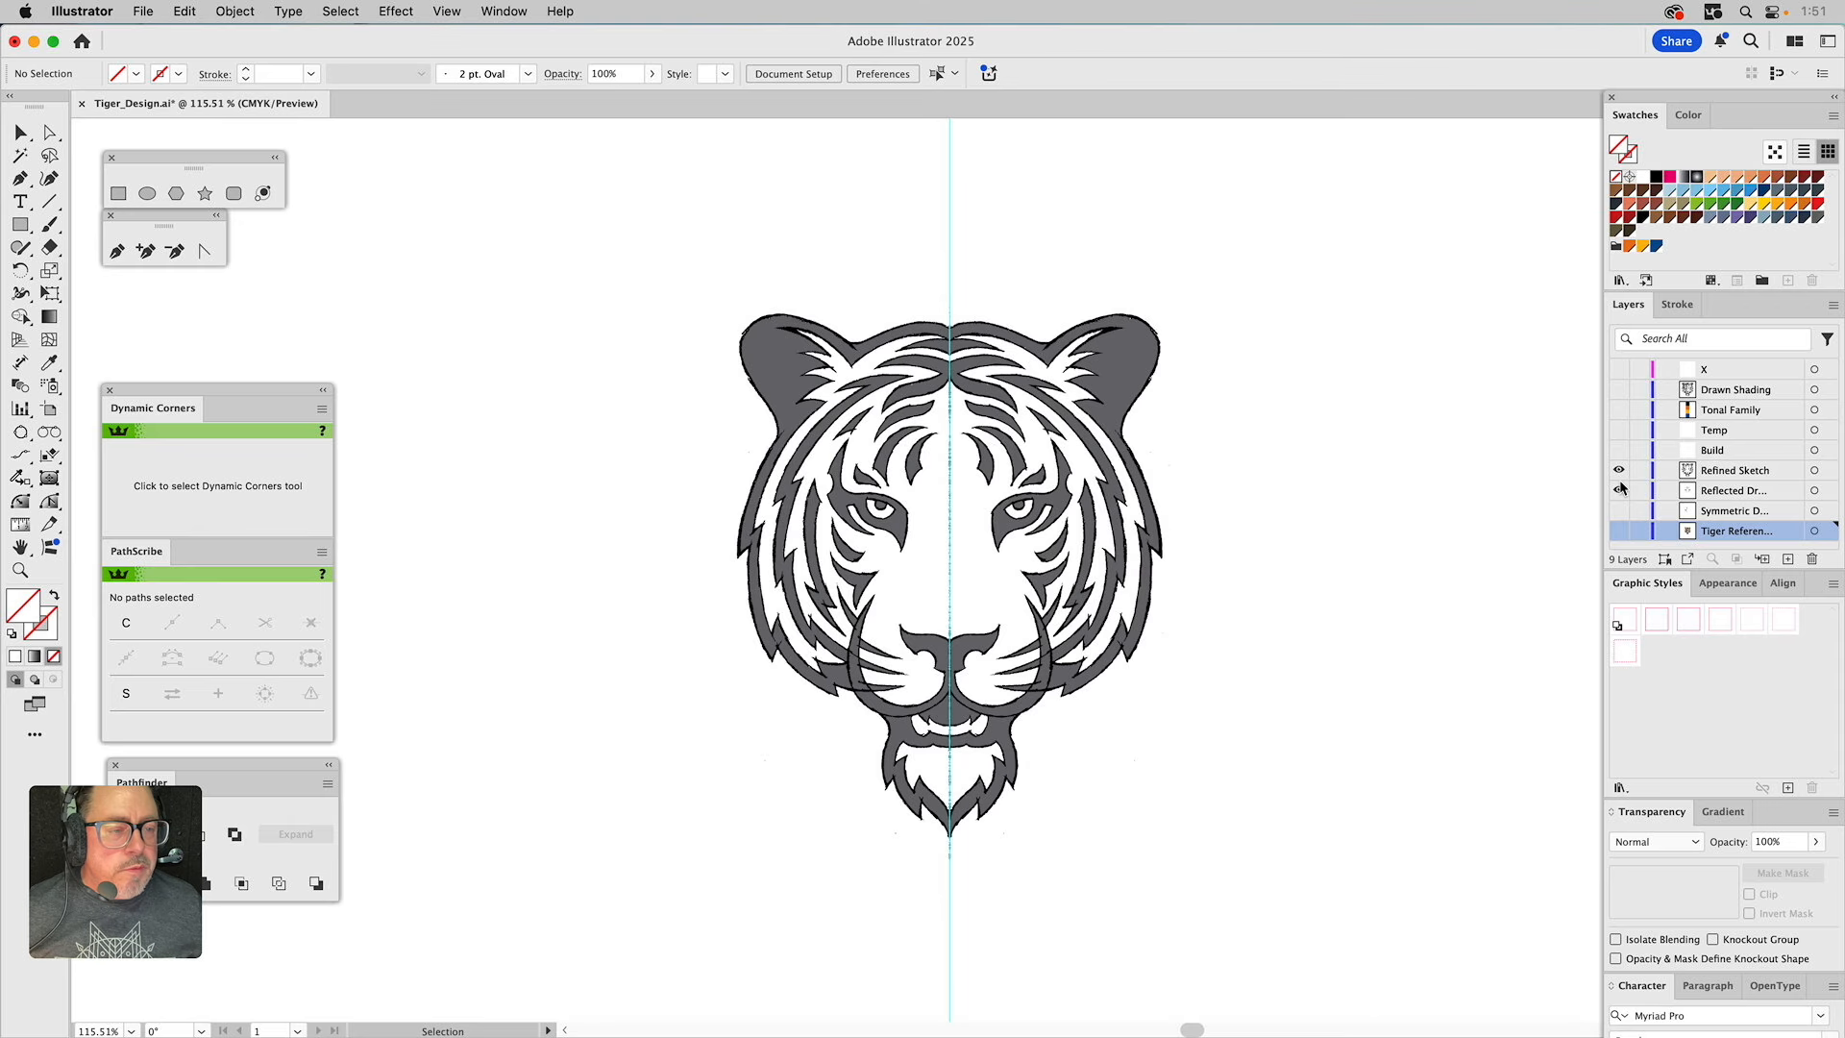
{"action": "left_click", "coordinate": [1619, 491]}
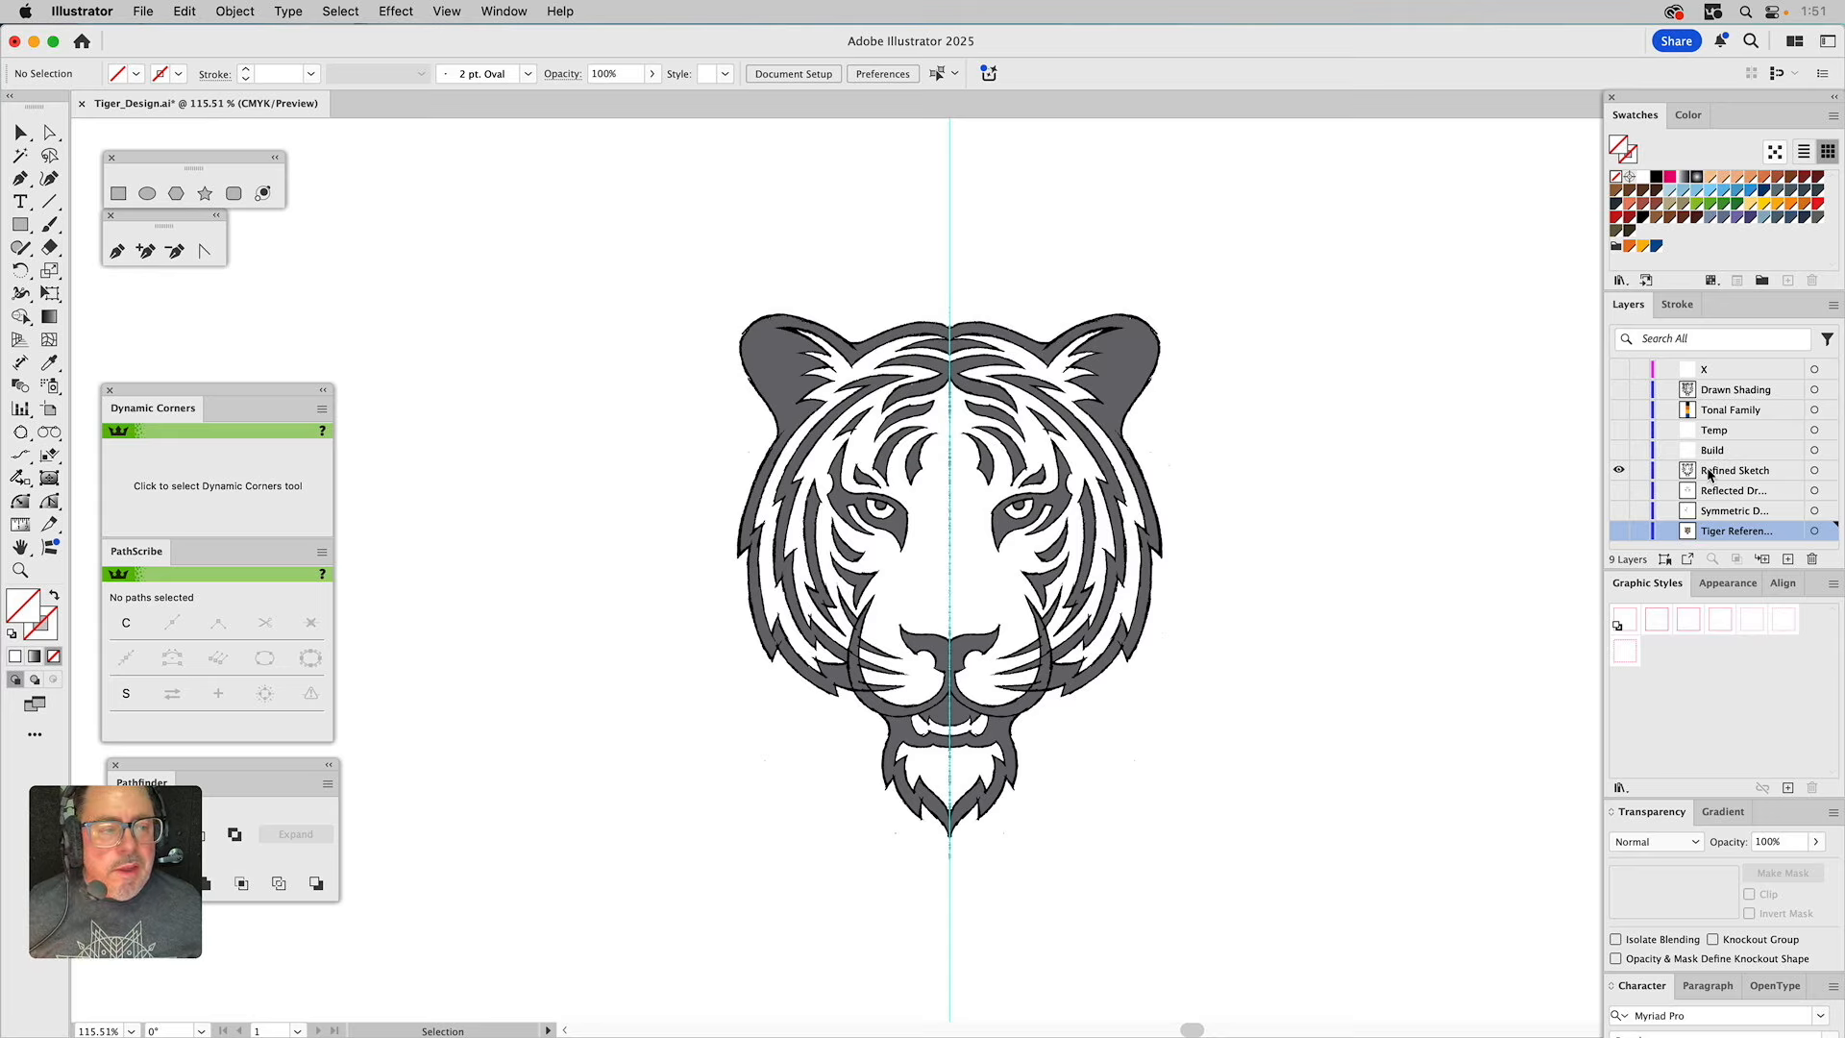
Fade the linked image on the Refined Sketch layer to 20% opacity and lock that layer.
{"action": "left_click", "coordinate": [1709, 473]}
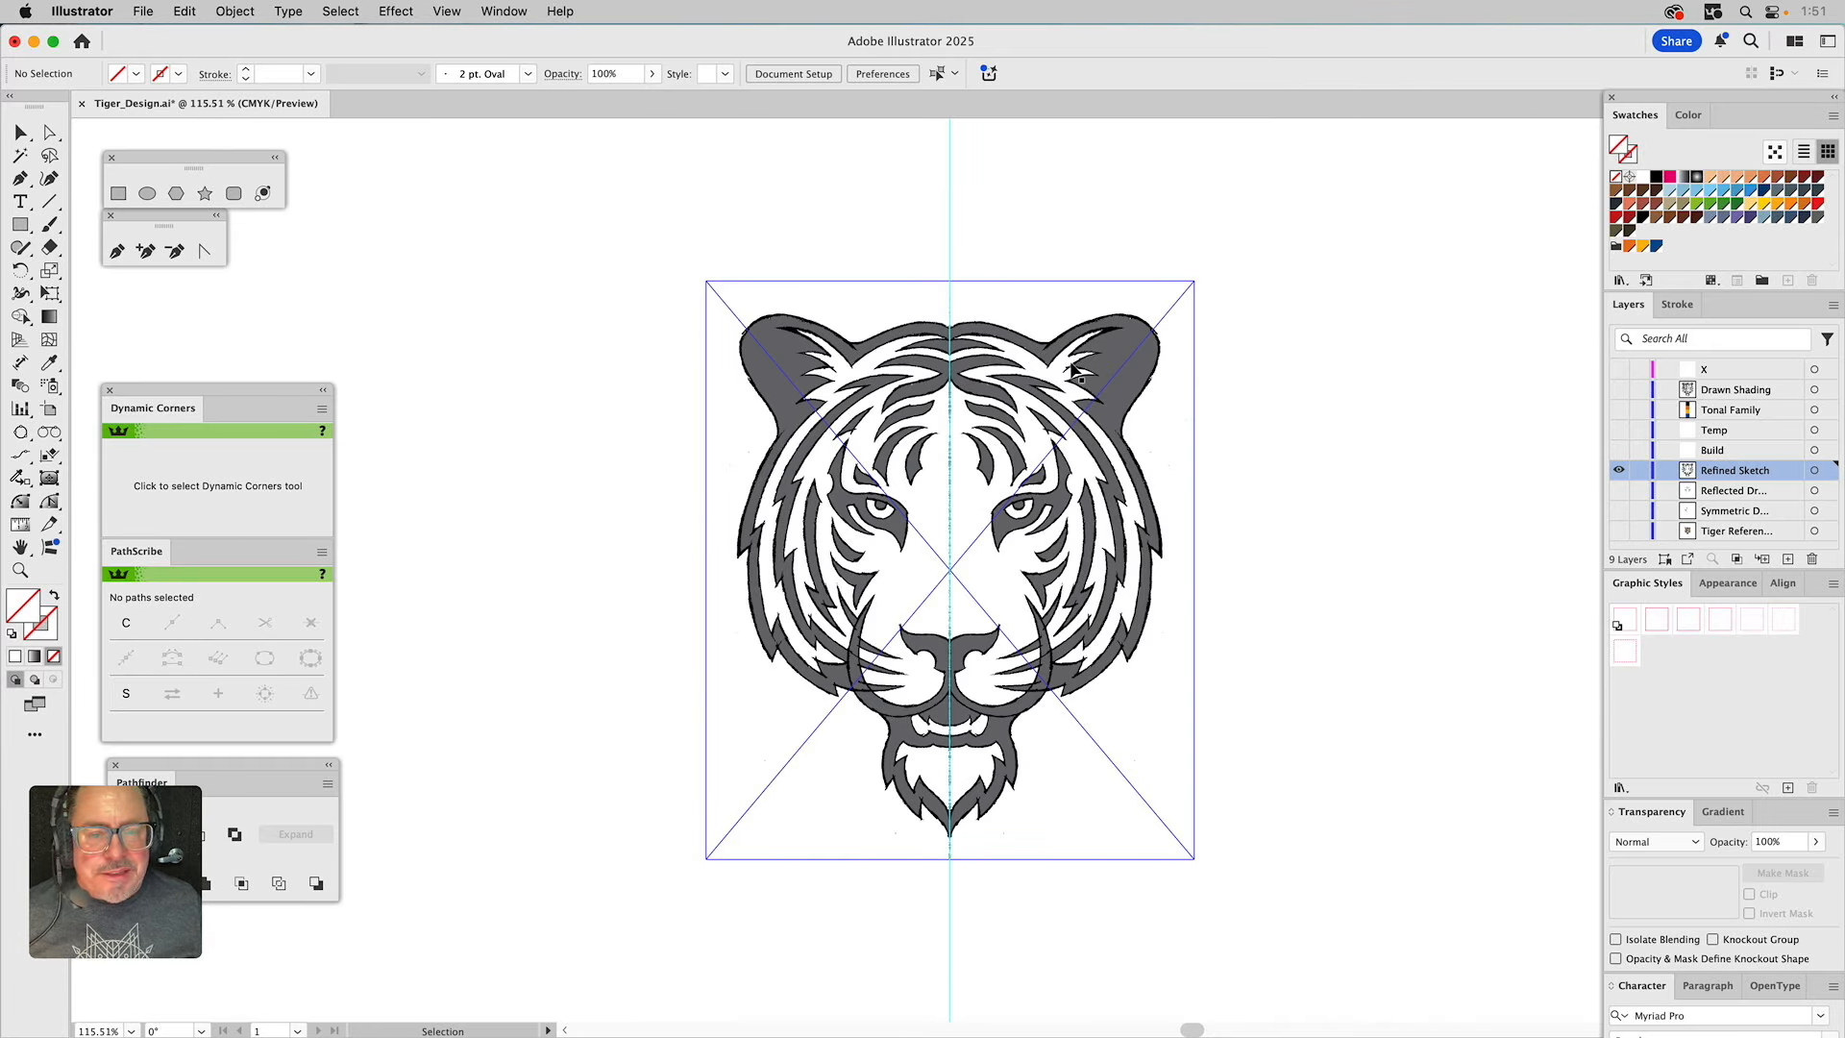
{"action": "left_click", "coordinate": [1074, 371]}
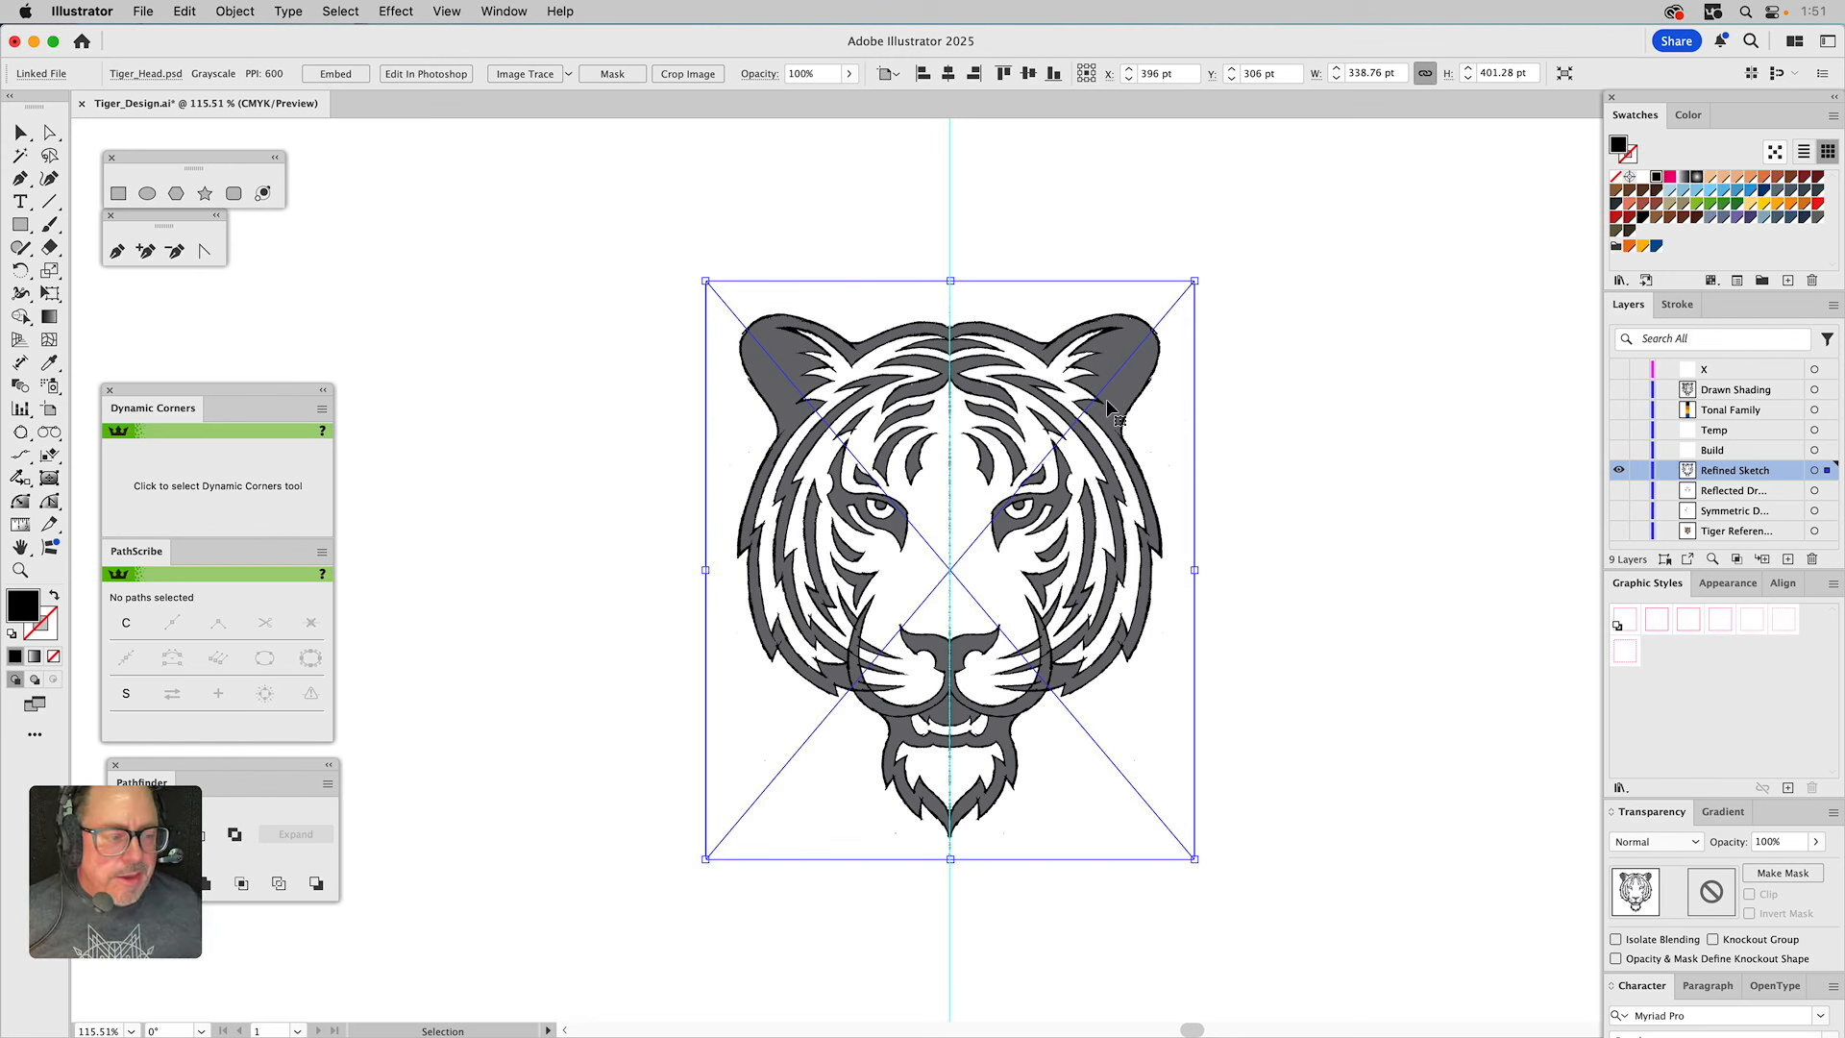
{"action": "left_click", "coordinate": [1776, 842]}
{"action": "type", "text": "20"}
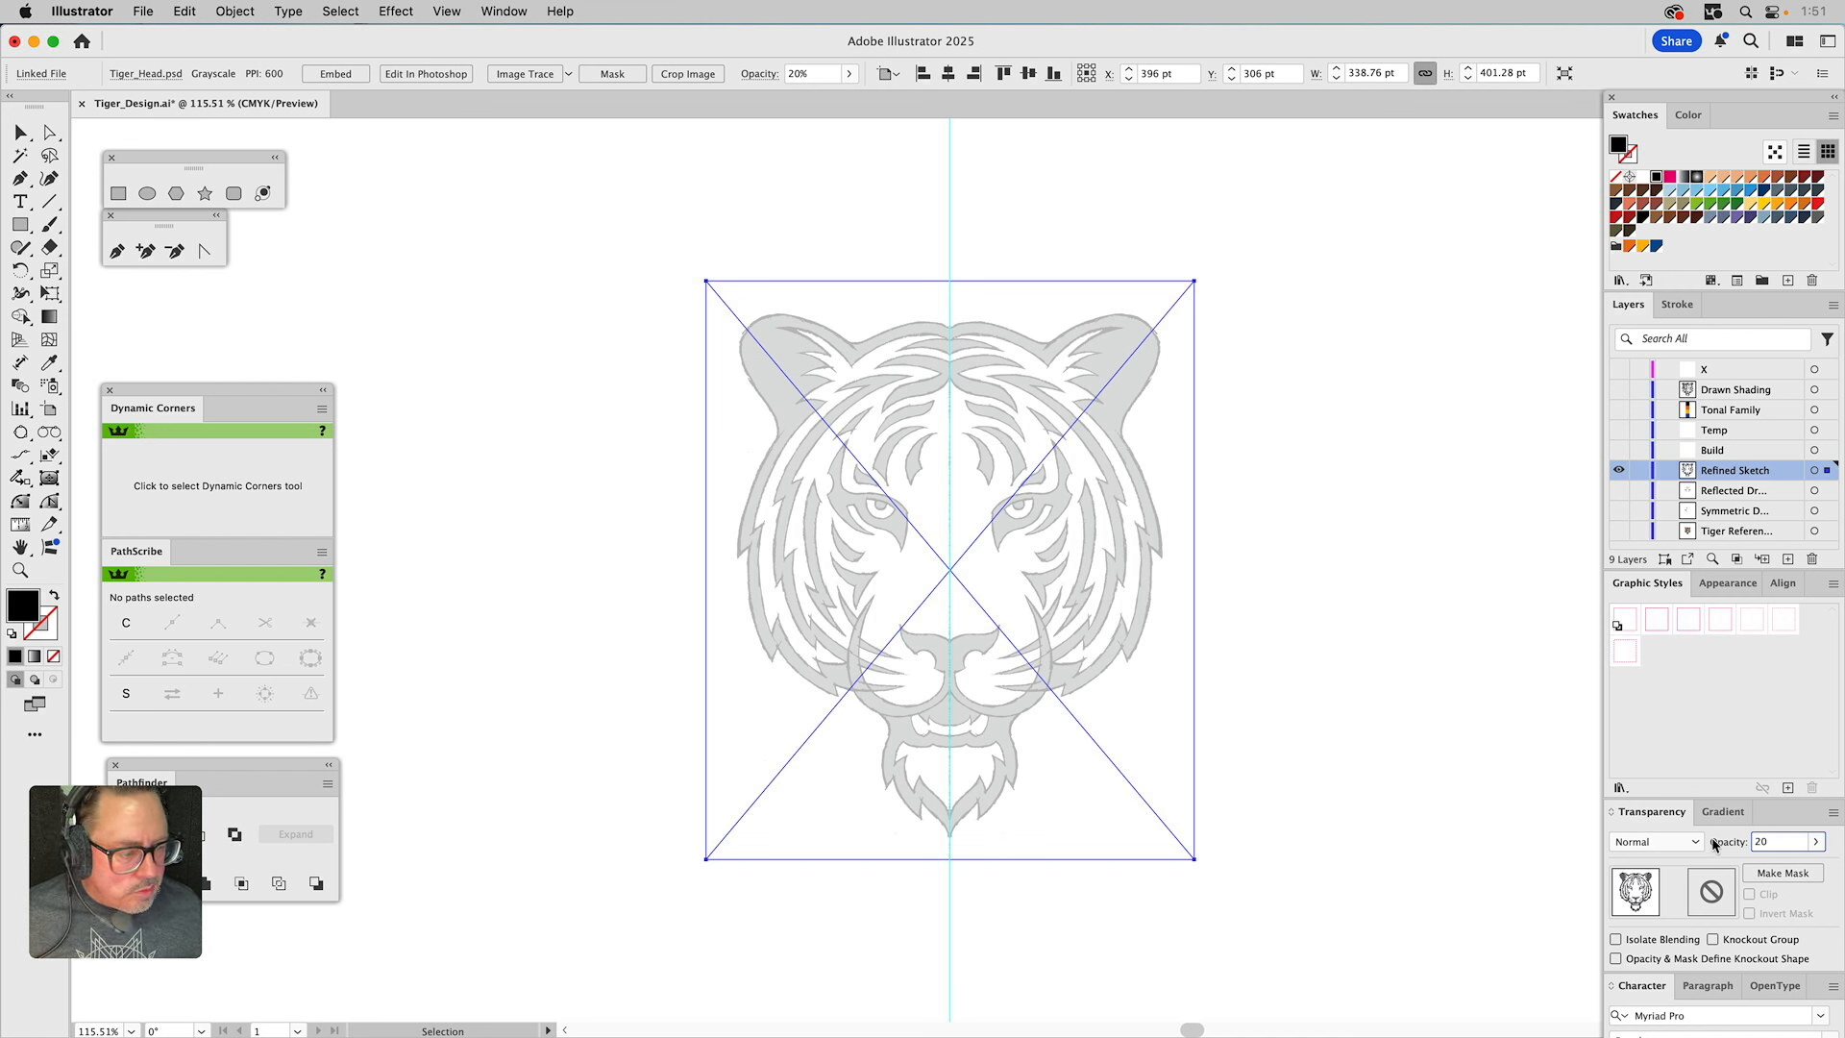
{"action": "left_click", "coordinate": [1640, 470]}
Show and activate the Build layer, and fit a 0.25 pt magenta circle about 20.6 pt wide over the tiger's left eye.
{"action": "left_click", "coordinate": [1620, 450]}
{"action": "left_click", "coordinate": [1727, 454]}
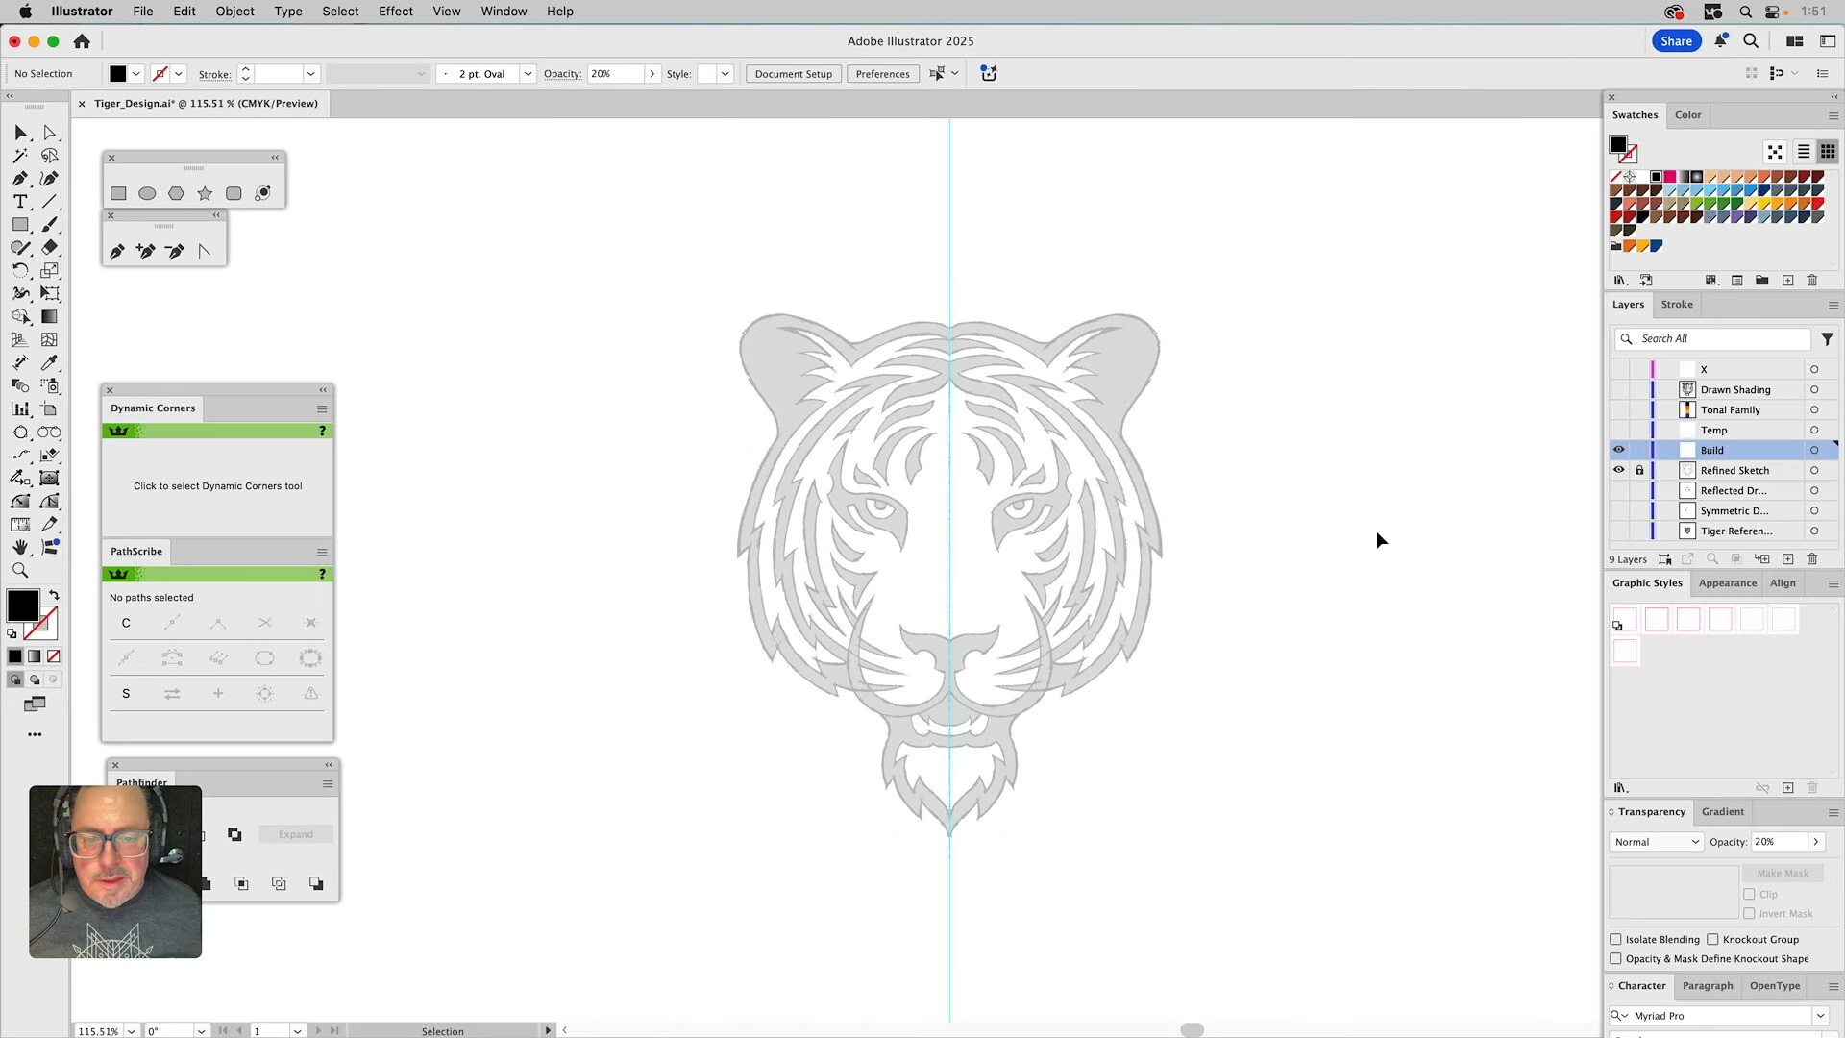
{"action": "left_click", "coordinate": [19, 570]}
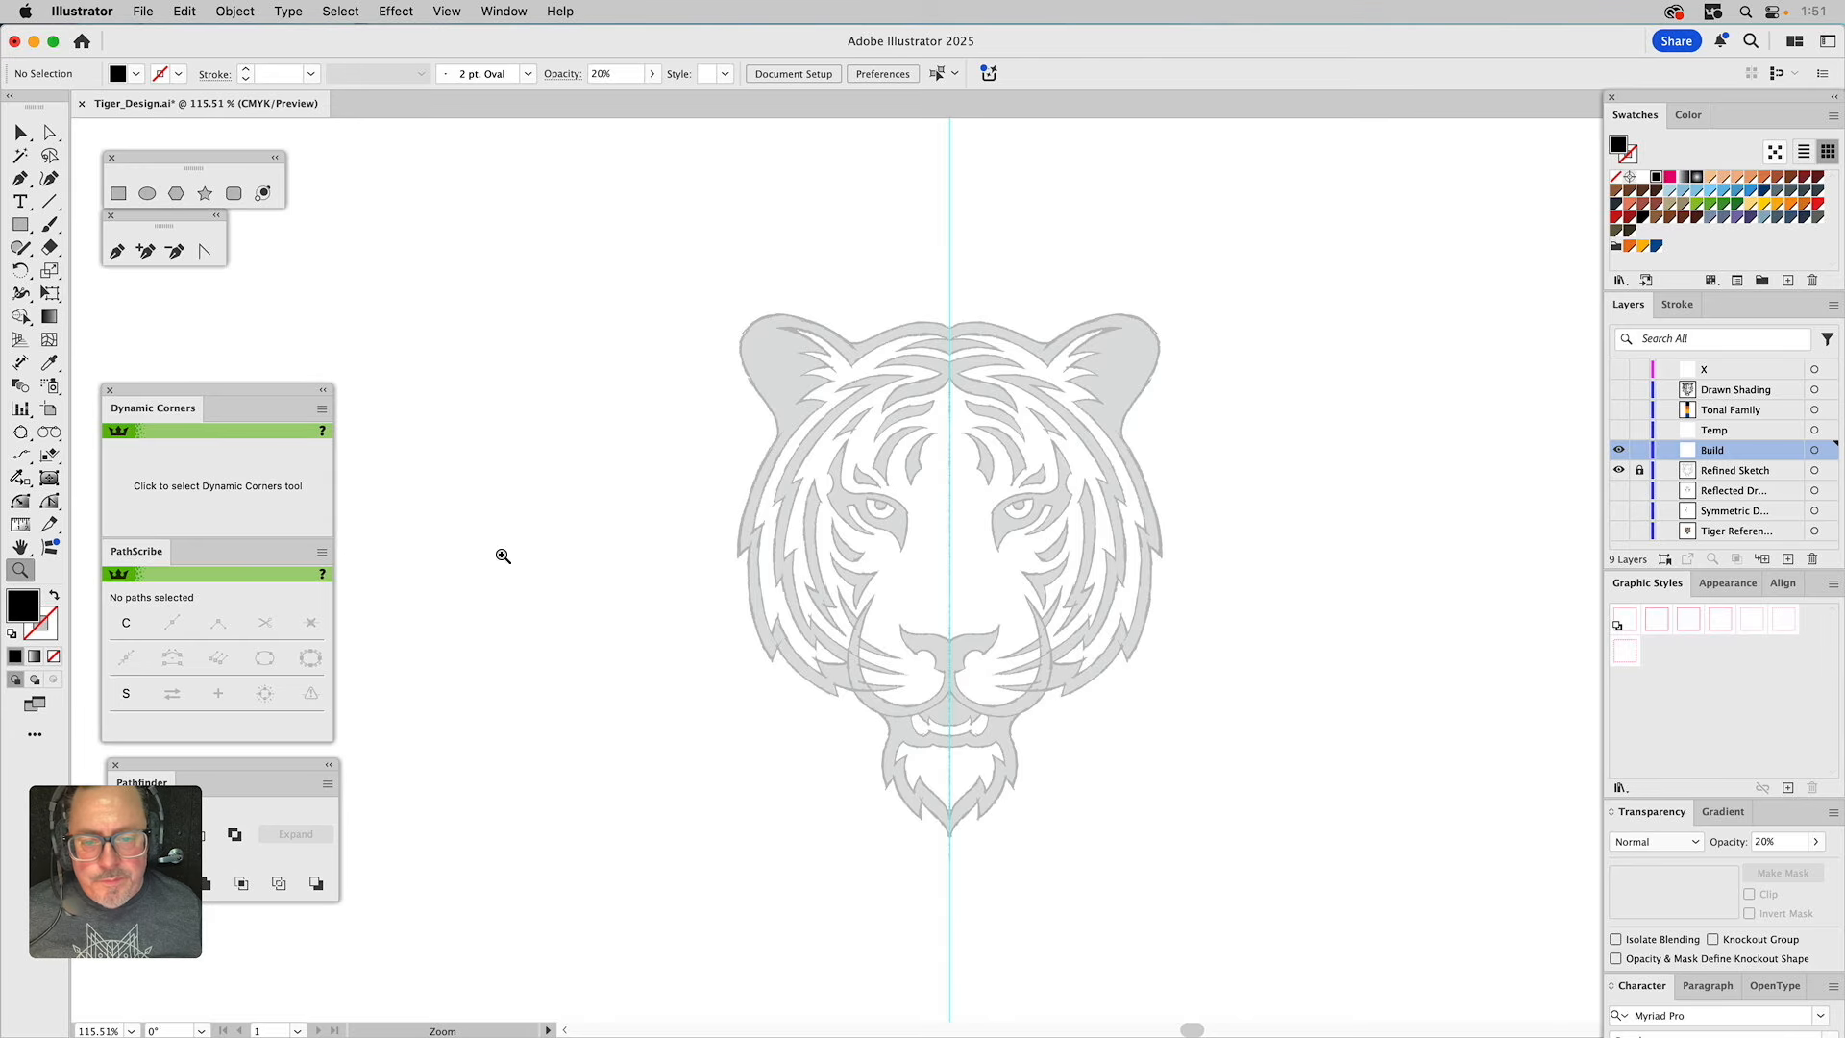
{"action": "scroll", "coordinate": [940, 478], "scroll_direction": "down", "scroll_amount": 3}
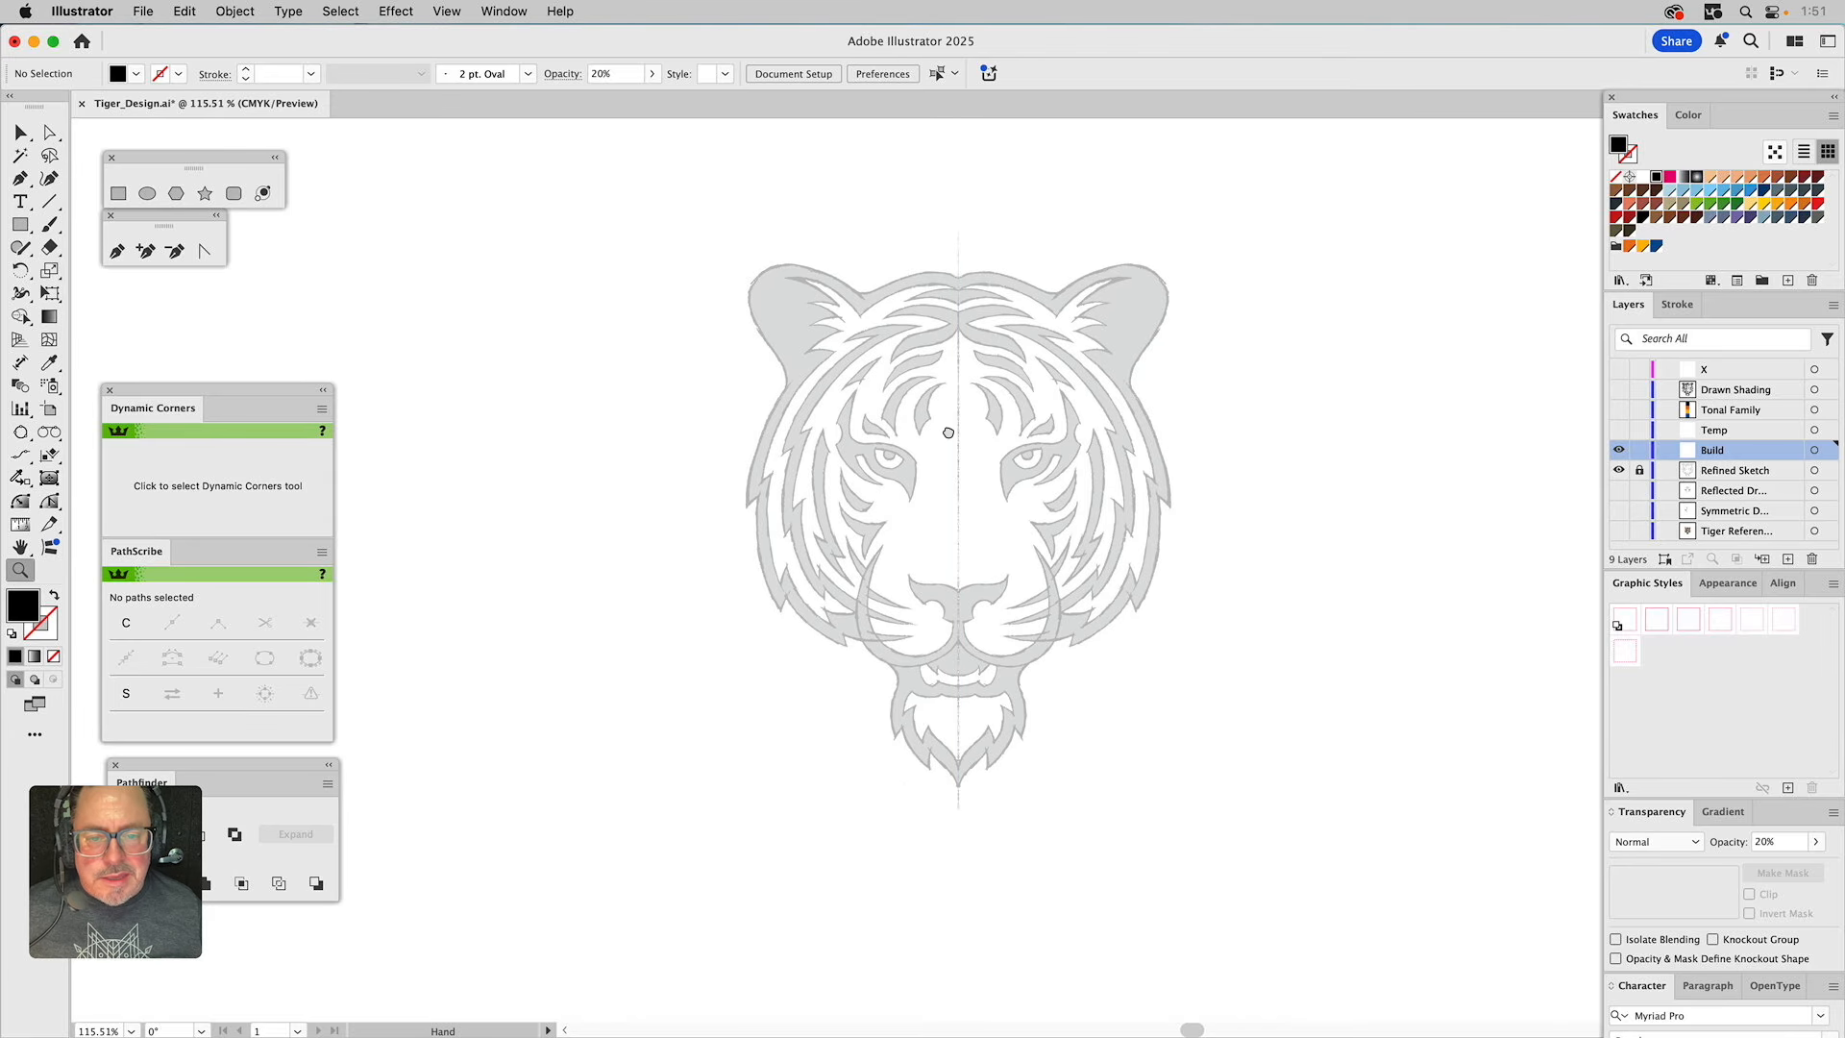
{"action": "left_click_drag", "start_coordinate": [811, 391], "coordinate": [981, 548]}
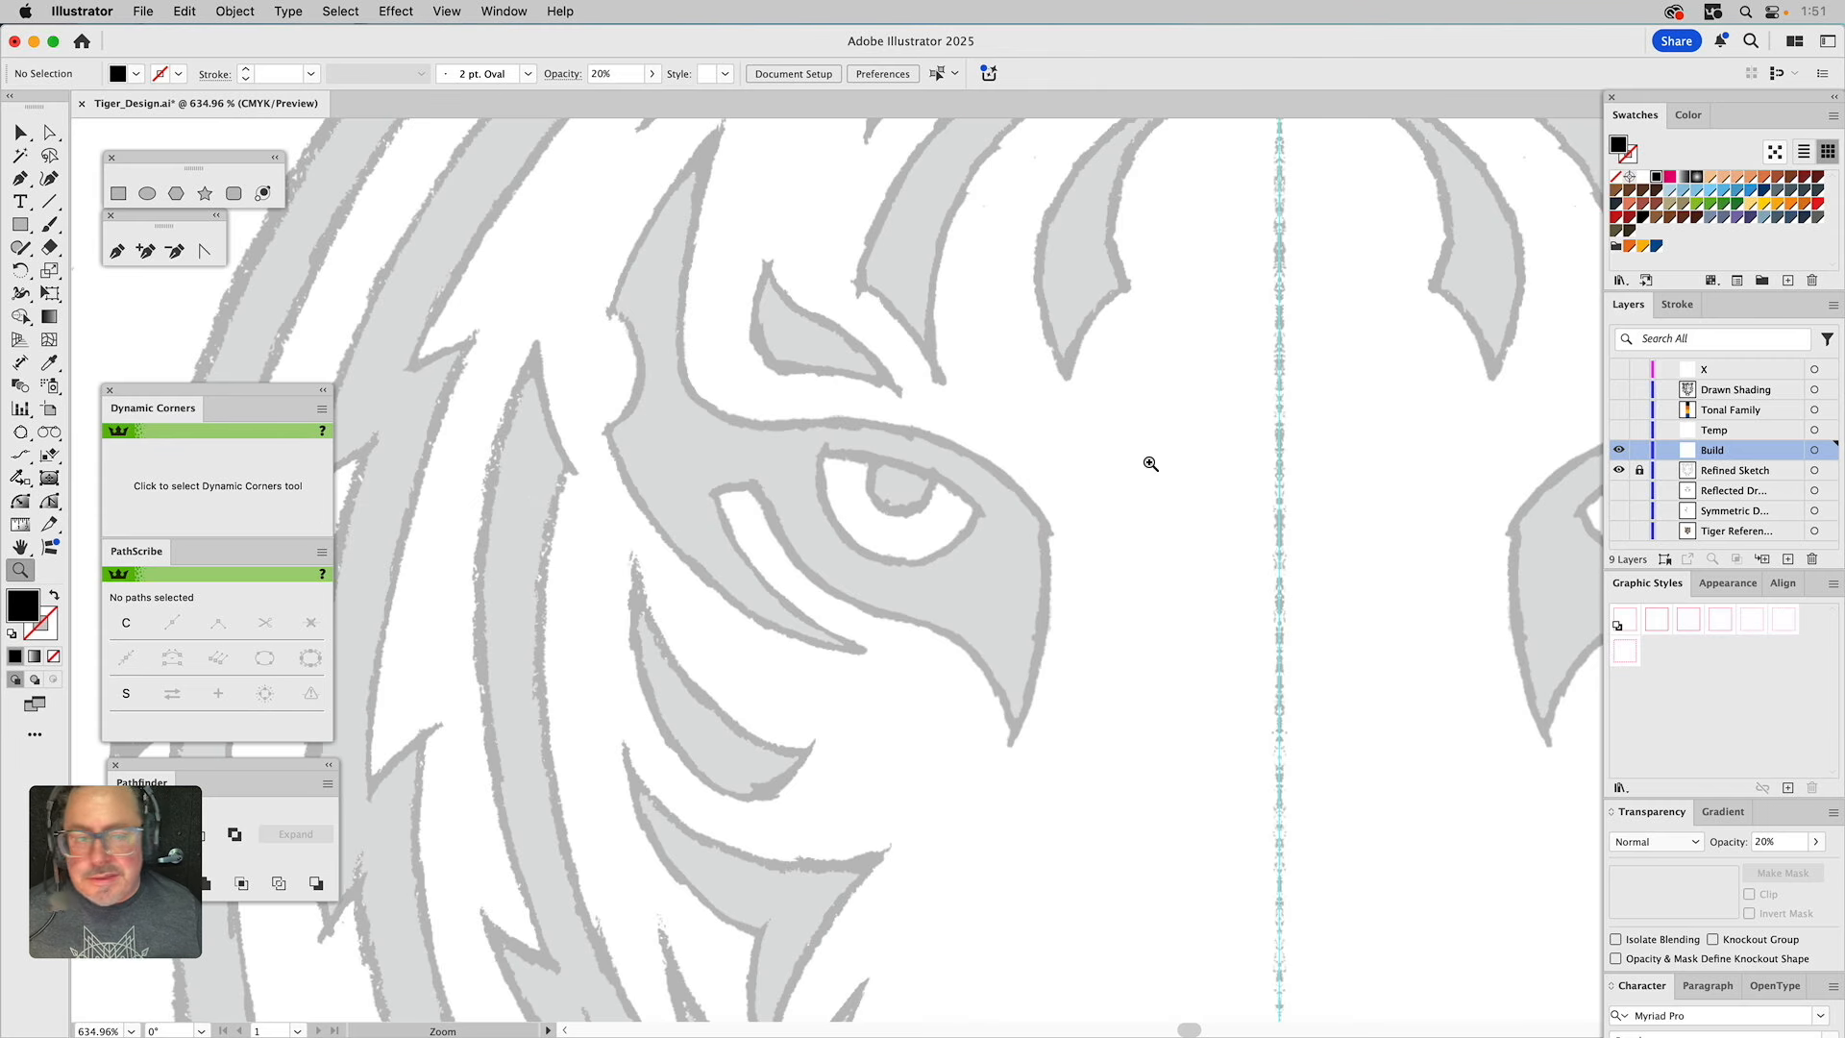
{"action": "left_click", "coordinate": [1720, 626]}
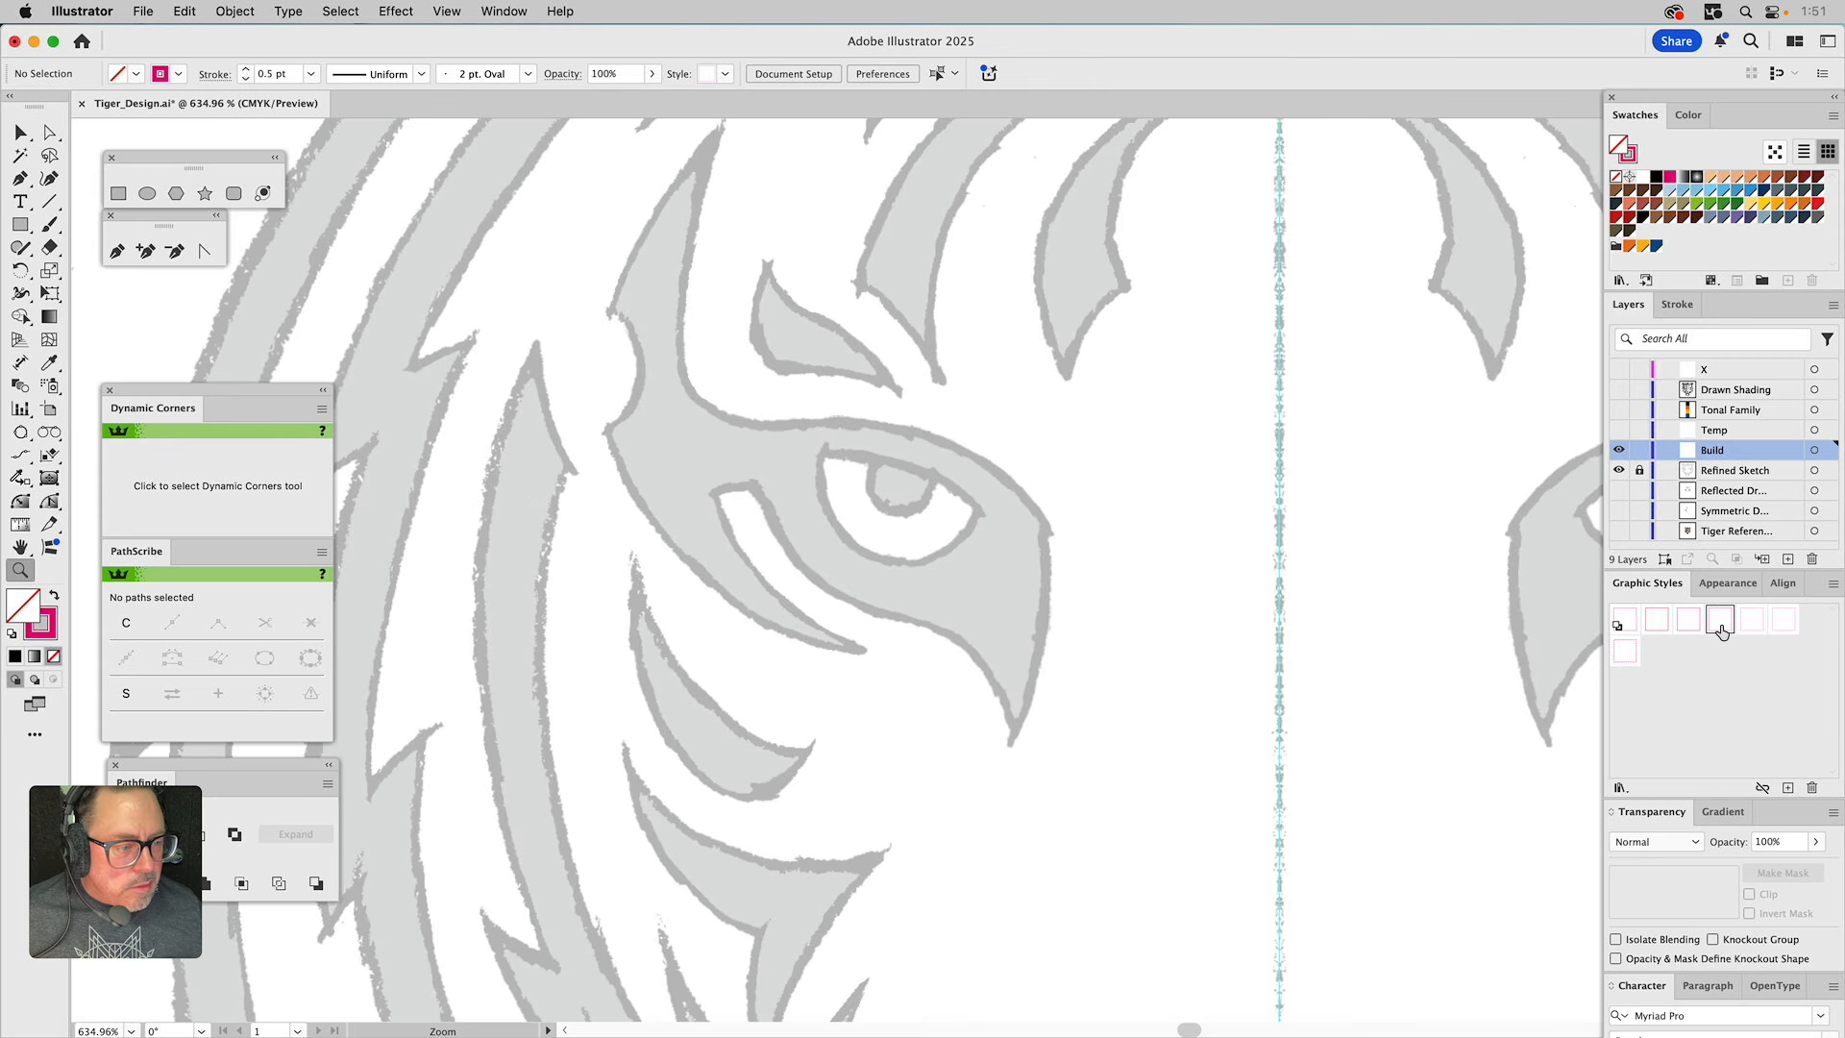
{"action": "left_click", "coordinate": [147, 193]}
{"action": "left_click_drag", "start_coordinate": [900, 486], "coordinate": [982, 567]}
{"action": "left_click", "coordinate": [1752, 622]}
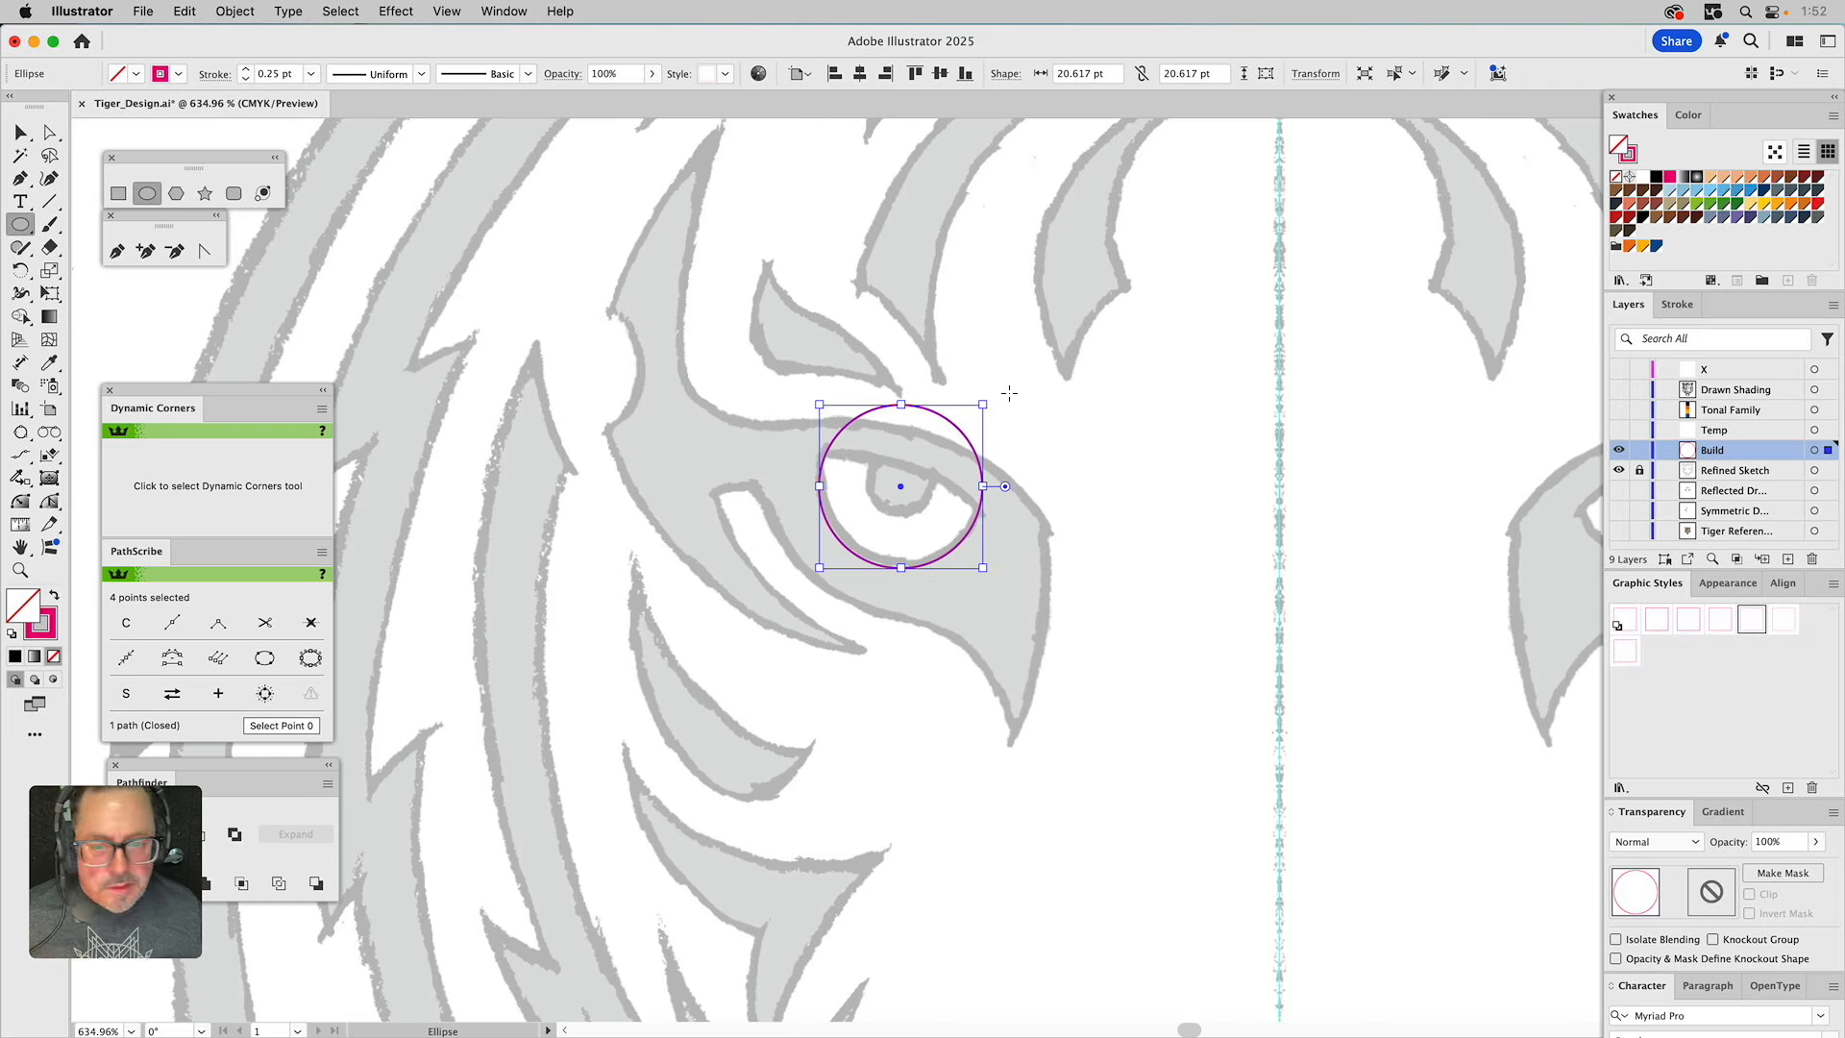
{"action": "key", "text": "v"}
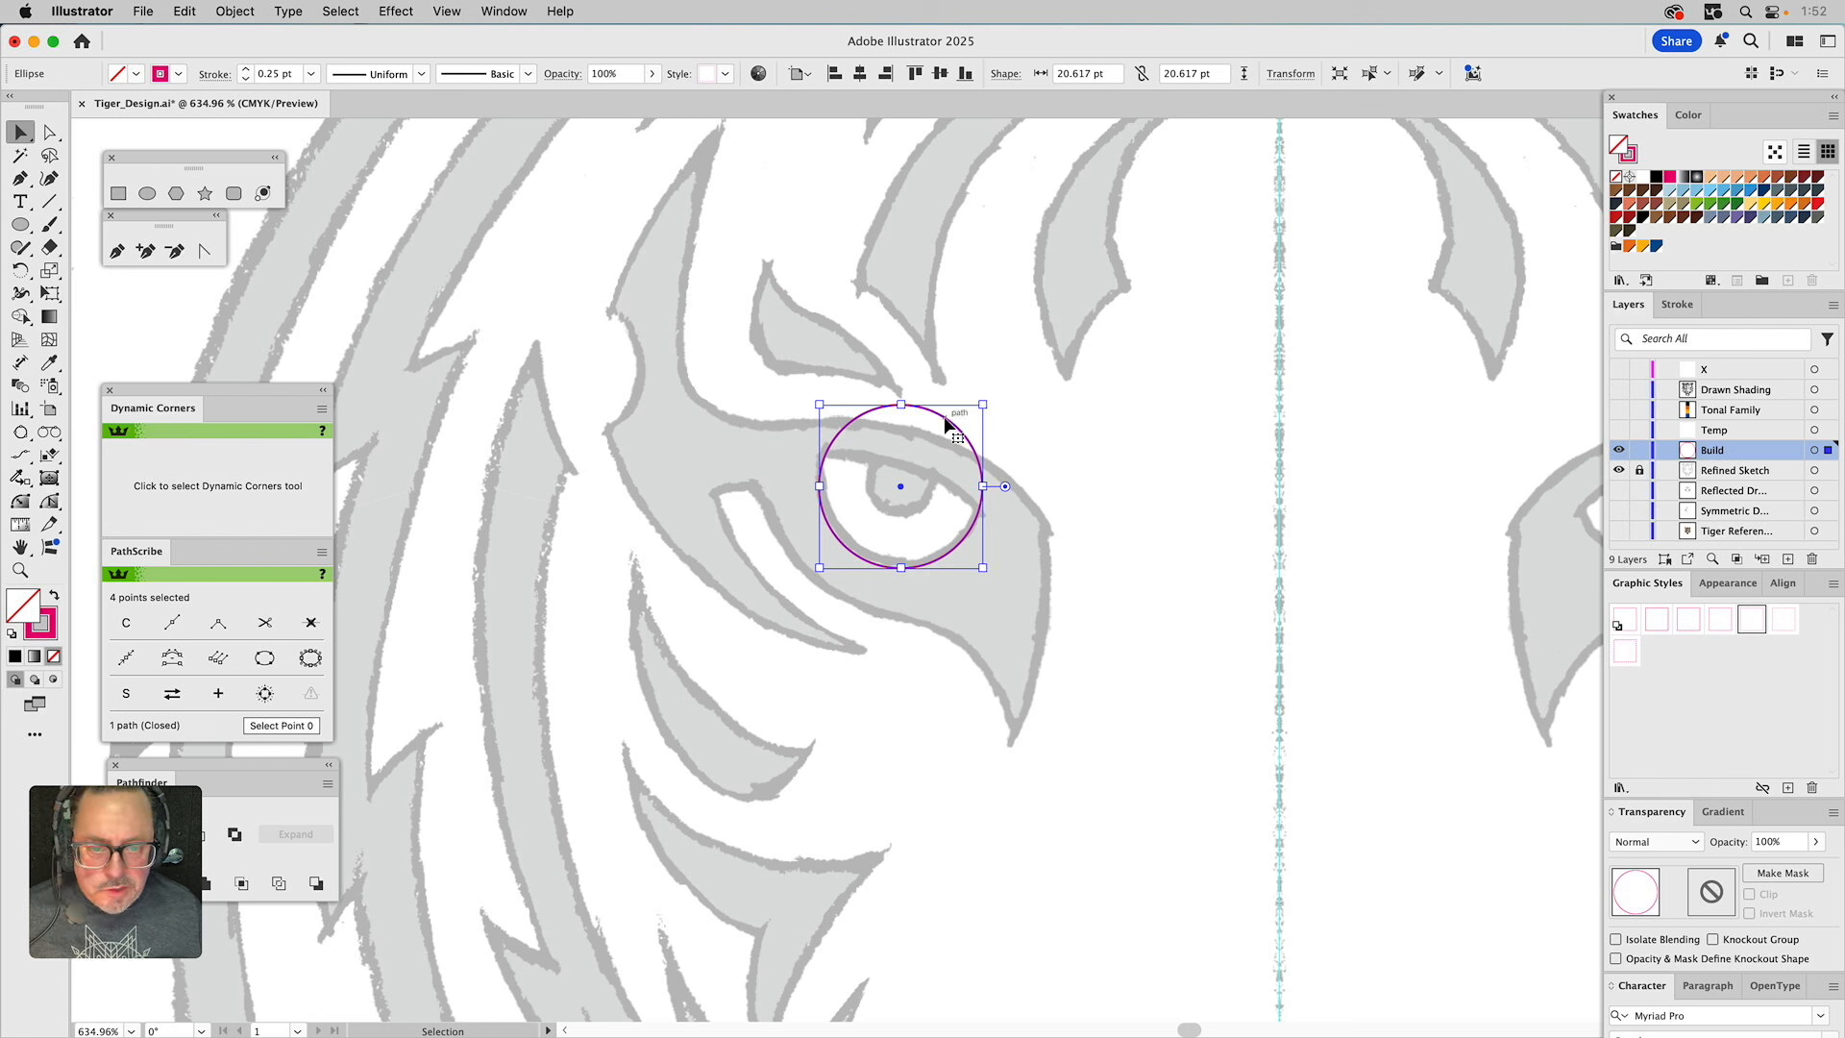
{"action": "left_click_drag", "start_coordinate": [947, 422], "coordinate": [950, 418]}
Duplicate the eye circle in place and shrink the copy about its centre to about 8.3 pt for the pupil.
{"action": "key", "text": "super+c"}
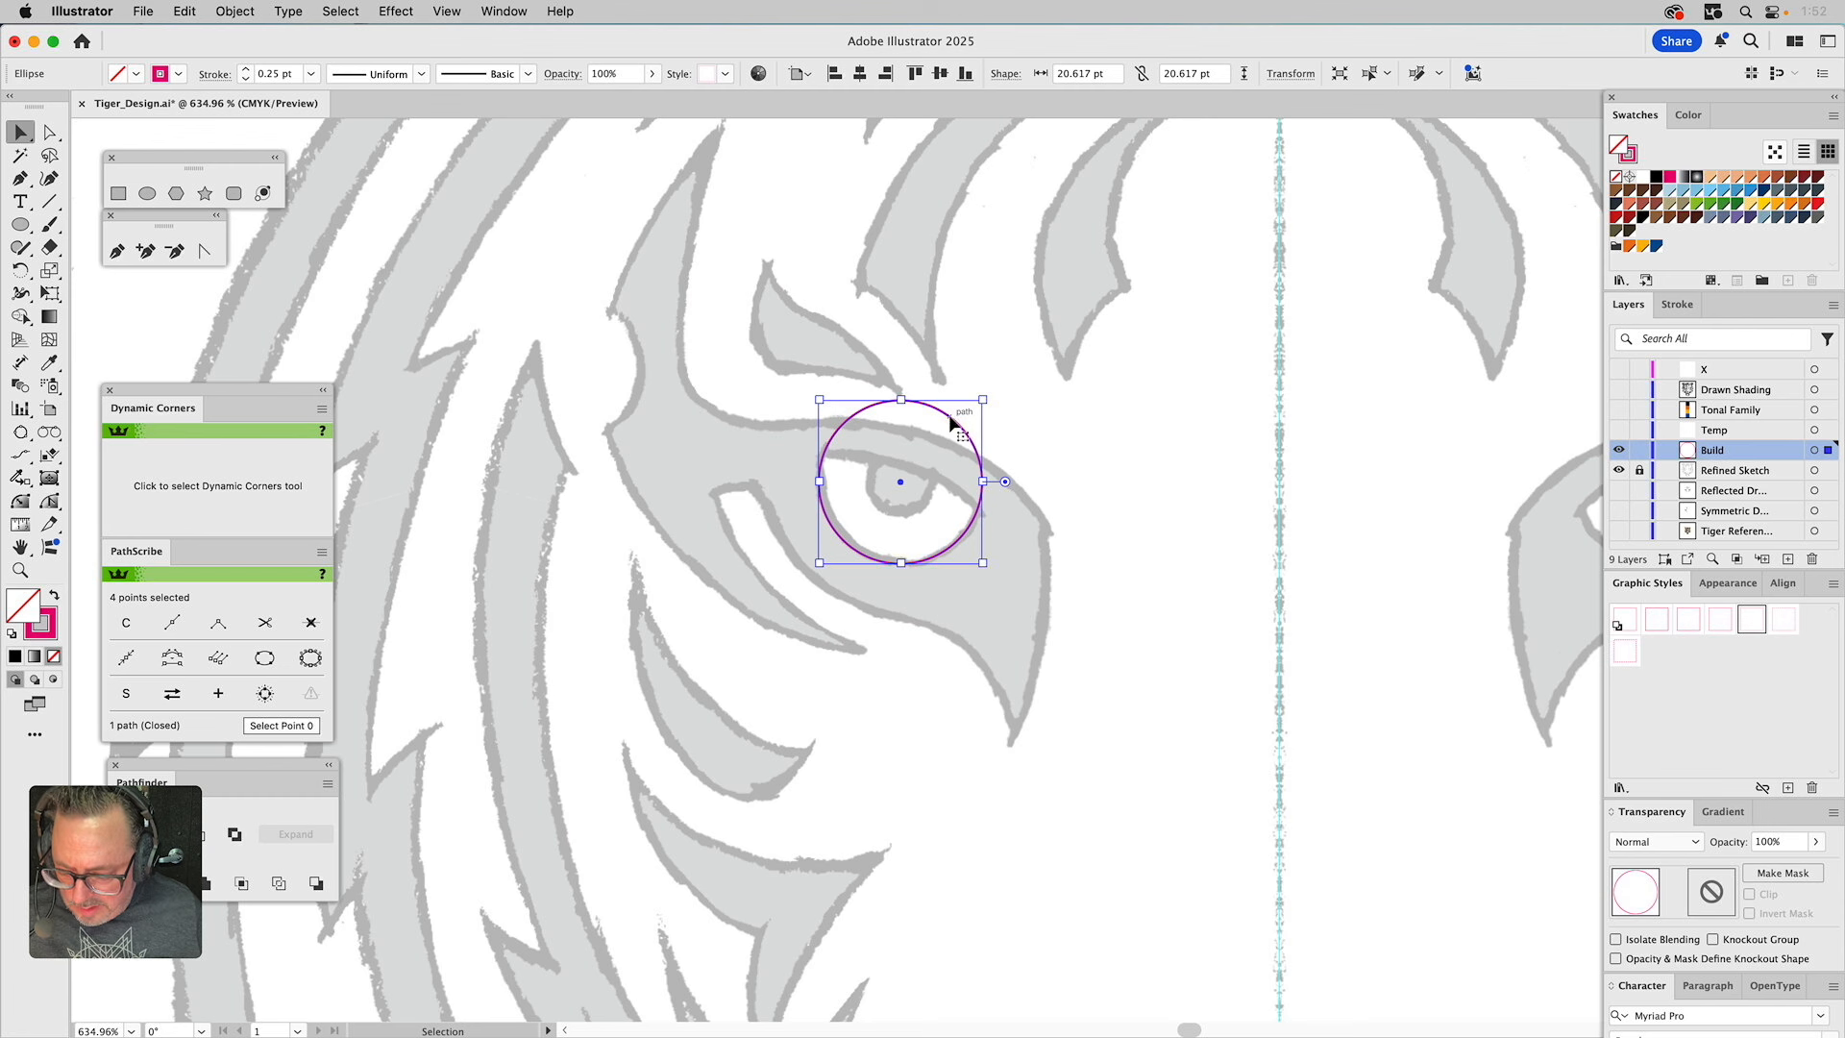
{"action": "key", "text": "super+f"}
{"action": "left_click_drag", "start_coordinate": [982, 399], "coordinate": [948, 455]}
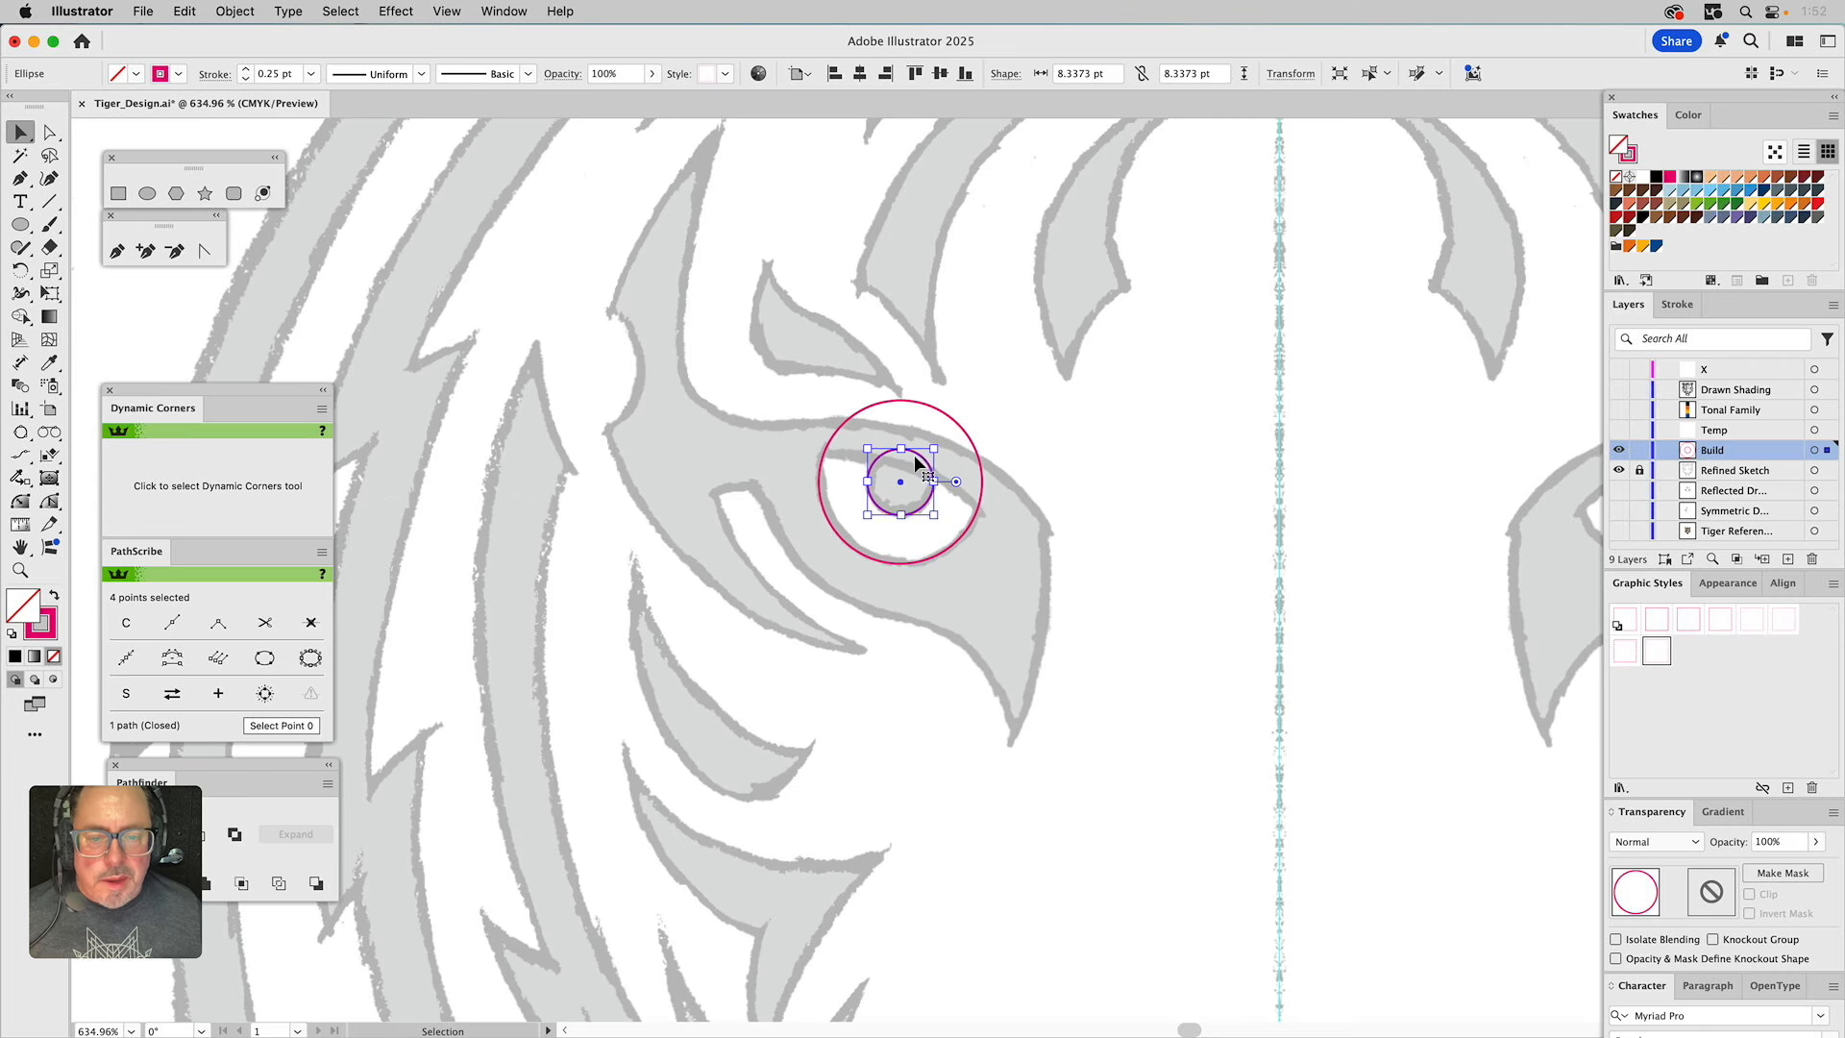
{"action": "left_click_drag", "start_coordinate": [919, 454], "coordinate": [1080, 417]}
{"action": "key", "text": "super+z"}
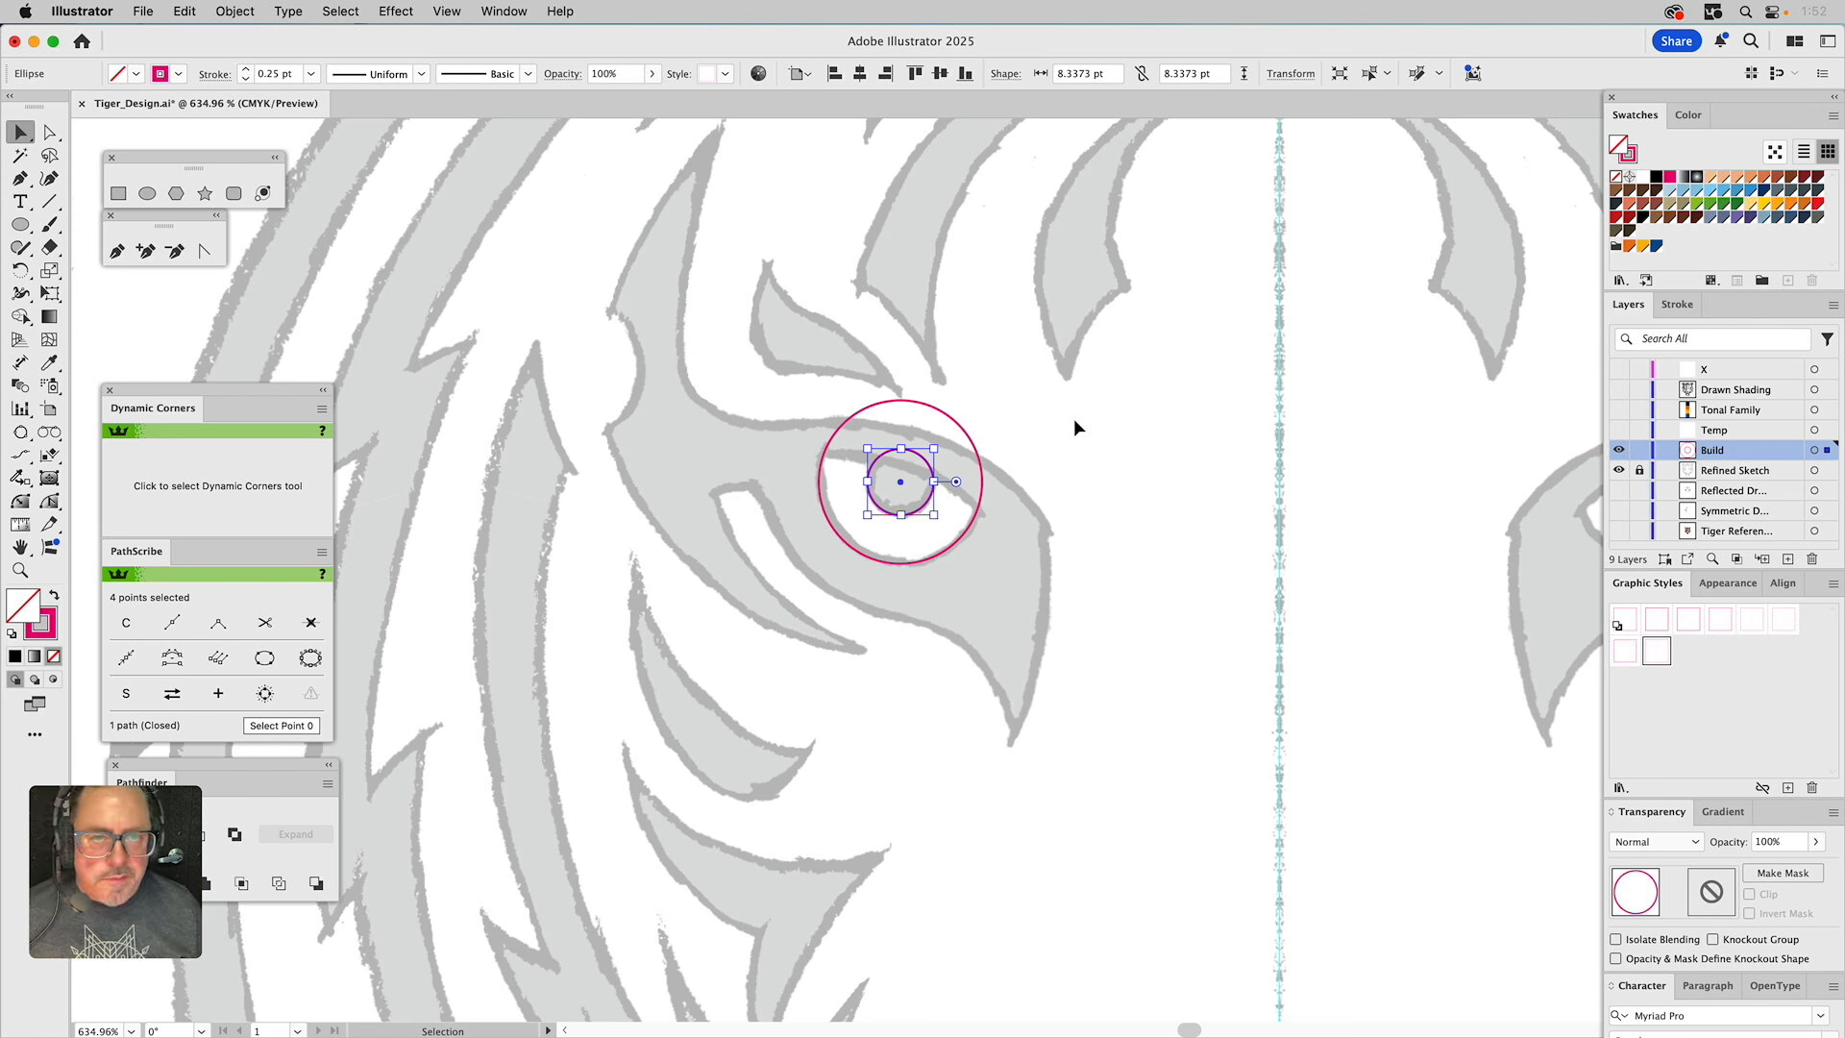
{"action": "left_click", "coordinate": [1007, 447]}
Make a smaller copy of the pupil circle, about 3.8 pt wide, as a highlight overlapping the pupil's left edge.
{"action": "left_click", "coordinate": [917, 460]}
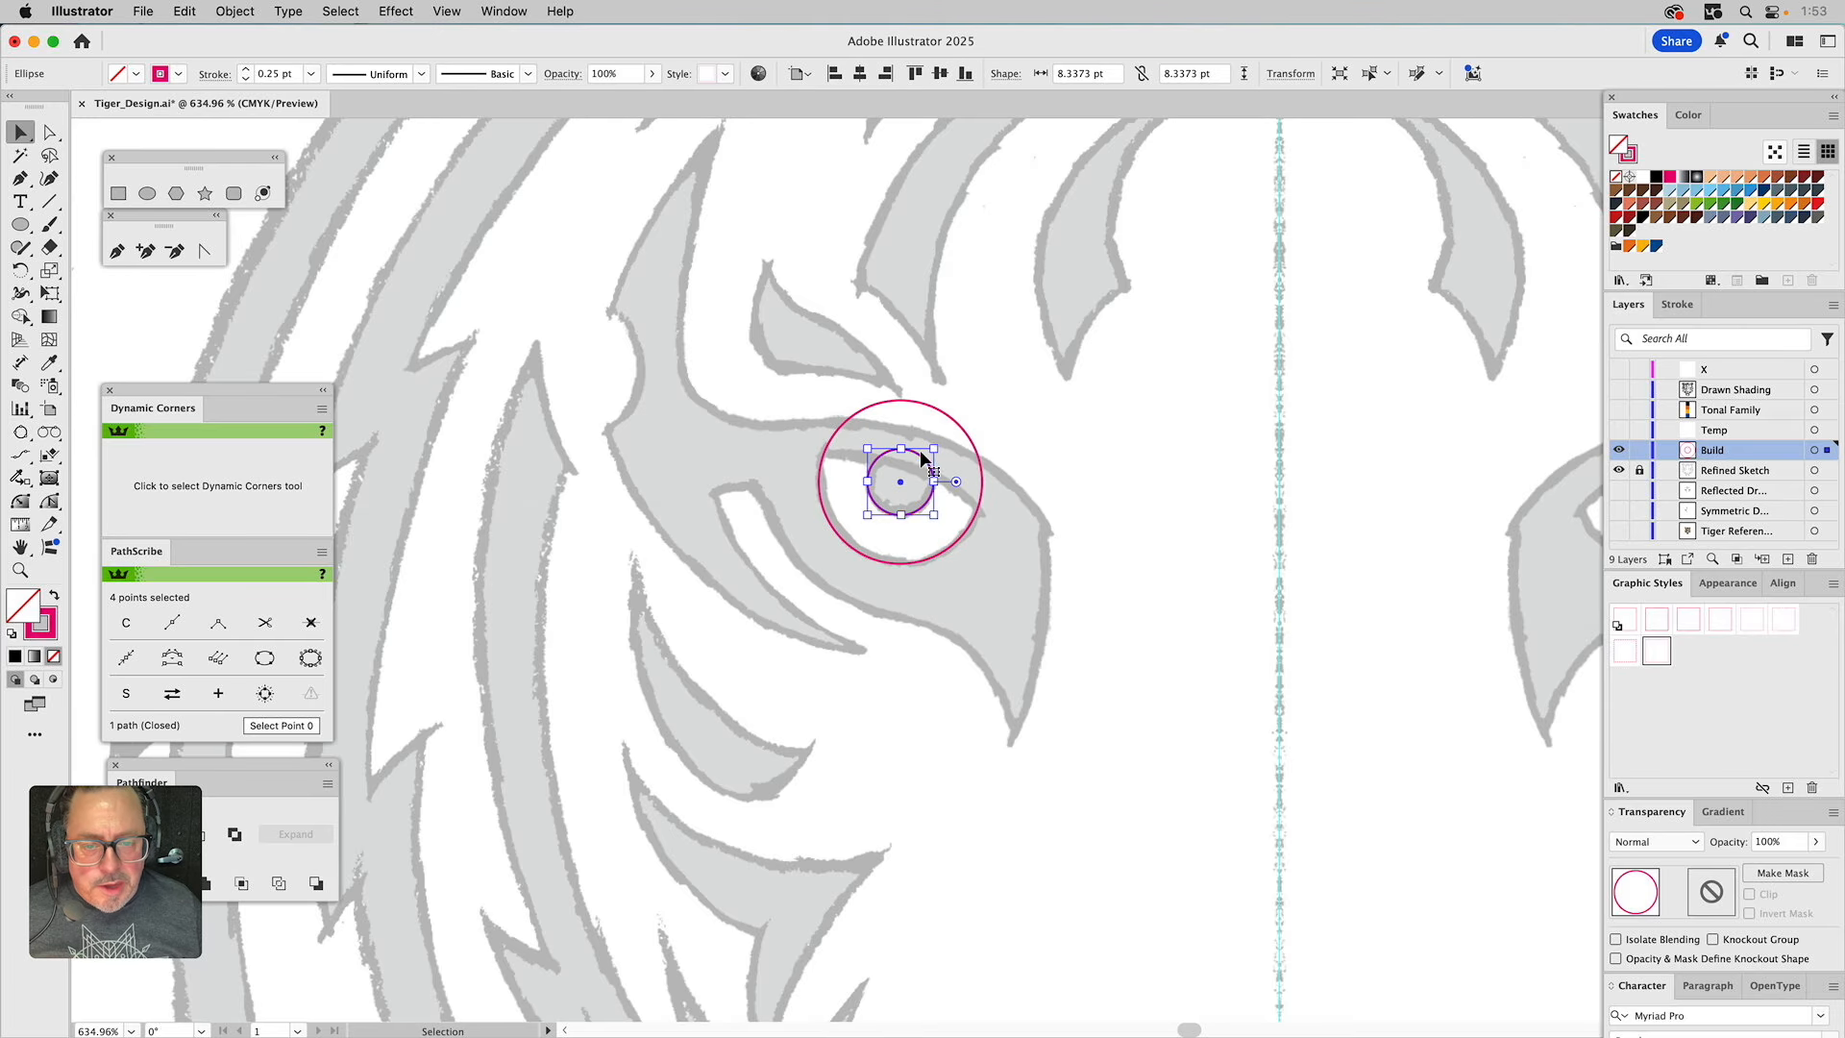
{"action": "left_click_drag", "start_coordinate": [937, 483], "coordinate": [869, 478]}
{"action": "left_click", "coordinate": [1007, 443]}
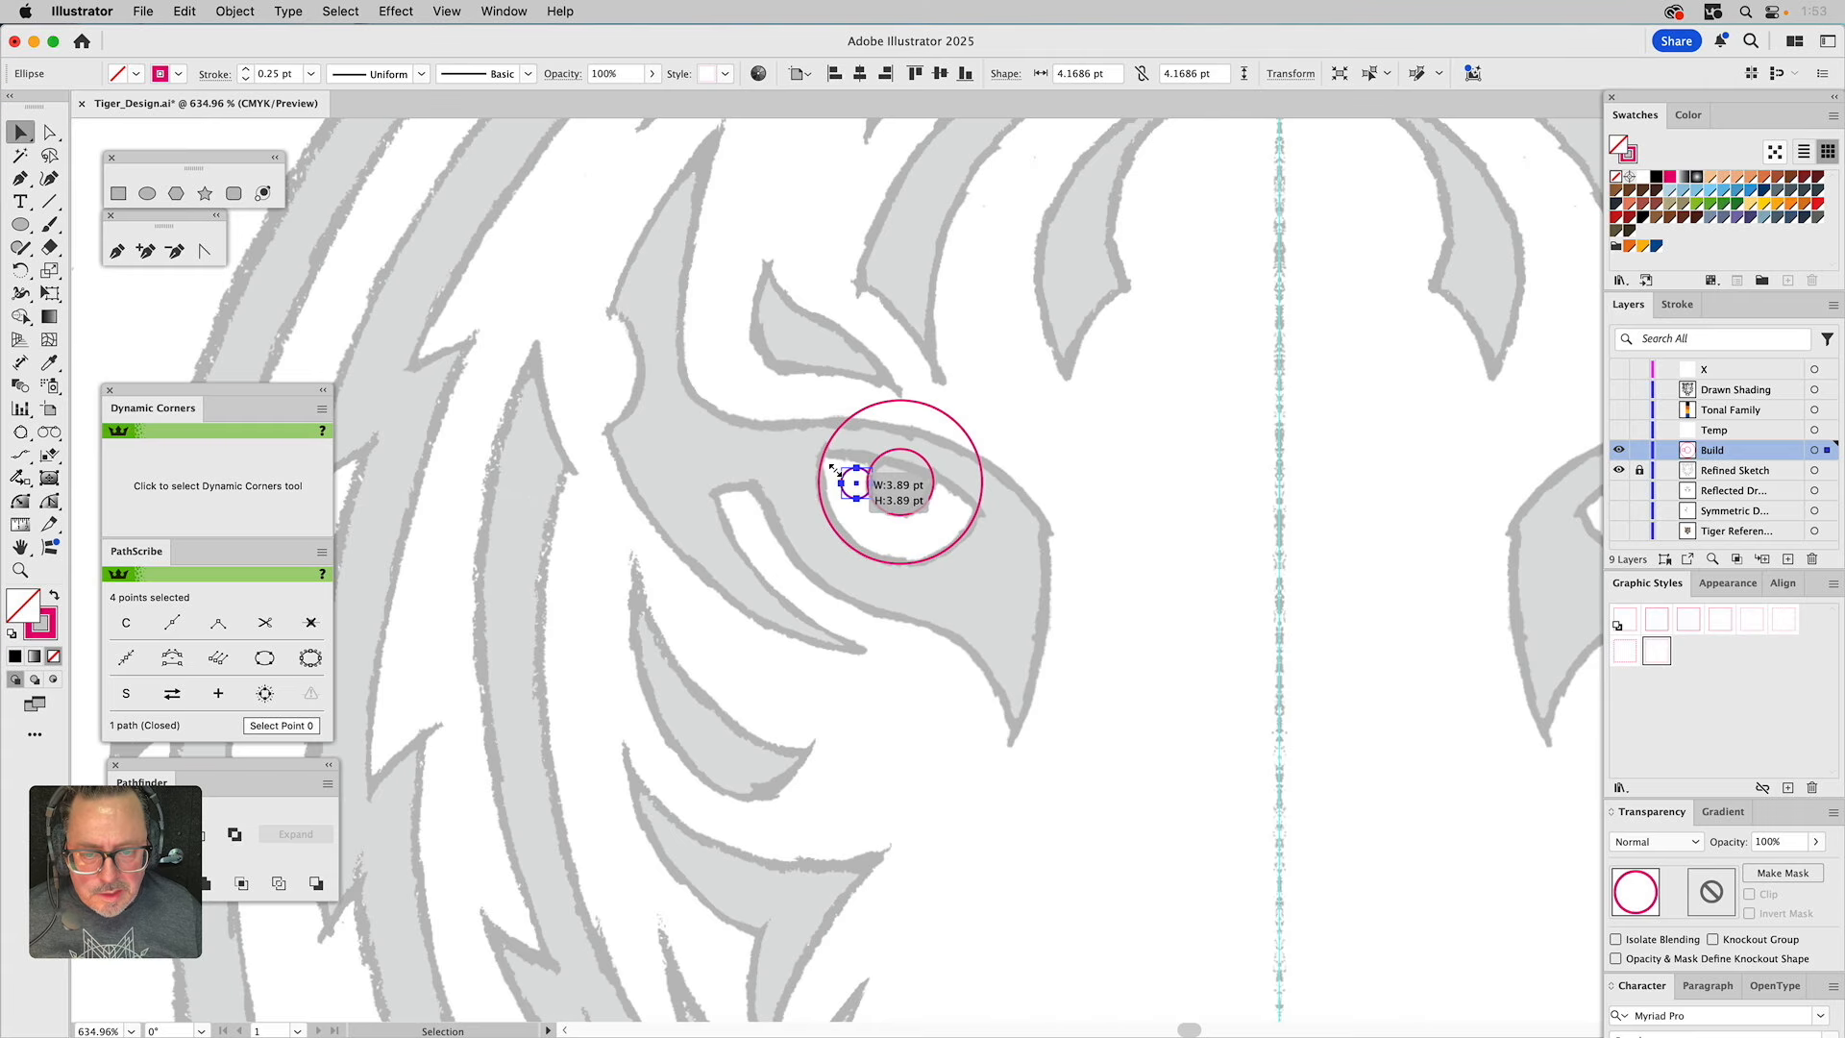
{"action": "left_click", "coordinate": [889, 468]}
{"action": "left_click_drag", "start_coordinate": [861, 476], "coordinate": [858, 481]}
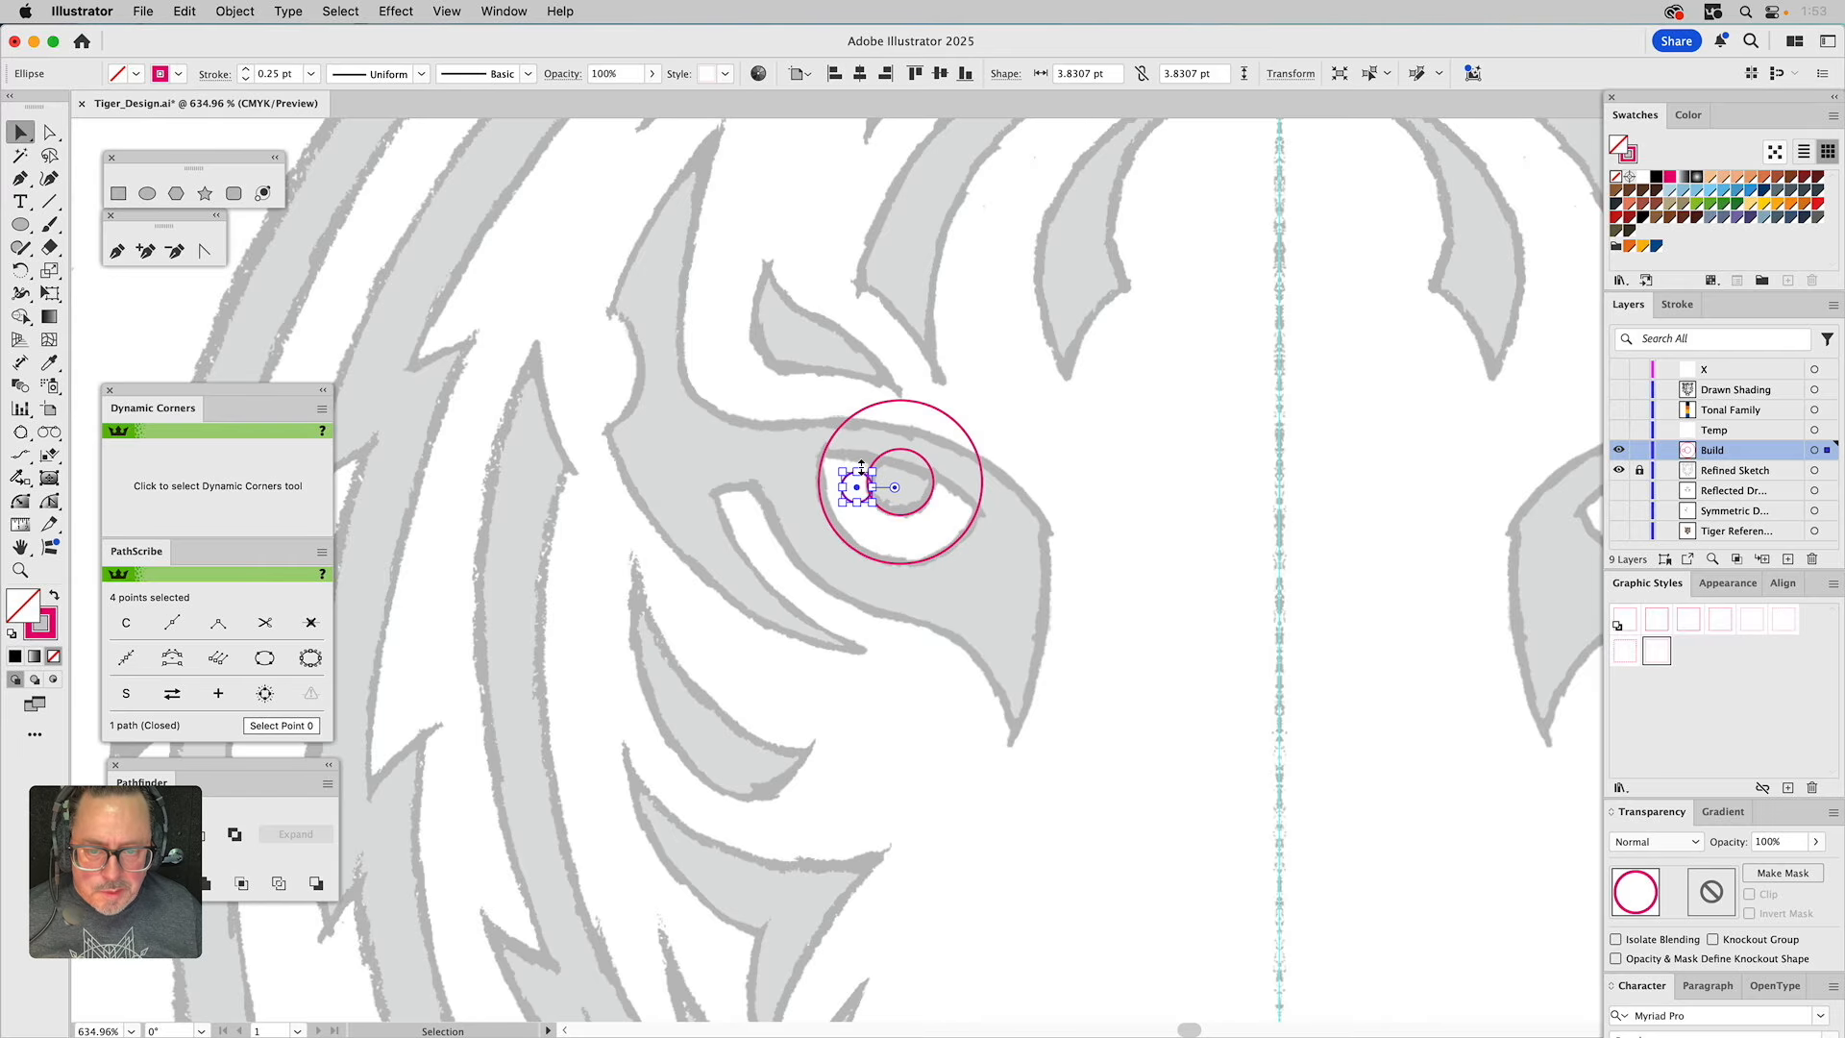
{"action": "left_click", "coordinate": [858, 442]}
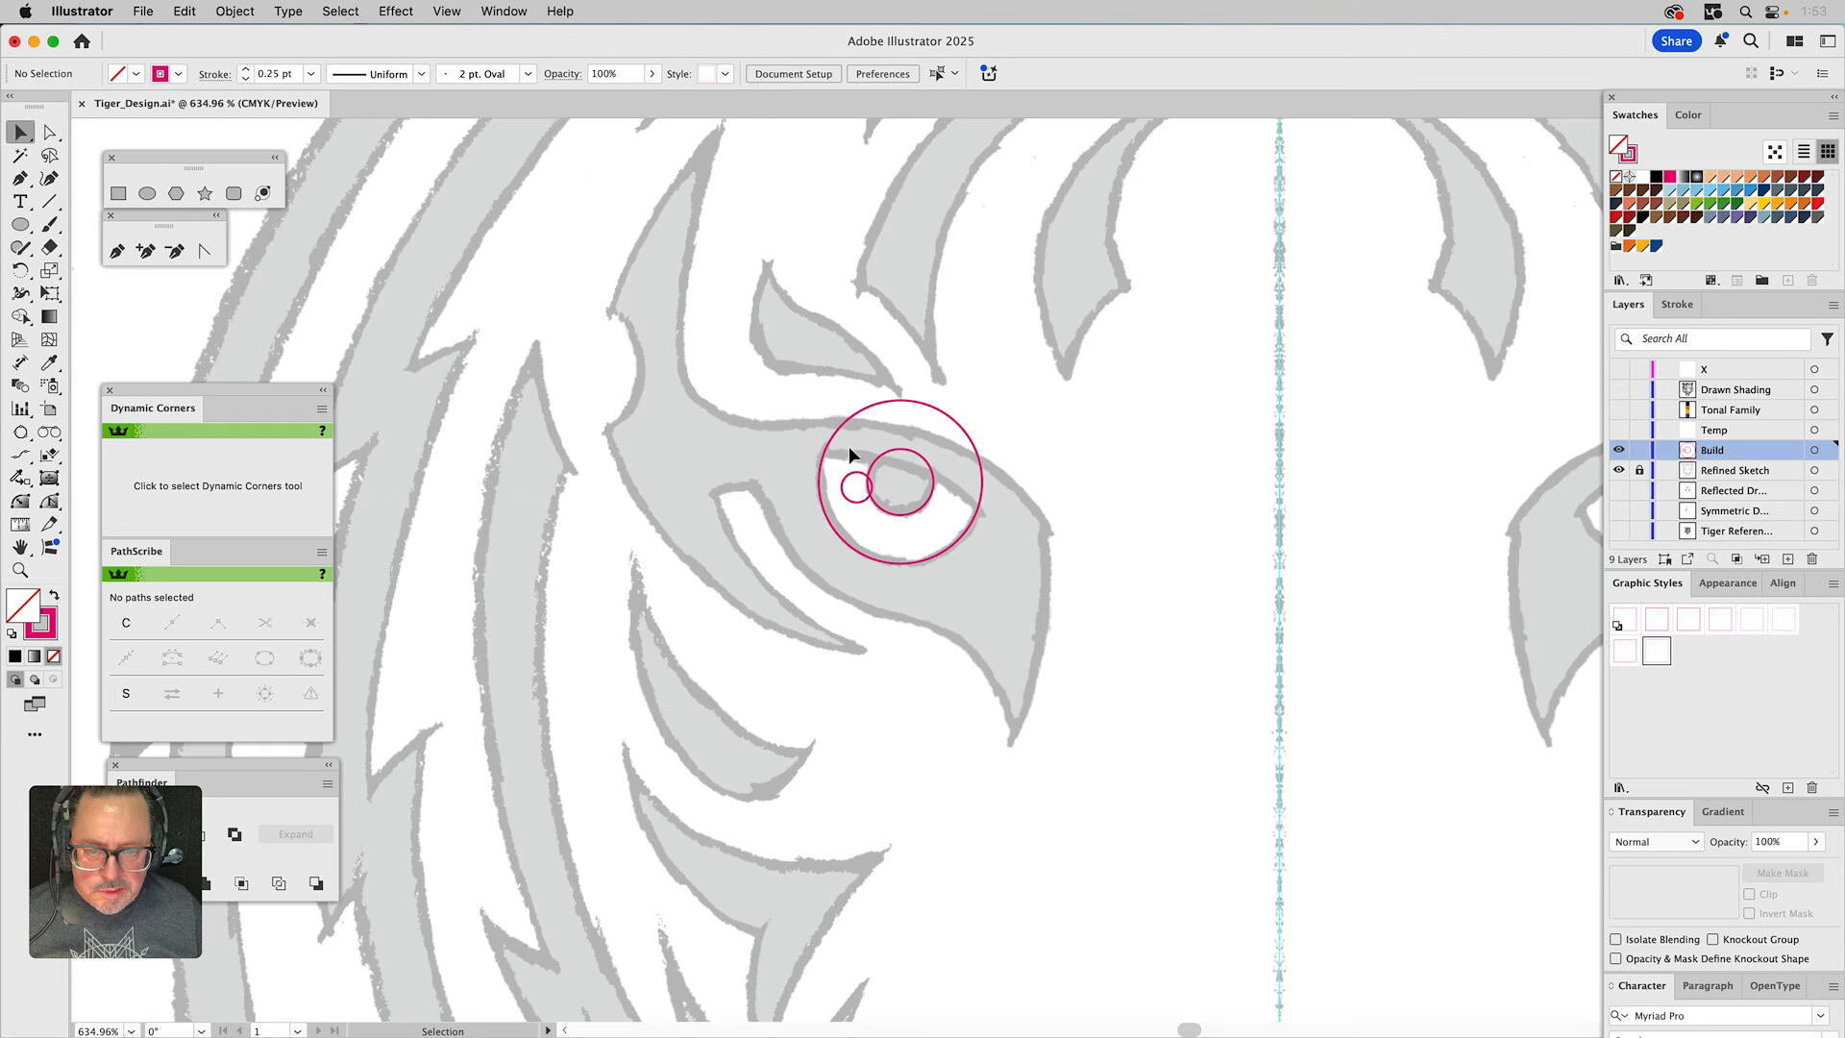
Build a crescent along the eye's lower edge by subtracting a raised circle about 22.2 pt wide from a duplicate of the eye circle.
{"action": "left_click", "coordinate": [965, 439]}
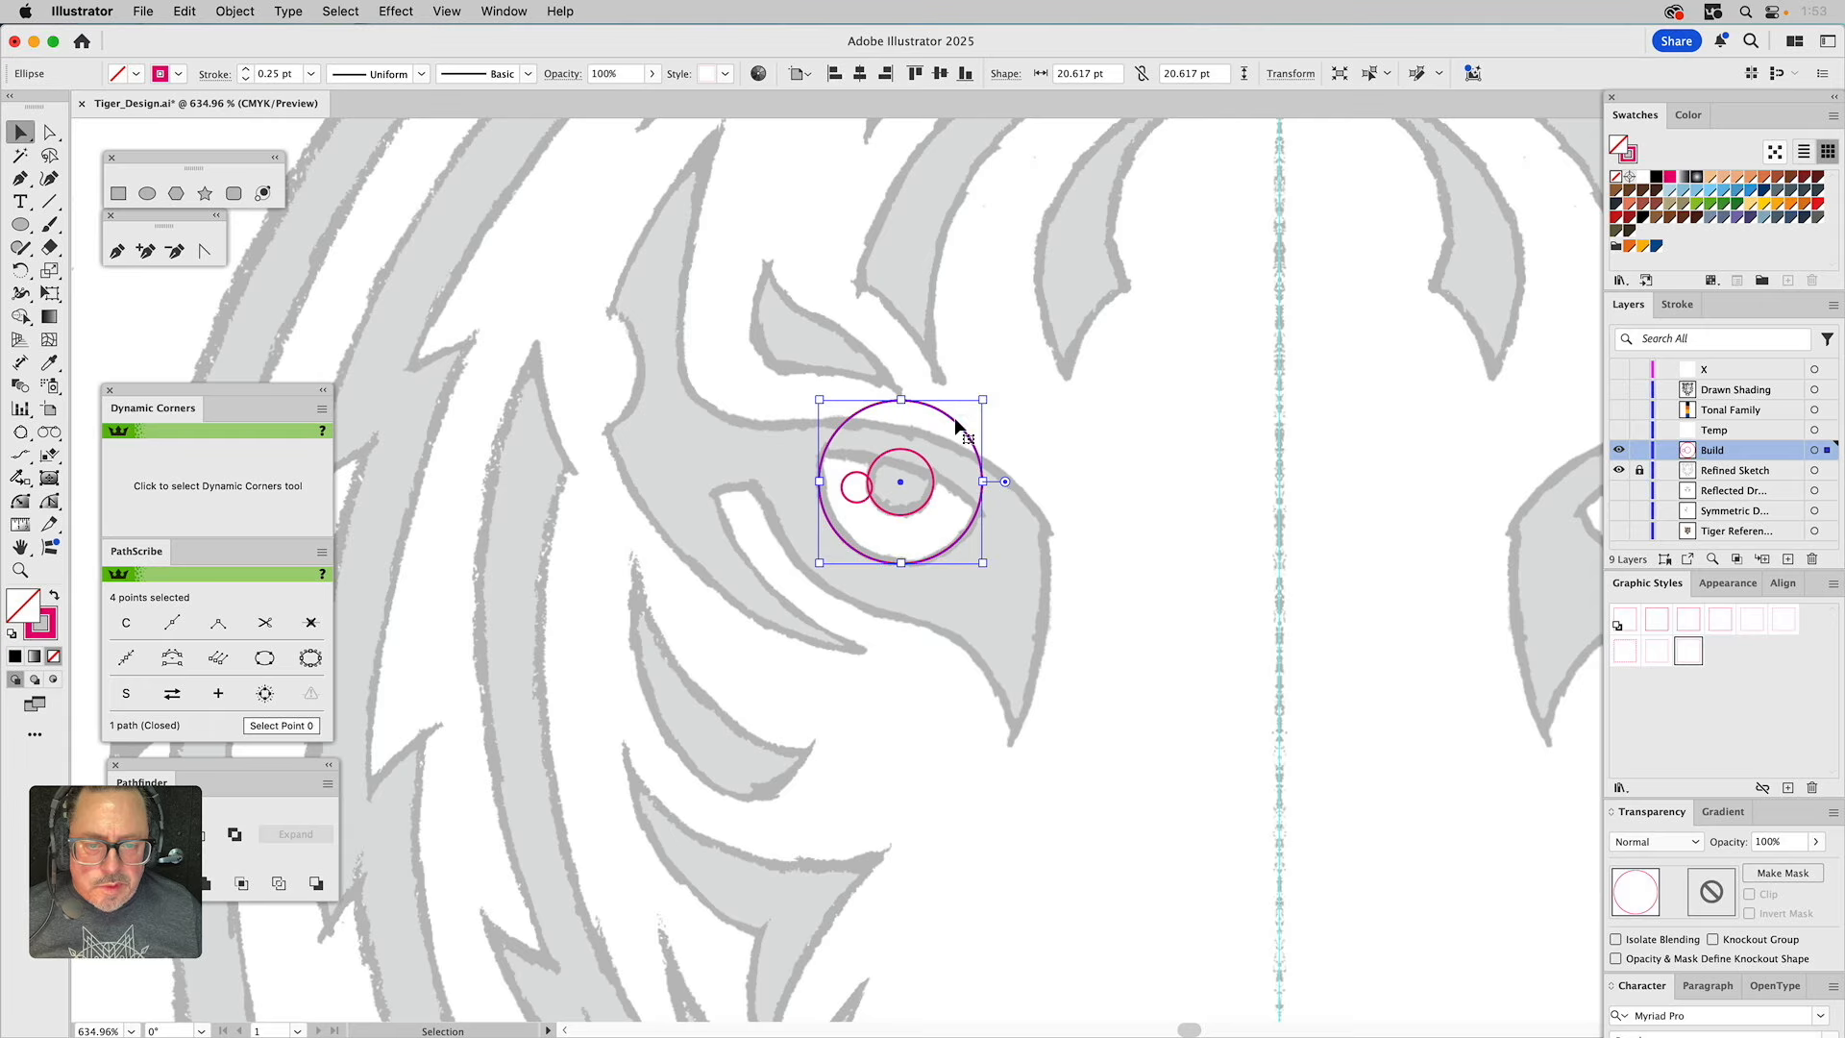
{"action": "left_click_drag", "start_coordinate": [956, 419], "coordinate": [911, 378]}
{"action": "left_click", "coordinate": [948, 548], "text": "shift"}
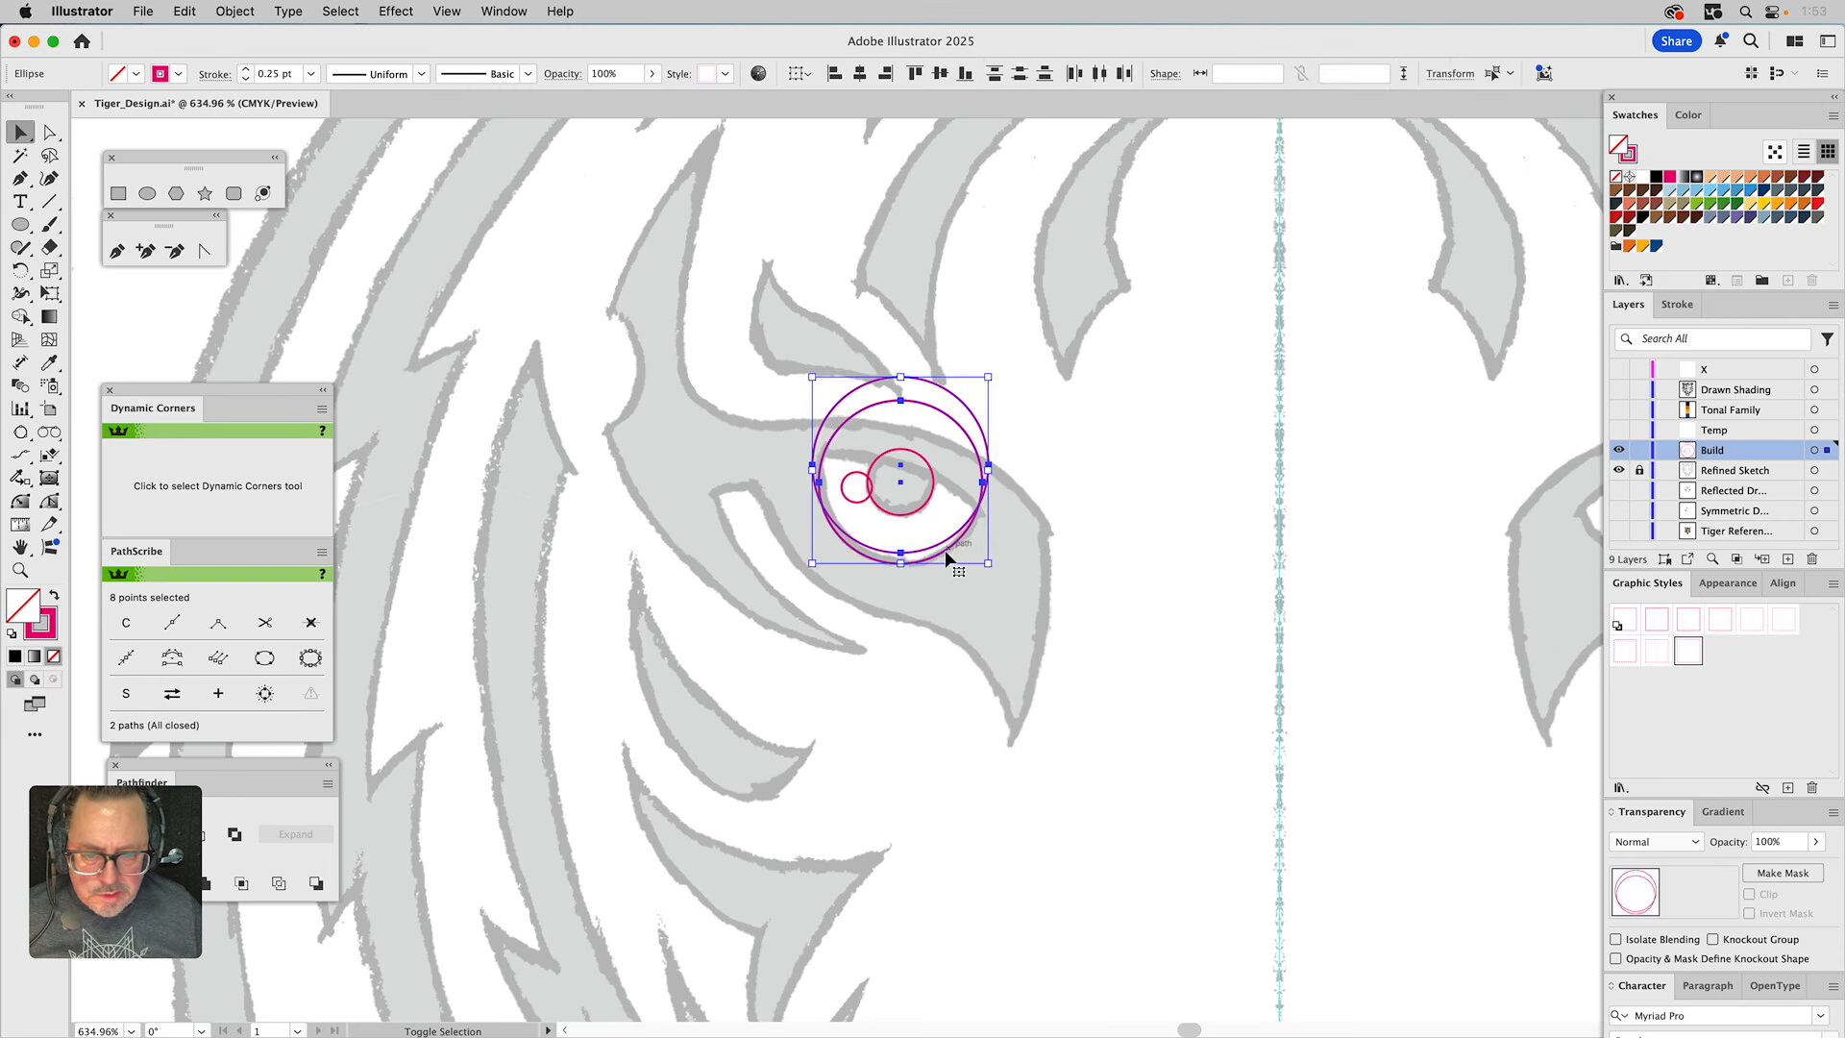
{"action": "left_click_drag", "start_coordinate": [254, 760], "coordinate": [383, 764]}
{"action": "left_click", "coordinate": [290, 836]}
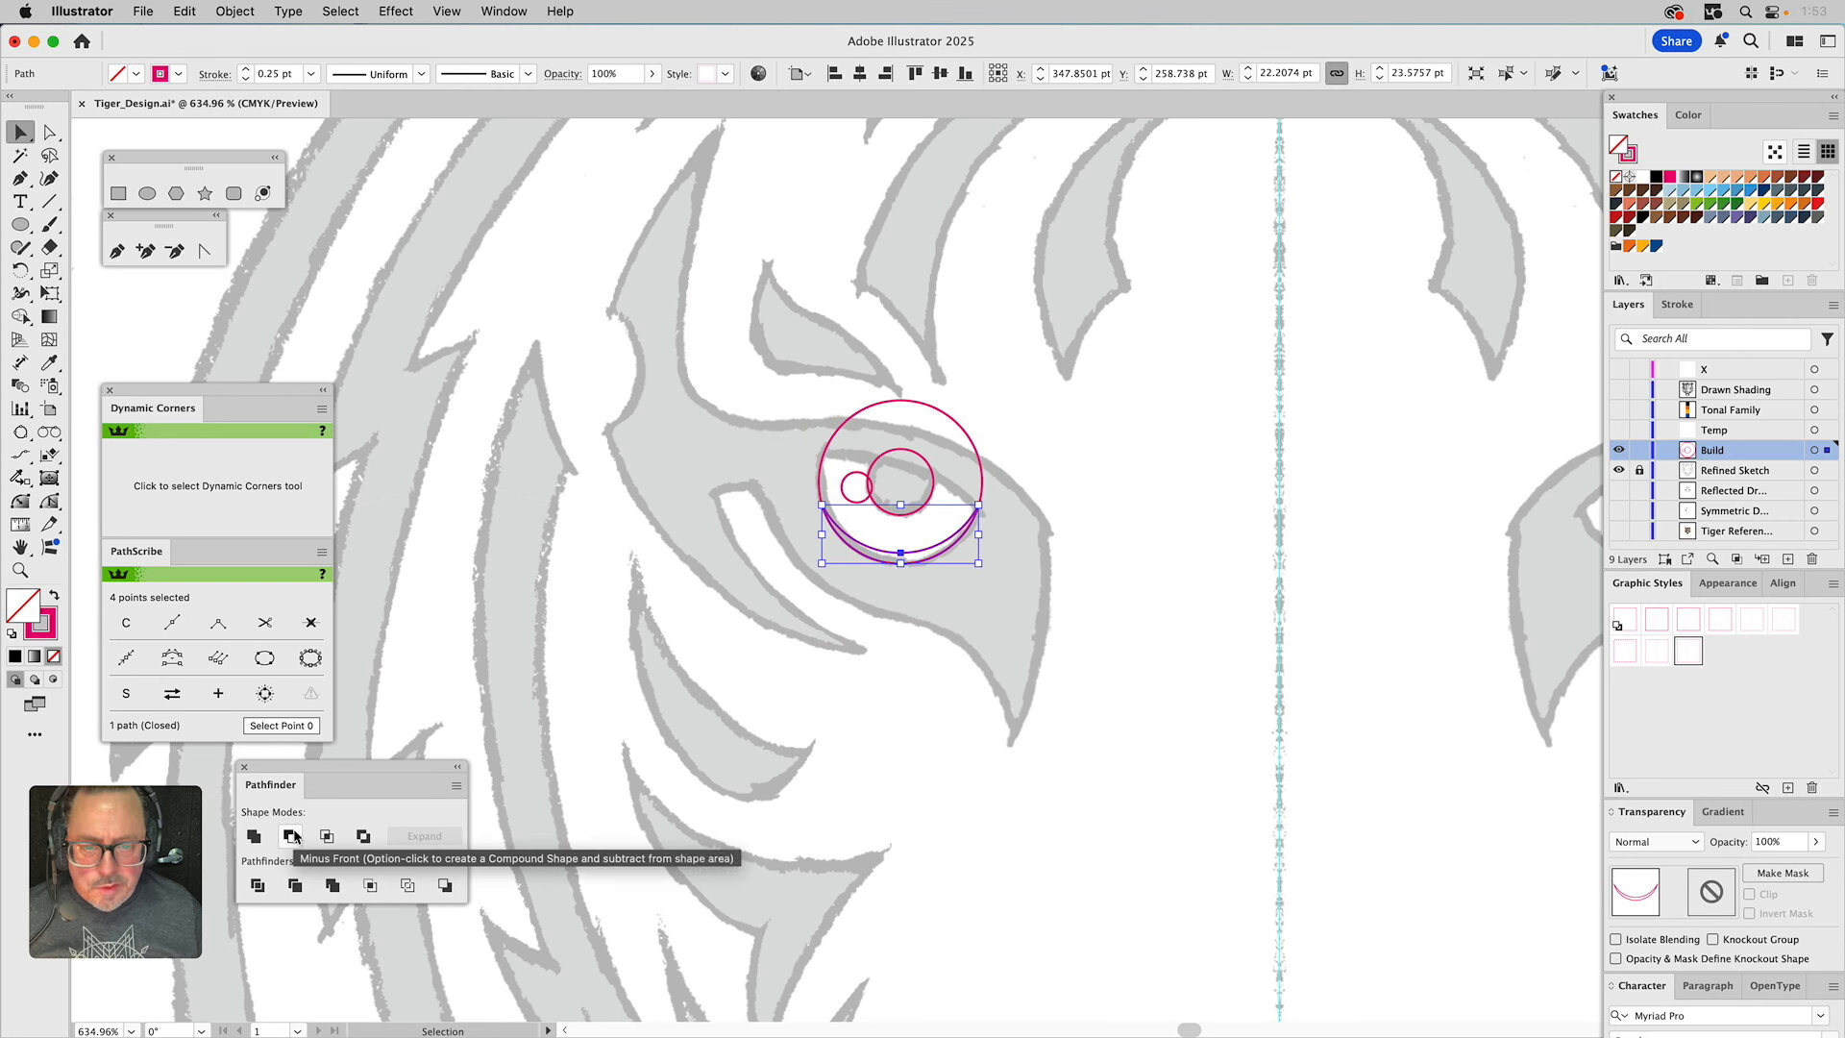
{"action": "left_click", "coordinate": [816, 696]}
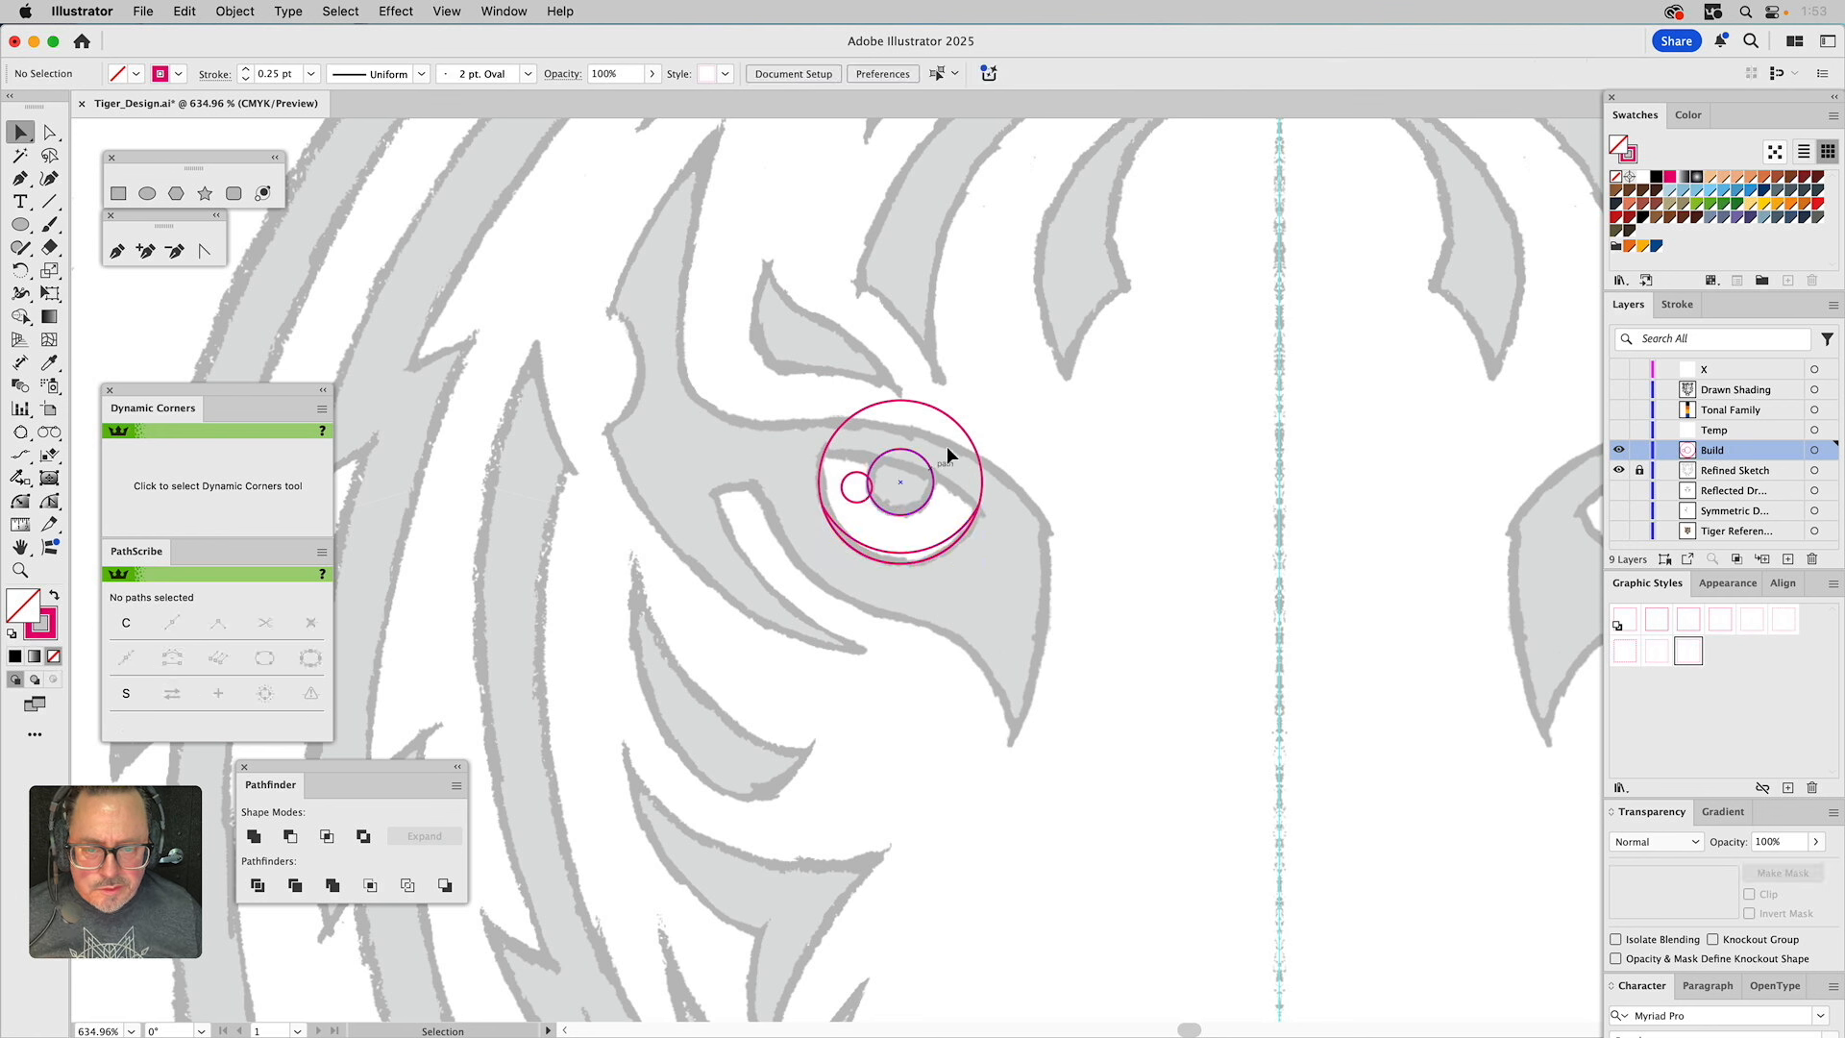
Enlarge a copy of the eye circle to about 61.3 pt and align it with the outer edge of the upper eyelid.
{"action": "left_click", "coordinate": [955, 417]}
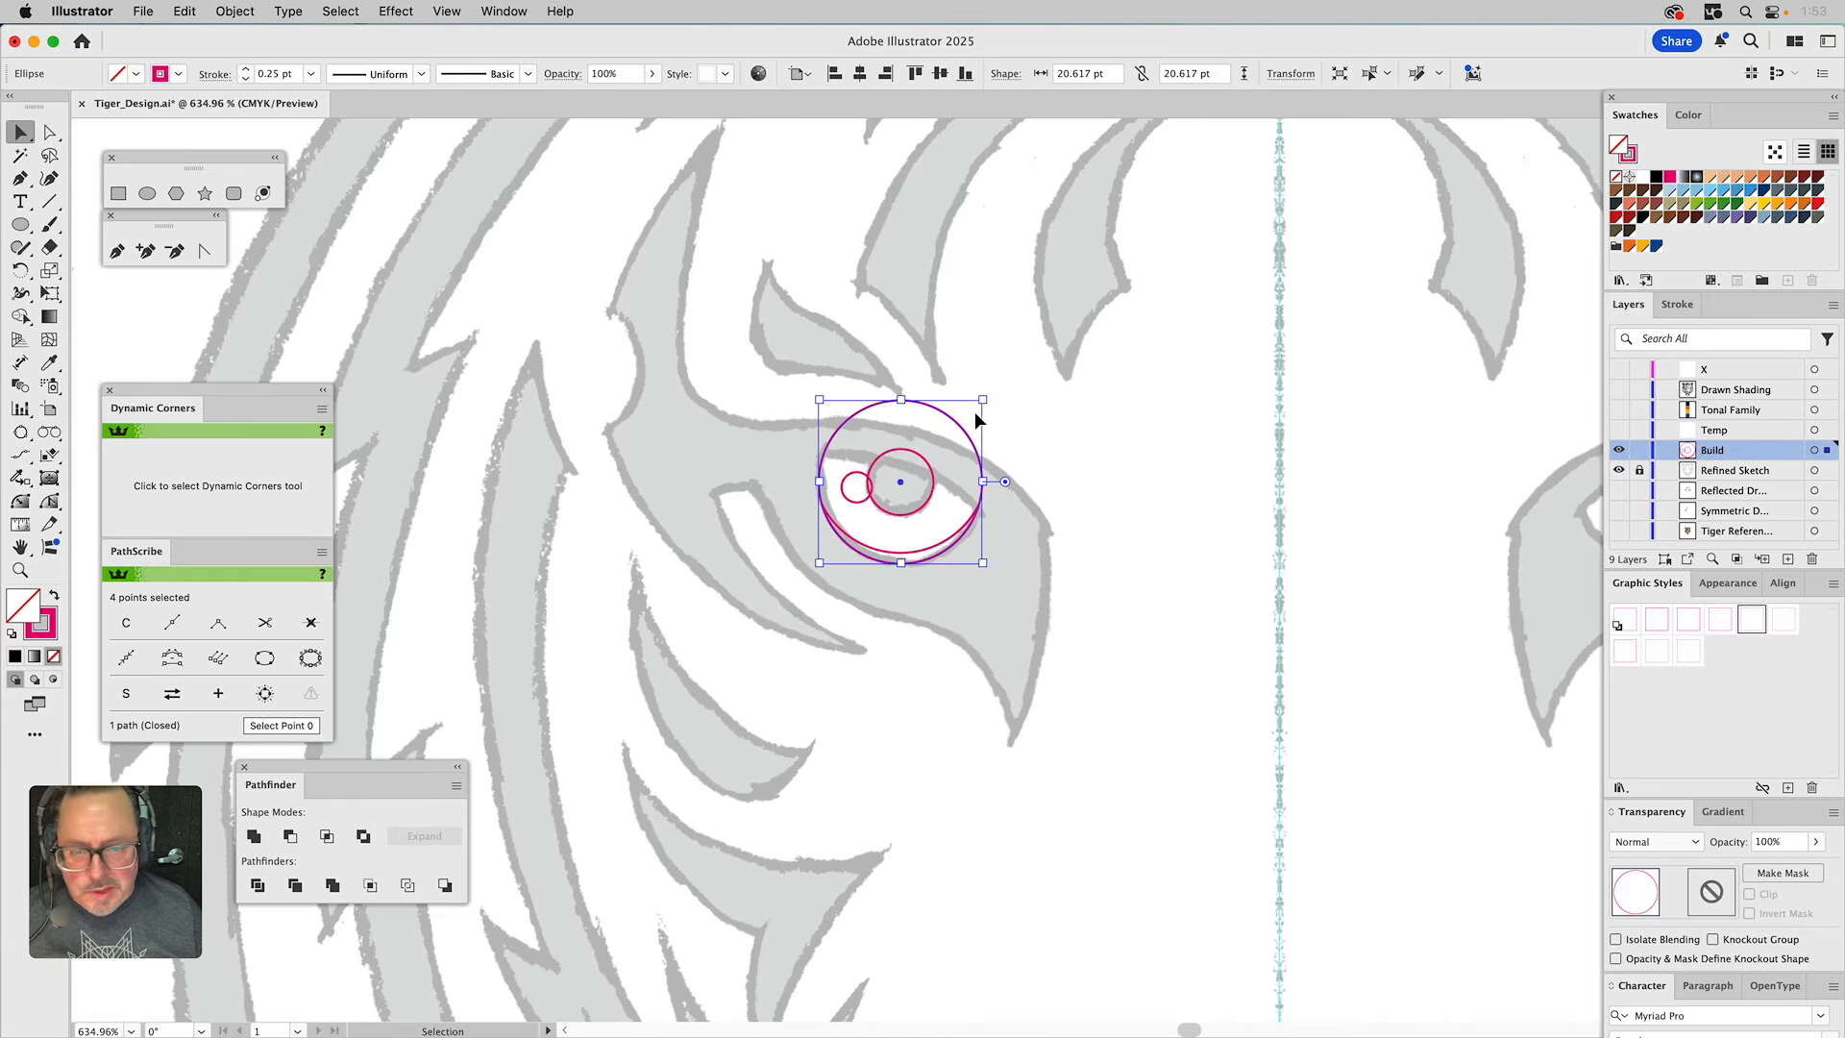
{"action": "left_click_drag", "start_coordinate": [982, 399], "coordinate": [1359, 248]}
{"action": "left_click_drag", "start_coordinate": [975, 255], "coordinate": [921, 439]}
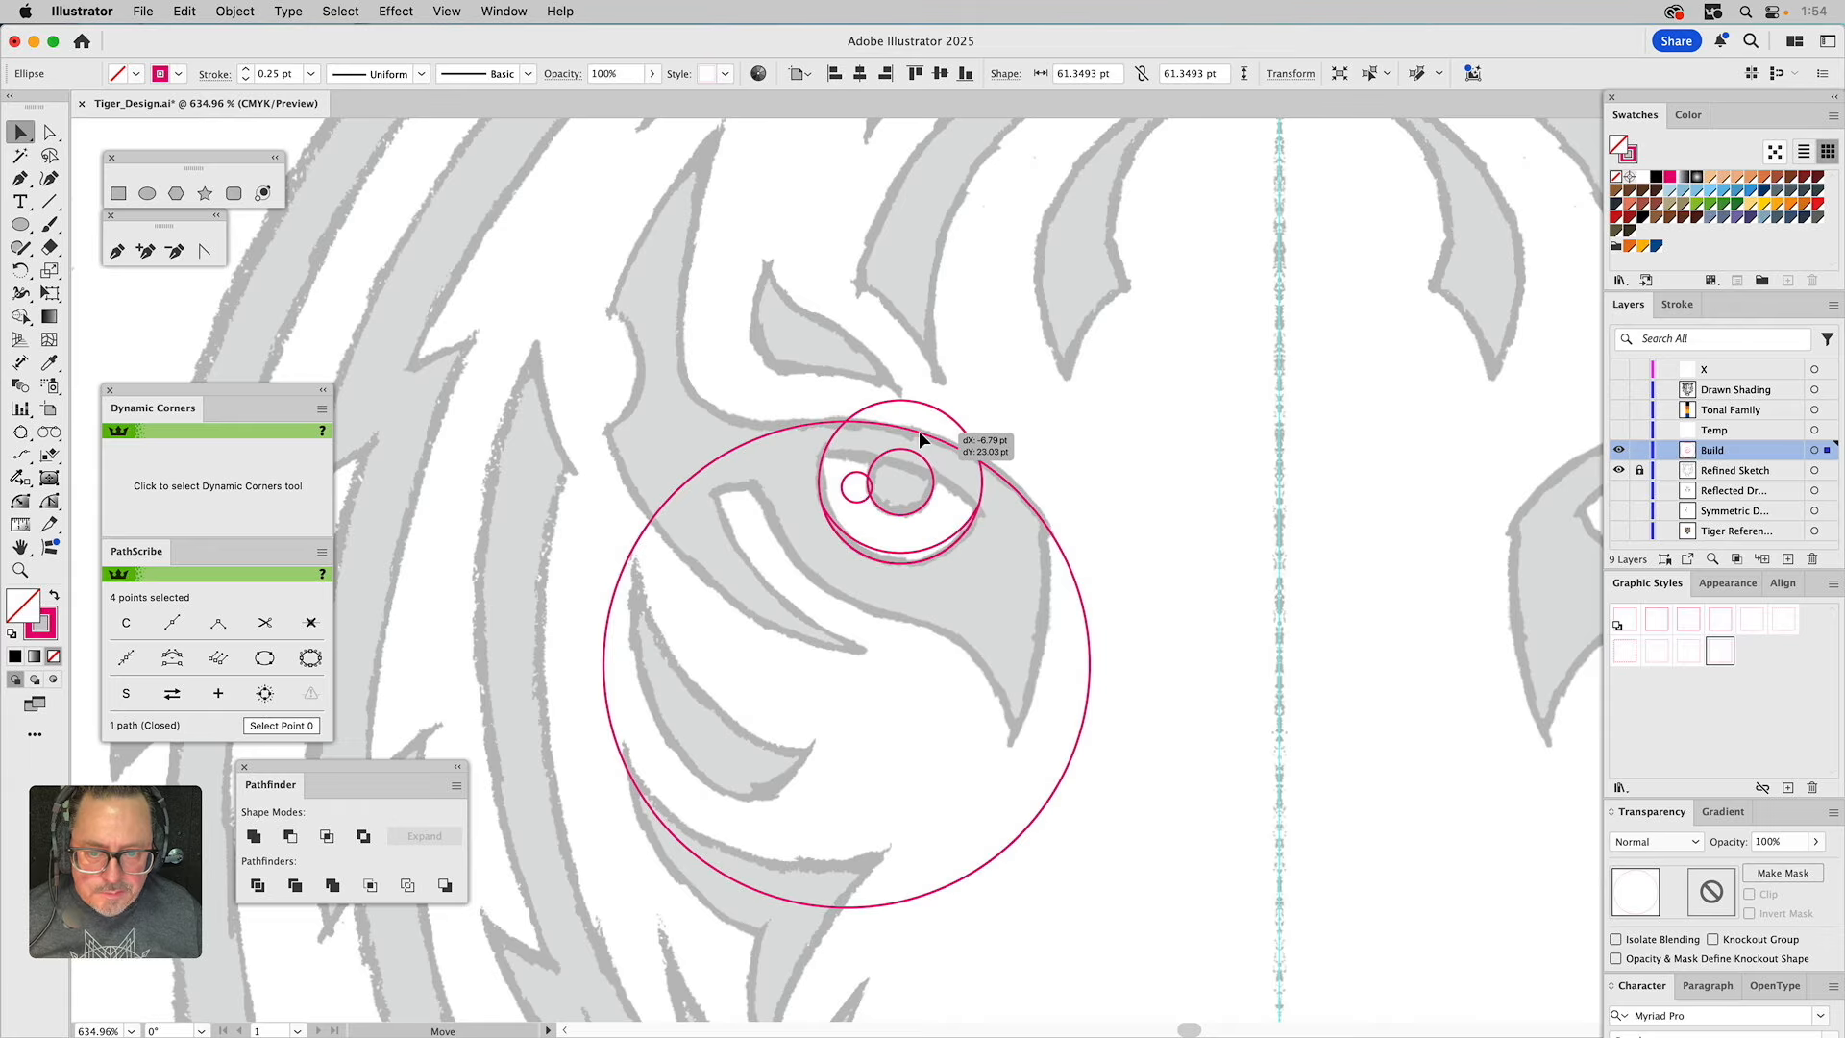
{"action": "left_click_drag", "start_coordinate": [921, 439], "coordinate": [918, 441]}
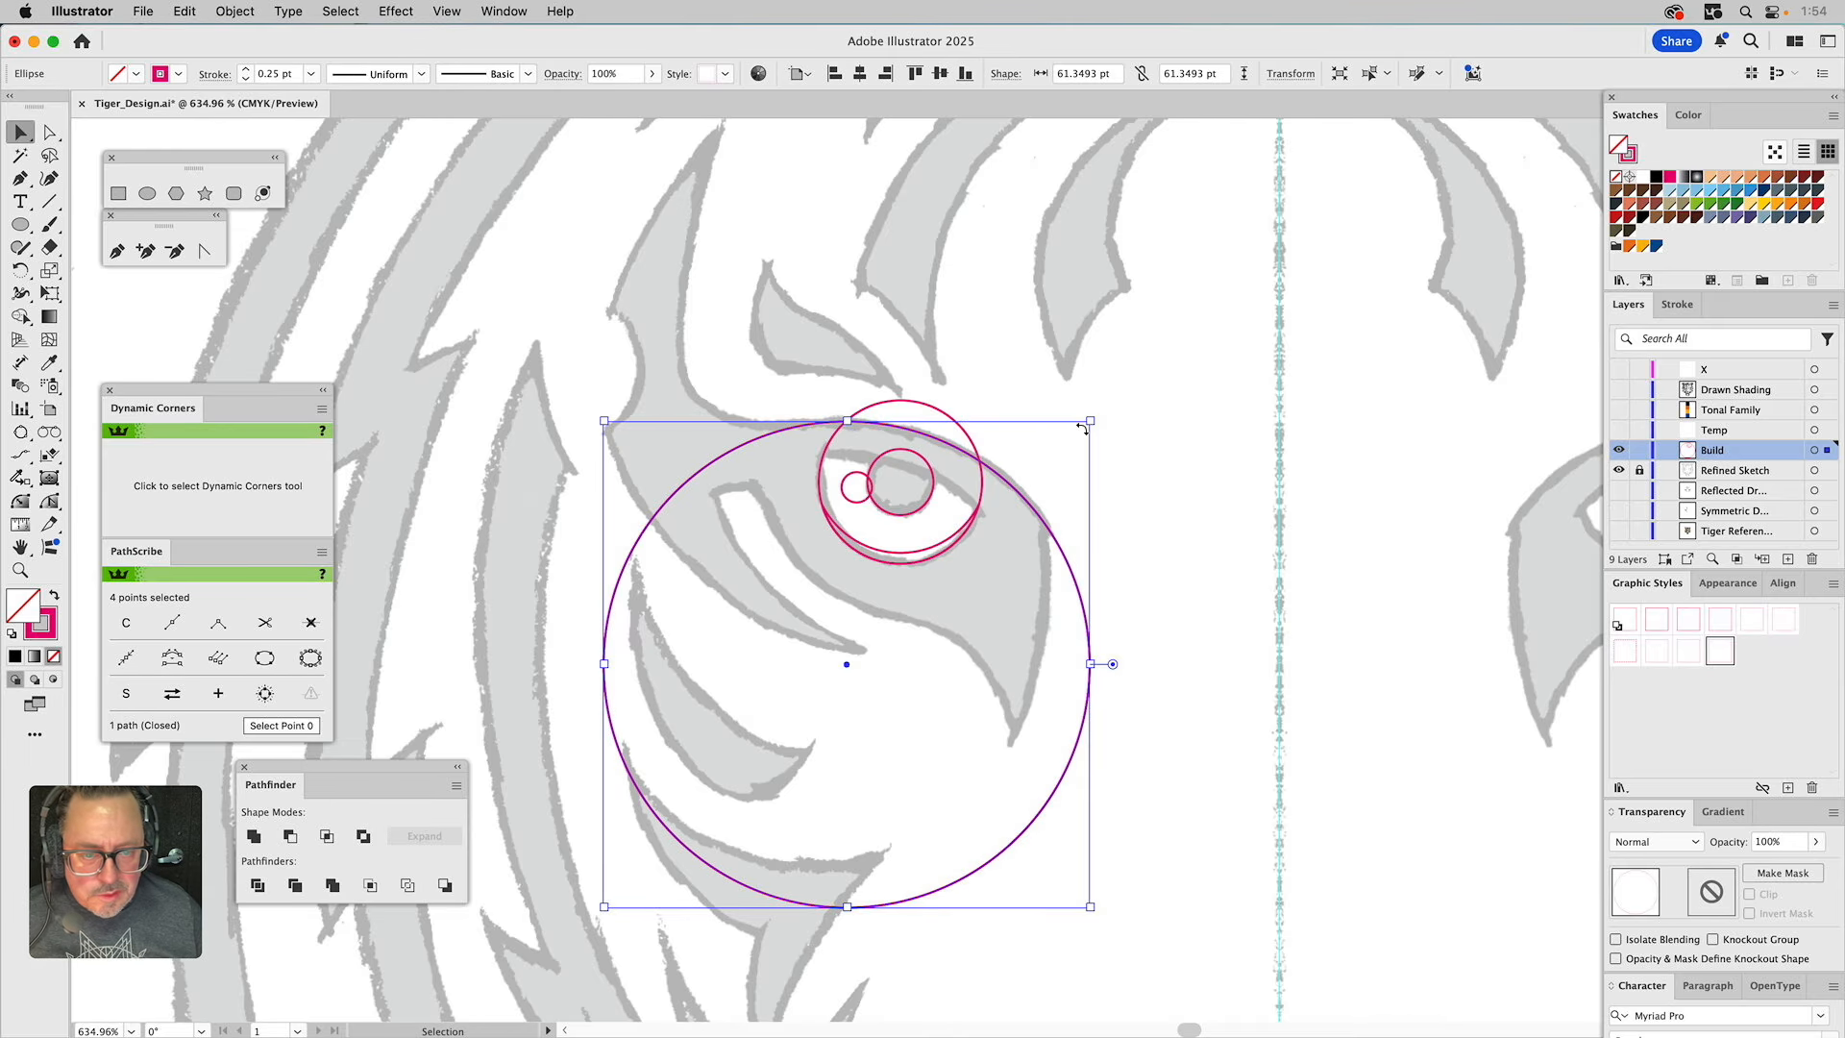
Scale a concentric copy of the eyelid circle to about 53 pt and intersect it with the eye circle to form the eye opening.
{"action": "left_click_drag", "start_coordinate": [1095, 420], "coordinate": [1067, 455]}
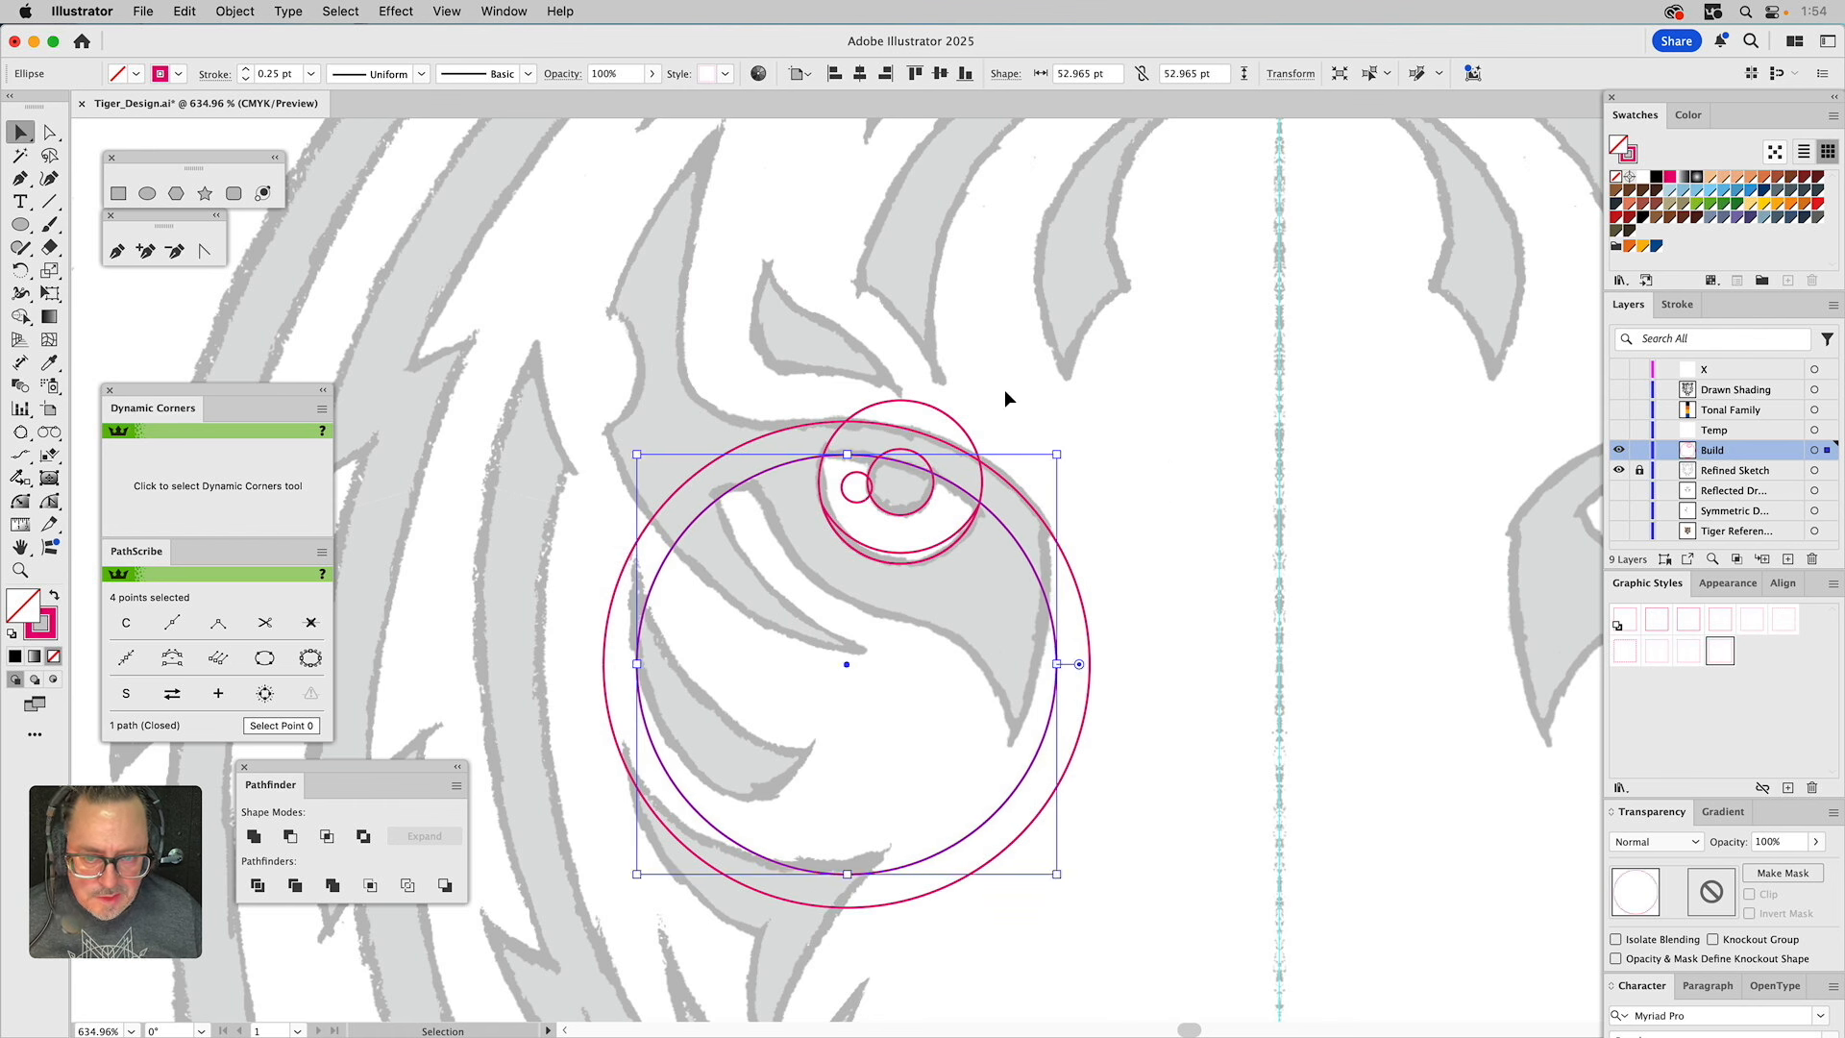
{"action": "left_click", "coordinate": [939, 412], "text": "shift"}
{"action": "left_click", "coordinate": [327, 836]}
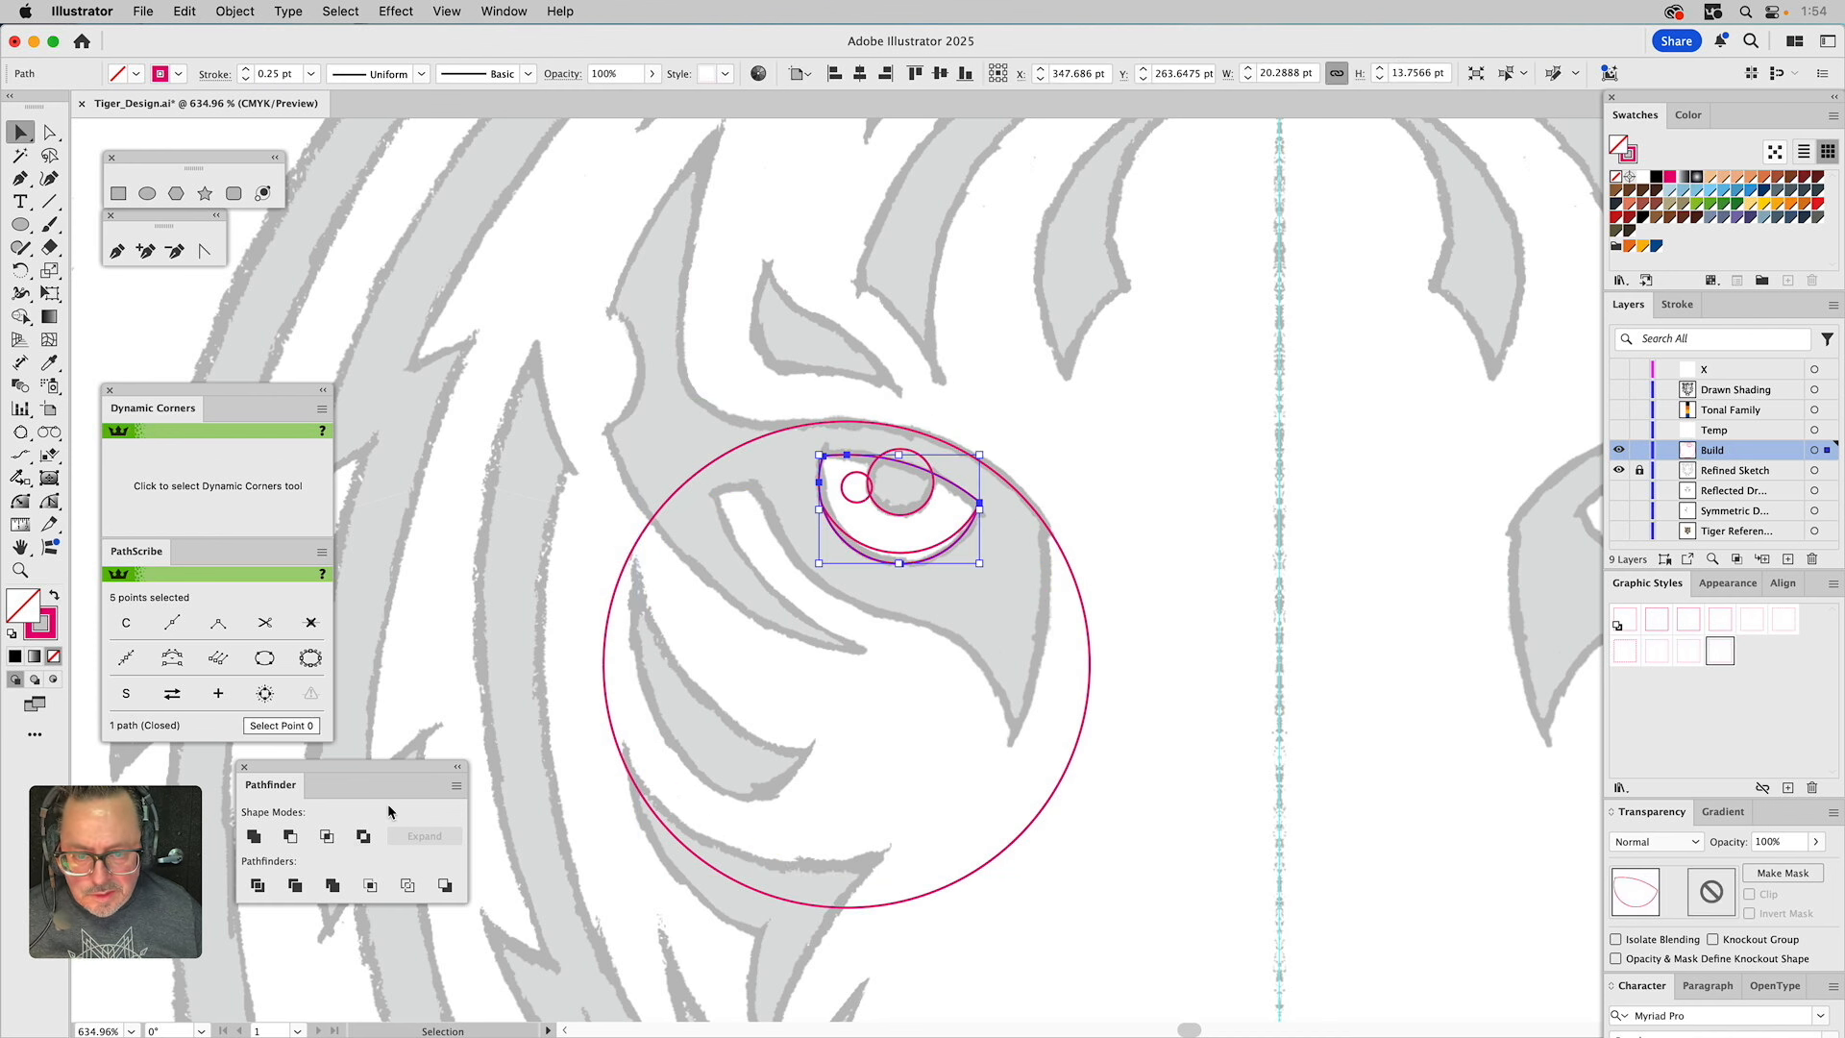
{"action": "left_click", "coordinate": [954, 383]}
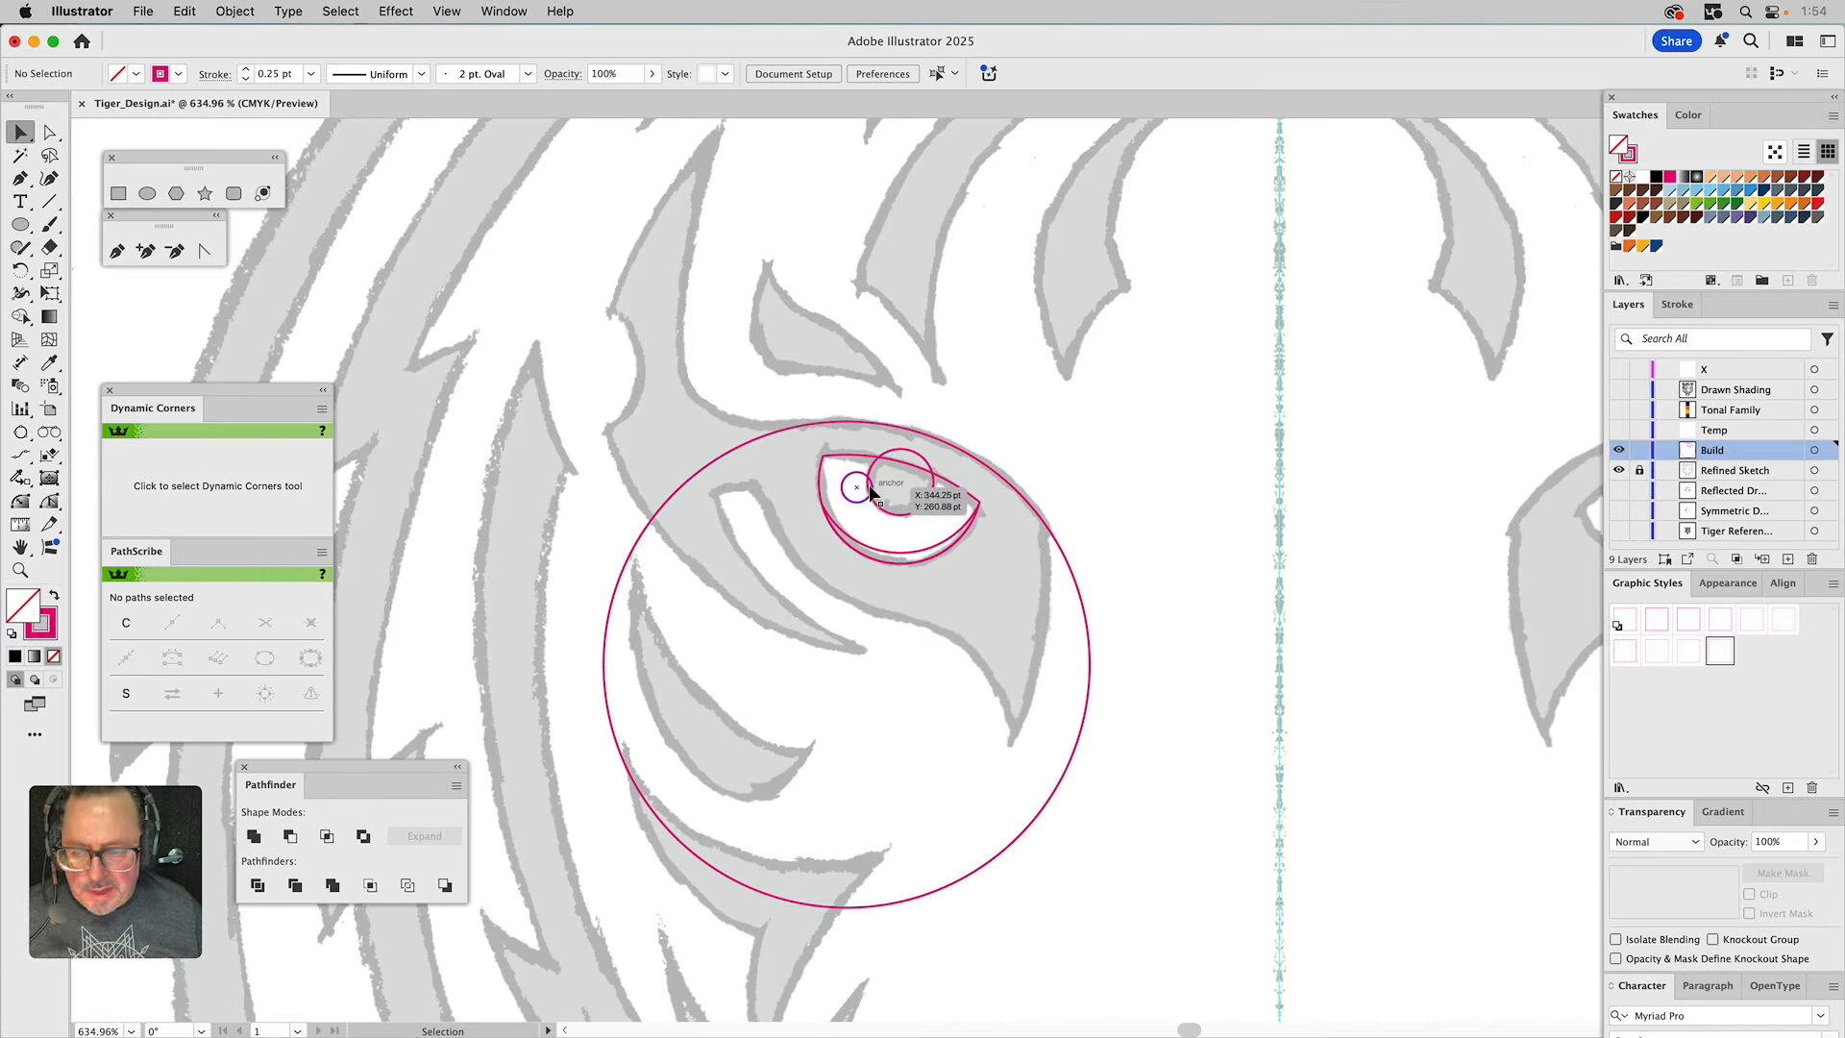
Cut the large eyelid circle at its top anchor and at the lid's nose-side corner, and delete everything except the upper-lid arc.
{"action": "left_click", "coordinate": [830, 424]}
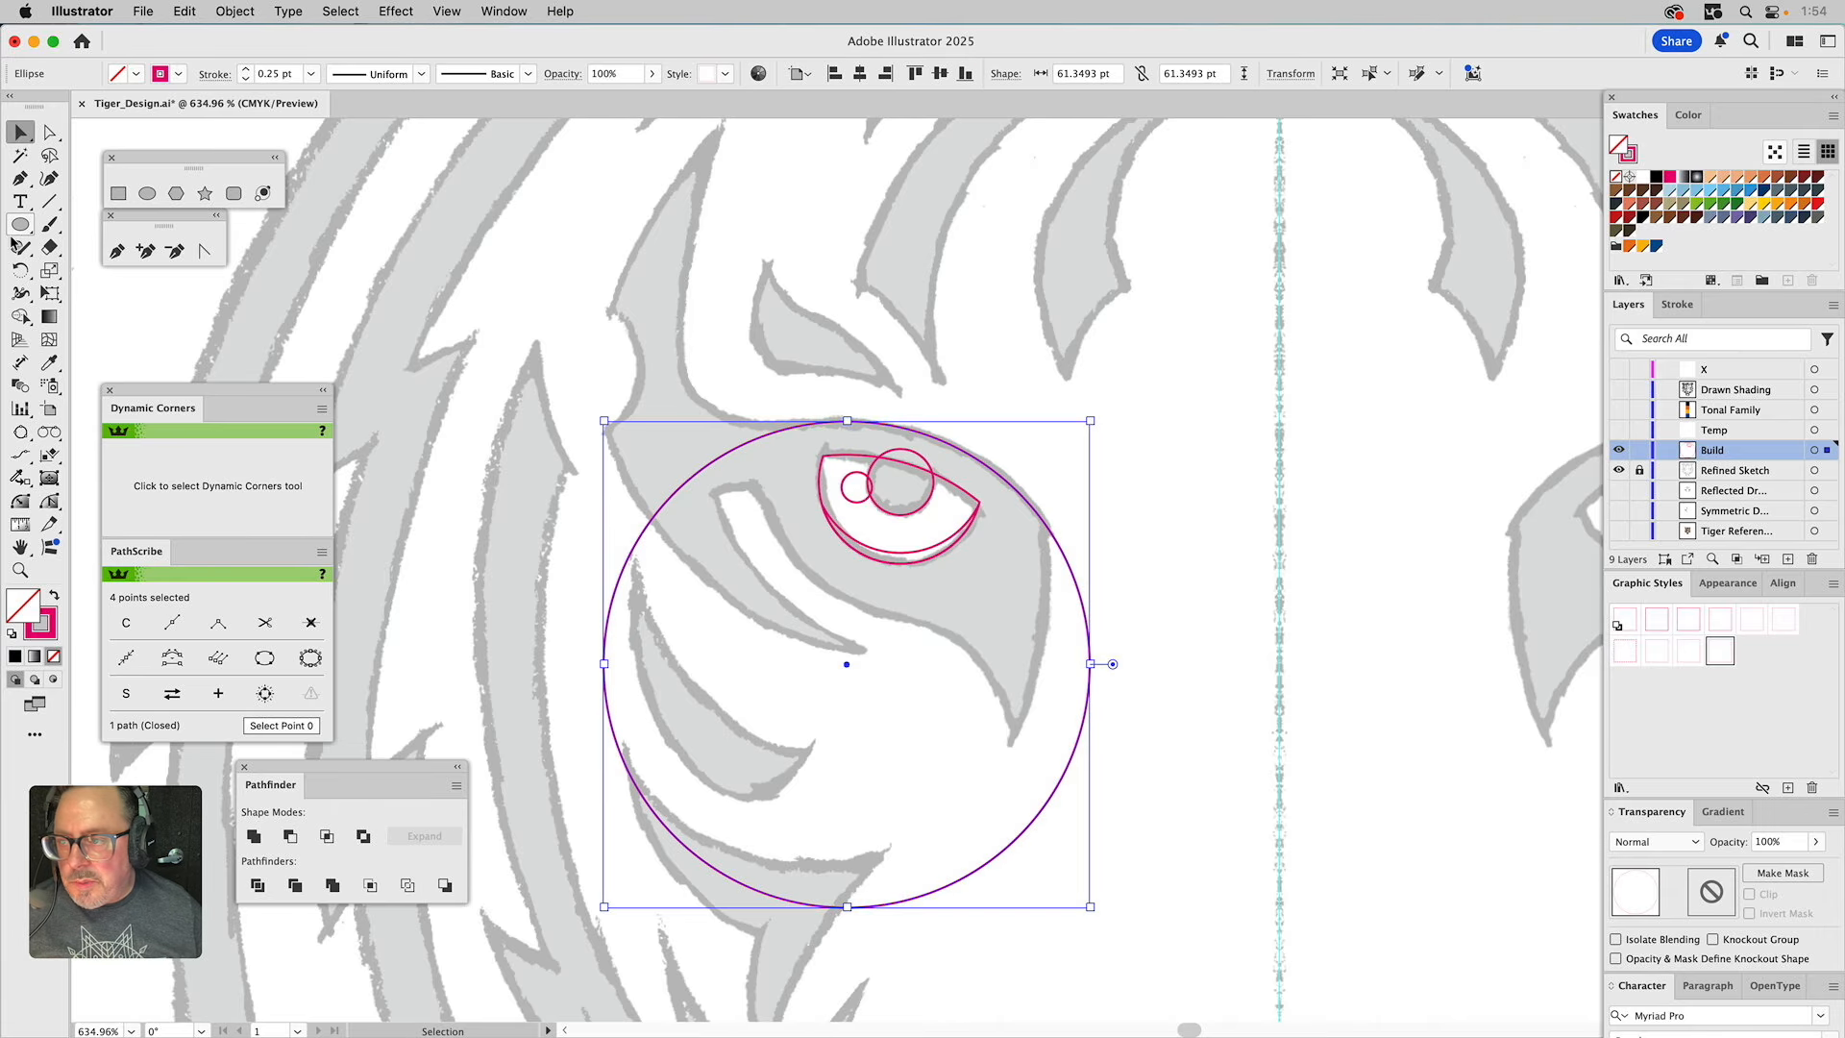
{"action": "left_click", "coordinate": [50, 249]}
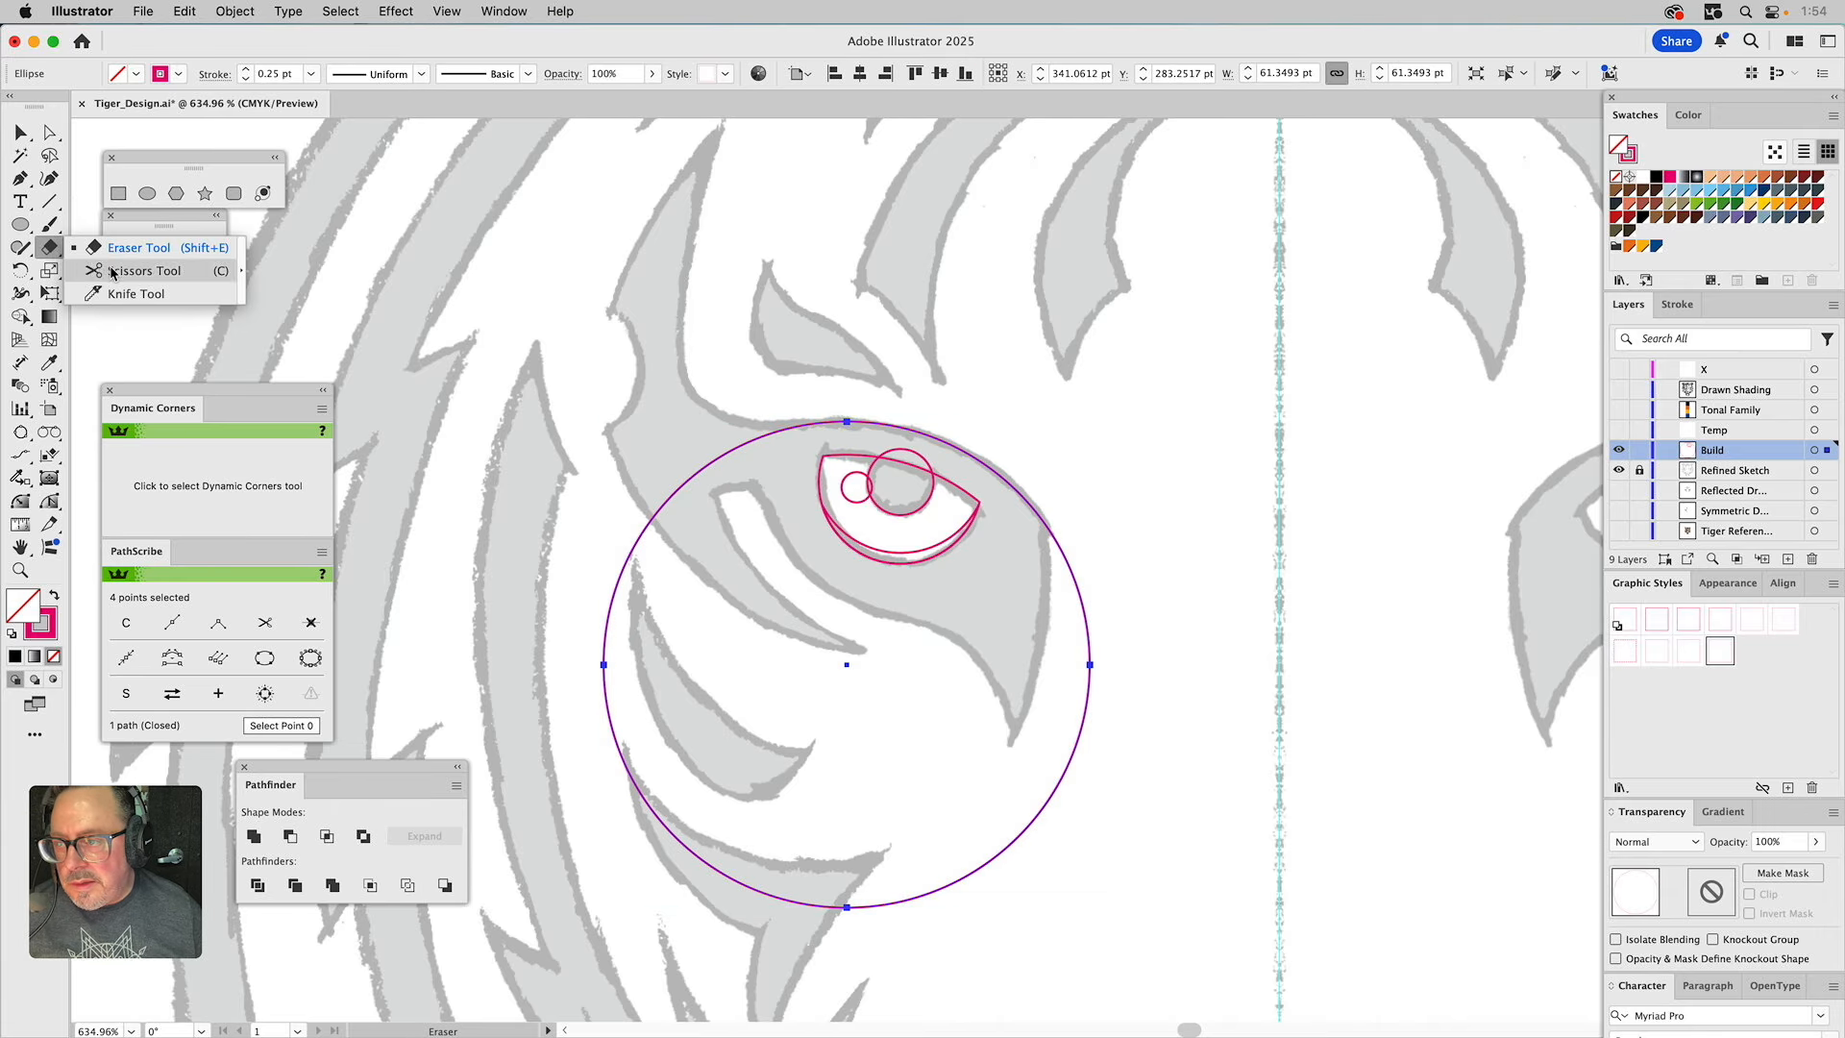
{"action": "left_click", "coordinate": [144, 270]}
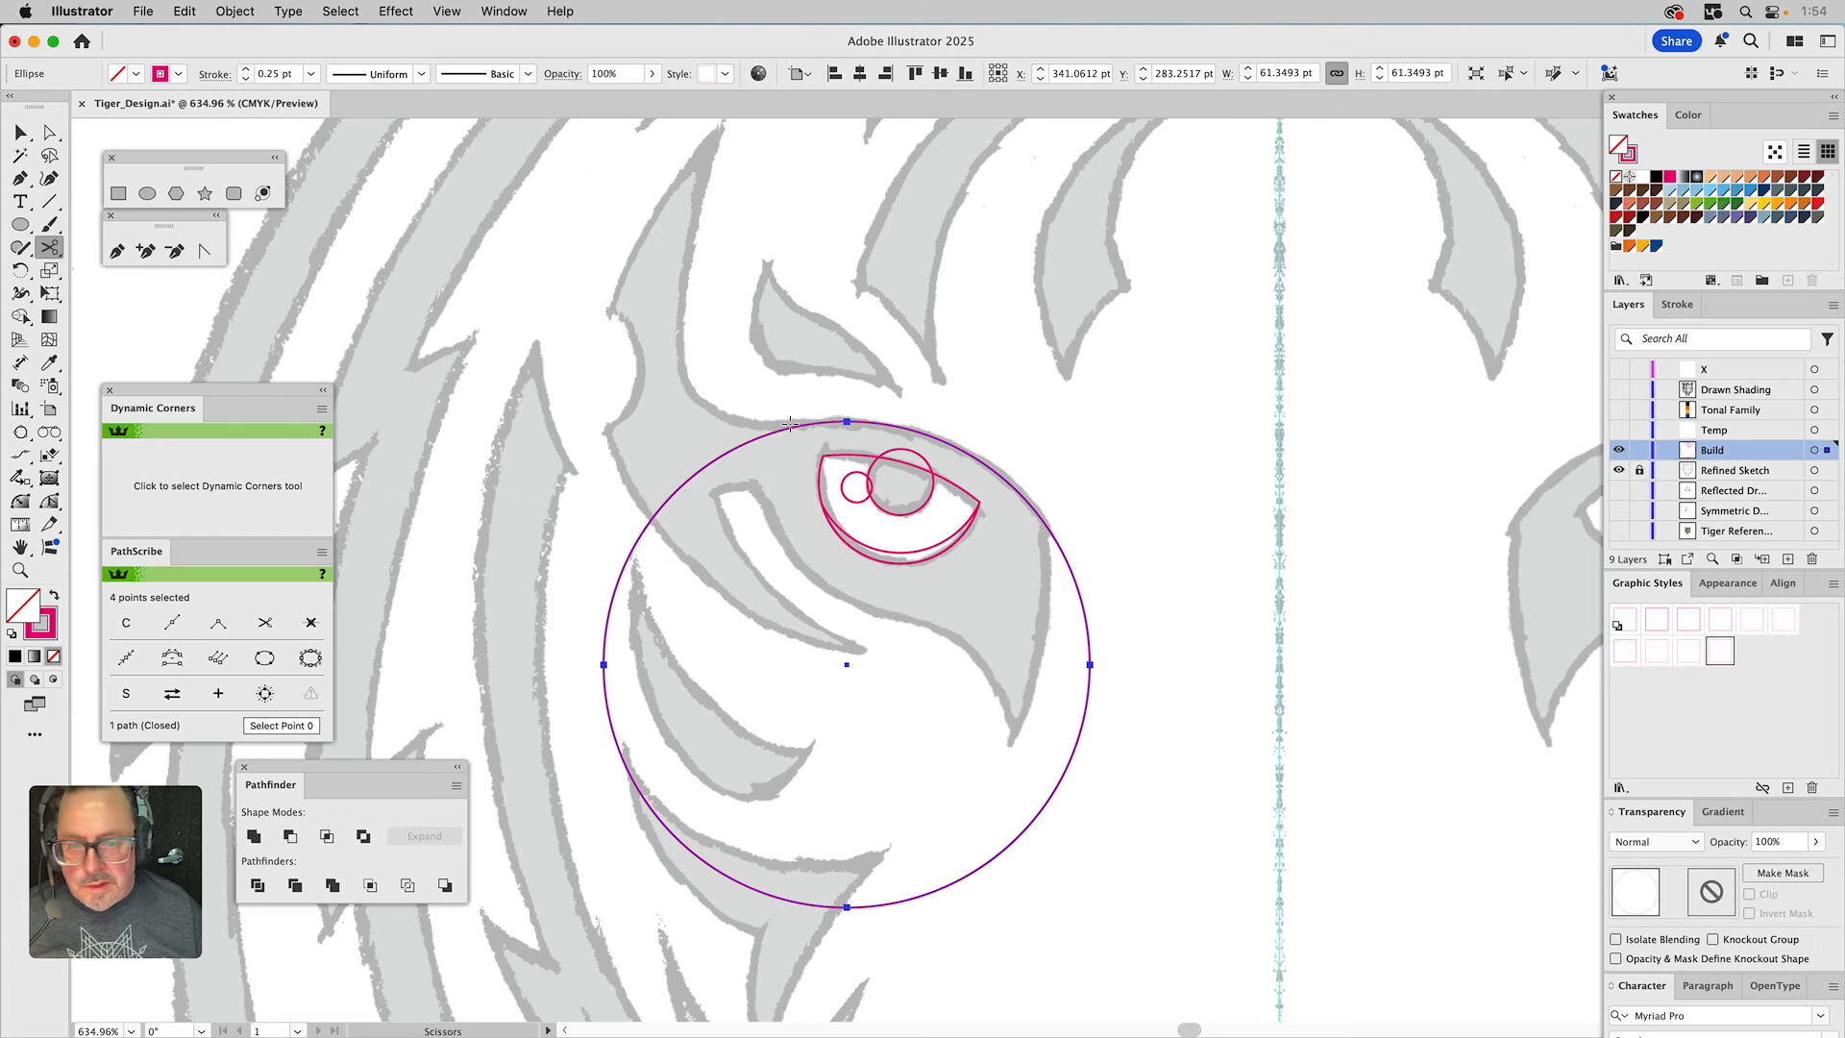
{"action": "left_click", "coordinate": [847, 421]}
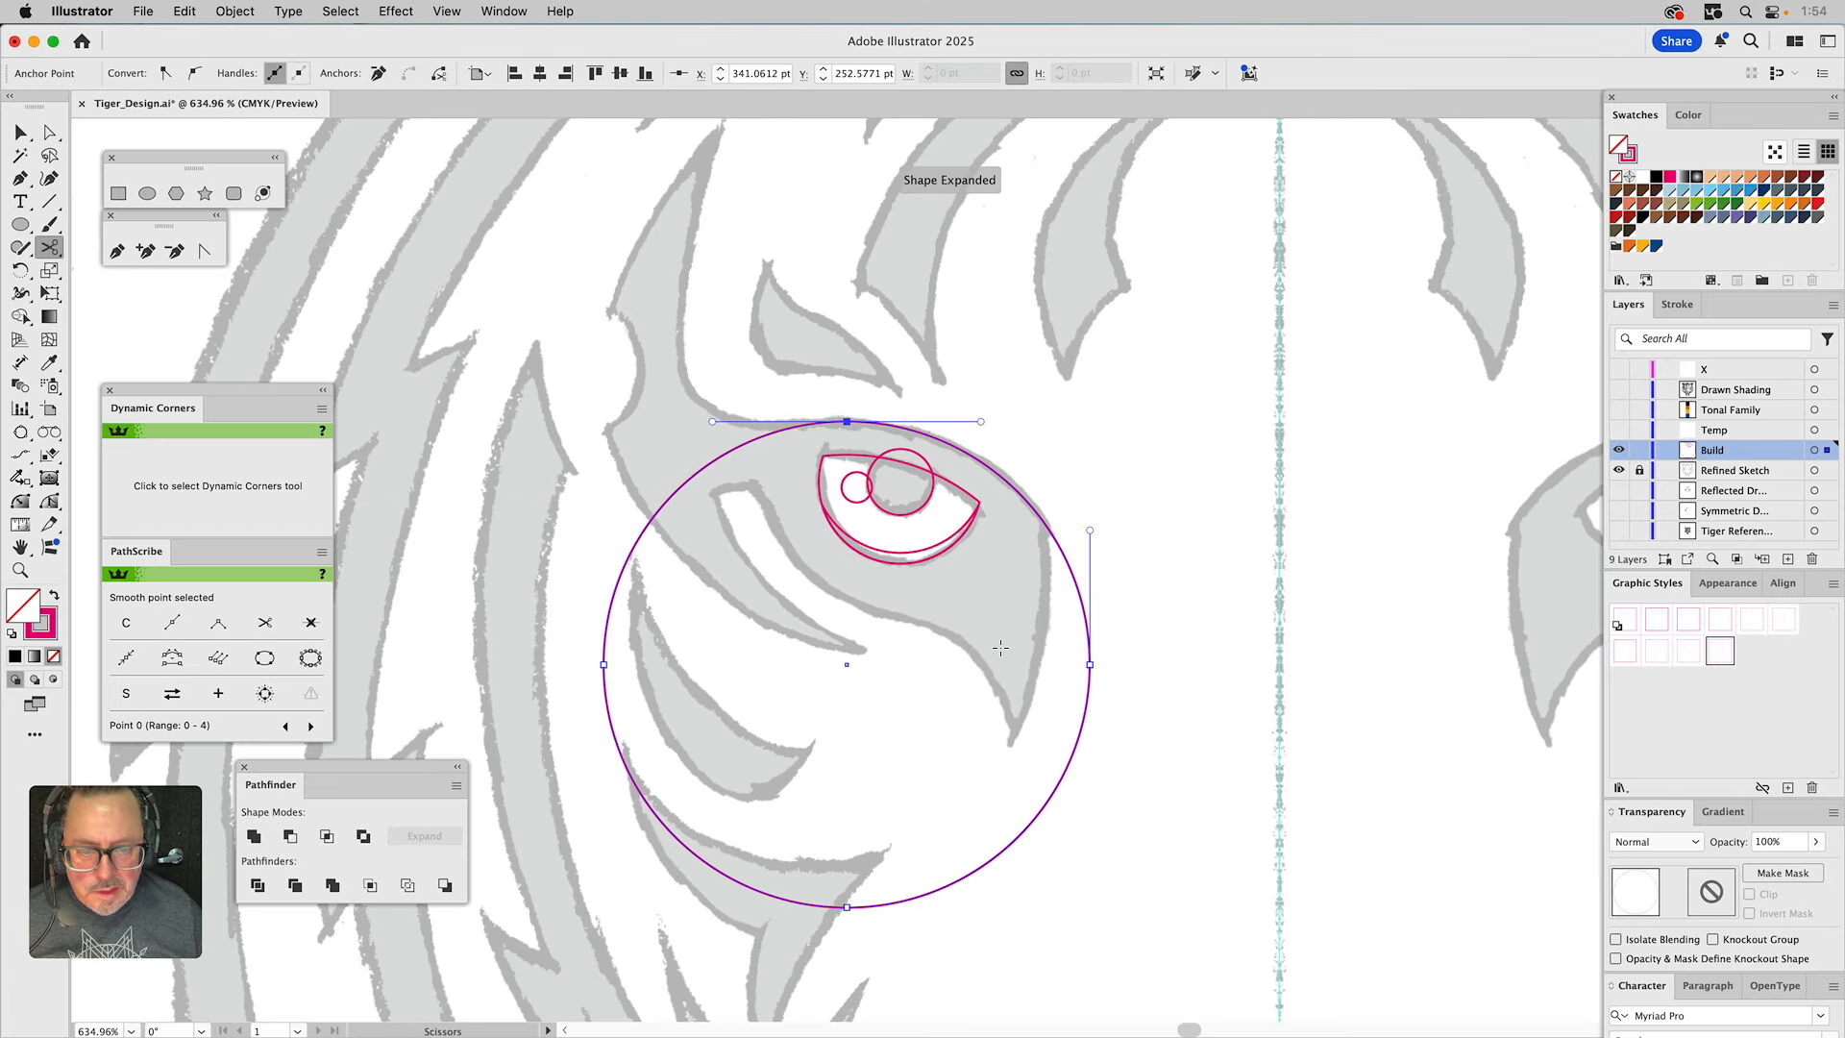
{"action": "left_click", "coordinate": [1045, 523]}
{"action": "key", "text": "a"}
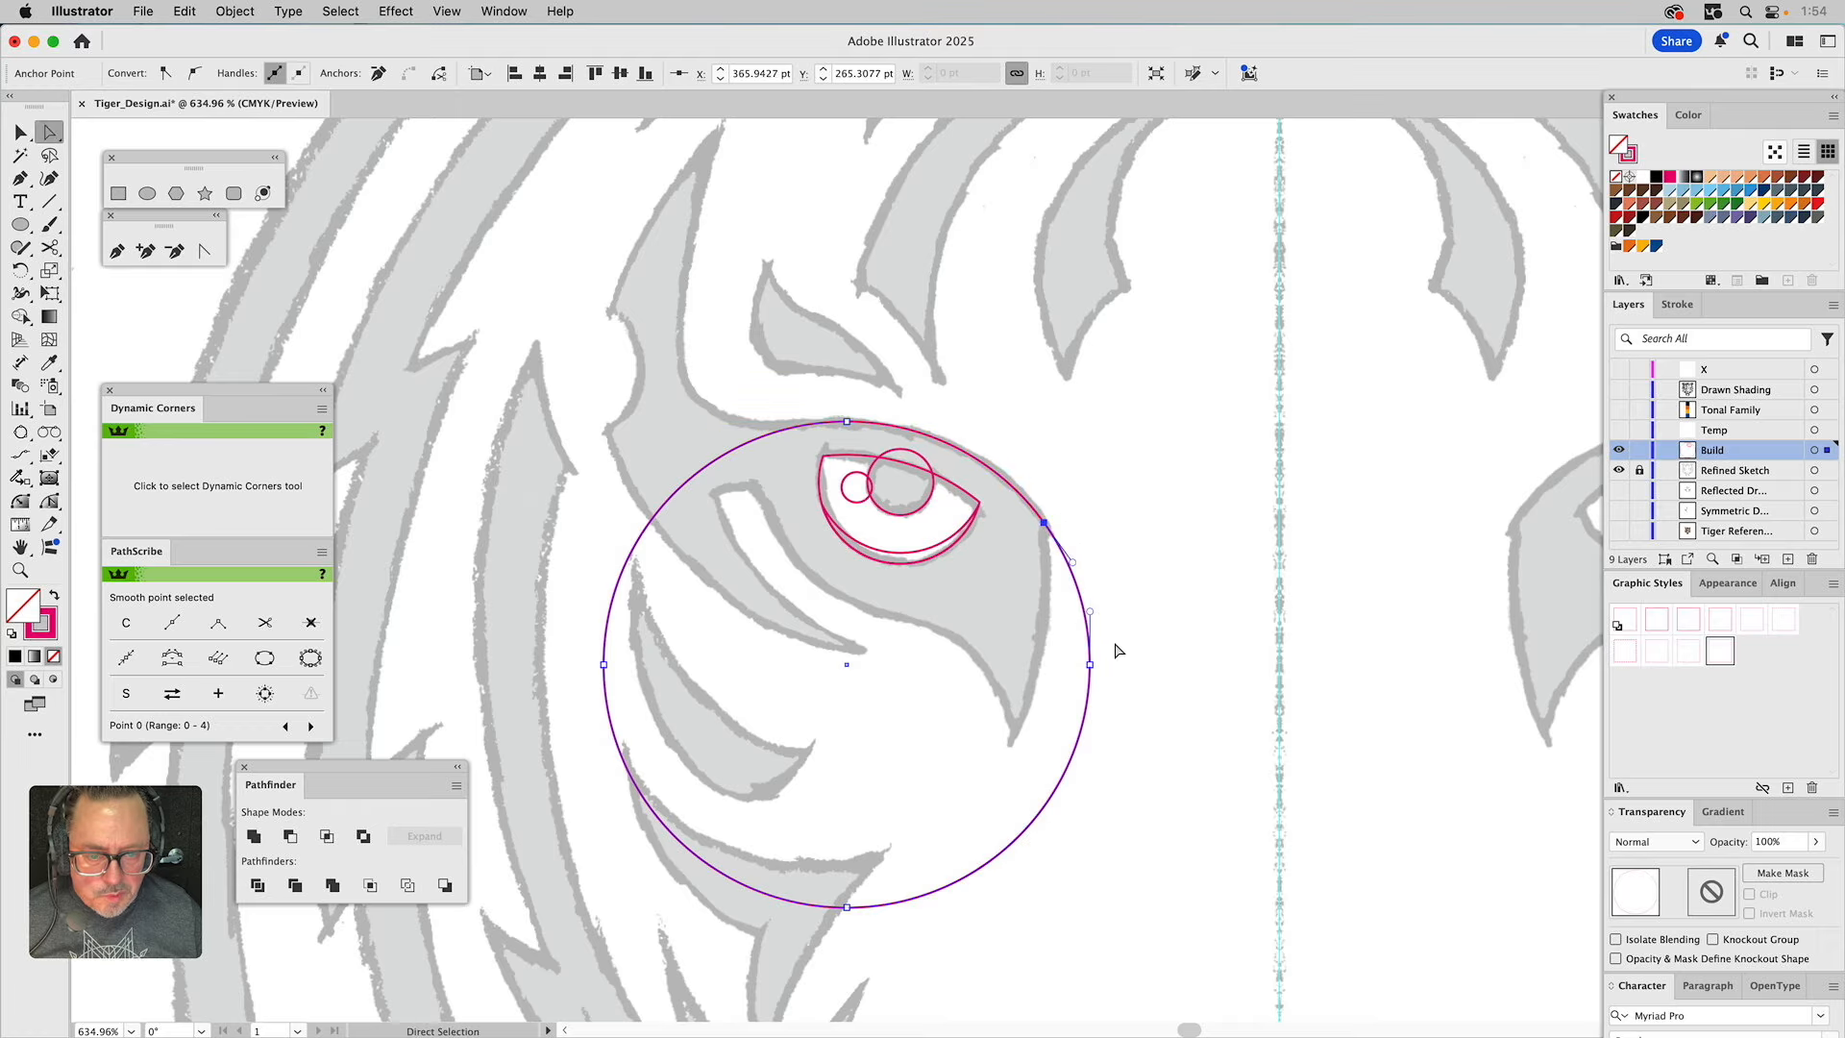
{"action": "key", "text": "Delete"}
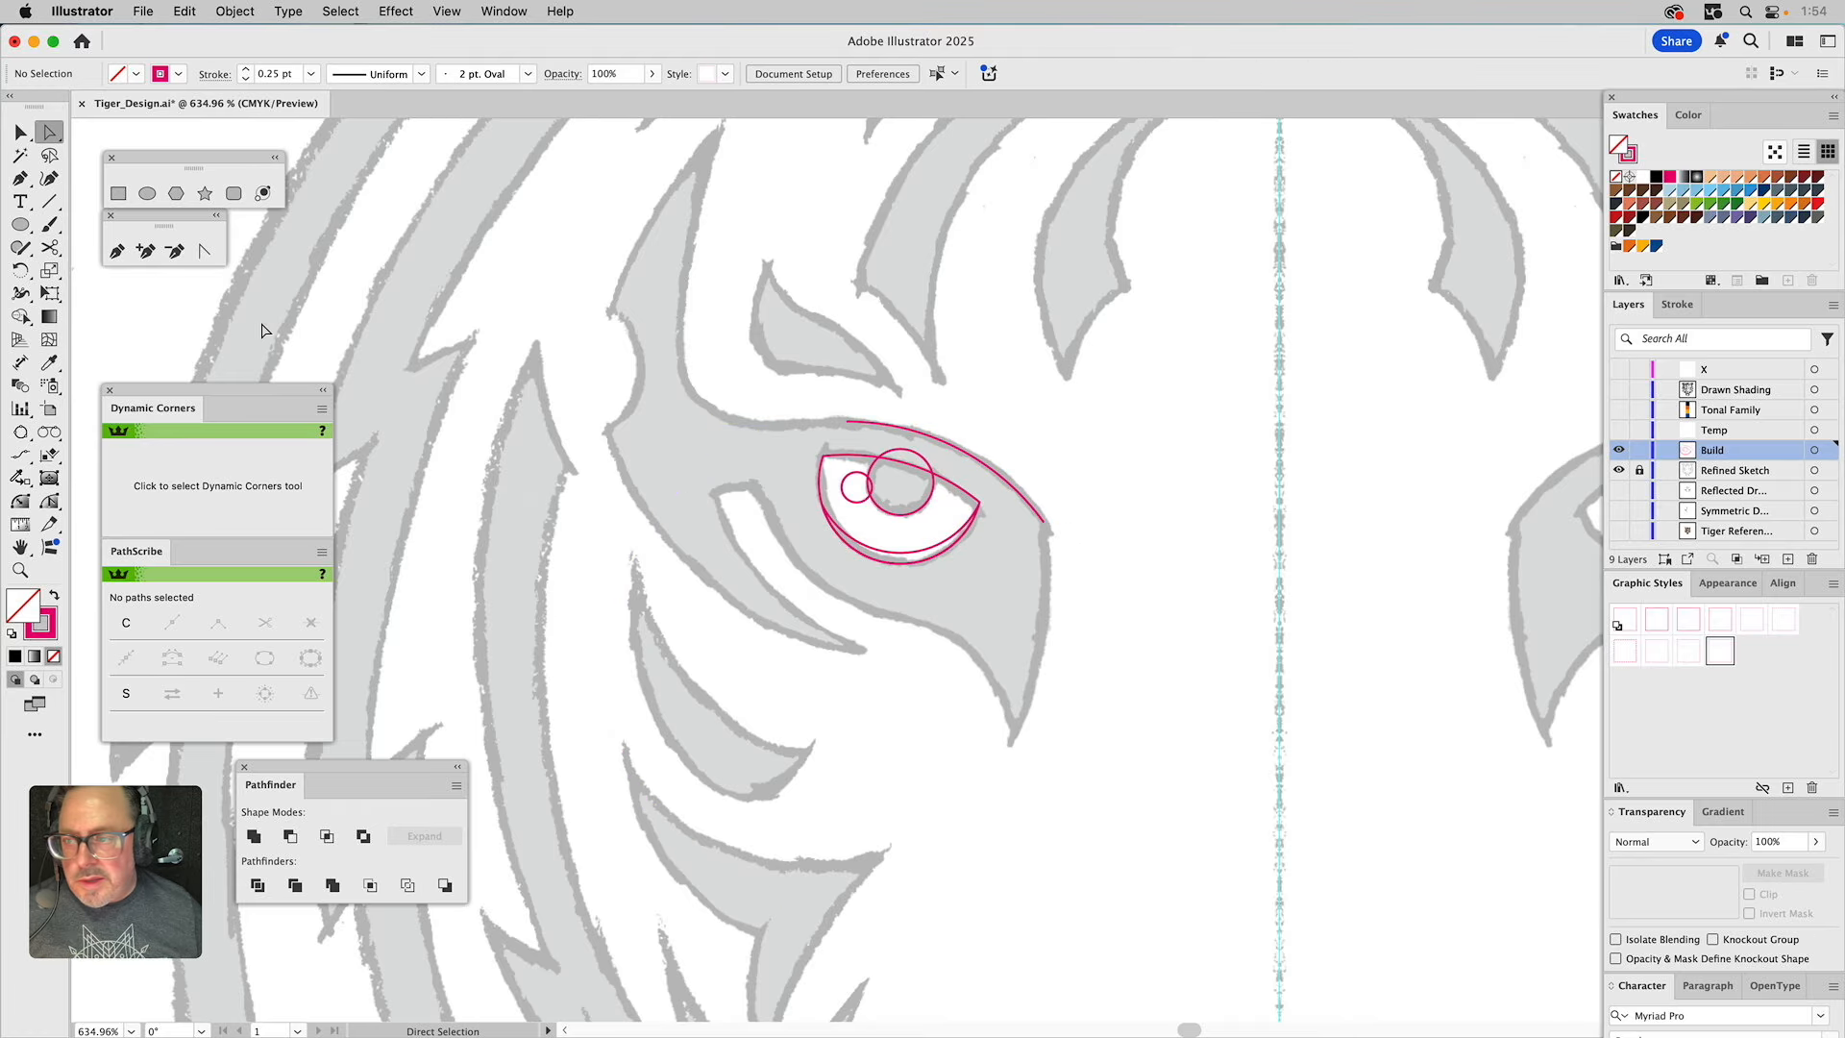
Extend the upper-lid arc with the Pen tool around the sketched bend and up to the tip of the brow stripe.
{"action": "left_click", "coordinate": [117, 251]}
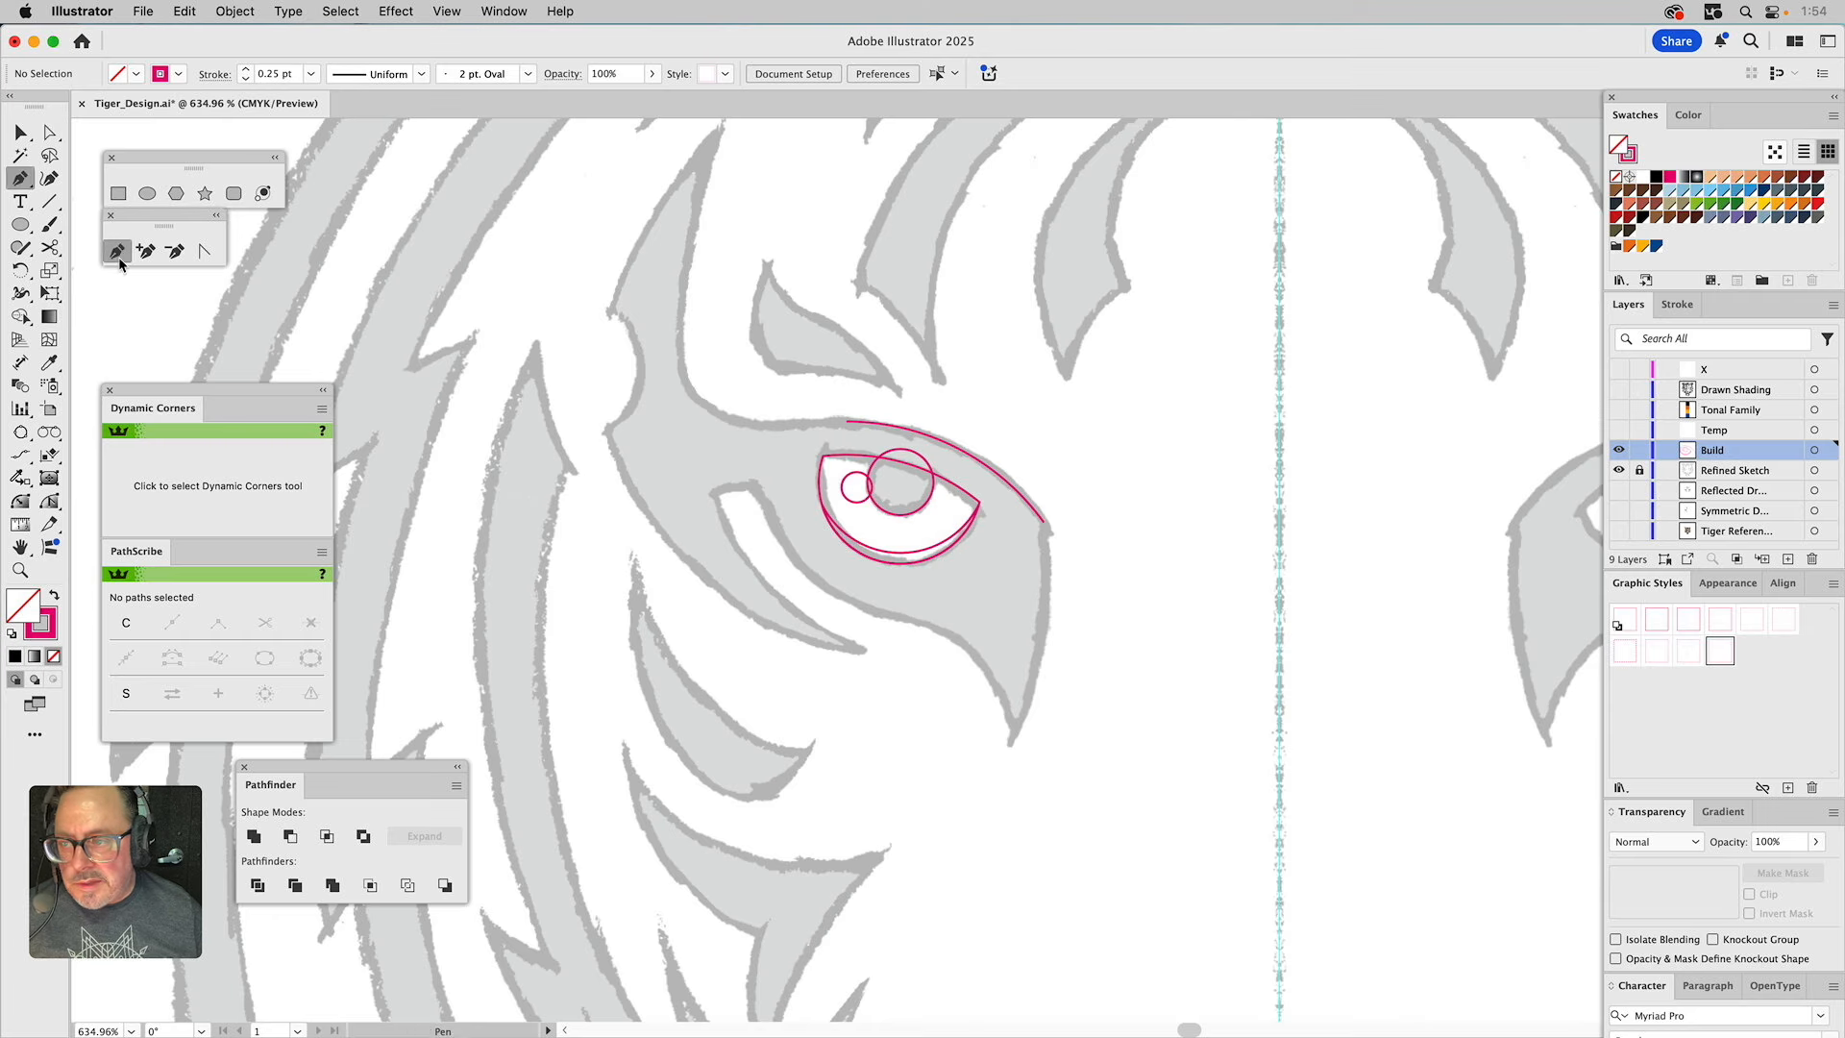
{"action": "left_click", "coordinate": [844, 423], "text": "super"}
{"action": "left_click", "coordinate": [847, 421]}
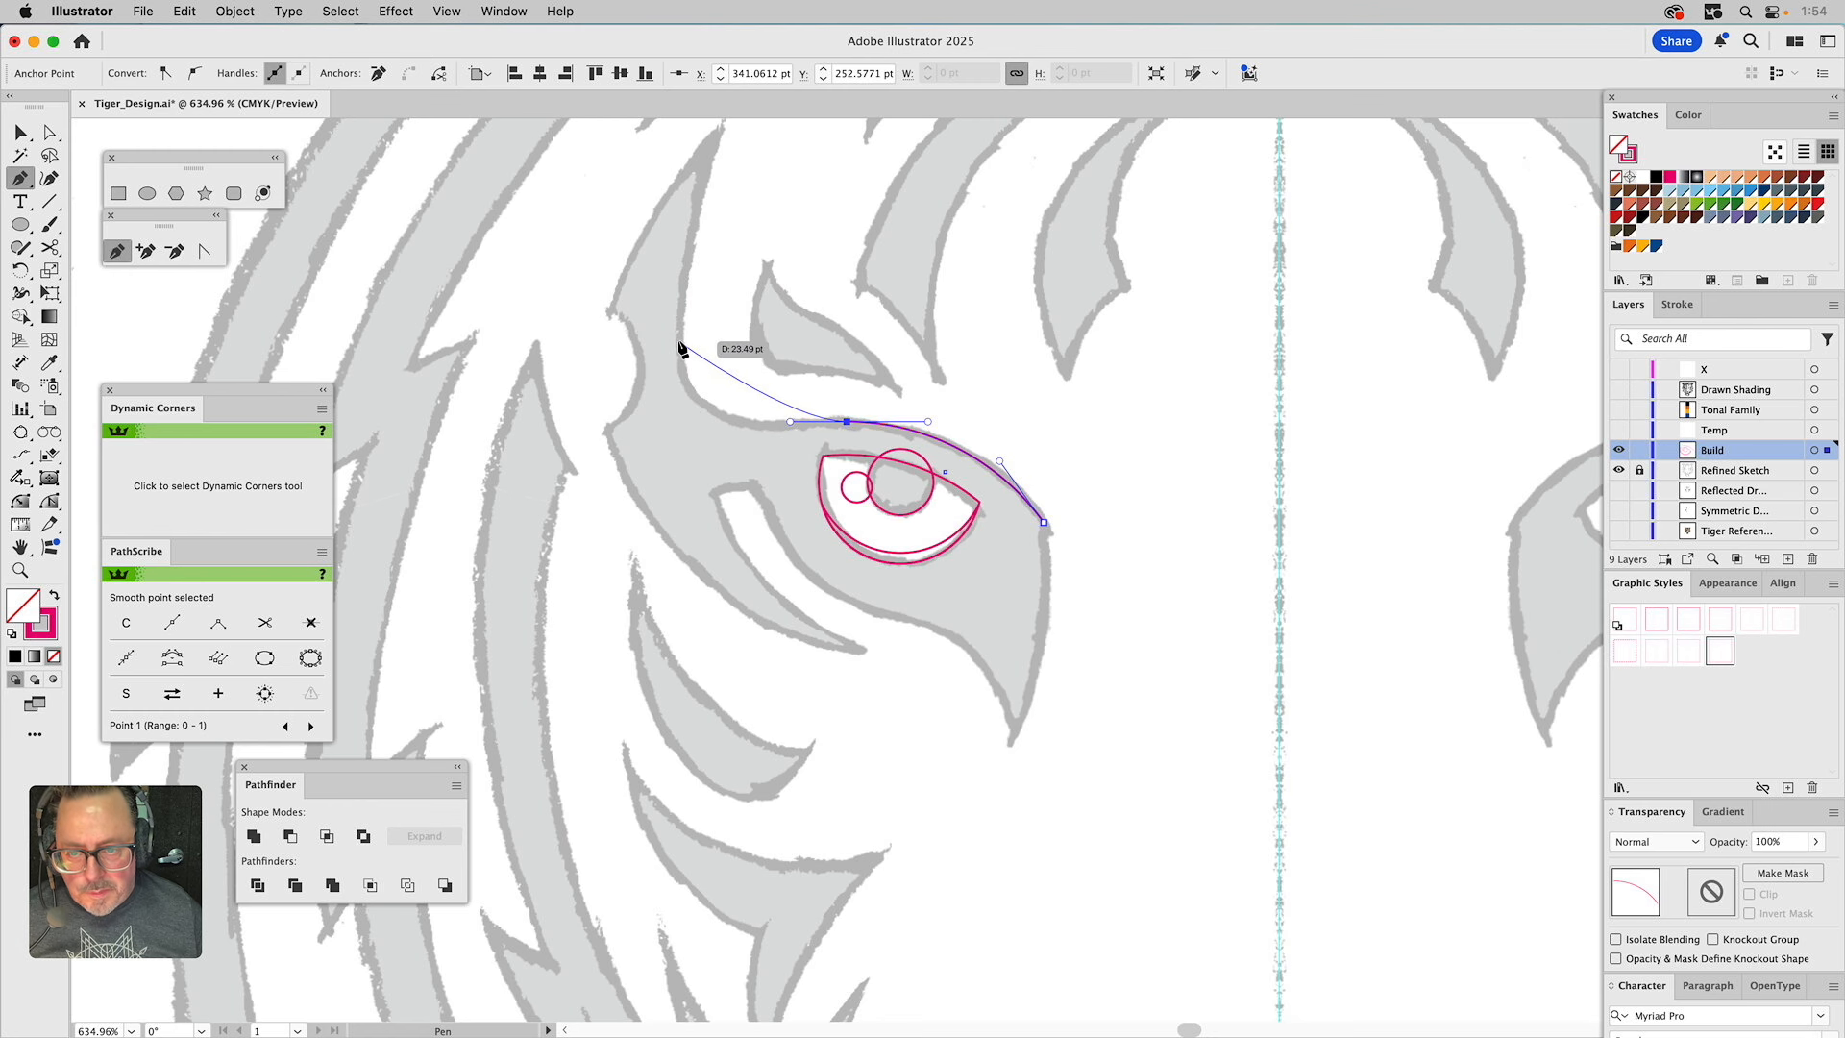
{"action": "left_click_drag", "start_coordinate": [680, 348], "coordinate": [722, 417]}
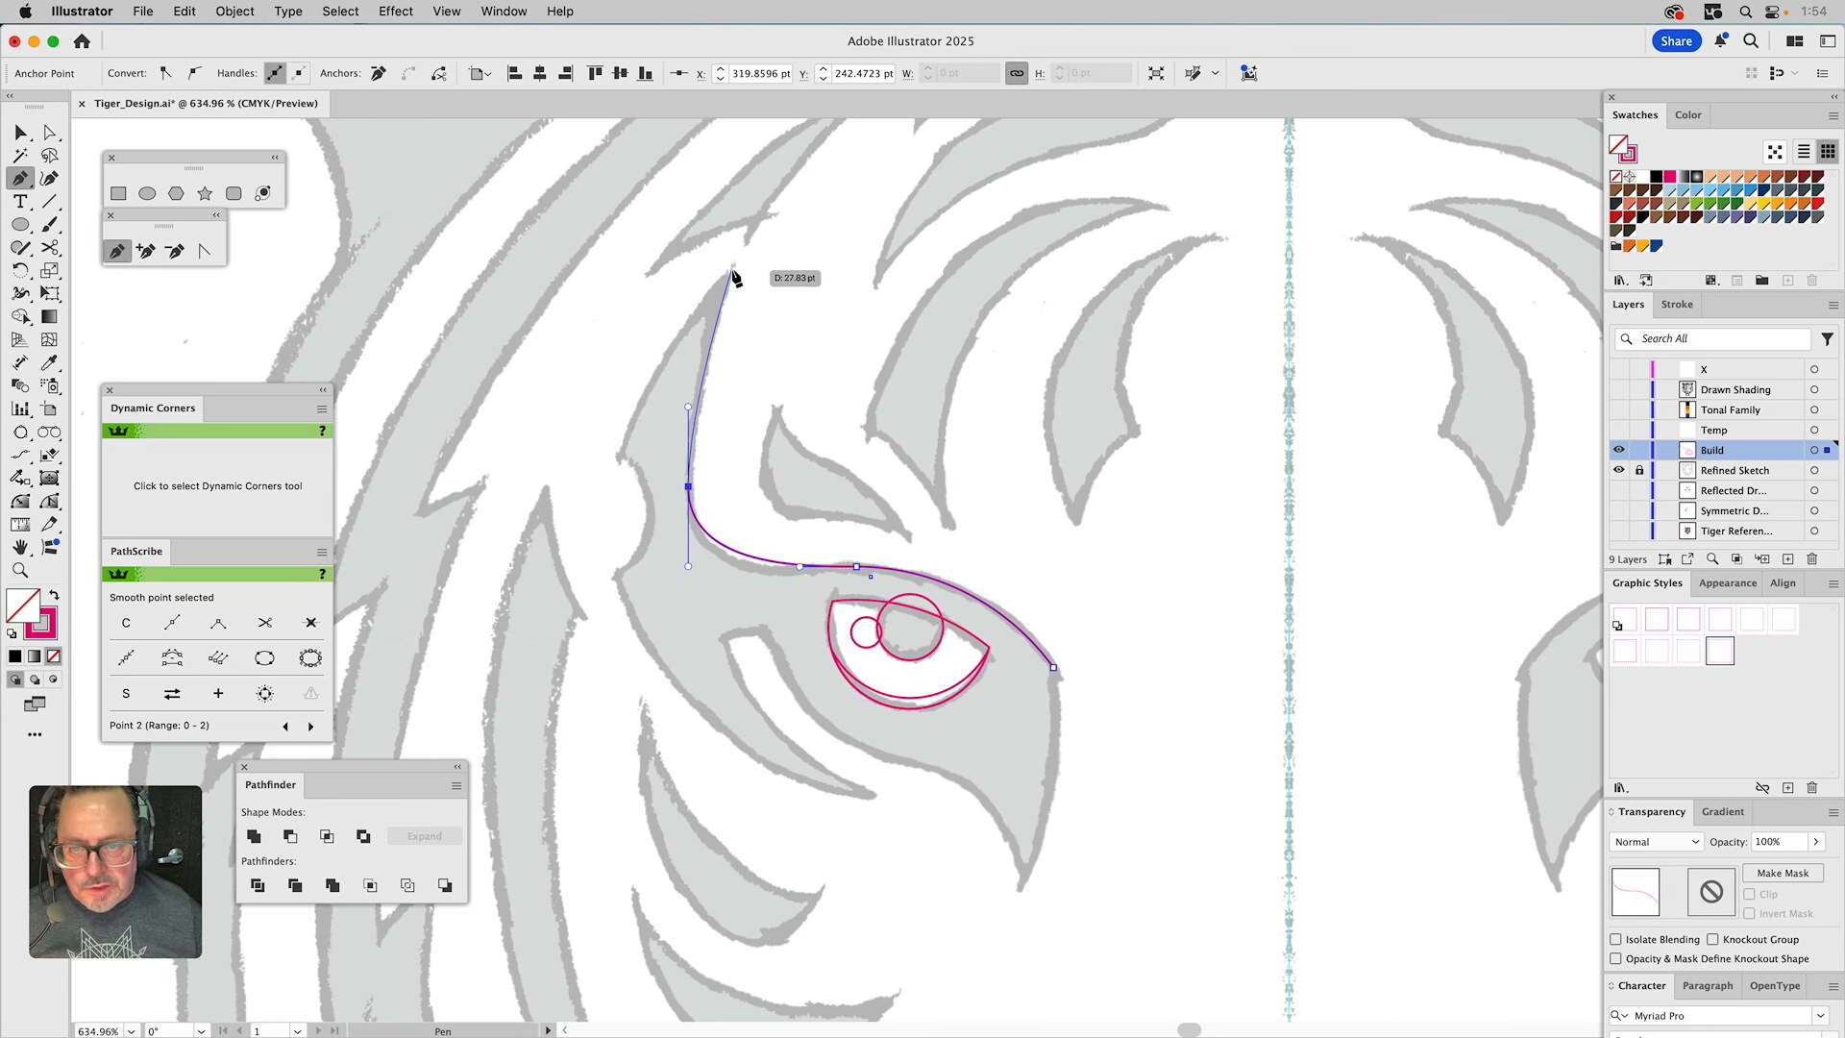
{"action": "left_click", "coordinate": [731, 271]}
Lengthen both handles at the brow bend and nudge the end anchor onto the stripe's tip to match the sketch.
{"action": "key", "text": "a"}
{"action": "left_click", "coordinate": [688, 486]}
{"action": "left_click_drag", "start_coordinate": [688, 568], "coordinate": [695, 586]}
{"action": "left_click_drag", "start_coordinate": [688, 407], "coordinate": [689, 371]}
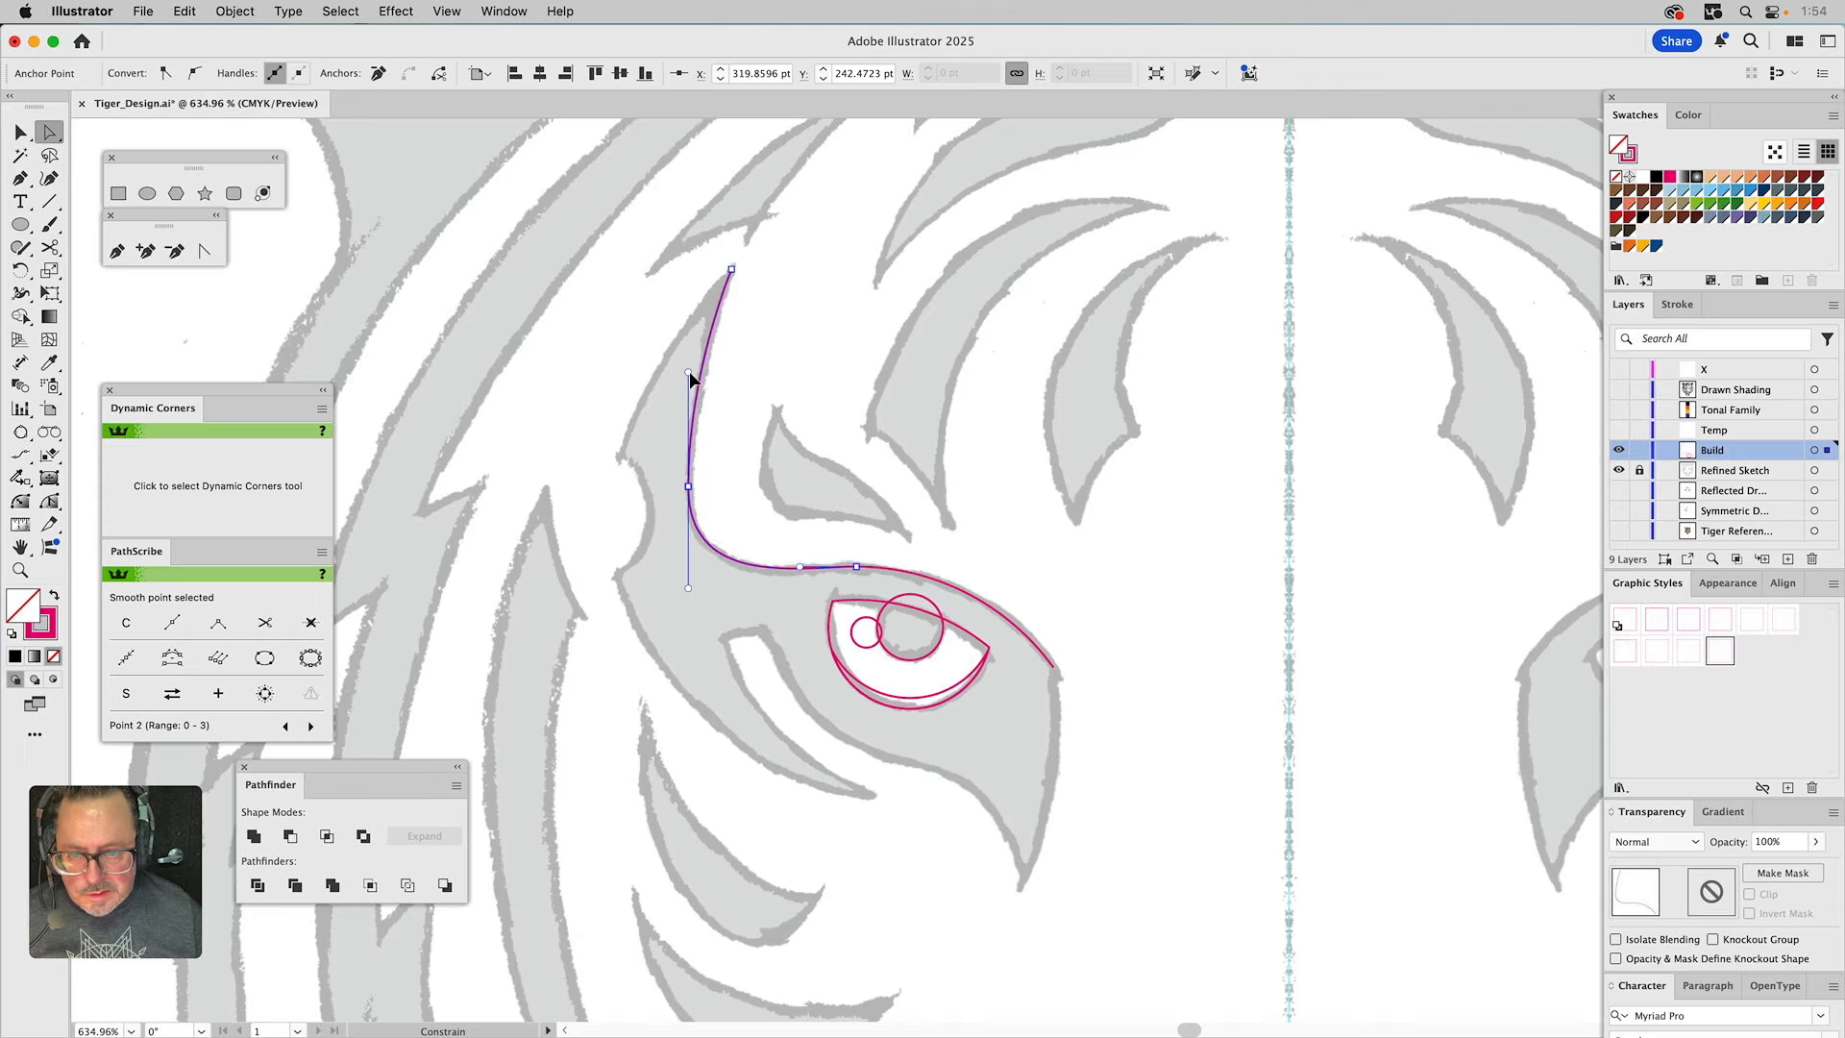
{"action": "left_click", "coordinate": [739, 352], "text": "super"}
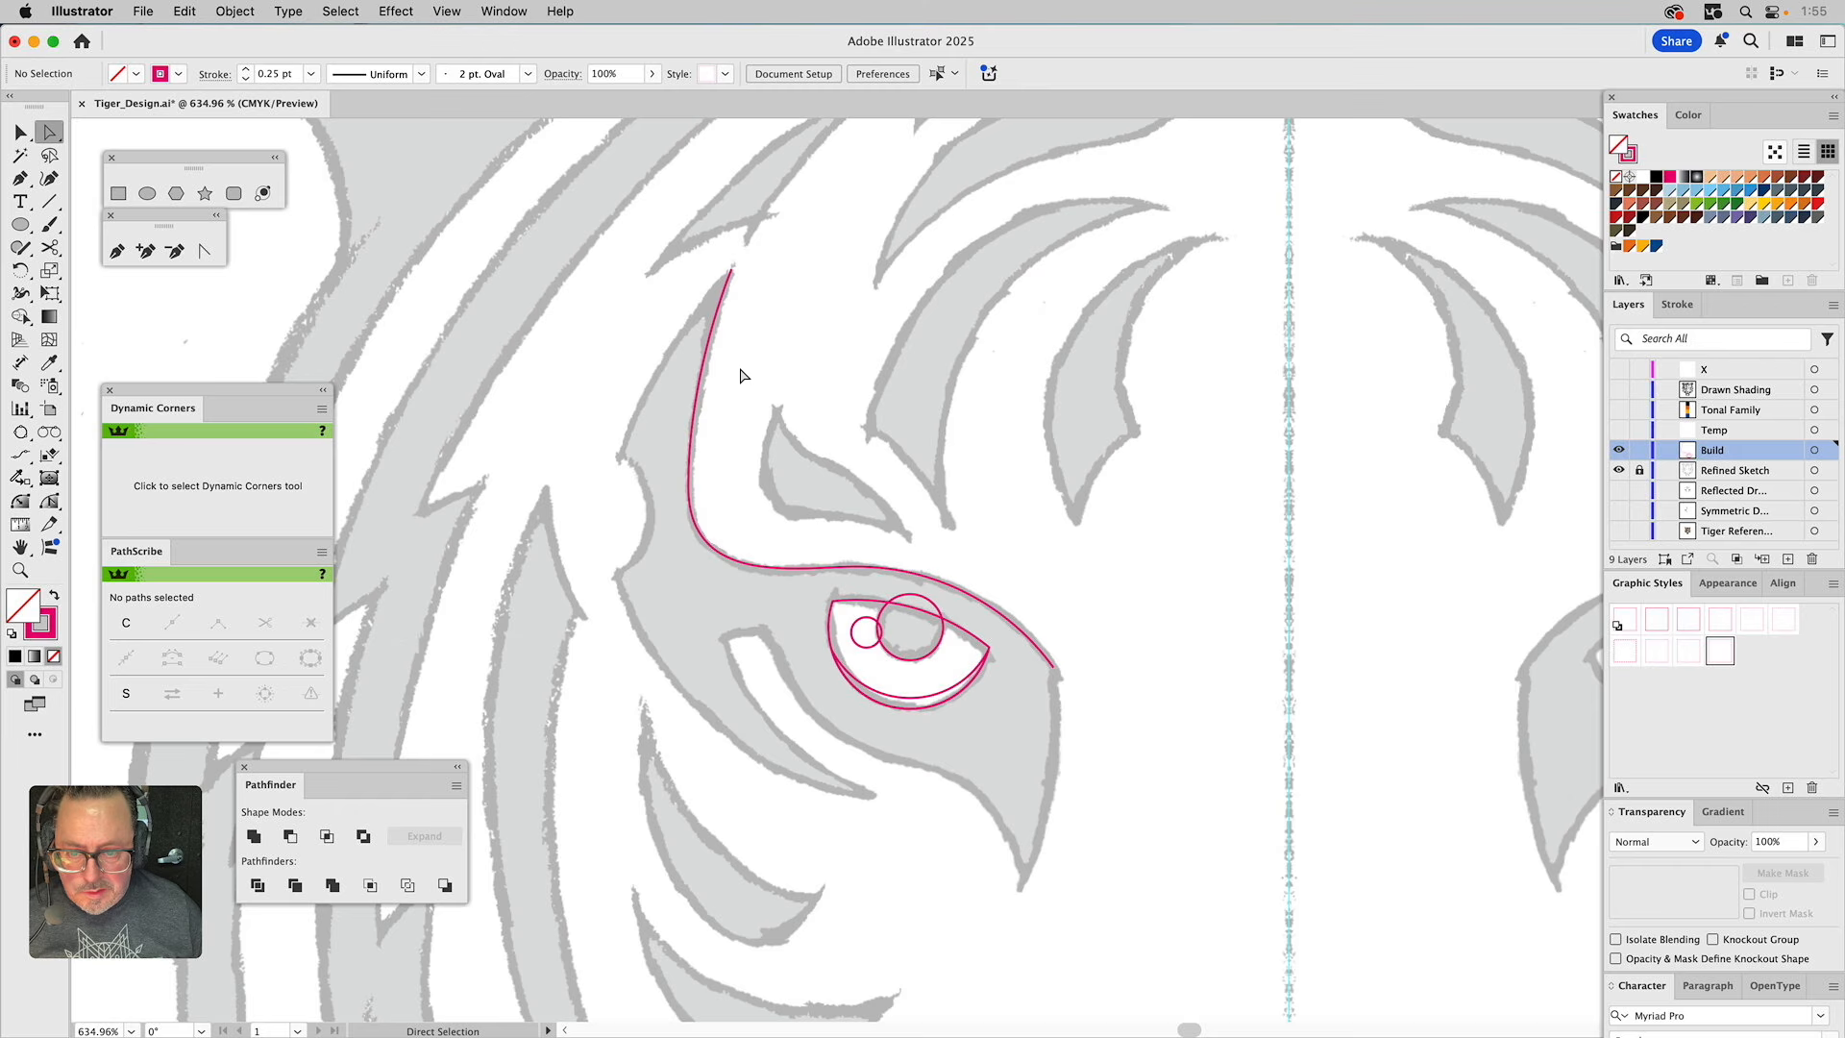
{"action": "mouse_move", "coordinate": [731, 272]}
{"action": "left_mouse_down"}
{"action": "mouse_move", "coordinate": [776, 267]}
{"action": "mouse_move", "coordinate": [735, 267]}
{"action": "left_mouse_up"}
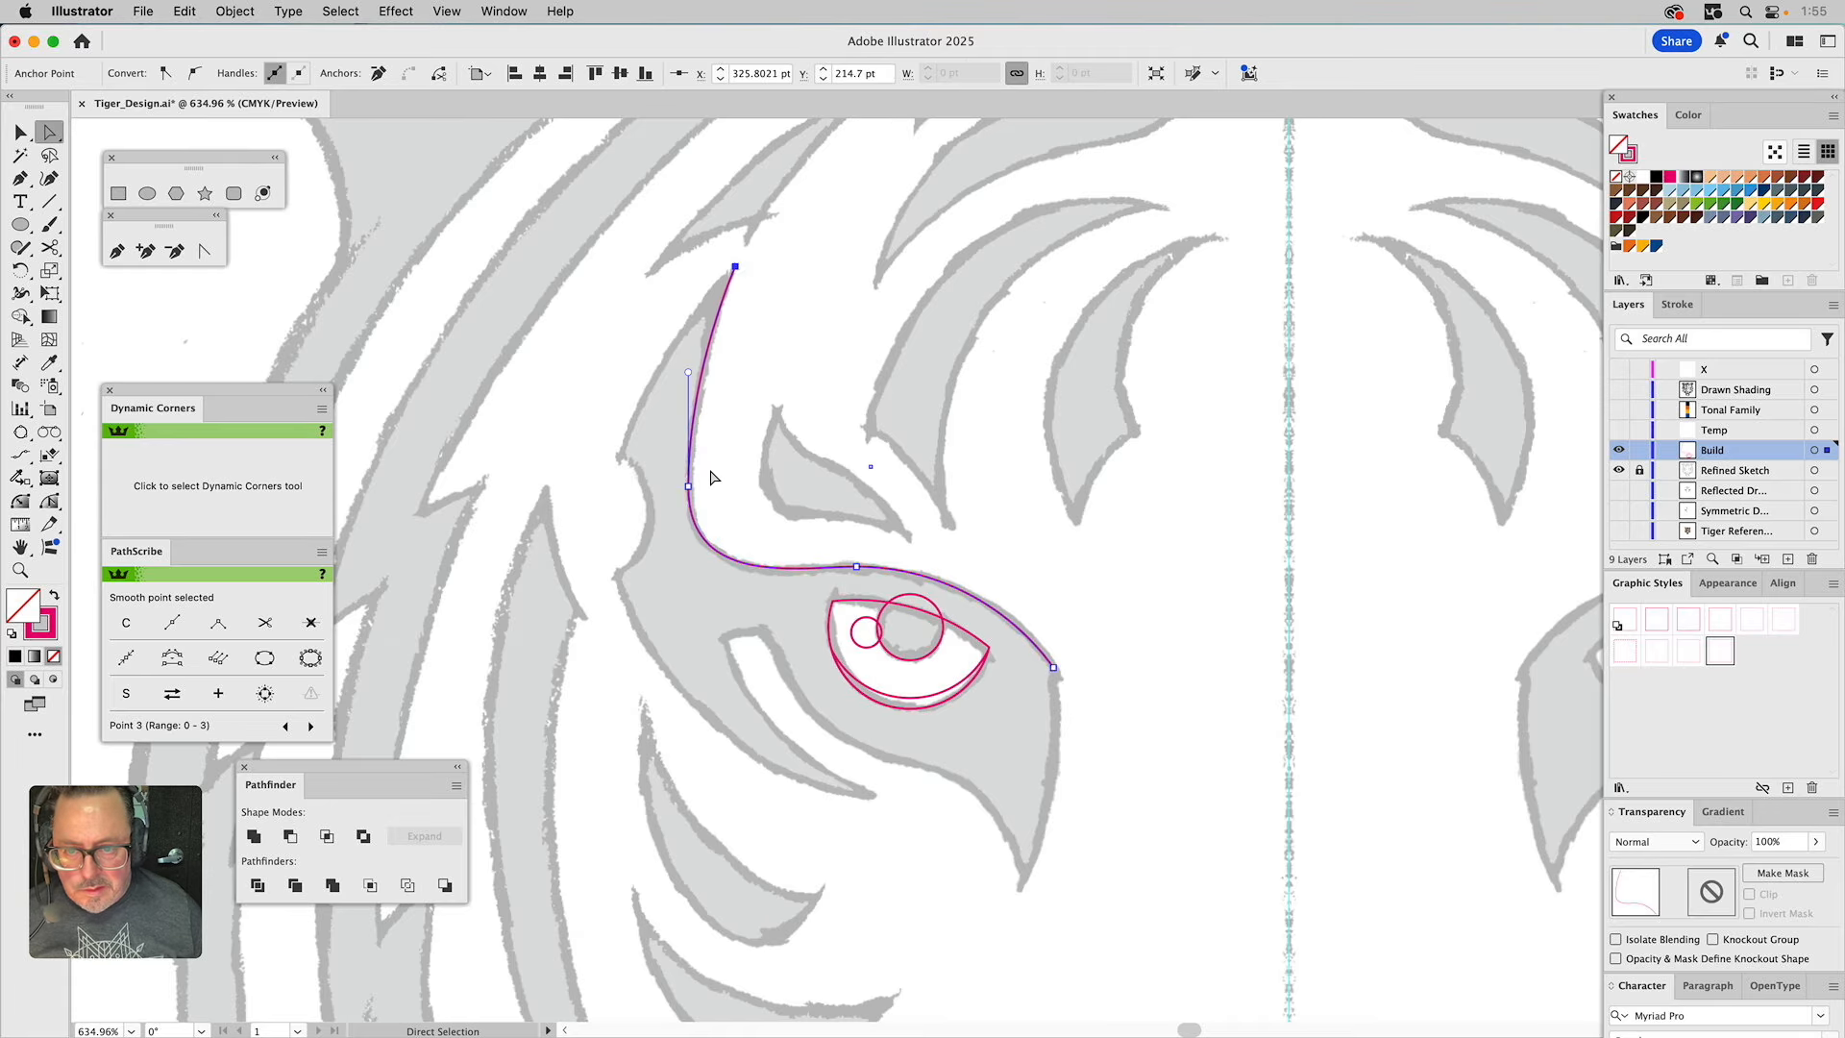
{"action": "left_click", "coordinate": [740, 477]}
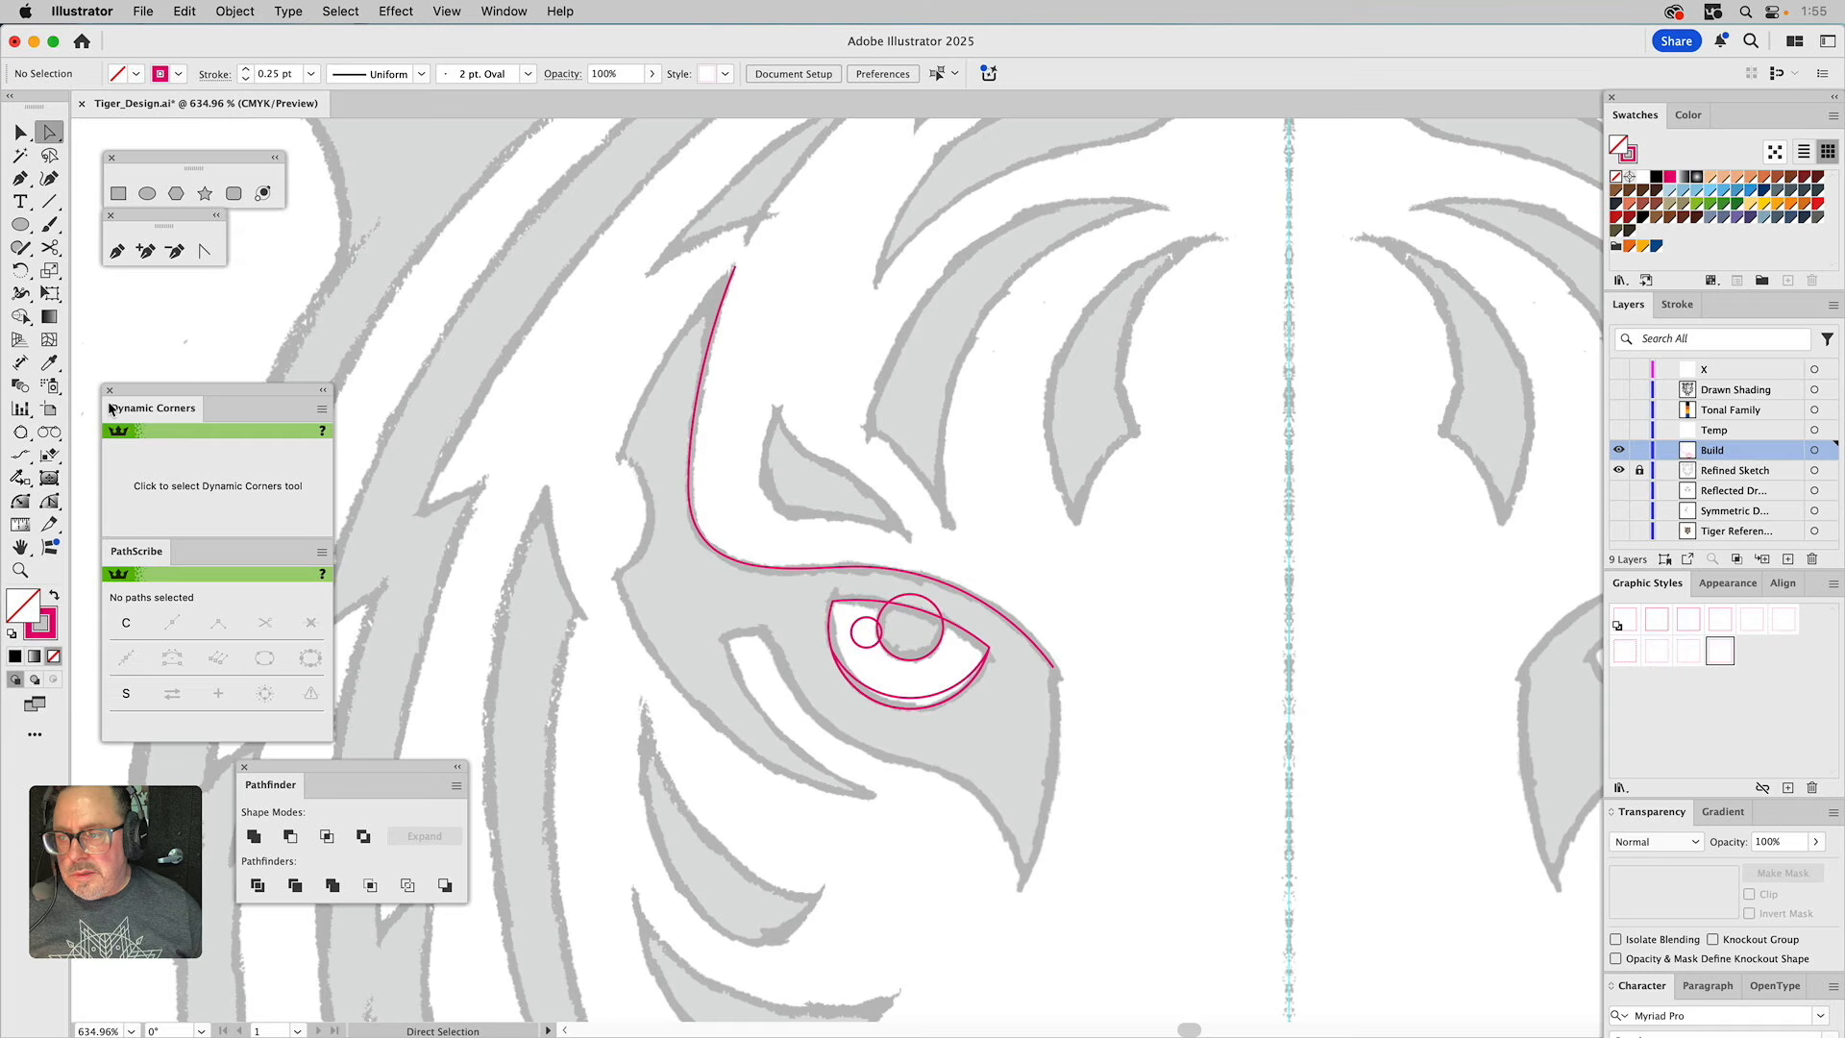
Draw an arc by points from the brow stripe's tip down its outer edge to the upper corner of the notch.
{"action": "left_click", "coordinate": [20, 432]}
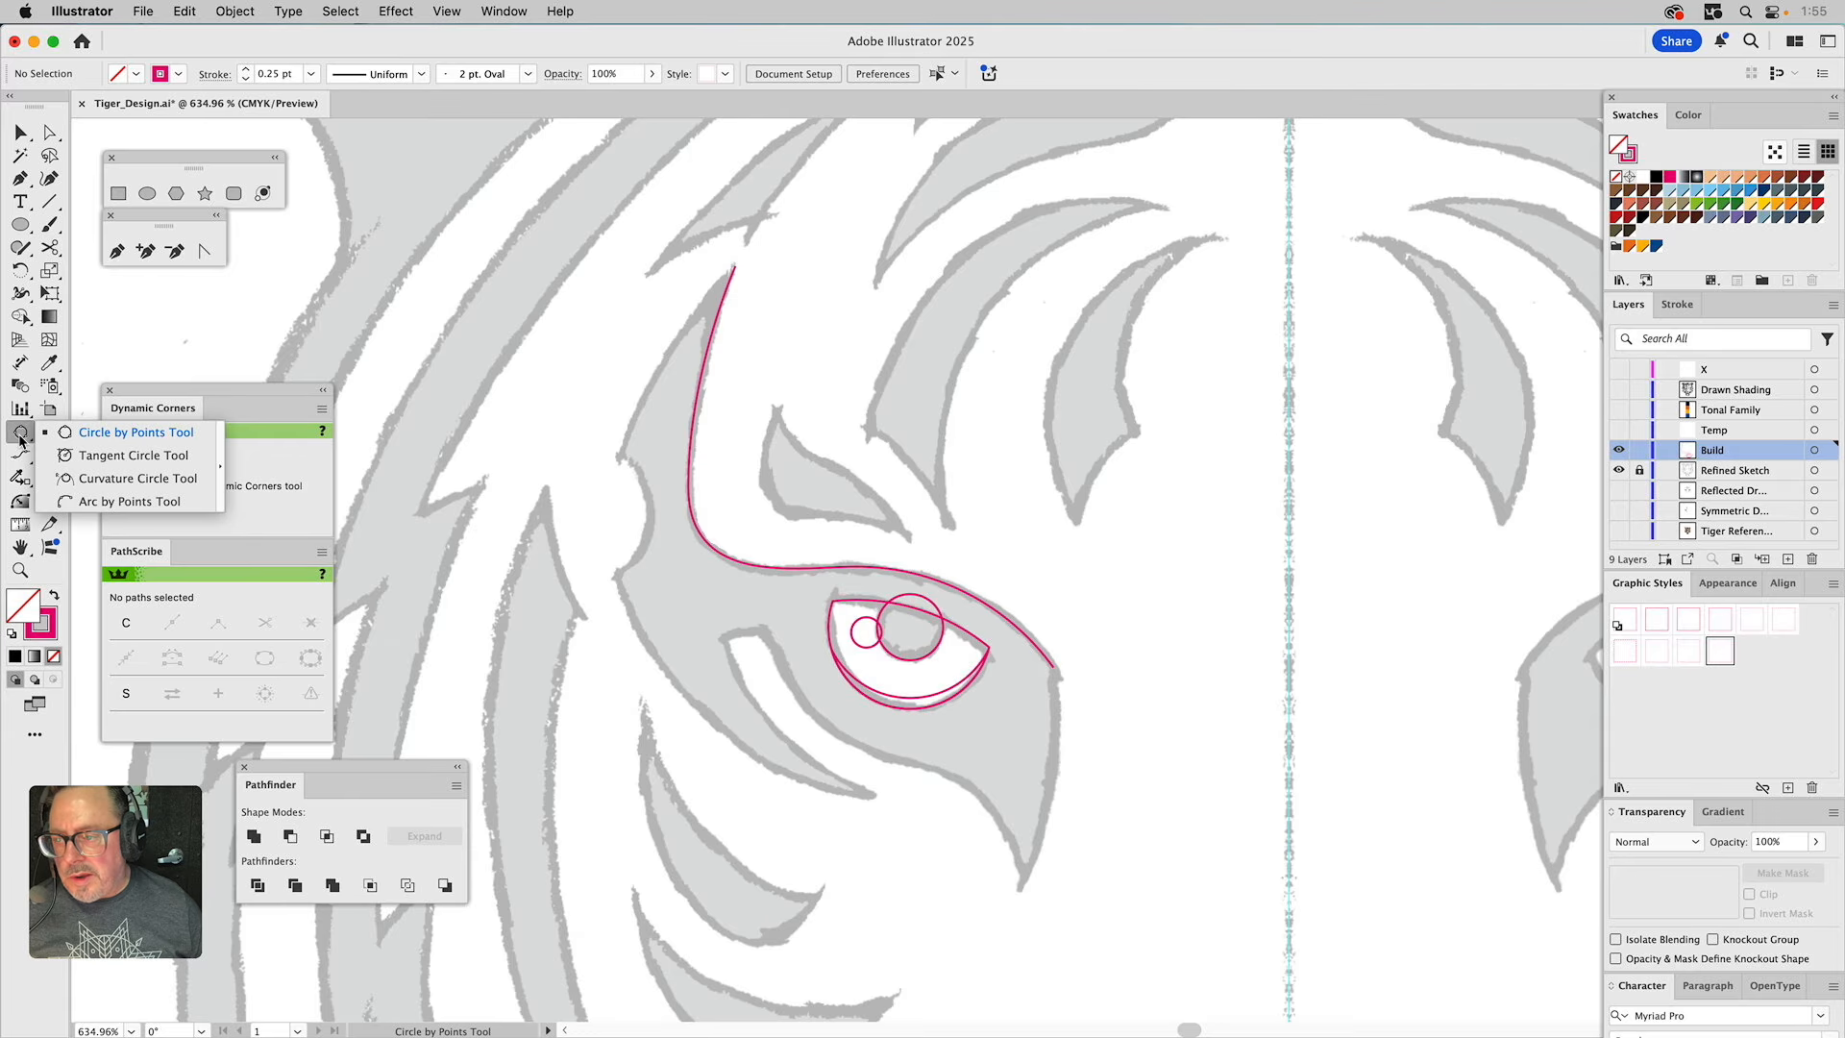
{"action": "left_click", "coordinate": [94, 500]}
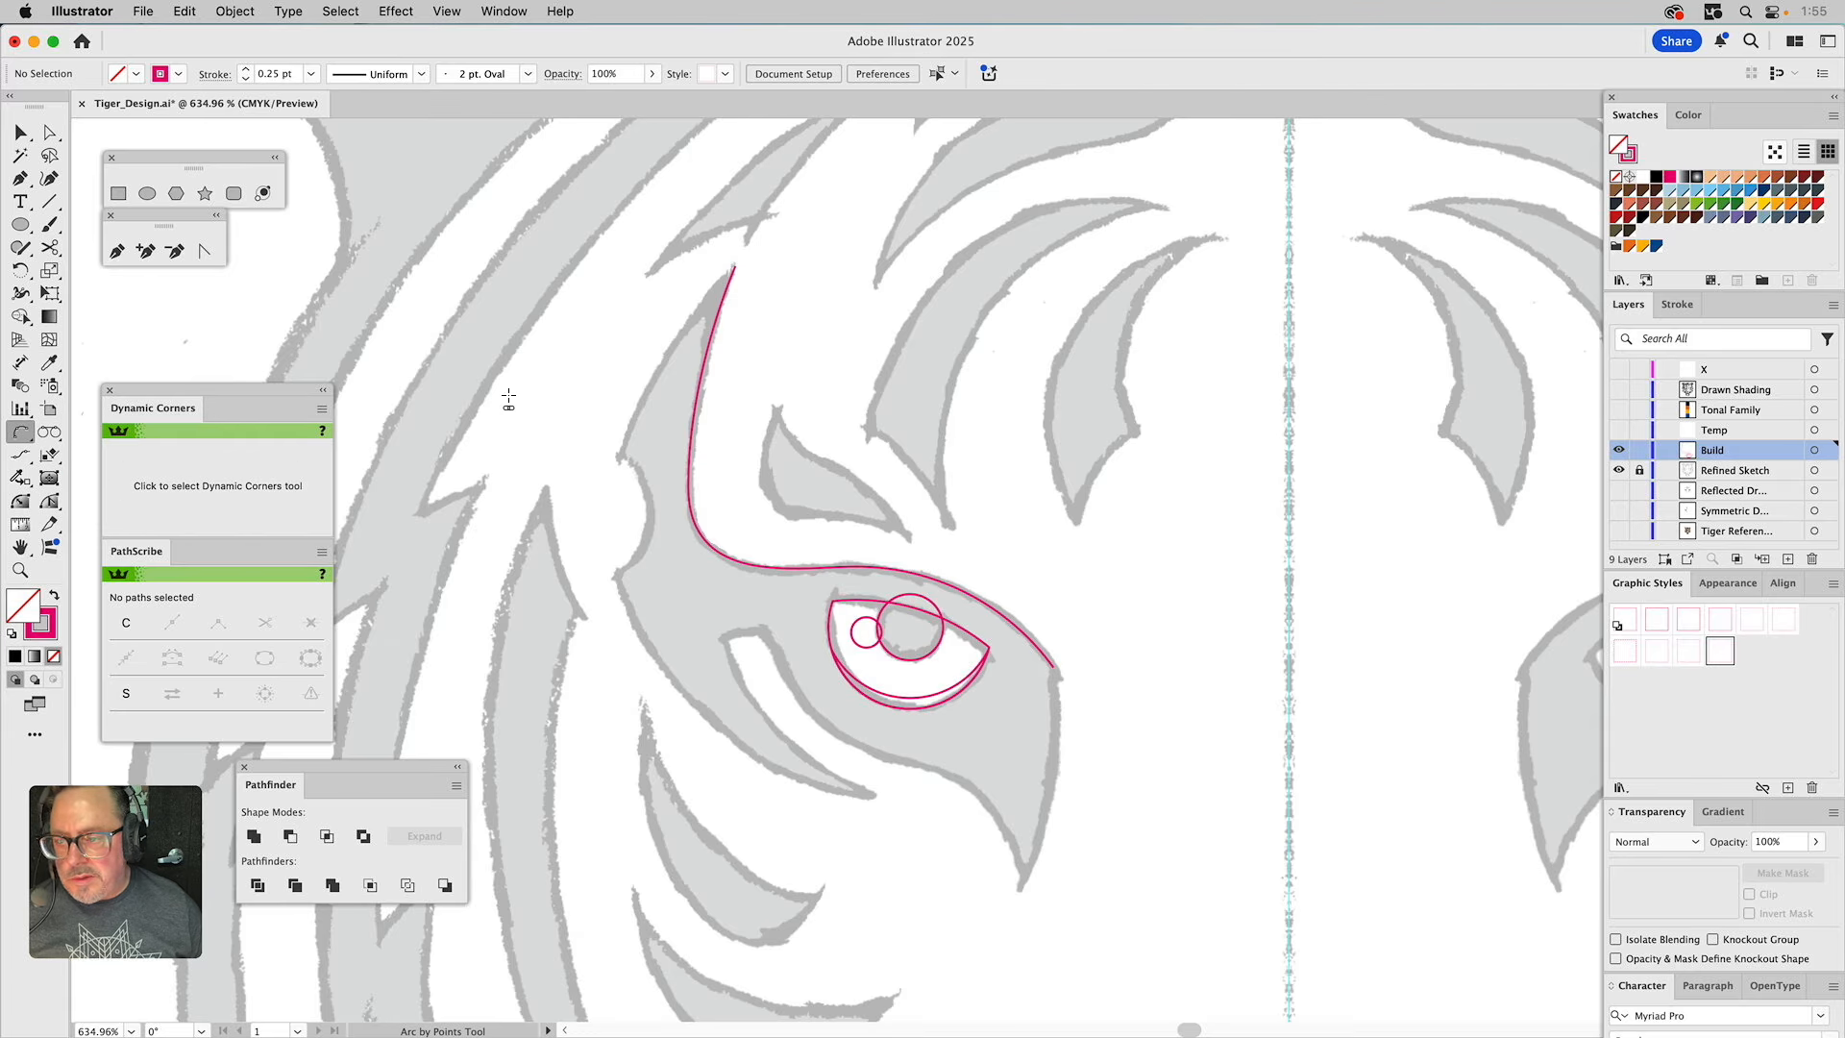
{"action": "left_click", "coordinate": [734, 267]}
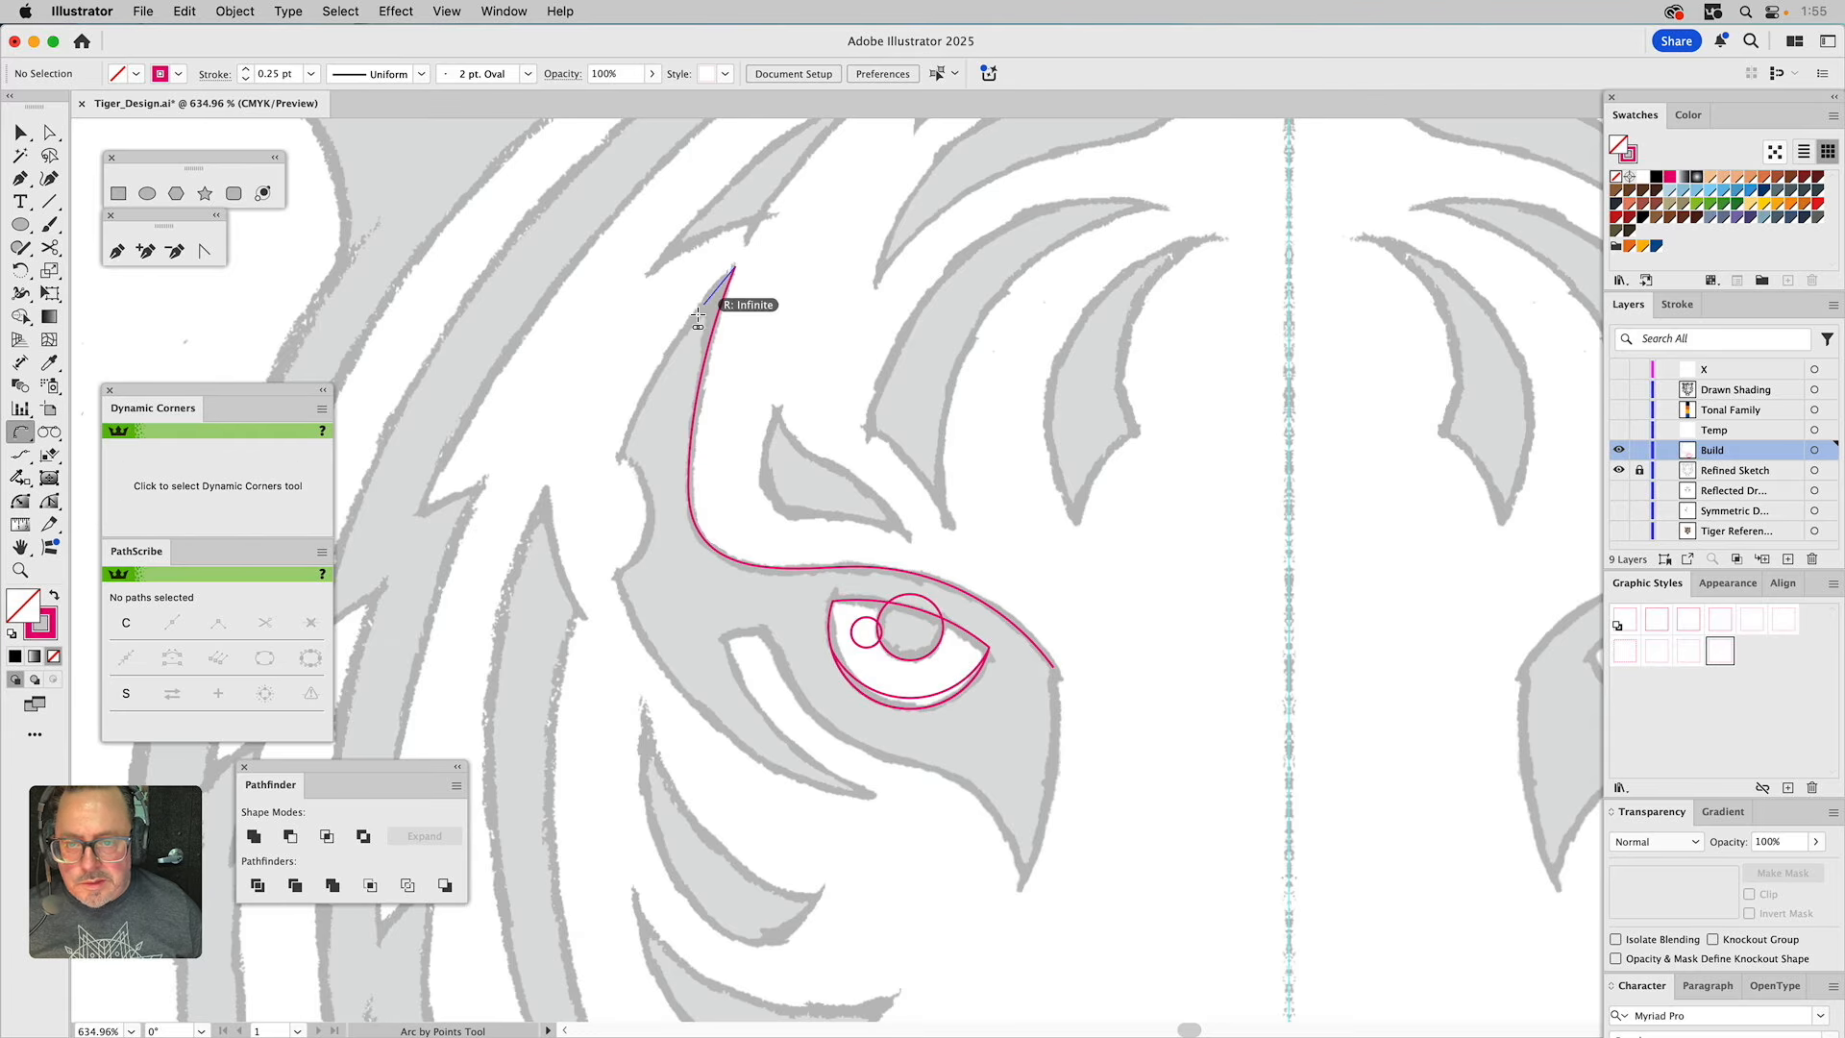
{"action": "left_click", "coordinate": [621, 459]}
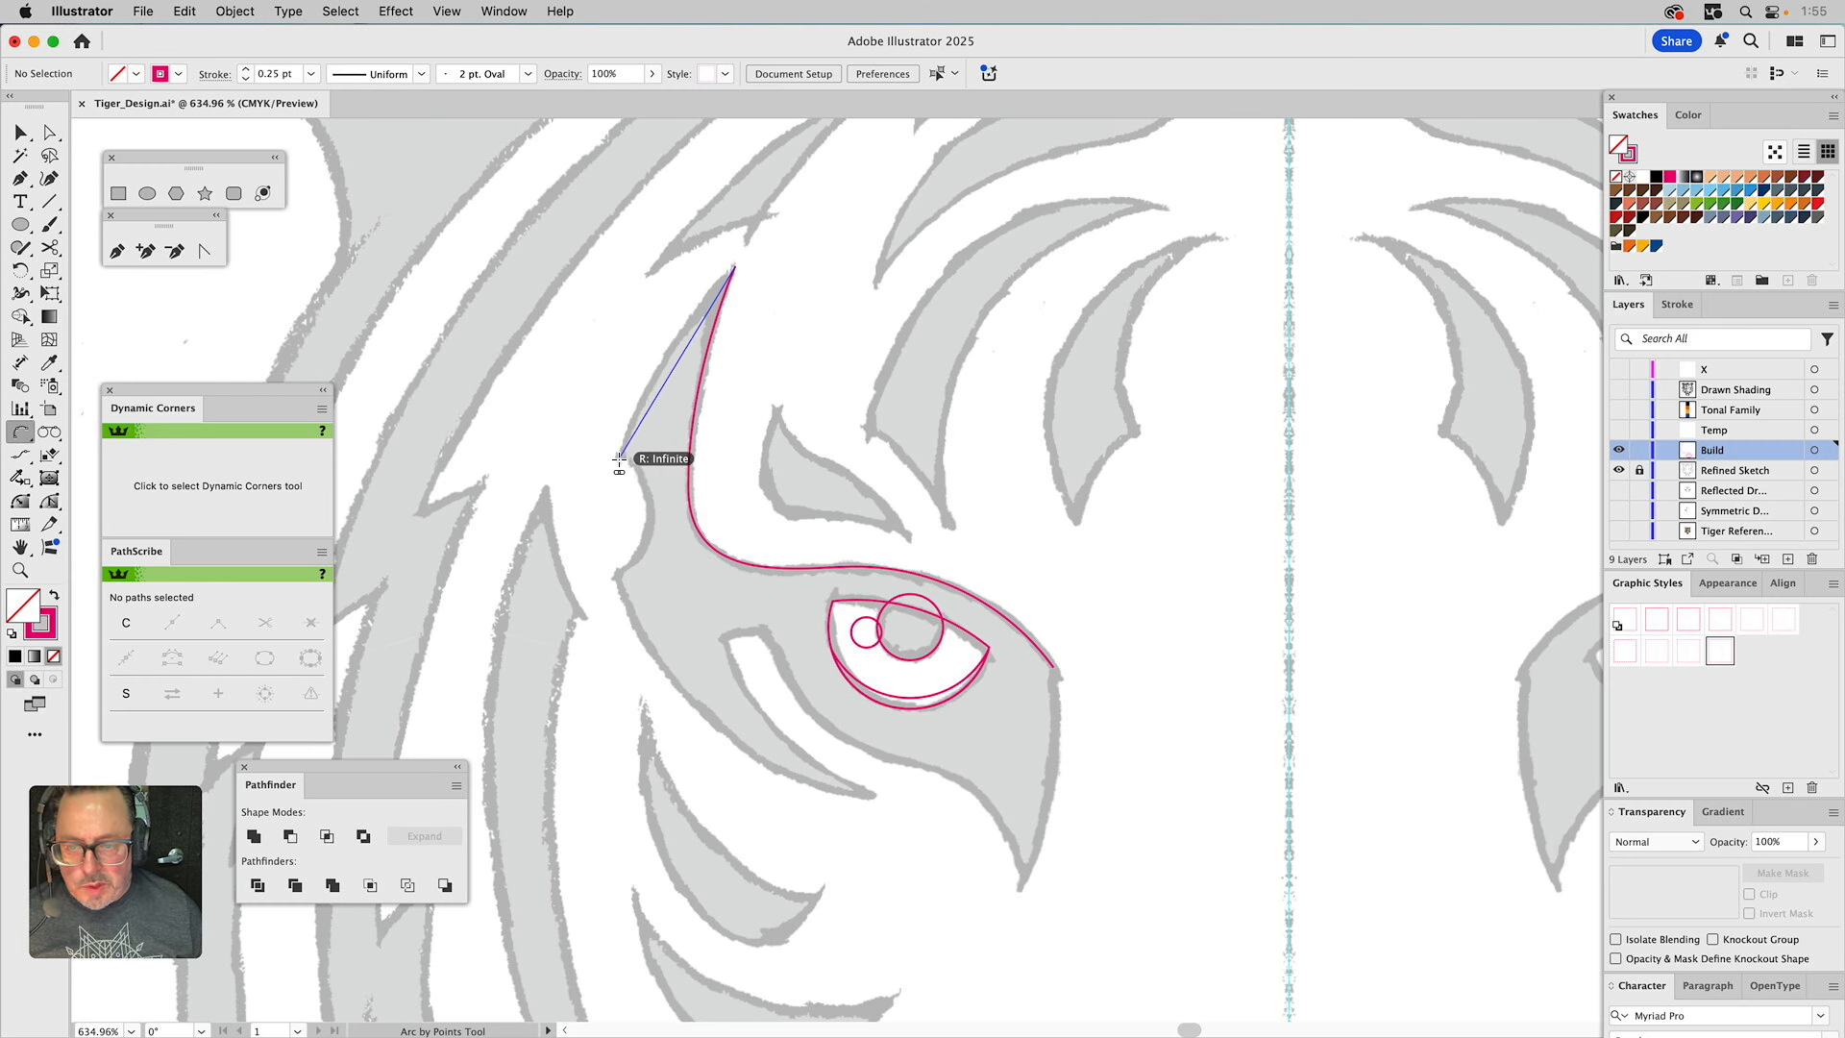
{"action": "left_click", "coordinate": [644, 405]}
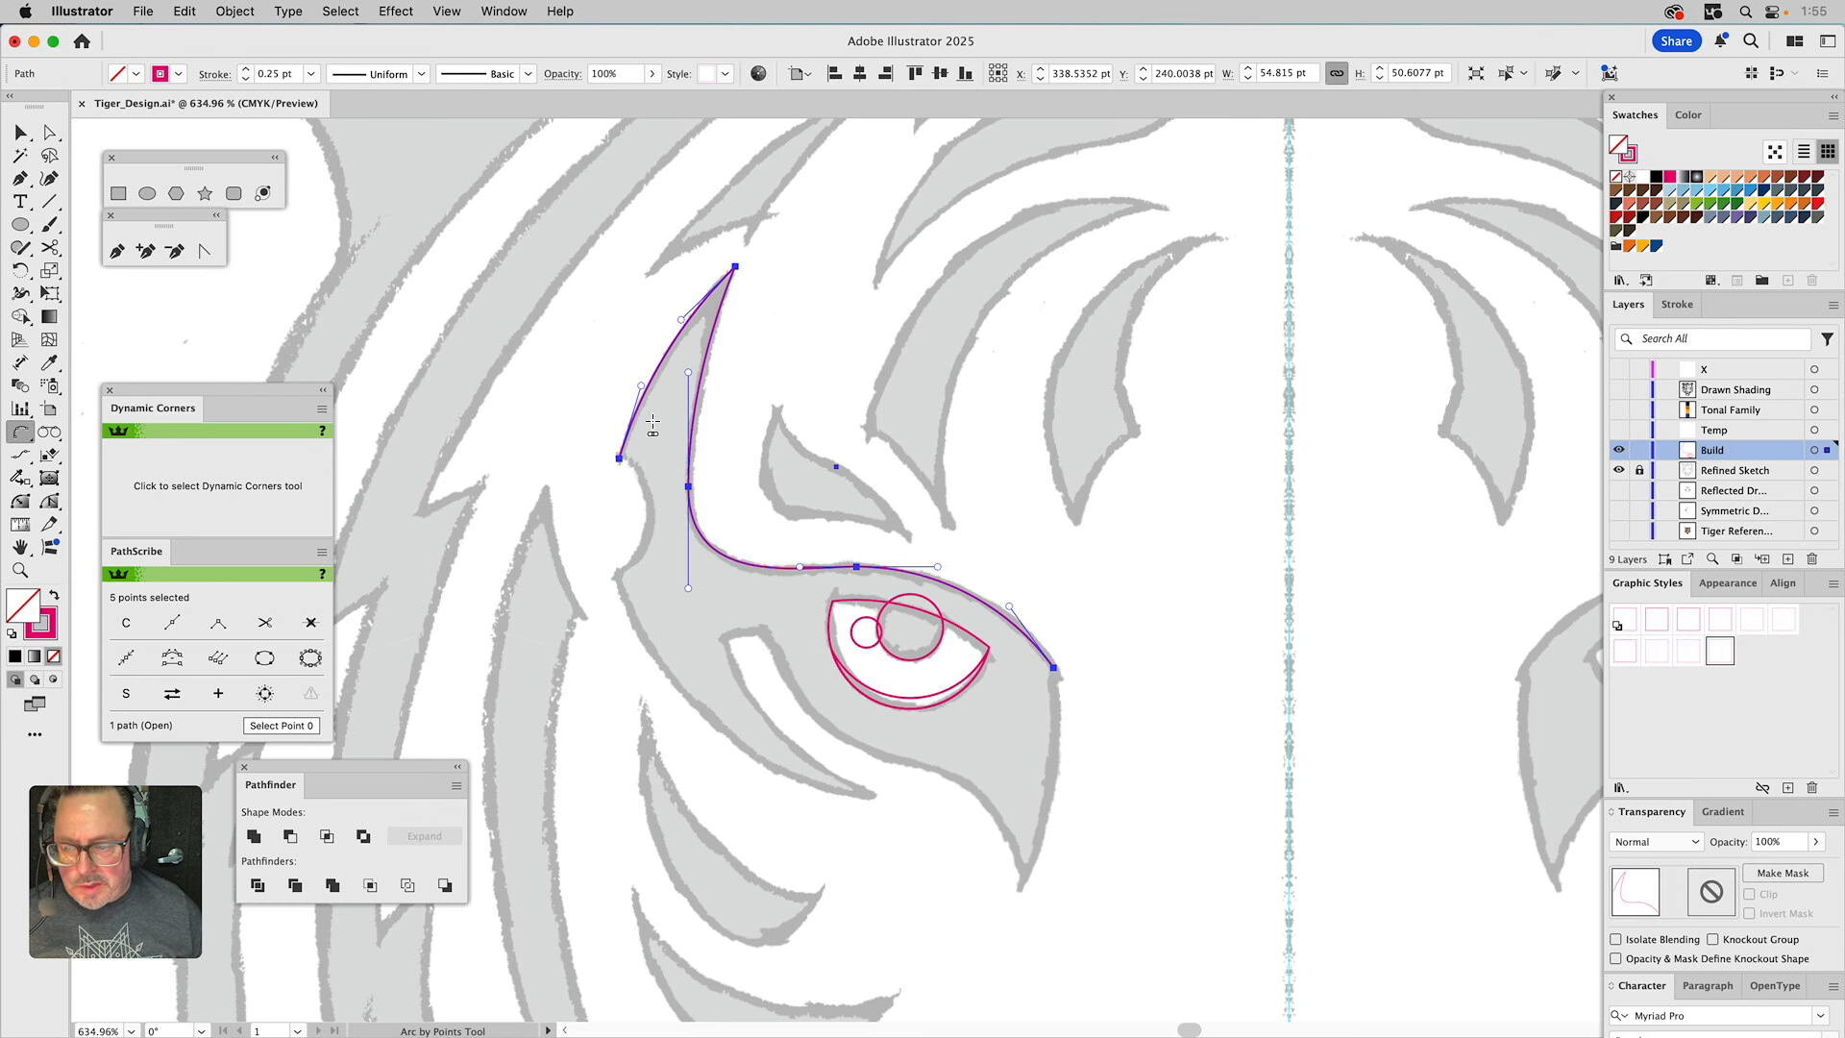
Continue the outline with an arc around the notch and a long arc along the lower edge to the under-eye stripe's point.
{"action": "left_click", "coordinate": [621, 458]}
{"action": "left_click", "coordinate": [615, 576]}
{"action": "left_click", "coordinate": [646, 548]}
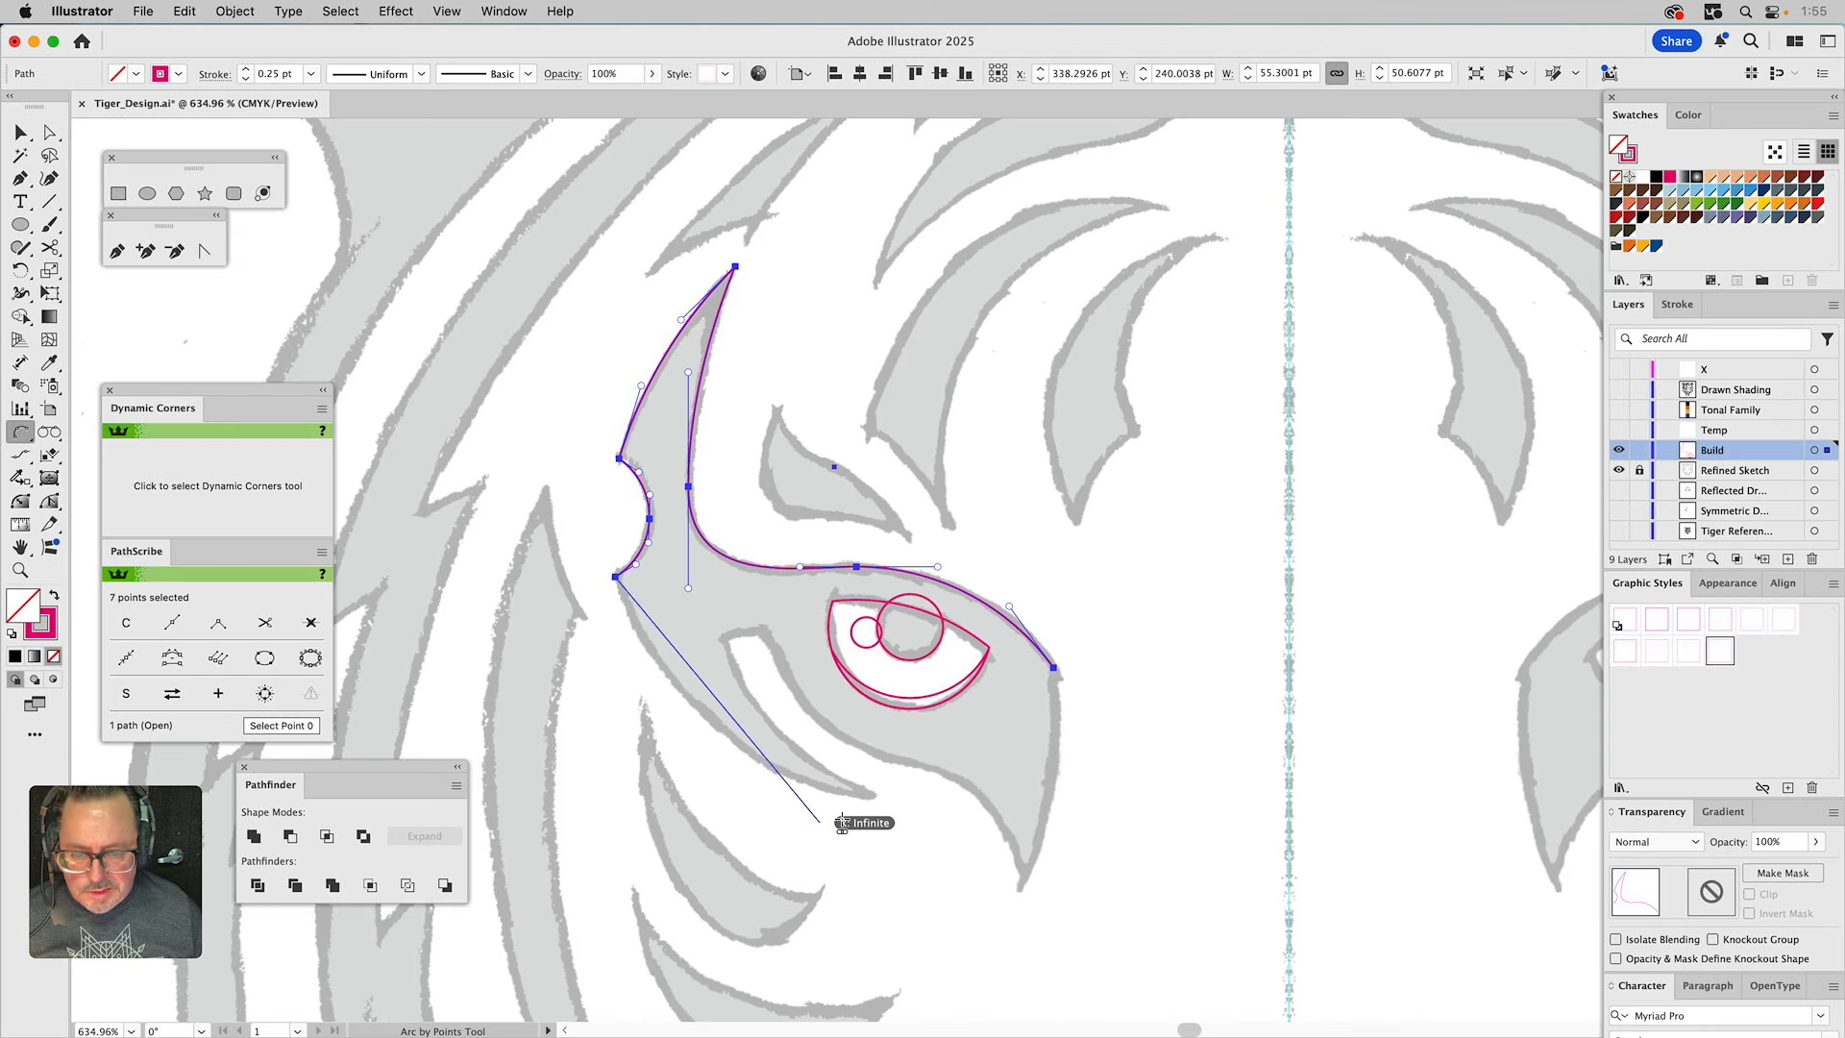
{"action": "left_click", "coordinate": [877, 798]}
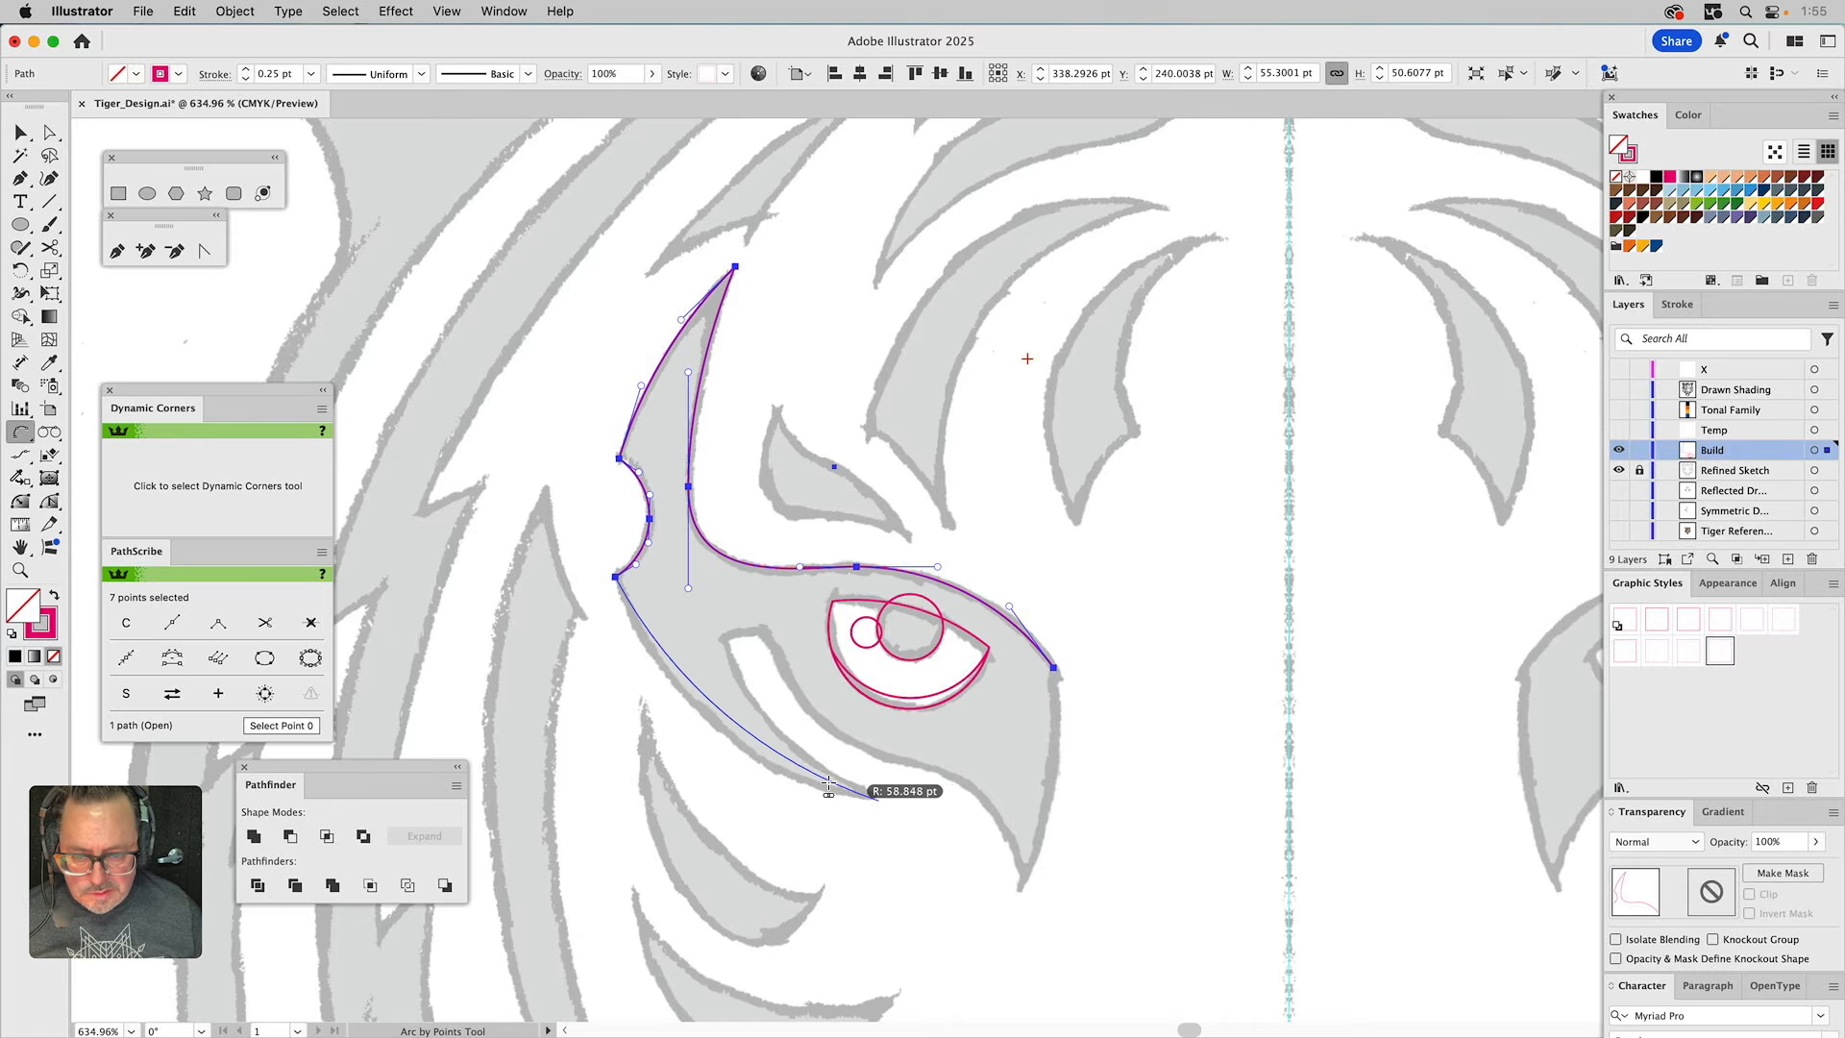
{"action": "left_click", "coordinate": [786, 769]}
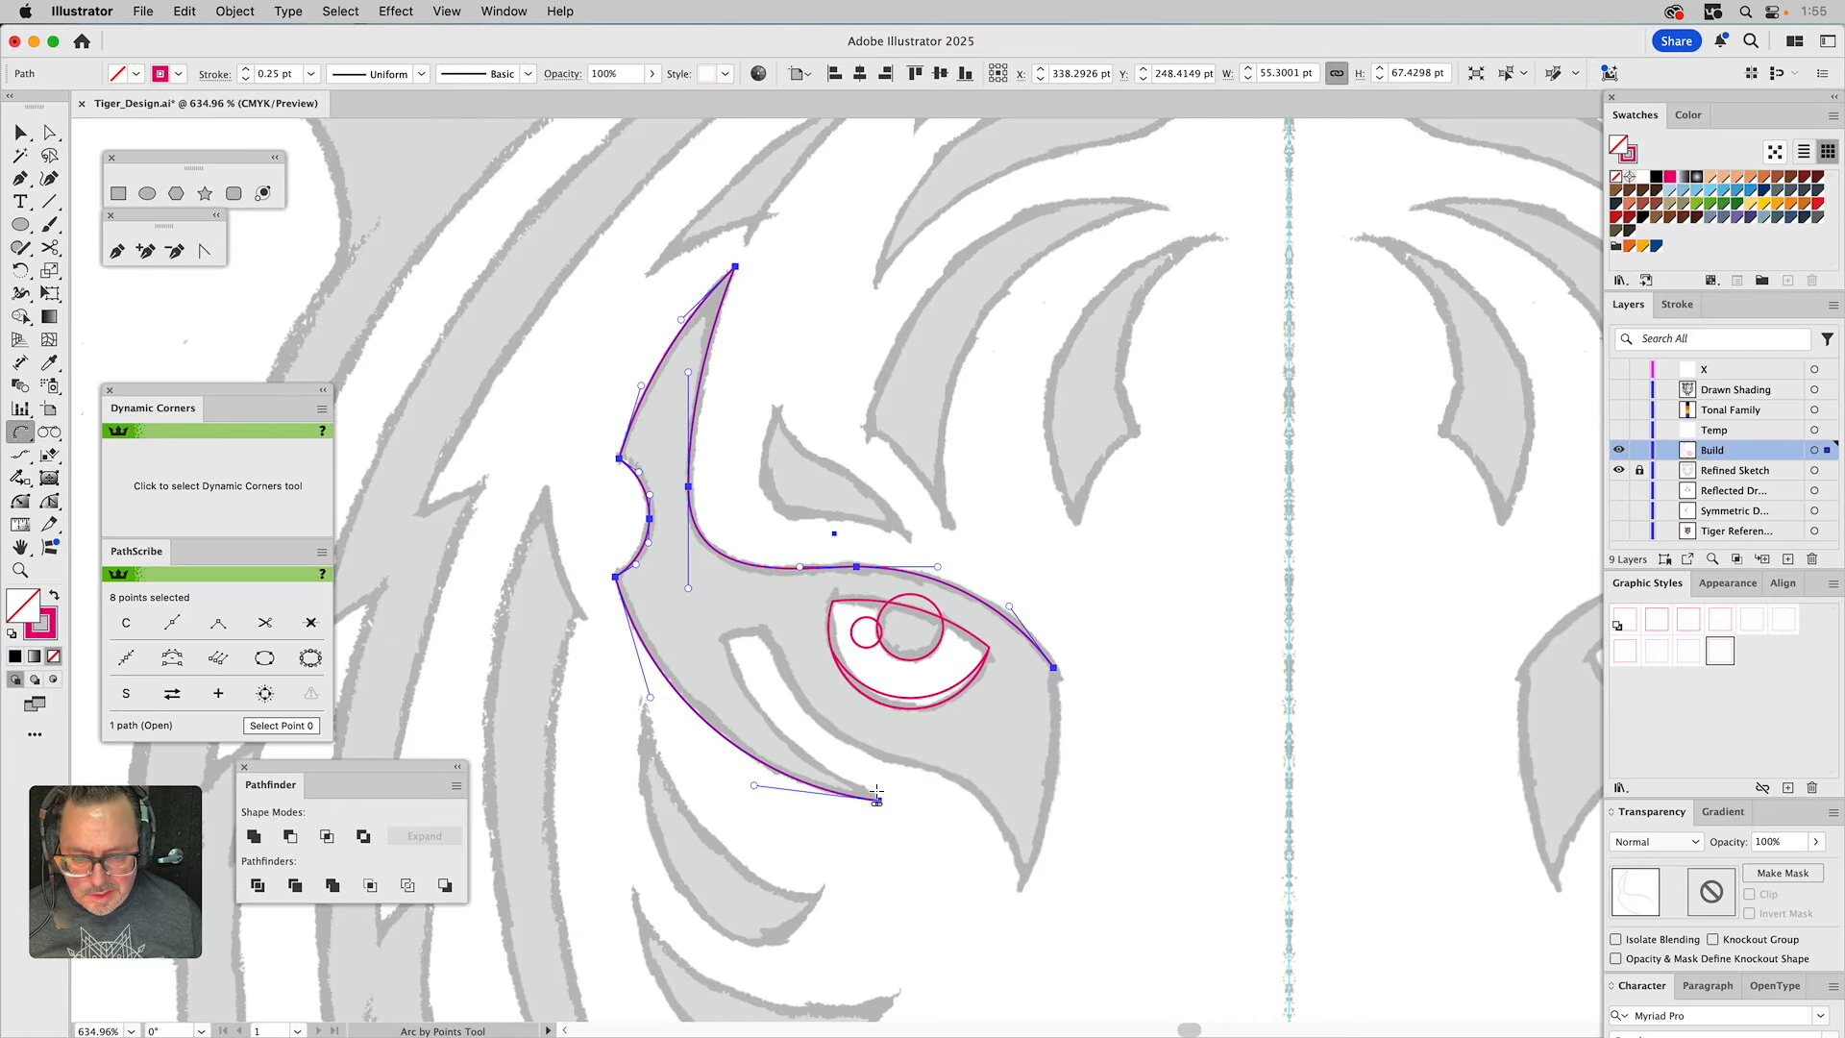
Add an arc of about 38.4 pt radius up the under-eye slit's outer edge and a short arc across the slit's top.
{"action": "left_click", "coordinate": [722, 640]}
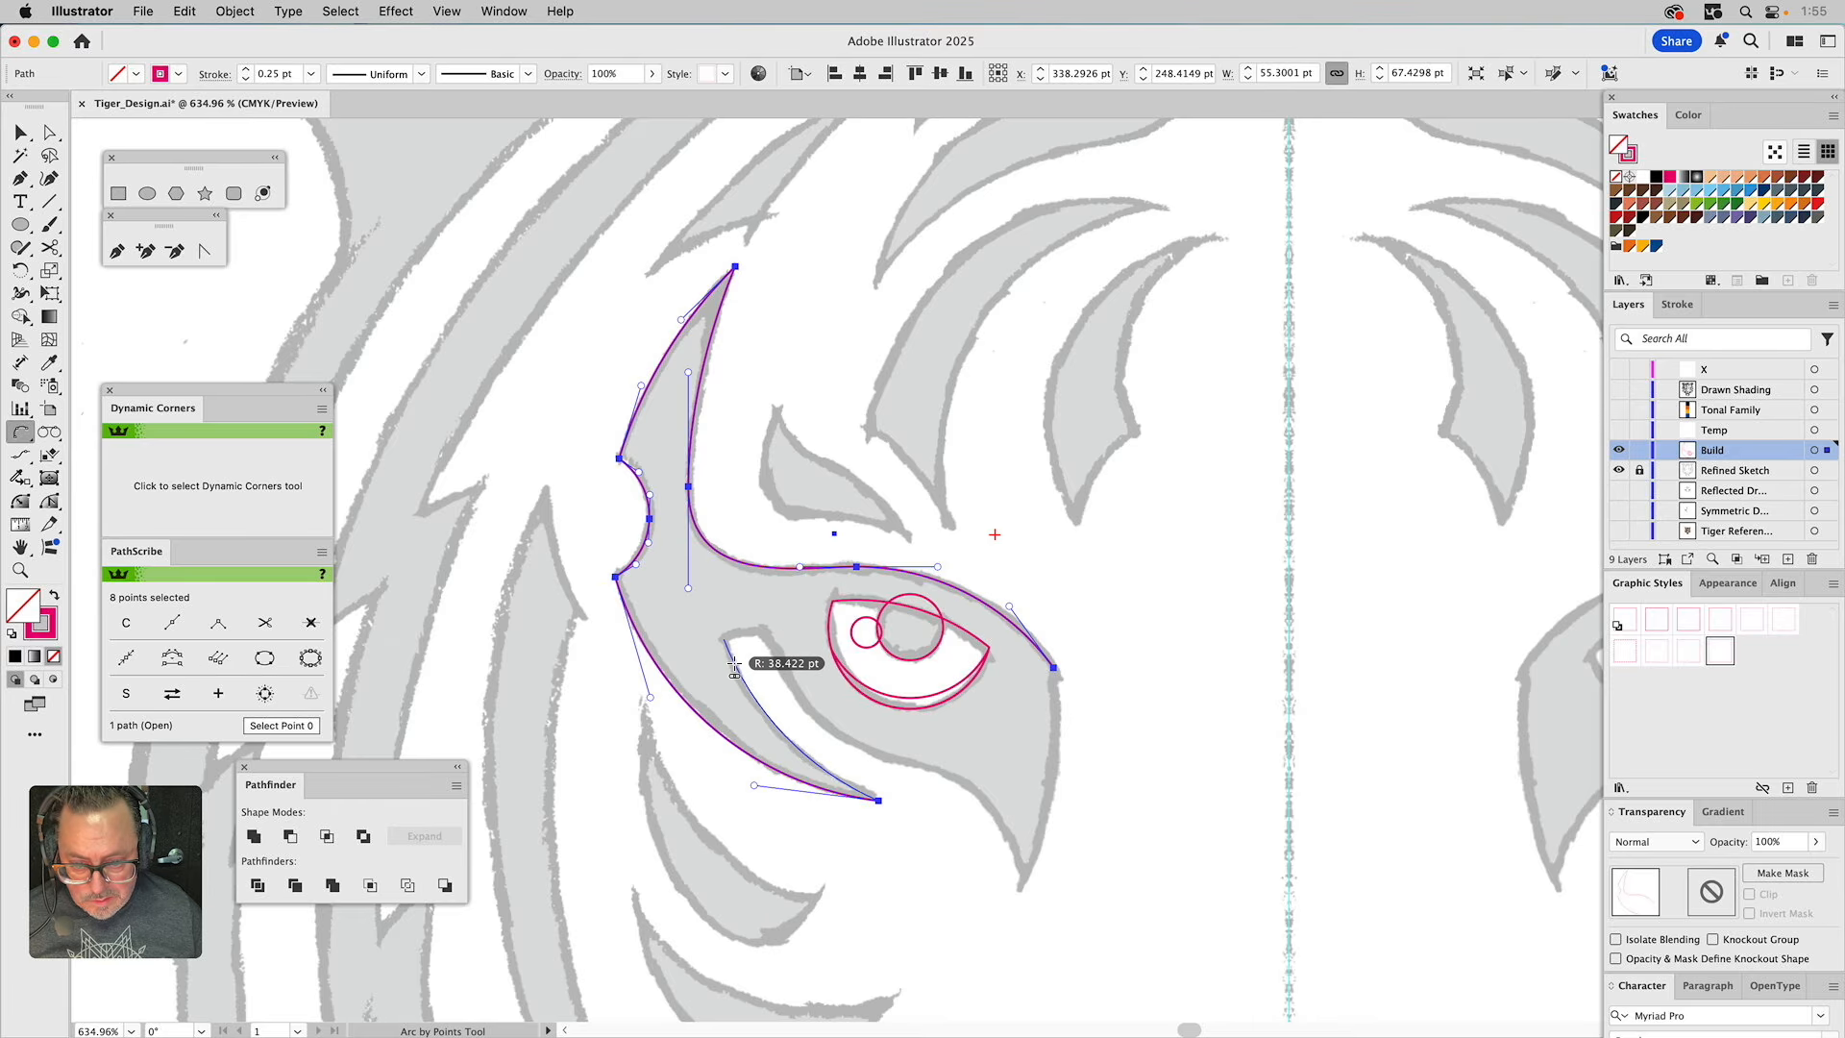
{"action": "left_click", "coordinate": [732, 670]}
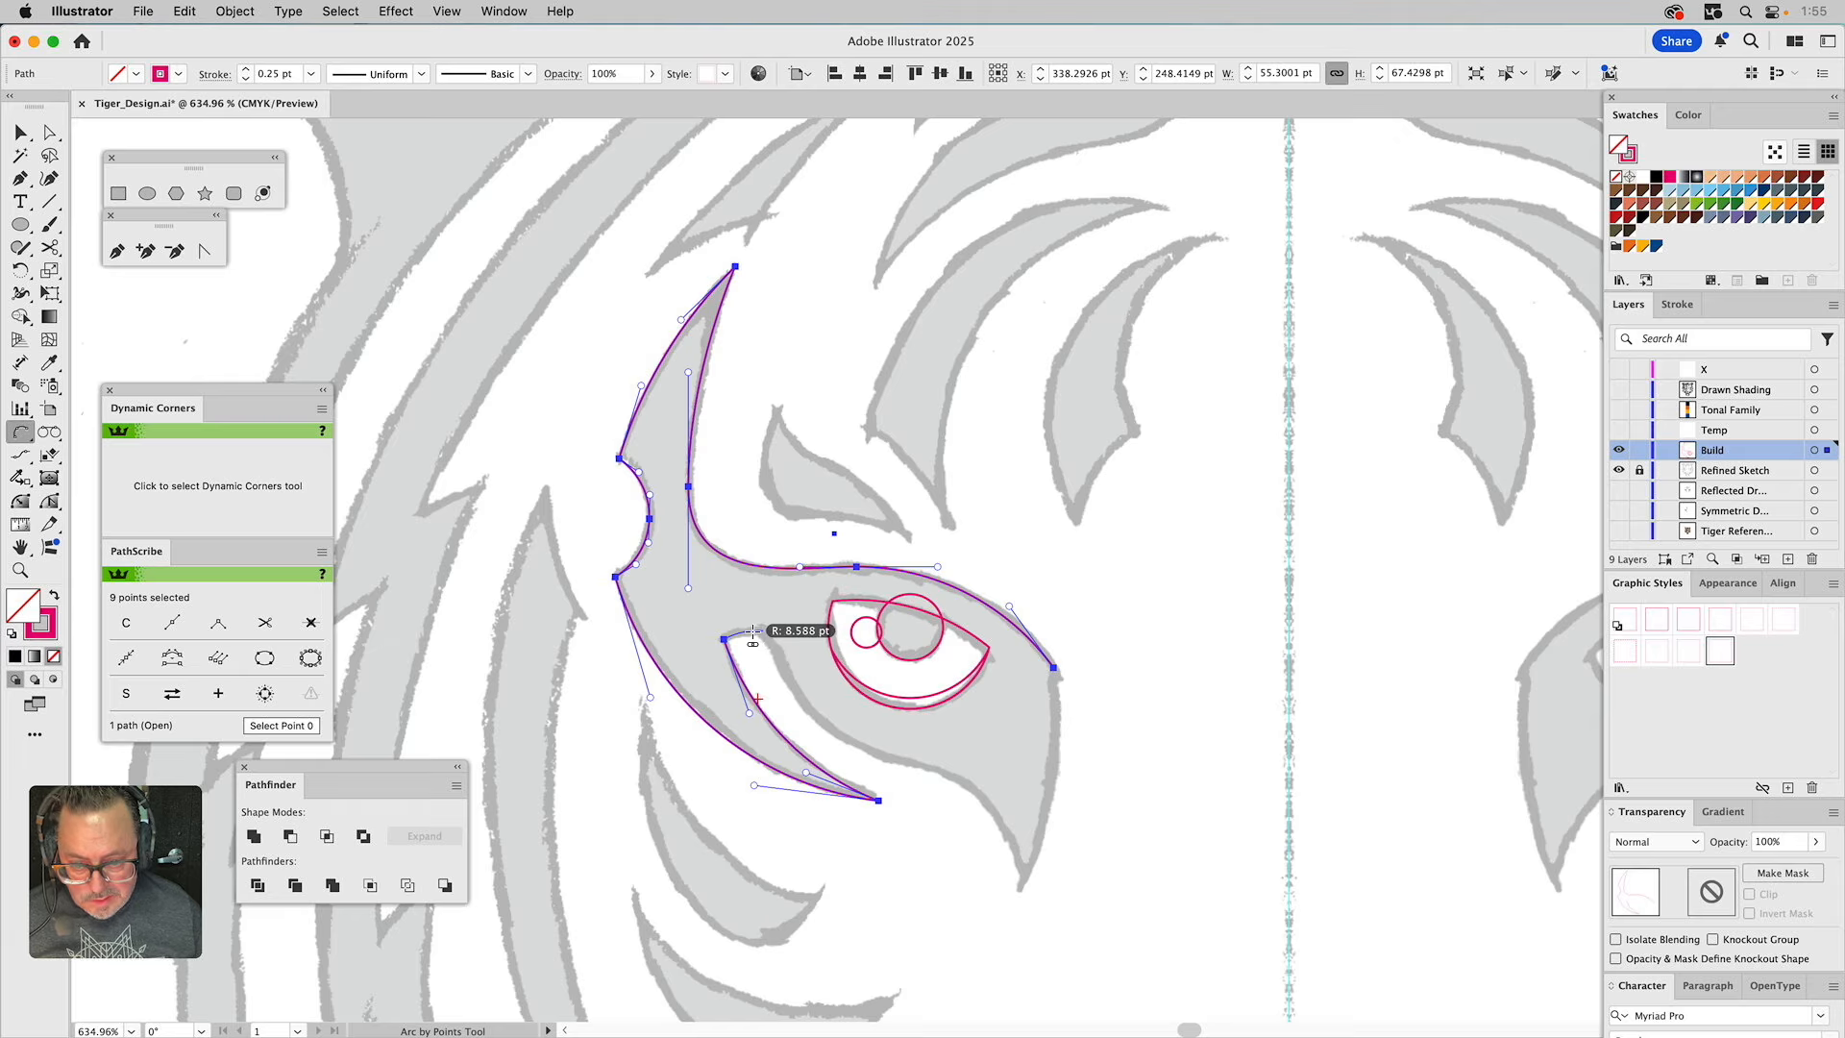
{"action": "left_click", "coordinate": [762, 631]}
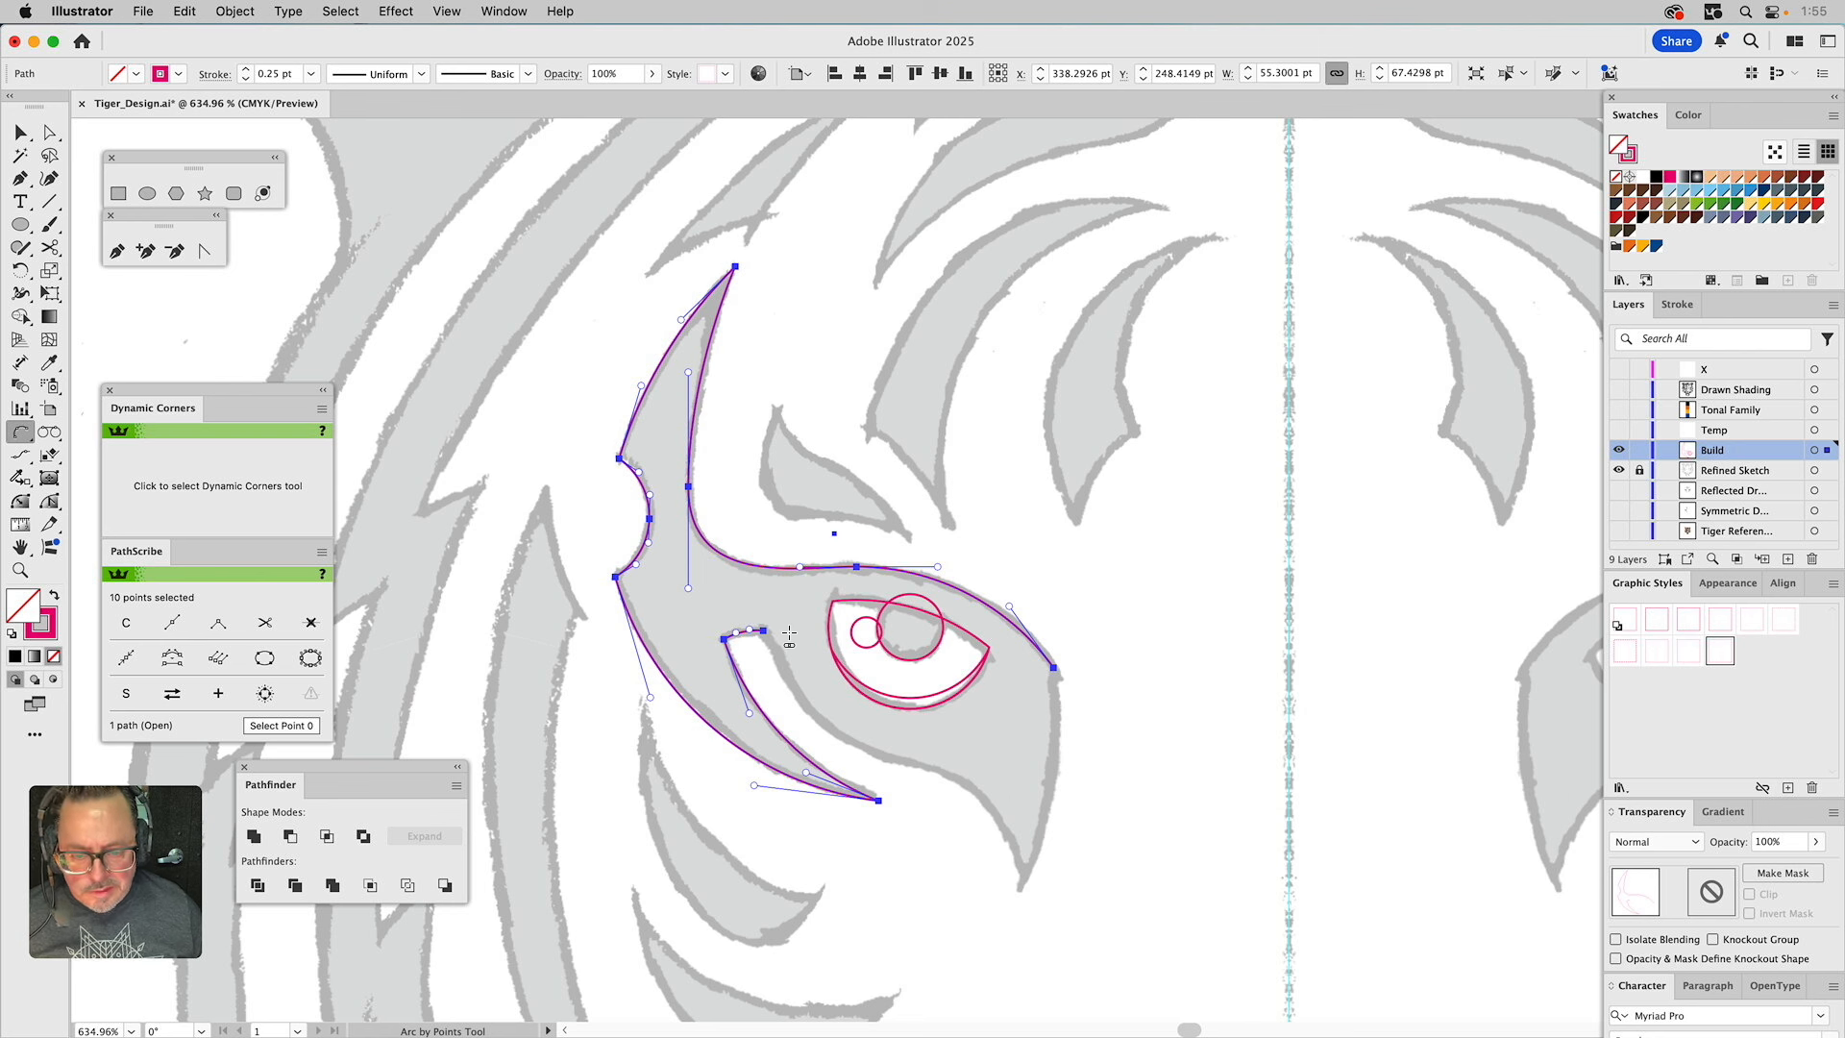
Draw an arc by points from the lid's nose-side corner down to the lower tip of the eye marking.
{"action": "left_click", "coordinate": [1053, 667]}
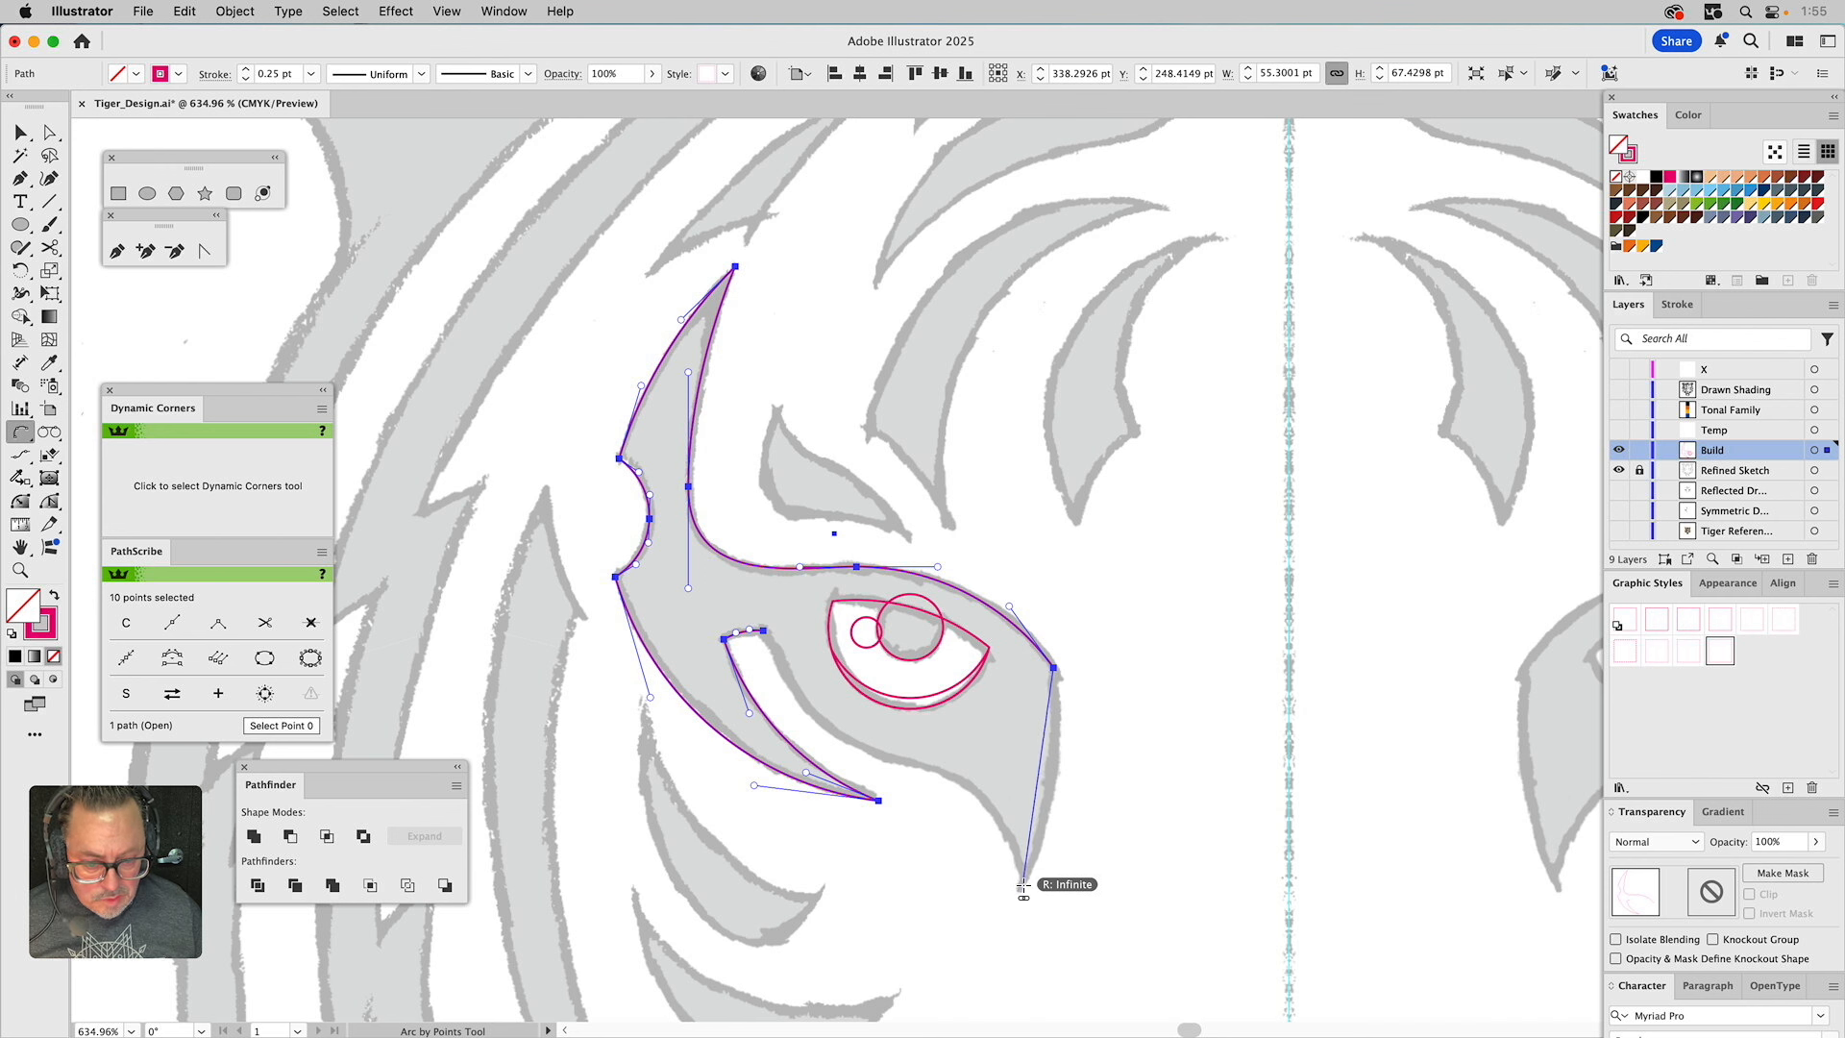
{"action": "left_click", "coordinate": [1021, 884]}
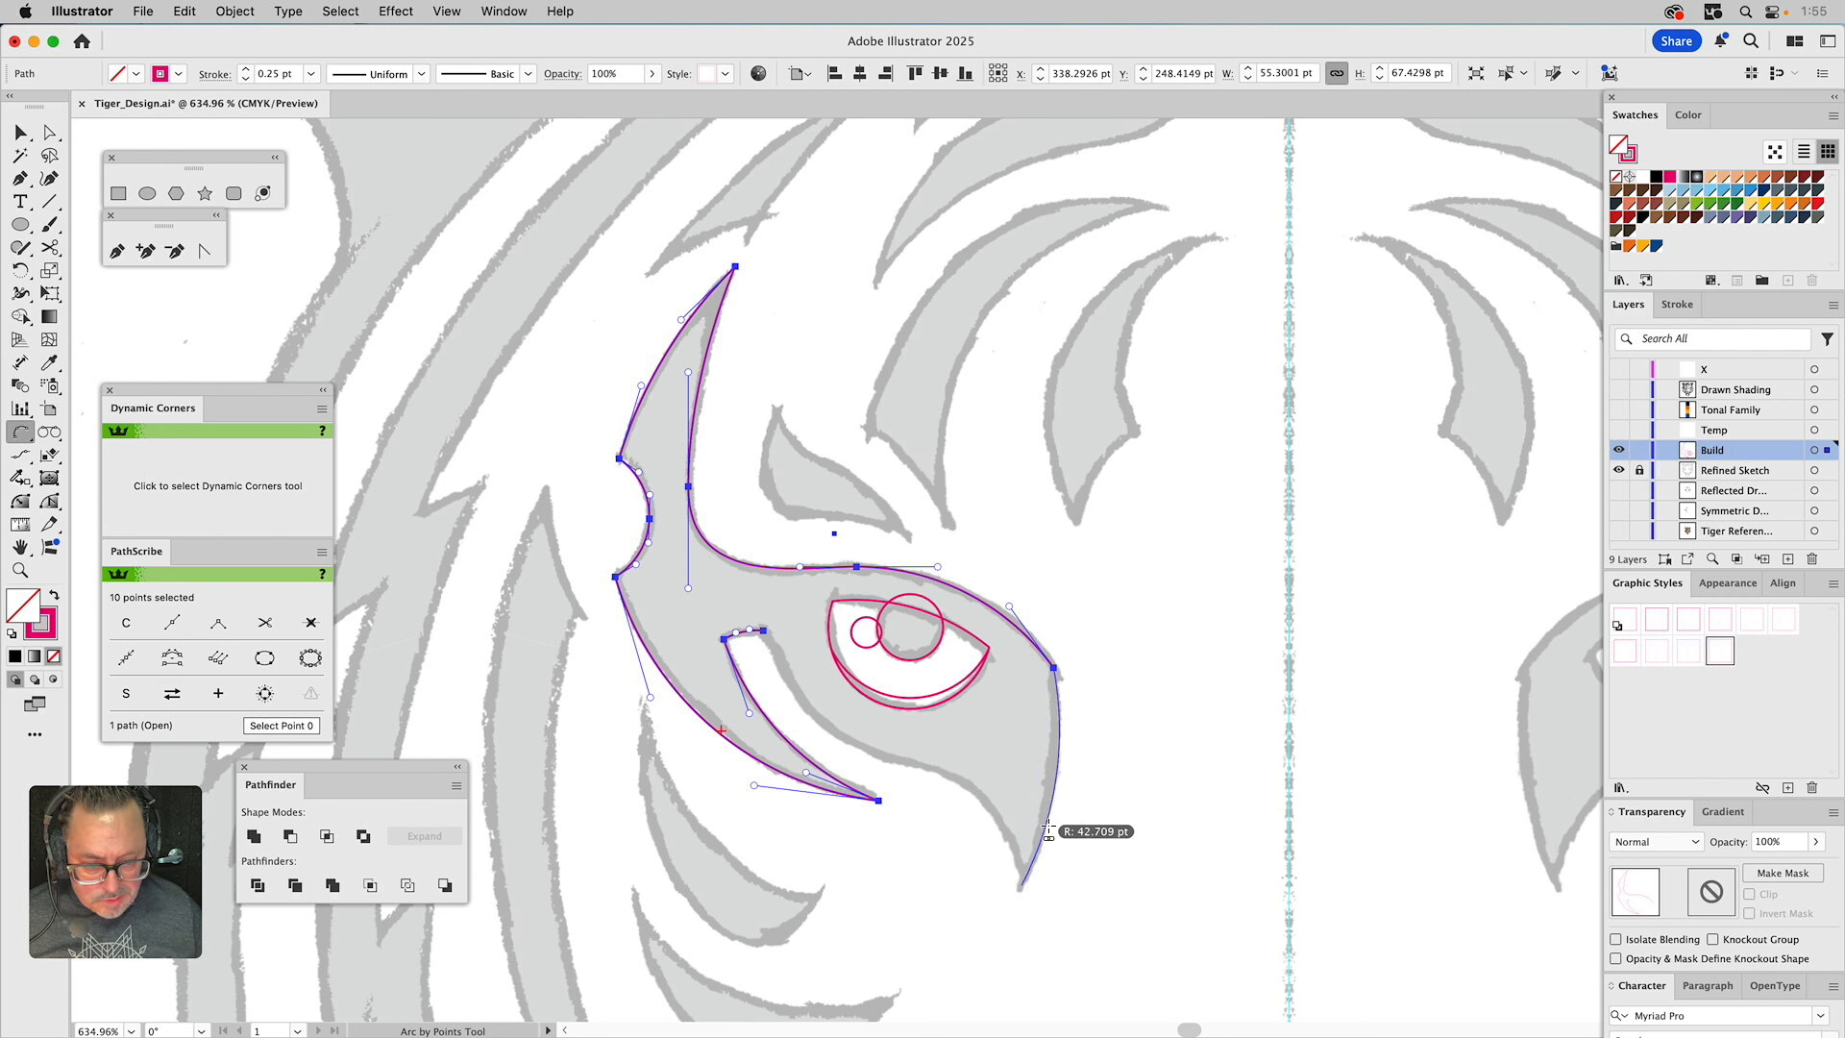
{"action": "left_click", "coordinate": [1048, 814]}
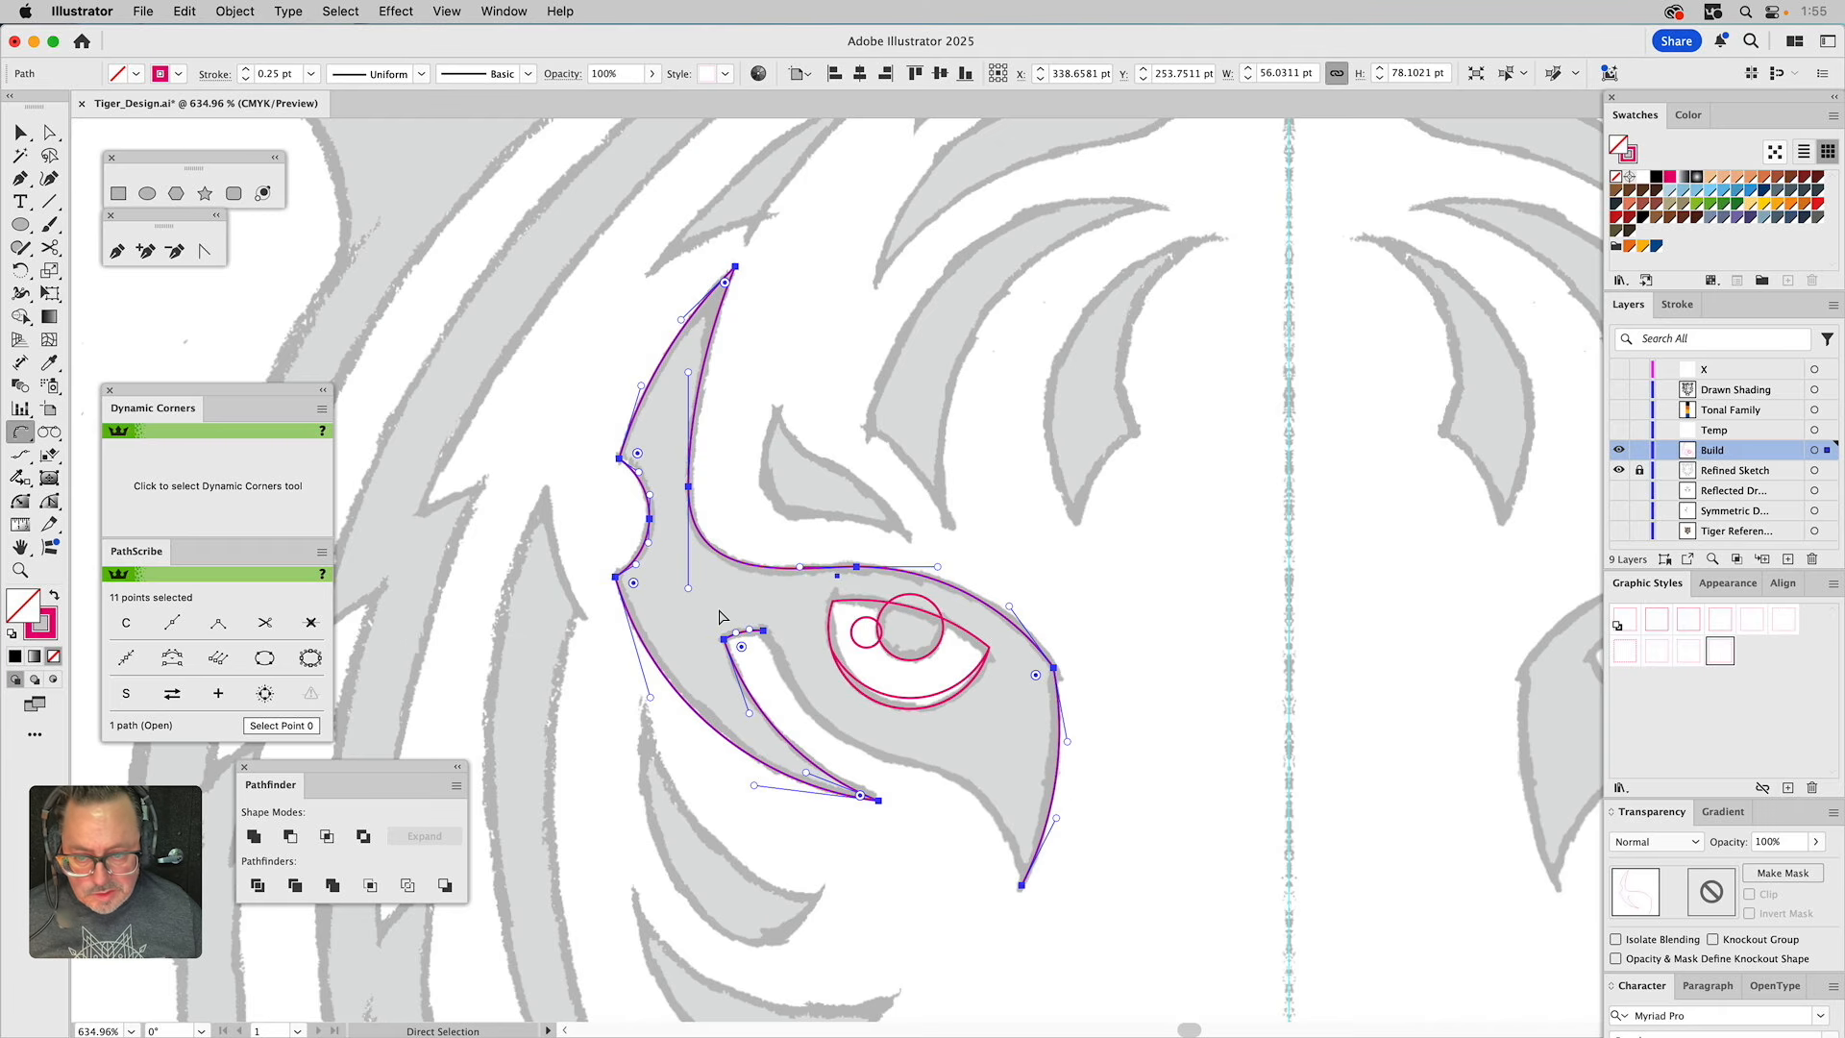
Remove the extra smooth anchor in the middle of the notch arc and deselect the outline.
{"action": "key", "text": "a"}
{"action": "left_click", "coordinate": [677, 524]}
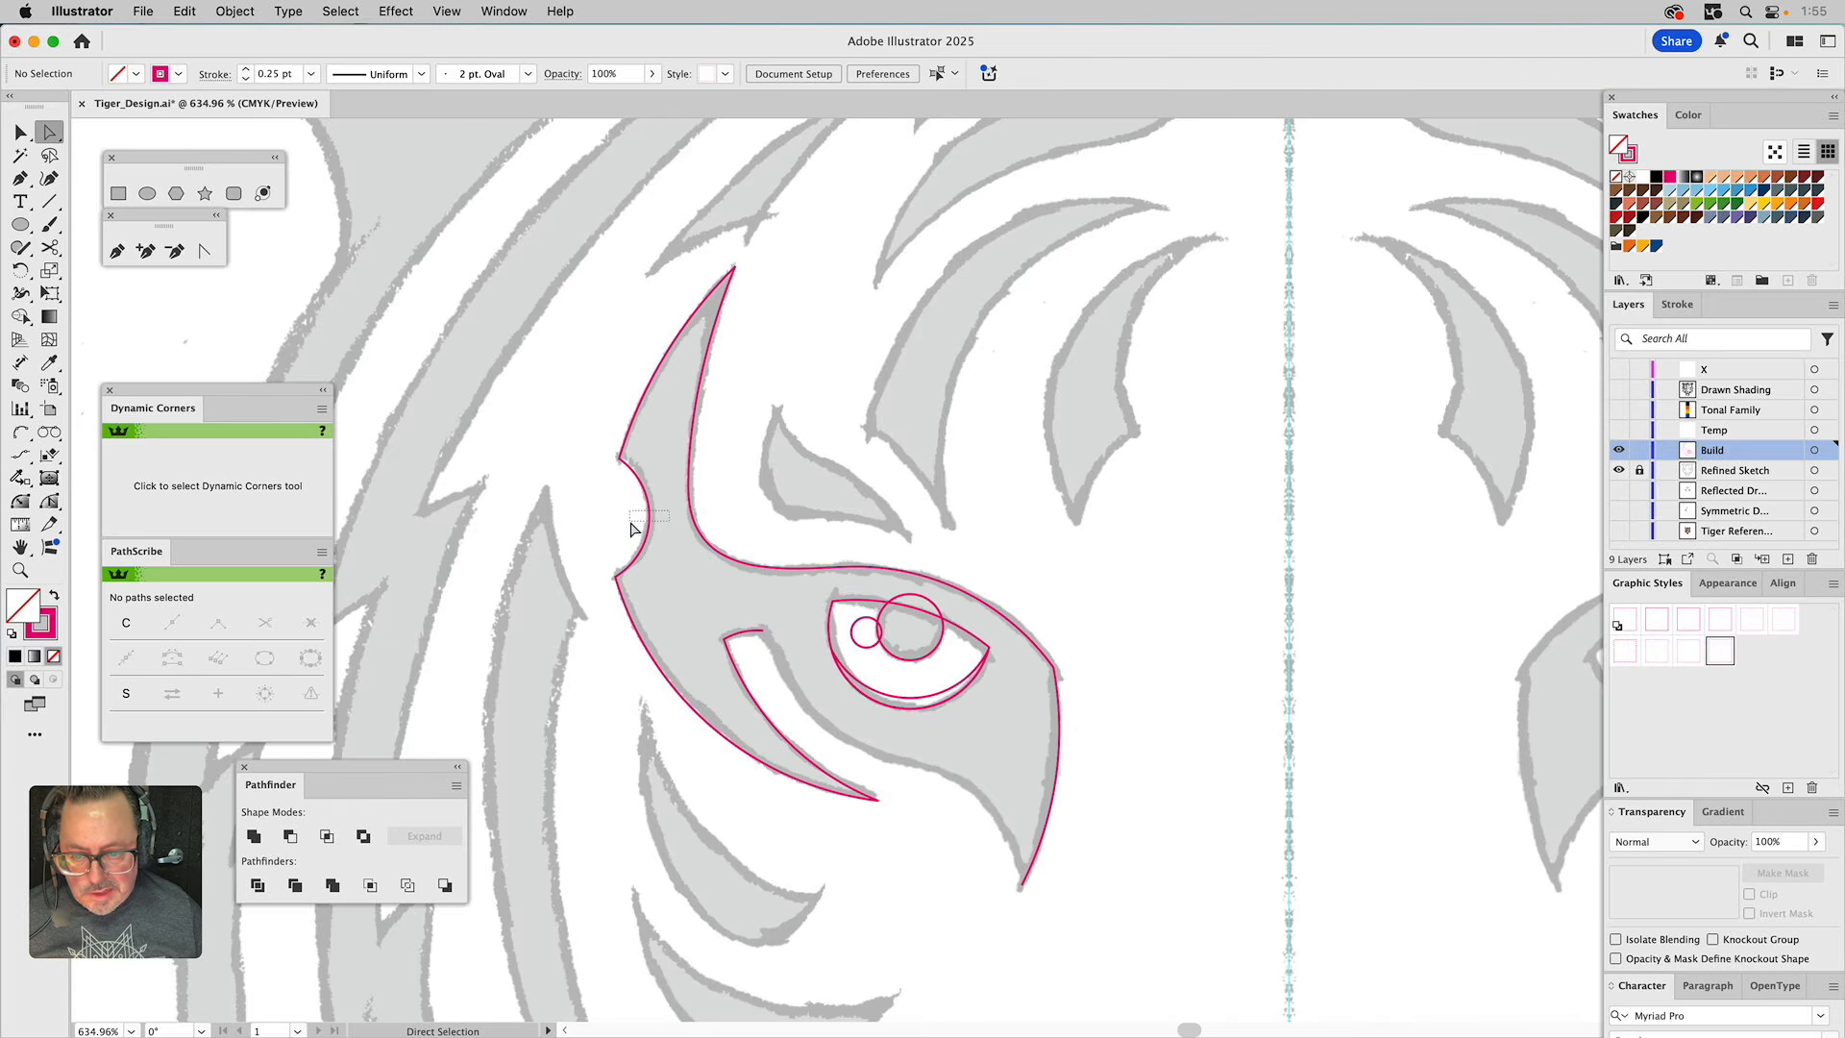
{"action": "left_click", "coordinate": [650, 519]}
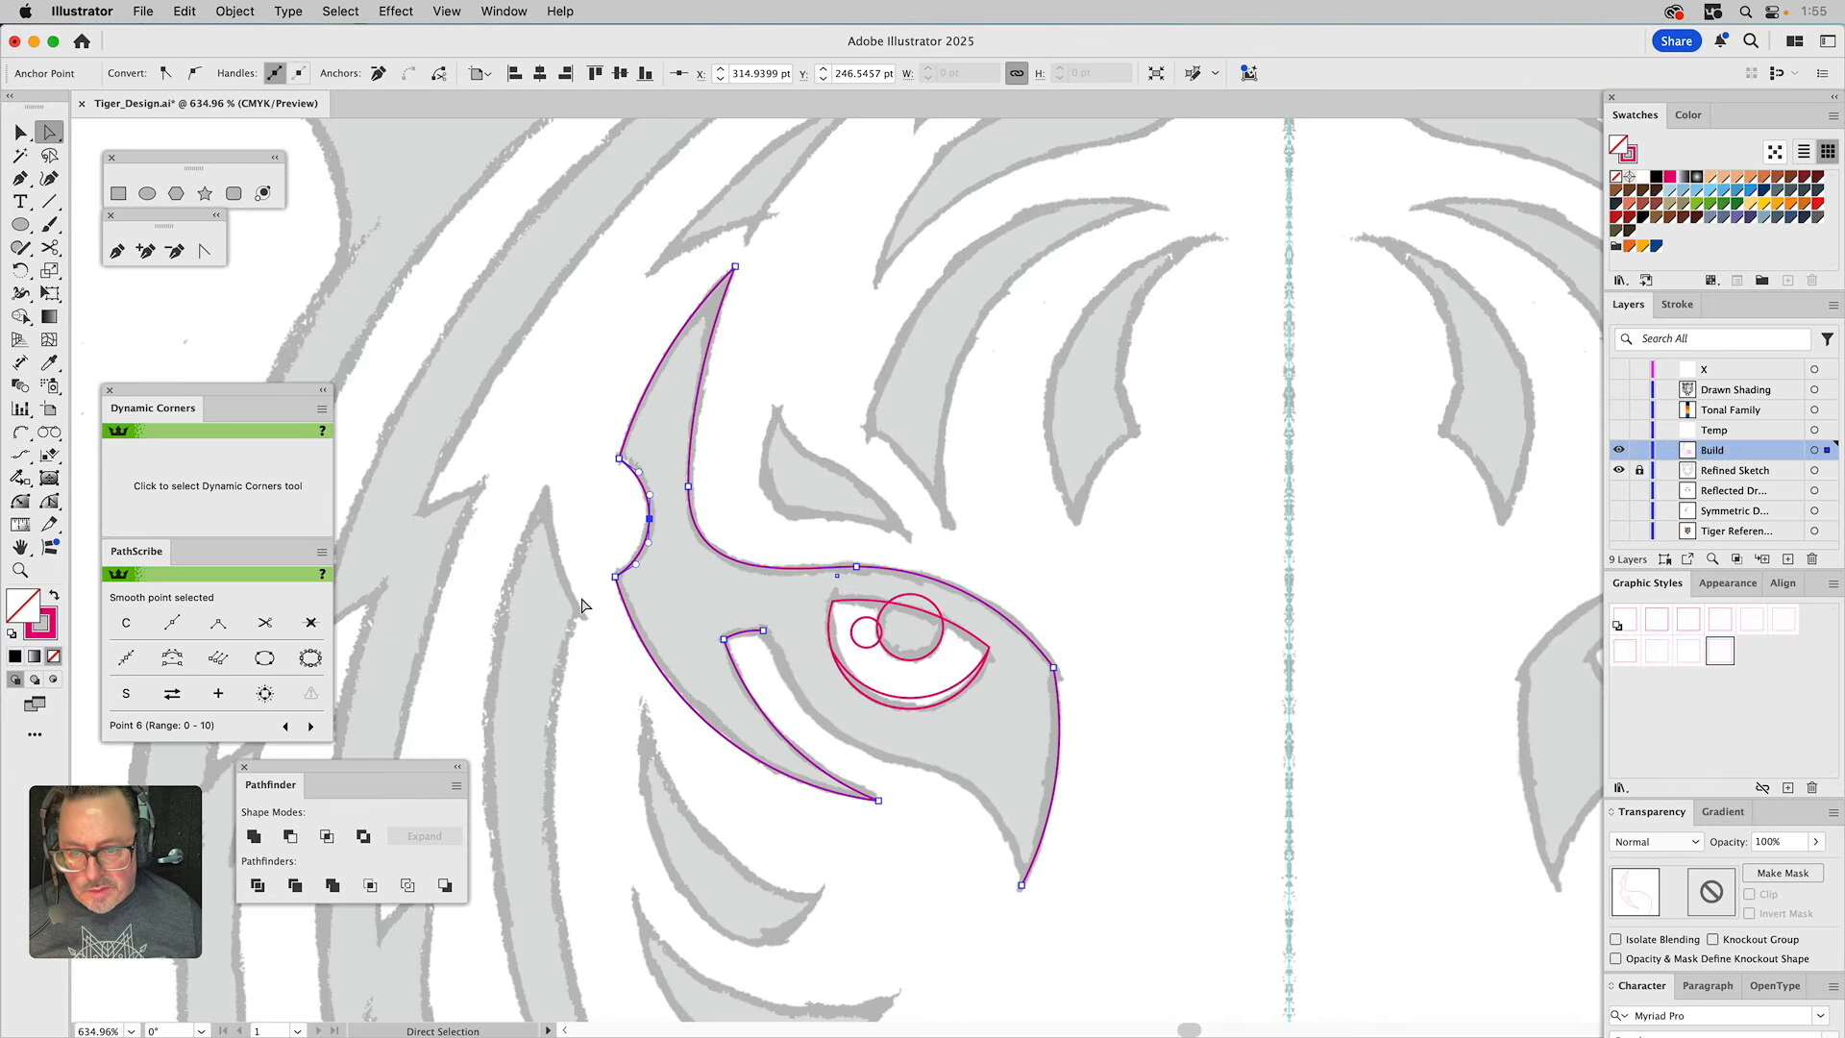
{"action": "left_click", "coordinate": [309, 623]}
{"action": "left_click", "coordinate": [779, 515]}
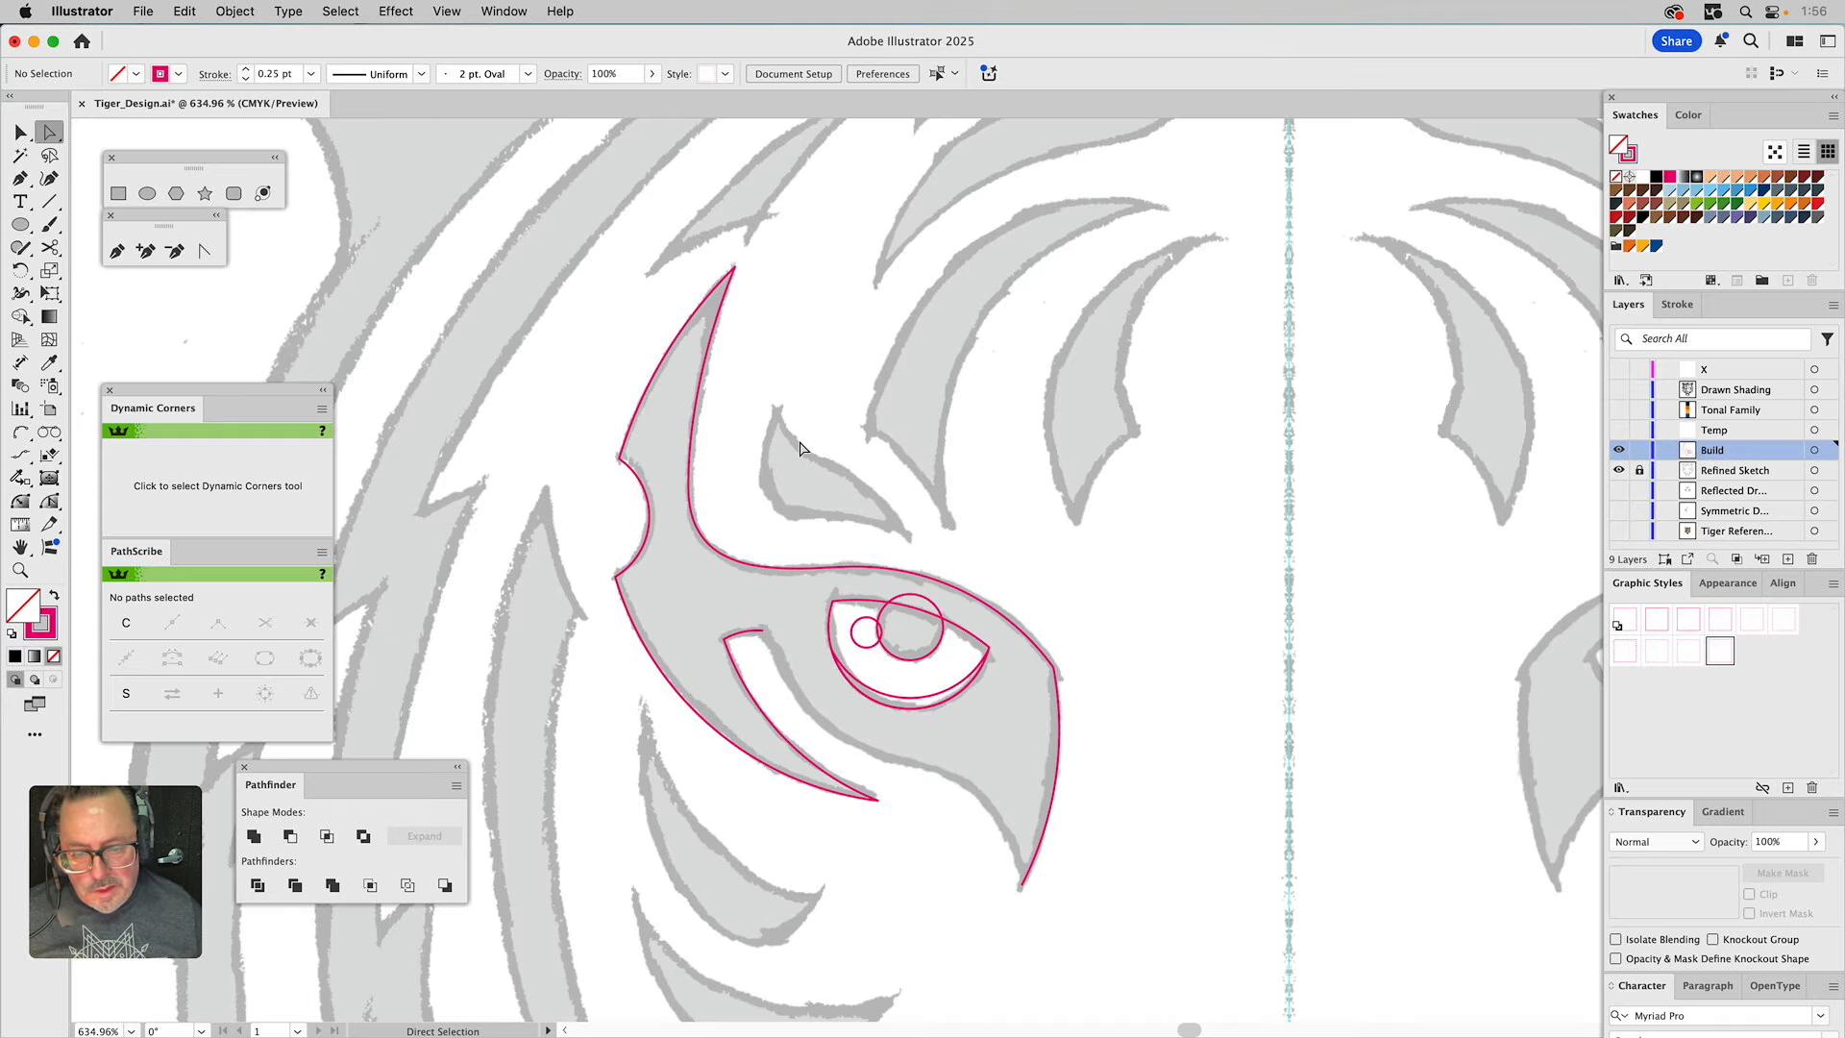
Close the eye marking's outline with a straight Pen segment from the slit's top corner to the lower tip.
{"action": "left_click", "coordinate": [121, 254]}
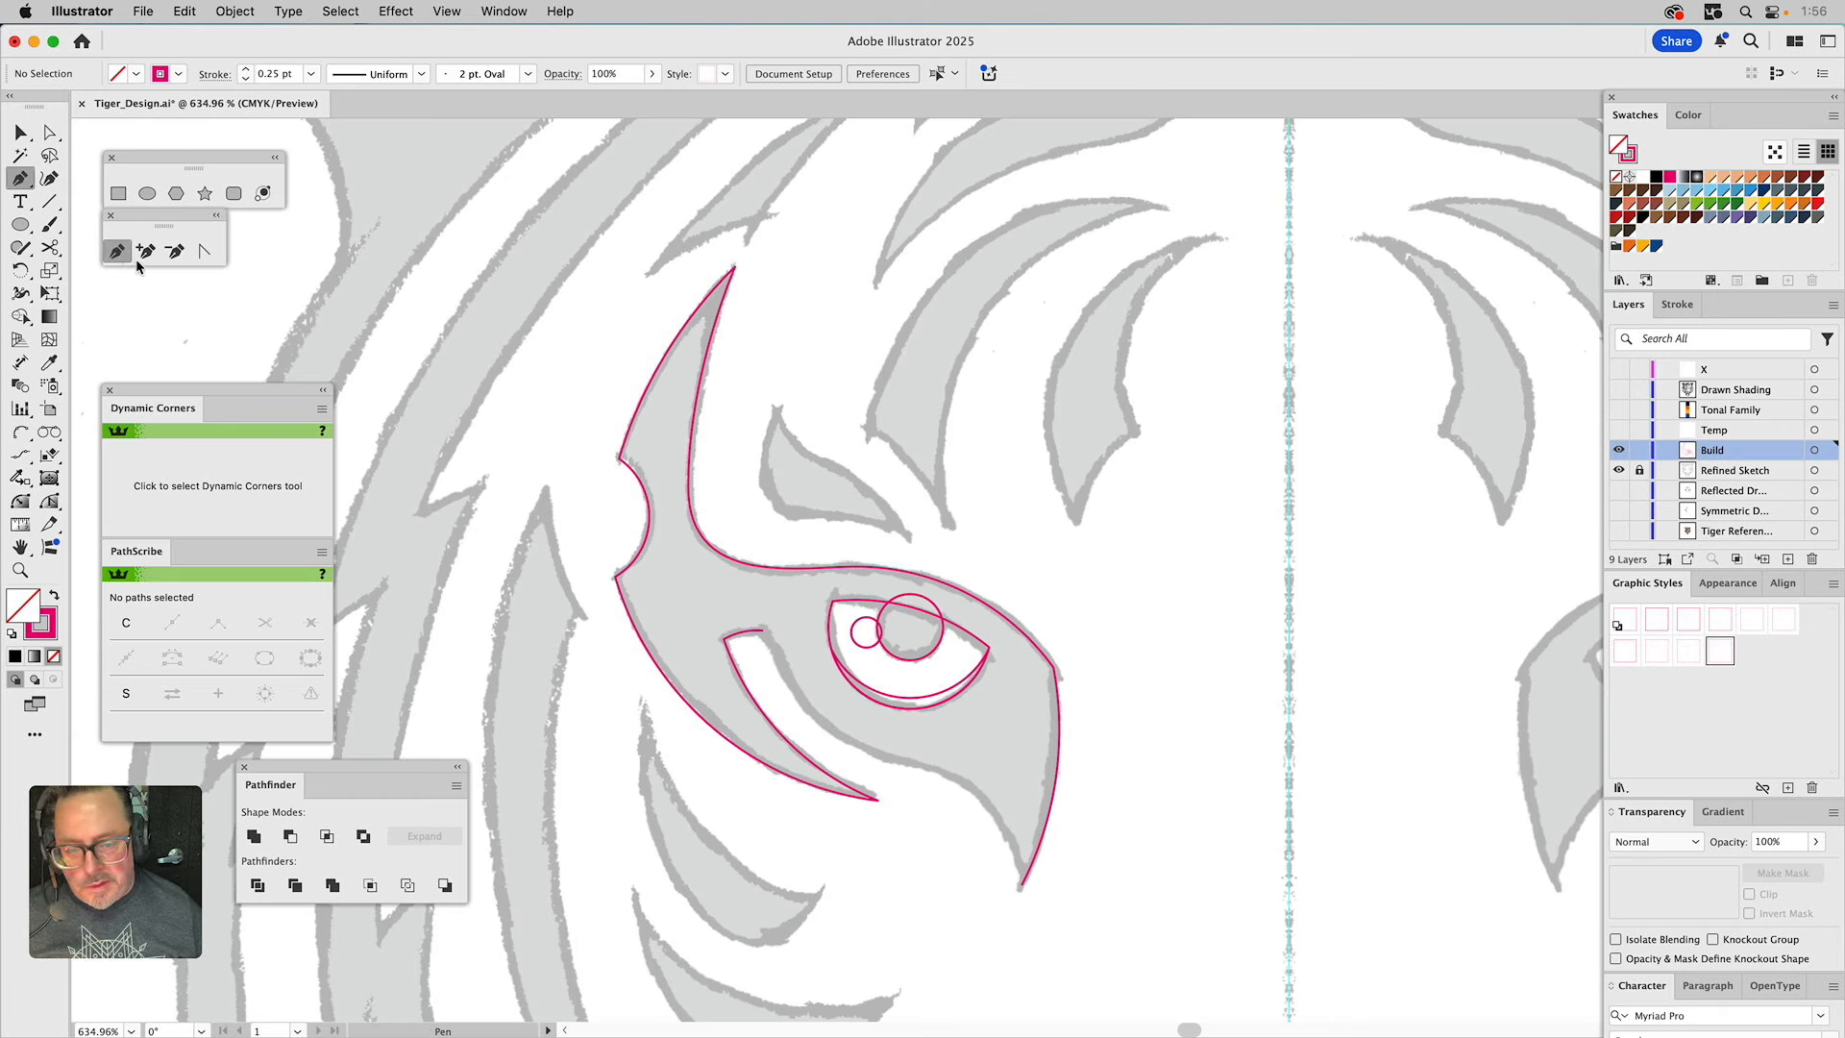
{"action": "left_click", "coordinate": [763, 633]}
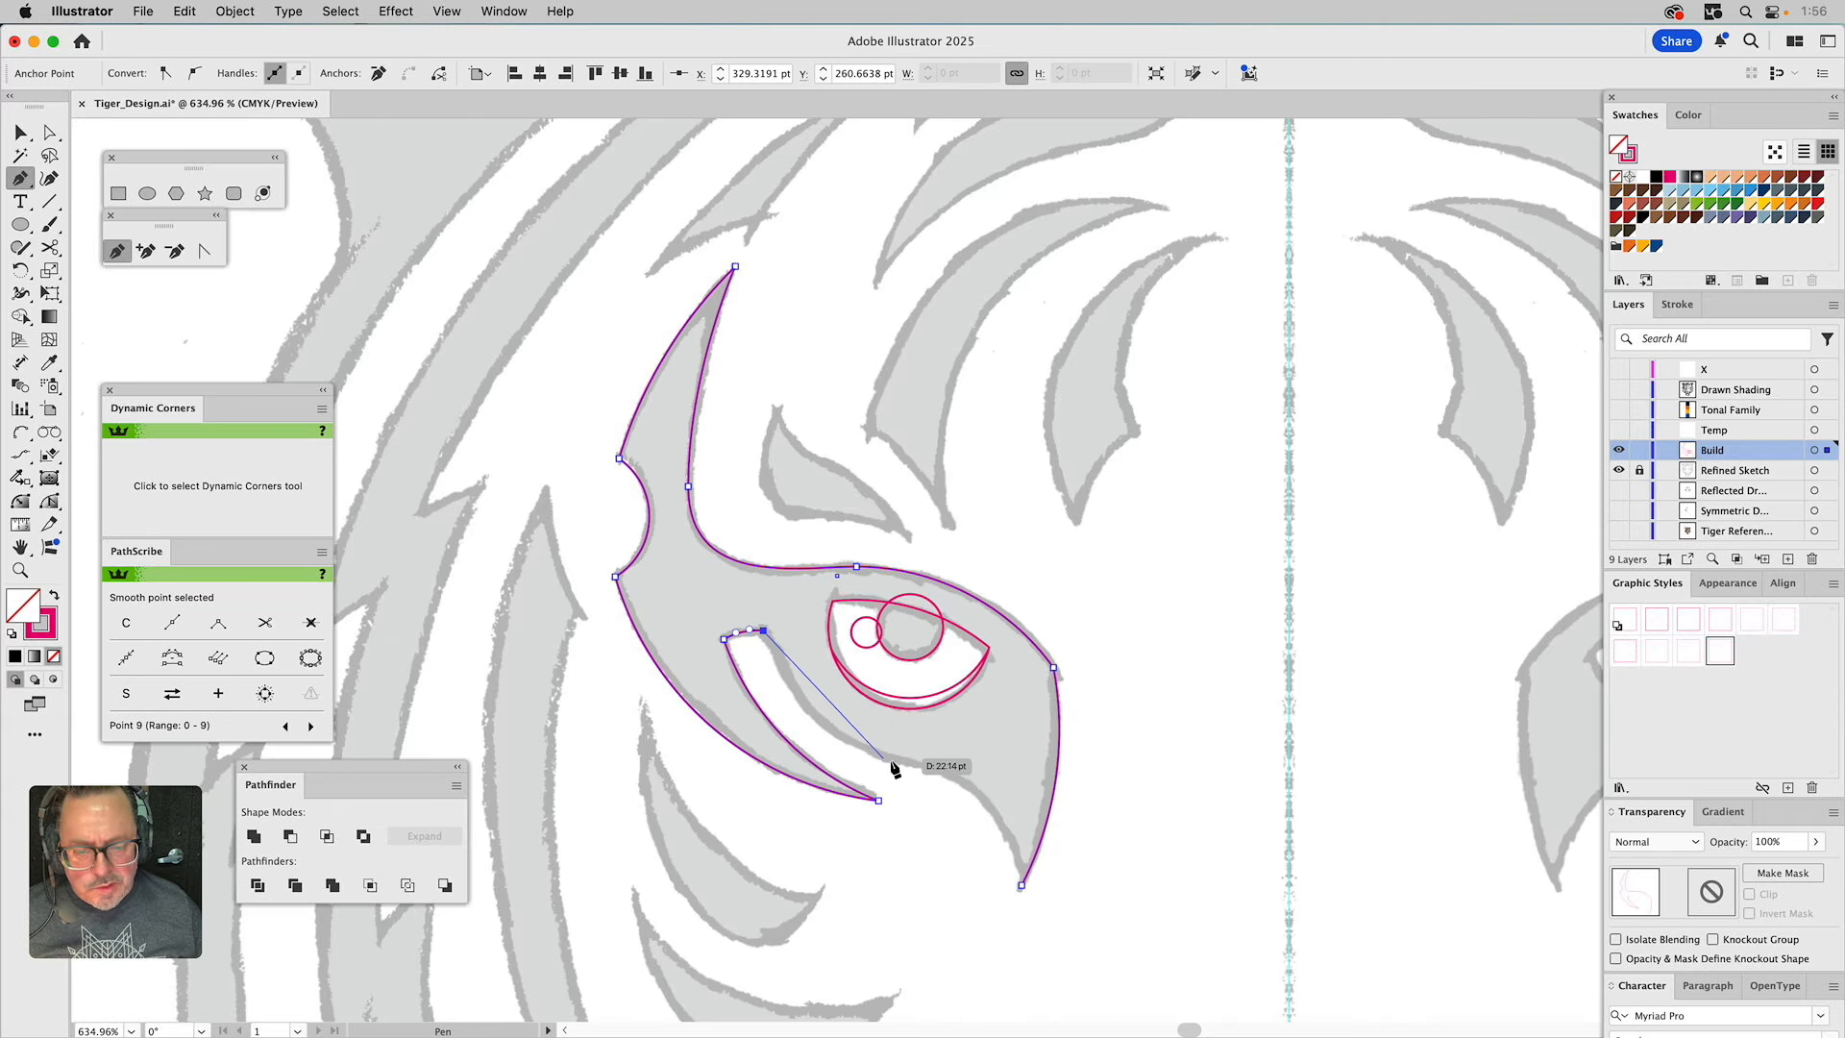
{"action": "left_click", "coordinate": [1021, 884]}
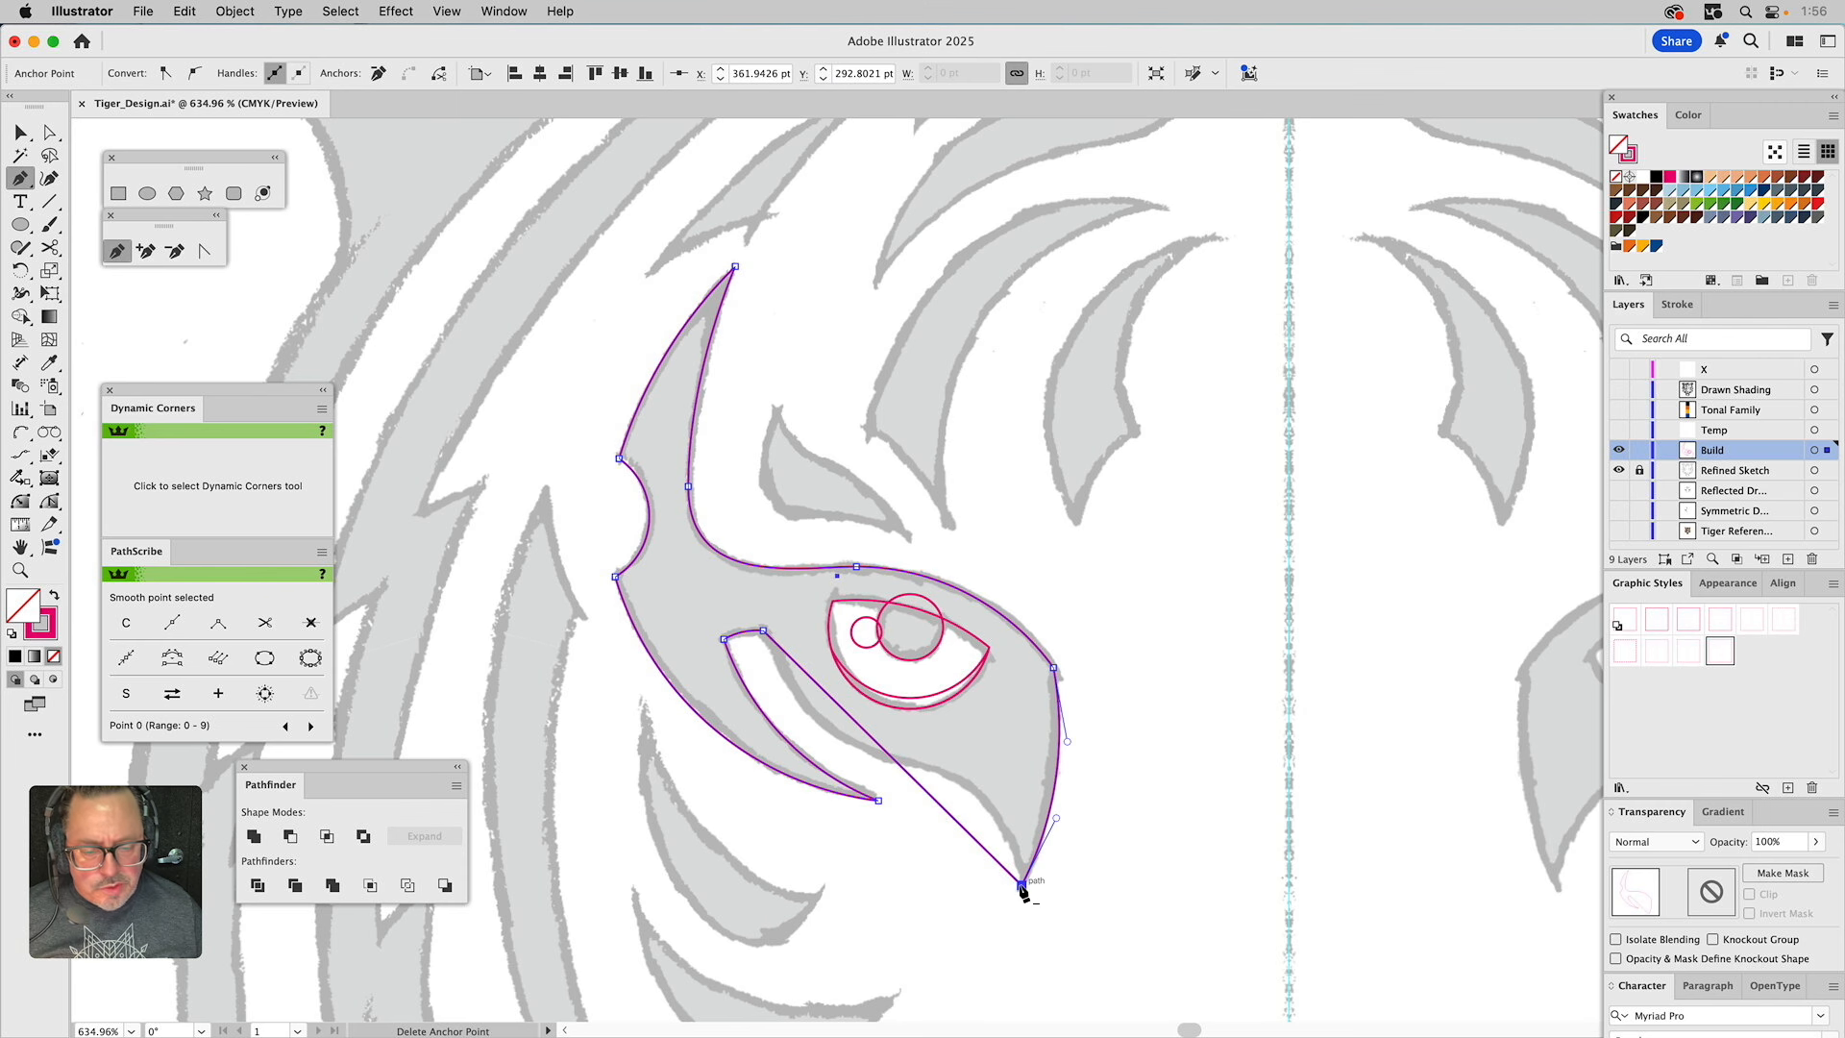
Bend the eye marking's straight closing segment with PathScribe into an S-curve that follows the sketched lower edge.
{"action": "left_click", "coordinate": [19, 503]}
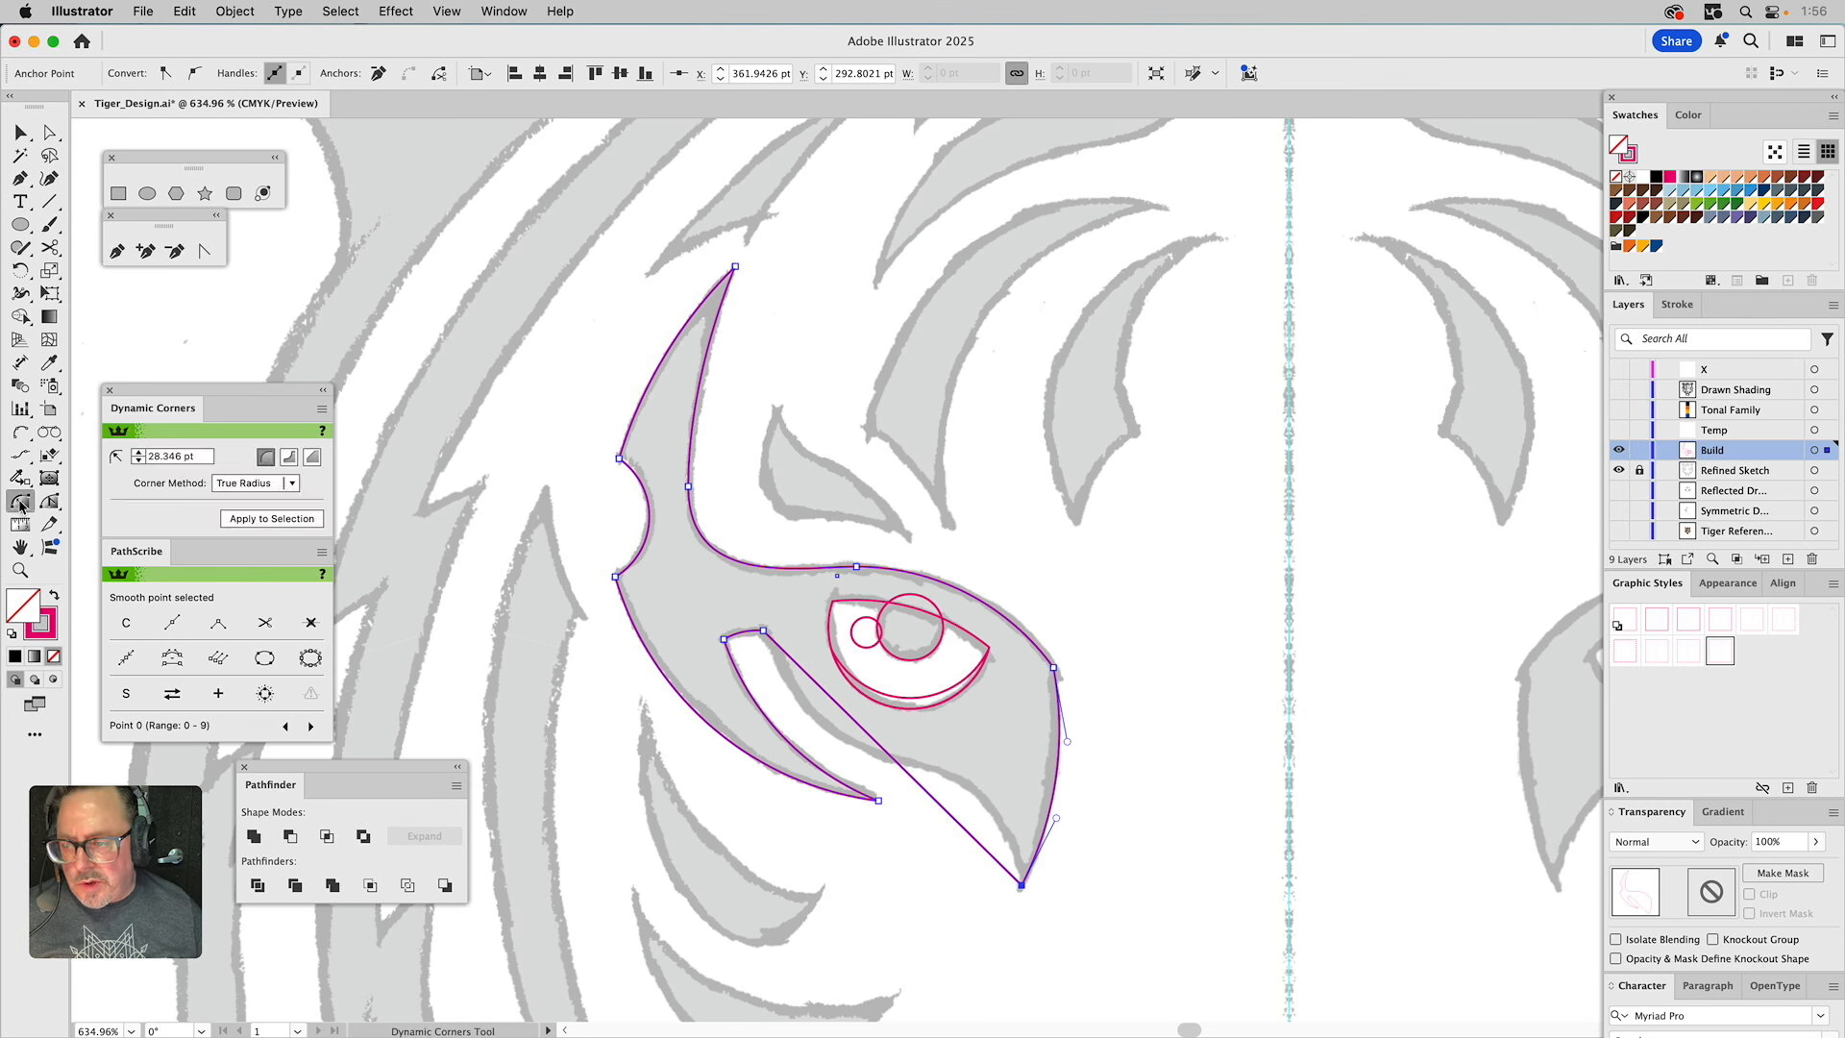
{"action": "left_click", "coordinate": [50, 502]}
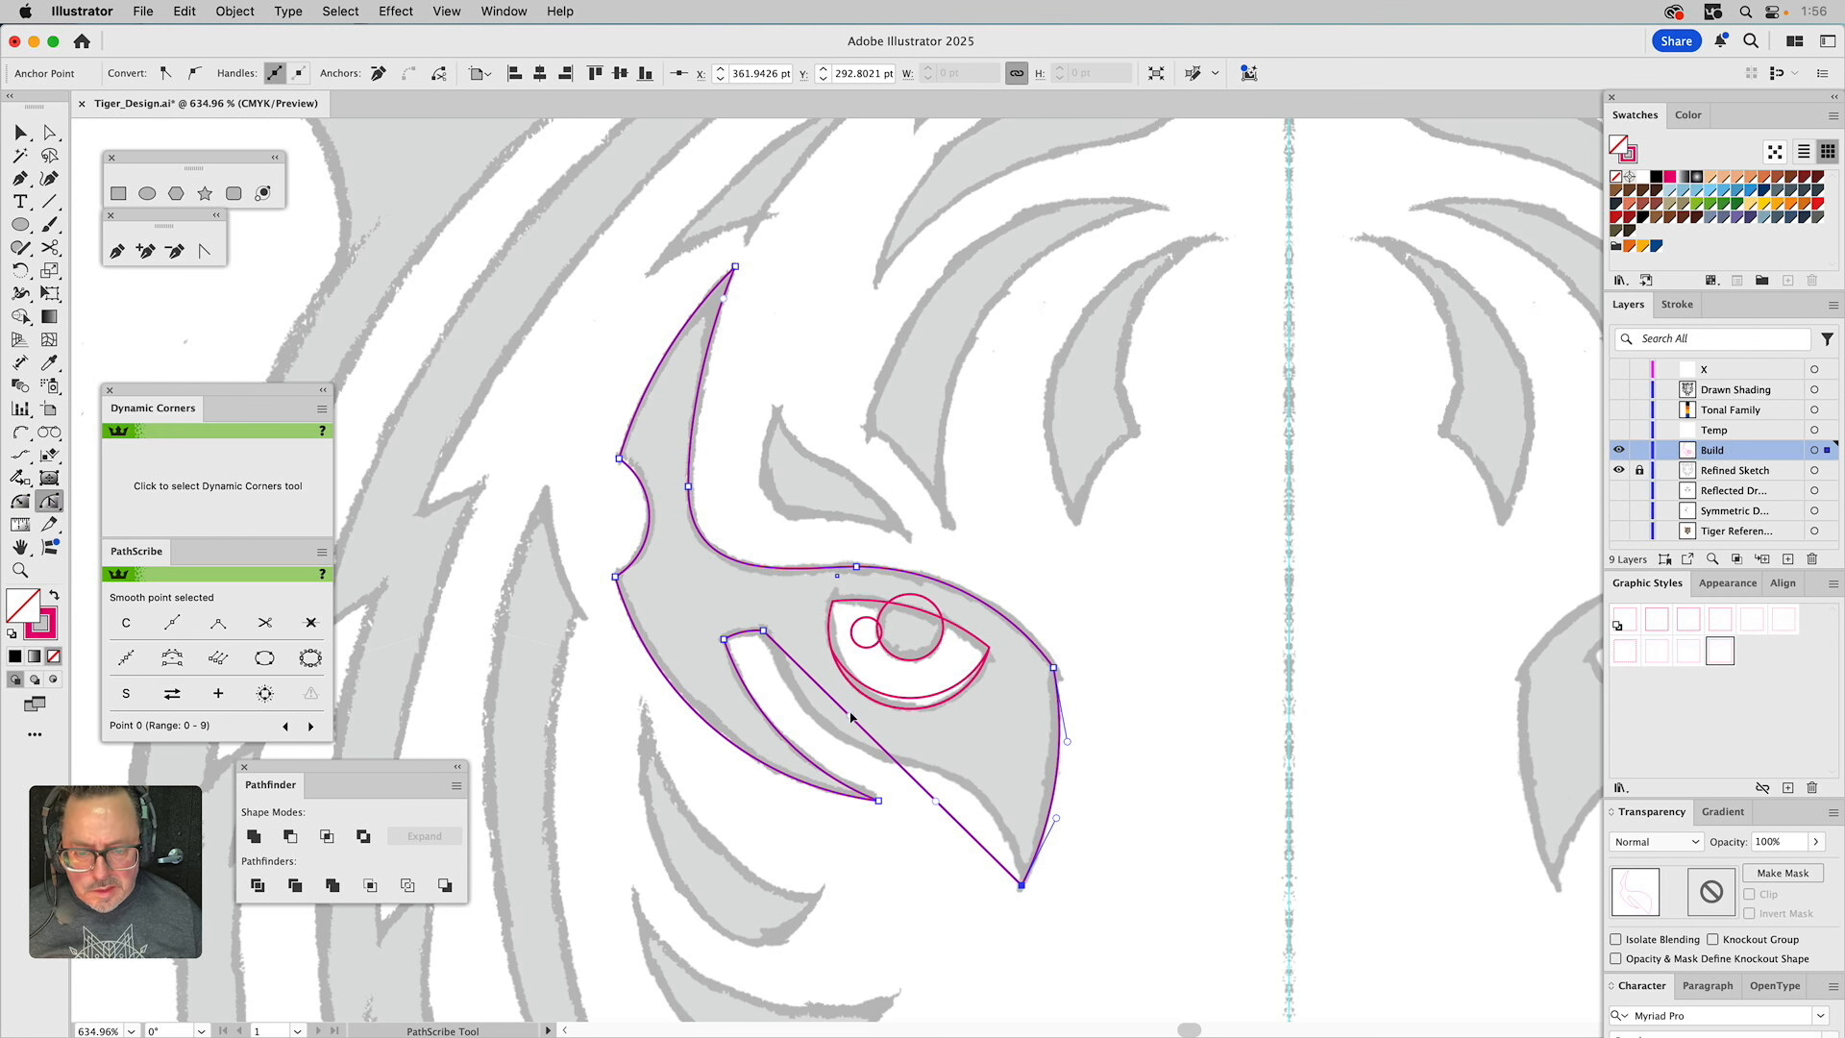
{"action": "left_click_drag", "start_coordinate": [850, 718], "coordinate": [790, 746]}
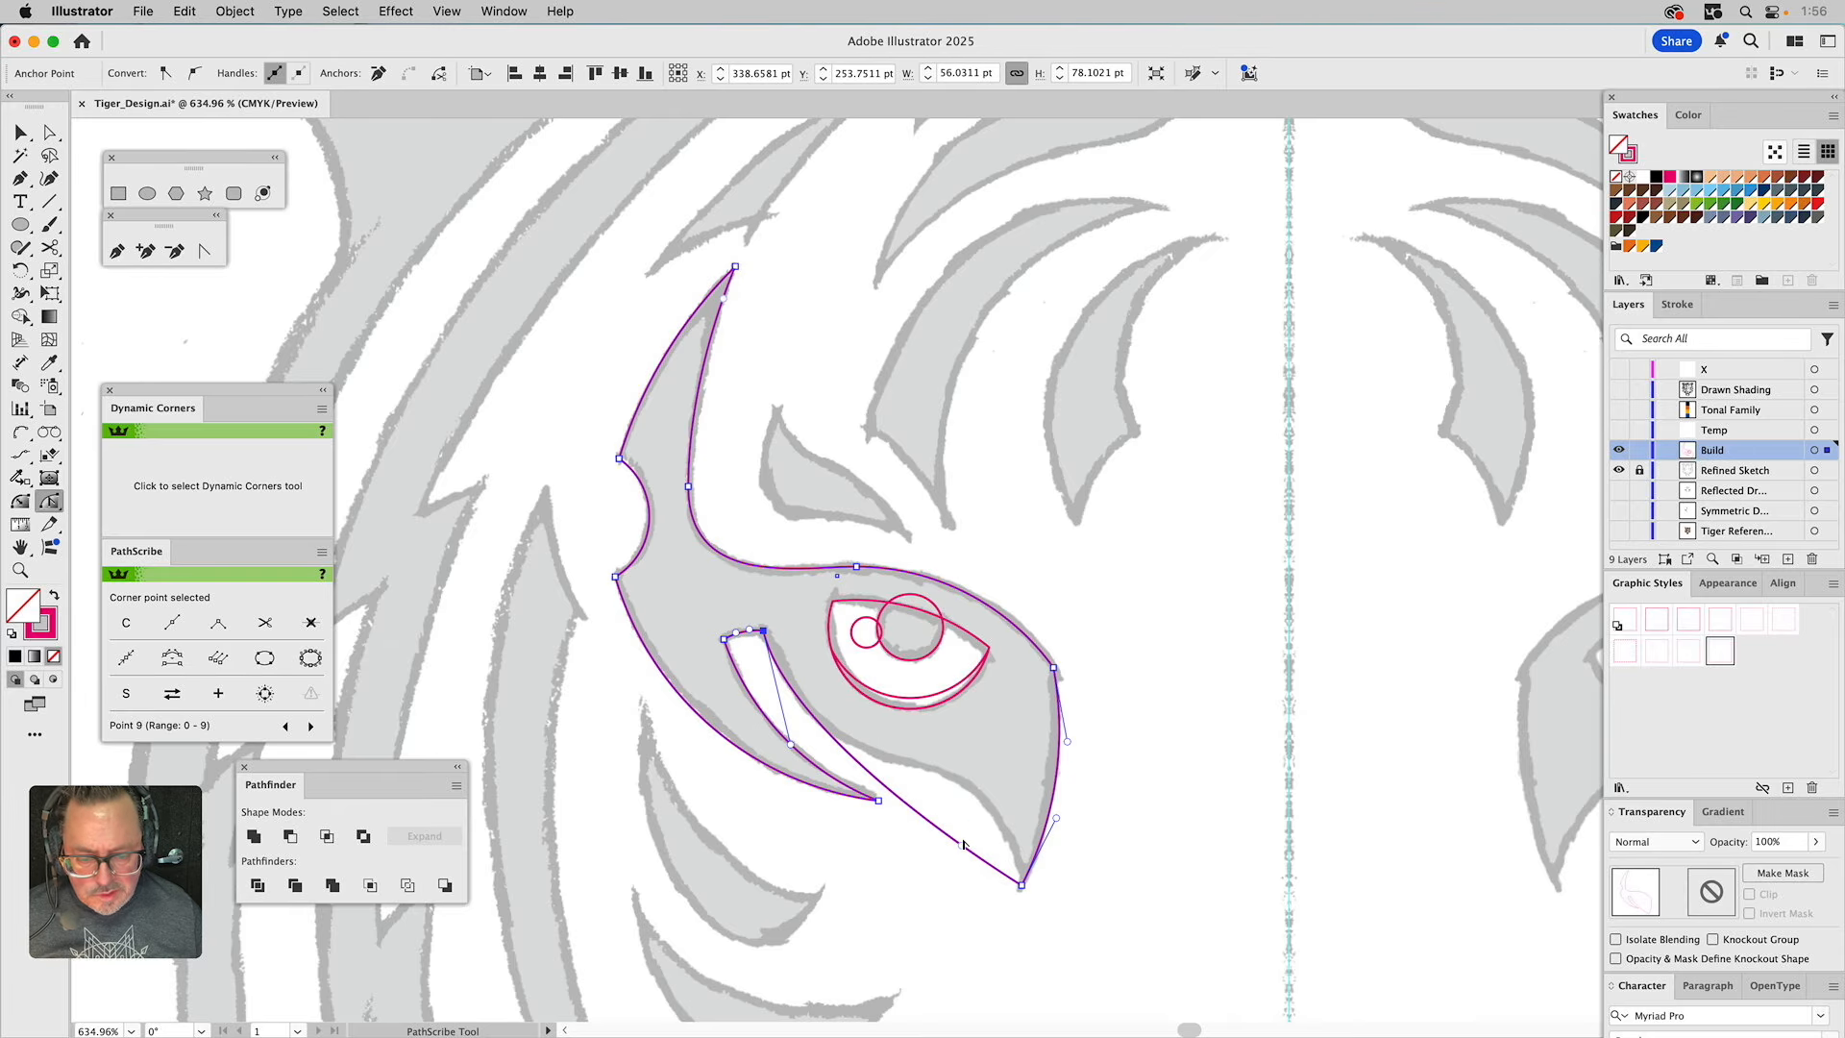
{"action": "left_click_drag", "start_coordinate": [962, 848], "coordinate": [1005, 727]}
{"action": "left_click_drag", "start_coordinate": [794, 745], "coordinate": [814, 803]}
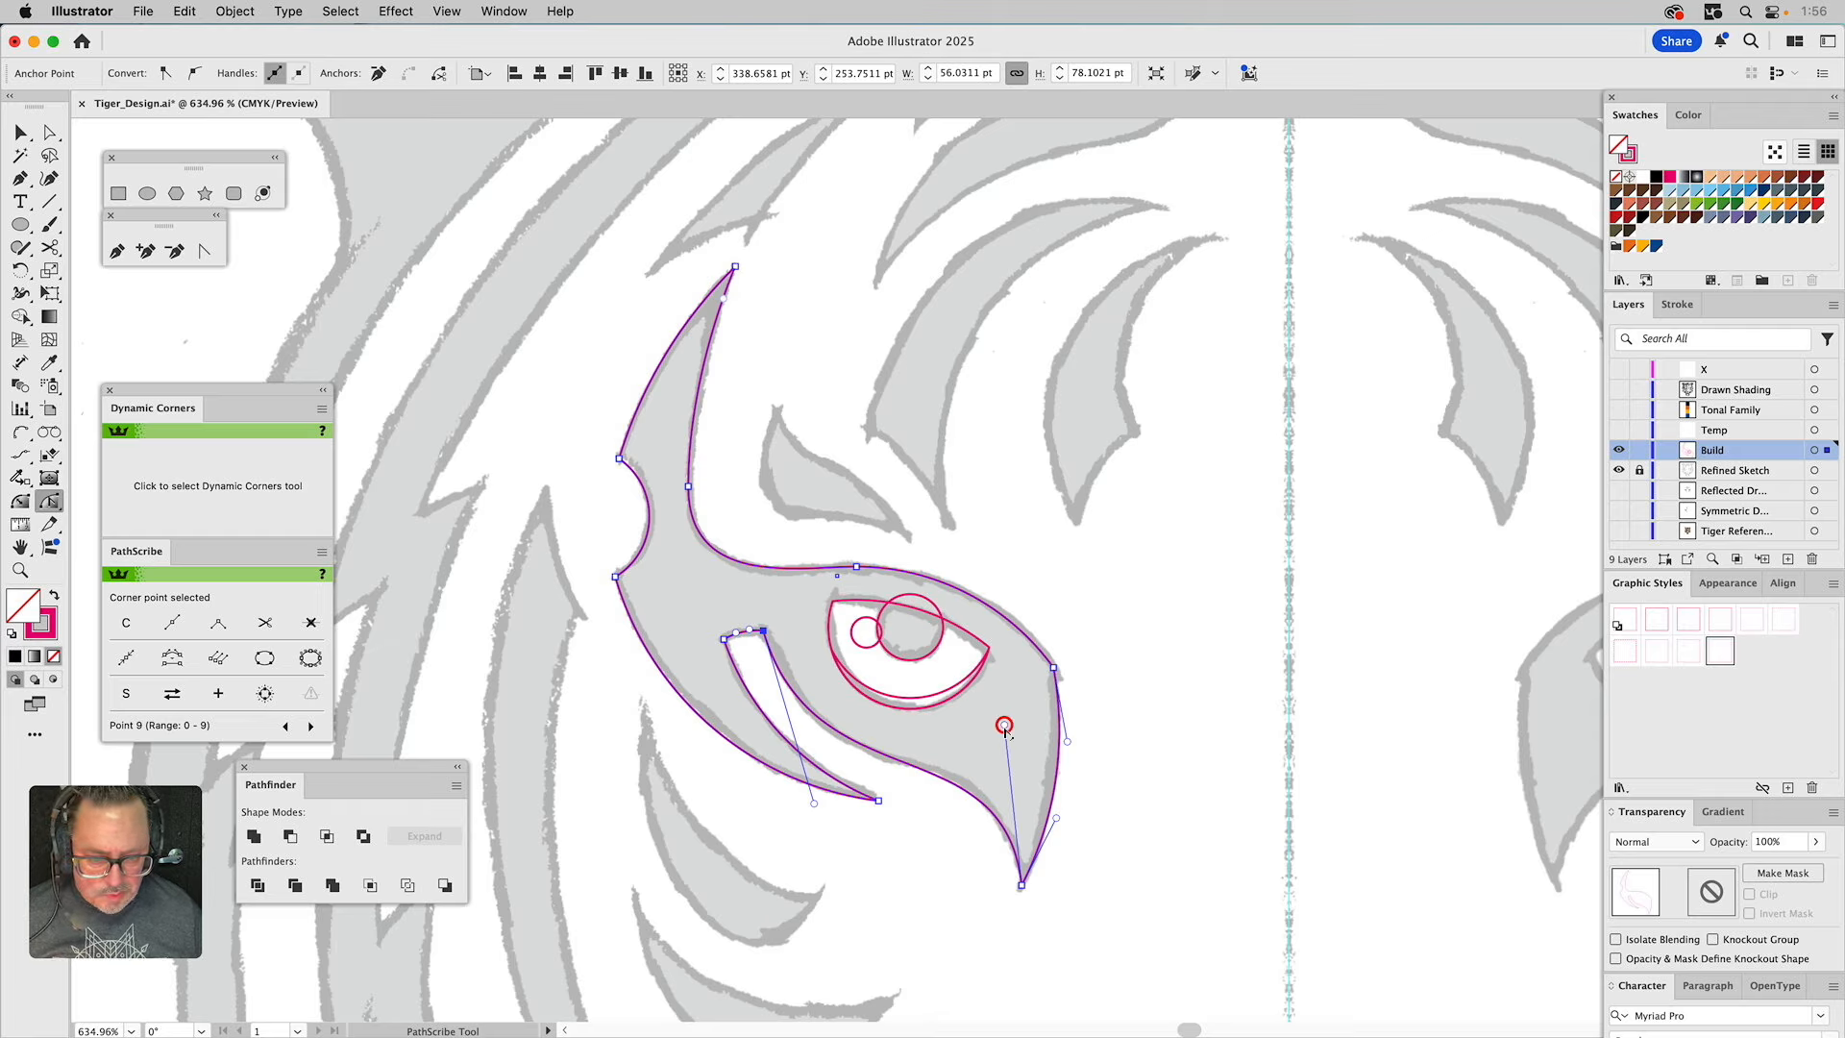
Add an anchor midway along the marking's lower S-curve and adjust the curve around it to the sketch.
{"action": "left_click", "coordinate": [146, 251]}
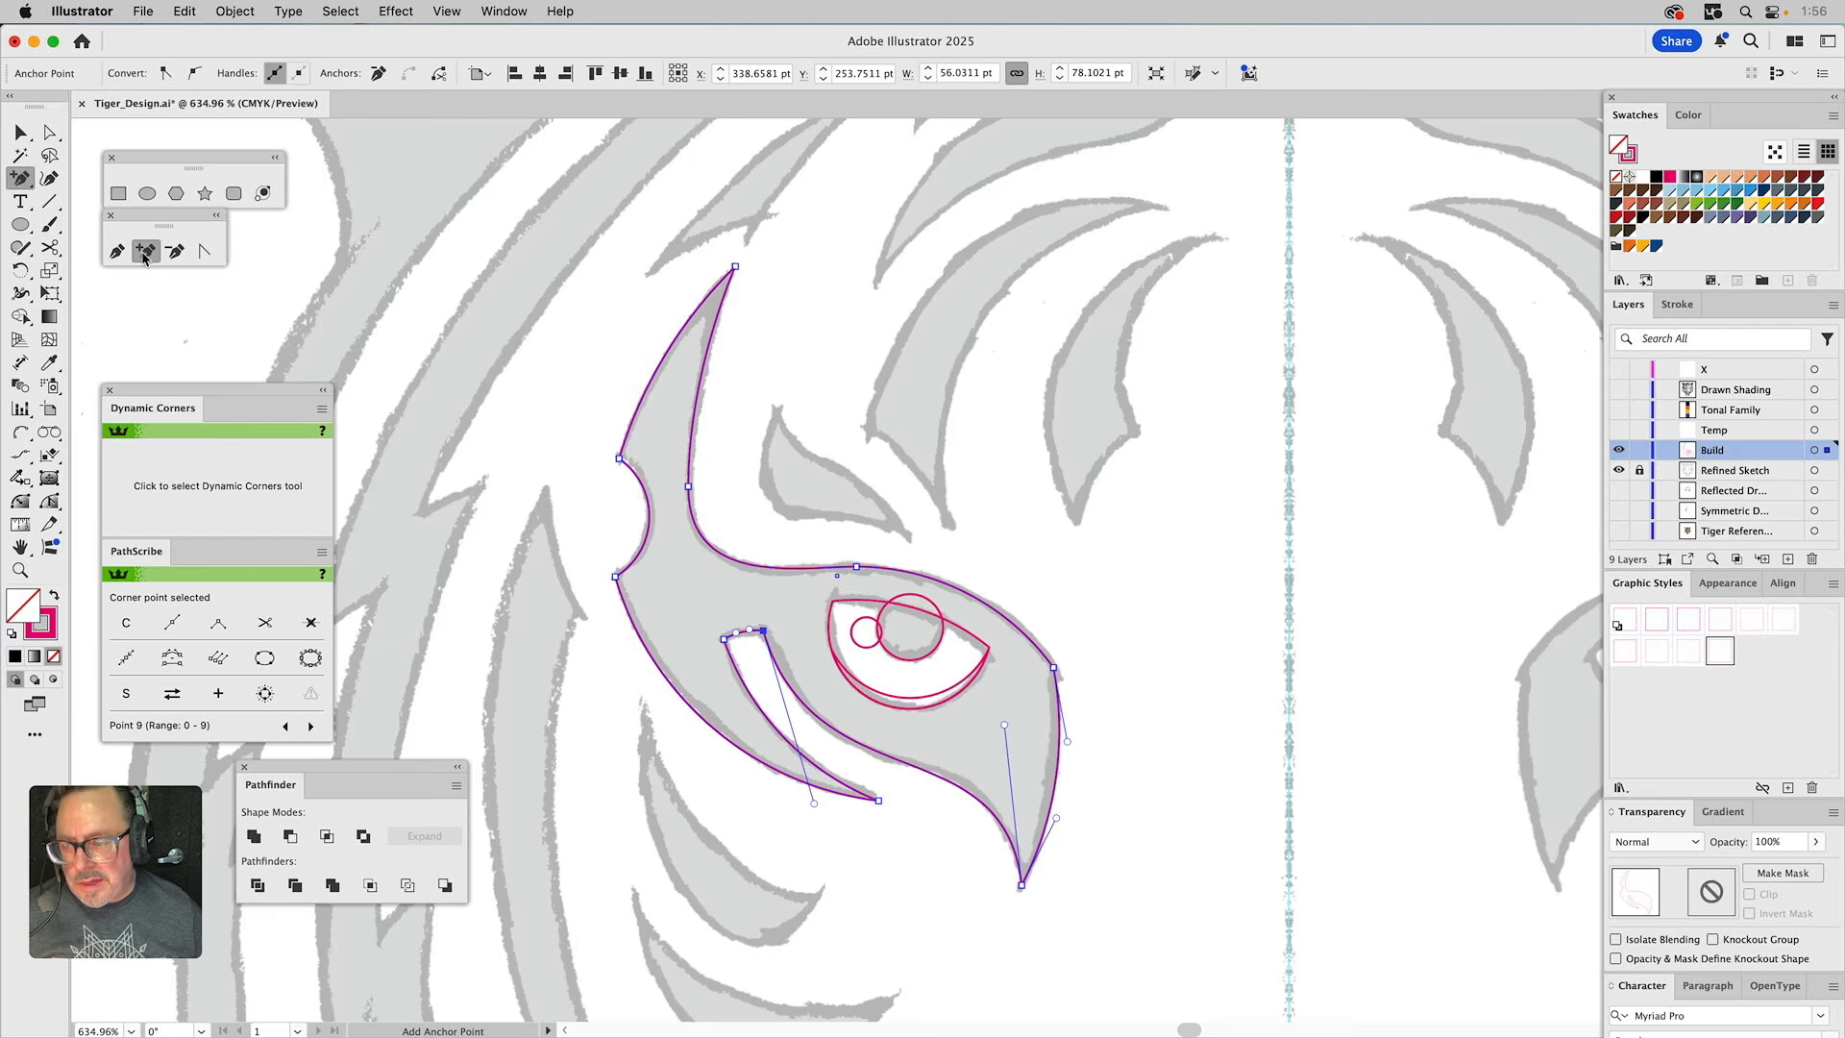
{"action": "left_click", "coordinate": [883, 758]}
{"action": "key", "text": "a"}
{"action": "key", "text": "super+shift+a"}
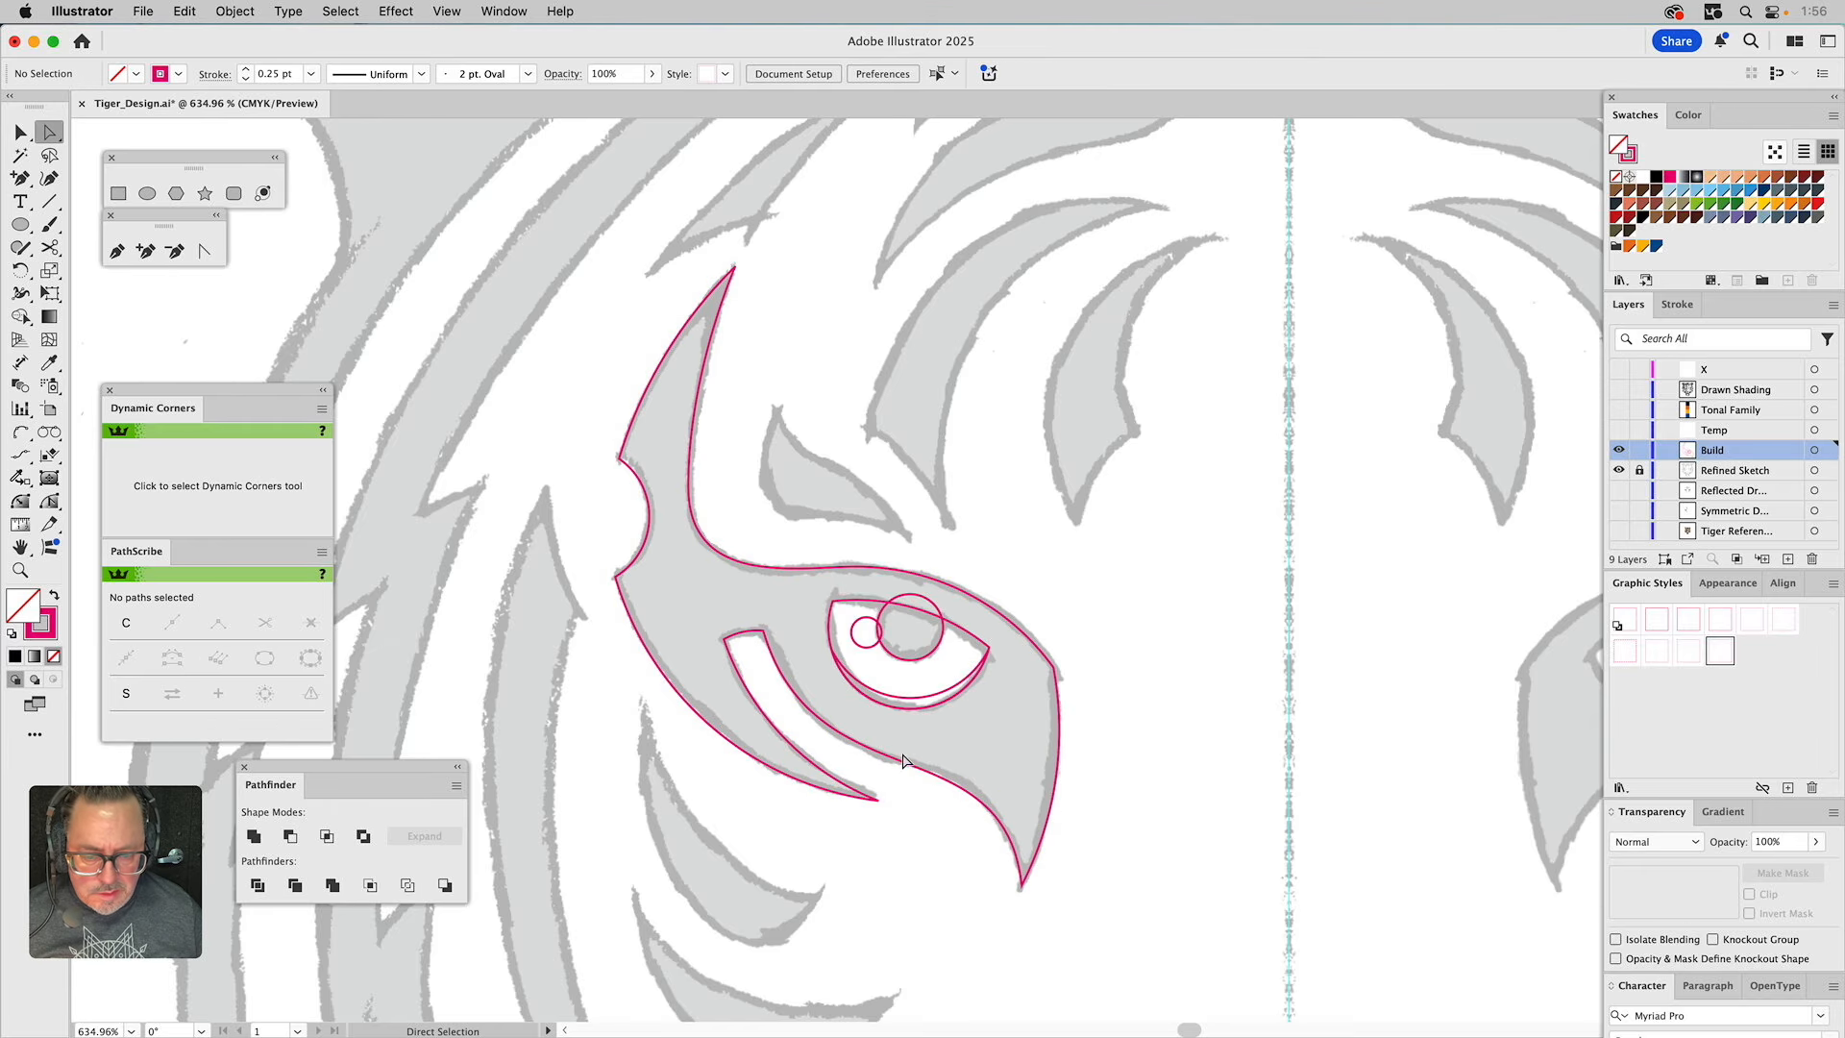
{"action": "left_click_drag", "start_coordinate": [876, 761], "coordinate": [954, 773]}
{"action": "left_click_drag", "start_coordinate": [785, 708], "coordinate": [778, 689]}
{"action": "left_click", "coordinate": [977, 727]}
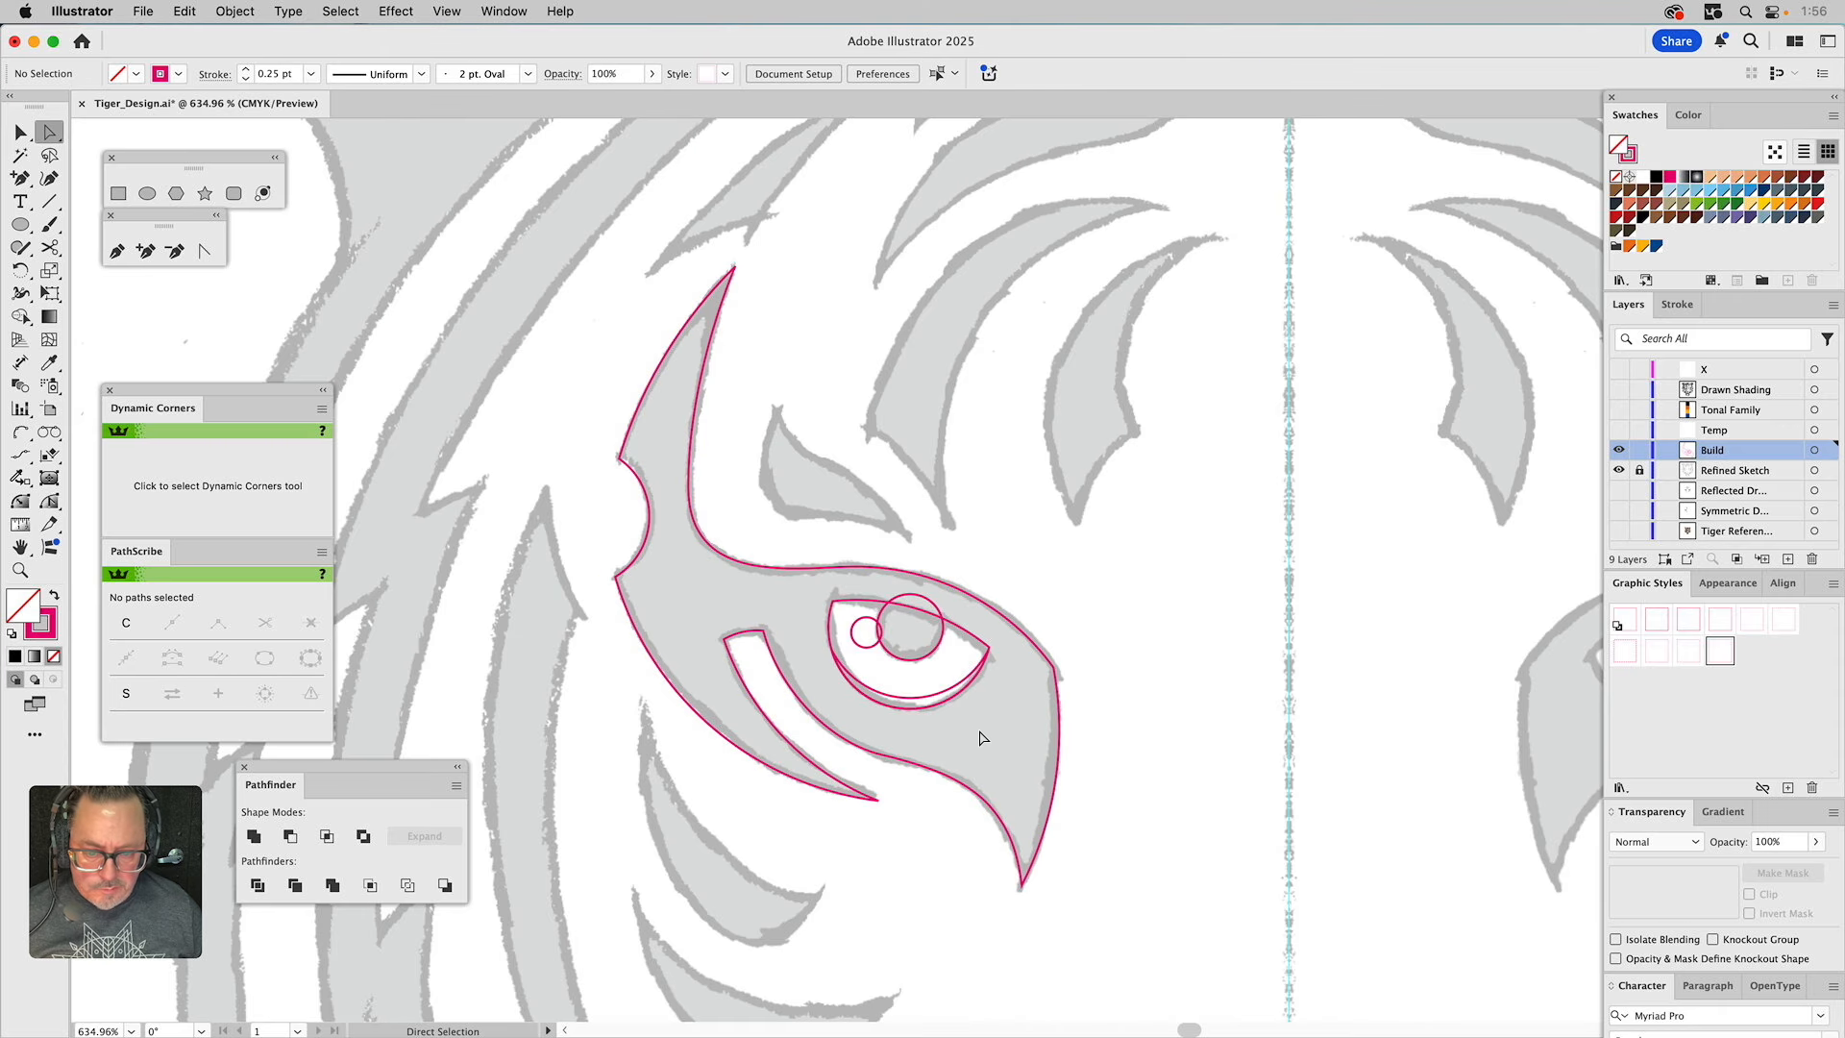
Fine-tune the added anchor's position and handles so the lower edge flows smoothly, and deselect the outline.
{"action": "scroll", "coordinate": [976, 730], "scroll_direction": "down", "scroll_amount": 3}
{"action": "left_click_drag", "start_coordinate": [903, 620], "coordinate": [873, 651]}
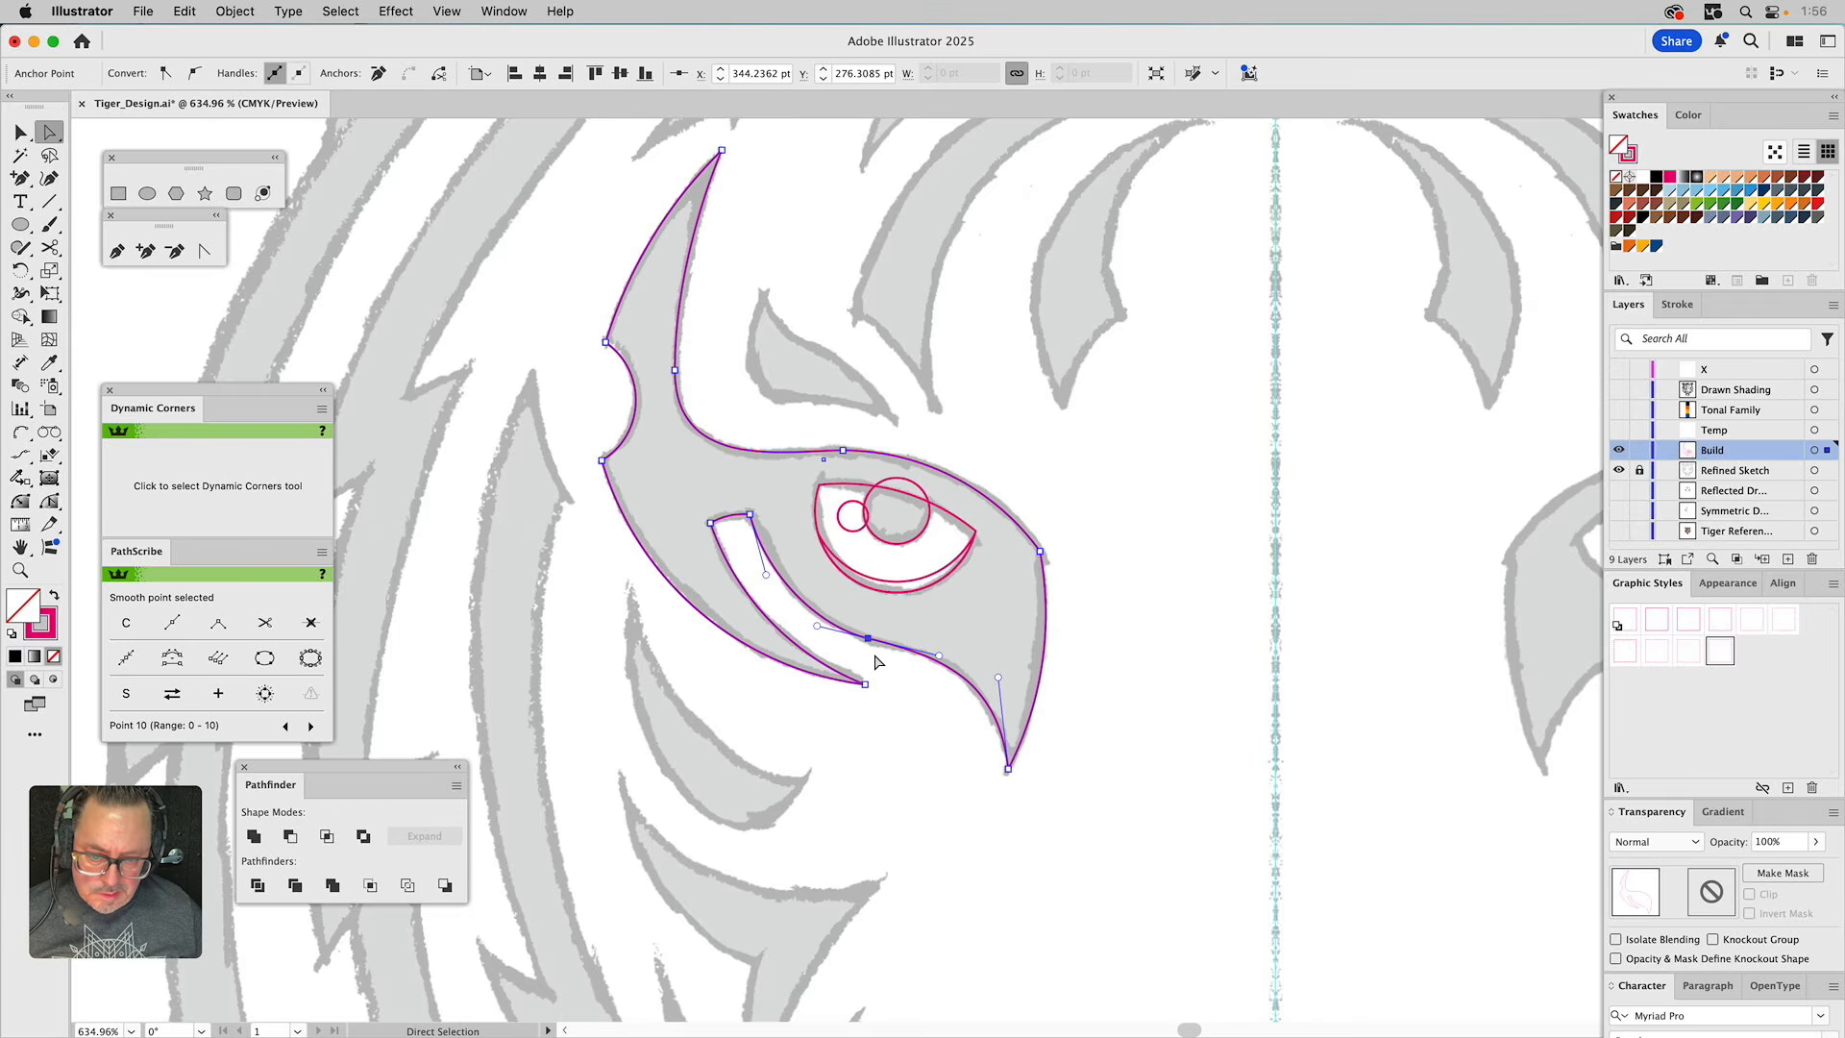
{"action": "left_click", "coordinate": [870, 644]}
{"action": "left_click_drag", "start_coordinate": [878, 644], "coordinate": [805, 619]}
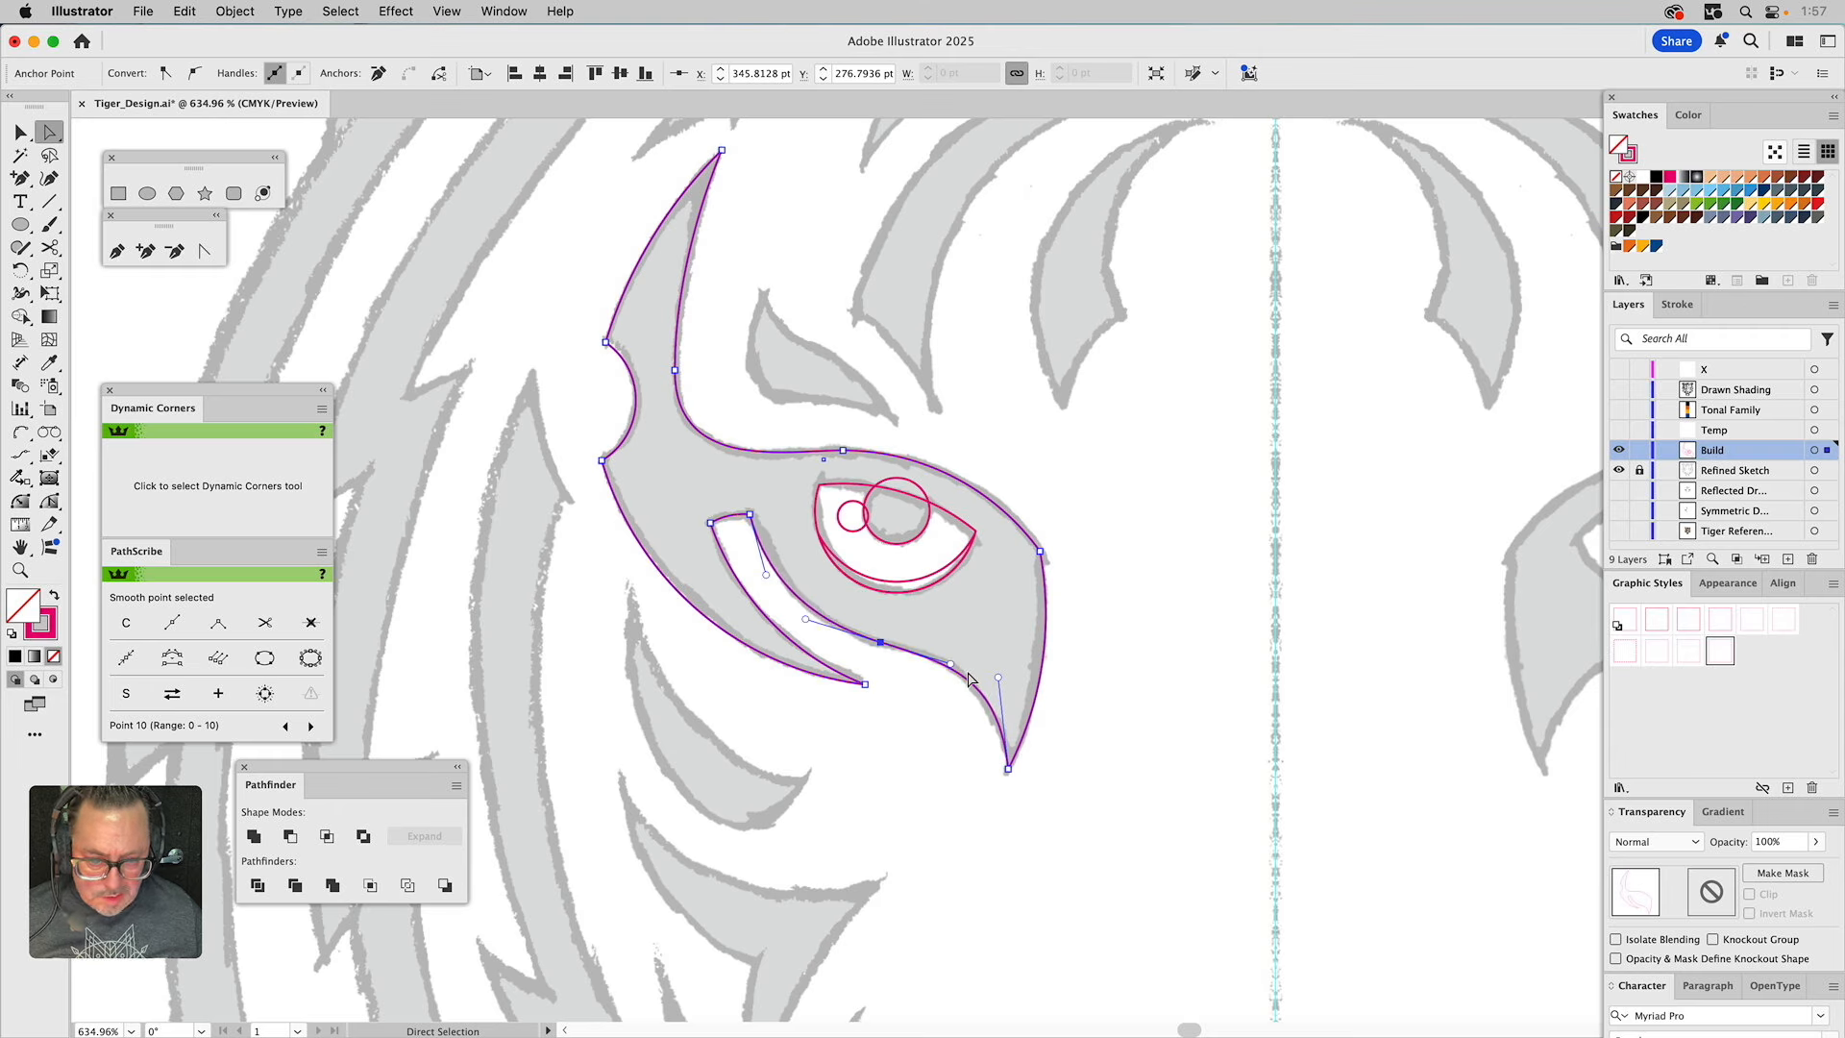
{"action": "left_click_drag", "start_coordinate": [999, 679], "coordinate": [849, 856]}
{"action": "key", "text": "super+shift+a"}
Draw an arc by points about 27.8 by 38.8 pt along the inner edge of the forehead stripe above the left eye.
{"action": "left_click", "coordinate": [19, 432]}
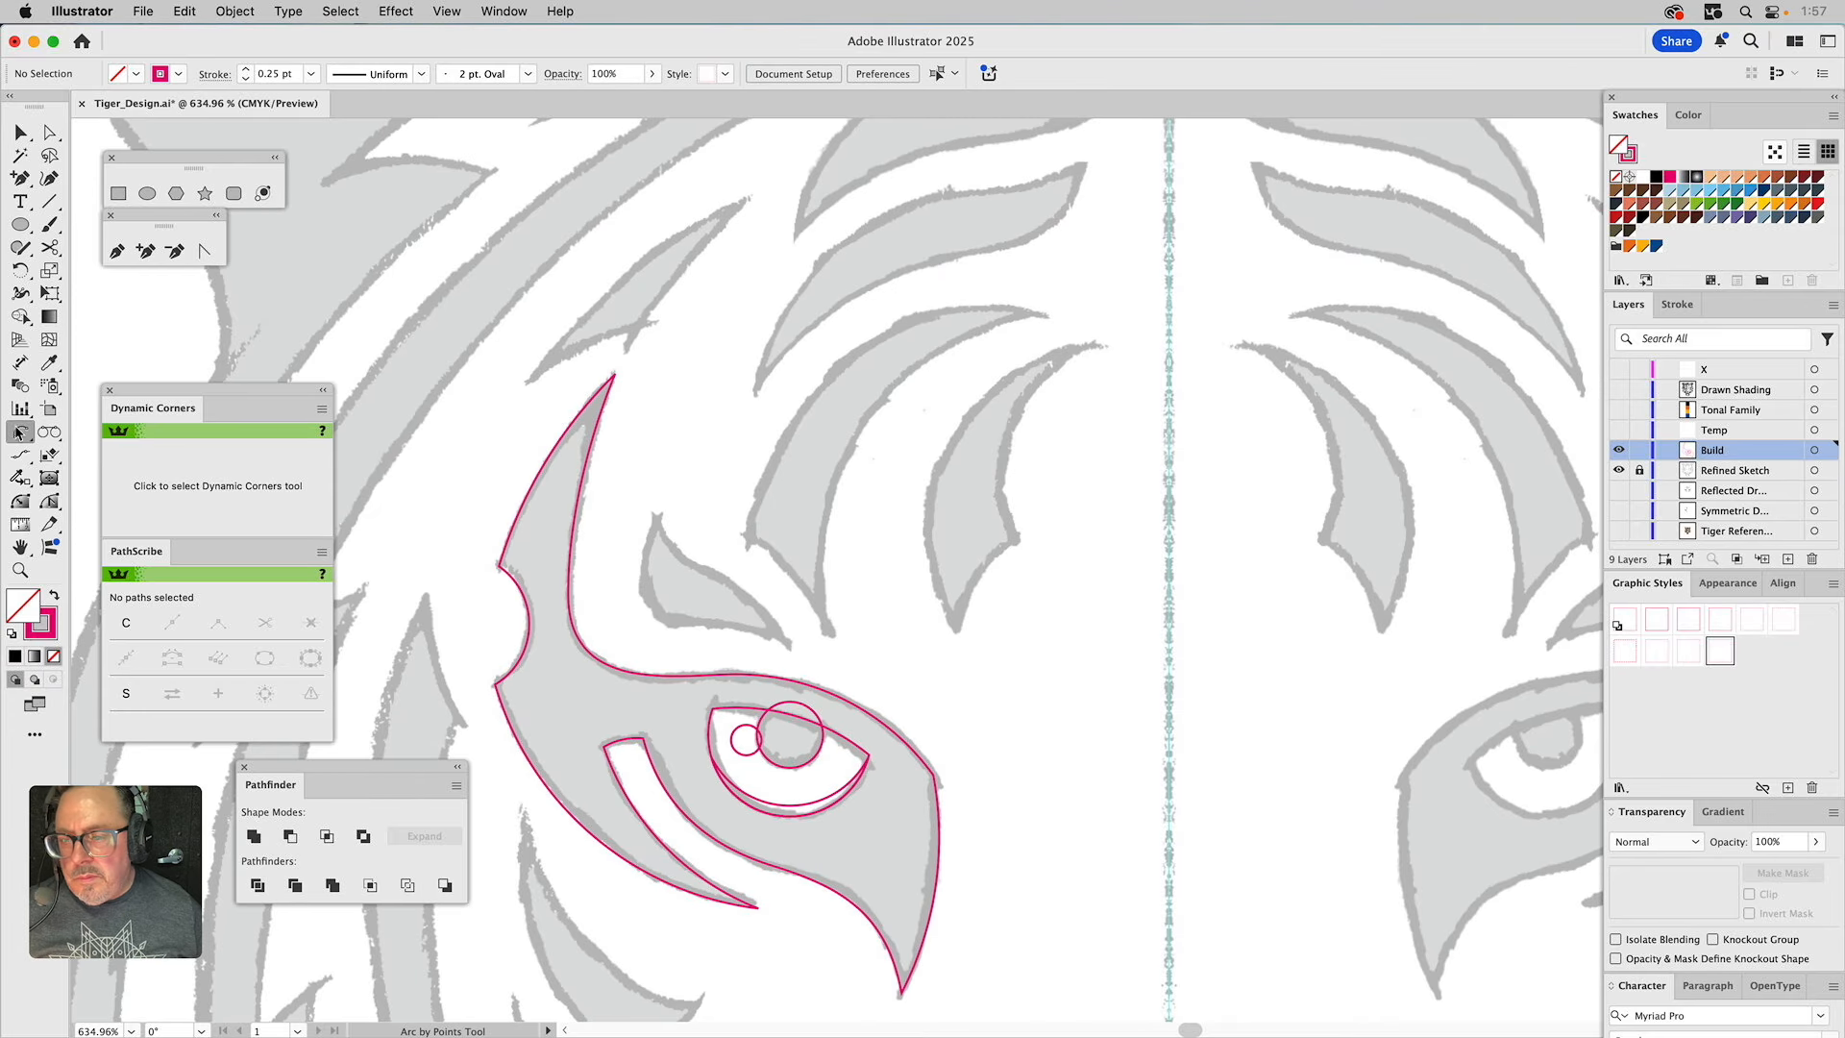
{"action": "left_click", "coordinate": [824, 622]}
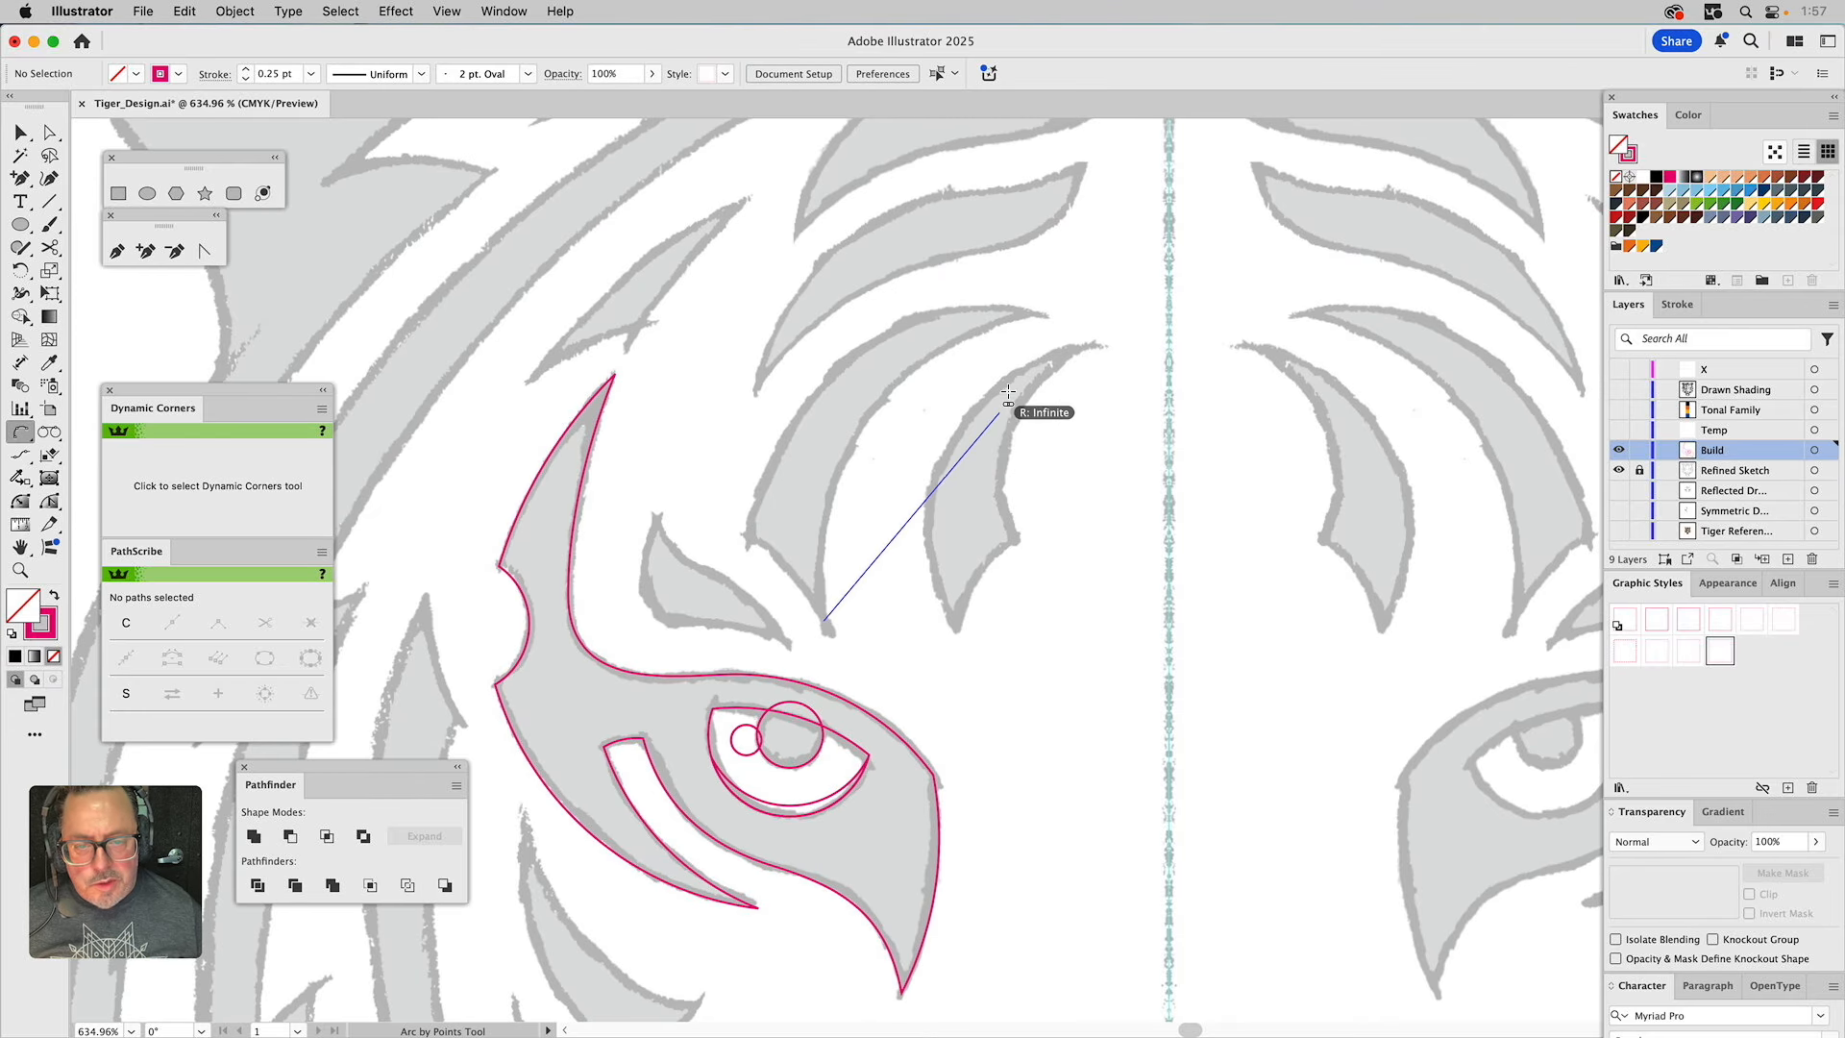
{"action": "left_click", "coordinate": [1038, 314]}
{"action": "left_click", "coordinate": [913, 367]}
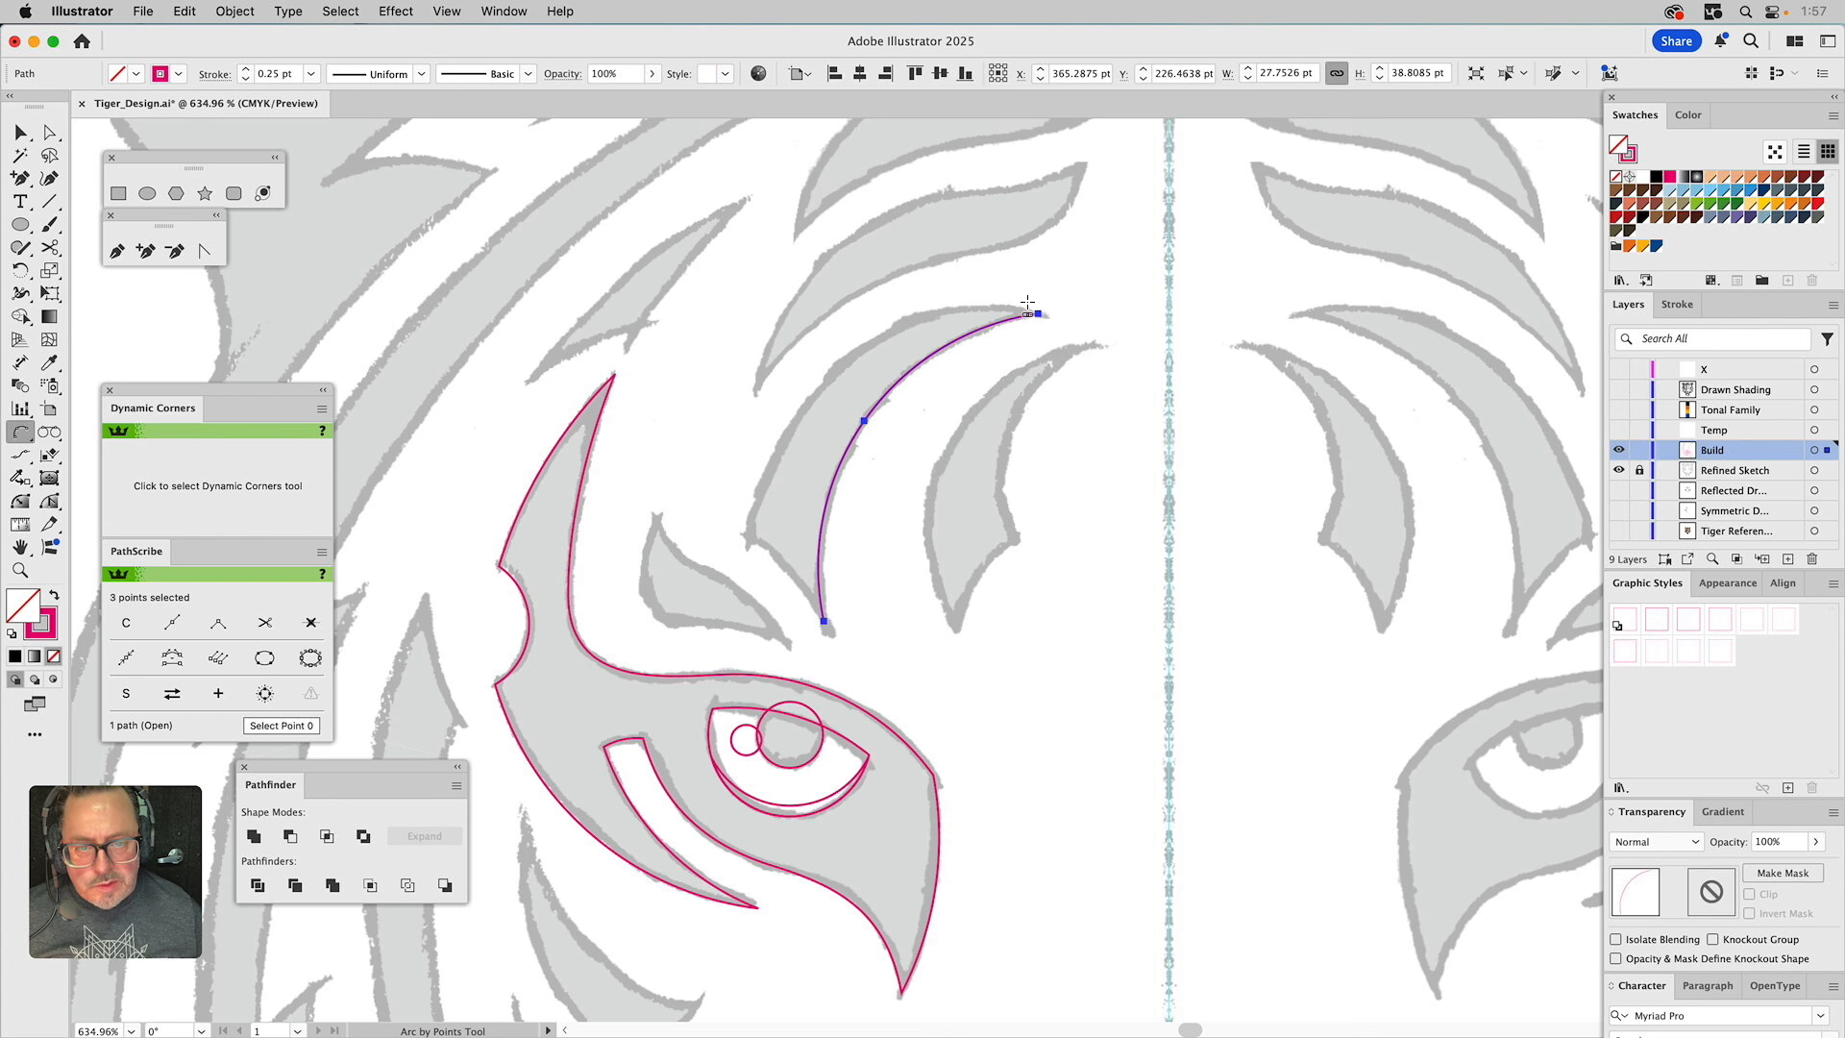
Add an arc of about 34.4 pt radius along the stripe's outer edge and close its base with a short arc.
{"action": "left_click", "coordinate": [1038, 313]}
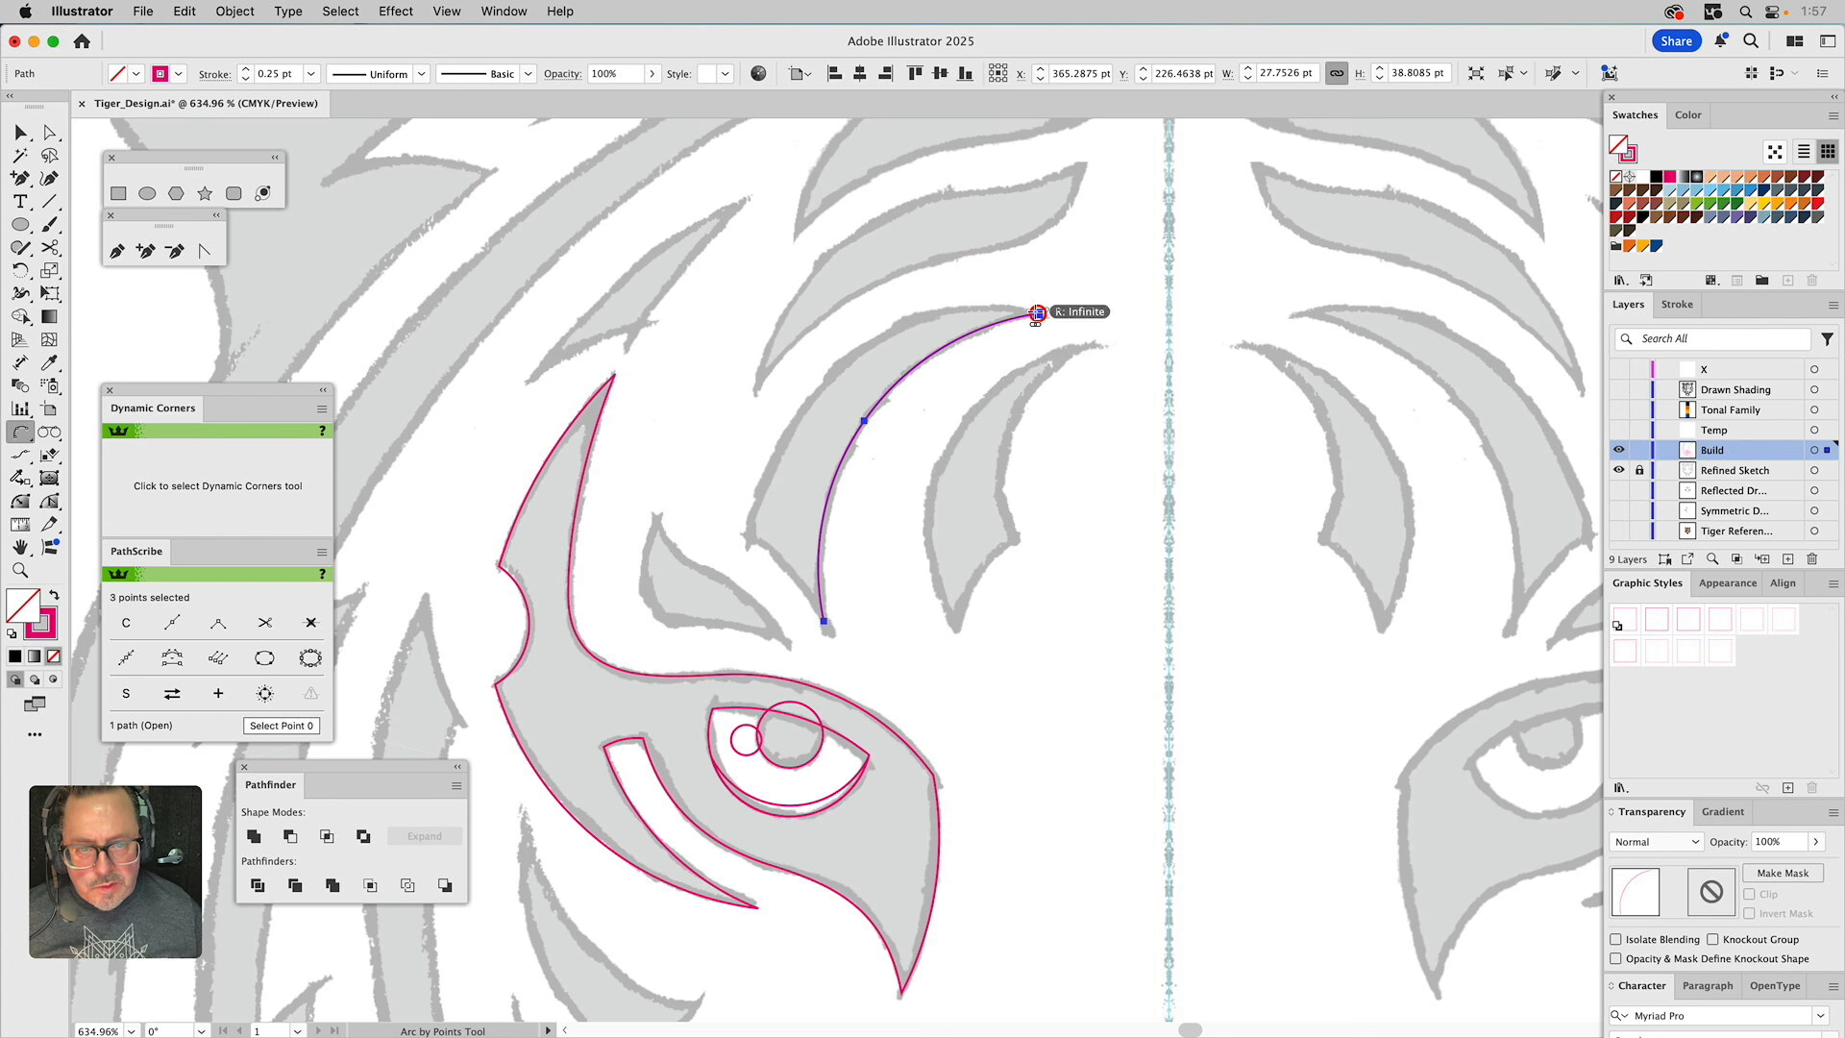
{"action": "left_click", "coordinate": [748, 535]}
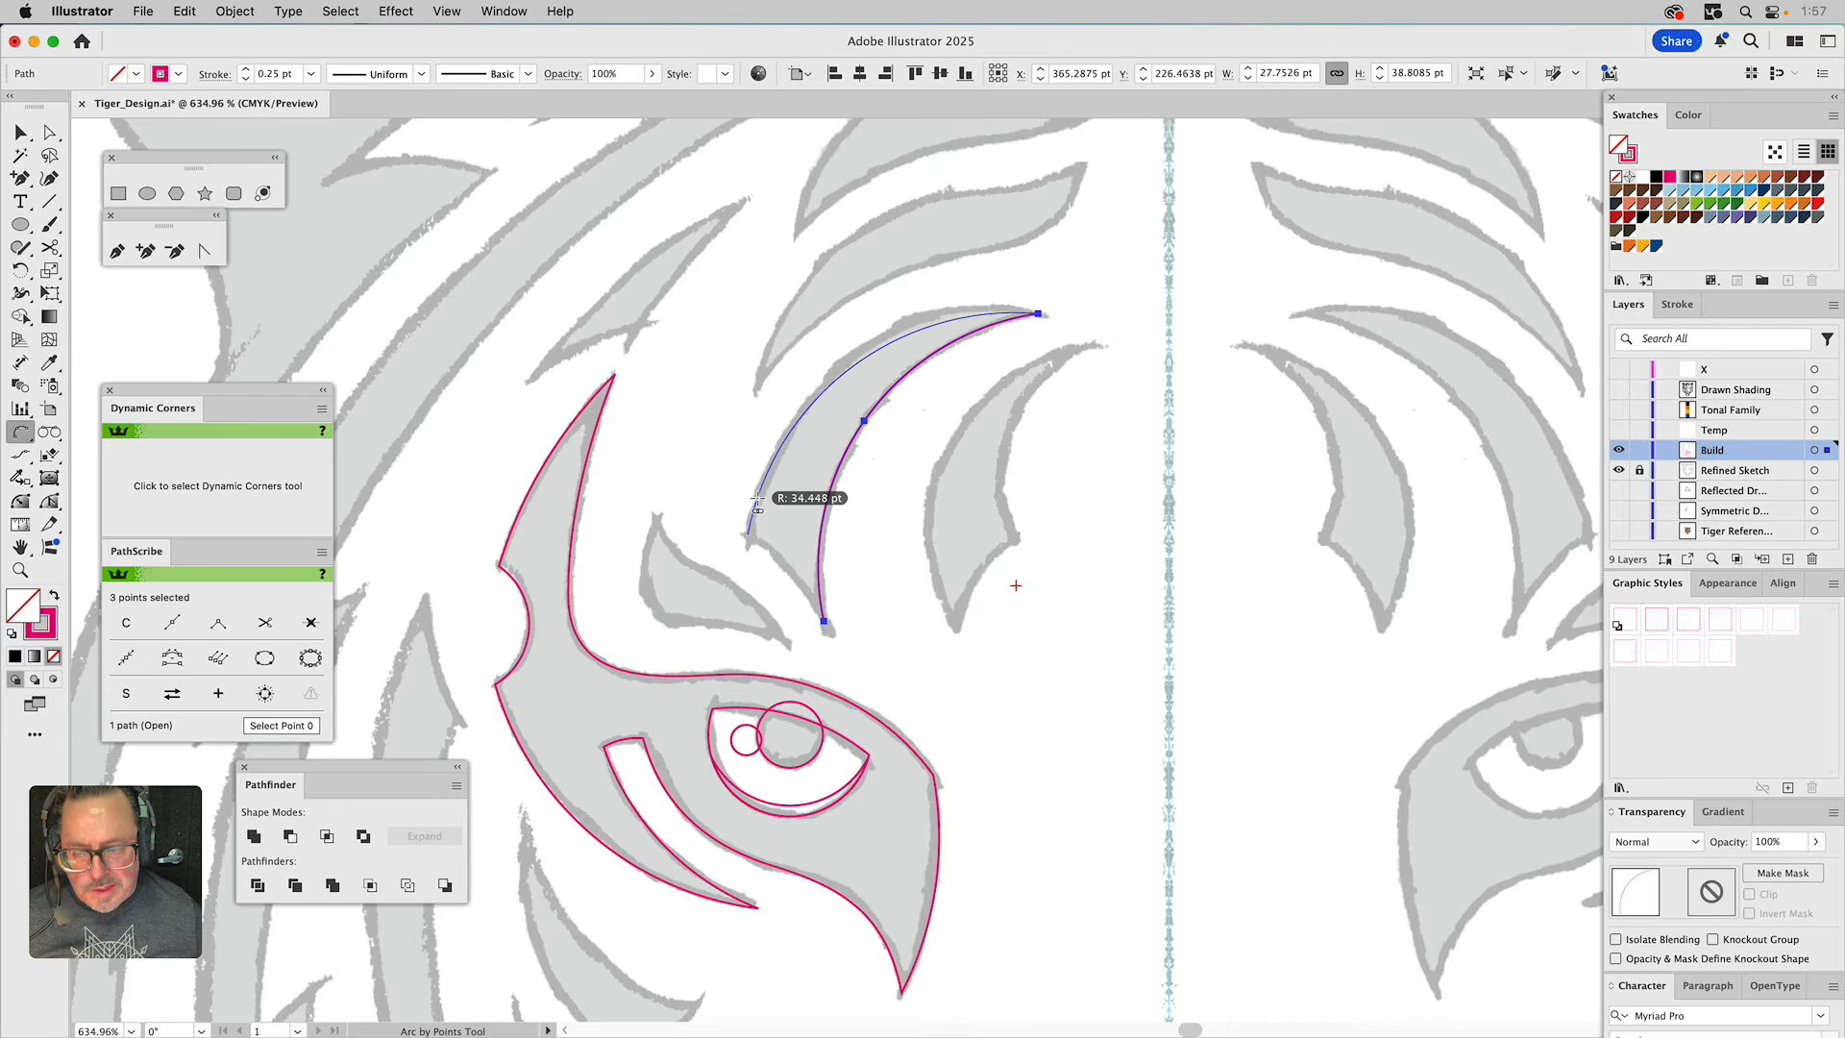
{"action": "left_click", "coordinate": [759, 500]}
{"action": "left_click", "coordinate": [823, 620]}
{"action": "left_click", "coordinate": [793, 577]}
Pull the stripe's outer curve out to the sketch edge and remove the extra smooth anchor from its inner edge.
{"action": "key", "text": "a"}
{"action": "left_click", "coordinate": [928, 310]}
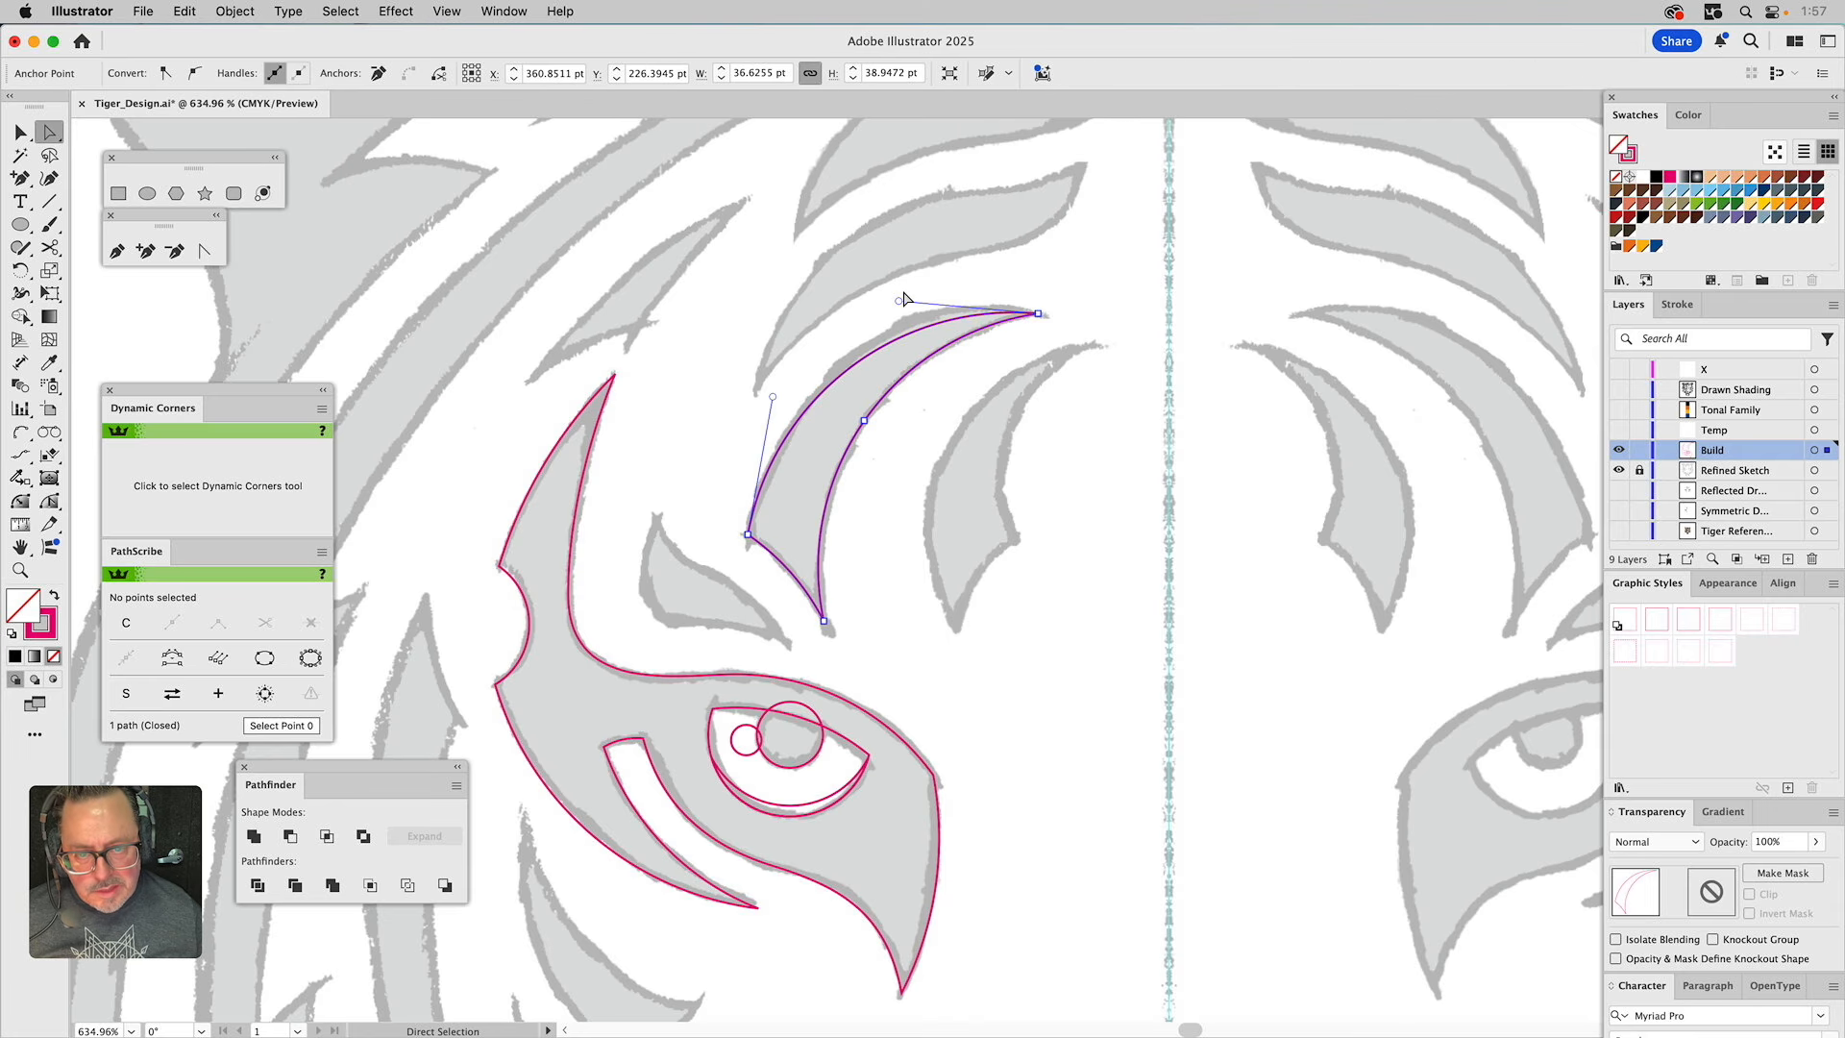
{"action": "left_click_drag", "start_coordinate": [899, 301], "coordinate": [892, 279]}
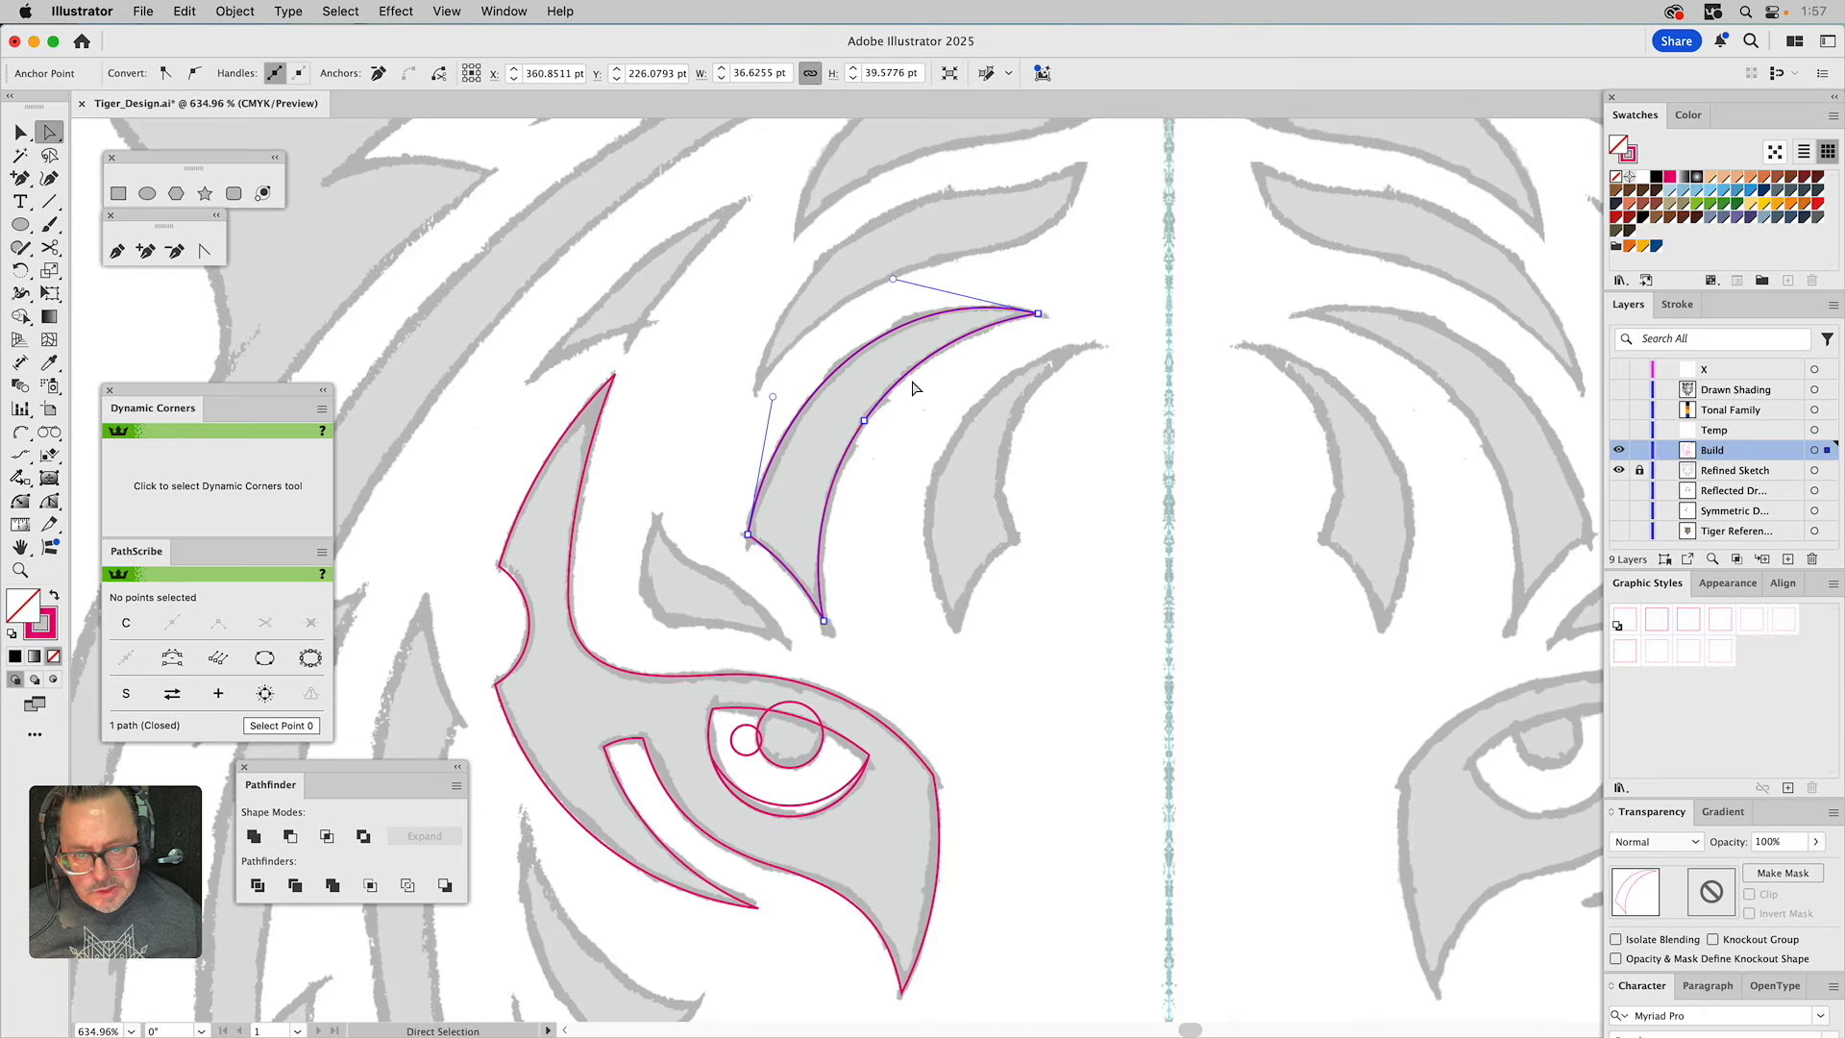
{"action": "left_click", "coordinate": [863, 422]}
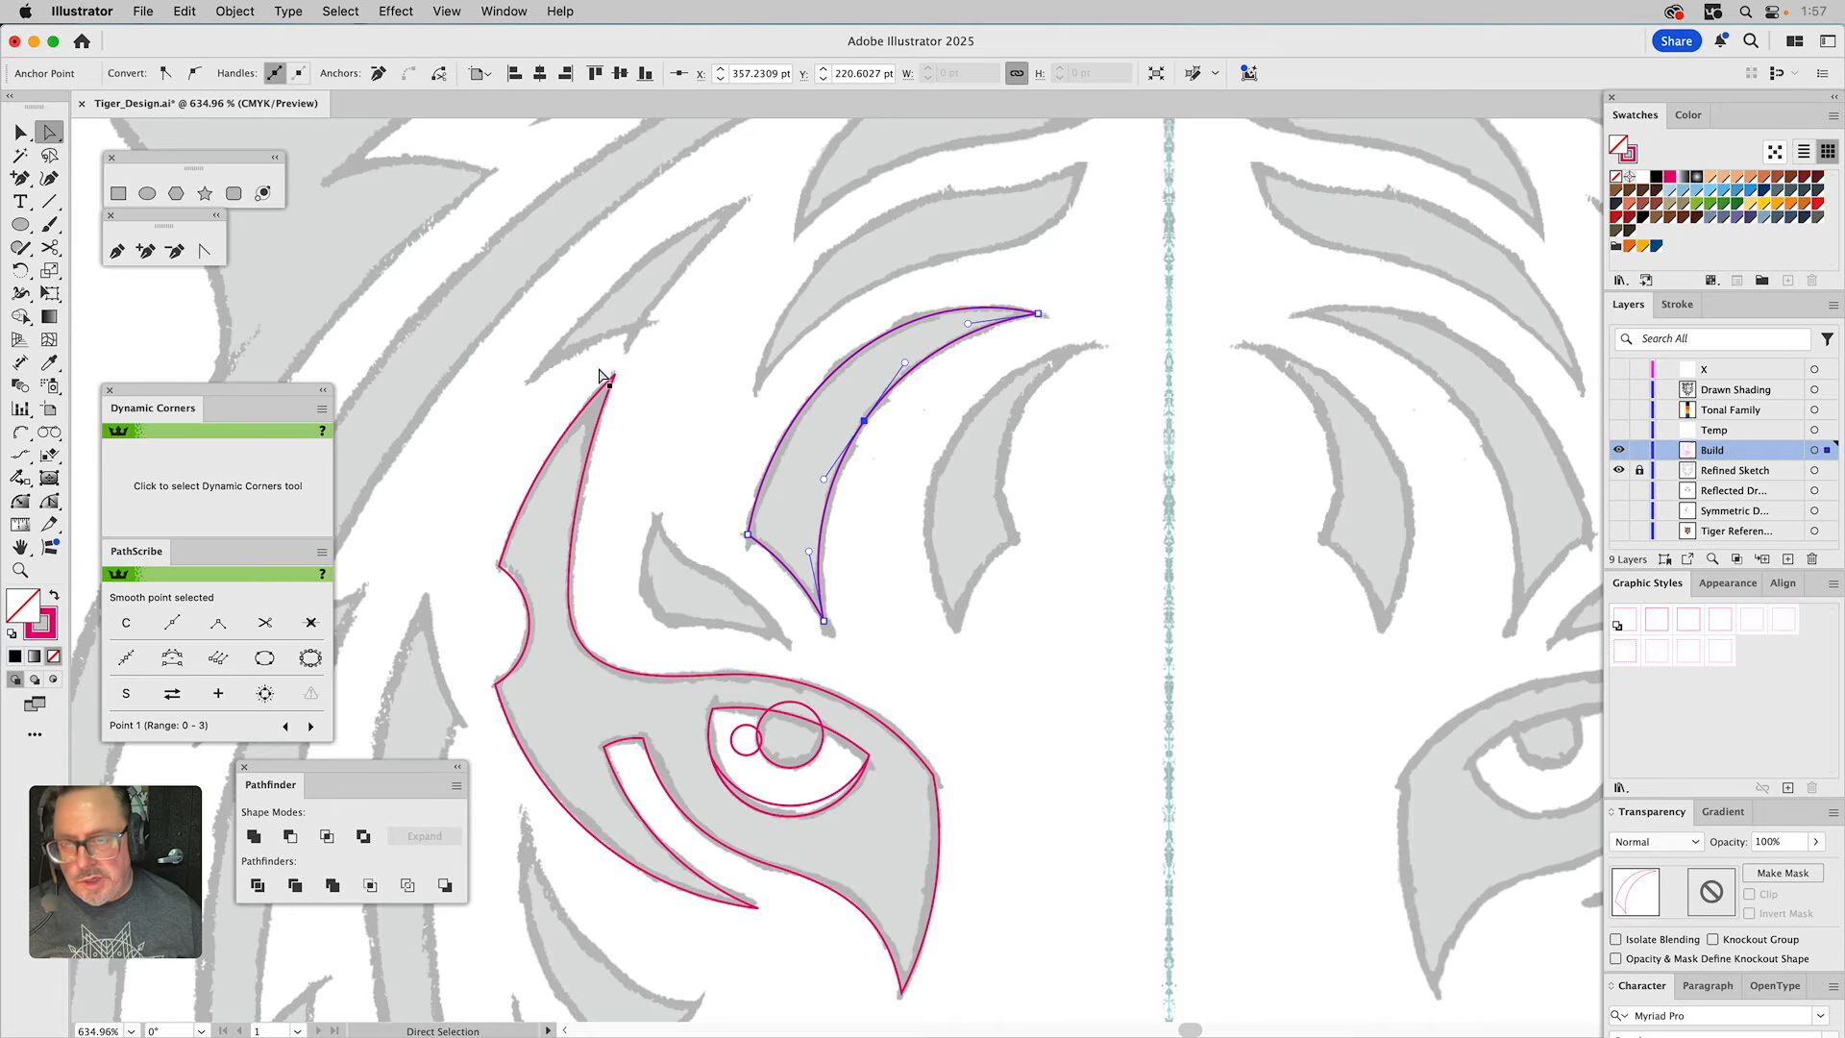
{"action": "left_click", "coordinate": [311, 623]}
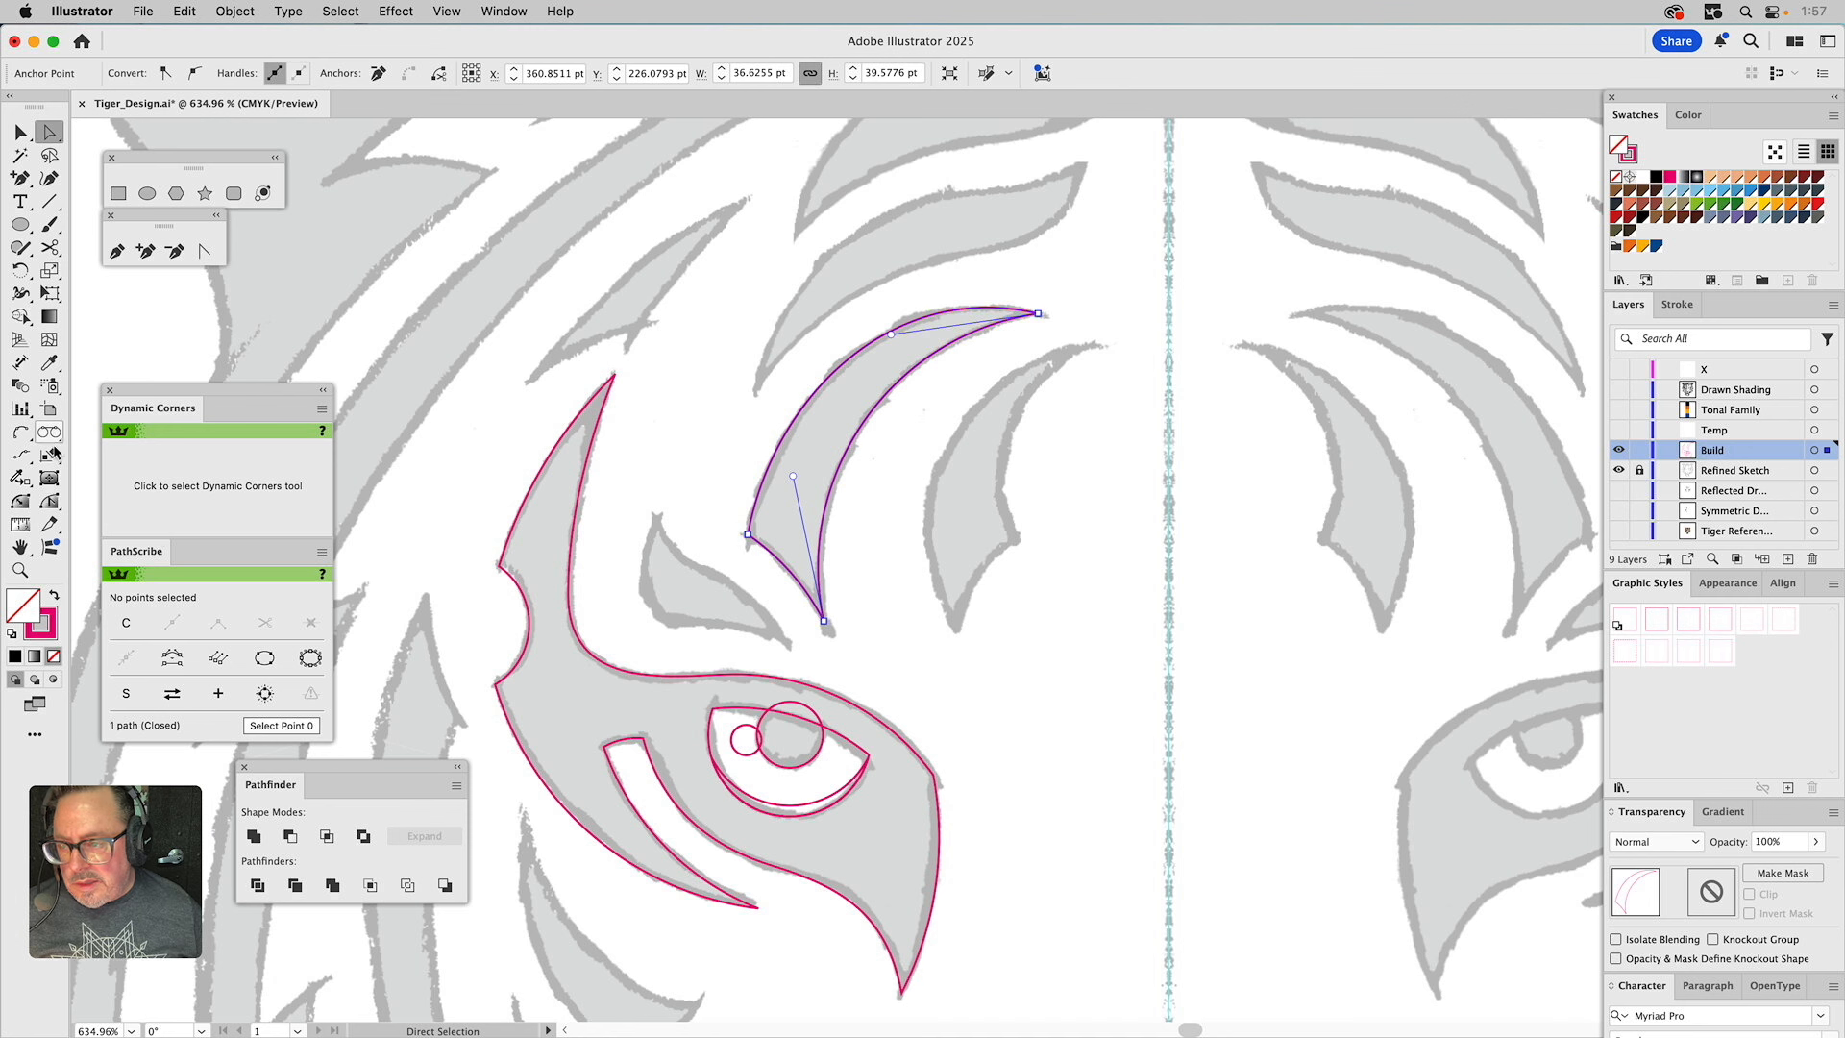
Draw an arc by points about 11.8 by 25.5 pt along the inner edge of the smaller stripe nearer the centre line.
{"action": "left_click", "coordinate": [20, 433]}
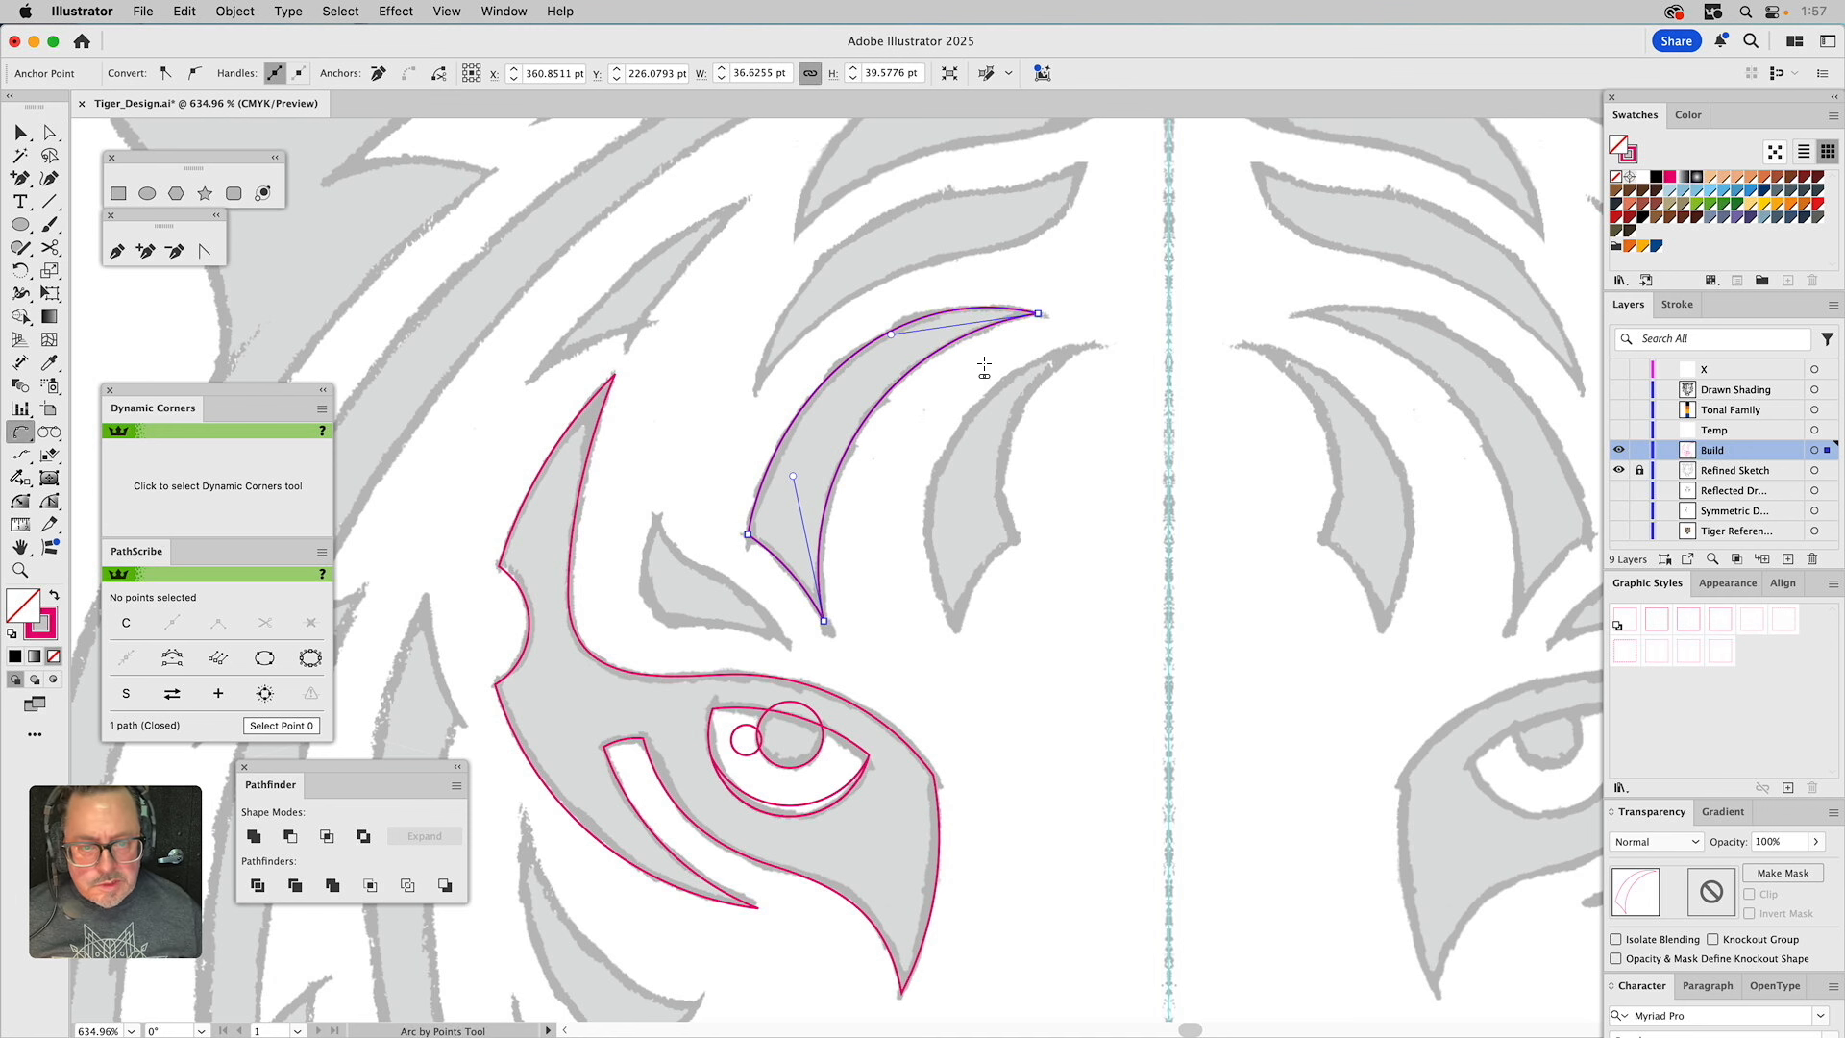
{"action": "left_click", "coordinate": [1097, 346]}
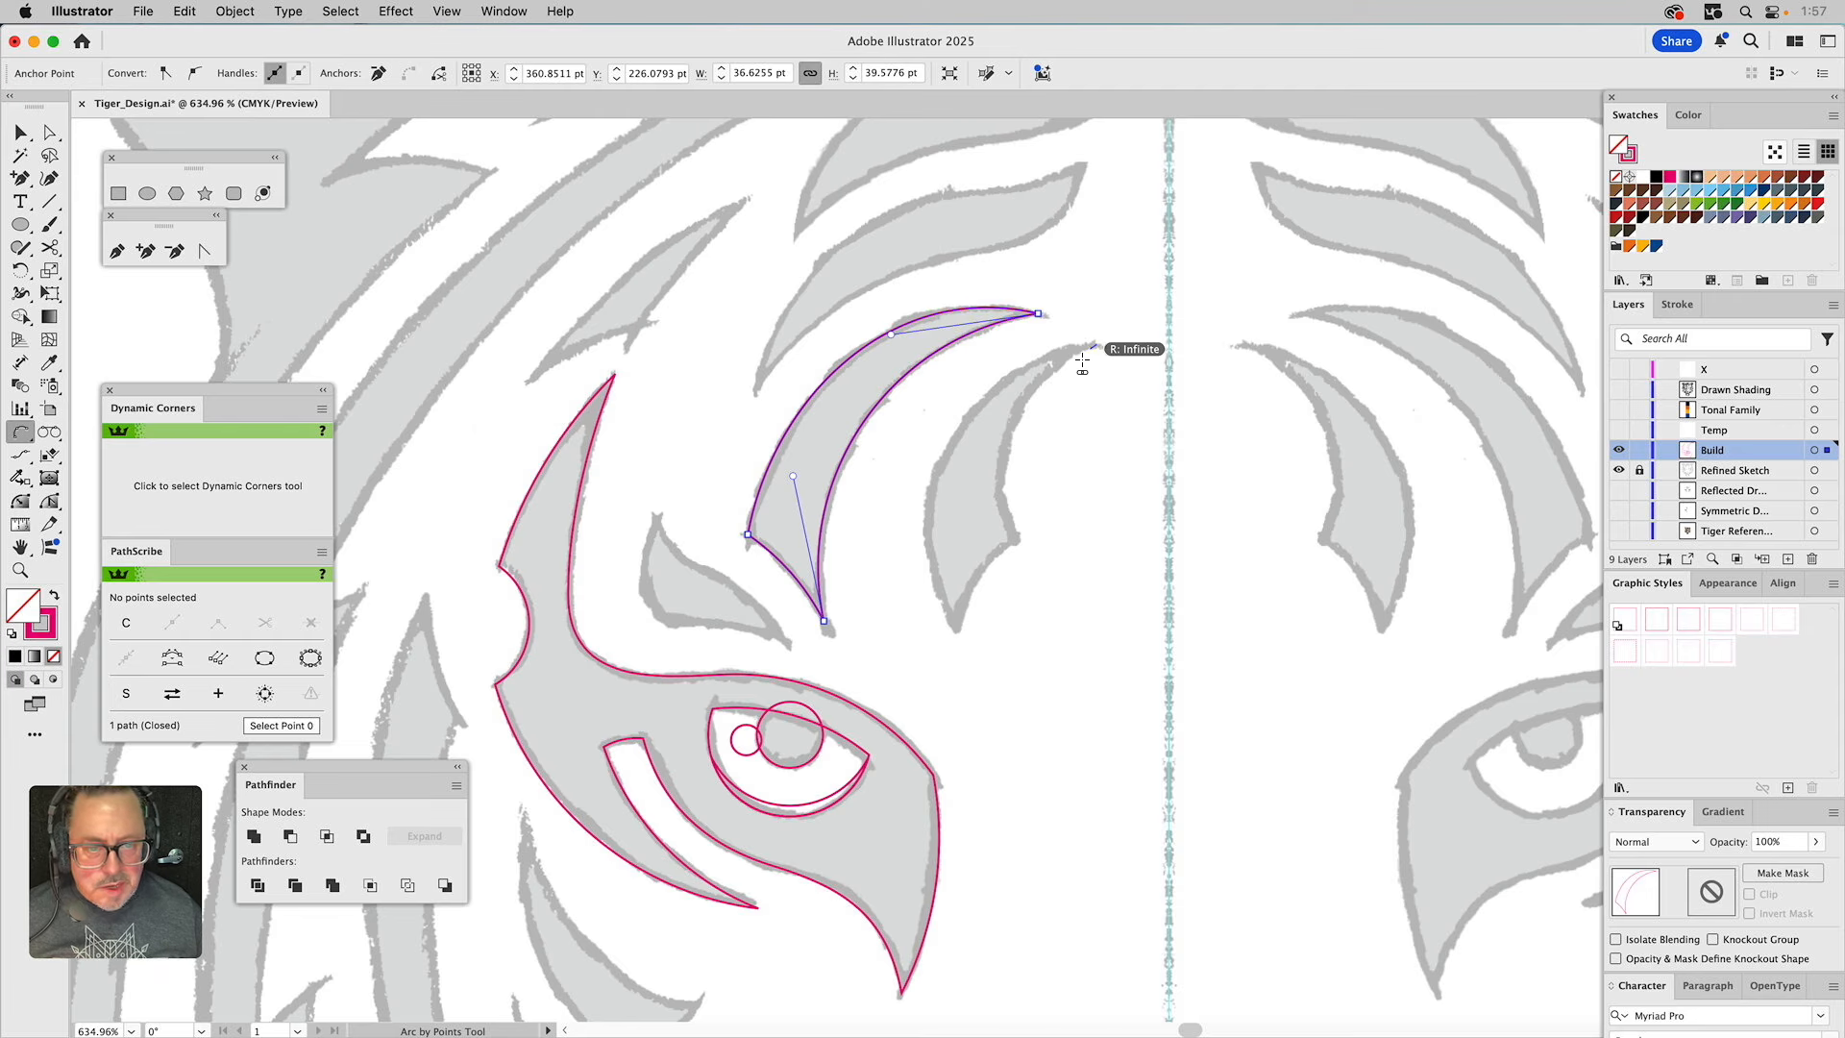
{"action": "left_click", "coordinate": [1013, 548]}
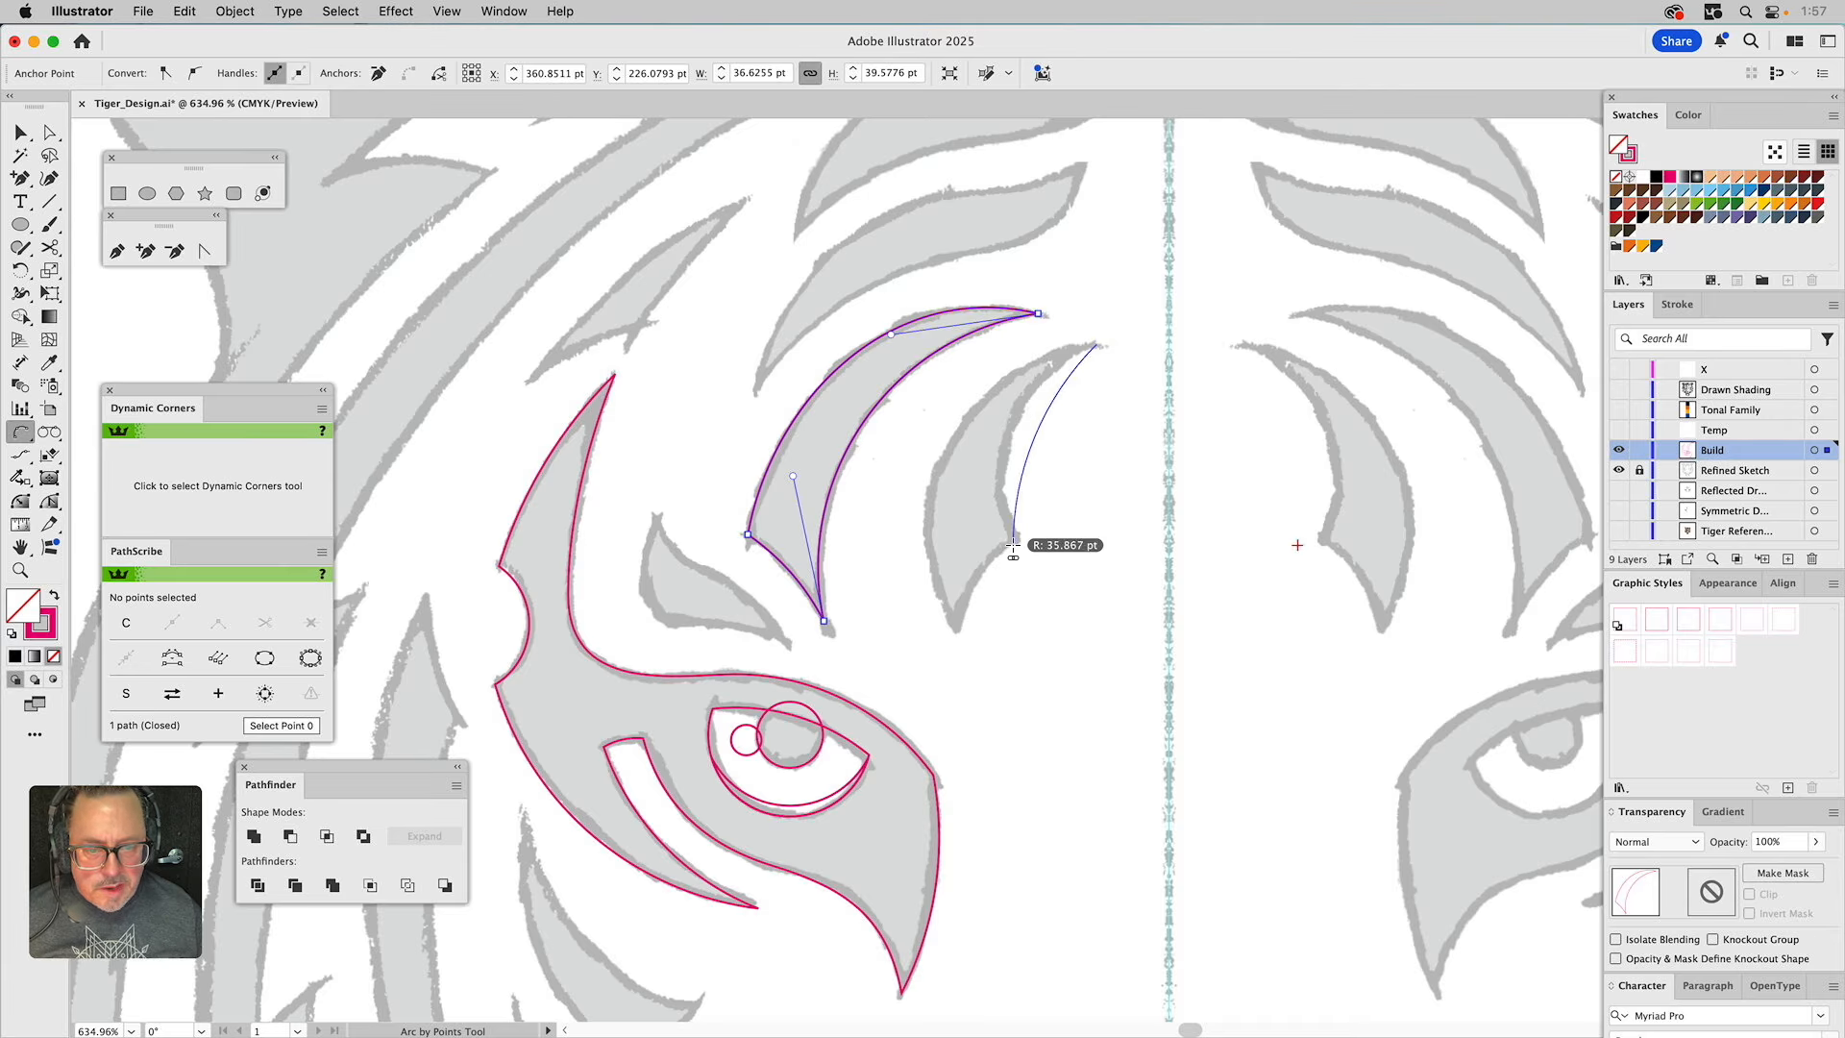
{"action": "left_click", "coordinate": [1008, 459]}
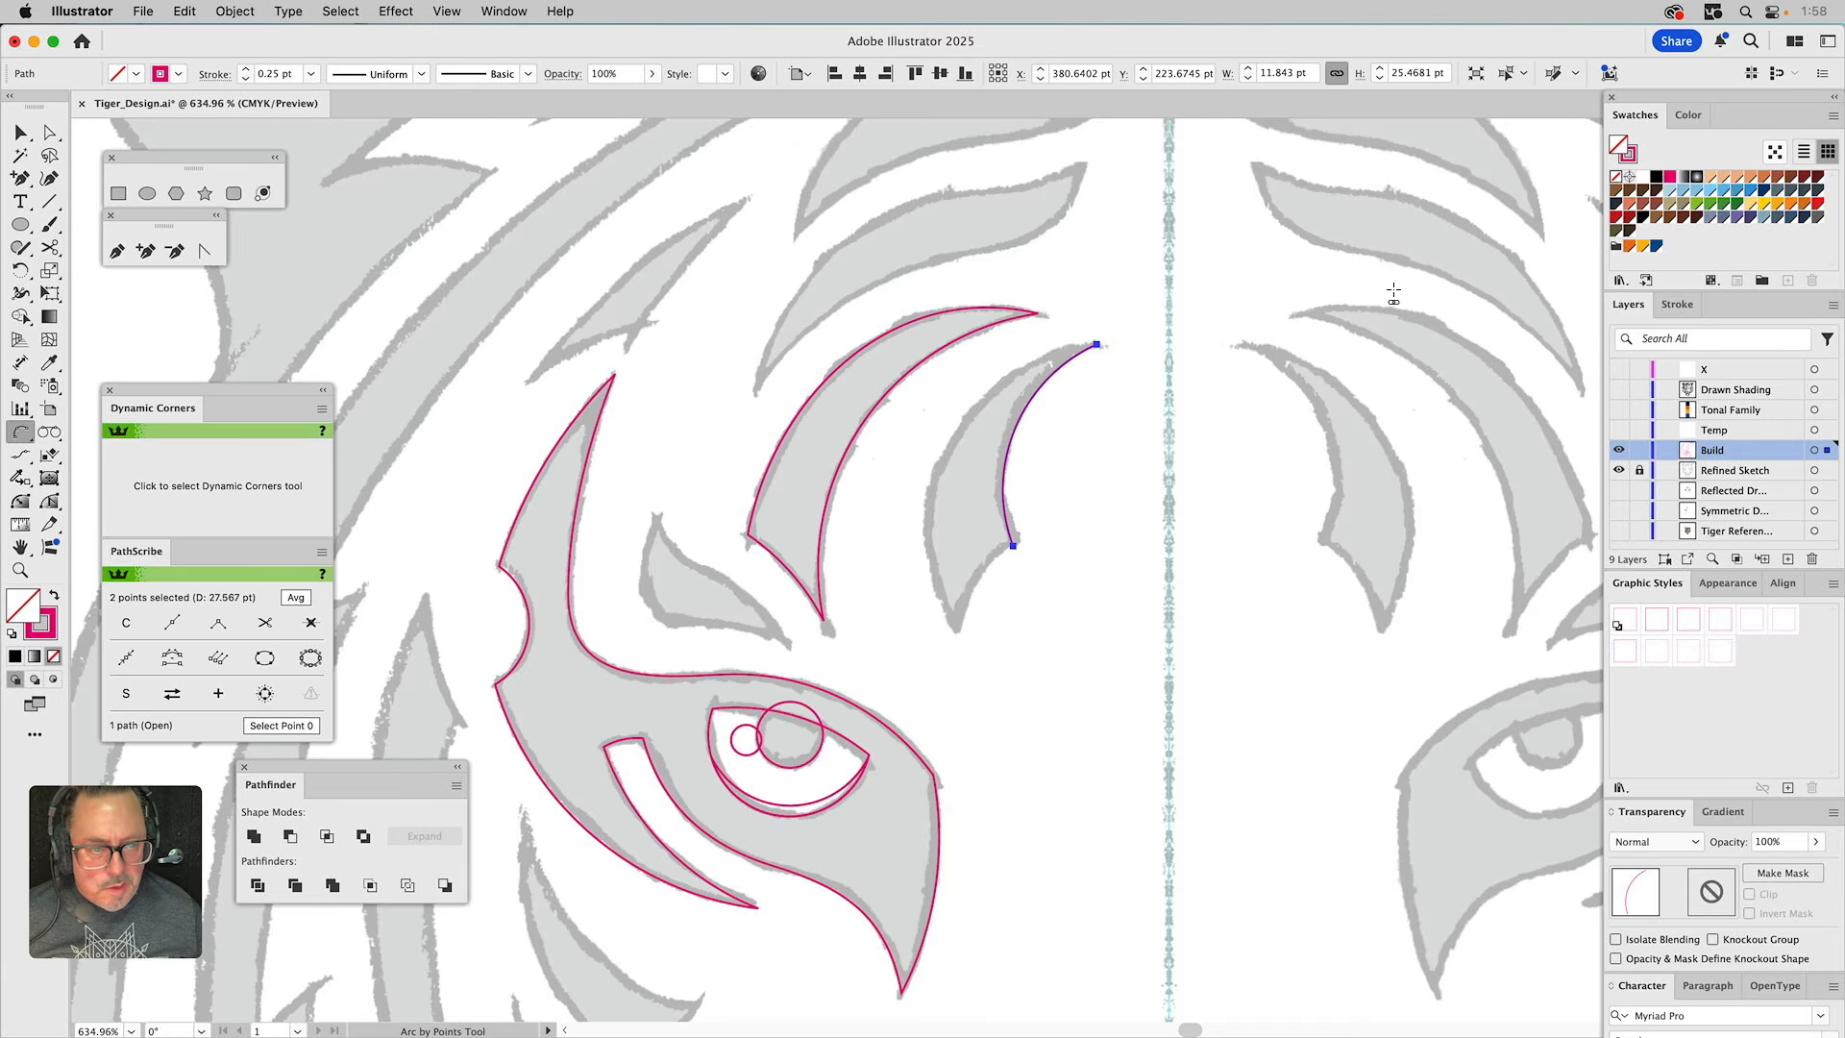
Add an arc along the smaller stripe's outer edge and close its base with an arc of about 18 pt radius.
{"action": "left_click", "coordinate": [1096, 345]}
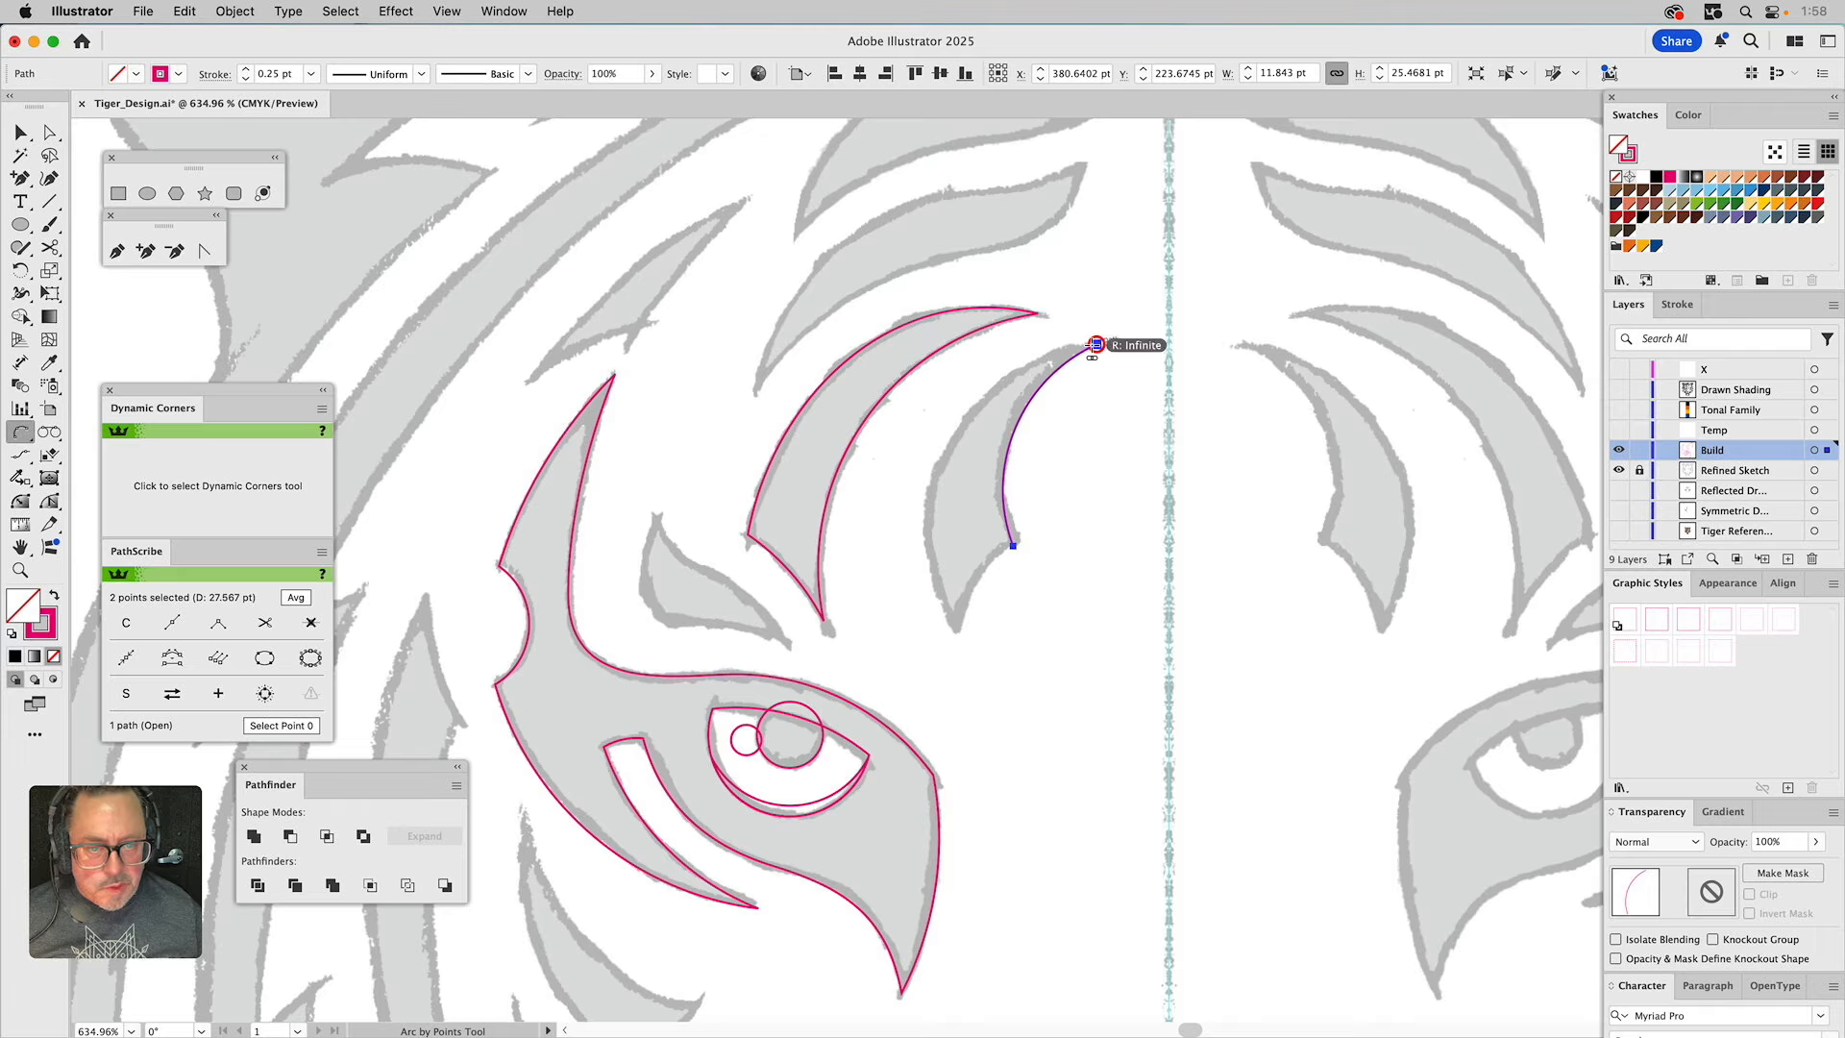
{"action": "left_click", "coordinate": [951, 630]}
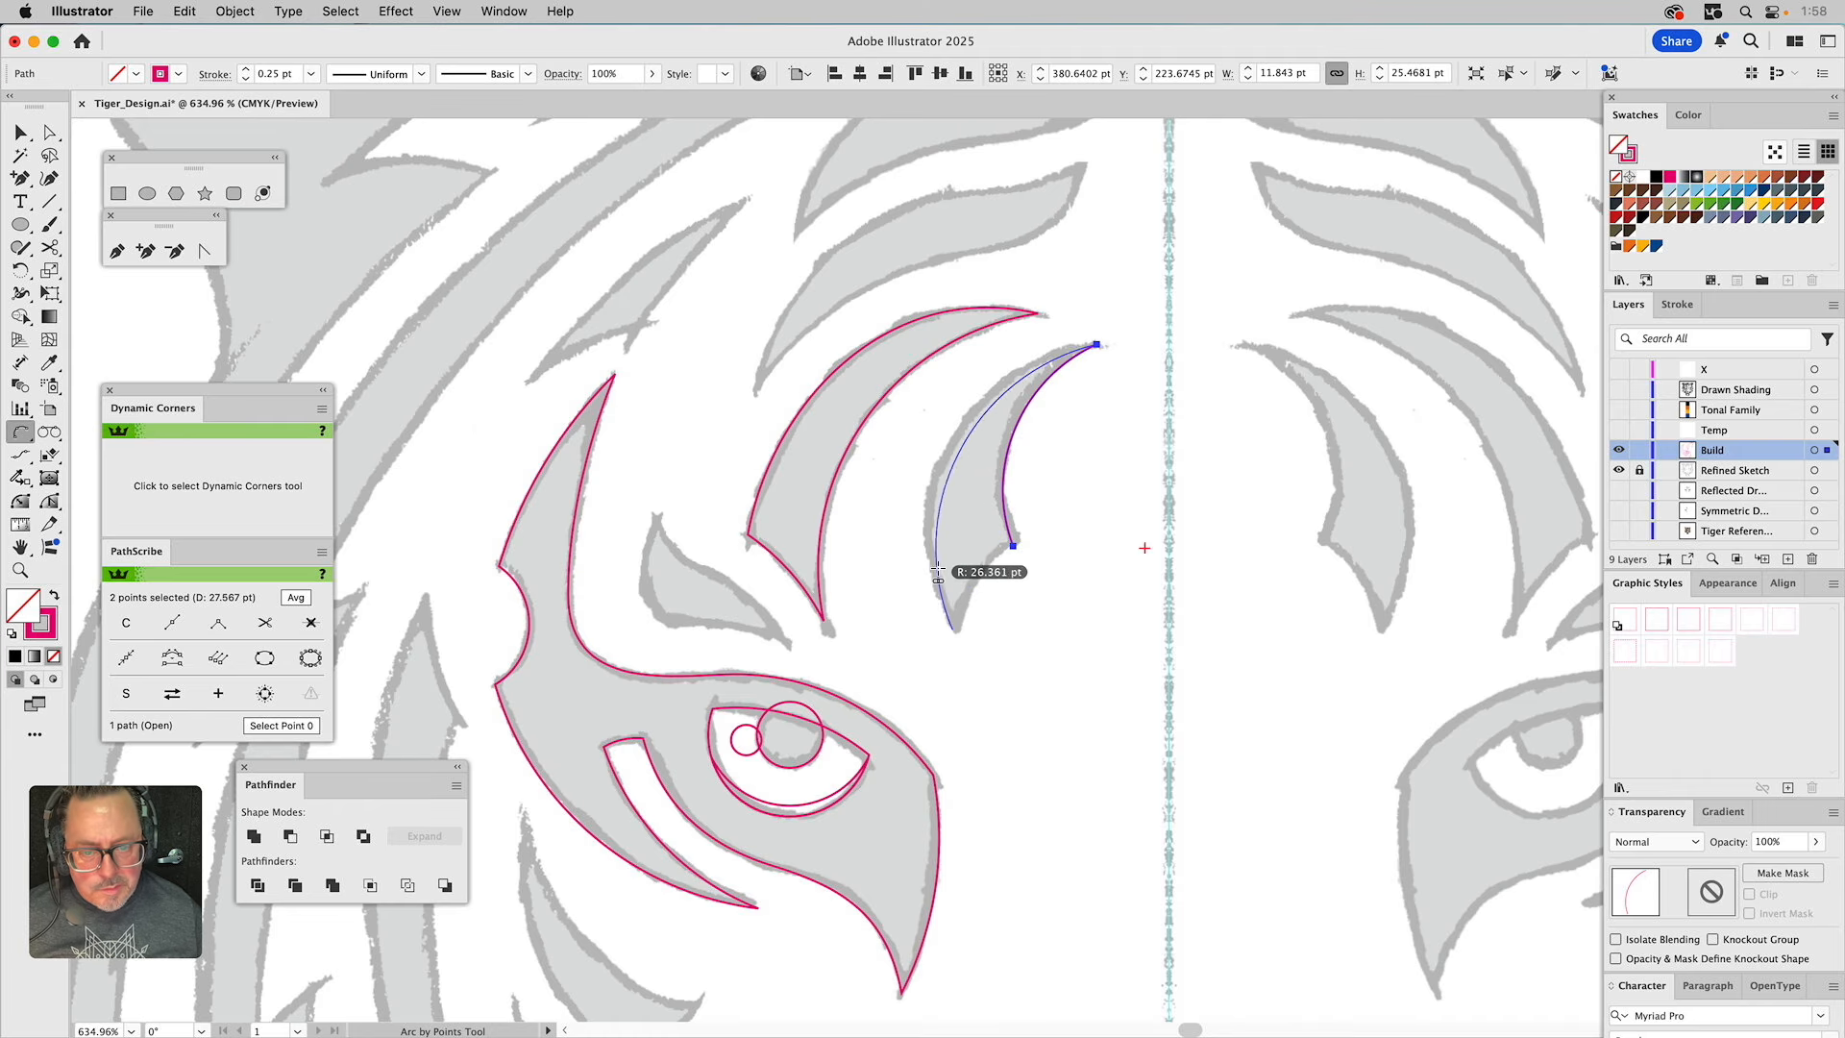
{"action": "left_click", "coordinate": [927, 538]}
{"action": "left_click", "coordinate": [1013, 544]}
{"action": "left_click", "coordinate": [951, 629]}
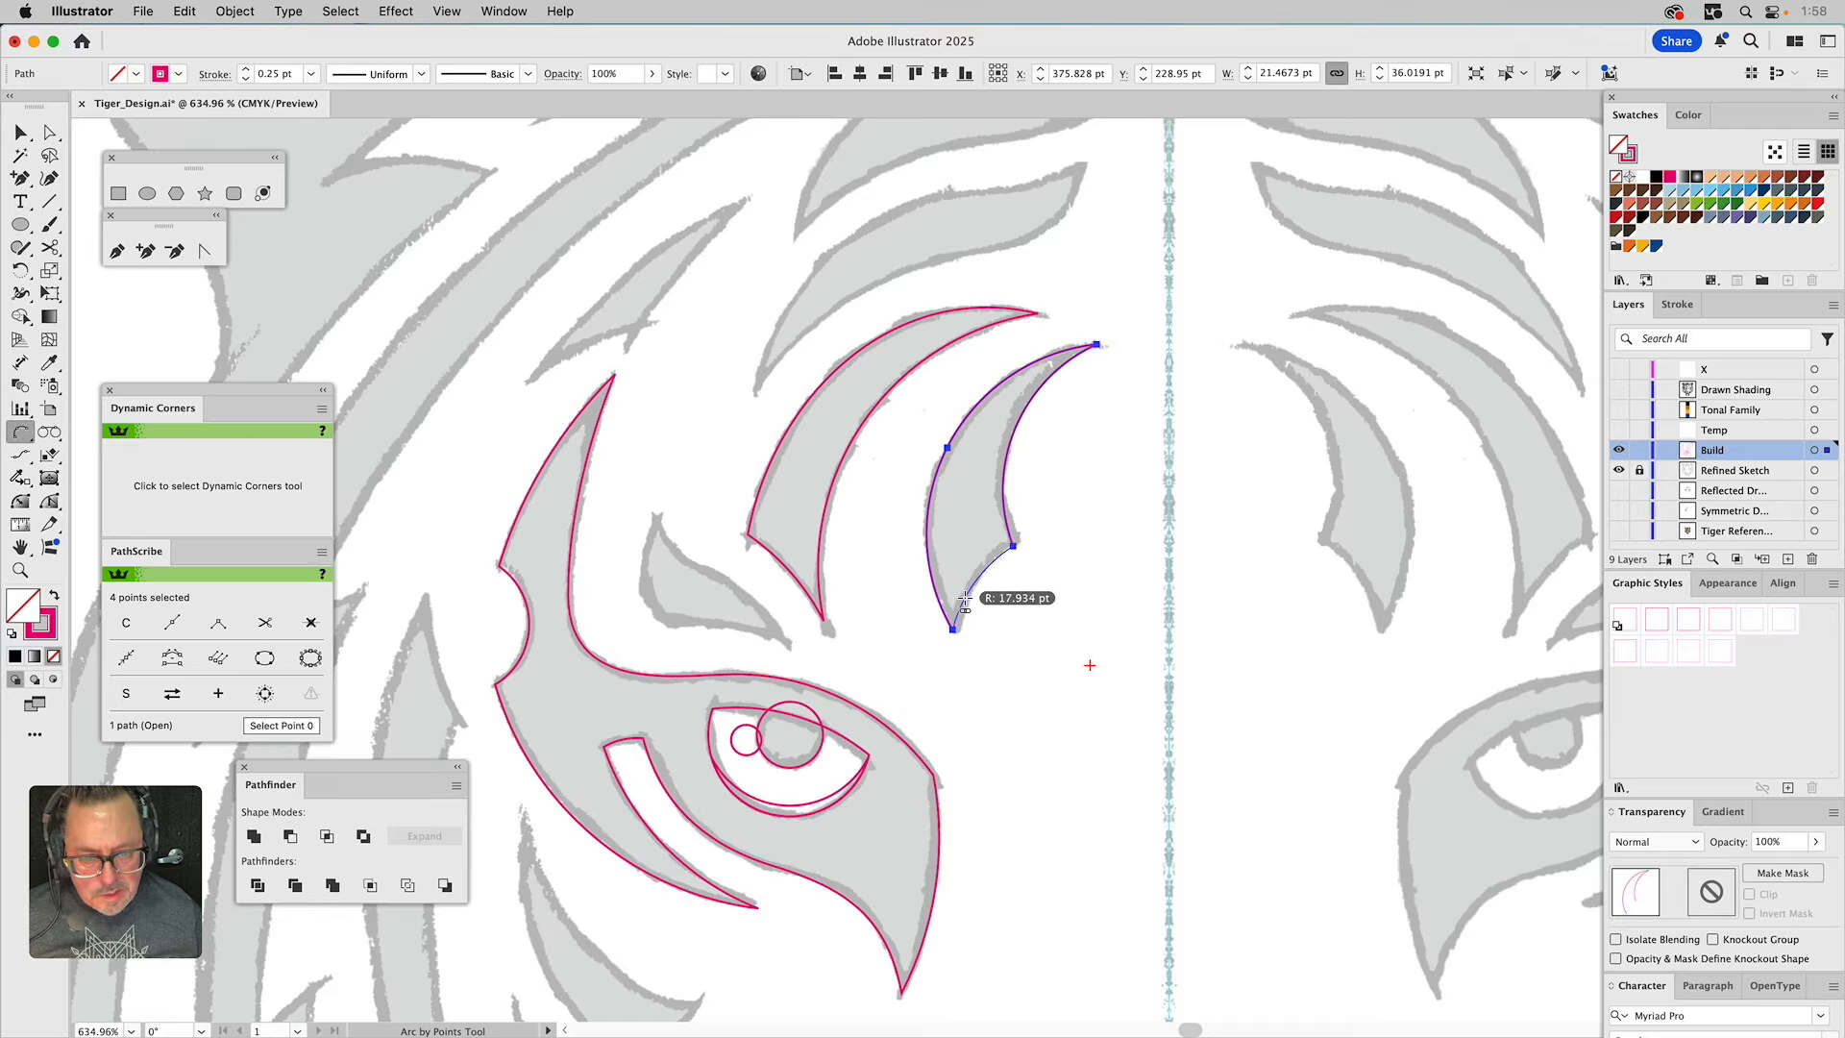
{"action": "left_click", "coordinate": [966, 598]}
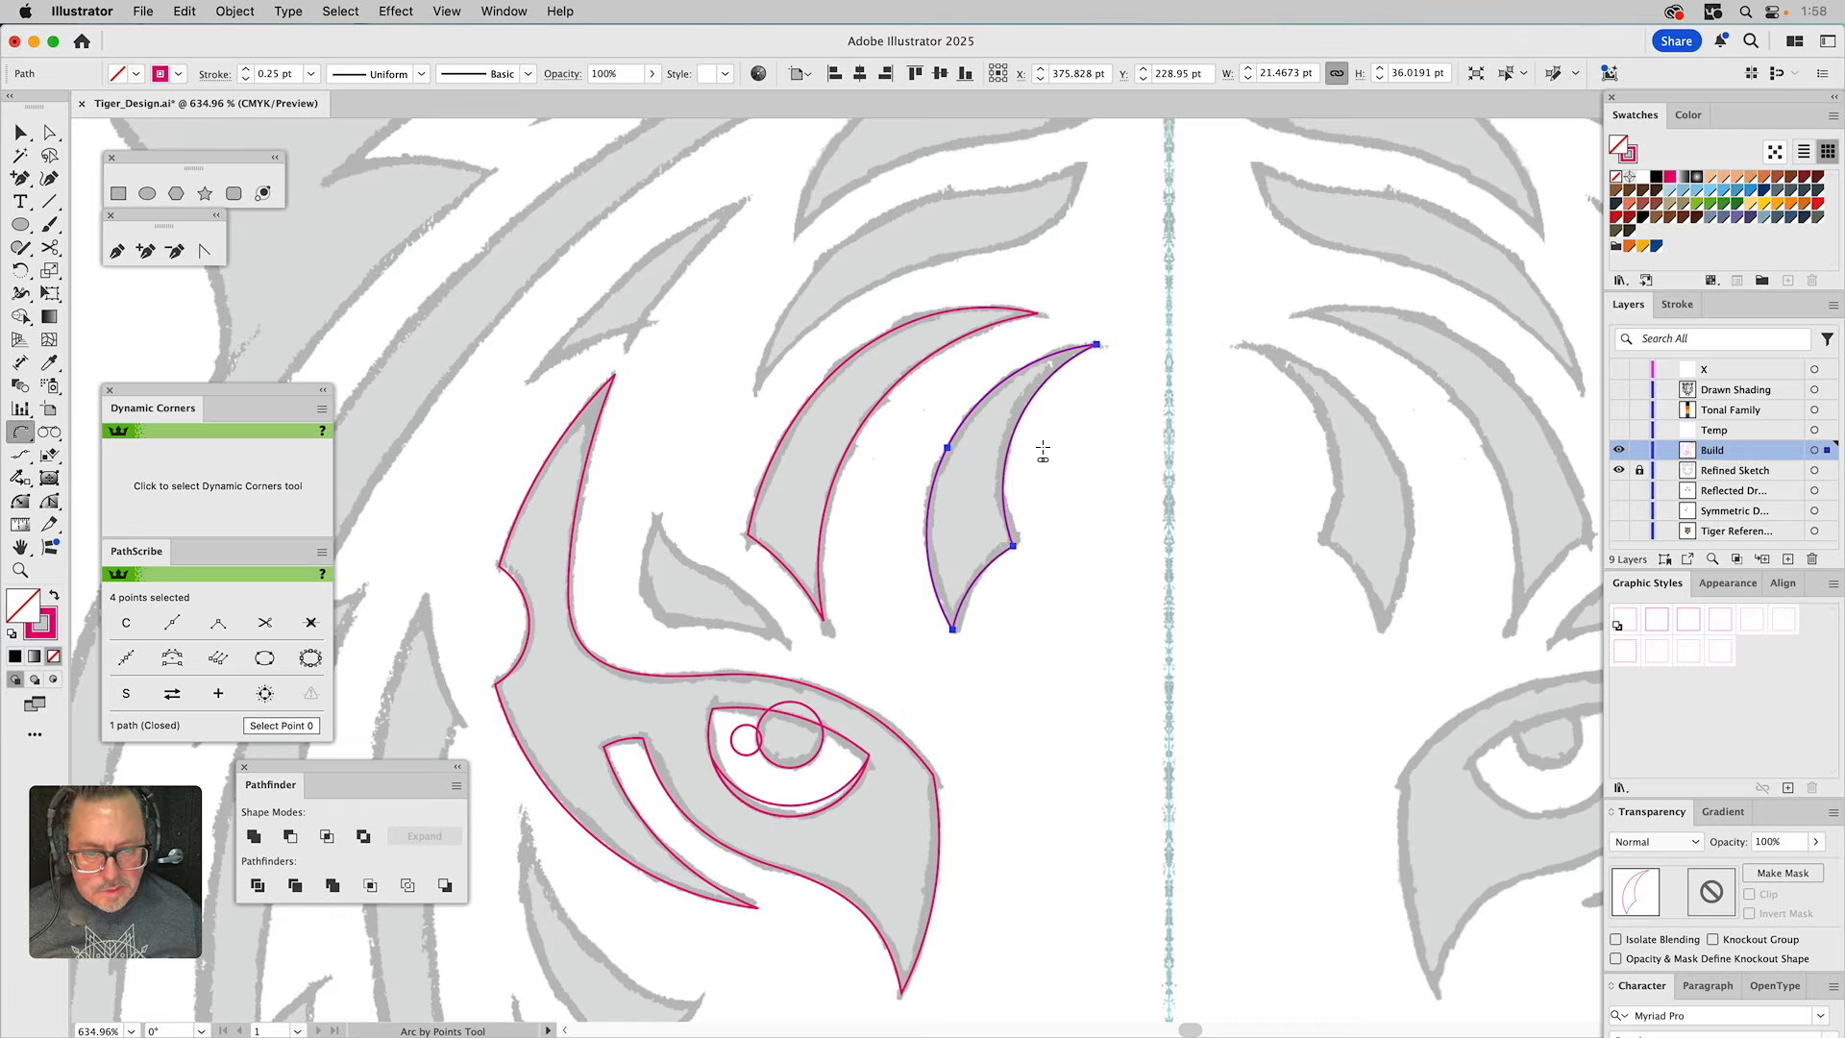
Remove the extra smooth anchor from the smaller stripe's outer edge and adjust the curve's handle to match the sketch.
{"action": "key", "text": "a"}
{"action": "left_click", "coordinate": [972, 443]}
{"action": "left_click", "coordinate": [947, 448]}
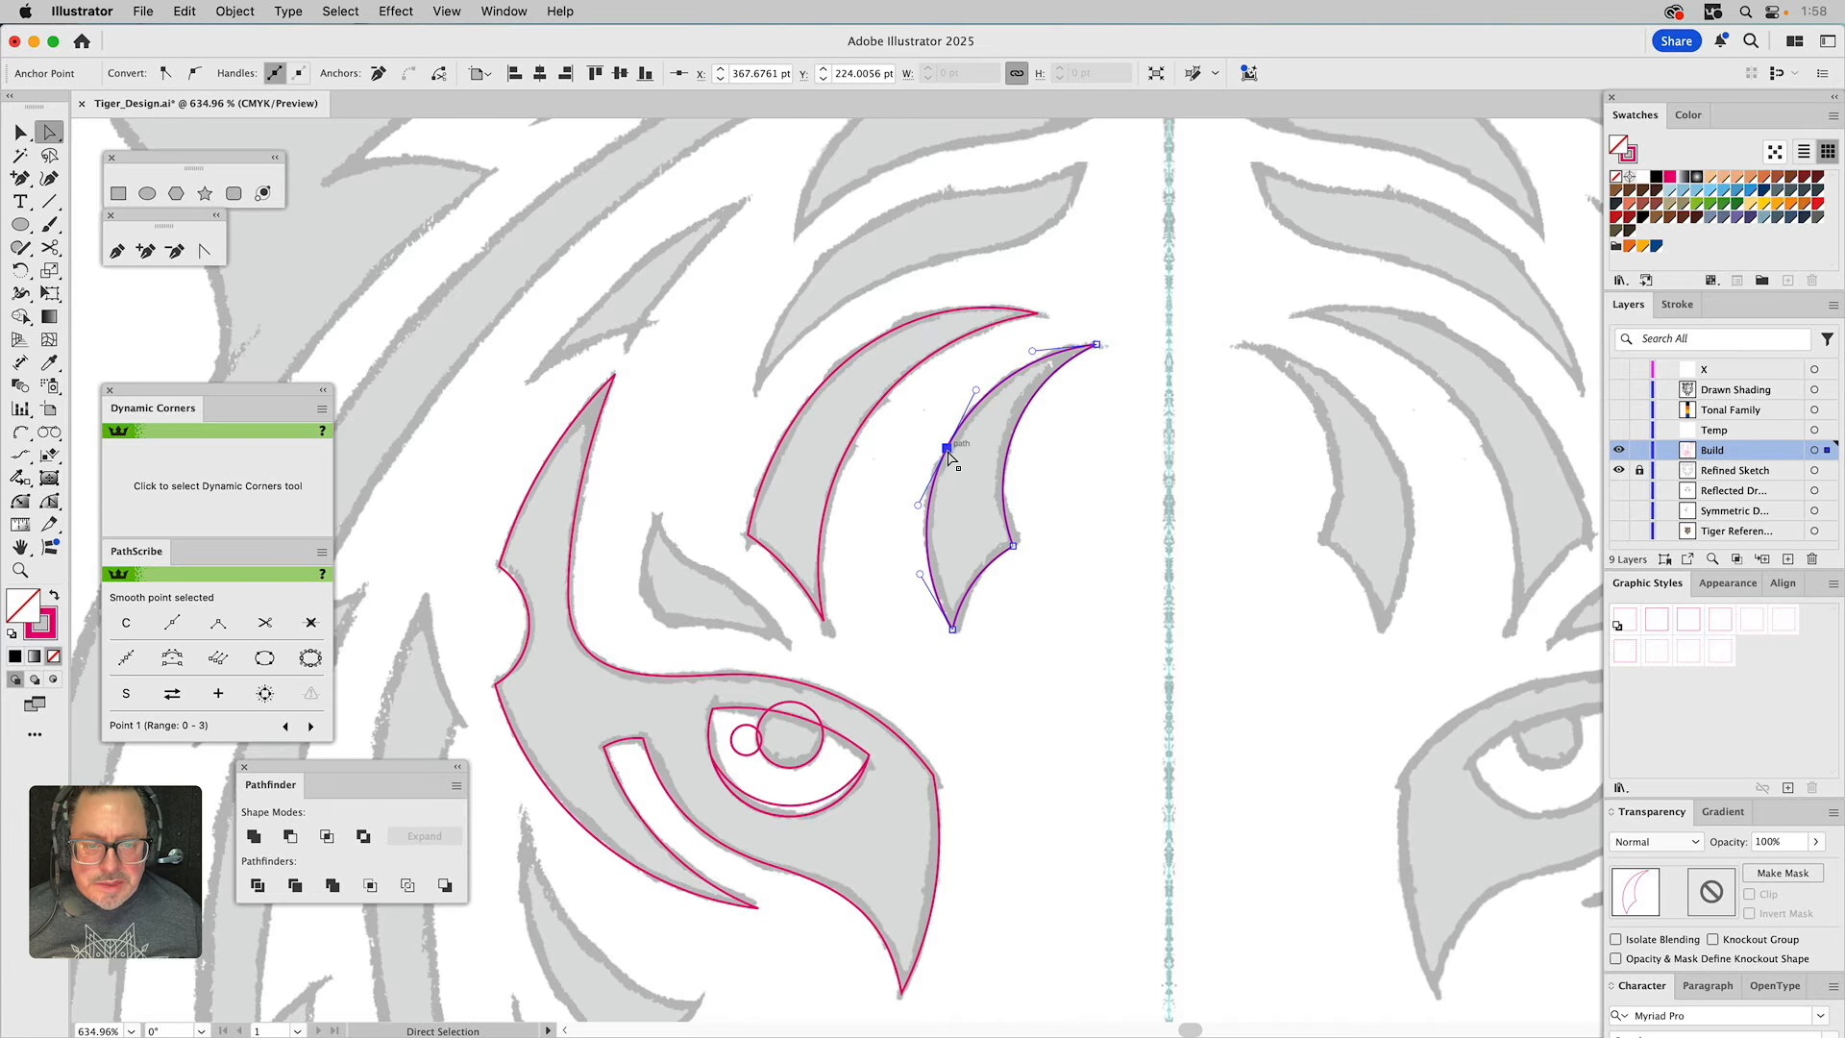
{"action": "left_click", "coordinate": [310, 622]}
{"action": "left_click_drag", "start_coordinate": [960, 360], "coordinate": [955, 352]}
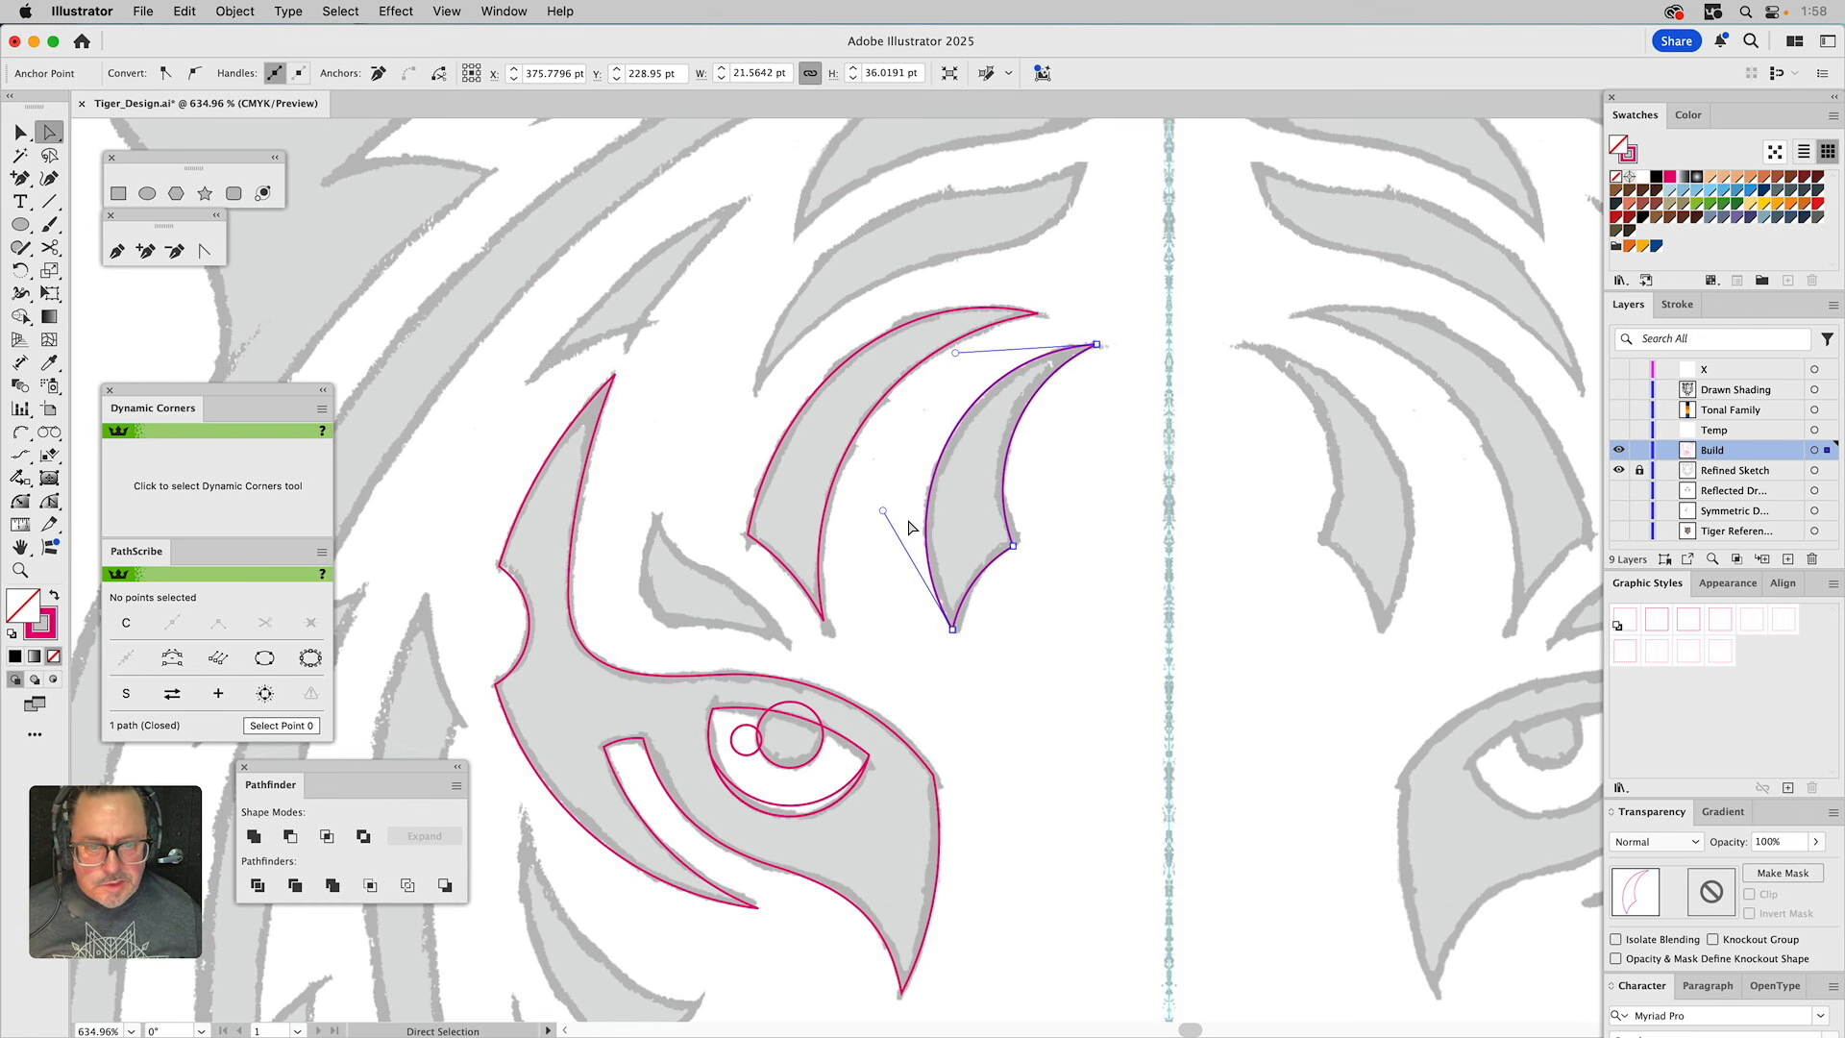
Outline the small brow marking above the left eye with a closed three-point Pen path, leaving its upper edge straight.
{"action": "scroll", "coordinate": [912, 526], "scroll_direction": "down", "scroll_amount": 3}
{"action": "scroll", "coordinate": [911, 527], "scroll_direction": "left", "scroll_amount": 2}
{"action": "left_click", "coordinate": [126, 256]}
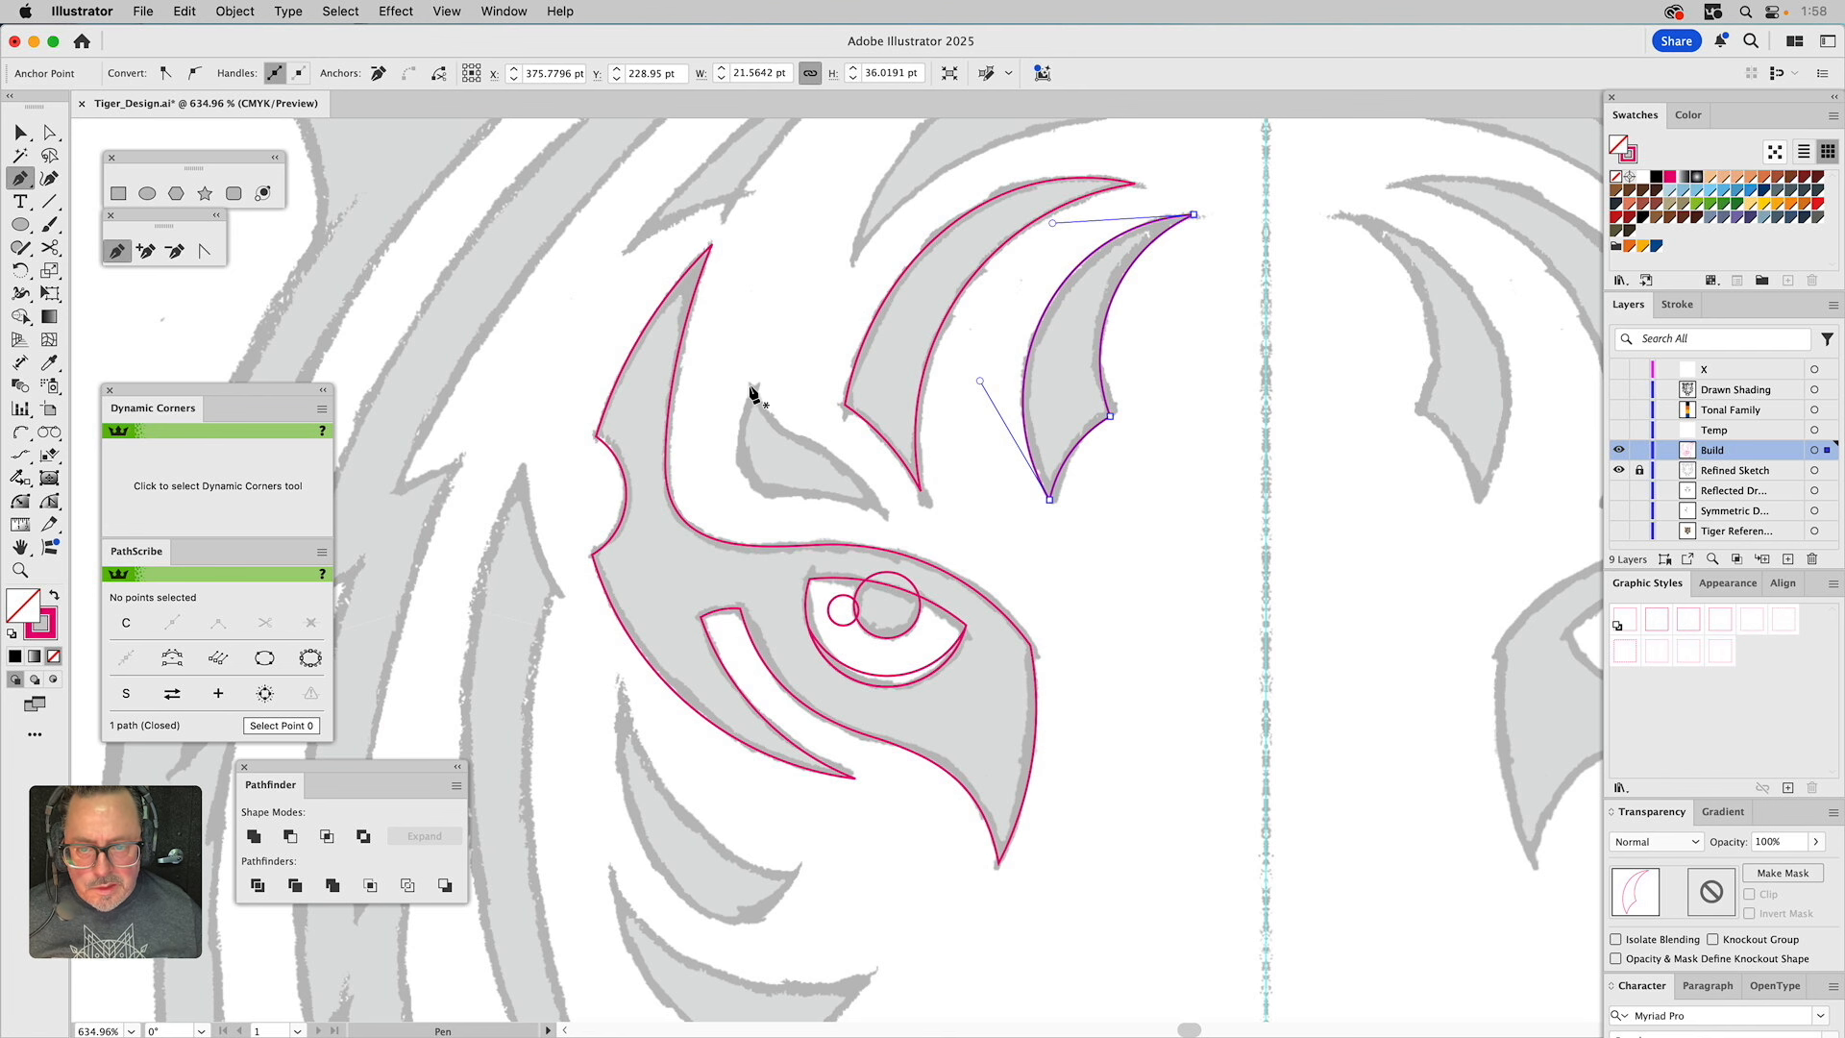
{"action": "mouse_move", "coordinate": [753, 387]}
{"action": "left_mouse_down"}
{"action": "mouse_move", "coordinate": [750, 485]}
{"action": "mouse_move", "coordinate": [775, 507]}
{"action": "left_mouse_up"}
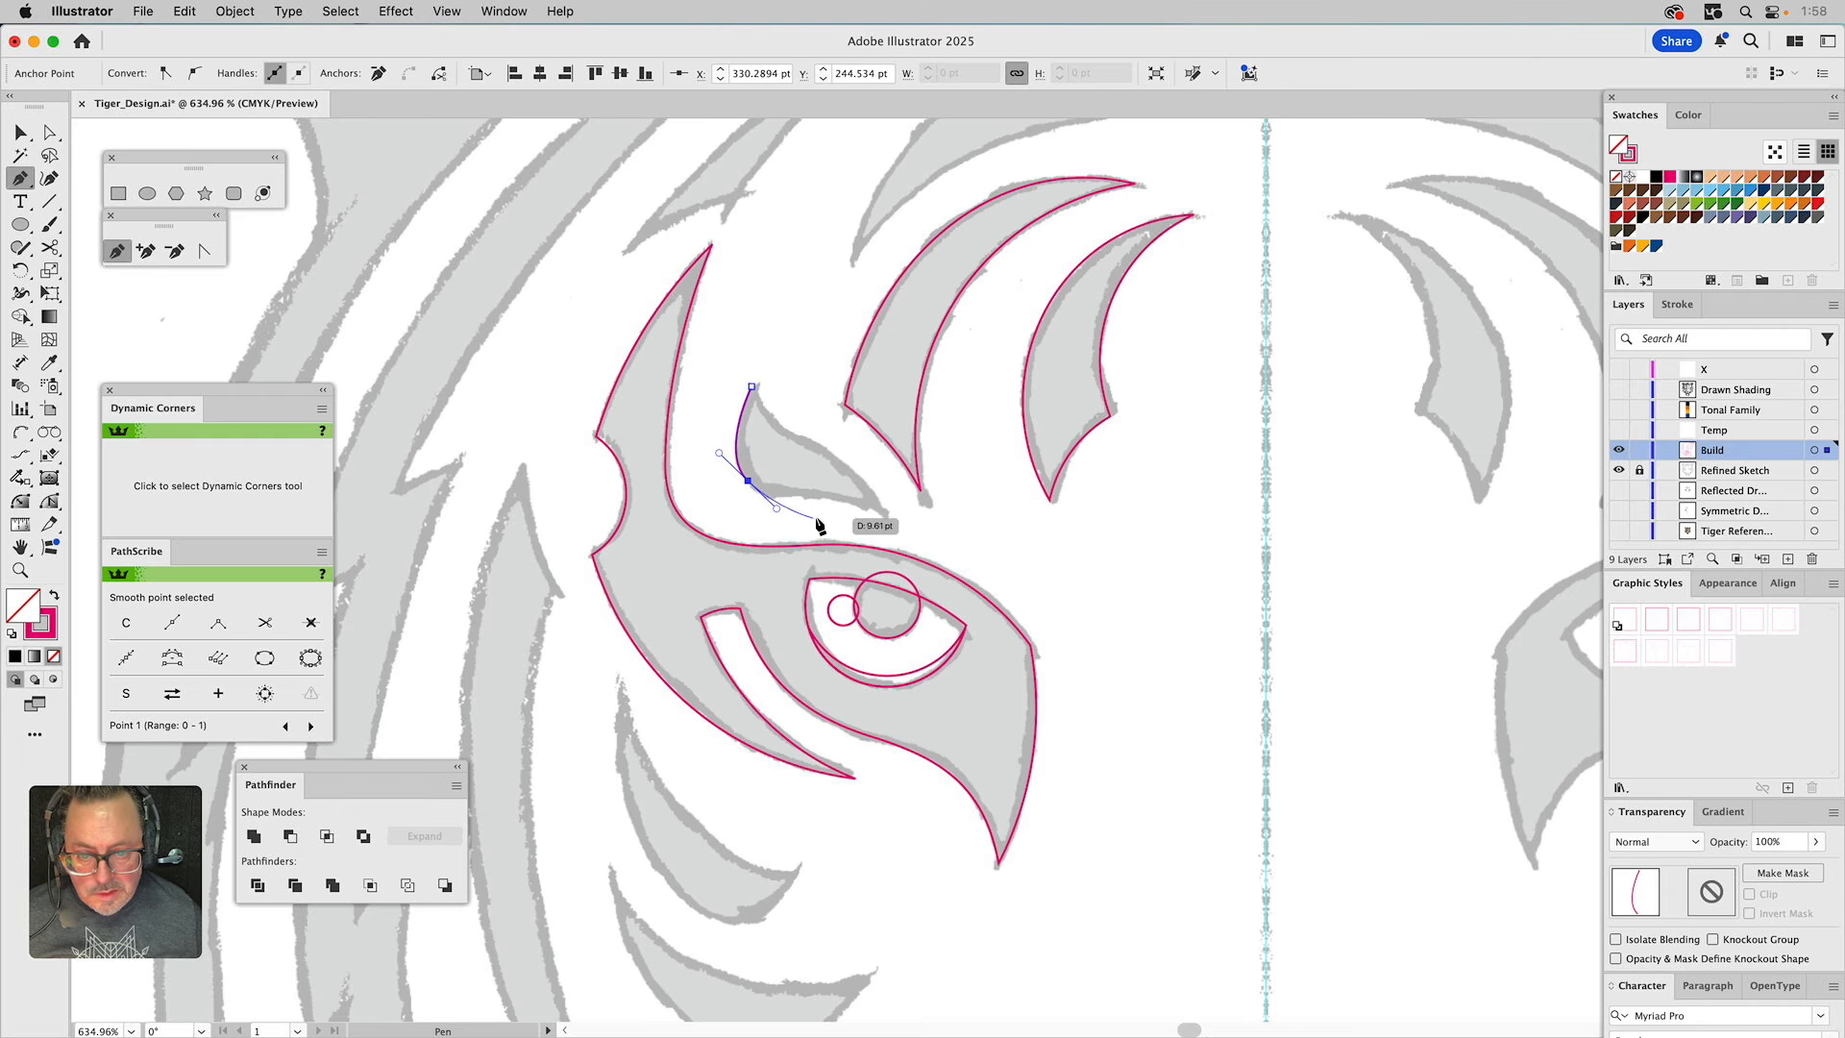
{"action": "left_click", "coordinate": [881, 510], "text": "super"}
{"action": "left_click", "coordinate": [882, 509]}
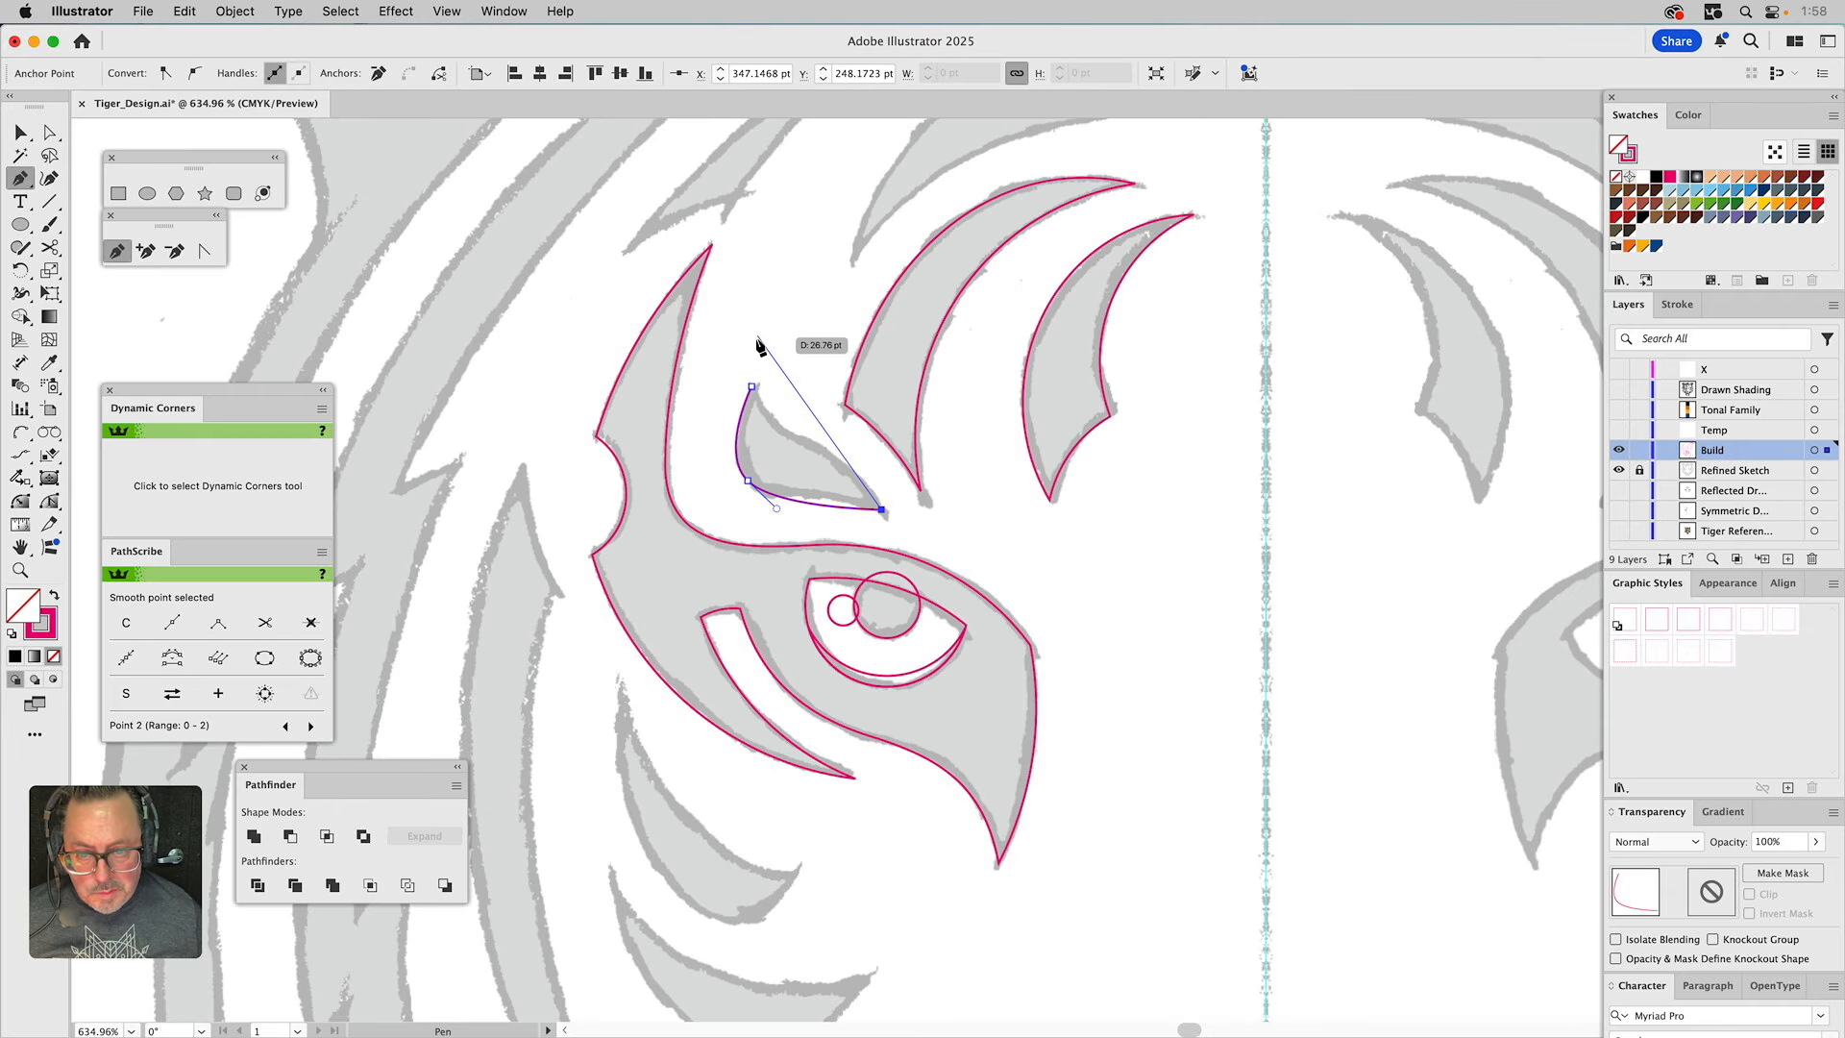
{"action": "left_click", "coordinate": [752, 386]}
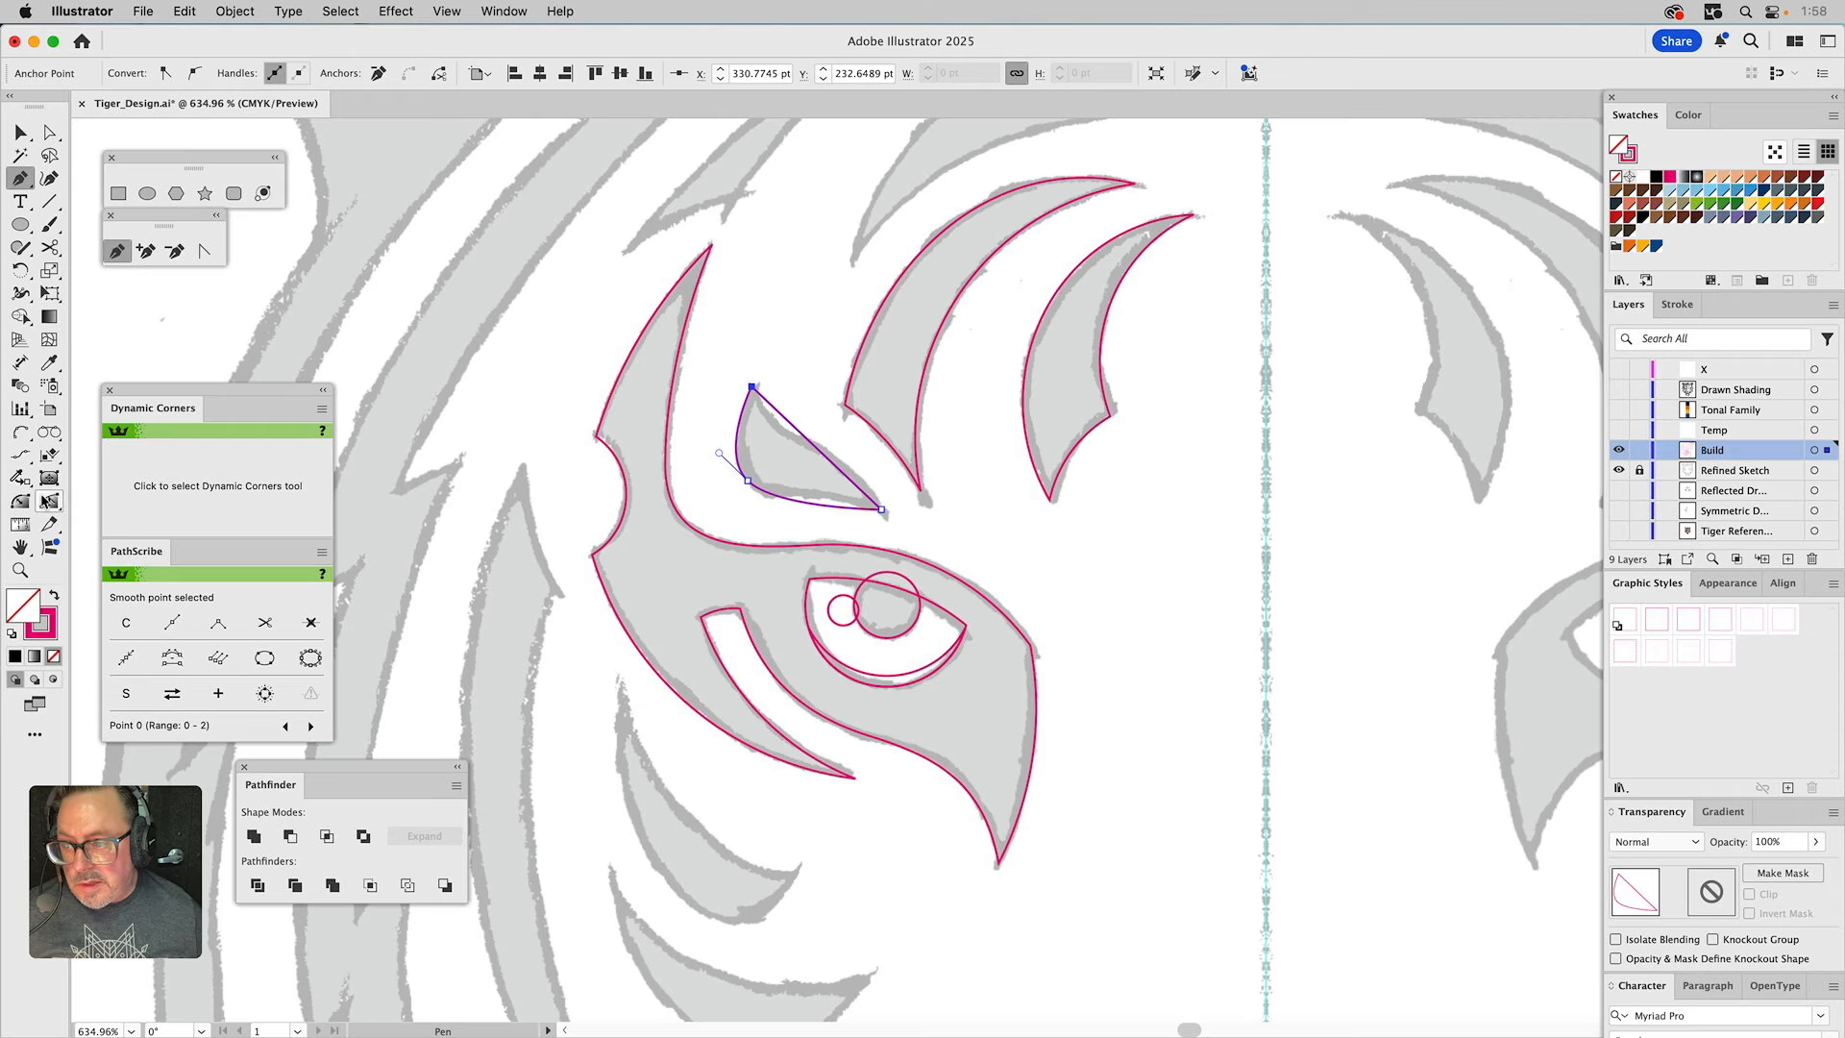
Bend the brow marking's upper and lower edges with PathScribe to follow the sketch, and deselect the shape.
{"action": "left_click", "coordinate": [48, 500]}
{"action": "left_click_drag", "start_coordinate": [802, 431], "coordinate": [771, 448]}
{"action": "left_click_drag", "start_coordinate": [854, 497], "coordinate": [757, 458]}
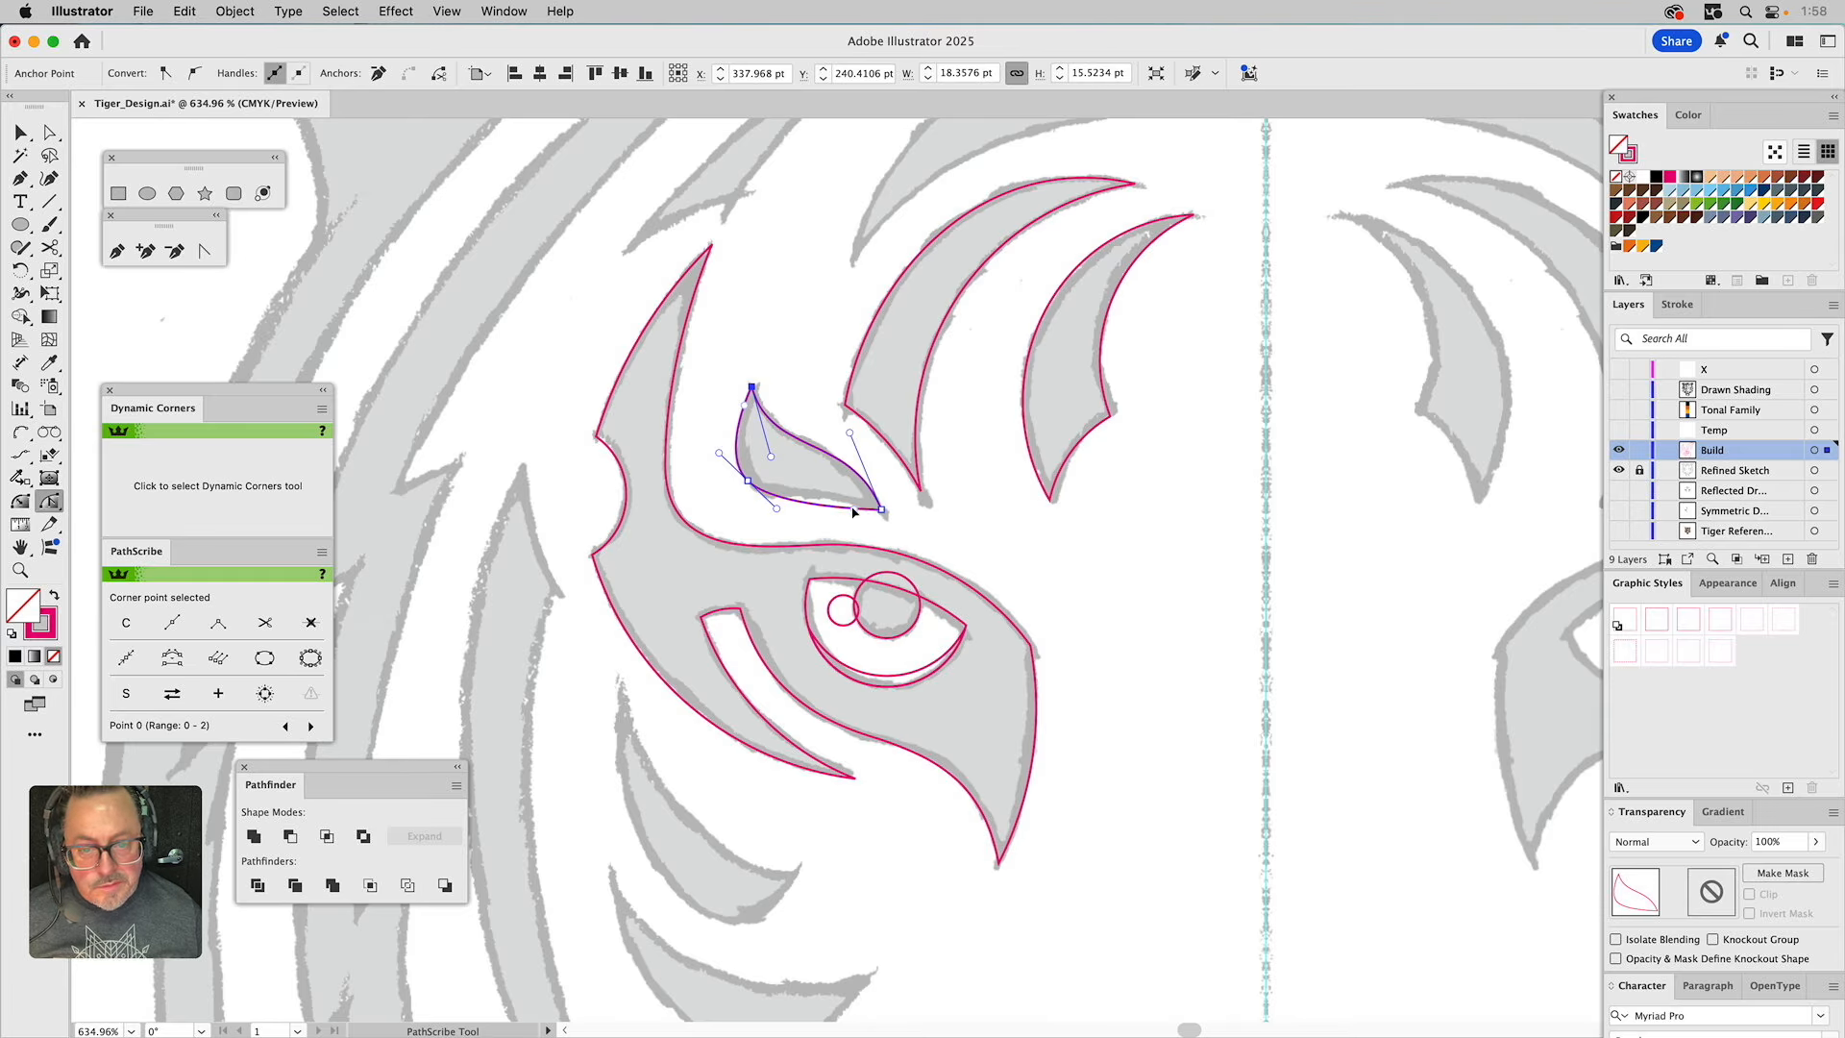
{"action": "left_click_drag", "start_coordinate": [854, 512], "coordinate": [836, 482]}
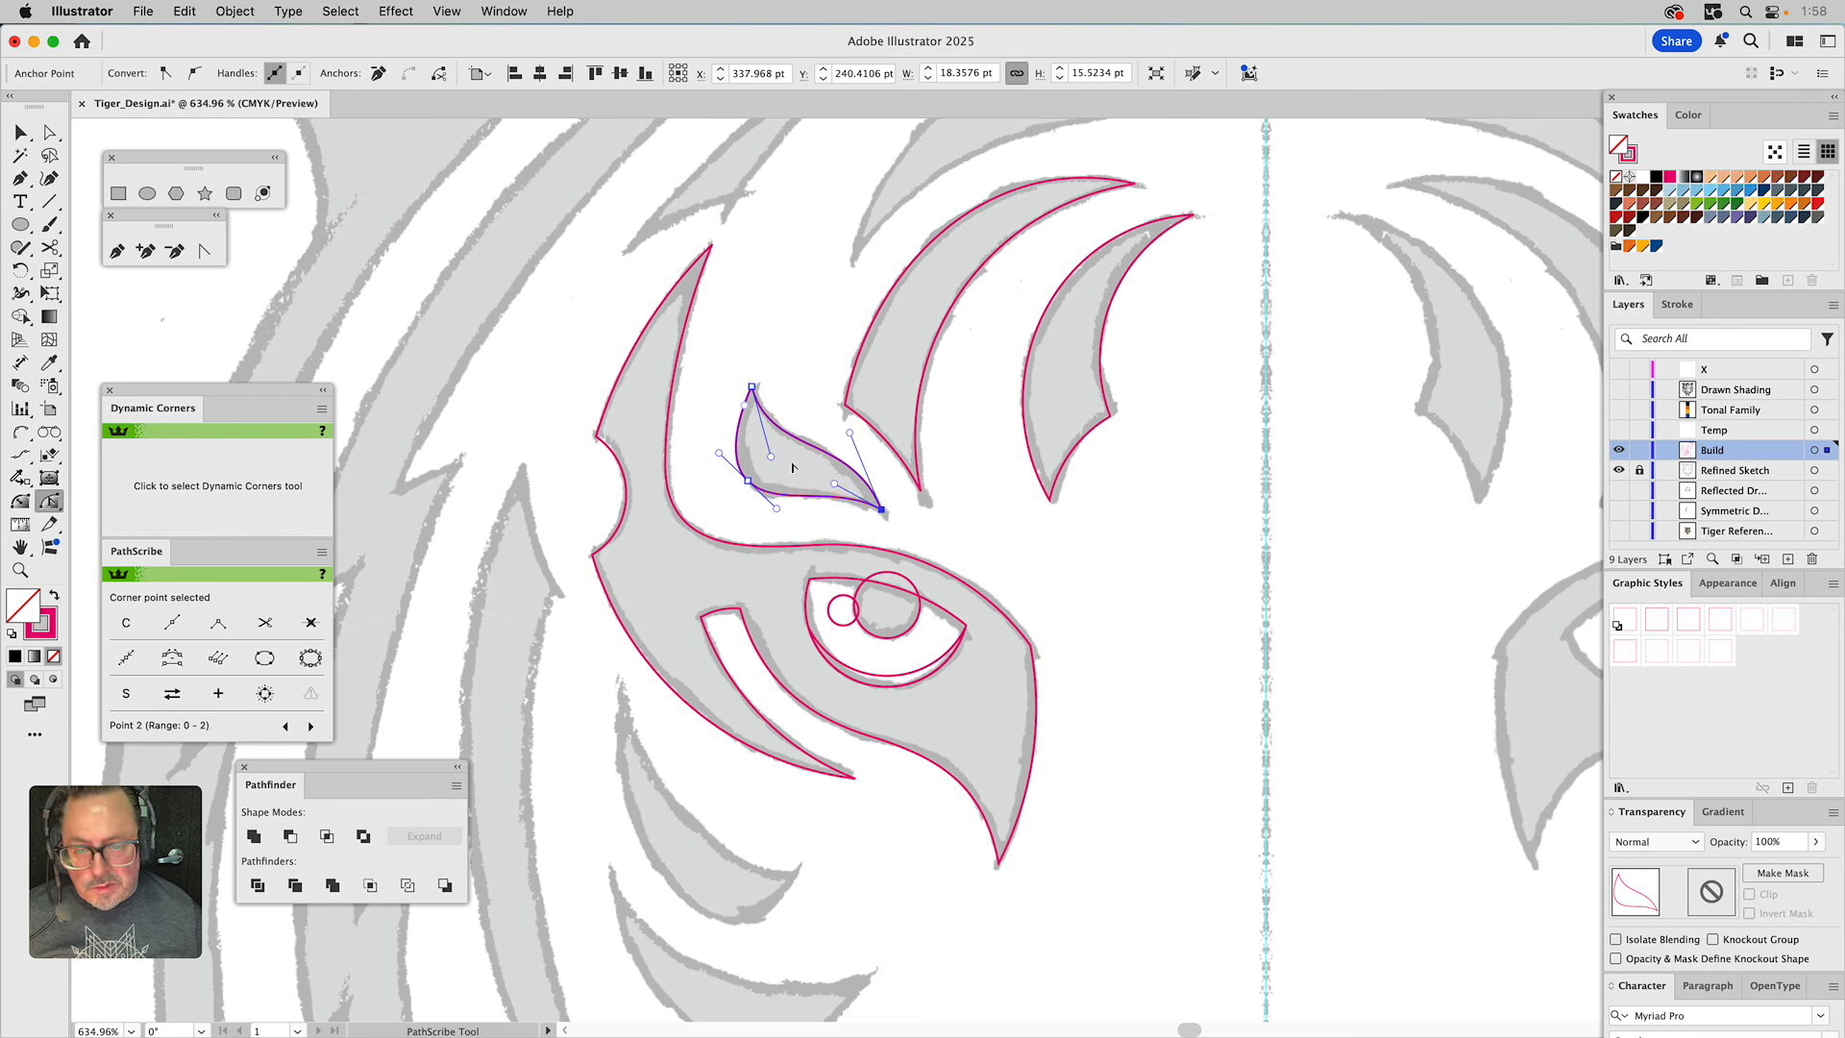
{"action": "left_click", "coordinate": [793, 341], "text": "super"}
{"action": "key", "text": "a"}
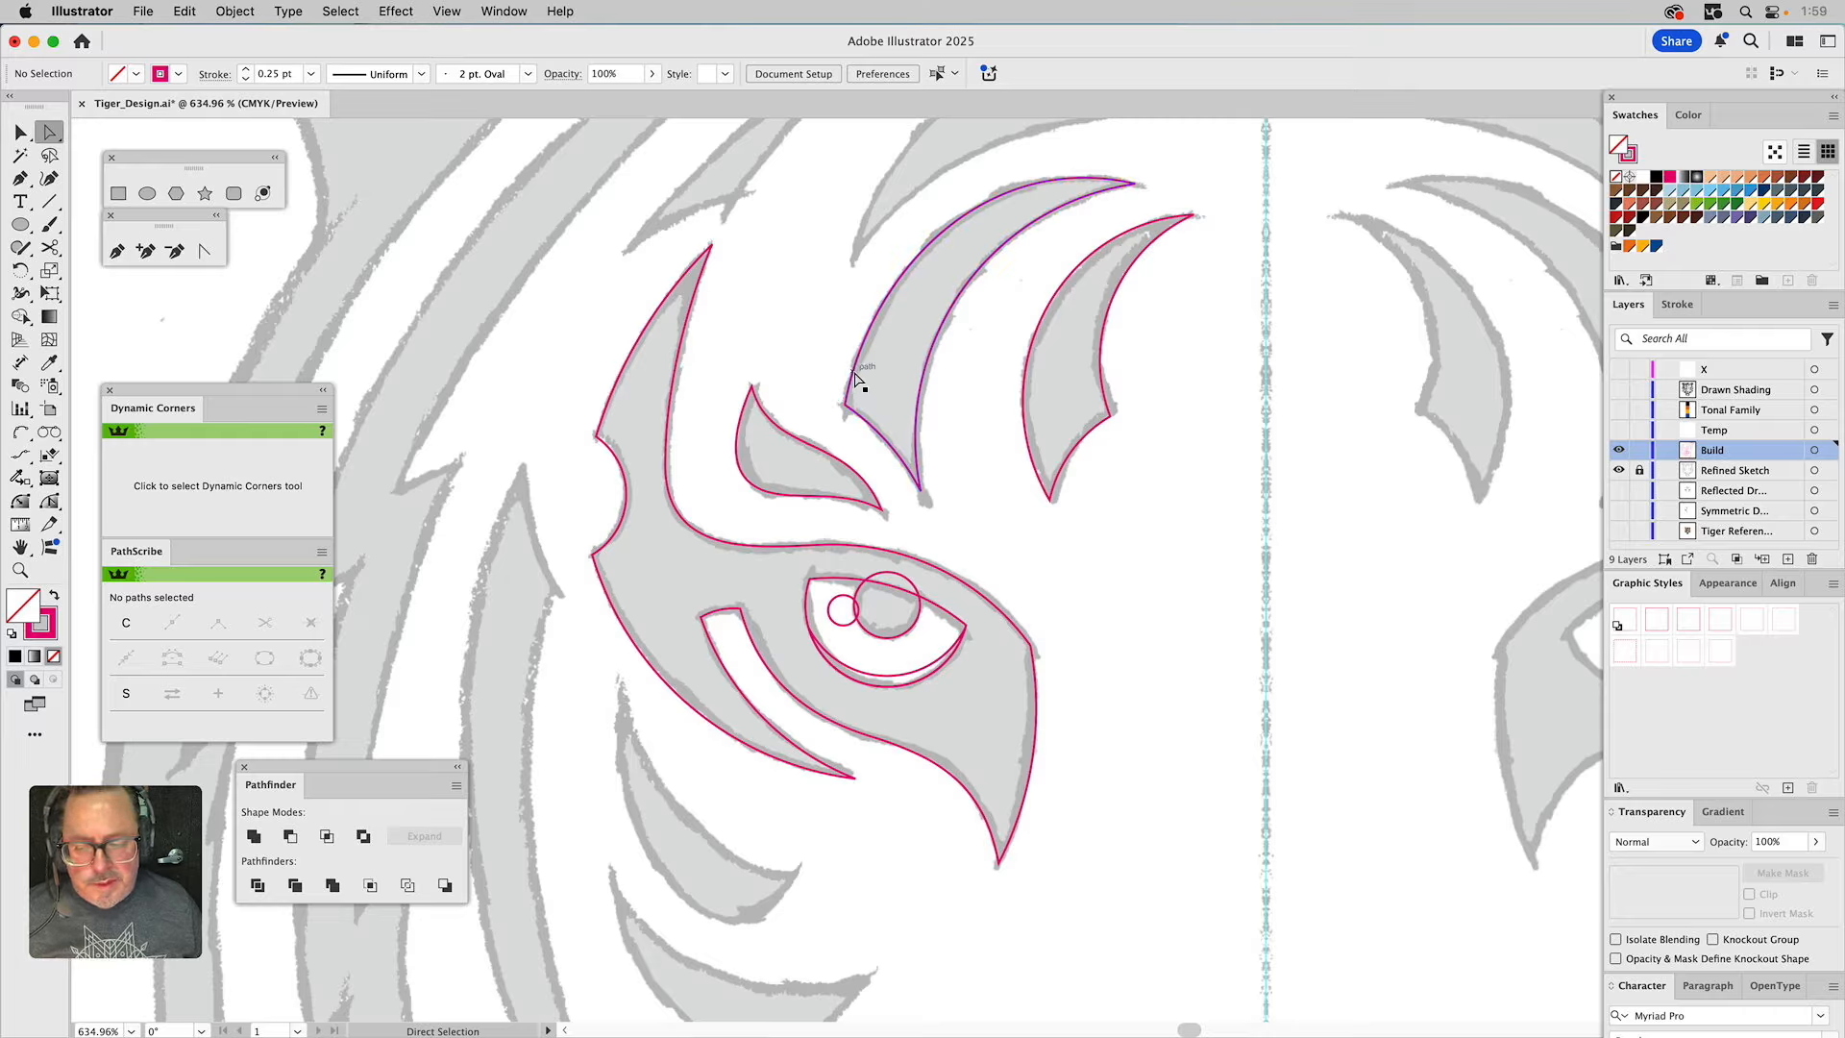
Fine-tune the curve handles of the brow marking above the left eye so its upper edge follows the sketch, and deselect it.
{"action": "left_click", "coordinate": [774, 459]}
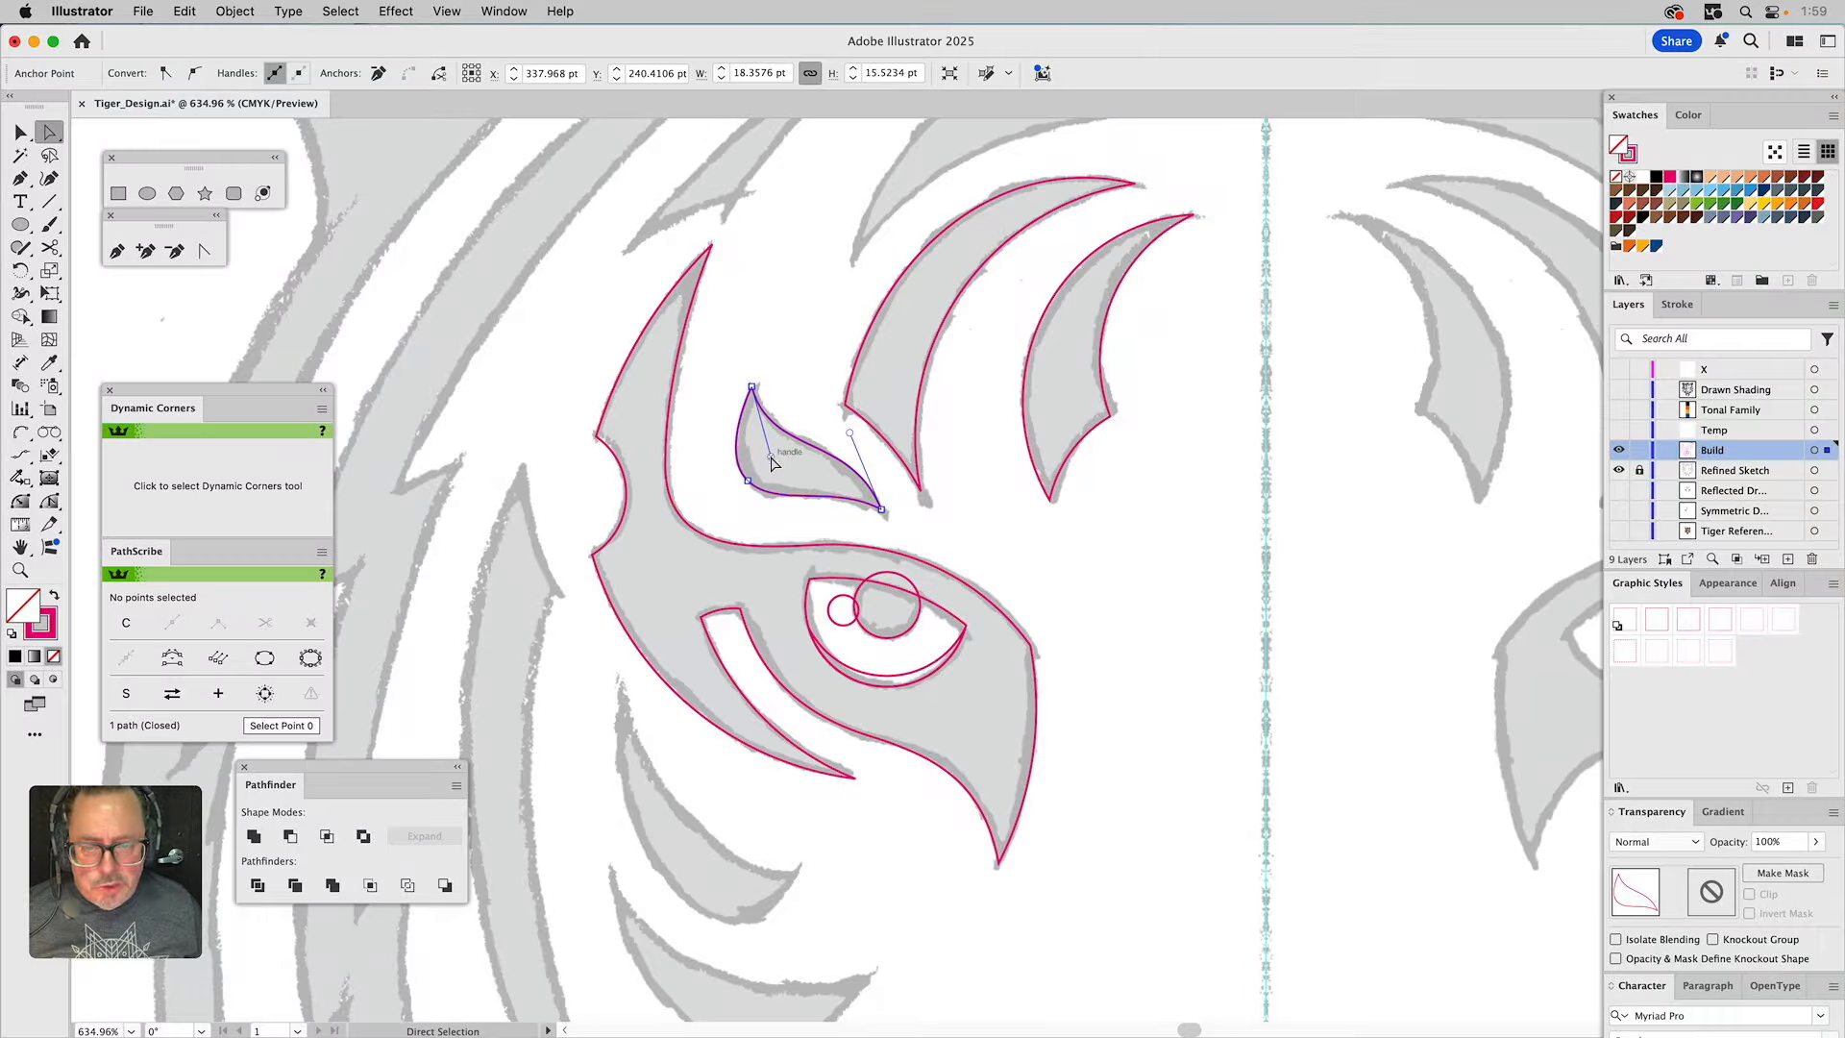
{"action": "left_click_drag", "start_coordinate": [774, 461], "coordinate": [765, 460]}
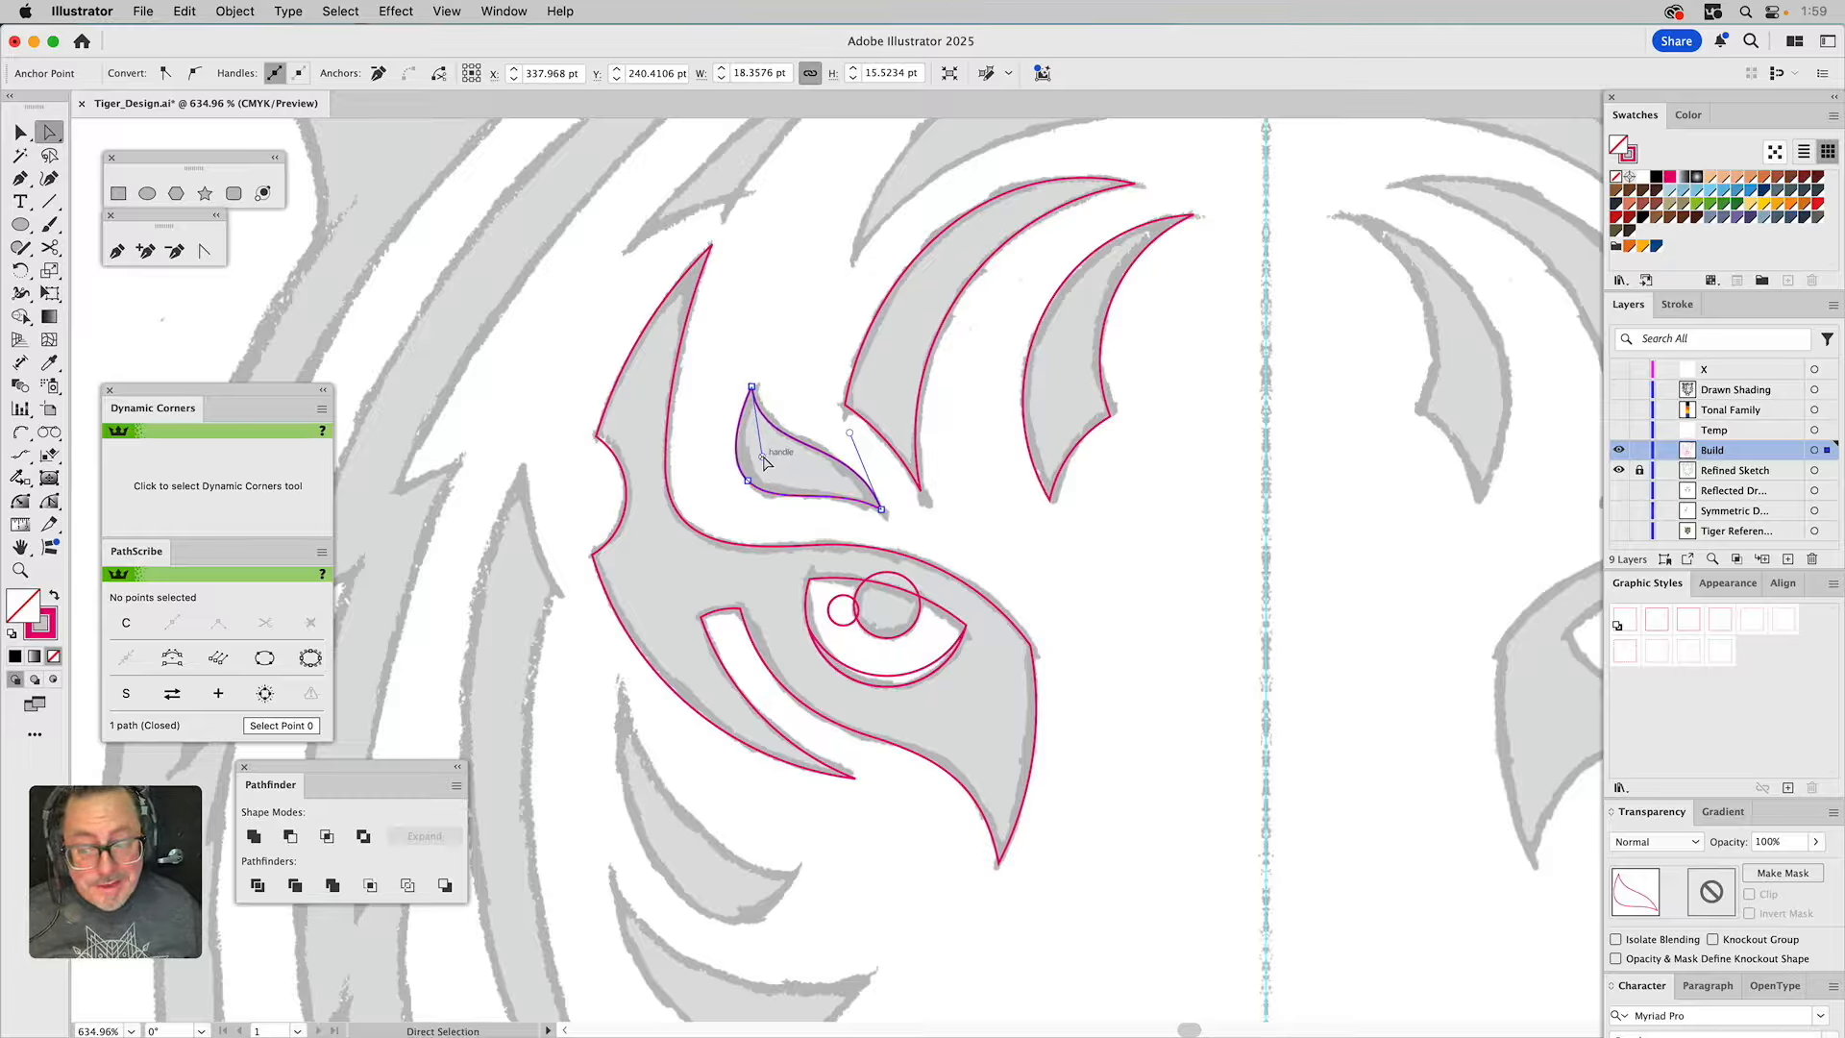
{"action": "left_click_drag", "start_coordinate": [849, 432], "coordinate": [844, 423]}
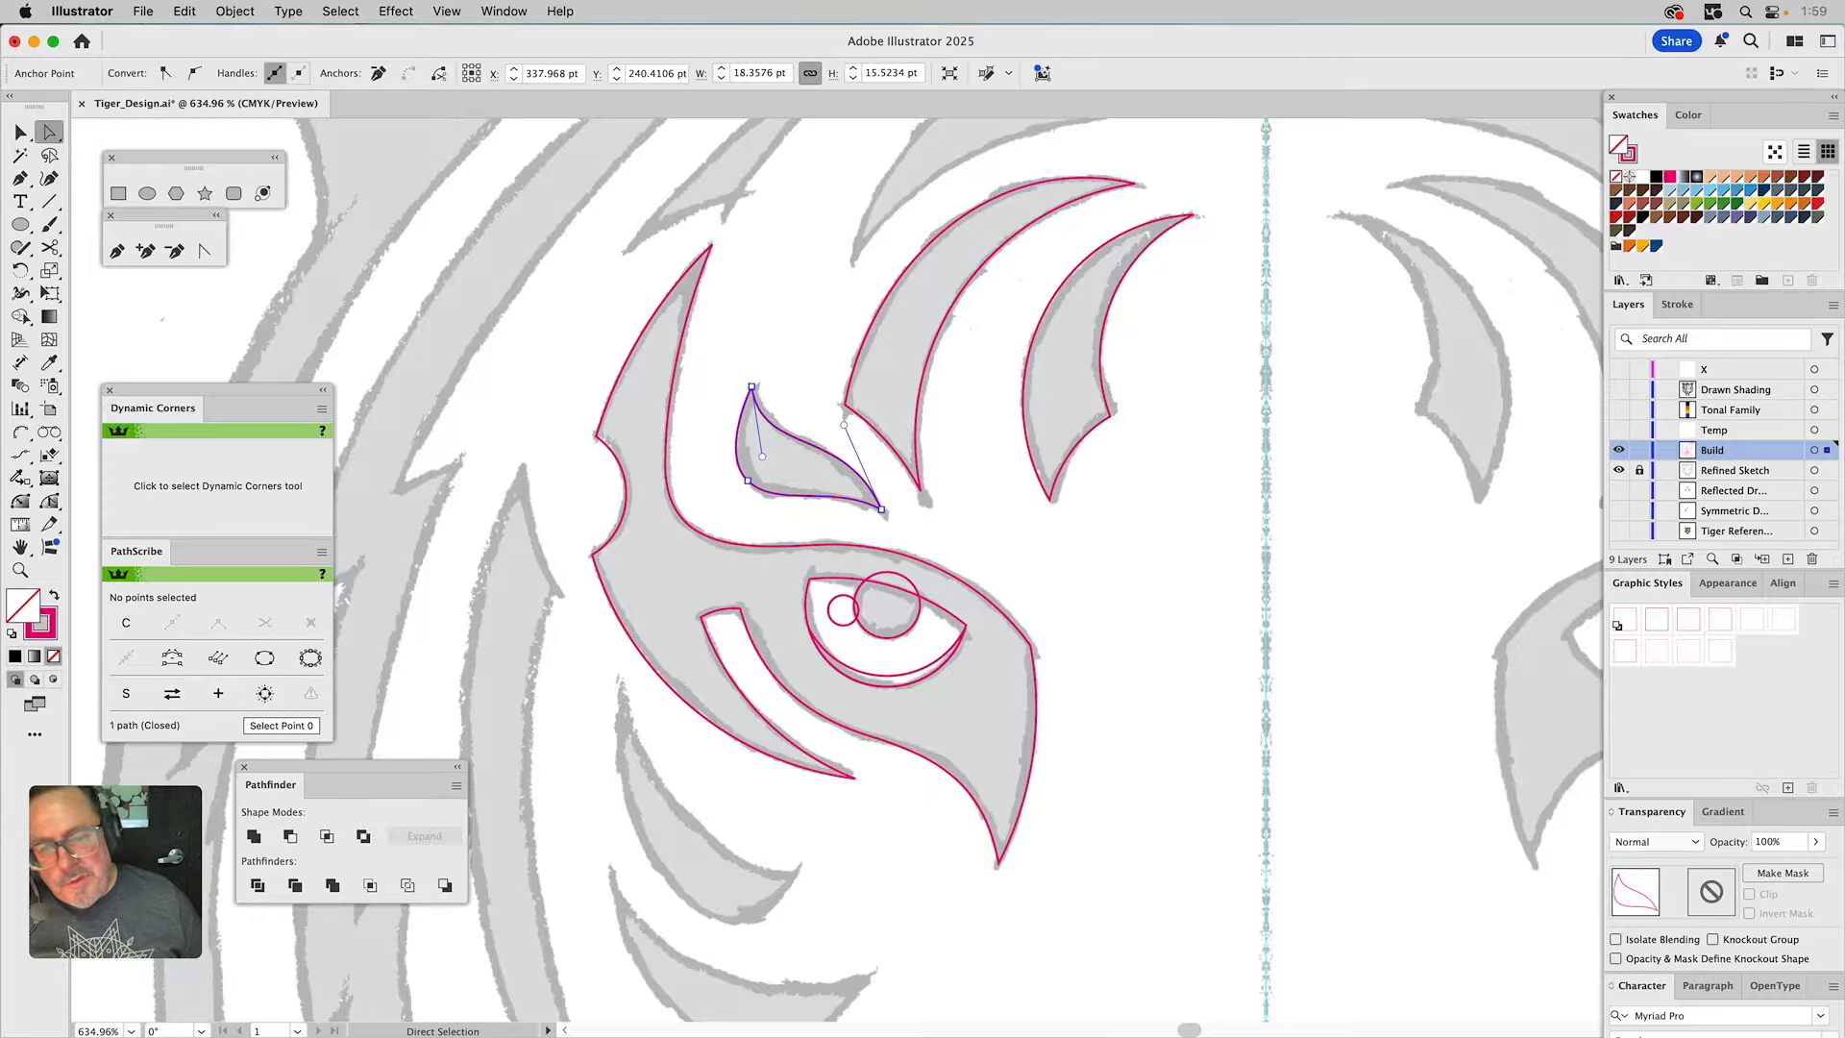
{"action": "mouse_move", "coordinate": [769, 470]}
{"action": "left_mouse_down"}
{"action": "mouse_move", "coordinate": [727, 496]}
{"action": "mouse_move", "coordinate": [821, 516]}
{"action": "mouse_move", "coordinate": [831, 485]}
{"action": "mouse_move", "coordinate": [771, 503]}
{"action": "left_mouse_up"}
{"action": "left_click", "coordinate": [940, 528]}
{"action": "left_click", "coordinate": [779, 476]}
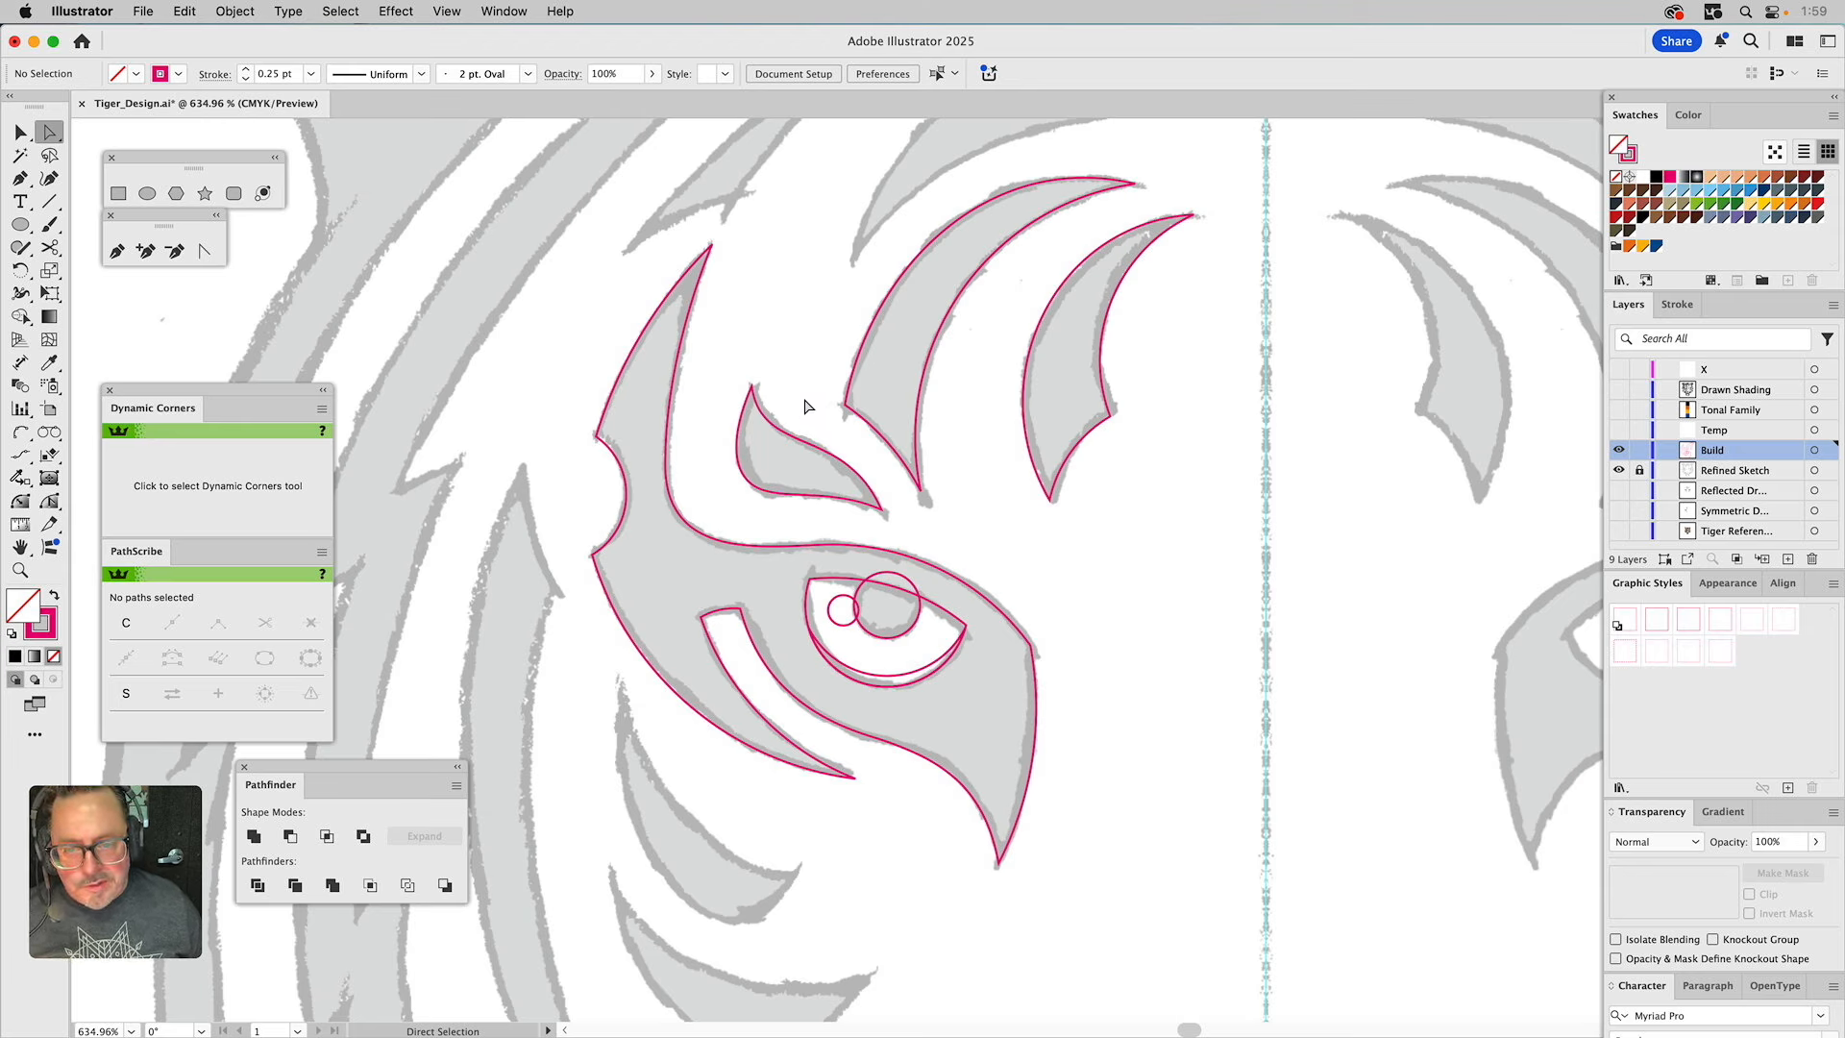
{"action": "left_click", "coordinate": [772, 445]}
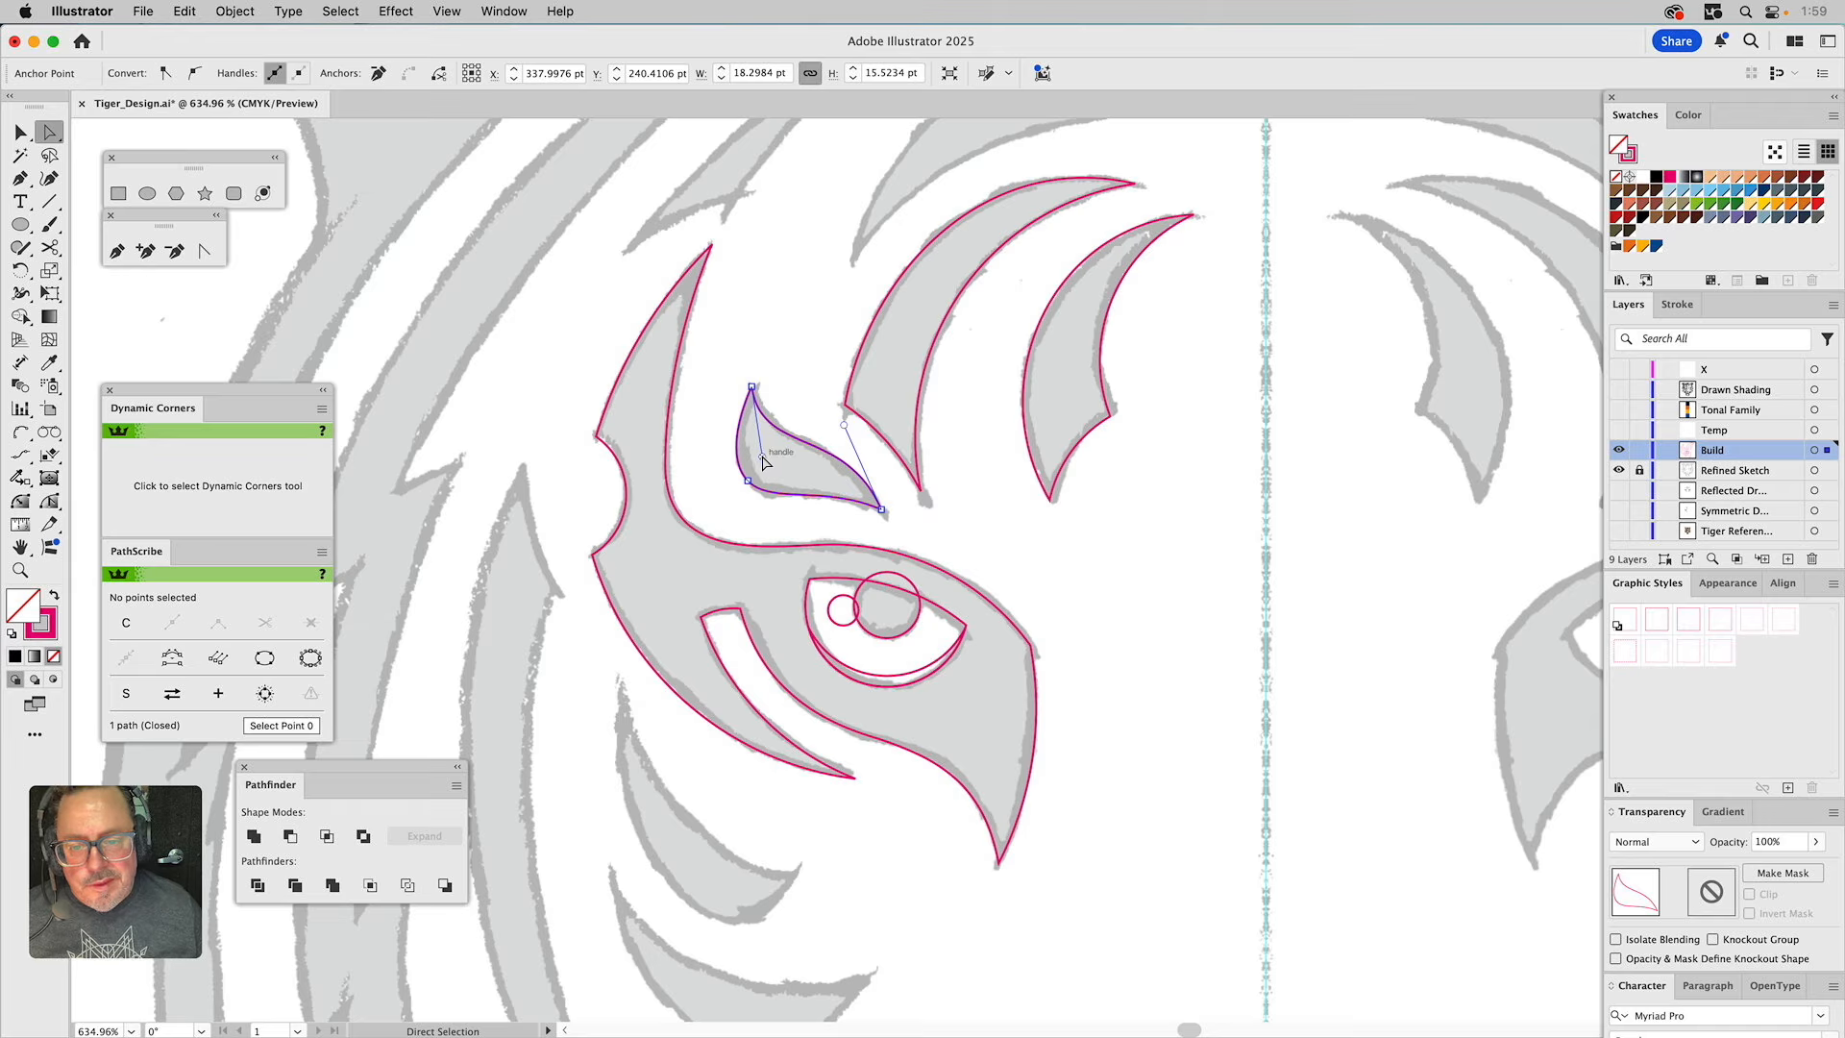
{"action": "left_click_drag", "start_coordinate": [761, 456], "coordinate": [767, 458]}
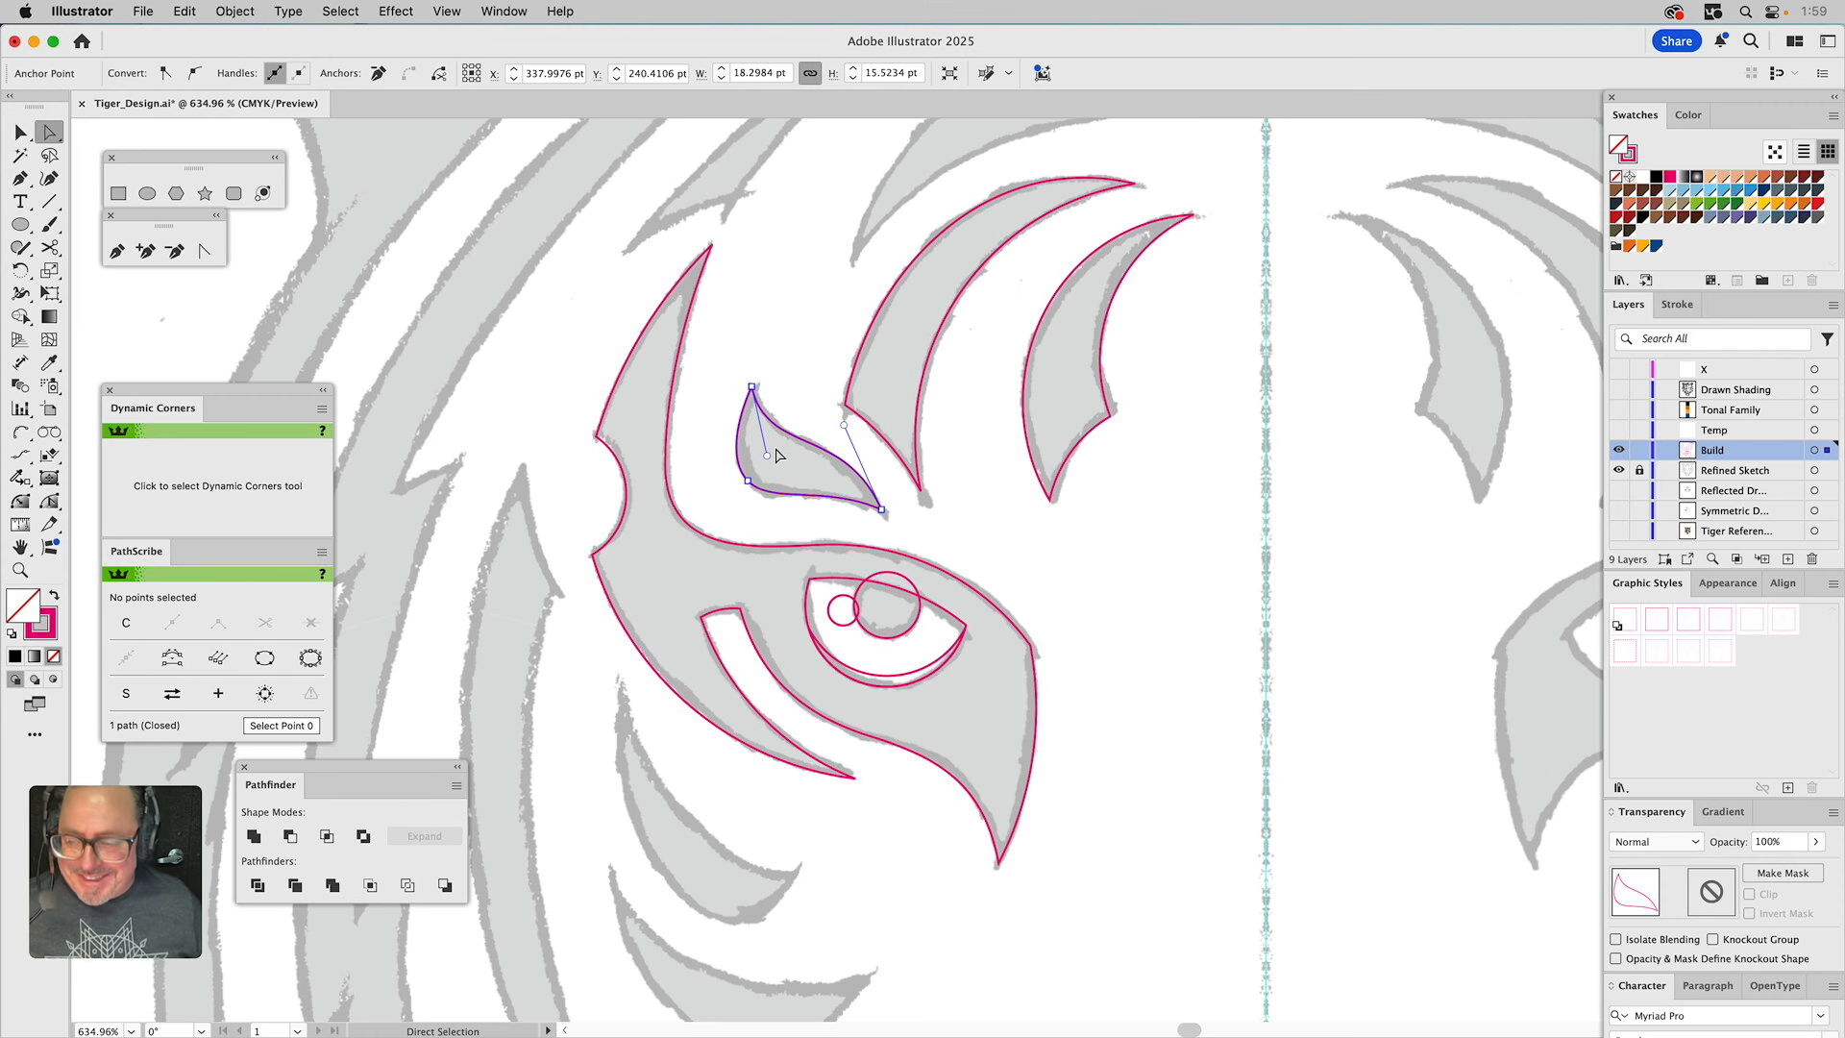
{"action": "left_click", "coordinate": [804, 313]}
Draw a closed two-point Pen path about 42 by 29 pt between the tips of the wavy forehead stripe above the outlined stripes.
{"action": "left_click_drag", "start_coordinate": [825, 248], "coordinate": [791, 607]}
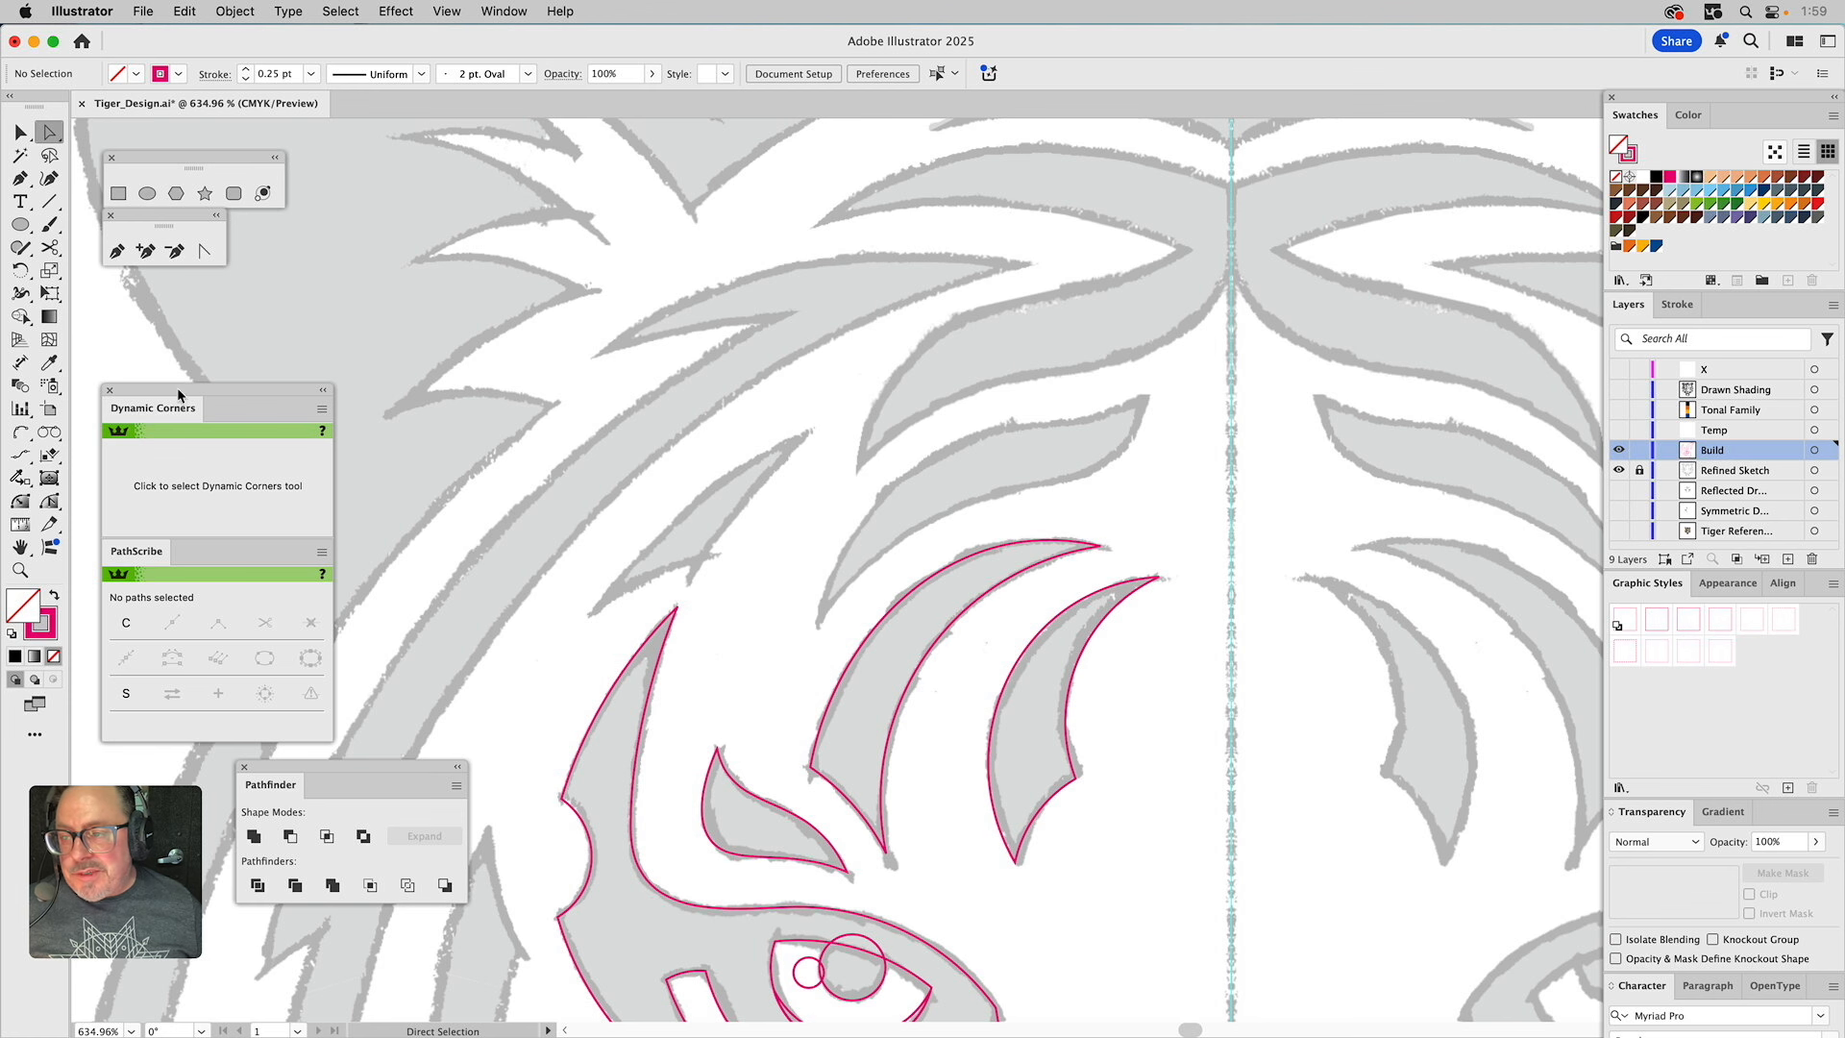
{"action": "left_click", "coordinate": [118, 253]}
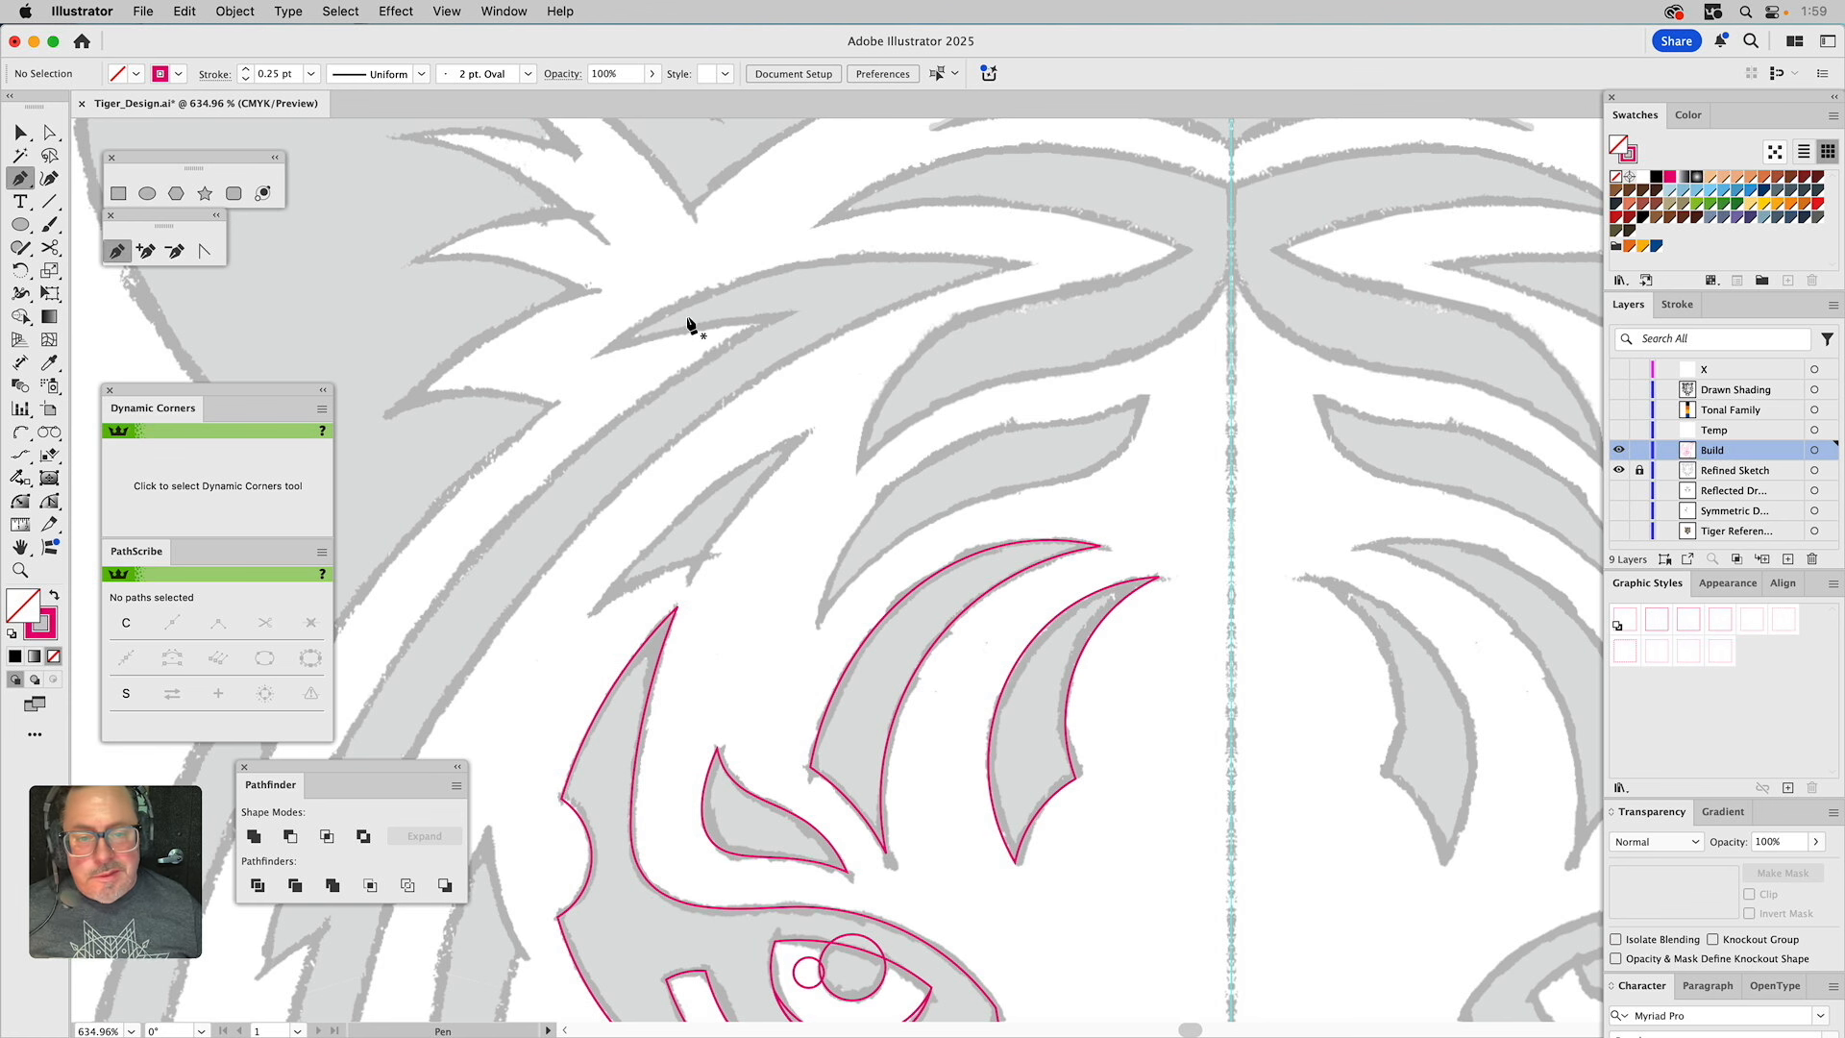
{"action": "left_click", "coordinate": [1148, 395]}
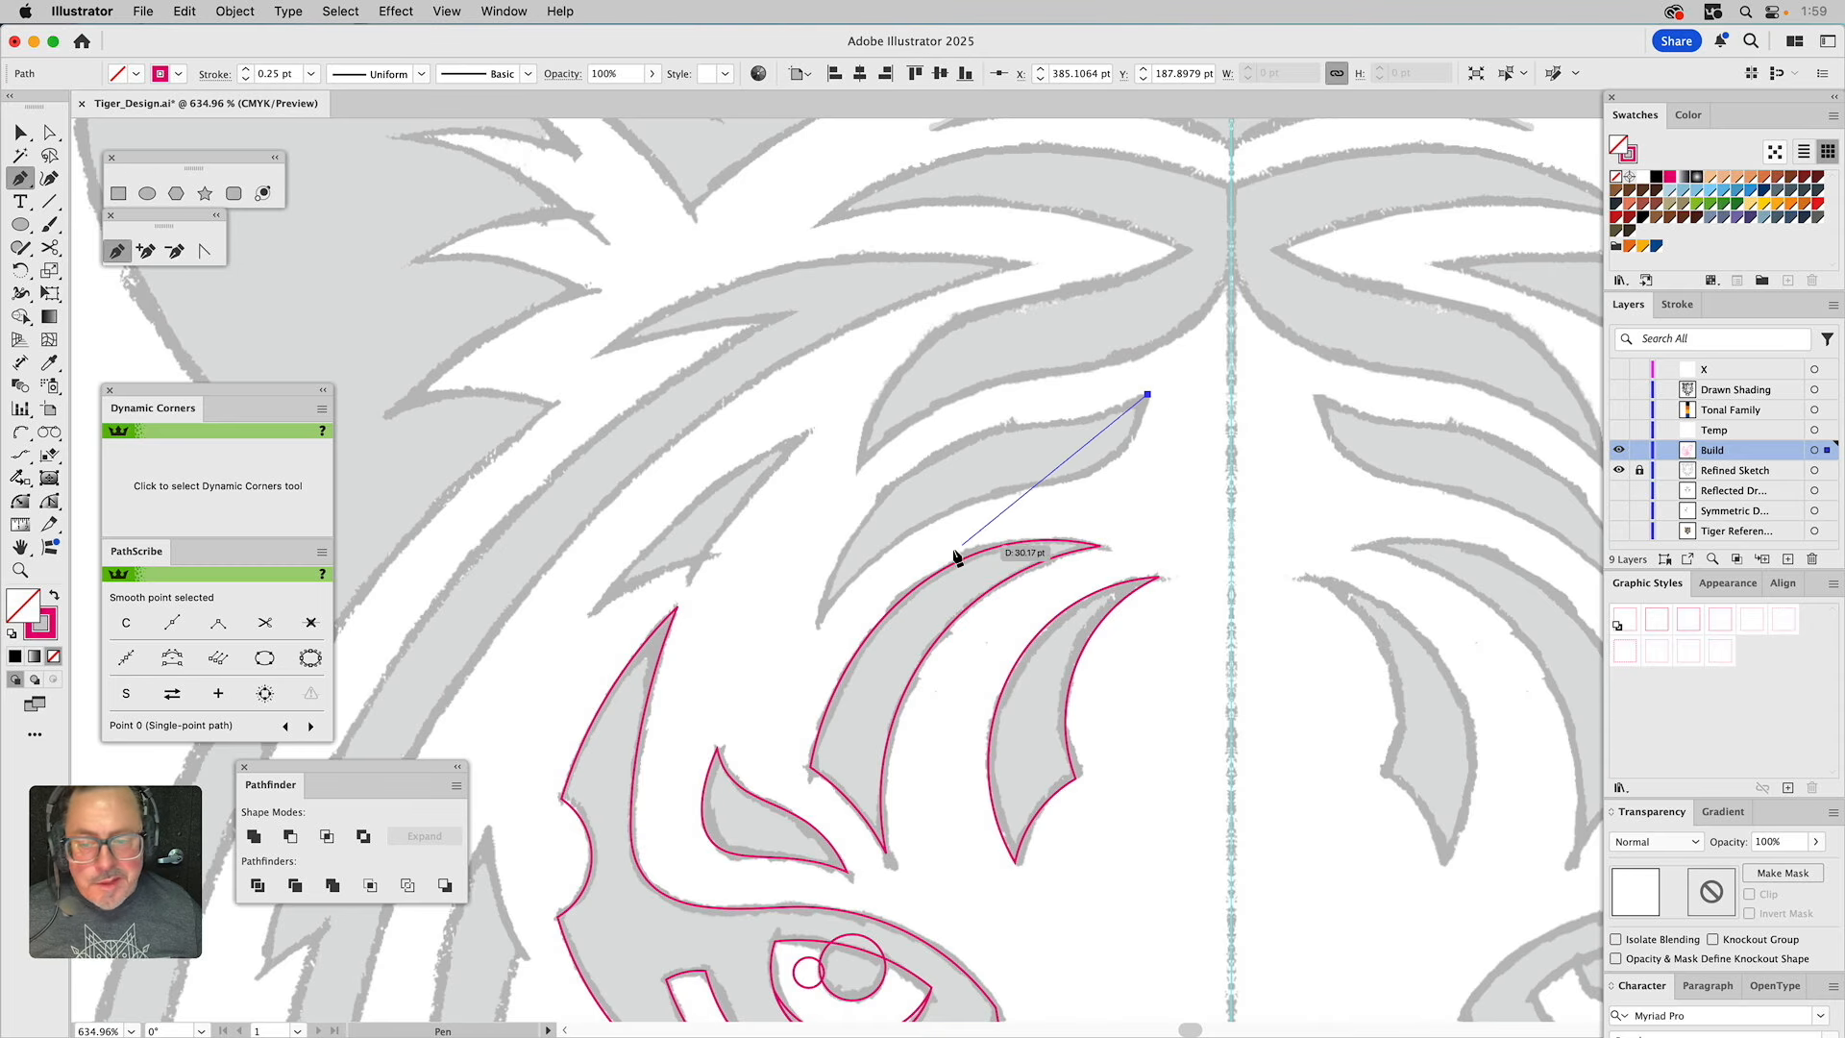
{"action": "left_click", "coordinate": [817, 623]}
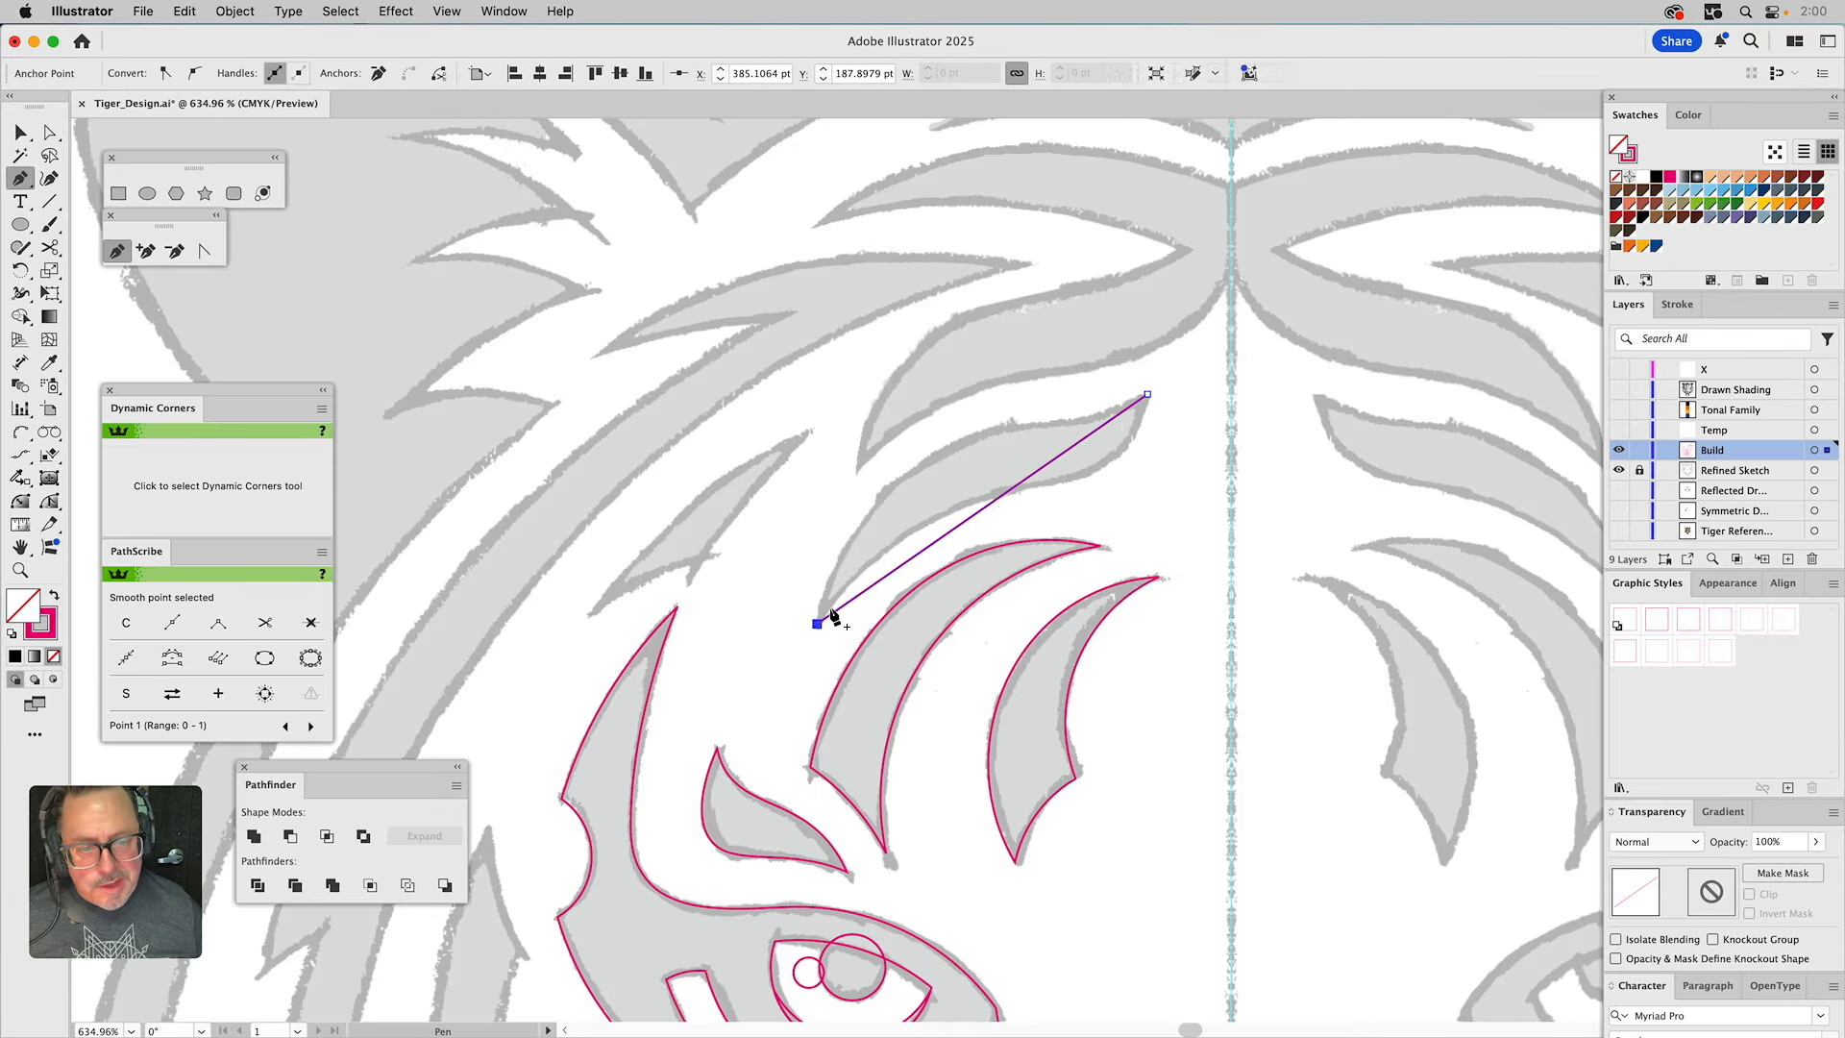
{"action": "left_click", "coordinate": [1148, 395]}
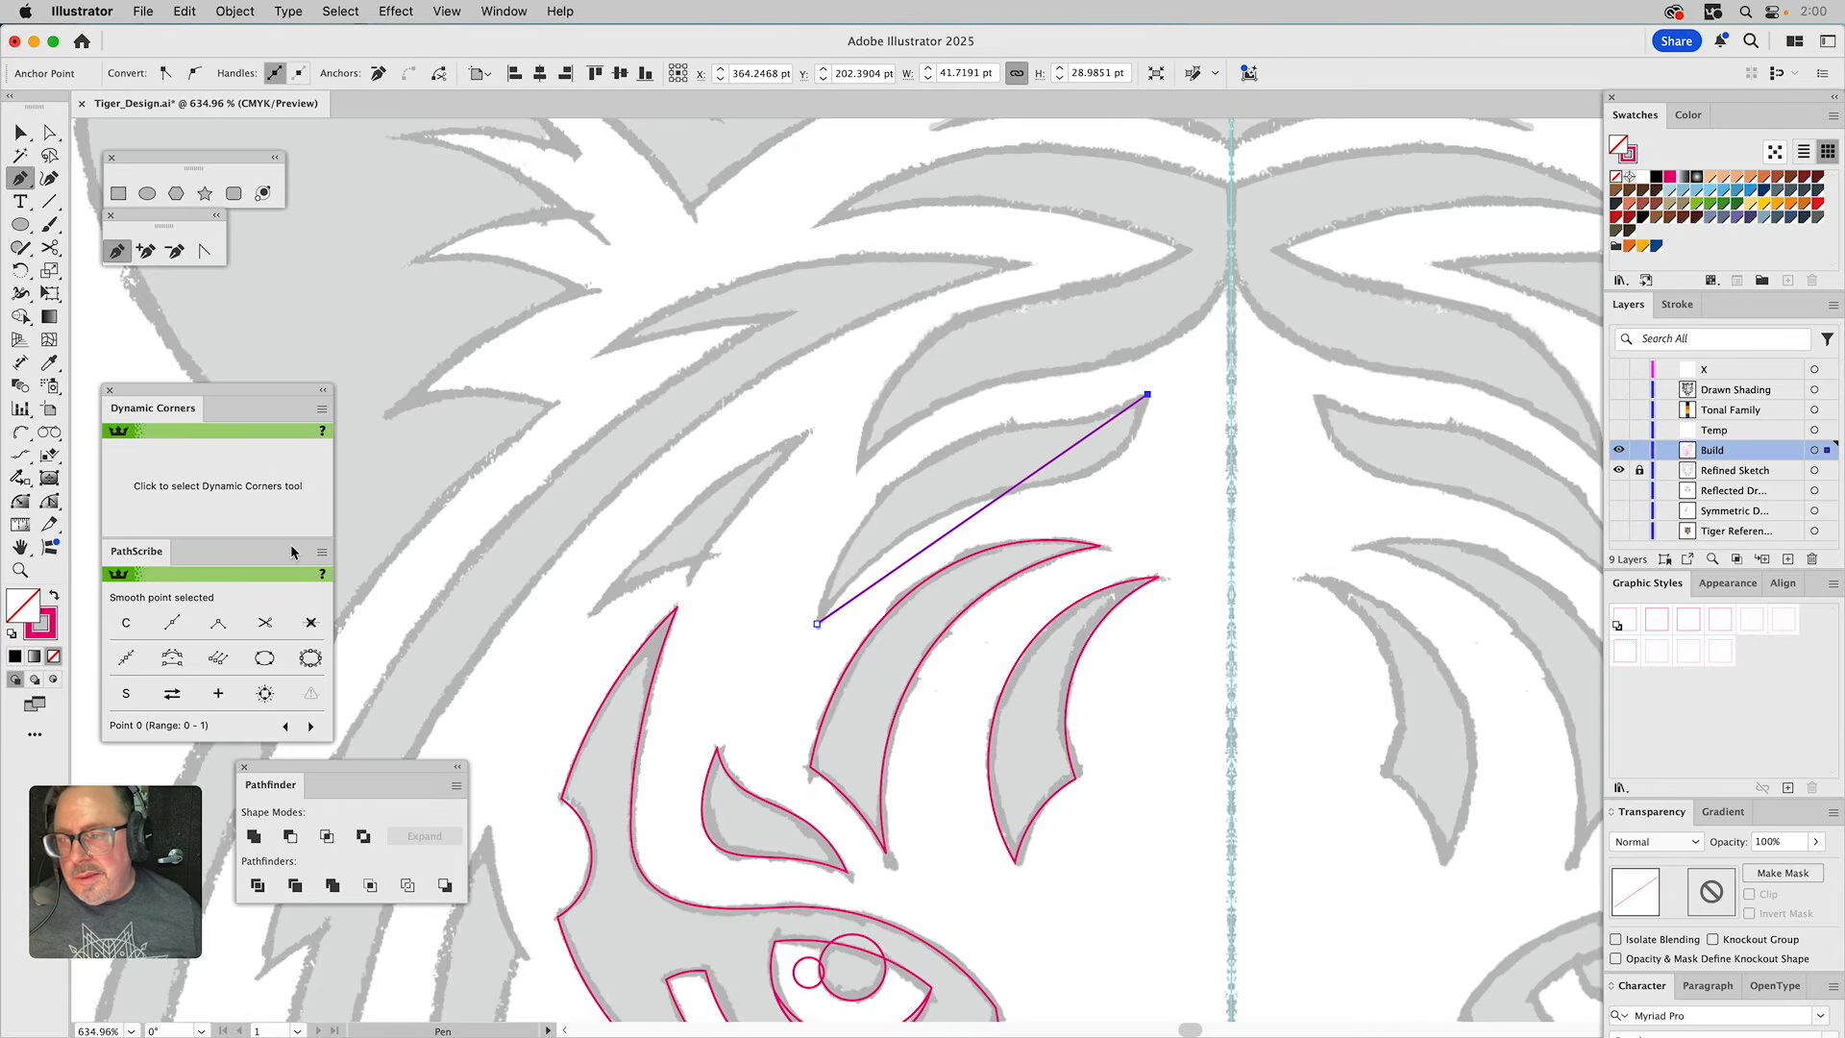
Bend the wavy stripe's two straight segments with PathScribe, arching the upper edge and shaping the lower edge to the sketch.
{"action": "left_click", "coordinate": [48, 500]}
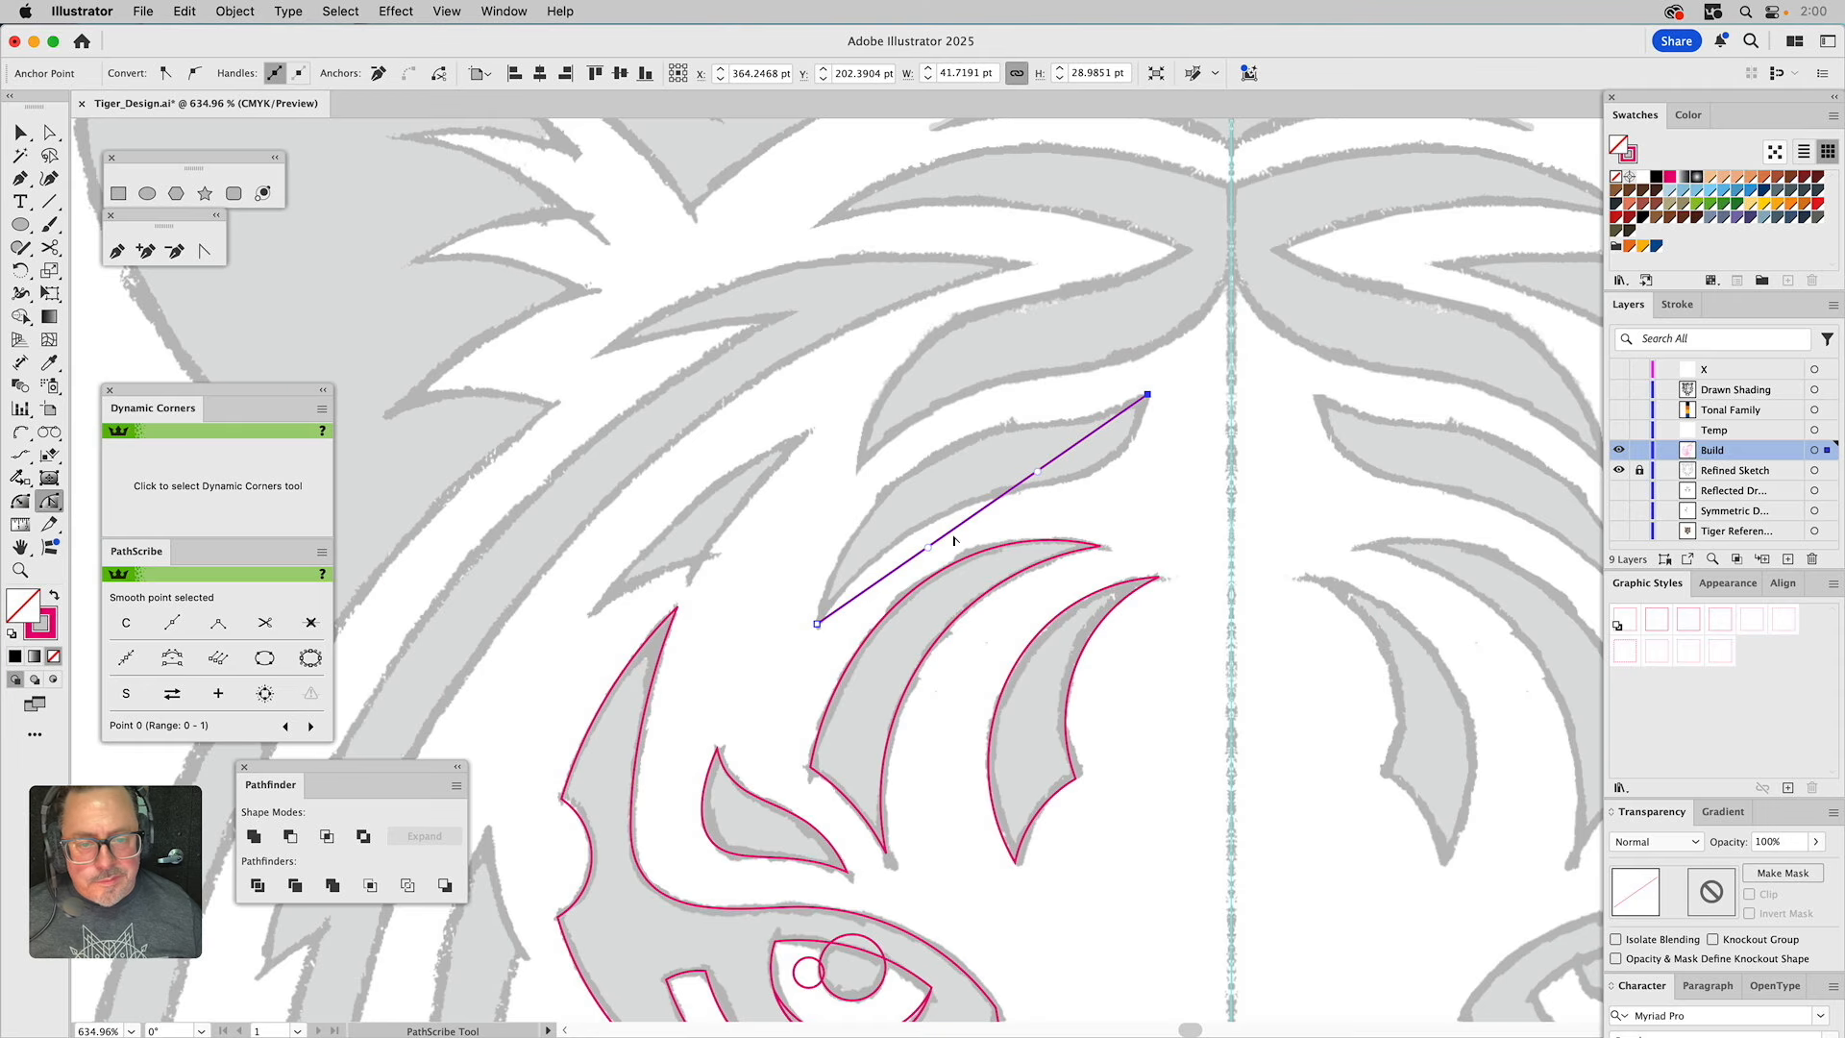
{"action": "left_click_drag", "start_coordinate": [1040, 475], "coordinate": [1142, 502]}
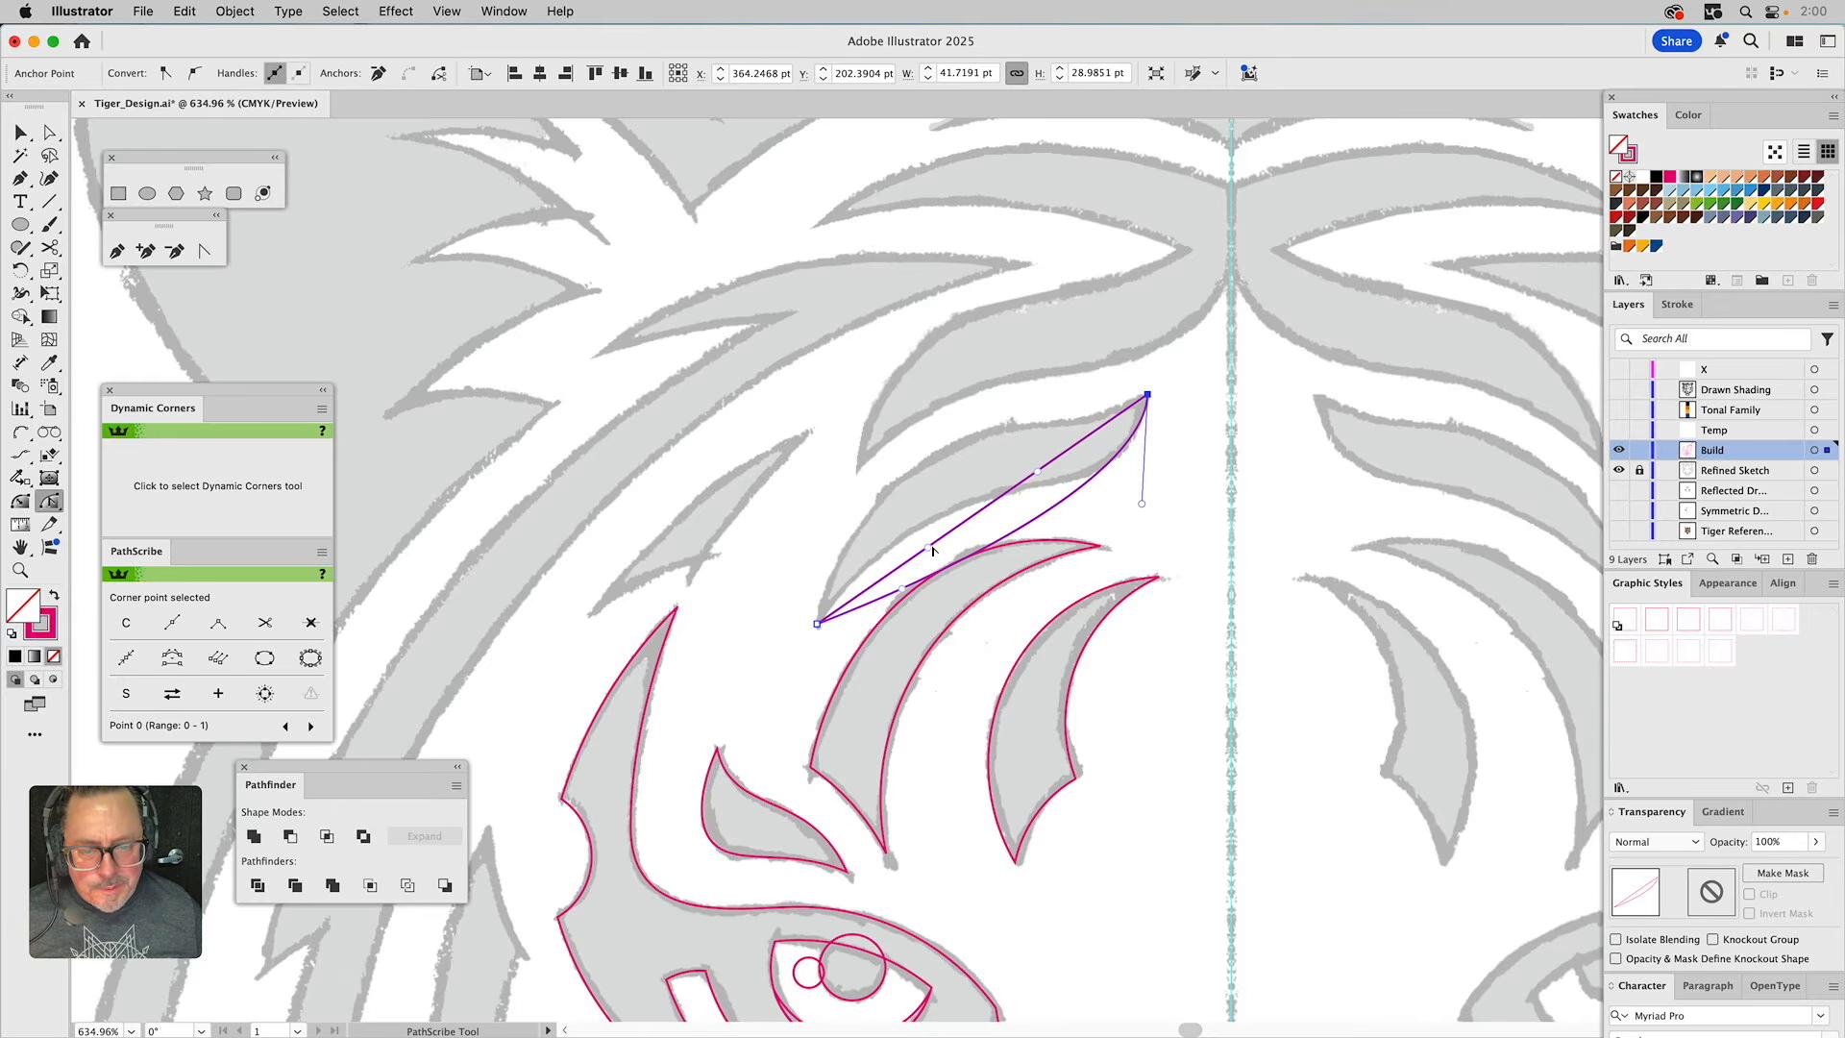
{"action": "left_click_drag", "start_coordinate": [929, 551], "coordinate": [853, 406]}
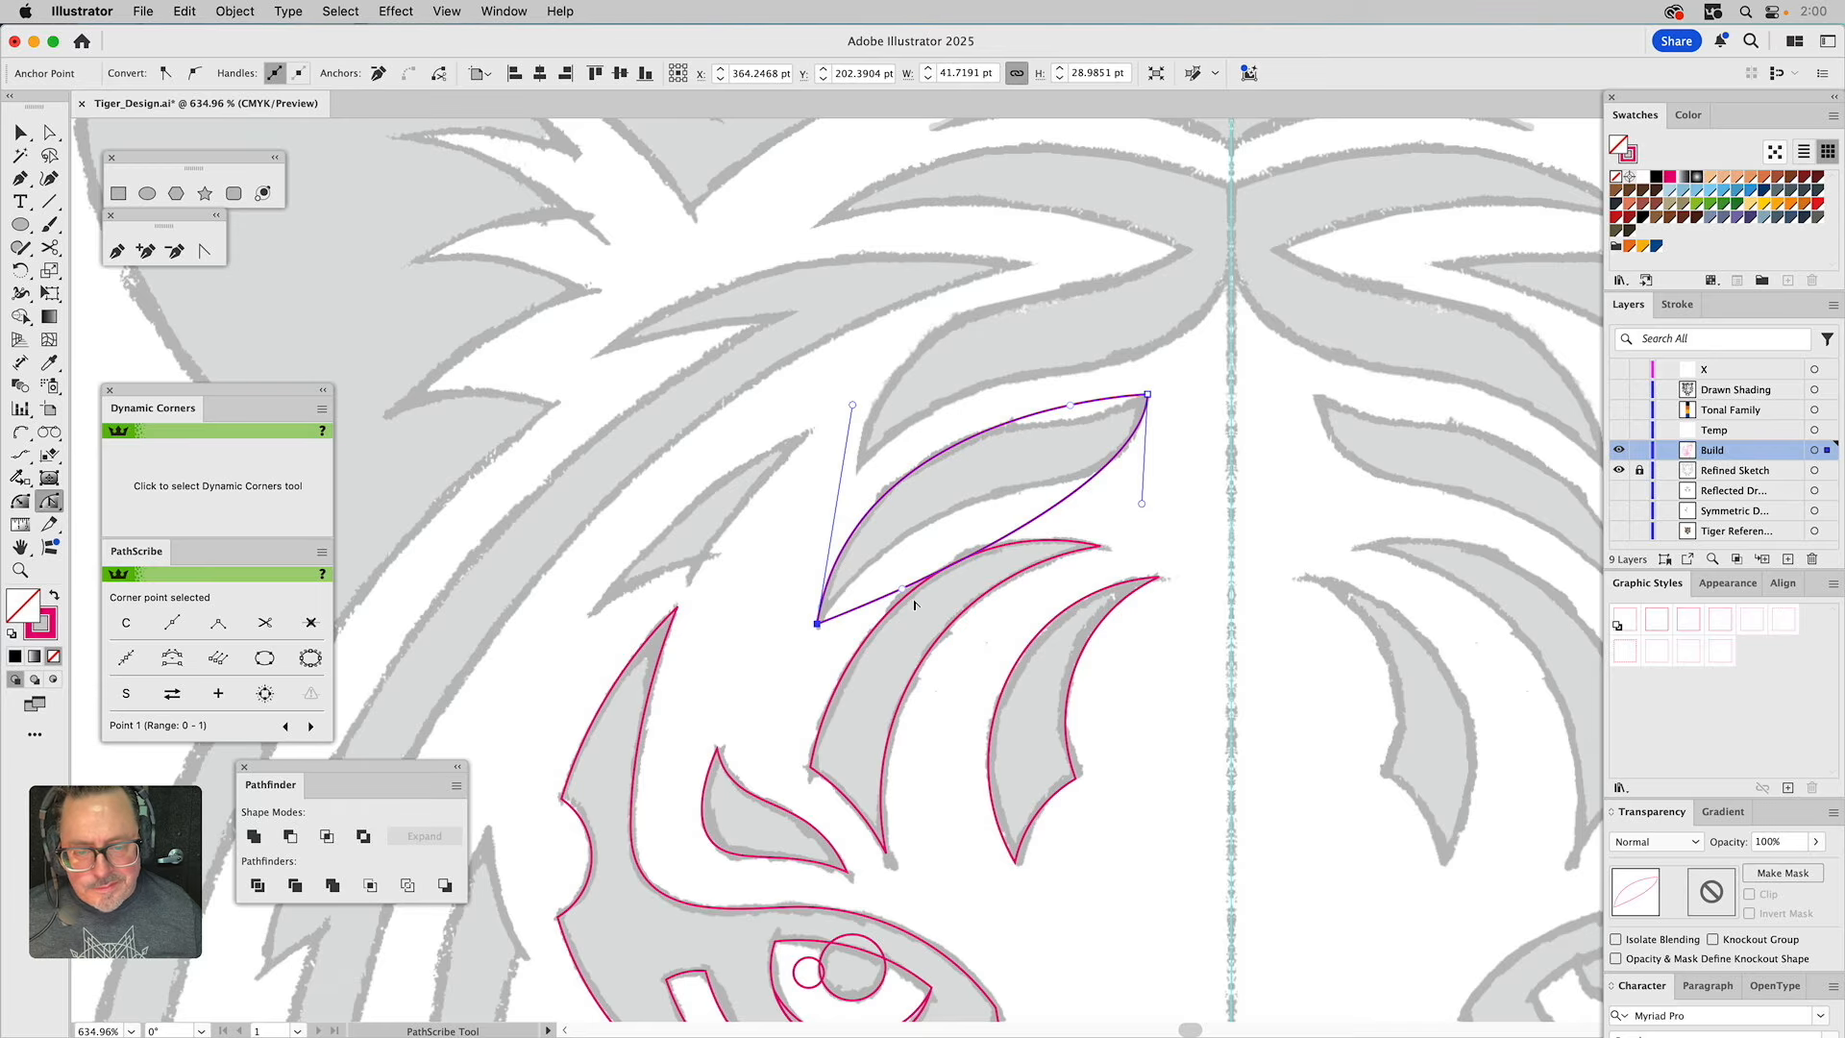
{"action": "left_click_drag", "start_coordinate": [902, 590], "coordinate": [924, 459]}
{"action": "left_click_drag", "start_coordinate": [1145, 508], "coordinate": [1135, 527]}
{"action": "left_click_drag", "start_coordinate": [925, 456], "coordinate": [936, 441]}
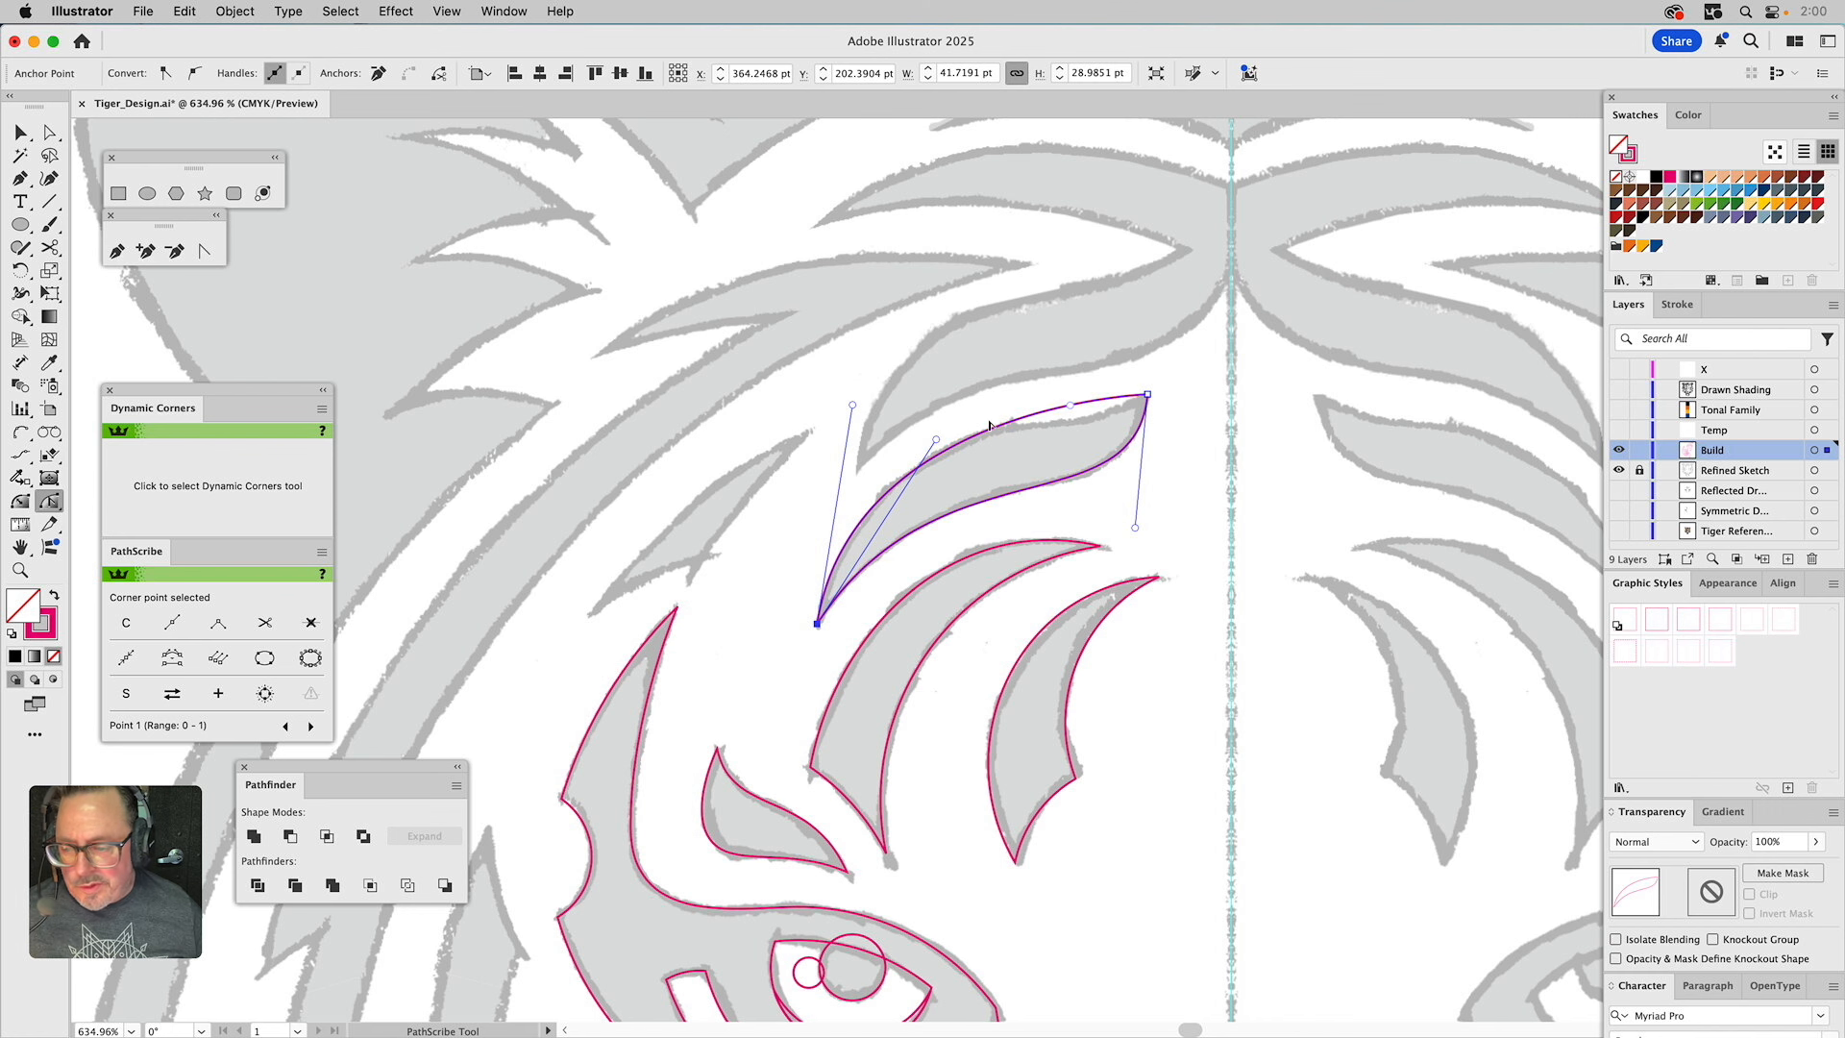
Shape the wavy stripe's upper edge into an S-curve matching the sketch, and deselect the shape.
{"action": "left_click_drag", "start_coordinate": [1073, 412], "coordinate": [1073, 451]}
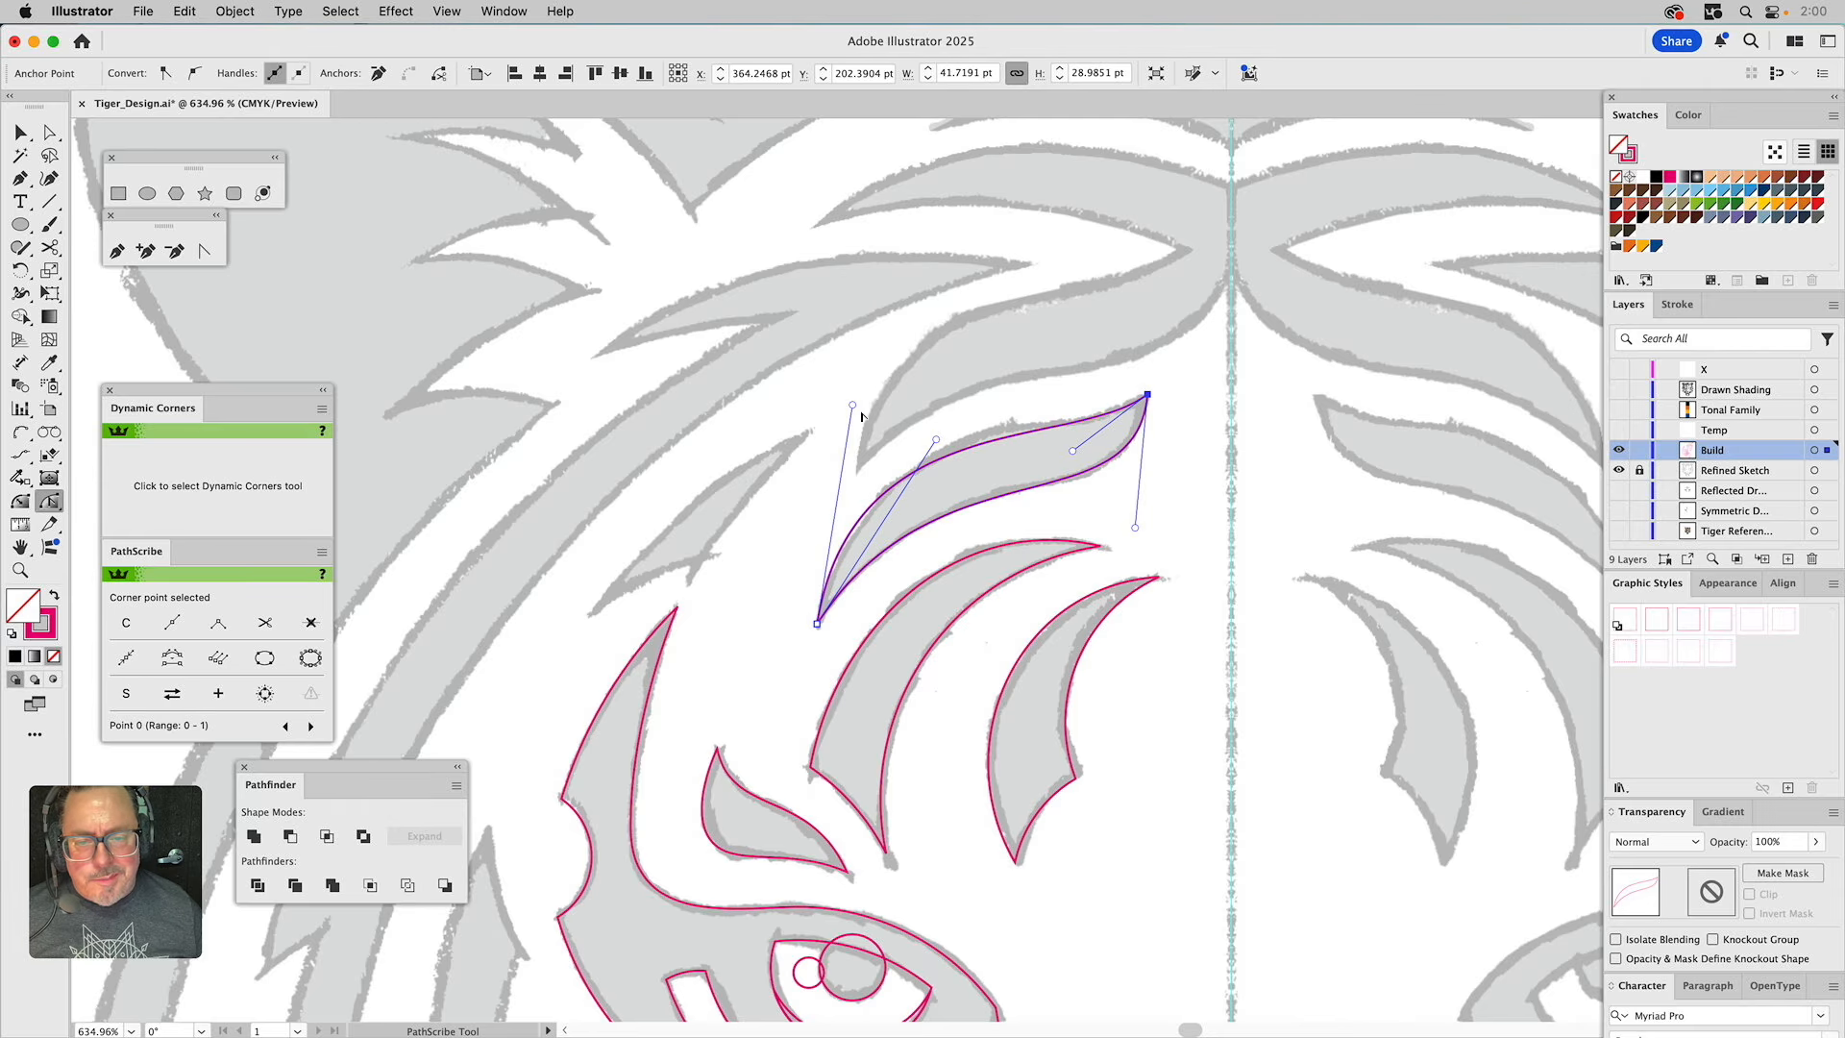
{"action": "left_click_drag", "start_coordinate": [853, 405], "coordinate": [877, 380]}
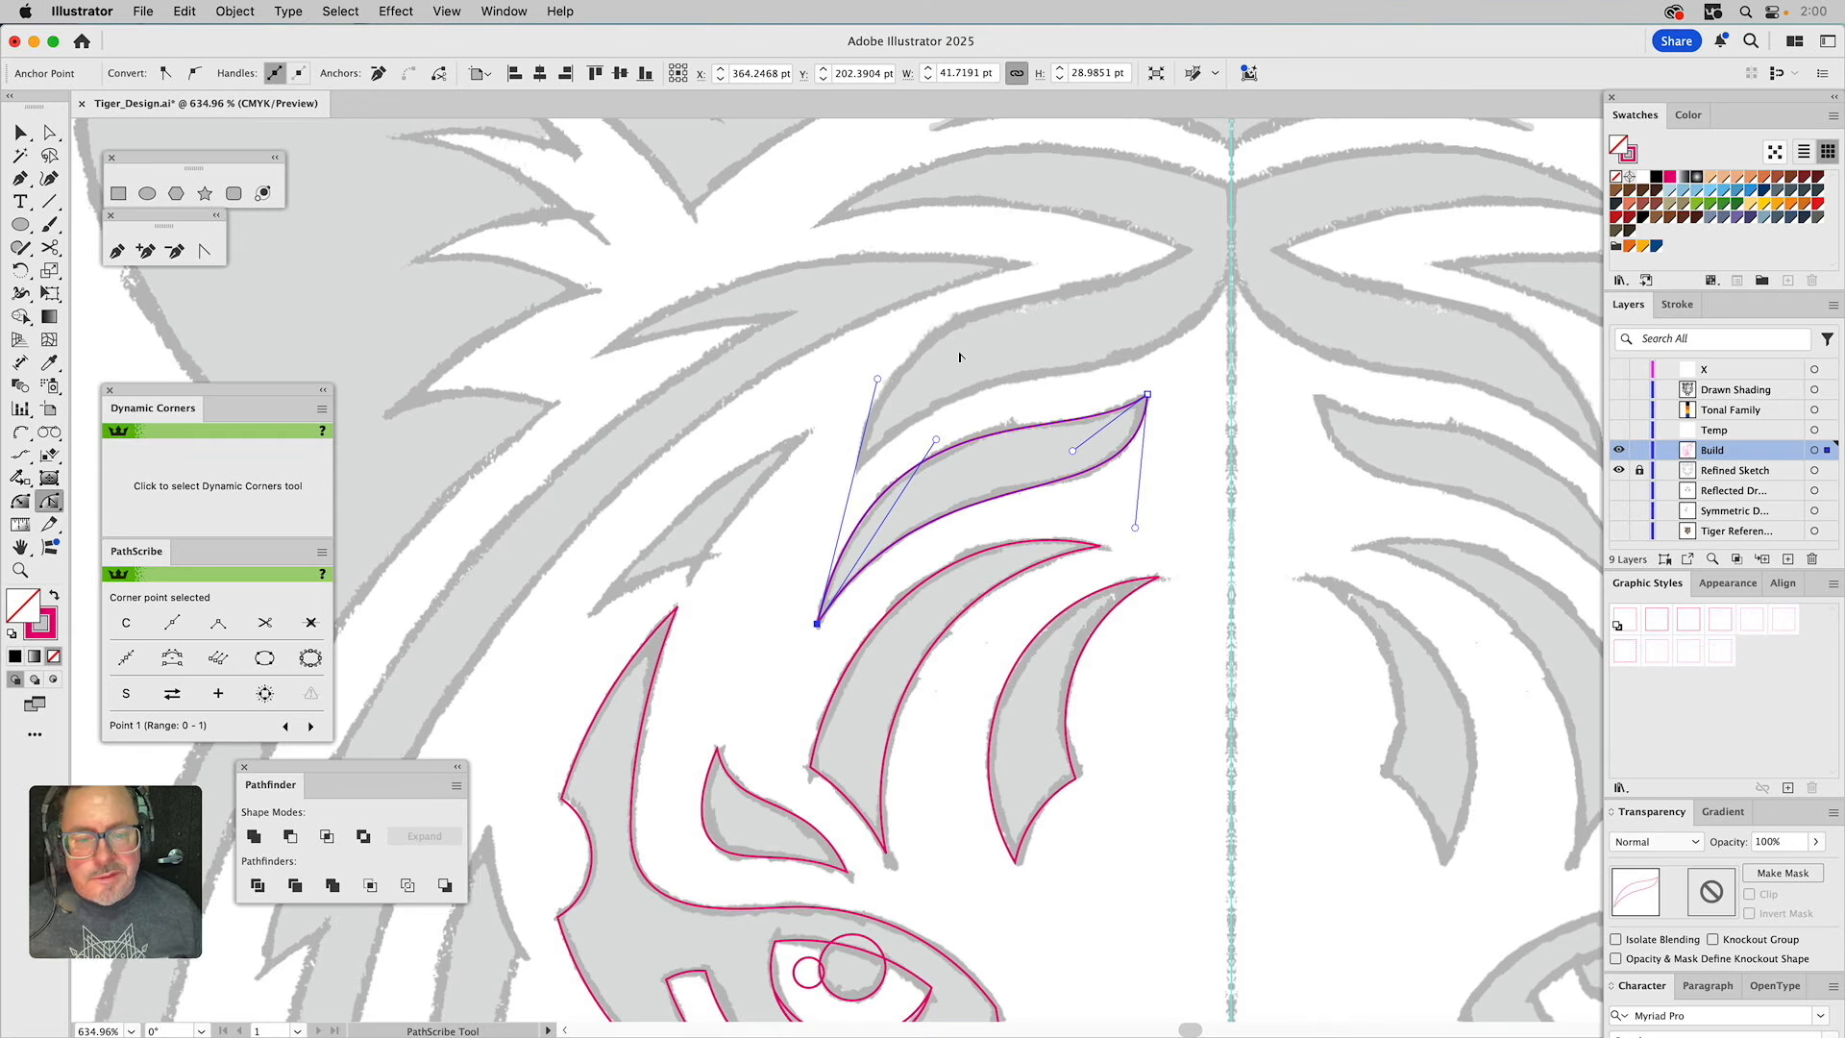
{"action": "left_click_drag", "start_coordinate": [1074, 451], "coordinate": [1067, 459]}
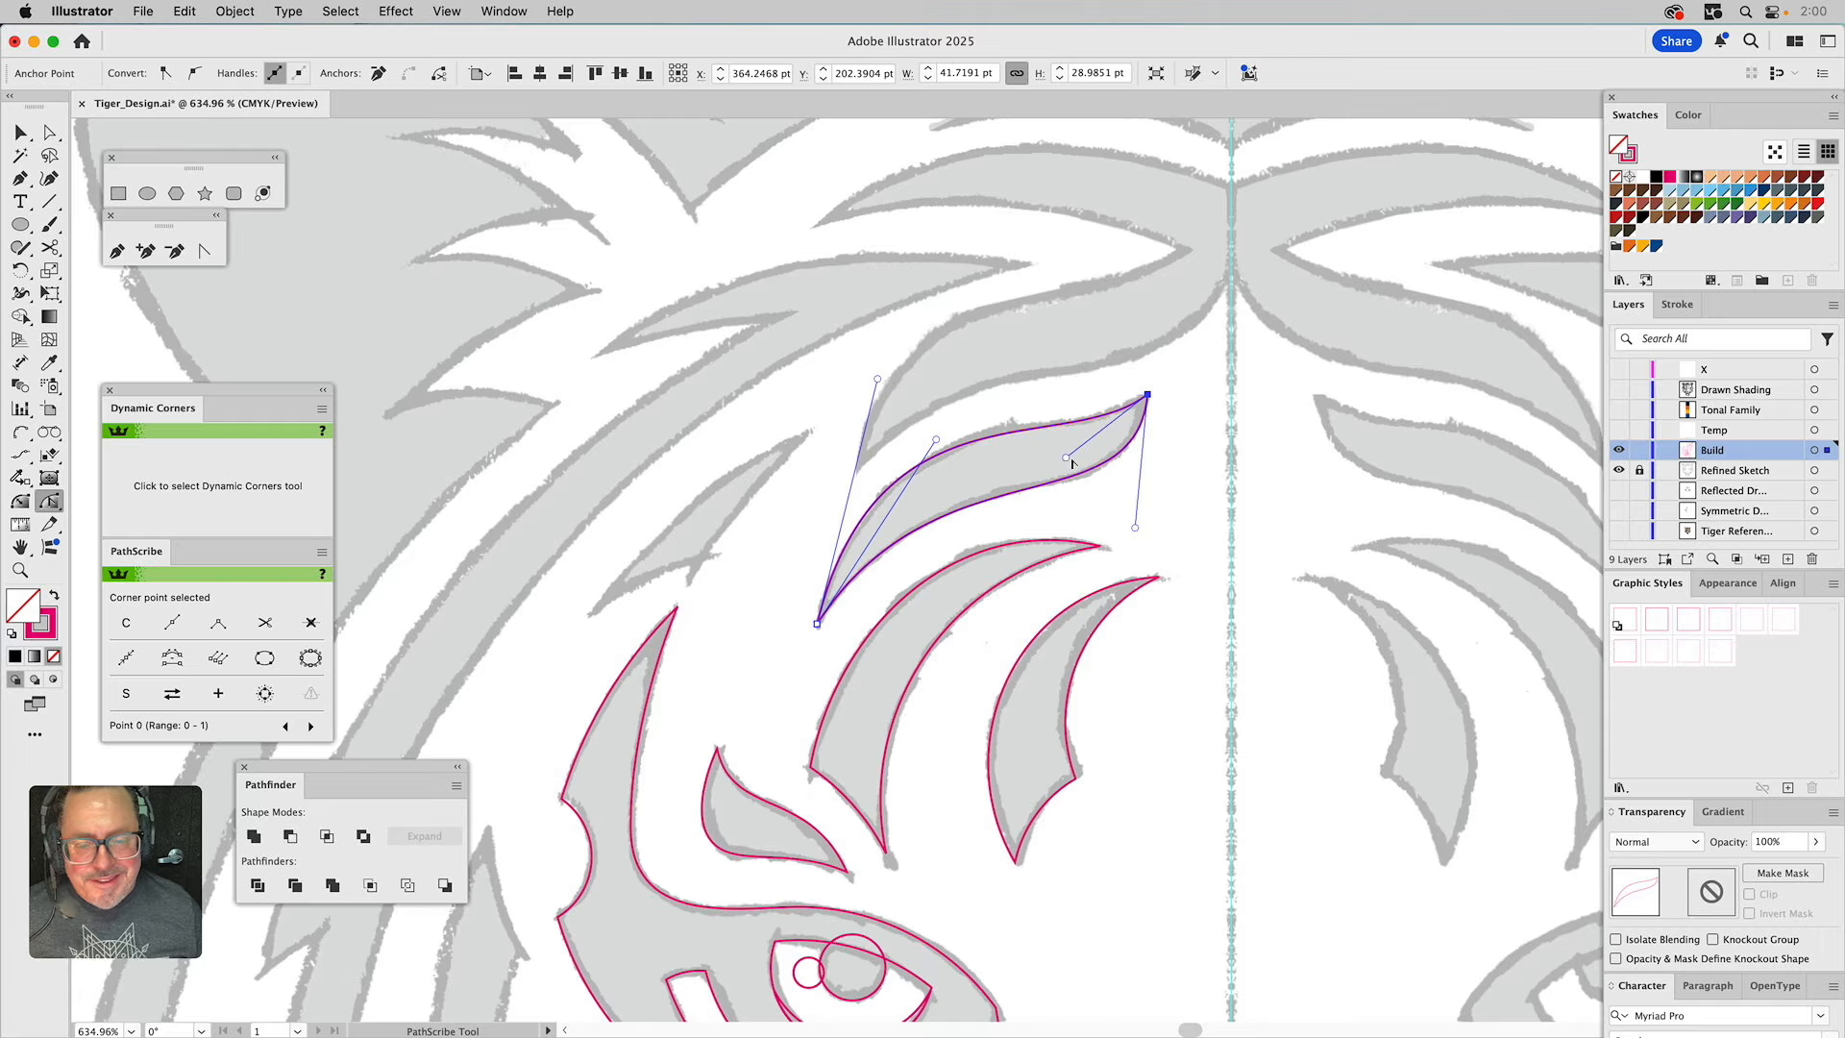
{"action": "key", "text": "super"}
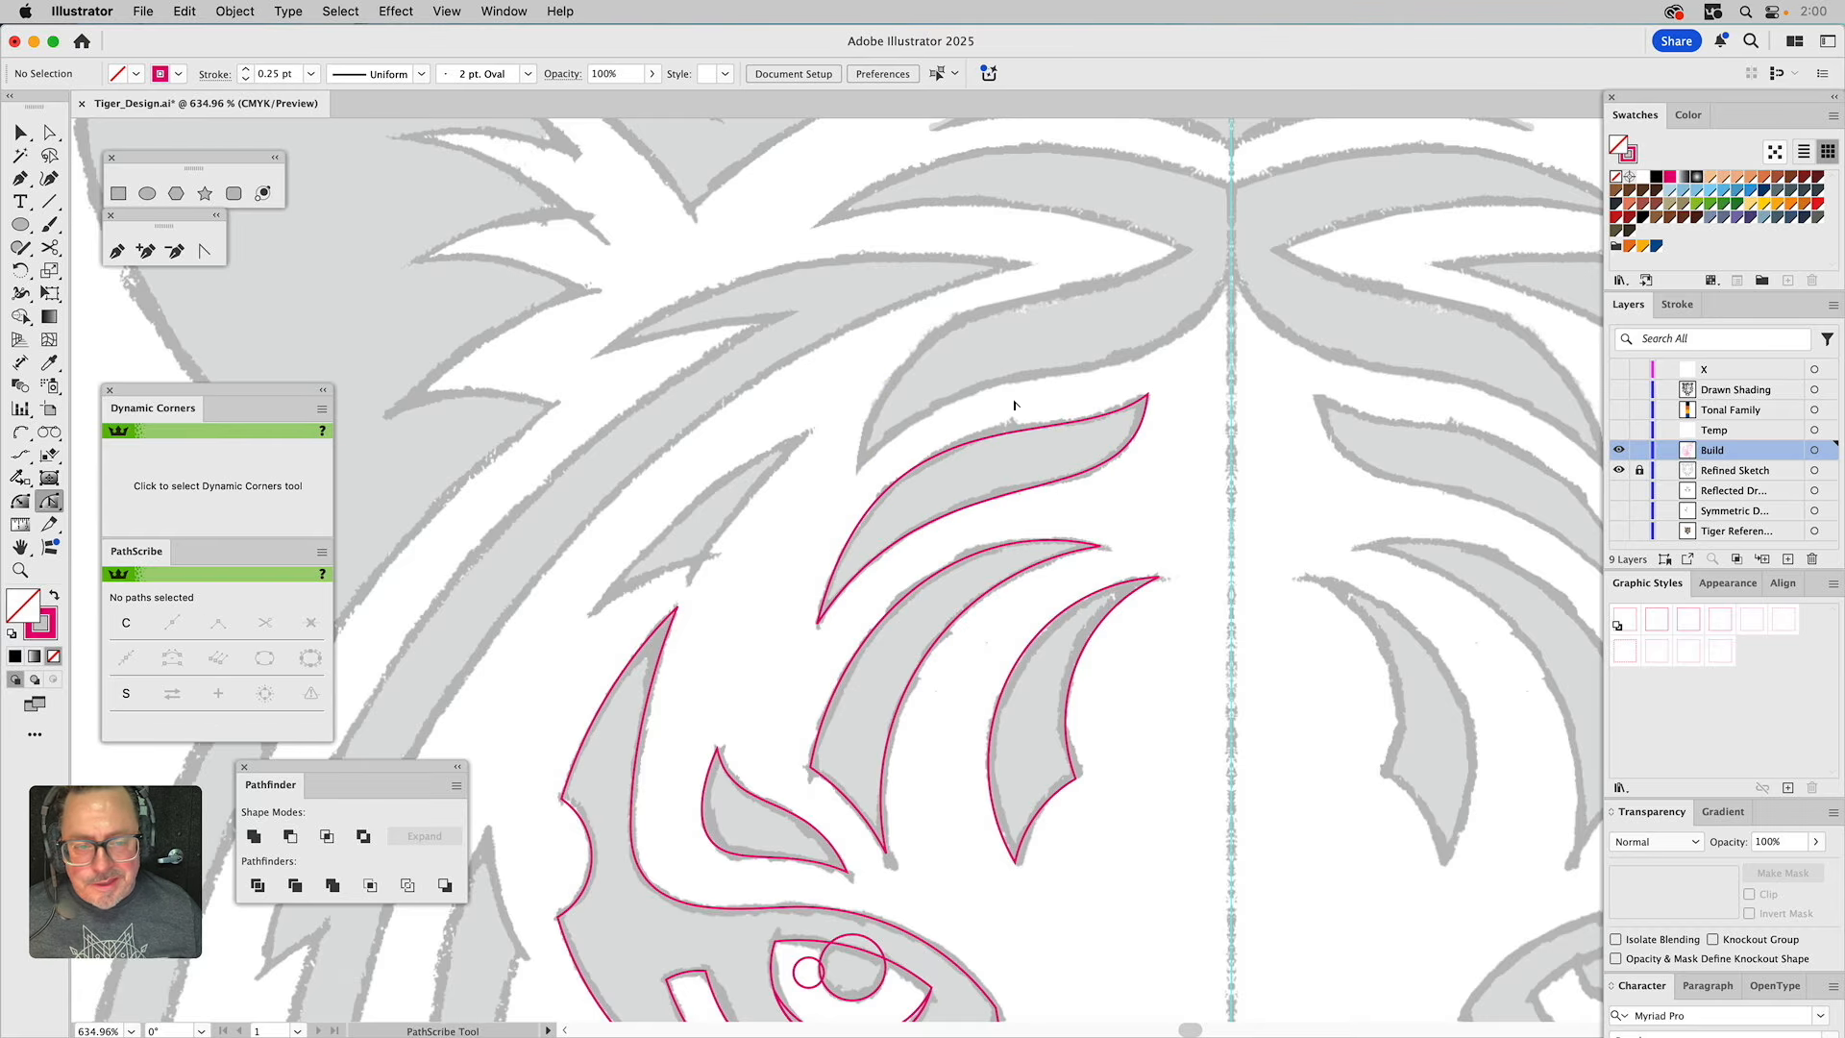
Draw an Arc by Points curve of about 60 pt radius along the upper edge of the small pointed marking above the eye shape's tall spike.
{"action": "left_click", "coordinate": [21, 433]}
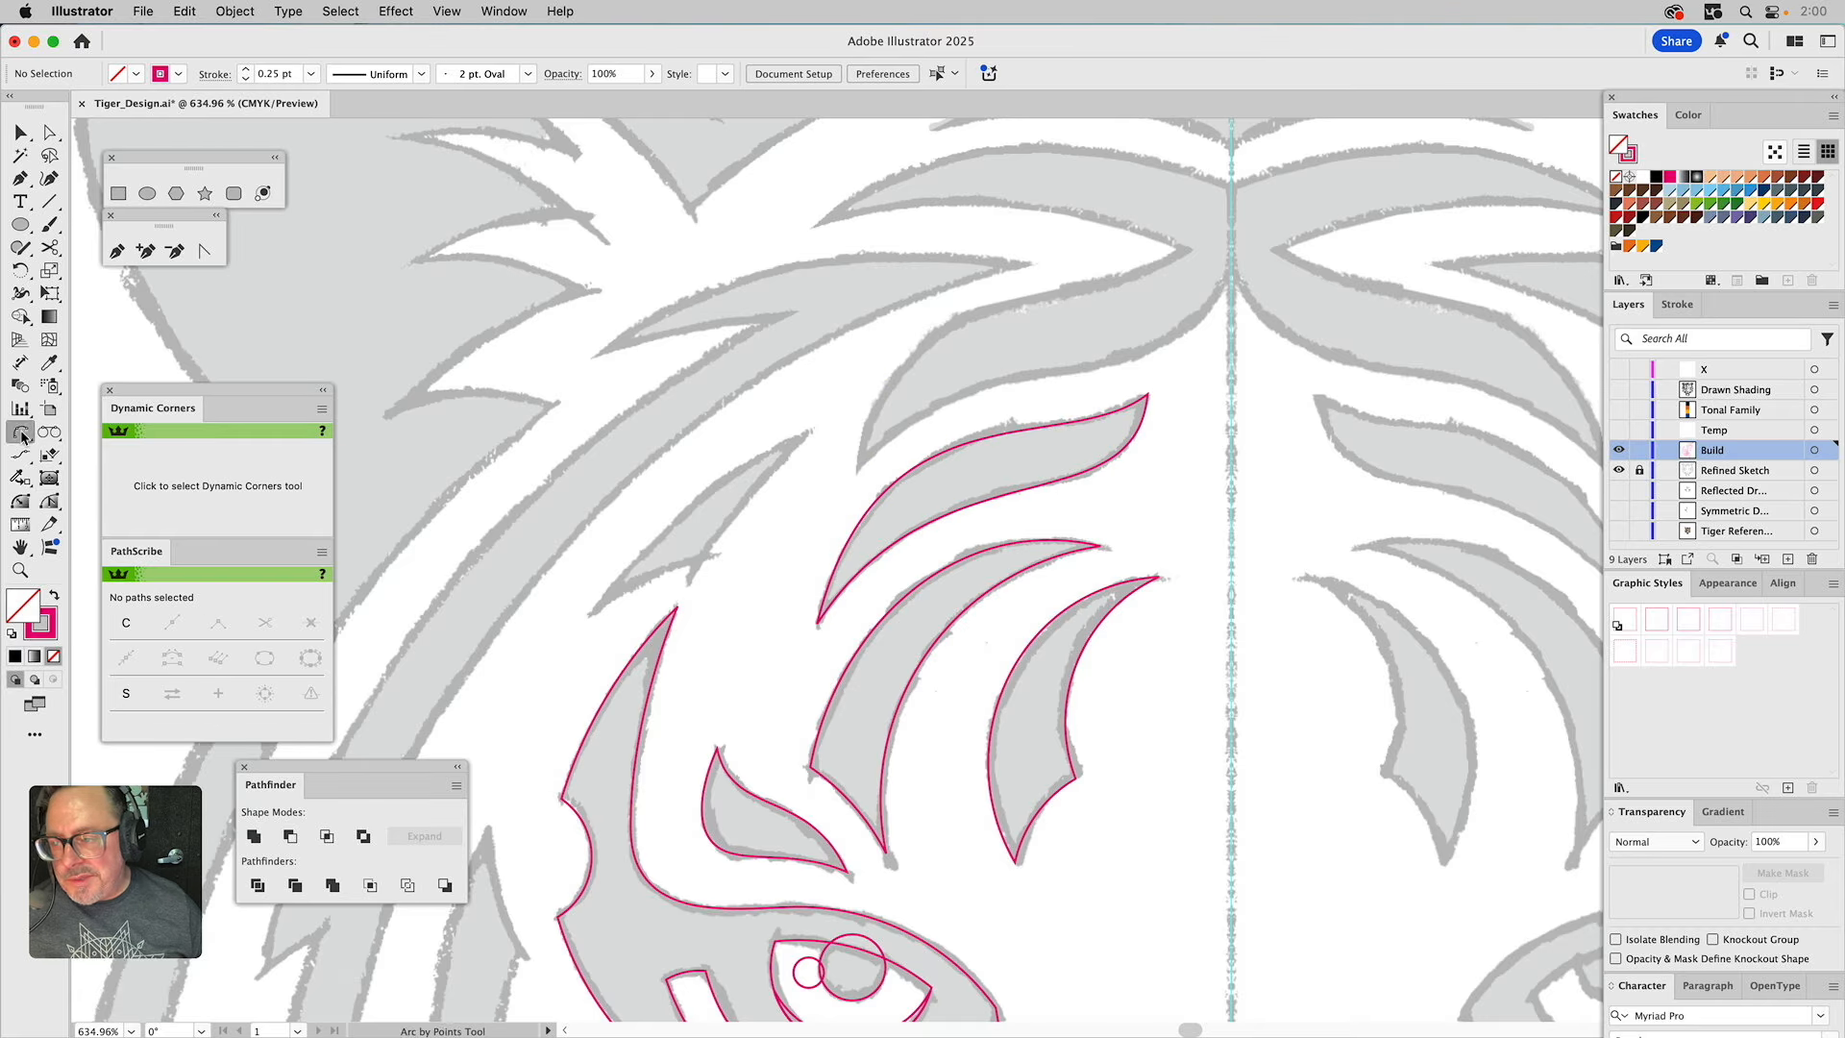
{"action": "left_click", "coordinate": [589, 615]}
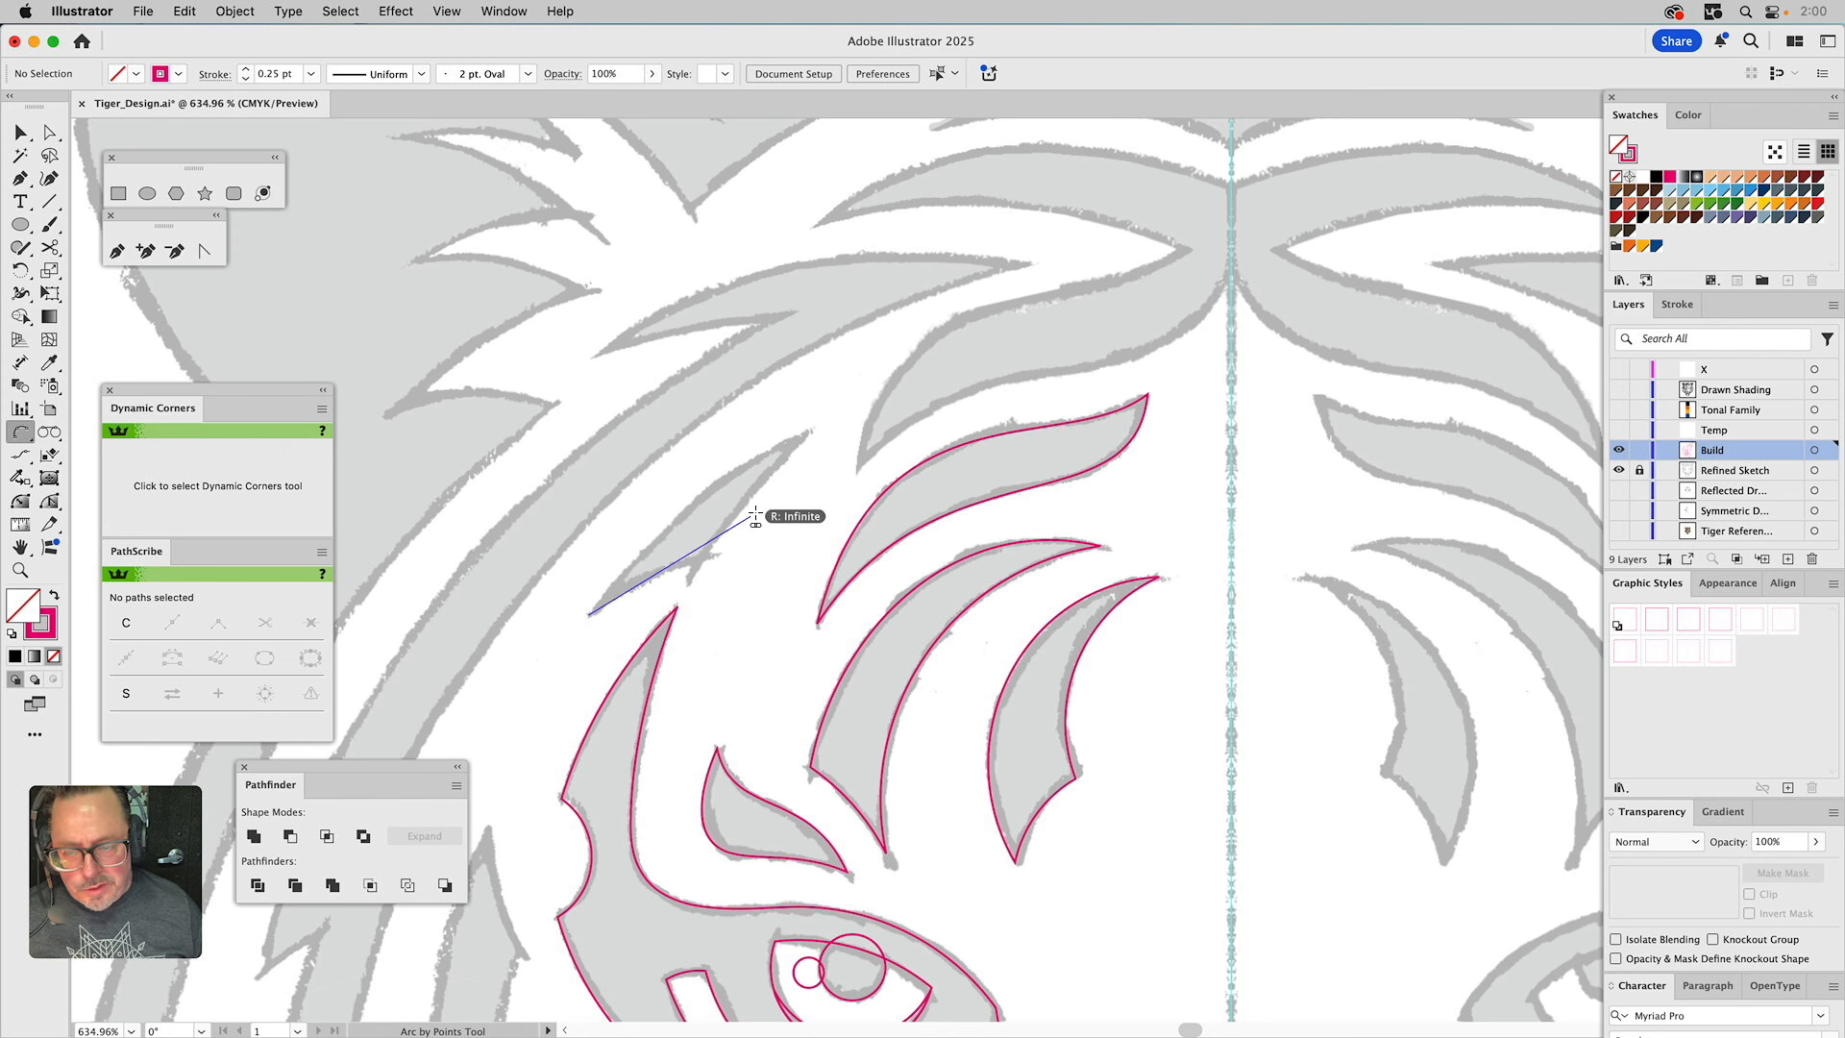
{"action": "left_click", "coordinate": [816, 427]}
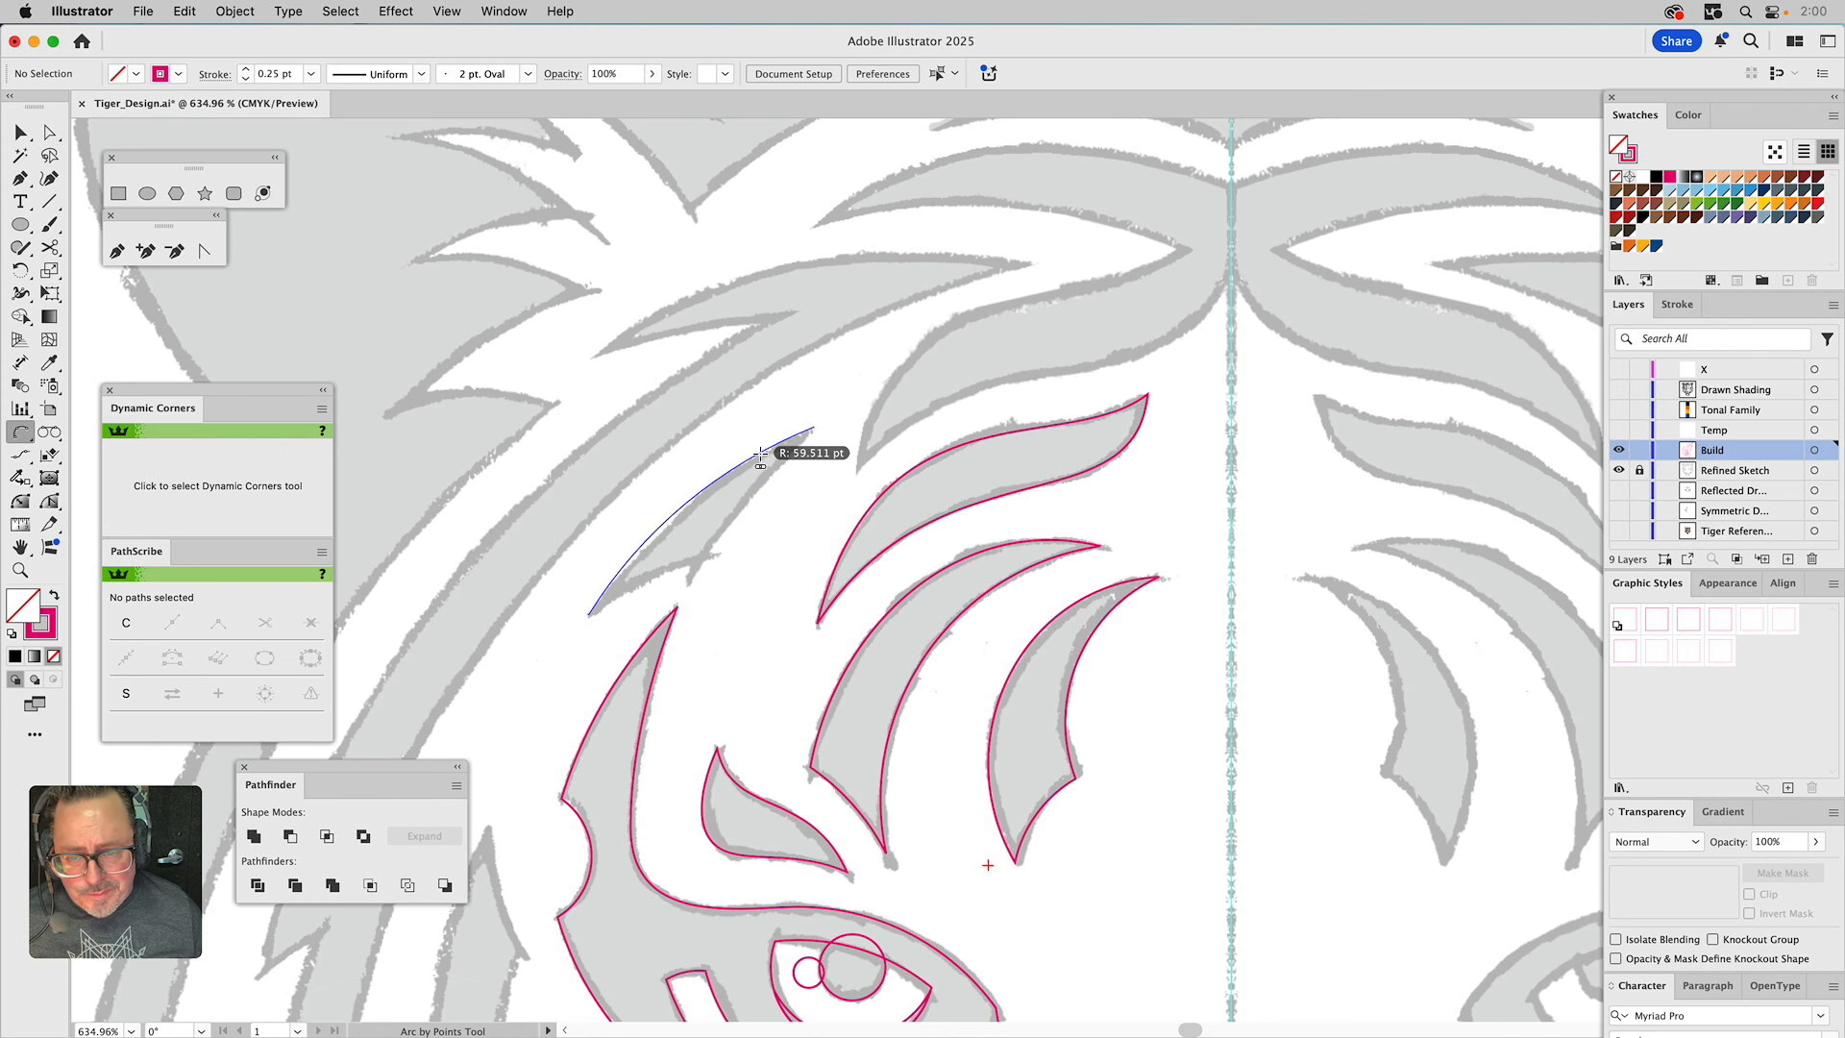
{"action": "left_click", "coordinate": [778, 453]}
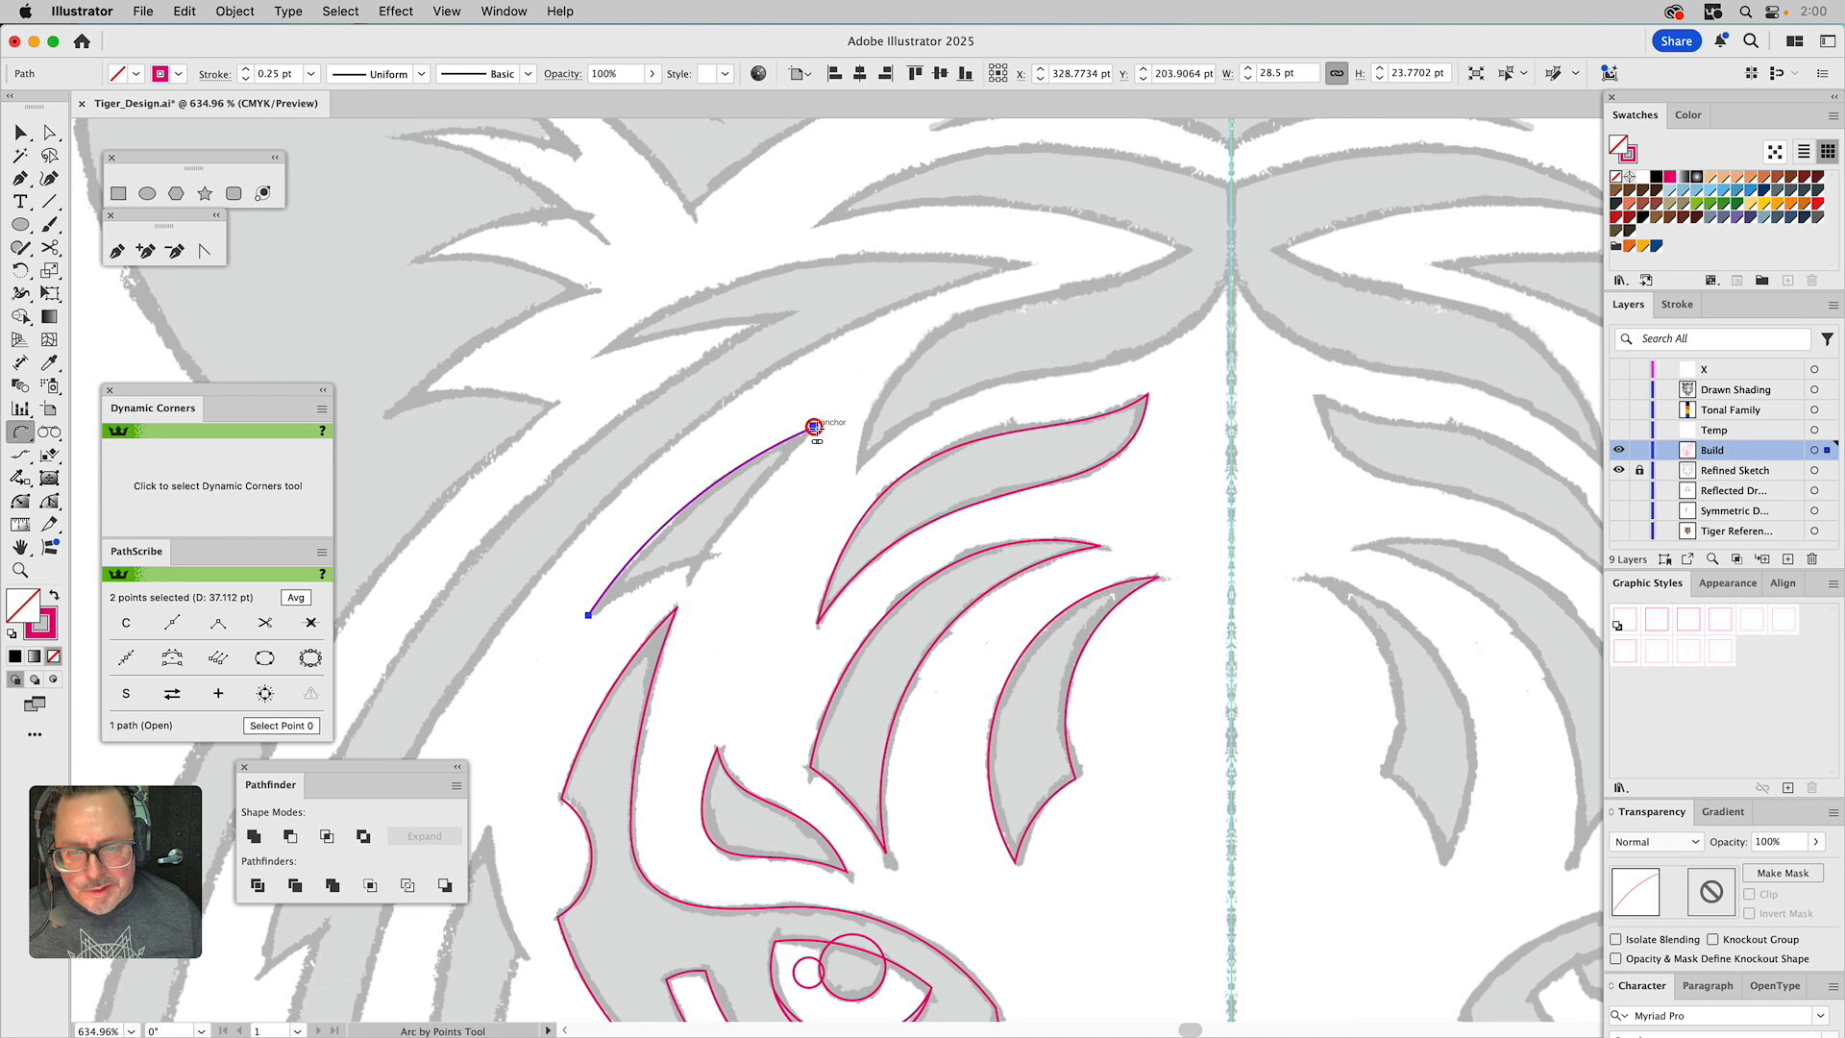
Add arcs along the small pointed marking's inner edge and base, closing the three-point shape at its lower tip.
{"action": "left_click", "coordinate": [701, 564]}
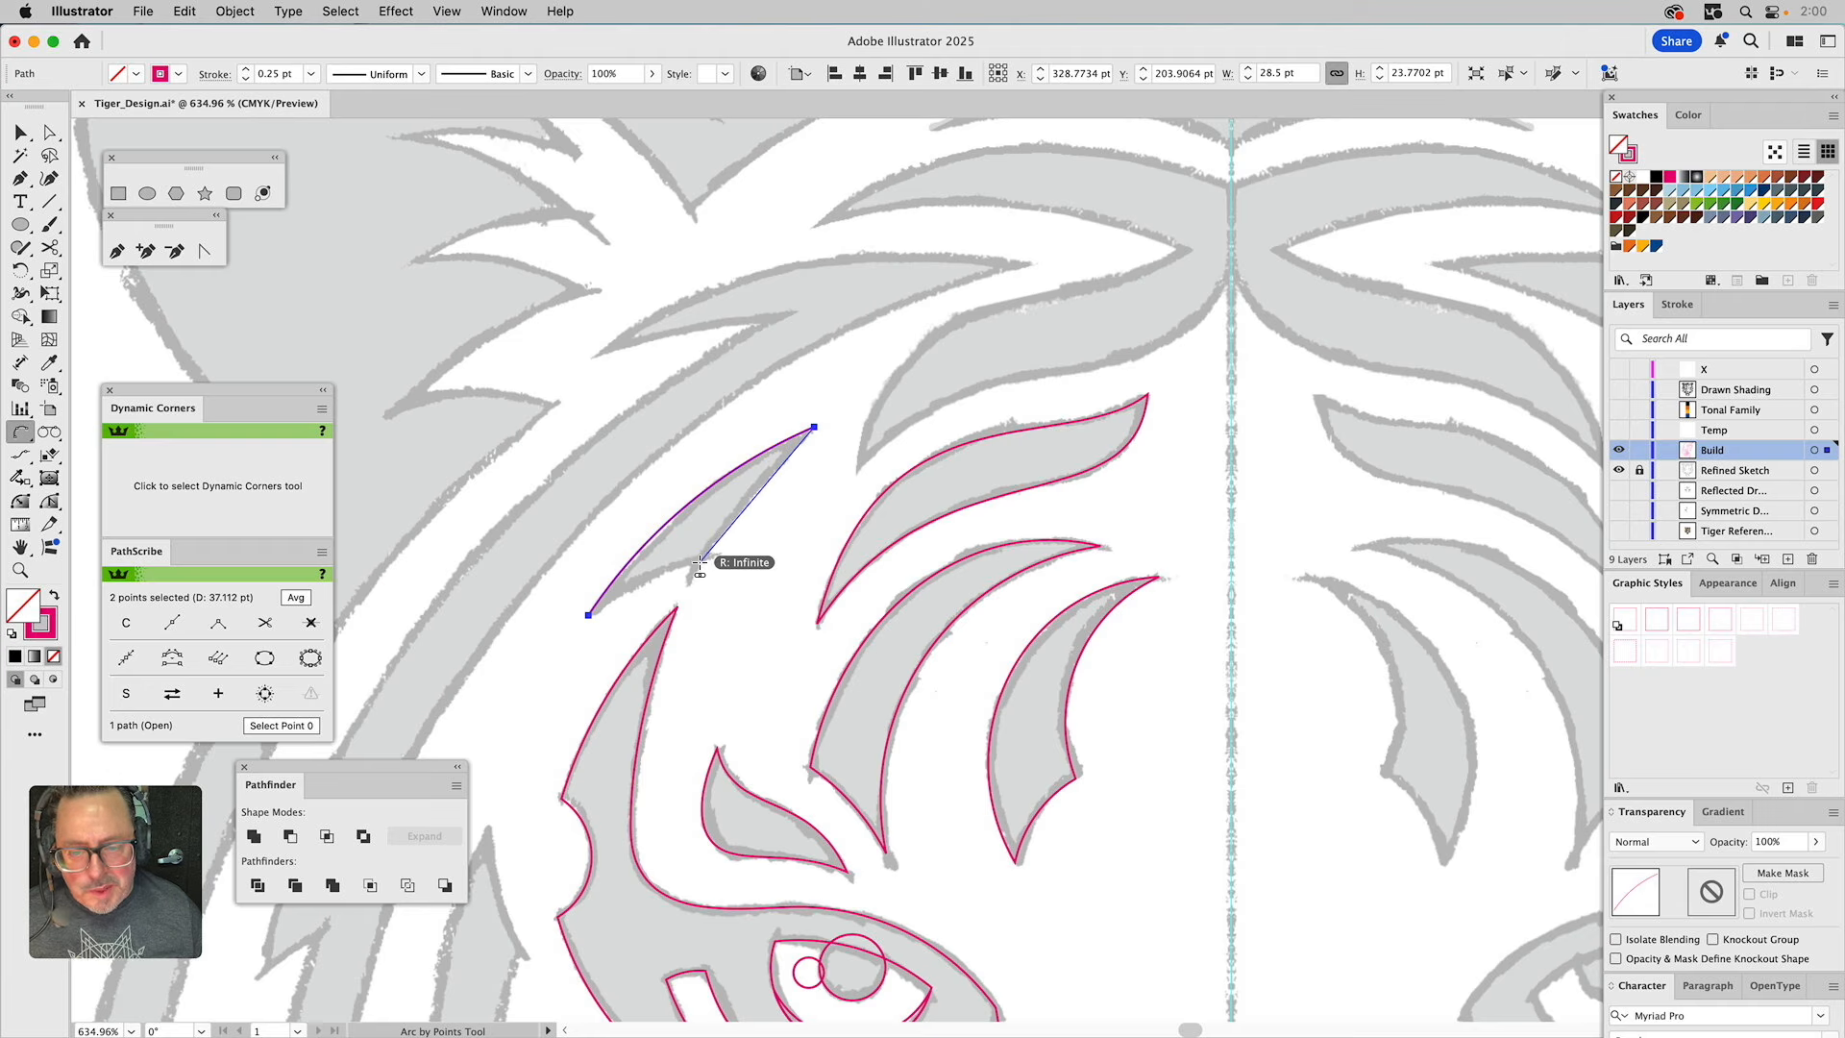
{"action": "left_click", "coordinate": [728, 523]}
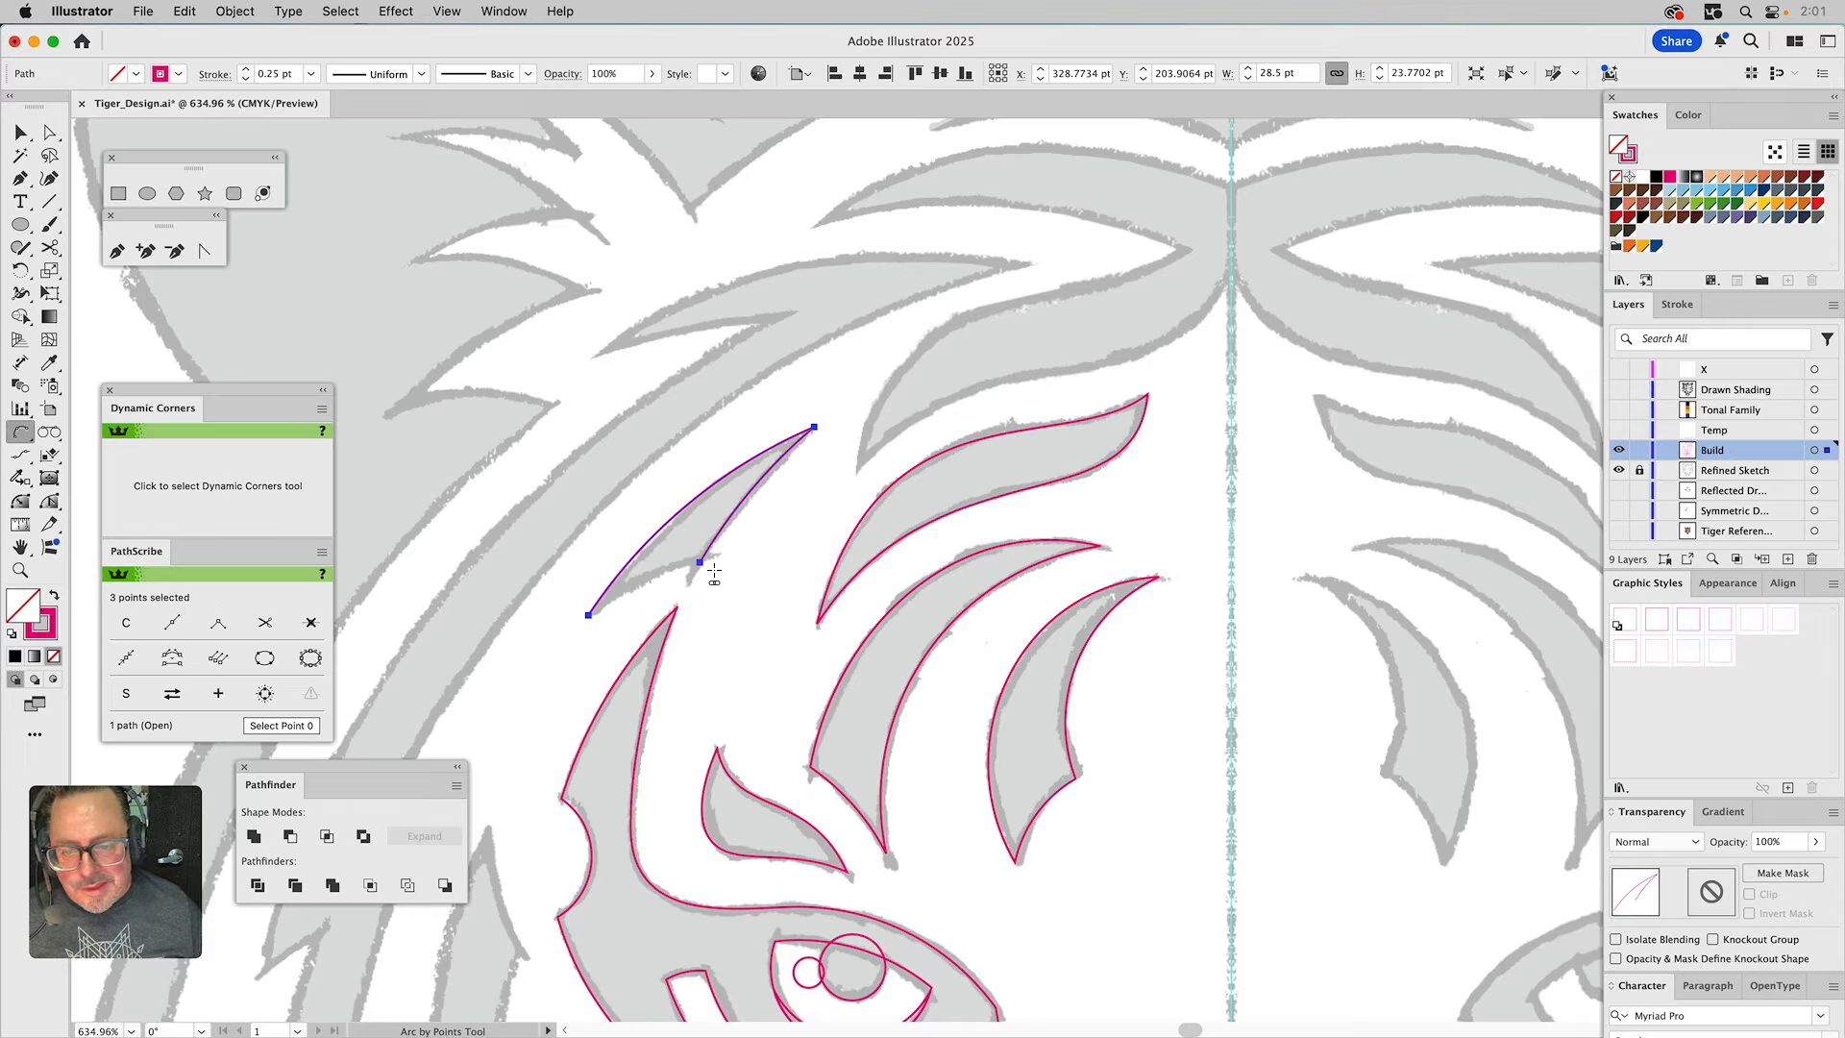
{"action": "left_click", "coordinate": [701, 563]}
{"action": "left_click", "coordinate": [588, 615]}
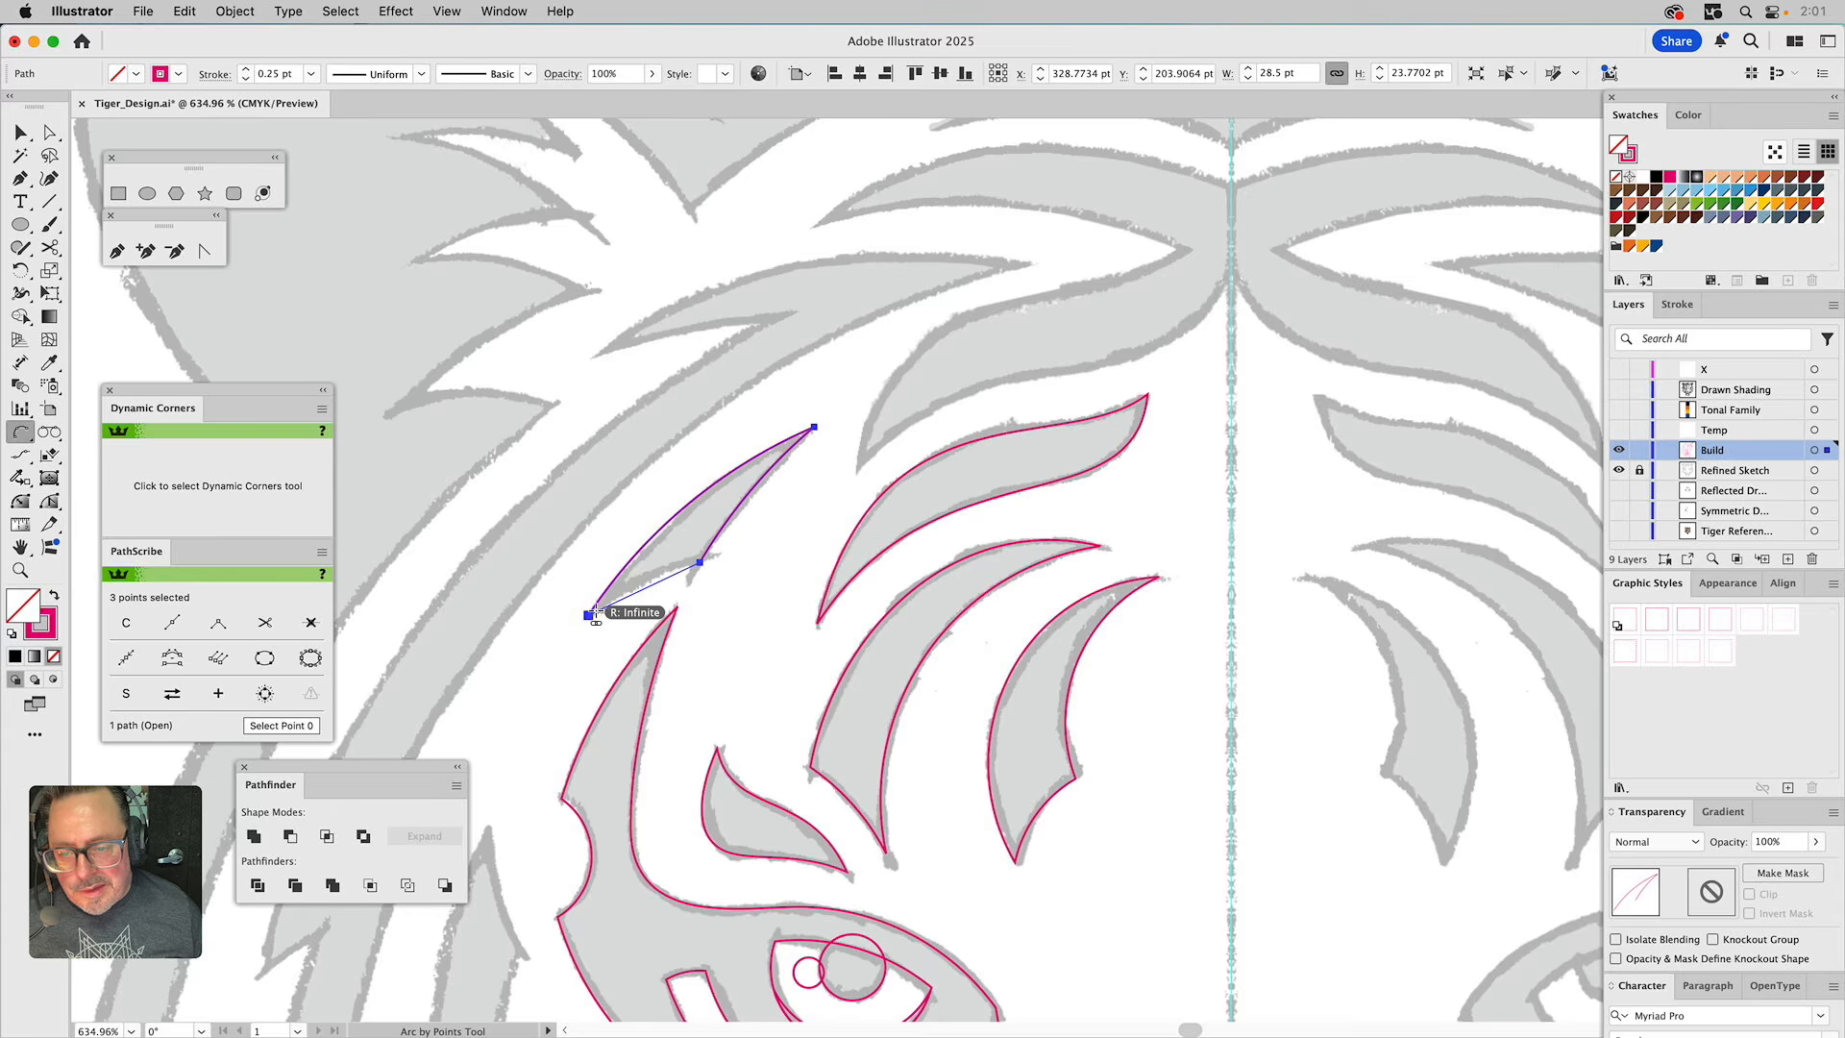
{"action": "left_click", "coordinate": [626, 590]}
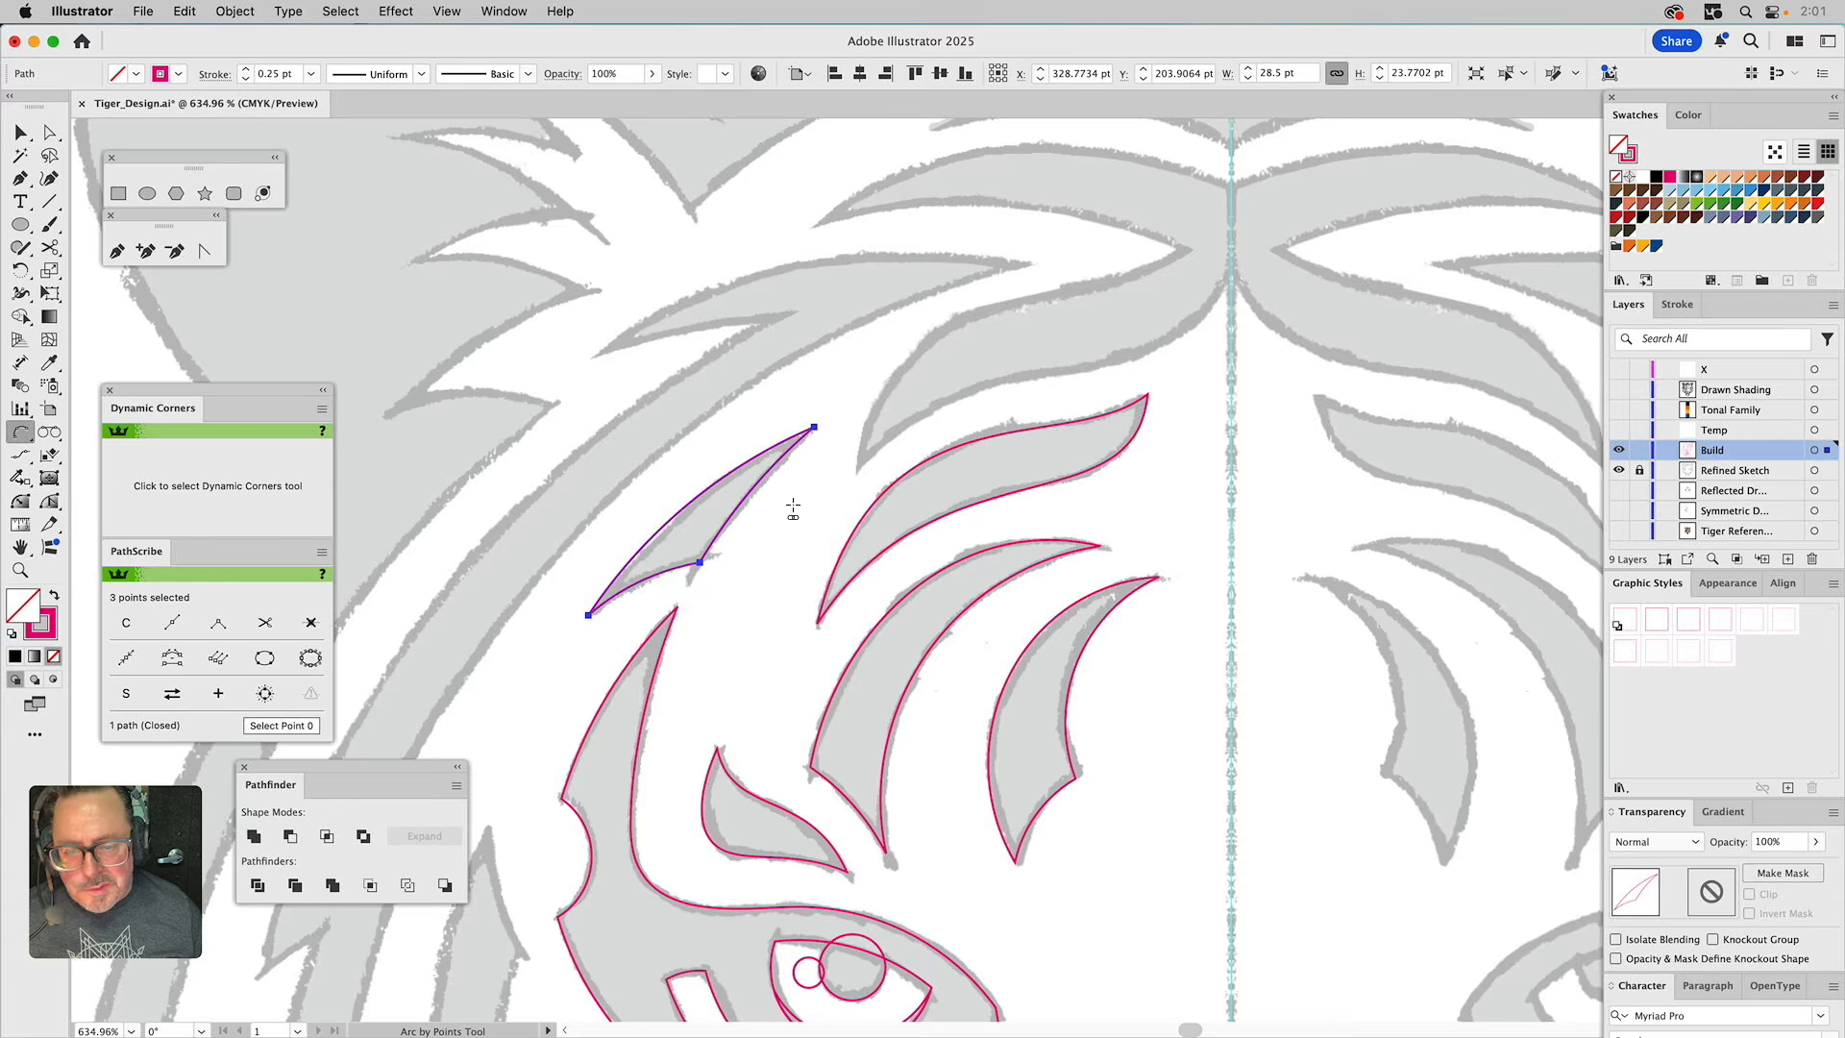
Draw an arc of about 64 pt radius along the long outer stripe's upper edge, and continue with an arc into the notch beneath.
{"action": "key", "text": "space"}
{"action": "left_click_drag", "start_coordinate": [819, 415], "coordinate": [1017, 472]}
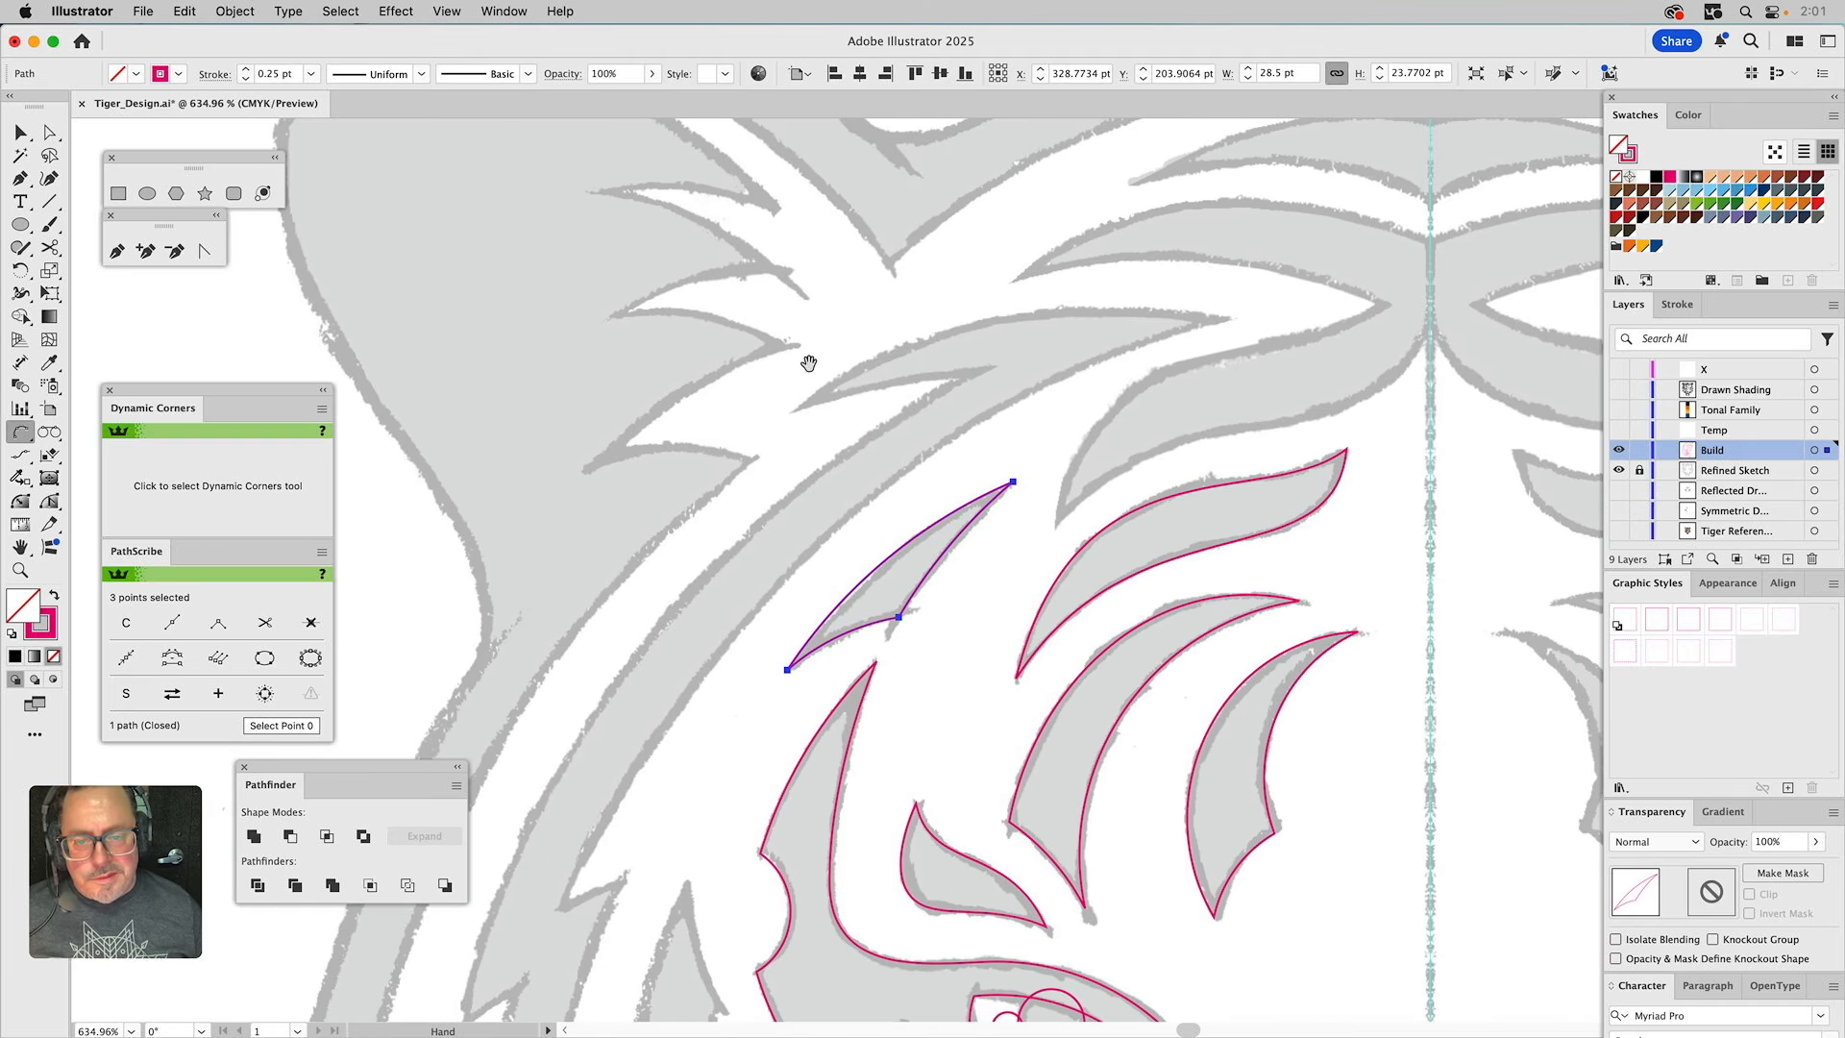
{"action": "left_click", "coordinate": [794, 413]}
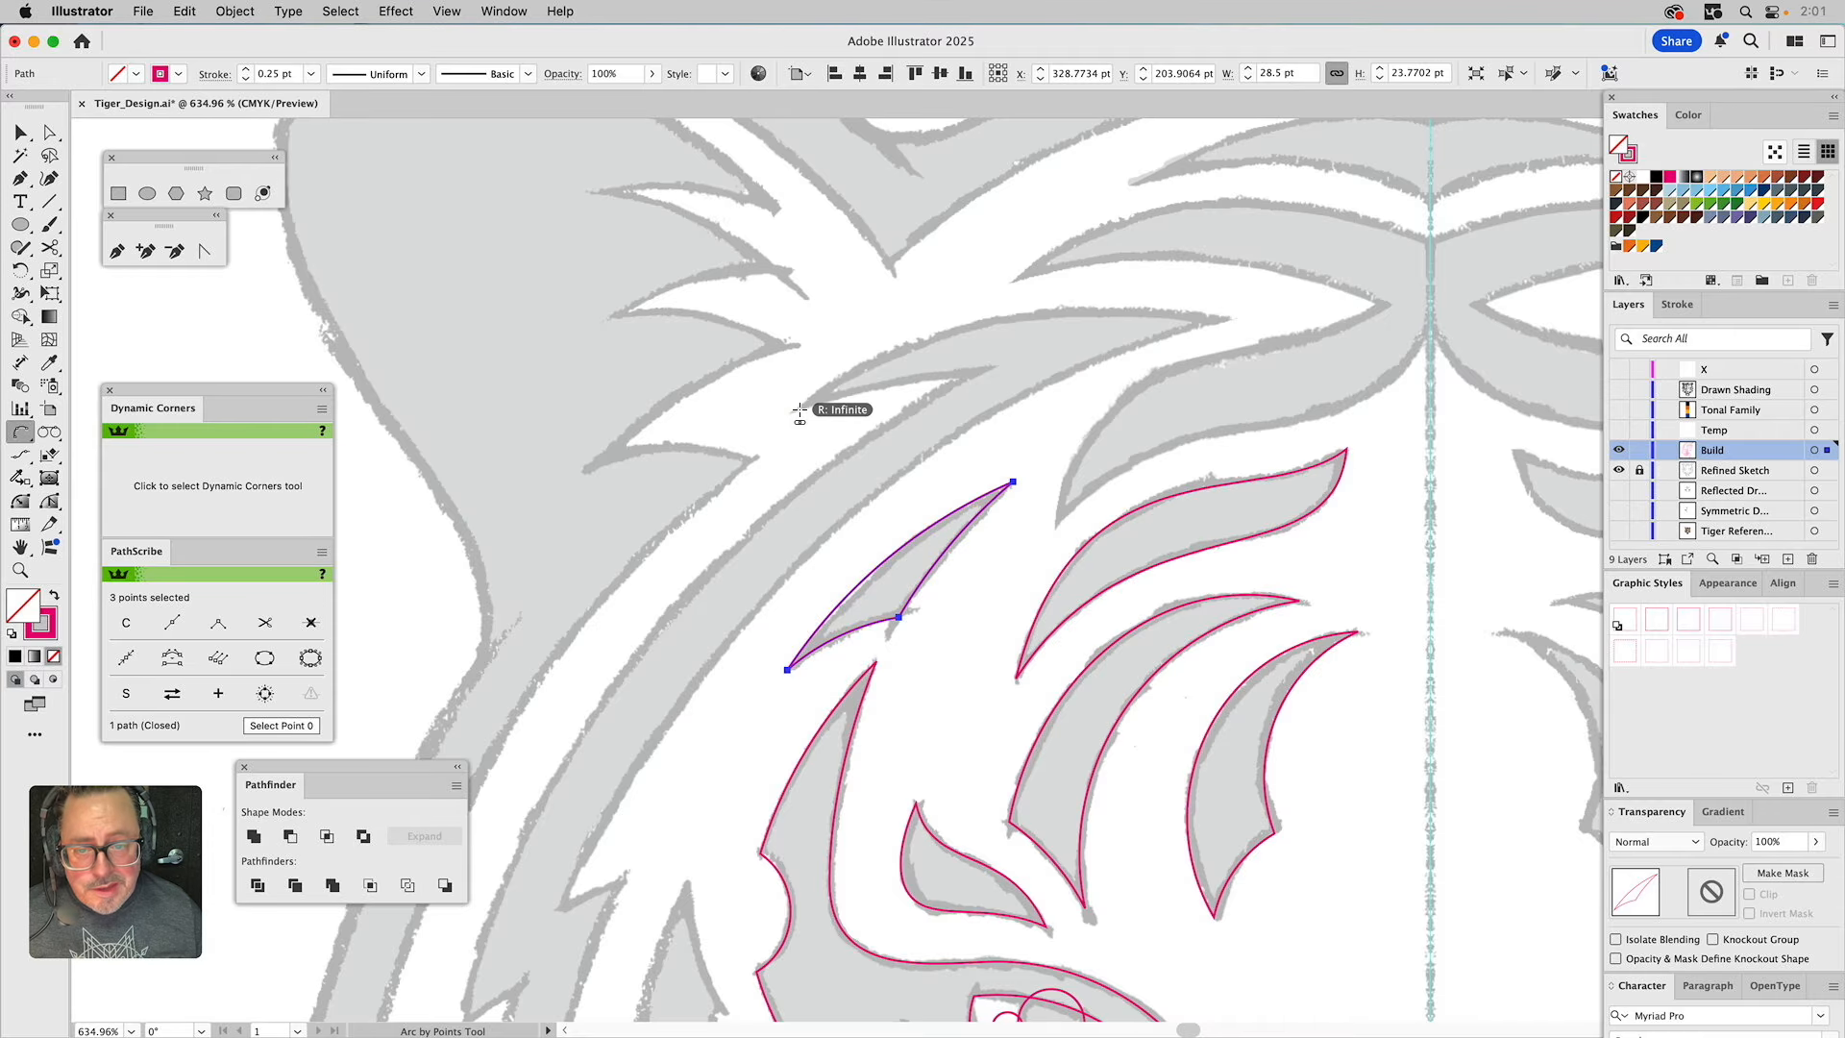
{"action": "left_click", "coordinate": [1229, 318]}
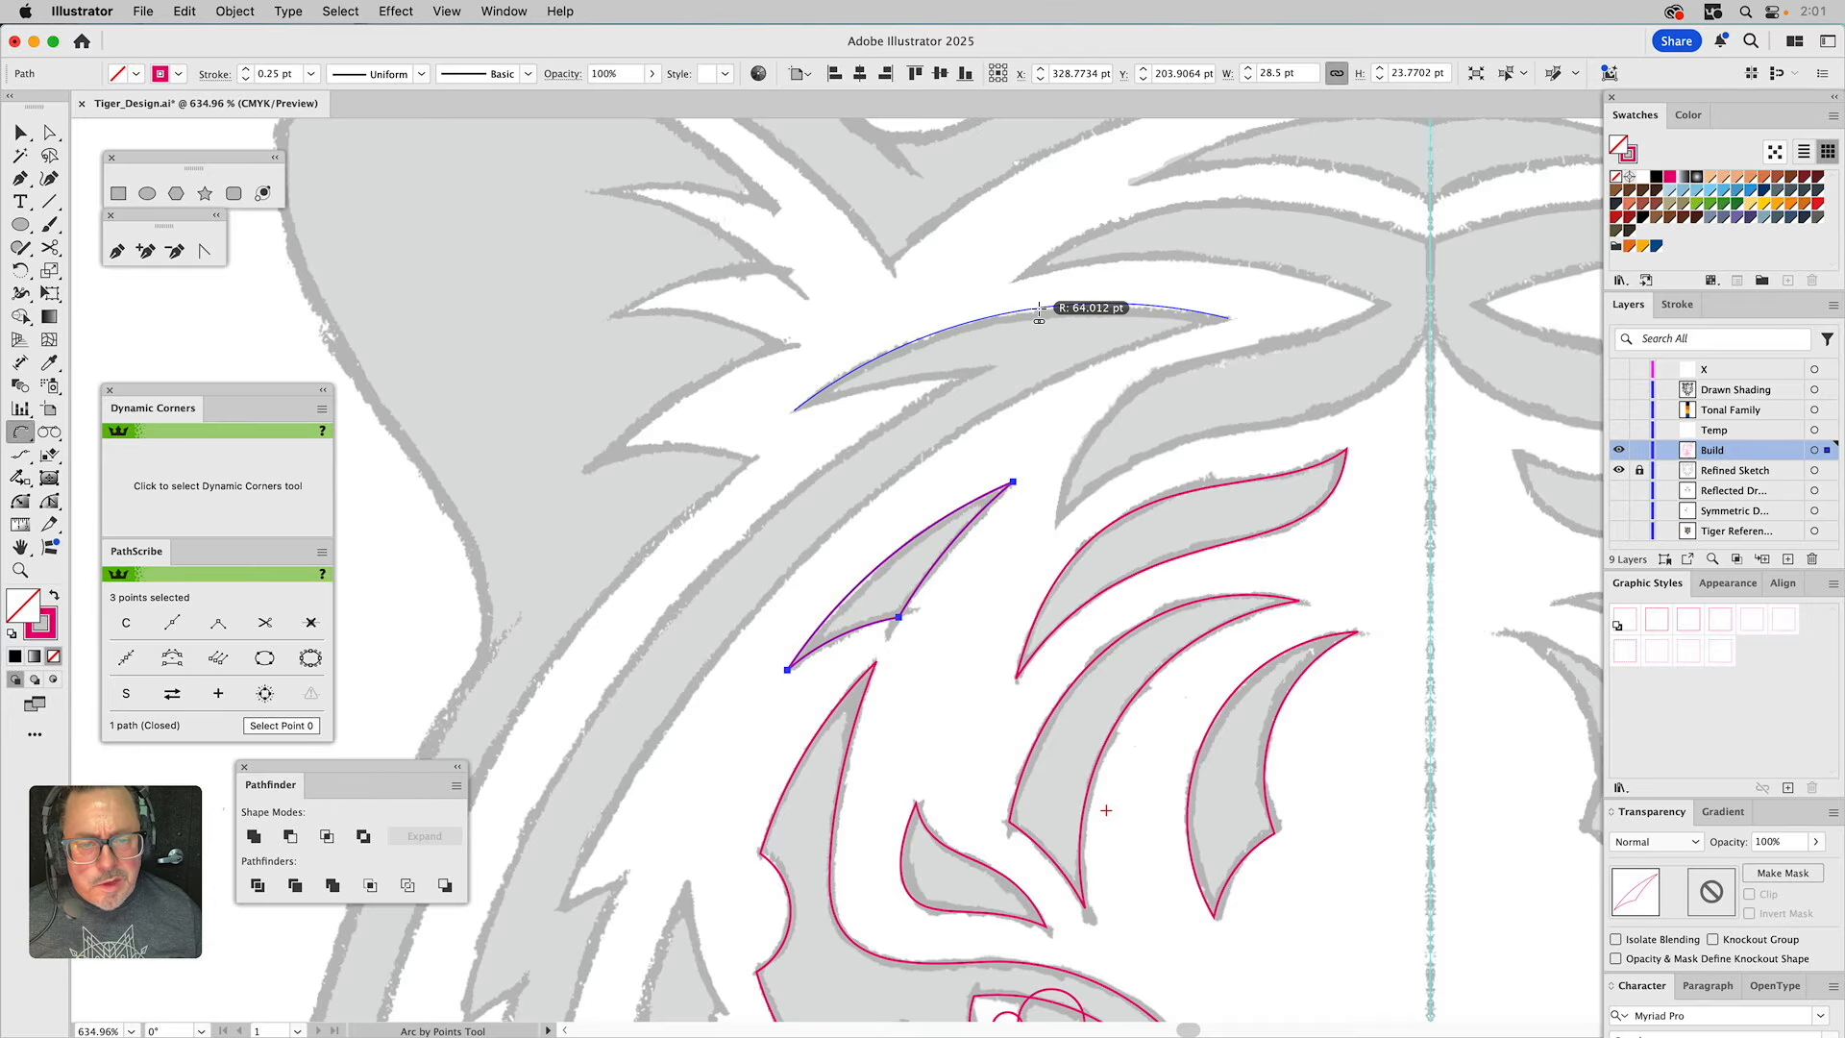
{"action": "left_click", "coordinate": [1038, 312]}
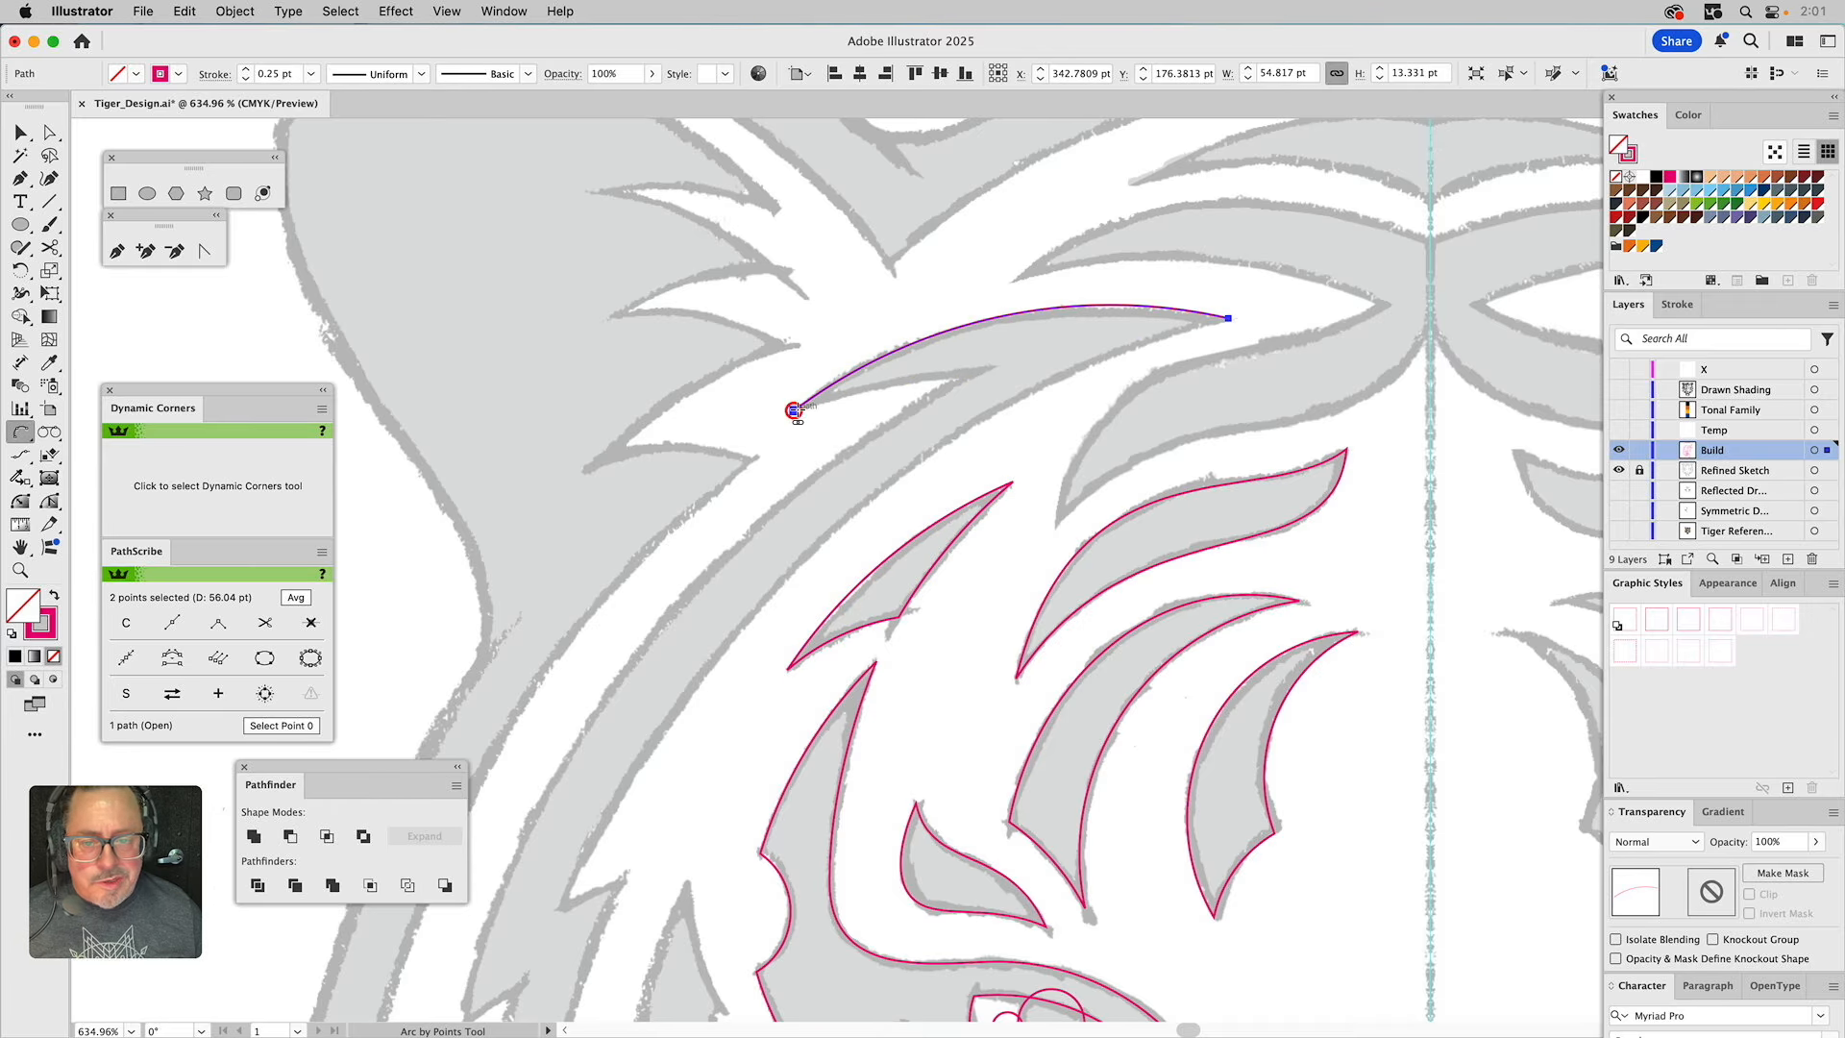
{"action": "left_click", "coordinate": [970, 374]}
Continue the long stripe from the notch with an arc of about 125 pt radius down its outer edge to the first jagged tip.
{"action": "left_click_drag", "start_coordinate": [899, 560], "coordinate": [1011, 441]}
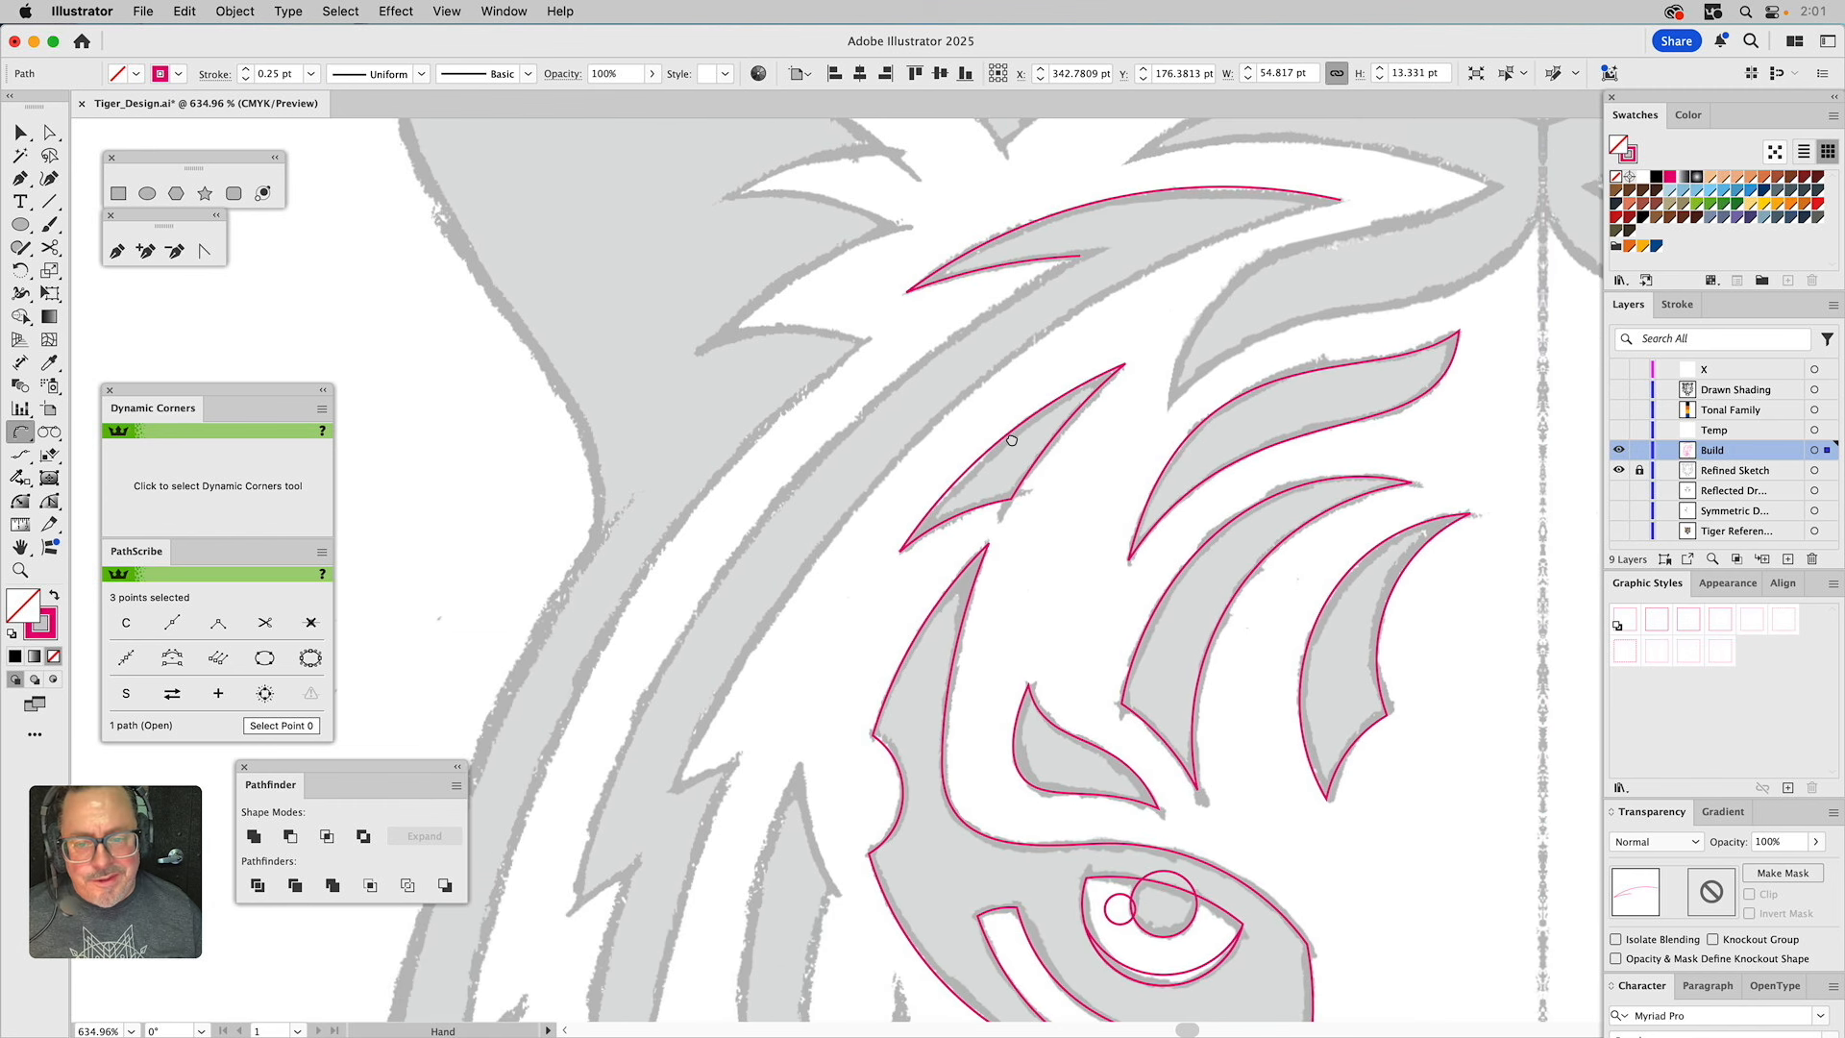
{"action": "left_click", "coordinate": [1081, 256]}
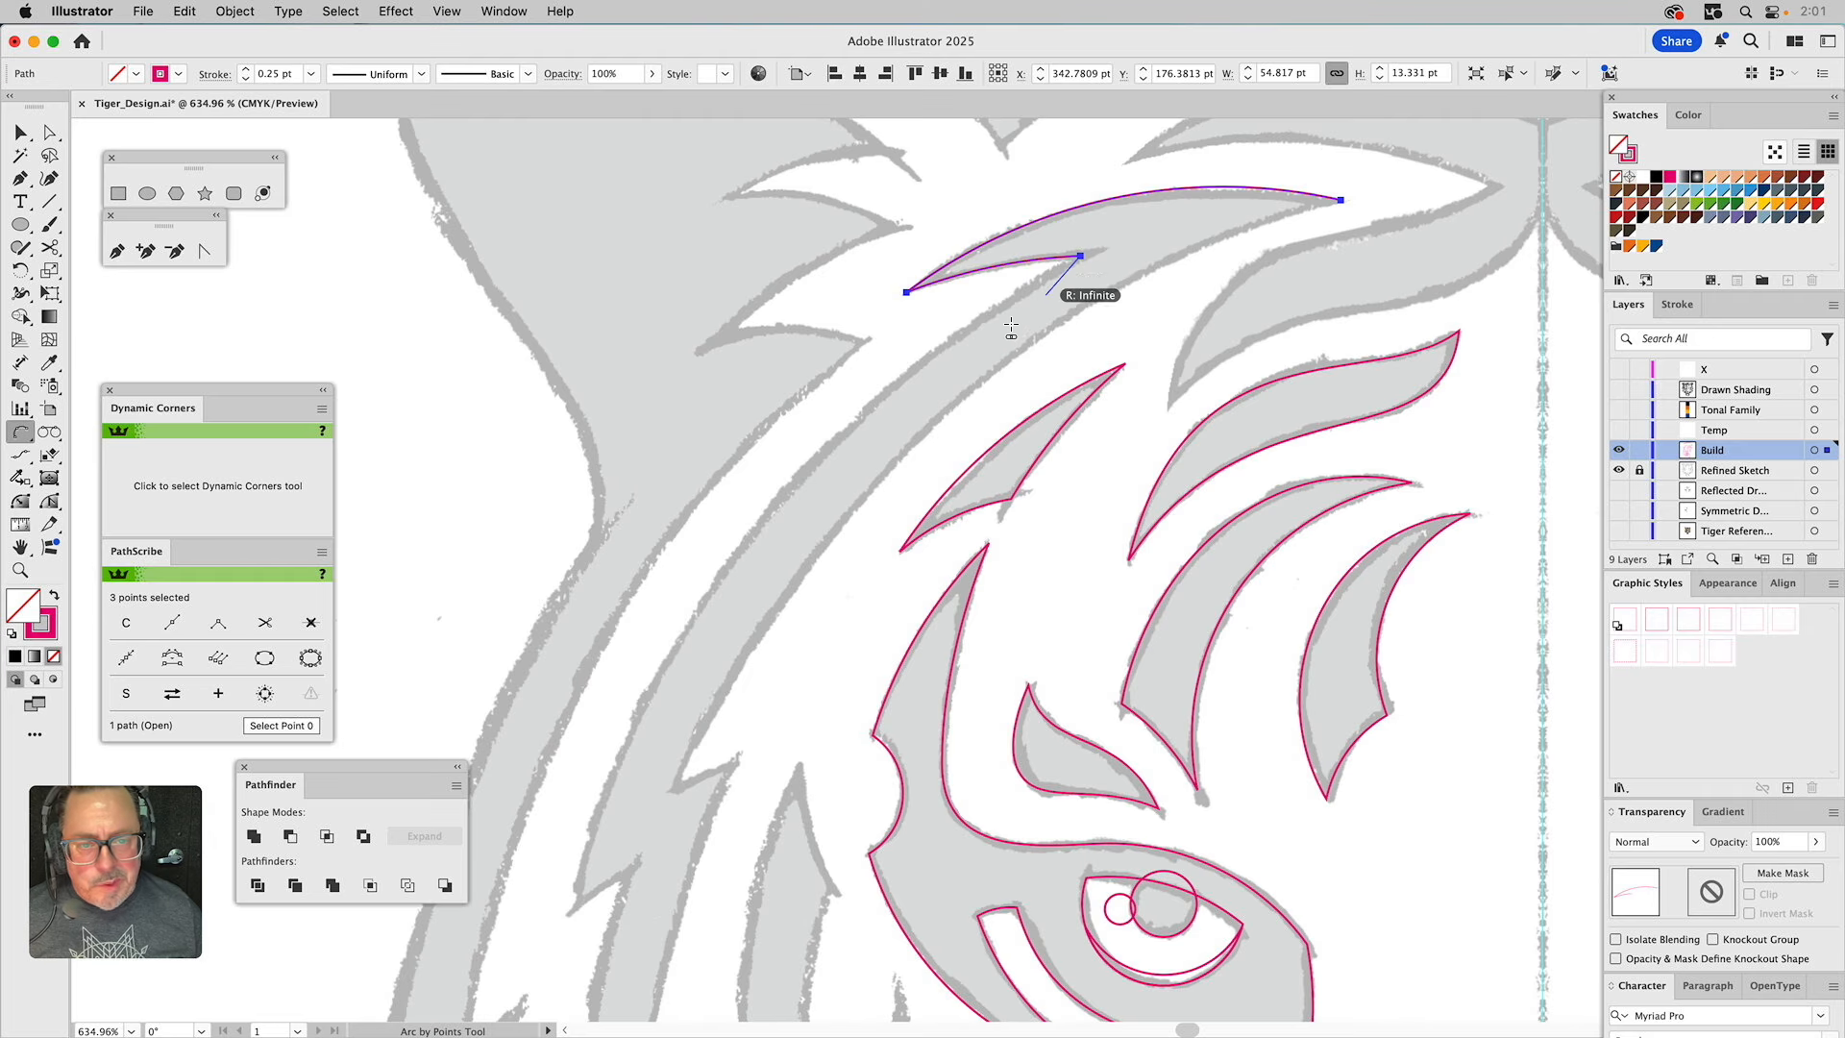
{"action": "left_click", "coordinate": [574, 908]}
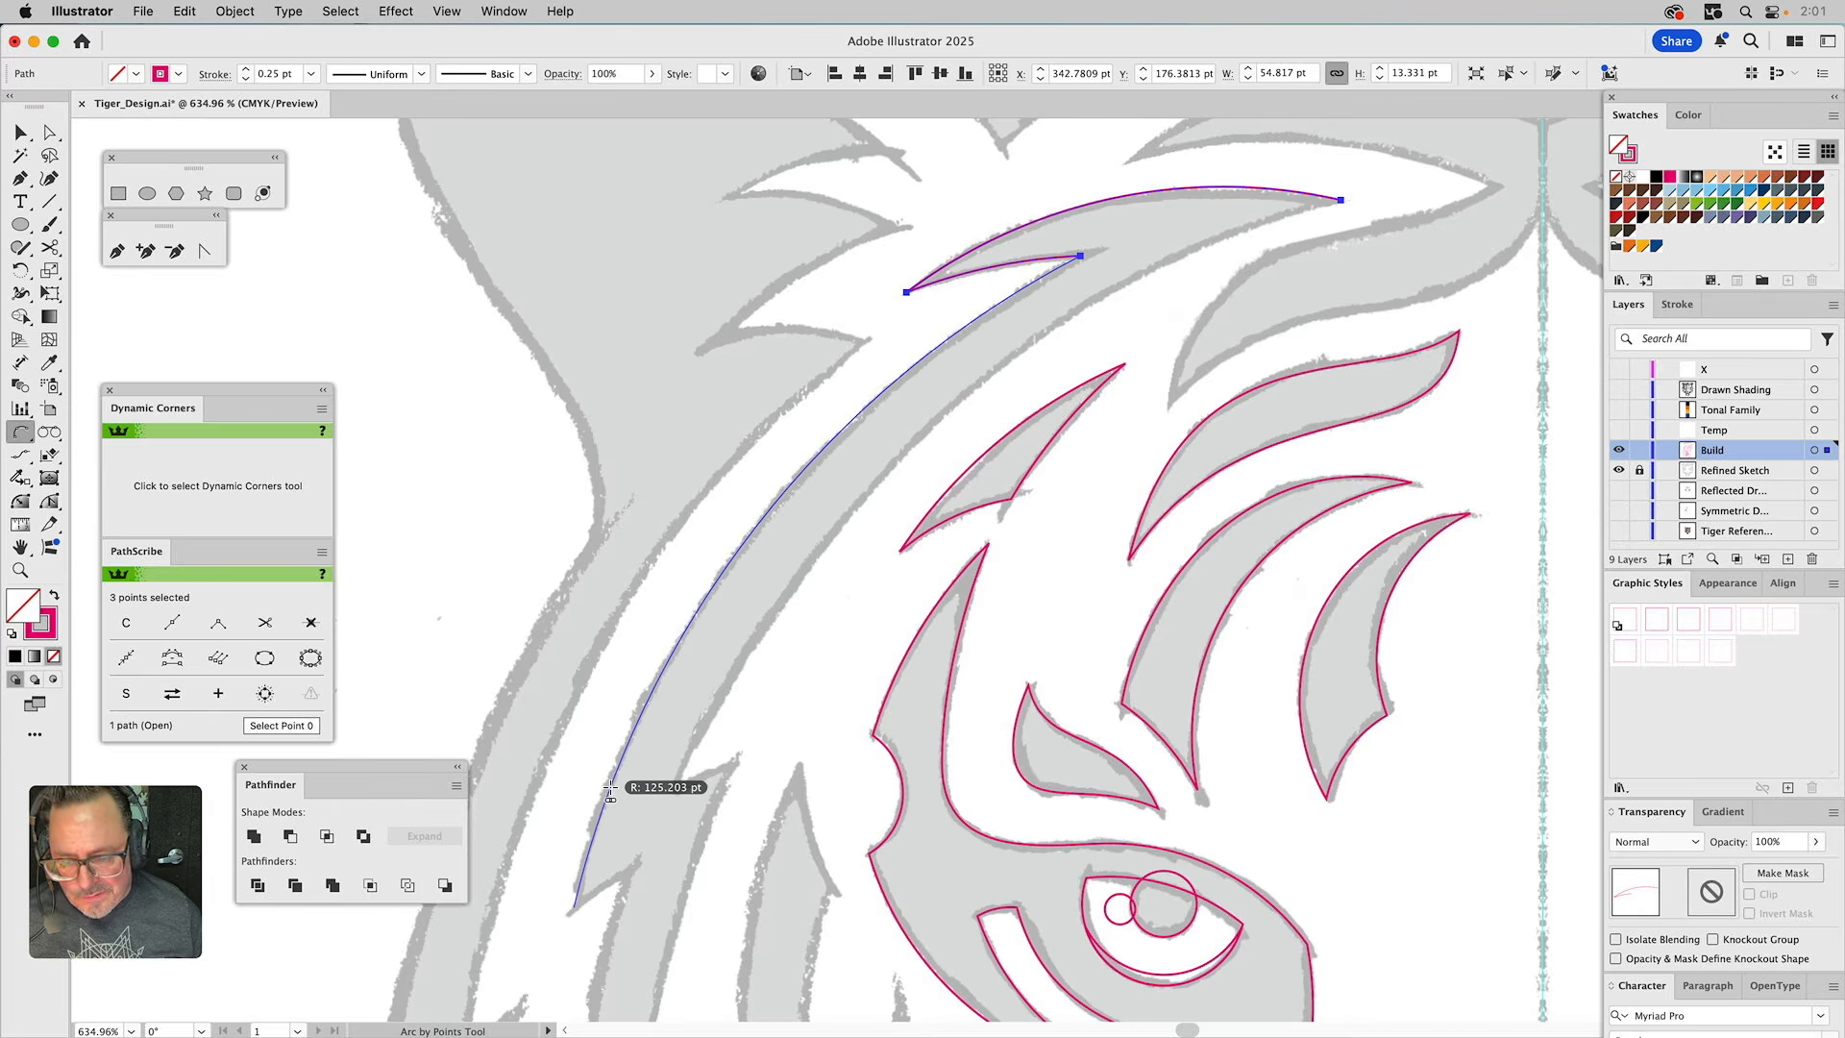
{"action": "left_click", "coordinate": [609, 790]}
{"action": "left_click_drag", "start_coordinate": [782, 800], "coordinate": [909, 405]}
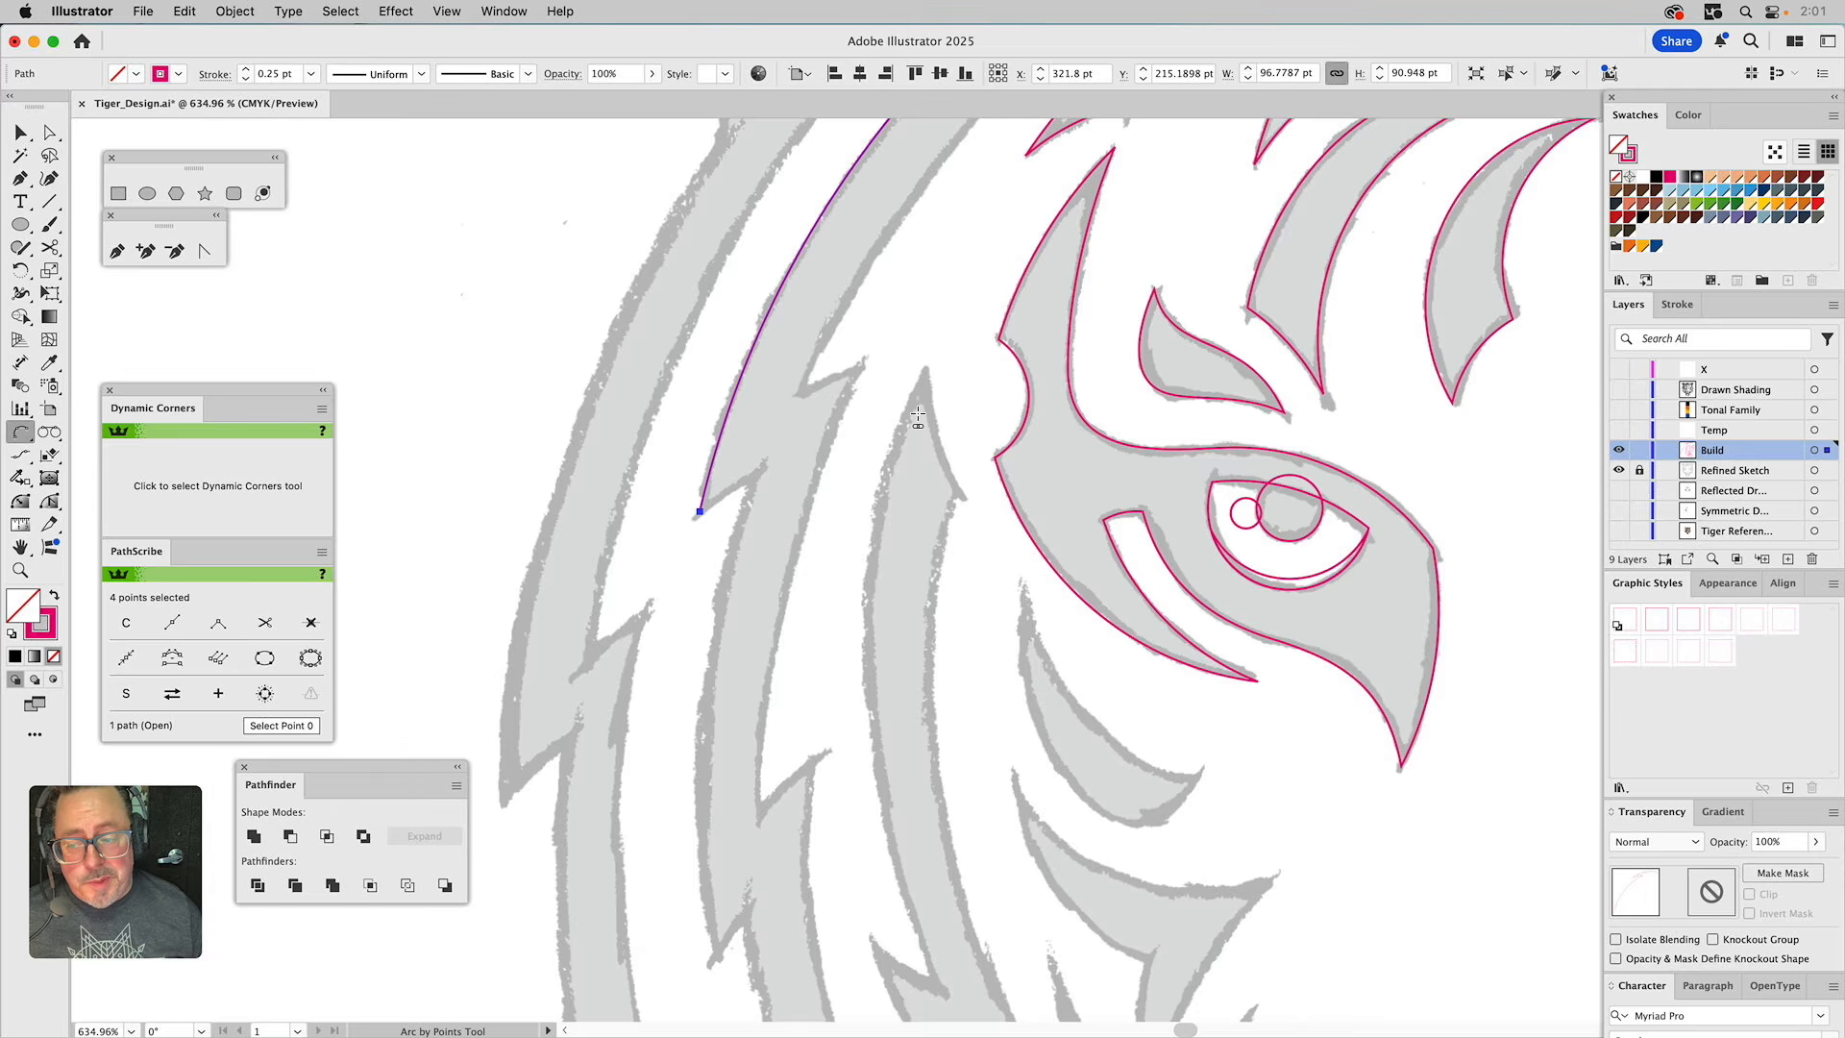
Add an arc of about 19 pt radius from the long stripe's first jagged tip into the notch, and another down its outer edge to the second tip.
{"action": "left_click", "coordinate": [755, 477]}
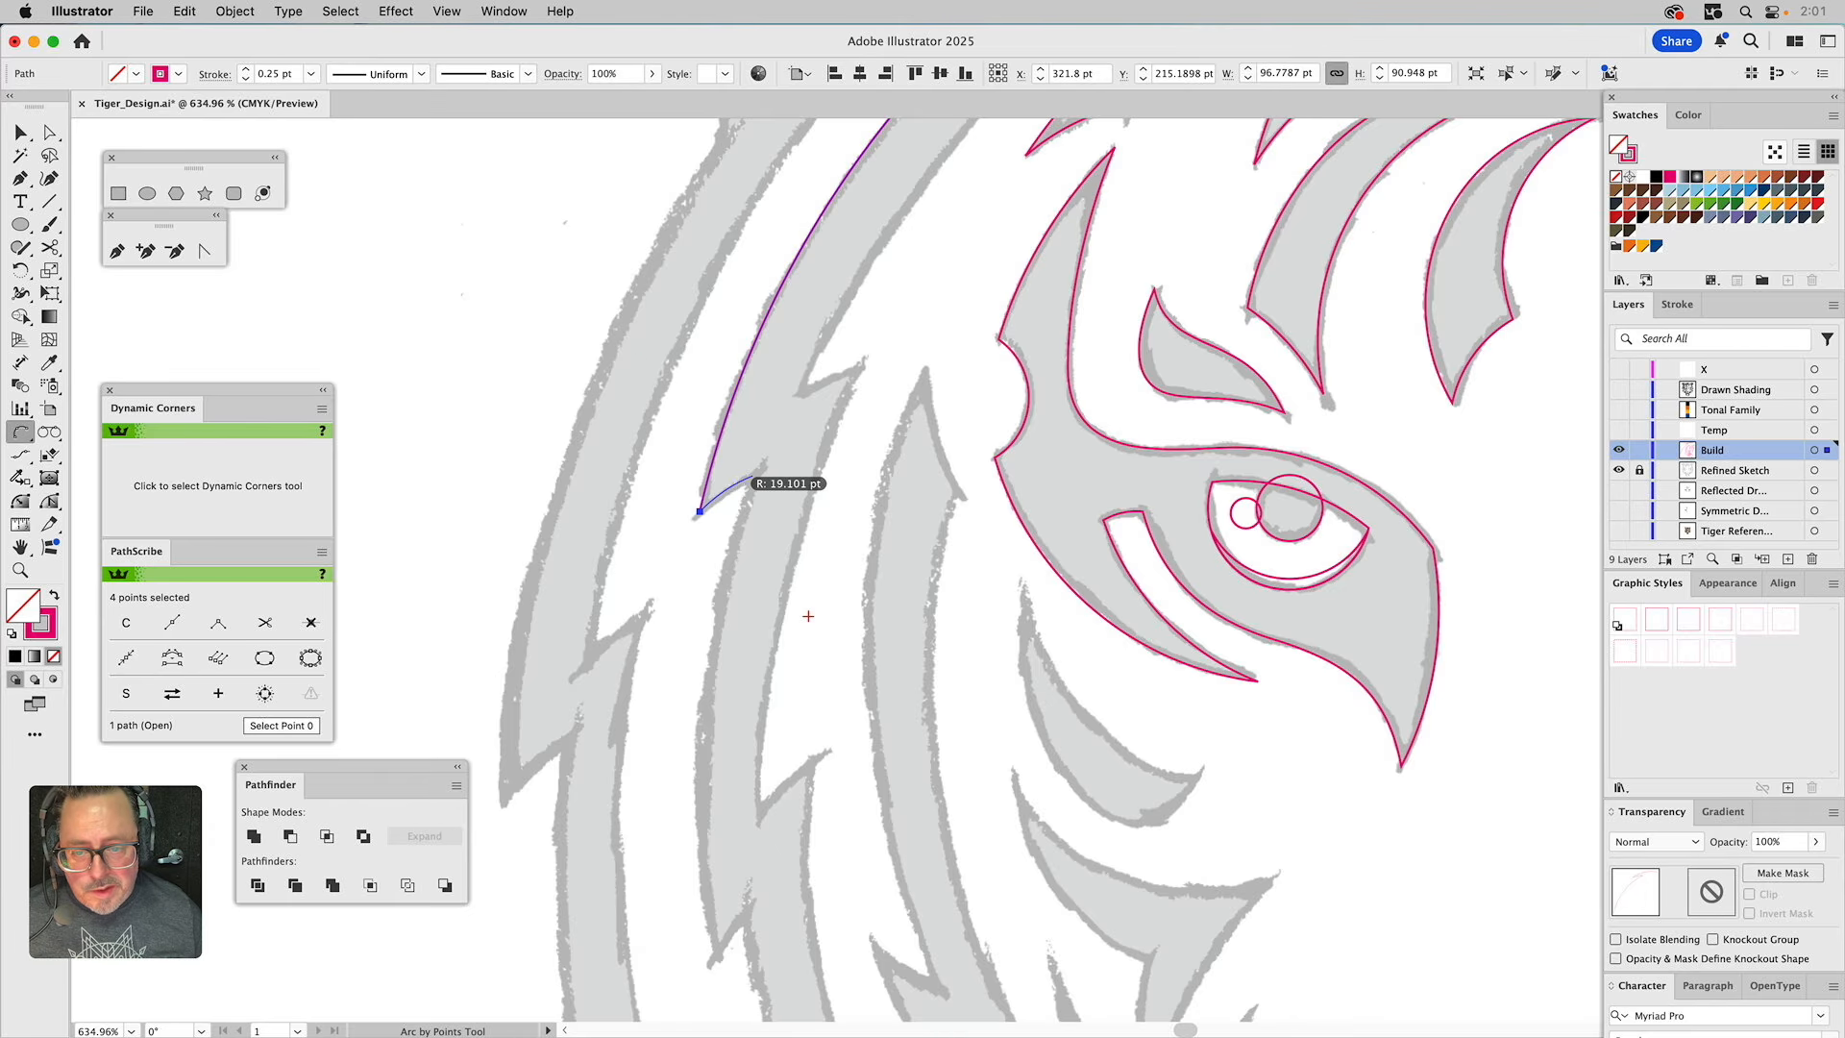
{"action": "left_click", "coordinate": [738, 490]}
{"action": "scroll", "coordinate": [826, 577], "scroll_direction": "down", "scroll_amount": 5}
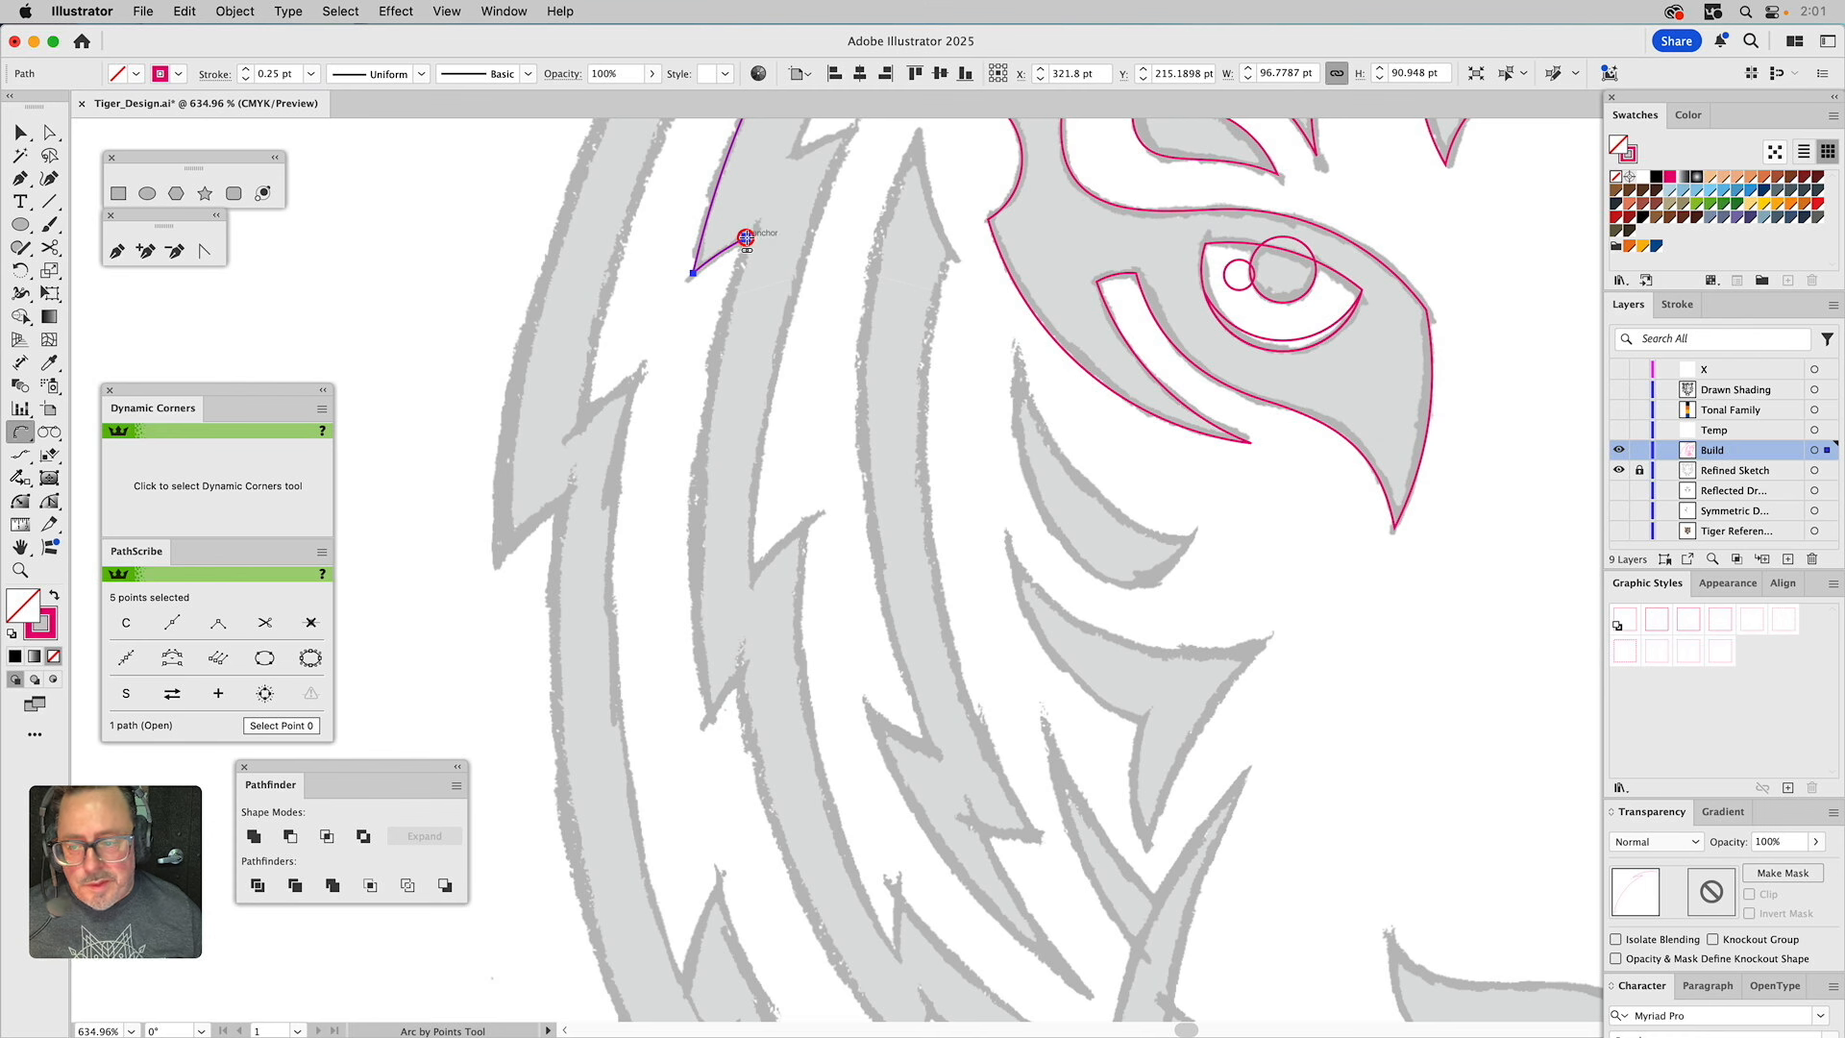
{"action": "left_click", "coordinate": [746, 237]}
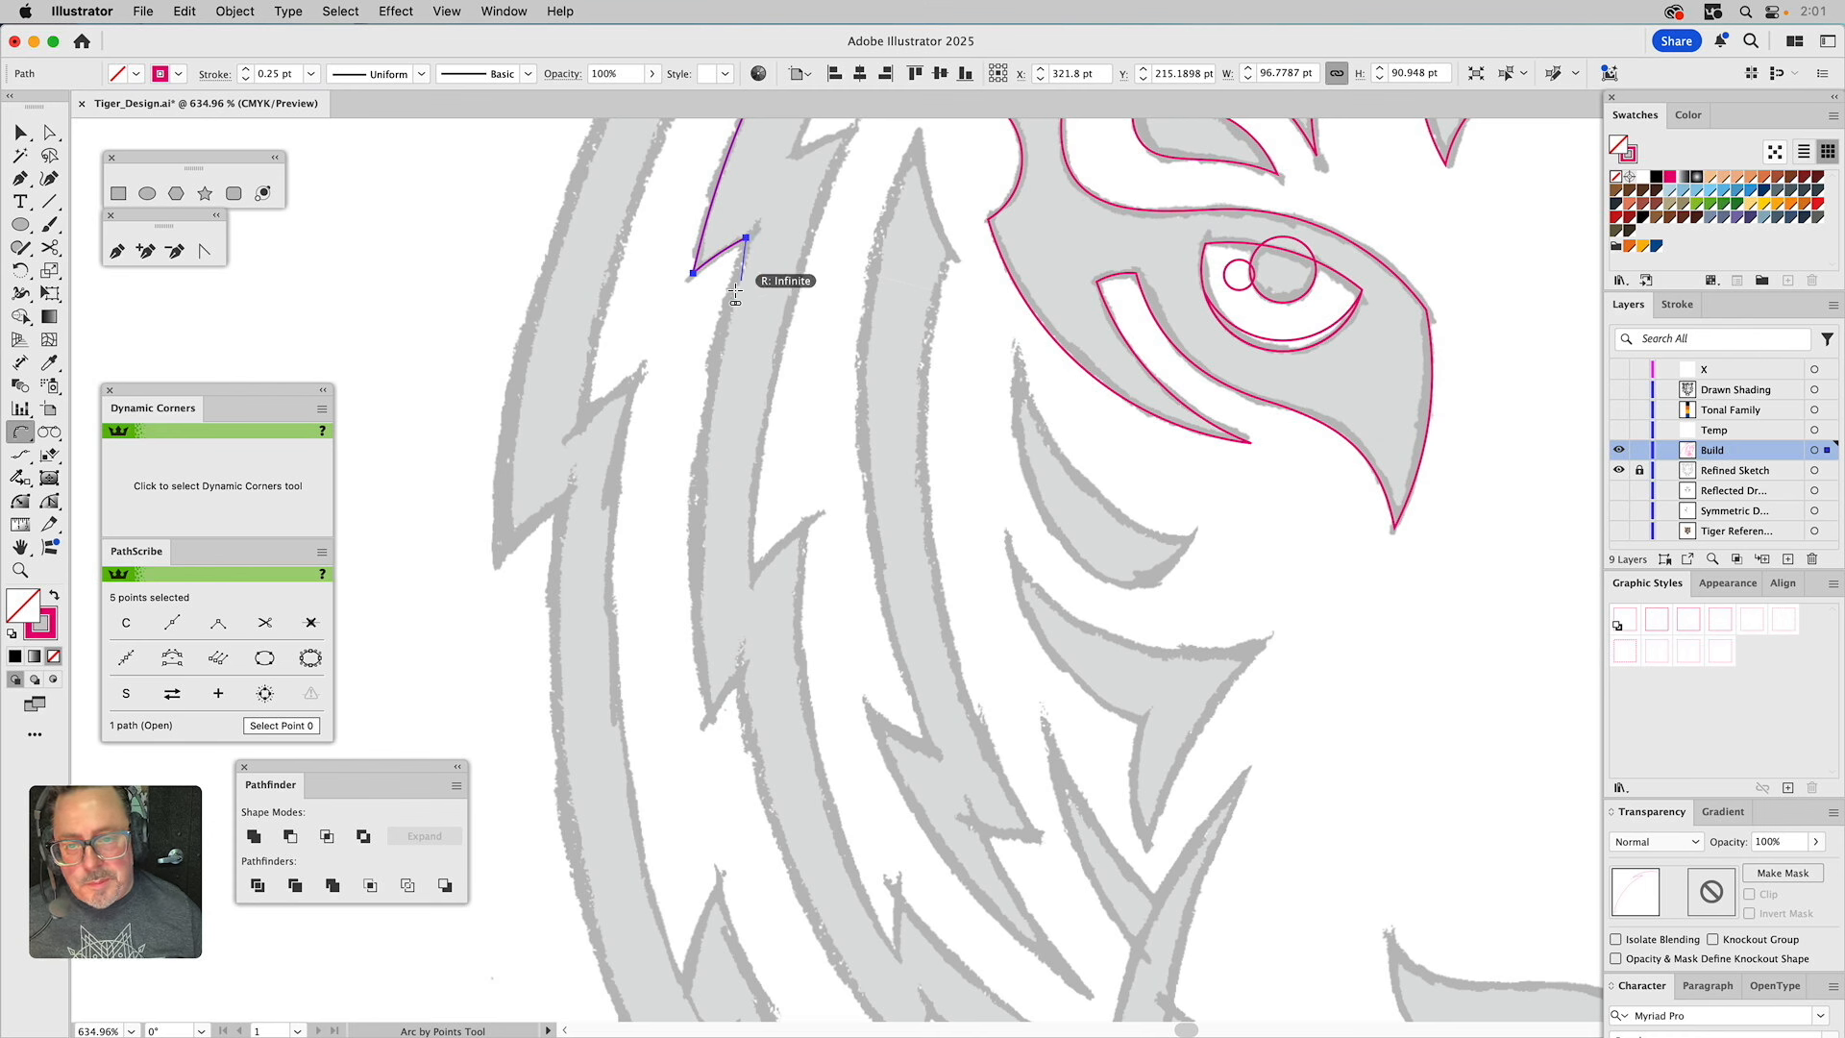
{"action": "left_click", "coordinate": [708, 721]}
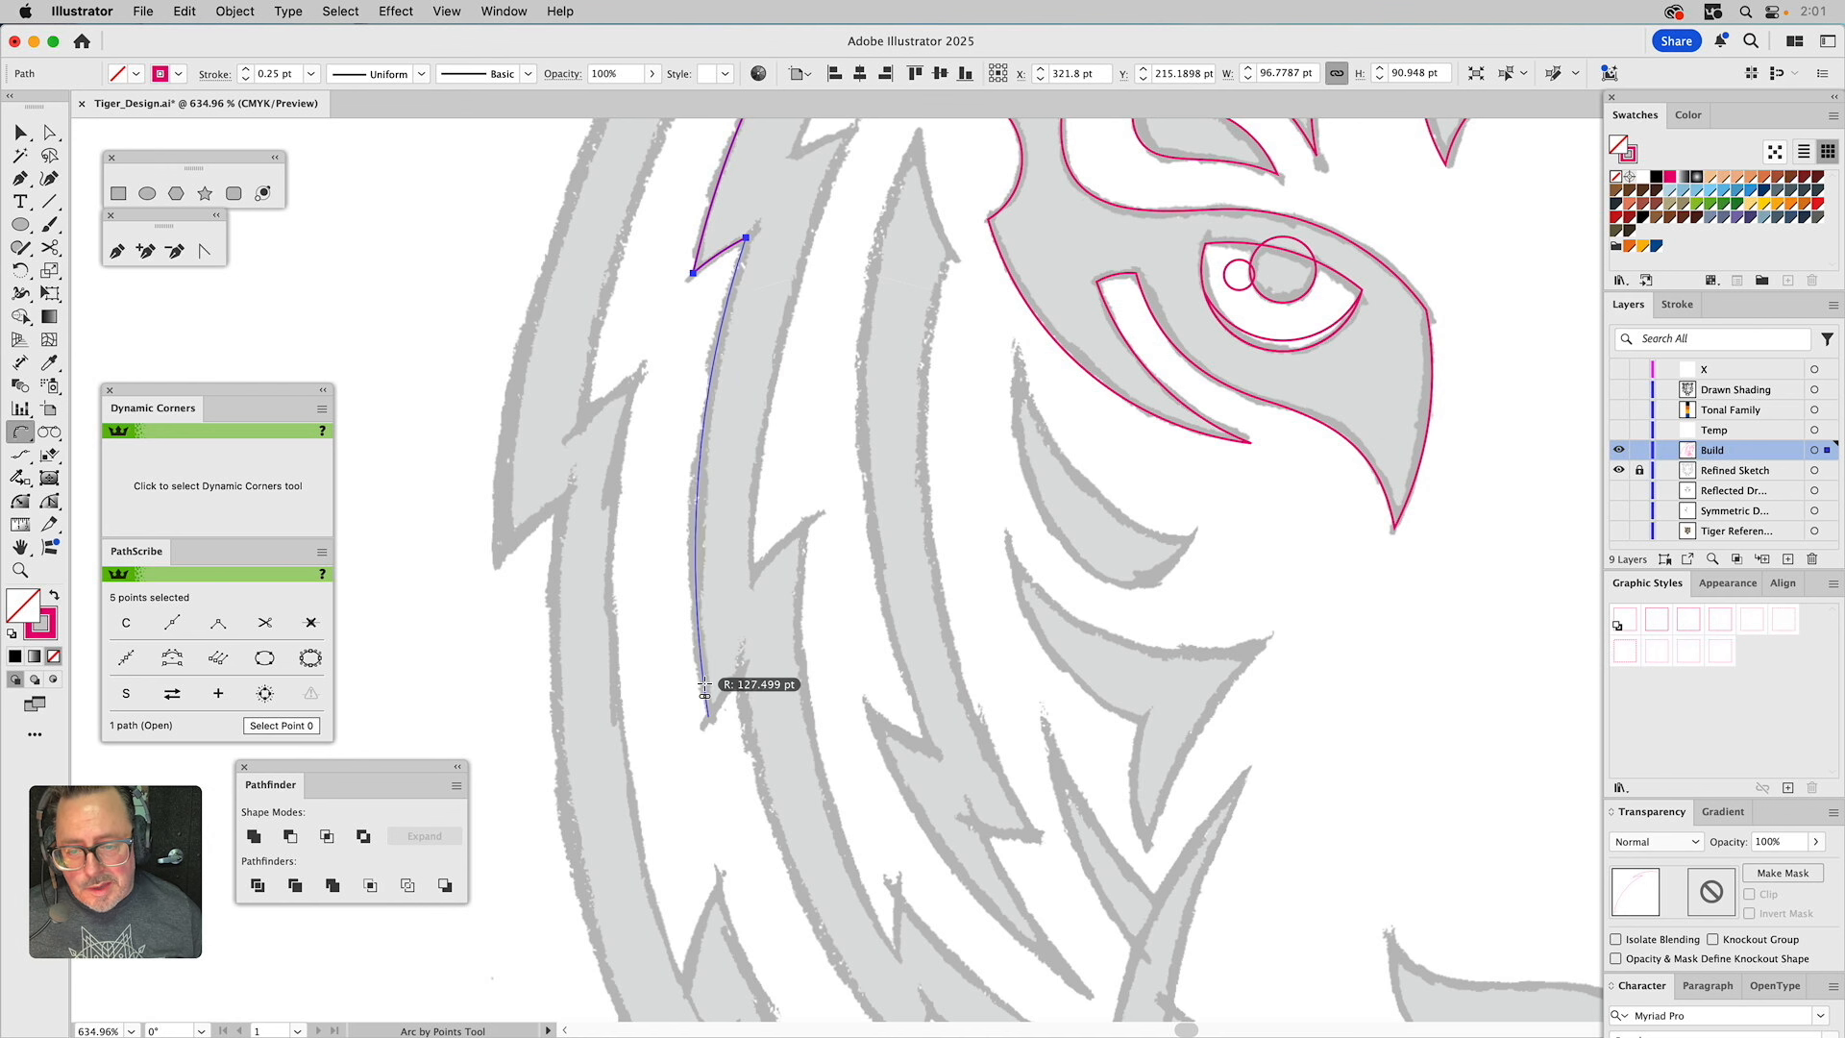
{"action": "left_click", "coordinate": [693, 615]}
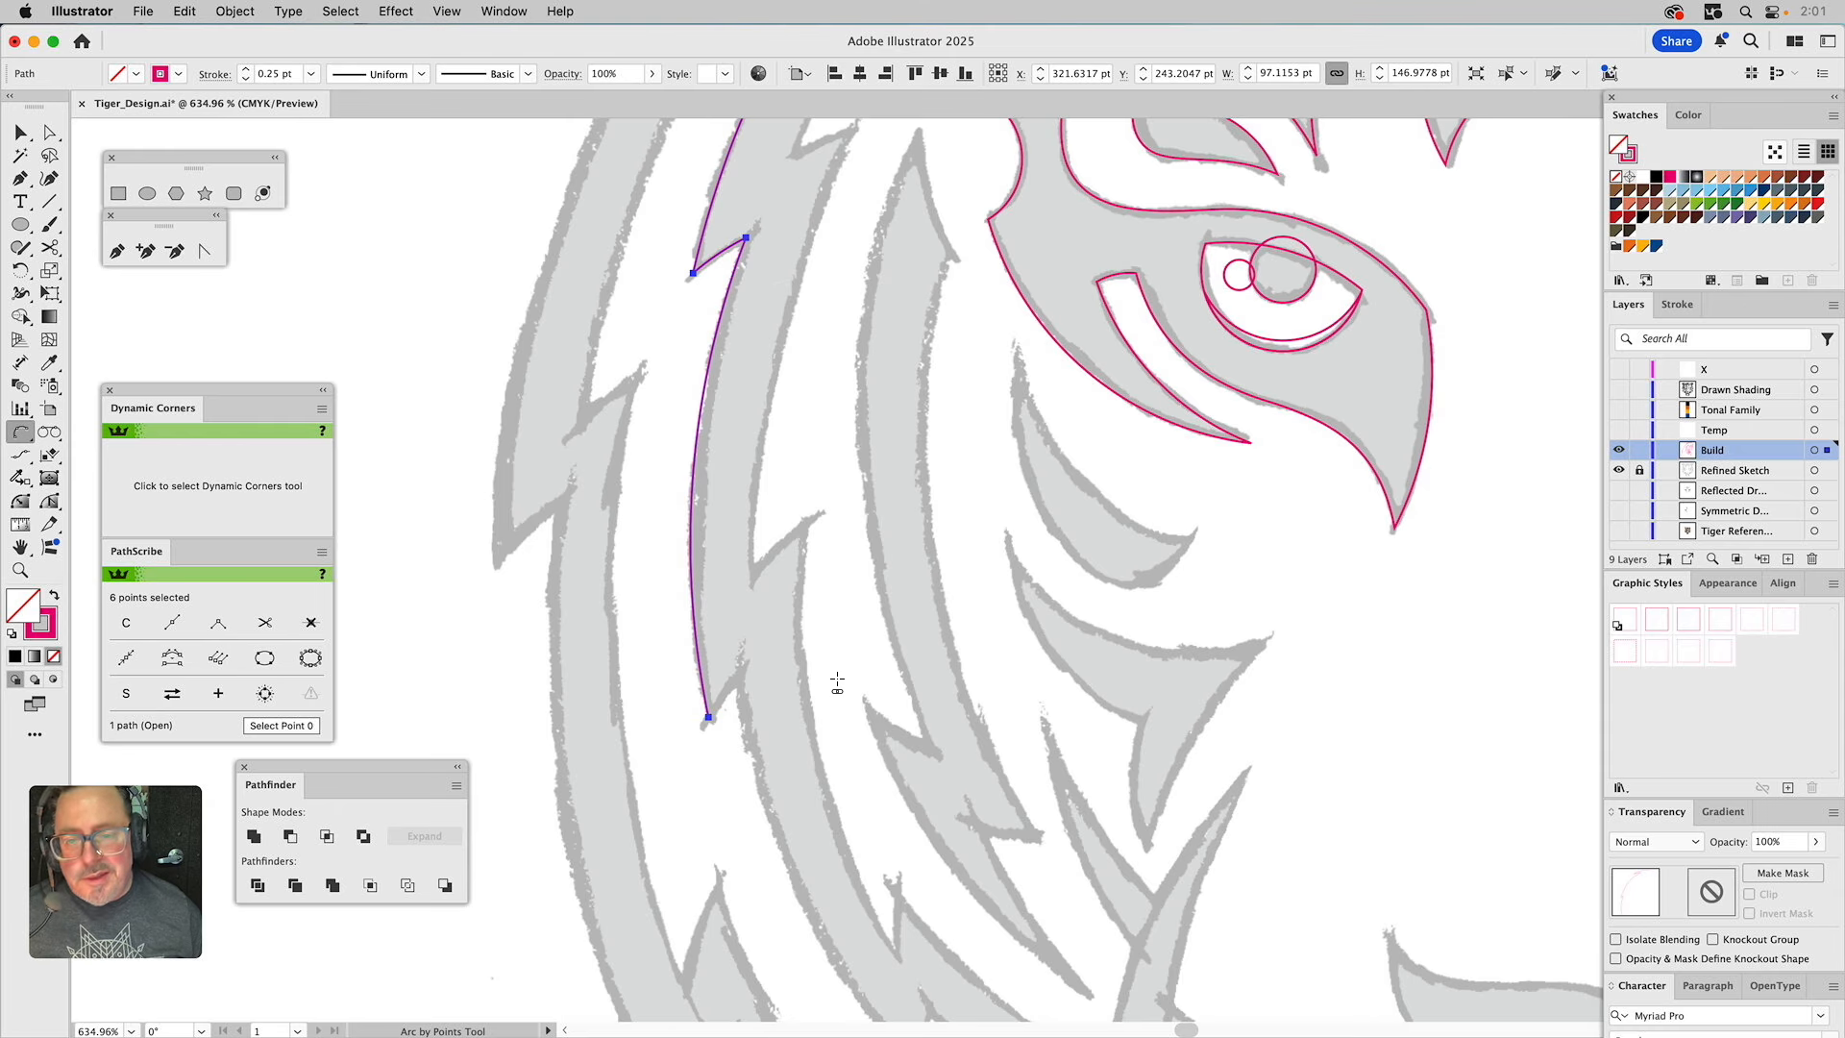
Add a short arc into the notch above the second jagged tip, and continue with an arc of about 82 pt radius down the outer edge to the third tip.
{"action": "scroll", "coordinate": [865, 759], "scroll_direction": "down", "scroll_amount": 6}
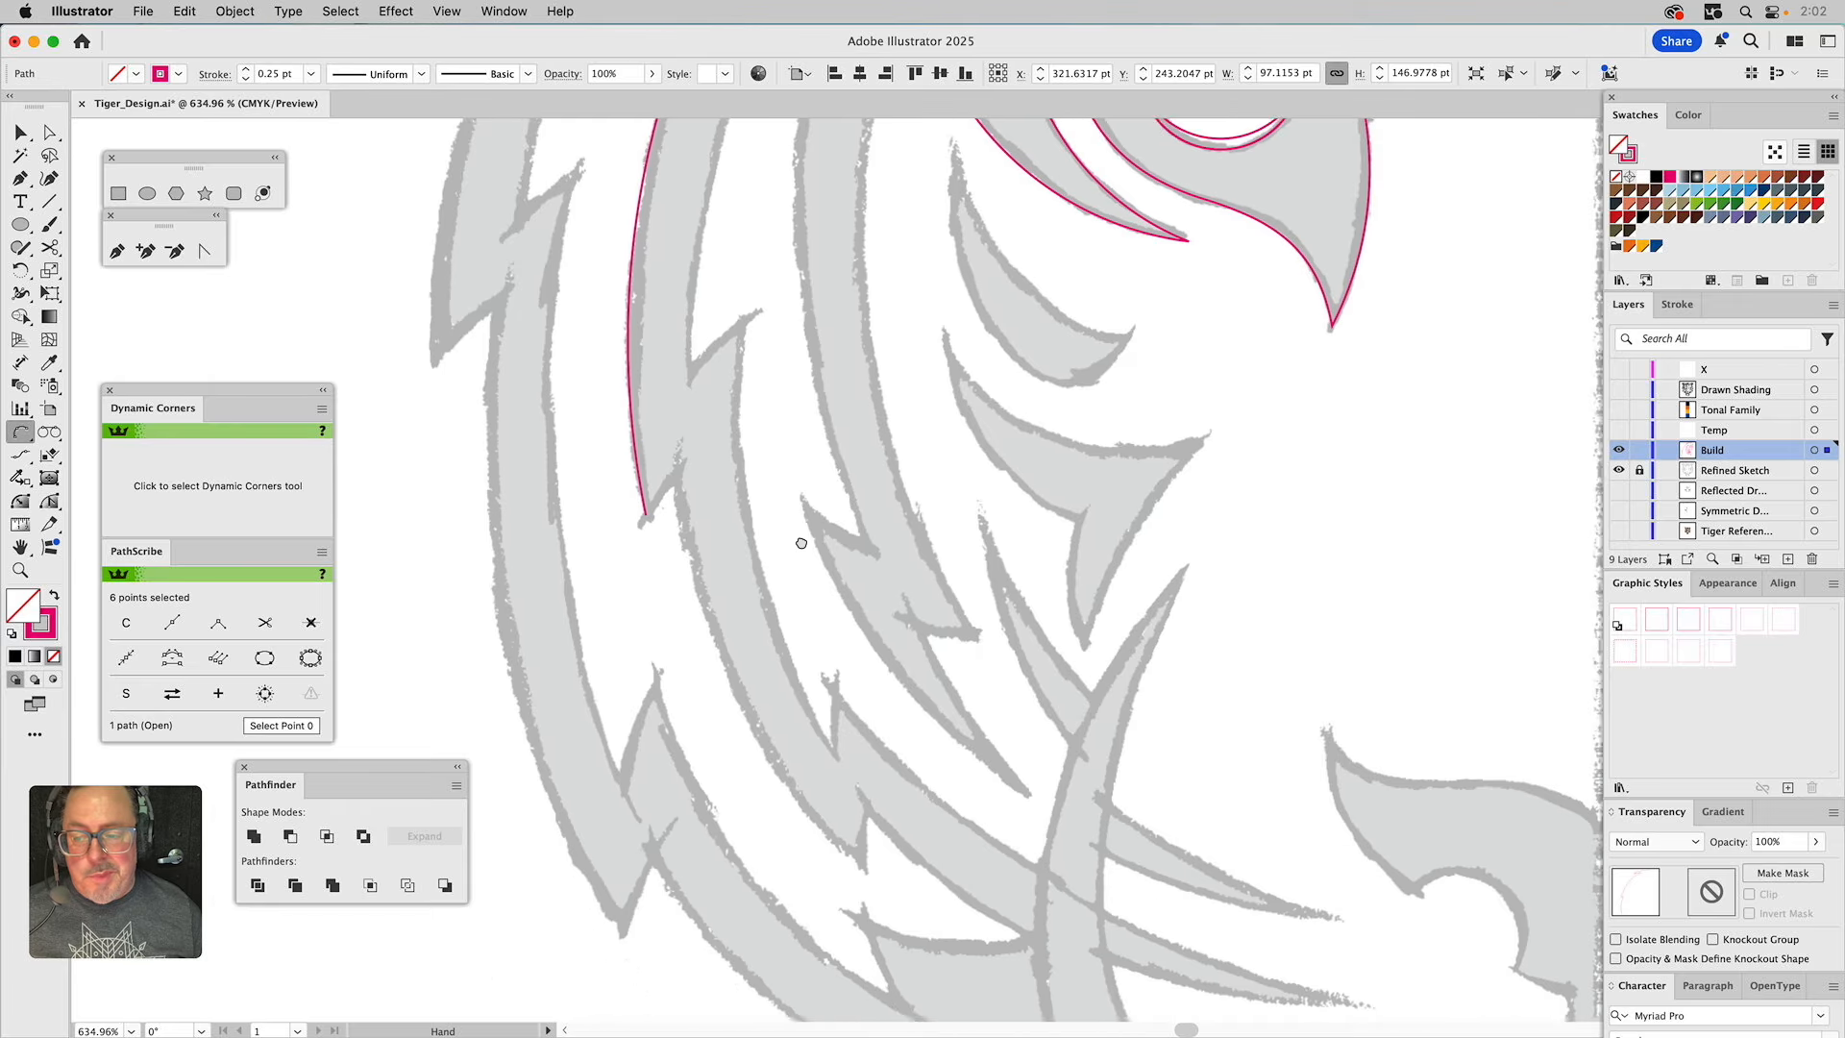
{"action": "left_click", "coordinate": [632, 431]}
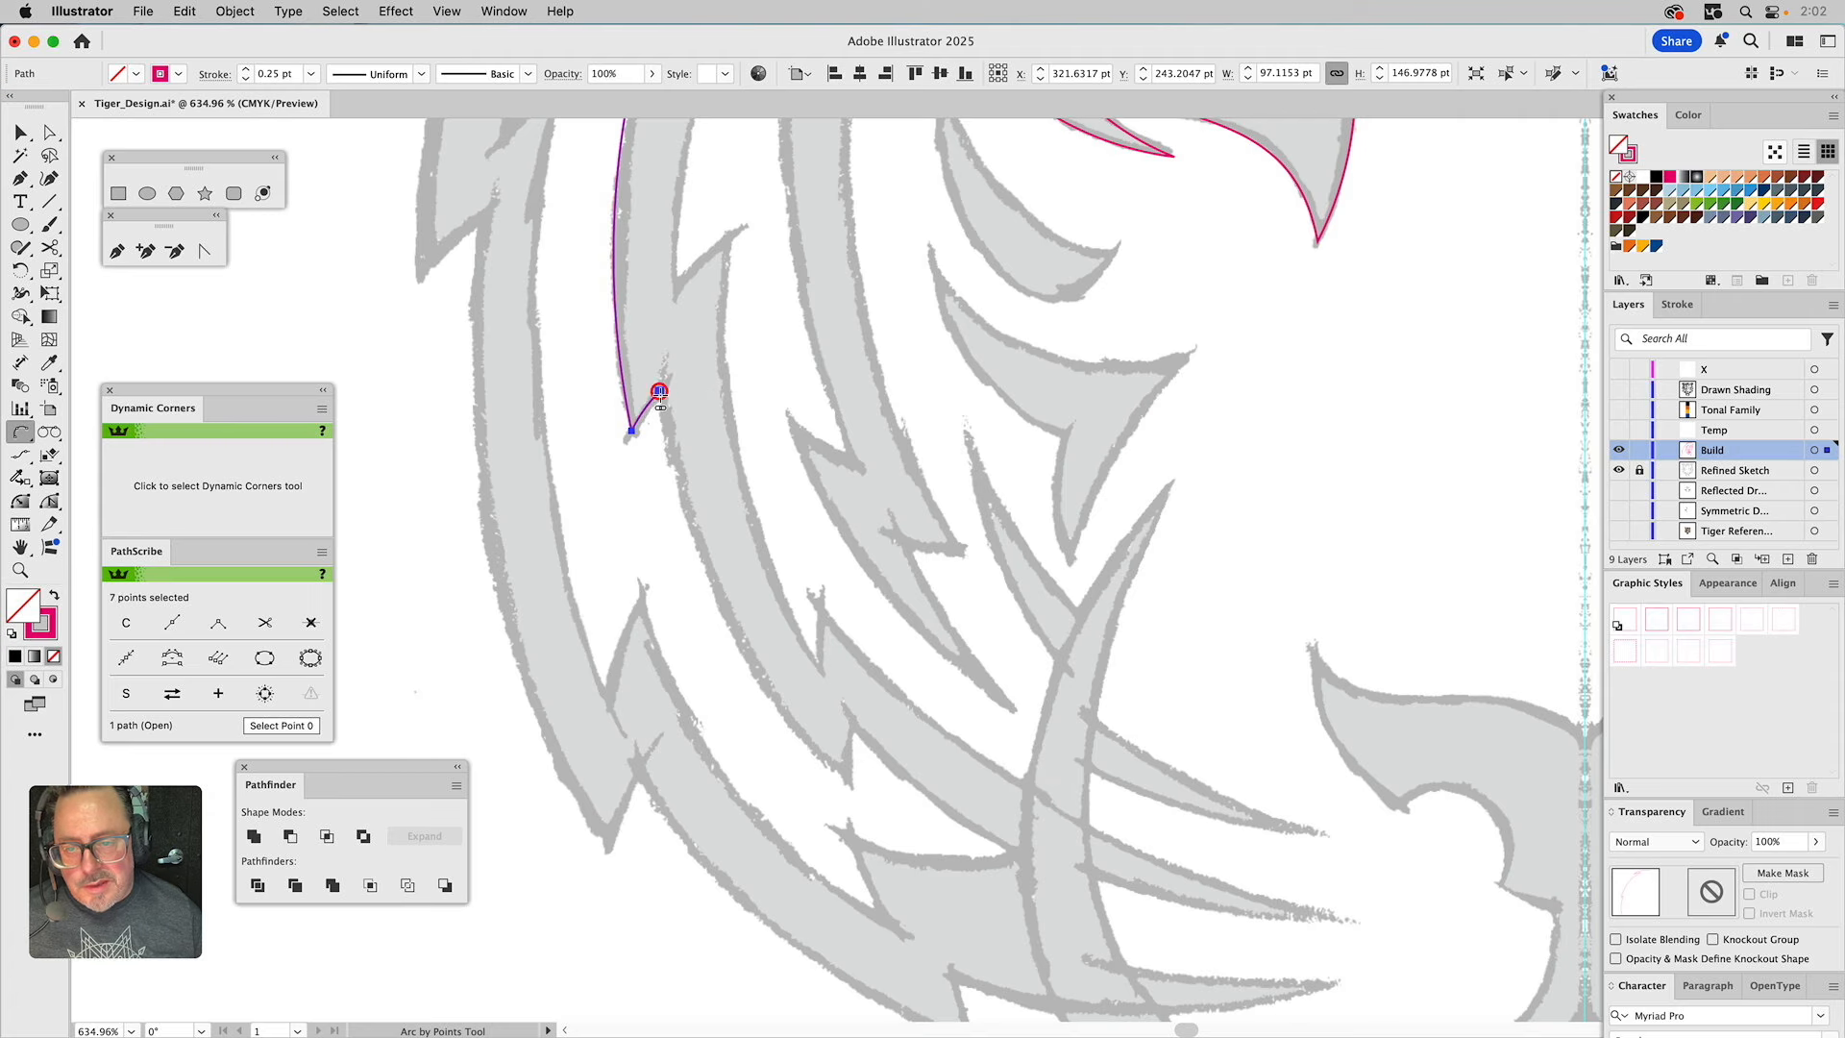
{"action": "left_click", "coordinate": [659, 392]}
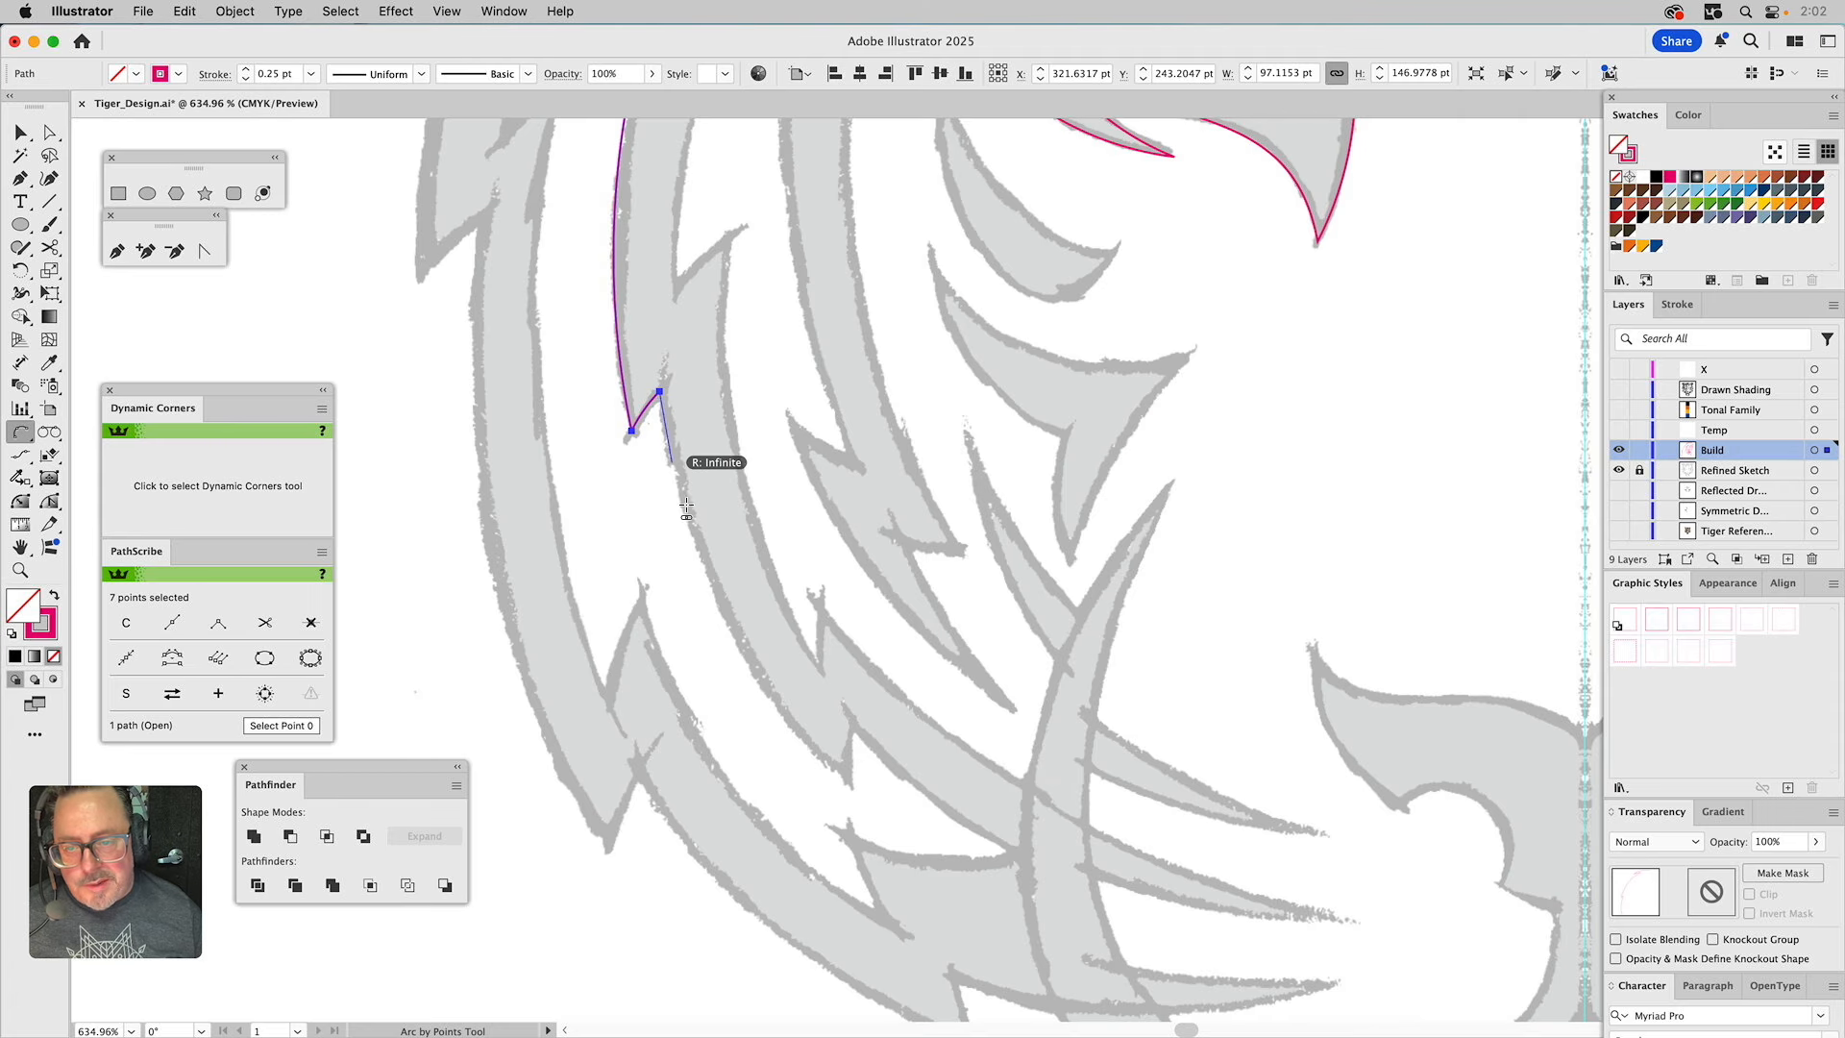
{"action": "left_click", "coordinate": [850, 790]}
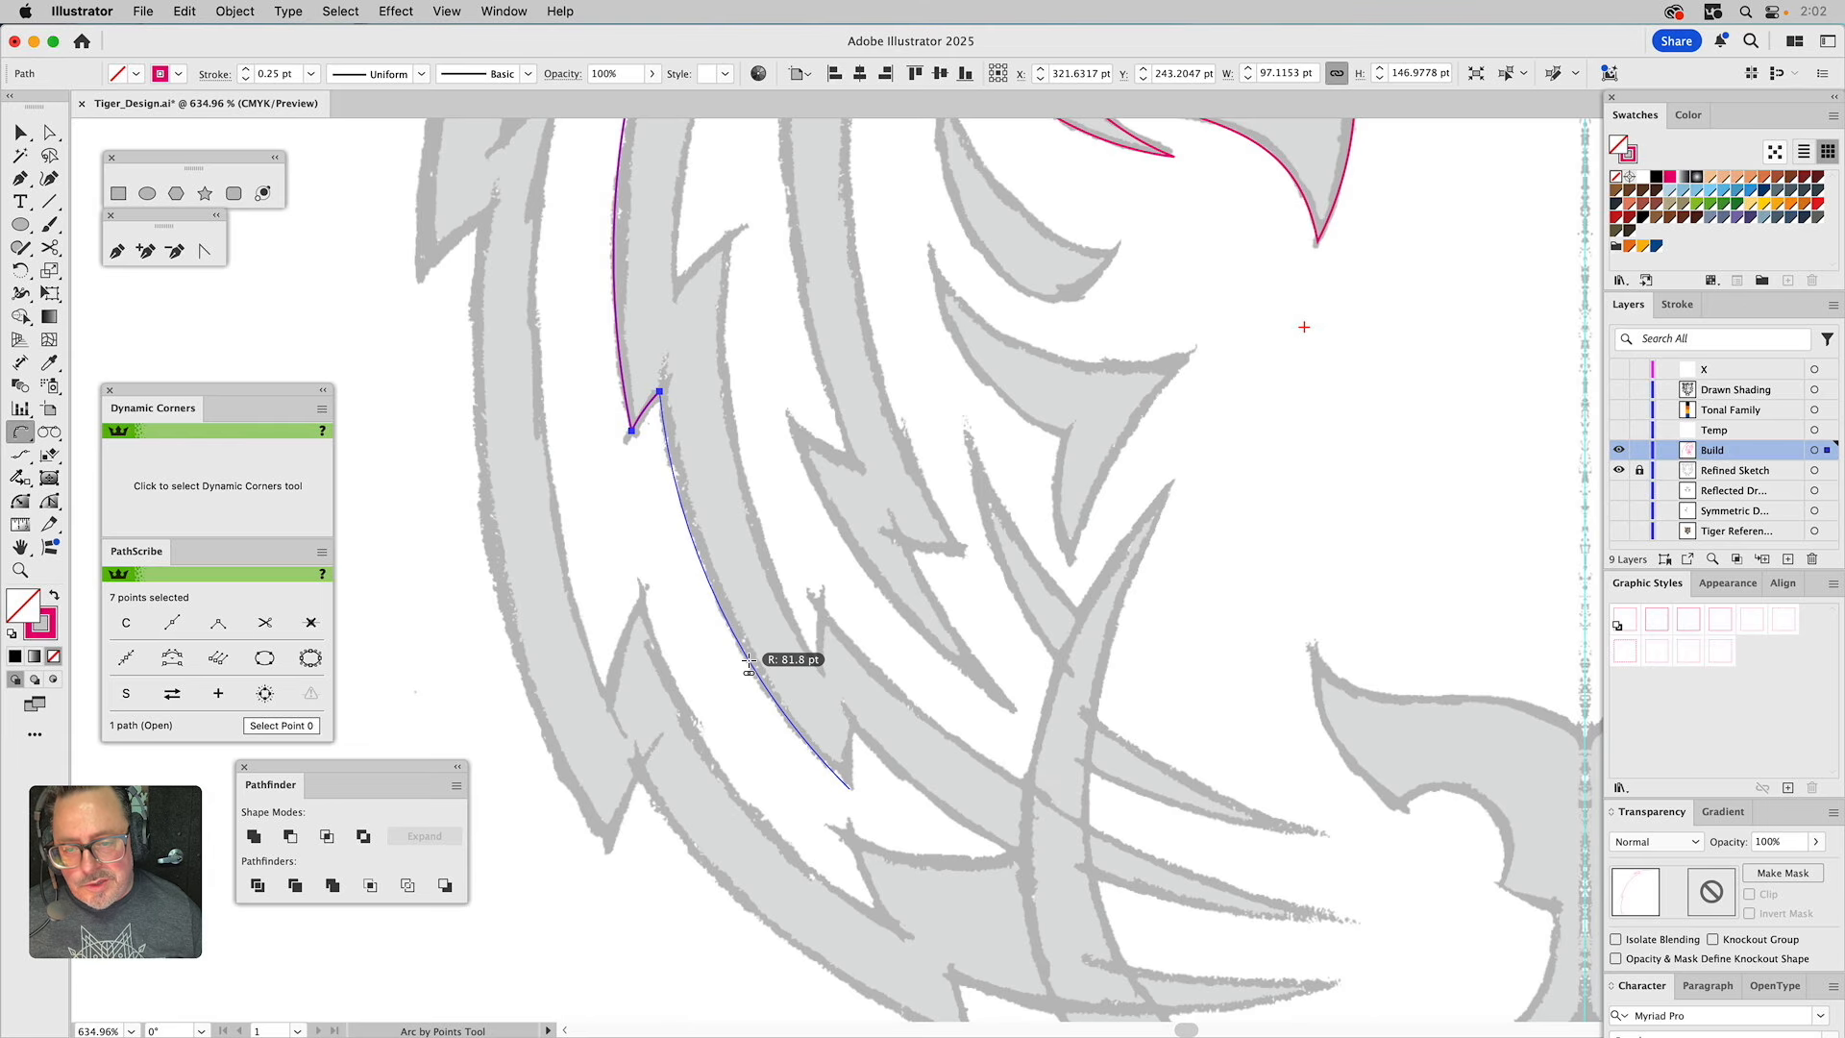
{"action": "left_click", "coordinate": [749, 663]}
Add a short arc from the third tip into its notch, and continue with an arc of about 82 pt radius to the stripe's lower pointed end.
{"action": "left_click_drag", "start_coordinate": [846, 708], "coordinate": [695, 459]}
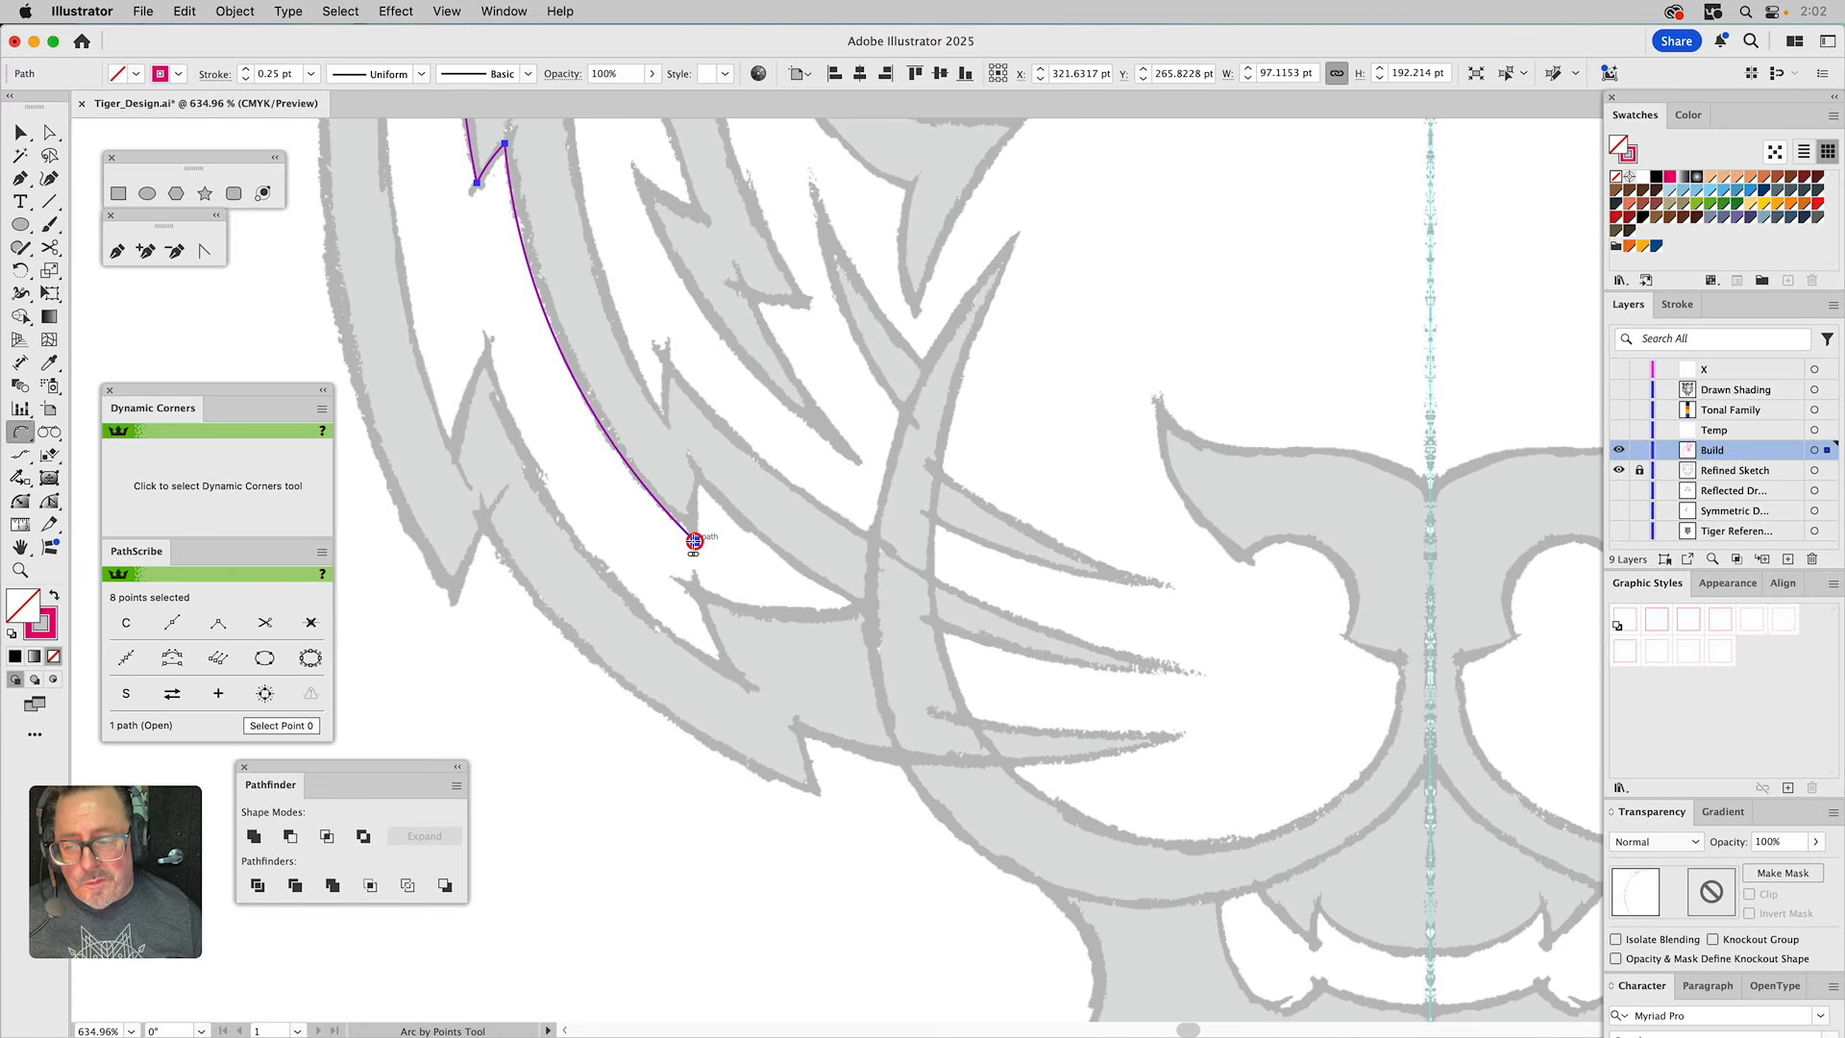
{"action": "left_click", "coordinate": [695, 541]}
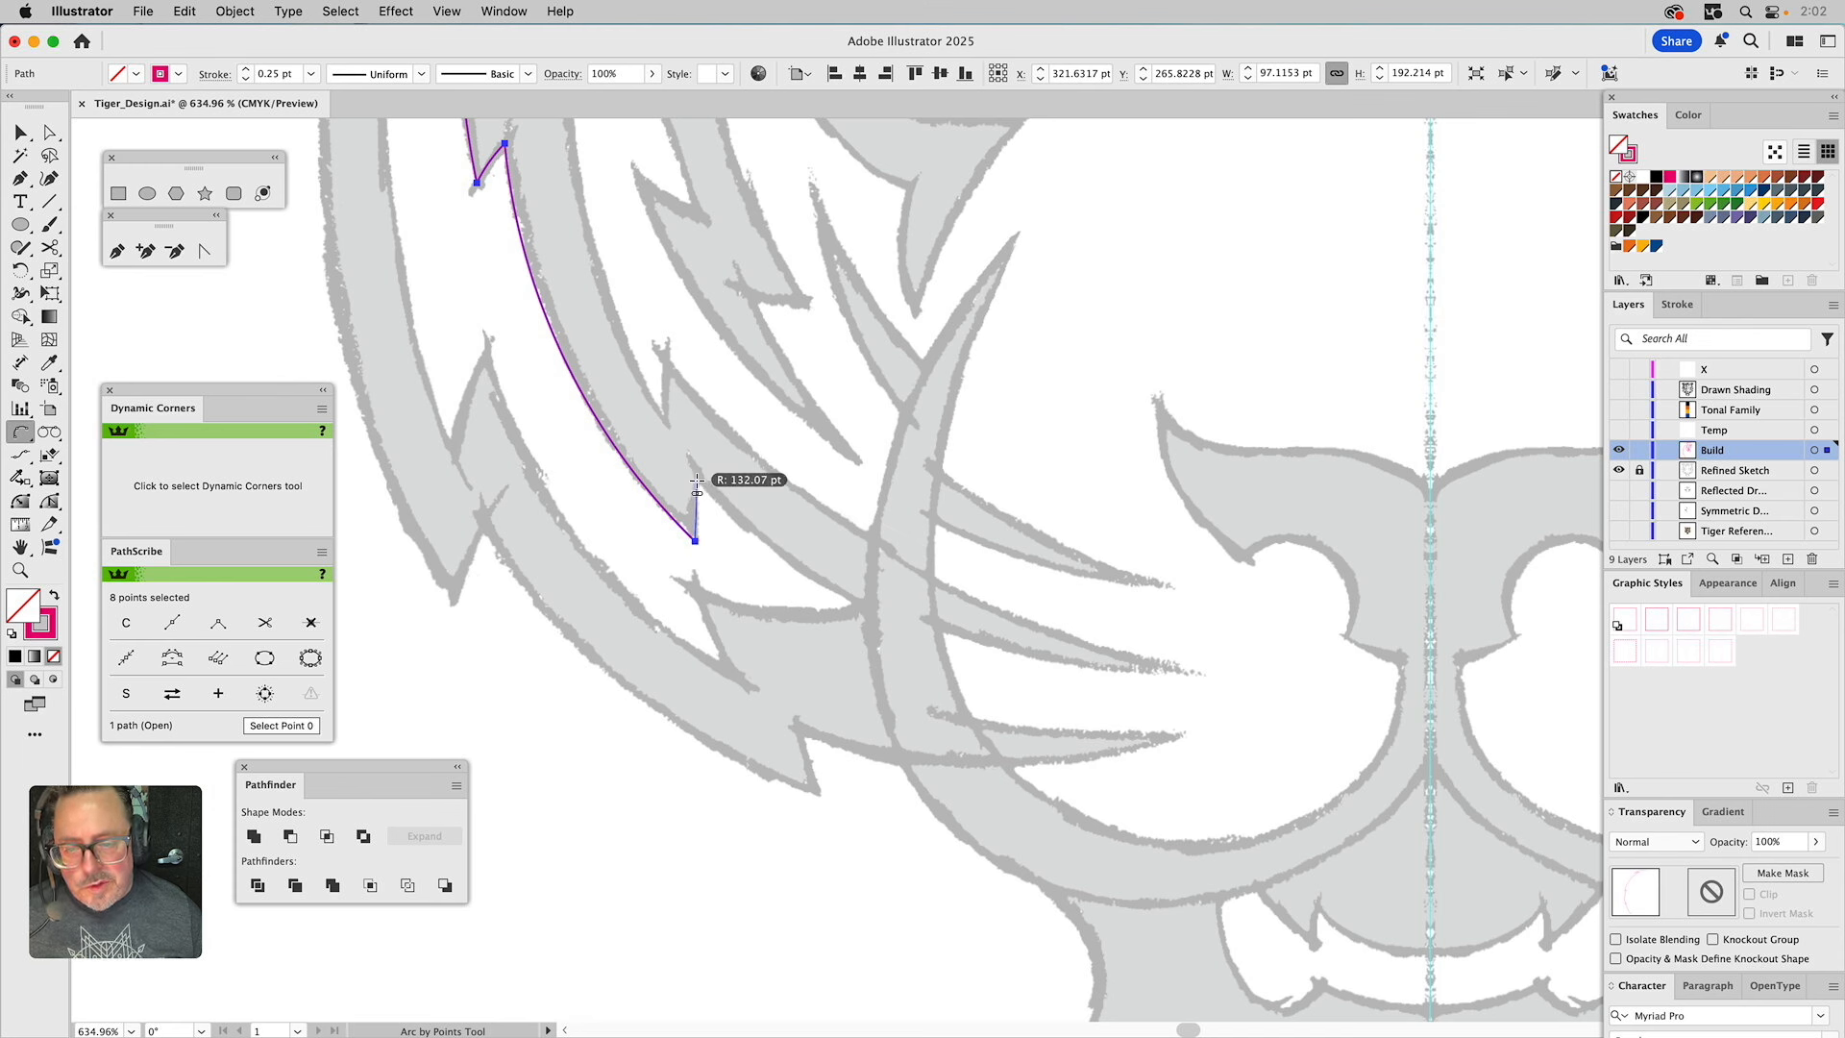
{"action": "left_click", "coordinate": [697, 475]}
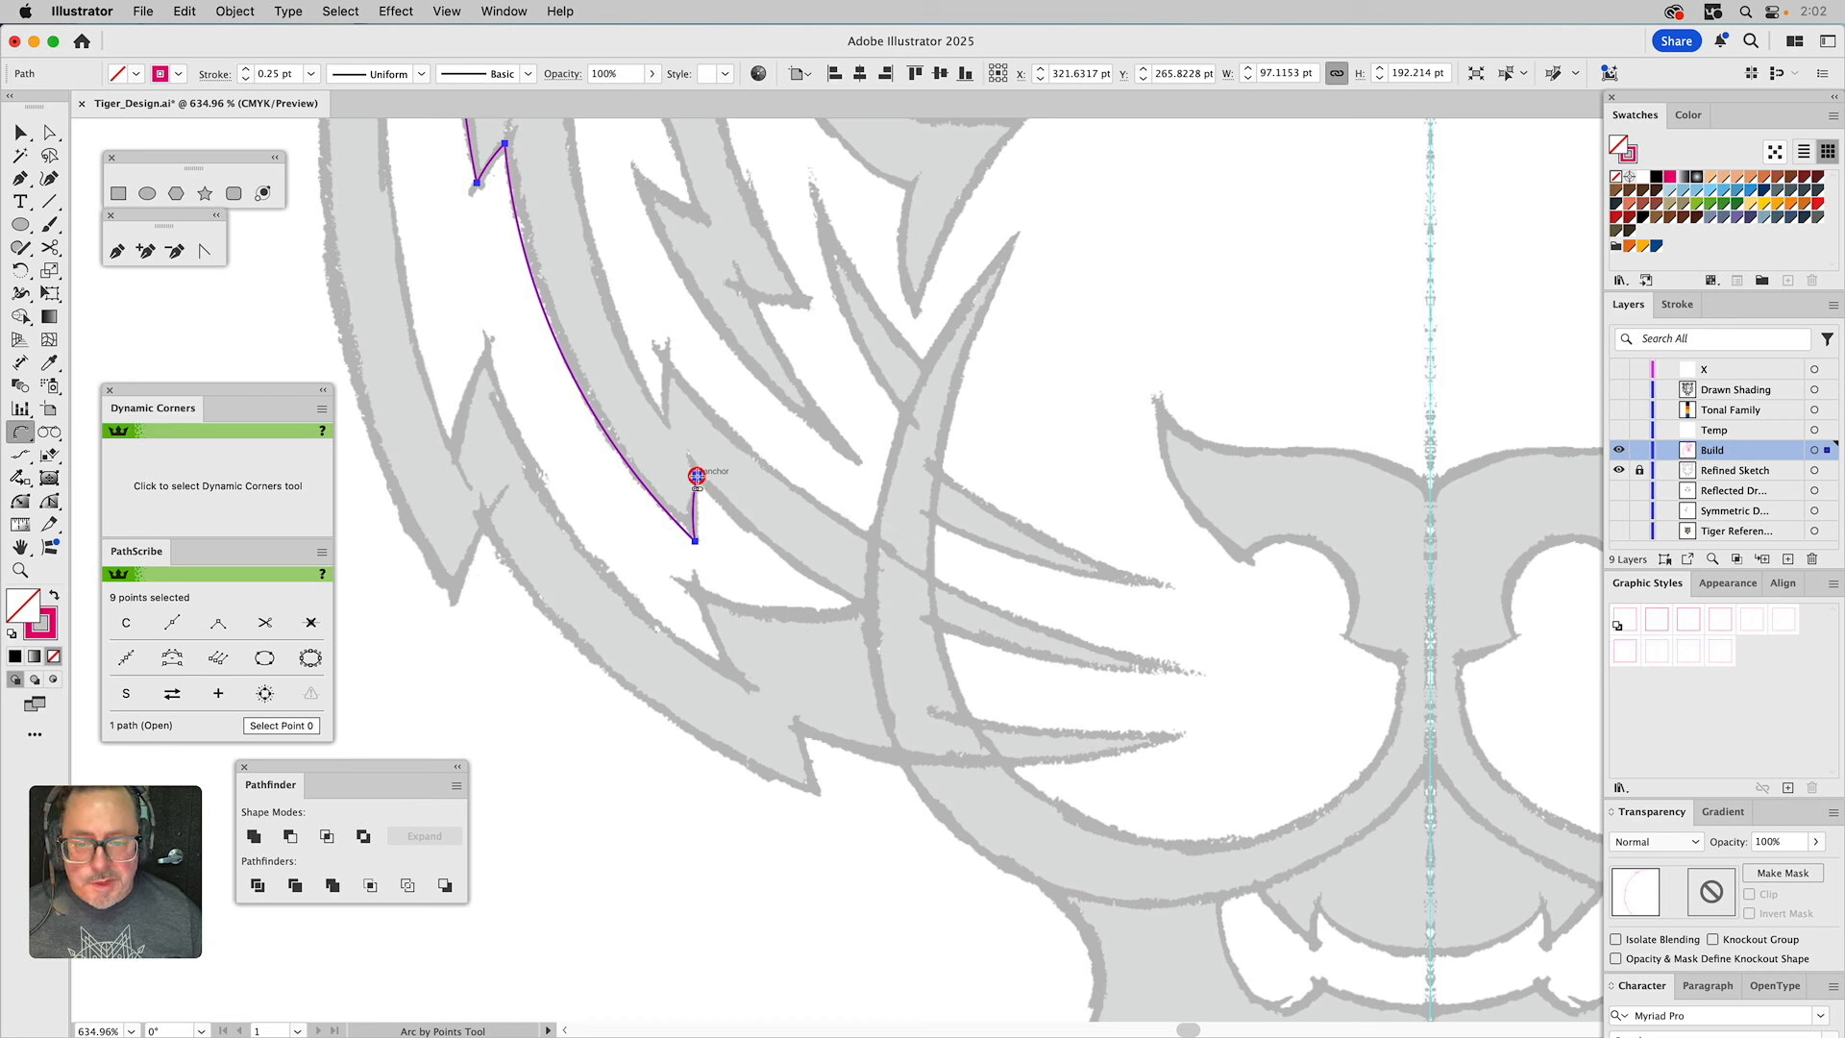
{"action": "left_click", "coordinate": [1192, 673]}
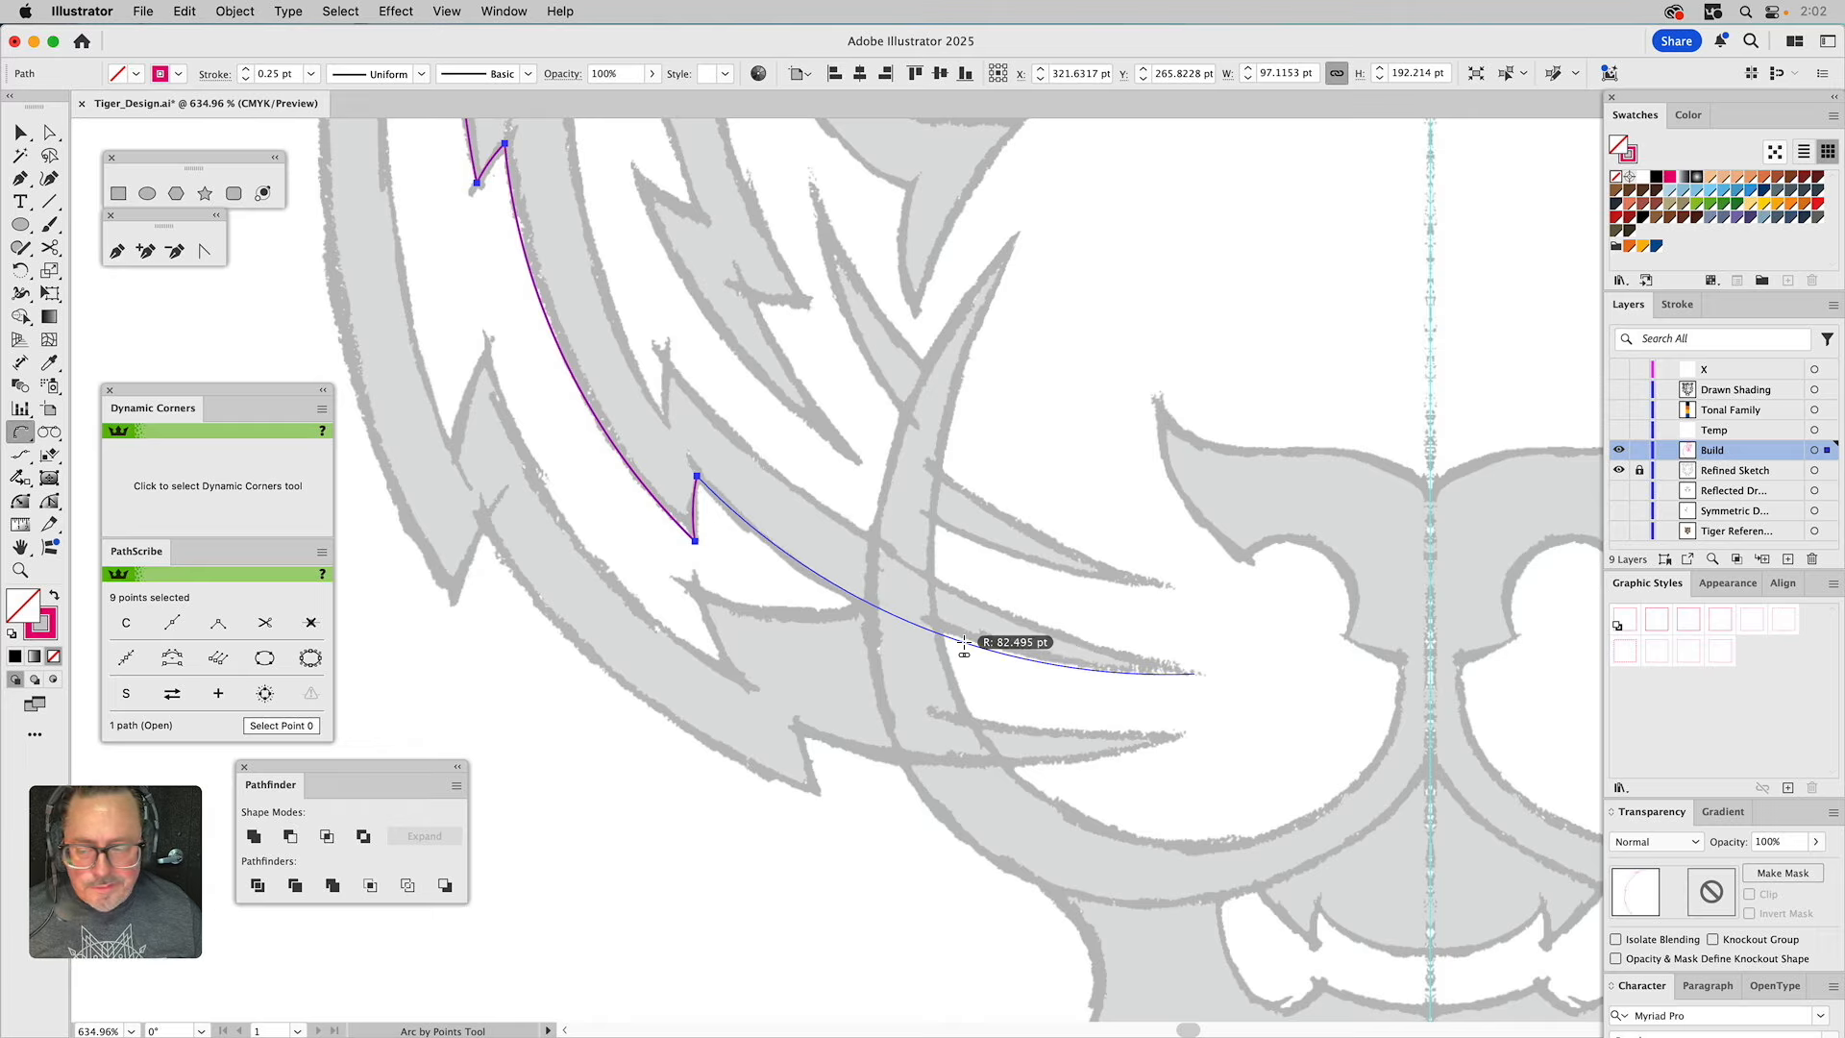
{"action": "left_click", "coordinate": [963, 644]}
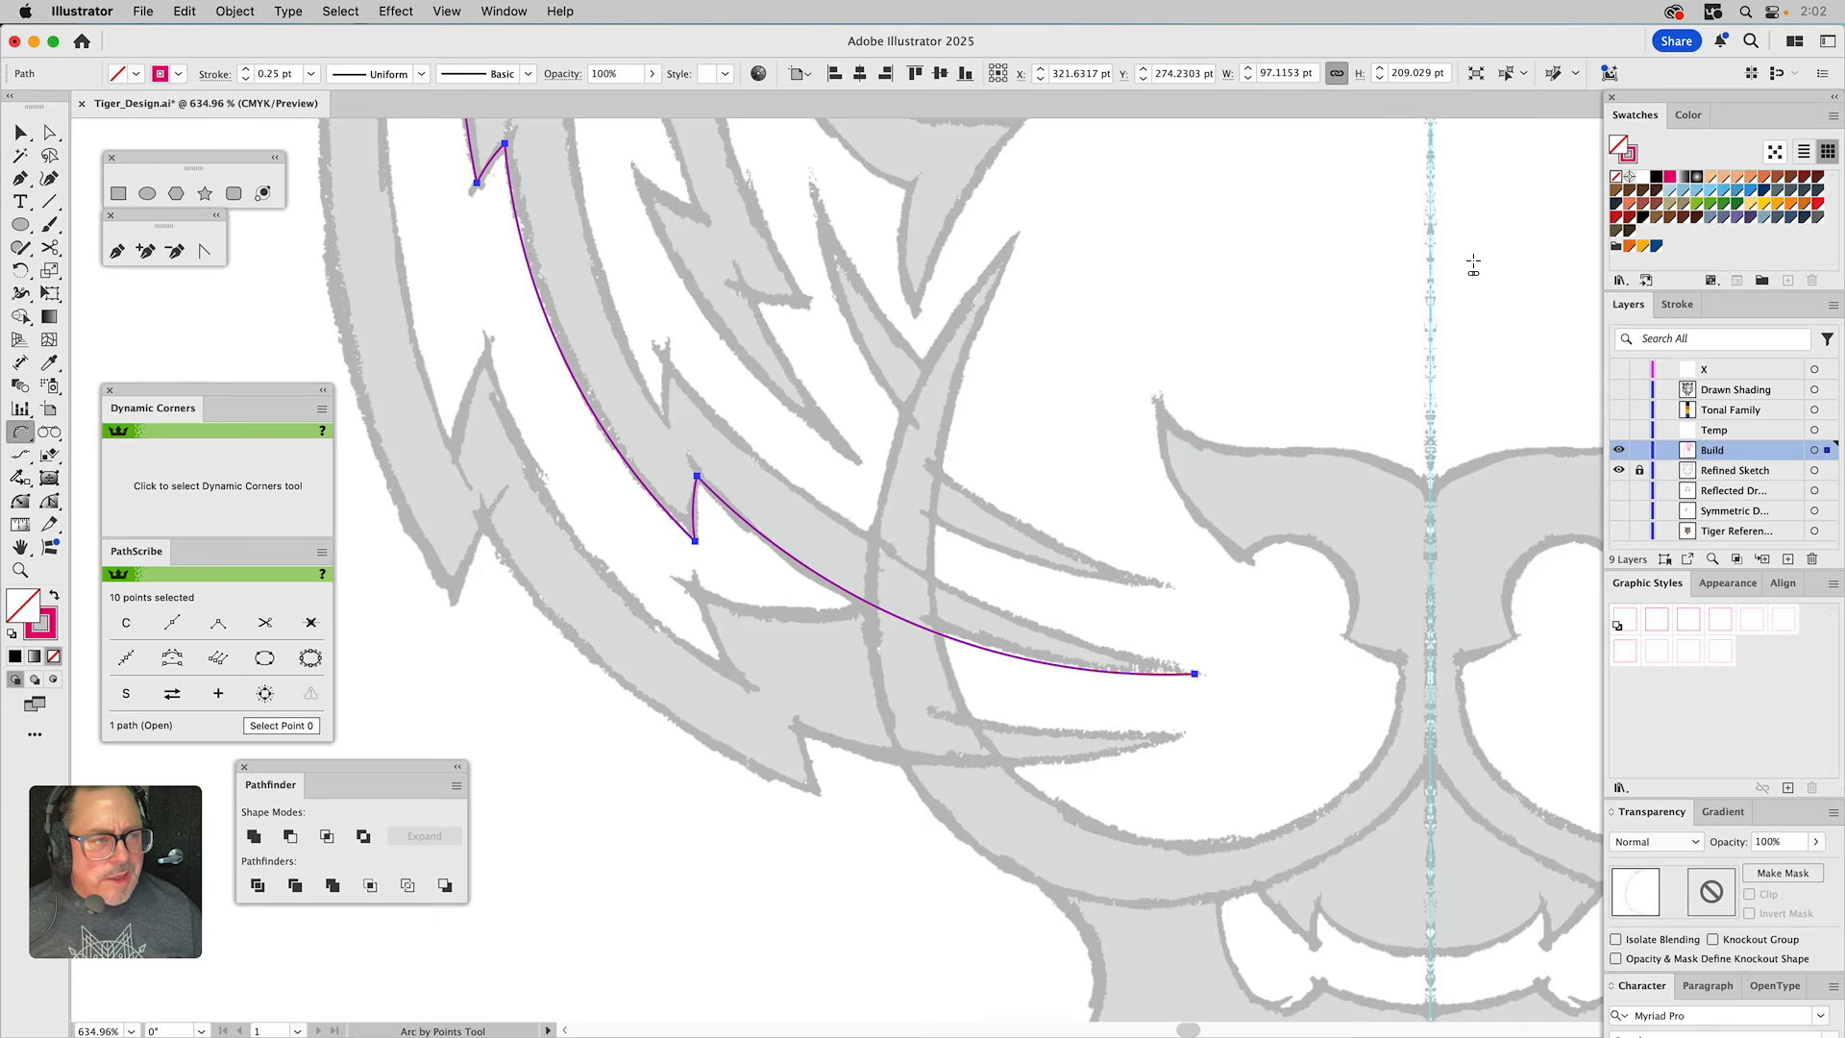
{"action": "left_click", "coordinate": [1833, 116]}
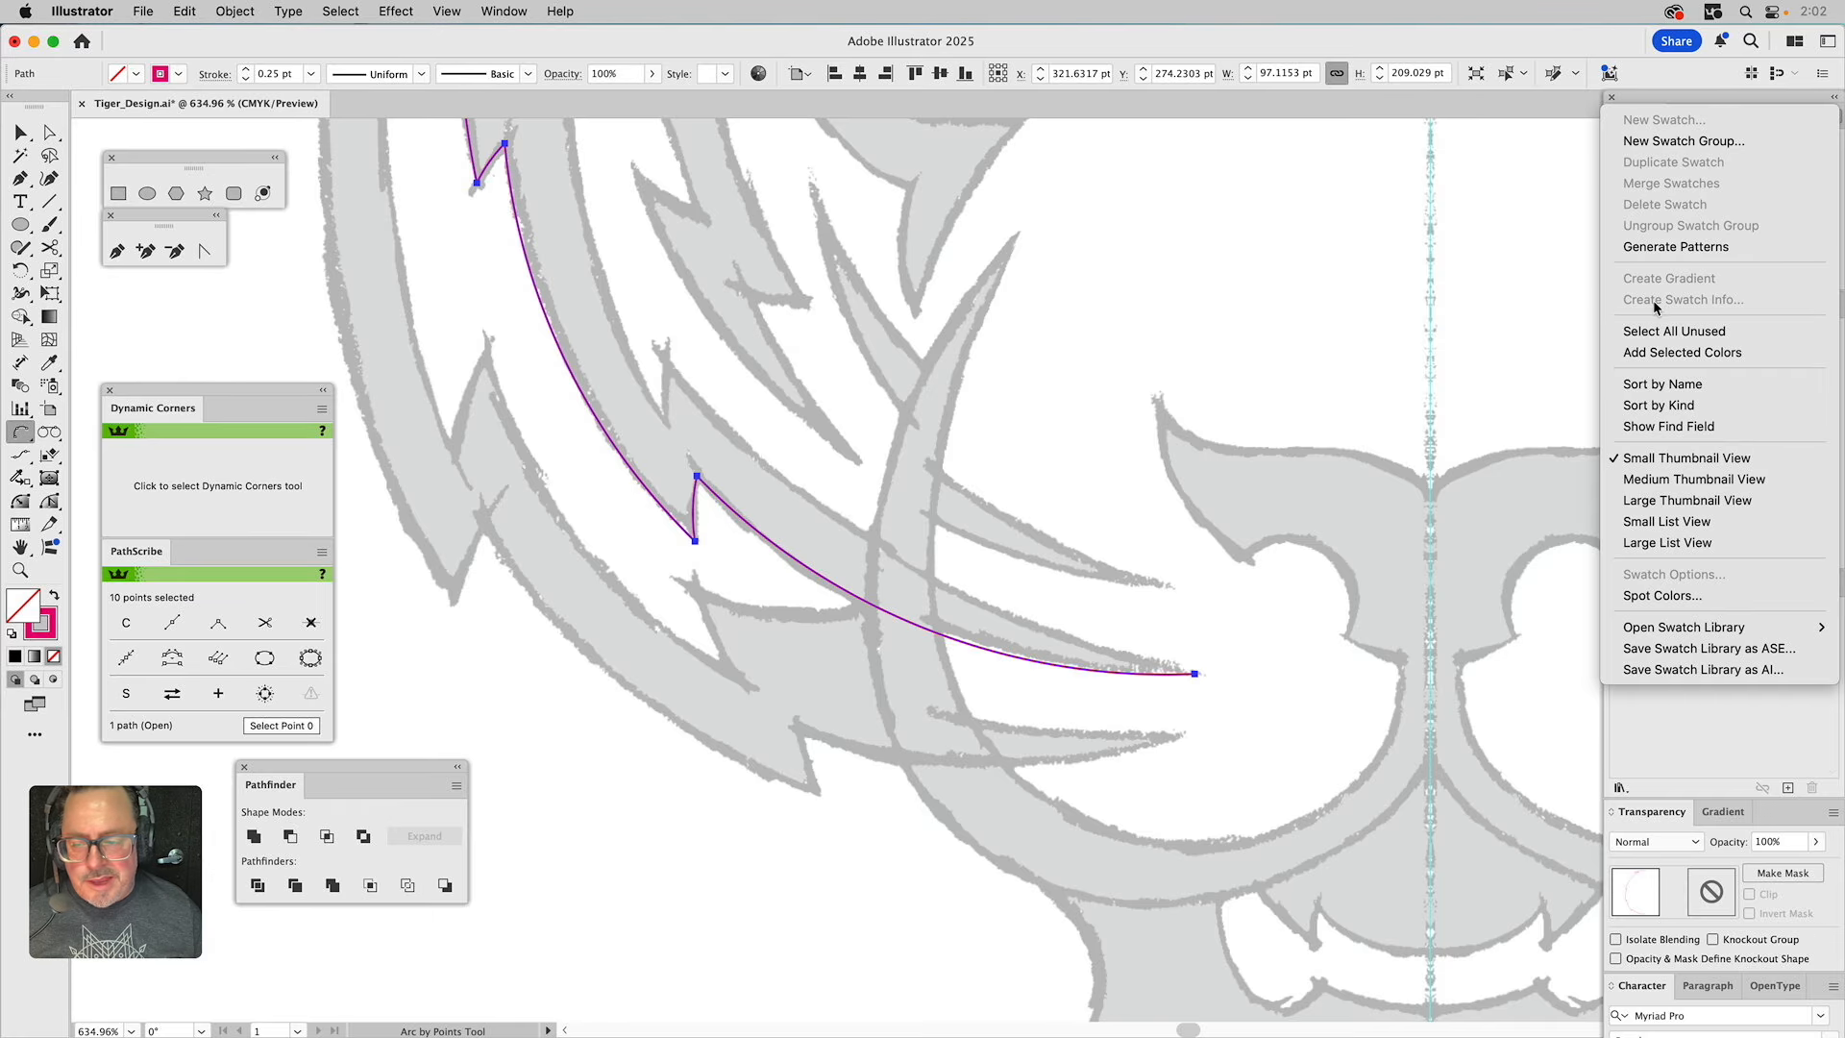
{"action": "left_click", "coordinate": [1367, 312]}
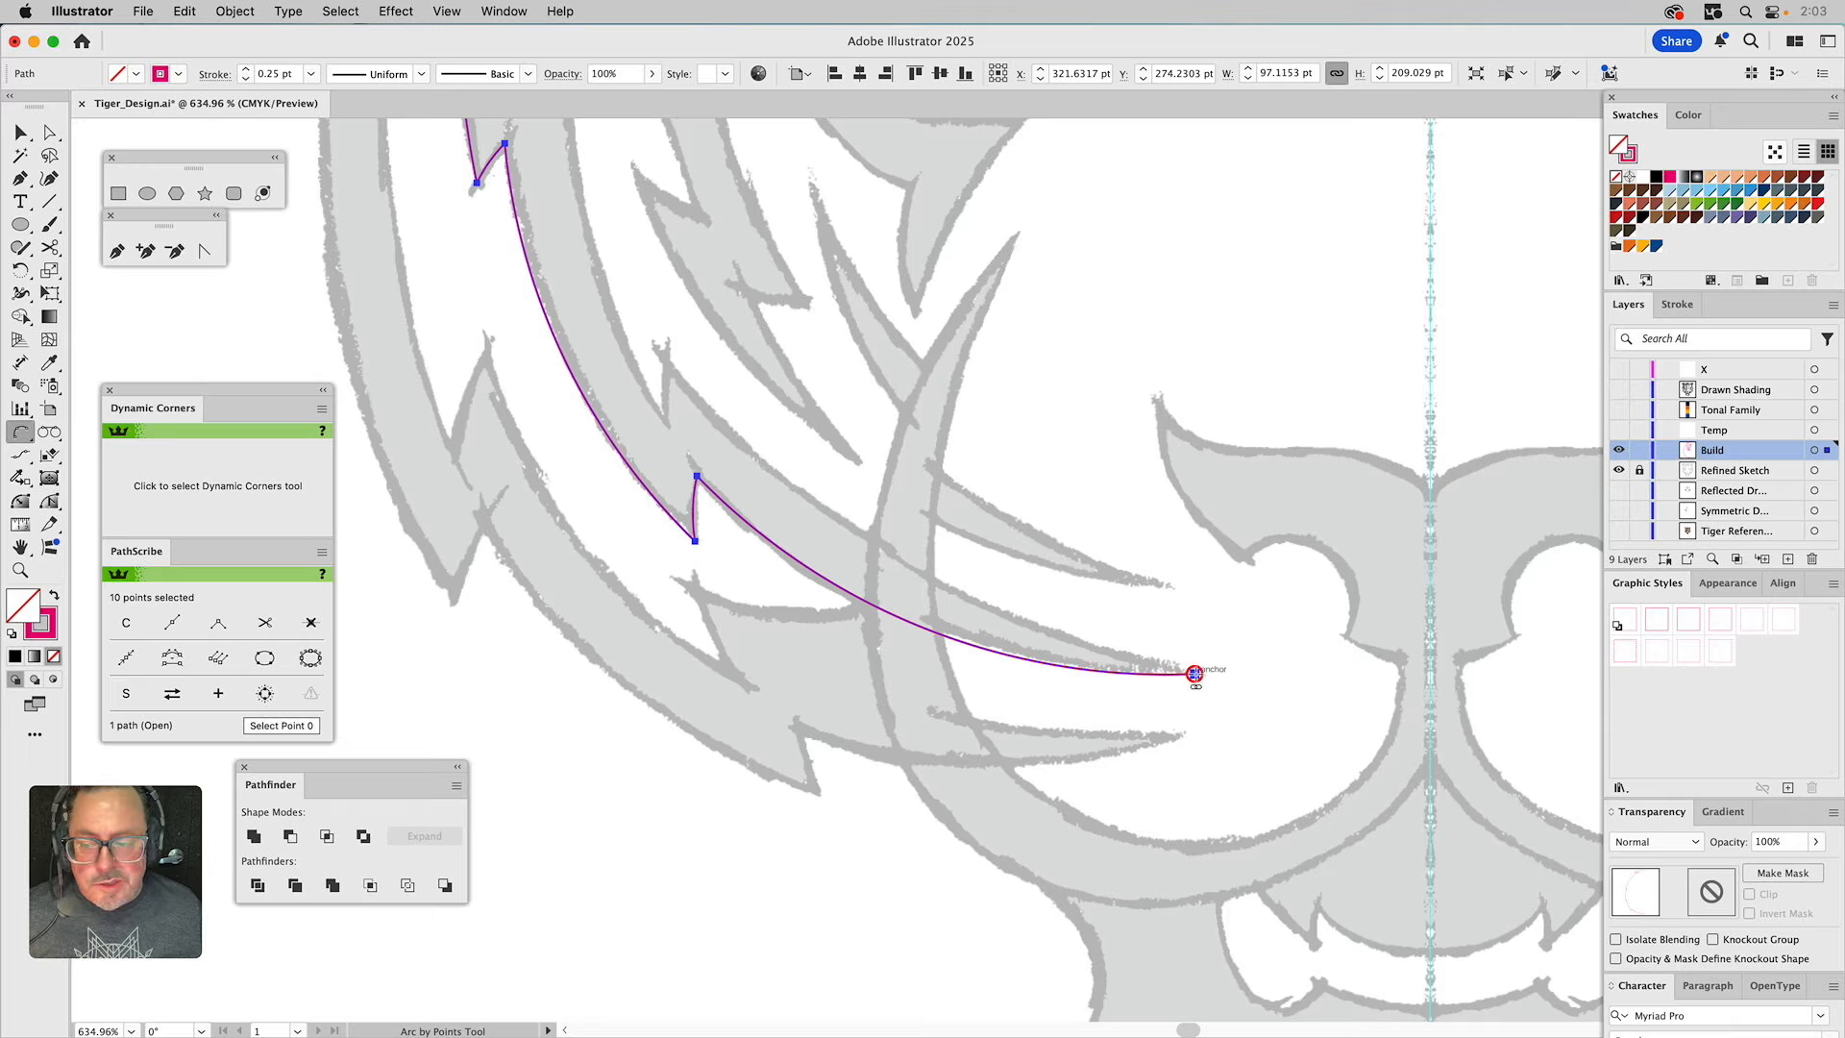
Draw an arc from the stripe's lower point back to the lowest inner-edge spike, and add an arc of about 52 pt radius into the notch.
{"action": "left_click", "coordinate": [1194, 674]}
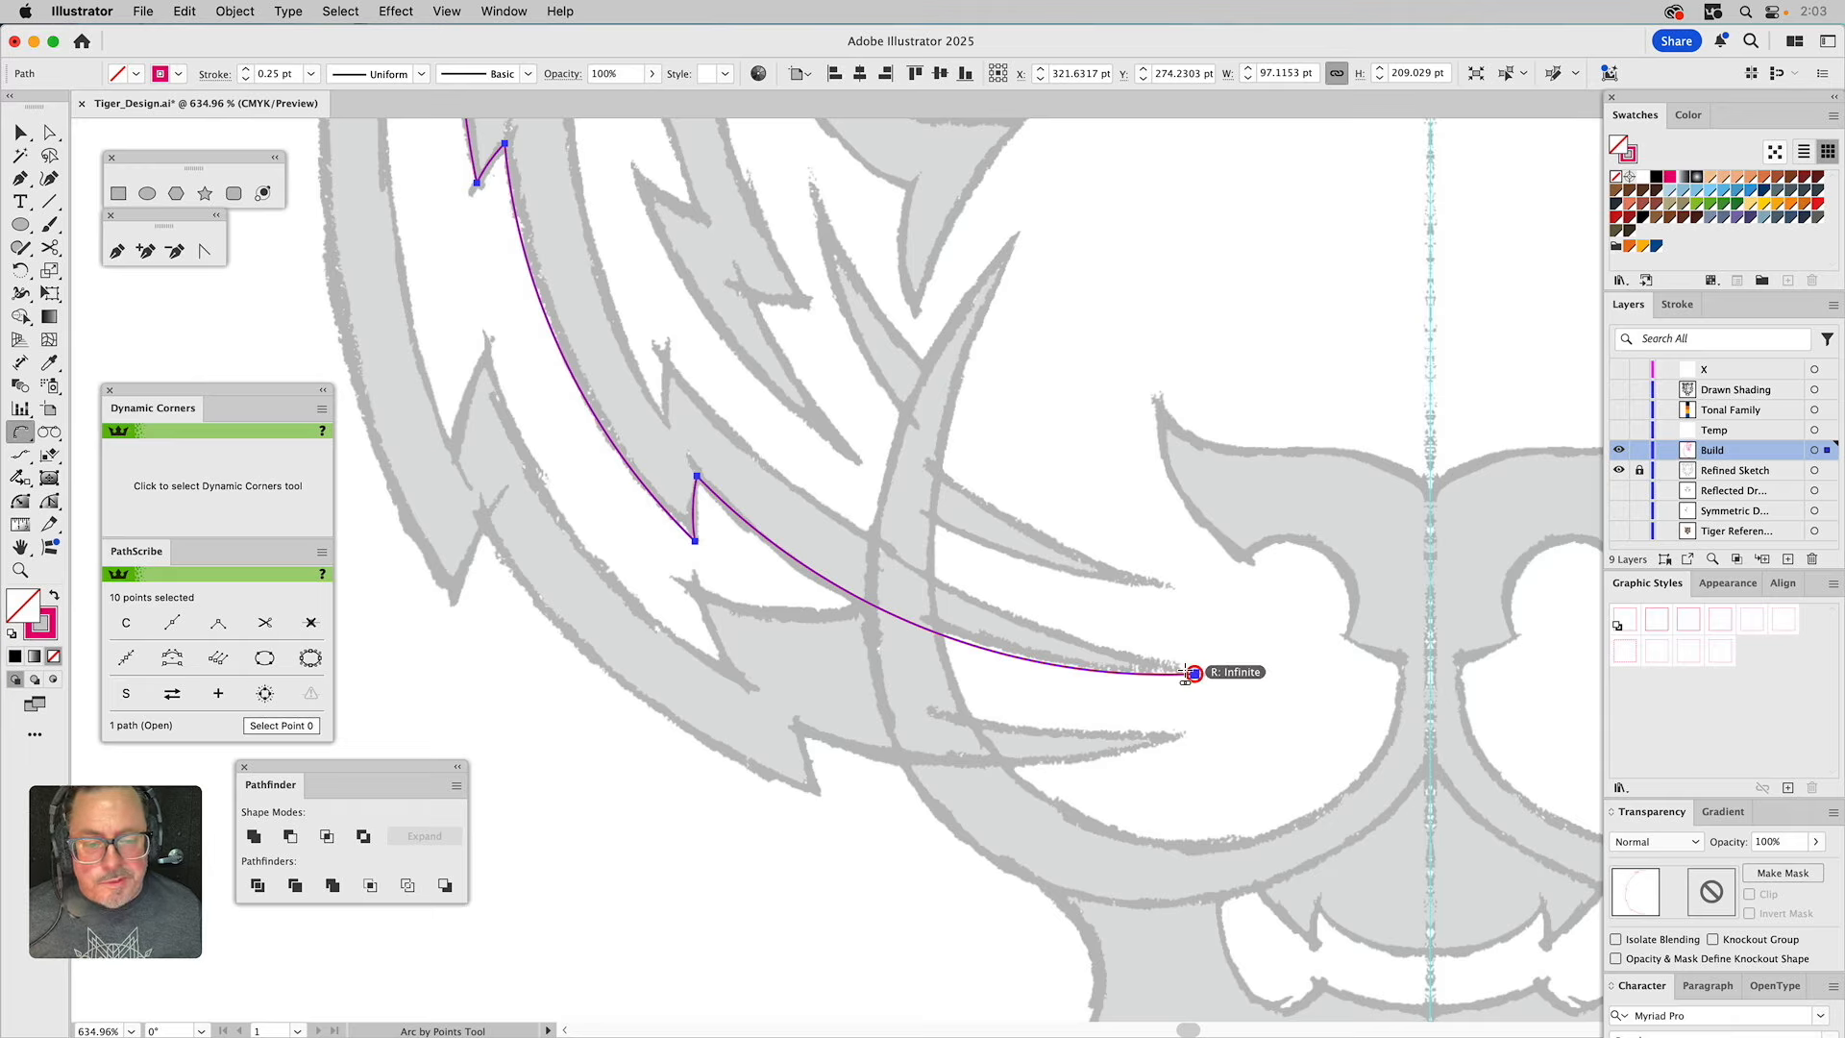
{"action": "left_click", "coordinate": [667, 357]}
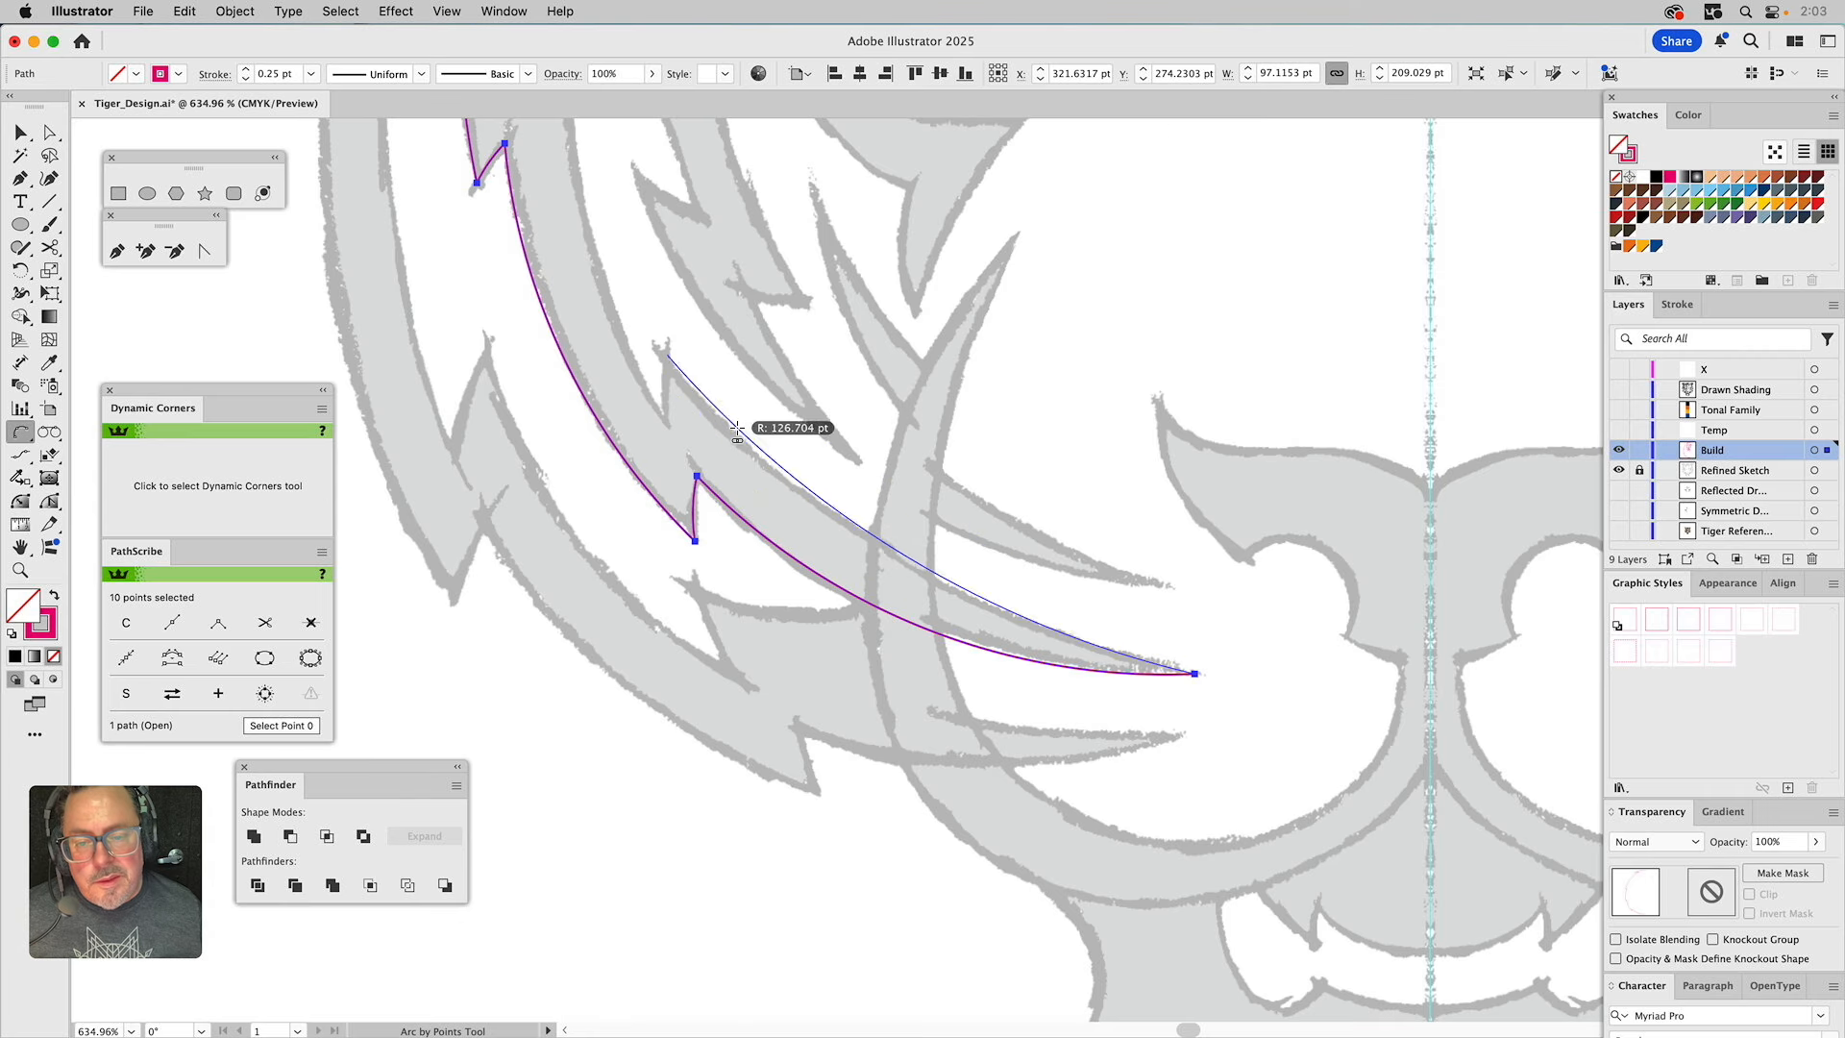
{"action": "left_click", "coordinate": [805, 496]}
{"action": "left_click", "coordinate": [667, 354]}
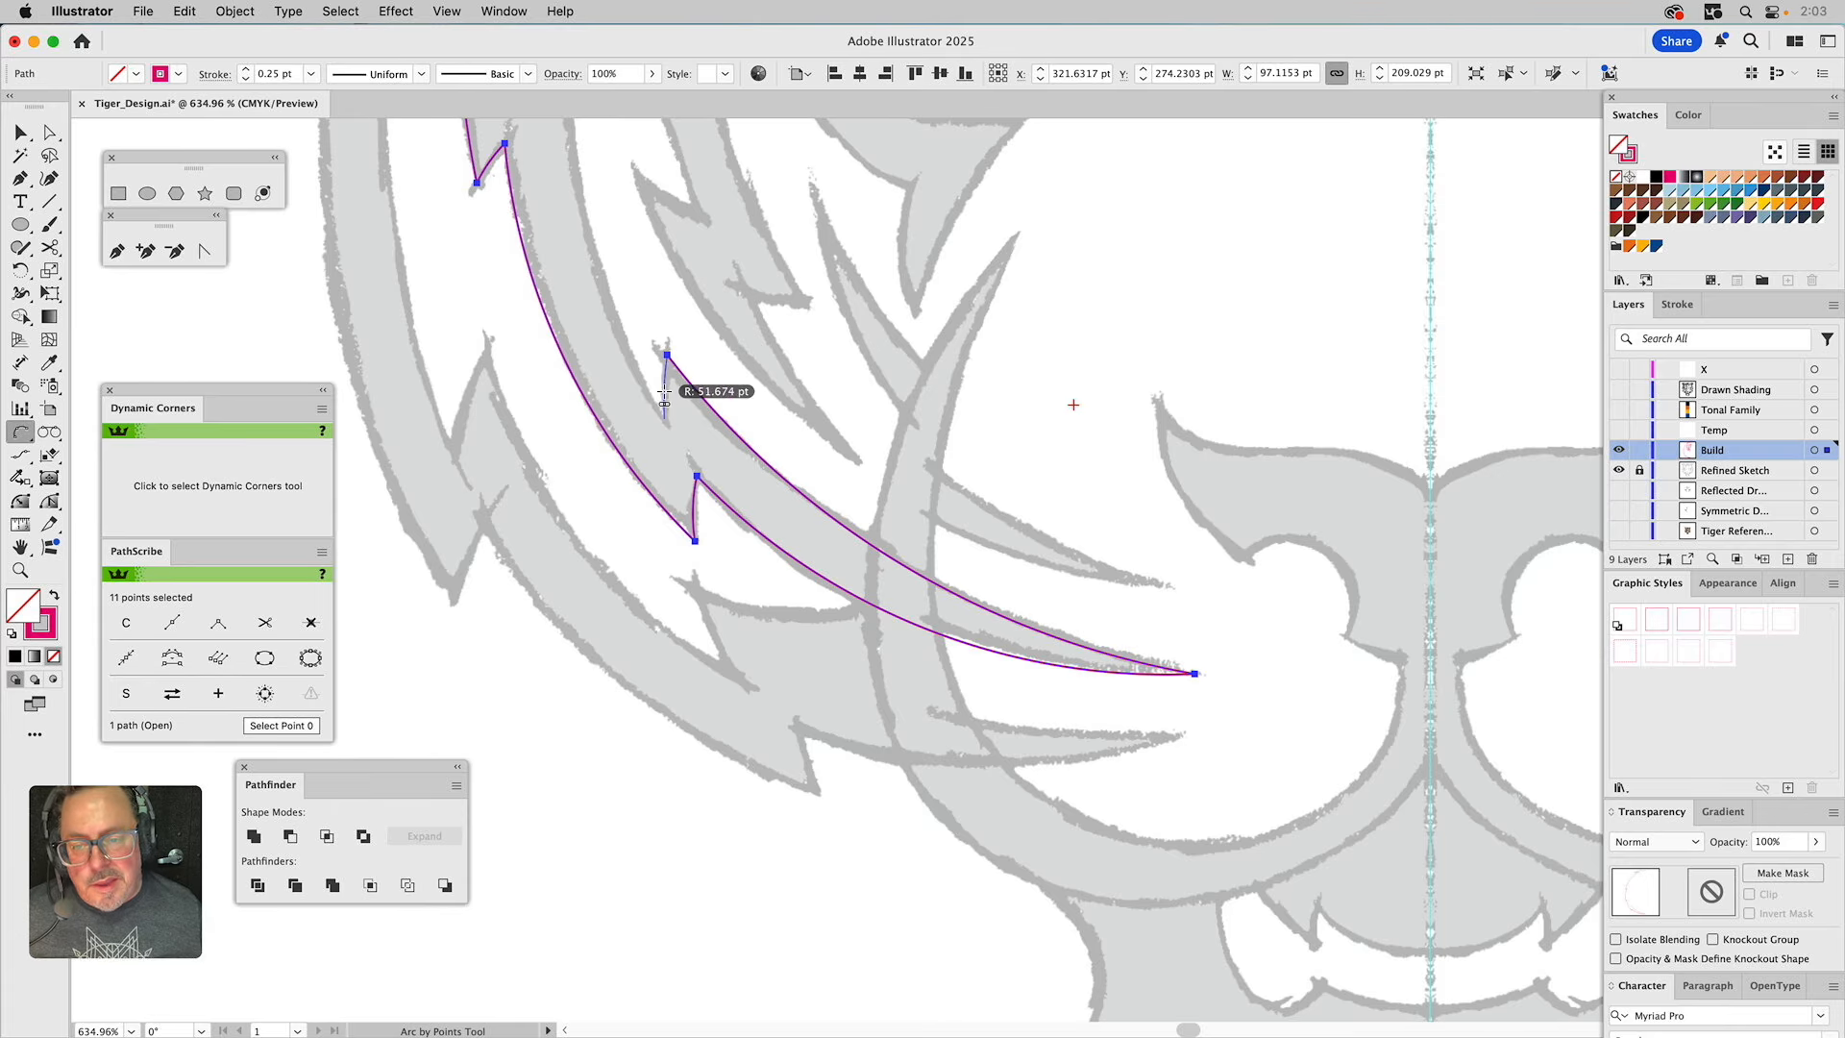
{"action": "left_click", "coordinate": [665, 416]}
Draw an arc of about 87 pt radius up the stripe's inner edge to the middle spike, and add a short arc into its notch.
{"action": "left_click_drag", "start_coordinate": [691, 304], "coordinate": [787, 721]}
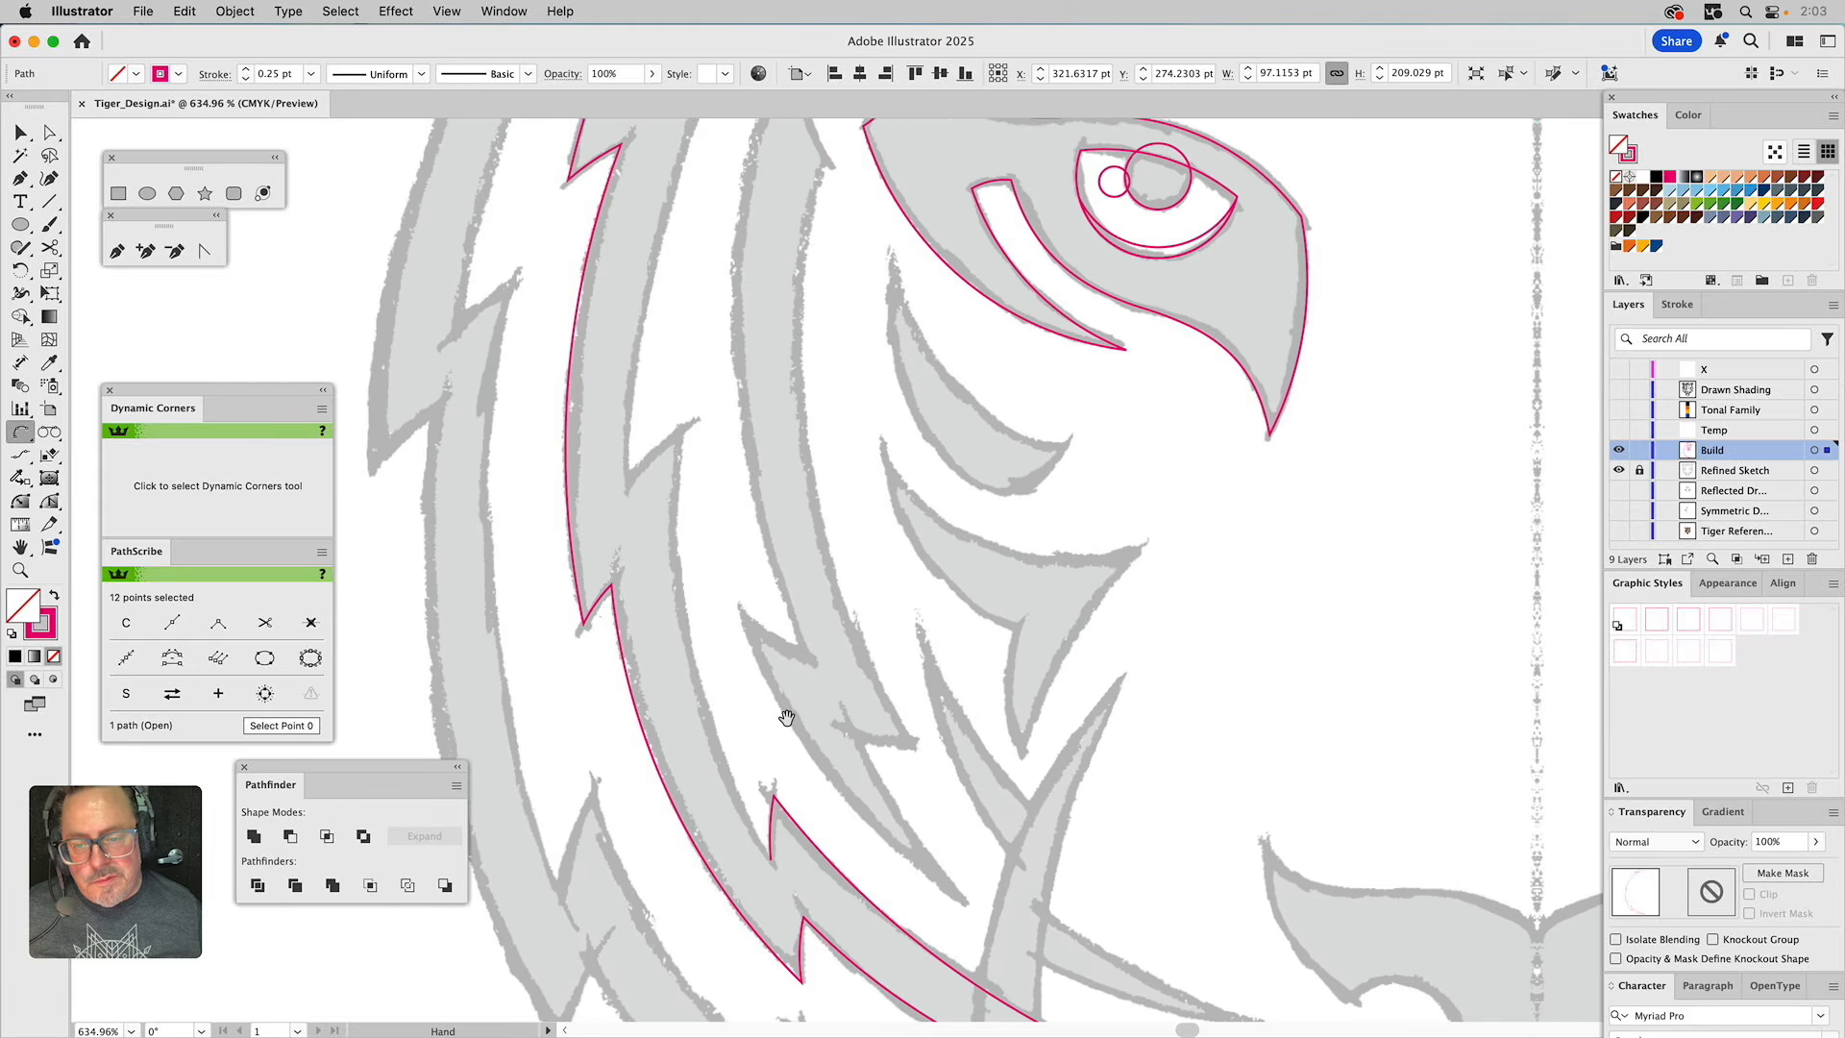
{"action": "left_click", "coordinate": [679, 429]}
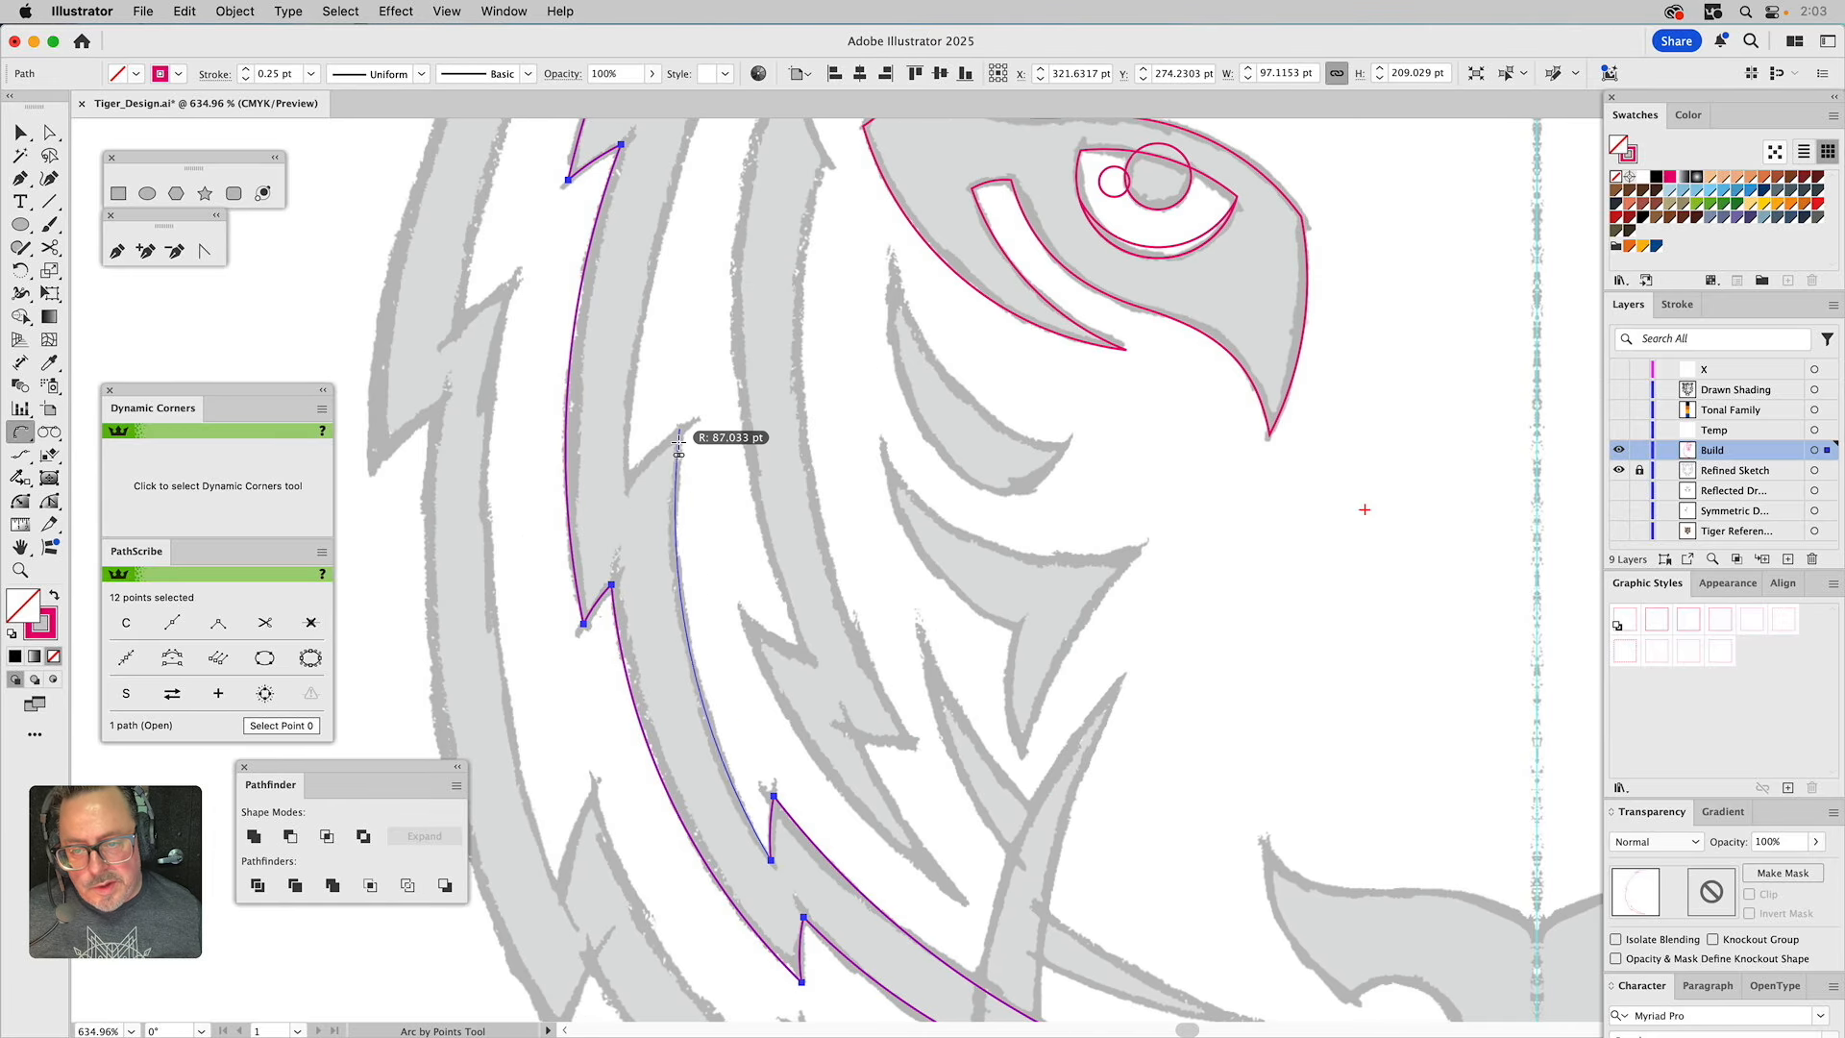
{"action": "left_click", "coordinate": [676, 519]}
{"action": "left_click_drag", "start_coordinate": [692, 474], "coordinate": [849, 660]}
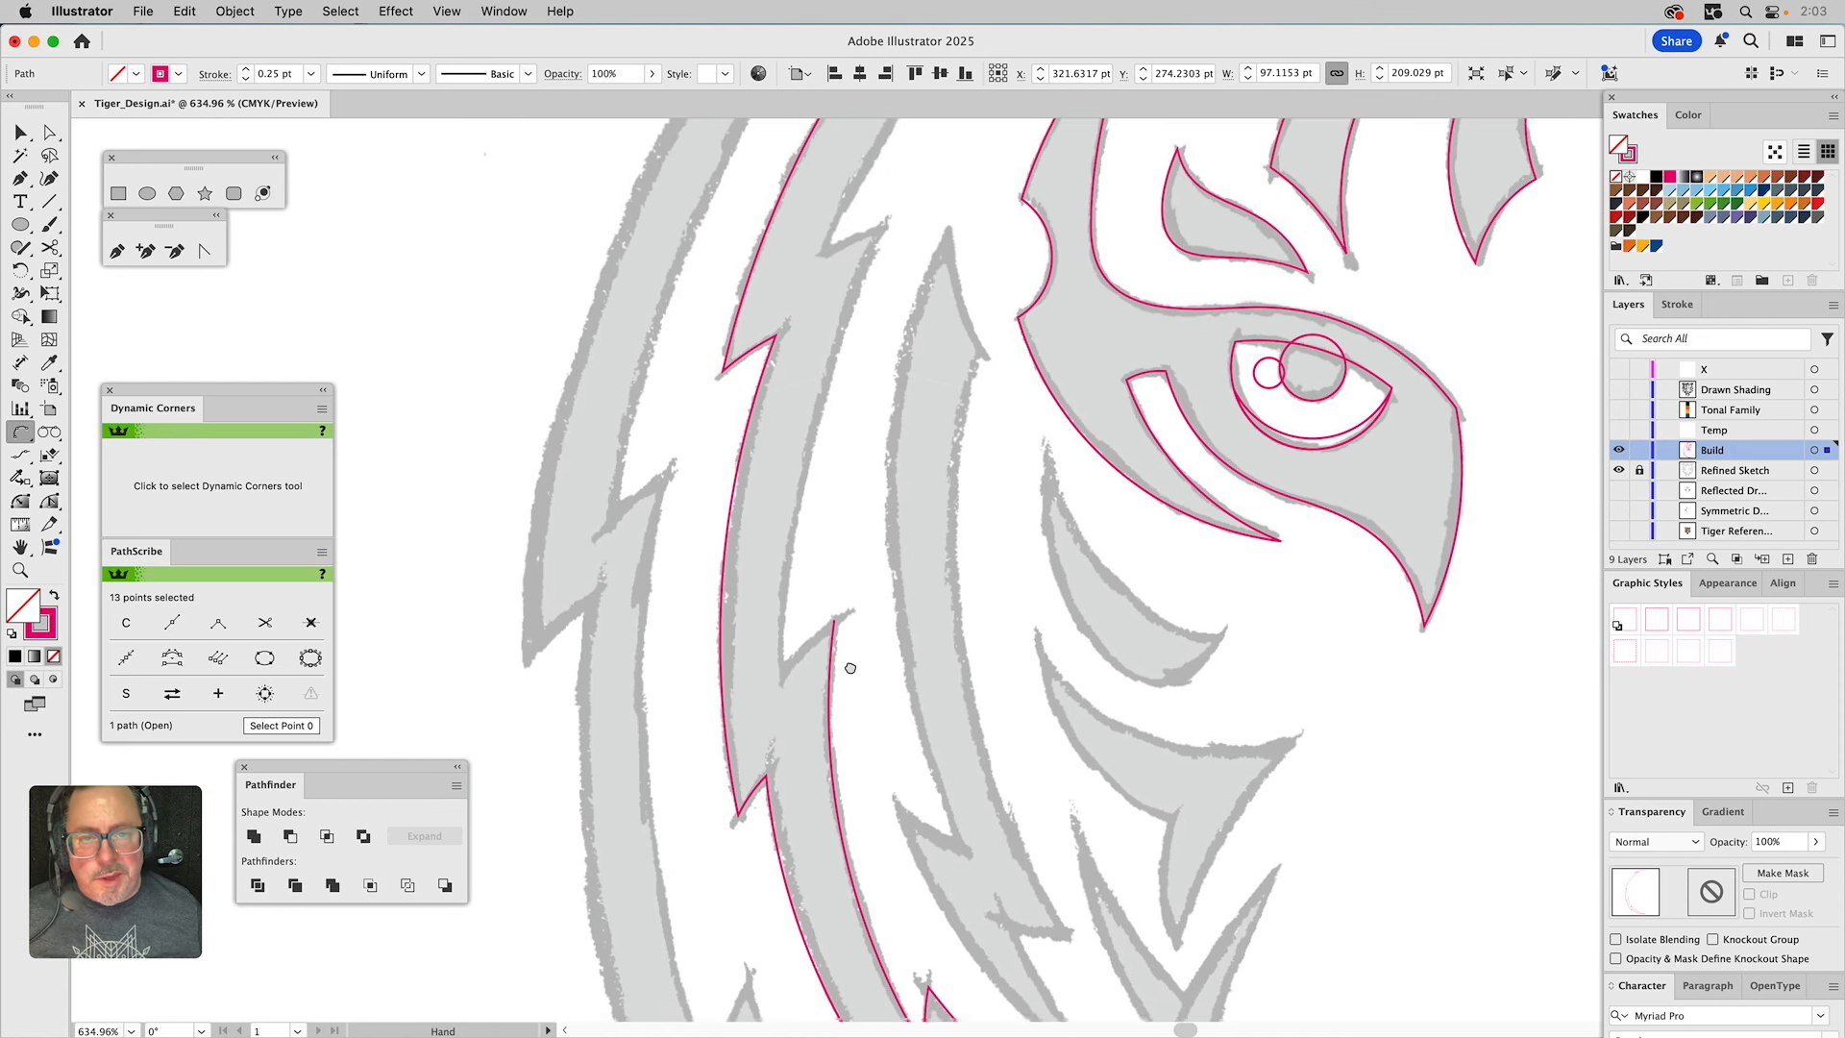
{"action": "left_click", "coordinate": [834, 614]}
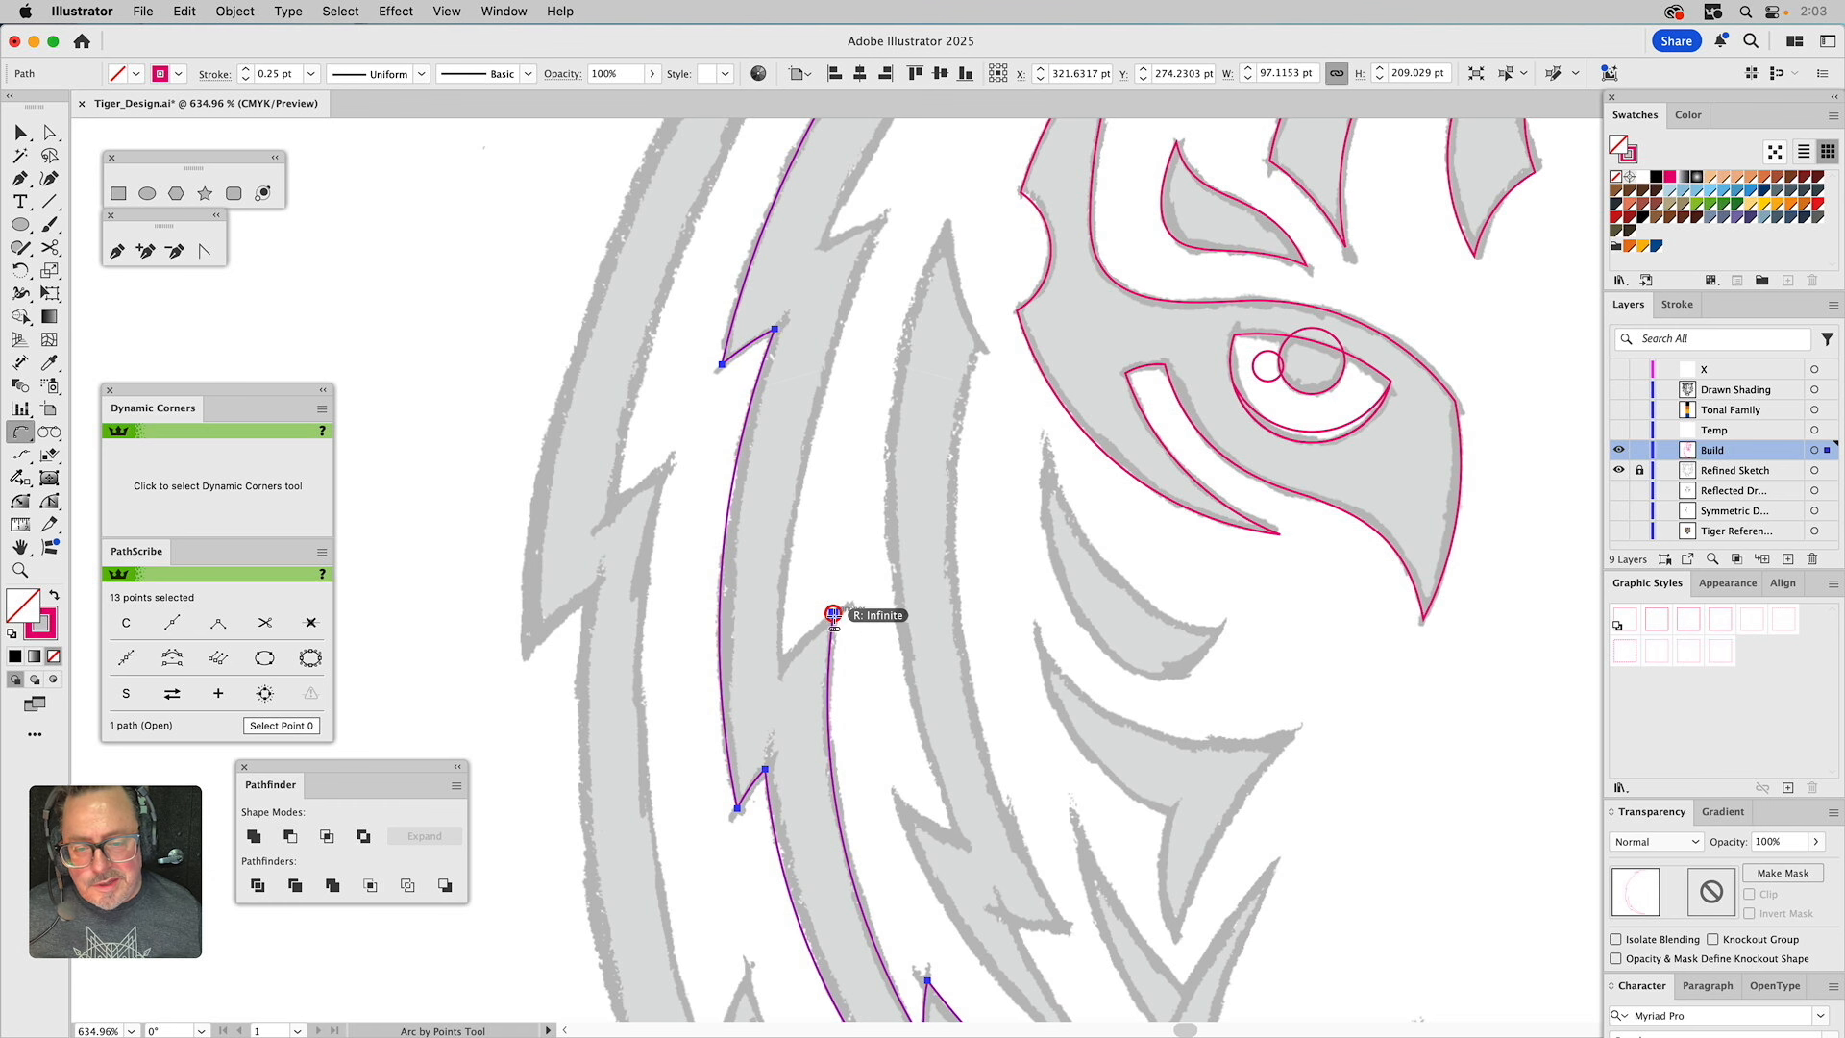
{"action": "left_click", "coordinate": [780, 667]}
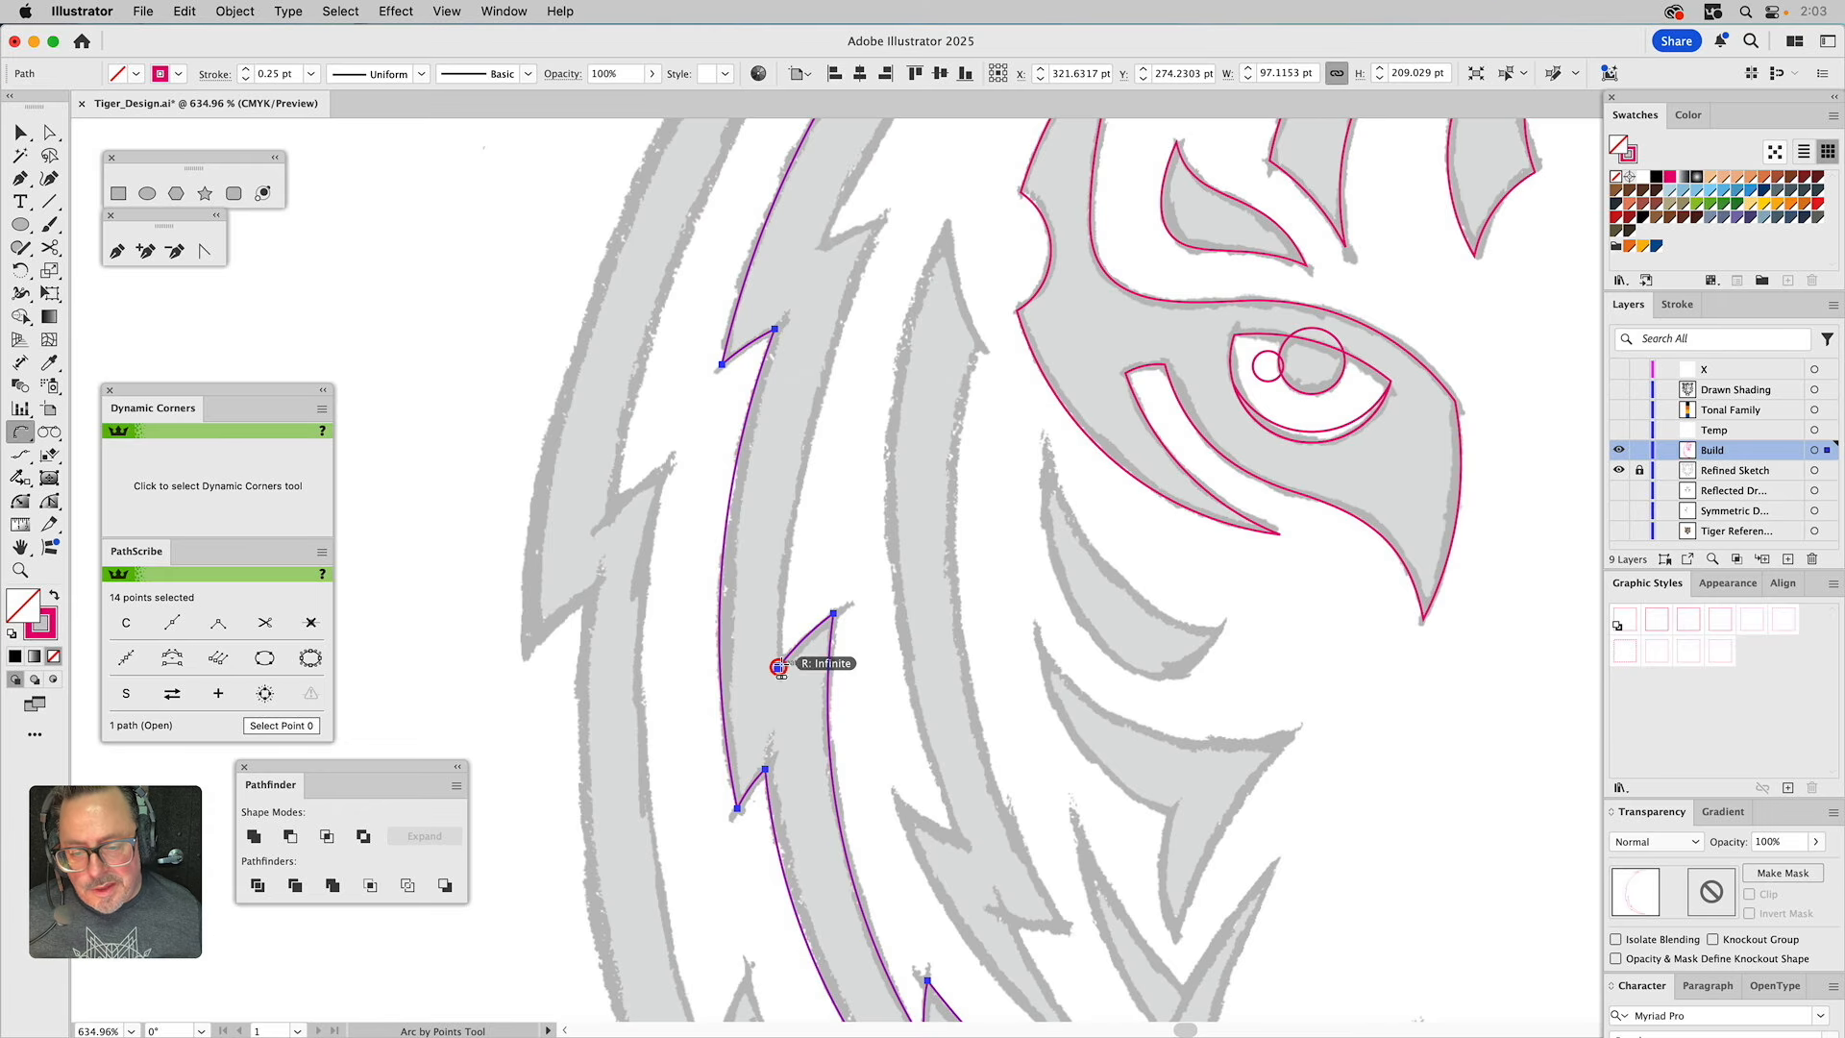
Draw an arc up the inner edge to the uppermost inner spike, and add an arc of about 32 pt radius into its notch.
{"action": "scroll", "coordinate": [849, 411], "scroll_direction": "up", "scroll_amount": 3}
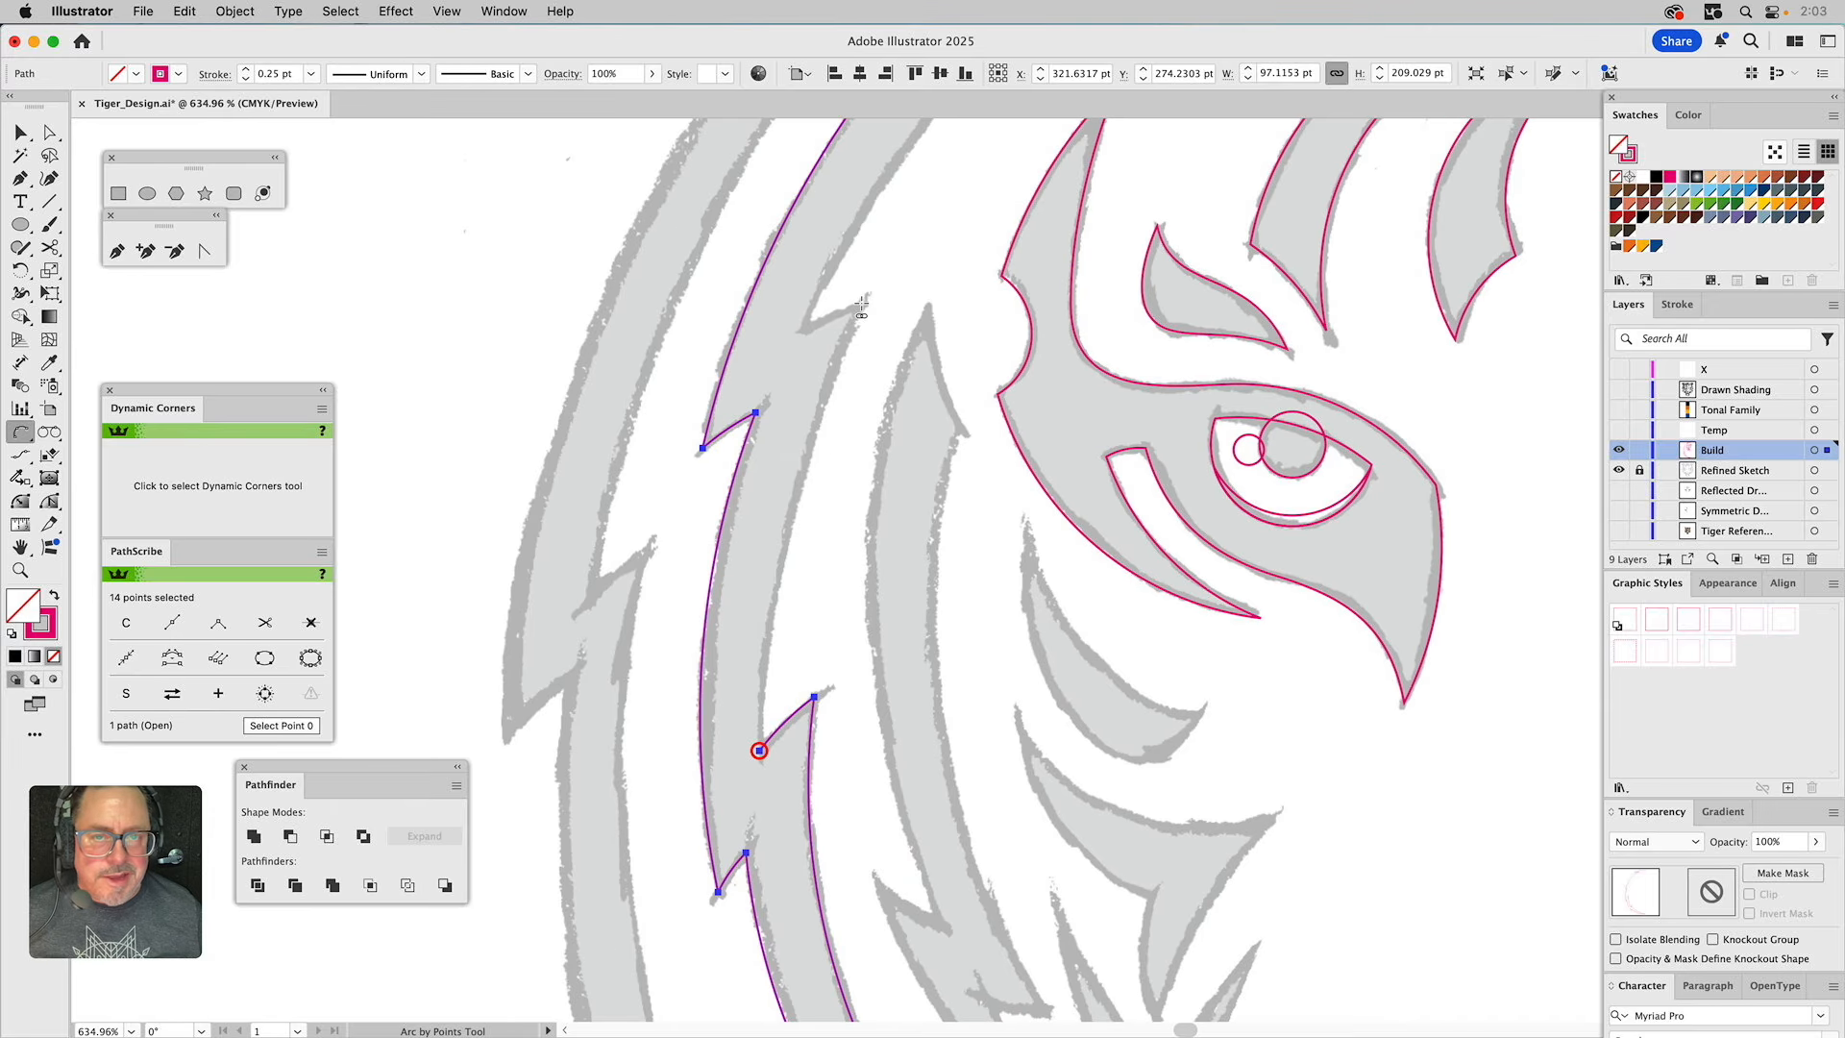
{"action": "left_click", "coordinate": [861, 306]}
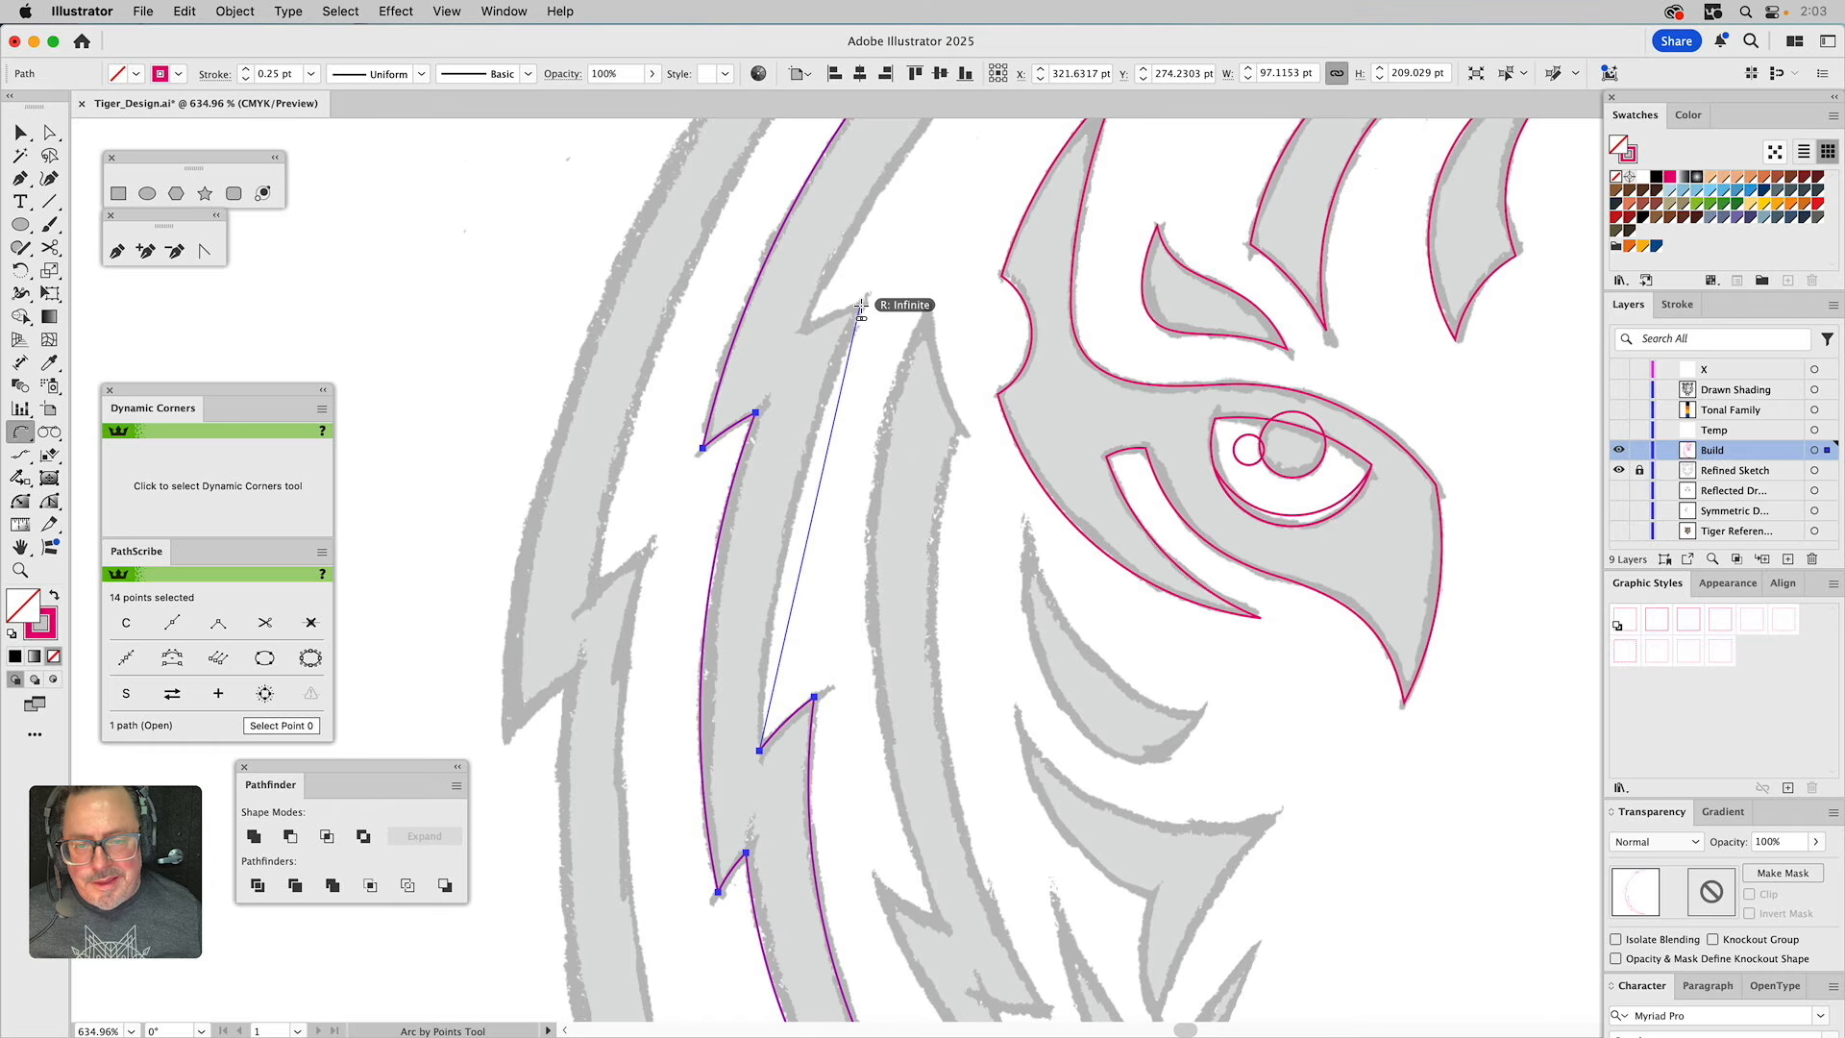
{"action": "left_click", "coordinate": [827, 388]}
{"action": "scroll", "coordinate": [910, 535], "scroll_direction": "up", "scroll_amount": 5}
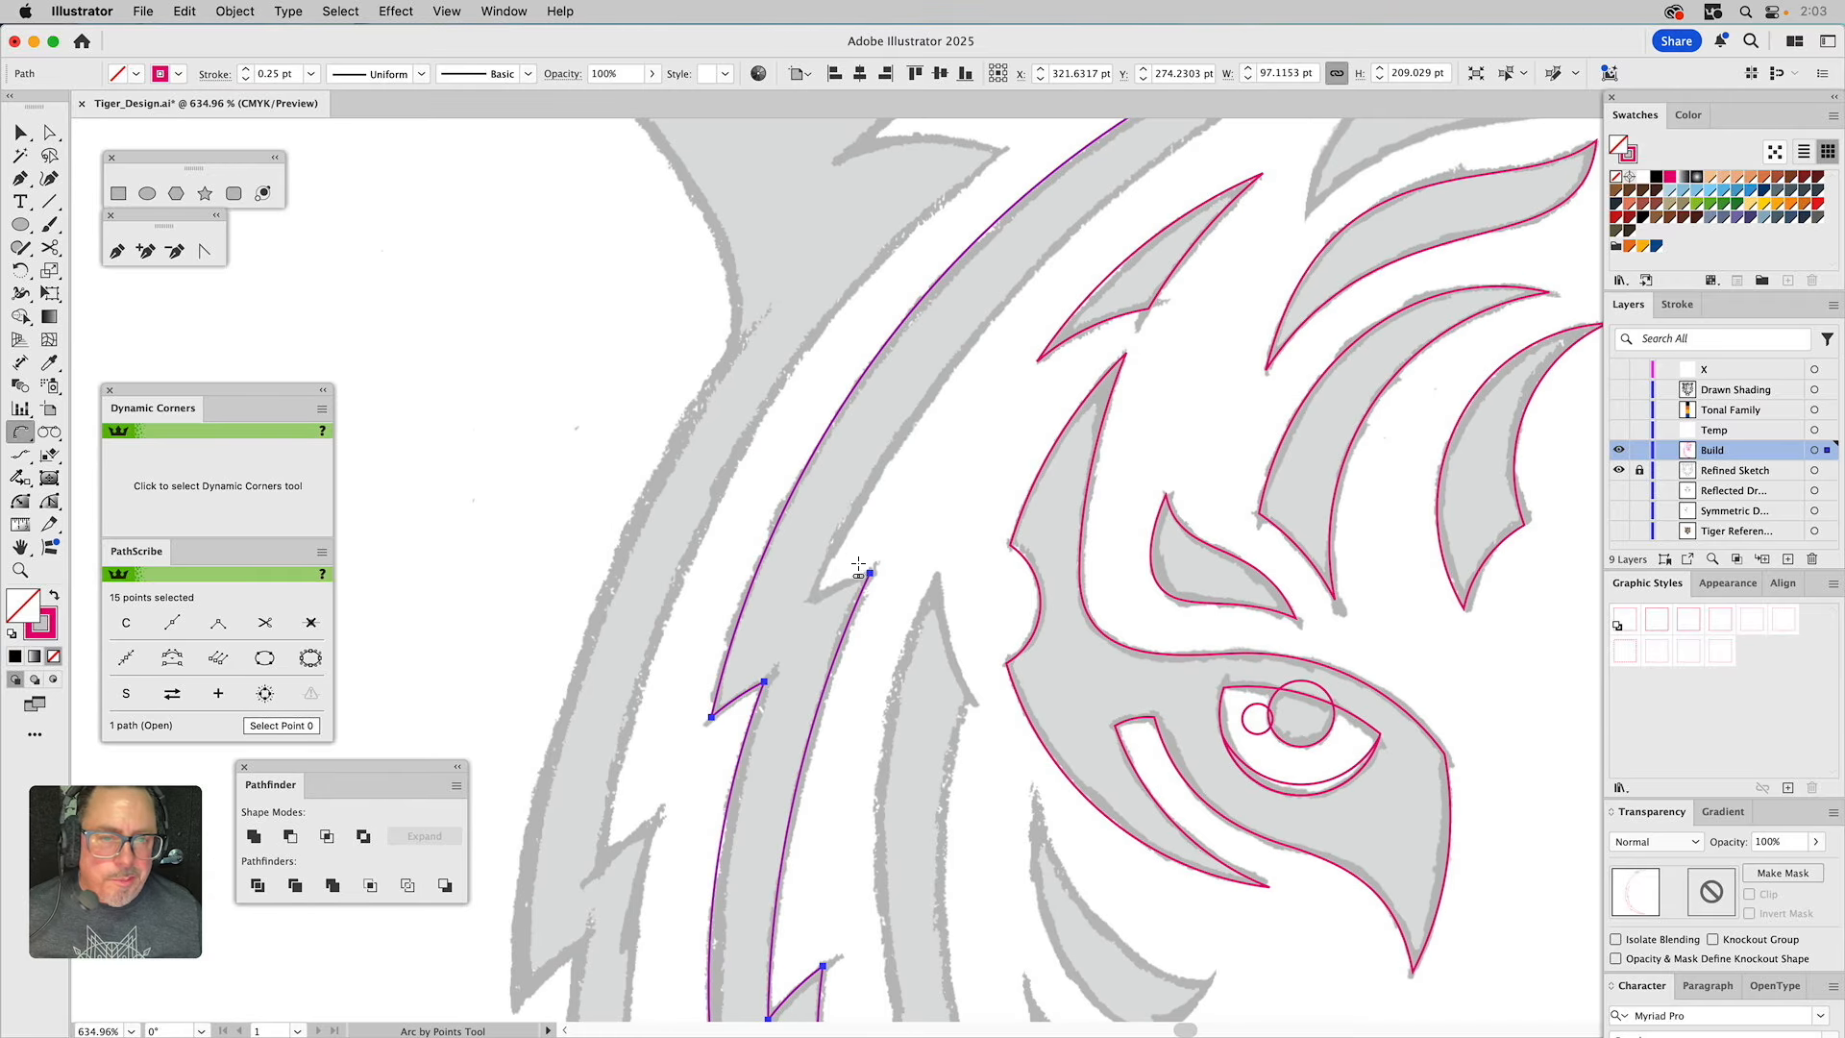
{"action": "left_click", "coordinate": [869, 573]}
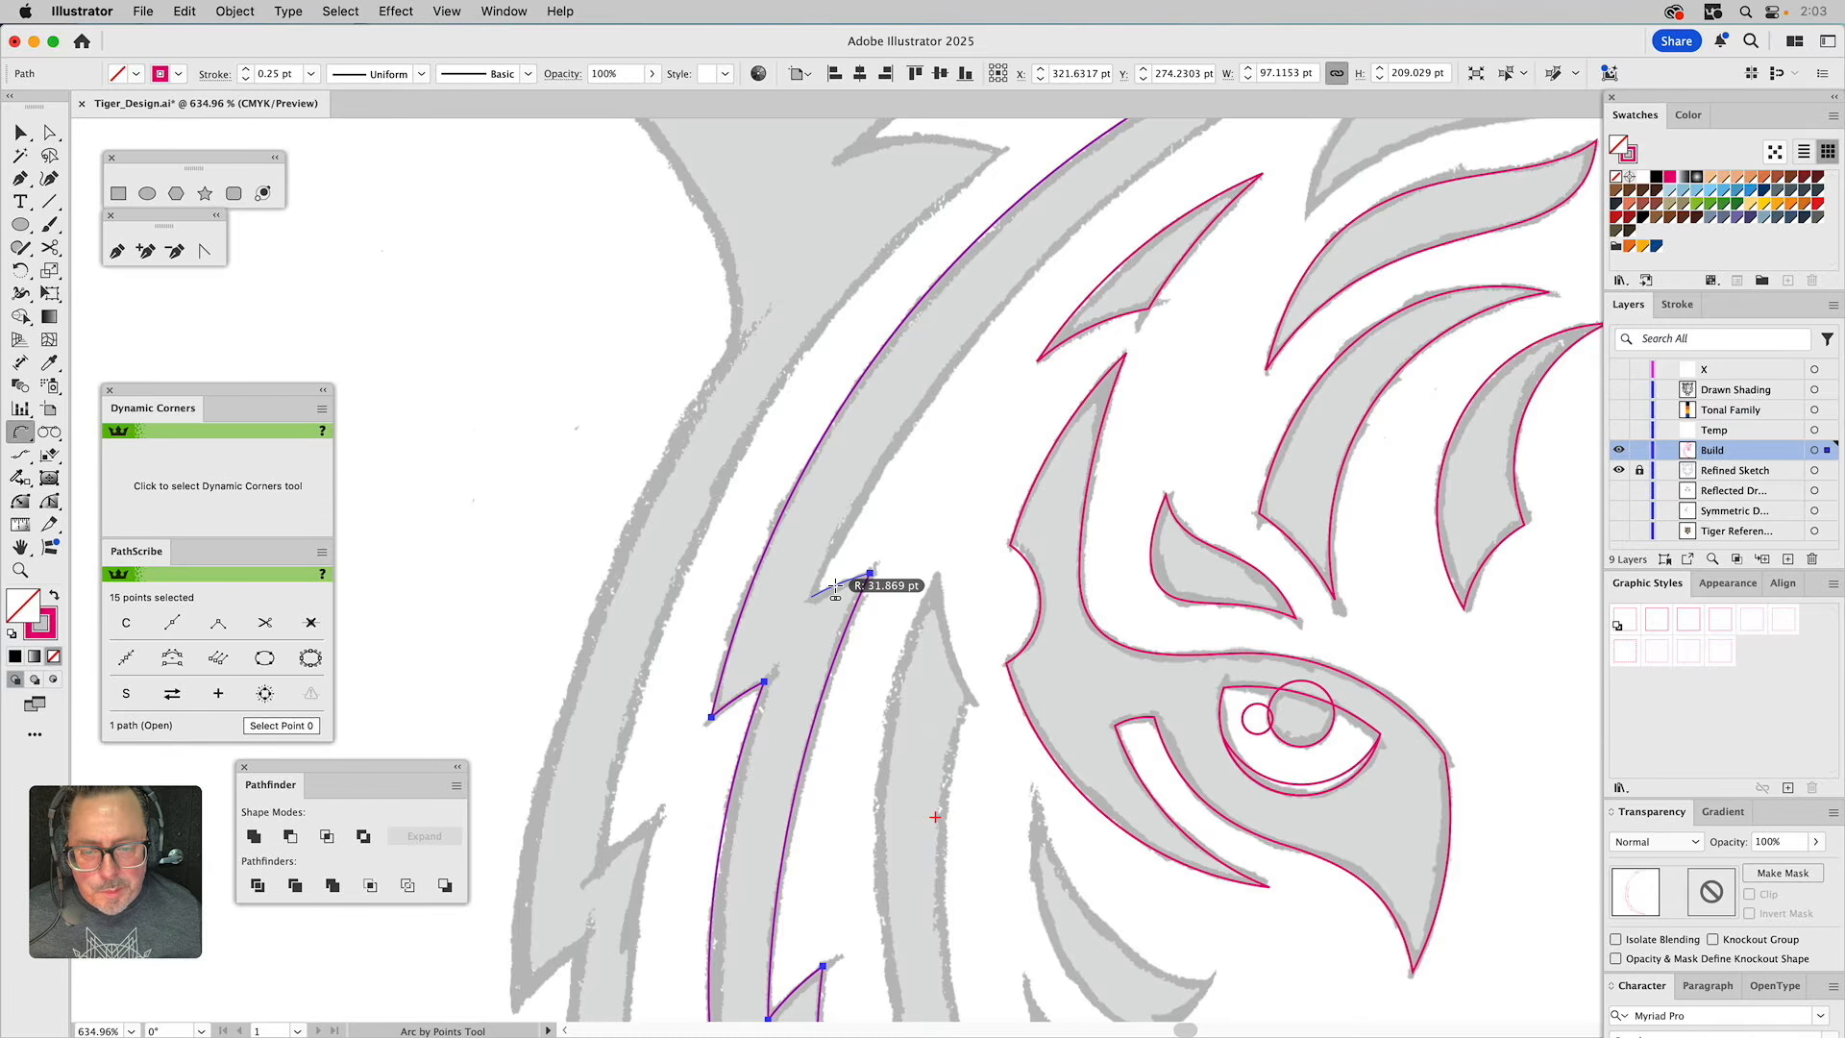
{"action": "left_click", "coordinate": [812, 597]}
Close the long stripe with an arc of about 124 pt radius from the uppermost inner notch to its starting point on the forehead.
{"action": "scroll", "coordinate": [834, 587], "scroll_direction": "up", "scroll_amount": 5}
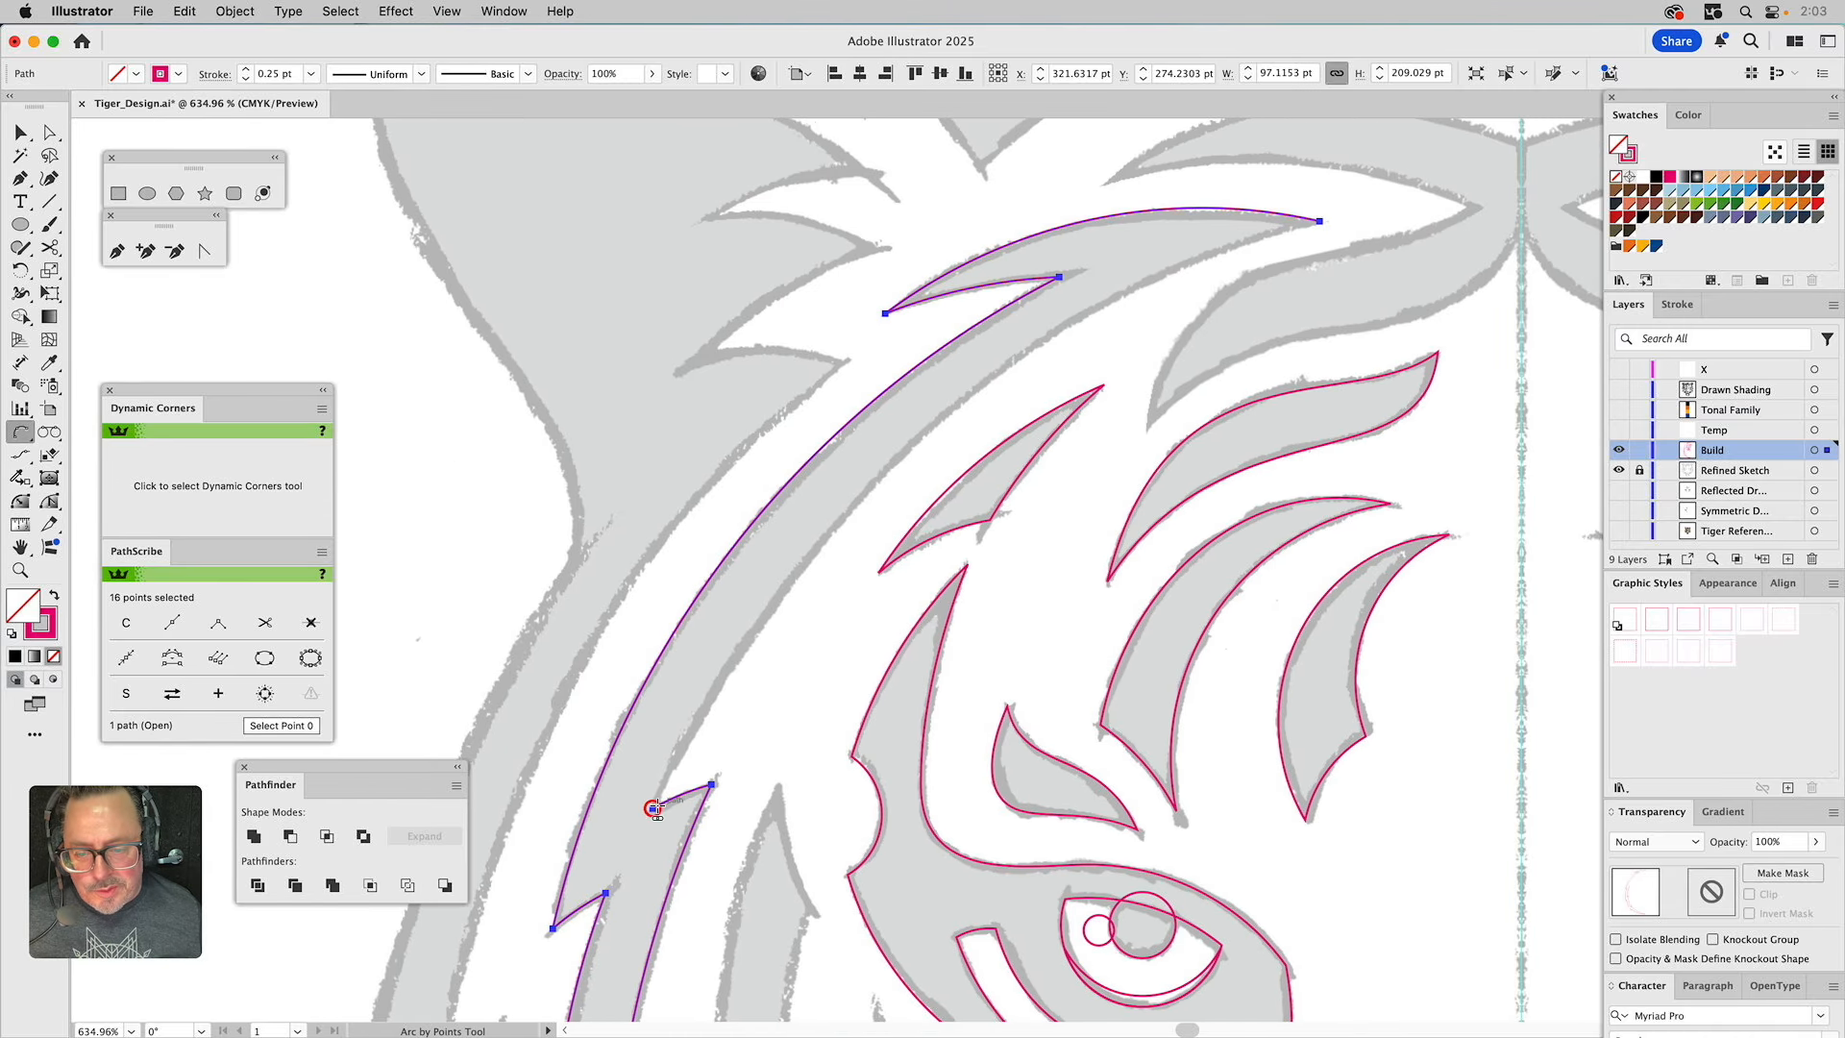
{"action": "left_click", "coordinate": [653, 809]}
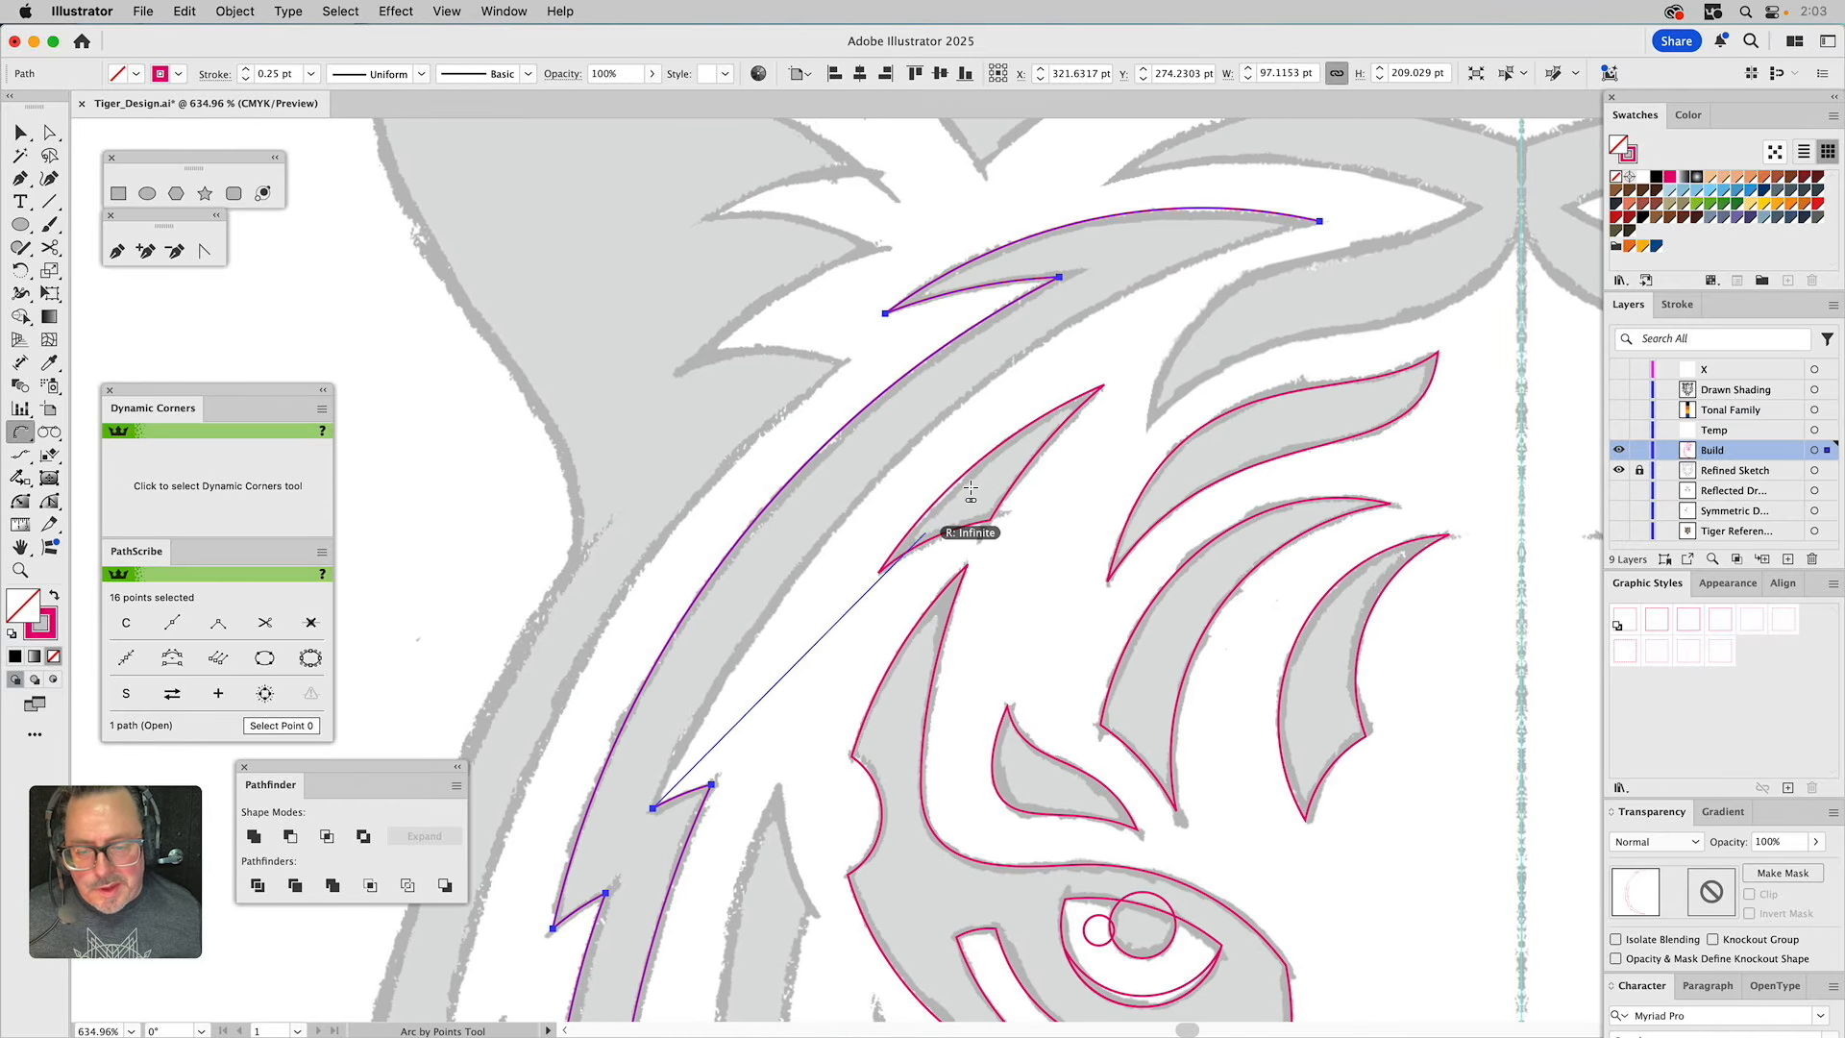
{"action": "left_click", "coordinate": [1320, 221]}
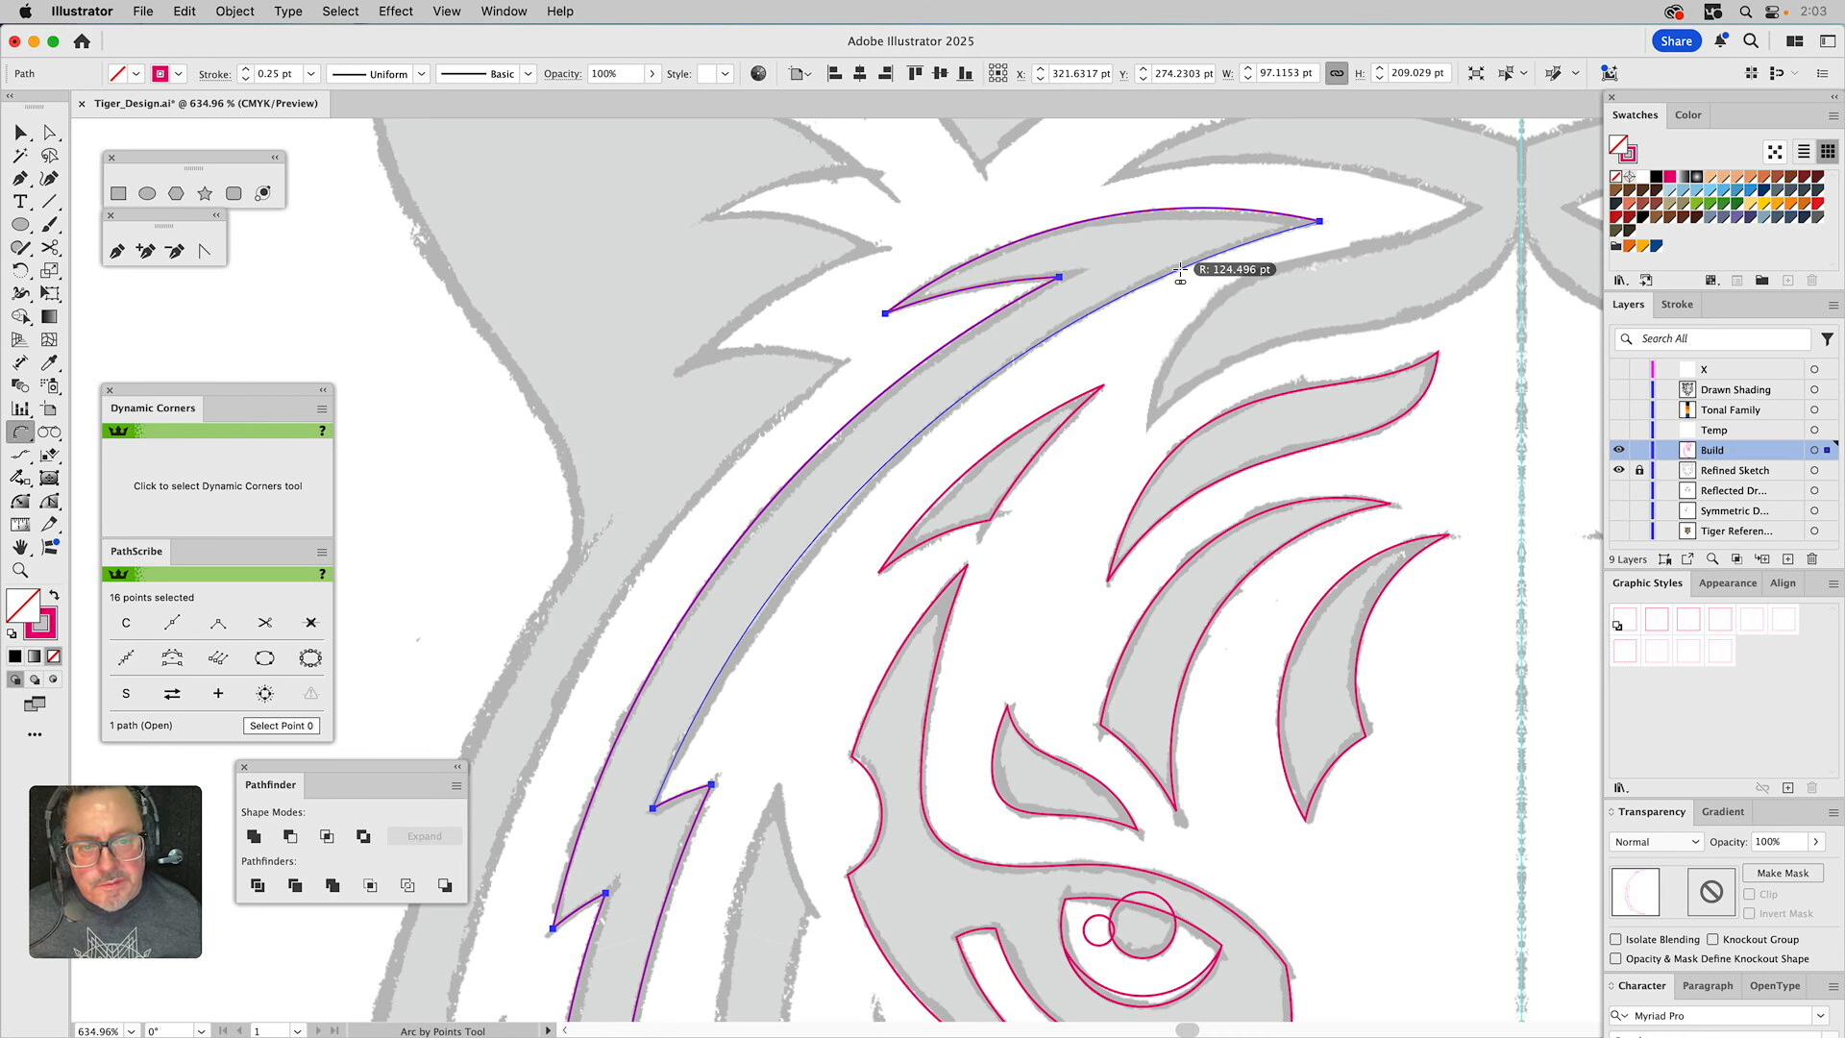
{"action": "left_click", "coordinate": [1180, 272]}
Refine the long stripe's inner-edge curve with Direct Selection, shortening its lower curve handle to fit the sketch between the forehead tip and uppermost notch.
{"action": "key", "text": "q"}
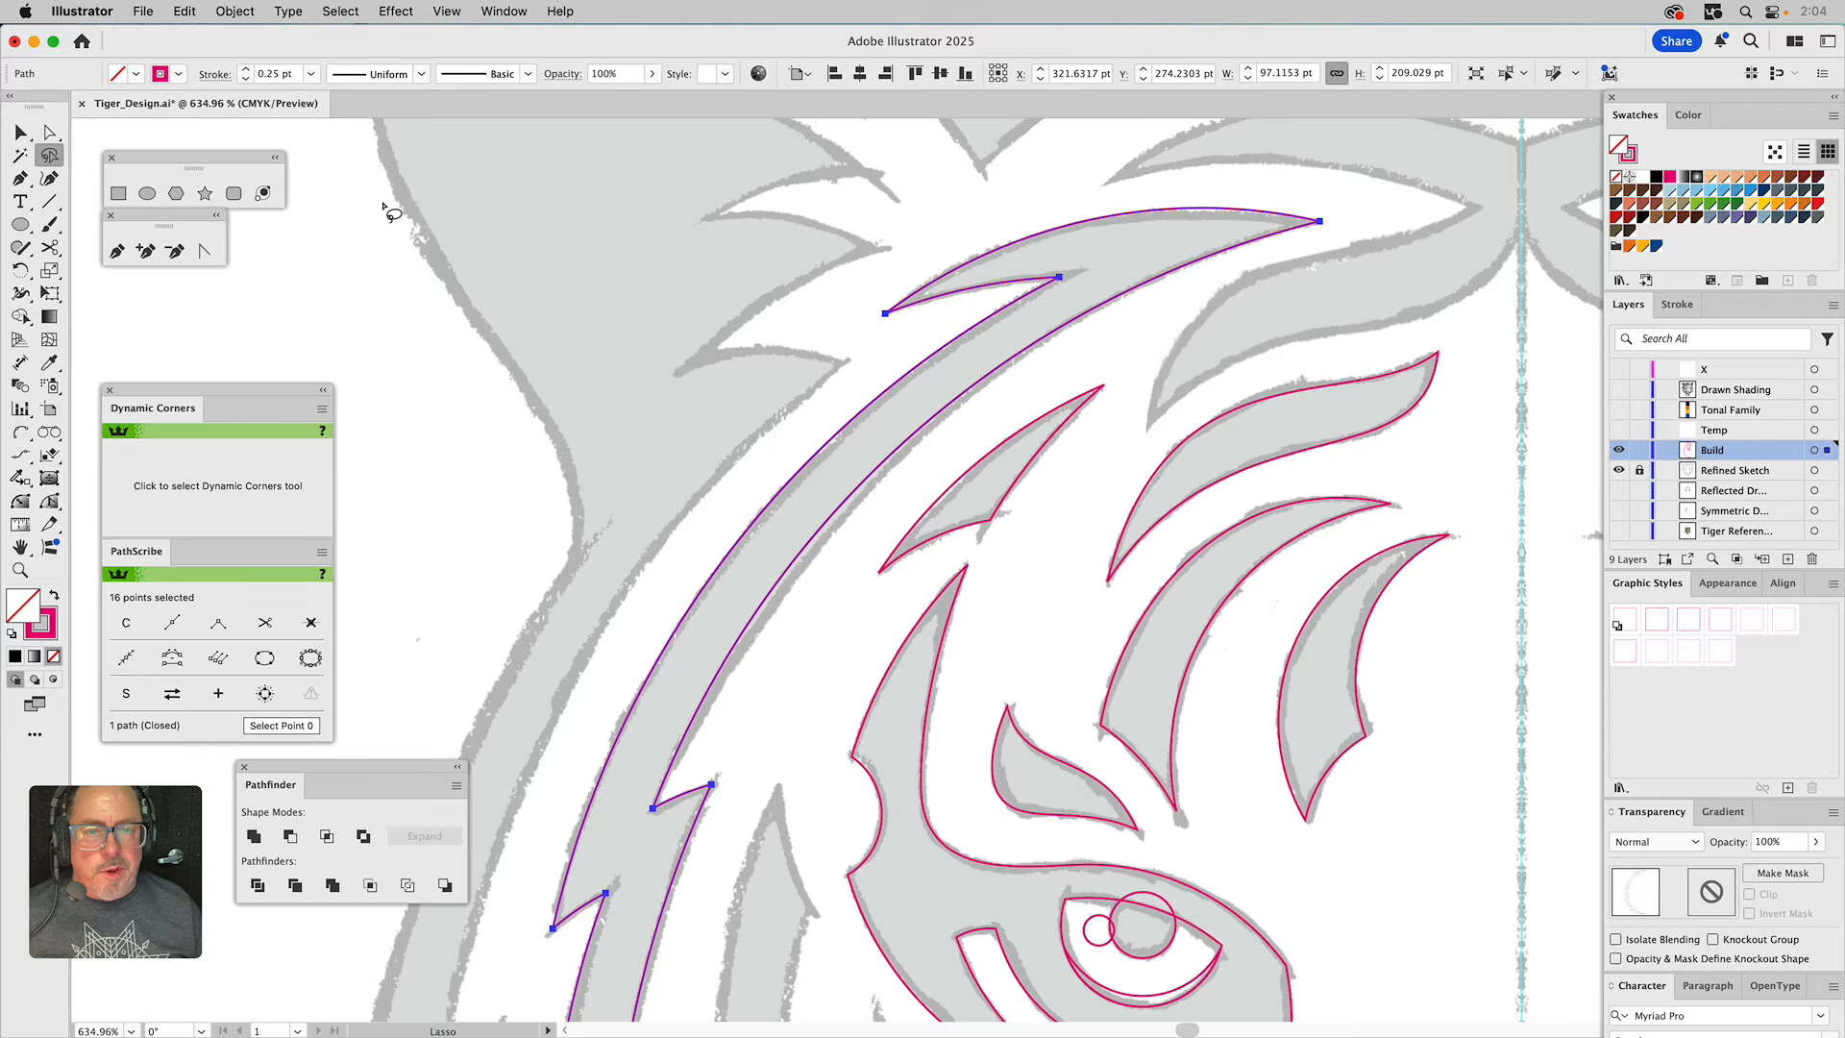
{"action": "key", "text": "a"}
{"action": "left_click_drag", "start_coordinate": [779, 644], "coordinate": [786, 615]}
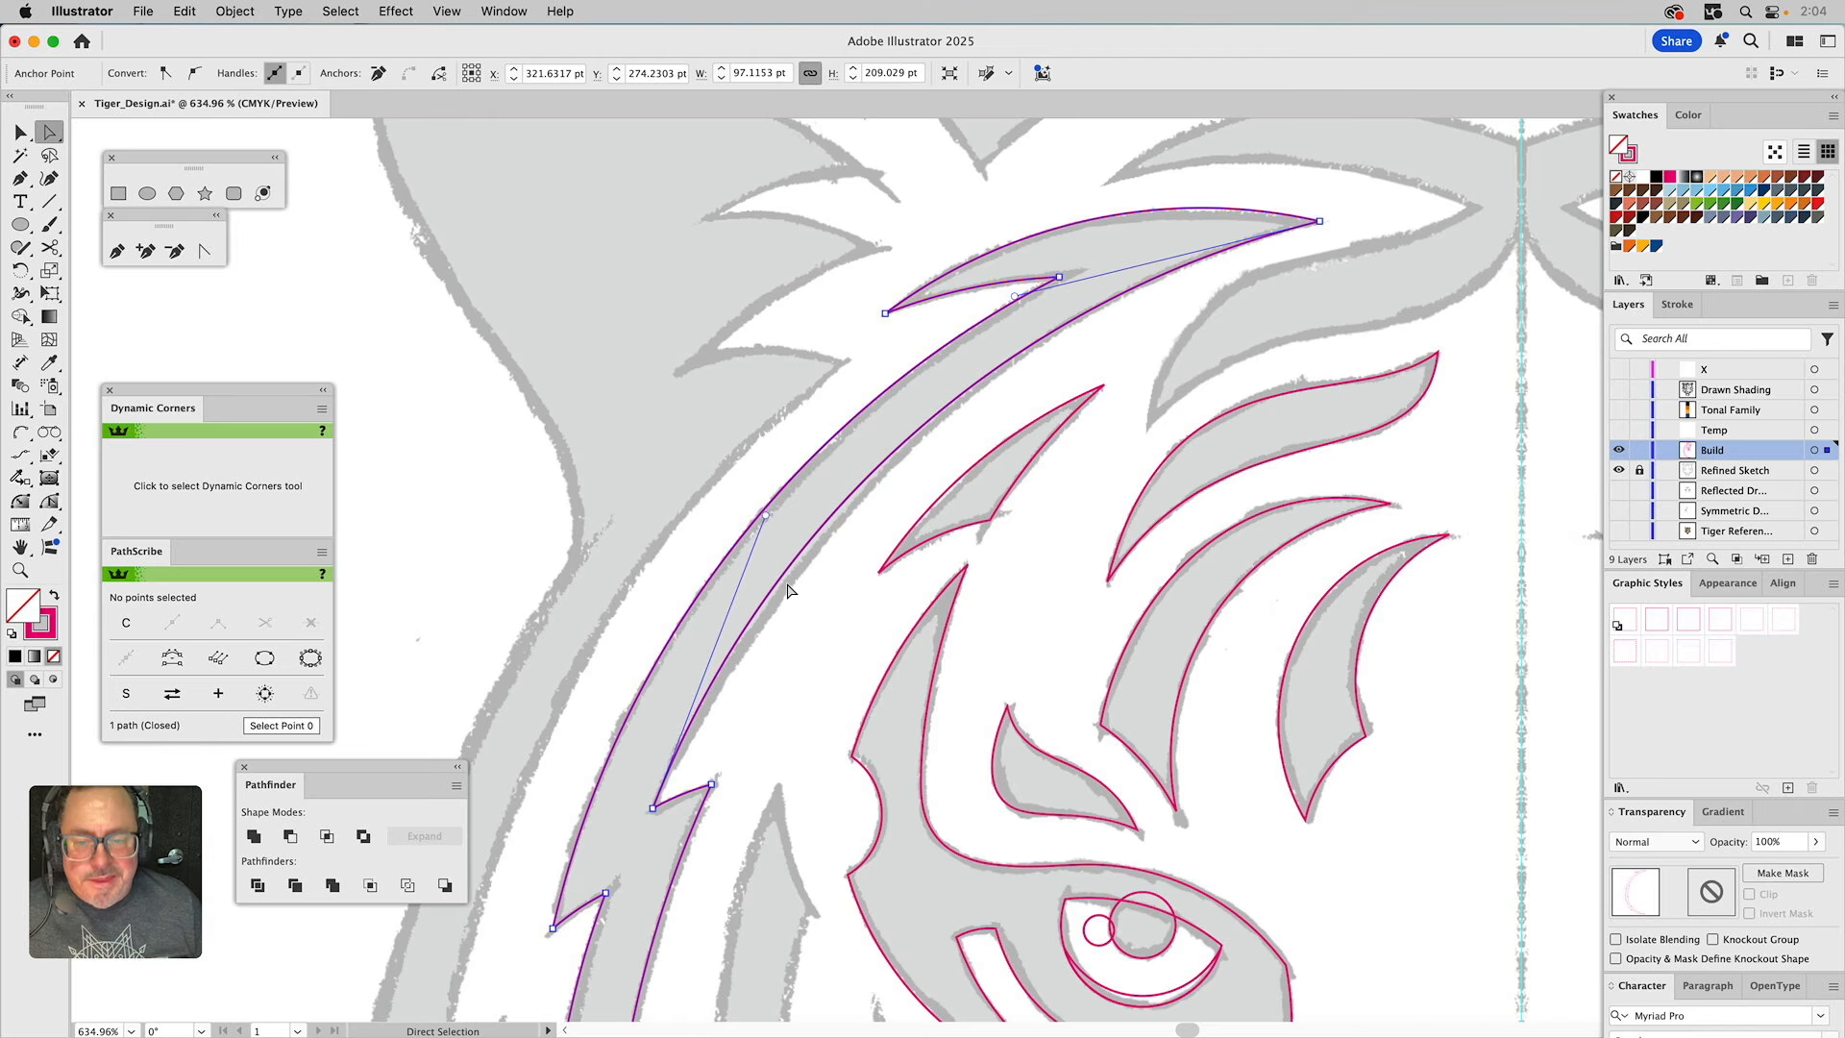
{"action": "mouse_move", "coordinate": [765, 516]}
{"action": "left_mouse_down"}
{"action": "mouse_move", "coordinate": [781, 524]}
{"action": "mouse_move", "coordinate": [766, 541]}
{"action": "left_mouse_up"}
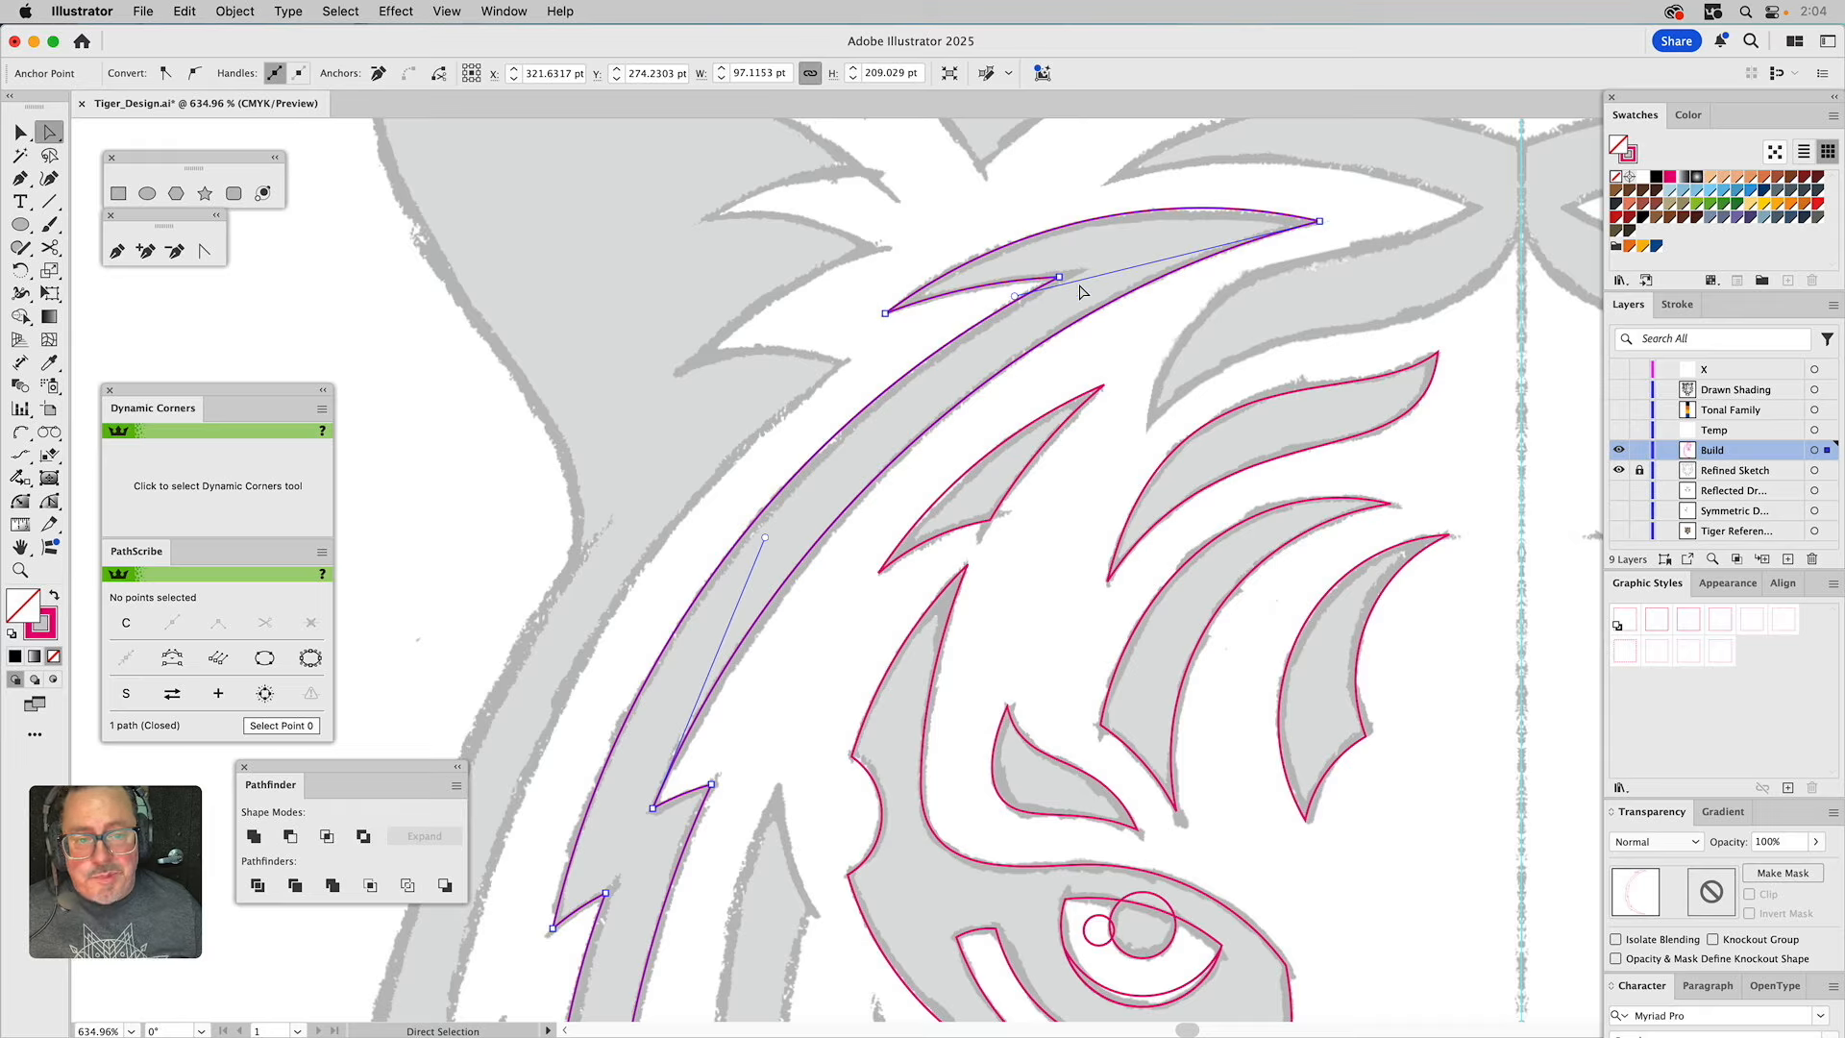
{"action": "left_click", "coordinate": [1029, 283]}
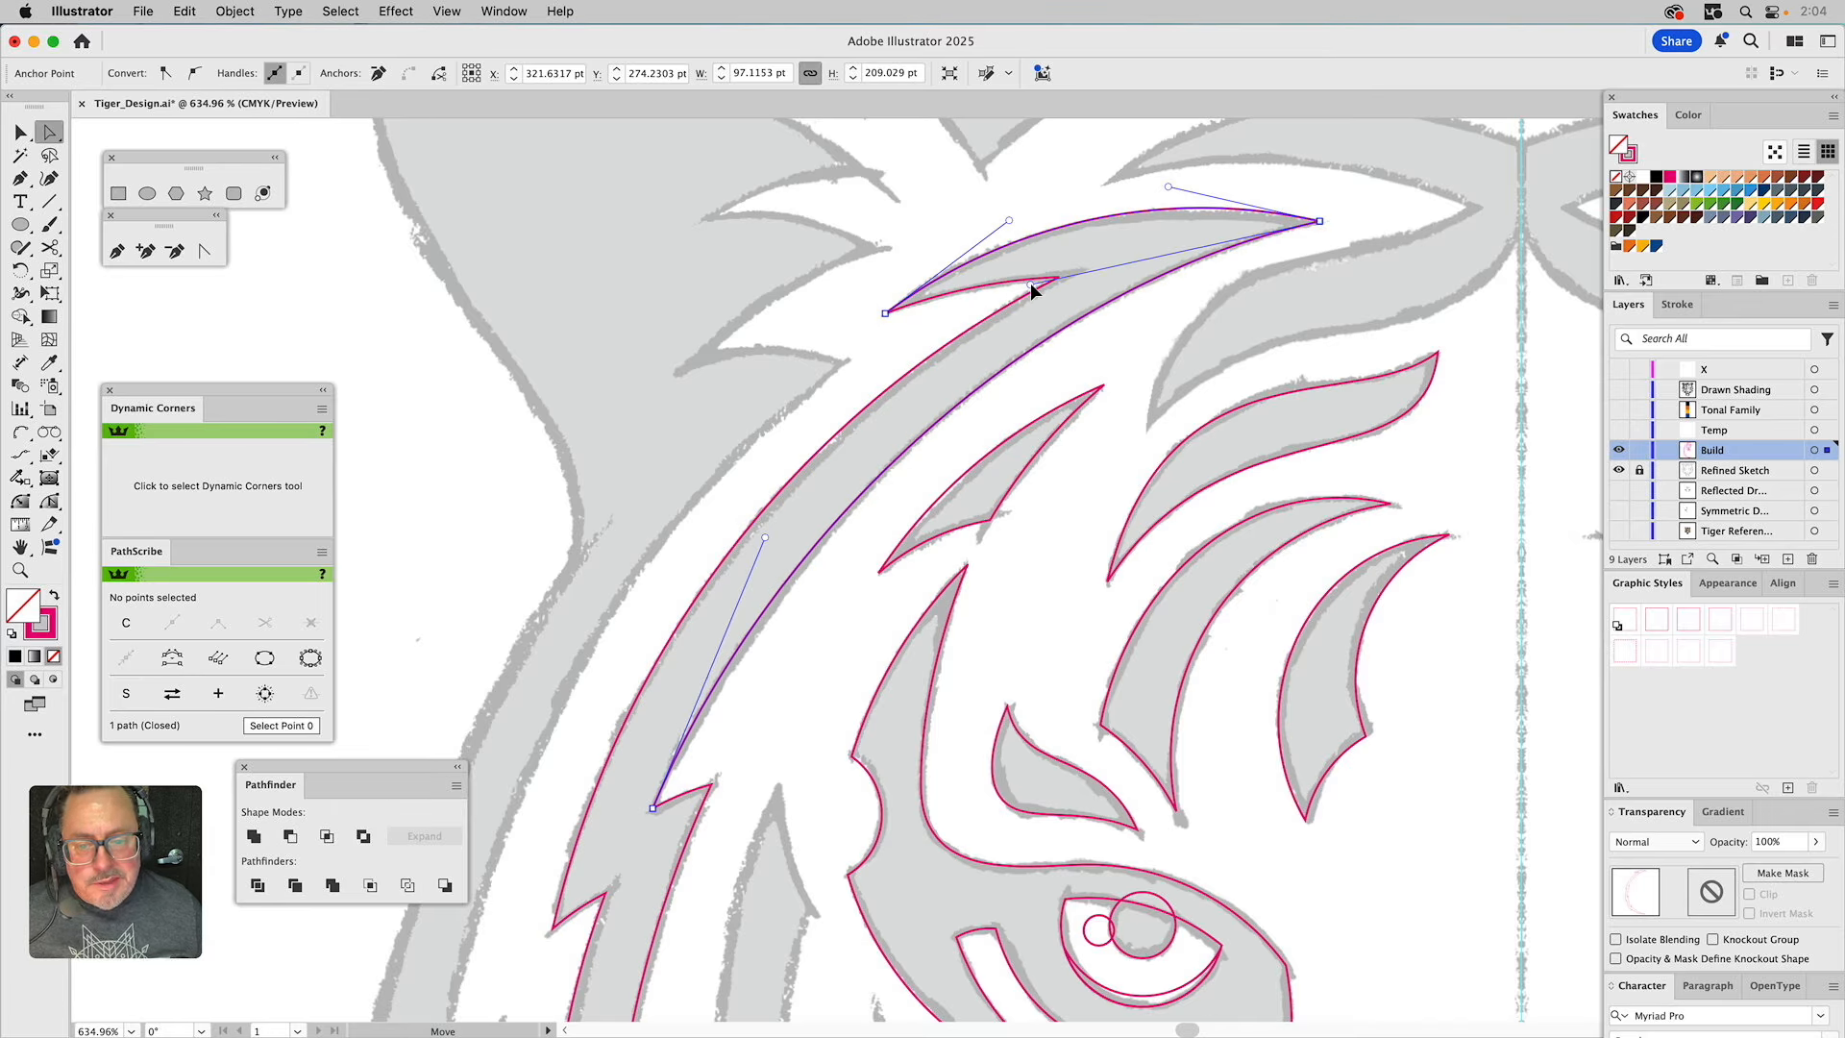
{"action": "left_click_drag", "start_coordinate": [1061, 278], "coordinate": [1069, 278]}
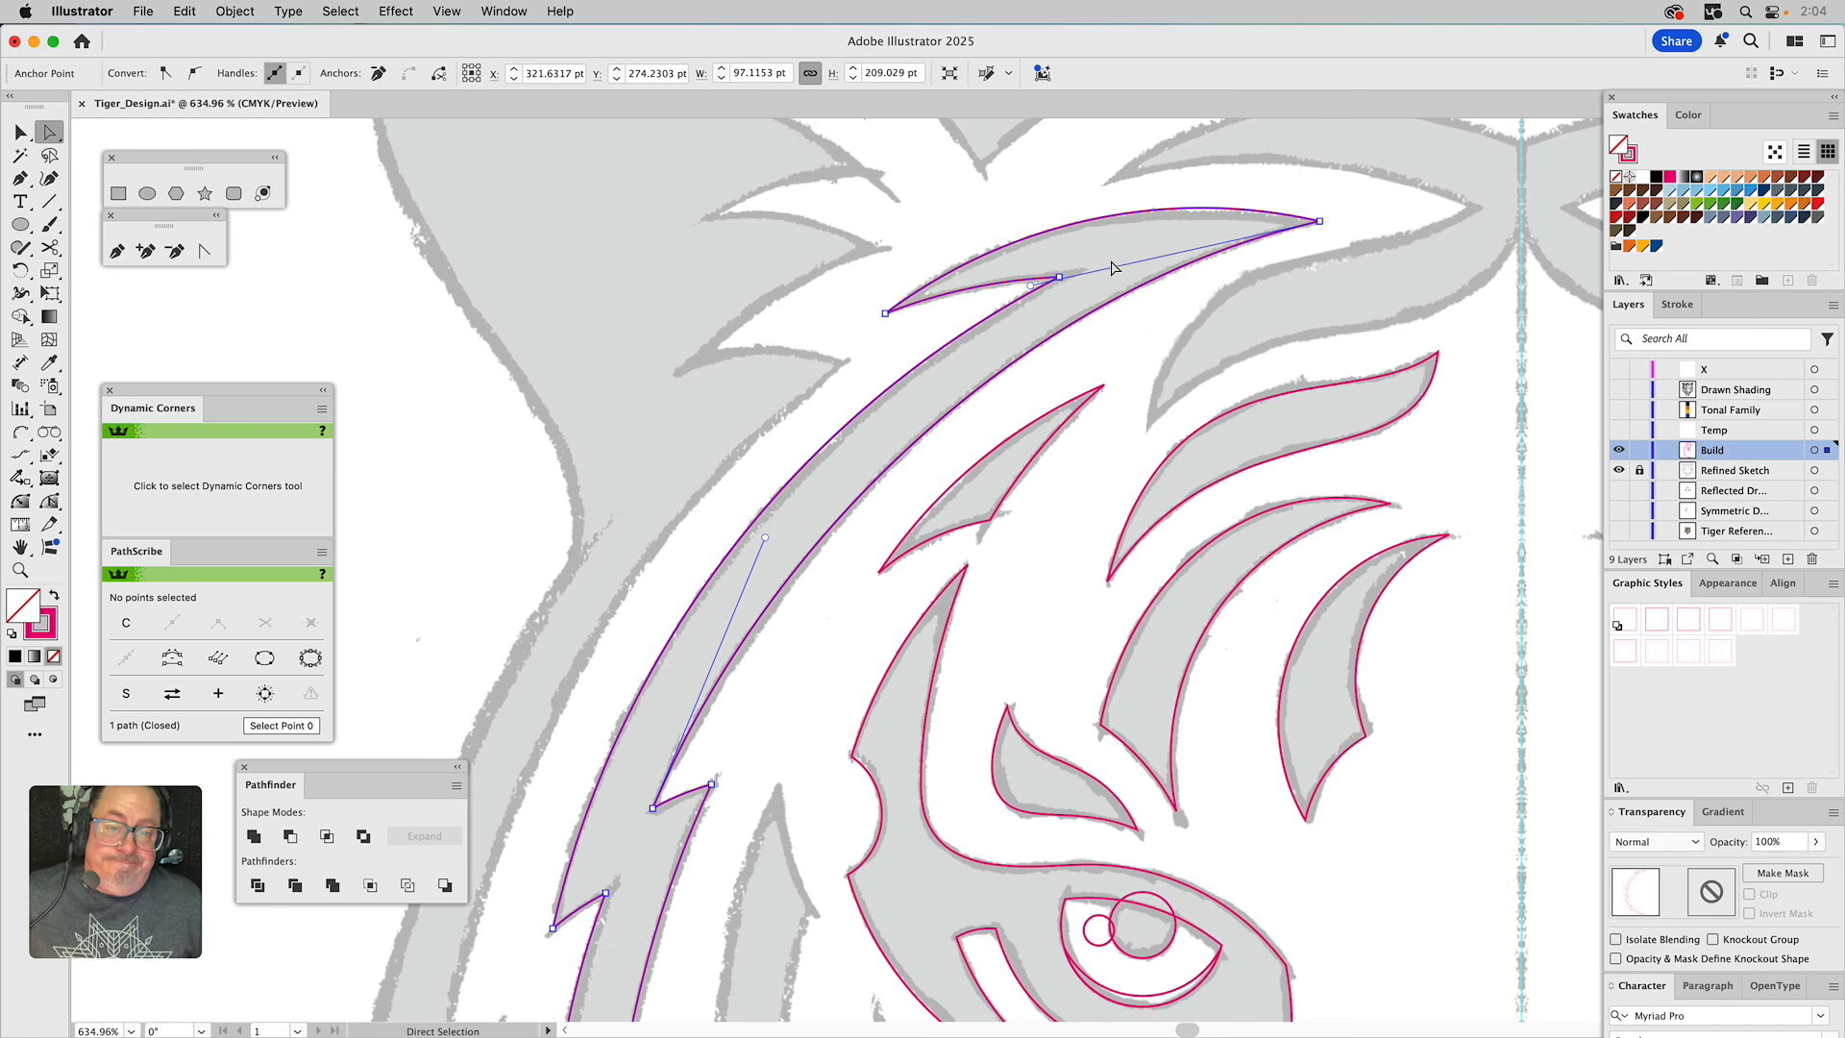
{"action": "left_click", "coordinate": [1110, 271]}
Draw the upper edge of the forked forehead stripe as an arc about 52 pt wide from its outer tip to the centre line.
{"action": "left_click_drag", "start_coordinate": [1203, 321], "coordinate": [923, 552]}
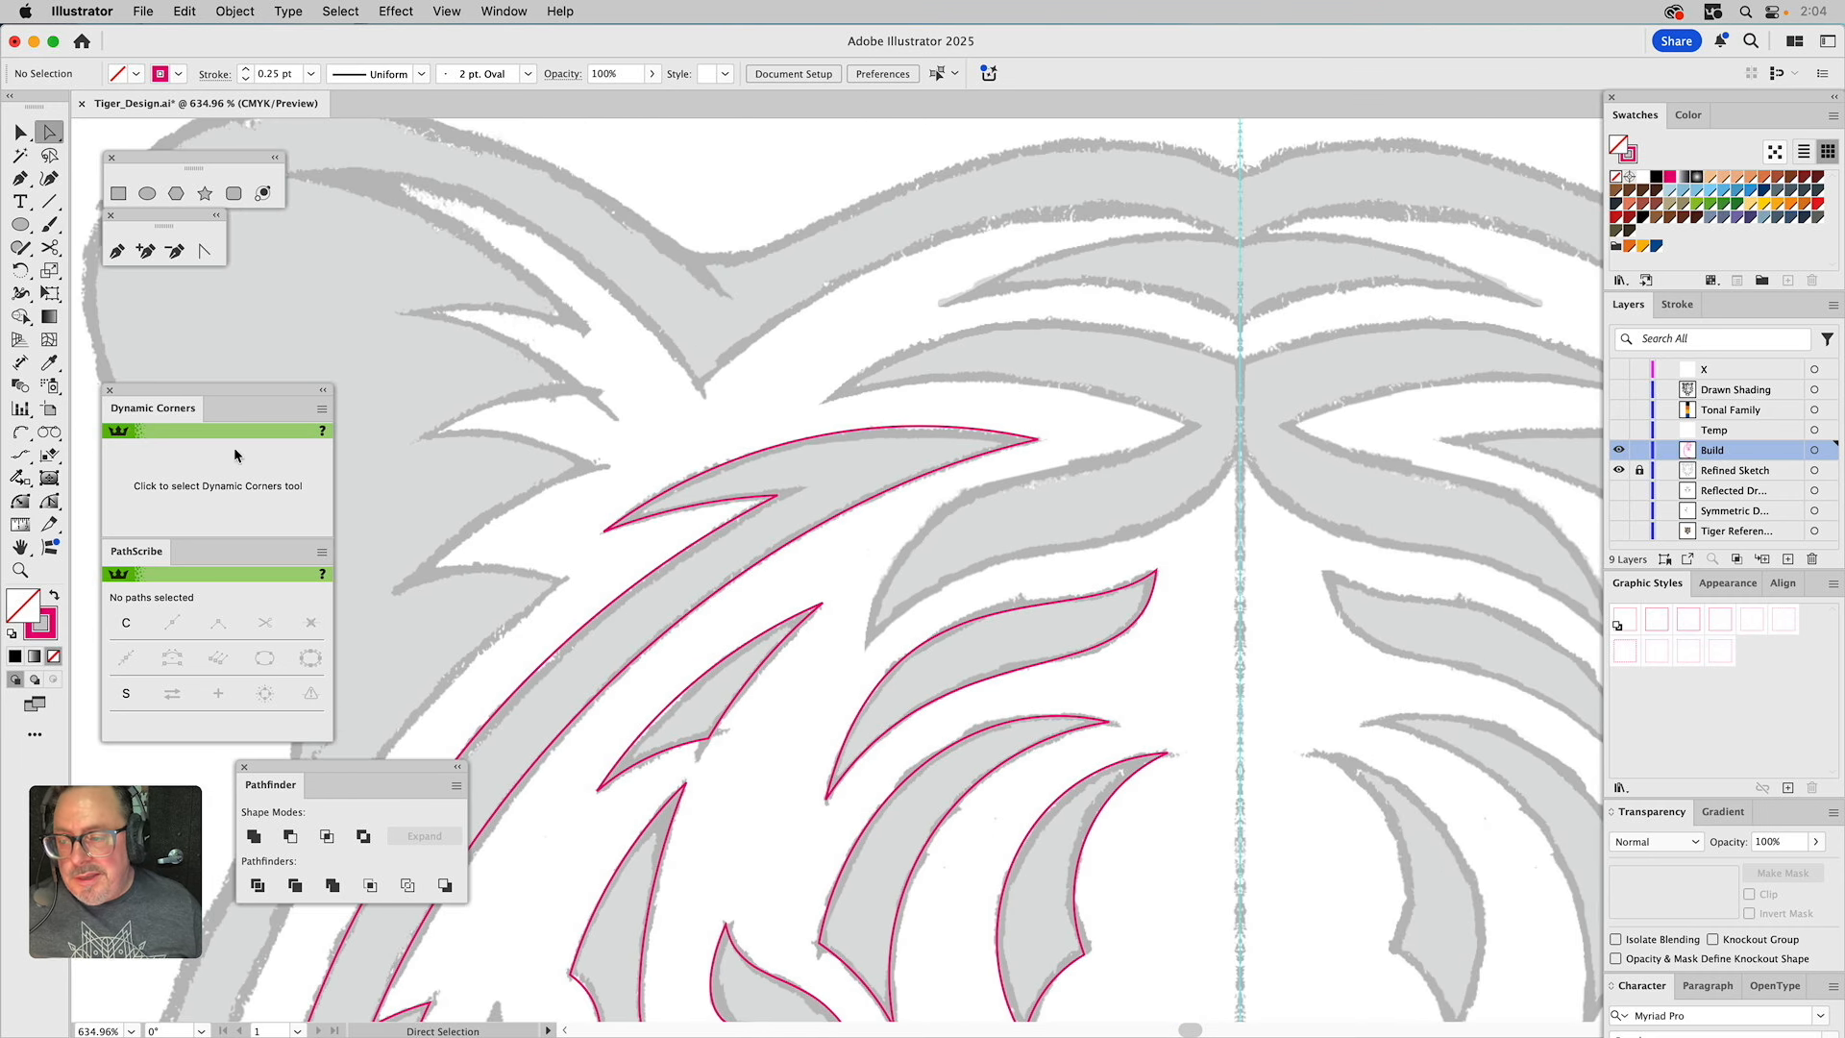
{"action": "left_click", "coordinate": [23, 434]}
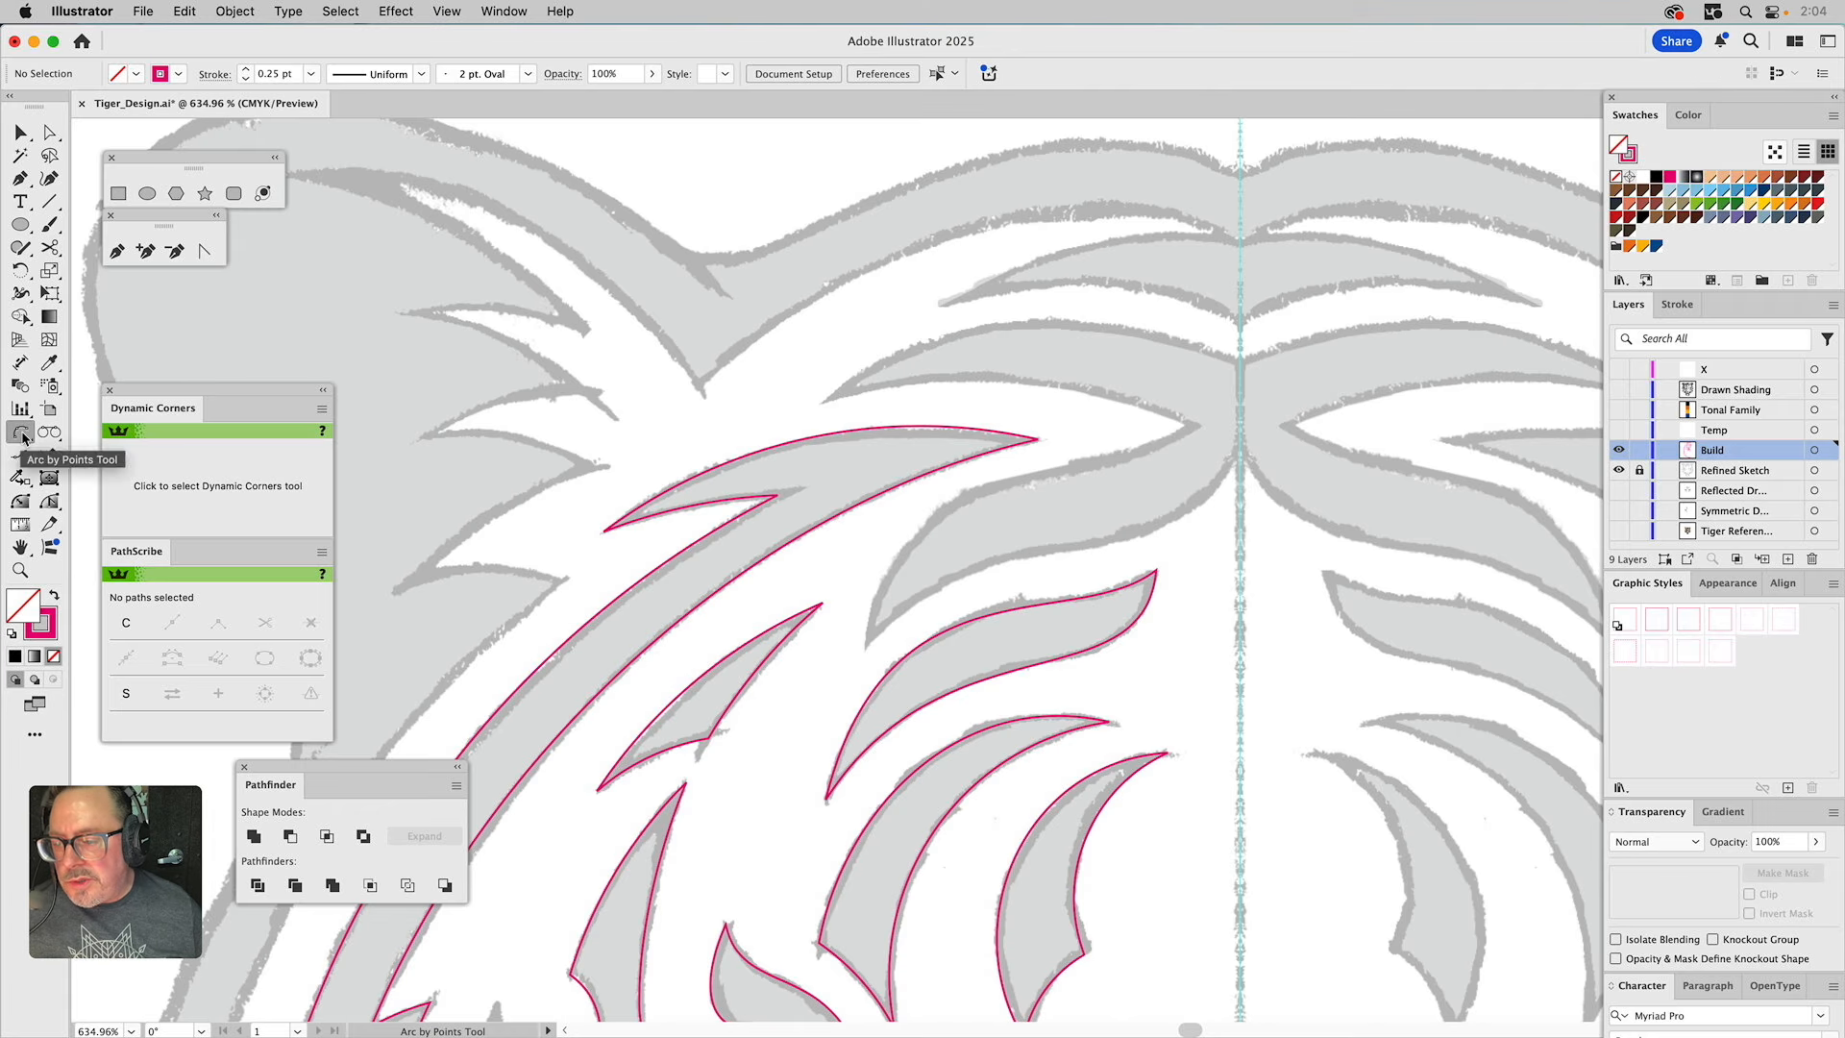
{"action": "left_click", "coordinate": [825, 402]}
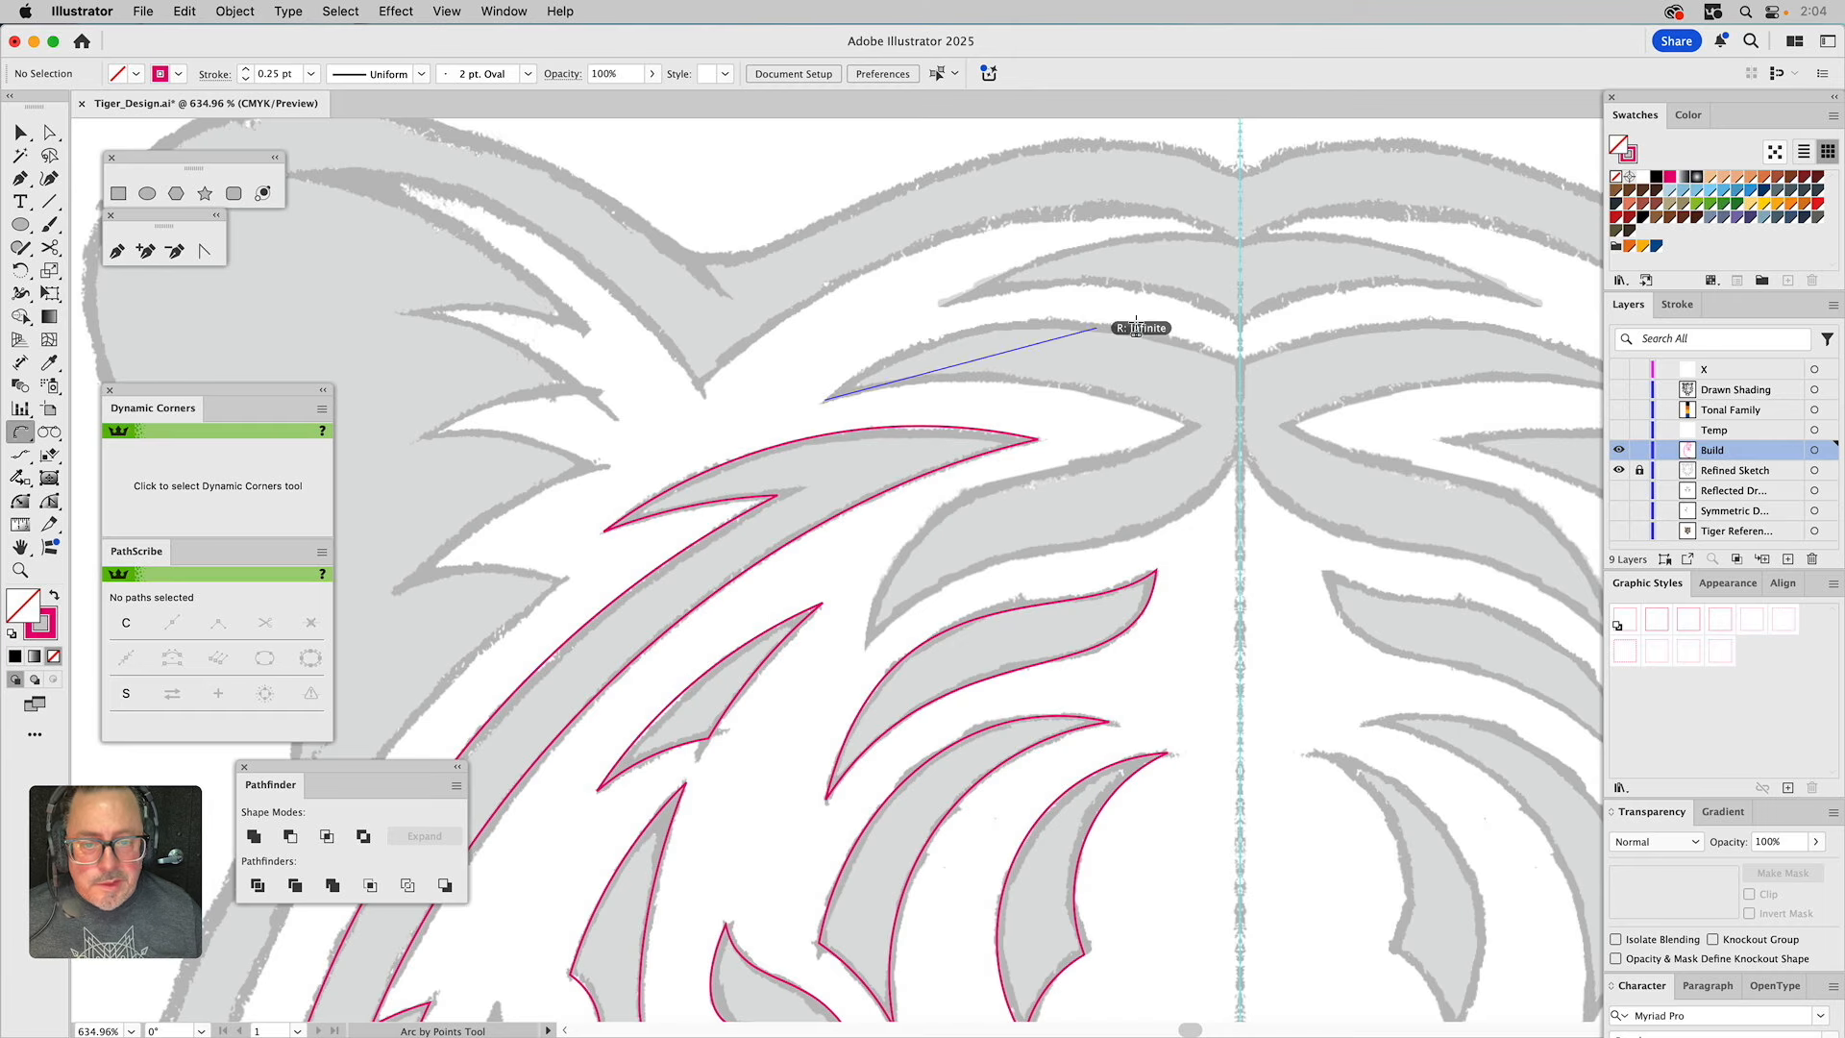
{"action": "left_click", "coordinate": [1239, 365]}
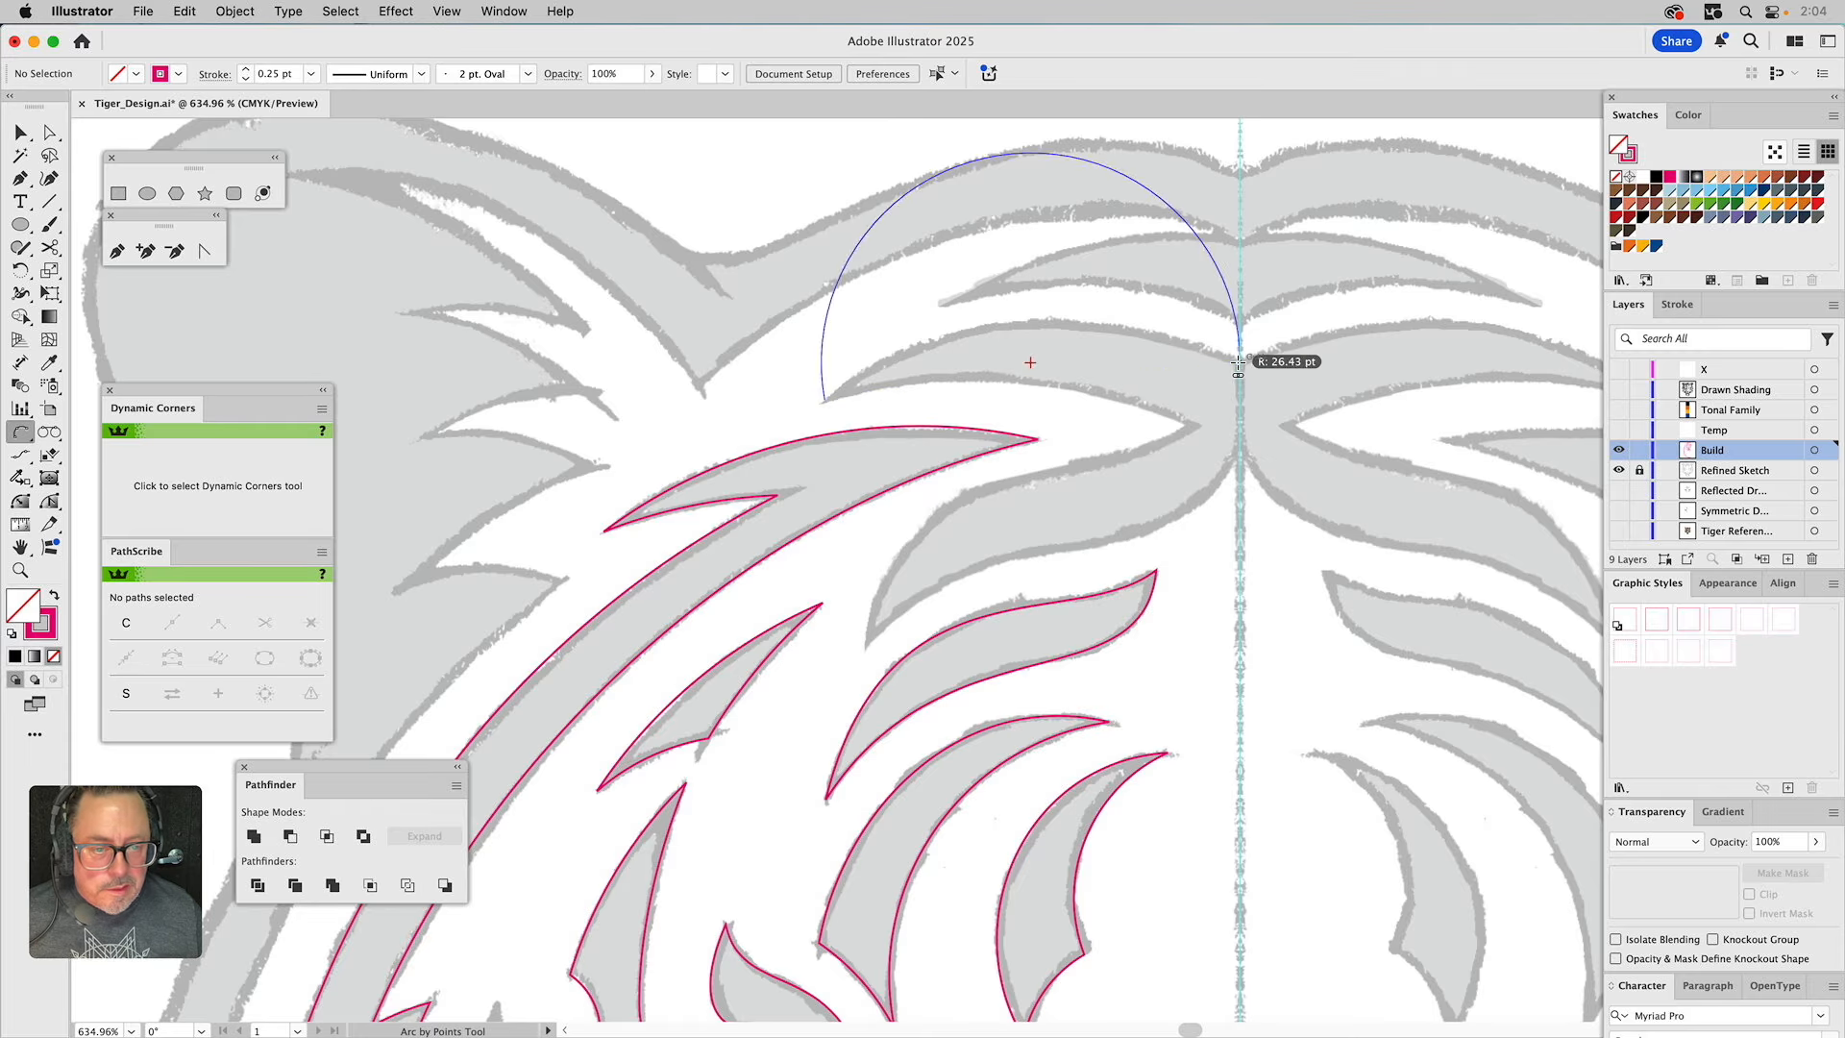
{"action": "left_click", "coordinate": [1174, 352]}
Add an arc of about 61 pt radius from the forked stripe's outer tip along its underside to the inner notch.
{"action": "left_click", "coordinate": [825, 400]}
{"action": "left_click", "coordinate": [1191, 426]}
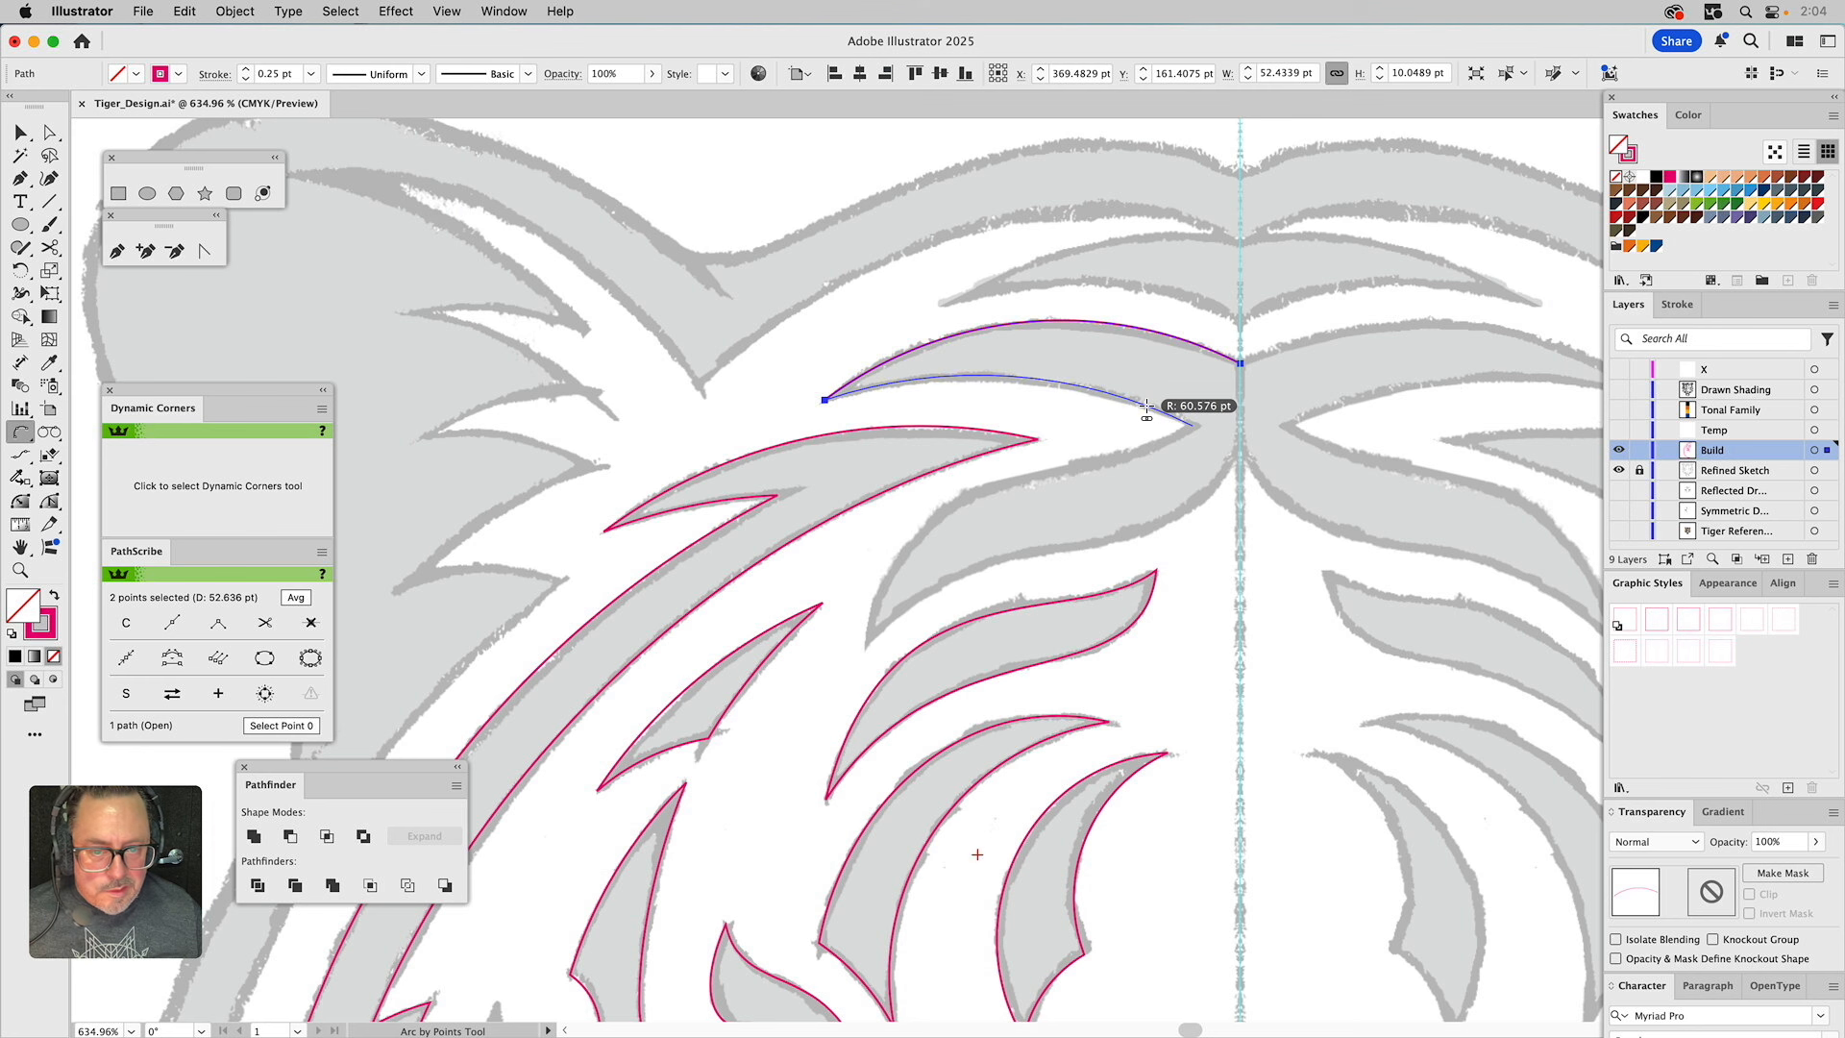
{"action": "left_click", "coordinate": [1146, 408]}
Close the forked stripe with straight Pen segments from the notch to the lower tip, the centre line and a point slightly beyond it.
{"action": "scroll", "coordinate": [1182, 307], "scroll_direction": "down", "scroll_amount": 3}
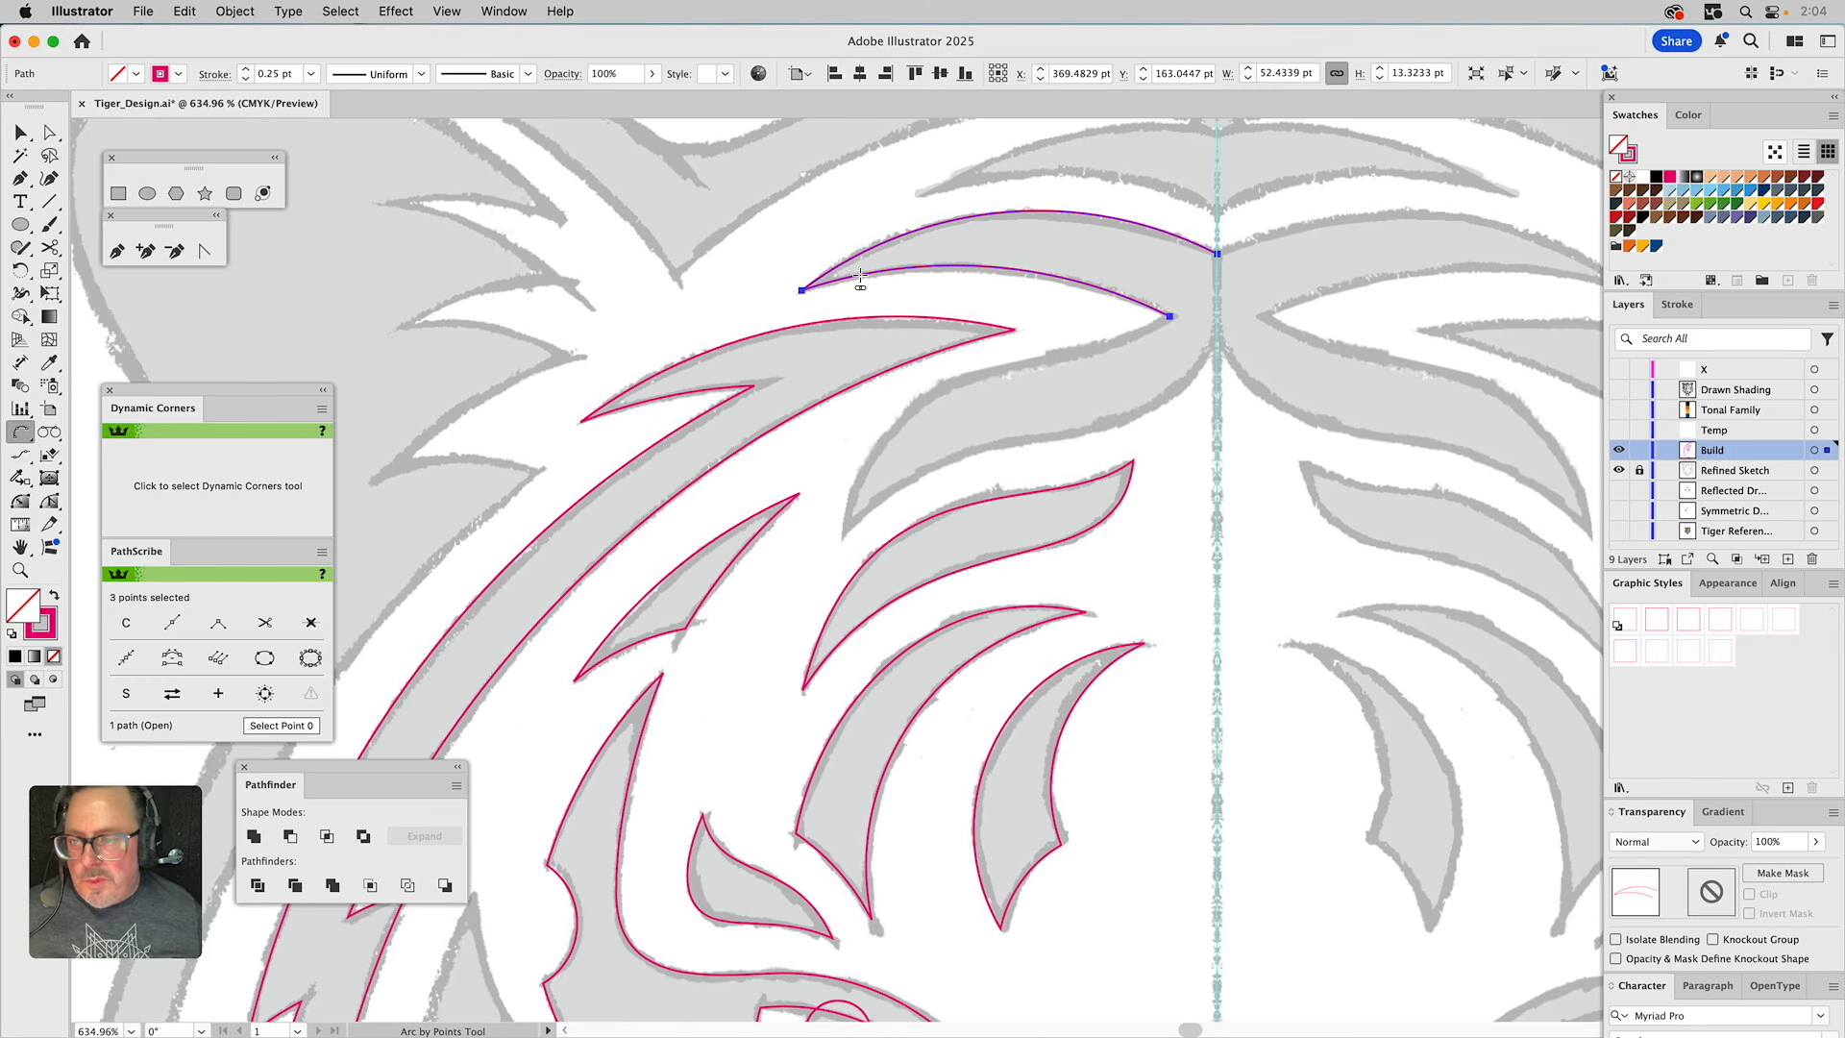
{"action": "left_click", "coordinate": [118, 251]}
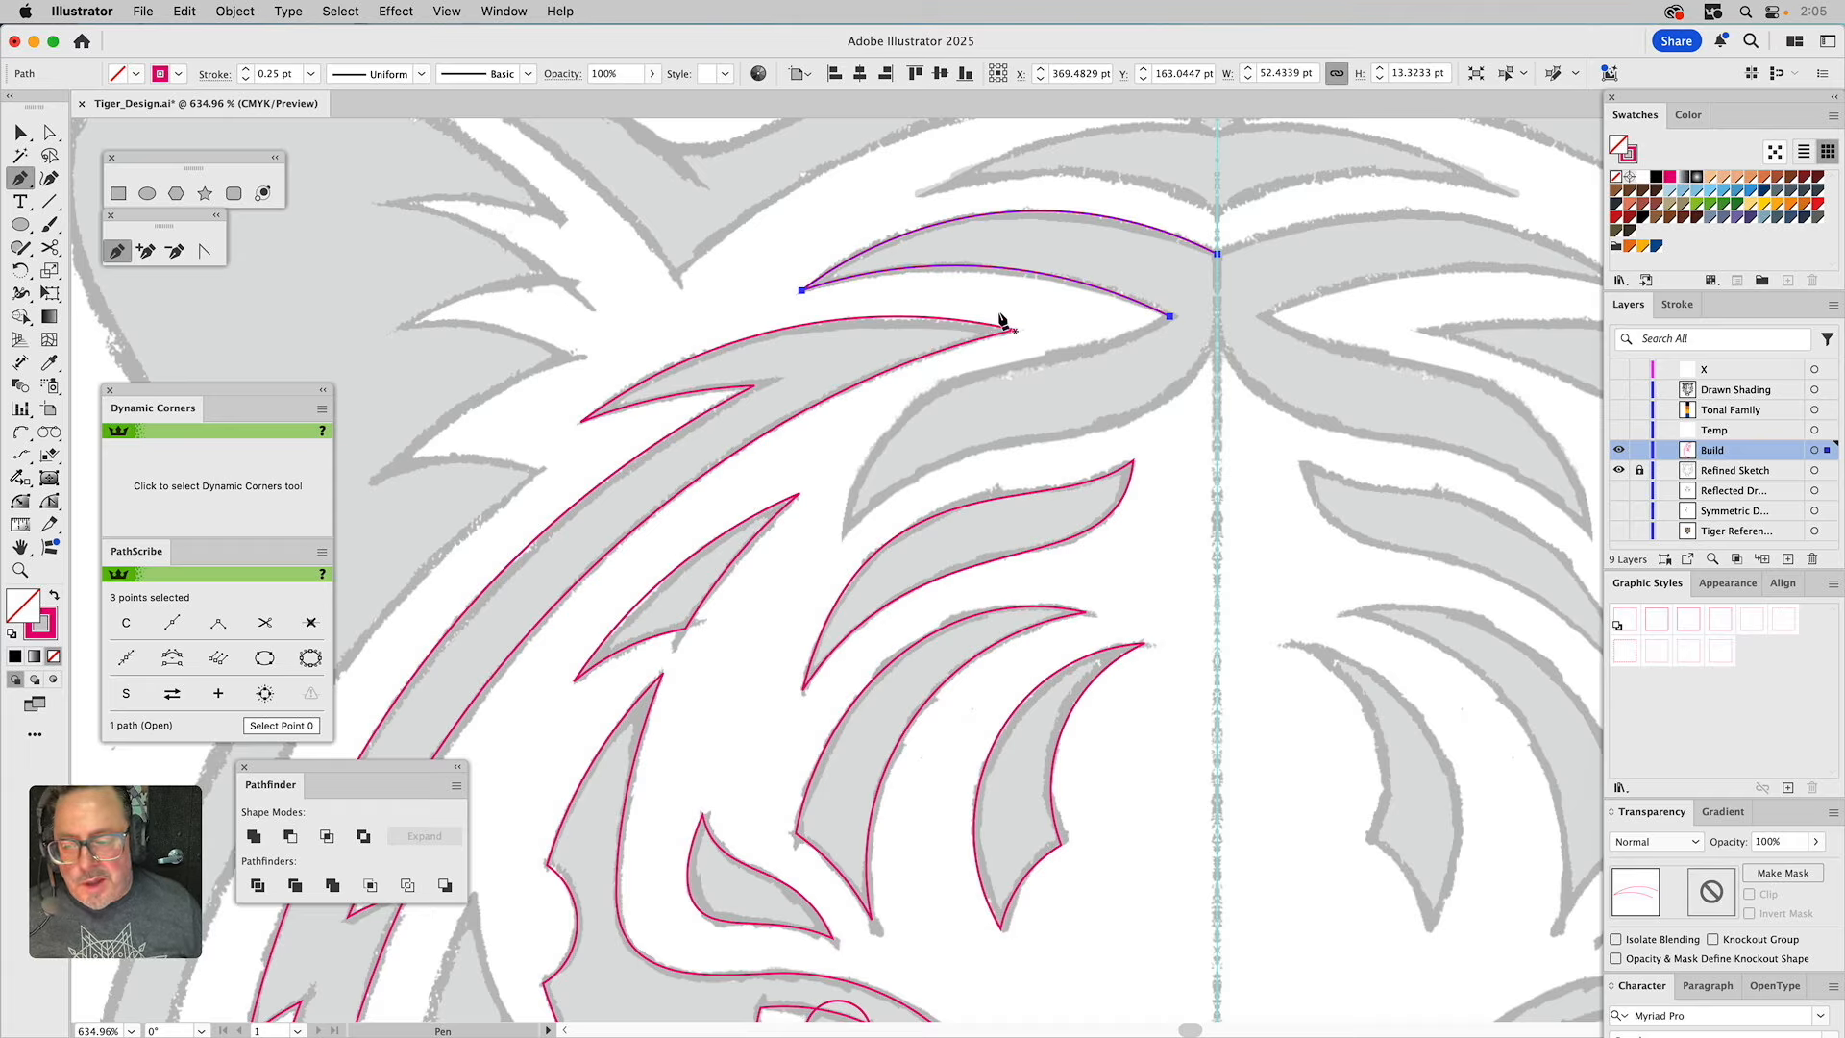
{"action": "left_click", "coordinate": [1170, 318]}
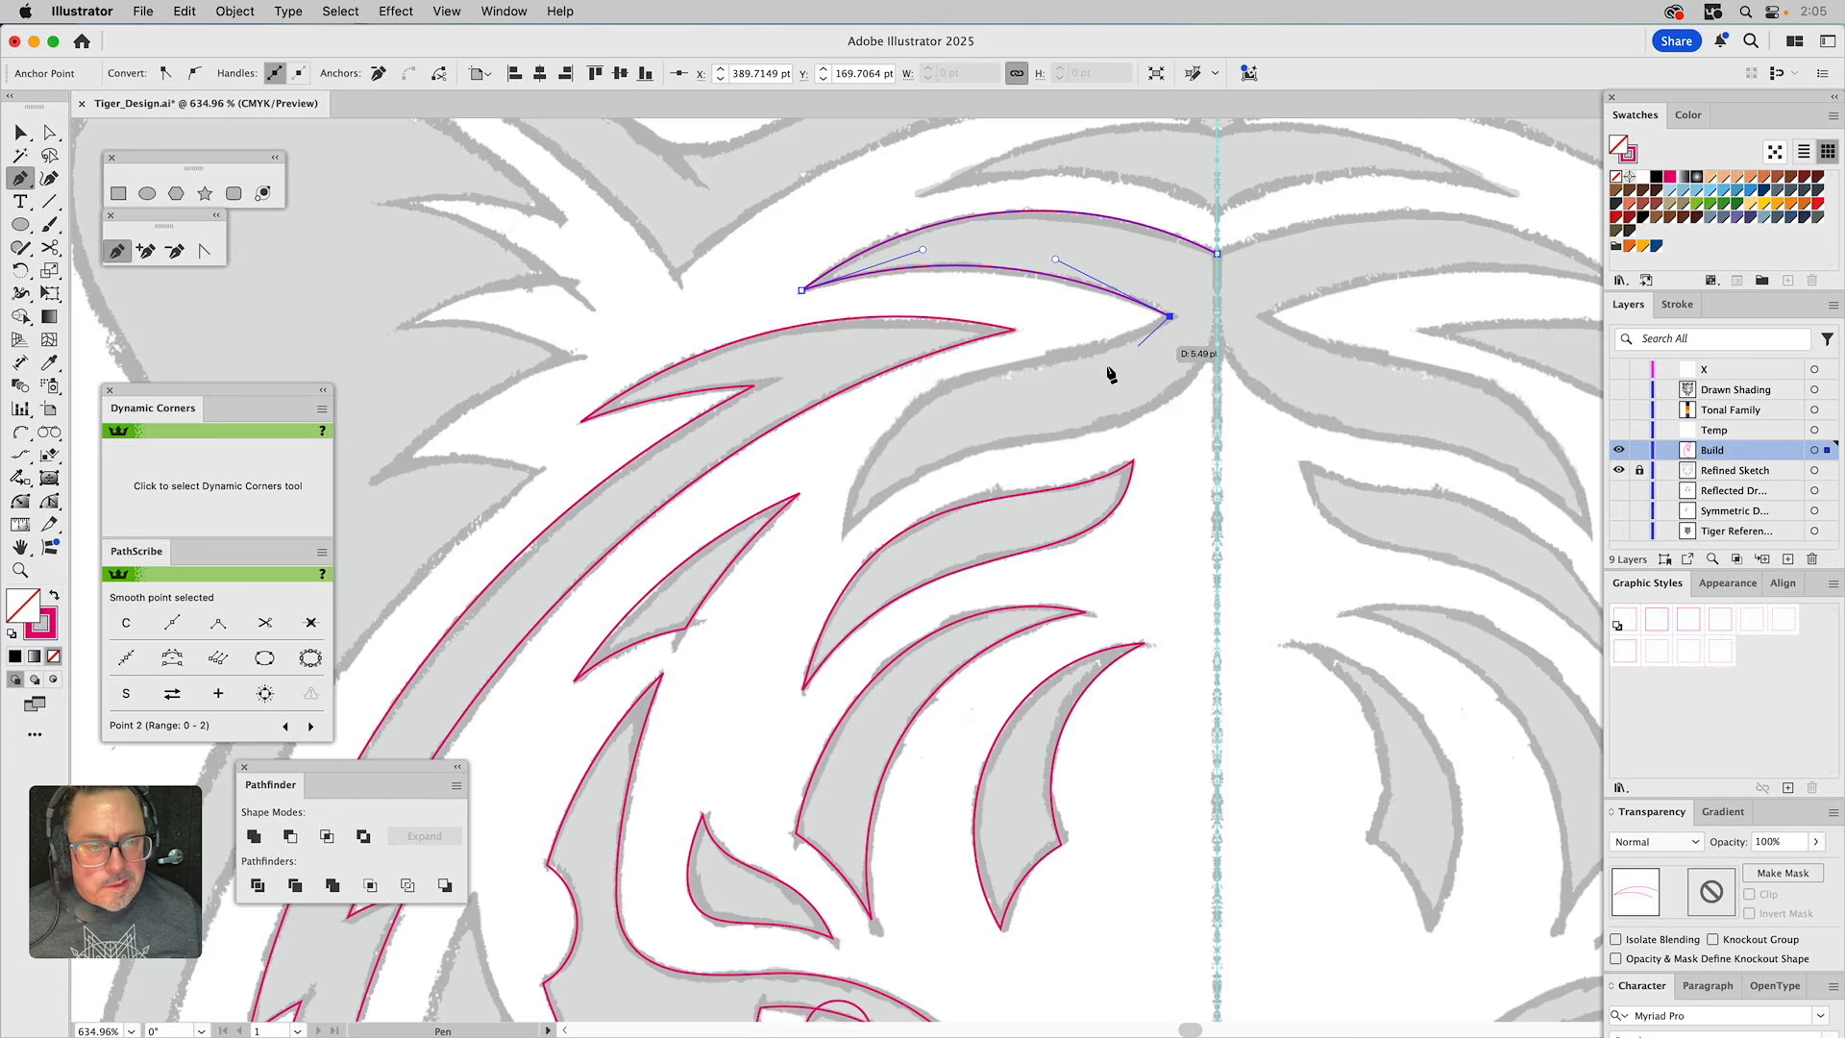
{"action": "left_click", "coordinate": [844, 533]}
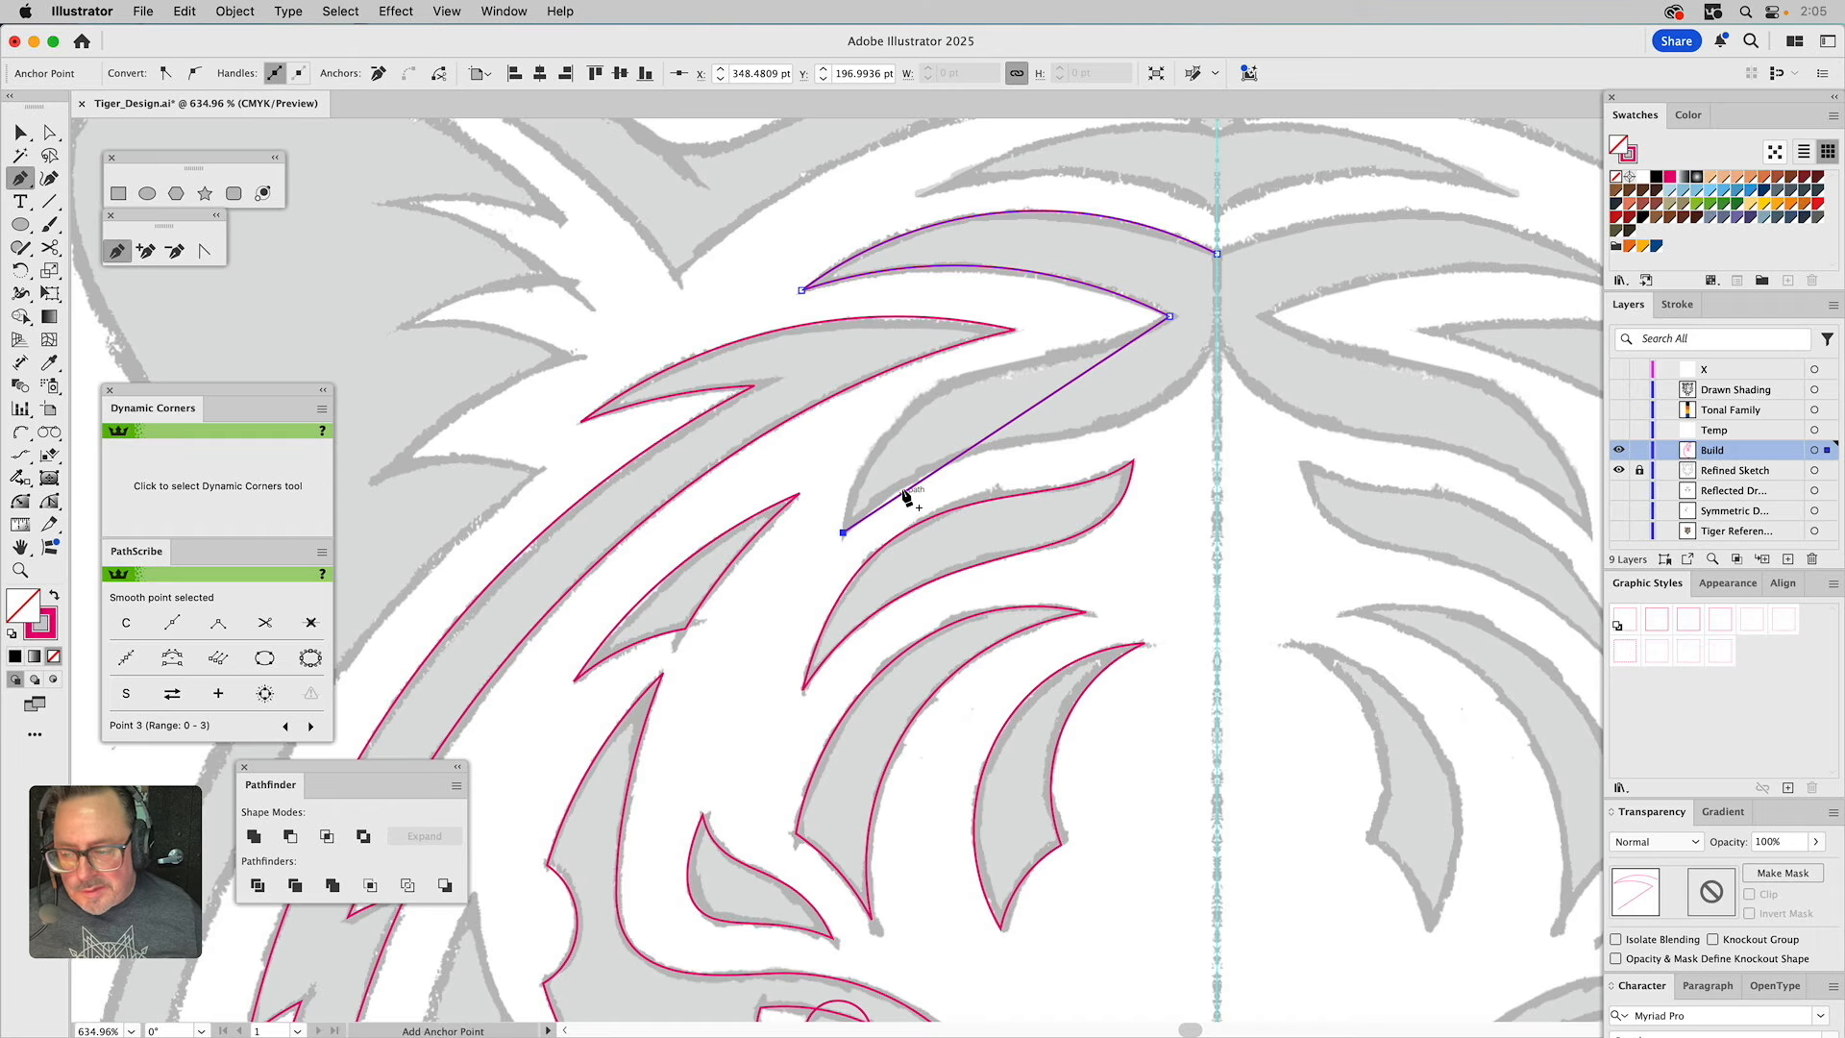
{"action": "left_click", "coordinate": [1217, 338]}
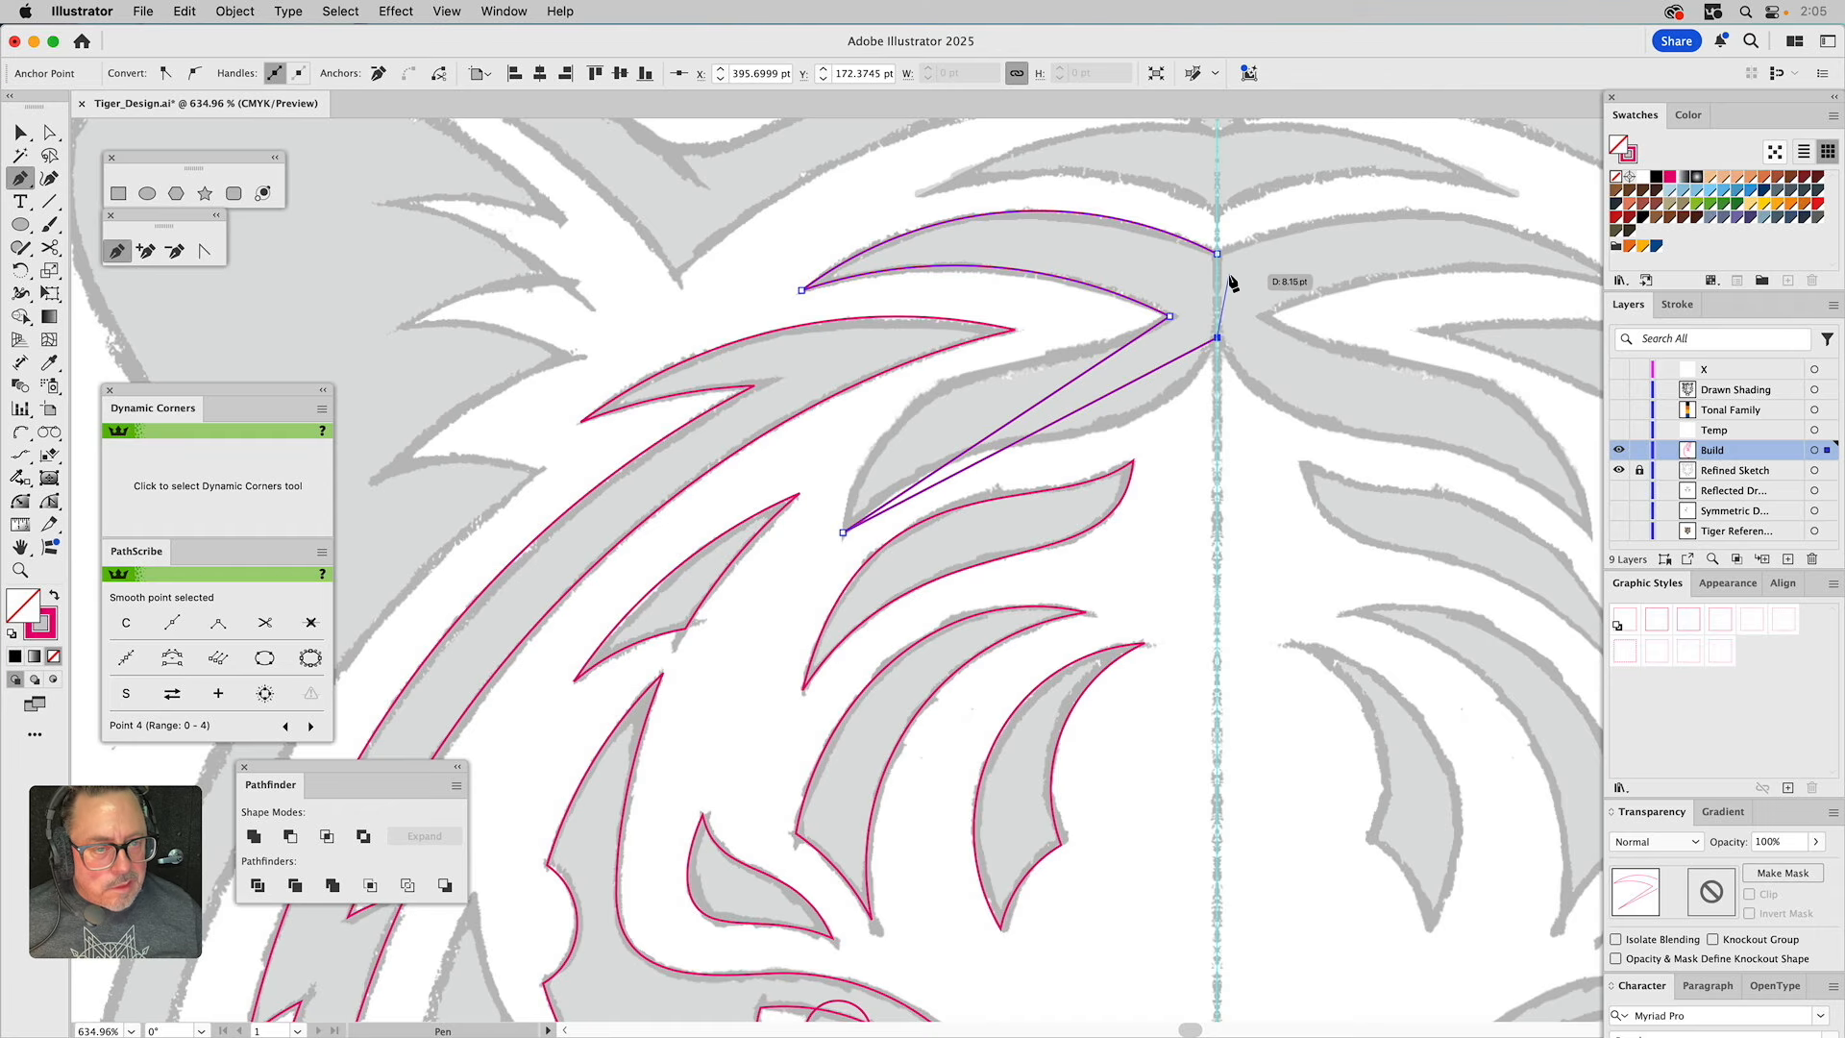
{"action": "left_click", "coordinate": [1229, 288]}
{"action": "left_click", "coordinate": [1217, 254]}
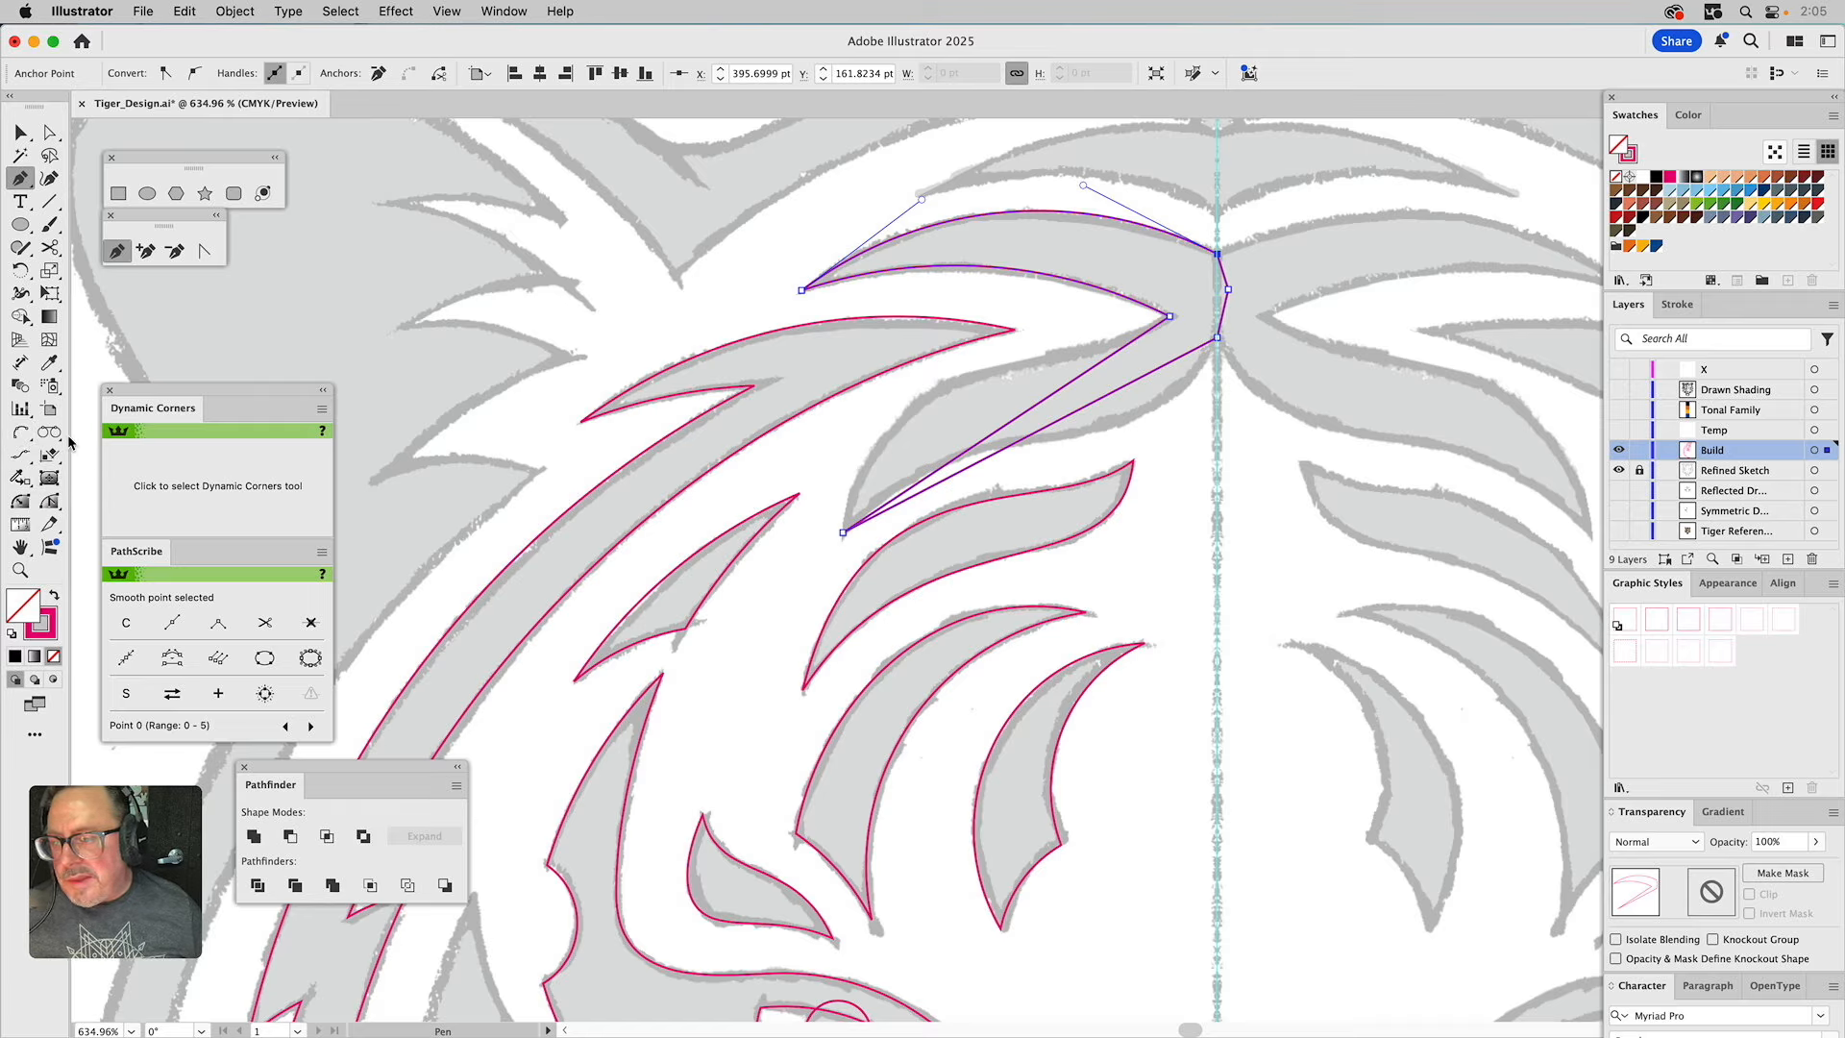
Bend the straight segment between the notch and lower tip into an S-curve along the sketch using the PathScribe tool.
{"action": "left_click", "coordinate": [49, 501]}
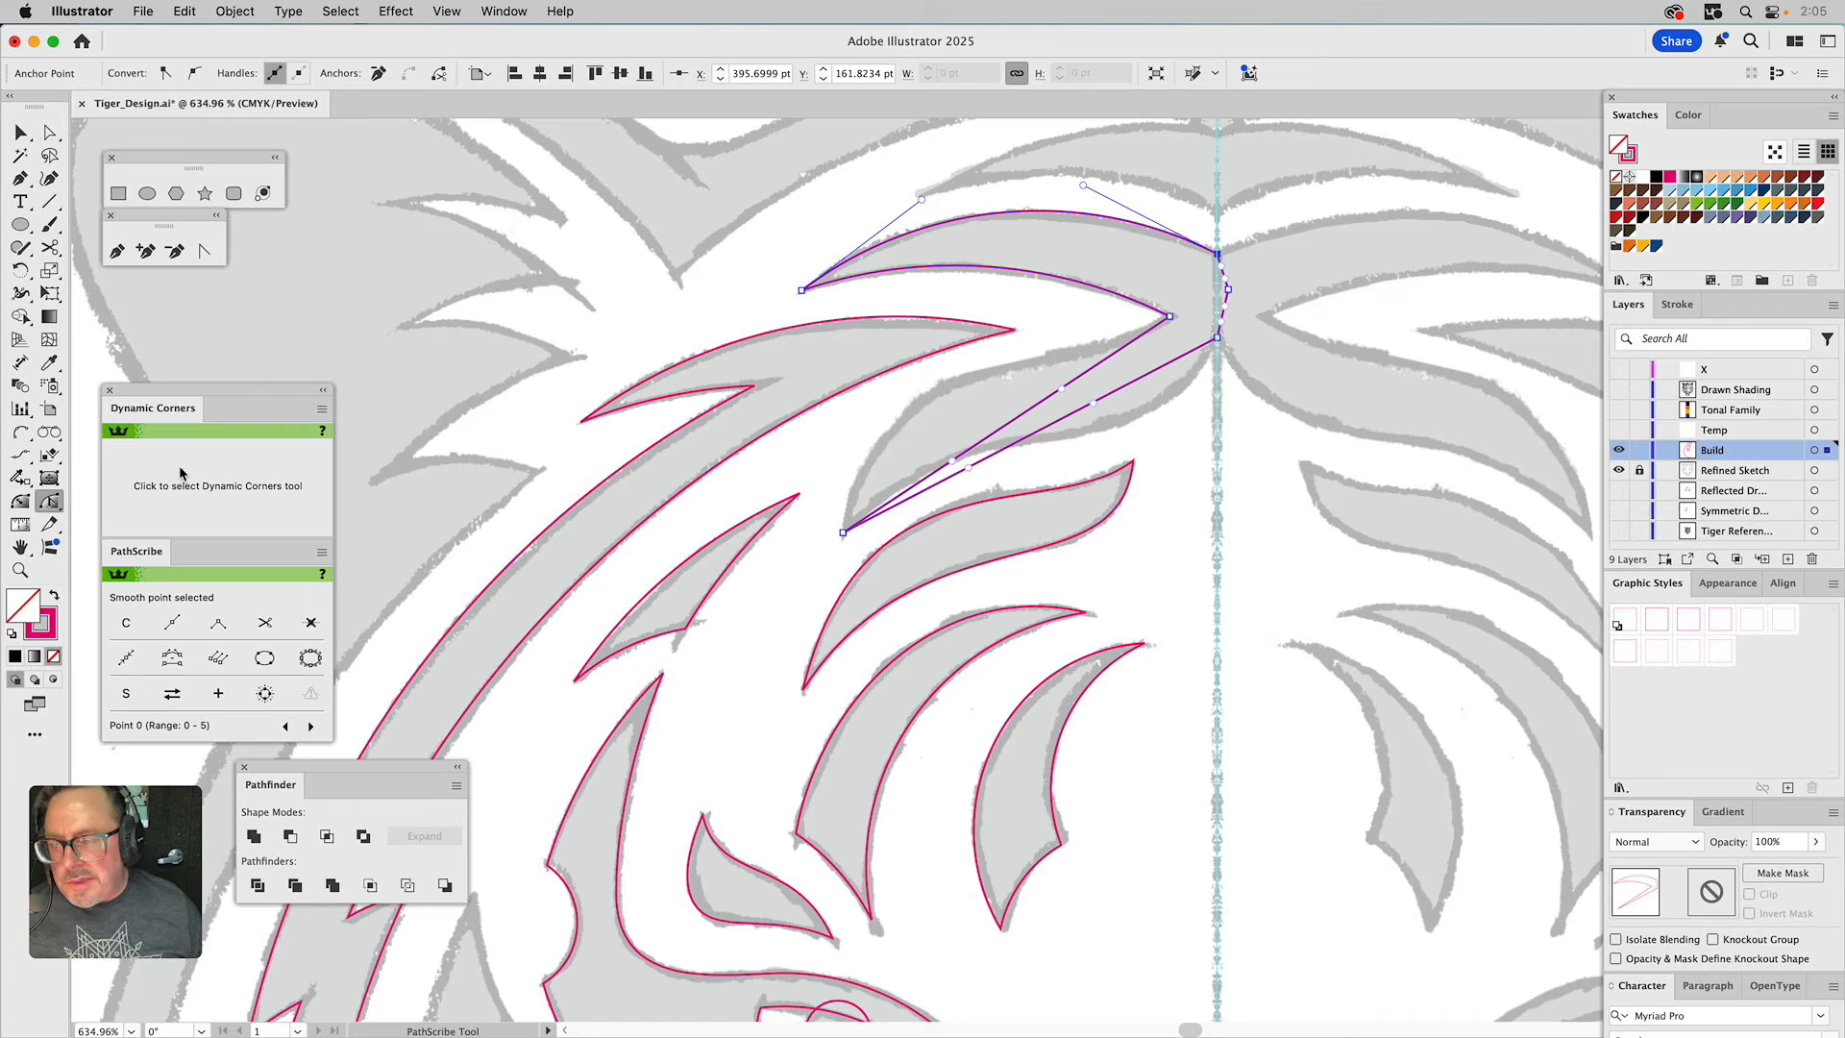
{"action": "left_click_drag", "start_coordinate": [1067, 394], "coordinate": [876, 318]}
{"action": "left_click_drag", "start_coordinate": [1125, 368], "coordinate": [1088, 387]}
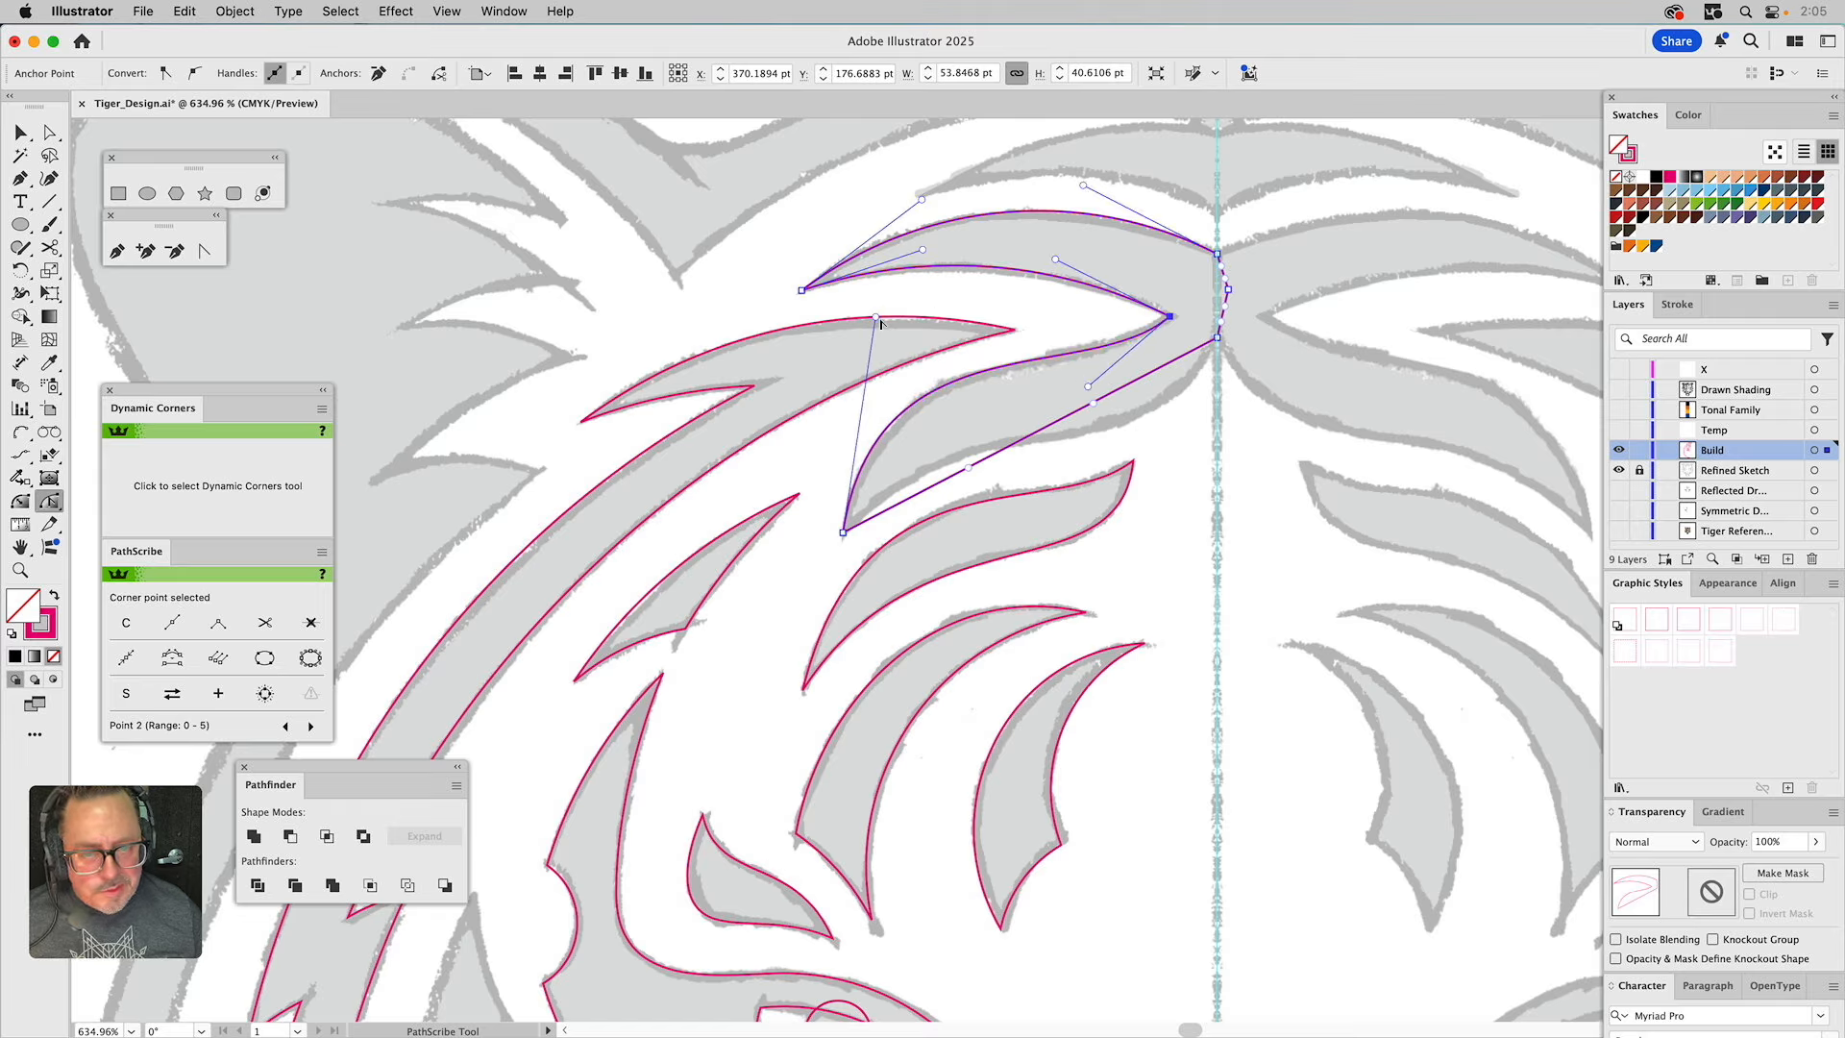
{"action": "left_click_drag", "start_coordinate": [876, 318], "coordinate": [881, 324]}
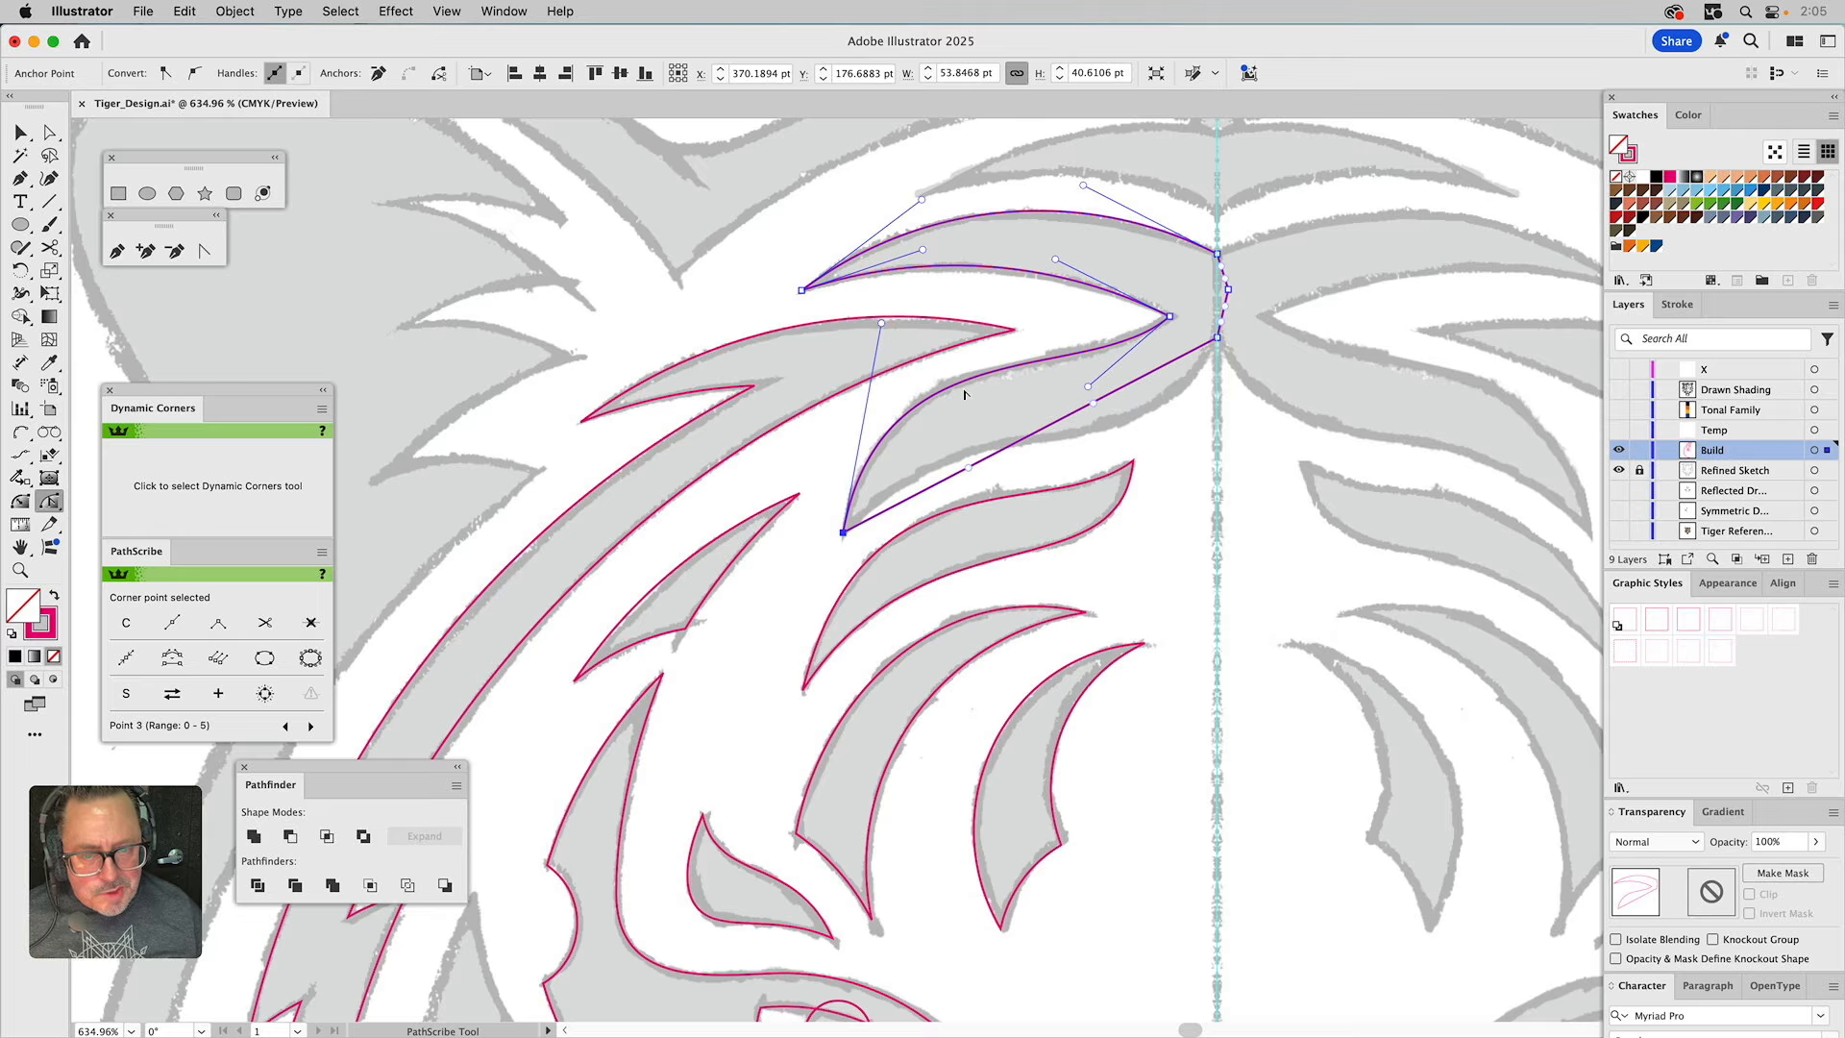
Bend the forked stripe's bottom segment from the lower tip to the centre line to match the sketch, and deselect the shape.
{"action": "left_click_drag", "start_coordinate": [970, 470], "coordinate": [907, 443]}
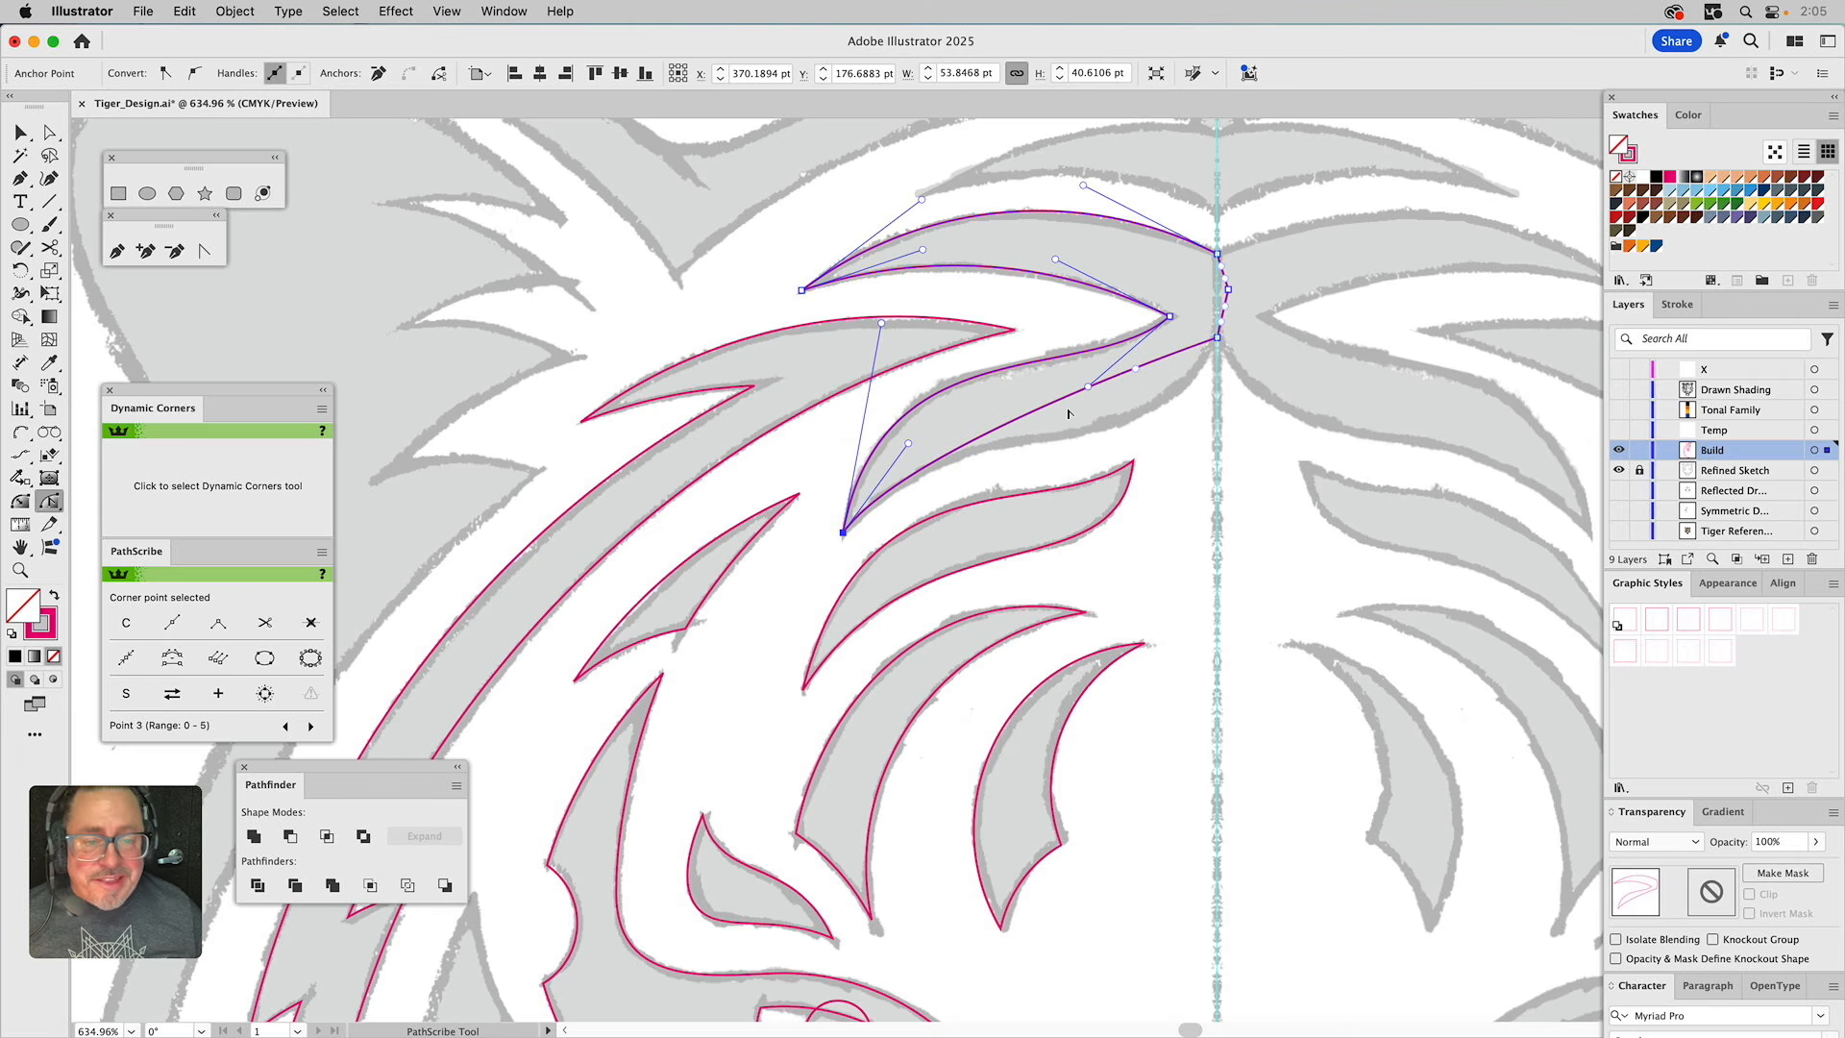
{"action": "left_click_drag", "start_coordinate": [1136, 372], "coordinate": [1163, 469]}
{"action": "left_click_drag", "start_coordinate": [908, 444], "coordinate": [940, 401]}
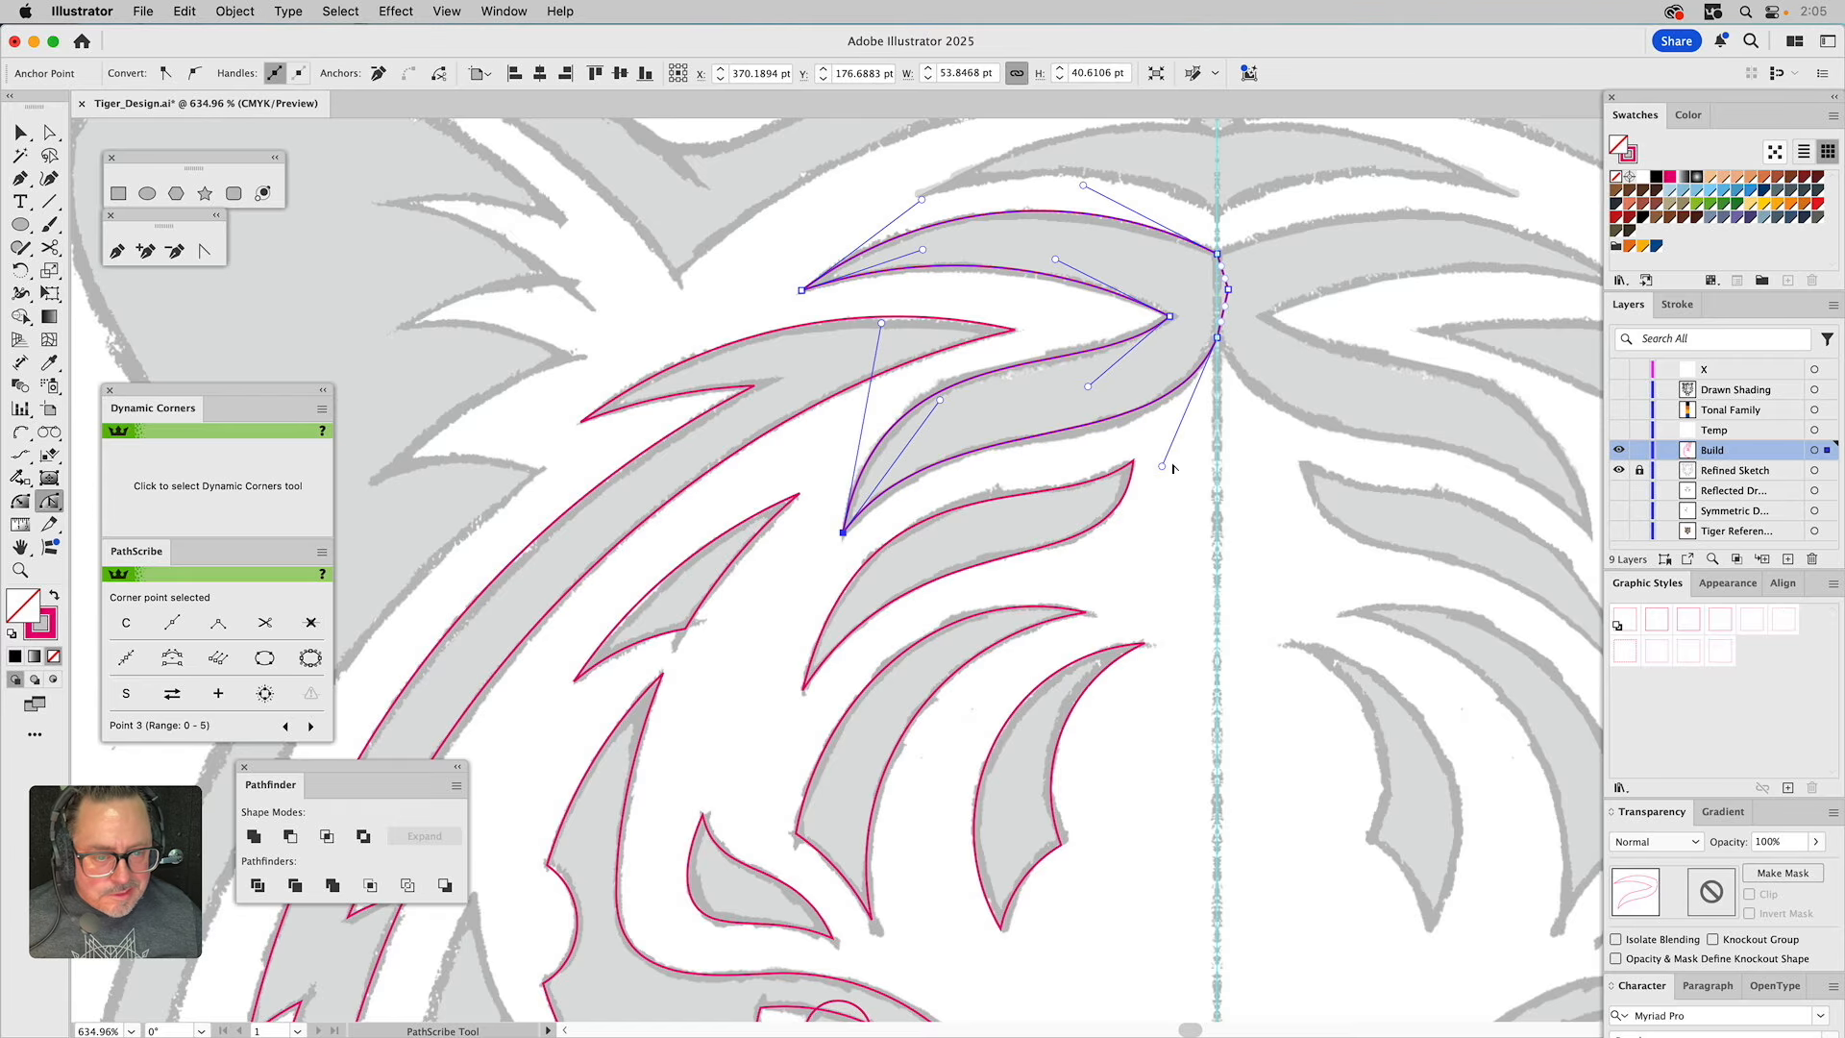
{"action": "left_click_drag", "start_coordinate": [1163, 468], "coordinate": [1156, 478]}
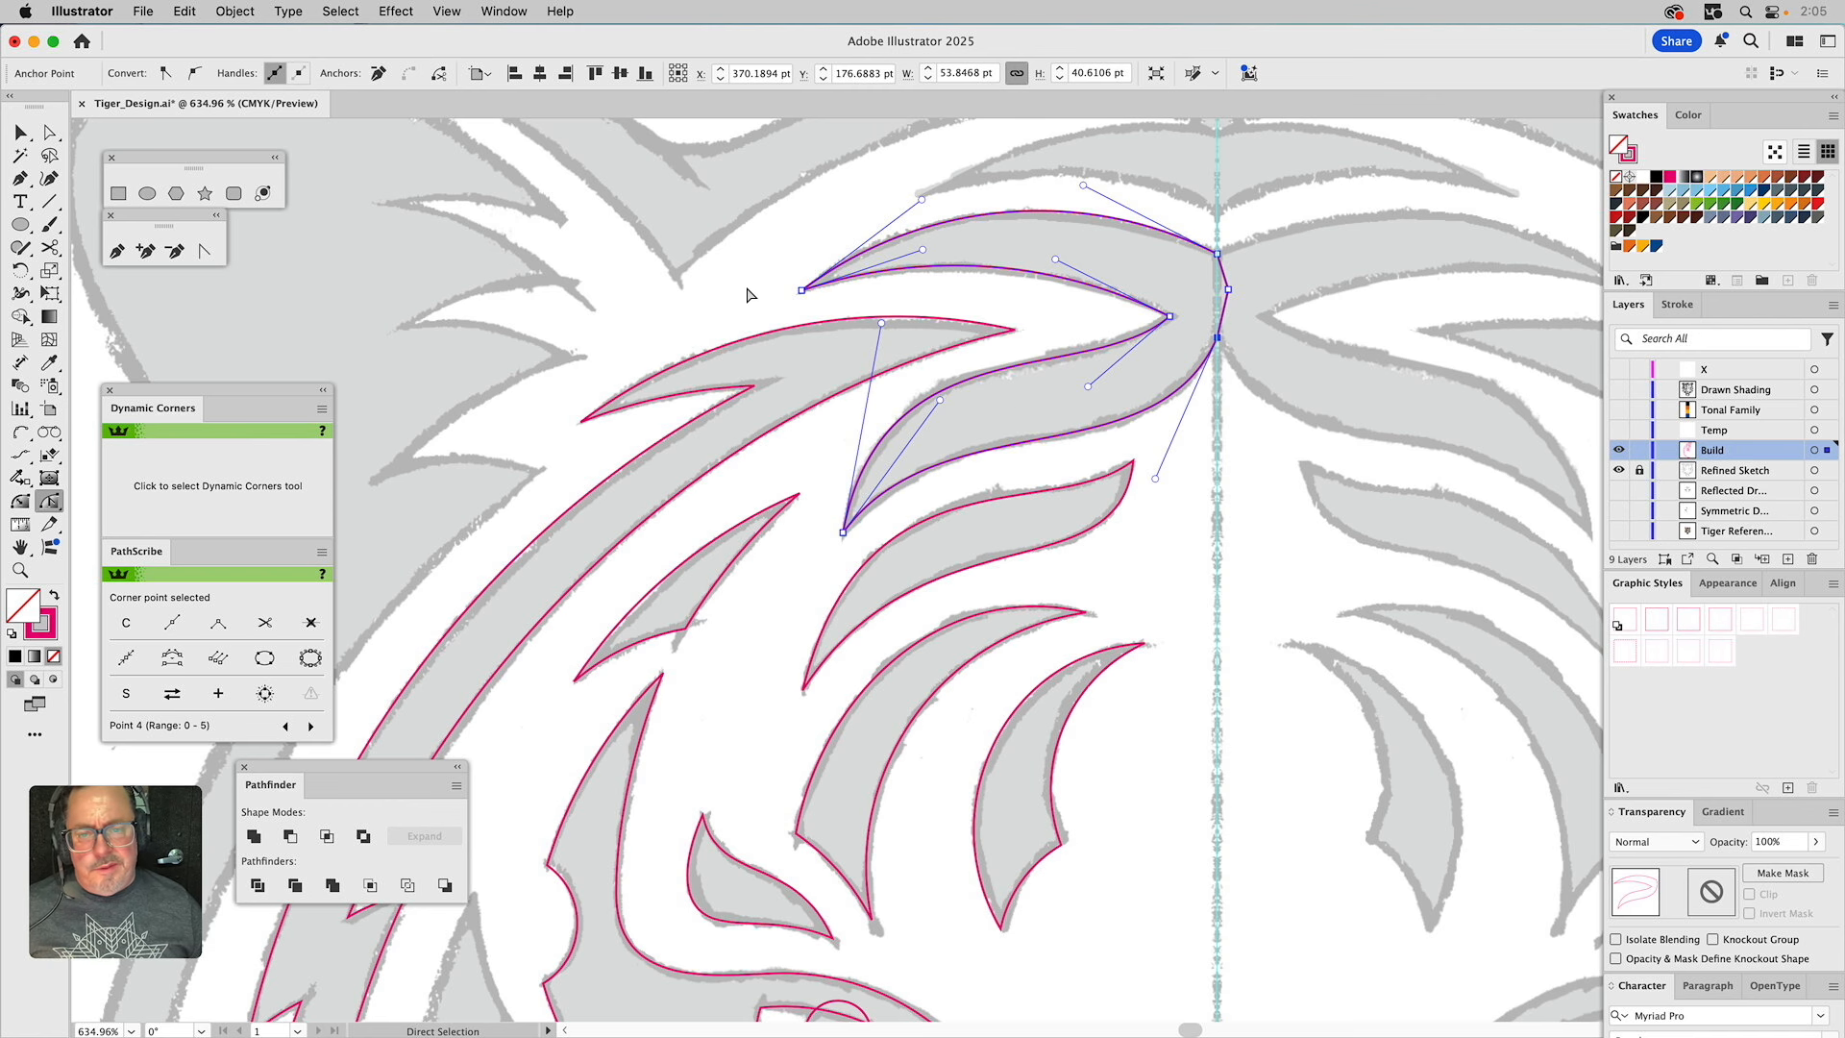
{"action": "left_click", "coordinate": [874, 279]}
Draw the upper edge of the small top forehead stripe as an arc about 38 pt wide from its tip to the centre line.
{"action": "left_click_drag", "start_coordinate": [923, 249], "coordinate": [858, 467]}
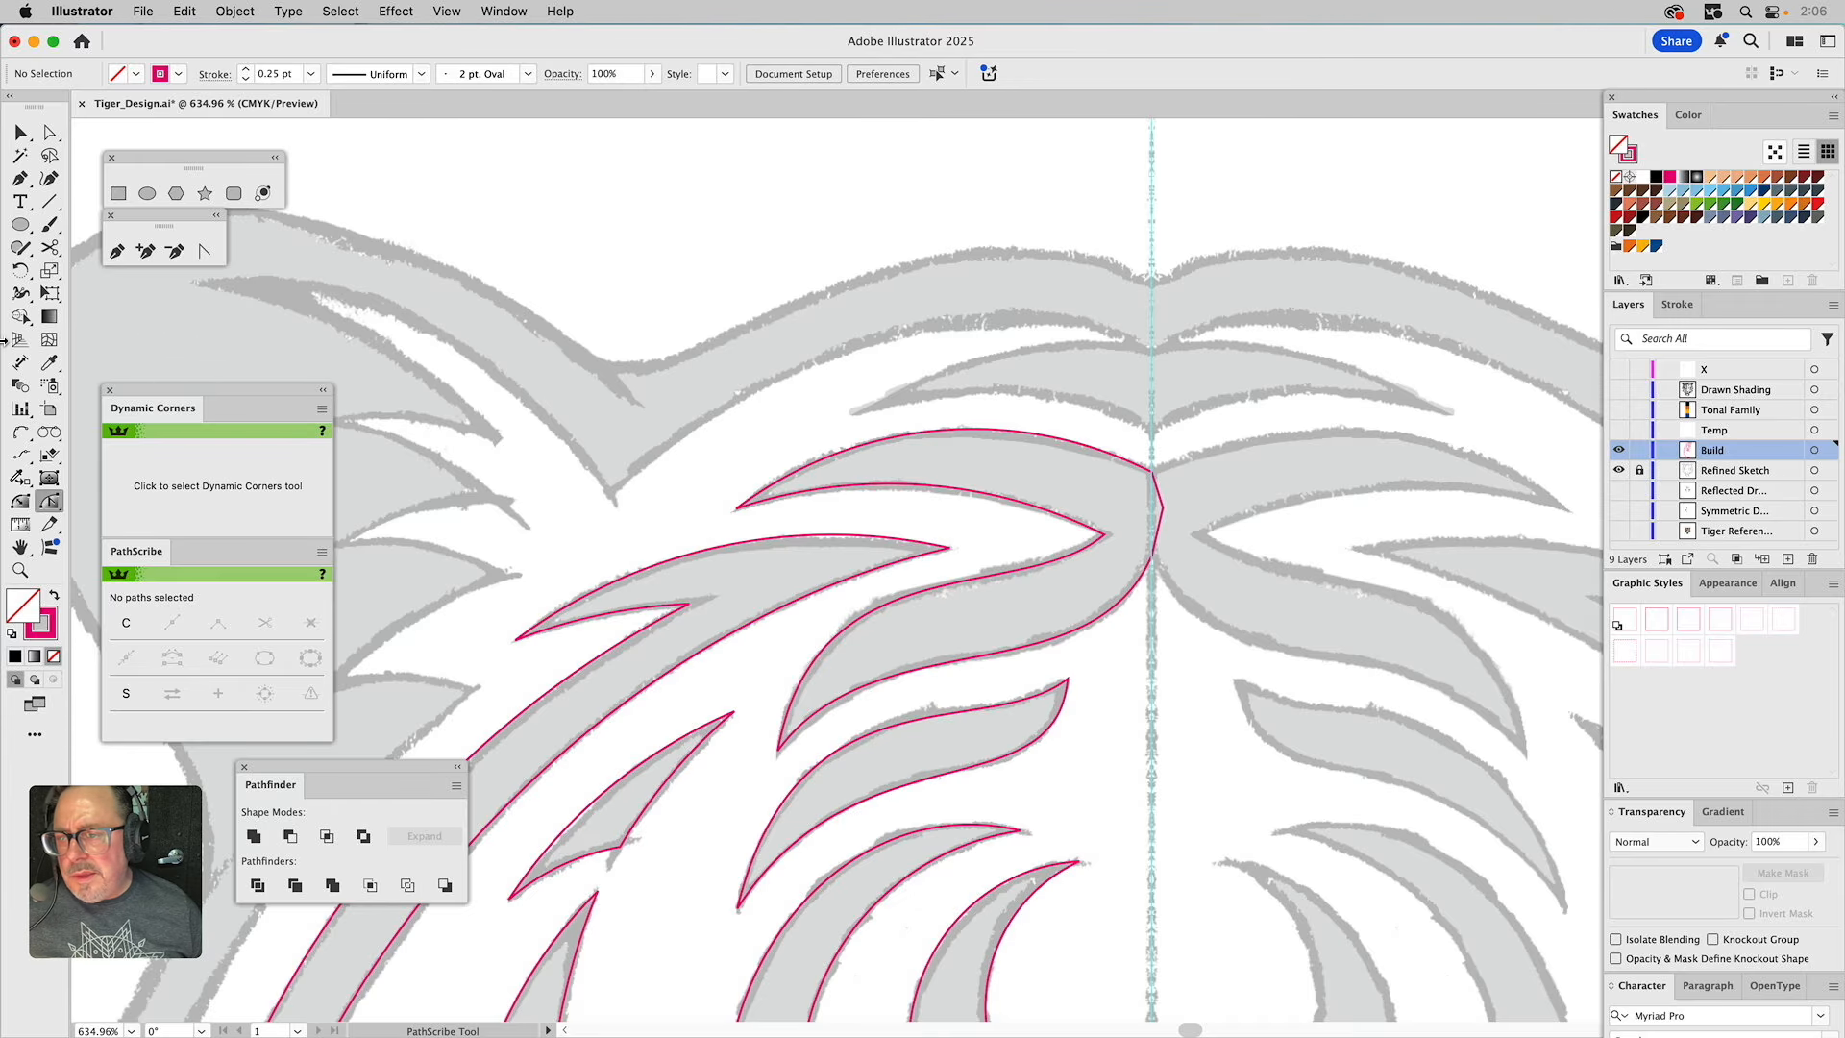
{"action": "left_click", "coordinate": [22, 434]}
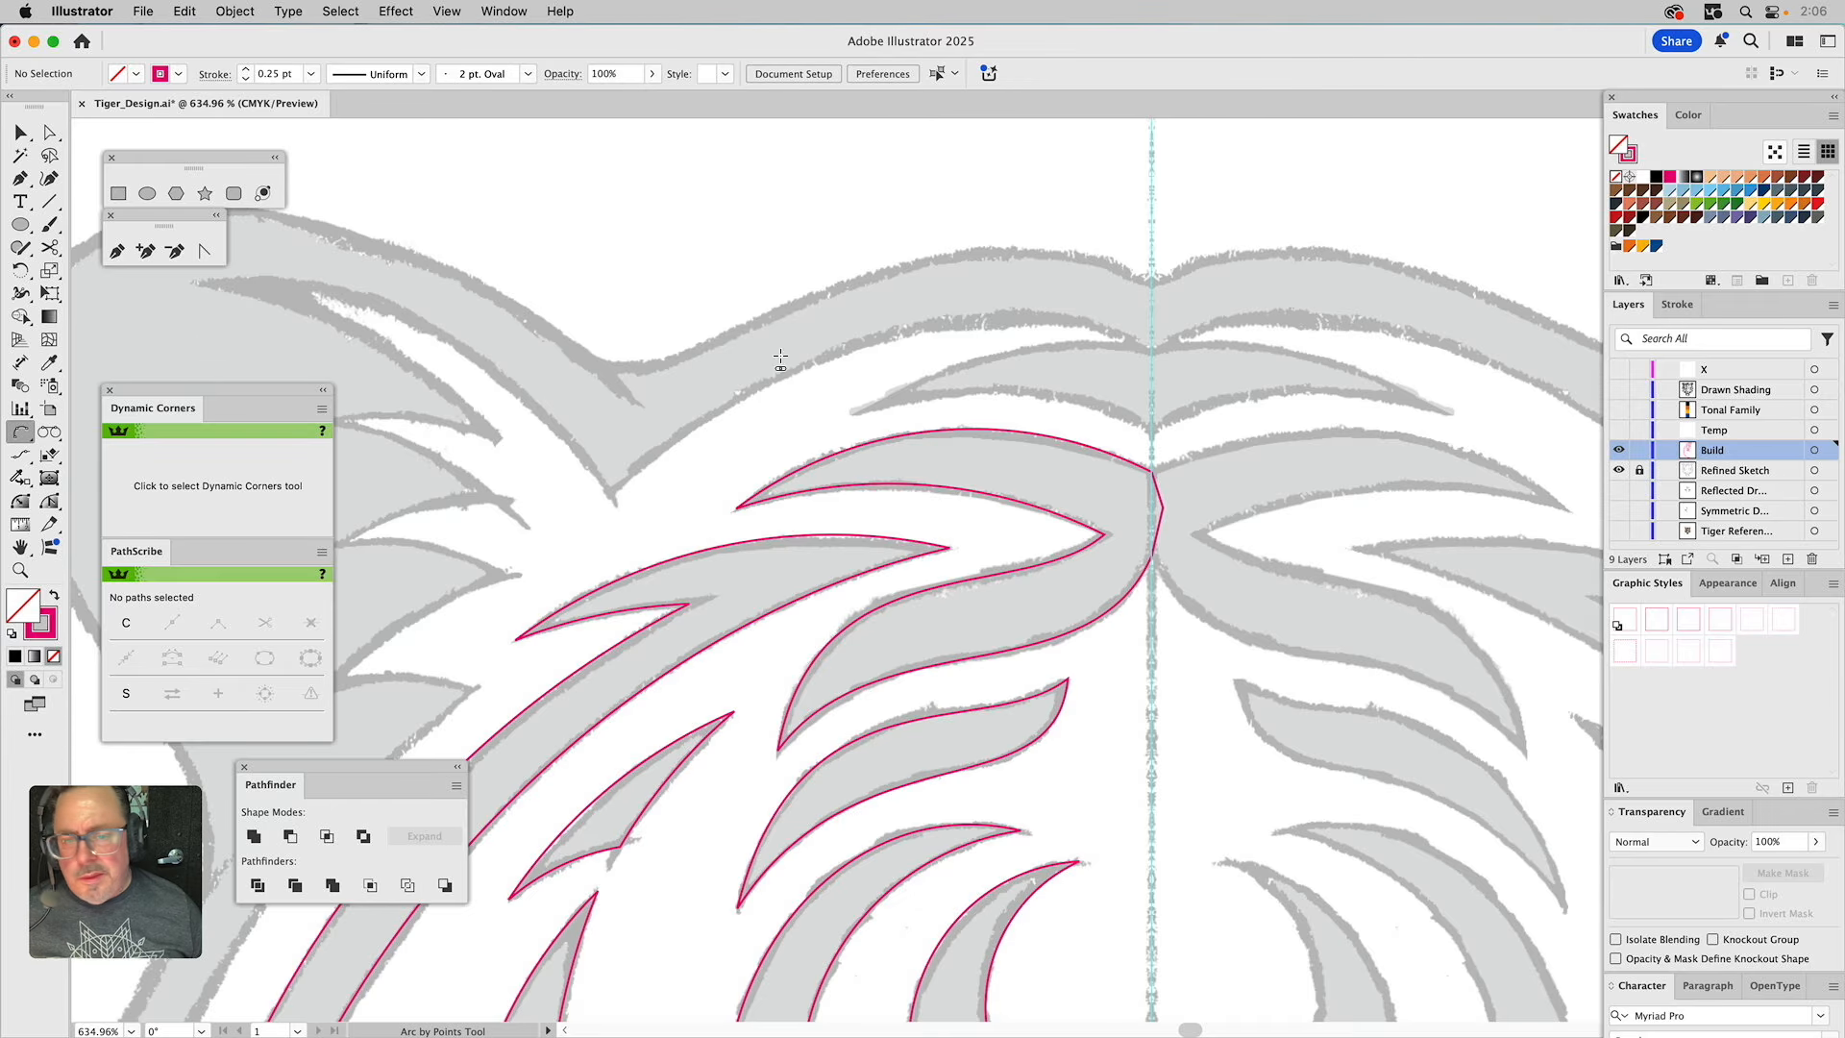
{"action": "left_click", "coordinate": [854, 415]}
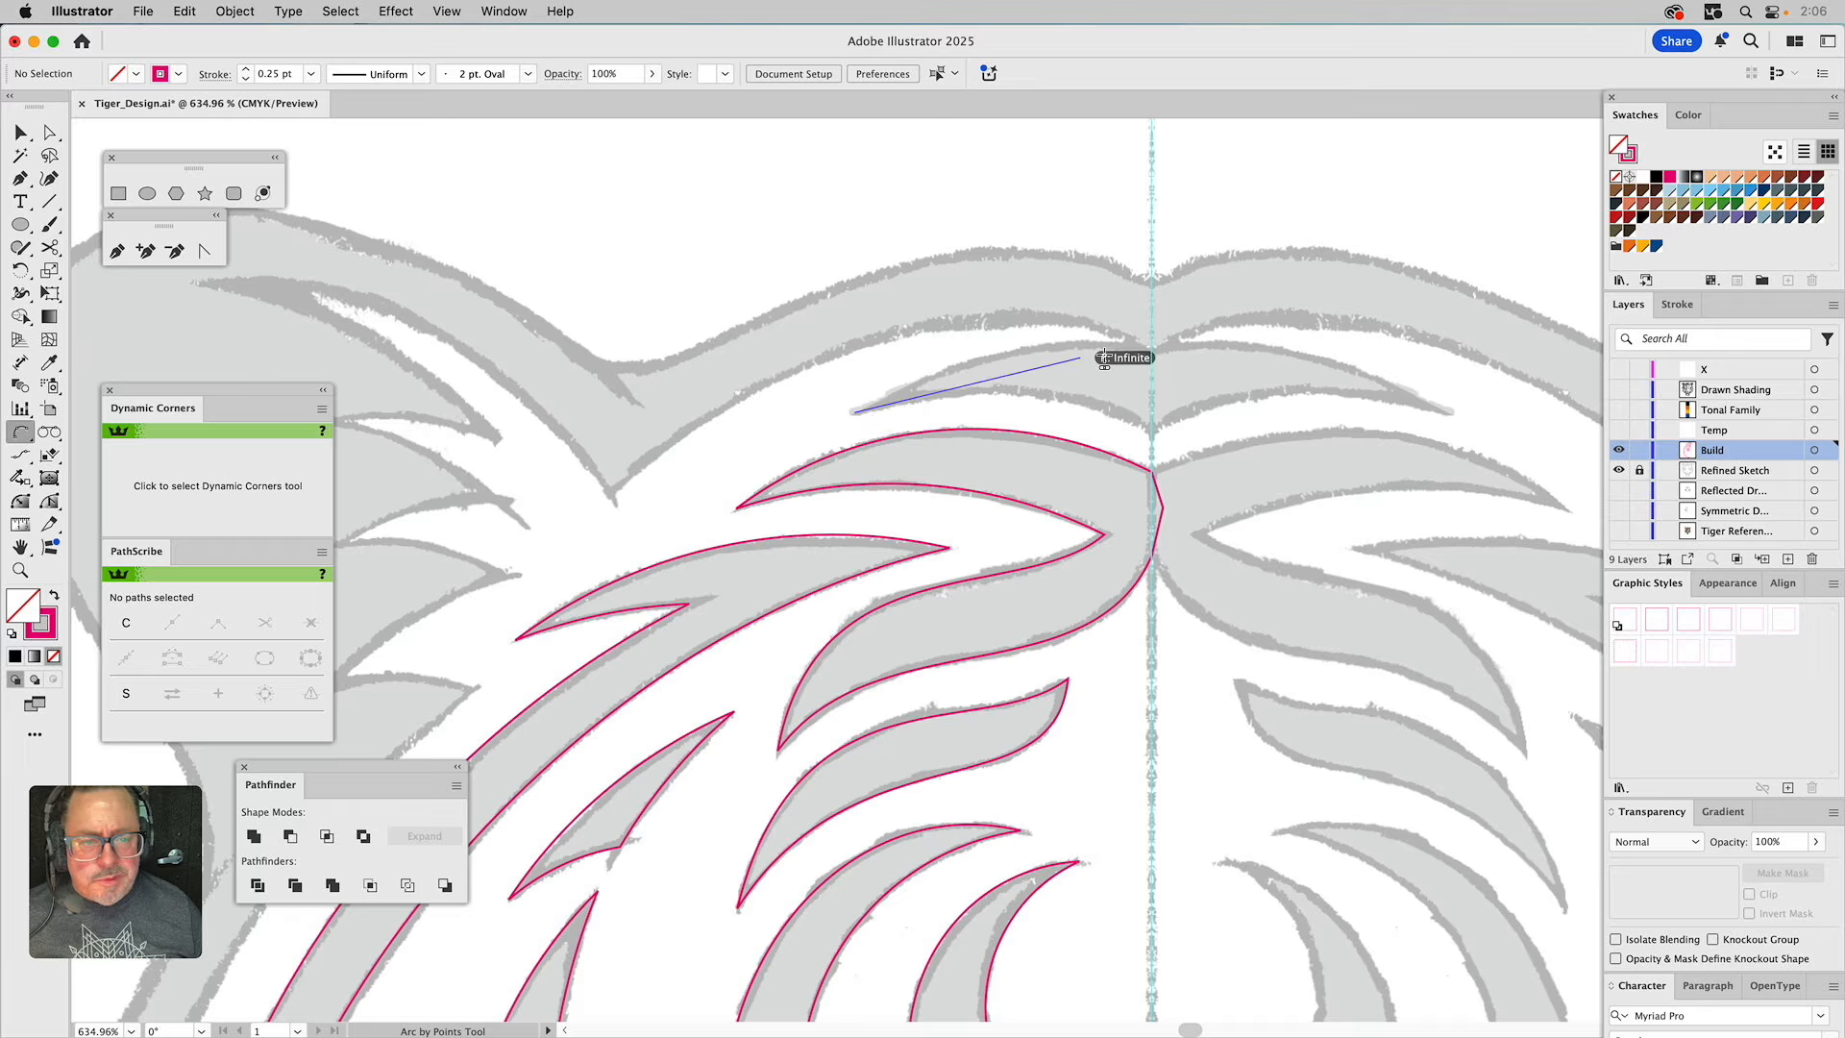
{"action": "left_click", "coordinate": [1153, 353]}
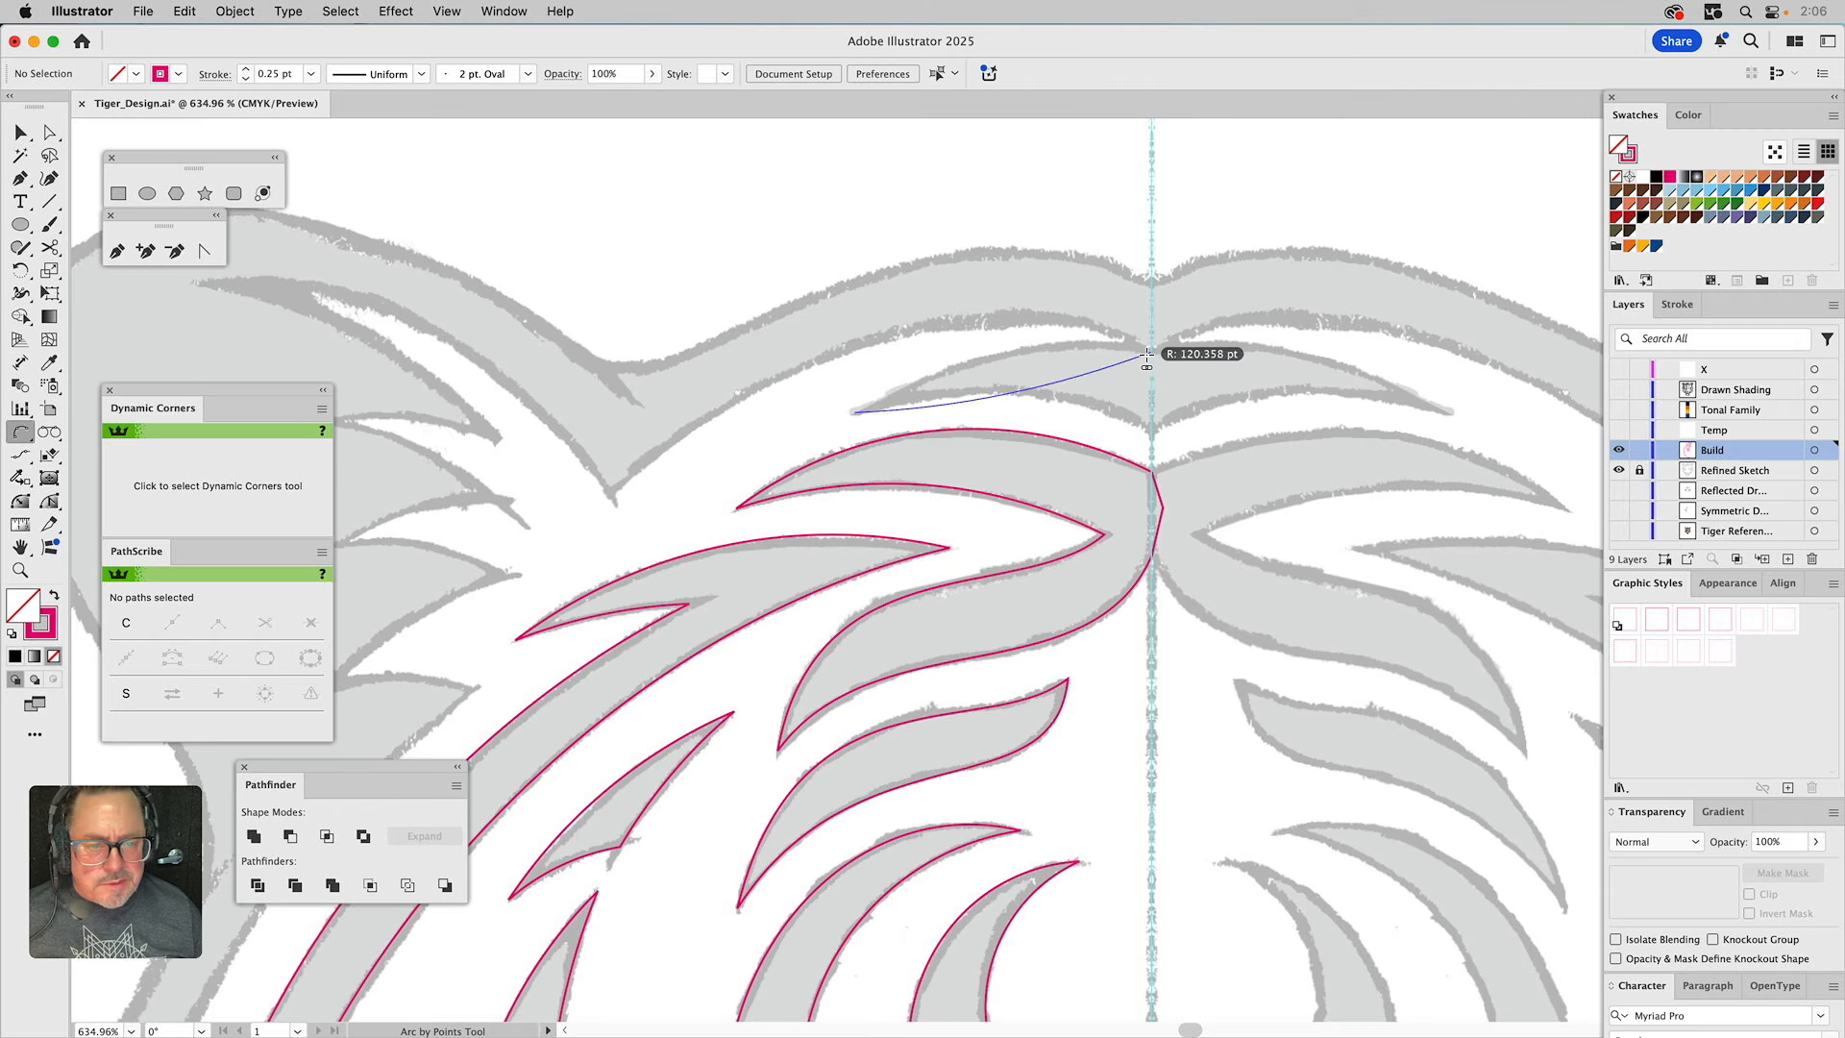
{"action": "left_click", "coordinate": [1096, 348]}
Add an arc from the small forehead stripe's outer tip along its lower edge to the centre line.
{"action": "left_click", "coordinate": [854, 413]}
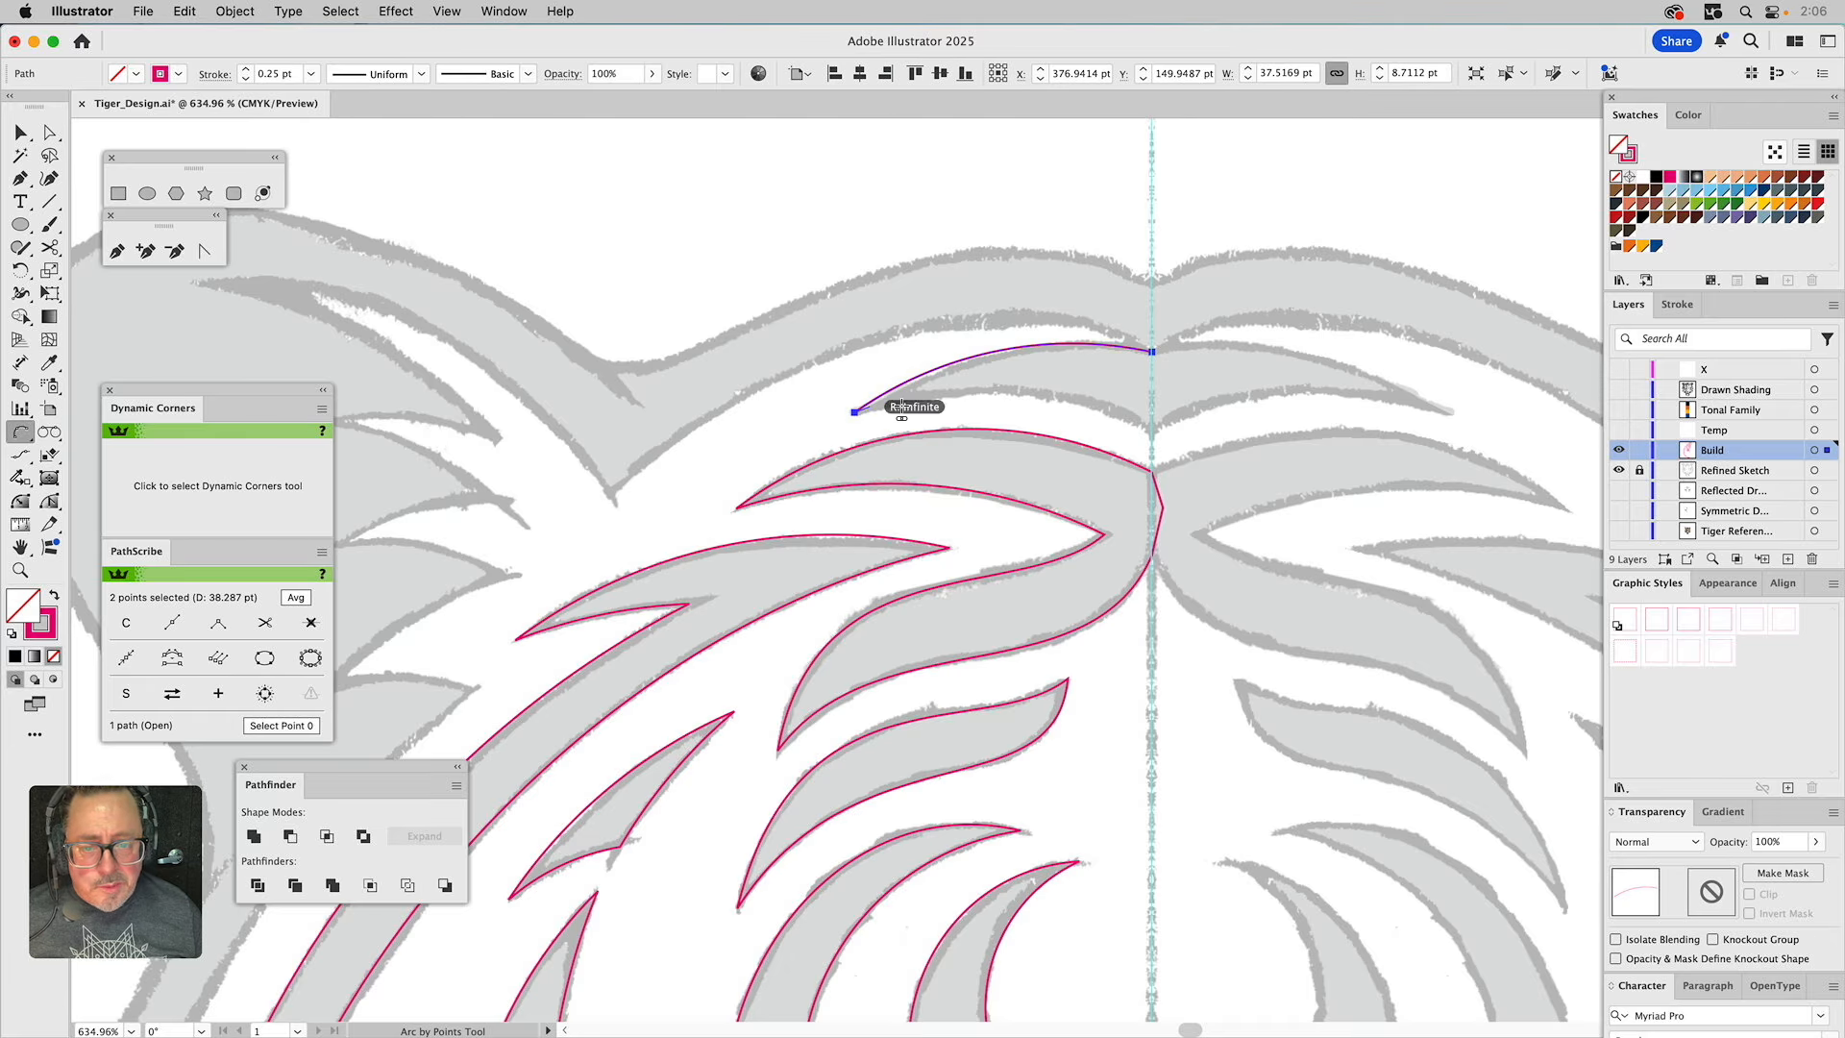
{"action": "left_click", "coordinate": [1151, 430]}
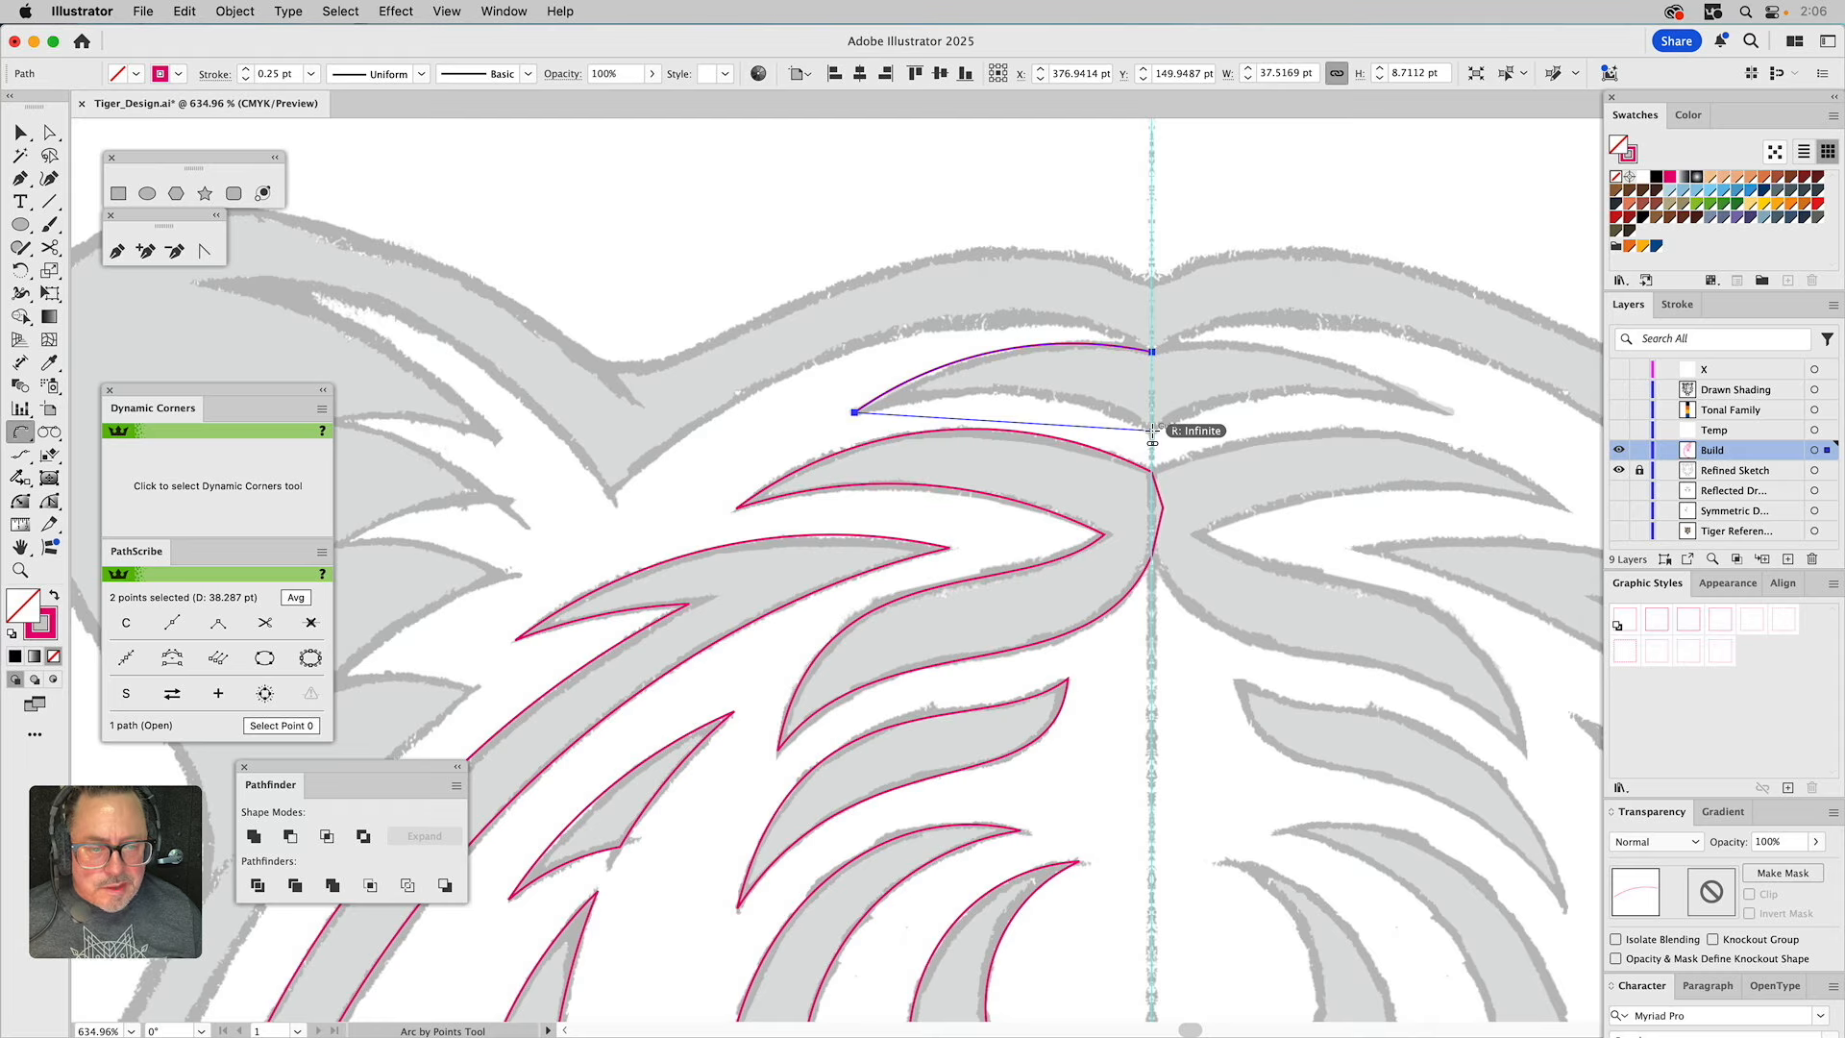
{"action": "left_click", "coordinate": [1096, 414]}
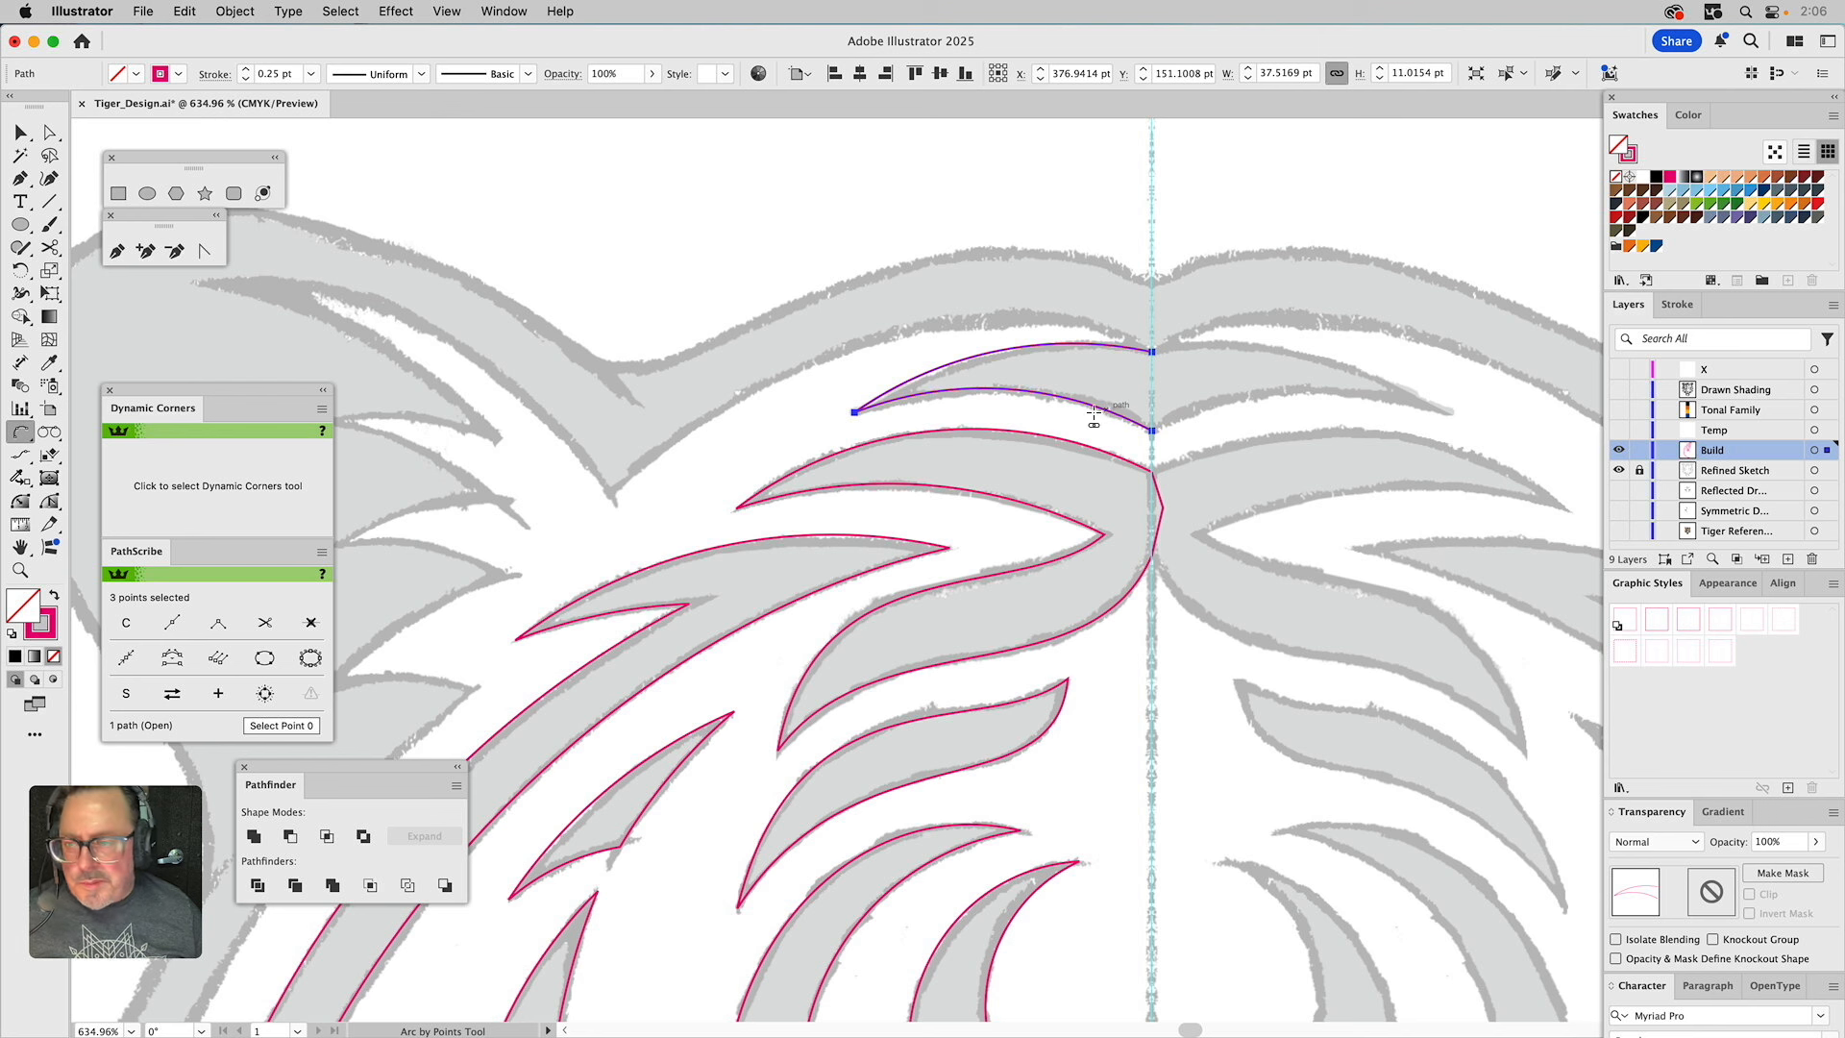
Close the small forehead stripe with straight Pen segments through a point slightly beyond the centre line.
{"action": "left_click", "coordinate": [119, 253]}
{"action": "left_click", "coordinate": [1153, 351]}
{"action": "left_click", "coordinate": [1153, 431]}
{"action": "left_click_drag", "start_coordinate": [1156, 437], "coordinate": [1159, 433]}
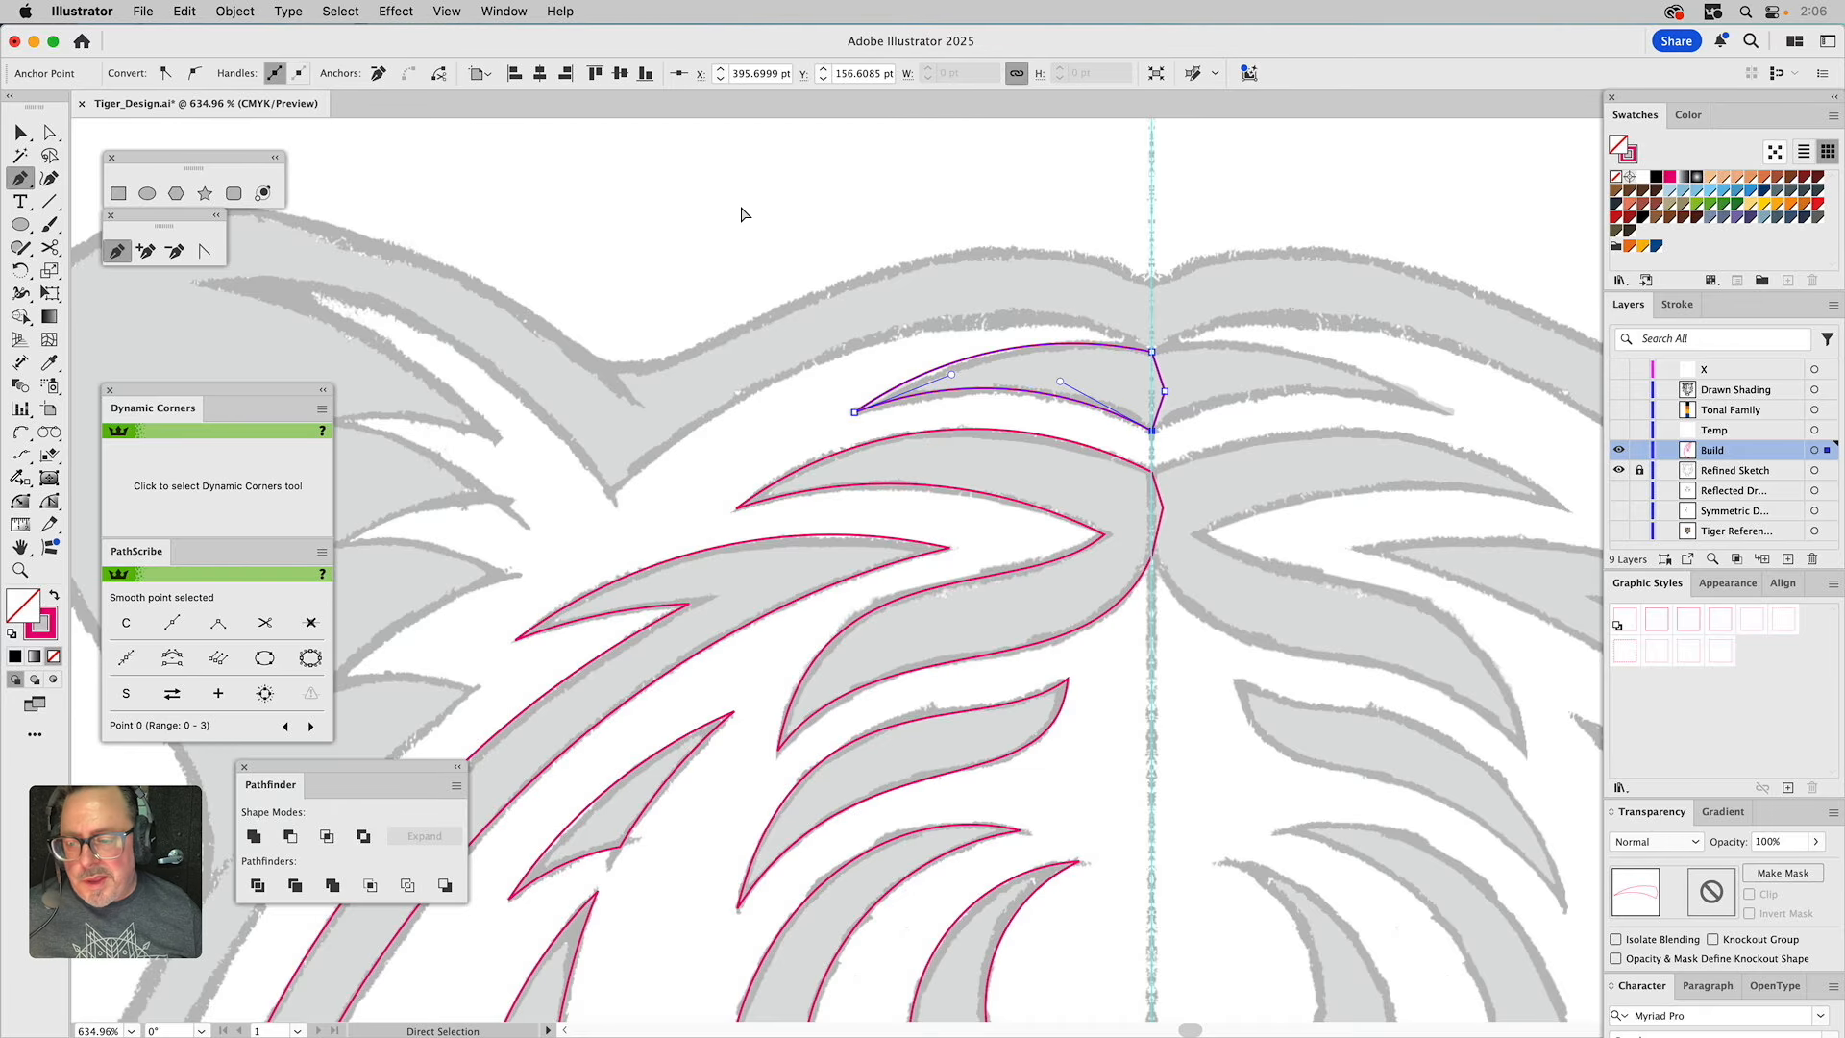
Start a separate Pen path on the centre line, running up to the small stripe's top corner and straight to the V-shaped tip beside the ear.
{"action": "key", "text": "super+shift+a"}
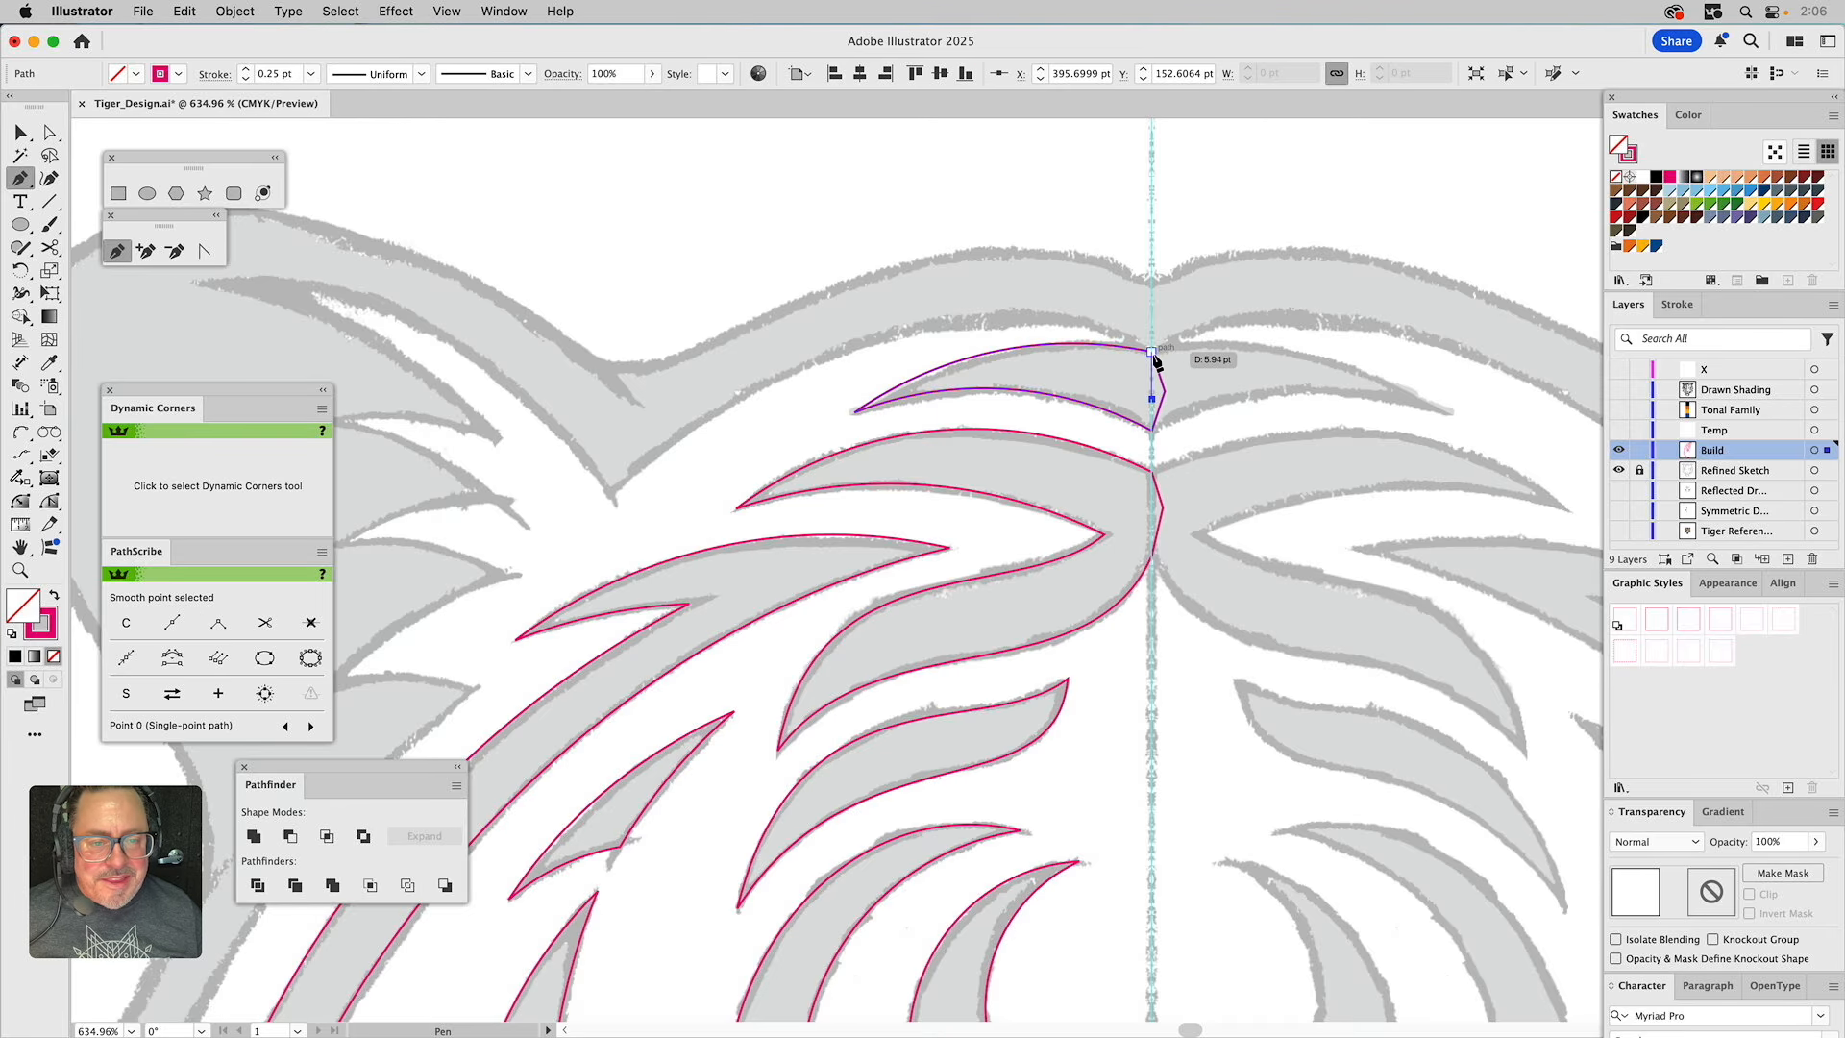
{"action": "left_click", "coordinate": [1153, 353]}
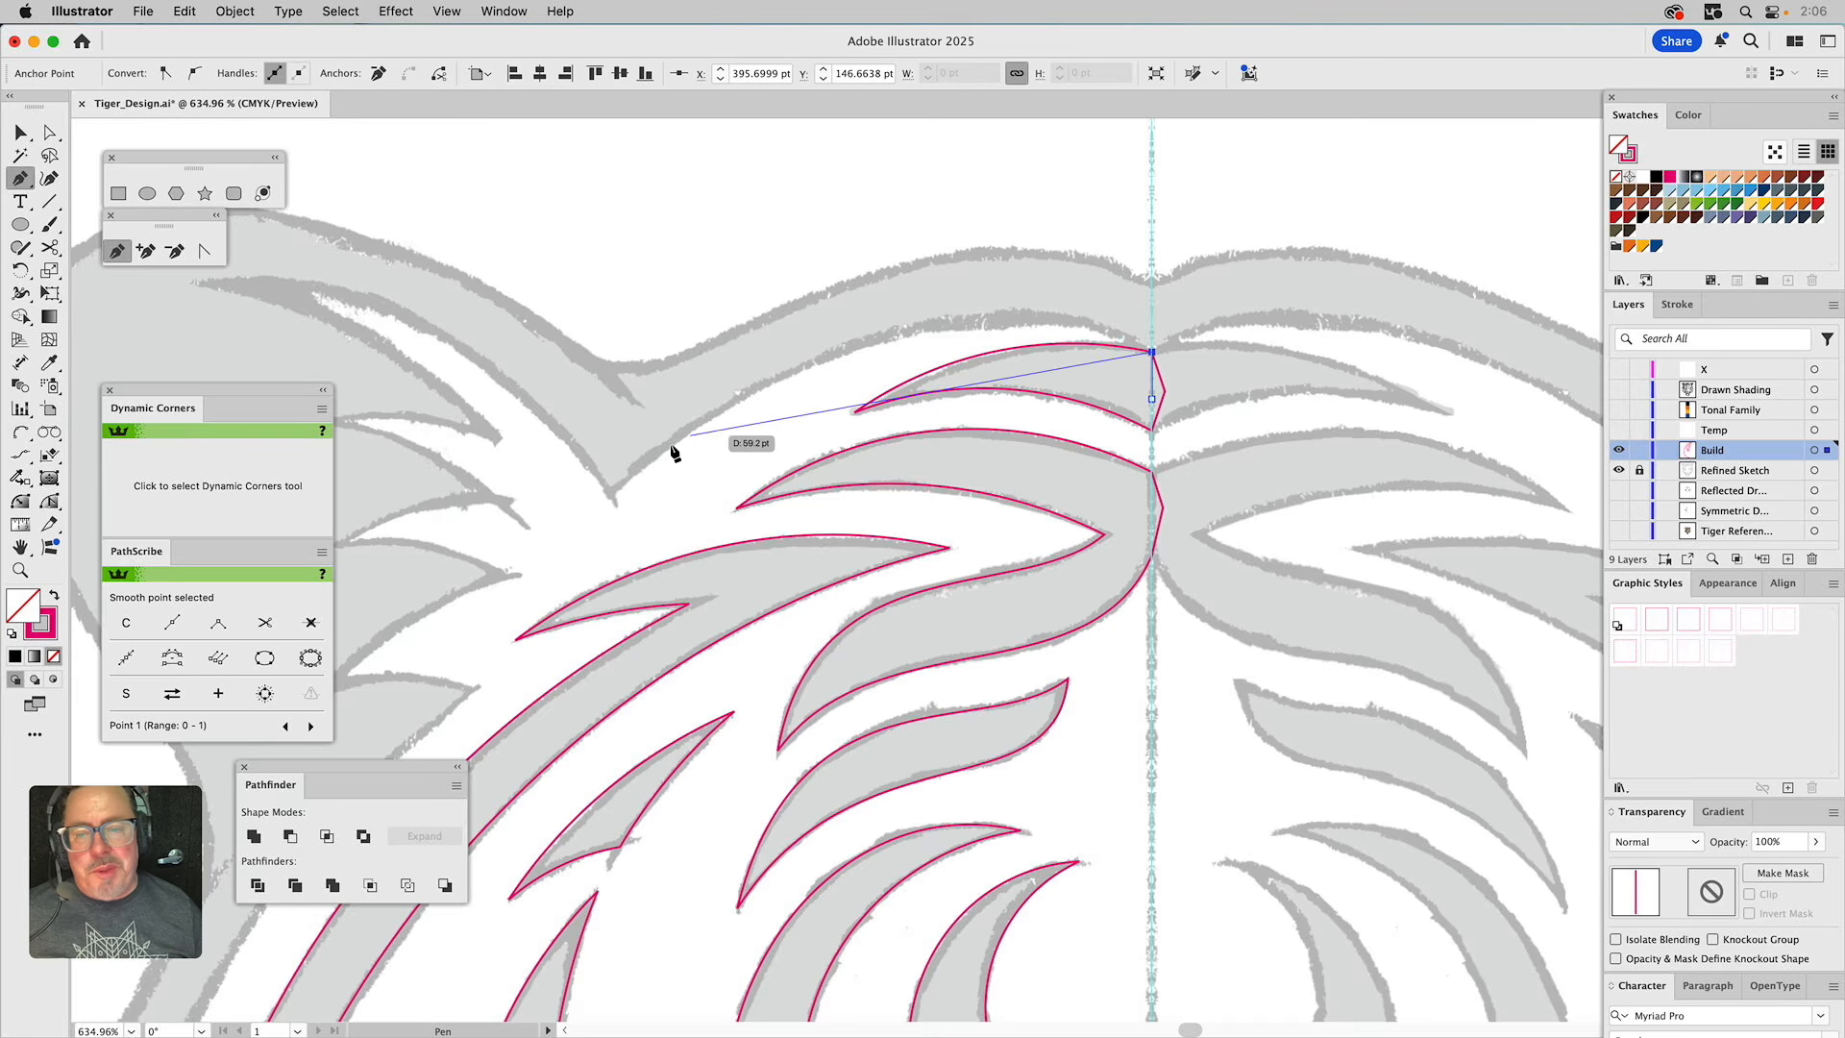
{"action": "left_click", "coordinate": [614, 495]}
Add an arc from the V-shaped tip to the inner ear's far upper point, and reshape it slightly by adjusting its upper handle.
{"action": "left_click_drag", "start_coordinate": [597, 439], "coordinate": [906, 454]}
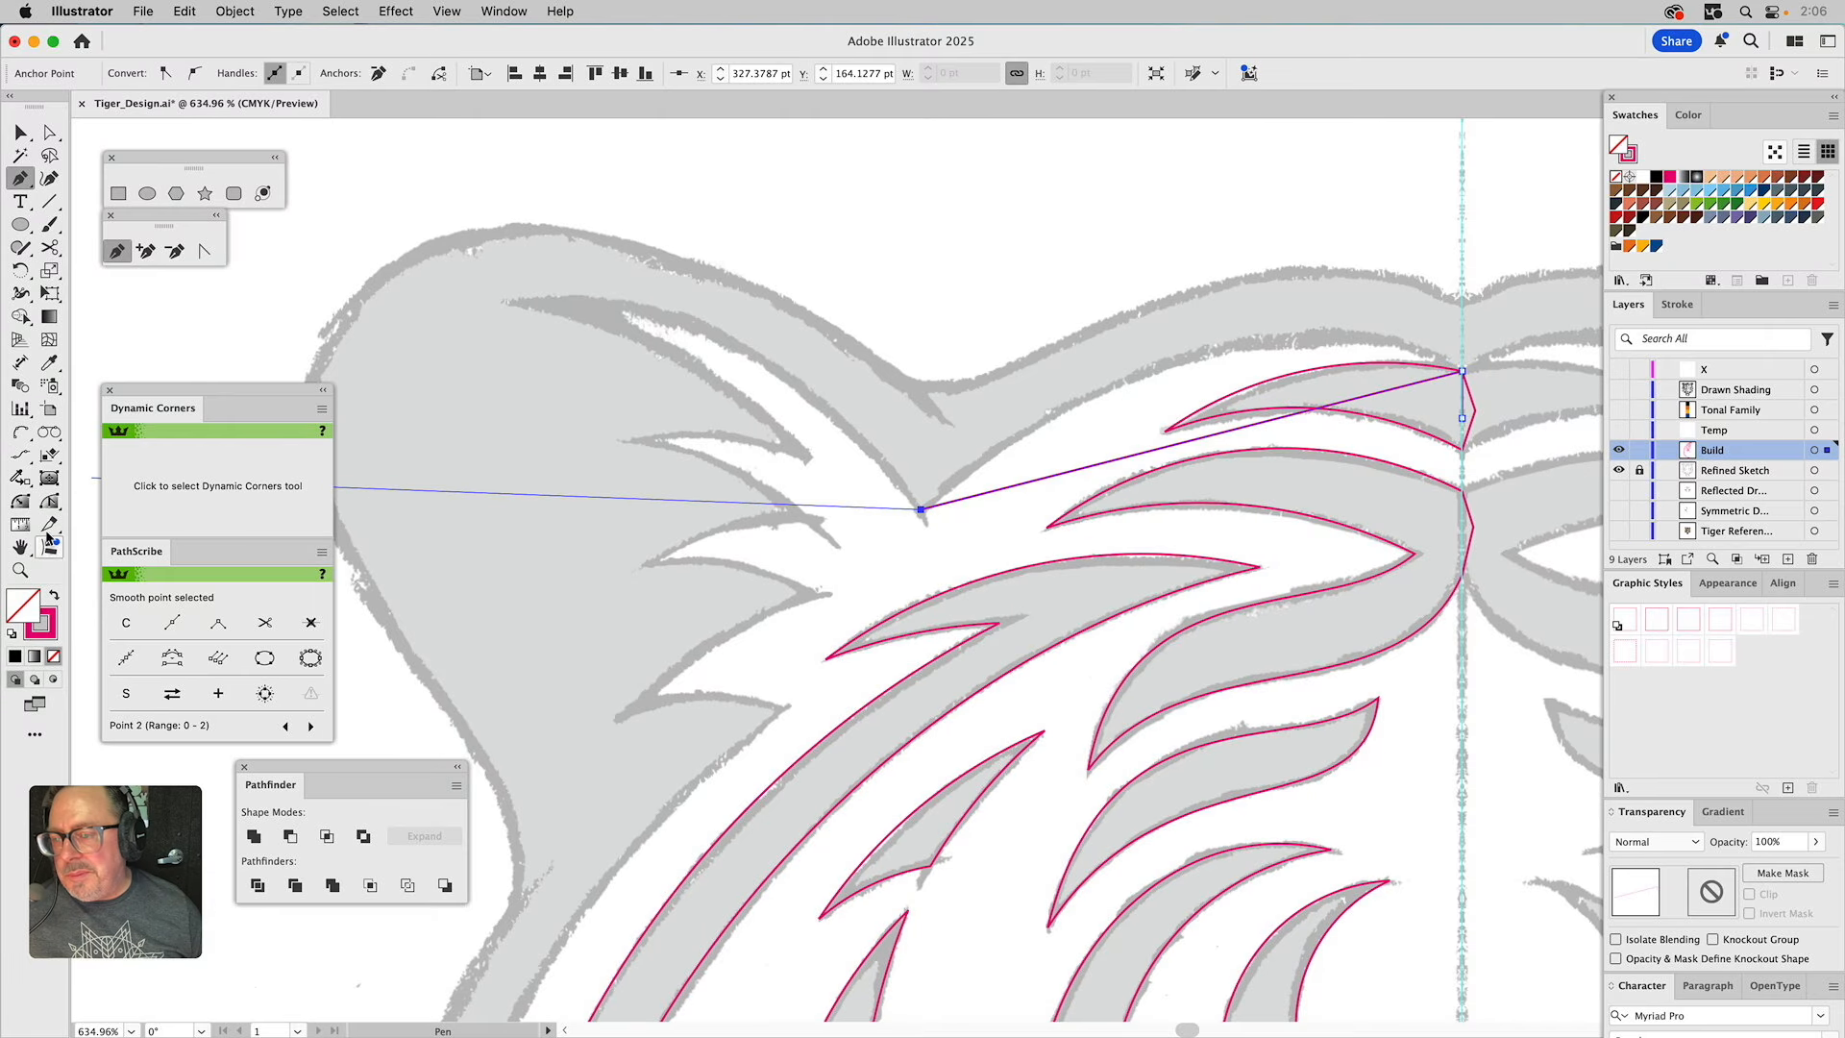
{"action": "left_click", "coordinate": [16, 433]}
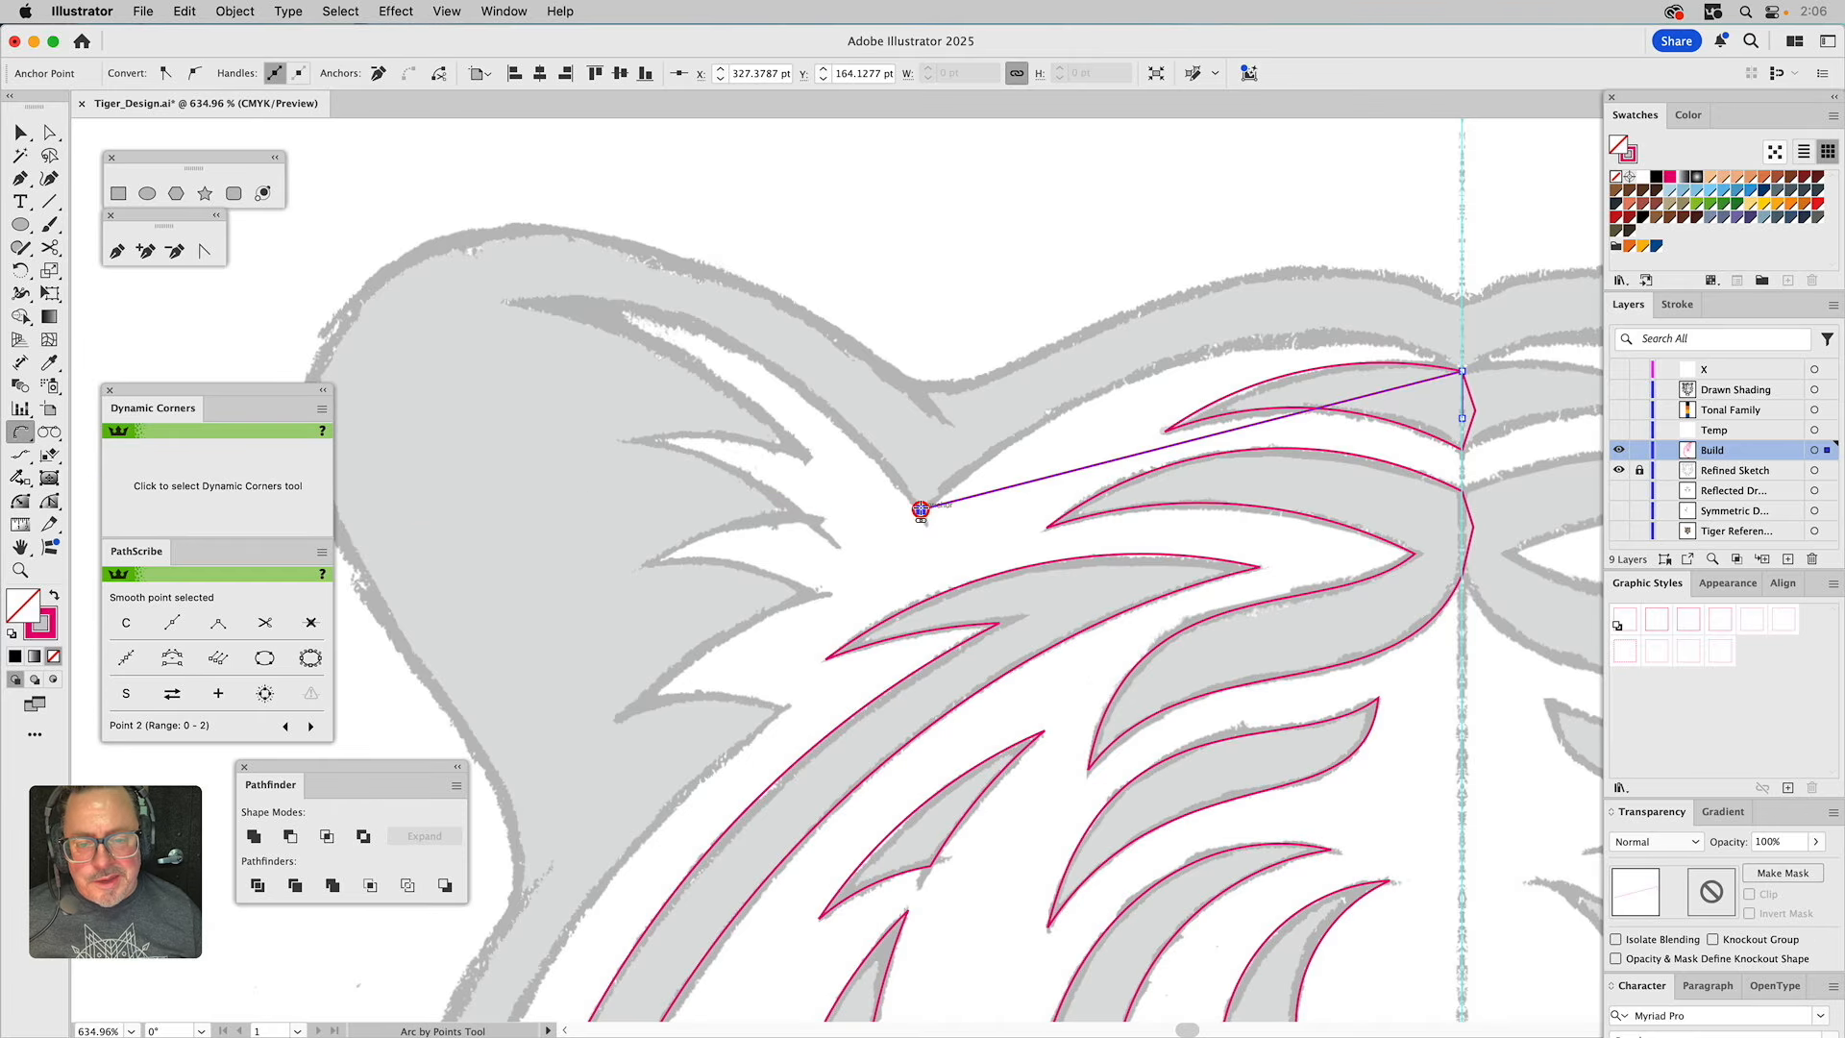
{"action": "left_click", "coordinate": [921, 510]}
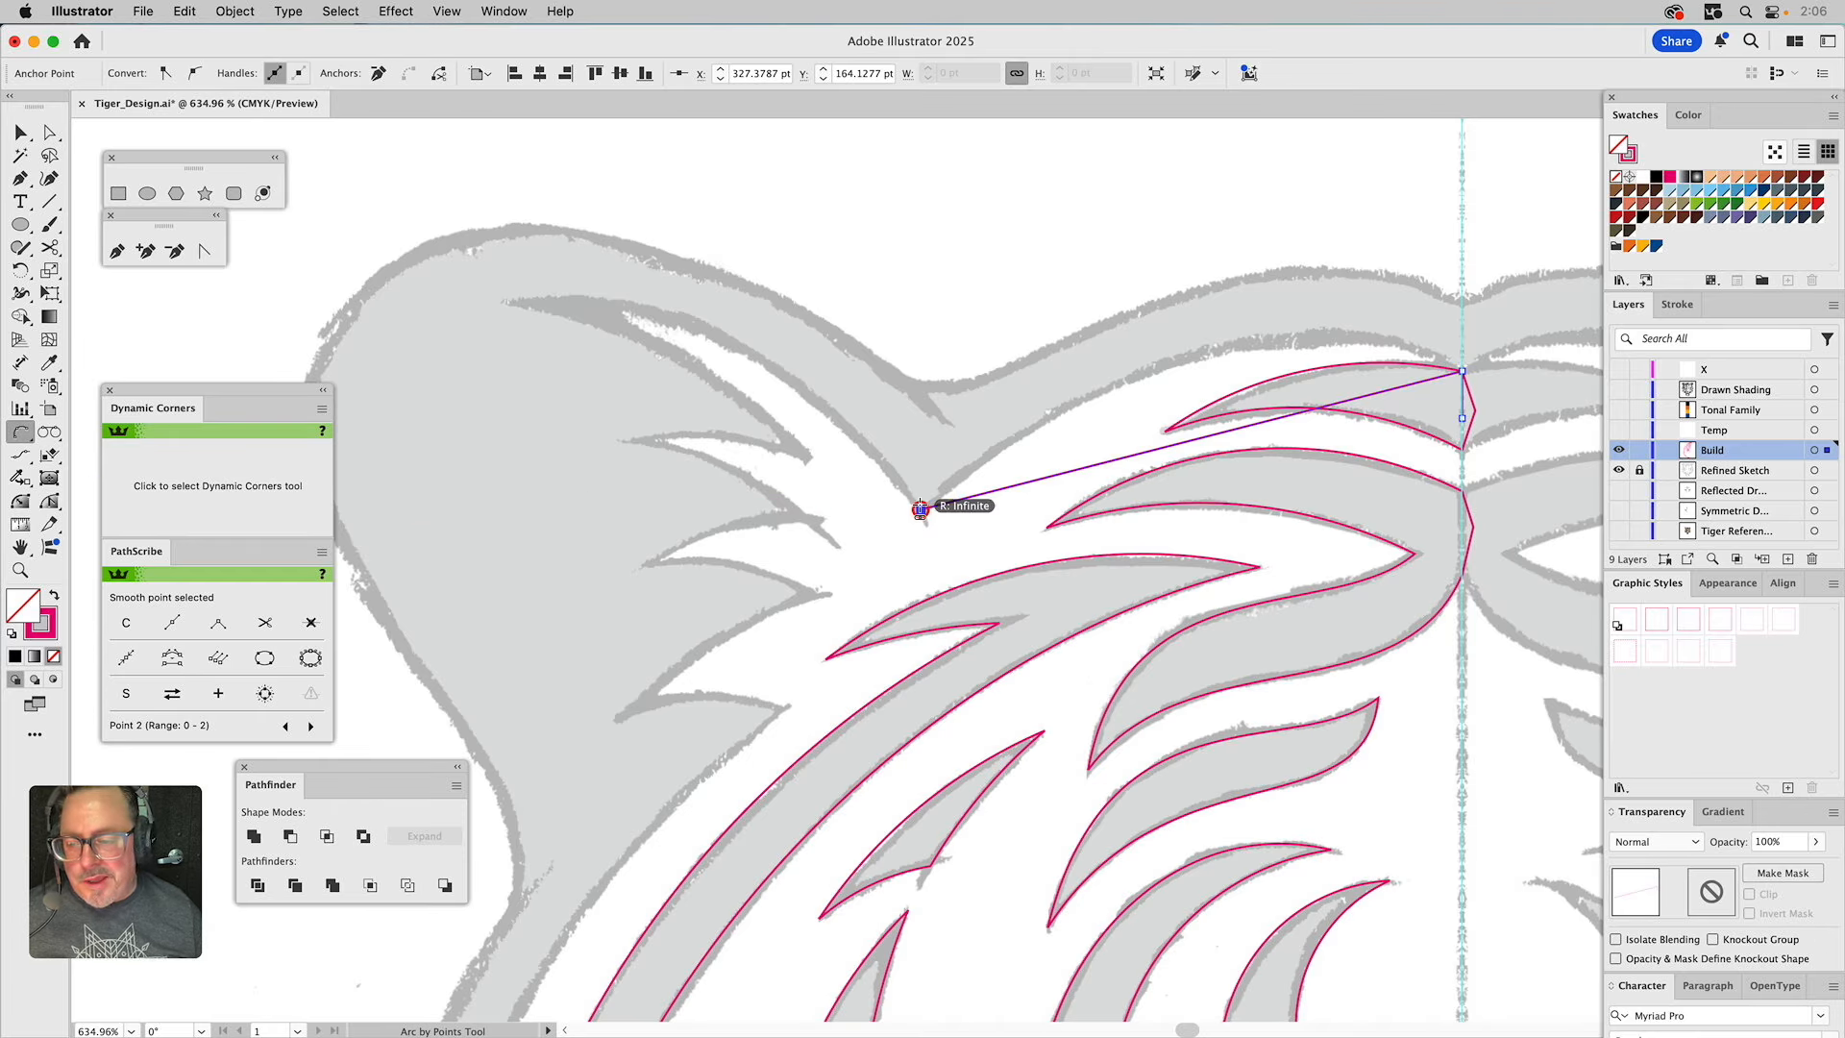
{"action": "left_click", "coordinate": [519, 301]}
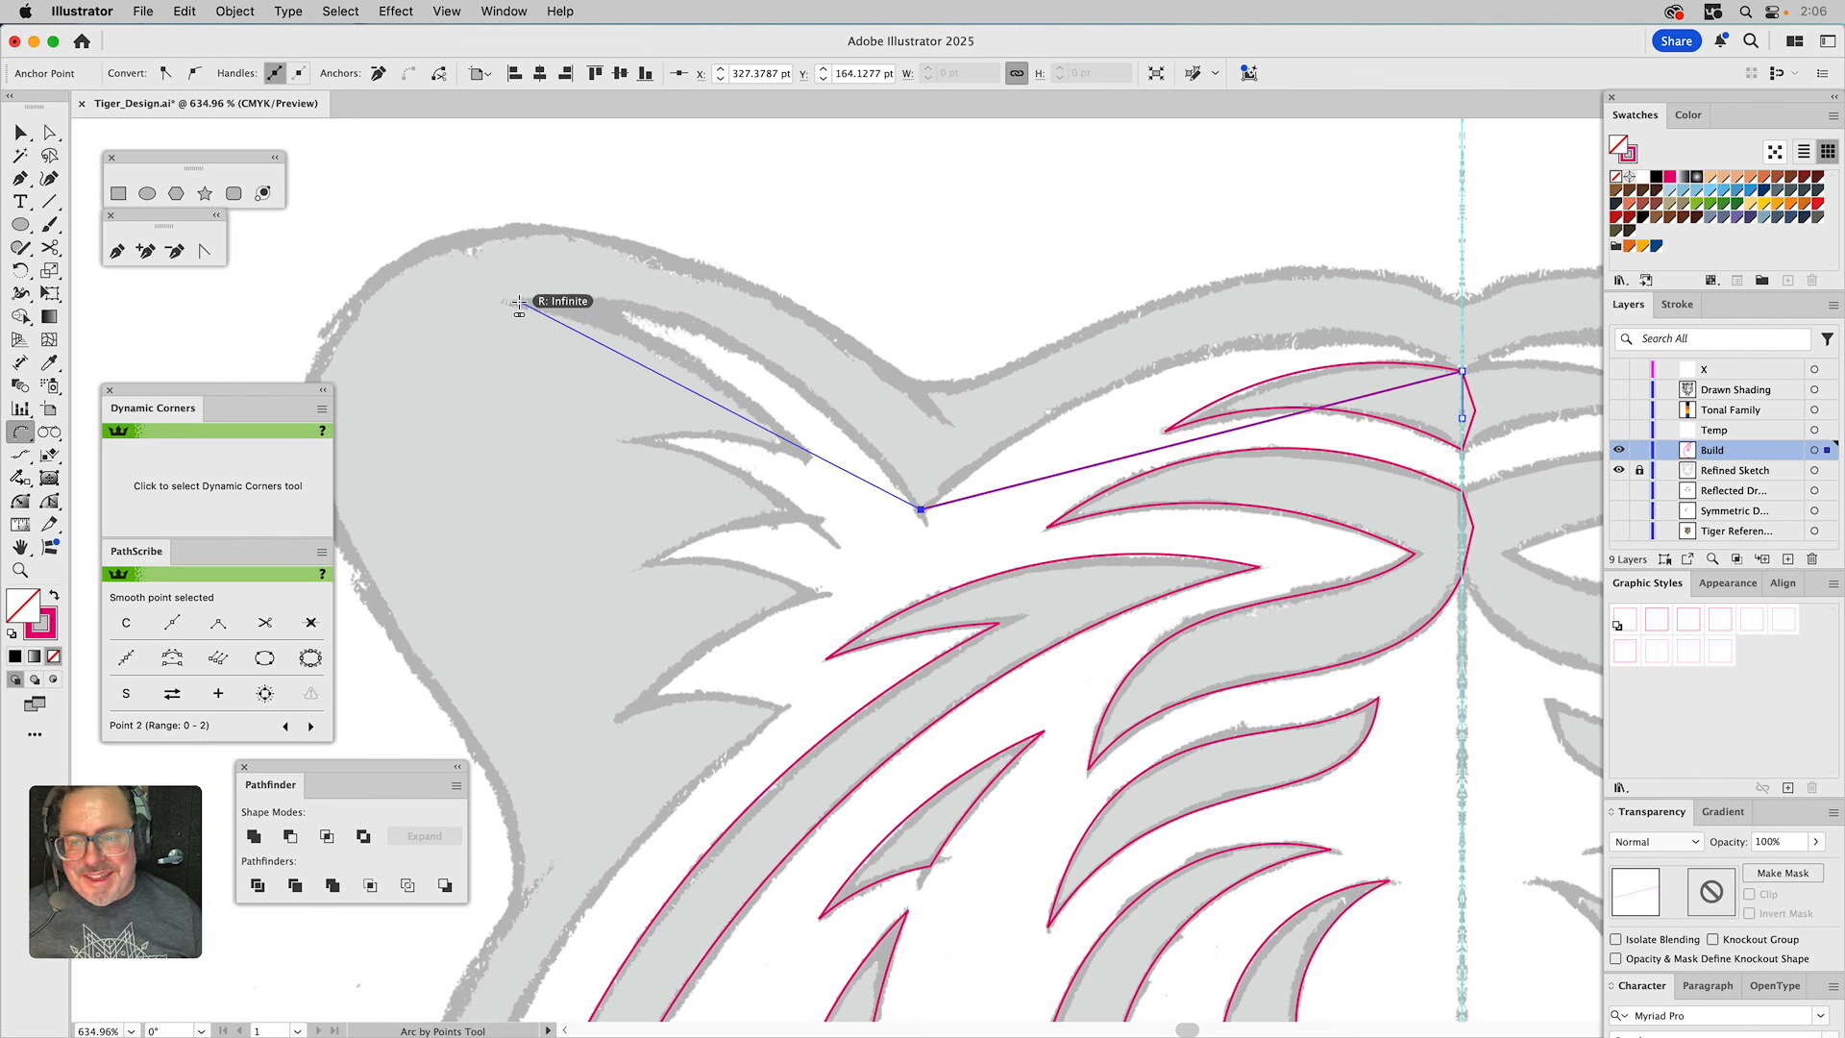
{"action": "left_click", "coordinate": [678, 324]}
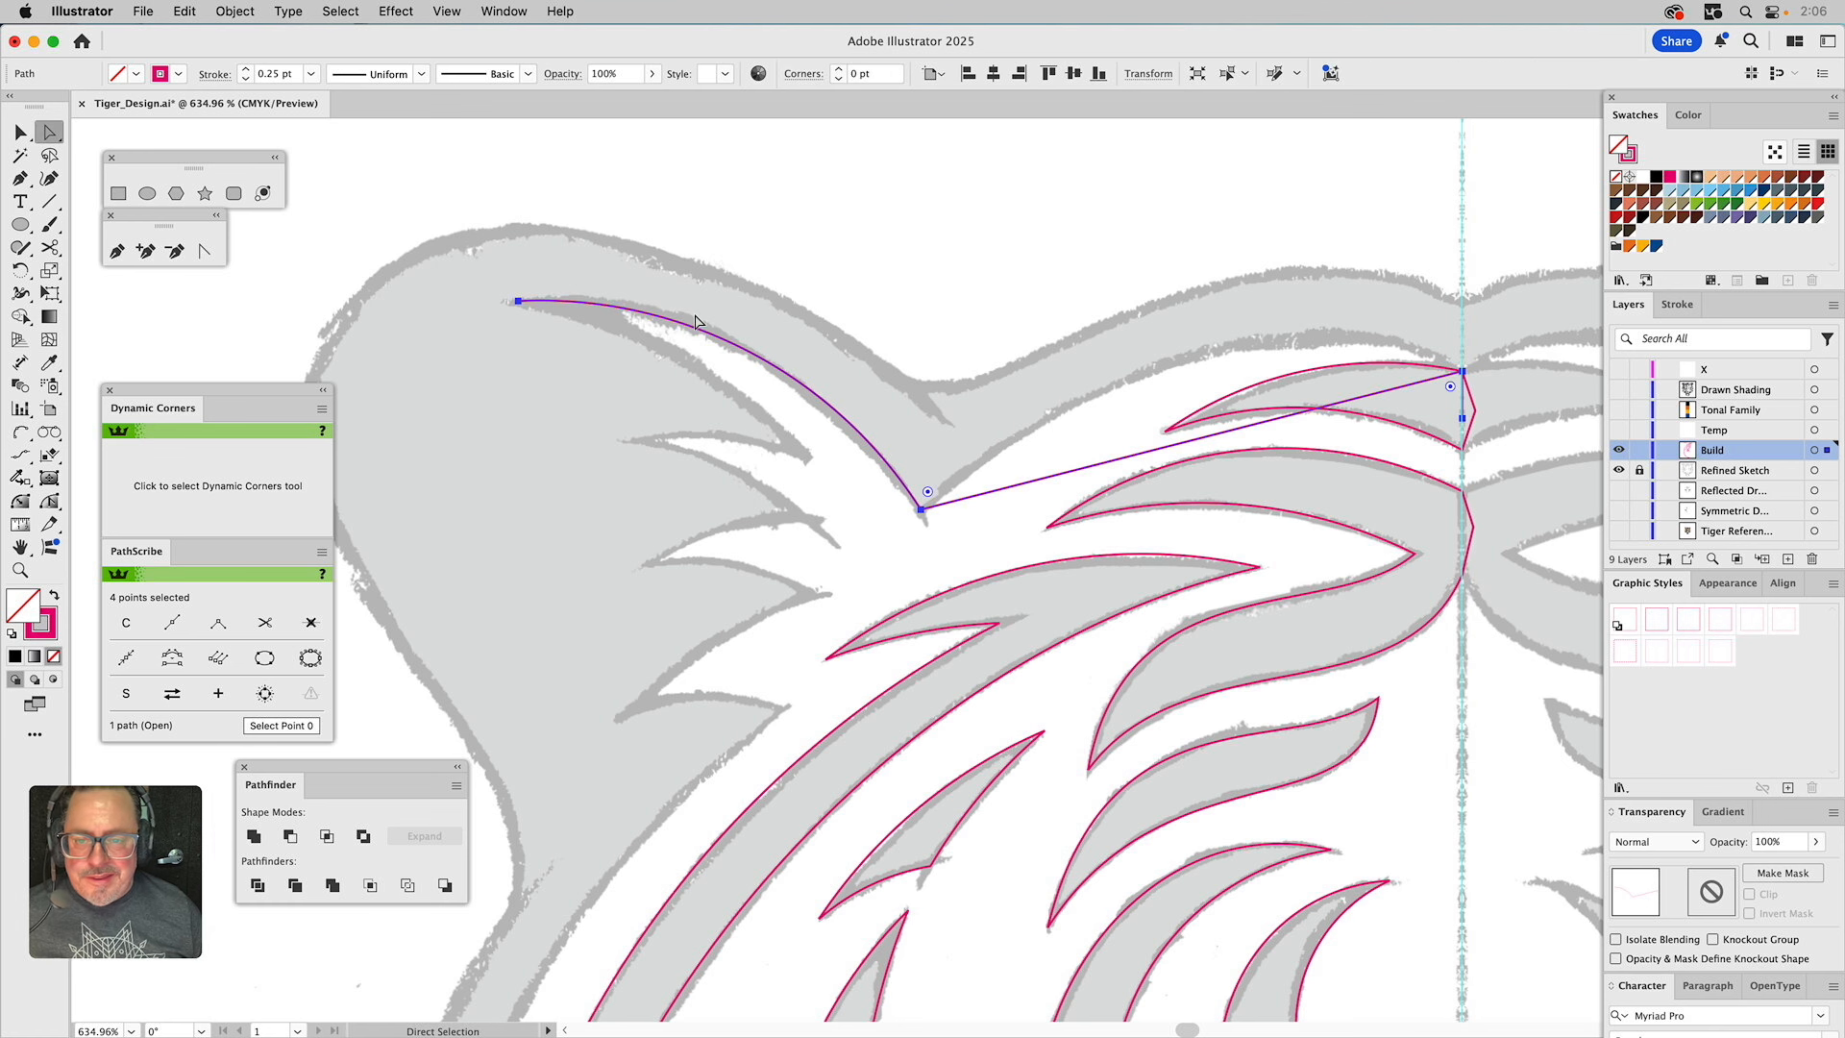
{"action": "key", "text": "a"}
{"action": "left_click_drag", "start_coordinate": [682, 294], "coordinate": [677, 282]}
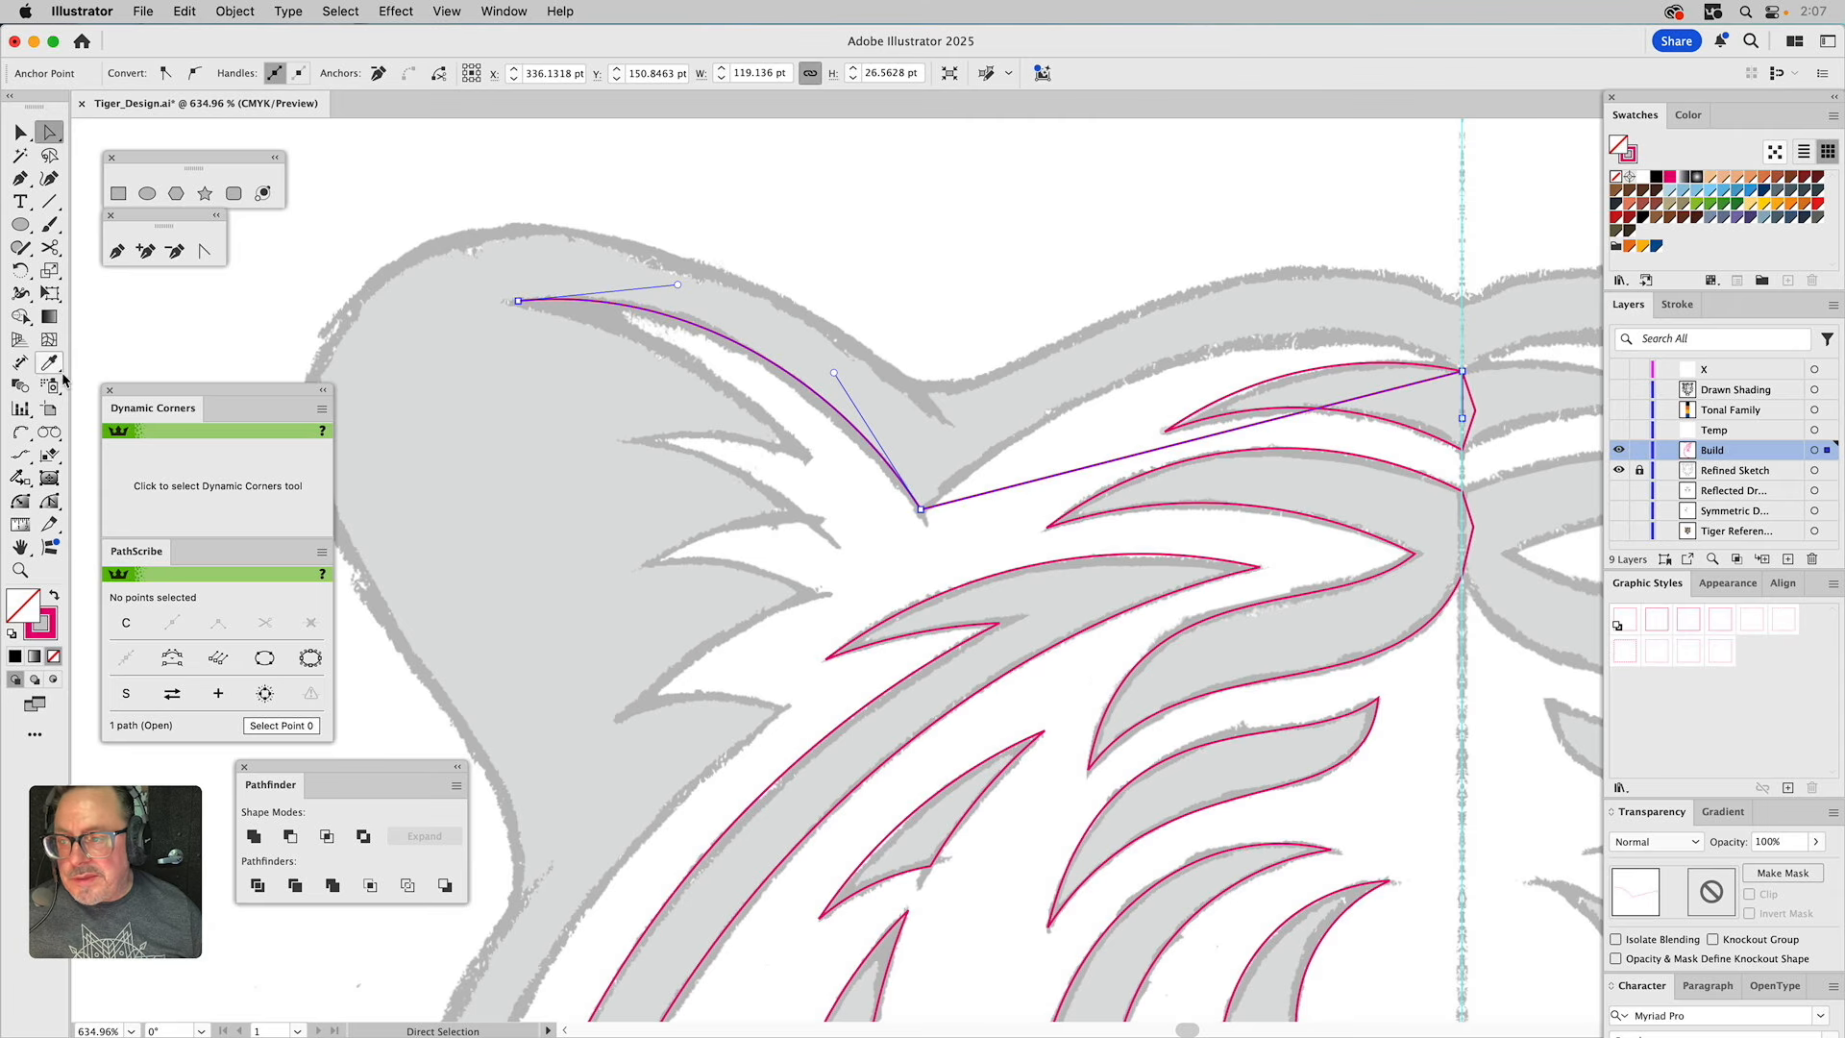
Draw an arc with a radius of about 61 pt from the ear's upper point back down to the first inner-ear fur tip.
{"action": "left_click", "coordinate": [20, 432]}
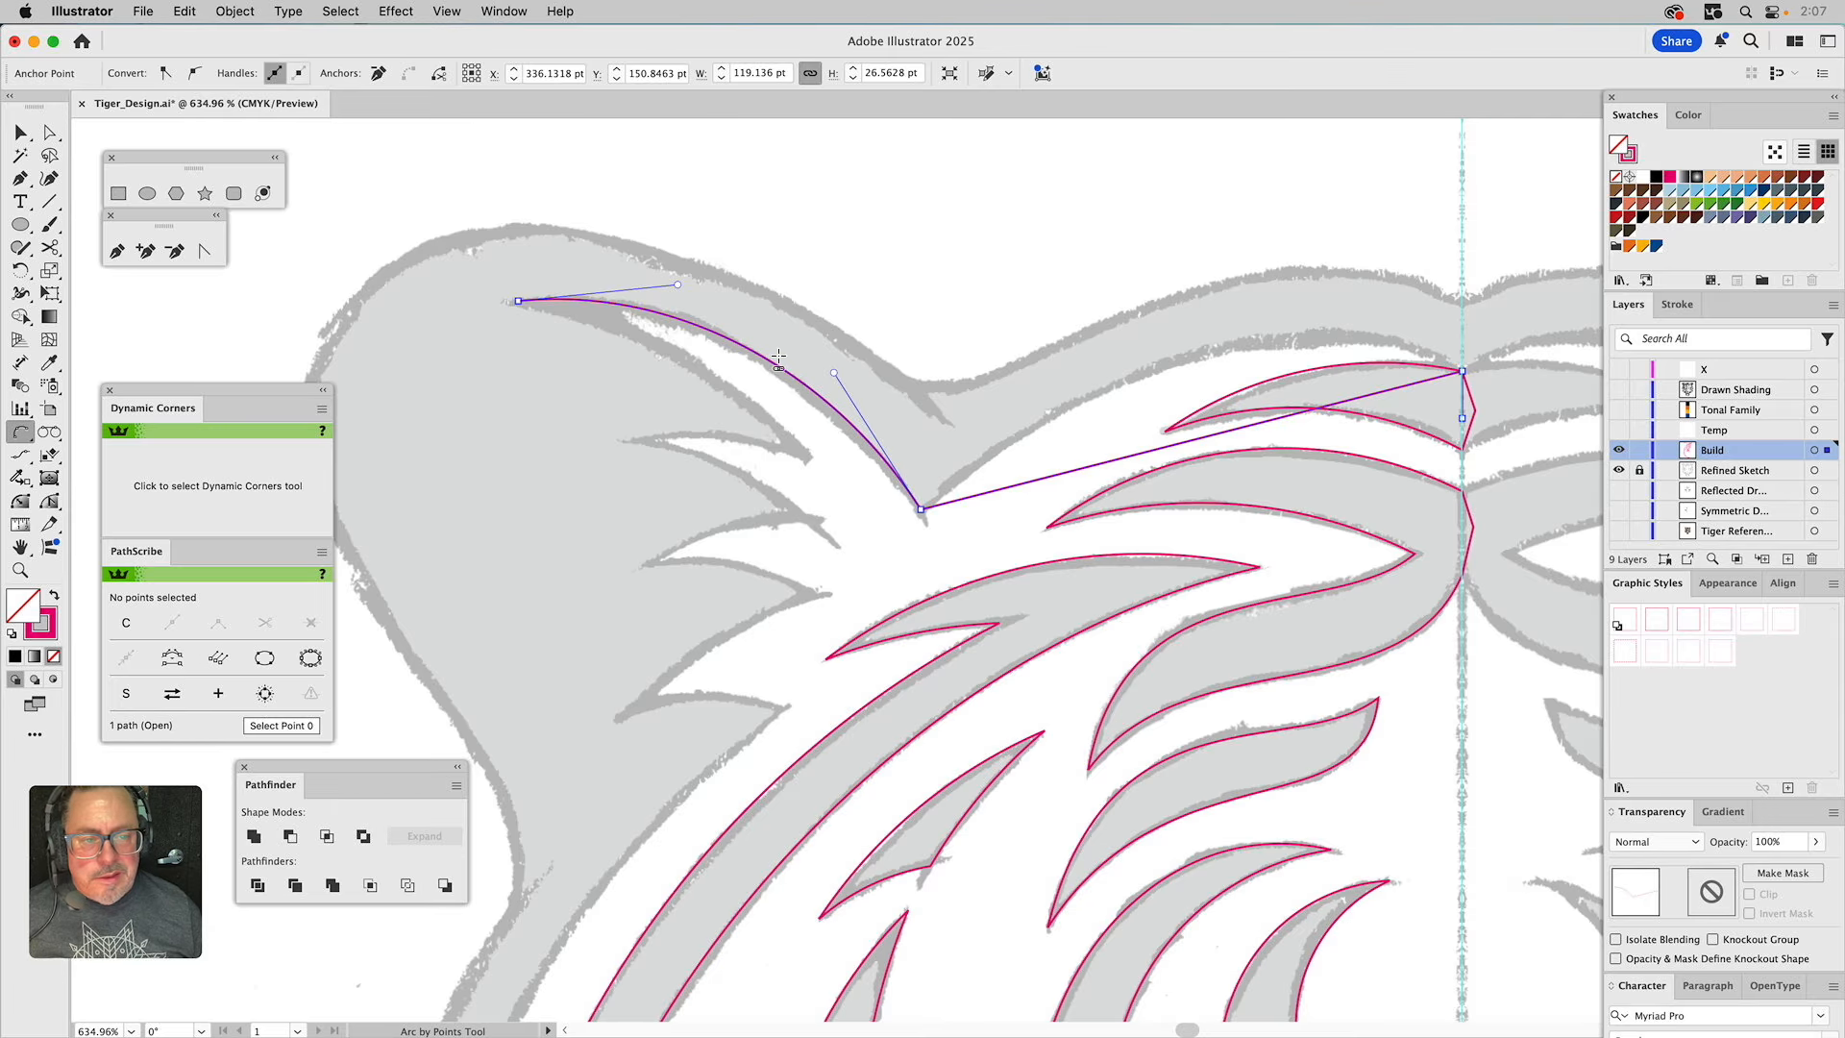
{"action": "left_click", "coordinate": [517, 301]}
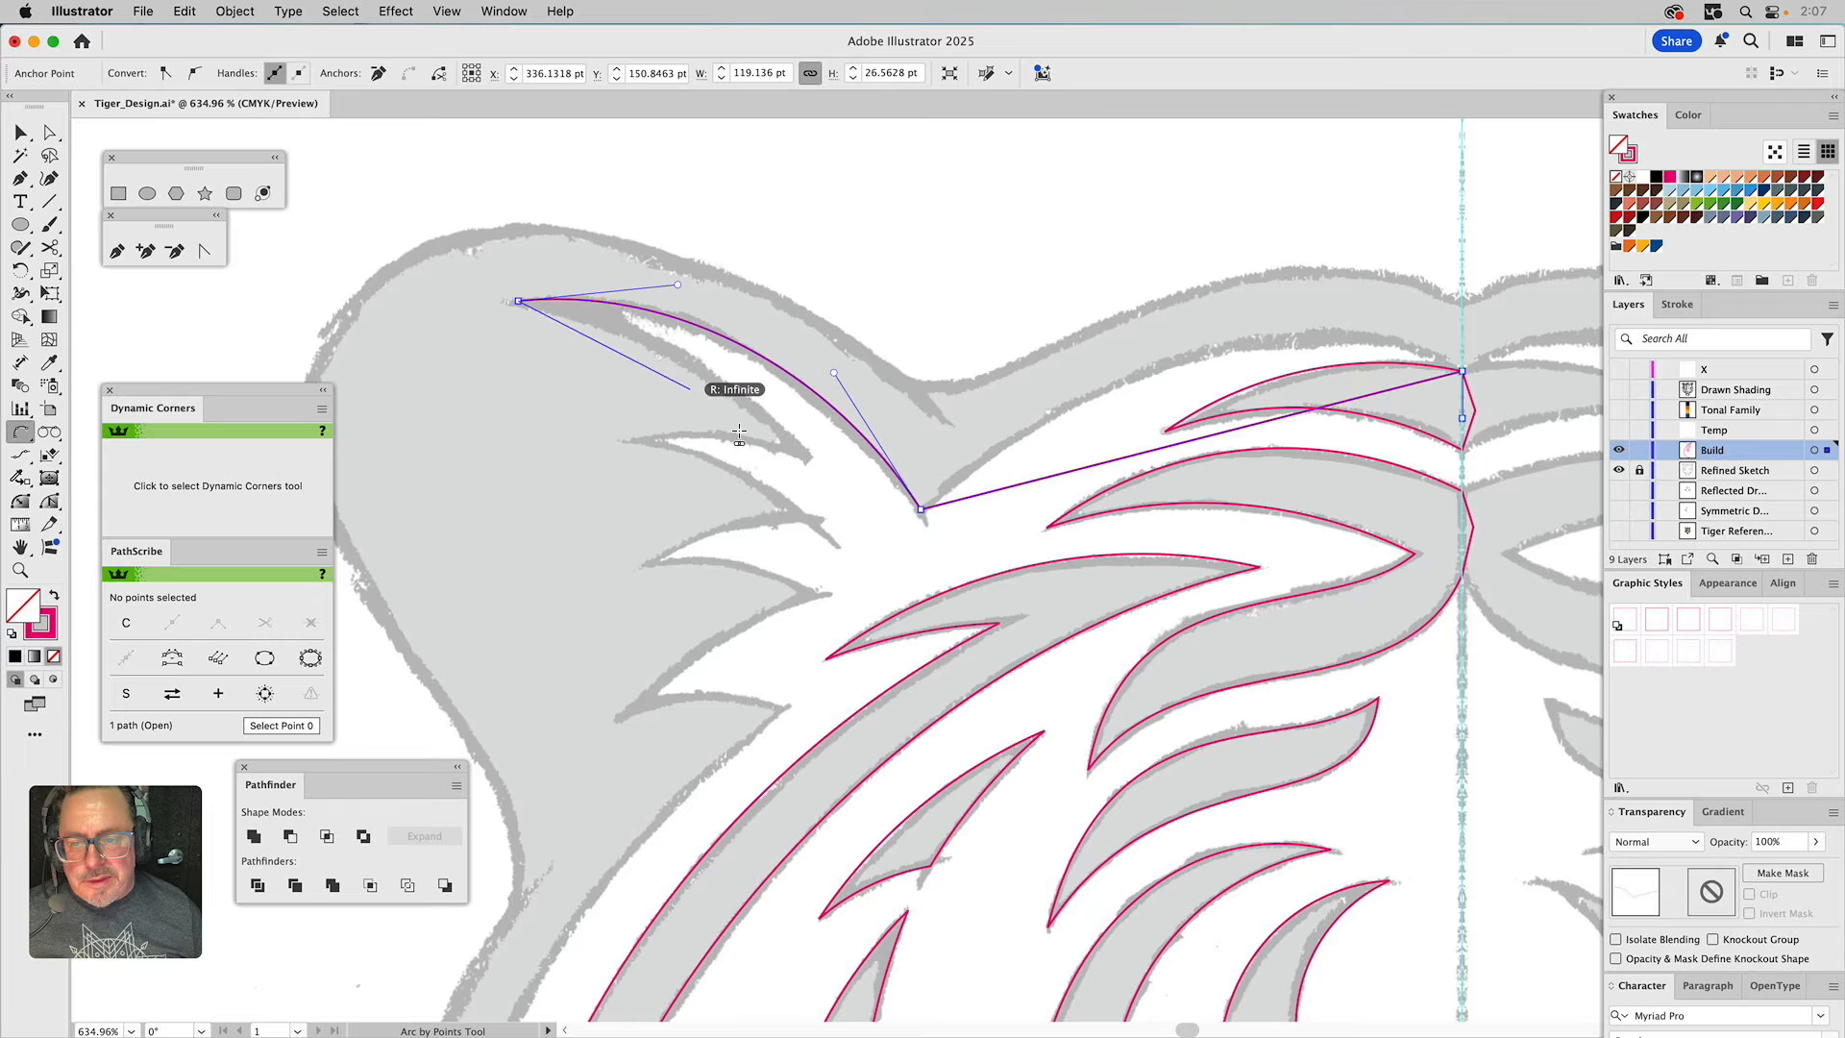
{"action": "left_click", "coordinate": [808, 457]}
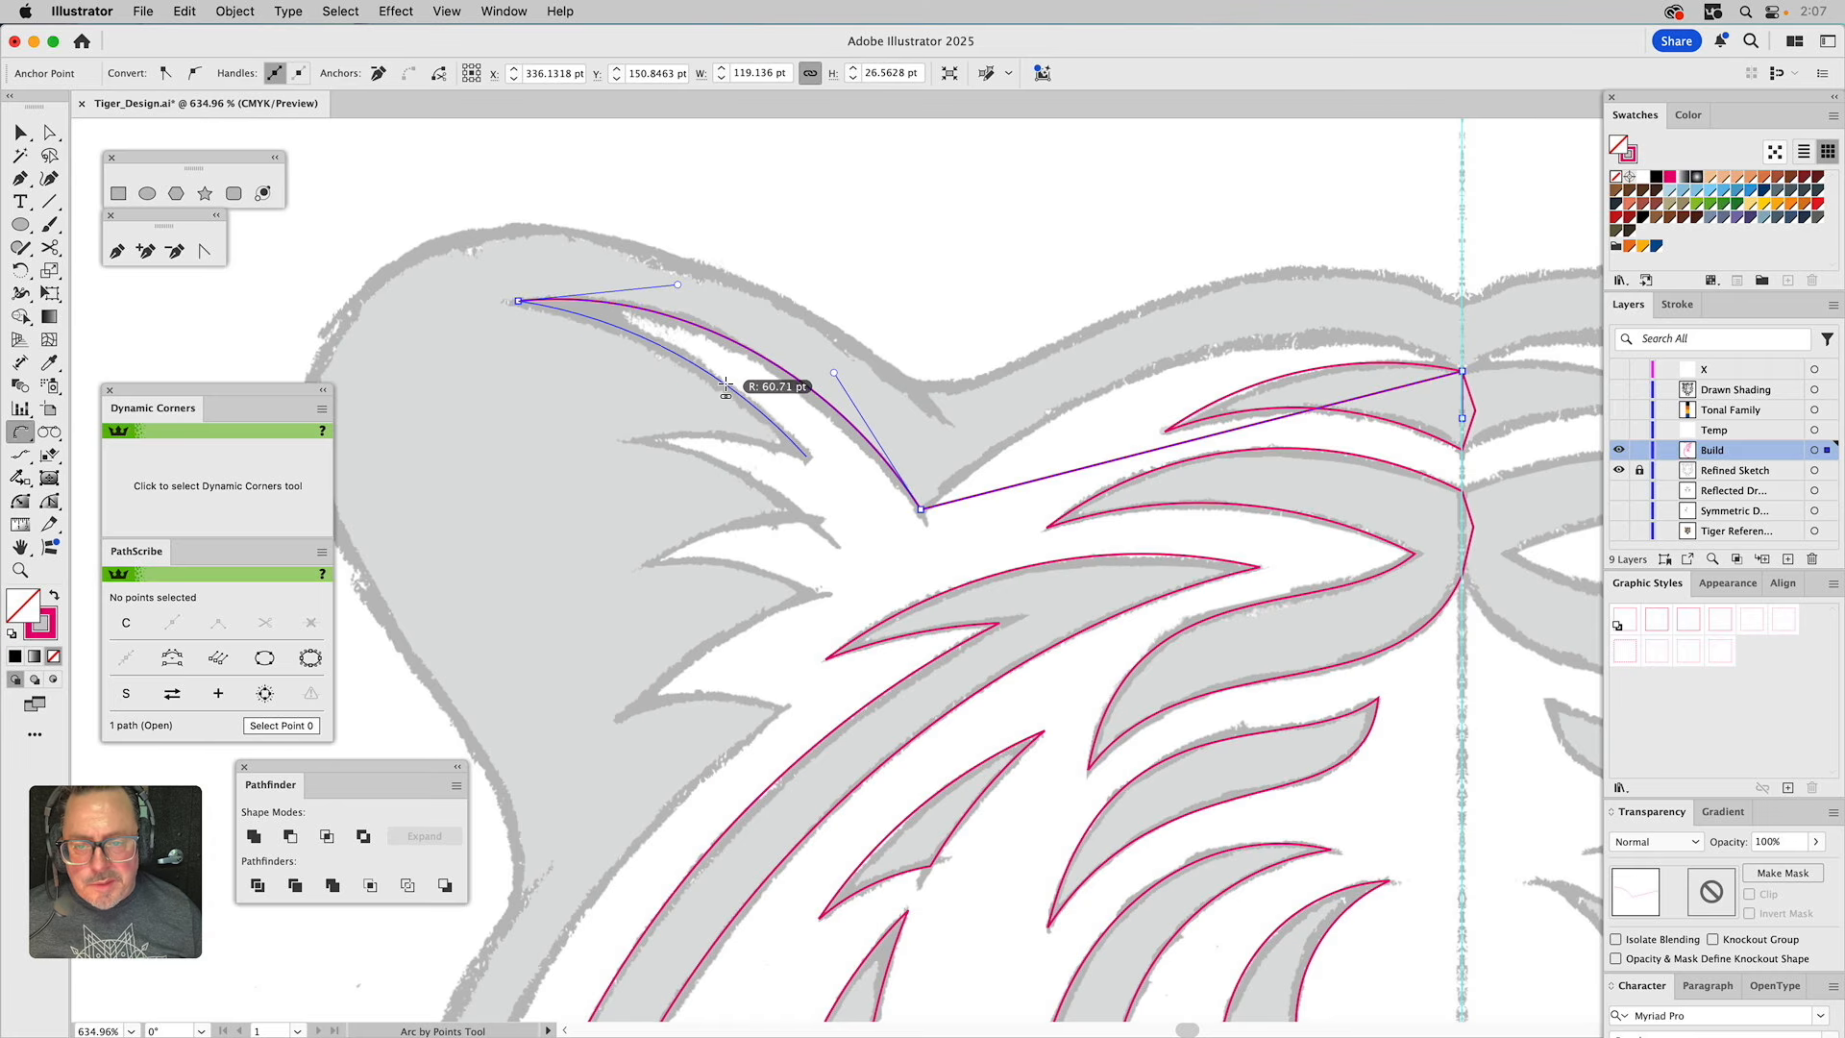
{"action": "left_click", "coordinate": [725, 383]}
Outline the first inner-ear notch with an arc of about 38 pt radius inward and another arc out to the second fur tip.
{"action": "left_click", "coordinate": [806, 456]}
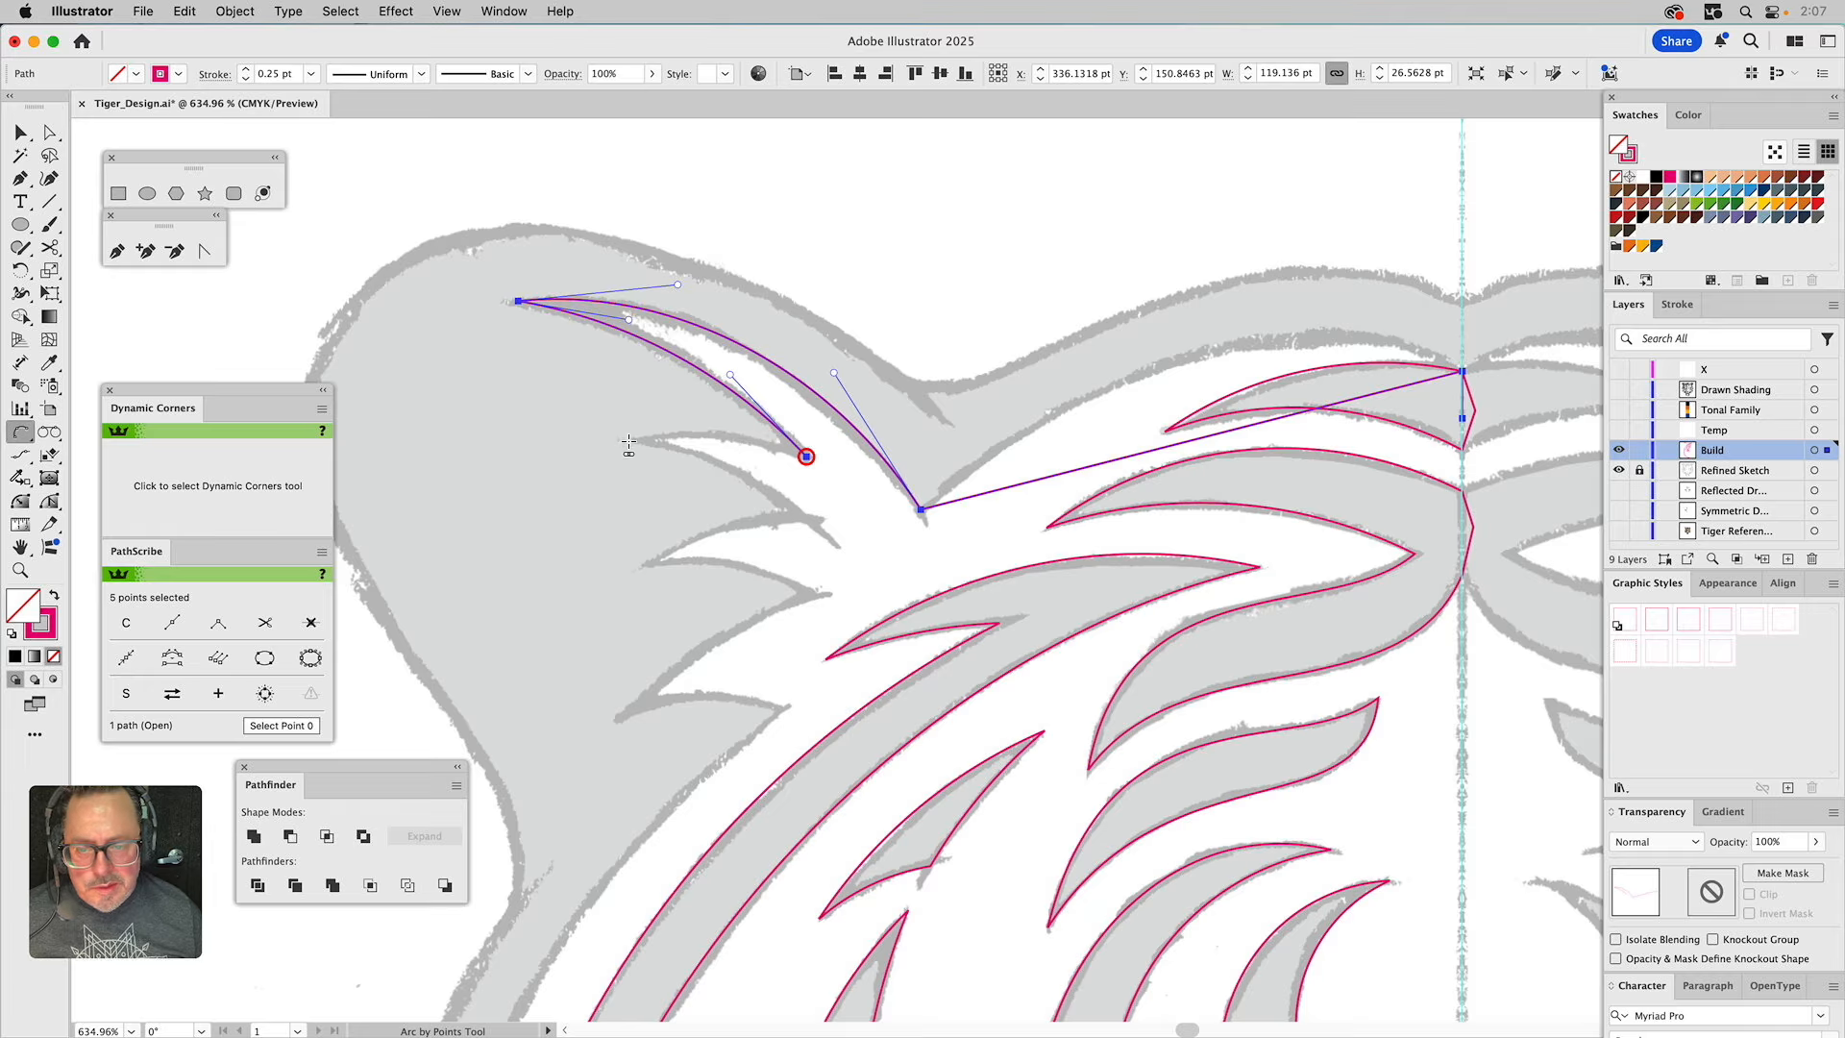
{"action": "left_click", "coordinate": [632, 440]}
{"action": "left_click", "coordinate": [741, 439]}
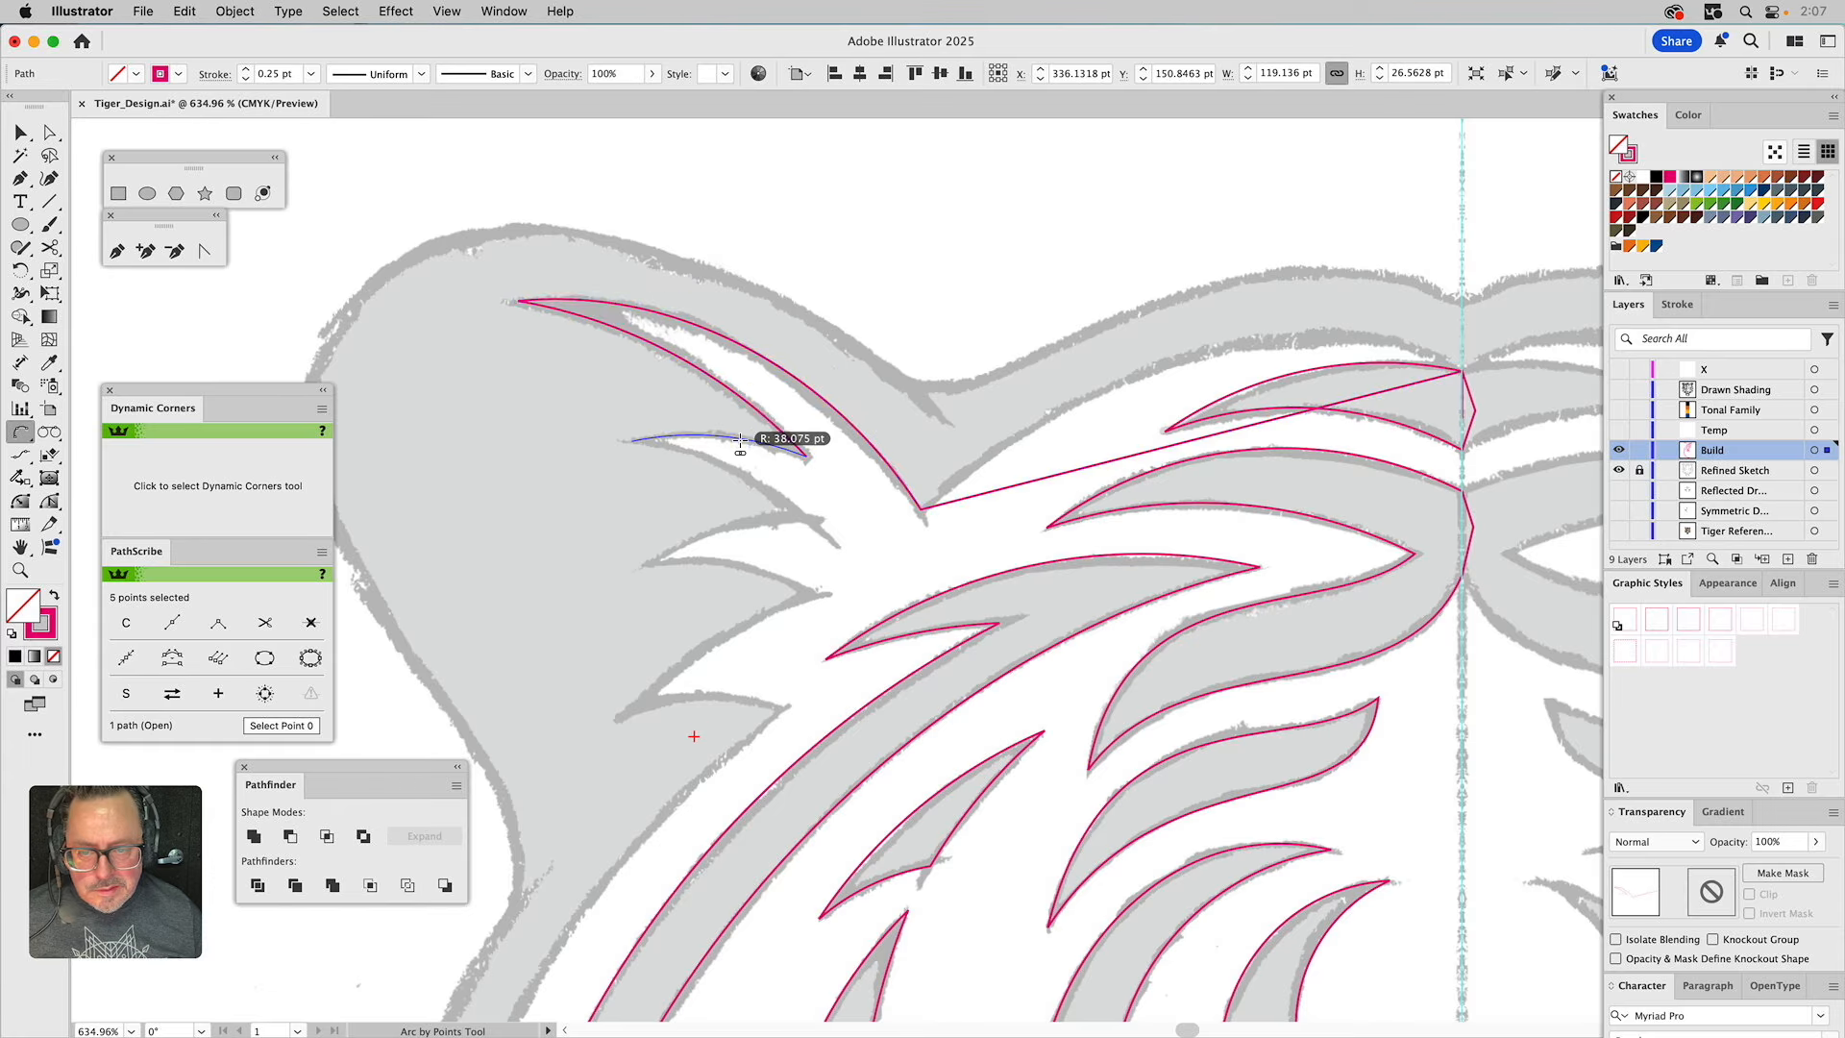
{"action": "left_click", "coordinate": [632, 441]}
{"action": "left_click", "coordinate": [809, 519]}
{"action": "left_click", "coordinate": [775, 492]}
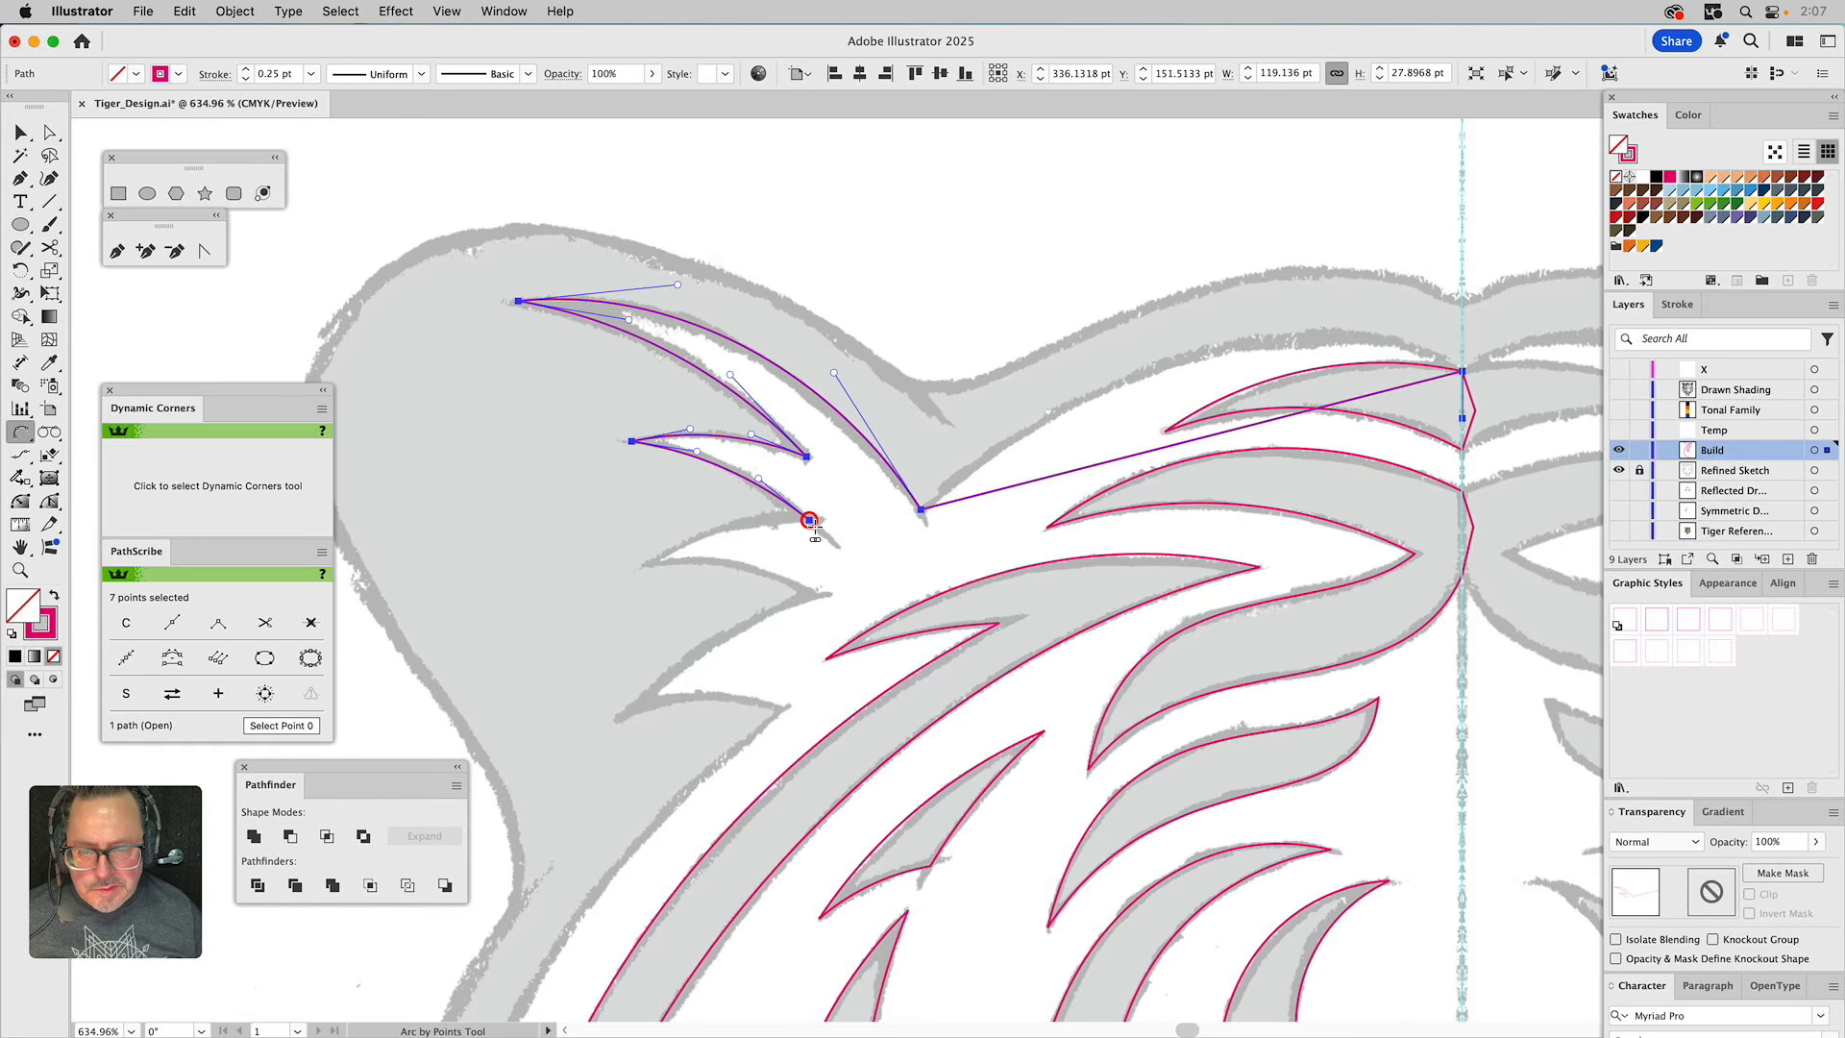
Outline the second inner-ear notch with an arc of about 27 pt radius inward and another out to the third fur tip.
{"action": "left_click", "coordinate": [644, 567]}
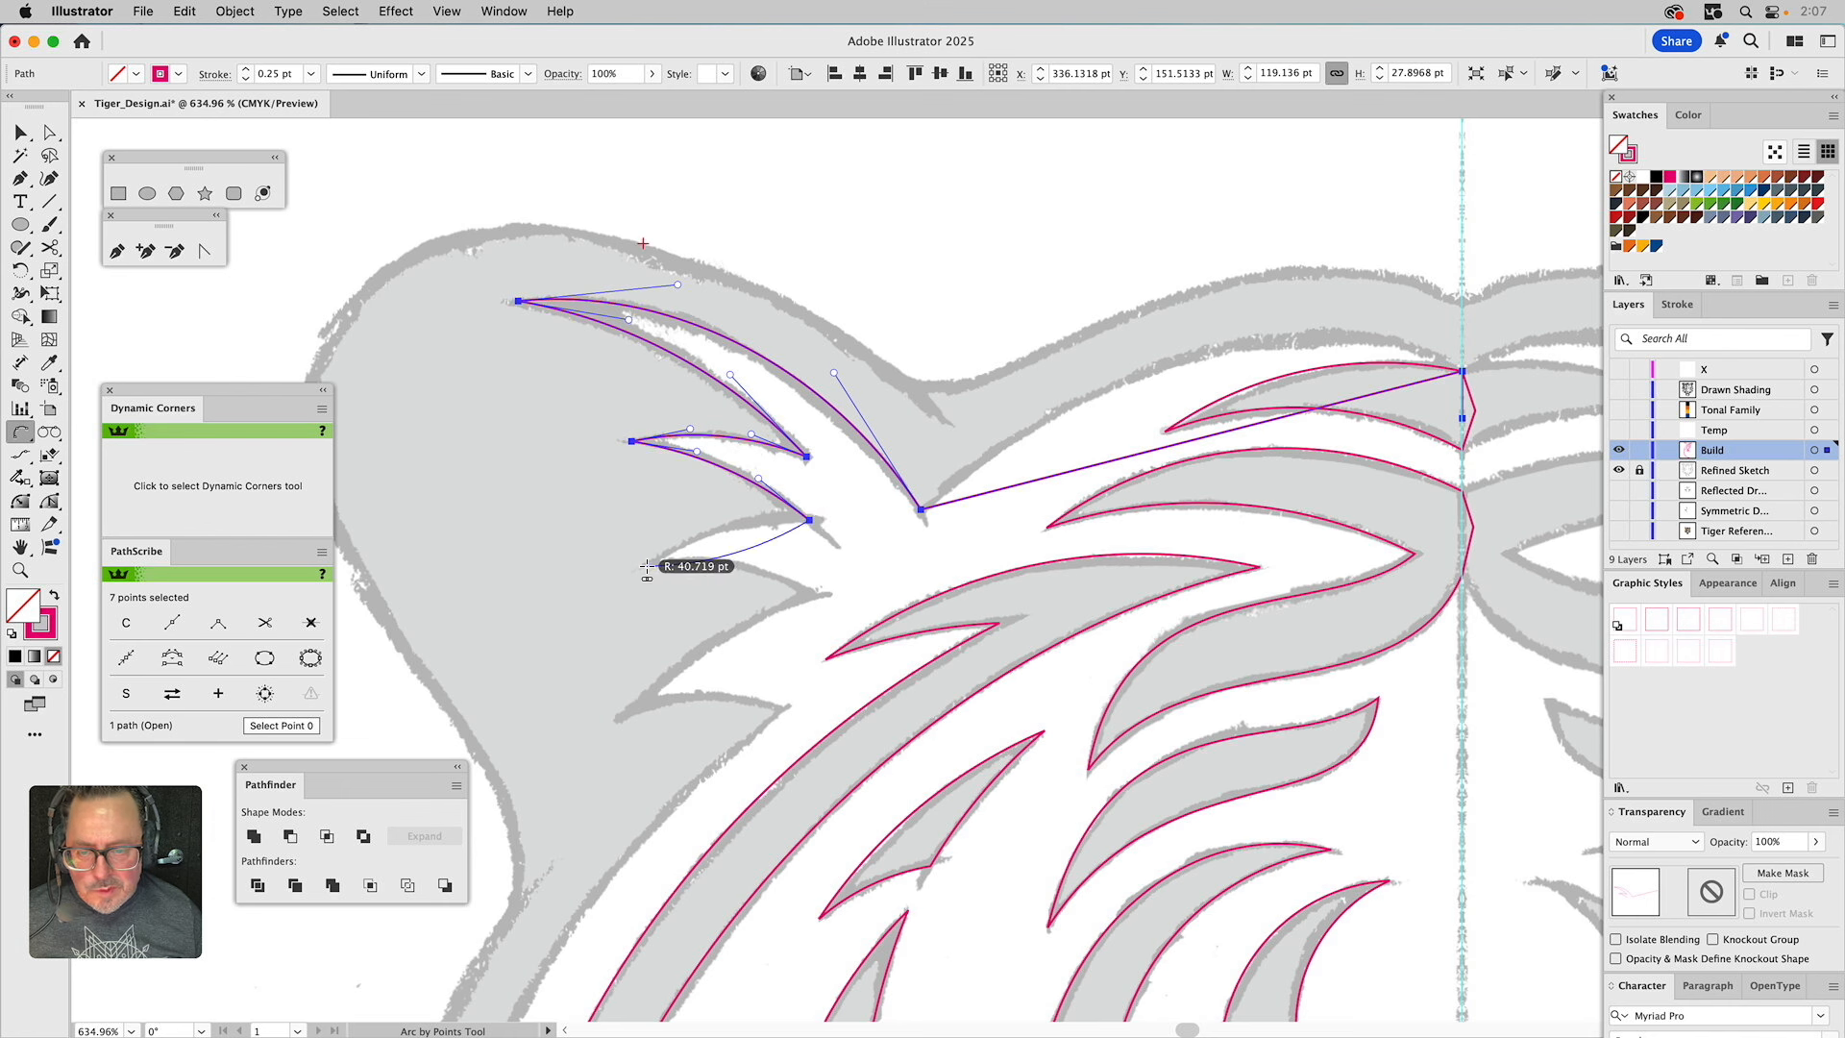
{"action": "left_click", "coordinate": [695, 535]}
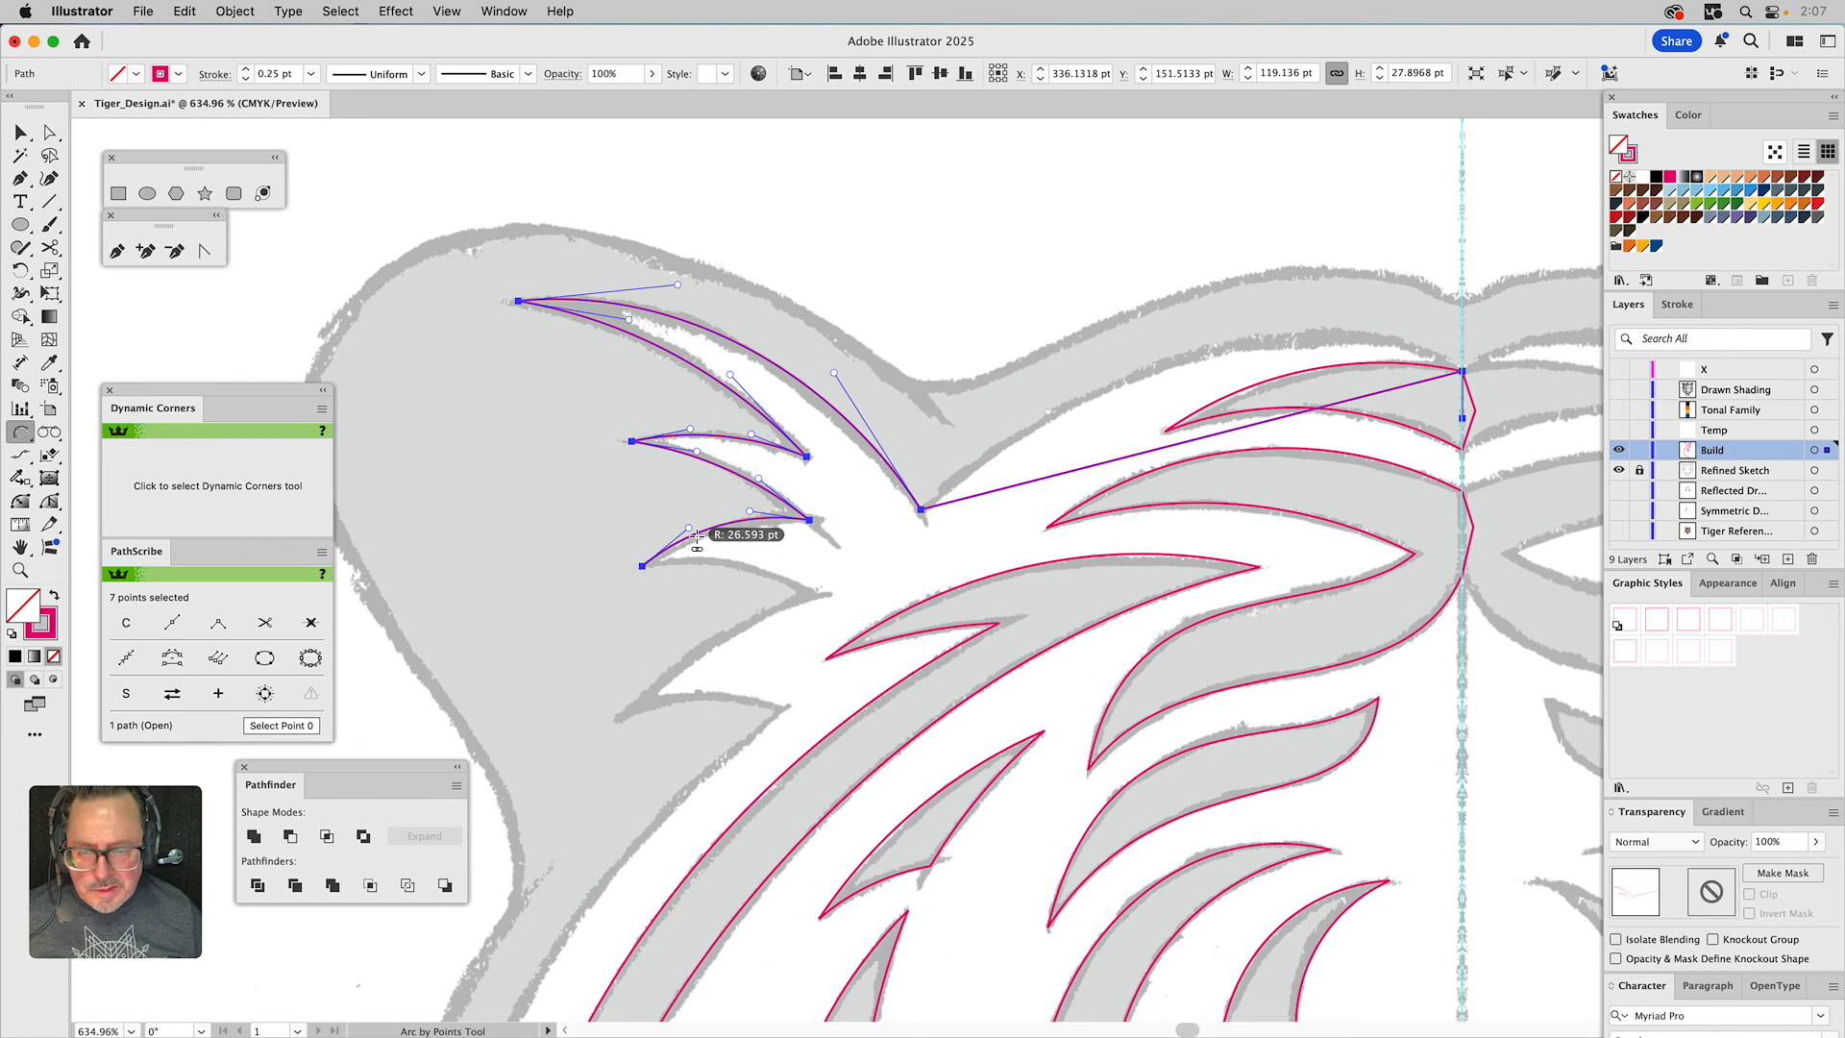
{"action": "left_click", "coordinate": [642, 565]}
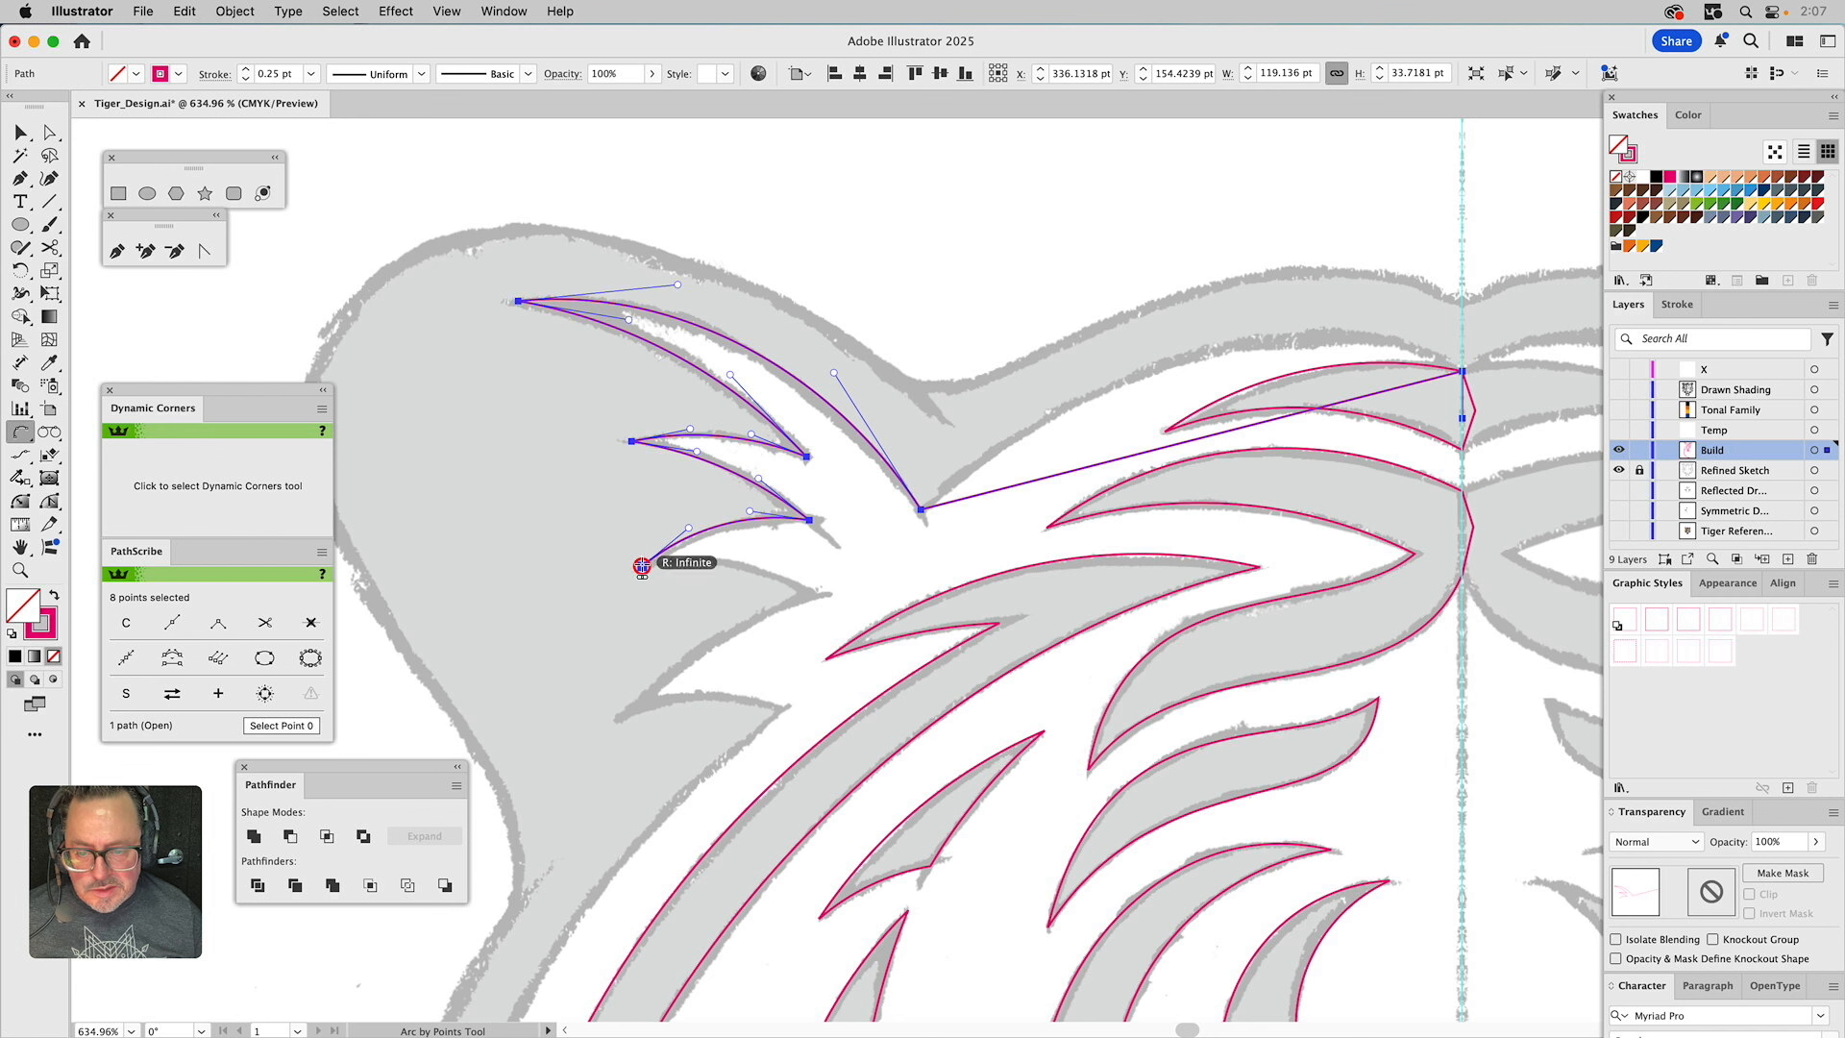
{"action": "left_click", "coordinate": [817, 593]}
{"action": "left_click", "coordinate": [780, 579]}
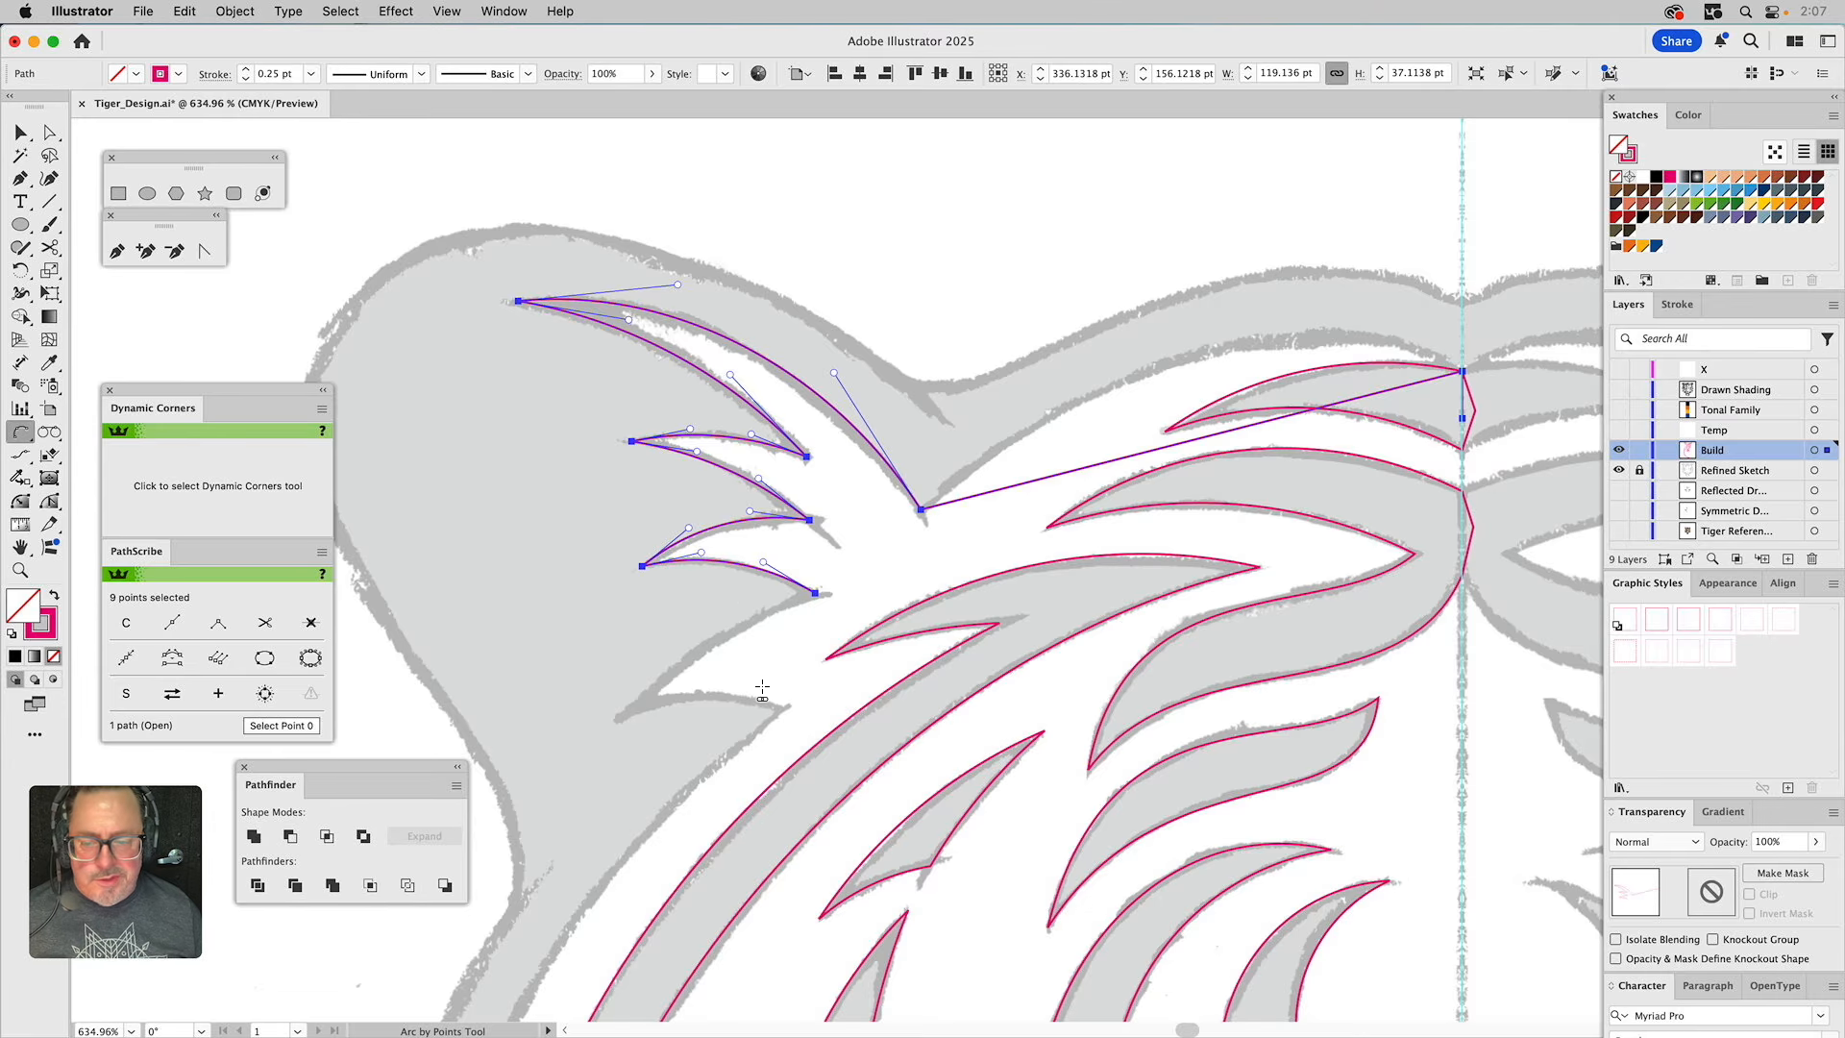
Outline the lowest inner-ear notch with an arc of about 65 pt radius inward and a short arc out to the last fur tip.
{"action": "scroll", "coordinate": [761, 687], "scroll_direction": "down", "scroll_amount": 3}
{"action": "scroll", "coordinate": [761, 688], "scroll_direction": "left", "scroll_amount": 1}
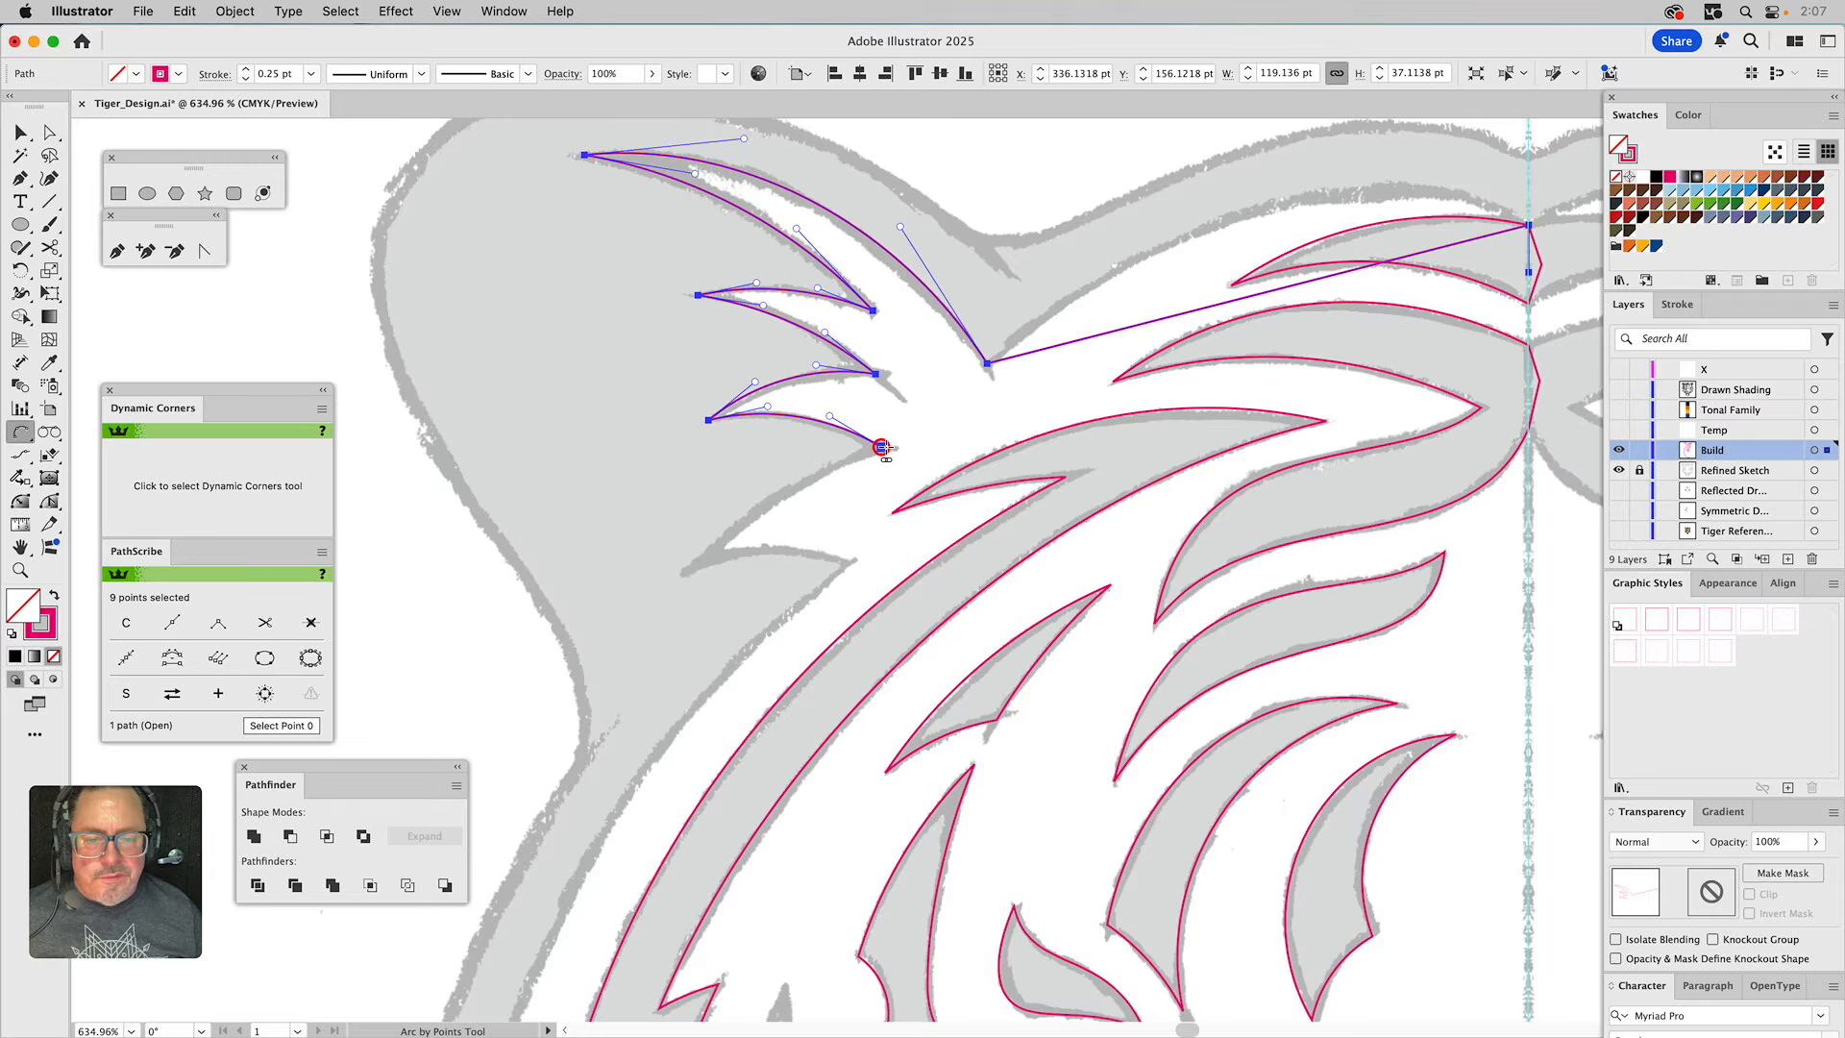
{"action": "left_click", "coordinate": [698, 562]}
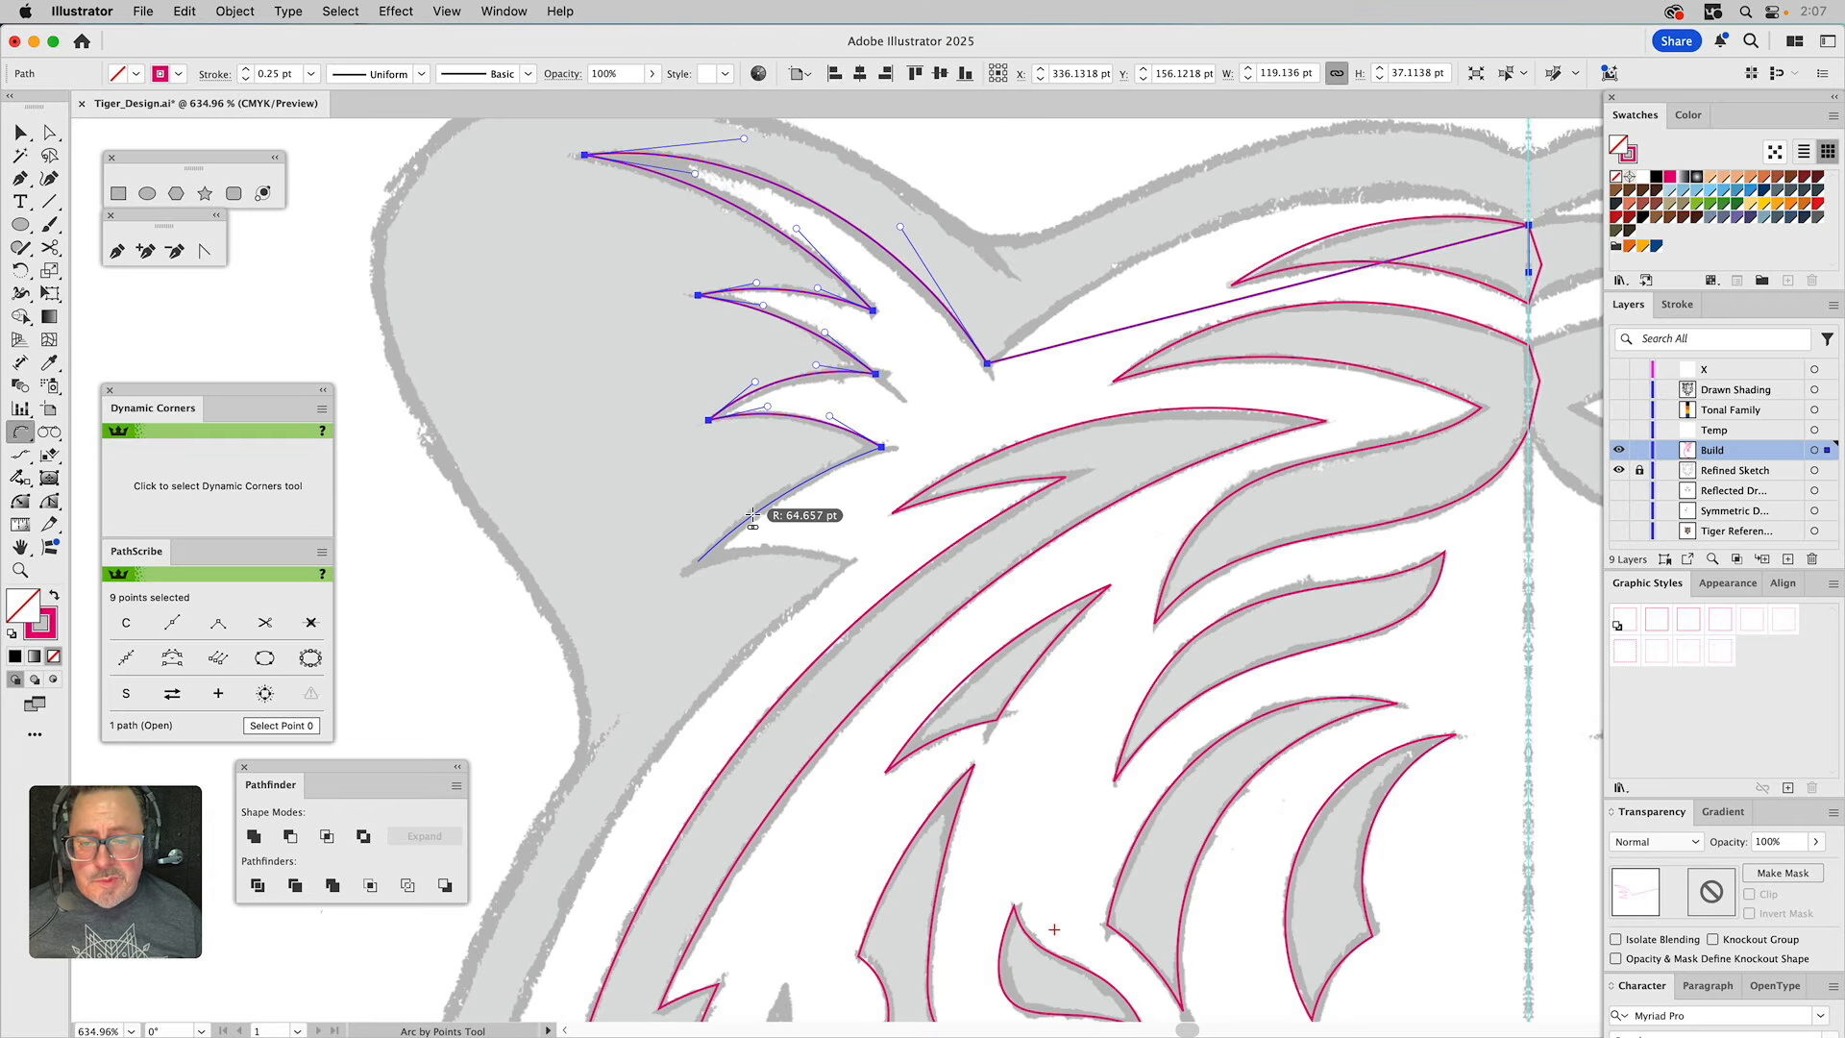
{"action": "left_click", "coordinate": [752, 509]}
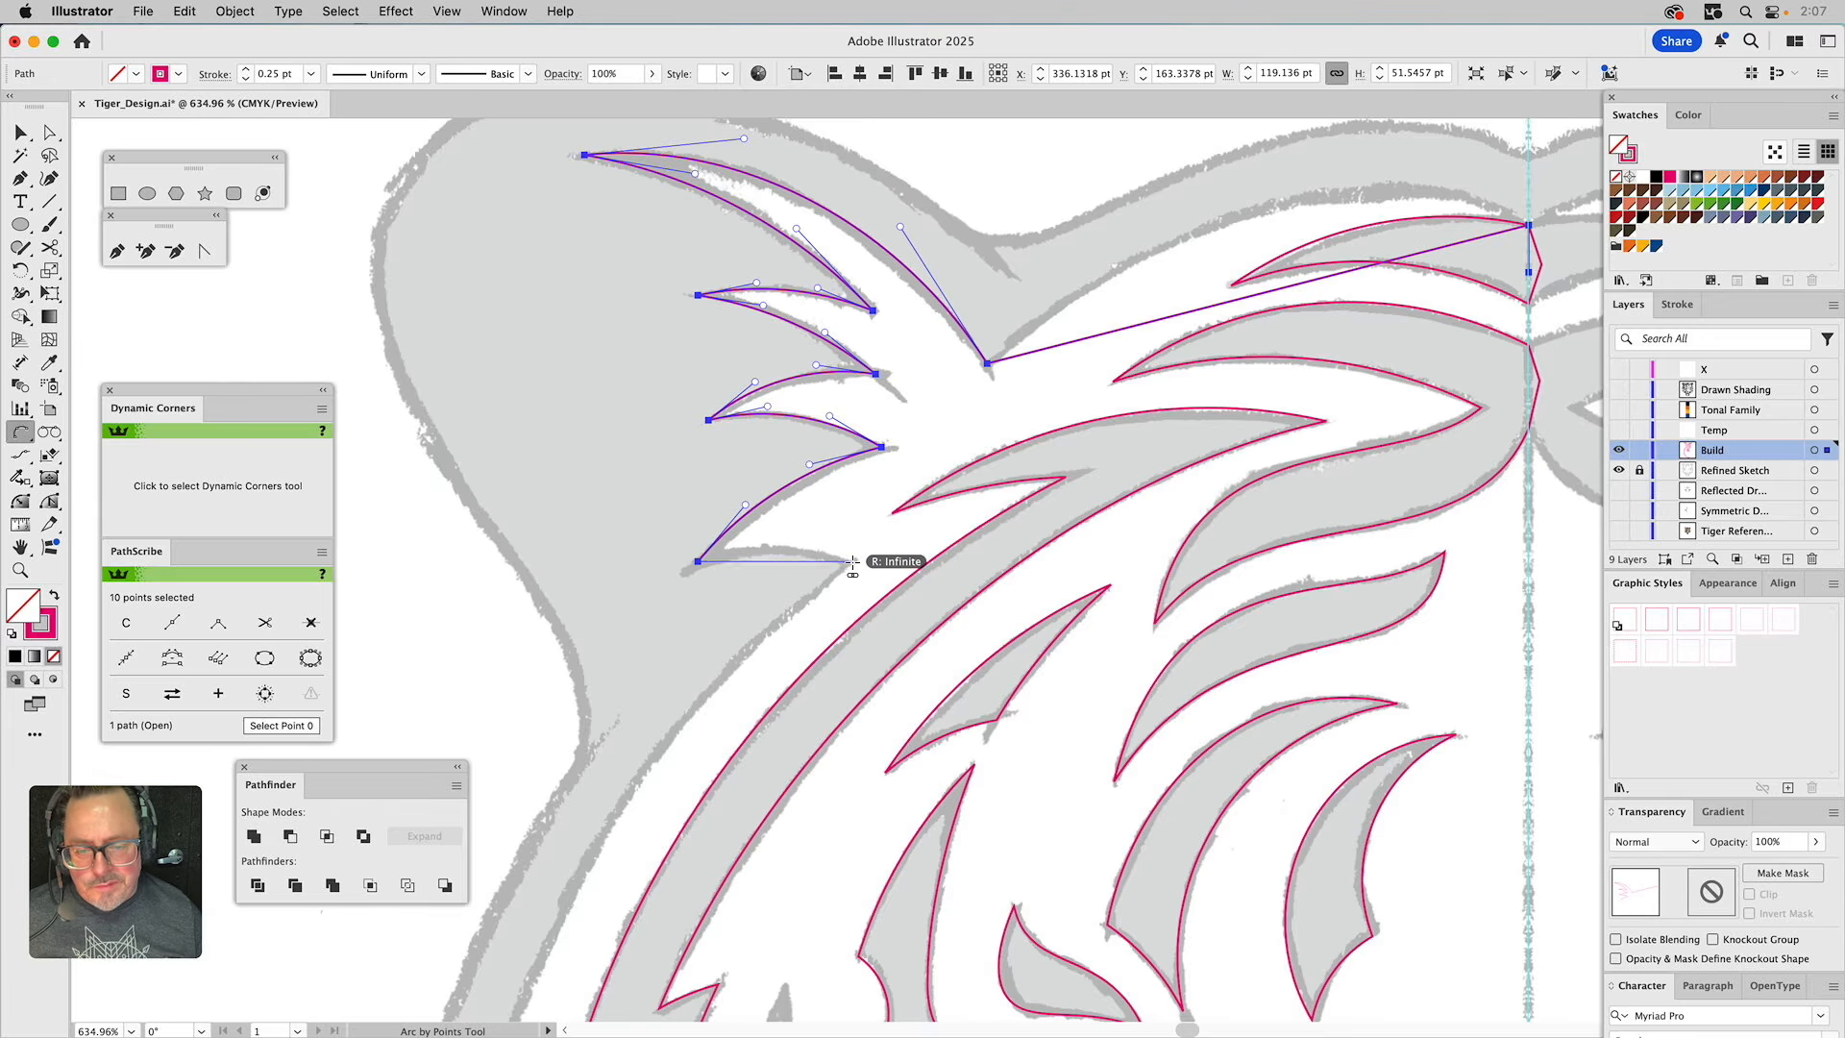
{"action": "left_click", "coordinate": [796, 546]}
Draw a long arc of about 137 pt radius from the last ear fur tip down the head's inner edge to the first cheek notch.
{"action": "left_click_drag", "start_coordinate": [904, 656], "coordinate": [990, 288]}
{"action": "left_click", "coordinate": [937, 194]}
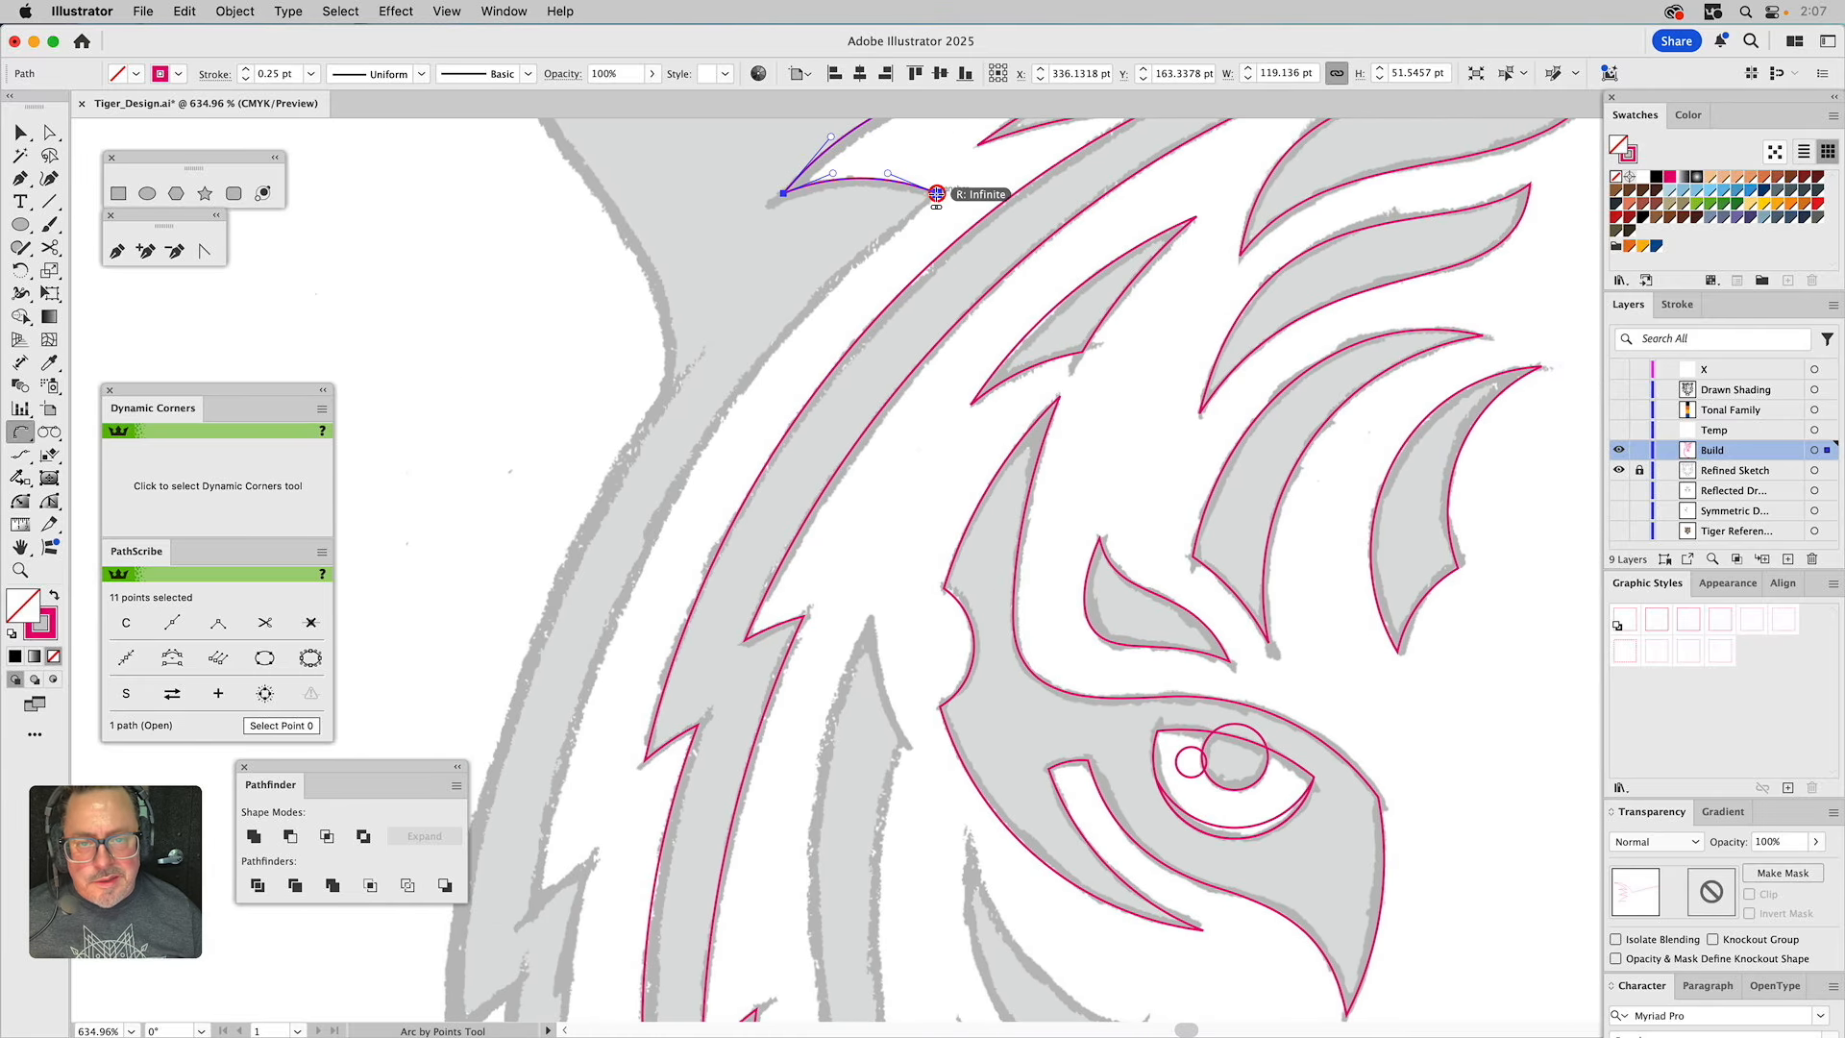
{"action": "left_click", "coordinate": [535, 906]}
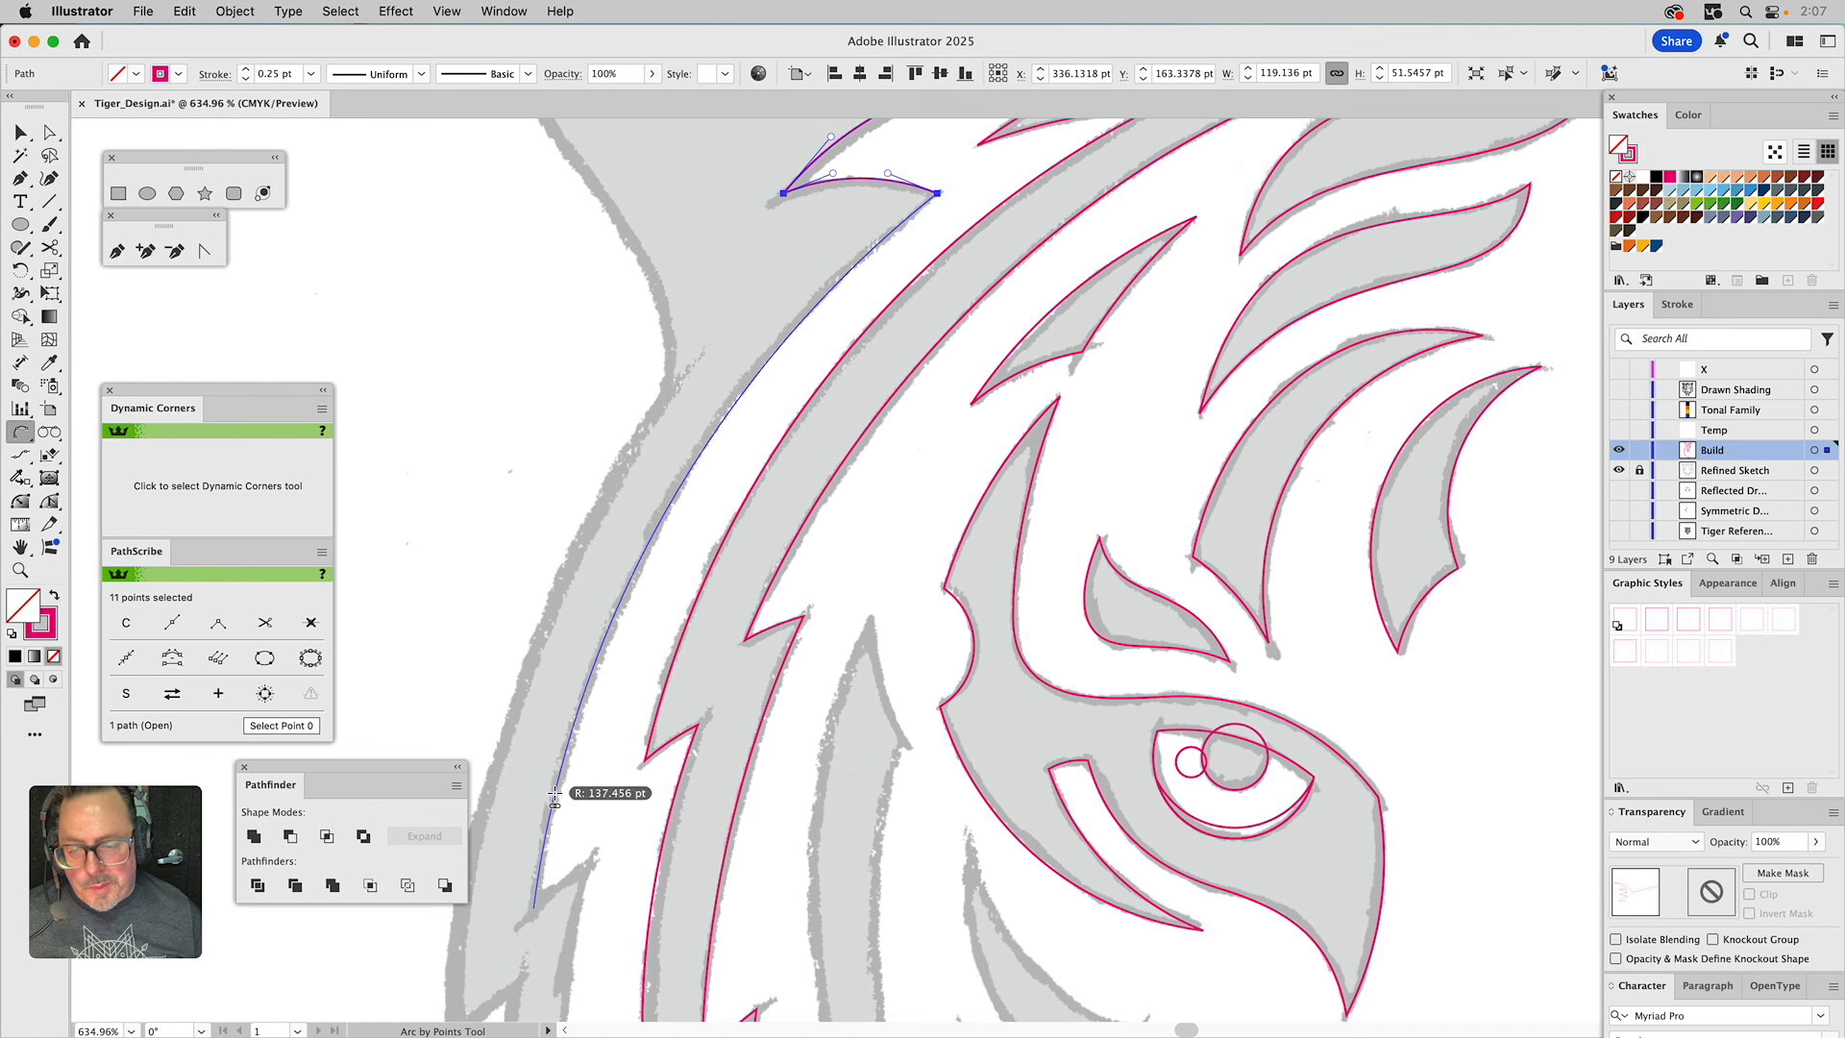
{"action": "left_click", "coordinate": [554, 794]}
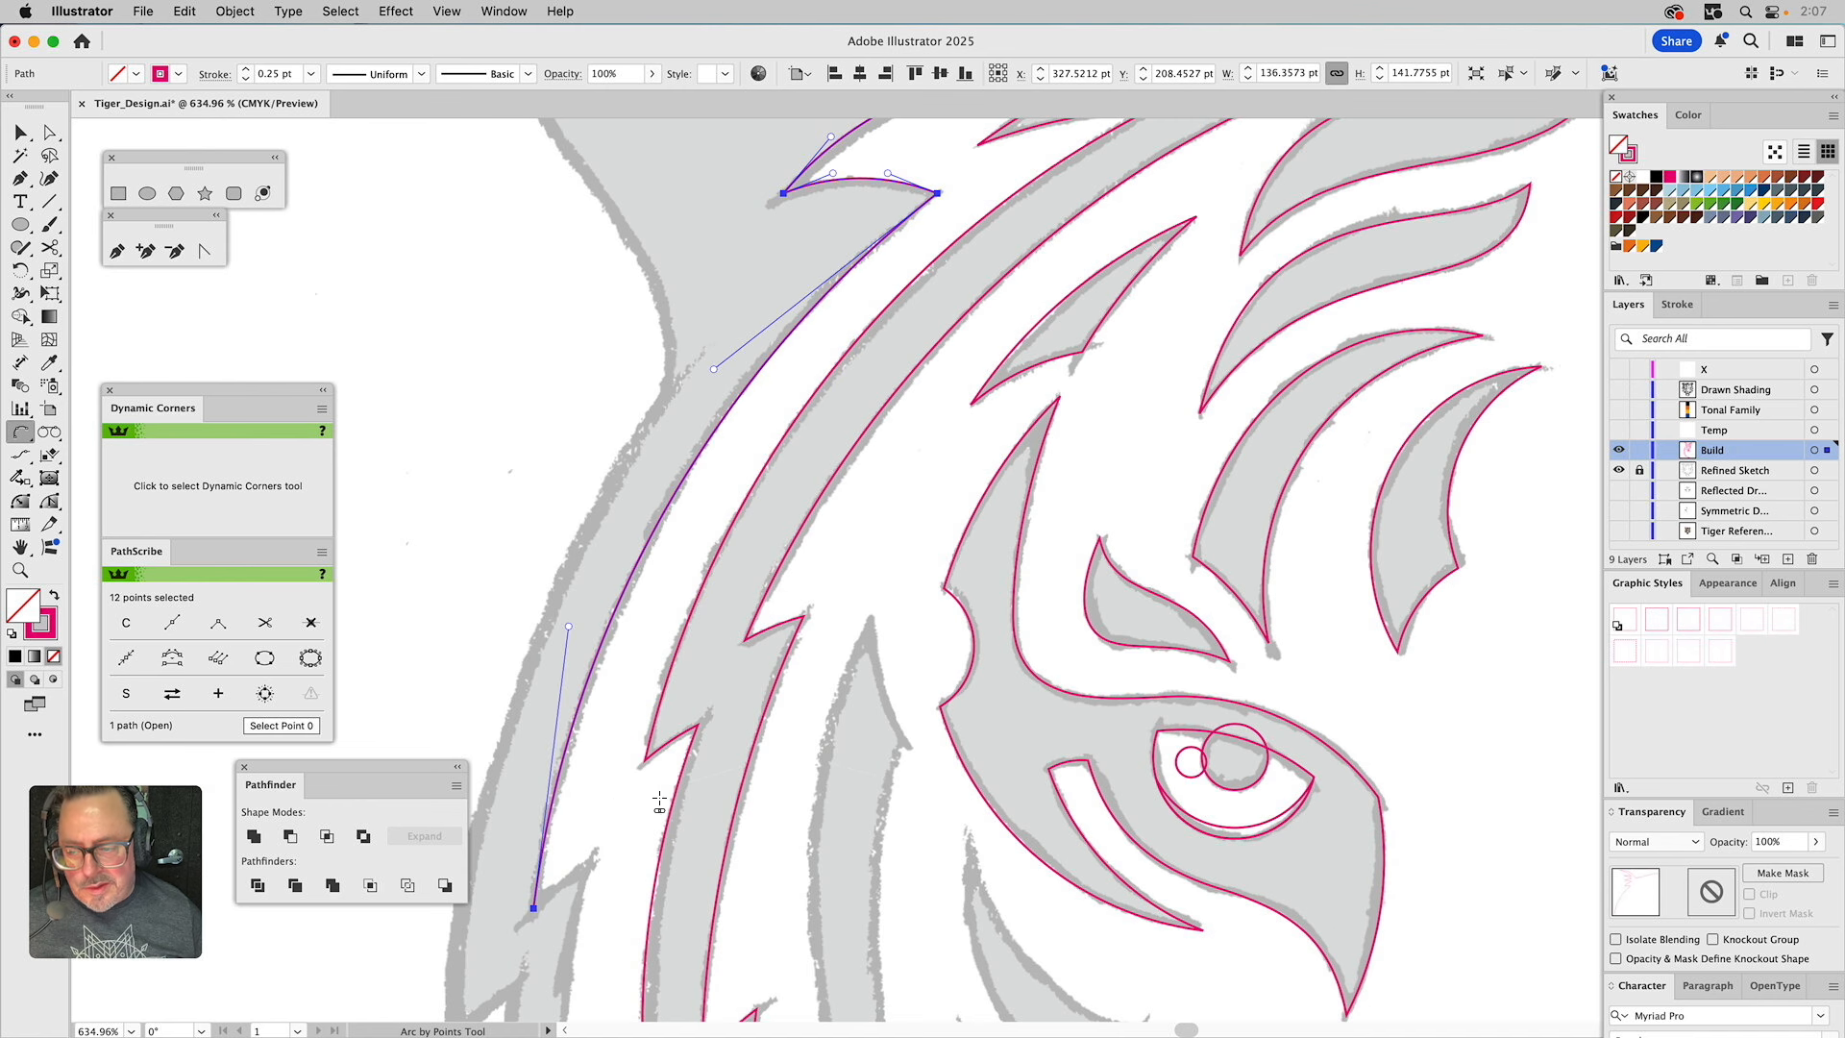
Add a short arc of about 28 pt radius up to the first cheek spike and a long arc down to the second cheek notch.
{"action": "left_click_drag", "start_coordinate": [678, 808], "coordinate": [756, 288]}
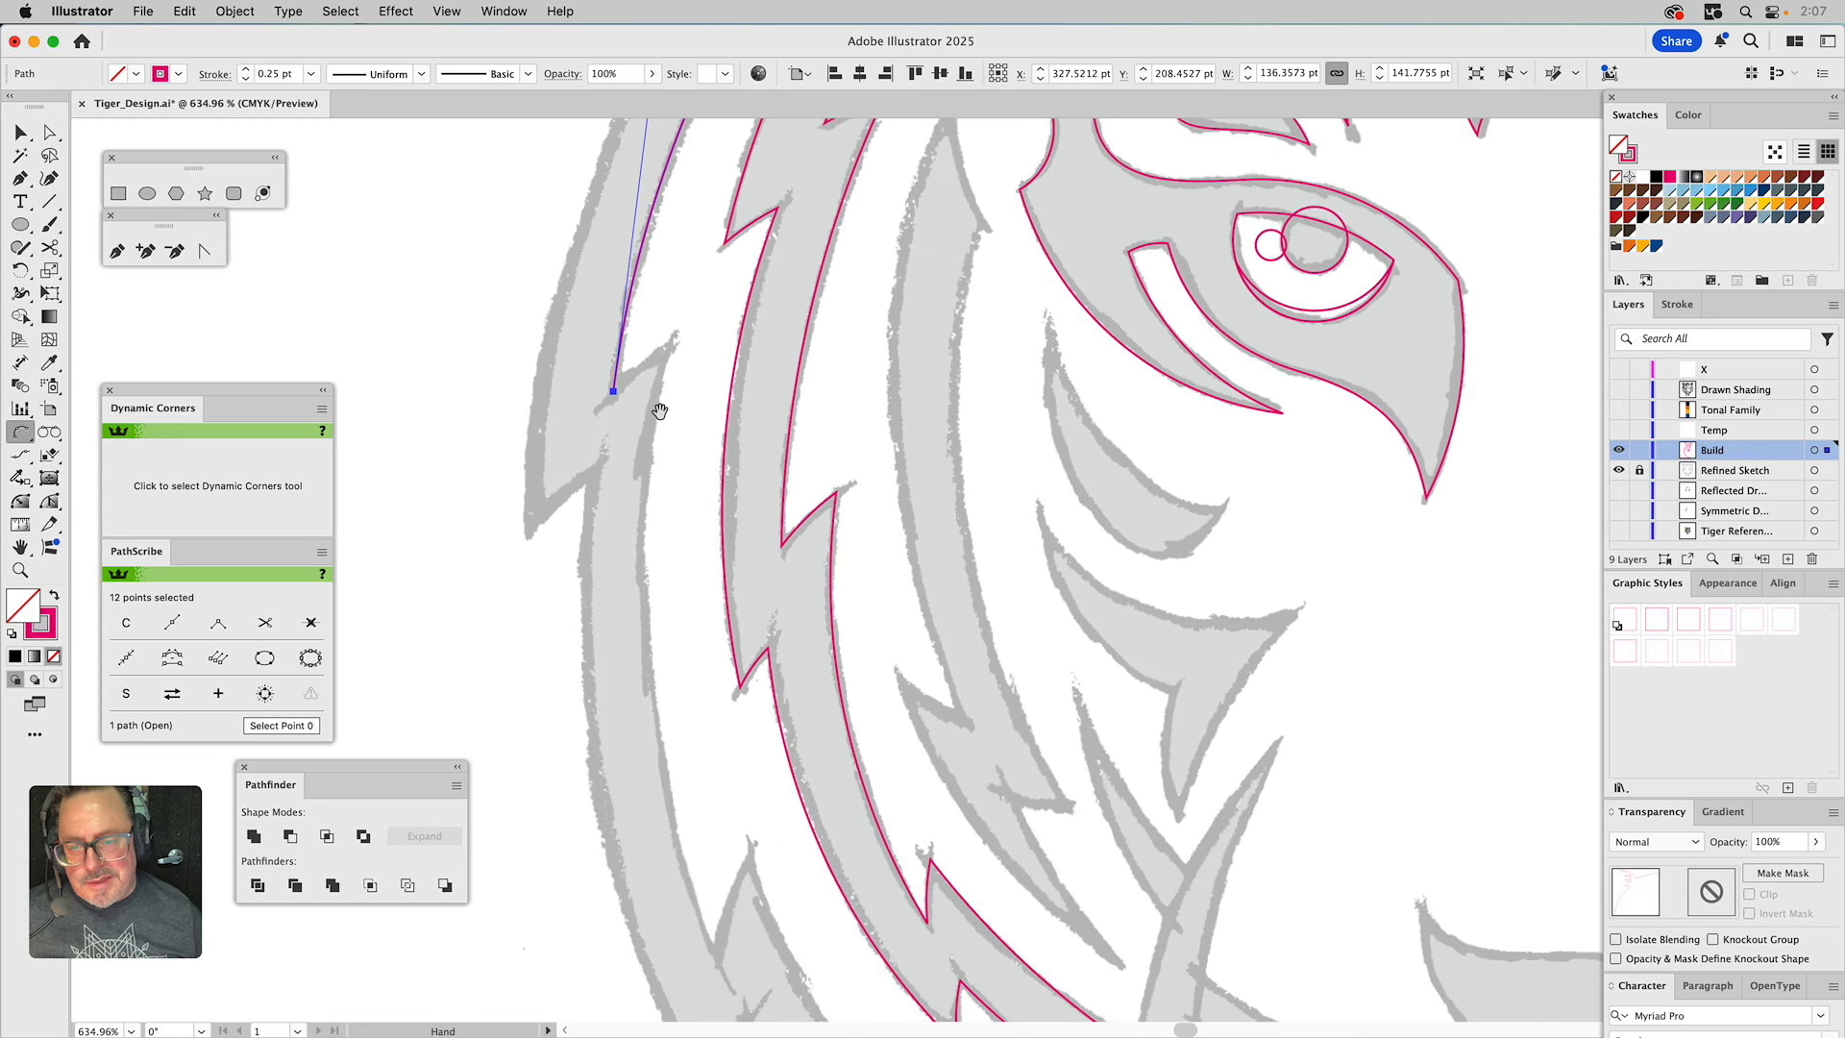
{"action": "left_click", "coordinate": [671, 347]}
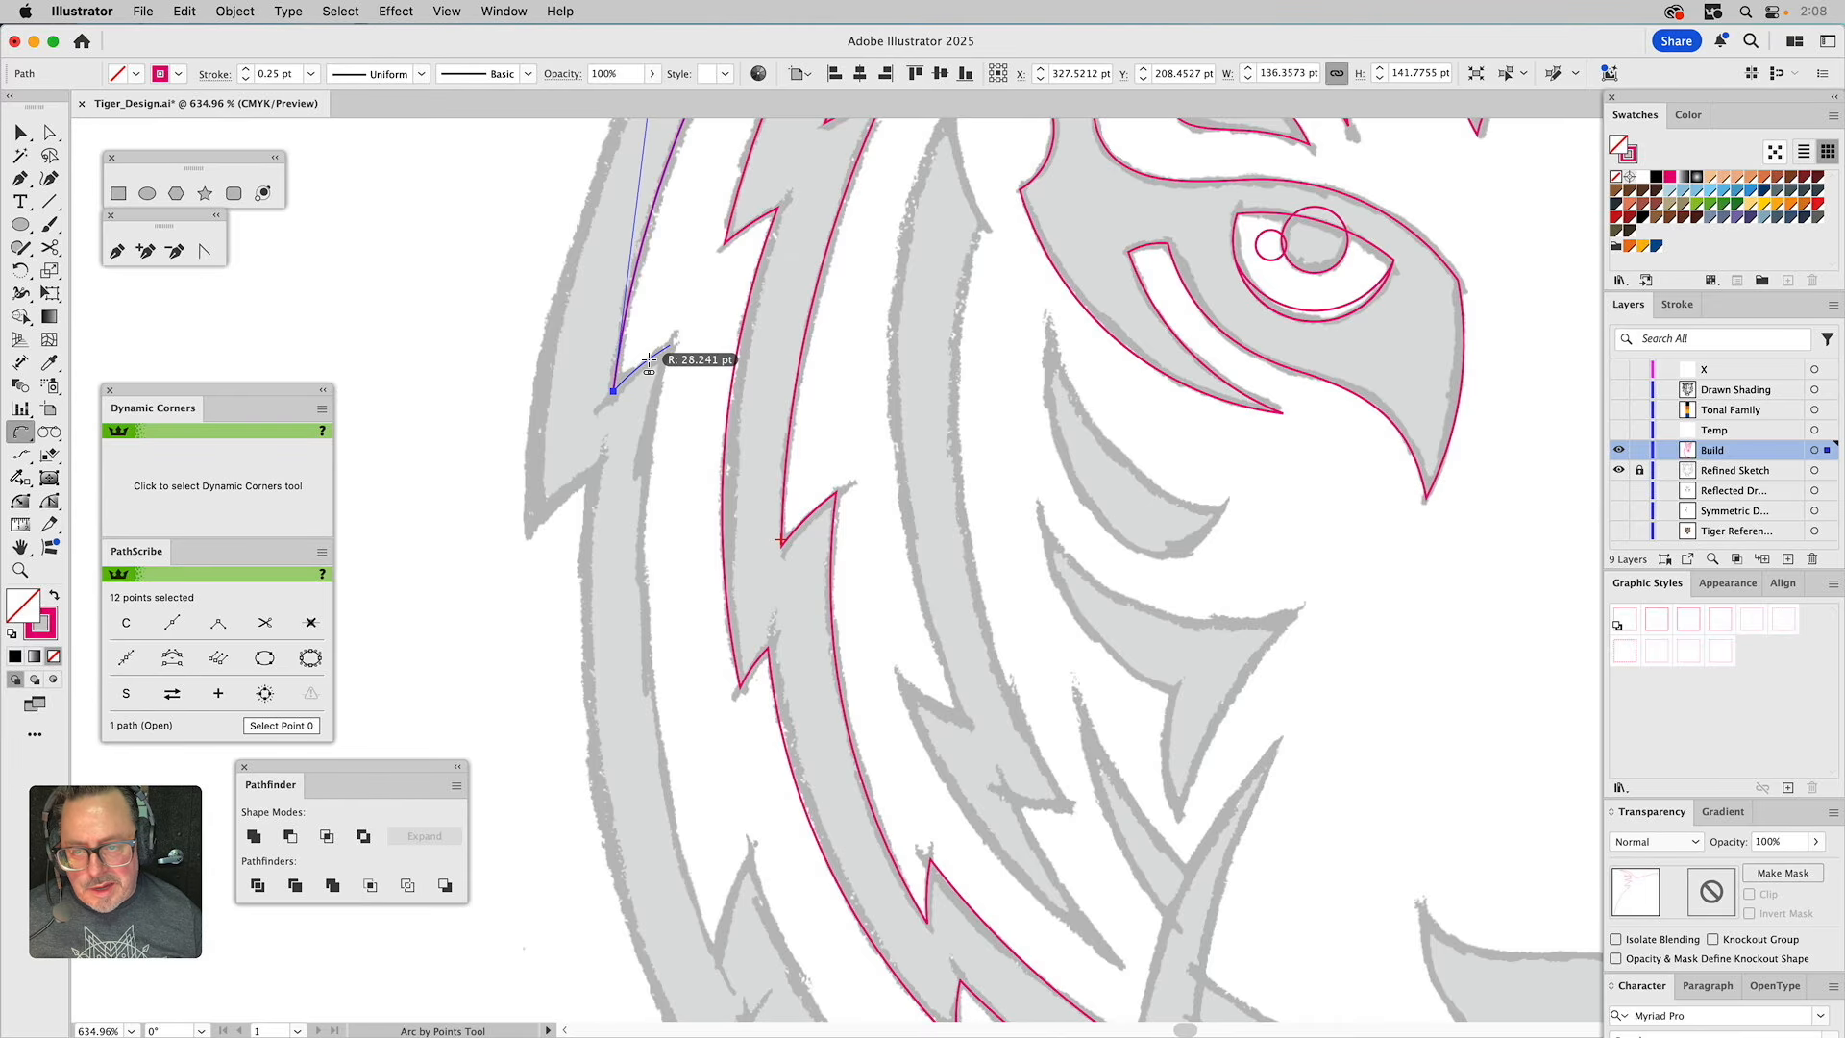
{"action": "left_click", "coordinate": [653, 360]}
{"action": "scroll", "coordinate": [668, 317], "scroll_direction": "down", "scroll_amount": 5}
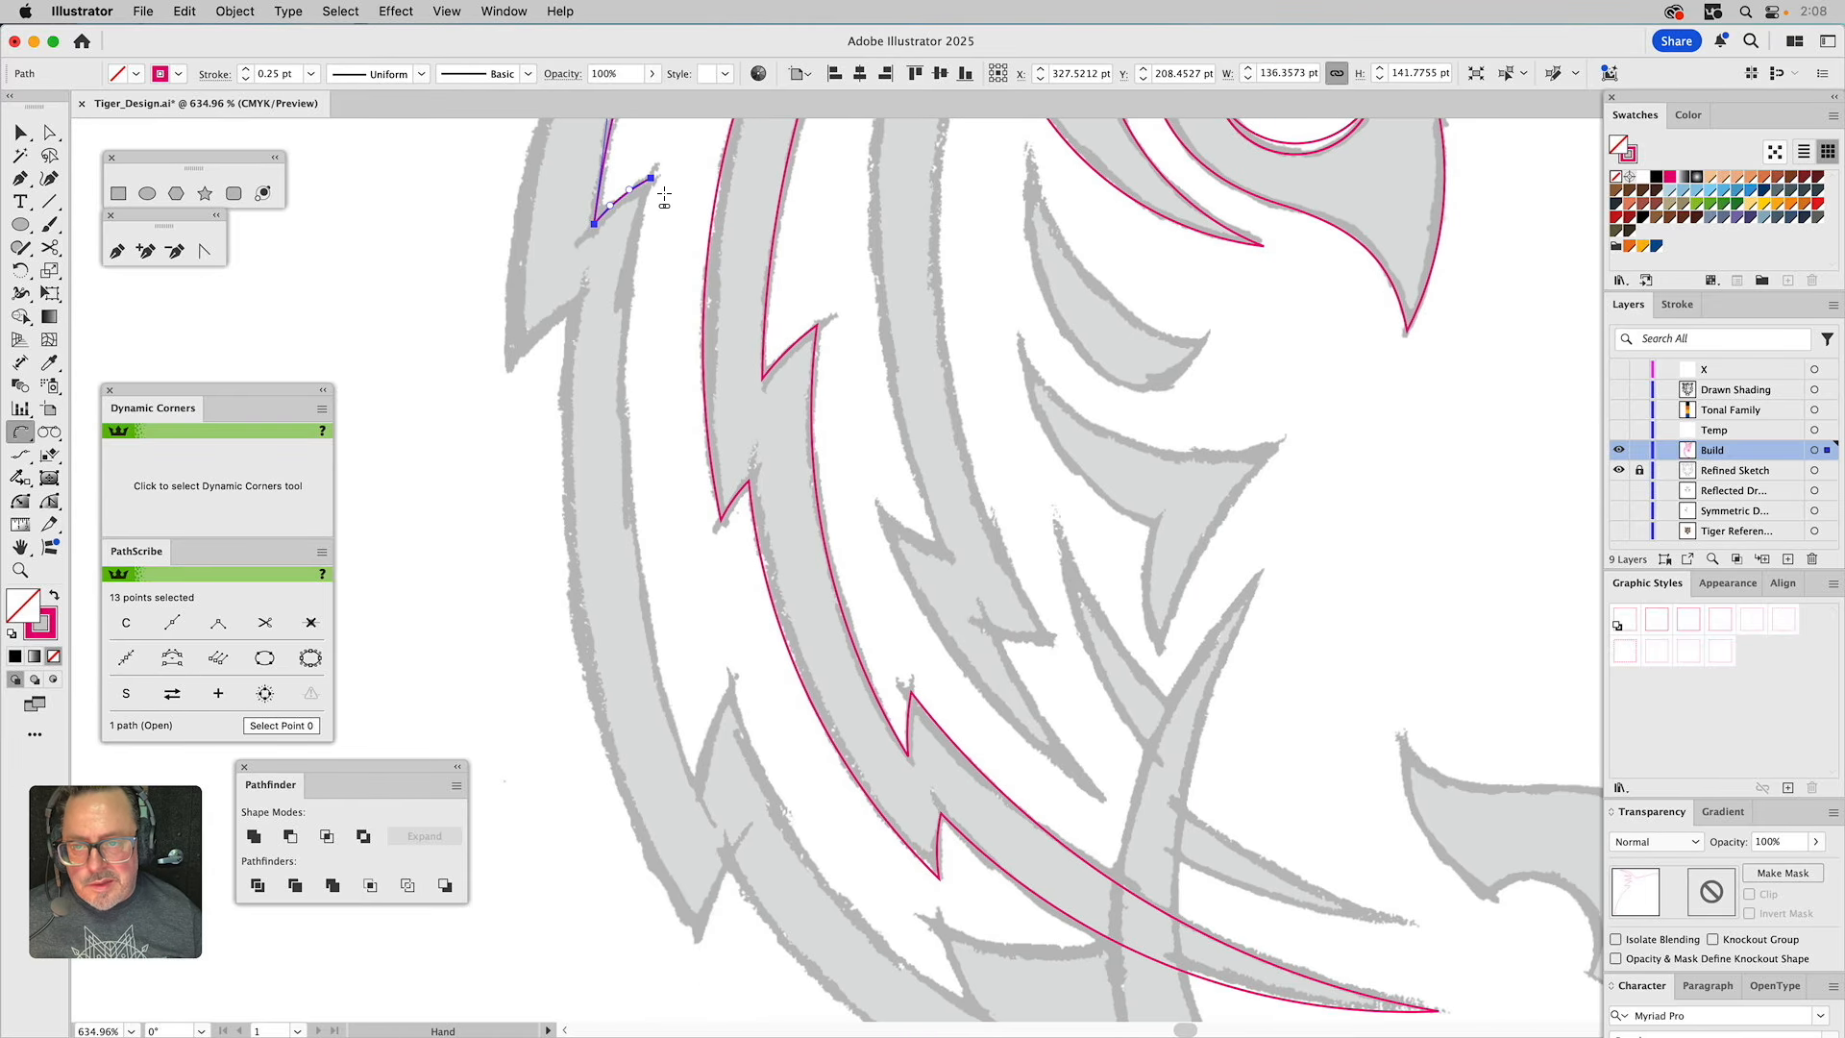
{"action": "left_click", "coordinate": [696, 789]}
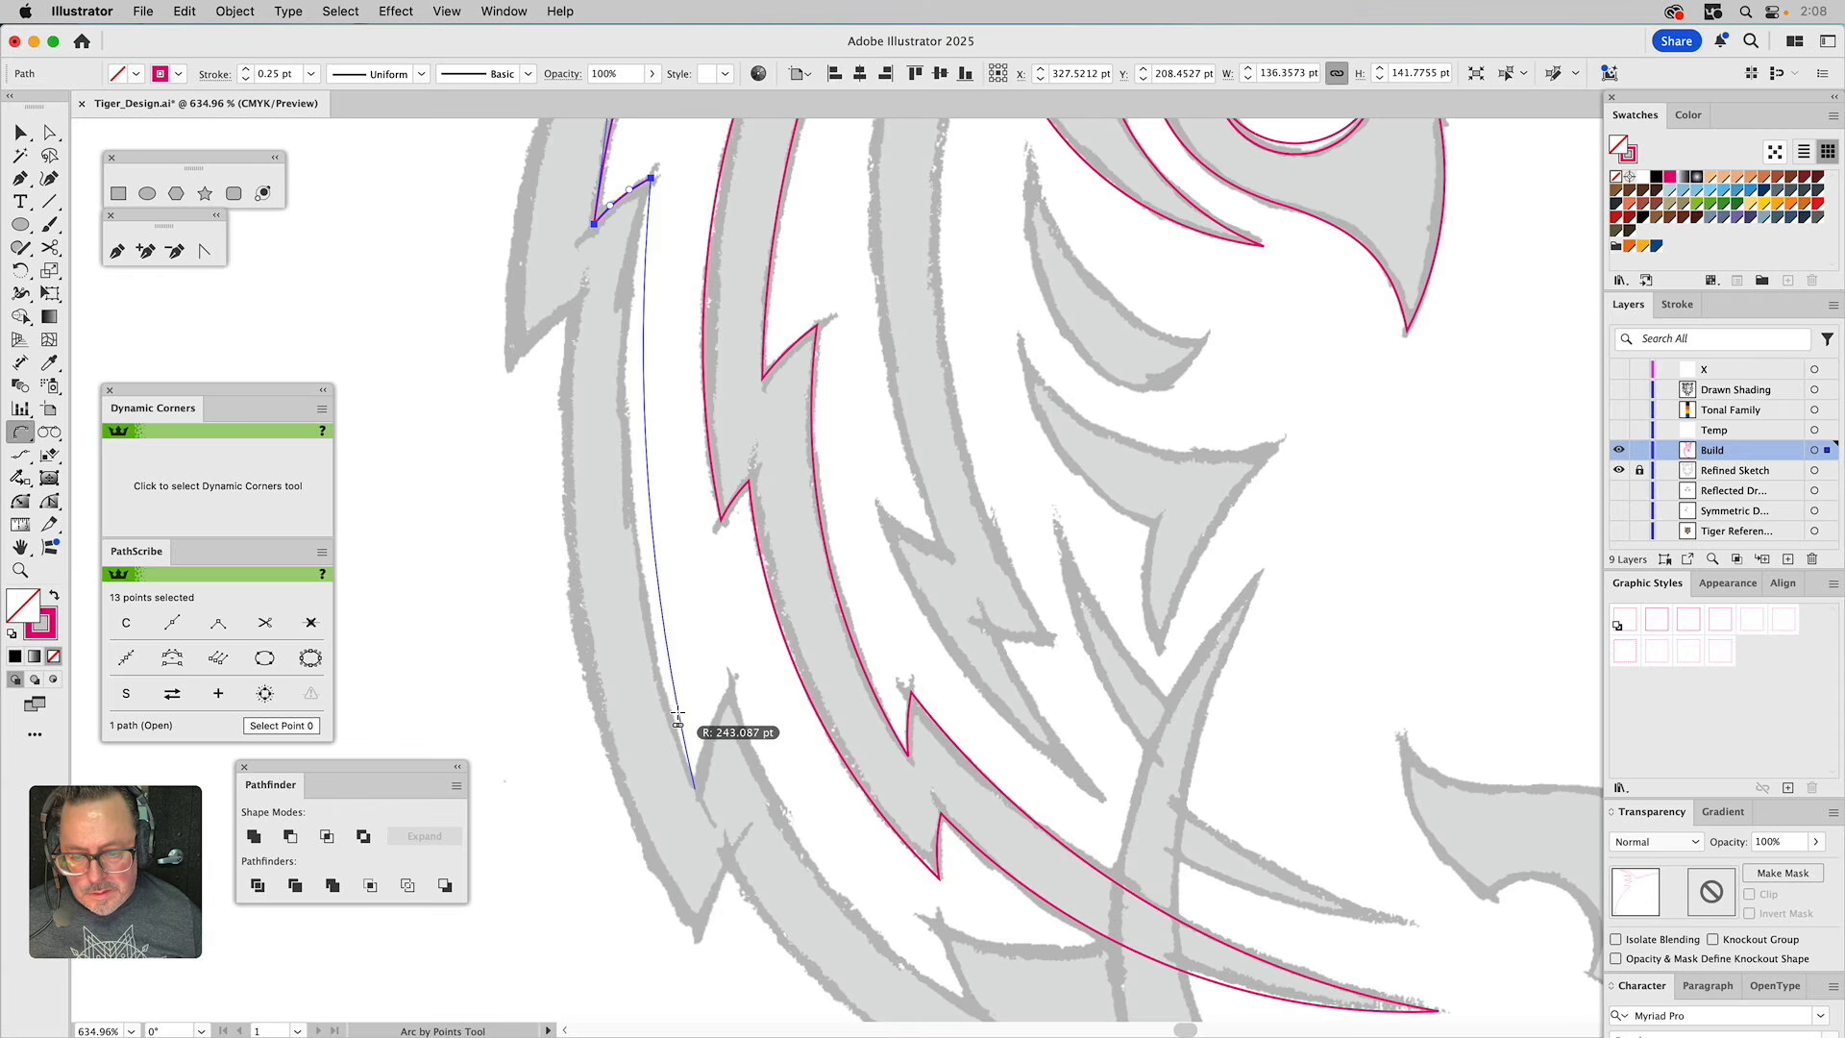
{"action": "left_click", "coordinate": [627, 592]}
Add a short arc from the second cheek notch up to the tip of the next cheek spike.
{"action": "scroll", "coordinate": [725, 548], "scroll_direction": "down", "scroll_amount": 10}
{"action": "scroll", "coordinate": [725, 548], "scroll_direction": "right", "scroll_amount": 6}
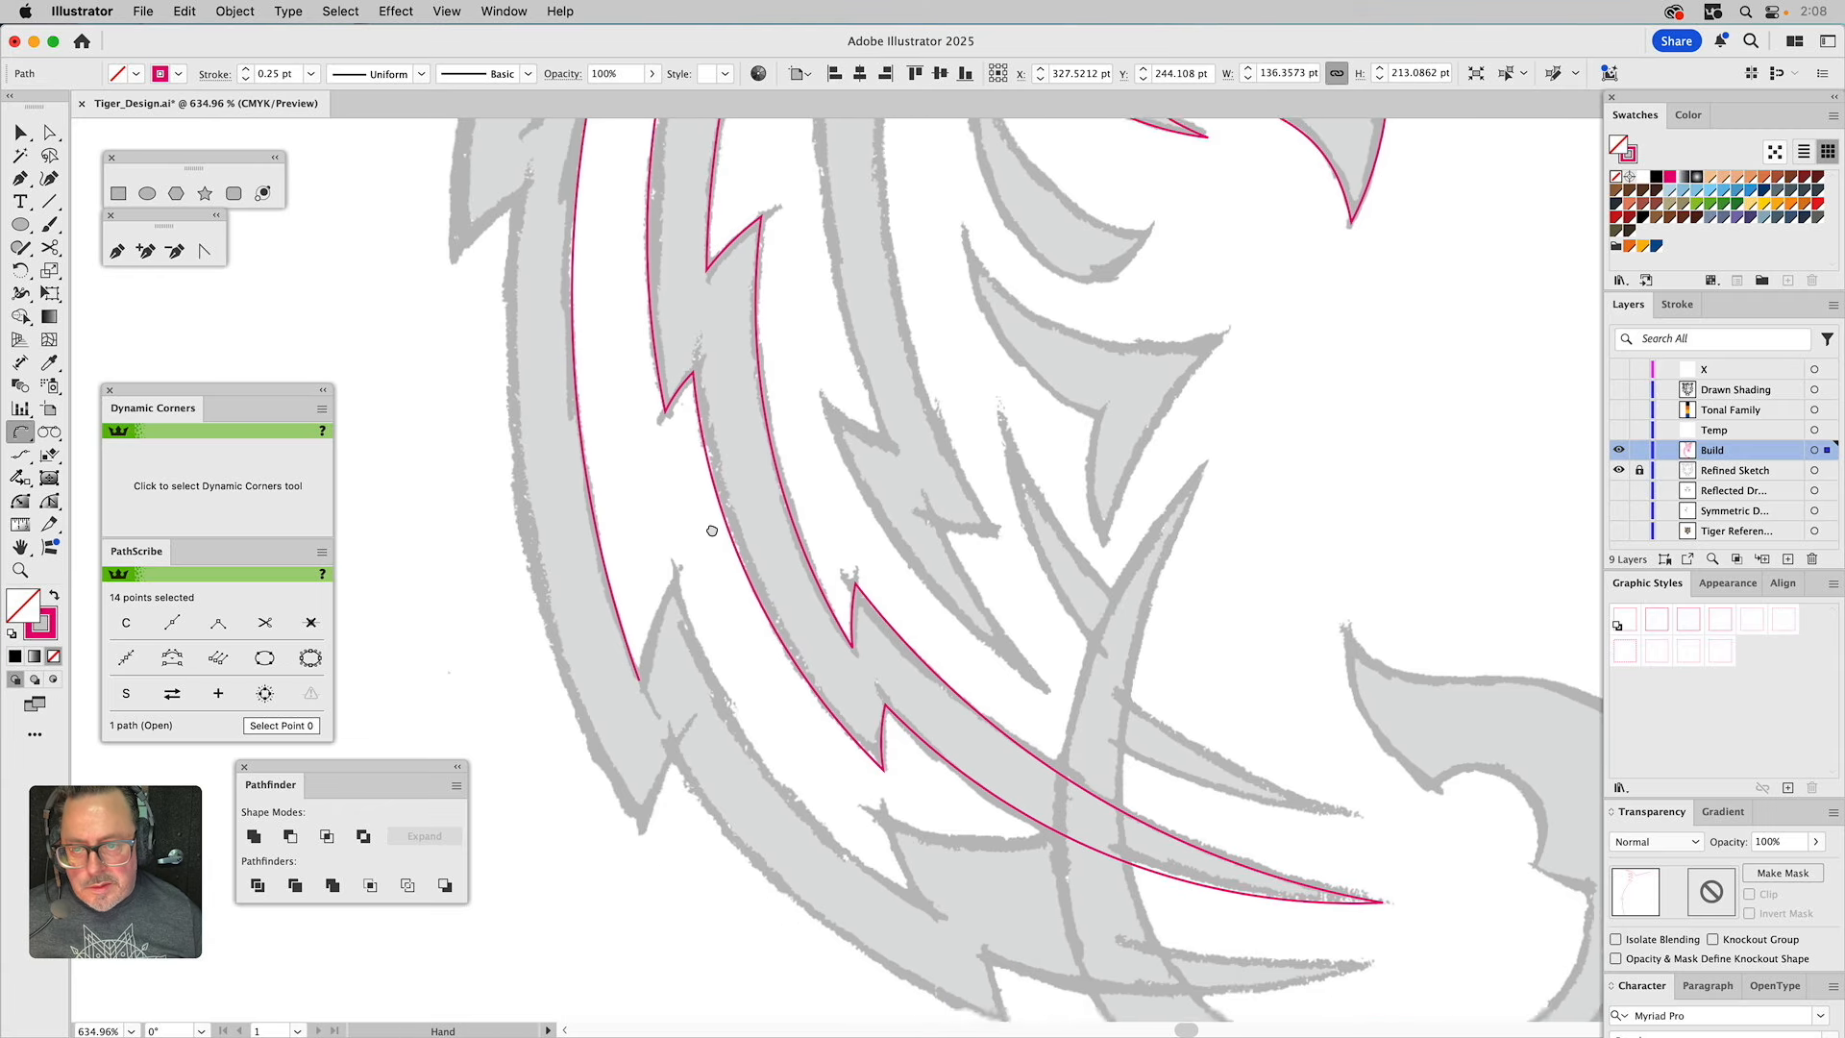
{"action": "left_click", "coordinate": [510, 508]}
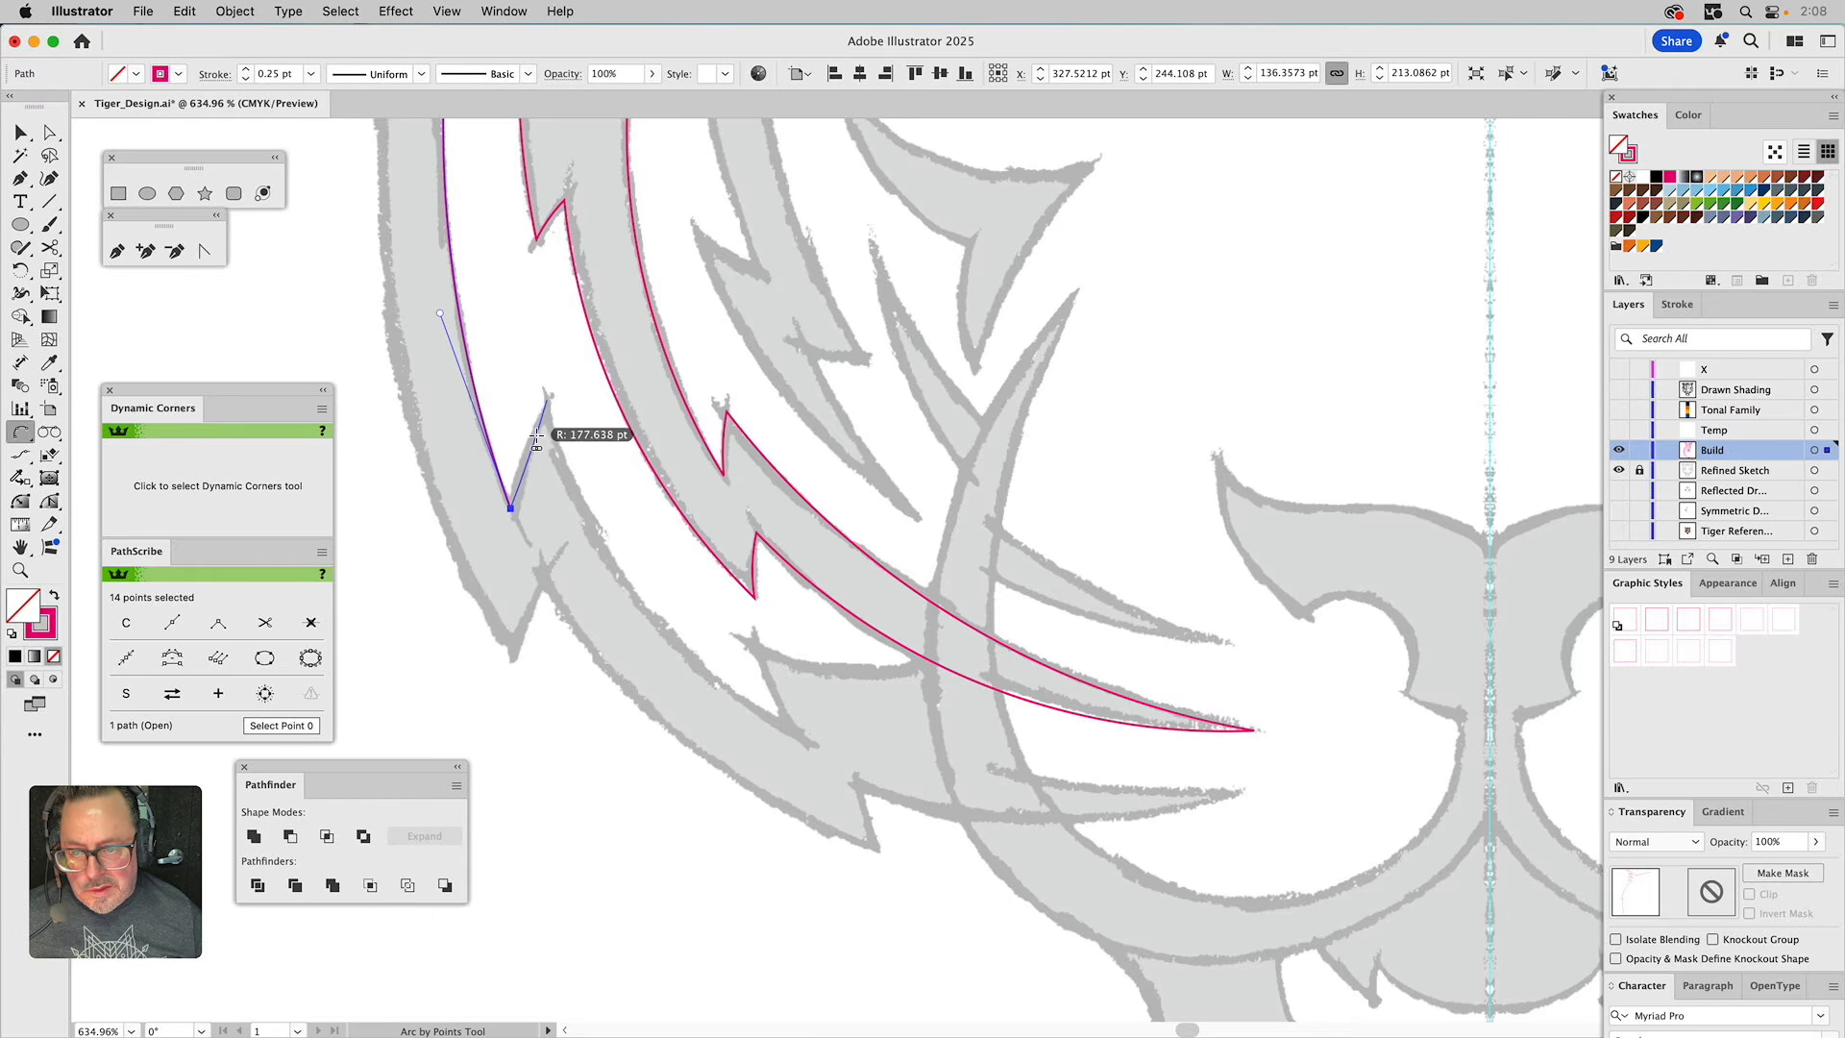
{"action": "left_click", "coordinate": [533, 444]}
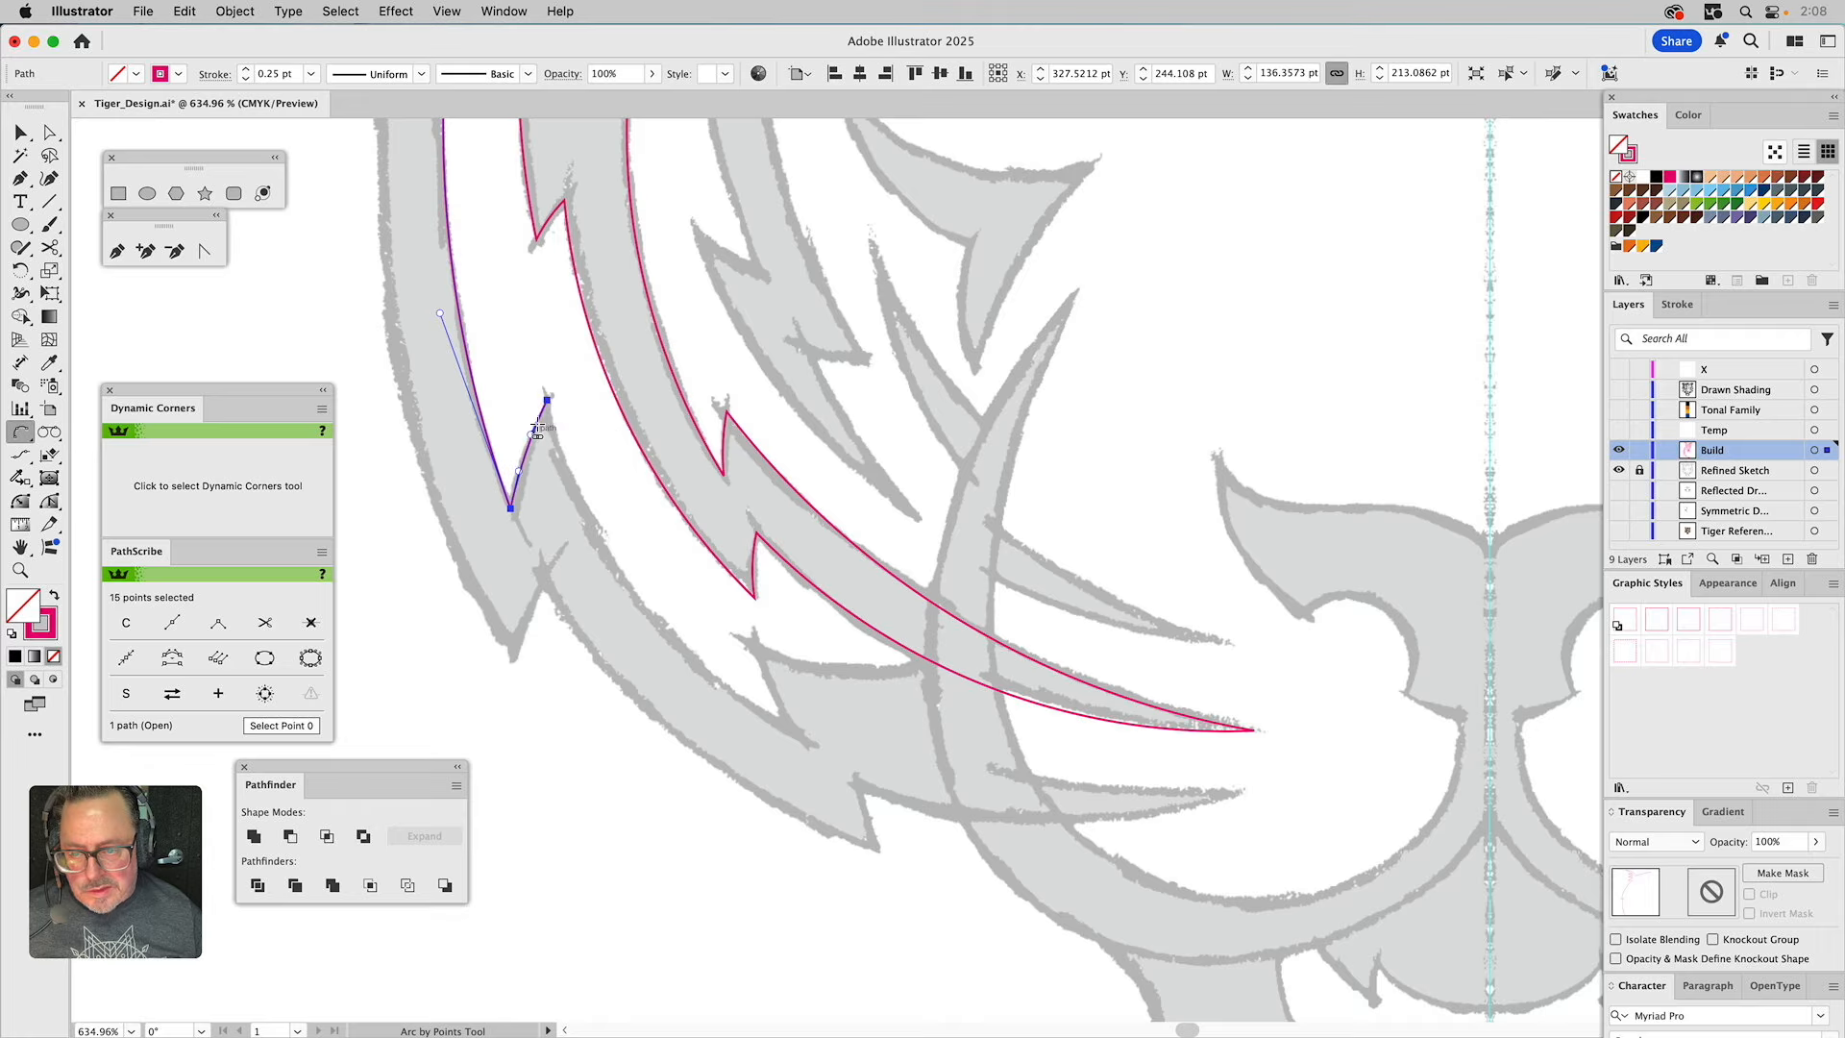
Continue with an arc of about 66 pt radius to the lower cheek notch and a short arc up to the next spike's tip.
{"action": "left_click", "coordinate": [798, 738]}
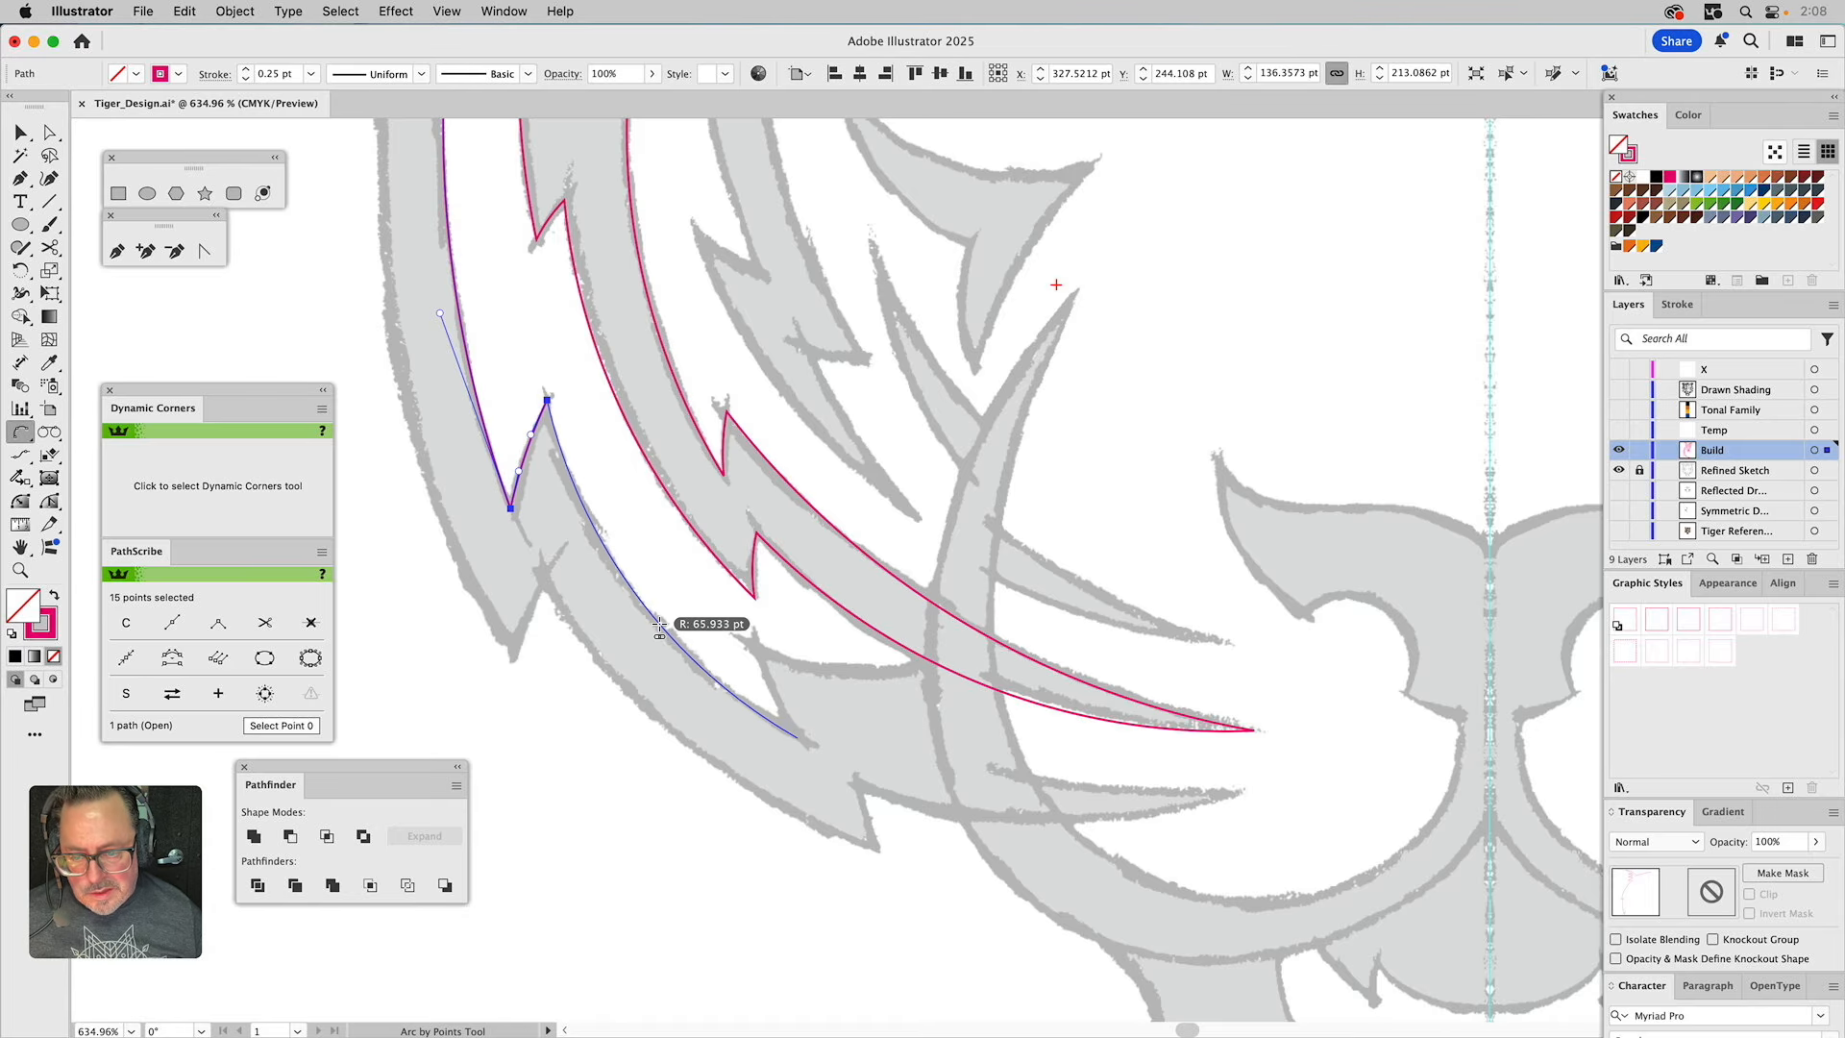
{"action": "left_click", "coordinate": [675, 625]}
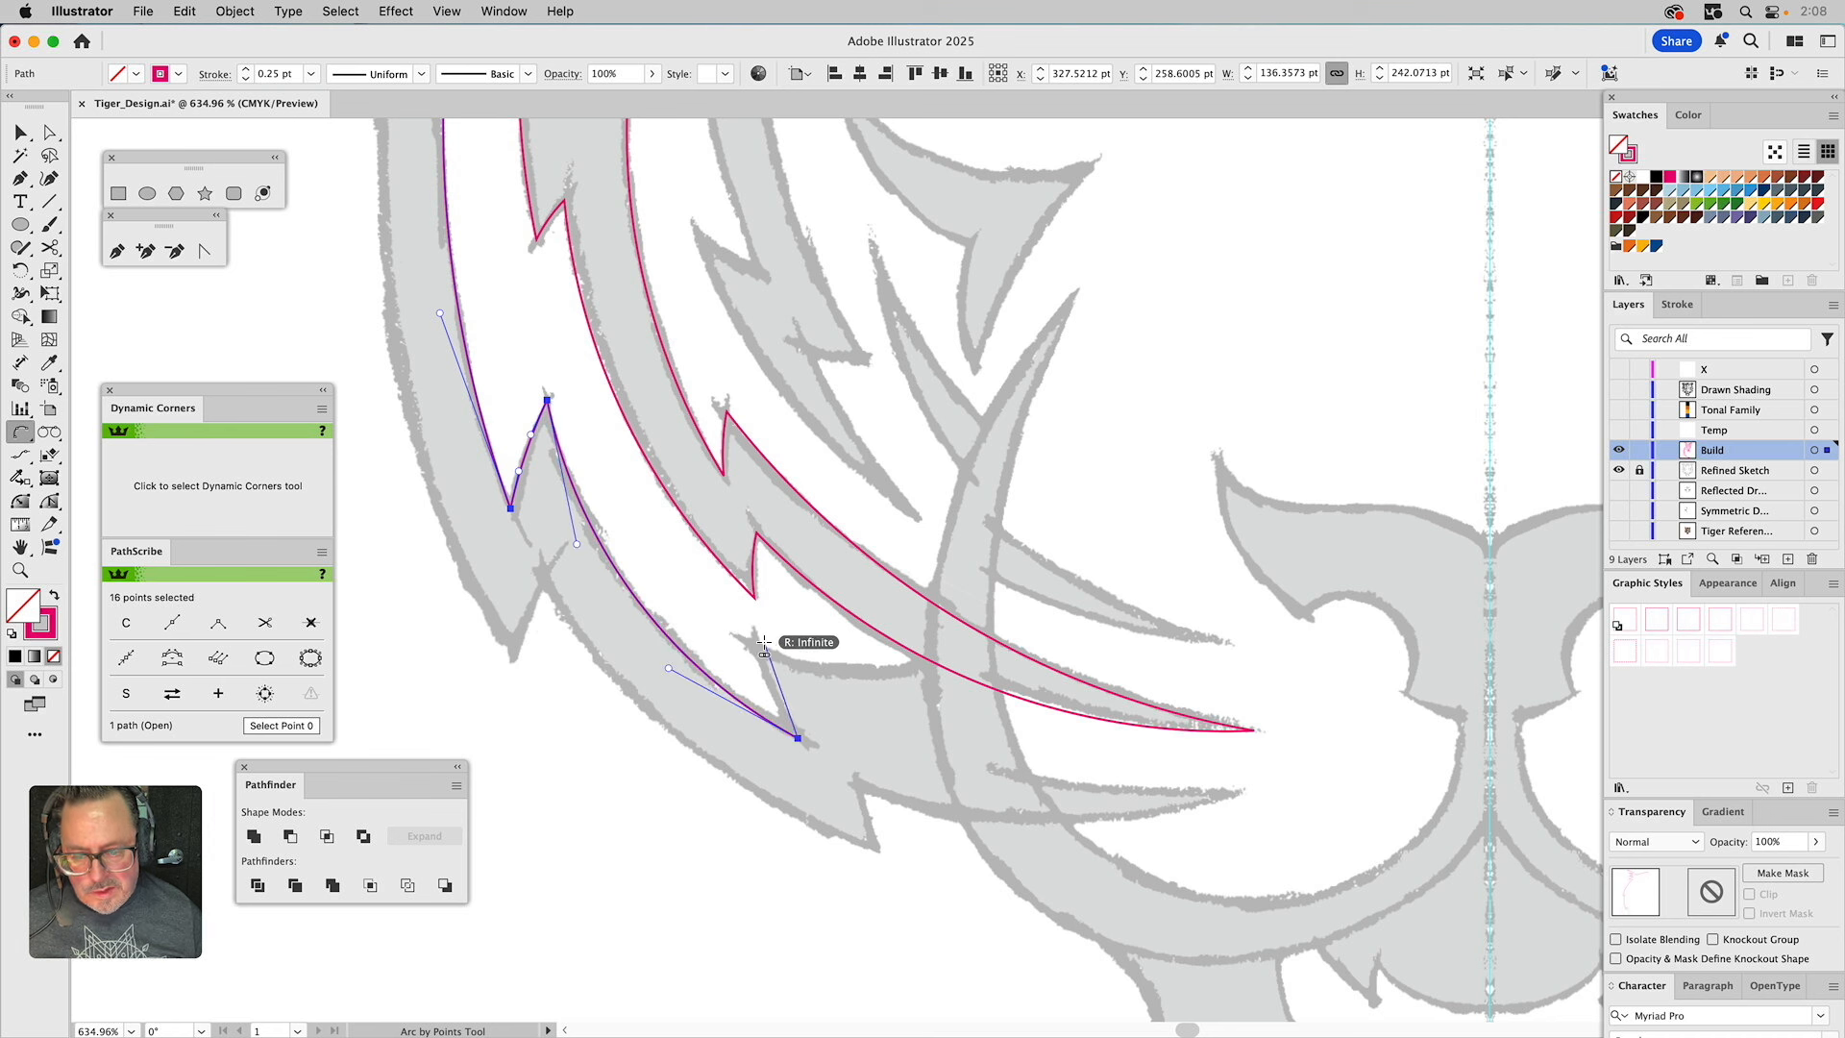
{"action": "left_click", "coordinate": [756, 648]}
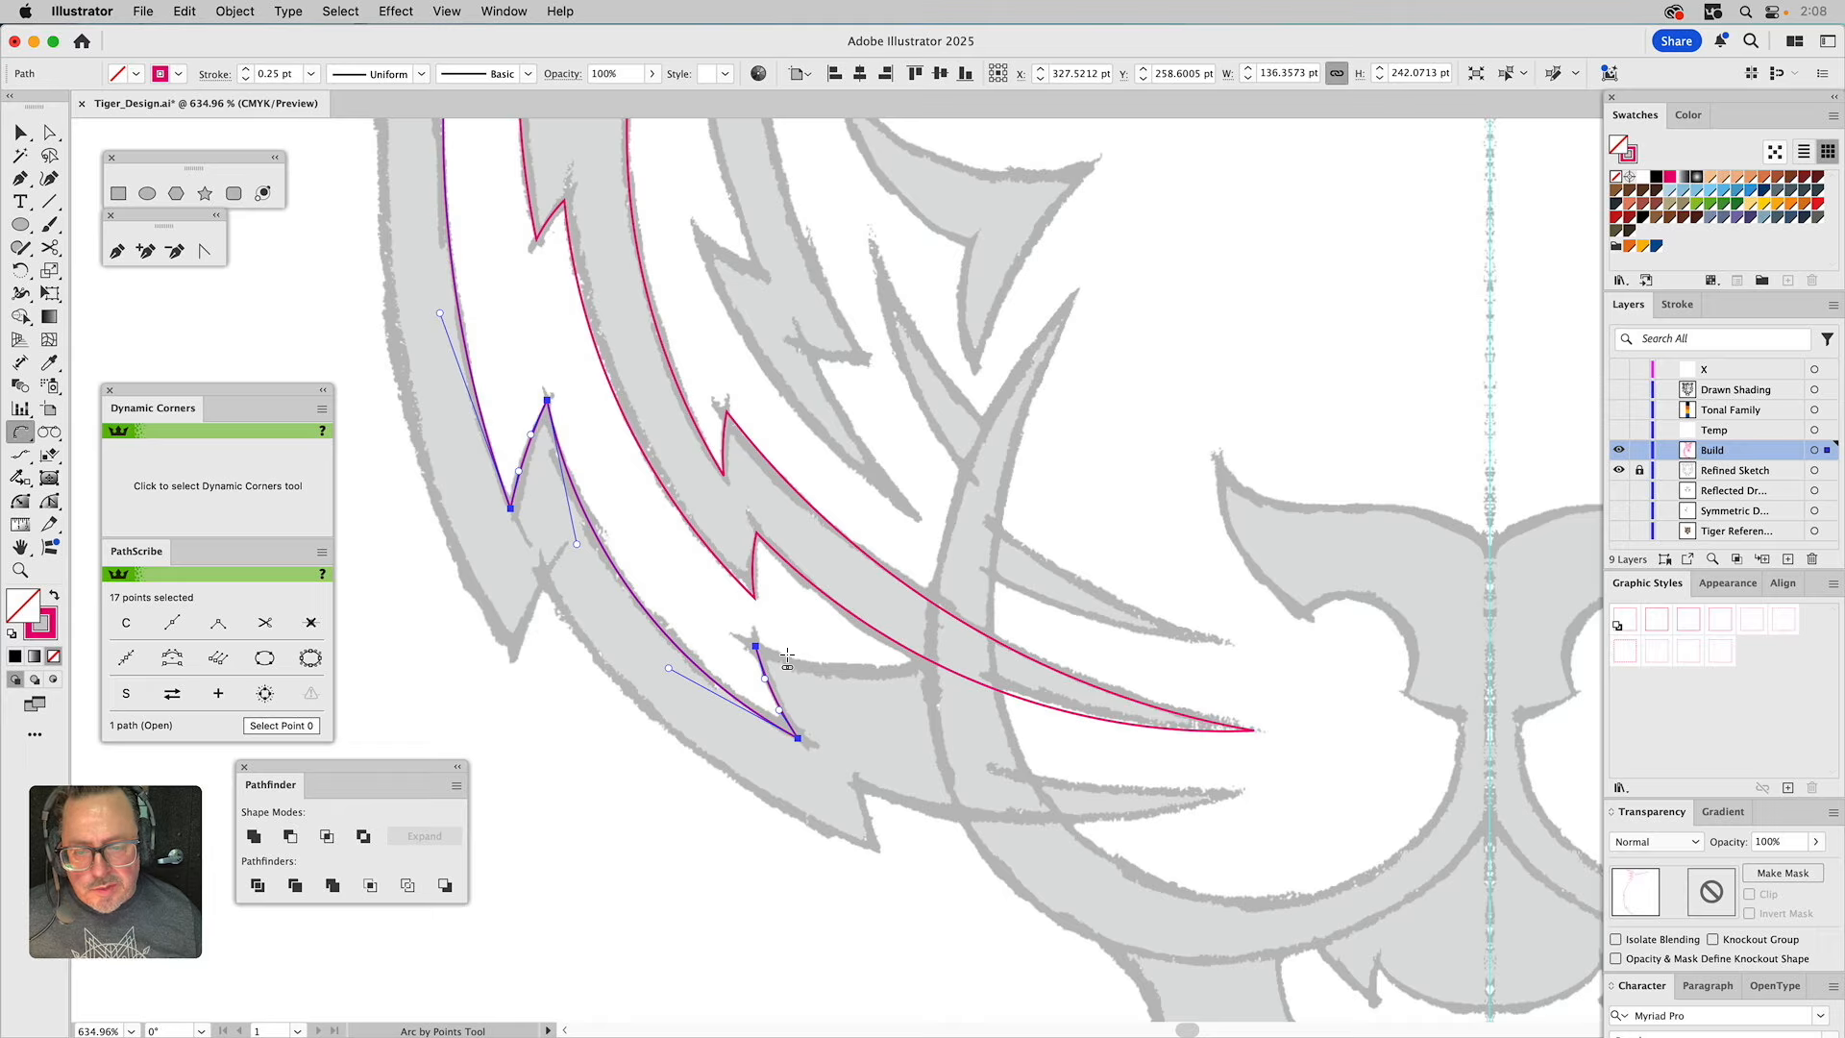
Deselect the inner head outline, leaving it open at the lowest cheek spike's tip.
{"action": "left_click", "coordinate": [755, 645]}
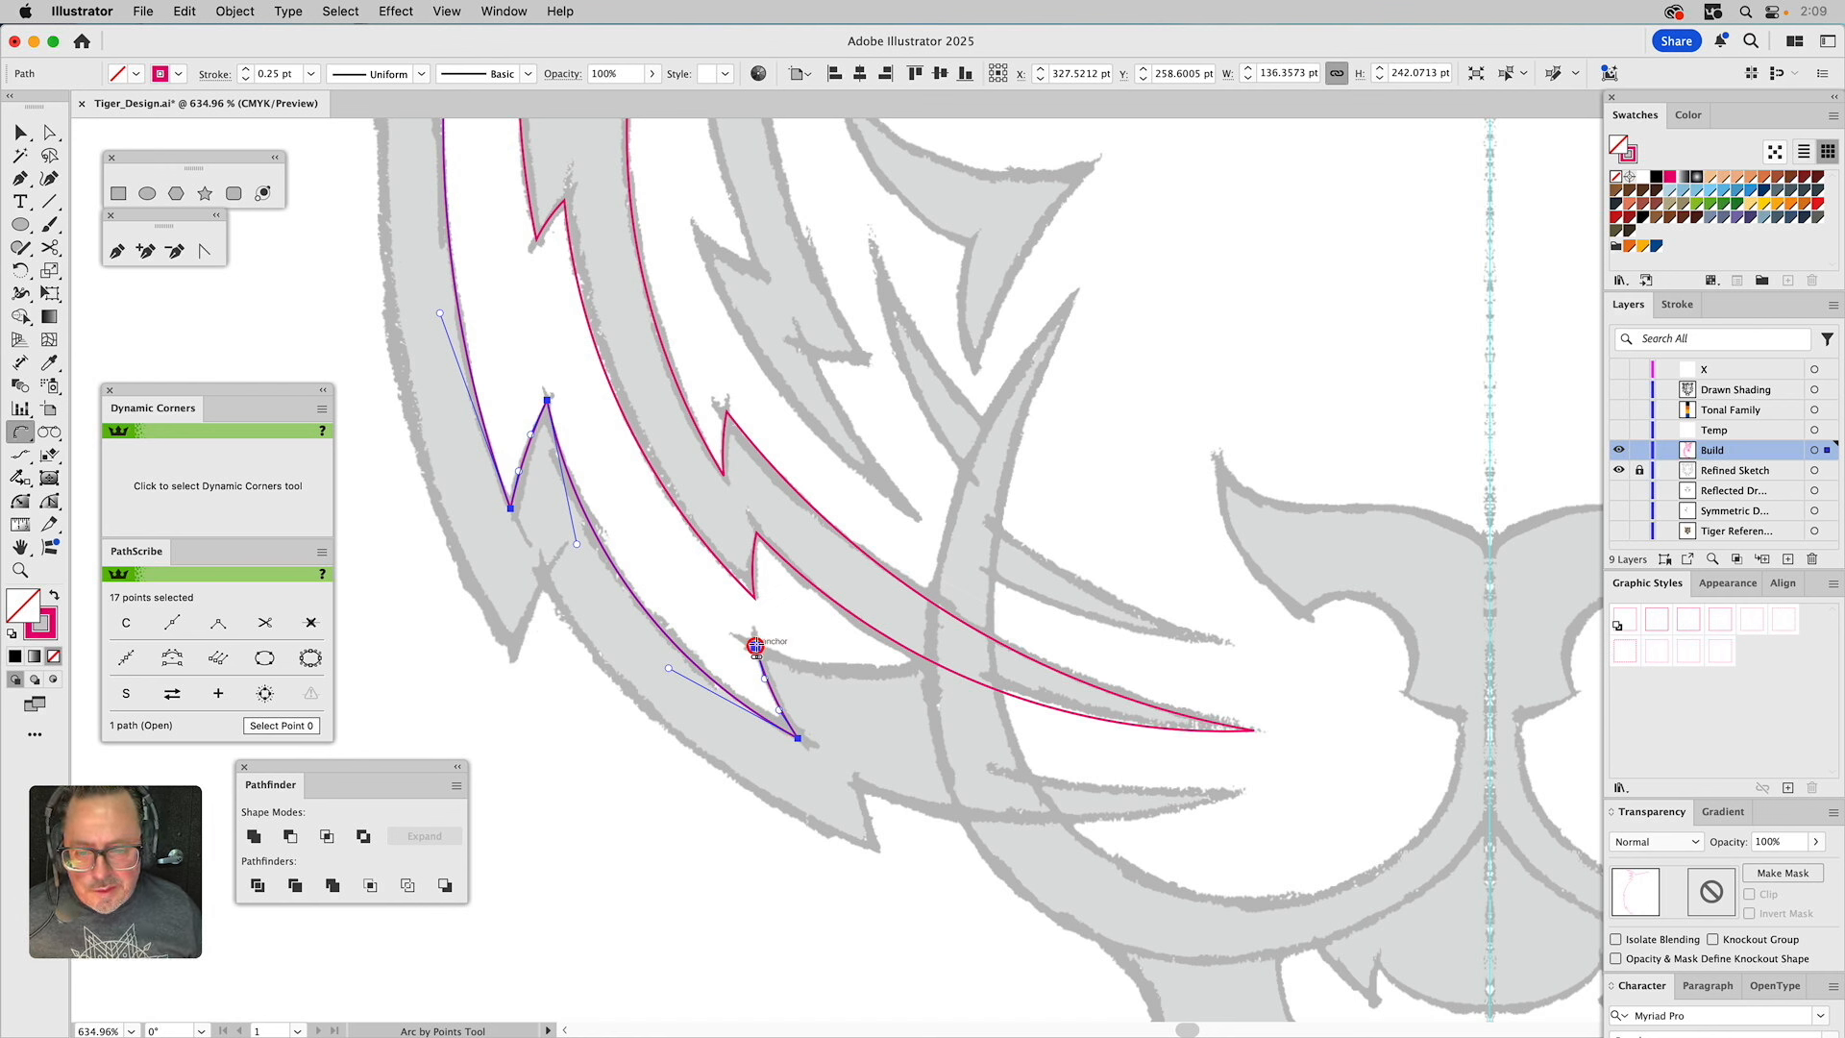
{"action": "left_click", "coordinate": [928, 667]}
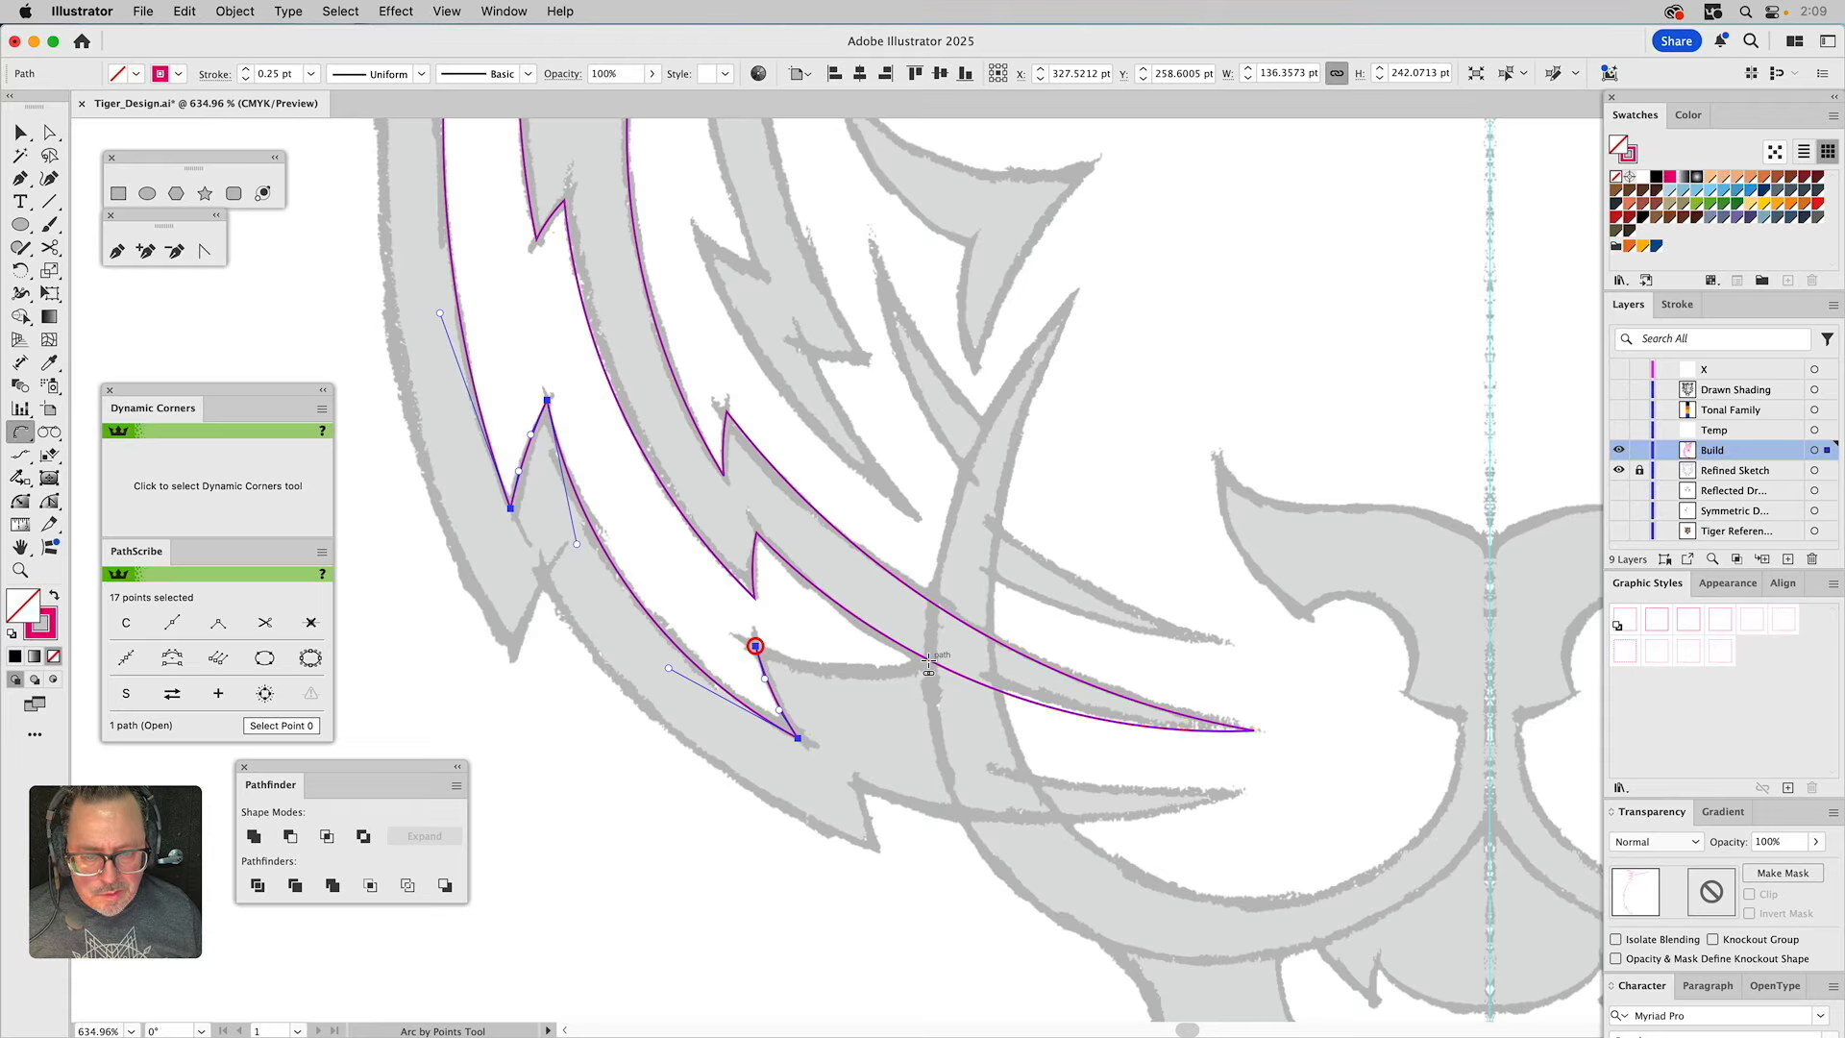
{"action": "key", "text": "super+shift+a"}
{"action": "left_click_drag", "start_coordinate": [949, 405], "coordinate": [603, 342]}
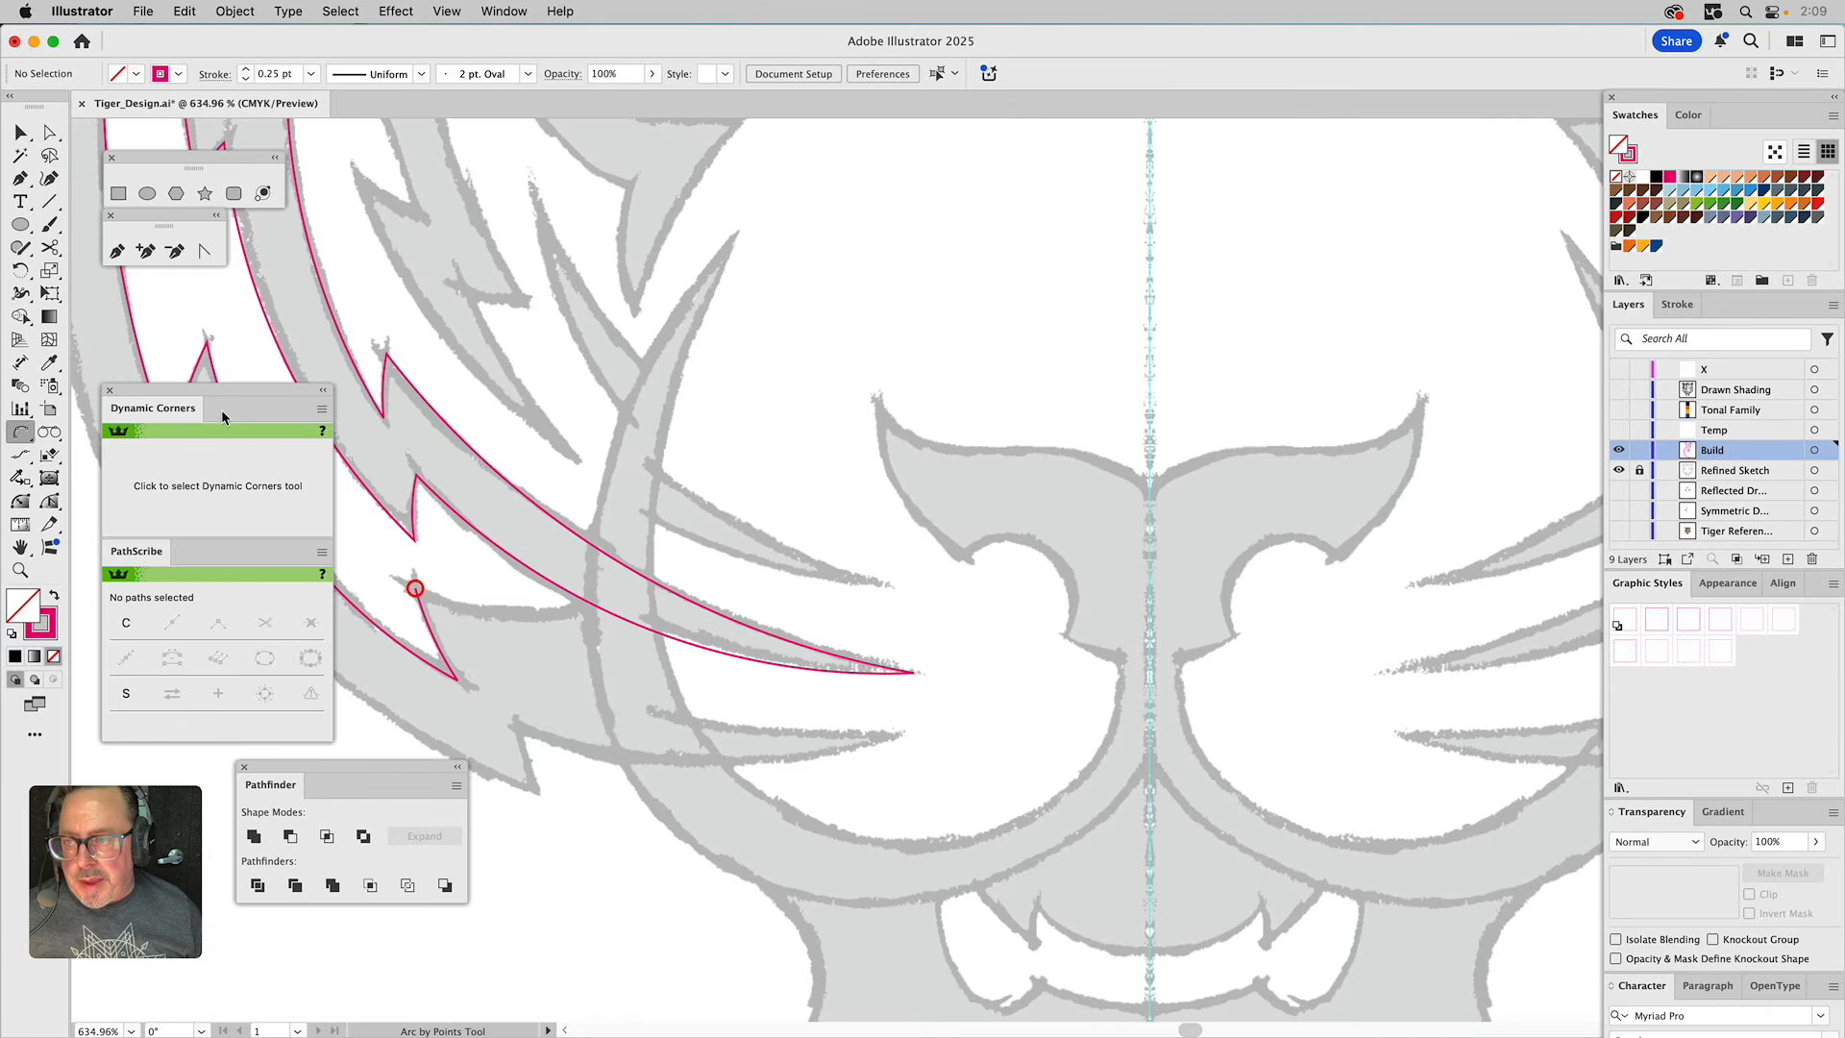
Draw an ellipse of about 16.3 by 17 pt over the left nostril opening of the nose.
{"action": "left_click", "coordinate": [116, 253]}
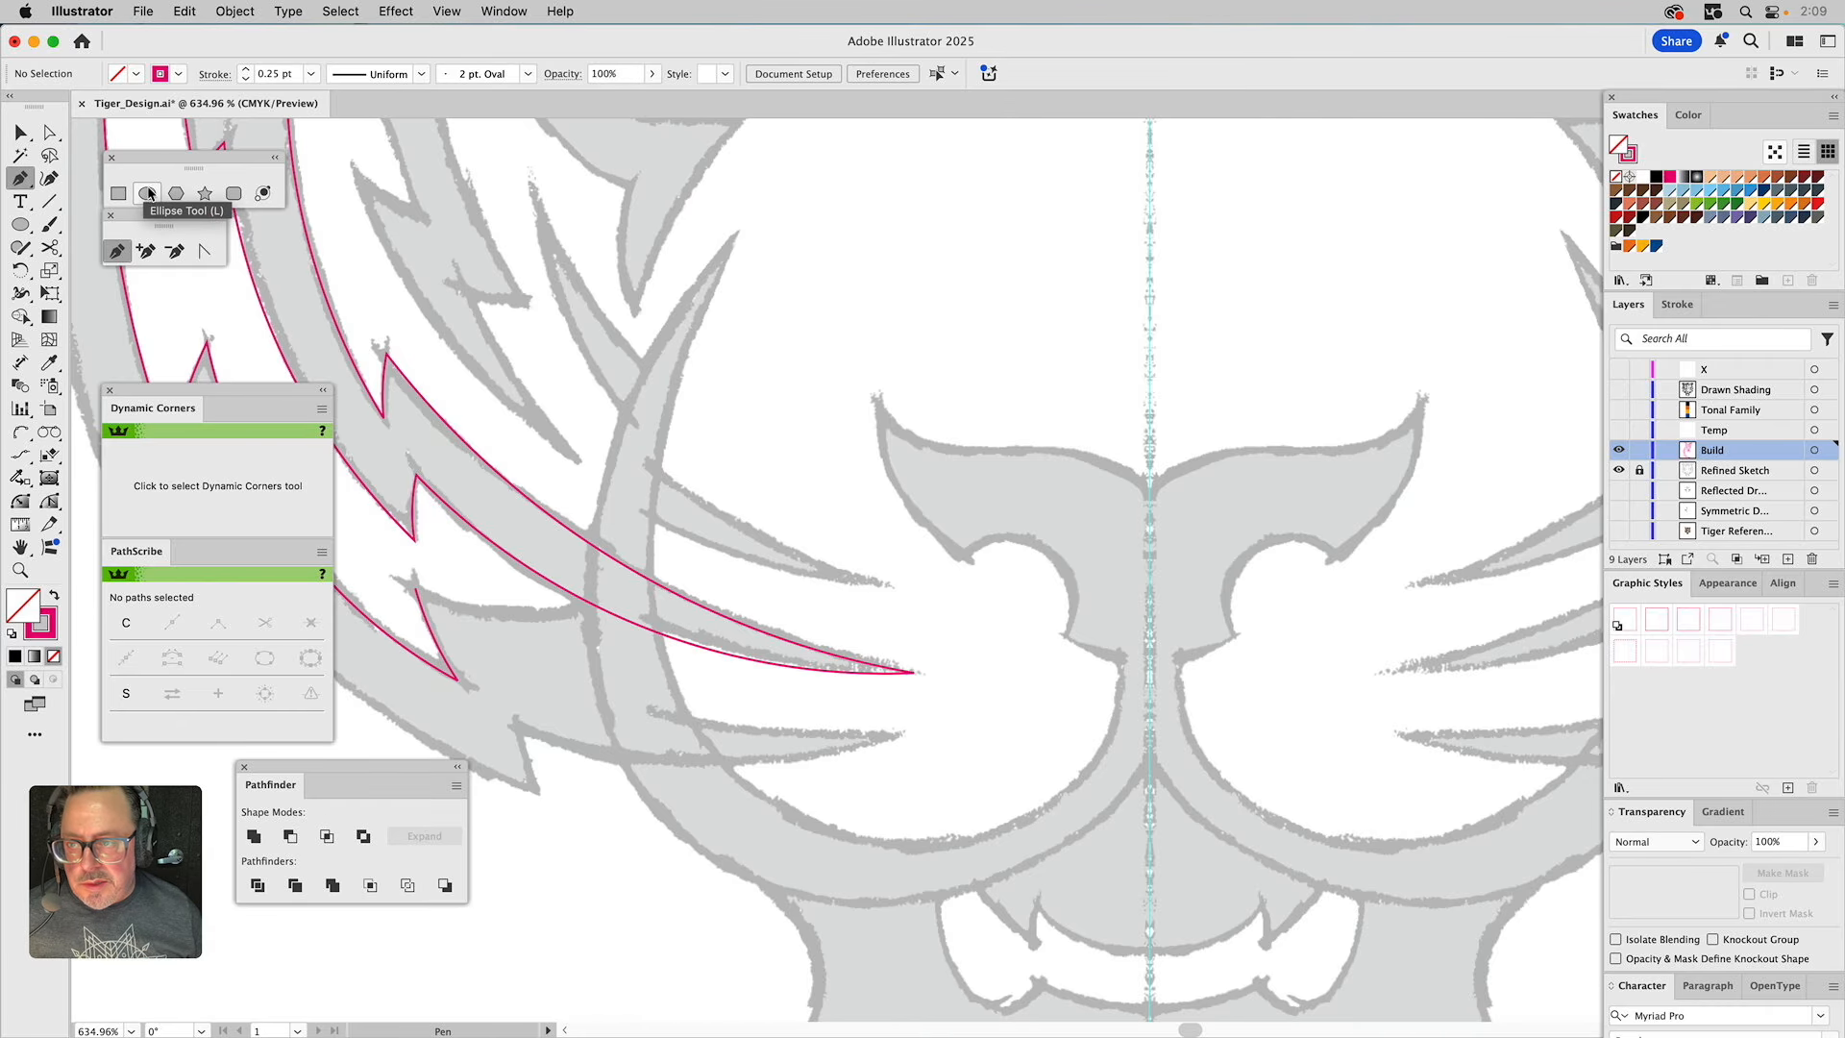
{"action": "left_click", "coordinate": [147, 193]}
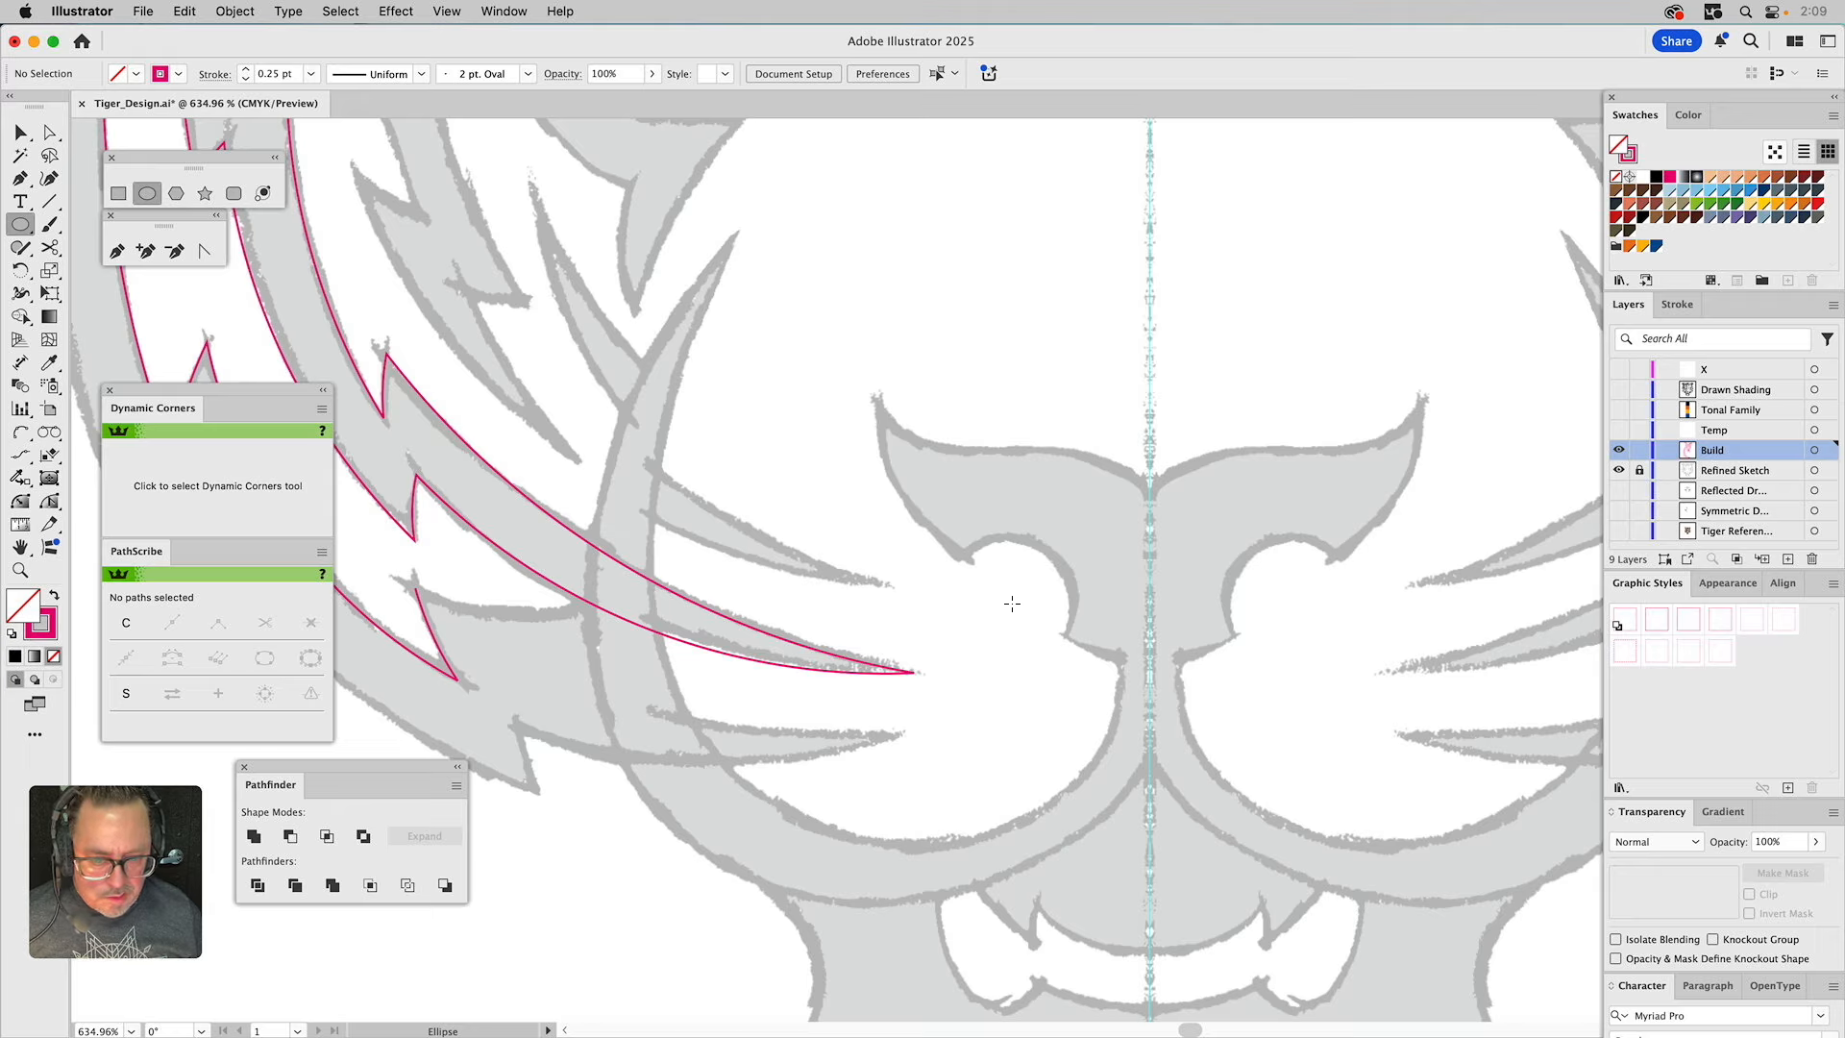
{"action": "left_click_drag", "start_coordinate": [1012, 605], "coordinate": [1075, 669]}
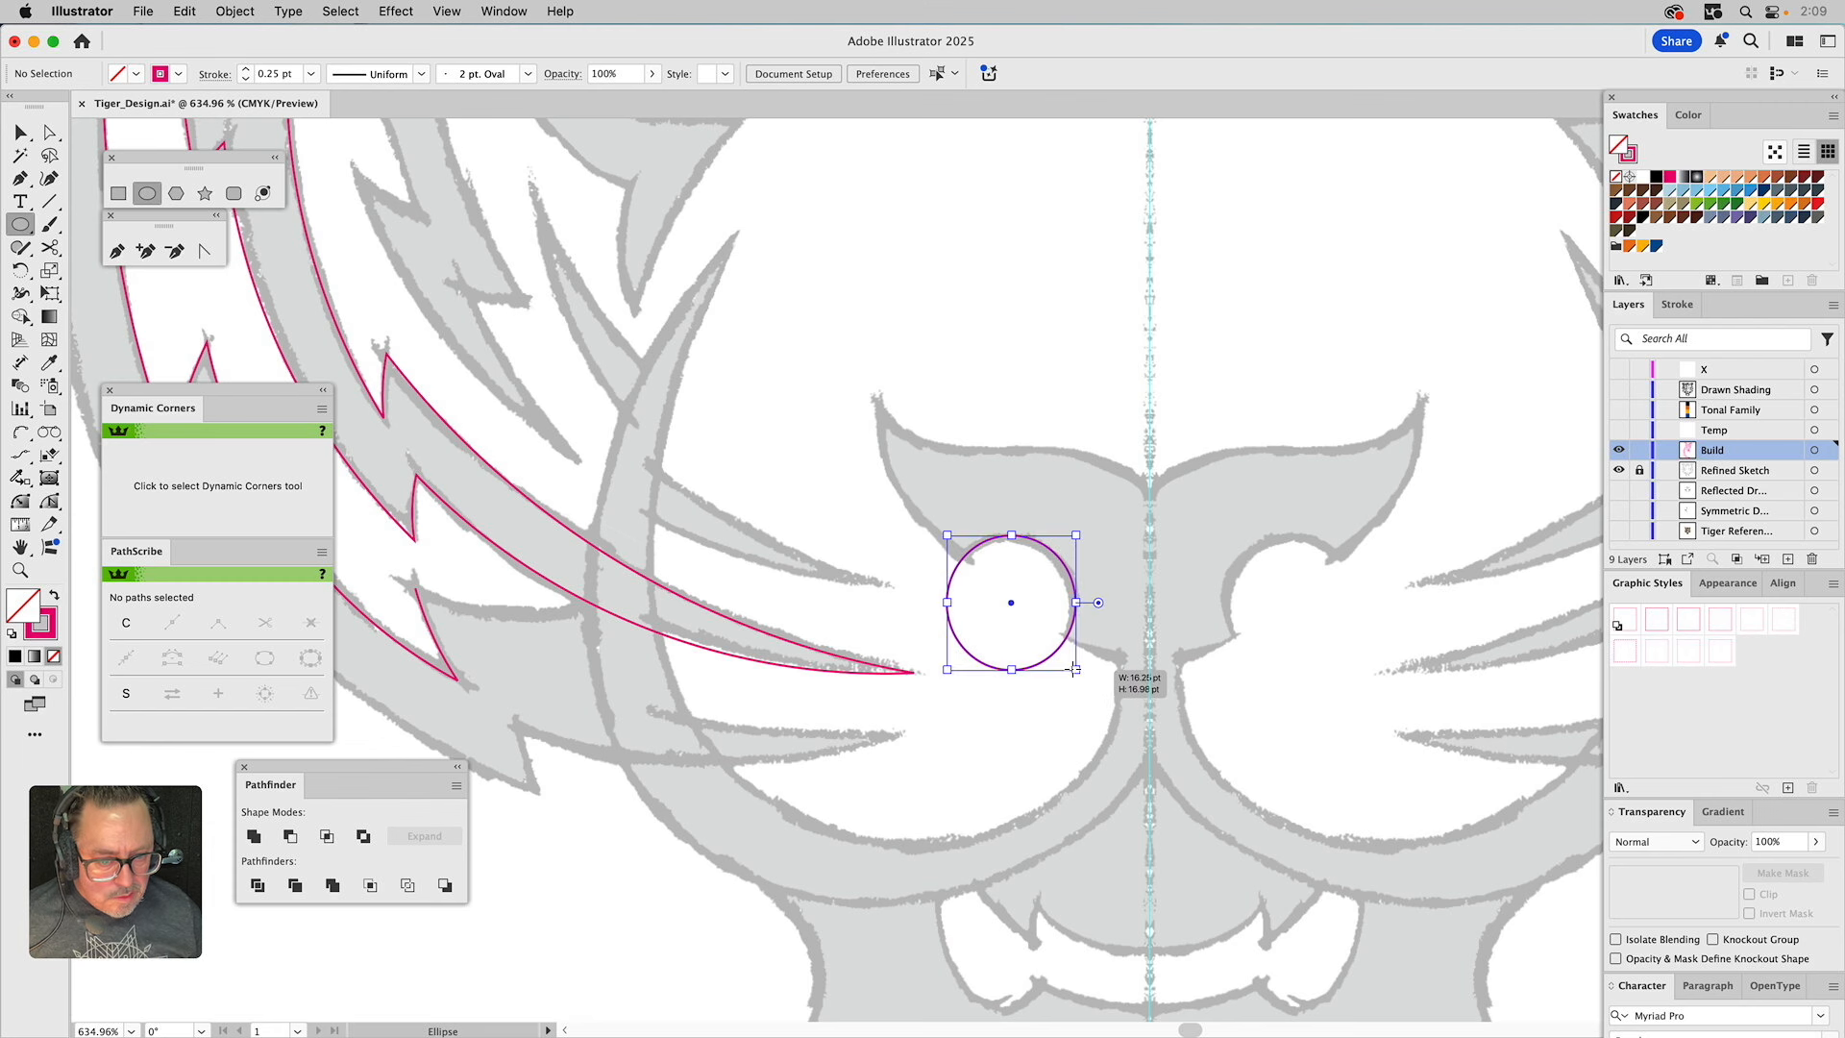
Outline the left nose half with straight segments from its outer tip to the centre notch and down the centreline, closing it with an arc.
{"action": "left_click", "coordinate": [117, 251]}
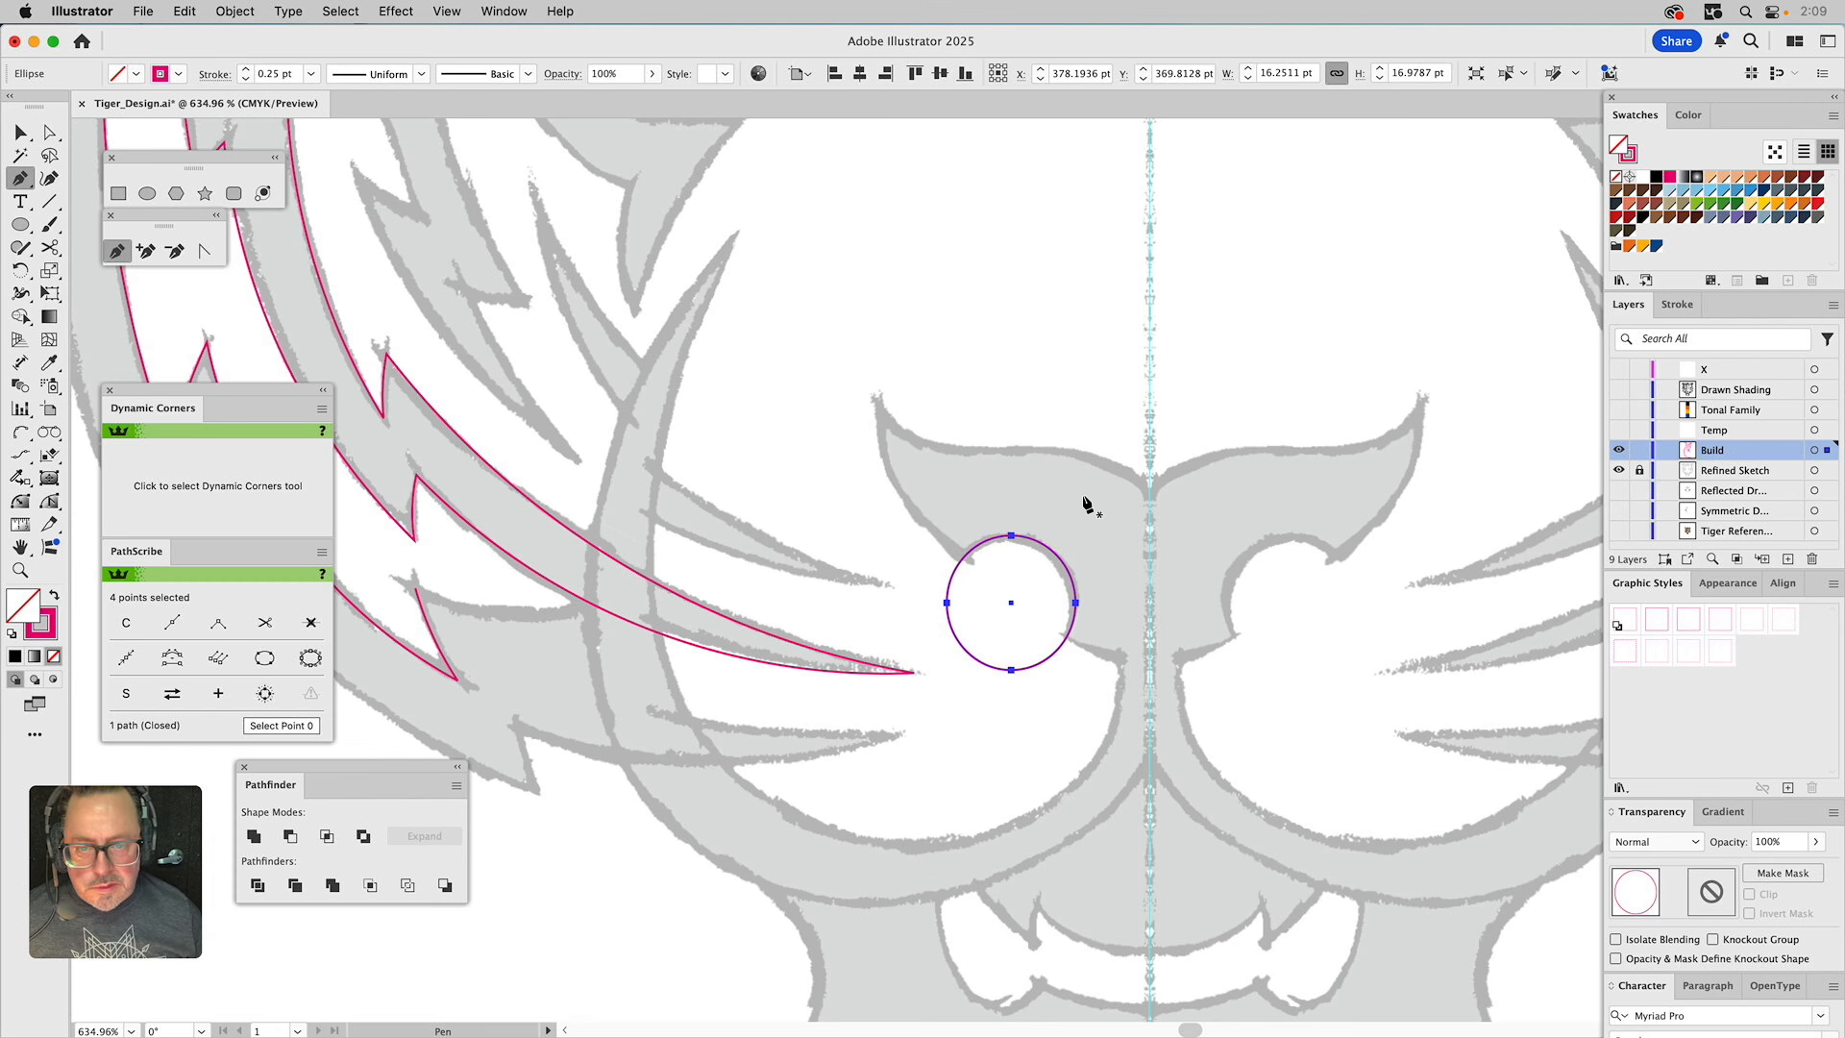
{"action": "left_click", "coordinate": [876, 401]}
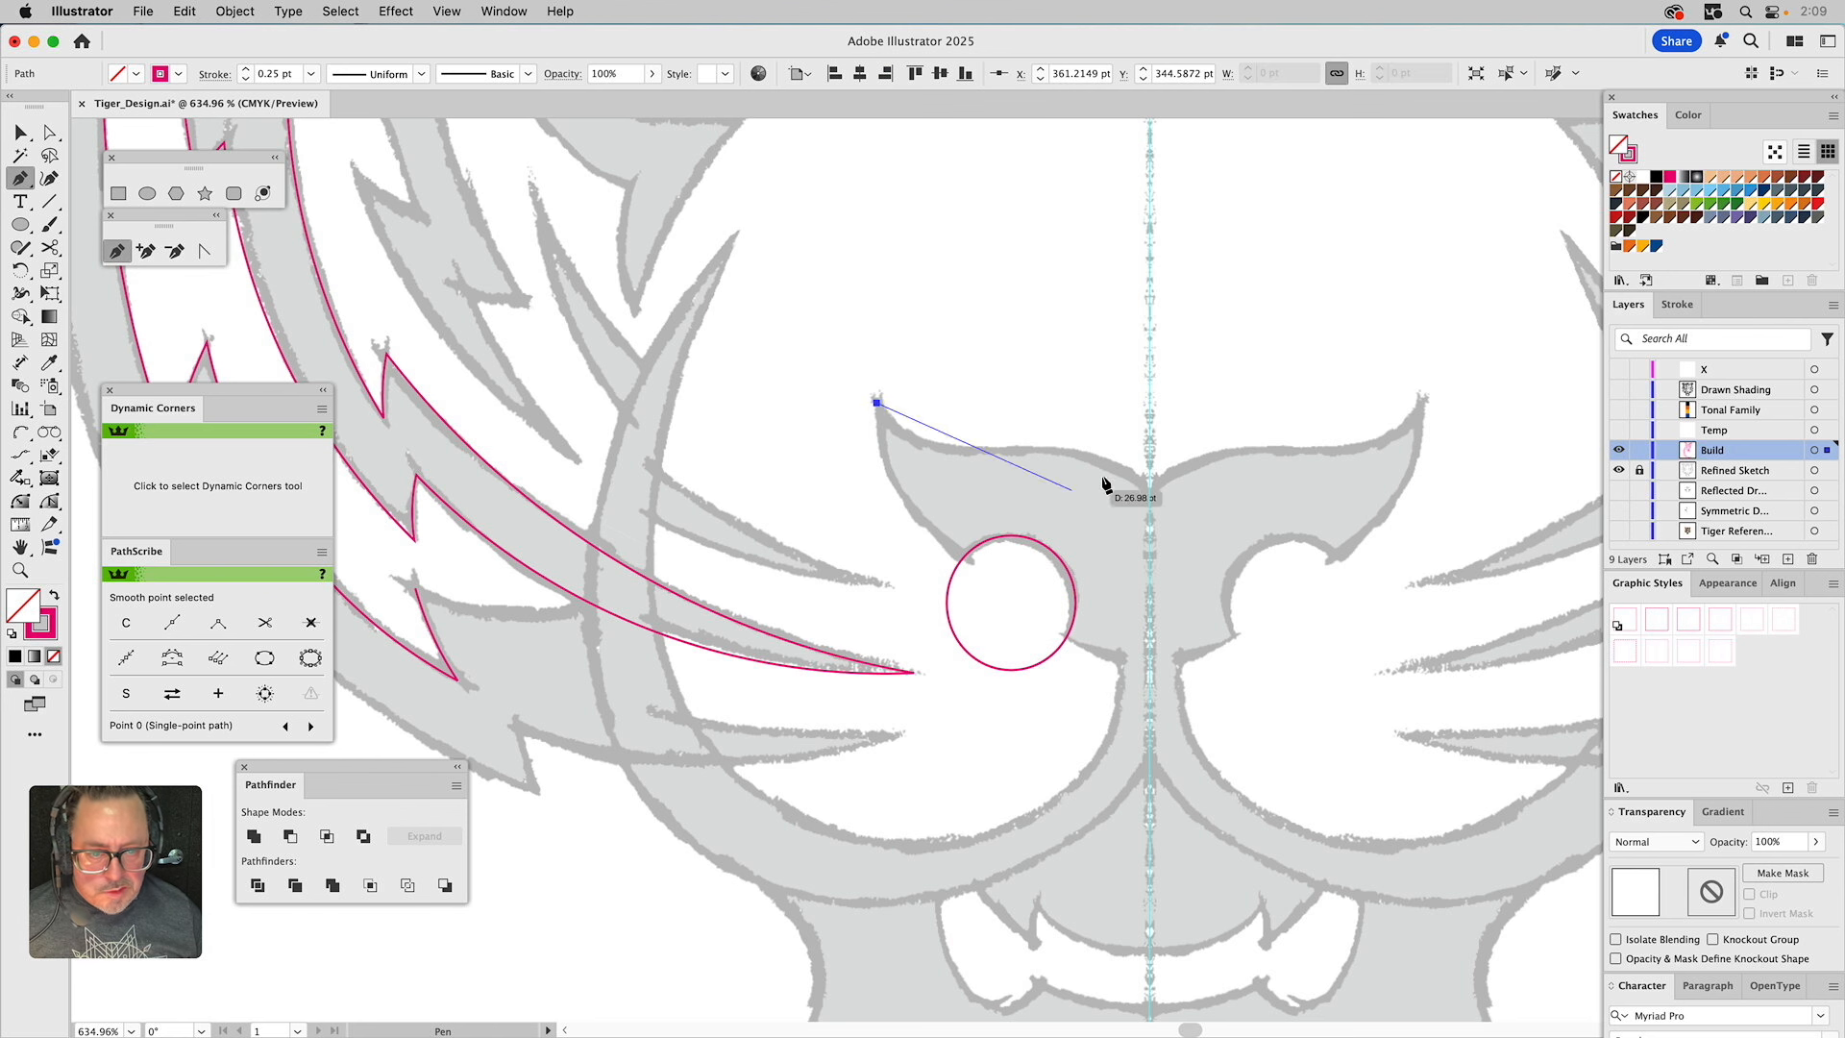
{"action": "left_click", "coordinate": [1151, 493]}
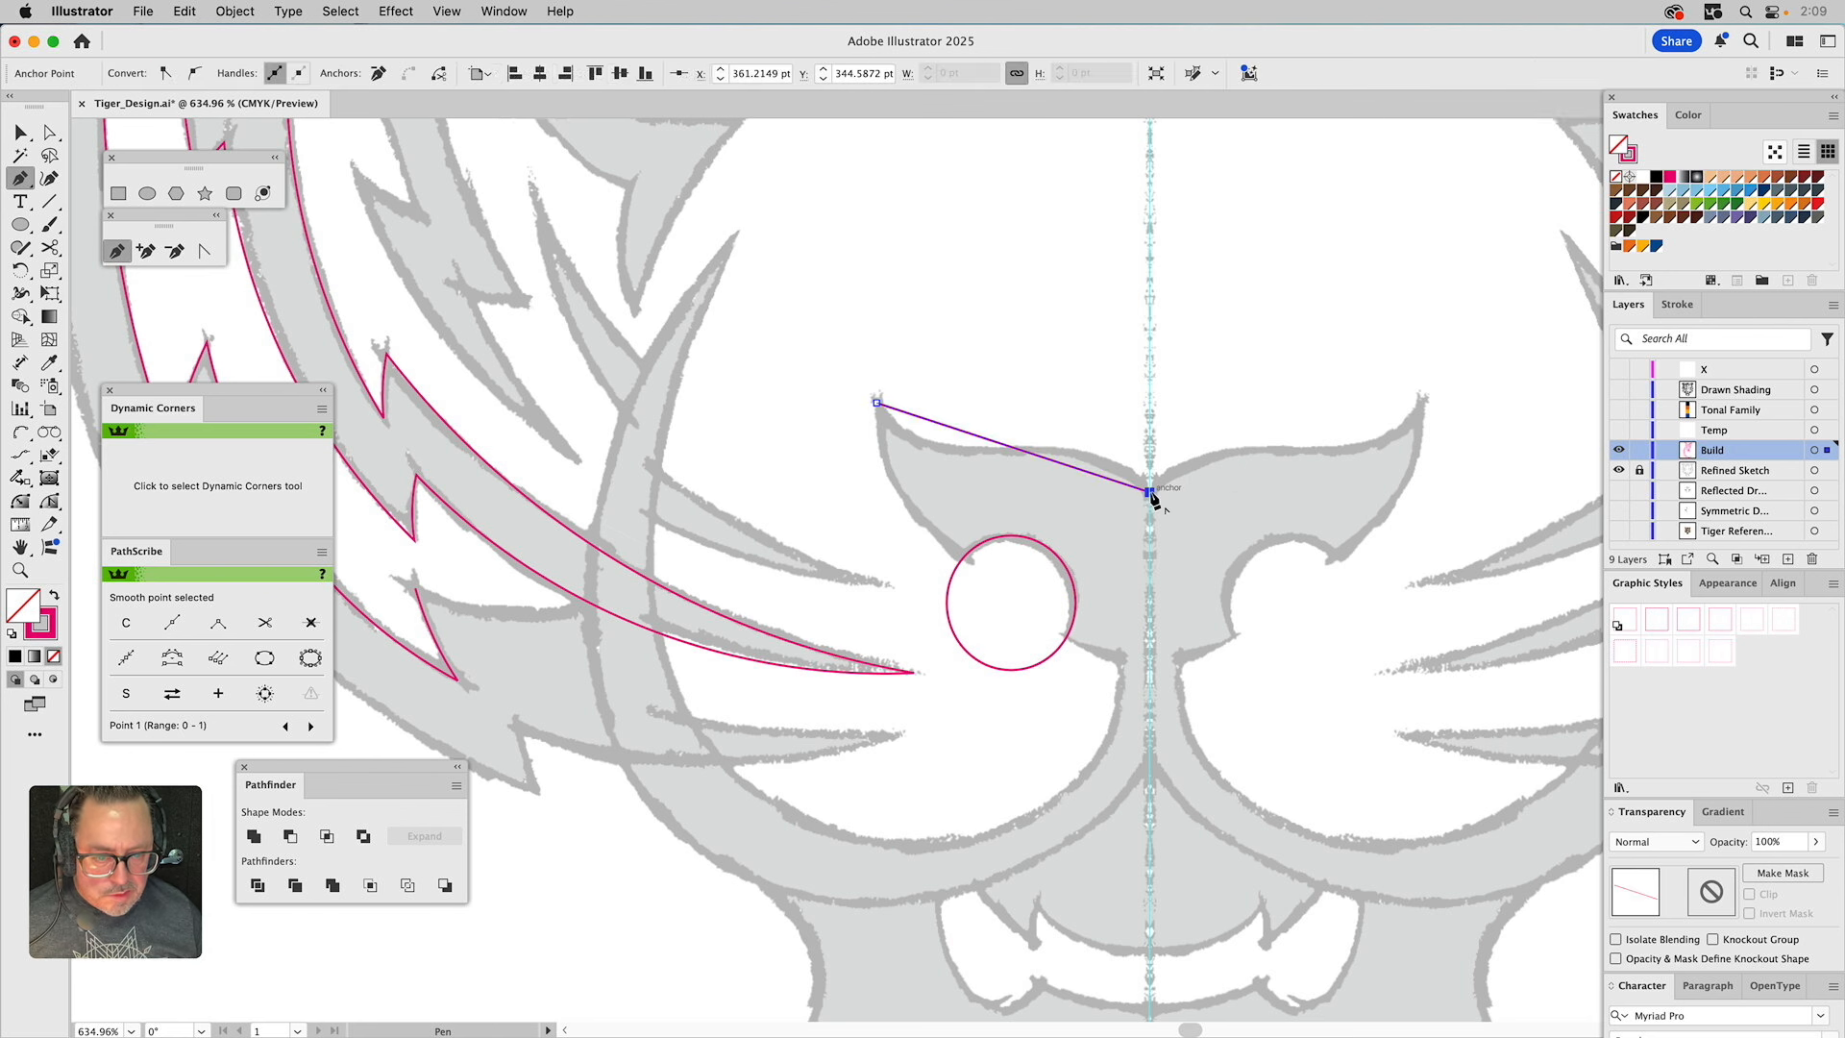
{"action": "left_click", "coordinate": [1151, 663]}
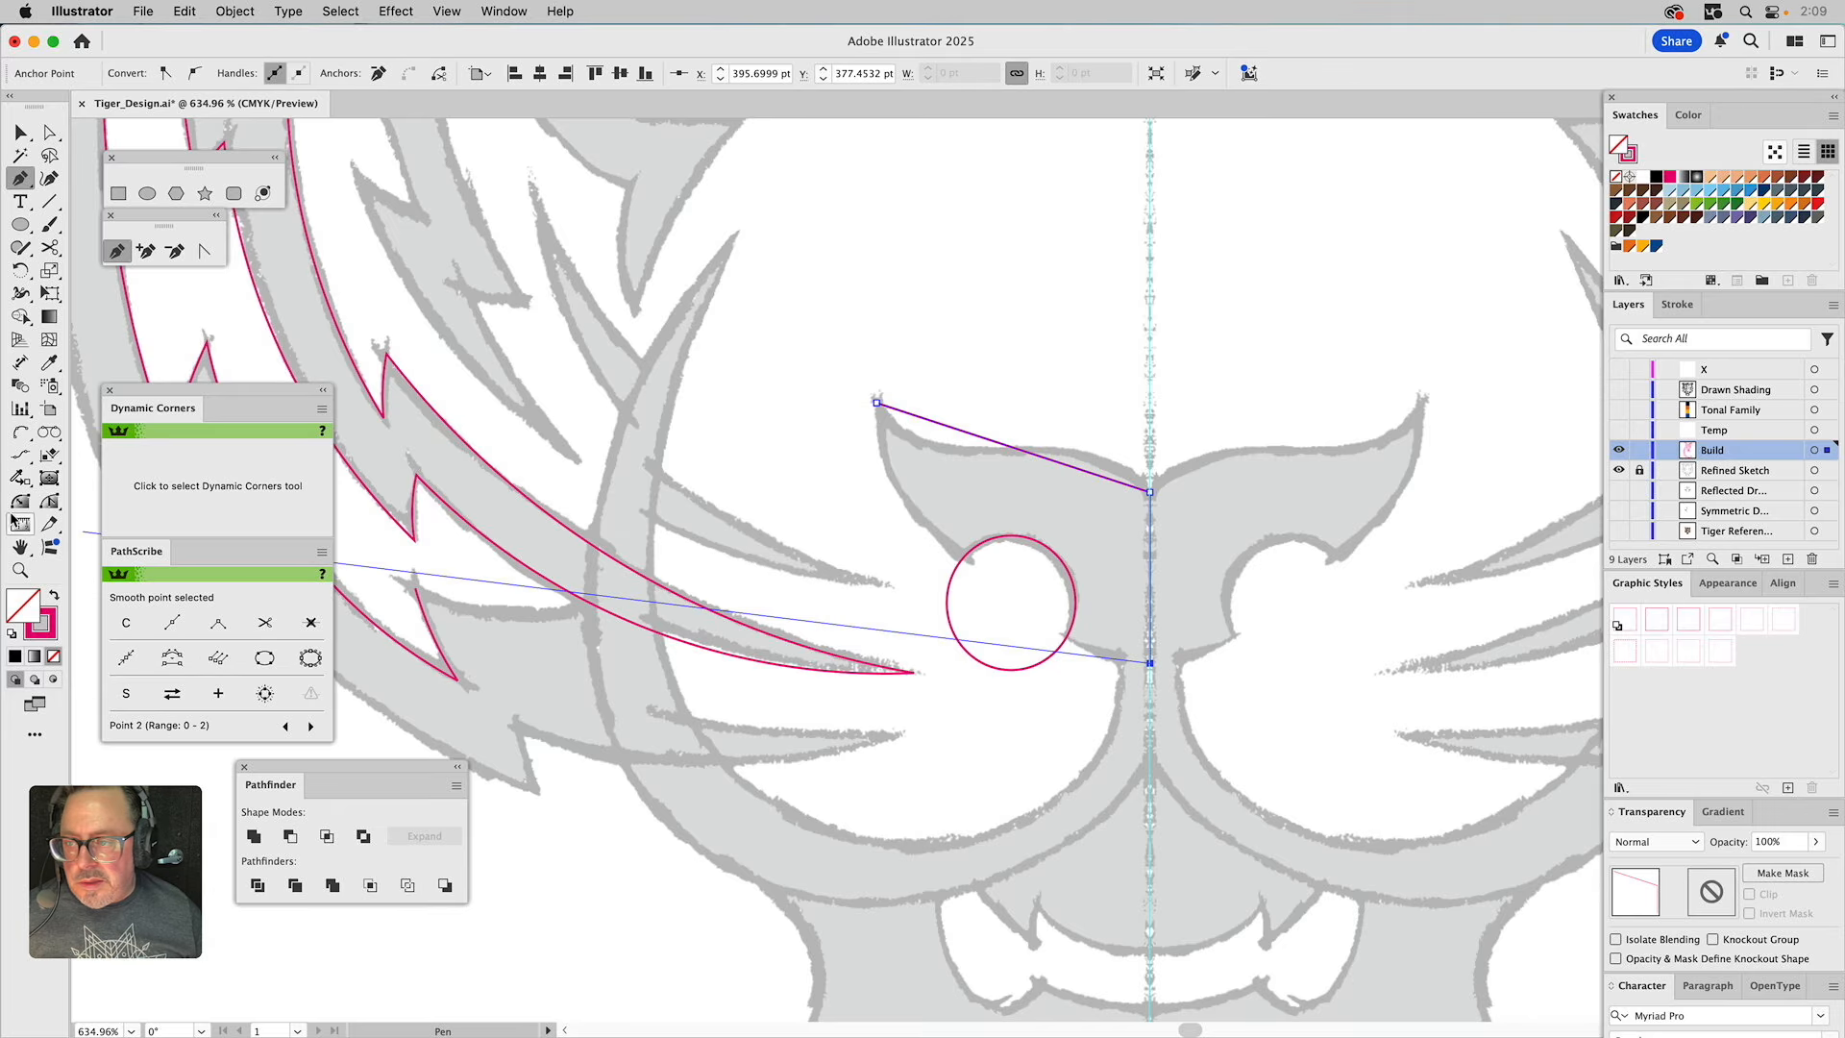
{"action": "left_click", "coordinate": [16, 435]}
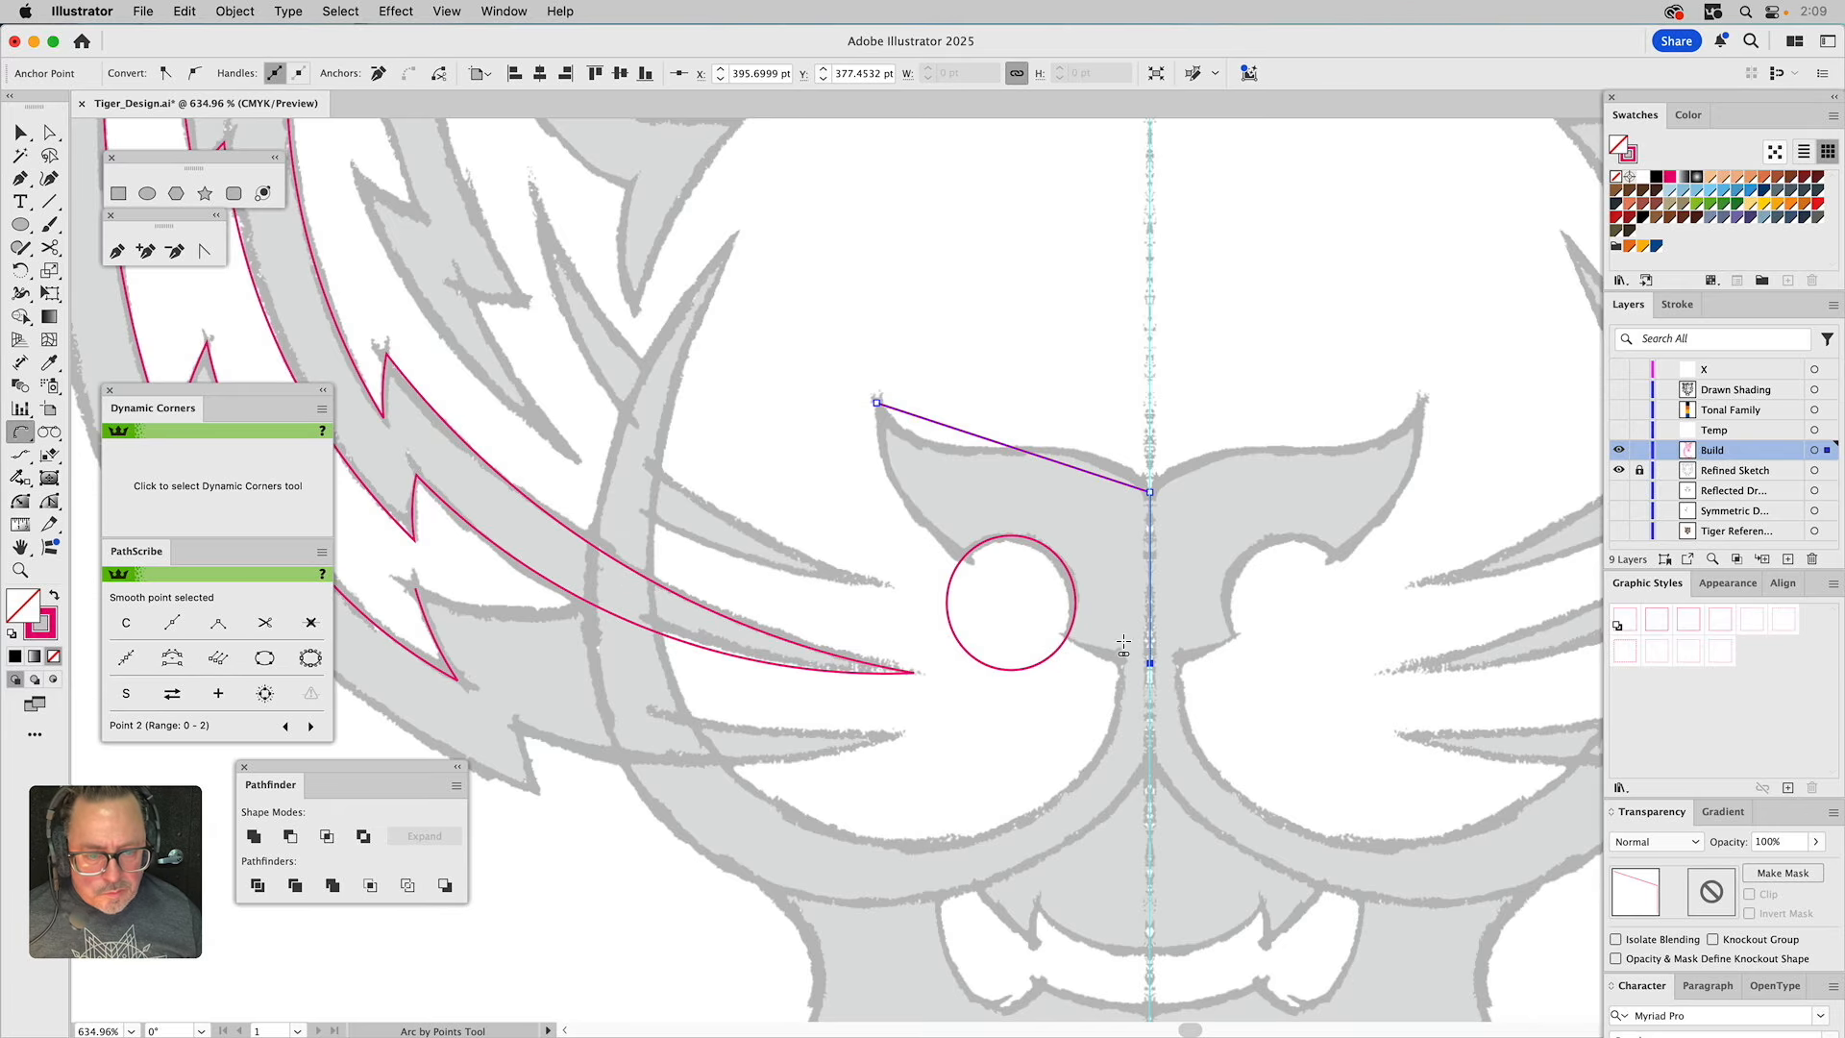
{"action": "left_click_drag", "start_coordinate": [1151, 663], "coordinate": [881, 452]}
Remove the arc's middle anchor point and adjust its lower handle so the nose's underside fits the sketch near the centreline.
{"action": "key", "text": "a"}
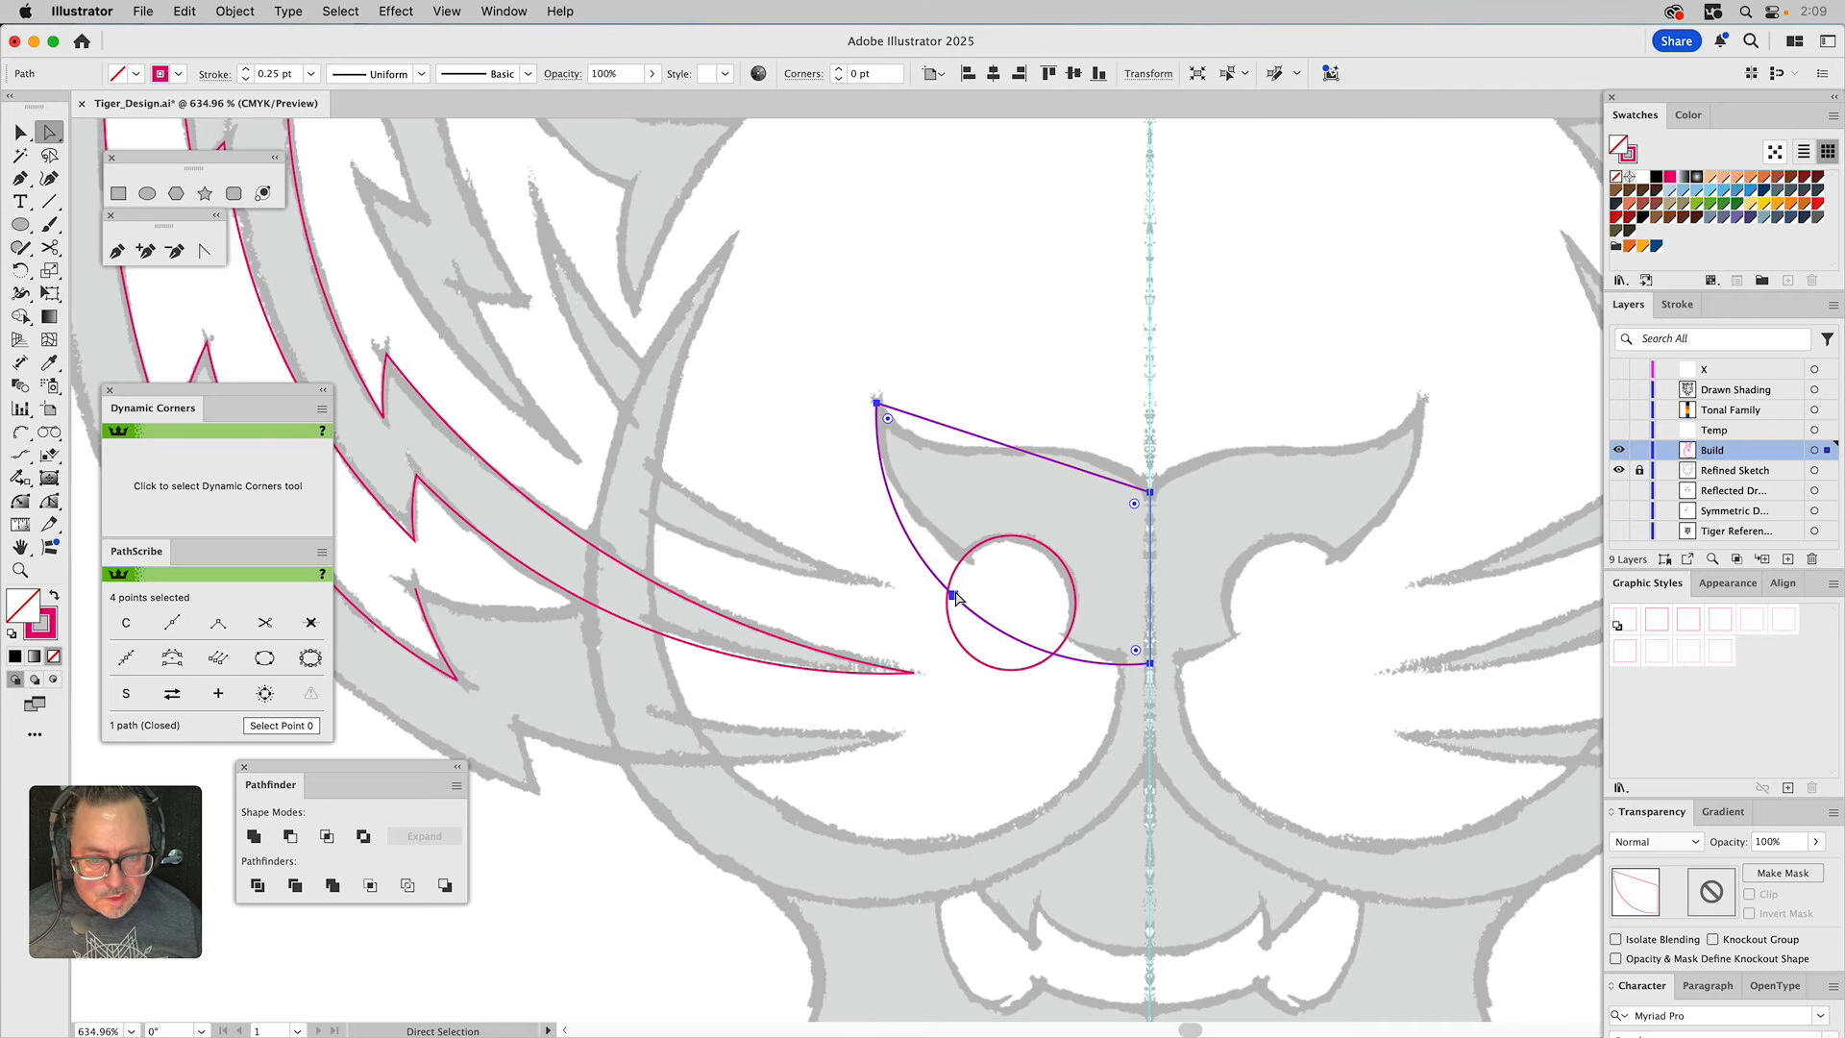
{"action": "left_click", "coordinate": [952, 596]}
{"action": "left_click", "coordinate": [311, 624]}
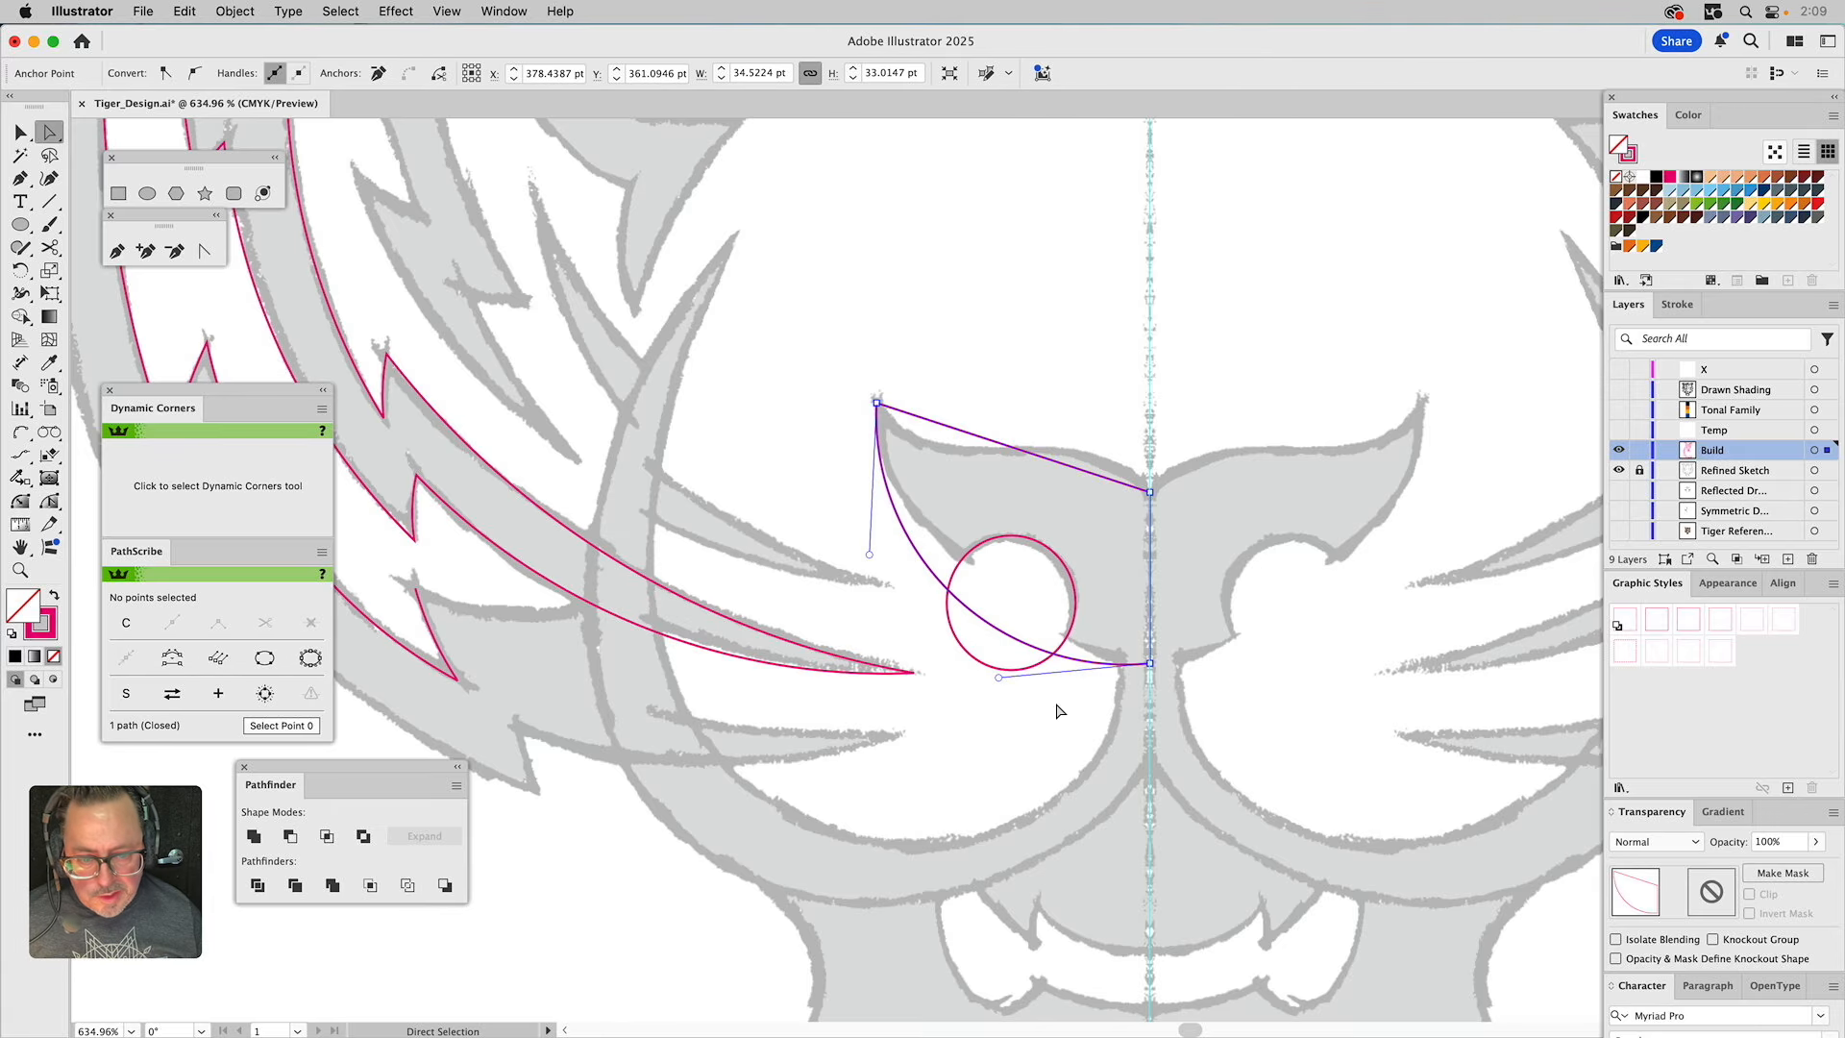
{"action": "left_click_drag", "start_coordinate": [998, 678], "coordinate": [1038, 651]}
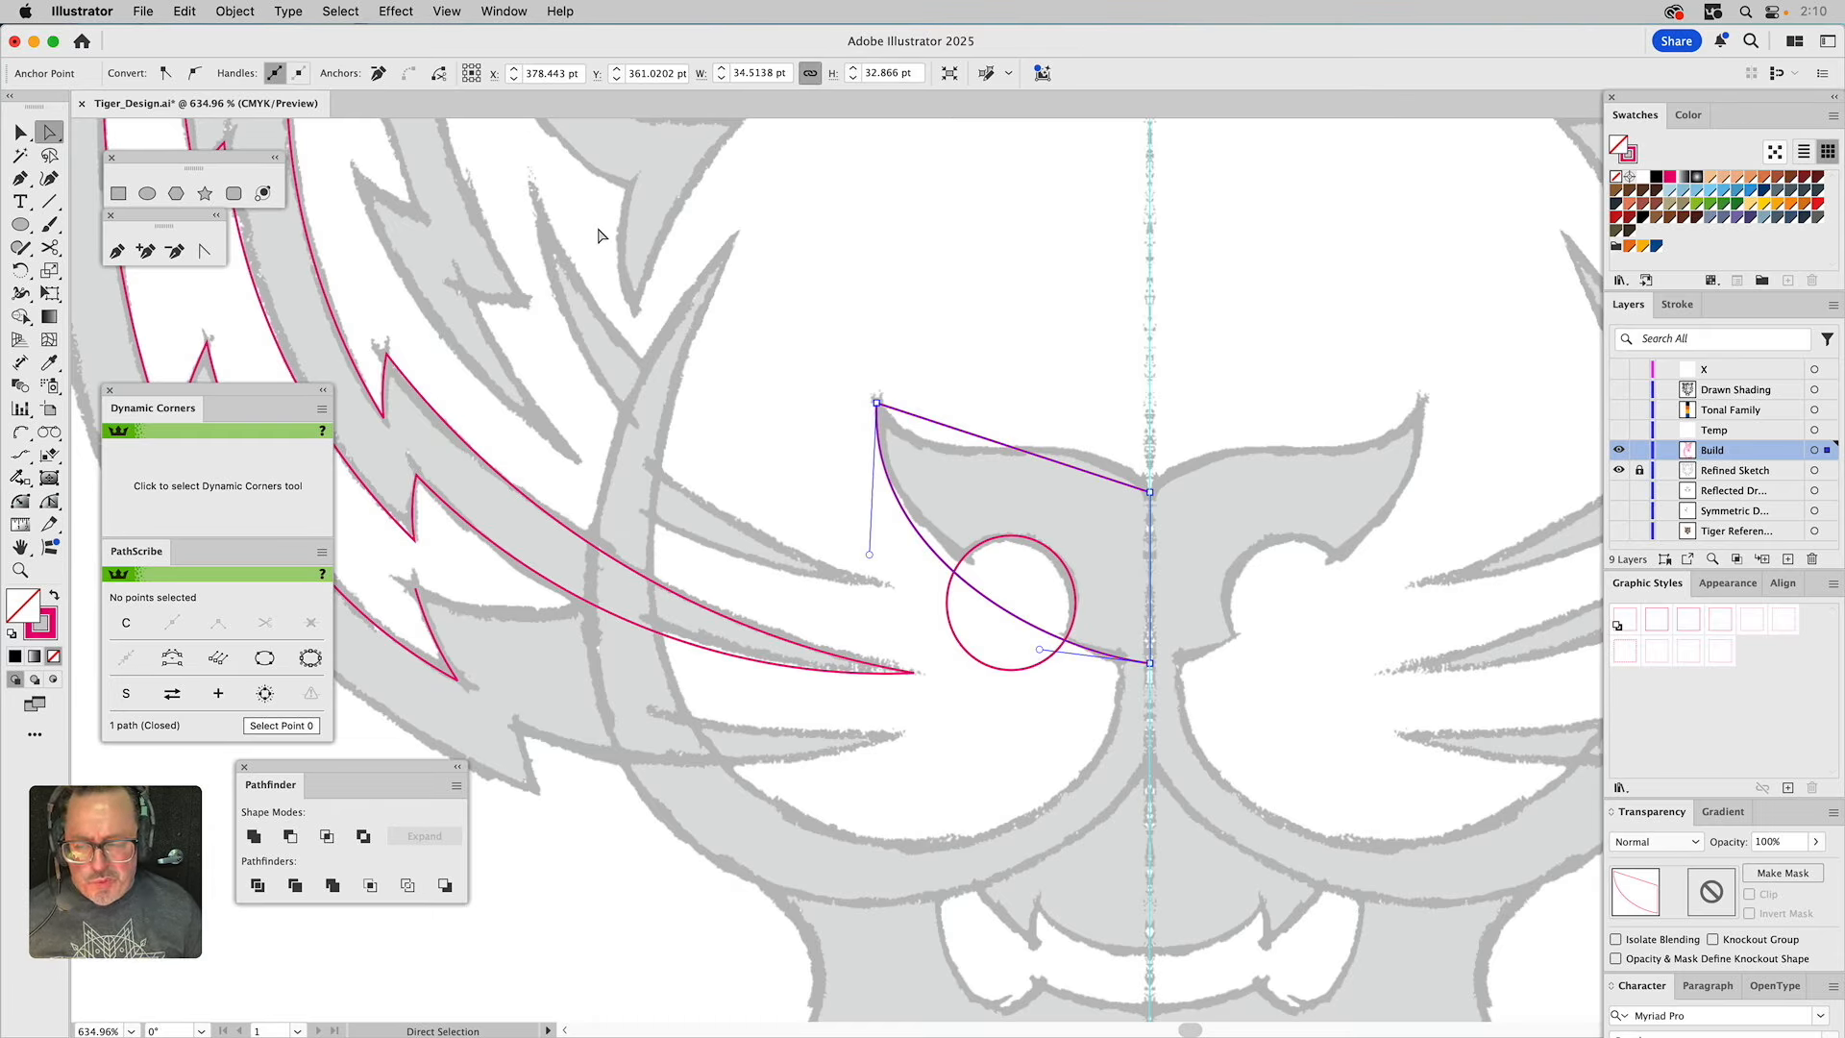
Bend the straight top edge of the nose half into an S-curve that follows the sketch, using PathScribe.
{"action": "left_click", "coordinate": [21, 502]}
{"action": "left_click_drag", "start_coordinate": [50, 502], "coordinate": [95, 503]}
{"action": "left_click_drag", "start_coordinate": [969, 437], "coordinate": [924, 487]}
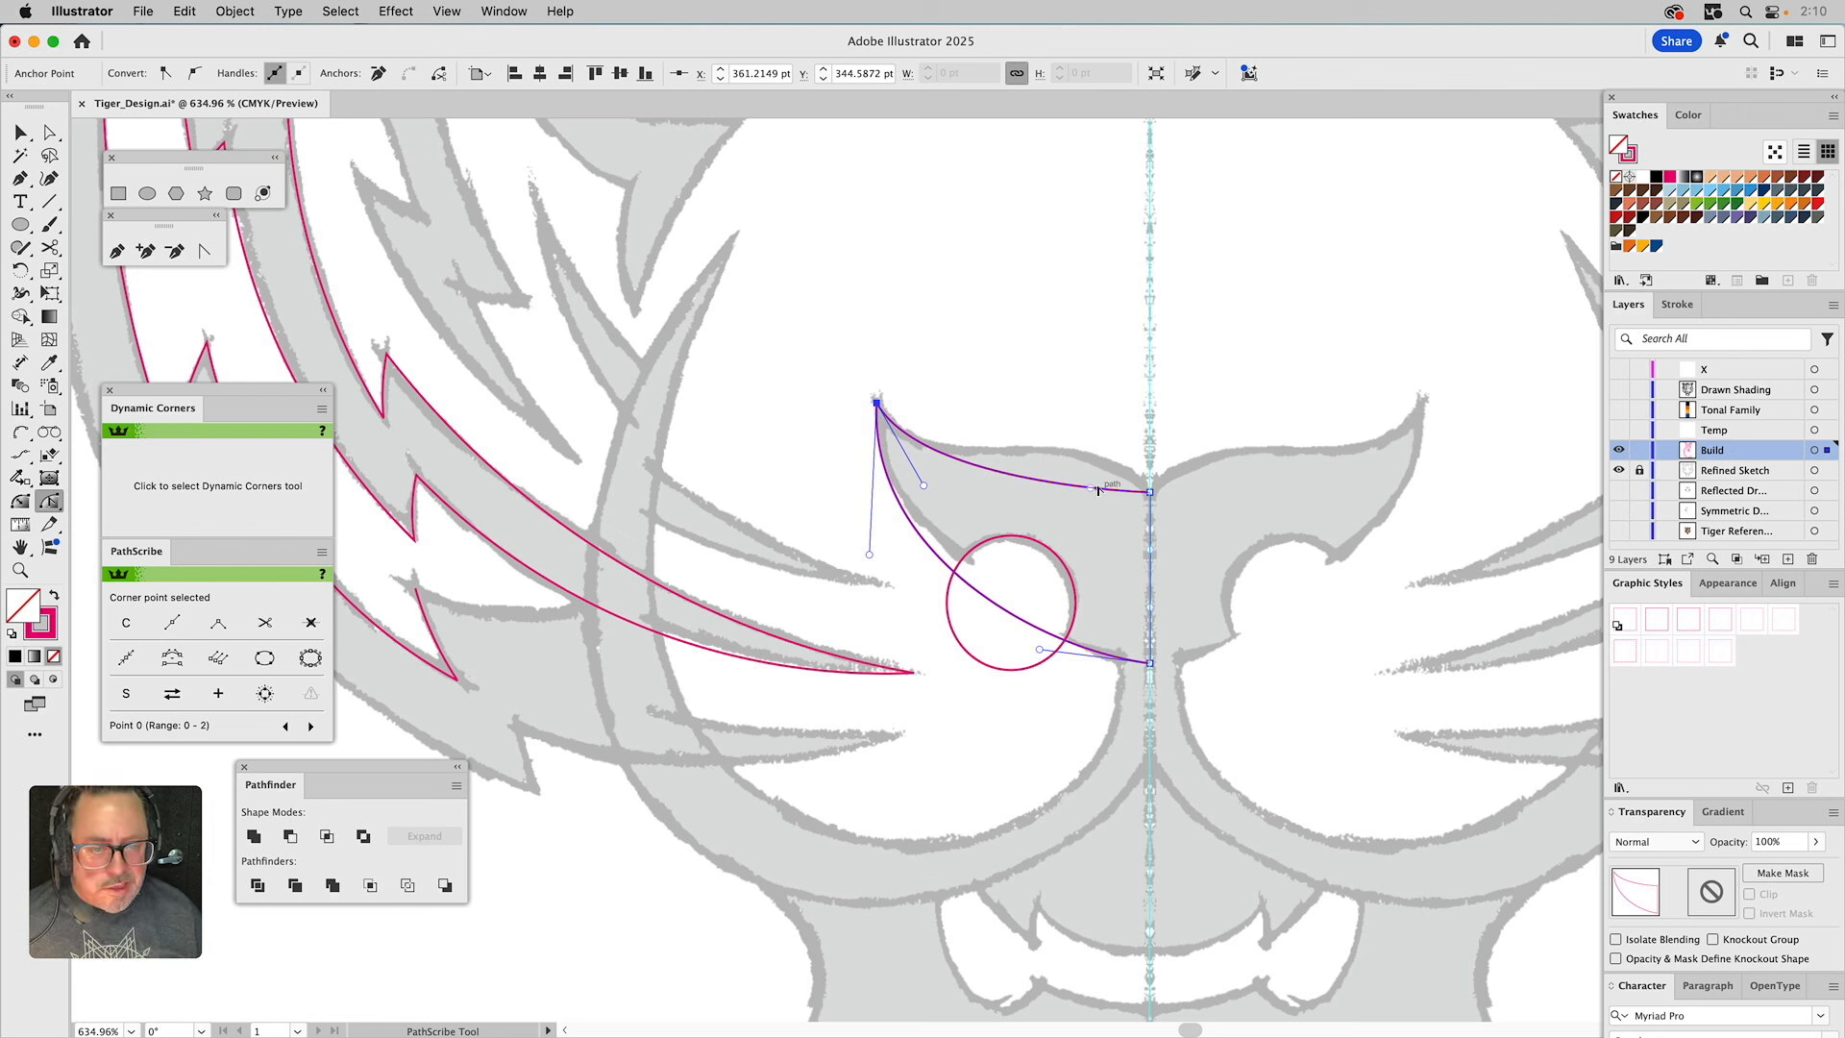
{"action": "left_click_drag", "start_coordinate": [1093, 492], "coordinate": [1083, 406]}
{"action": "left_click_drag", "start_coordinate": [924, 486], "coordinate": [921, 492]}
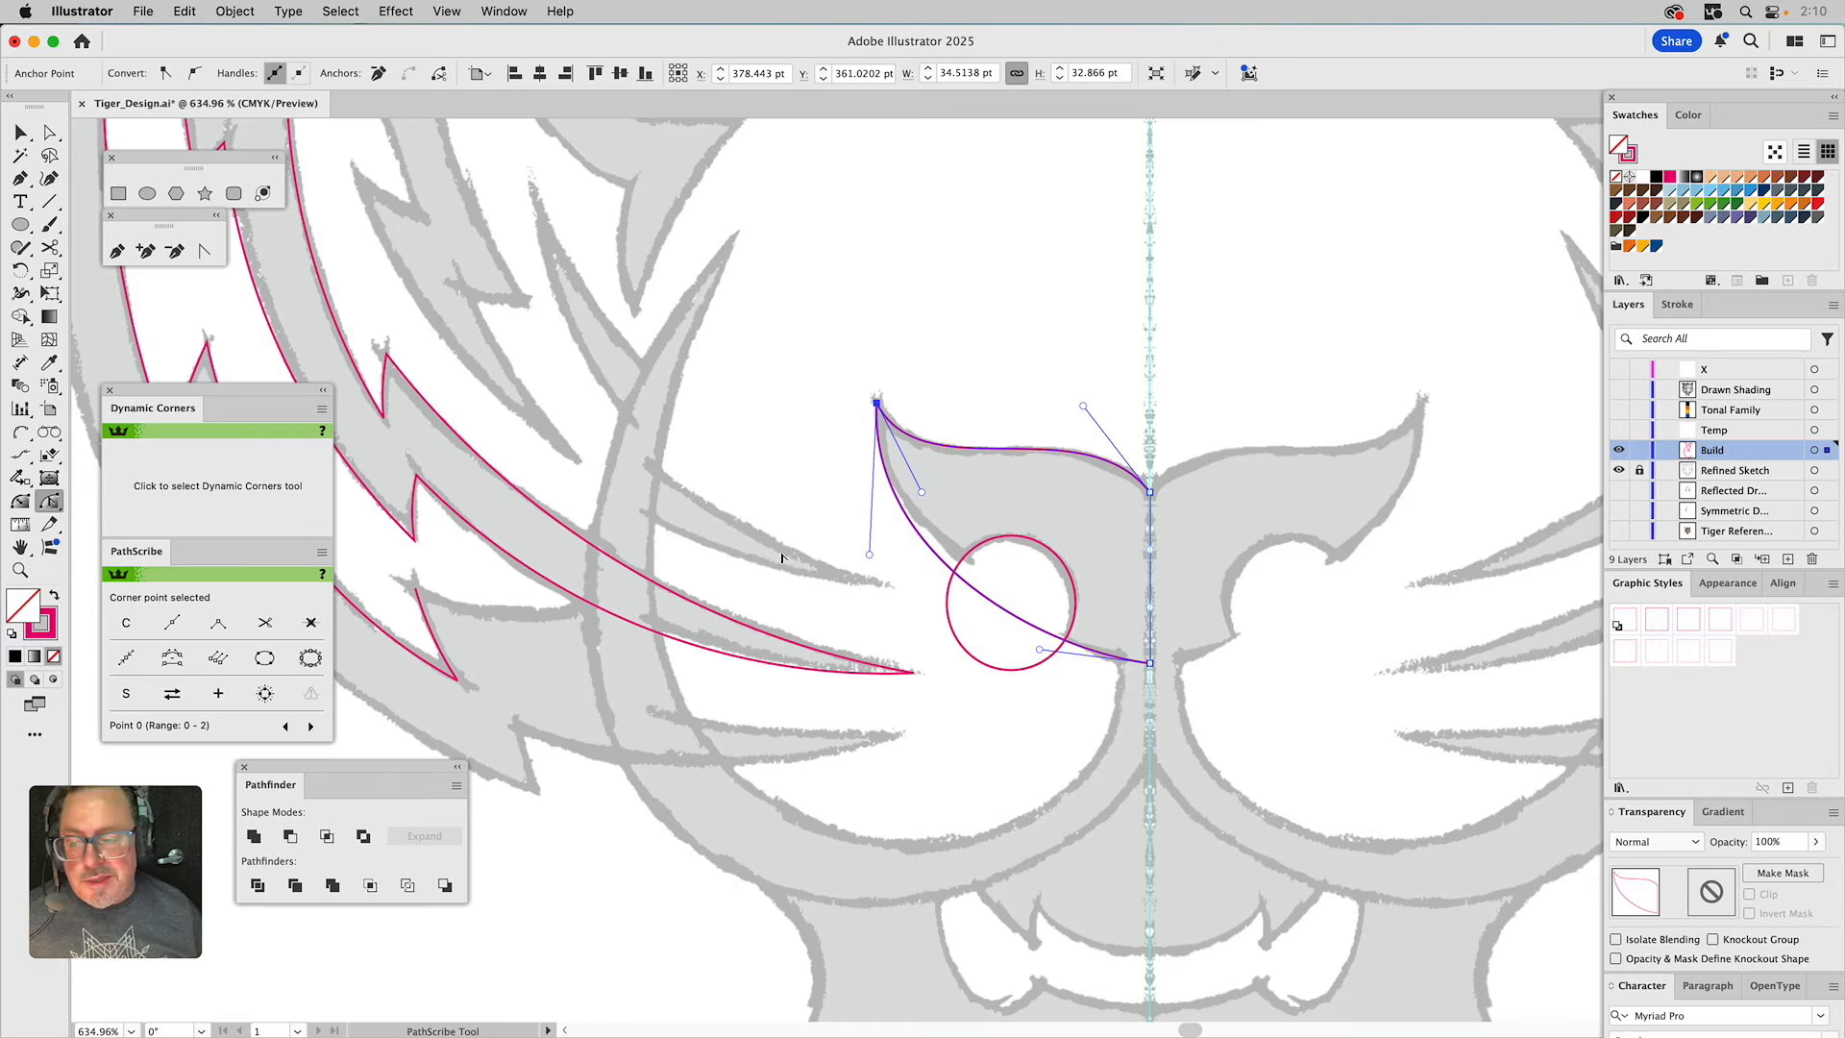
Add two anchor points to the nose's lower edge inside the nostril ellipse and reshape the curve at the outer one to match the sketch.
{"action": "left_click", "coordinate": [145, 251]}
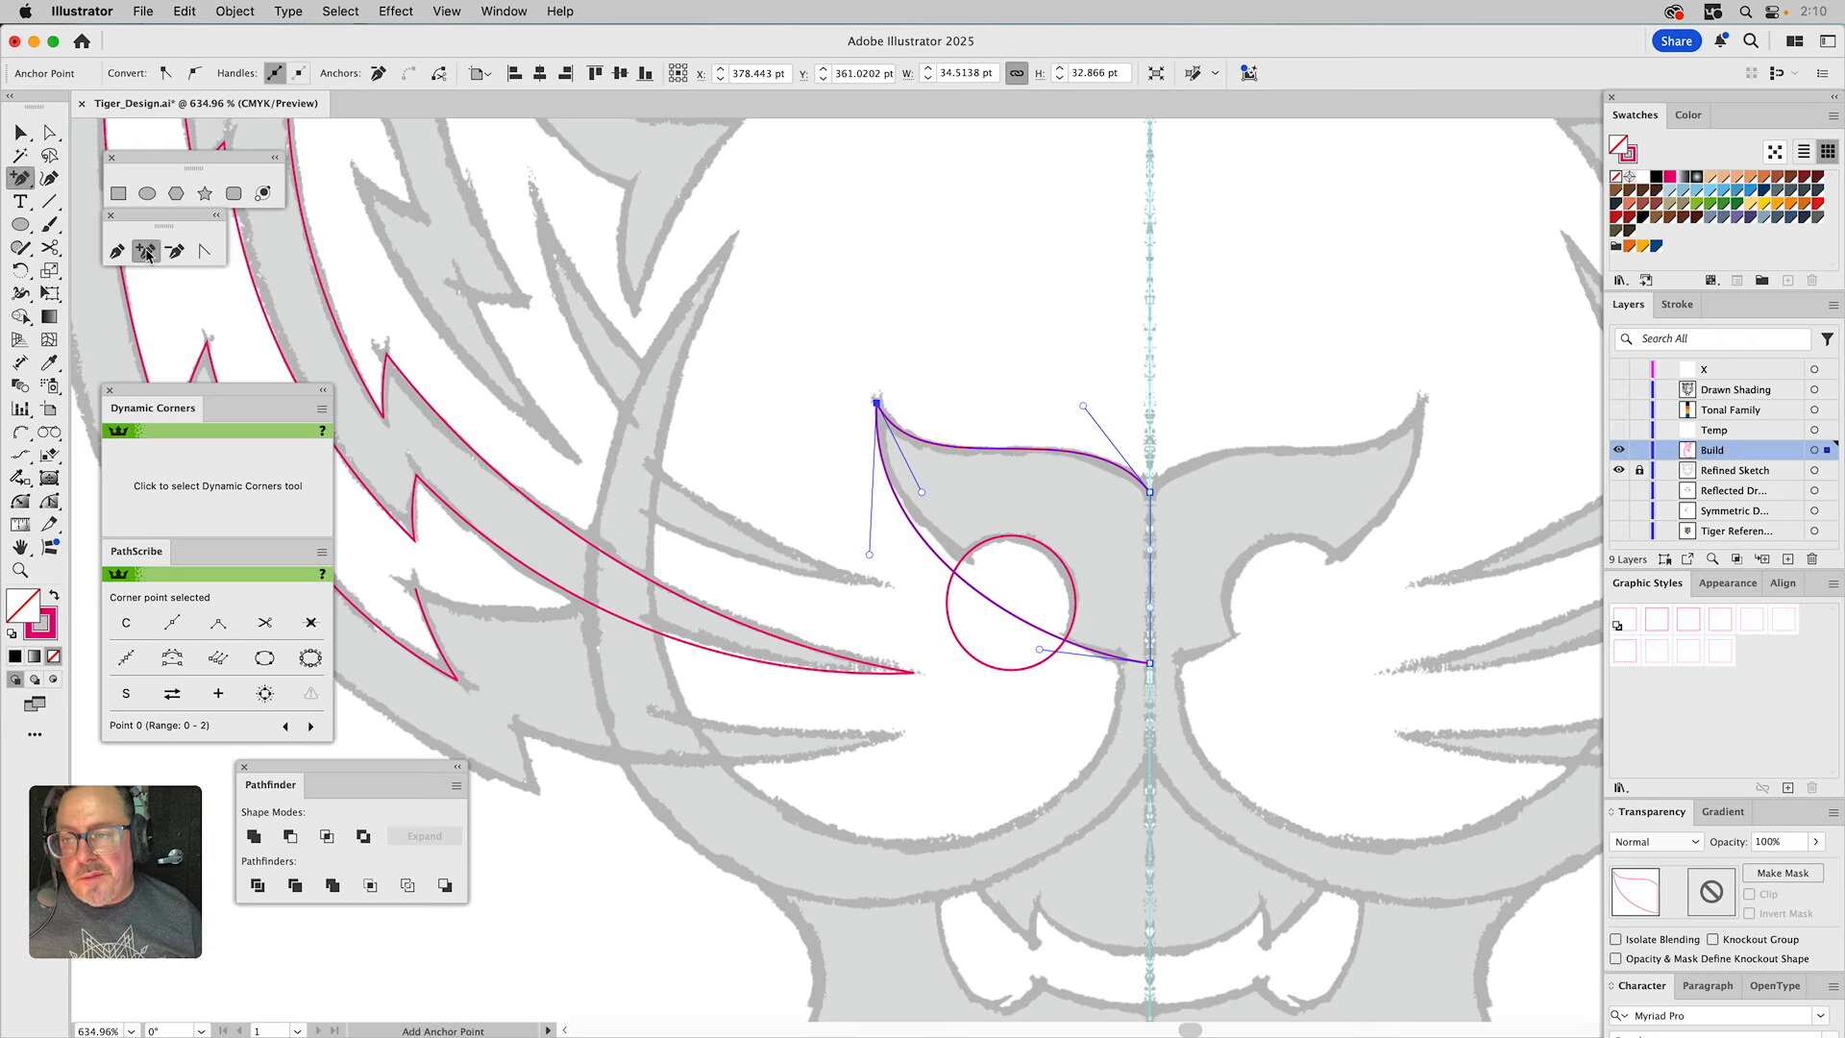
{"action": "left_click", "coordinate": [120, 252]}
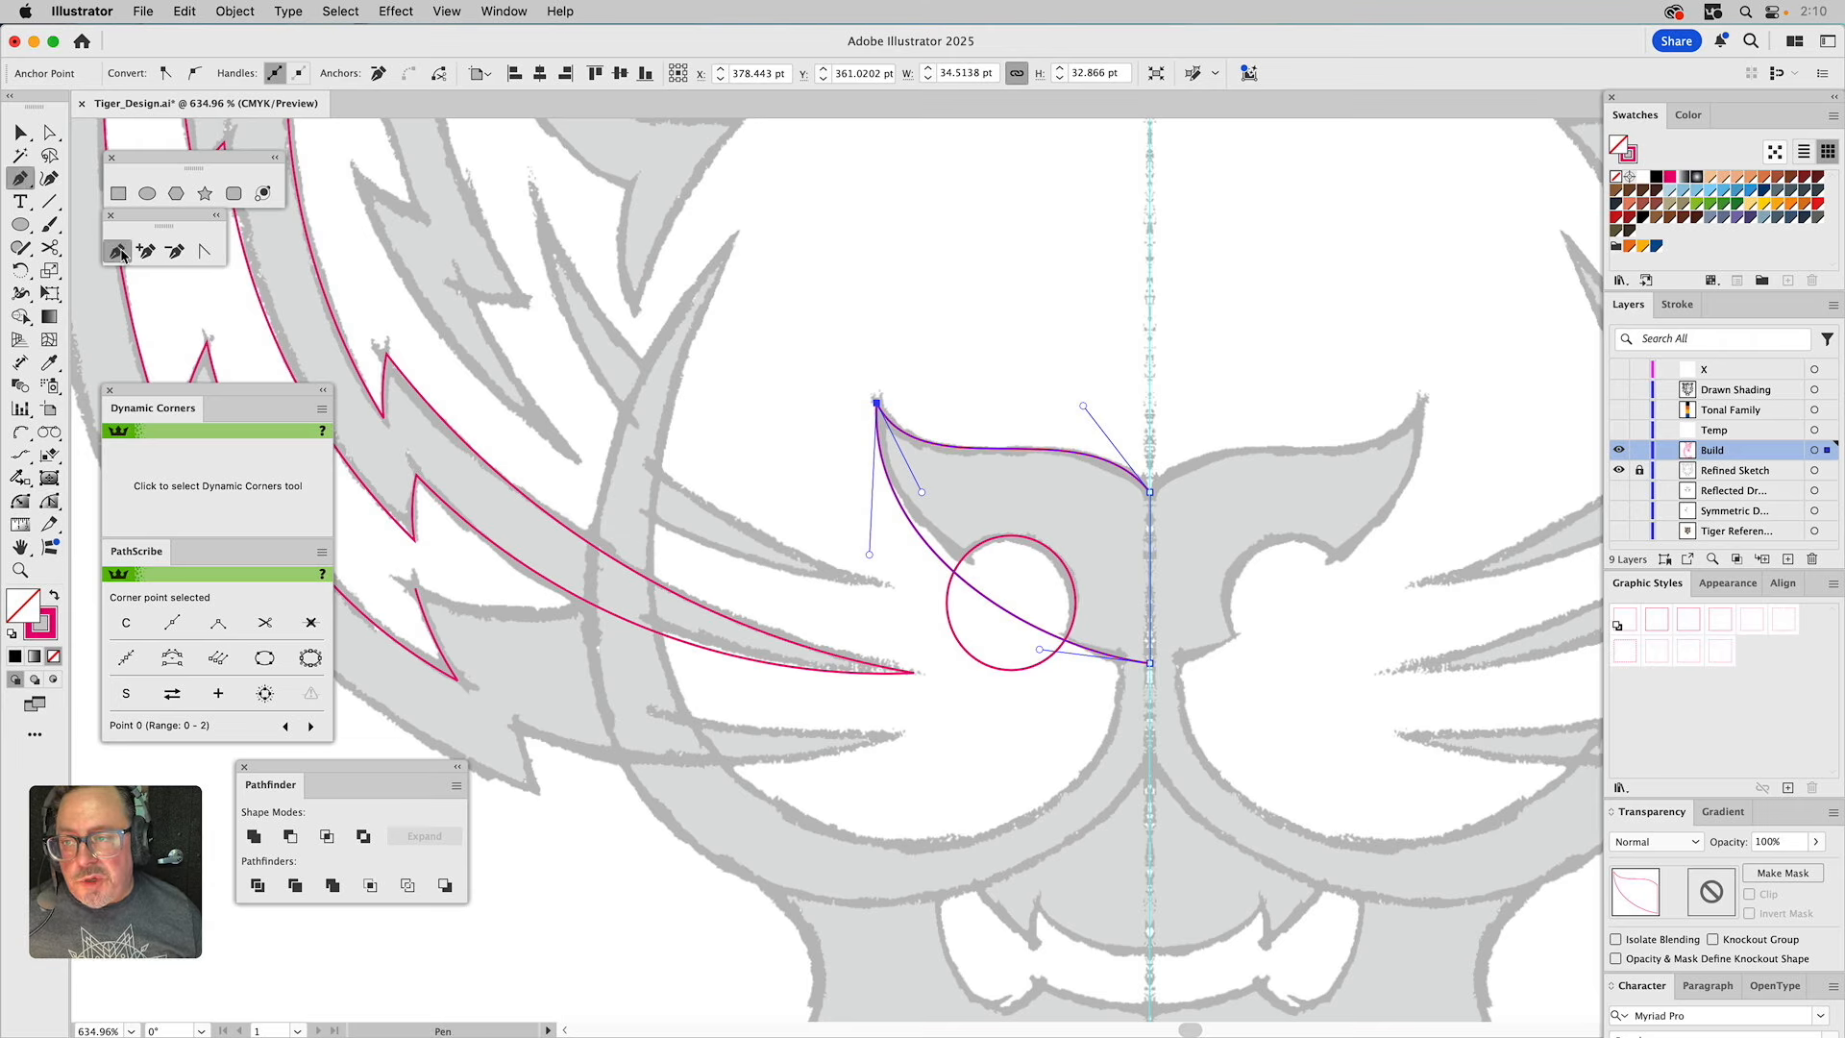
{"action": "left_click", "coordinate": [1043, 632]}
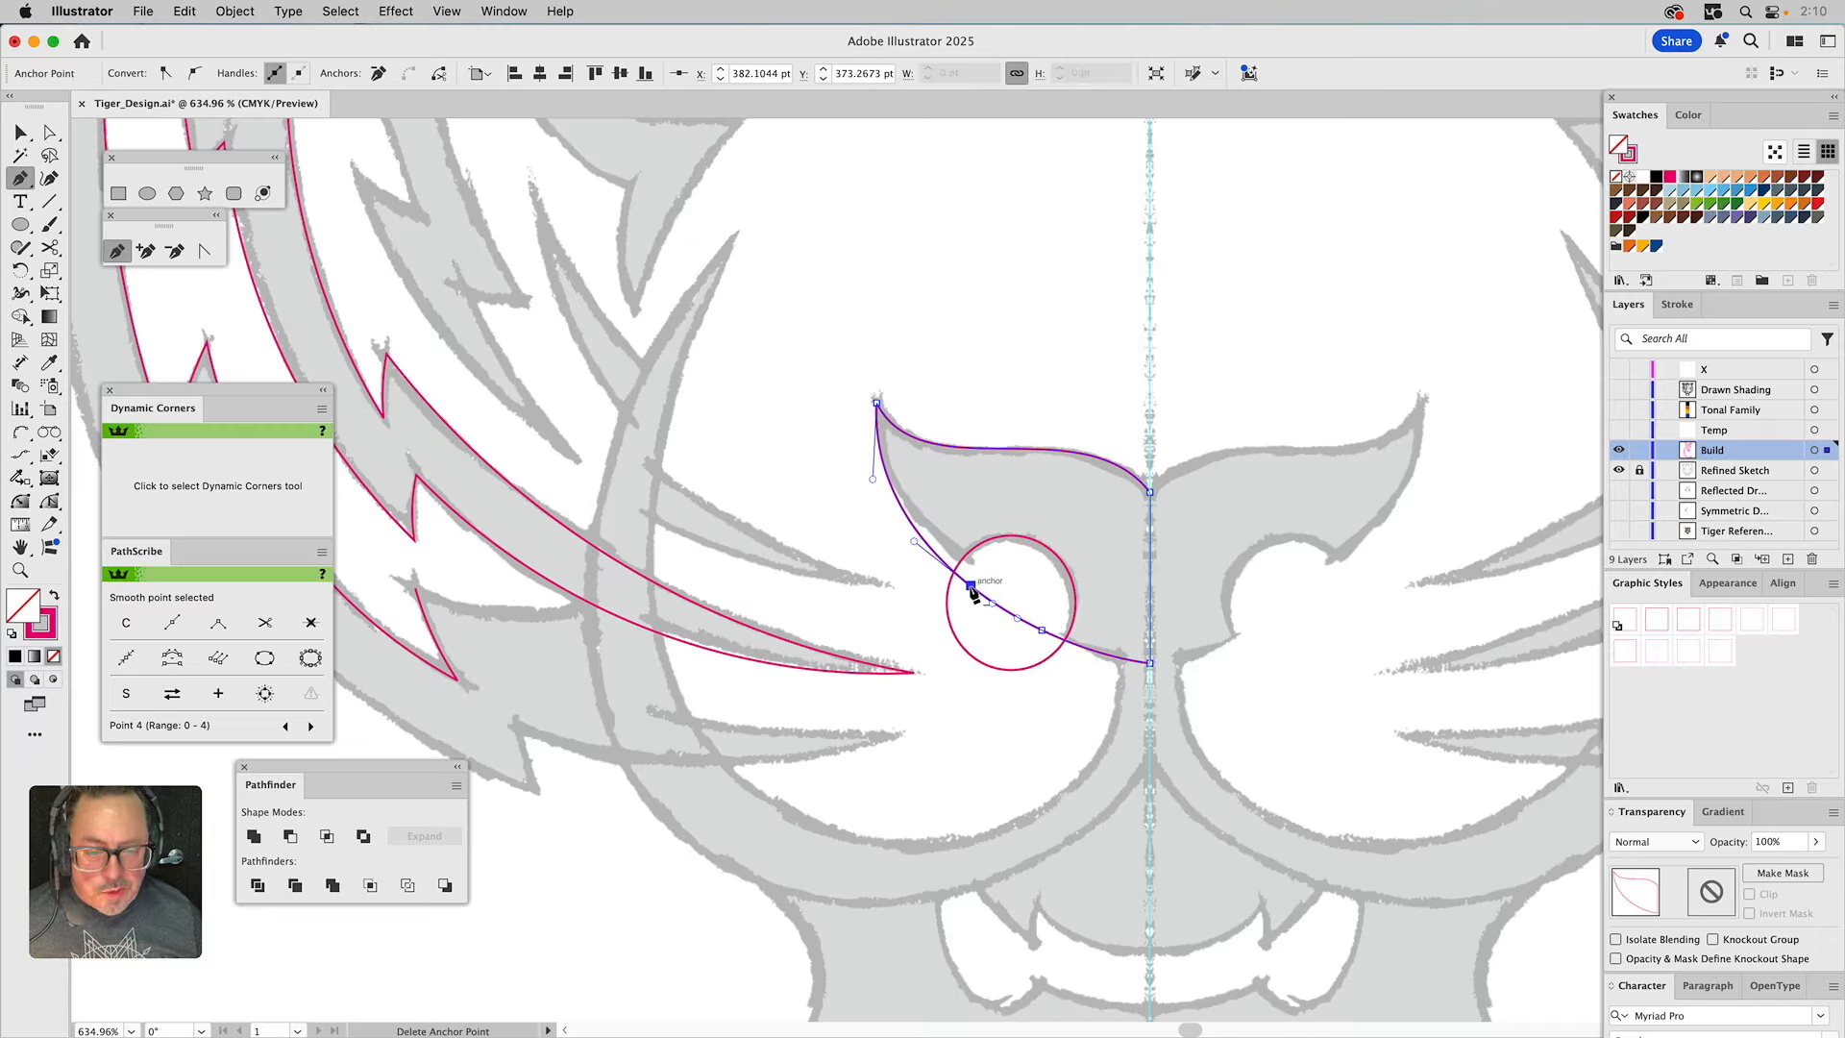
{"action": "key", "text": "a"}
{"action": "key", "text": "super+shift+a"}
{"action": "left_click_drag", "start_coordinate": [972, 585], "coordinate": [924, 543]}
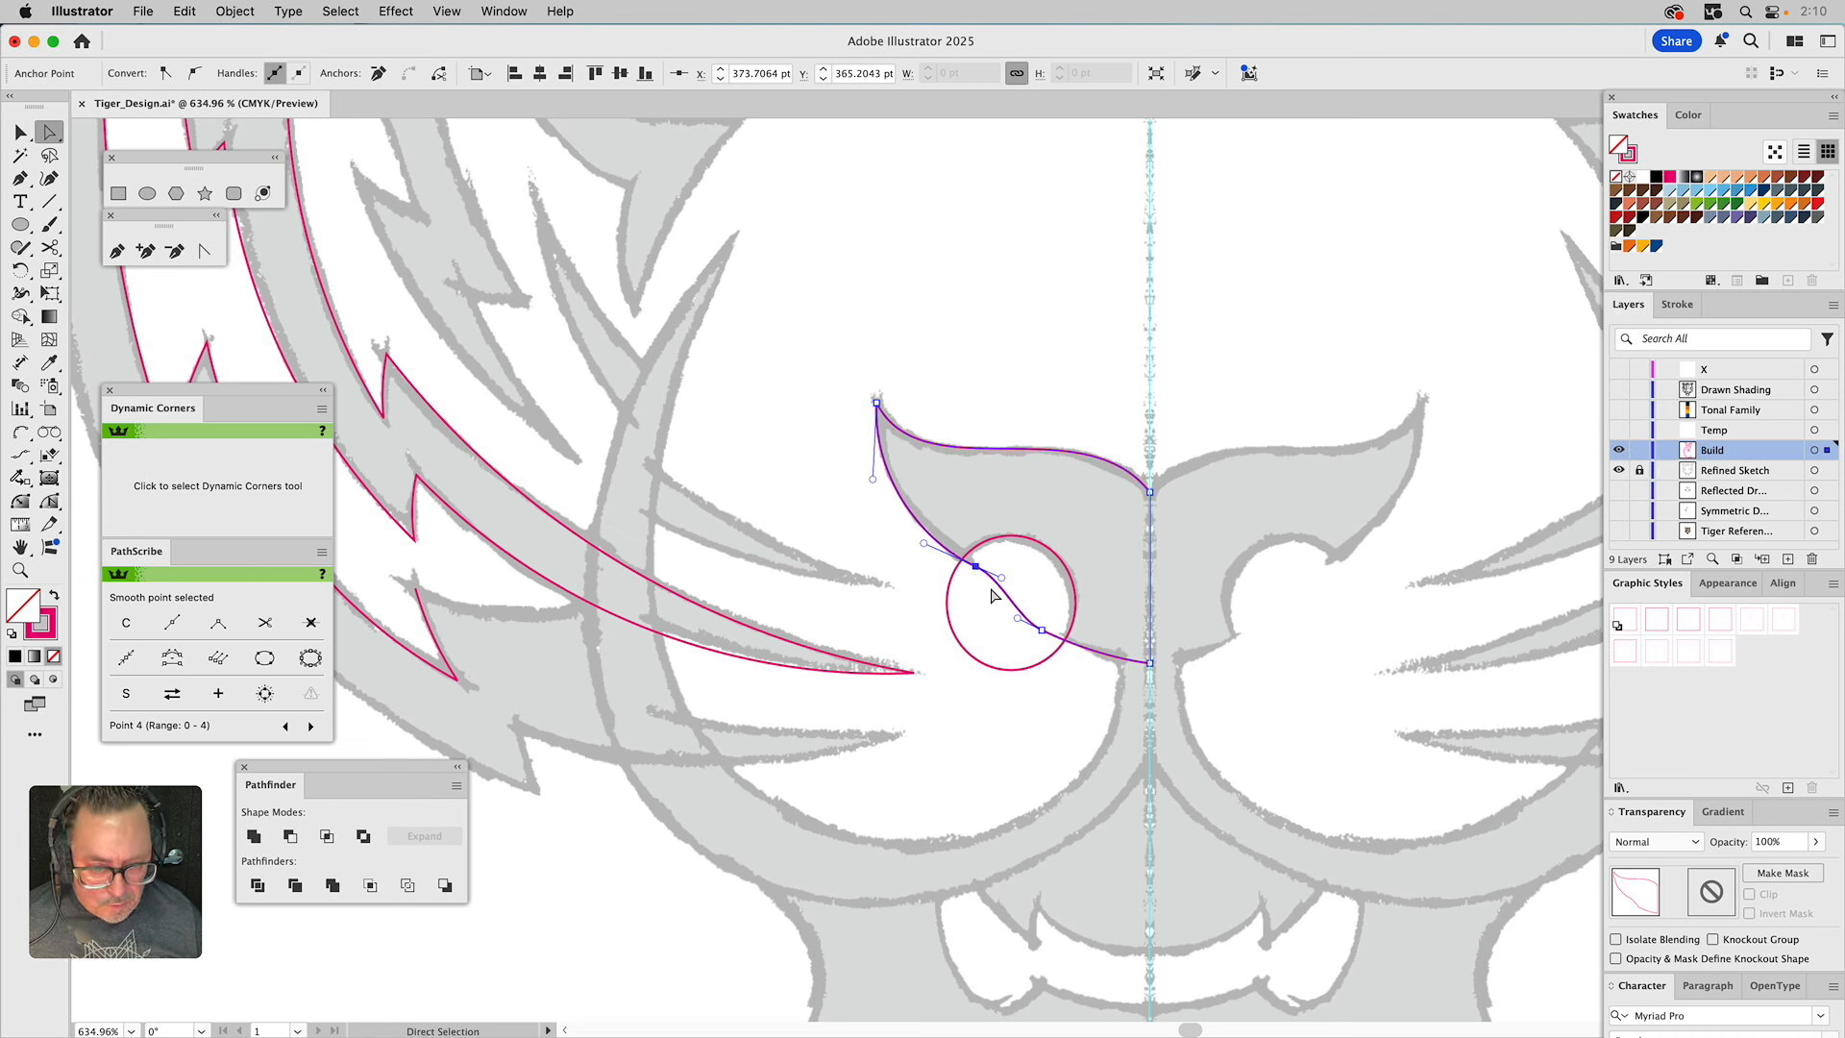
Subtract the nostril ellipse from the left nose half with Minus Front and deselect the result.
{"action": "key", "text": "v"}
{"action": "left_click", "coordinate": [1000, 284]}
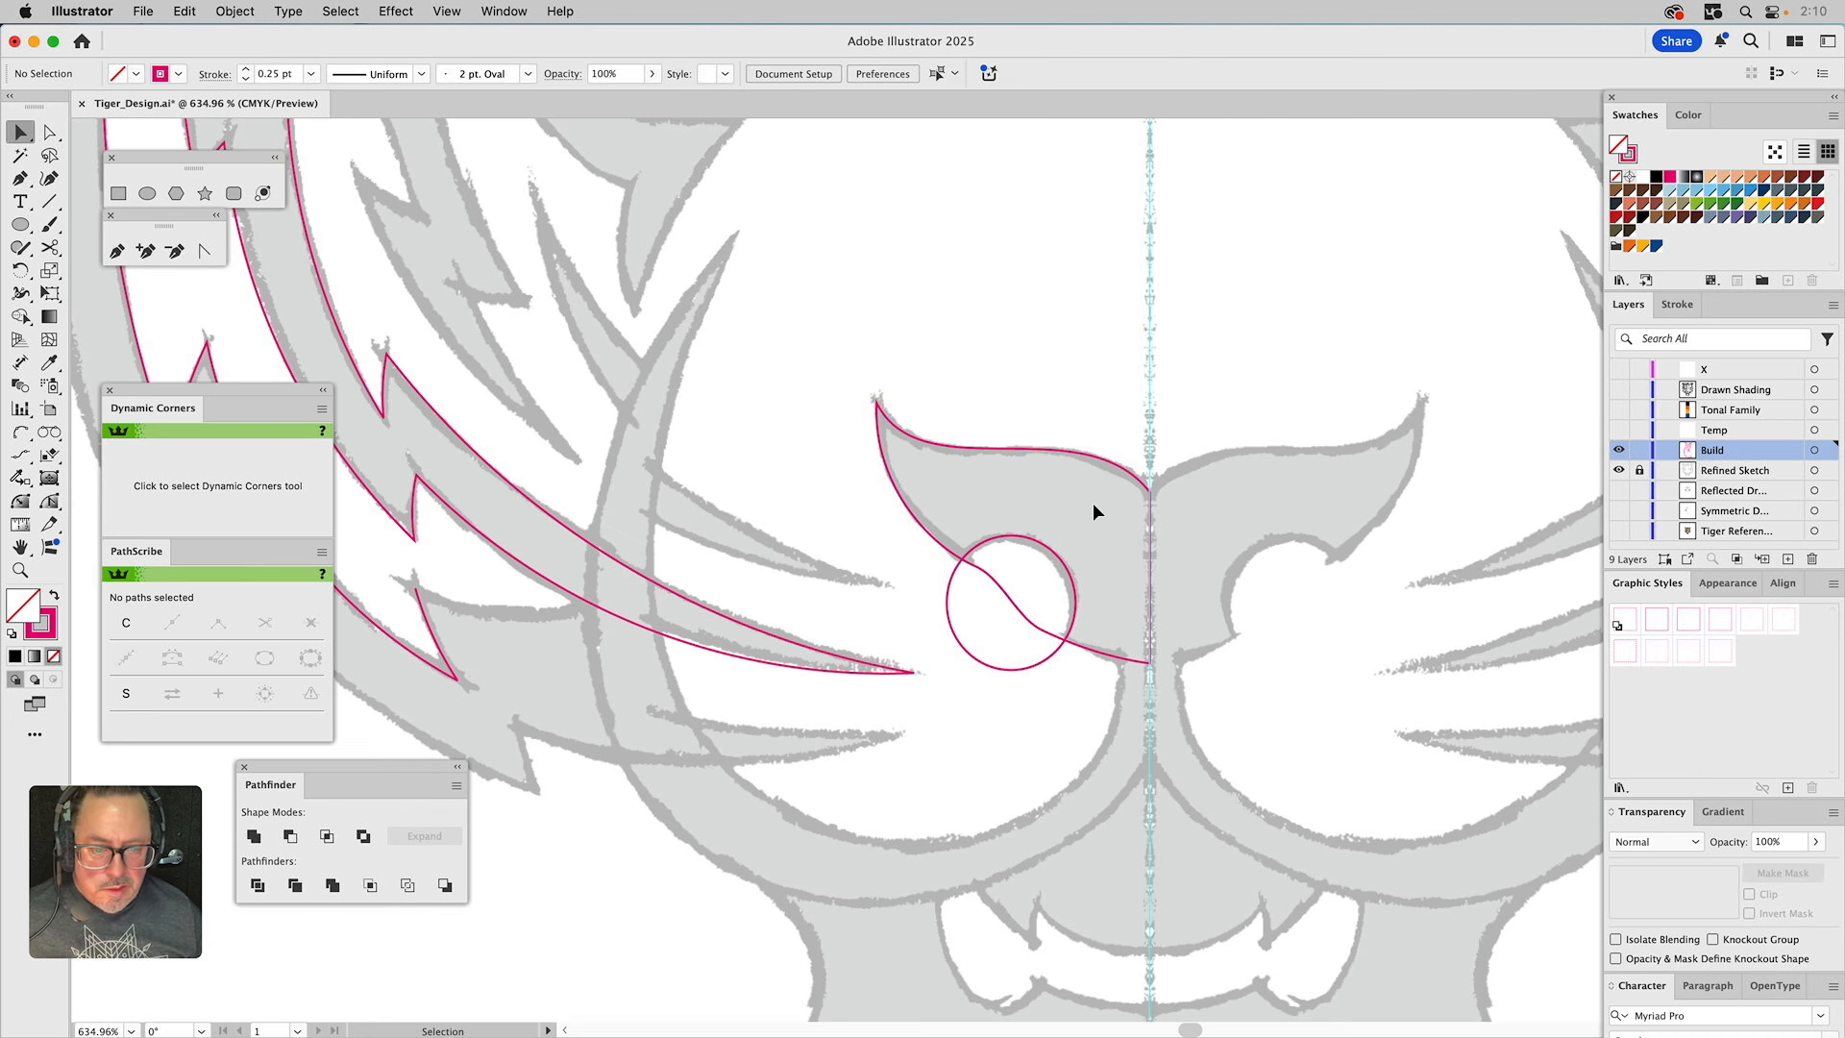
{"action": "left_click", "coordinate": [1024, 553]}
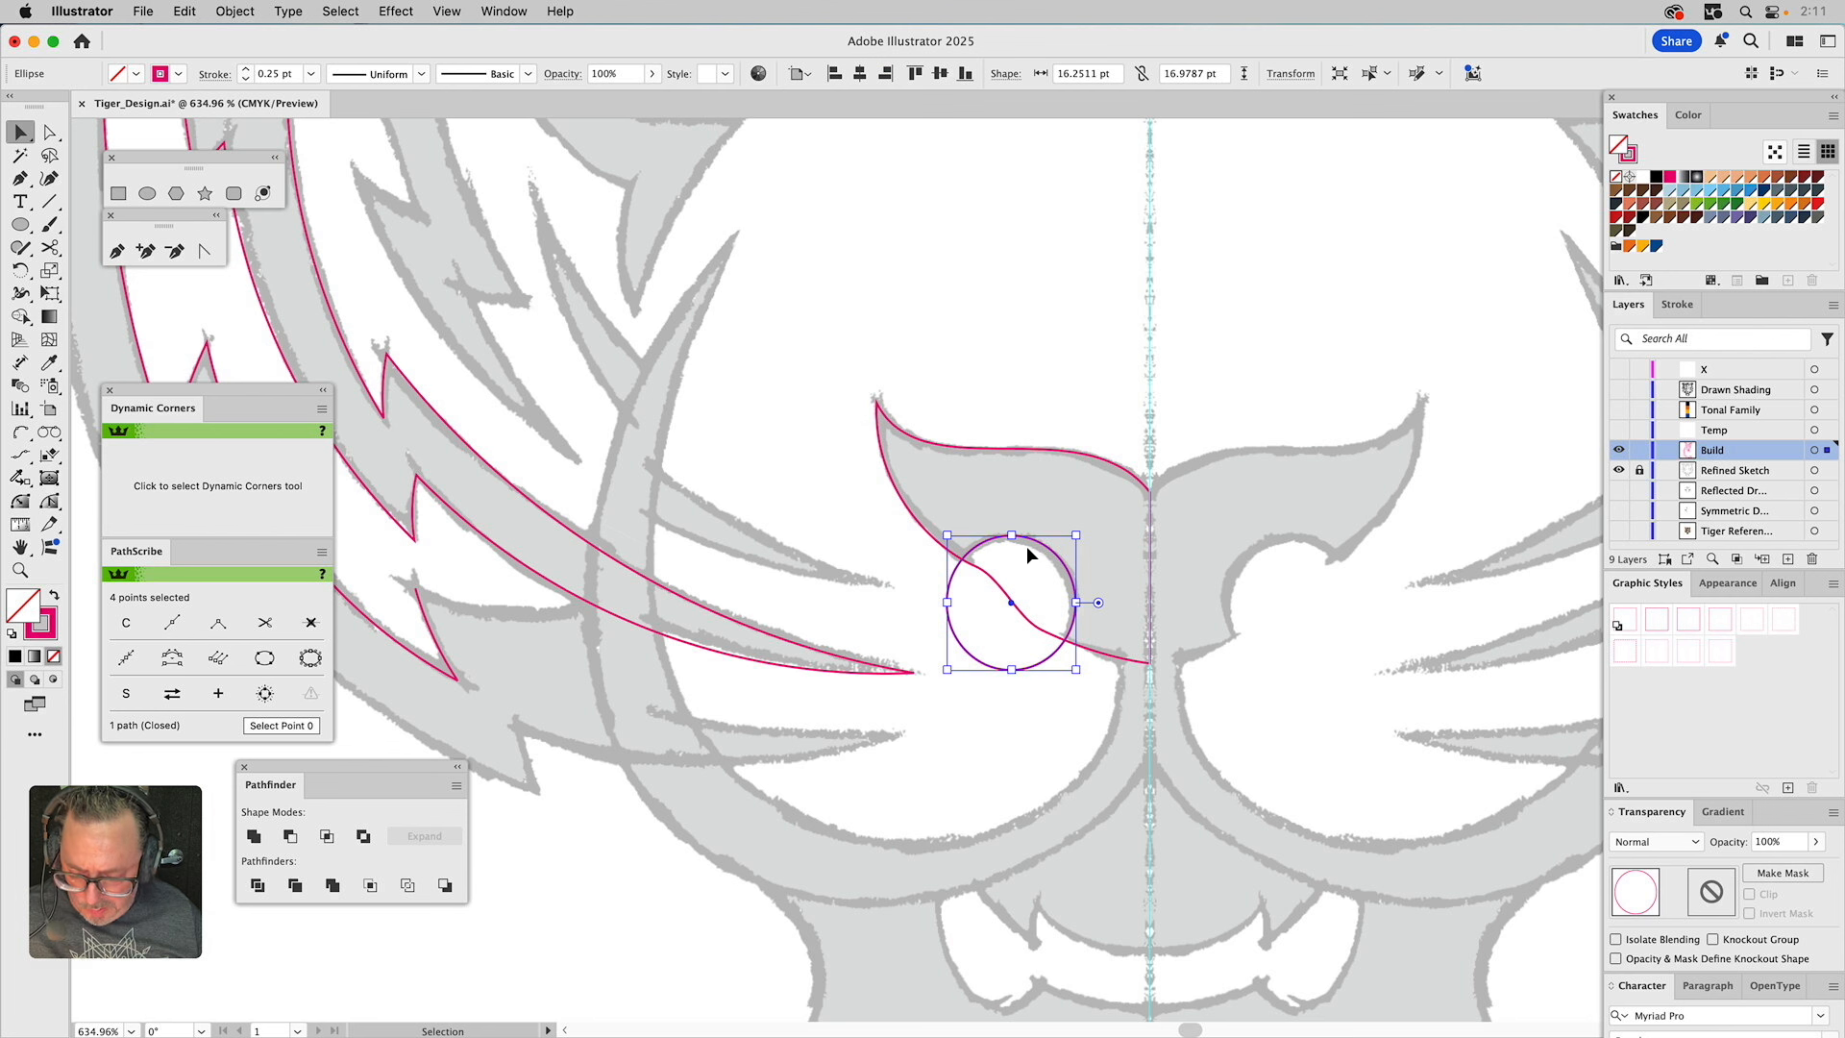
{"action": "left_click", "coordinate": [1074, 448], "text": "shift"}
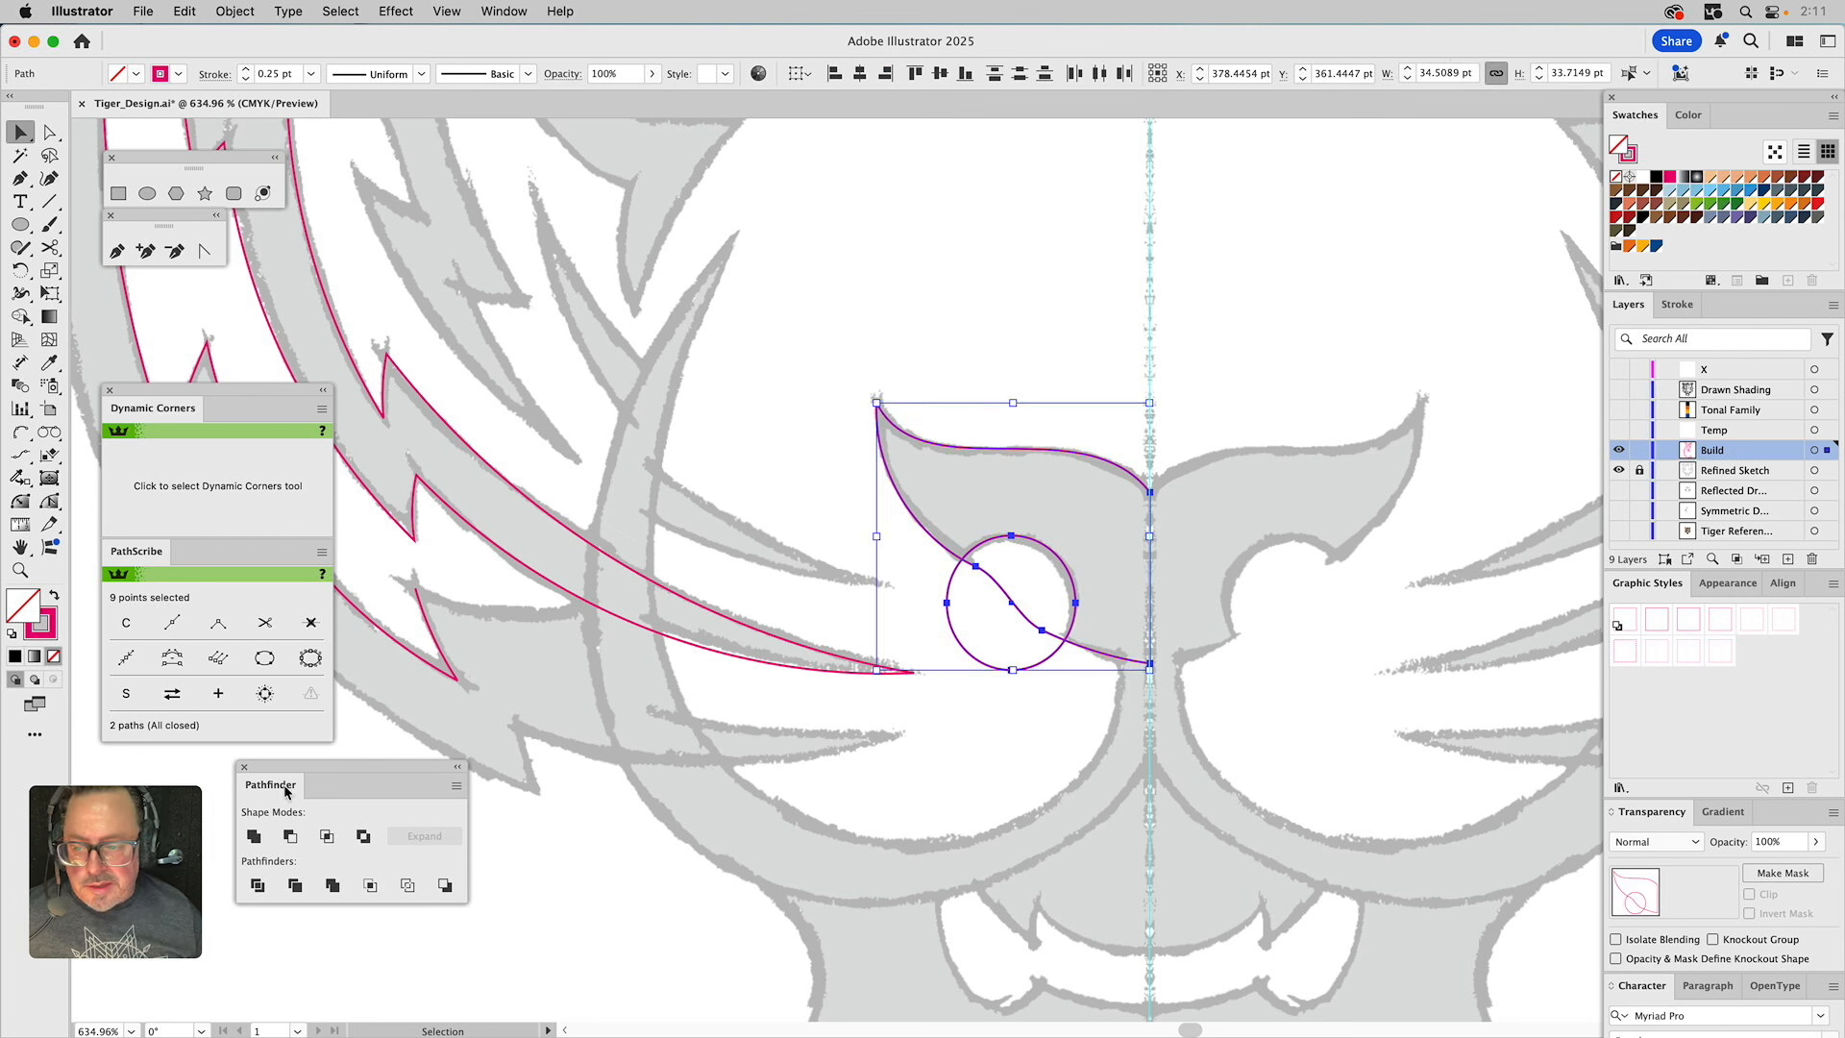
{"action": "left_click", "coordinate": [291, 837]}
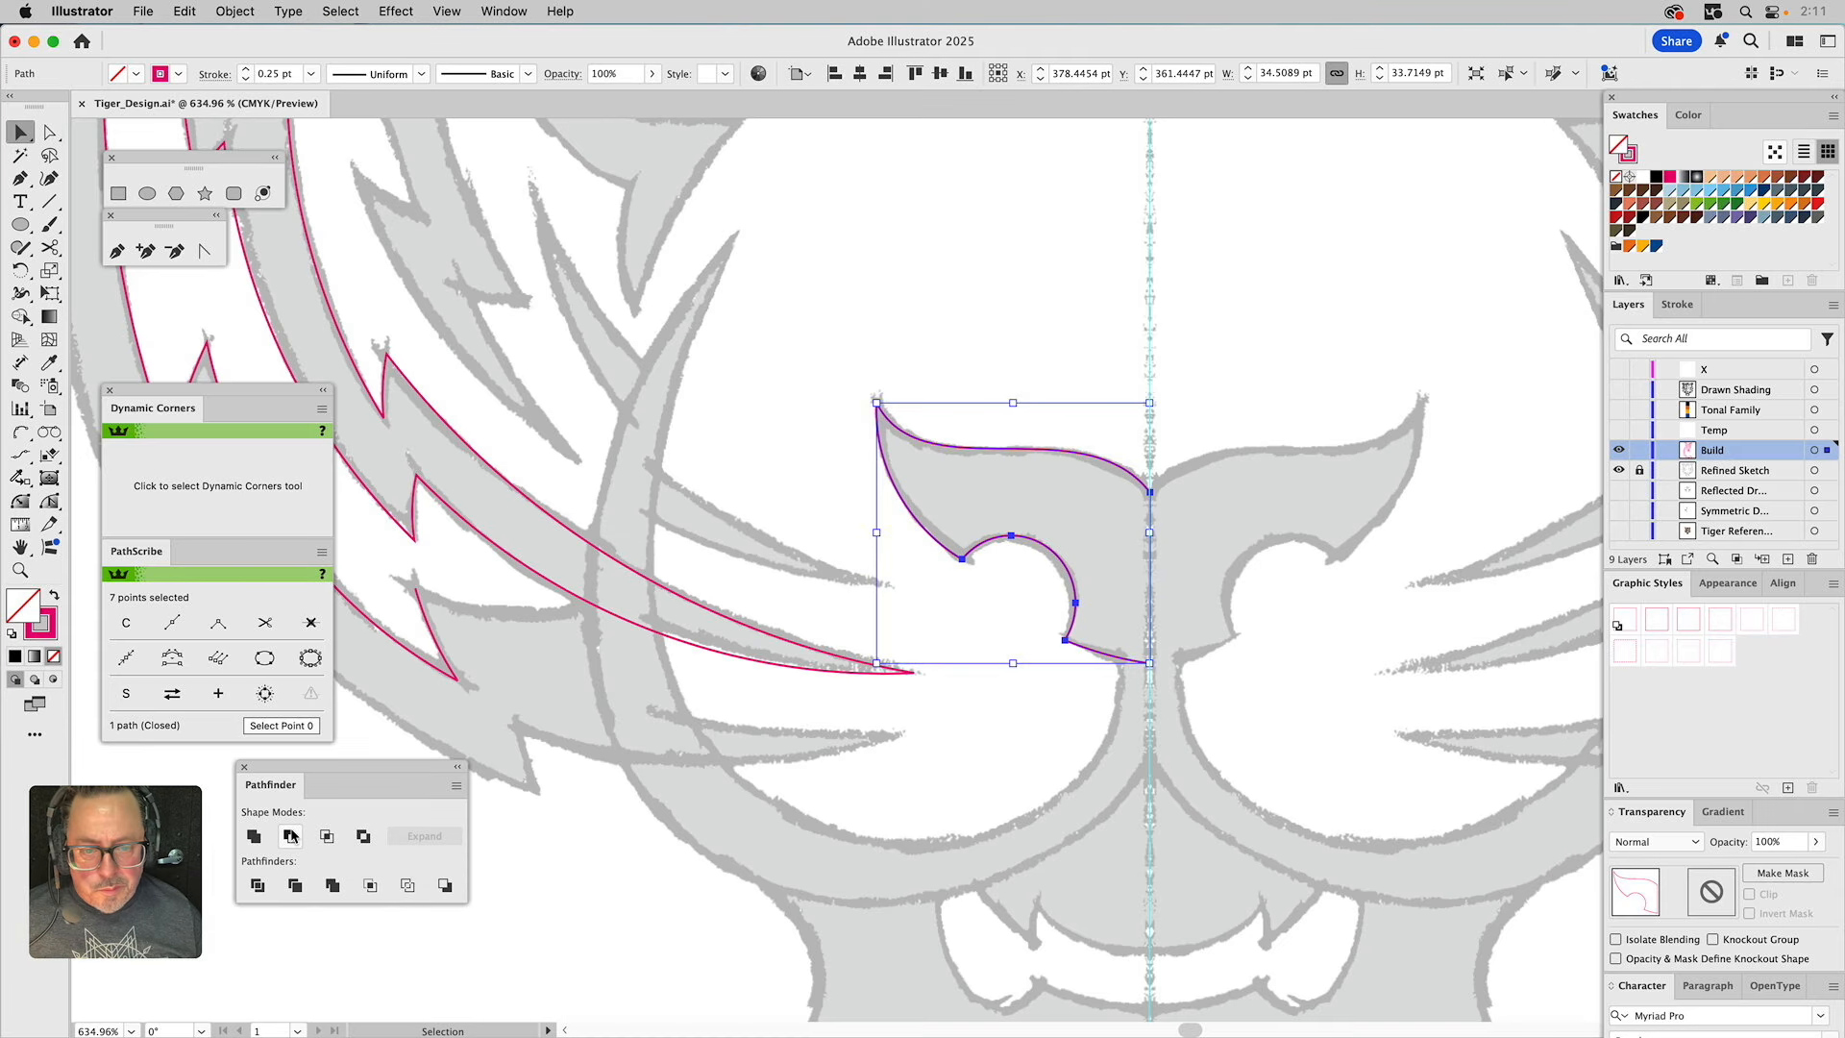
{"action": "left_click", "coordinate": [928, 290]}
Draw an ellipse over the left side of the muzzle and enlarge it to about 63 by 83 pt.
{"action": "scroll", "coordinate": [1057, 548], "scroll_direction": "down", "scroll_amount": 2}
{"action": "scroll", "coordinate": [1057, 548], "scroll_direction": "left", "scroll_amount": 2}
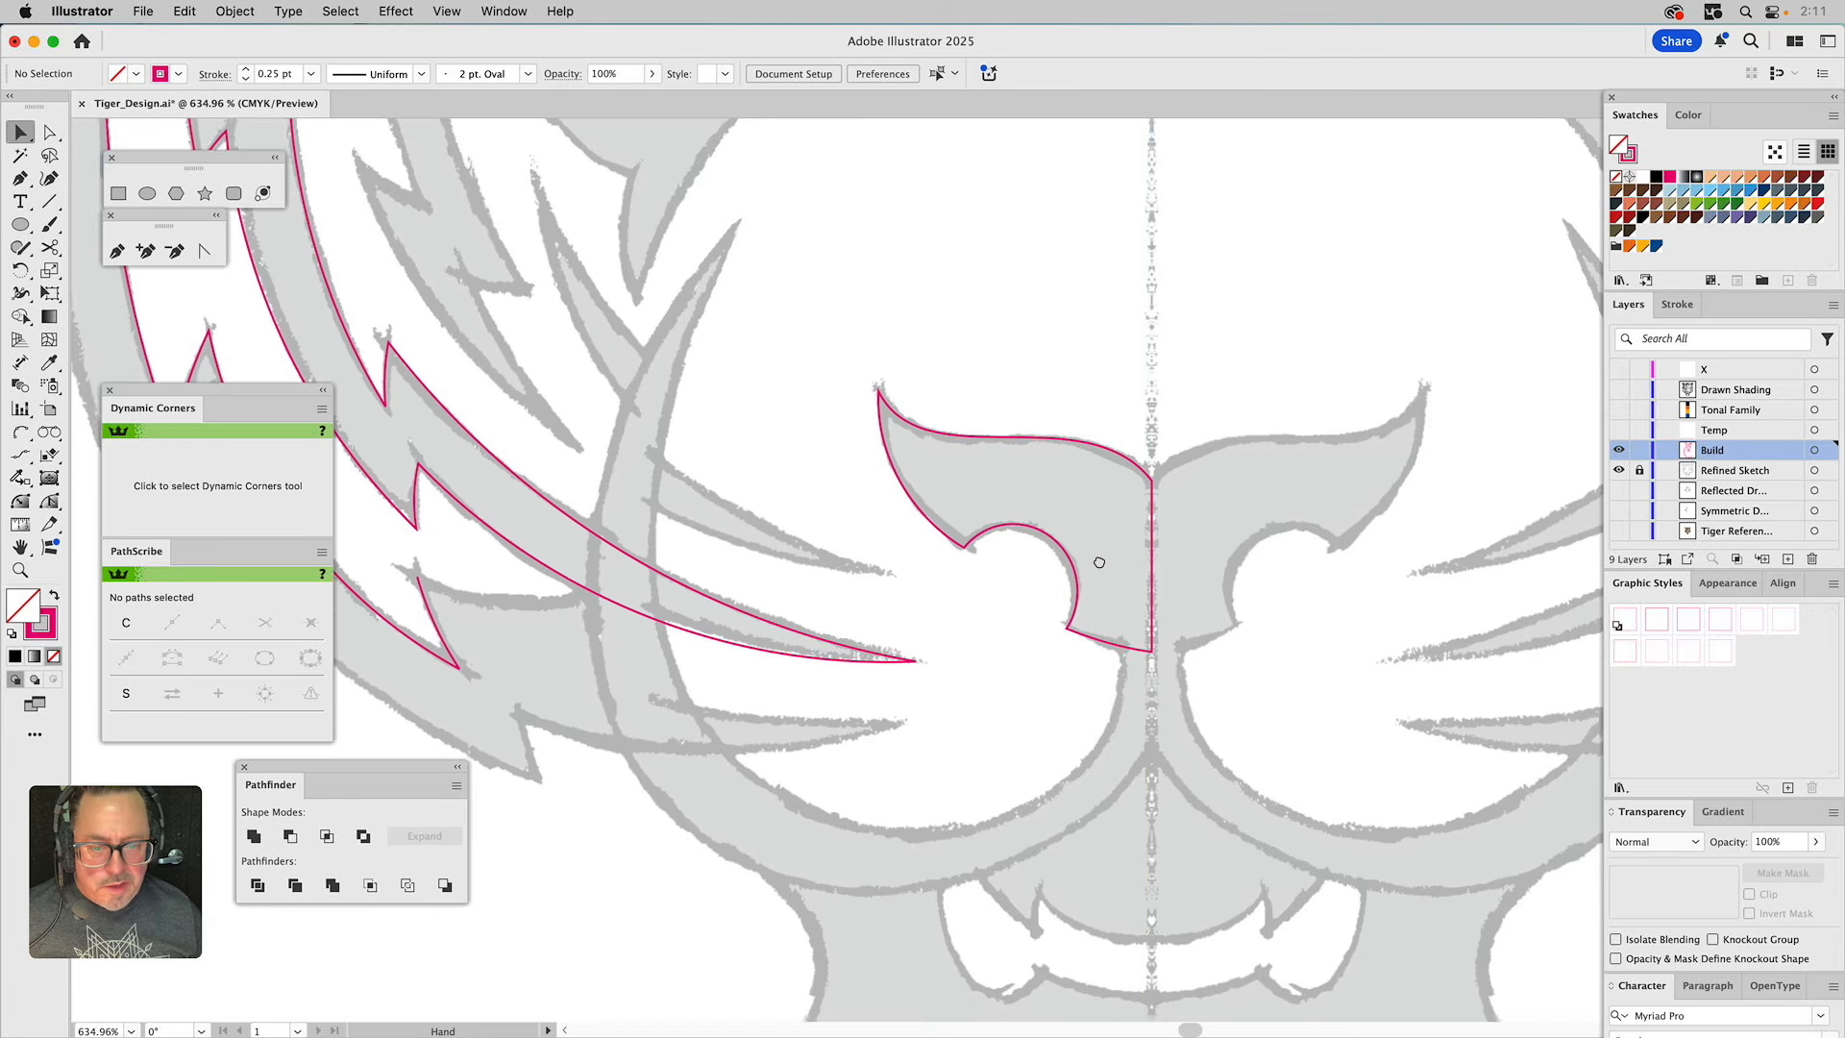
{"action": "left_click", "coordinate": [147, 194]}
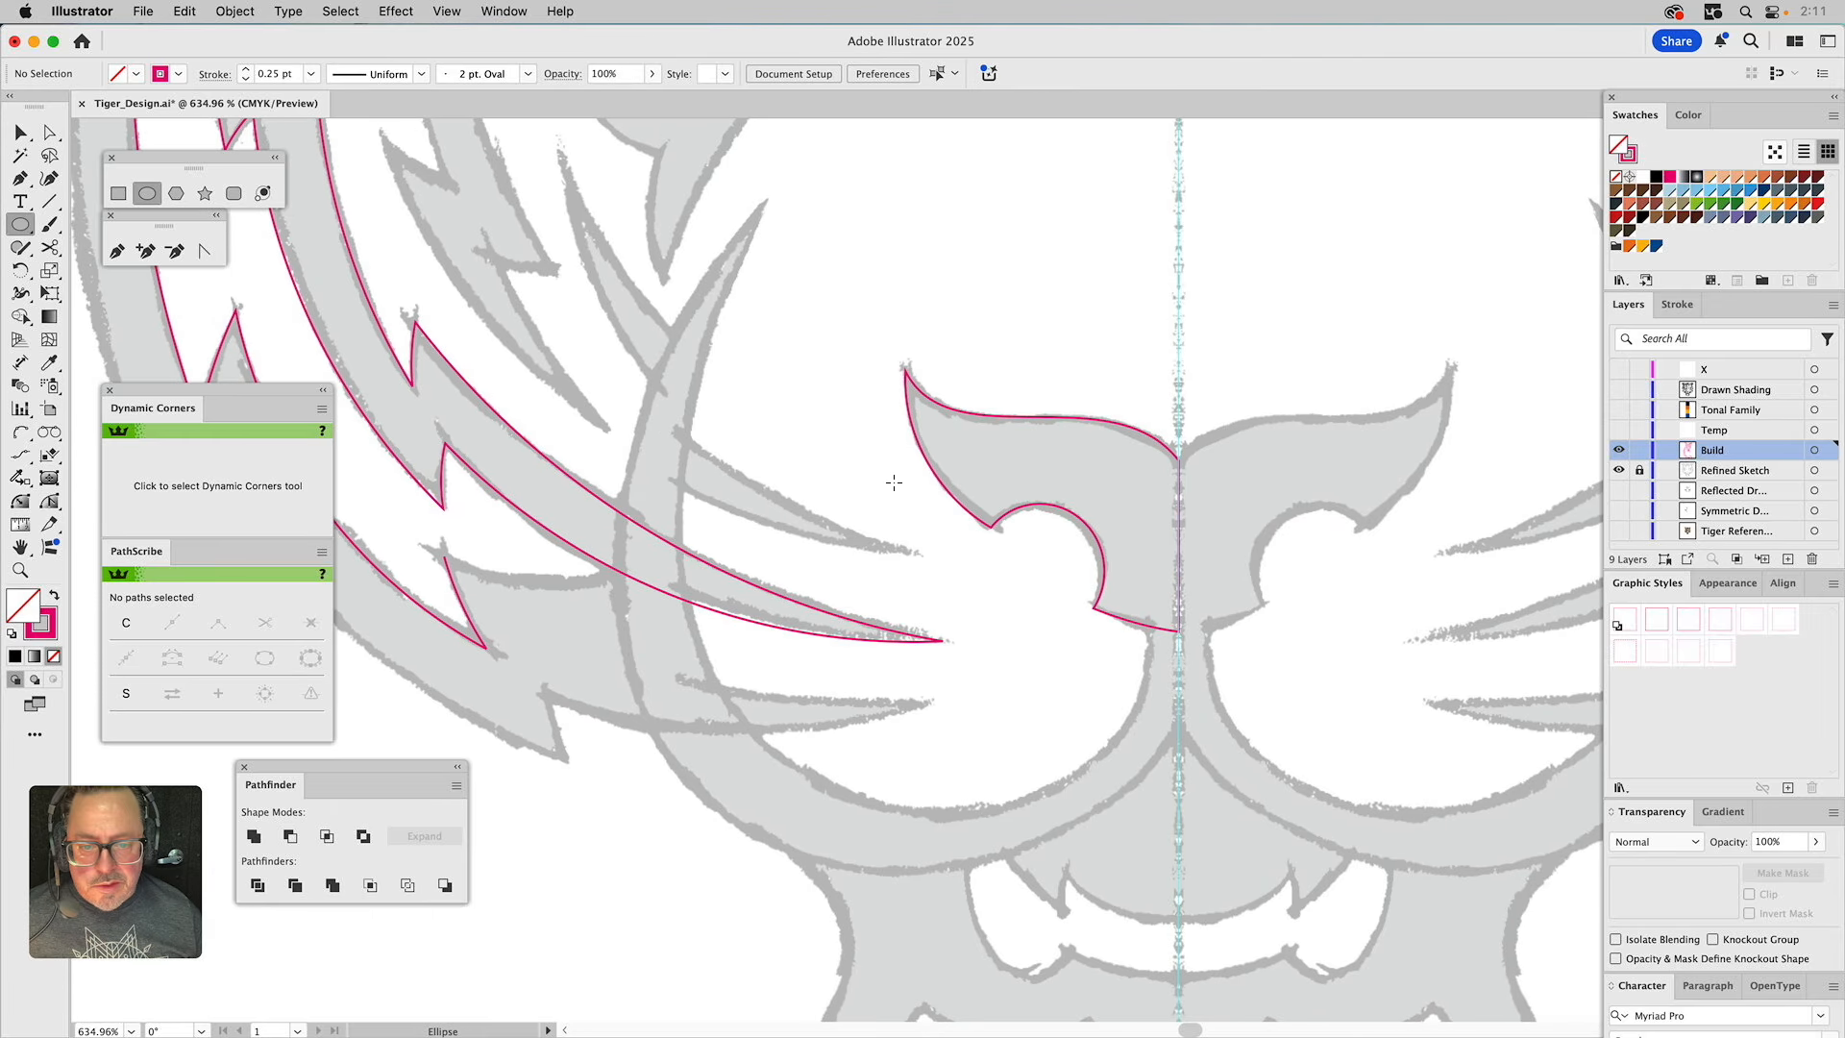
{"action": "left_click_drag", "start_coordinate": [931, 548], "coordinate": [1162, 812]}
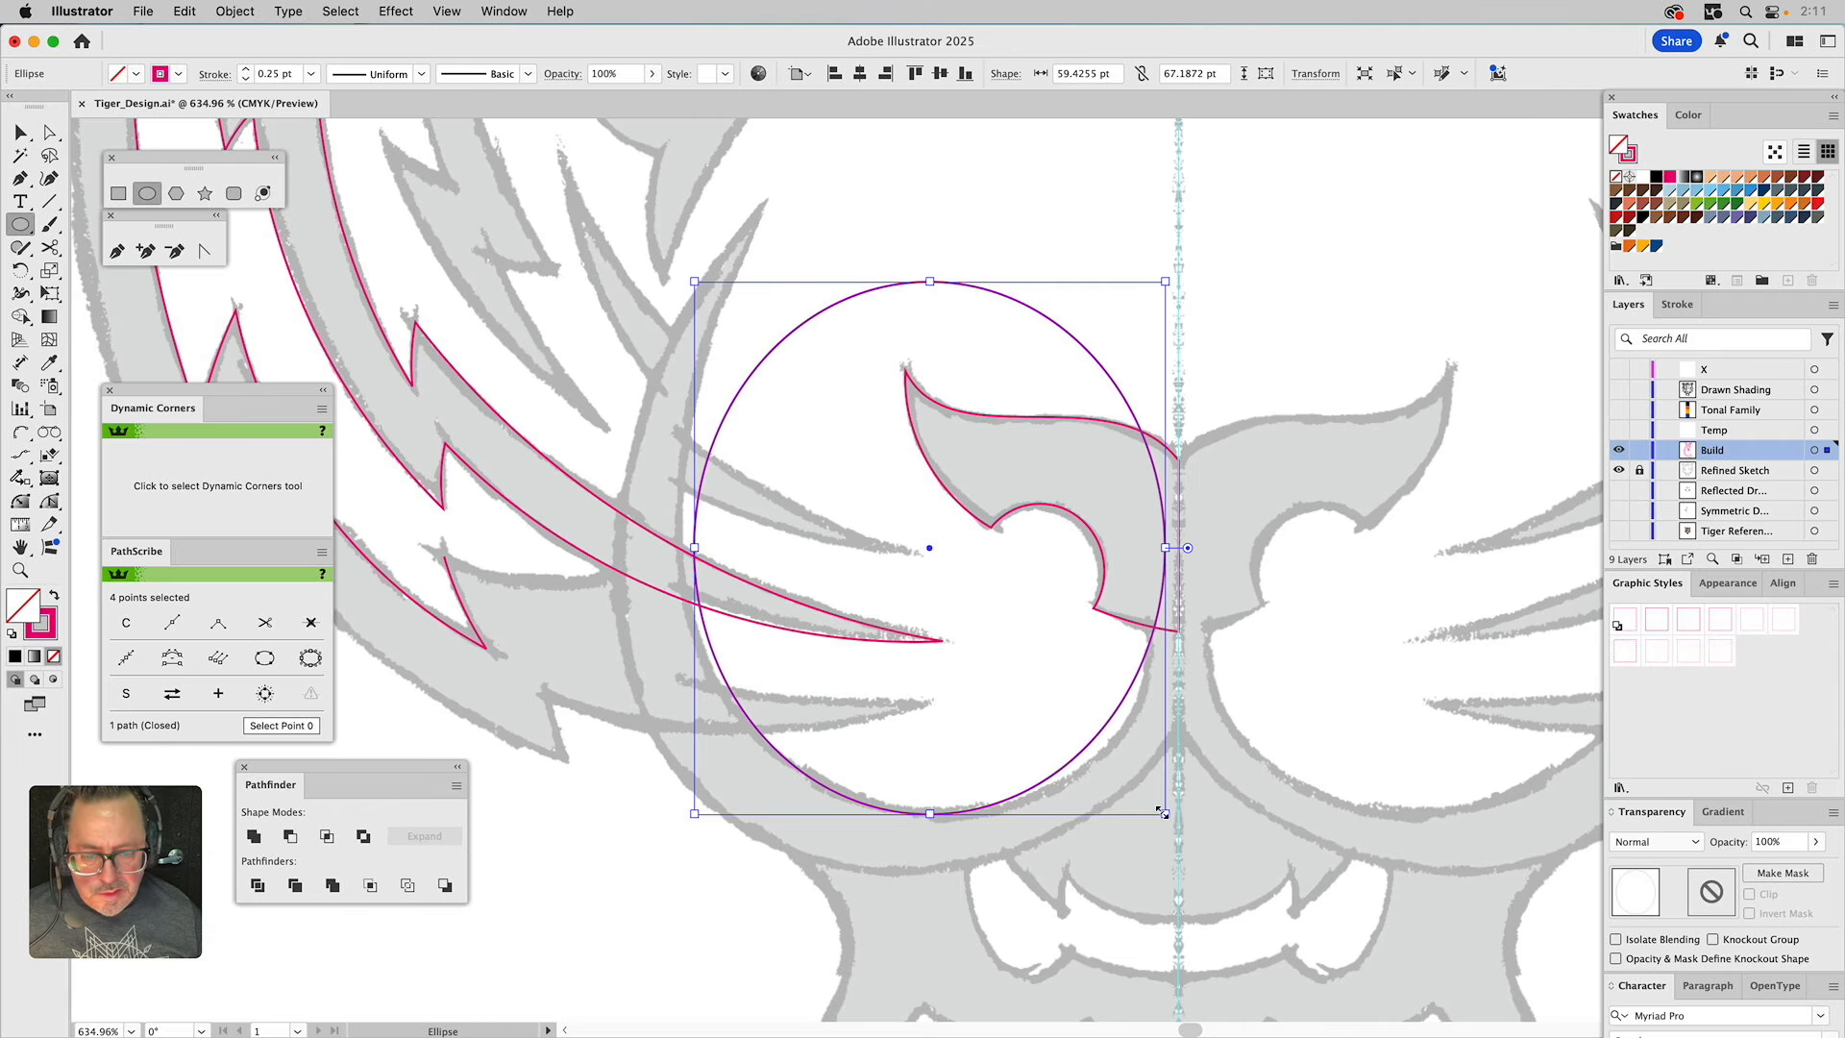
{"action": "key", "text": "v"}
{"action": "left_click_drag", "start_coordinate": [934, 279], "coordinate": [930, 209]}
Lower the muzzle ellipse's two side anchors, lengthen the outer side's upper handle and raise the top anchor to fit the cheek curve.
{"action": "key", "text": "a"}
{"action": "left_click", "coordinate": [681, 540]}
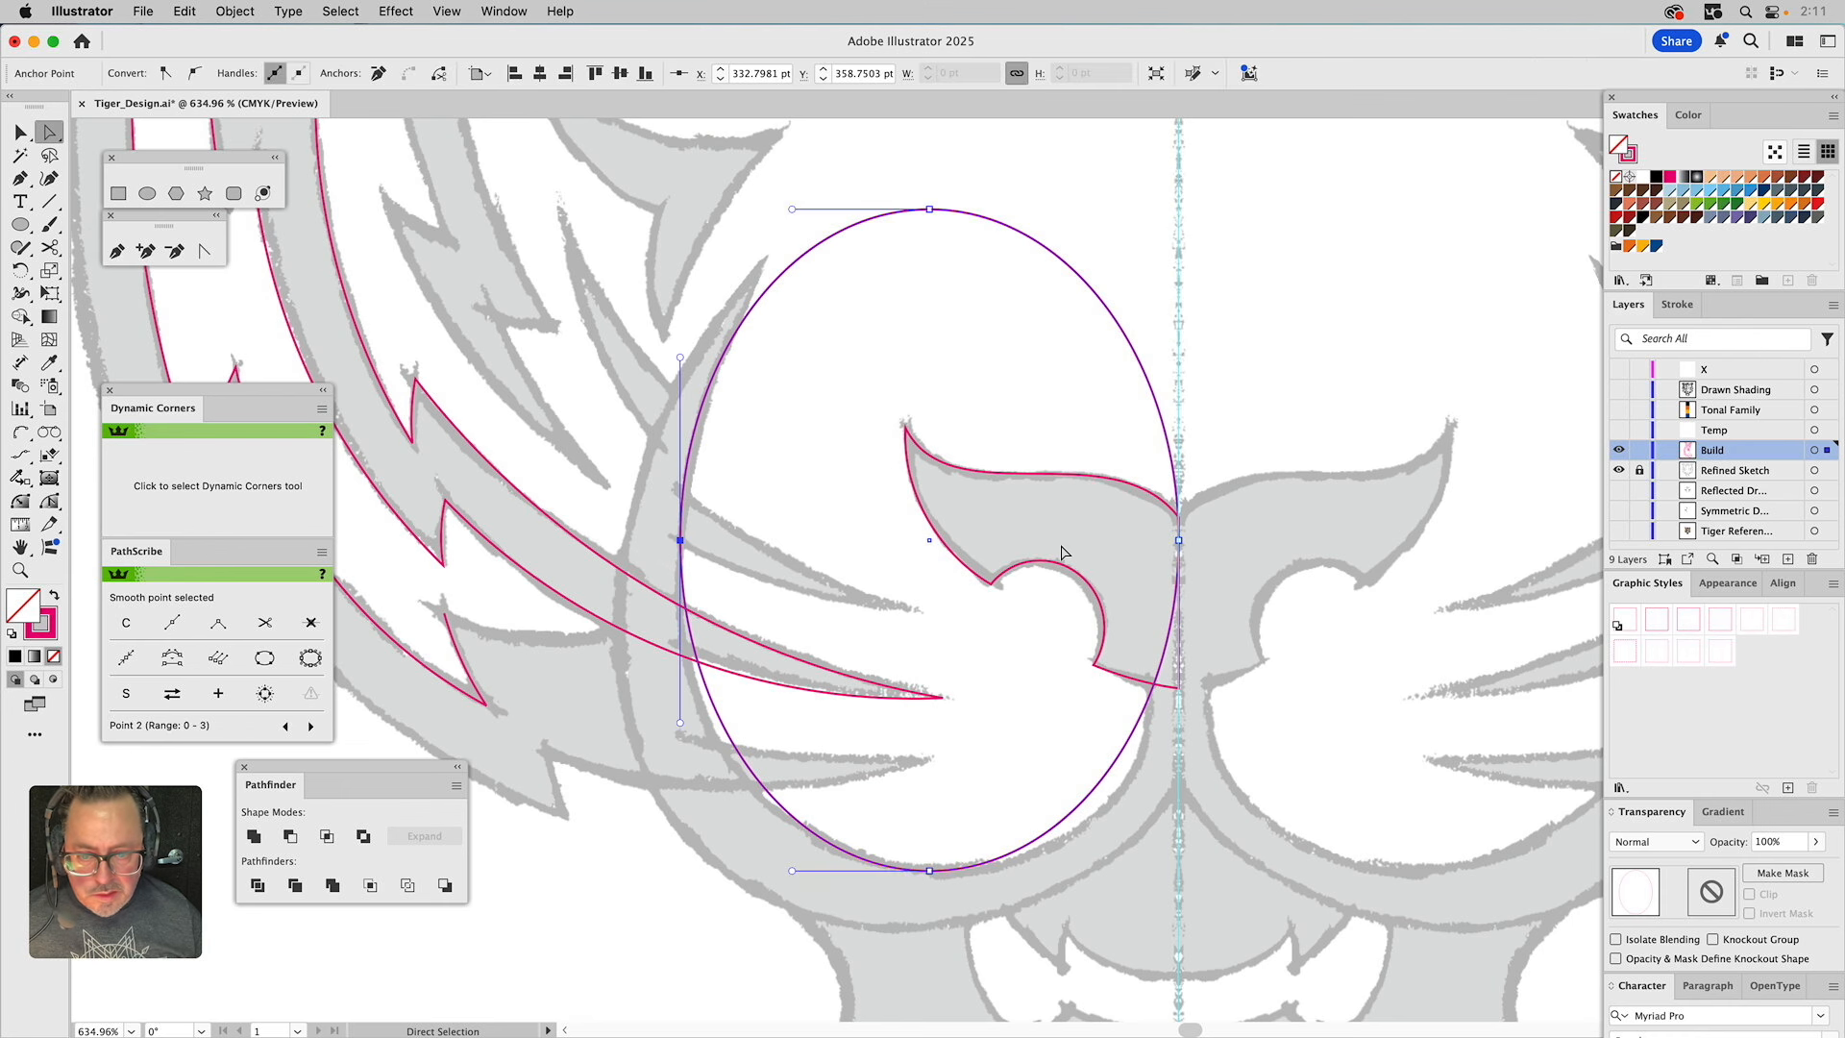
{"action": "left_click_drag", "start_coordinate": [1179, 541], "coordinate": [1178, 588]}
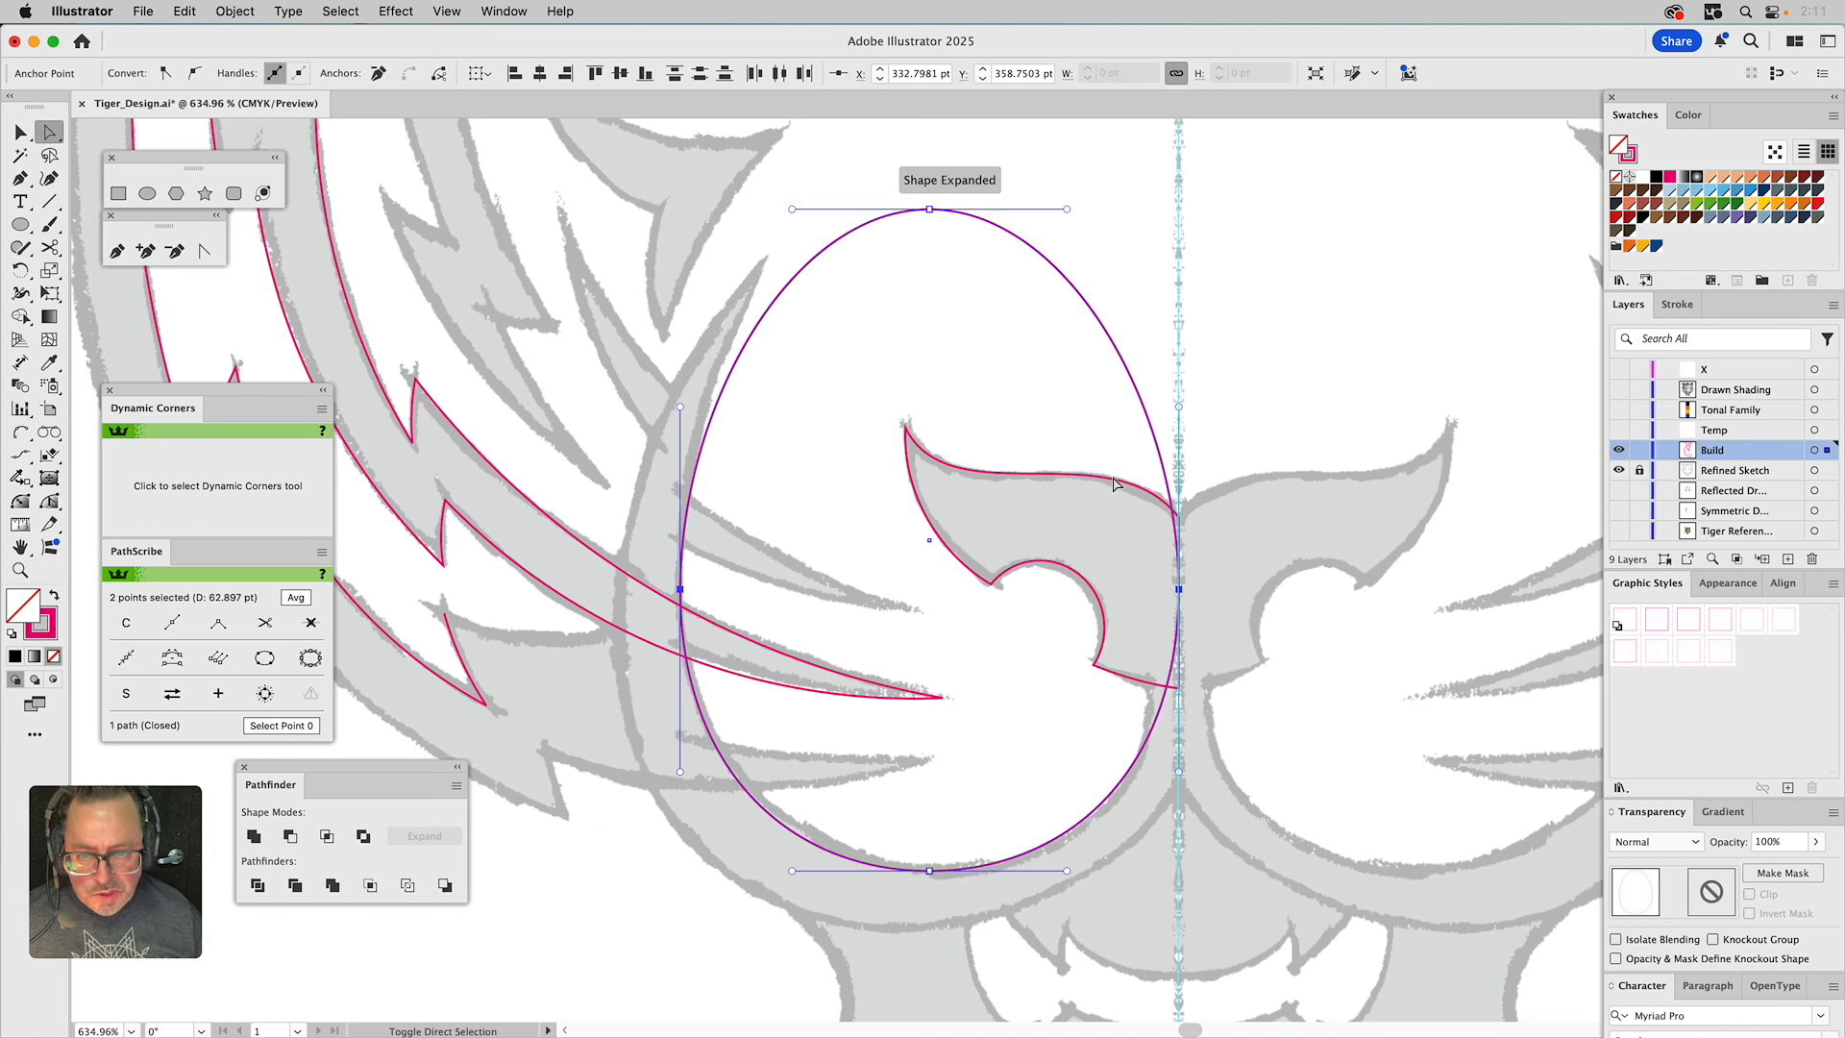
{"action": "left_click_drag", "start_coordinate": [679, 408], "coordinate": [676, 365]}
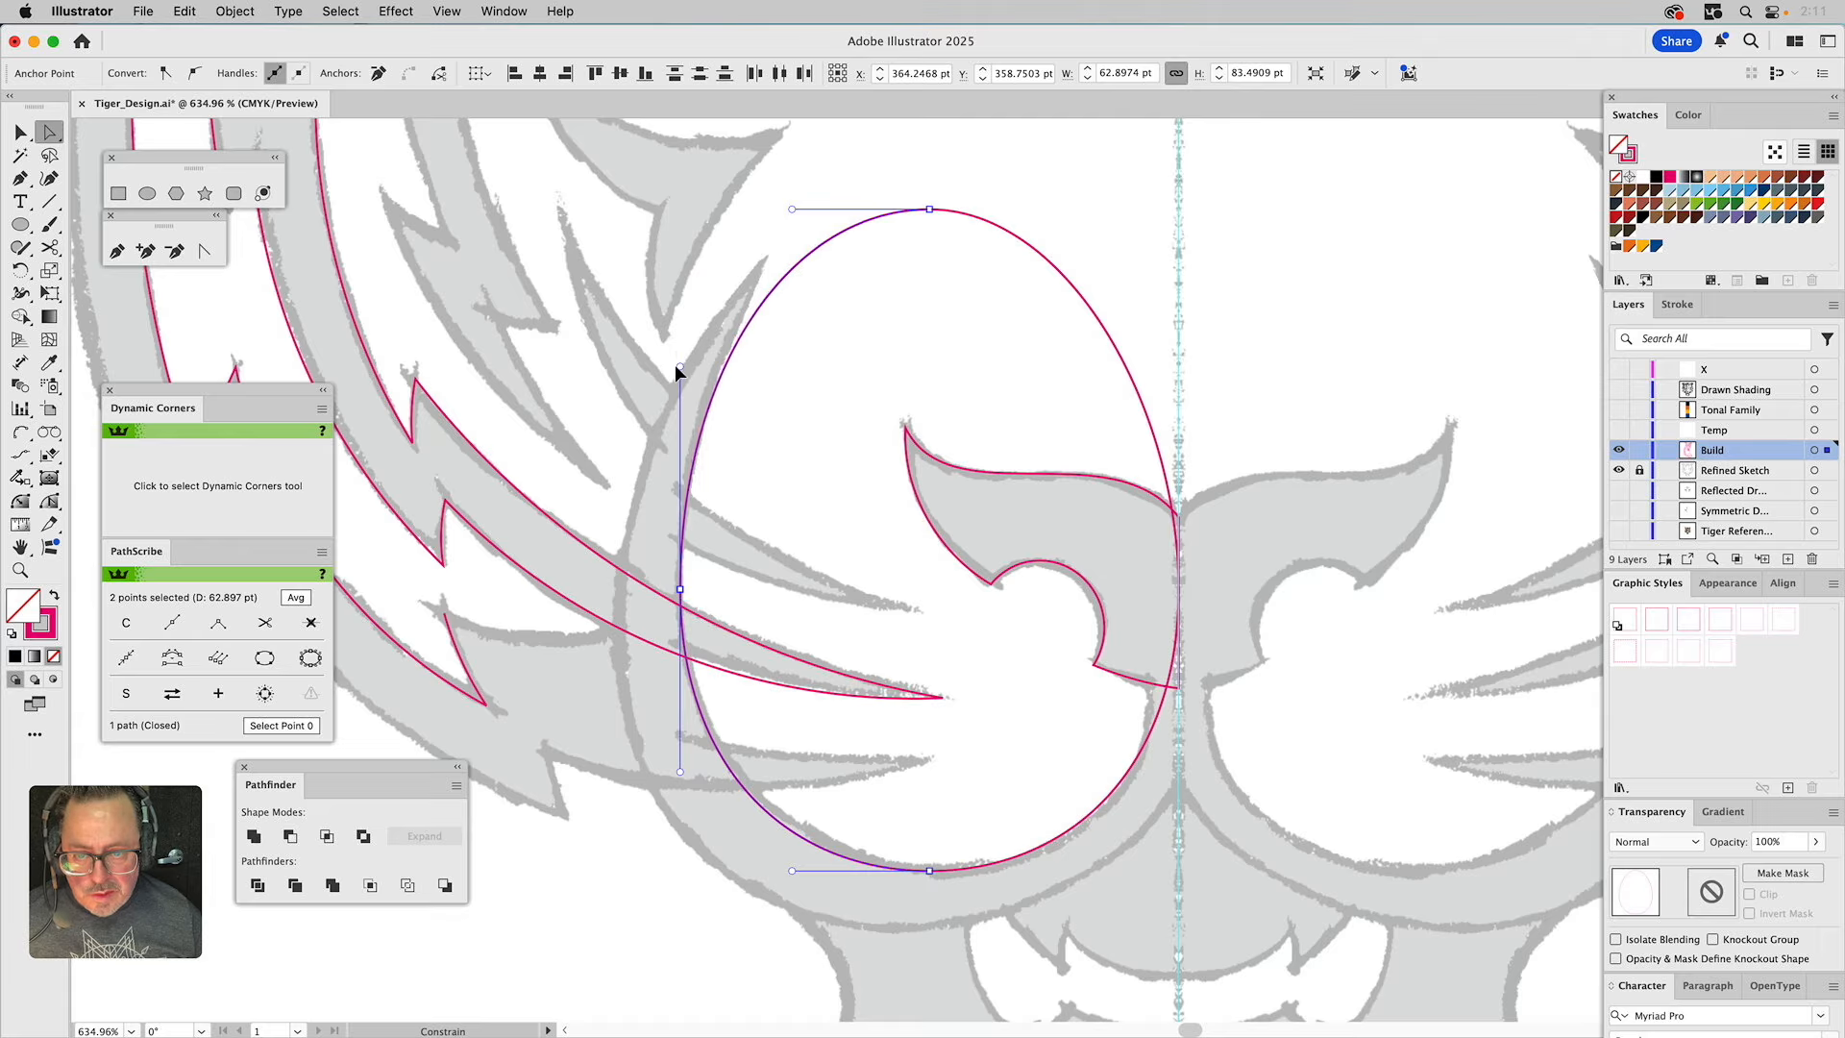
{"action": "left_click_drag", "start_coordinate": [931, 208], "coordinate": [930, 156]}
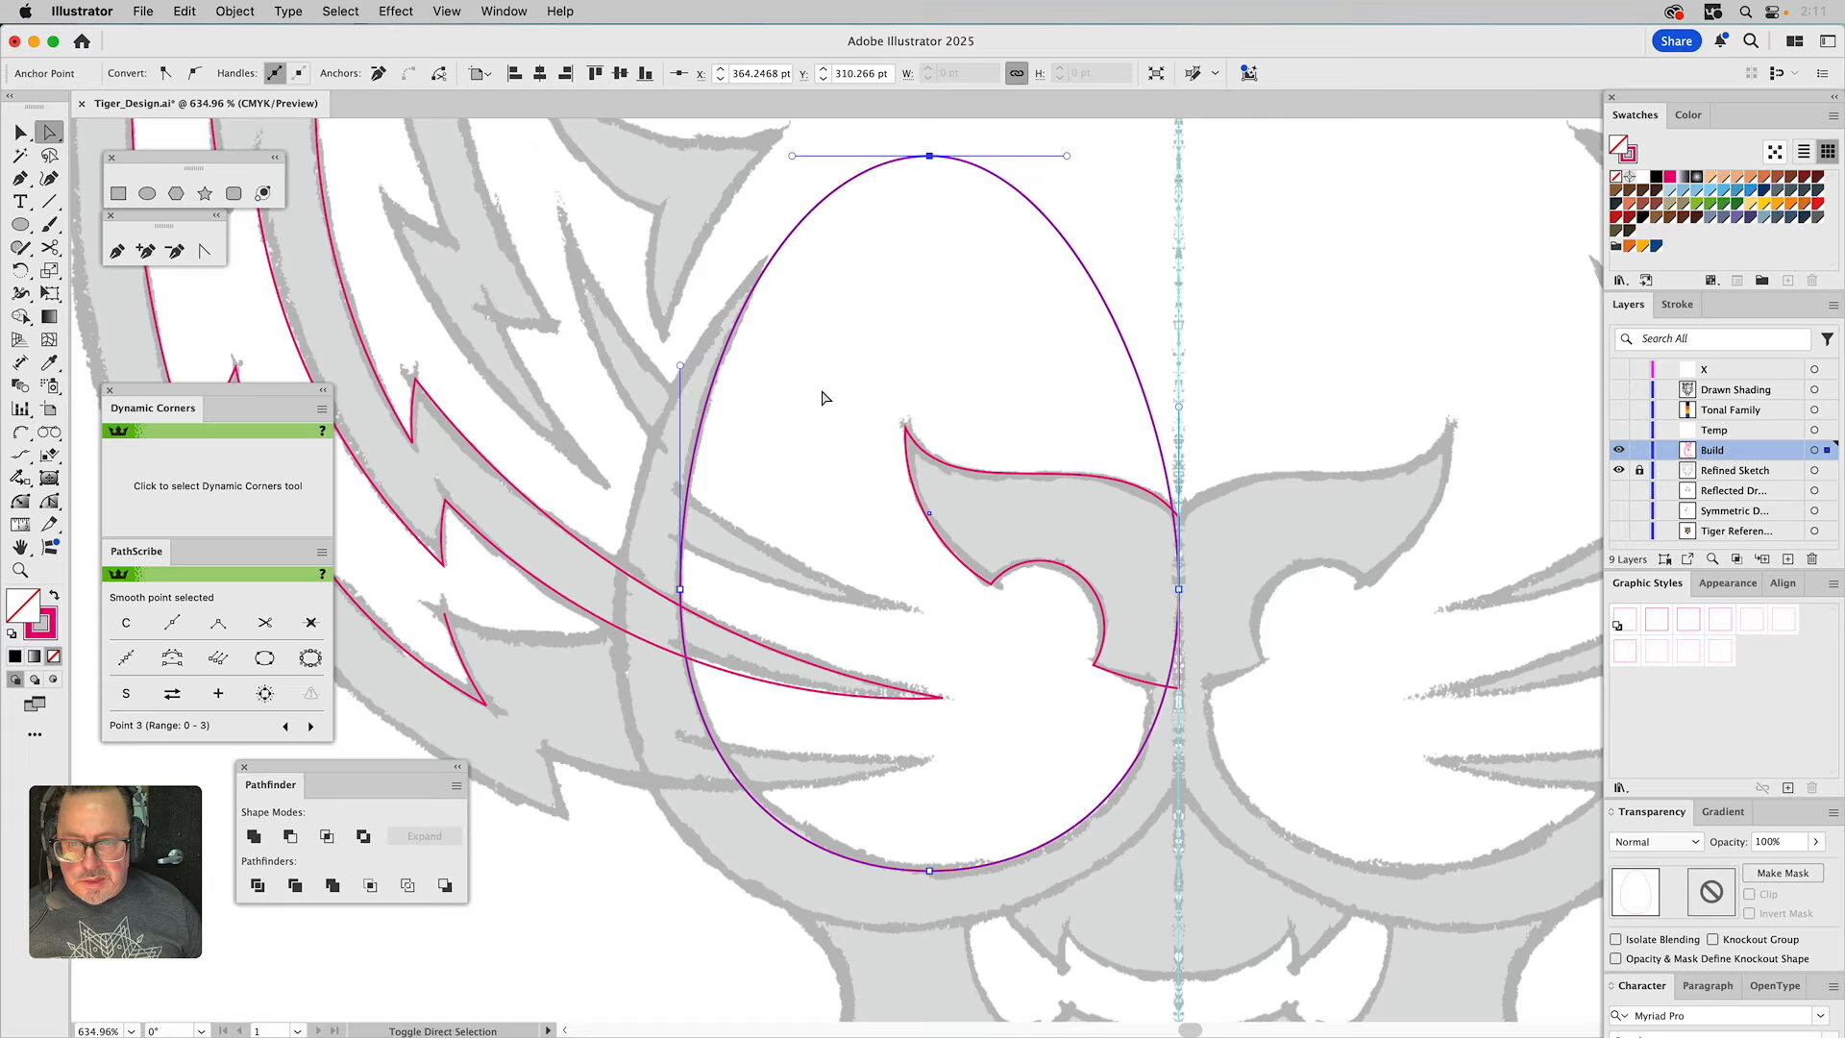
Move the muzzle shape's inner side anchor away from the centreline and down, and shorten its lower handle to fit the sketch.
{"action": "left_click", "coordinate": [1179, 589]}
{"action": "left_click_drag", "start_coordinate": [1179, 589], "coordinate": [1151, 637]}
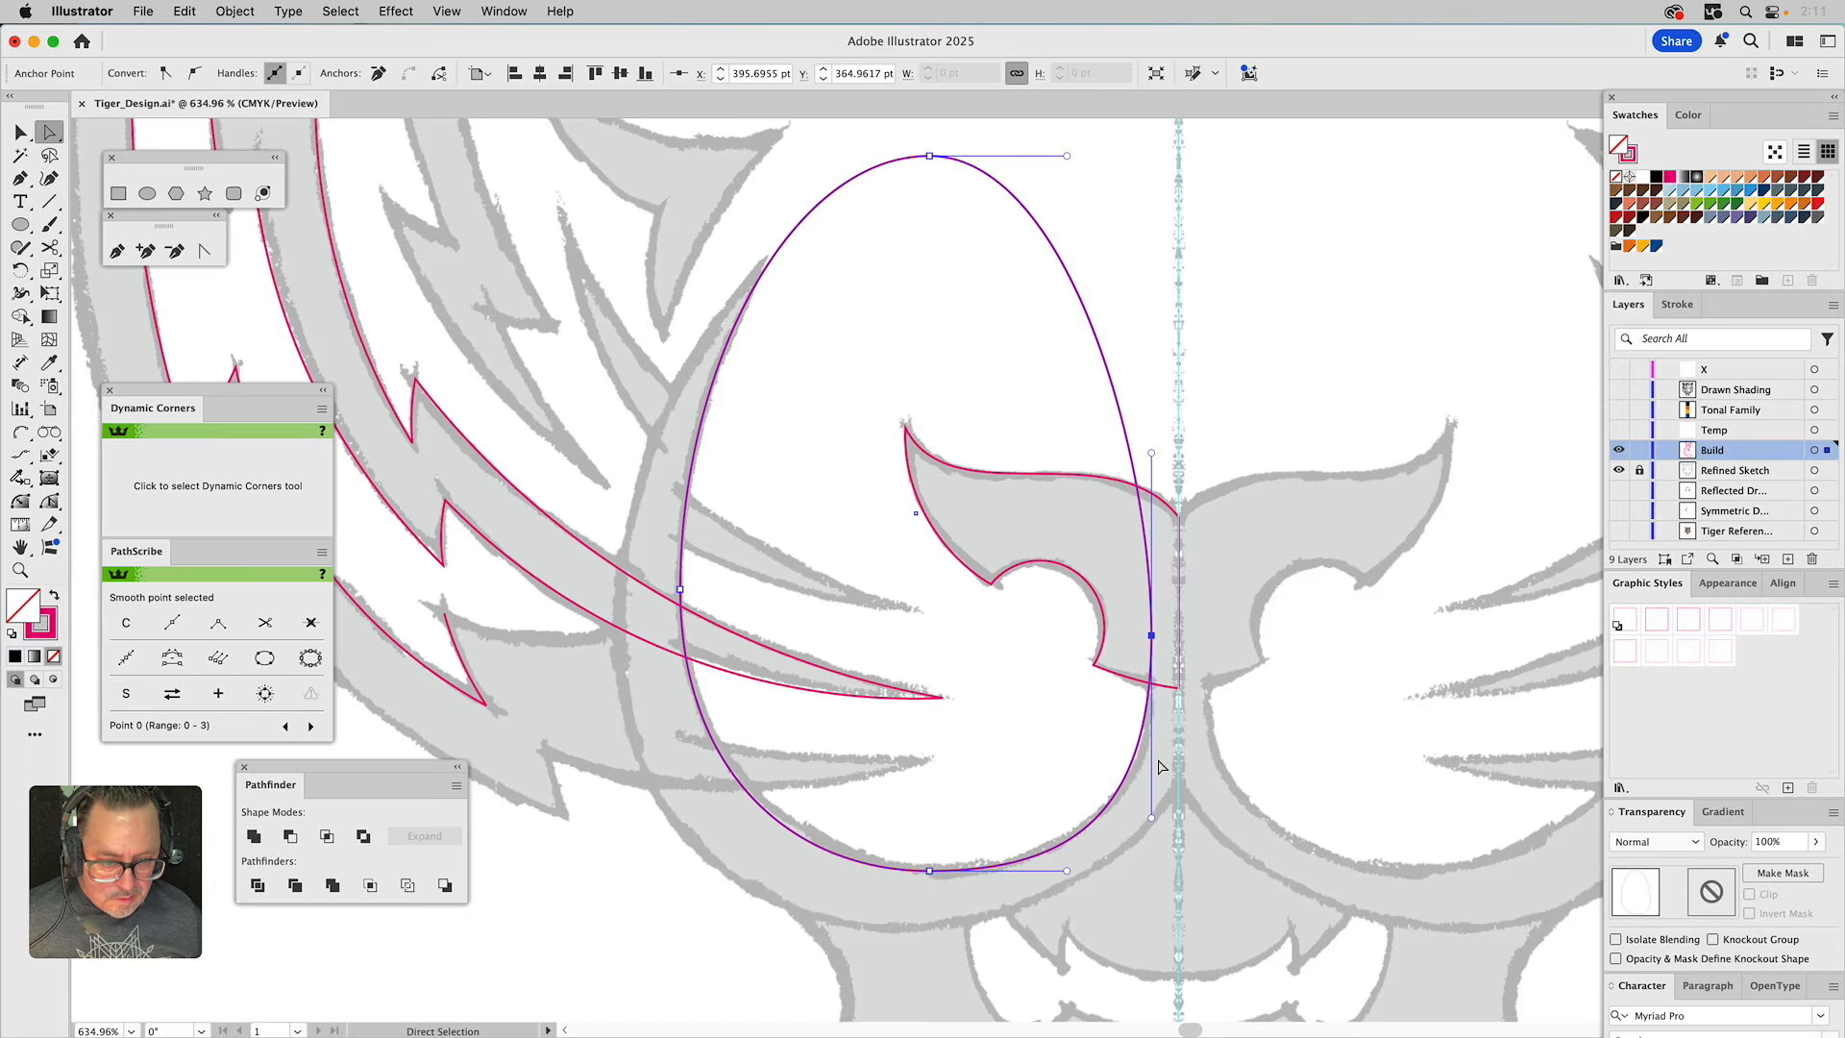
{"action": "left_click_drag", "start_coordinate": [1152, 818], "coordinate": [1157, 798]}
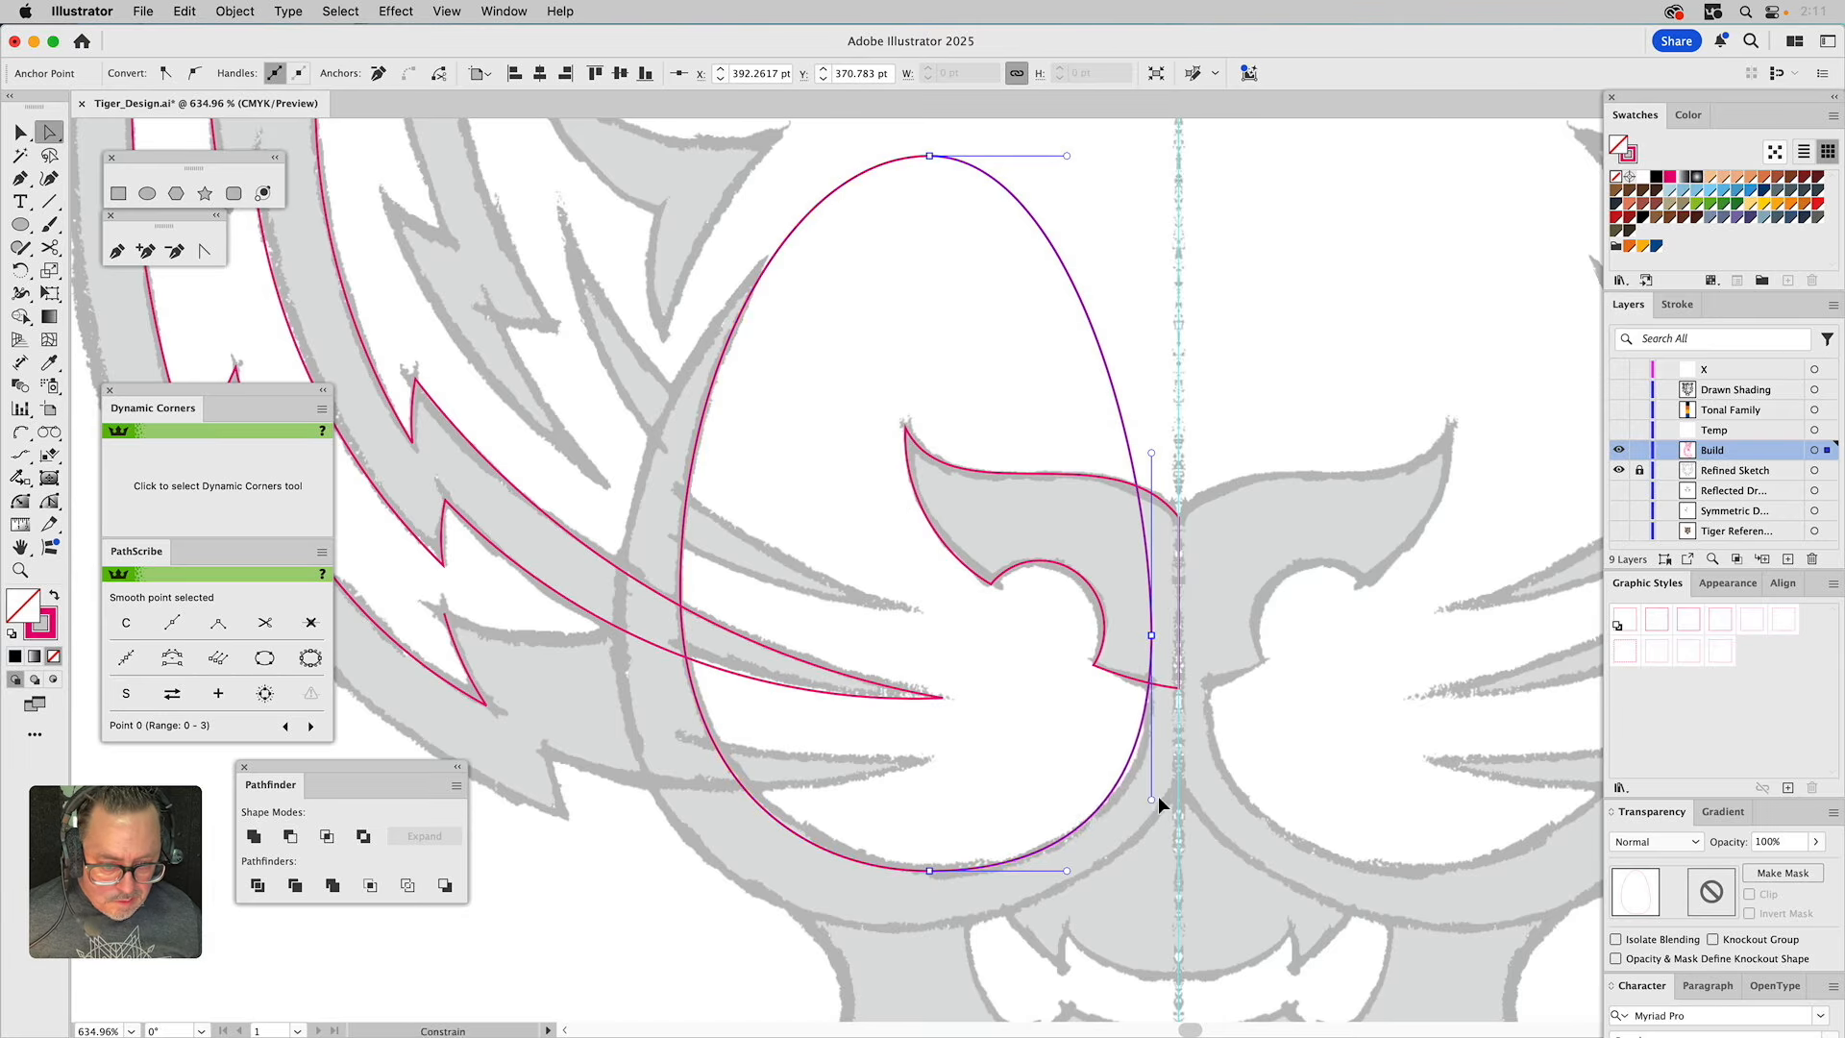
{"action": "left_click_drag", "start_coordinate": [1152, 636], "coordinate": [1152, 655]}
{"action": "left_click_drag", "start_coordinate": [1150, 813], "coordinate": [1158, 799]}
{"action": "left_click_drag", "start_coordinate": [1151, 656], "coordinate": [1153, 680]}
{"action": "left_click_drag", "start_coordinate": [1153, 820], "coordinate": [1150, 799]}
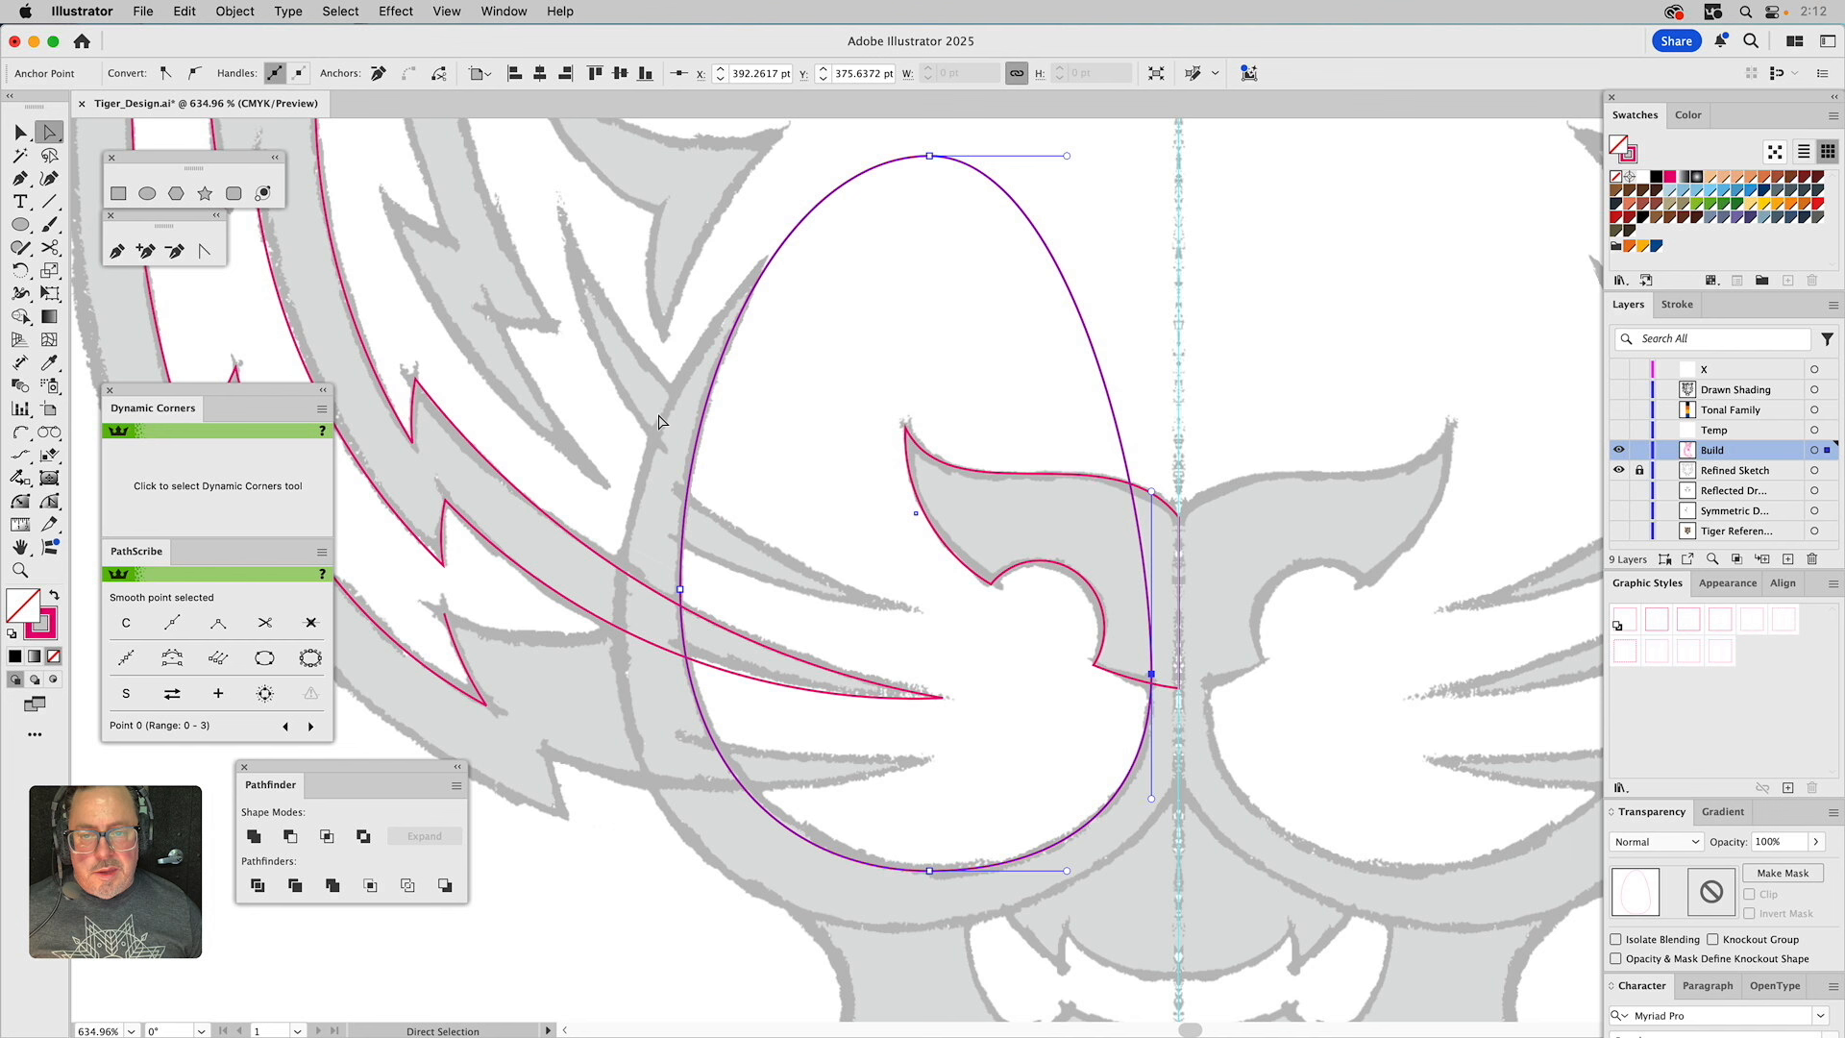
Shorten the lower handle on the muzzle shape's outer side to refine the lower cheek curve, and deselect the shape.
{"action": "scroll", "coordinate": [914, 602], "scroll_direction": "down", "scroll_amount": 3}
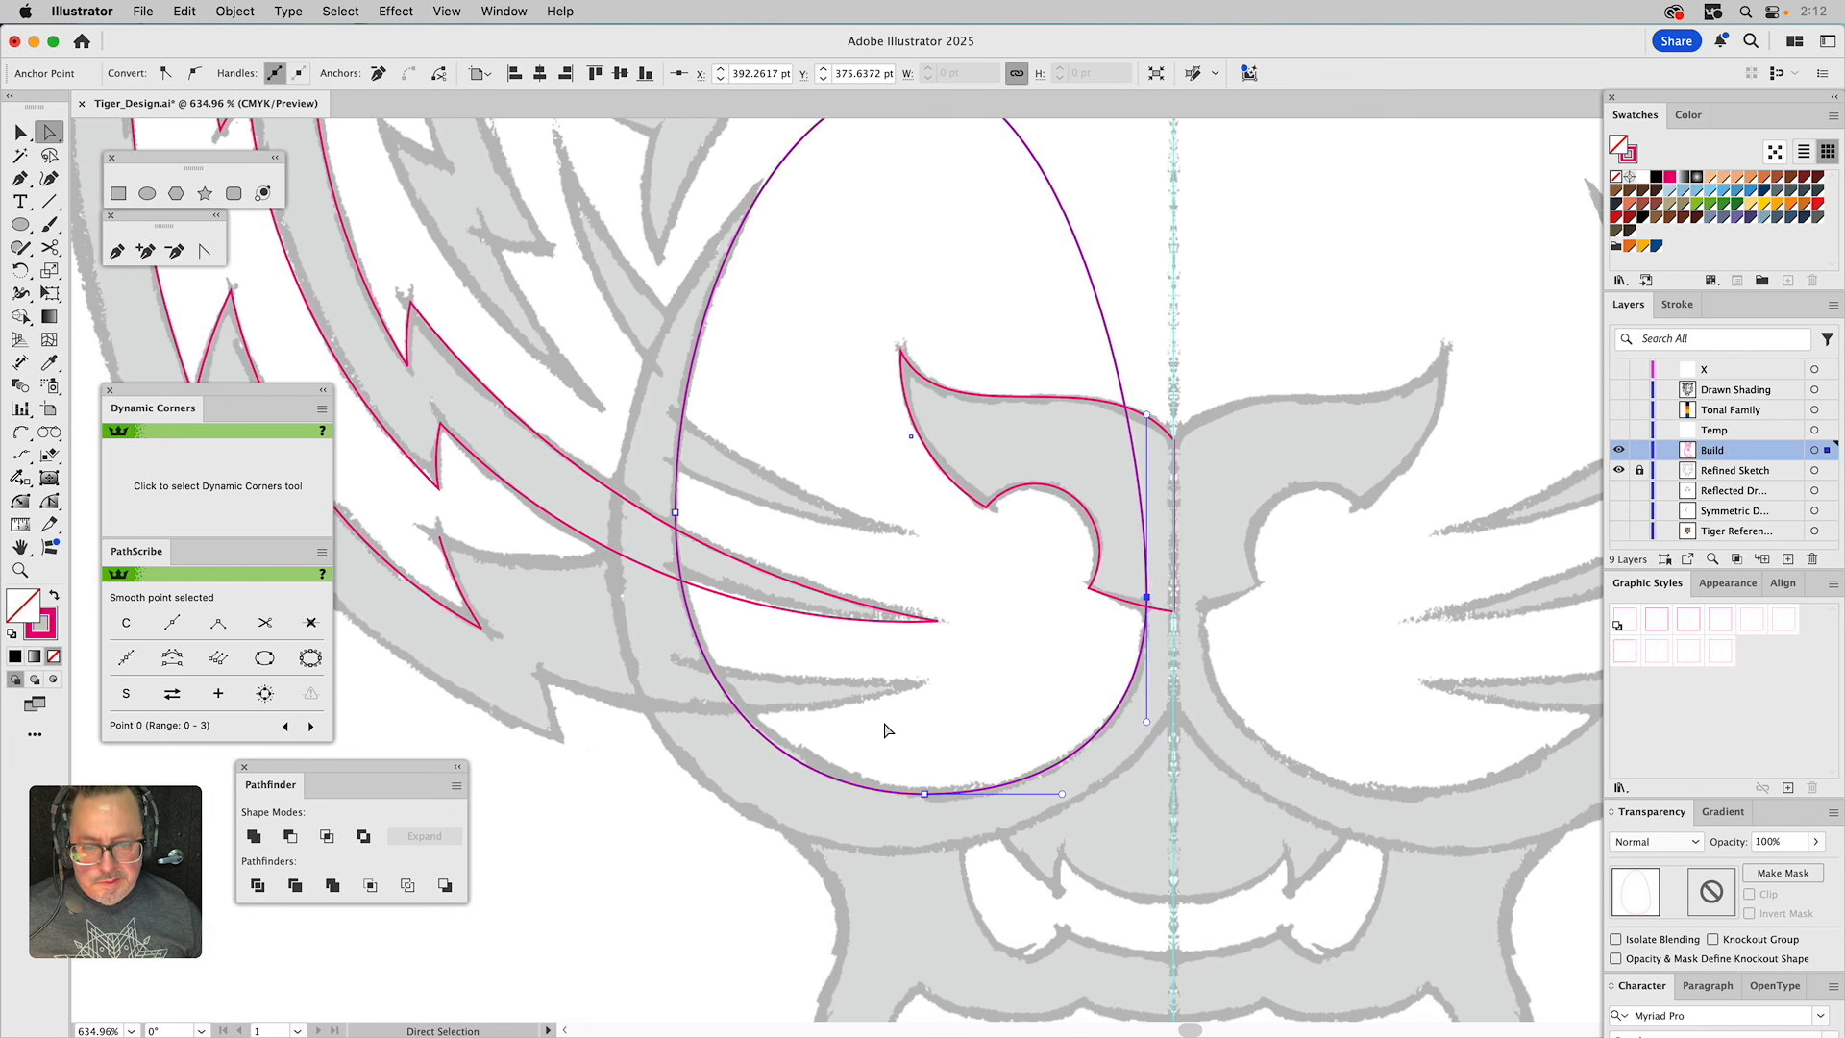
{"action": "left_click", "coordinate": [924, 794]}
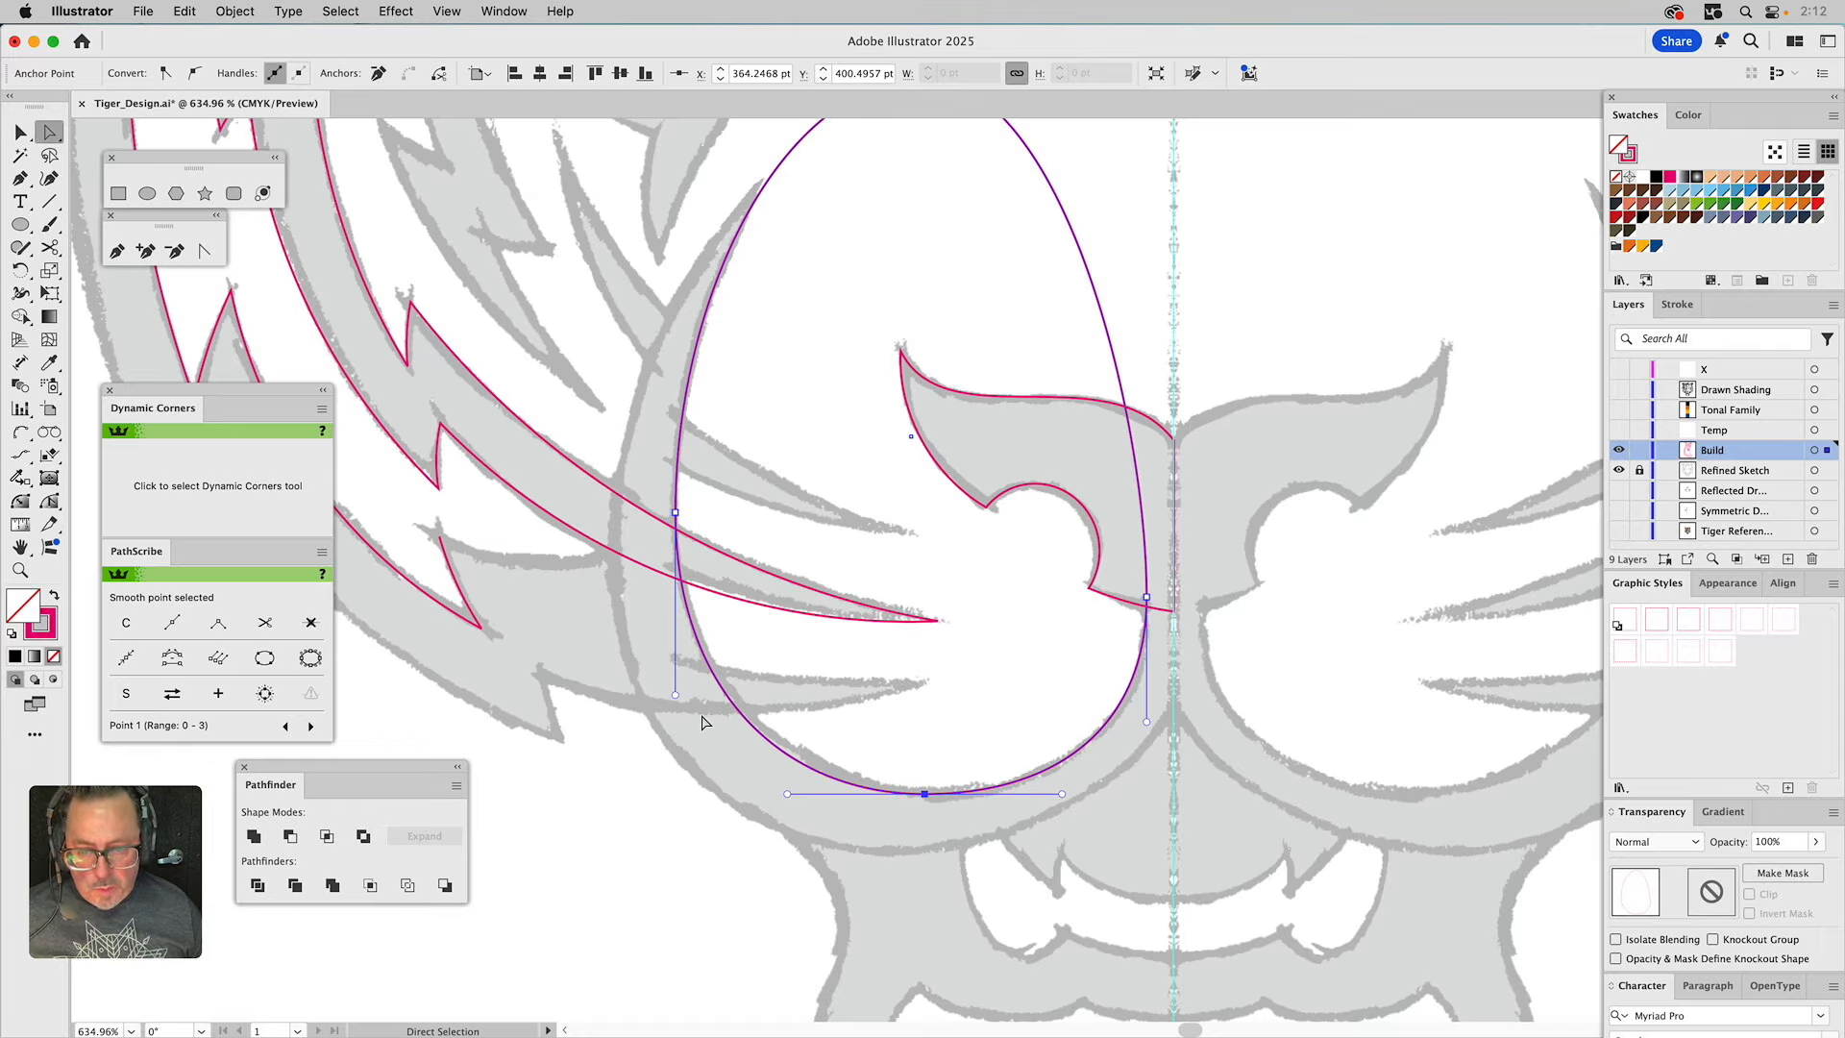
{"action": "left_click_drag", "start_coordinate": [676, 690], "coordinate": [676, 682]}
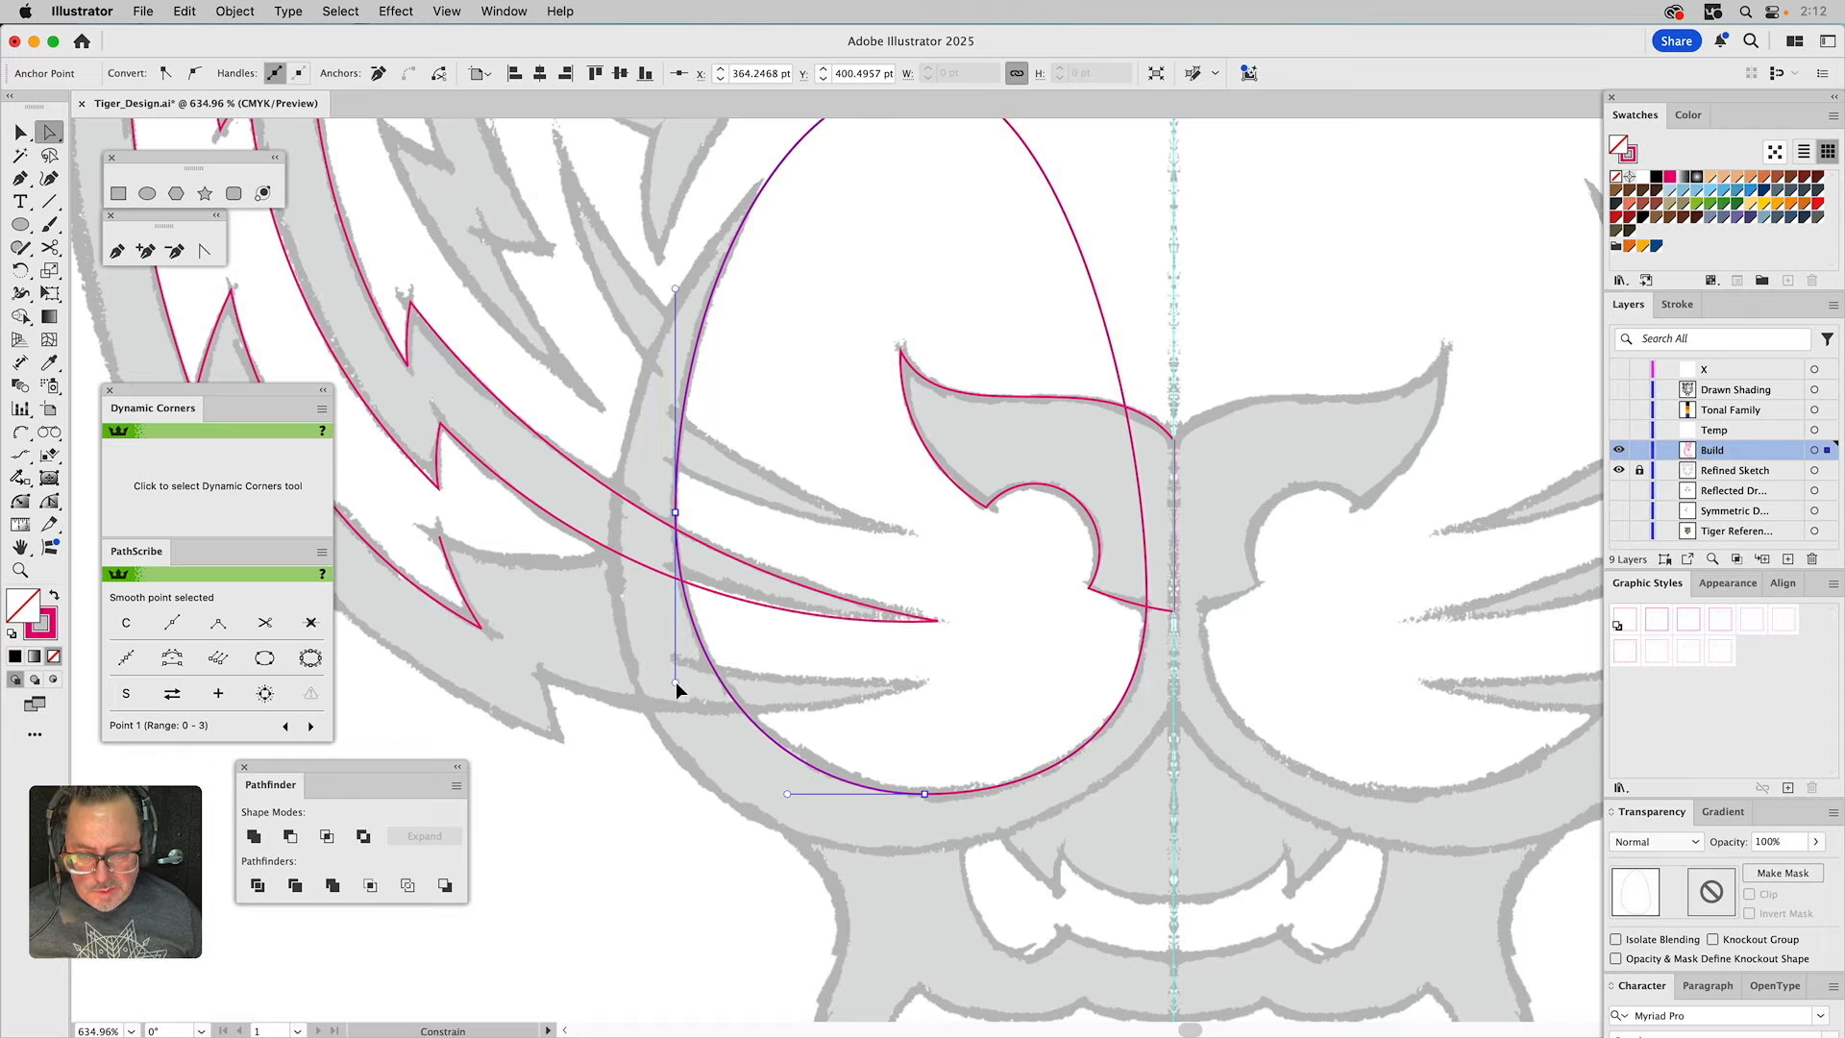
{"action": "left_click", "coordinate": [933, 759]}
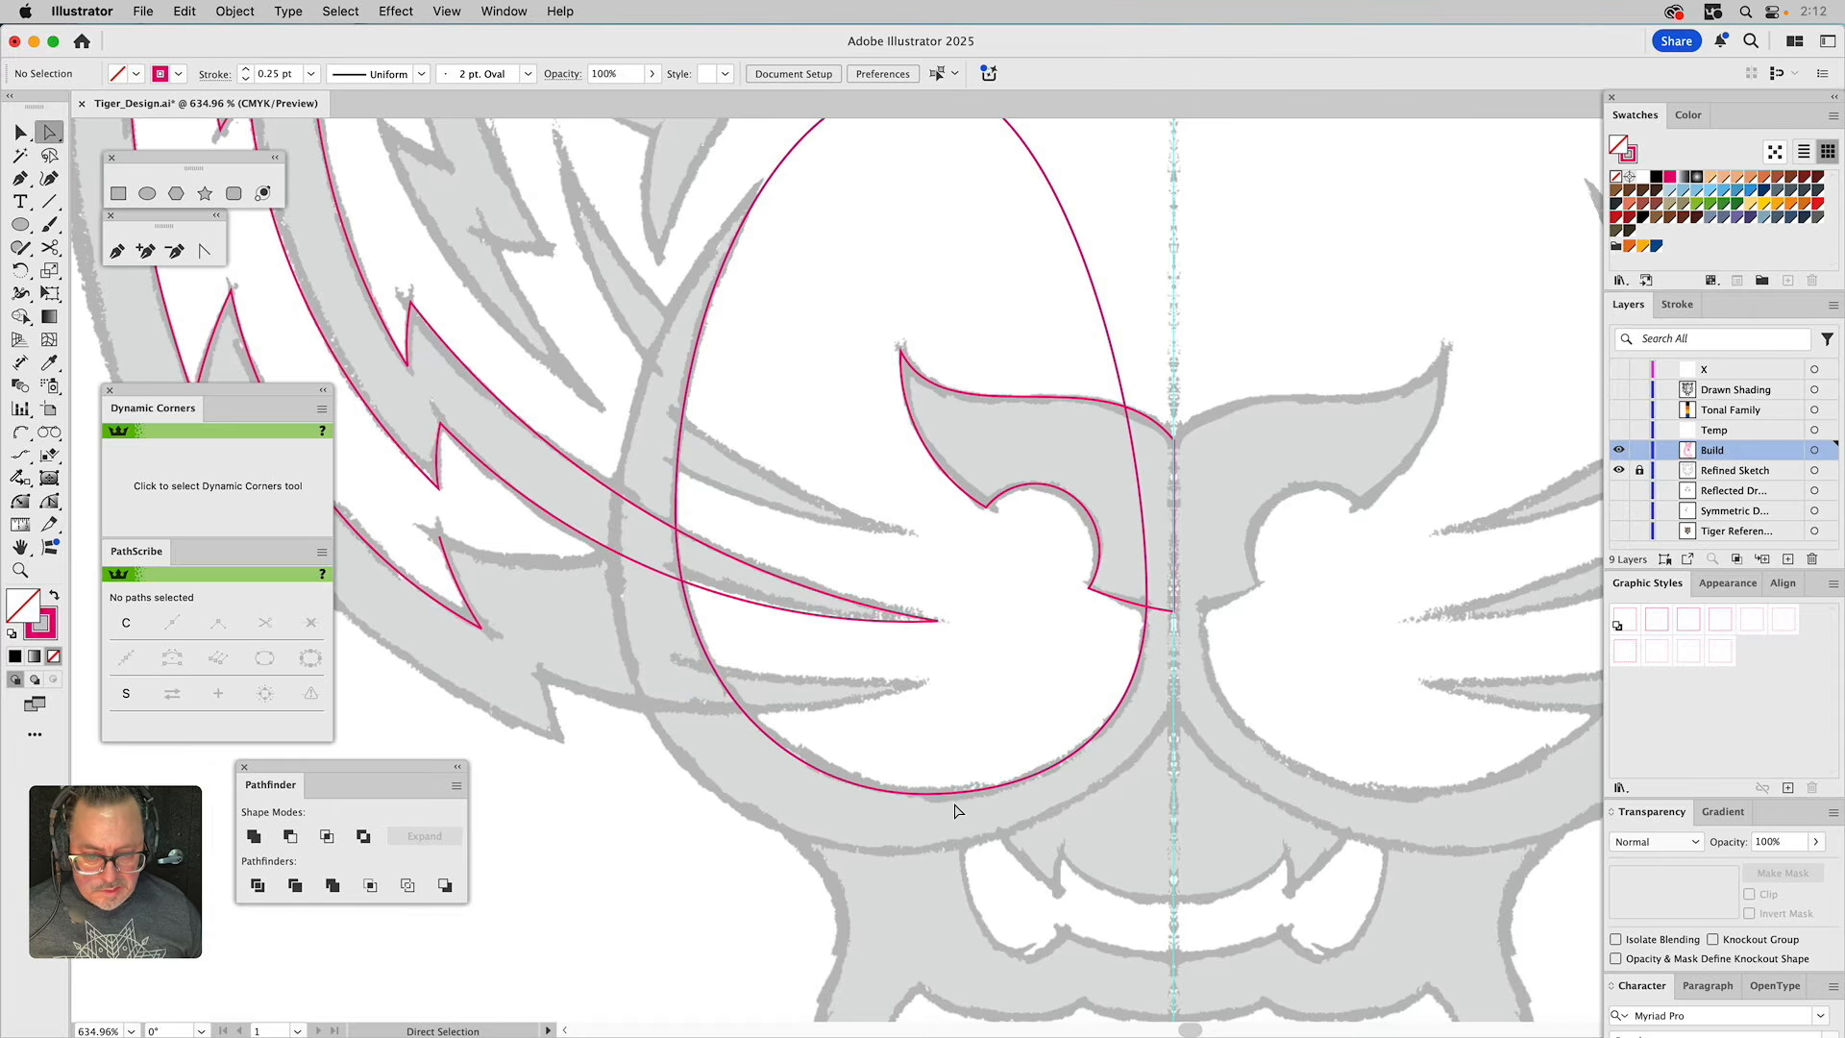
Nudge the muzzle shape's bottom anchor slightly toward the cheek side to refine its lower curve.
{"action": "mouse_move", "coordinate": [925, 790]}
{"action": "left_mouse_down"}
{"action": "mouse_move", "coordinate": [929, 727]}
{"action": "mouse_move", "coordinate": [919, 787]}
{"action": "left_mouse_up"}
{"action": "left_click_drag", "start_coordinate": [984, 748], "coordinate": [975, 247]}
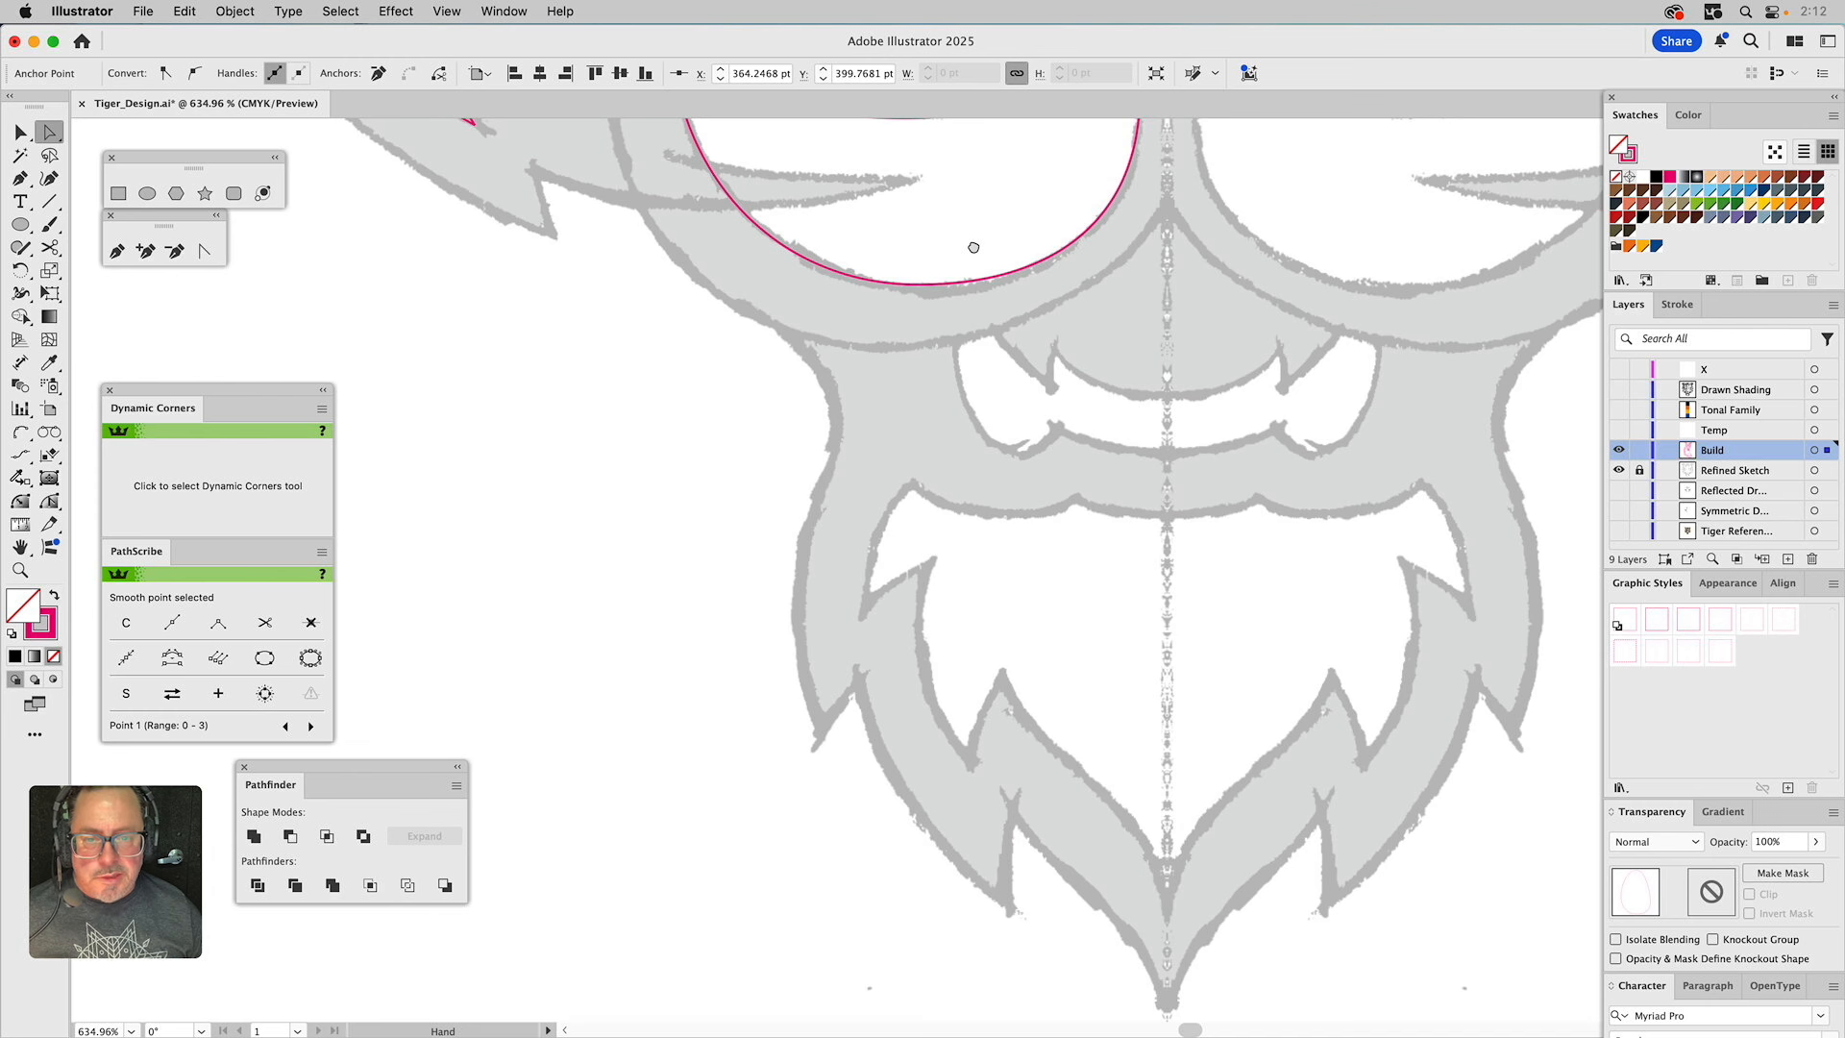
{"action": "left_click_drag", "start_coordinate": [974, 247], "coordinate": [974, 247]}
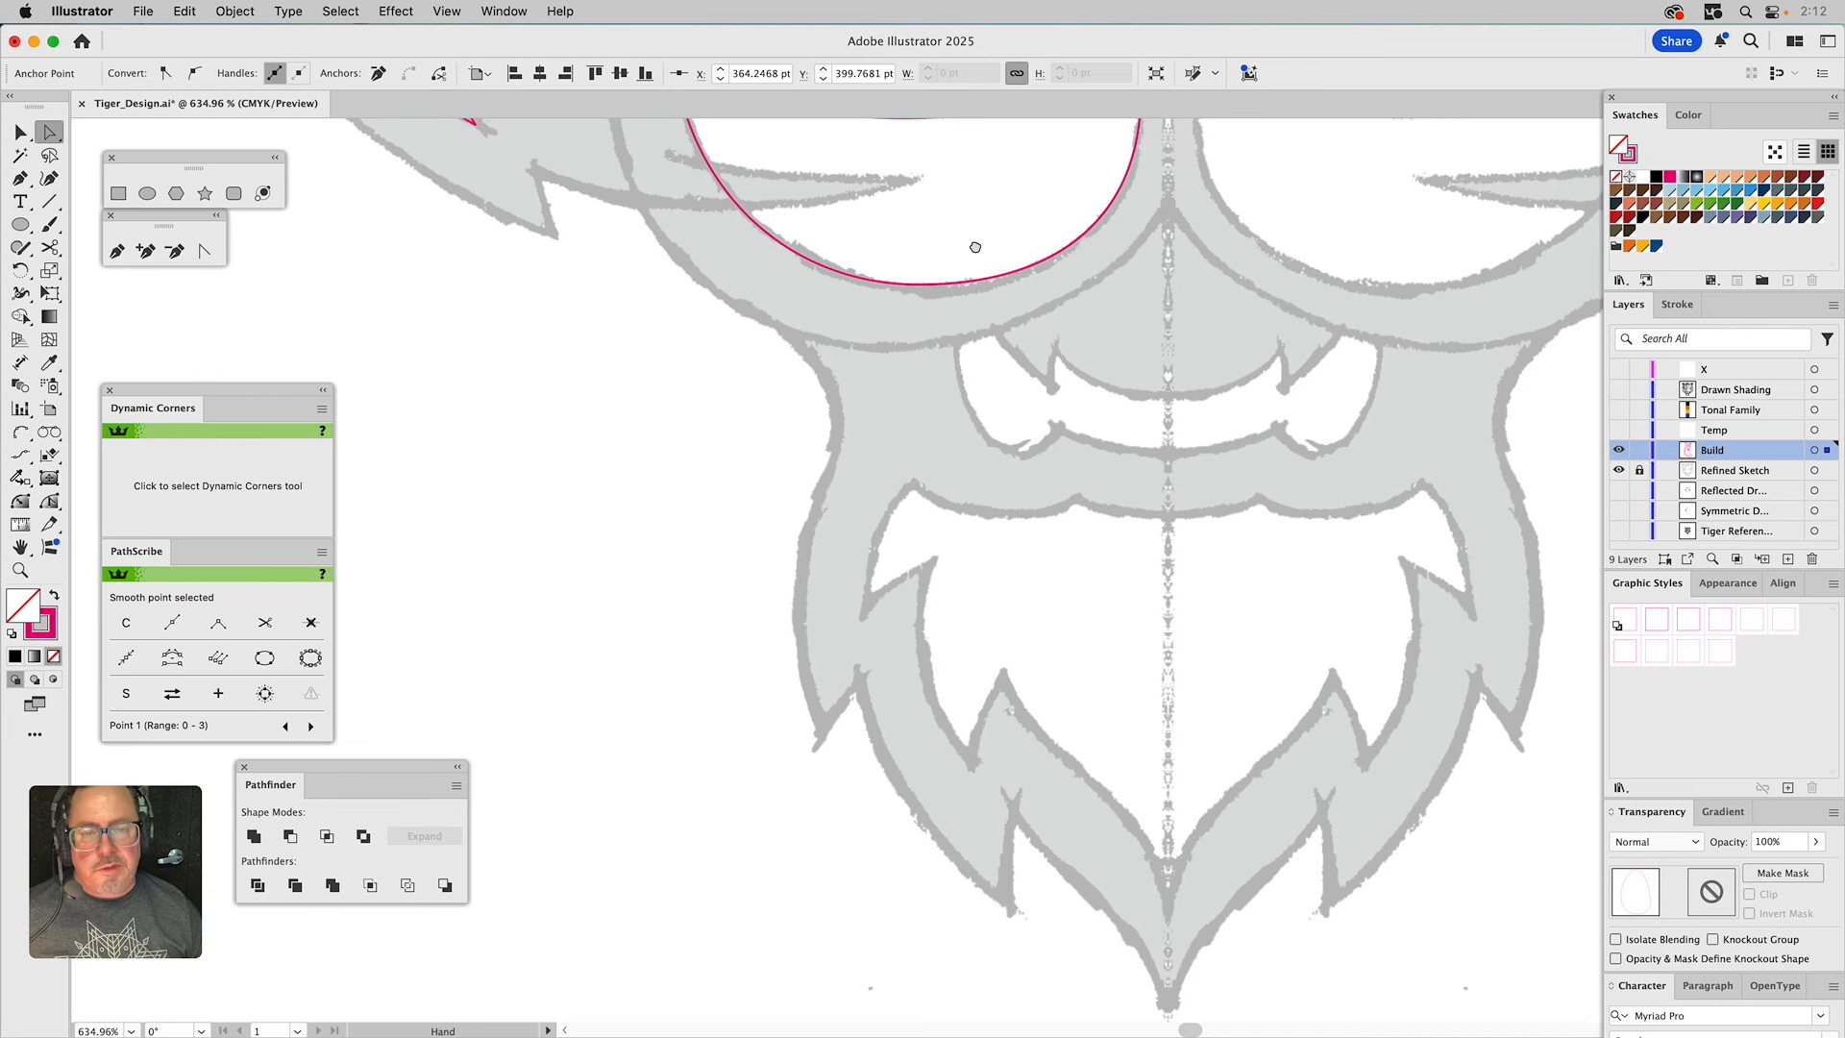
{"action": "left_click_drag", "start_coordinate": [976, 248], "coordinate": [996, 860]}
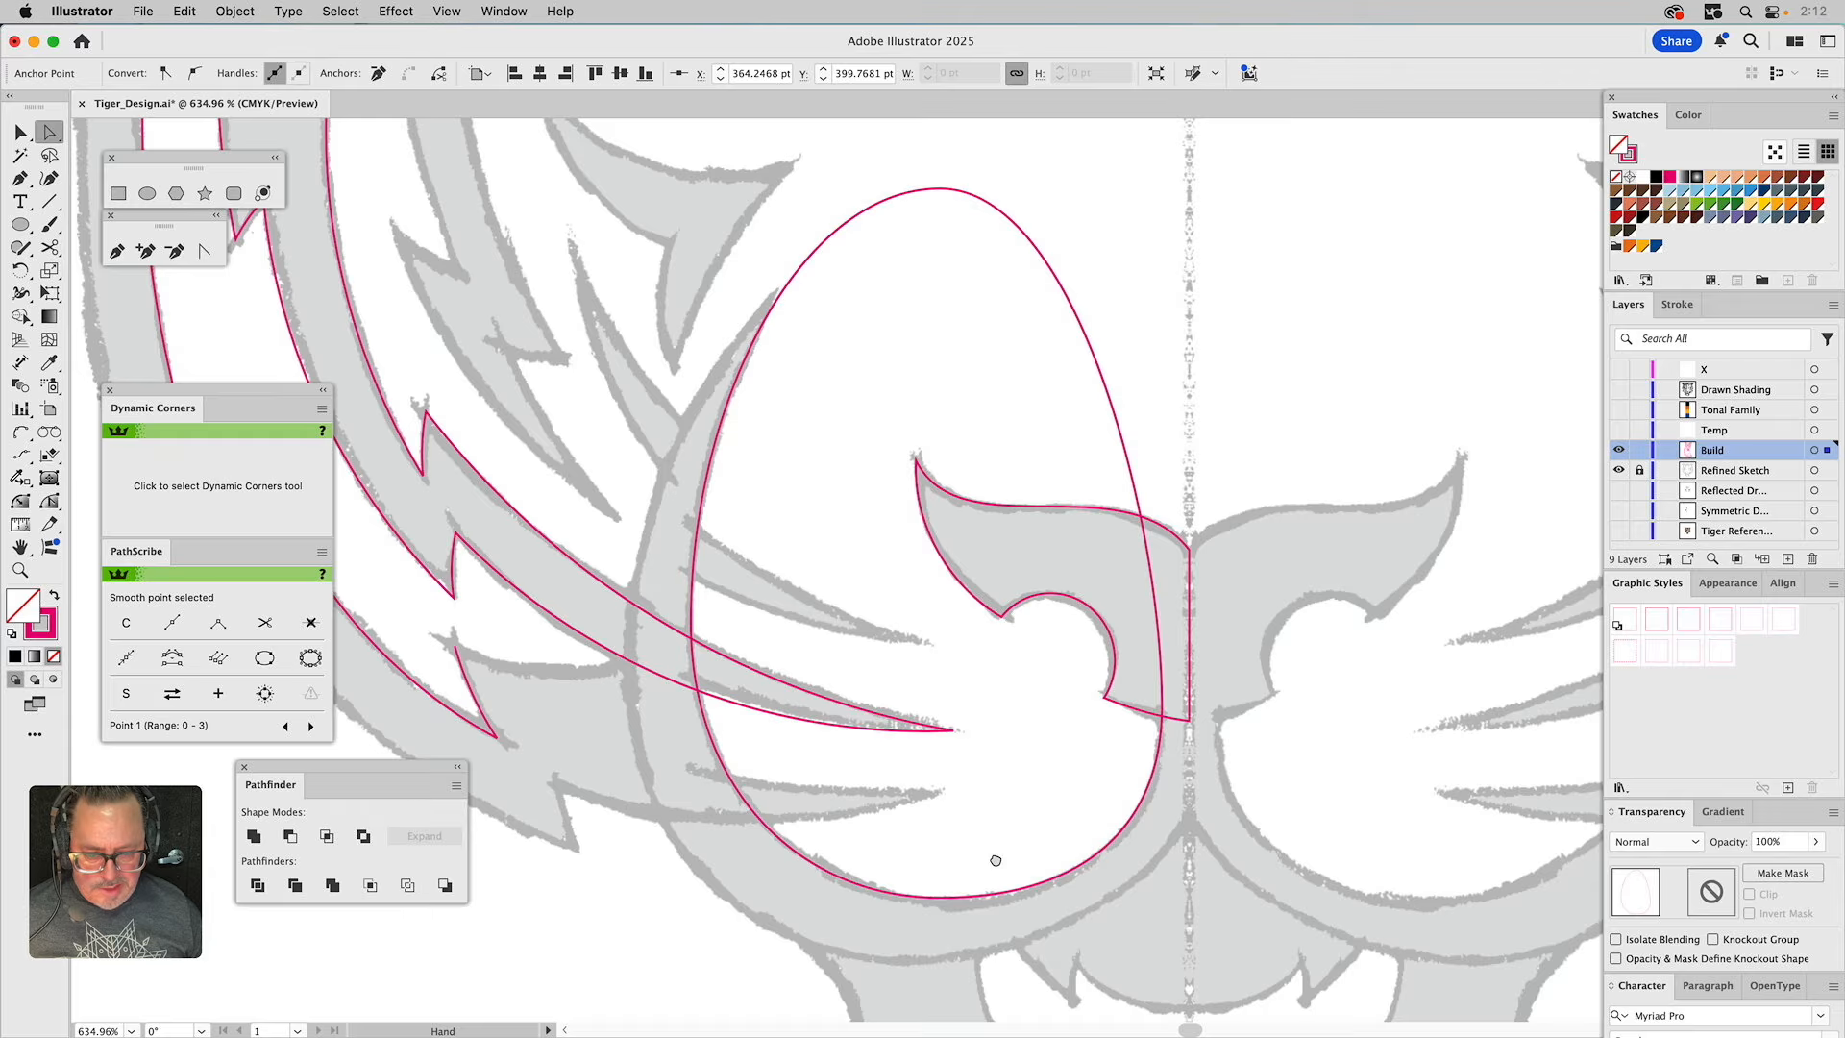
{"action": "left_click_drag", "start_coordinate": [997, 860], "coordinate": [1028, 761]}
Duplicate the muzzle shape in place and enlarge the copy to about 72 by 104 pt to reach the muzzle band's outer edge.
{"action": "key", "text": "v"}
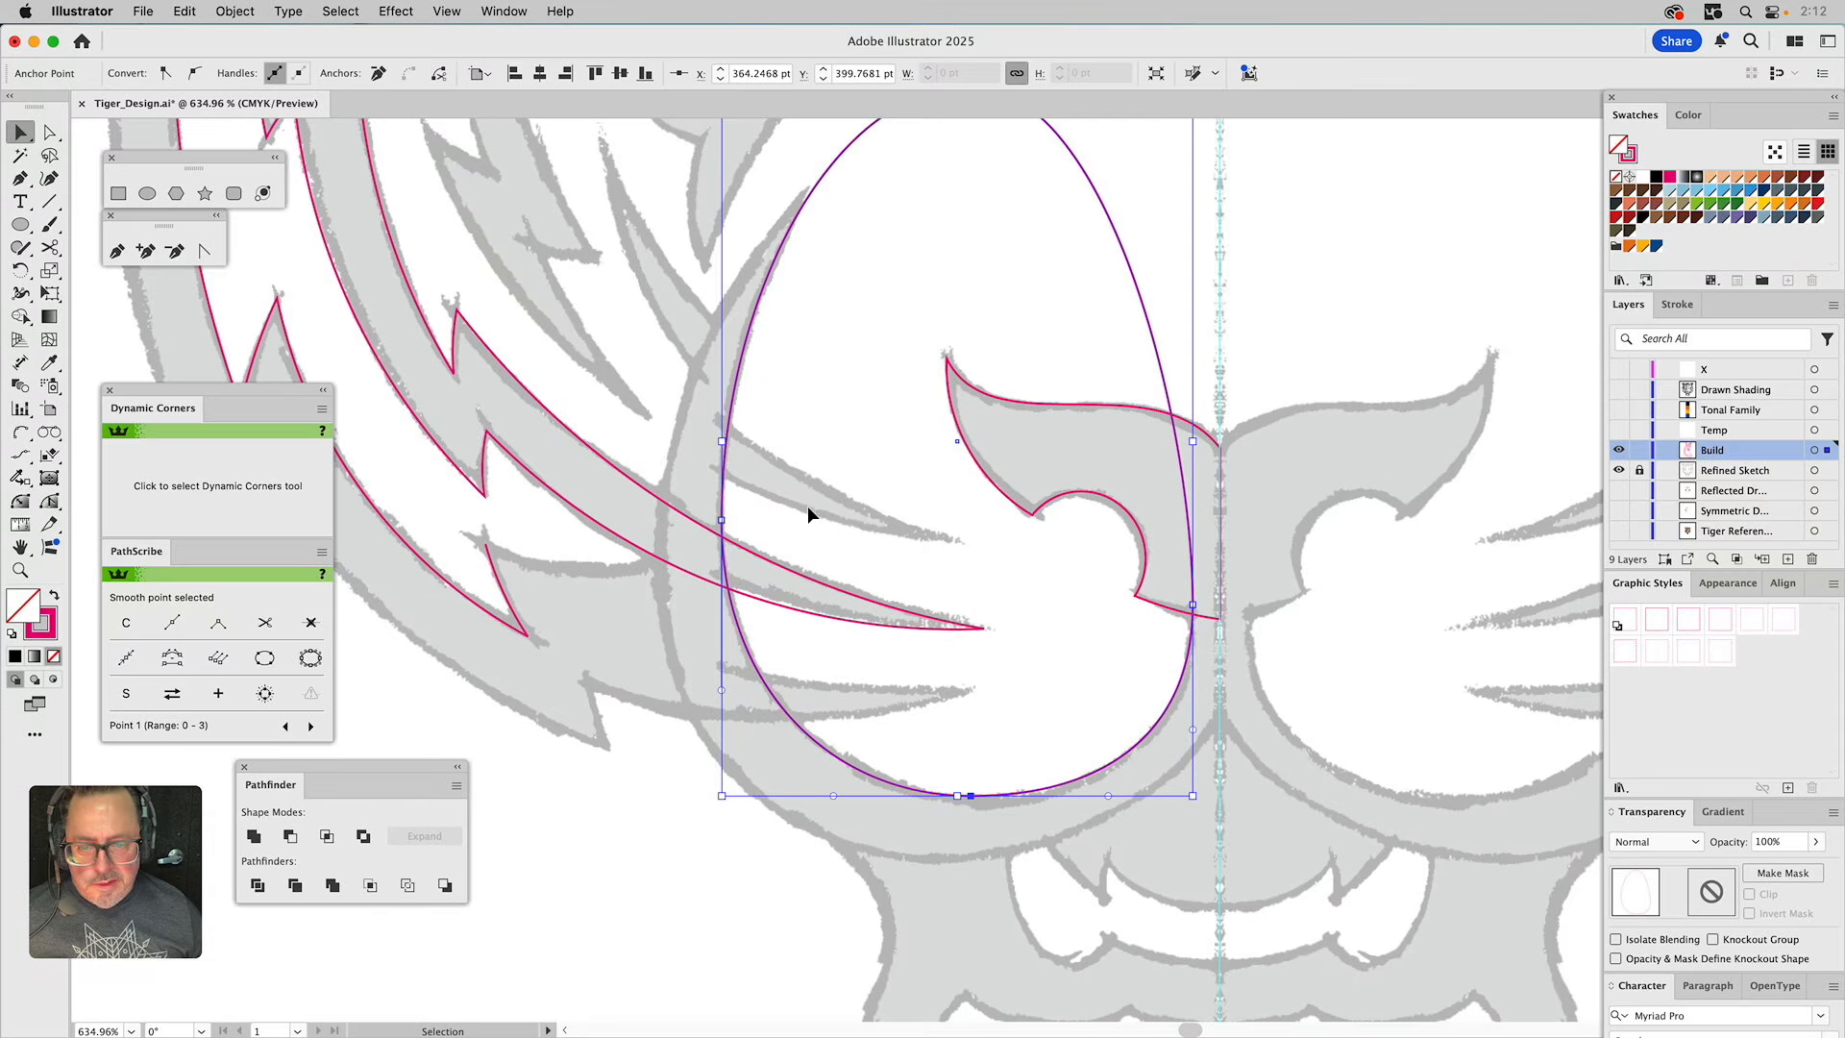
{"action": "left_click", "coordinate": [727, 512]}
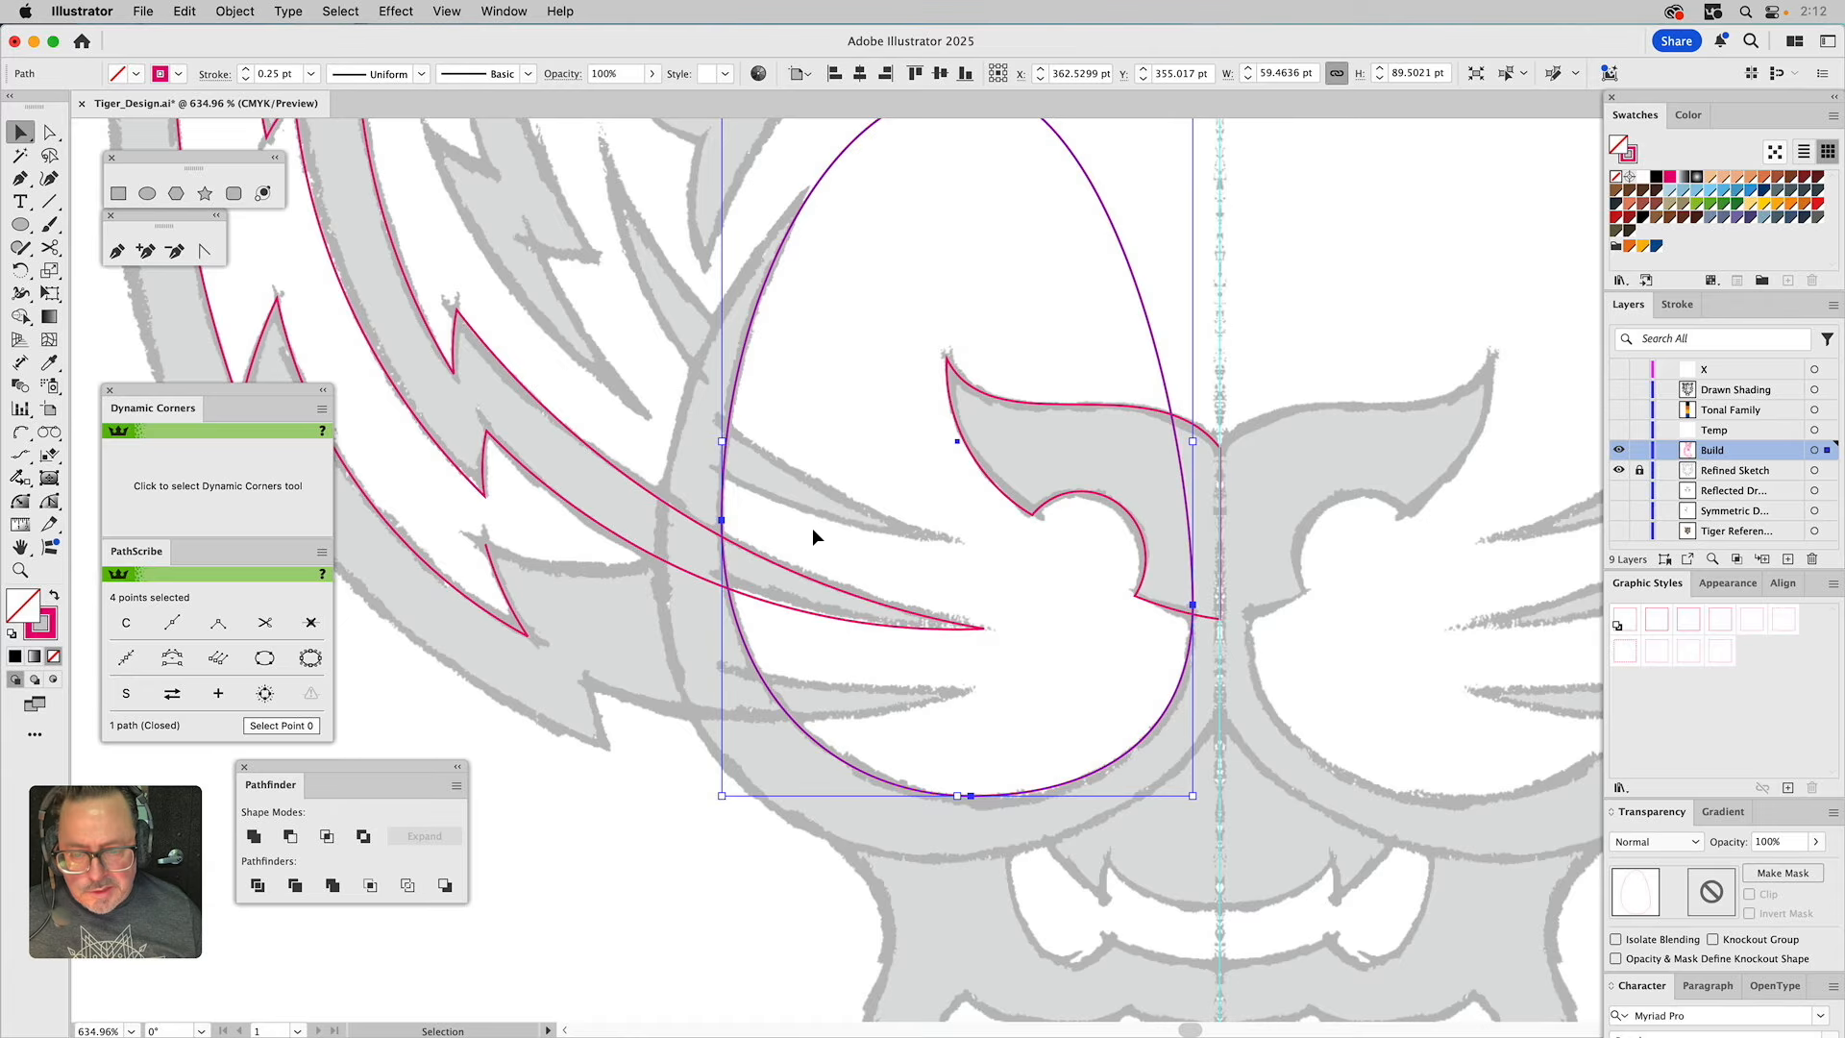
{"action": "left_click_drag", "start_coordinate": [721, 445], "coordinate": [657, 482]}
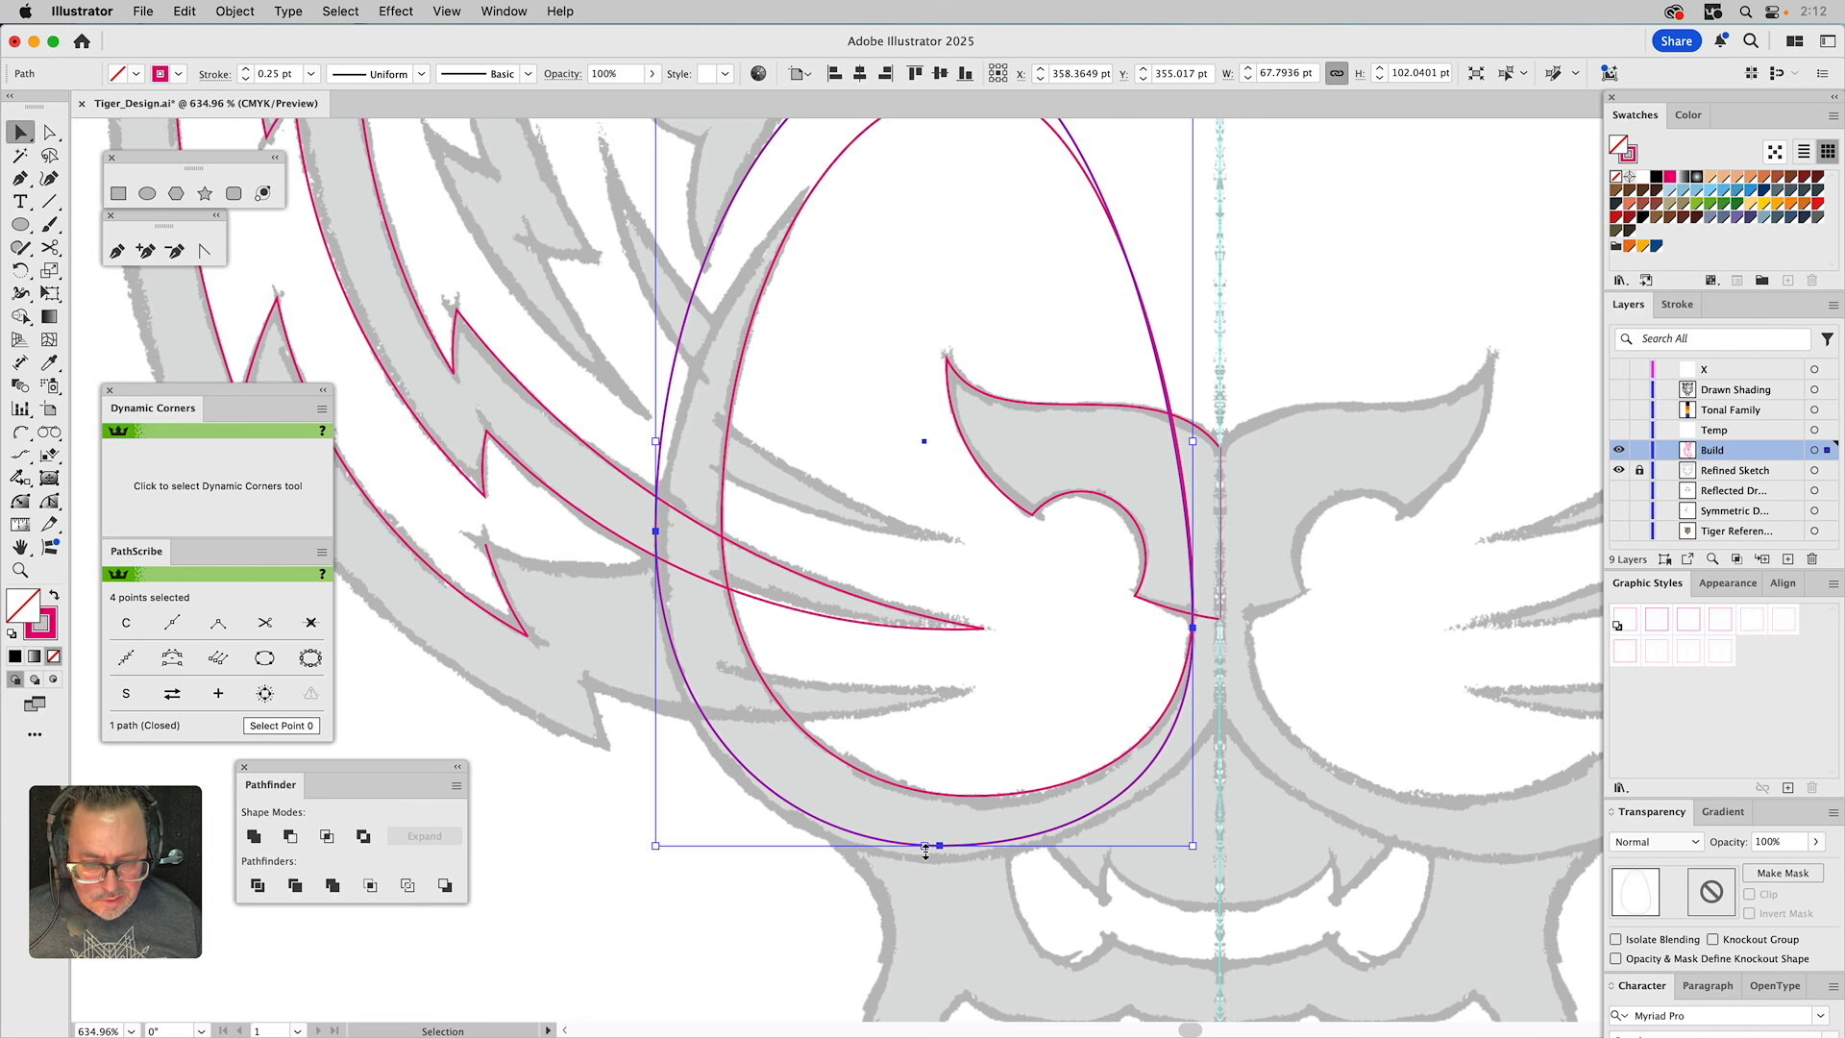
{"action": "left_click_drag", "start_coordinate": [925, 848], "coordinate": [925, 861]}
{"action": "left_click_drag", "start_coordinate": [1194, 449], "coordinate": [1227, 442]}
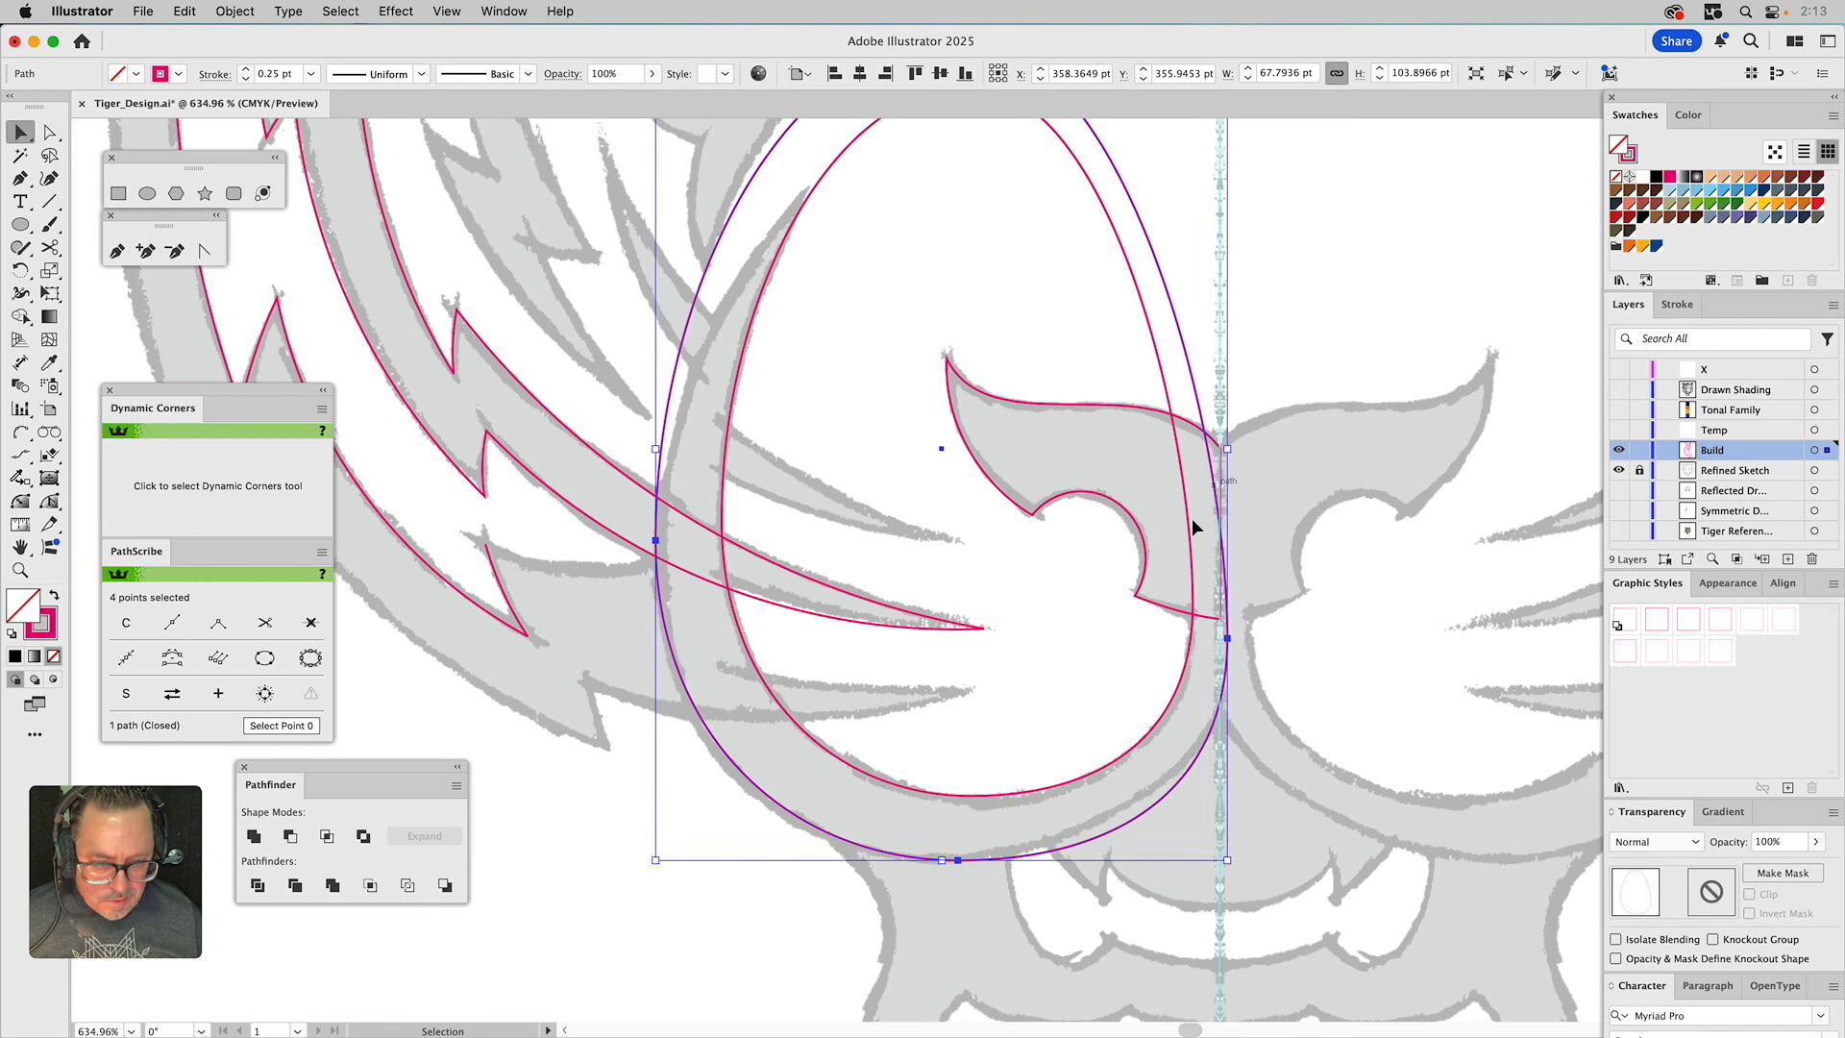
Move the enlarged shape's outer side anchor down and slightly inward, and its top anchor down and toward the centreline.
{"action": "key", "text": "a"}
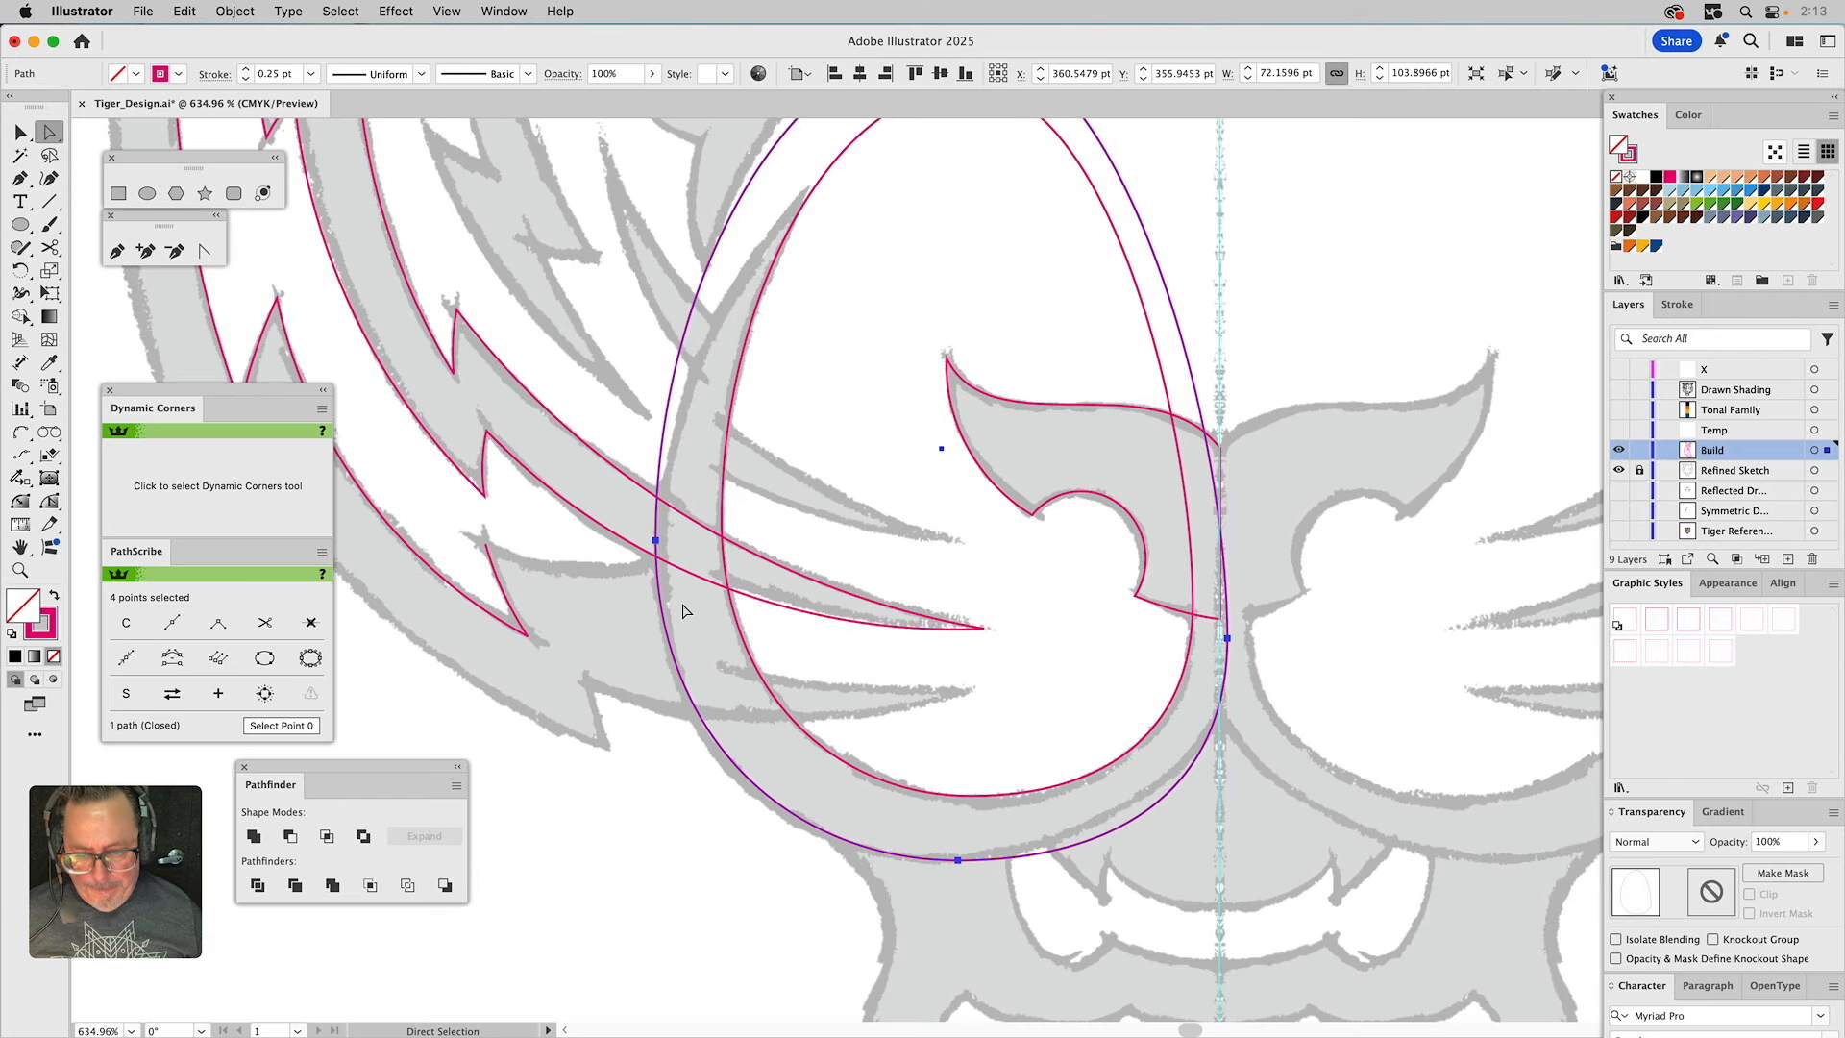
{"action": "left_click_drag", "start_coordinate": [655, 542], "coordinate": [657, 559]}
{"action": "scroll", "coordinate": [820, 518], "scroll_direction": "up", "scroll_amount": 5}
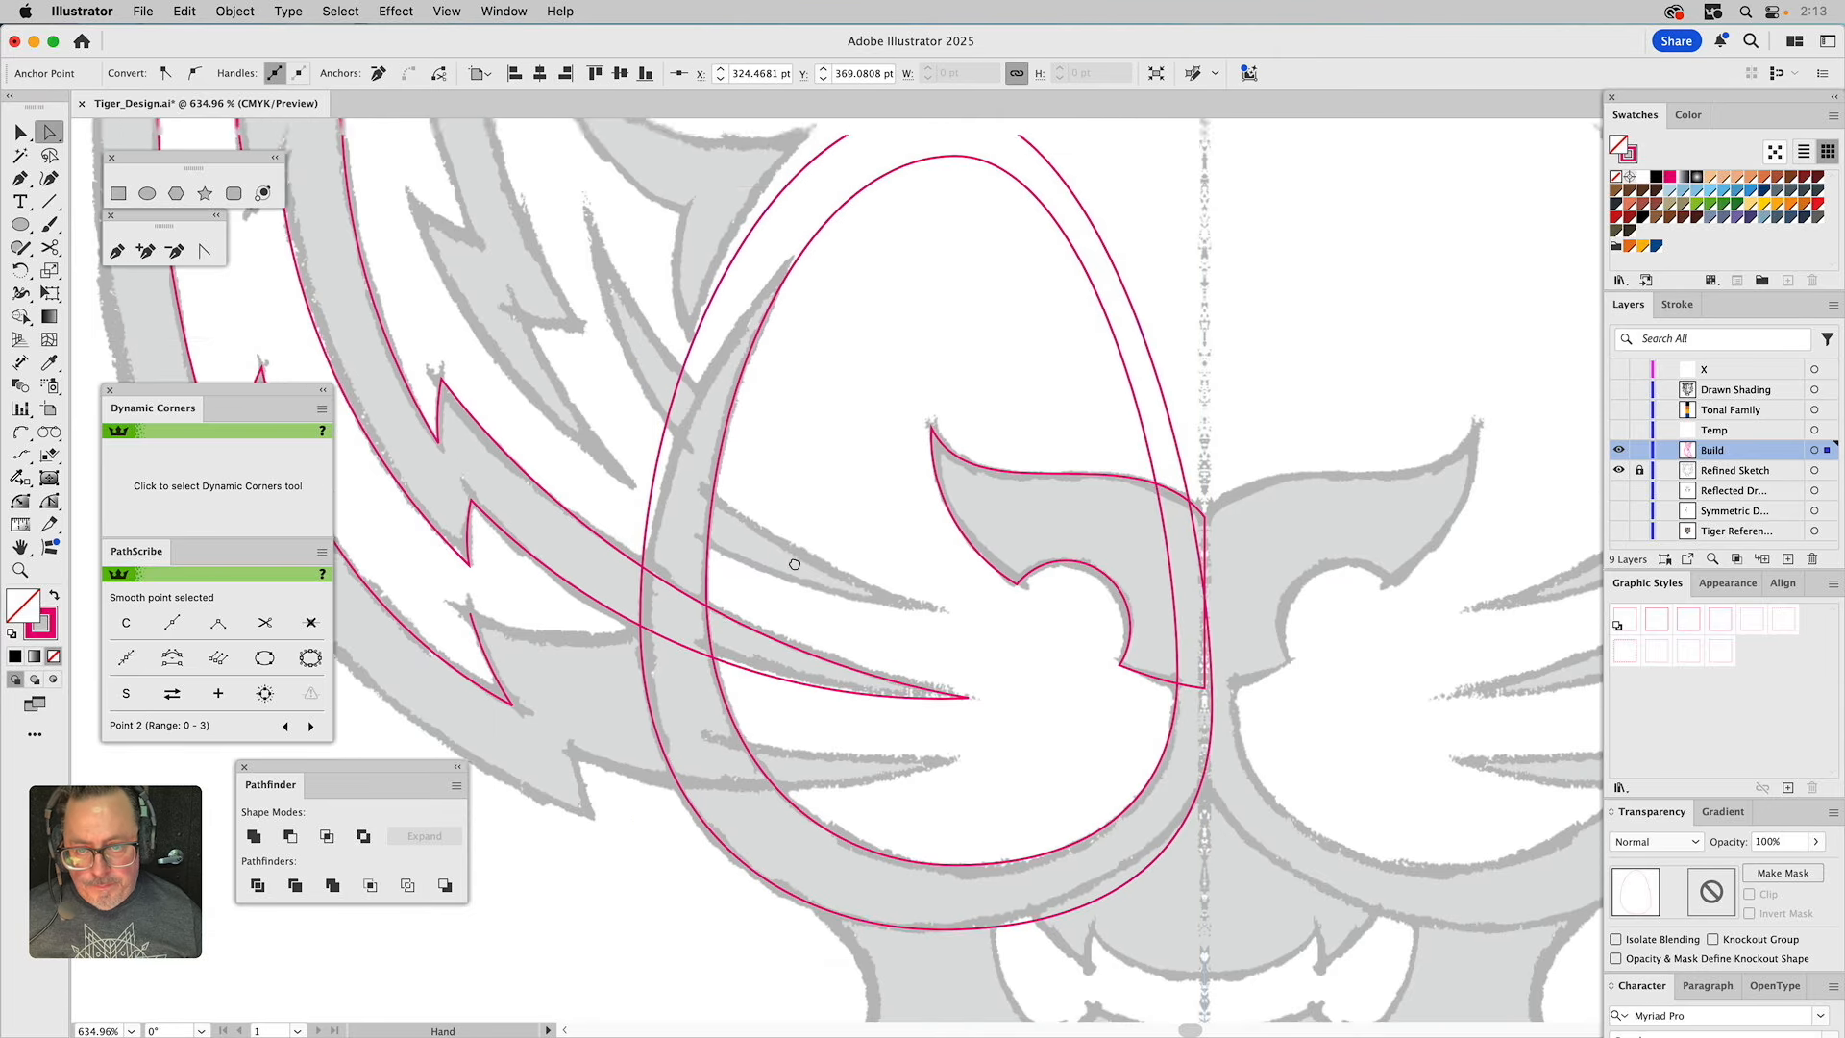
{"action": "left_click_drag", "start_coordinate": [909, 234], "coordinate": [983, 278]}
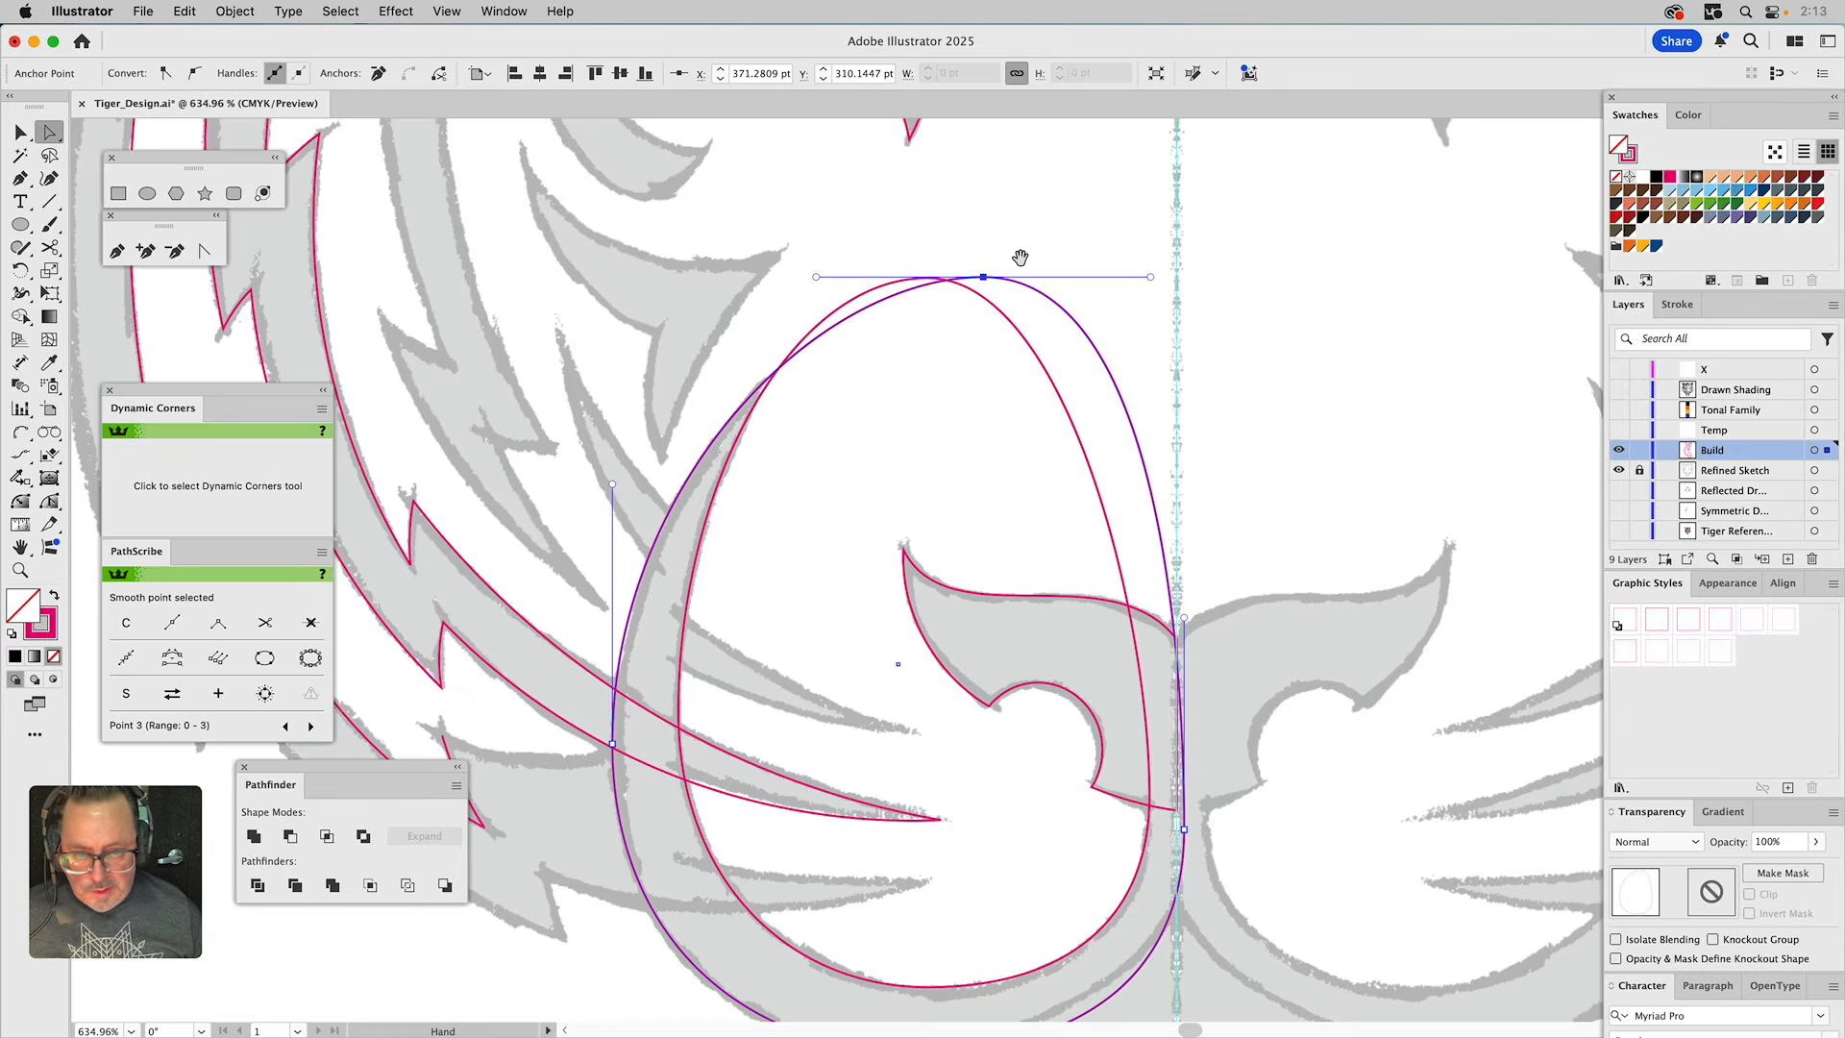
{"action": "left_click_drag", "start_coordinate": [809, 636], "coordinate": [834, 478]}
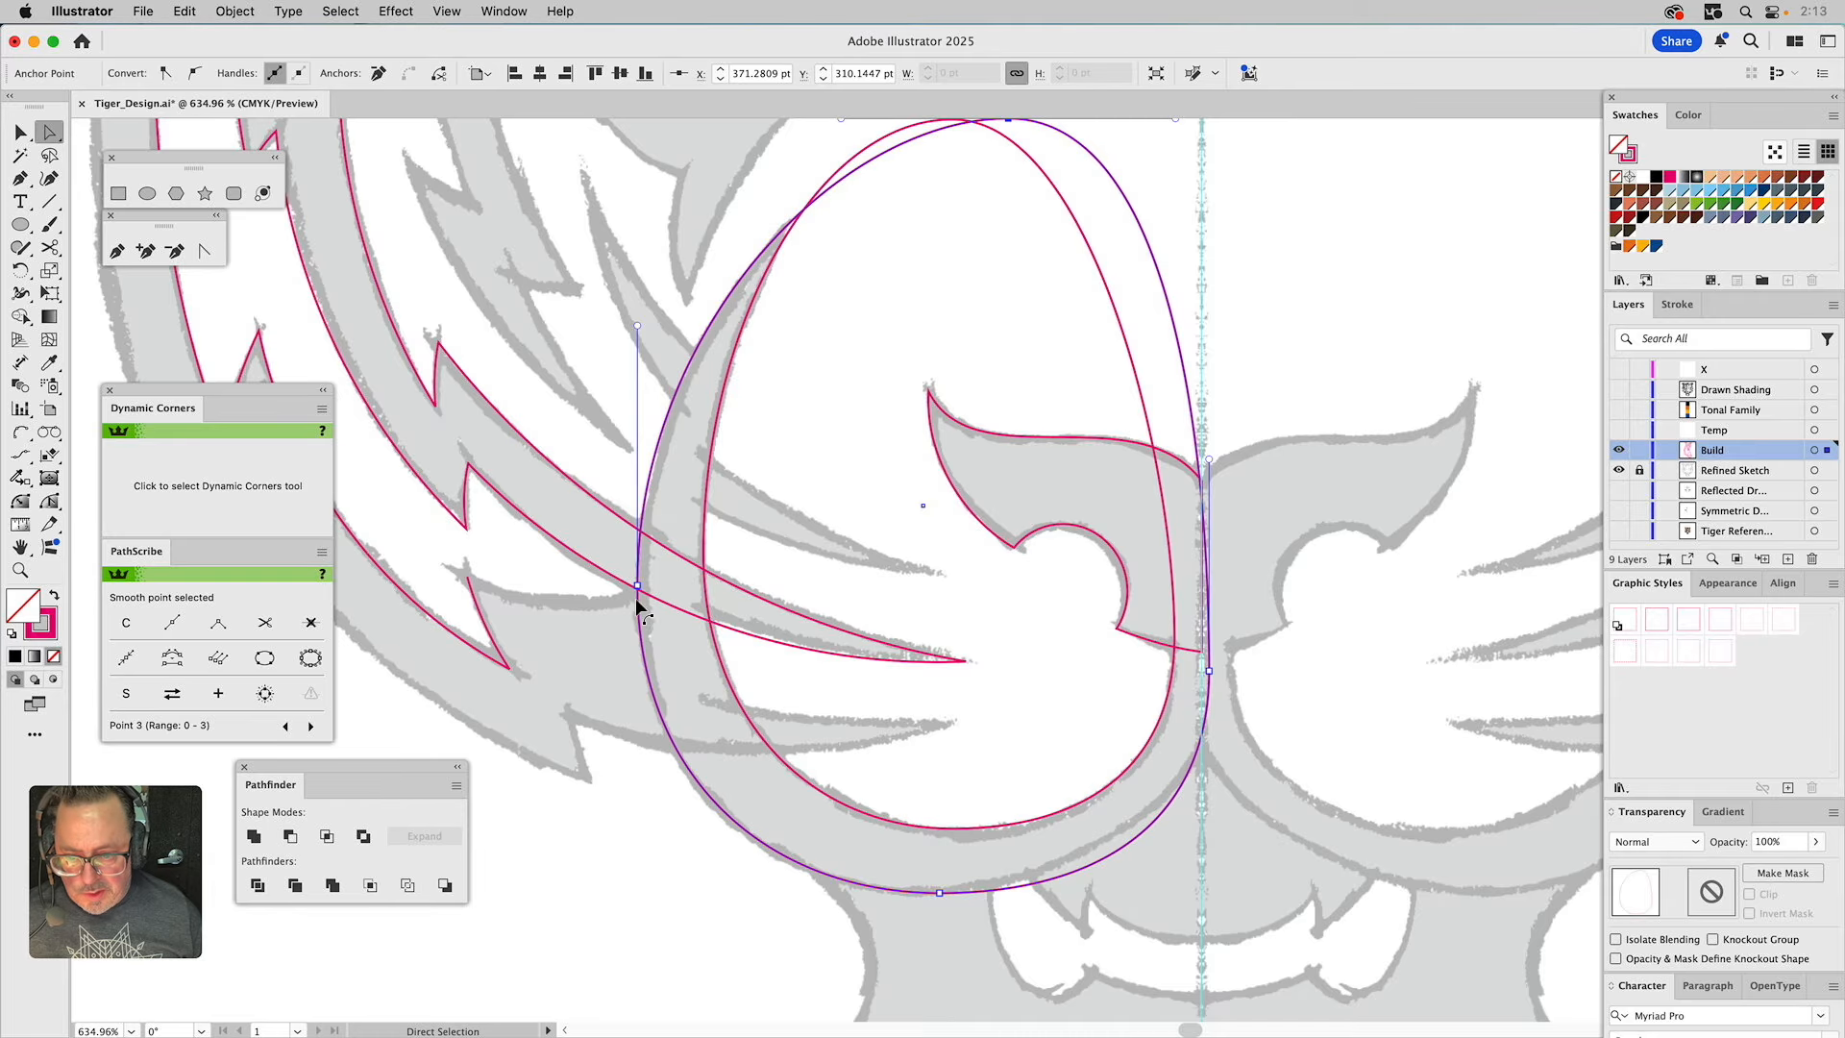
{"action": "mouse_move", "coordinate": [641, 588]}
{"action": "left_mouse_down"}
{"action": "mouse_move", "coordinate": [618, 590]}
{"action": "mouse_move", "coordinate": [643, 589]}
{"action": "left_mouse_up"}
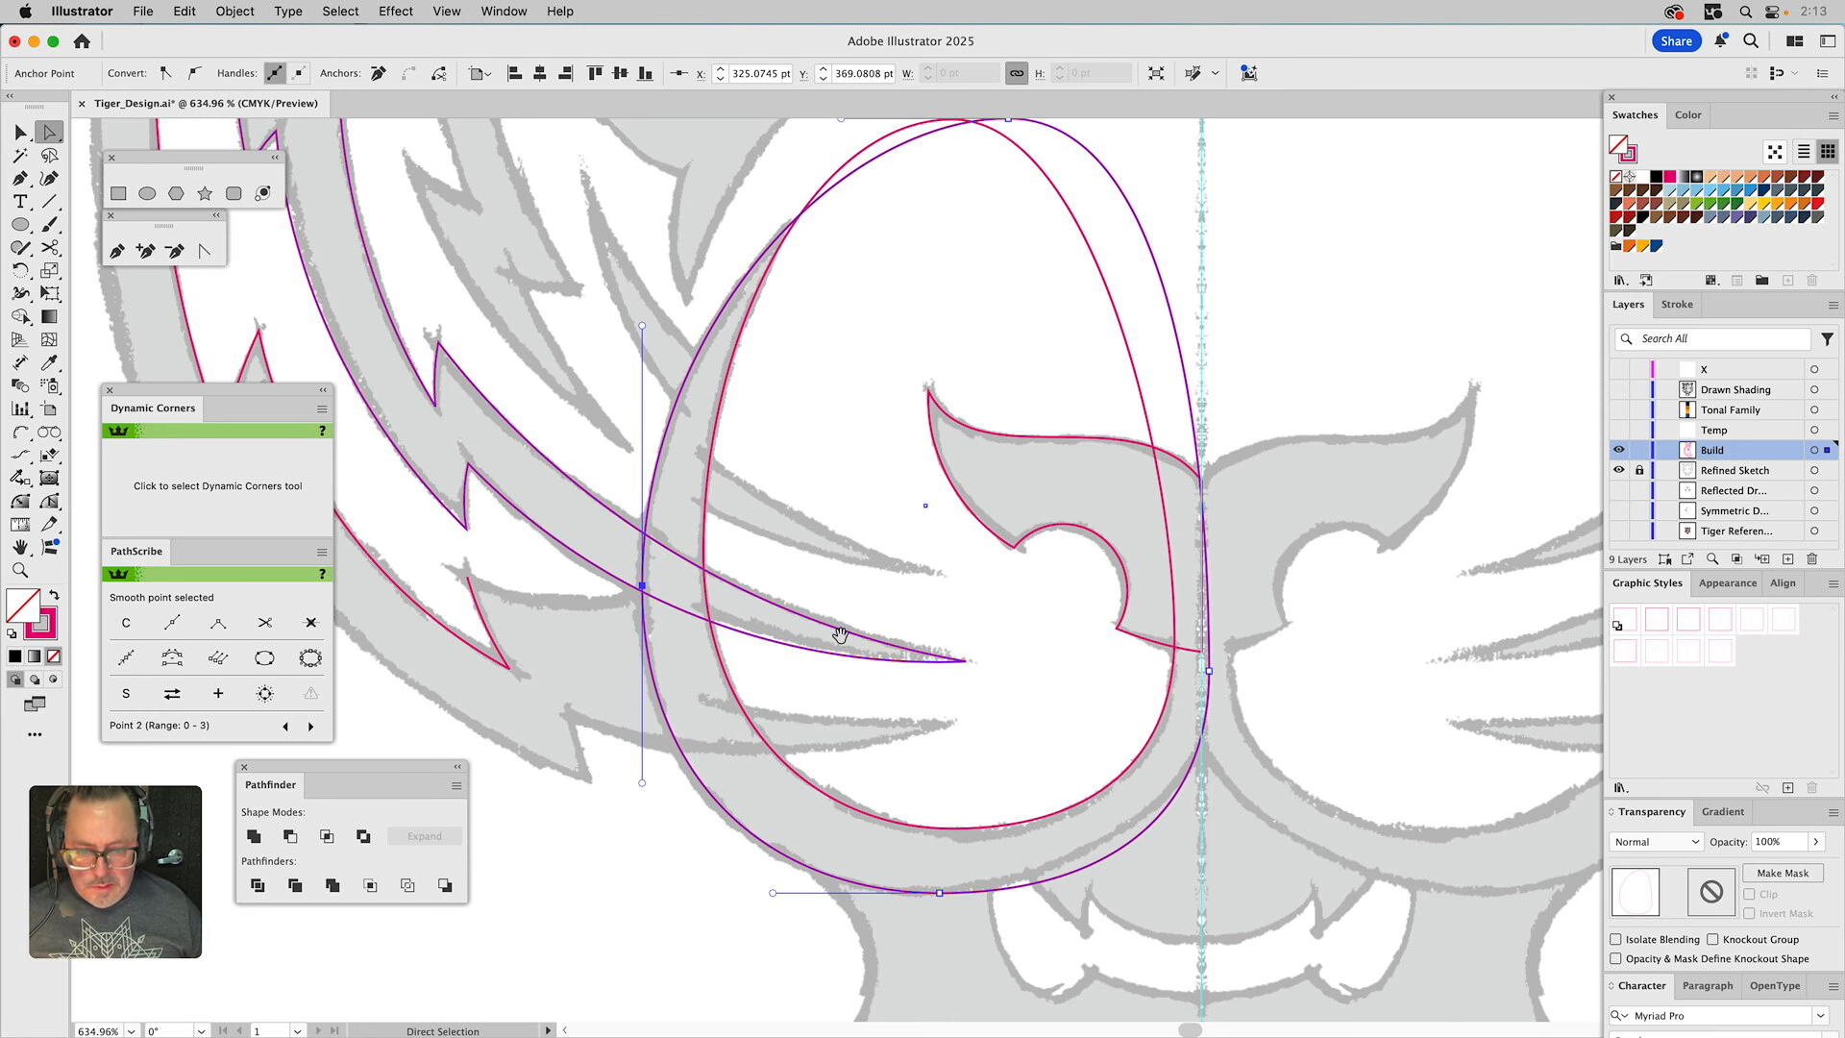
Lengthen the lower handle on the enlarged shape's outer side and shorten the bottom anchor's handle facing the centreline.
{"action": "scroll", "coordinate": [620, 566], "scroll_direction": "down", "scroll_amount": 5}
{"action": "left_click_drag", "start_coordinate": [819, 573], "coordinate": [1018, 424]}
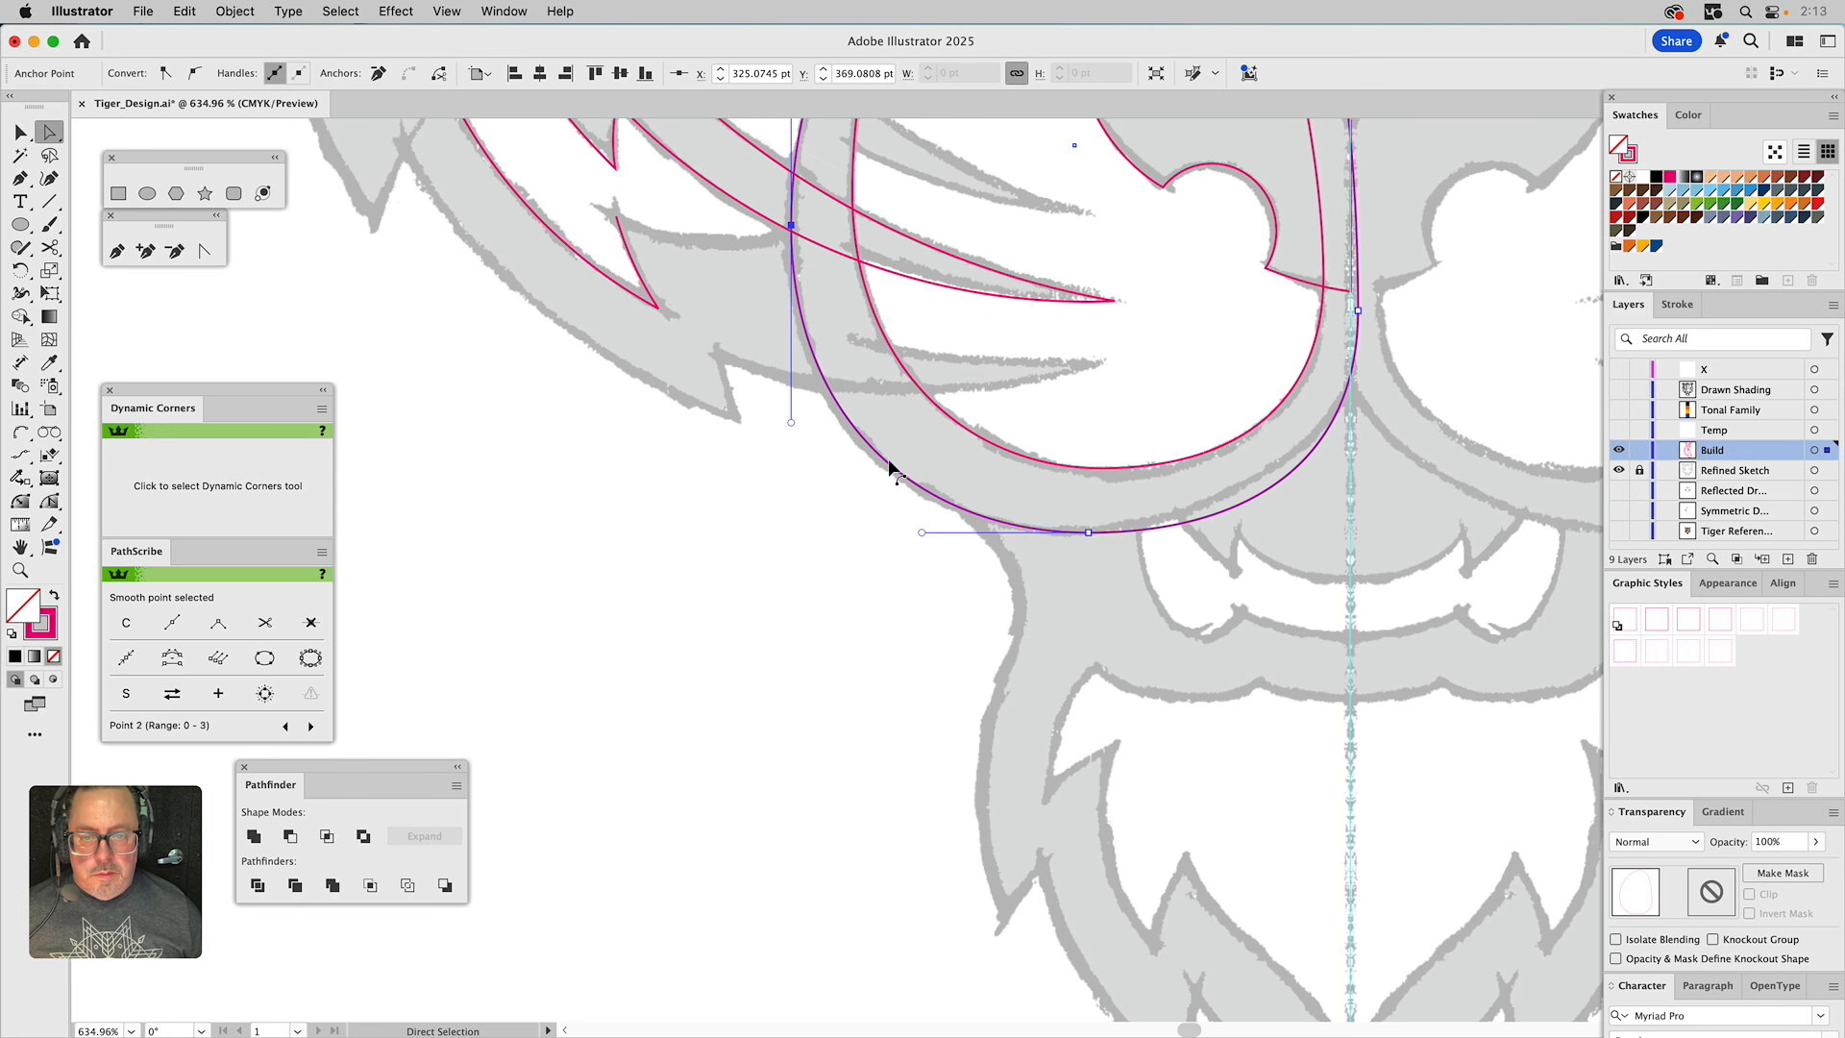
{"action": "left_click_drag", "start_coordinate": [791, 424], "coordinate": [788, 443]}
{"action": "left_click_drag", "start_coordinate": [1099, 400], "coordinate": [824, 528]}
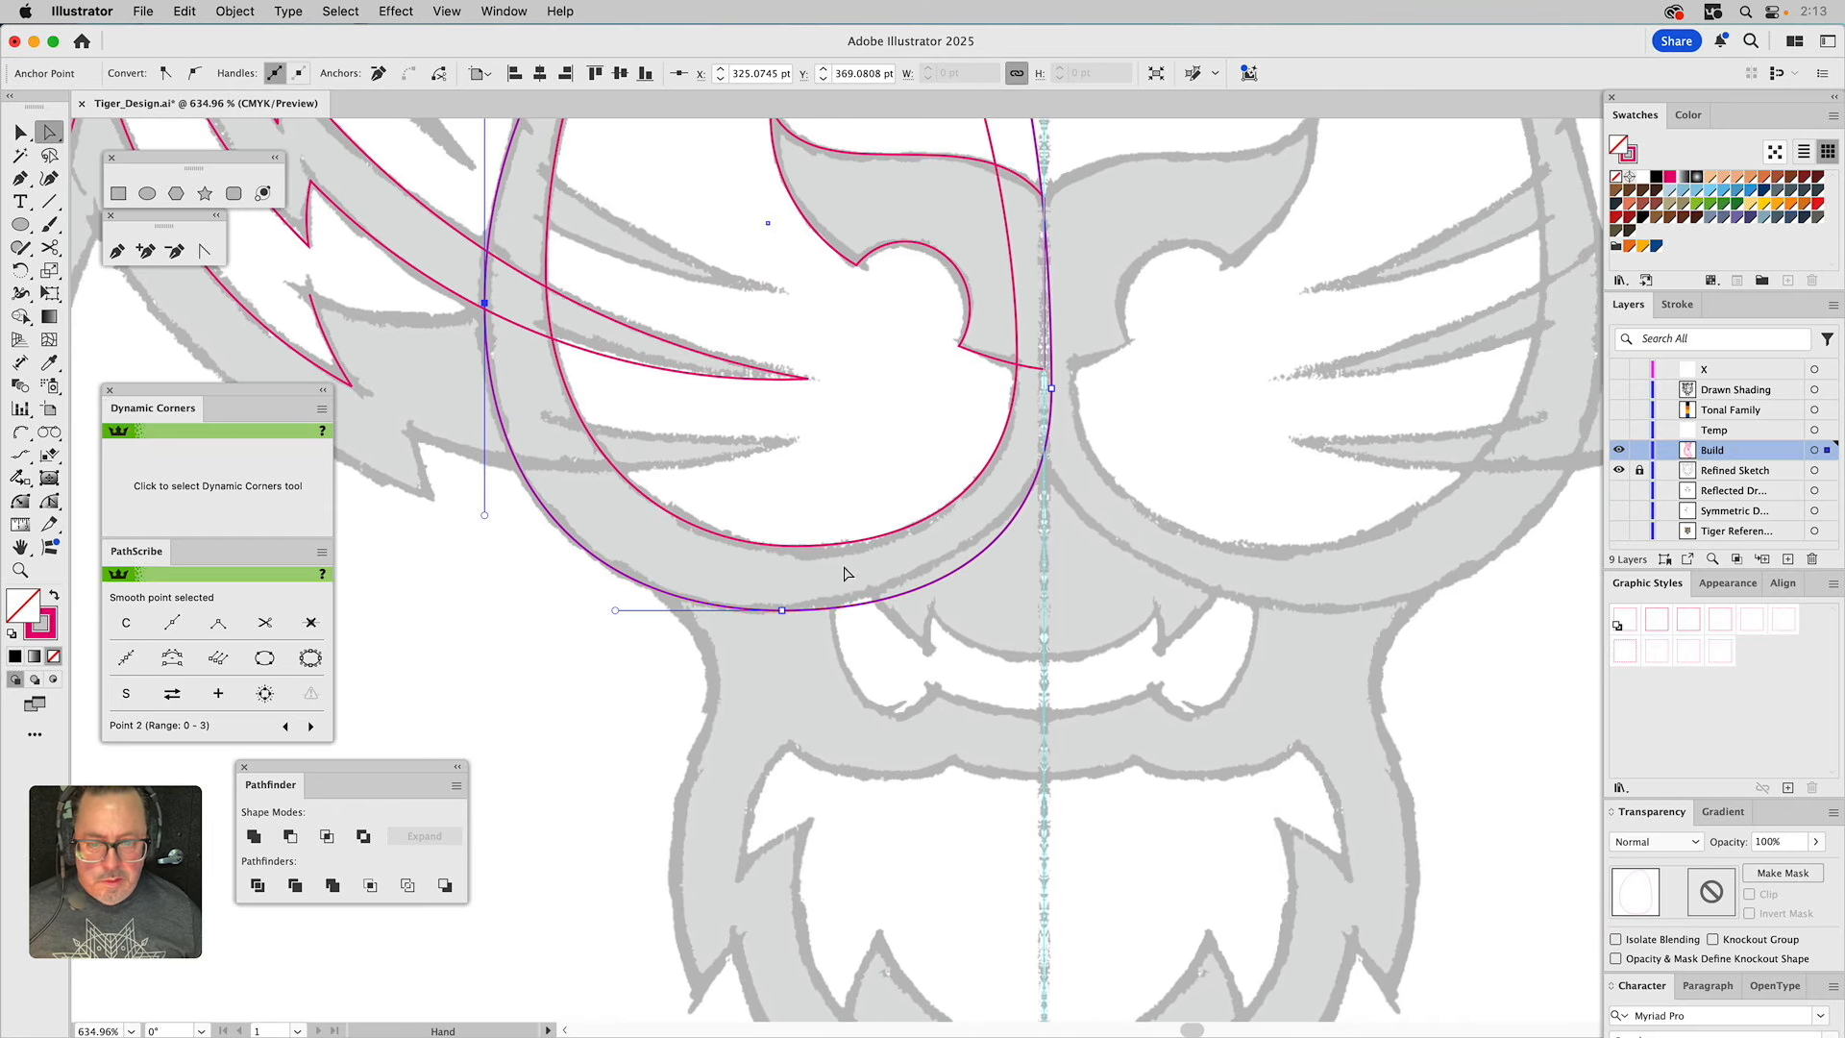
{"action": "left_click", "coordinate": [783, 610]}
{"action": "left_click", "coordinate": [948, 610]}
{"action": "left_click_drag", "start_coordinate": [949, 609], "coordinate": [875, 610]}
Shift the enlarged shape's inner side anchor just past the centreline, lengthen its lower handle, and slightly lengthen the bottom anchor's inner handle.
{"action": "left_click_drag", "start_coordinate": [1052, 390], "coordinate": [1049, 384]}
{"action": "left_click_drag", "start_coordinate": [1049, 529], "coordinate": [1054, 549]}
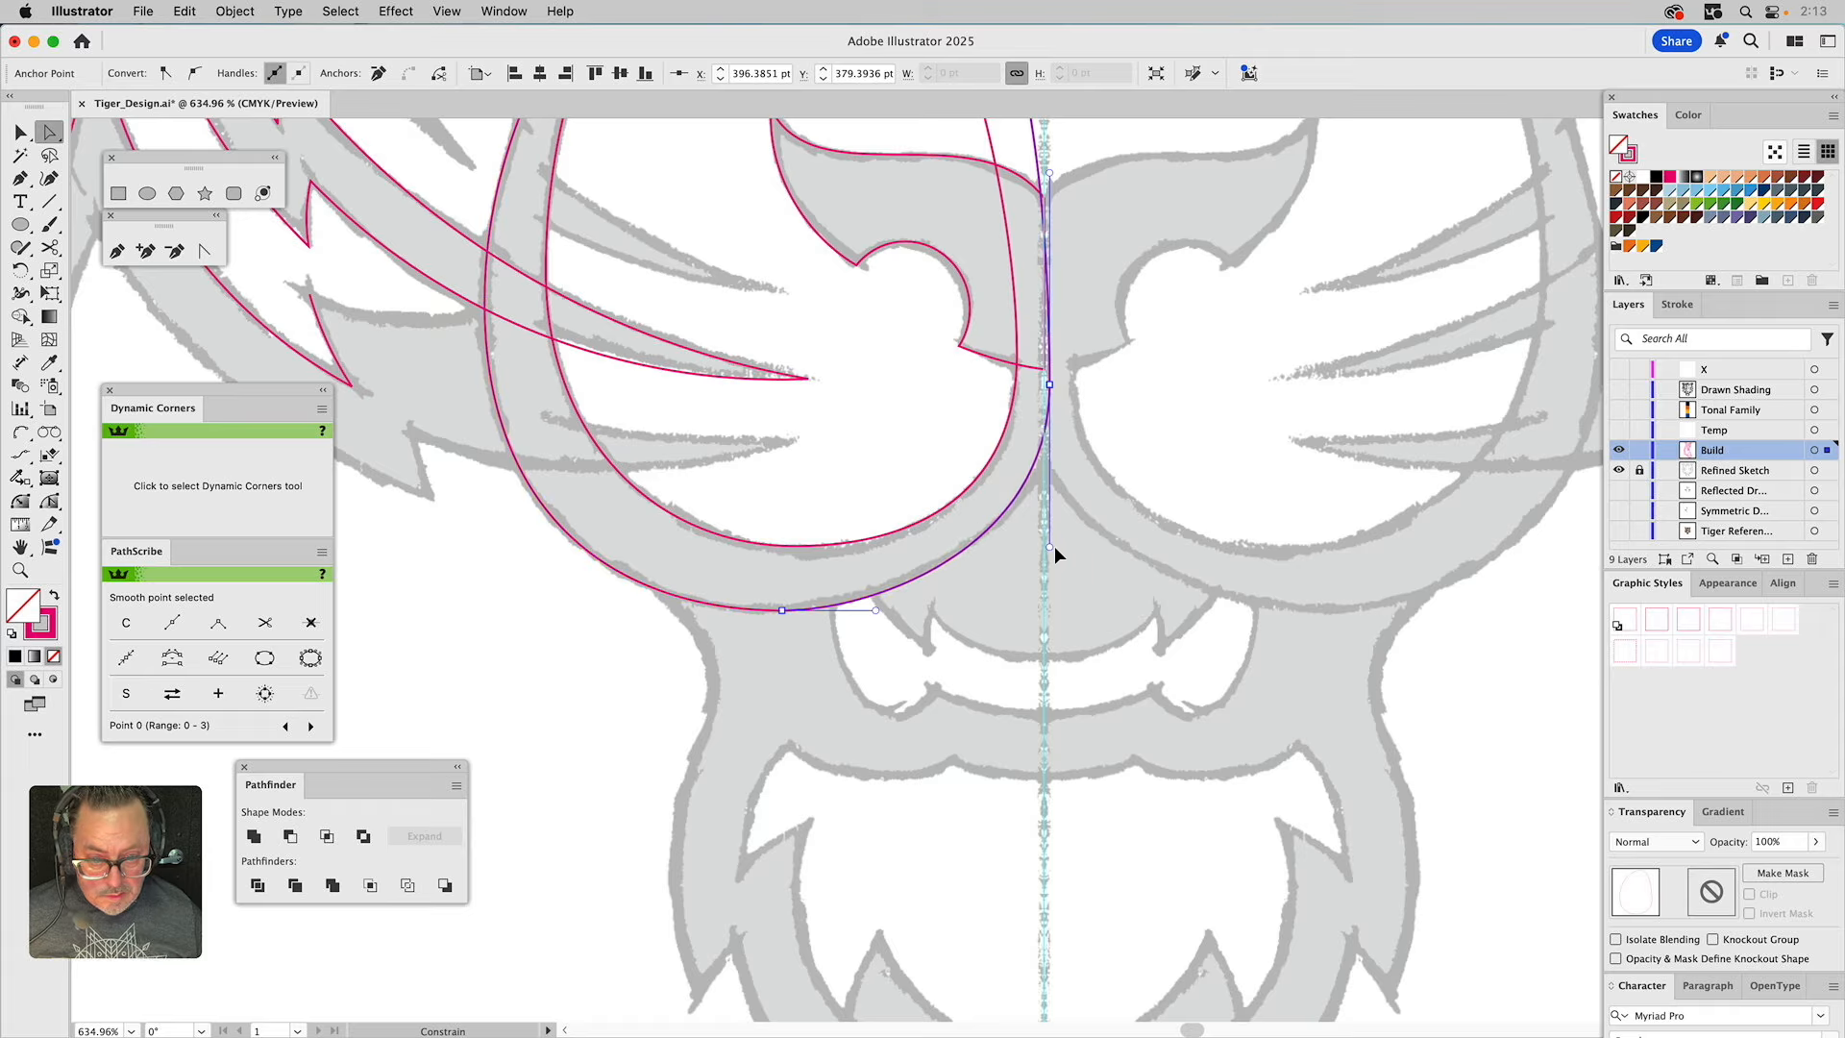
{"action": "left_click_drag", "start_coordinate": [1054, 388], "coordinate": [1062, 388]}
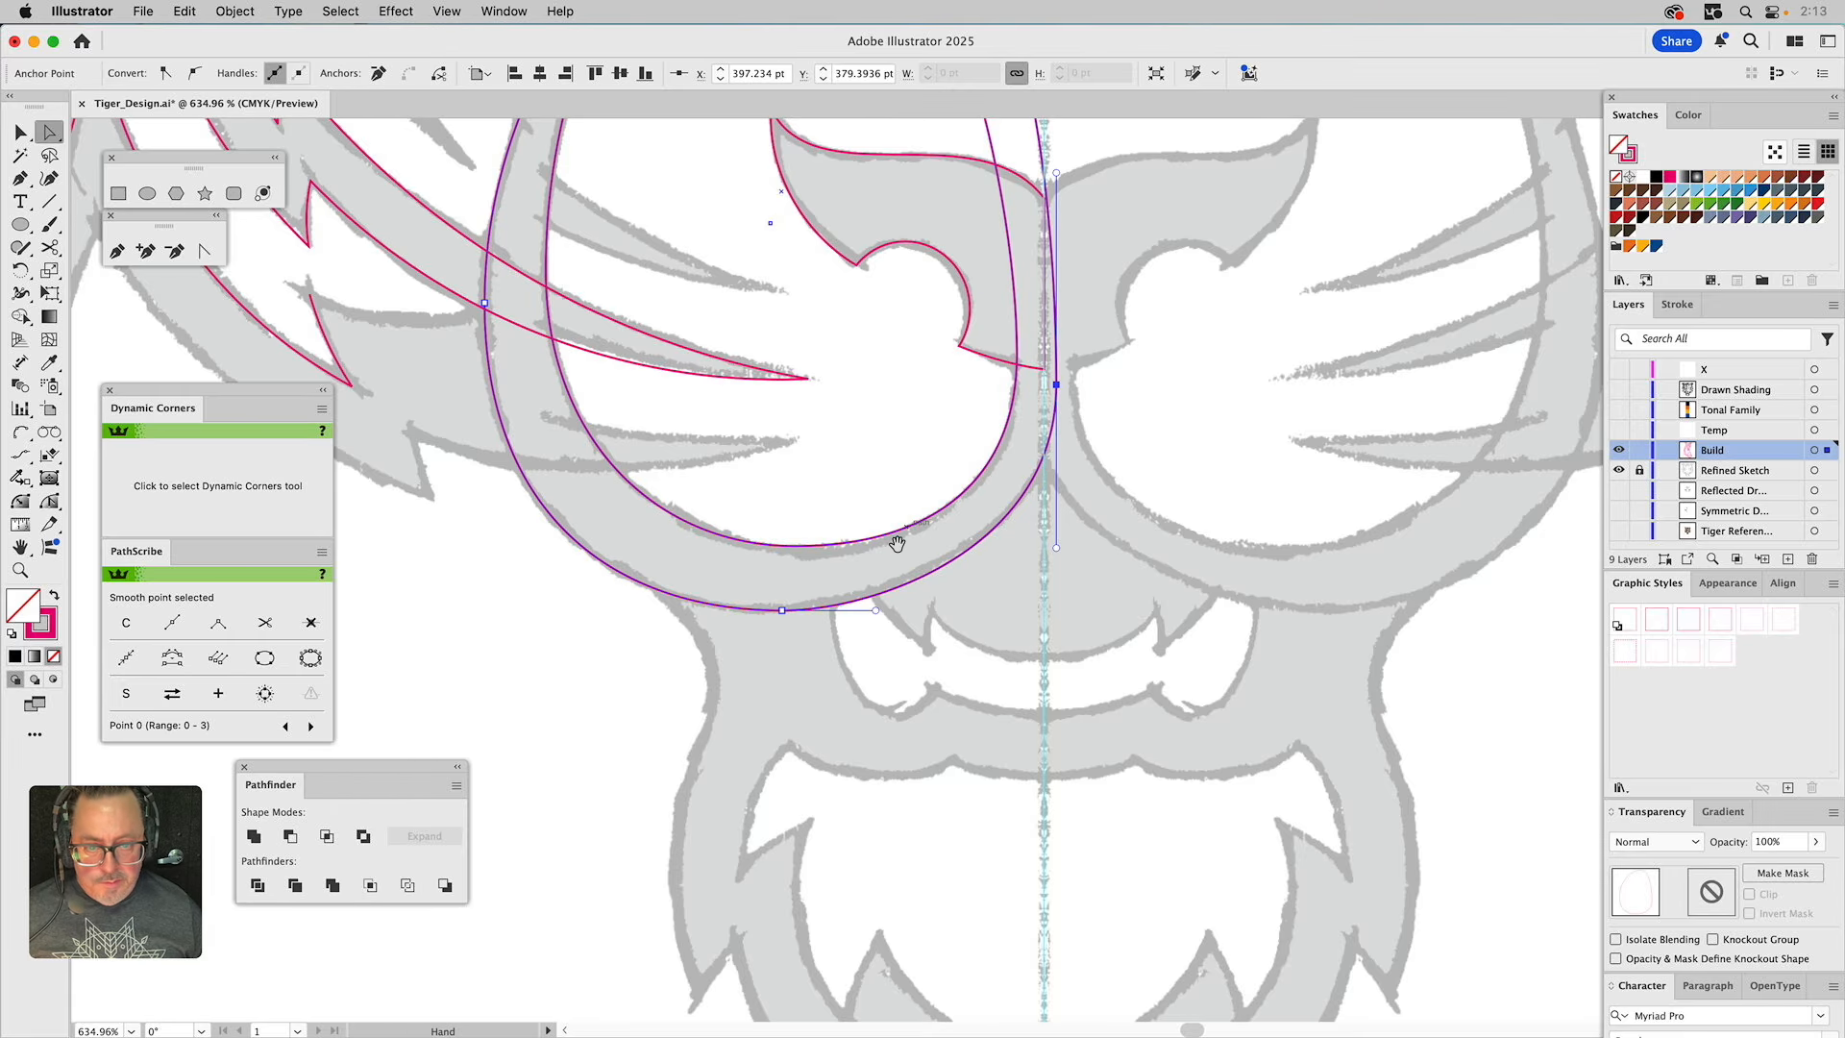
{"action": "left_click_drag", "start_coordinate": [894, 539], "coordinate": [912, 412]}
{"action": "left_click", "coordinate": [797, 478]}
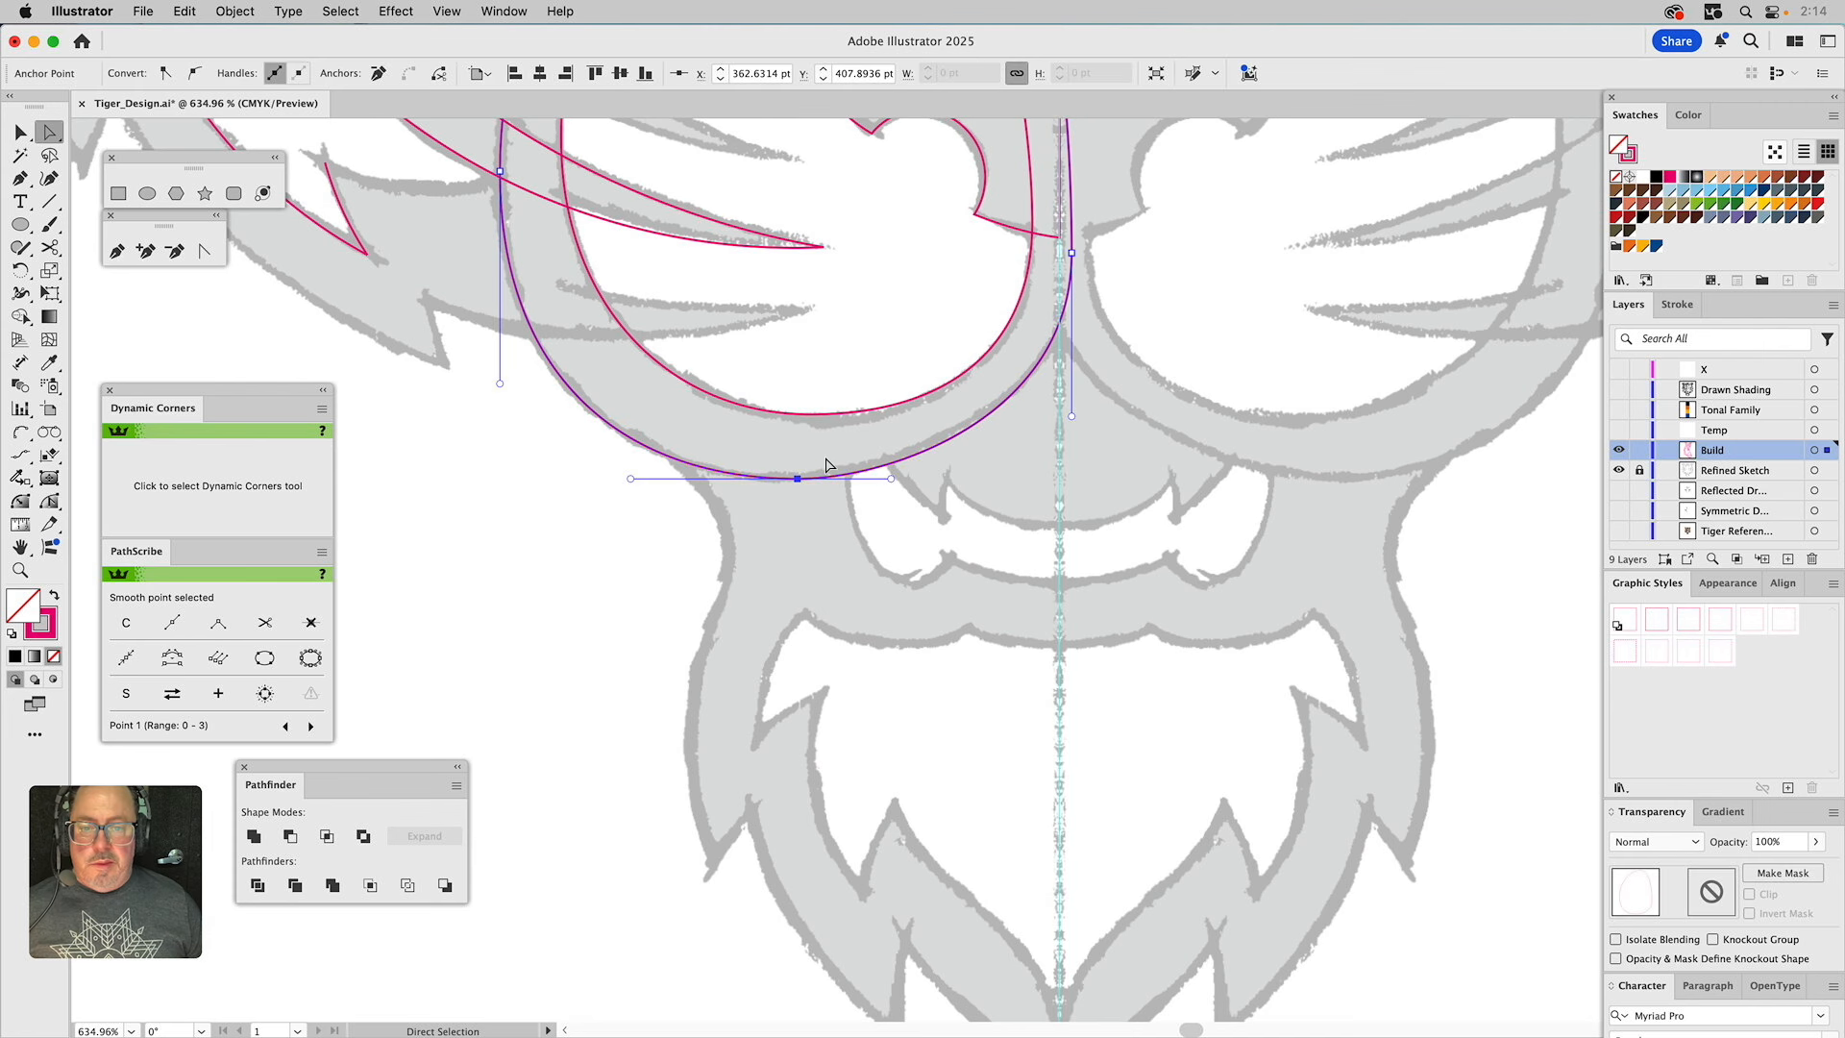
{"action": "left_click_drag", "start_coordinate": [890, 478], "coordinate": [896, 478]}
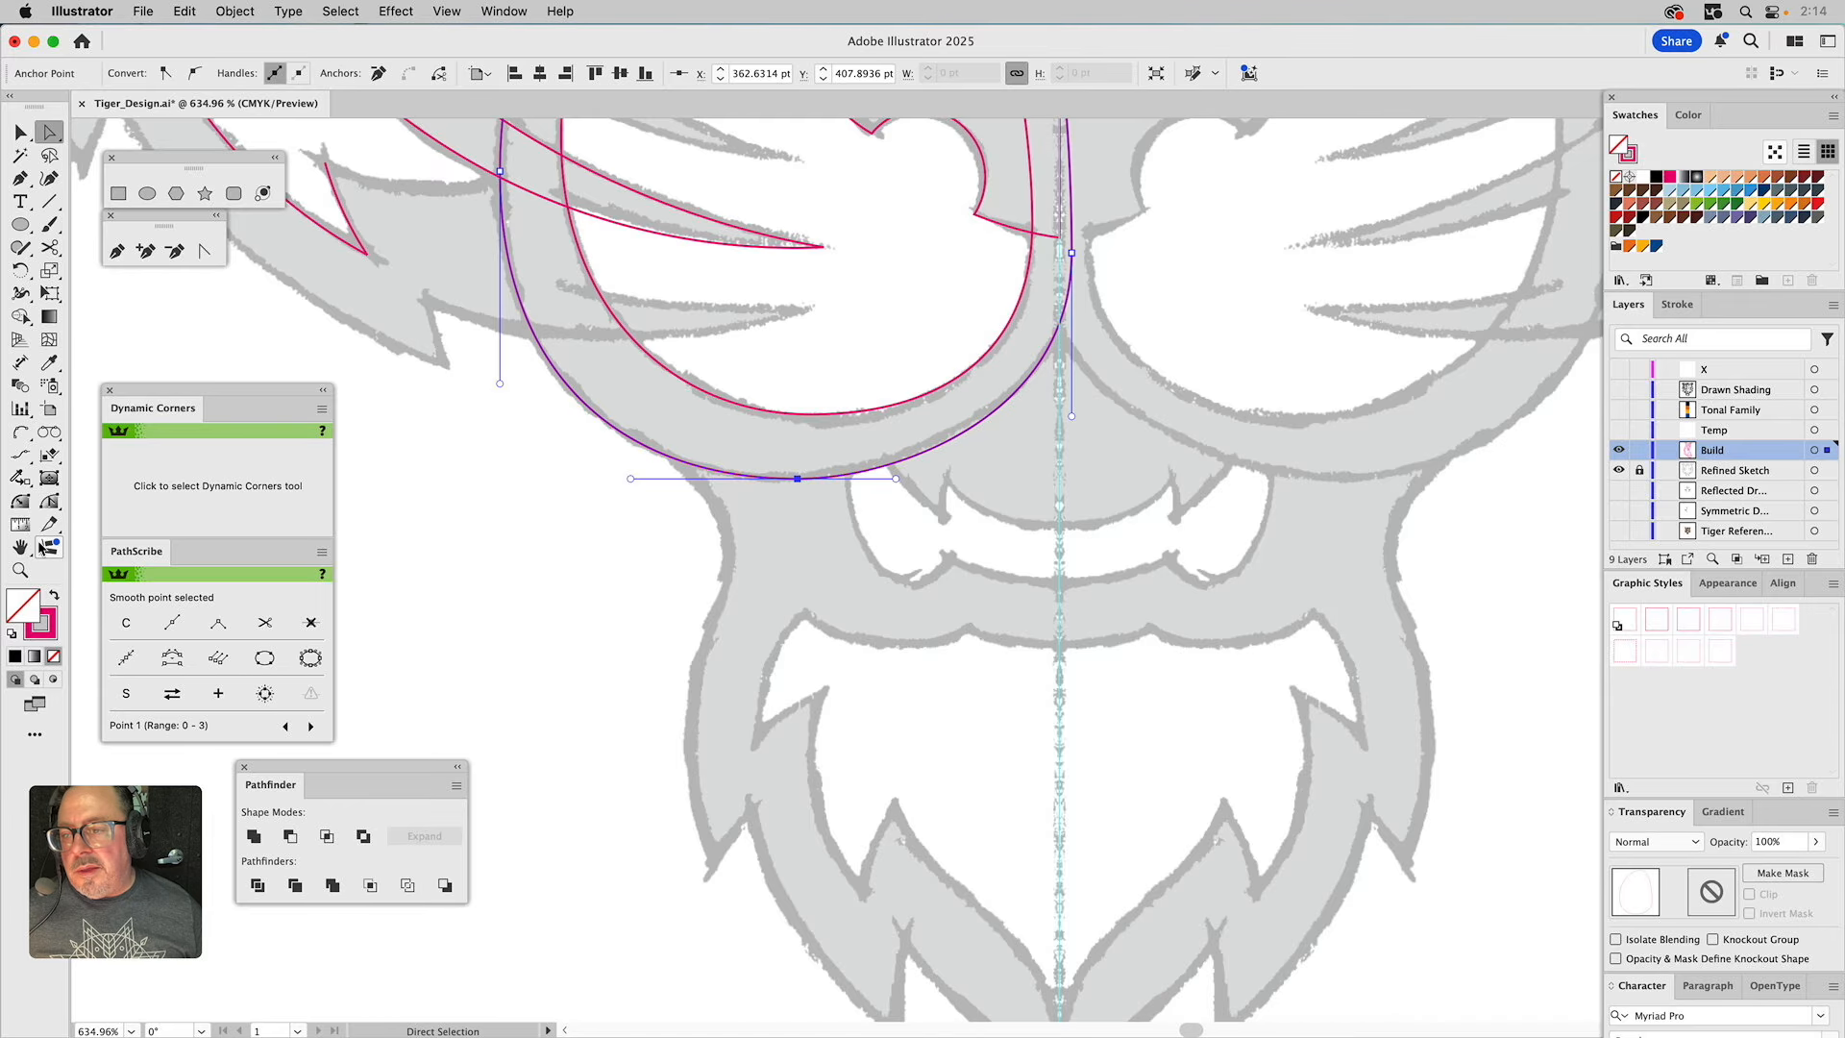
Subtract the inner muzzle shape from the larger outer shape with Minus Front.
{"action": "left_click", "coordinate": [21, 574]}
{"action": "left_click", "coordinate": [908, 416], "text": "alt"}
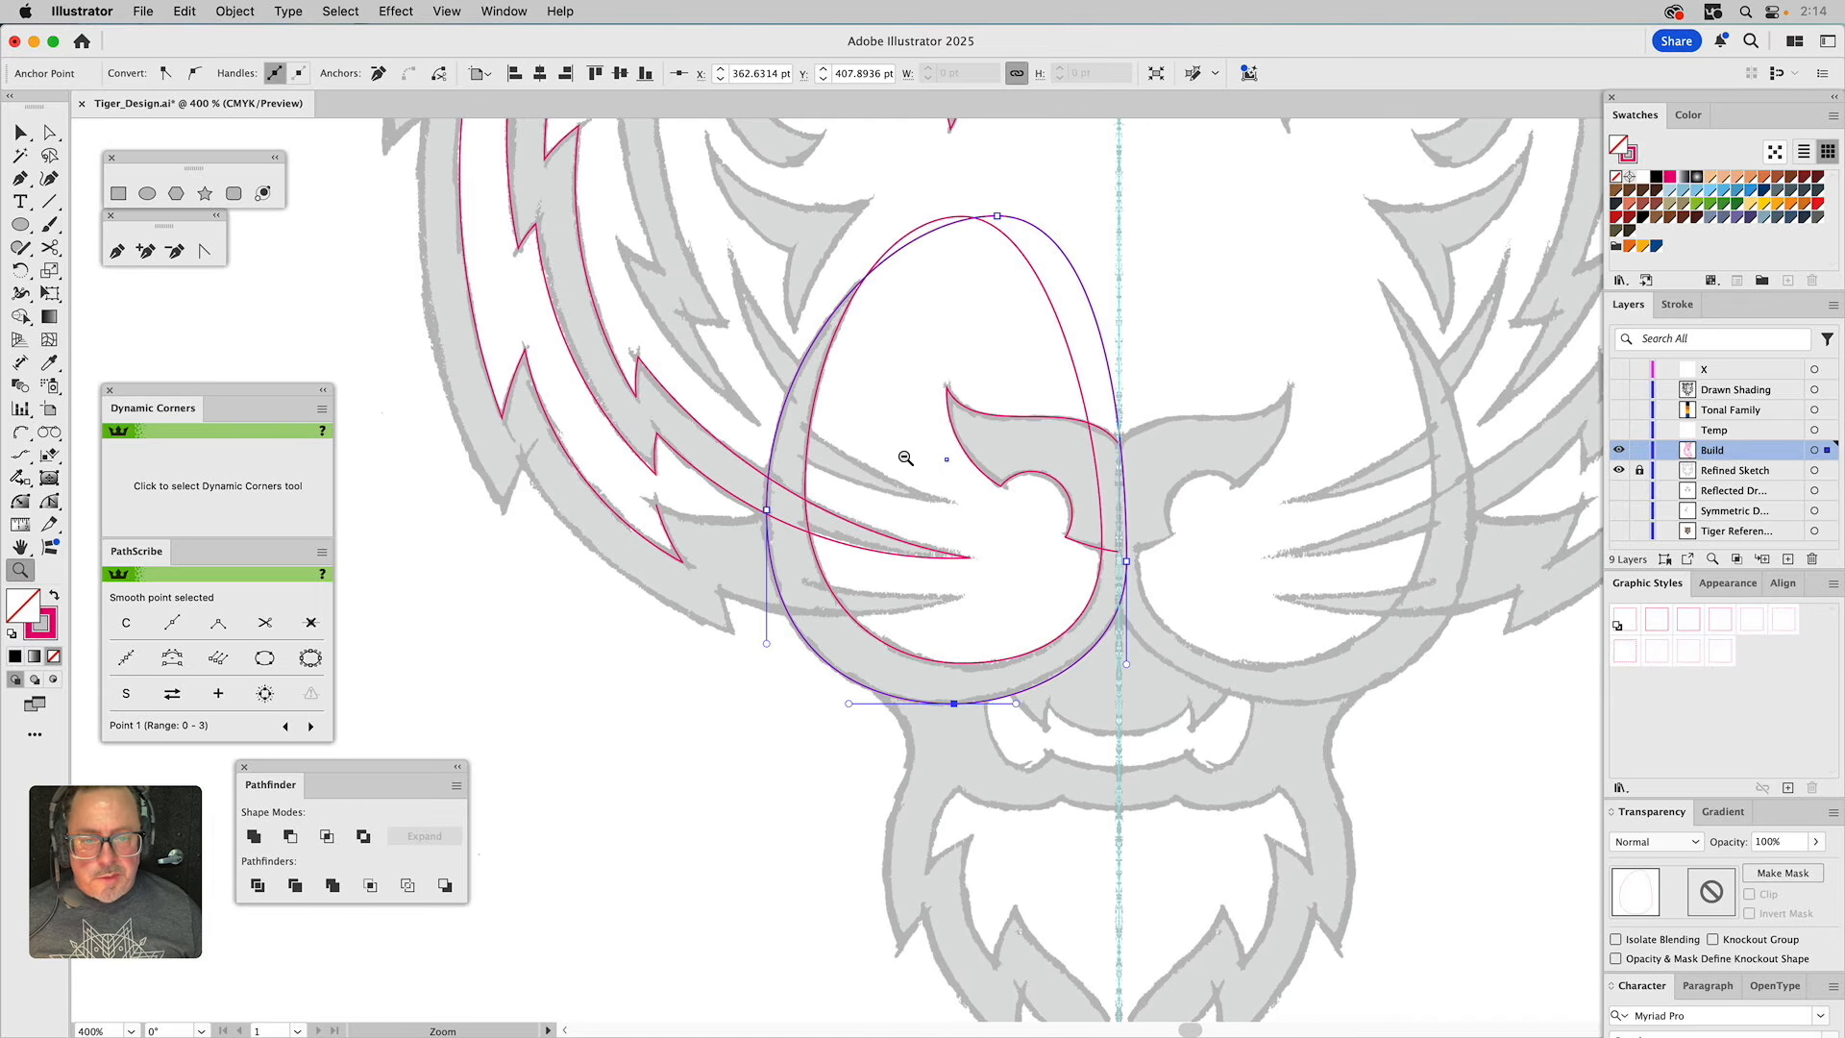
{"action": "left_click", "coordinate": [957, 532], "text": "alt"}
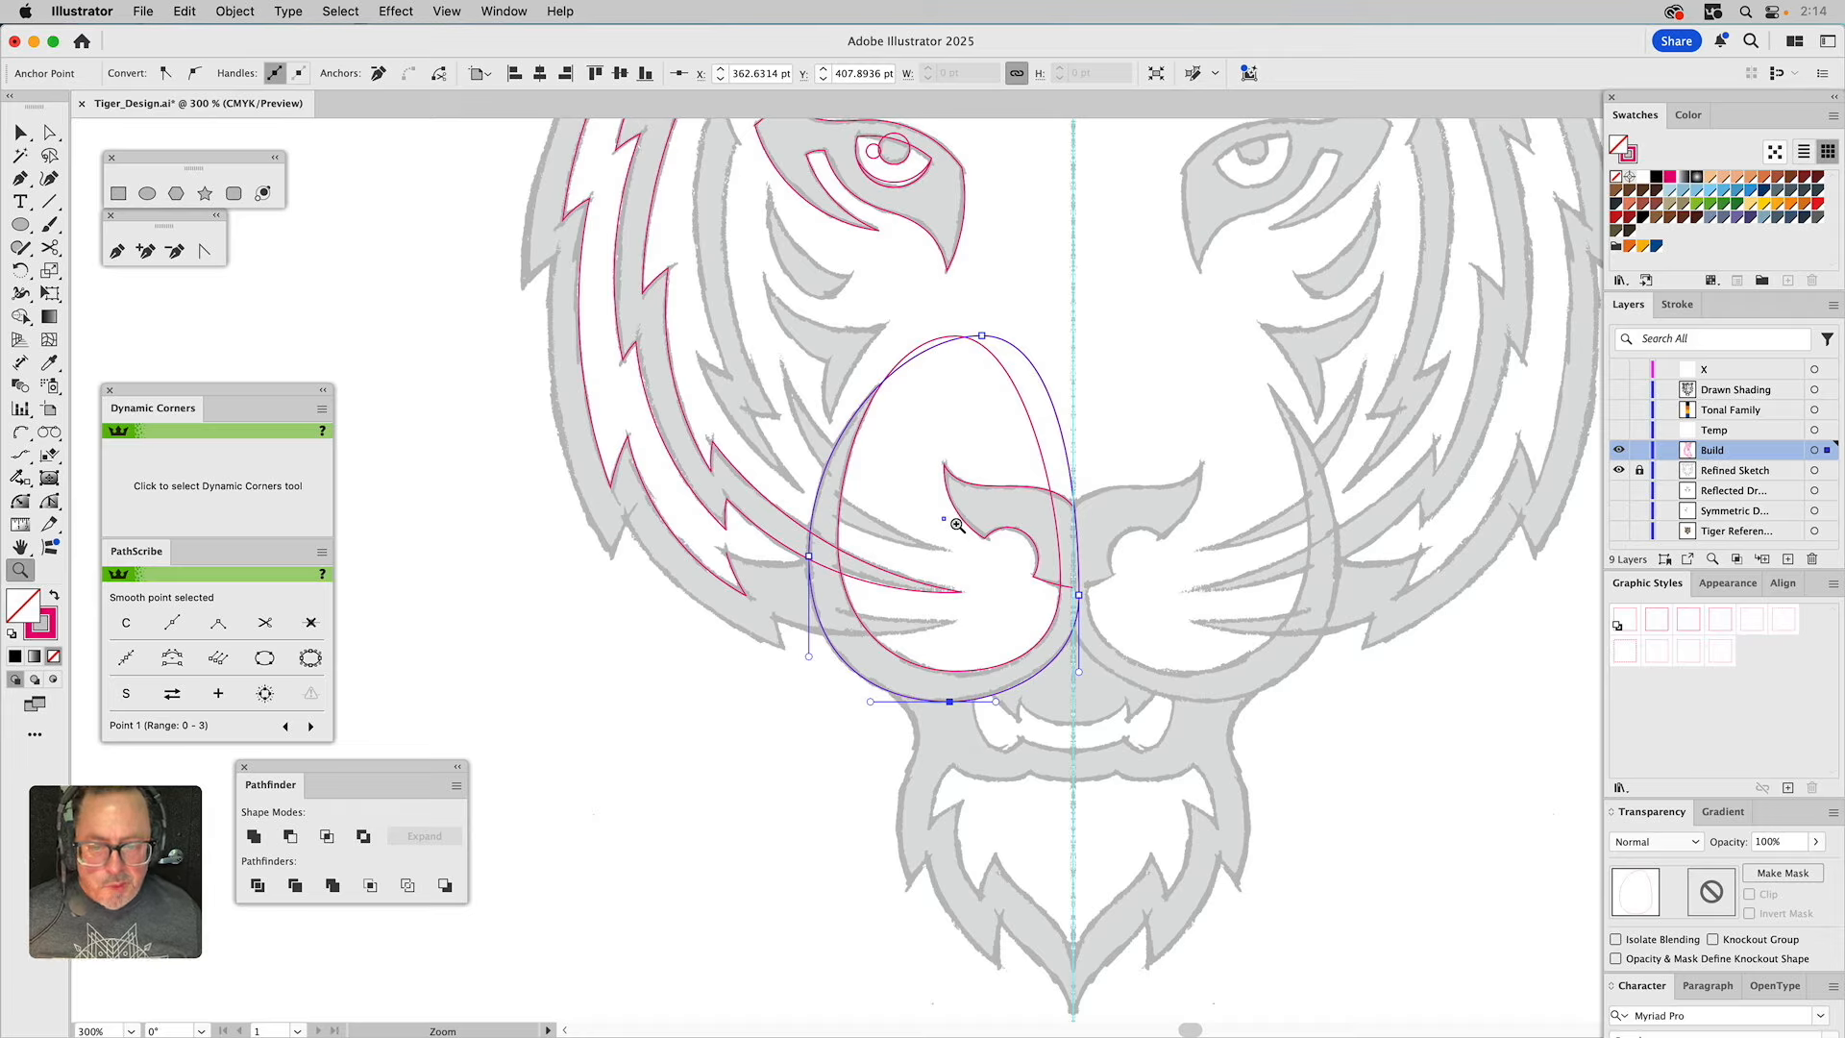
{"action": "key", "text": "v"}
{"action": "left_click", "coordinate": [925, 425]}
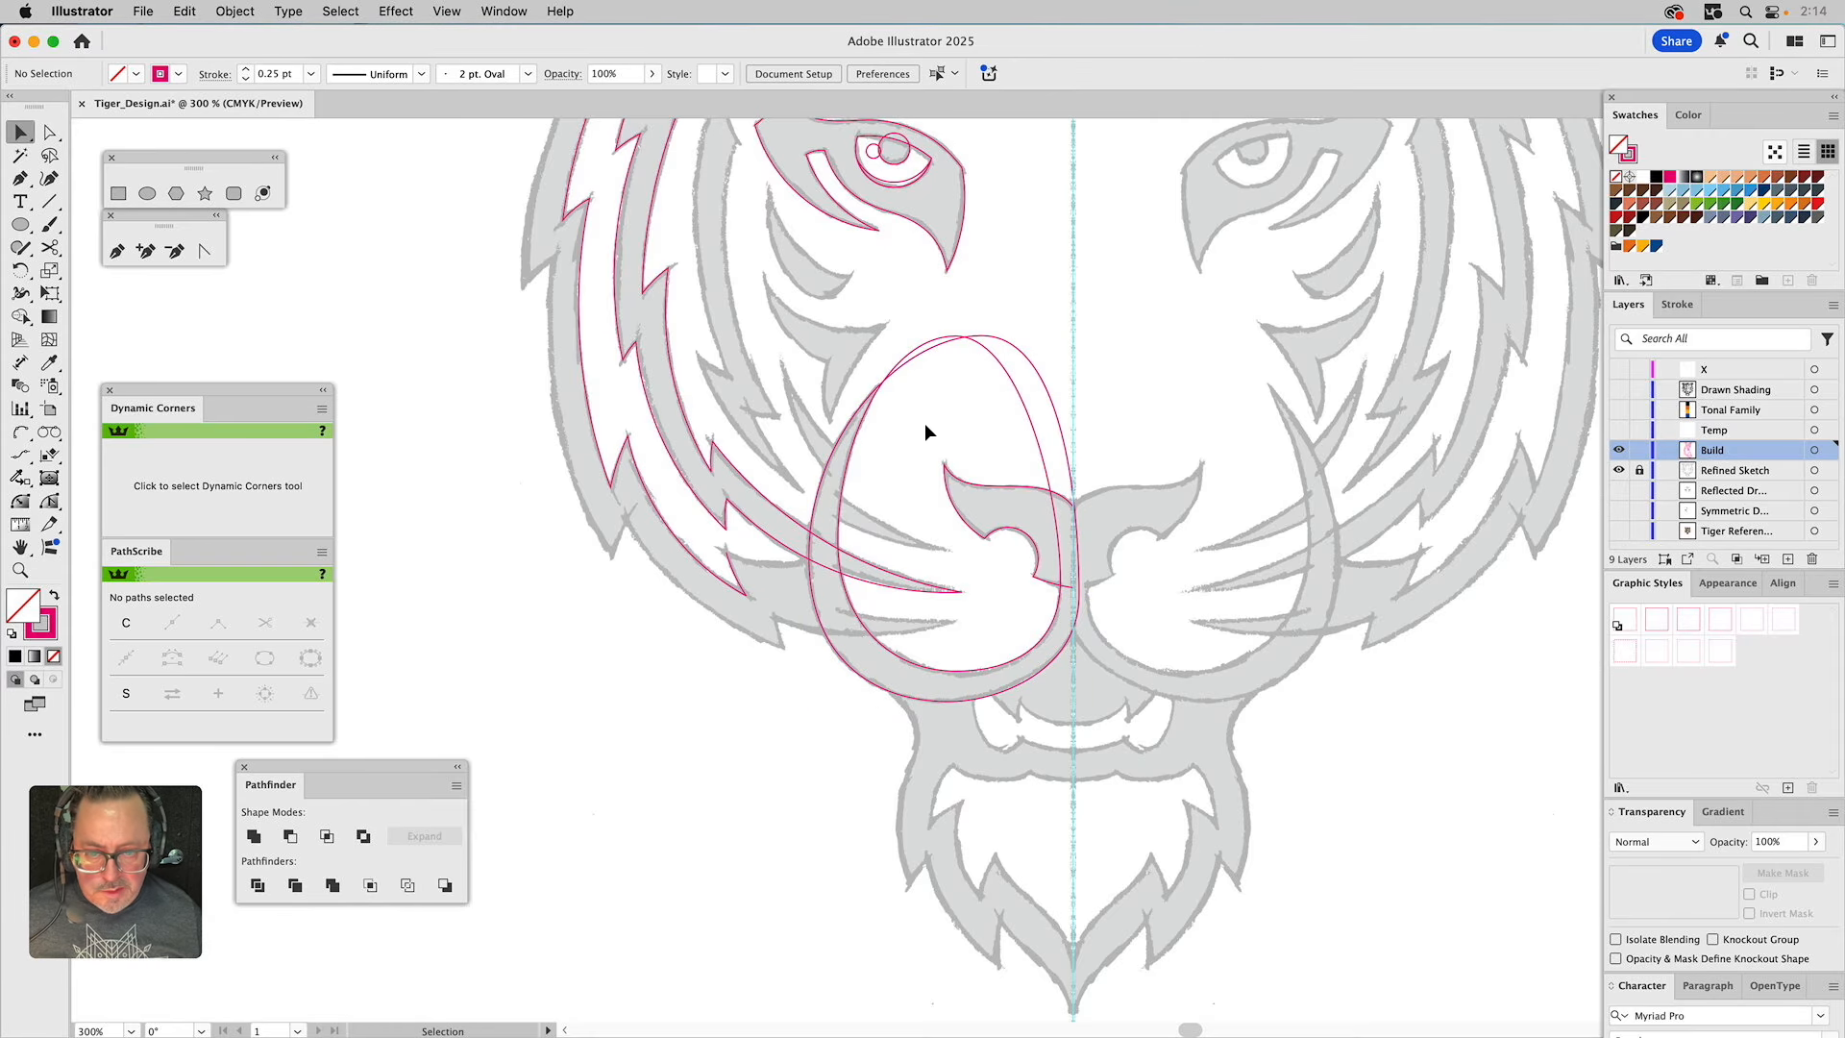
{"action": "left_click", "coordinate": [850, 459]}
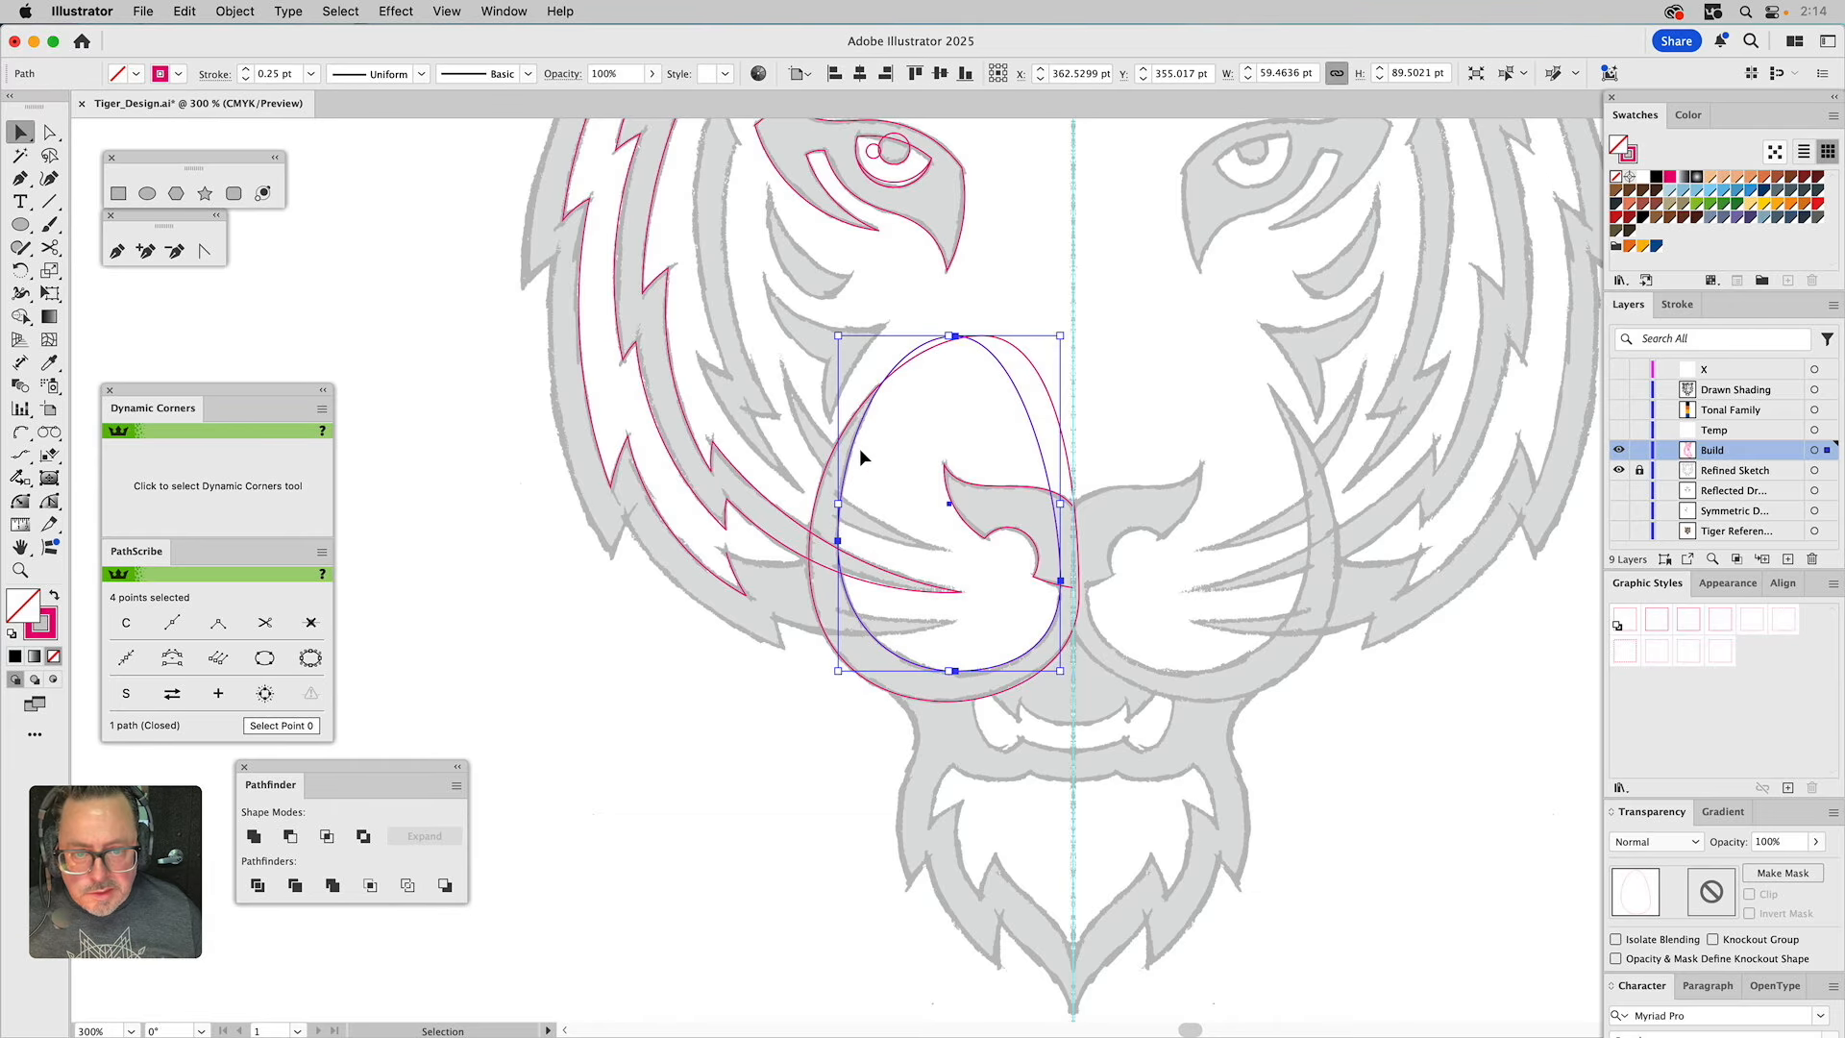
{"action": "left_click", "coordinate": [1024, 364], "text": "shift"}
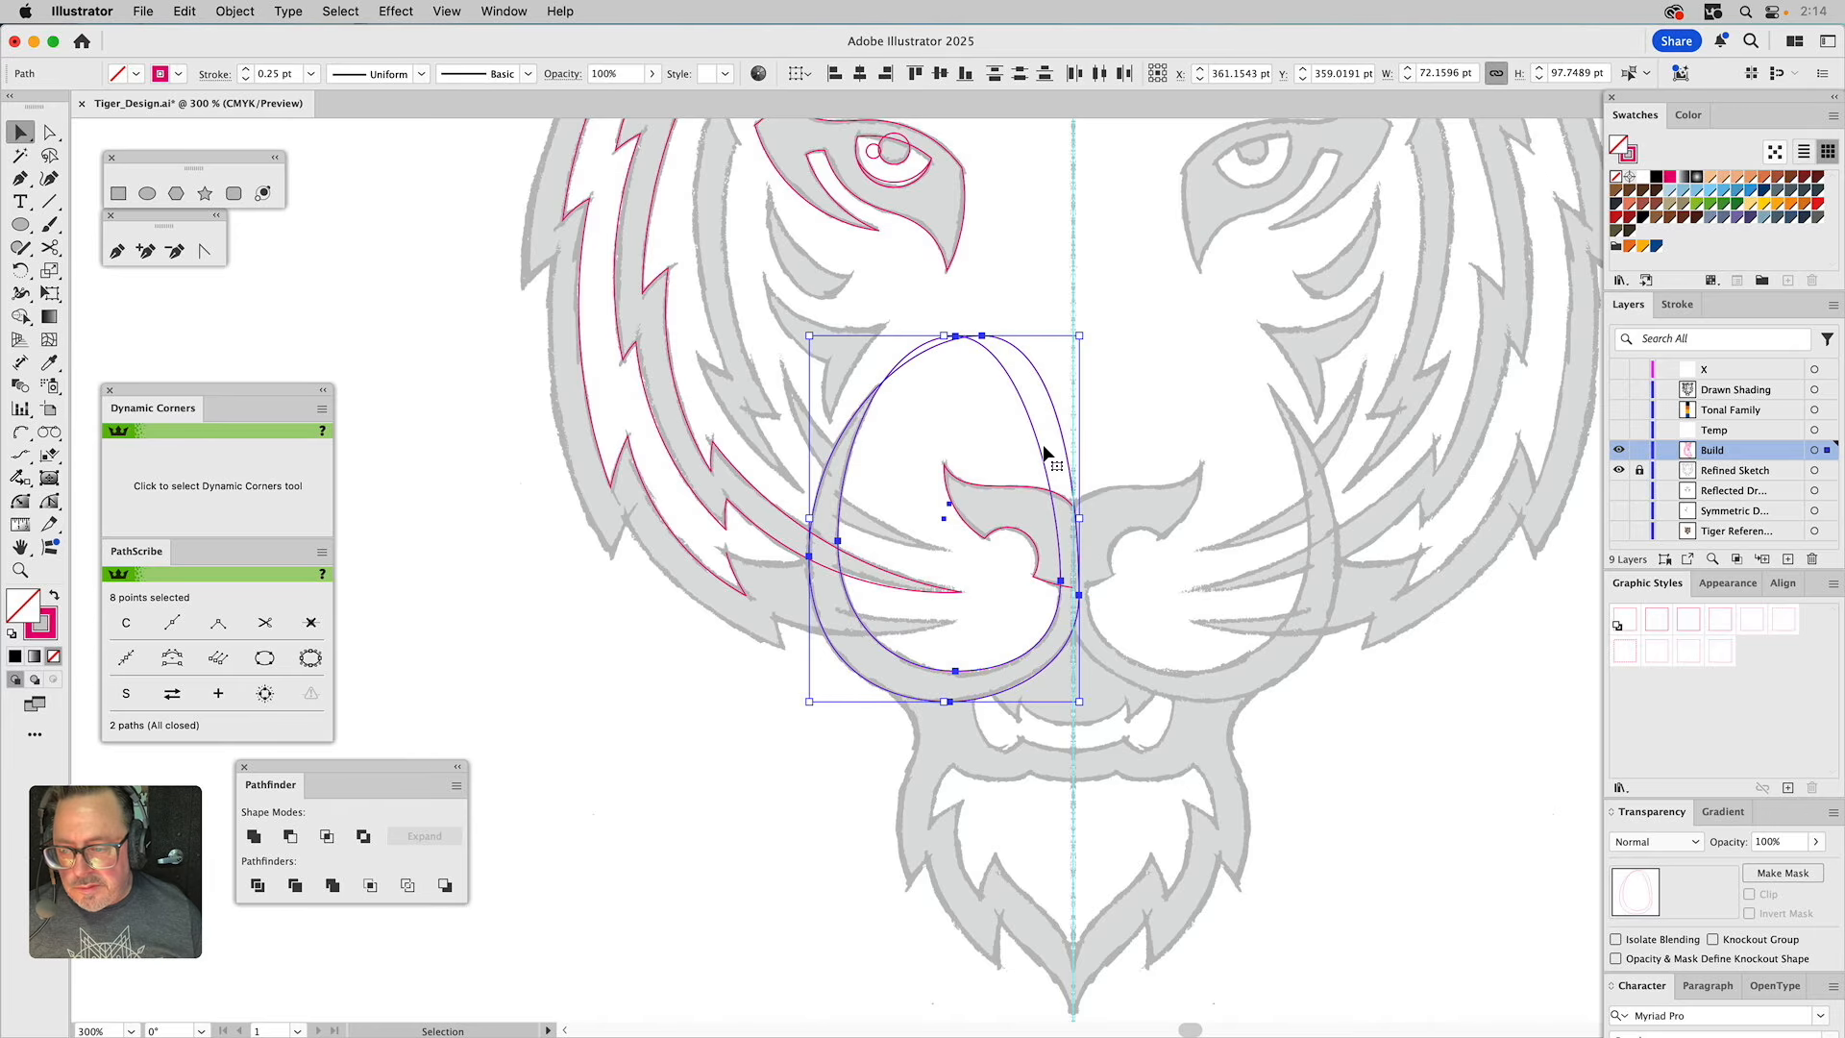
{"action": "left_click", "coordinate": [291, 836]}
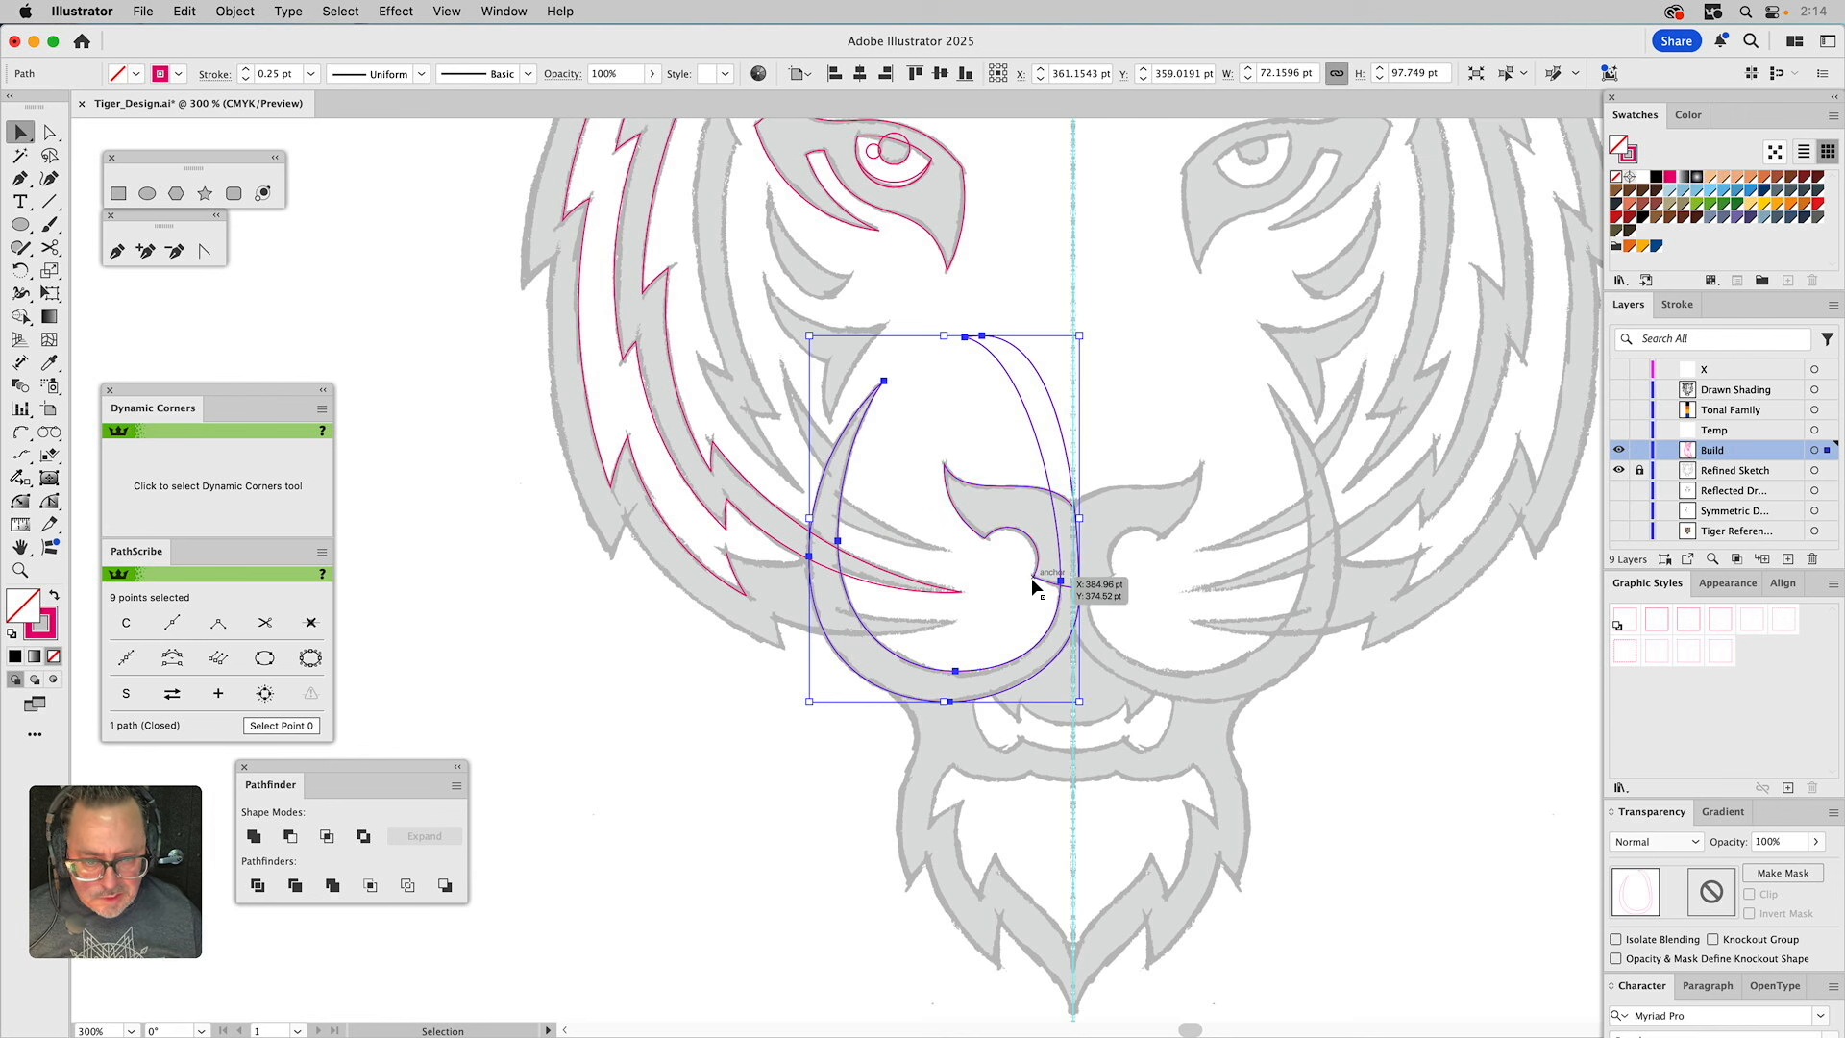
Draw a closed four-sided Pen shape around the unwanted upper arc of the muzzle band, ending just above the nose's lower edge.
{"action": "left_click", "coordinate": [118, 251]}
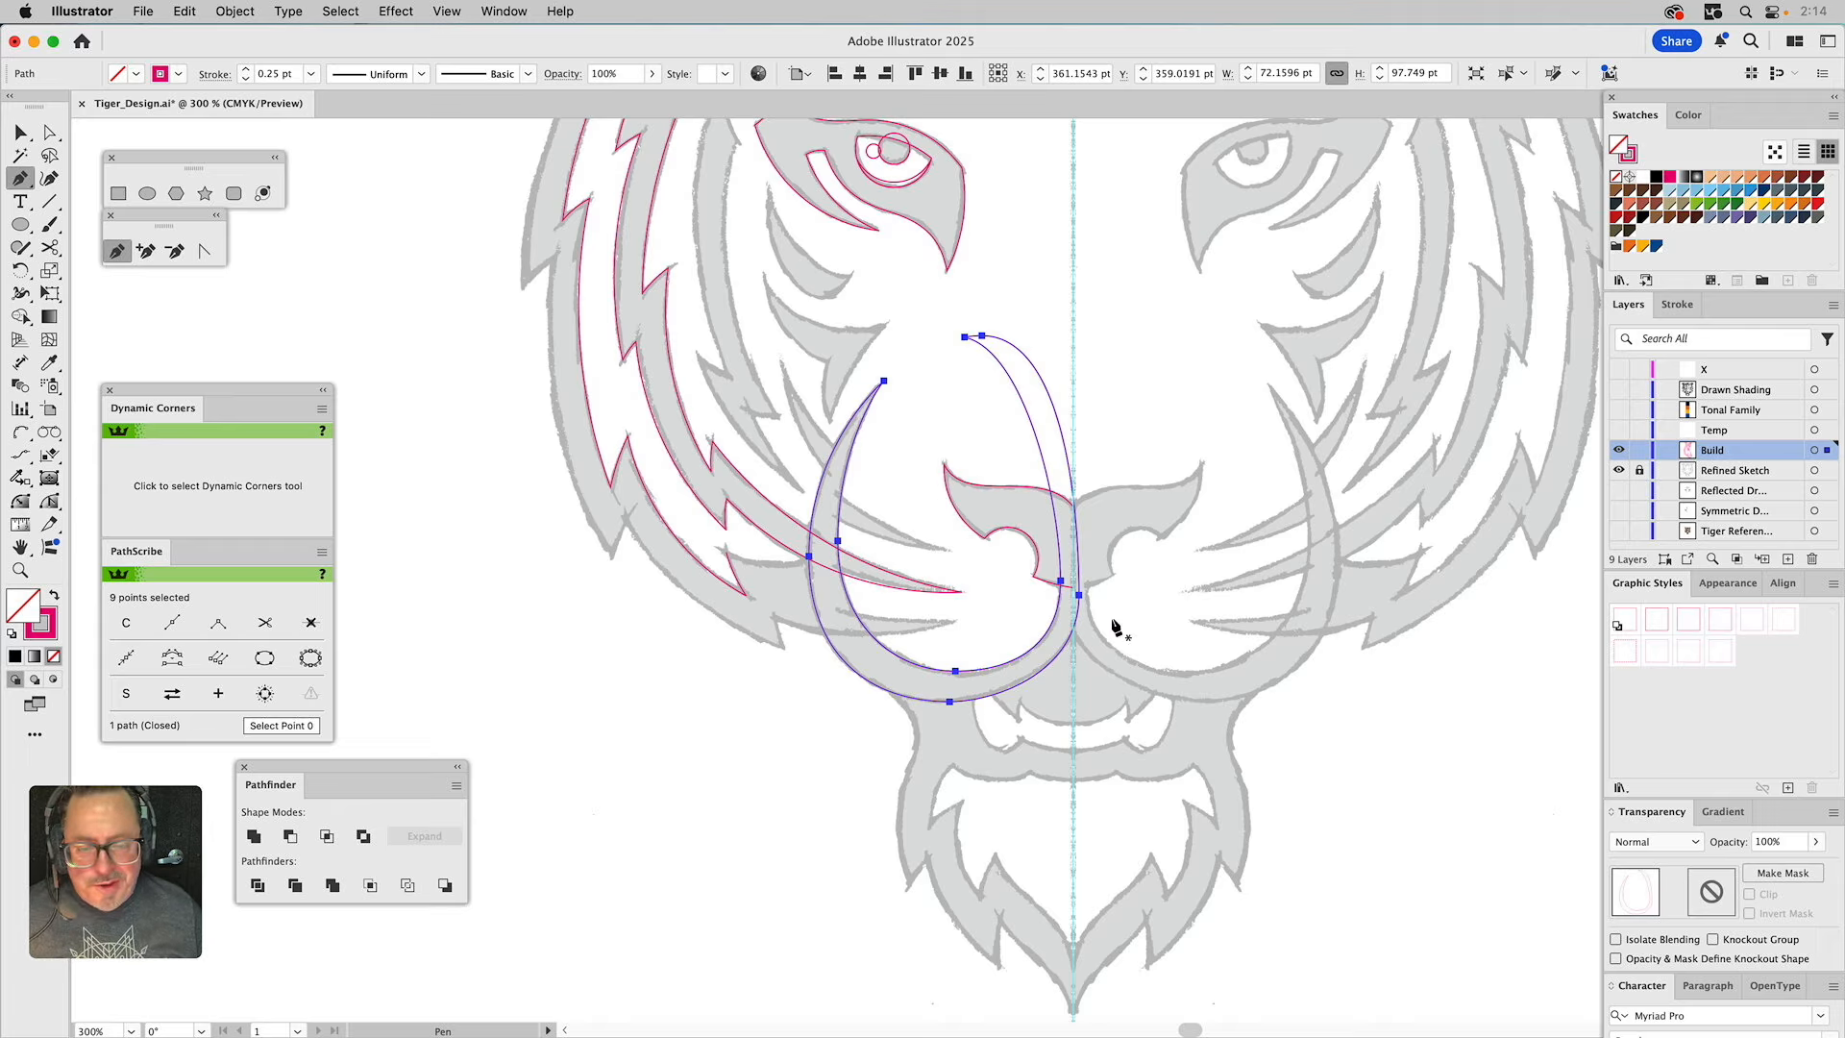
{"action": "left_click_drag", "start_coordinate": [1049, 568], "coordinate": [1095, 577]}
{"action": "left_click", "coordinate": [1092, 570]}
{"action": "left_click", "coordinate": [1089, 312]}
{"action": "left_click", "coordinate": [923, 322]}
{"action": "left_click", "coordinate": [1050, 568]}
Subtract the four-sided trimming shape from the muzzle band with Minus Front and deselect the result.
{"action": "key", "text": "v"}
{"action": "left_click", "coordinate": [1036, 368], "text": "shift"}
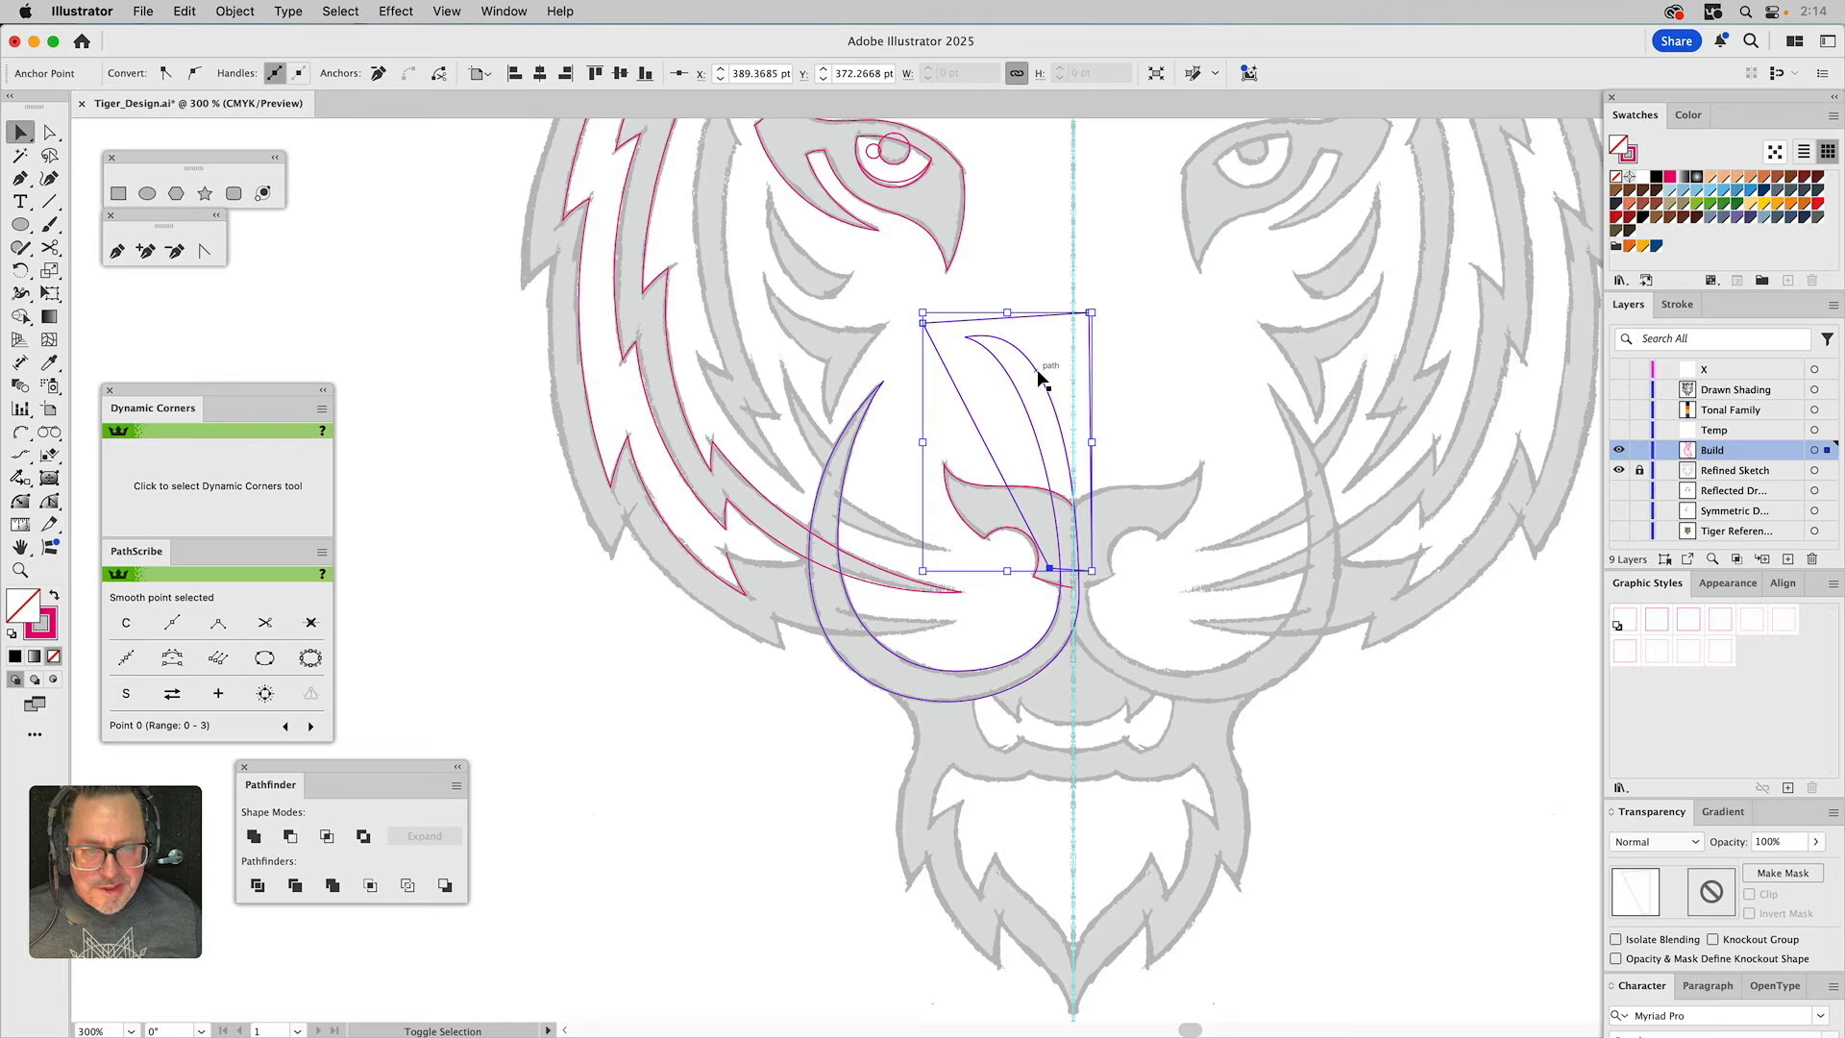
{"action": "left_click", "coordinate": [1037, 368], "text": "shift"}
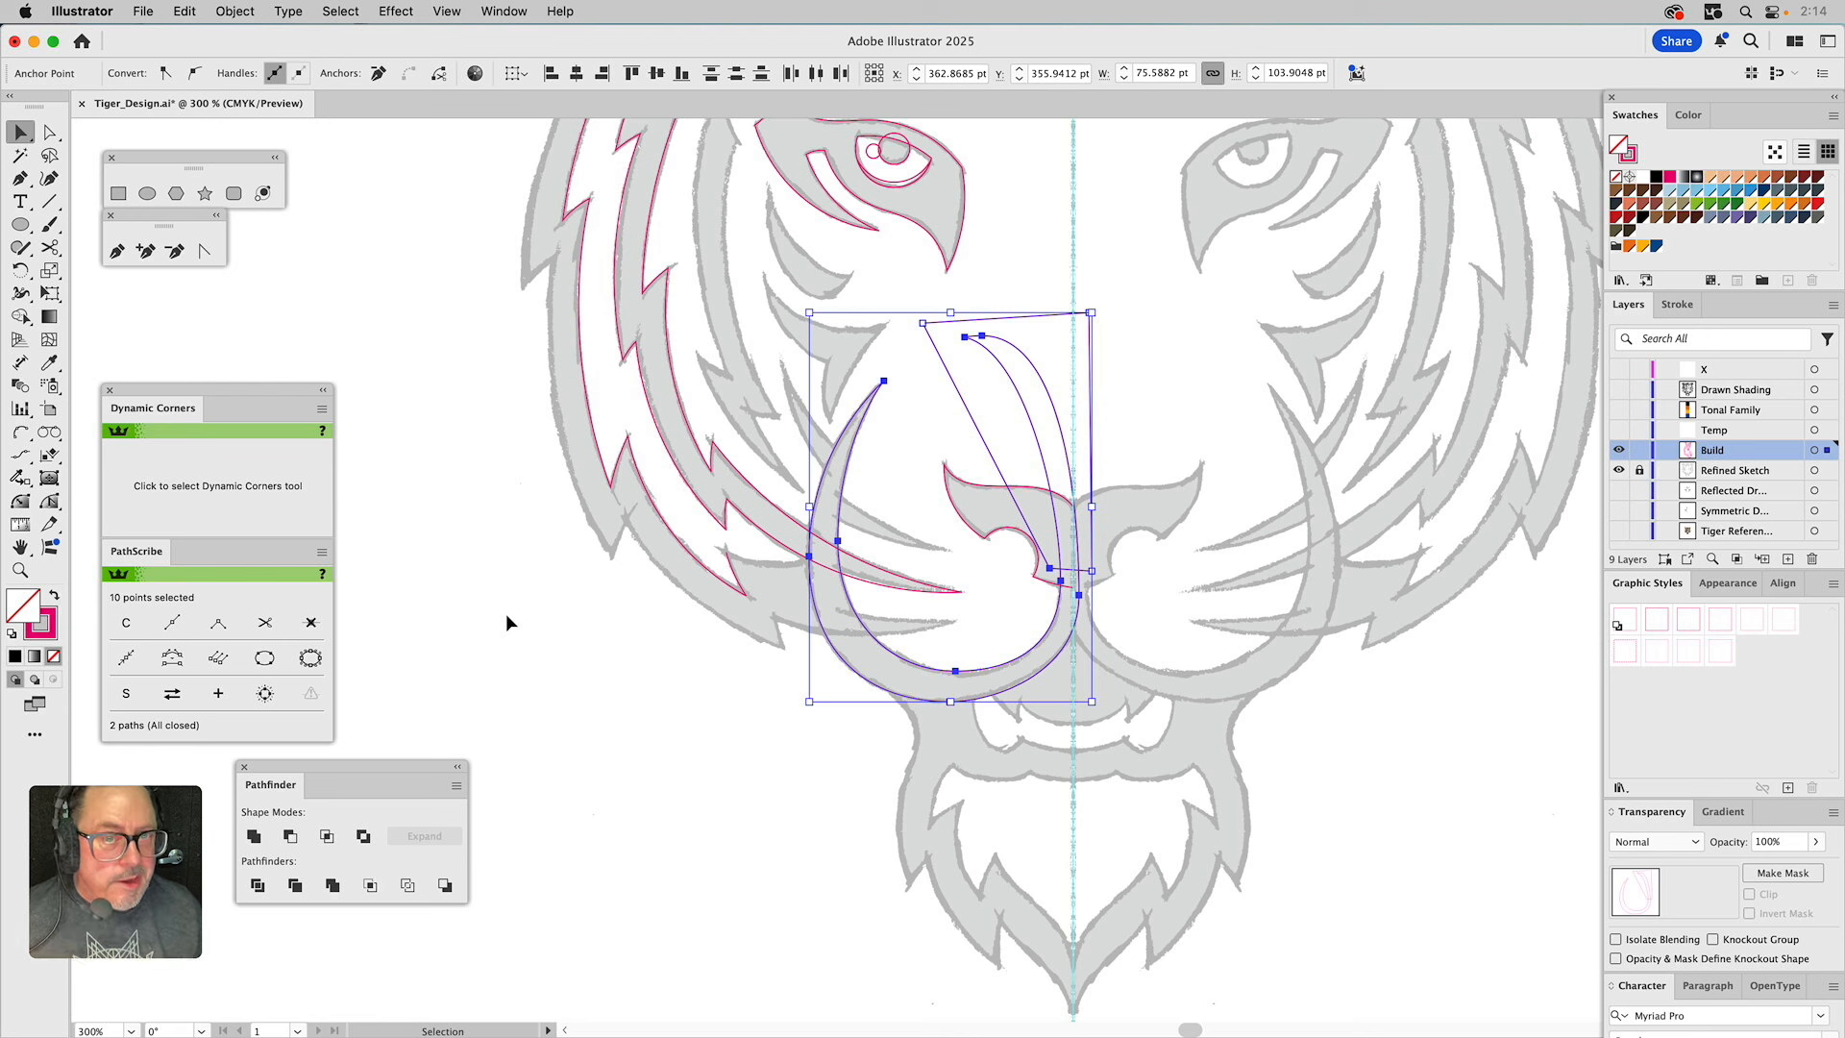
{"action": "left_click", "coordinate": [290, 836]}
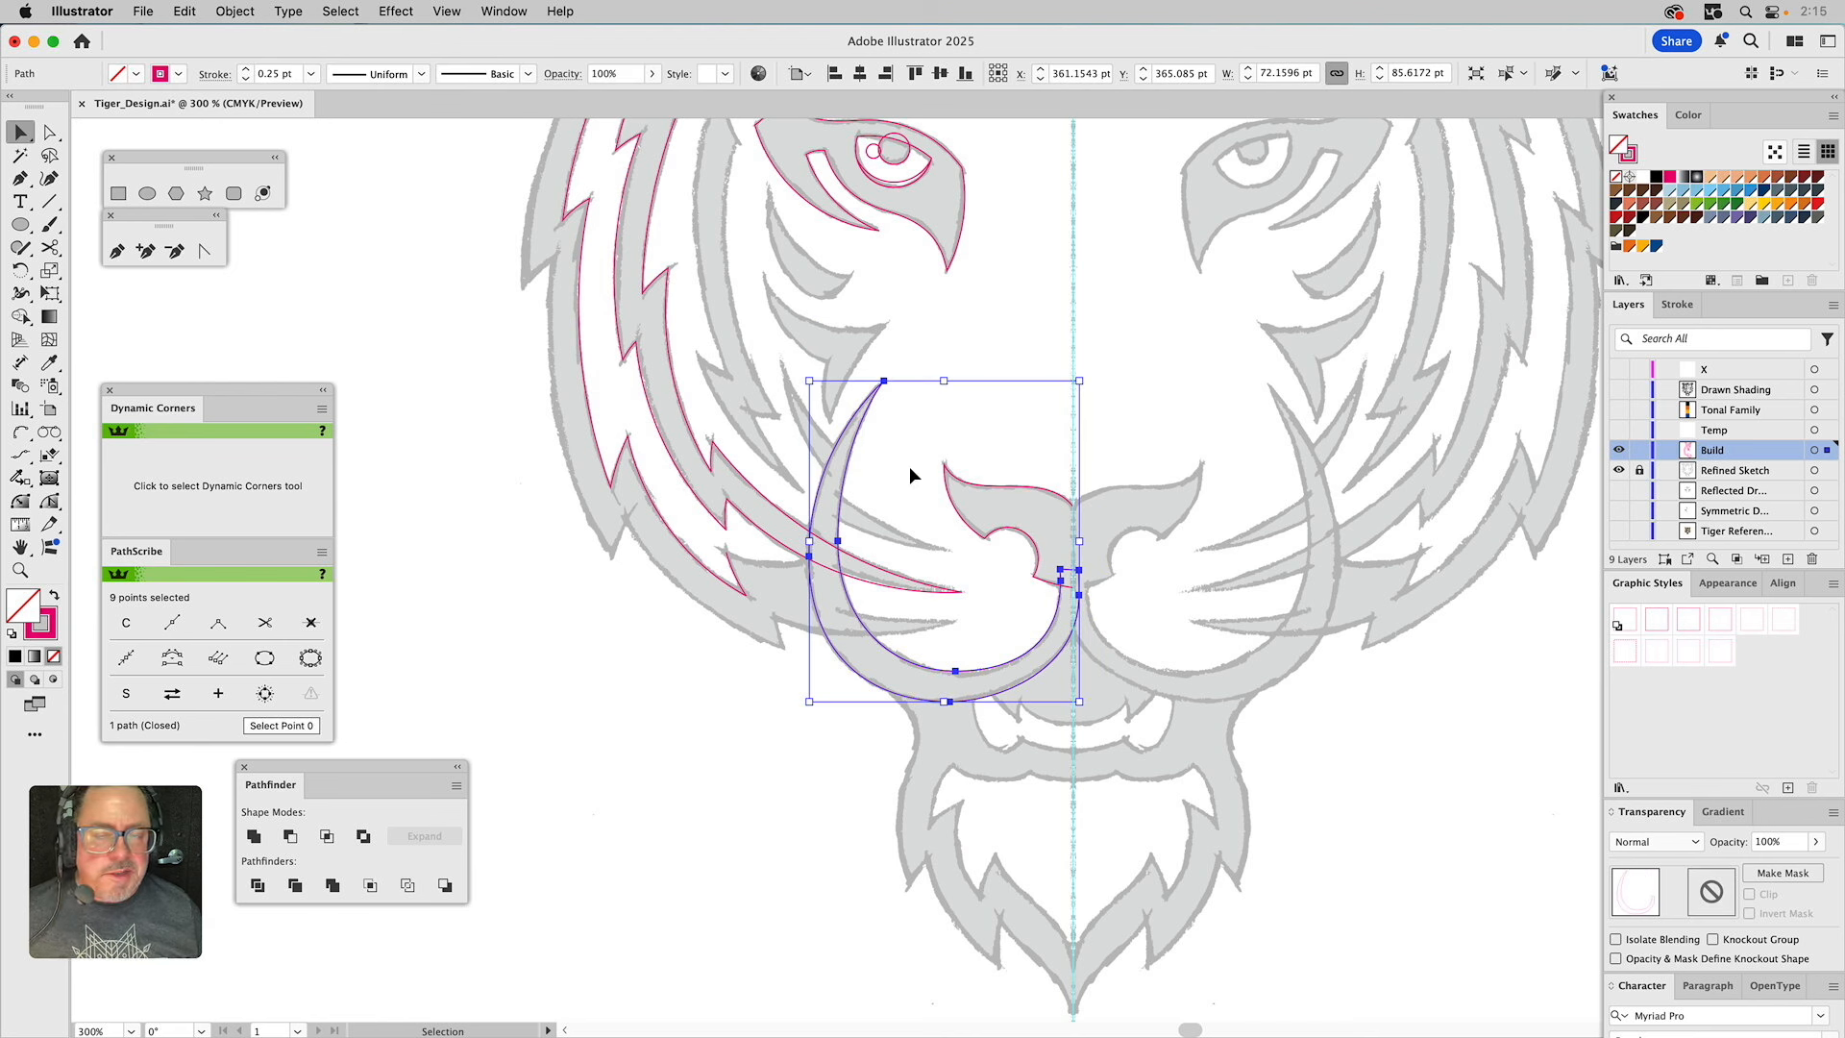
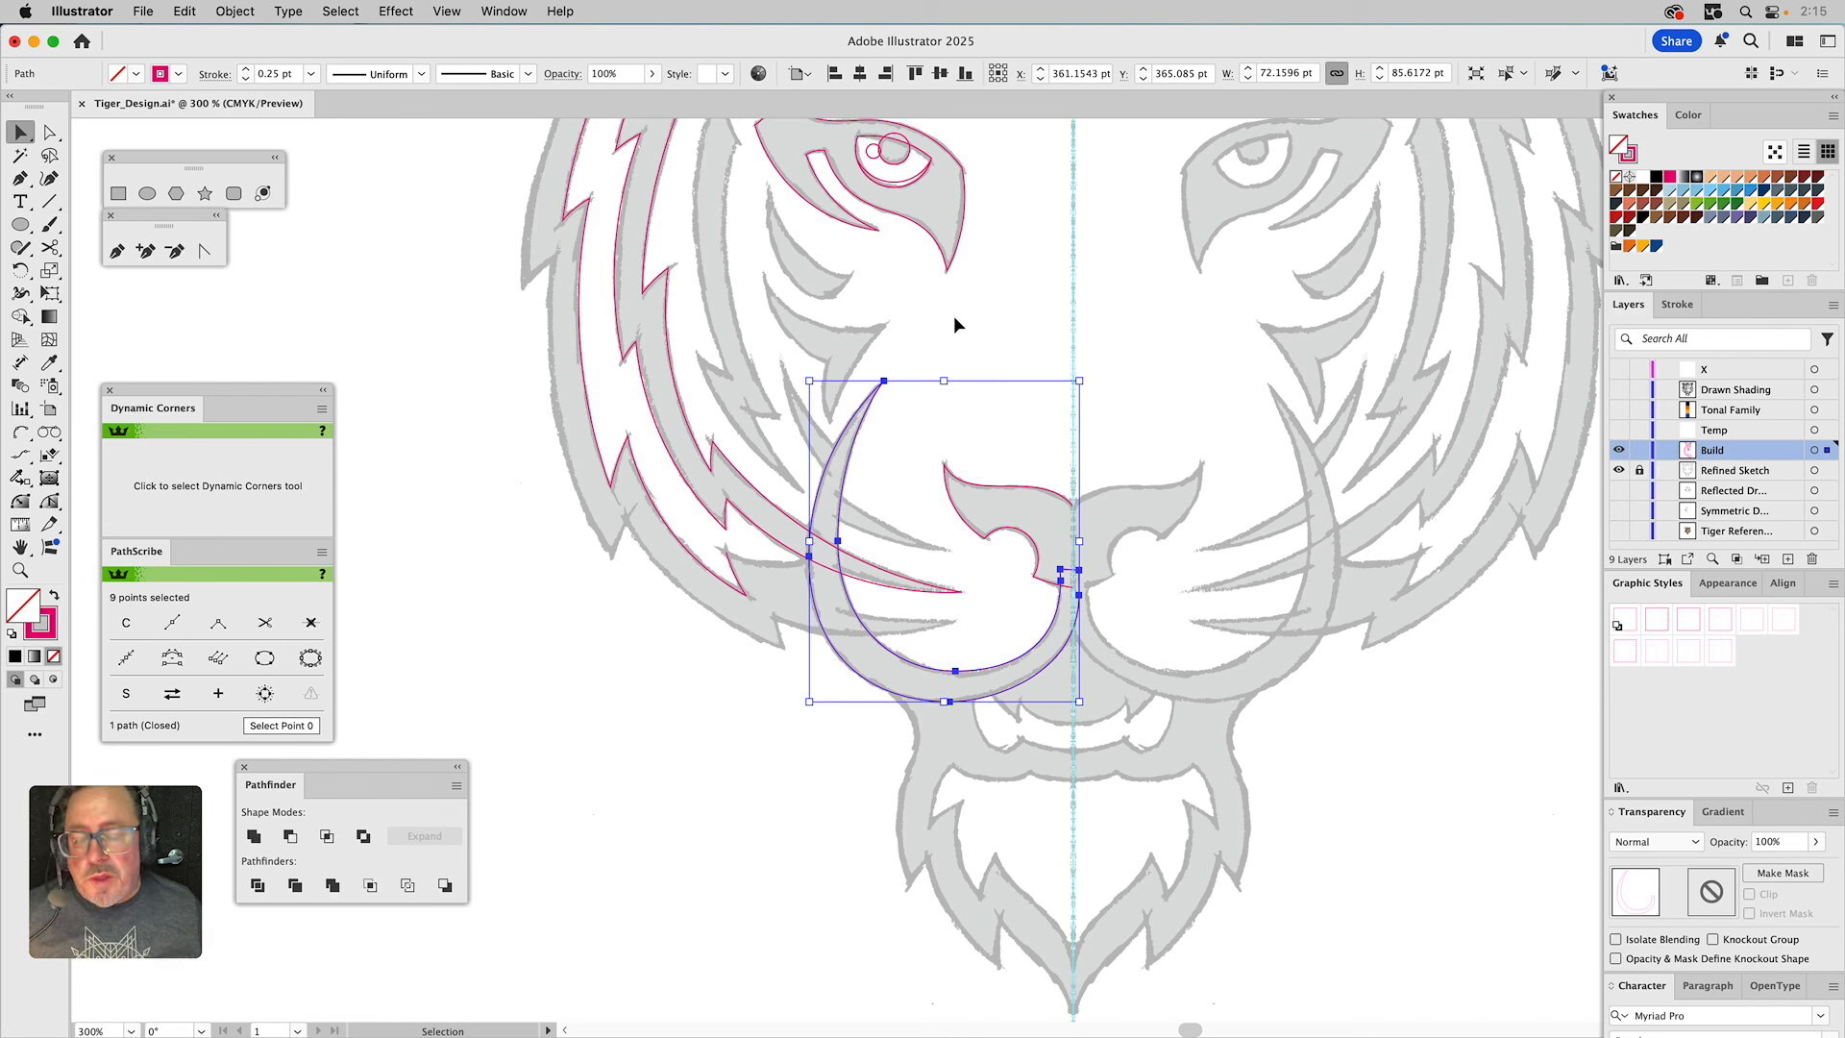
{"action": "left_click", "coordinate": [954, 325]}
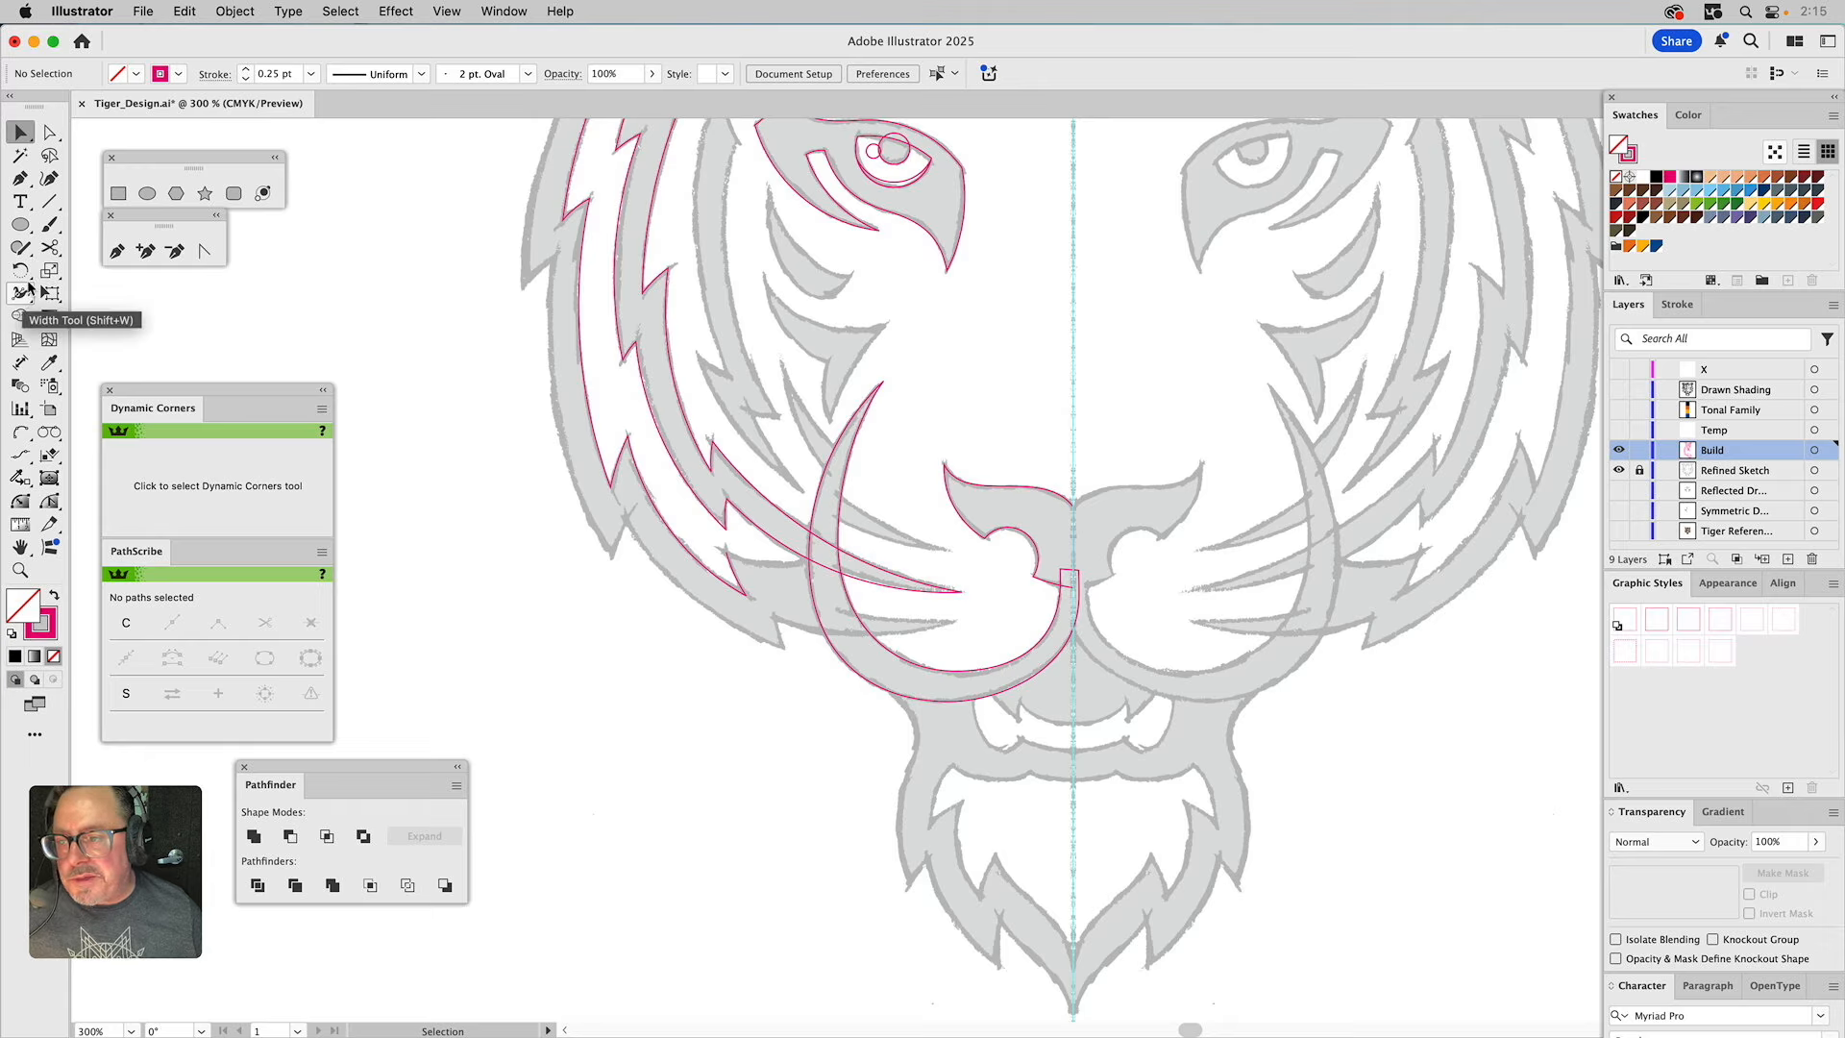
Extend the open outer cheek path with an Arc by Points curve from its end anchor to where the muzzle band crosses the cheek stripe.
{"action": "left_click", "coordinate": [20, 433]}
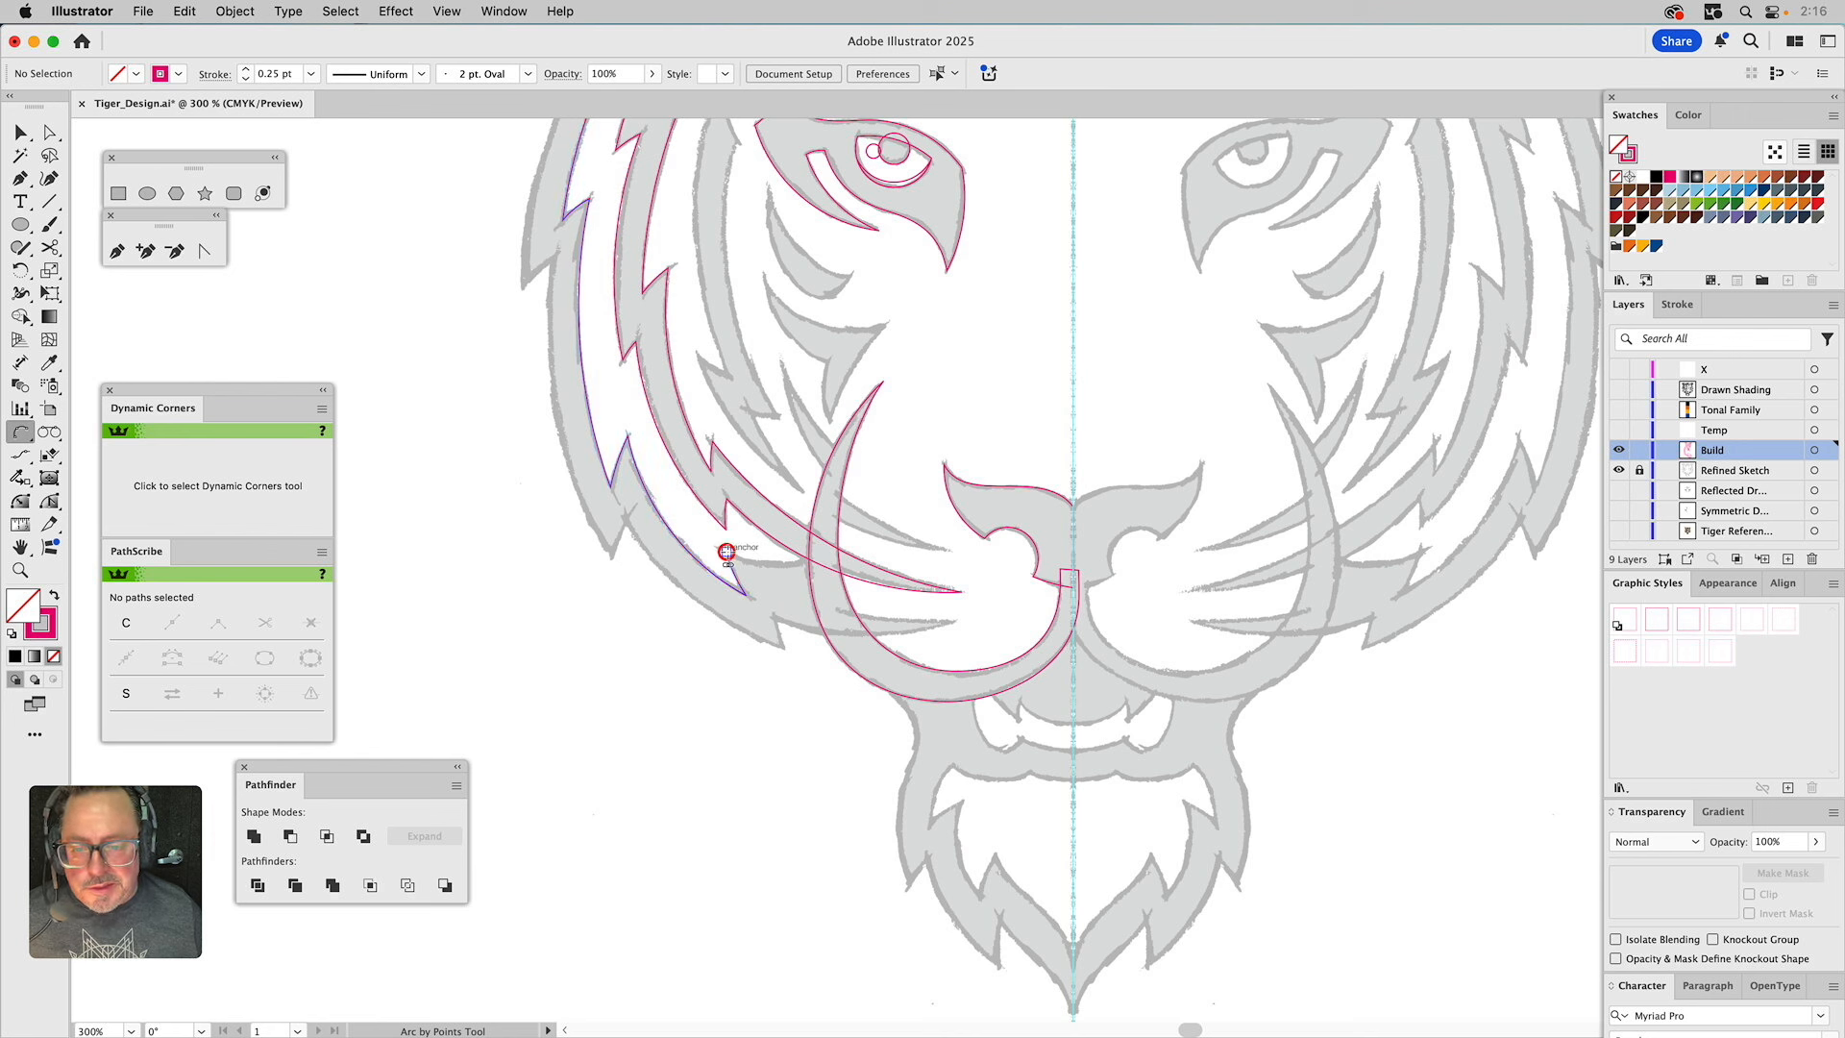
{"action": "left_click", "coordinate": [727, 552]}
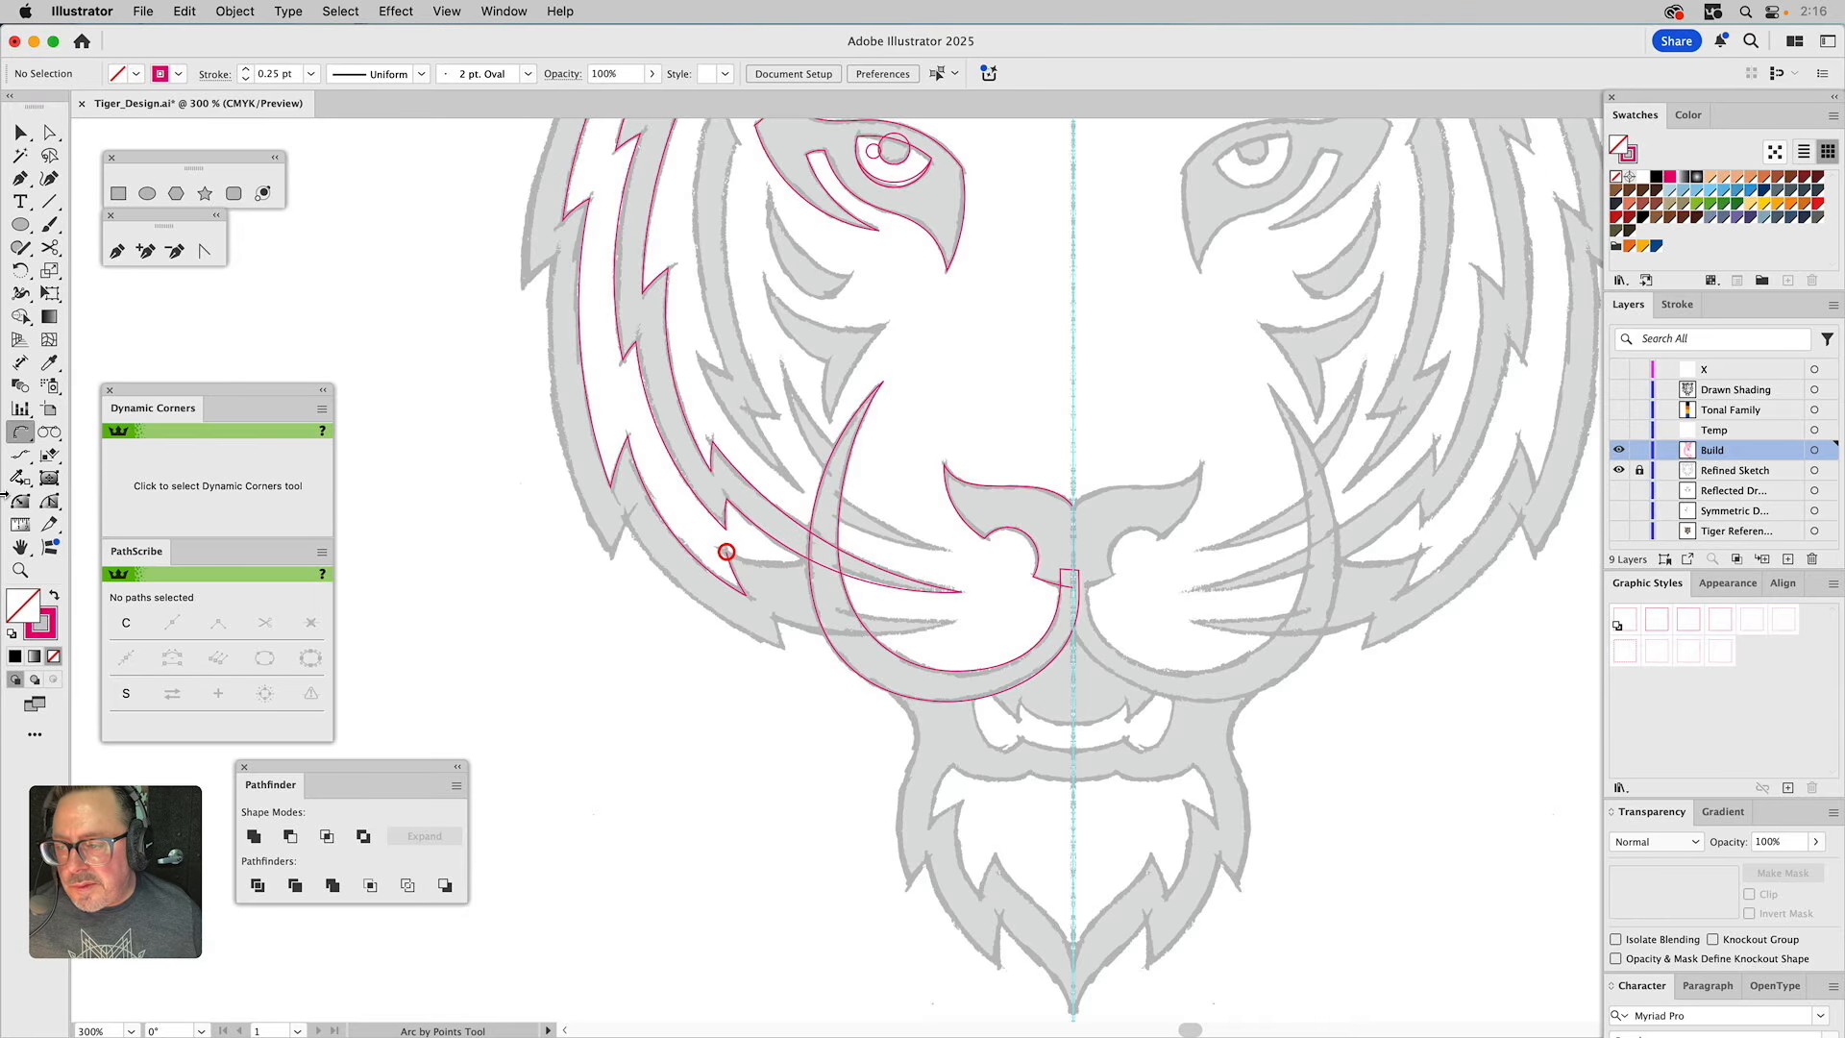
{"action": "left_click", "coordinate": [19, 570]}
{"action": "left_click_drag", "start_coordinate": [724, 534], "coordinate": [781, 574]}
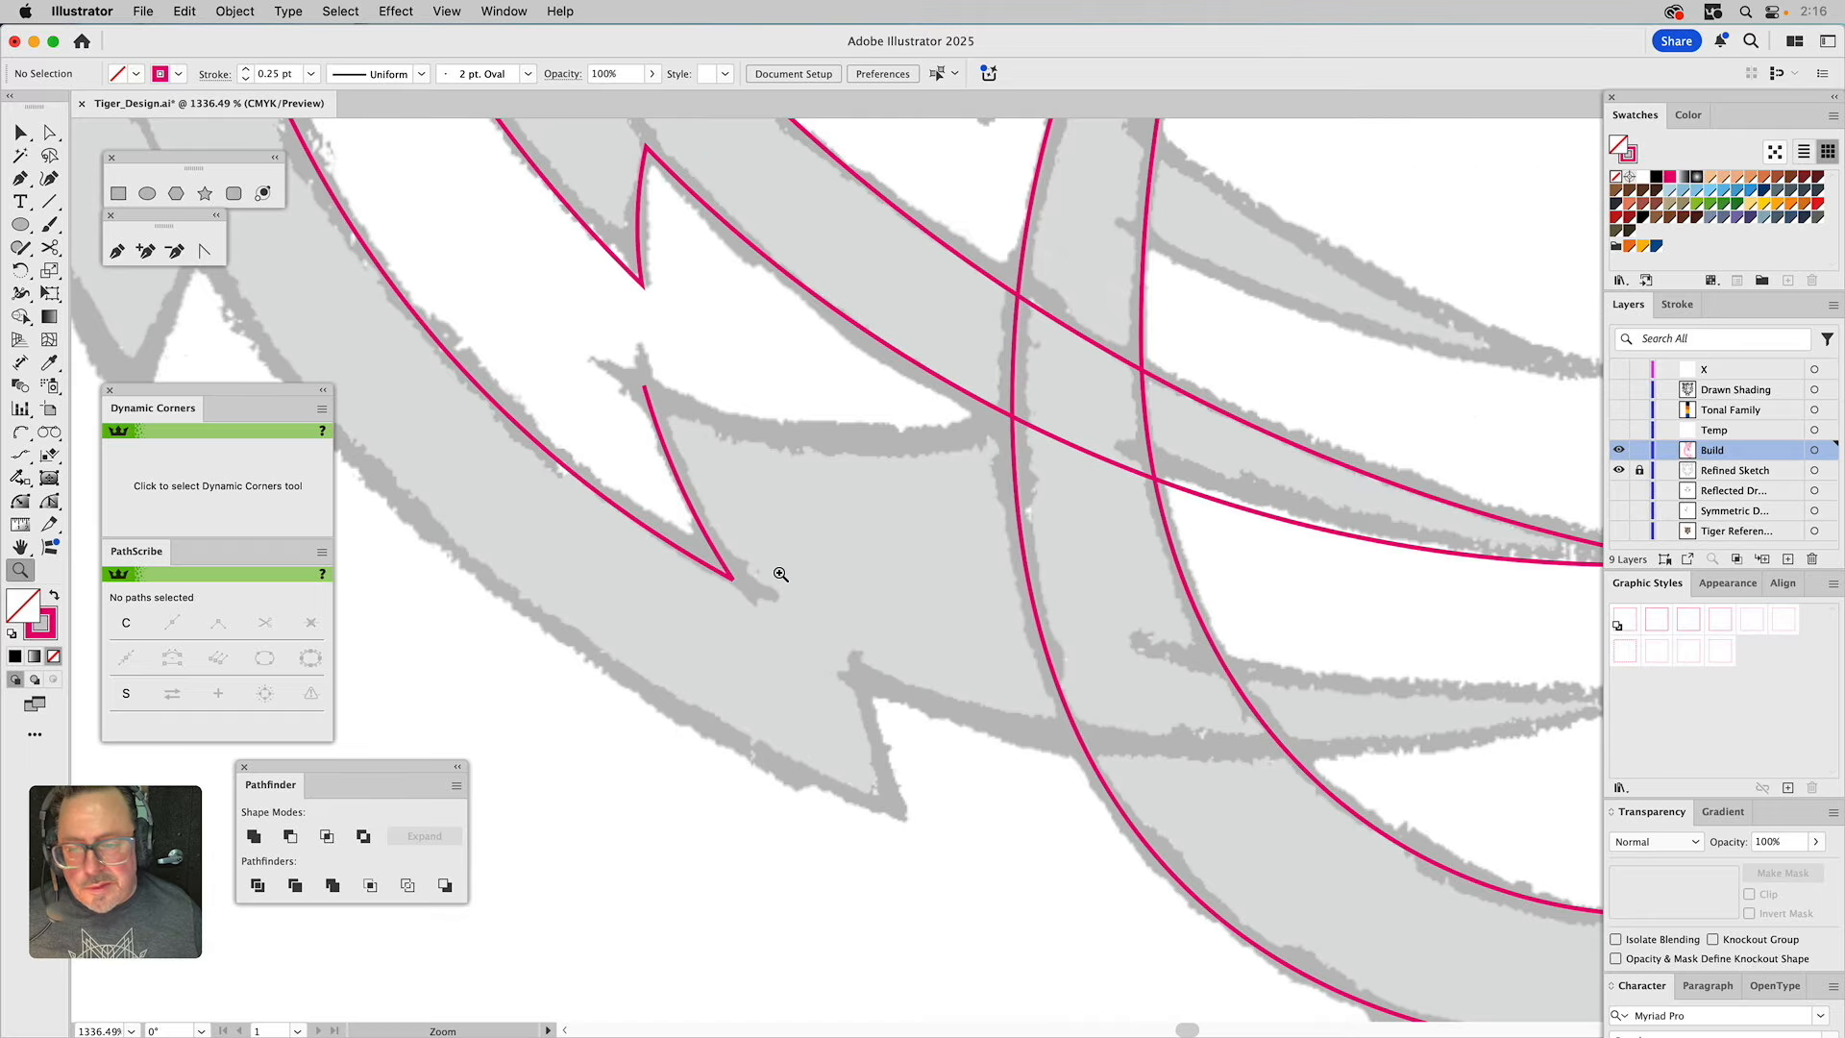
{"action": "left_click", "coordinate": [19, 432]}
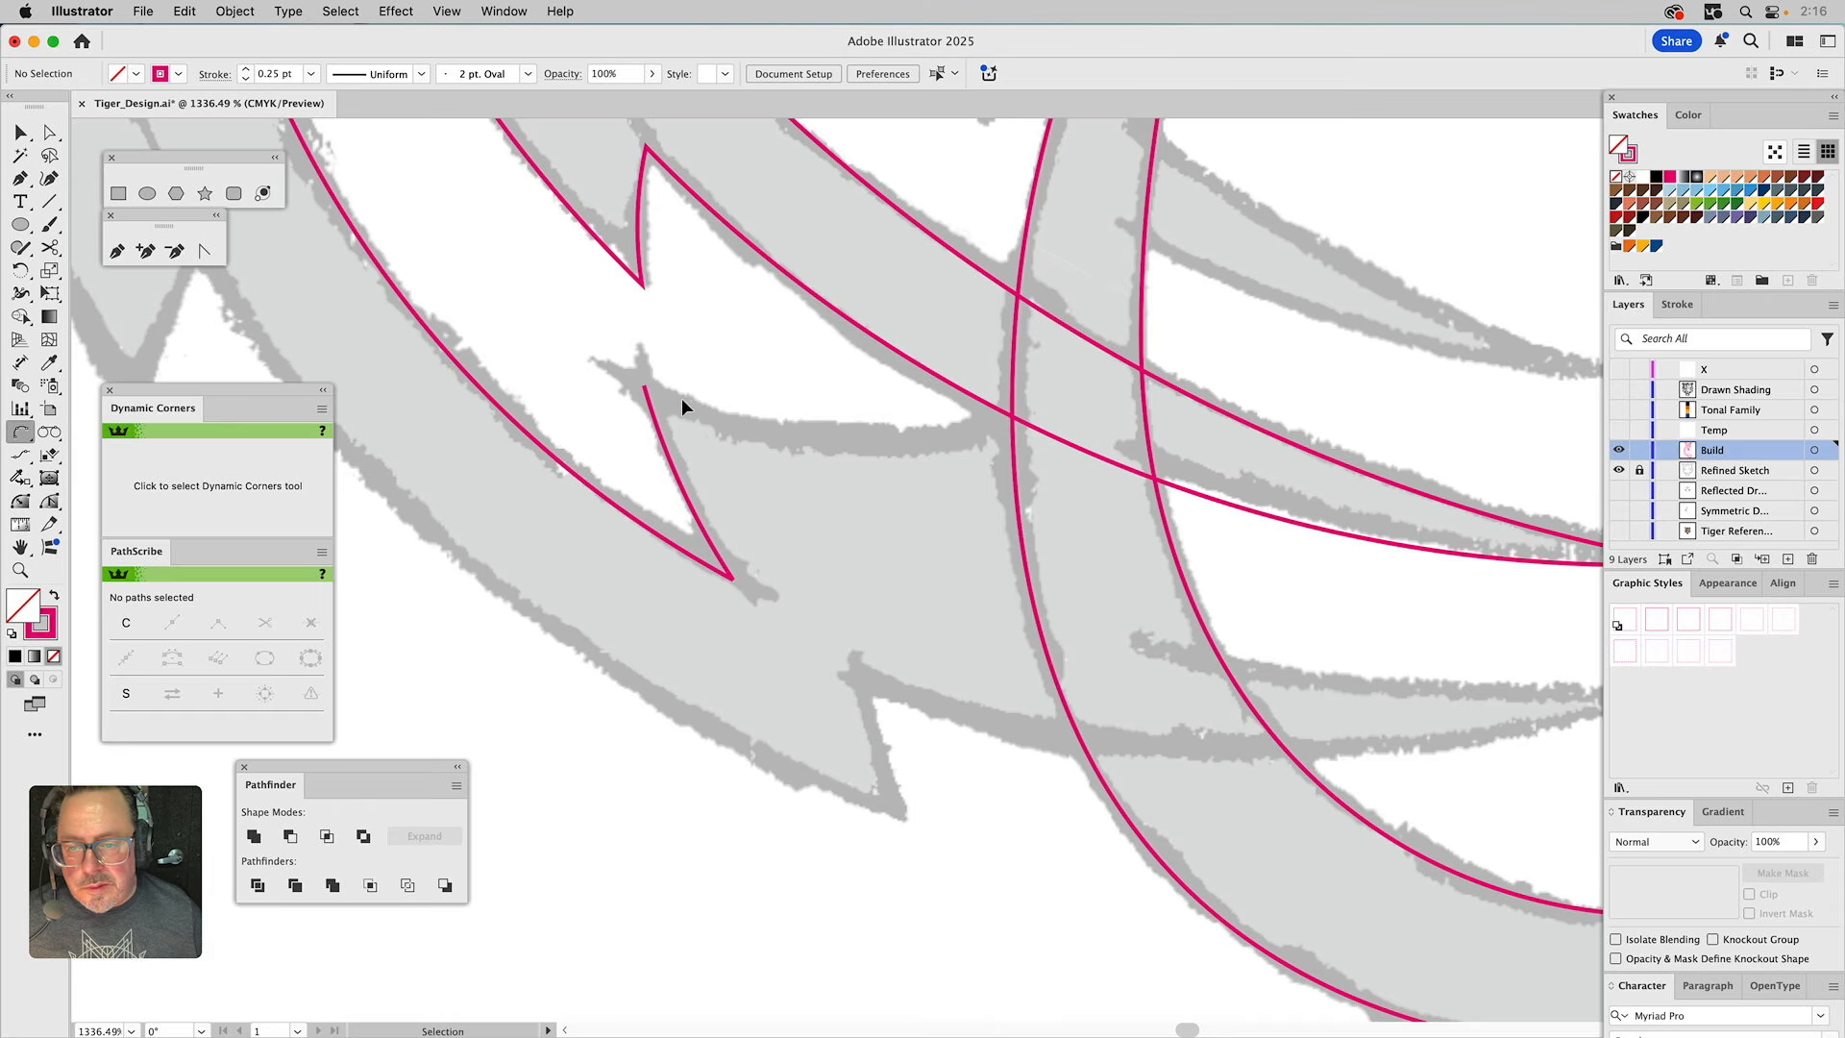
{"action": "left_click", "coordinate": [644, 385]}
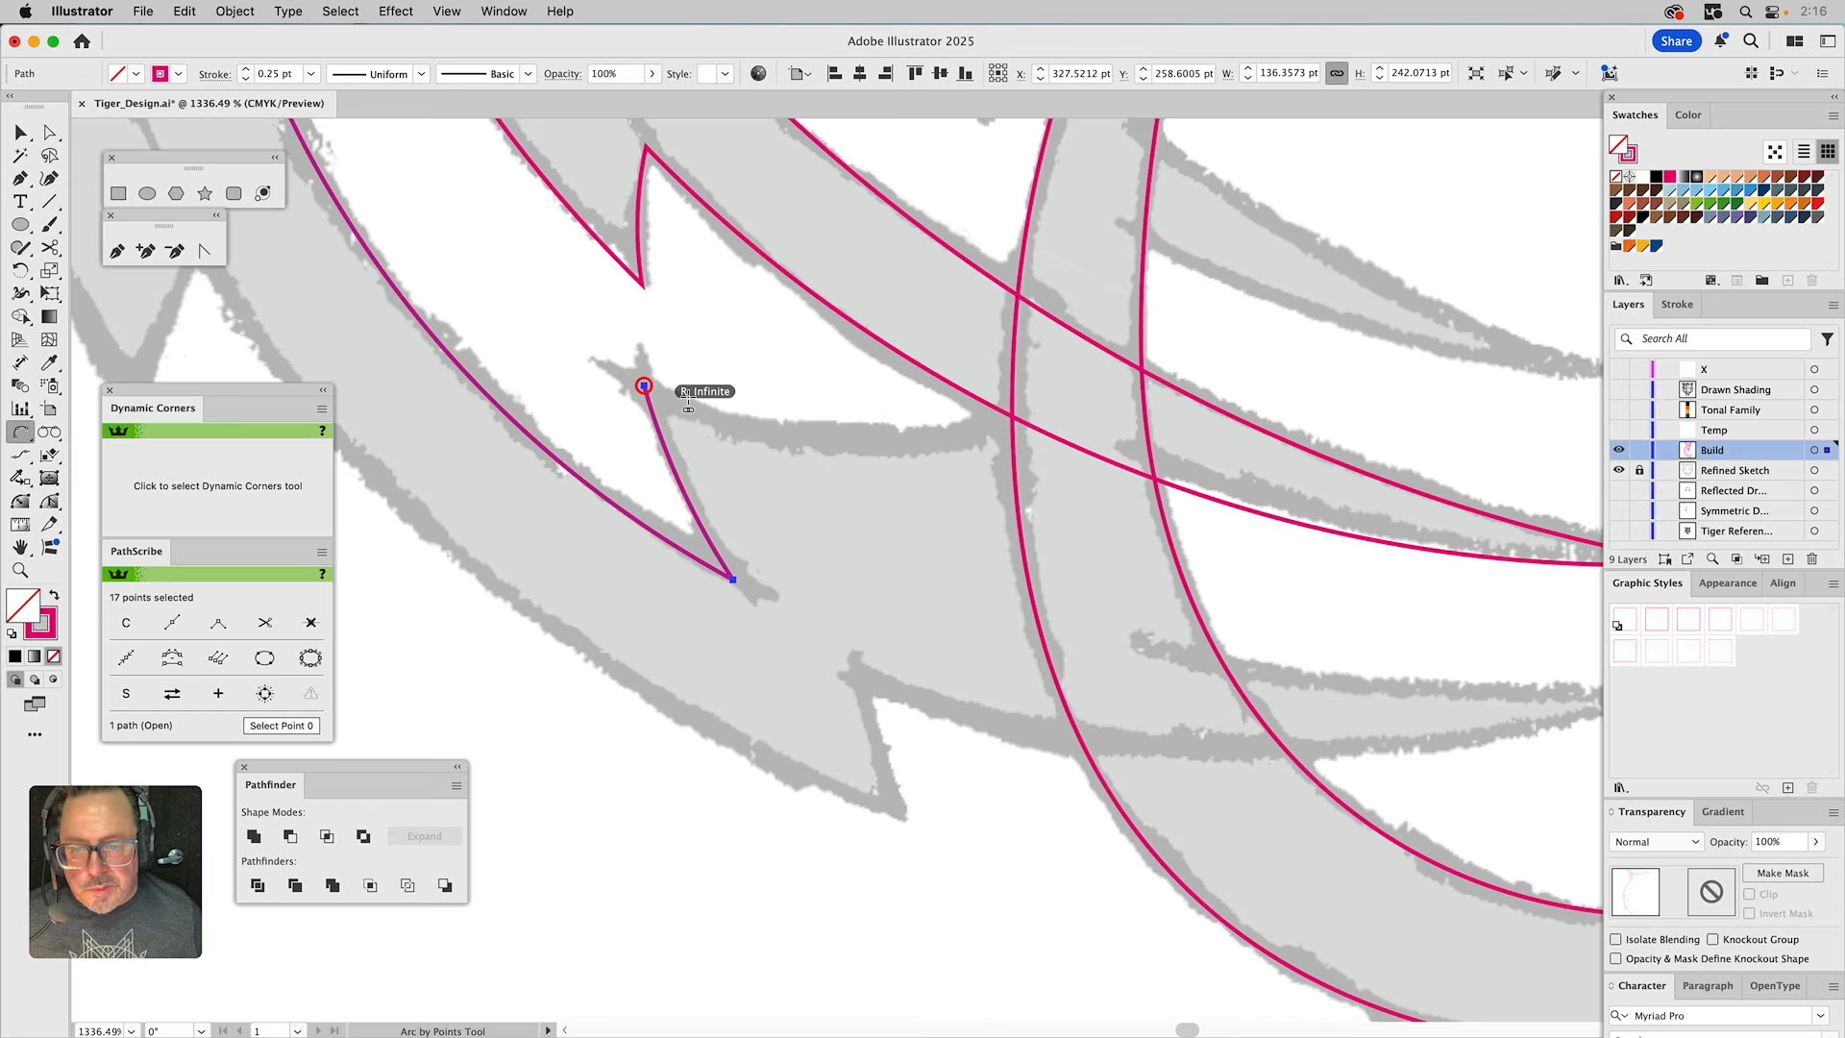
{"action": "left_click", "coordinate": [1011, 418]}
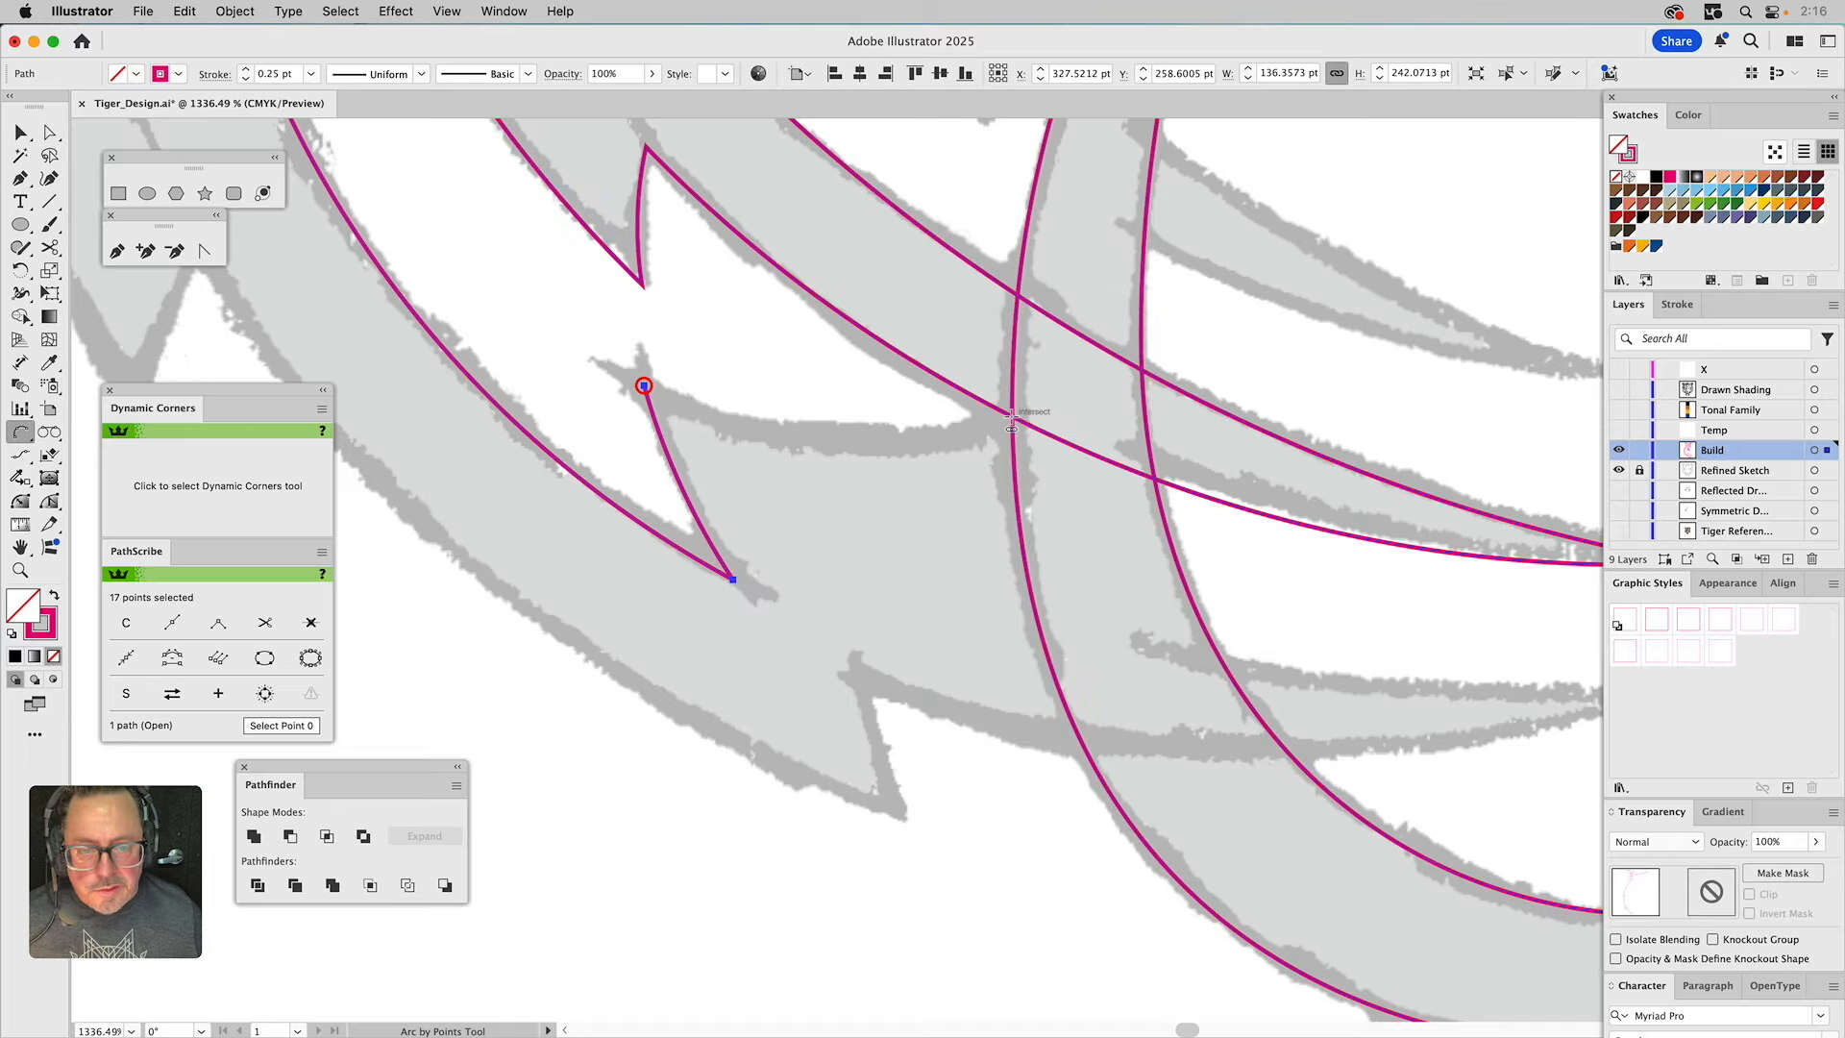
{"action": "left_click", "coordinate": [945, 429]}
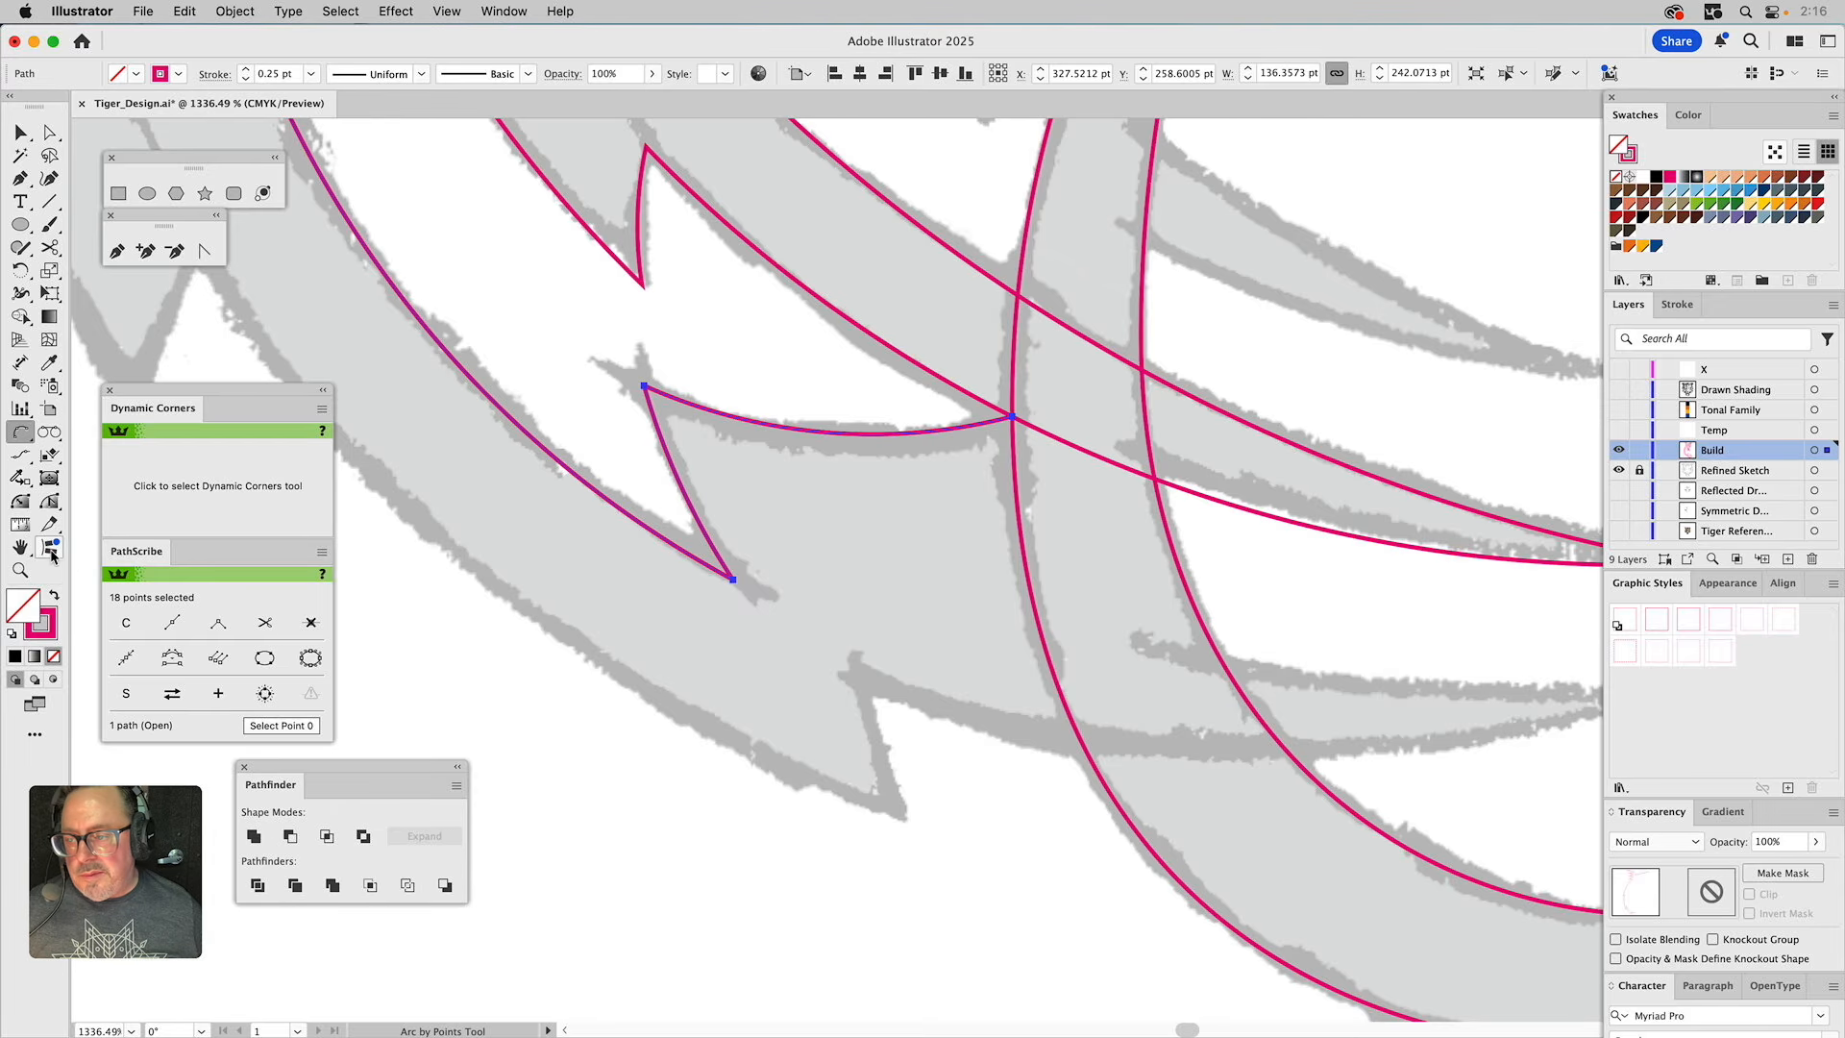
Try an Arc by Points curve running up inside the muzzle band from the cheek path's new end anchor.
{"action": "left_click", "coordinate": [20, 569]}
{"action": "left_click", "coordinate": [854, 466], "text": "alt"}
{"action": "left_click", "coordinate": [1015, 457], "text": "alt"}
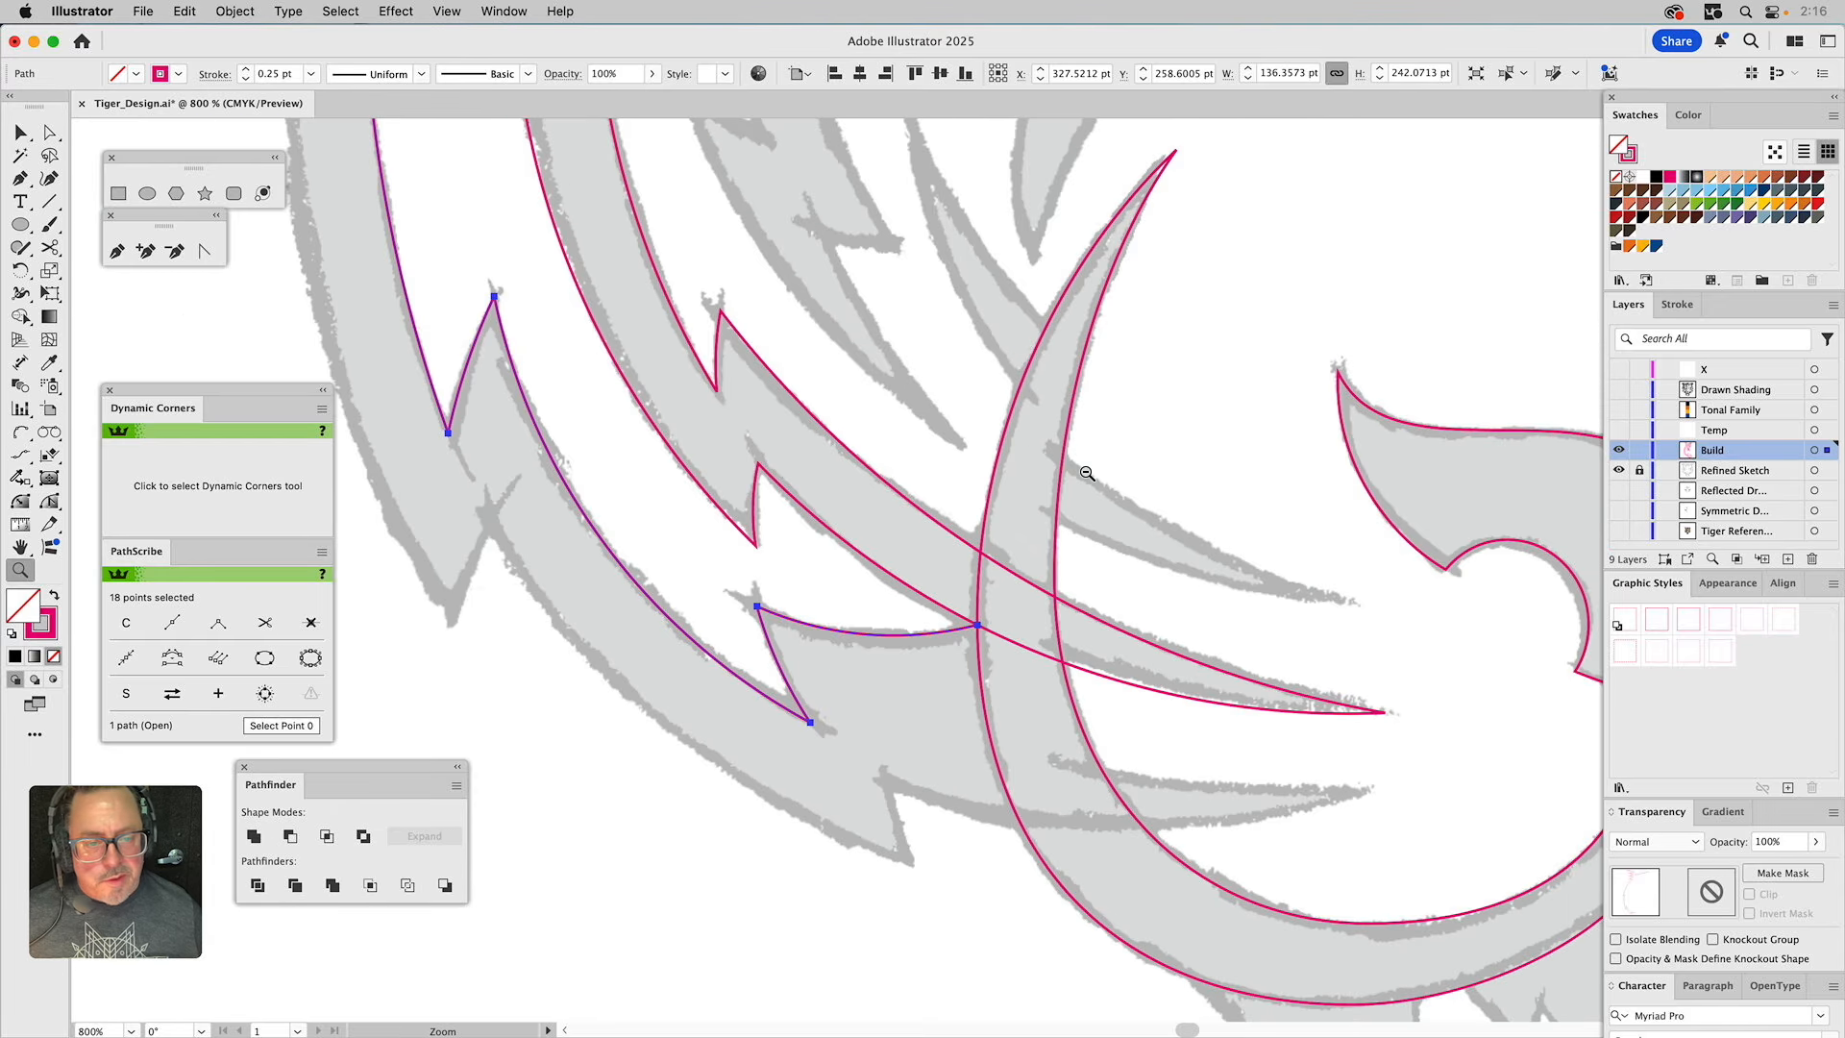
{"action": "left_click", "coordinate": [1076, 471], "text": "alt"}
{"action": "key", "text": "space"}
{"action": "left_click_drag", "start_coordinate": [962, 544], "coordinate": [822, 511]}
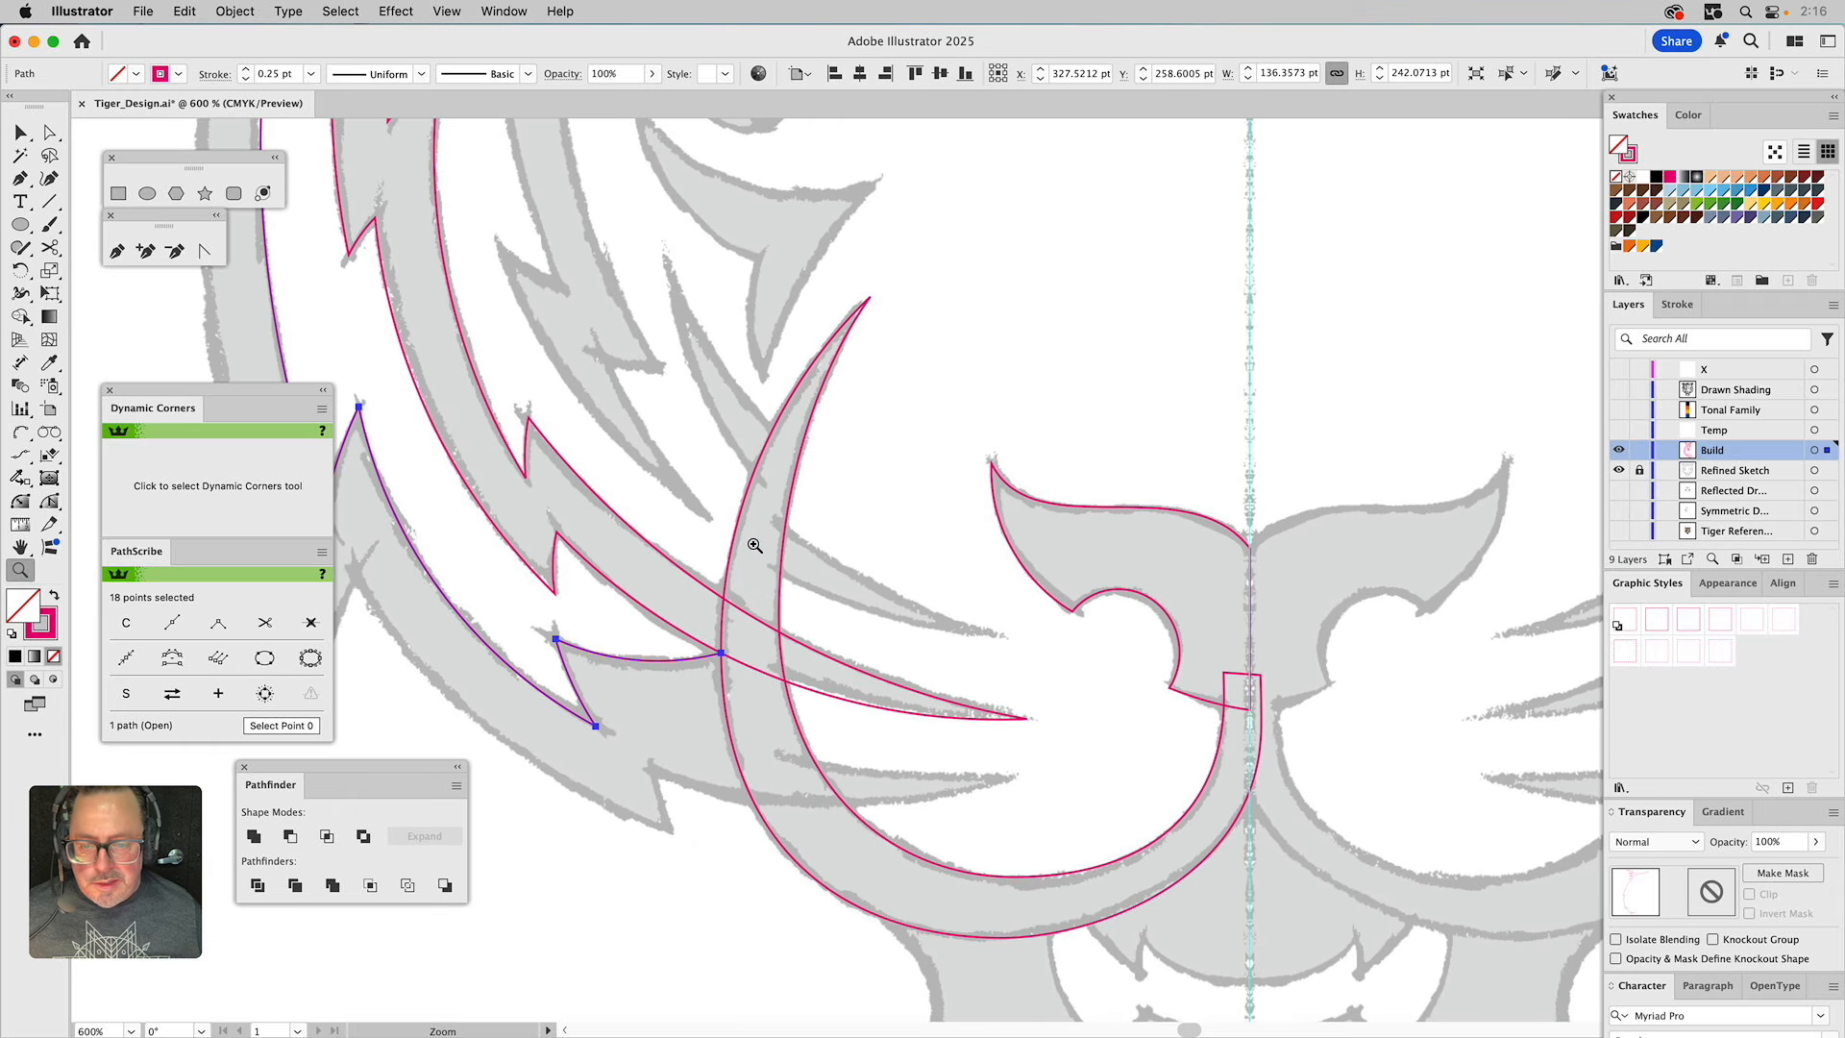
{"action": "left_click", "coordinate": [21, 432]}
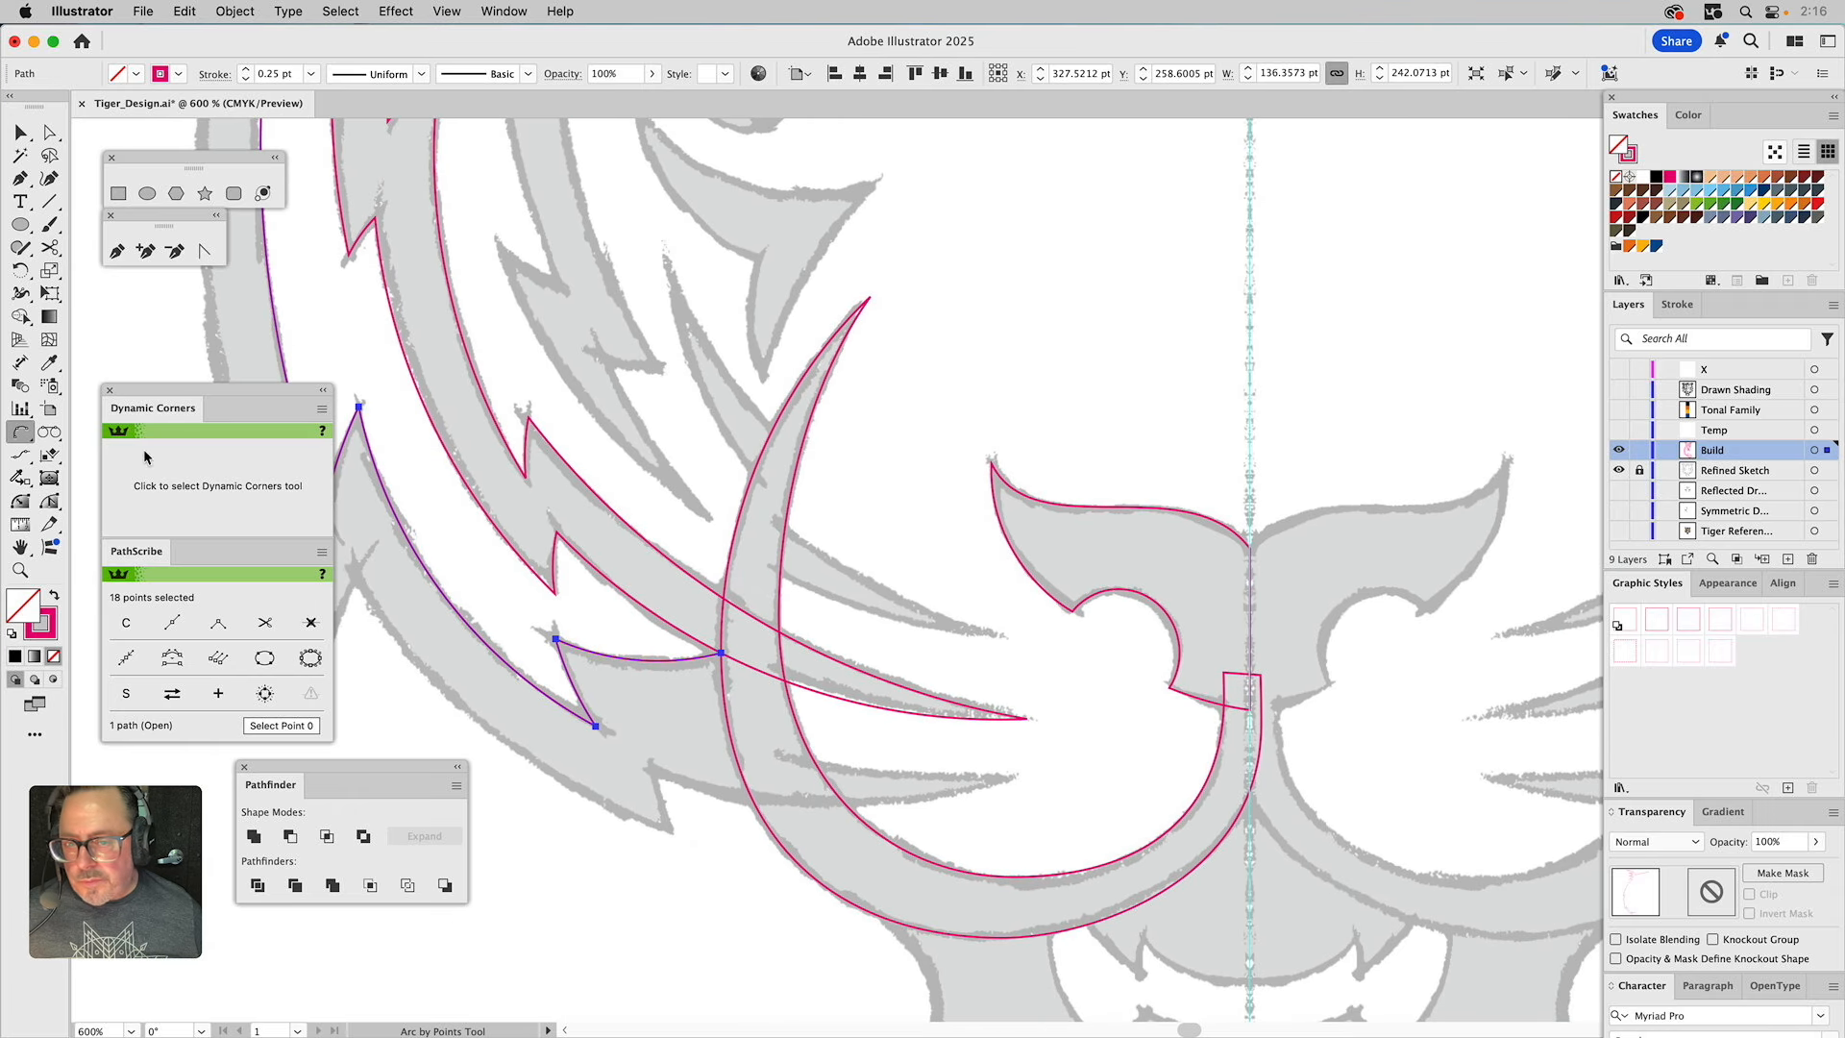
{"action": "left_click", "coordinate": [722, 654]}
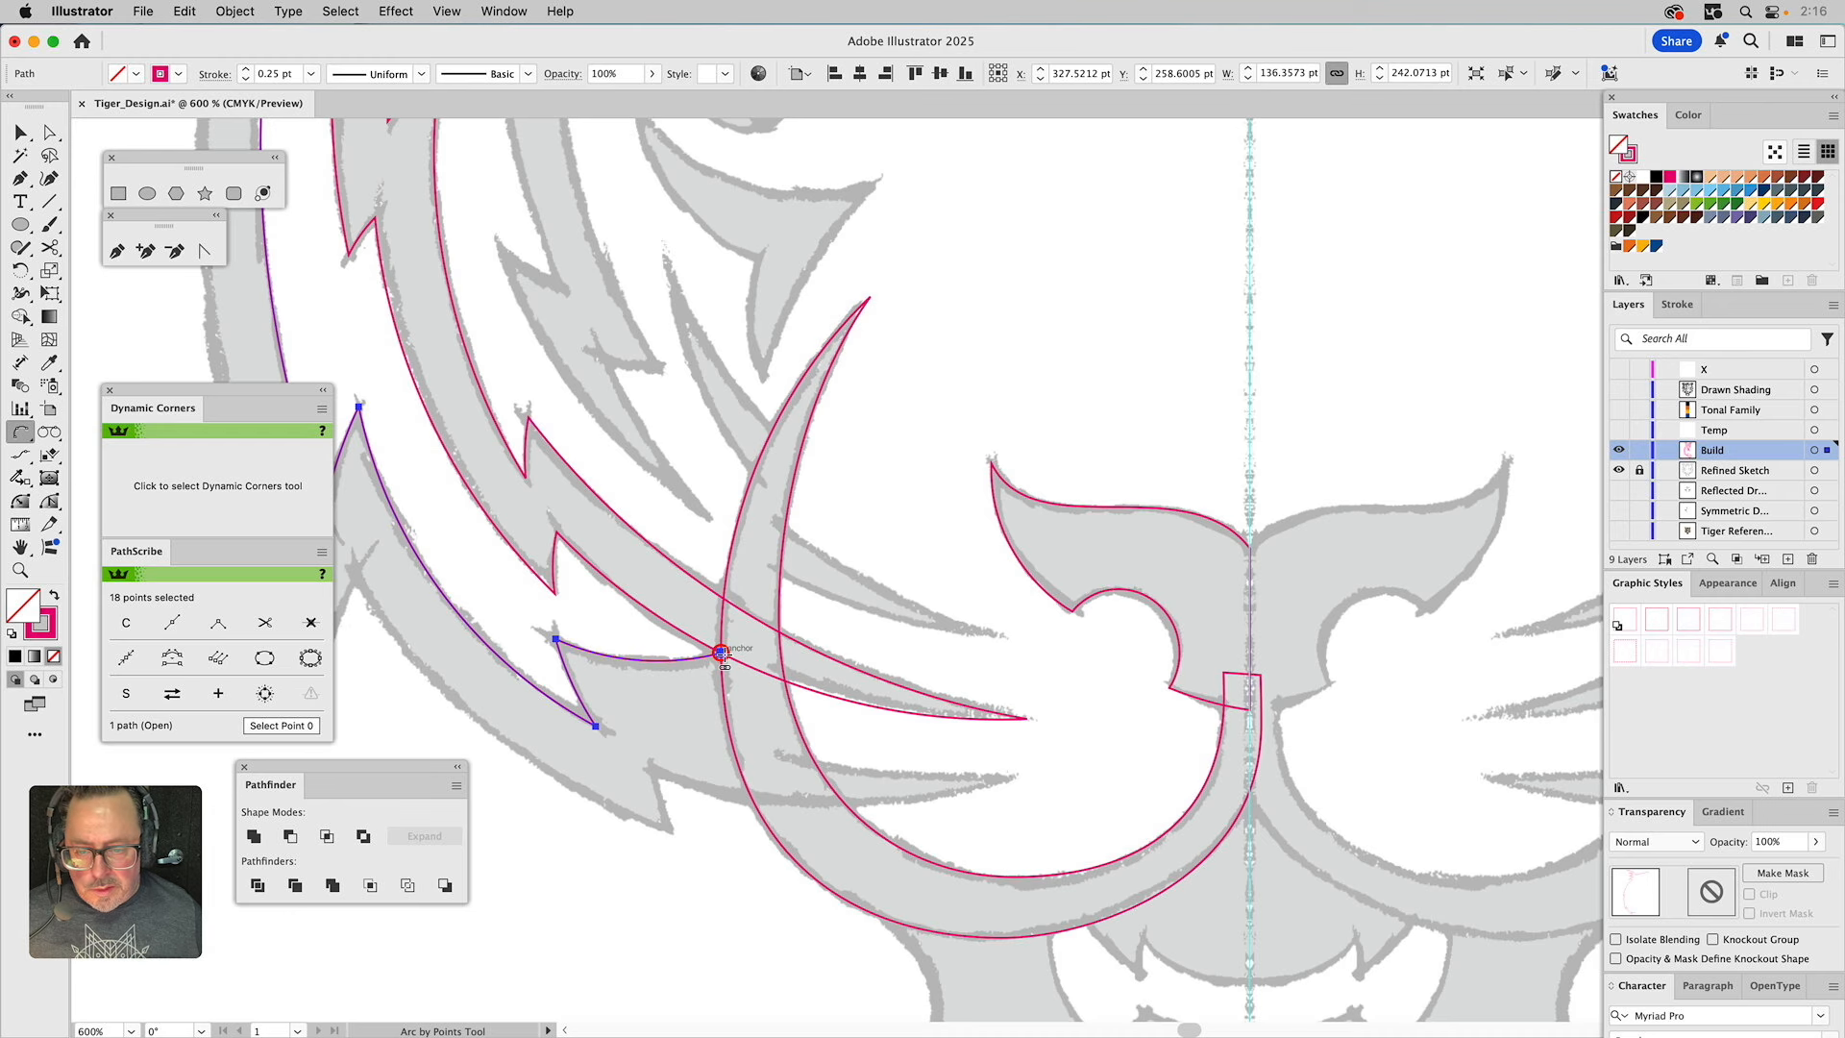
{"action": "left_click", "coordinate": [816, 375]}
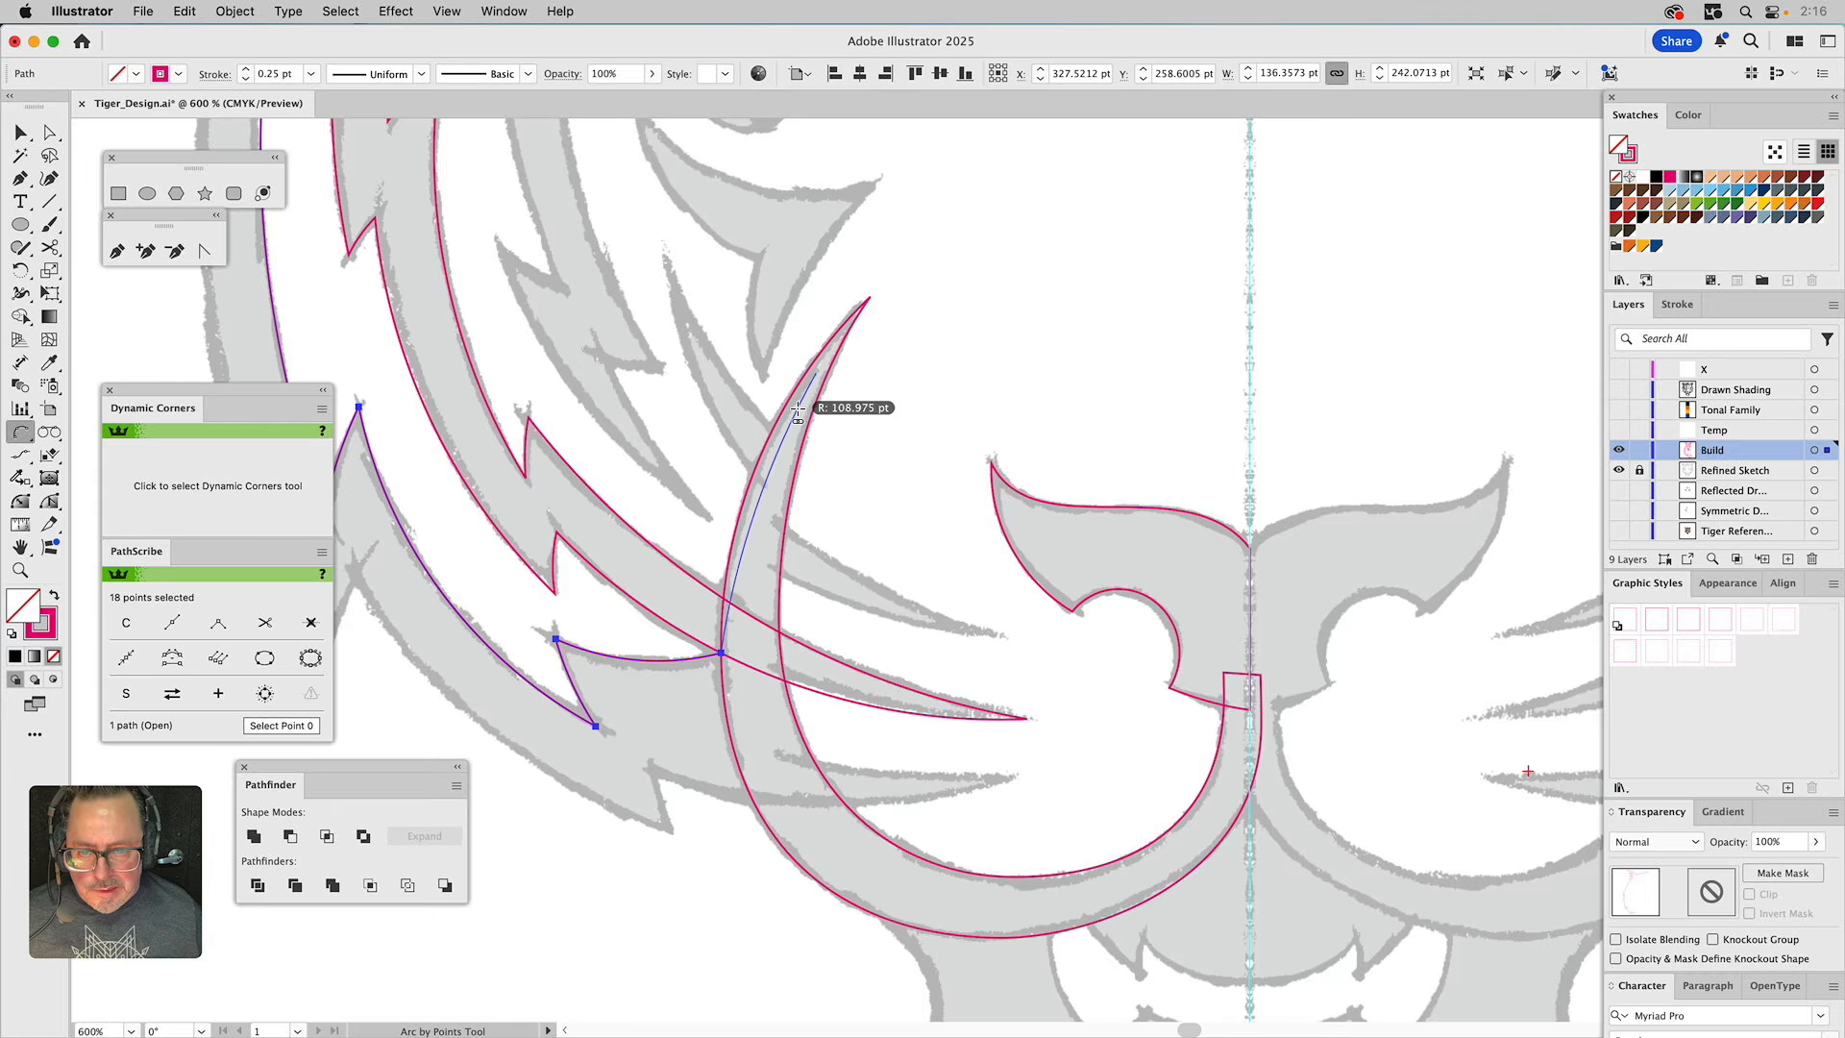
{"action": "left_click", "coordinate": [791, 417]}
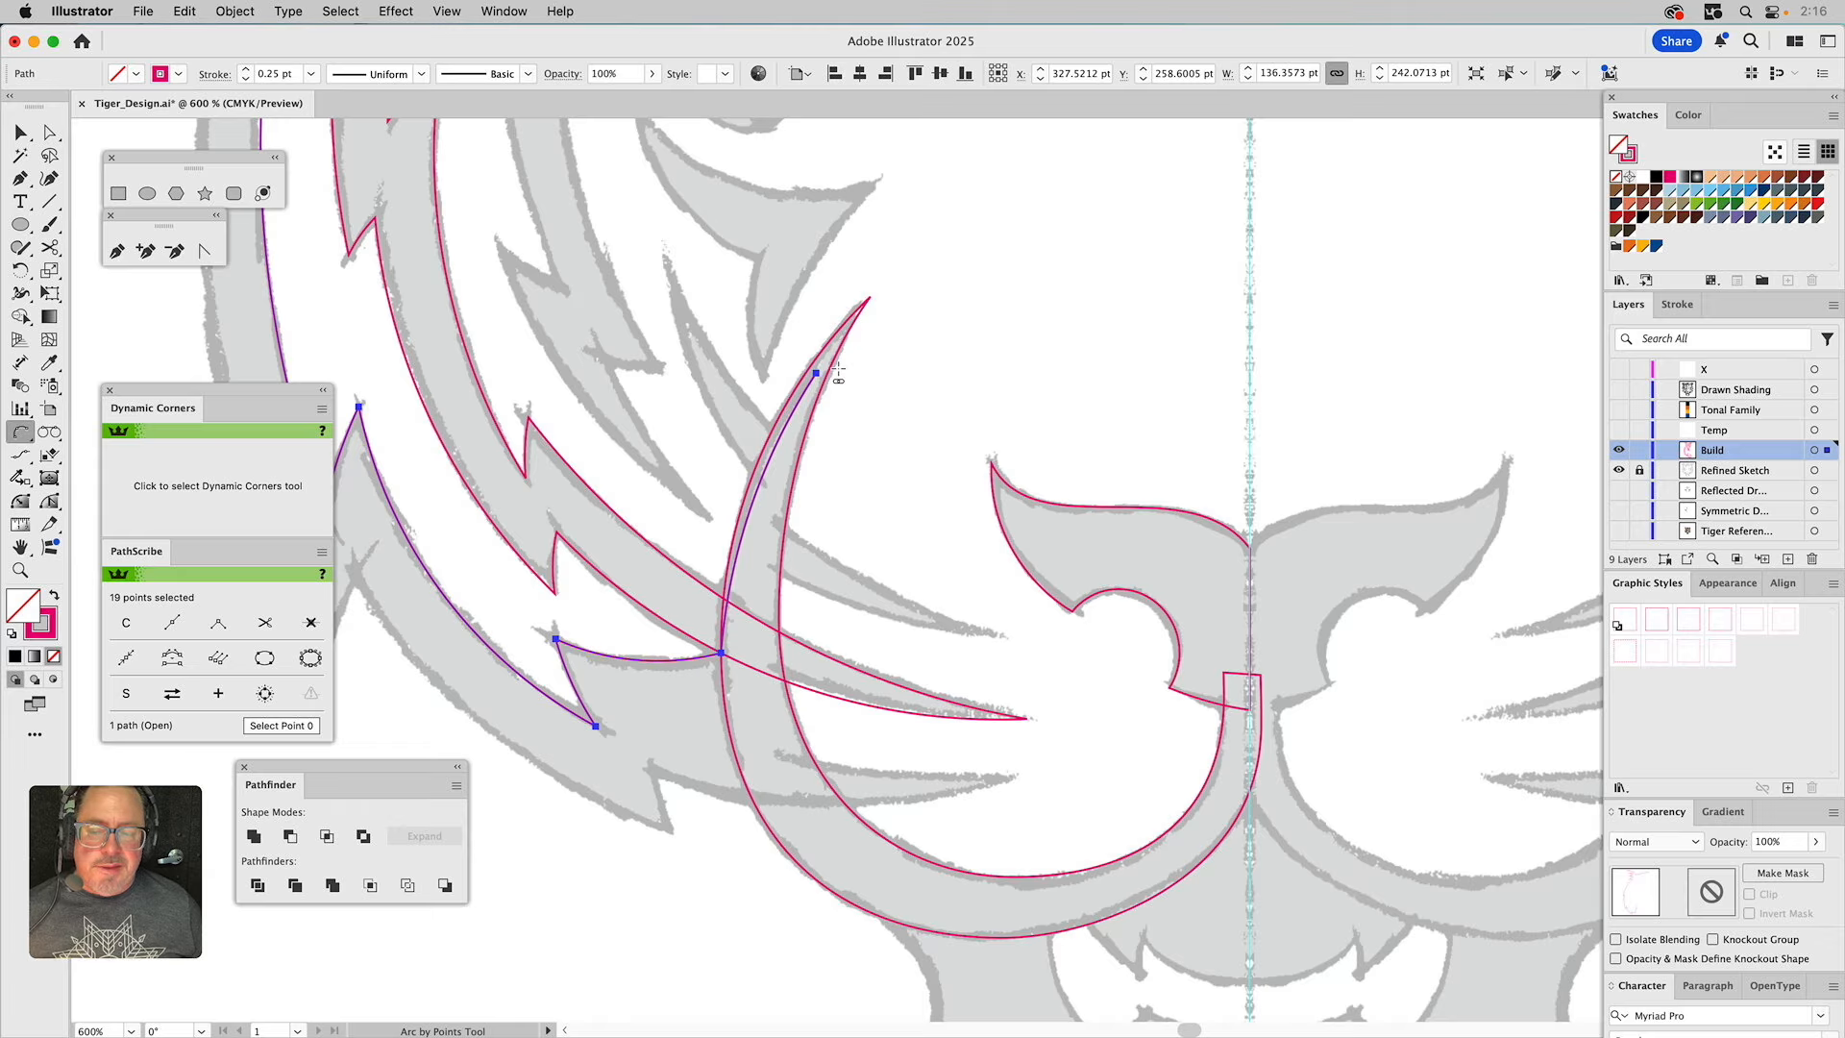
{"action": "key", "text": "ctrl+z"}
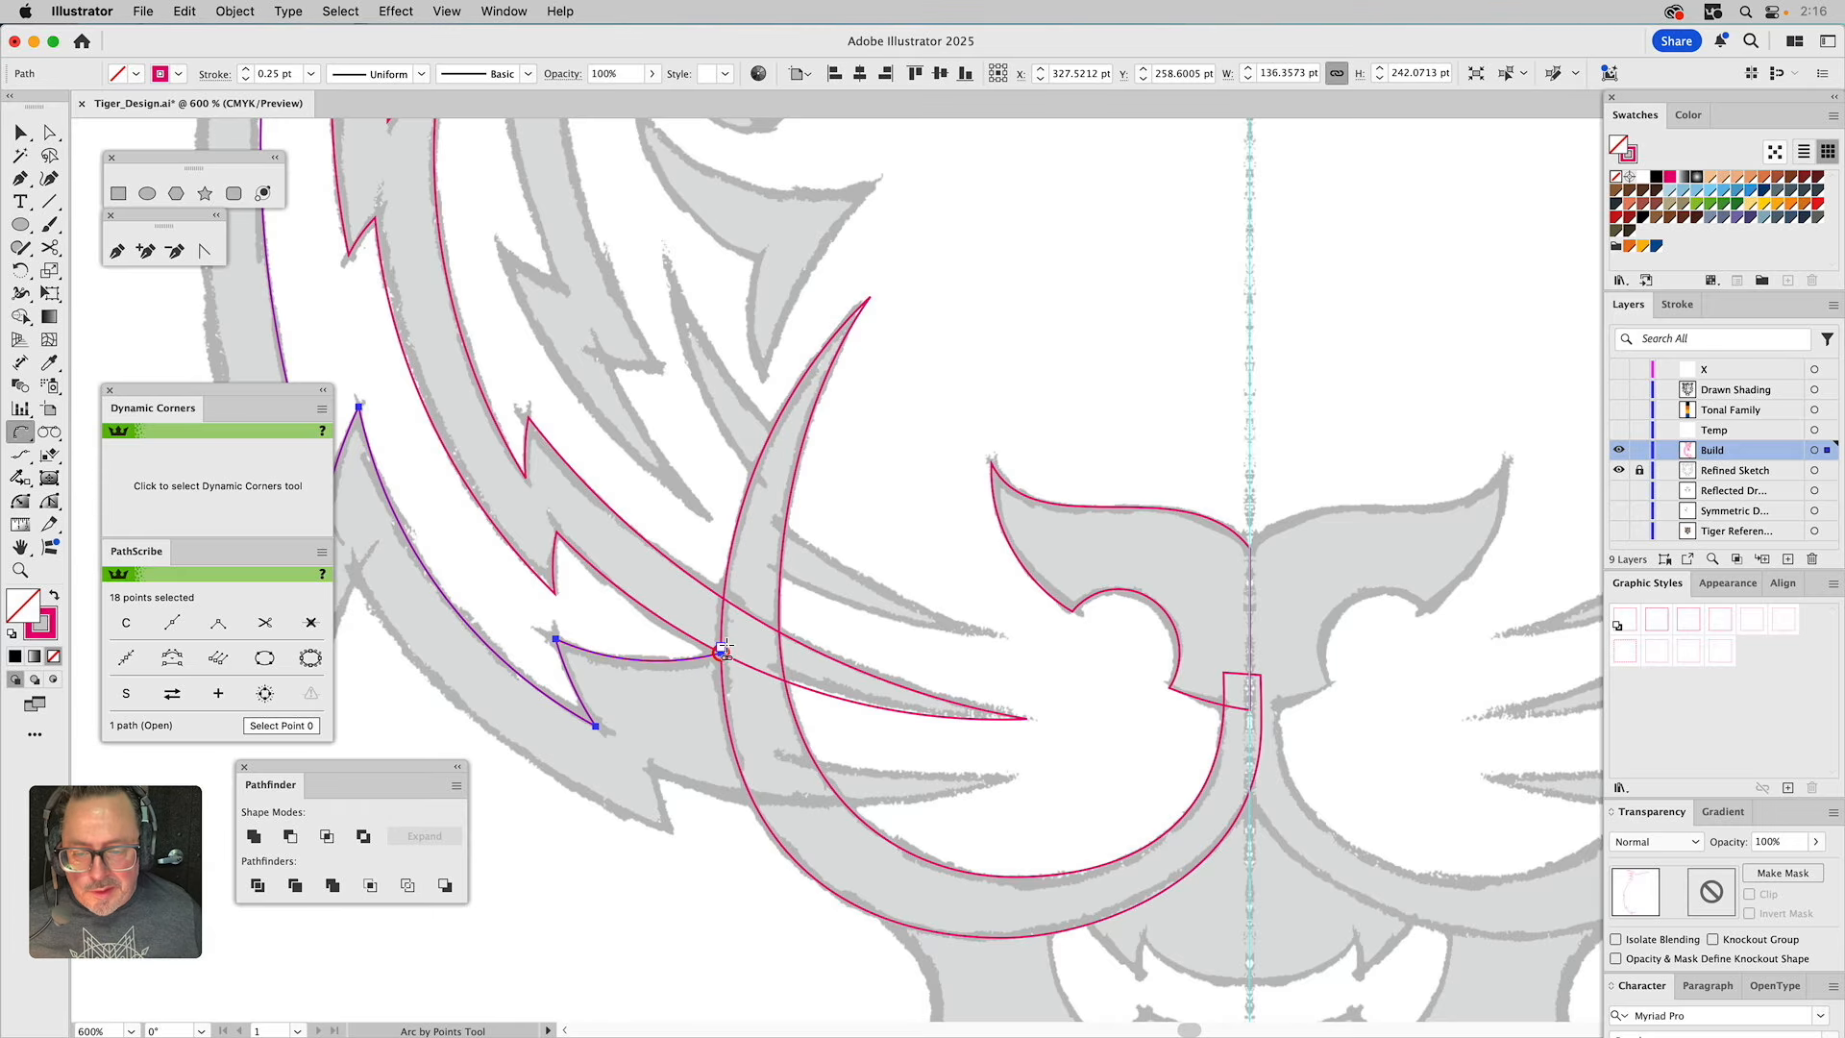
Continue the cheek path with a straight segment down inside the muzzle band and a shallow arc along the lowest whisker stripe's upper edge to its tip.
{"action": "left_click", "coordinate": [722, 653]}
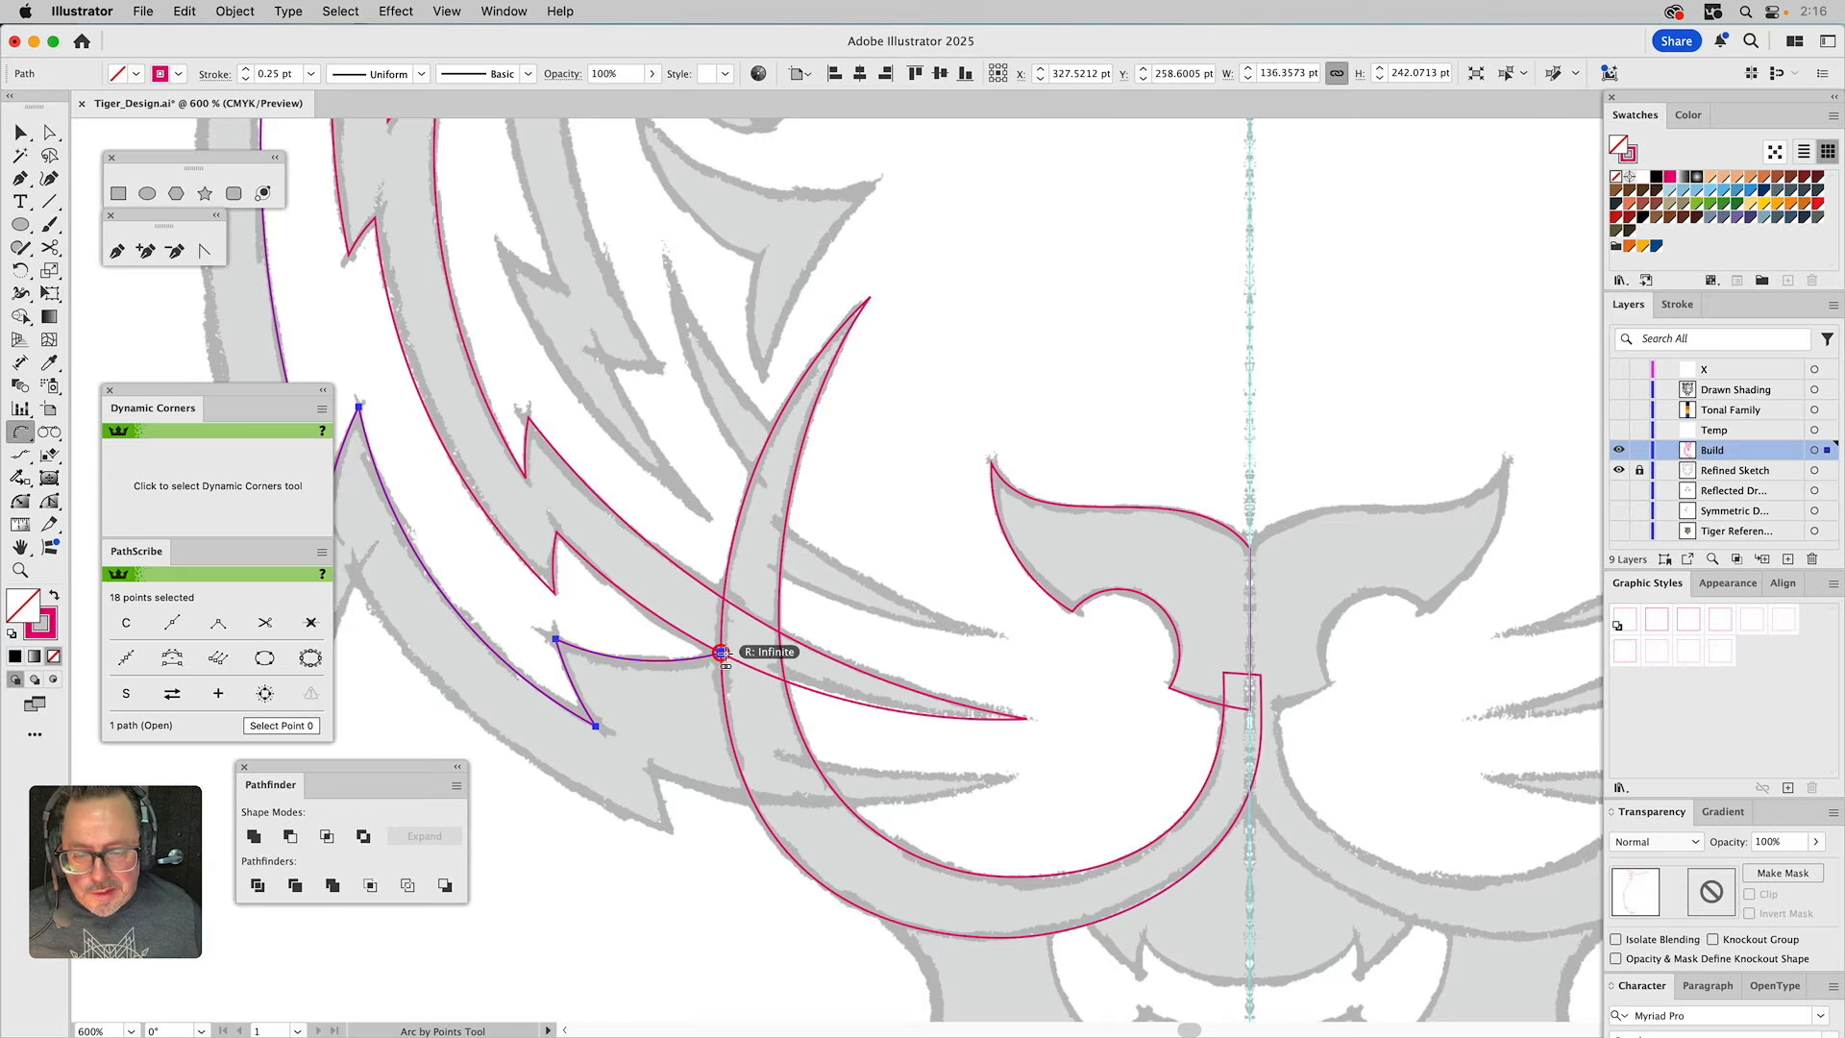
{"action": "left_click", "coordinate": [786, 756]}
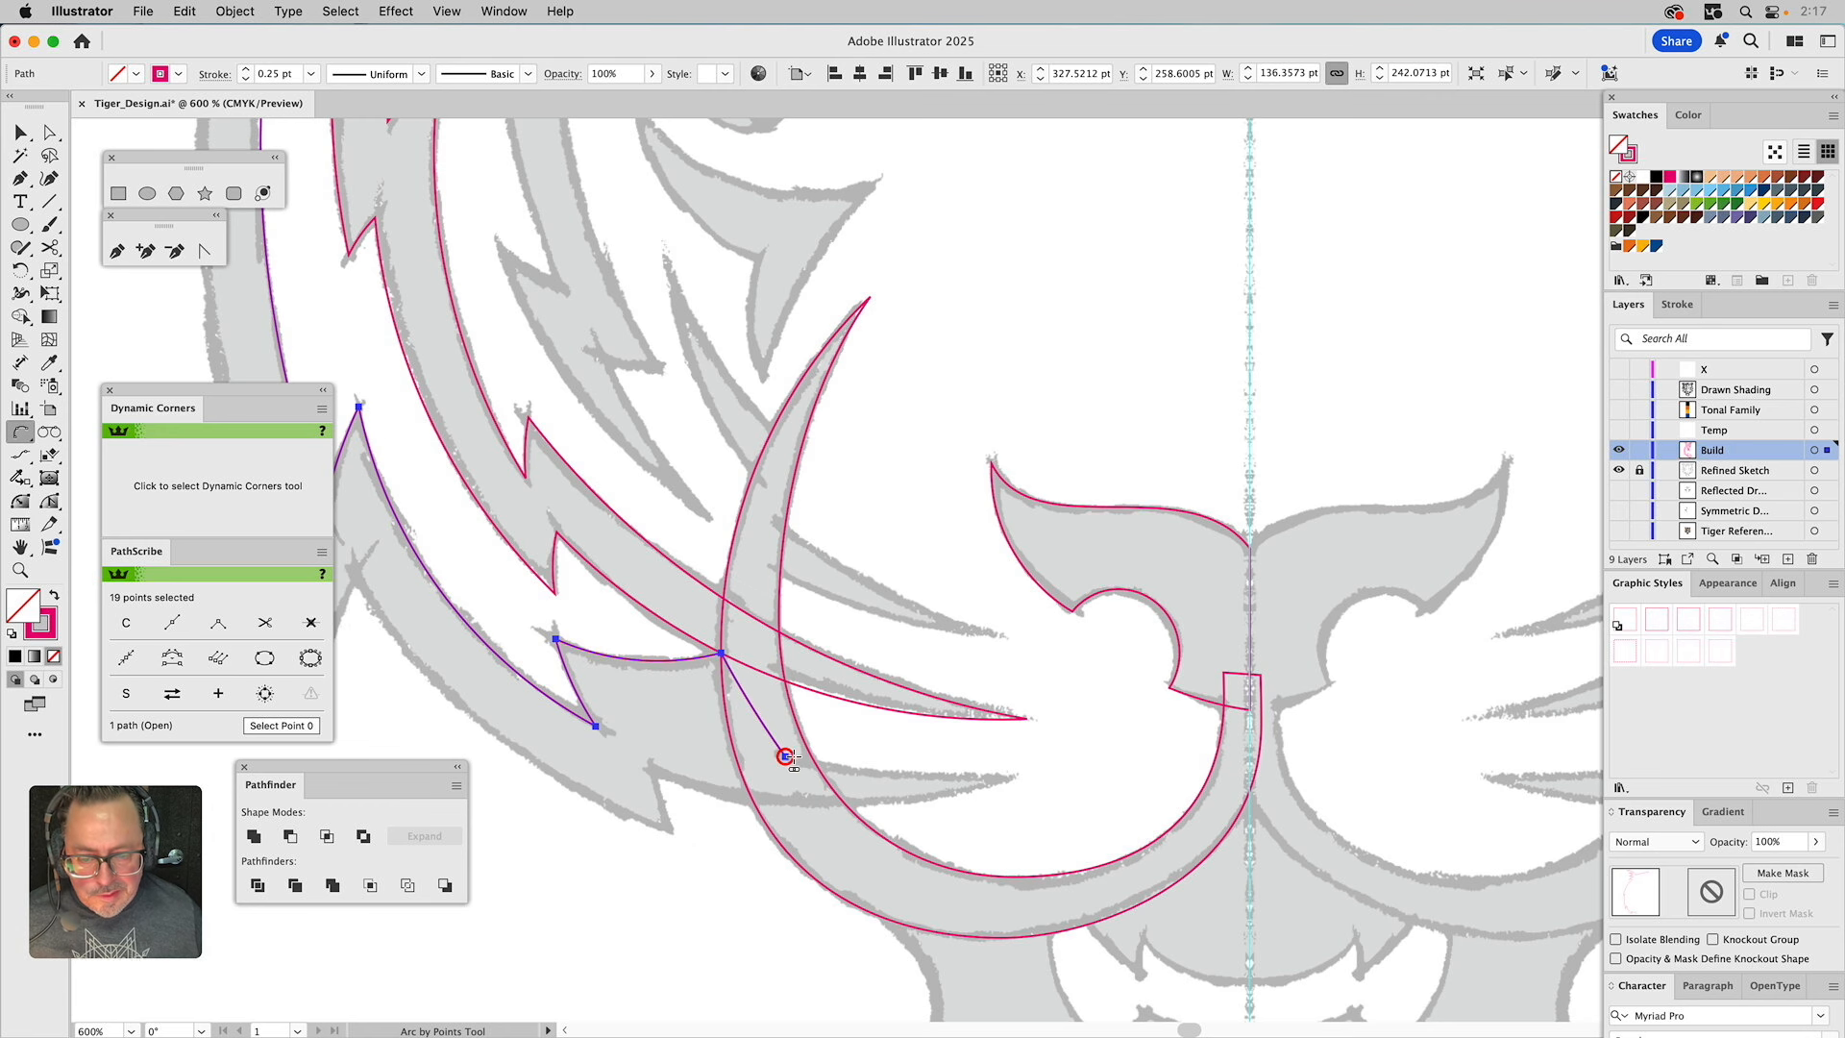
{"action": "left_click", "coordinate": [1016, 777]}
{"action": "left_click", "coordinate": [912, 777]}
Draw the lowest whisker stripe's lower edge as an arc from its tip back to the outer cheek notch.
{"action": "key", "text": "space"}
{"action": "left_click_drag", "start_coordinate": [972, 743], "coordinate": [1147, 525]}
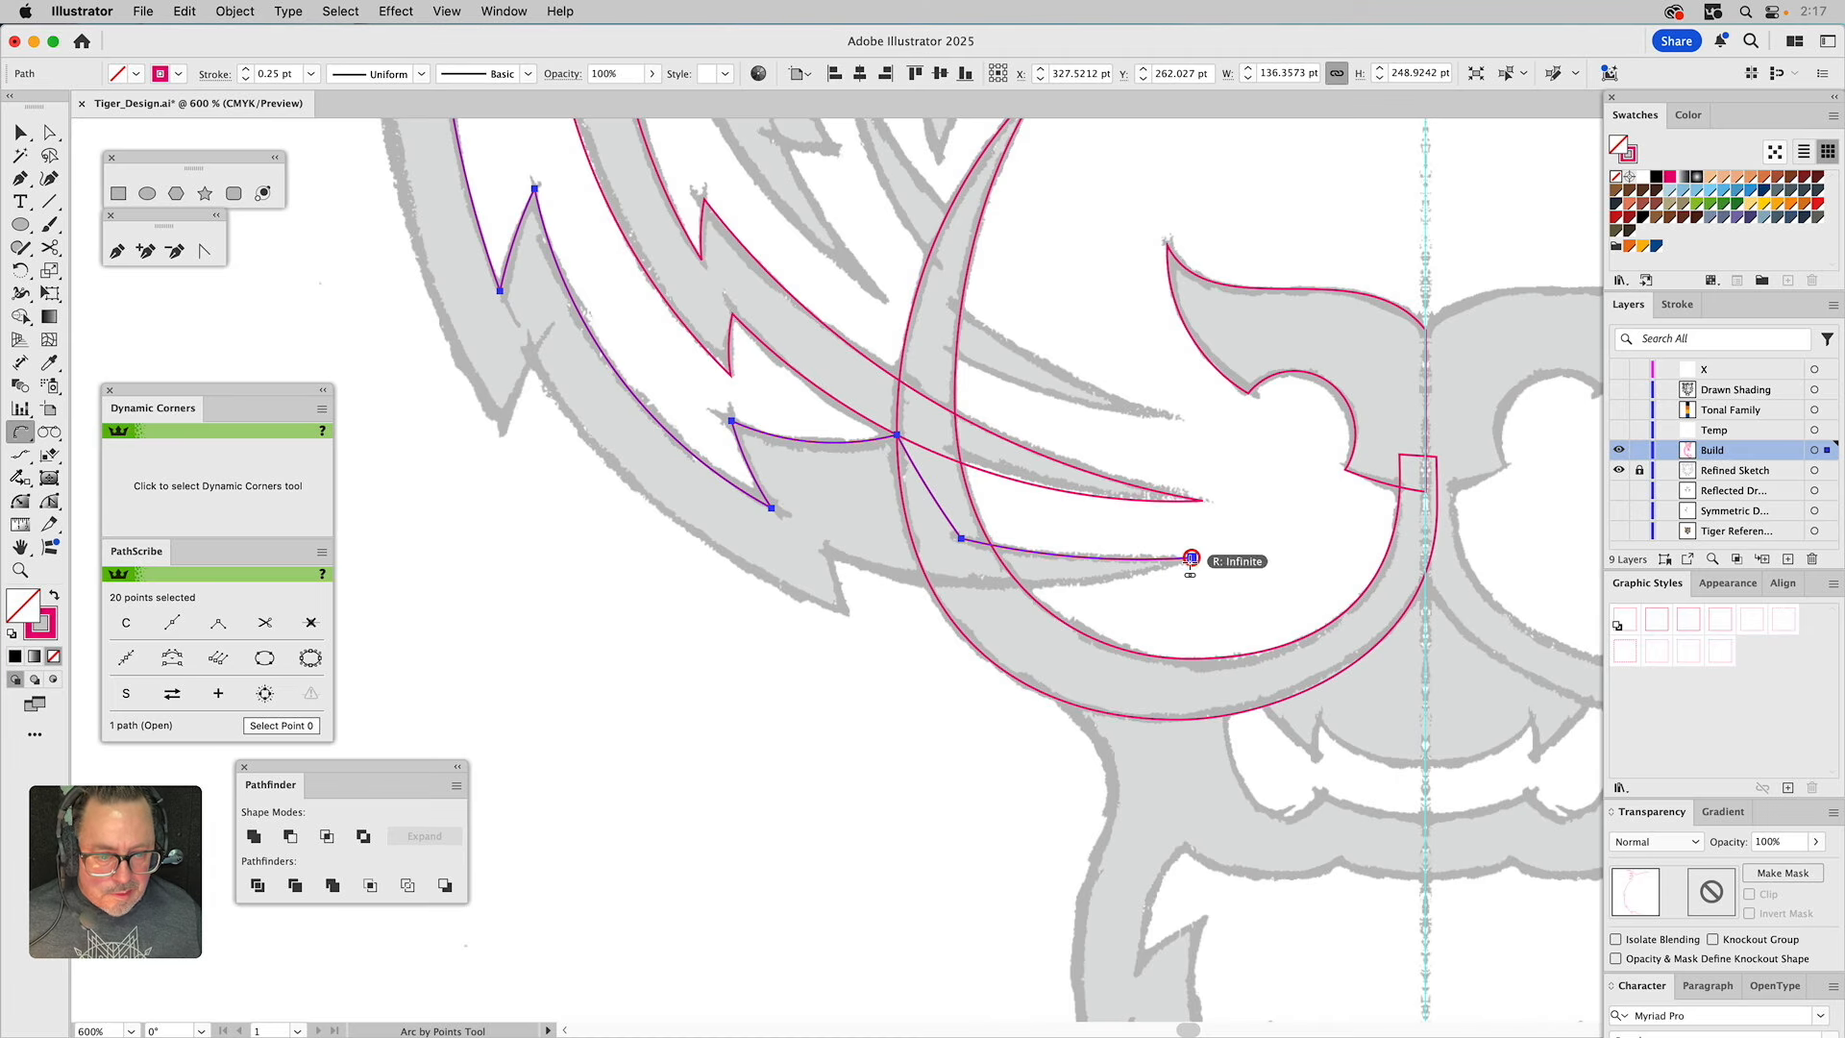
{"action": "left_click", "coordinate": [828, 553]}
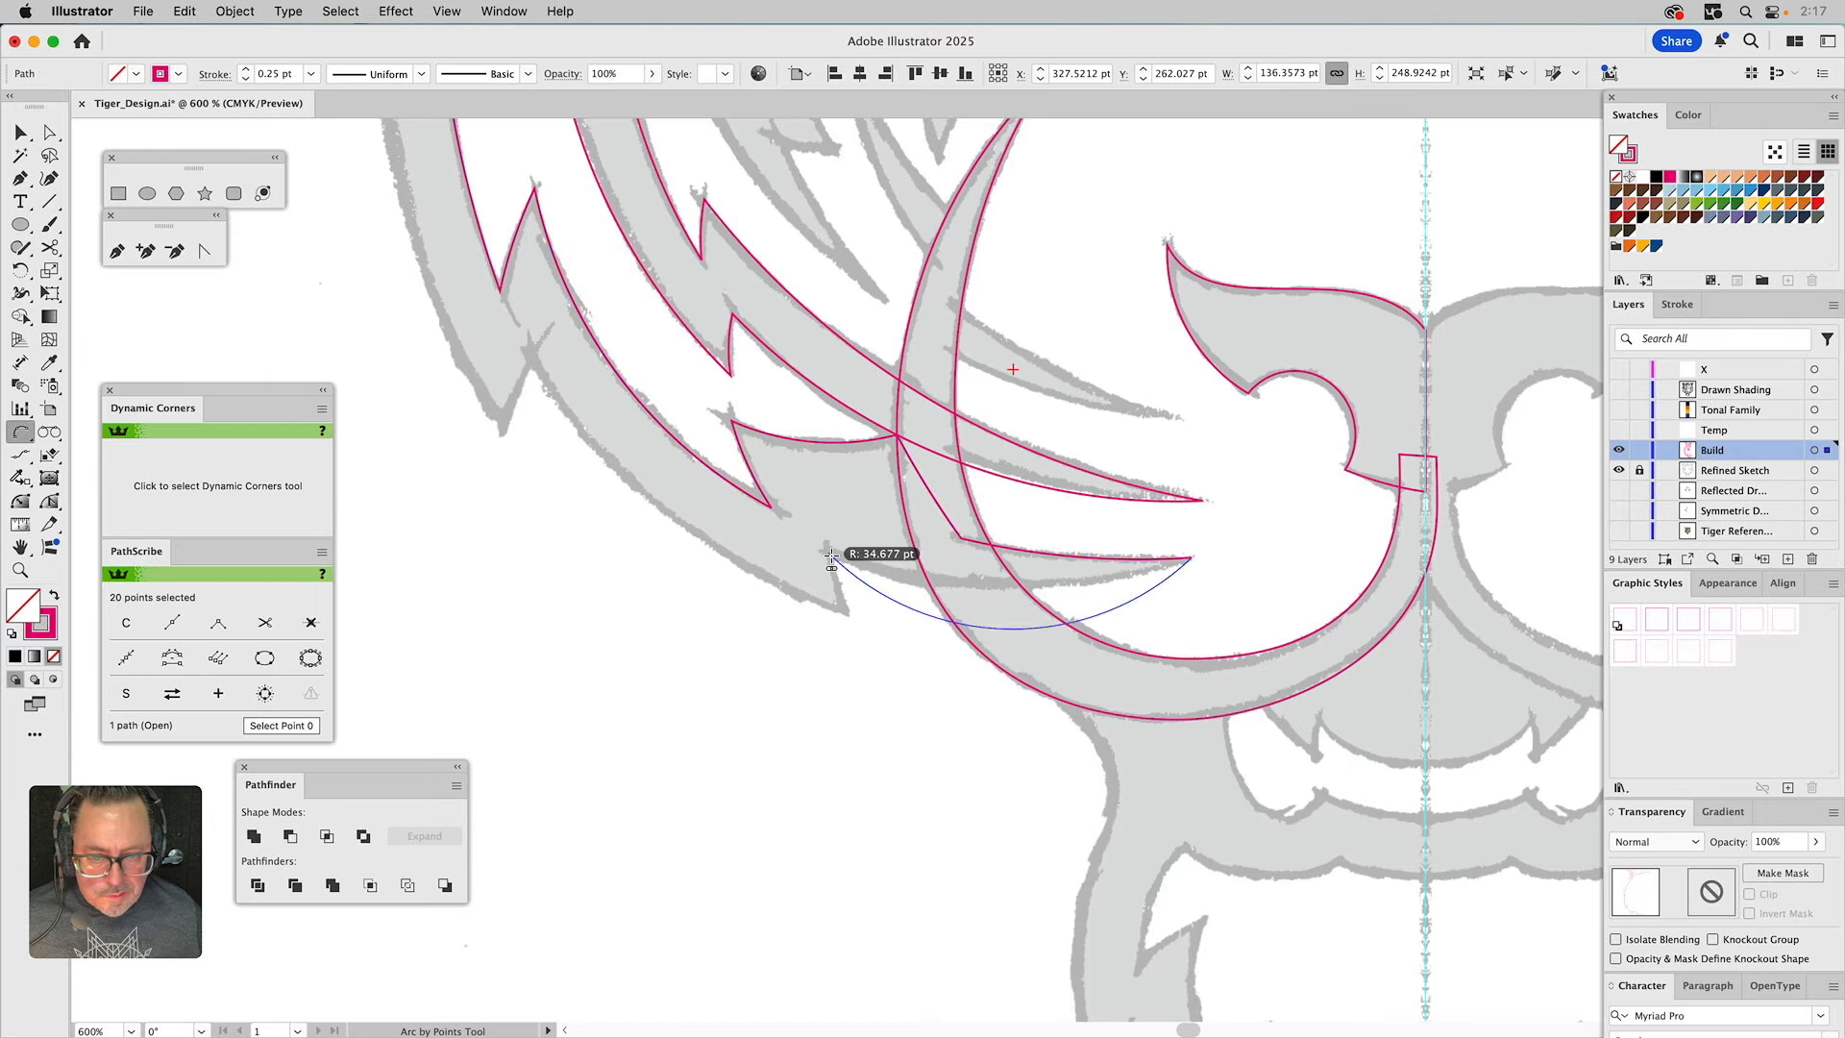
{"action": "key", "text": "super+z"}
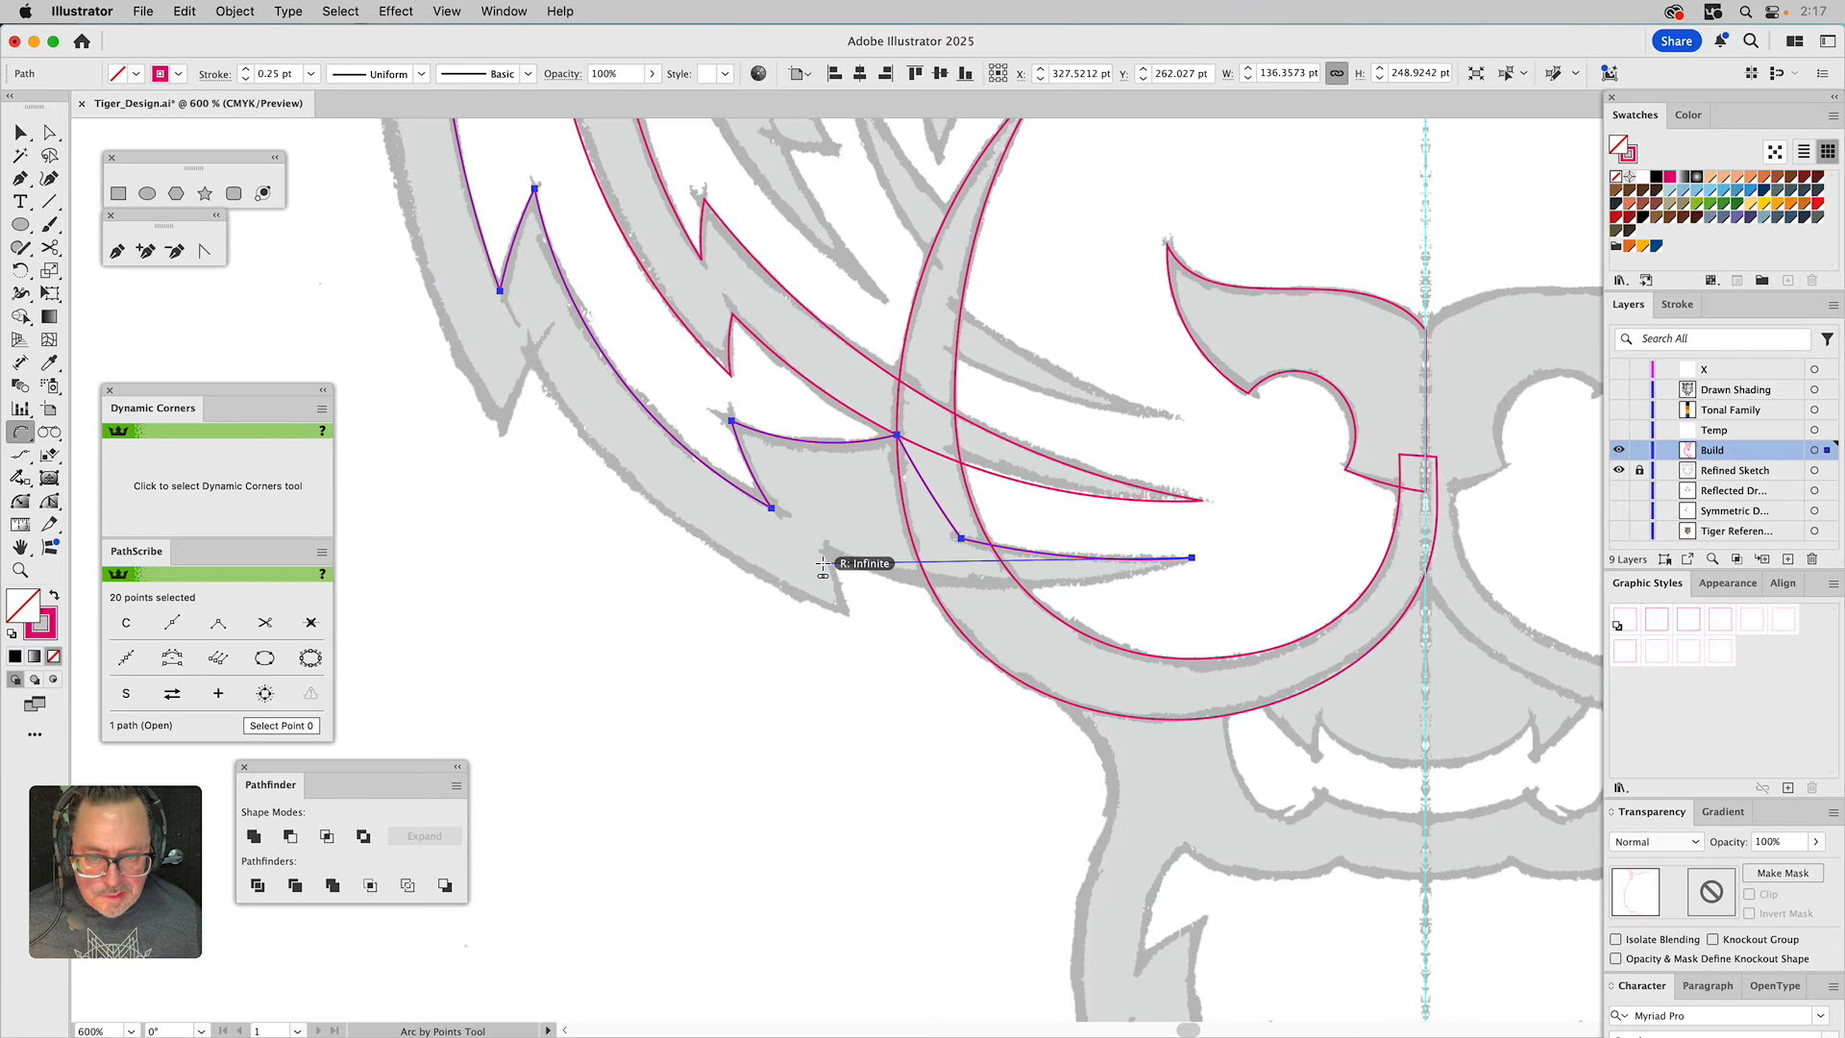
{"action": "left_click", "coordinate": [828, 557]}
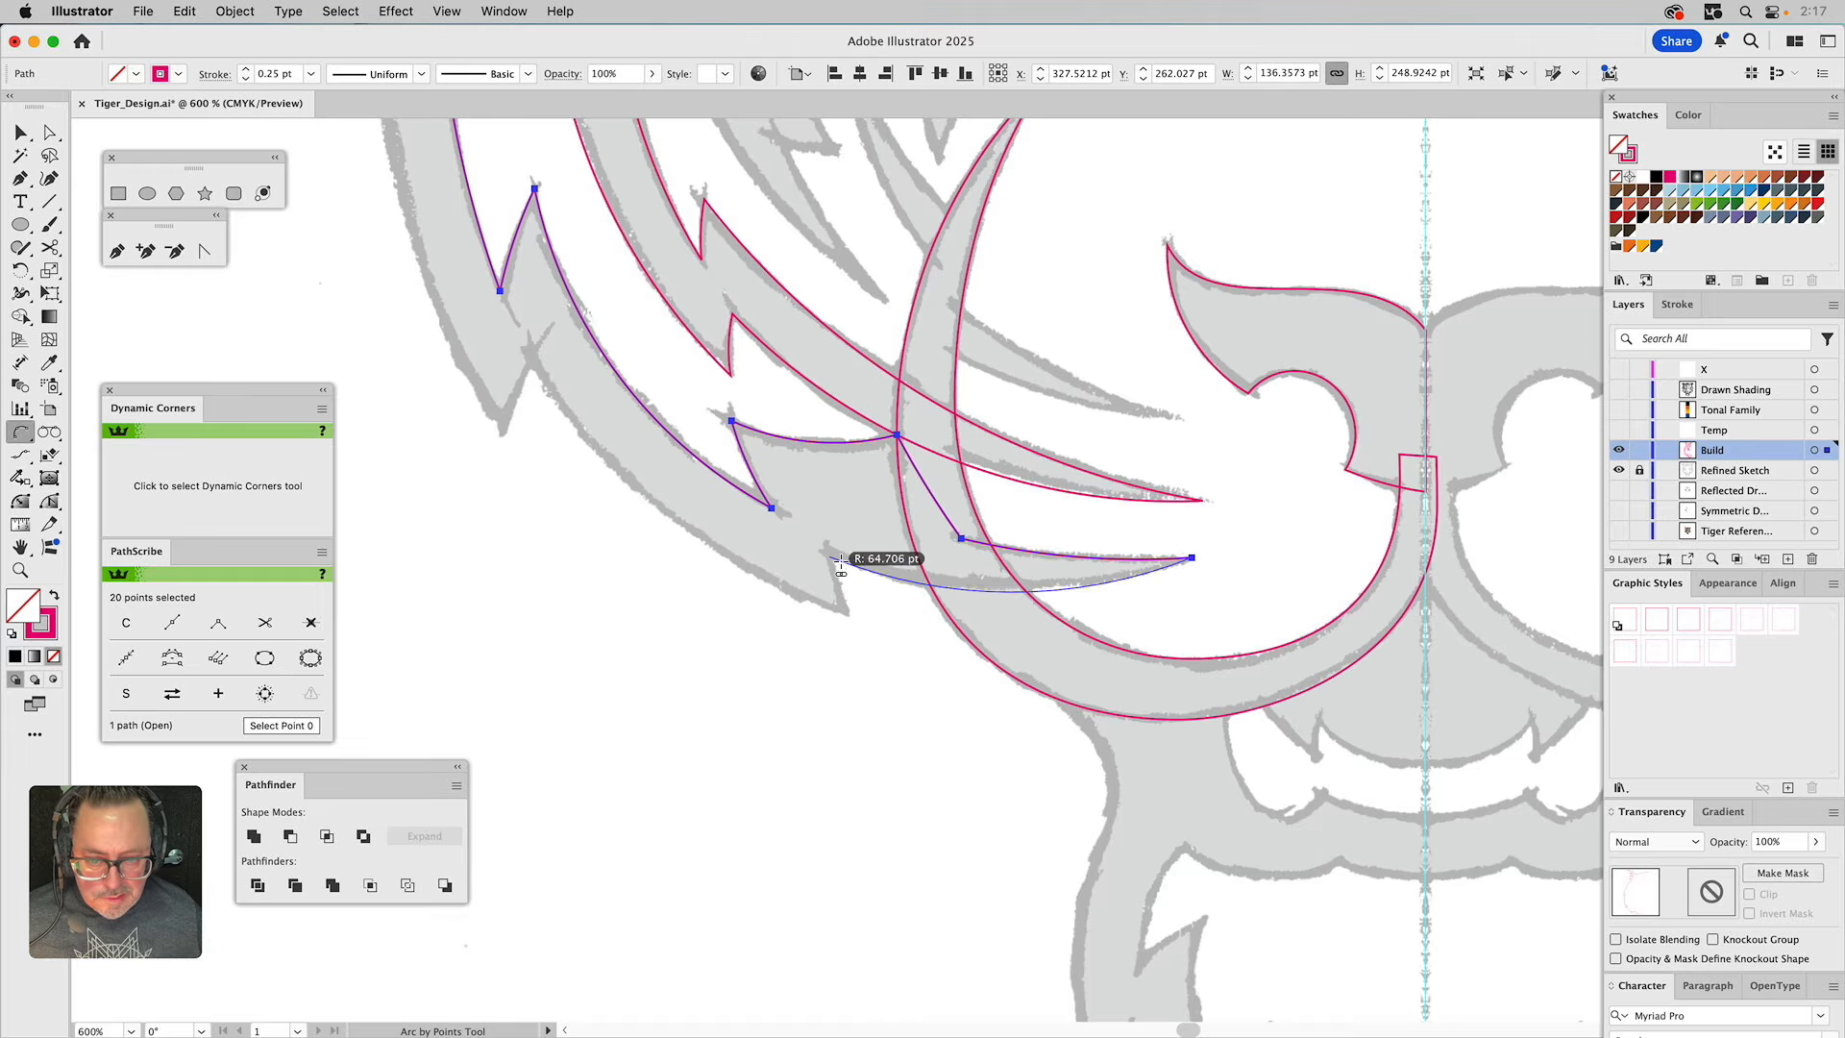
{"action": "left_click", "coordinate": [900, 577]}
Add a short arc from the notch to the lower cheek spike's tip and an arc of about 75 pt radius up the outer edge to the next notch.
{"action": "scroll", "coordinate": [961, 557], "scroll_direction": "left", "scroll_amount": 5}
{"action": "scroll", "coordinate": [961, 558], "scroll_direction": "down", "scroll_amount": 2}
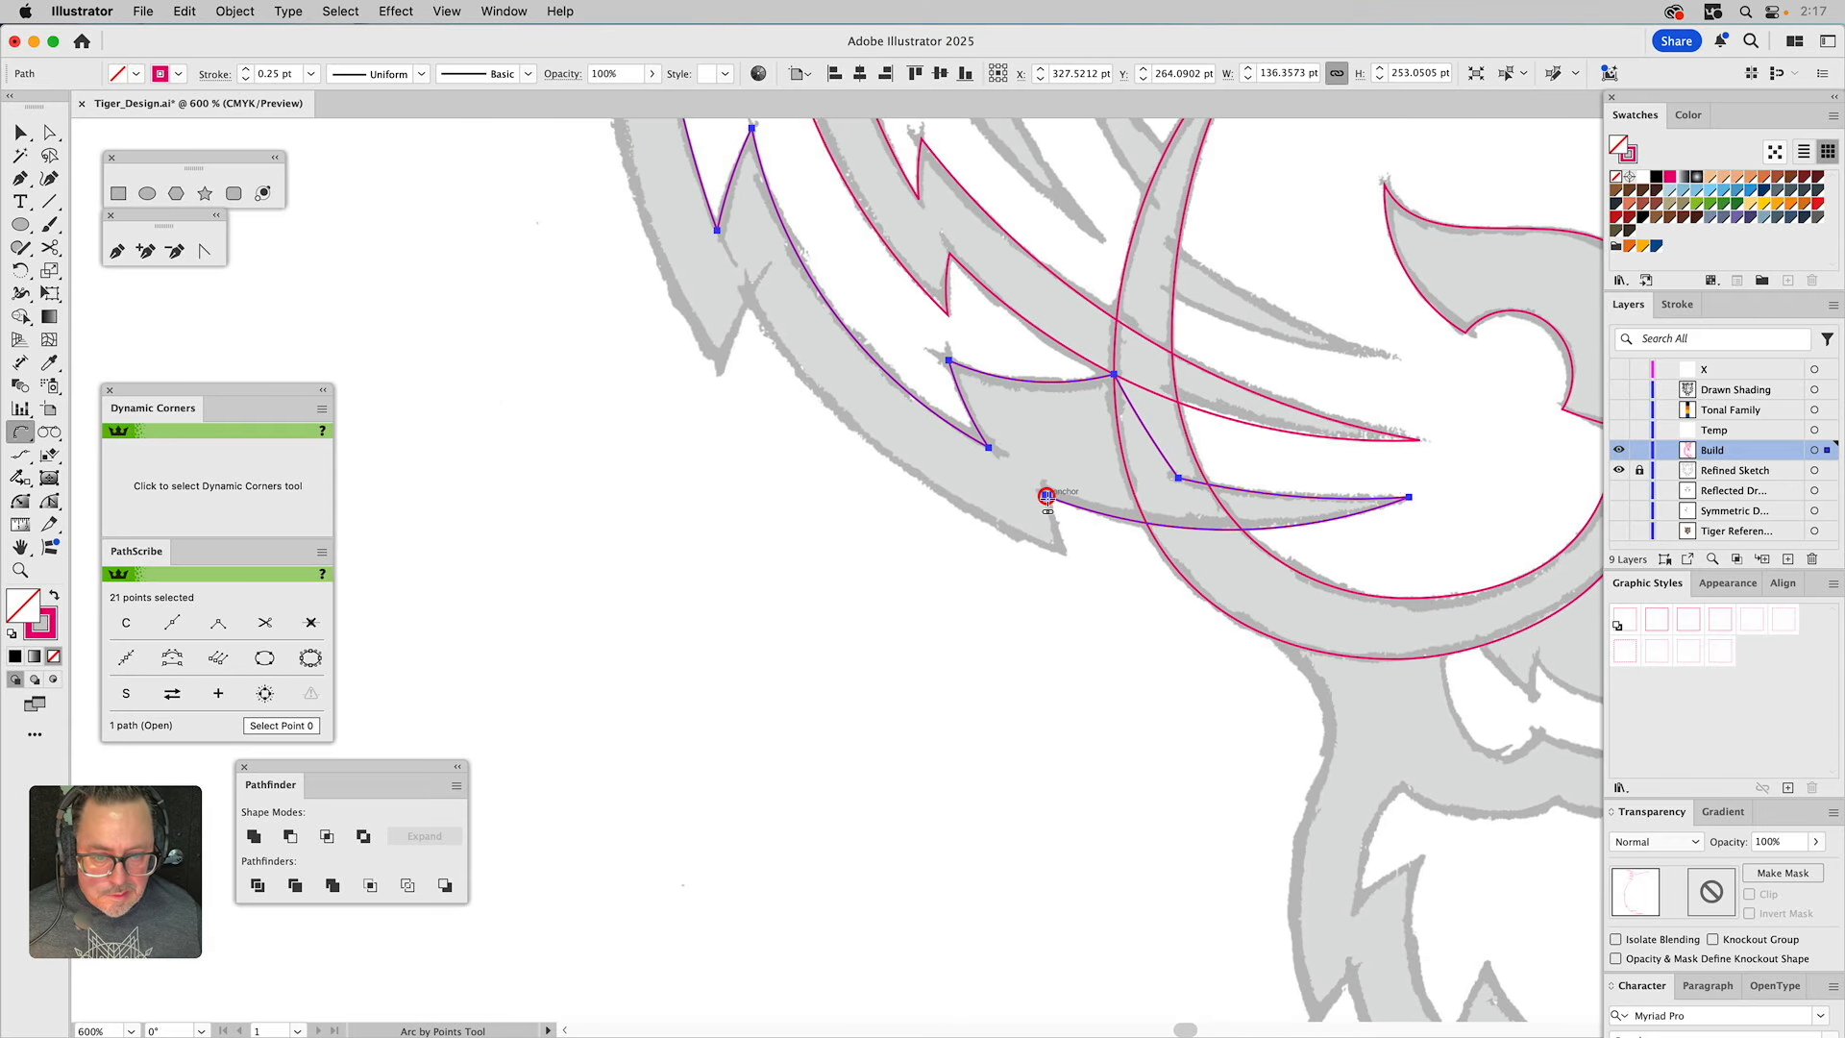
{"action": "left_click", "coordinate": [1058, 532]}
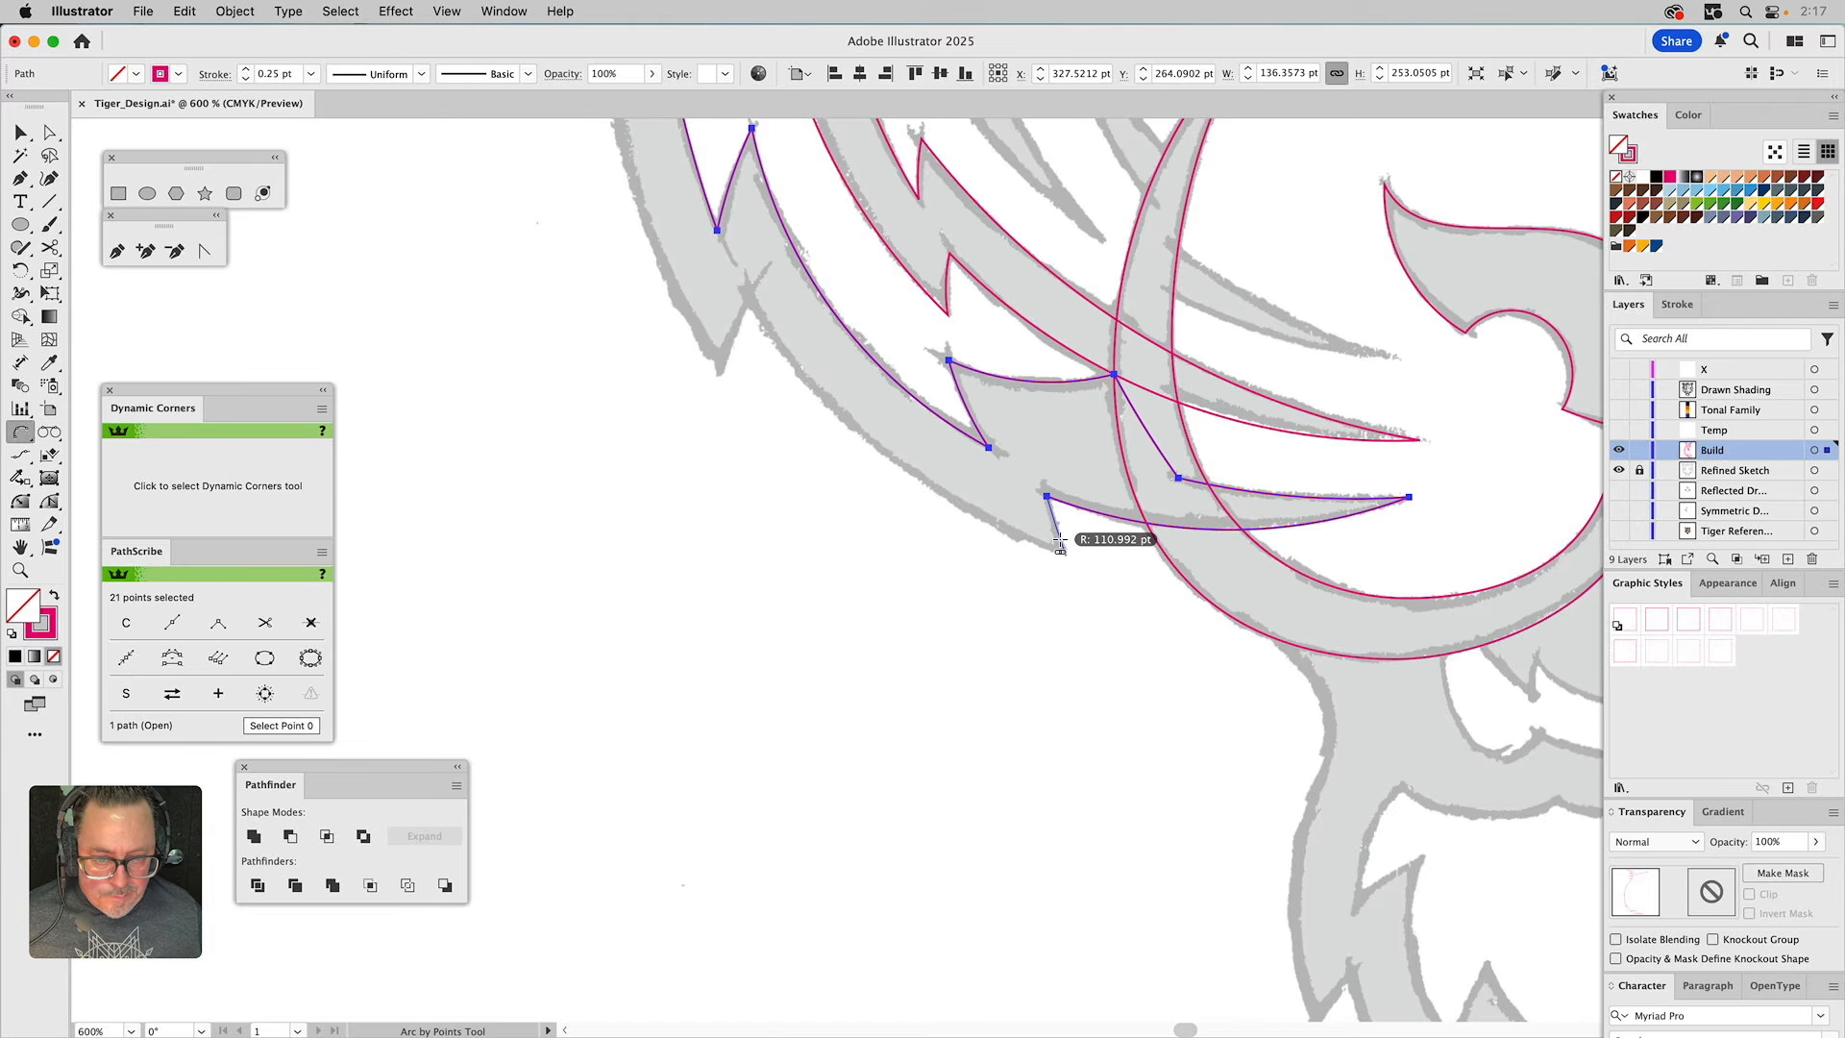
{"action": "left_click", "coordinate": [1064, 554]}
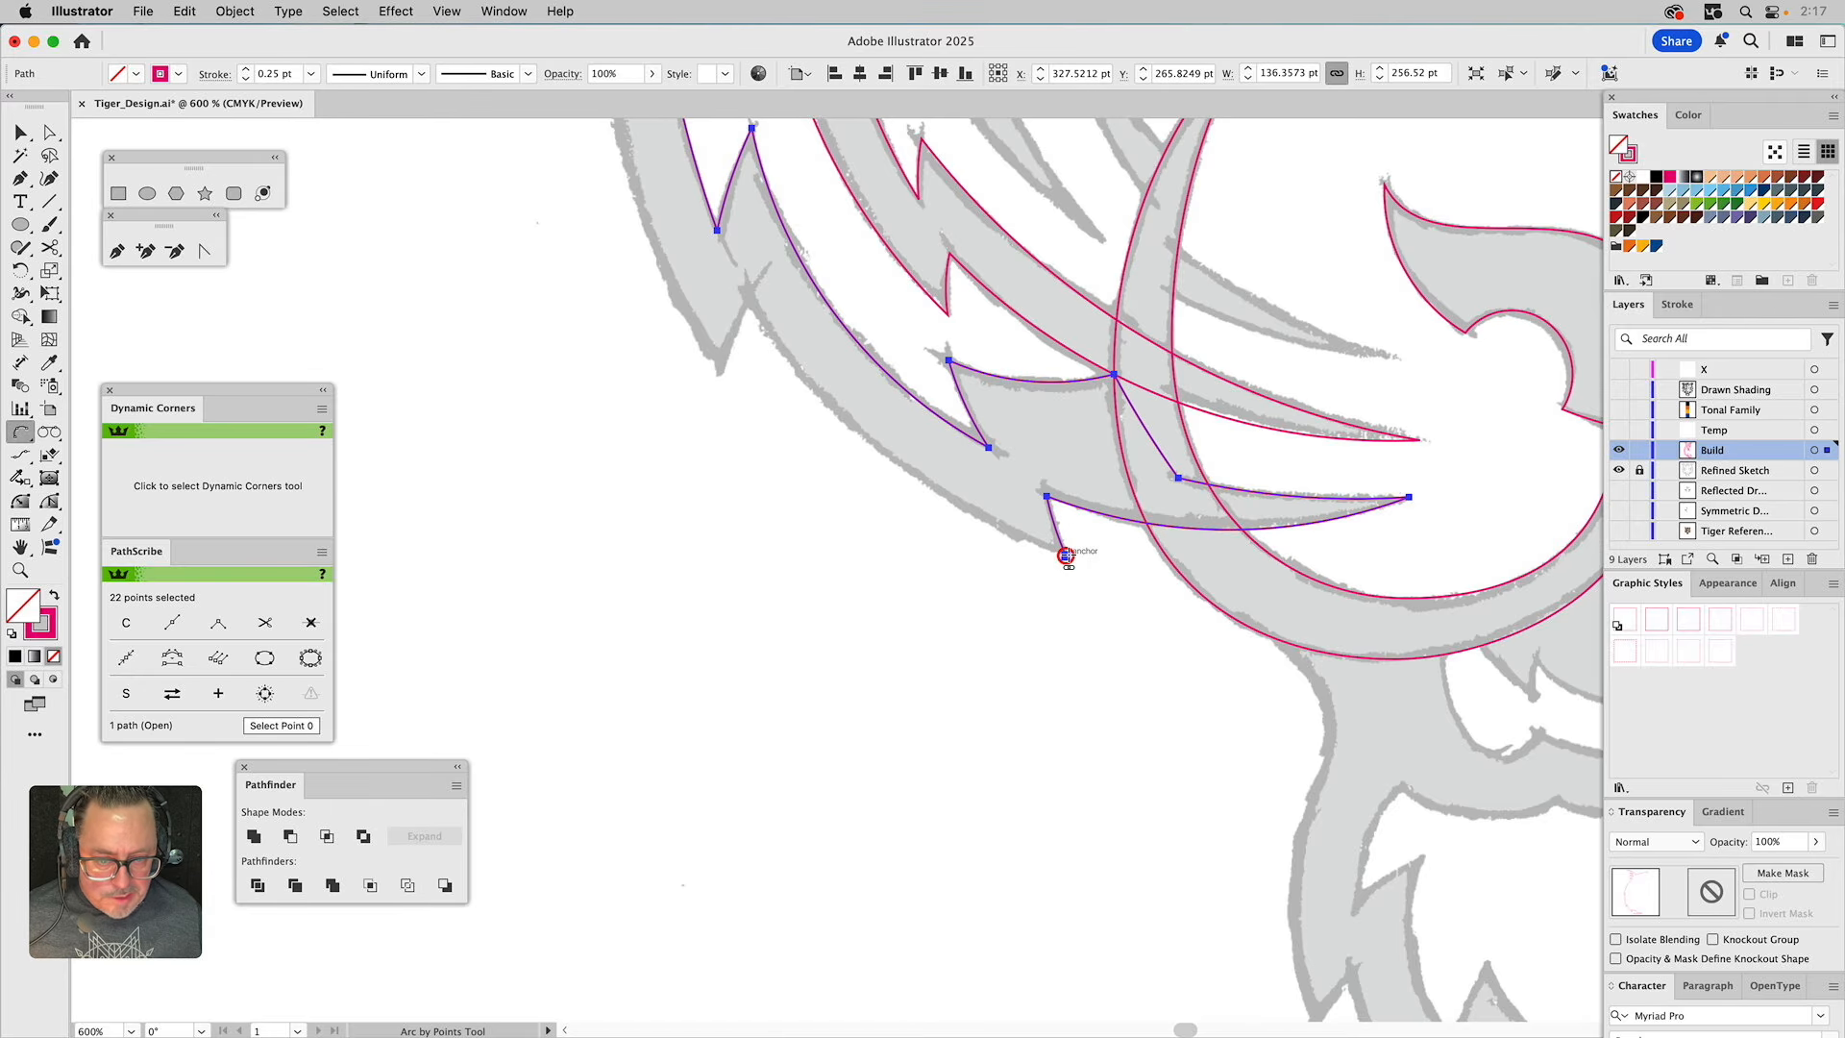
{"action": "left_click", "coordinate": [748, 300]}
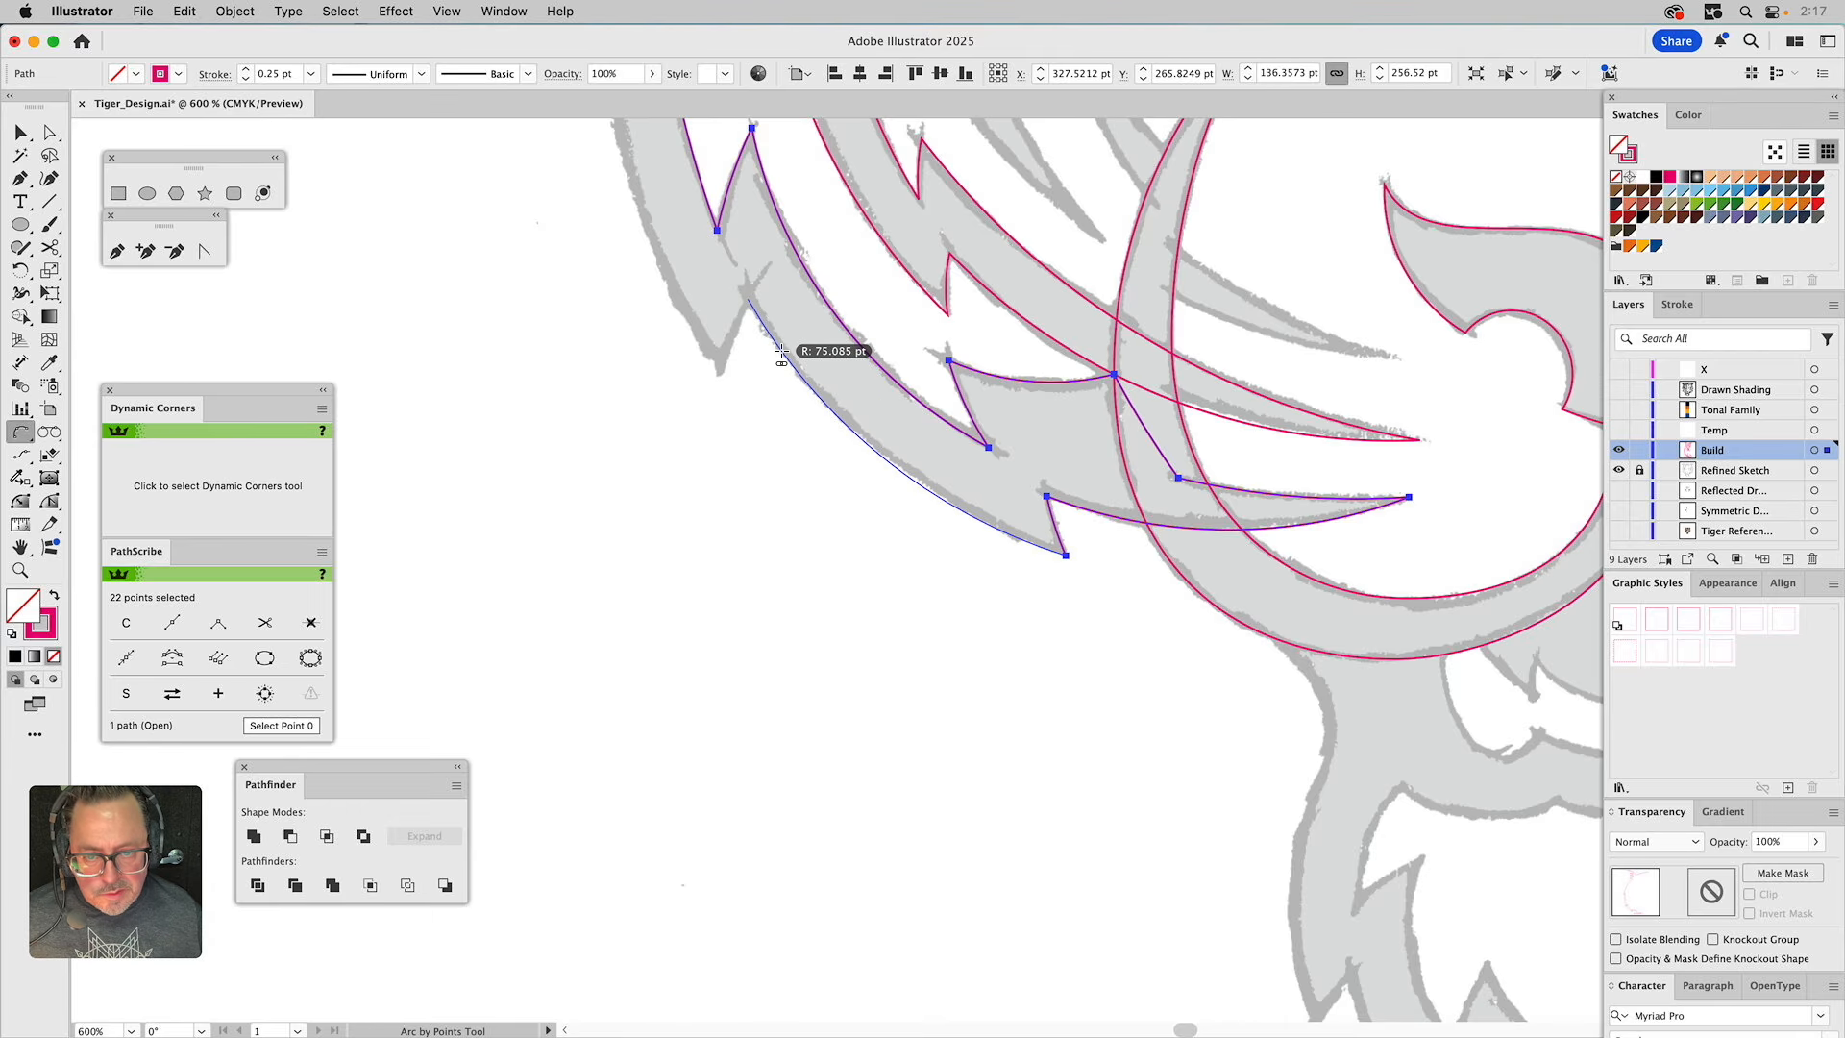
{"action": "left_click", "coordinate": [781, 356]}
Trace the middle outer cheek spike to its tip and continue with an arc of about 129 pt radius up to the upper notch.
{"action": "key", "text": "space"}
{"action": "left_click_drag", "start_coordinate": [774, 301], "coordinate": [878, 466]}
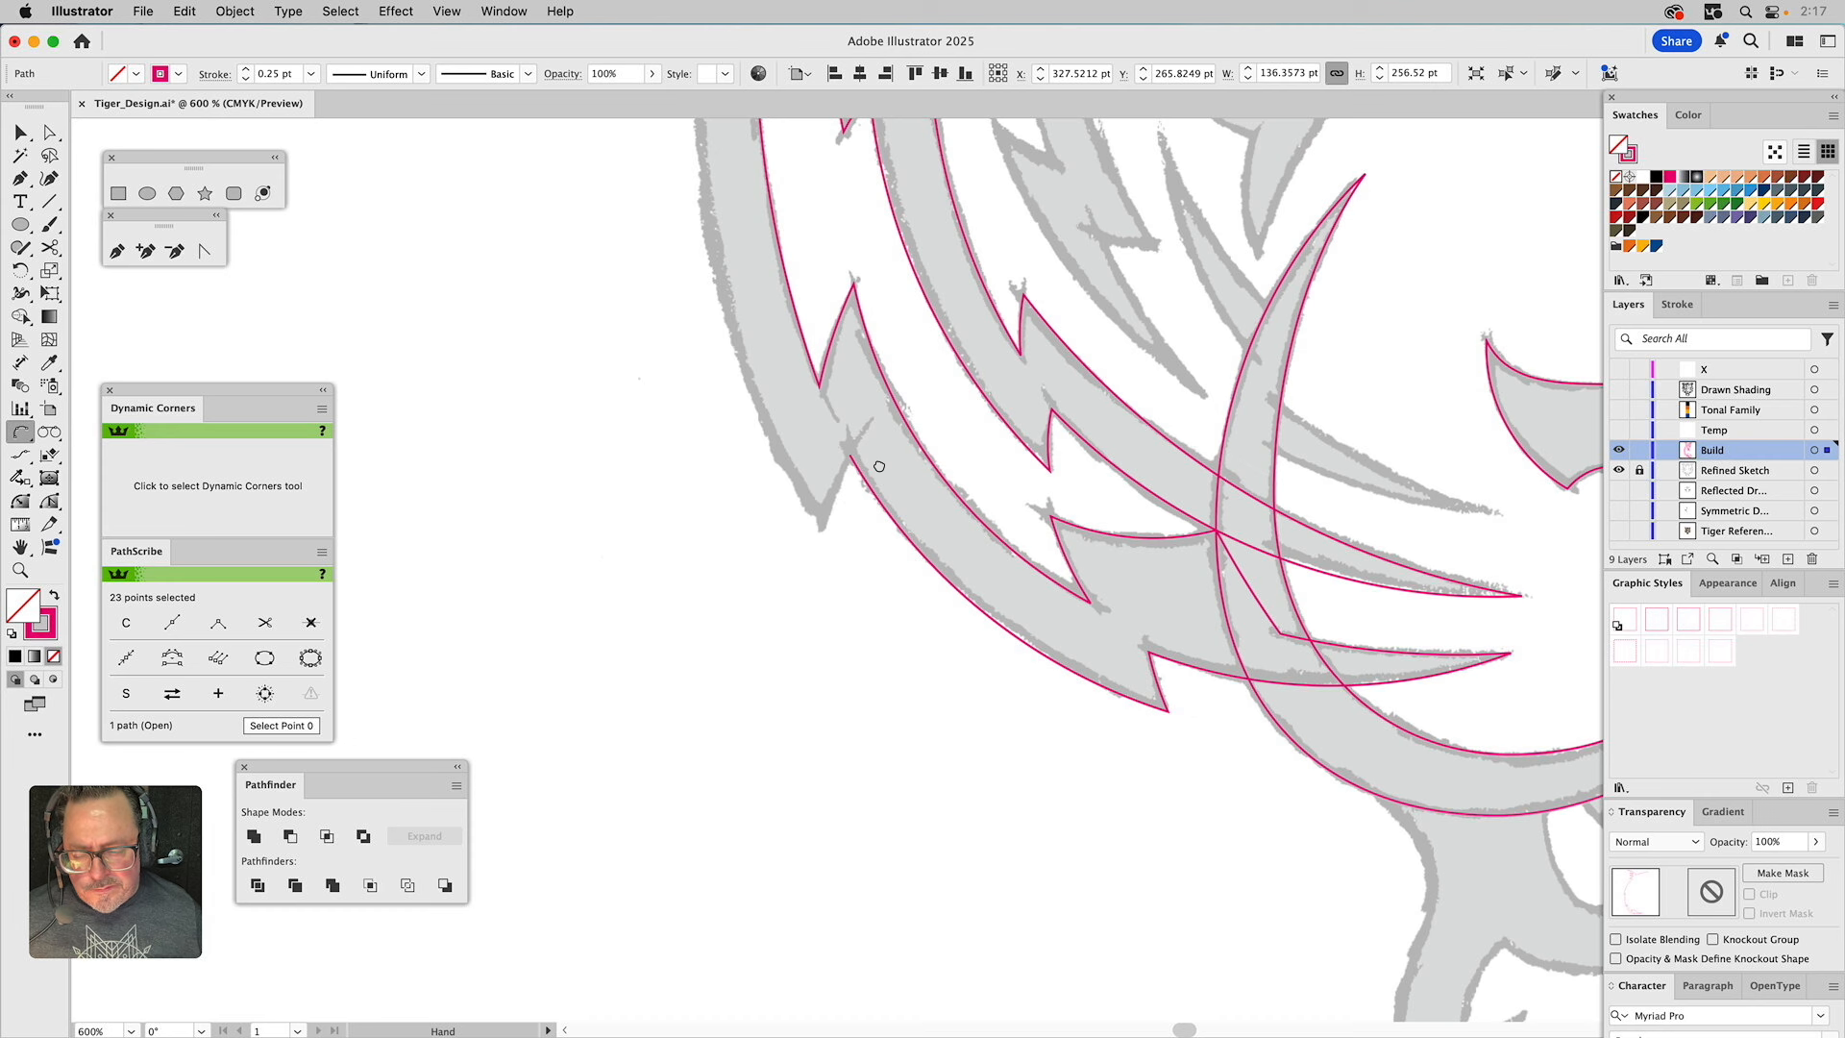
{"action": "left_click_drag", "start_coordinate": [878, 466], "coordinate": [906, 510]}
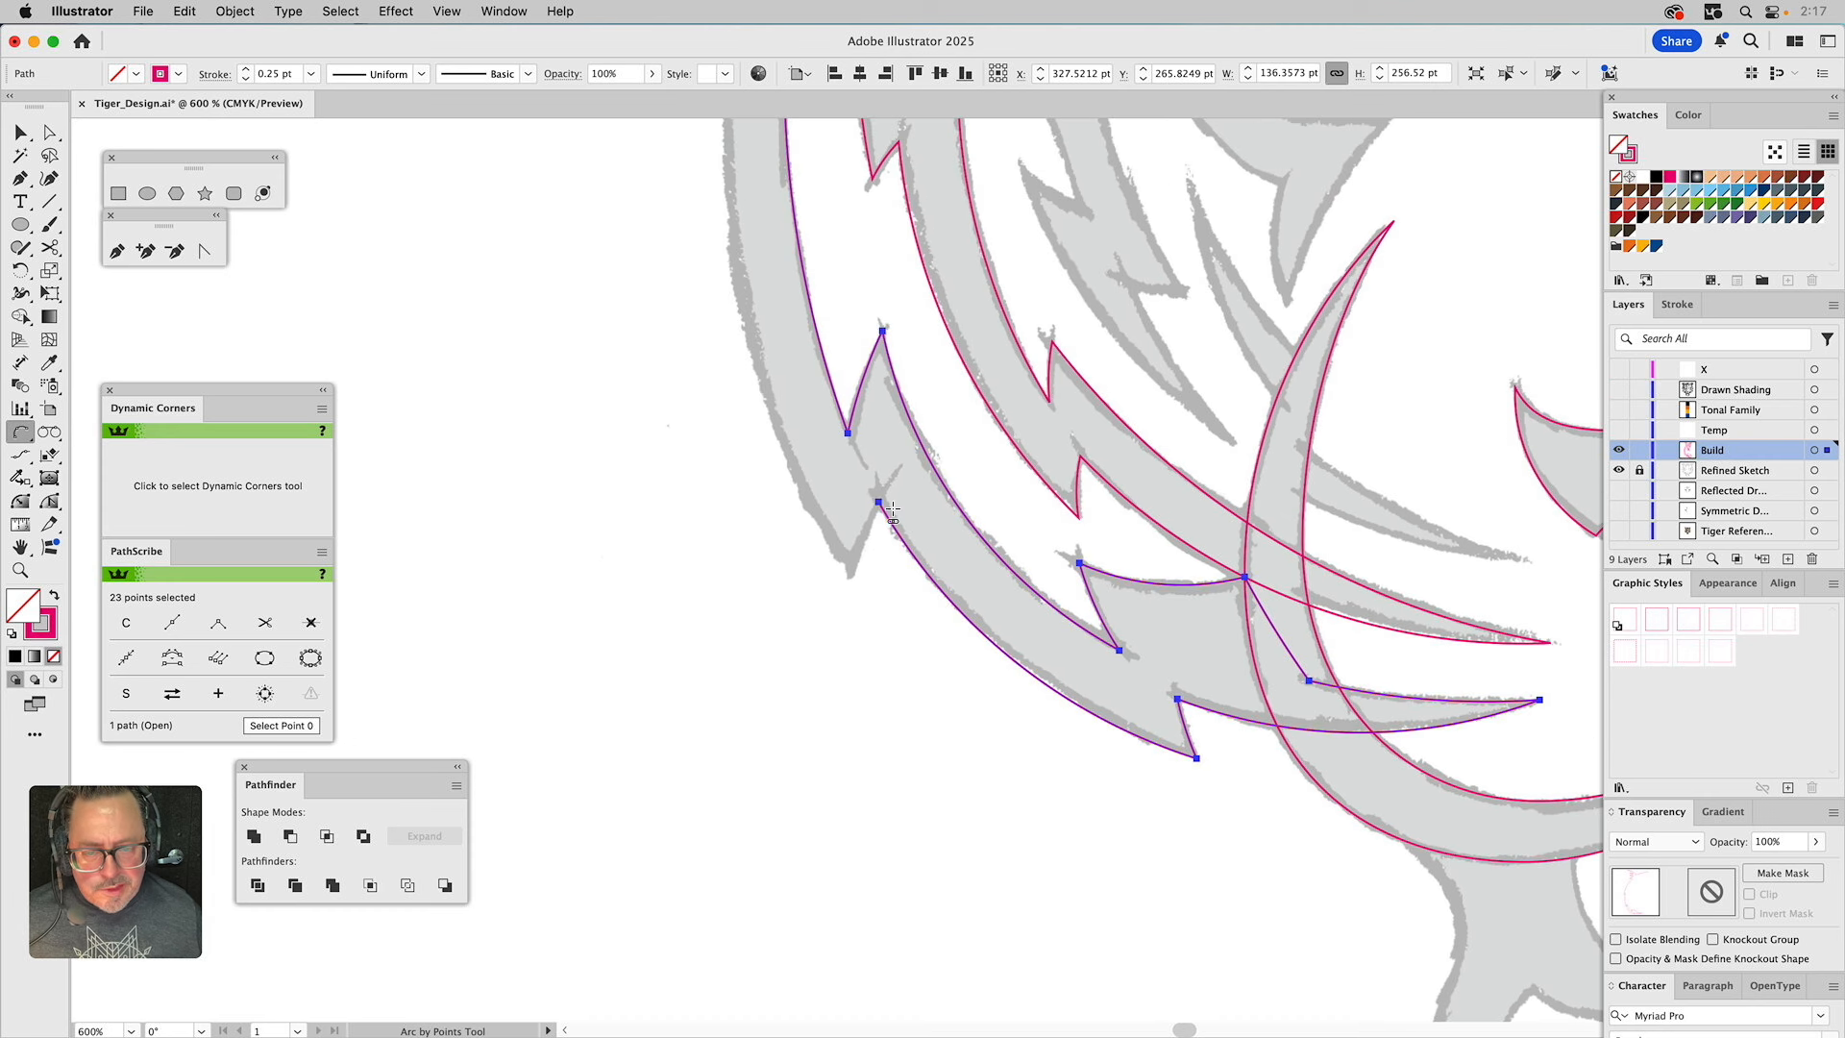
{"action": "left_click", "coordinate": [850, 577]}
{"action": "left_click_drag", "start_coordinate": [917, 327], "coordinate": [906, 579]}
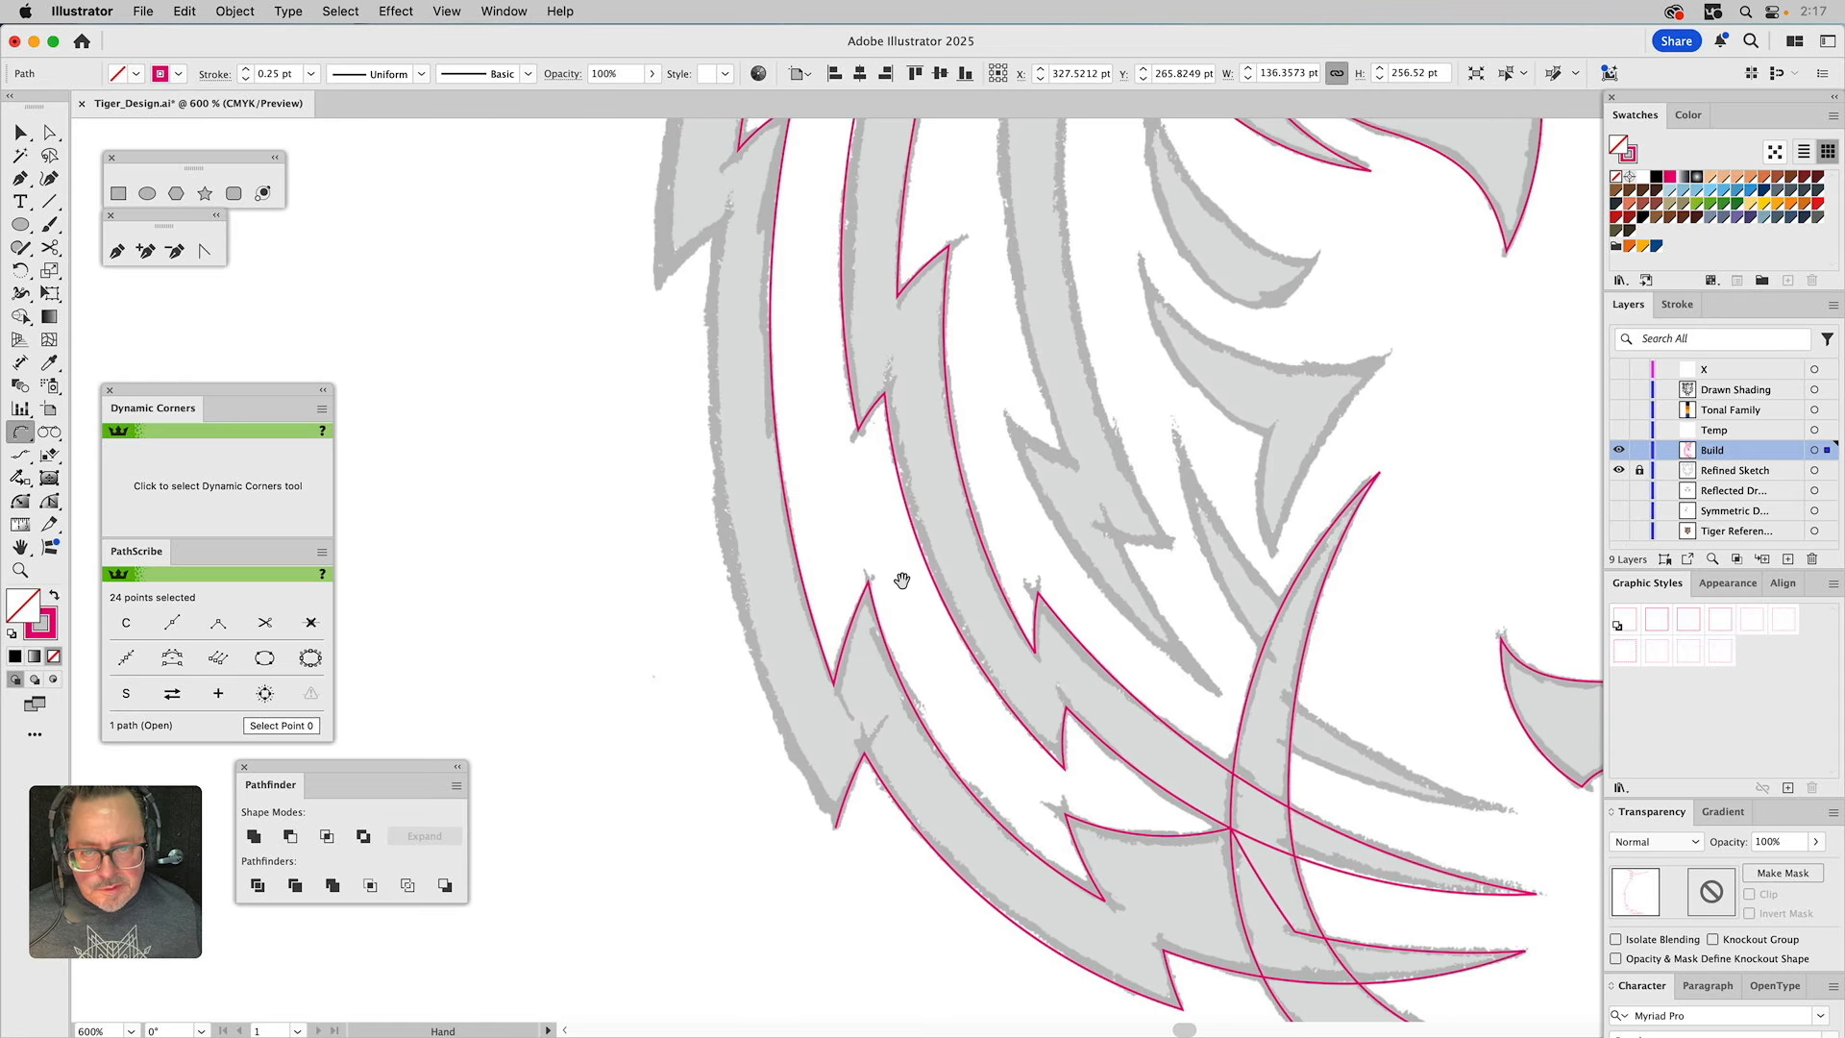
{"action": "left_click", "coordinate": [835, 826]}
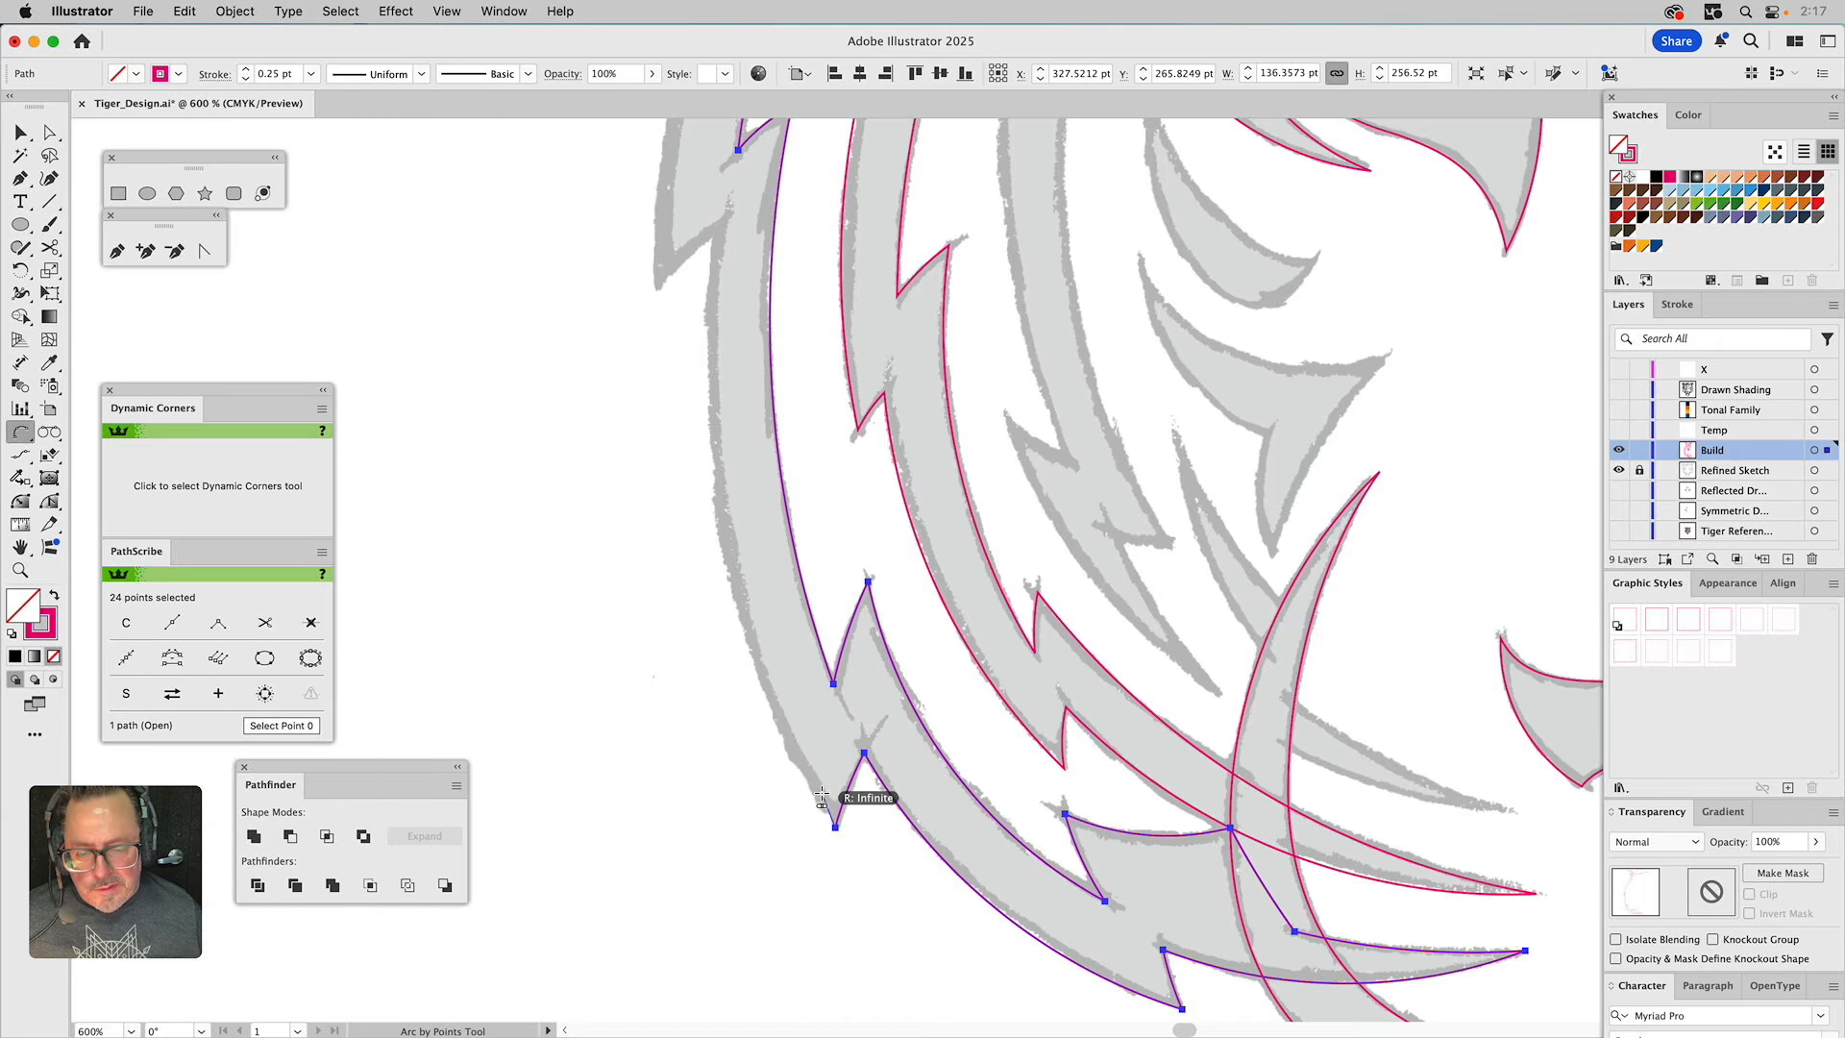
{"action": "left_click", "coordinate": [716, 230]}
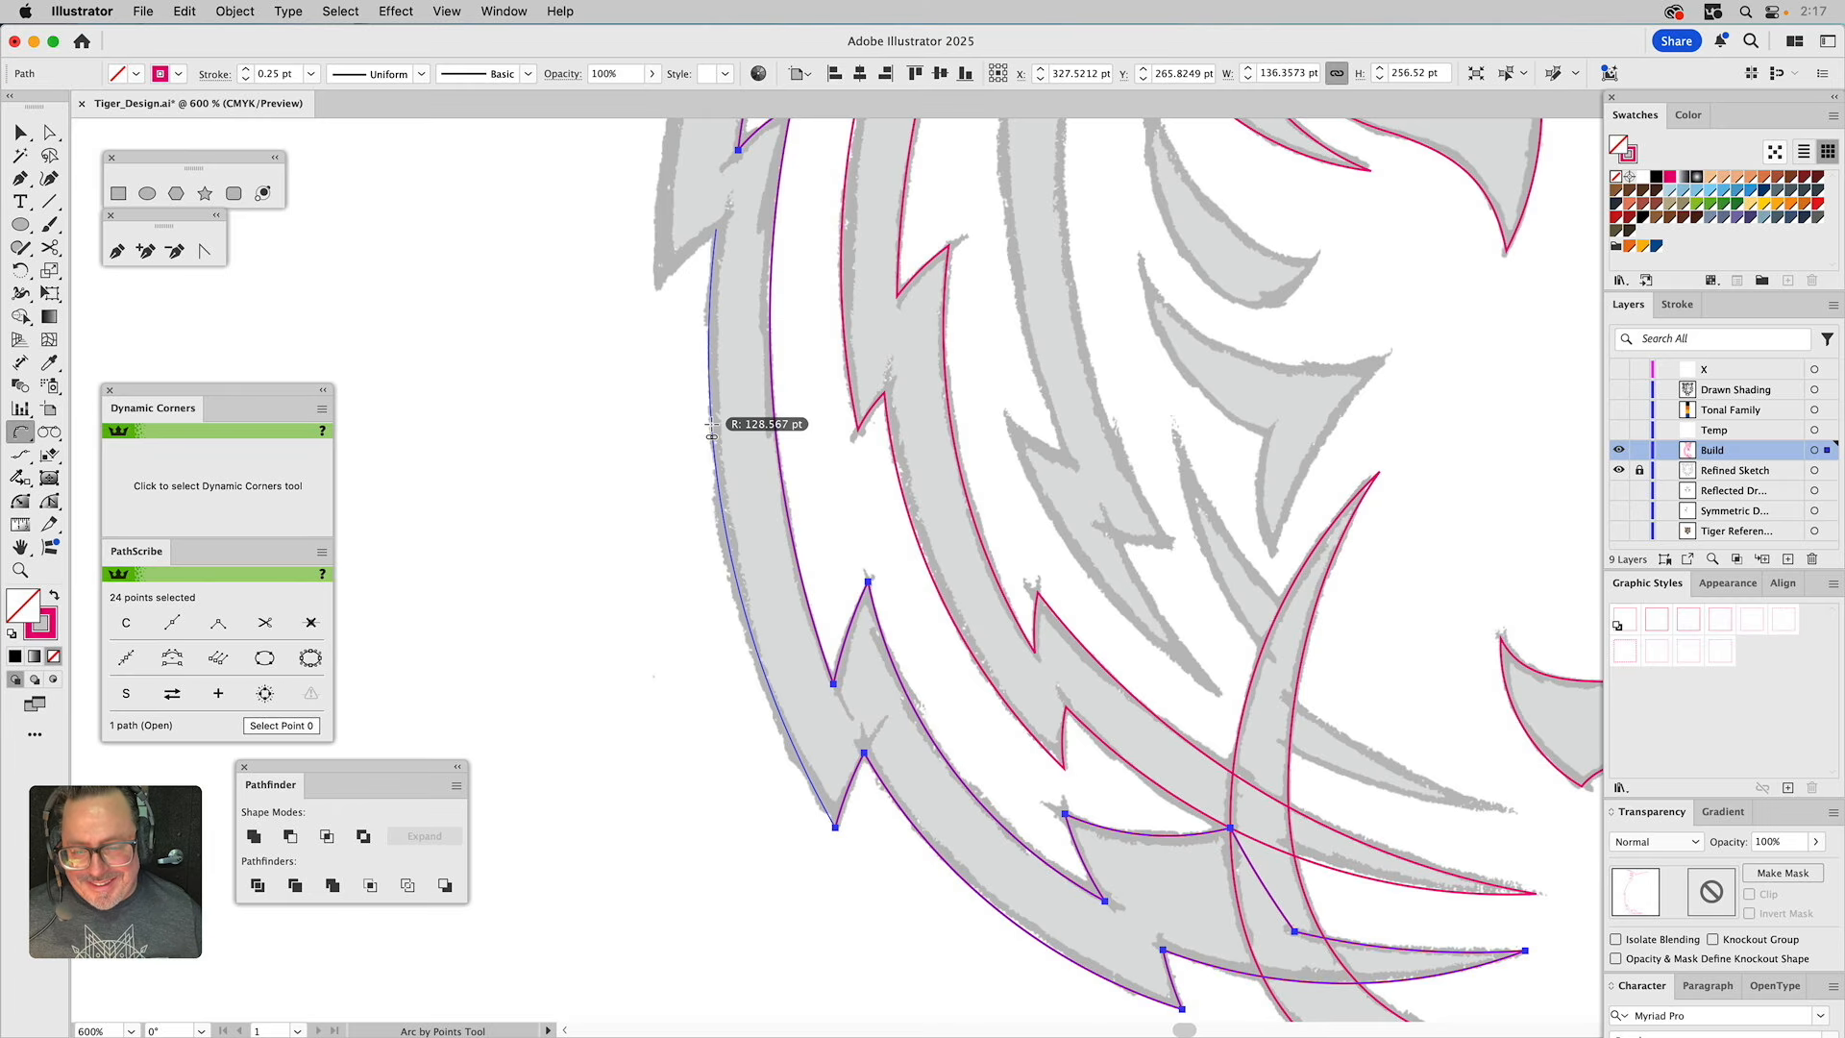
{"action": "left_click", "coordinate": [712, 423]}
Add a short arc of about 47 pt radius from the upper notch out to the uppermost outer cheek spike's tip.
{"action": "left_click_drag", "start_coordinate": [796, 254], "coordinate": [923, 552]}
{"action": "left_click", "coordinate": [842, 529]}
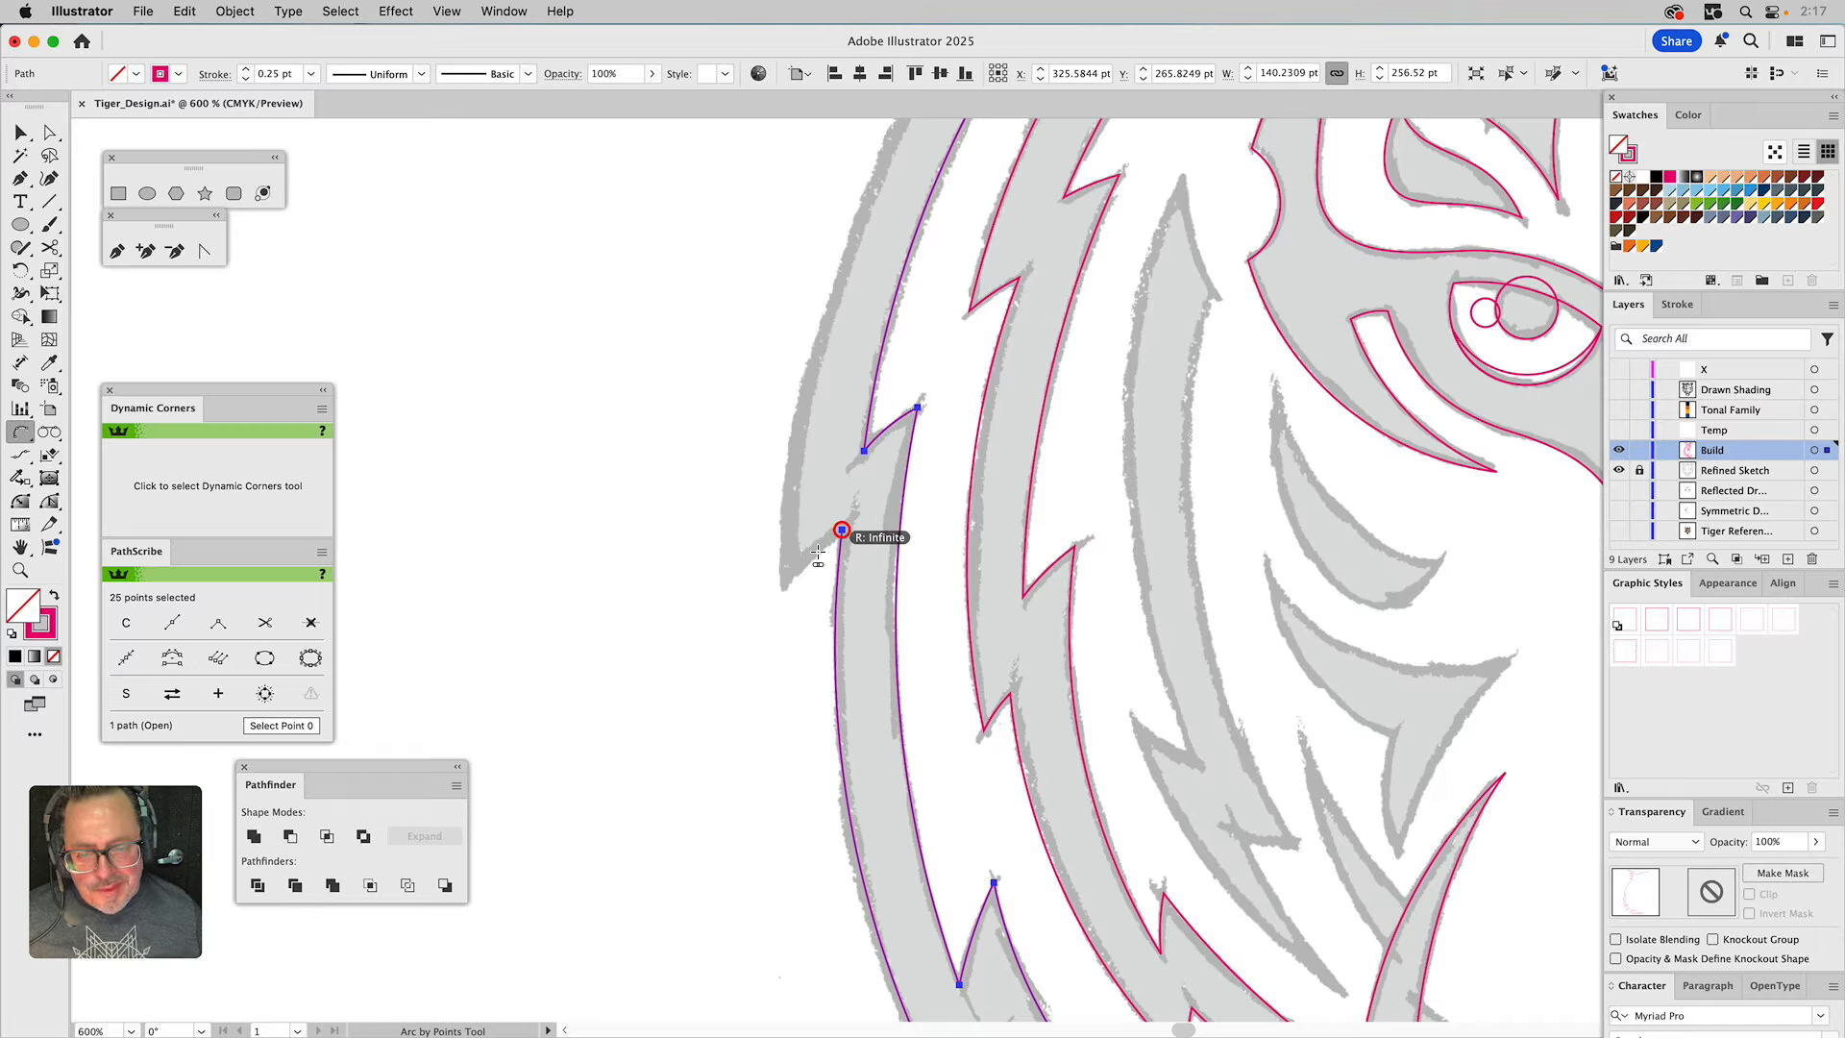
{"action": "left_click", "coordinate": [780, 588]}
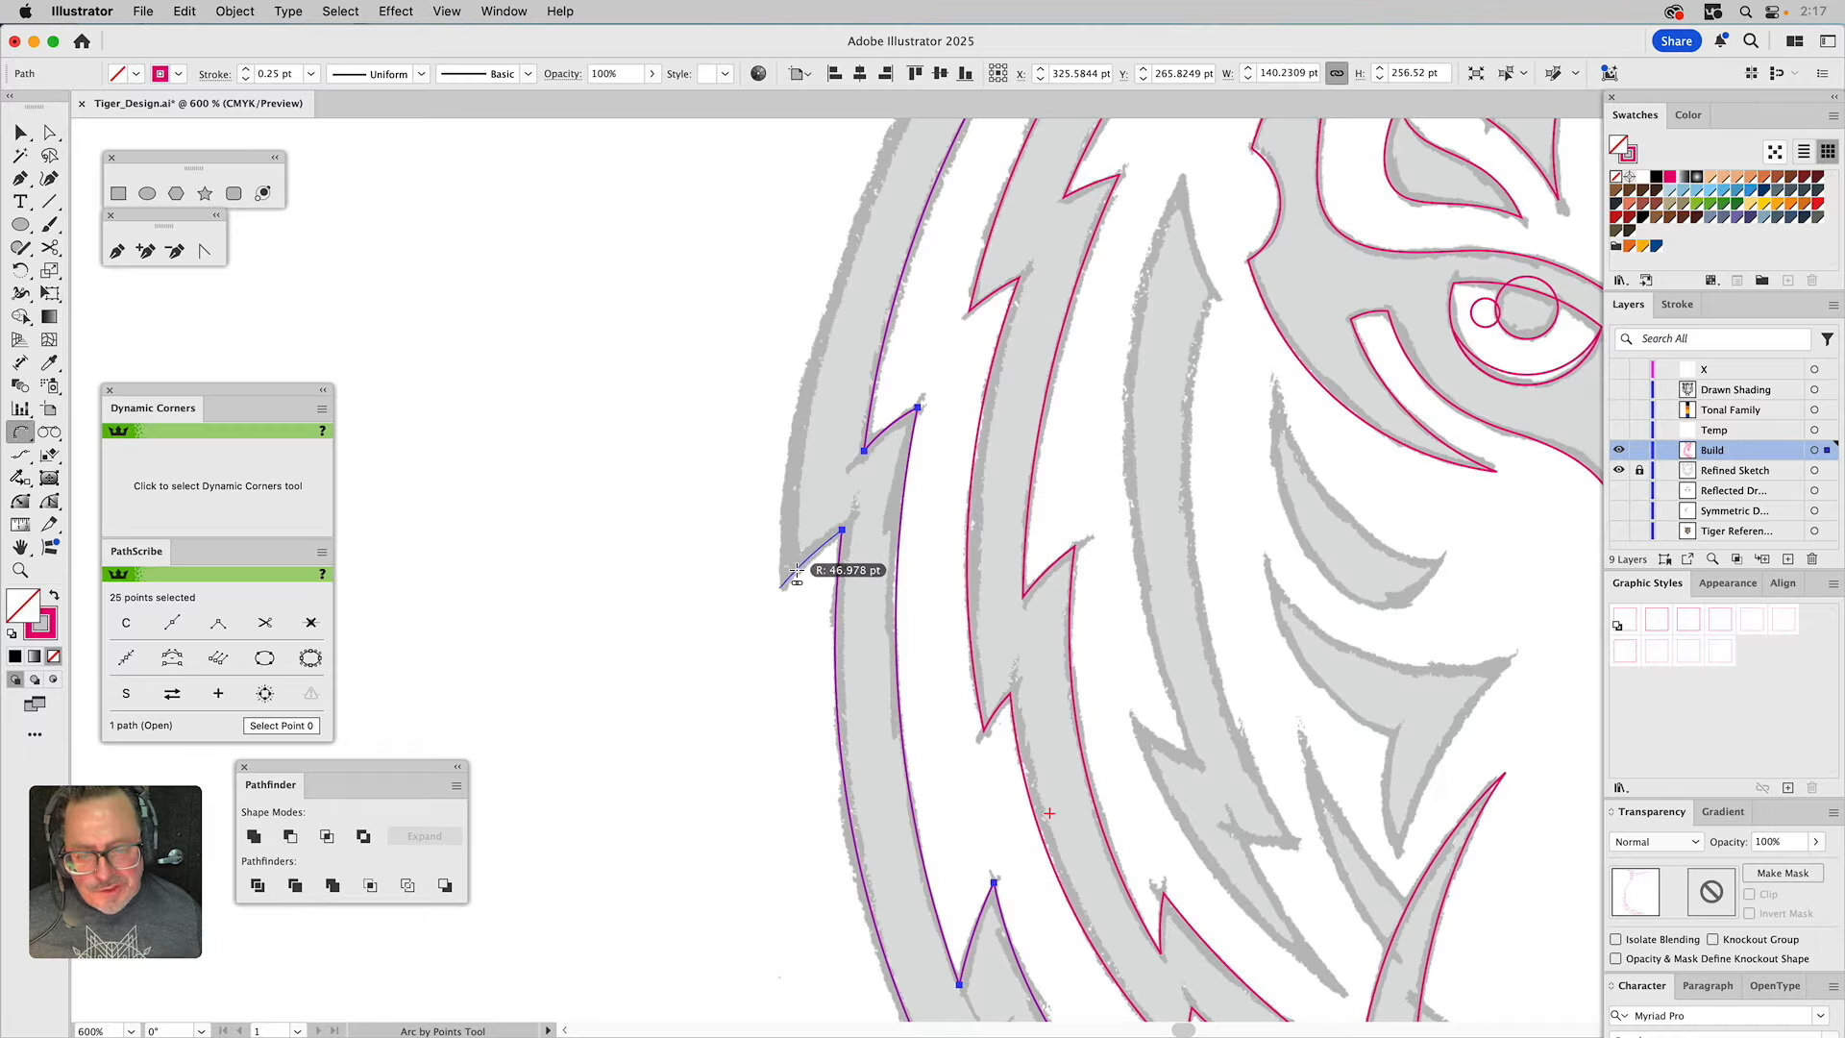
{"action": "left_click", "coordinate": [799, 567]}
Draw a long arc from the uppermost spike's tip up the head's outer edge to just below the ear base, and switch to the Pen tool.
{"action": "left_click_drag", "start_coordinate": [799, 568], "coordinate": [722, 865]}
{"action": "left_click", "coordinate": [699, 906]}
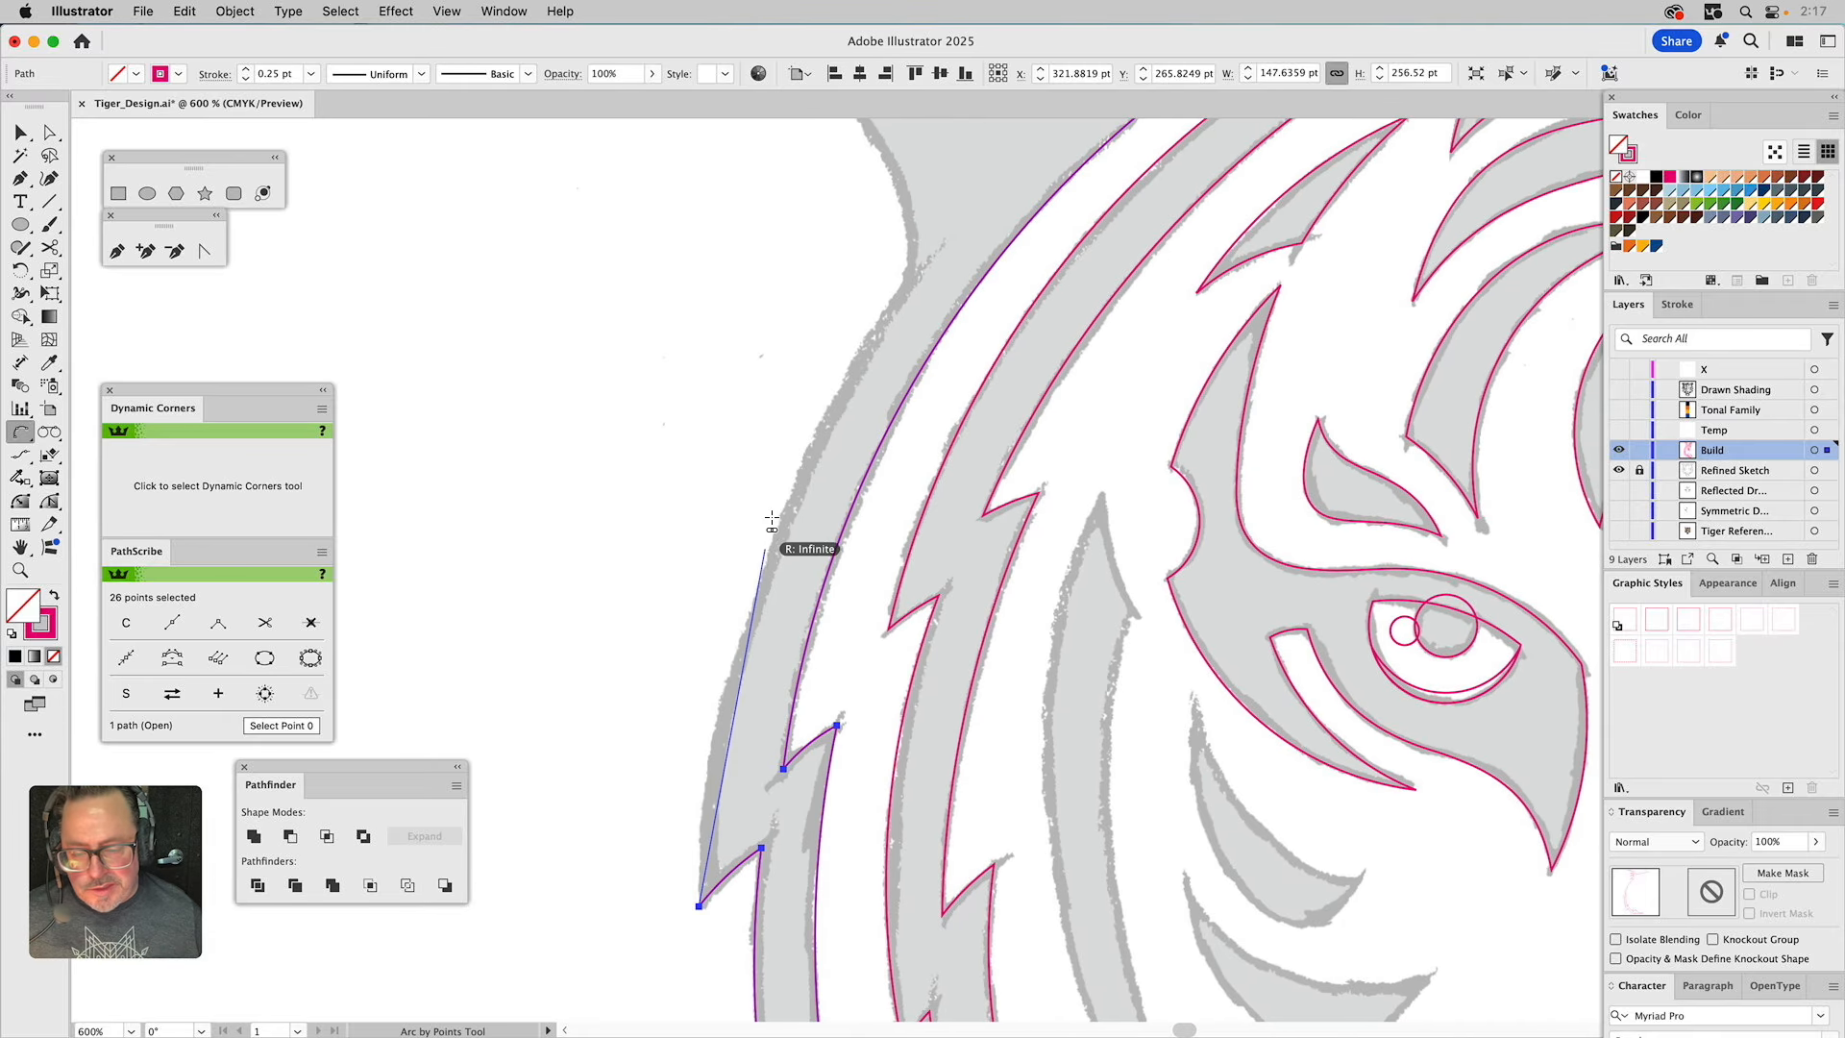
{"action": "left_click", "coordinate": [879, 322]}
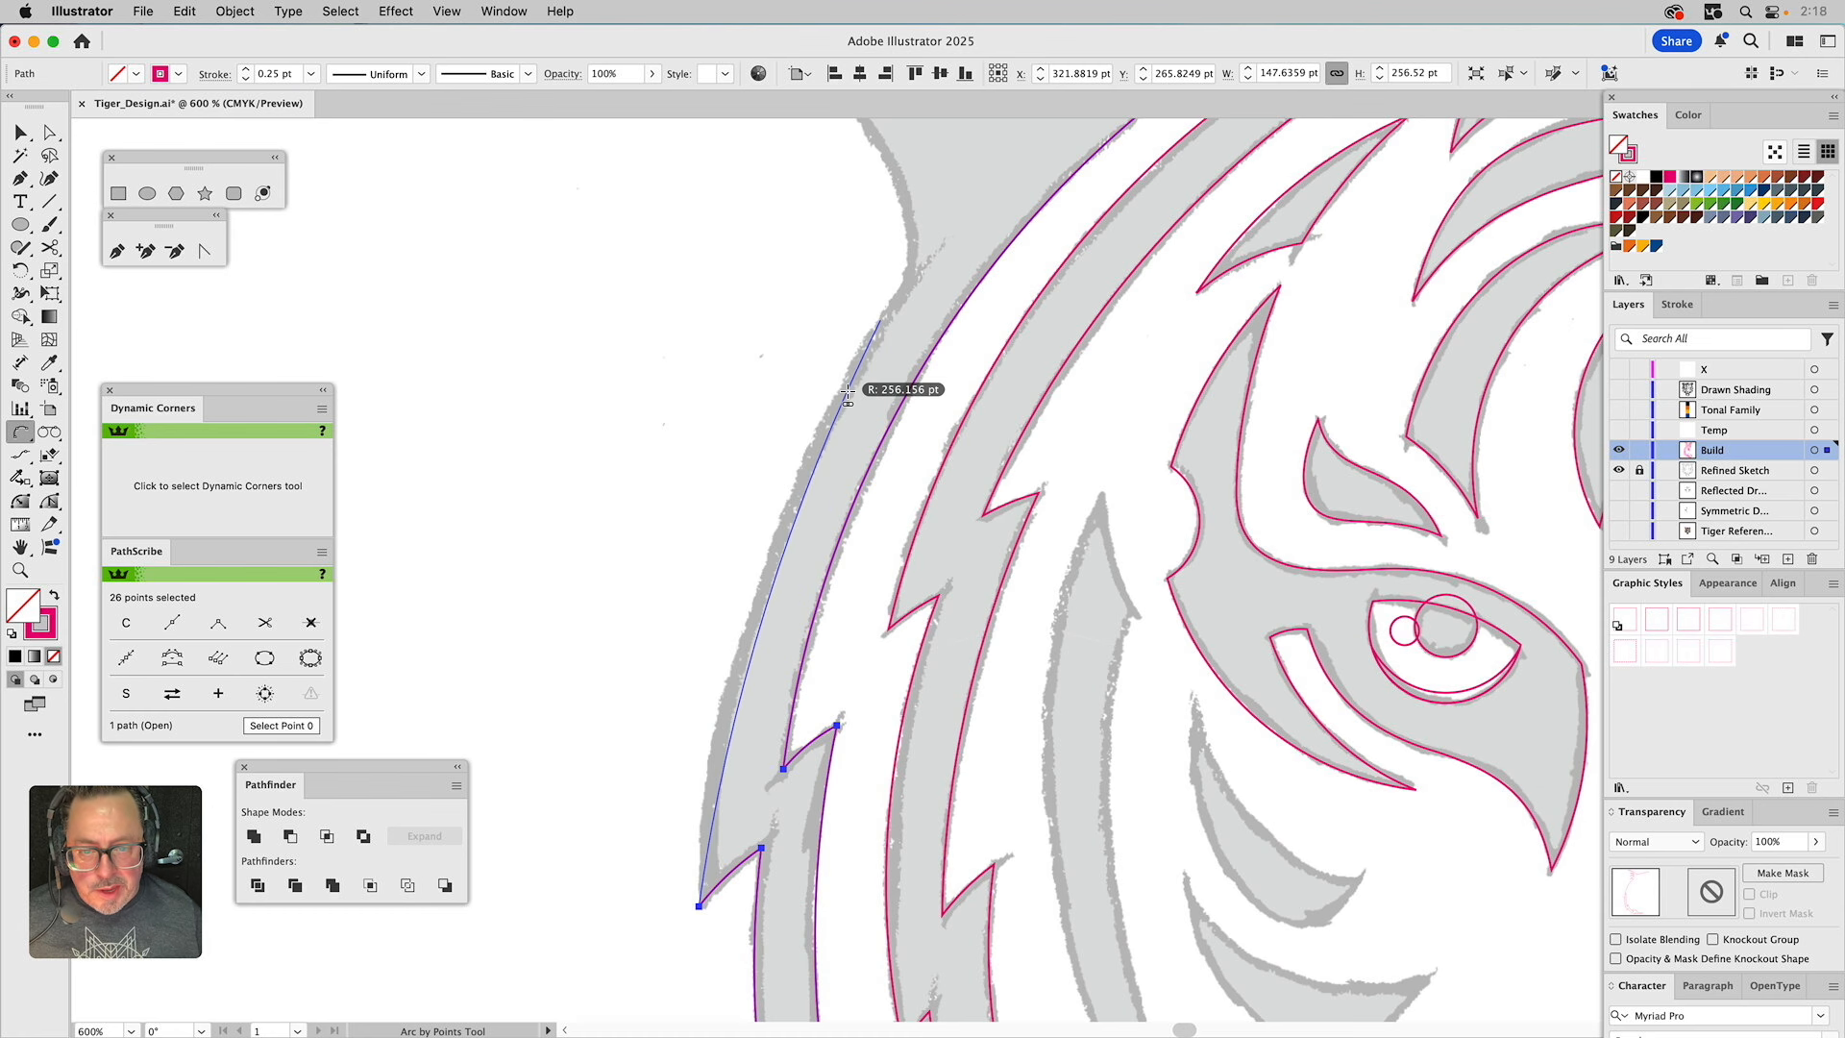
{"action": "left_click", "coordinate": [811, 450]}
{"action": "left_click_drag", "start_coordinate": [906, 321], "coordinate": [856, 802]}
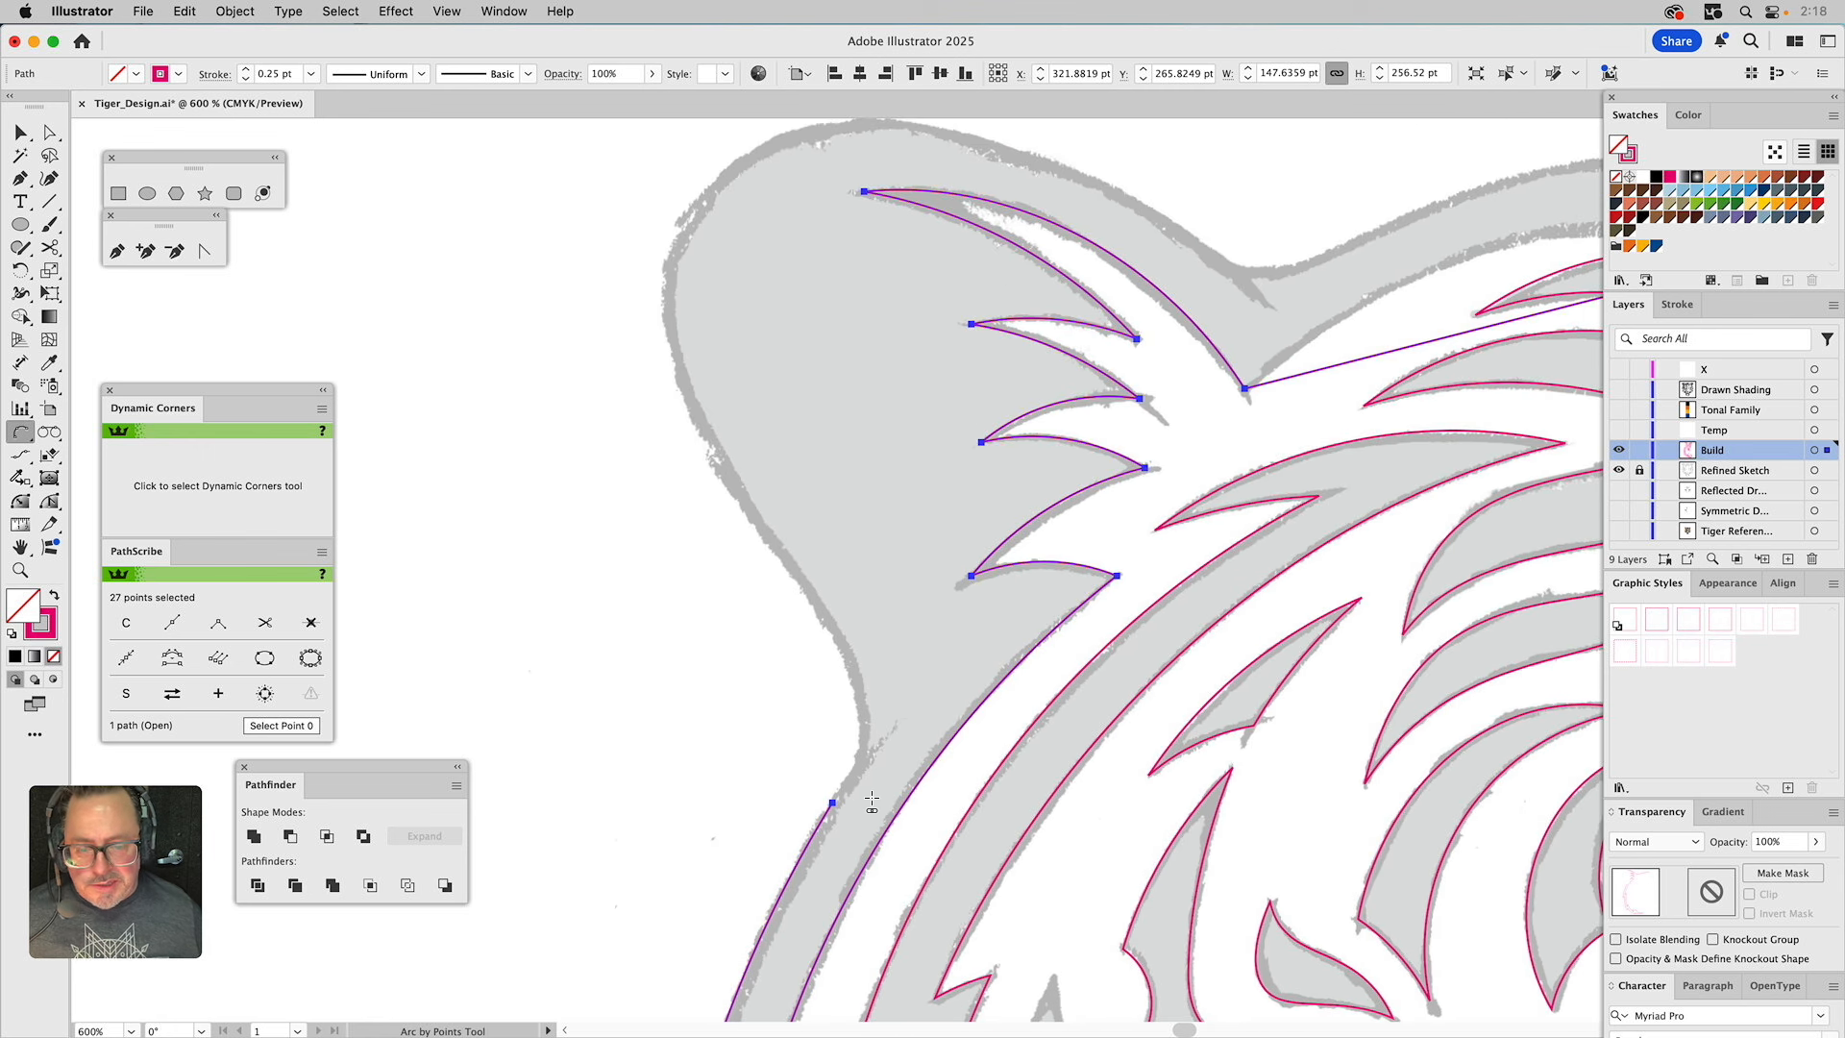
{"action": "left_click", "coordinate": [117, 251]}
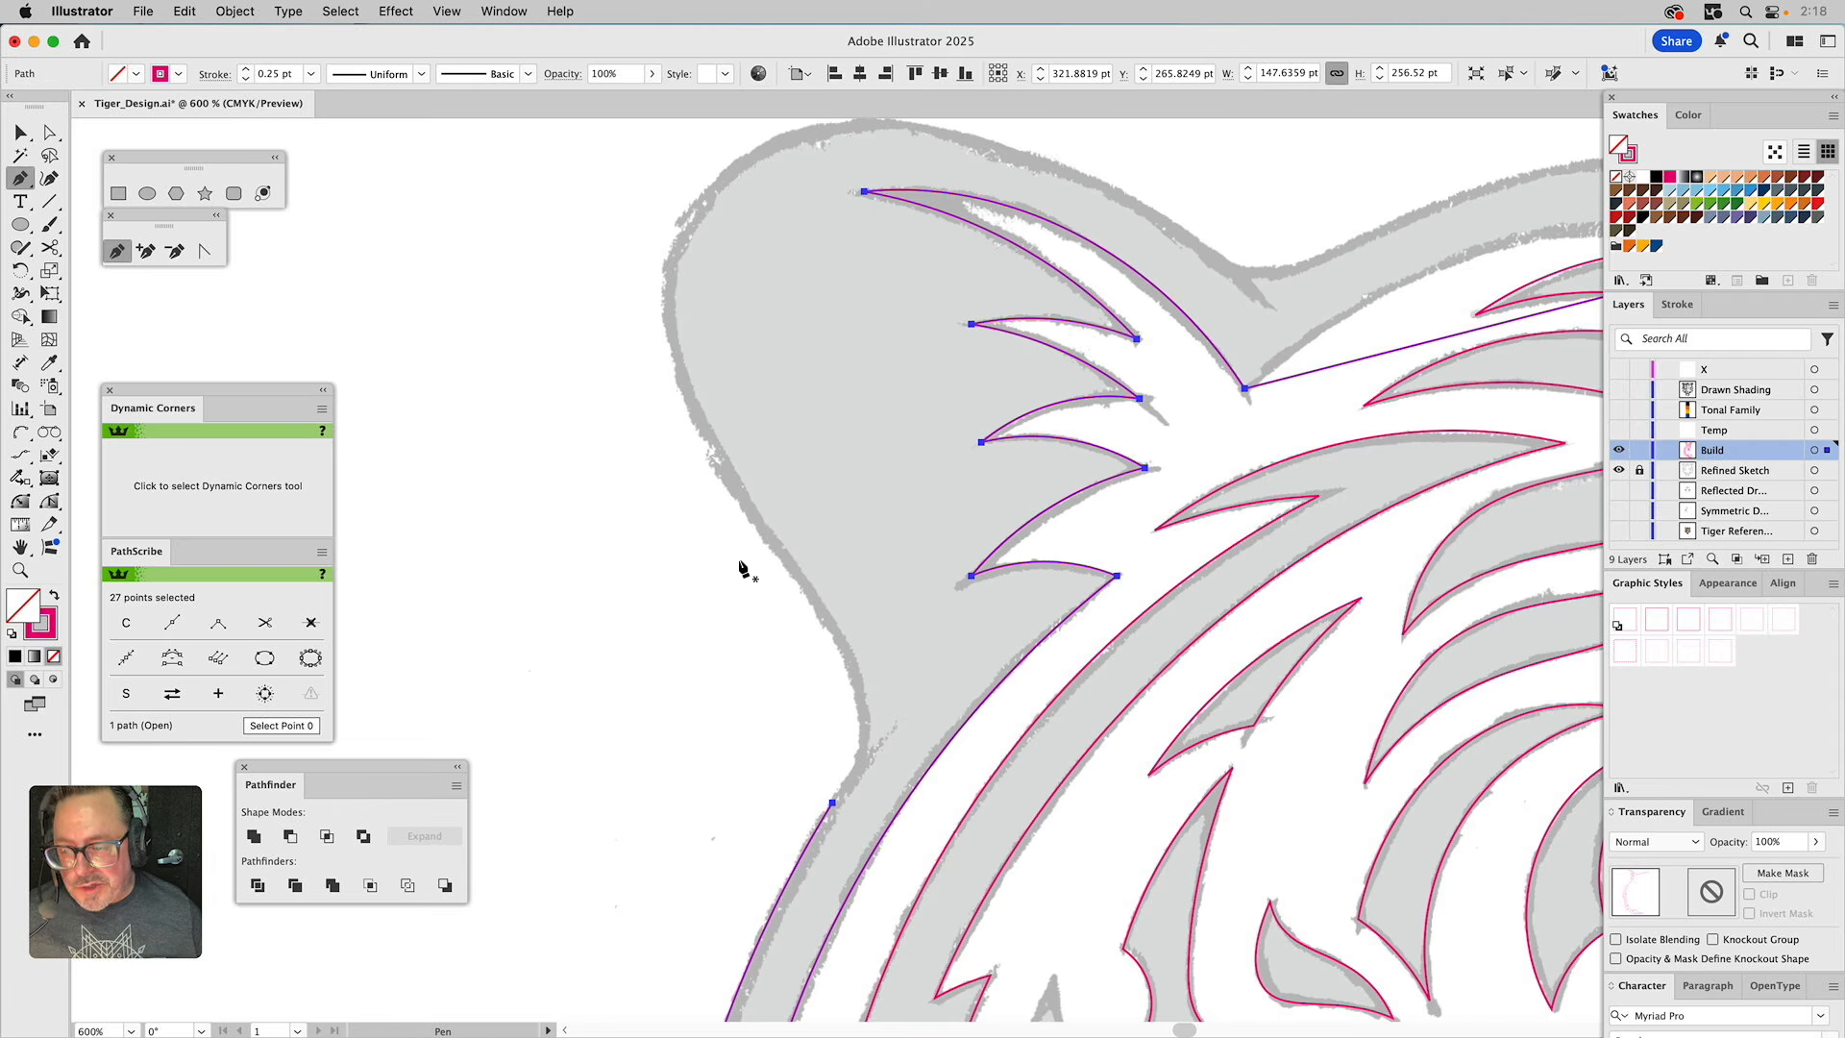
Trace the ear's outer outline with the Pen tool from its base over the top and down through the dip beside the forehead.
{"action": "left_click_drag", "start_coordinate": [833, 802], "coordinate": [886, 714]}
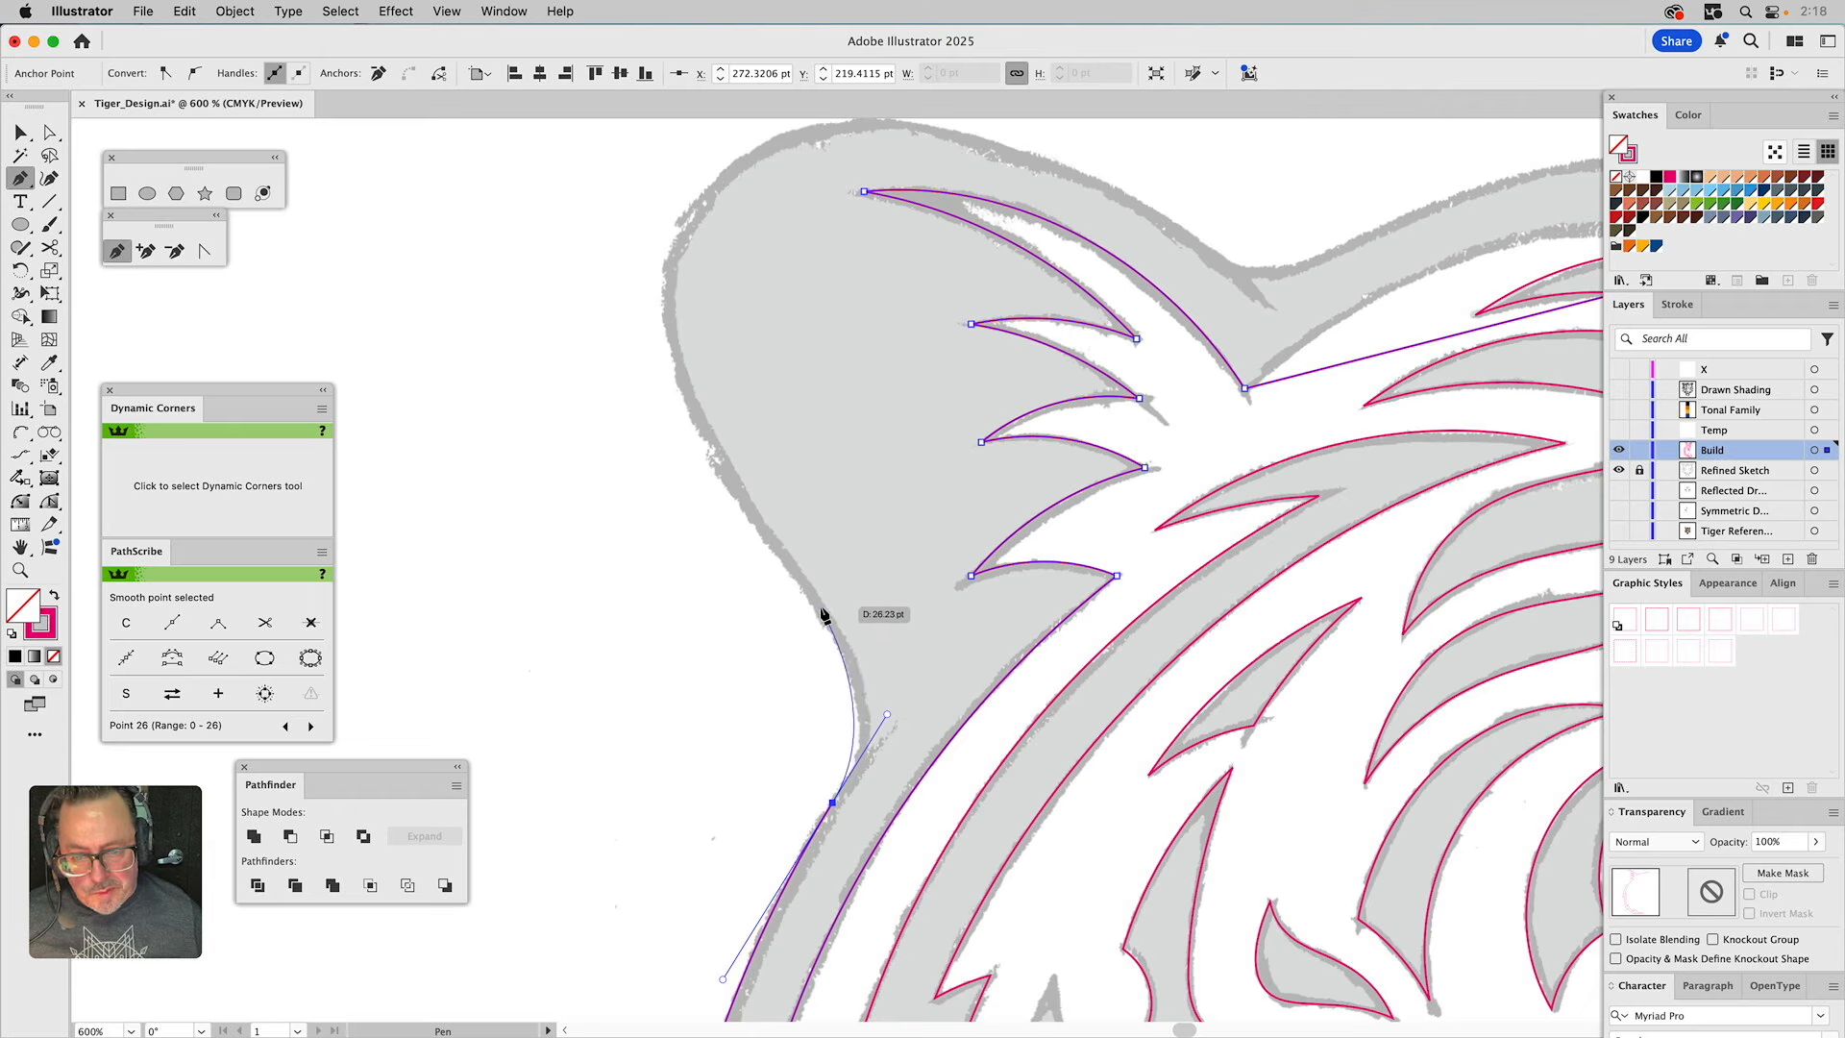
{"action": "left_click_drag", "start_coordinate": [818, 609], "coordinate": [783, 566]}
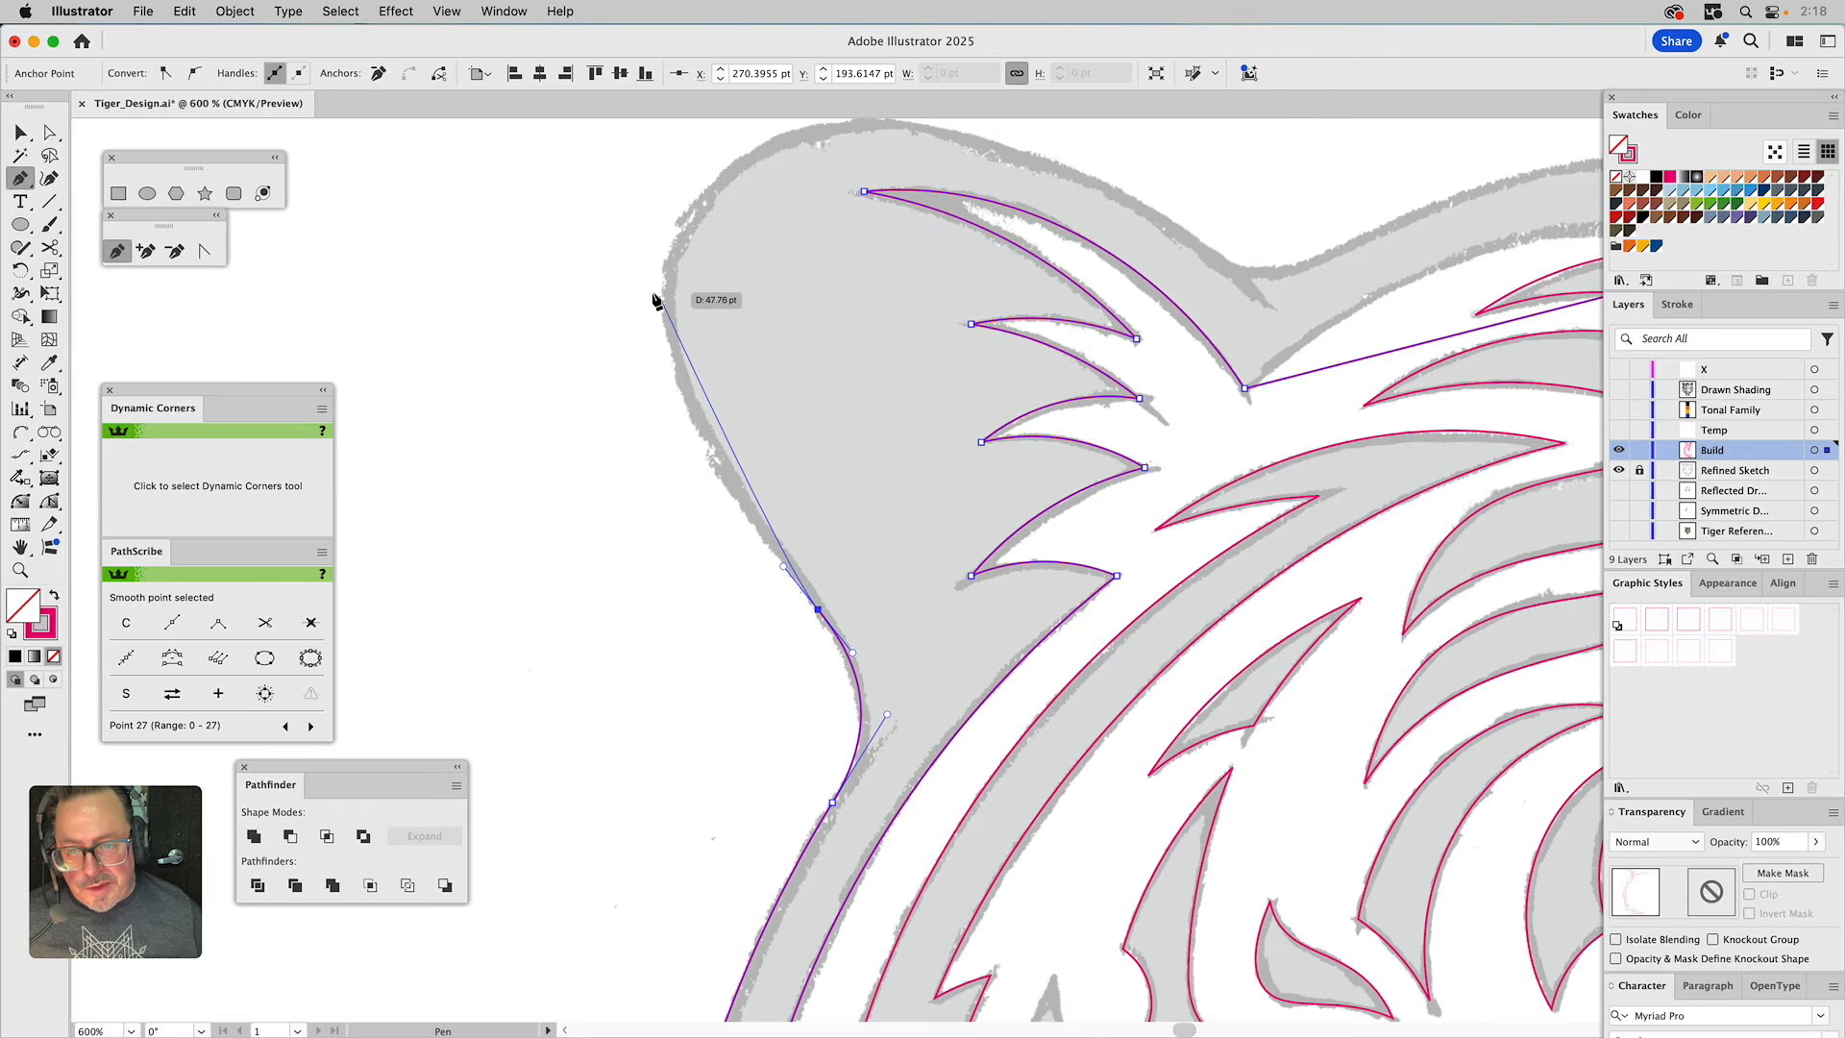
{"action": "left_click_drag", "start_coordinate": [667, 301], "coordinate": [667, 166]}
{"action": "scroll", "coordinate": [725, 378], "scroll_direction": "up", "scroll_amount": 5}
{"action": "scroll", "coordinate": [725, 378], "scroll_direction": "right", "scroll_amount": 2}
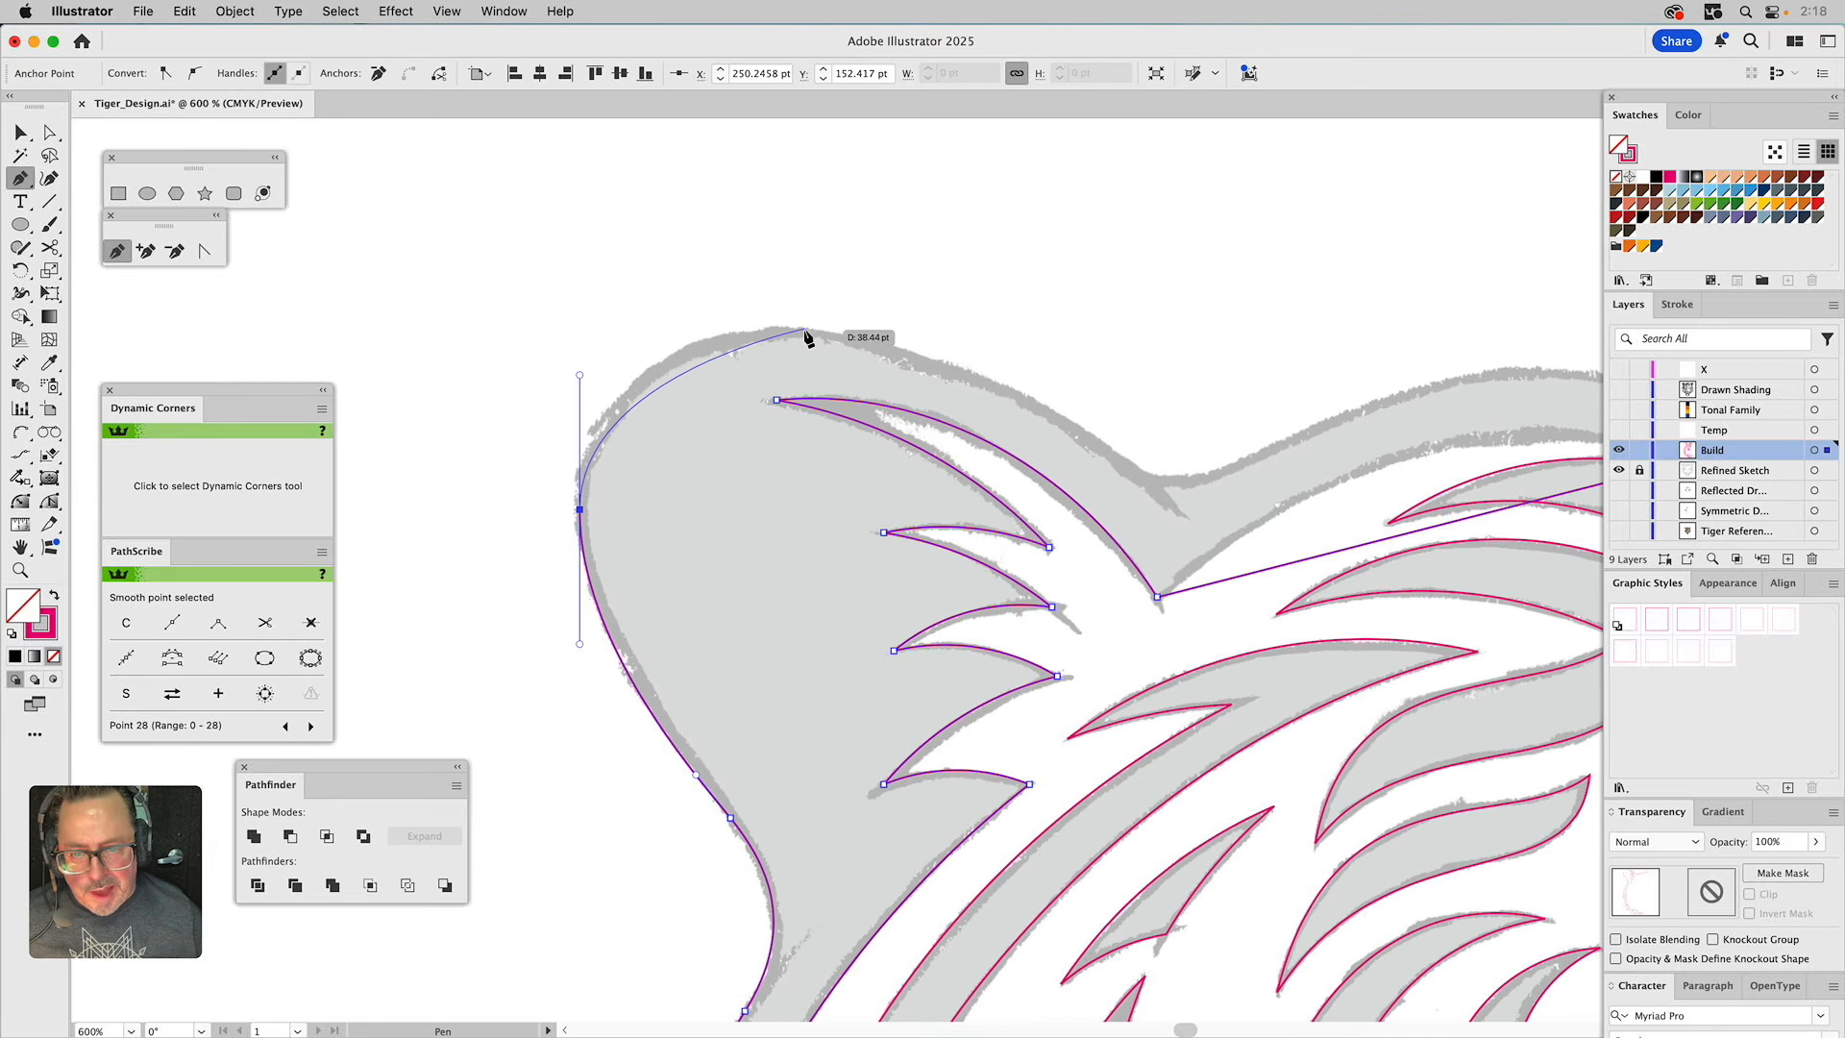
{"action": "left_click_drag", "start_coordinate": [787, 329], "coordinate": [878, 340]}
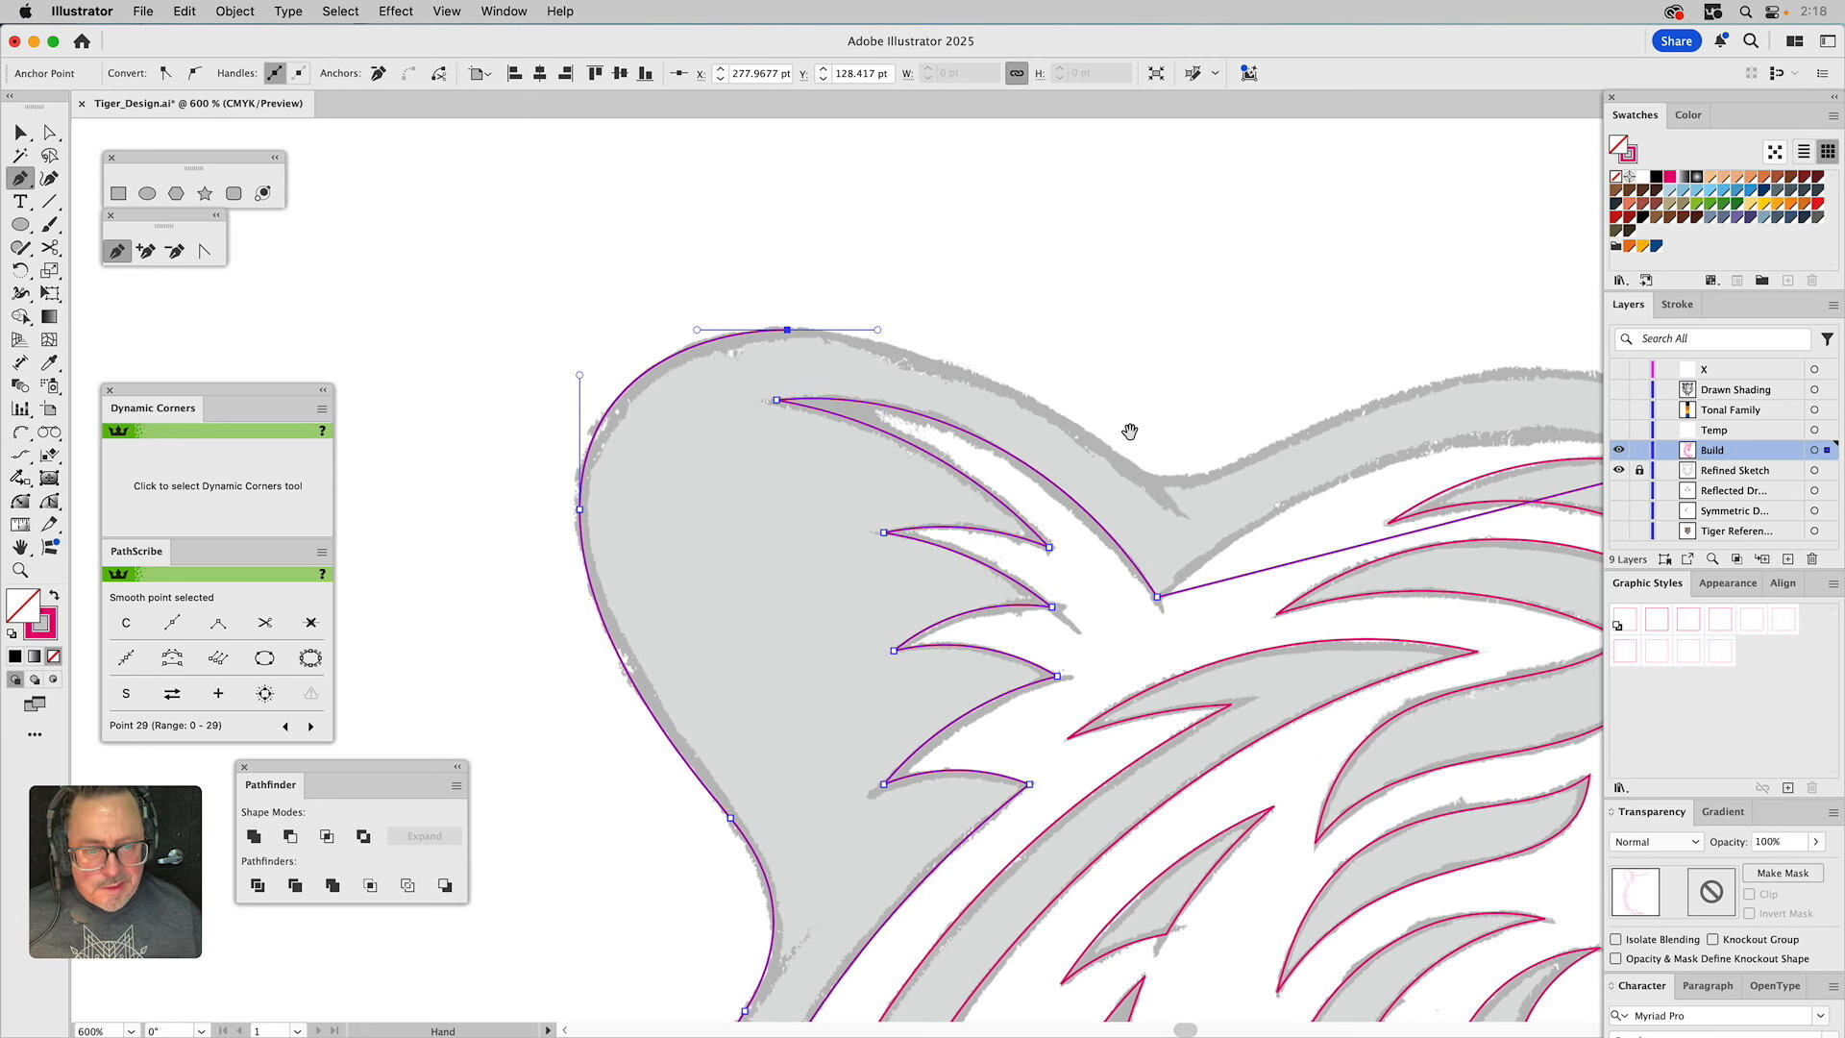
{"action": "scroll", "coordinate": [1057, 423], "scroll_direction": "right", "scroll_amount": 3}
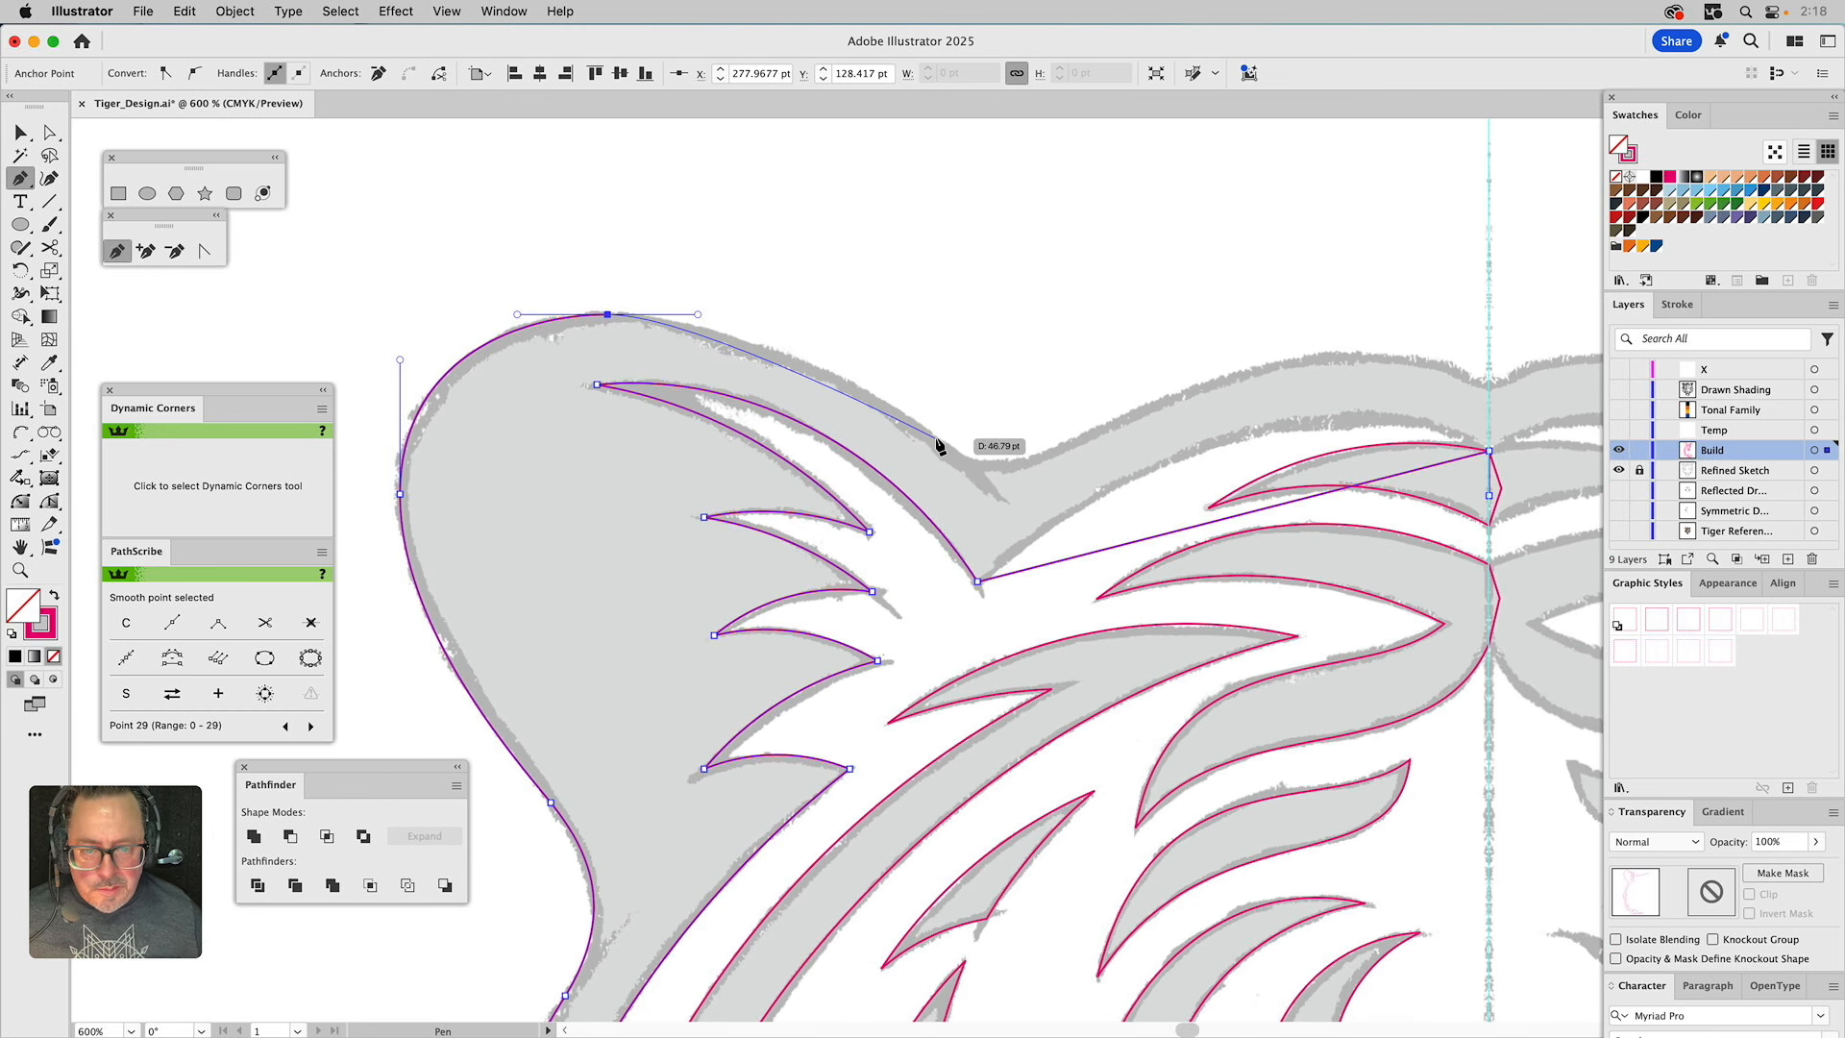
{"action": "left_click_drag", "start_coordinate": [935, 438], "coordinate": [1094, 426]}
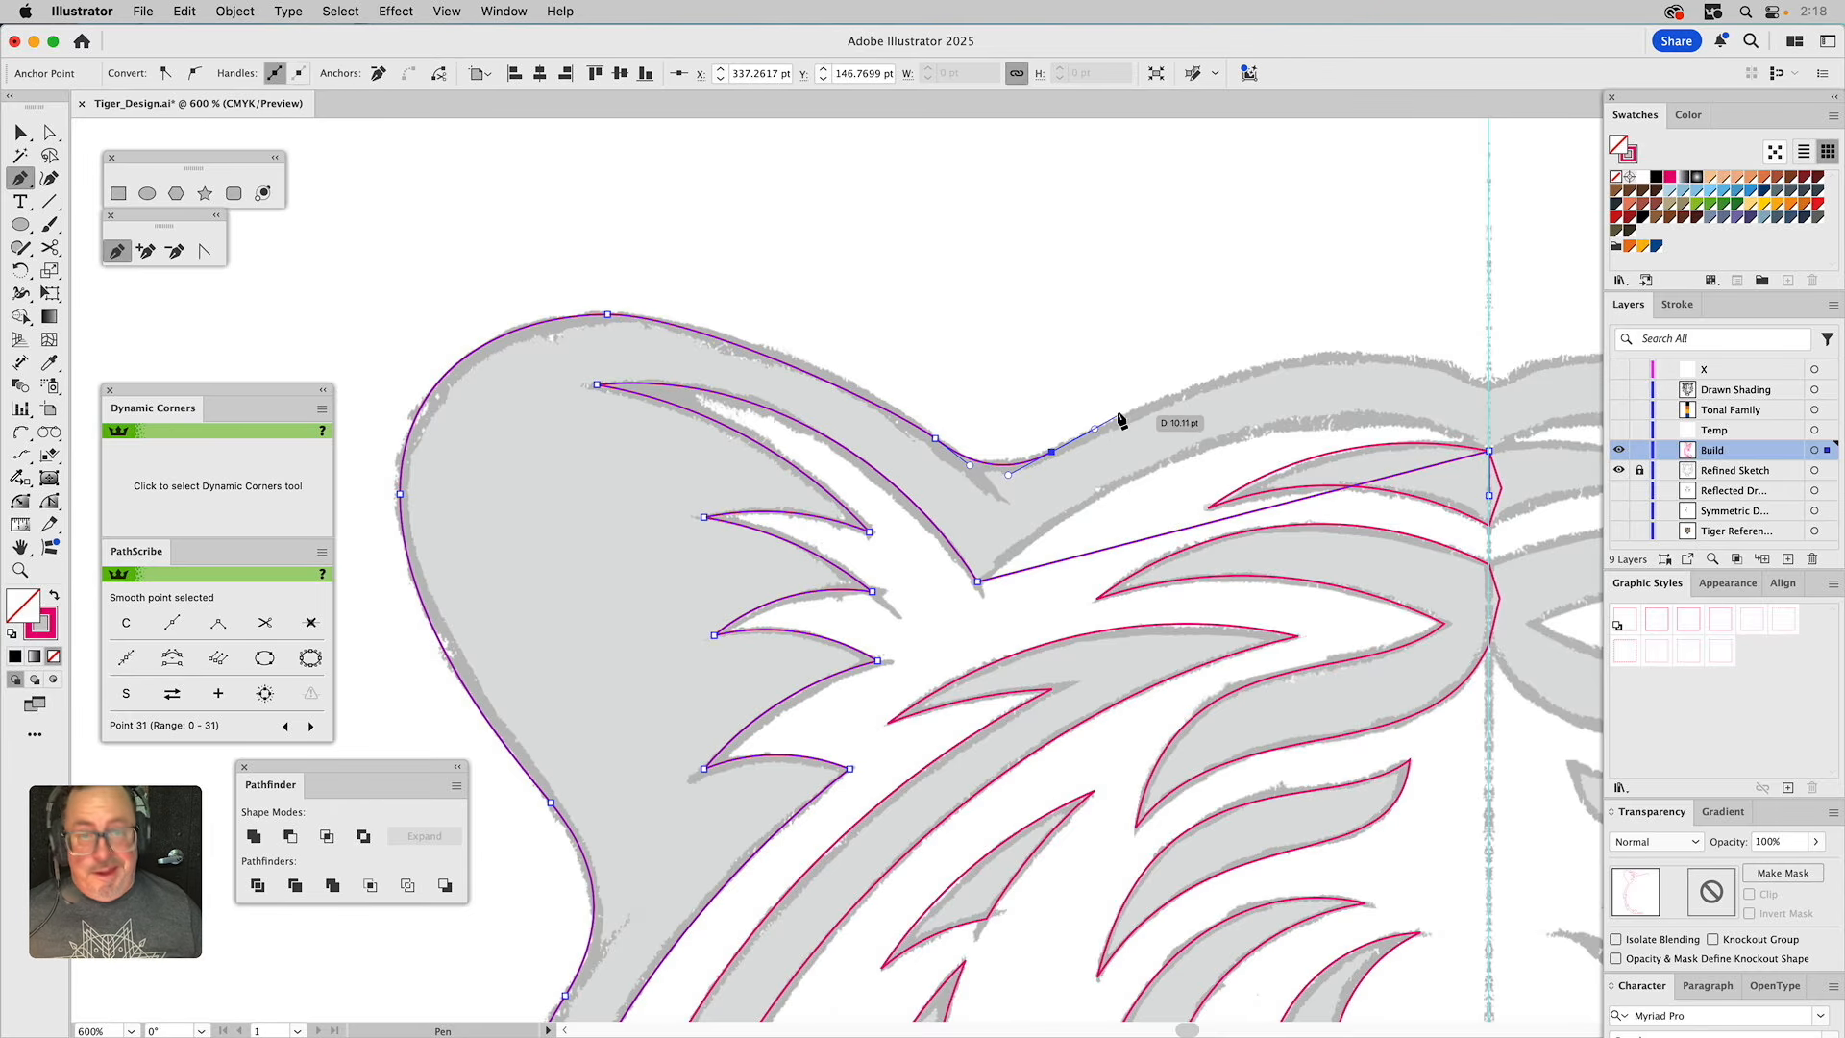
Extend the contour to the centre line, close it just past the line, and remove the redundant anchor point at the path's start.
{"action": "left_click_drag", "start_coordinate": [1173, 379], "coordinate": [873, 432]}
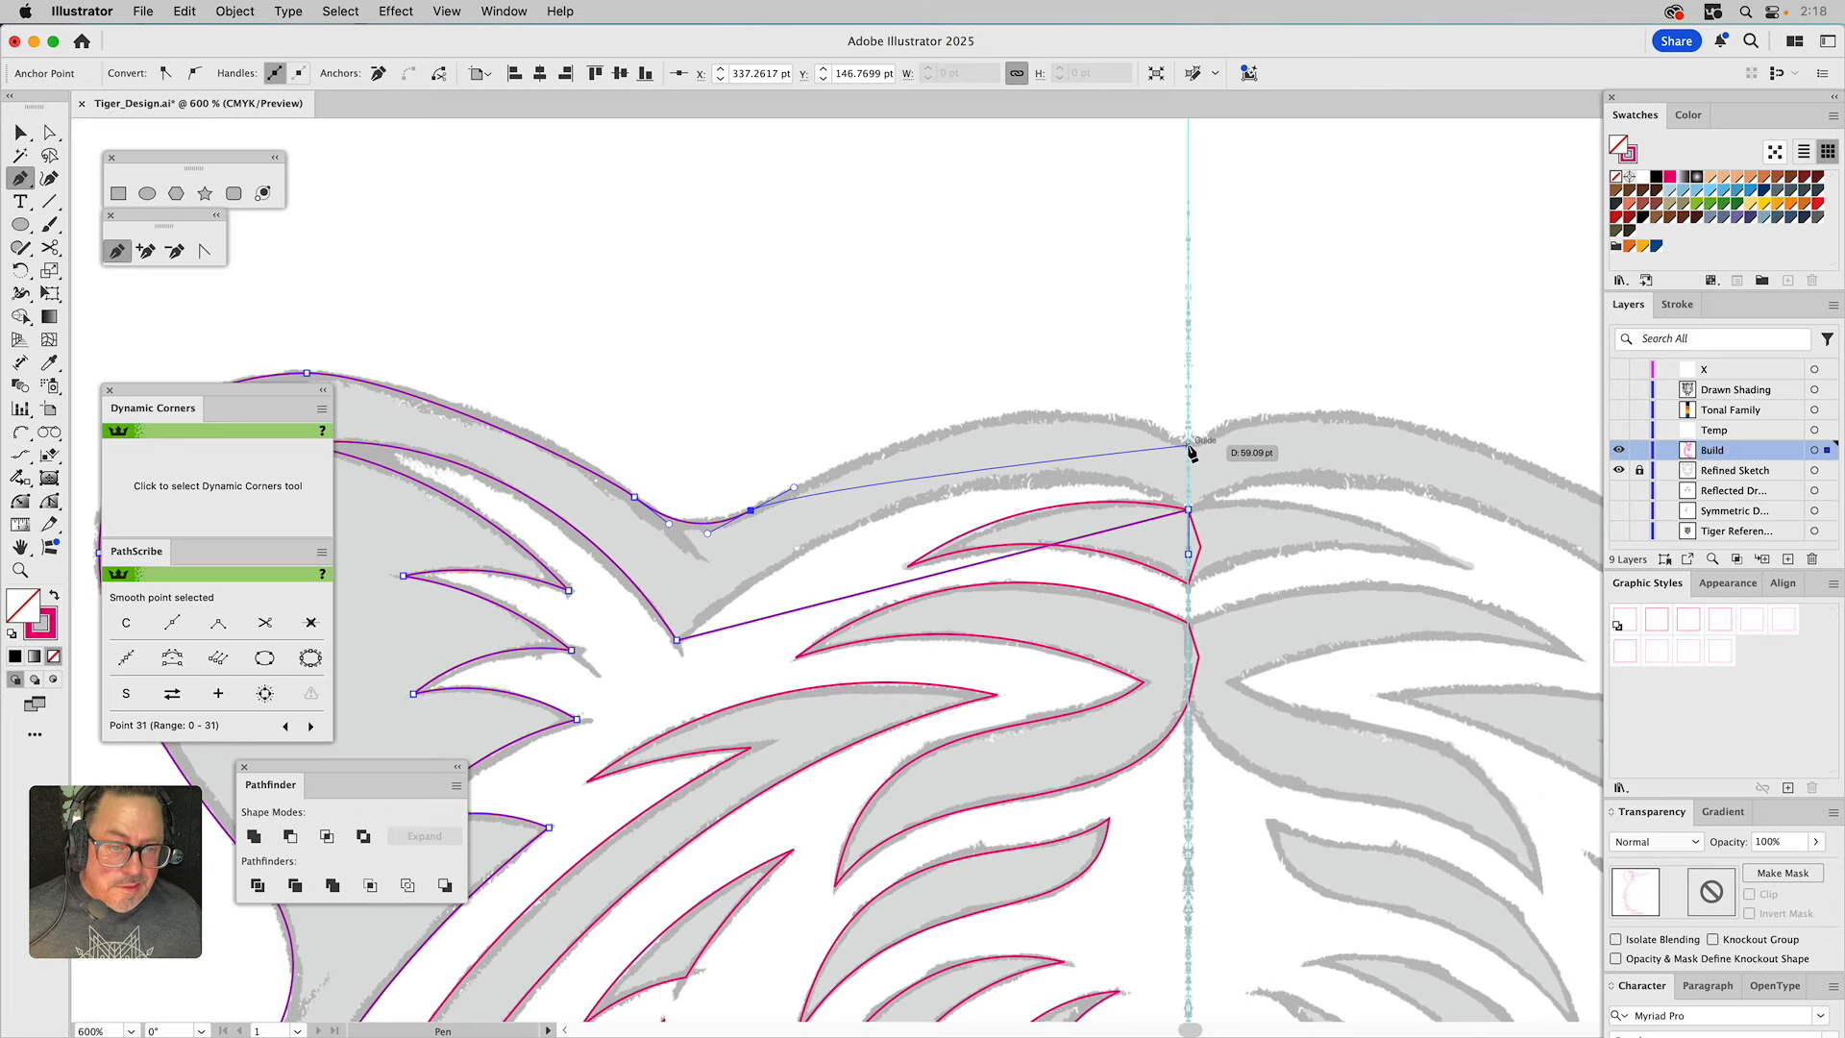
{"action": "left_click", "coordinate": [1189, 446]}
{"action": "left_click", "coordinate": [1212, 479]}
{"action": "left_click", "coordinate": [1189, 554]}
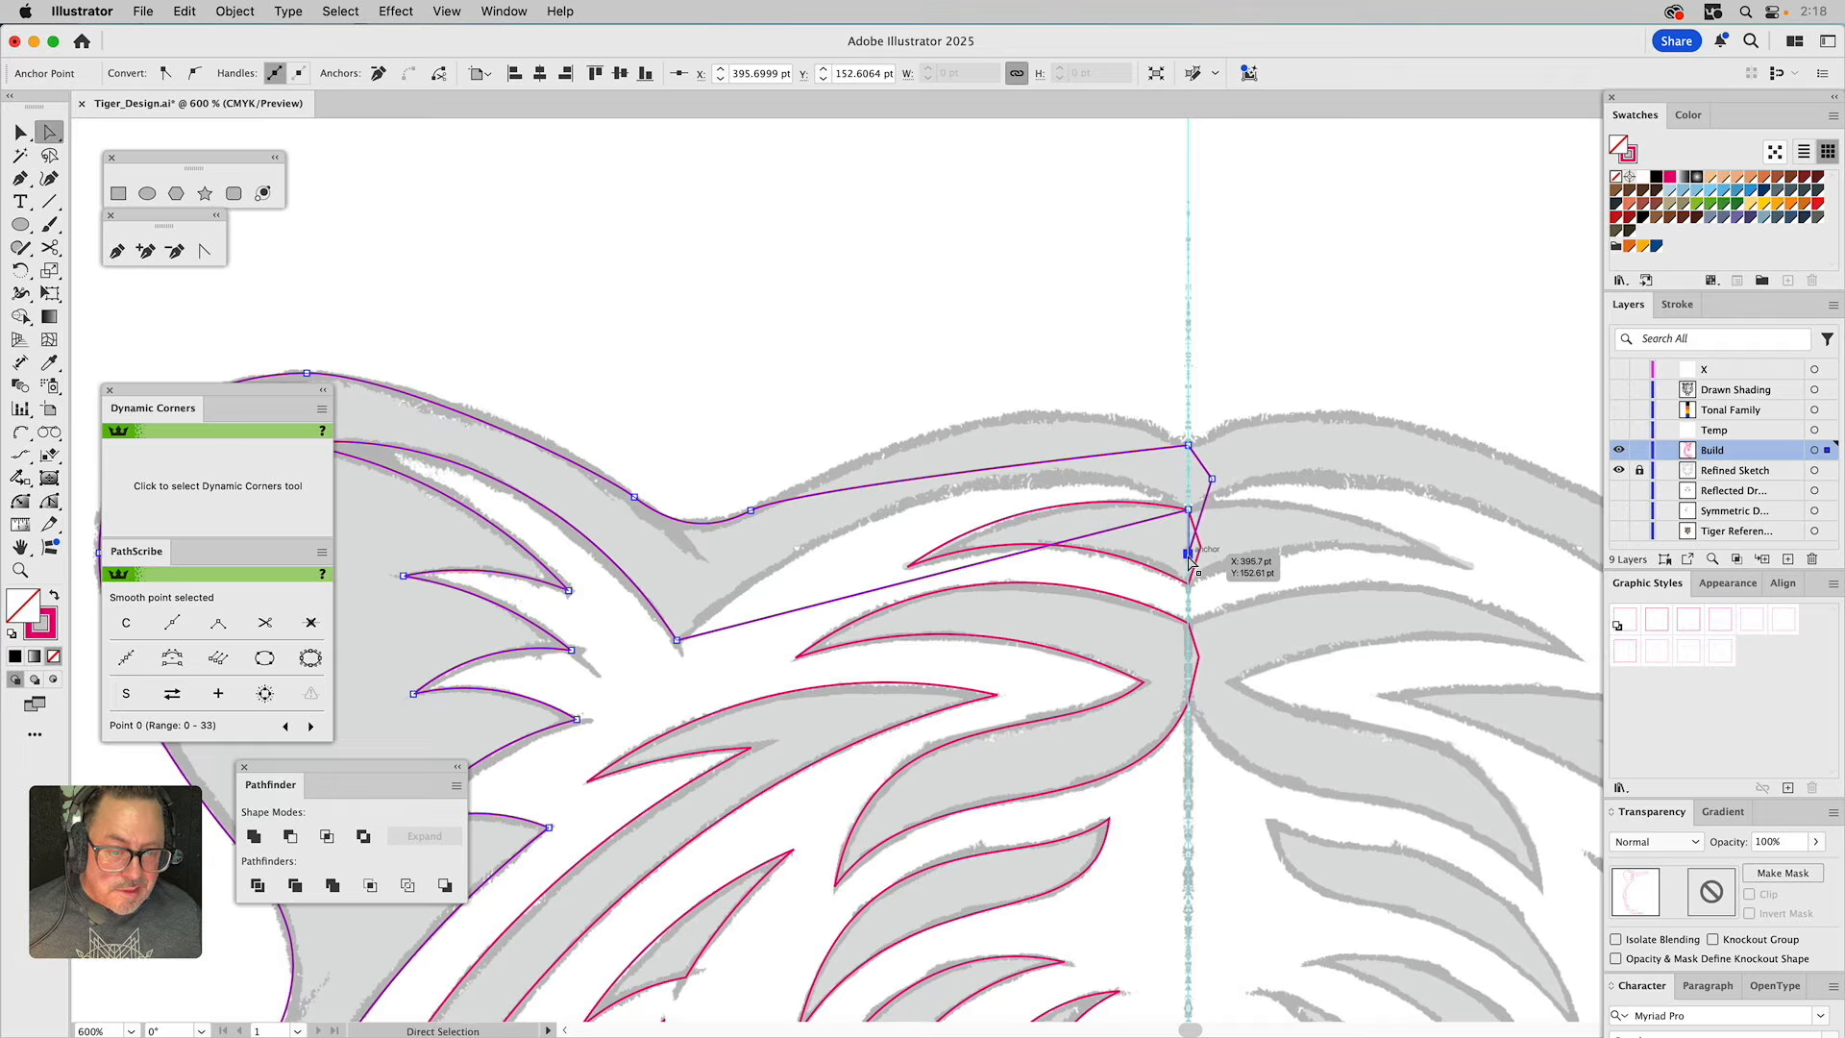
{"action": "left_click", "coordinate": [378, 75]}
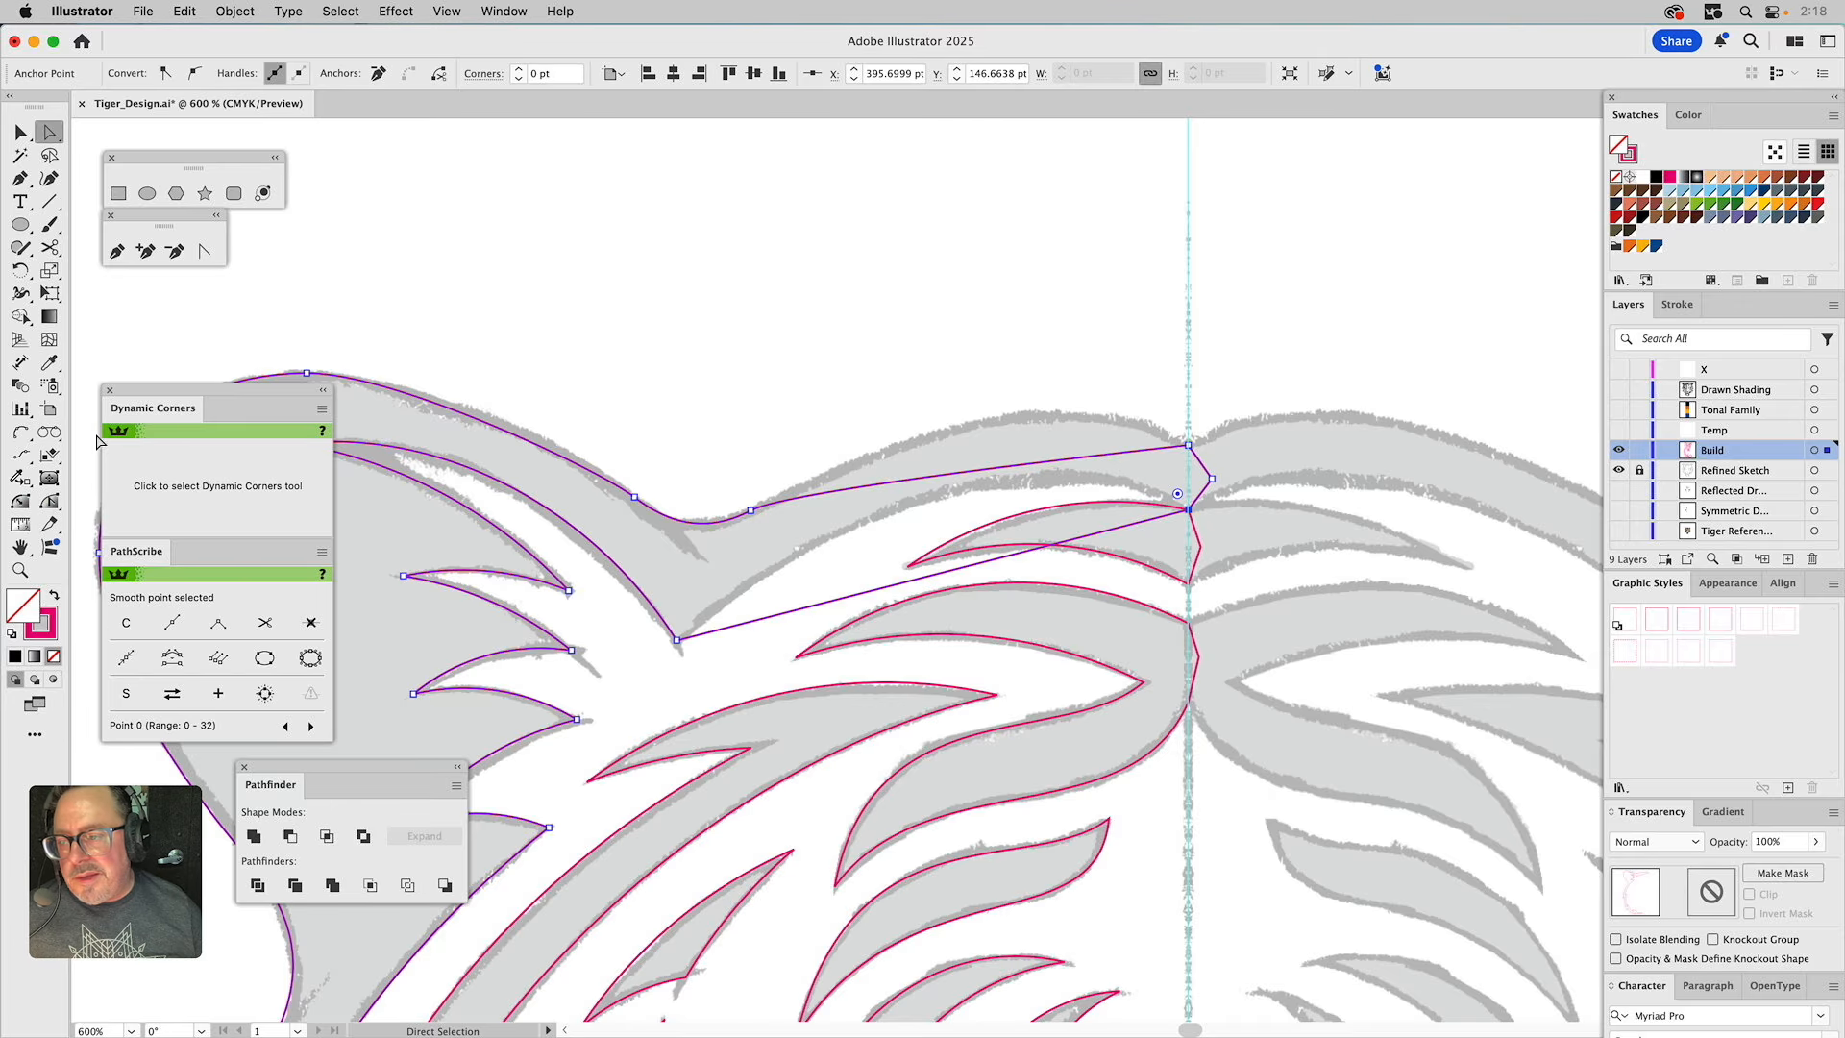
Bend the two straight forehead segments with the PathScribe tool to match the sketched band between the ear and the centre line.
{"action": "left_click", "coordinate": [48, 503]}
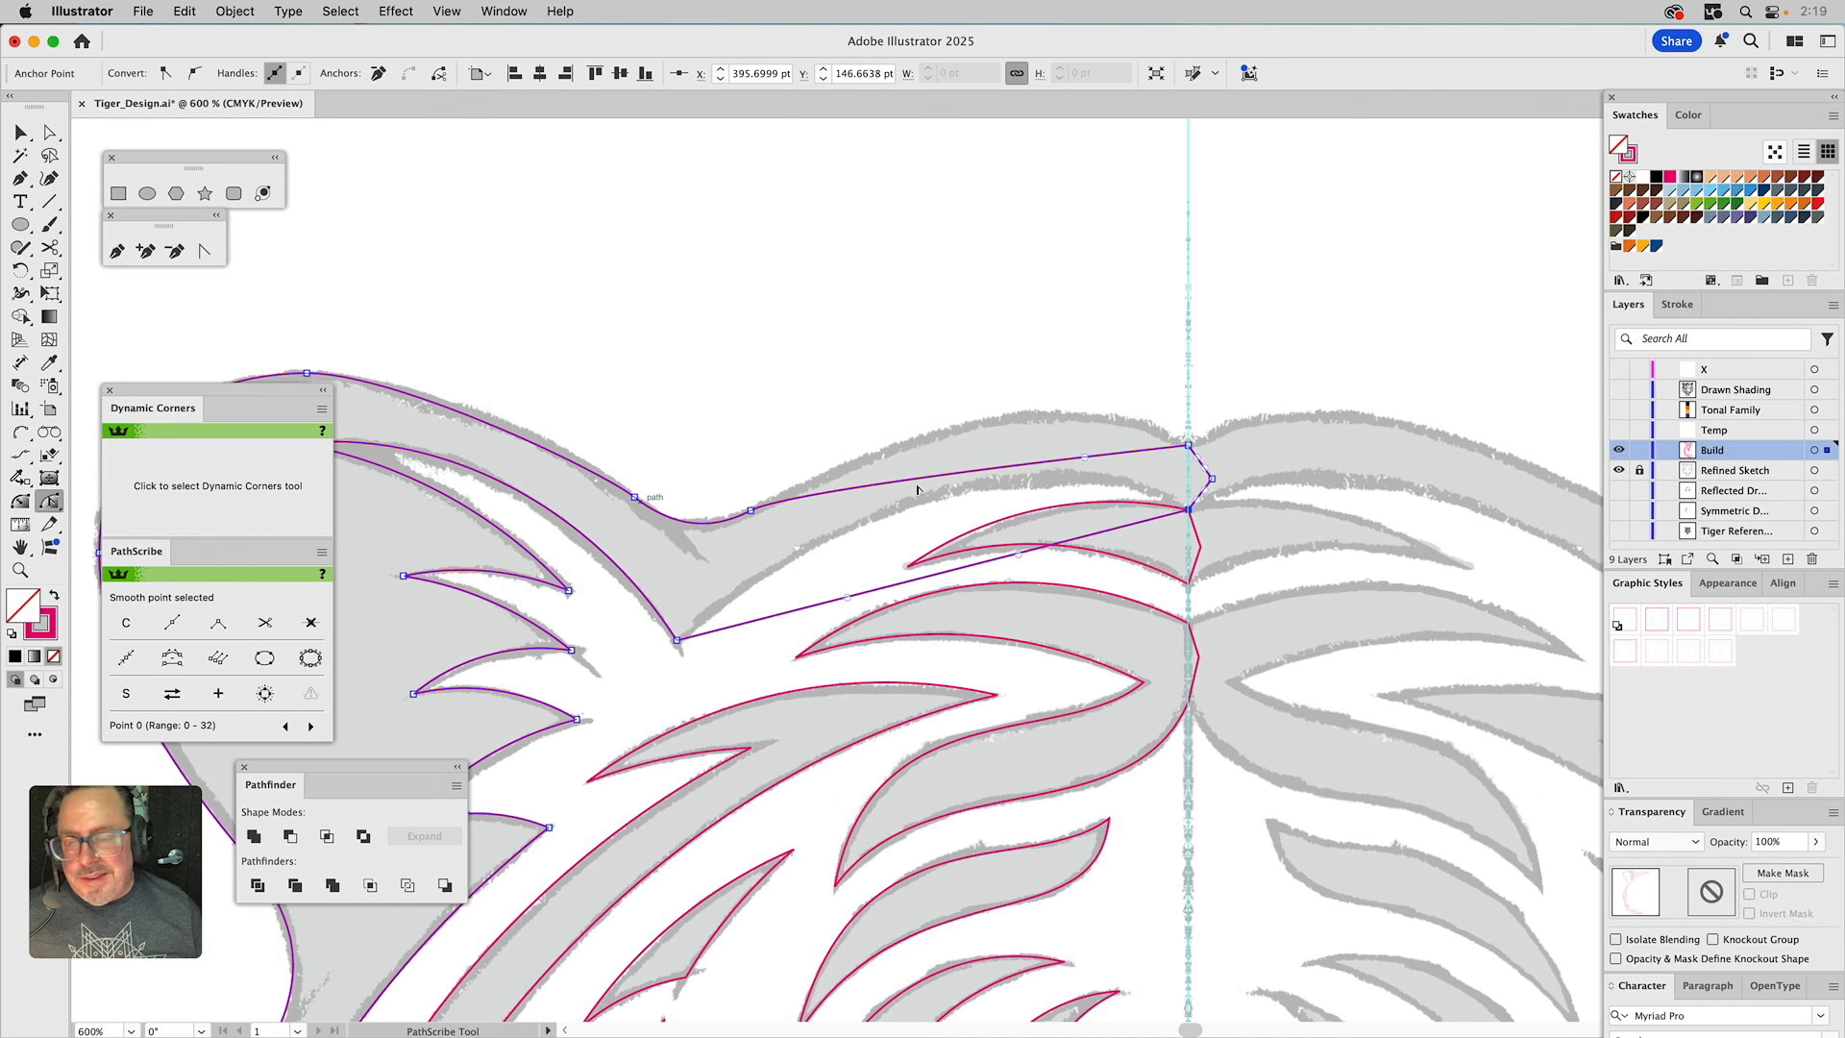
{"action": "left_click_drag", "start_coordinate": [1086, 462], "coordinate": [1022, 353]}
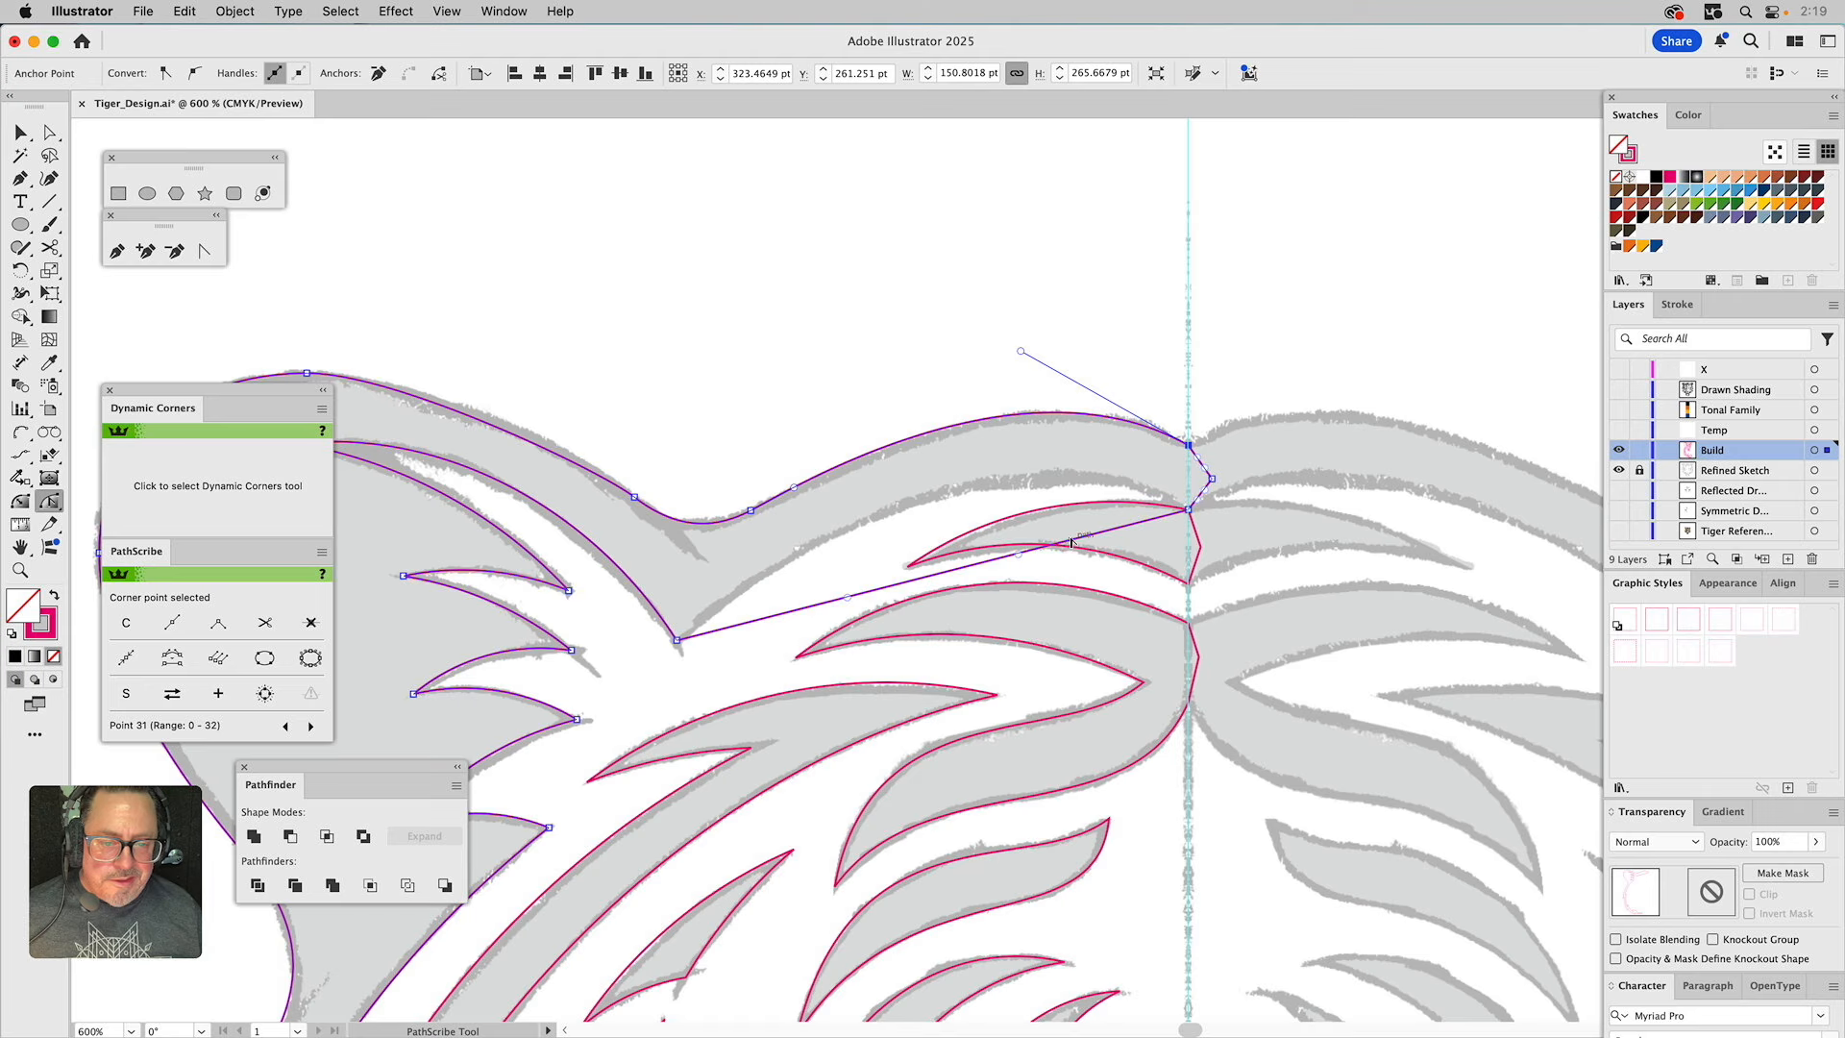
{"action": "left_click_drag", "start_coordinate": [1074, 544], "coordinate": [1024, 481]}
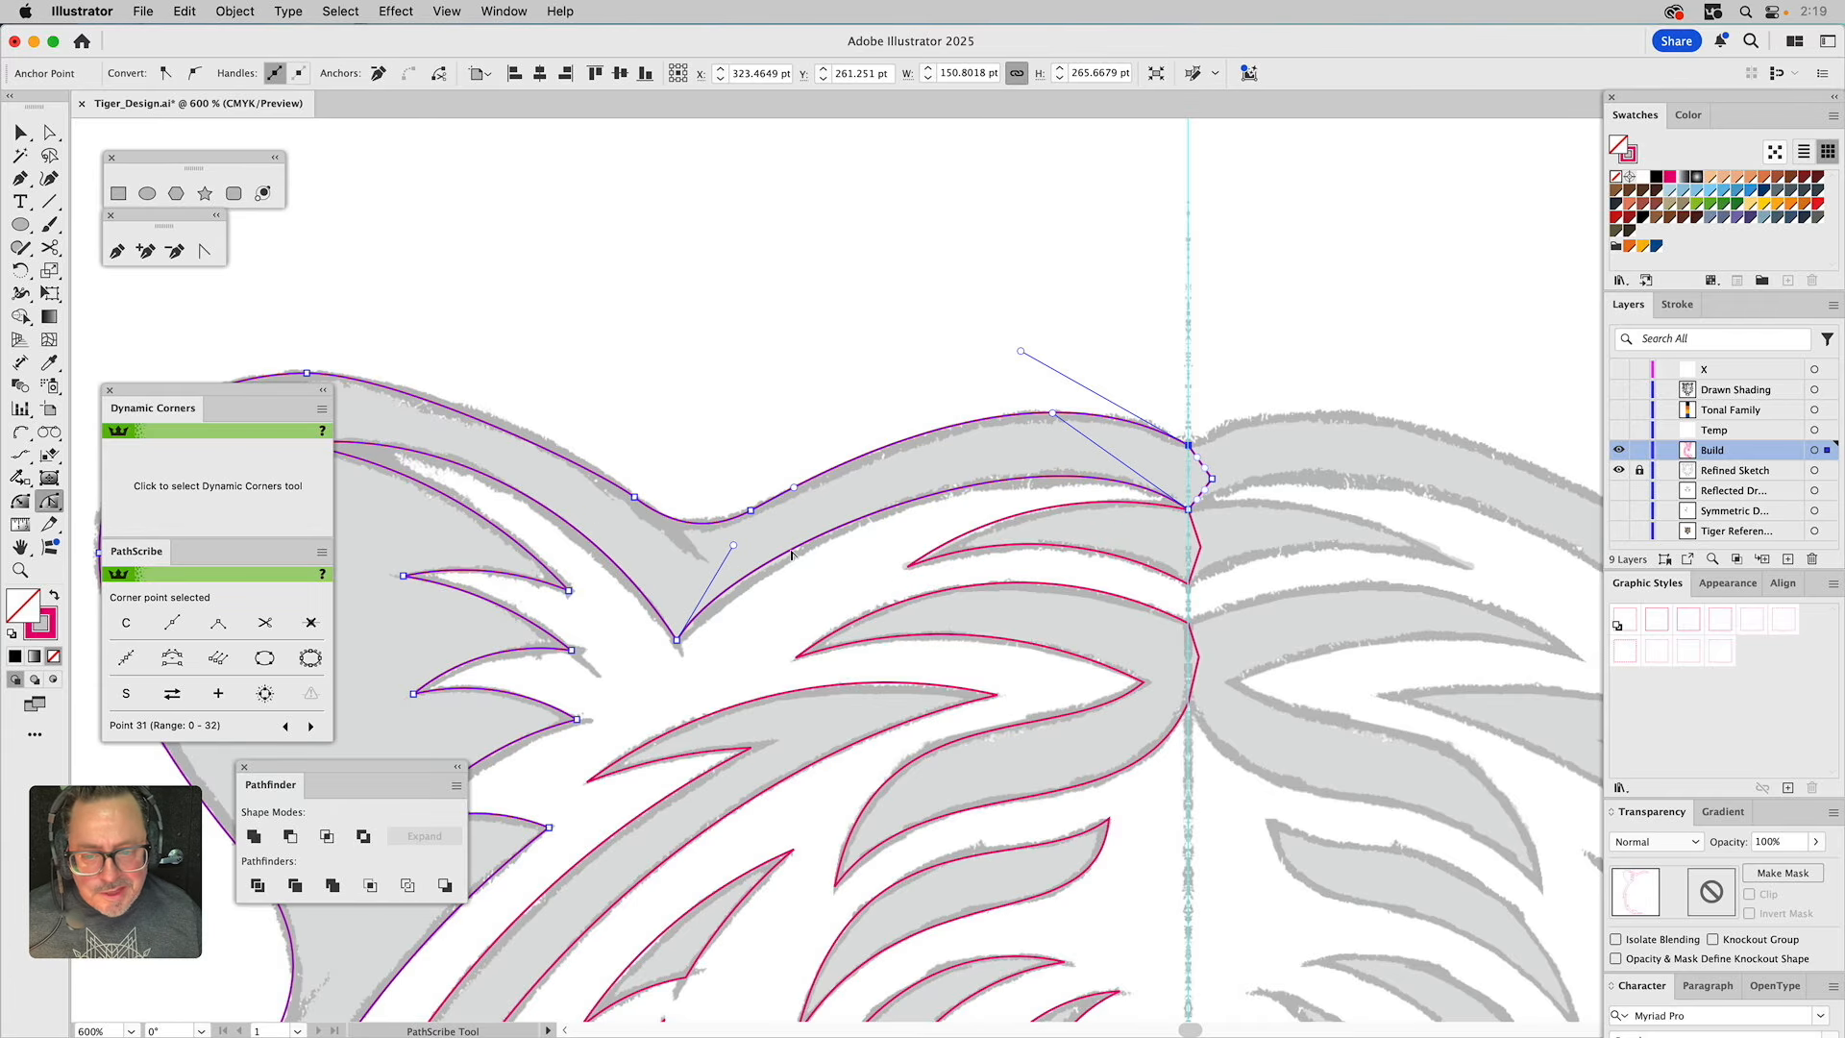
{"action": "left_click_drag", "start_coordinate": [734, 546], "coordinate": [784, 535]}
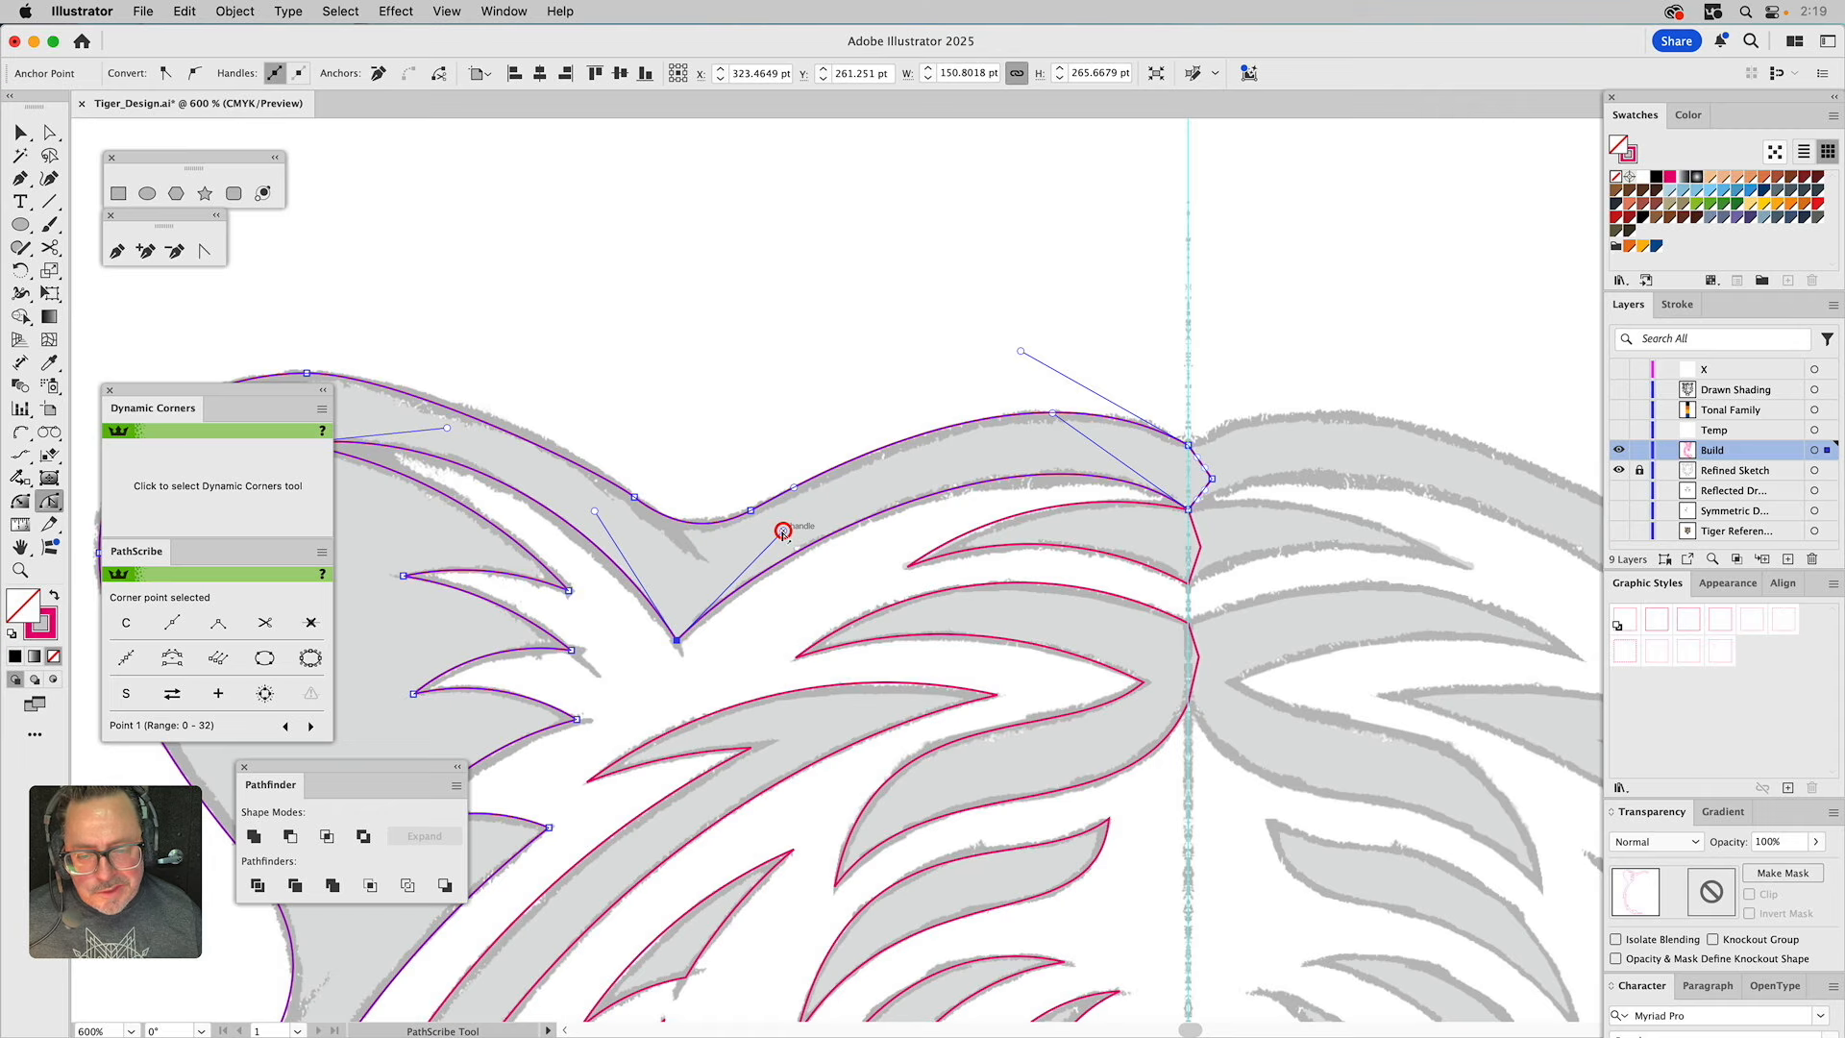
{"action": "left_click_drag", "start_coordinate": [783, 532], "coordinate": [792, 528]}
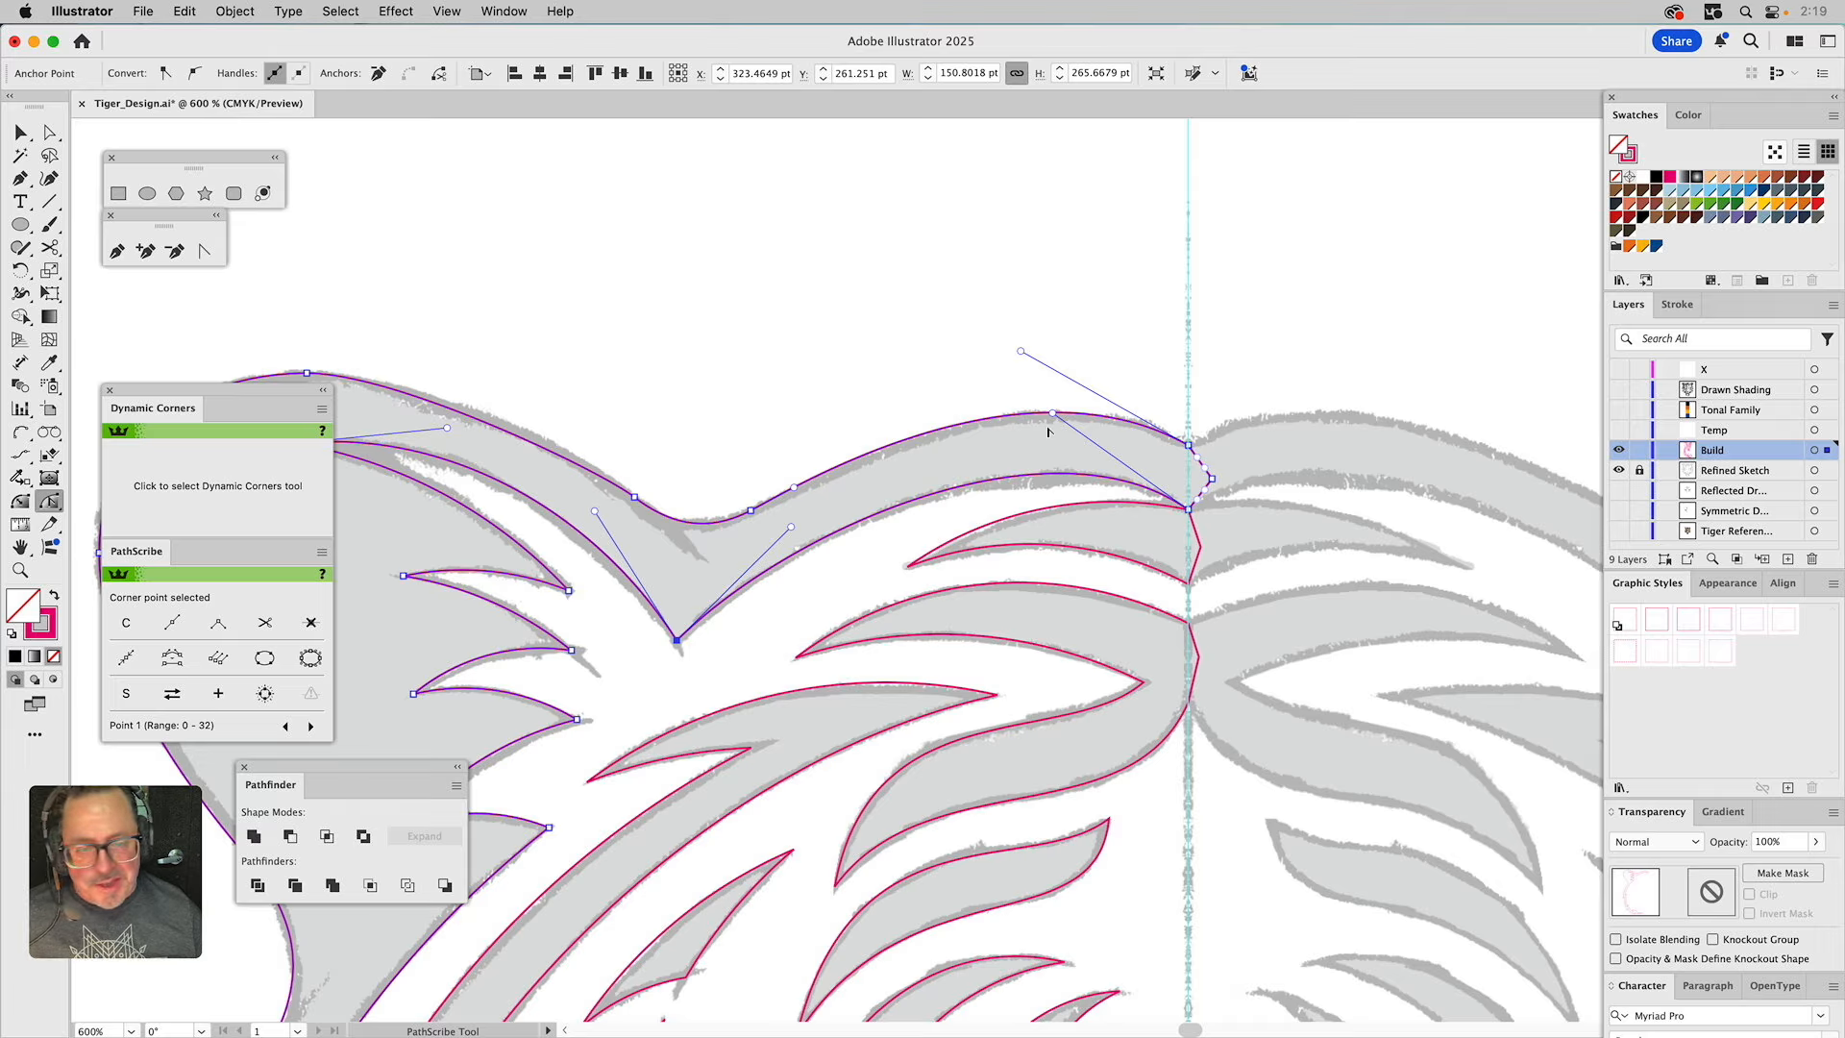
{"action": "left_click_drag", "start_coordinate": [1054, 420], "coordinate": [1045, 418]}
Refine the handles and position of the ear's top anchor and the handle above the dip so the upper edge follows the sketch.
{"action": "key", "text": "space"}
{"action": "left_click_drag", "start_coordinate": [947, 504], "coordinate": [1181, 403]}
{"action": "left_click_drag", "start_coordinate": [899, 375], "coordinate": [836, 405]}
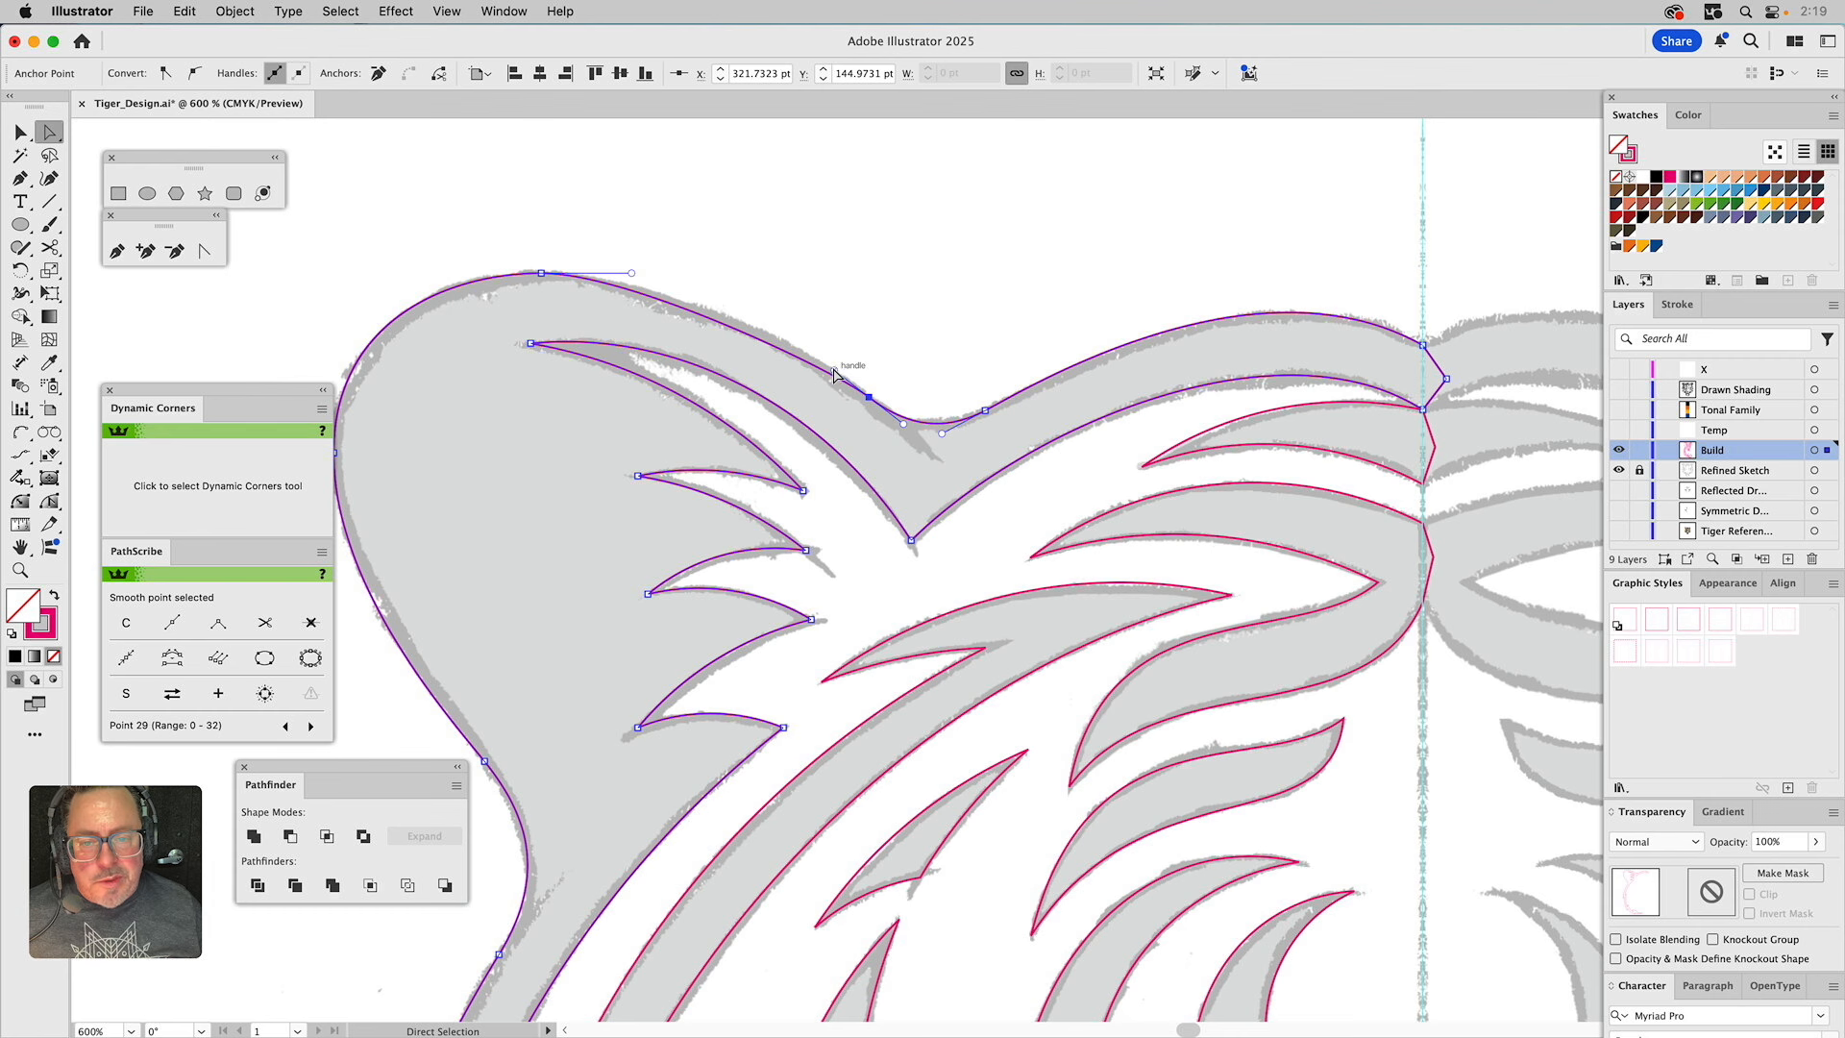
{"action": "left_click_drag", "start_coordinate": [832, 372], "coordinate": [803, 343]}
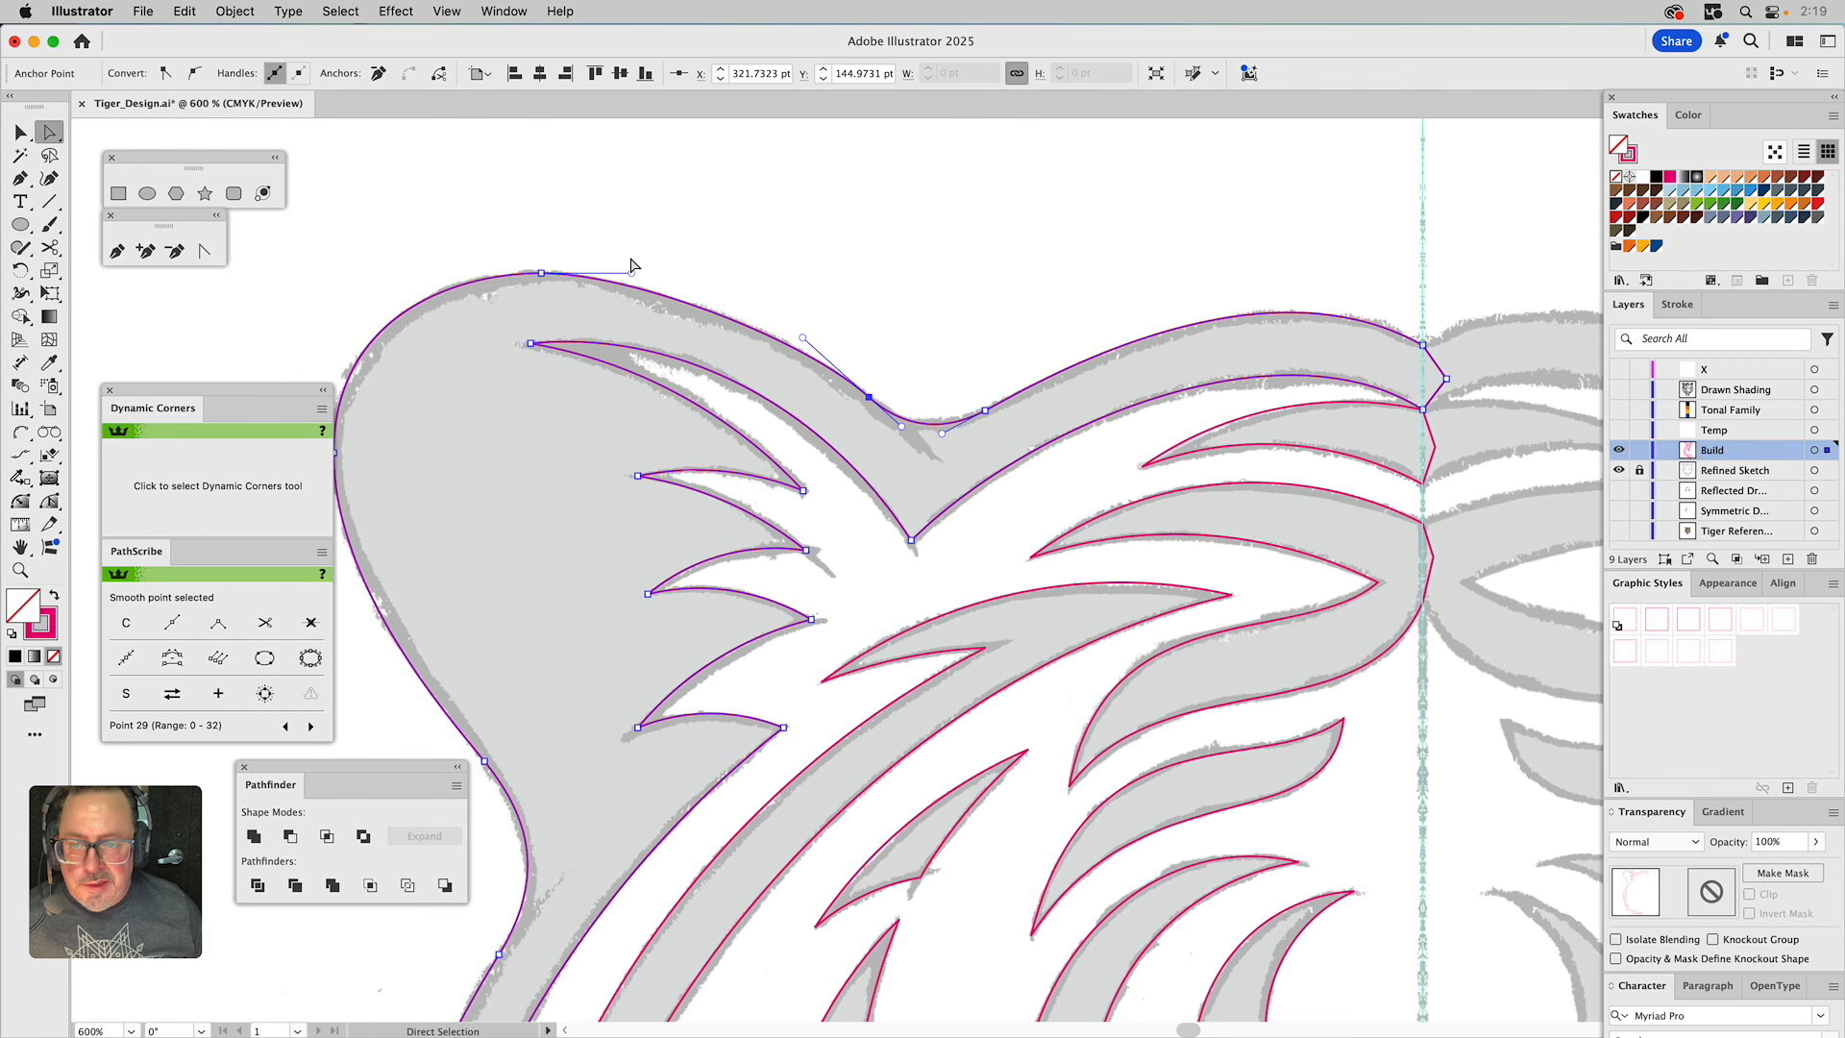
{"action": "left_click_drag", "start_coordinate": [632, 273], "coordinate": [647, 273]}
{"action": "scroll", "coordinate": [673, 259], "scroll_direction": "left", "scroll_amount": 5}
{"action": "scroll", "coordinate": [673, 260], "scroll_direction": "down", "scroll_amount": 2}
{"action": "left_click_drag", "start_coordinate": [747, 218], "coordinate": [746, 216]}
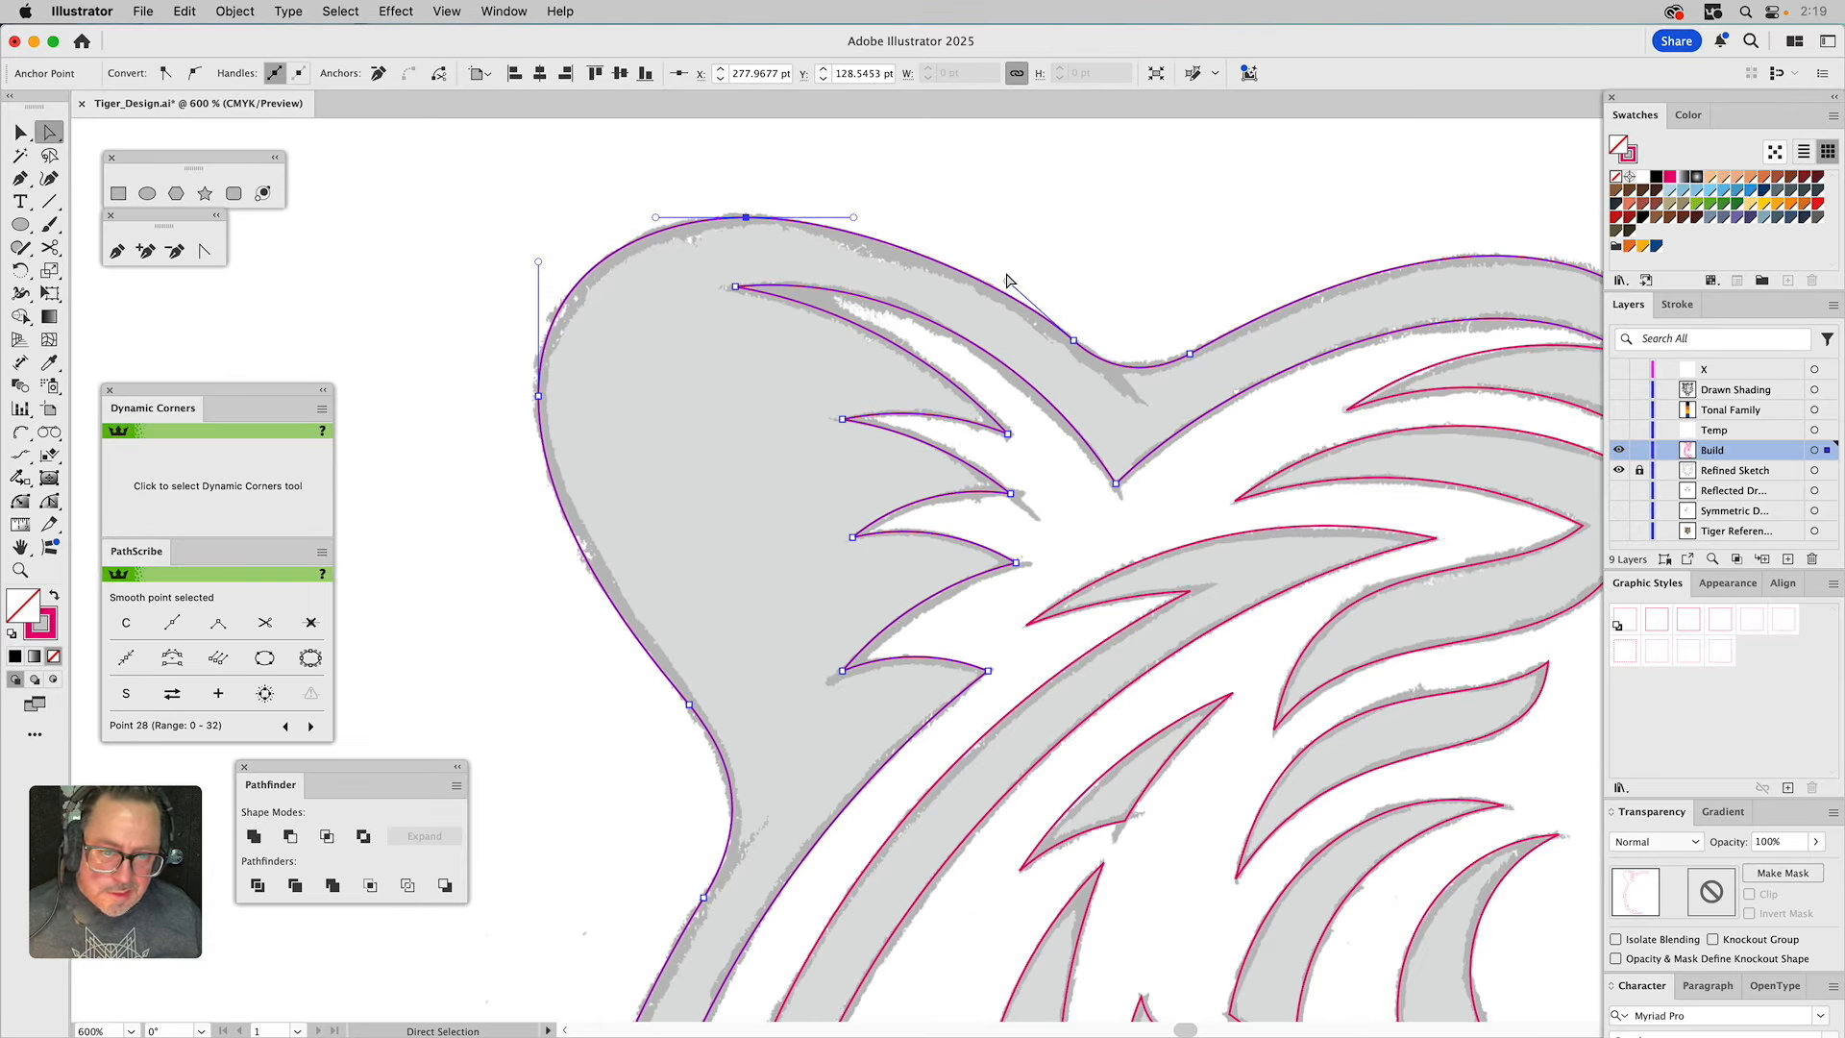
{"action": "left_click_drag", "start_coordinate": [1006, 284], "coordinate": [989, 277]}
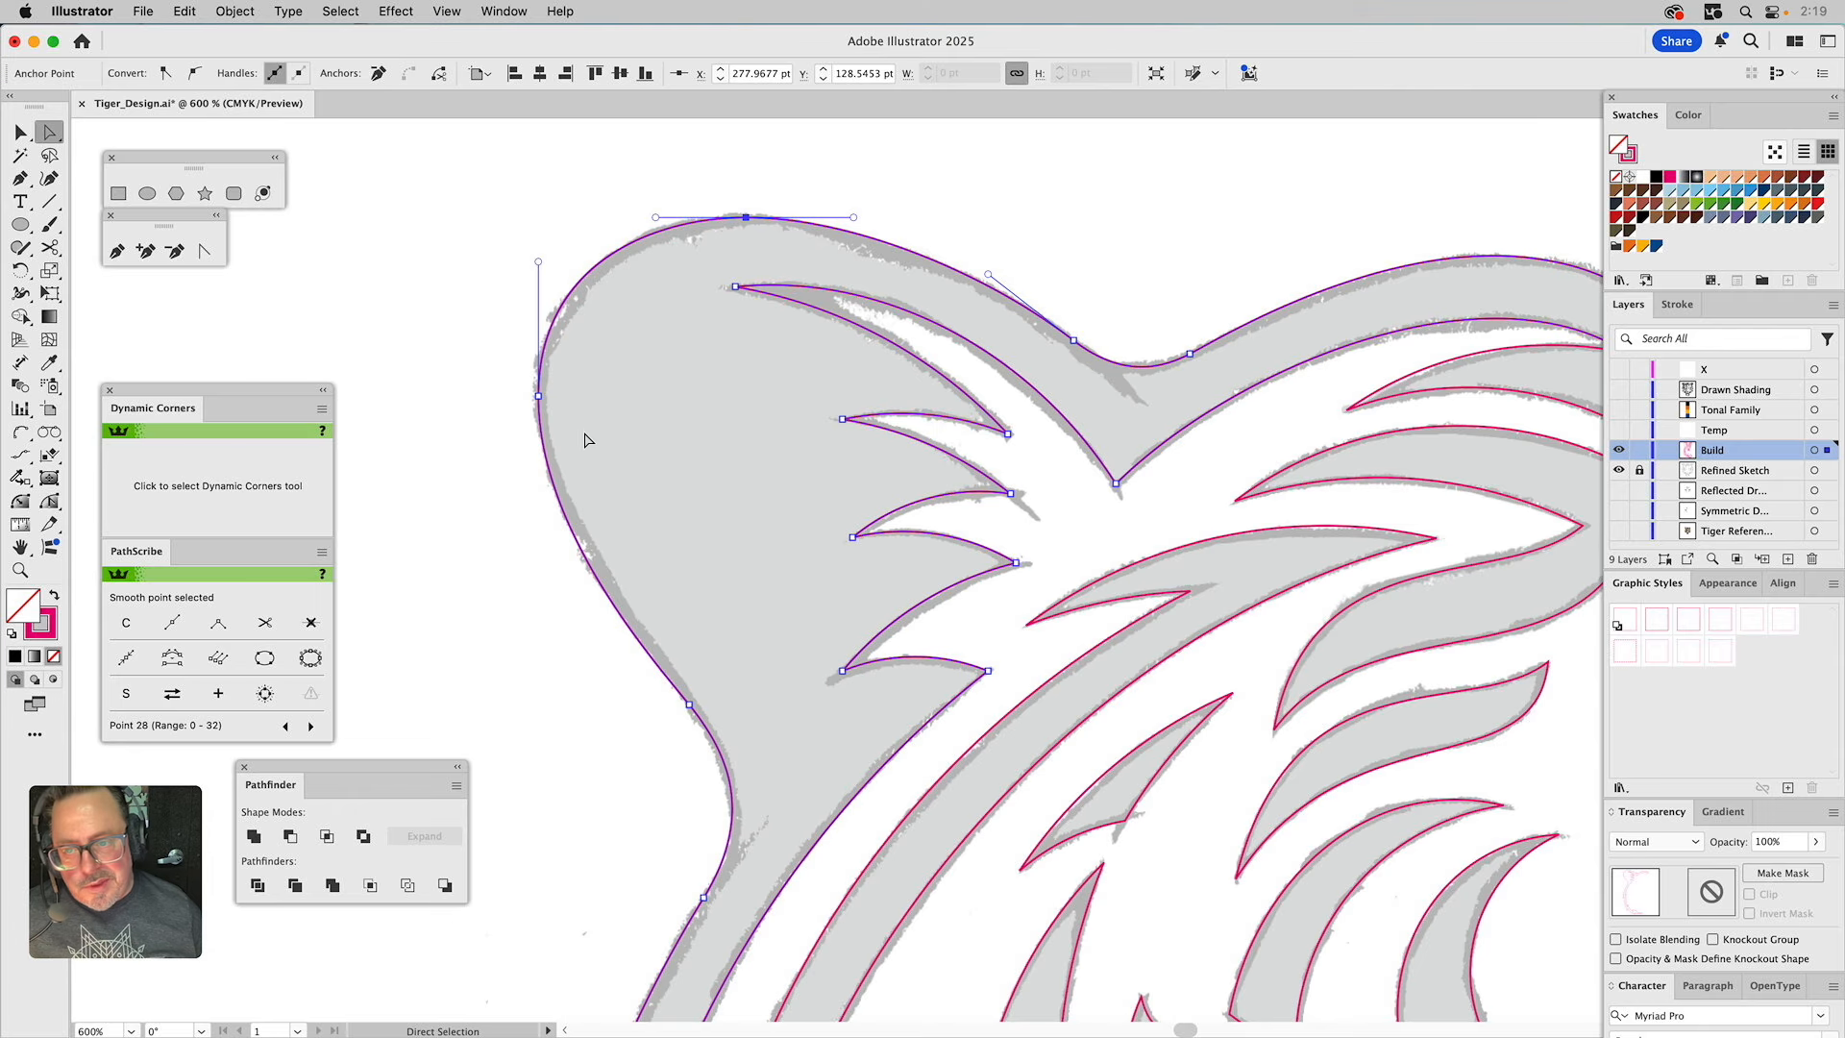
Shorten the lower handle of the anchor on the ear's outermost side slightly to smooth the edge down to its base.
{"action": "left_click", "coordinate": [538, 396]}
{"action": "left_click_drag", "start_coordinate": [757, 644], "coordinate": [786, 416]}
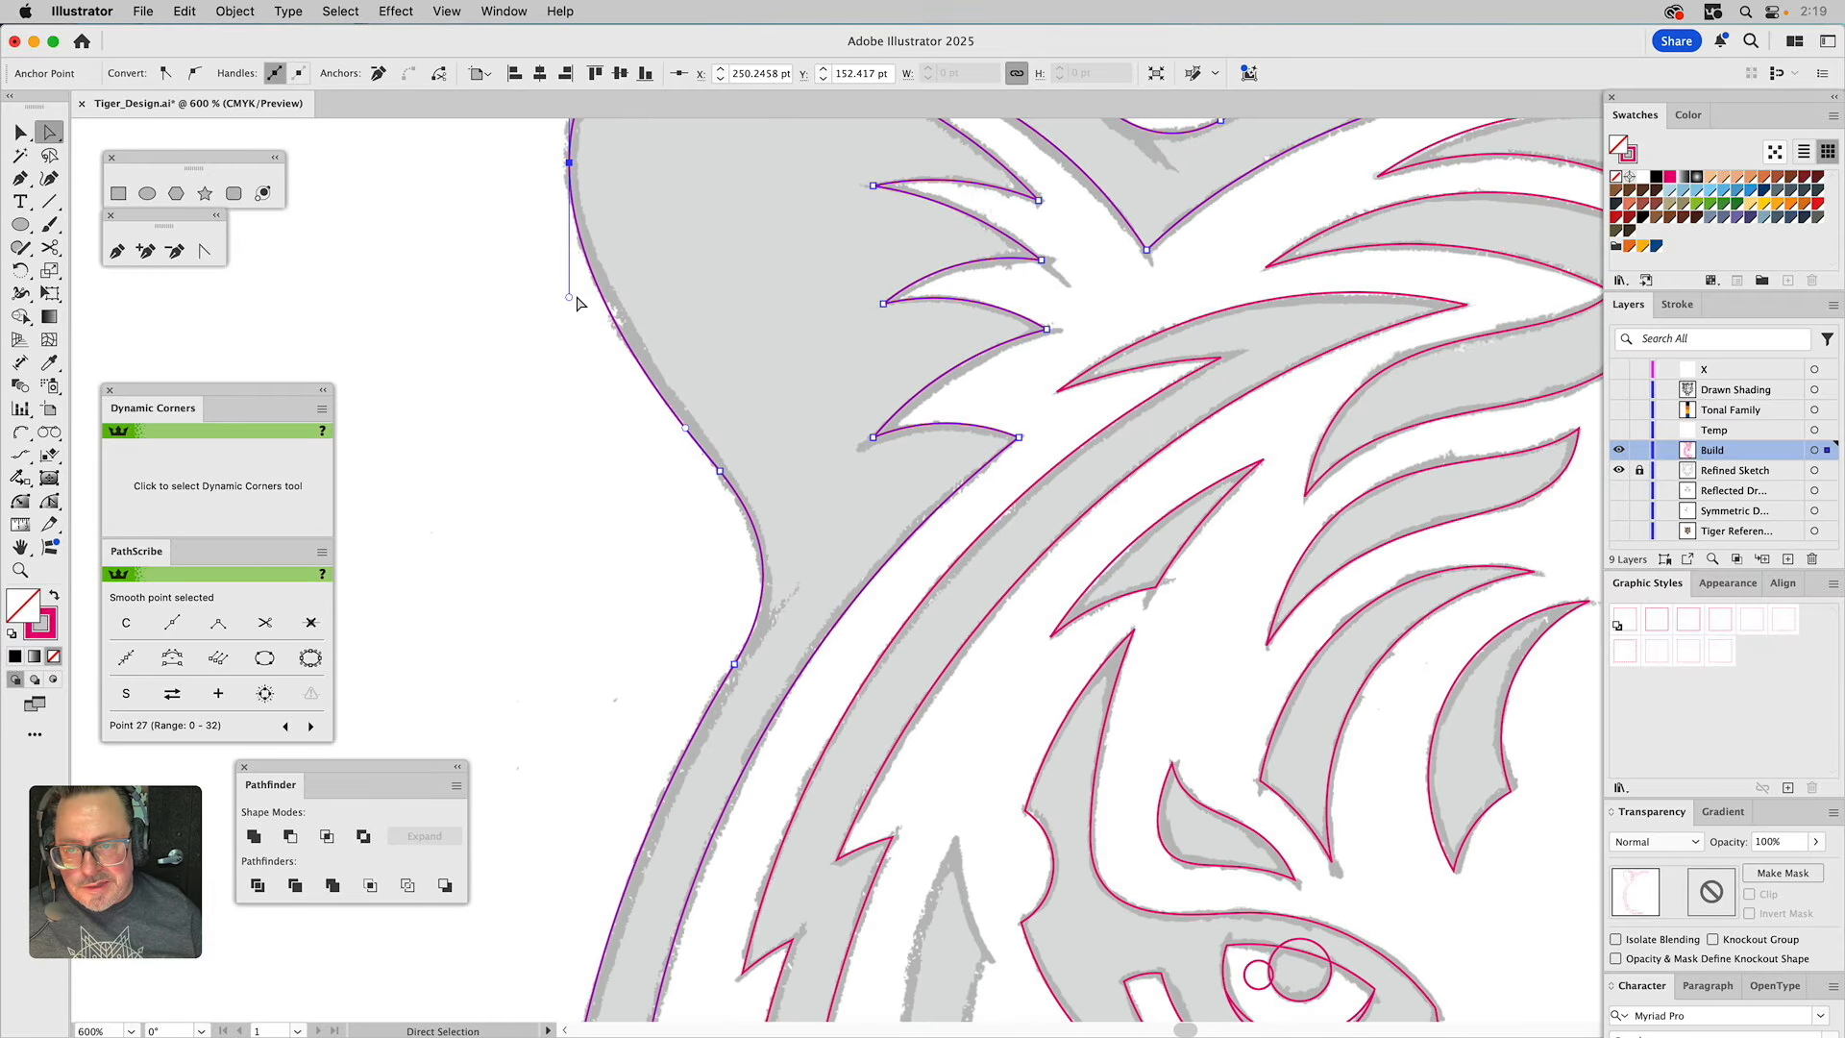
{"action": "left_click_drag", "start_coordinate": [569, 297], "coordinate": [569, 288]}
{"action": "scroll", "coordinate": [758, 519], "scroll_direction": "down", "scroll_amount": 2}
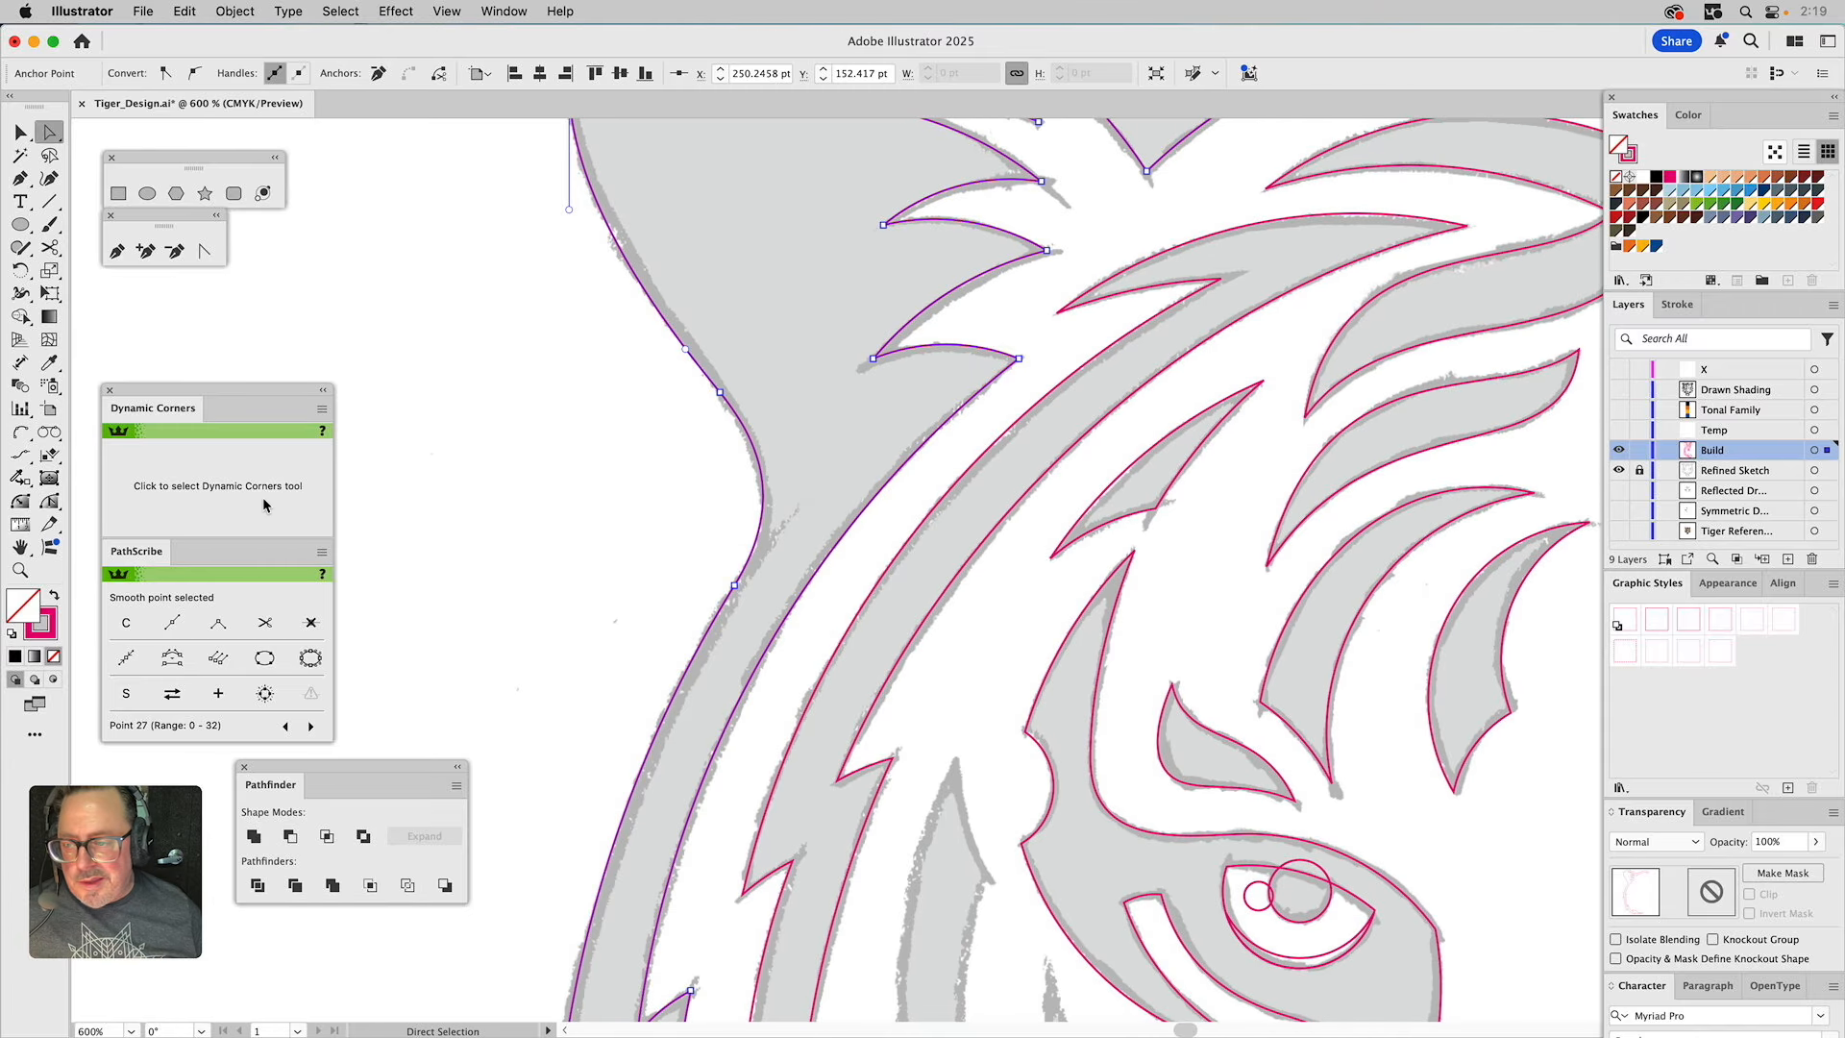
Zoom out to 300% and examine the traced head contour against the sketch from the ear down to the muzzle.
{"action": "left_click", "coordinate": [17, 575]}
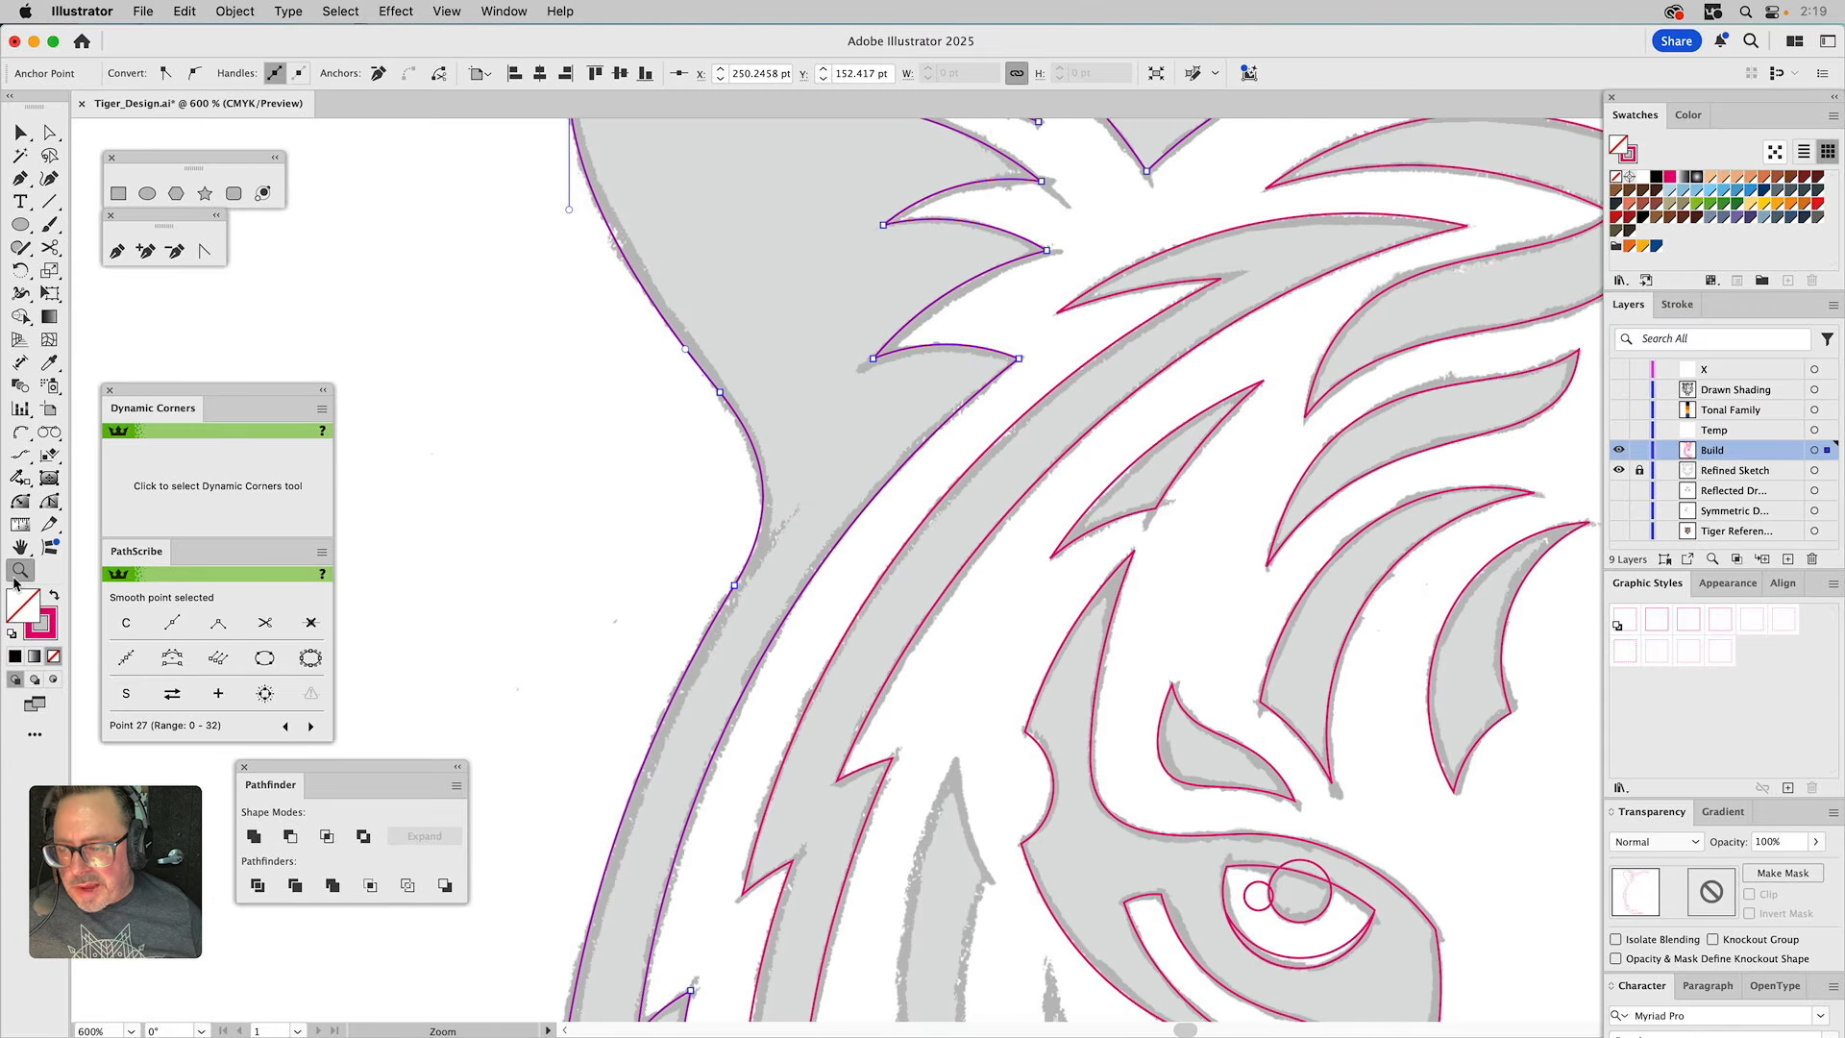
{"action": "left_click", "coordinate": [1056, 433], "text": "alt"}
{"action": "left_click", "coordinate": [1054, 431], "text": "alt"}
{"action": "left_click_drag", "start_coordinate": [913, 665], "coordinate": [909, 467]}
{"action": "key", "text": "a"}
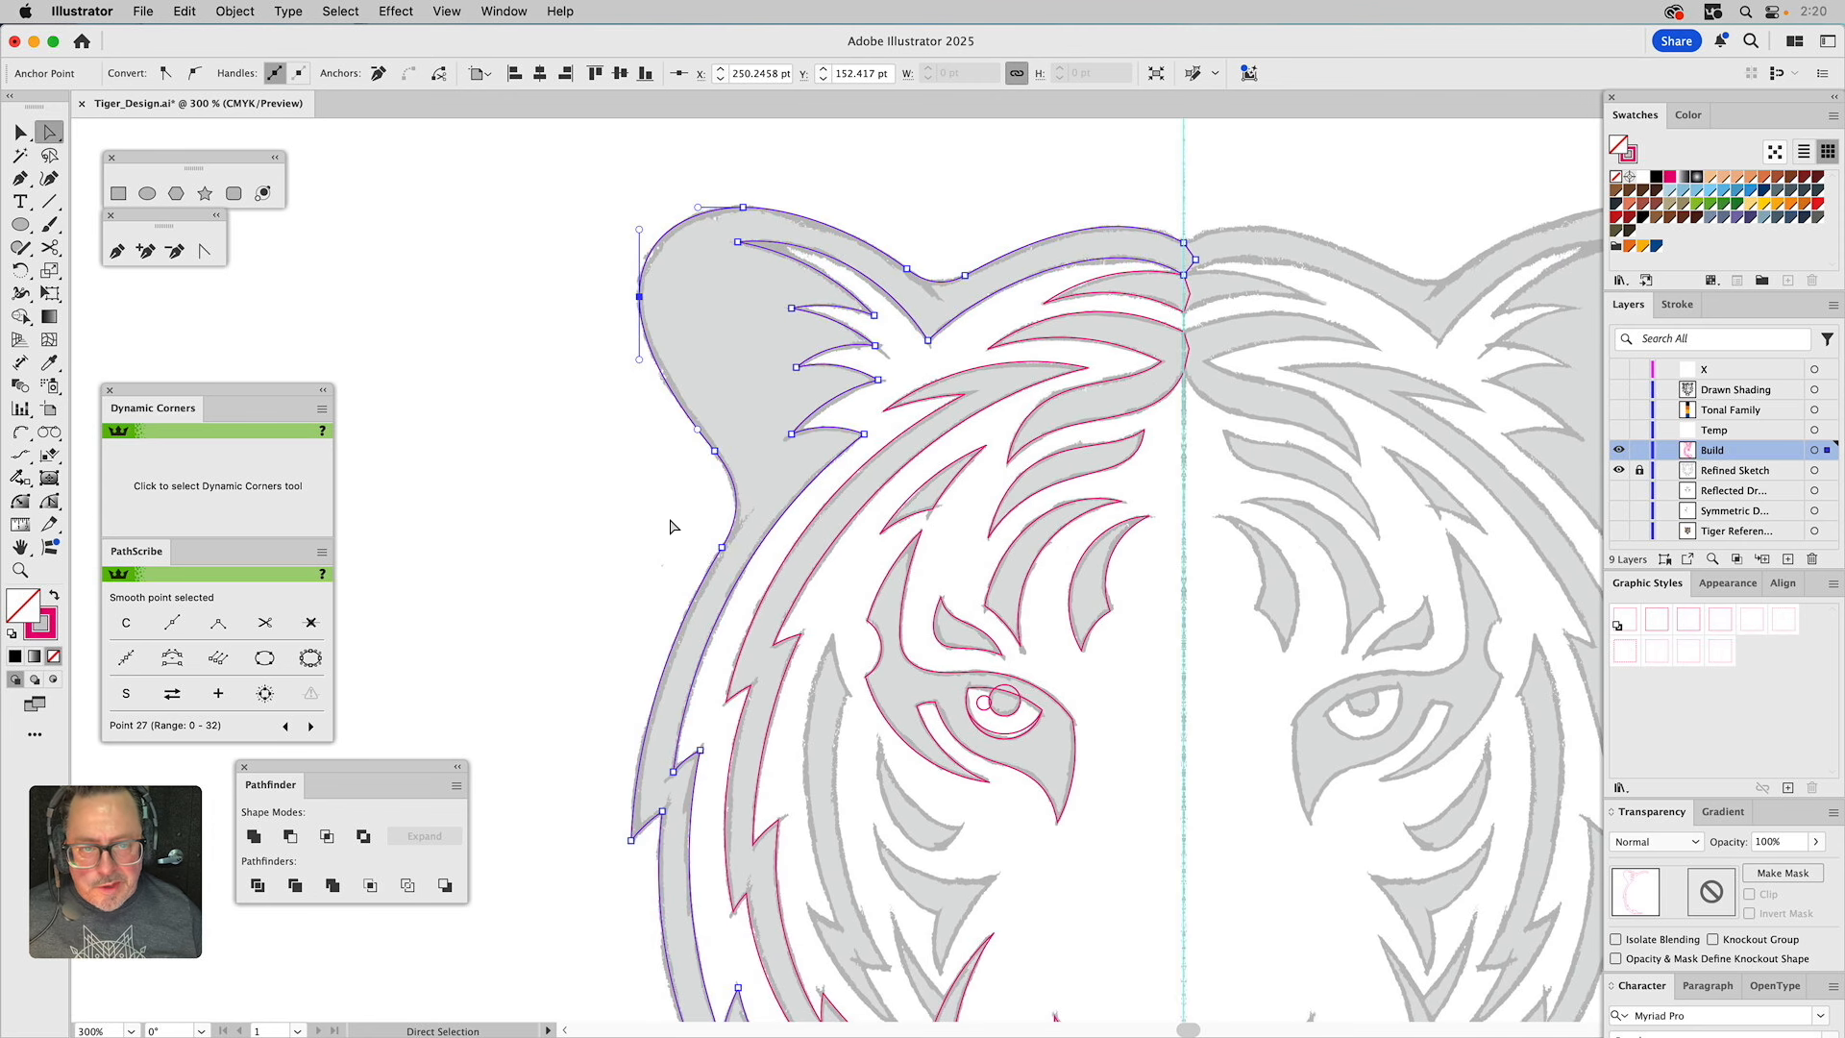
{"action": "scroll", "coordinate": [730, 577], "scroll_direction": "down", "scroll_amount": 10}
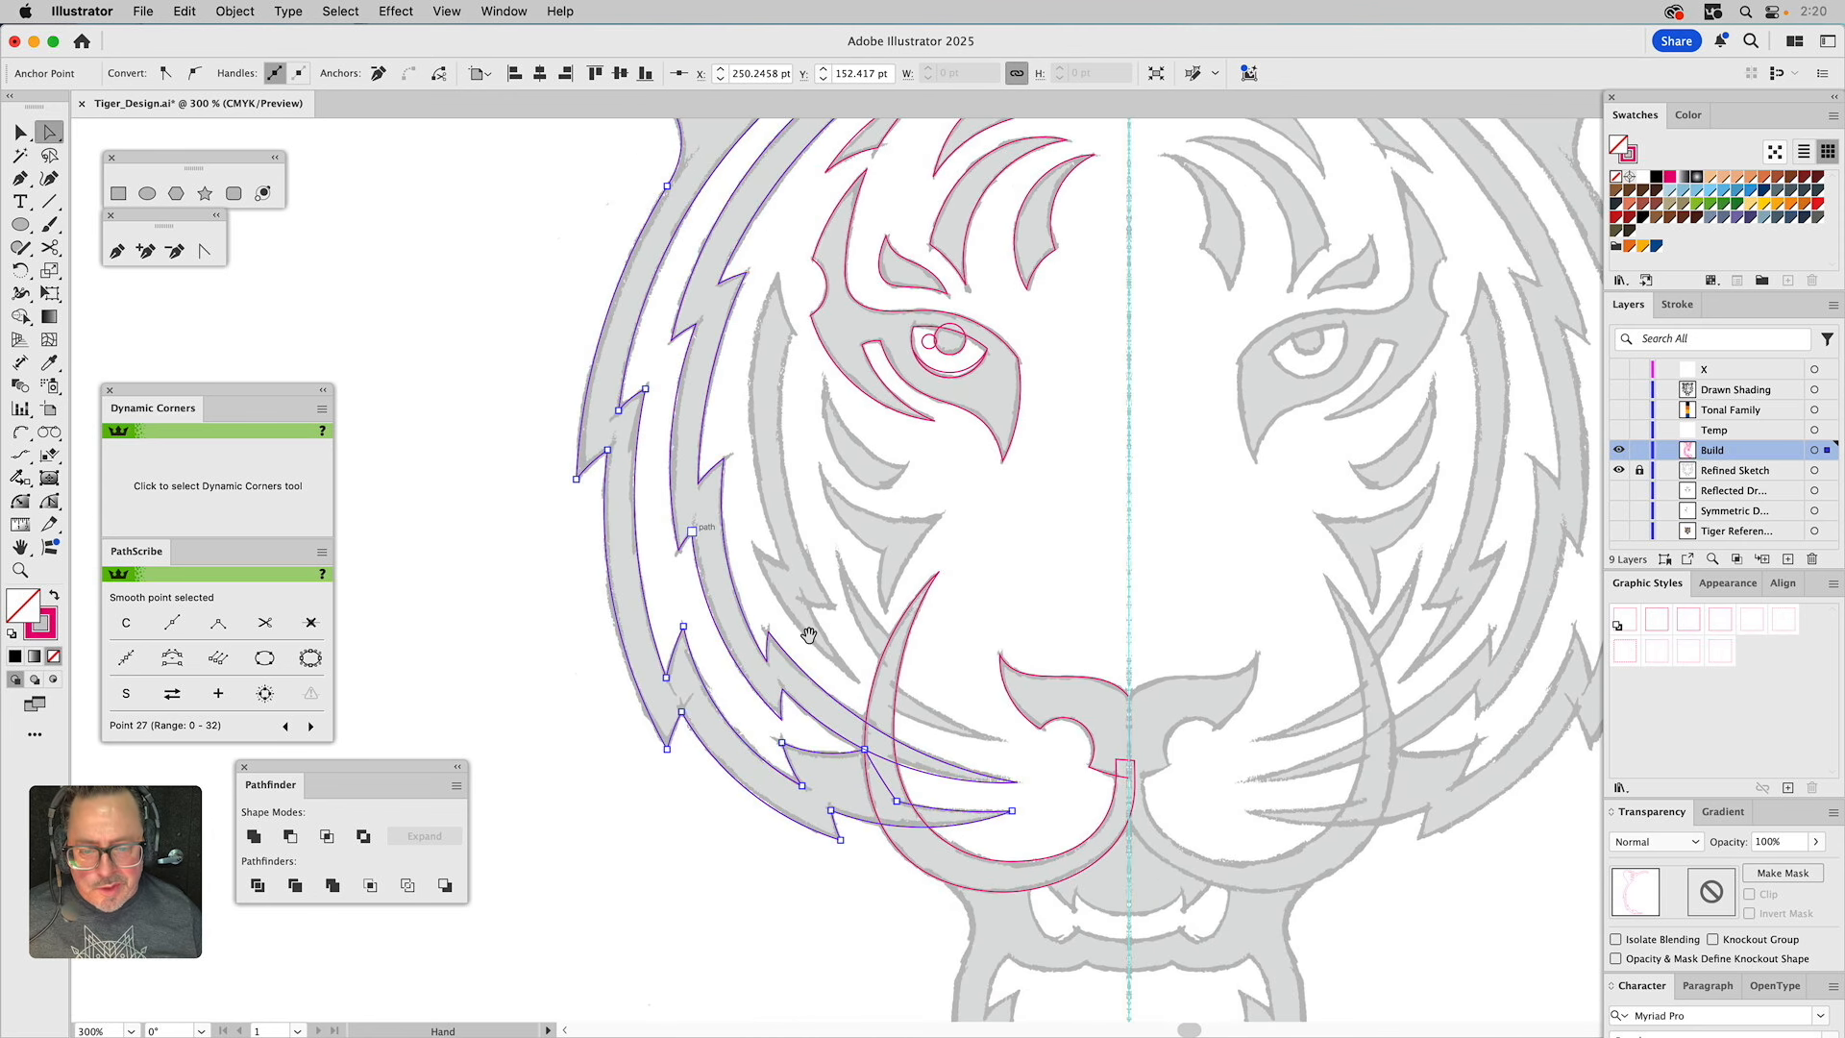
{"action": "left_click_drag", "start_coordinate": [869, 696], "coordinate": [590, 354]}
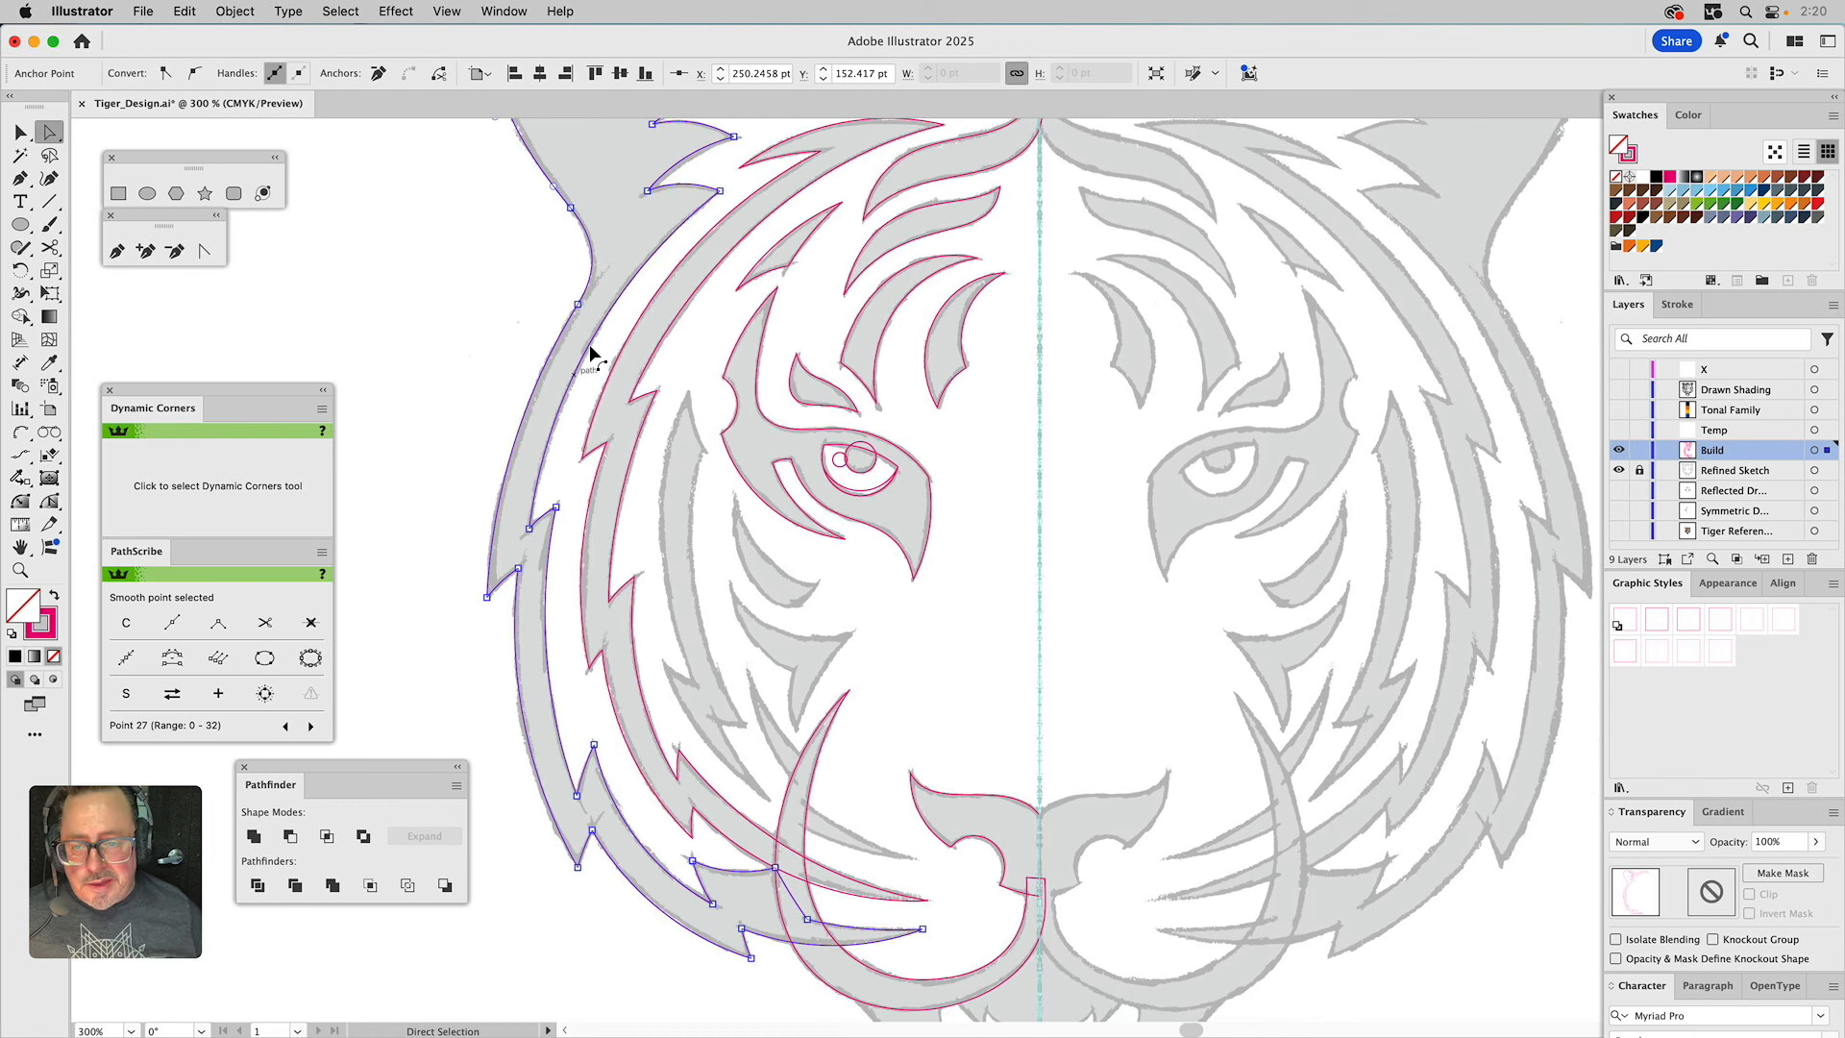
Start the inner cheek stripe beside the eye with a short Arc by Points arc of about 30 pt radius from its upper tip to the nearby corner.
{"action": "left_click", "coordinate": [20, 570]}
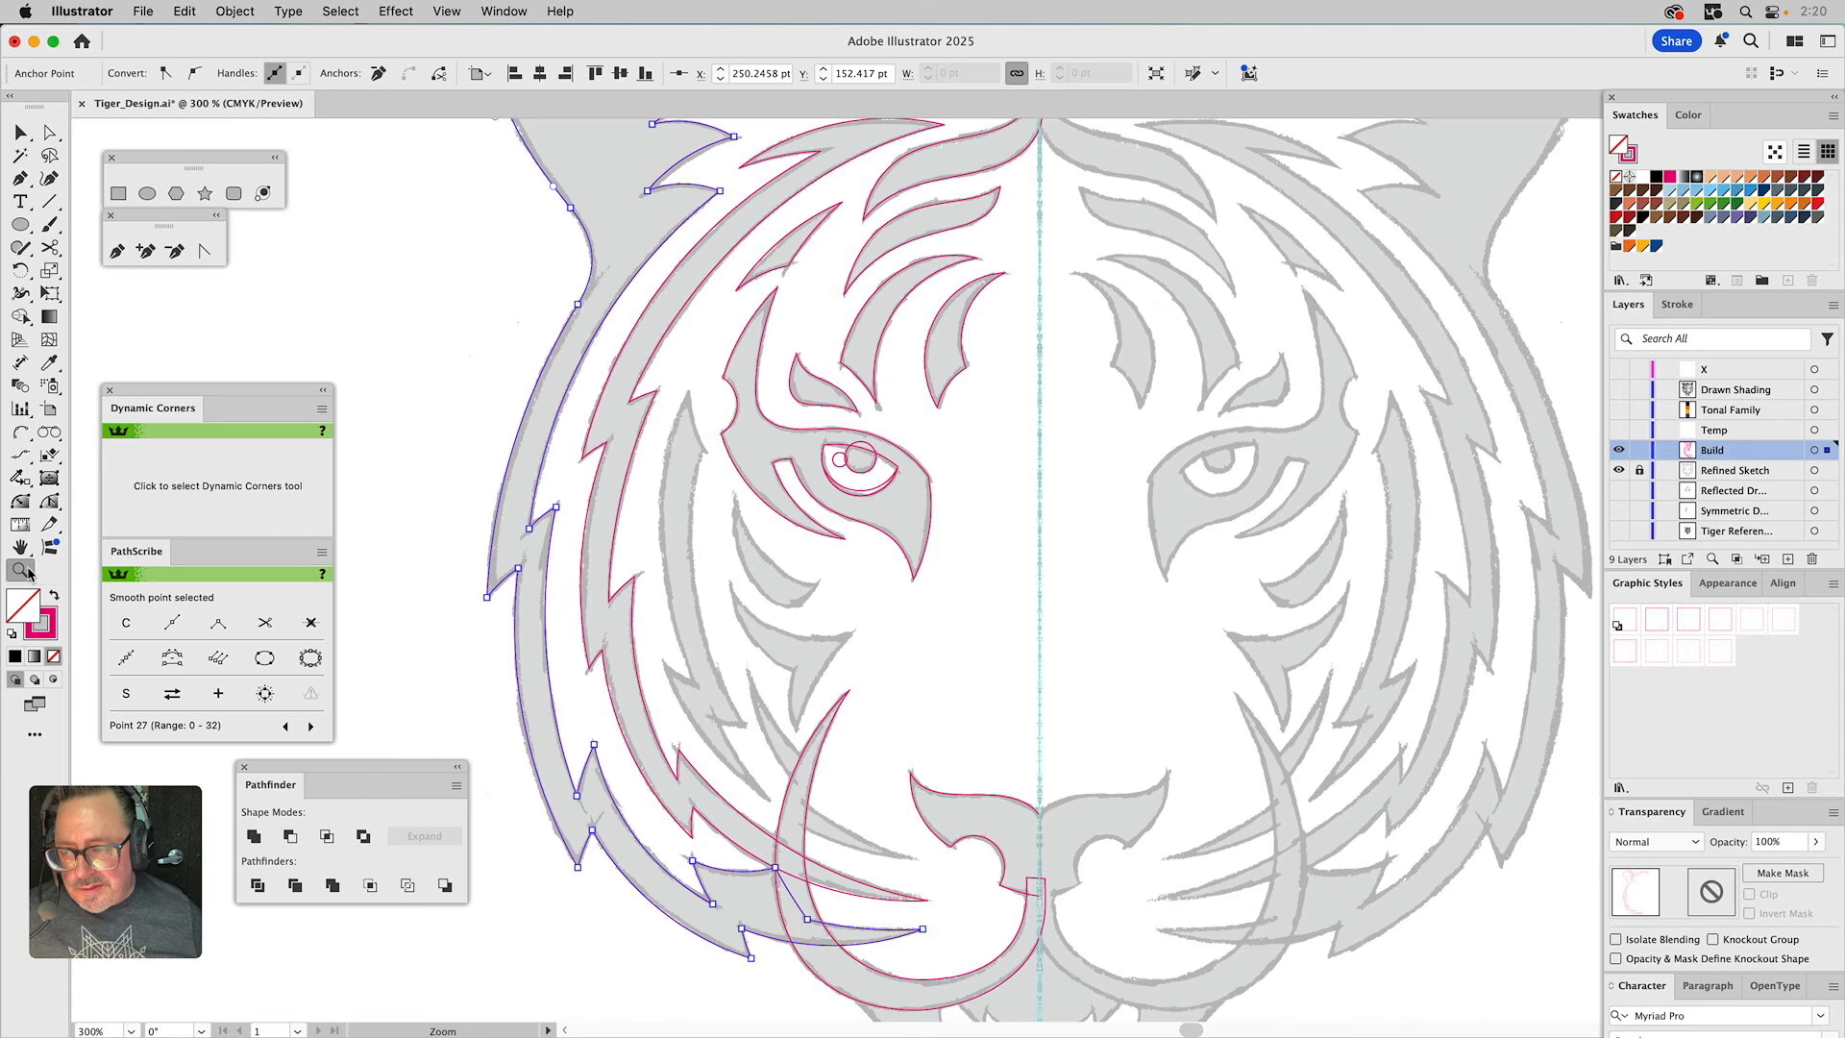
{"action": "left_click_drag", "start_coordinate": [624, 427], "coordinate": [1026, 898]}
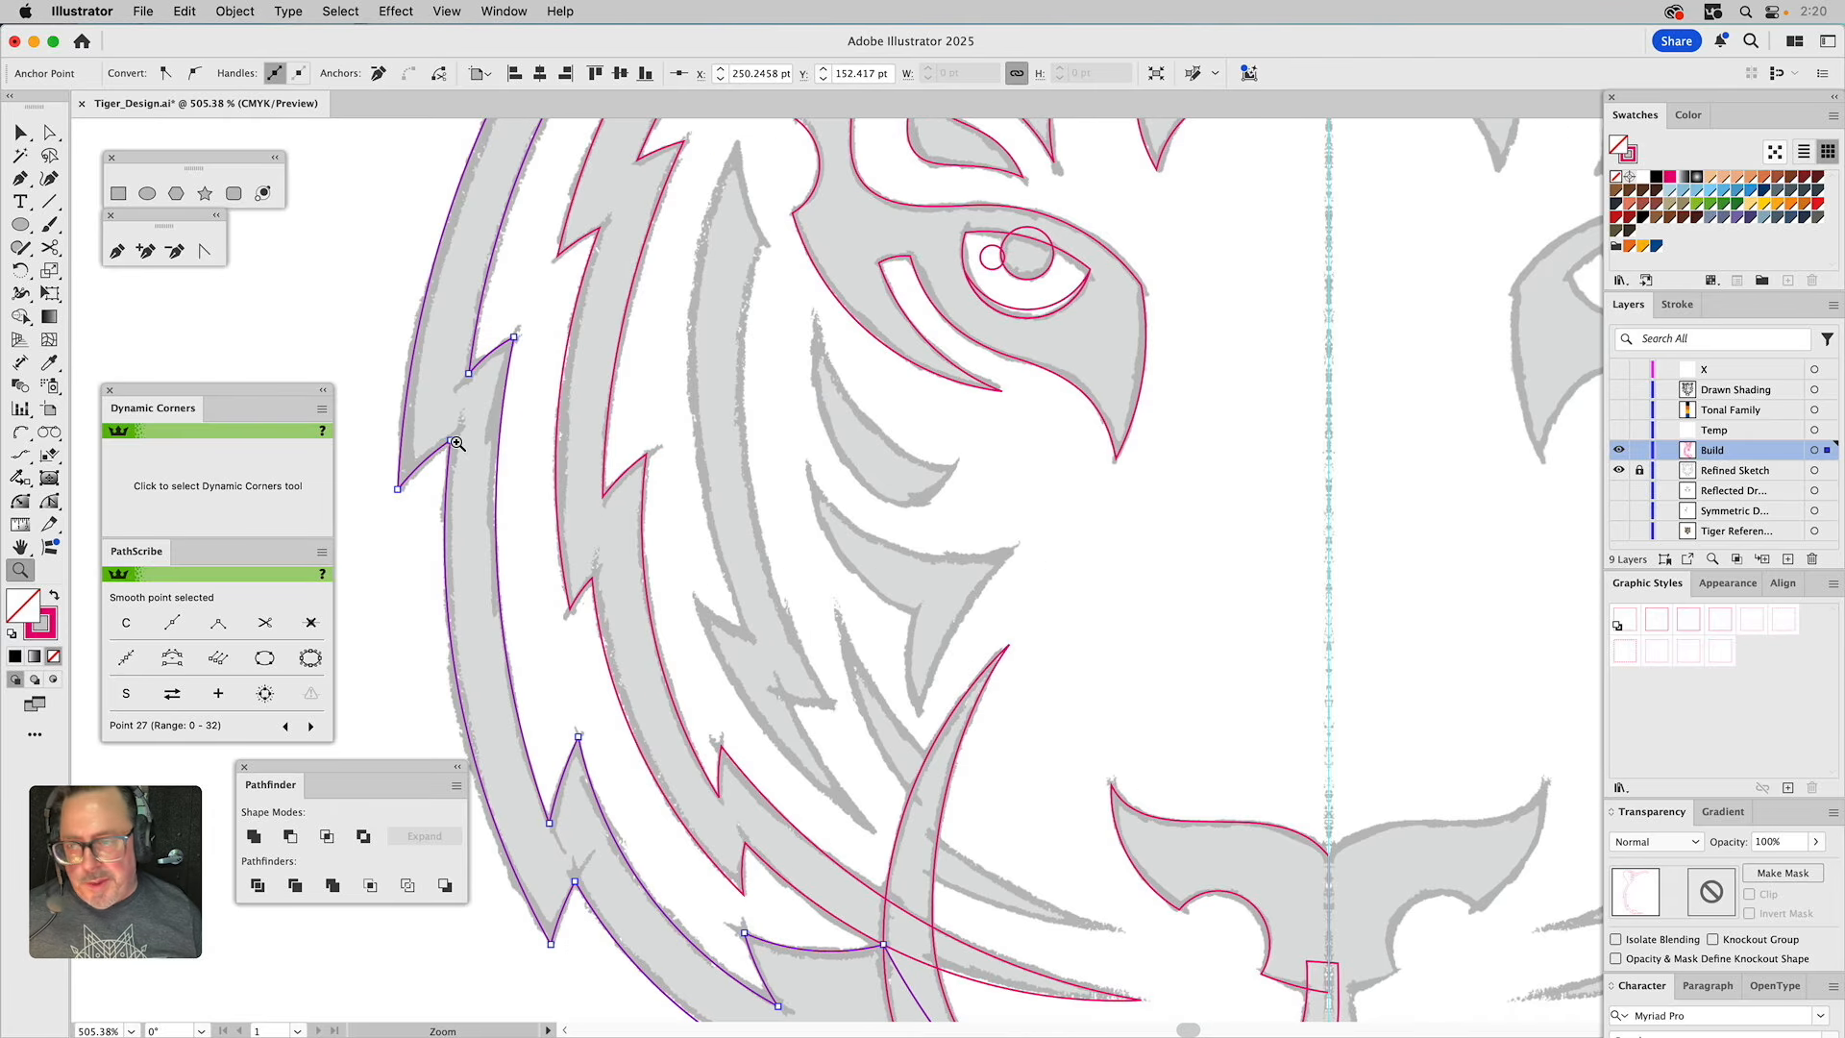
{"action": "left_click", "coordinate": [20, 431]}
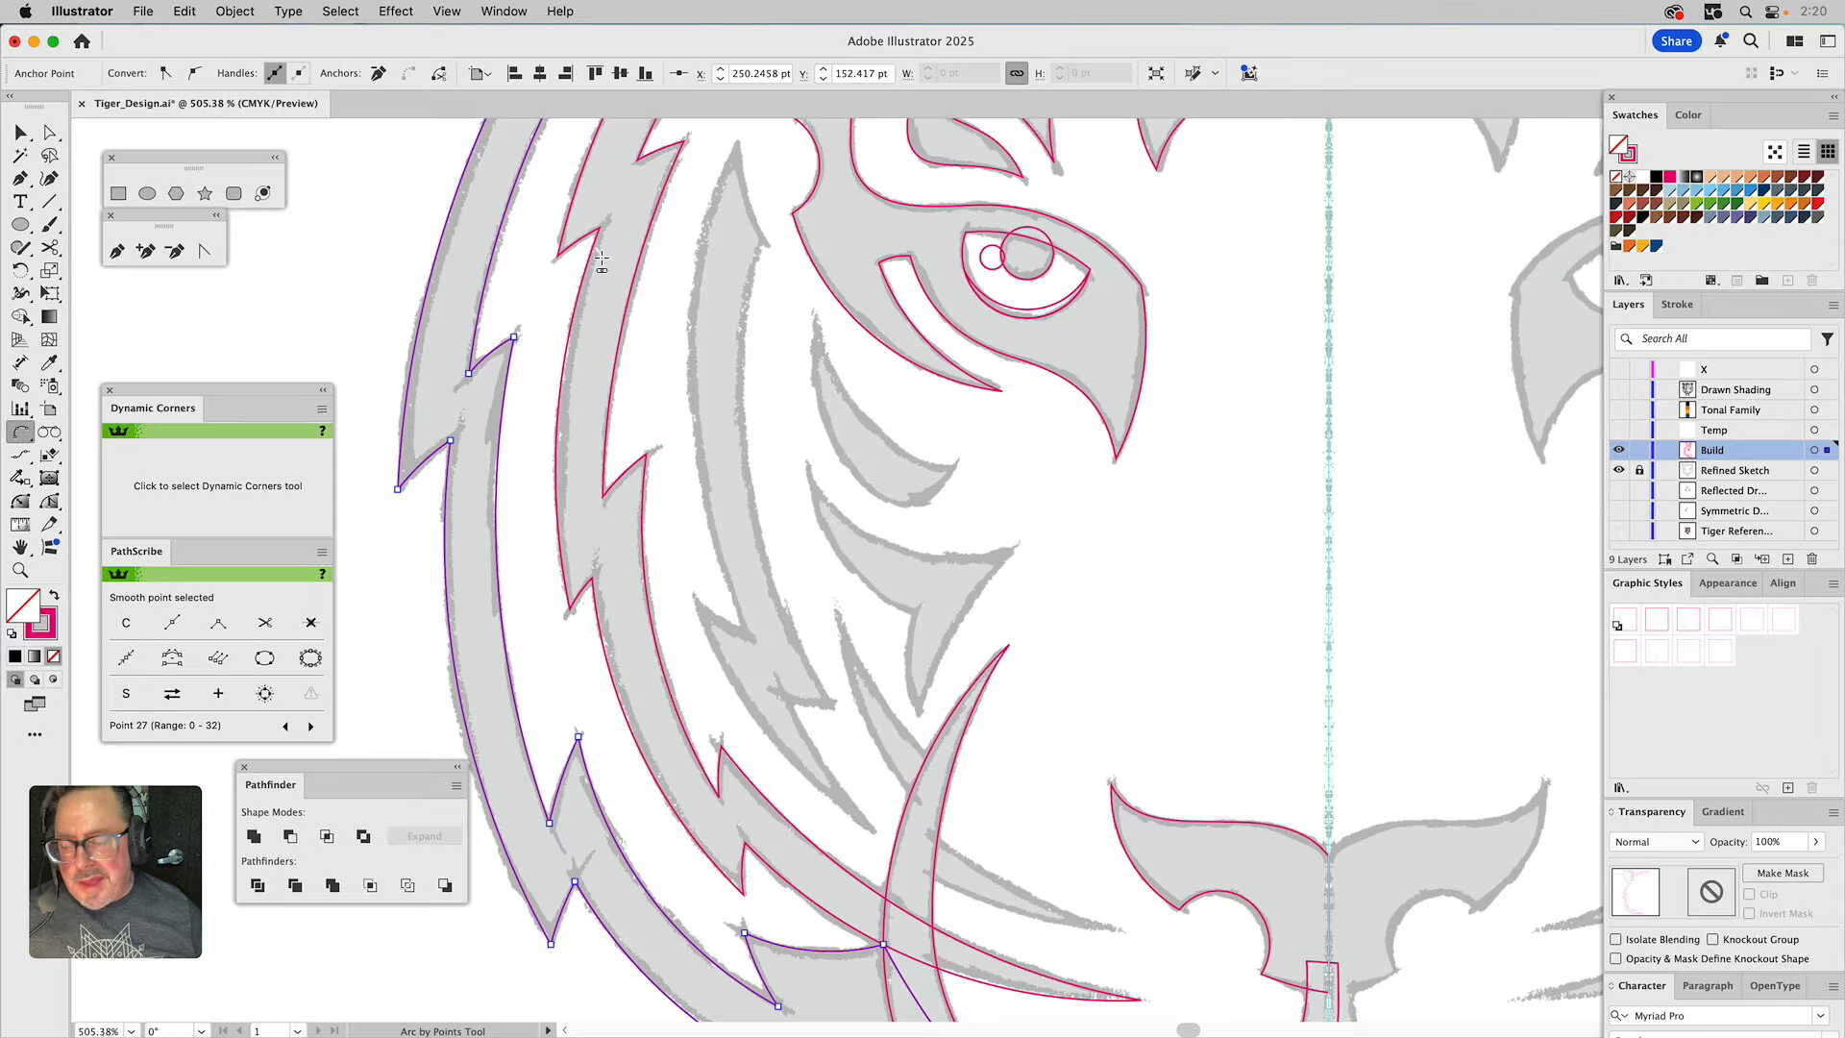
{"action": "left_click", "coordinate": [737, 144]}
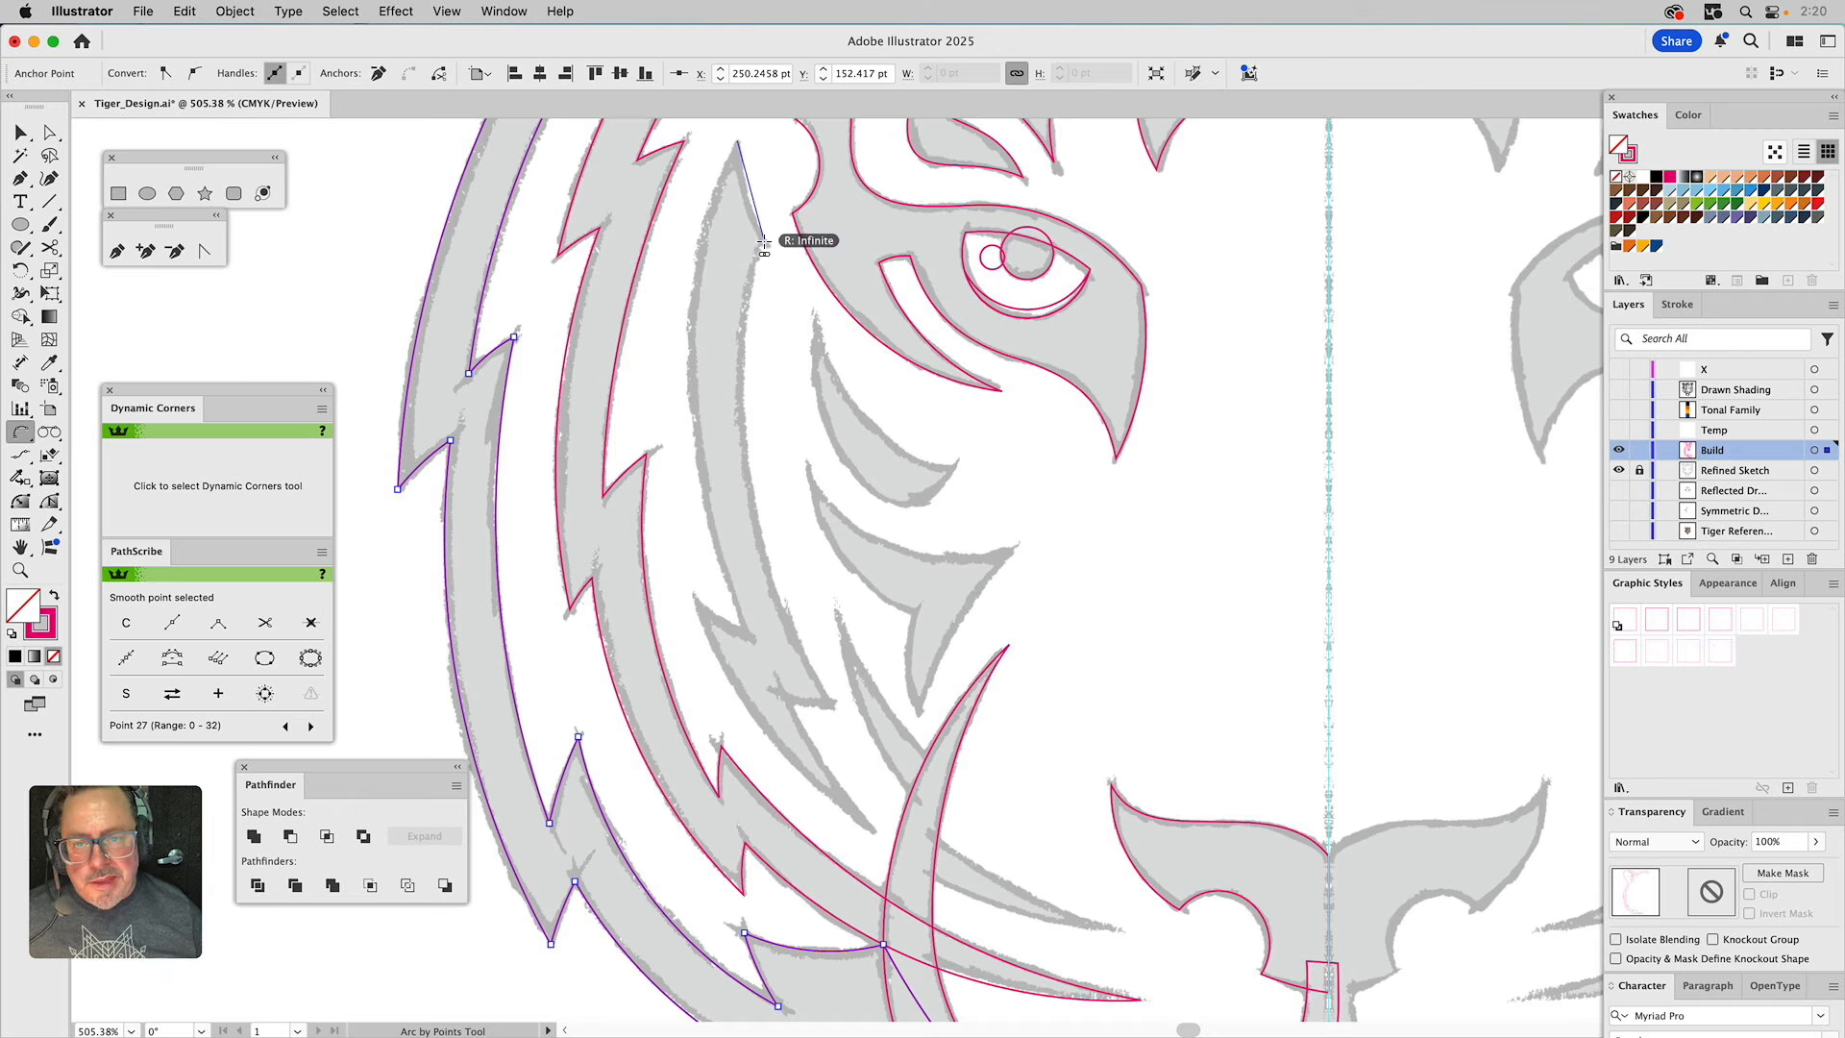
{"action": "left_click", "coordinate": [763, 247]}
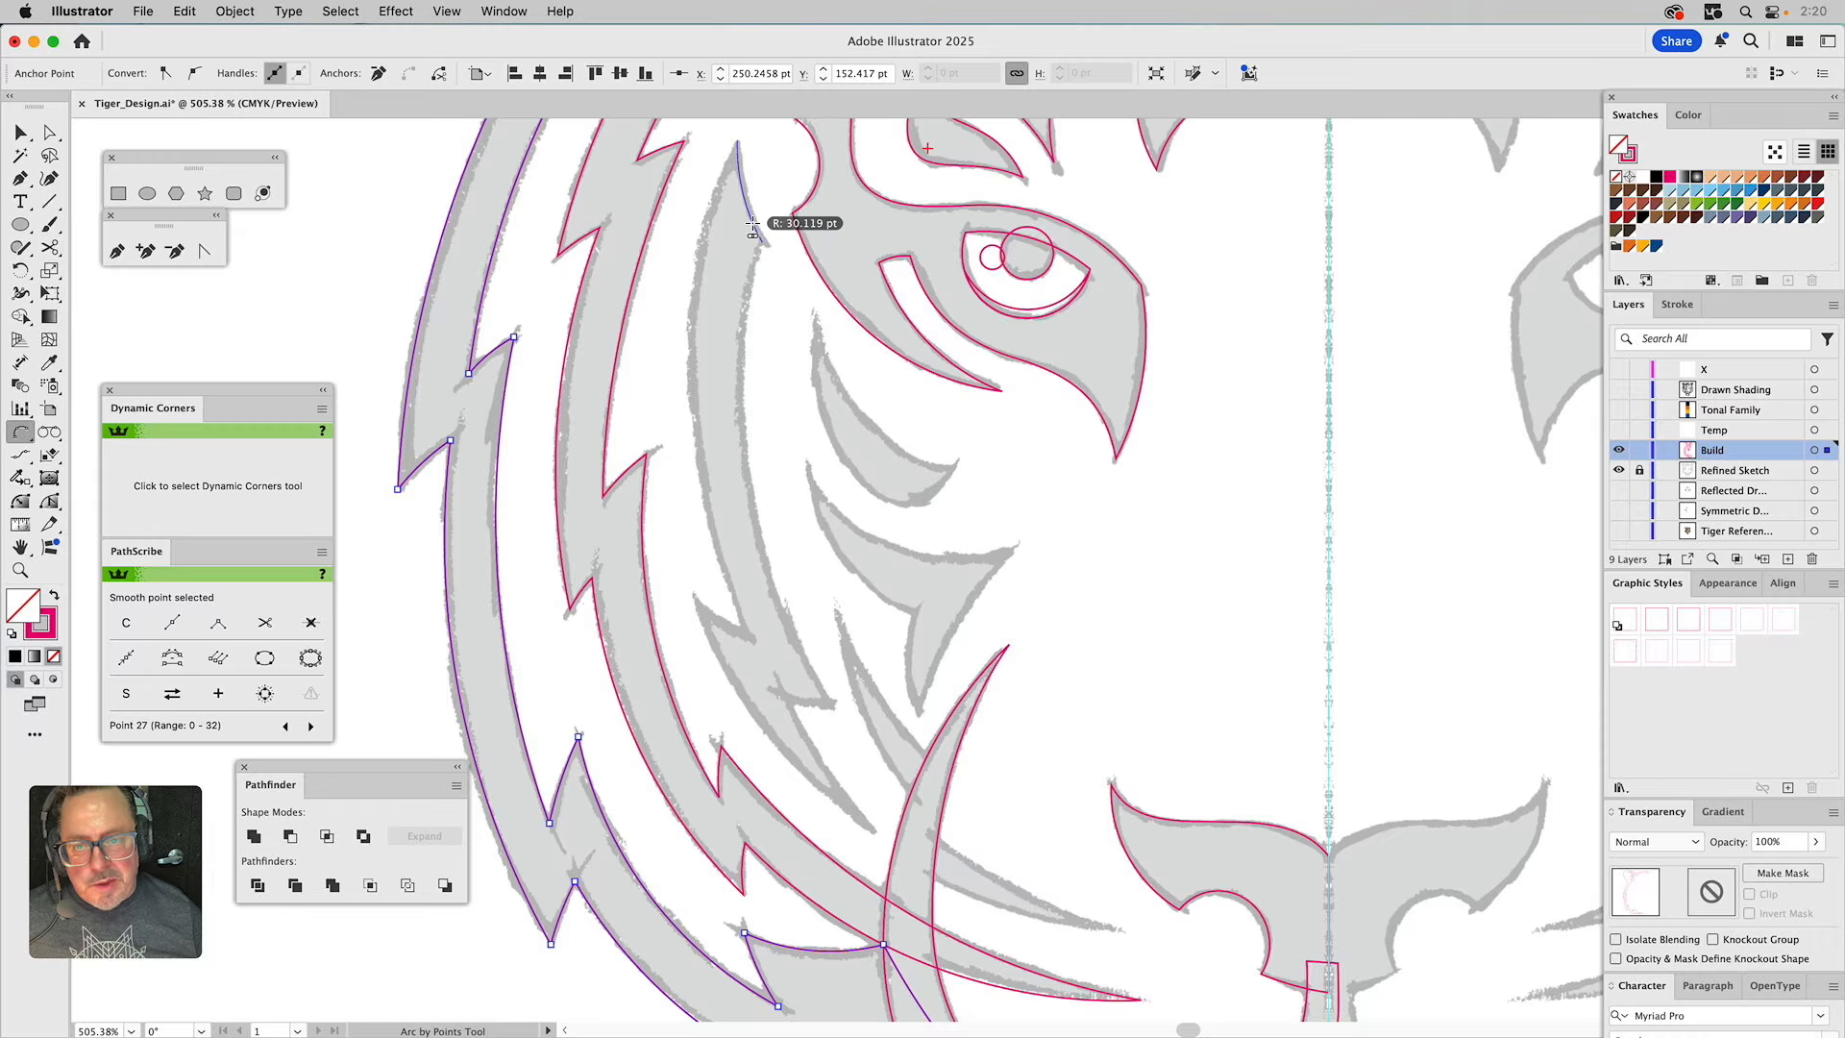
{"action": "left_click", "coordinate": [754, 229]}
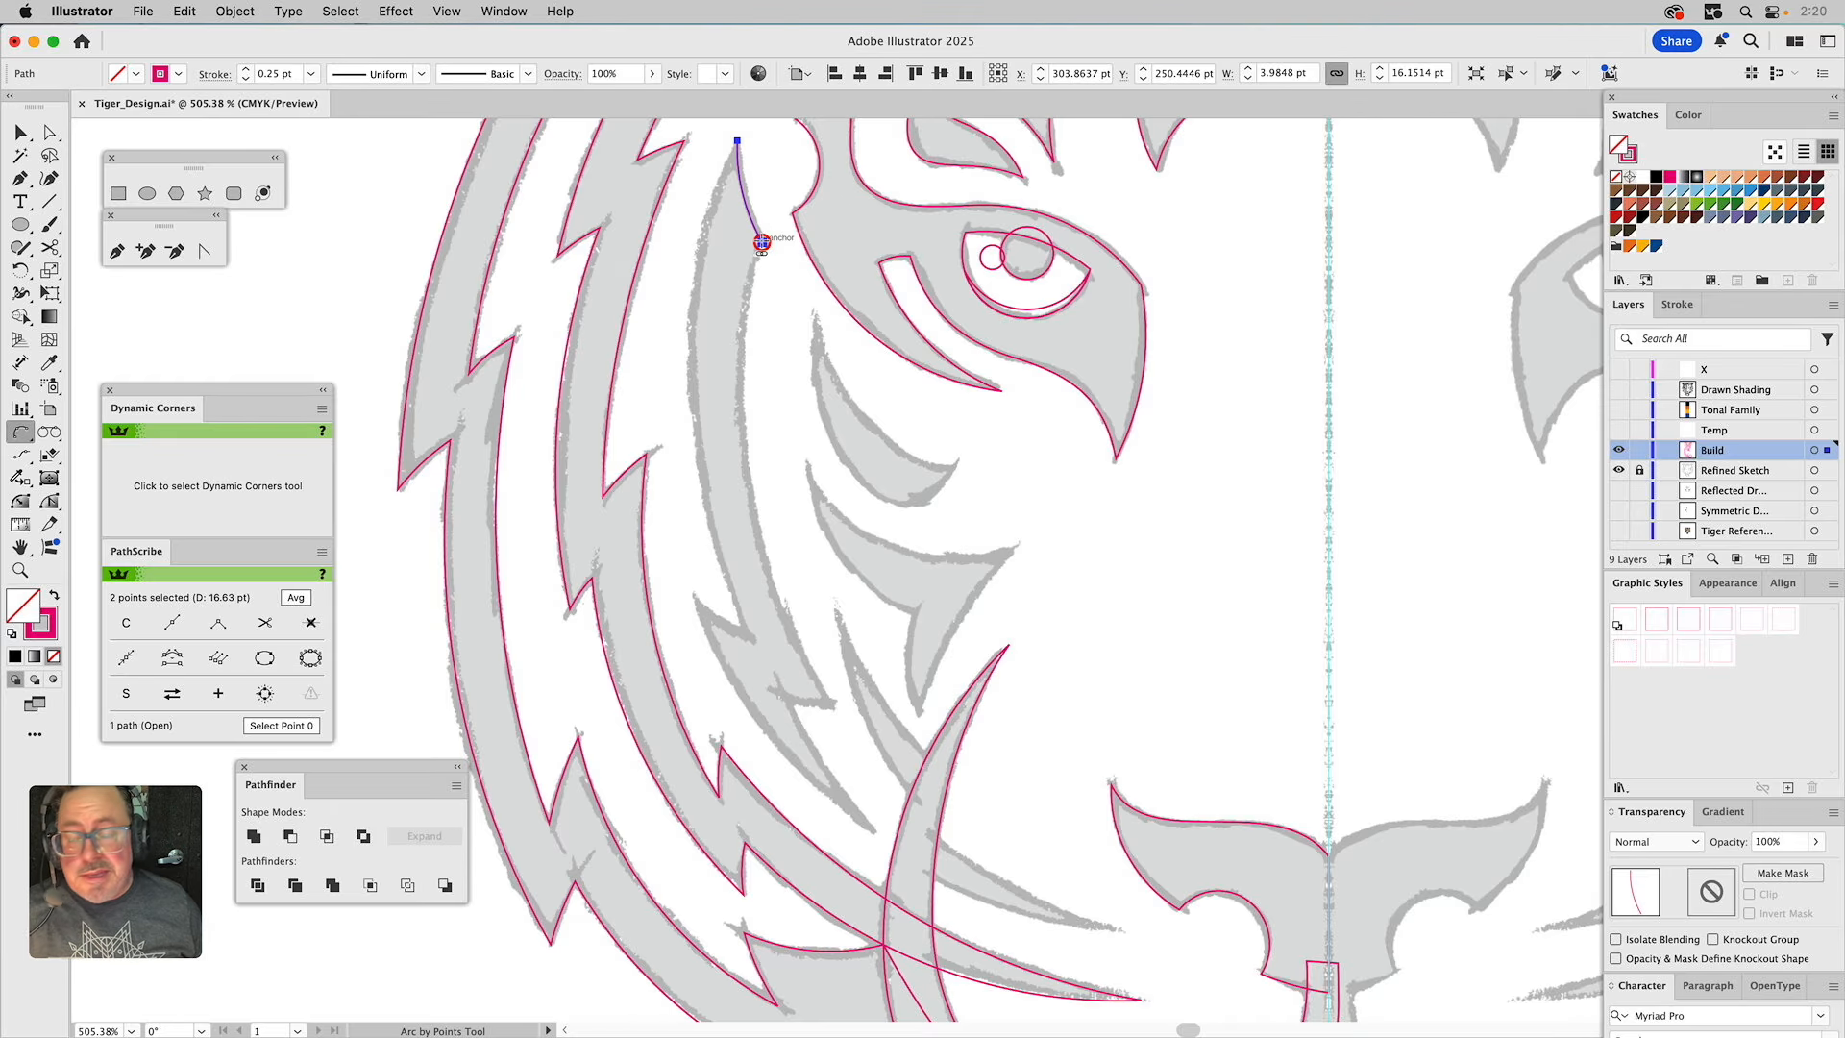
Add a long arc down the stripe's inner edge to its lower tip and a short arc of about 20 pt radius back to the notch.
{"action": "left_click", "coordinate": [762, 242]}
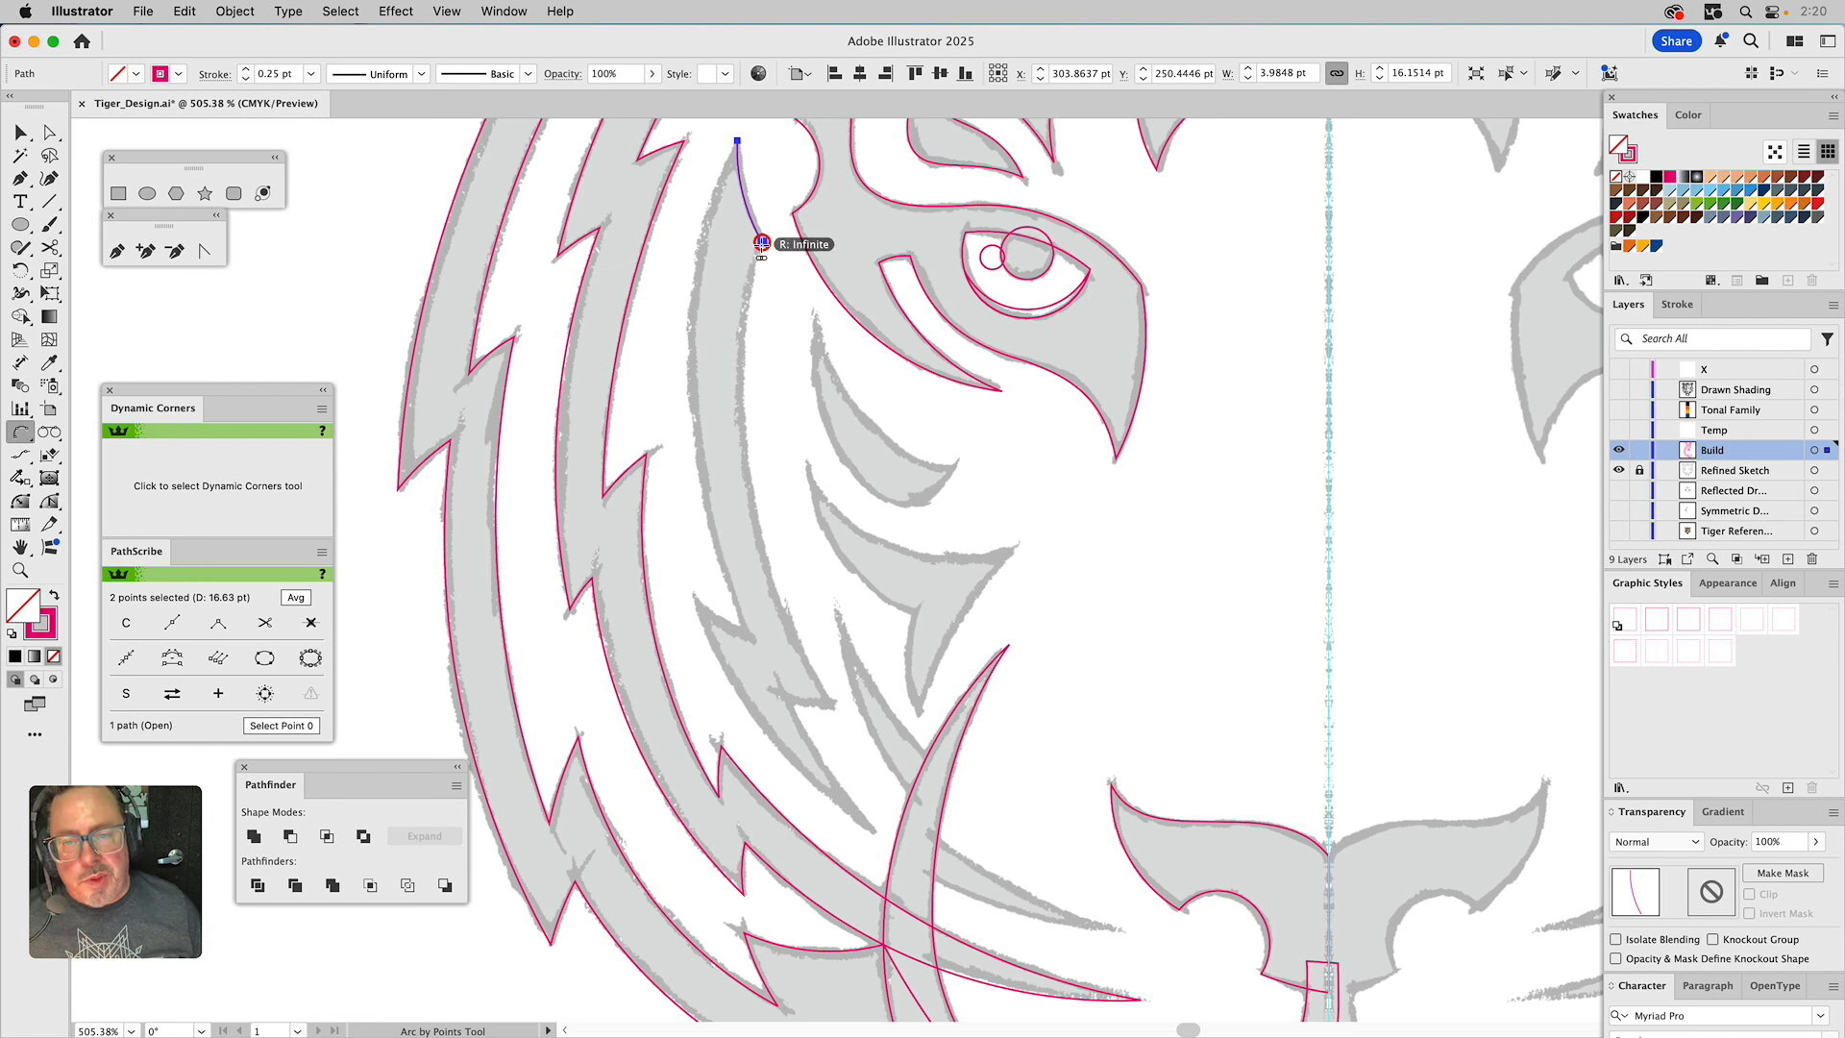
{"action": "left_click", "coordinate": [829, 706]}
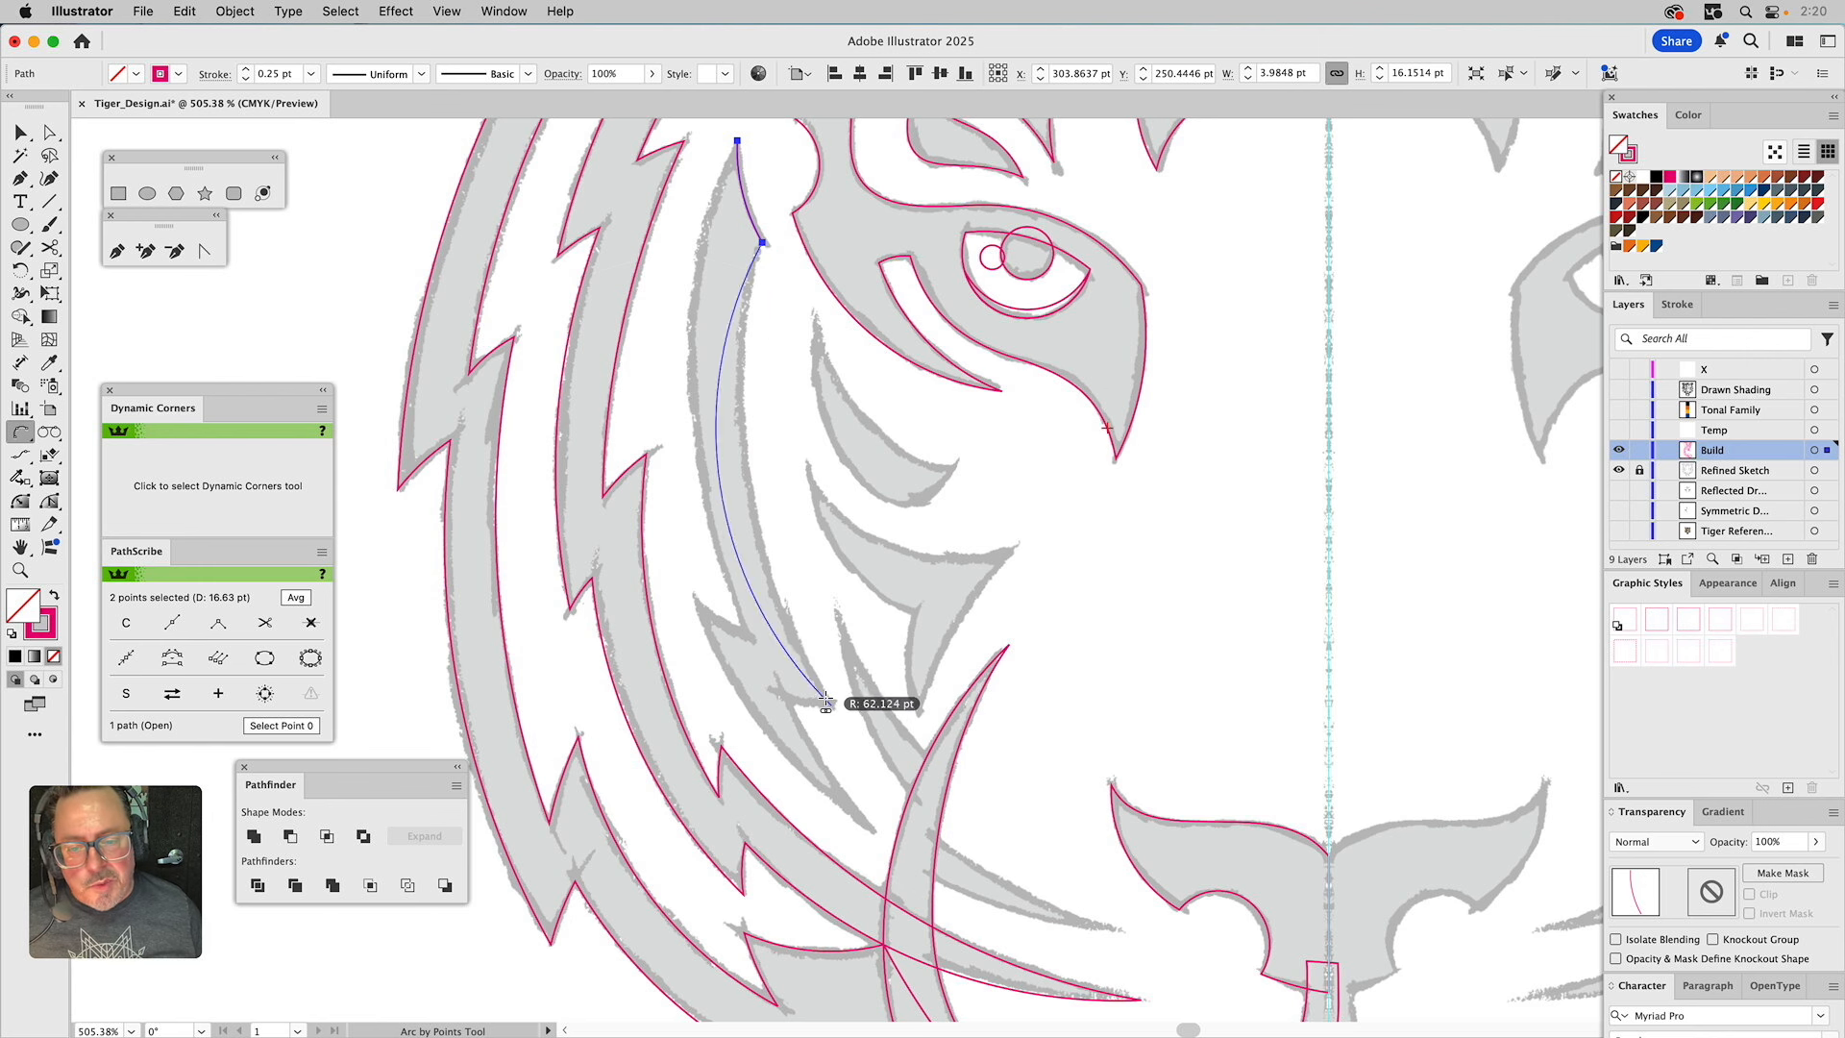
{"action": "left_click", "coordinate": [783, 616]}
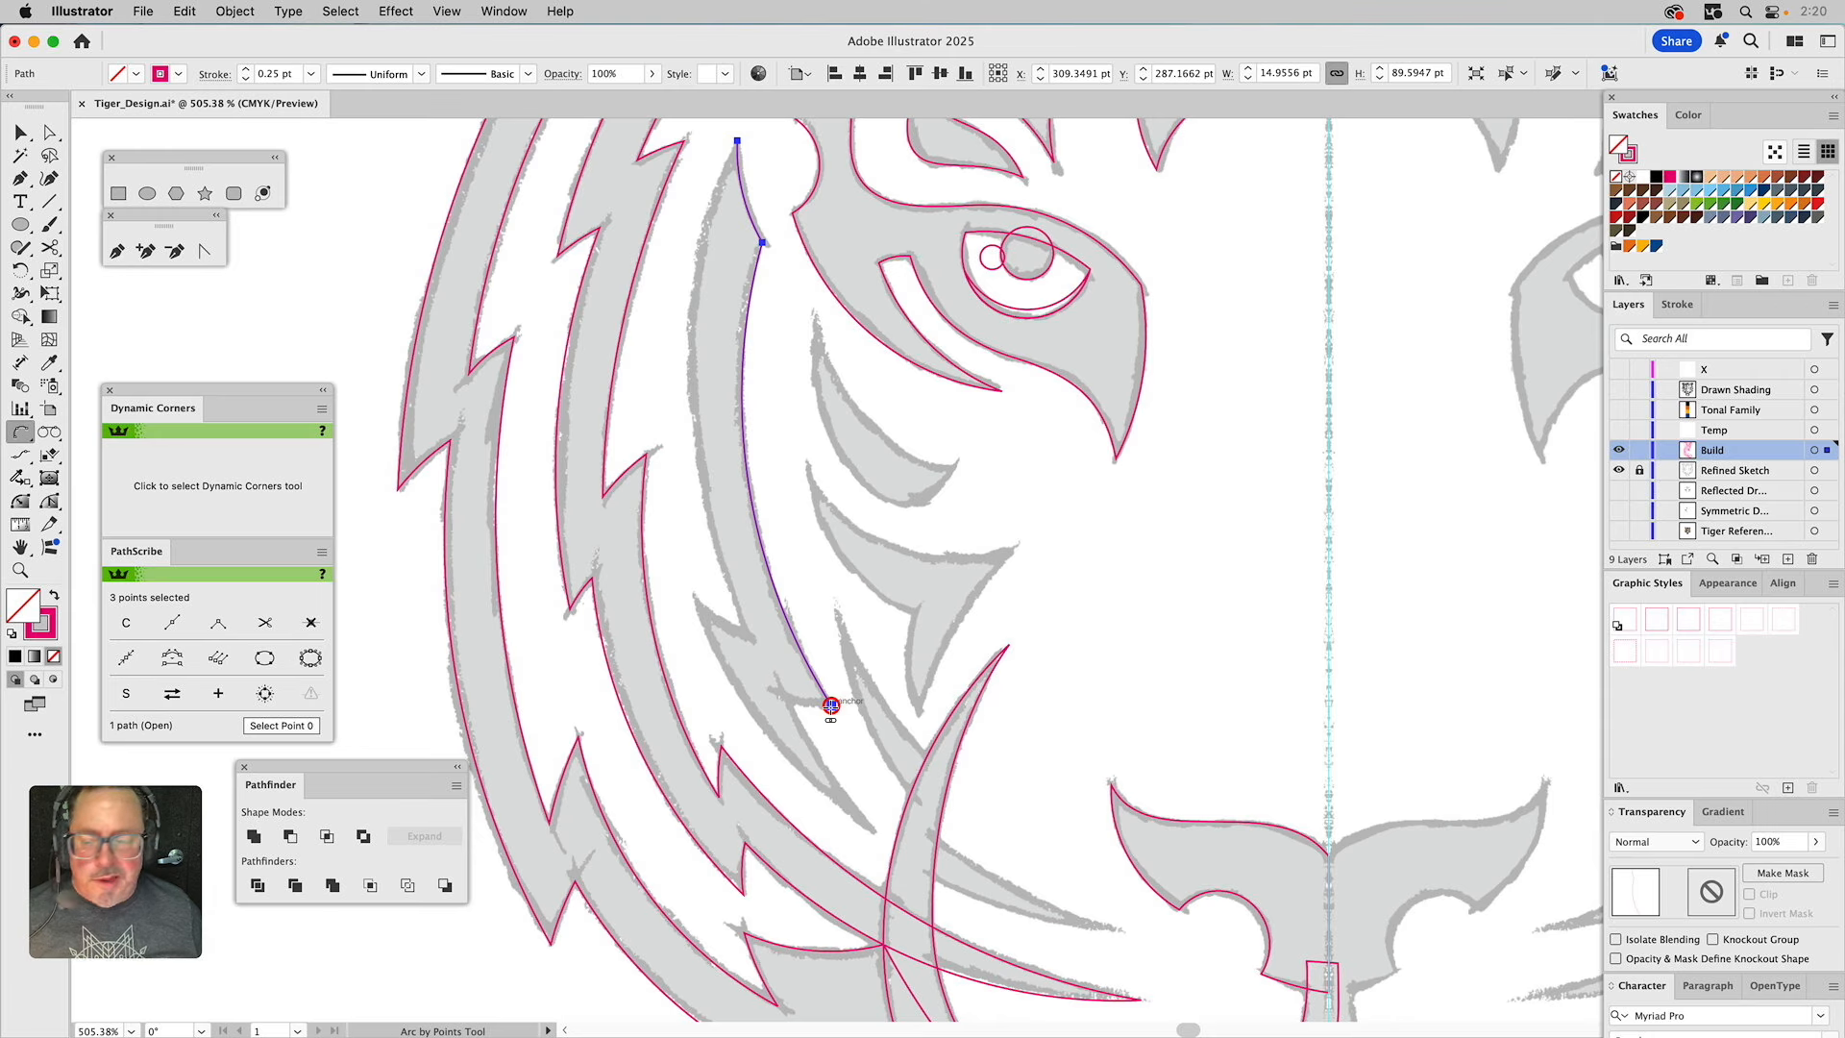
{"action": "left_click", "coordinate": [832, 707]}
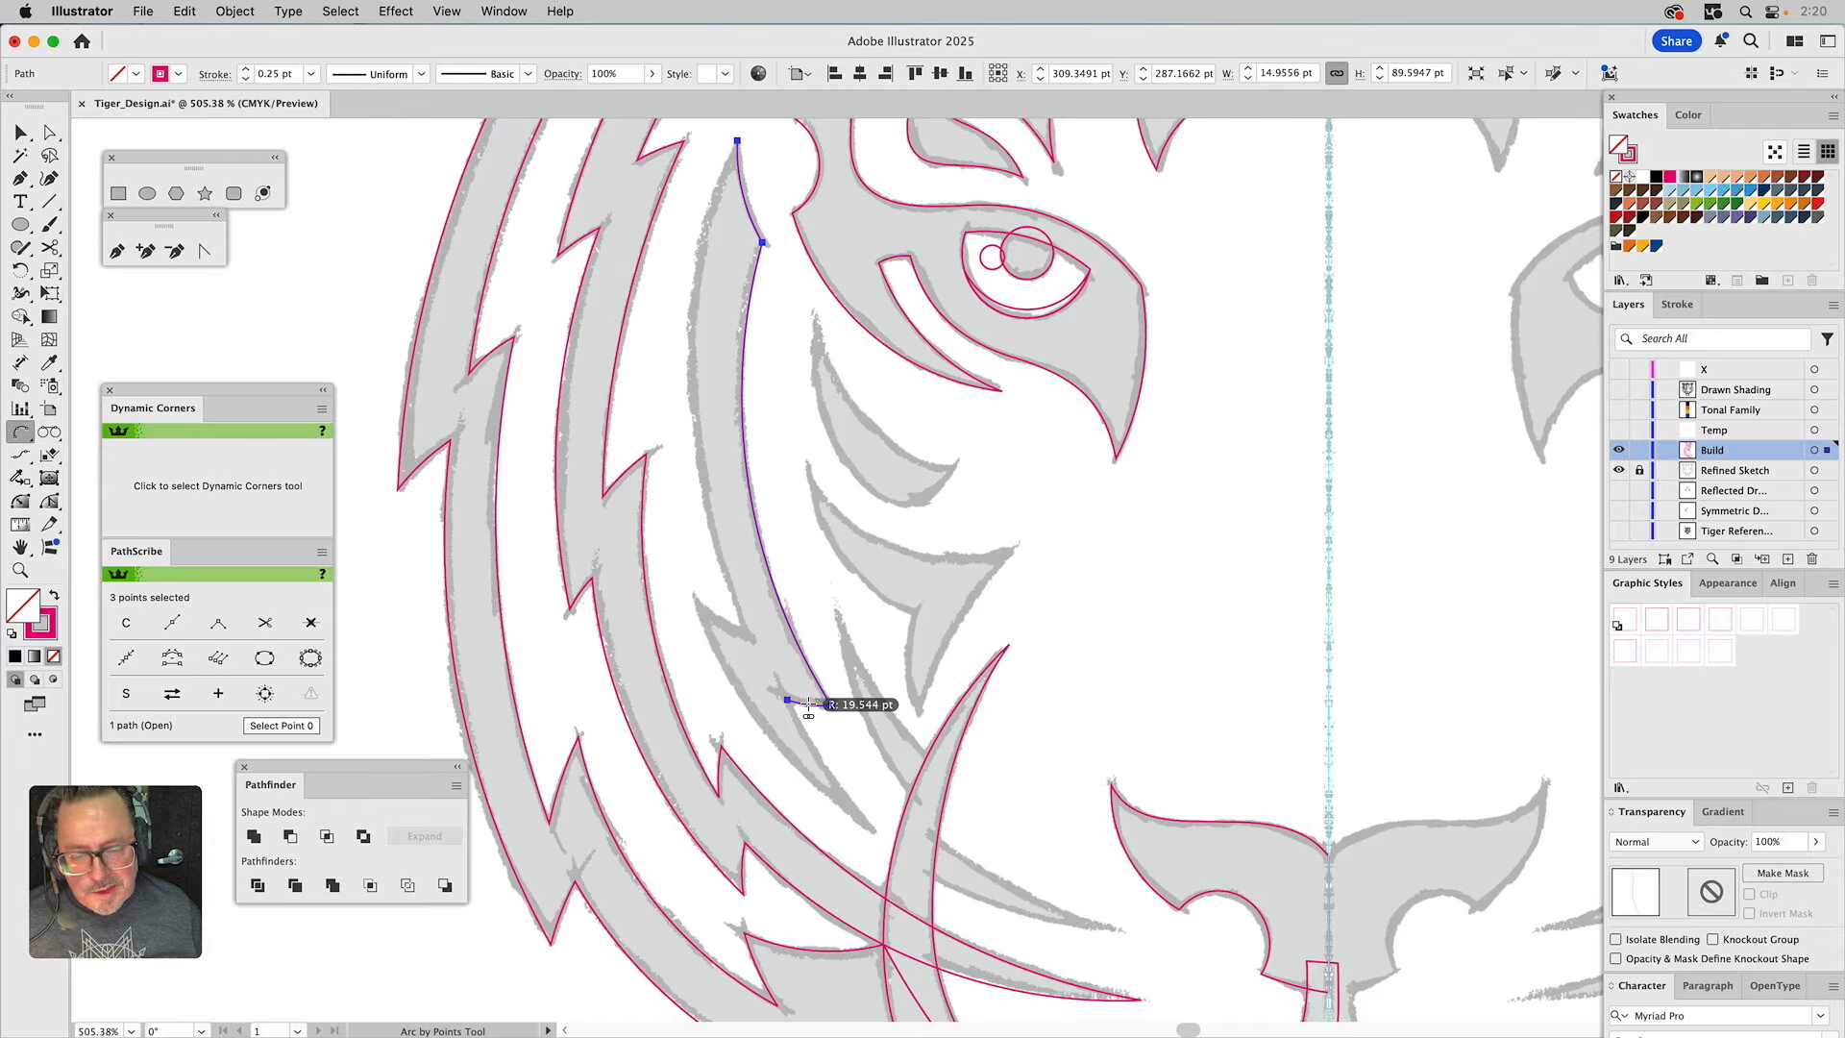
{"action": "left_click", "coordinate": [810, 703]}
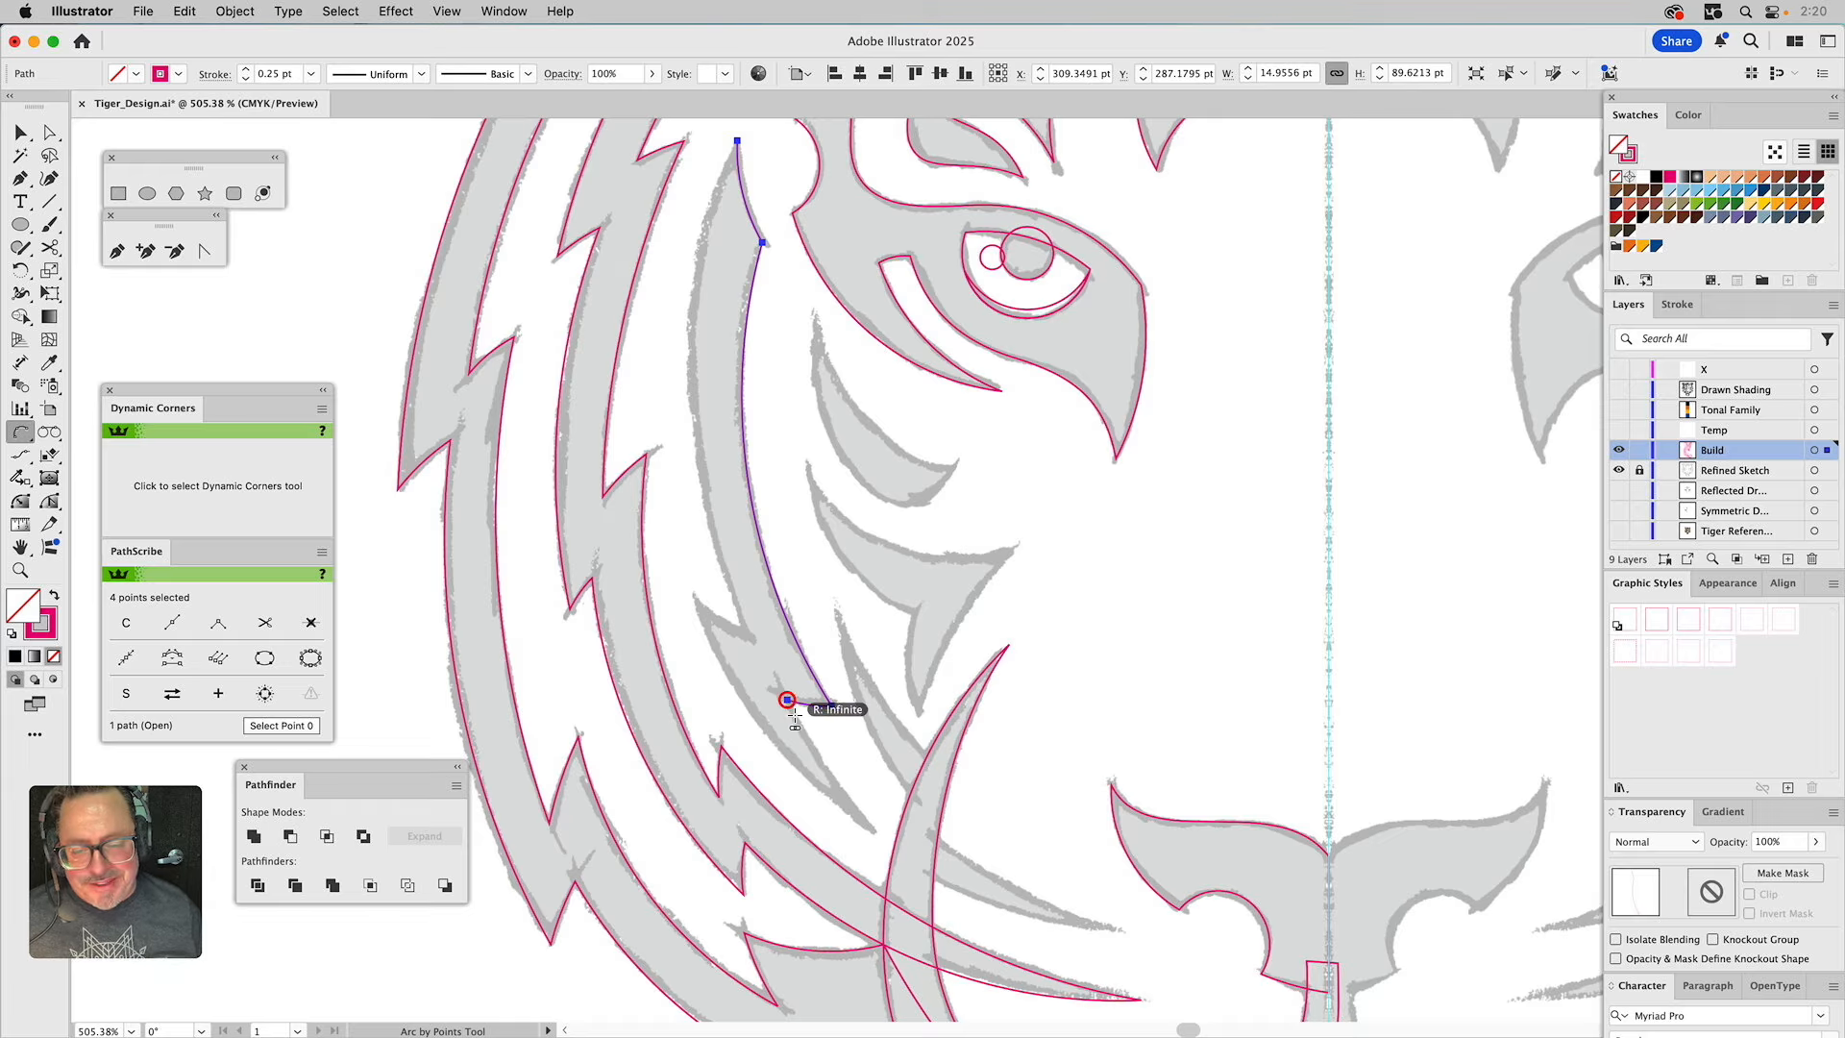
Trace the rest of the cheek stripe with arcs through its lowest tip, outer barb and inner corner, closing the path at the upper tip.
{"action": "left_click", "coordinate": [874, 836]}
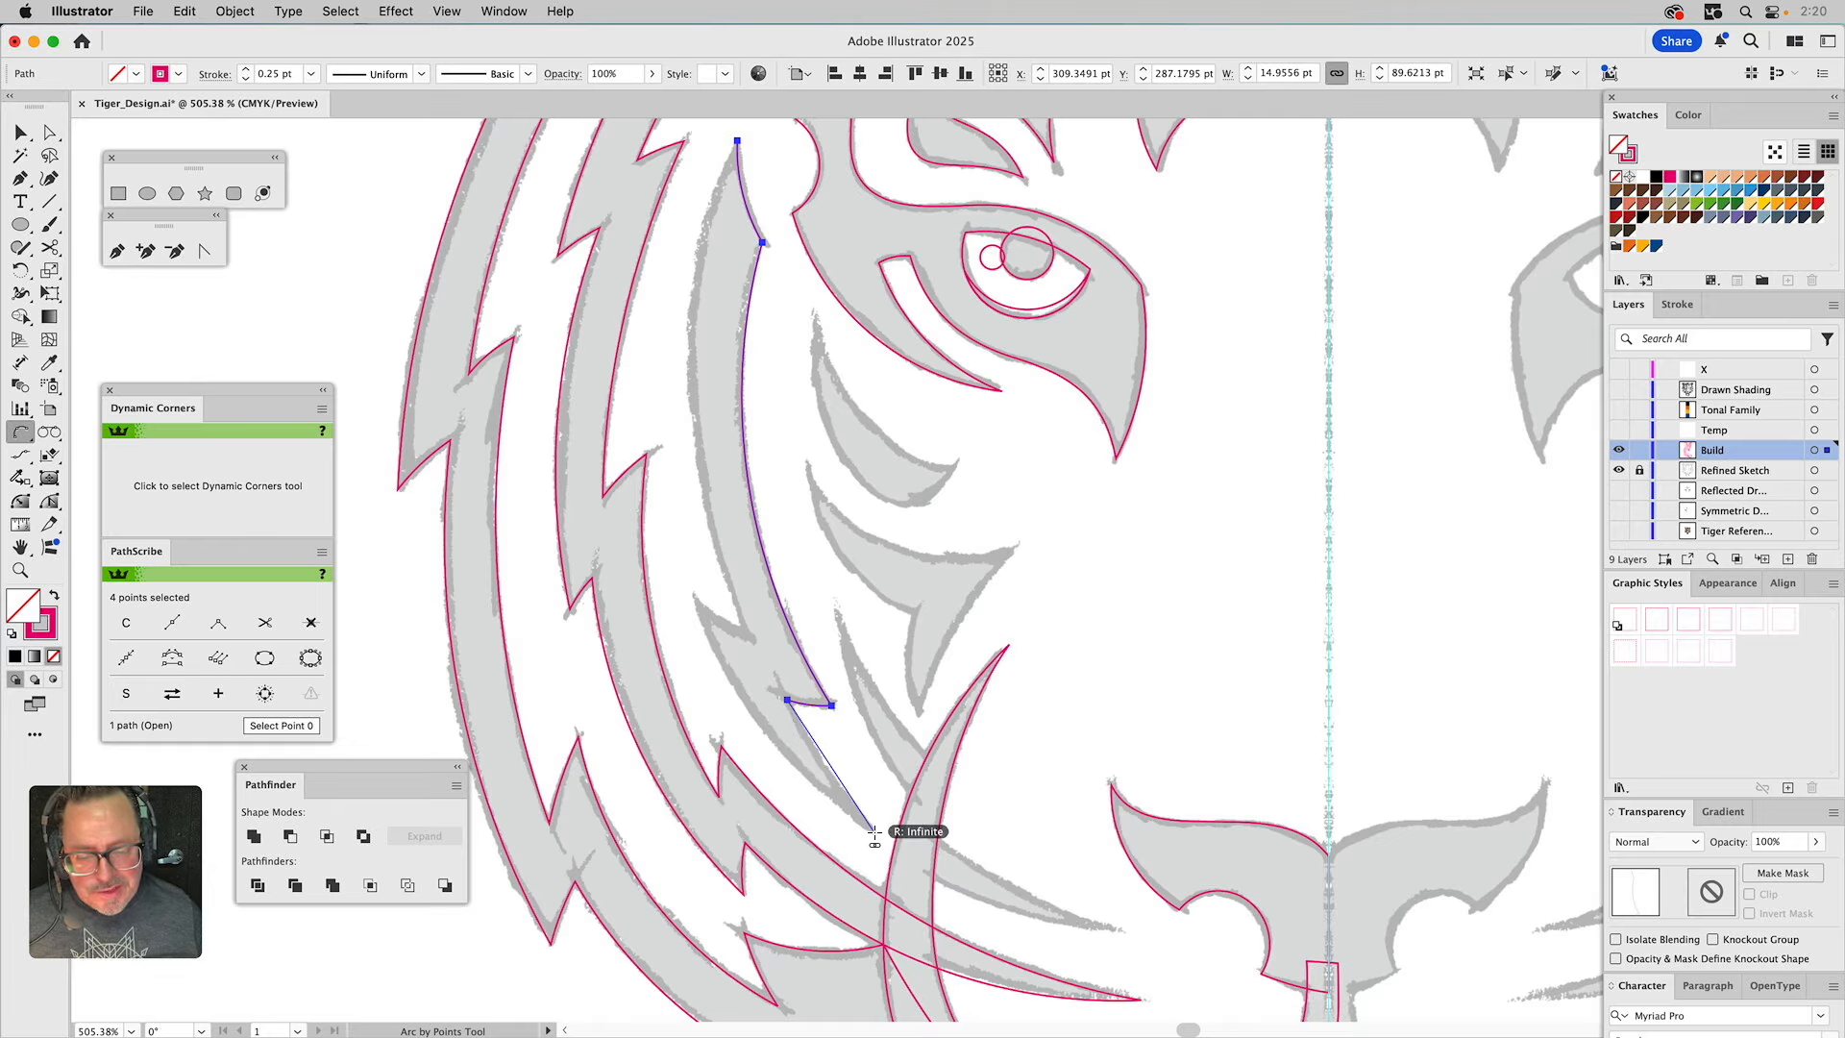
{"action": "left_click", "coordinate": [837, 788]}
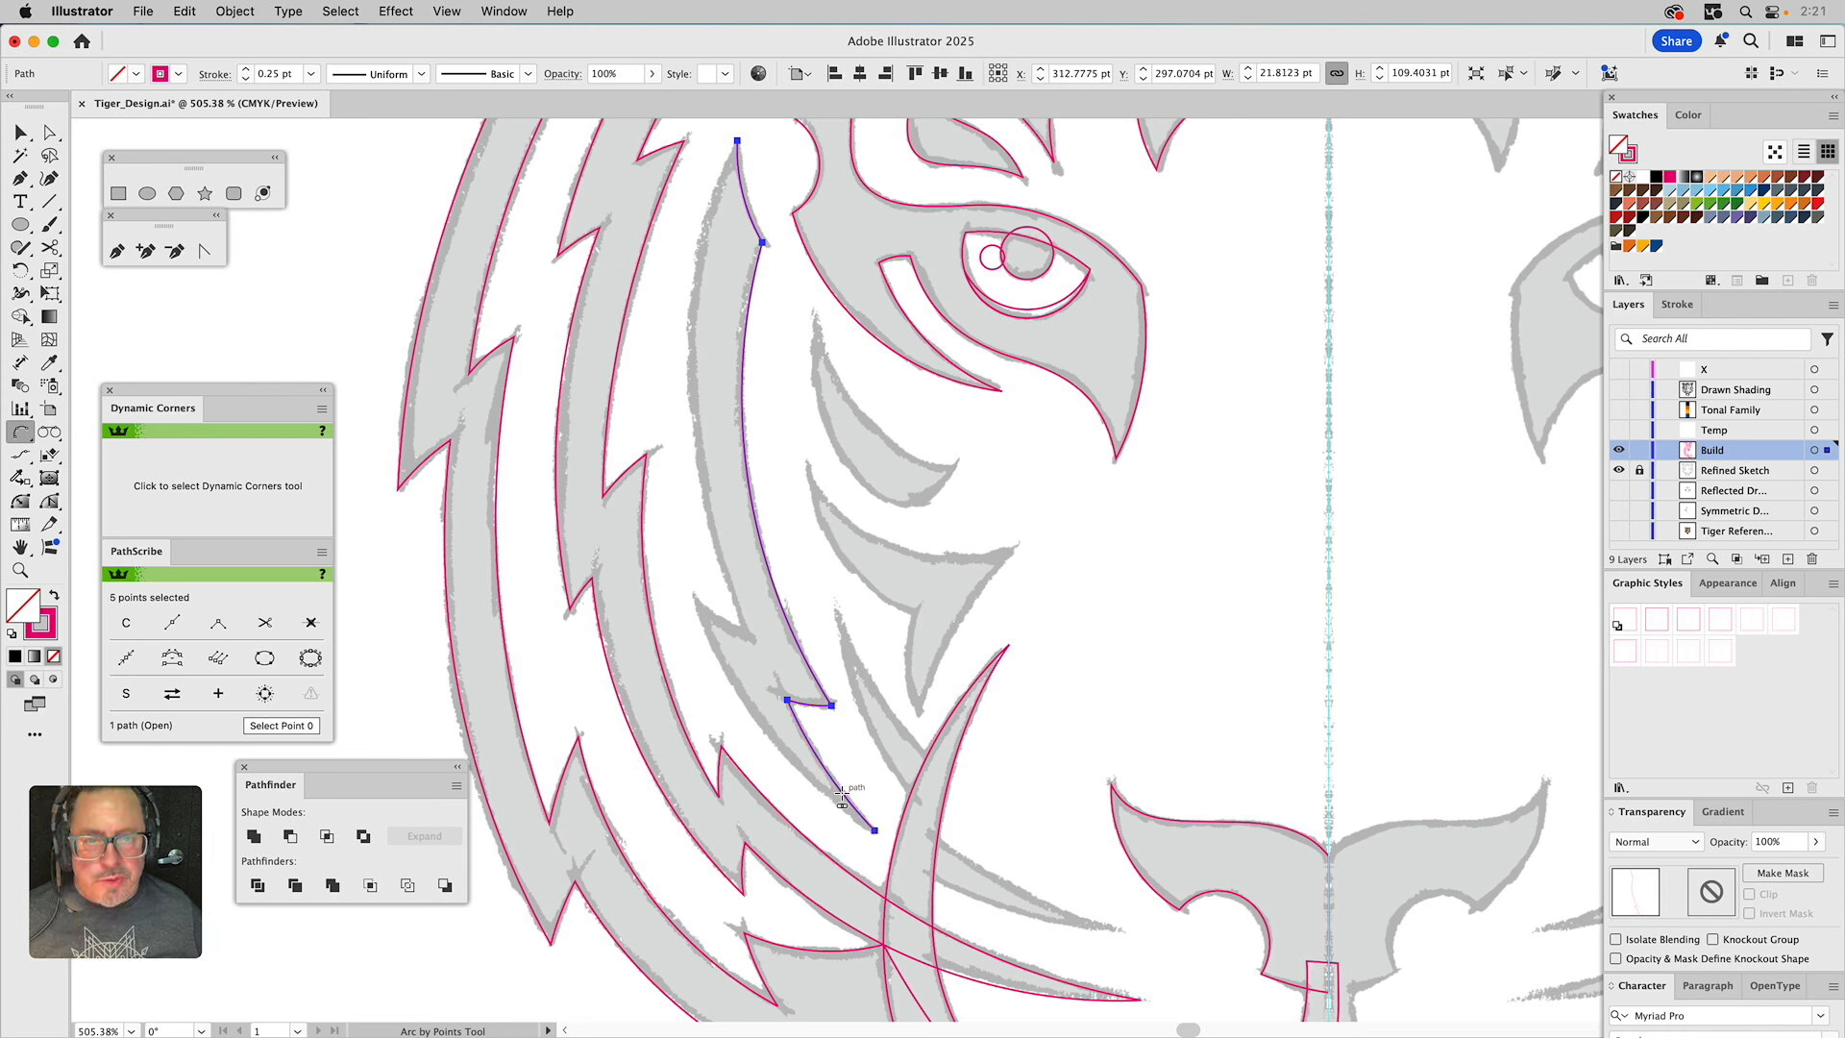
{"action": "left_click", "coordinate": [874, 830]}
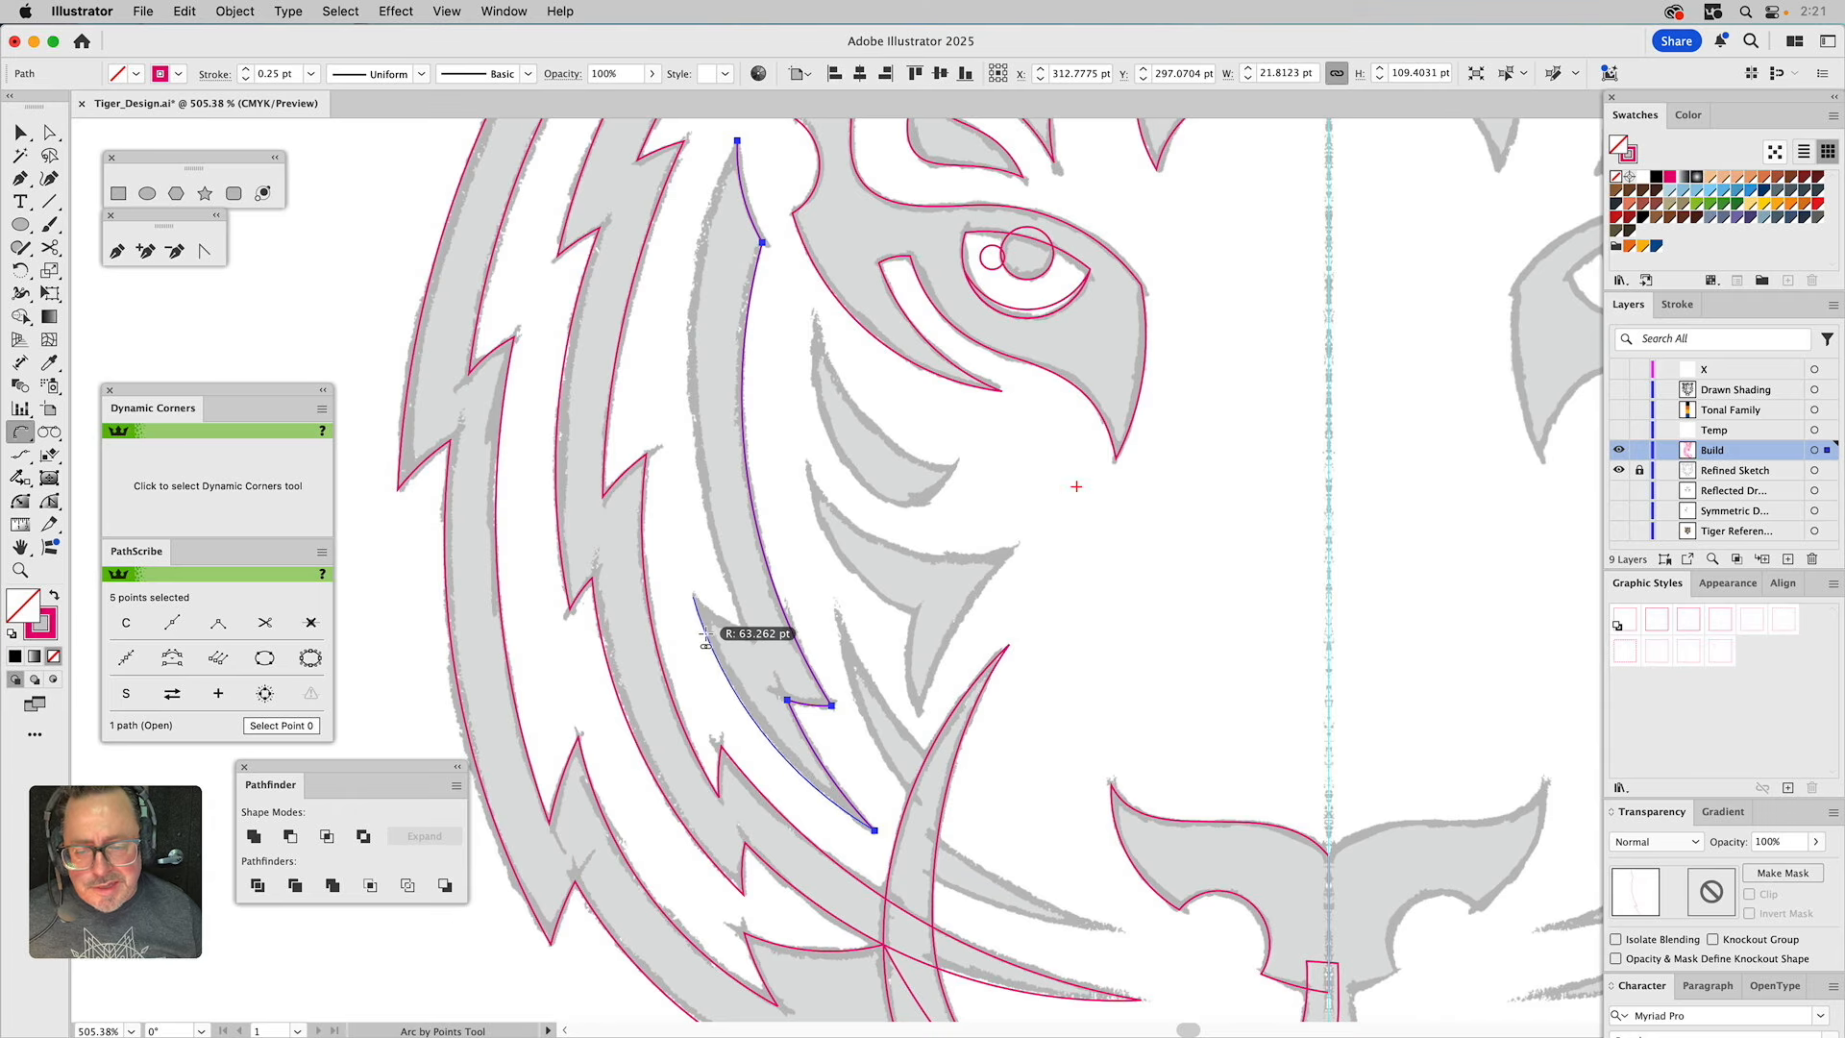
{"action": "left_click", "coordinate": [704, 639]}
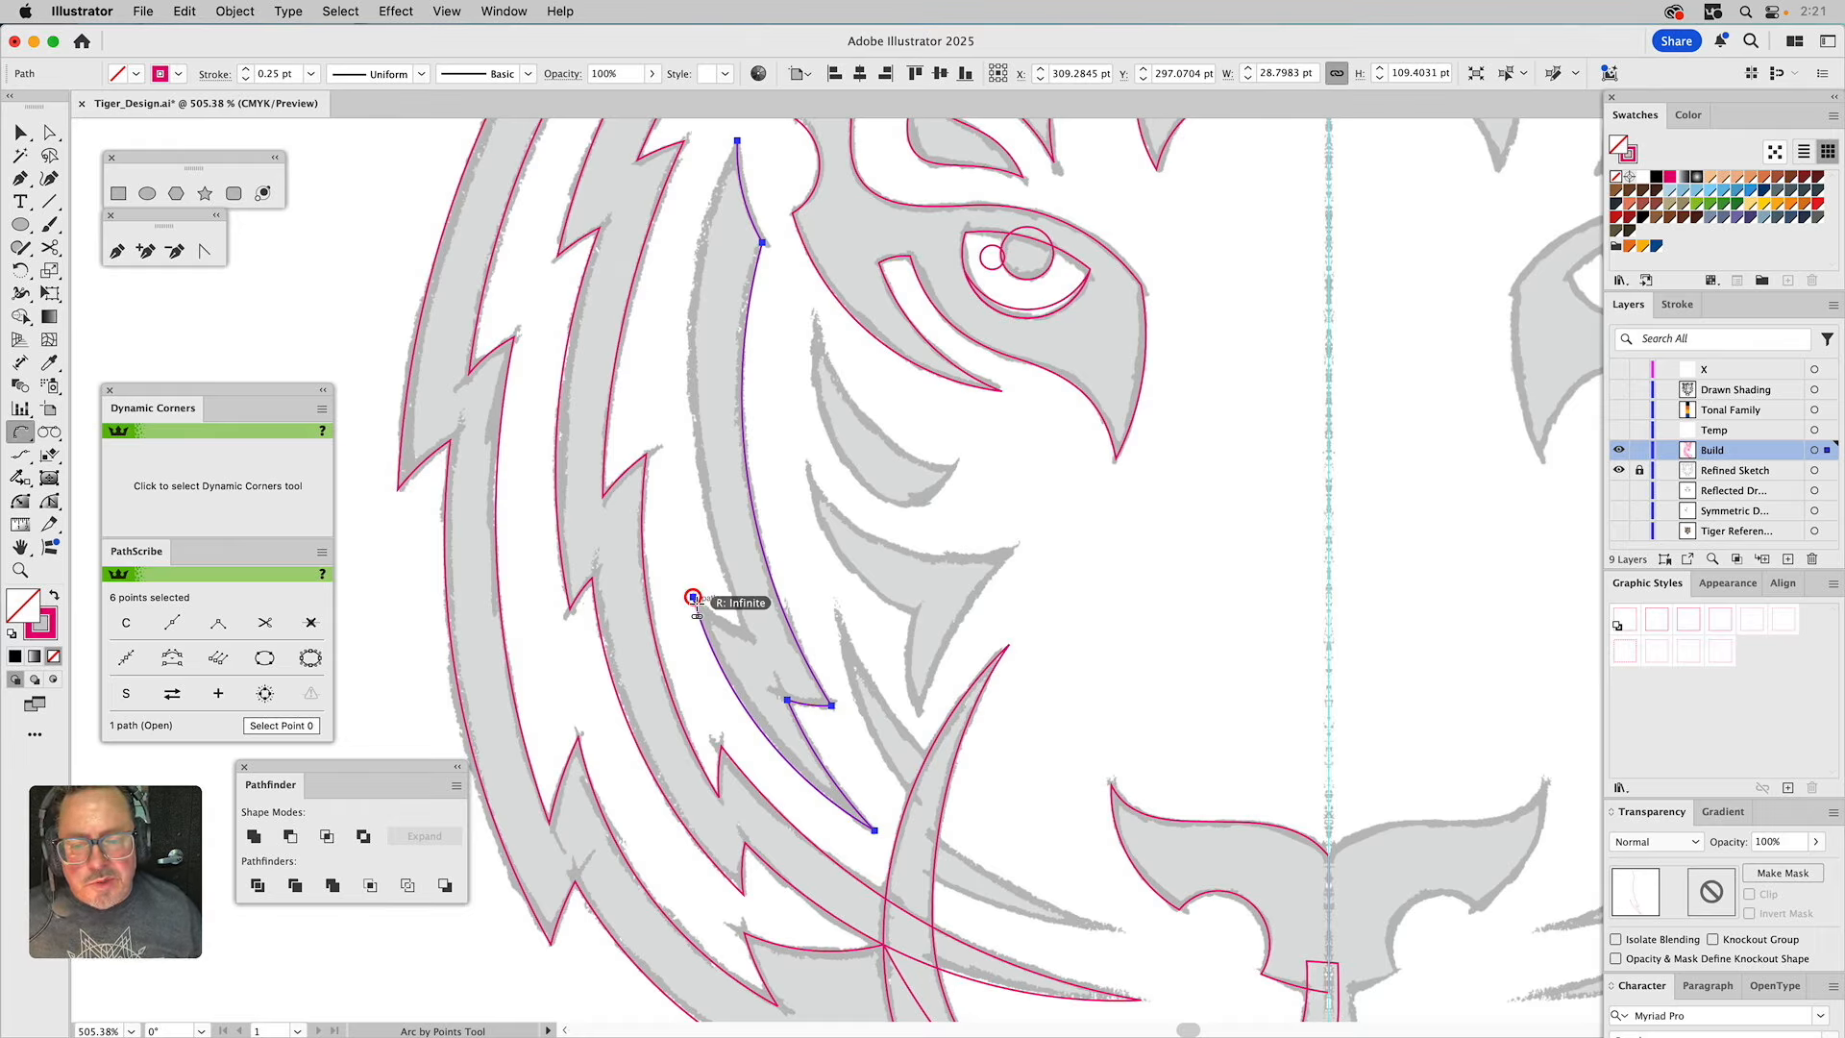
{"action": "left_click", "coordinate": [744, 627]}
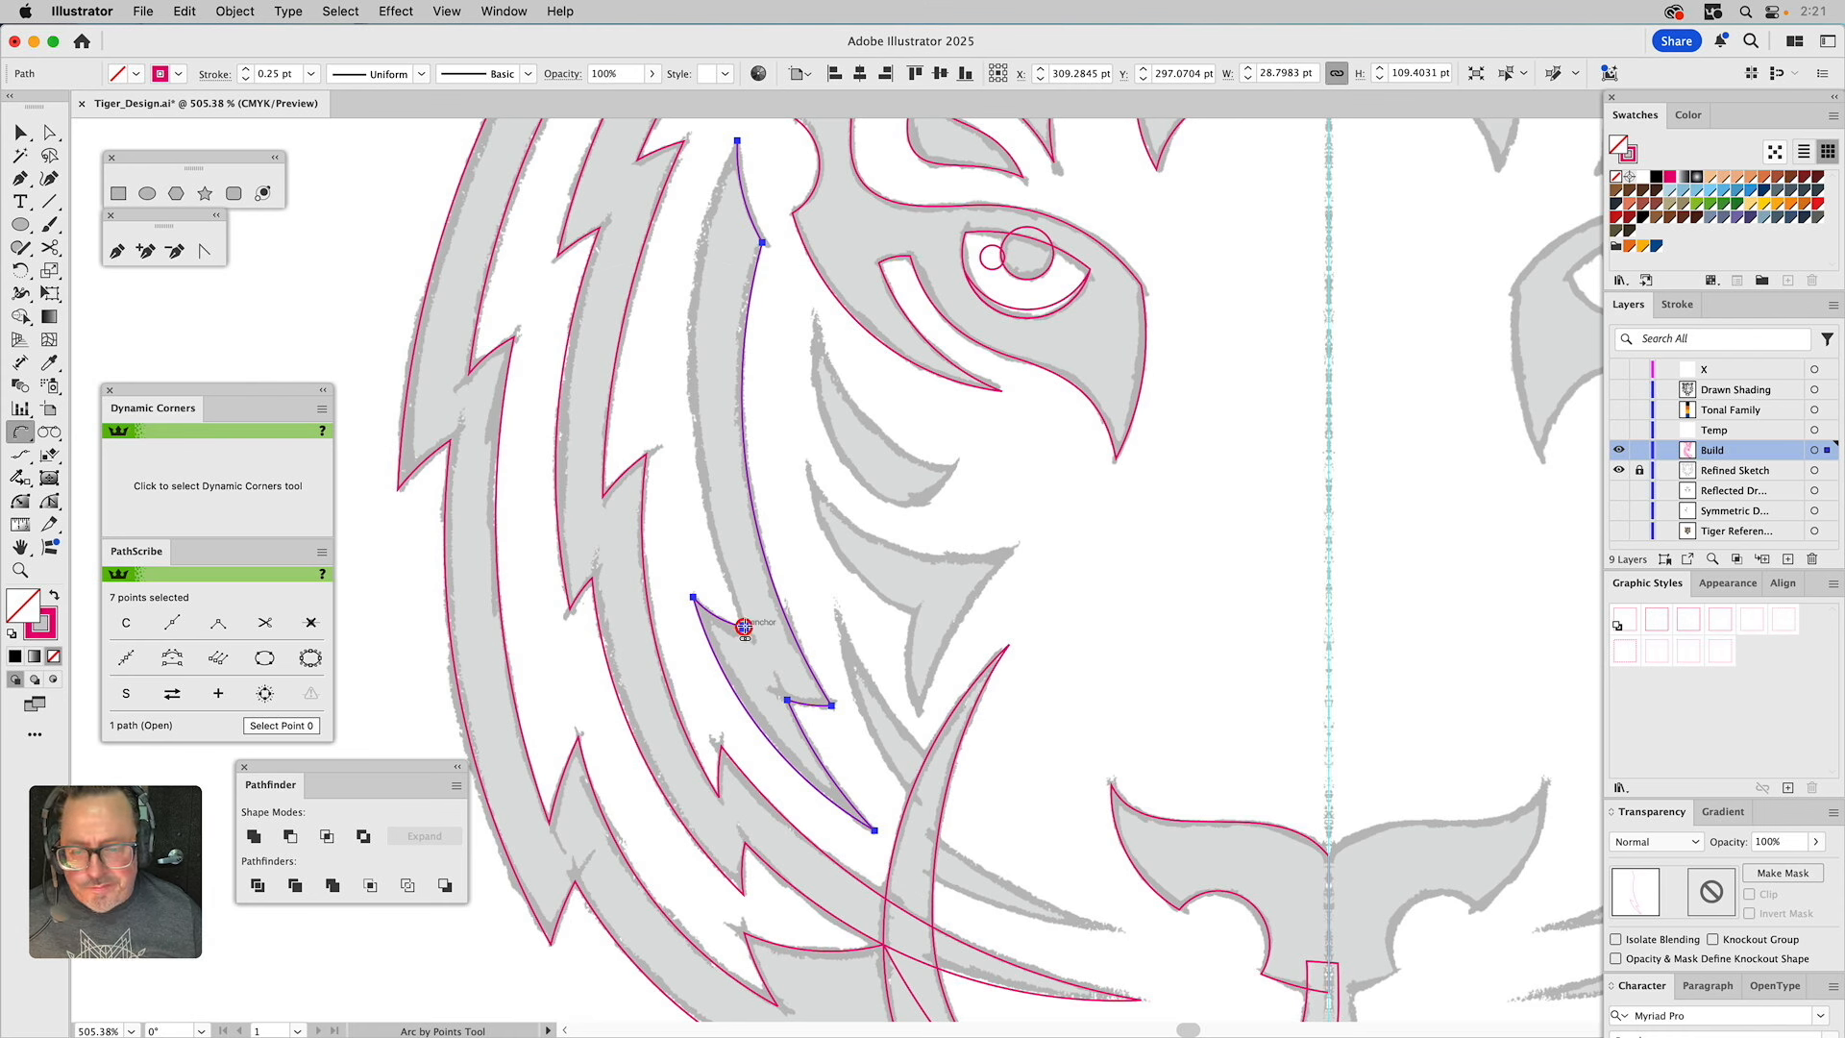
{"action": "left_click", "coordinate": [727, 169]}
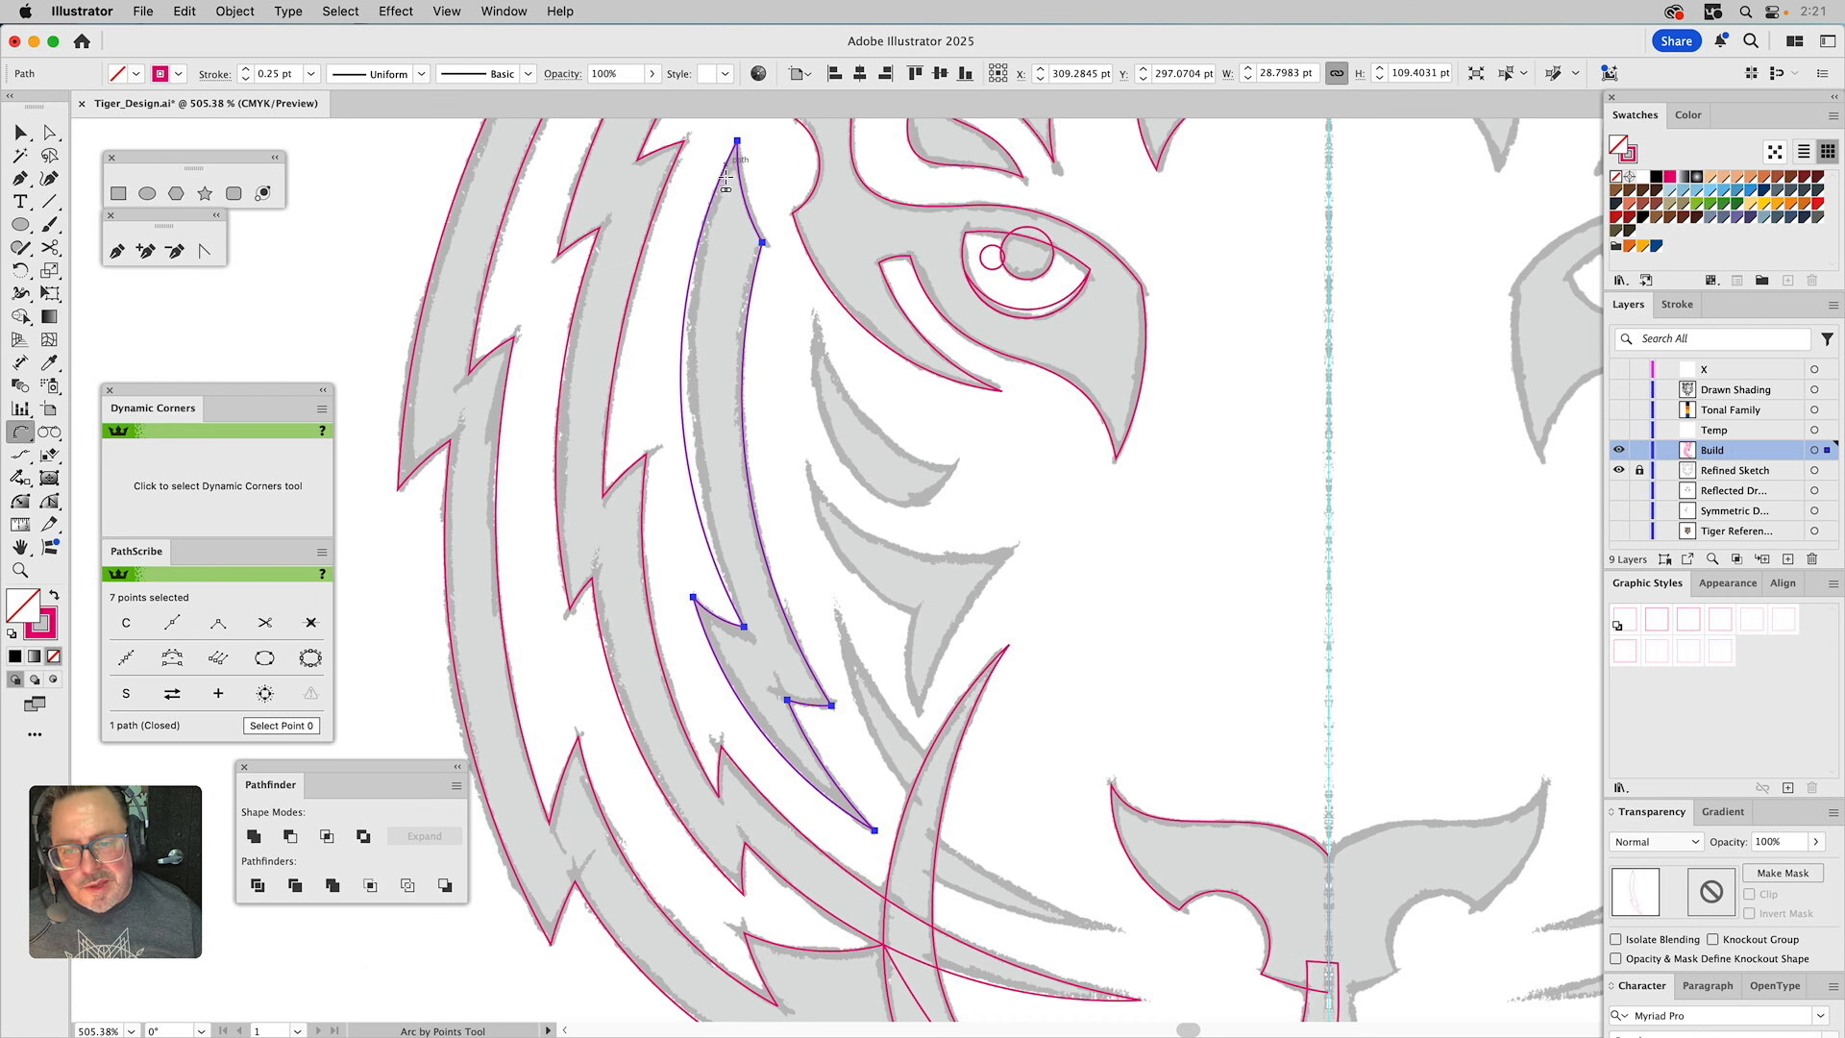
Shorten the lower handle of the cheek stripe's long outer curve so the edge follows the sketch, and deselect the path.
{"action": "key", "text": "a"}
{"action": "left_click", "coordinate": [690, 457]}
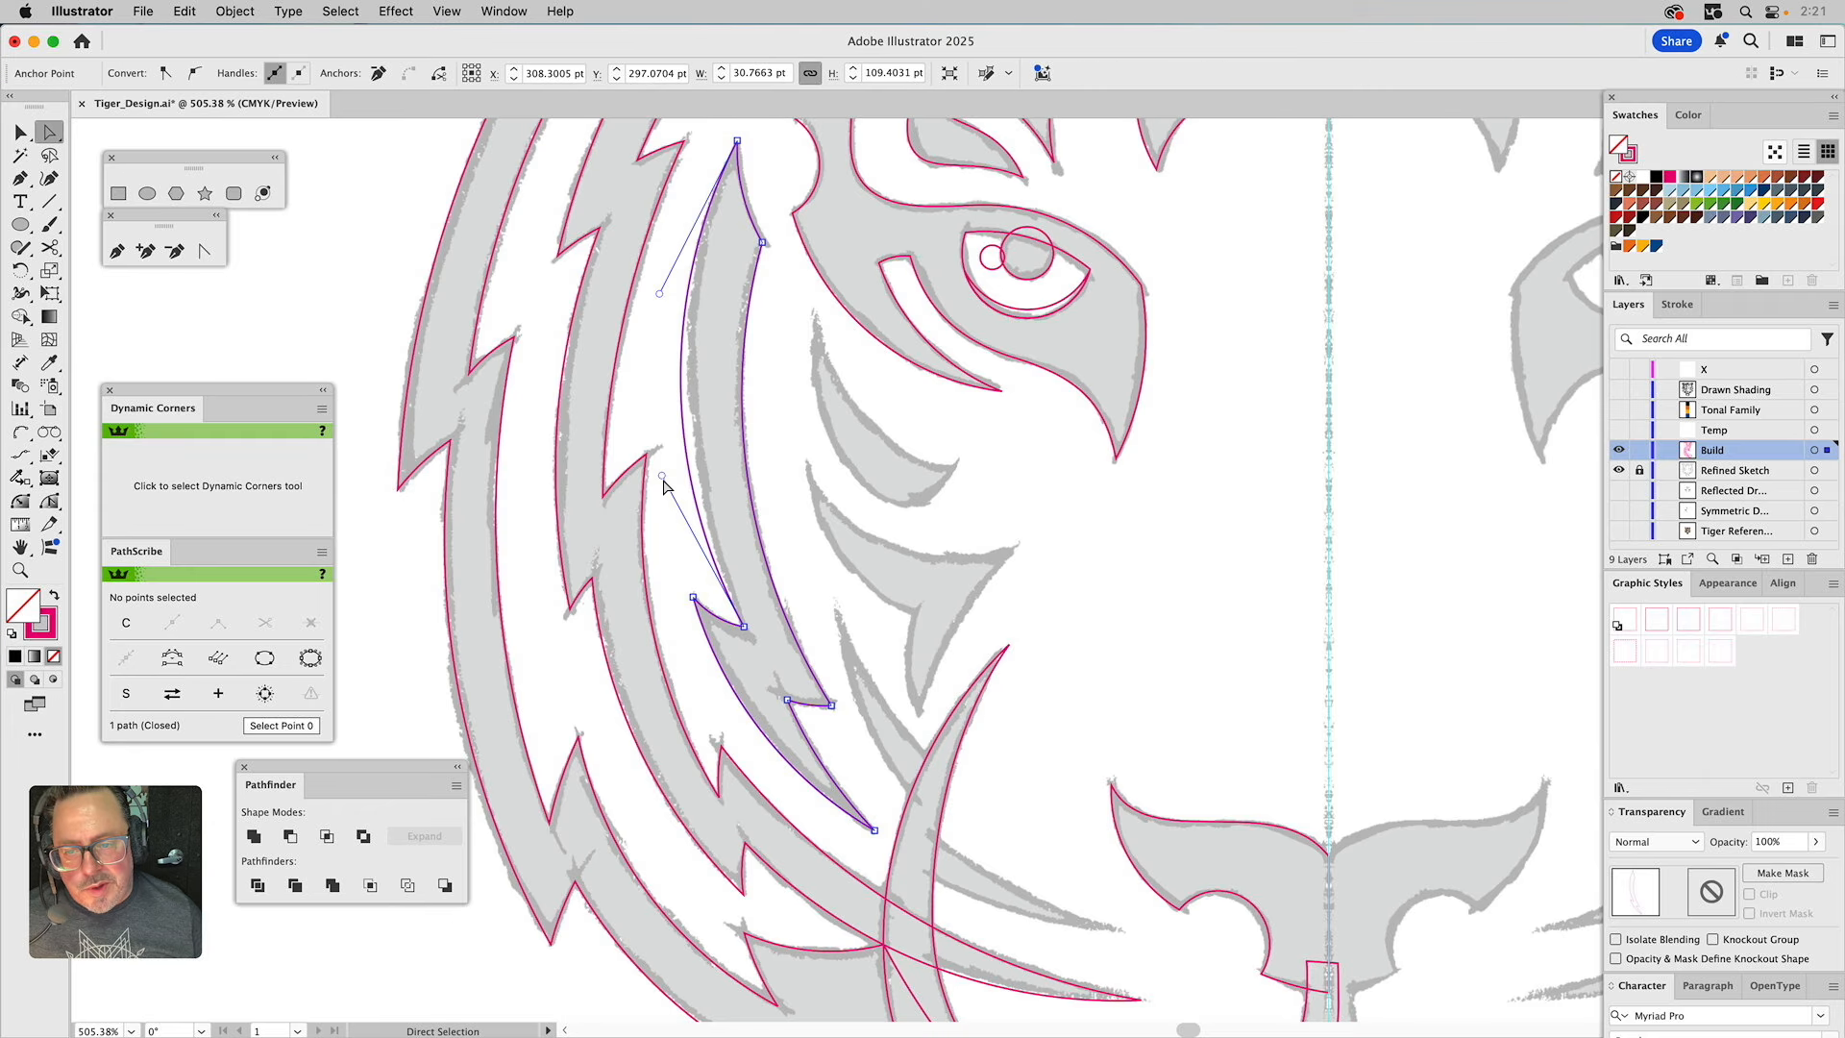
{"action": "left_click_drag", "start_coordinate": [662, 476], "coordinate": [687, 519]}
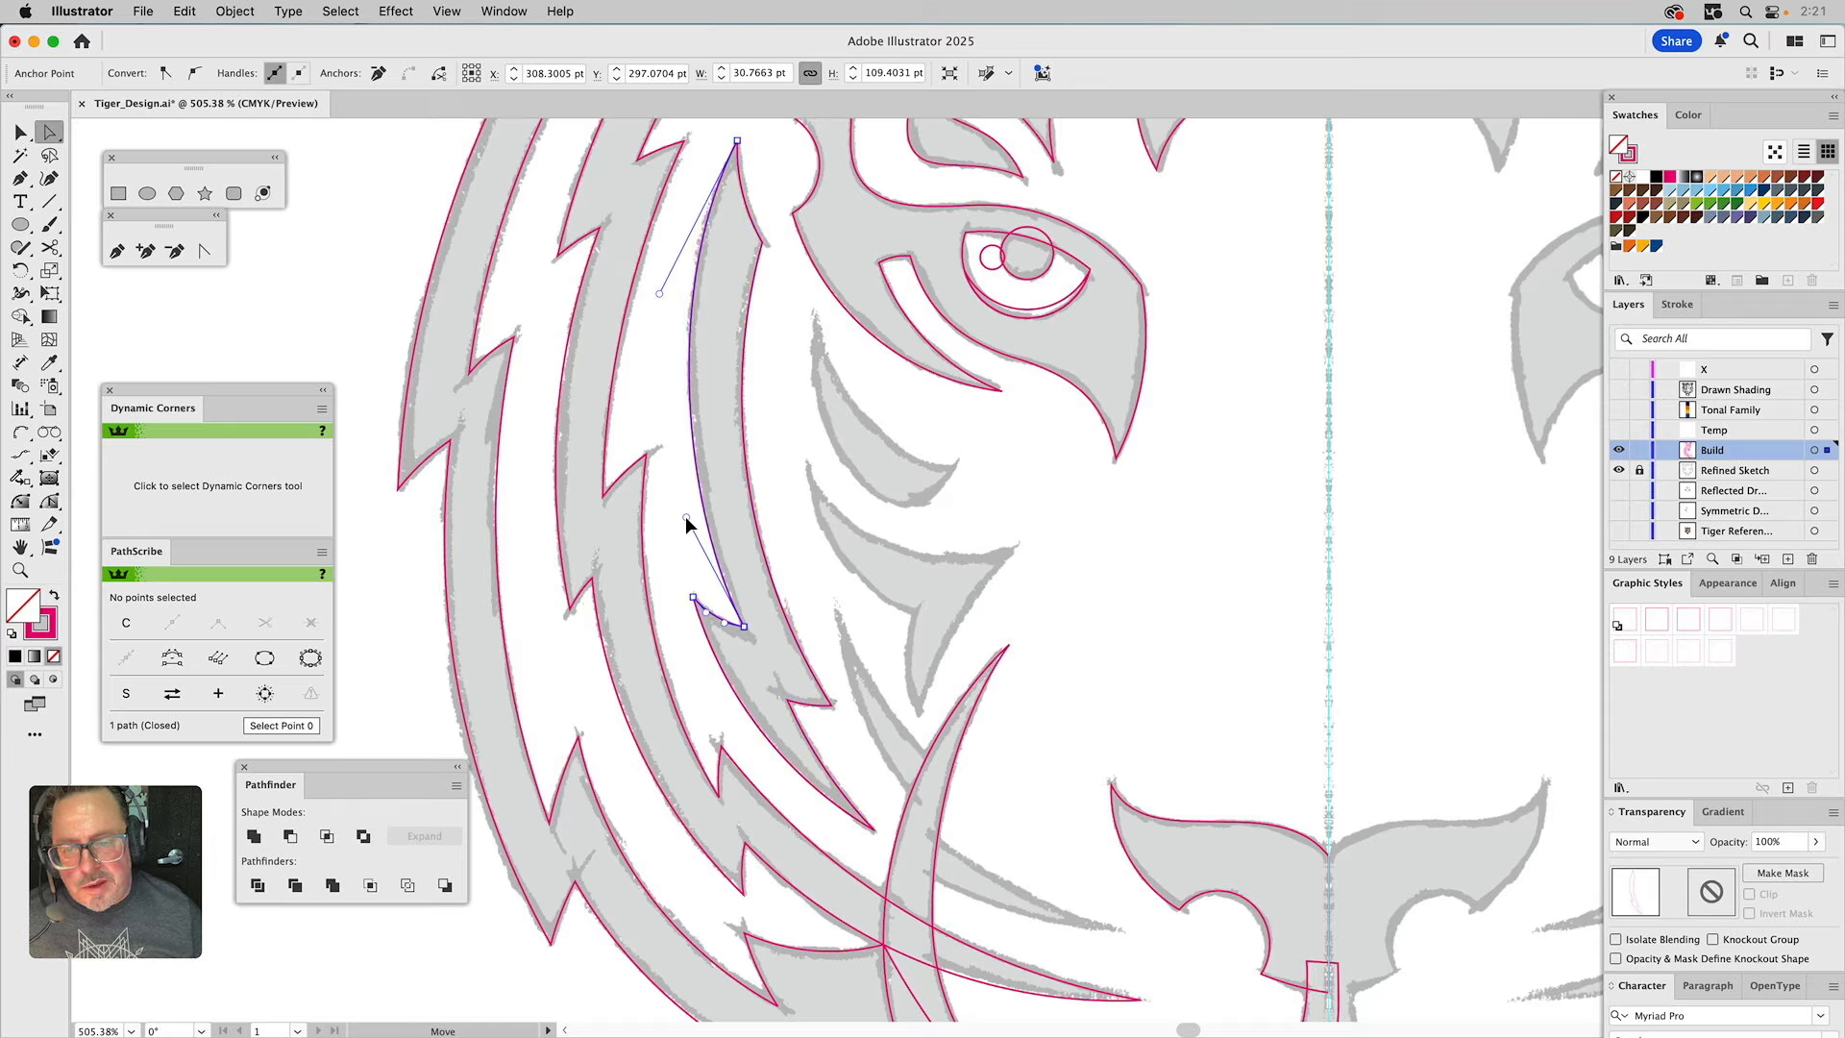
{"action": "left_click", "coordinate": [724, 410]}
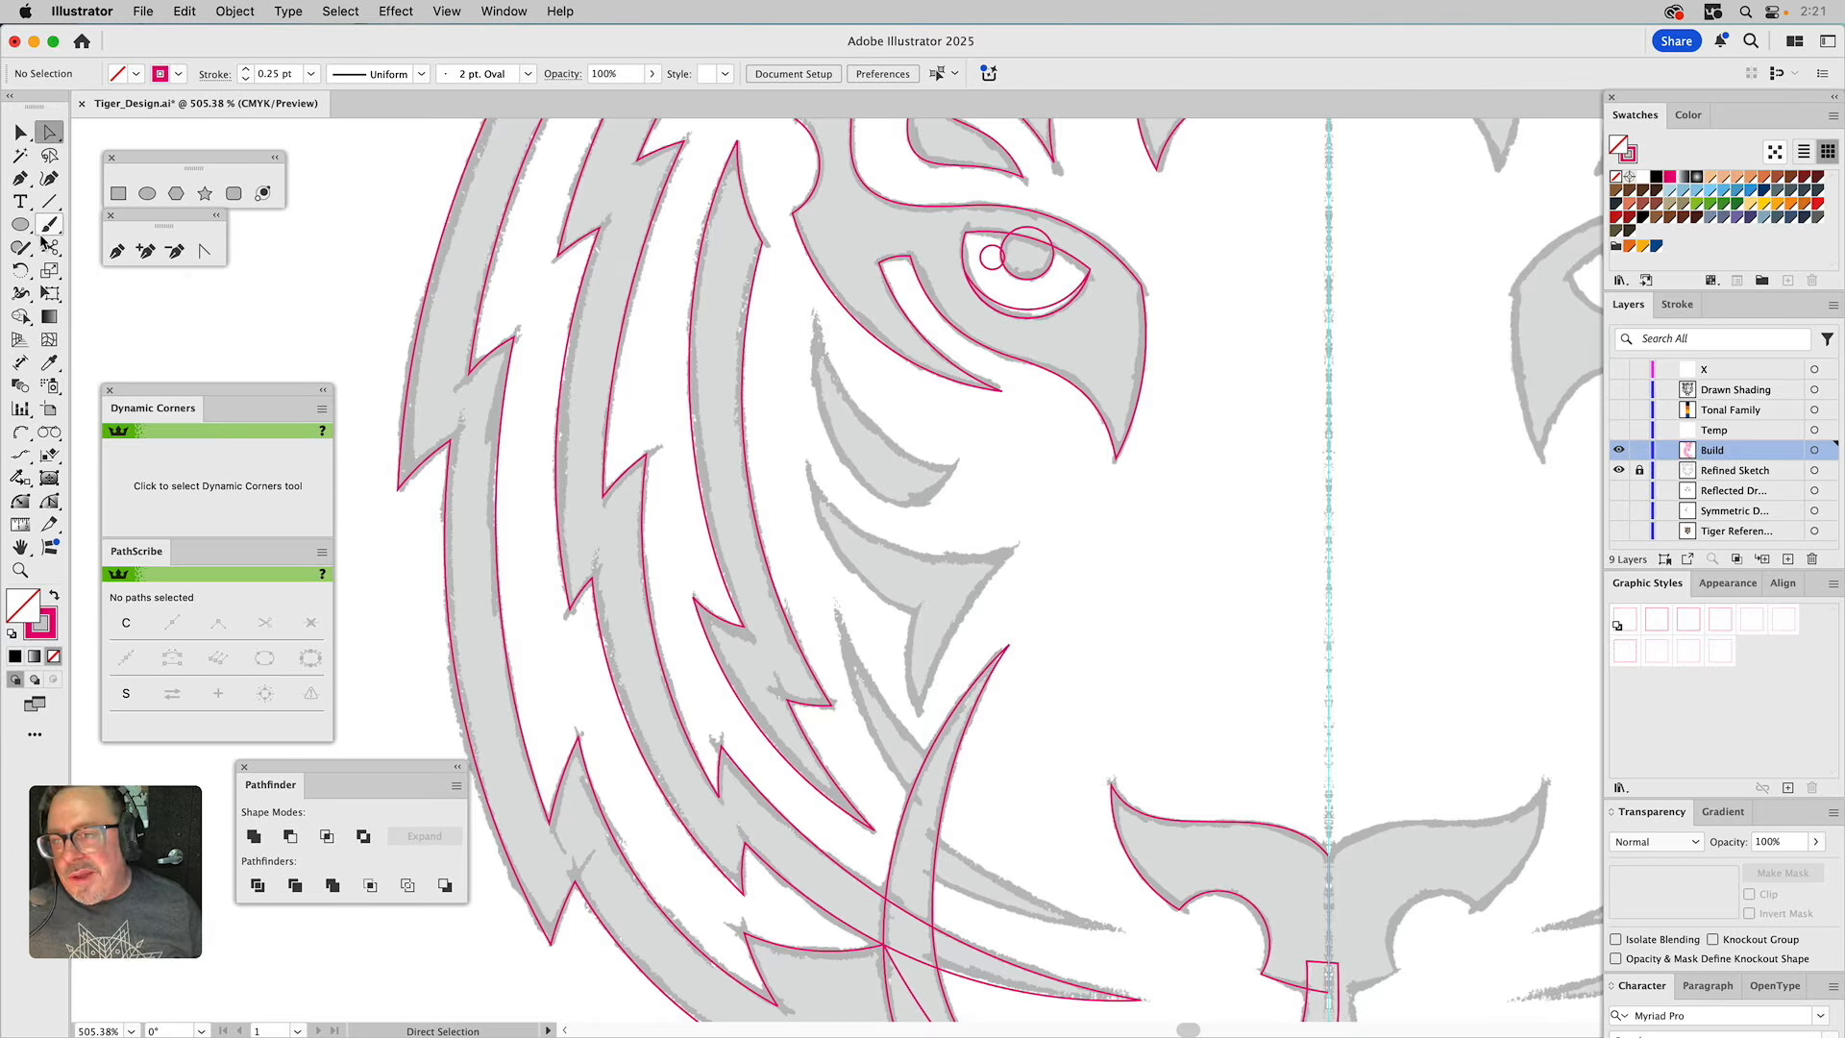
Draw a closed two-point Pen path between the two tips of the small crescent stripe below the eye.
{"action": "left_click", "coordinate": [123, 256]}
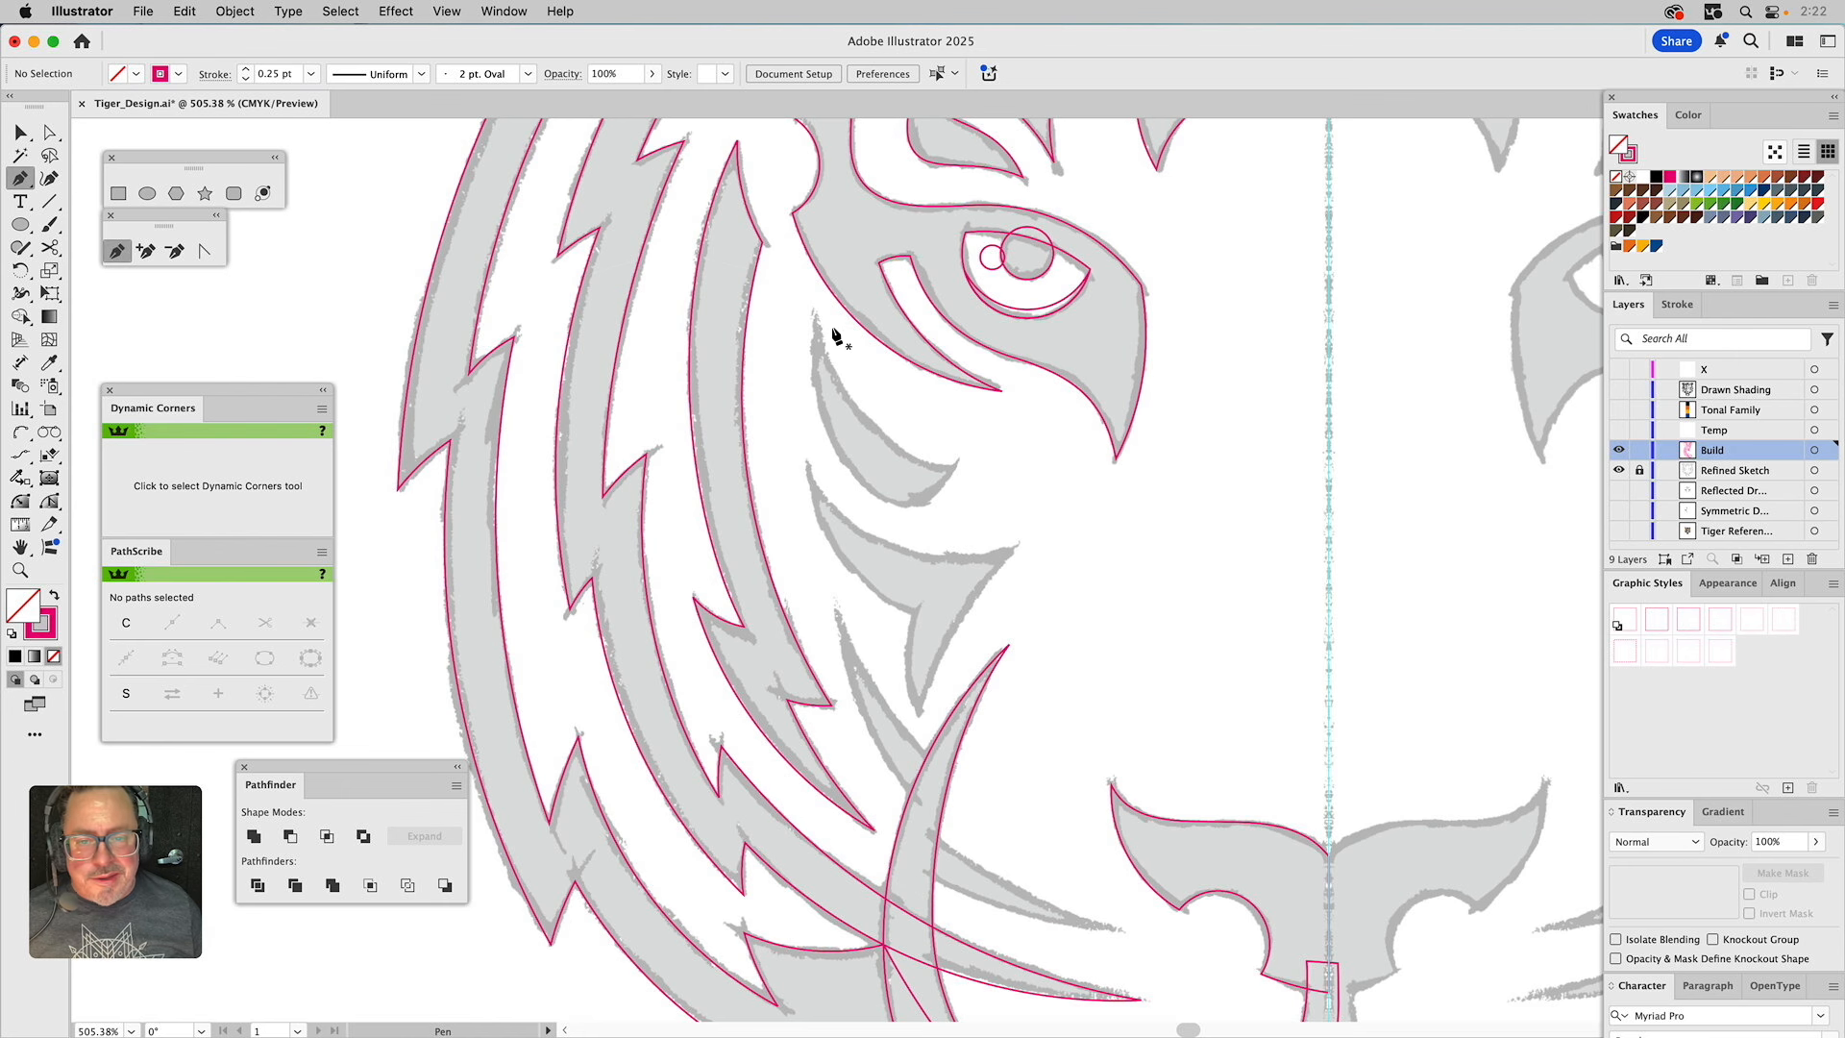
{"action": "left_click", "coordinate": [814, 316]}
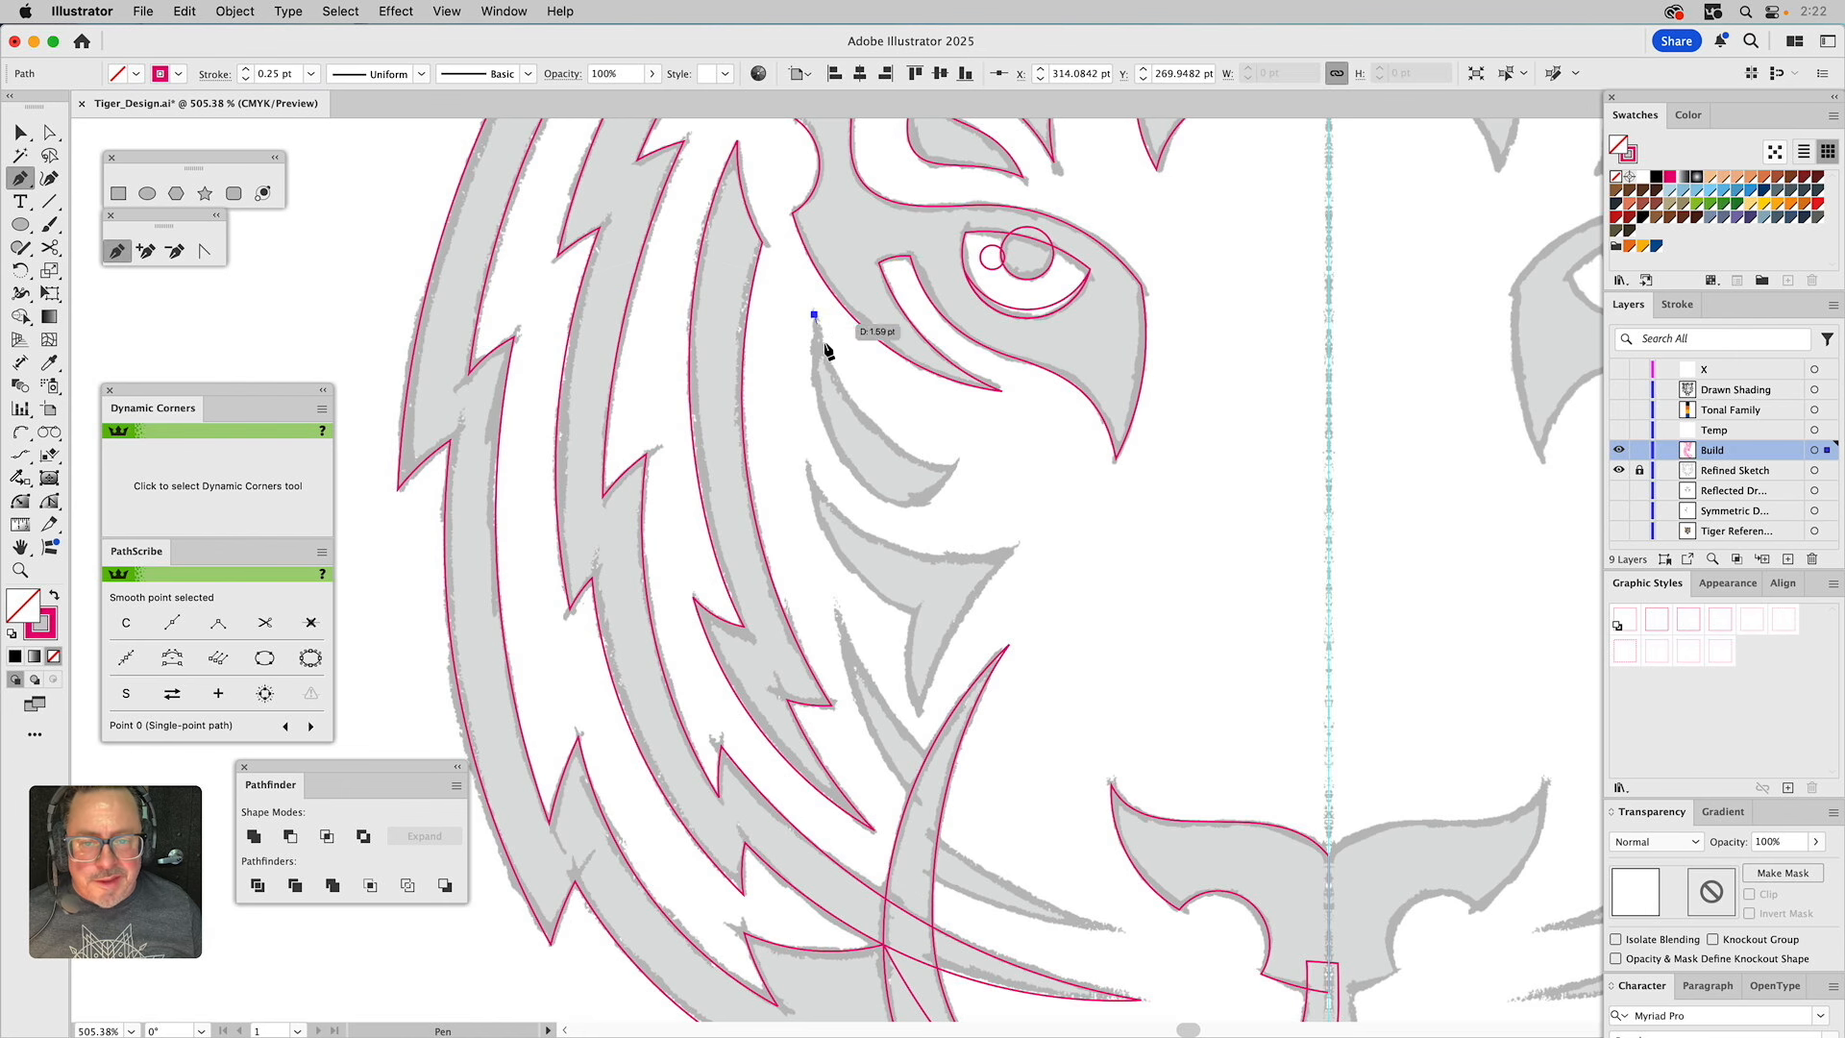
{"action": "left_click", "coordinate": [954, 468]}
{"action": "left_click", "coordinate": [815, 316]}
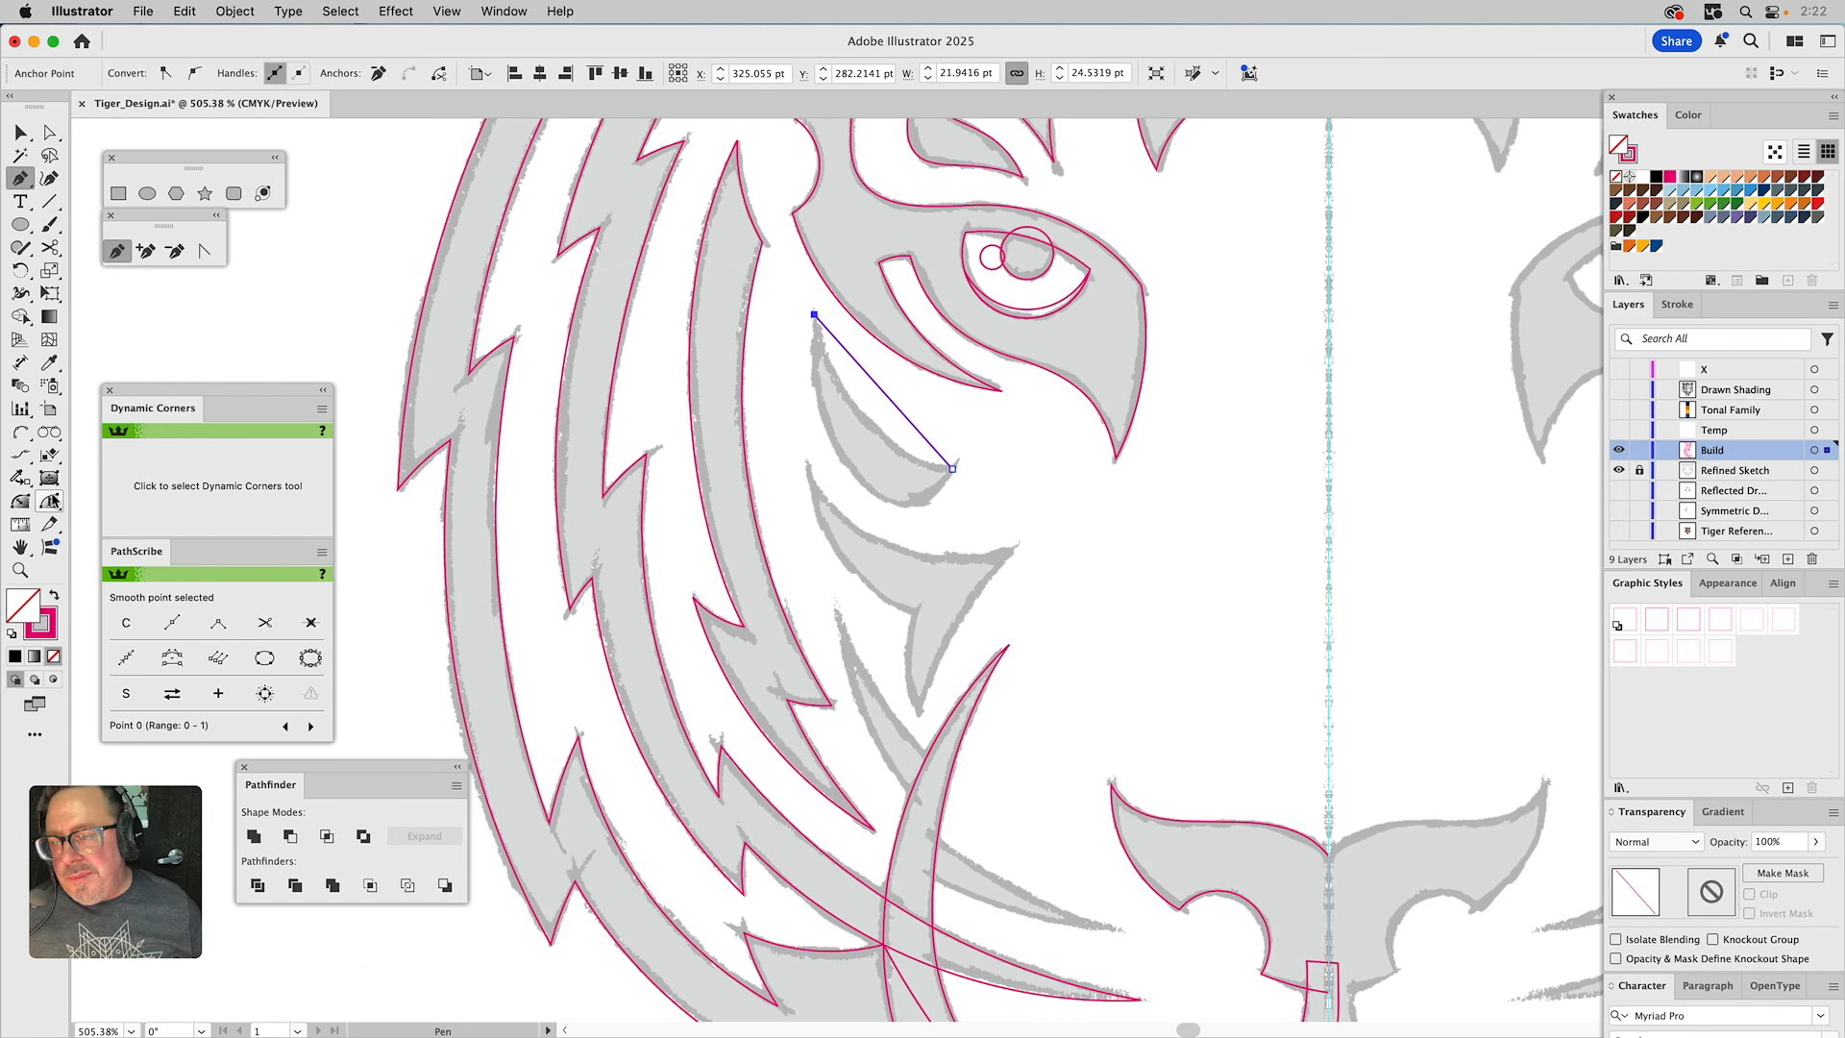
Bend both segments of the two-point path with the PathScribe tool to match the crescent's outer and inner edges, and deselect it.
{"action": "left_click", "coordinate": [50, 502]}
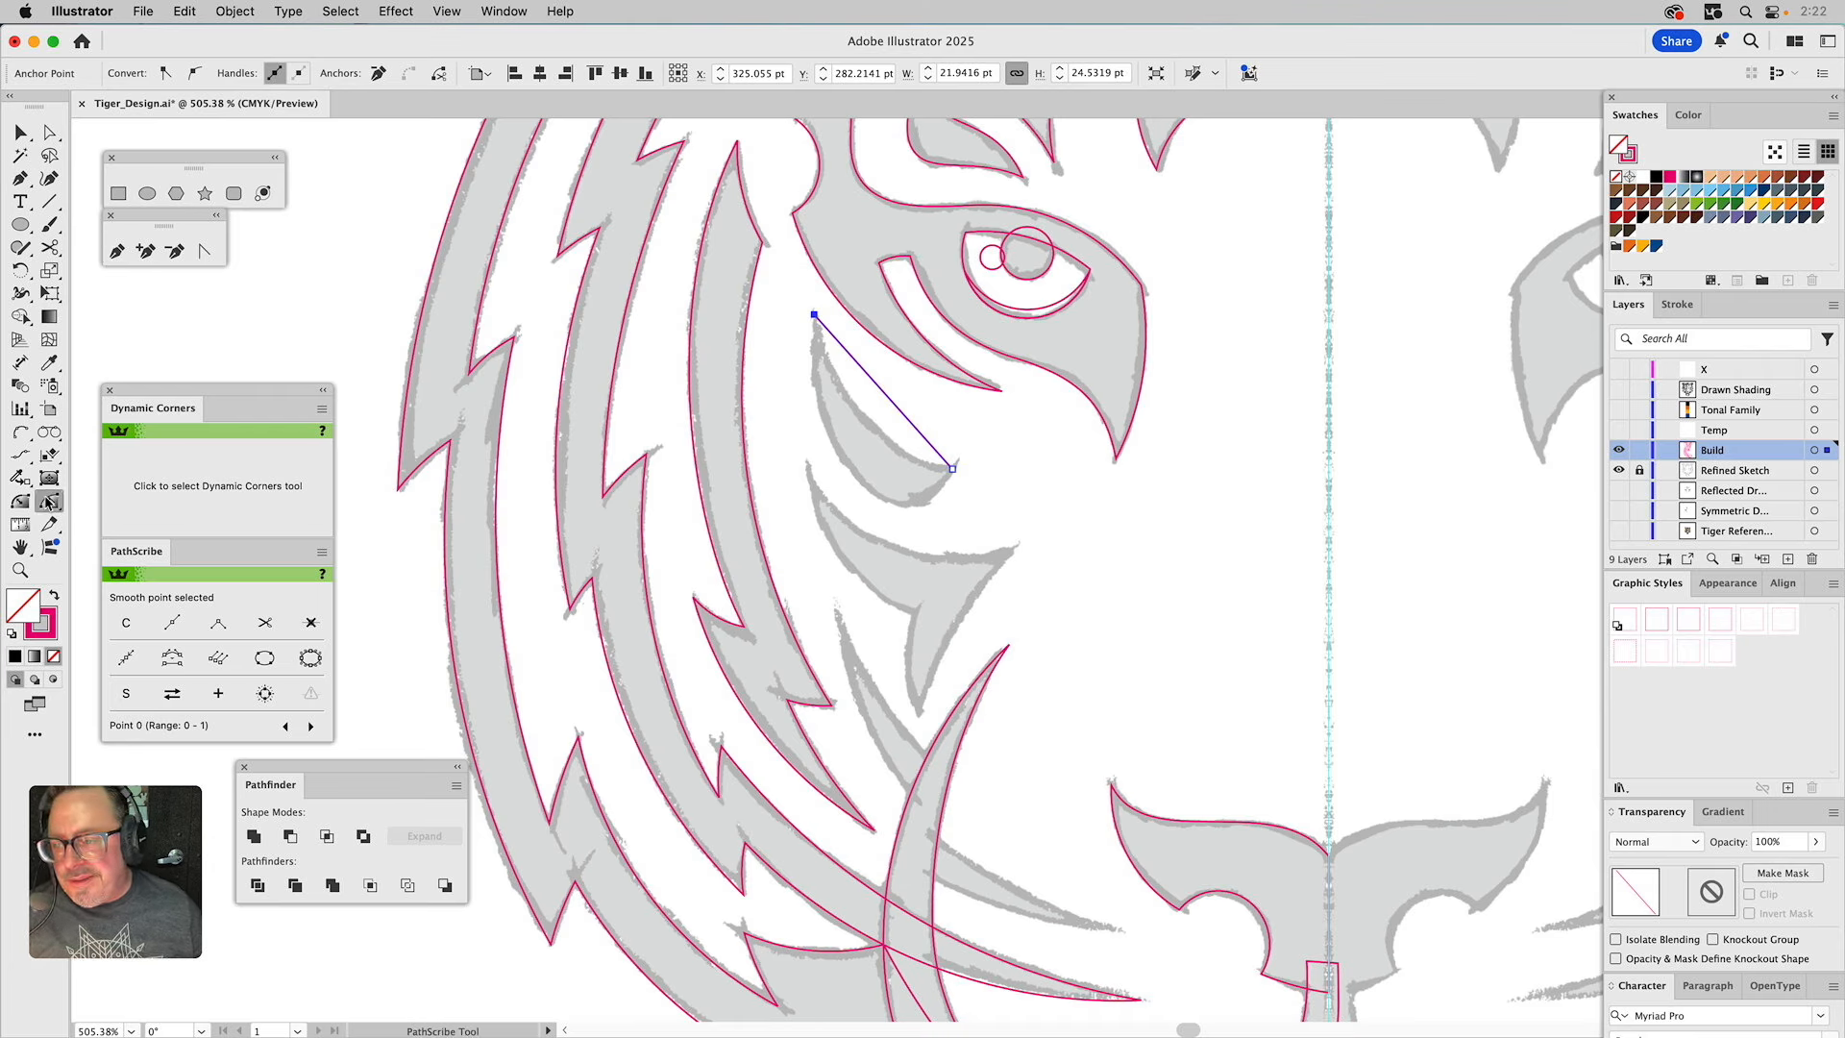
{"action": "left_click_drag", "start_coordinate": [838, 342], "coordinate": [905, 563]}
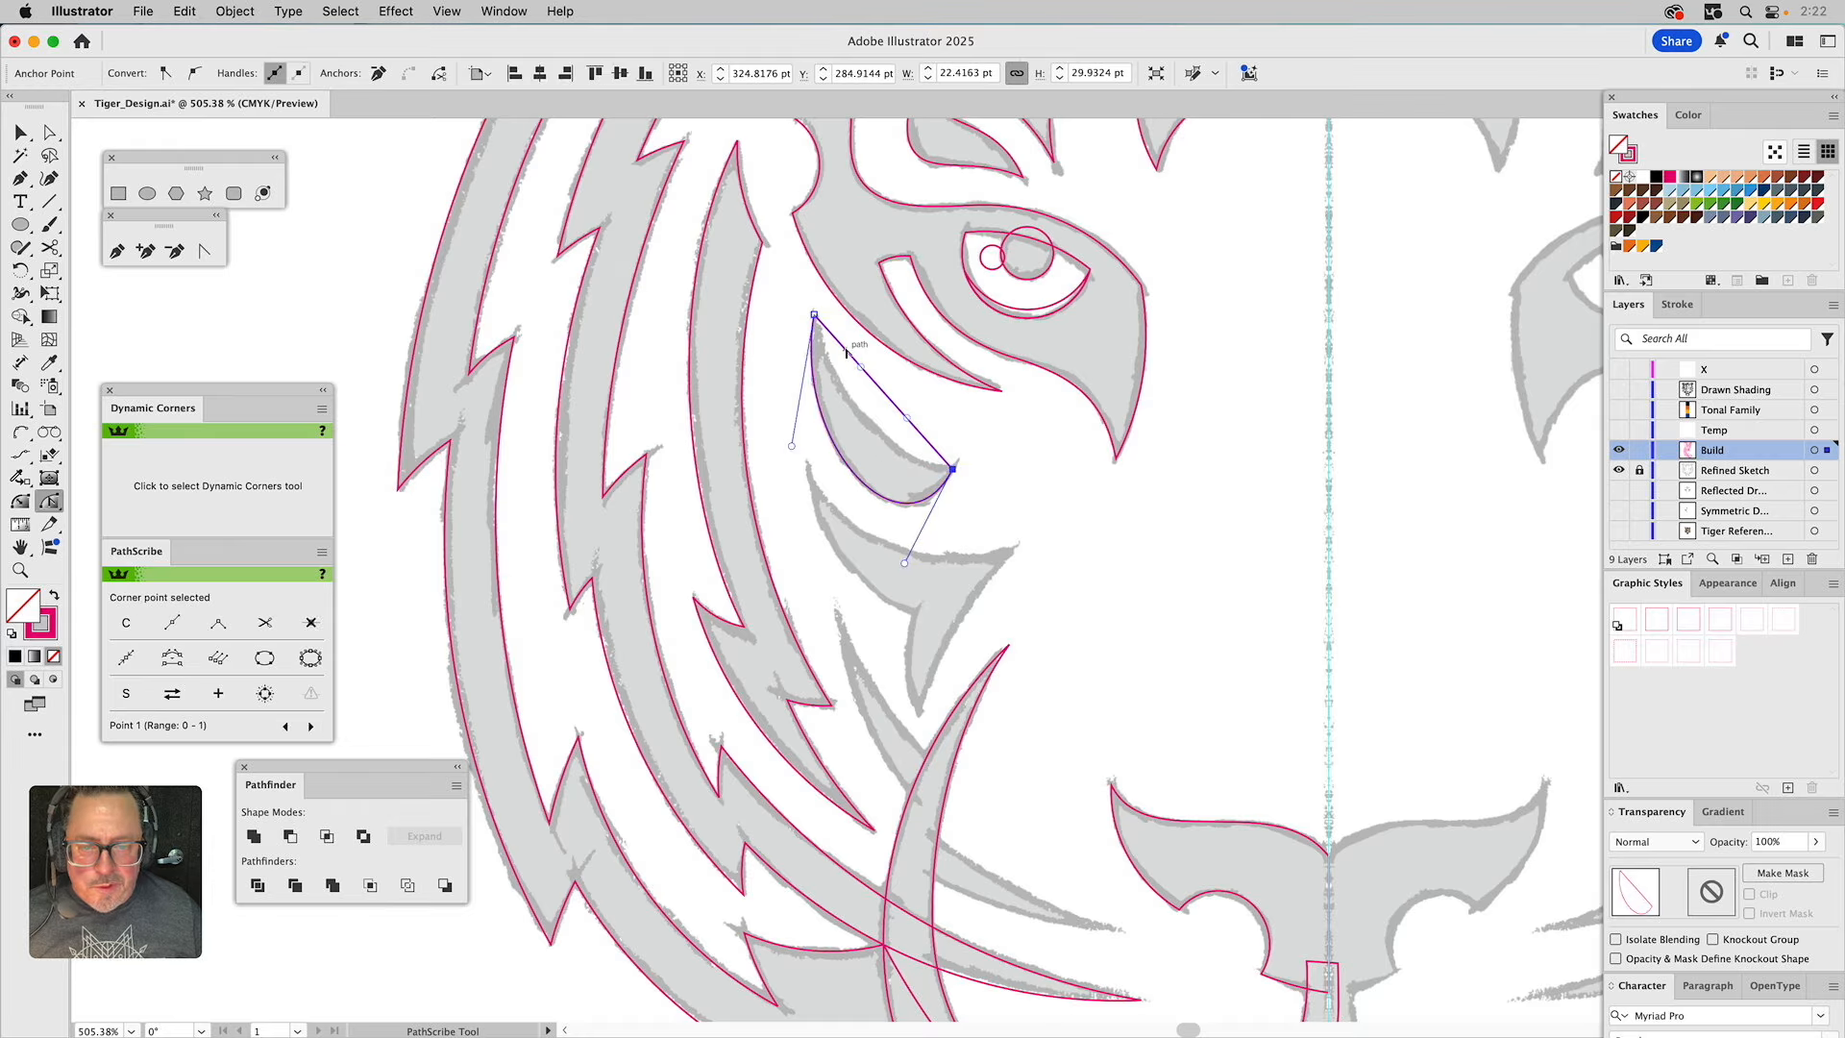
{"action": "left_click_drag", "start_coordinate": [846, 354], "coordinate": [881, 461]}
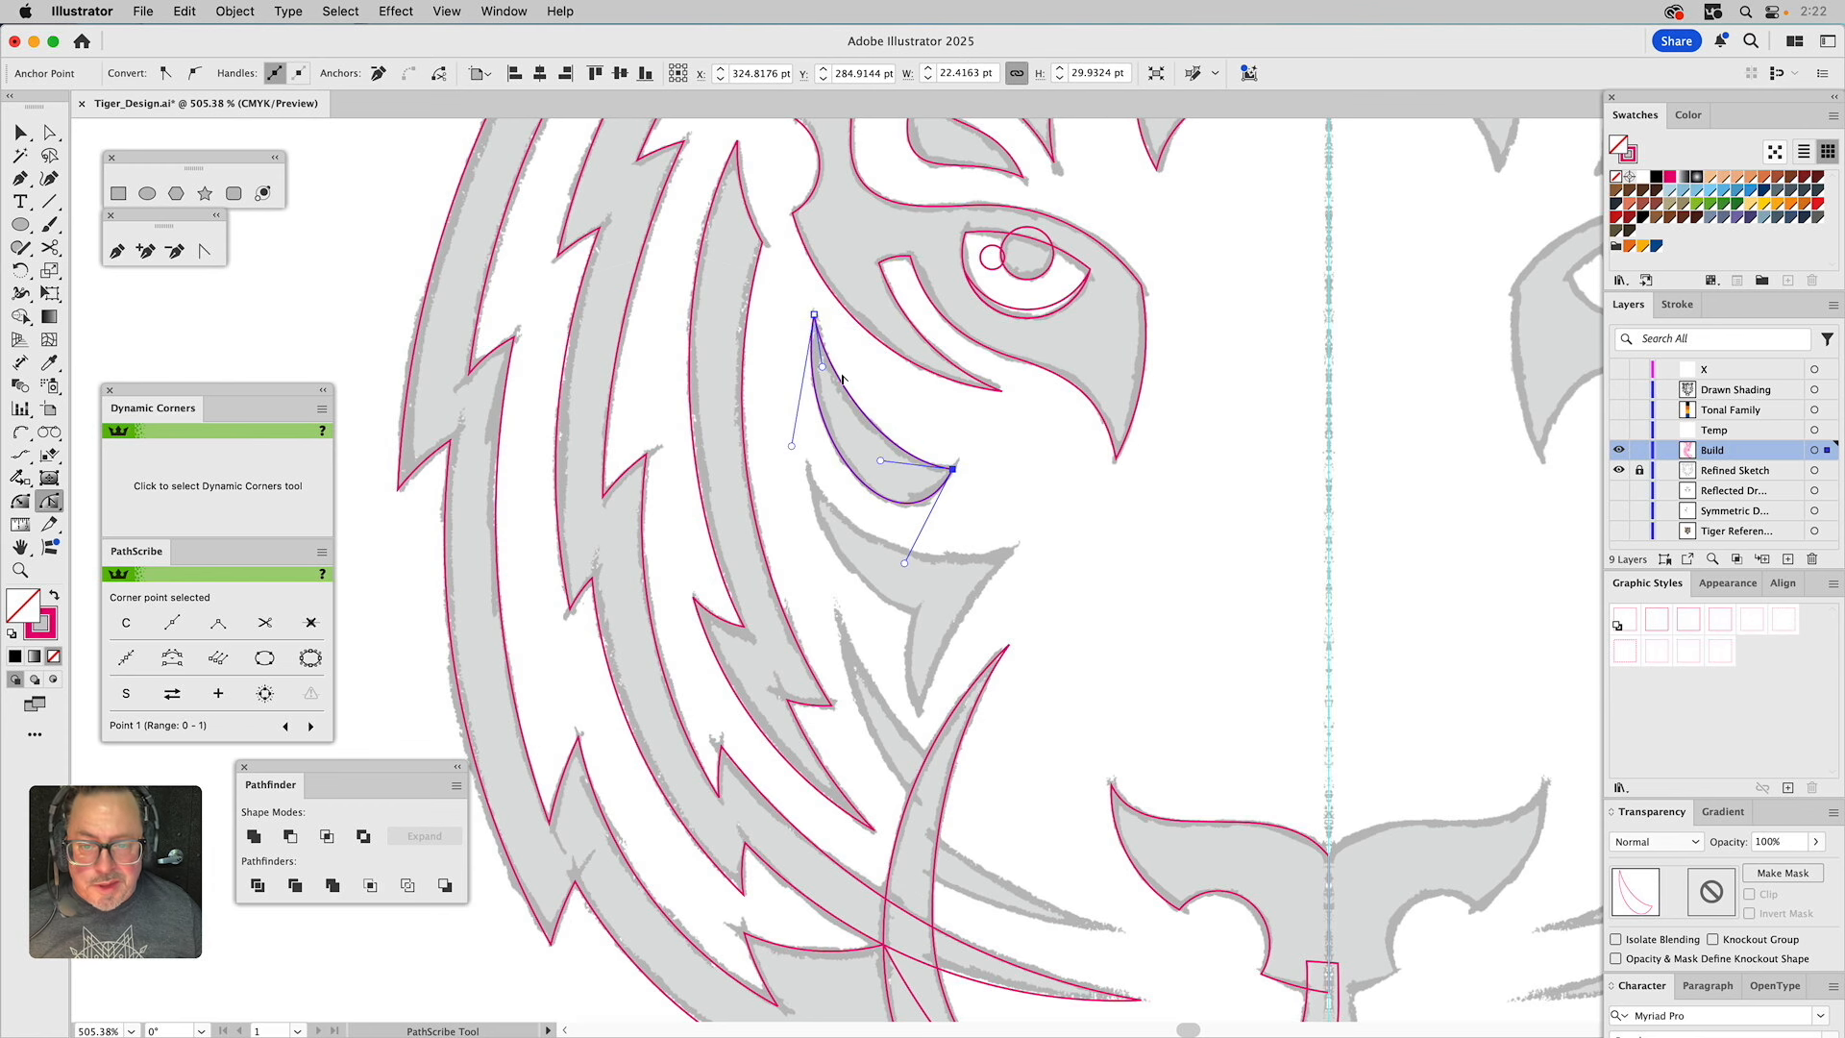
{"action": "left_click", "coordinate": [997, 453]}
{"action": "left_click_drag", "start_coordinate": [997, 453], "coordinate": [983, 323]}
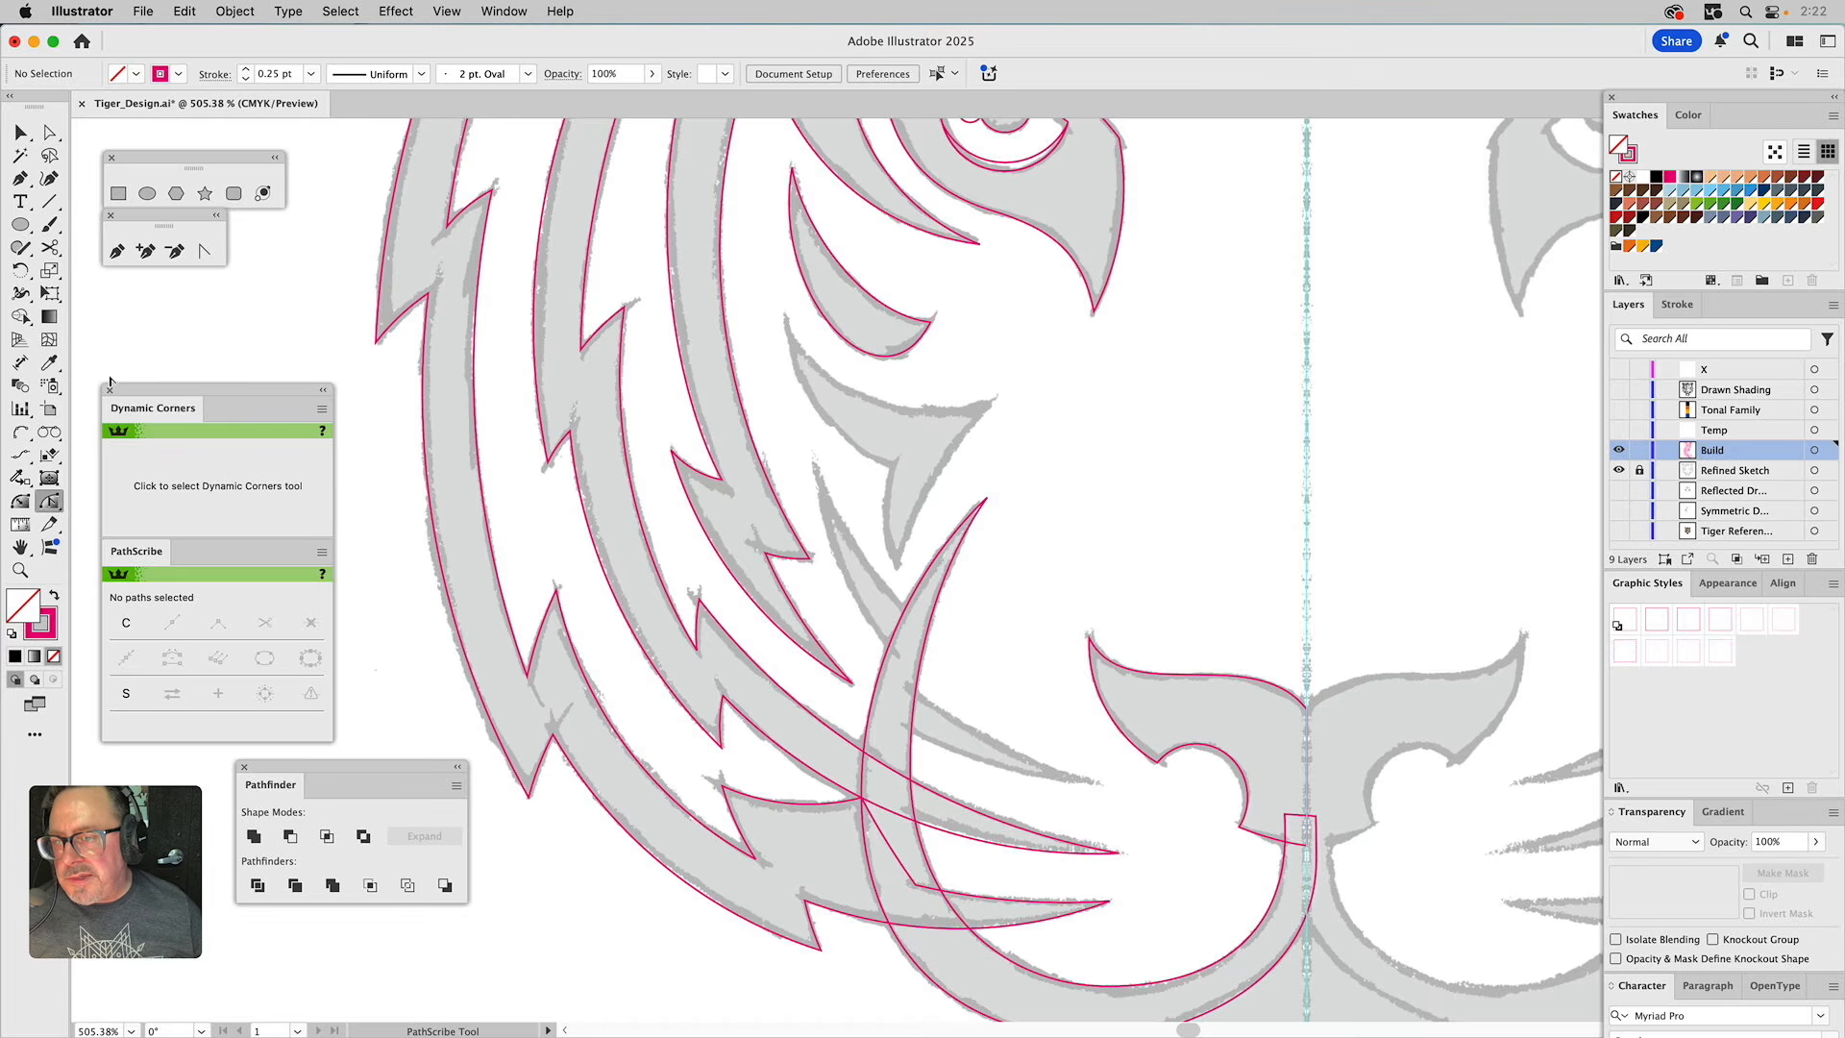
{"action": "left_click", "coordinate": [117, 251]}
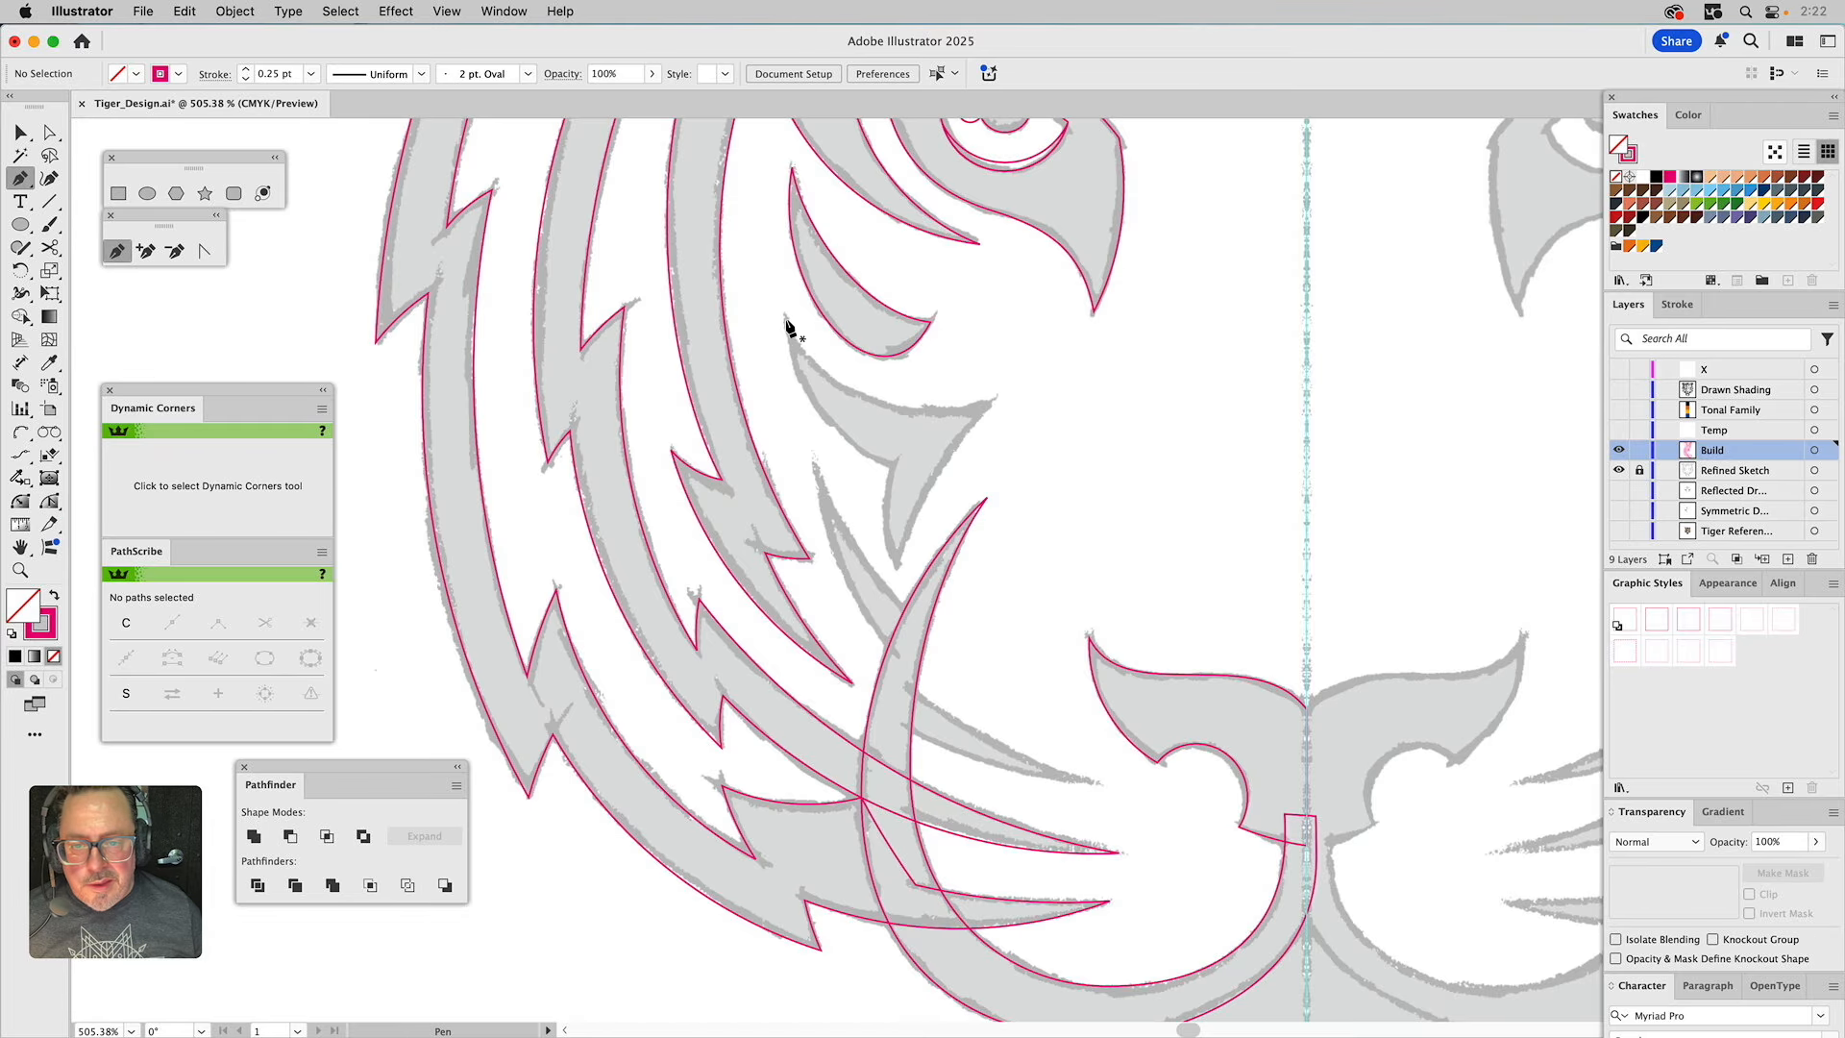
{"action": "left_click", "coordinate": [784, 320]}
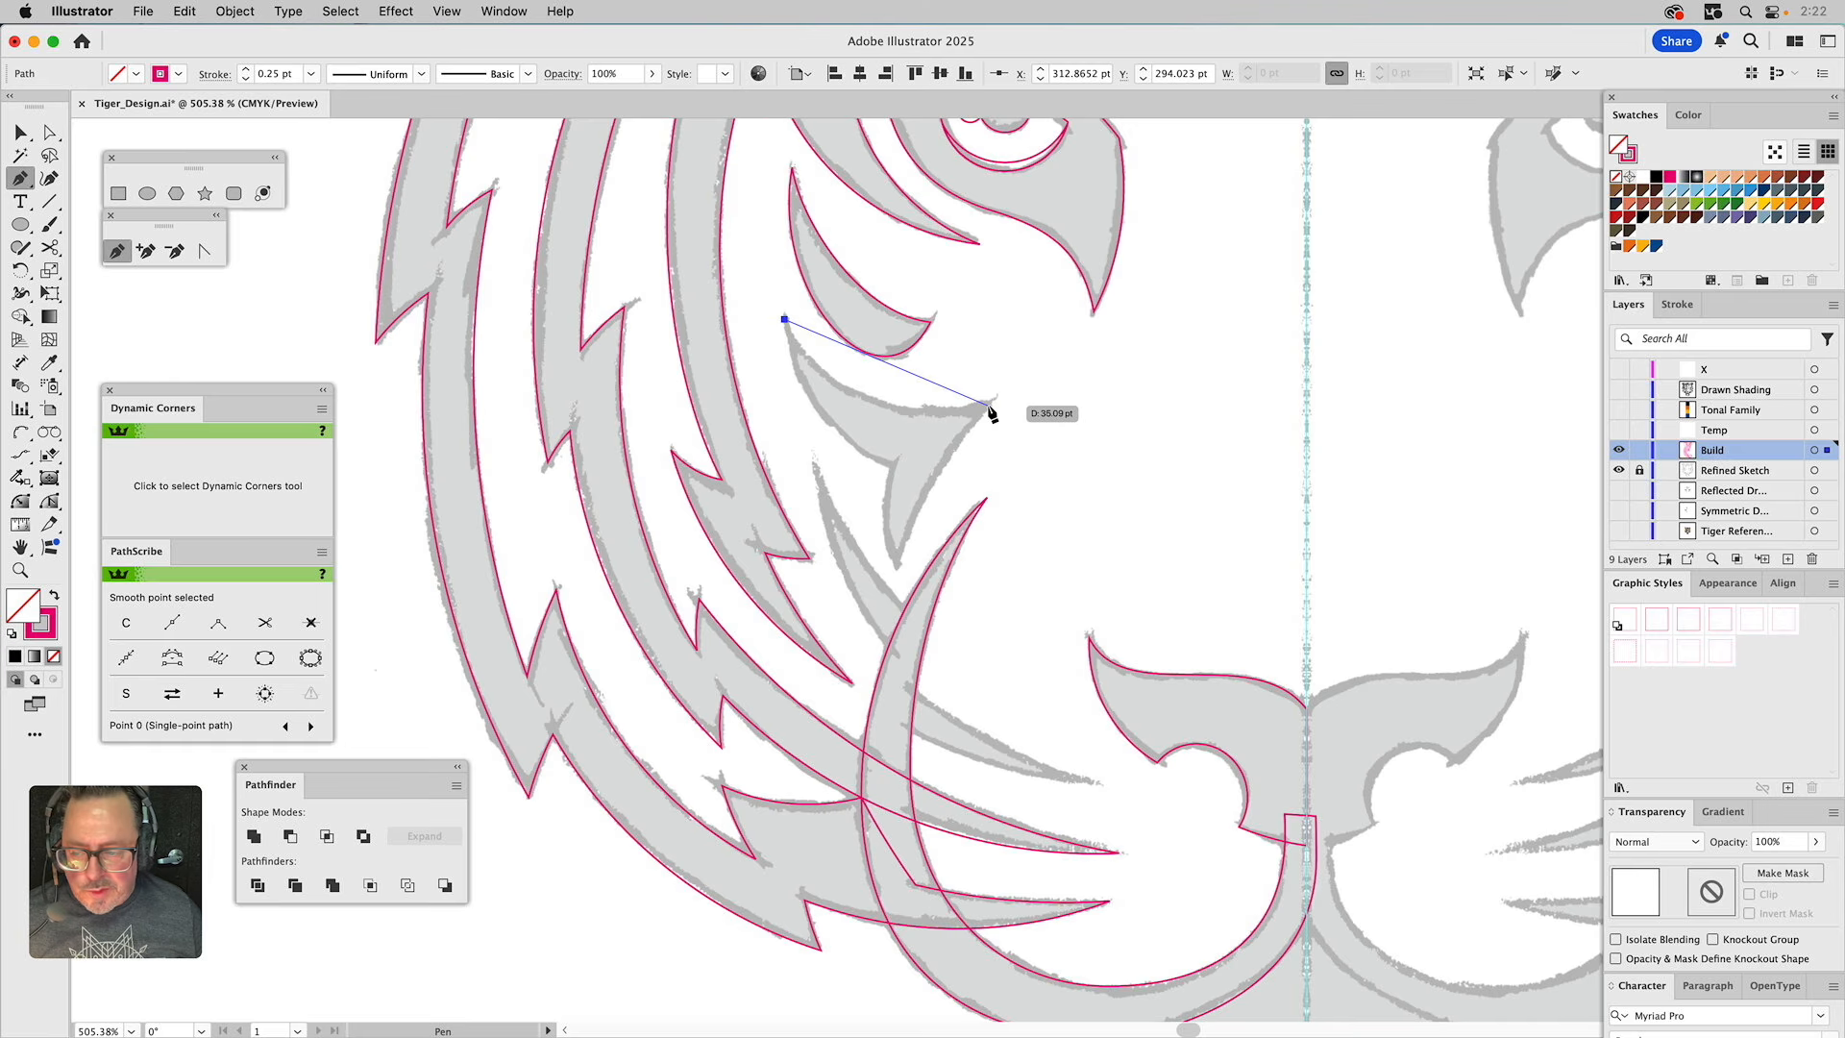
{"action": "left_click_drag", "start_coordinate": [989, 405], "coordinate": [912, 410]}
{"action": "key", "text": "super+z"}
{"action": "key", "text": "super+shift+a"}
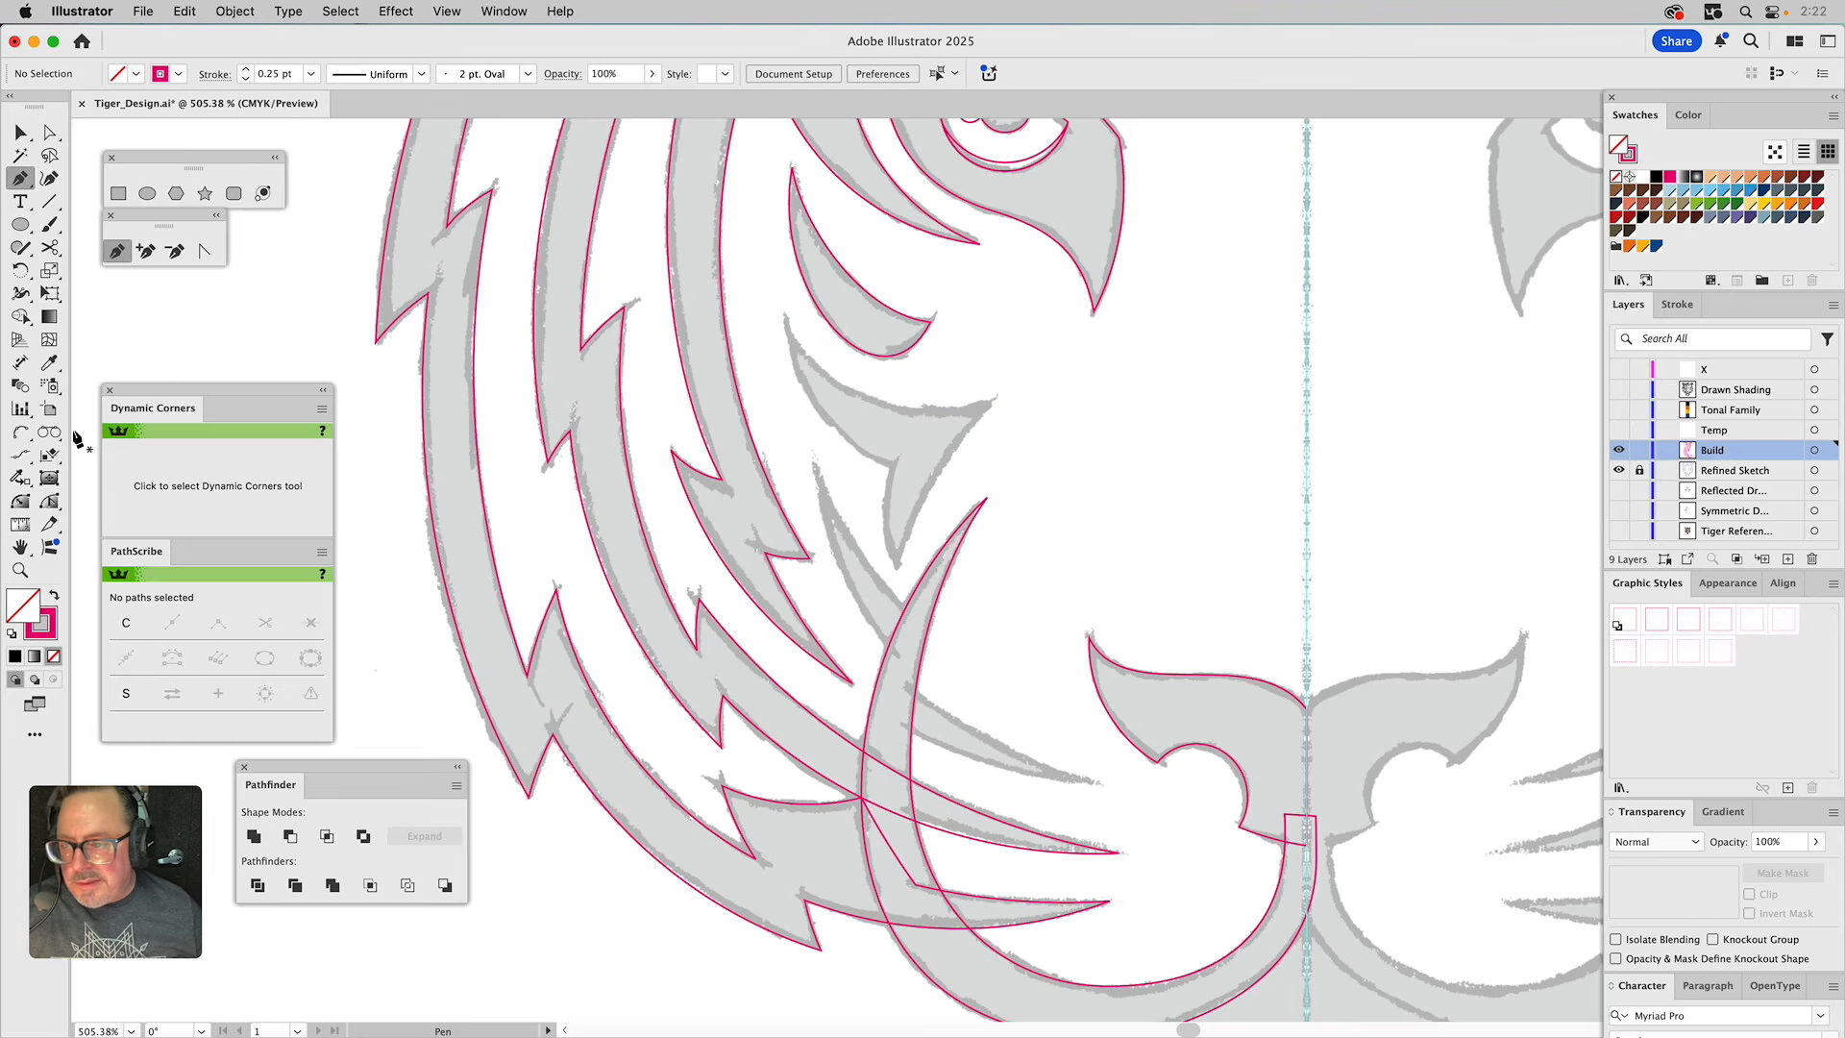
Trace the three-pointed cheek stripe below the crescent as a closed path of four arcs, using the Arc by Points tool.
{"action": "left_click", "coordinate": [23, 435]}
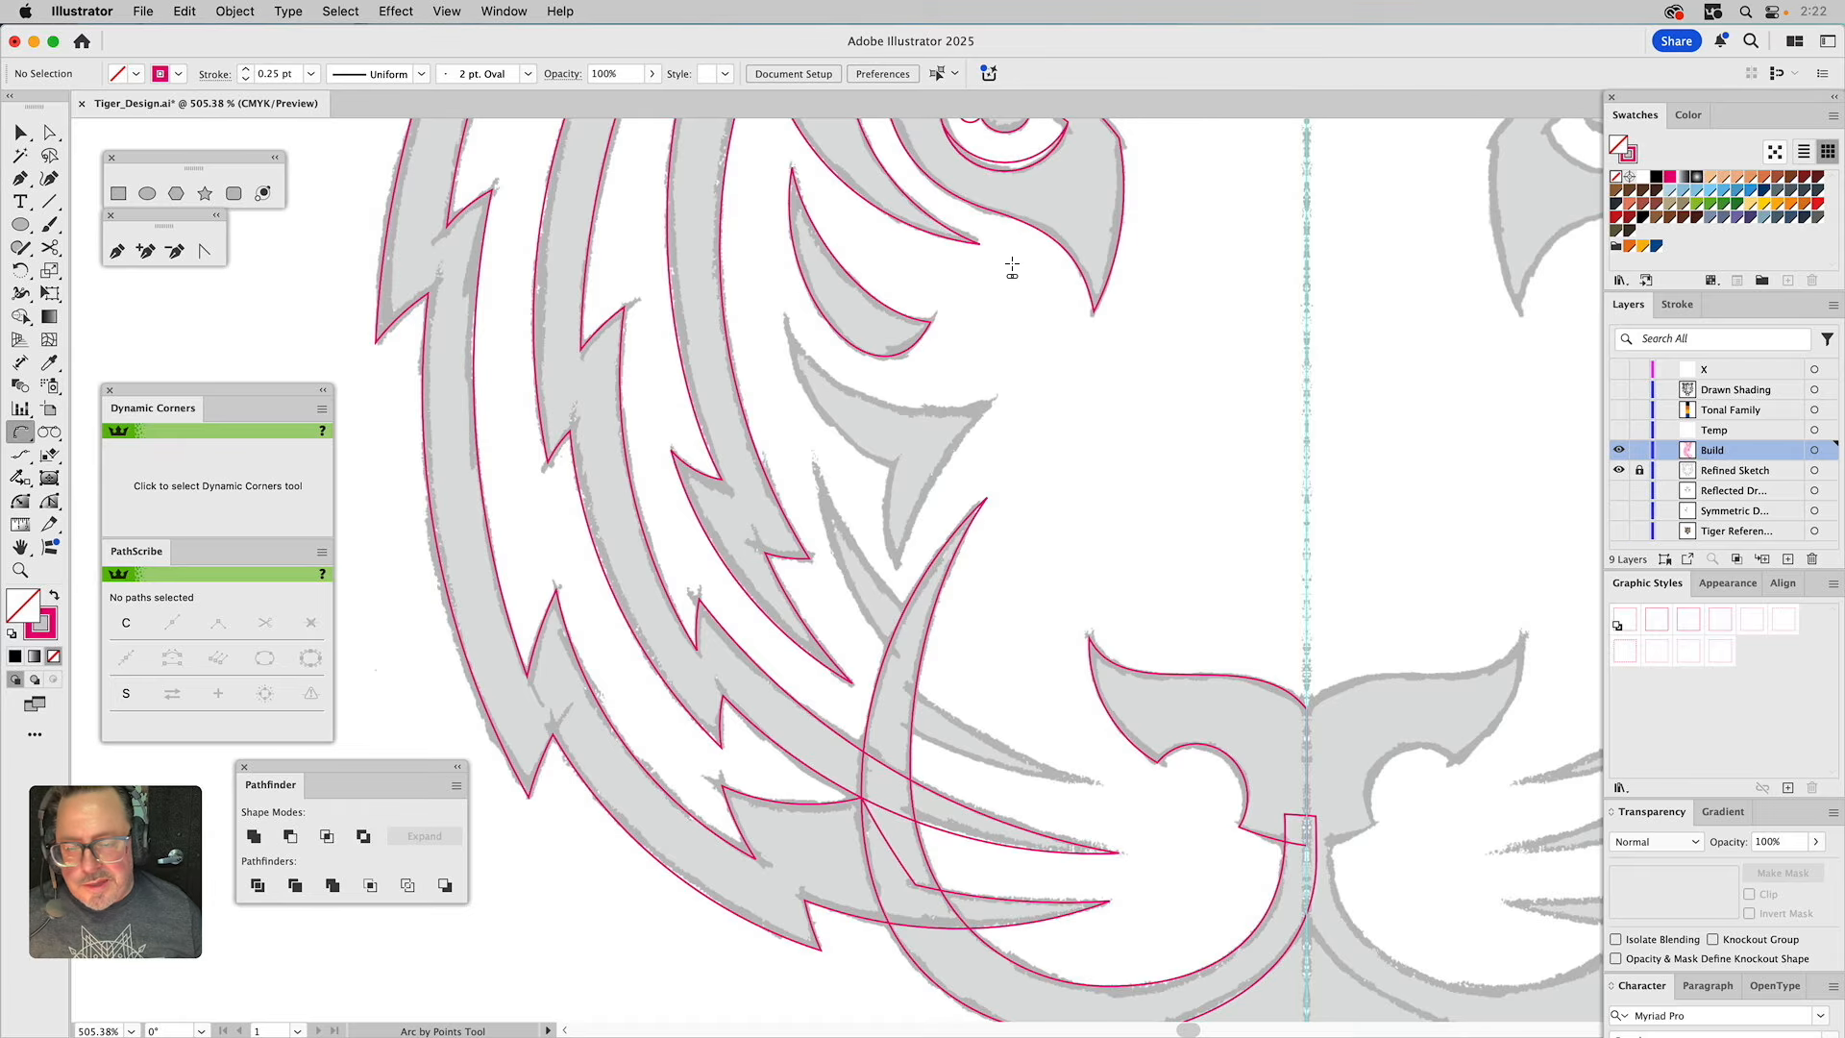
{"action": "left_click", "coordinate": [787, 328]}
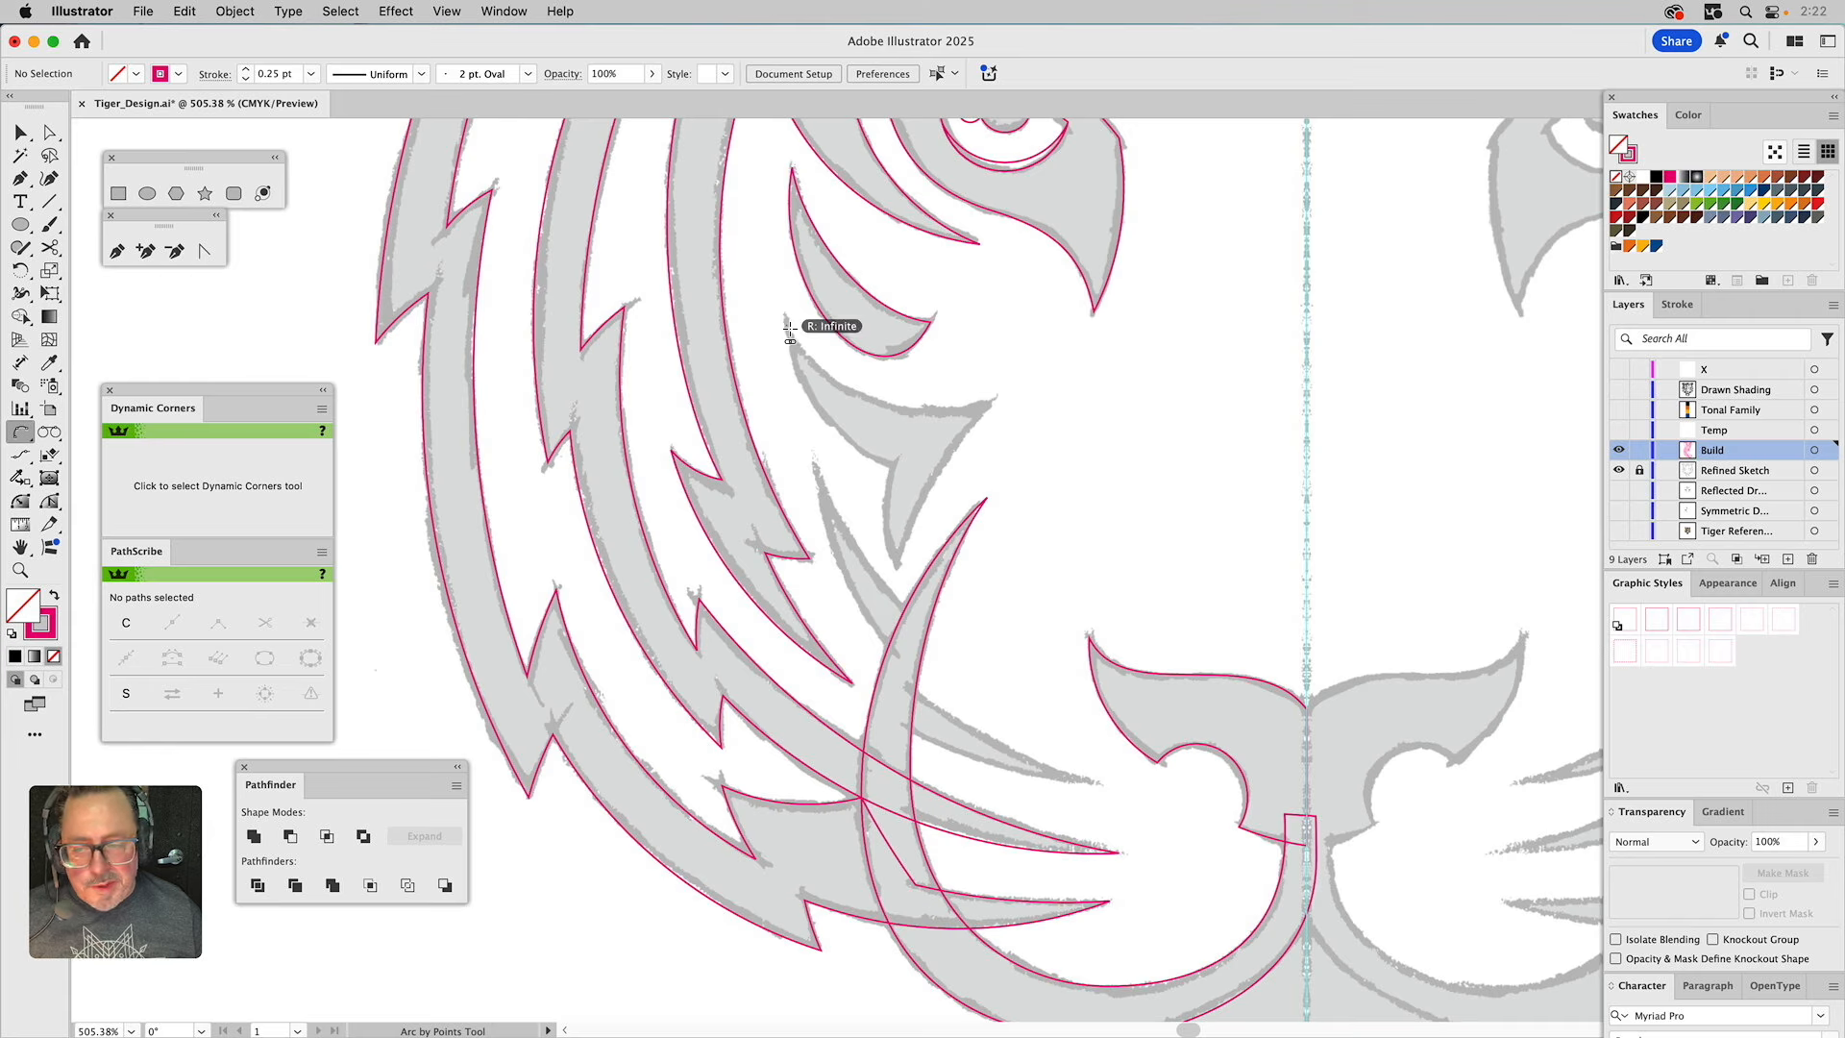
{"action": "left_click", "coordinate": [989, 403]}
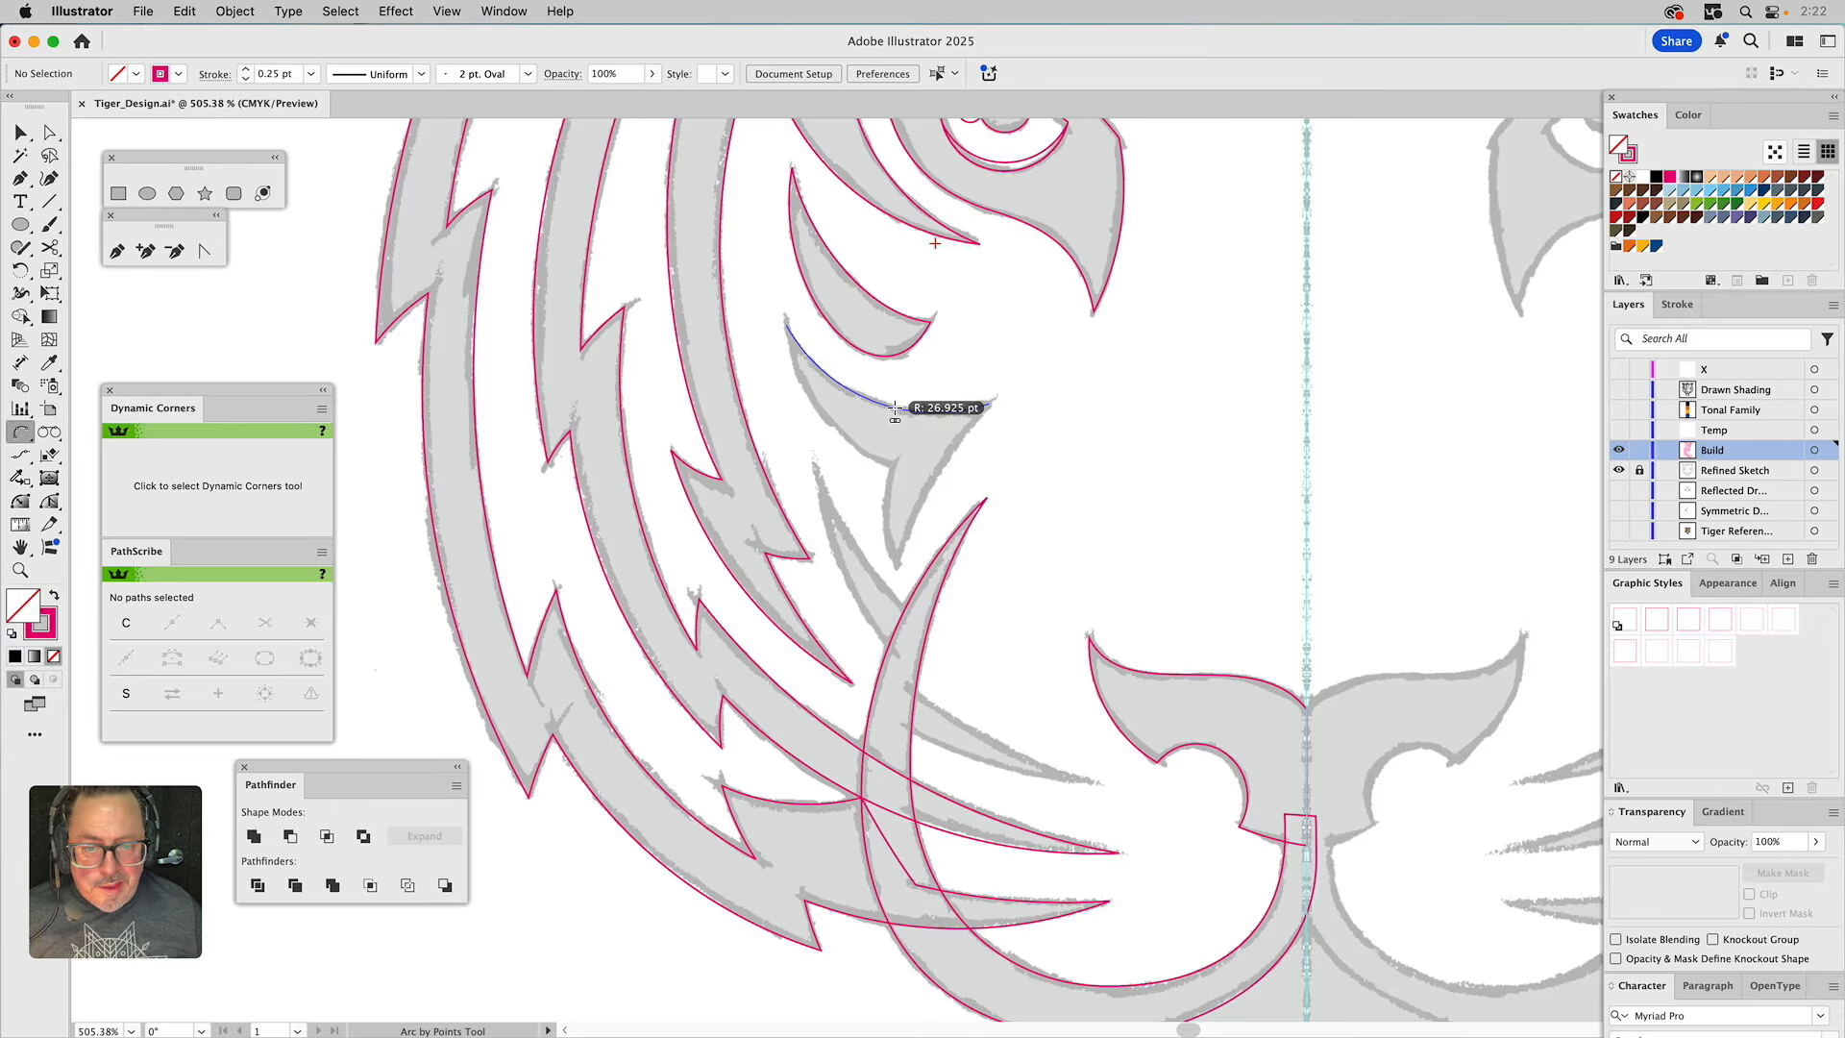
{"action": "left_click", "coordinate": [863, 386]}
{"action": "left_click", "coordinate": [786, 326]}
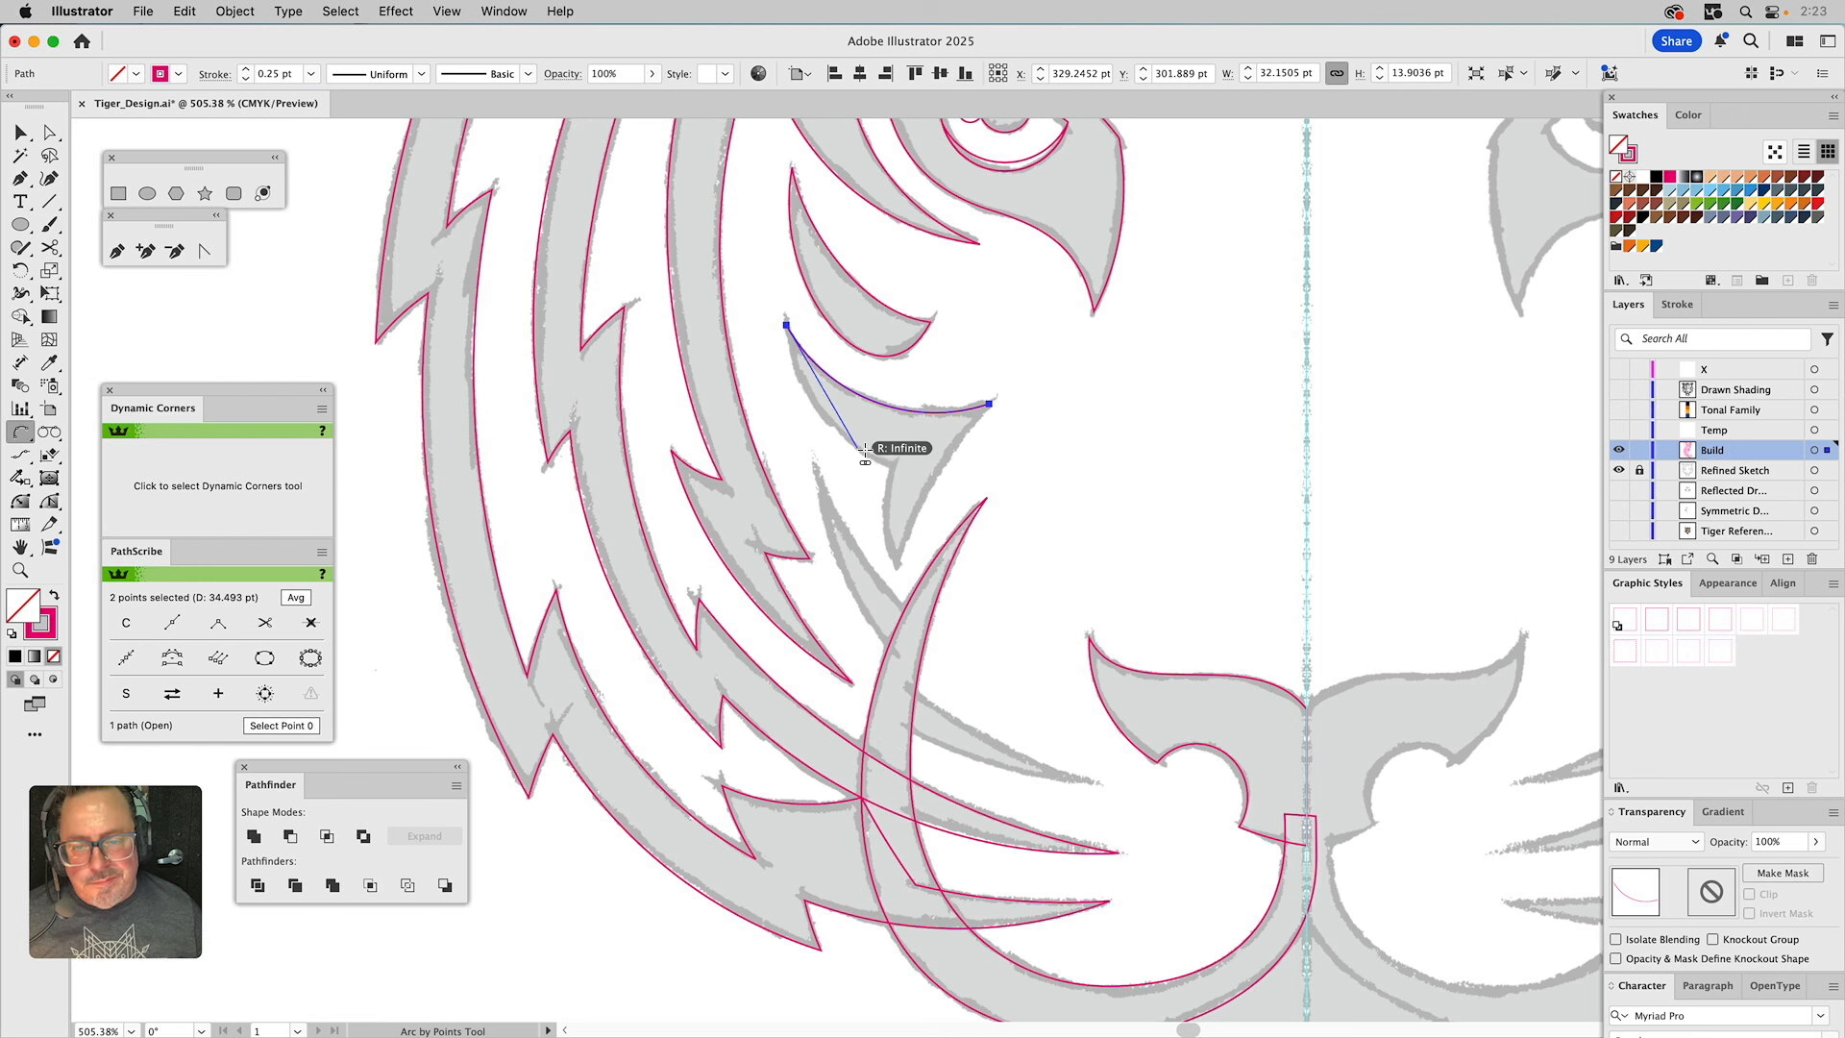
{"action": "left_click", "coordinate": [892, 466]}
{"action": "left_click", "coordinate": [855, 449]}
{"action": "left_click", "coordinate": [990, 404]}
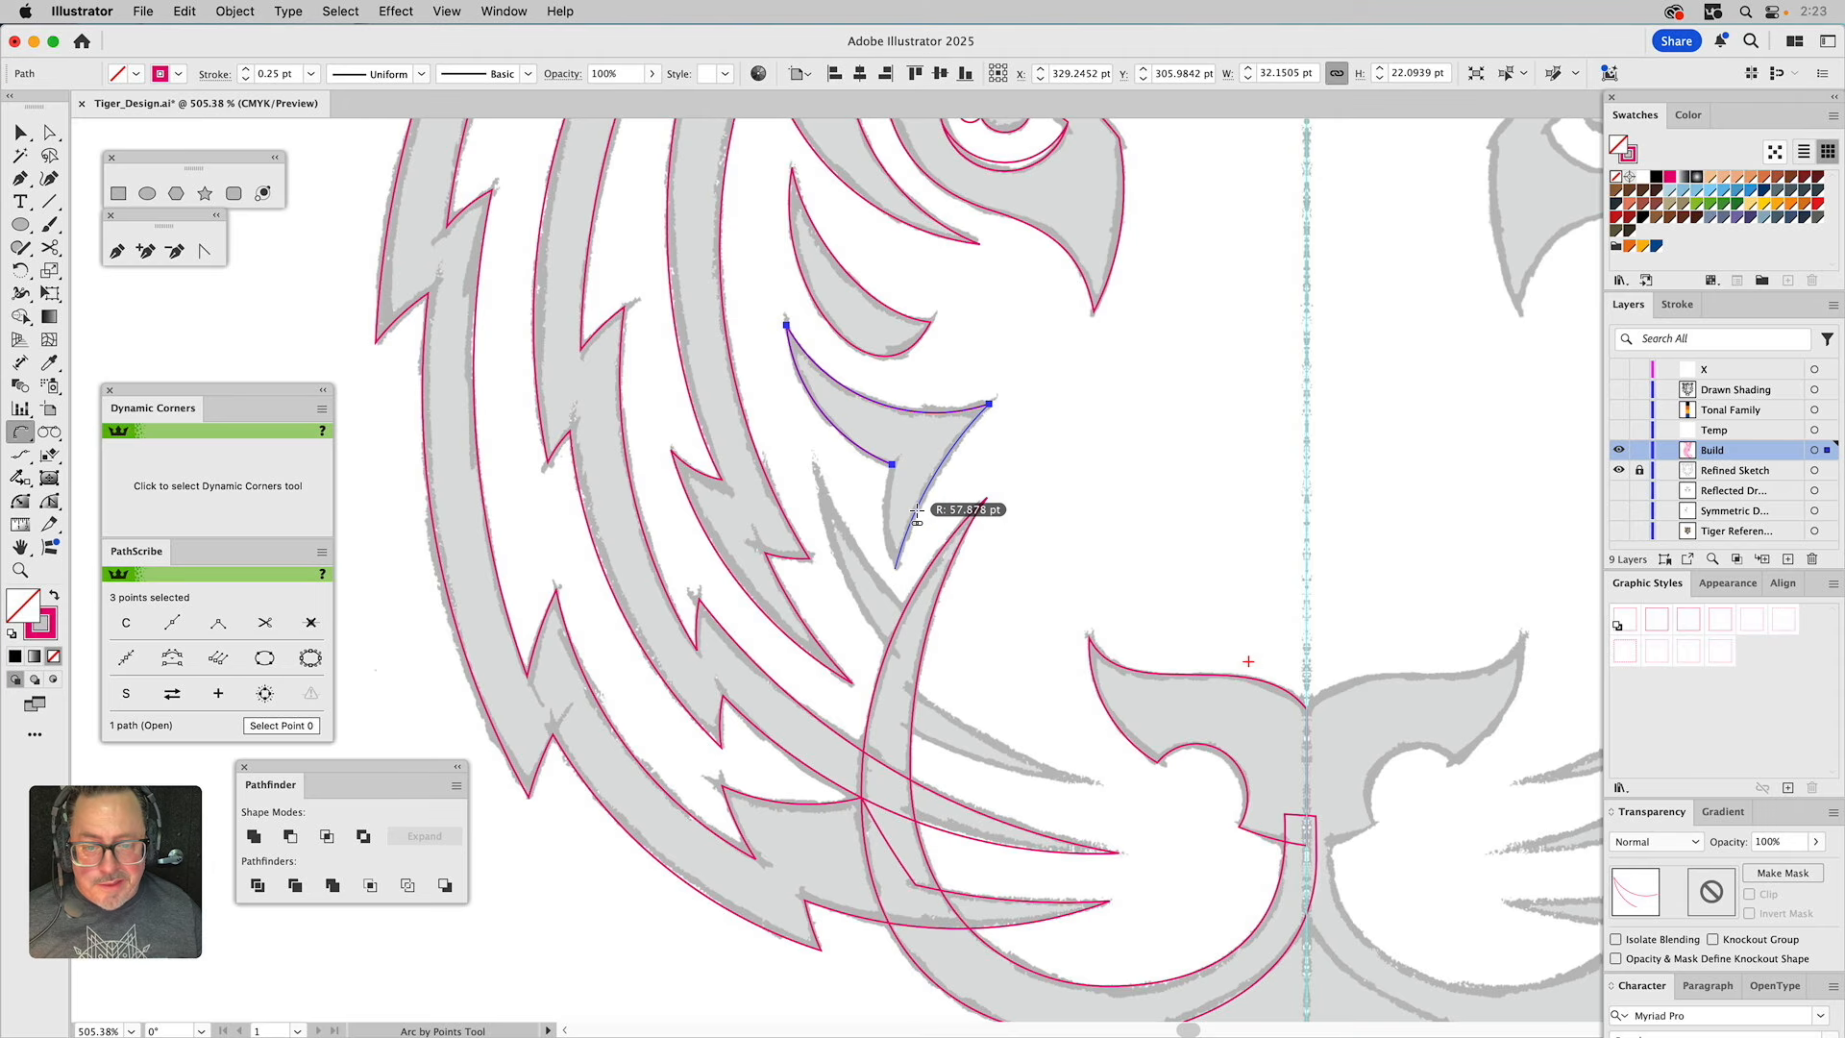
{"action": "left_click", "coordinate": [895, 568]}
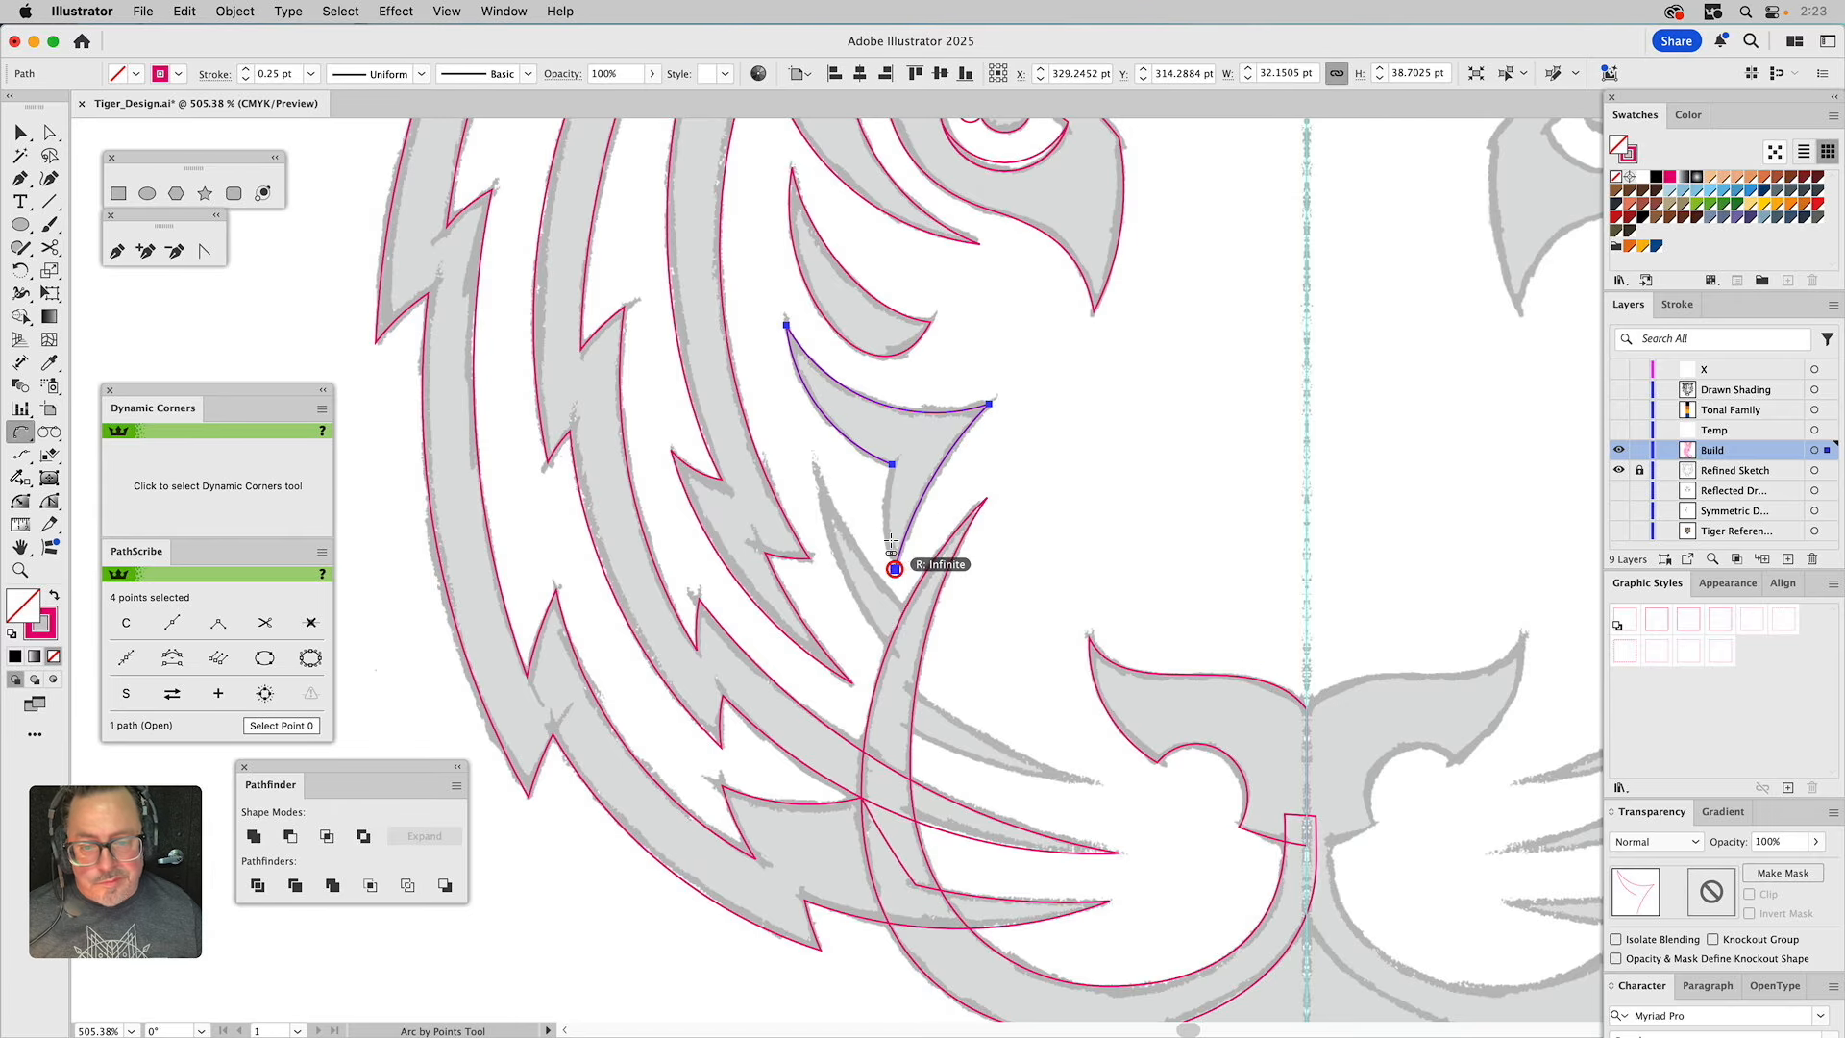
{"action": "left_click", "coordinate": [891, 467]}
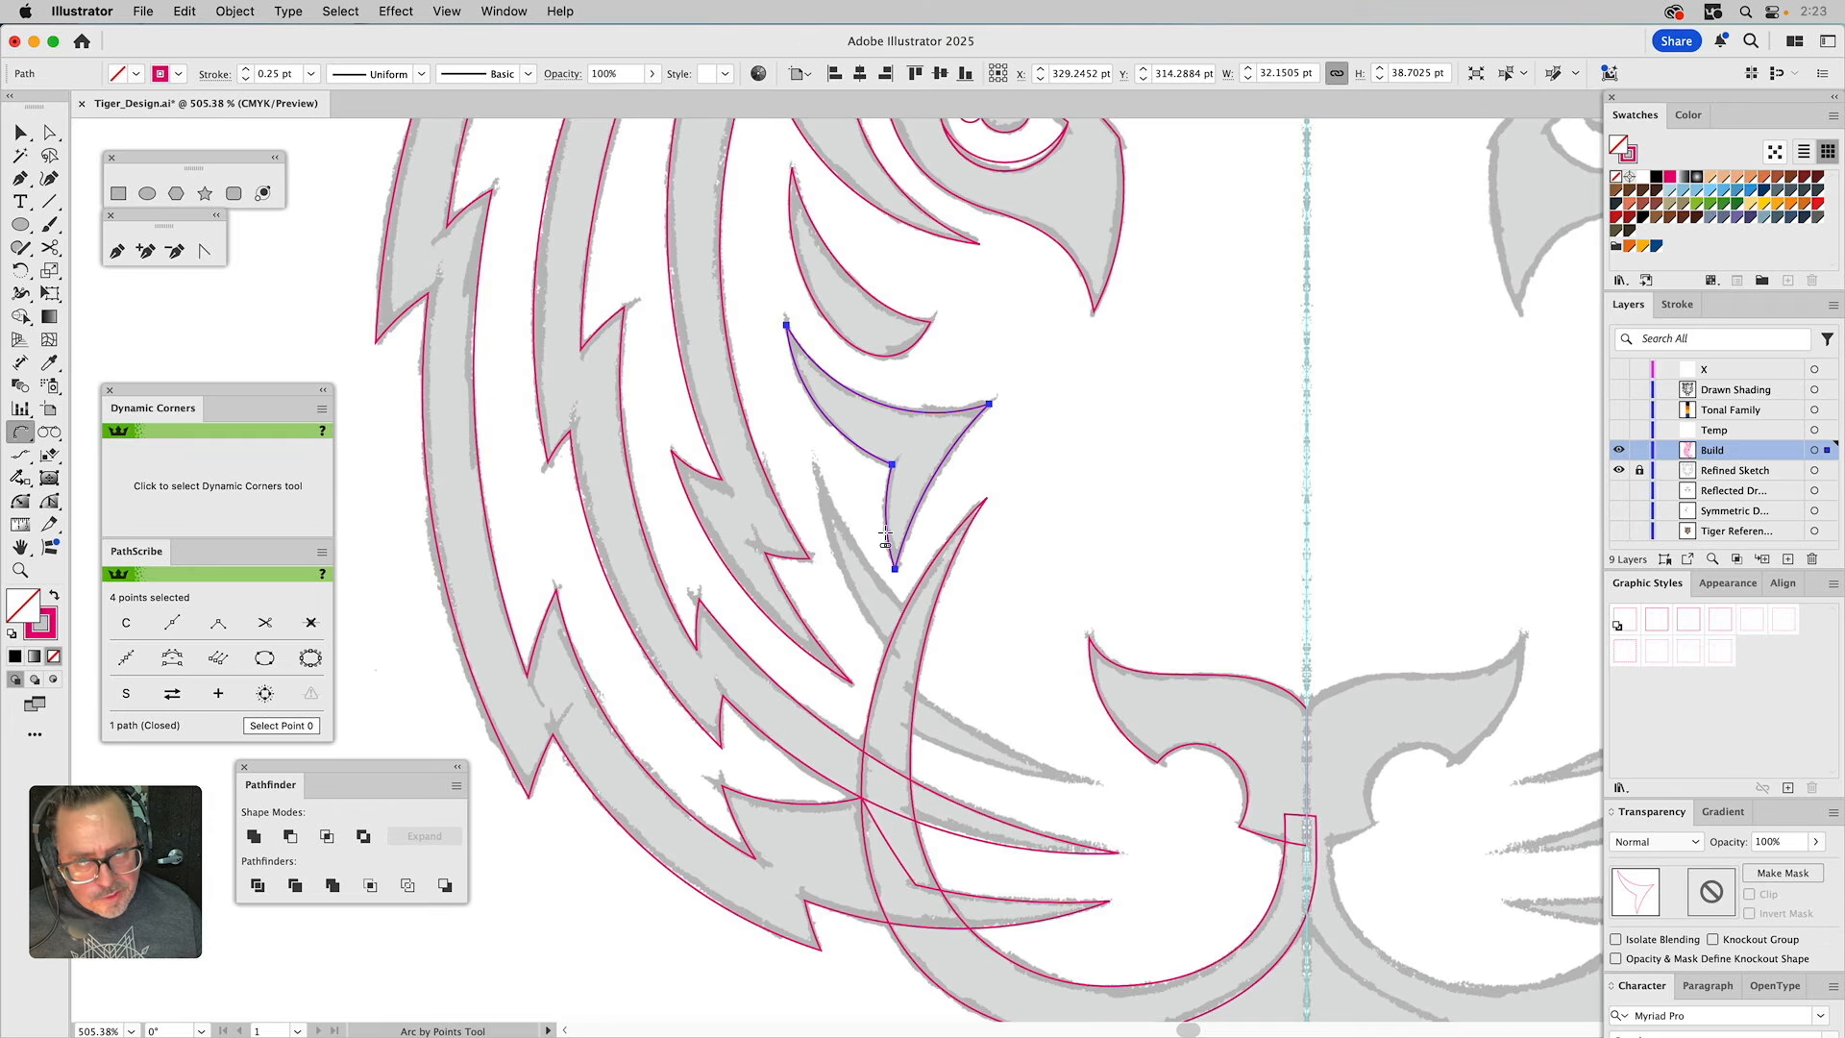
Draw an arc along the upper edge of the narrow spike below it, ending inside the long curved muzzle stripe.
{"action": "left_click", "coordinate": [912, 614]}
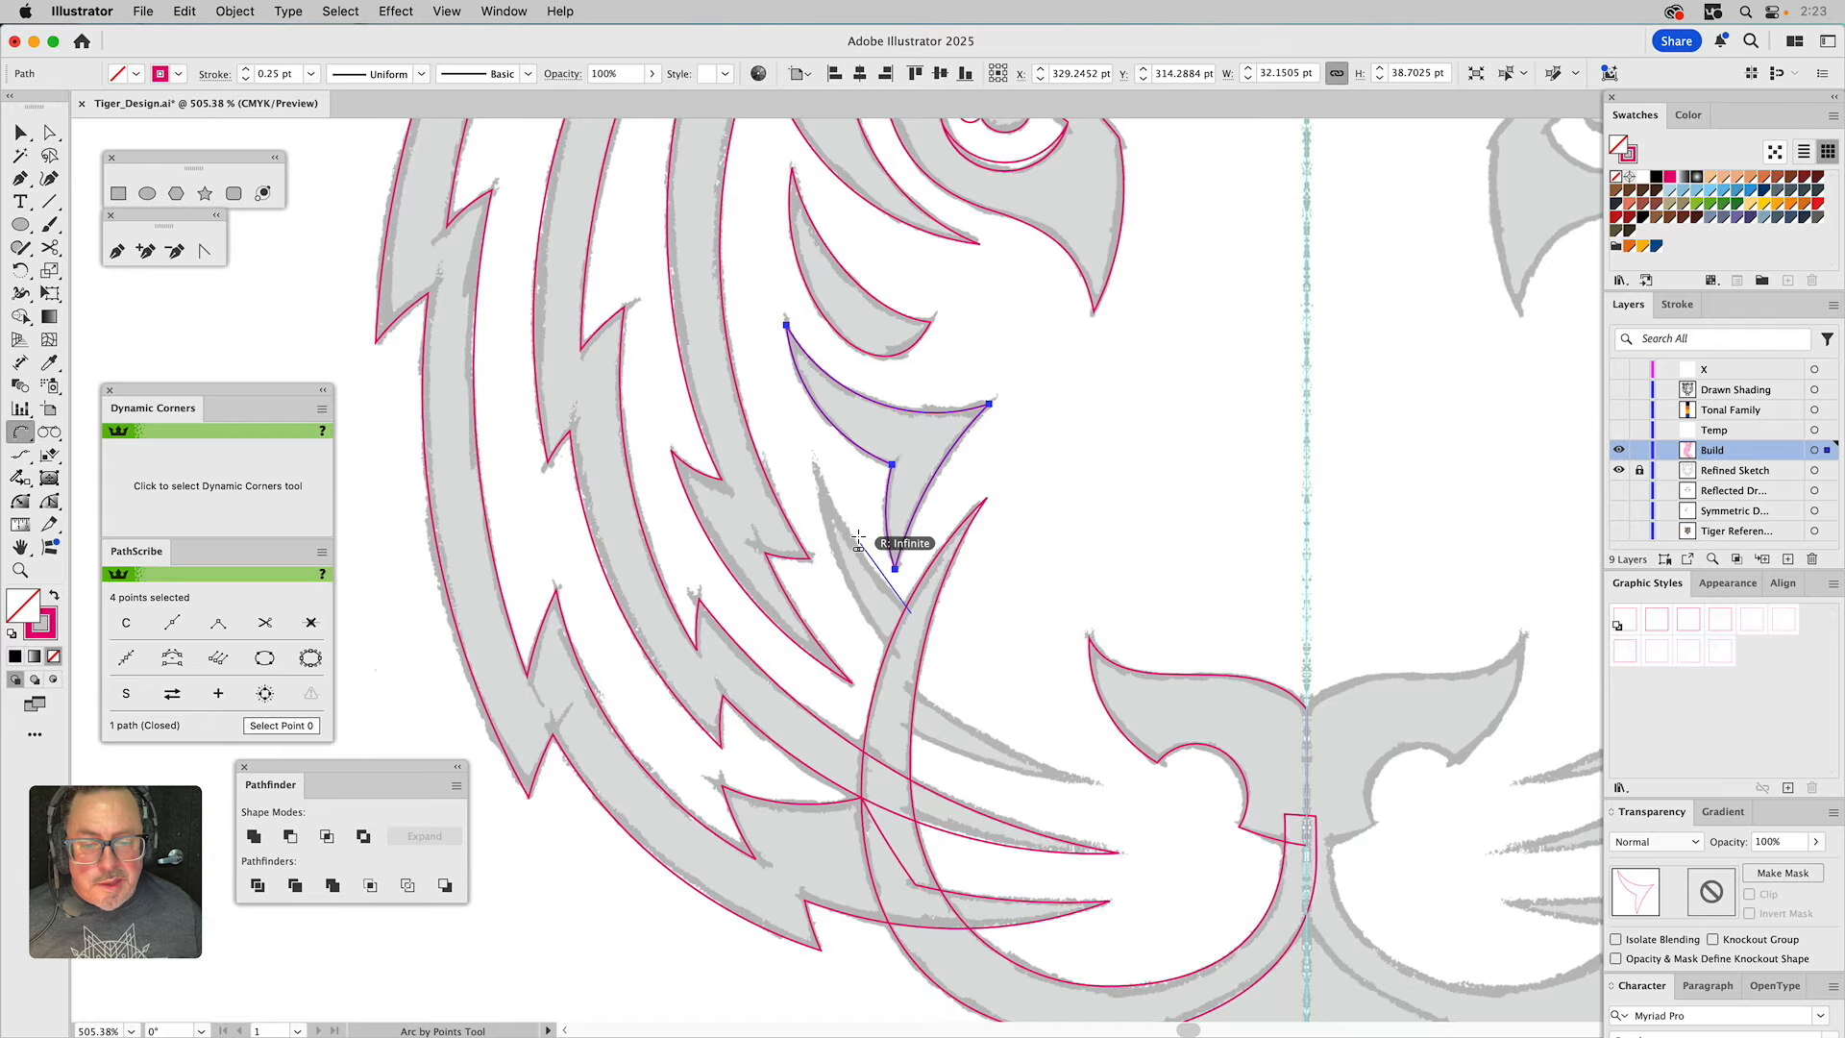
{"action": "left_click", "coordinate": [815, 468]}
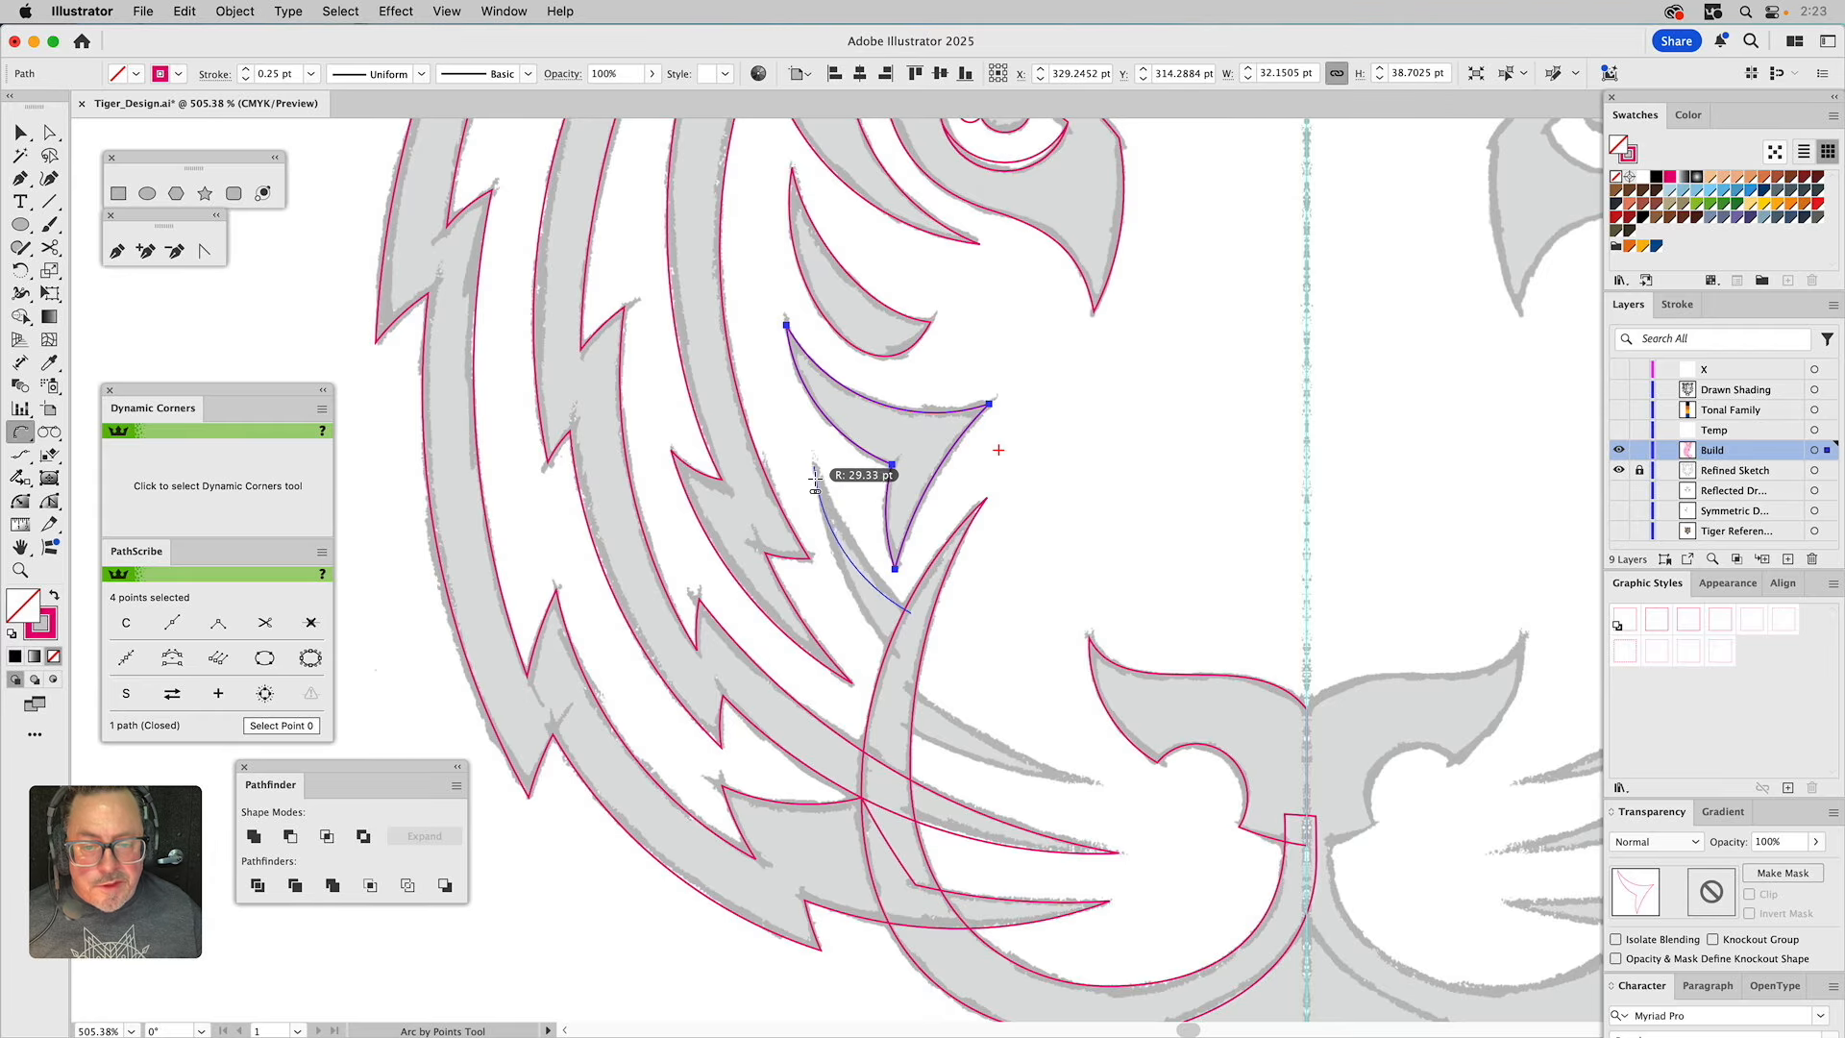
{"action": "left_click", "coordinate": [825, 496]}
Try closing the spike as a short three-point shape inside the muzzle stripe, and undo the added arcs.
{"action": "left_click", "coordinate": [815, 468]}
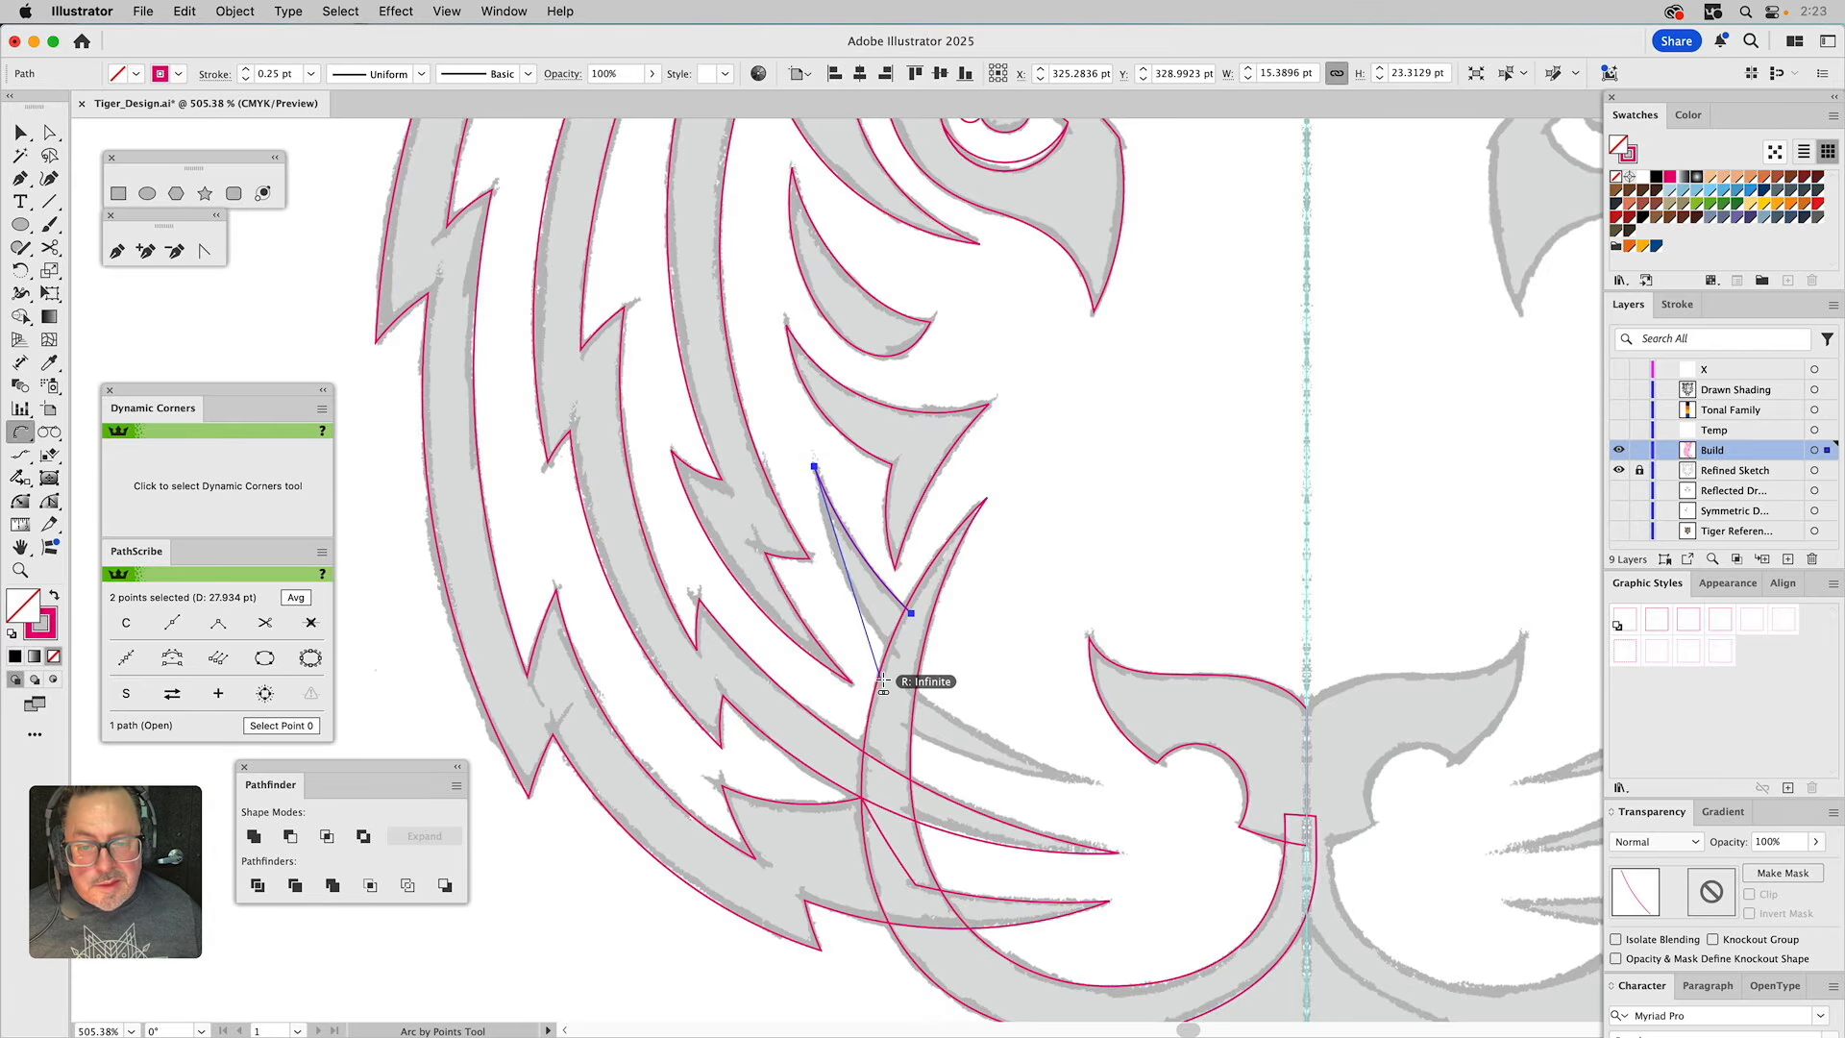
{"action": "left_click", "coordinate": [892, 663]}
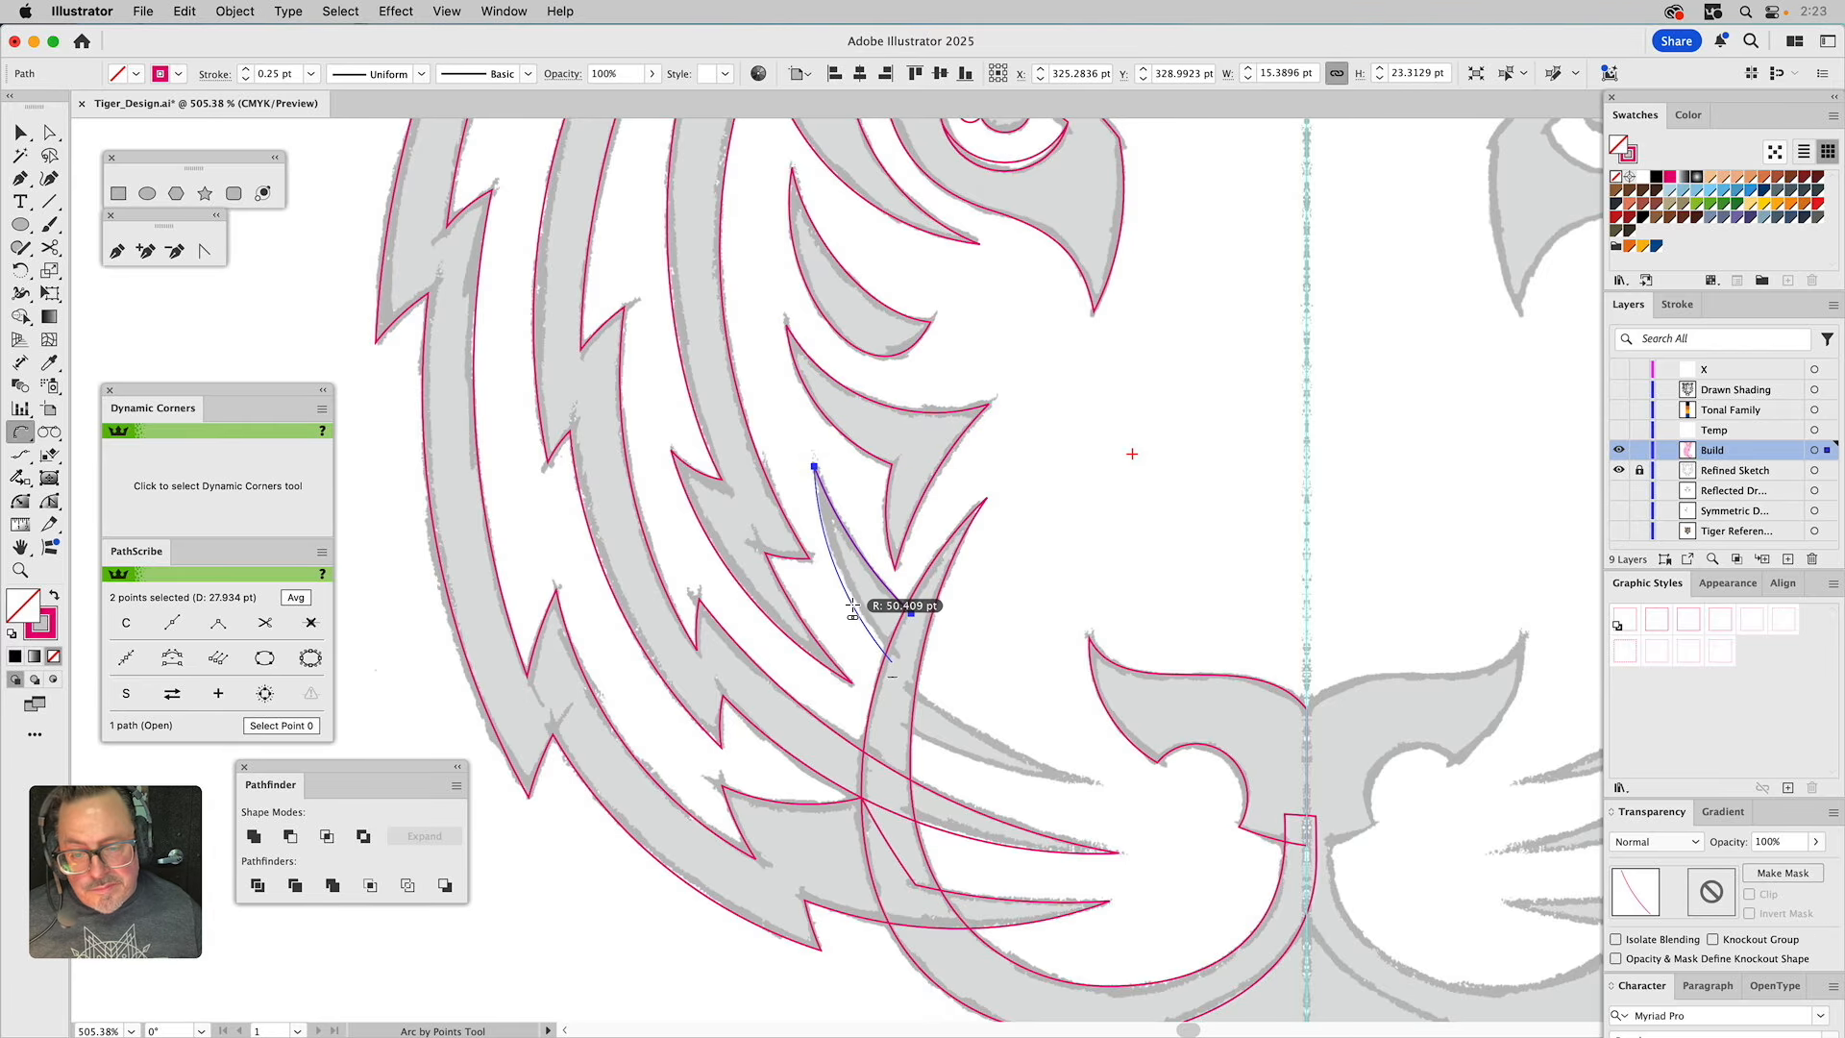
{"action": "left_click", "coordinate": [911, 613]}
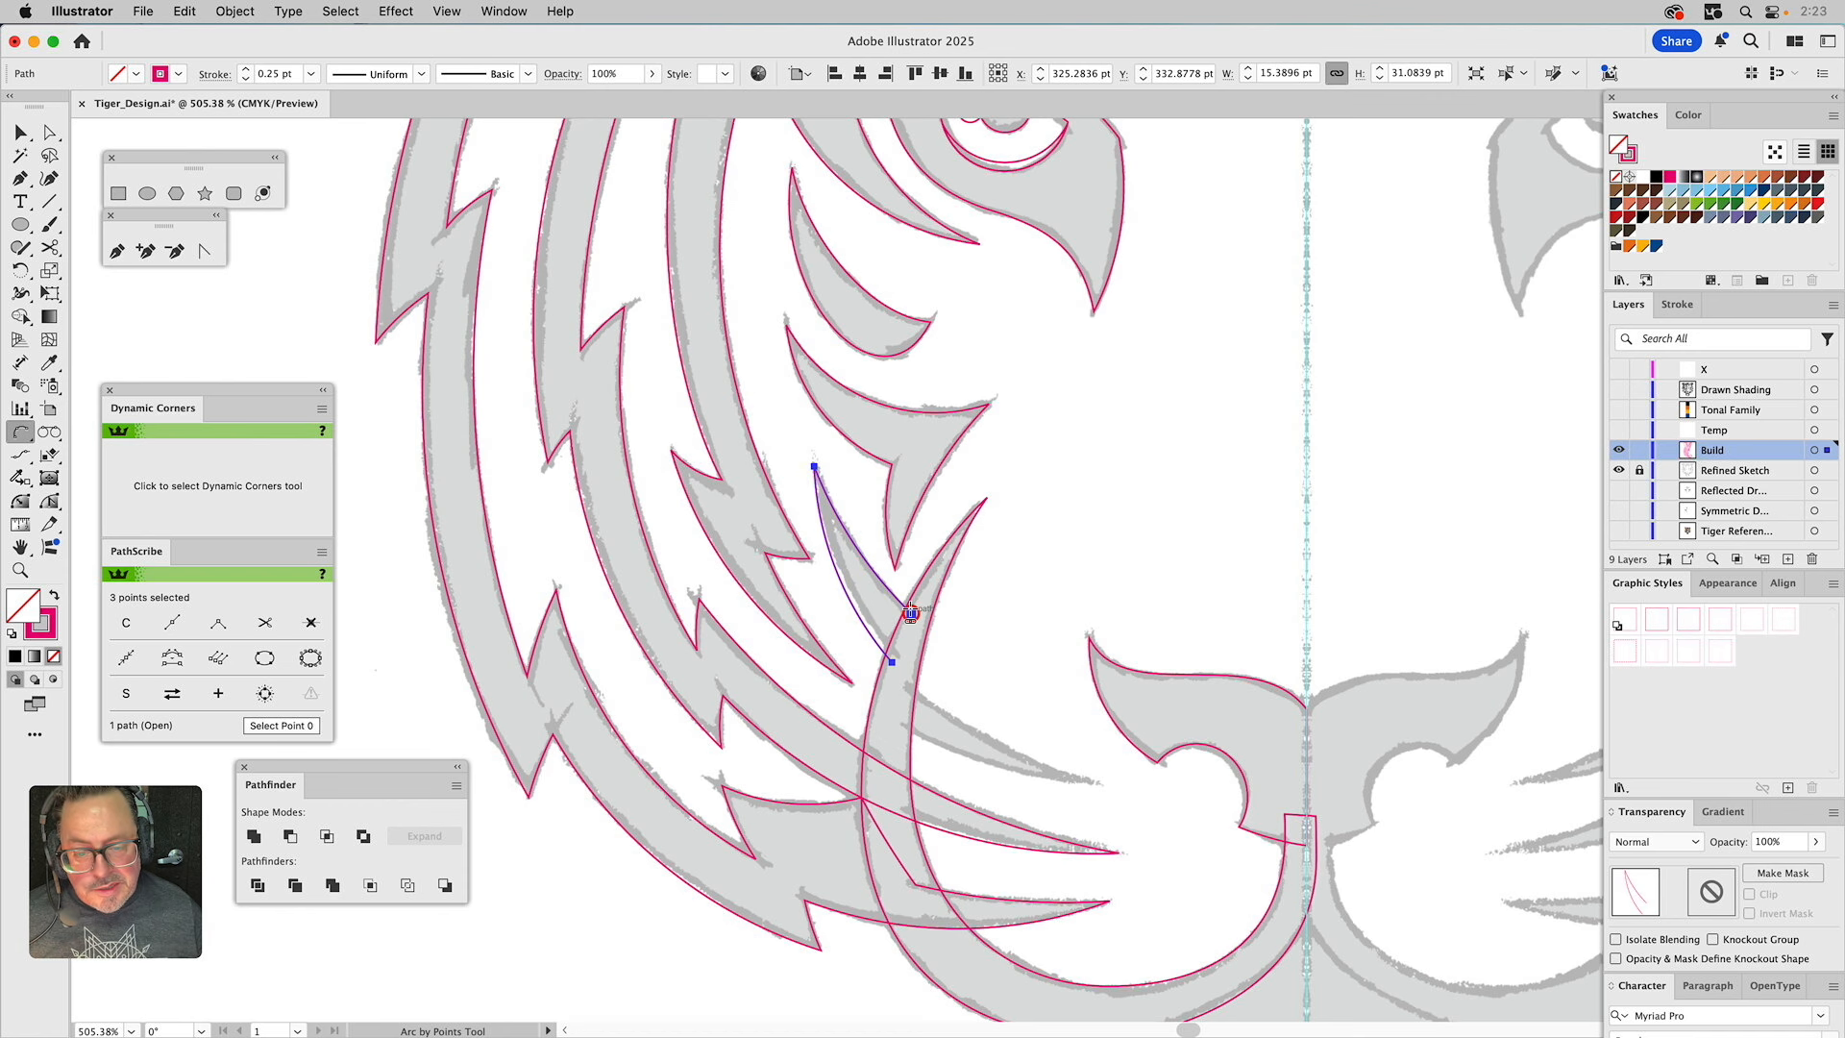
{"action": "left_click", "coordinate": [892, 662]}
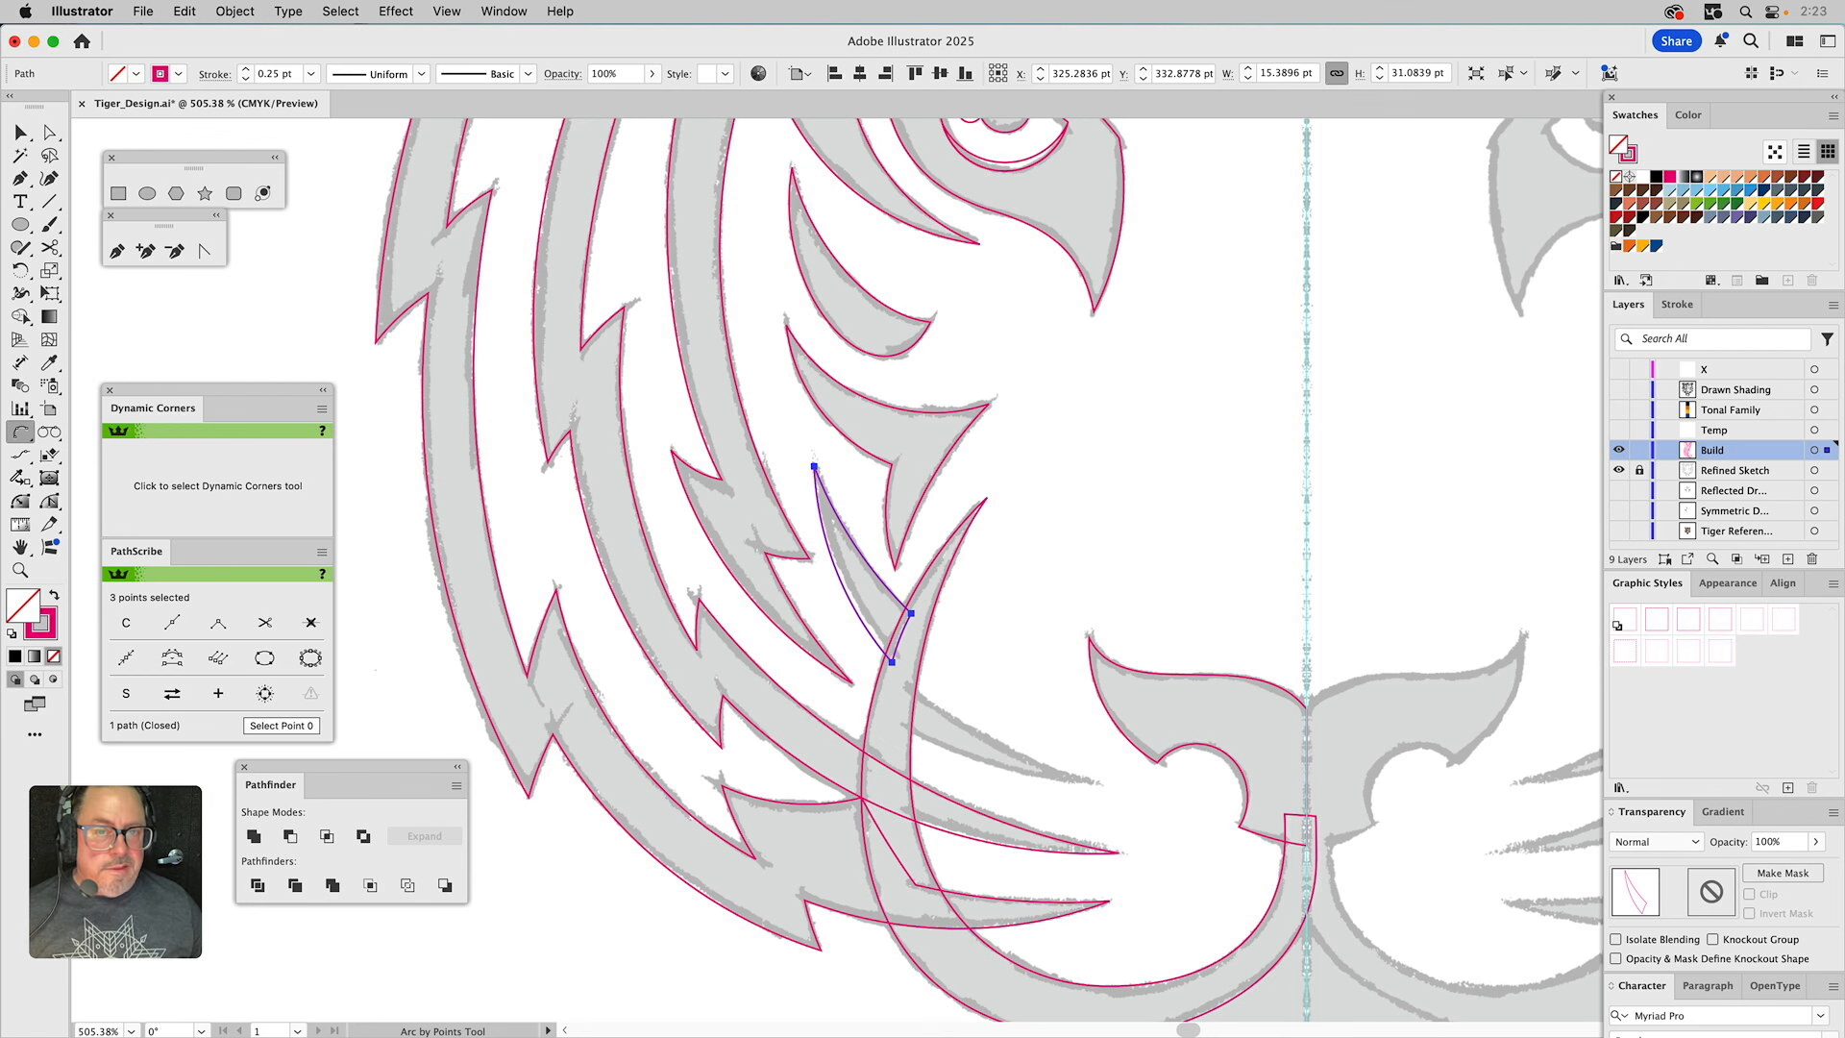
{"action": "left_click_drag", "start_coordinate": [1017, 730], "coordinate": [906, 510]}
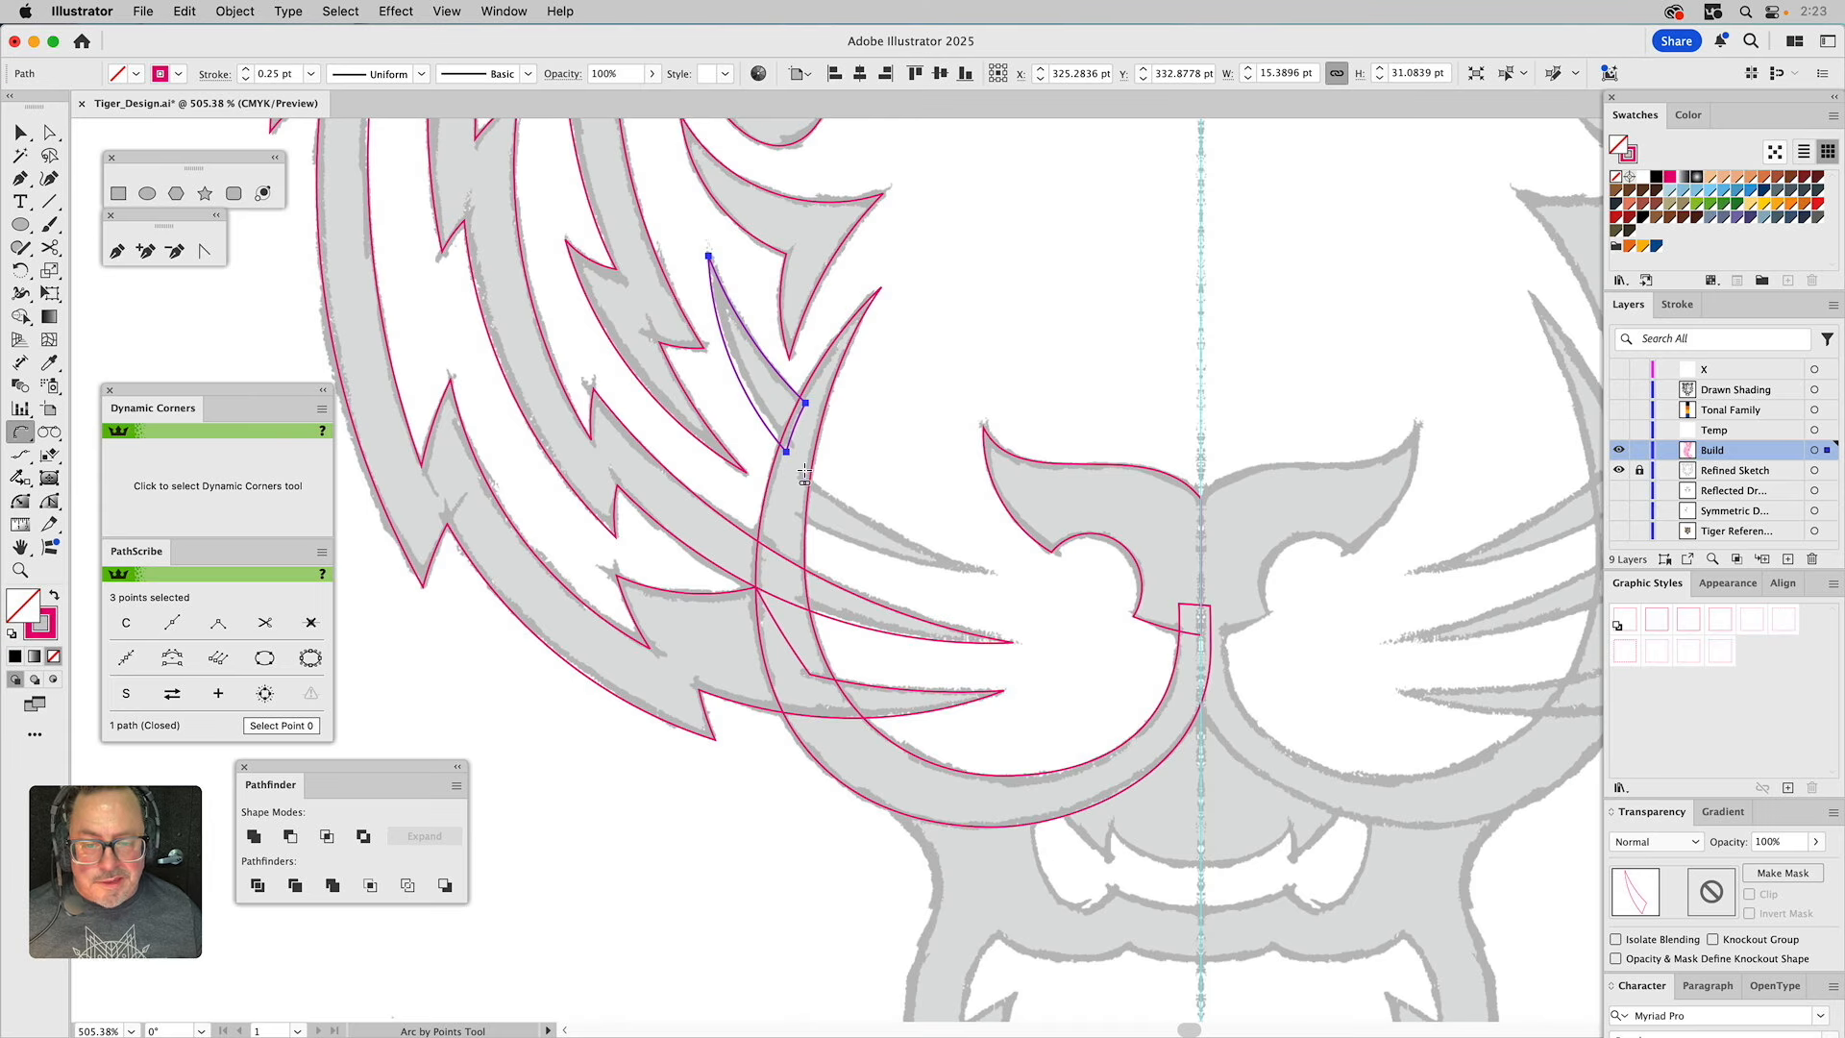
{"action": "key", "text": "super+z"}
{"action": "key", "text": "super+z"}
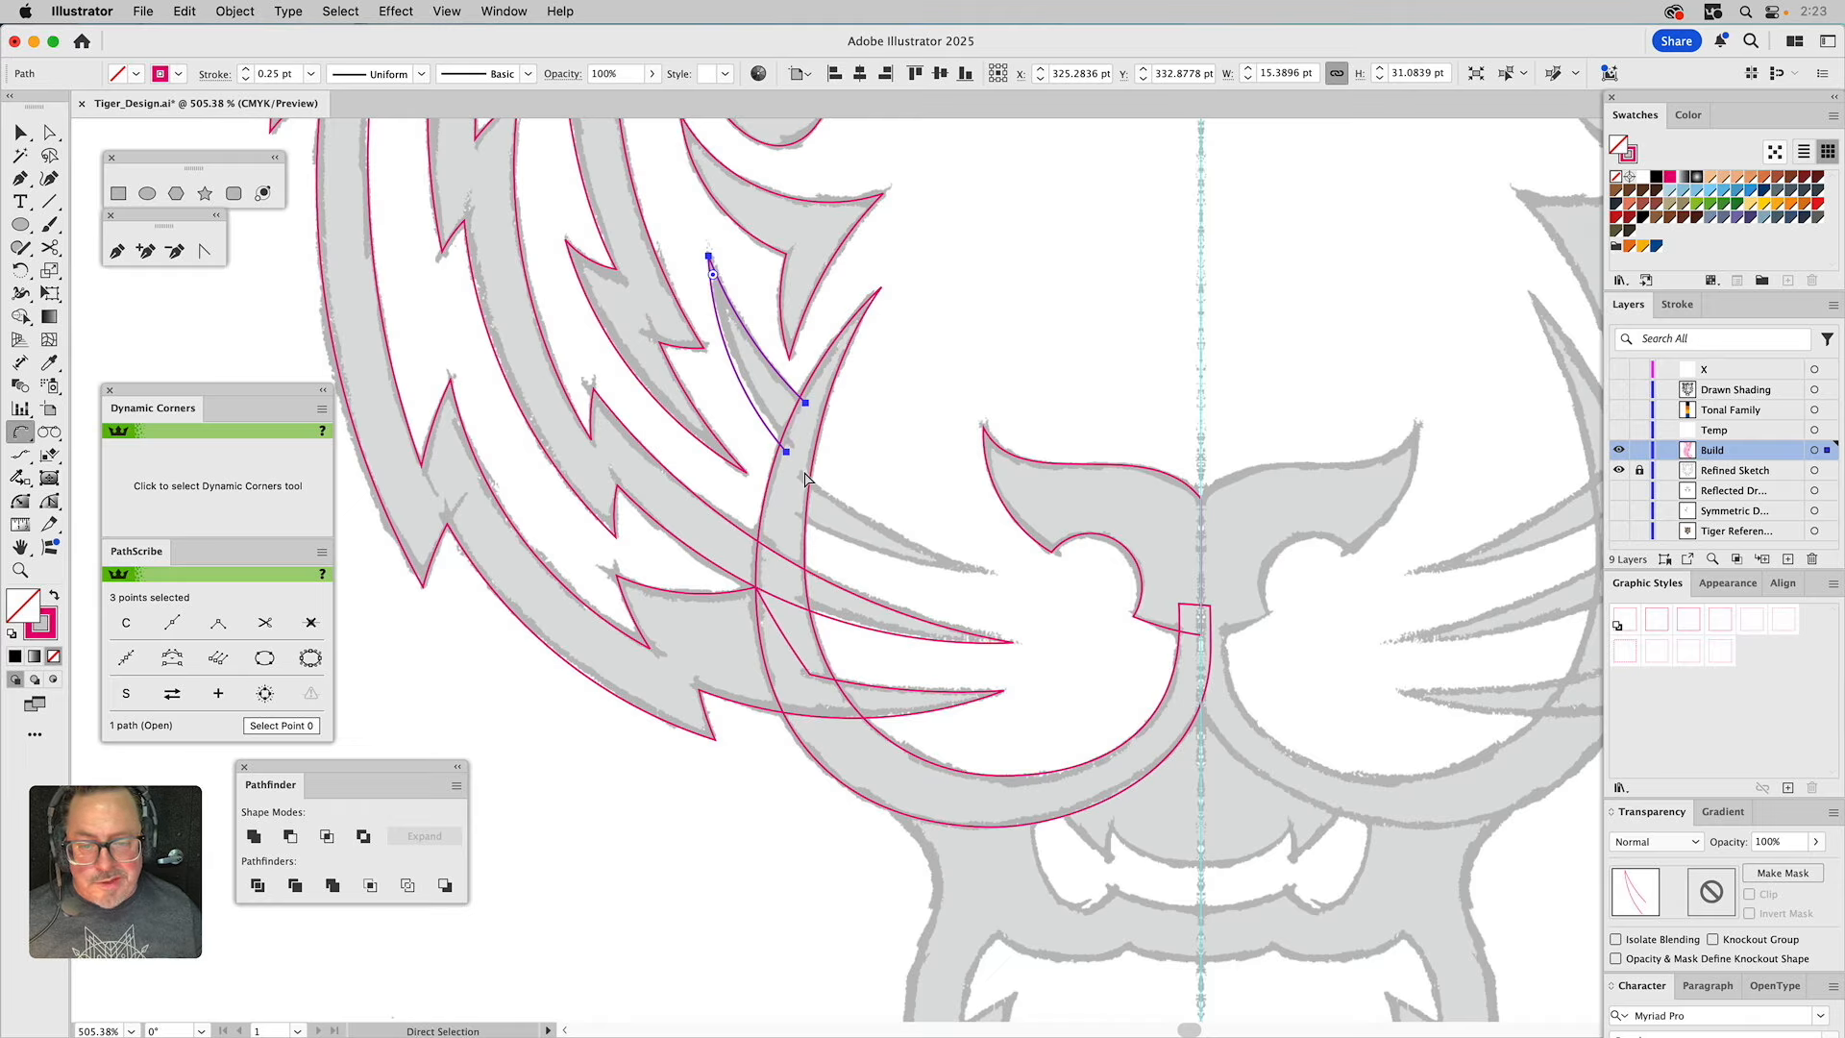
Continue the spike with one long arc through the muzzle stripe to the uppermost whisker's tip, add the whisker's lower edge, and close the path.
{"action": "left_click", "coordinate": [708, 256]}
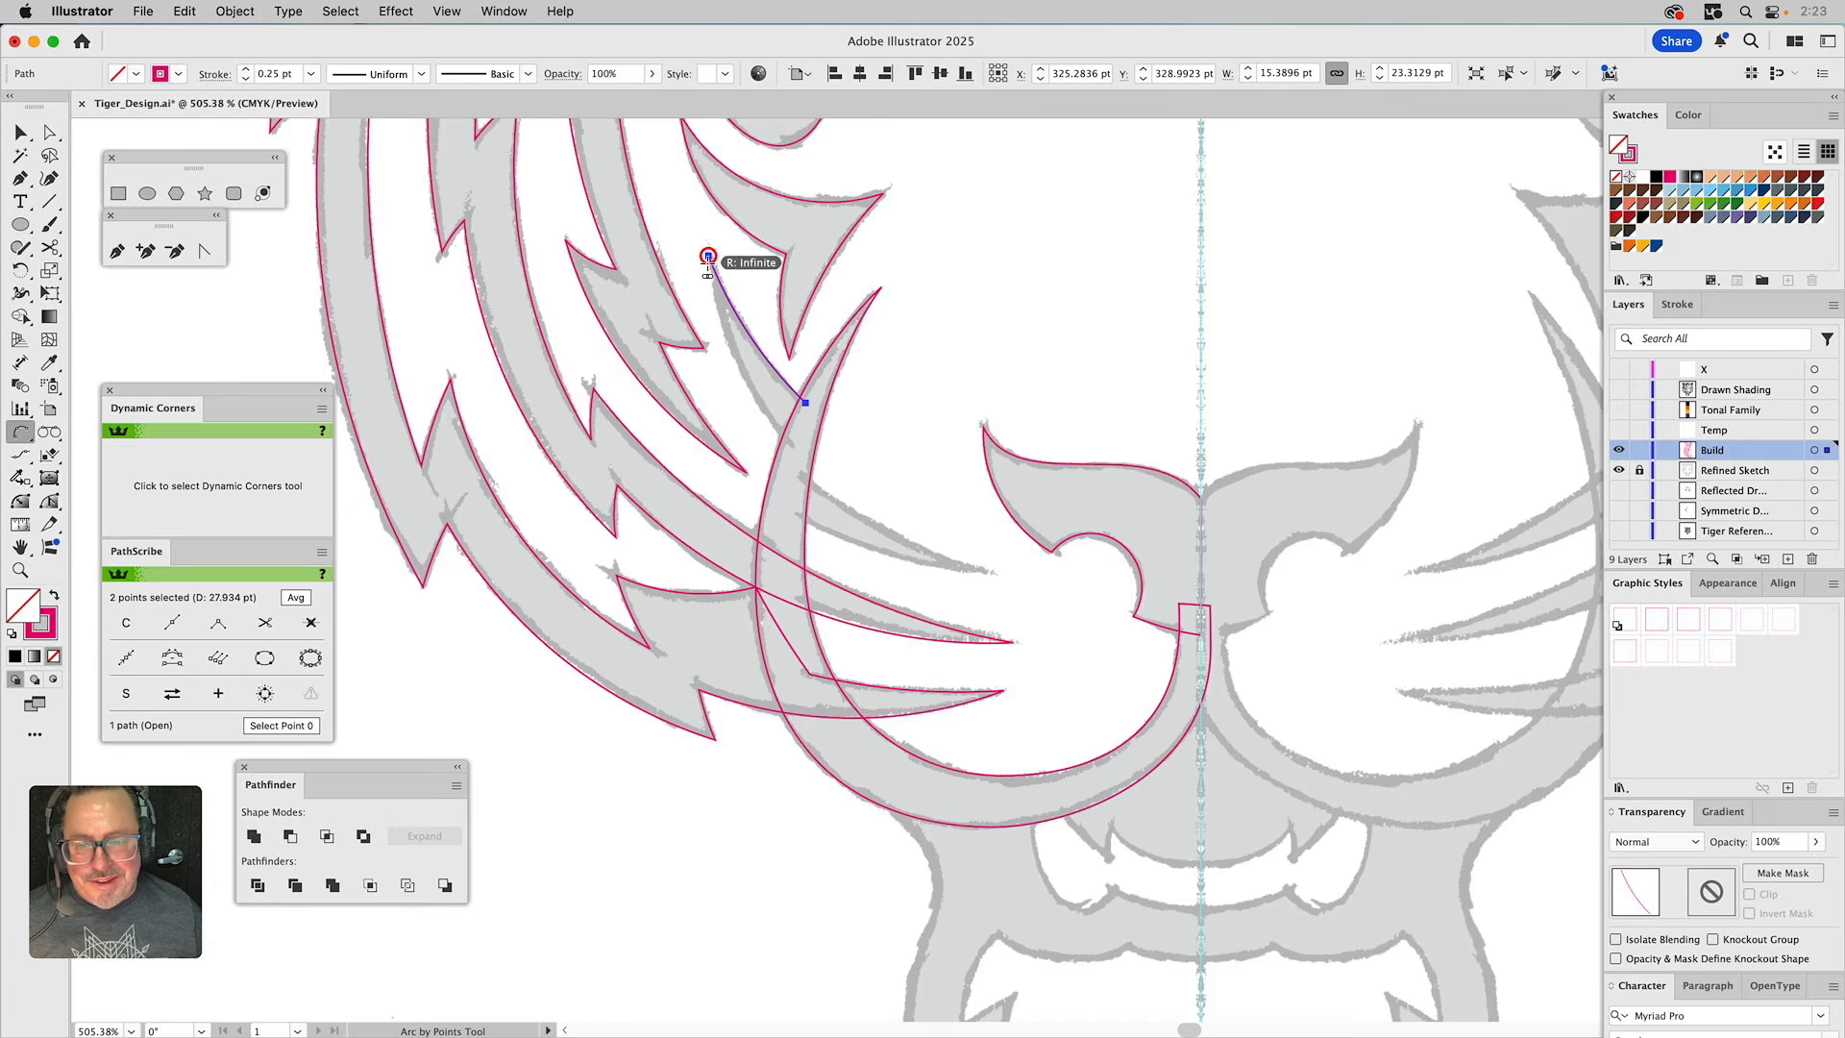
{"action": "left_click", "coordinate": [990, 574]}
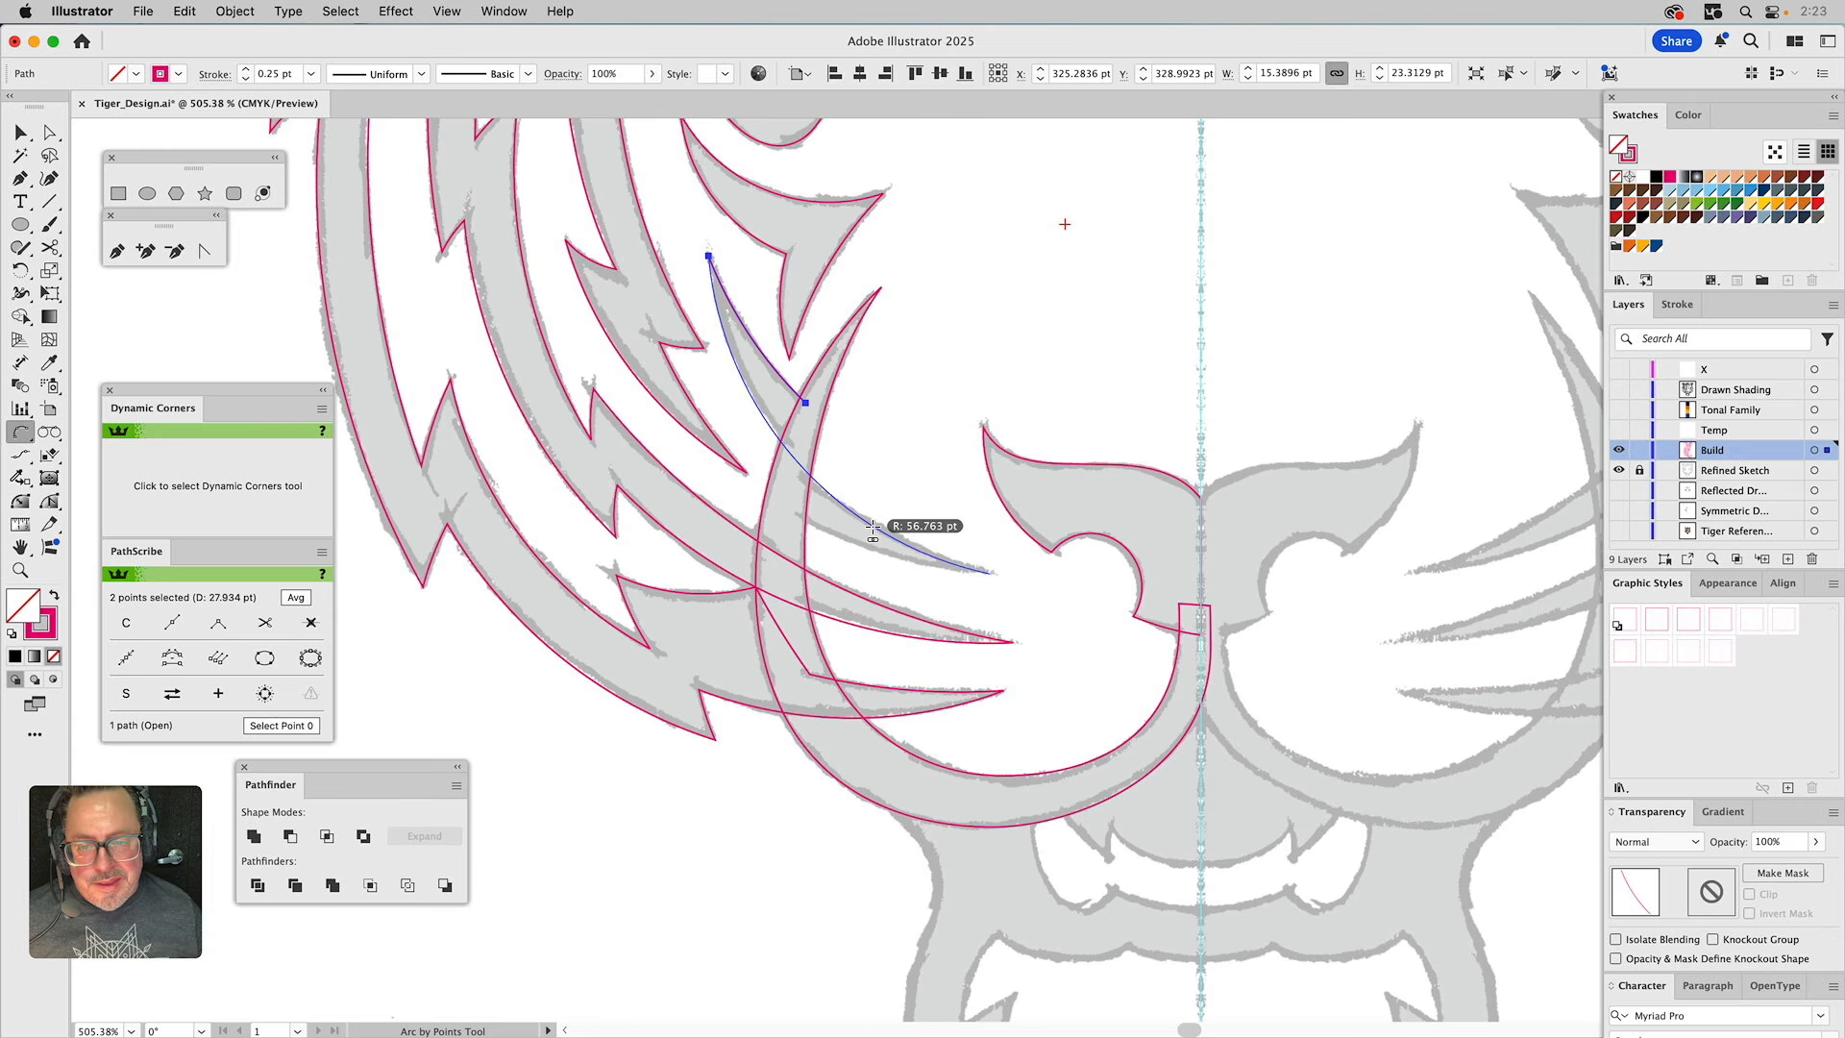
{"action": "left_click", "coordinate": [872, 528]}
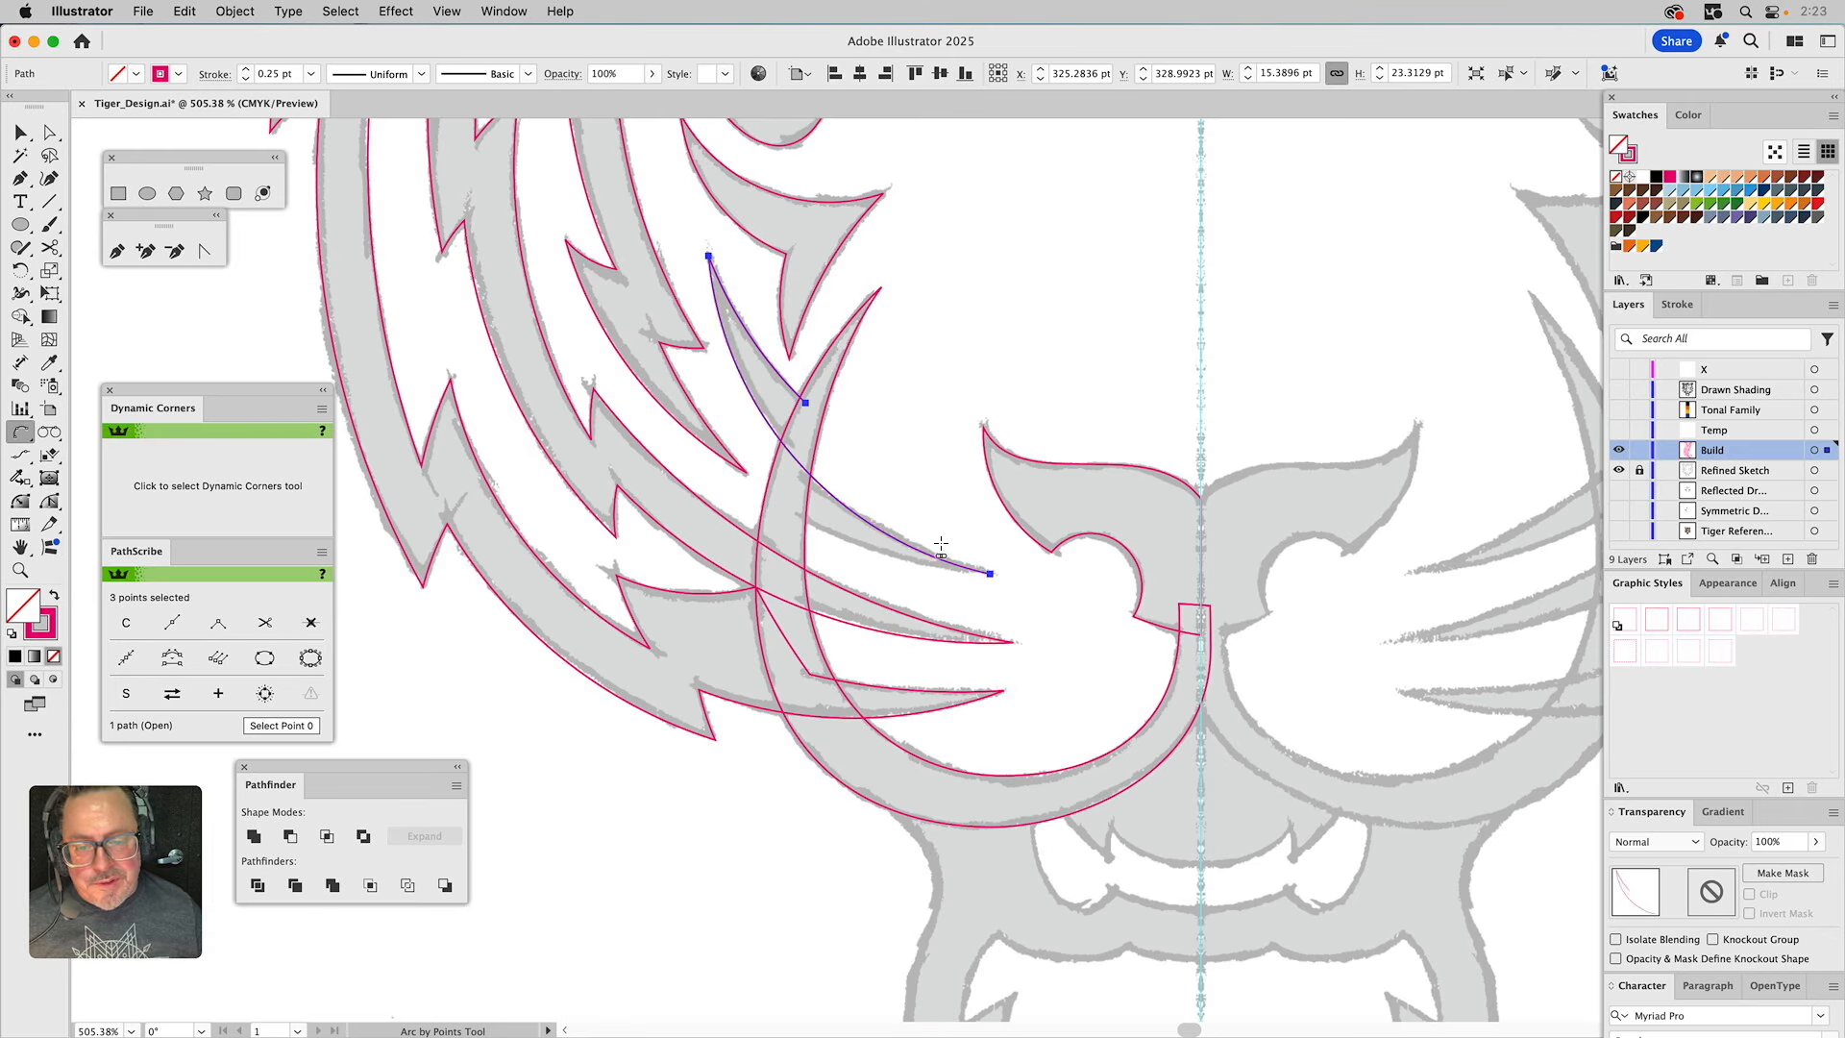
{"action": "left_click", "coordinate": [791, 520]}
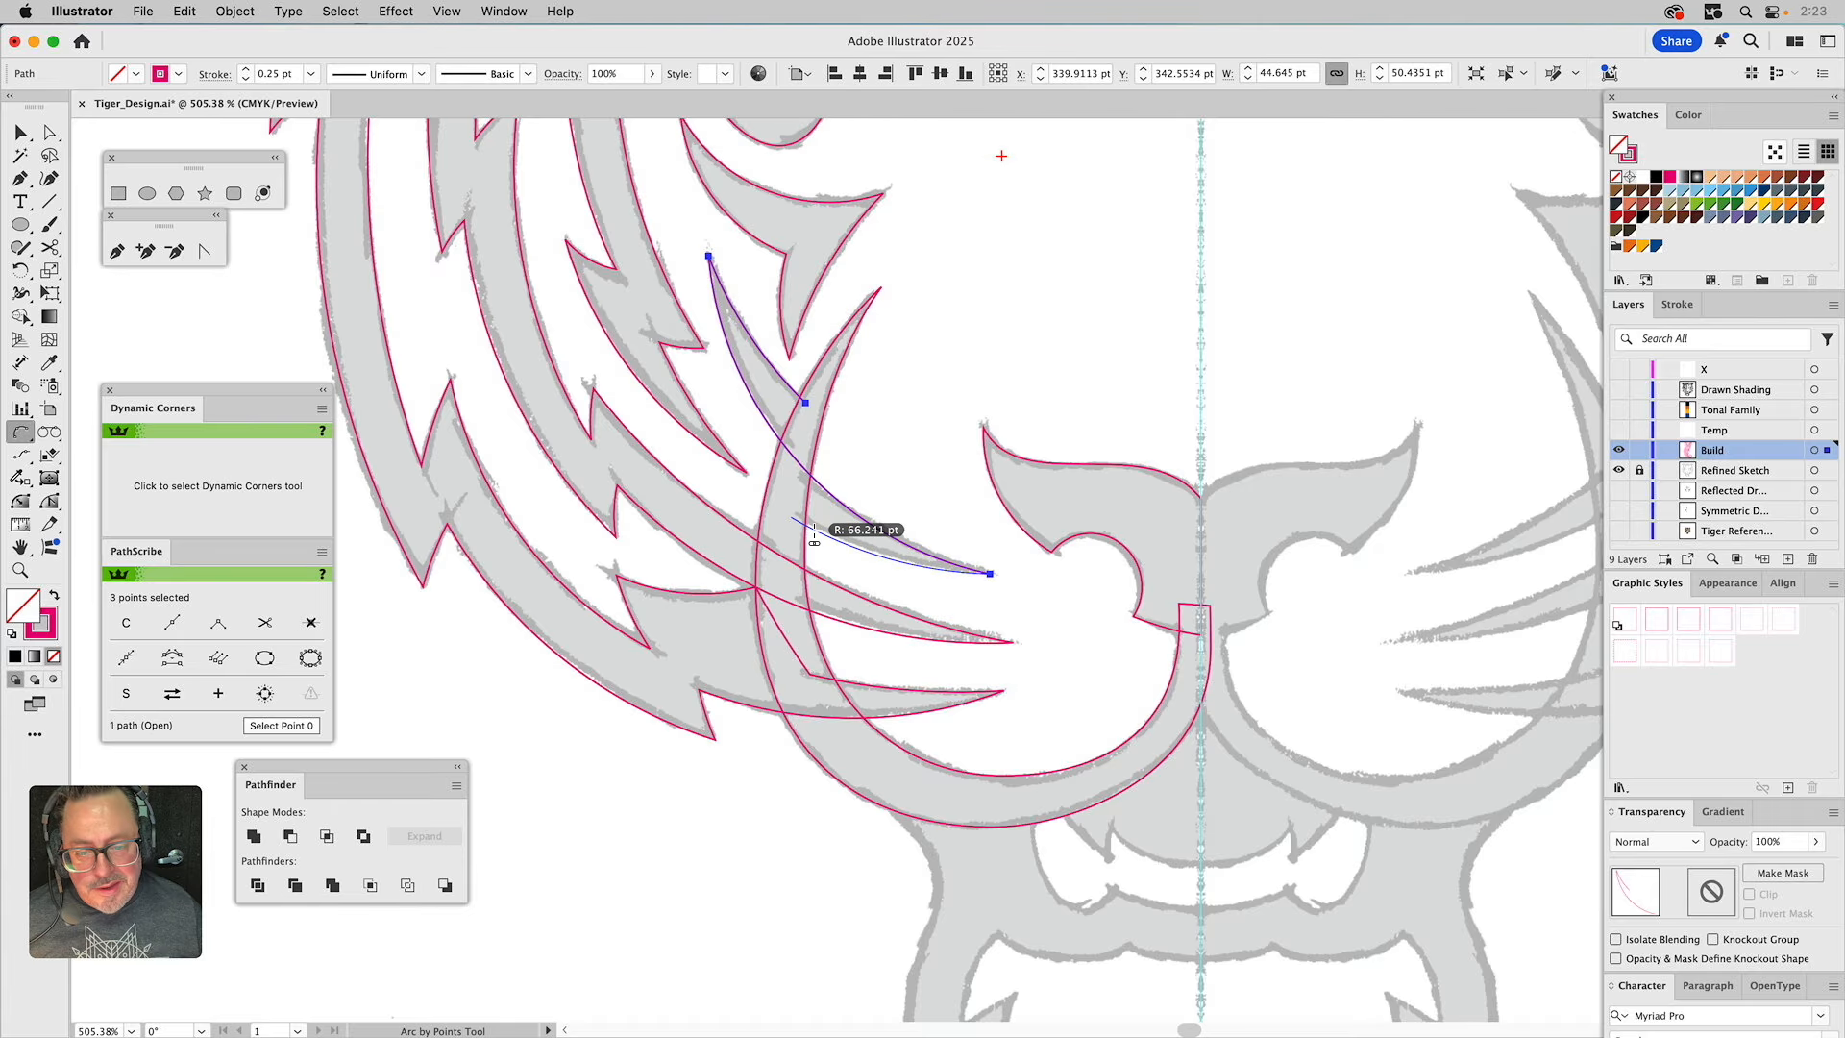
{"action": "left_click", "coordinate": [813, 531]}
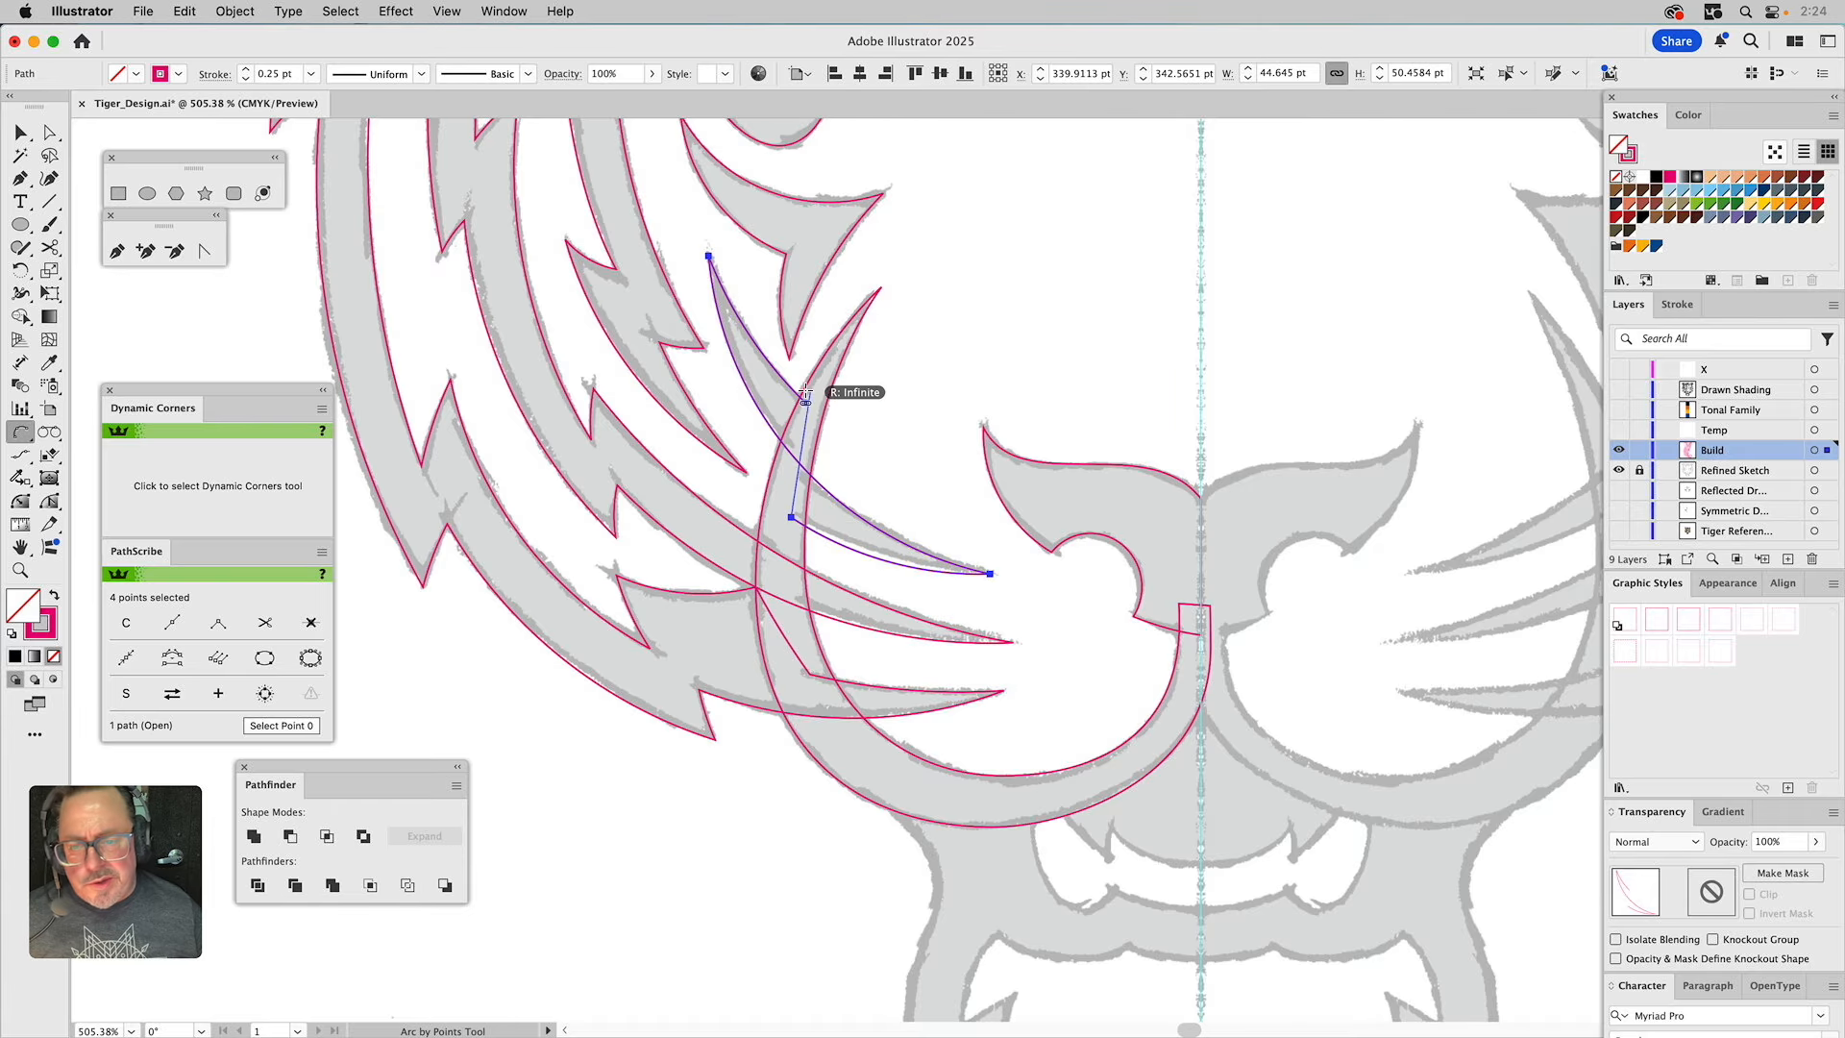
{"action": "left_click", "coordinate": [817, 432]}
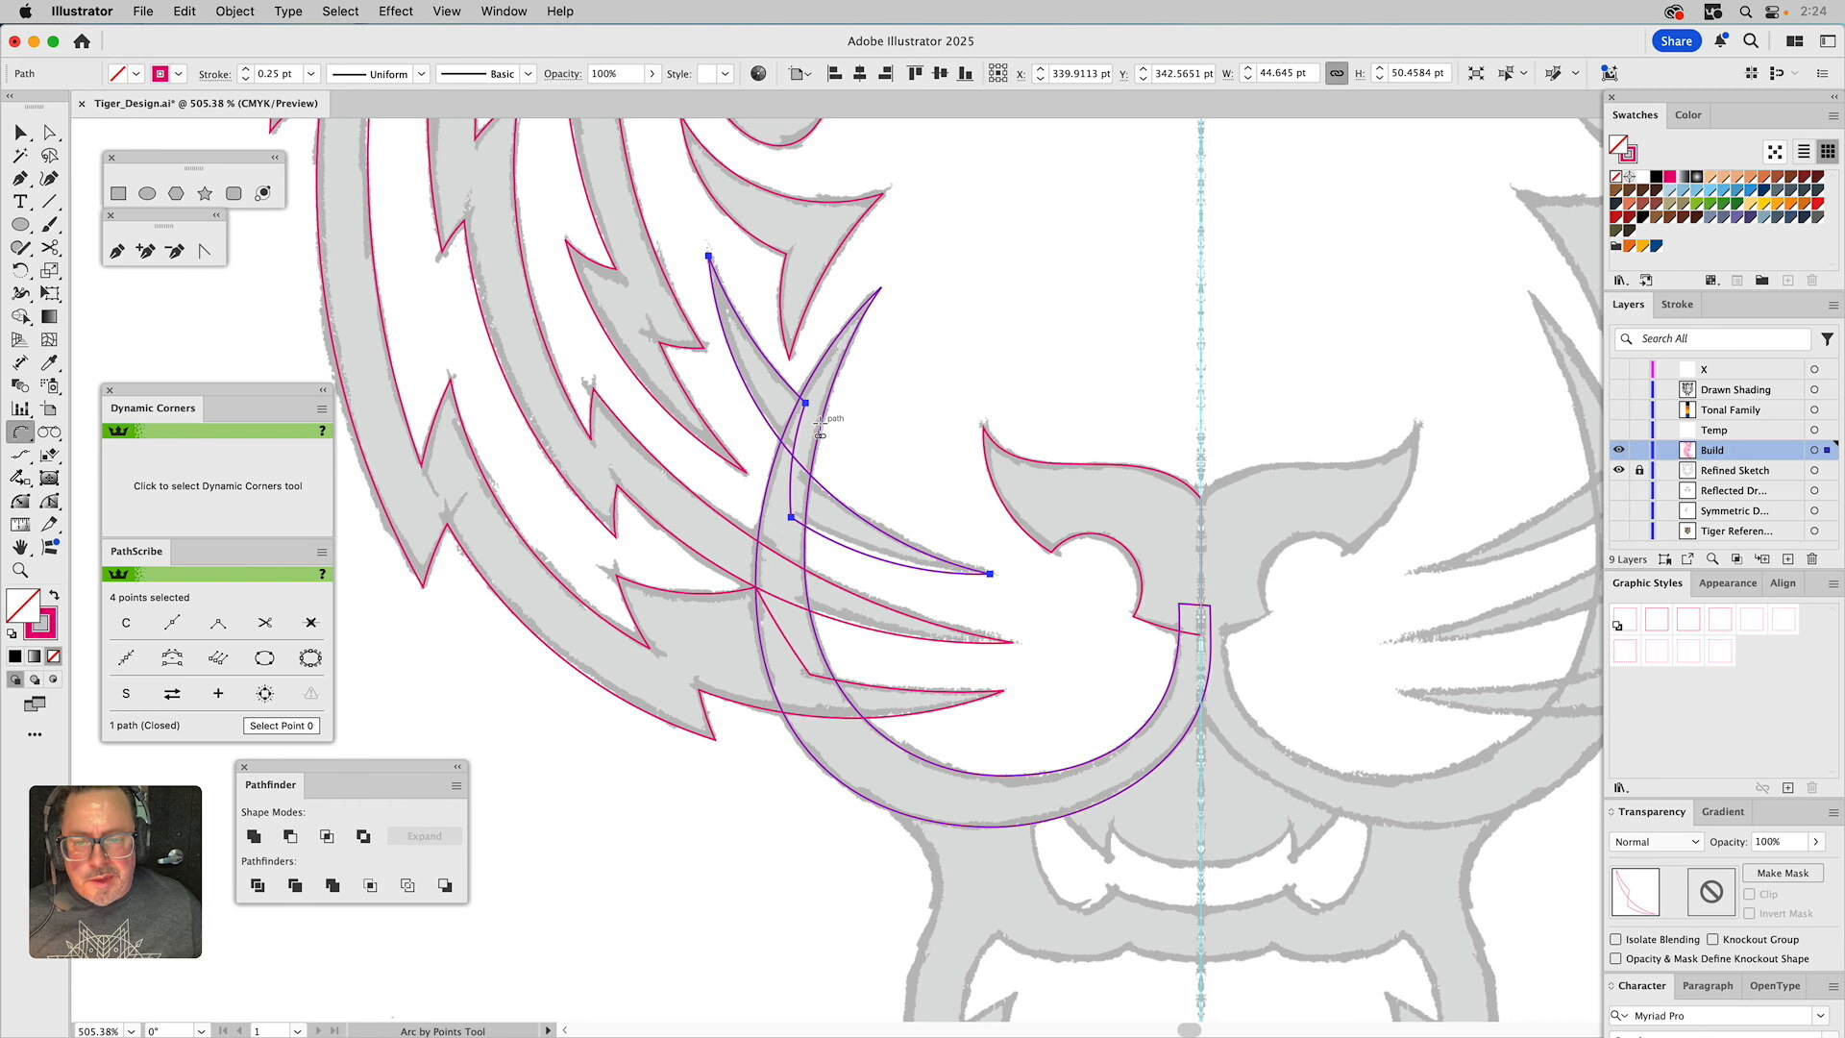
Draw an ellipse of about 36 by 36 pt centred on the vertical guide, fitting the lower edge of the muzzle above the mouth.
{"action": "scroll", "coordinate": [885, 260], "scroll_direction": "up", "scroll_amount": 10}
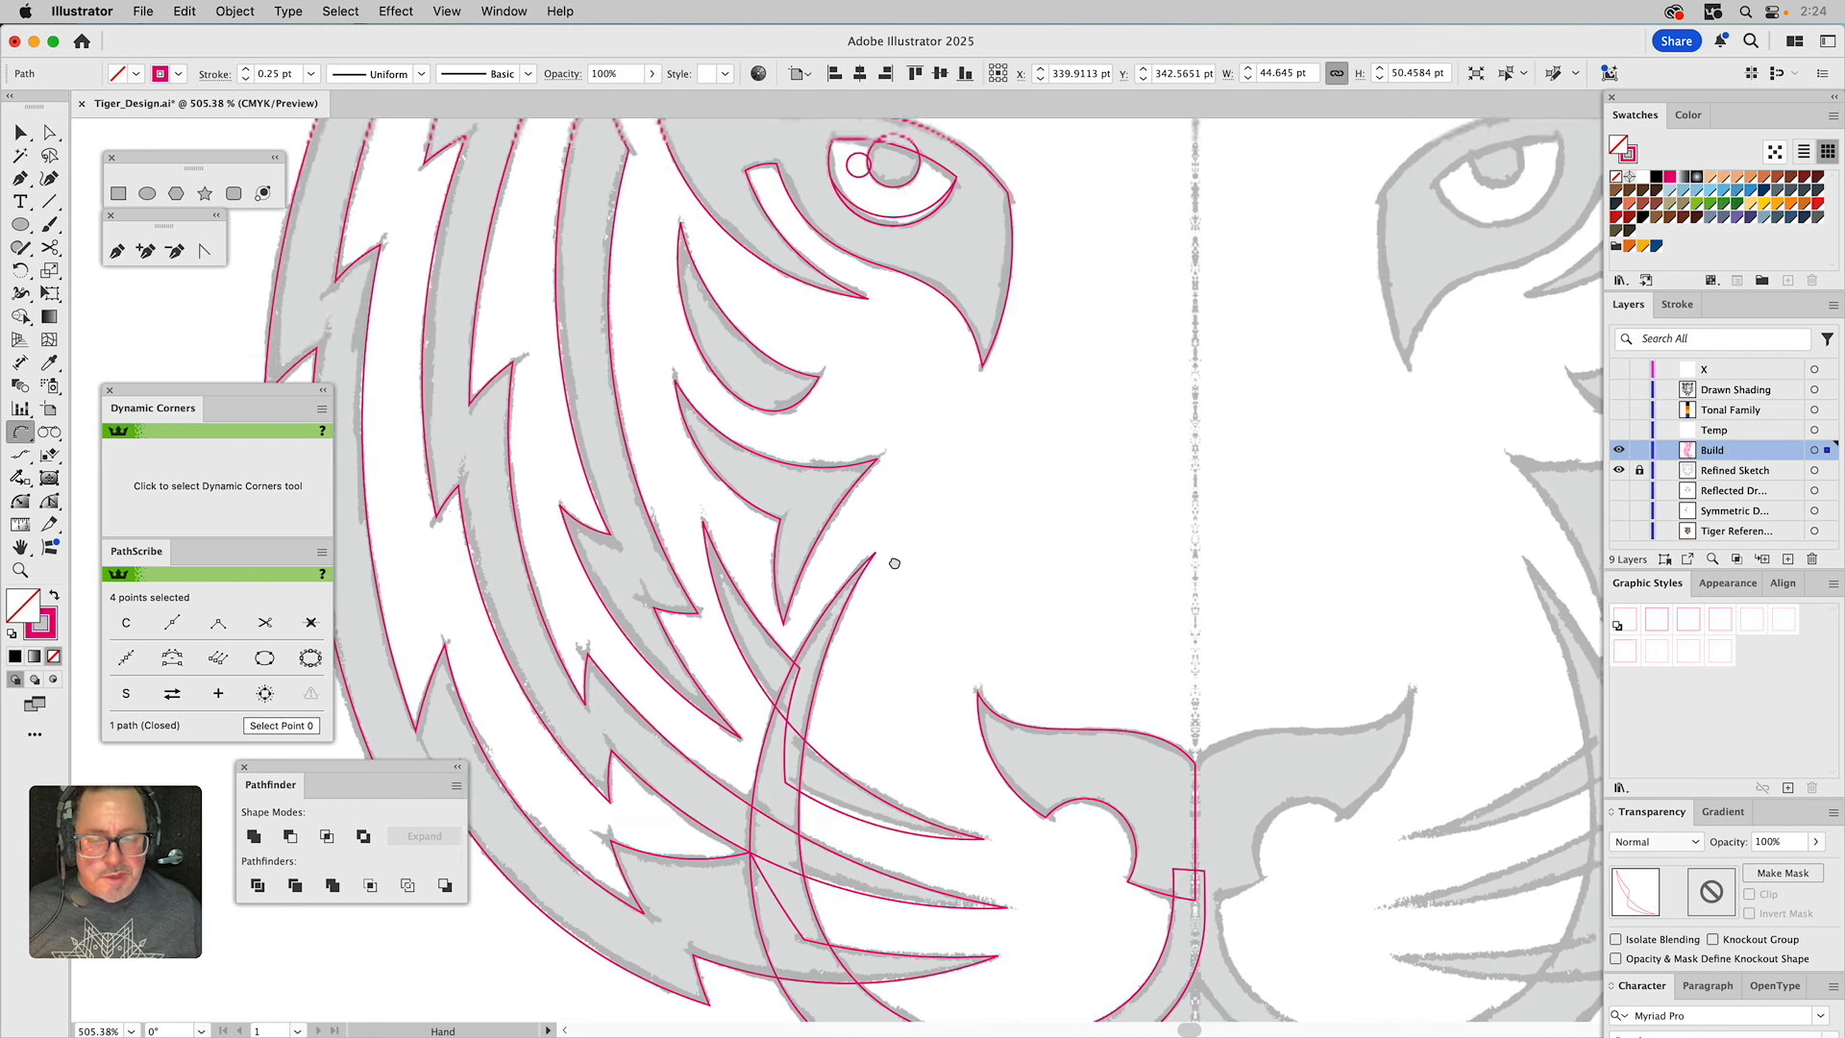
{"action": "scroll", "coordinate": [968, 424], "scroll_direction": "up", "scroll_amount": 10}
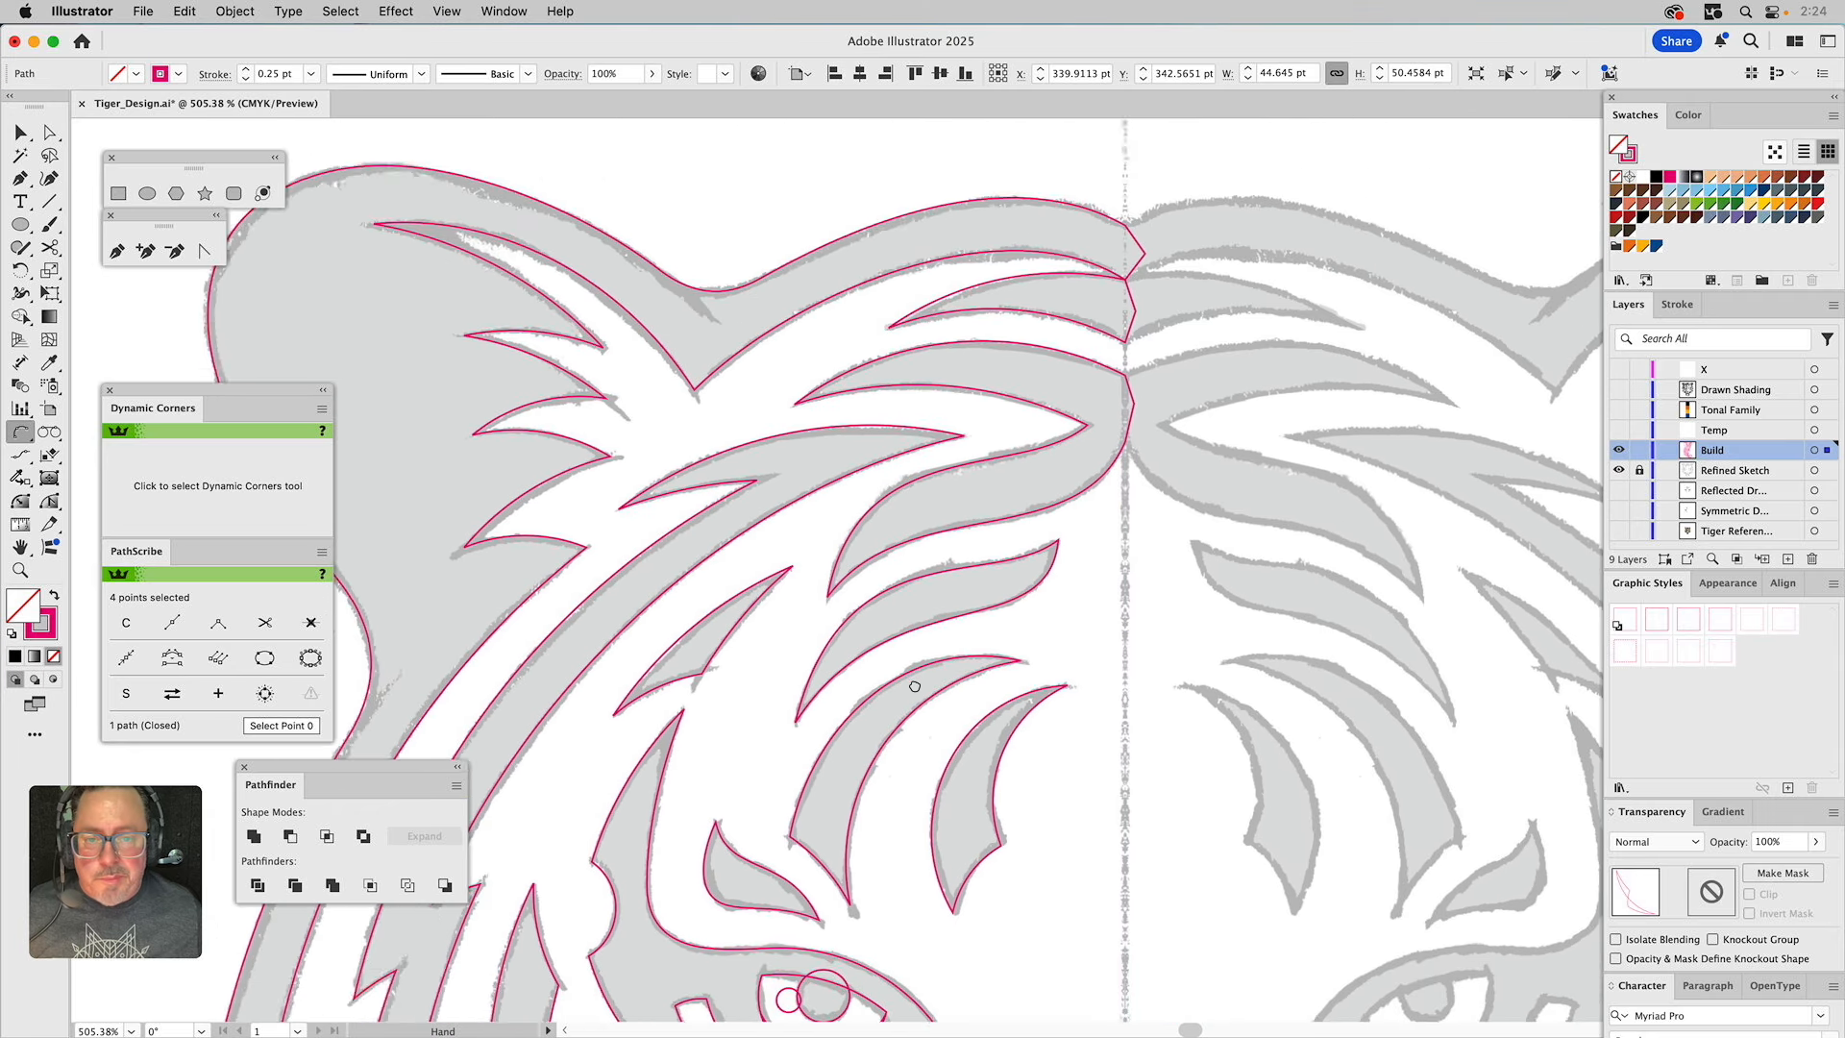
{"action": "scroll", "coordinate": [905, 524], "scroll_direction": "down", "scroll_amount": 15}
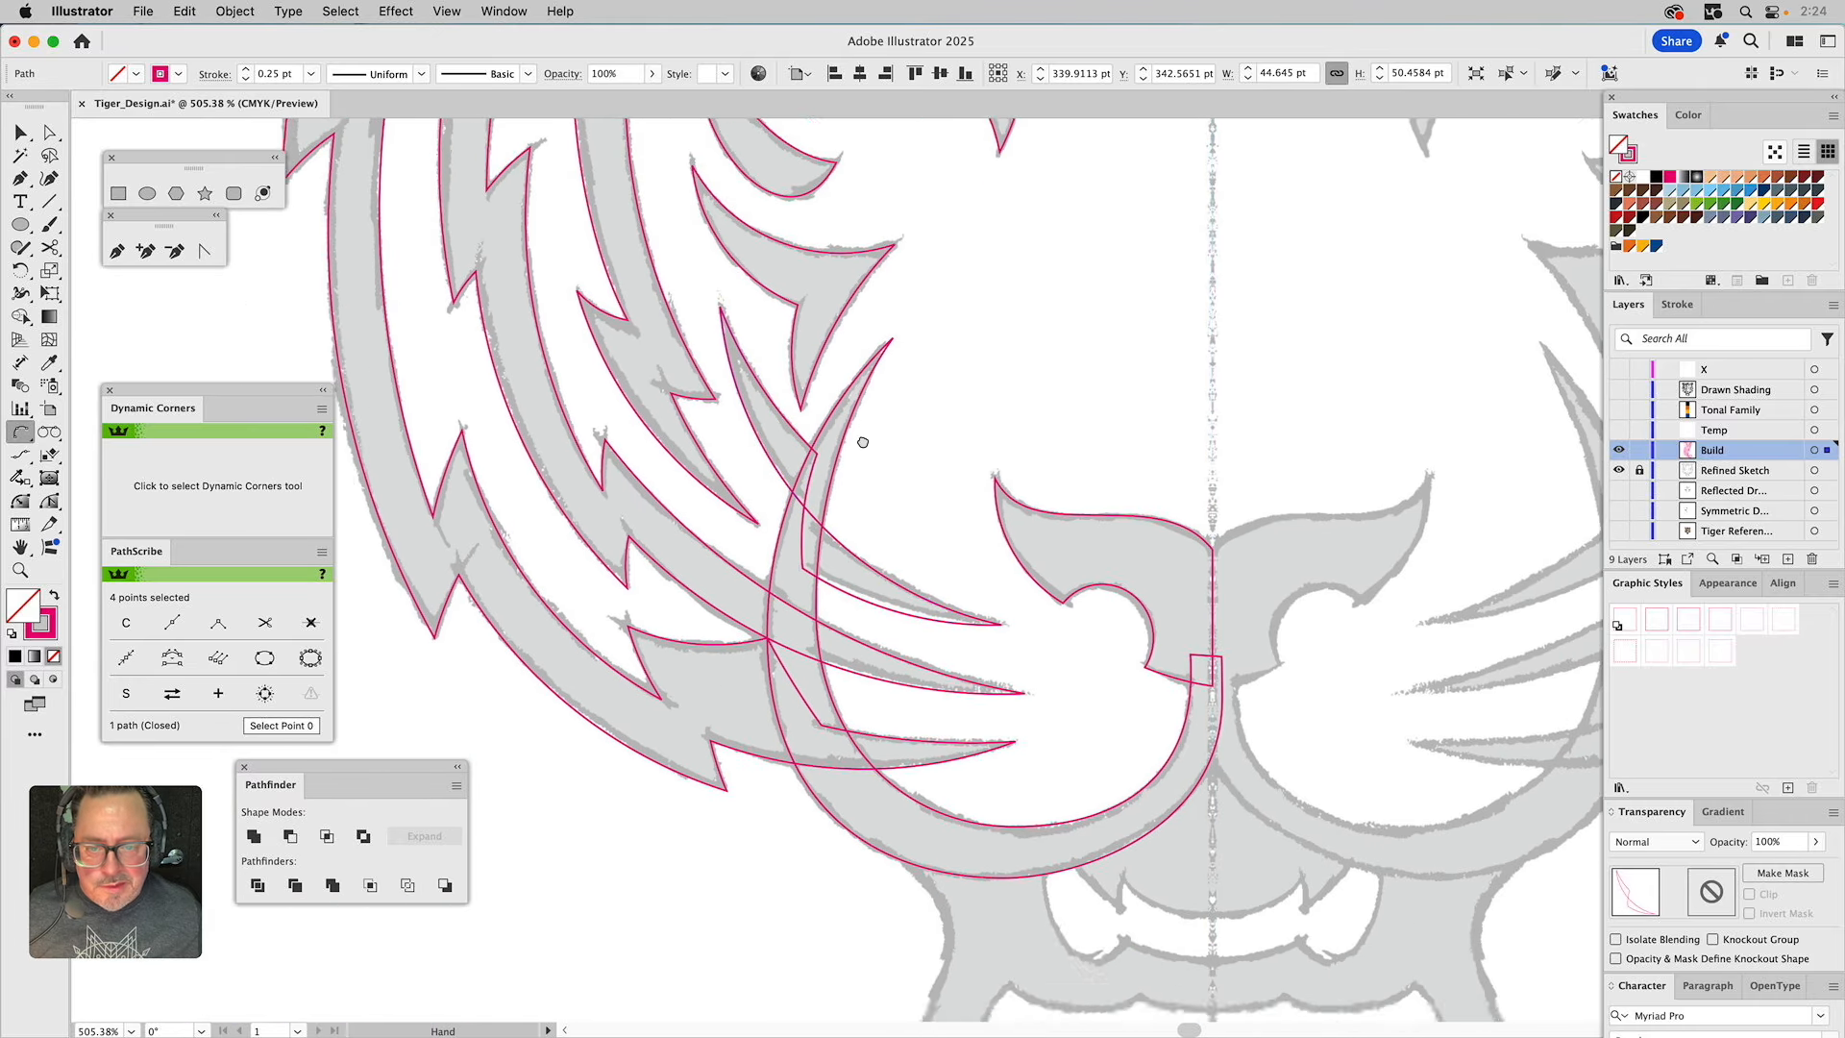
{"action": "scroll", "coordinate": [894, 298], "scroll_direction": "down", "scroll_amount": 3}
{"action": "scroll", "coordinate": [867, 429], "scroll_direction": "up", "scroll_amount": 1}
{"action": "left_click_drag", "start_coordinate": [861, 434], "coordinate": [844, 432]}
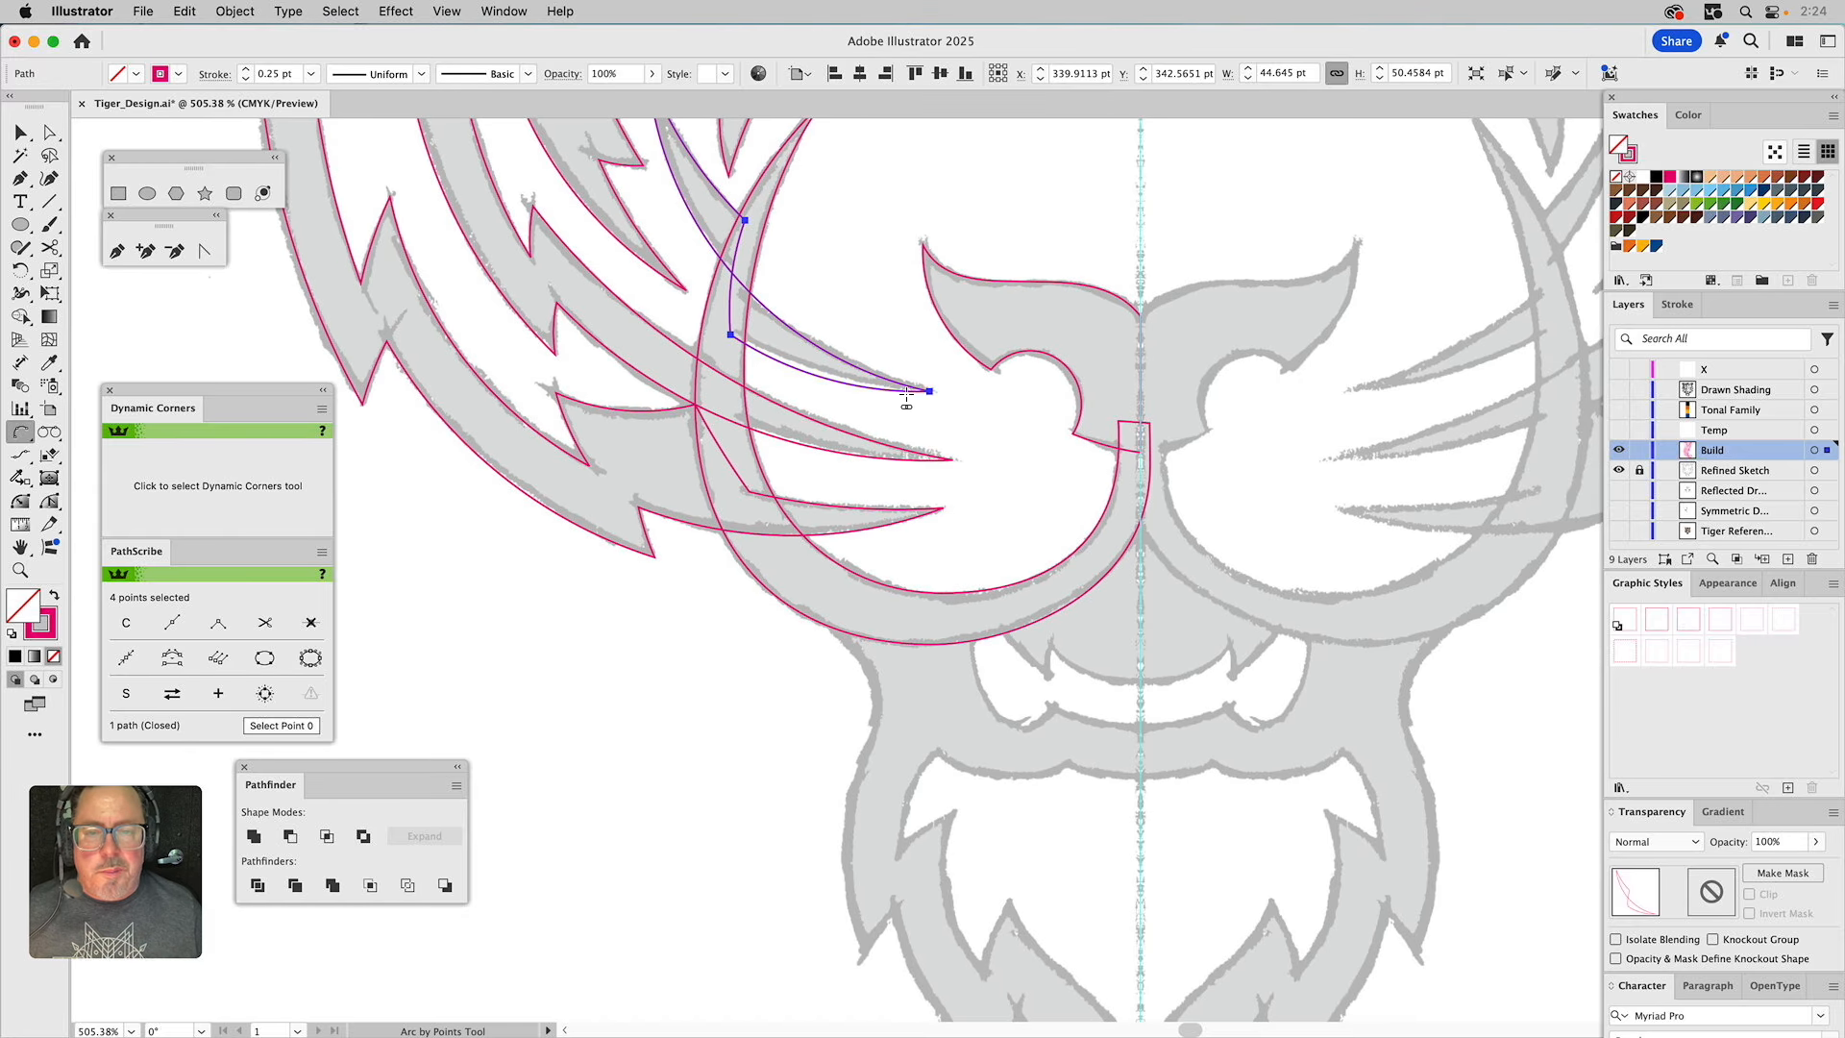
{"action": "left_click_drag", "start_coordinate": [1022, 583], "coordinate": [904, 506]}
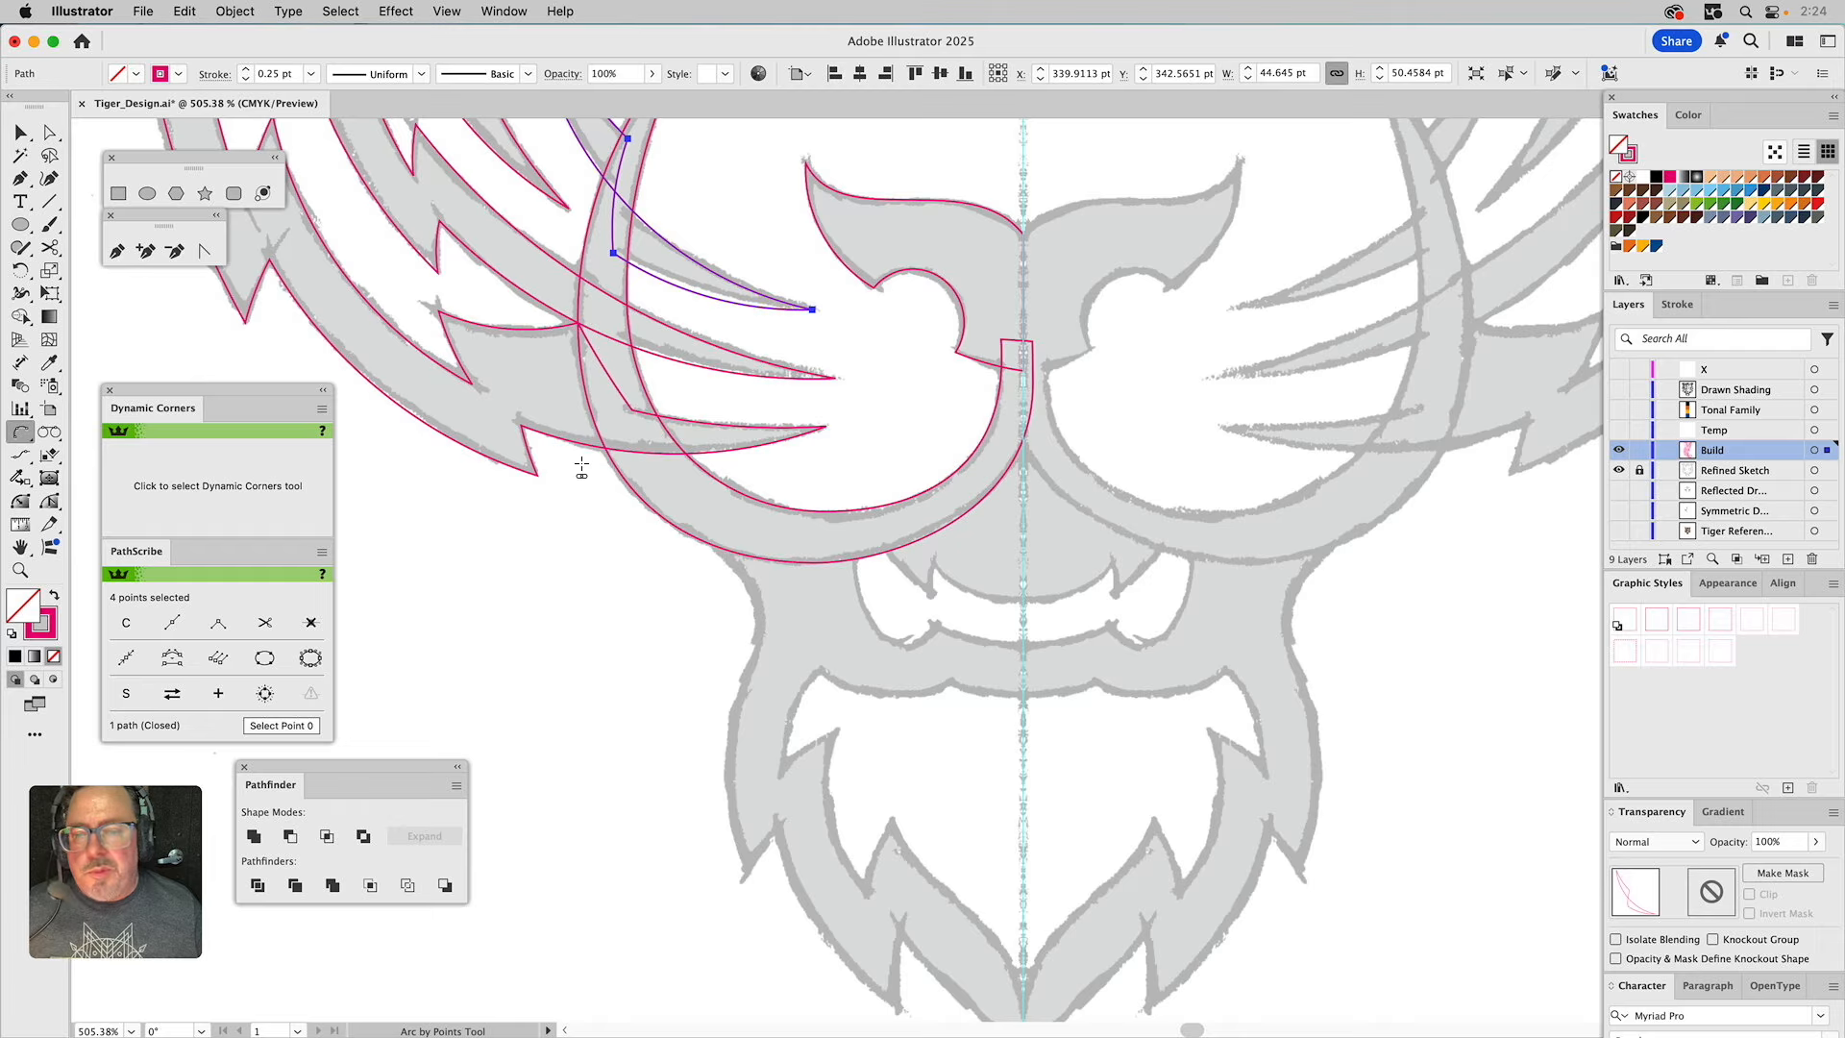
{"action": "left_click", "coordinate": [146, 194]}
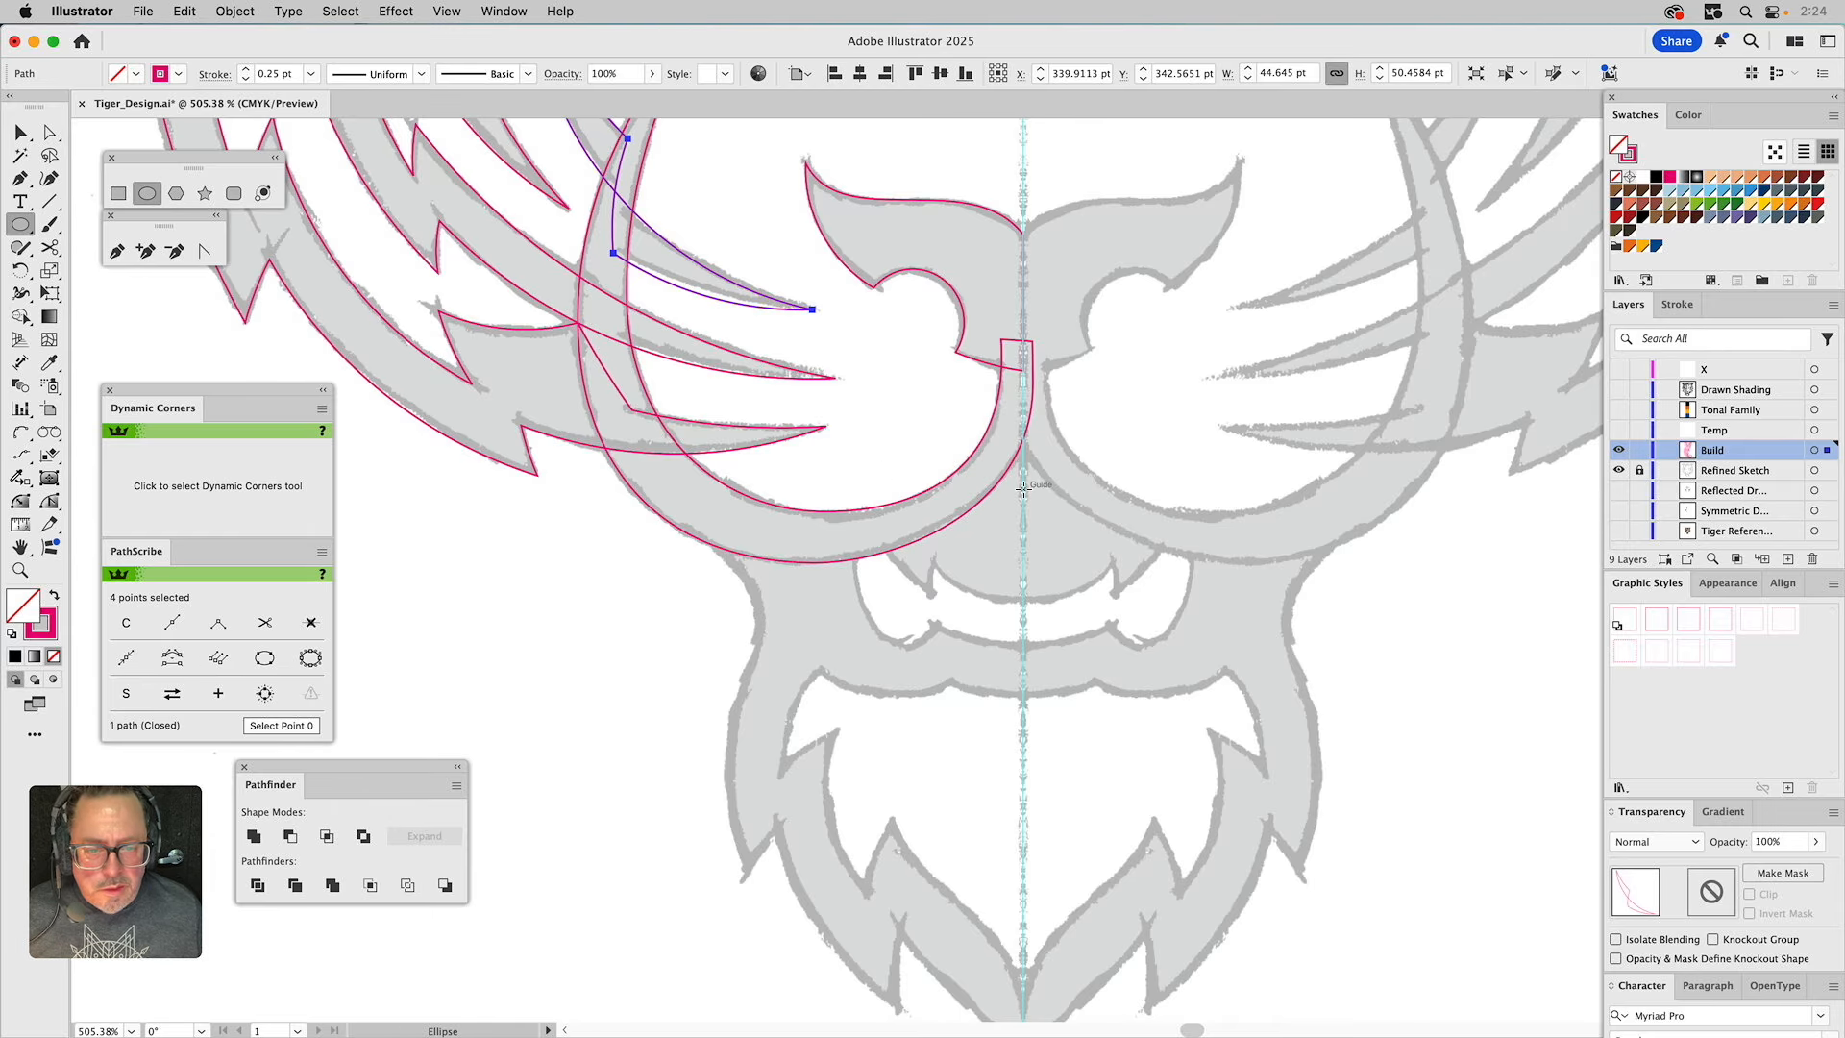
{"action": "left_click_drag", "start_coordinate": [1023, 488], "coordinate": [1139, 602]}
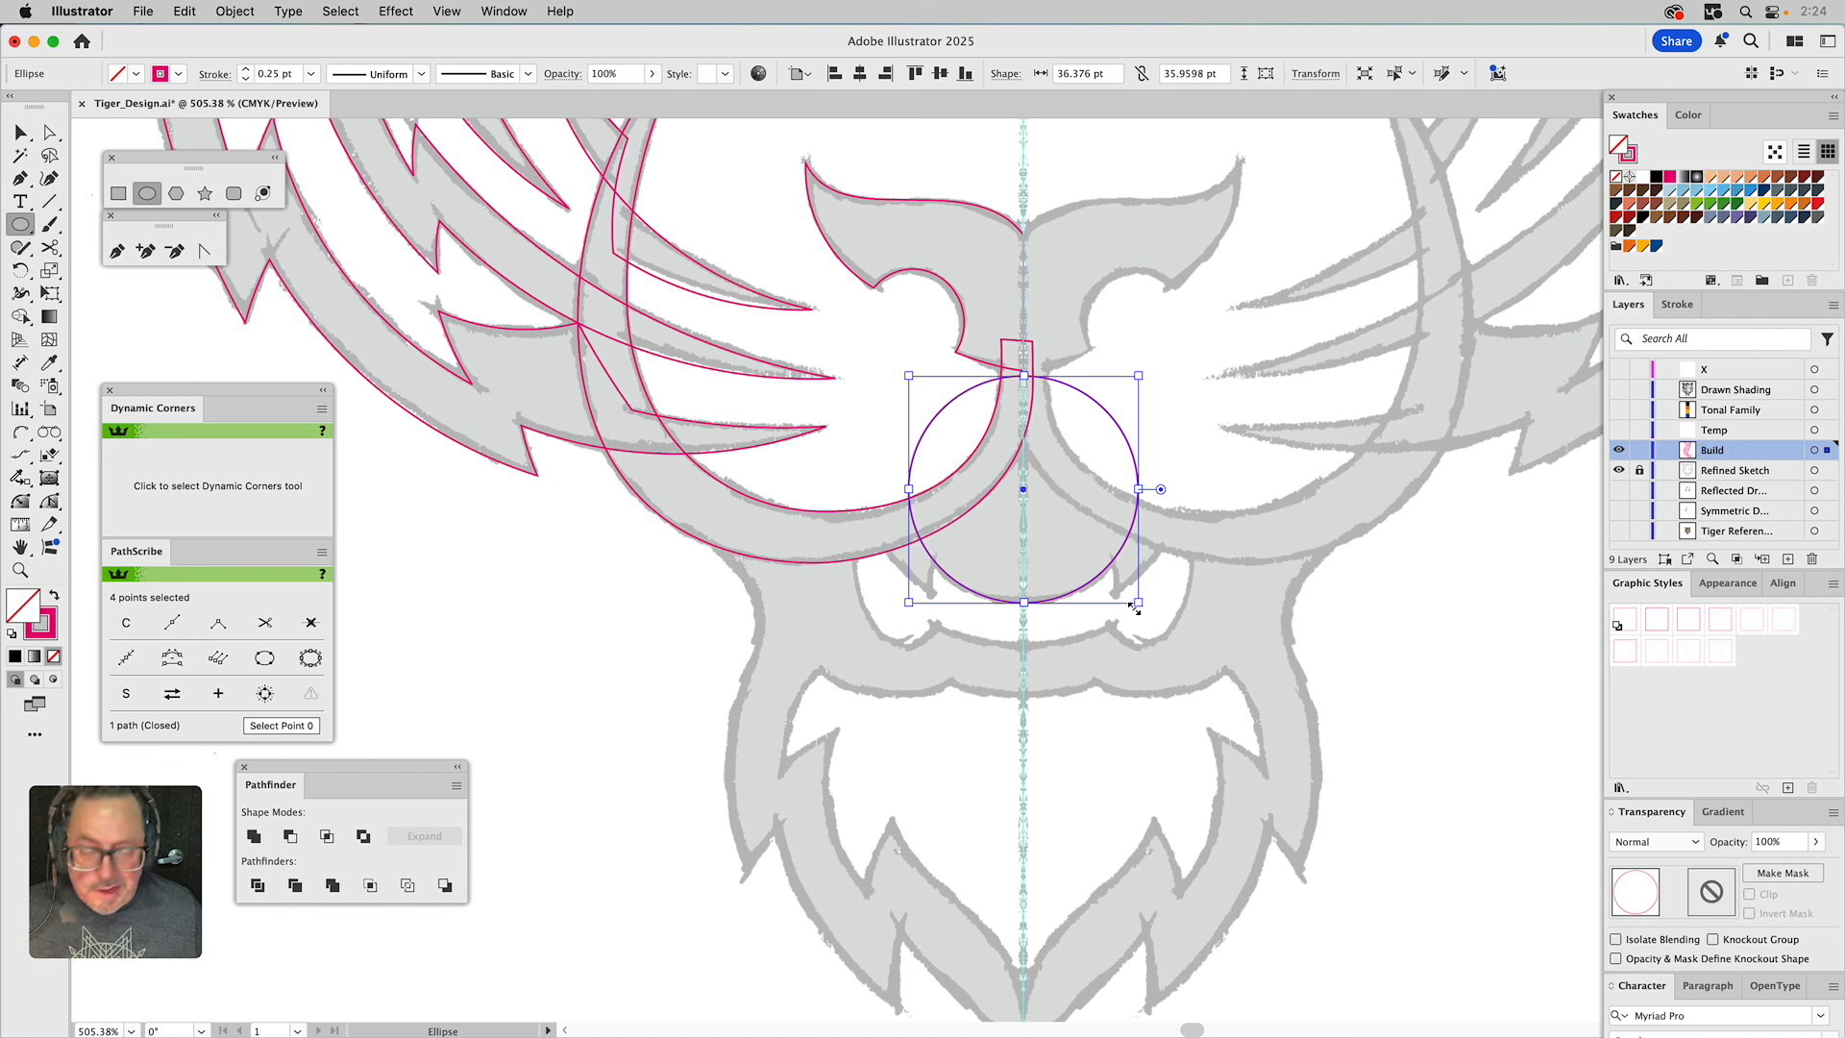
Duplicate the muzzle ellipse downward along the guide and scale the copy to about 30 by 30 pt to fit the mouth's curve.
{"action": "key", "text": "v"}
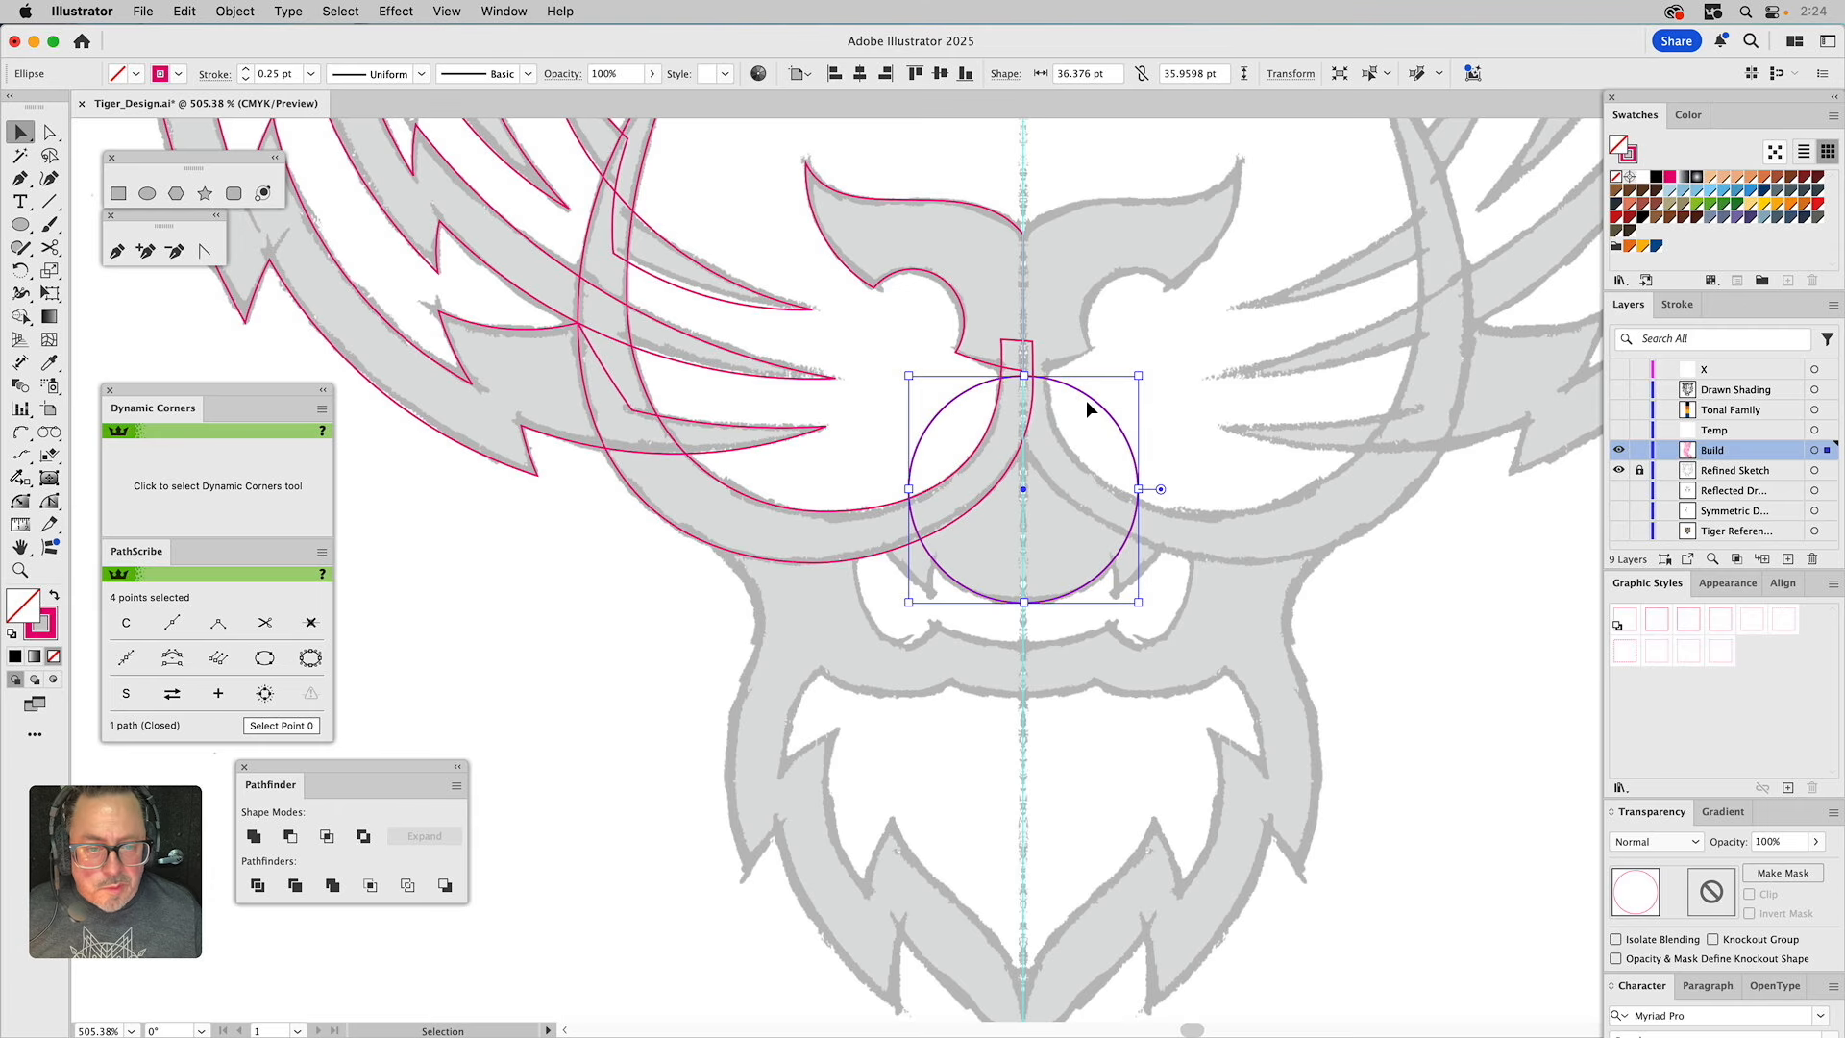
{"action": "left_click_drag", "start_coordinate": [1103, 406], "coordinate": [1107, 494]}
{"action": "left_click_drag", "start_coordinate": [907, 590], "coordinate": [930, 590]}
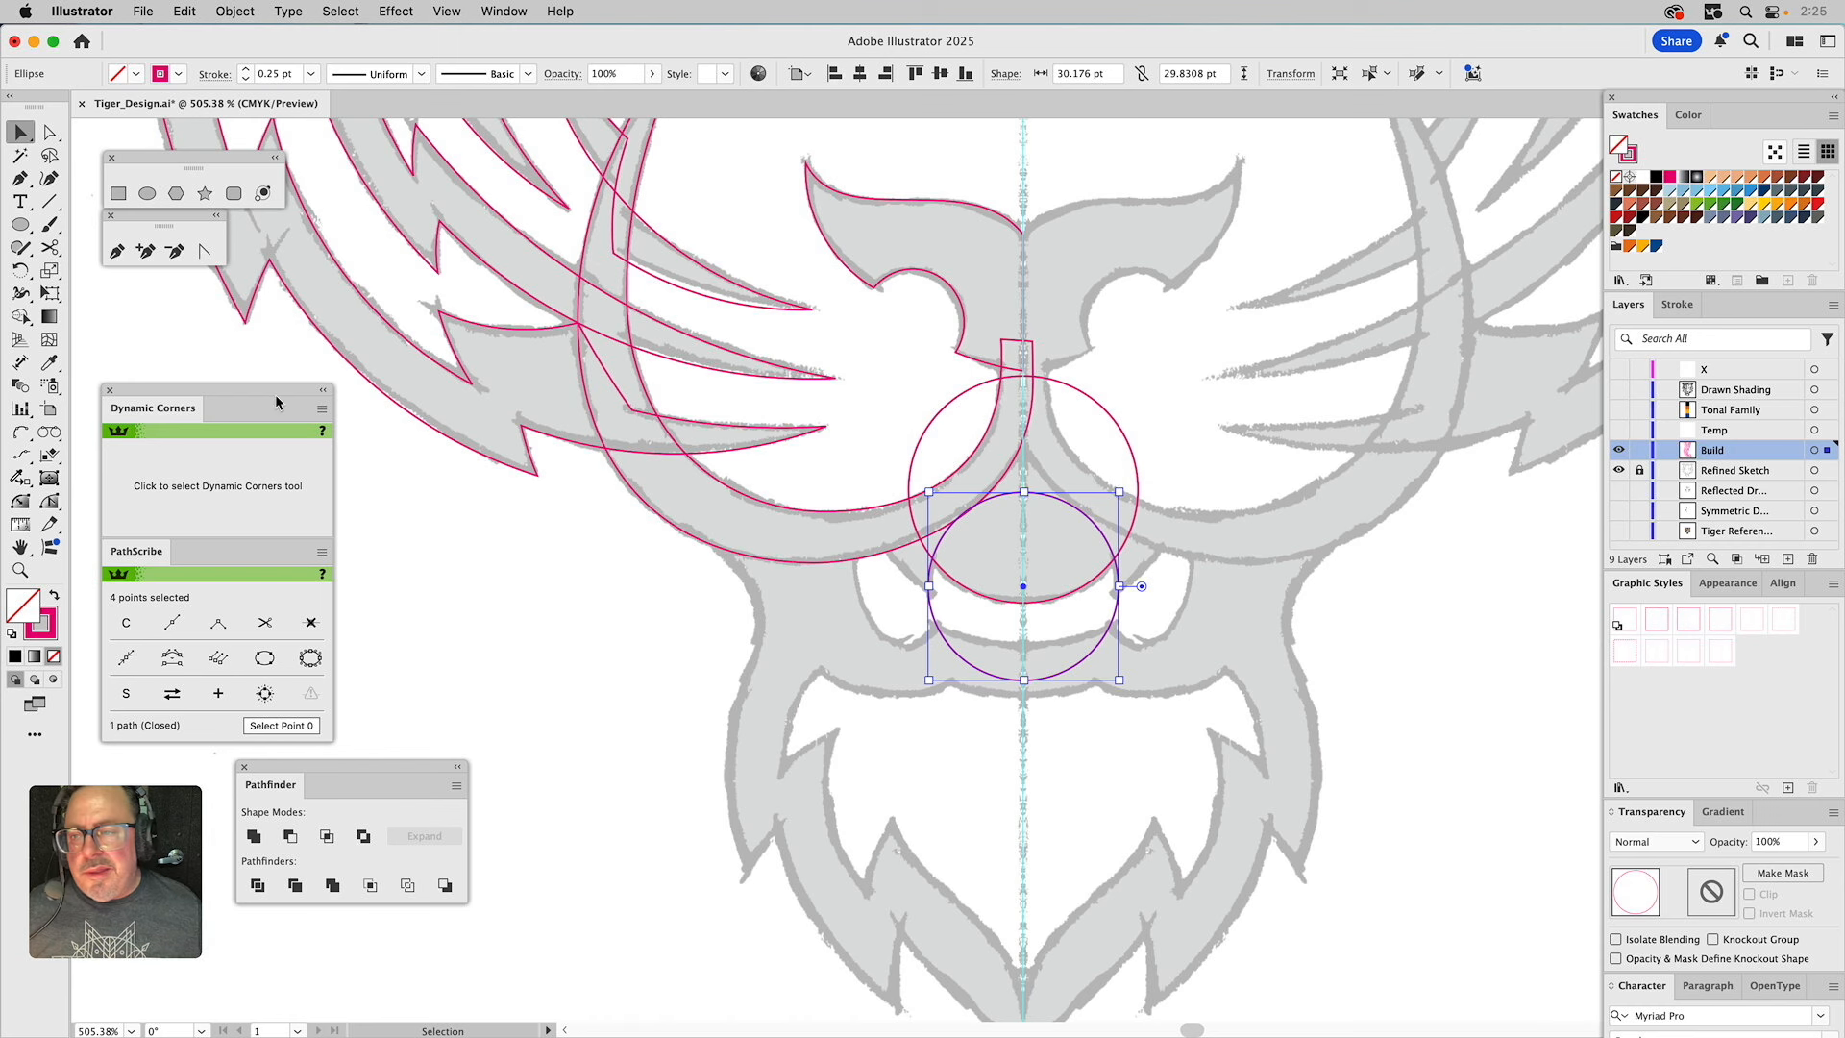
{"action": "left_click", "coordinate": [20, 433]}
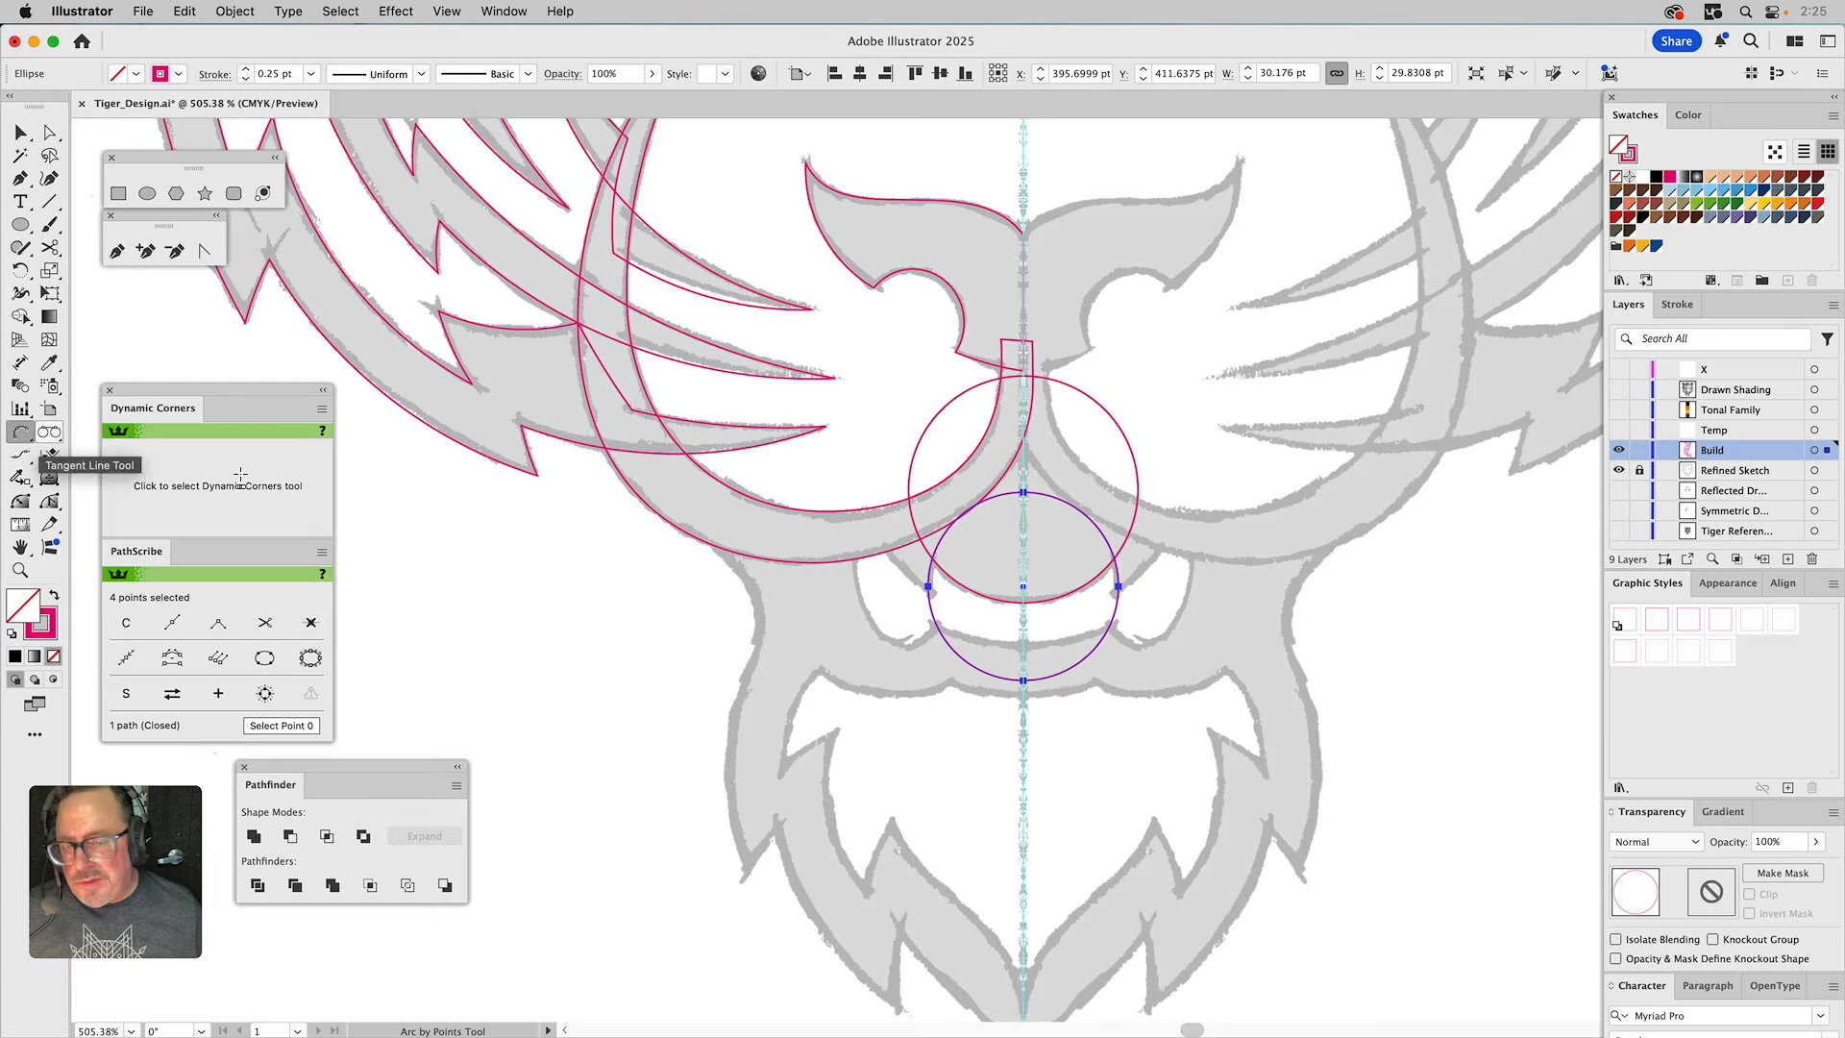
{"action": "left_click", "coordinate": [860, 513]}
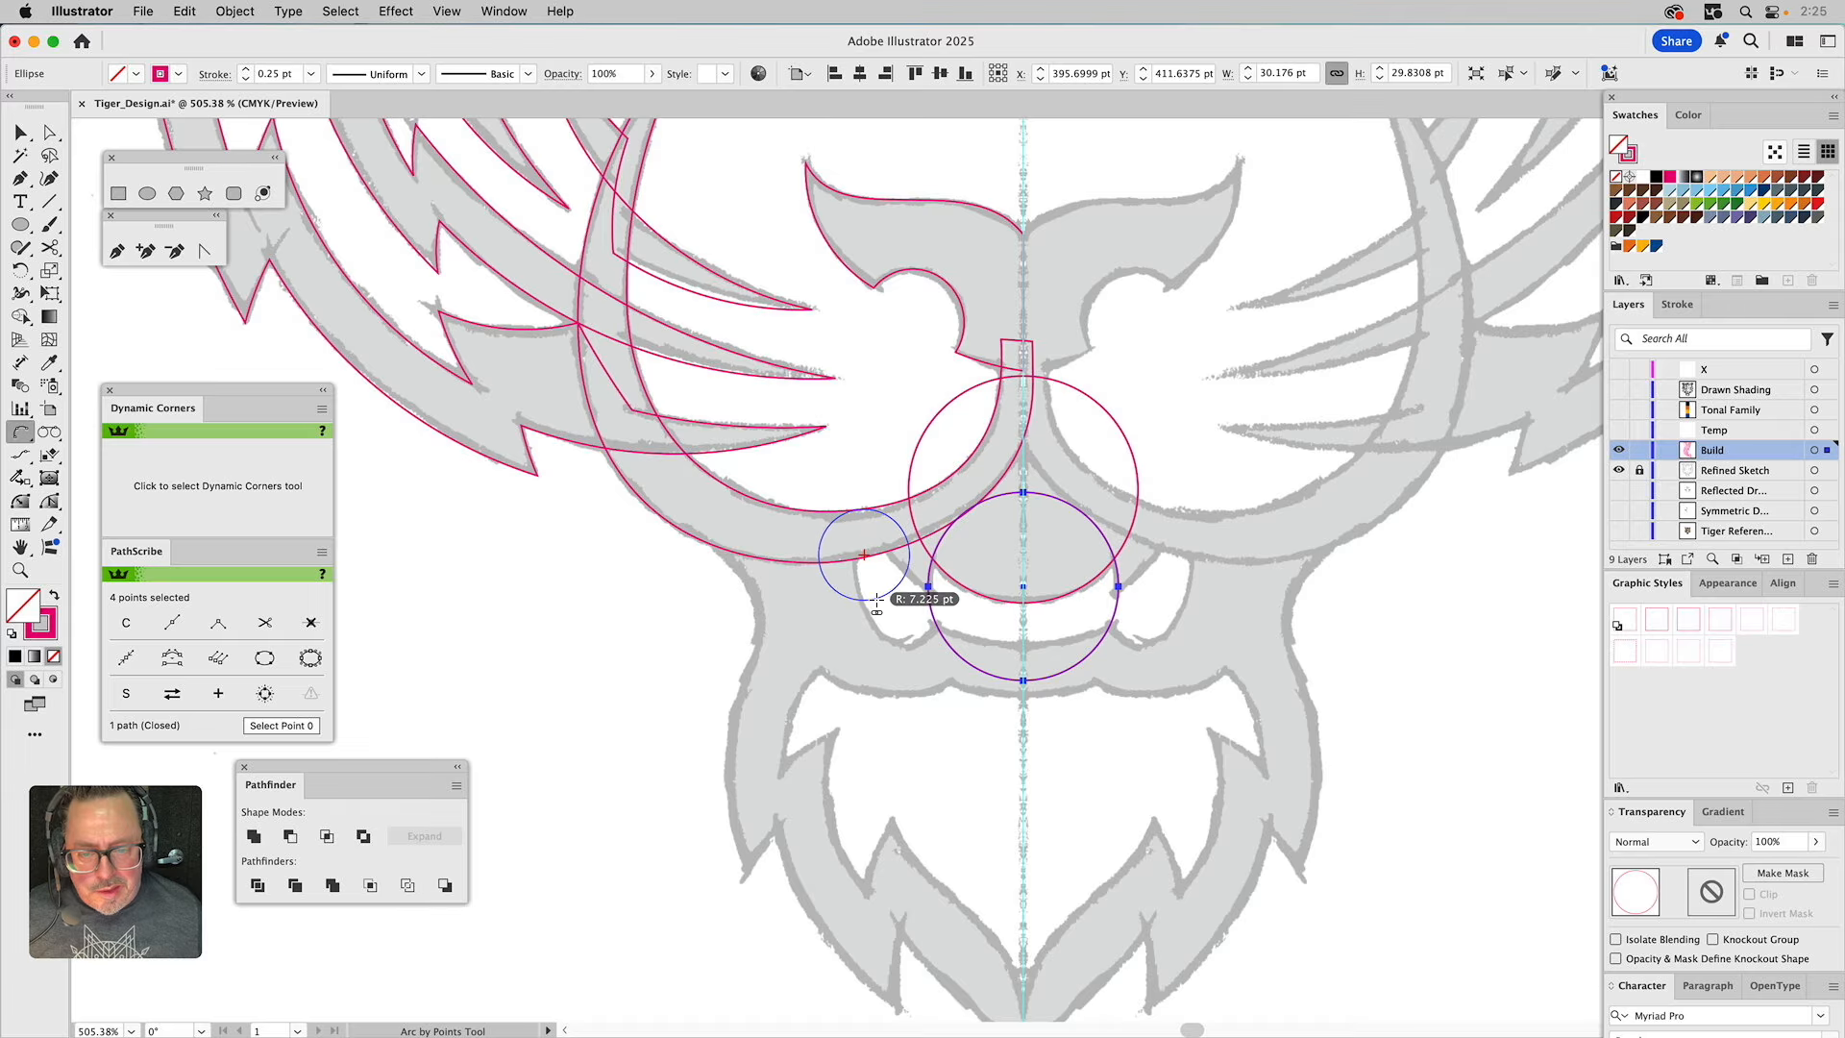
{"action": "key", "text": "Escape"}
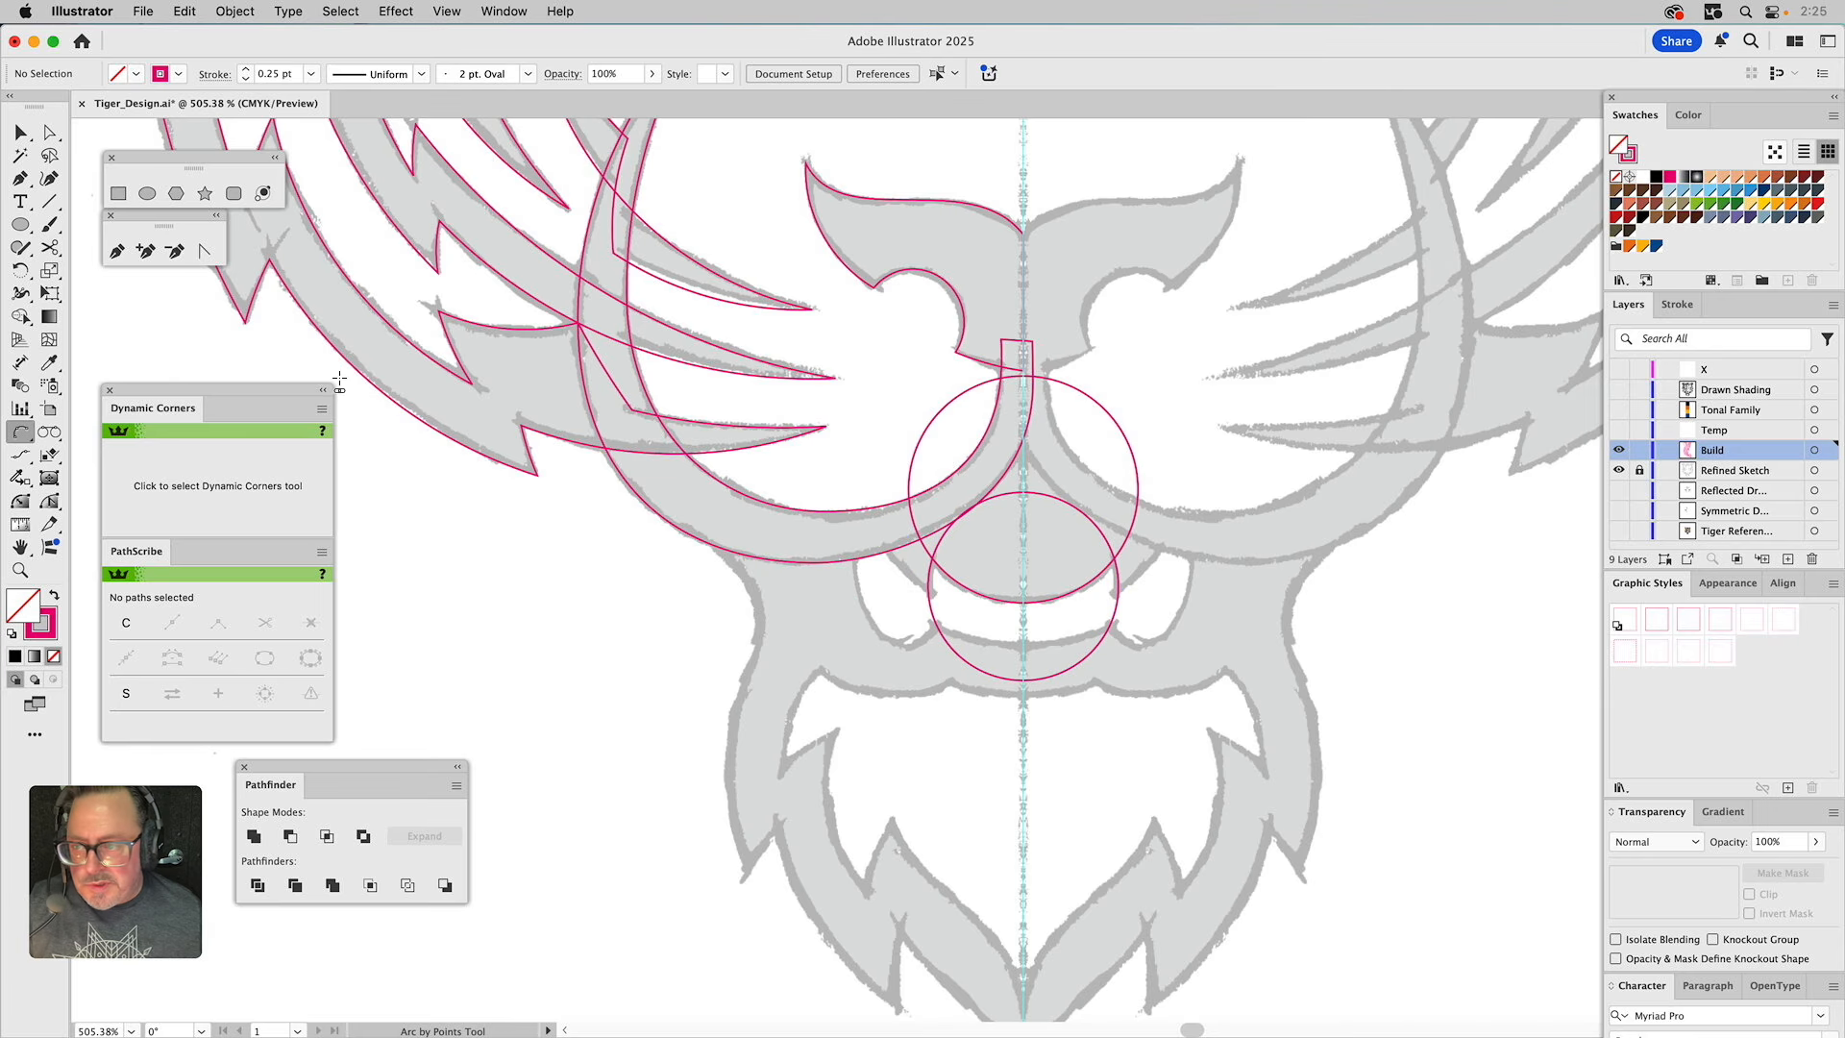
Trace the left mouth corner with the Pen tool, from the inner edge of the muzzle stripe around its rounded bottom and up the inner side.
{"action": "left_click", "coordinate": [114, 252]}
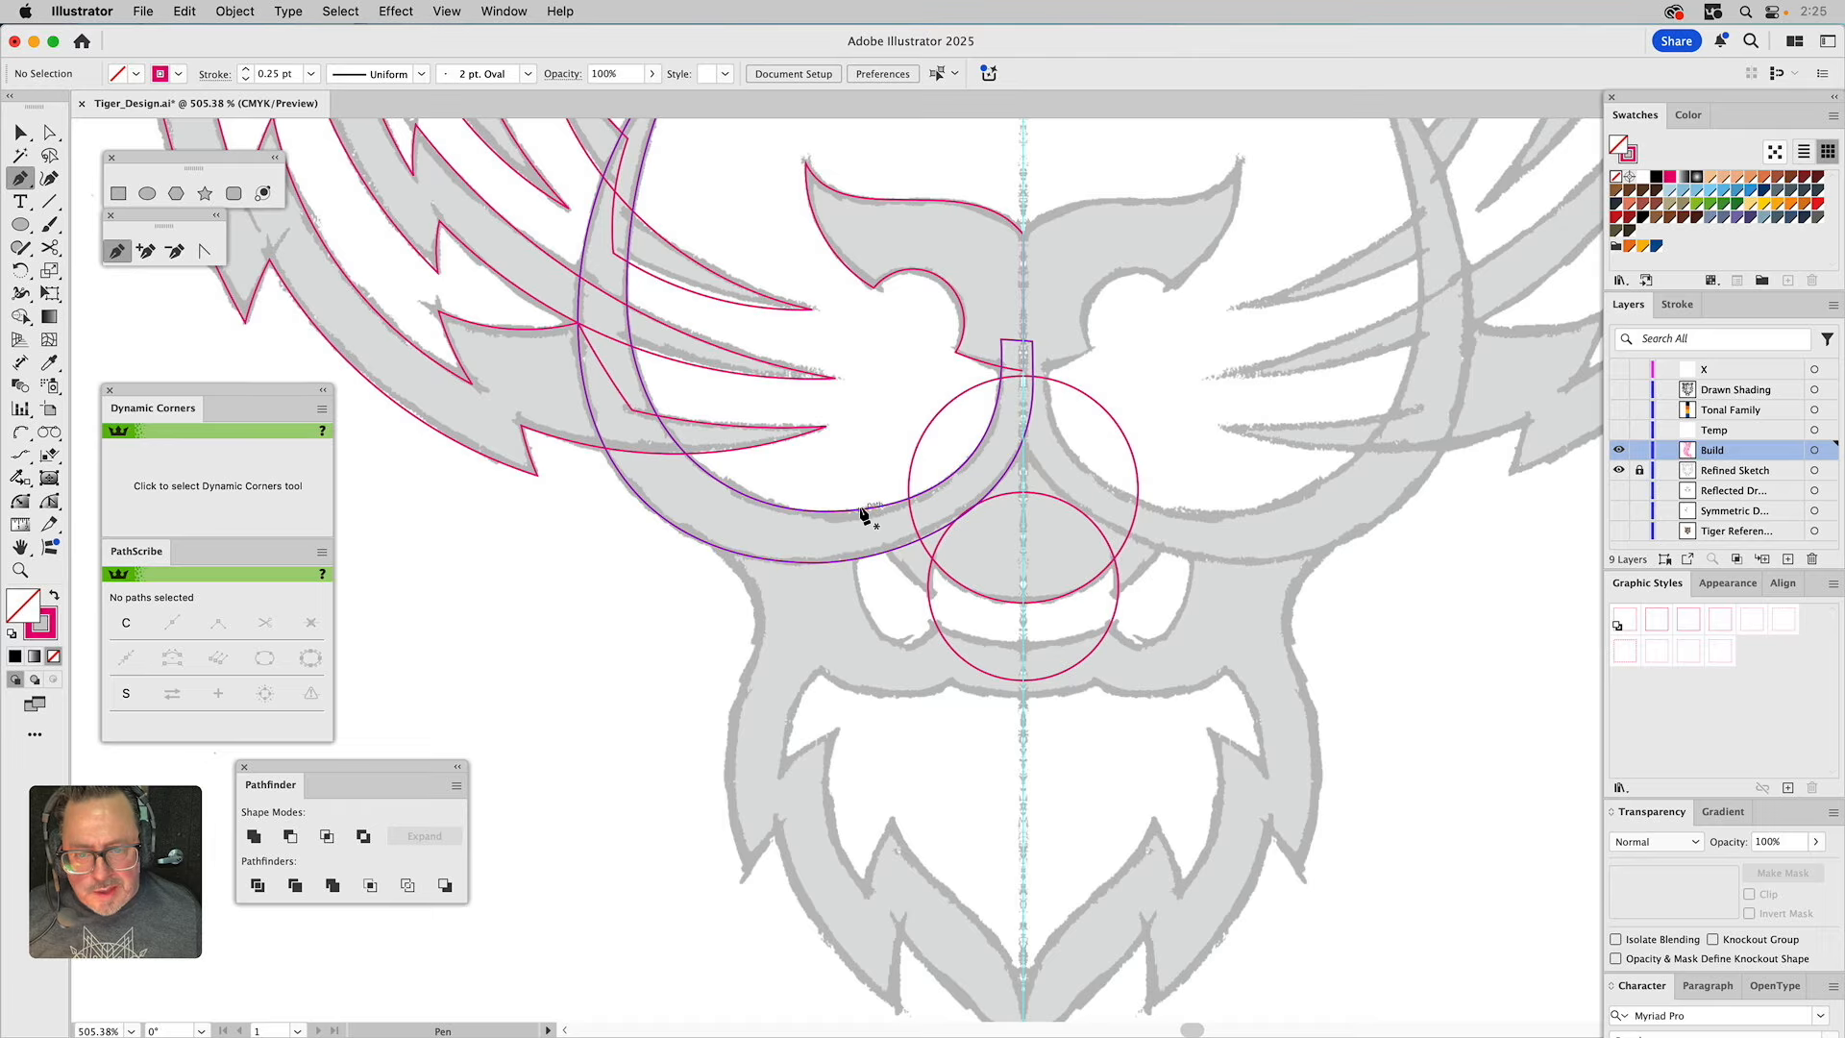
{"action": "left_click_drag", "start_coordinate": [861, 510], "coordinate": [891, 666]}
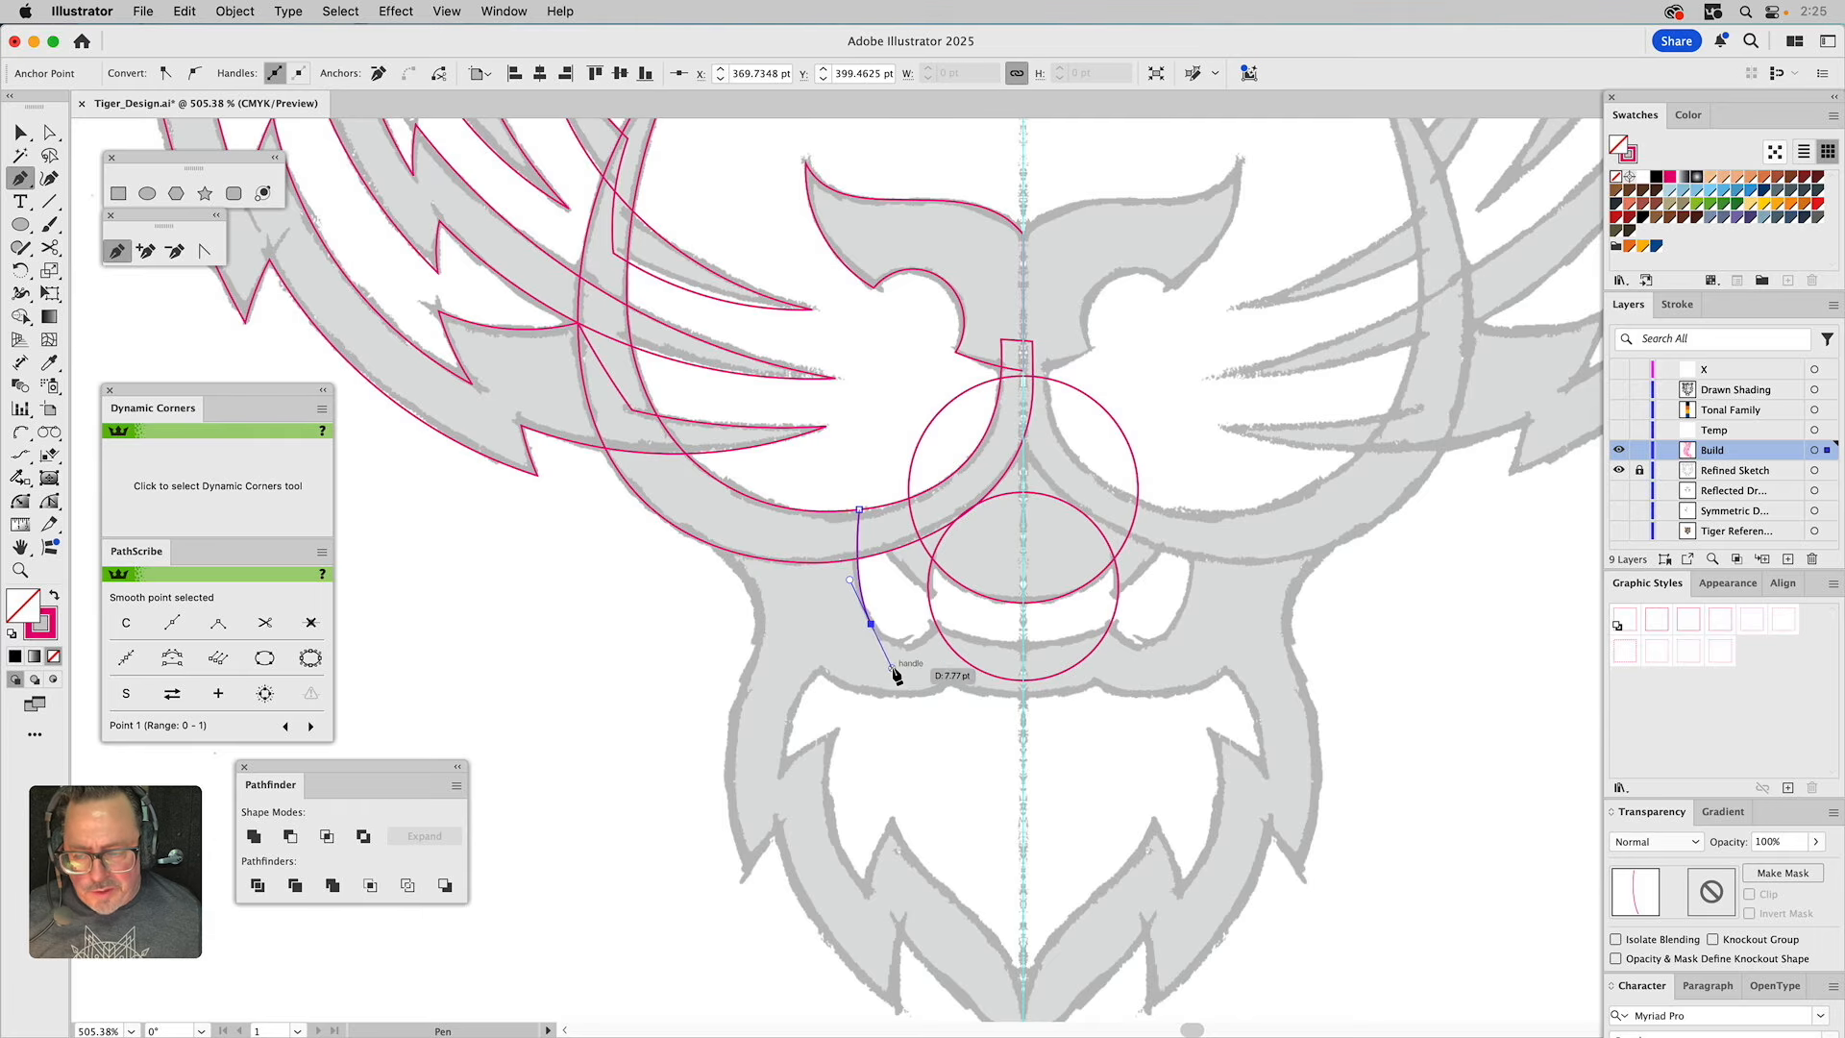
{"action": "left_click", "coordinate": [939, 630]}
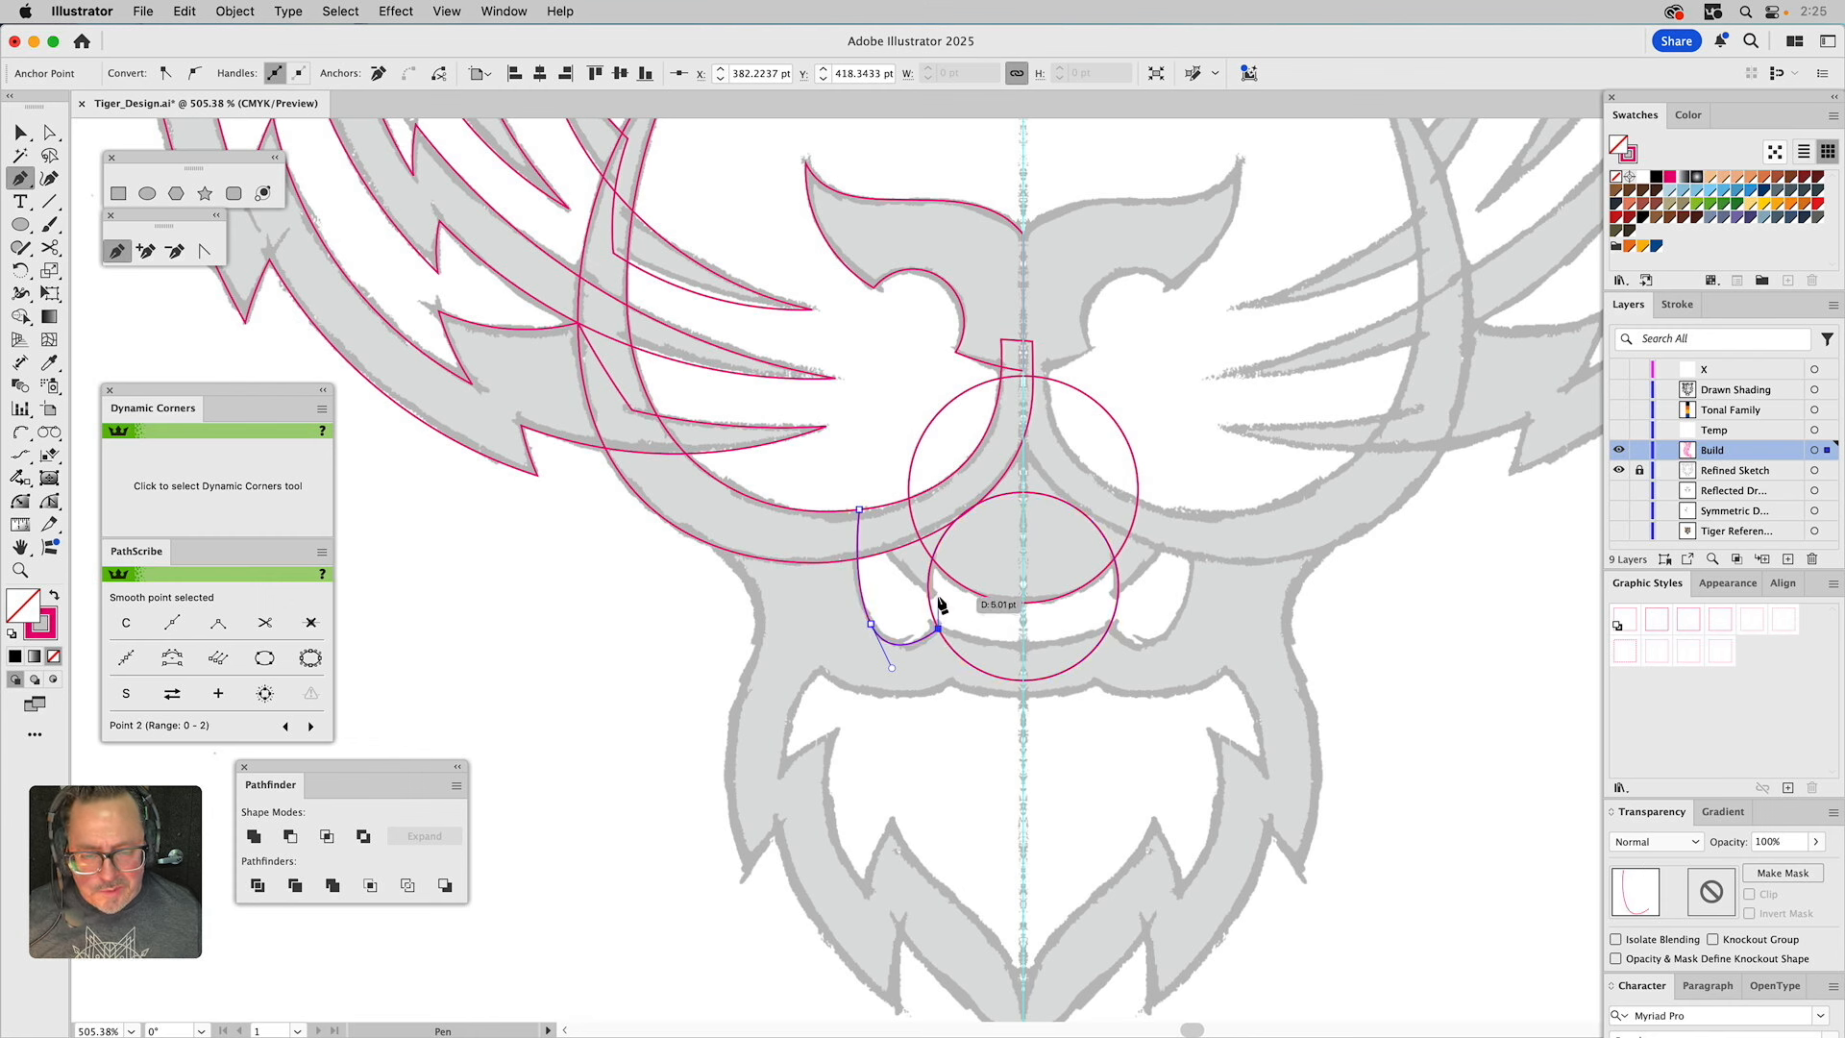
{"action": "left_click", "coordinate": [938, 597]}
Close the left mouth-corner path with an arc running from its inner end back to the starting point on the muzzle stripe.
{"action": "left_click", "coordinate": [22, 434]}
{"action": "left_click", "coordinate": [938, 597]}
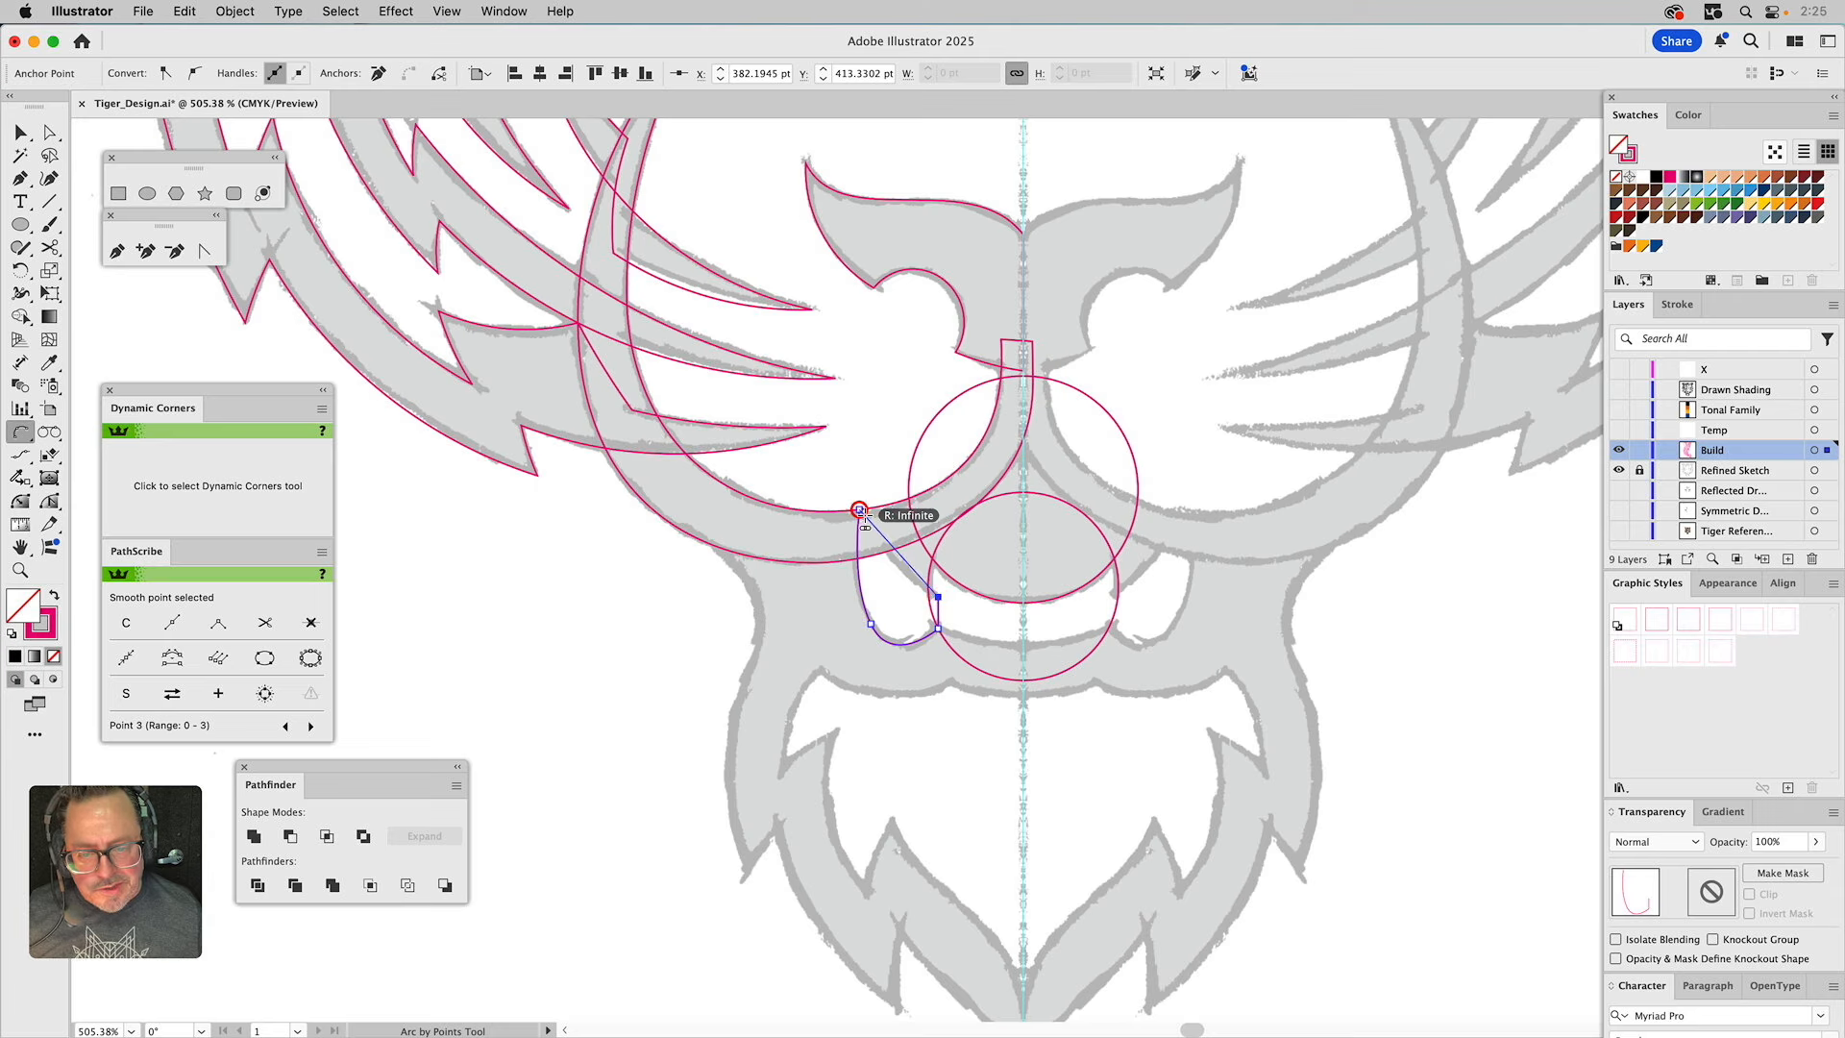
{"action": "left_click", "coordinate": [859, 509]}
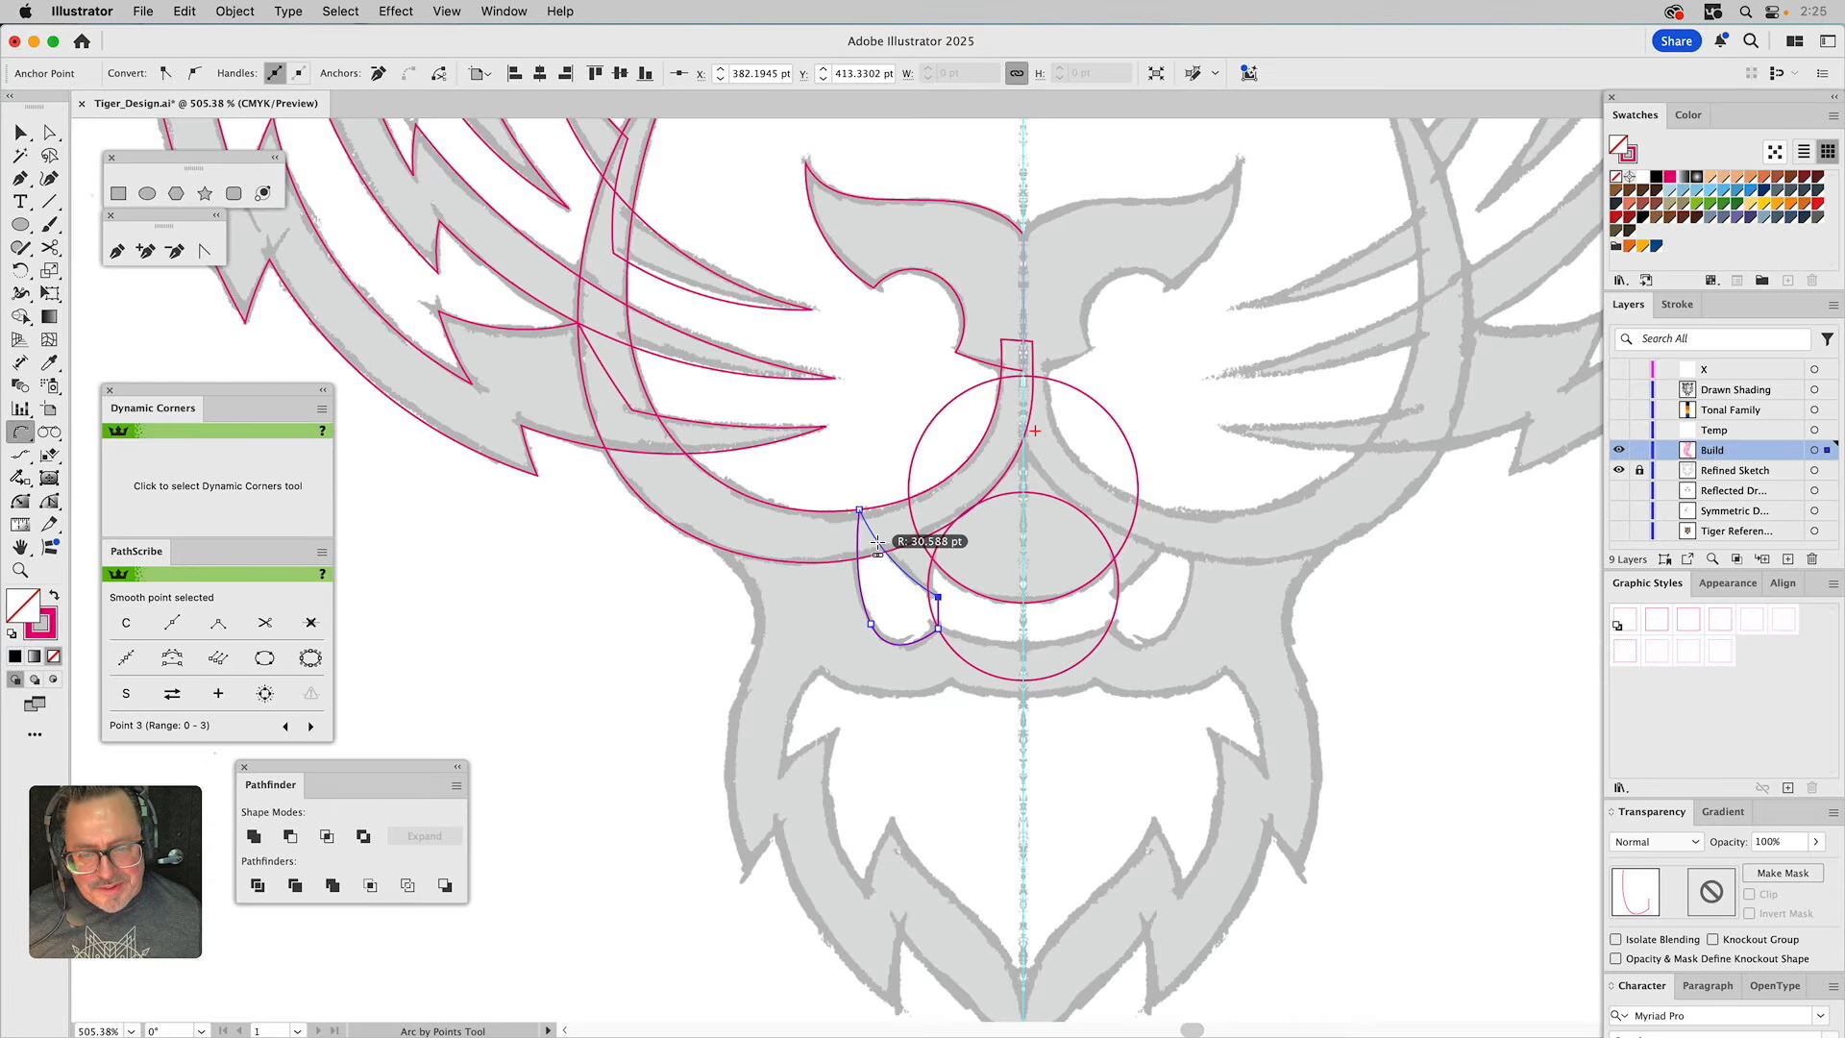
{"action": "left_click", "coordinate": [877, 544]}
Refine the rounded bottom of the left mouth-corner shape by adjusting its curve handles to follow the sketch.
{"action": "key", "text": "a"}
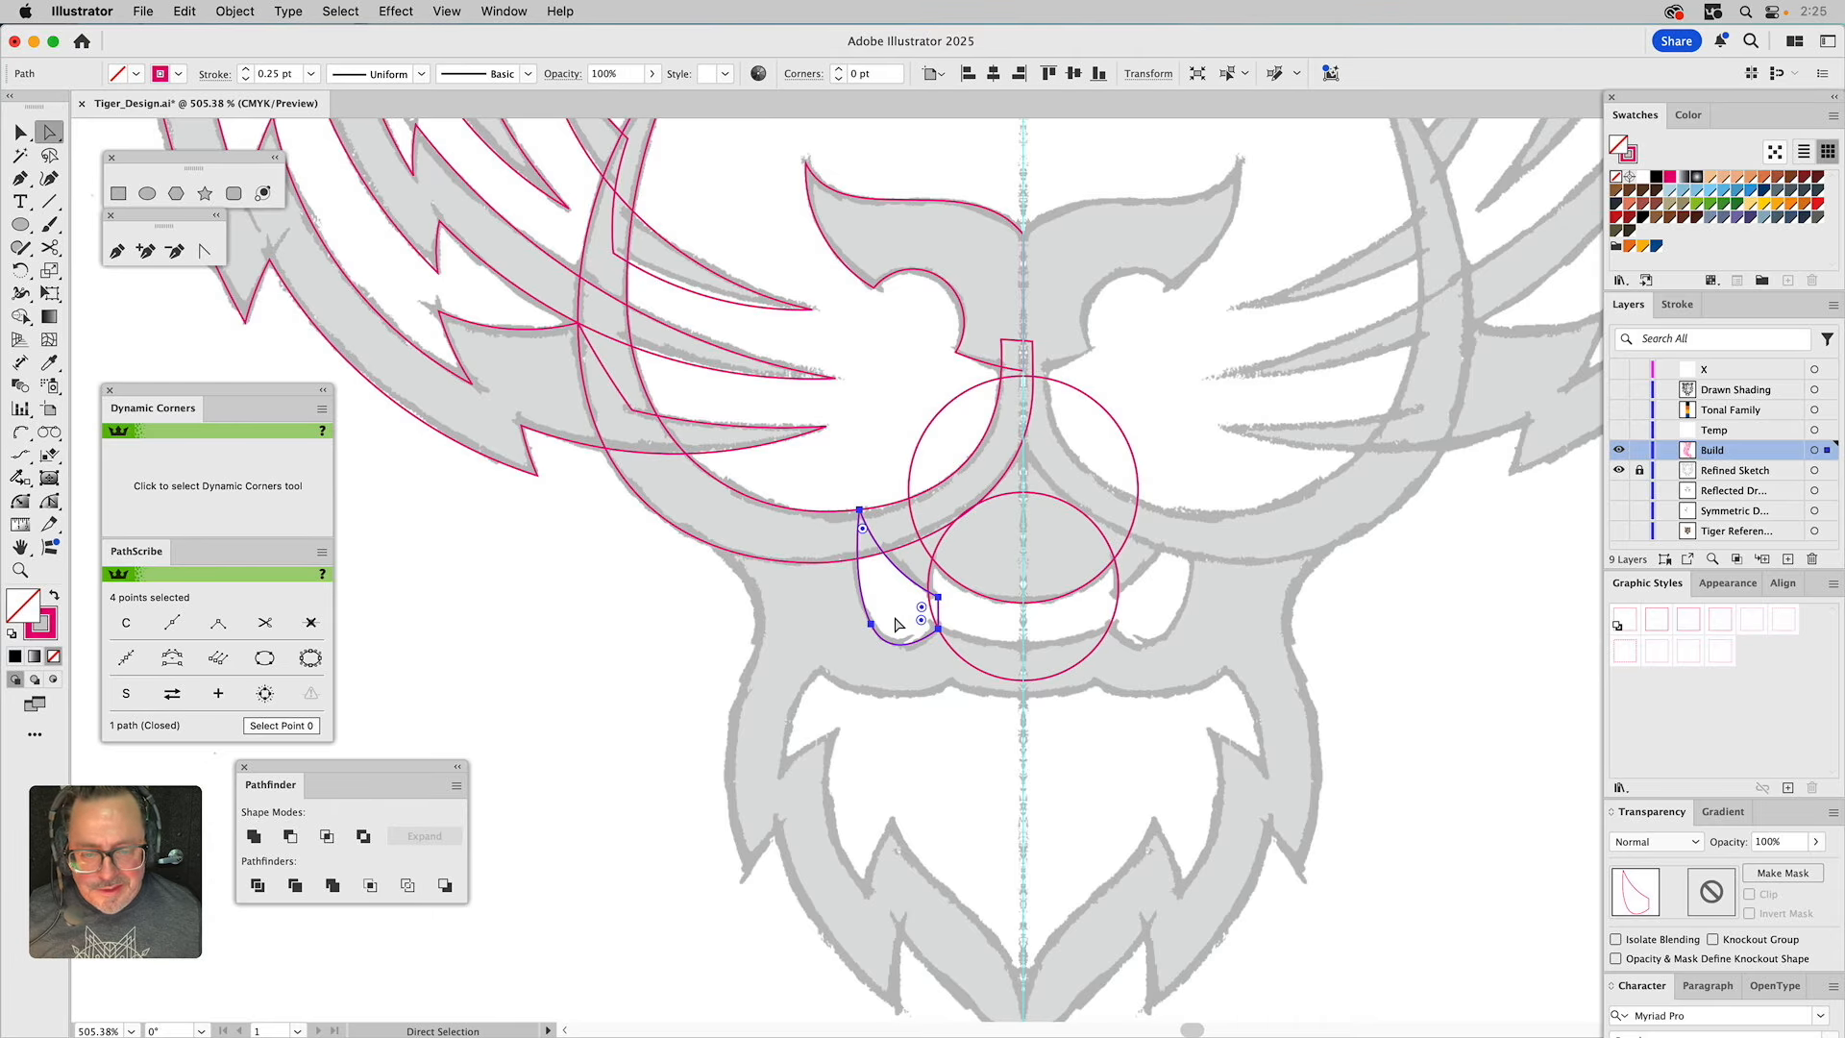
{"action": "left_click", "coordinate": [871, 623]}
{"action": "left_click_drag", "start_coordinate": [890, 667], "coordinate": [890, 657]}
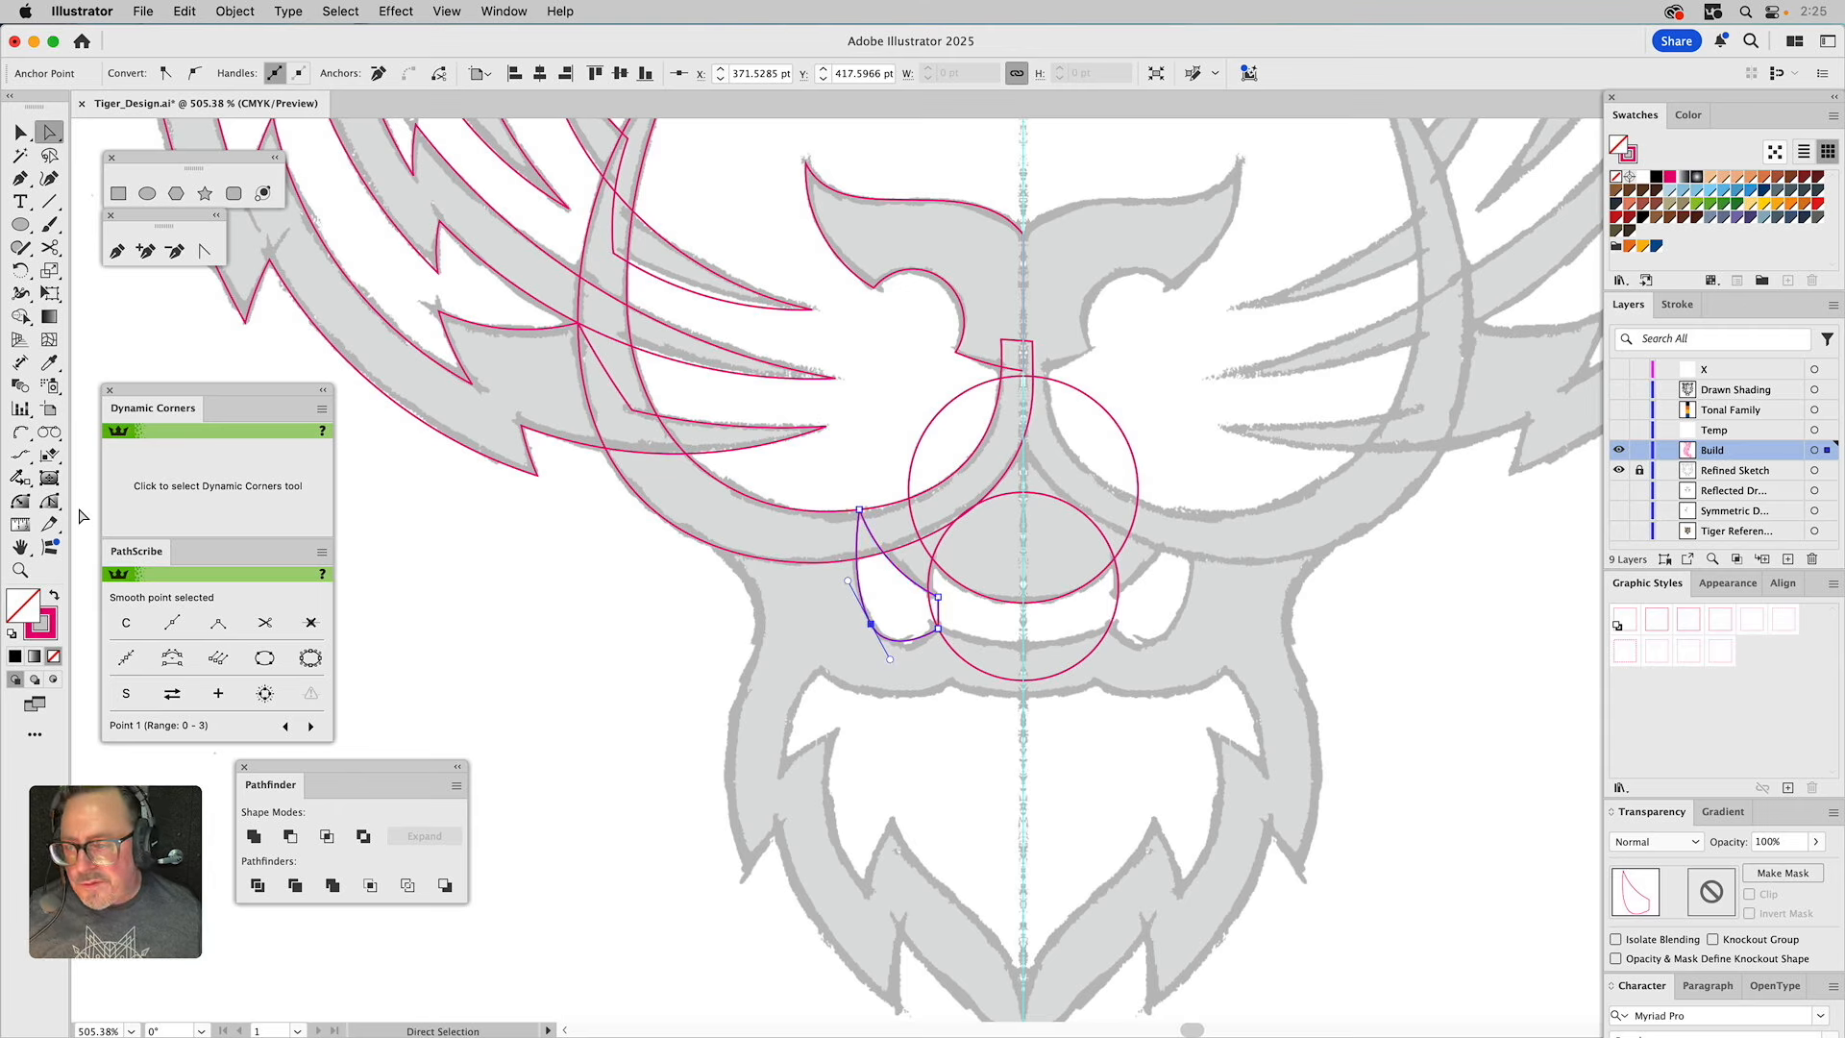
{"action": "left_click", "coordinate": [50, 501]}
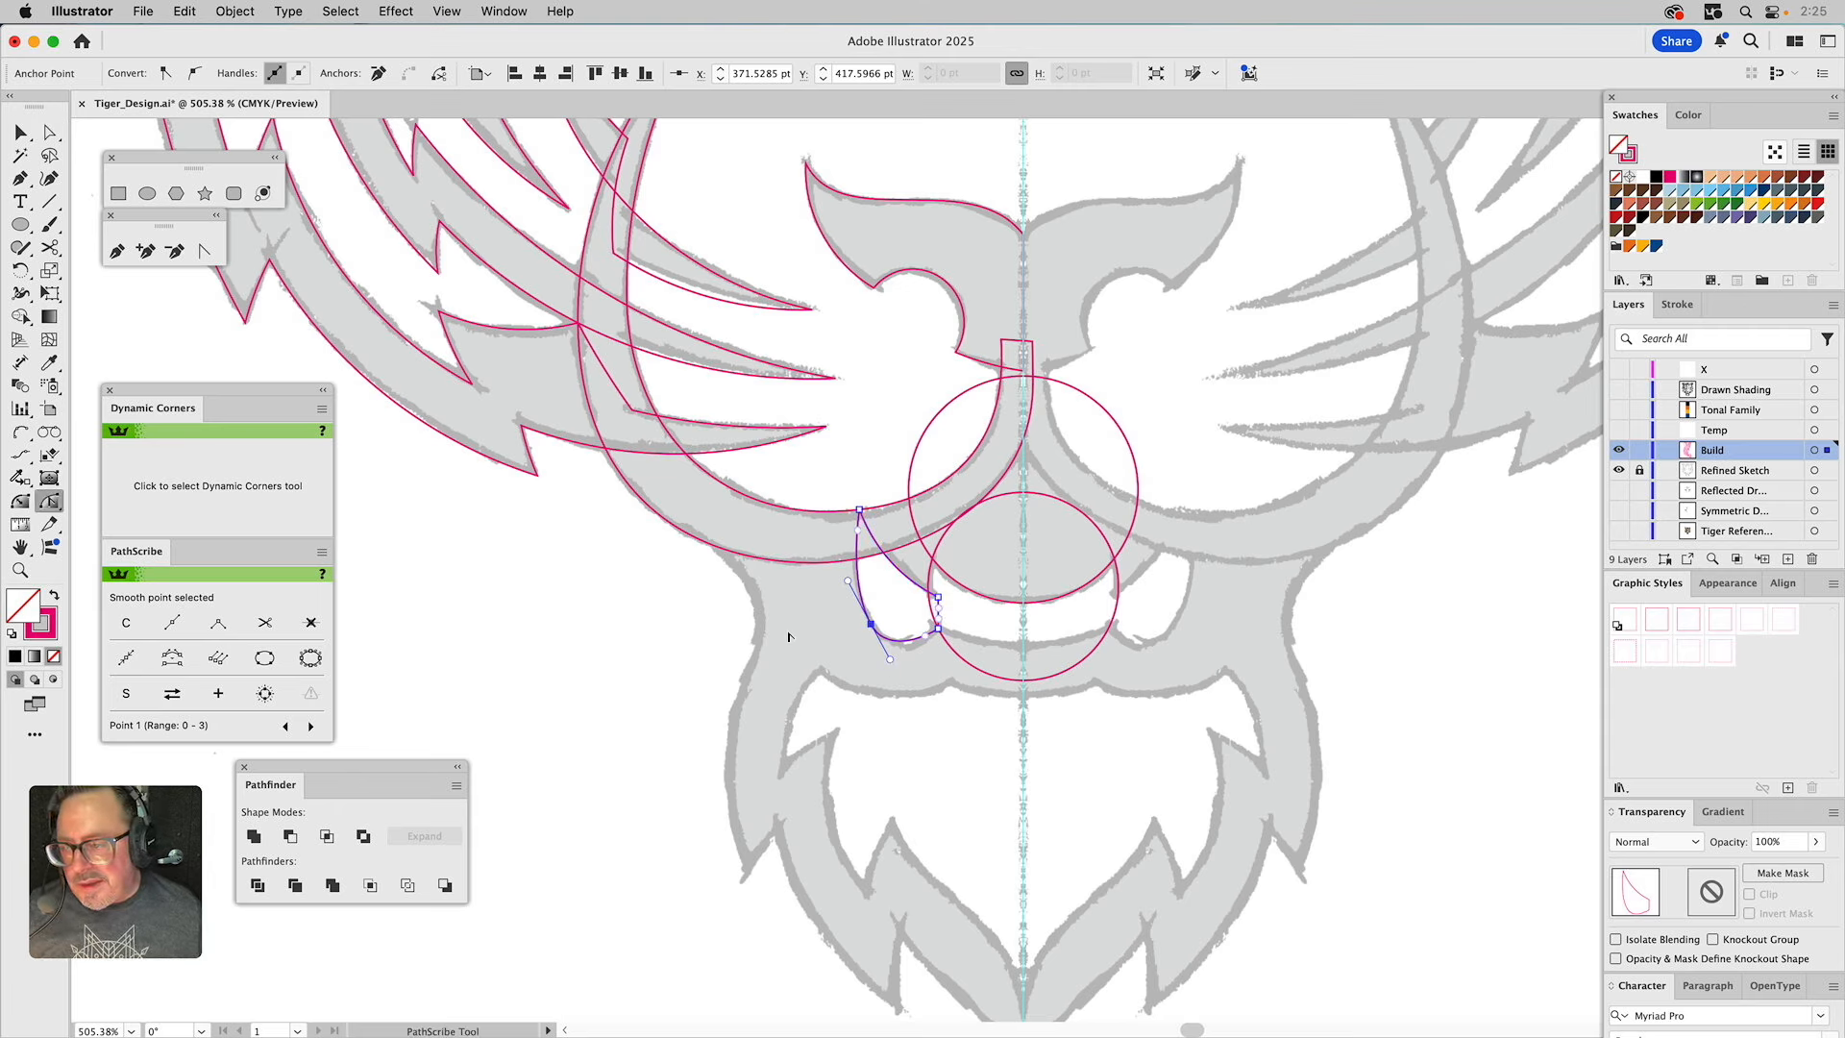
{"action": "left_click", "coordinate": [928, 641]}
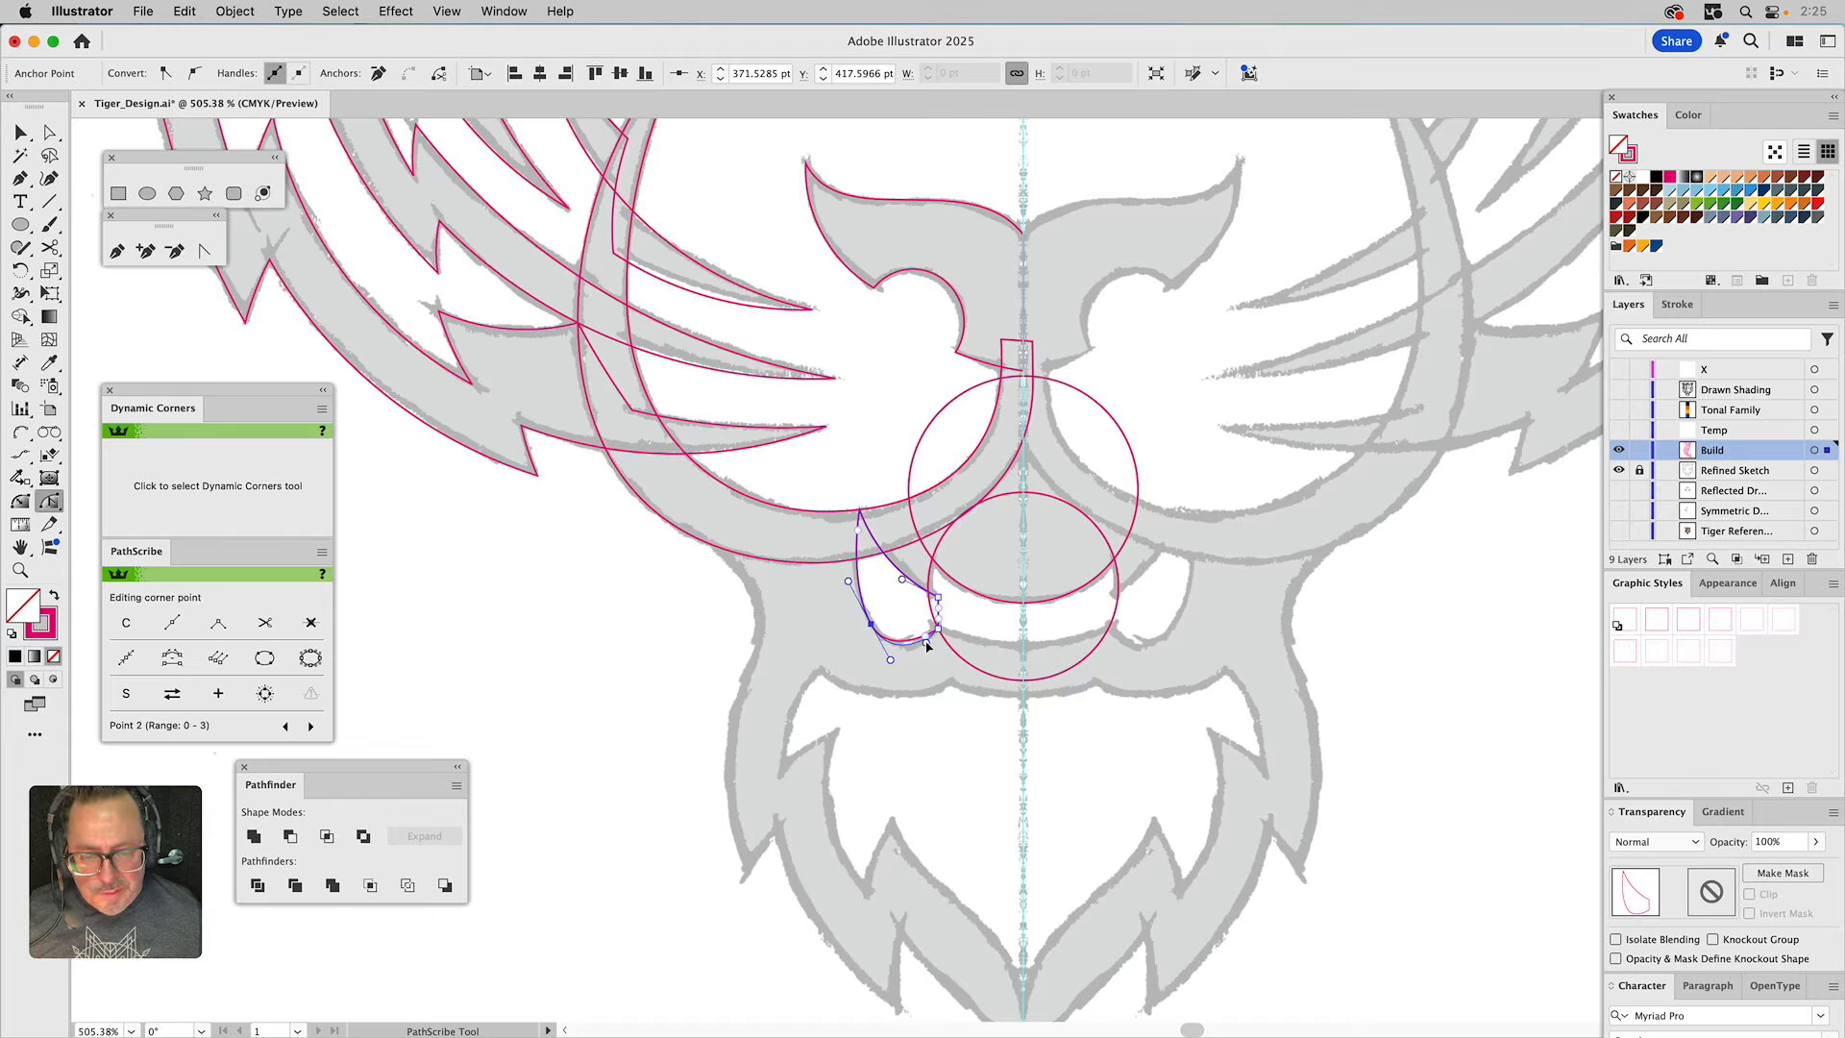
{"action": "key", "text": "a"}
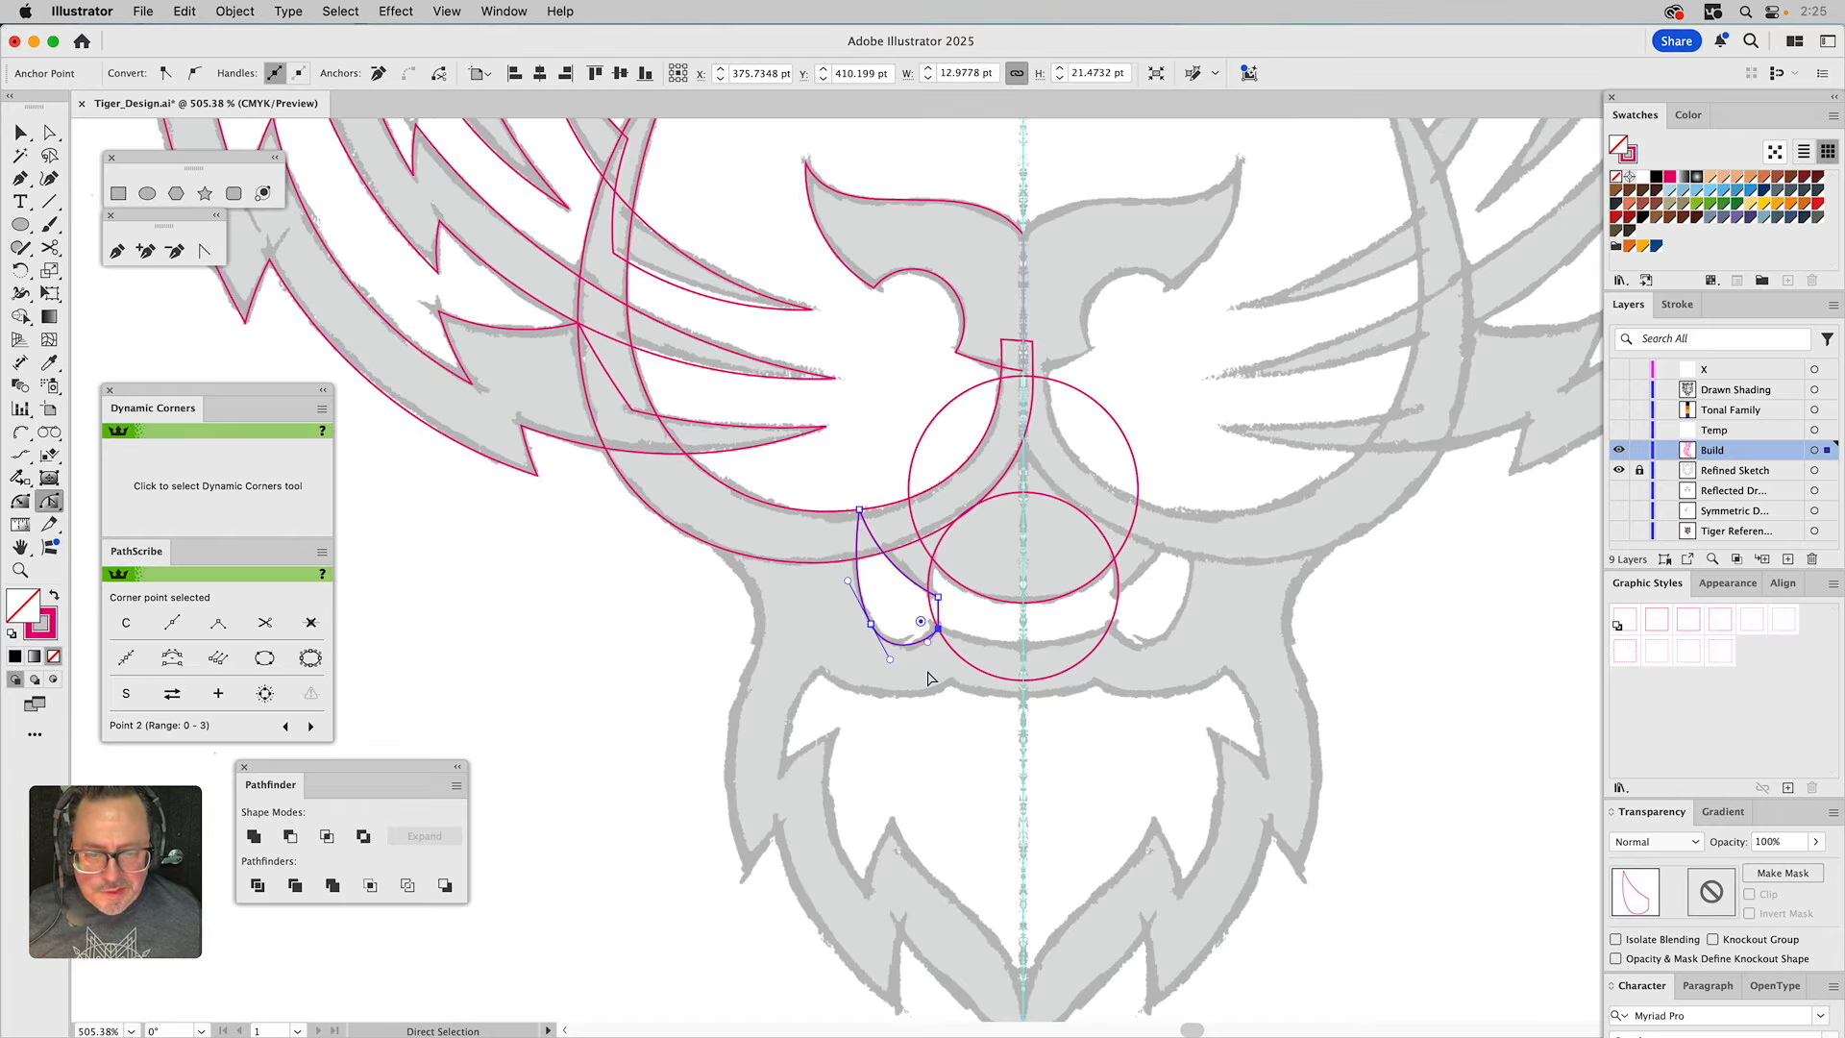
{"action": "left_click", "coordinate": [933, 675]}
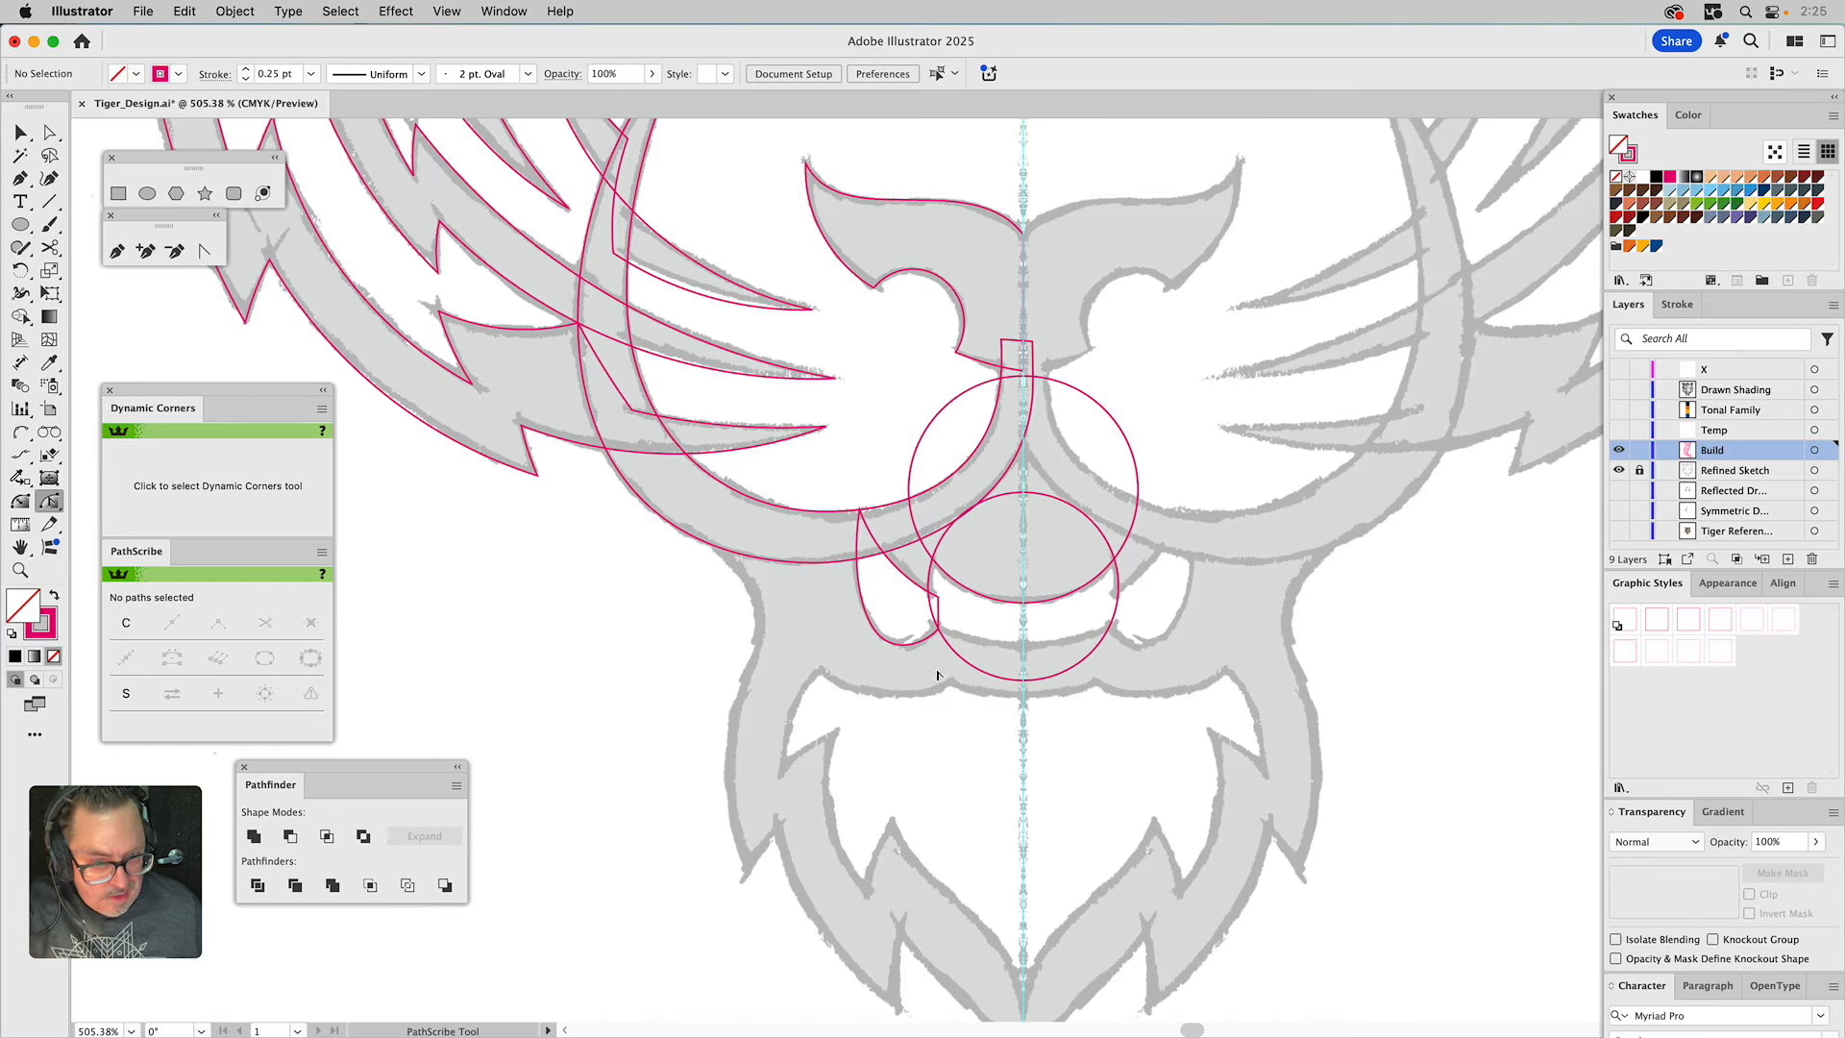
Duplicate the larger muzzle ellipse downward along the guide and reshape the copy to about 48.5 by 29.5 pt to fit the mouth's lower edge.
{"action": "key", "text": "v"}
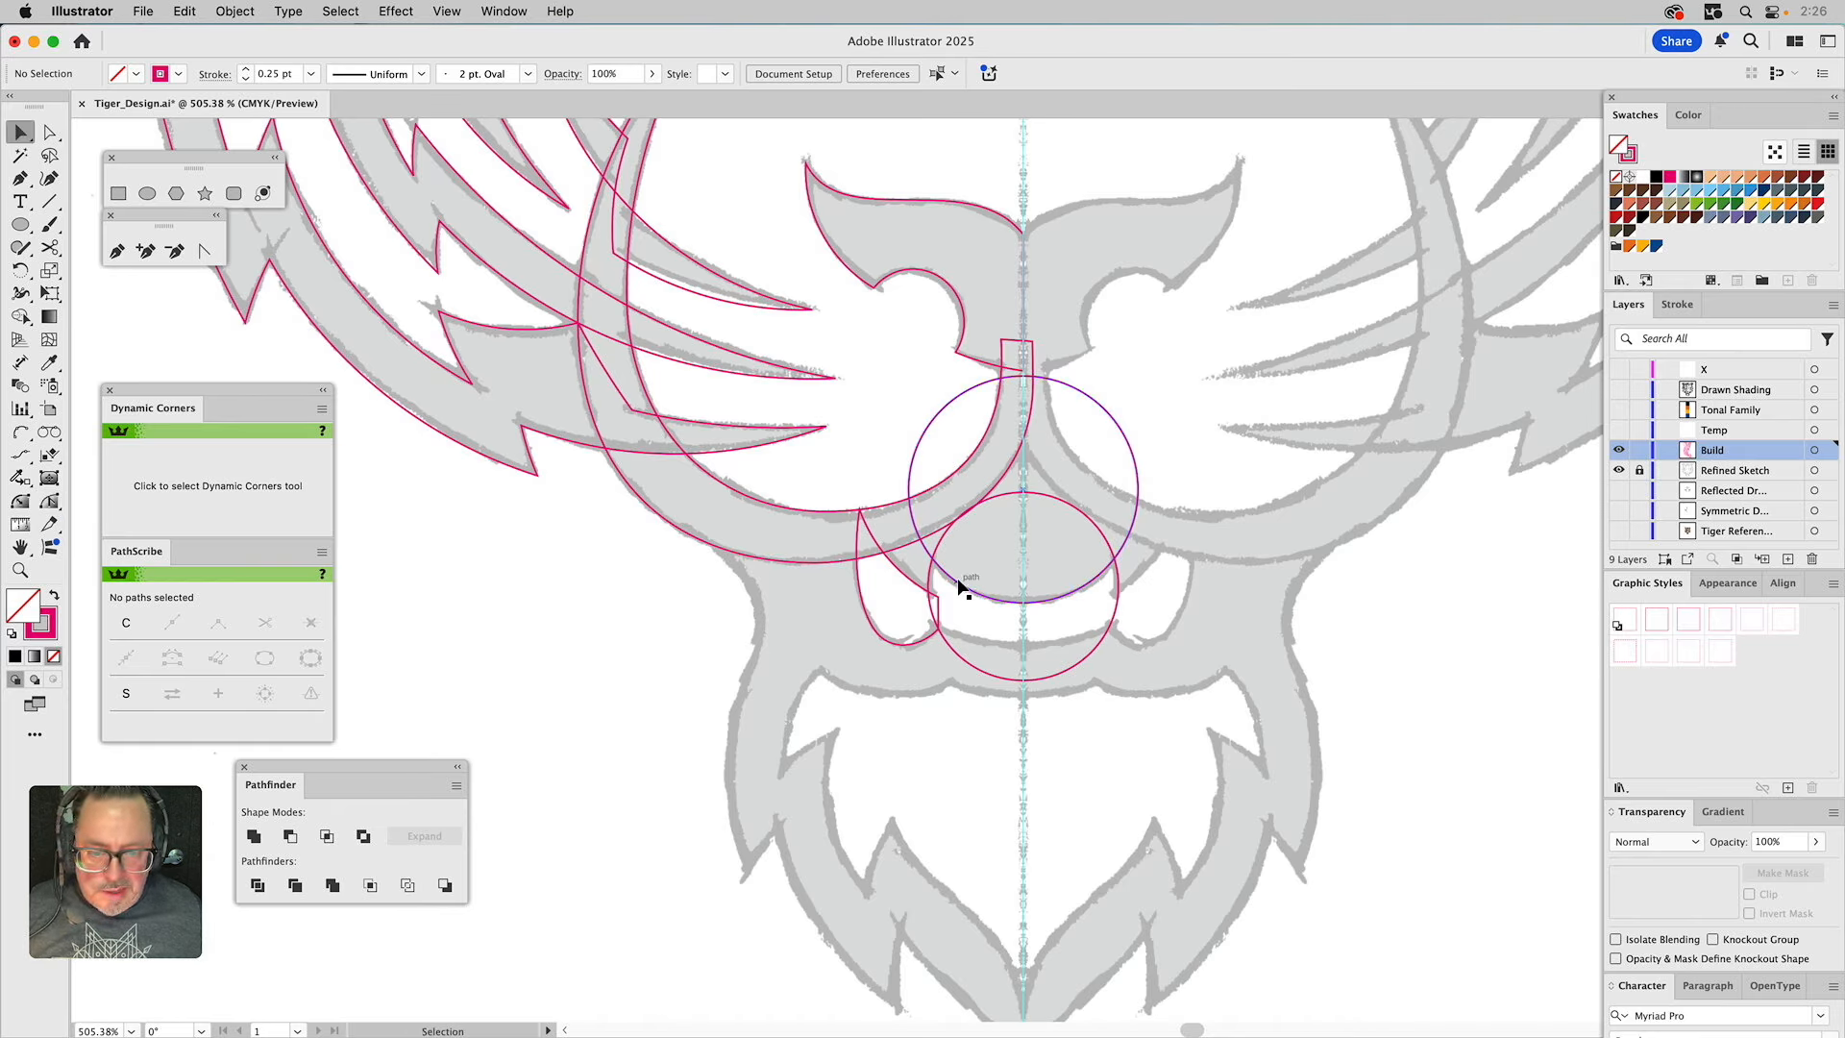
{"action": "left_click", "coordinate": [965, 584]}
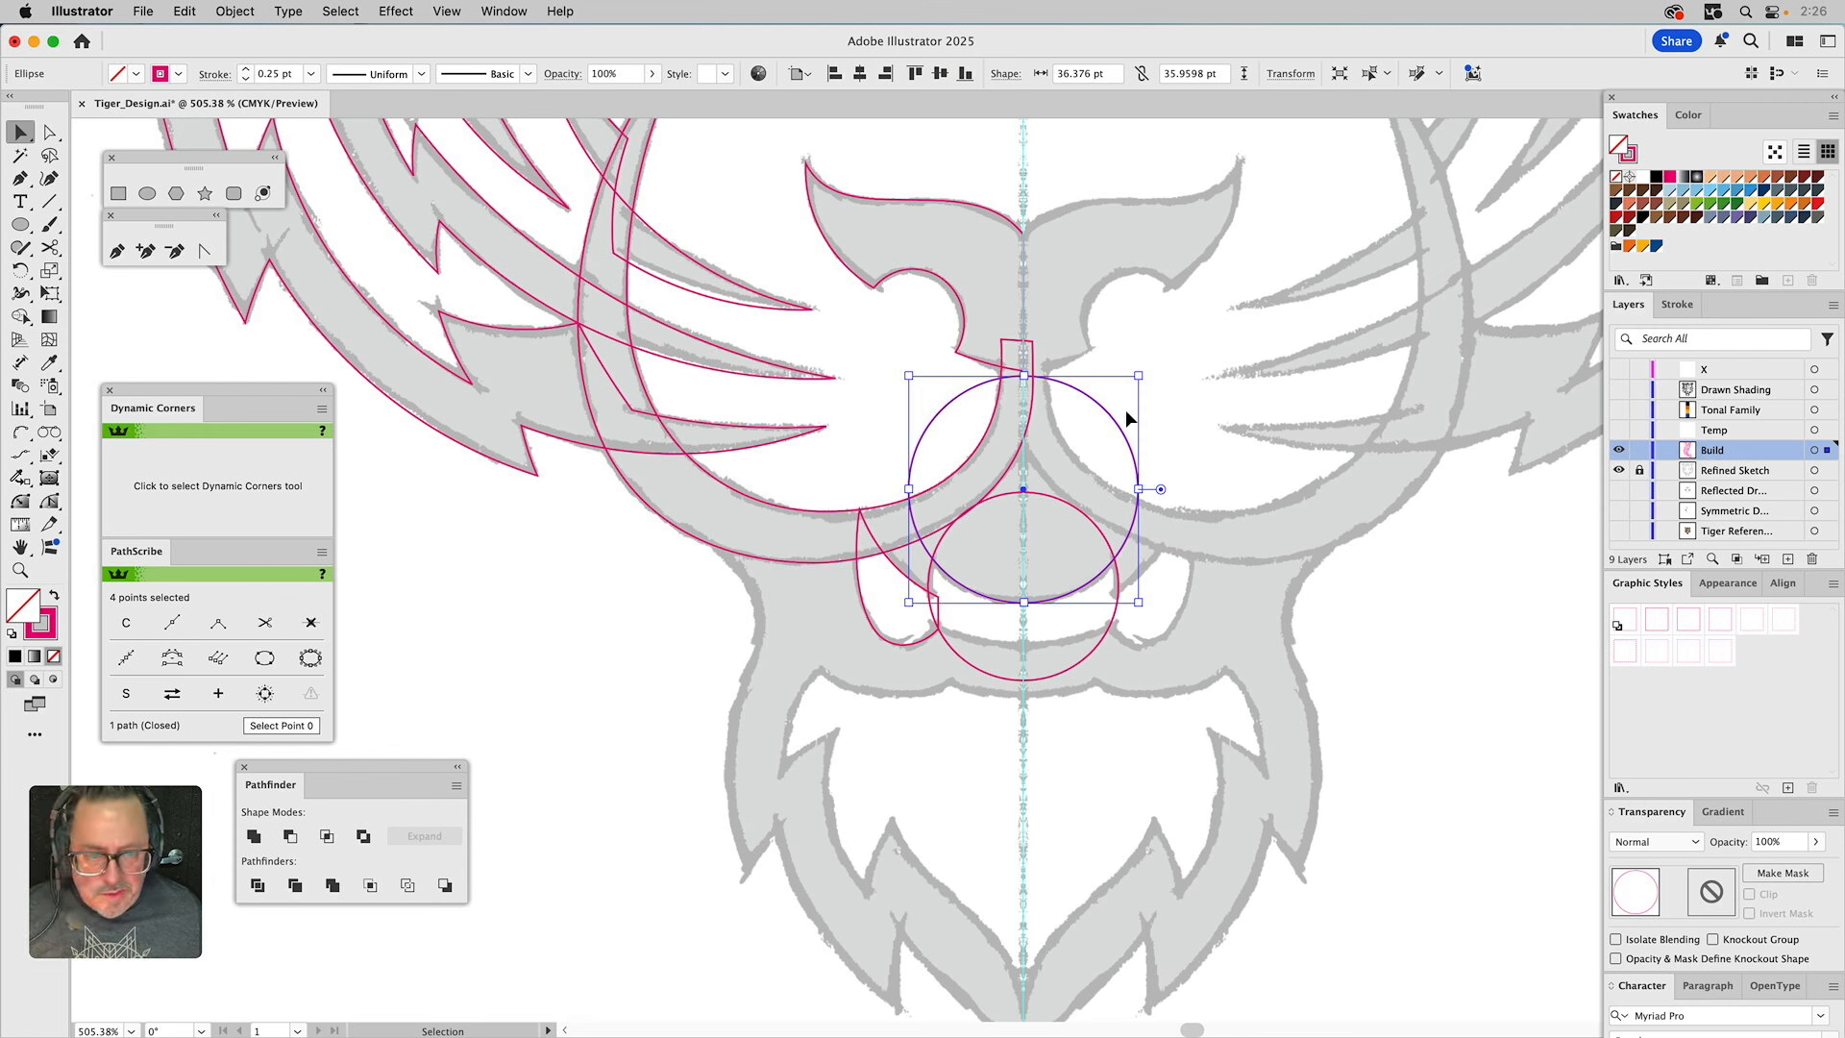
{"action": "left_click_drag", "start_coordinate": [1089, 398], "coordinate": [1097, 436]}
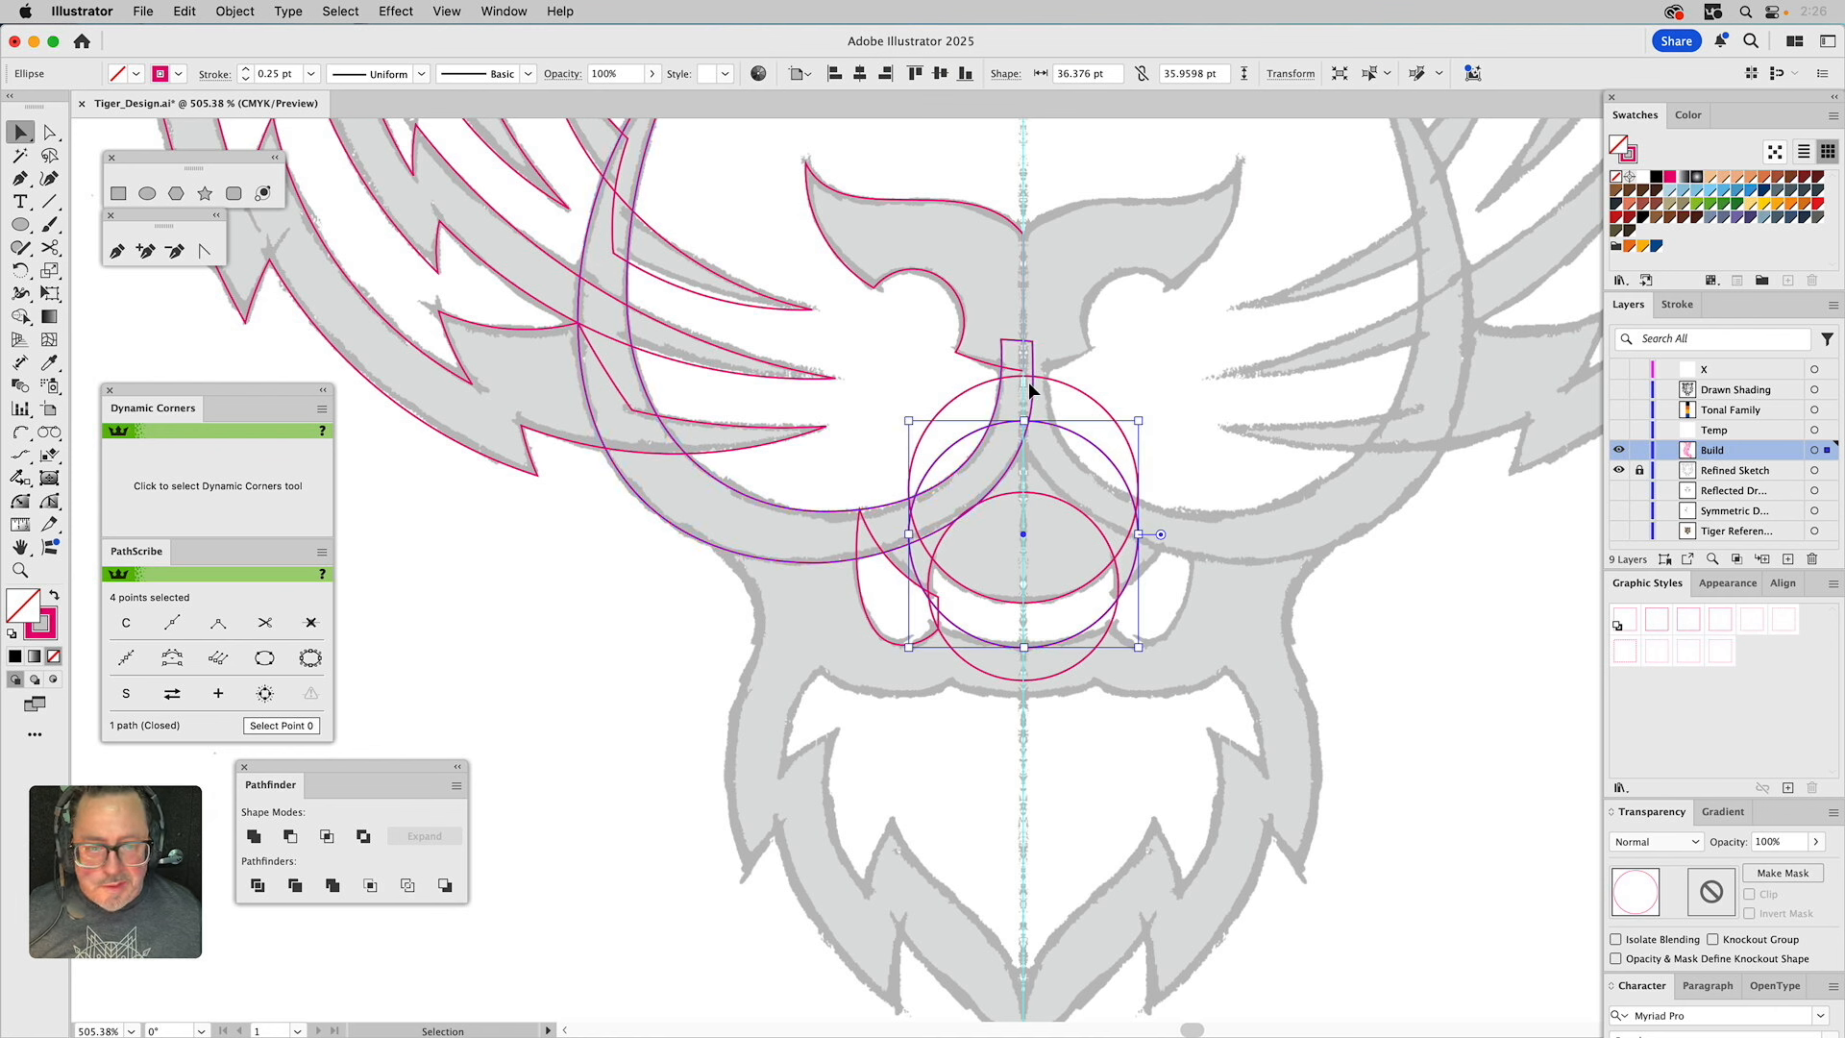
{"action": "left_click_drag", "start_coordinate": [1025, 420], "coordinate": [1031, 462]}
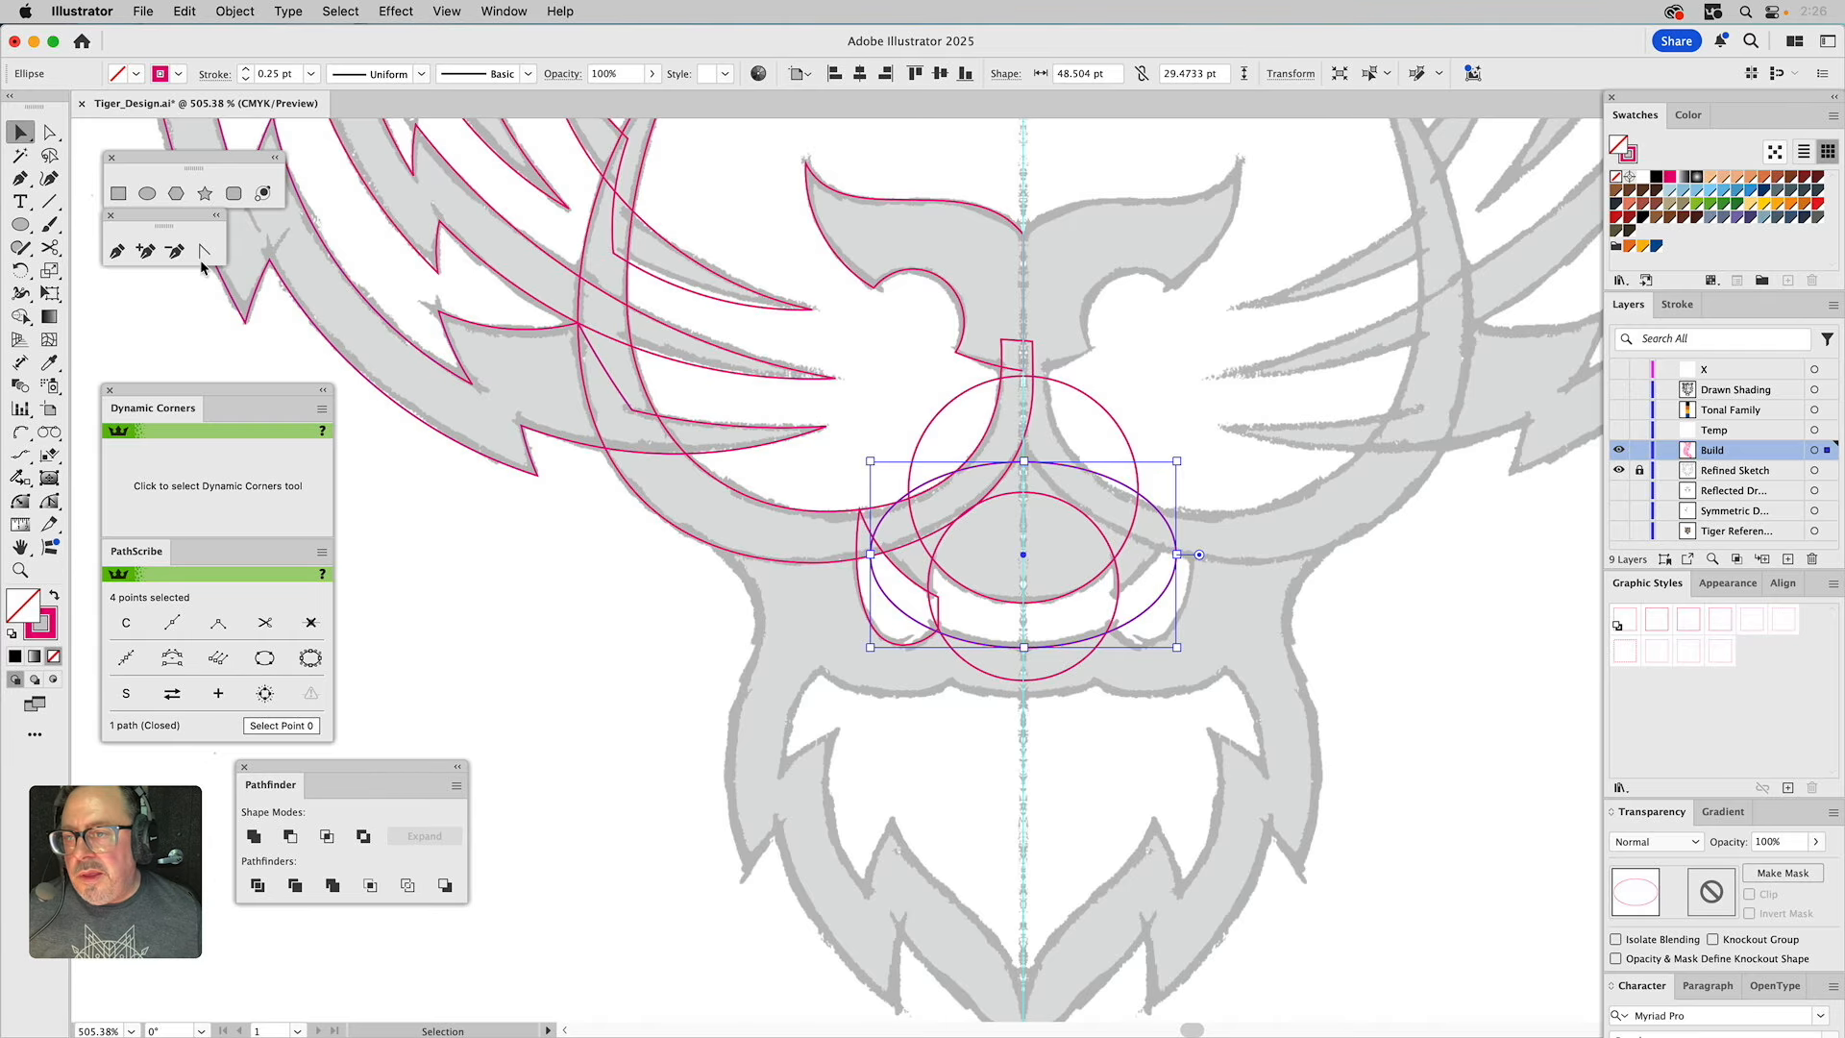
Draw a guide-centred rectangle of about 97 by 40 pt over the wide ellipse's bottom and intersect the two shapes, keeping the mouth's lower sliver.
{"action": "left_click", "coordinate": [118, 193]}
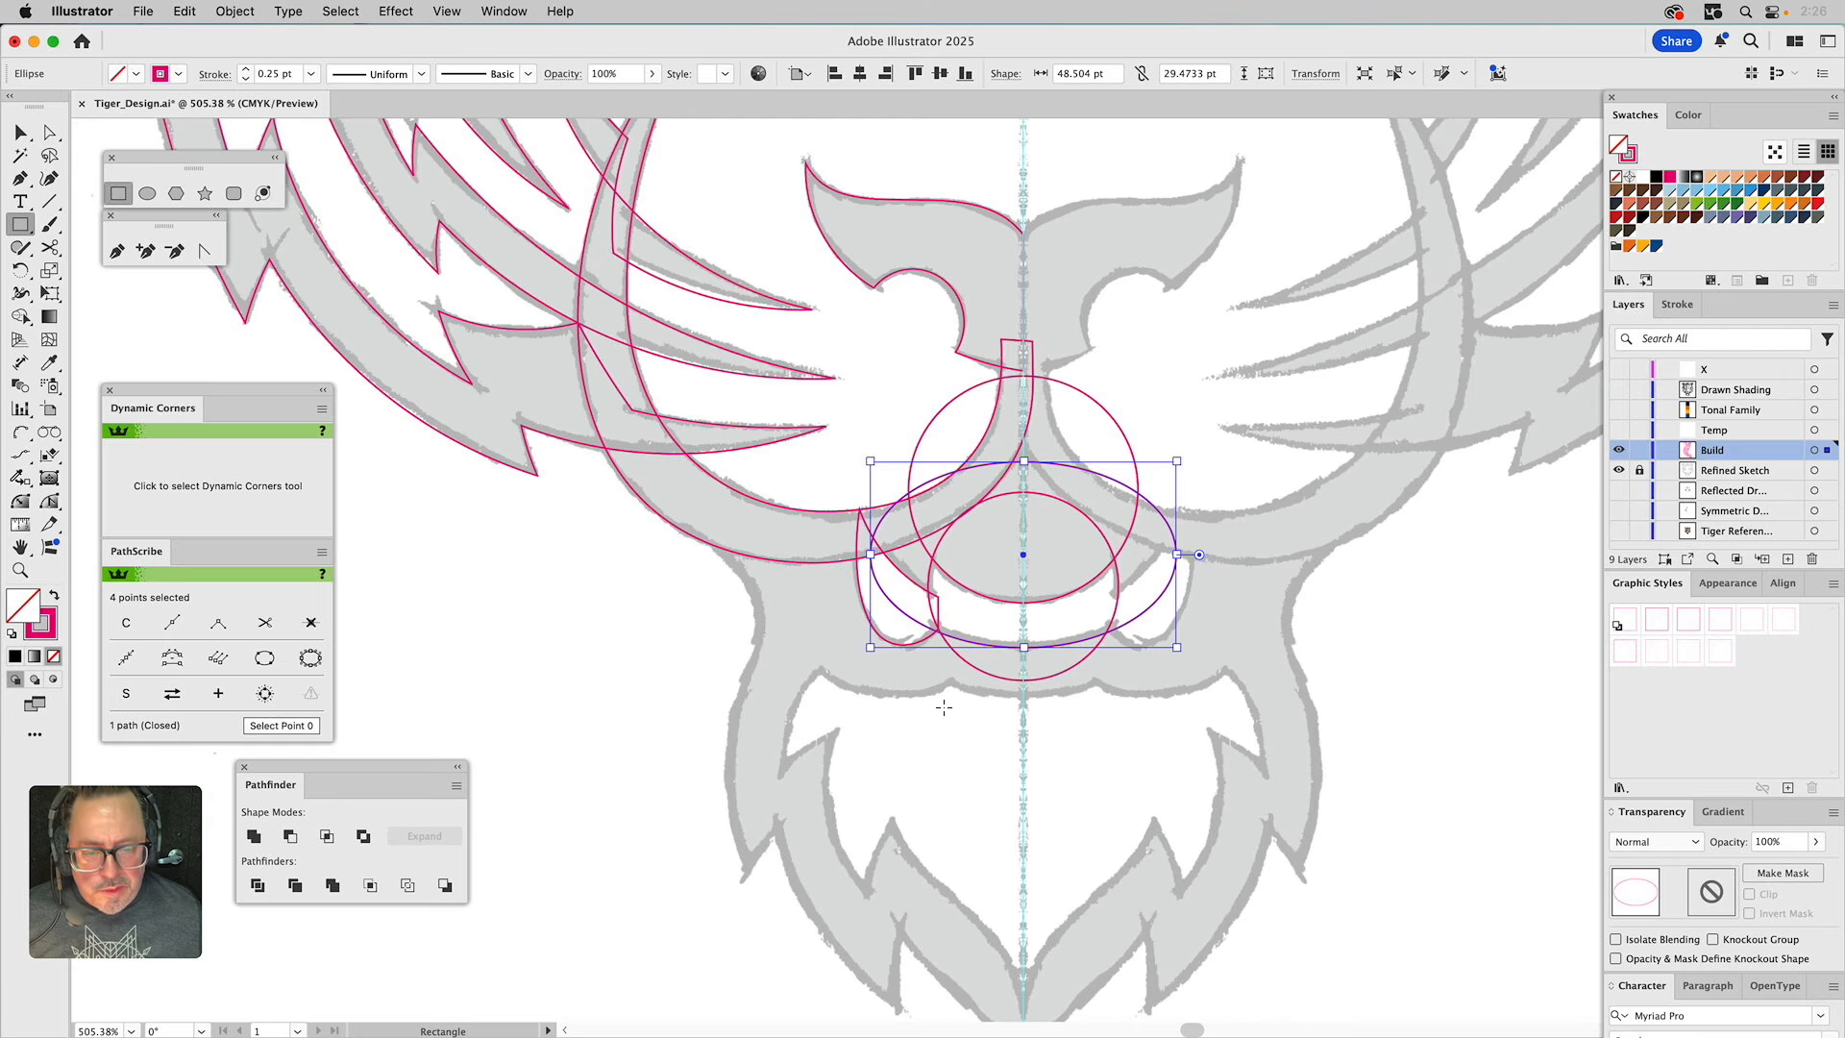
{"action": "left_click_drag", "start_coordinate": [1023, 732], "coordinate": [1329, 609]}
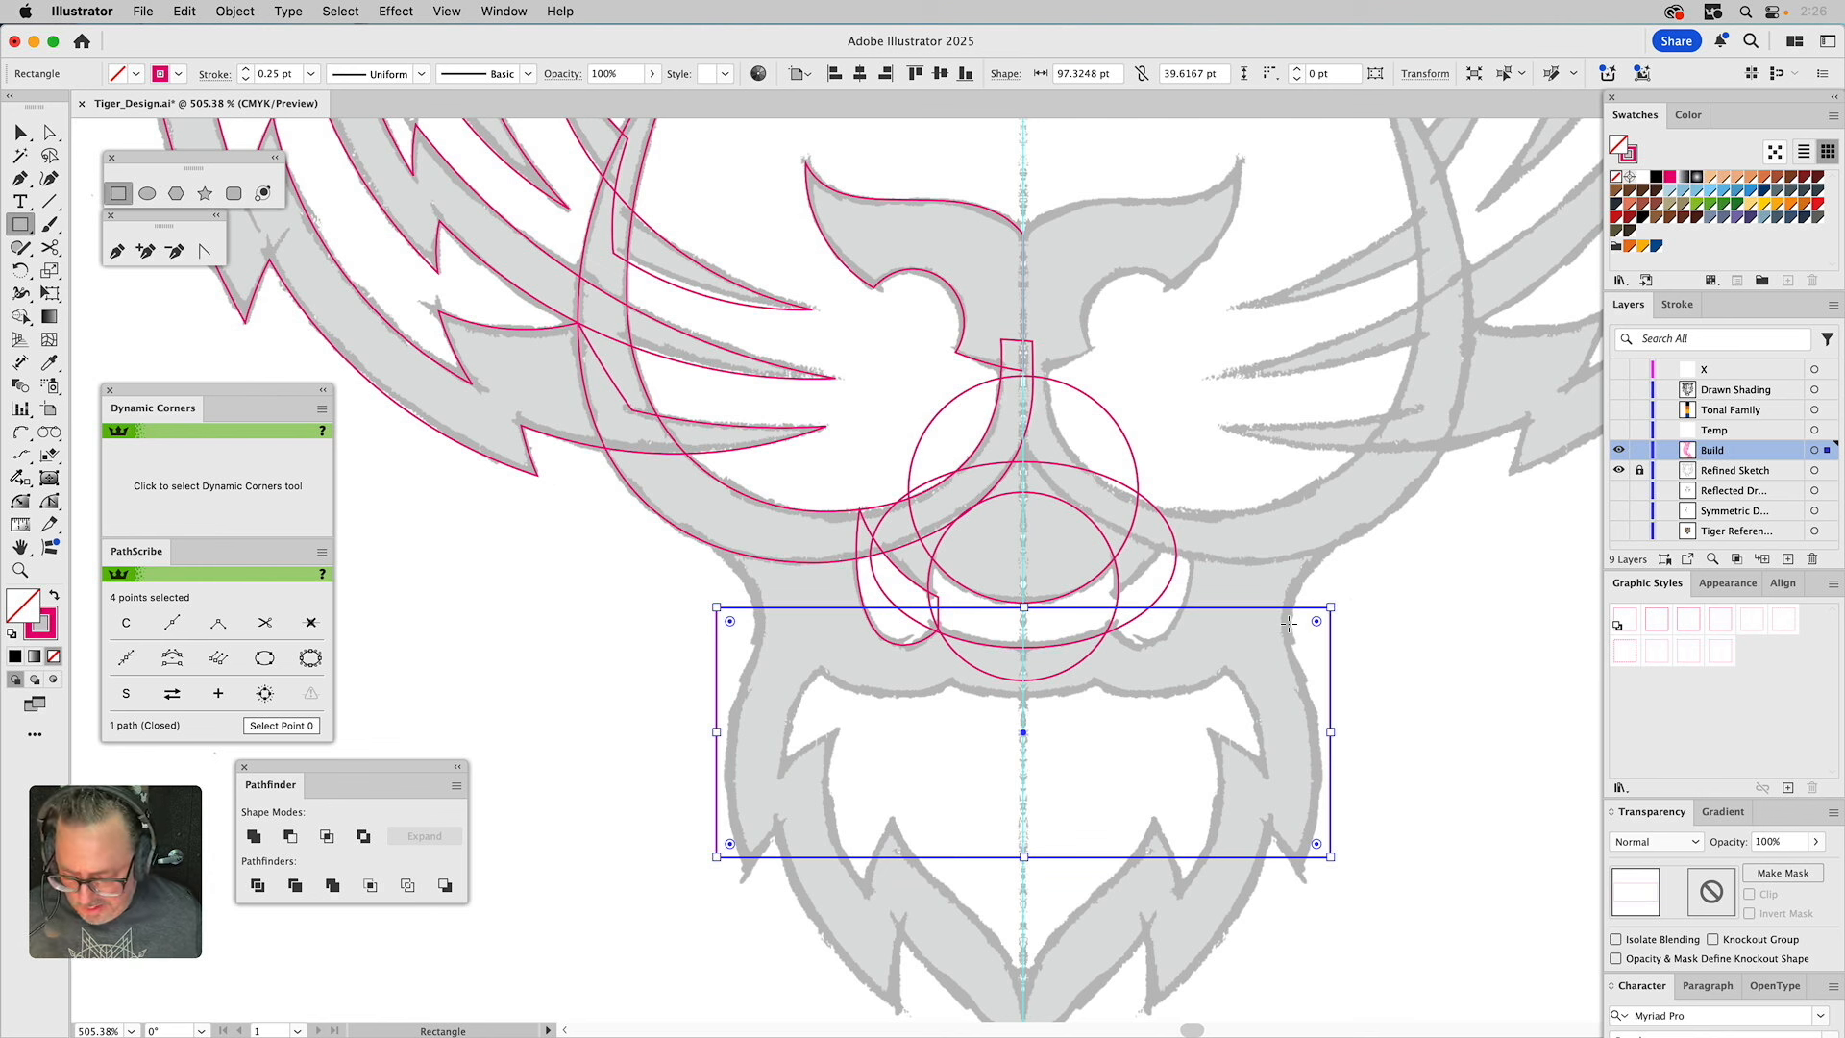
{"action": "key", "text": "v"}
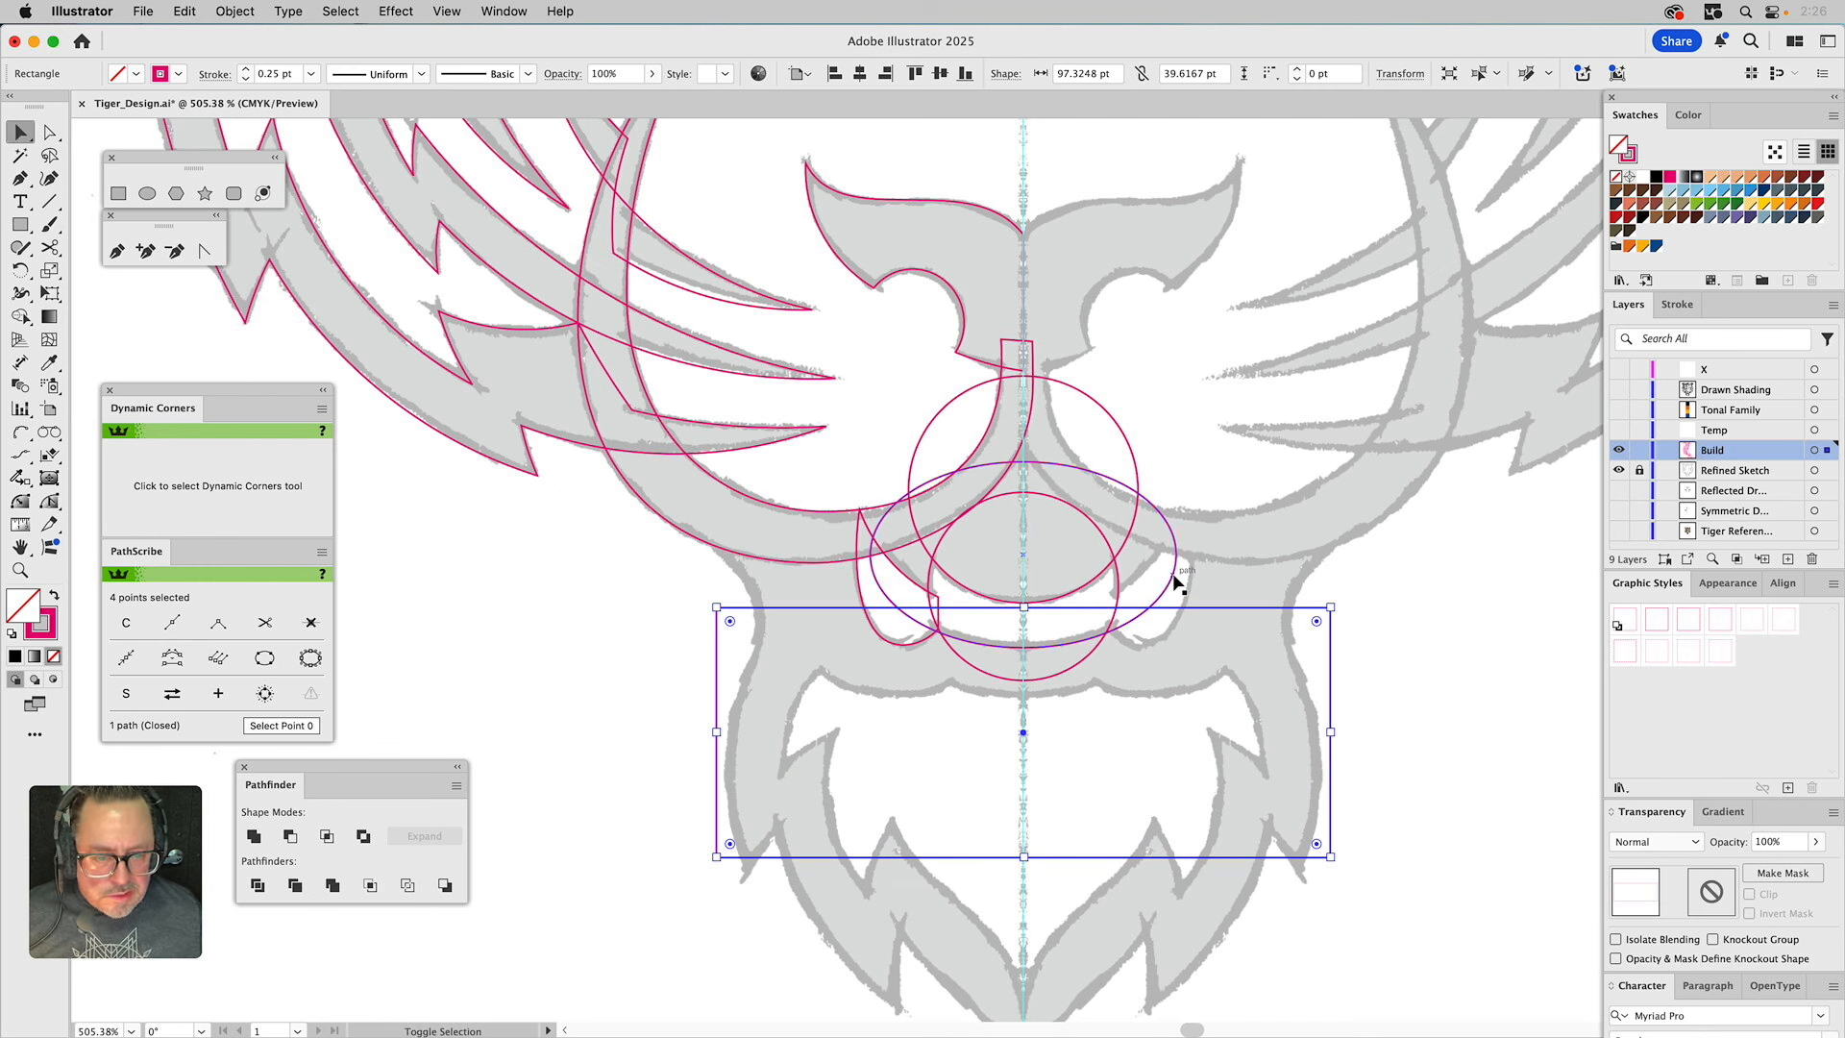
{"action": "left_click", "coordinate": [1174, 576], "text": "shift"}
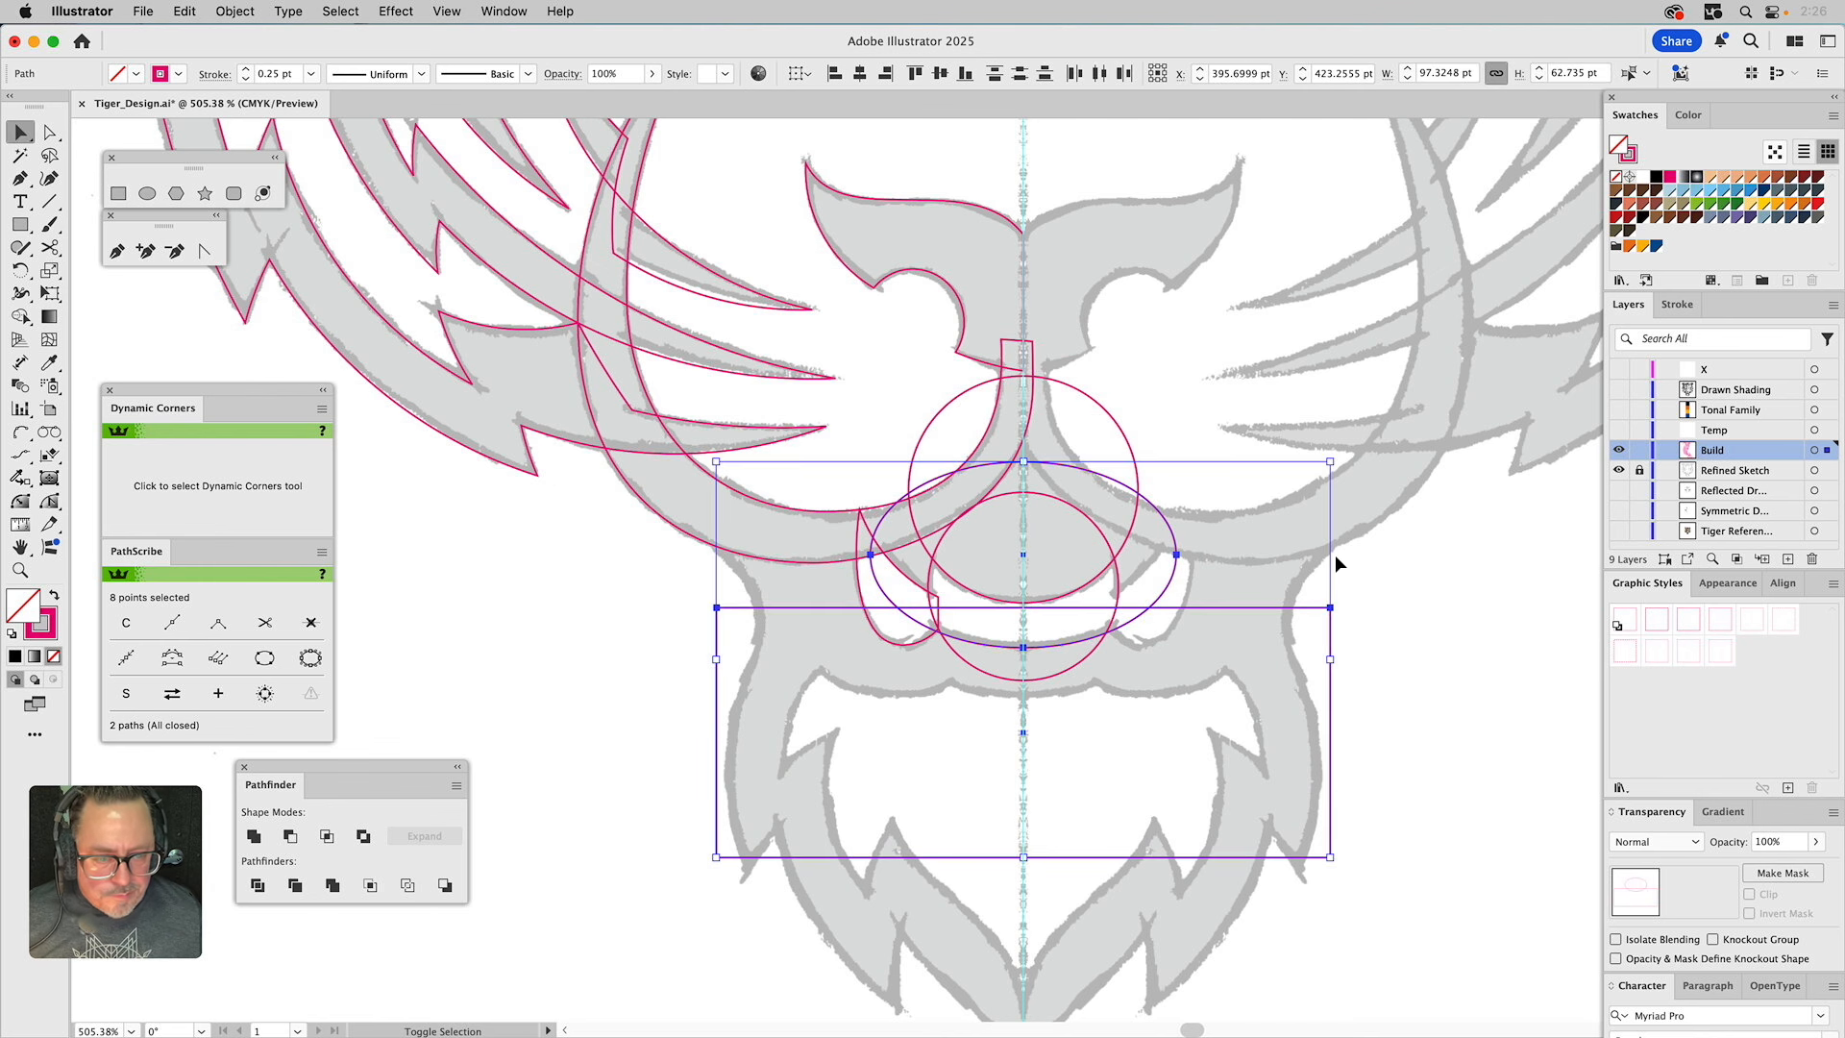
{"action": "left_click", "coordinate": [327, 835]}
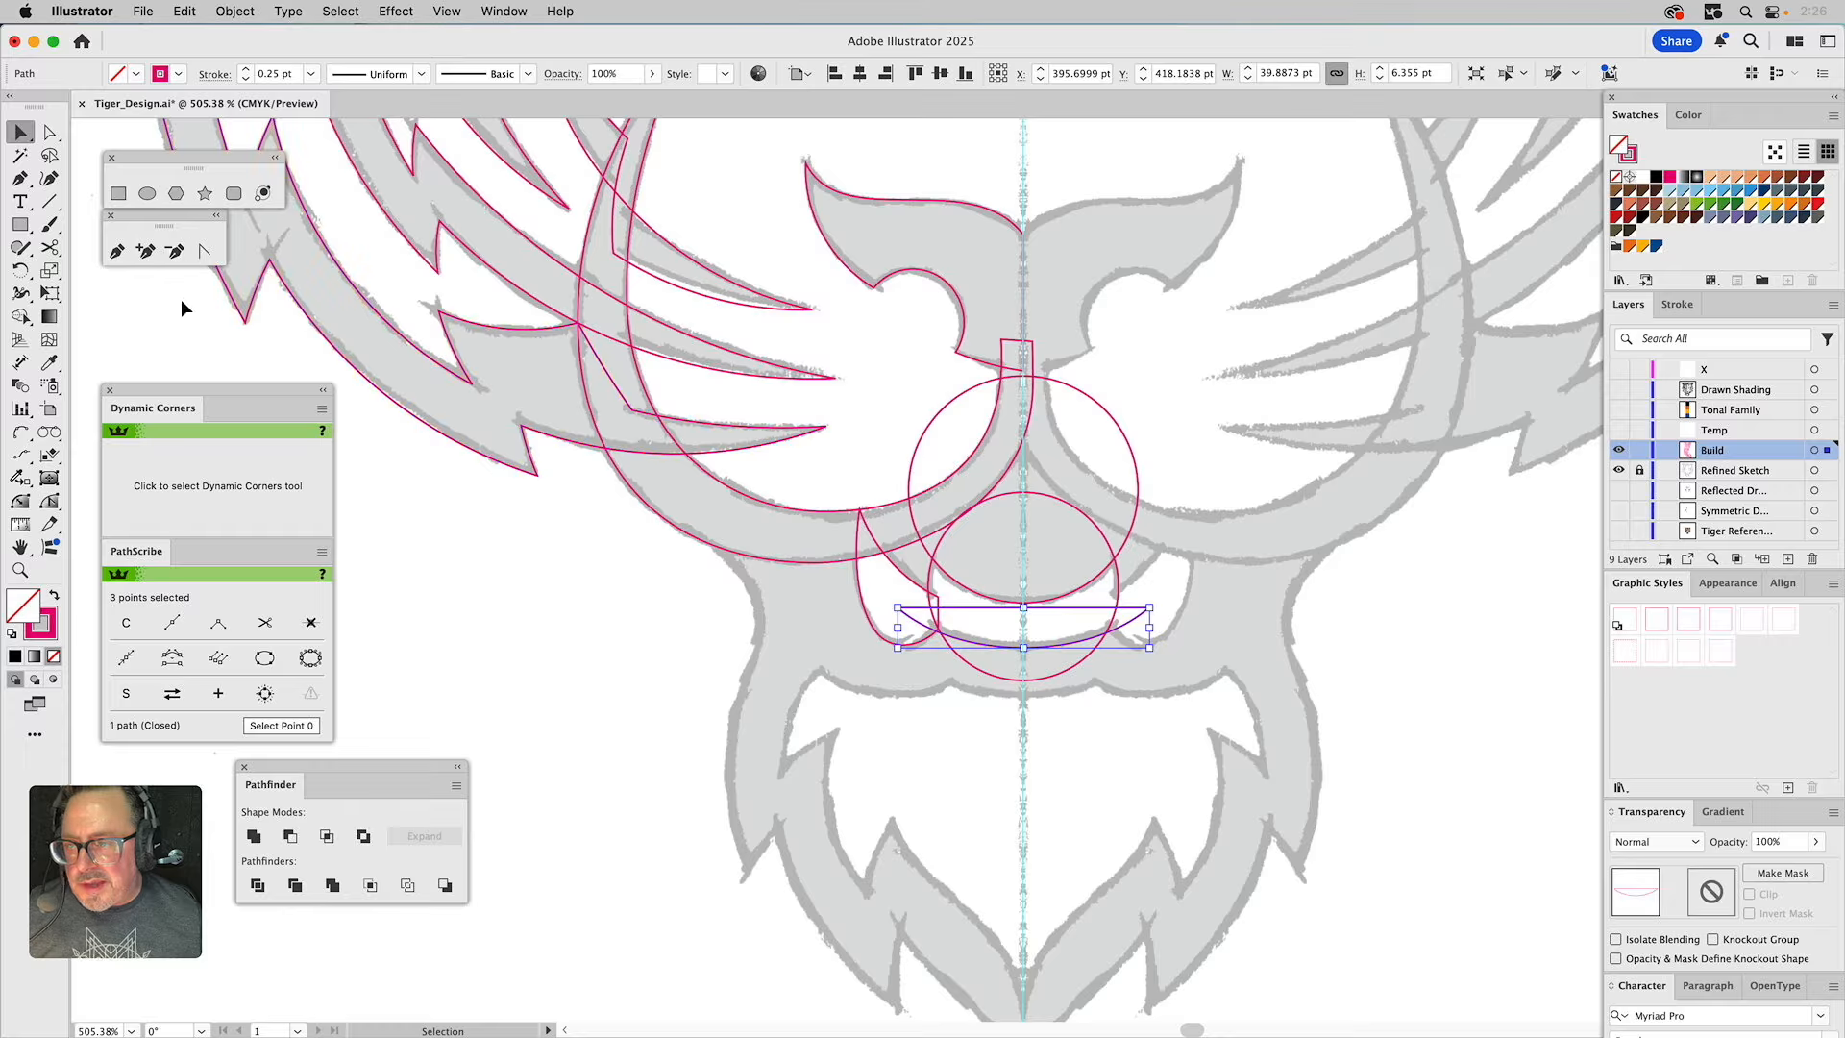
Draw a rectangle of about 32 by 16 pt over the bottom of the 30 pt ellipse and subtract it to leave a flat-bottomed dome.
{"action": "left_click", "coordinate": [118, 193]}
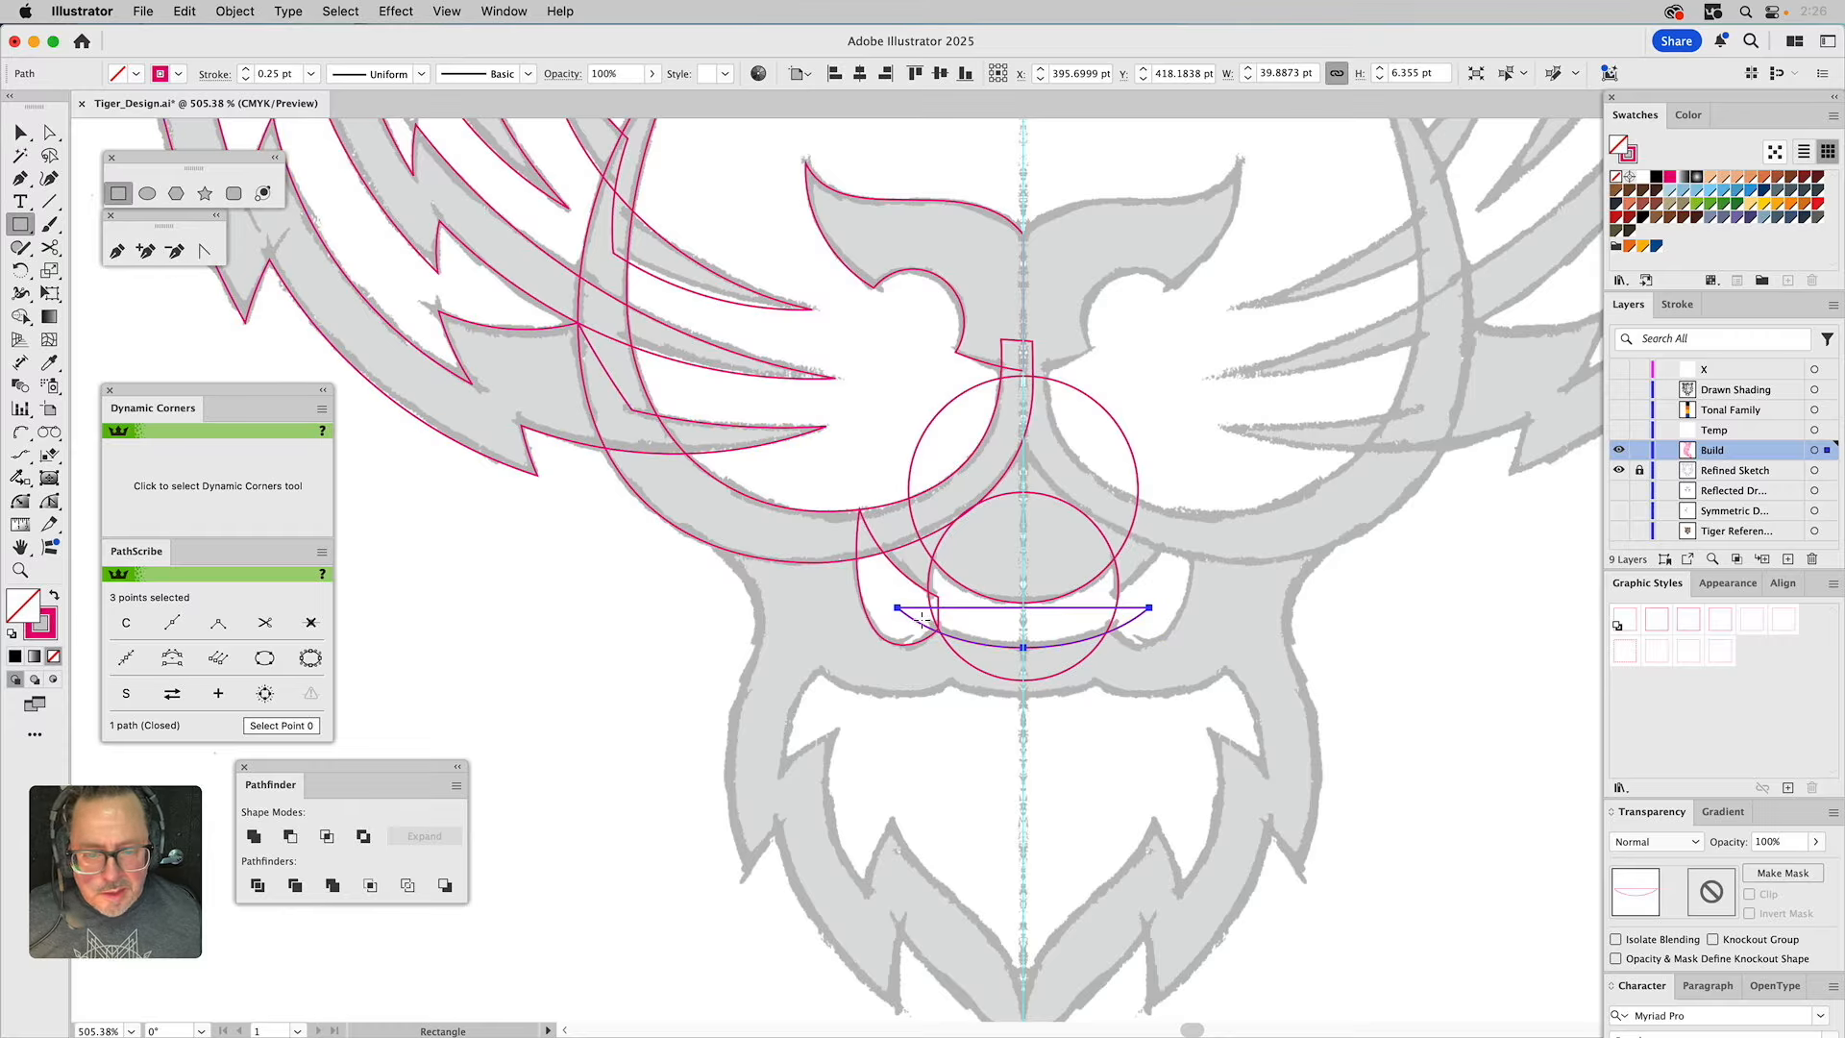
{"action": "left_click_drag", "start_coordinate": [923, 617], "coordinate": [1128, 718]}
{"action": "key", "text": "v"}
{"action": "left_click", "coordinate": [1101, 533], "text": "shift"}
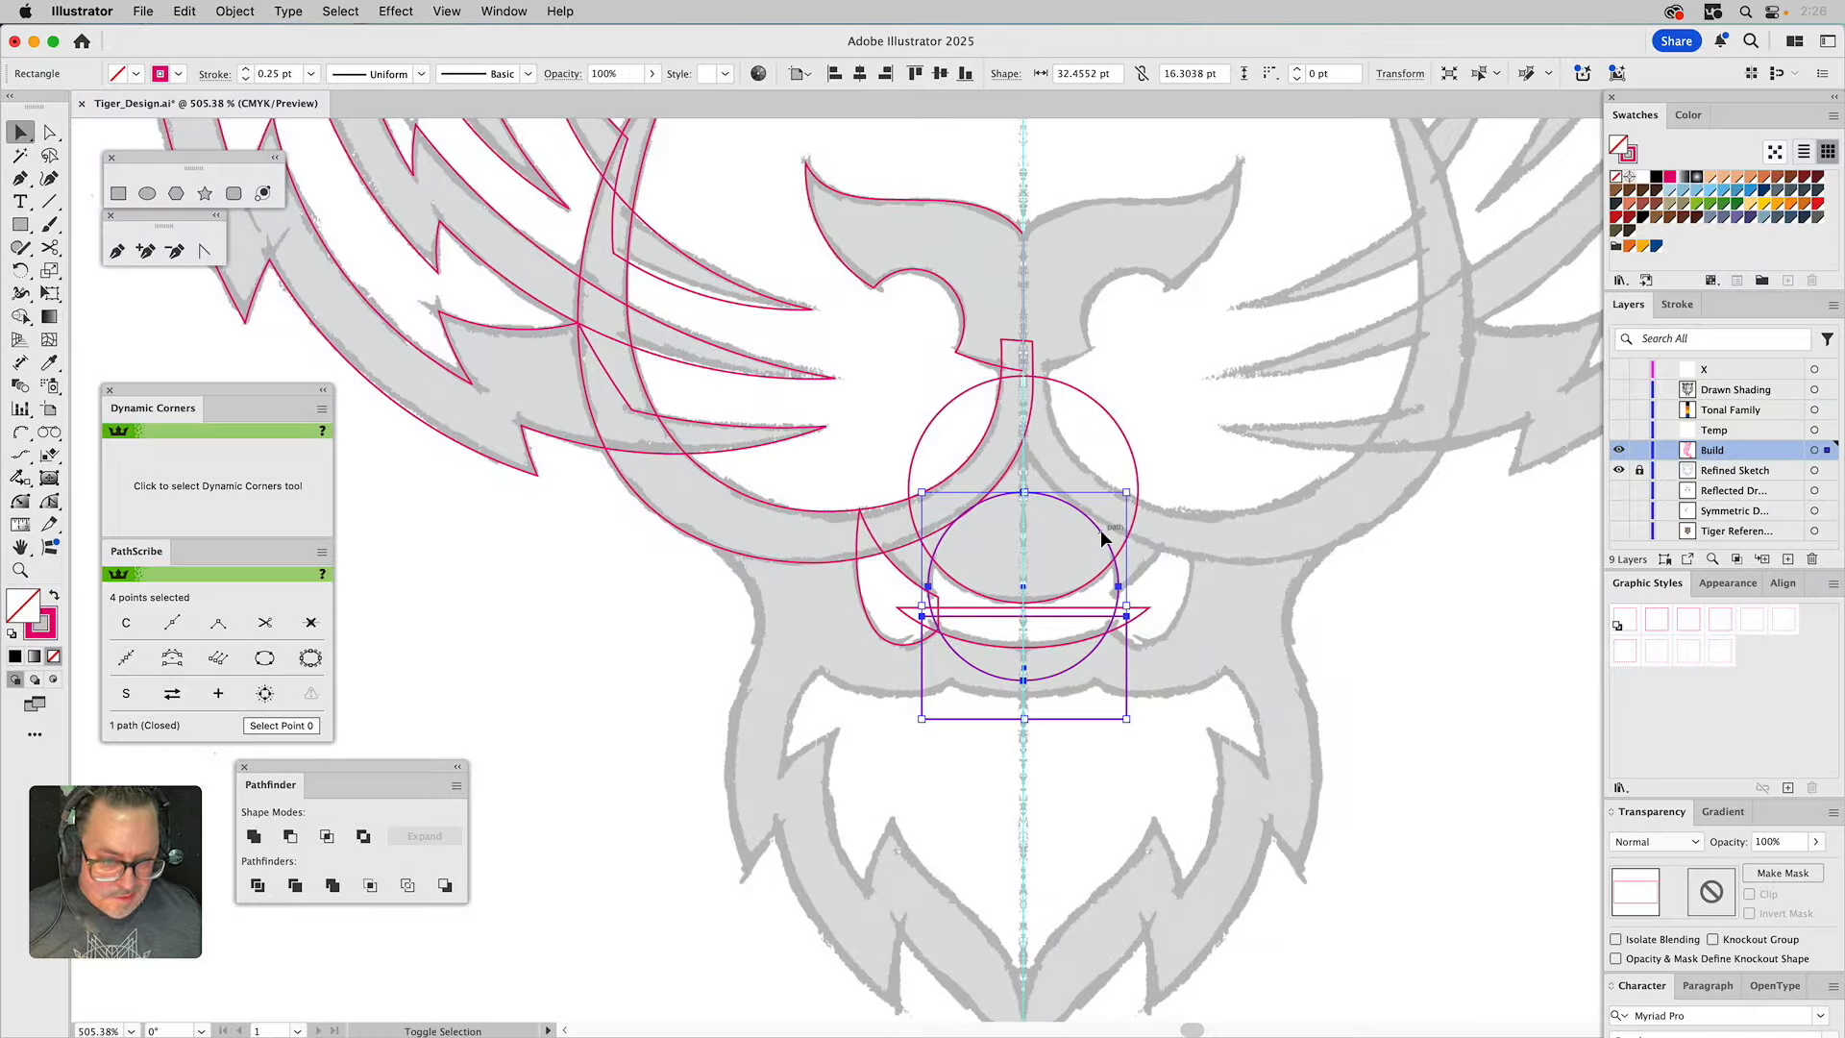
{"action": "left_click", "coordinate": [291, 836]}
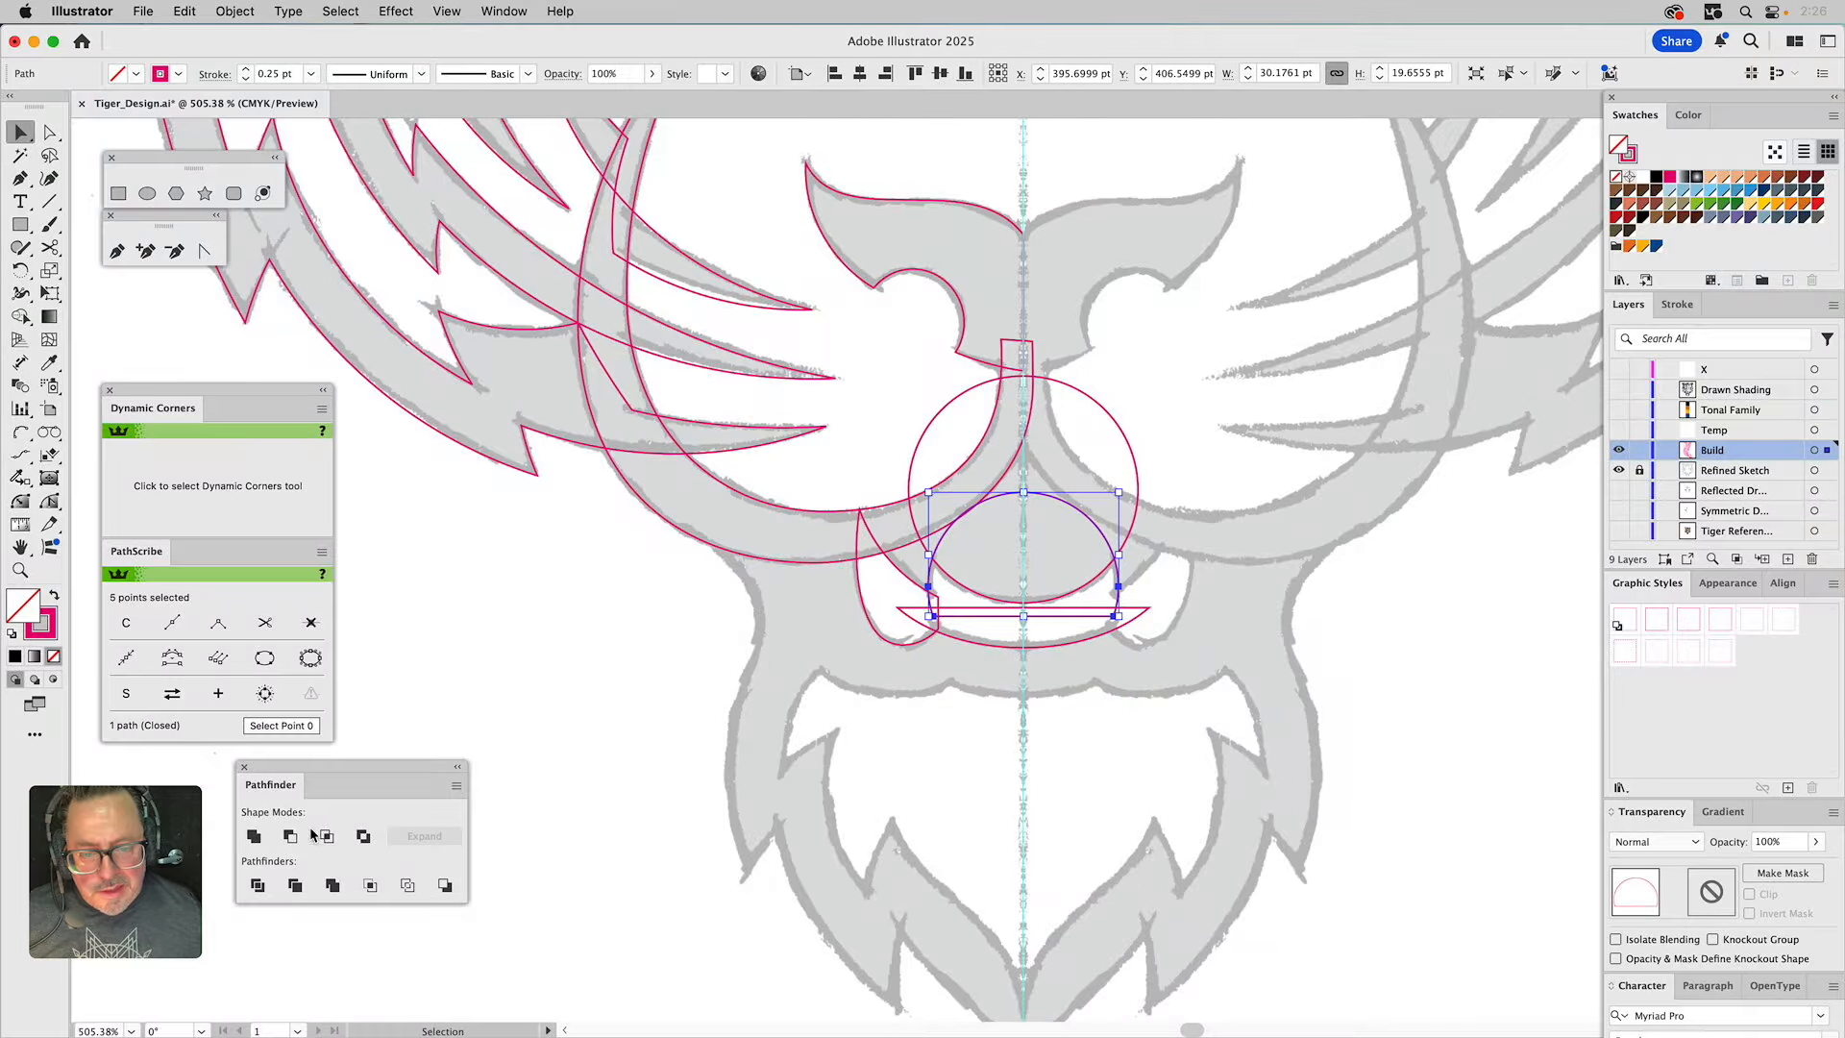
Subtract the 36 pt muzzle ellipse from the flat-bottomed dome to form the curved upper edge of the mouth opening.
{"action": "left_click", "coordinate": [956, 584]}
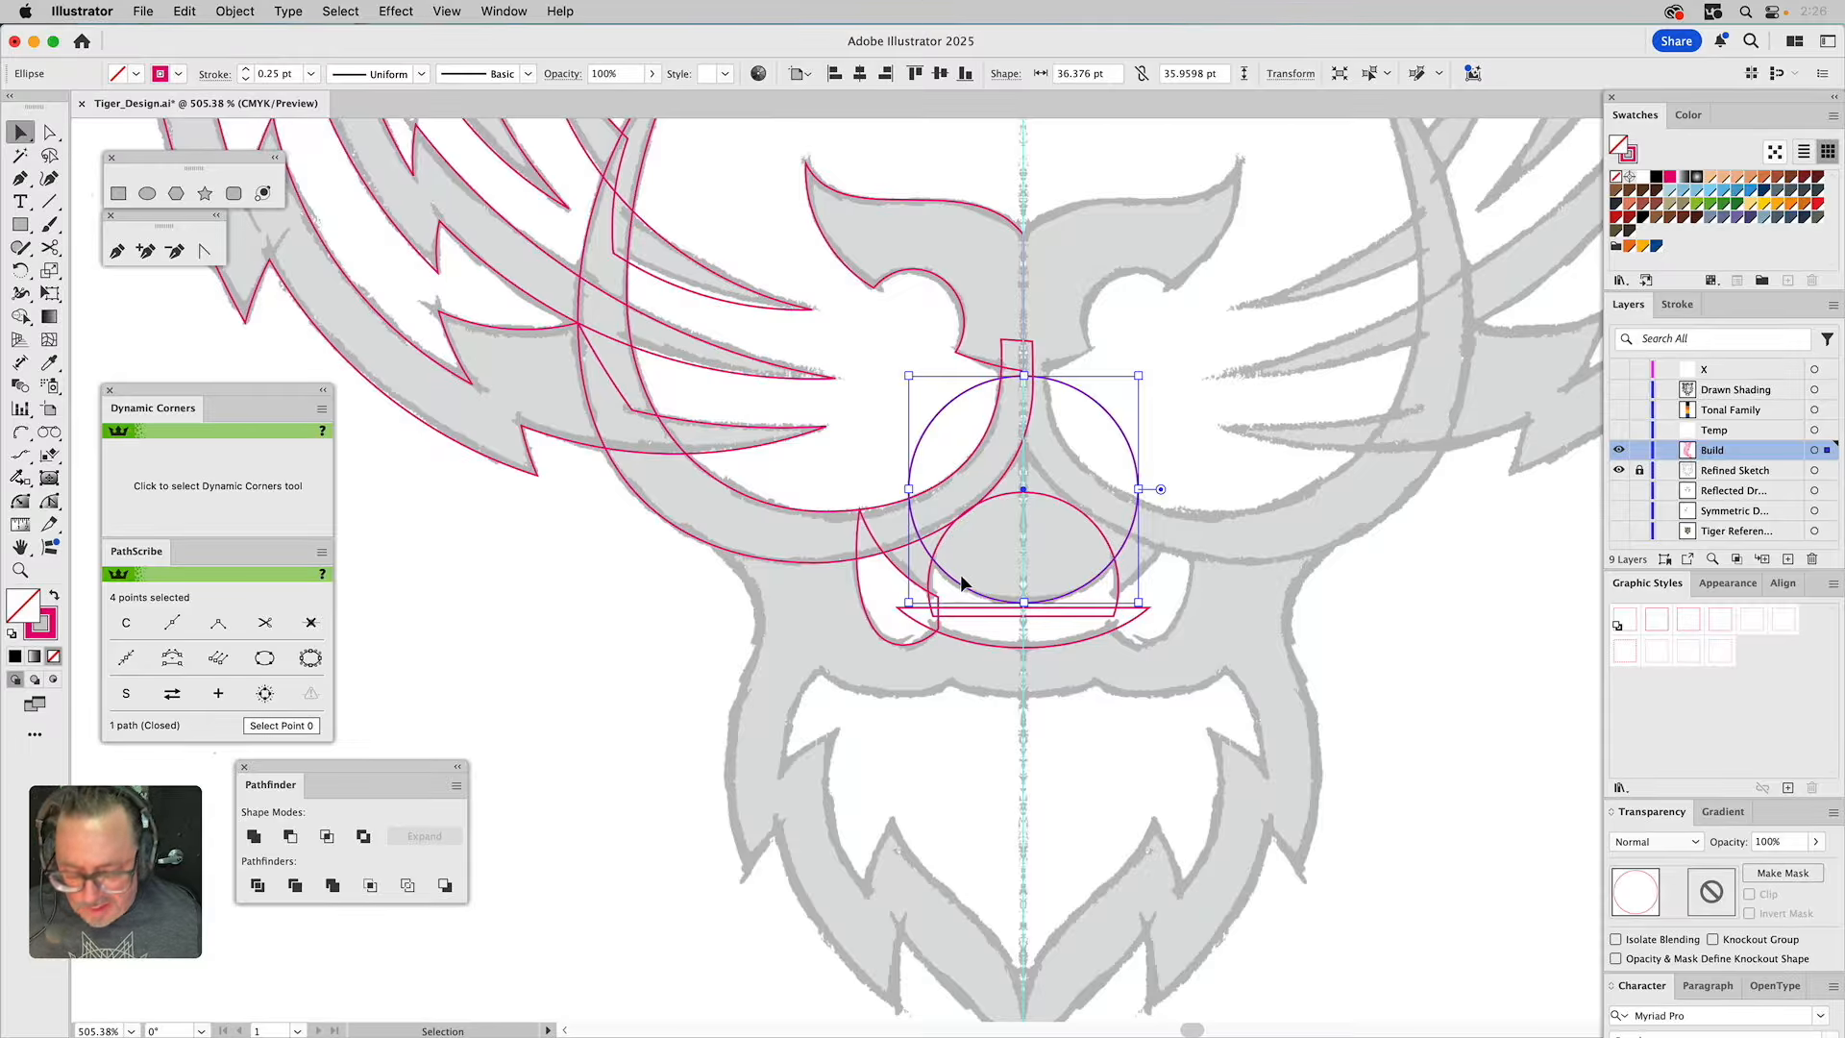
{"action": "left_click", "coordinate": [1097, 530], "text": "shift"}
{"action": "left_click", "coordinate": [289, 837]}
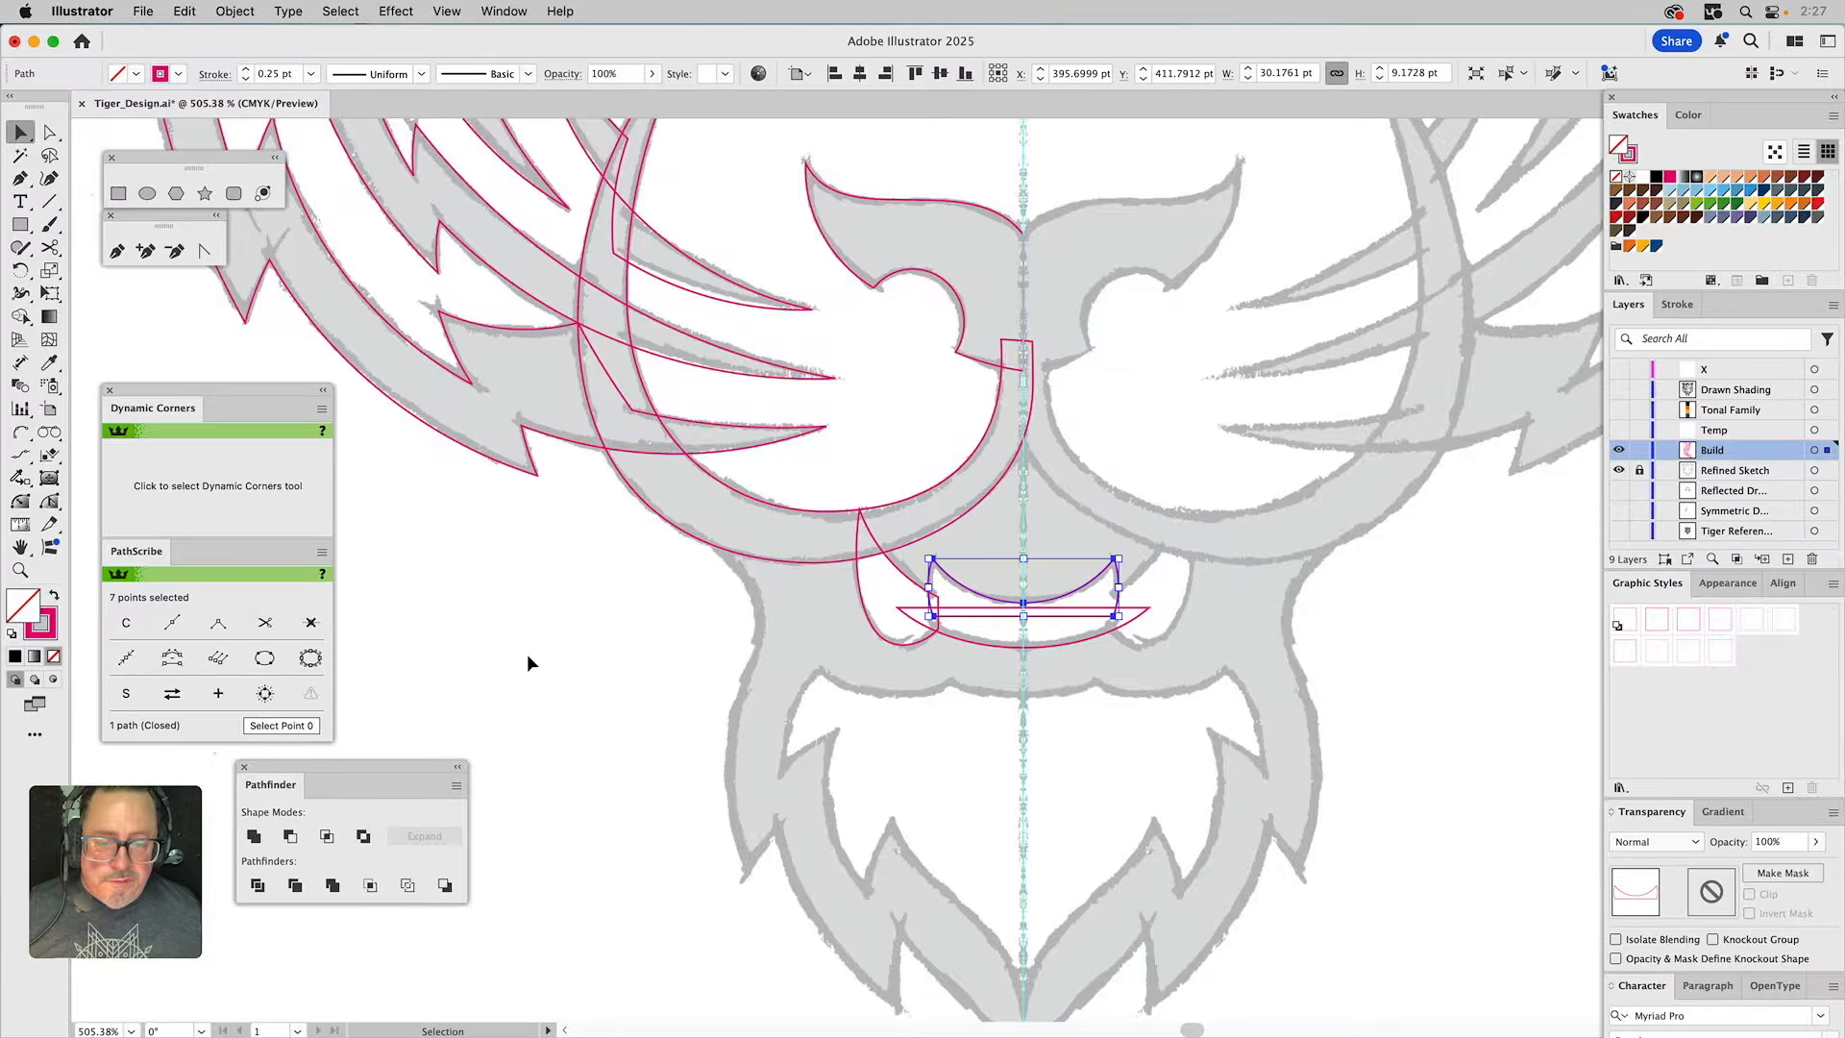
Reflect a copy of the left mouth-corner shape across the vertical guide to the other side of the mouth, and deselect it.
{"action": "left_click", "coordinate": [912, 583]}
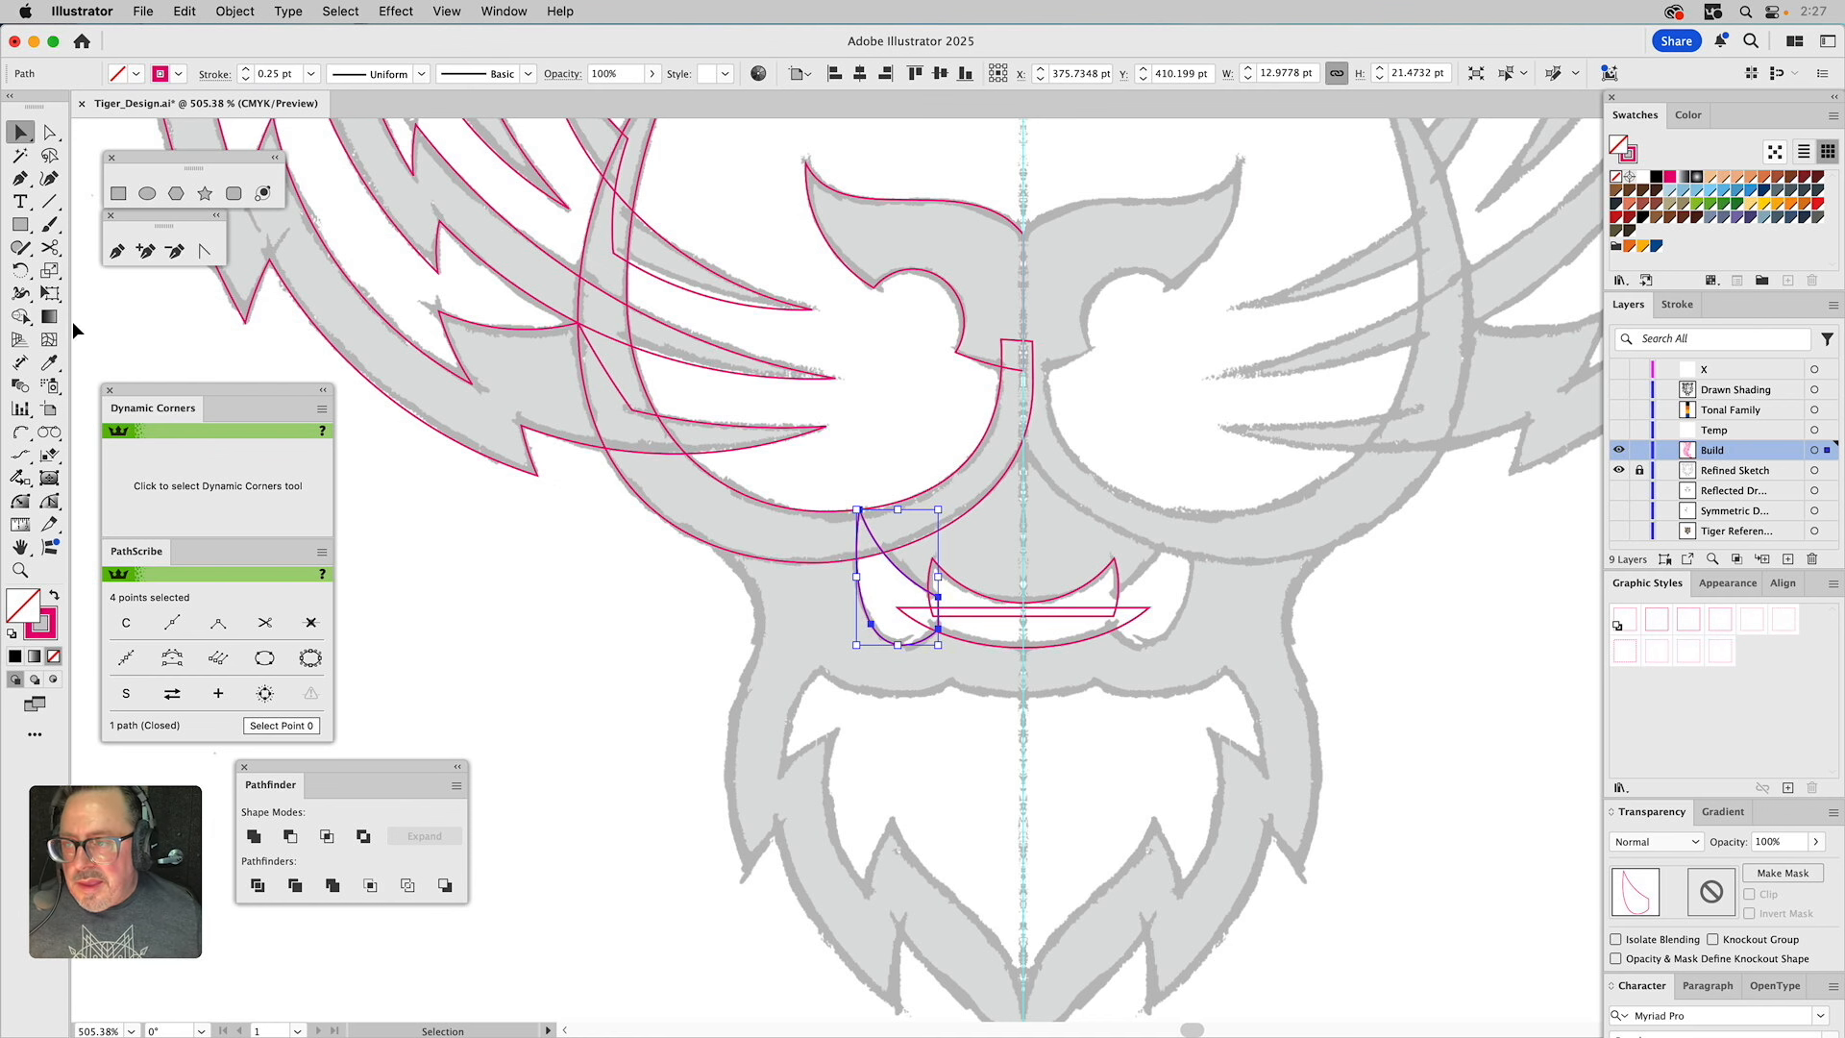
{"action": "left_click", "coordinate": [26, 275]}
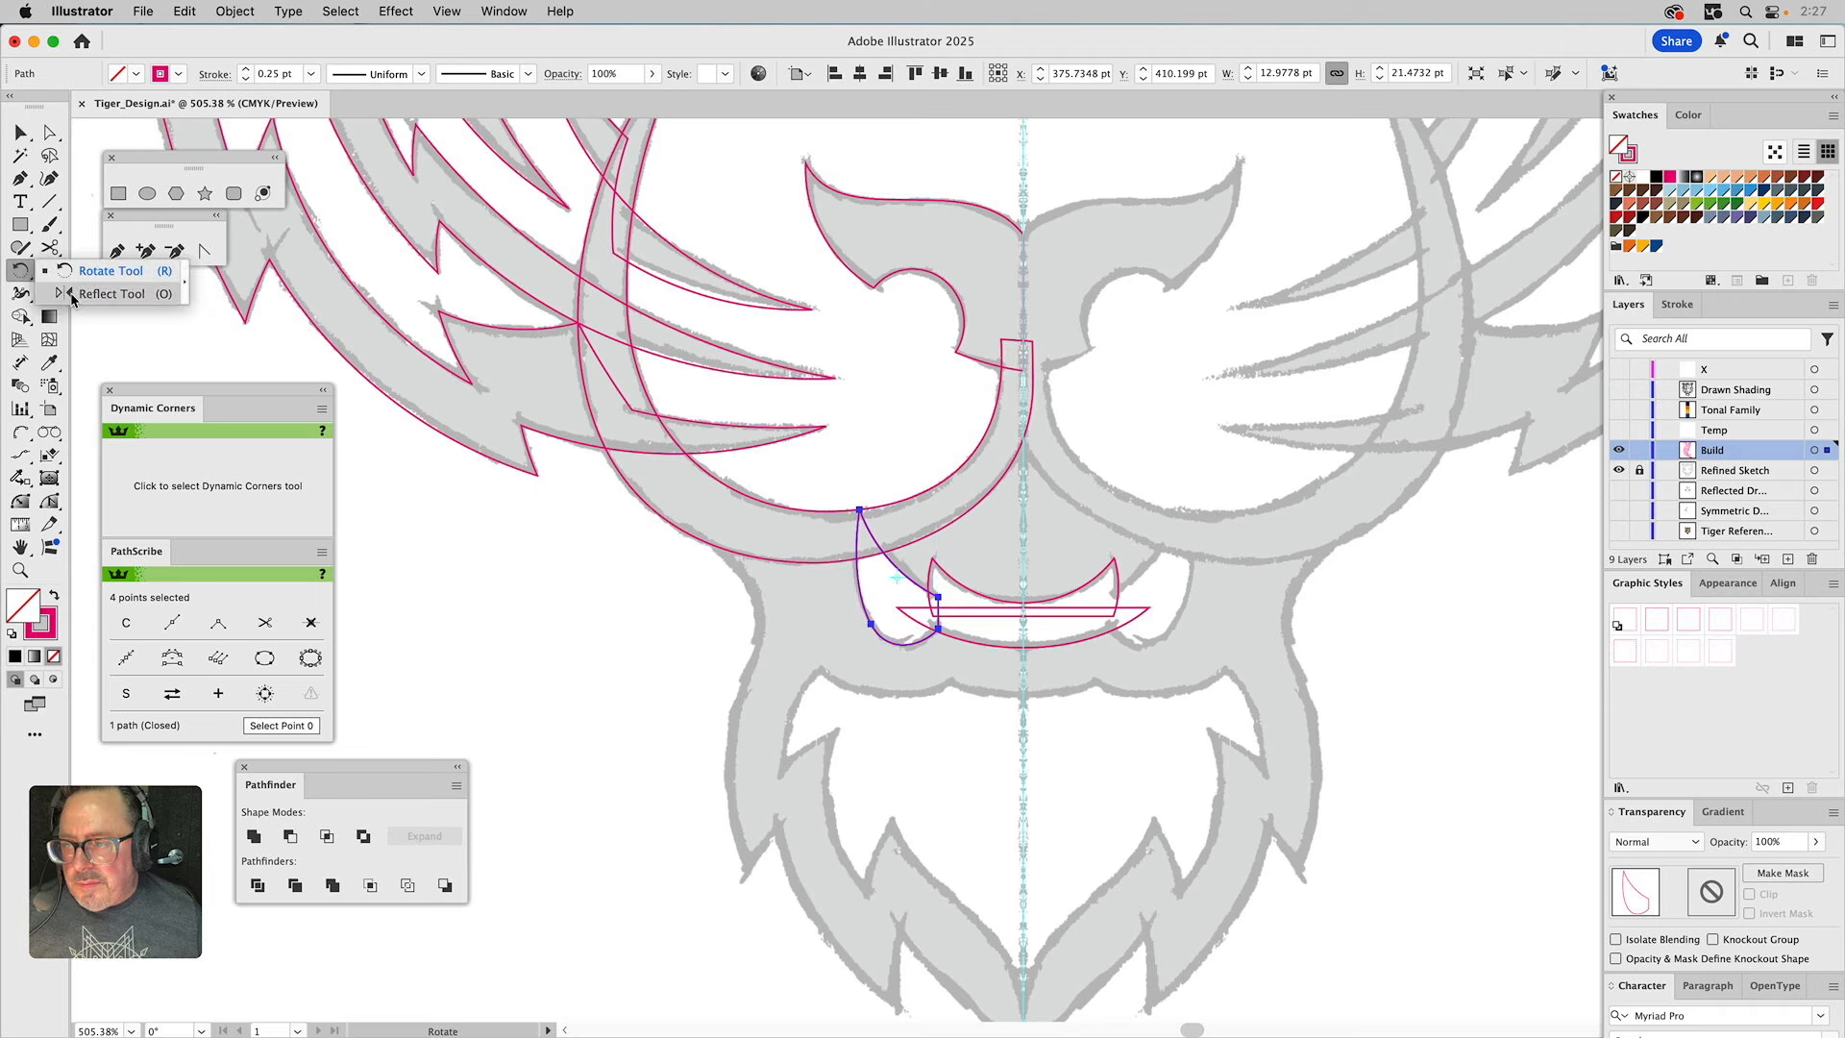
{"action": "left_click", "coordinate": [111, 293]}
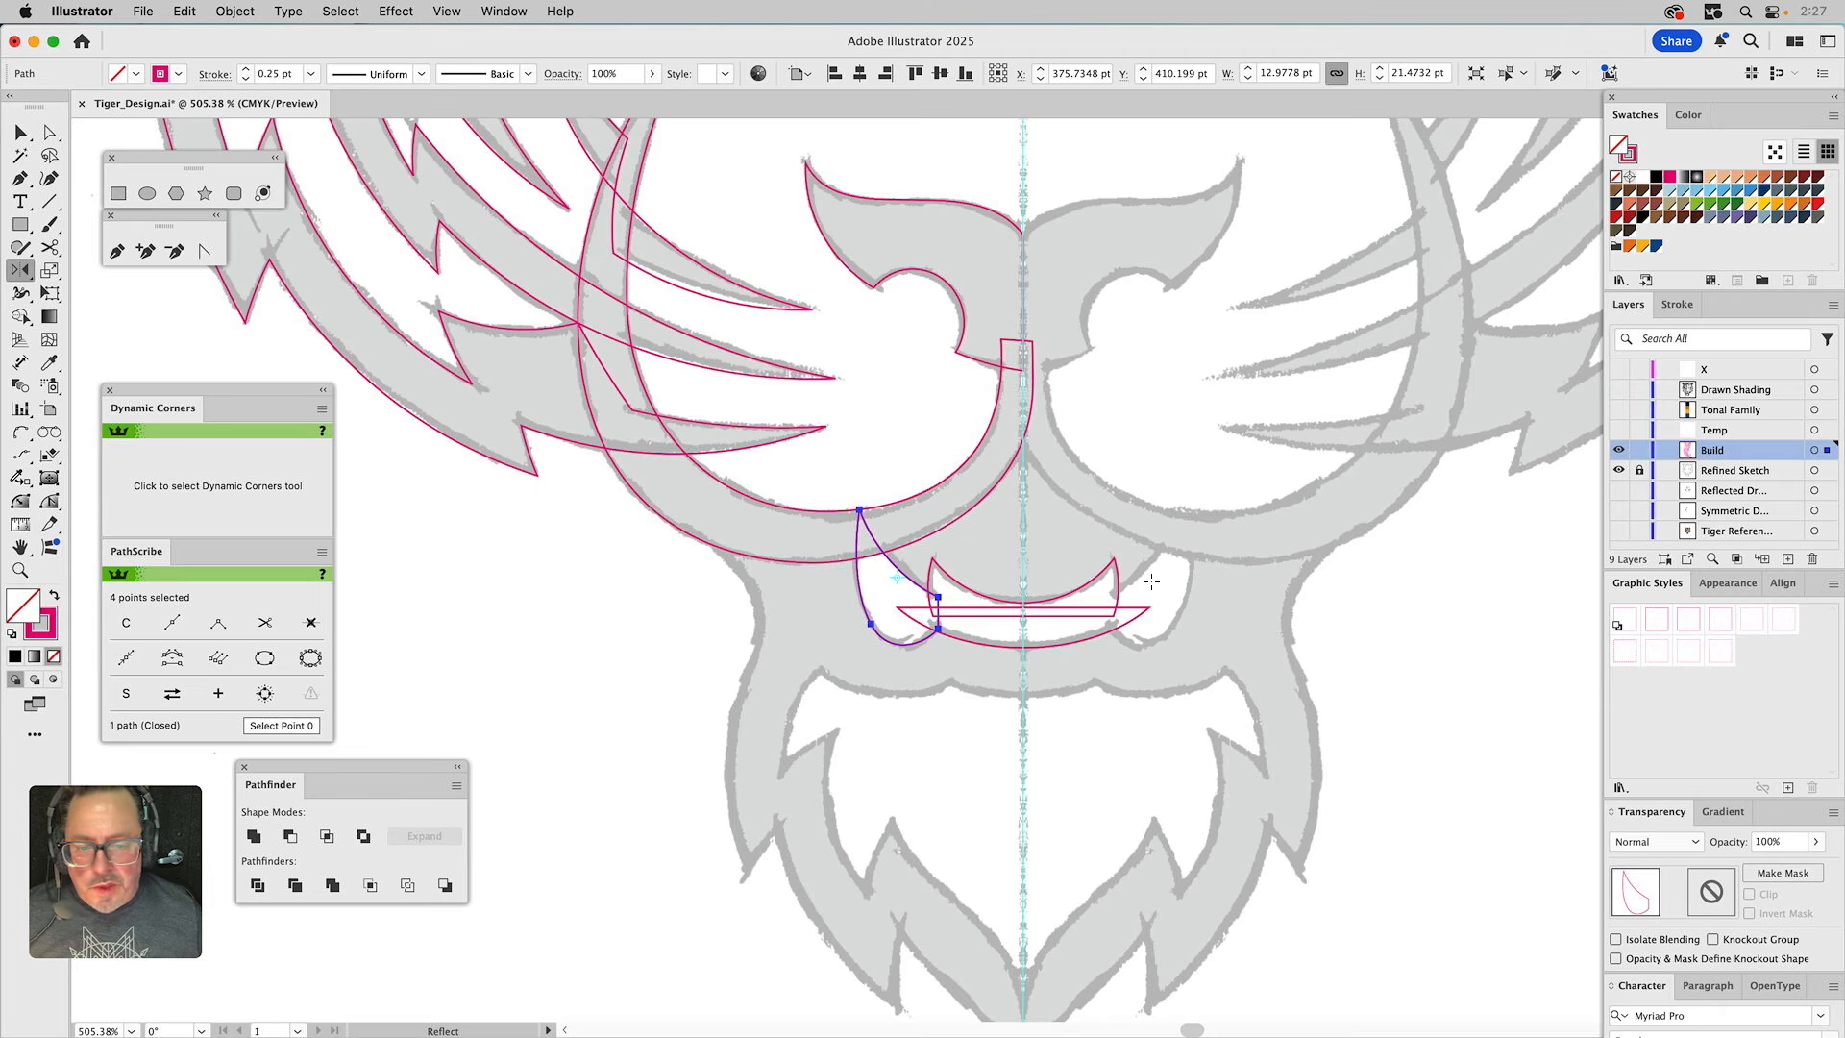
{"action": "left_click", "coordinate": [1023, 648]}
{"action": "left_click", "coordinate": [1023, 686], "text": "alt+shift"}
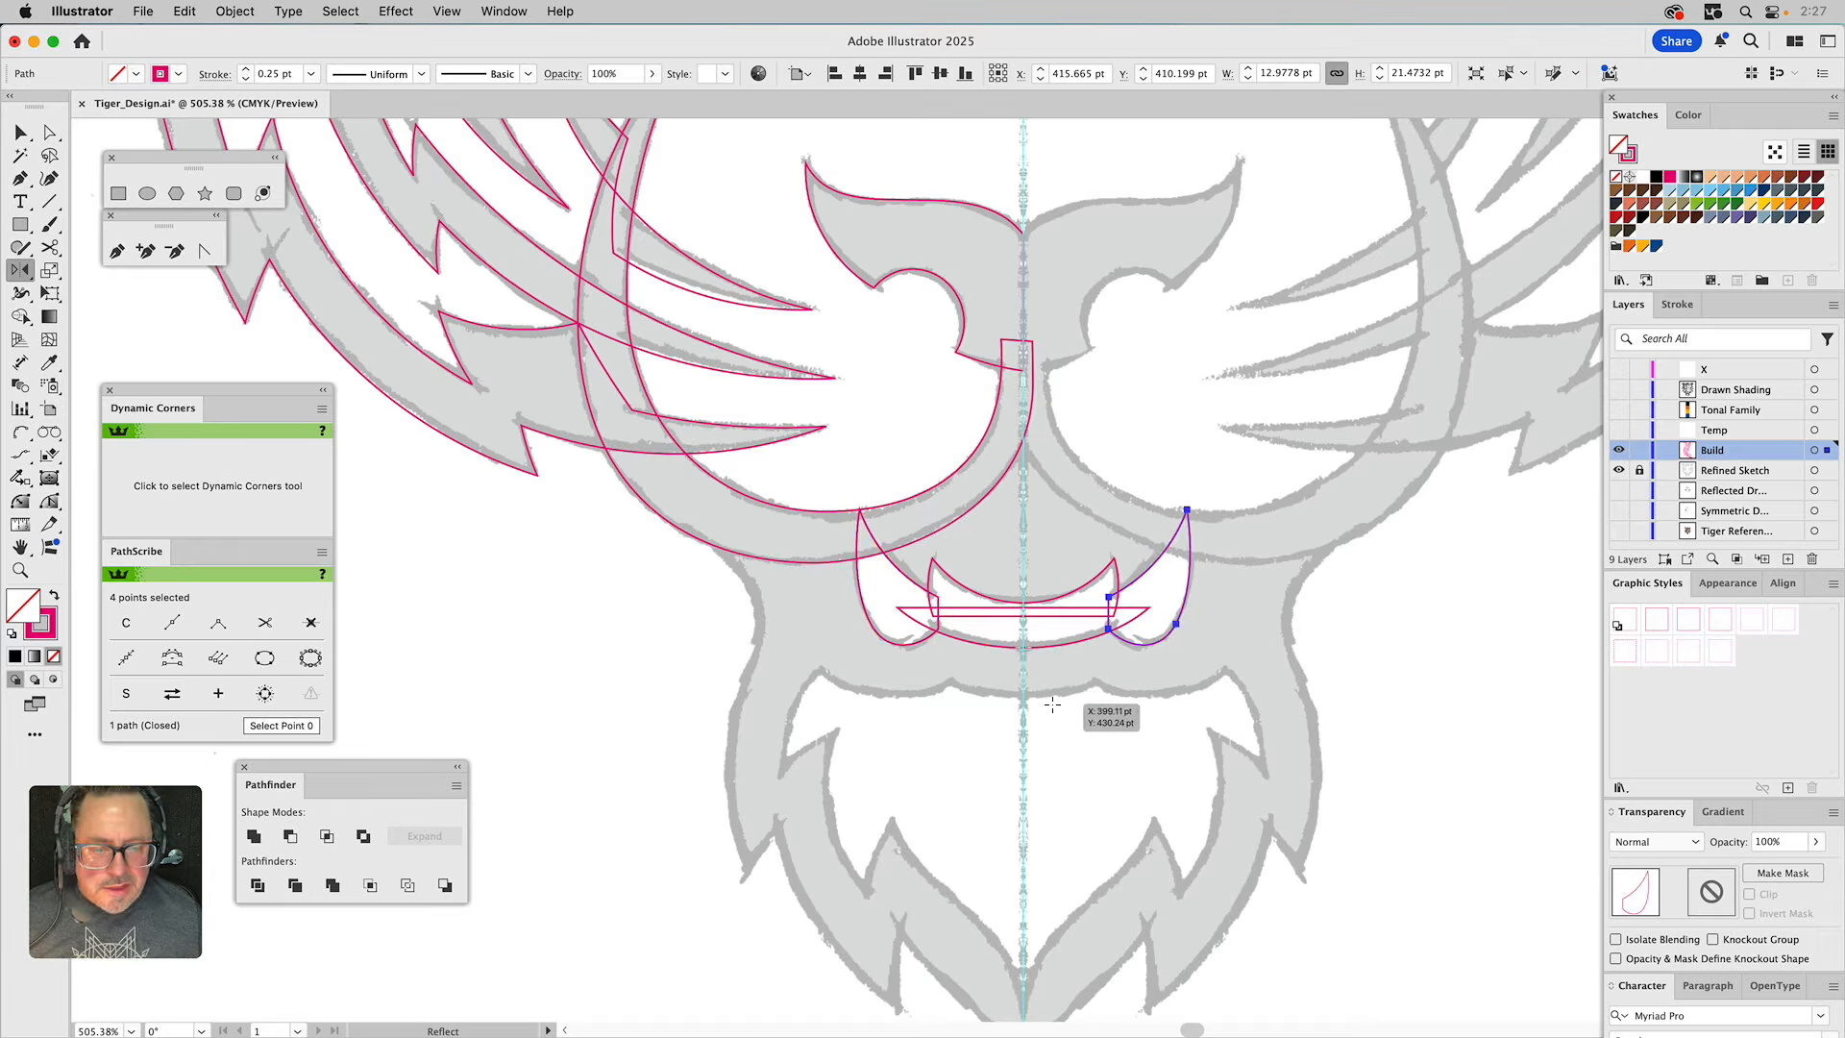
{"action": "left_click", "coordinate": [1053, 707], "text": "super"}
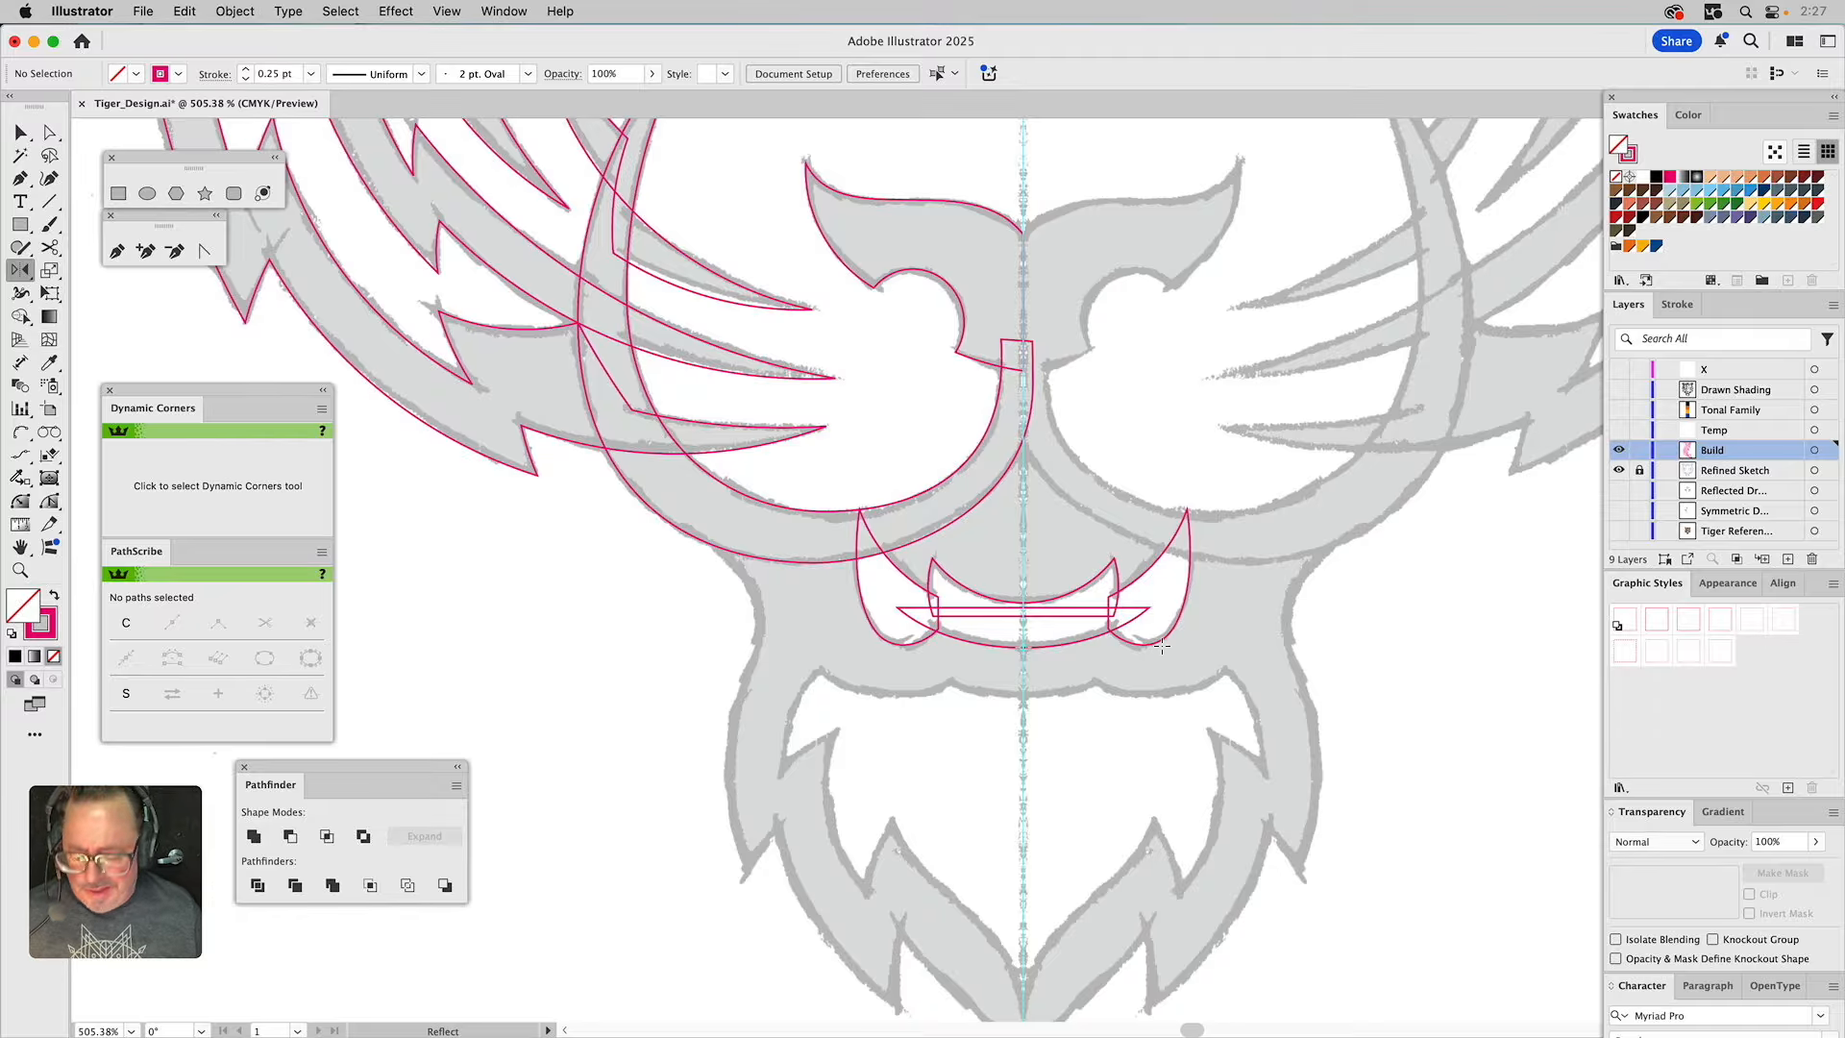
Try to unite the mouth's lower sliver, curved dome and two corner shapes into one outline.
{"action": "key", "text": "v"}
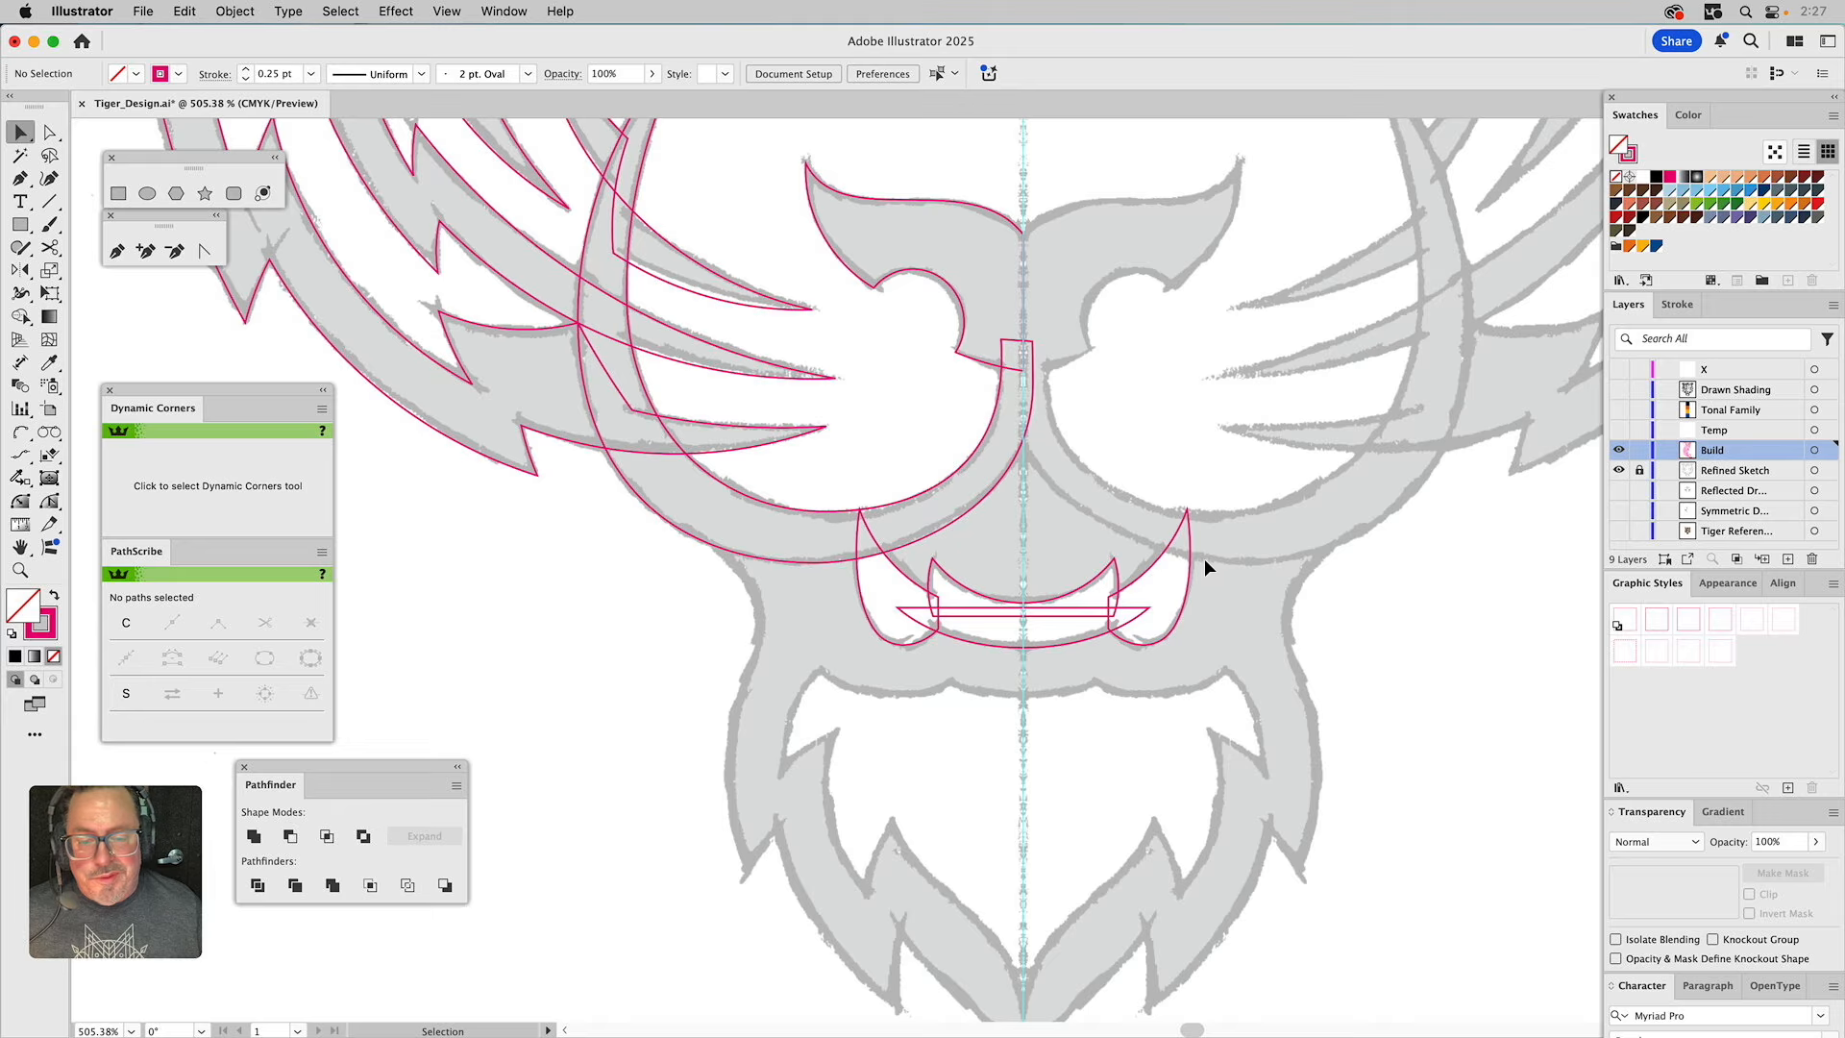
{"action": "left_click", "coordinate": [915, 644]}
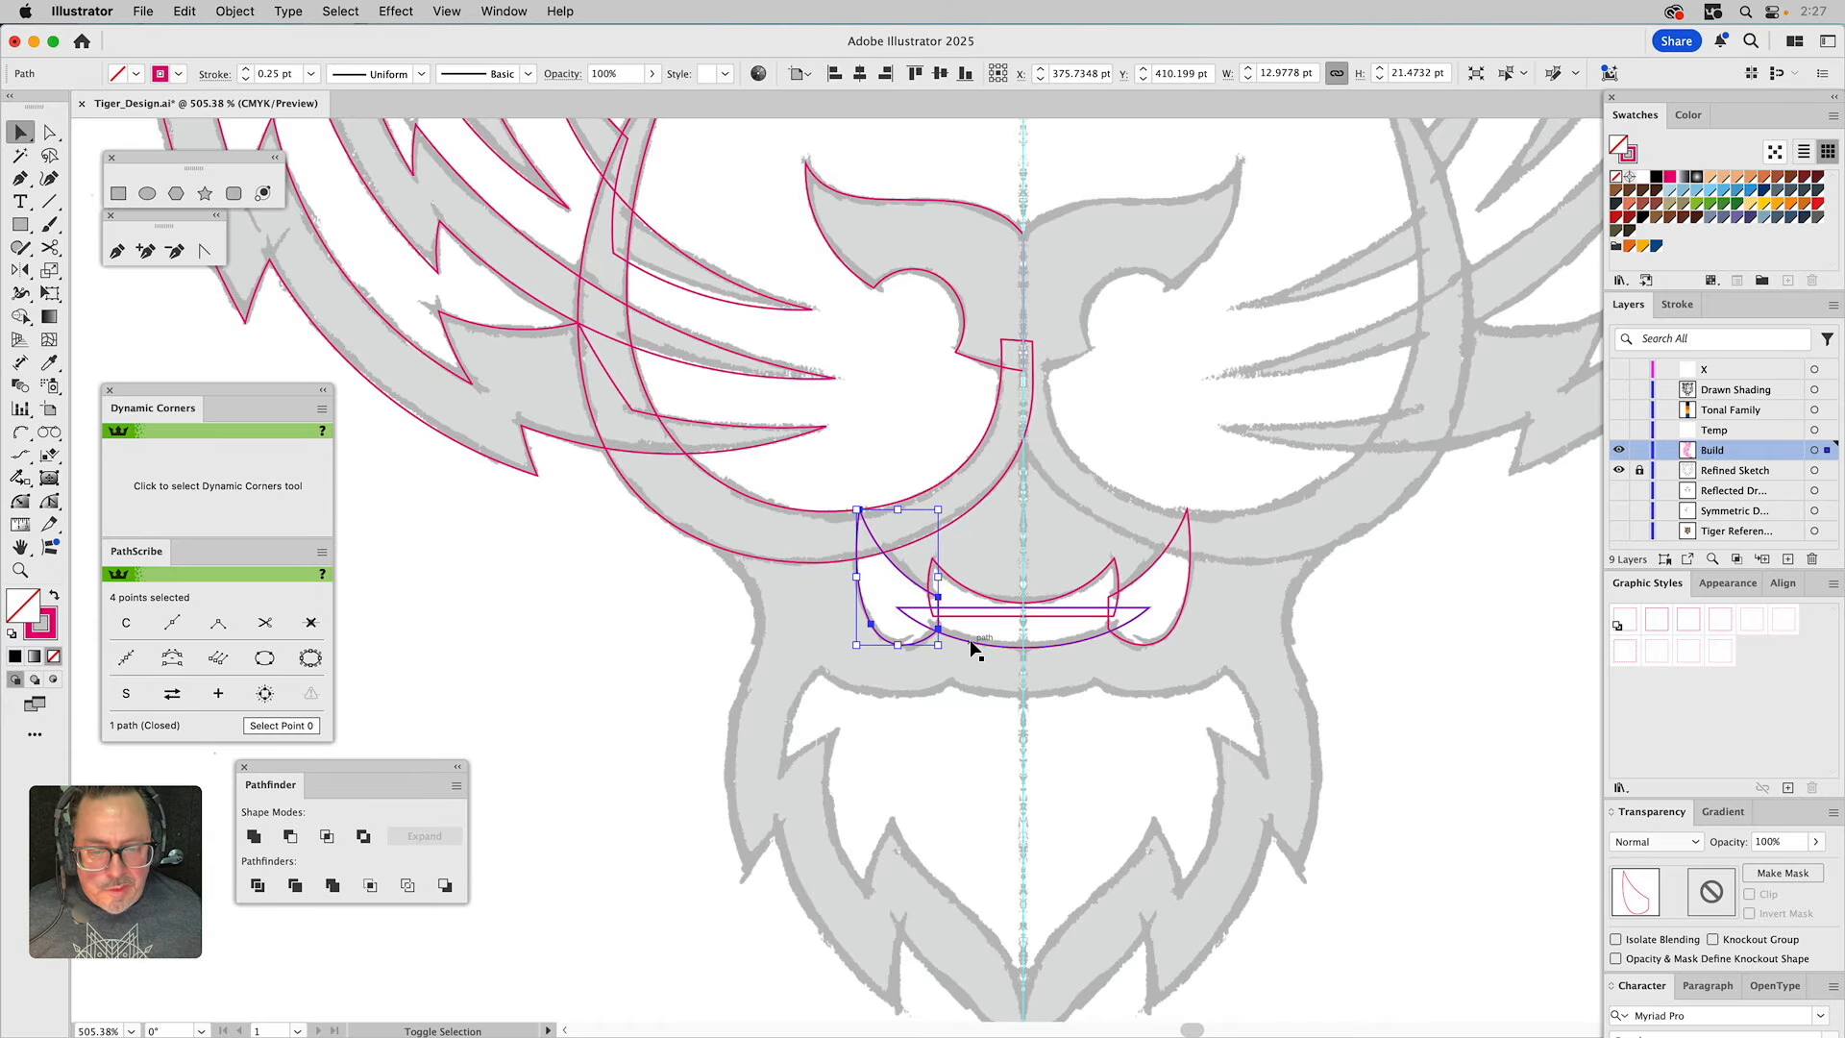
{"action": "left_click", "coordinate": [971, 648], "text": "shift"}
{"action": "left_click", "coordinate": [1167, 632], "text": "shift"}
{"action": "left_click", "coordinate": [1112, 574], "text": "shift"}
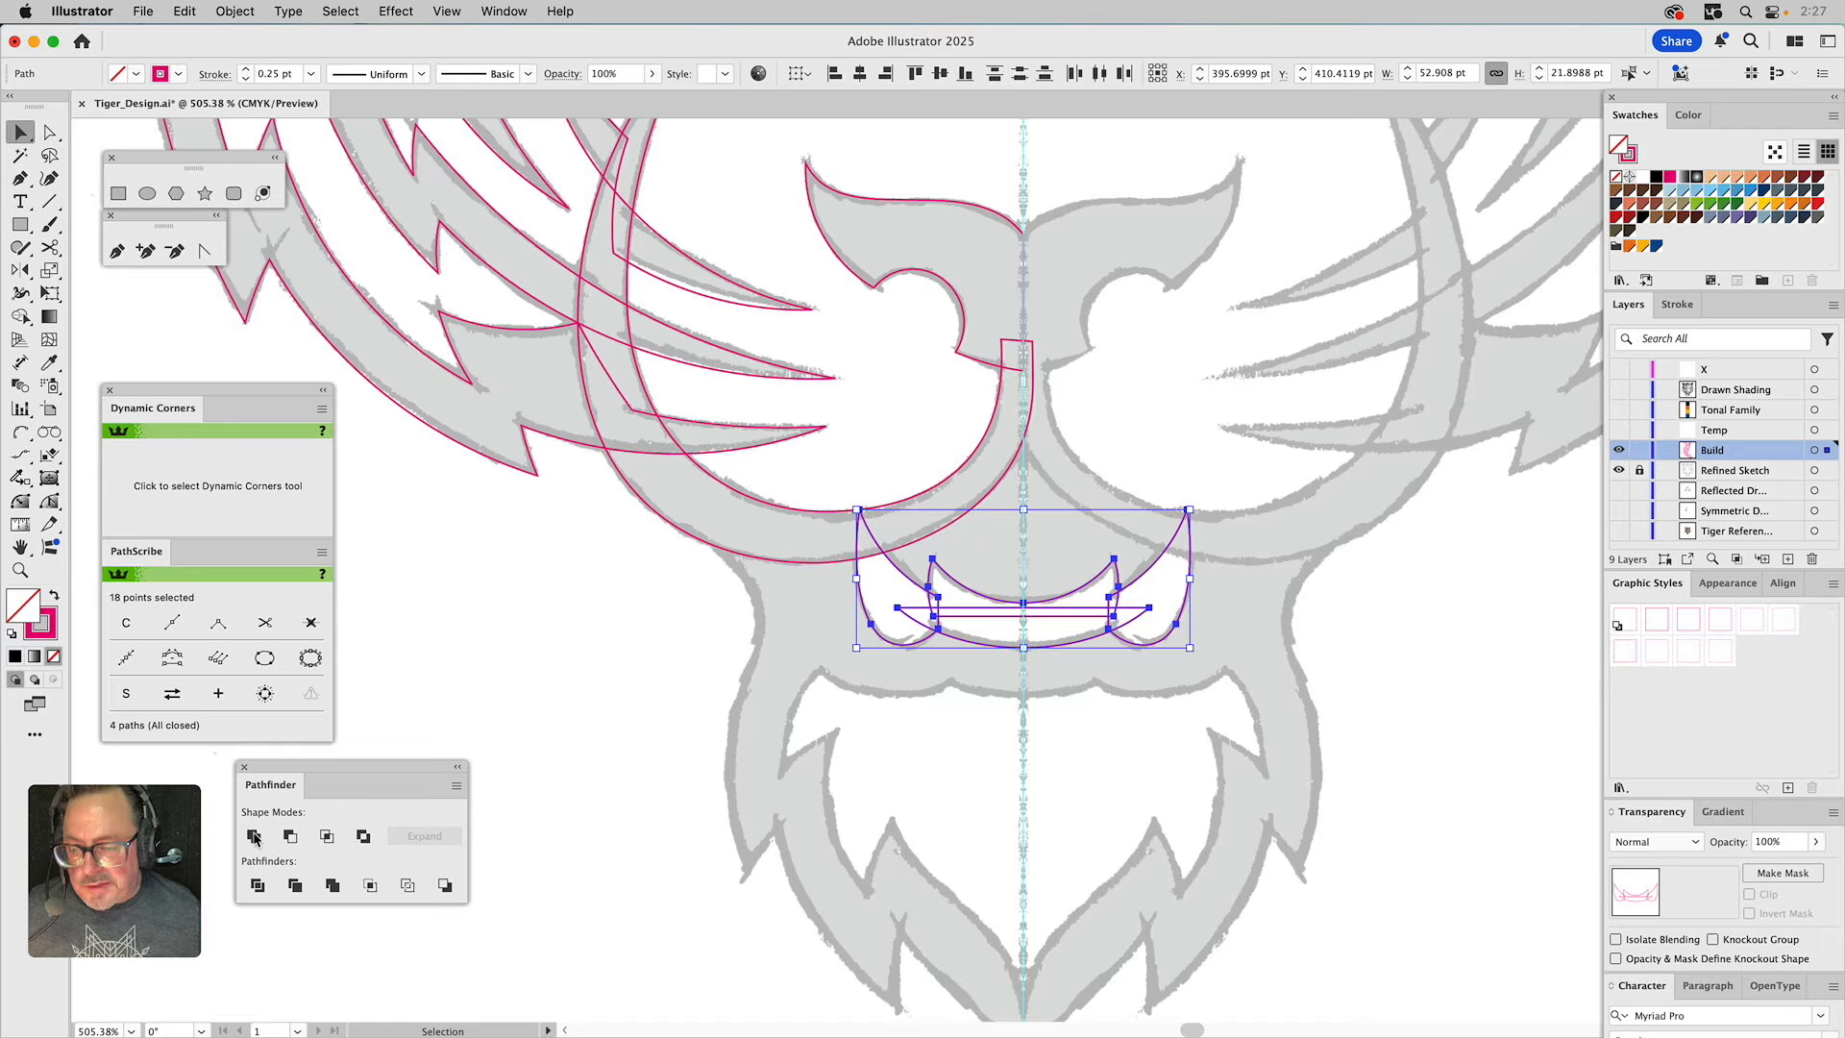
{"action": "left_click", "coordinate": [1188, 730]}
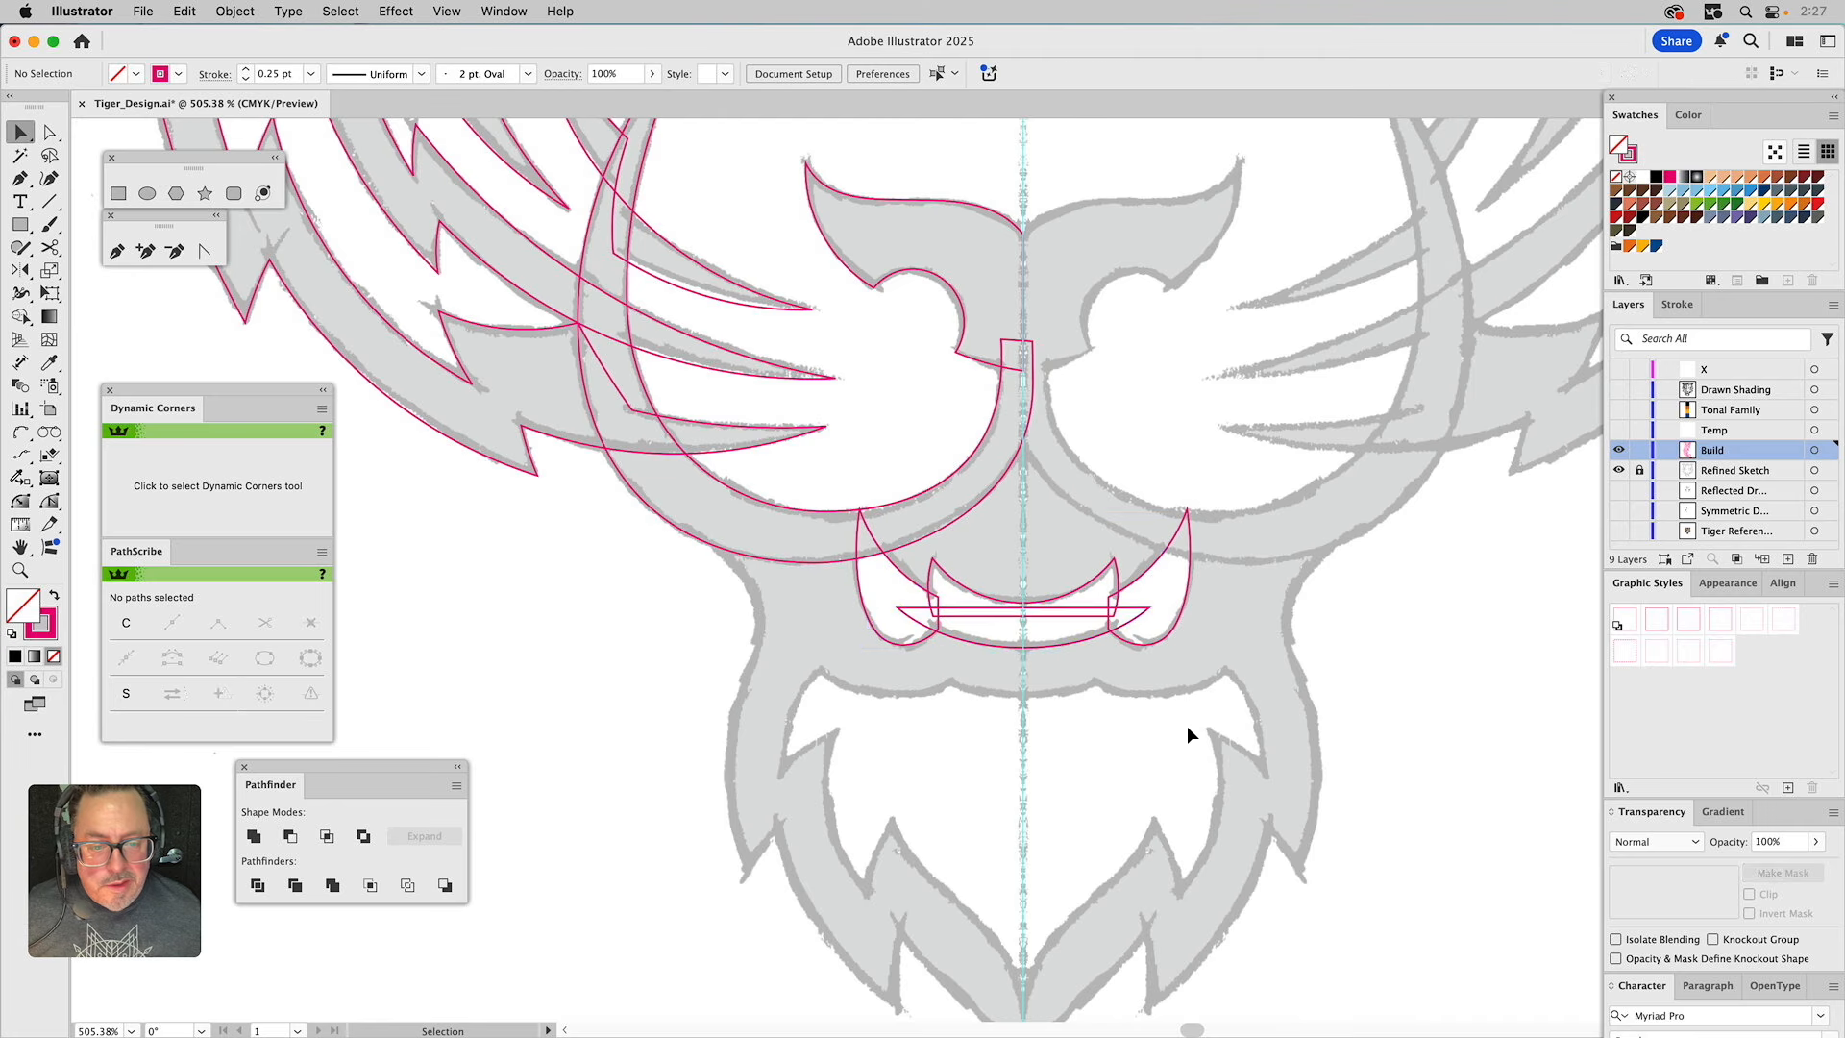
{"action": "left_click", "coordinate": [1142, 607]}
{"action": "left_click_drag", "start_coordinate": [1161, 580], "coordinate": [876, 638]}
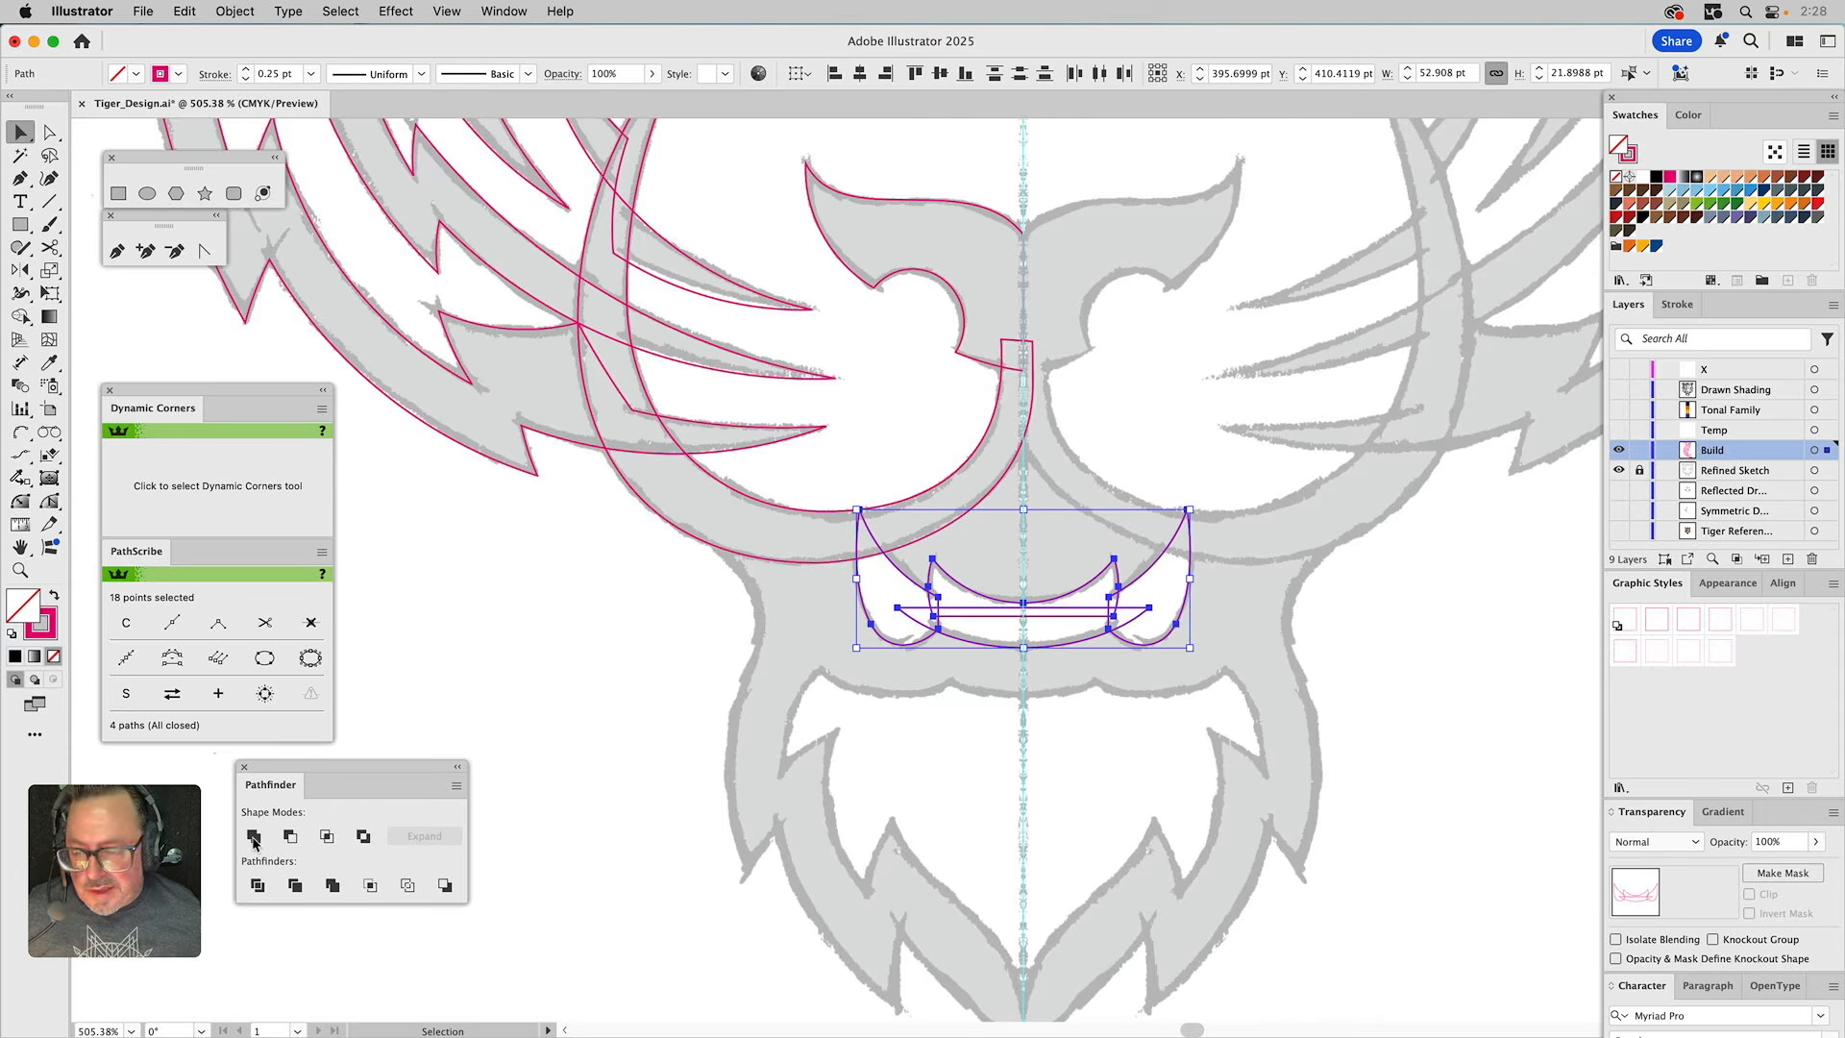
{"action": "left_click", "coordinate": [442, 681]}
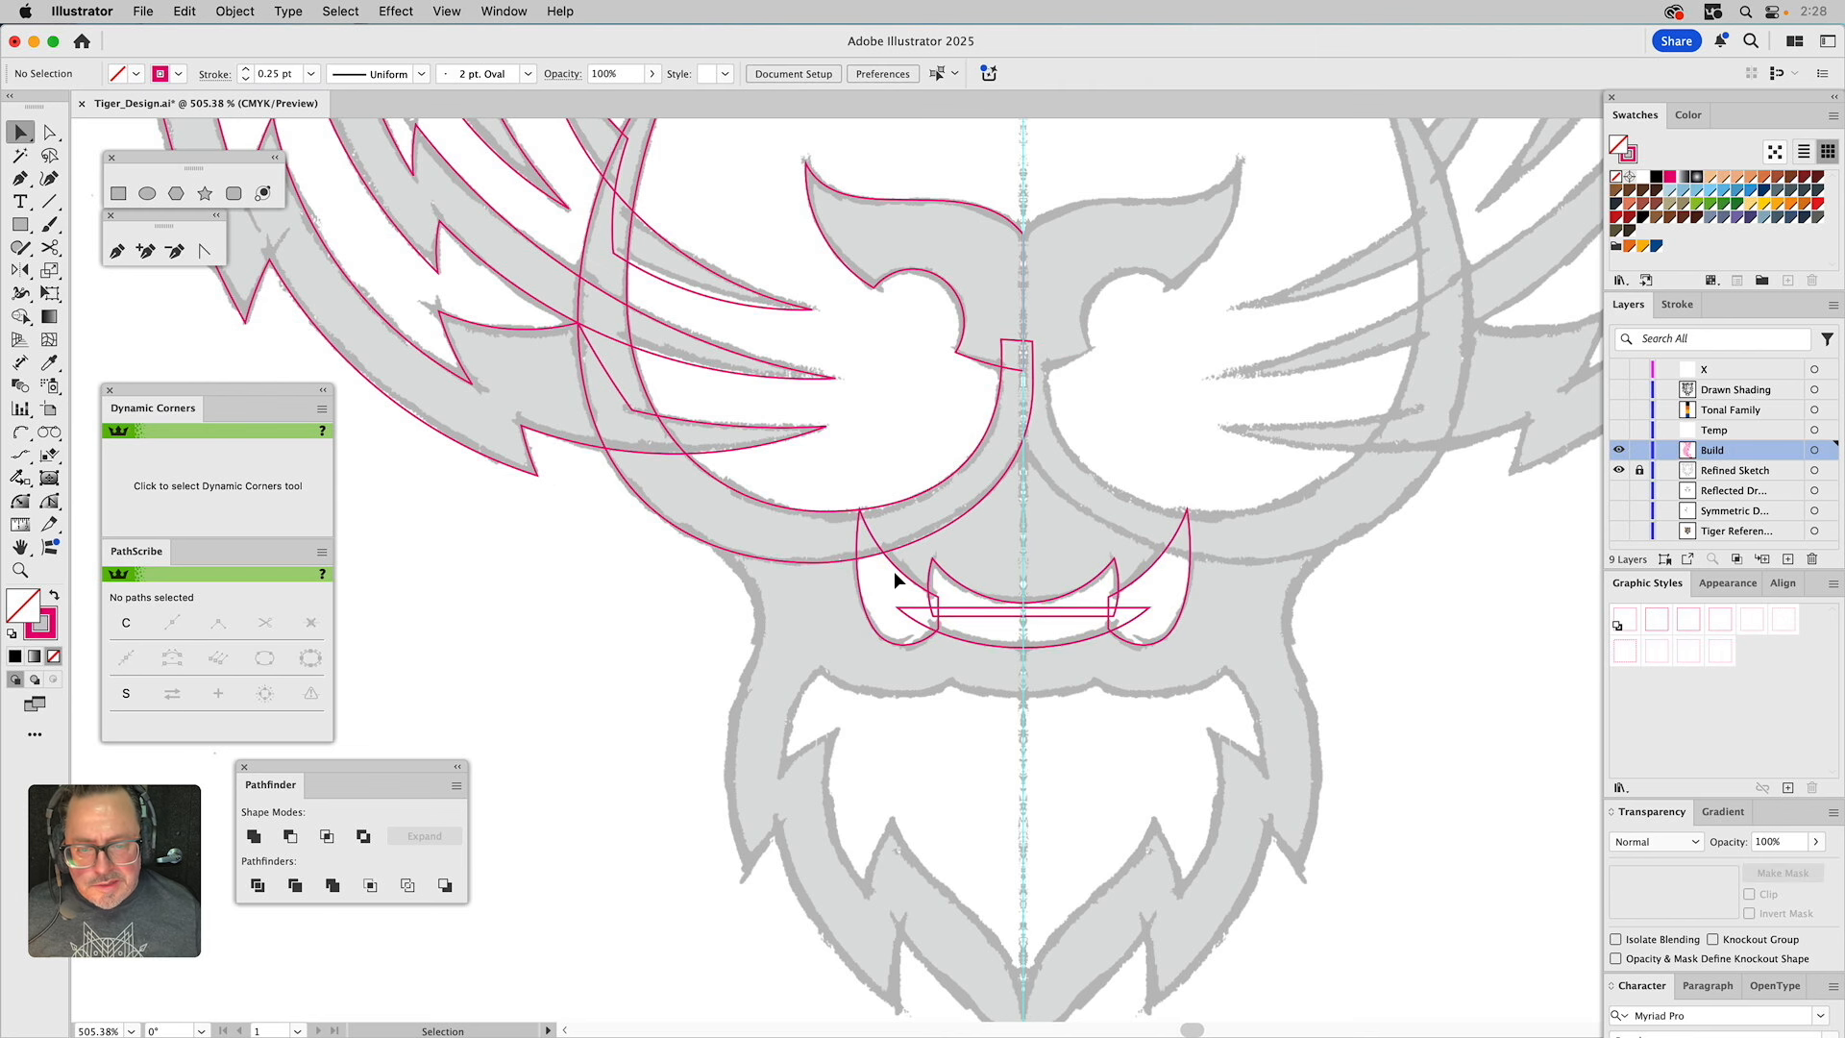
{"action": "left_click_drag", "start_coordinate": [896, 569], "coordinate": [875, 584]}
{"action": "key", "text": "super+z"}
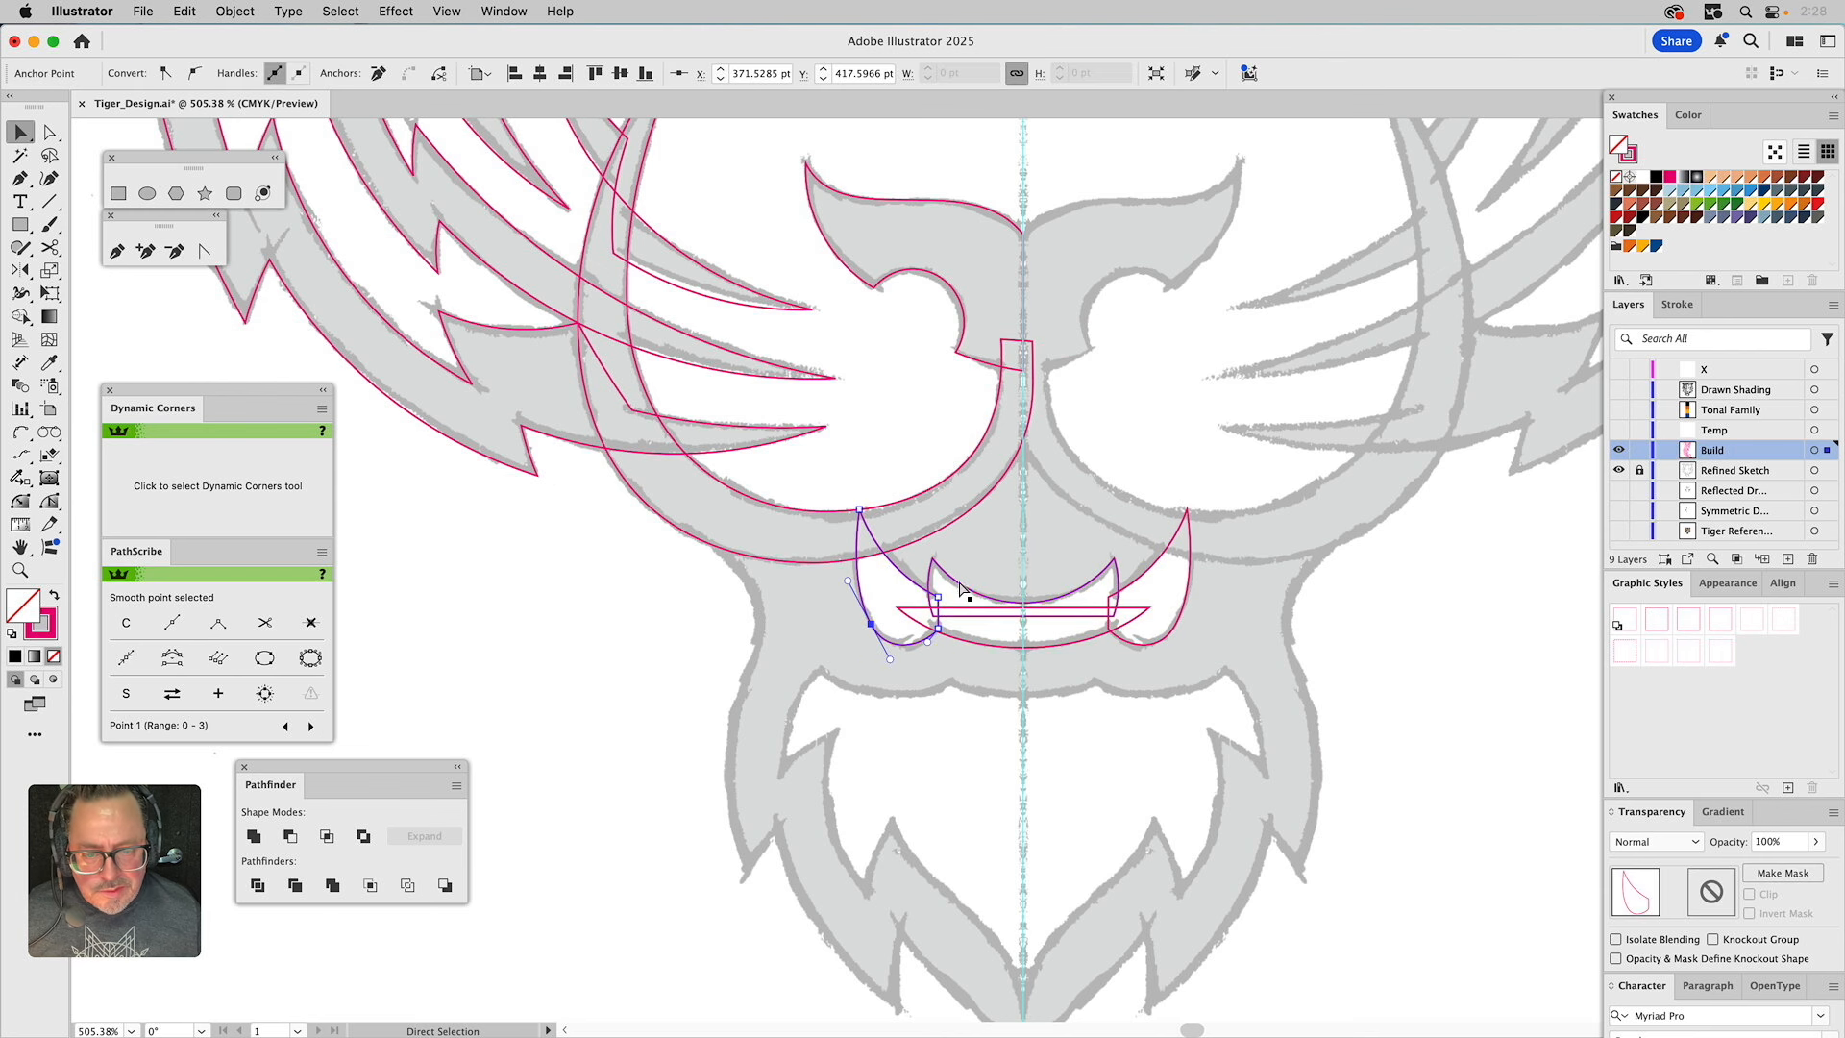
Select the four overlapping mouth shapes and give them a blue fill with no stroke.
{"action": "left_click", "coordinate": [960, 583]}
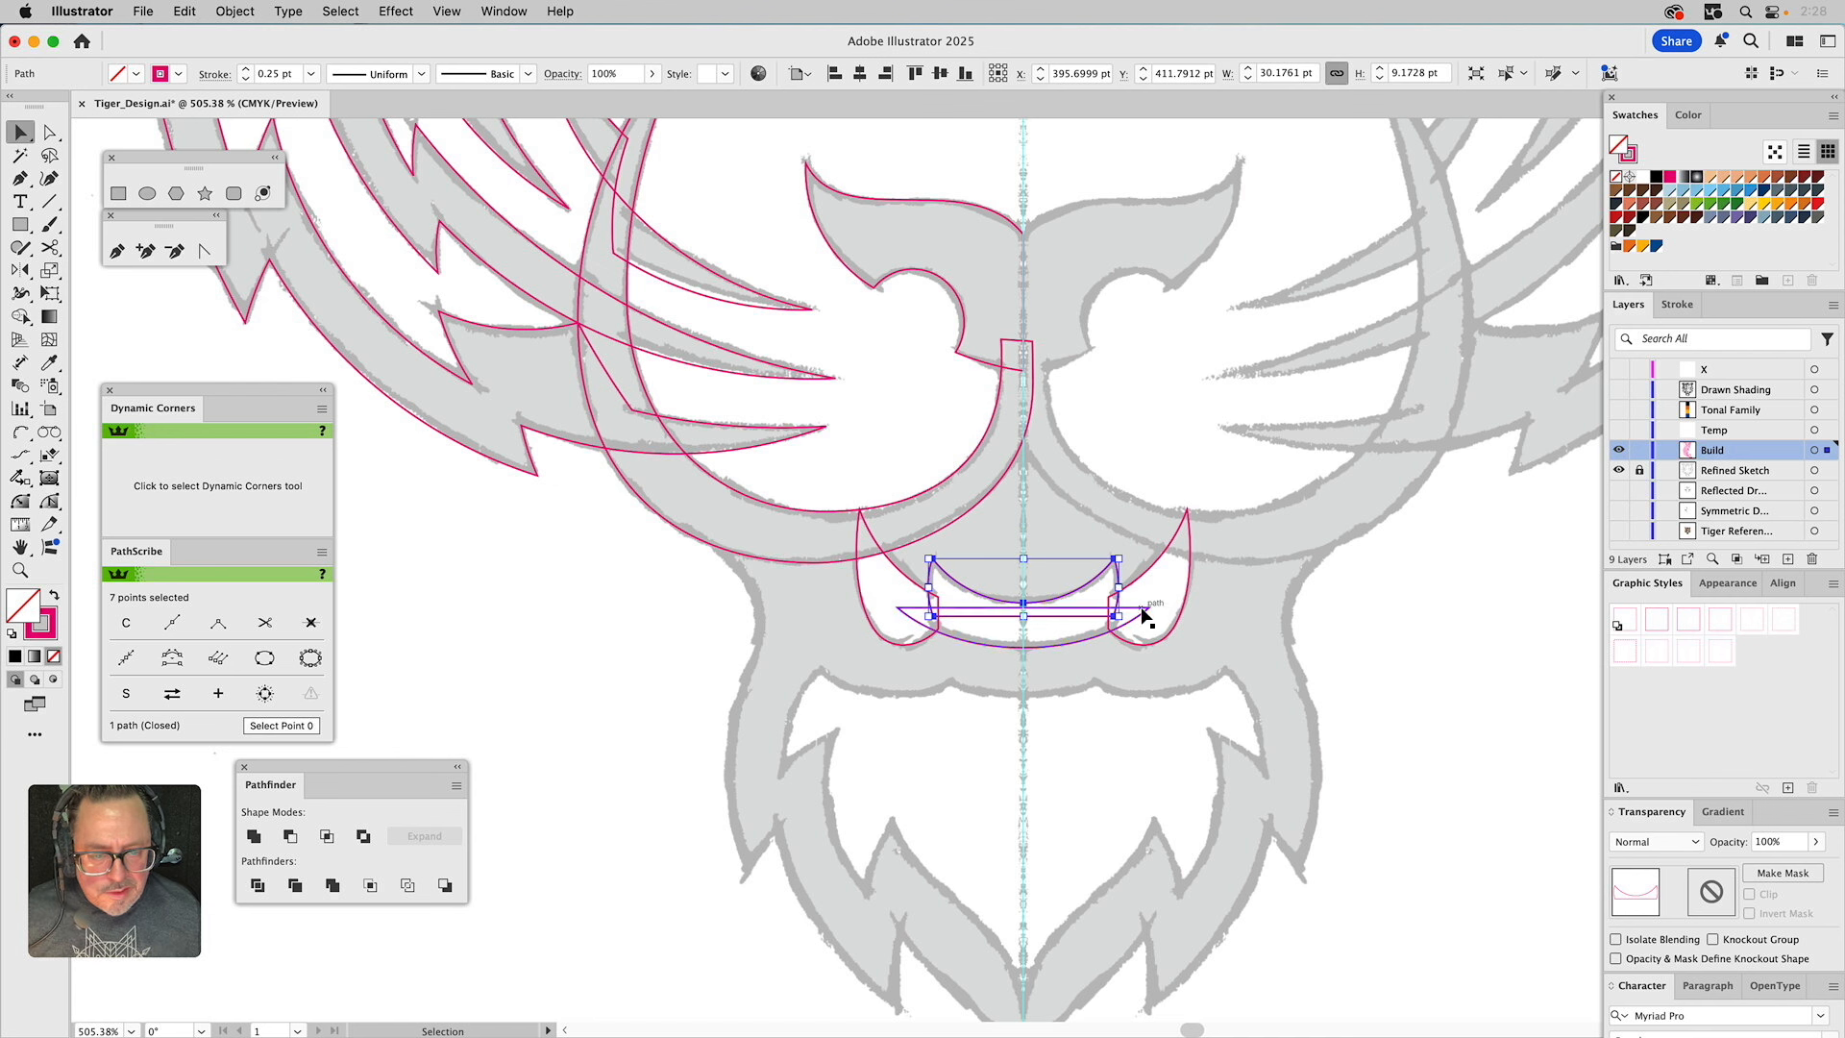
{"action": "left_click", "coordinate": [913, 637], "text": "shift"}
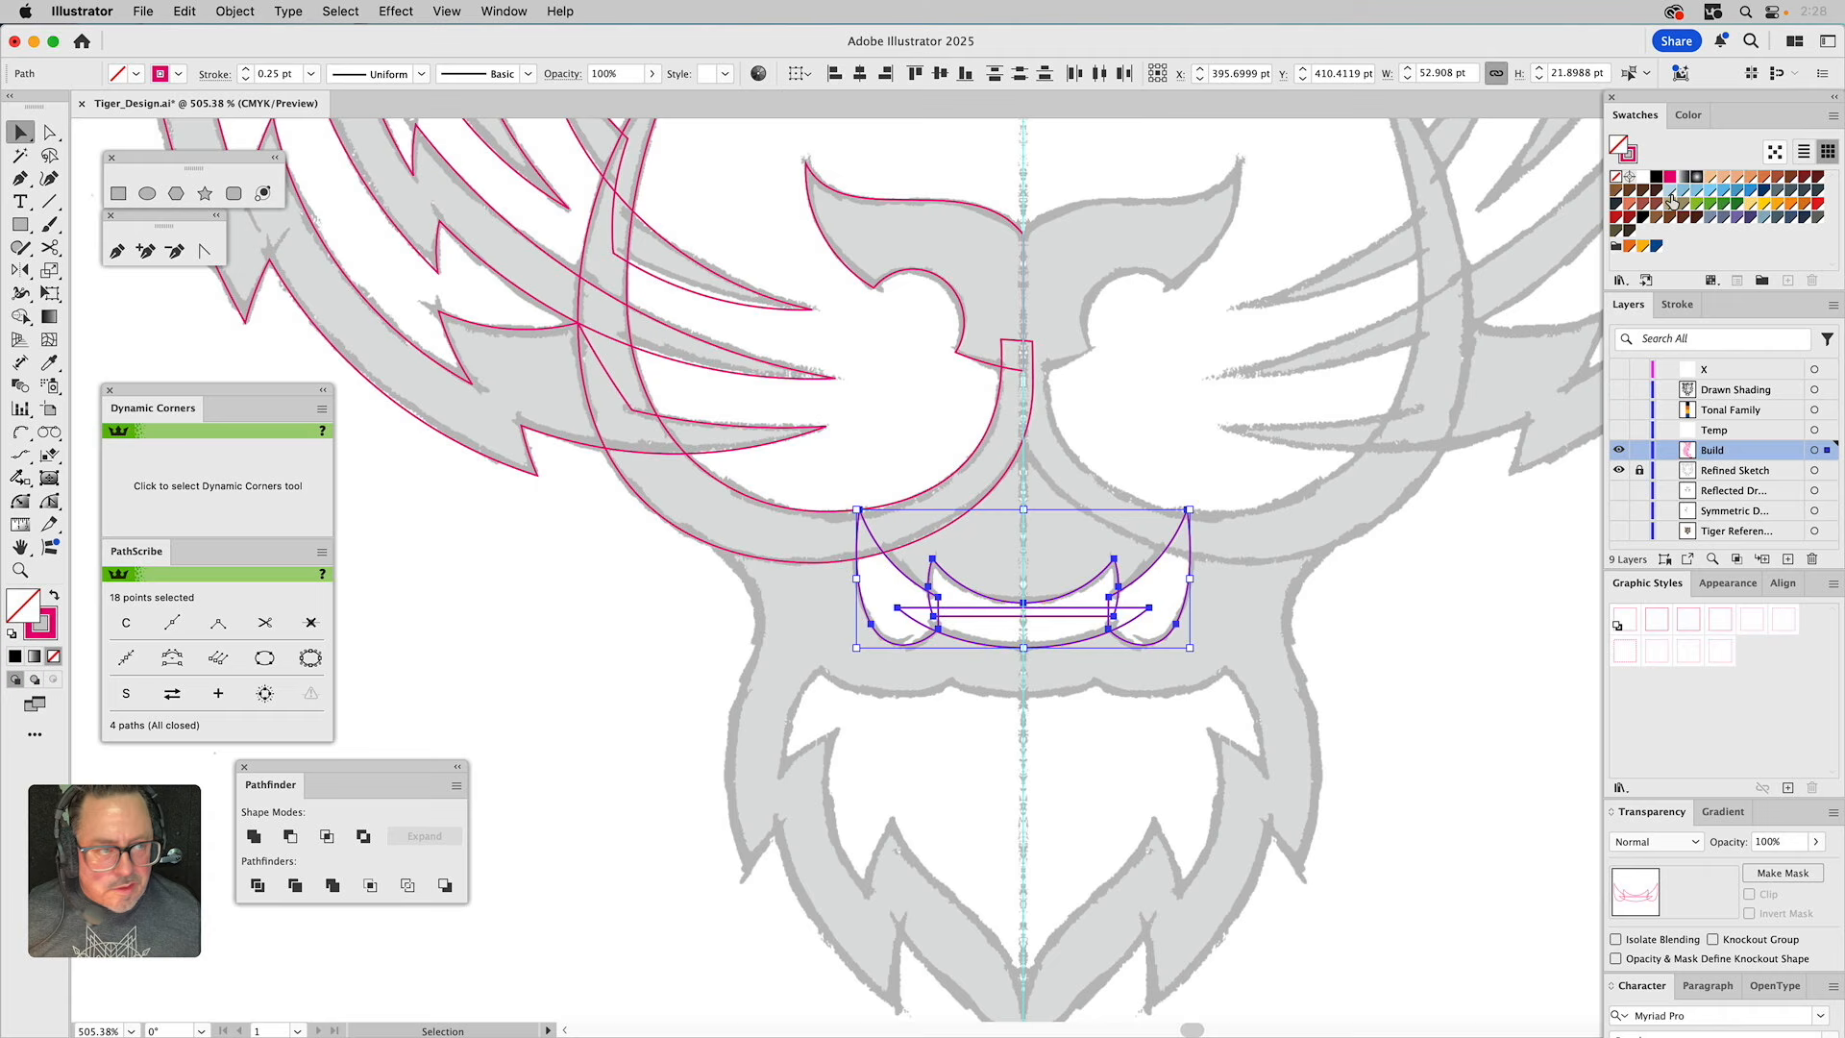
{"action": "left_click", "coordinate": [1738, 190]}
{"action": "key", "text": "x"}
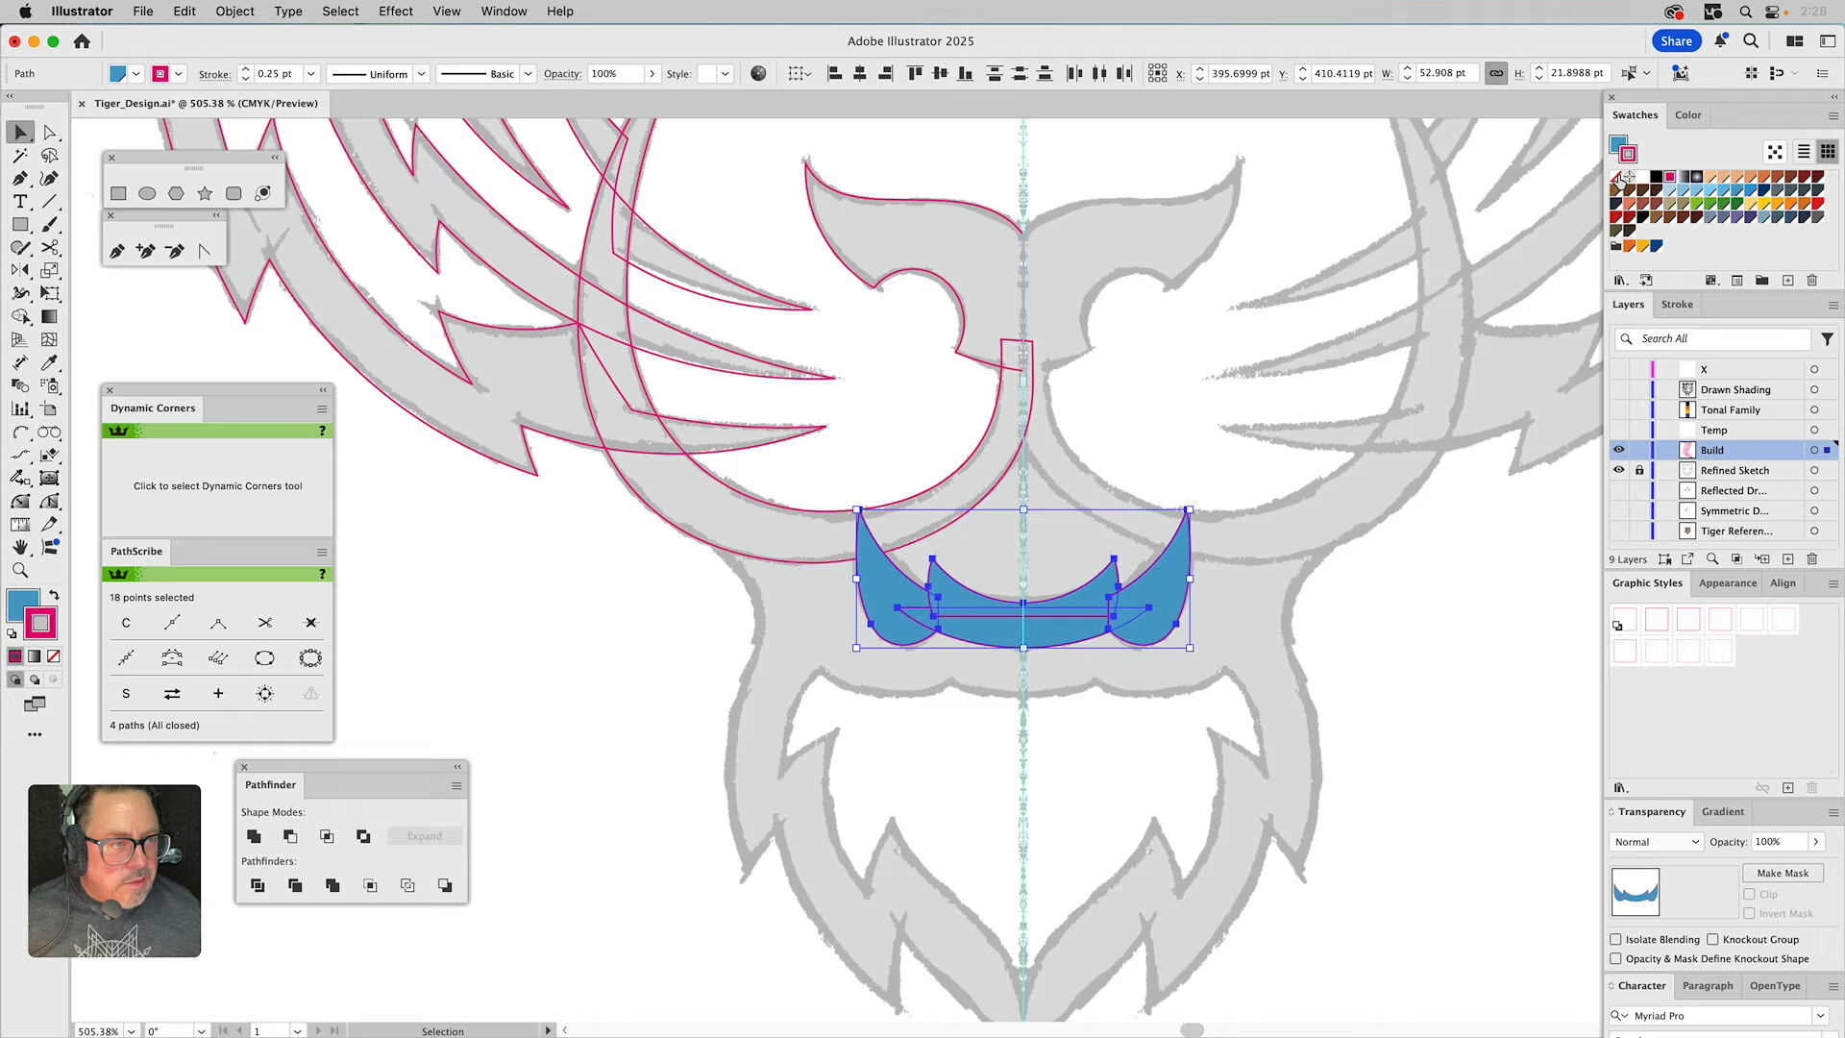
{"action": "left_click", "coordinate": [1617, 177]}
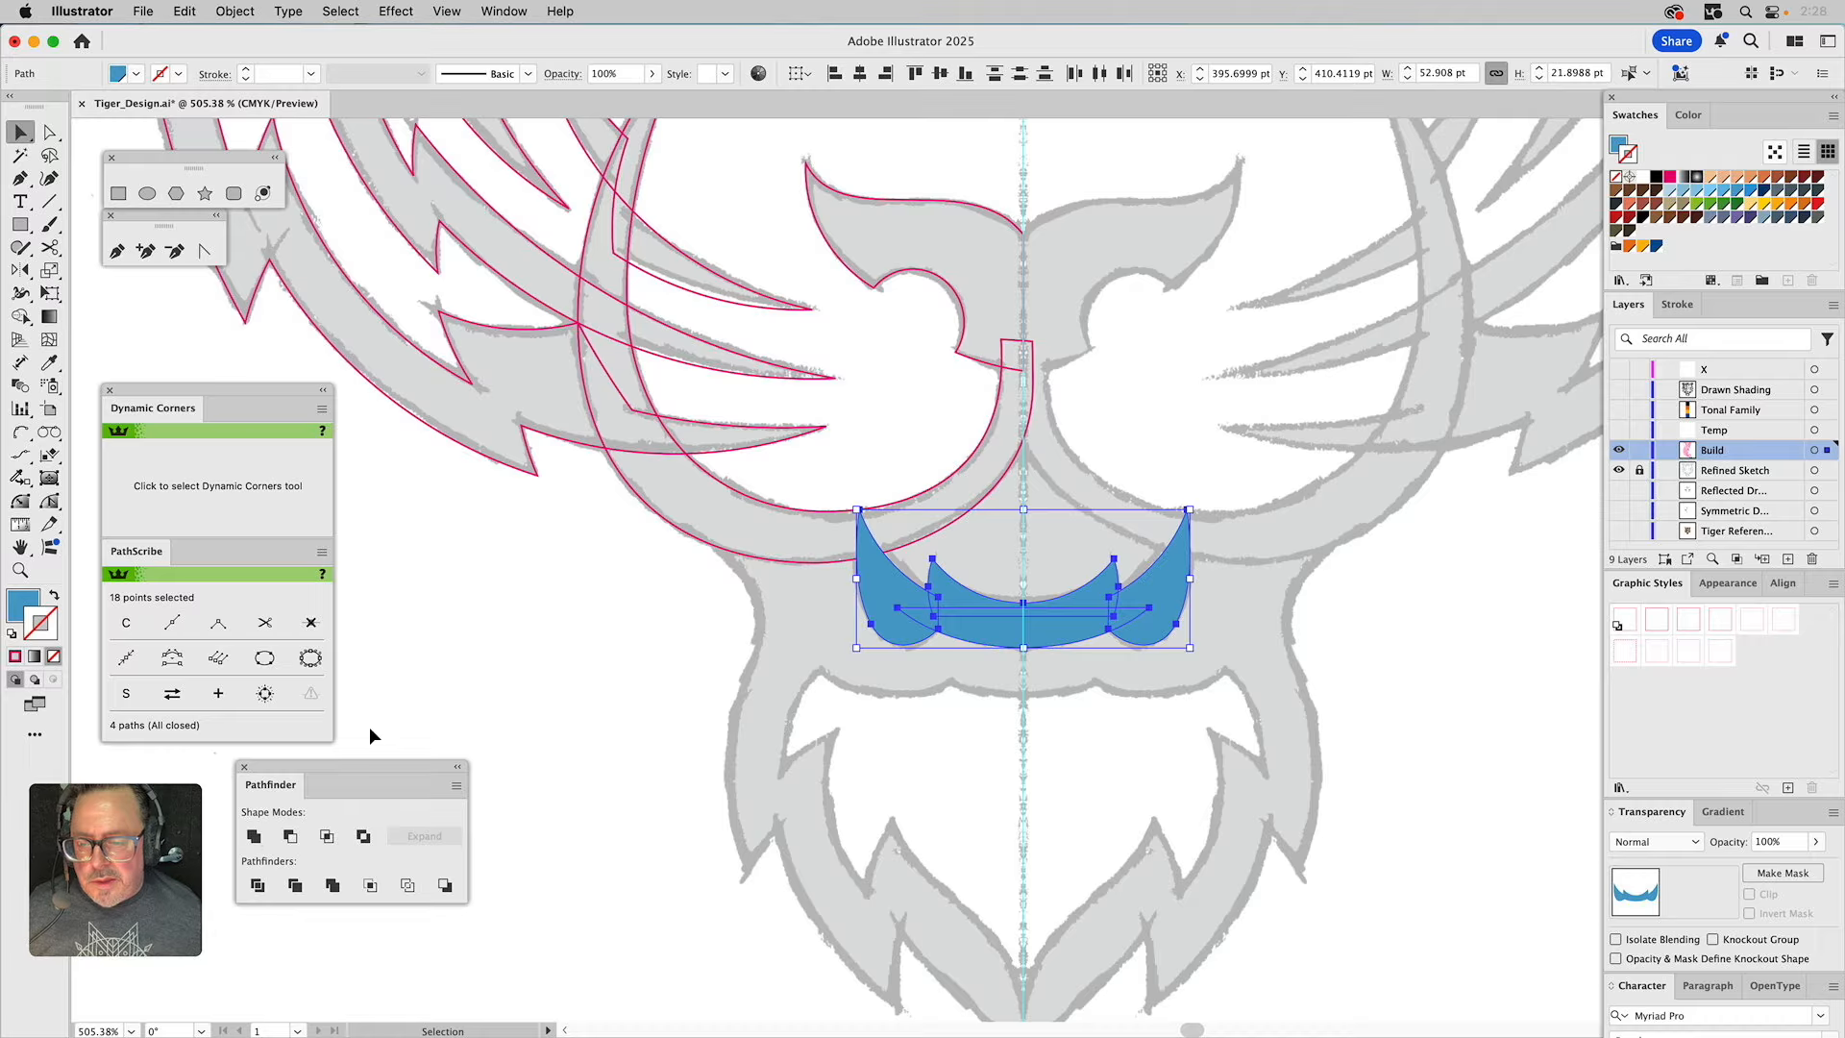
Close and reopen the Pathfinder, and deselect the mouth shapes.
{"action": "left_click_drag", "start_coordinate": [362, 766], "coordinate": [354, 769]}
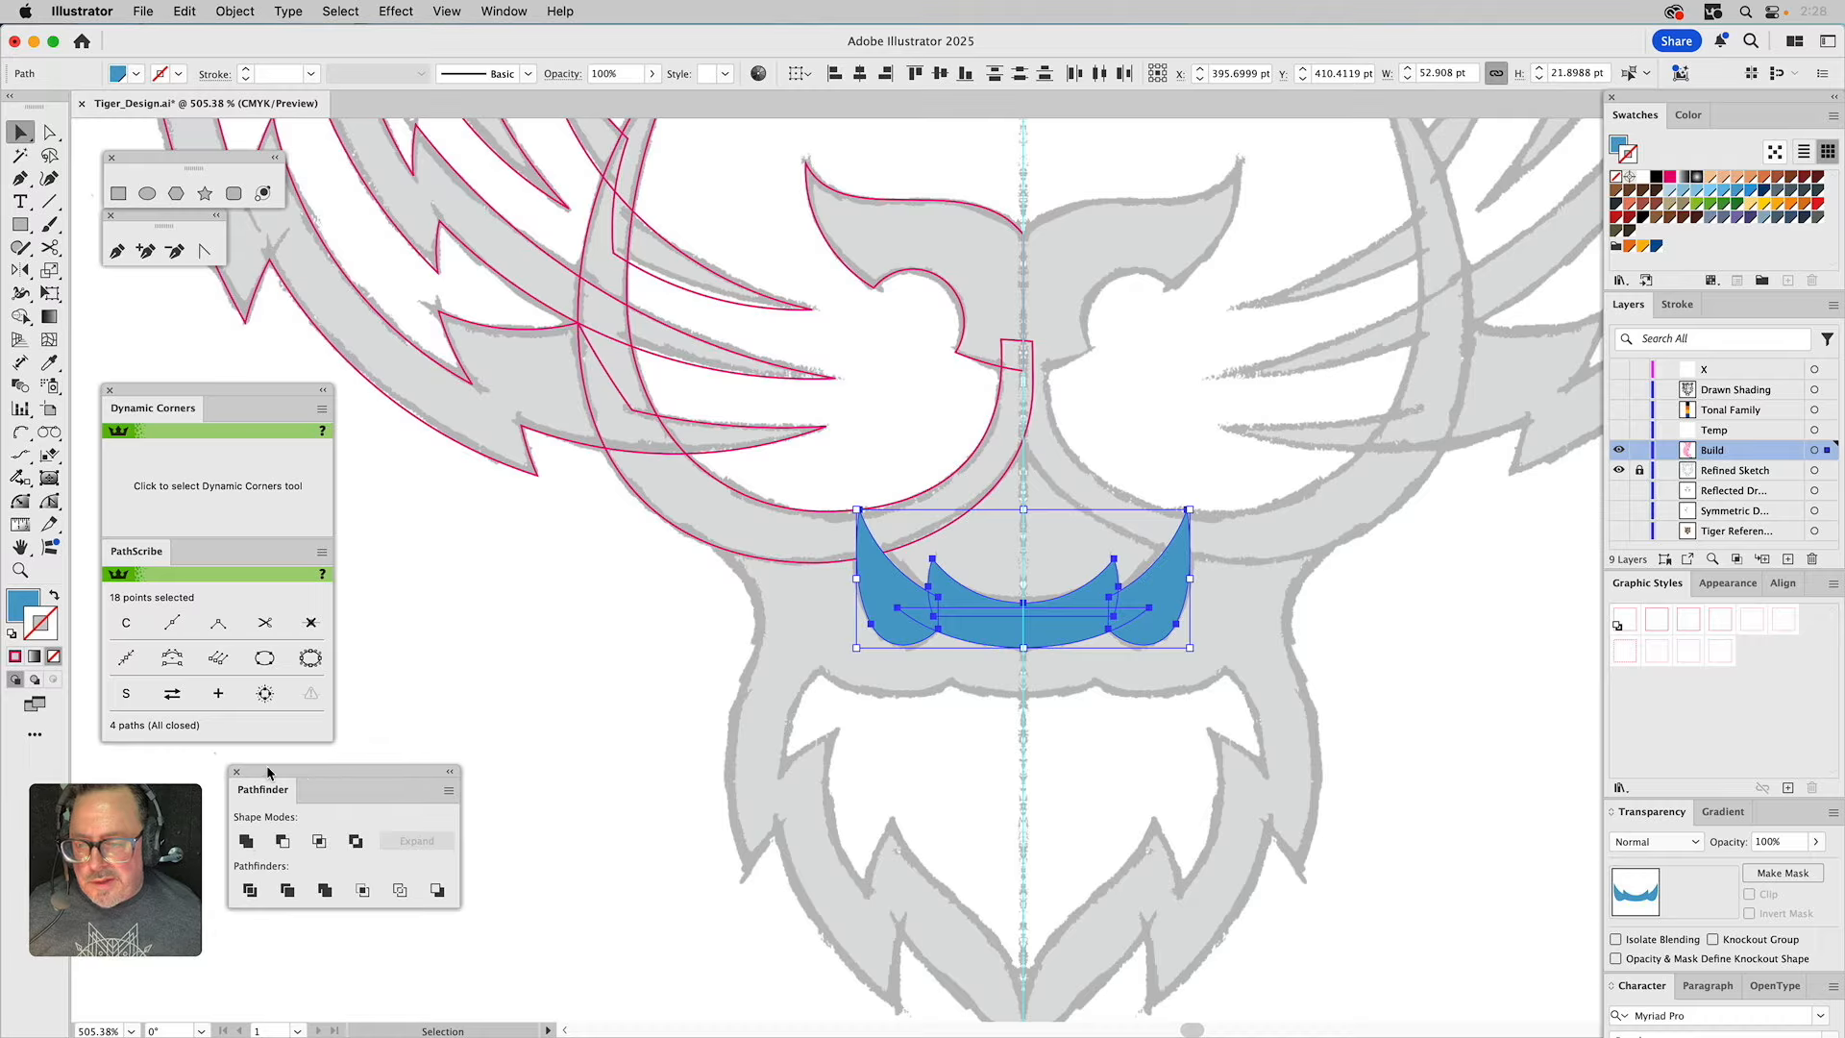
{"action": "left_click", "coordinate": [24, 601]}
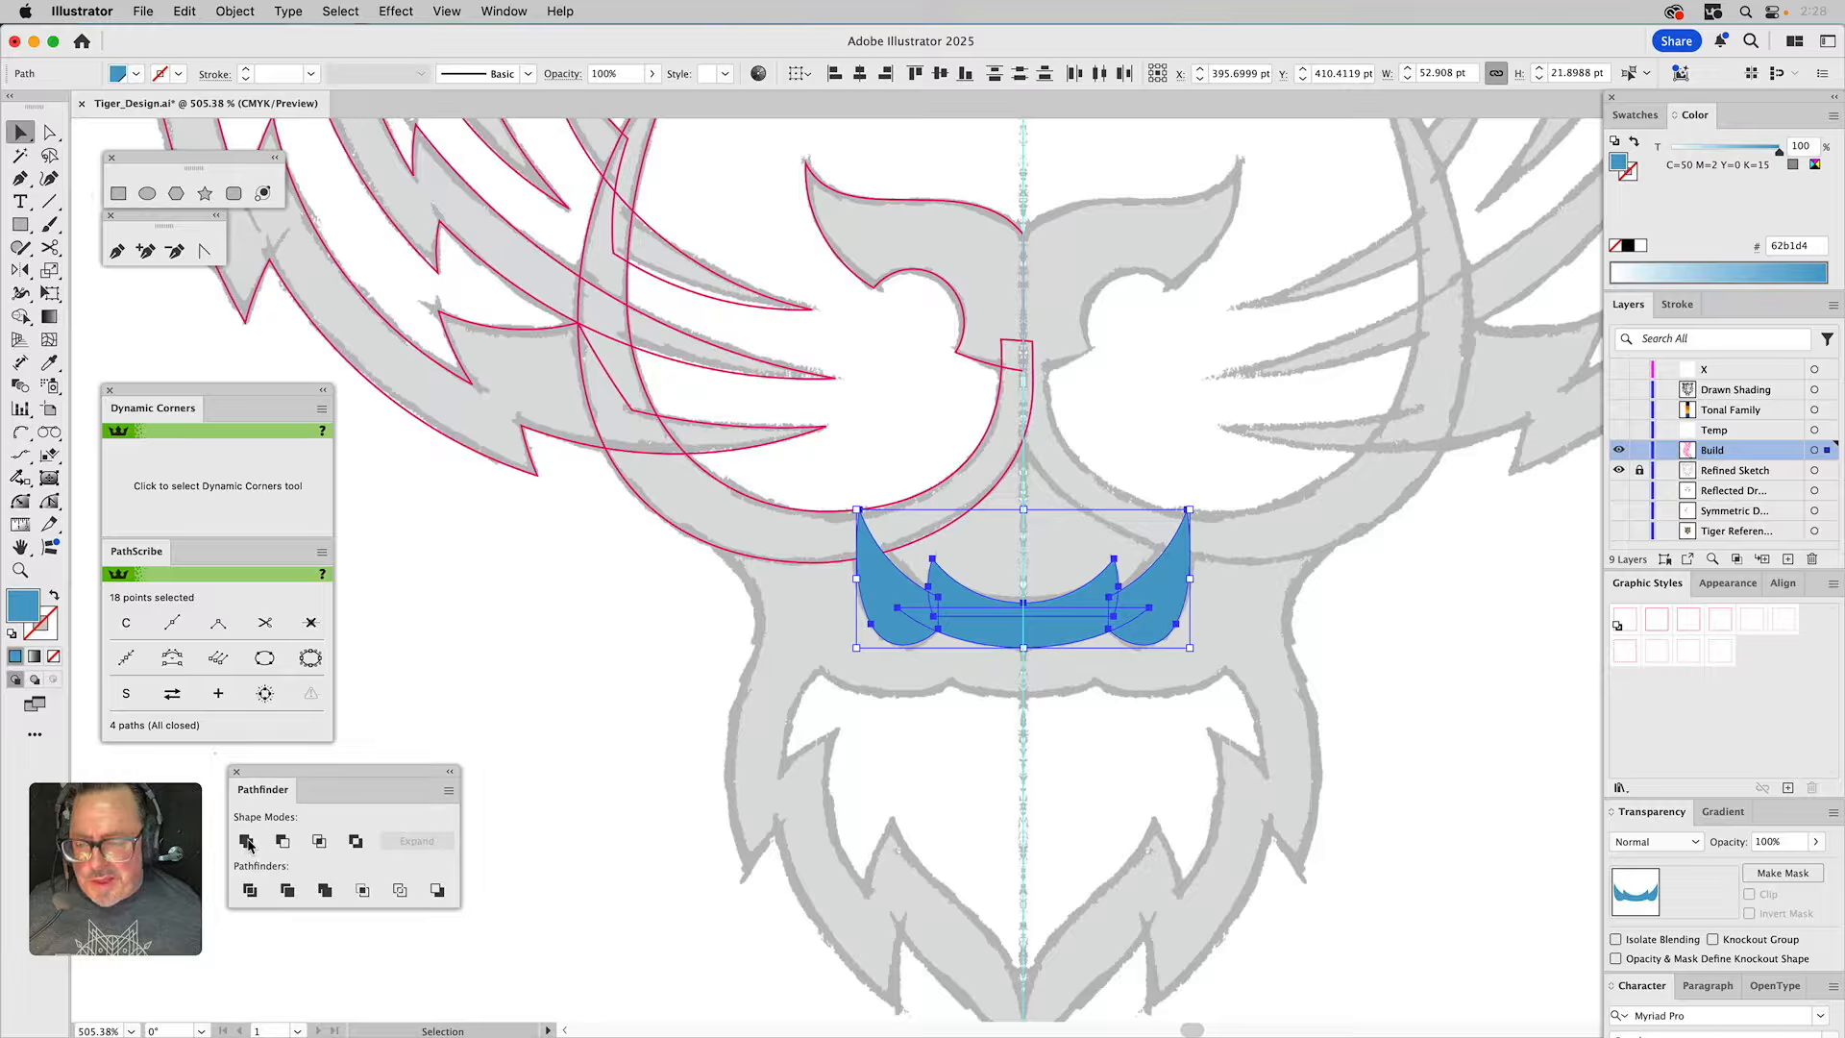
{"action": "left_click", "coordinate": [235, 772]}
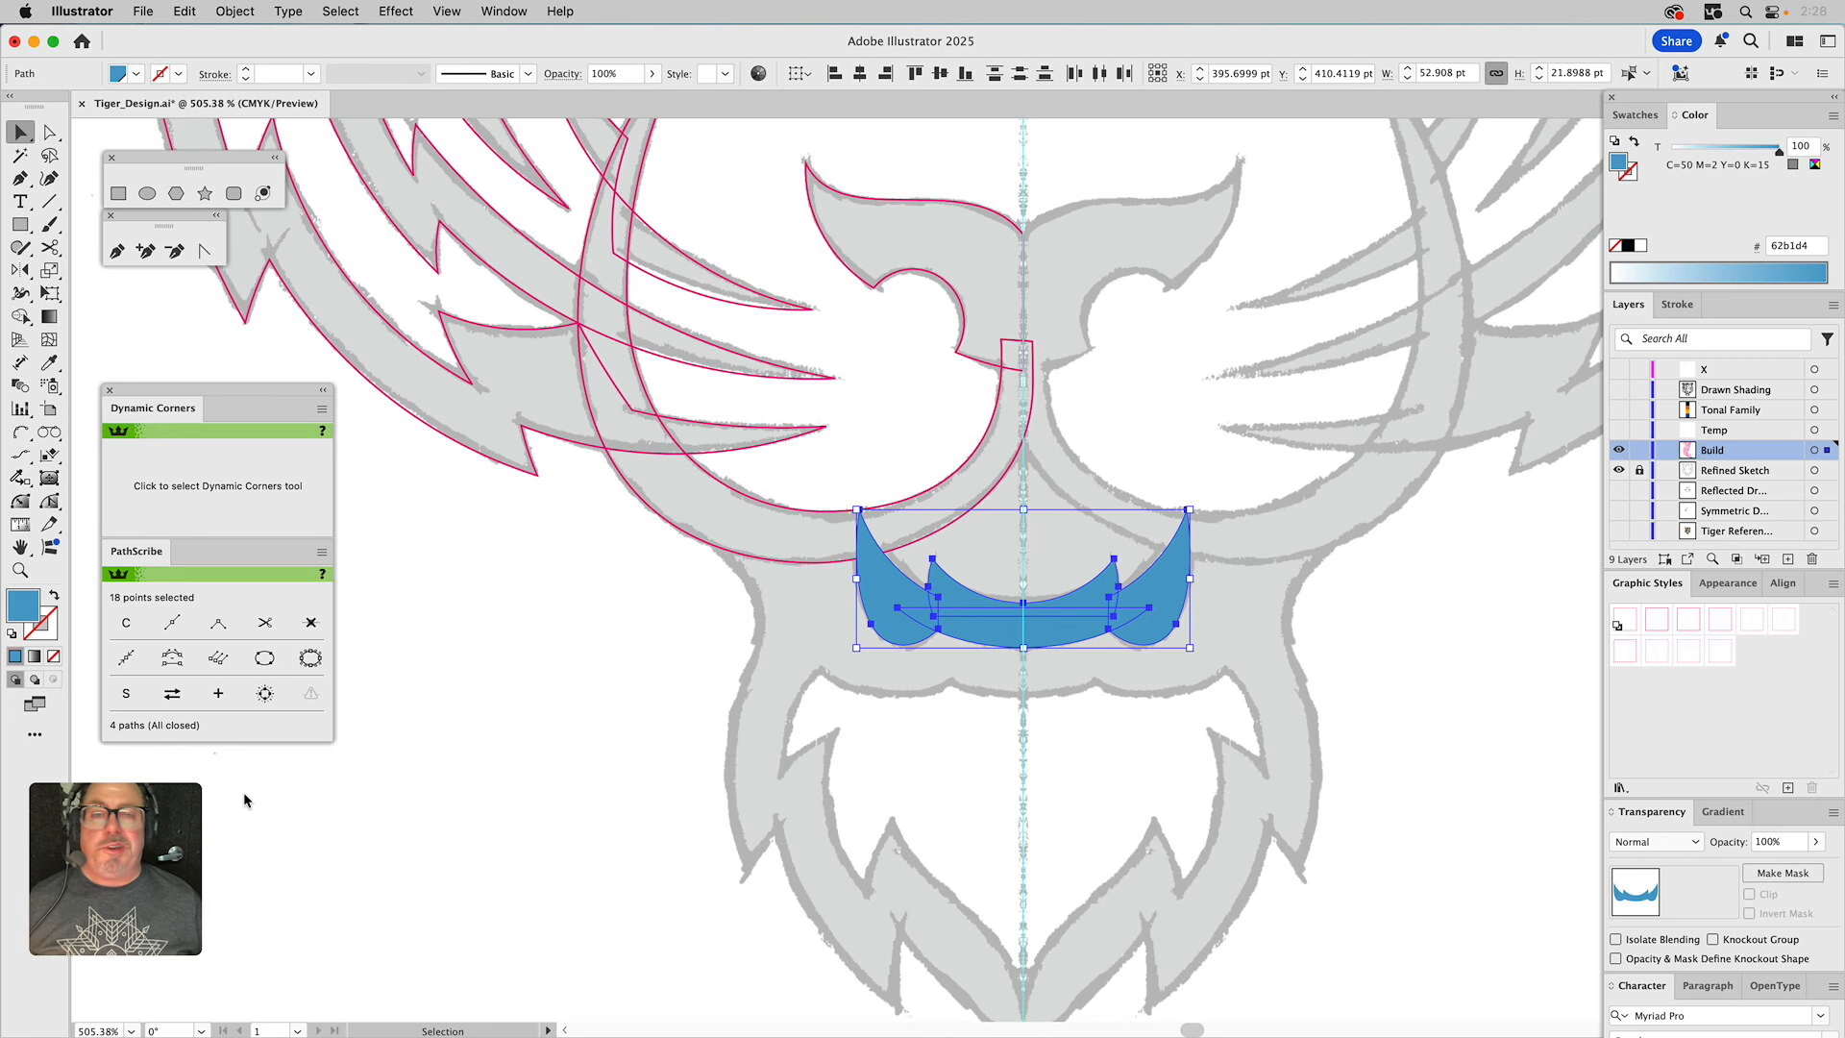
{"action": "left_click", "coordinate": [500, 11]}
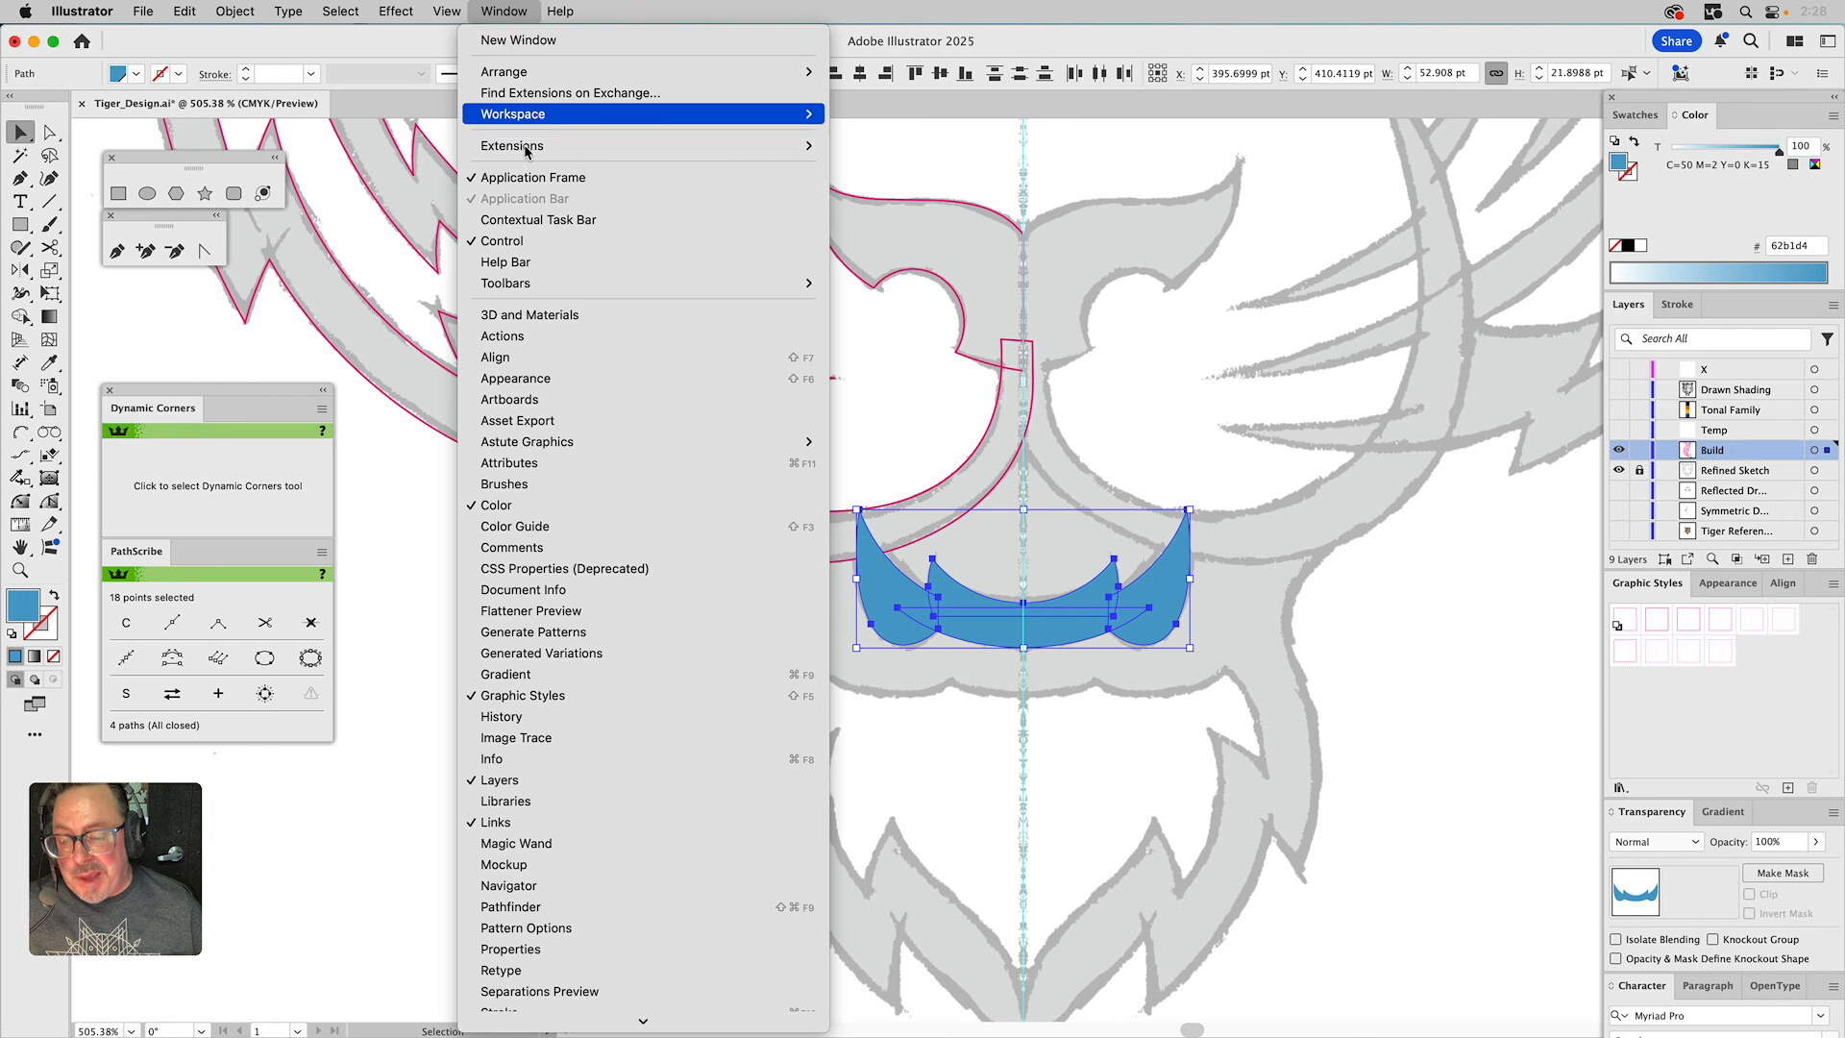
{"action": "left_click", "coordinate": [526, 907]}
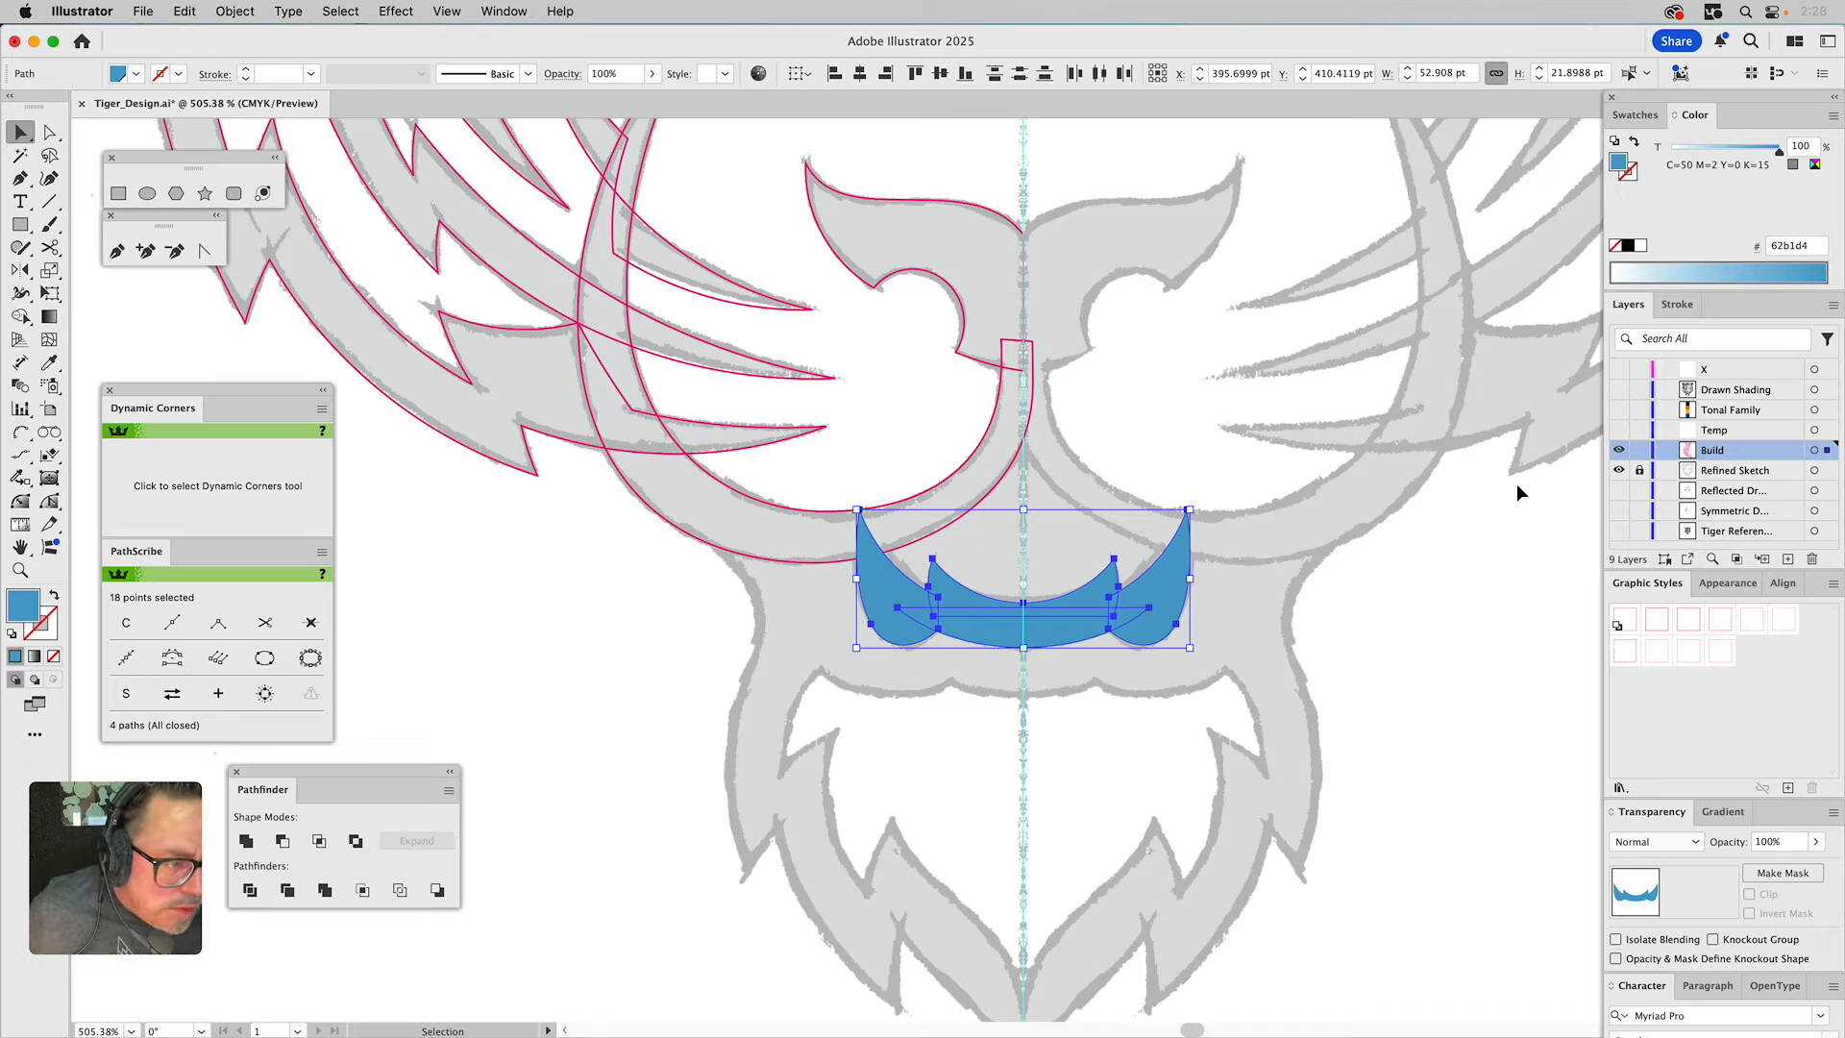
{"action": "left_click", "coordinate": [534, 651]}
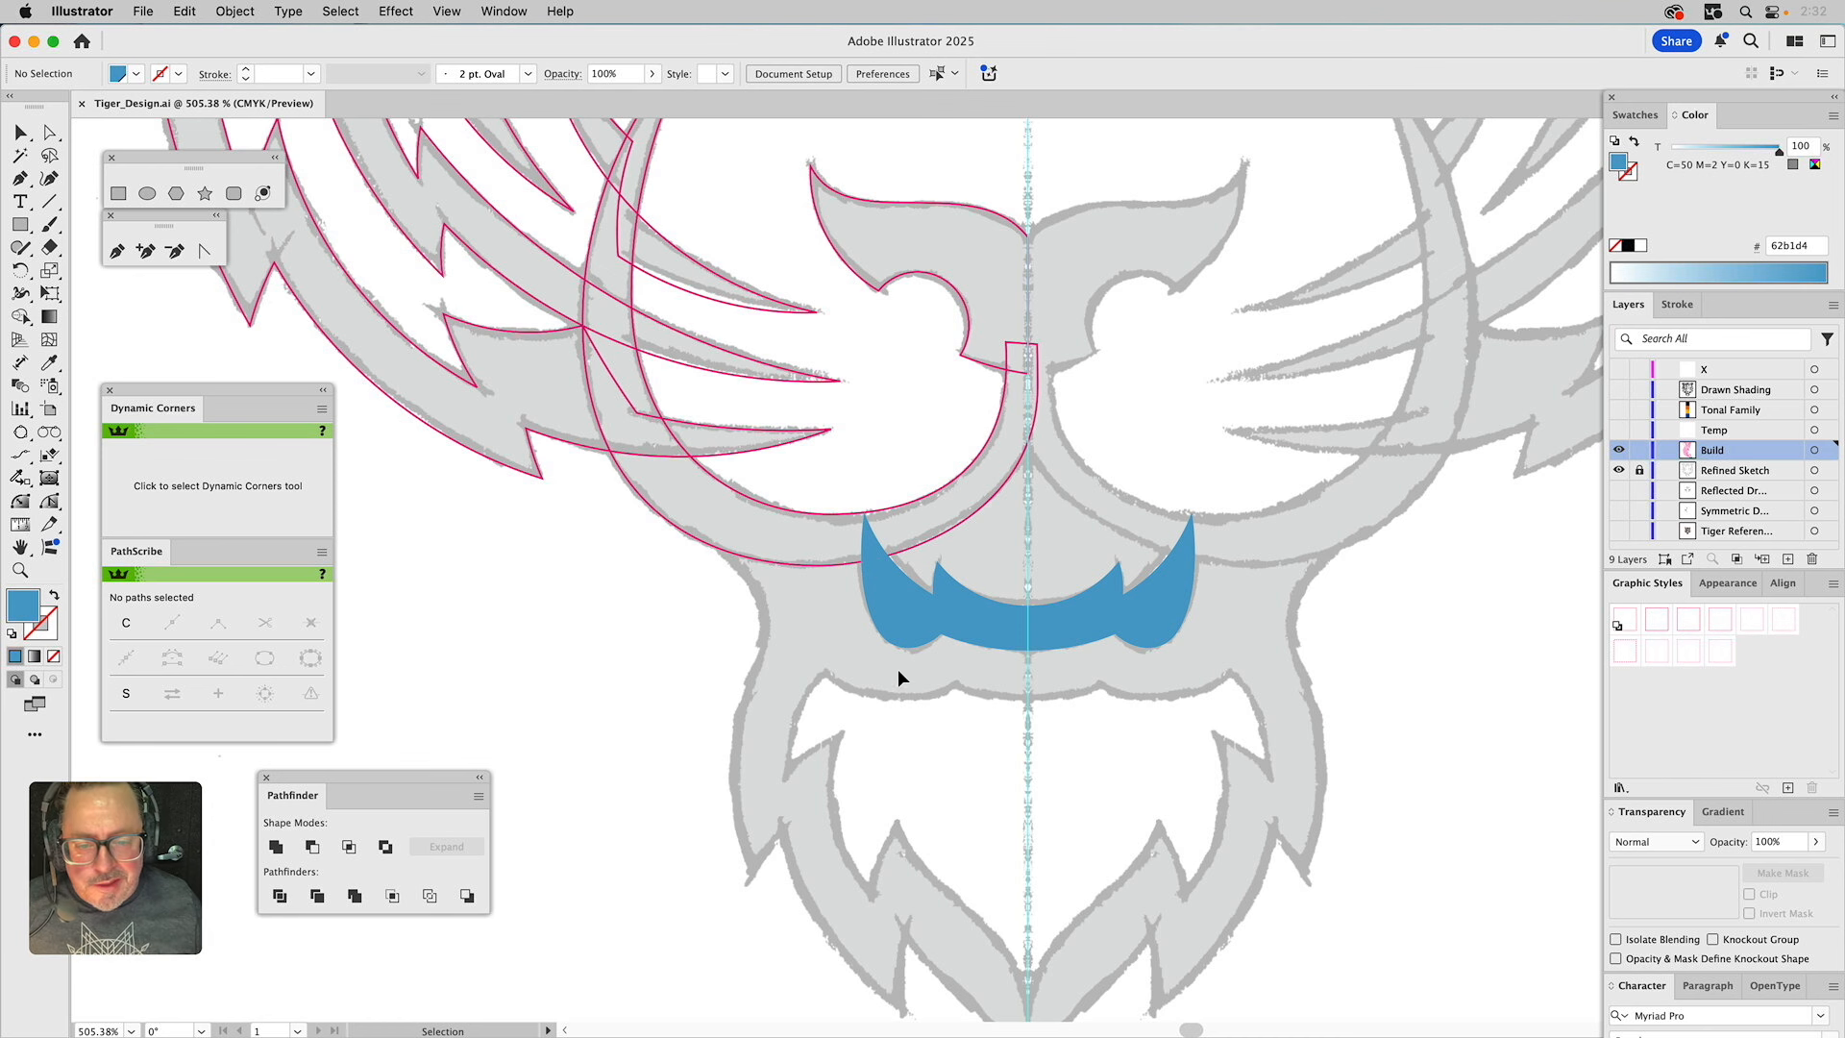
Unite the dome, lower sliver and two corner shapes into a single closed mouth shape.
{"action": "left_click", "coordinate": [955, 605]}
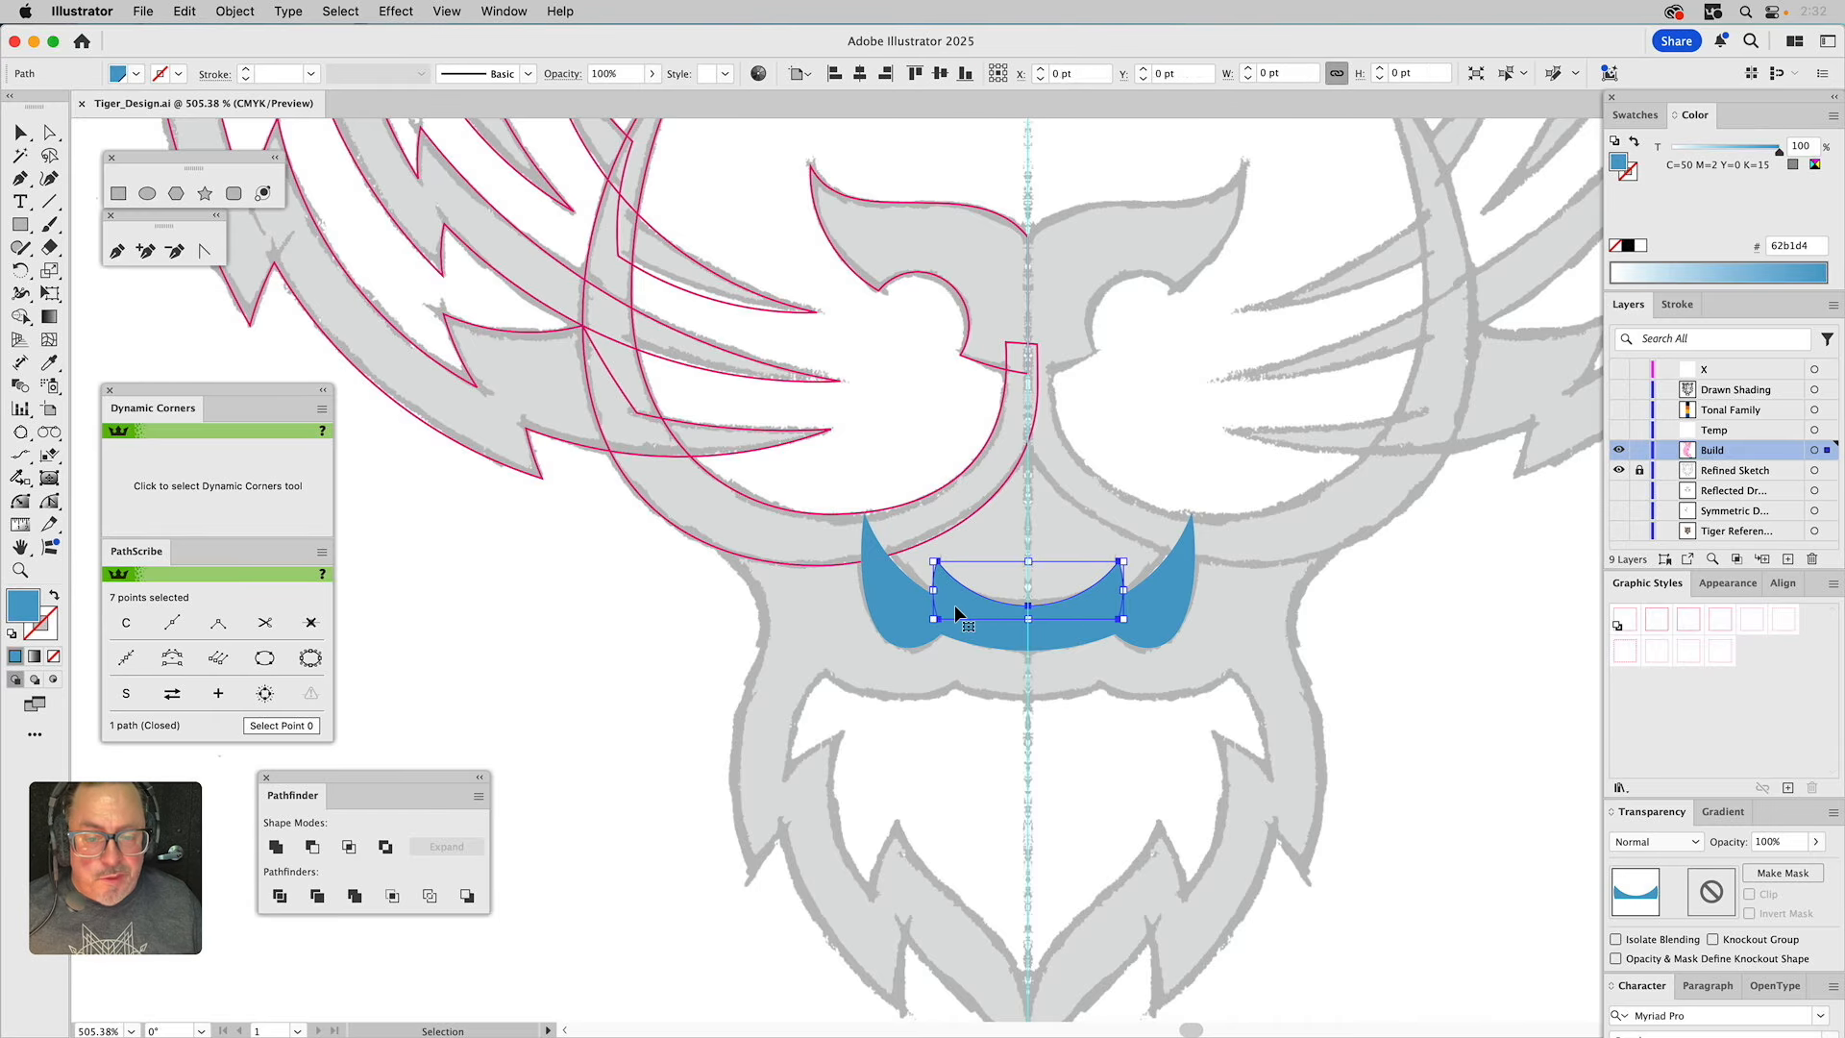
{"action": "left_click", "coordinate": [888, 606], "text": "shift"}
{"action": "left_click", "coordinate": [1007, 633], "text": "shift"}
{"action": "left_click", "coordinate": [1164, 598], "text": "shift"}
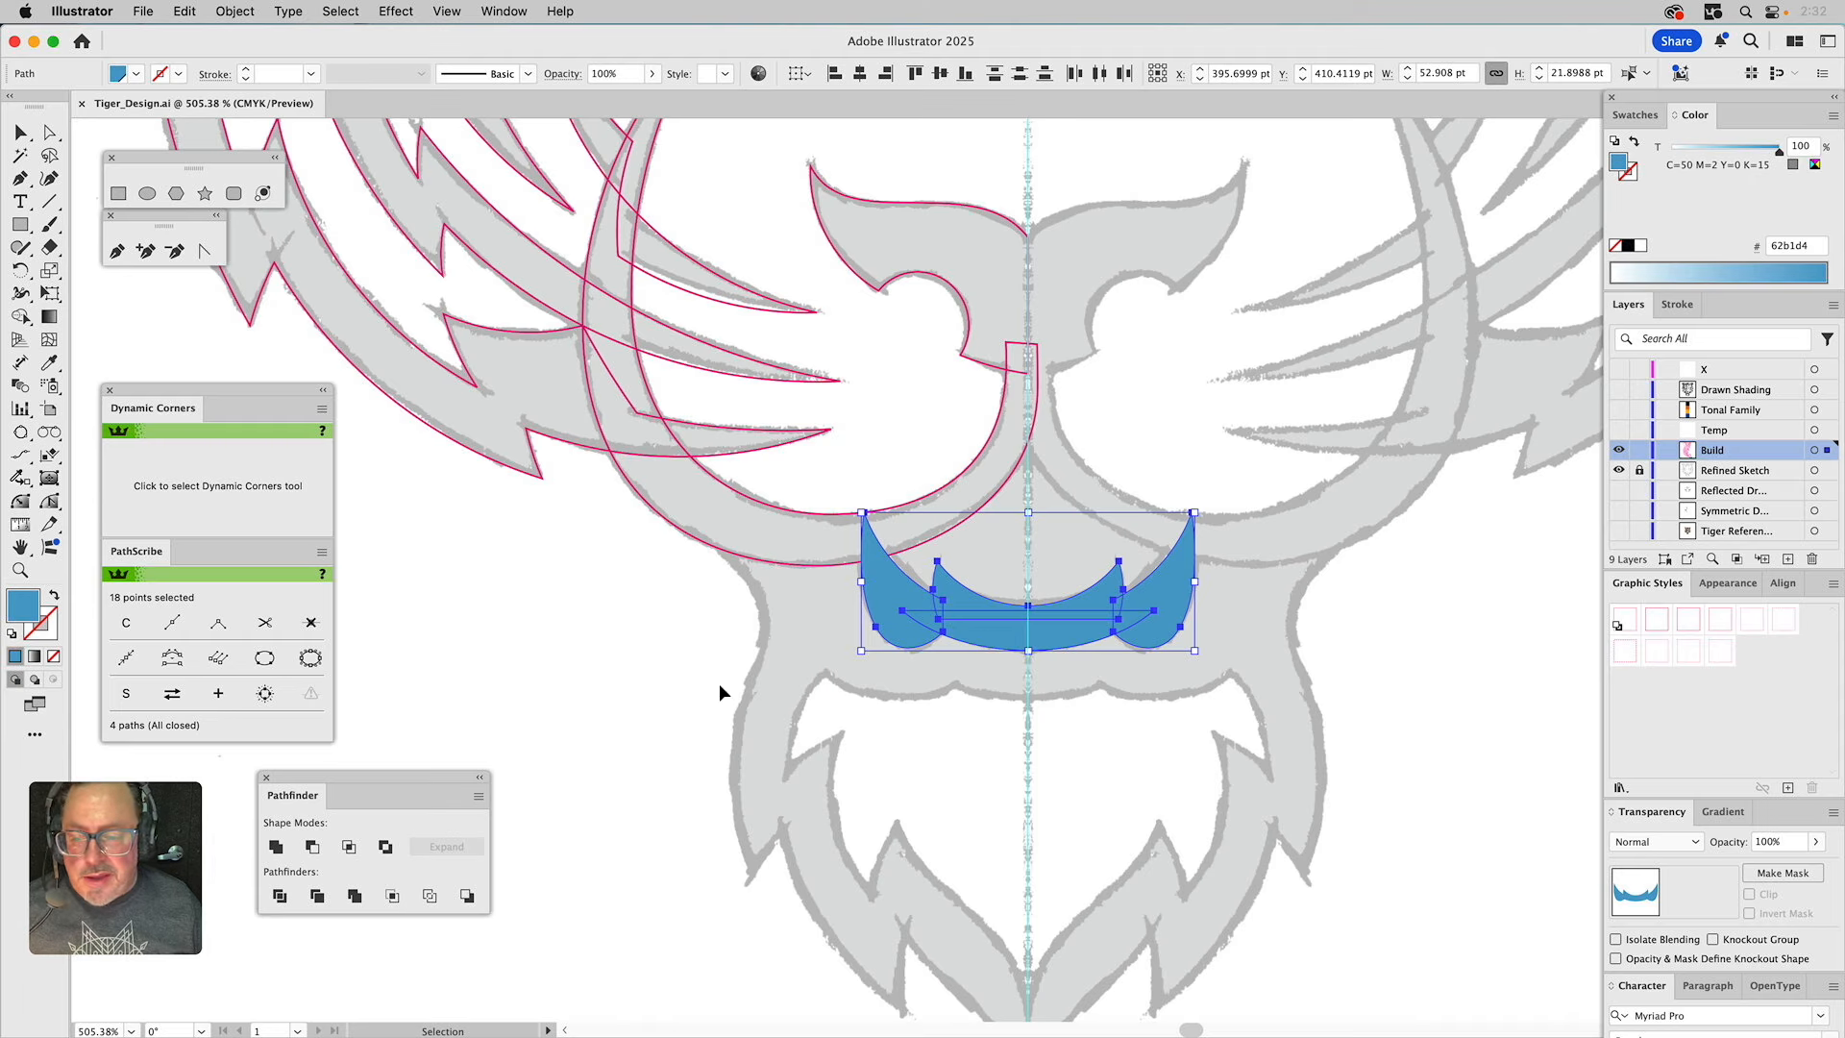
{"action": "left_click", "coordinate": [277, 846]}
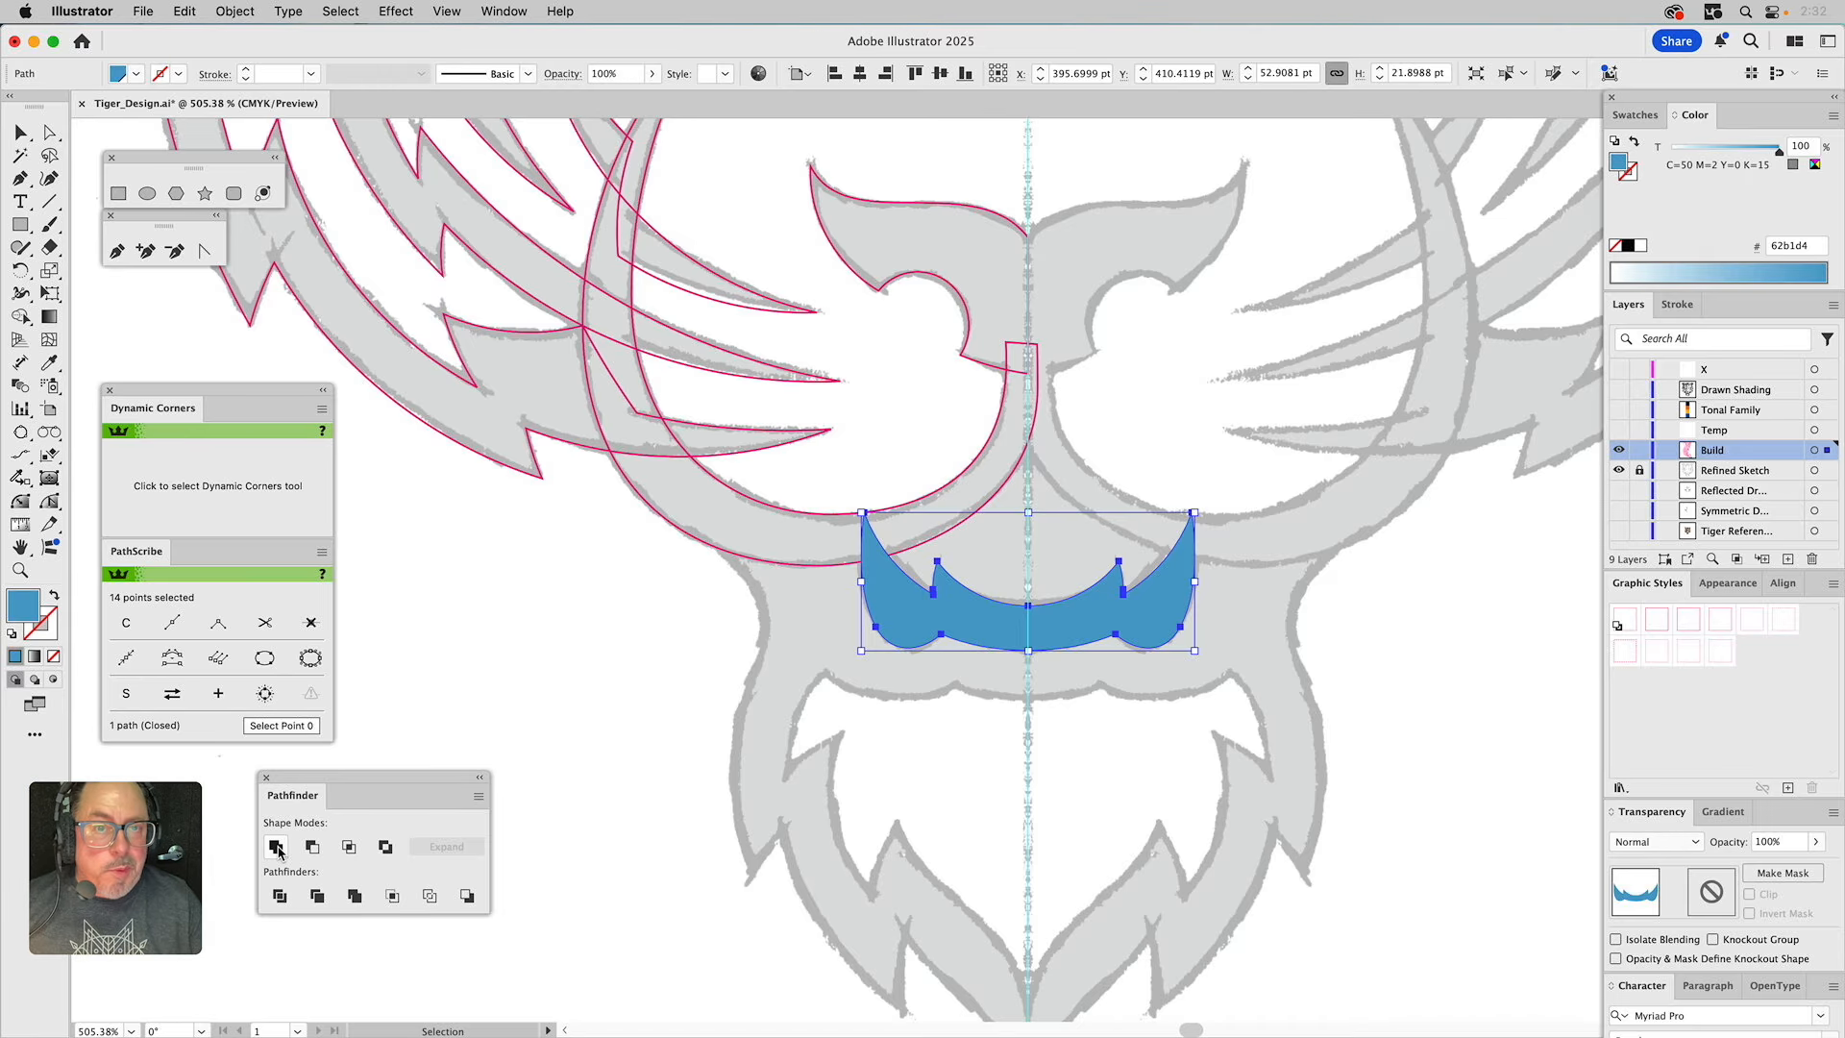
Match the united mouth shape to the muzzle path's appearance, with no fill and a 0.25 pt magenta stroke, and deselect it.
{"action": "key", "text": "i"}
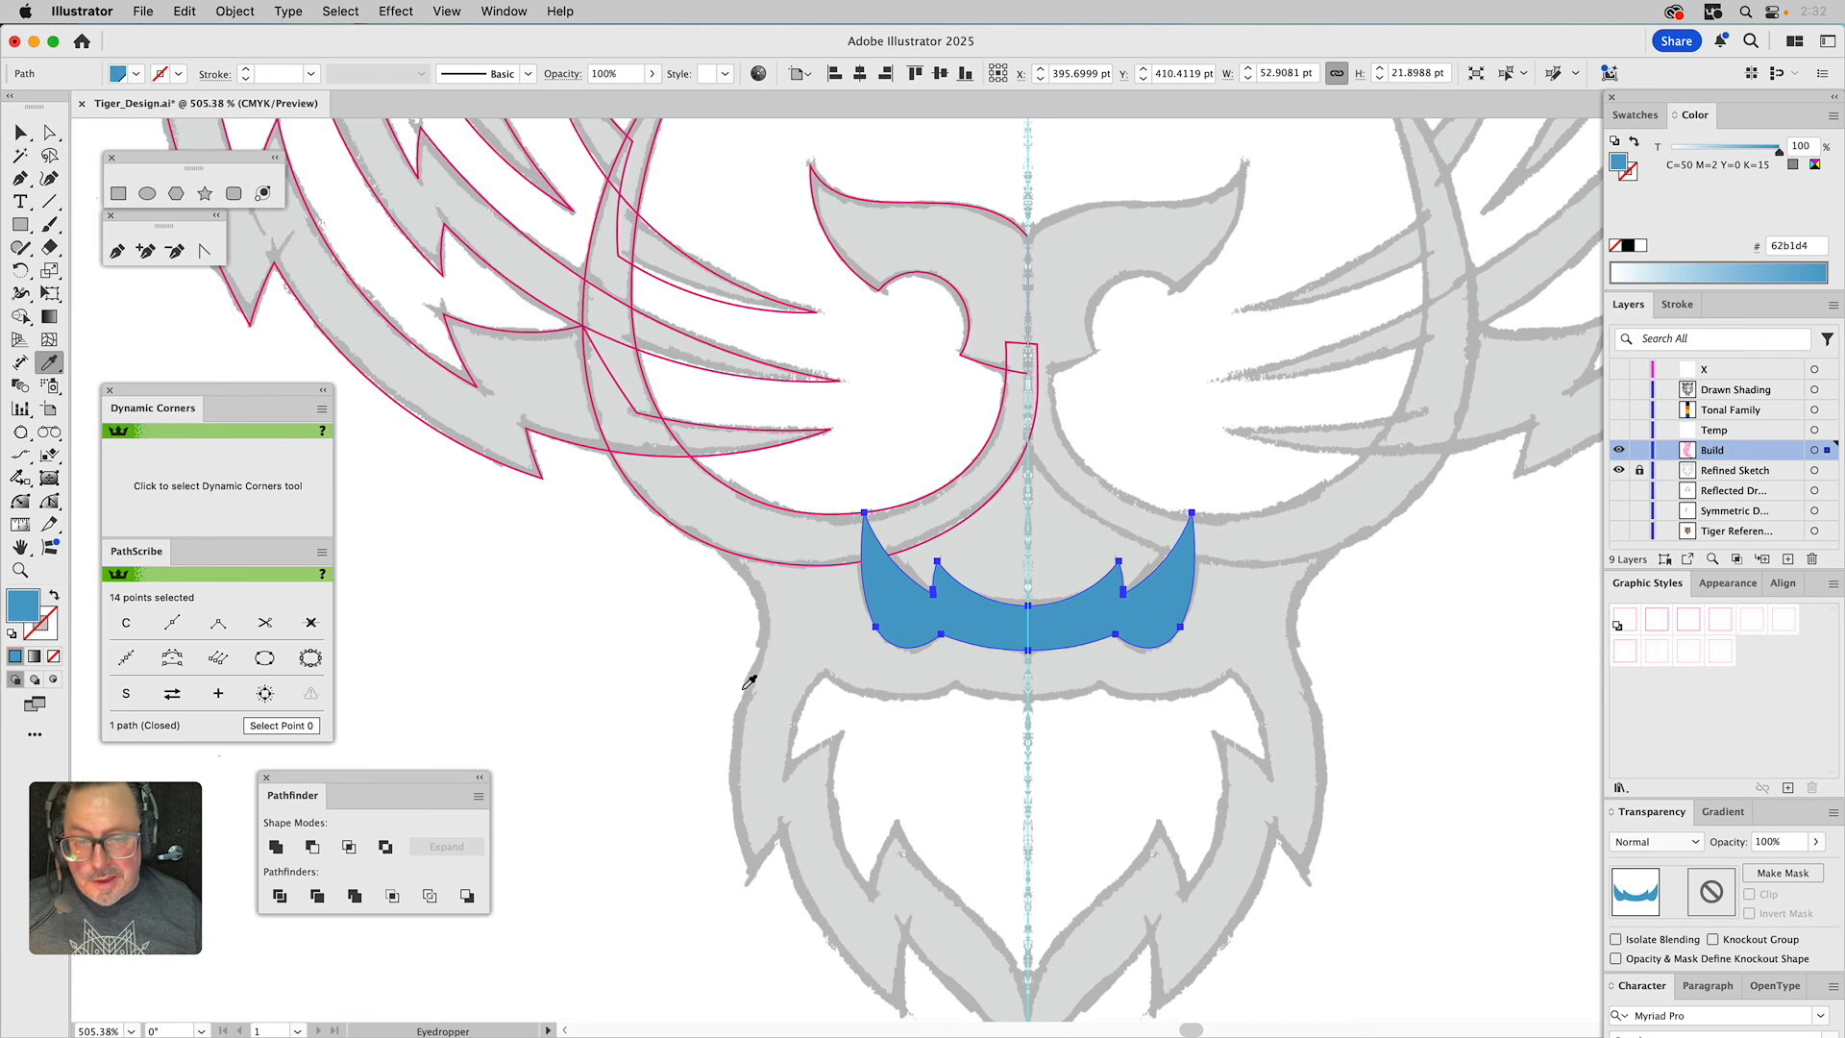
{"action": "left_click", "coordinate": [969, 453]}
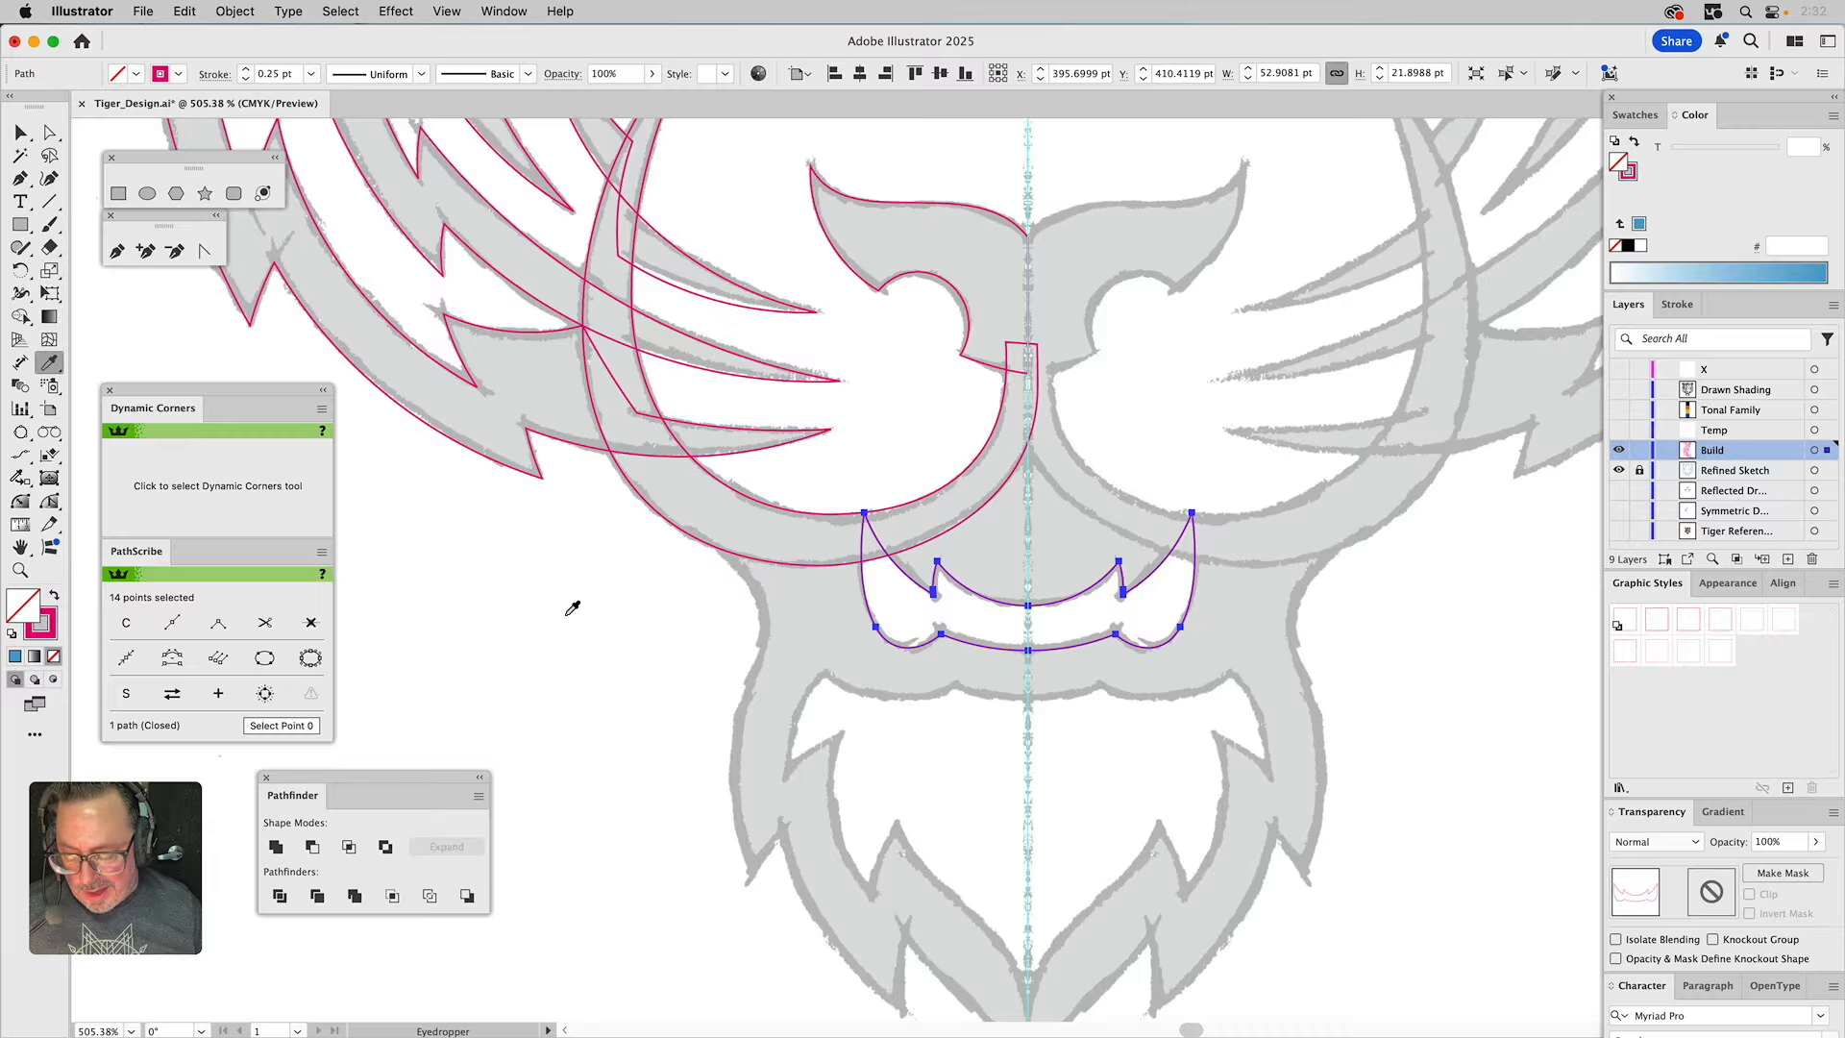
{"action": "key", "text": "v"}
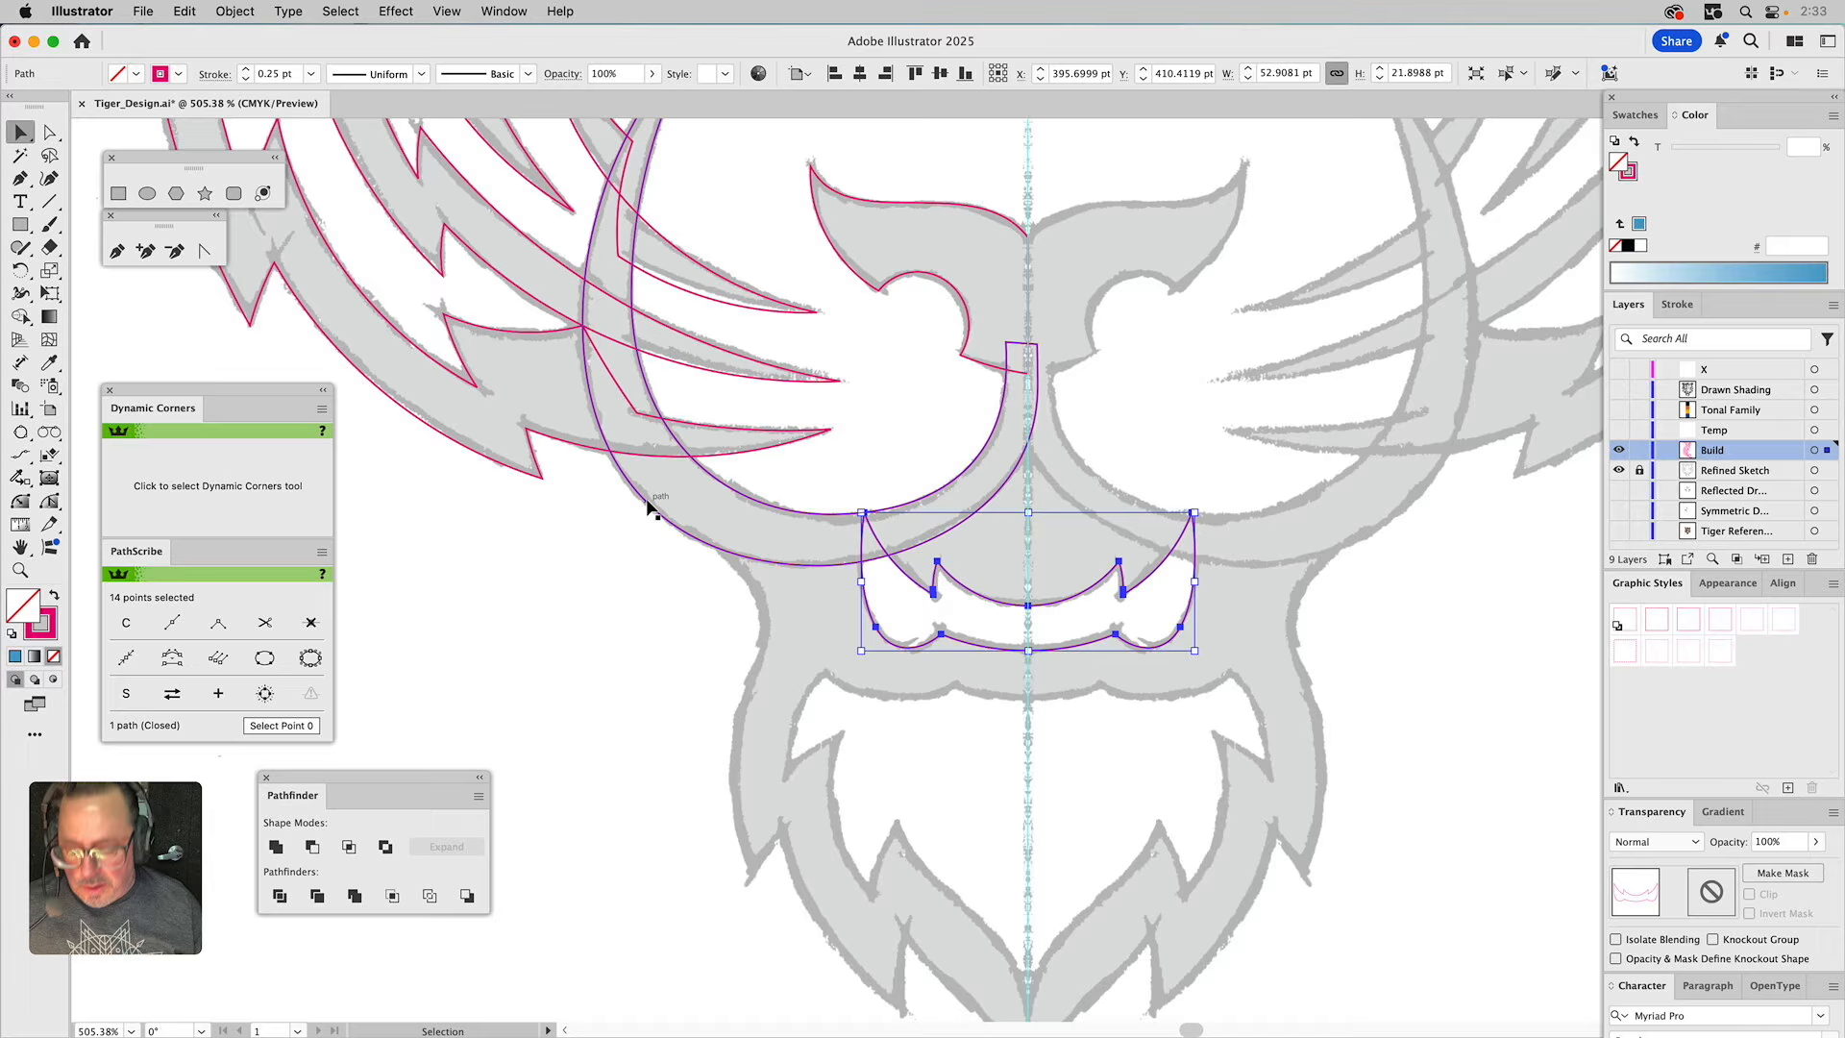
{"action": "key", "text": "a"}
{"action": "key", "text": "super+y"}
{"action": "key", "text": "super+y"}
{"action": "key", "text": "v"}
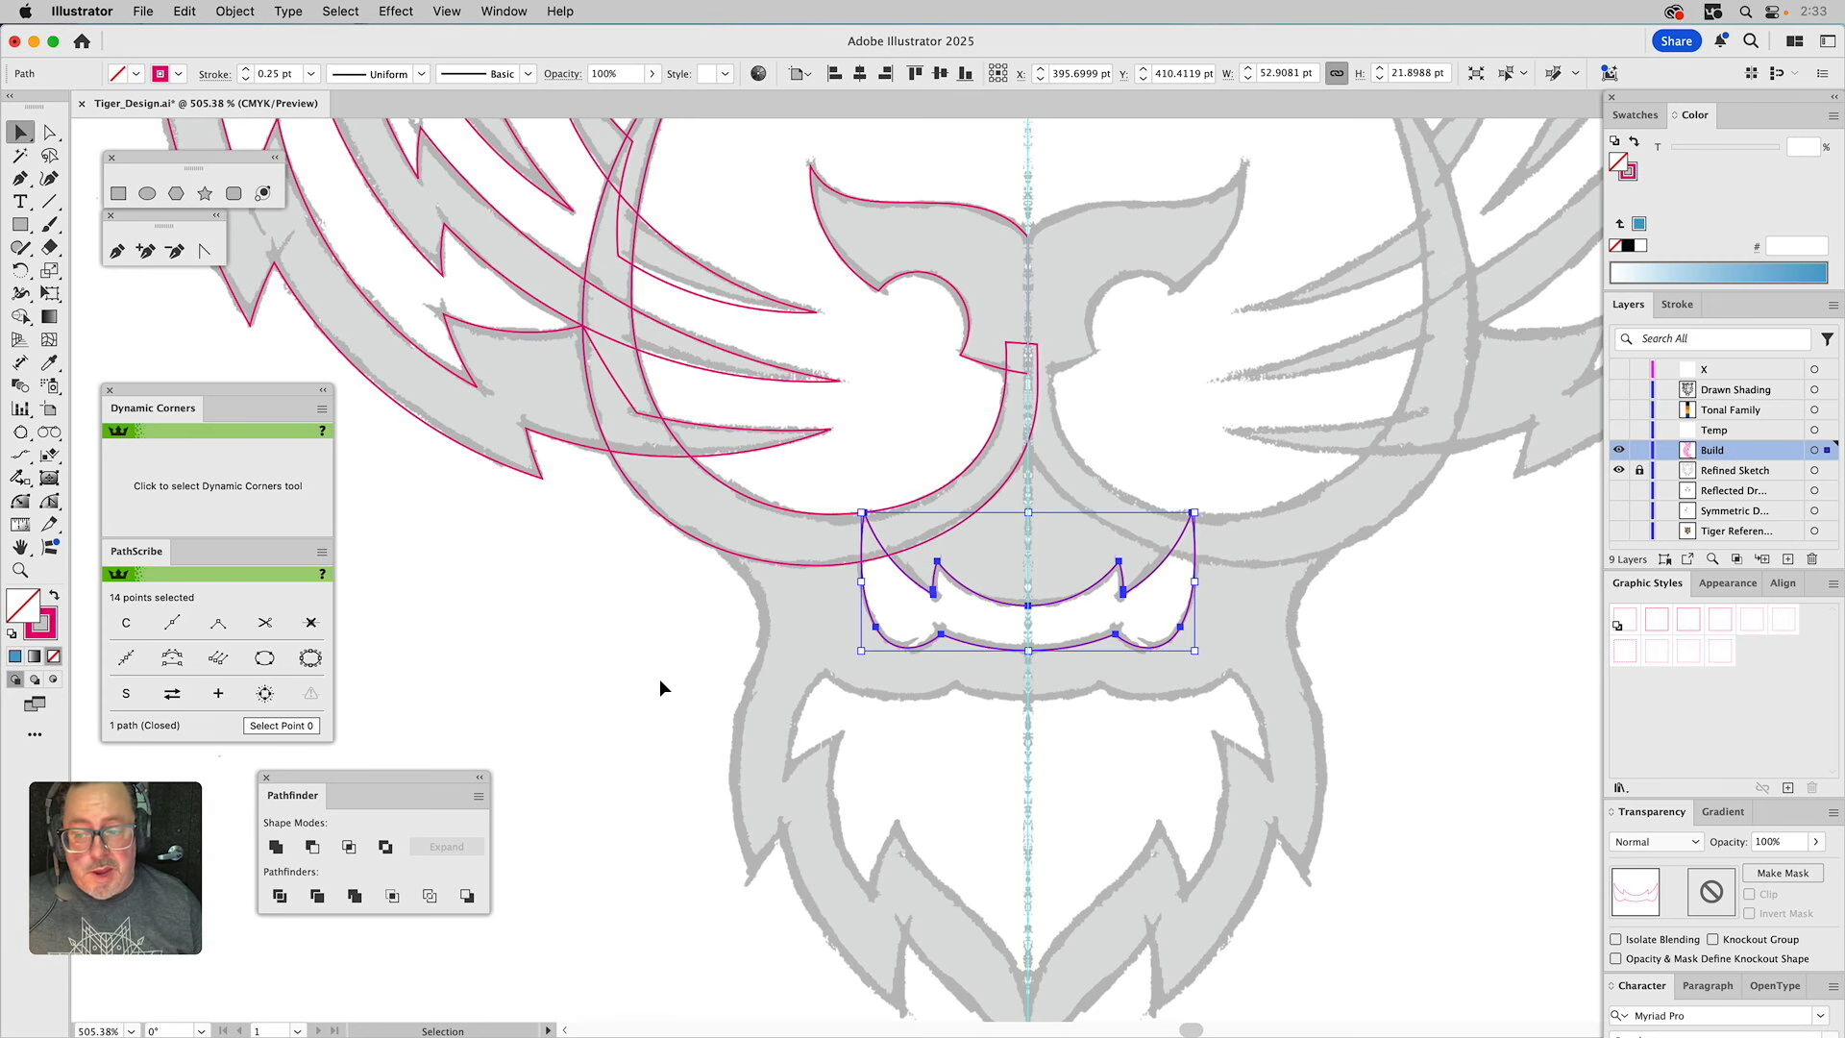
{"action": "scroll", "coordinate": [766, 667], "scroll_direction": "down", "scroll_amount": 3}
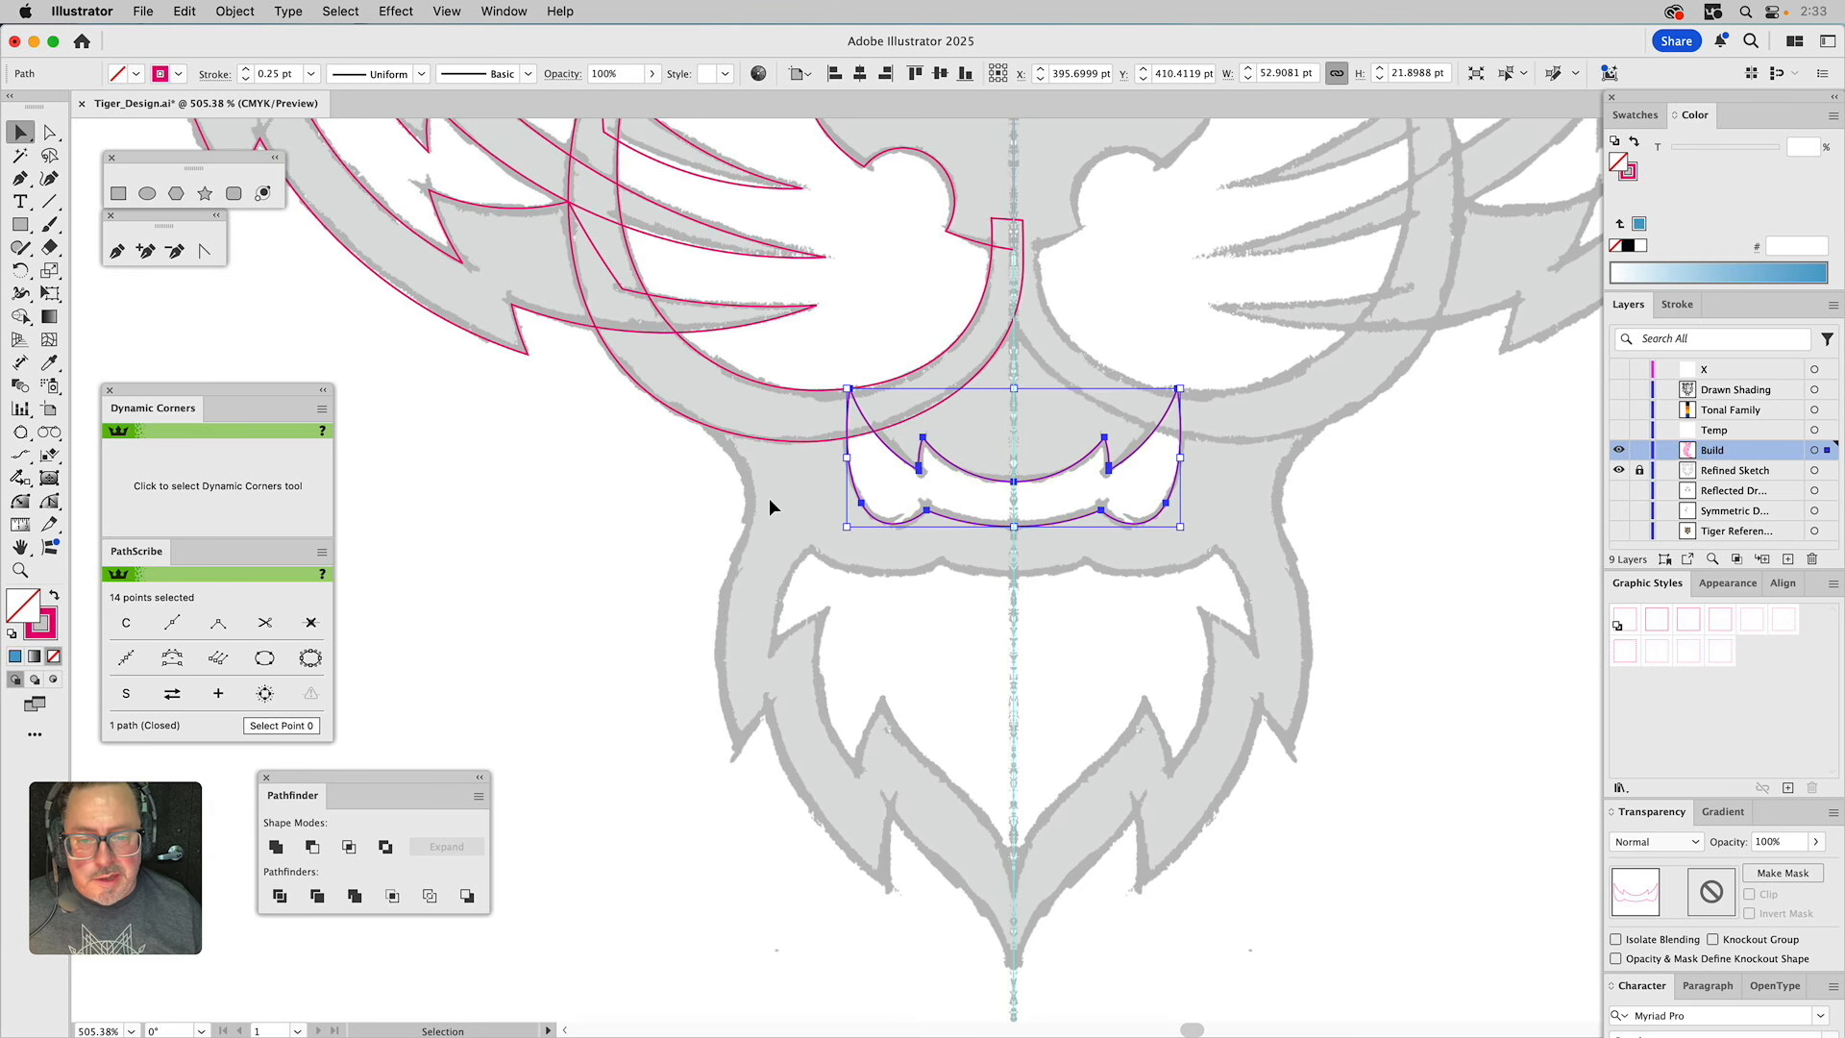
{"action": "left_click", "coordinate": [769, 498]}
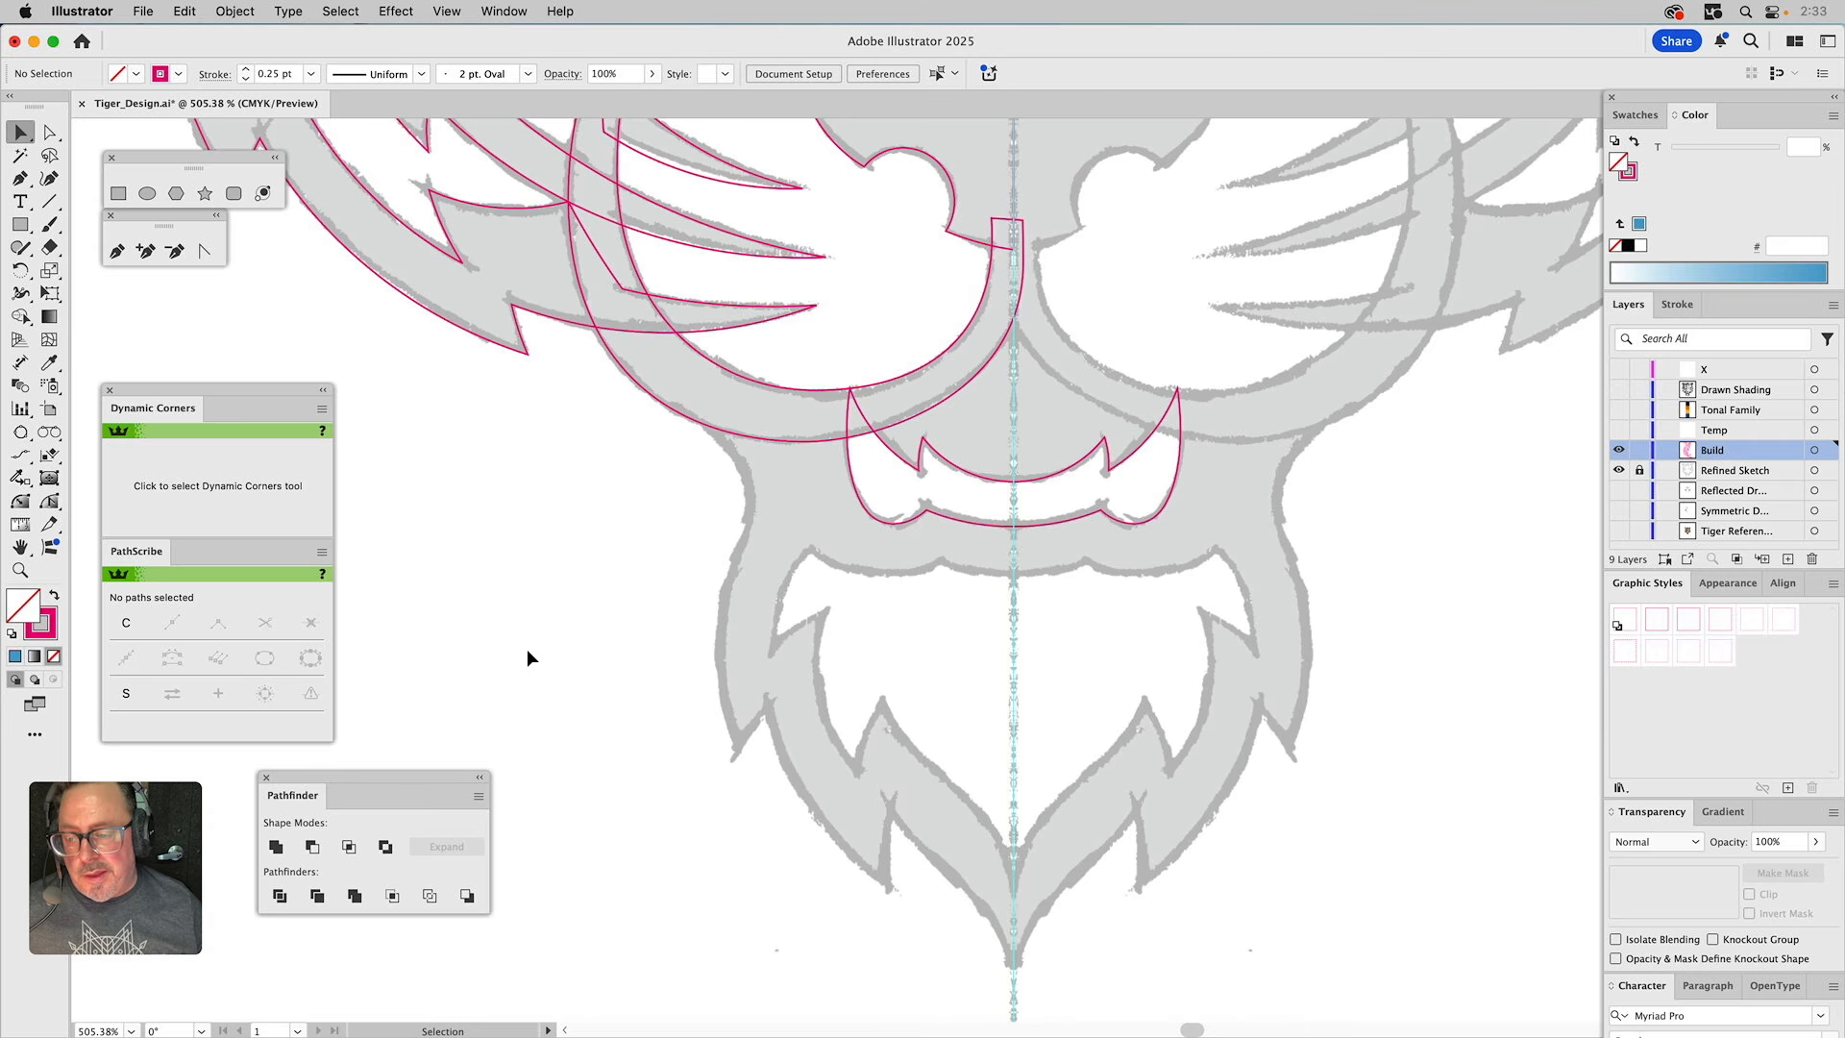
Preview a 9 pt Offset Path around the united mouth shape, using miter joins and a miter limit of 4.
{"action": "left_click", "coordinate": [886, 448]}
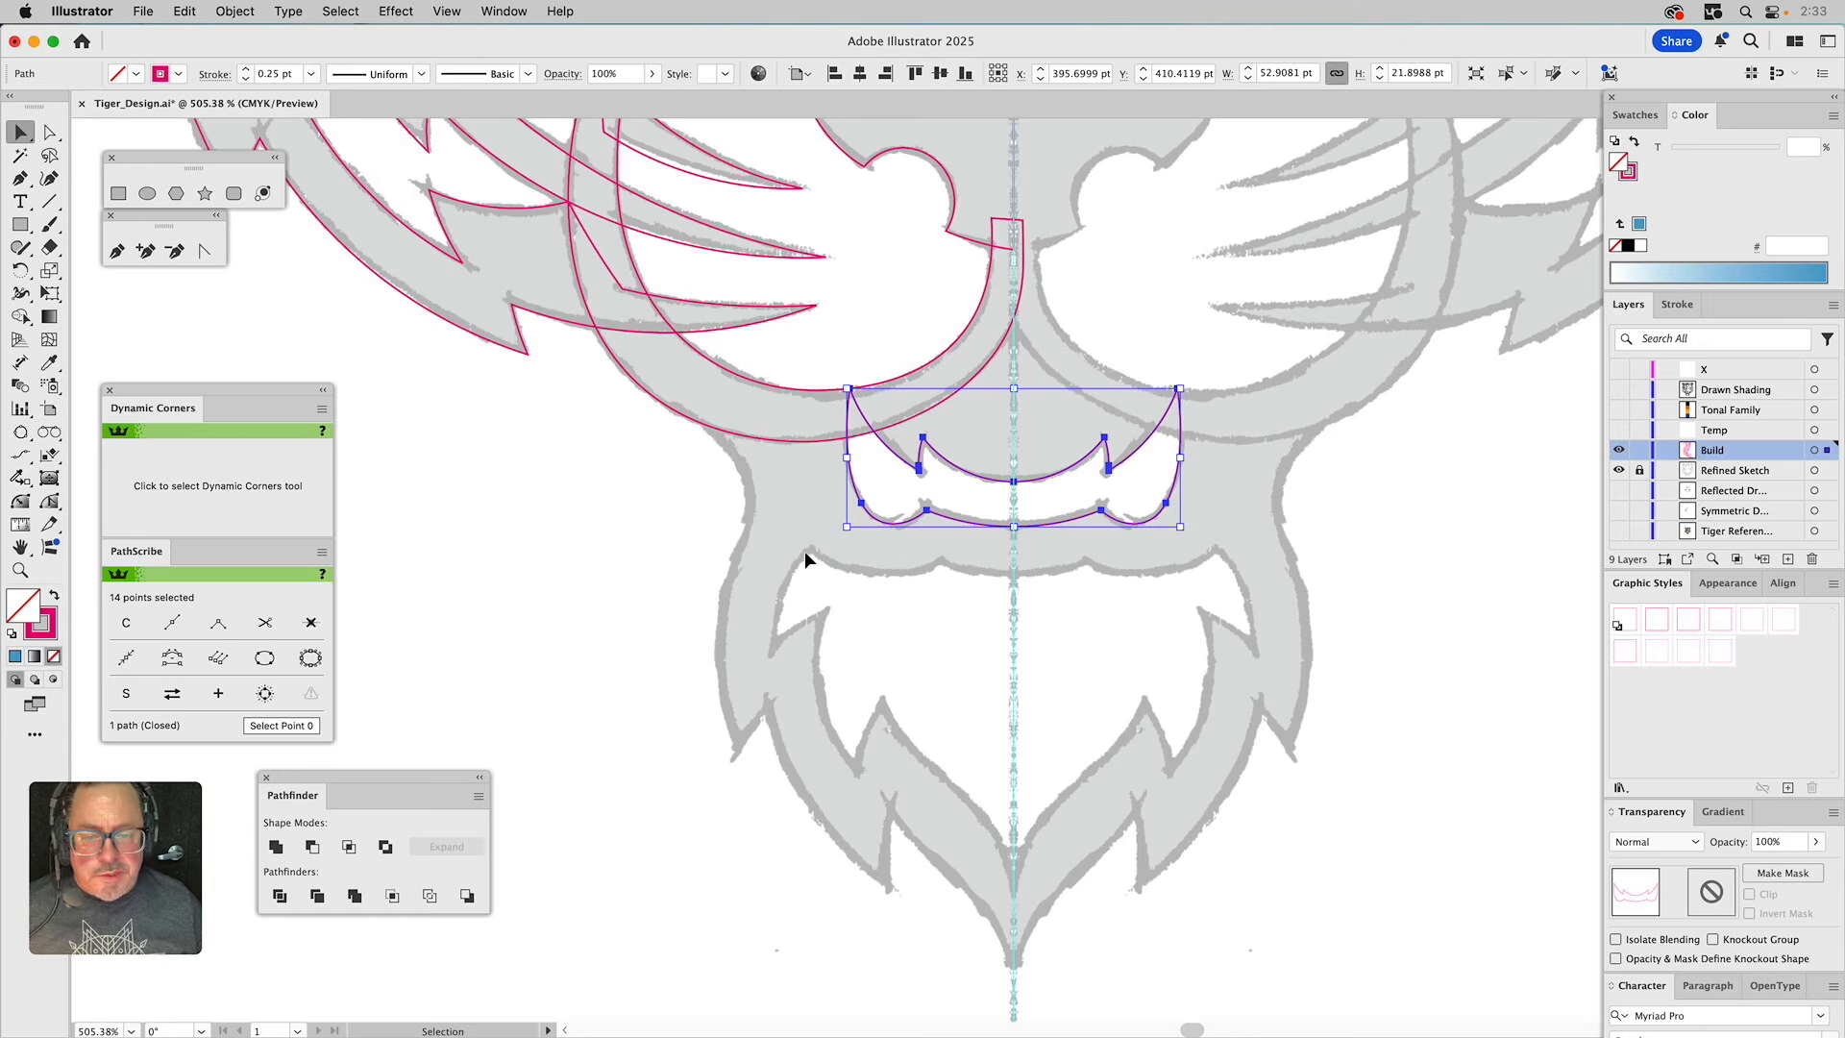
{"action": "left_click", "coordinate": [227, 10]}
{"action": "mouse_move", "coordinate": [247, 609]}
{"action": "left_click", "coordinate": [576, 697]}
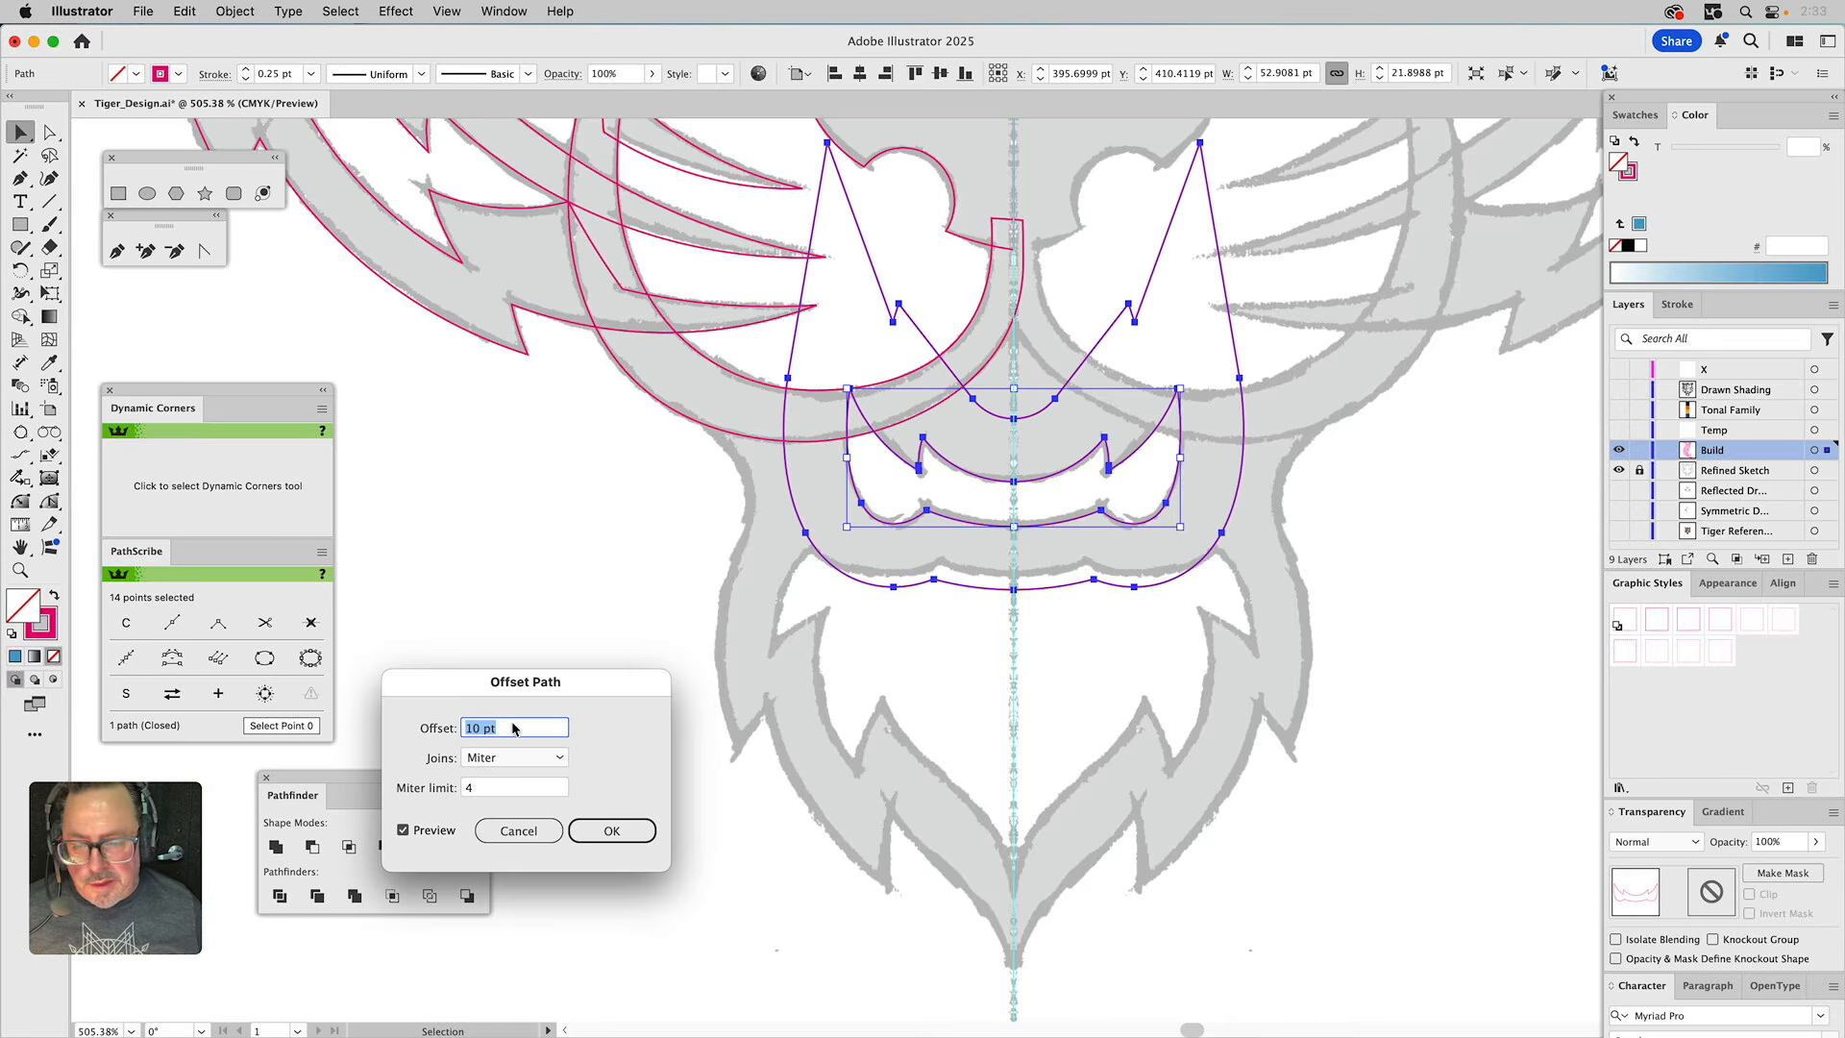
{"action": "type", "text": "9"}
{"action": "left_click", "coordinate": [433, 831]}
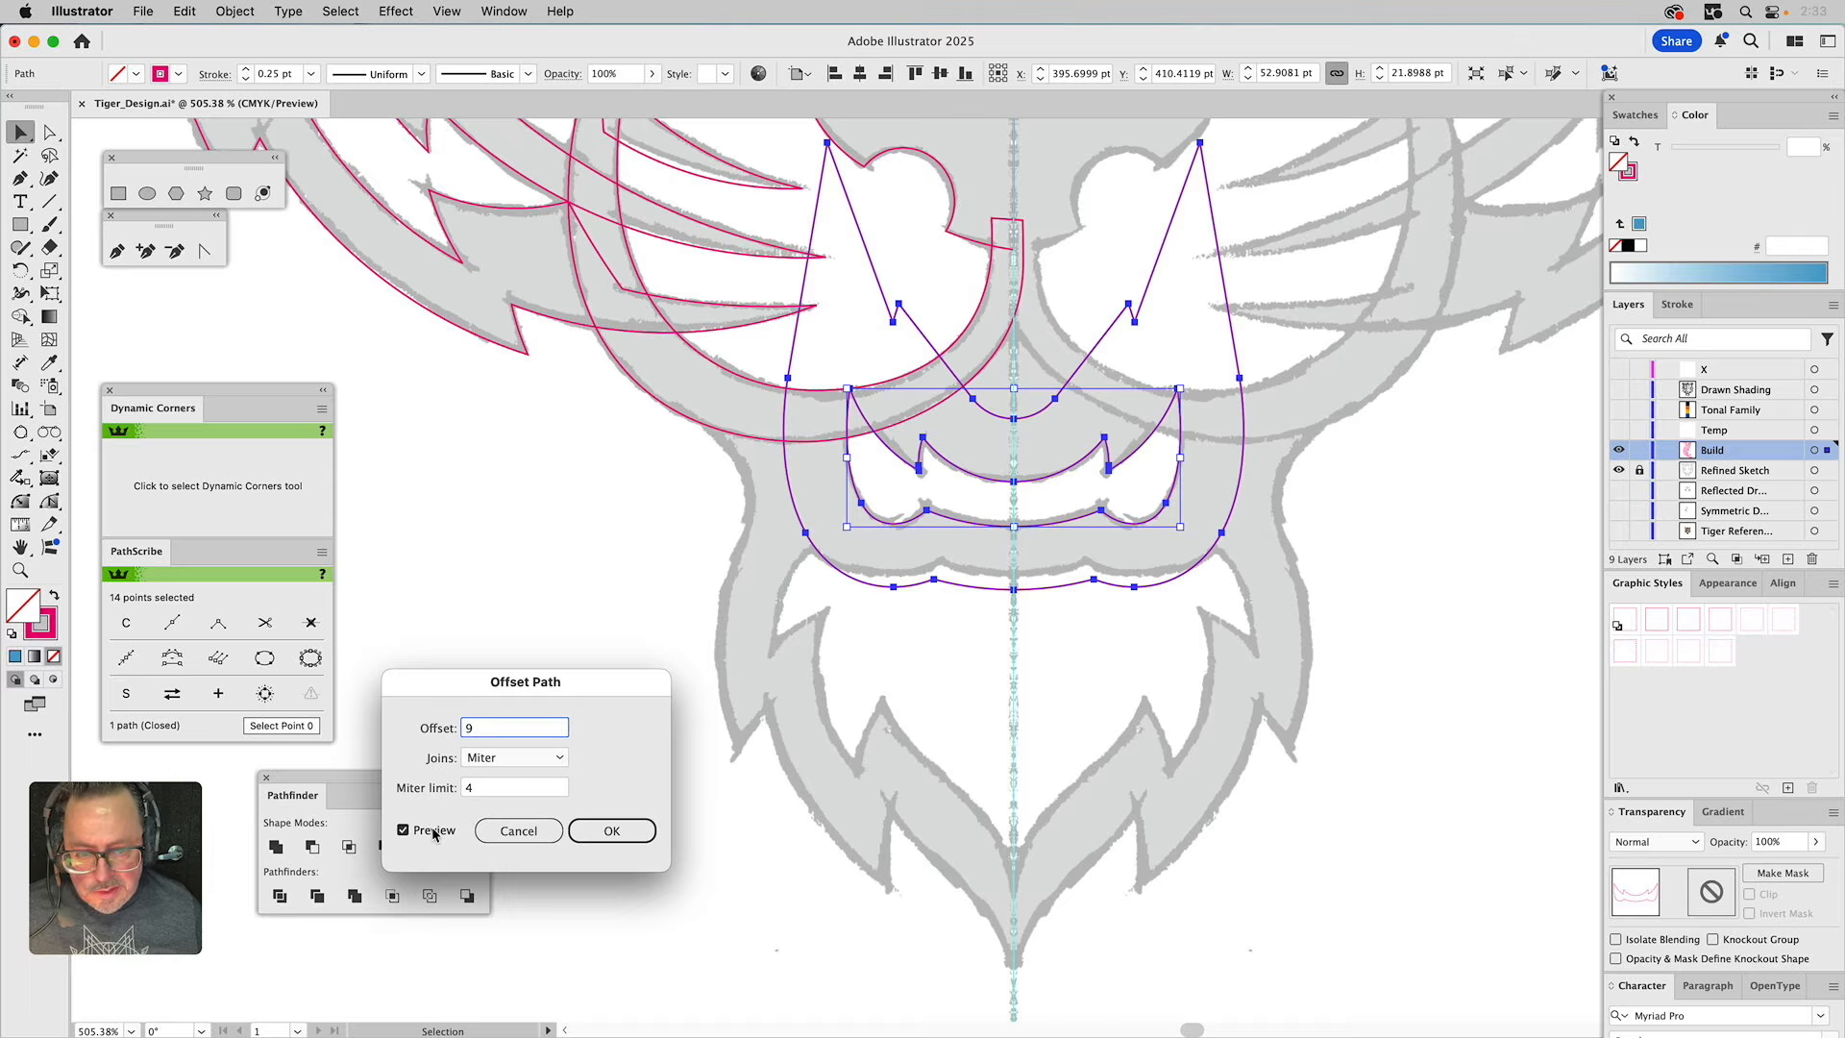
{"action": "left_click", "coordinate": [433, 830]}
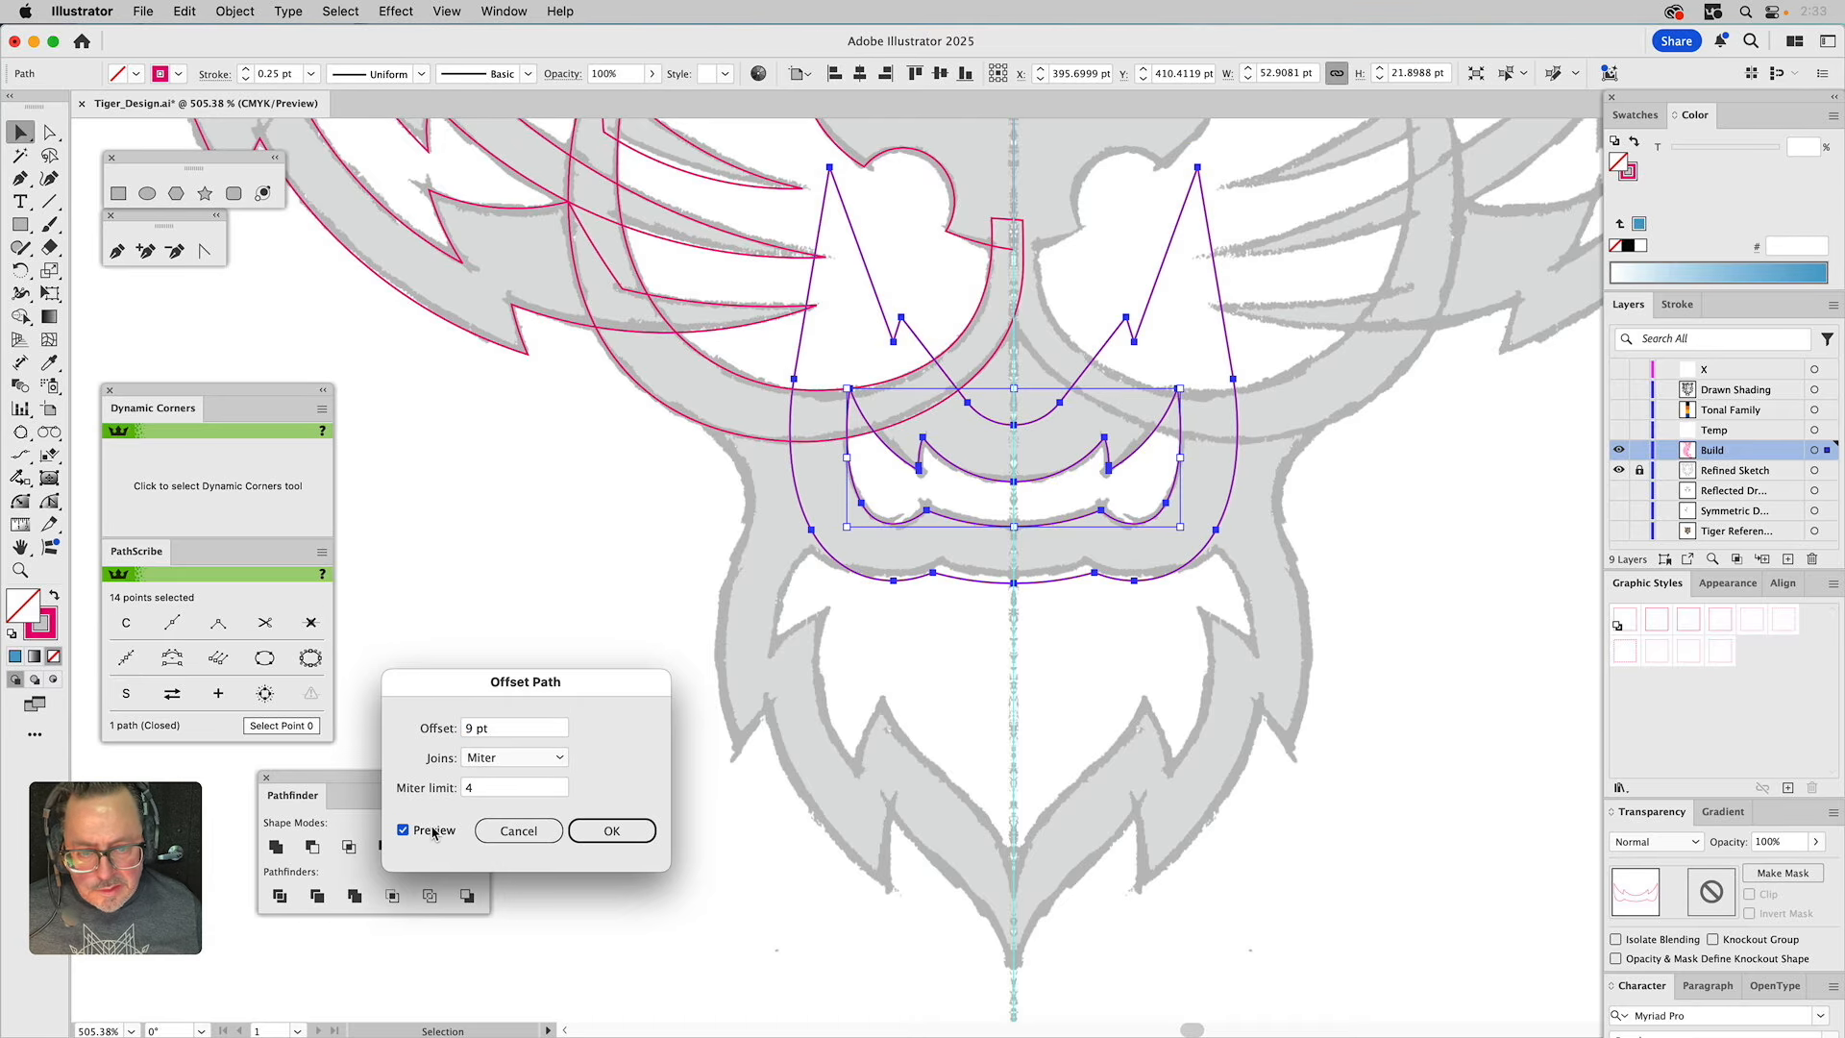
Set the mouth shape's offset distance to 7 pt and create the larger offset outline.
{"action": "left_click_drag", "start_coordinate": [473, 731], "coordinate": [448, 734]}
{"action": "type", "text": "7"}
{"action": "left_click", "coordinate": [423, 831]}
{"action": "left_click", "coordinate": [423, 831]}
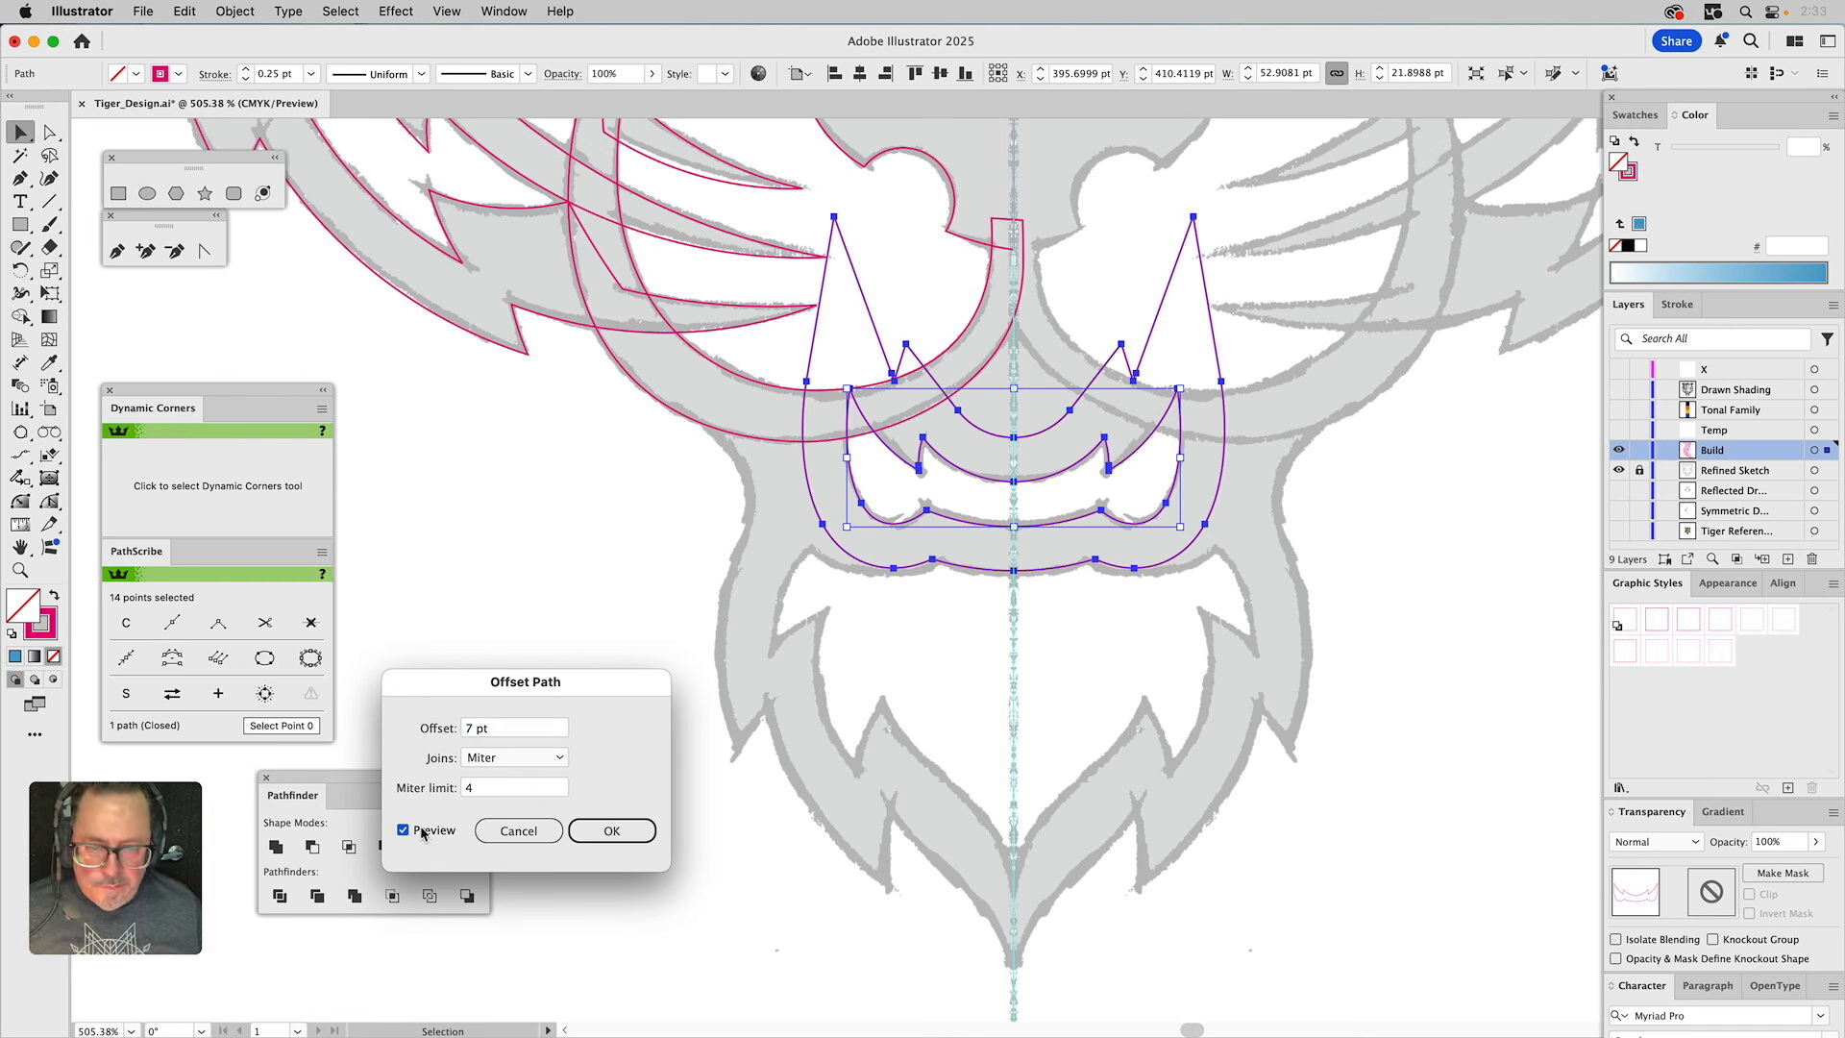
{"action": "left_click", "coordinate": [591, 834]}
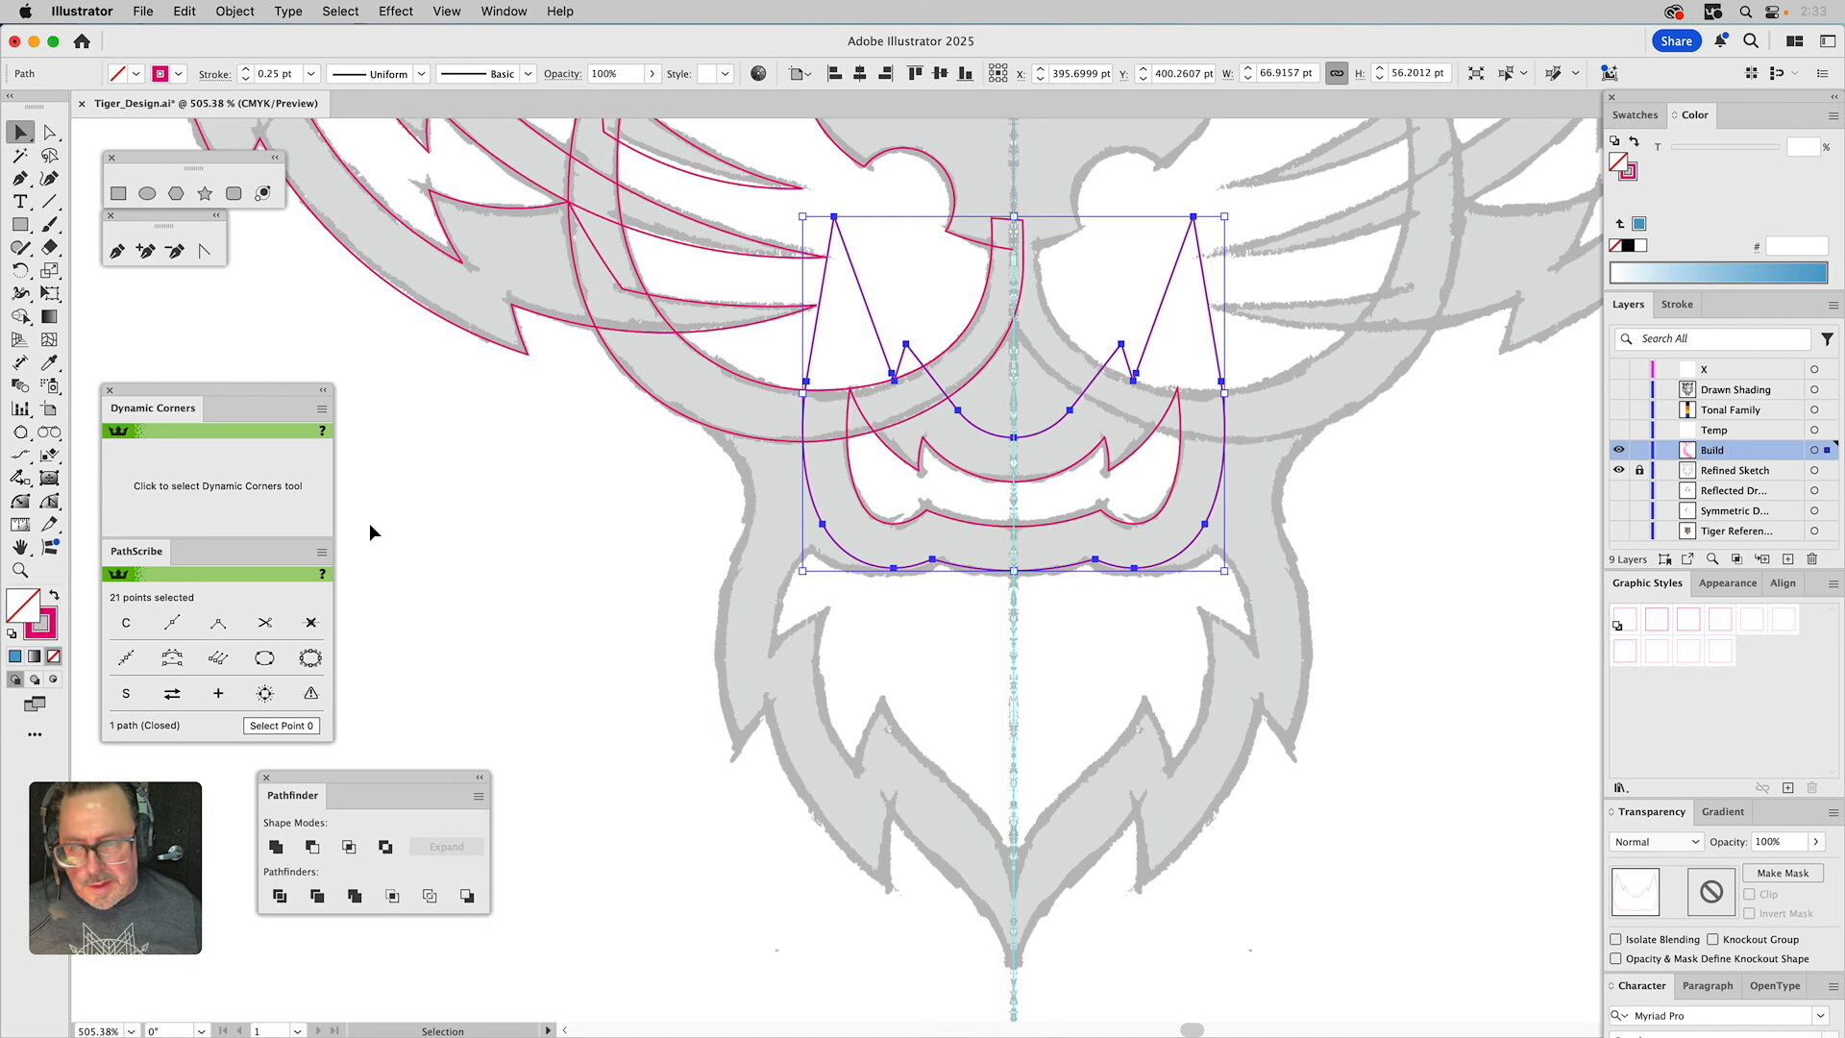
Draw an arc about 21.6 pt wide along the sketch's left lower-lip corner, starting from the offset outline's bump, using Arc by Points.
{"action": "left_click", "coordinate": [20, 432]}
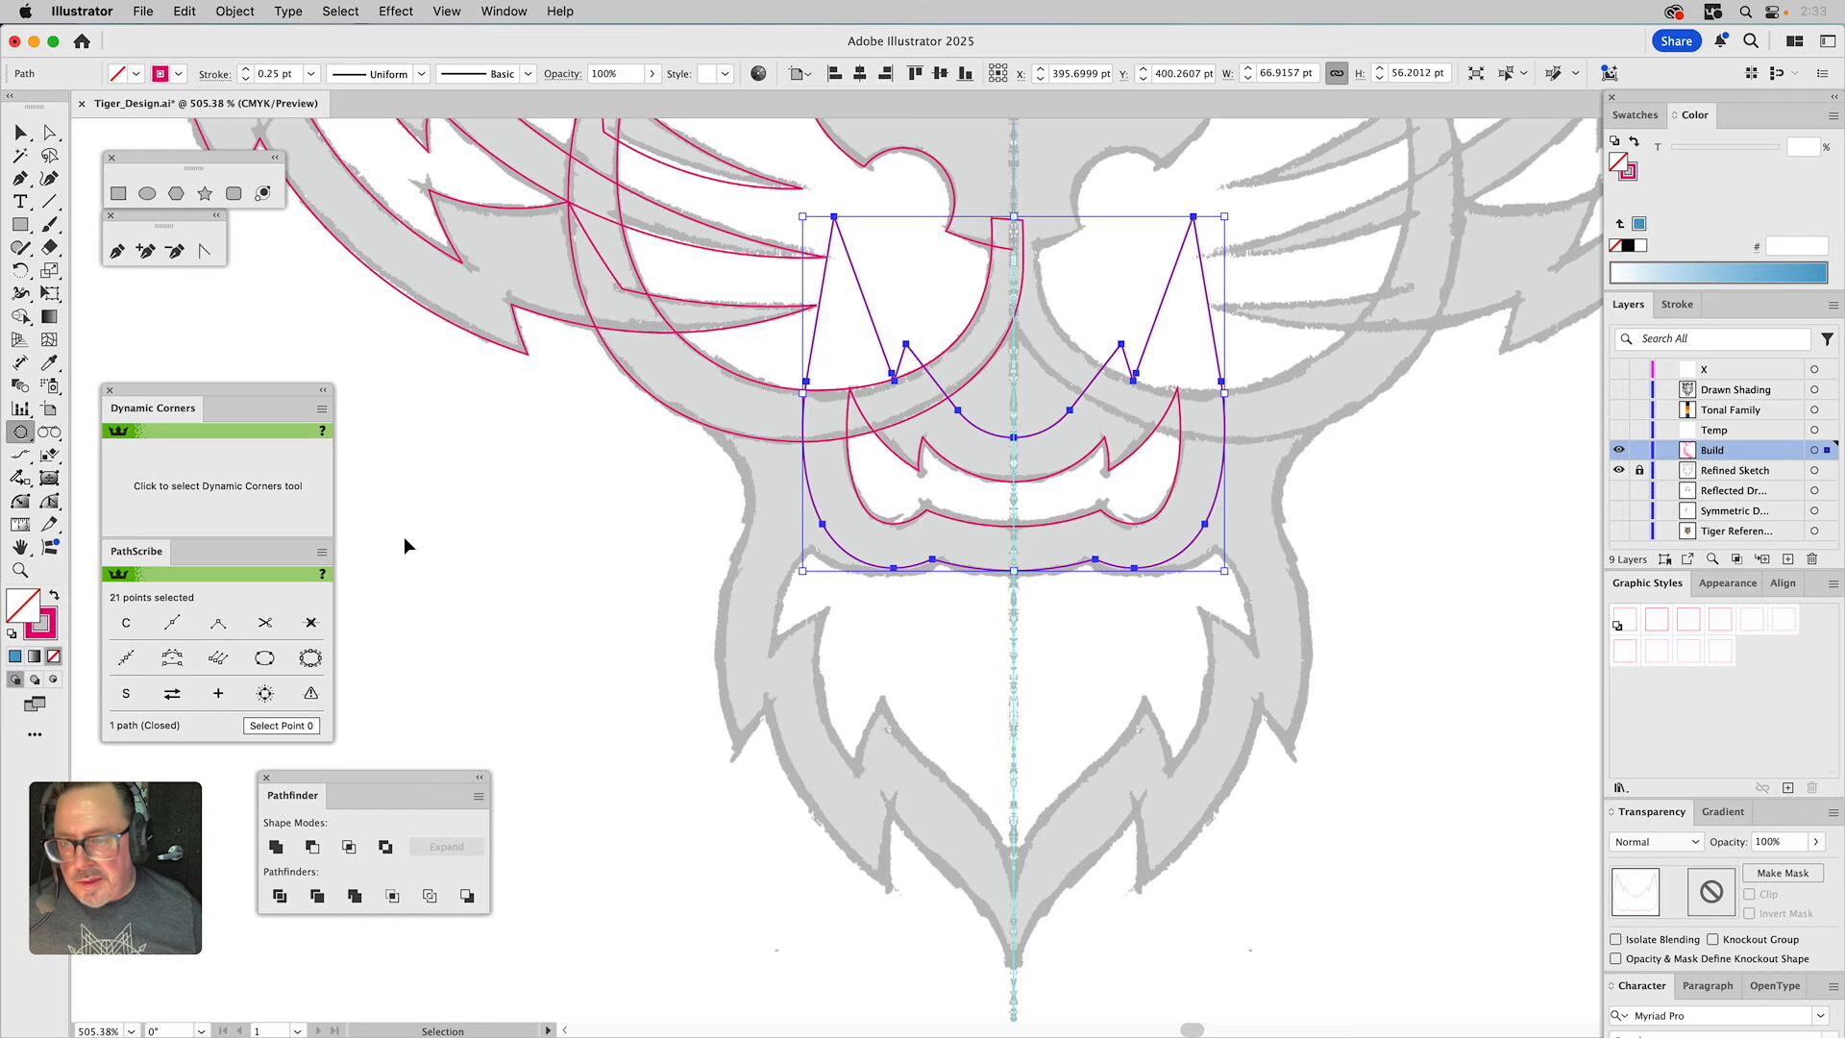
{"action": "key", "text": "super+shift+a"}
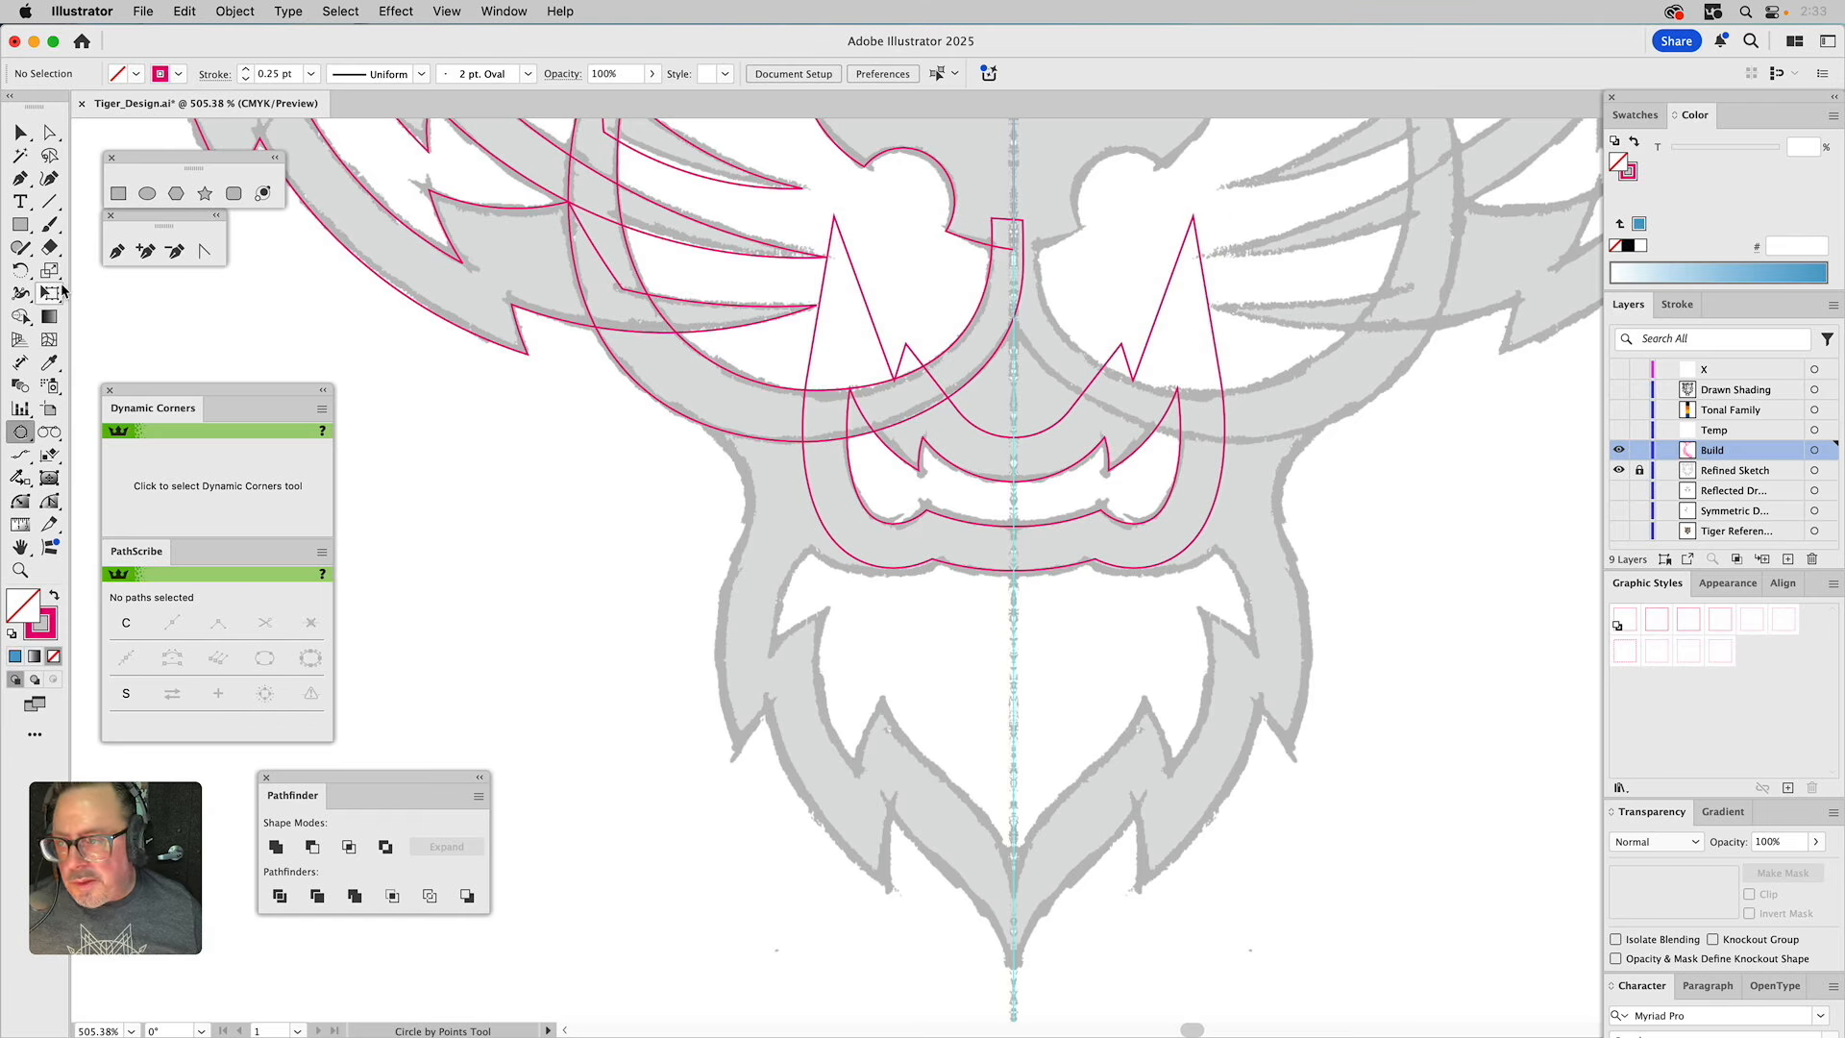
{"action": "left_click", "coordinate": [24, 507]}
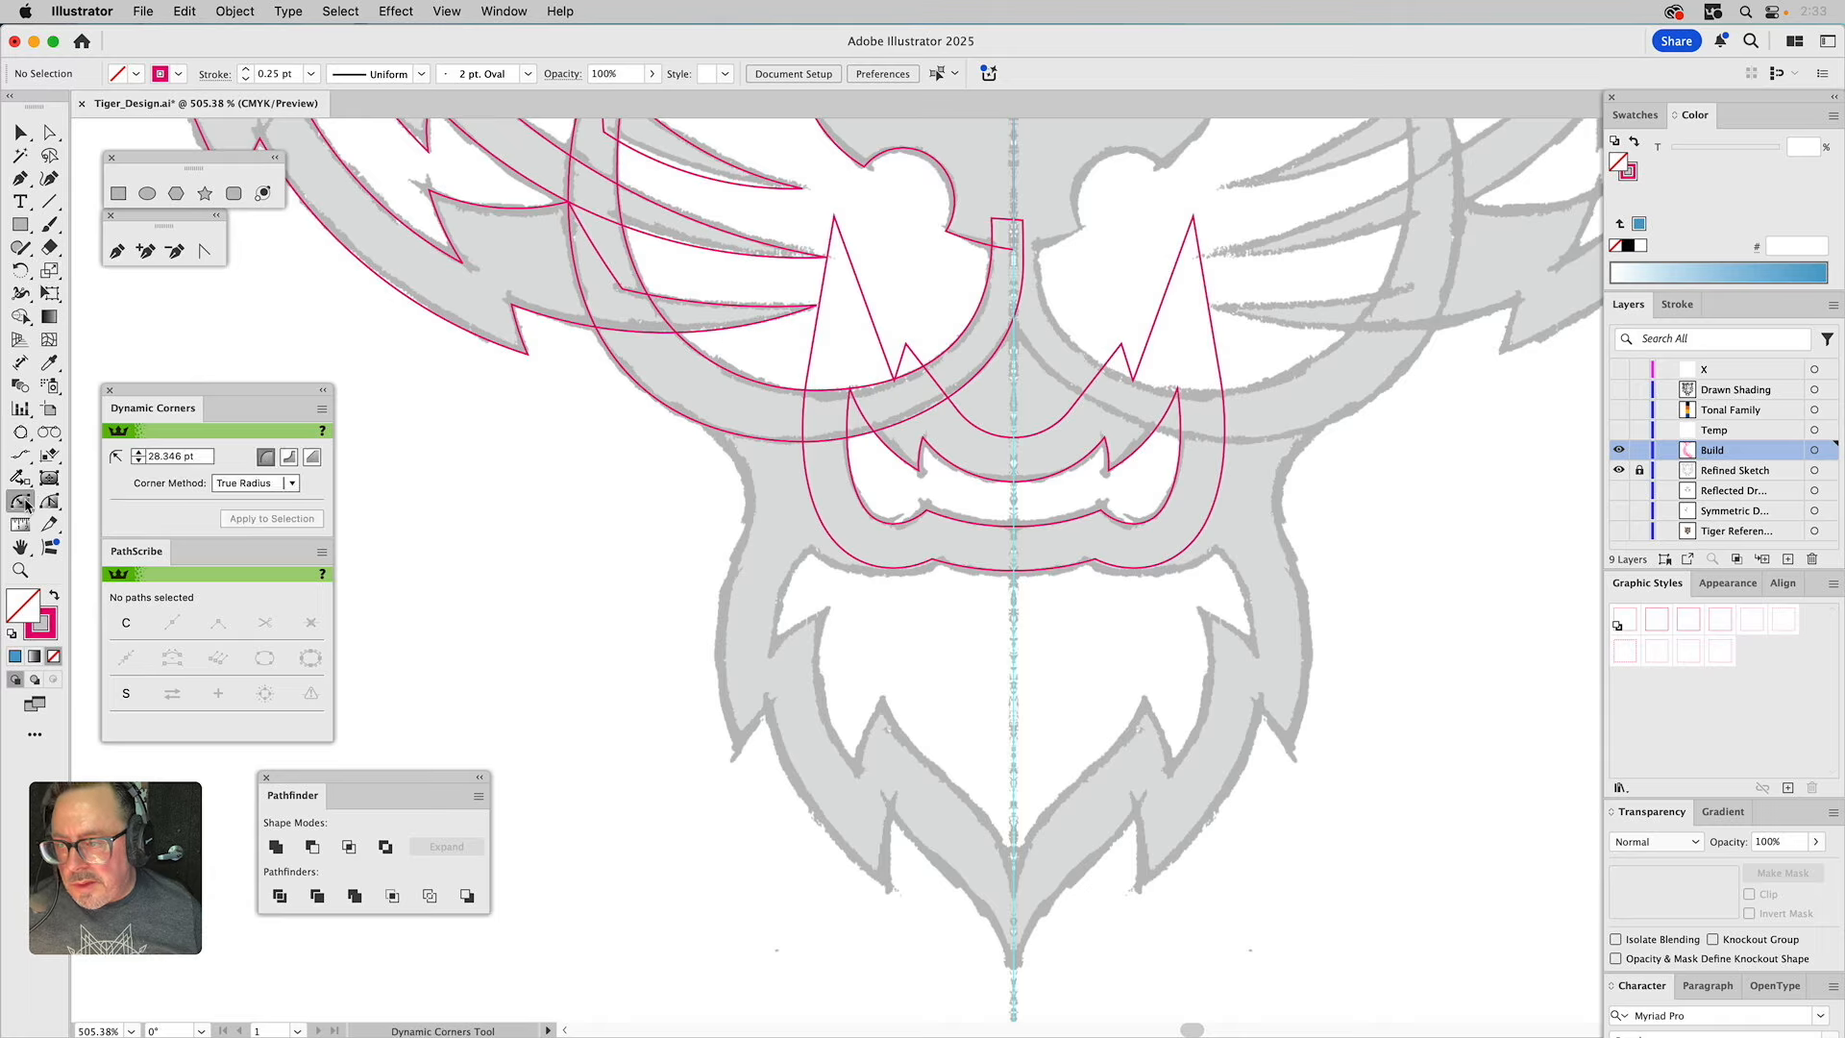
{"action": "left_click_drag", "start_coordinate": [20, 432], "coordinate": [64, 504]}
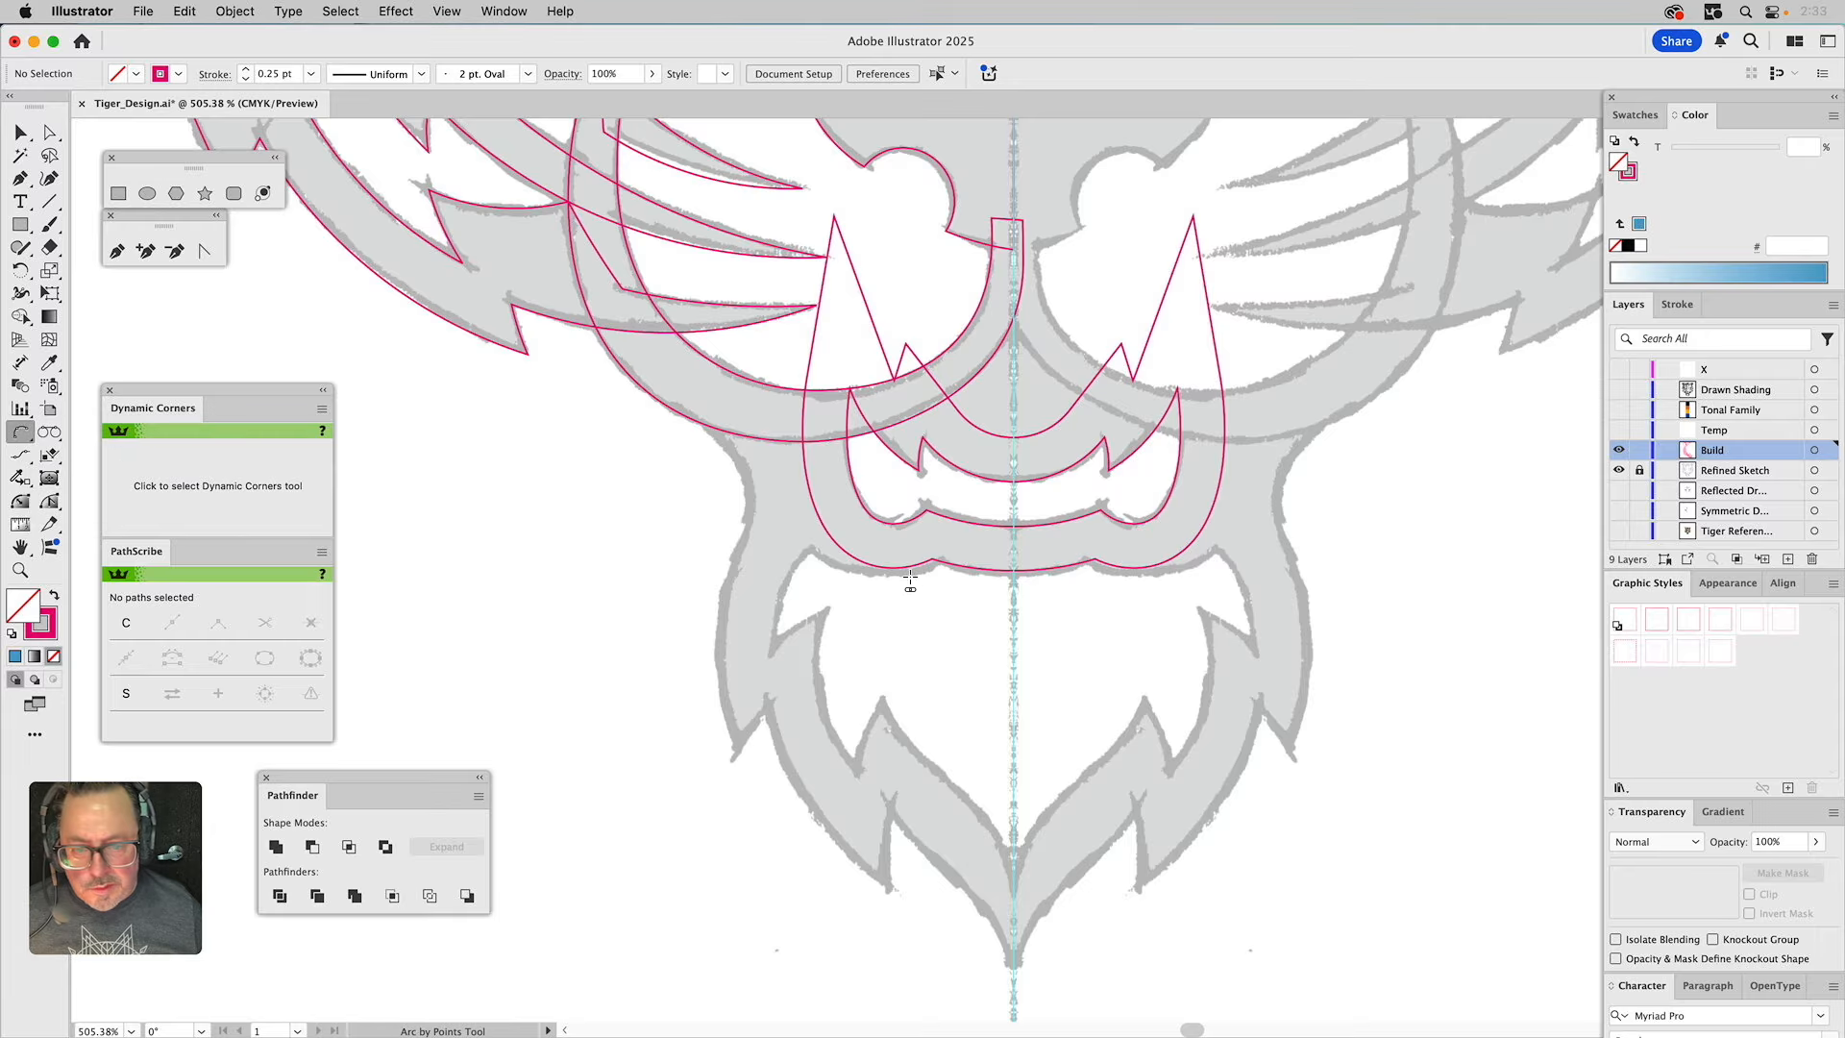
{"action": "left_click", "coordinate": [931, 559]}
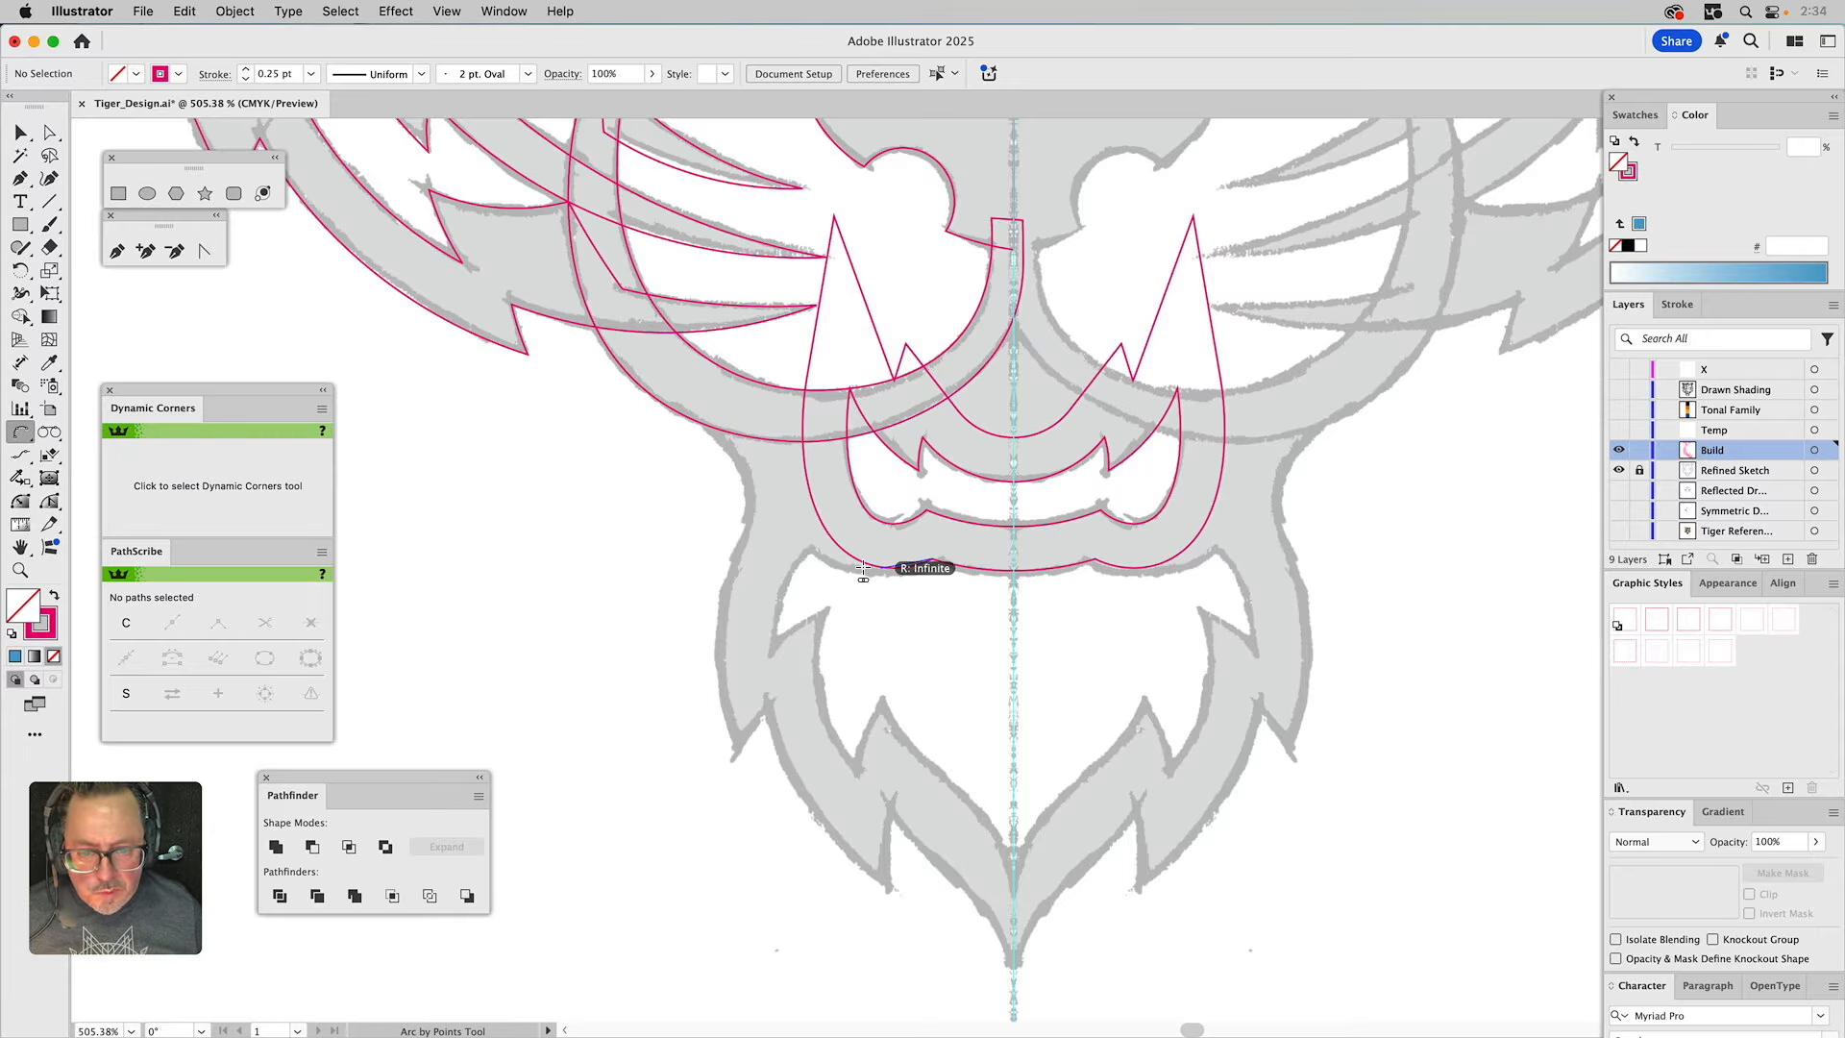
{"action": "left_click", "coordinate": [797, 545]}
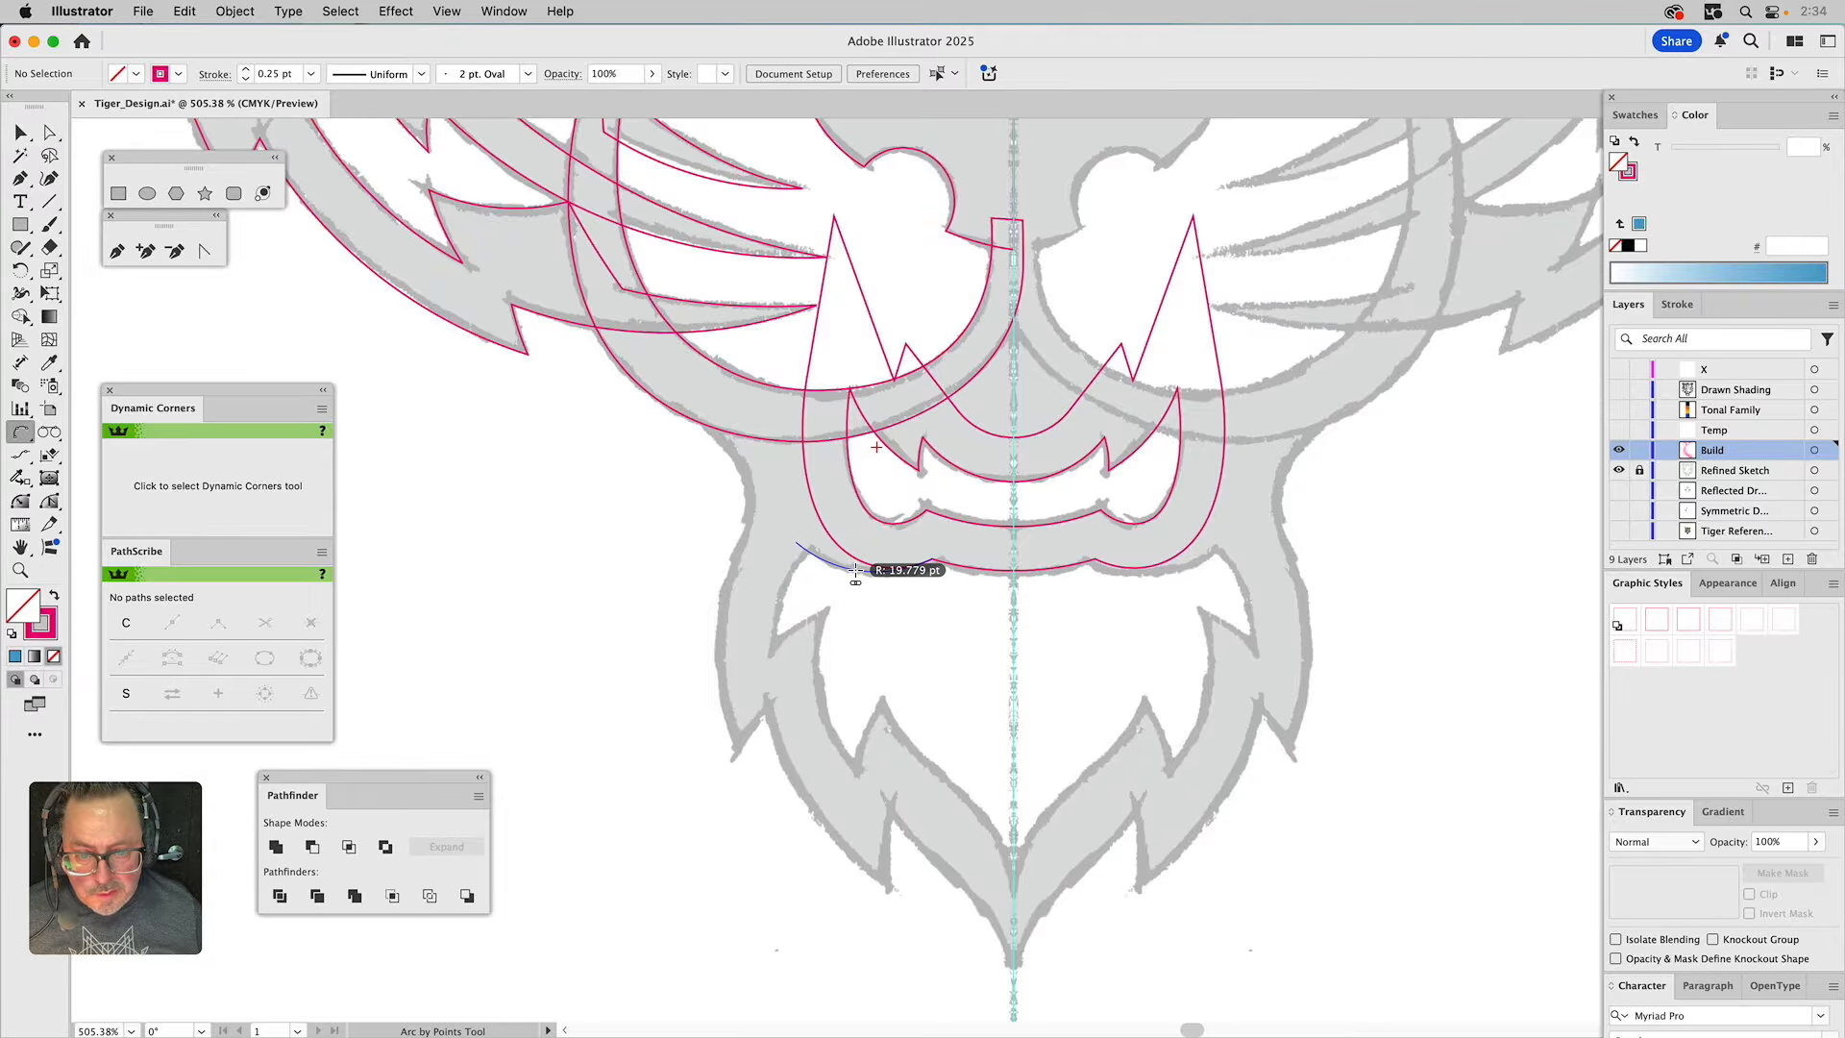
{"action": "left_click", "coordinate": [855, 571]}
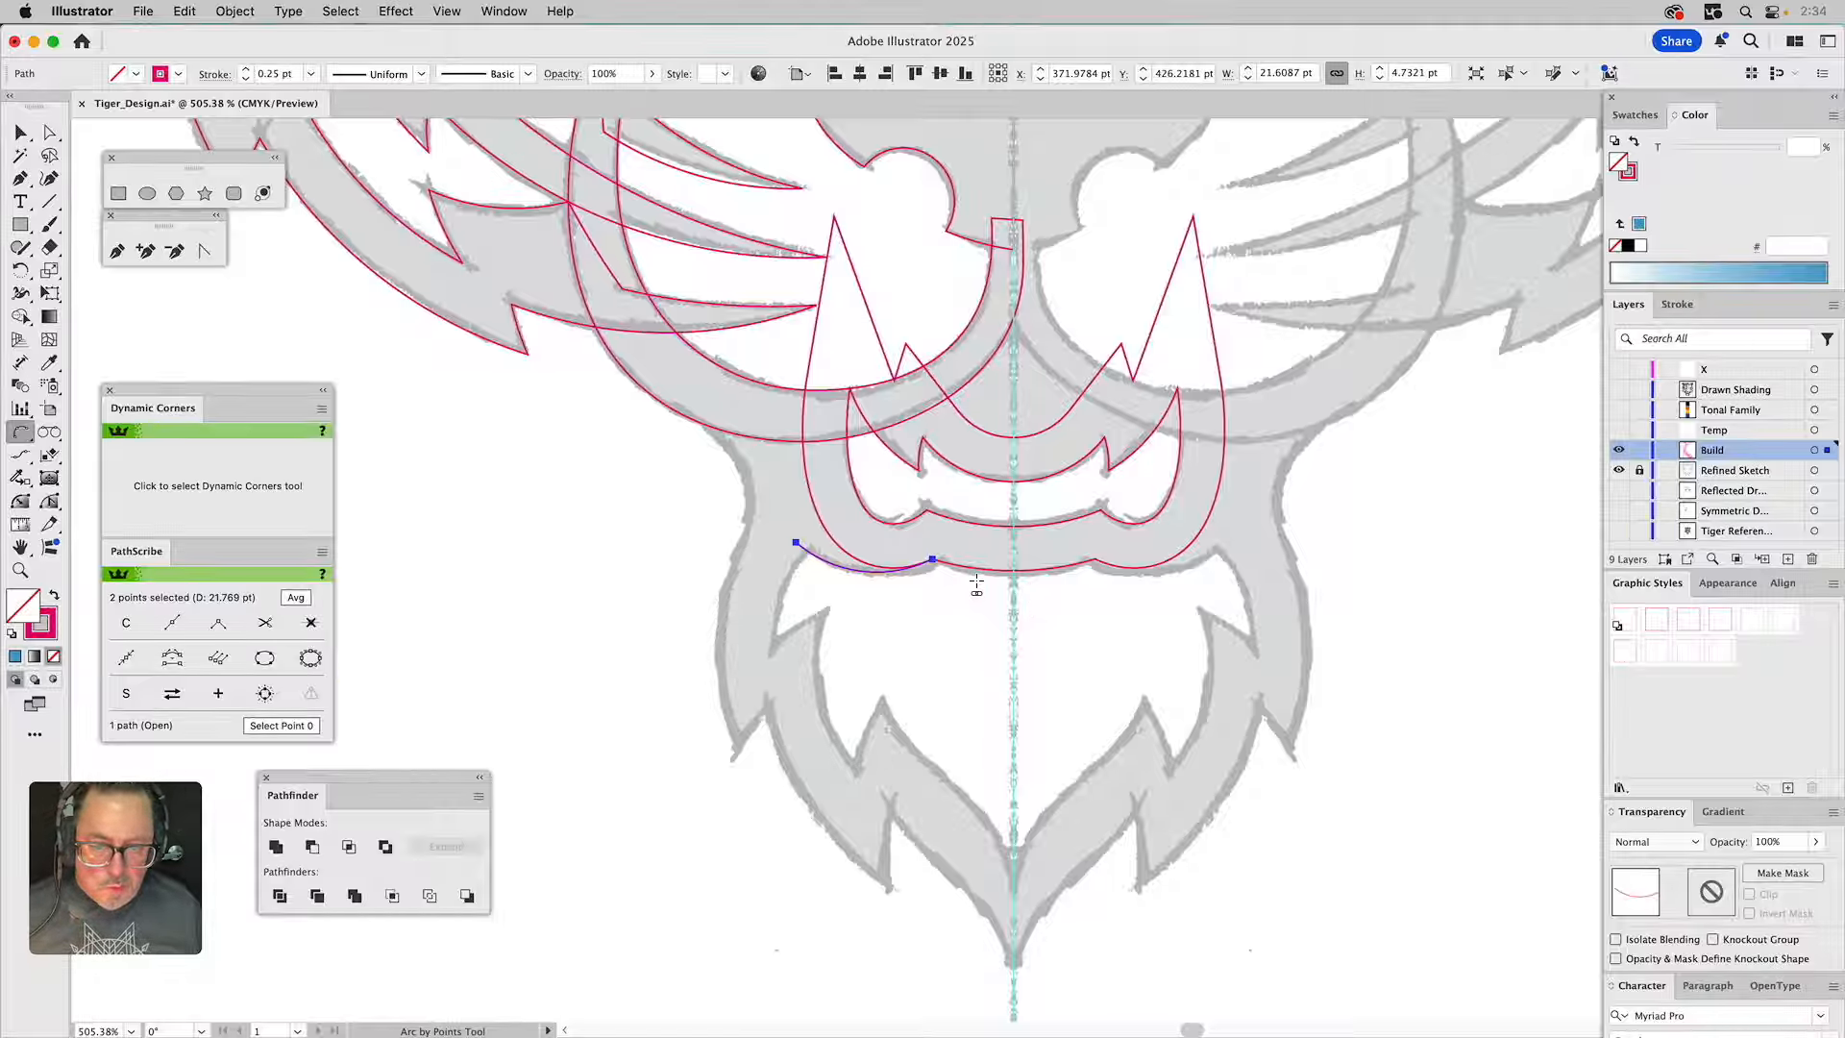
Extend the lip-corner arc with straight Pen segments through the lip area and close it into a four-point shape.
{"action": "left_click", "coordinate": [117, 251]}
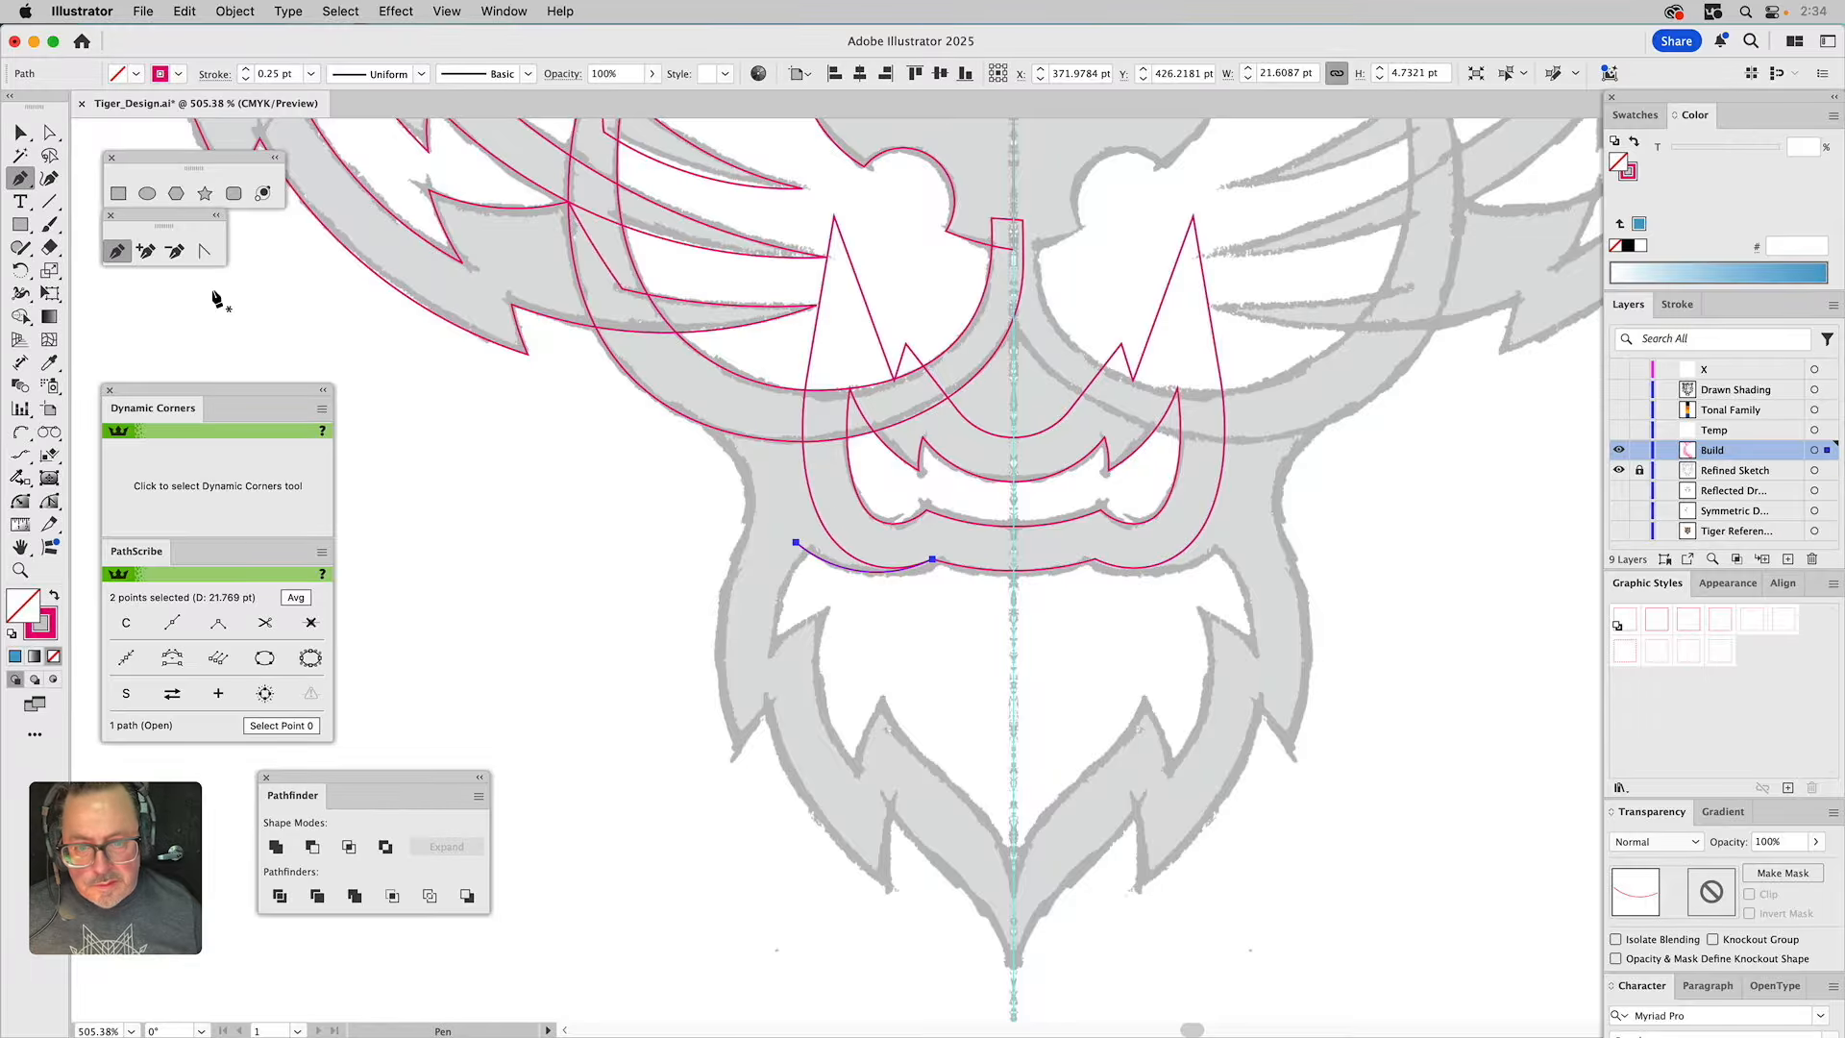
{"action": "left_click", "coordinate": [795, 543]}
{"action": "left_click", "coordinate": [833, 493]}
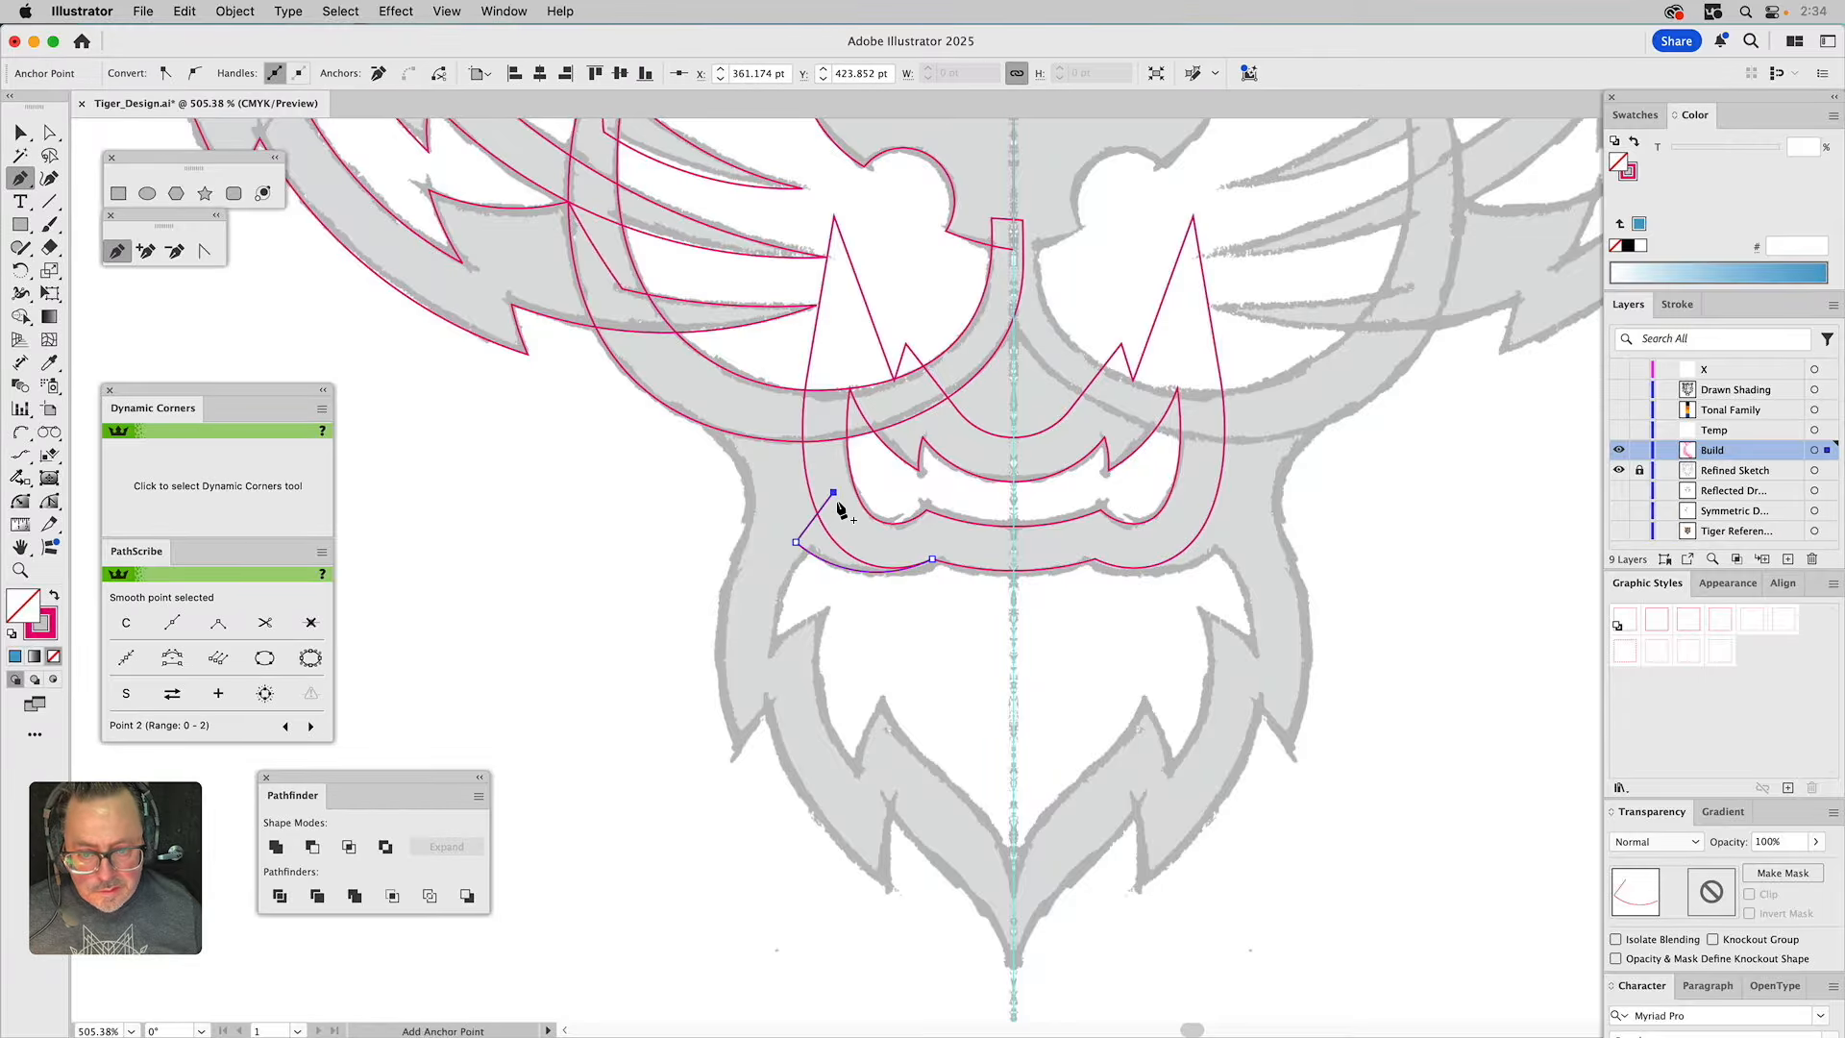
{"action": "left_click", "coordinate": [938, 525]}
{"action": "left_click", "coordinate": [932, 560]}
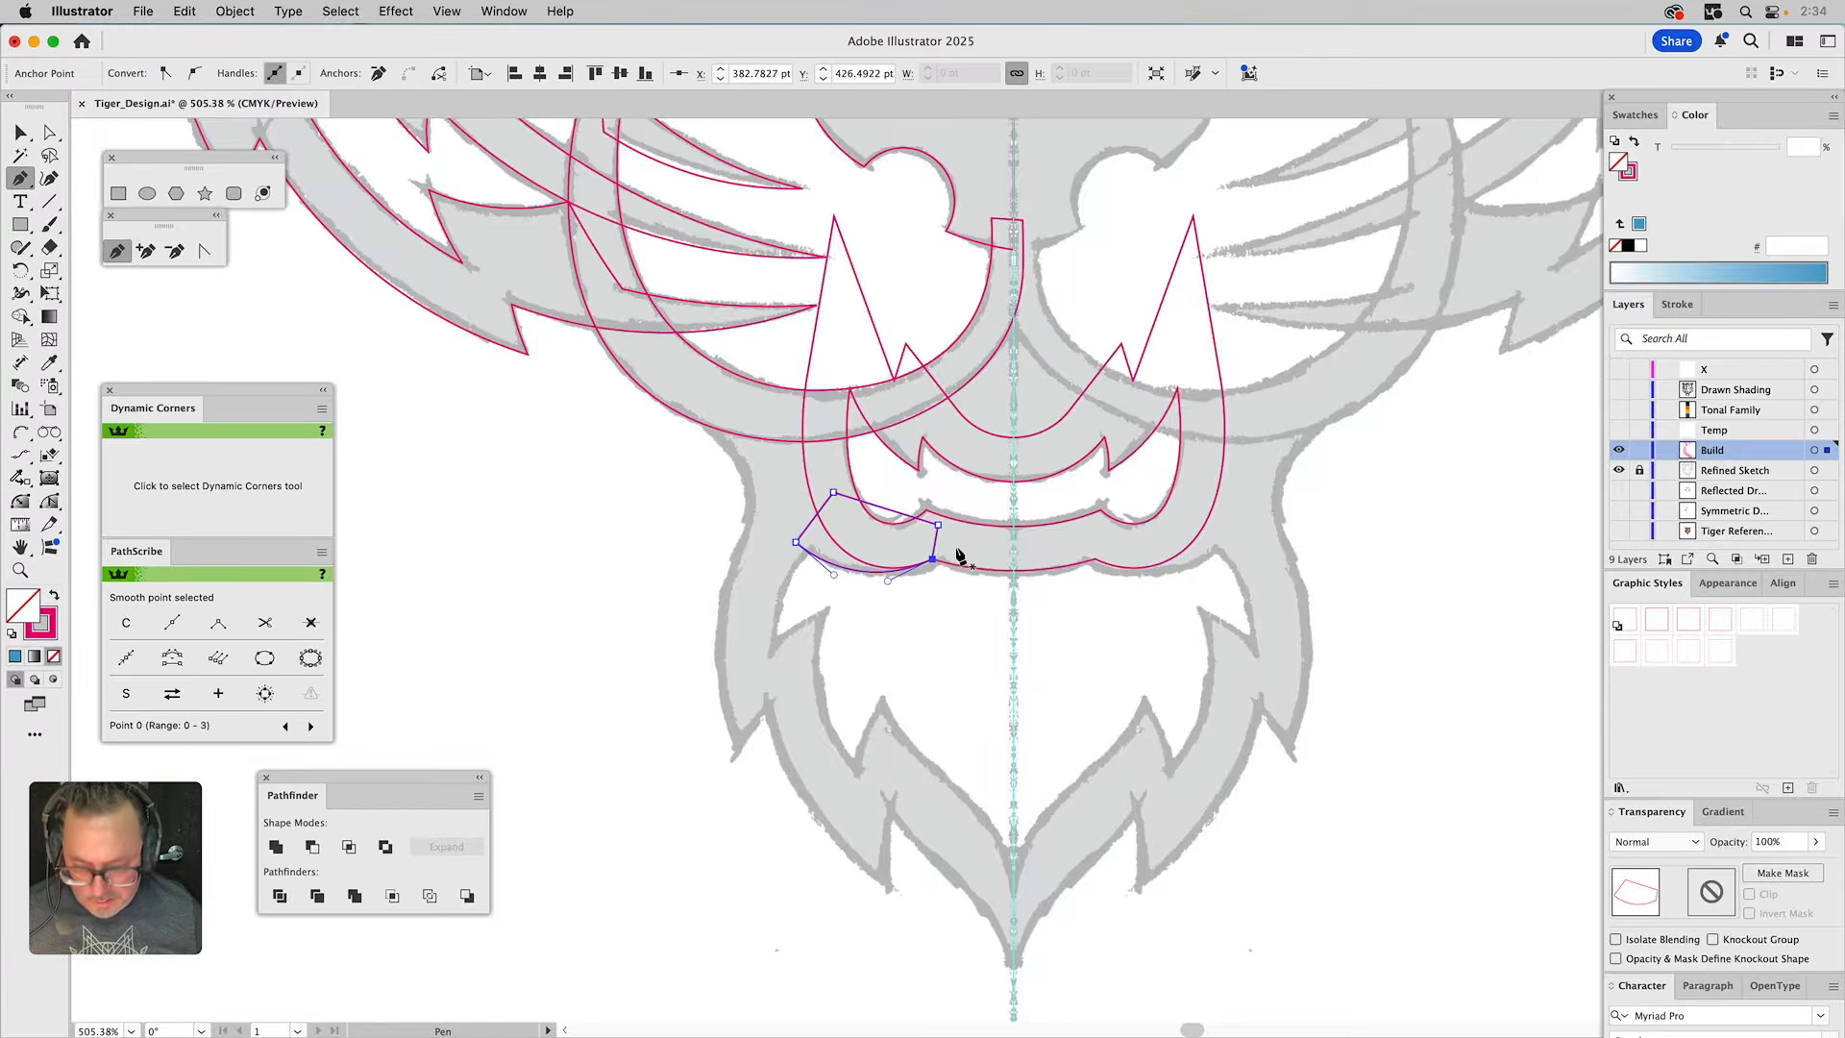
Reflect a copy of the left lip-corner shape across the vertical centre line of the face.
{"action": "key", "text": "v"}
{"action": "left_click", "coordinate": [955, 546]}
{"action": "left_click", "coordinate": [937, 546]}
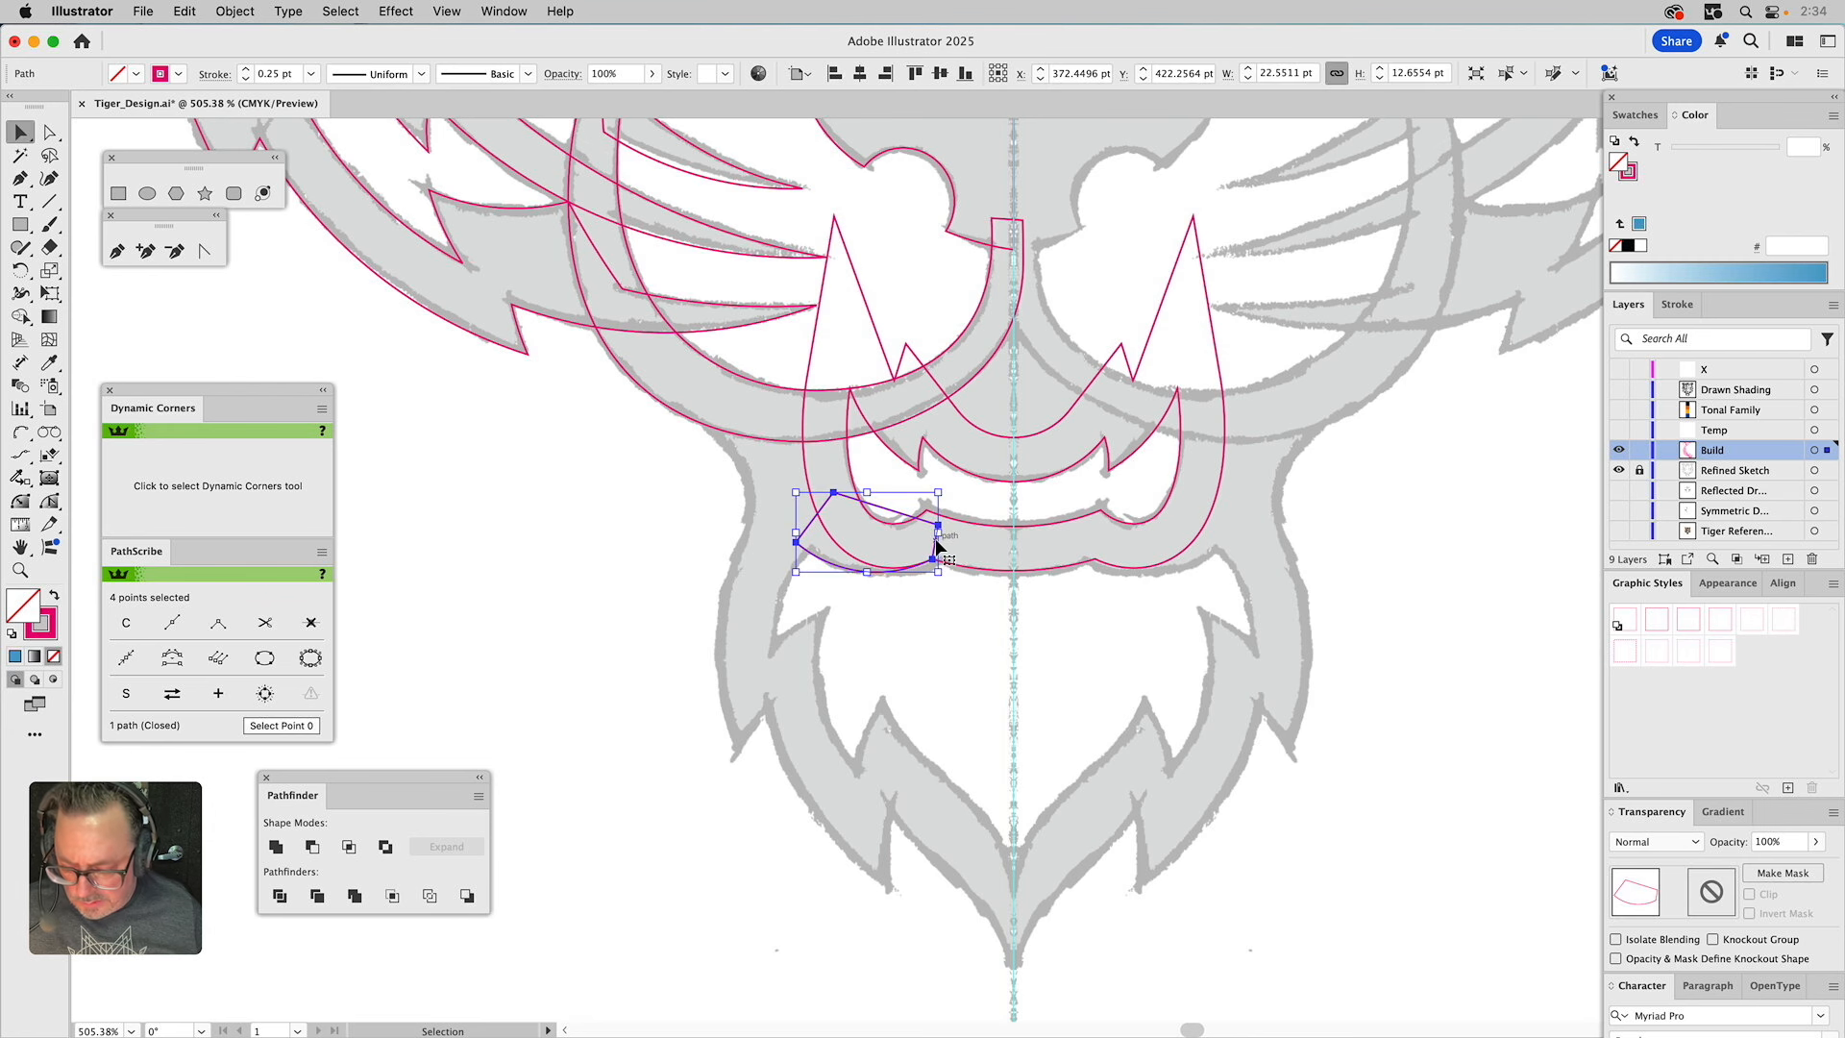
{"action": "left_click", "coordinate": [20, 270]}
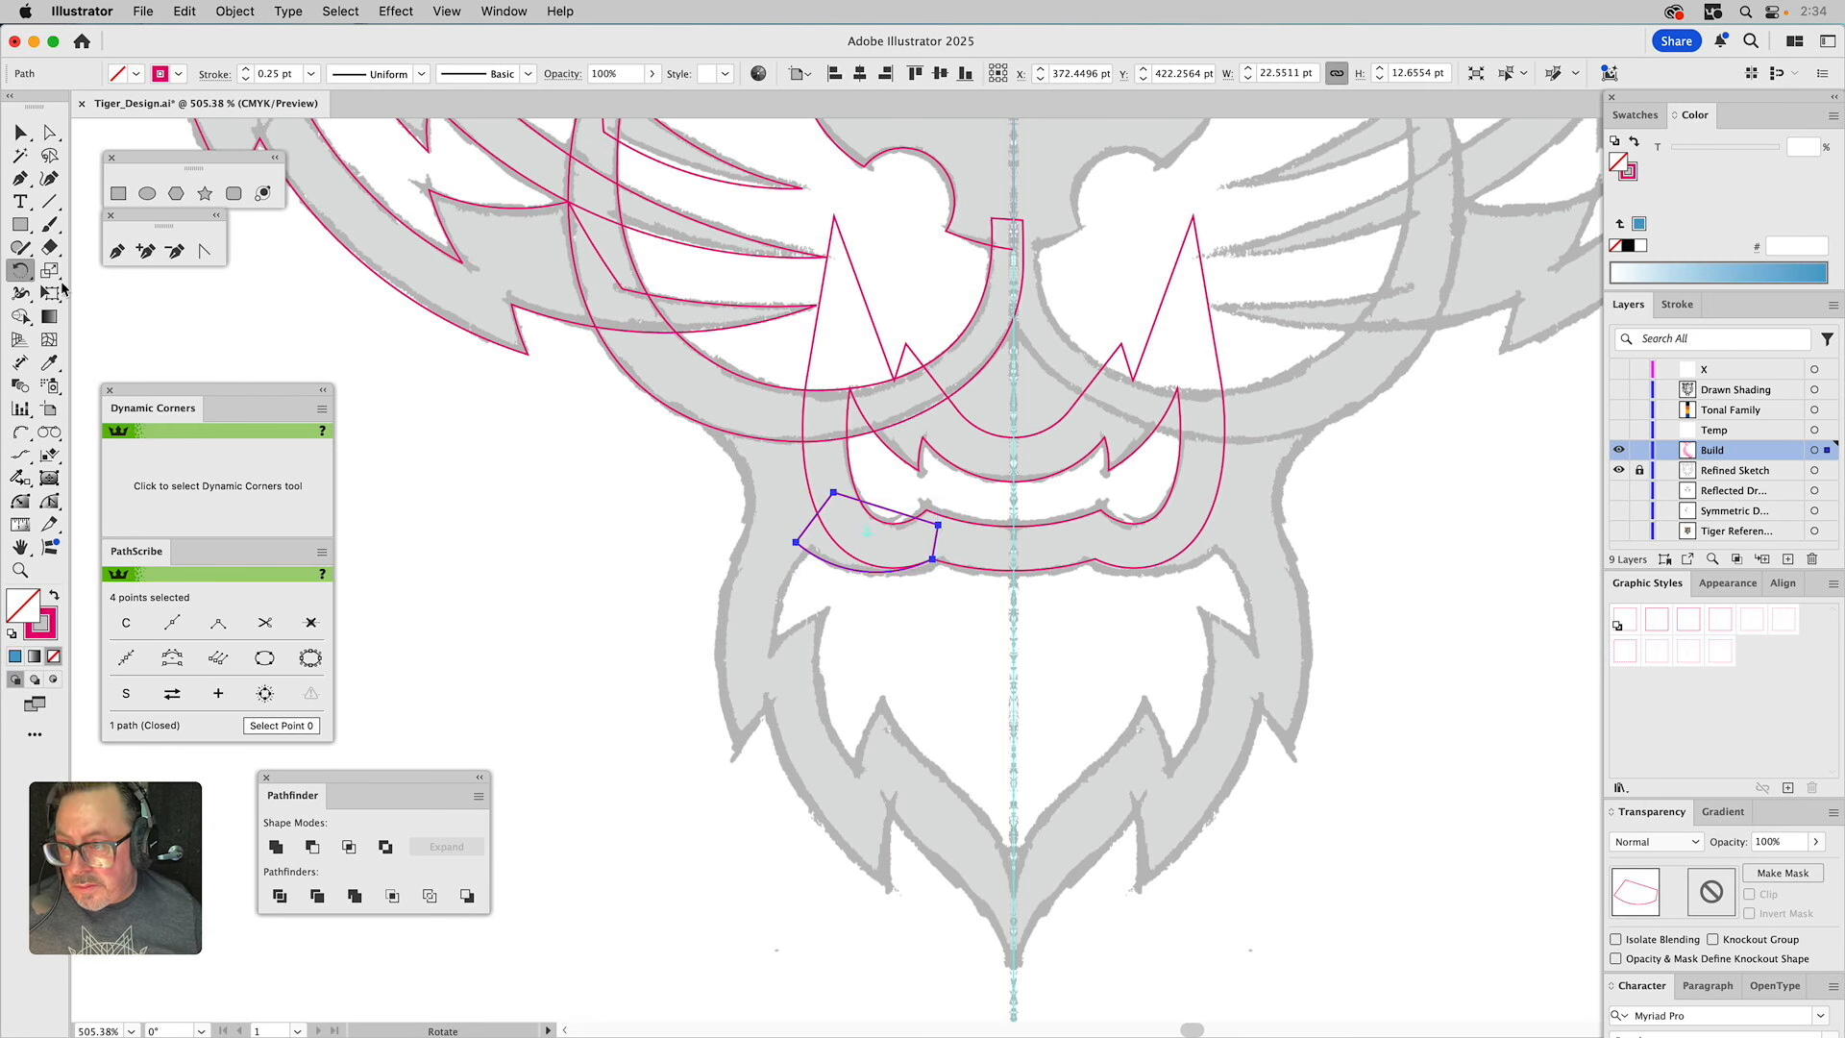
{"action": "left_click_drag", "start_coordinate": [21, 271], "coordinate": [97, 292]}
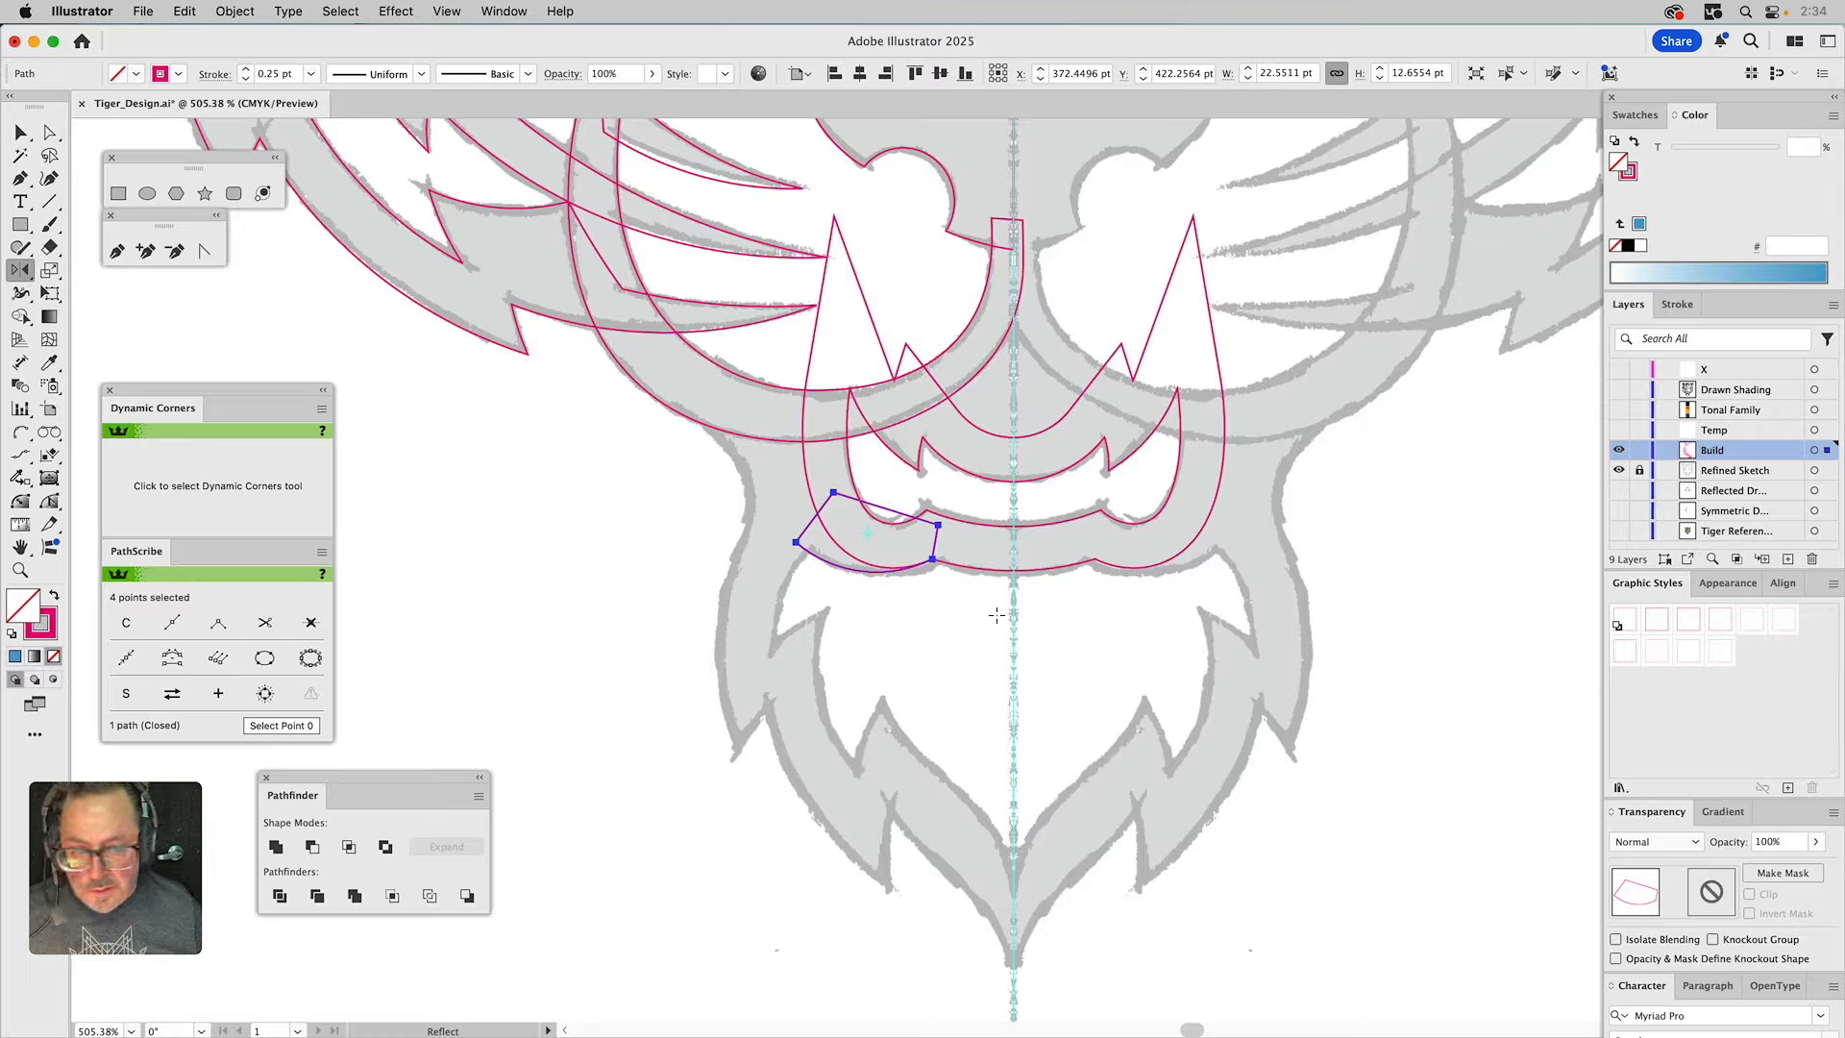
{"action": "left_click", "coordinate": [1016, 581]}
{"action": "left_click_drag", "start_coordinate": [1017, 593], "coordinate": [1015, 667]}
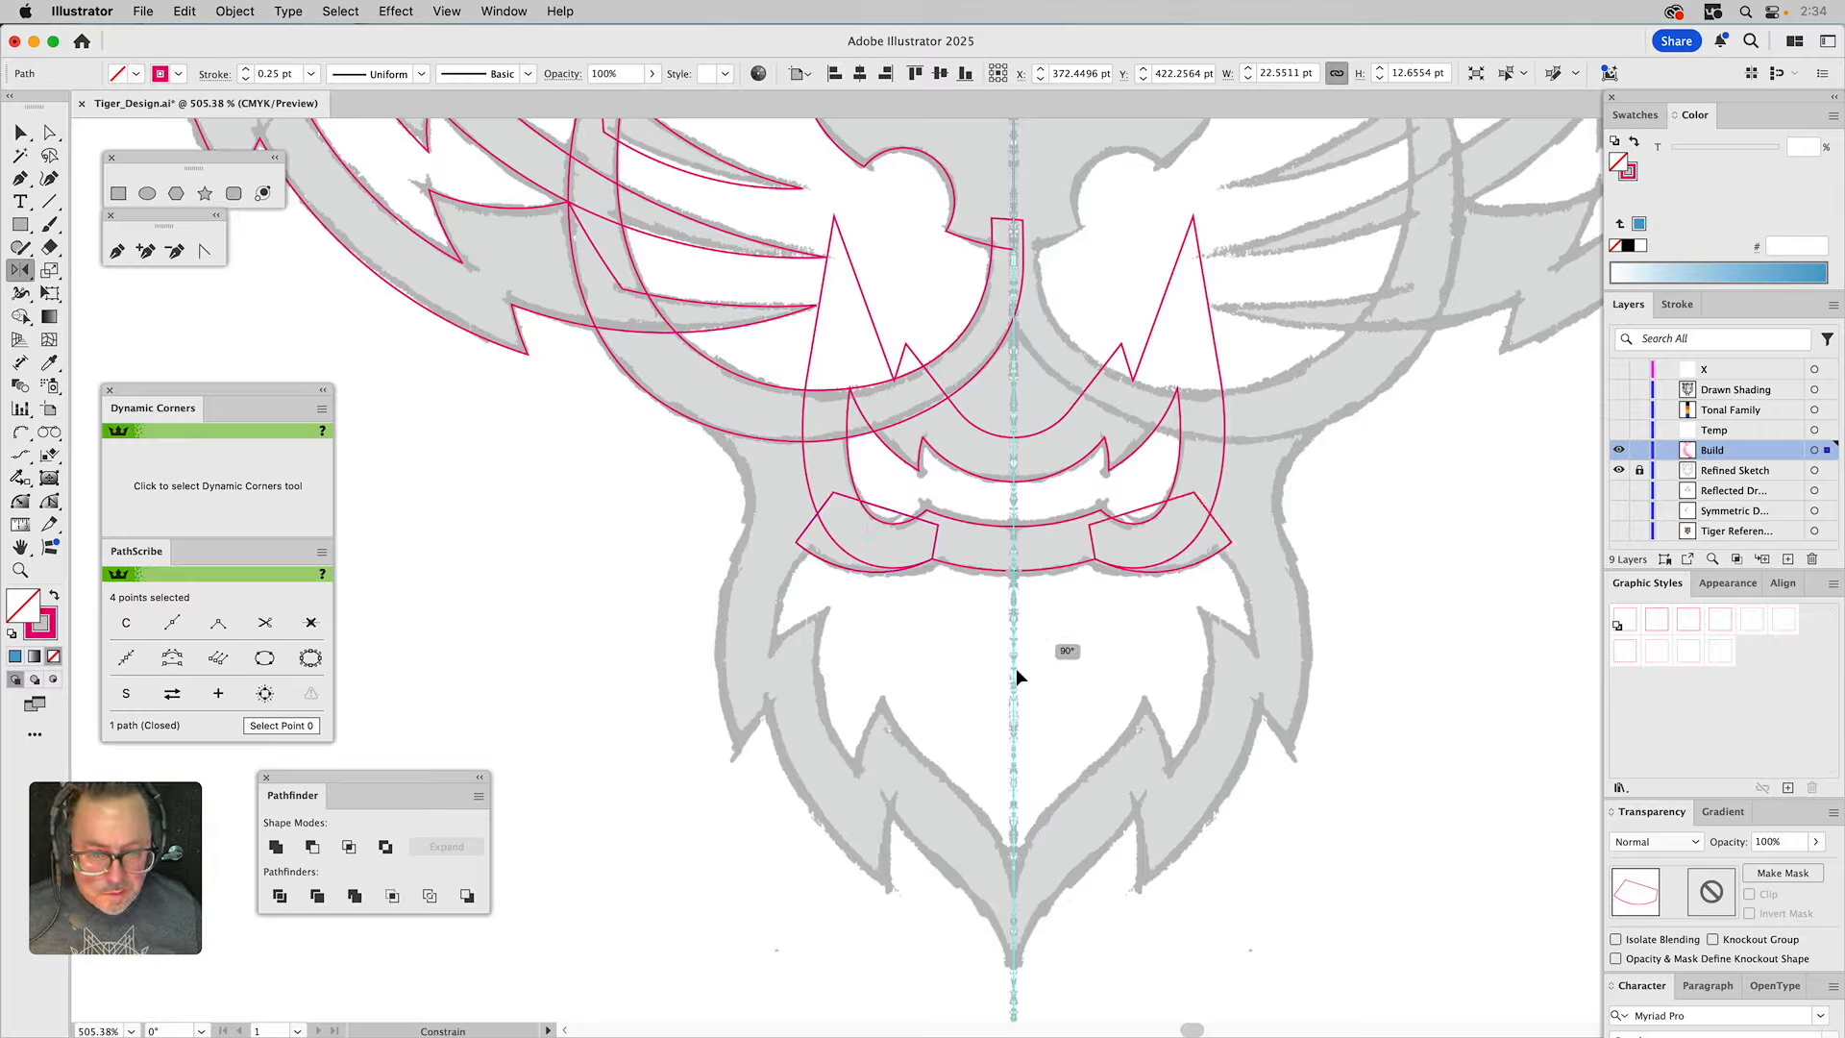
{"action": "key", "text": "v"}
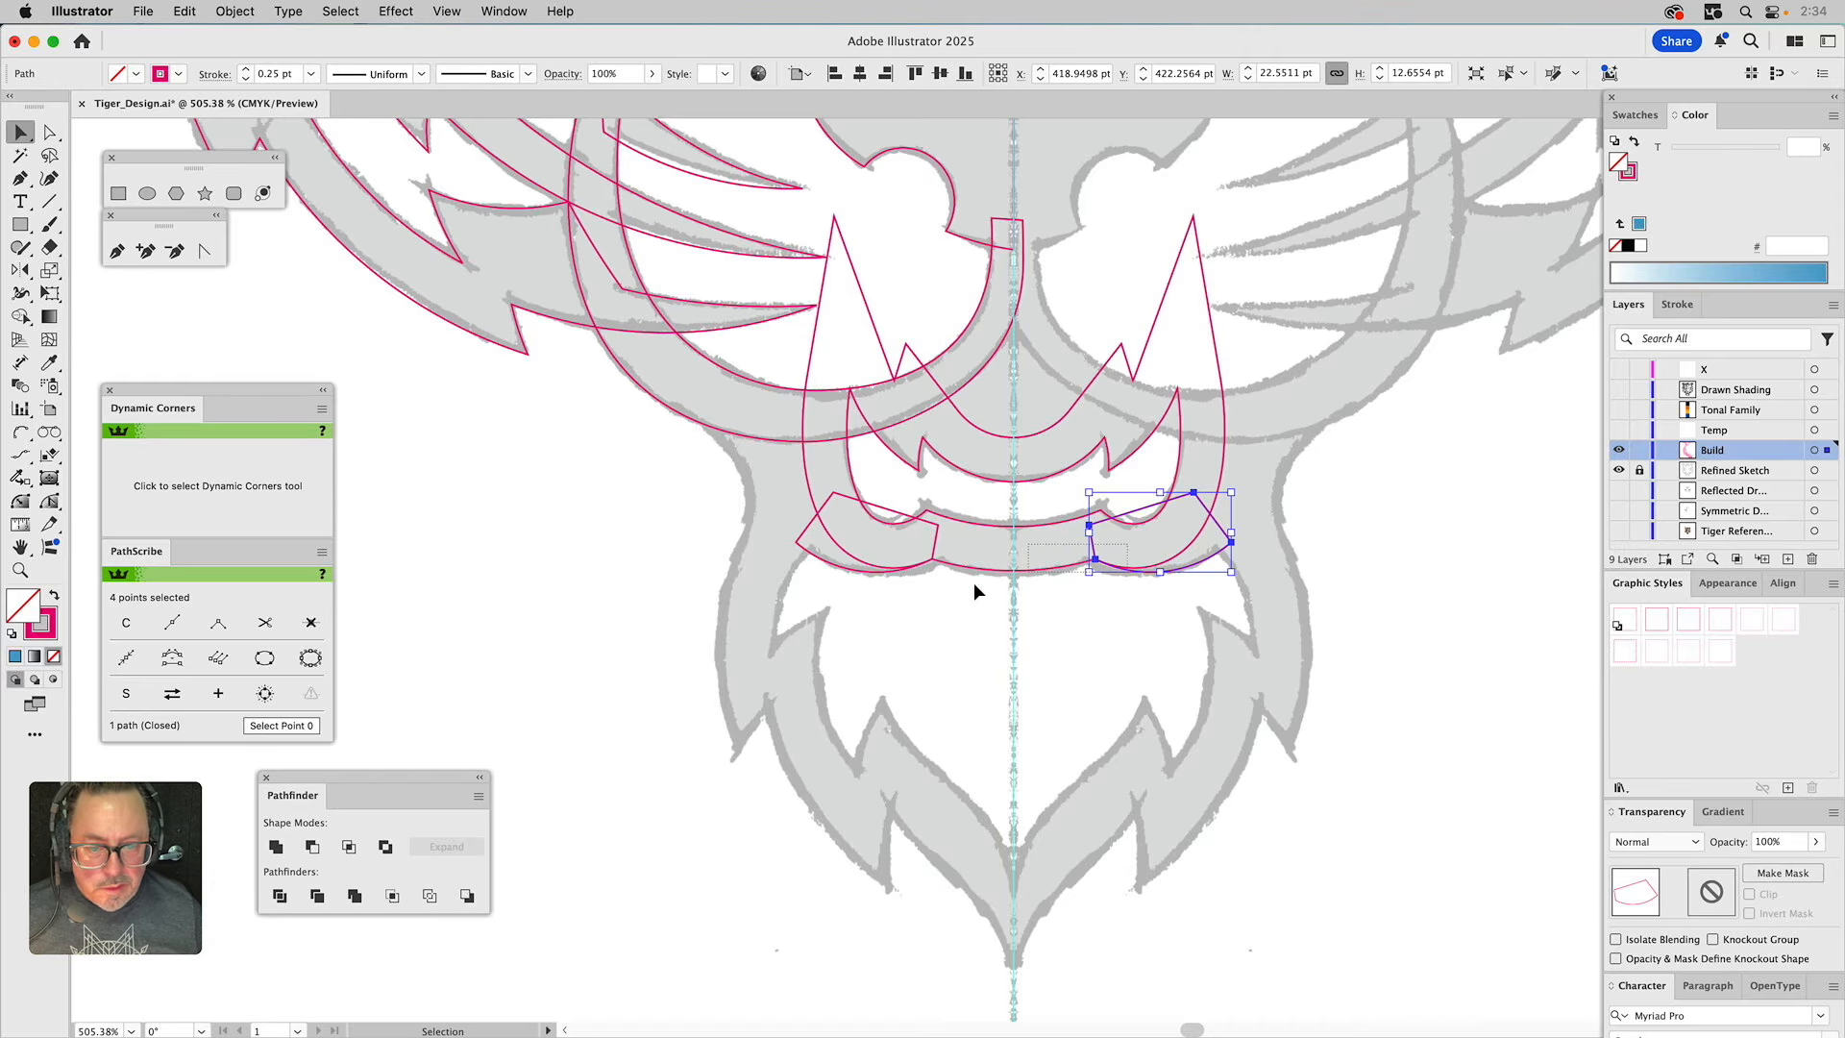
Unite both lip-corner shapes with the offset mouth outline into one closed path and deselect it.
{"action": "key", "text": "super+a"}
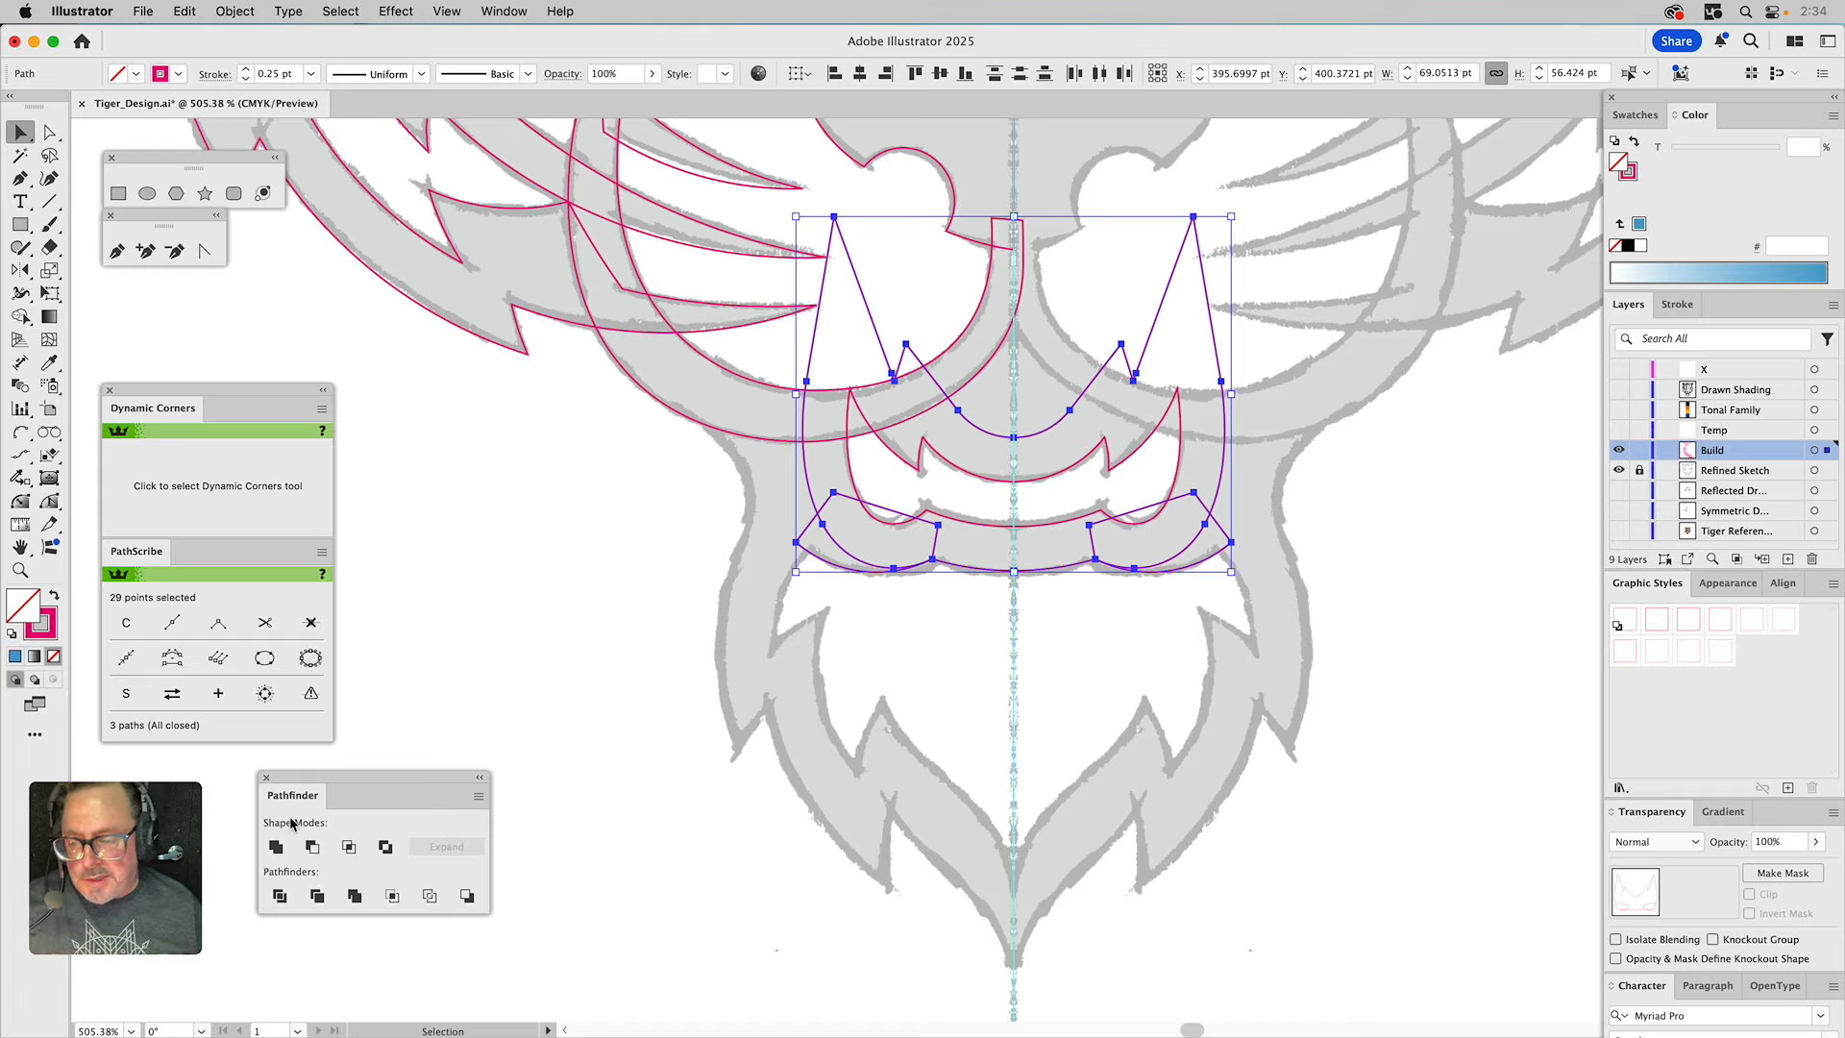
{"action": "left_click", "coordinate": [276, 846]}
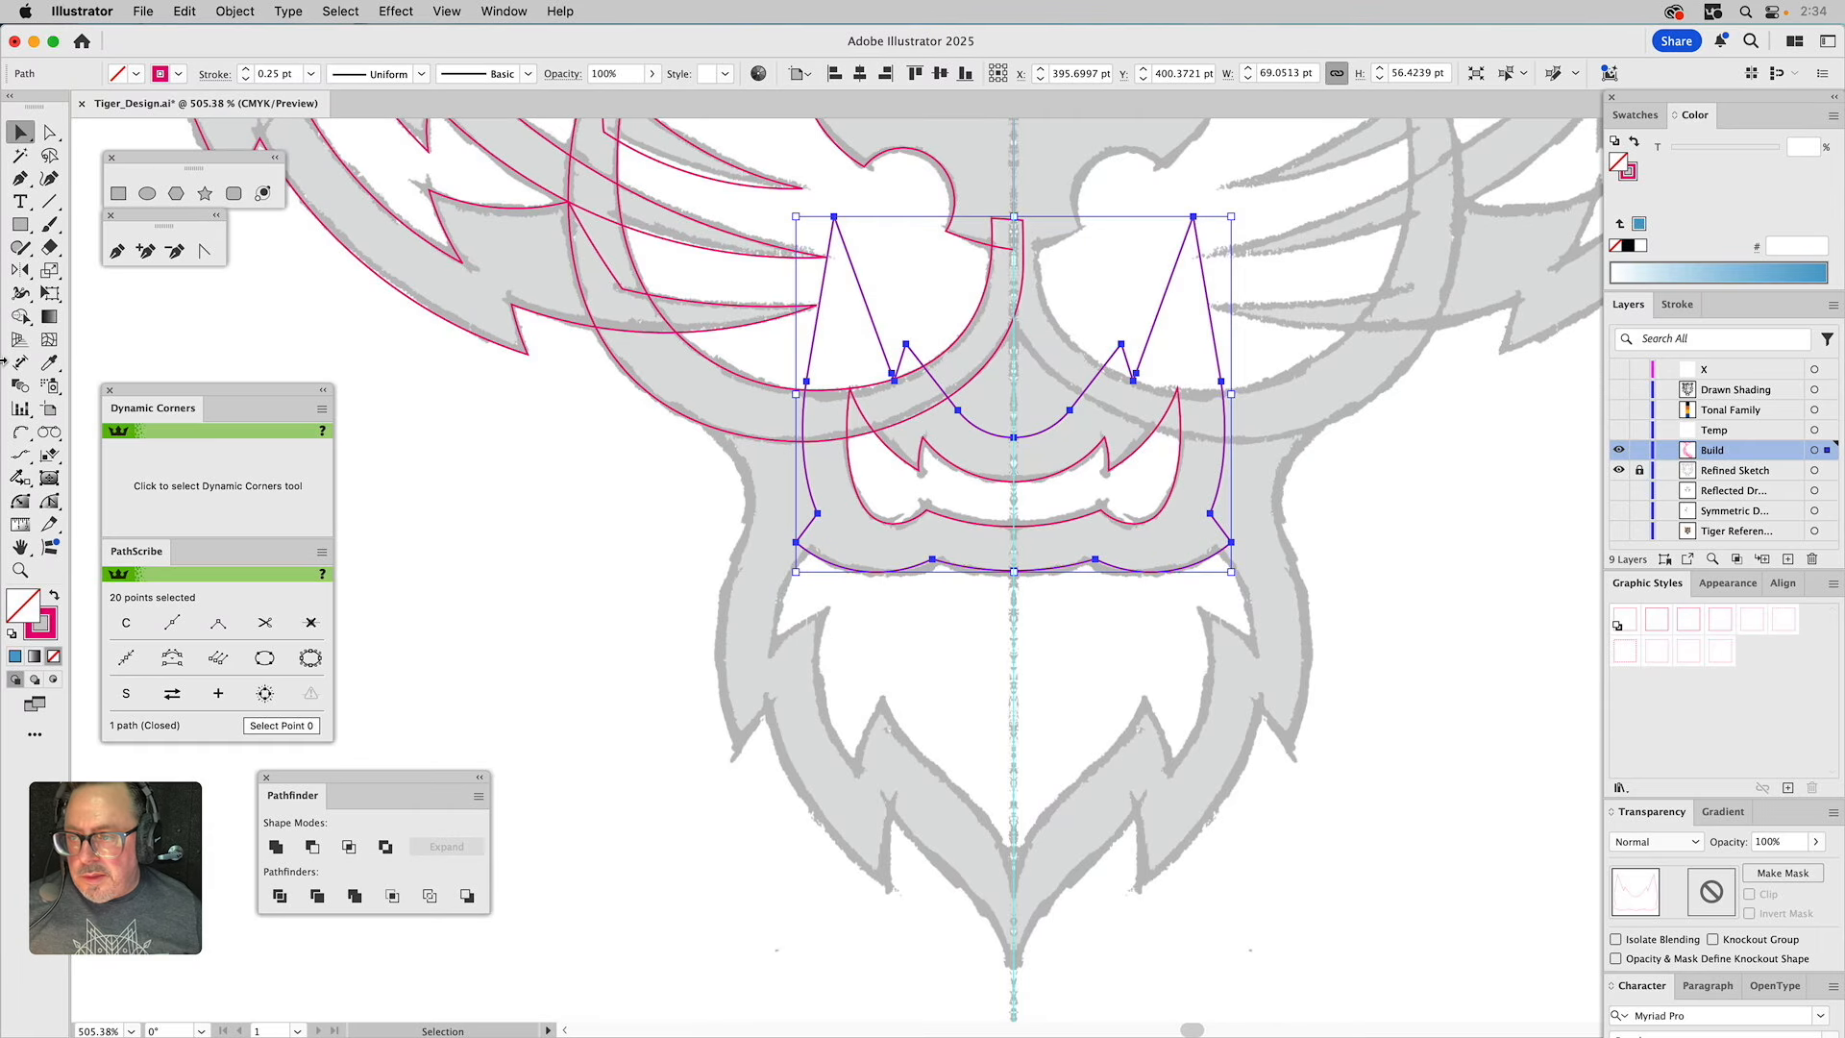
{"action": "left_click", "coordinate": [22, 432]}
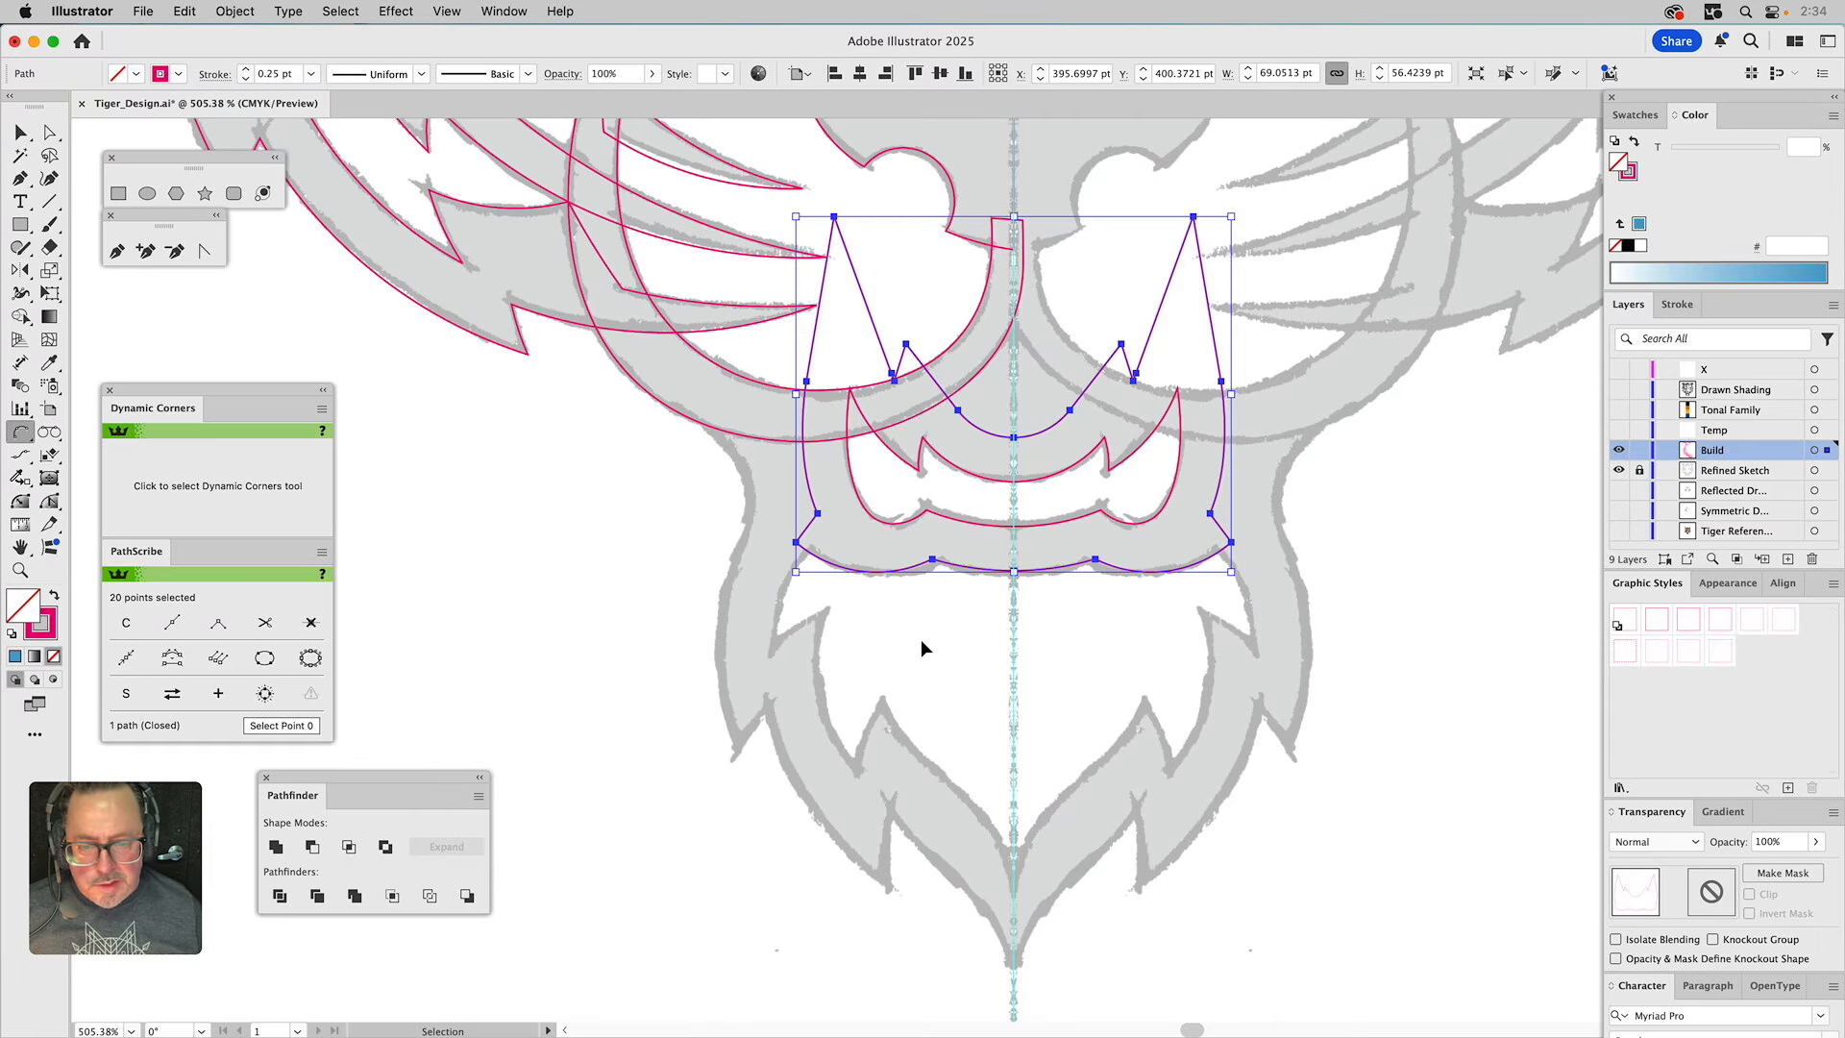
{"action": "key", "text": "super+shift+a"}
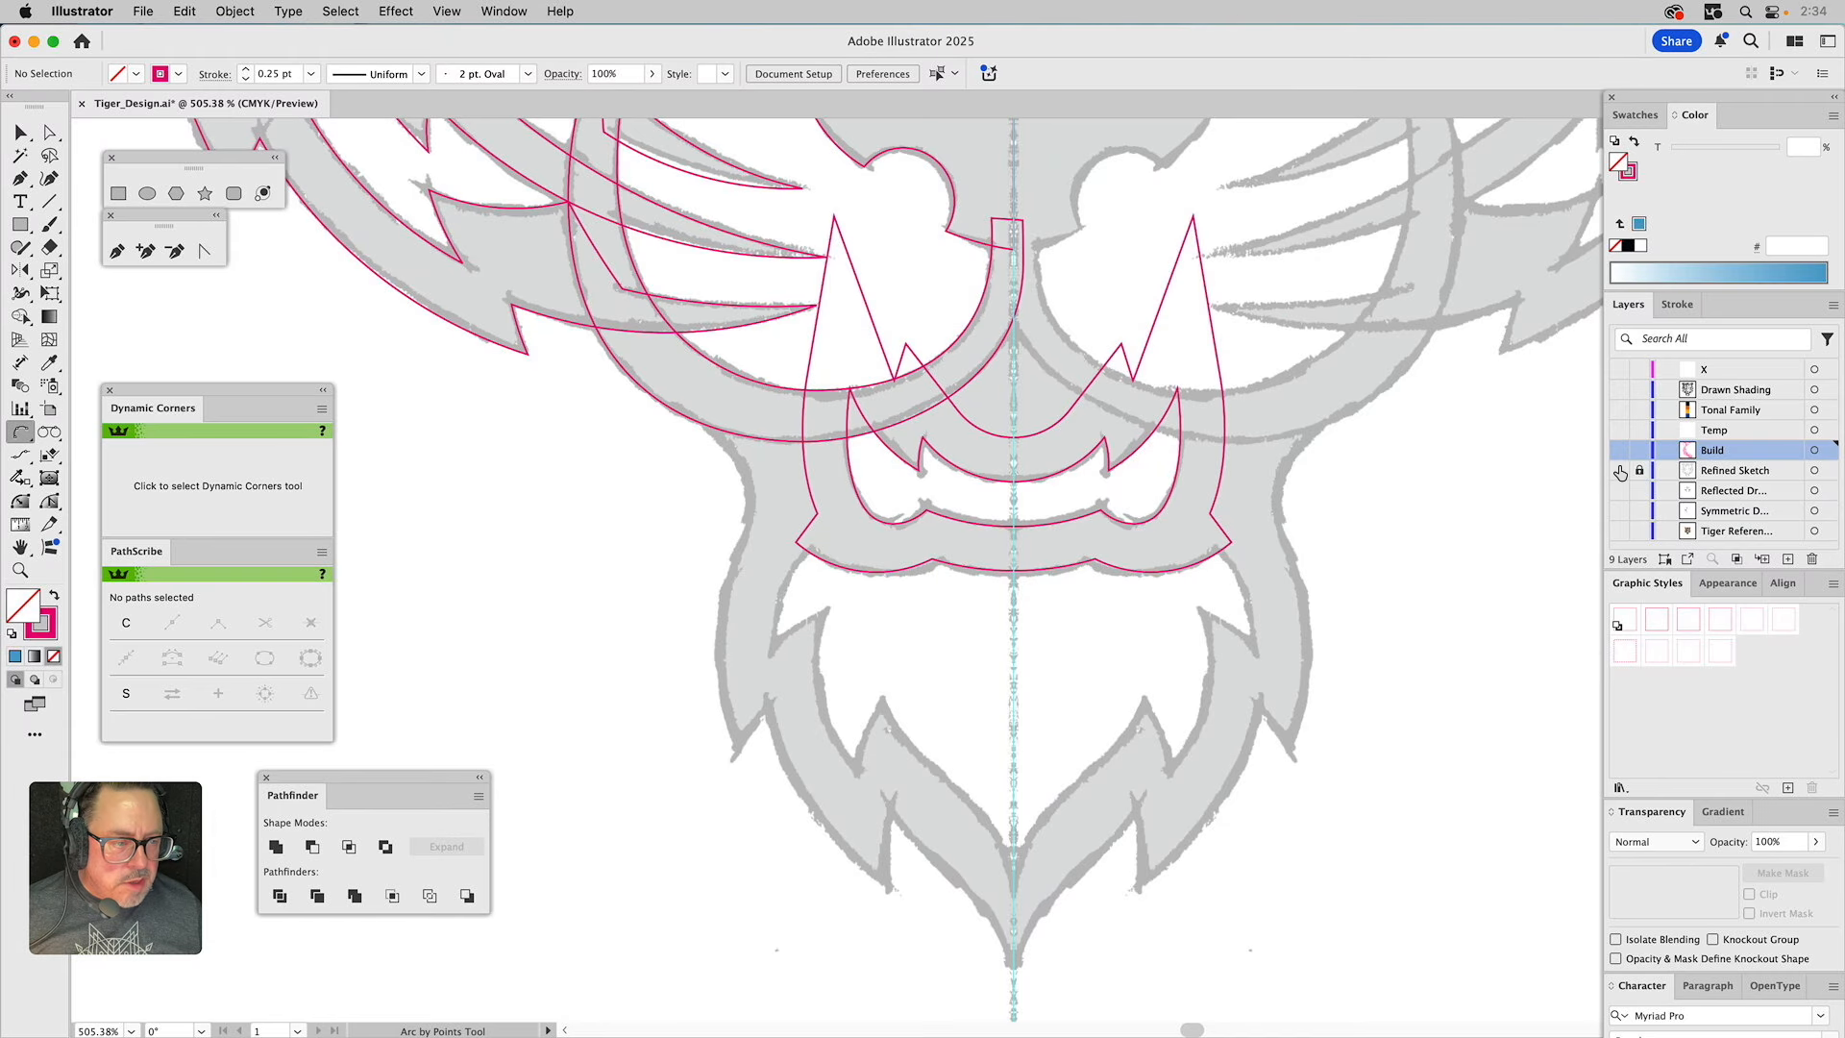
Examine the mouth and chin in the tiger reference photo with the other layers hidden, and restore the Build and Refined Sketch layers.
{"action": "left_click_drag", "start_coordinate": [1620, 450], "coordinate": [1645, 534]}
{"action": "left_click", "coordinate": [1621, 532]}
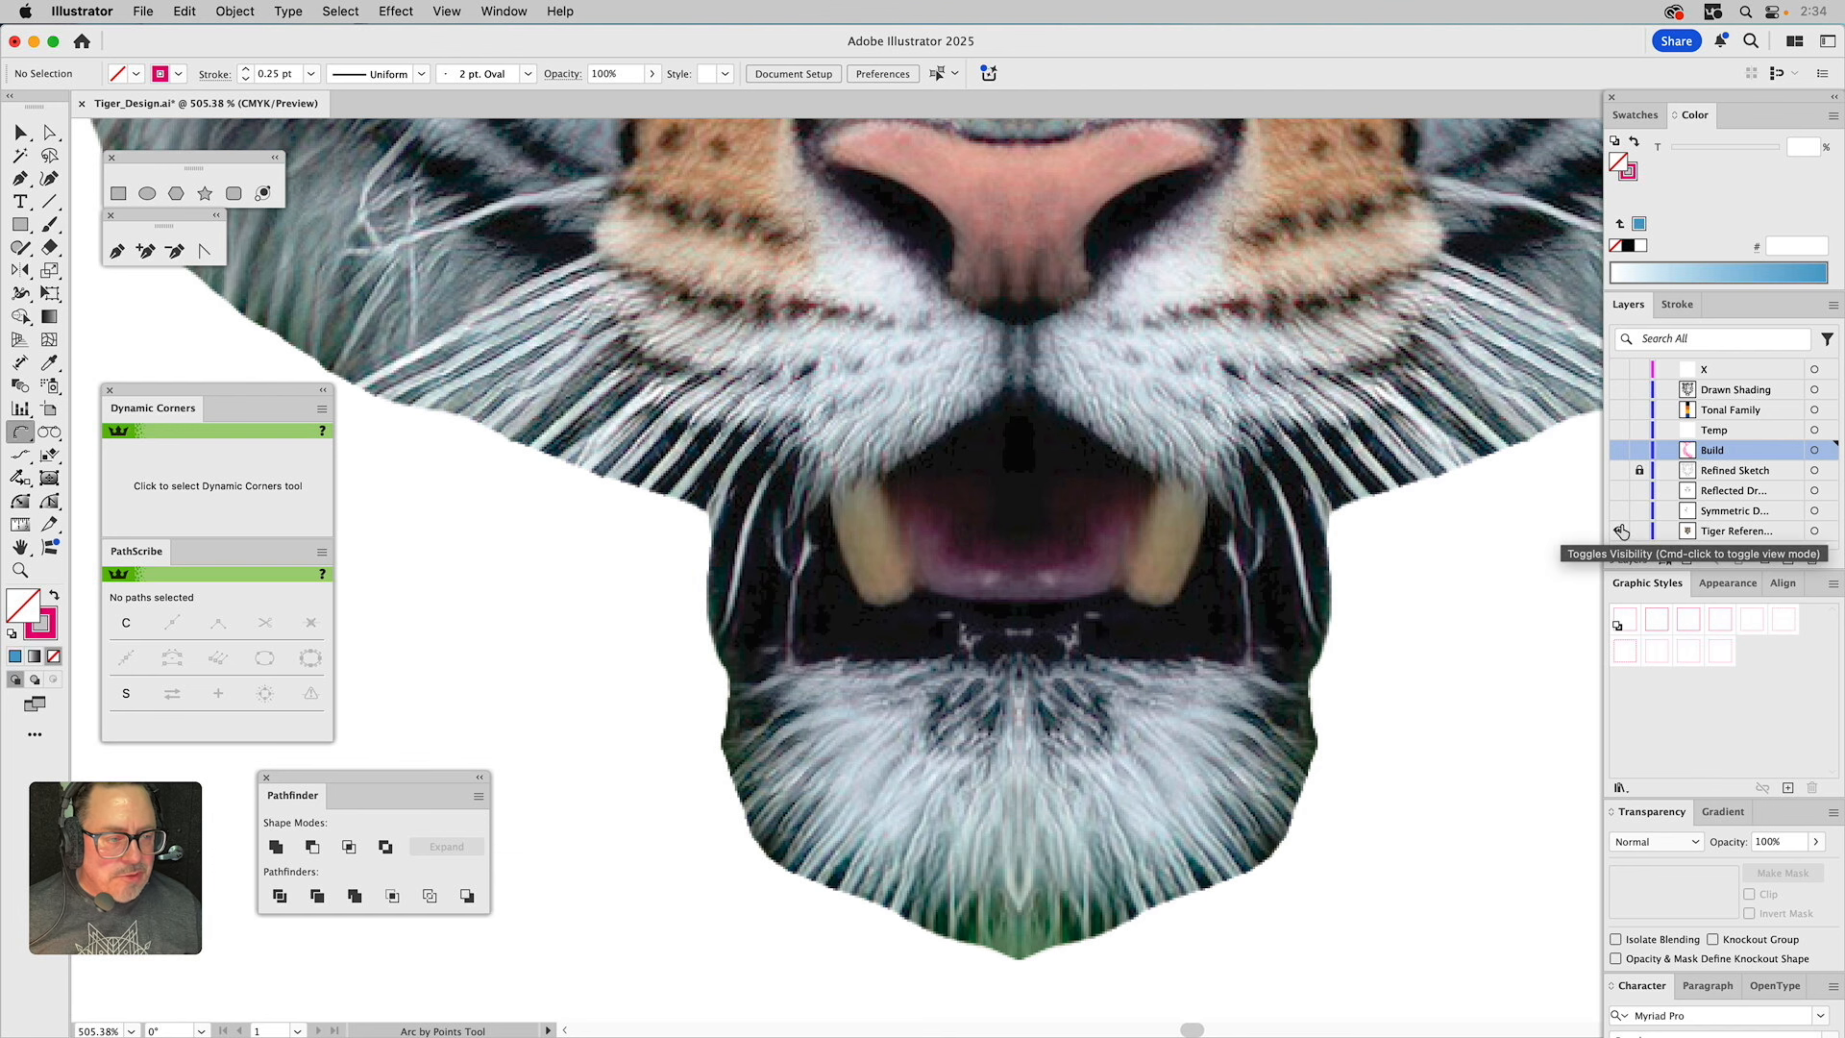
{"action": "left_click", "coordinate": [1622, 531]}
{"action": "left_click", "coordinate": [1620, 470]}
{"action": "left_click", "coordinate": [1619, 450]}
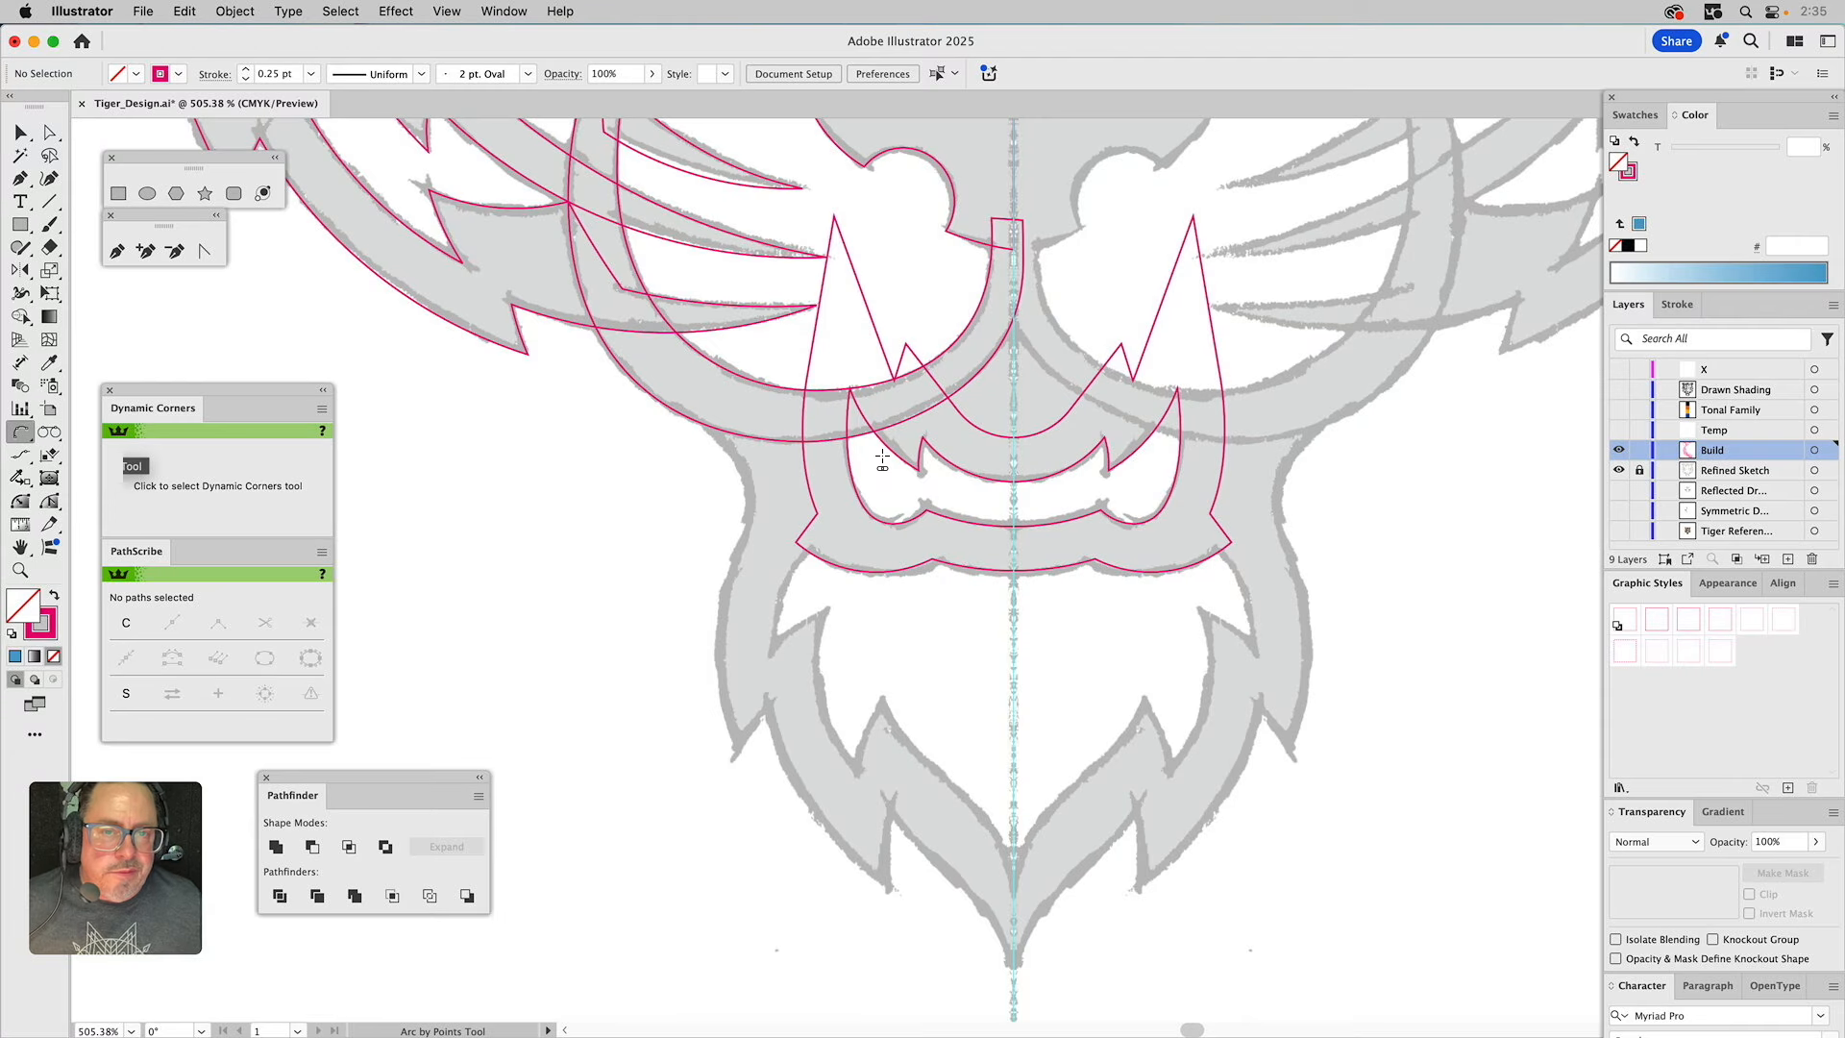
Trace the left inner beard edge with four connected arcs, from inside the lip corner through the fur points to the lower tuft tip.
{"action": "left_click", "coordinate": [816, 513]}
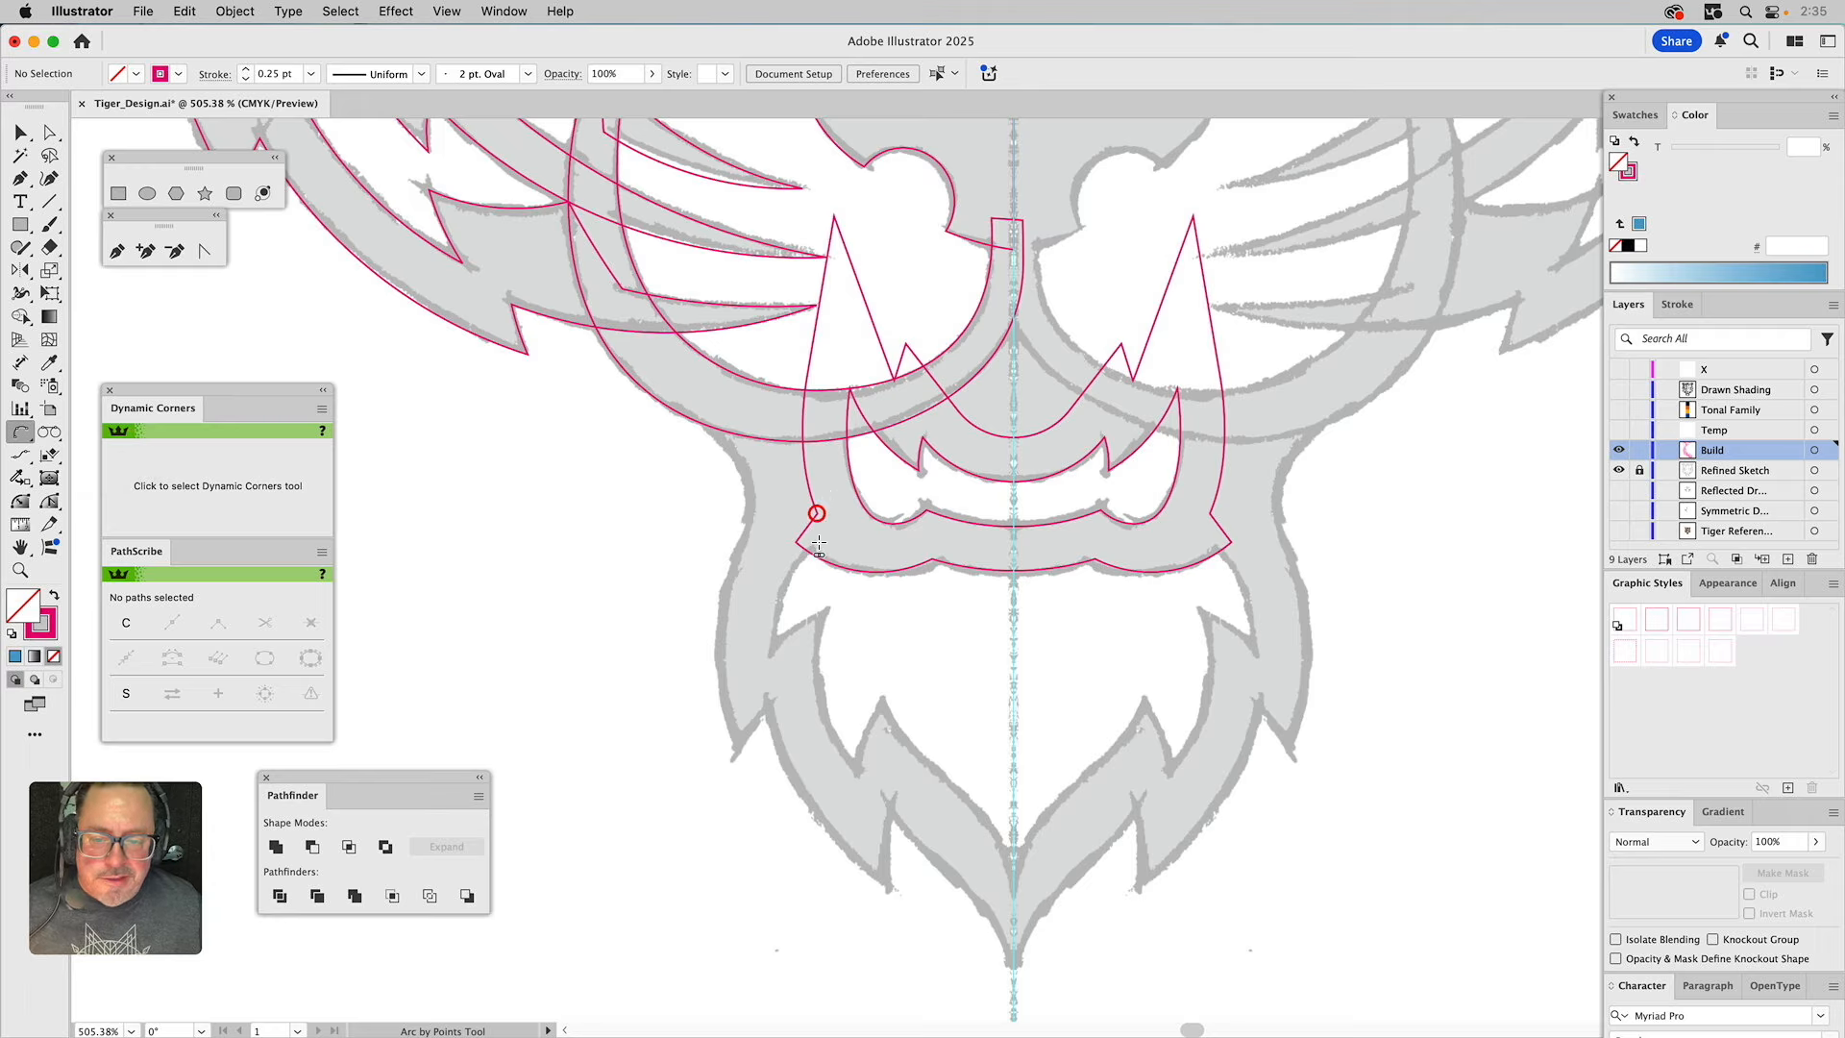
{"action": "left_click", "coordinate": [819, 544]}
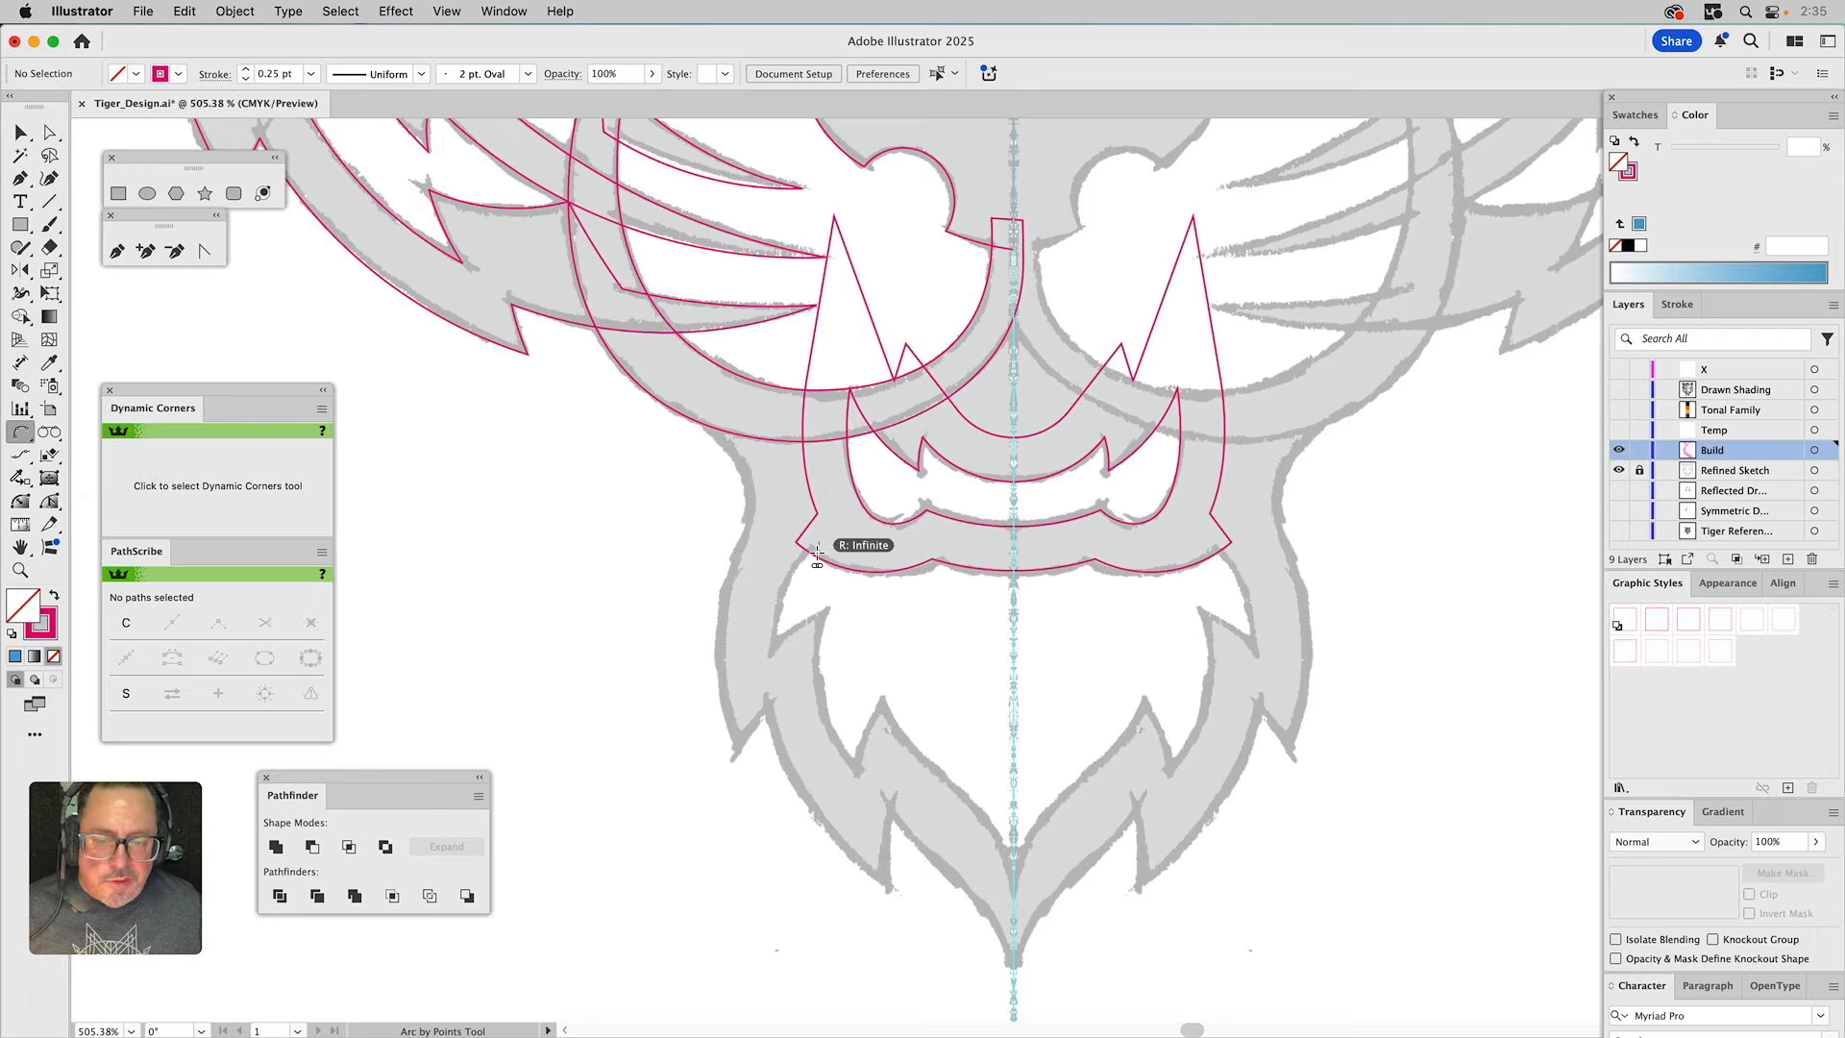
{"action": "left_click", "coordinate": [775, 646]}
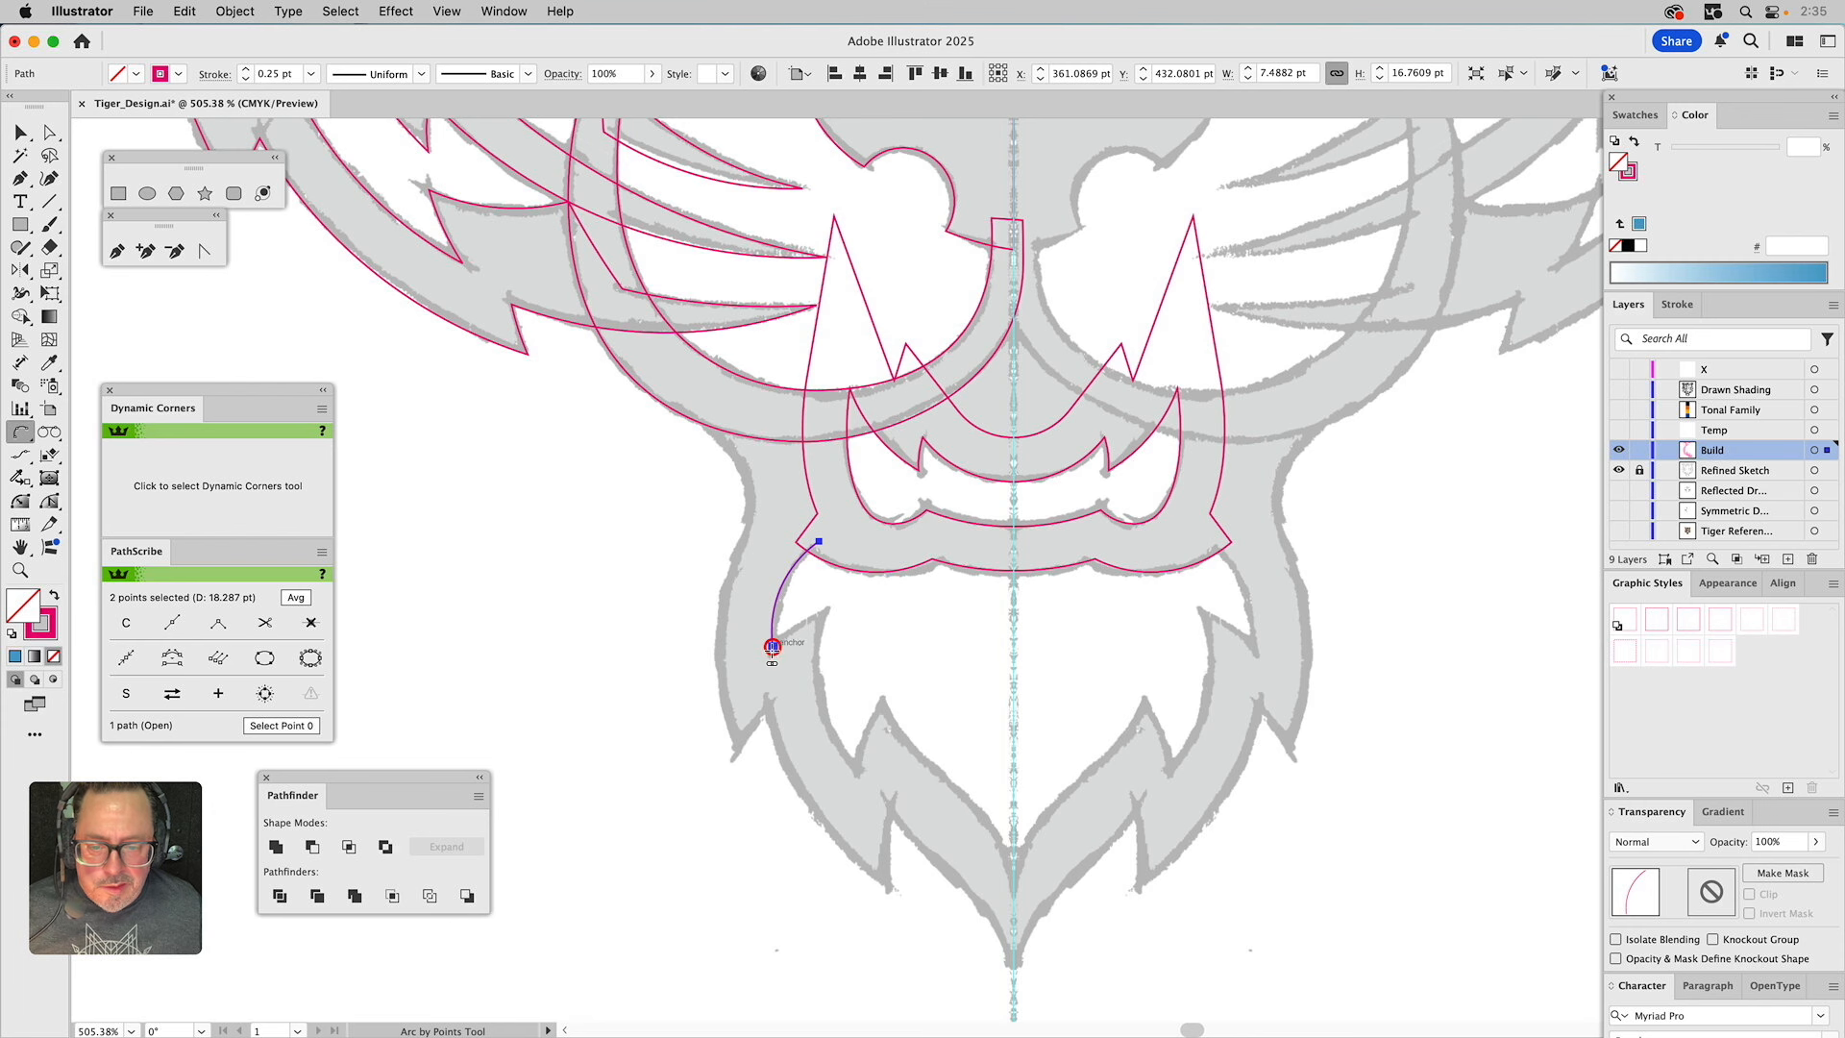
{"action": "left_click", "coordinate": [825, 613]}
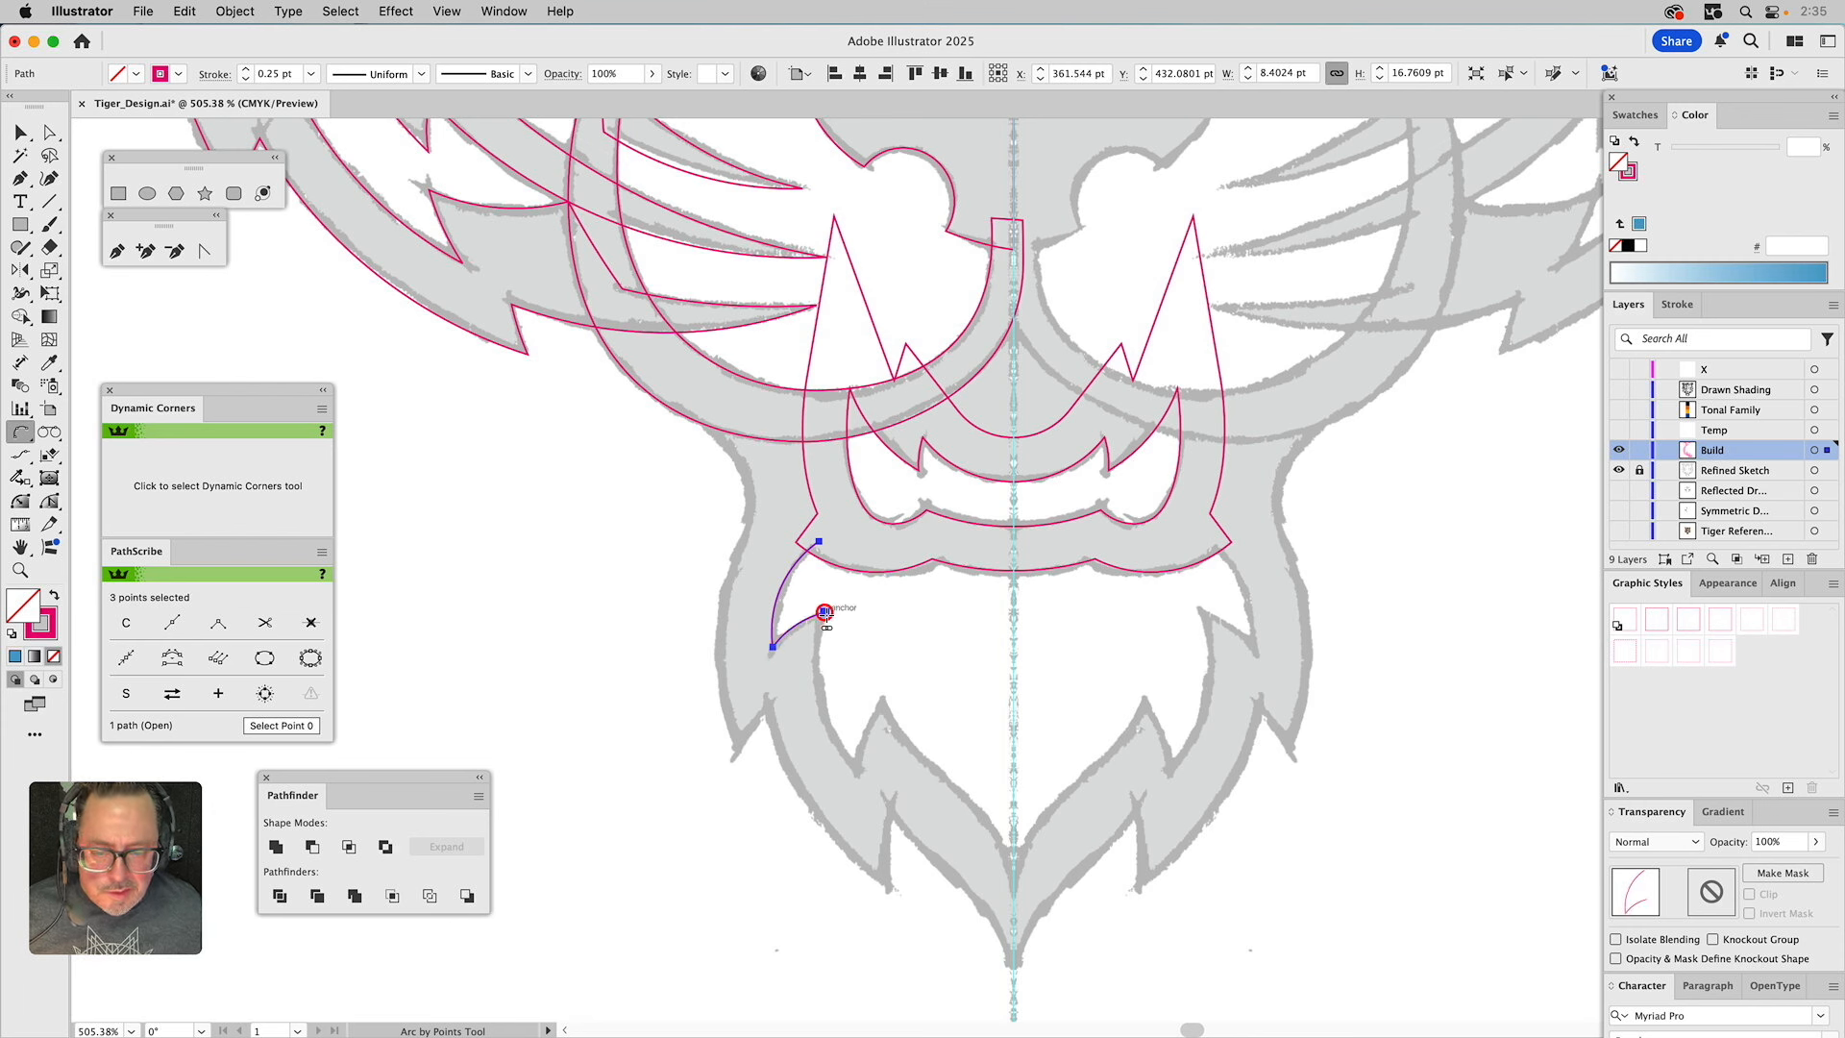
{"action": "left_click", "coordinate": [856, 779]}
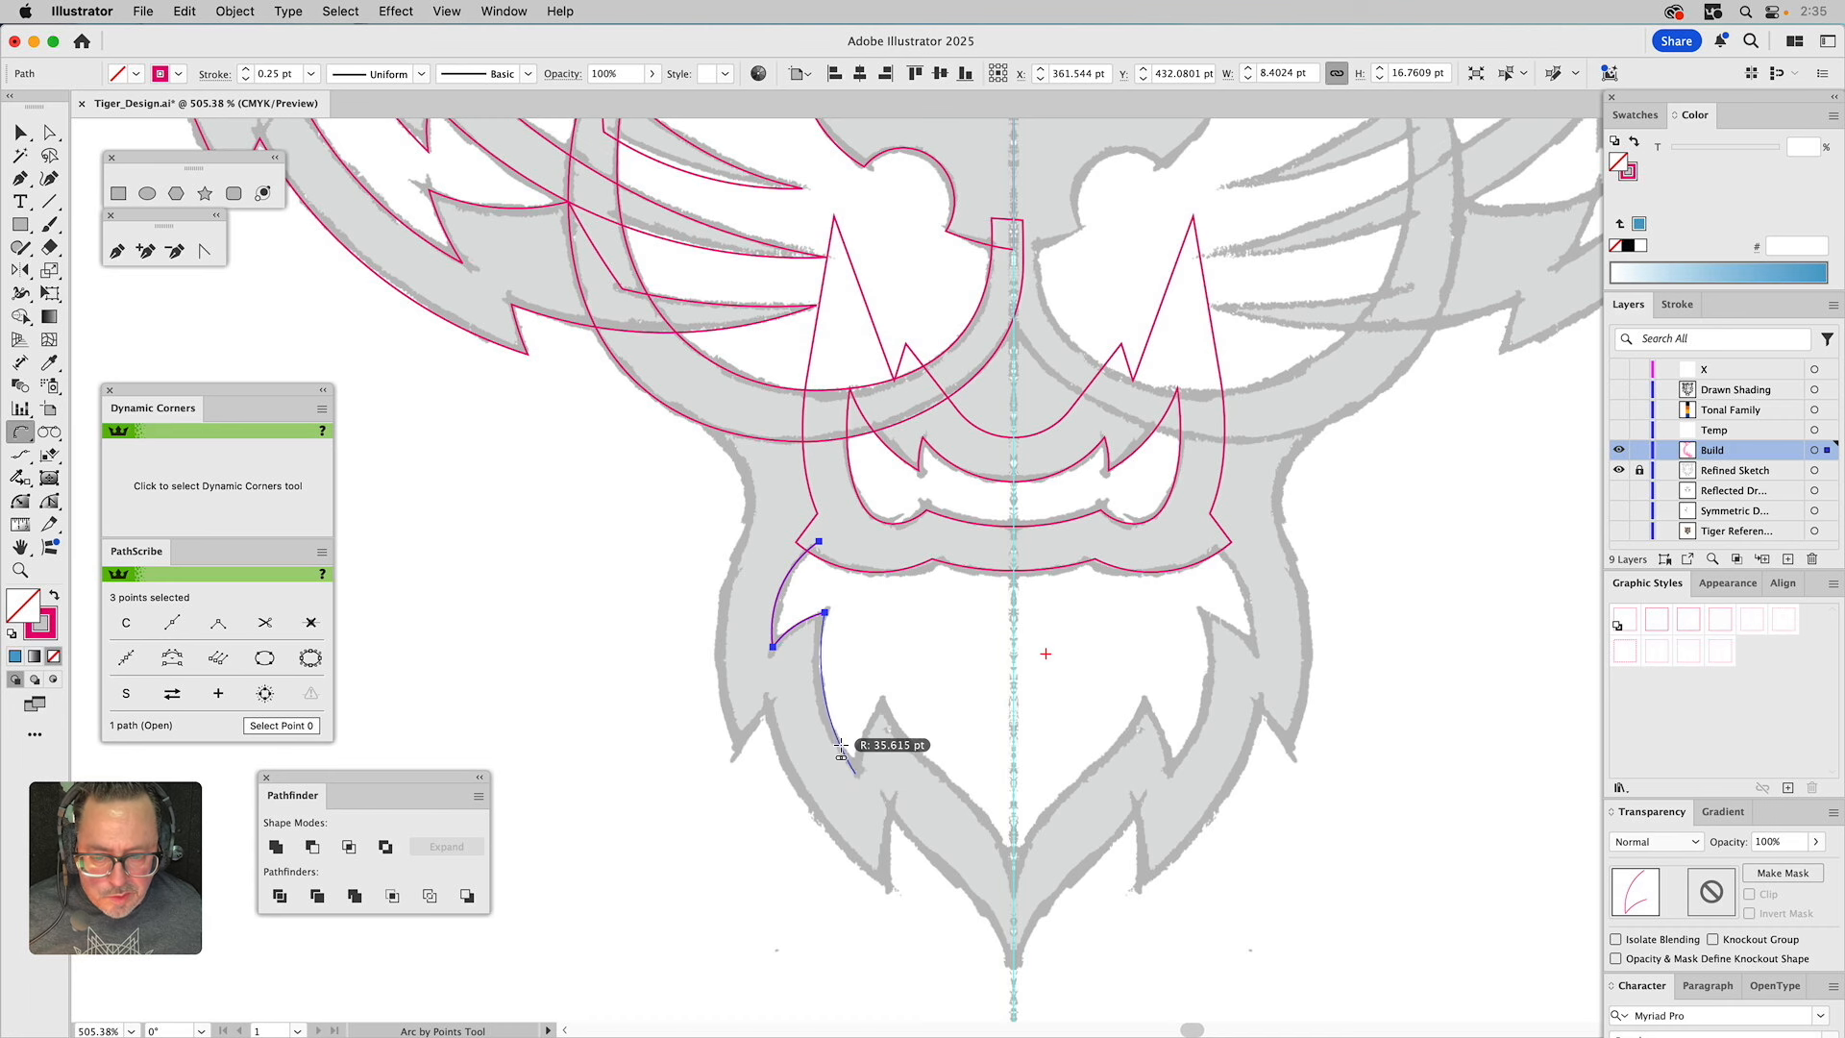
{"action": "left_click", "coordinate": [854, 773]}
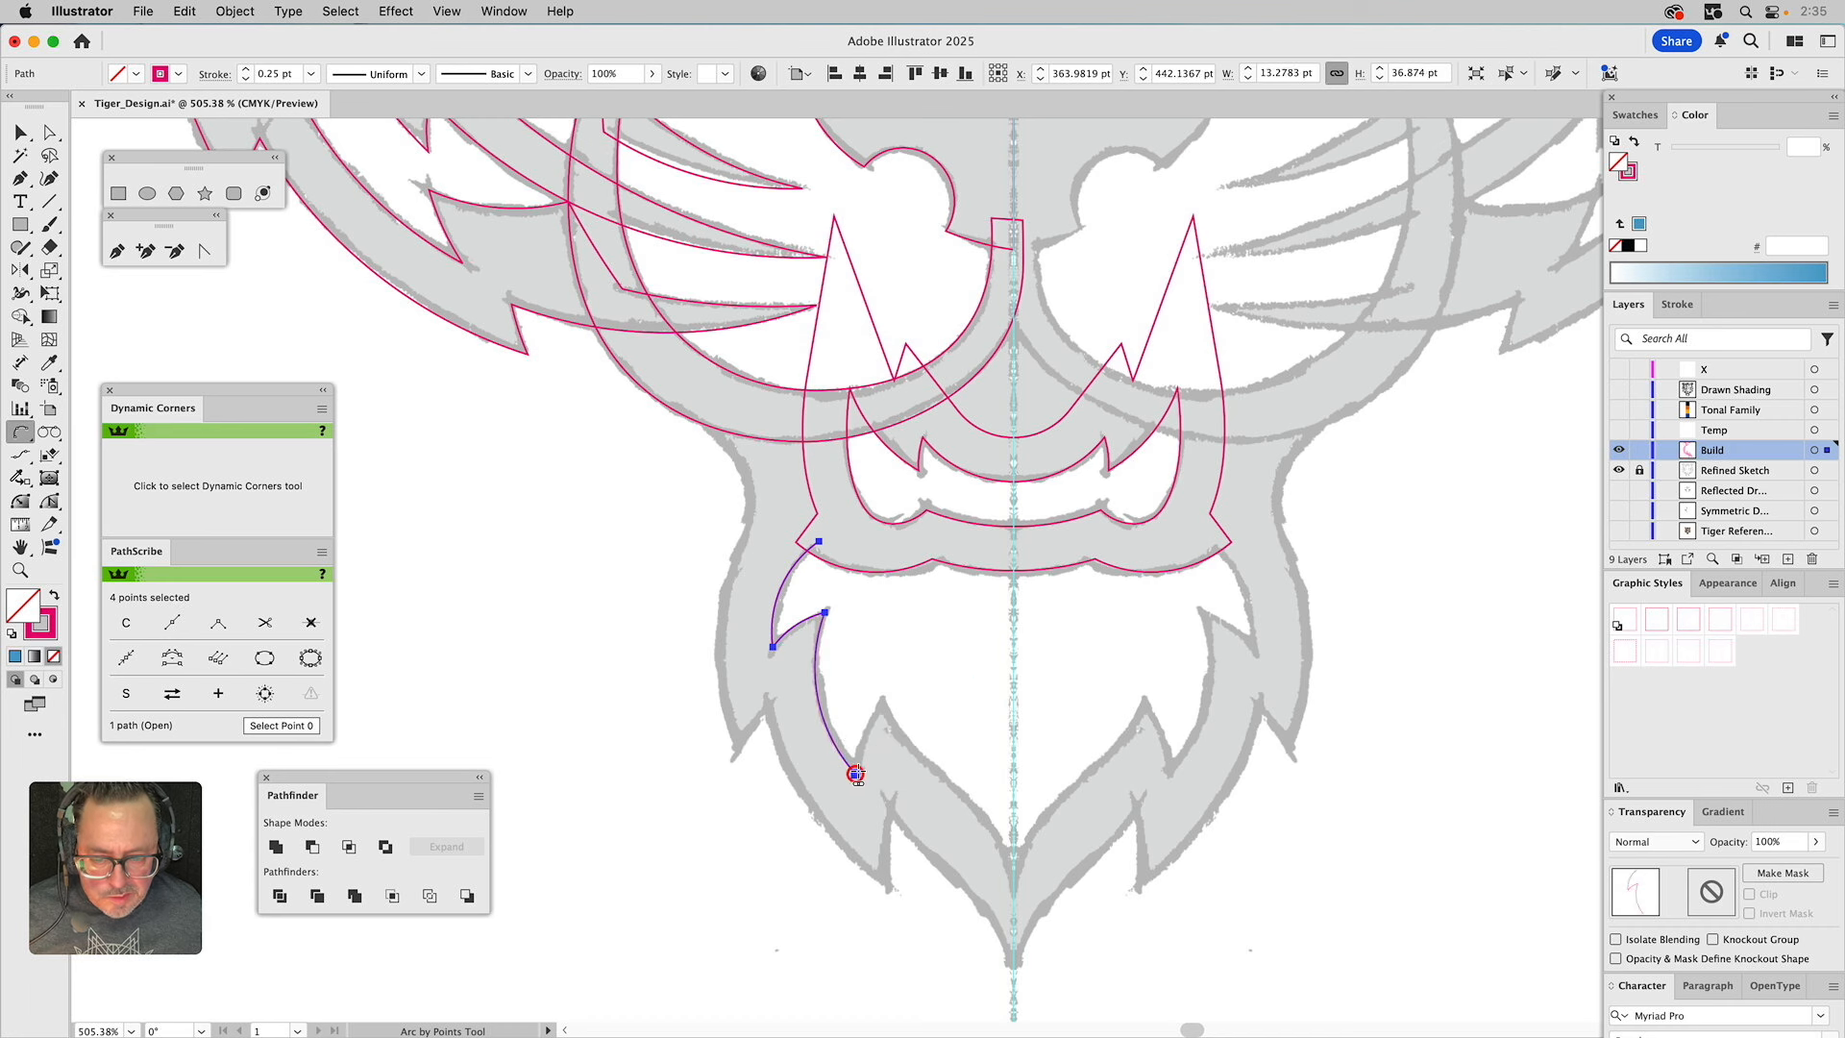
{"action": "left_click", "coordinate": [880, 707]}
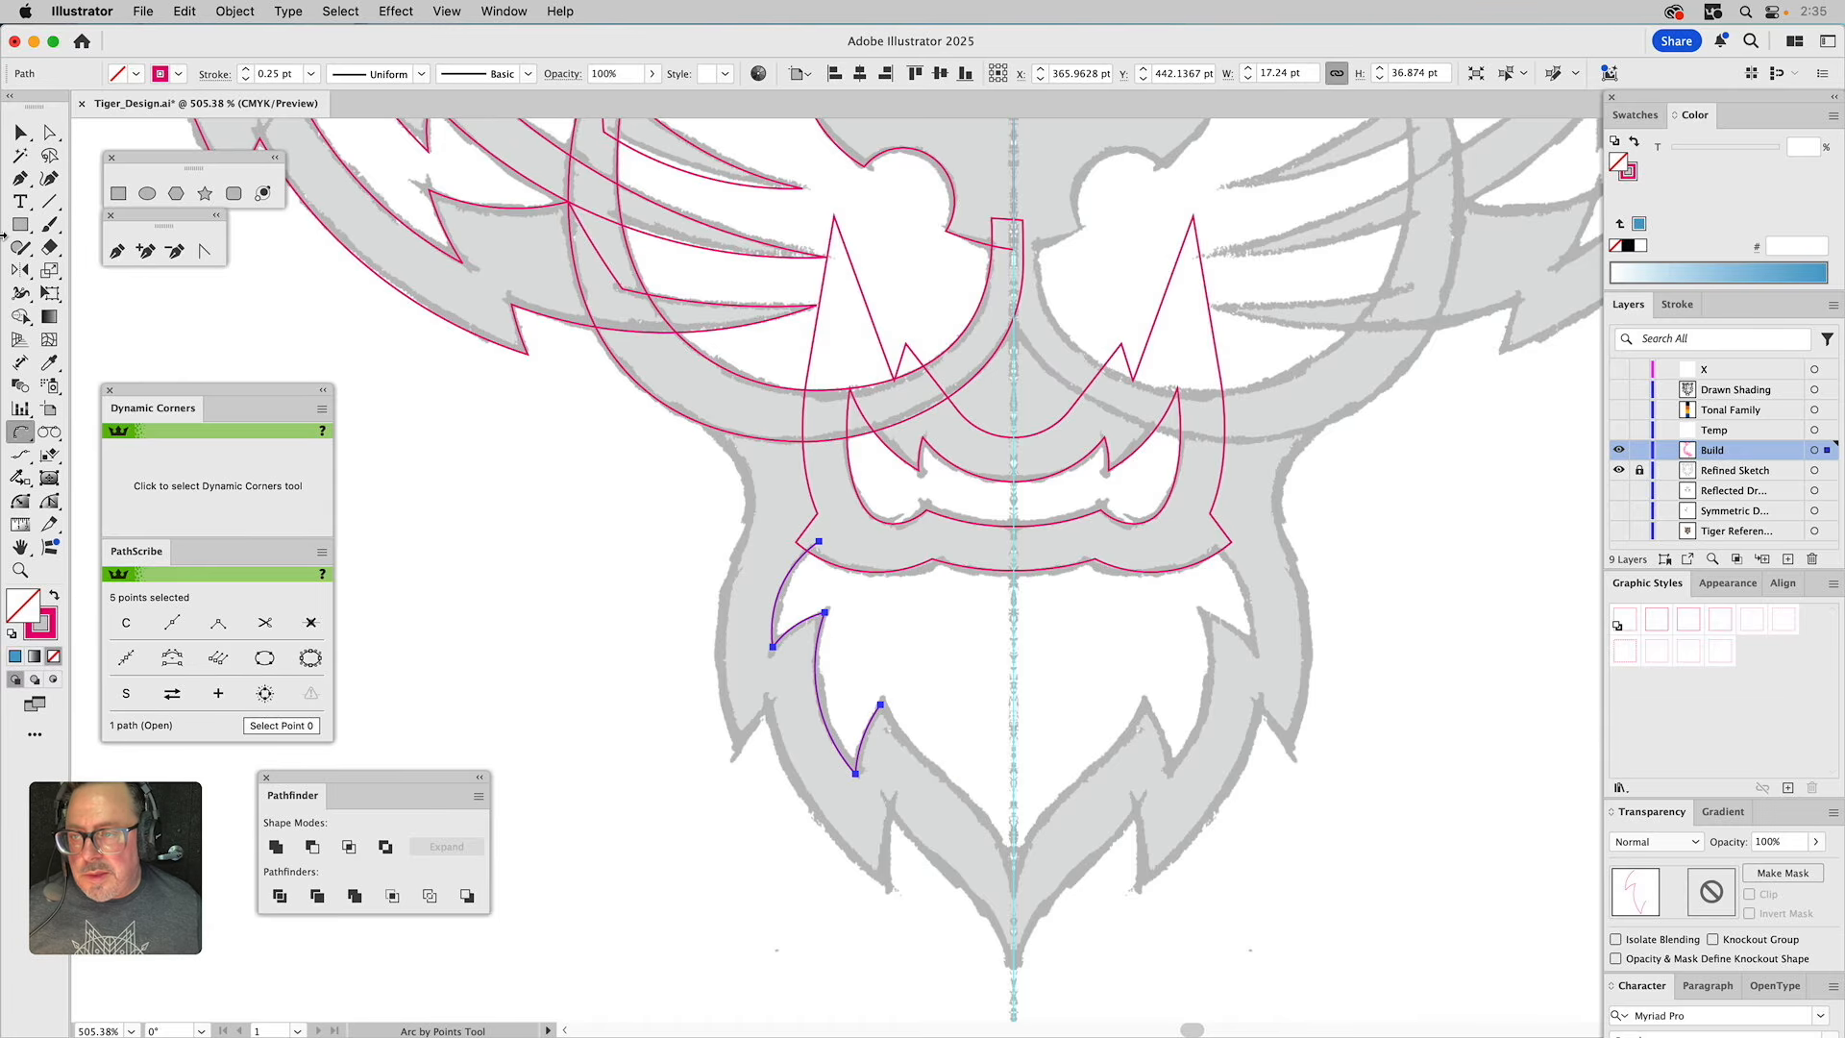
Continue the beard path straight to the chin point, up the centre line to the lip, and close it at its starting point.
{"action": "left_click", "coordinate": [115, 252]}
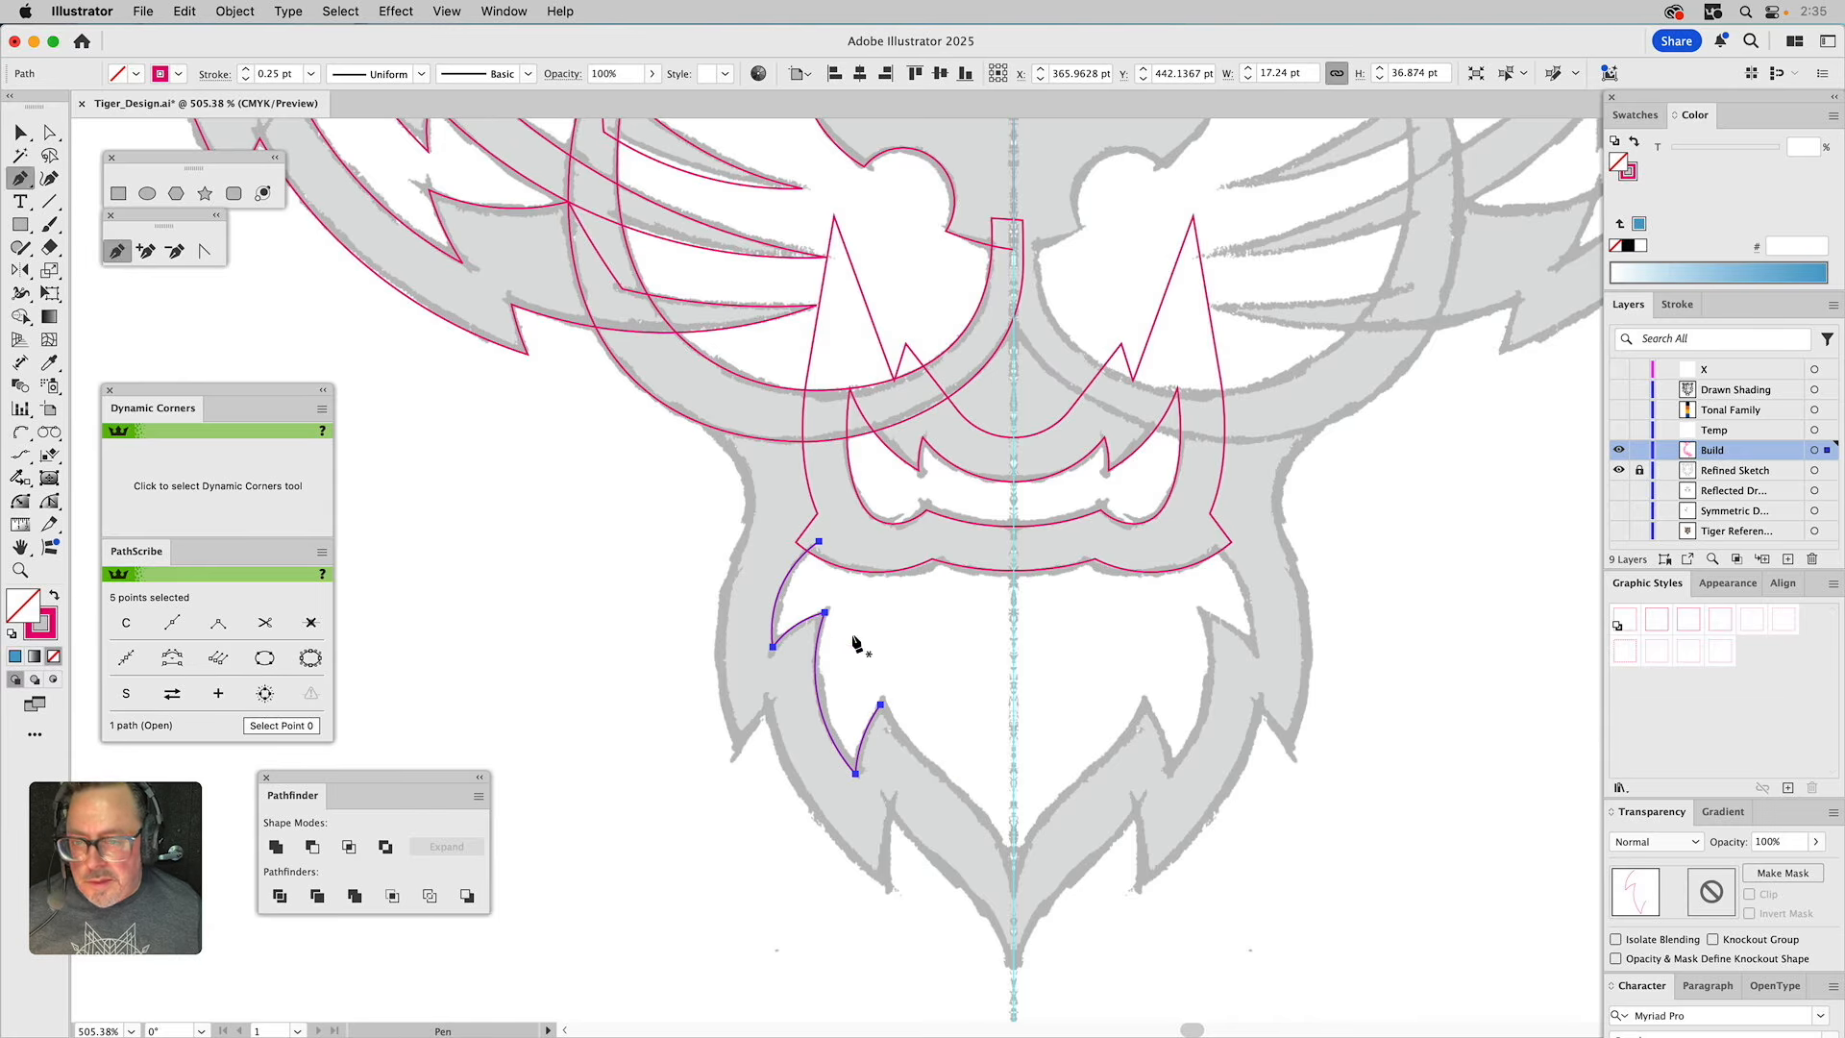
{"action": "left_click", "coordinate": [881, 707]}
{"action": "left_click", "coordinate": [1014, 889]}
{"action": "left_click", "coordinate": [1014, 549]}
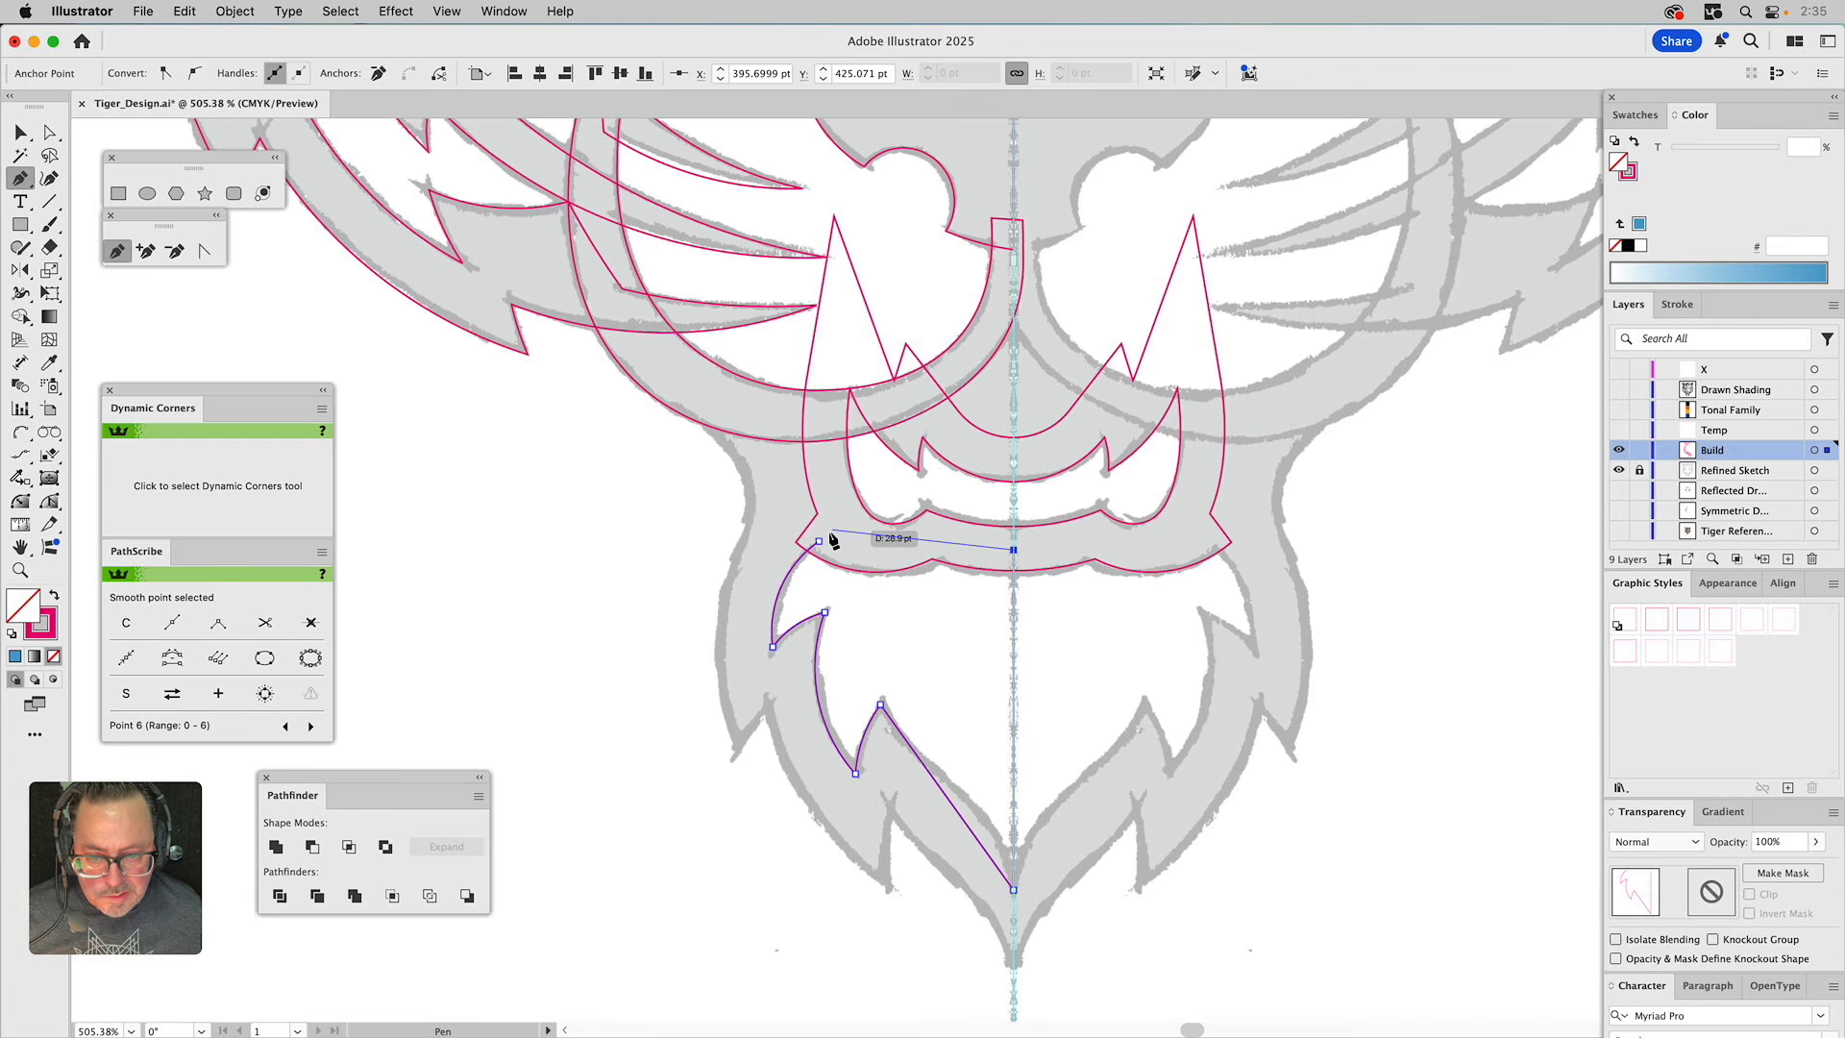
{"action": "left_click", "coordinate": [820, 542]}
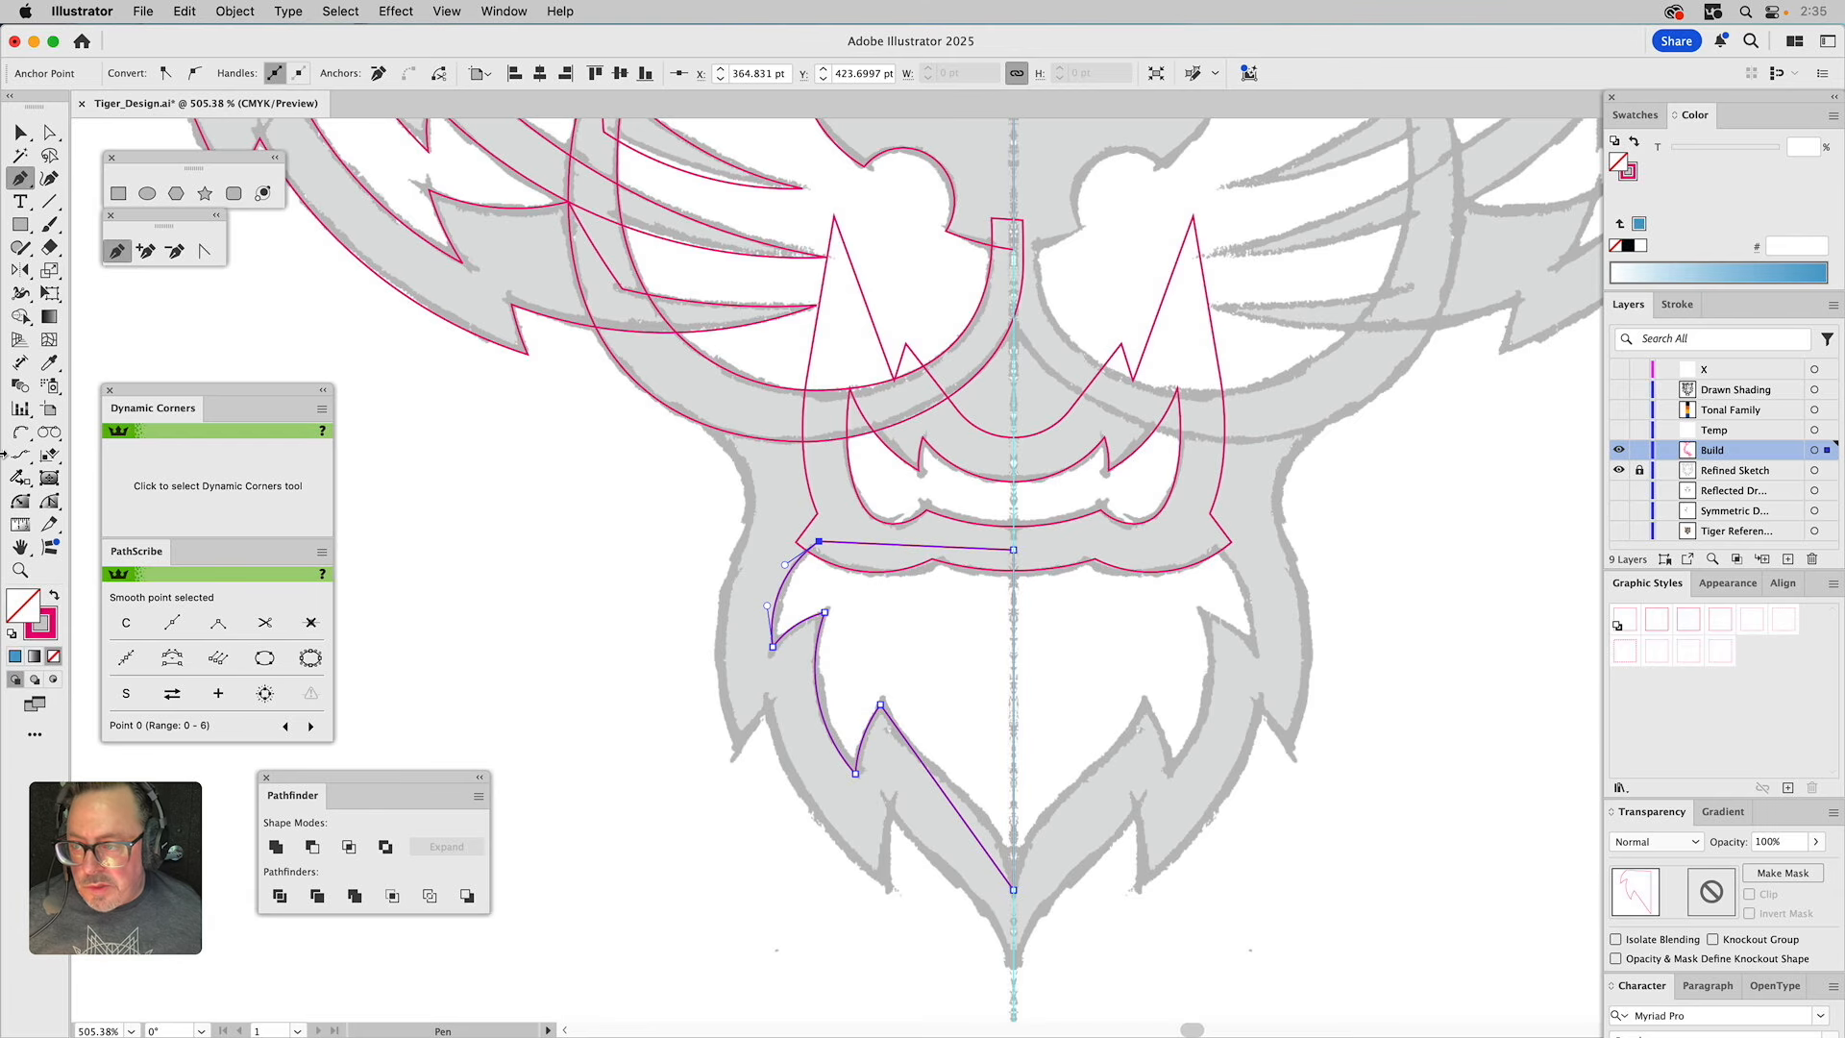
Bend the straight segment between the lower tuft tip and the chin point into a curve following the sketch.
{"action": "left_click", "coordinate": [50, 500]}
{"action": "mouse_move", "coordinate": [925, 769]}
{"action": "left_mouse_down"}
{"action": "mouse_move", "coordinate": [989, 857]}
{"action": "mouse_move", "coordinate": [989, 784]}
{"action": "mouse_move", "coordinate": [923, 798]}
{"action": "left_mouse_up"}
{"action": "left_click", "coordinate": [953, 648]}
{"action": "key", "text": "v"}
Reflect a copy of the left beard half across the vertical centre line and unite both halves into one closed shape.
{"action": "left_click", "coordinate": [875, 765]}
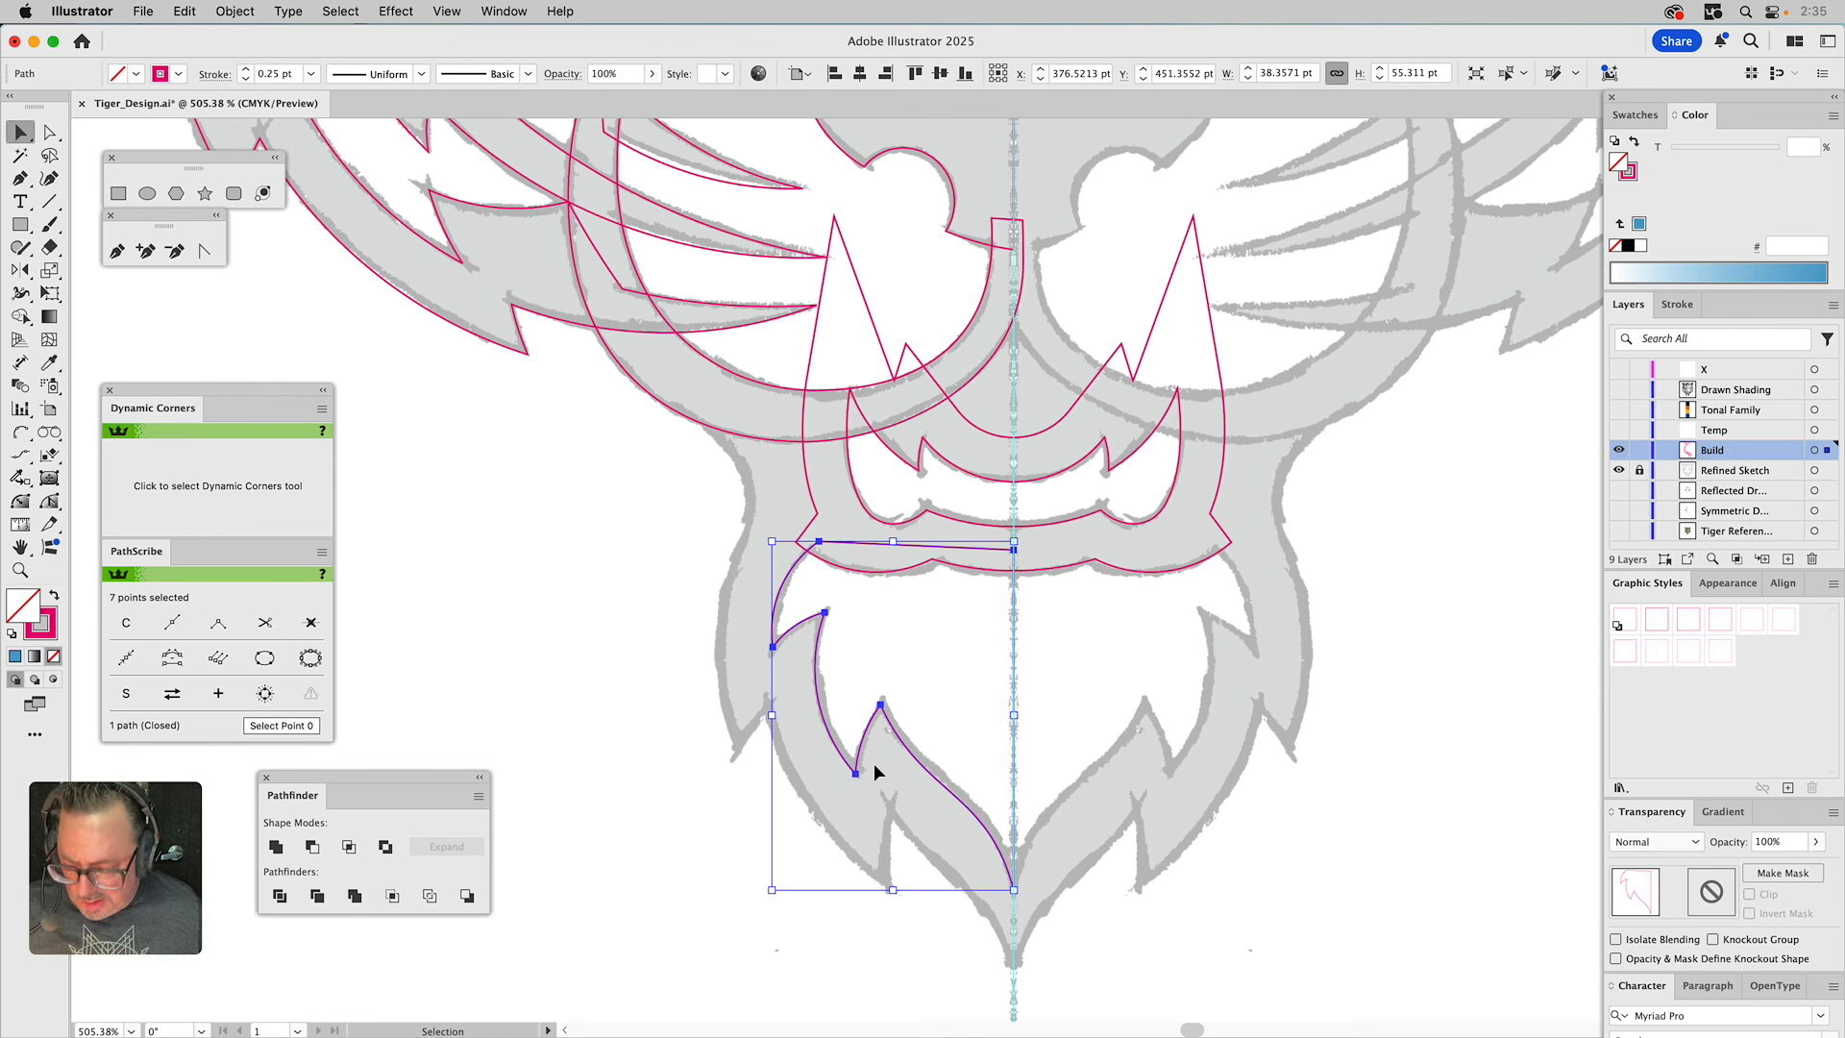
{"action": "left_click", "coordinate": [20, 270]}
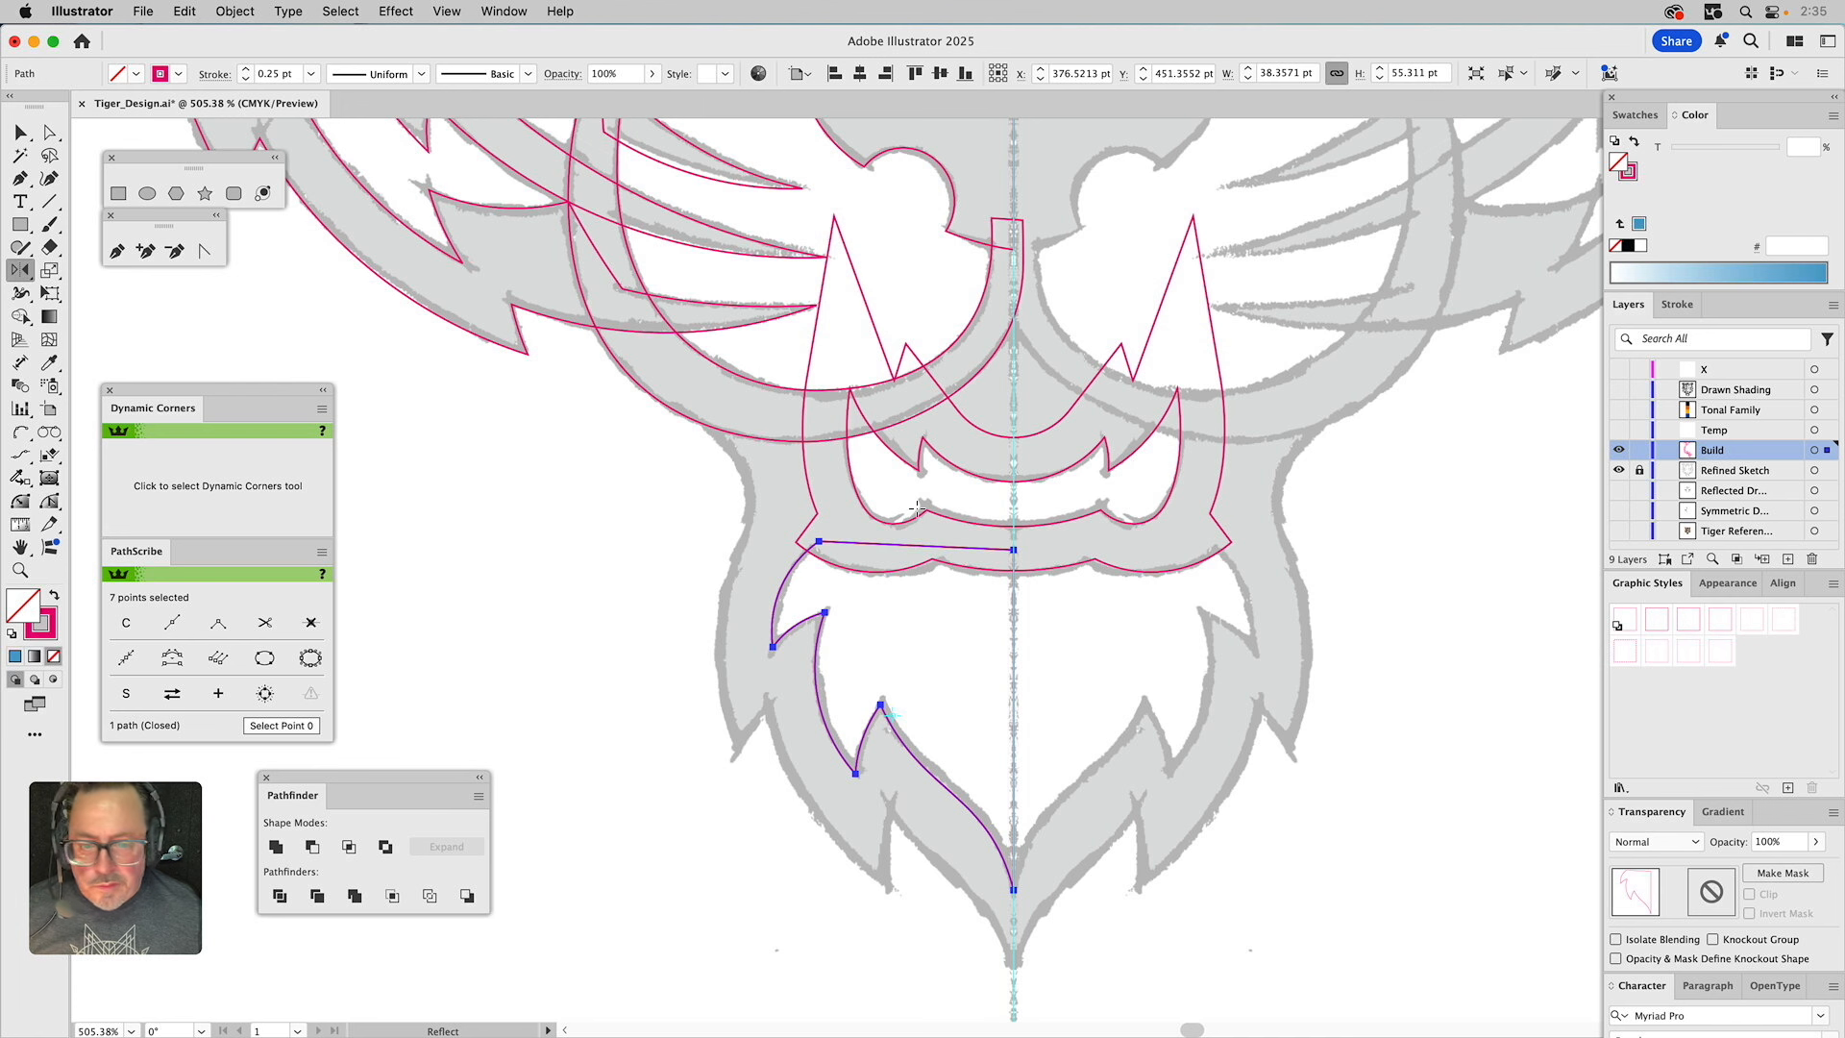
{"action": "left_click", "coordinate": [1014, 550]}
{"action": "left_click_drag", "start_coordinate": [1021, 586], "coordinate": [894, 740]}
{"action": "key", "text": "v"}
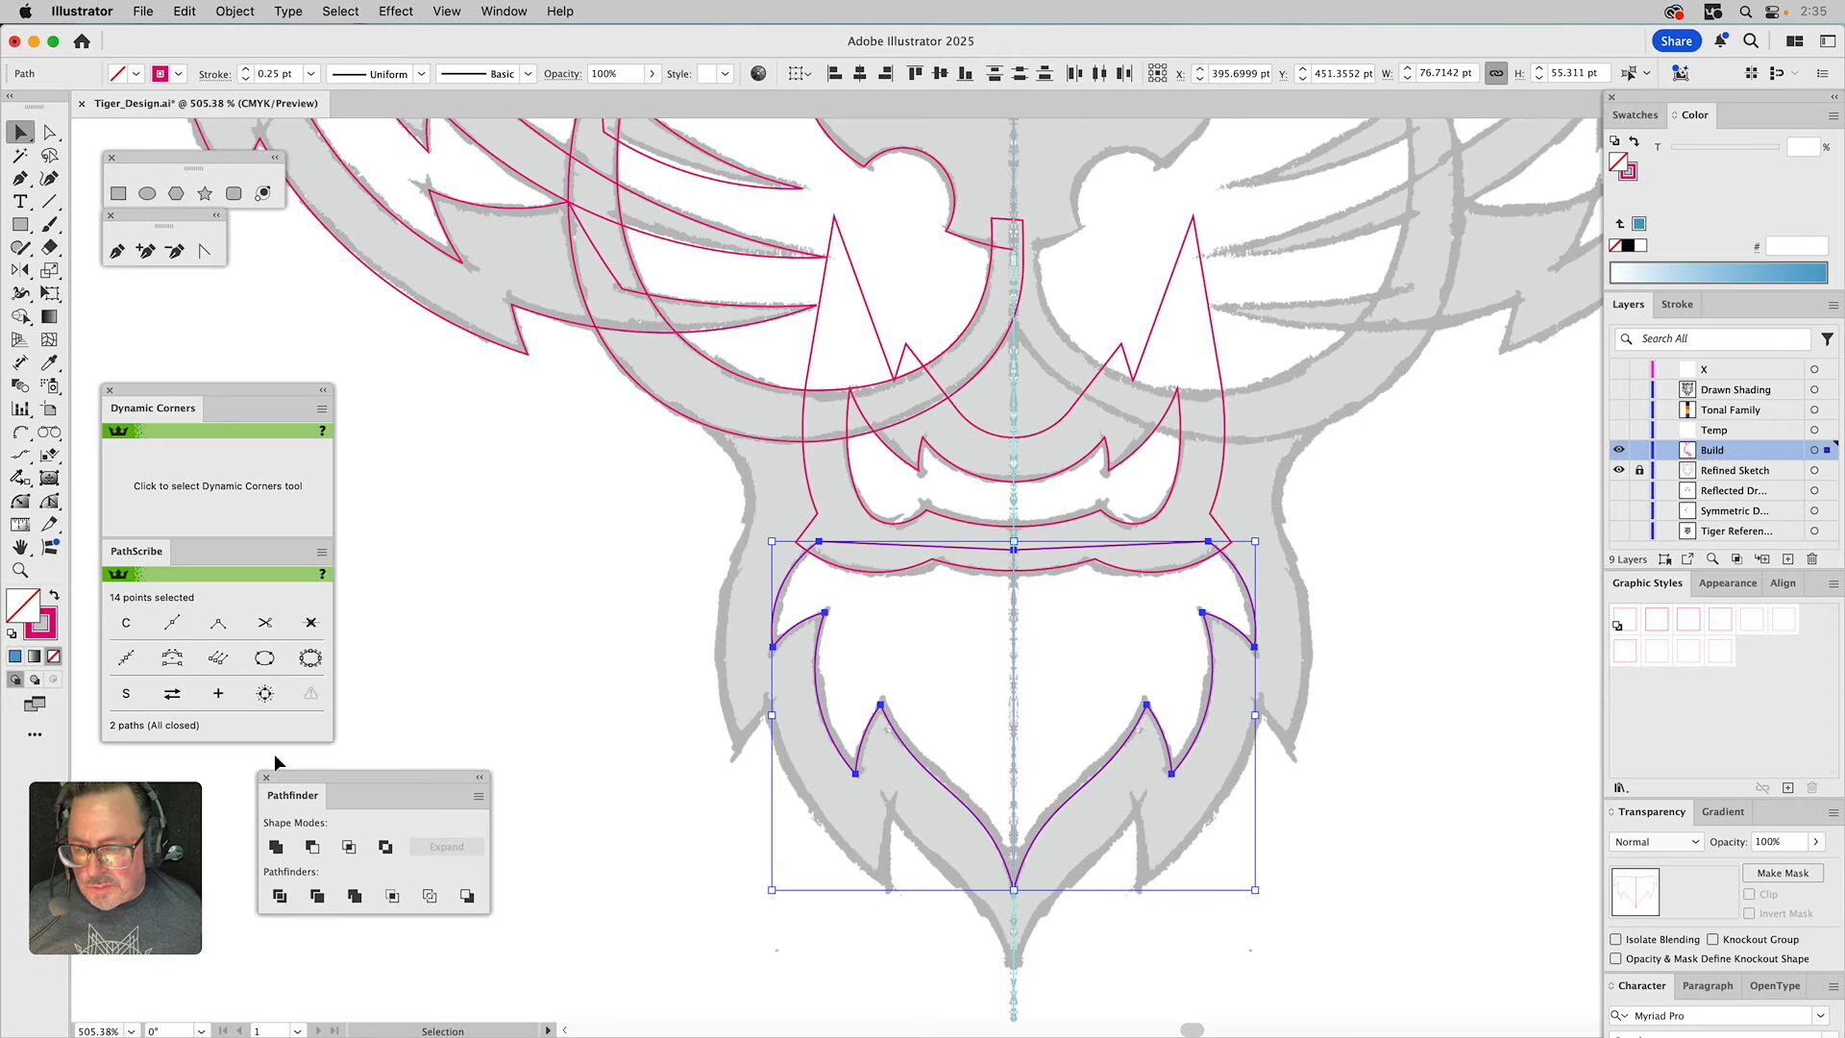
Subtract the lower-lip outline from the mirrored inner beard shape so the beard's upper edge follows the lip contour.
{"action": "left_click", "coordinate": [886, 572]}
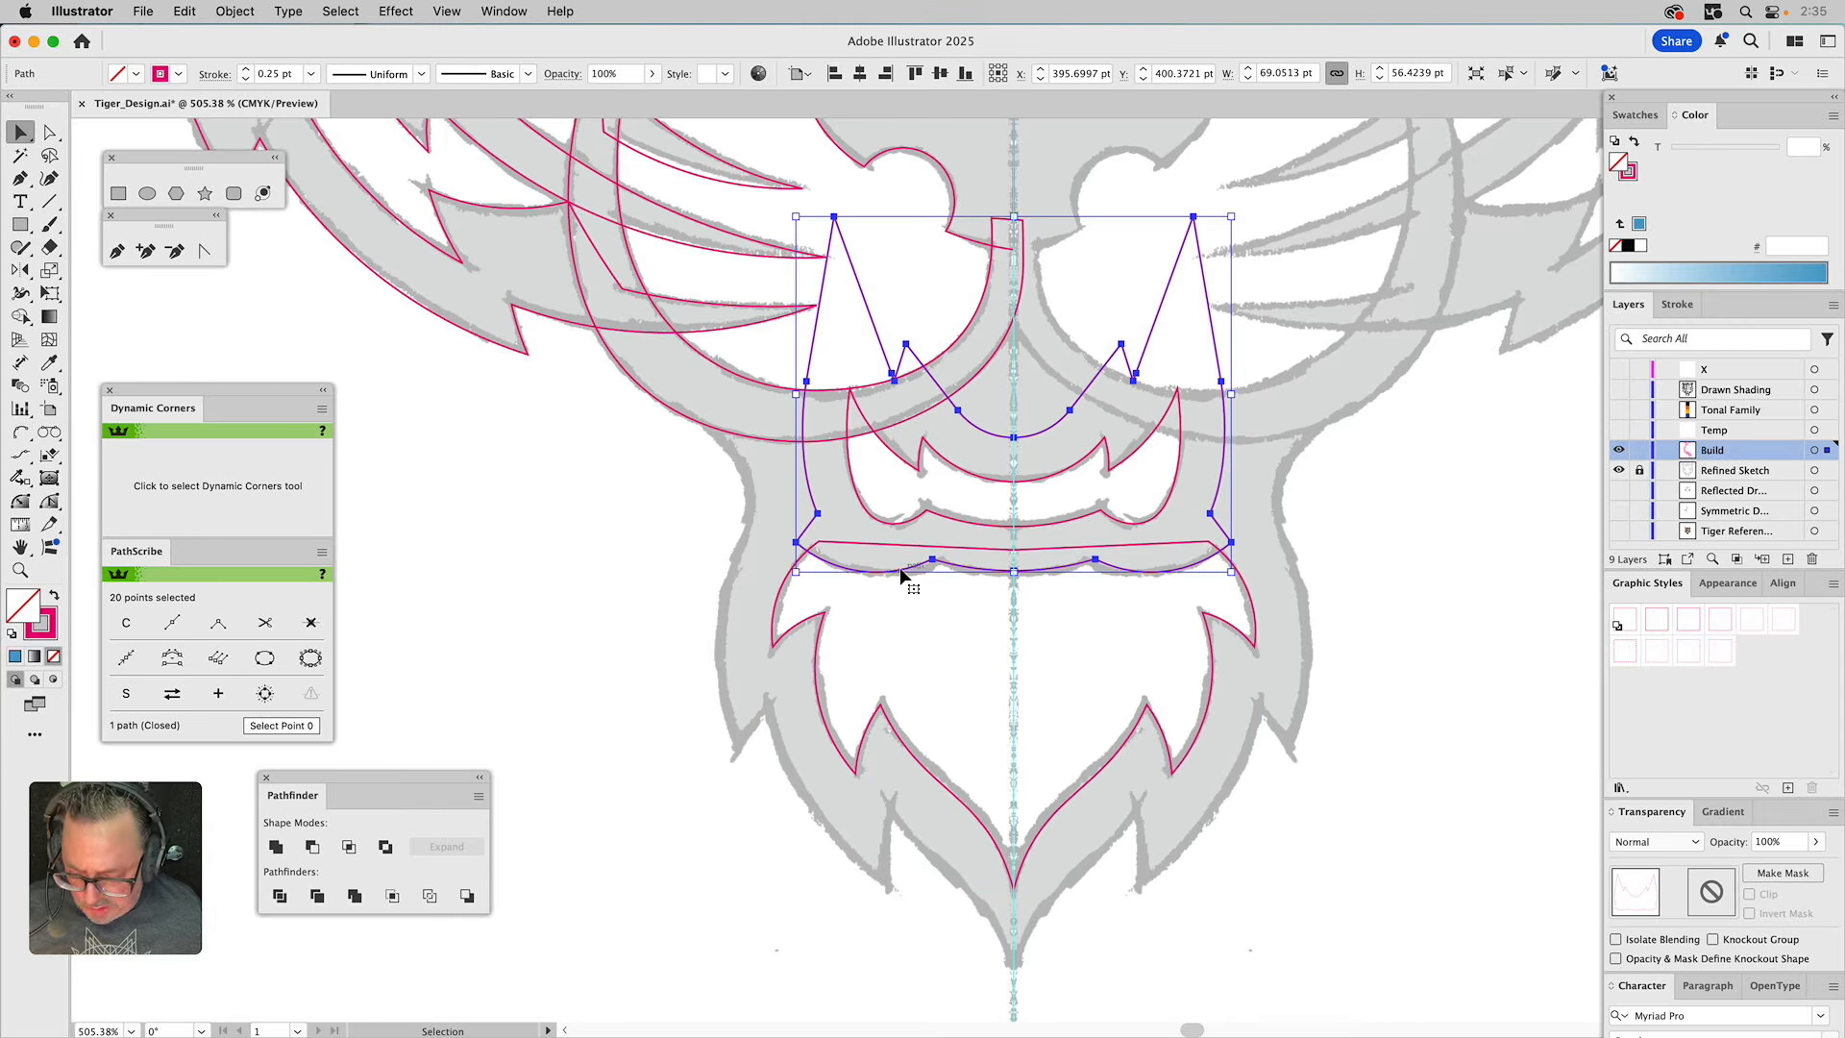
{"action": "left_click", "coordinate": [850, 544], "text": "shift"}
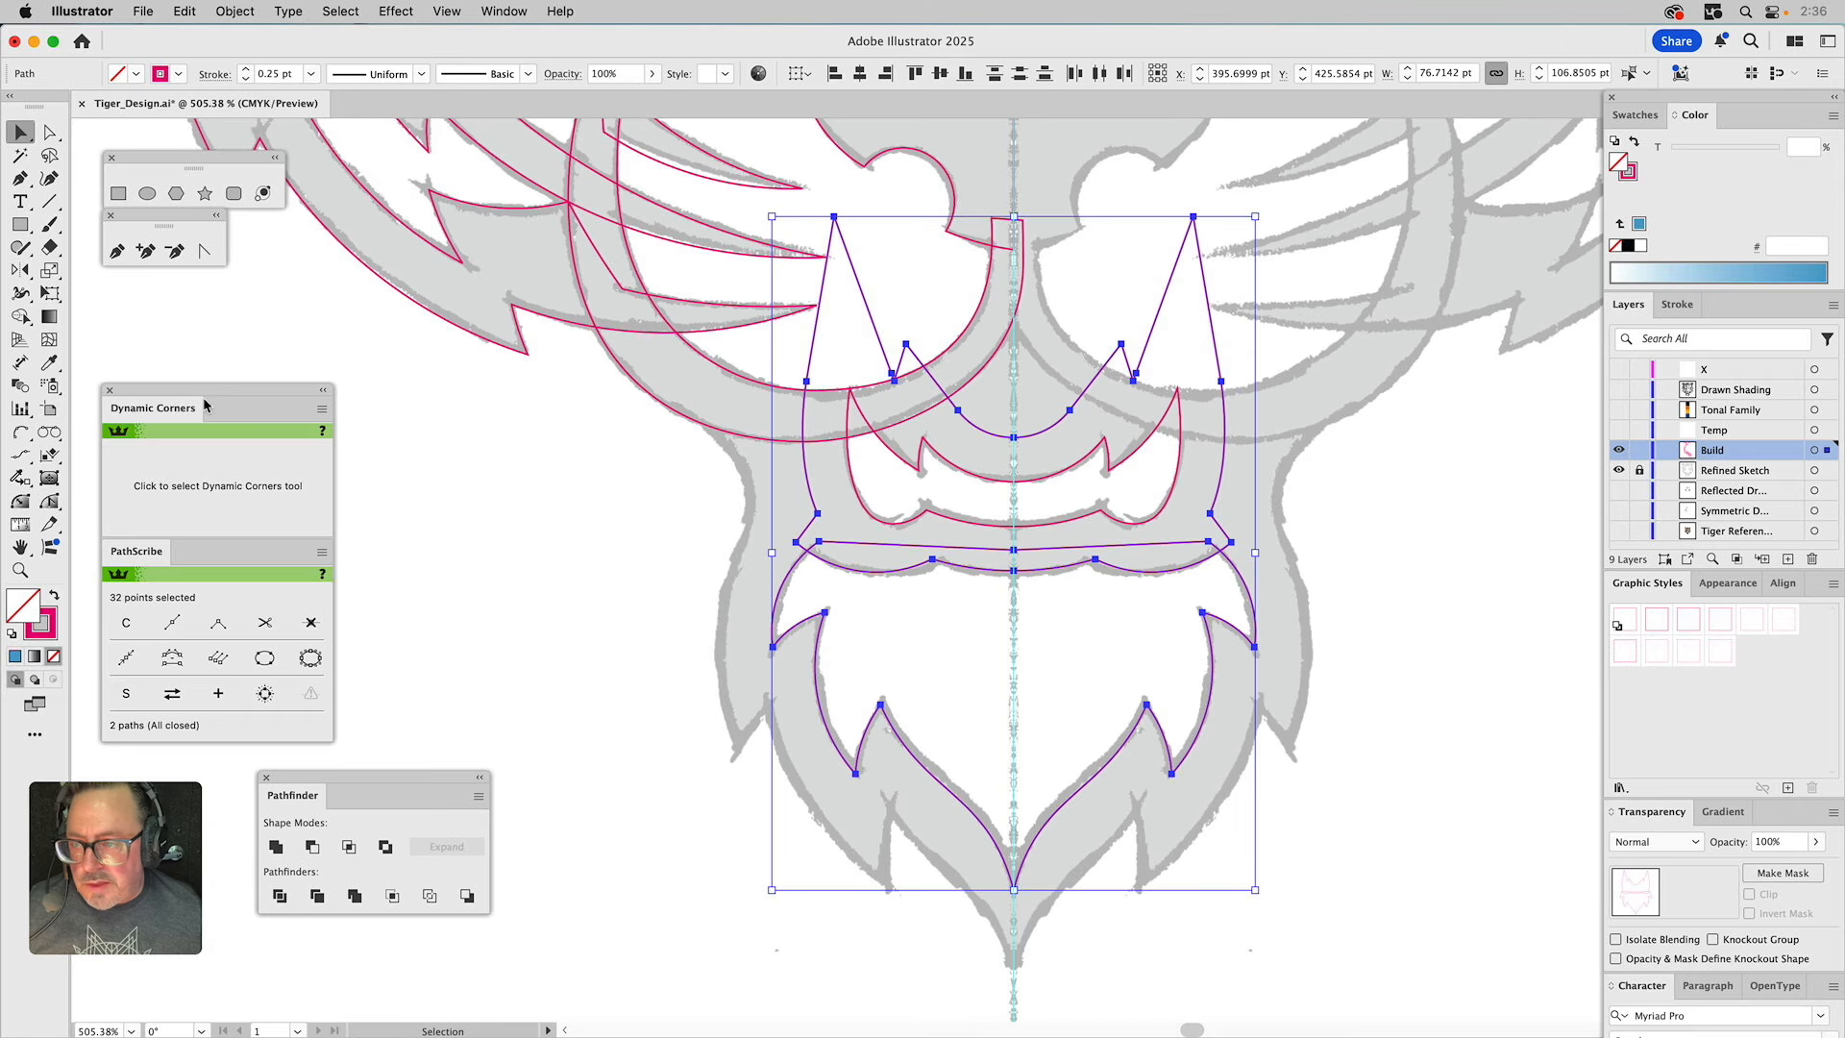
{"action": "left_click", "coordinate": [310, 846]}
{"action": "left_click", "coordinate": [921, 661]}
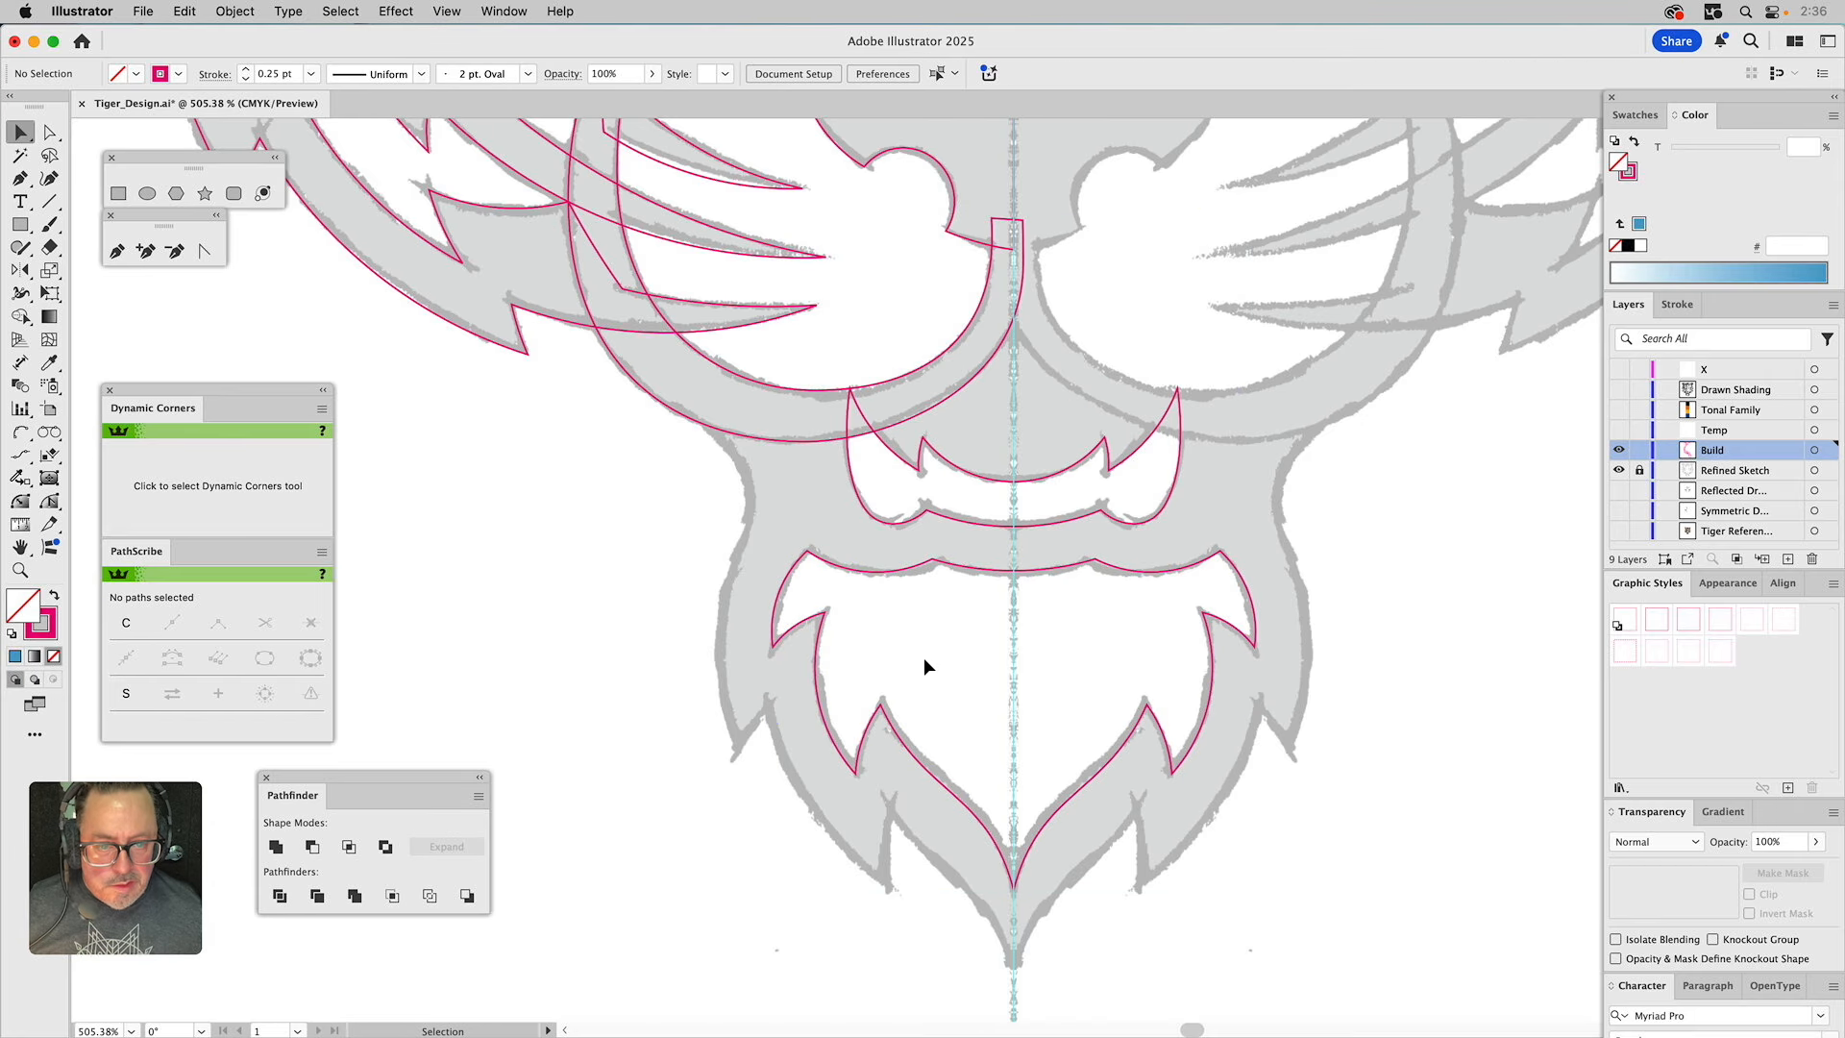
Start the left outer jaw path inside the cheek band, curve it around the jaw bend, and end at the first fur tip.
{"action": "scroll", "coordinate": [942, 606], "scroll_direction": "down", "scroll_amount": 2}
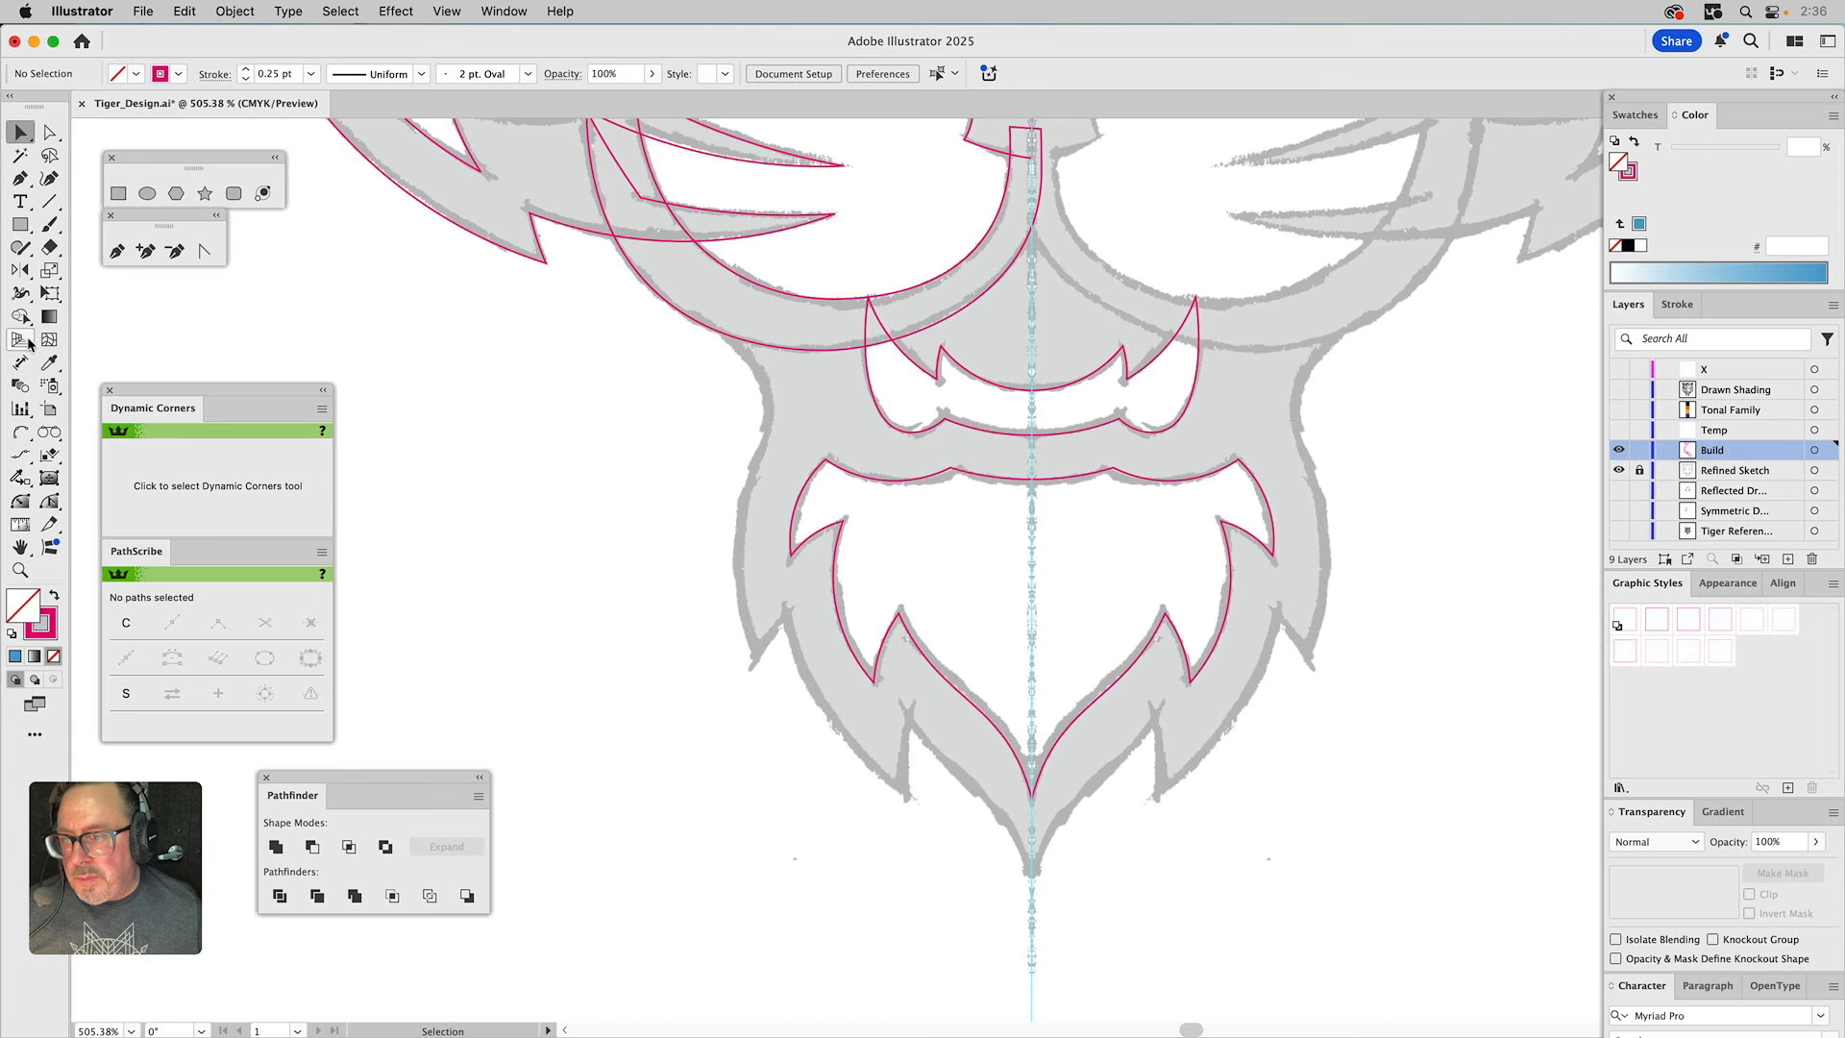
{"action": "left_click", "coordinate": [117, 254]}
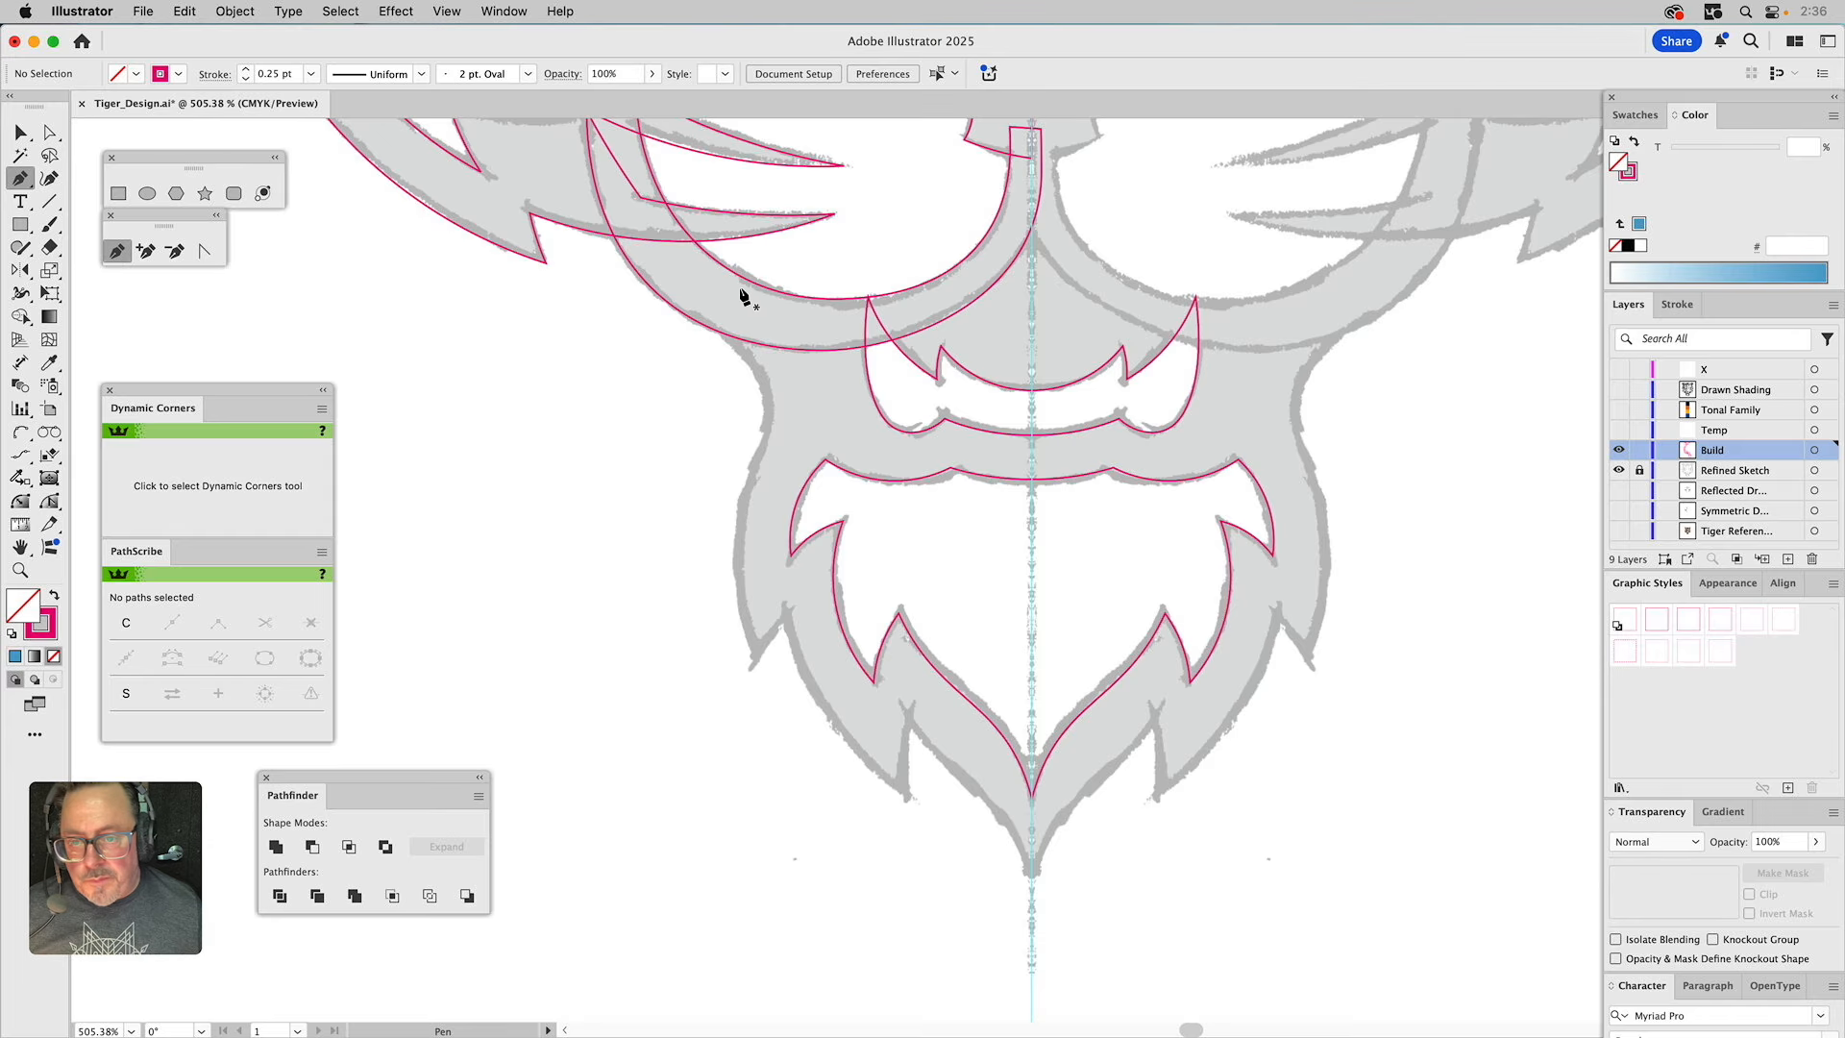
{"action": "left_click_drag", "start_coordinate": [720, 294], "coordinate": [692, 319]}
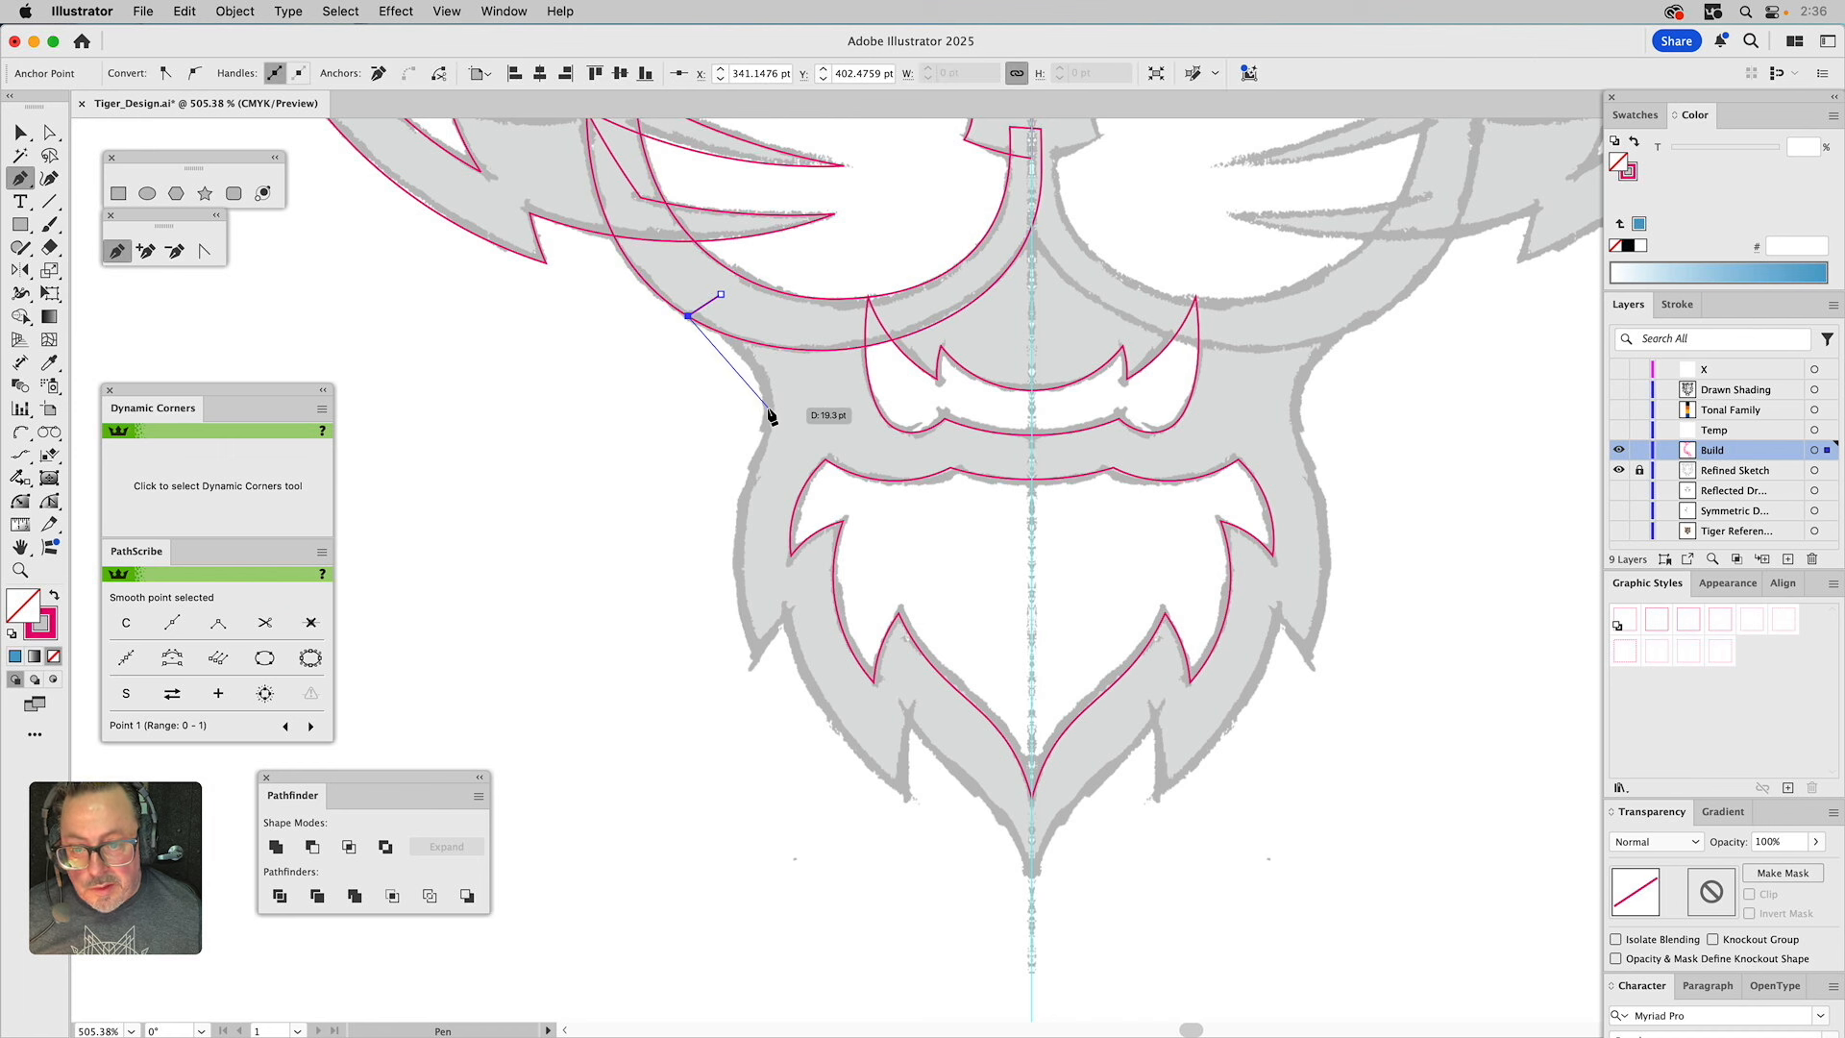
{"action": "left_click_drag", "start_coordinate": [768, 407], "coordinate": [768, 449]}
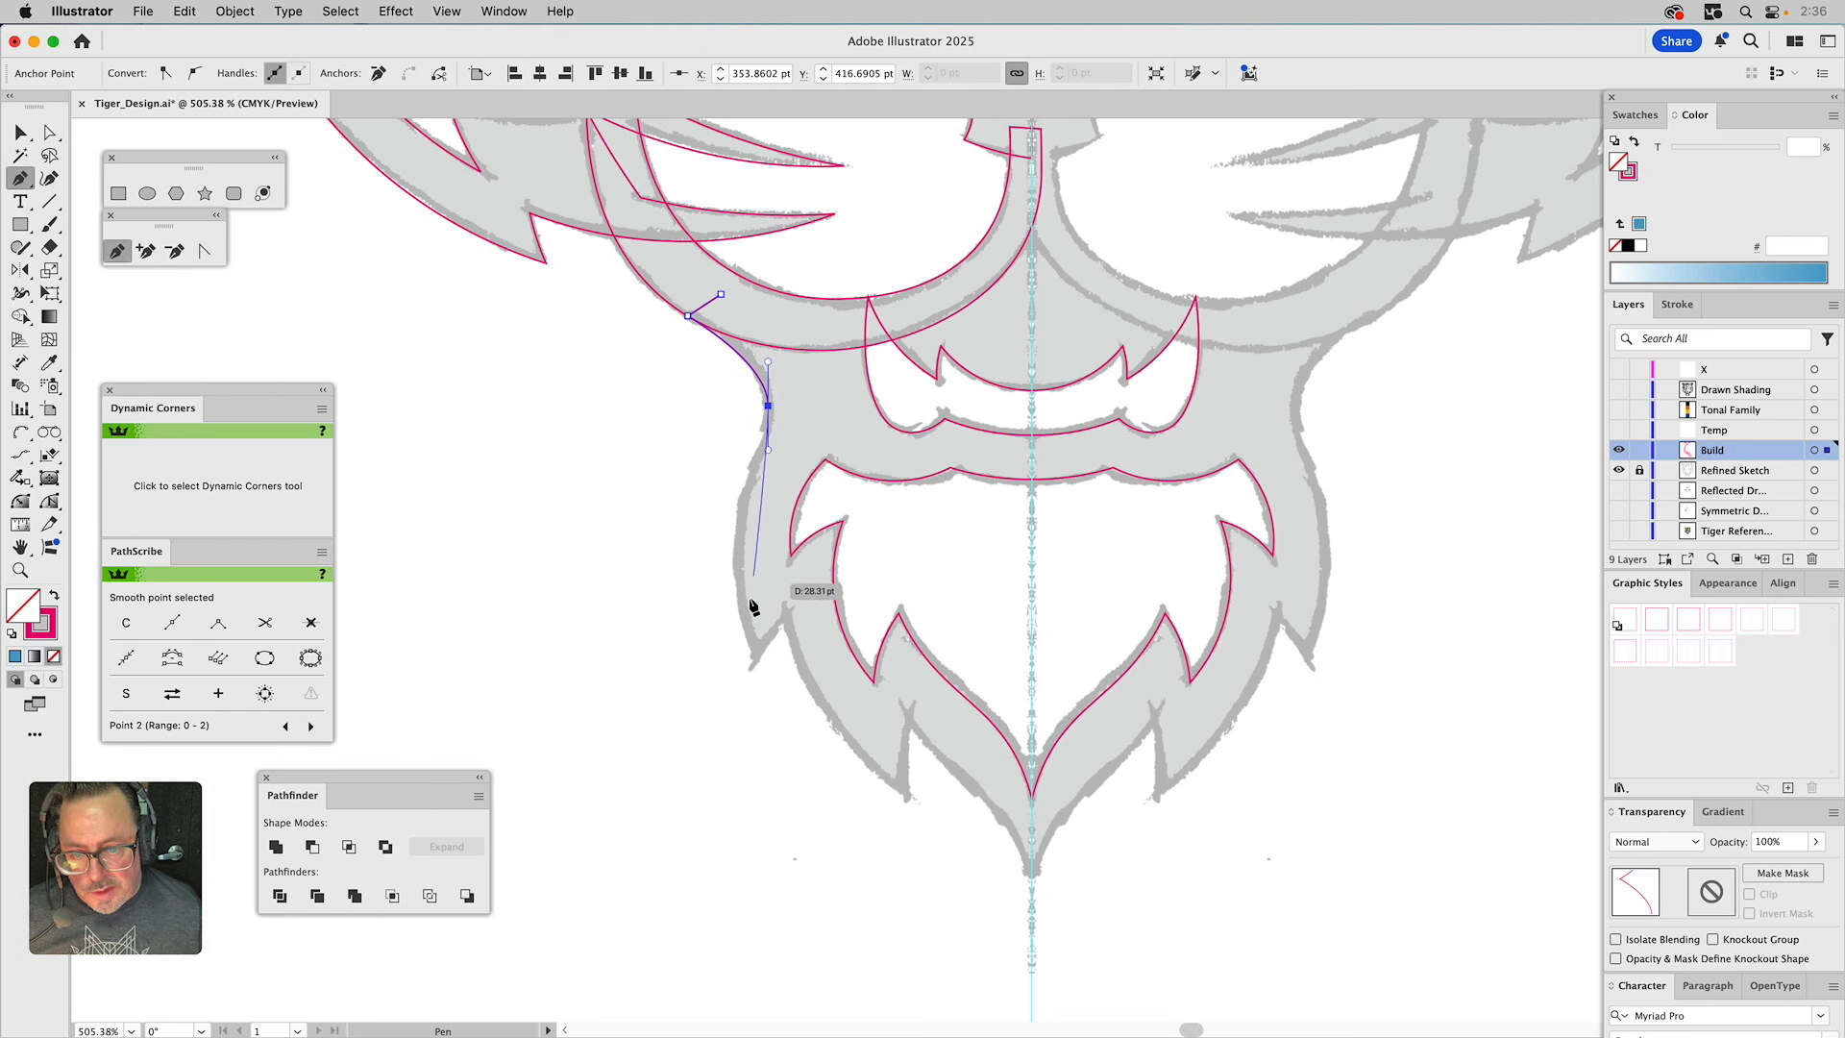
{"action": "left_click", "coordinate": [755, 659]}
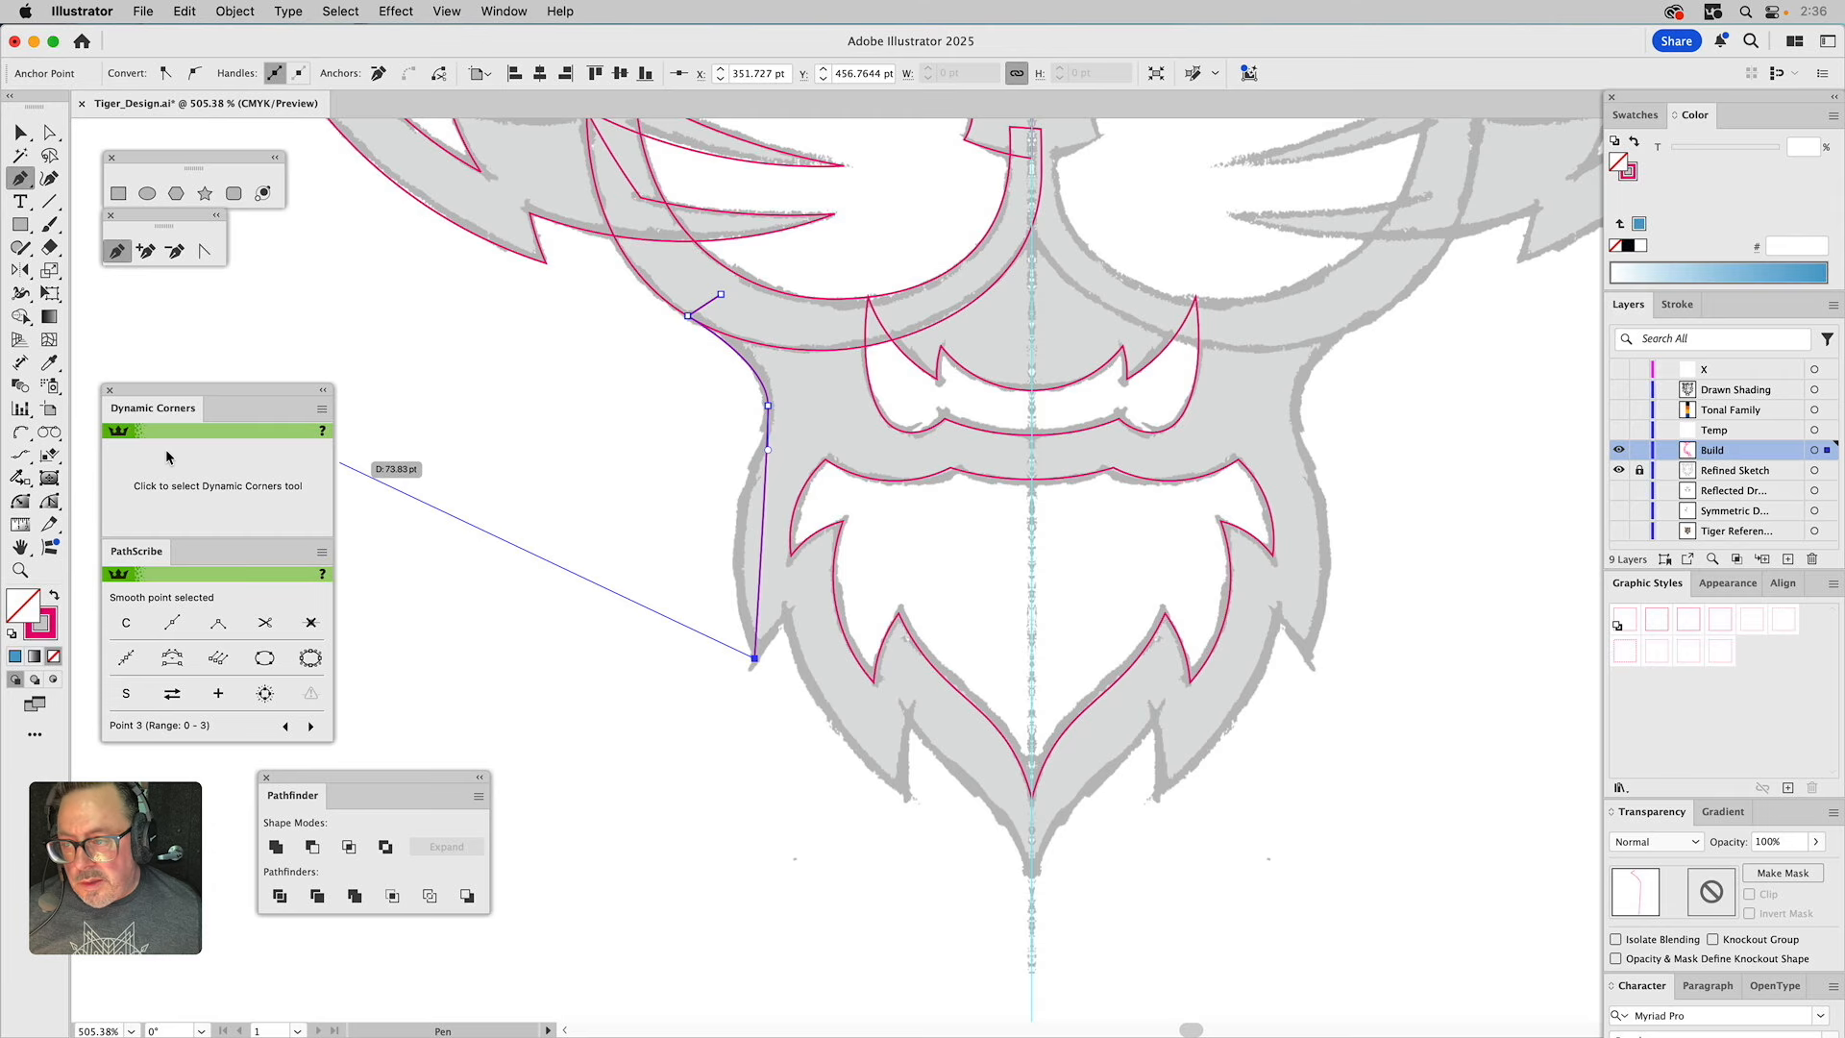
Bend the straight segment between the jaw bend and the fur tip outward to follow the sketch, balancing the handles at both ends.
{"action": "left_click", "coordinate": [50, 503]}
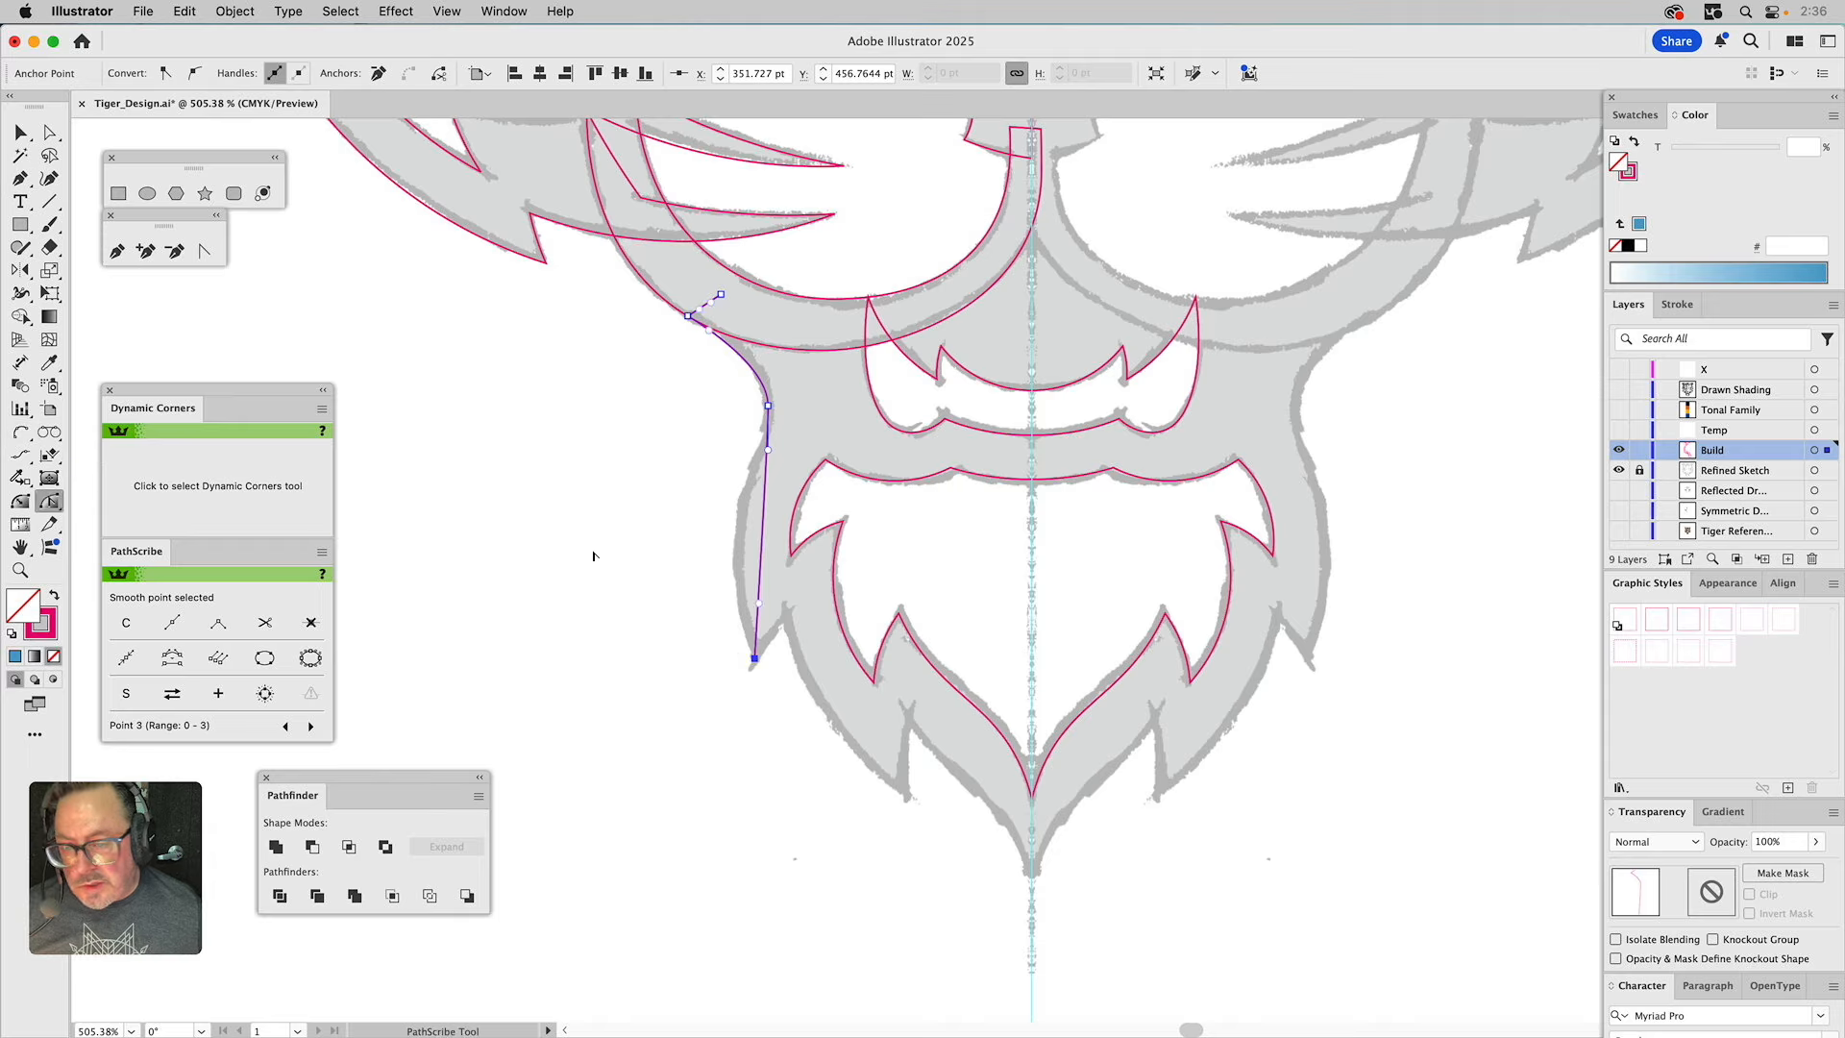
{"action": "left_click_drag", "start_coordinate": [758, 607], "coordinate": [702, 535]}
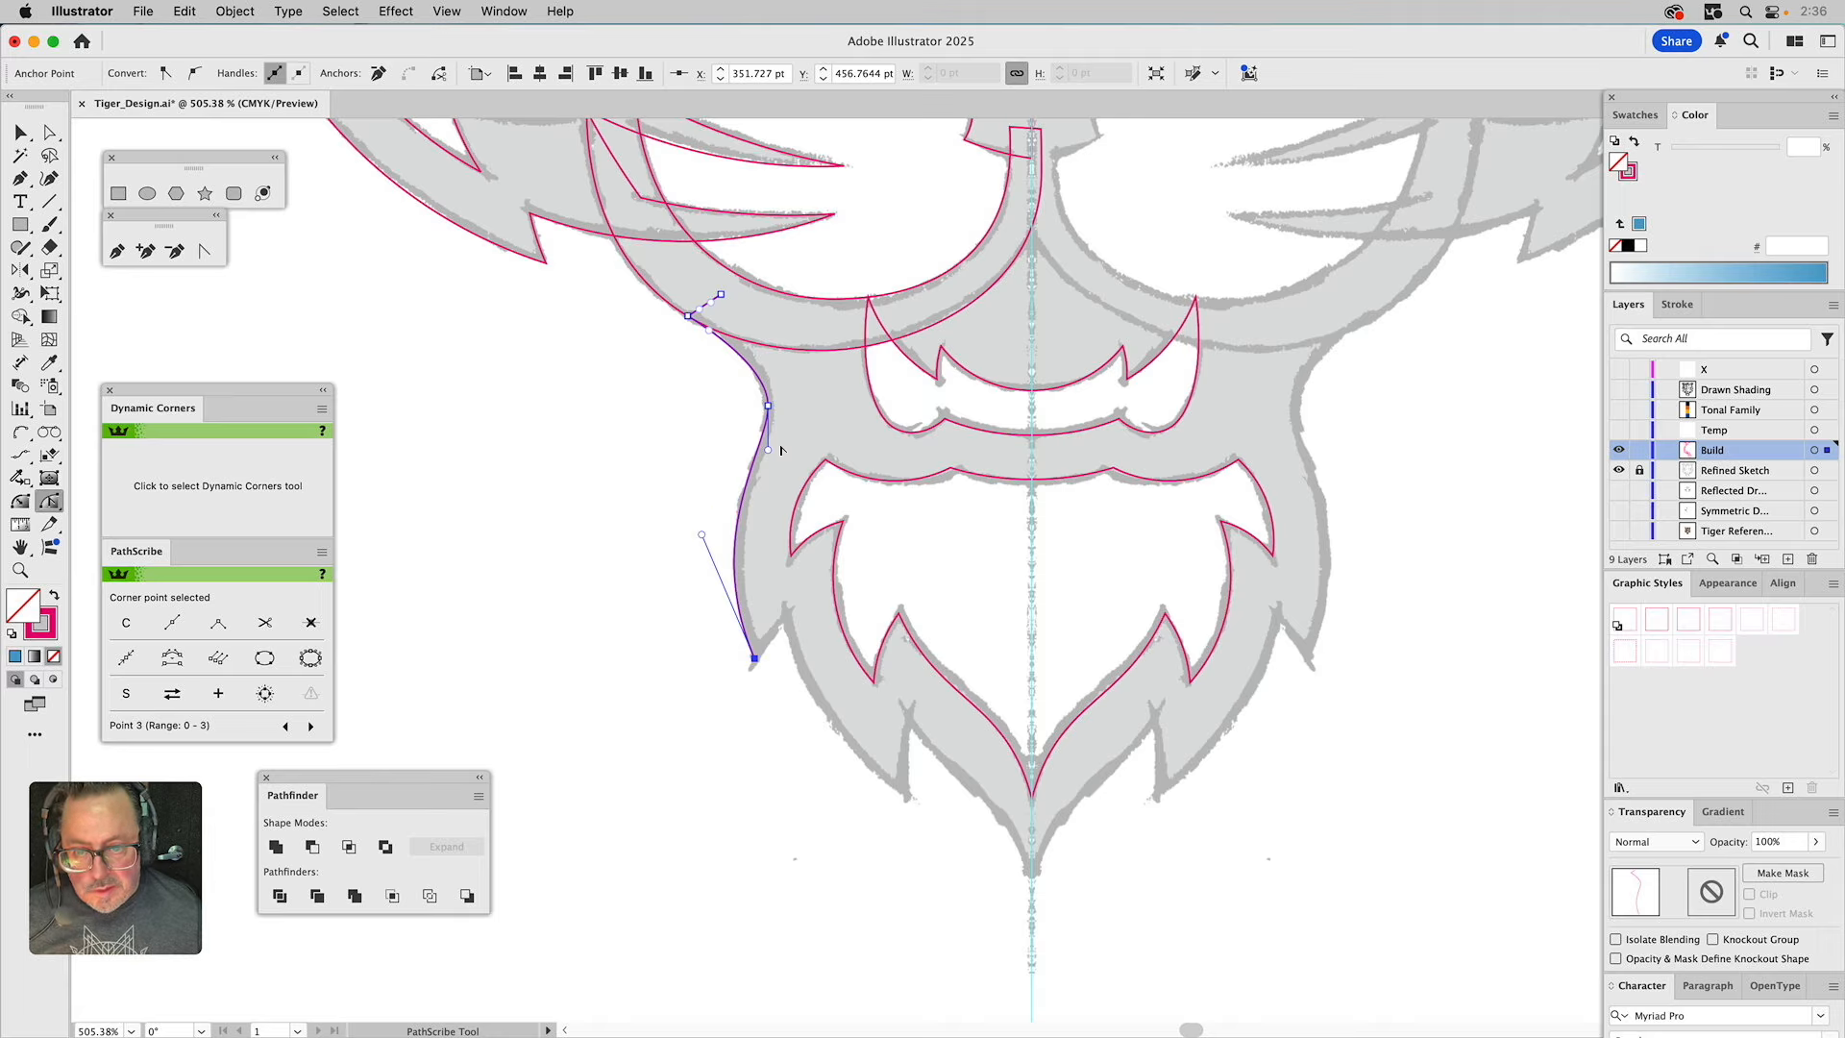
{"action": "left_click_drag", "start_coordinate": [768, 449], "coordinate": [768, 466]}
{"action": "left_click_drag", "start_coordinate": [701, 534], "coordinate": [698, 520]}
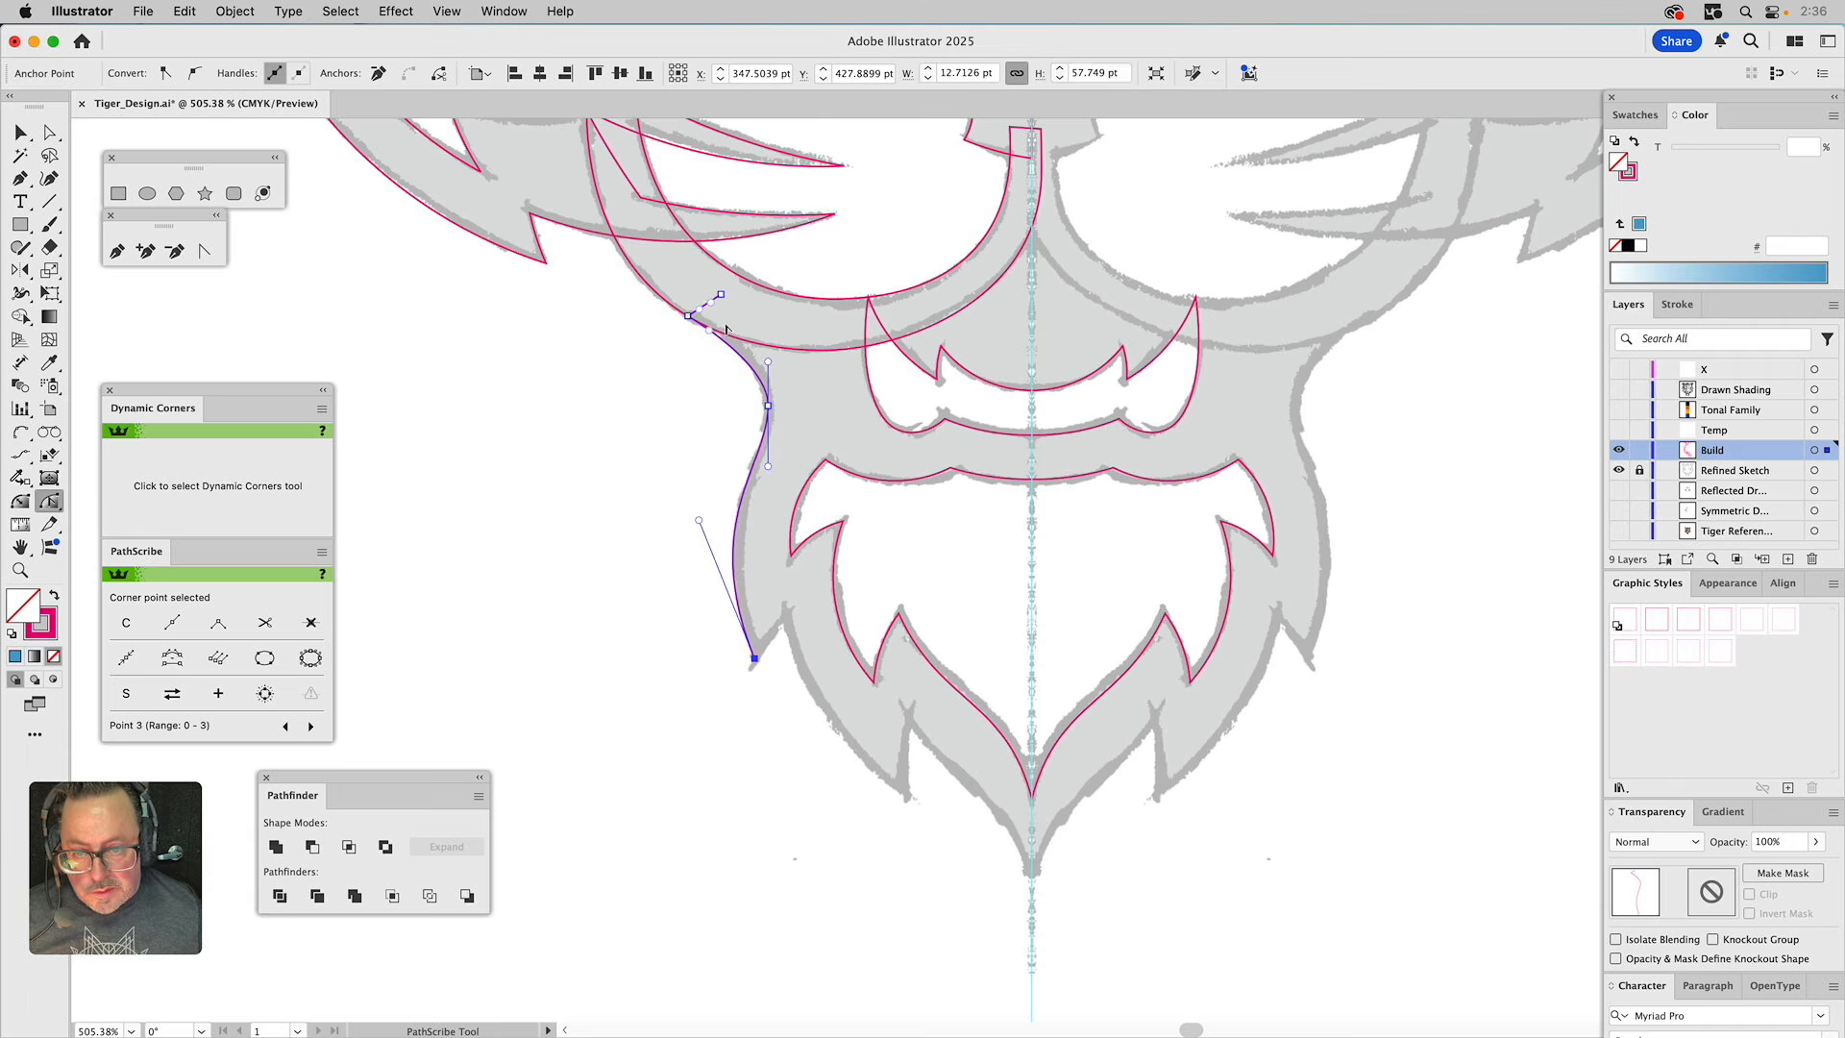
Adjust the handle where the jaw path leaves the cheek curve so the two lines flow together, checking the junction in outline view.
{"action": "key", "text": "super+shift+a"}
{"action": "key", "text": "a"}
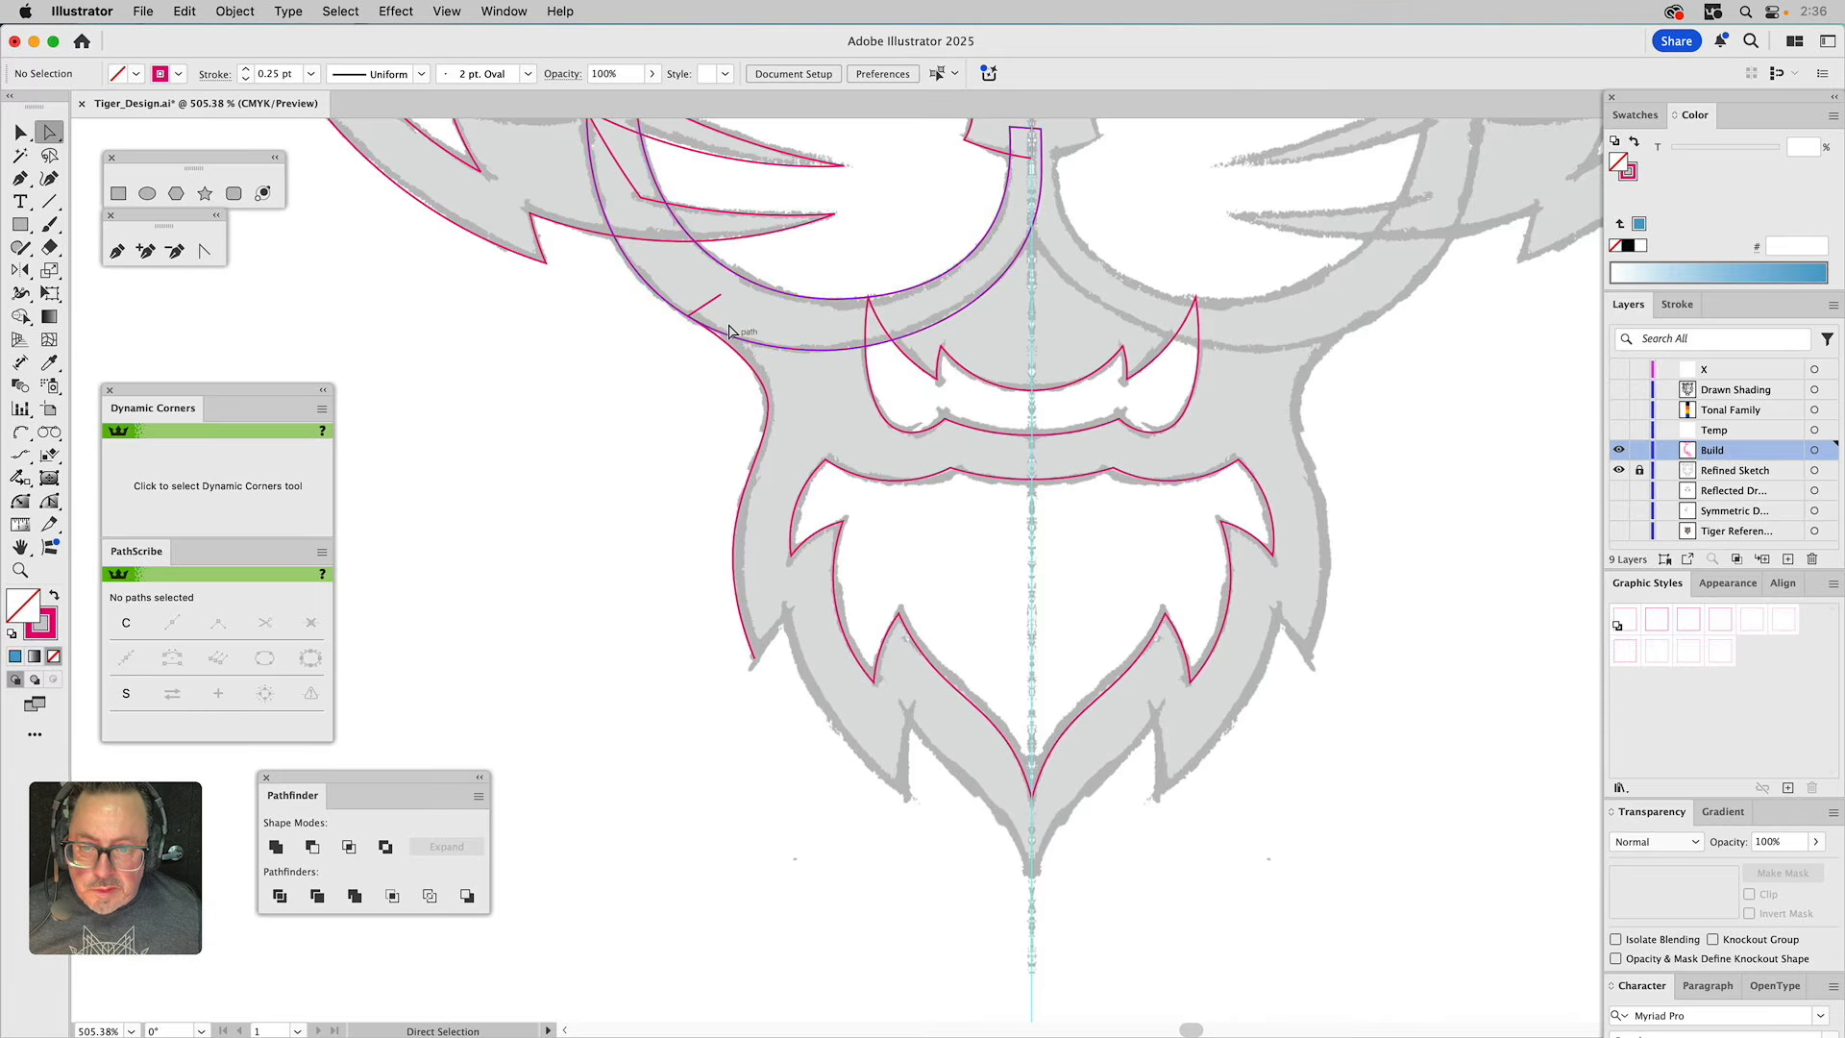
{"action": "left_click", "coordinate": [19, 570]}
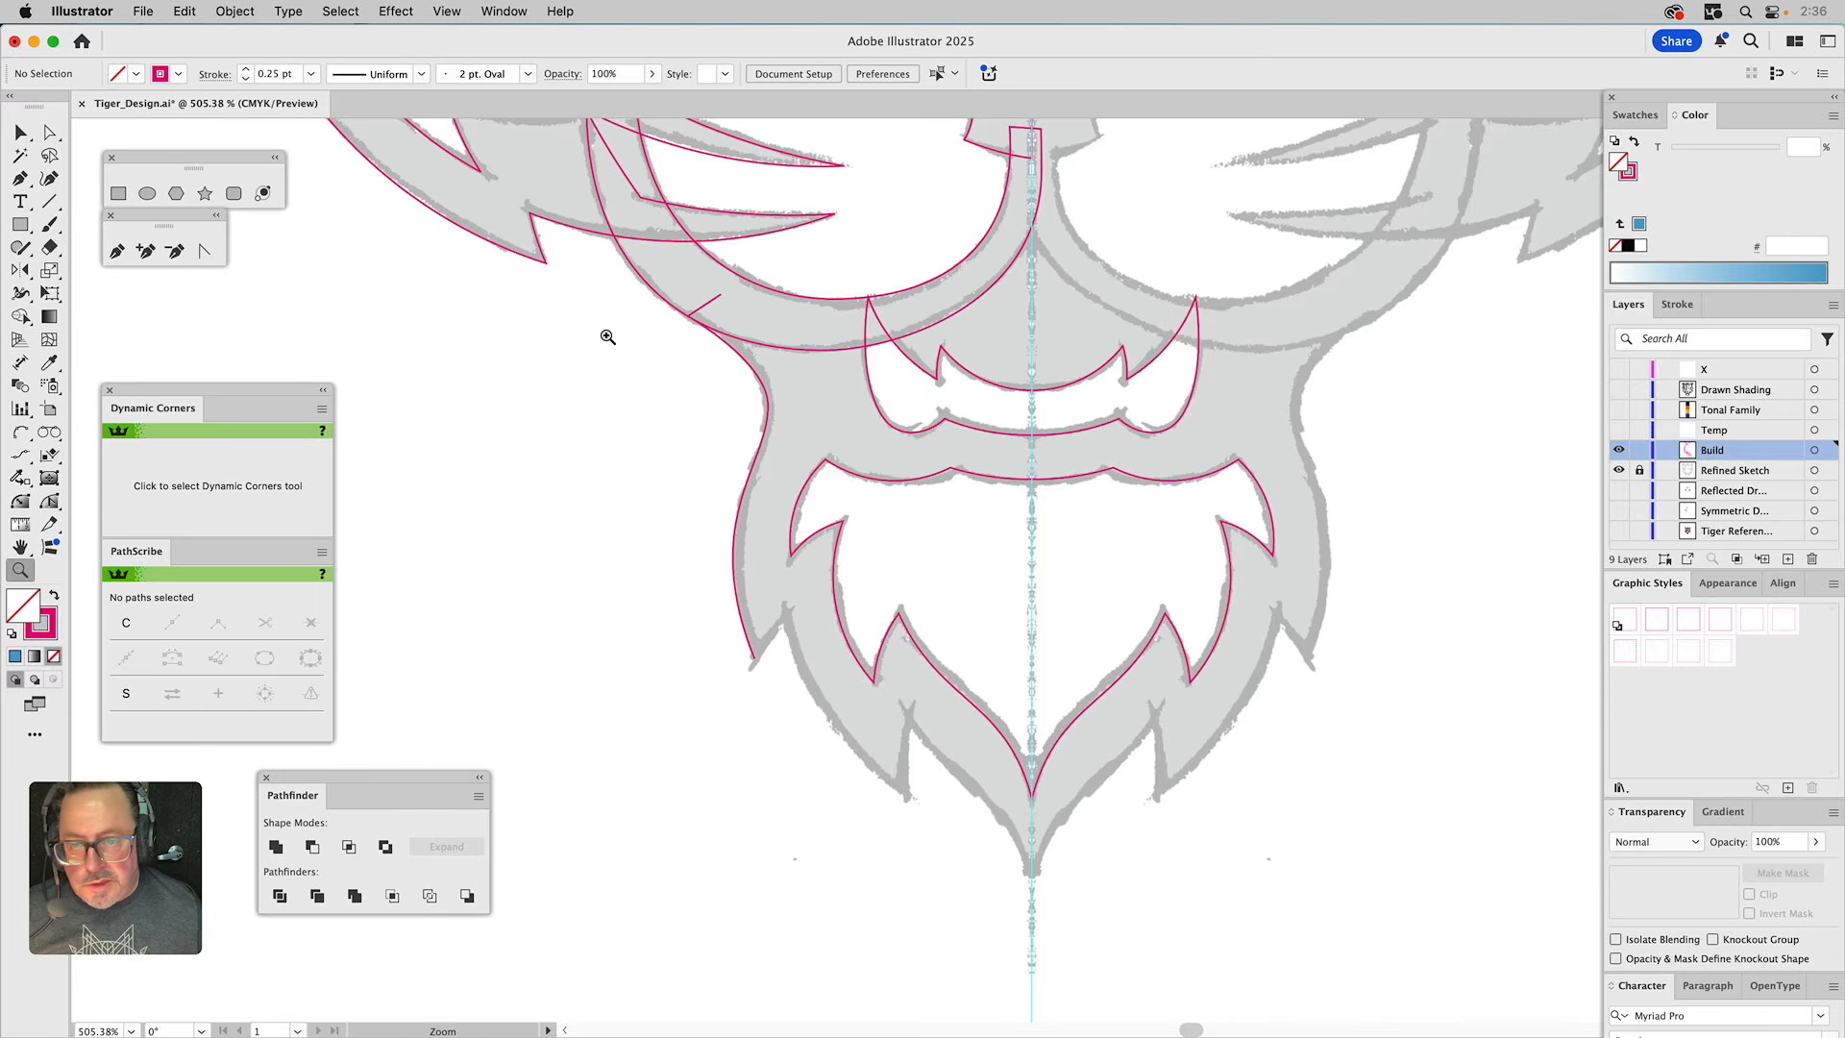
{"action": "left_click_drag", "start_coordinate": [636, 233], "coordinate": [863, 406]}
{"action": "key", "text": "a"}
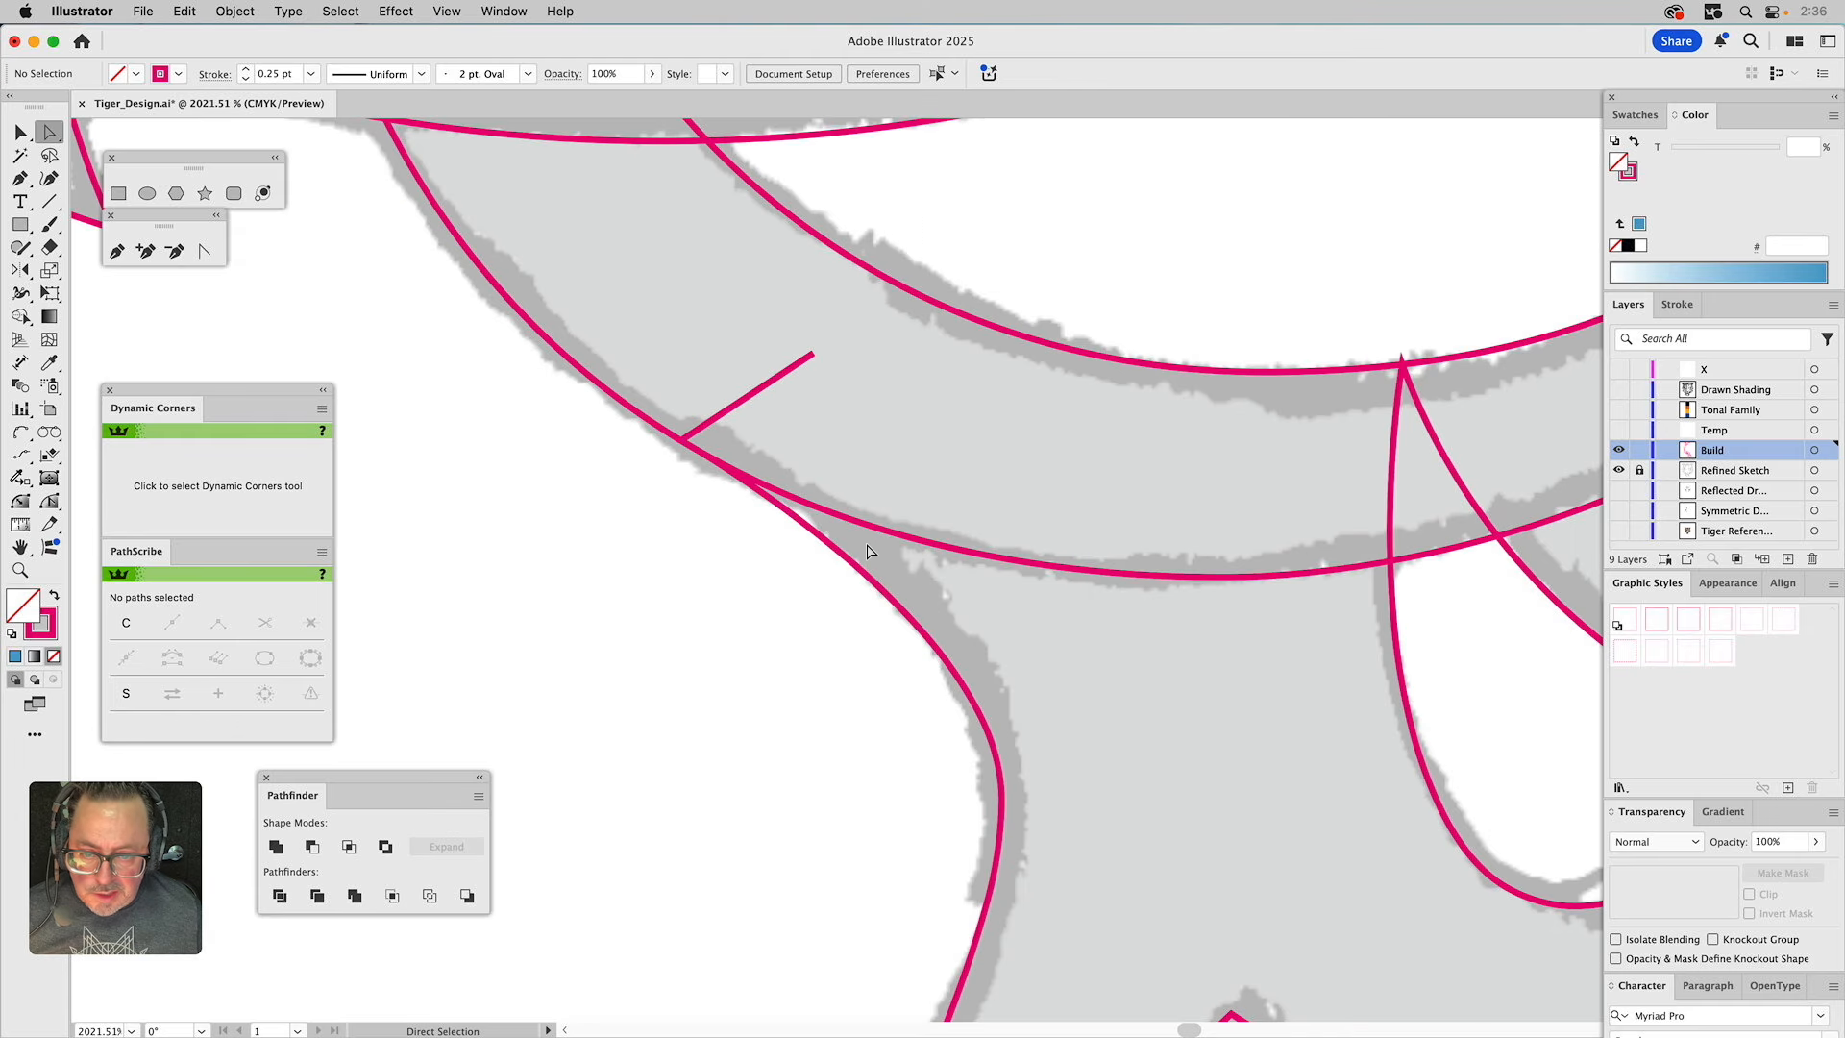
{"action": "left_click", "coordinate": [815, 577]}
{"action": "key", "text": "super+y"}
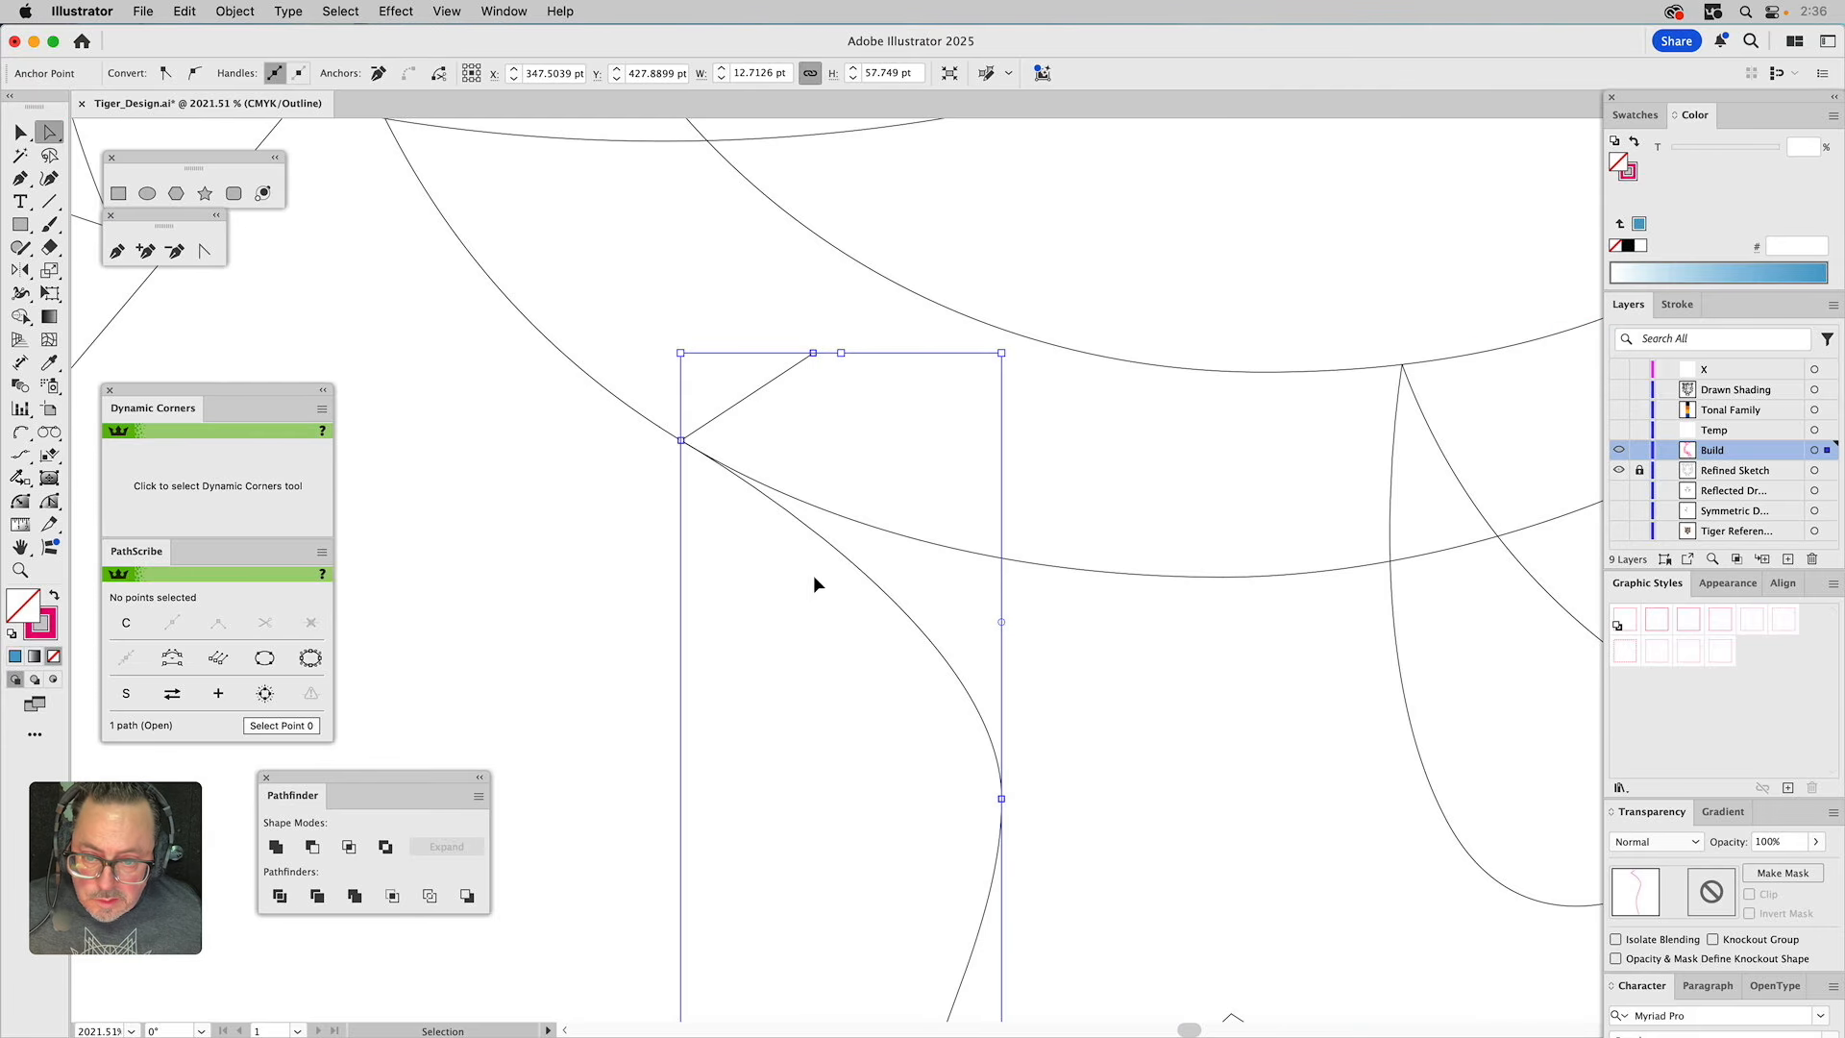
{"action": "left_click", "coordinate": [834, 530]}
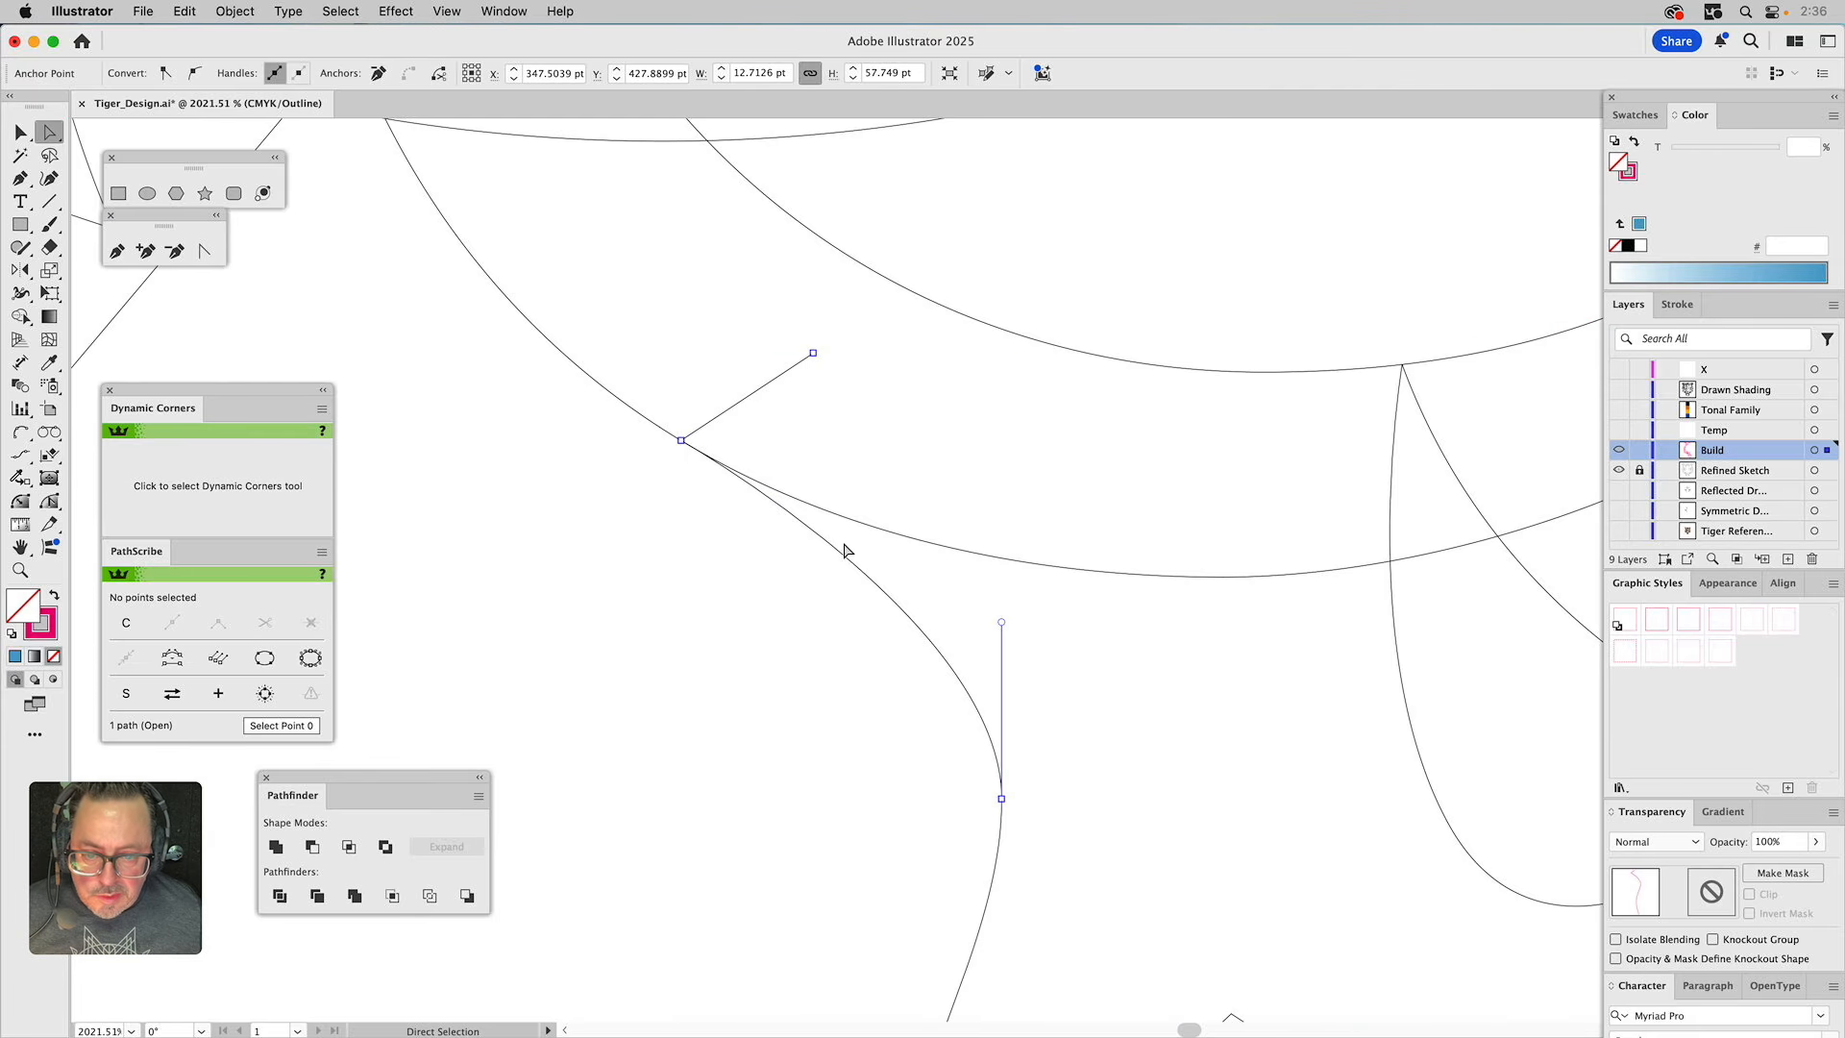
{"action": "left_click", "coordinate": [681, 441]}
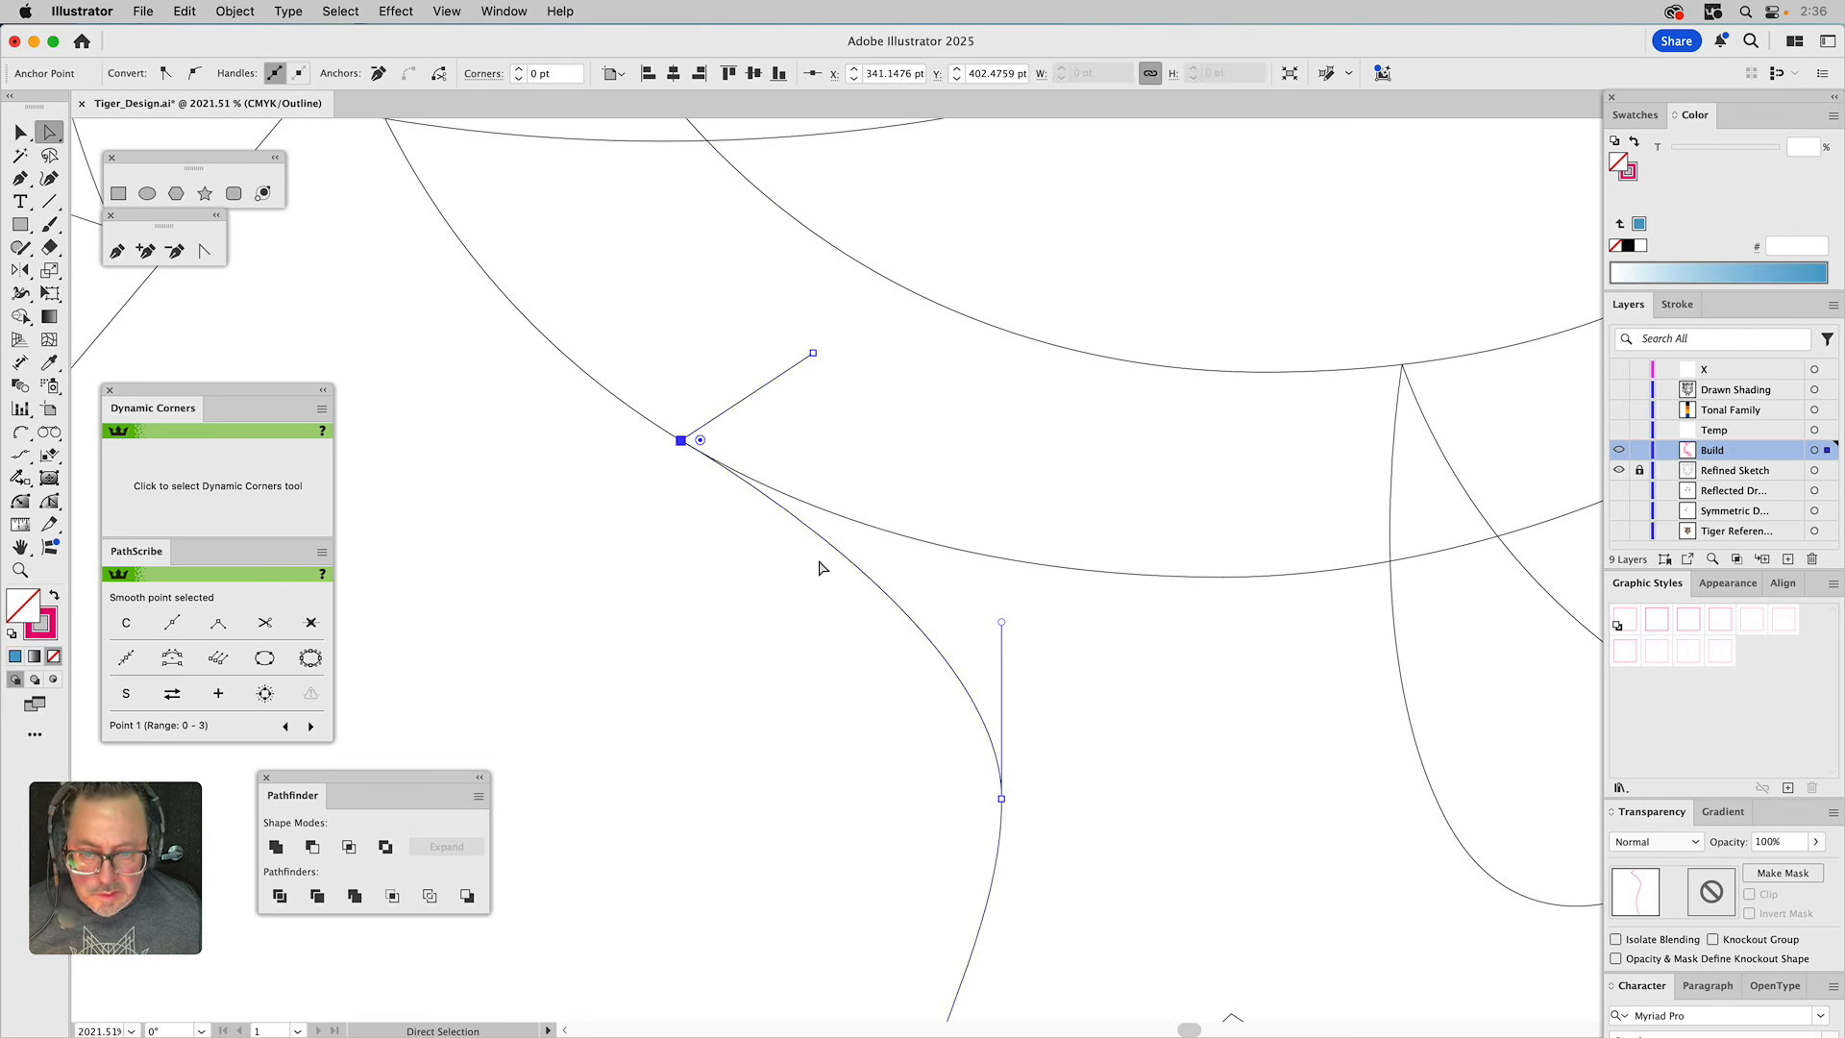
{"action": "left_click", "coordinate": [51, 502]}
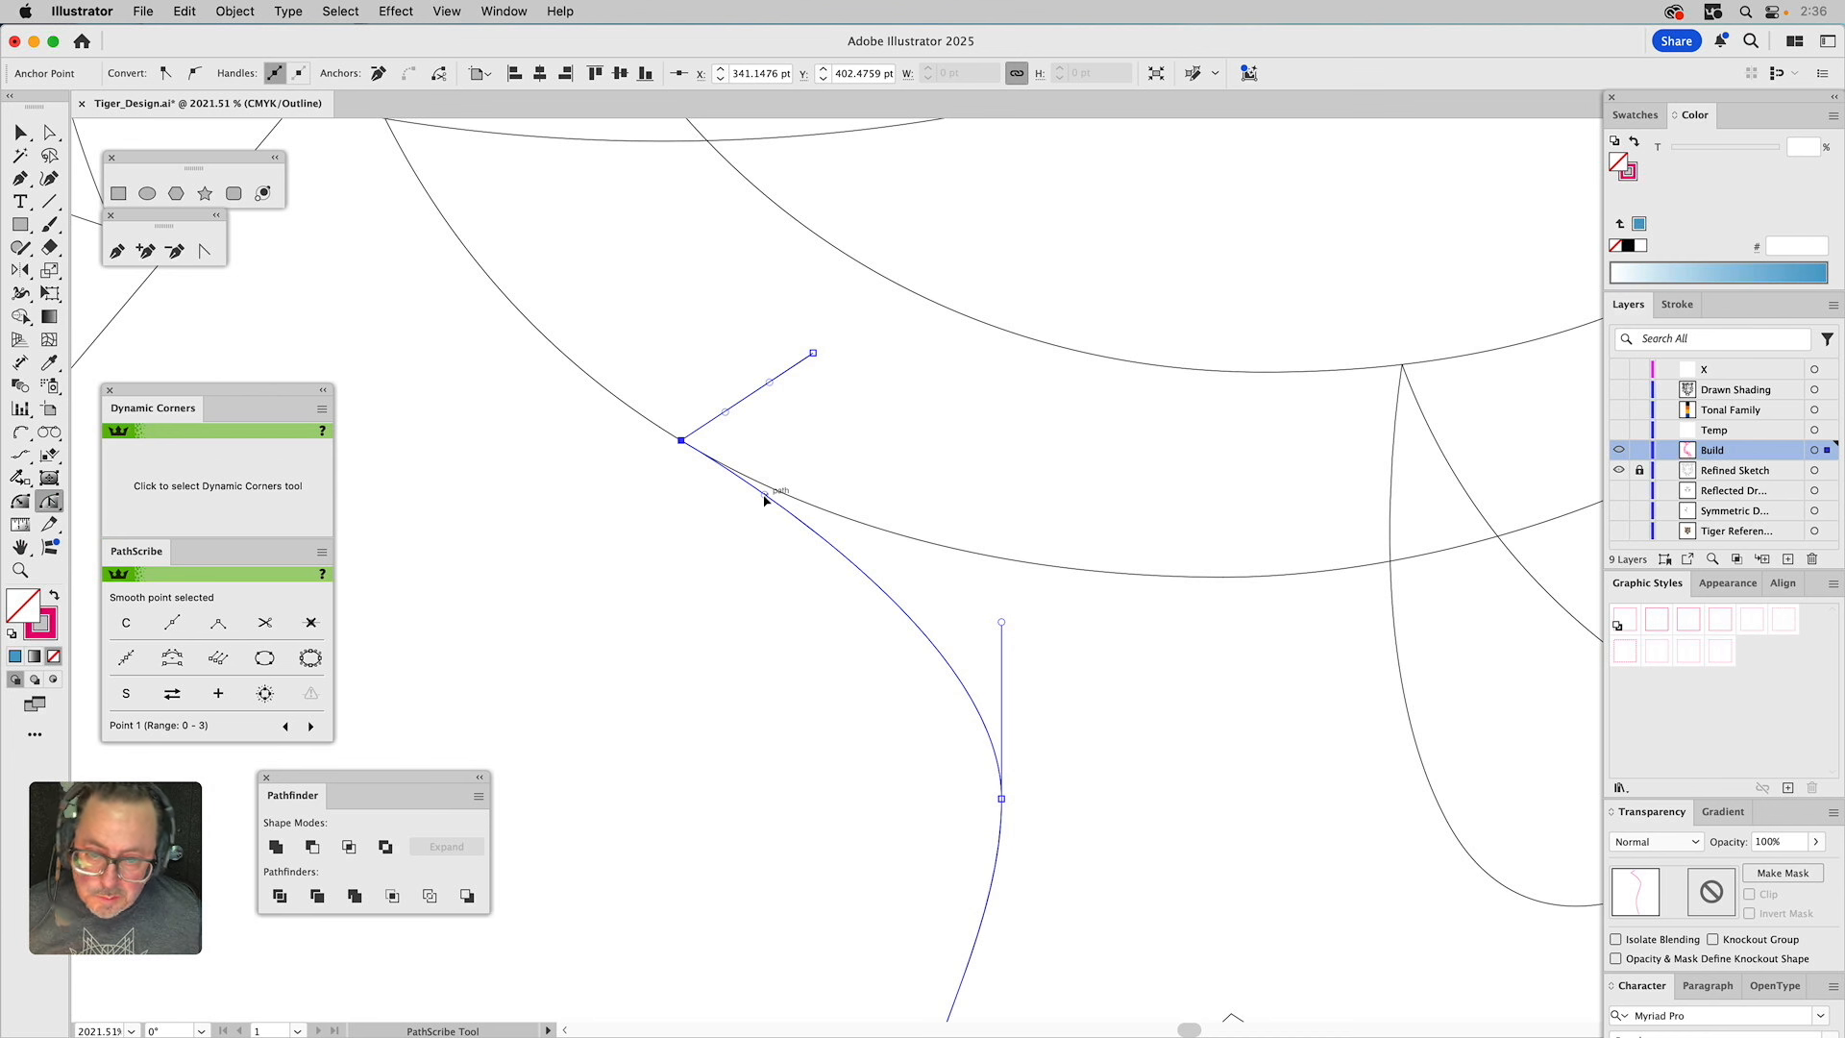
{"action": "left_click_drag", "start_coordinate": [764, 499], "coordinate": [759, 499]}
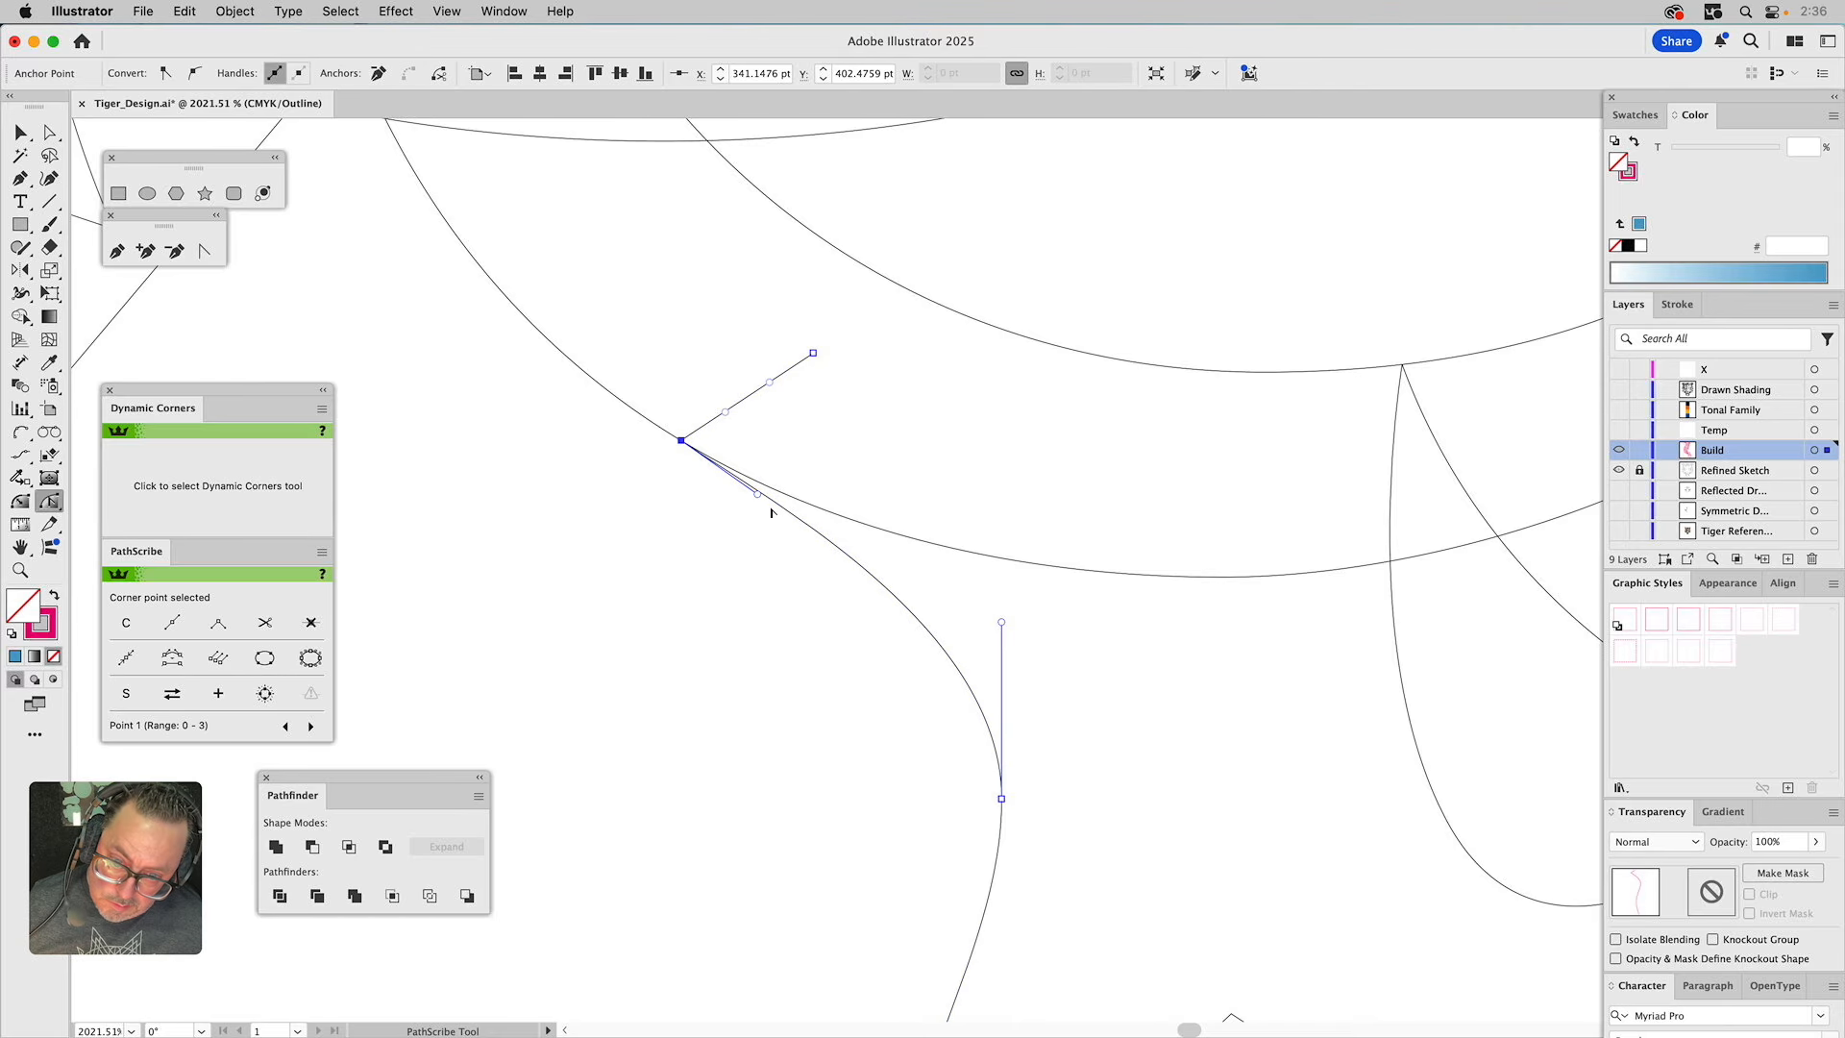
{"action": "key", "text": "super+y"}
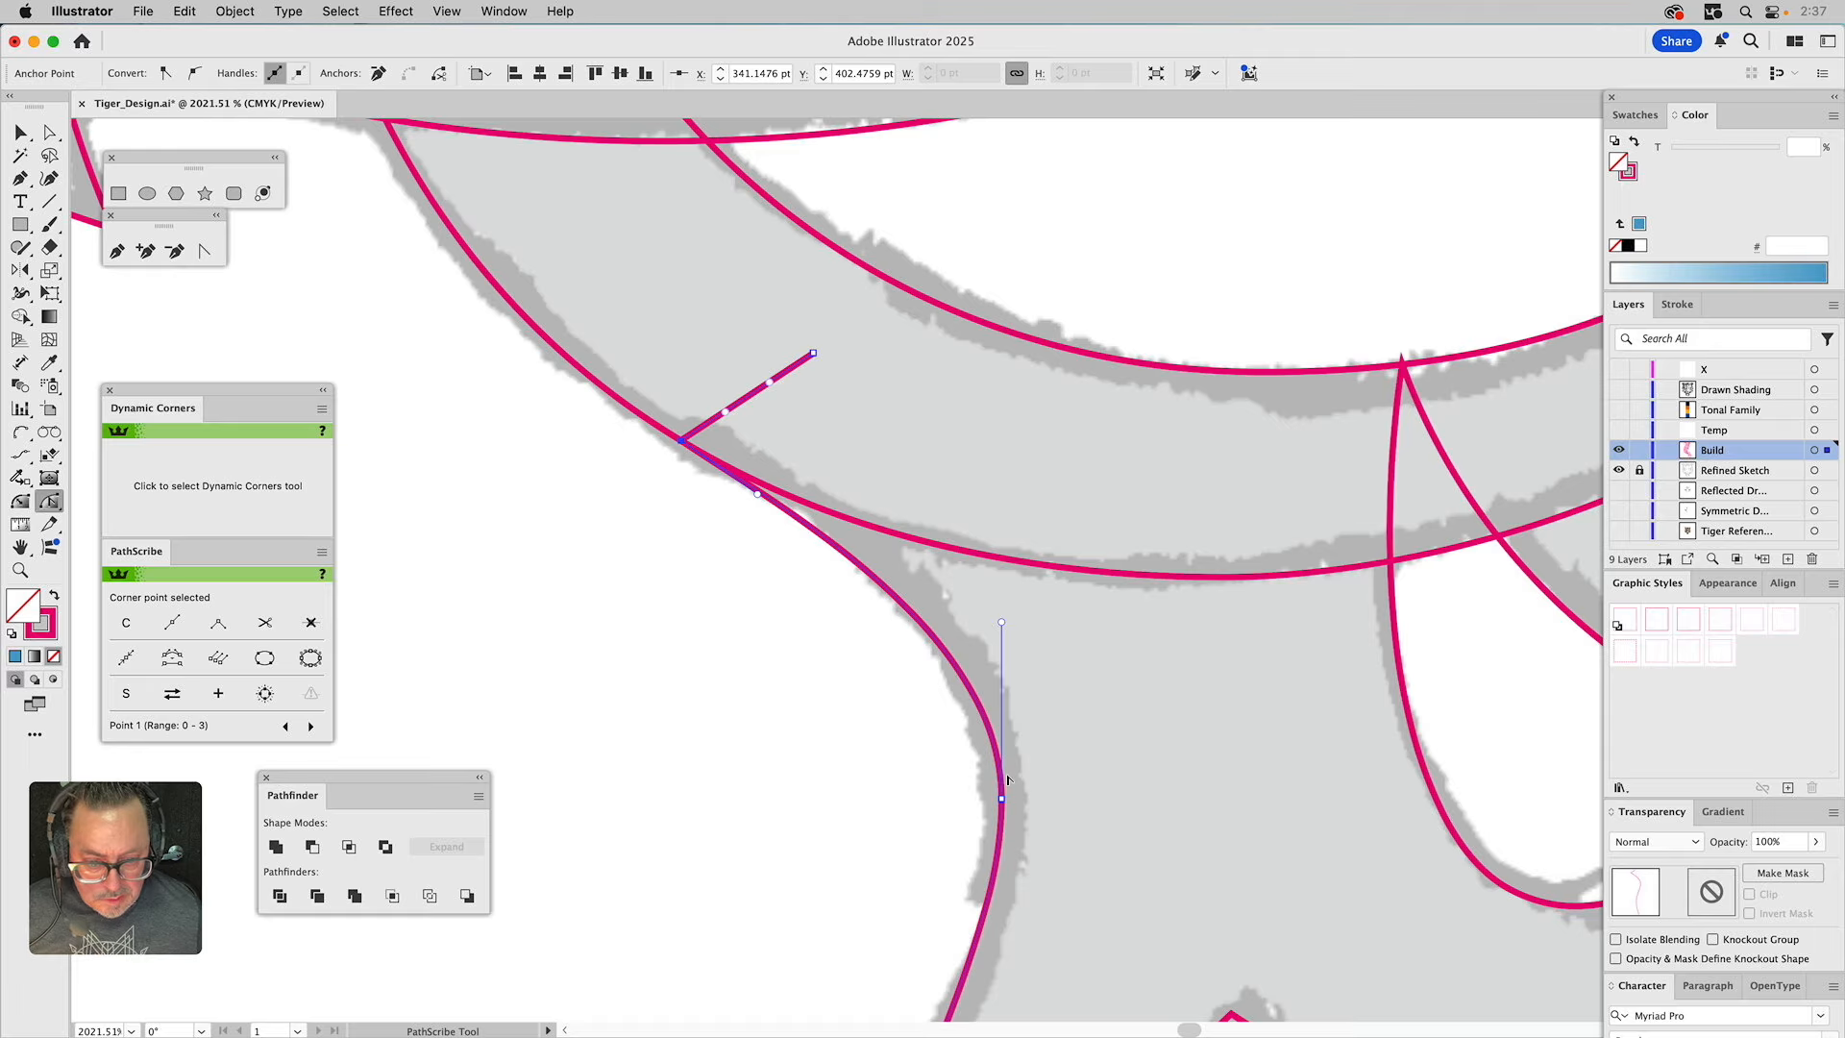
Lower the jaw bend anchor slightly, lengthen its upper handle, and shorten the handle at the fur tip.
{"action": "scroll", "coordinate": [1038, 631], "scroll_direction": "down", "scroll_amount": 5}
{"action": "left_click_drag", "start_coordinate": [1047, 516], "coordinate": [1050, 550]}
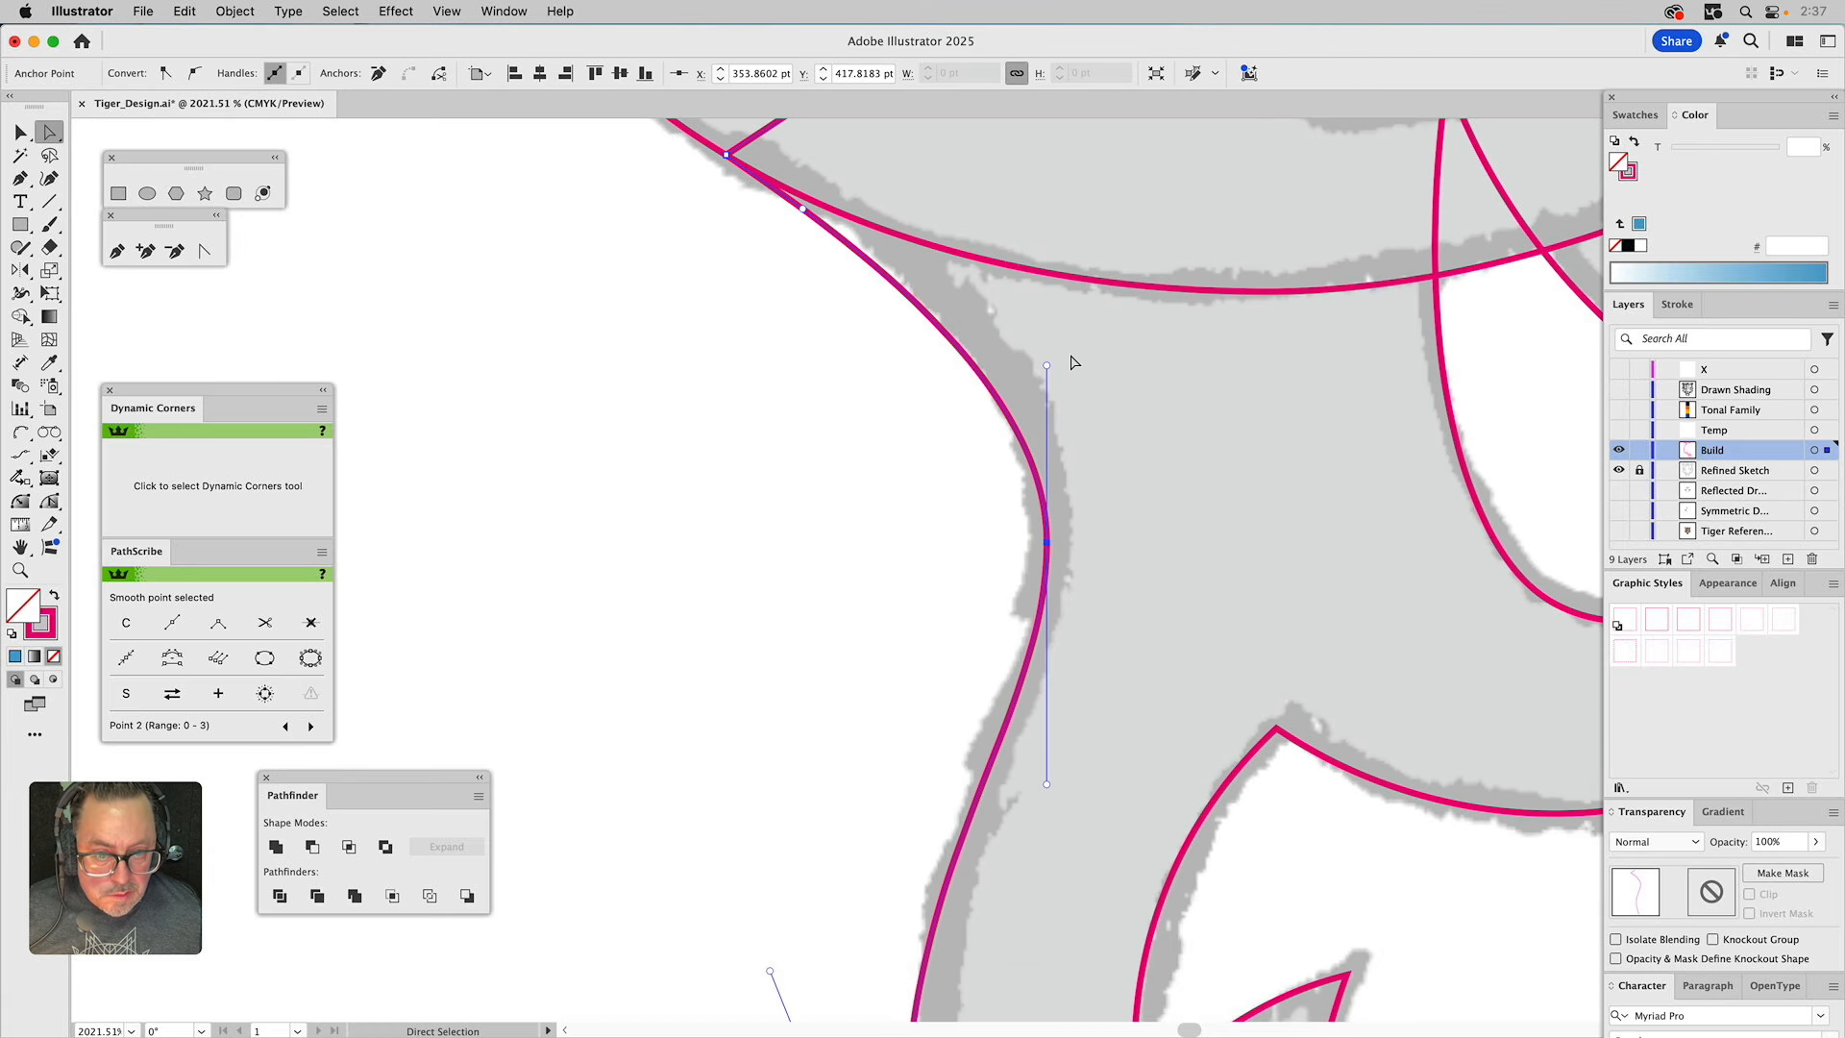
{"action": "left_click_drag", "start_coordinate": [1048, 368], "coordinate": [1063, 331]}
{"action": "scroll", "coordinate": [1087, 548], "scroll_direction": "down", "scroll_amount": 5}
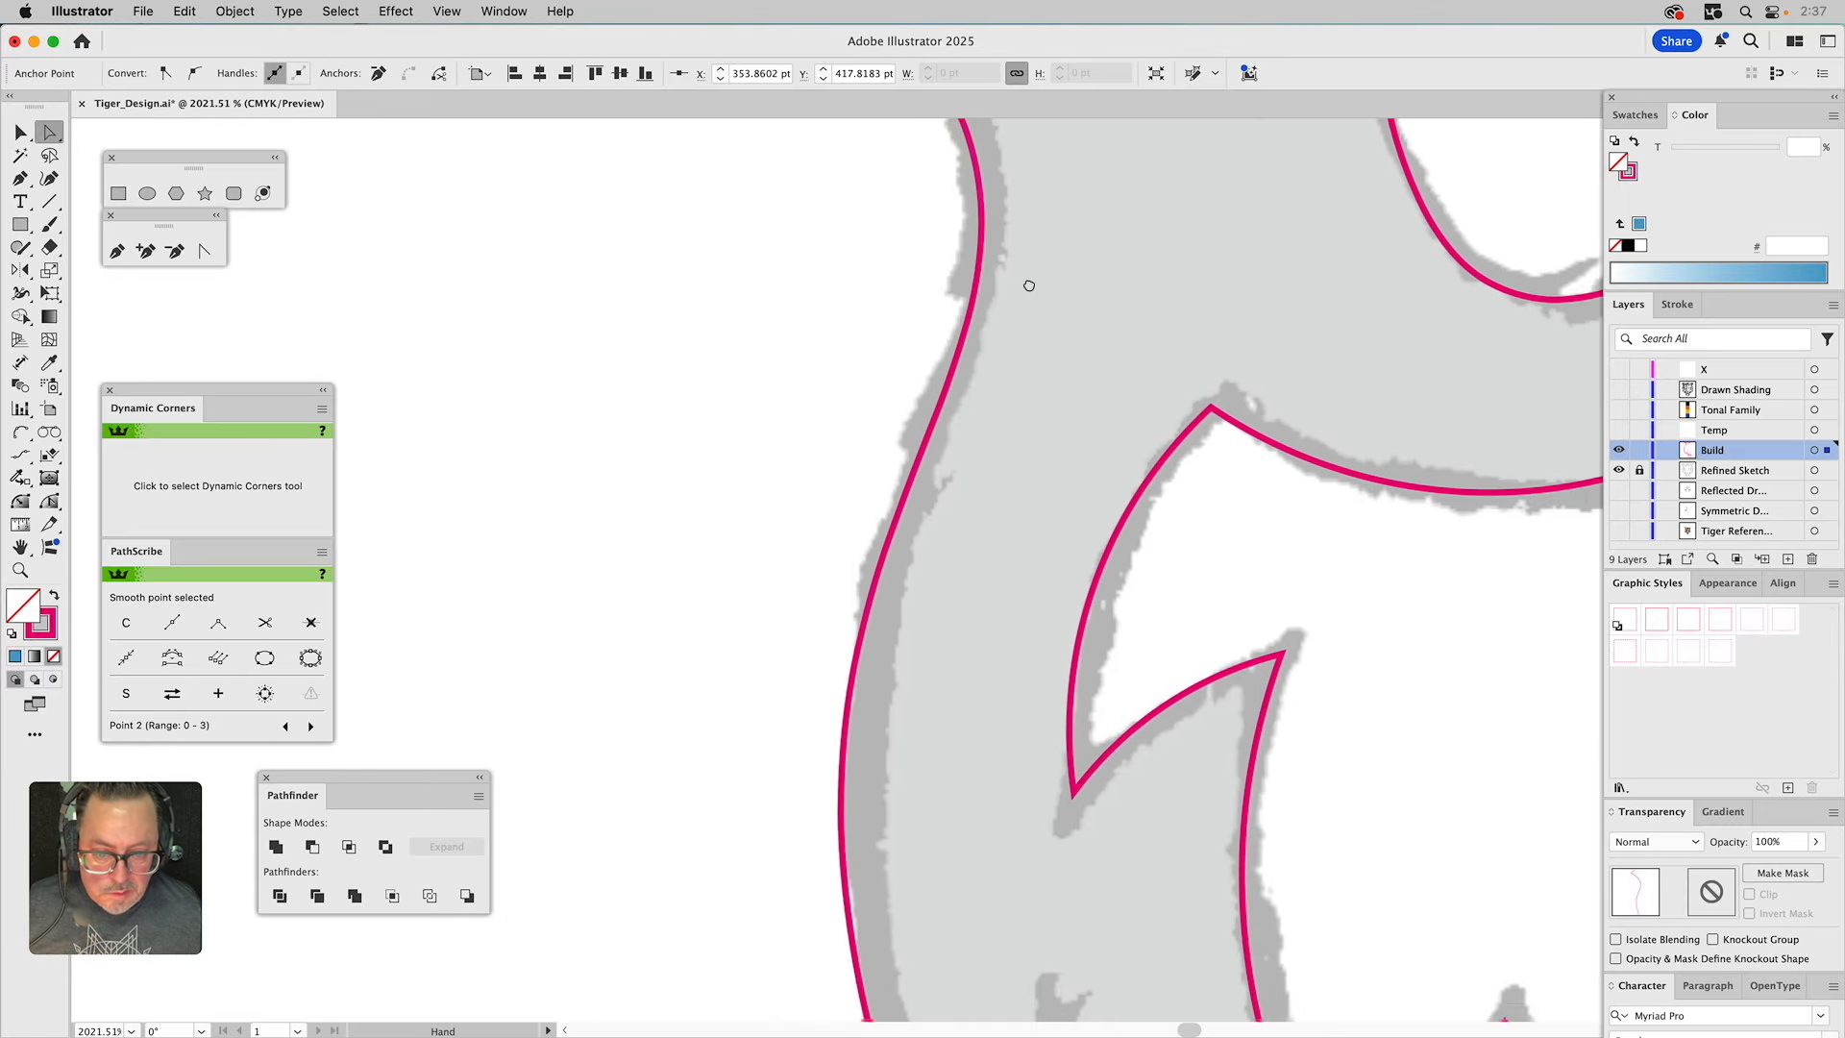
{"action": "left_click", "coordinate": [23, 569]}
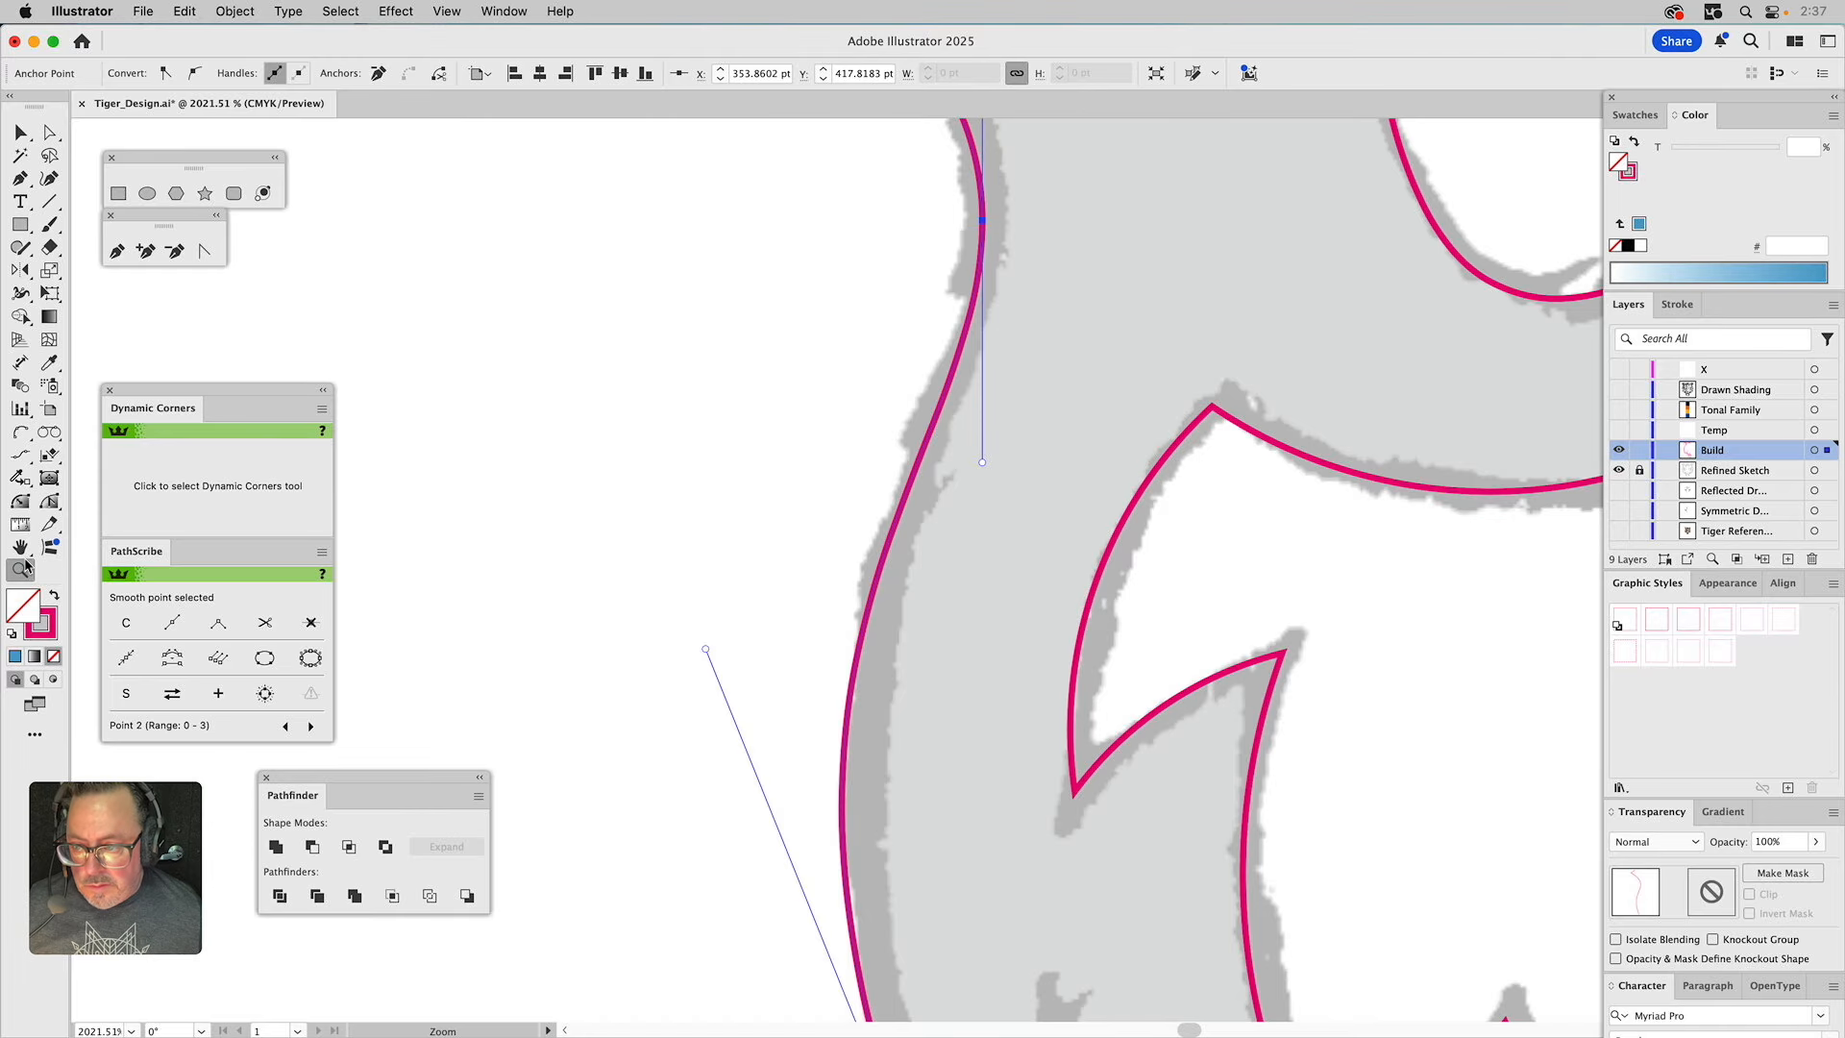
{"action": "left_click", "coordinate": [881, 590], "text": "alt"}
{"action": "left_click", "coordinate": [886, 610], "text": "alt"}
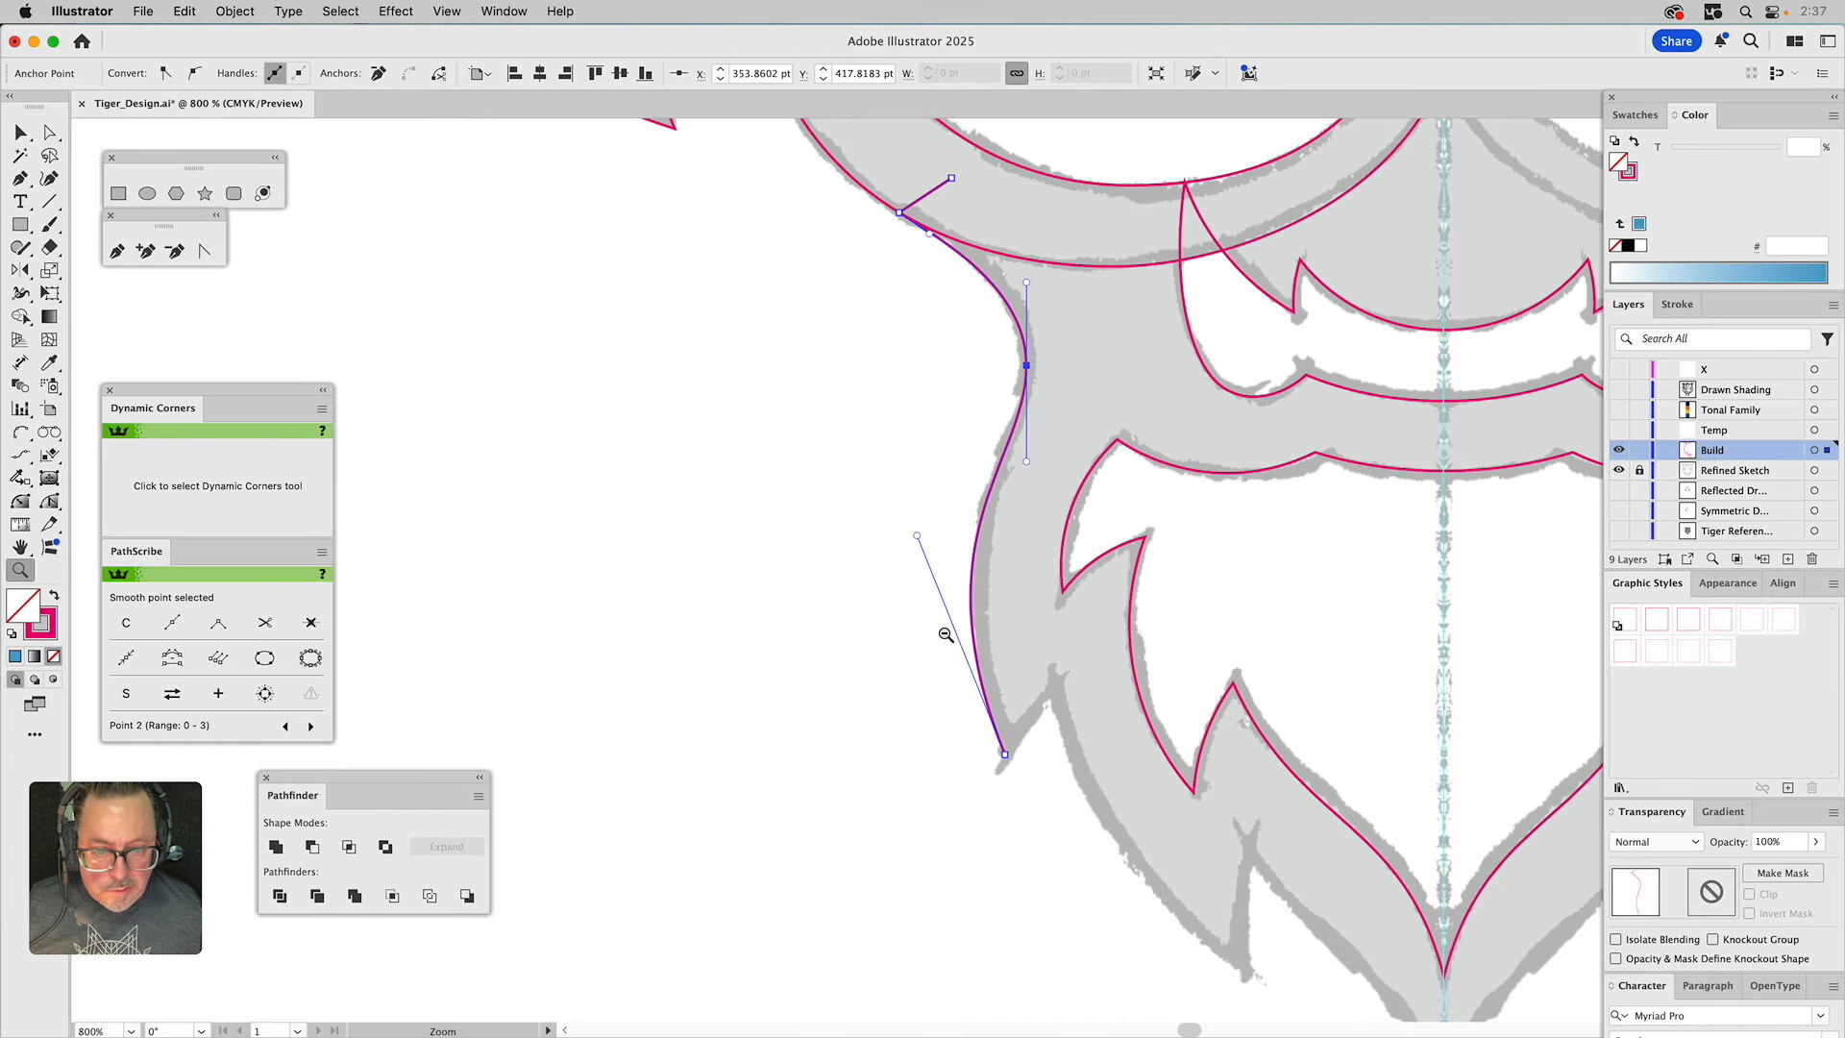
{"action": "key", "text": "a"}
{"action": "left_click_drag", "start_coordinate": [916, 536], "coordinate": [932, 597]}
{"action": "left_click", "coordinate": [992, 507]}
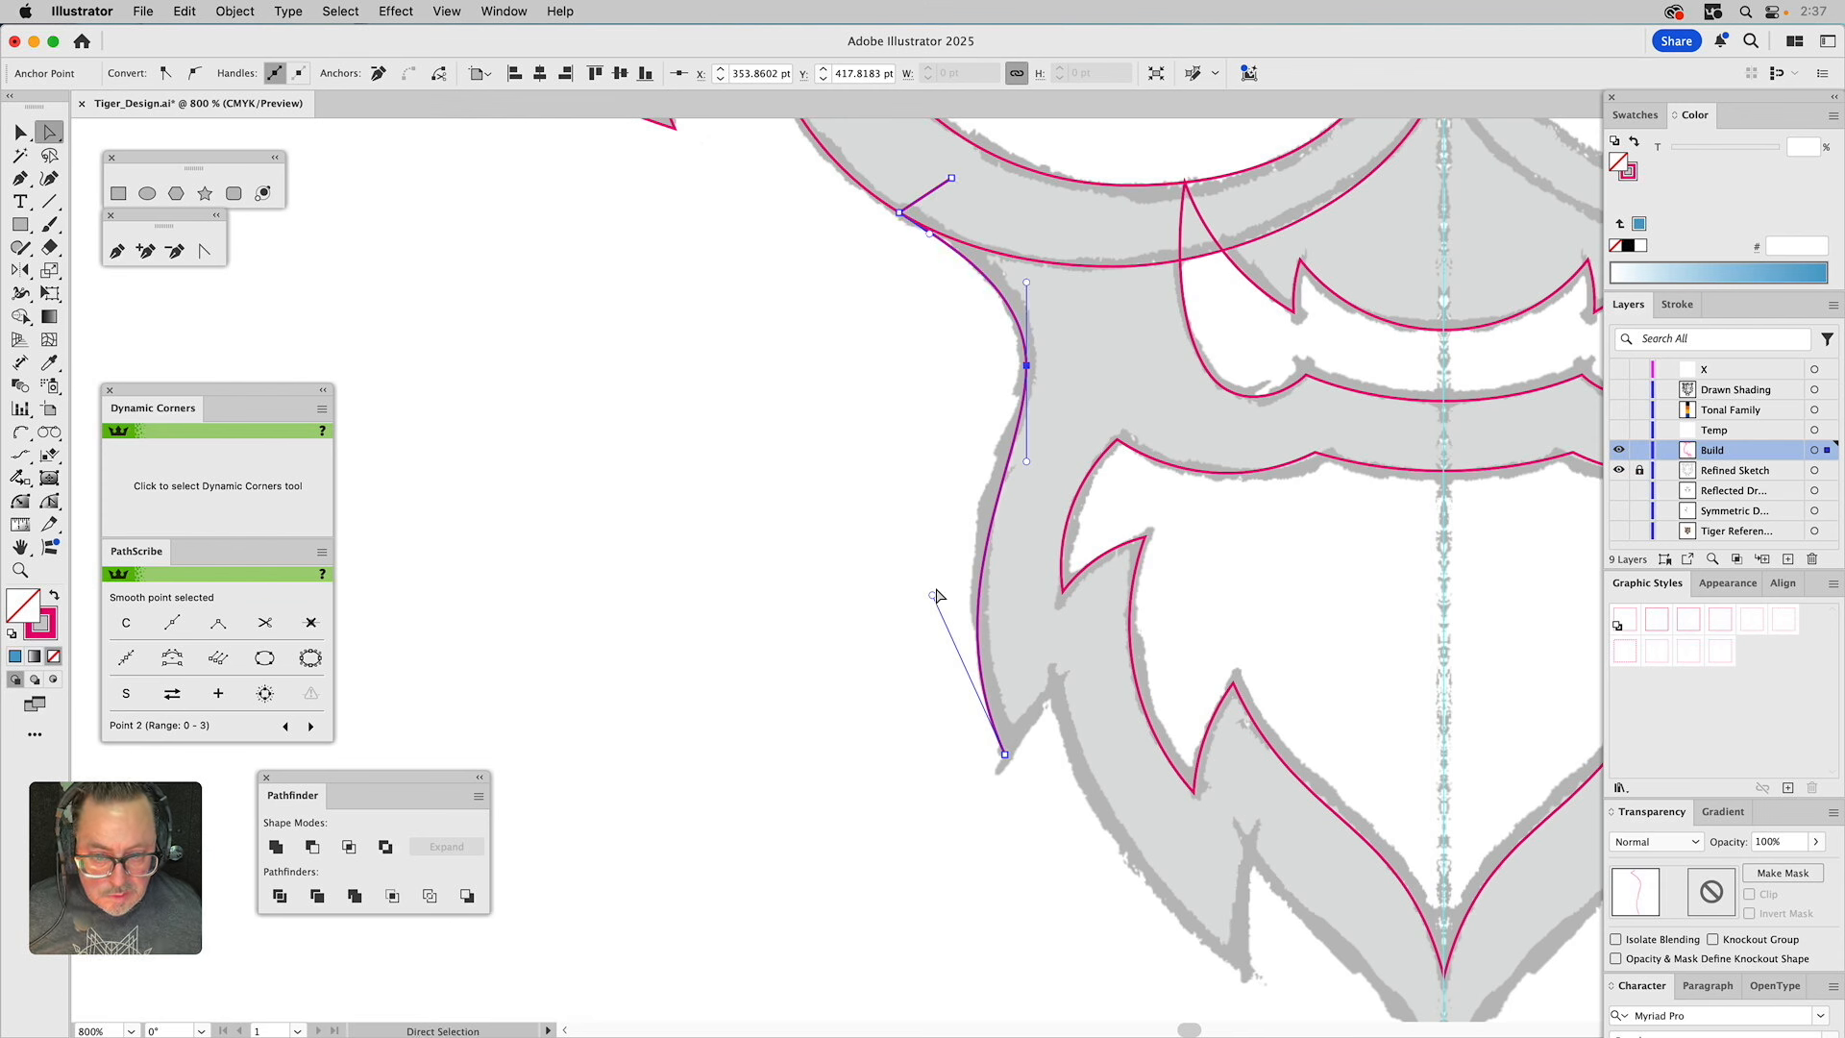
{"action": "left_click_drag", "start_coordinate": [935, 596], "coordinate": [959, 681]}
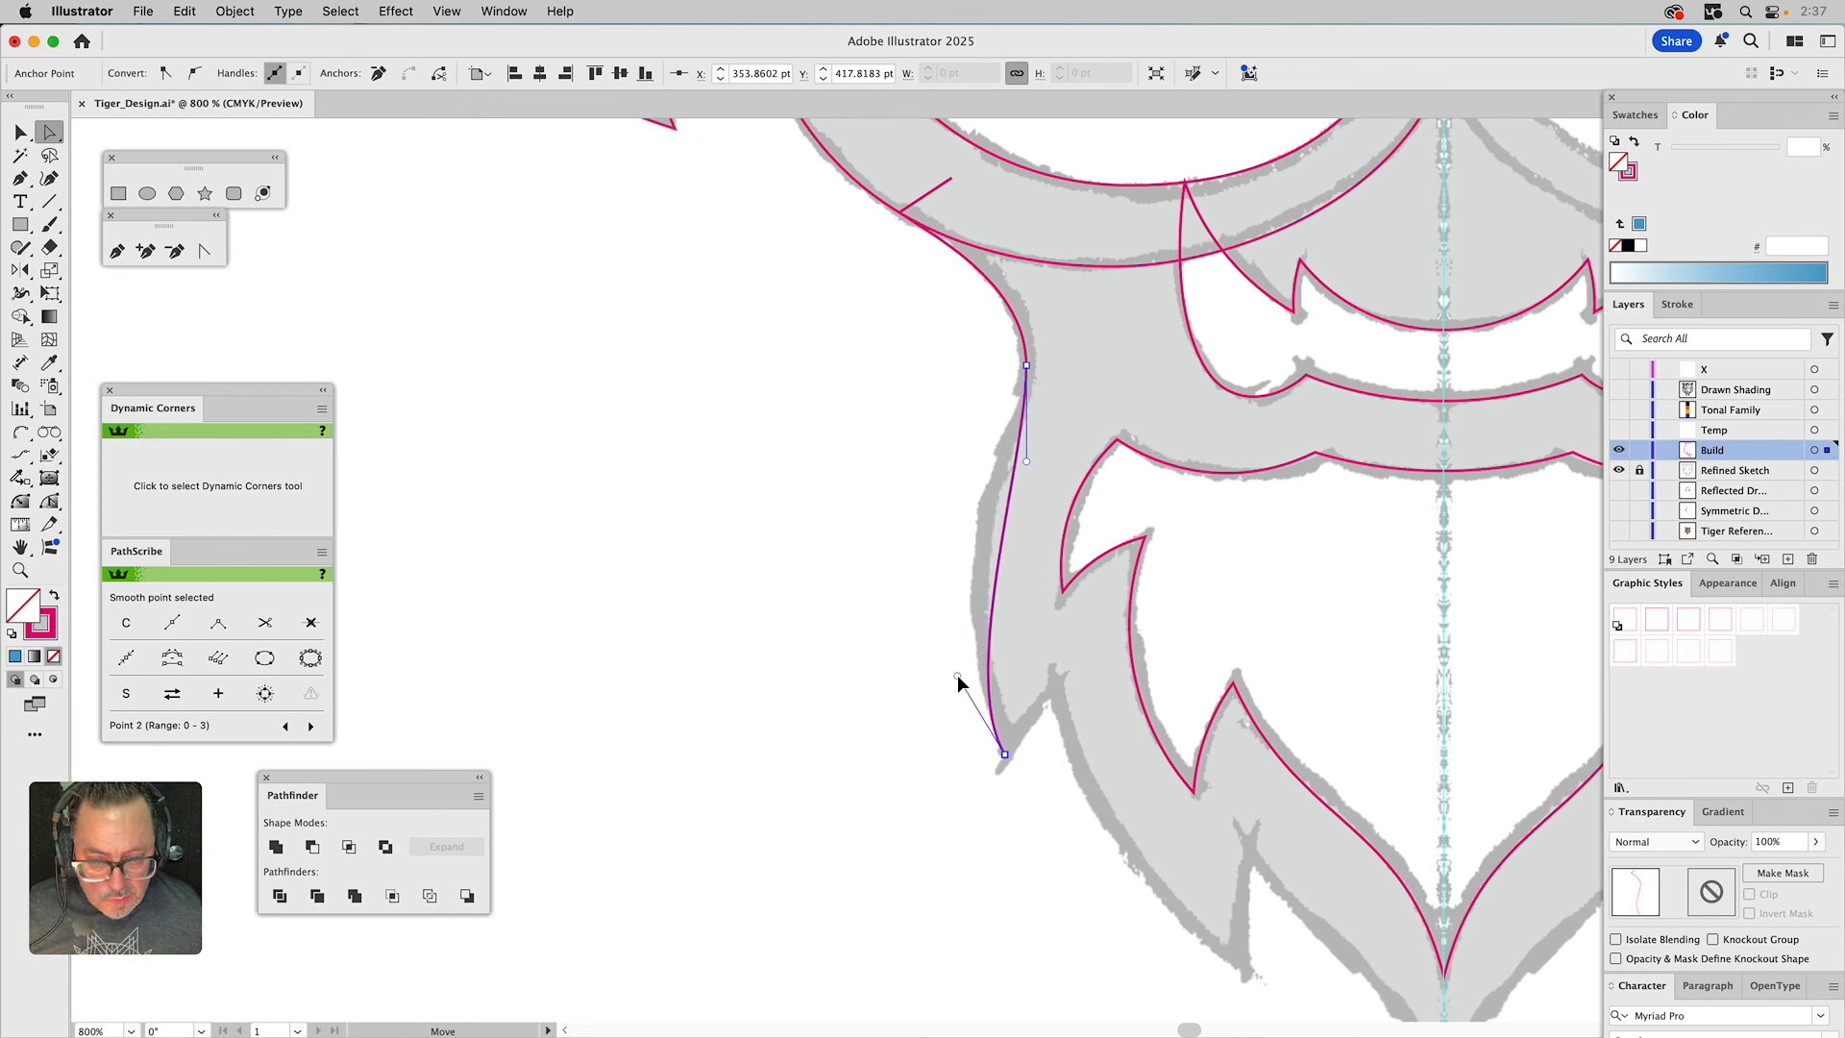
Add an anchor partway between the jaw bend and the fur tip and move it outward onto the sketch edge.
{"action": "left_click", "coordinate": [1027, 365], "text": "shift"}
{"action": "left_click", "coordinate": [144, 254]}
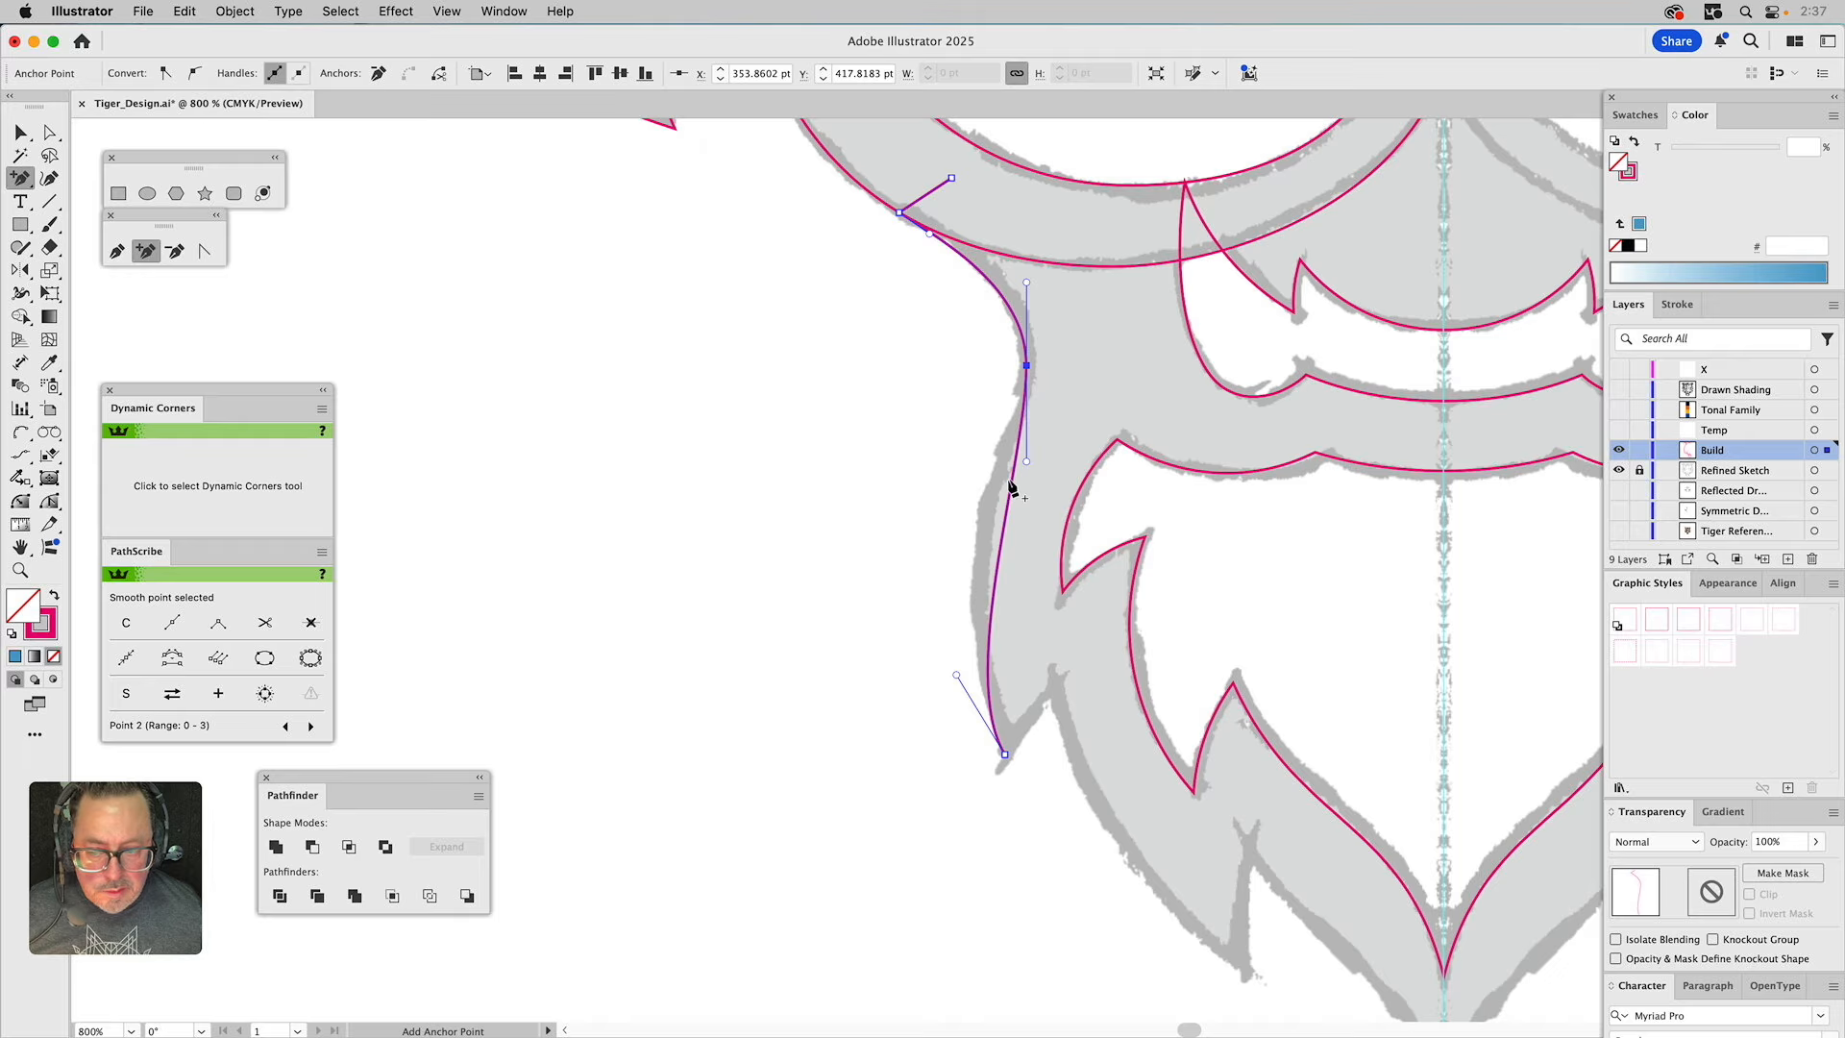
{"action": "left_click", "coordinate": [1007, 502]}
{"action": "key", "text": "a"}
{"action": "left_click_drag", "start_coordinate": [1007, 502], "coordinate": [991, 491]}
Remove the jaw bend anchor and reshape the curve between the cheek junction and the added anchor with its two handles.
{"action": "left_click", "coordinate": [1027, 366]}
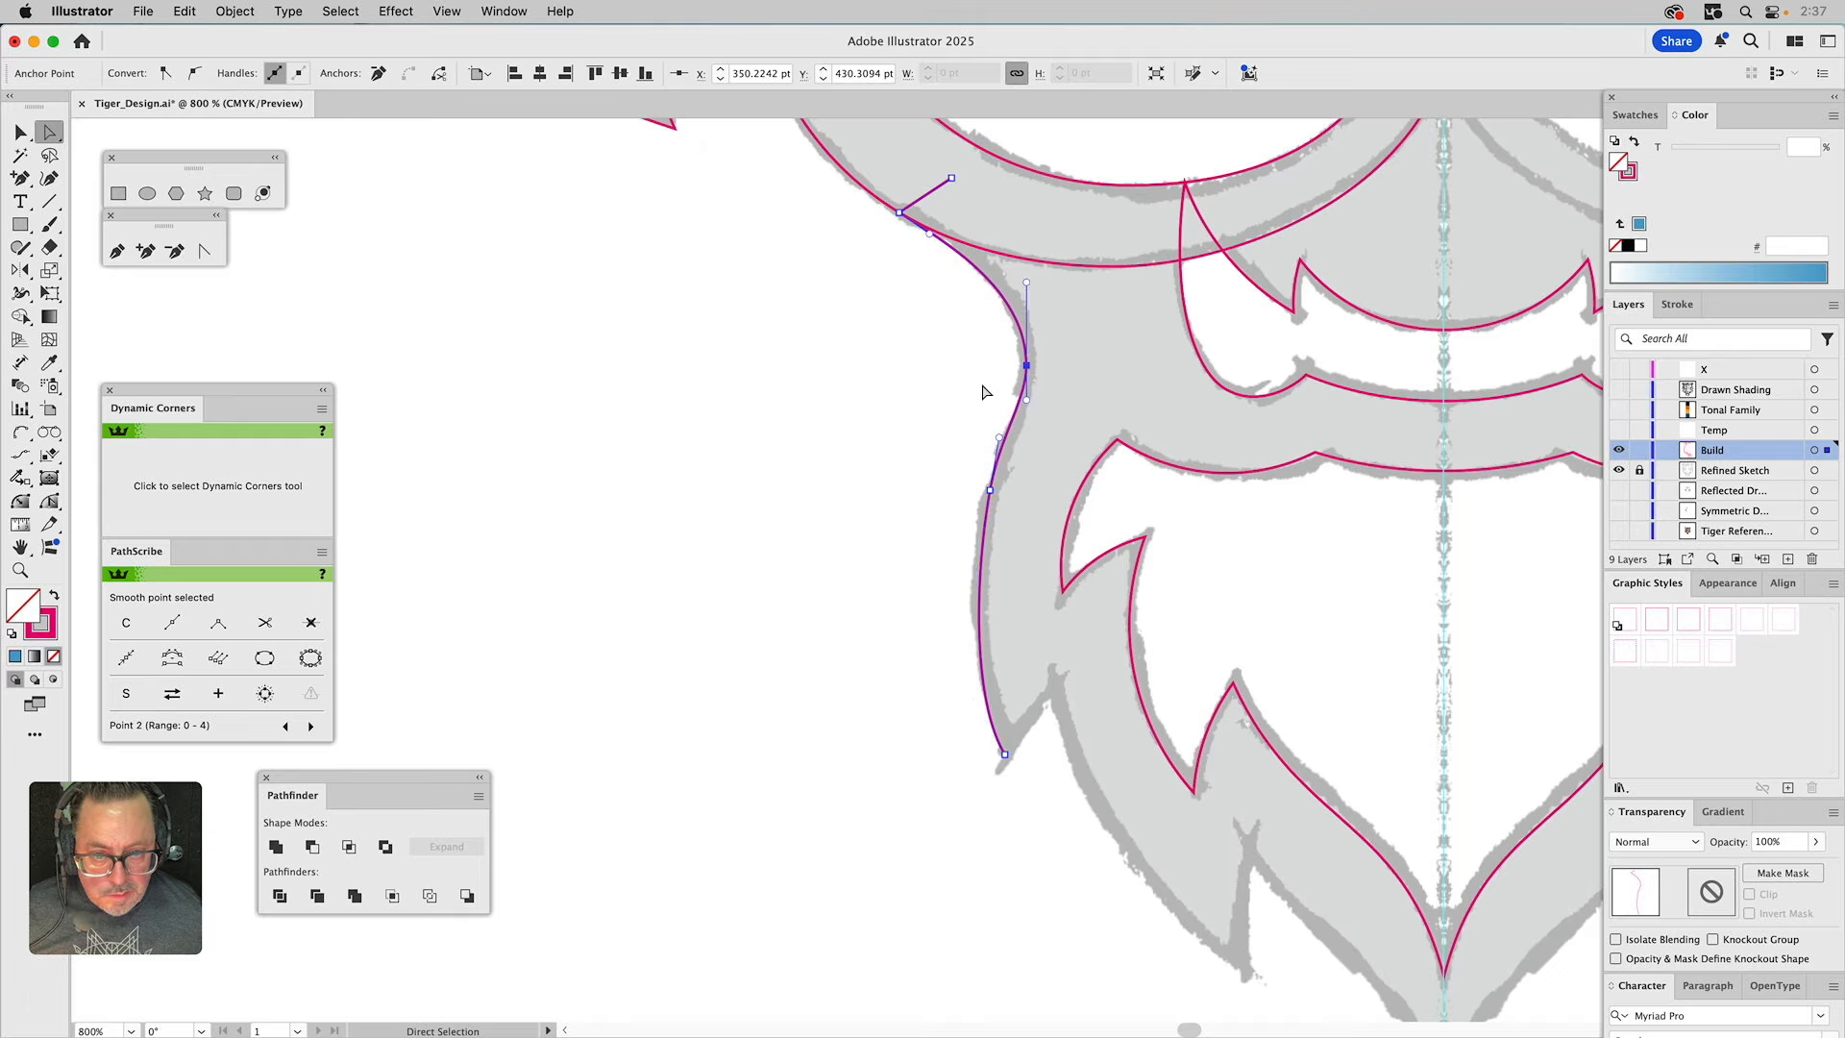
{"action": "left_click", "coordinate": [312, 623]}
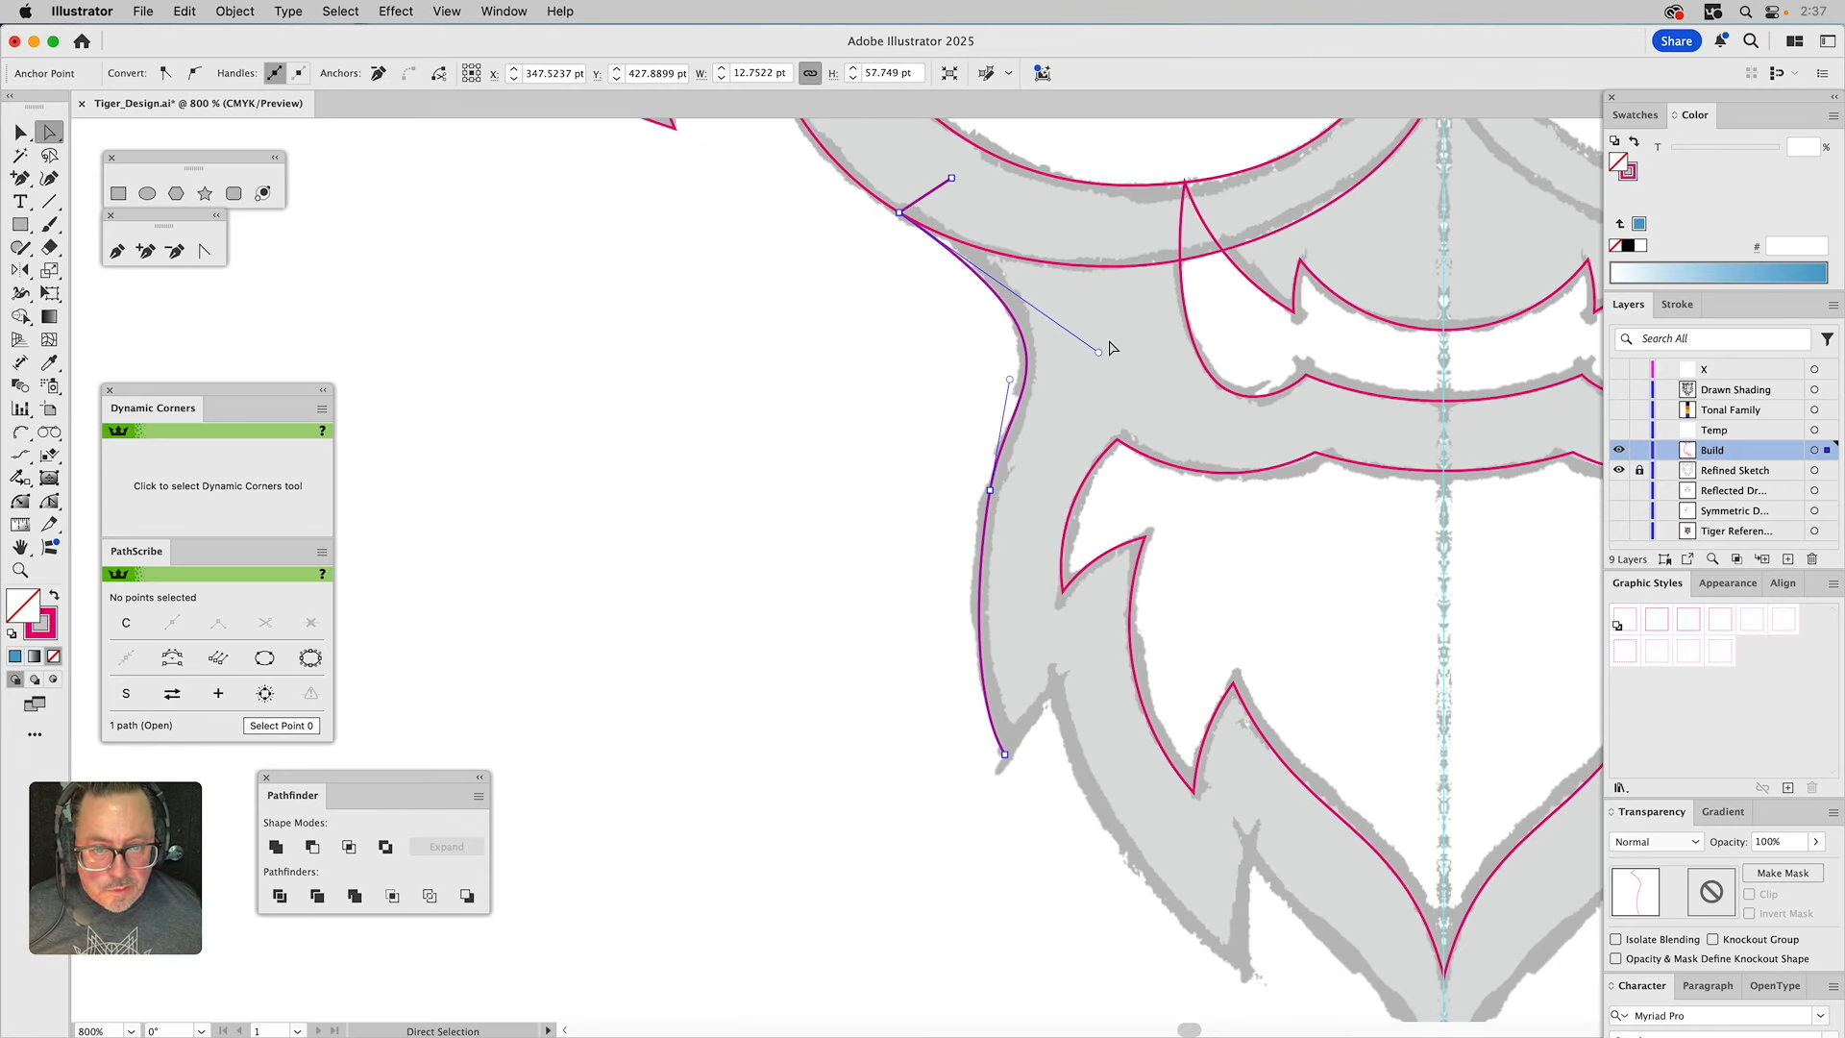
{"action": "left_click_drag", "start_coordinate": [1101, 356], "coordinate": [978, 260]}
{"action": "left_click_drag", "start_coordinate": [1011, 381], "coordinate": [1060, 306]}
{"action": "left_click", "coordinate": [850, 584]}
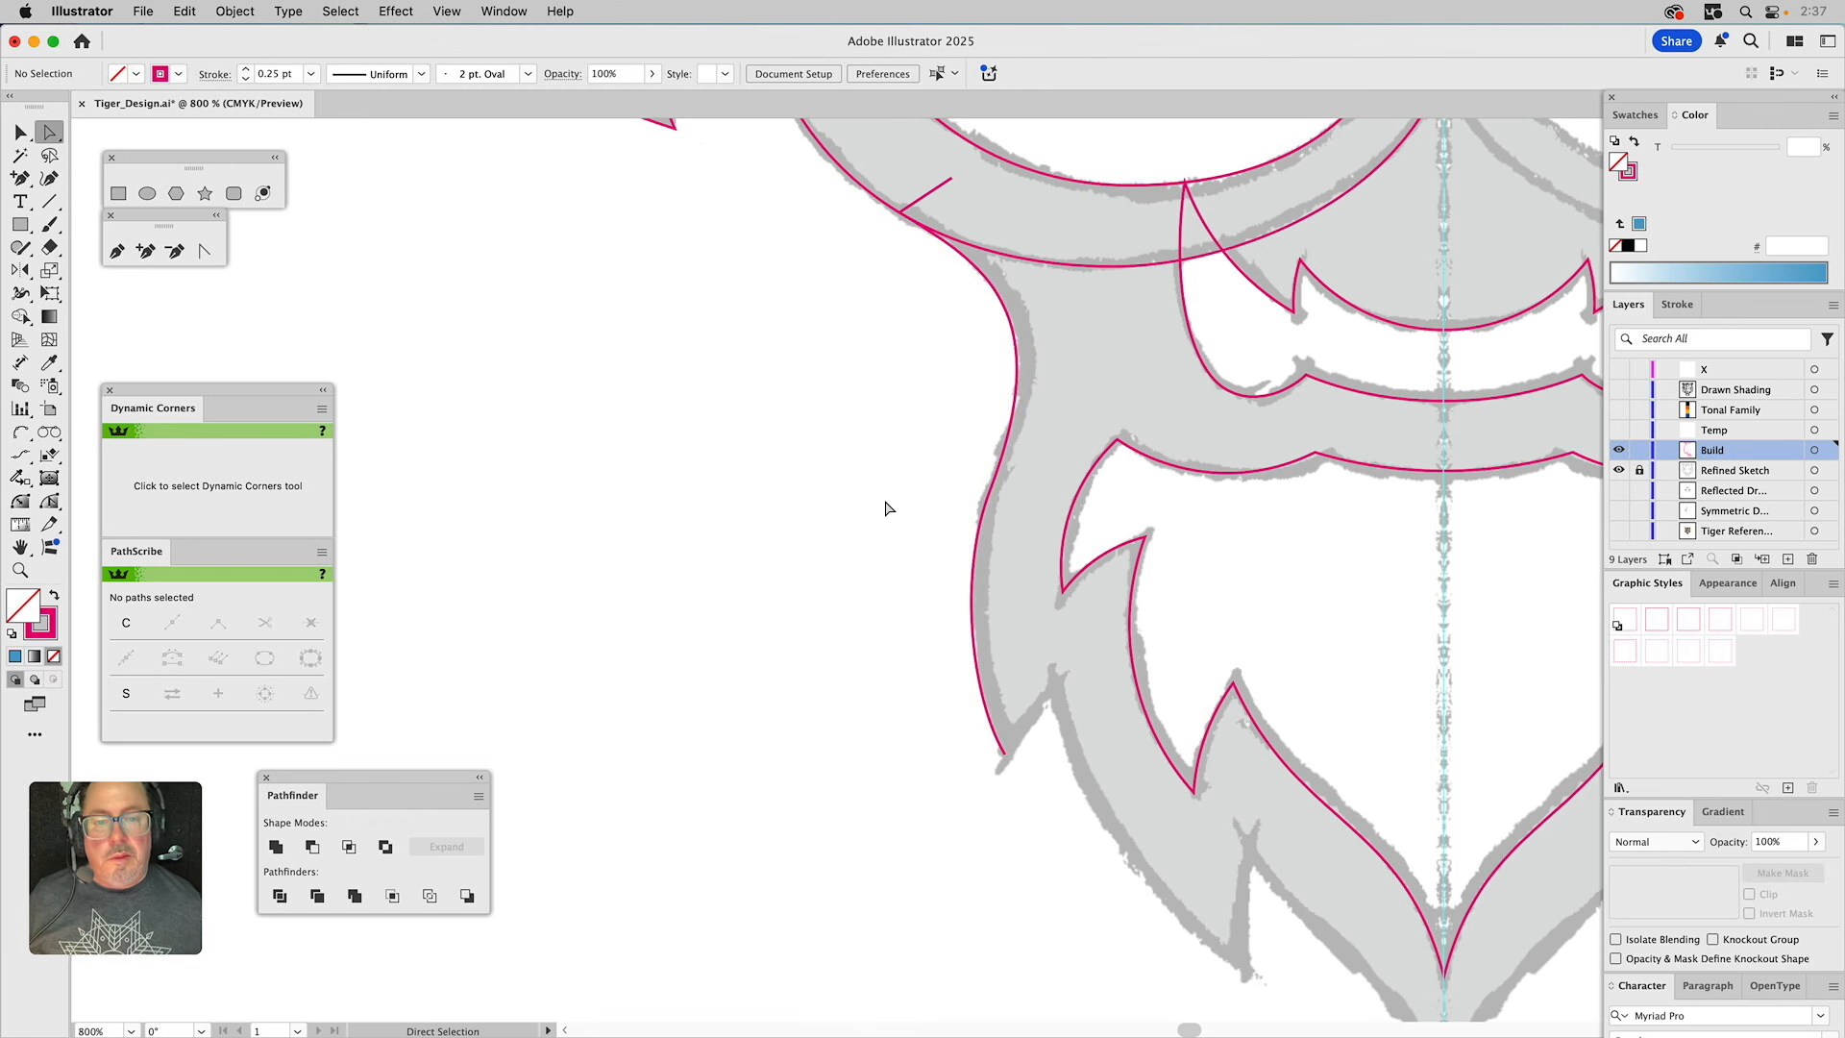
Fine-tune the added jaw anchor's position and lower handle so the curve down to the fur tip matches the sketch smoothly.
{"action": "scroll", "coordinate": [856, 477], "scroll_direction": "right", "scroll_amount": 5}
{"action": "scroll", "coordinate": [856, 478], "scroll_direction": "up", "scroll_amount": 2}
{"action": "left_click_drag", "start_coordinate": [813, 672], "coordinate": [854, 715]}
{"action": "left_click_drag", "start_coordinate": [821, 631], "coordinate": [817, 638]}
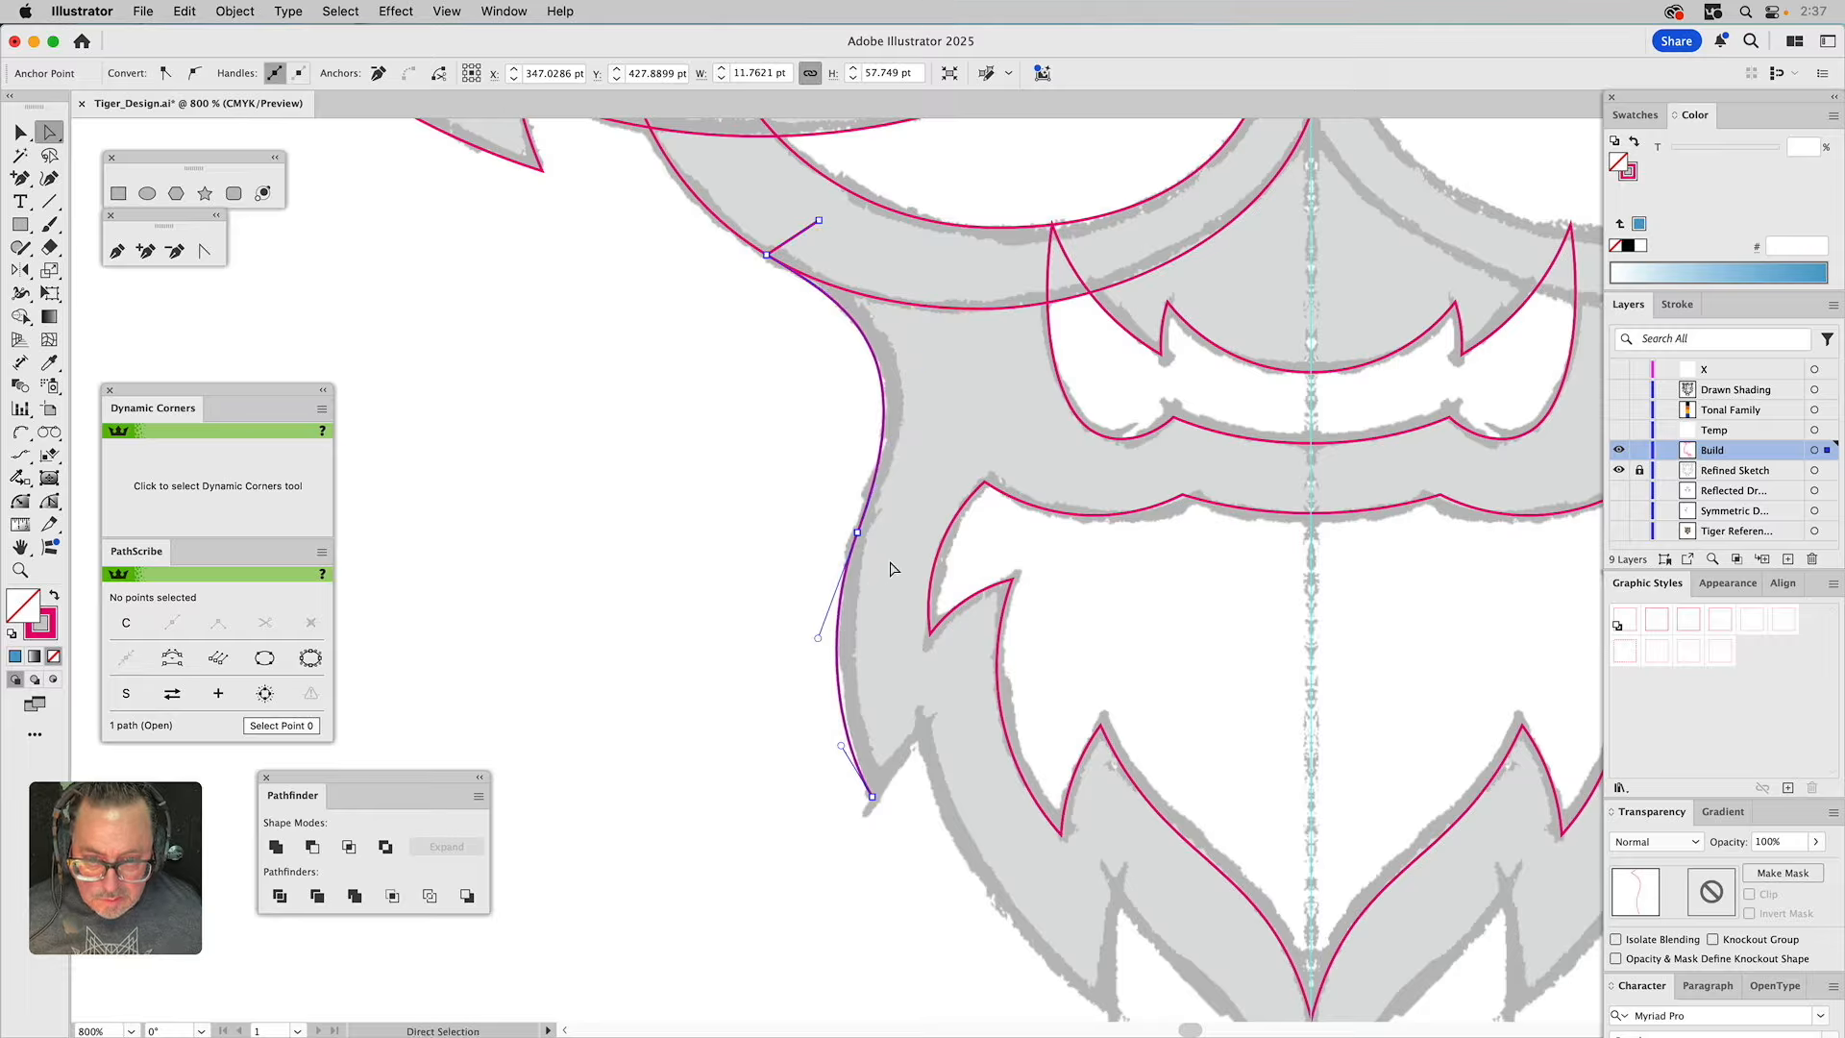
{"action": "left_click", "coordinate": [890, 570]}
{"action": "left_click_drag", "start_coordinate": [857, 533], "coordinate": [859, 528]}
{"action": "left_click_drag", "start_coordinate": [921, 613], "coordinate": [892, 665]}
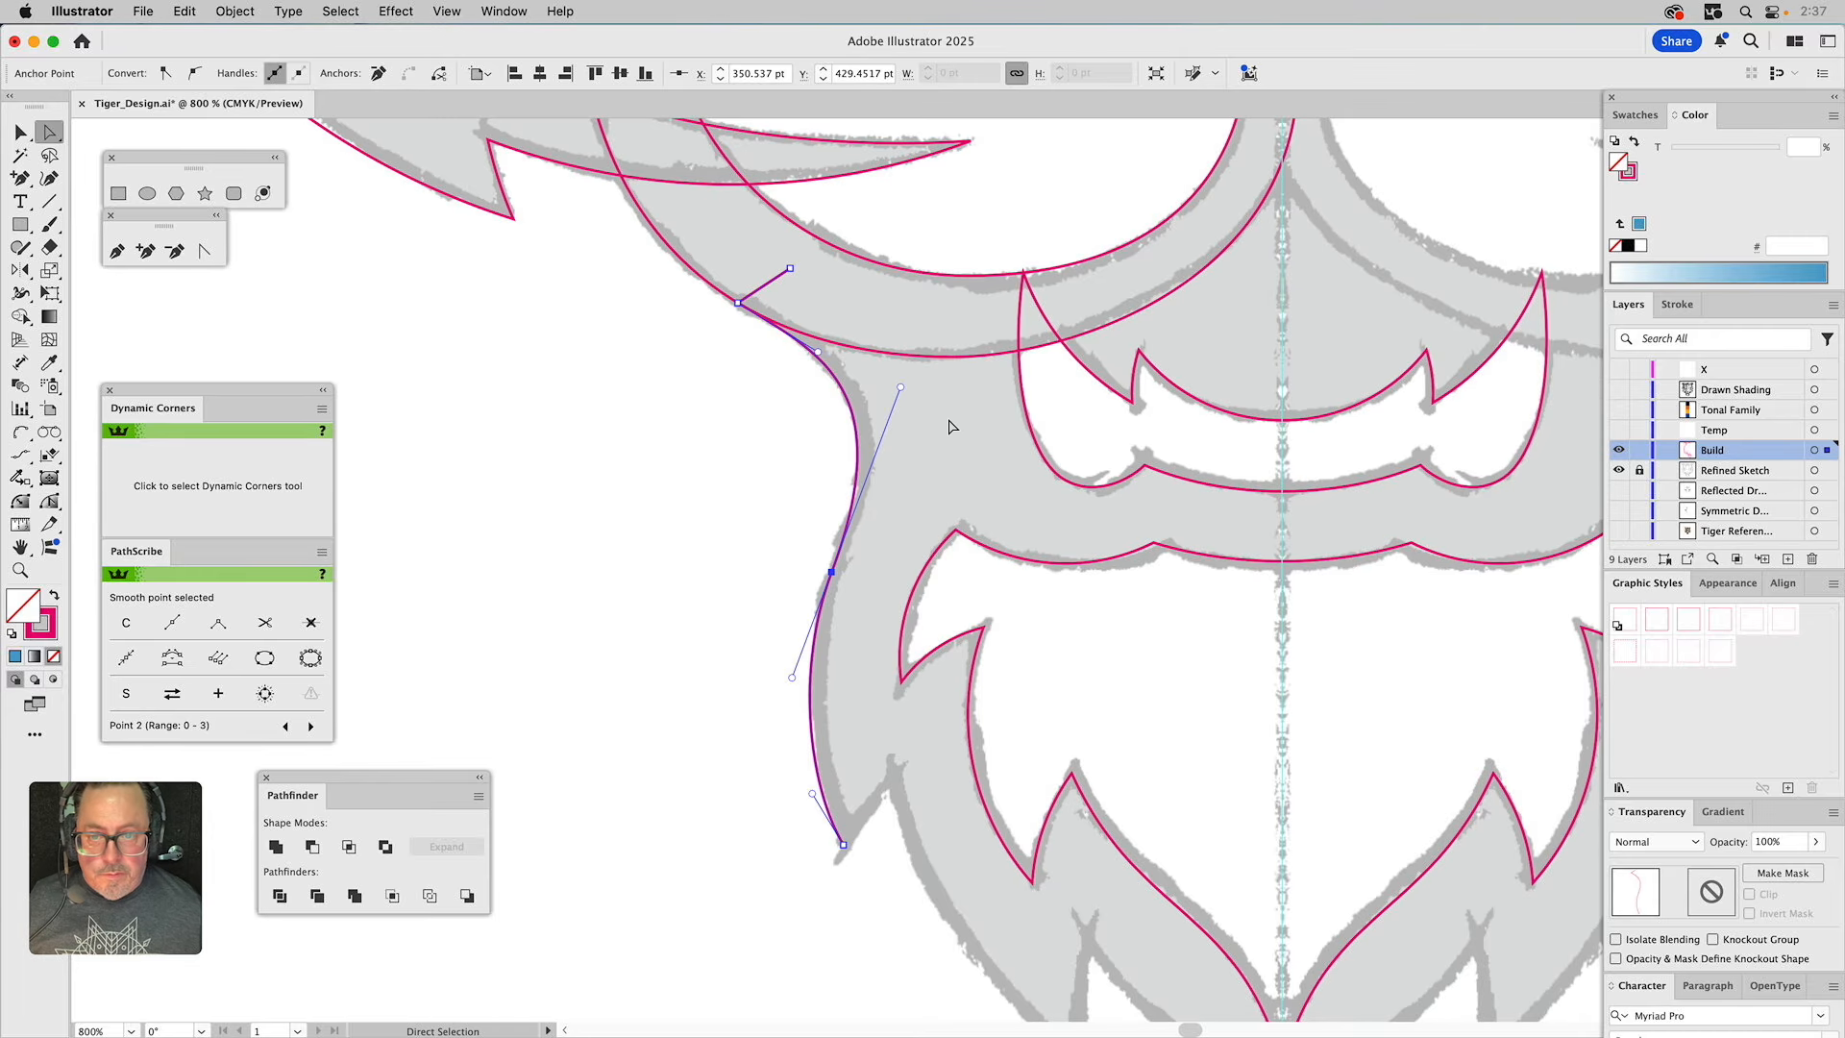
{"action": "left_click", "coordinate": [950, 434]}
{"action": "left_click_drag", "start_coordinate": [949, 434], "coordinate": [845, 308]}
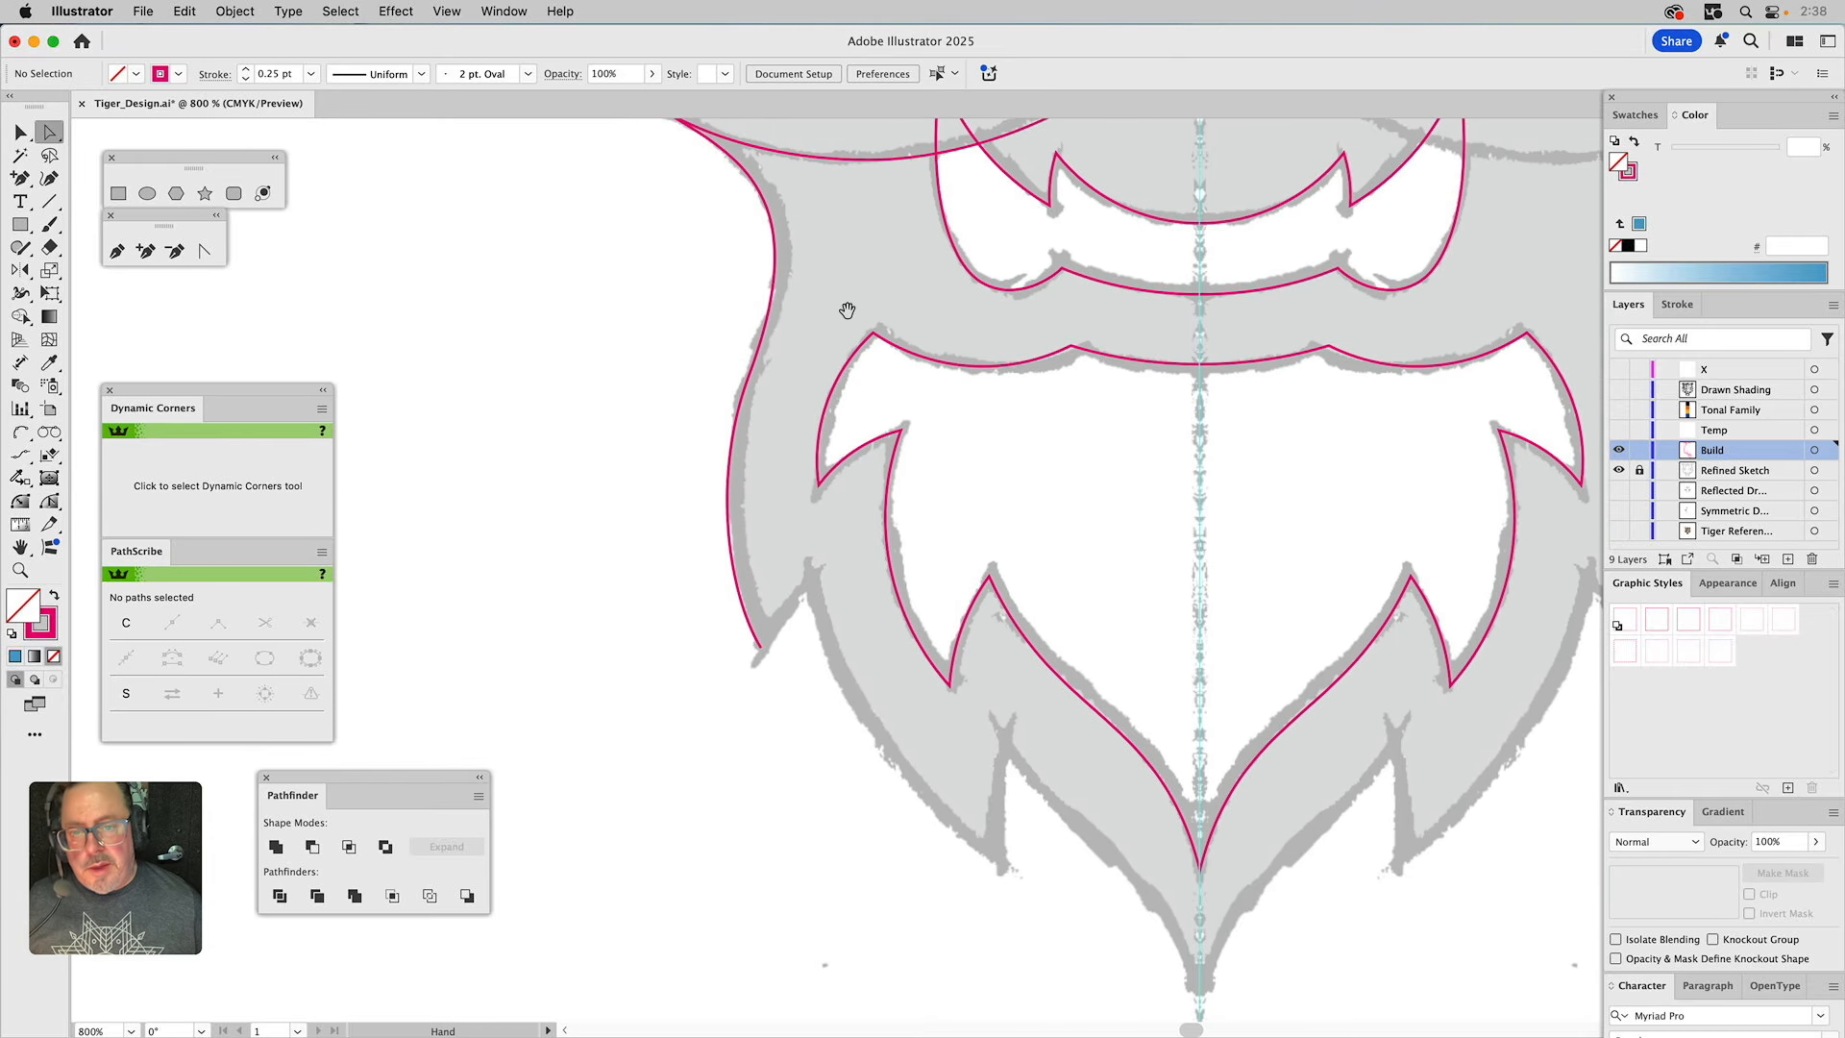
Add an anchor point to the left jaw contour at its inward bend just below the cheek.
{"action": "left_click", "coordinate": [23, 567]}
{"action": "left_click", "coordinate": [745, 421], "text": "alt"}
{"action": "left_click", "coordinate": [833, 464], "text": "alt"}
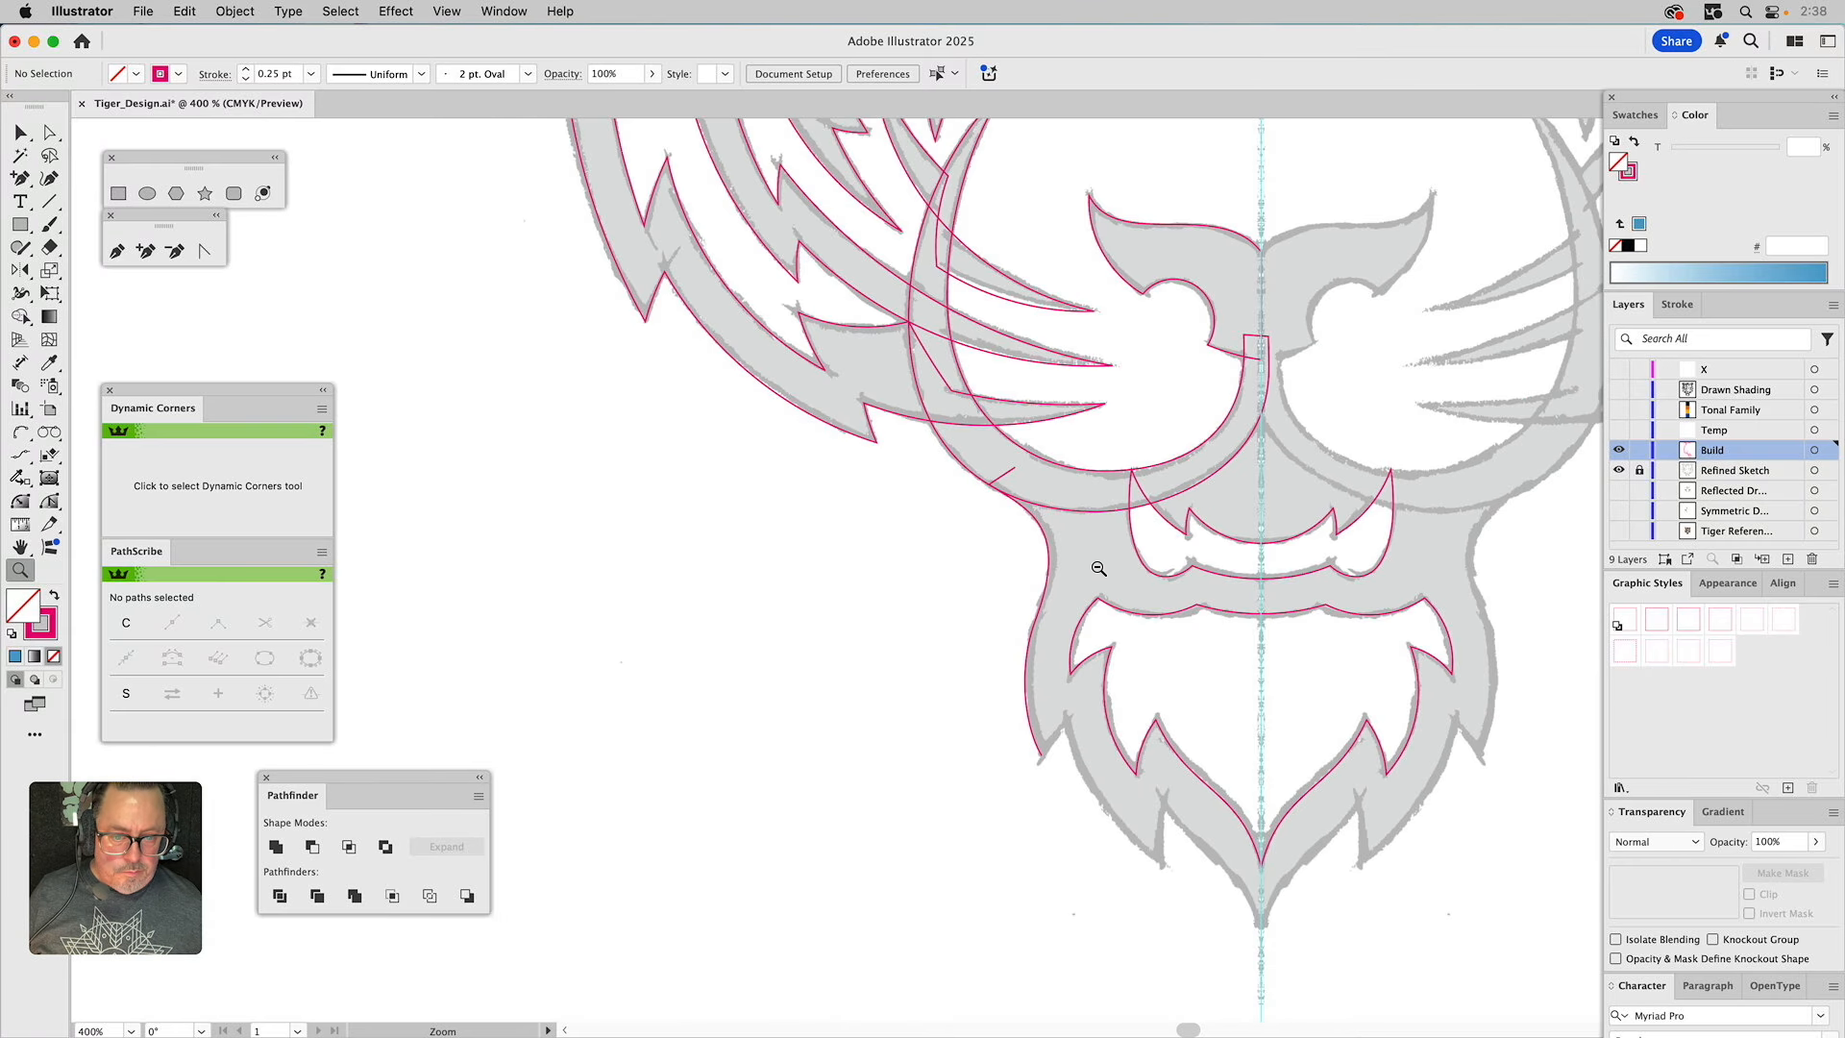
{"action": "key", "text": "a"}
{"action": "left_click", "coordinate": [1029, 574]}
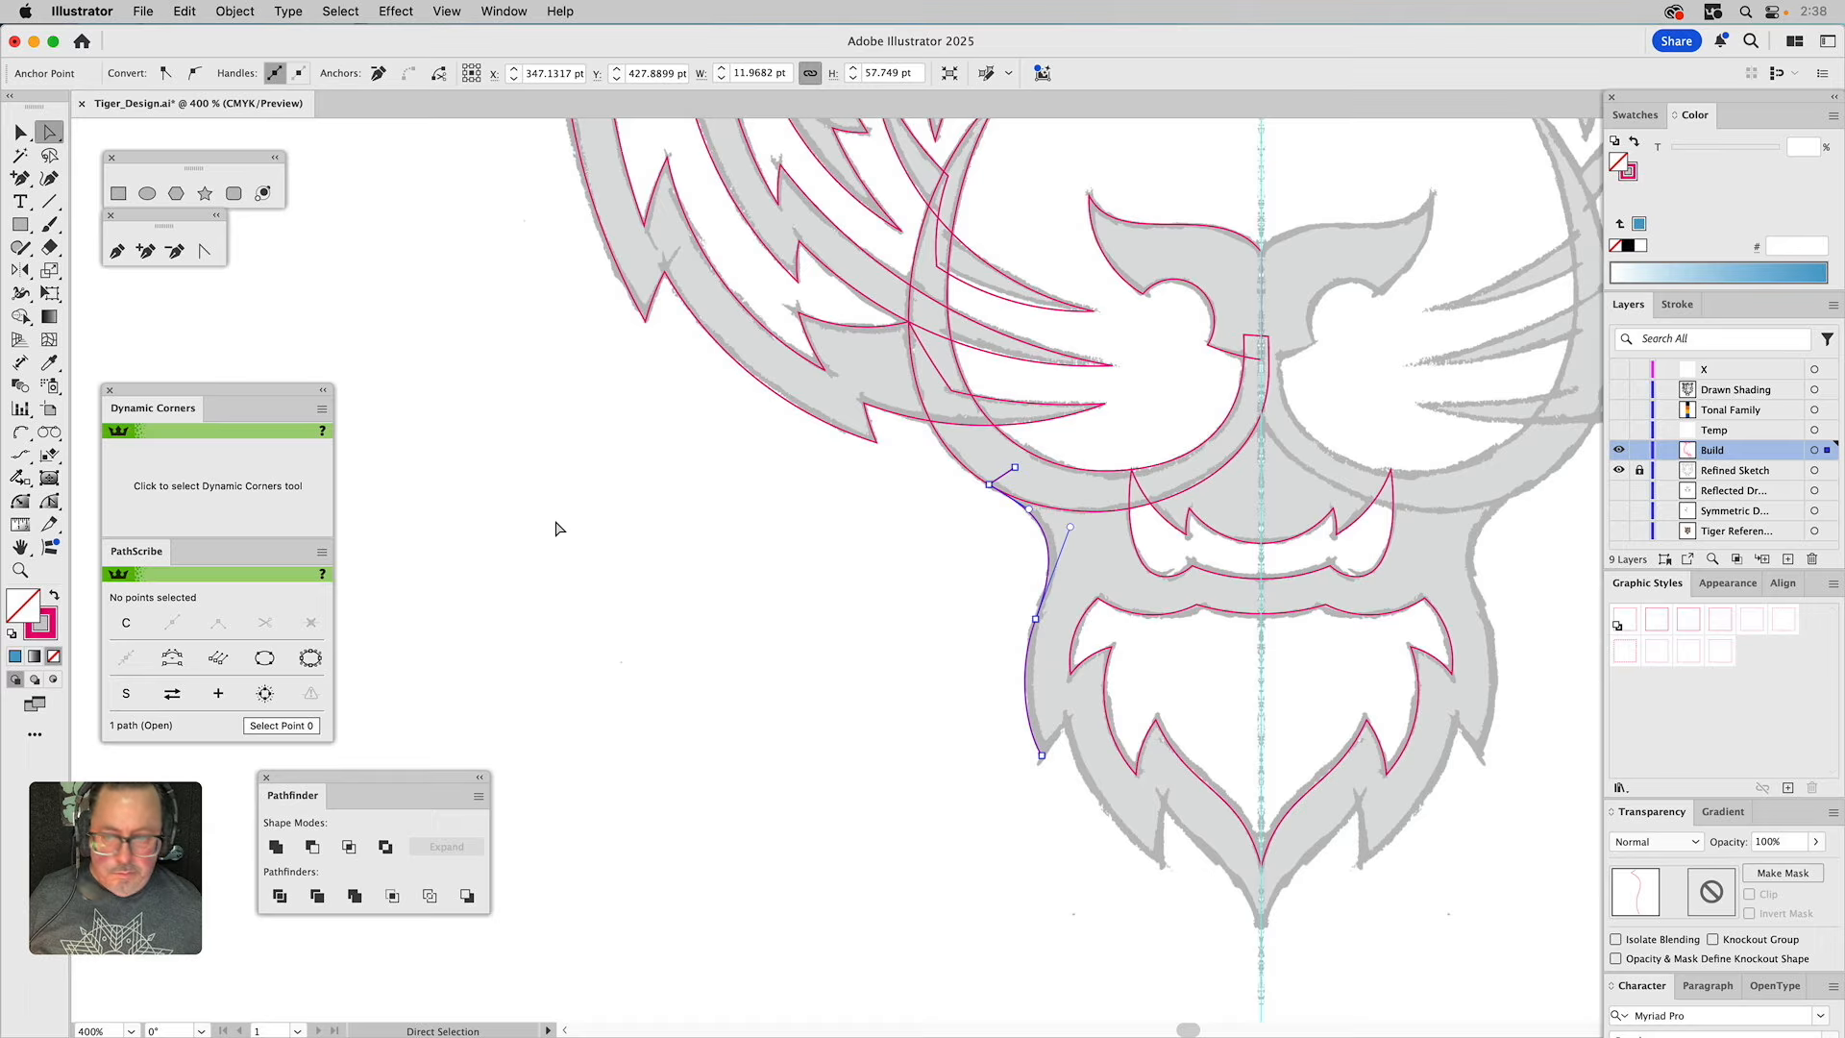
{"action": "left_click", "coordinate": [145, 251]}
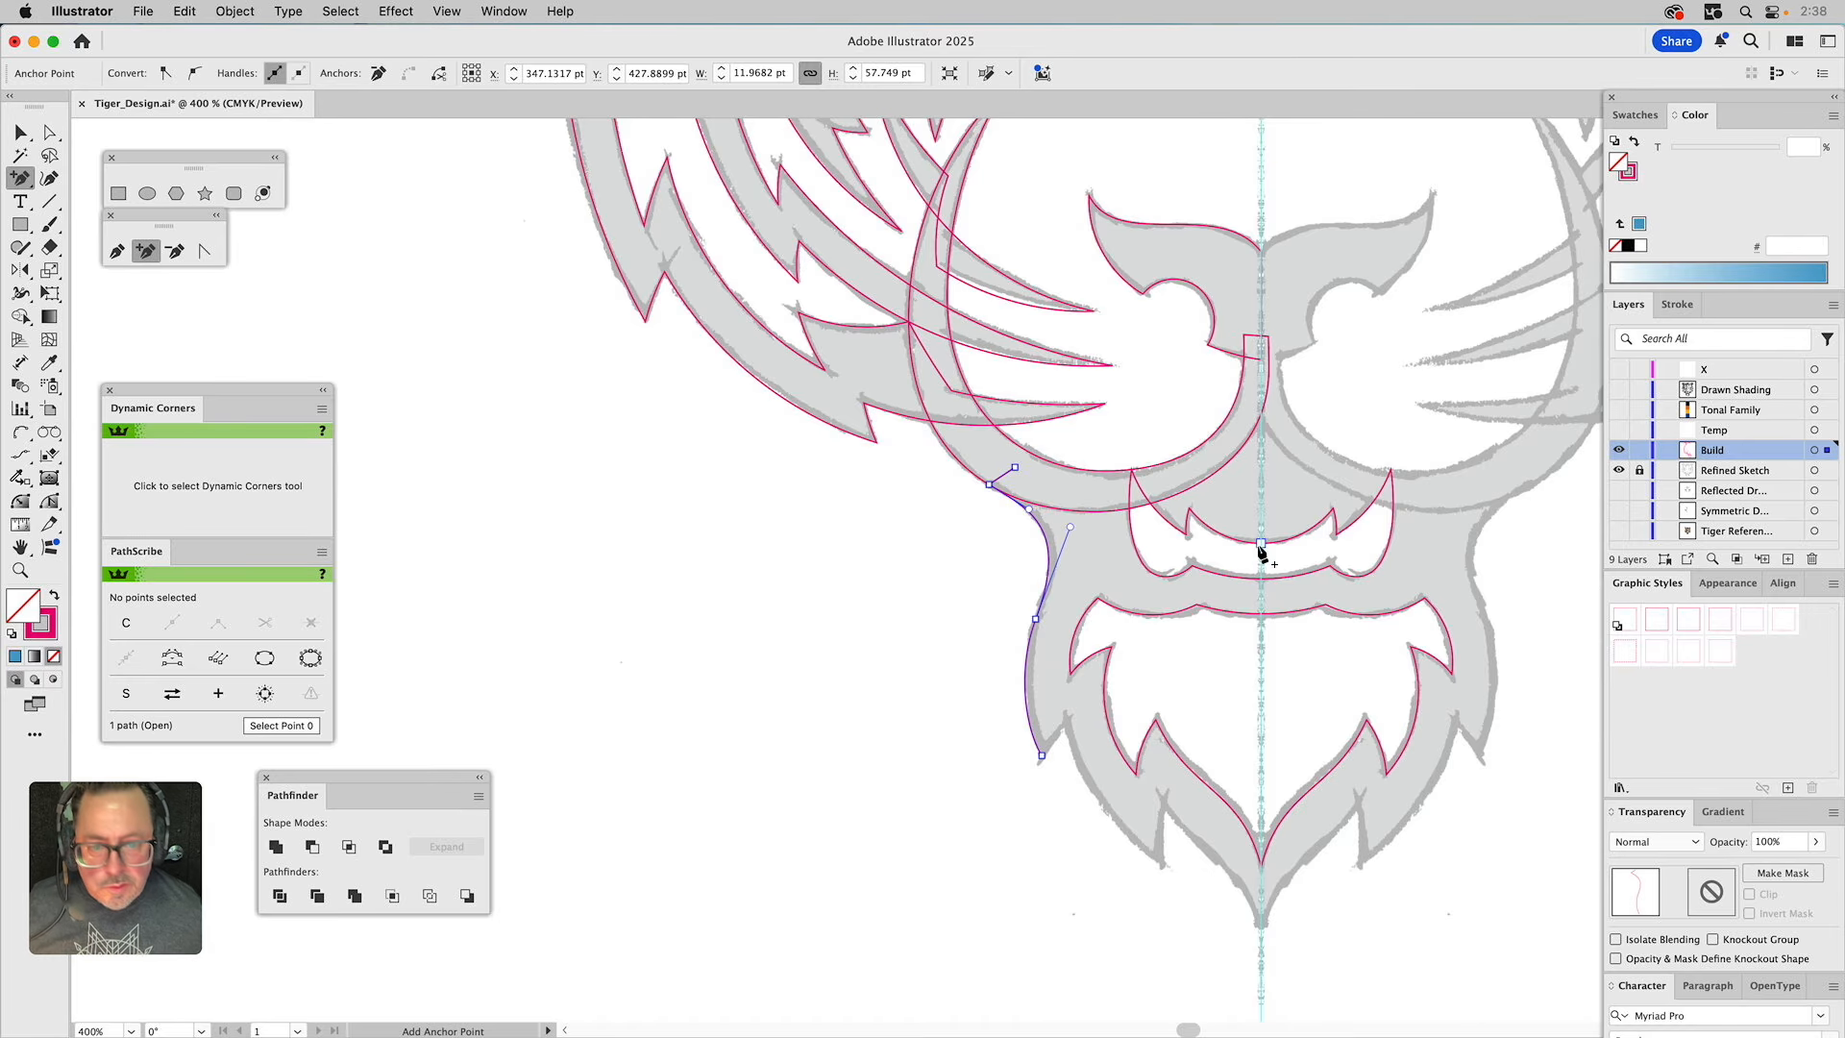
{"action": "left_click", "coordinate": [1049, 556]}
{"action": "key", "text": "a"}
{"action": "key", "text": "super+shift+a"}
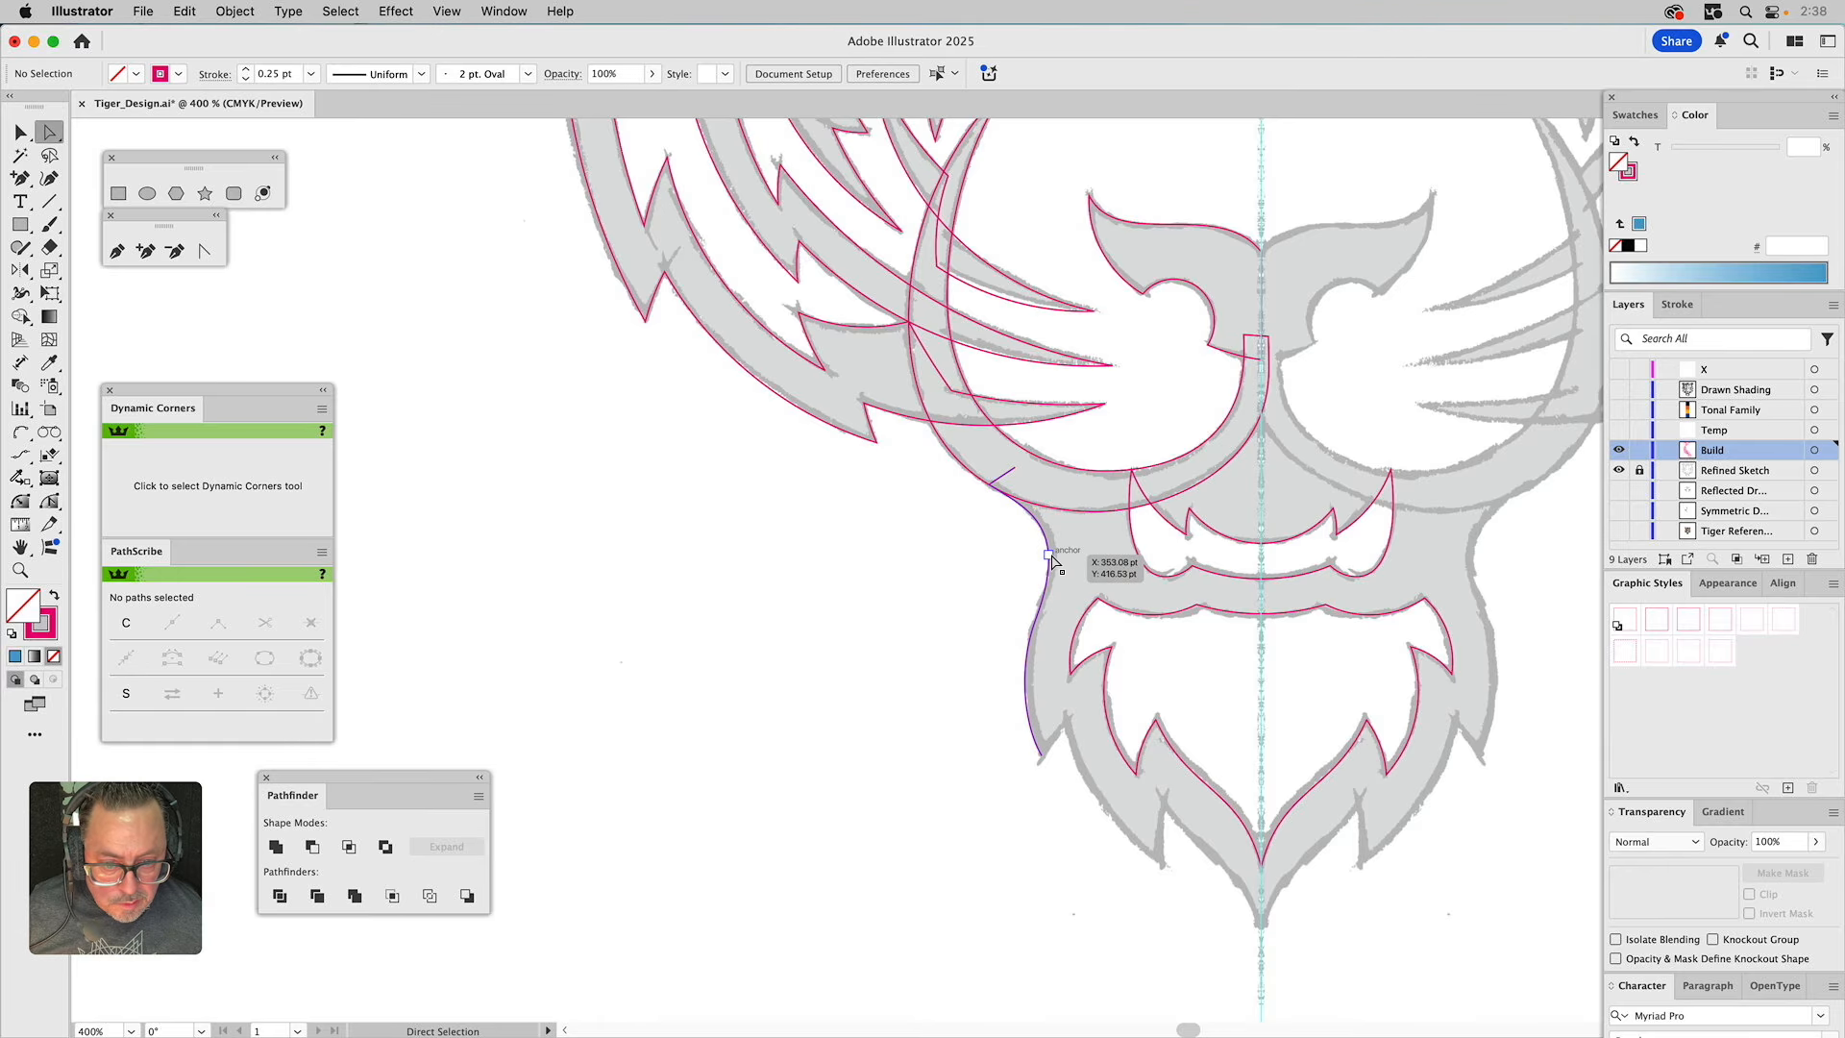
Nudge the added bend anchor slightly onto the sketch edge and check the neighbouring jaw anchor's curve.
{"action": "left_click_drag", "start_coordinate": [1053, 562], "coordinate": [1053, 558]}
{"action": "key", "text": "super+shift+a"}
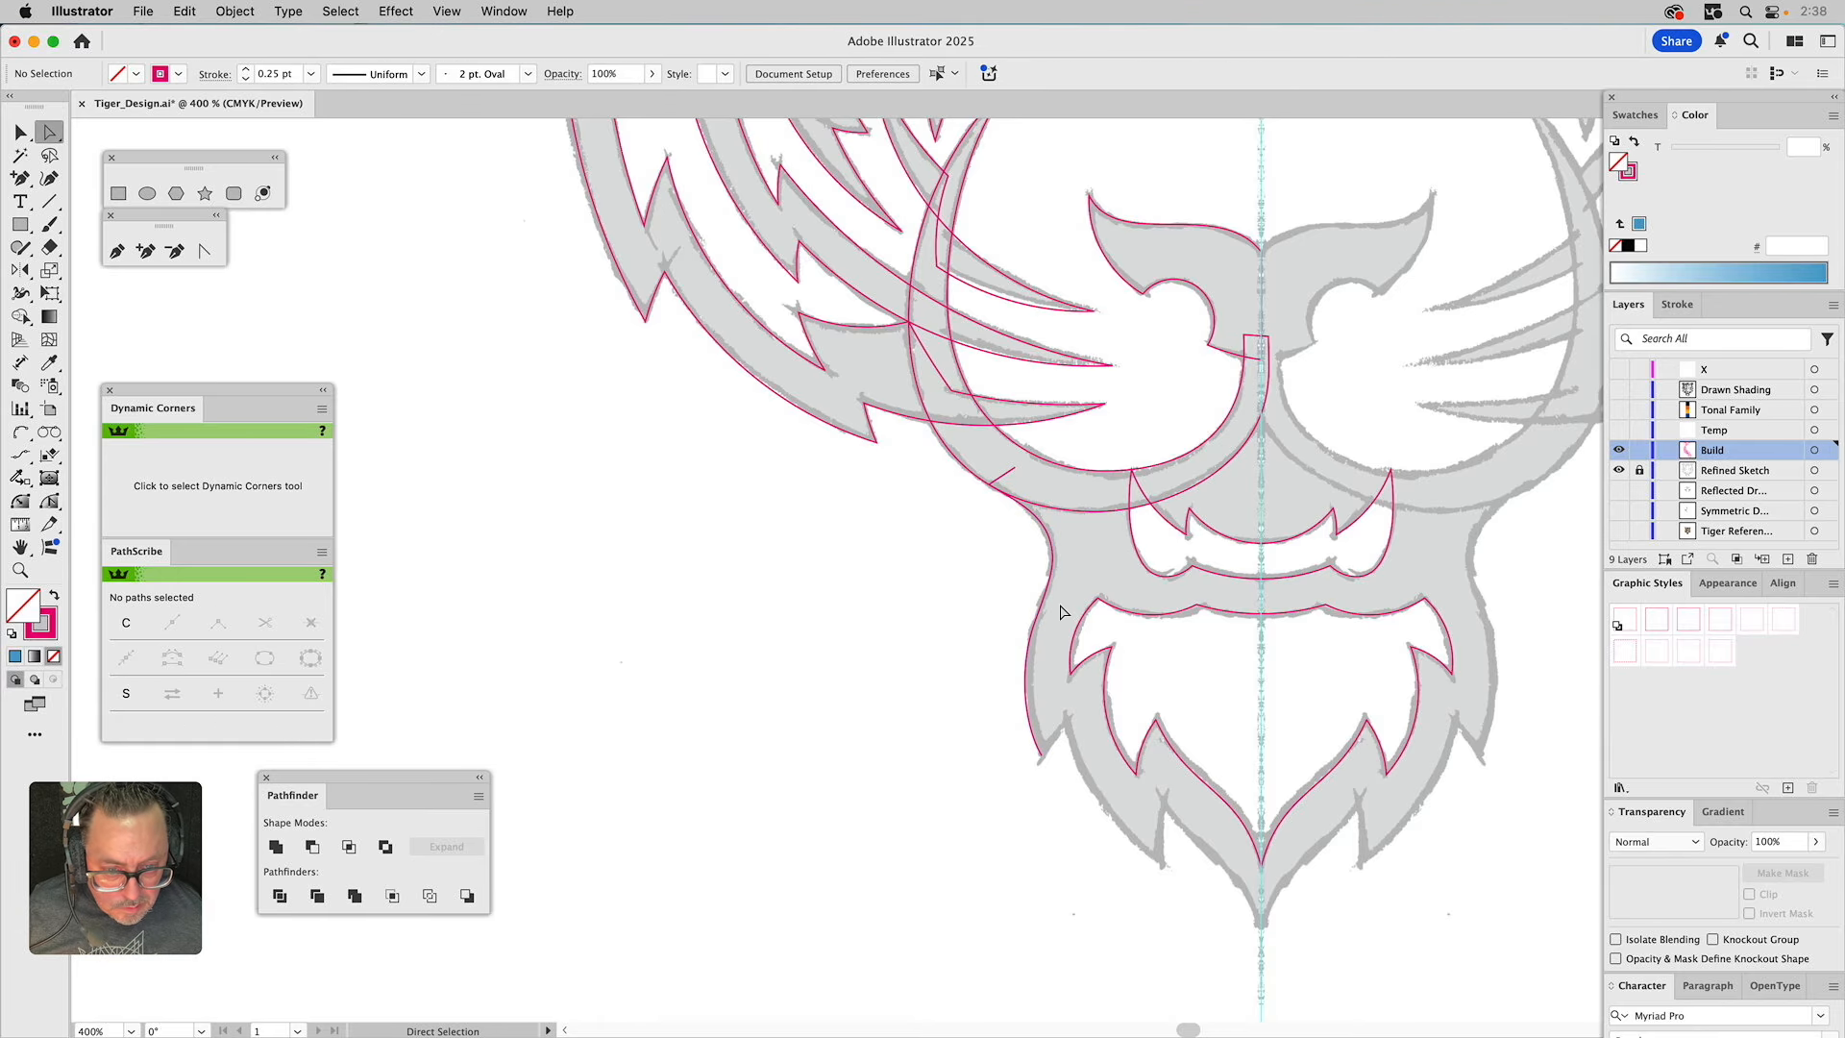
{"action": "left_click", "coordinate": [1035, 620]}
{"action": "key", "text": "super+shift+a"}
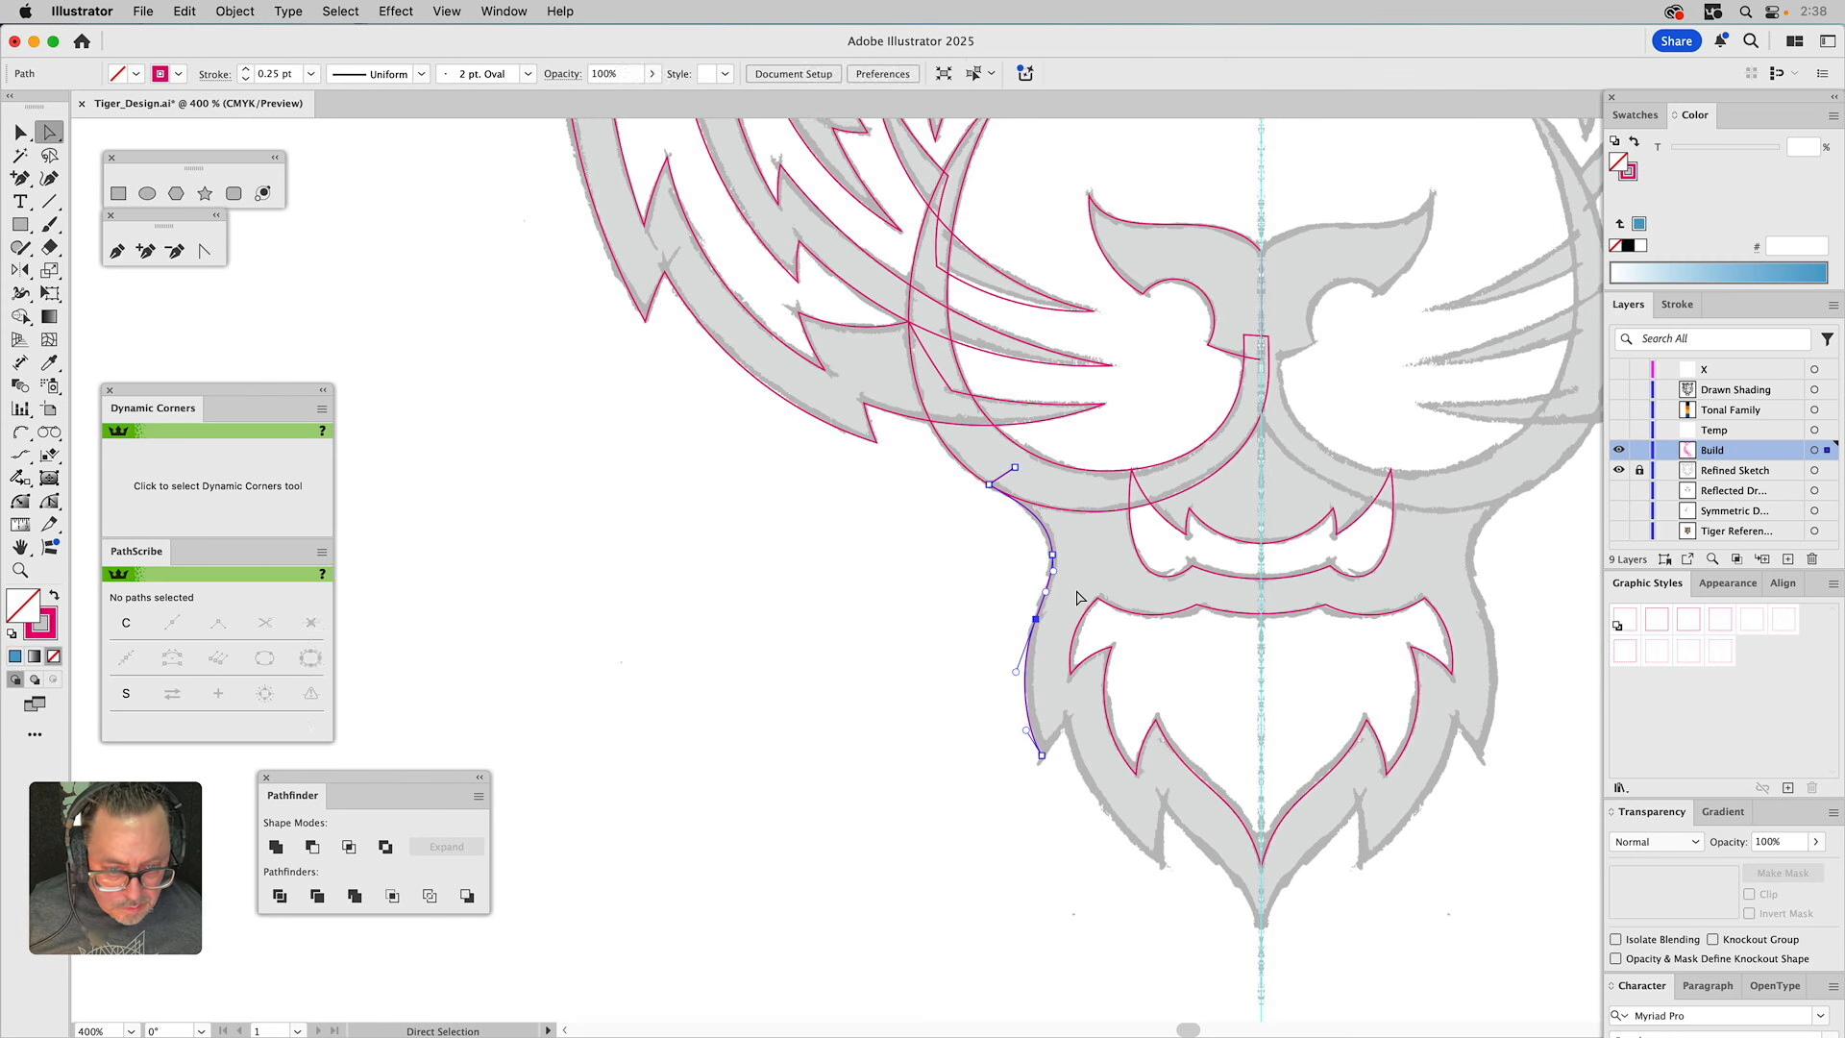
Draw an arc with the Arc by Points tool from the left jaw's fur tip up to the adjacent notch.
{"action": "left_click_drag", "start_coordinate": [1088, 590], "coordinate": [1002, 359]}
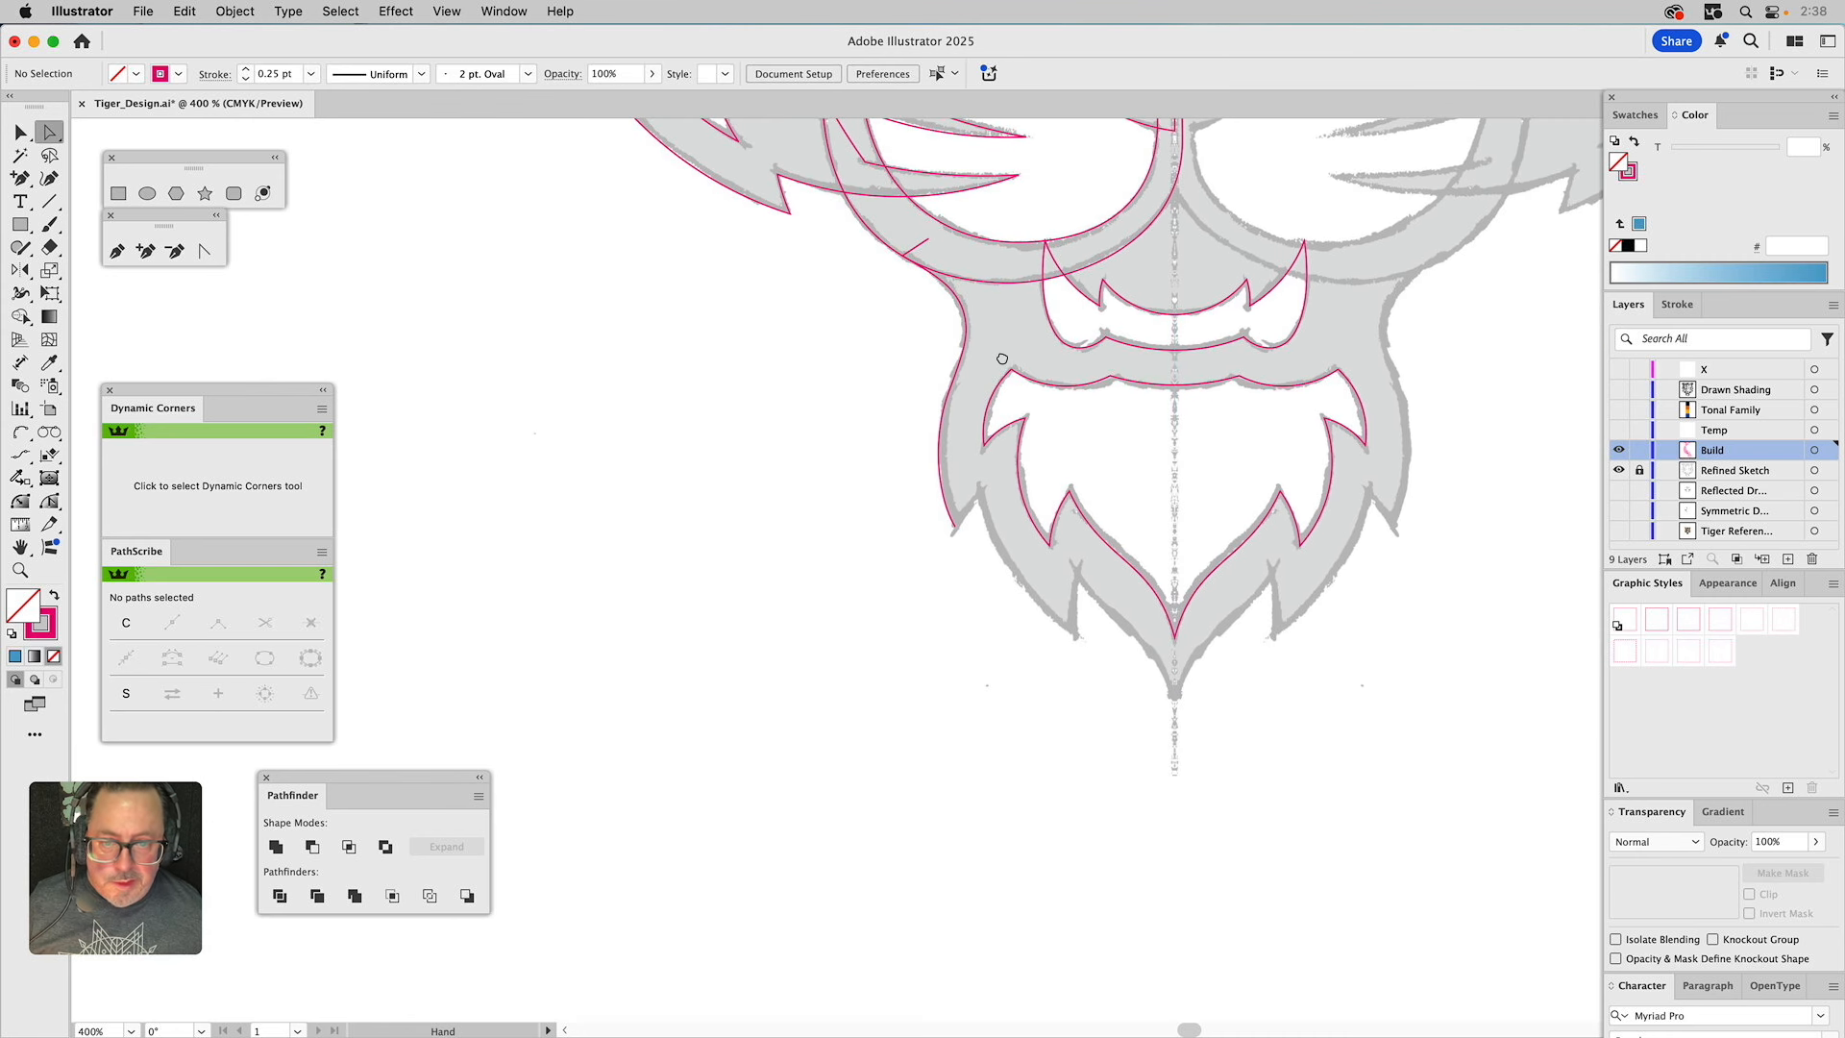
{"action": "left_click", "coordinate": [23, 434]}
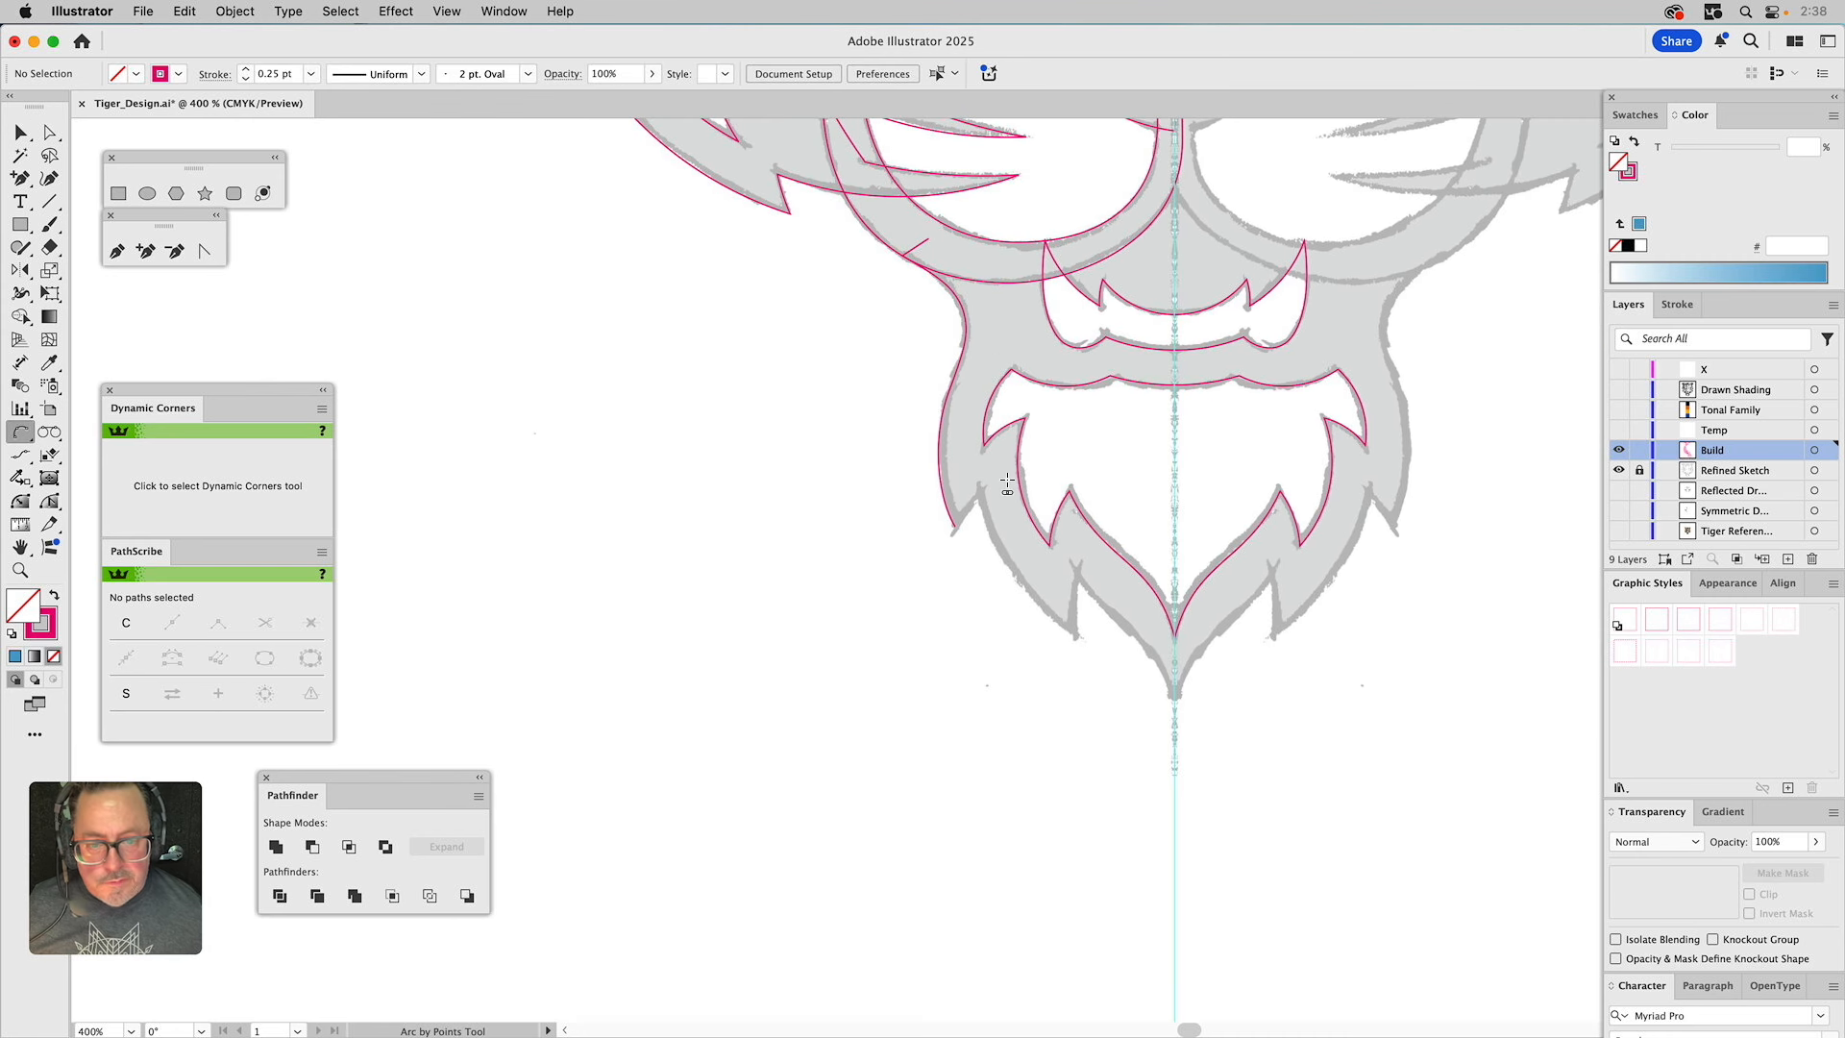
{"action": "left_click", "coordinate": [954, 526]}
{"action": "left_click", "coordinate": [980, 494]}
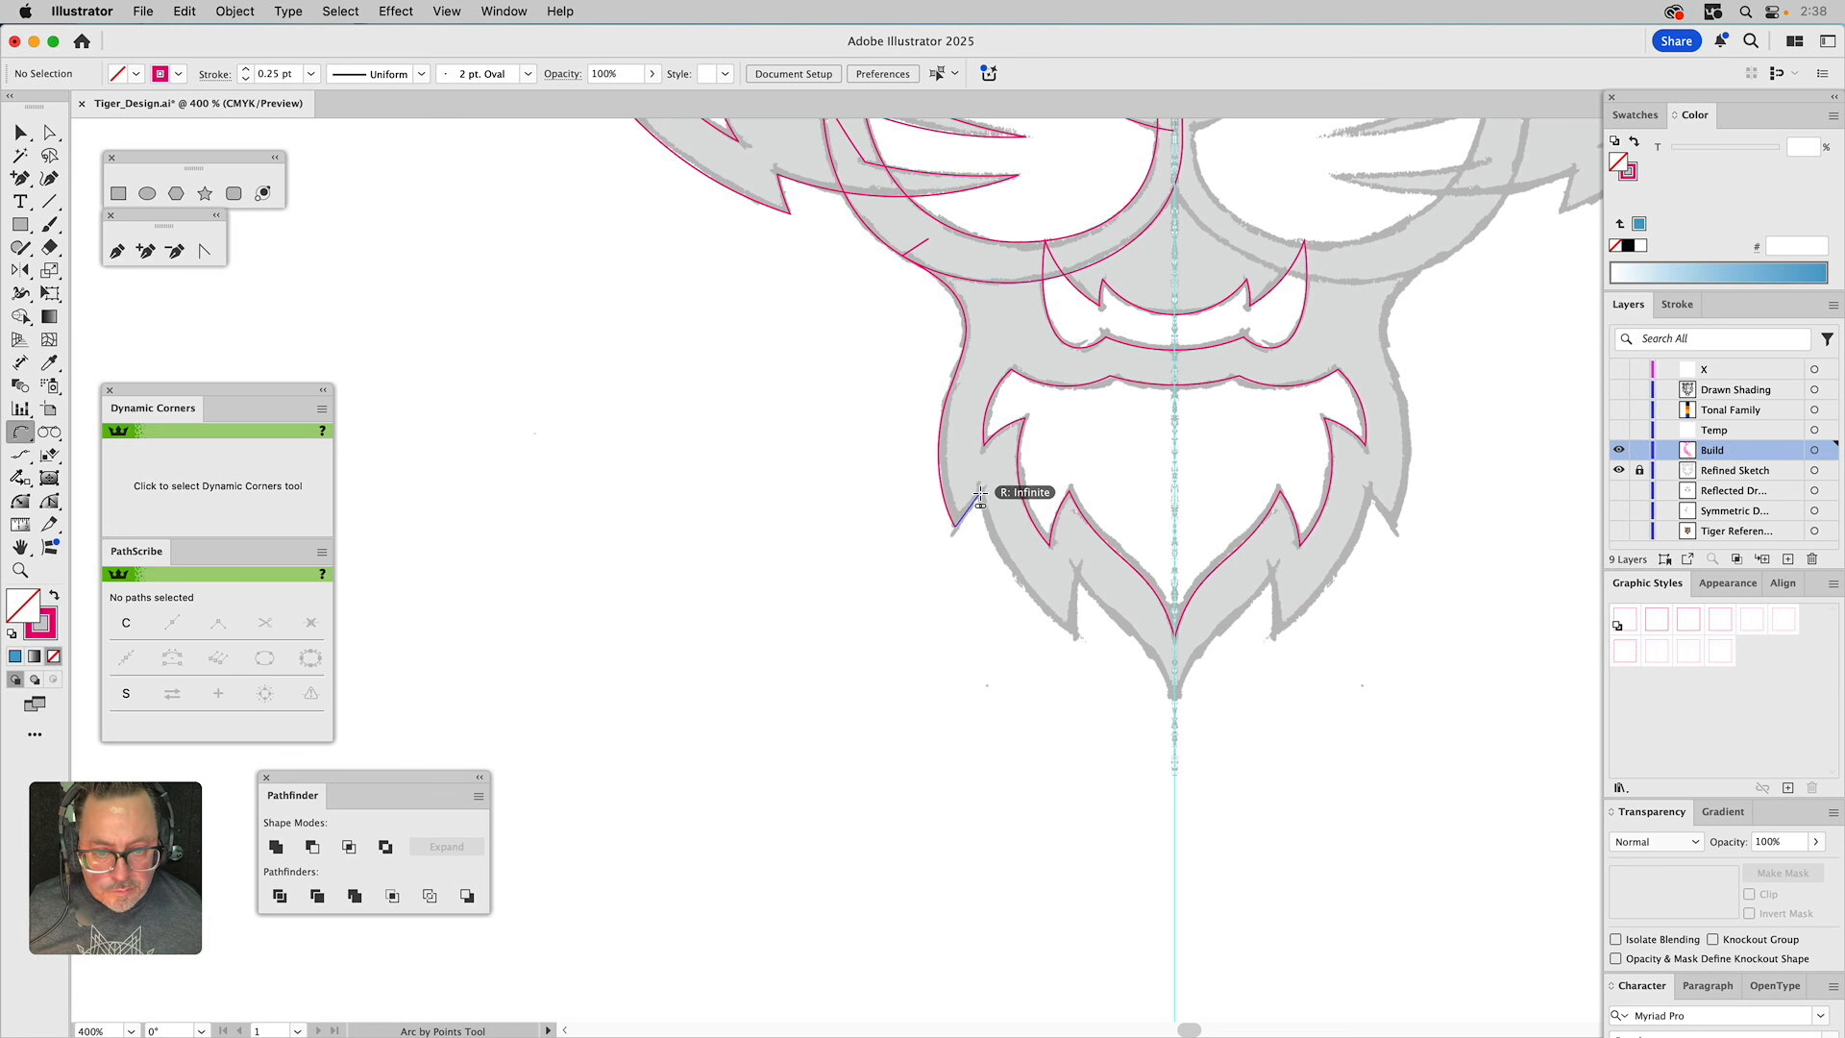
{"action": "left_click", "coordinate": [969, 506]}
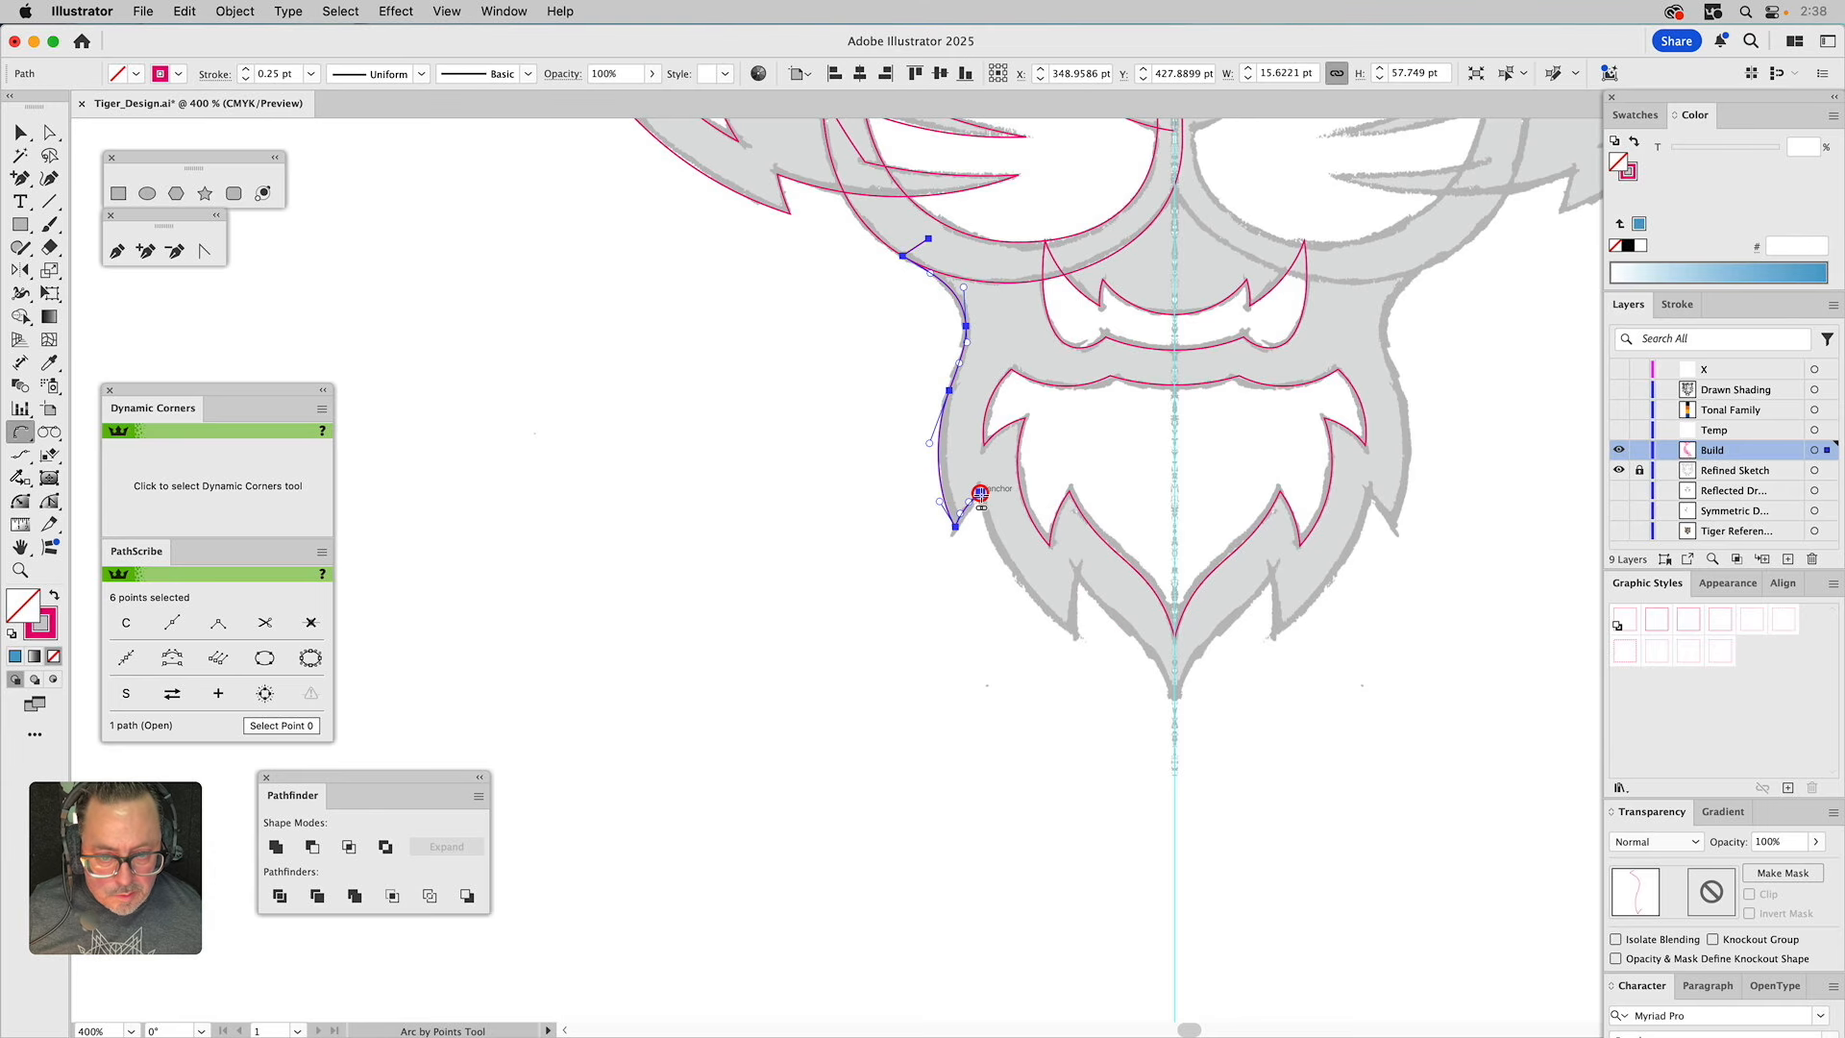
Continue with arcs along the beard edge down to the second fur tip and back up to its inner notch.
{"action": "left_click", "coordinate": [1075, 636]}
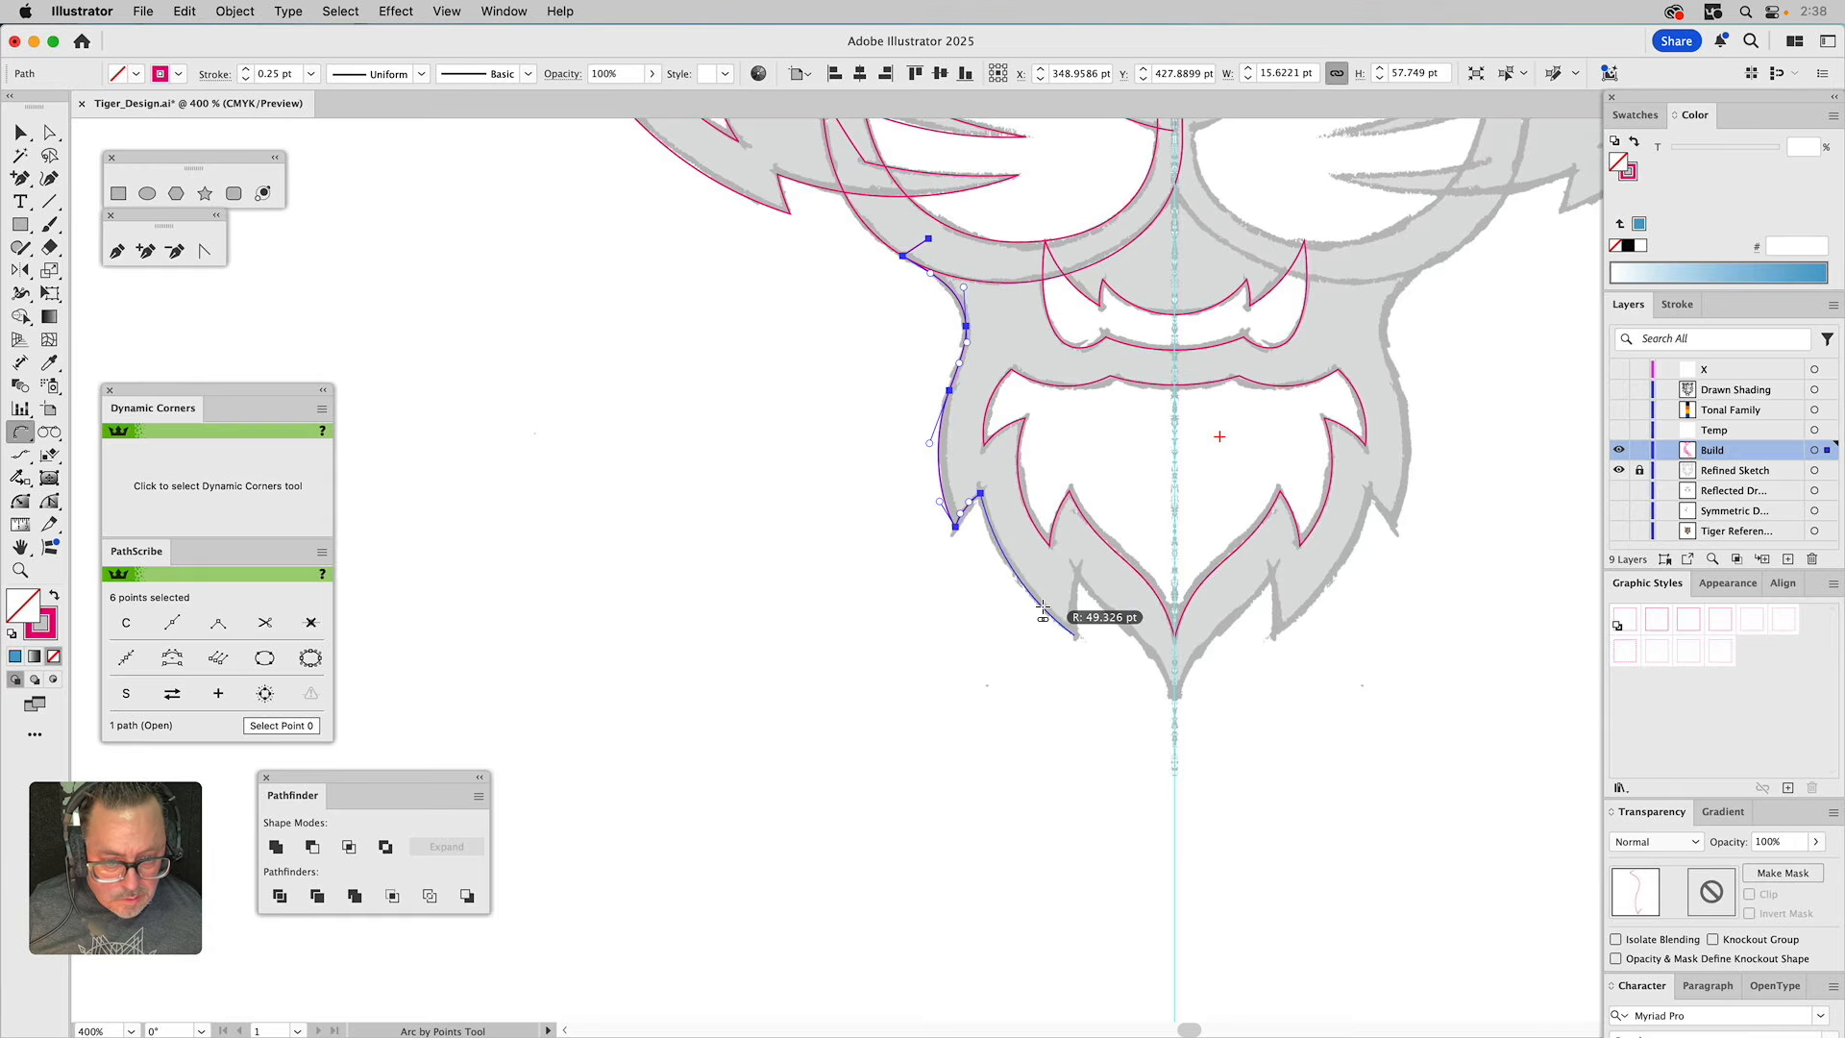
{"action": "left_click", "coordinate": [1028, 600]}
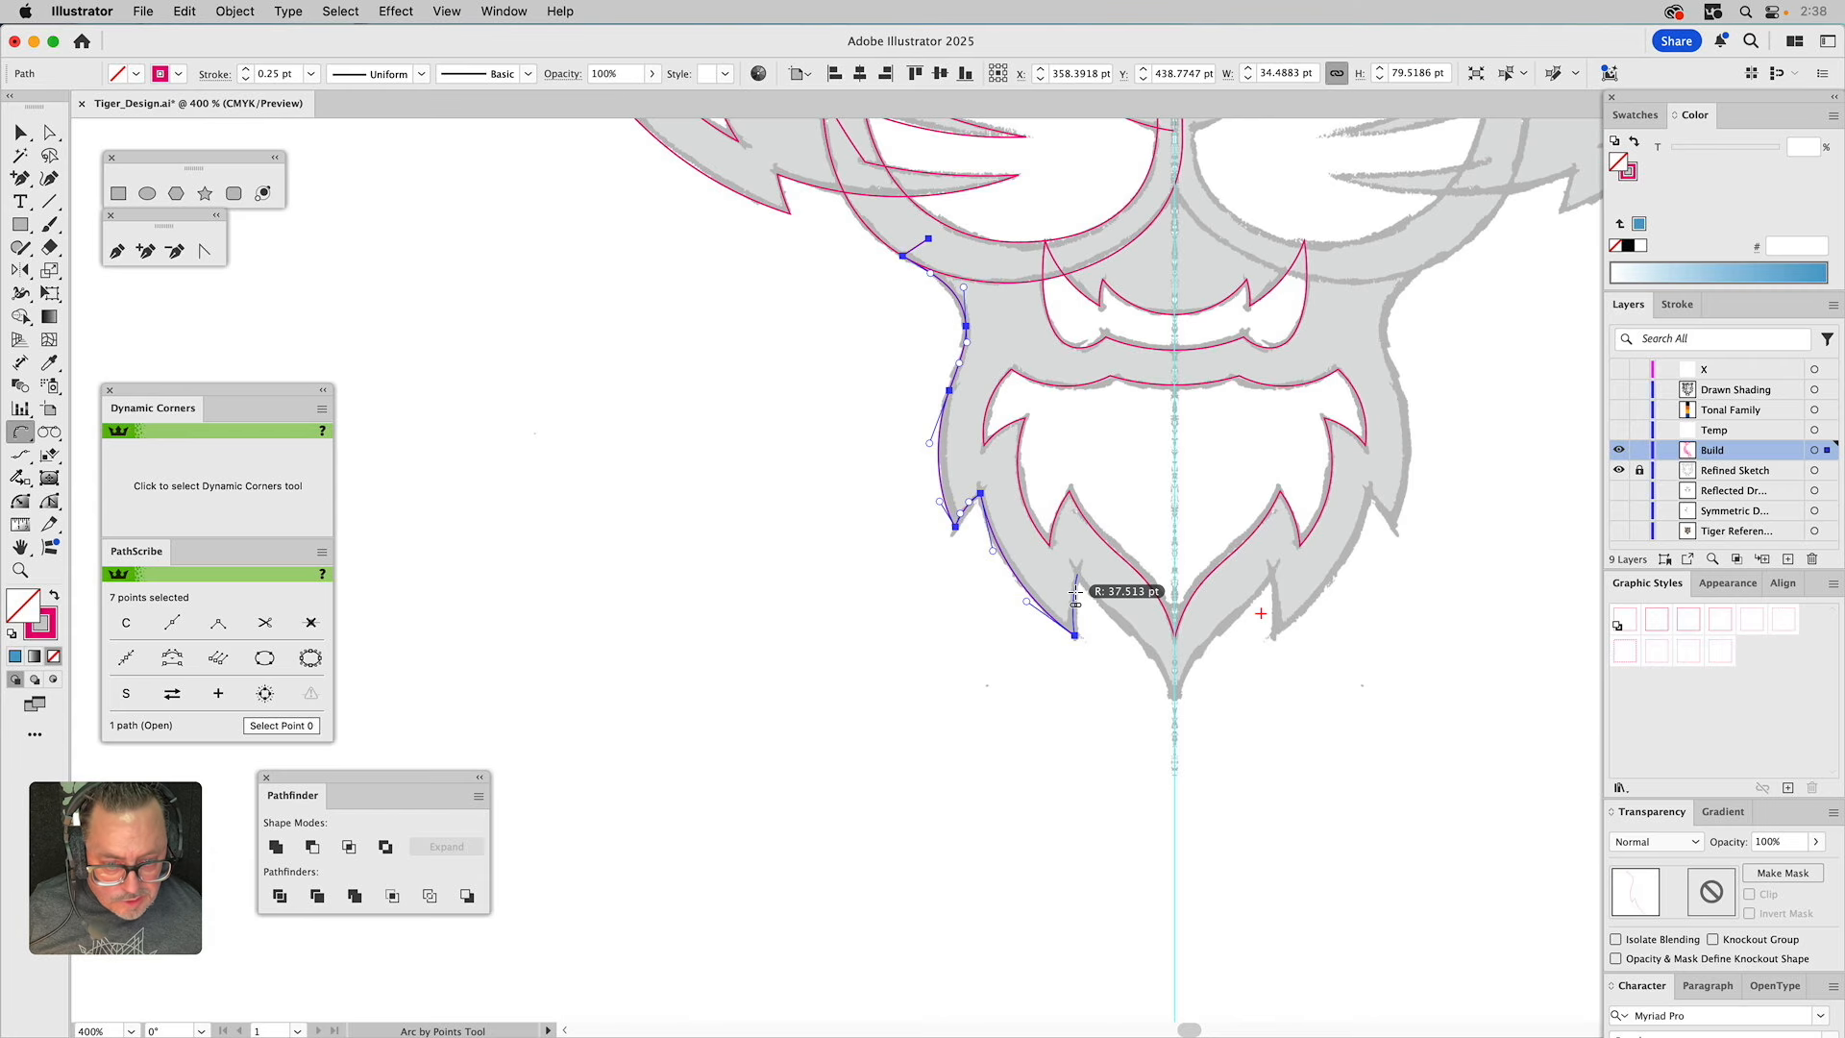
{"action": "scroll", "coordinate": [1076, 593], "scroll_direction": "down", "scroll_amount": 2}
{"action": "scroll", "coordinate": [1075, 592], "scroll_direction": "right", "scroll_amount": 4}
{"action": "left_click", "coordinate": [906, 479]}
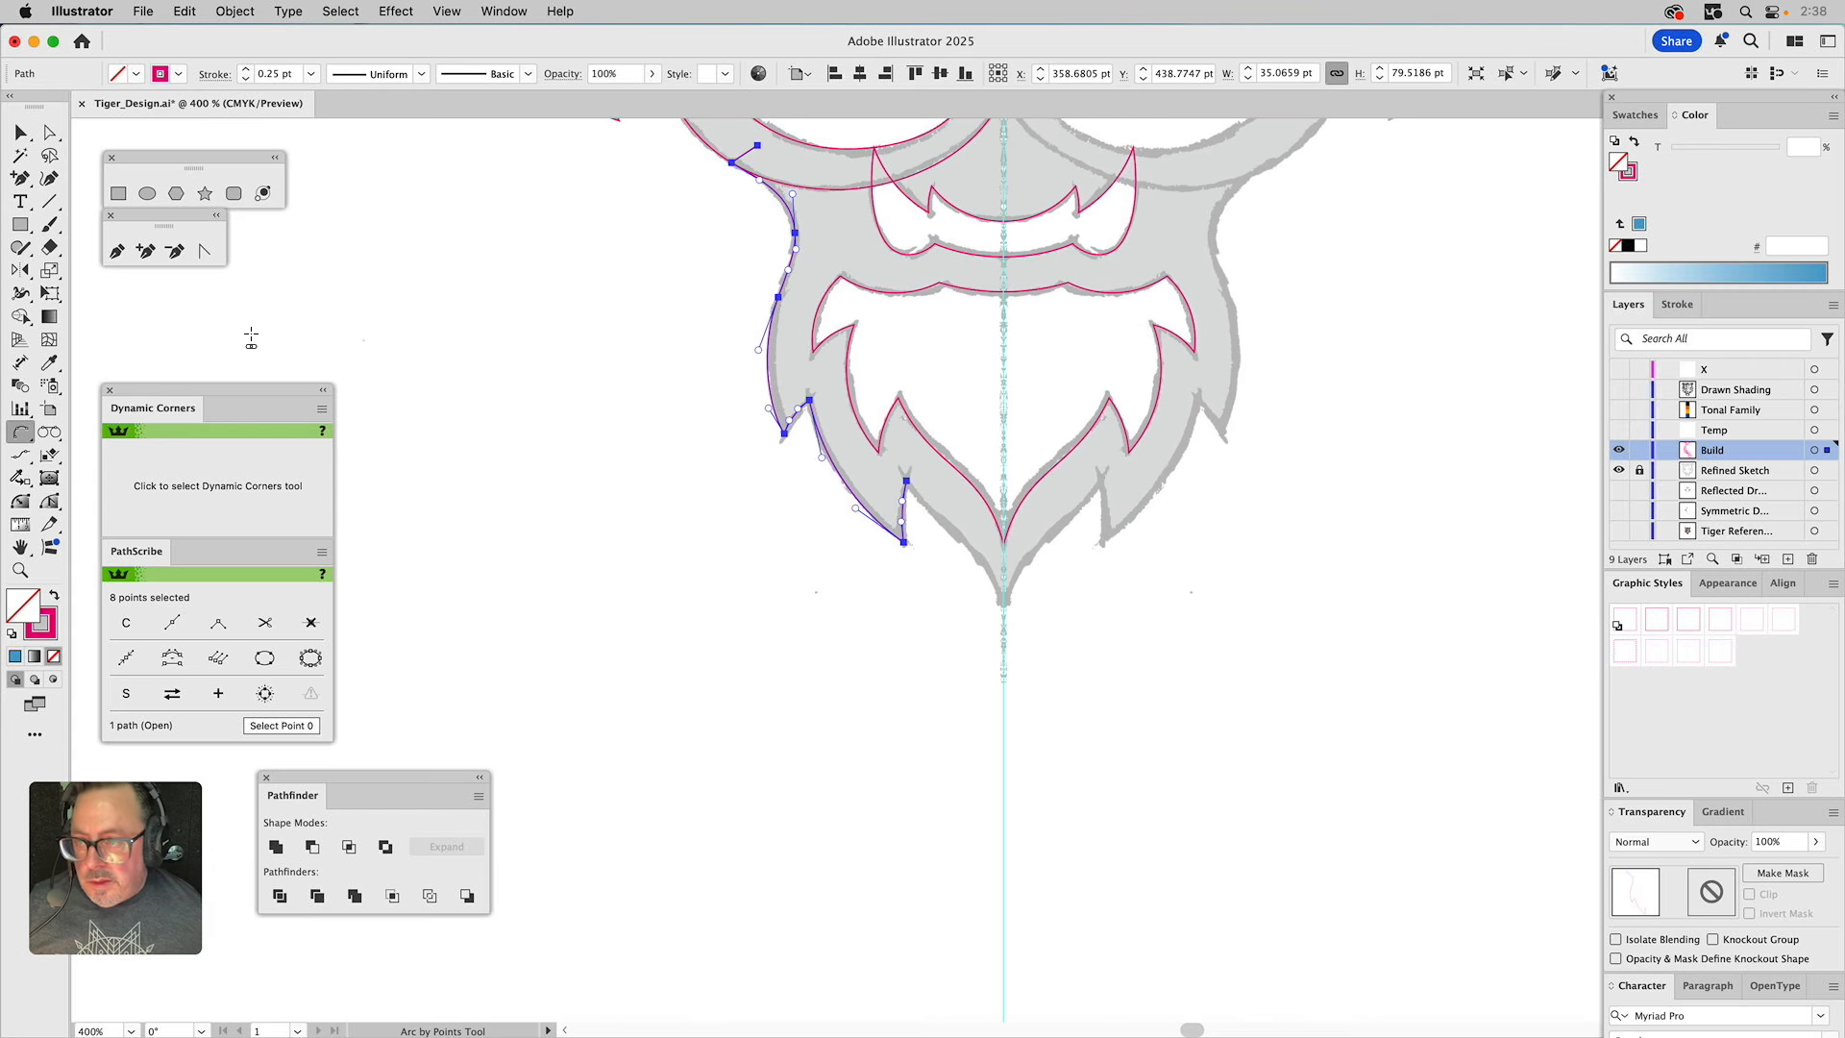
Extend the path with the Pen tool in a straight segment from the inner notch to the chin point on the center guide.
{"action": "left_click", "coordinate": [123, 253]}
{"action": "left_click", "coordinate": [906, 480]}
{"action": "left_click", "coordinate": [1003, 616]}
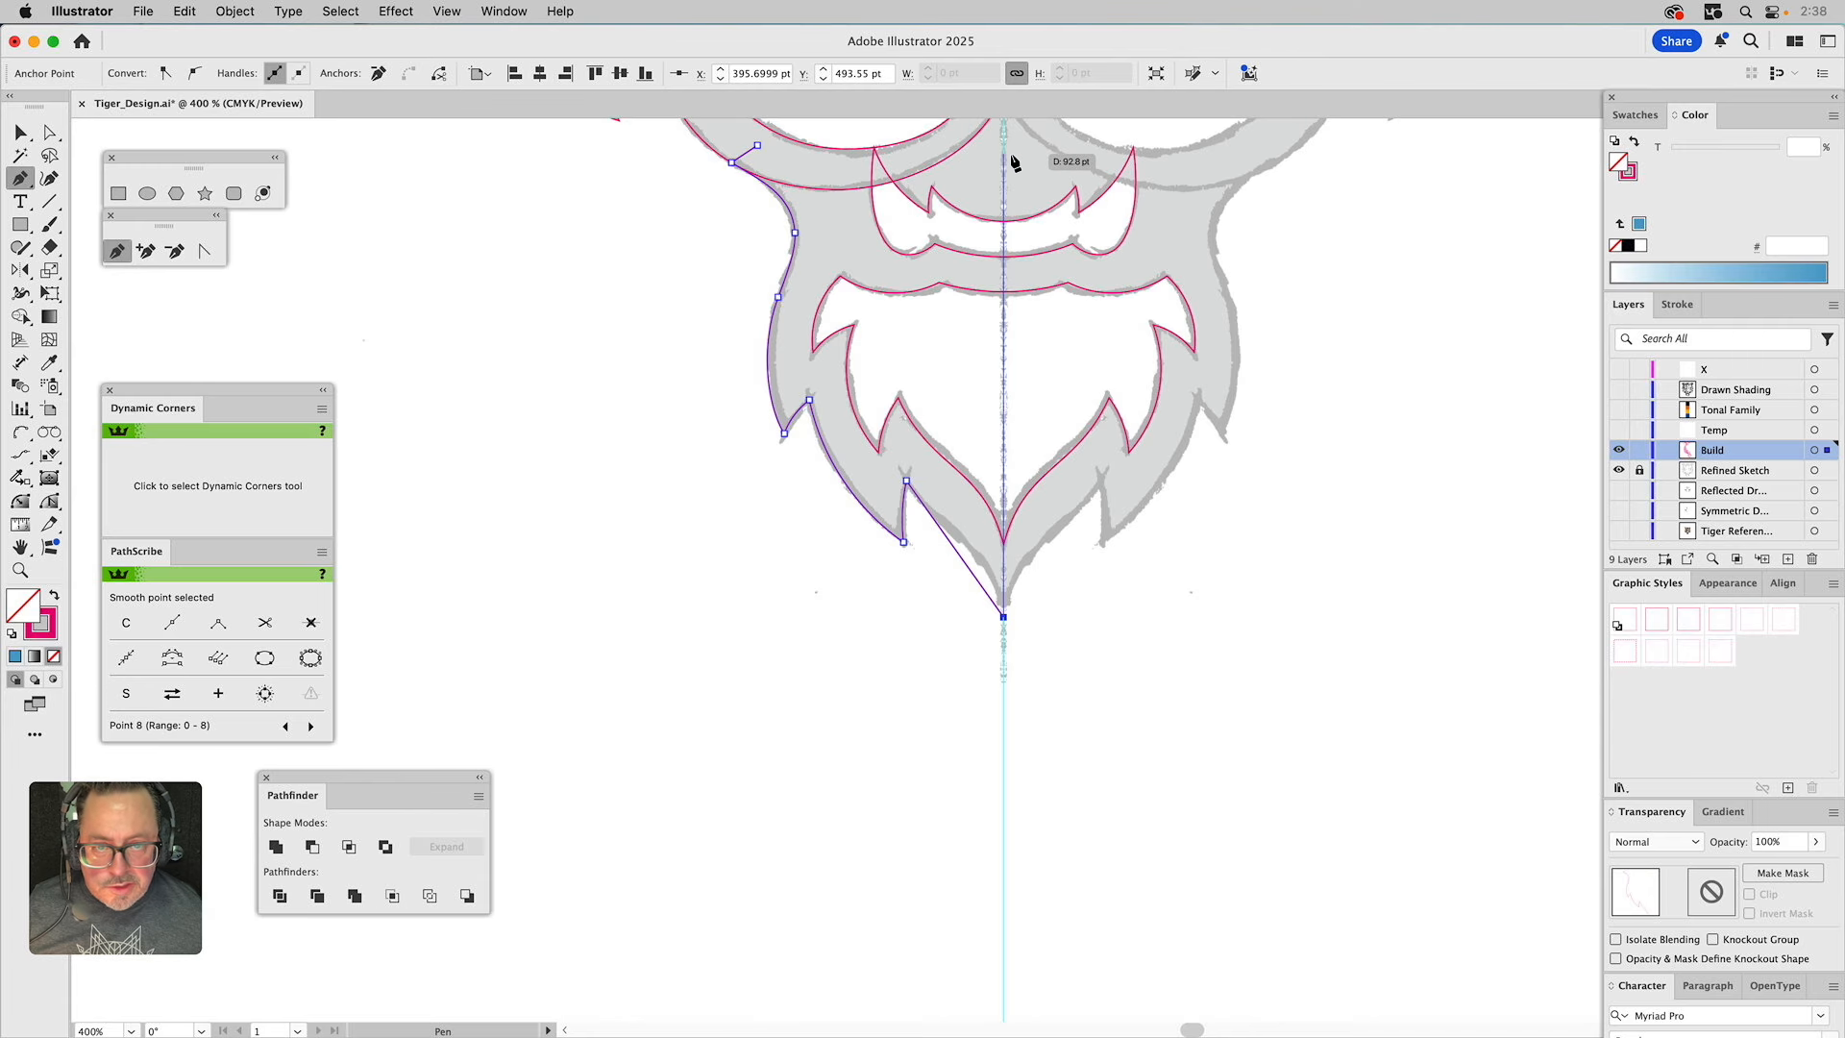
Close the jaw path with straight segments up the center guide to the nose bridge and across the cheek to its starting anchor.
{"action": "scroll", "coordinate": [1000, 154], "scroll_direction": "up", "scroll_amount": 5}
{"action": "left_click", "coordinate": [1004, 295]}
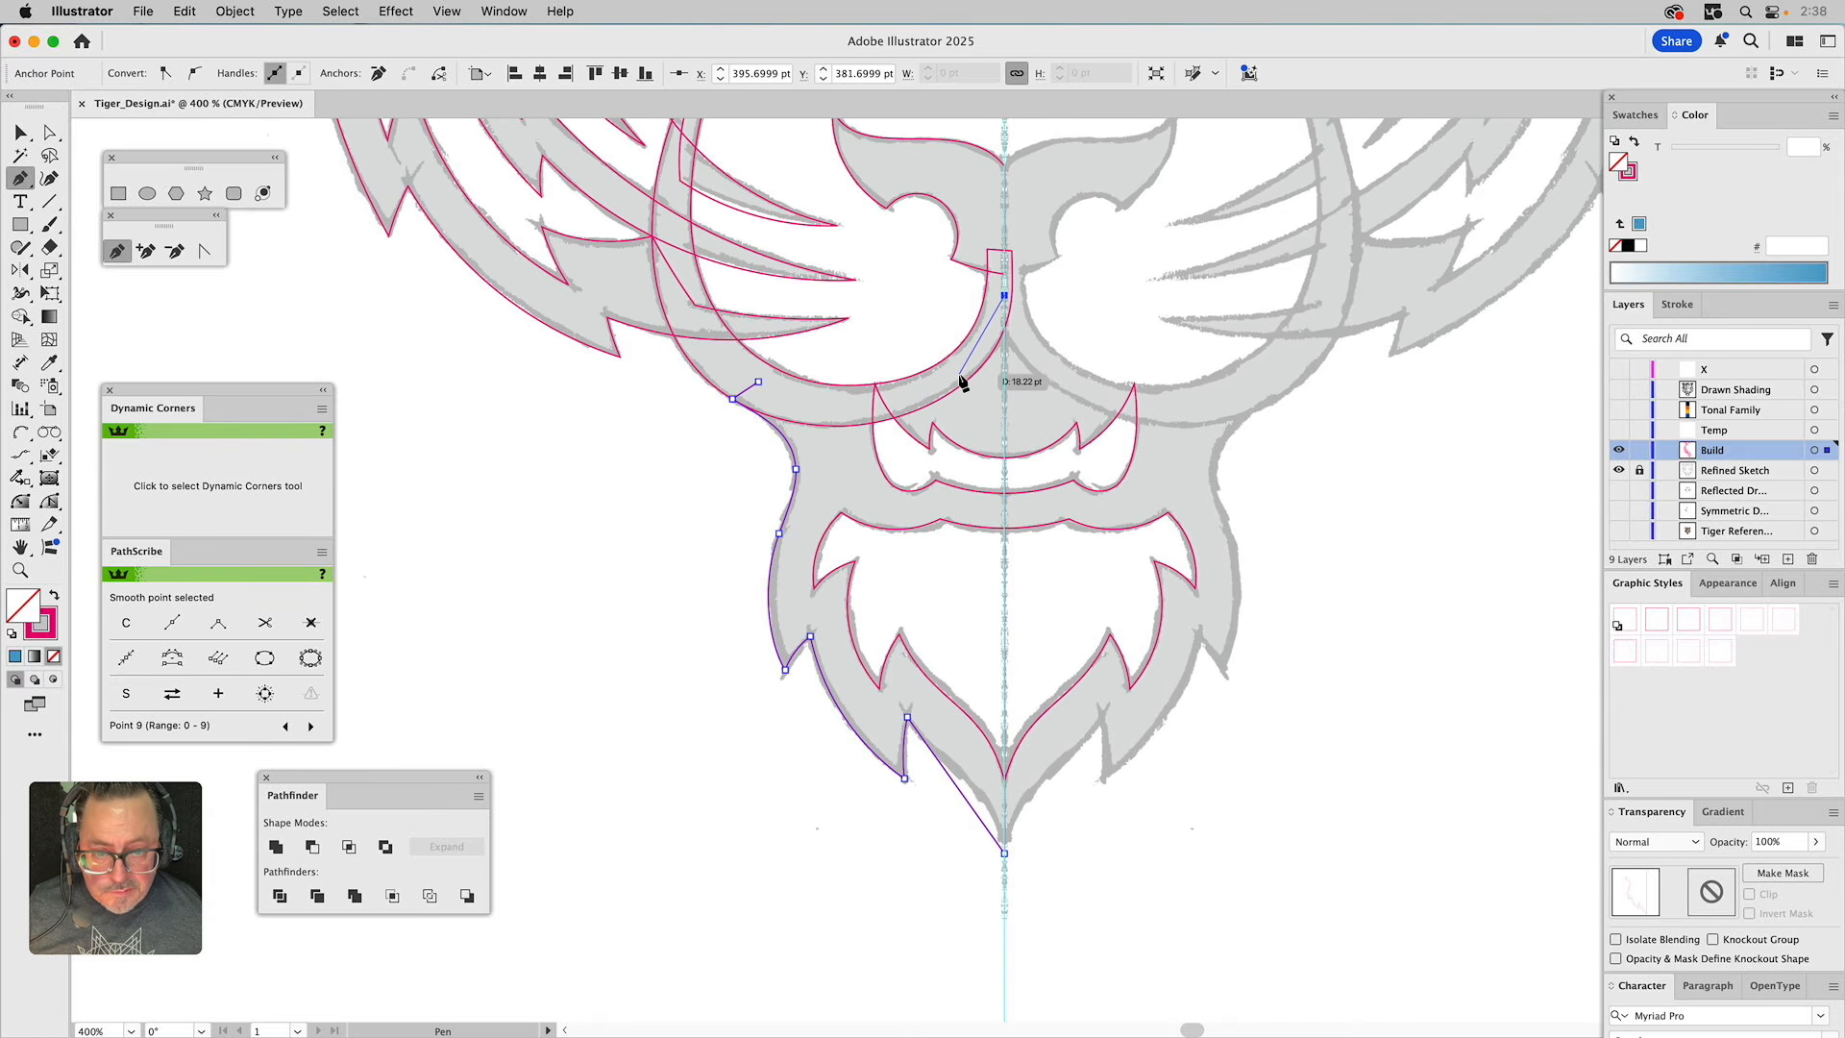
{"action": "left_click", "coordinate": [959, 375]}
{"action": "left_click", "coordinate": [845, 403]}
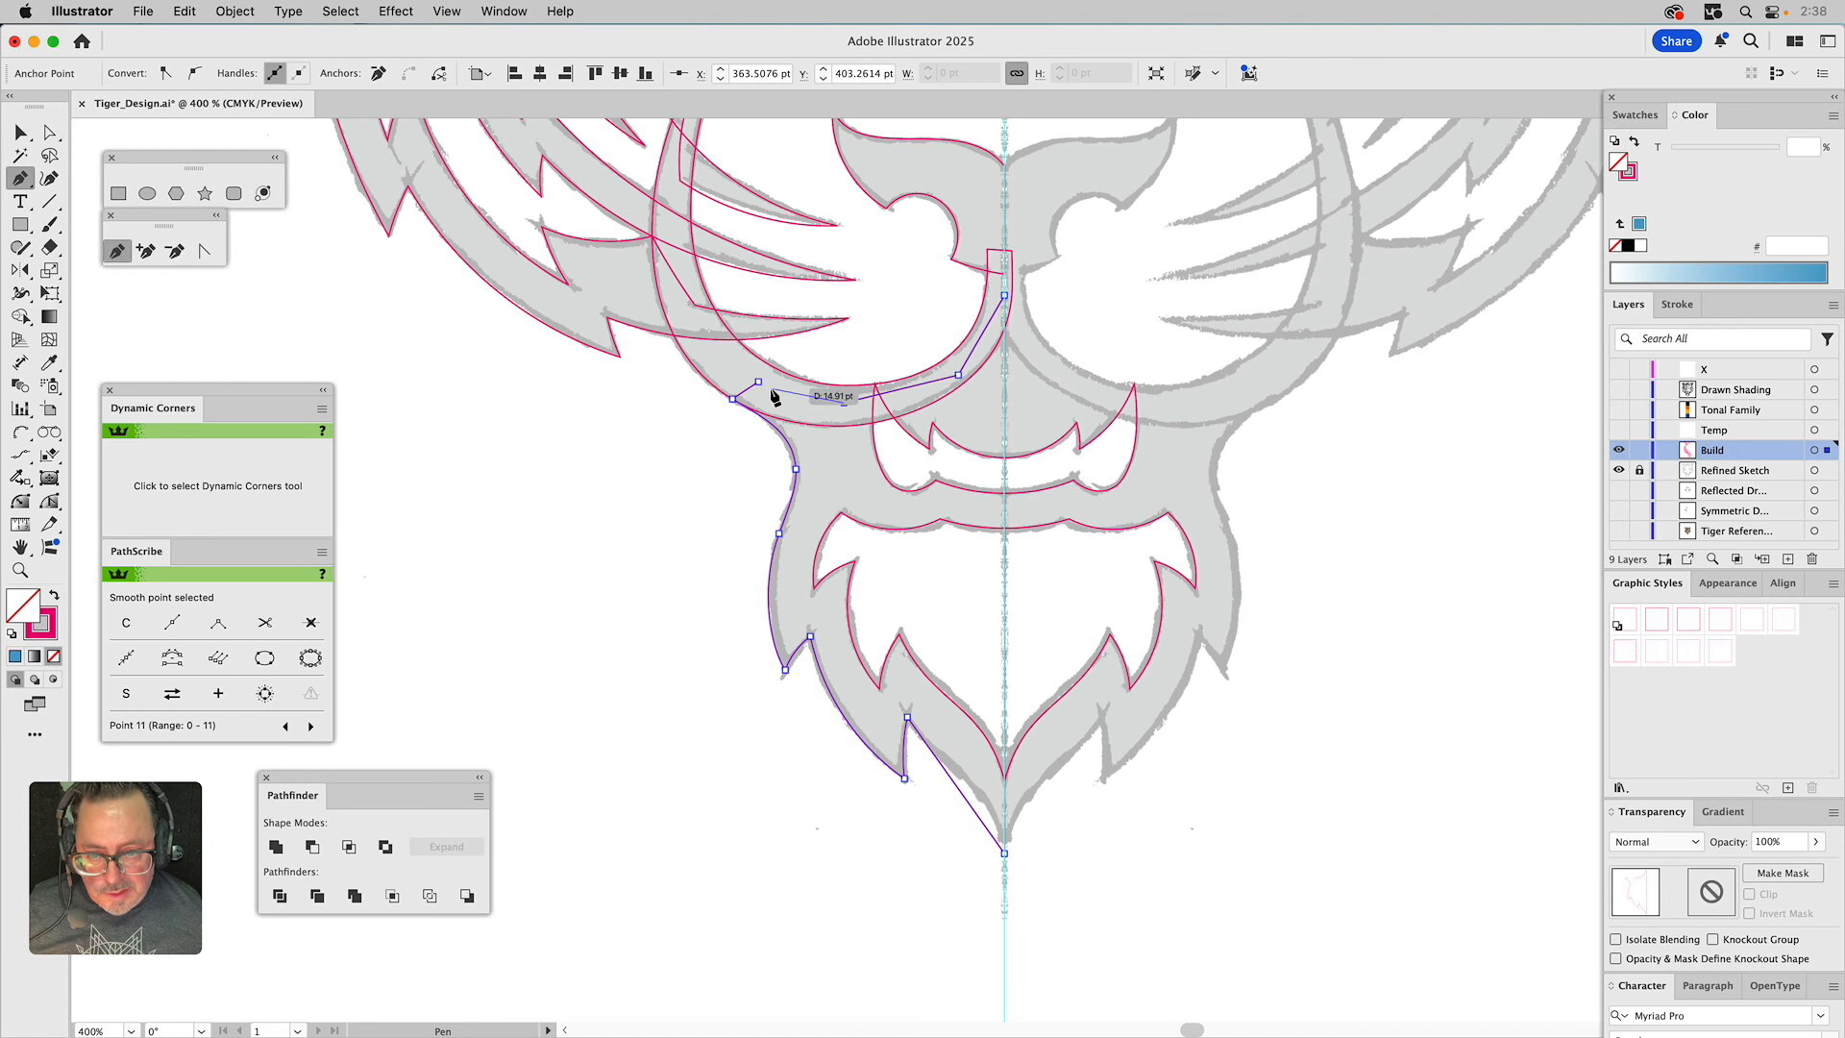
{"action": "left_click", "coordinate": [759, 382]}
{"action": "left_click_drag", "start_coordinate": [982, 485], "coordinate": [997, 445]}
{"action": "key", "text": "a"}
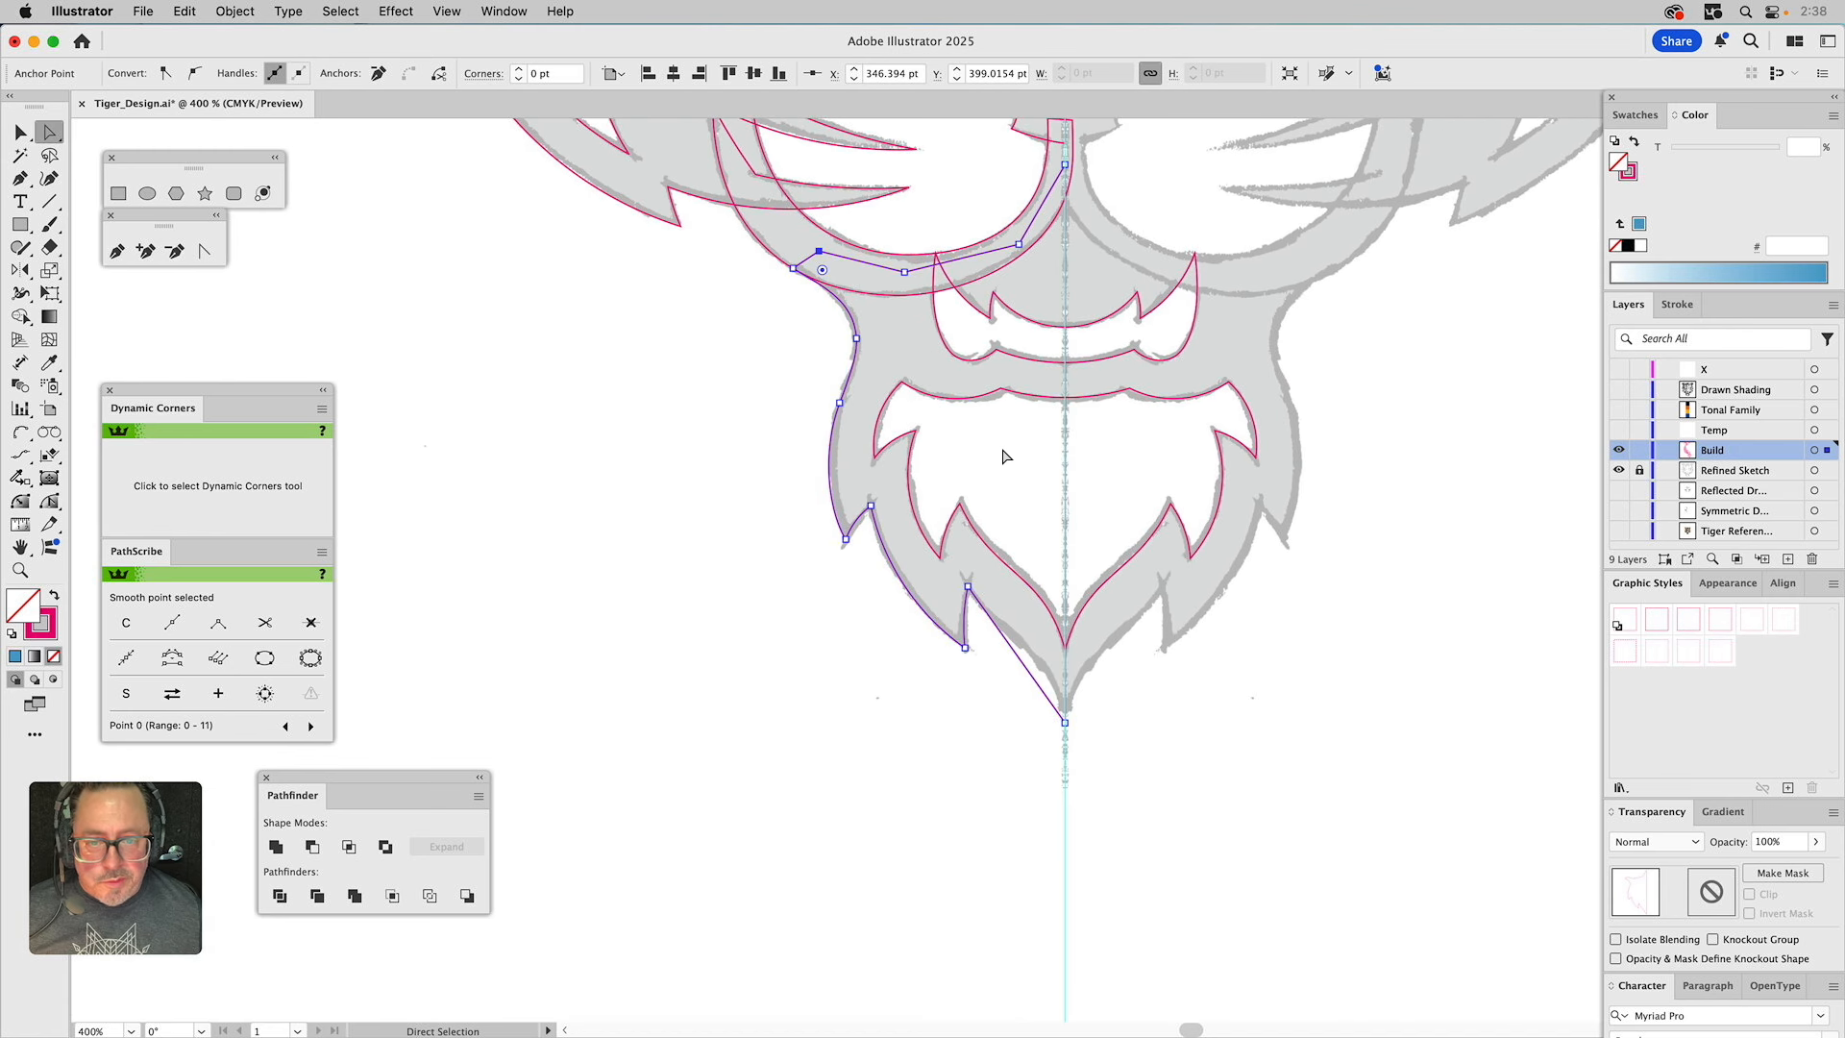
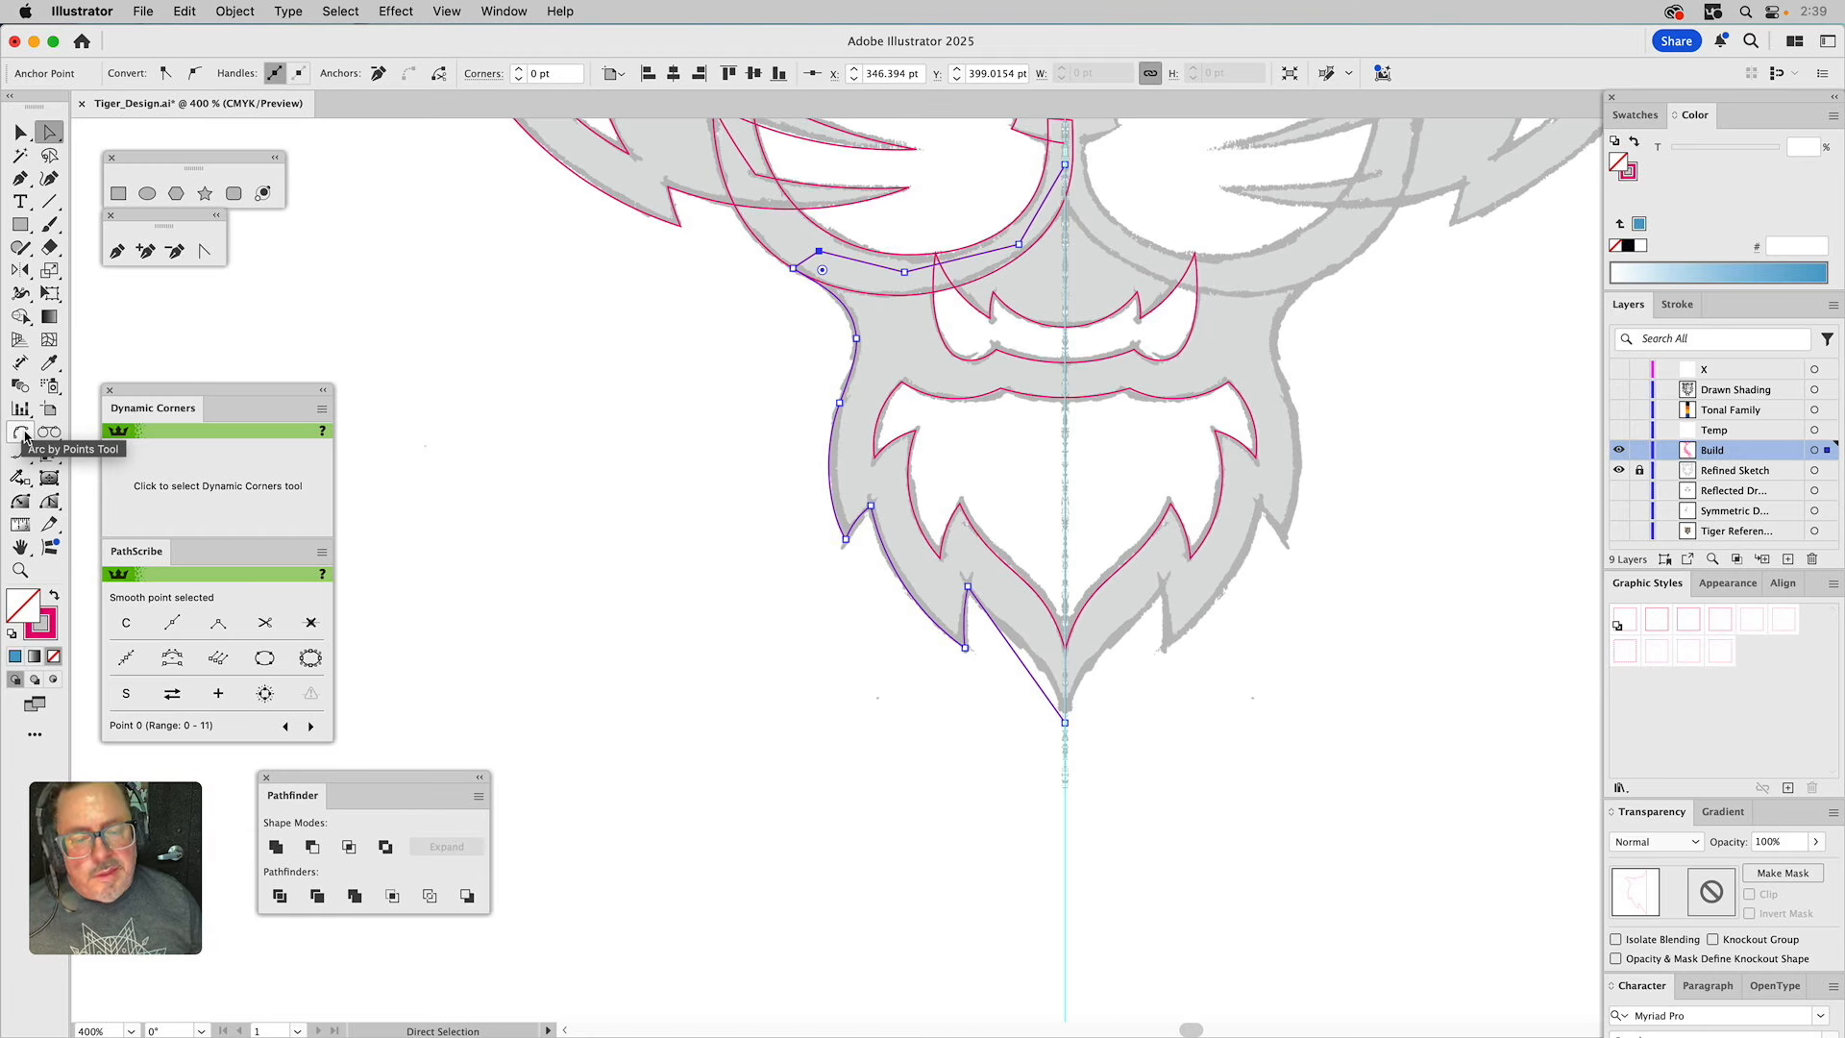
Curve the straight chin segment with the PathScribe tool by pulling a handle from each end to follow the sketch.
{"action": "left_click", "coordinate": [49, 502]}
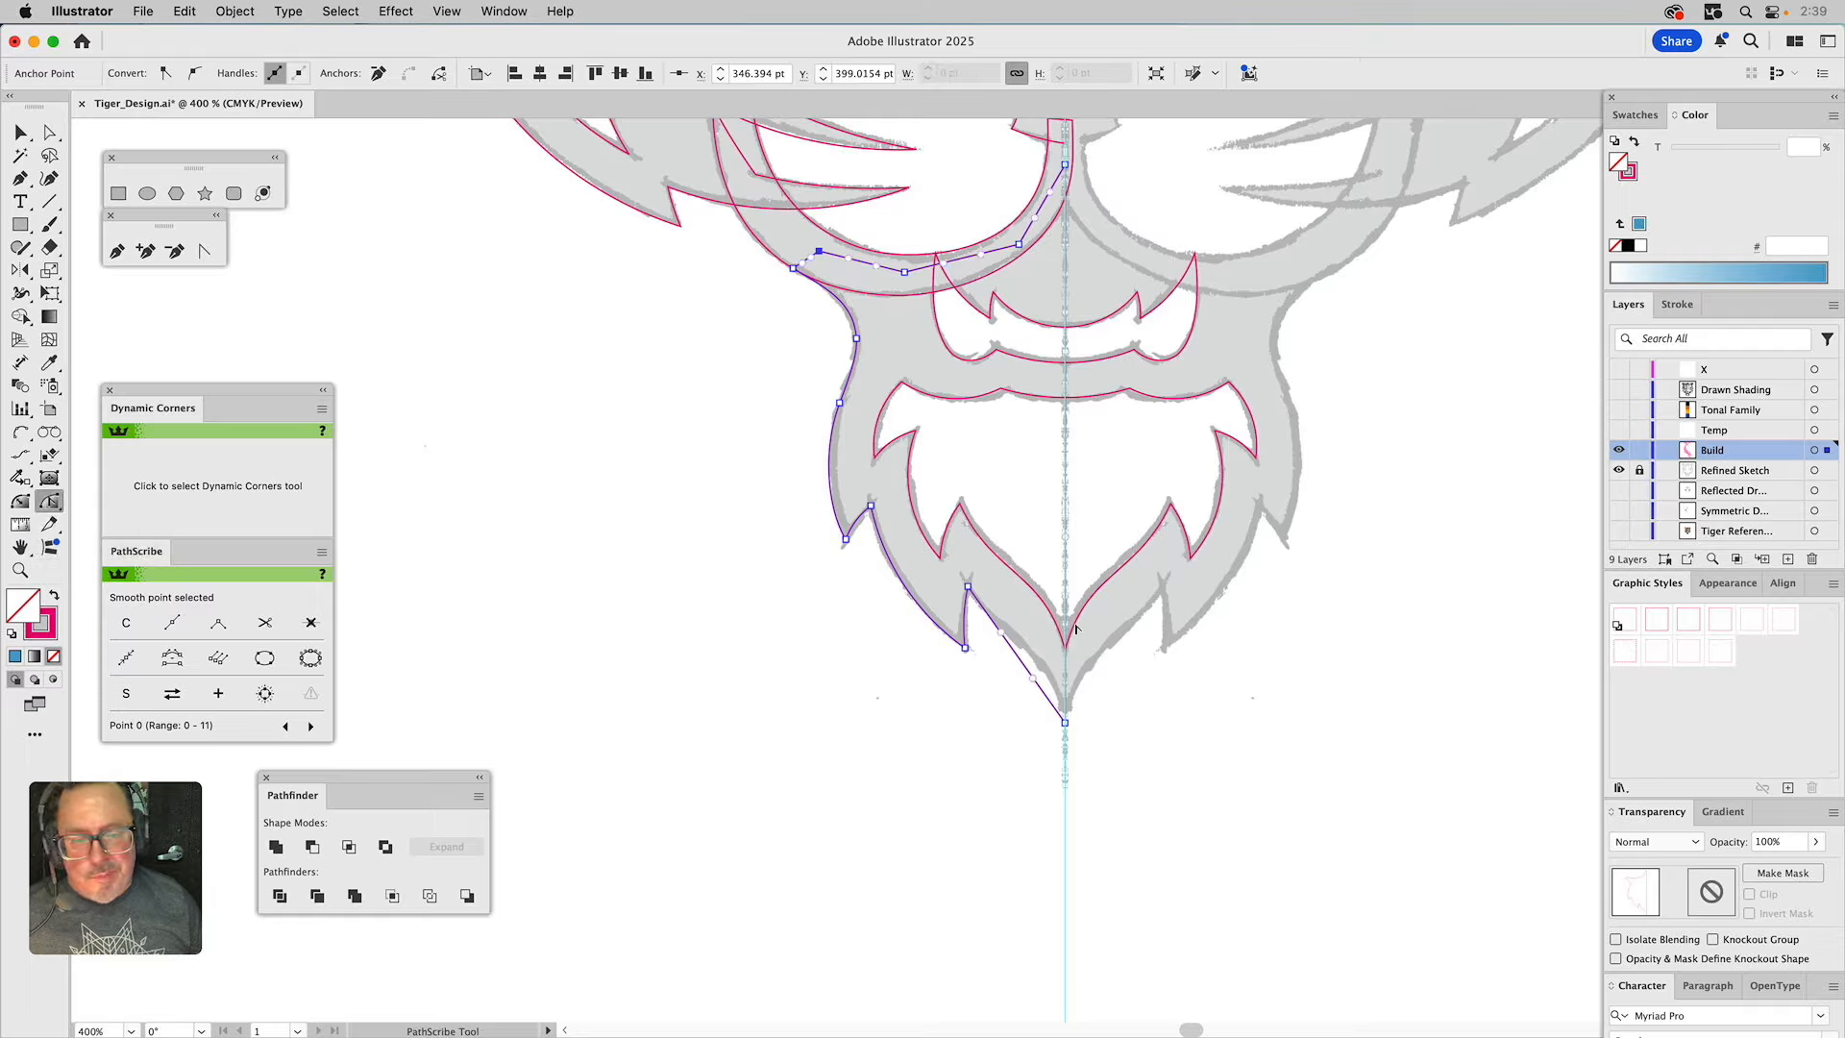
{"action": "left_click", "coordinate": [998, 642]}
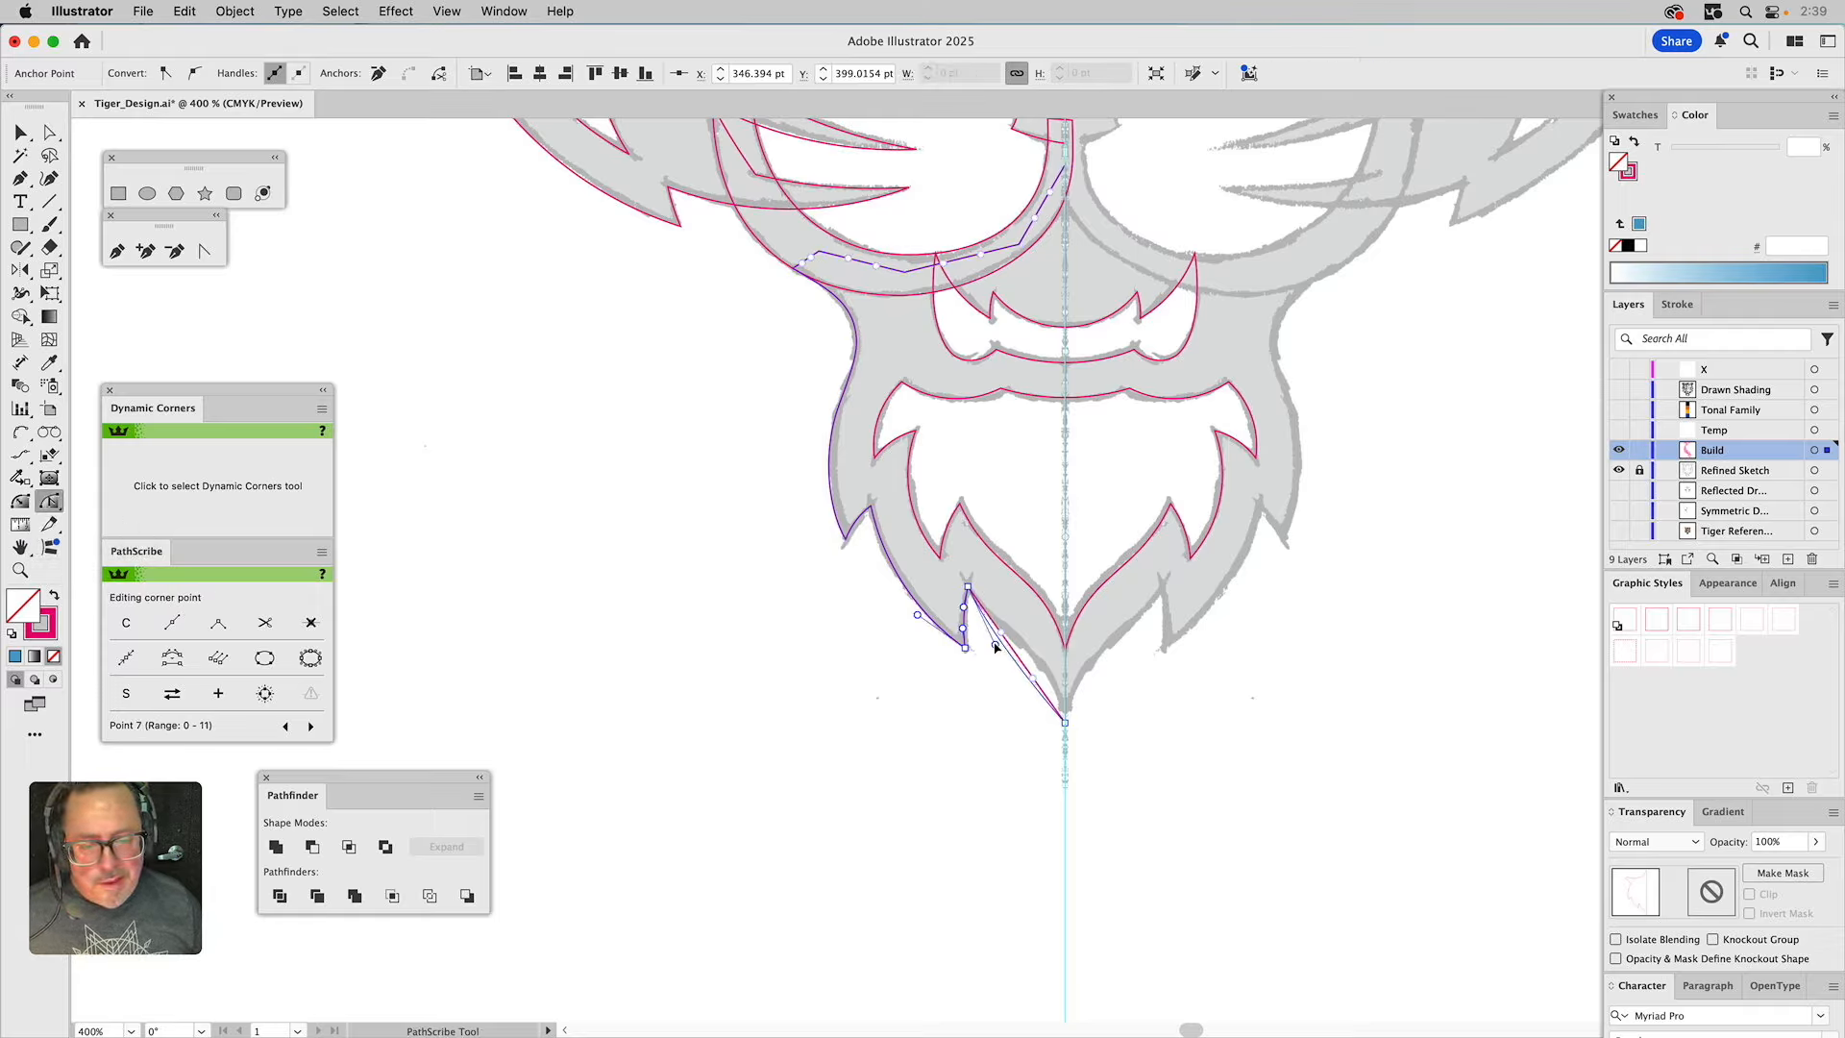
{"action": "left_click", "coordinate": [994, 644]}
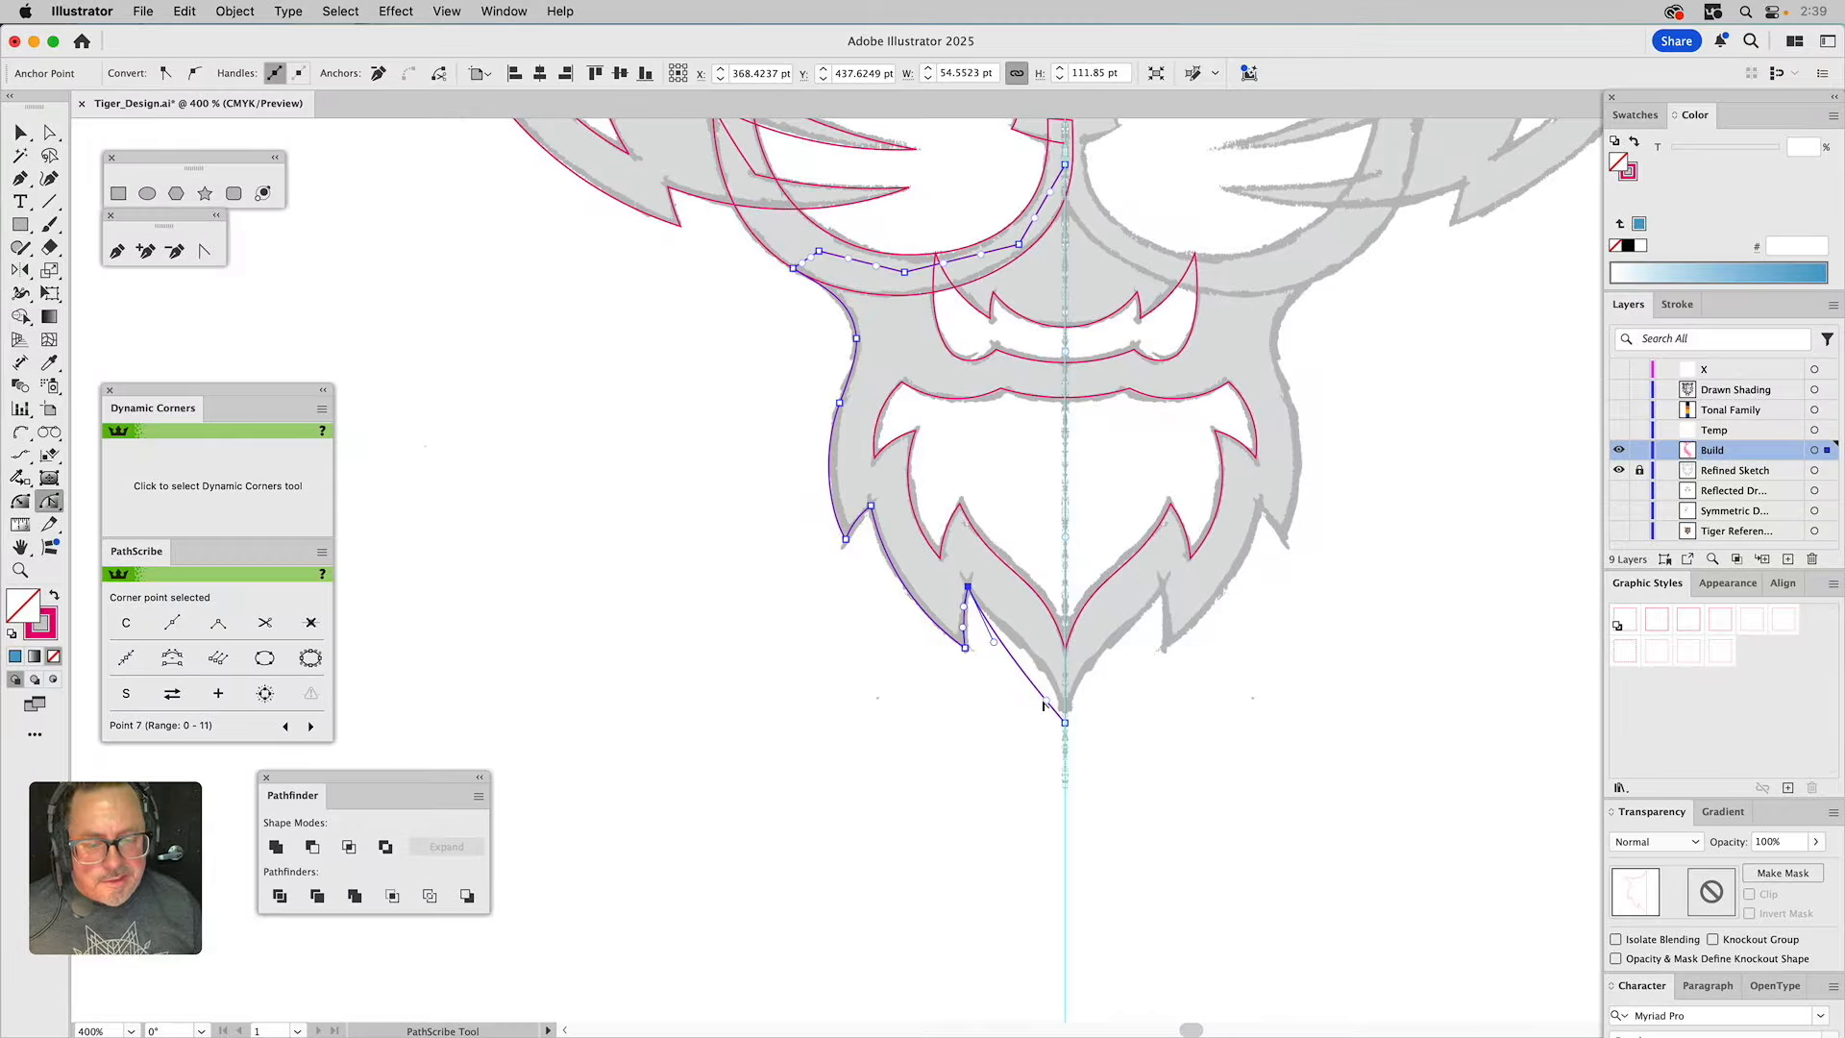
{"action": "left_click_drag", "start_coordinate": [1047, 706], "coordinate": [1045, 645]}
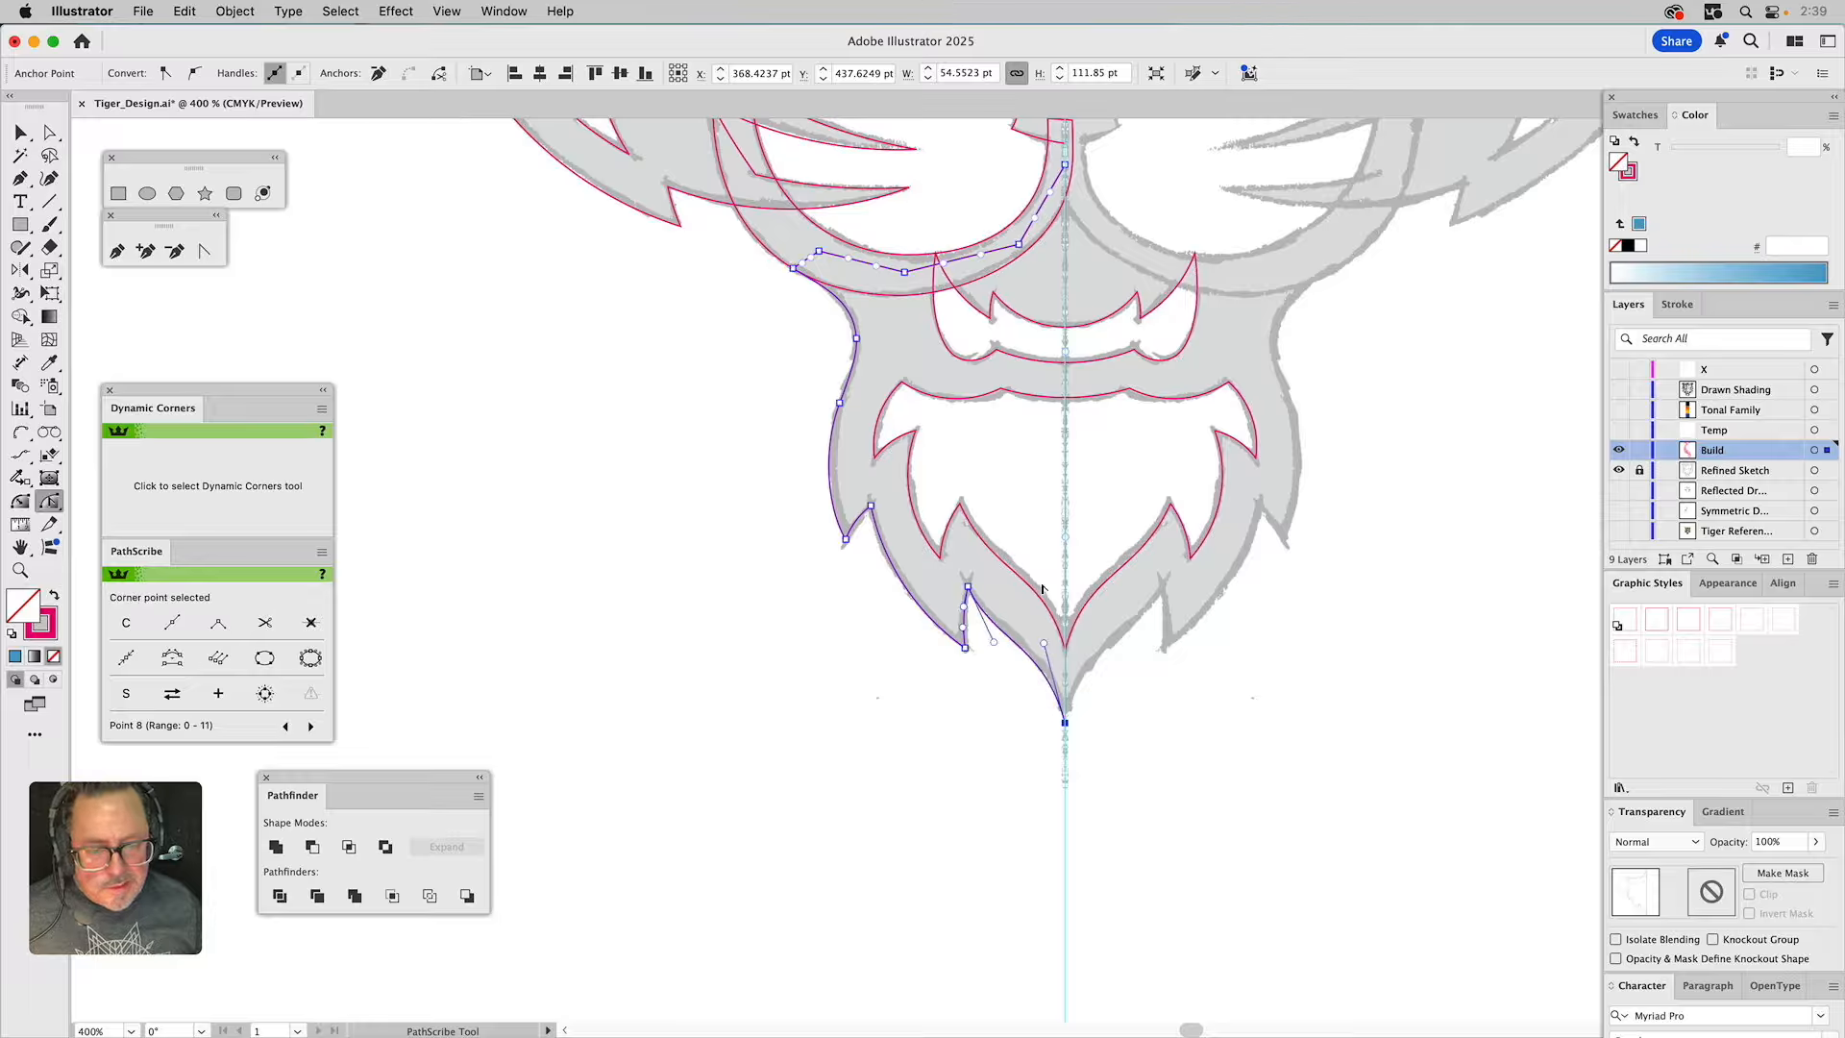
{"action": "left_click", "coordinate": [1029, 464]}
Select the chin curve segment and examine its two handles against the sketch.
{"action": "left_click_drag", "start_coordinate": [1031, 499], "coordinate": [997, 399]}
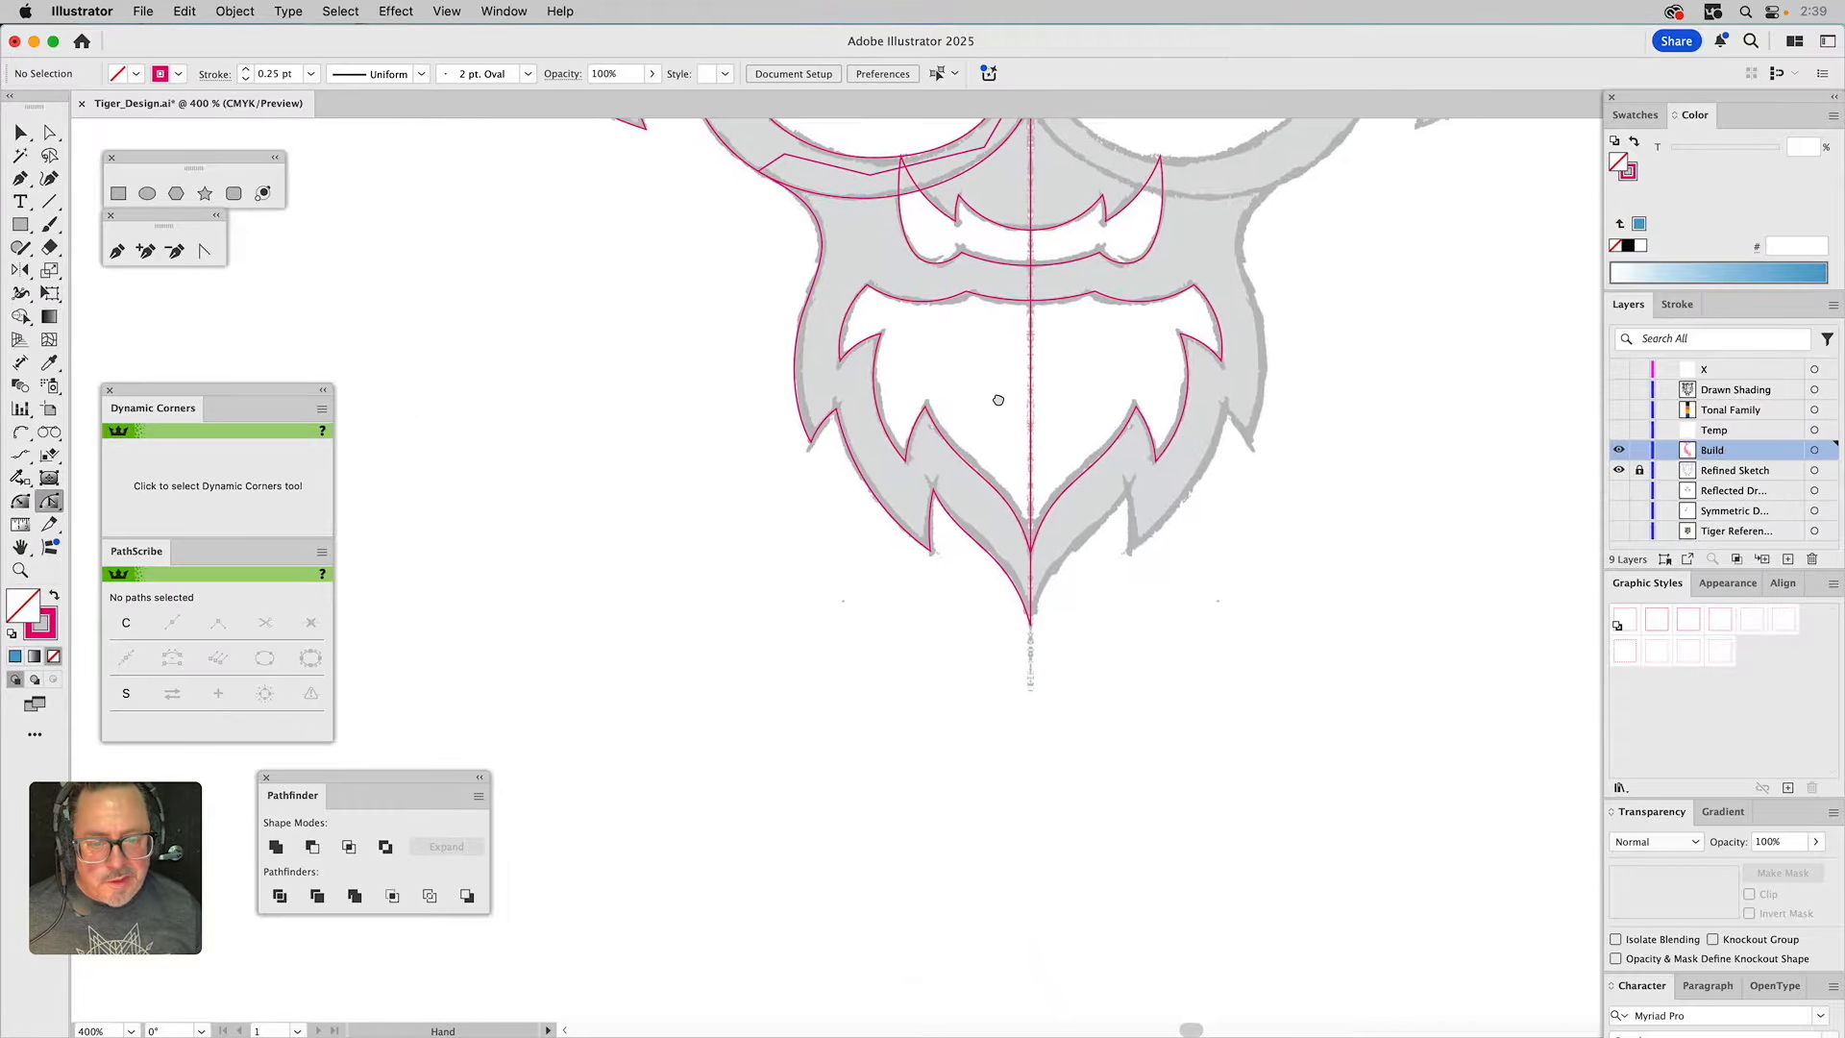
{"action": "key", "text": "a"}
{"action": "left_click", "coordinate": [976, 542]}
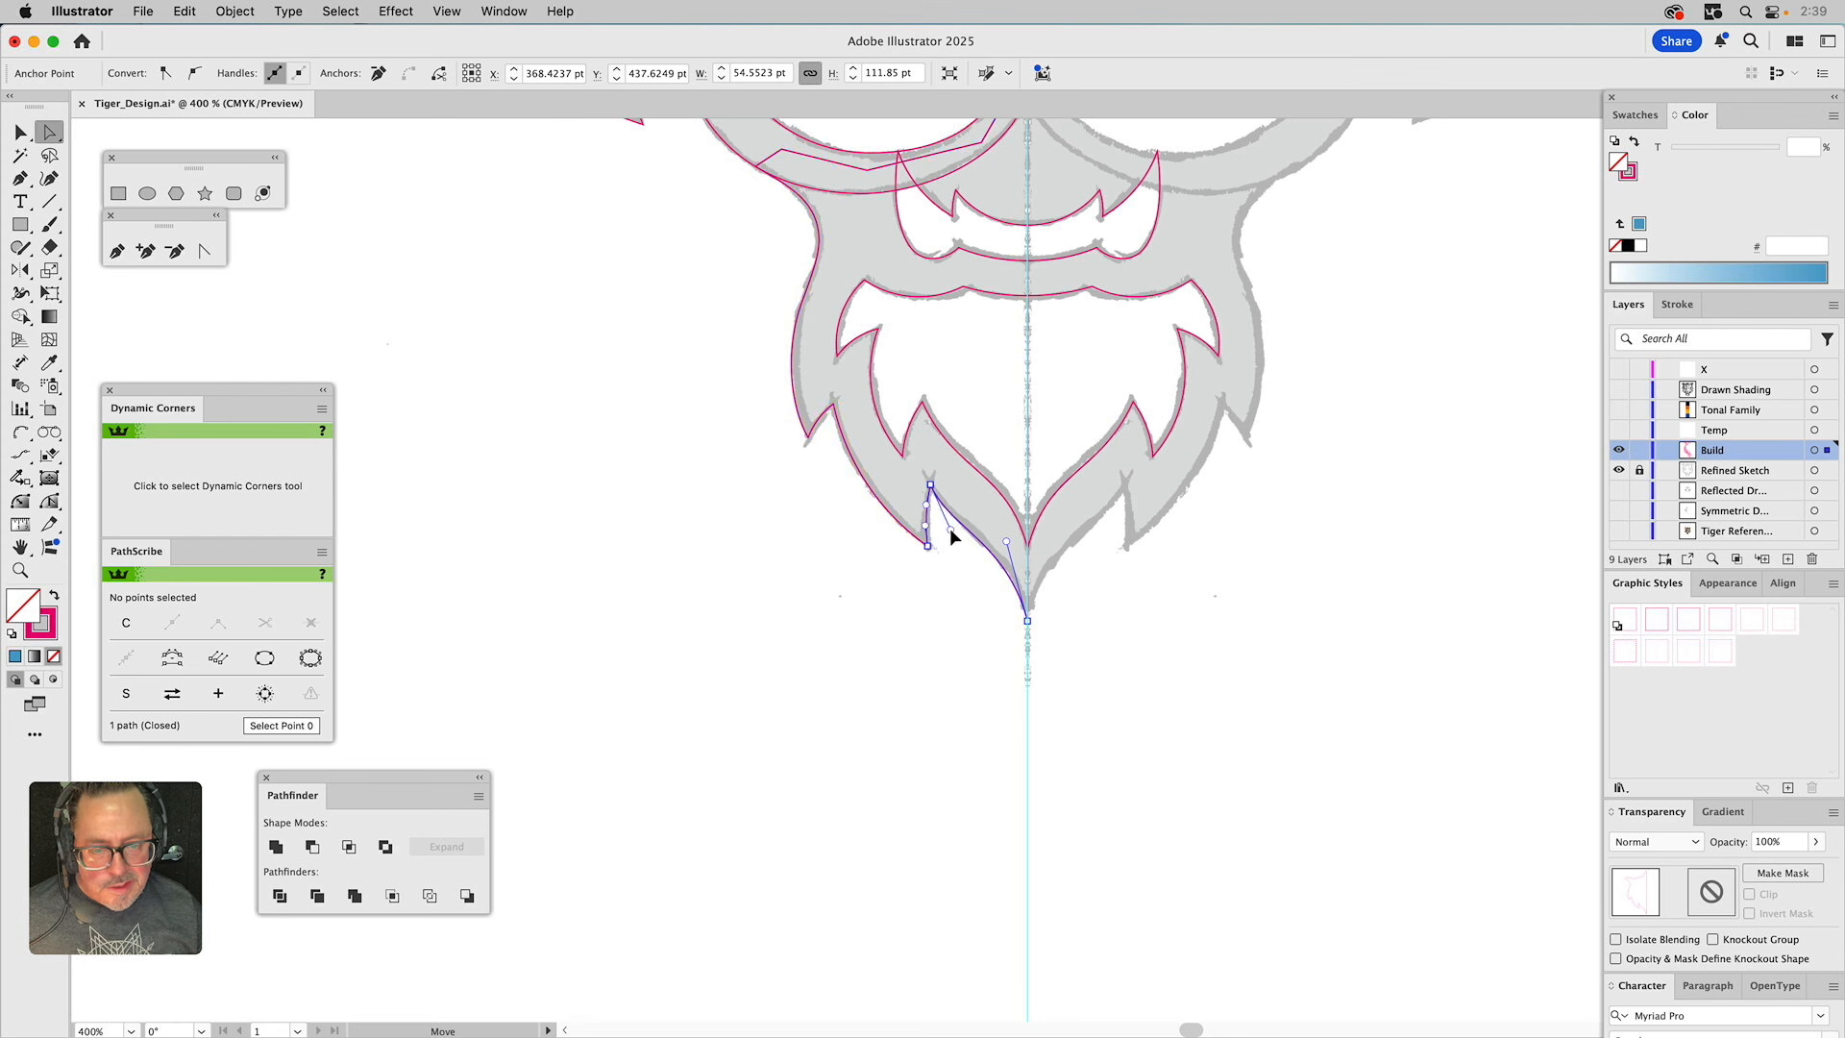
{"action": "left_click", "coordinate": [950, 531]}
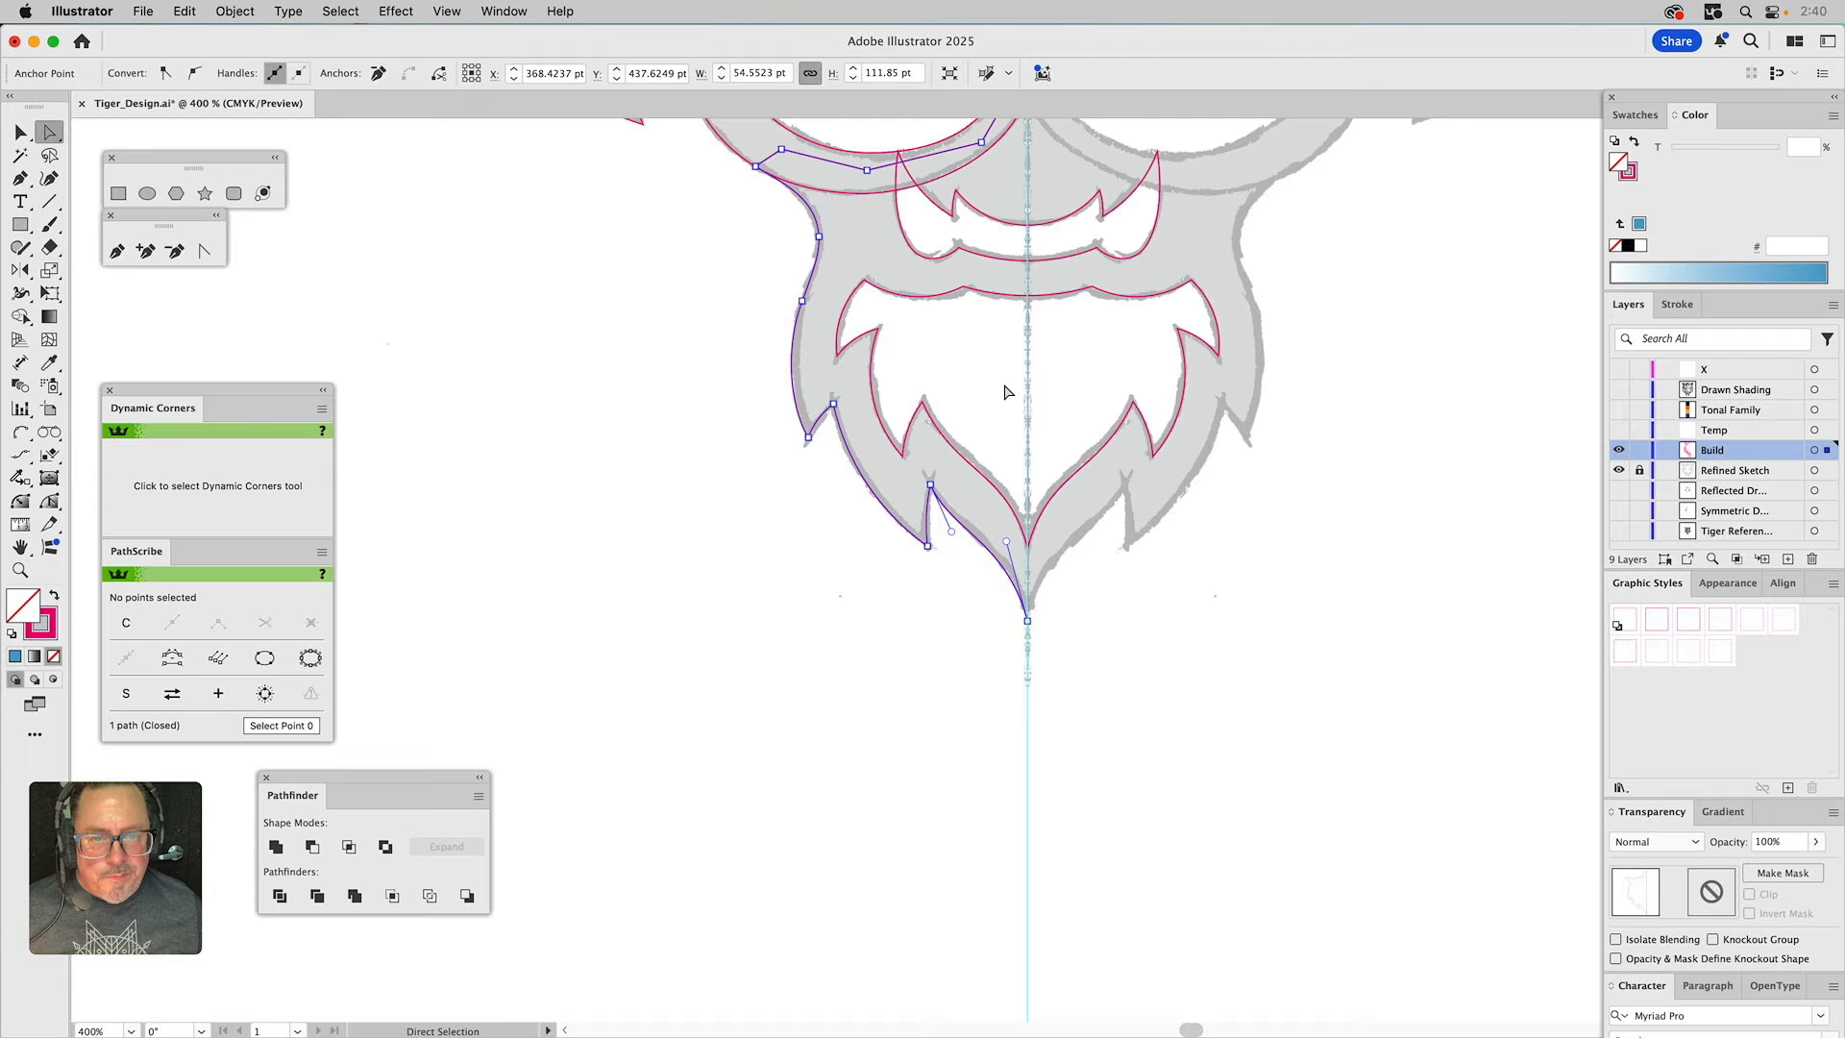
{"action": "scroll", "coordinate": [1006, 396], "scroll_direction": "up", "scroll_amount": 5}
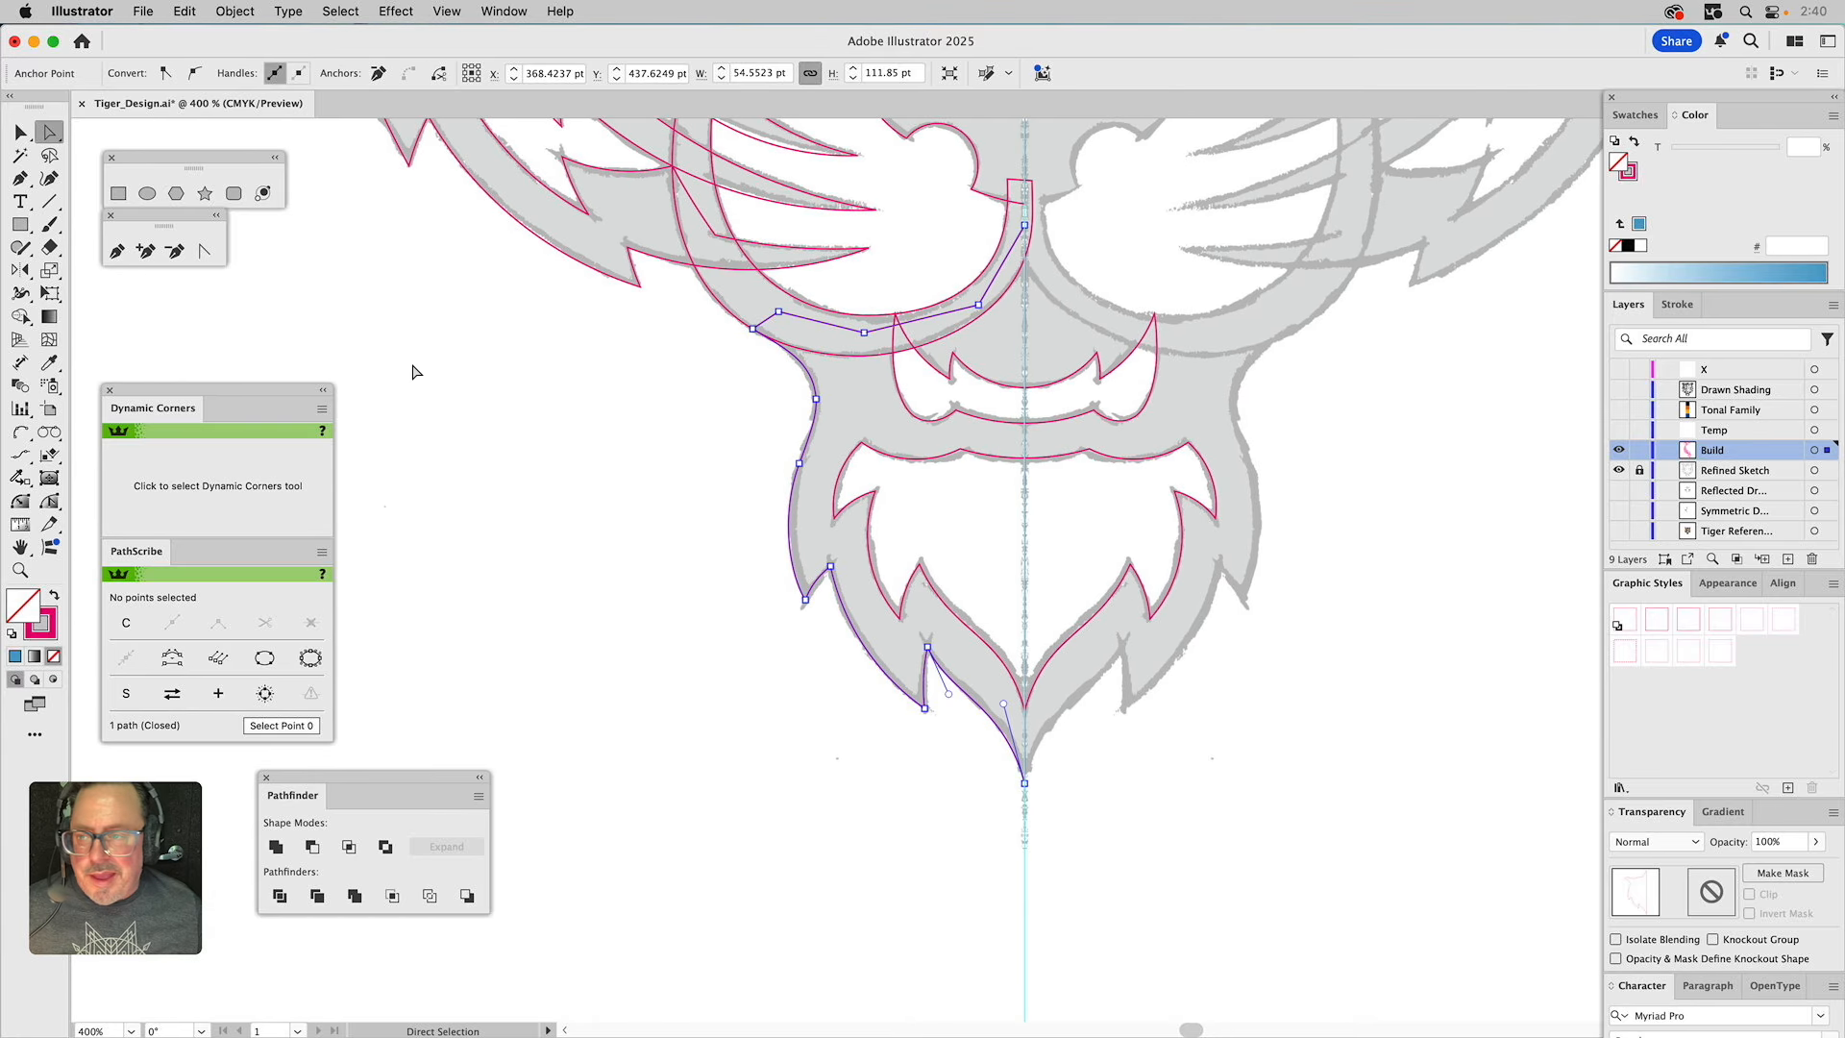
{"action": "left_click", "coordinate": [114, 258]}
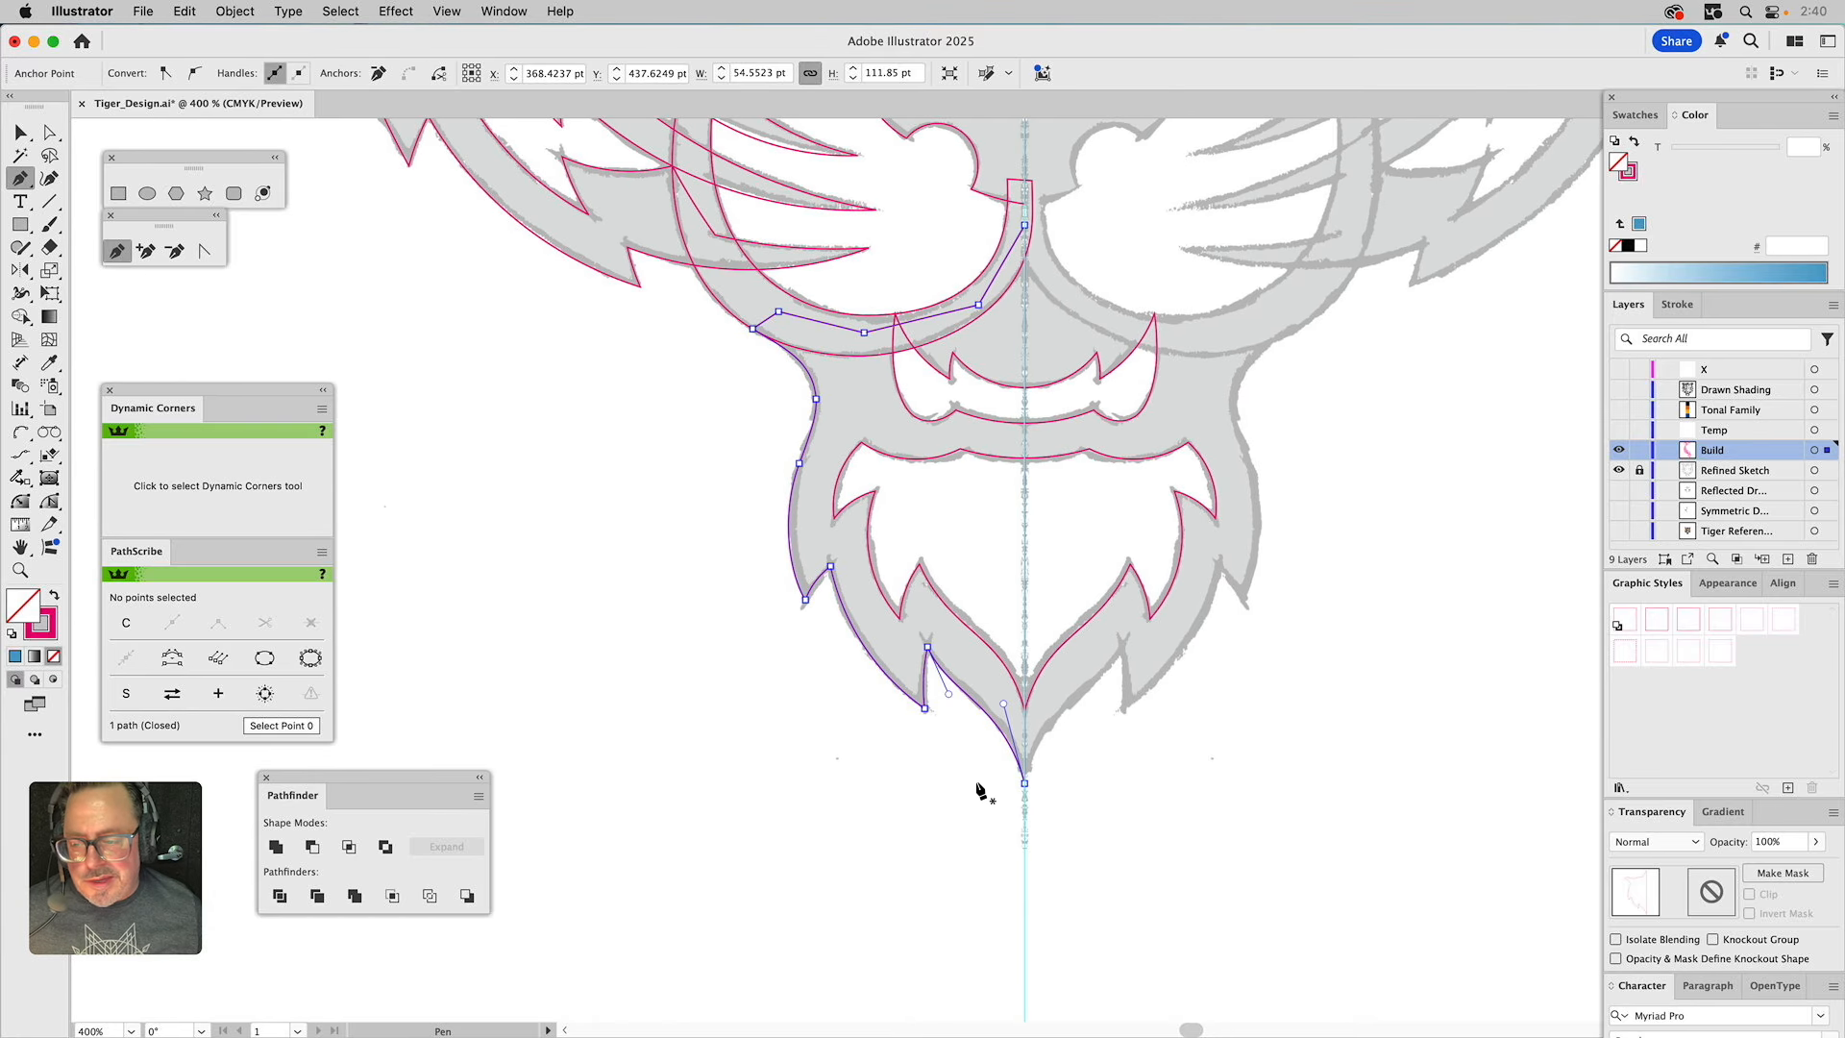
{"action": "left_click", "coordinate": [1024, 782]}
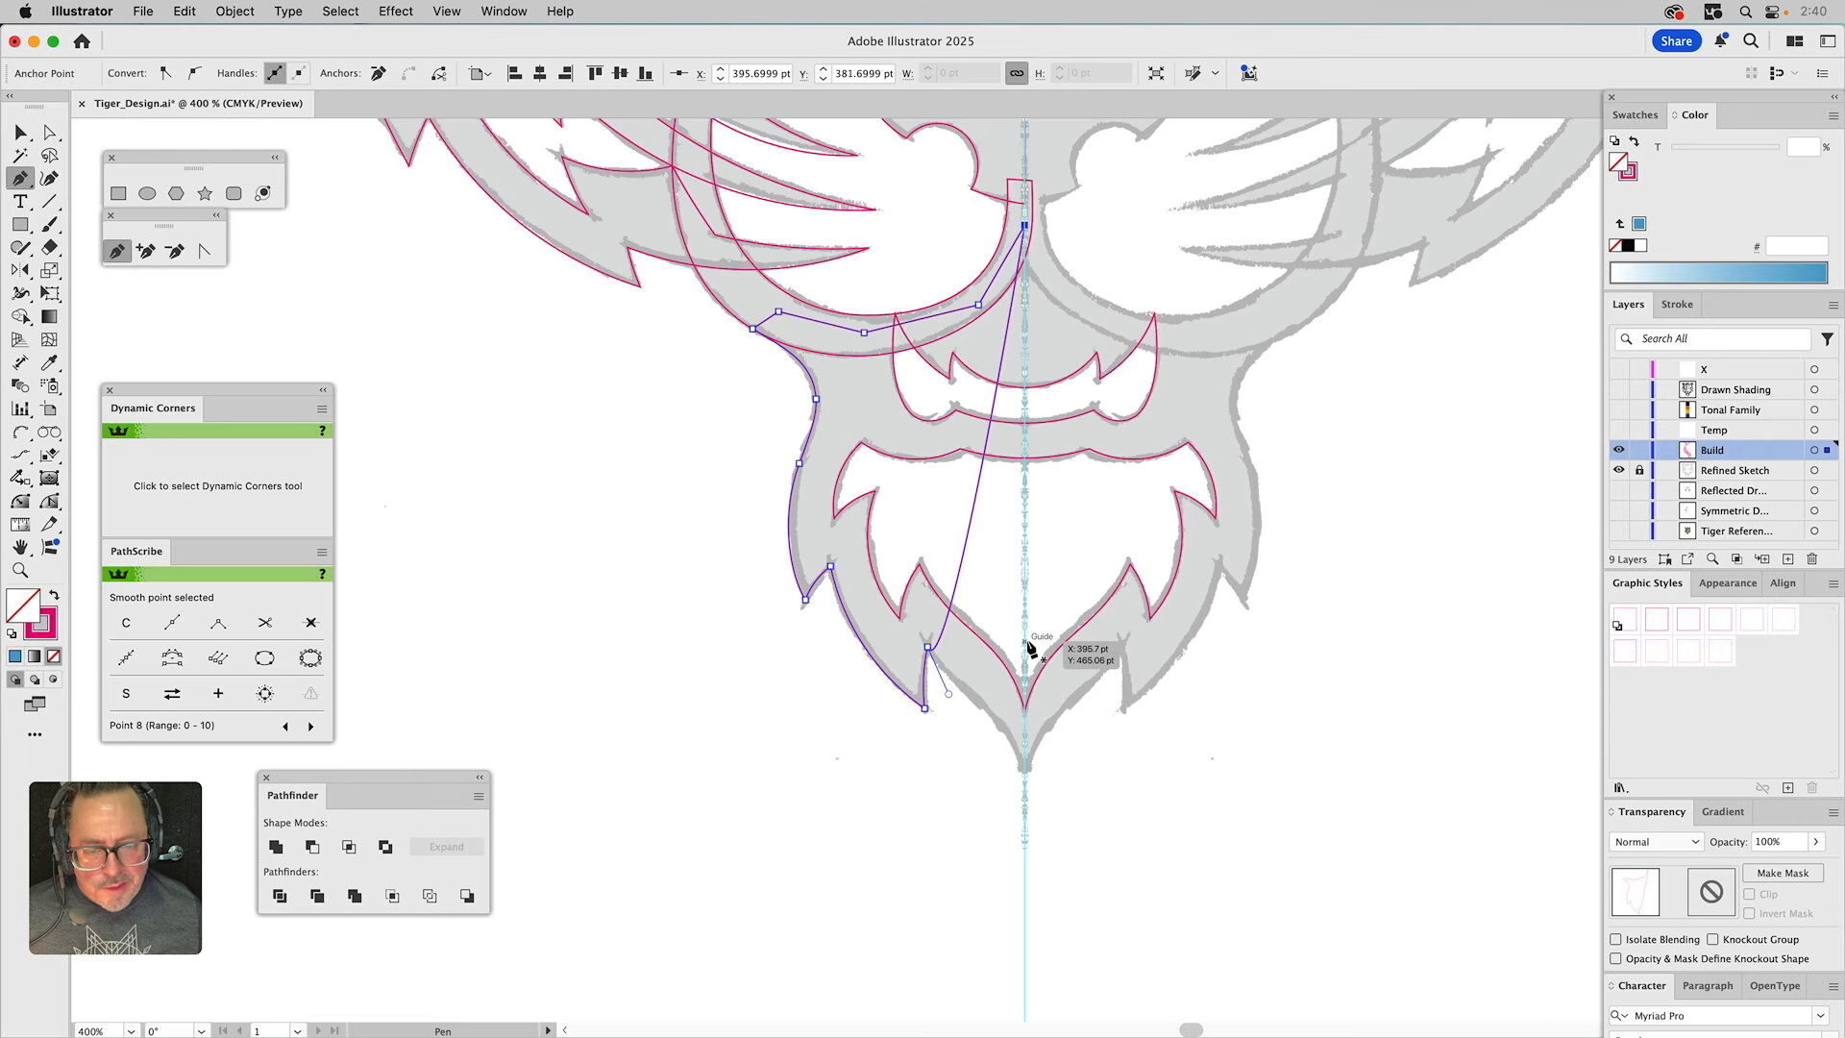
{"action": "key", "text": "super+z"}
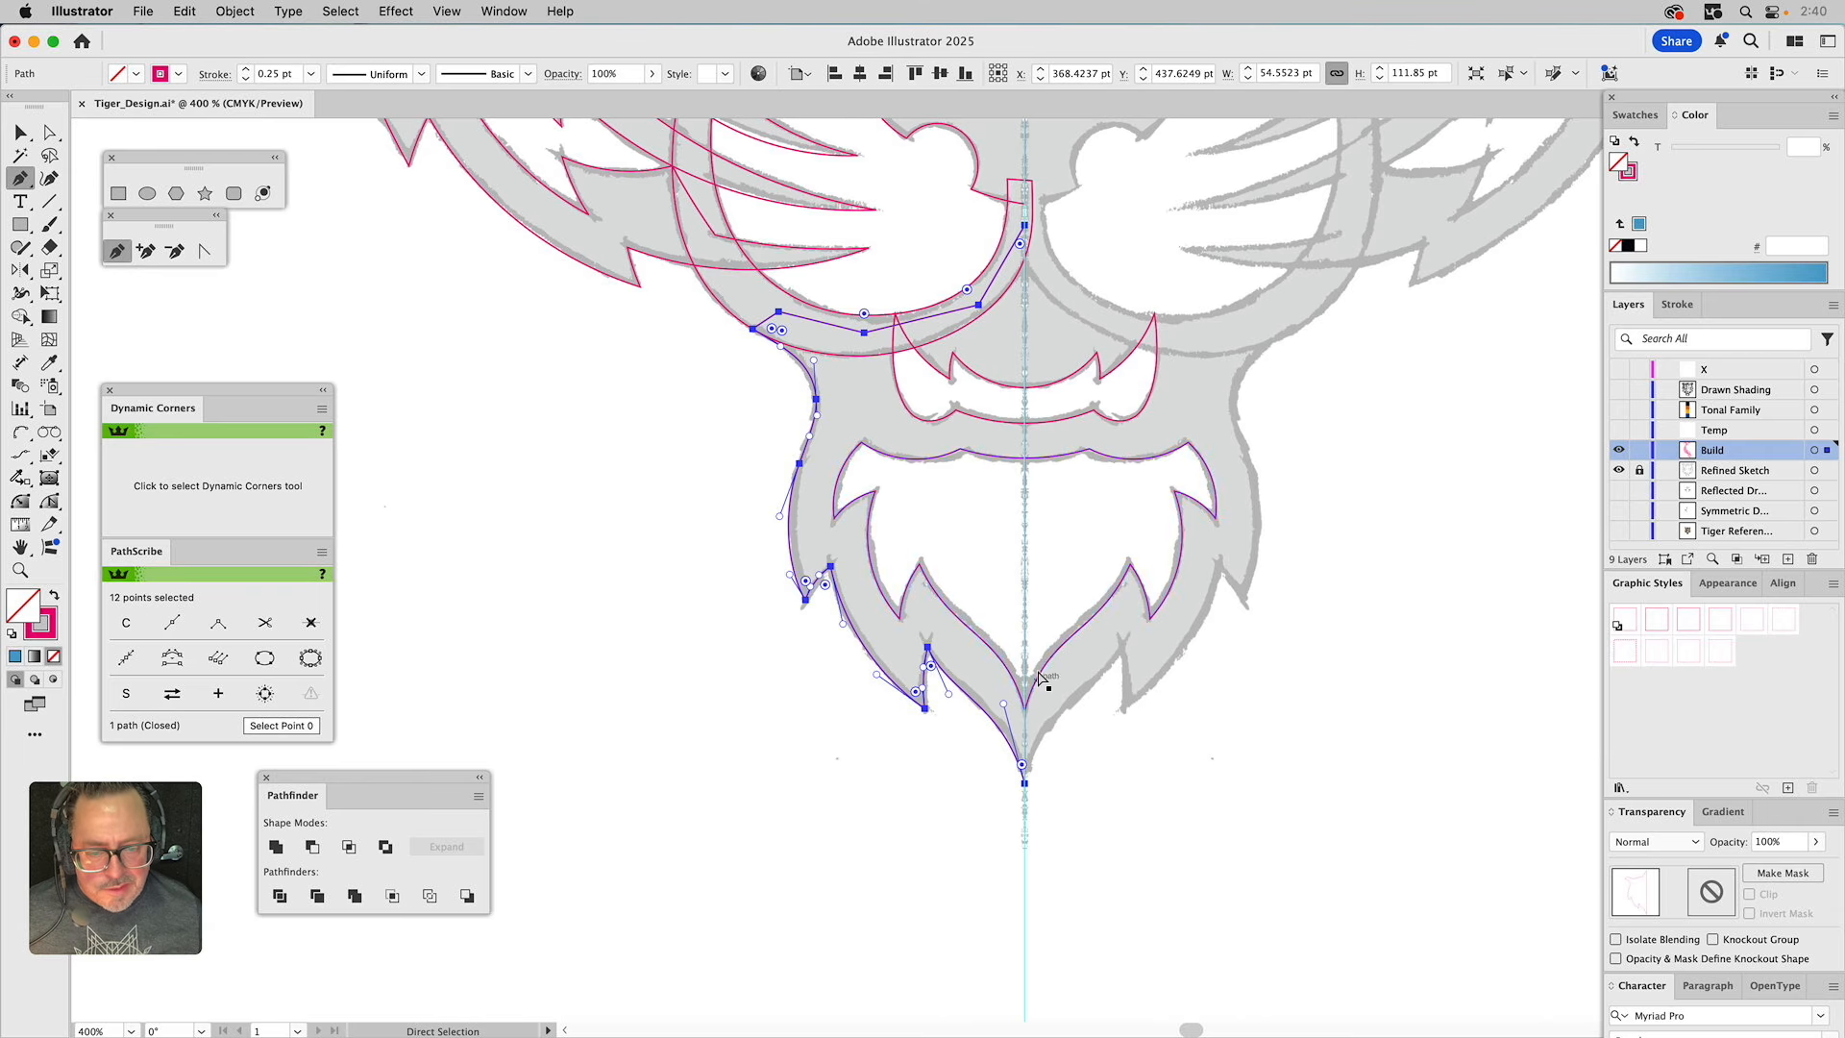
{"action": "left_click", "coordinate": [1091, 552], "text": "super"}
{"action": "key", "text": "a"}
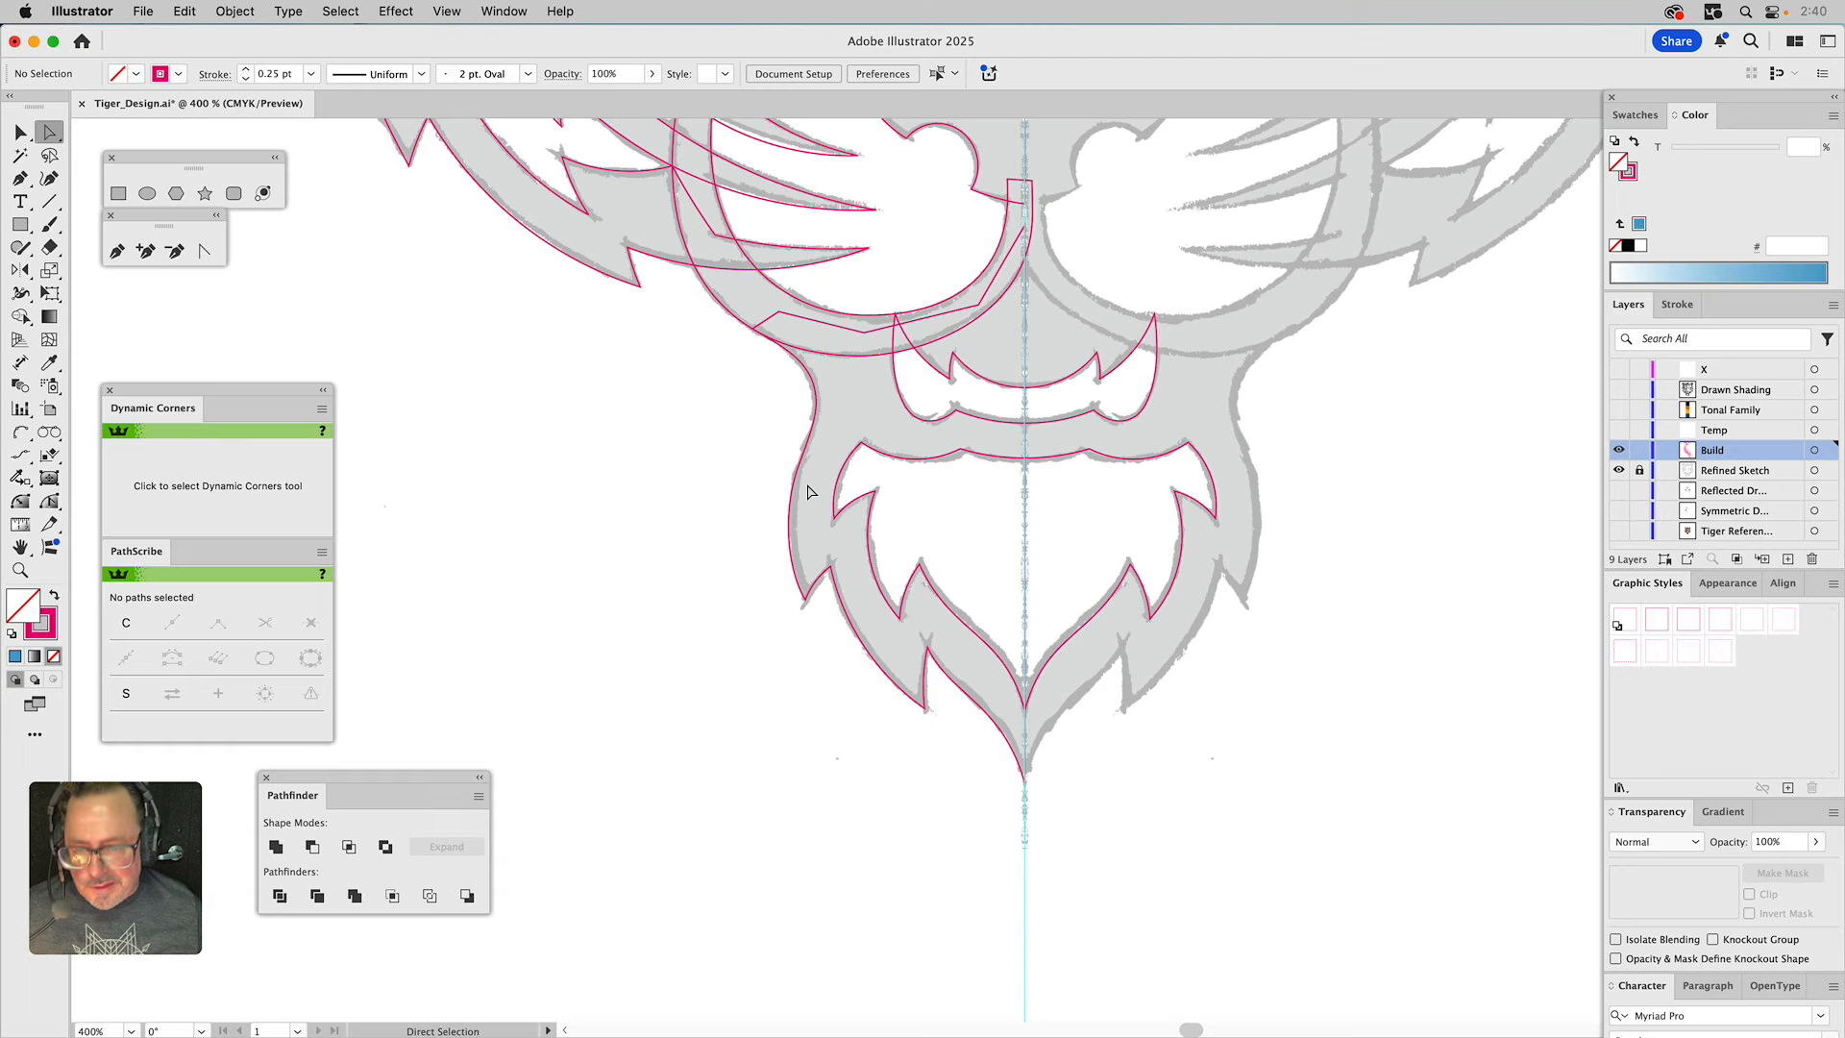
Reflect a copy of the closed left jaw shape across the vertical center guide.
{"action": "key", "text": "v"}
{"action": "left_click", "coordinate": [793, 524]}
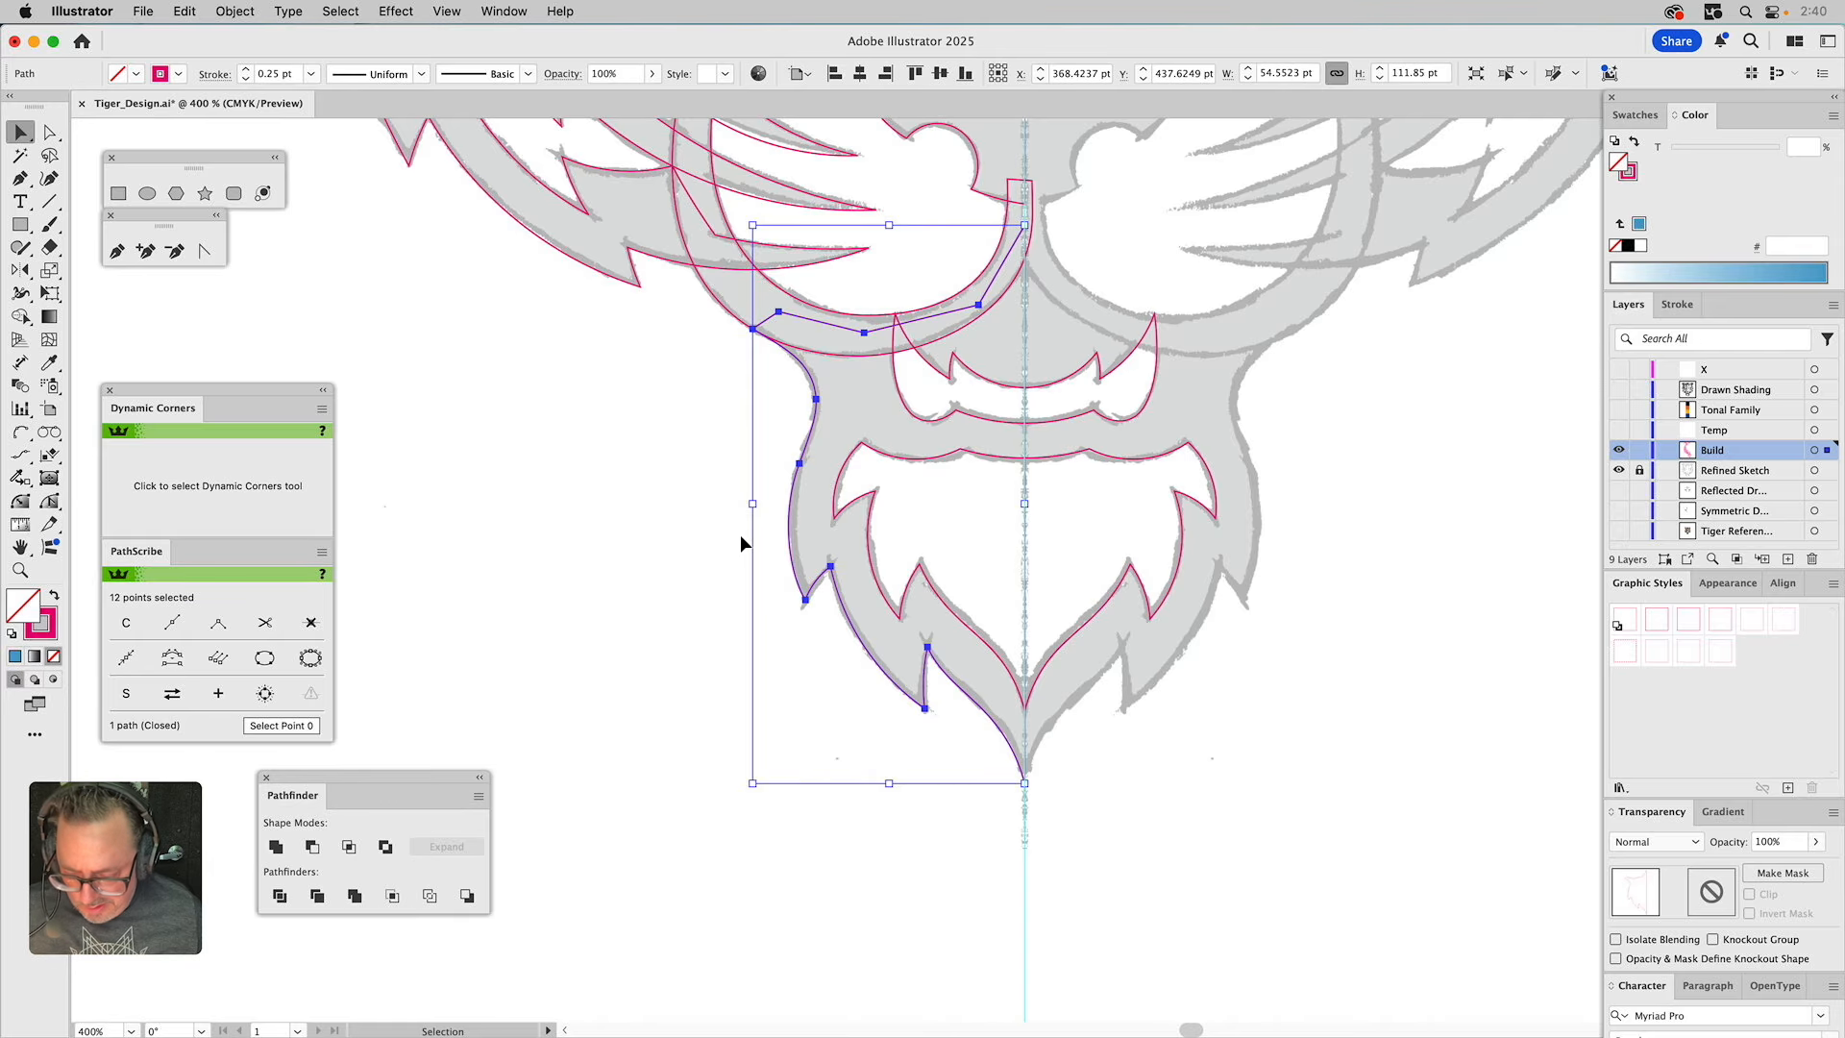
{"action": "left_click", "coordinate": [29, 273]}
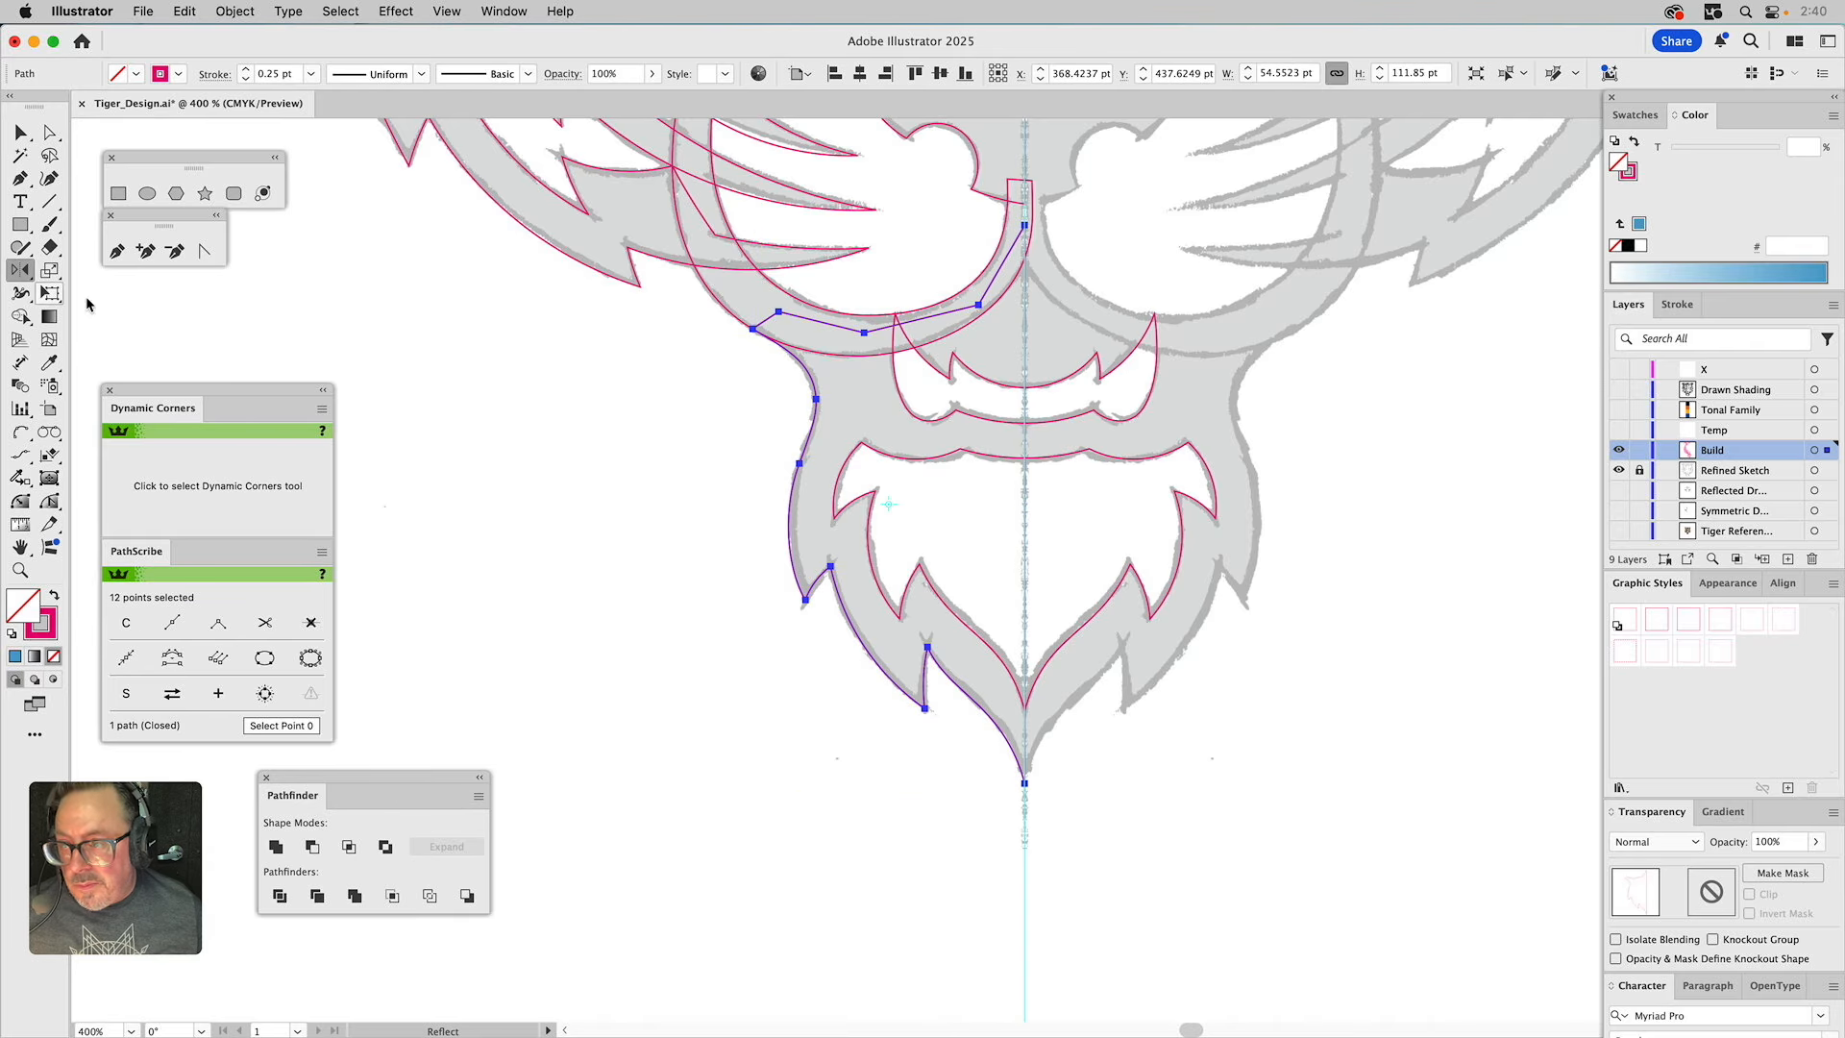
{"action": "left_click", "coordinate": [1024, 781]}
{"action": "left_click_drag", "start_coordinate": [1030, 807], "coordinate": [1029, 876]}
{"action": "key", "text": "v"}
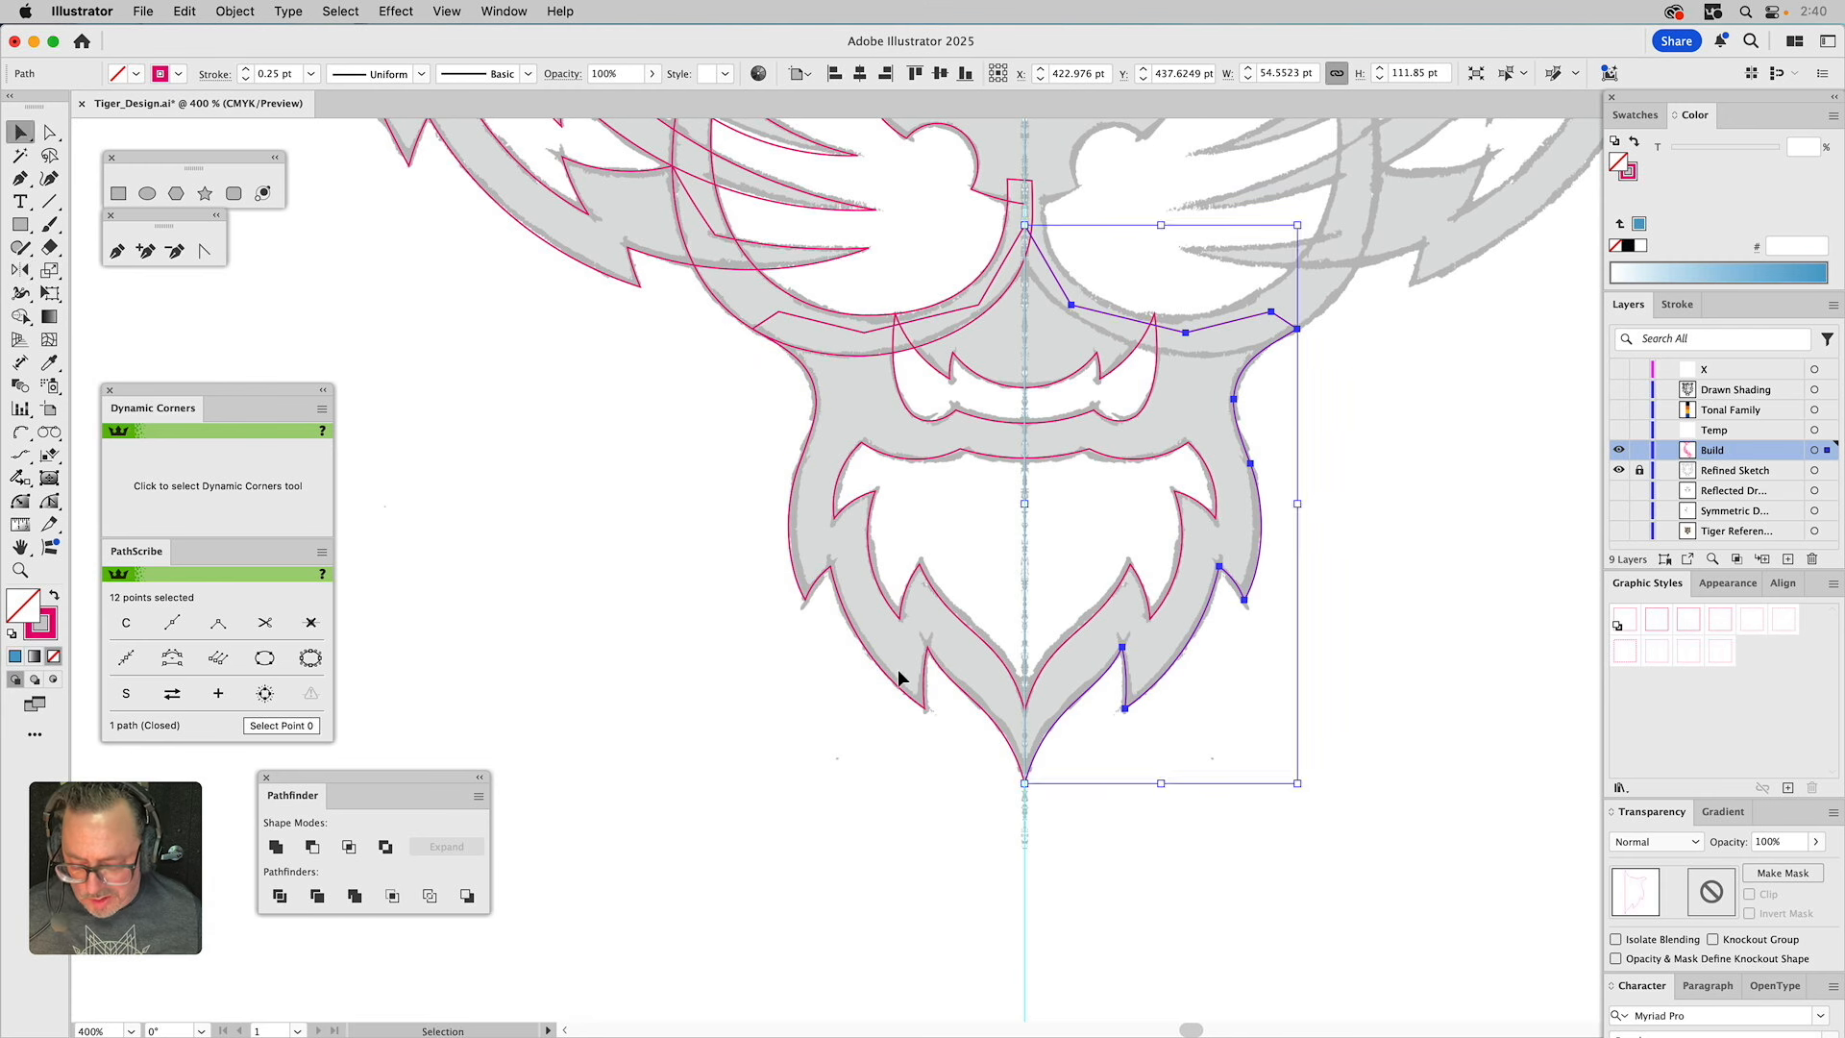
Unite the left jaw shape and its mirrored copy into one shape.
{"action": "left_click", "coordinate": [882, 640], "text": "shift"}
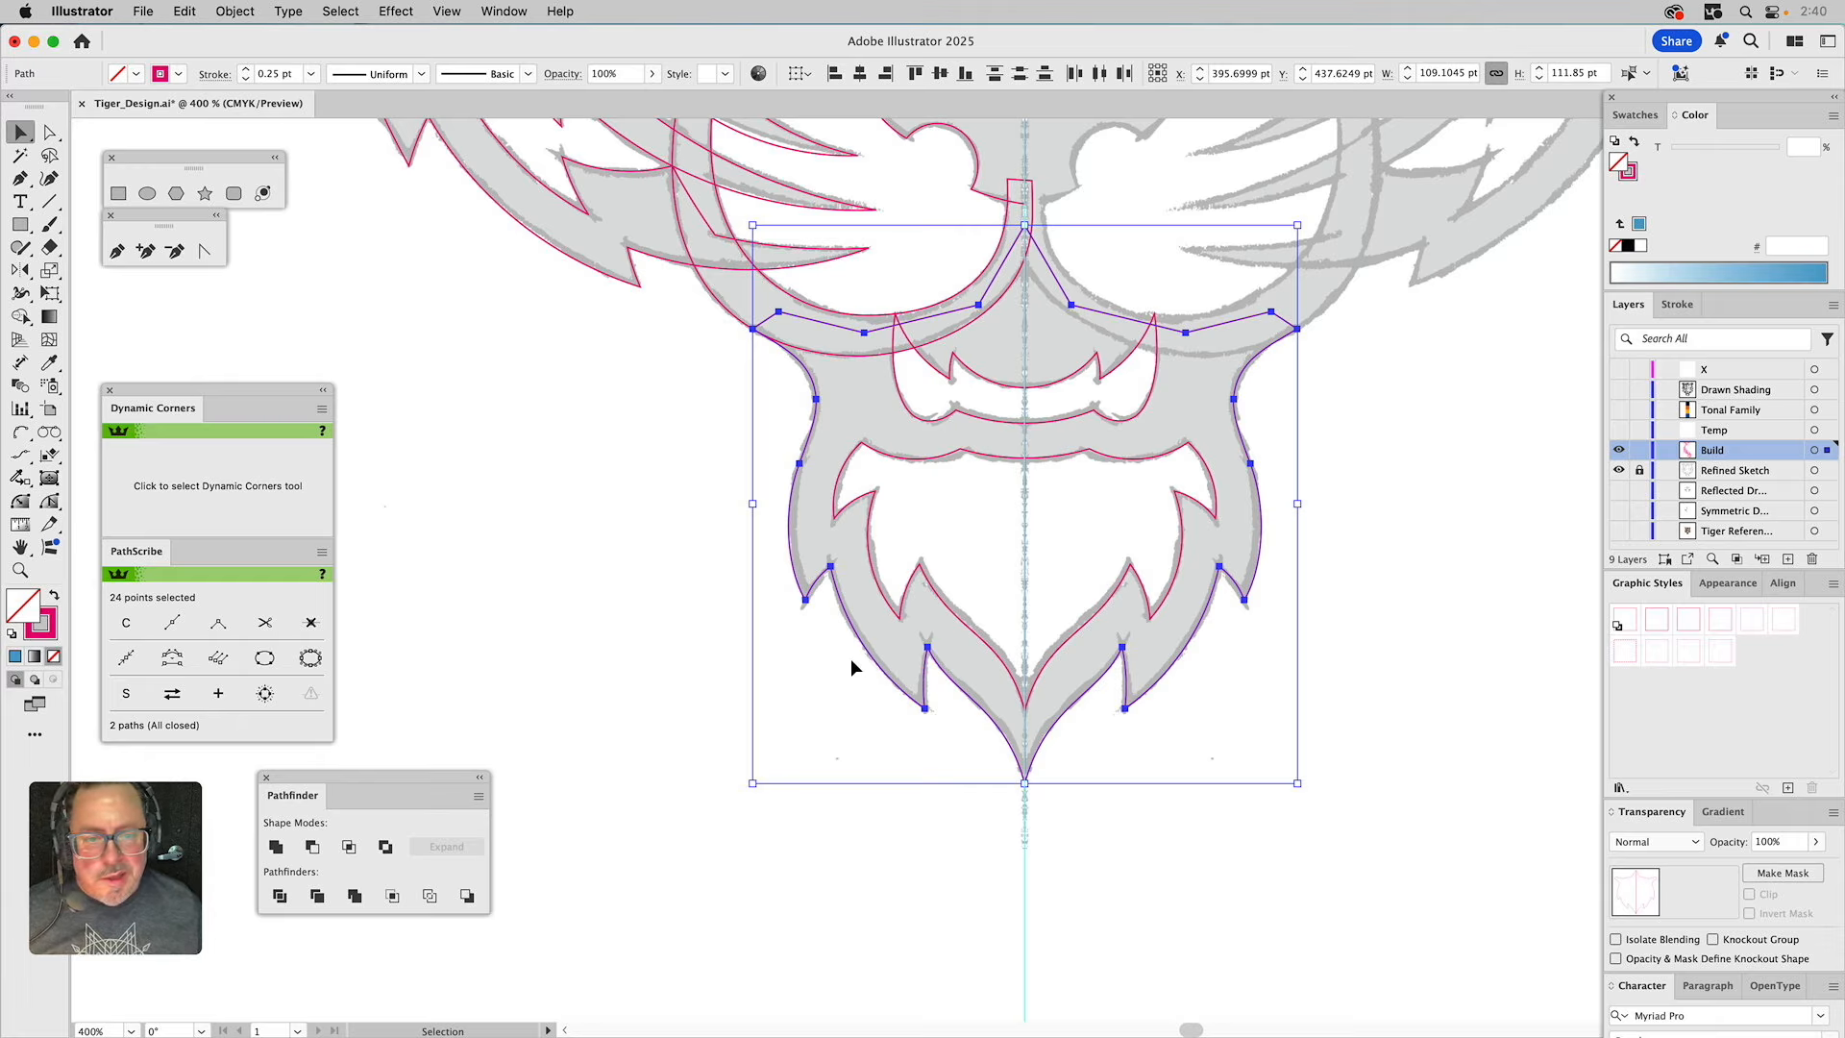
{"action": "left_click", "coordinate": [276, 846]}
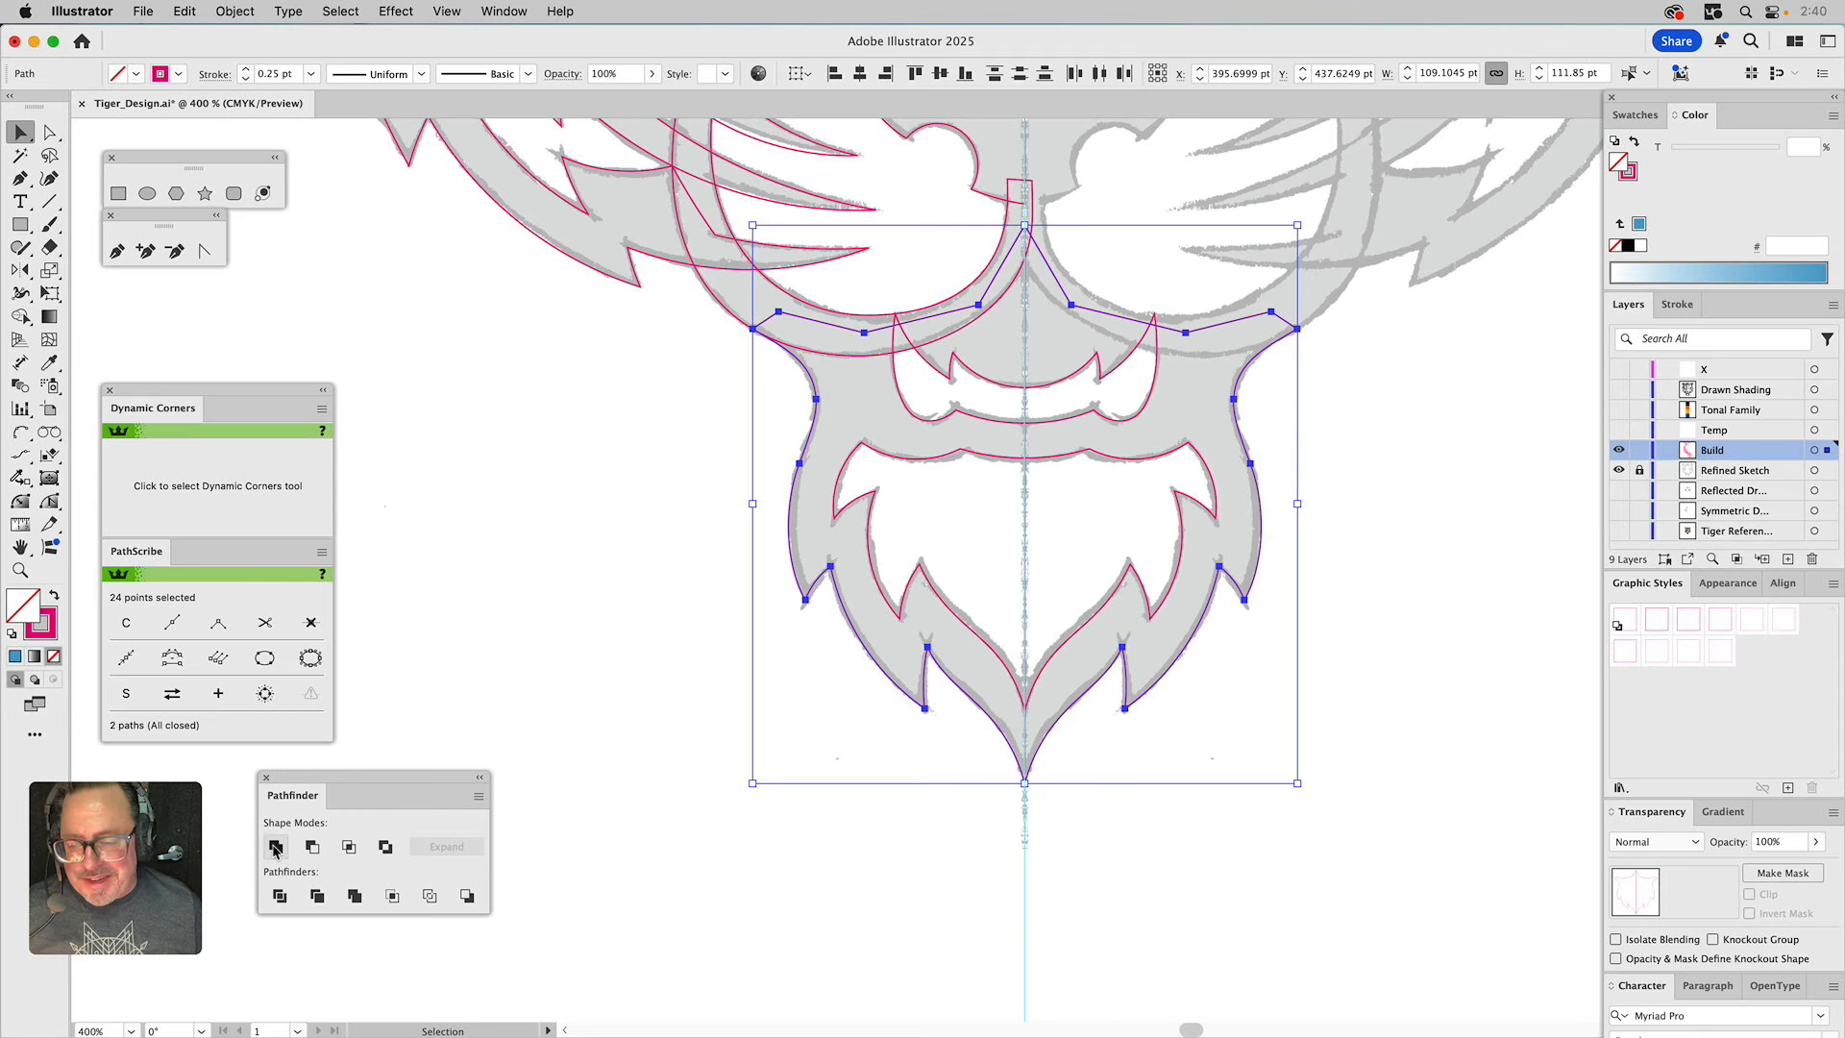
Group all the traced tiger paths and place a backup copy of the group on the X layer.
{"action": "left_click", "coordinate": [1165, 841]}
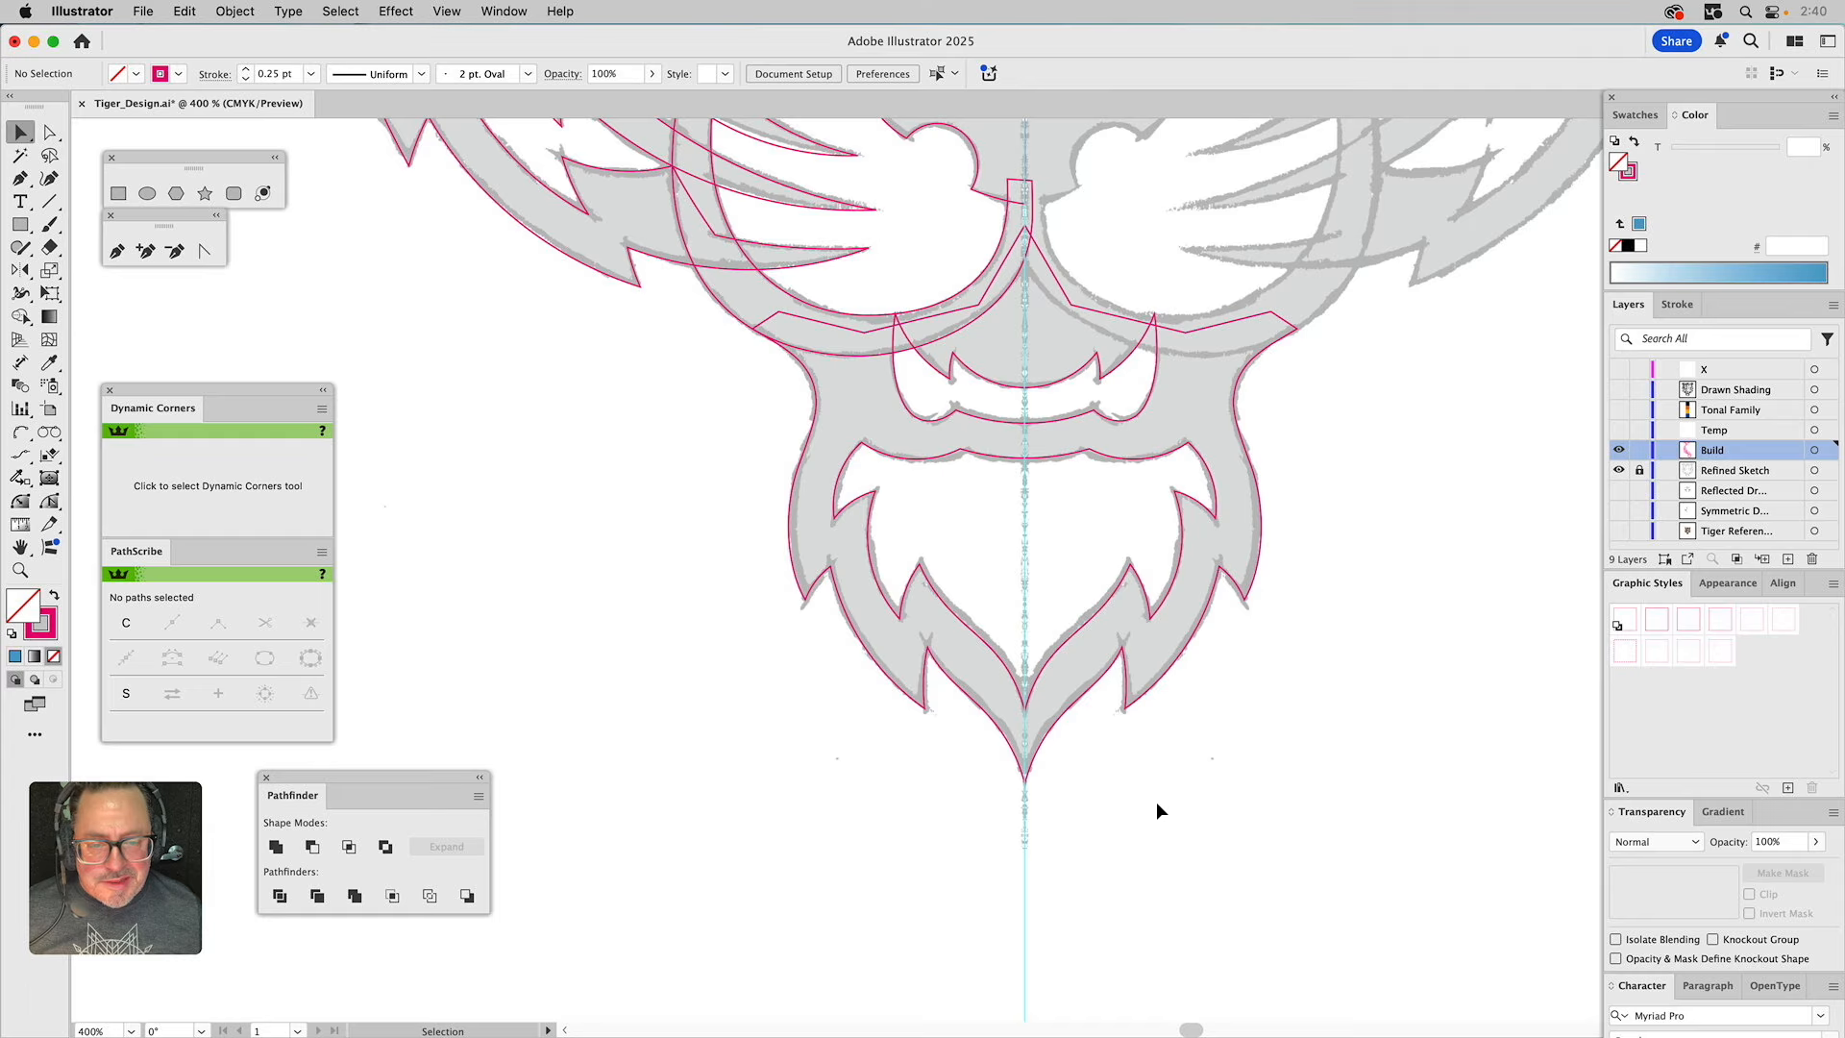
{"action": "left_click_drag", "start_coordinate": [1322, 424], "coordinate": [1344, 642]}
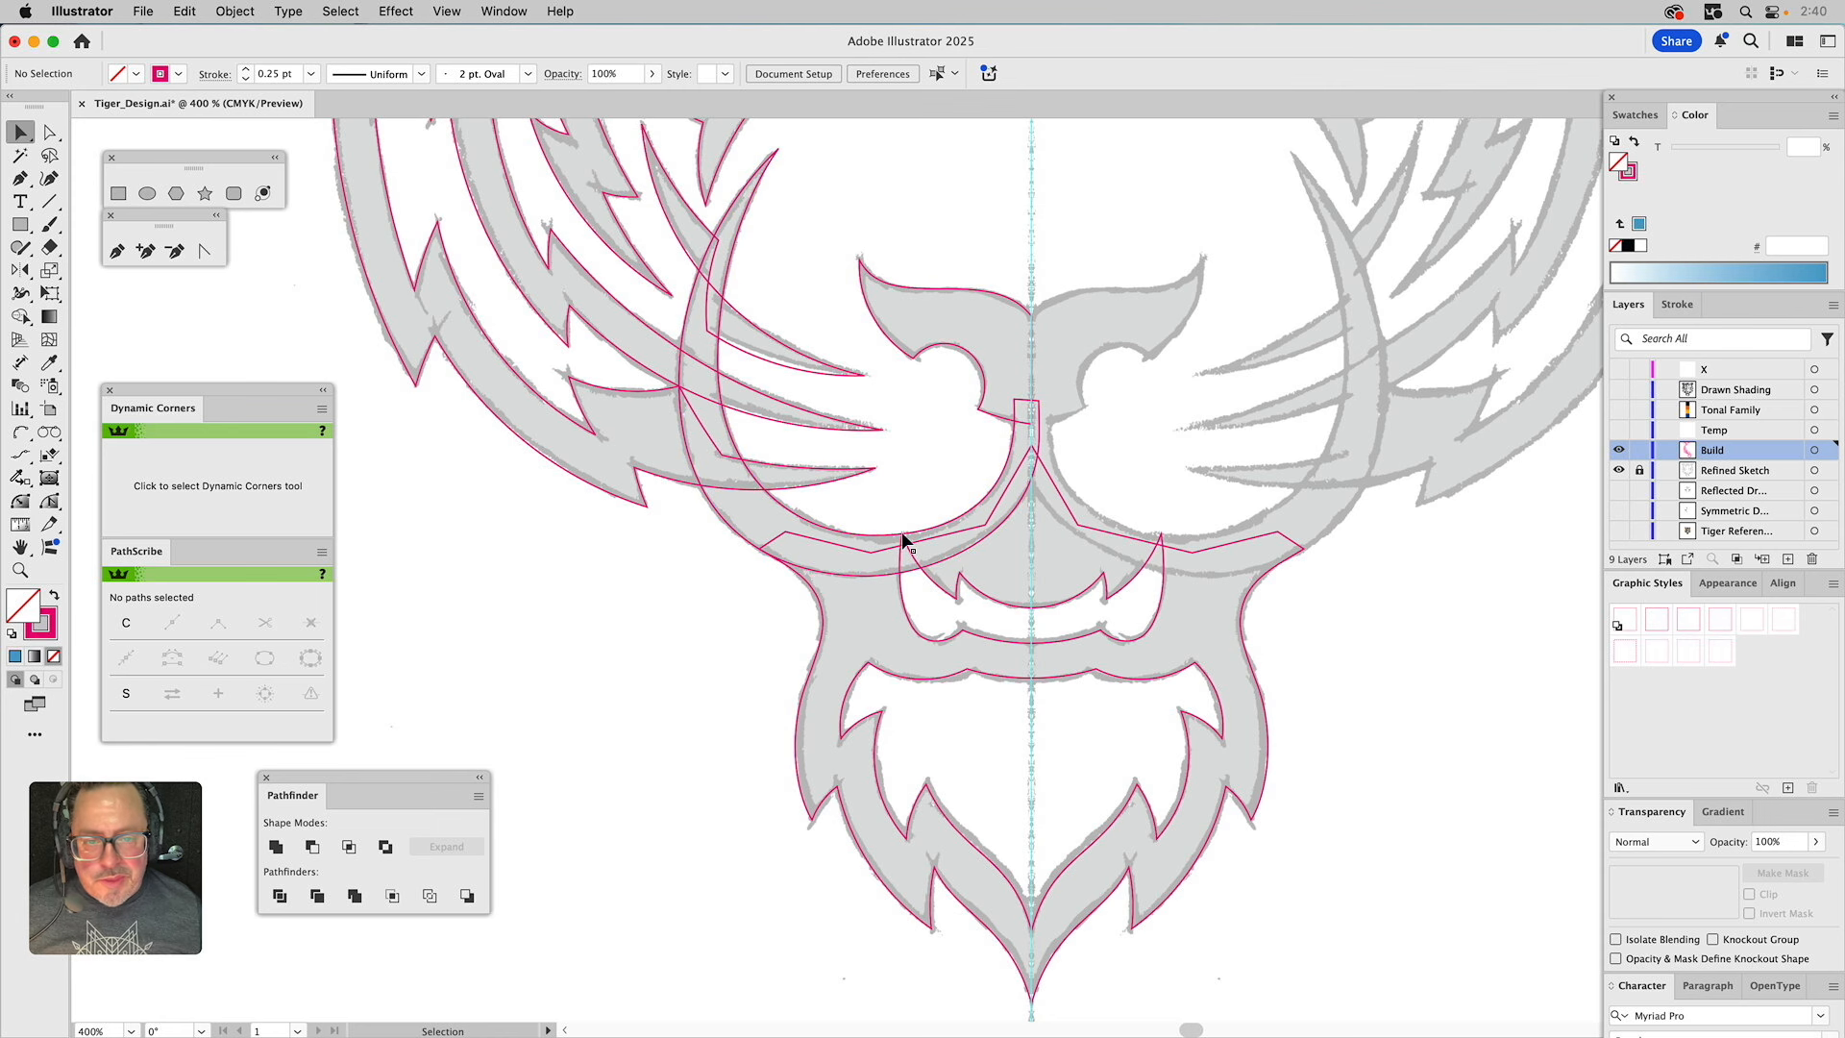
{"action": "left_click", "coordinate": [20, 570]}
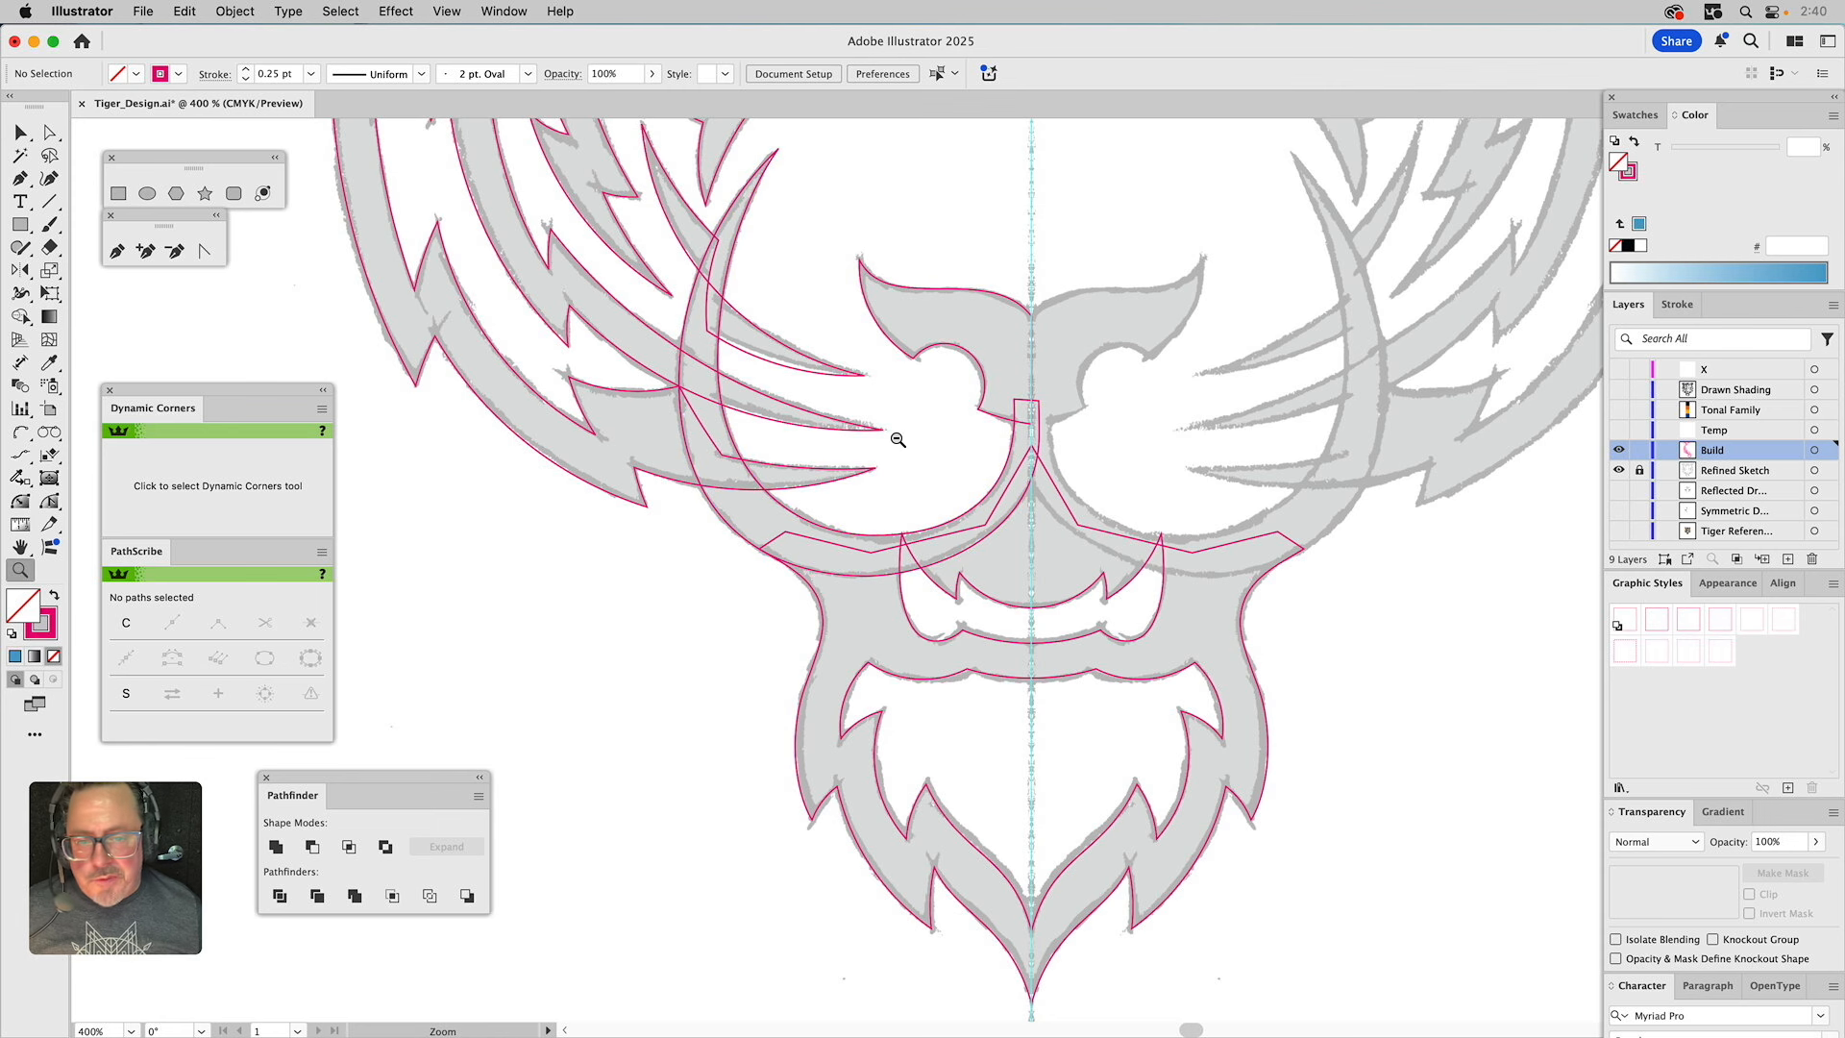
{"action": "left_click", "coordinate": [957, 451], "text": "alt"}
{"action": "left_click", "coordinate": [957, 451], "text": "alt"}
{"action": "left_click", "coordinate": [957, 452], "text": "alt"}
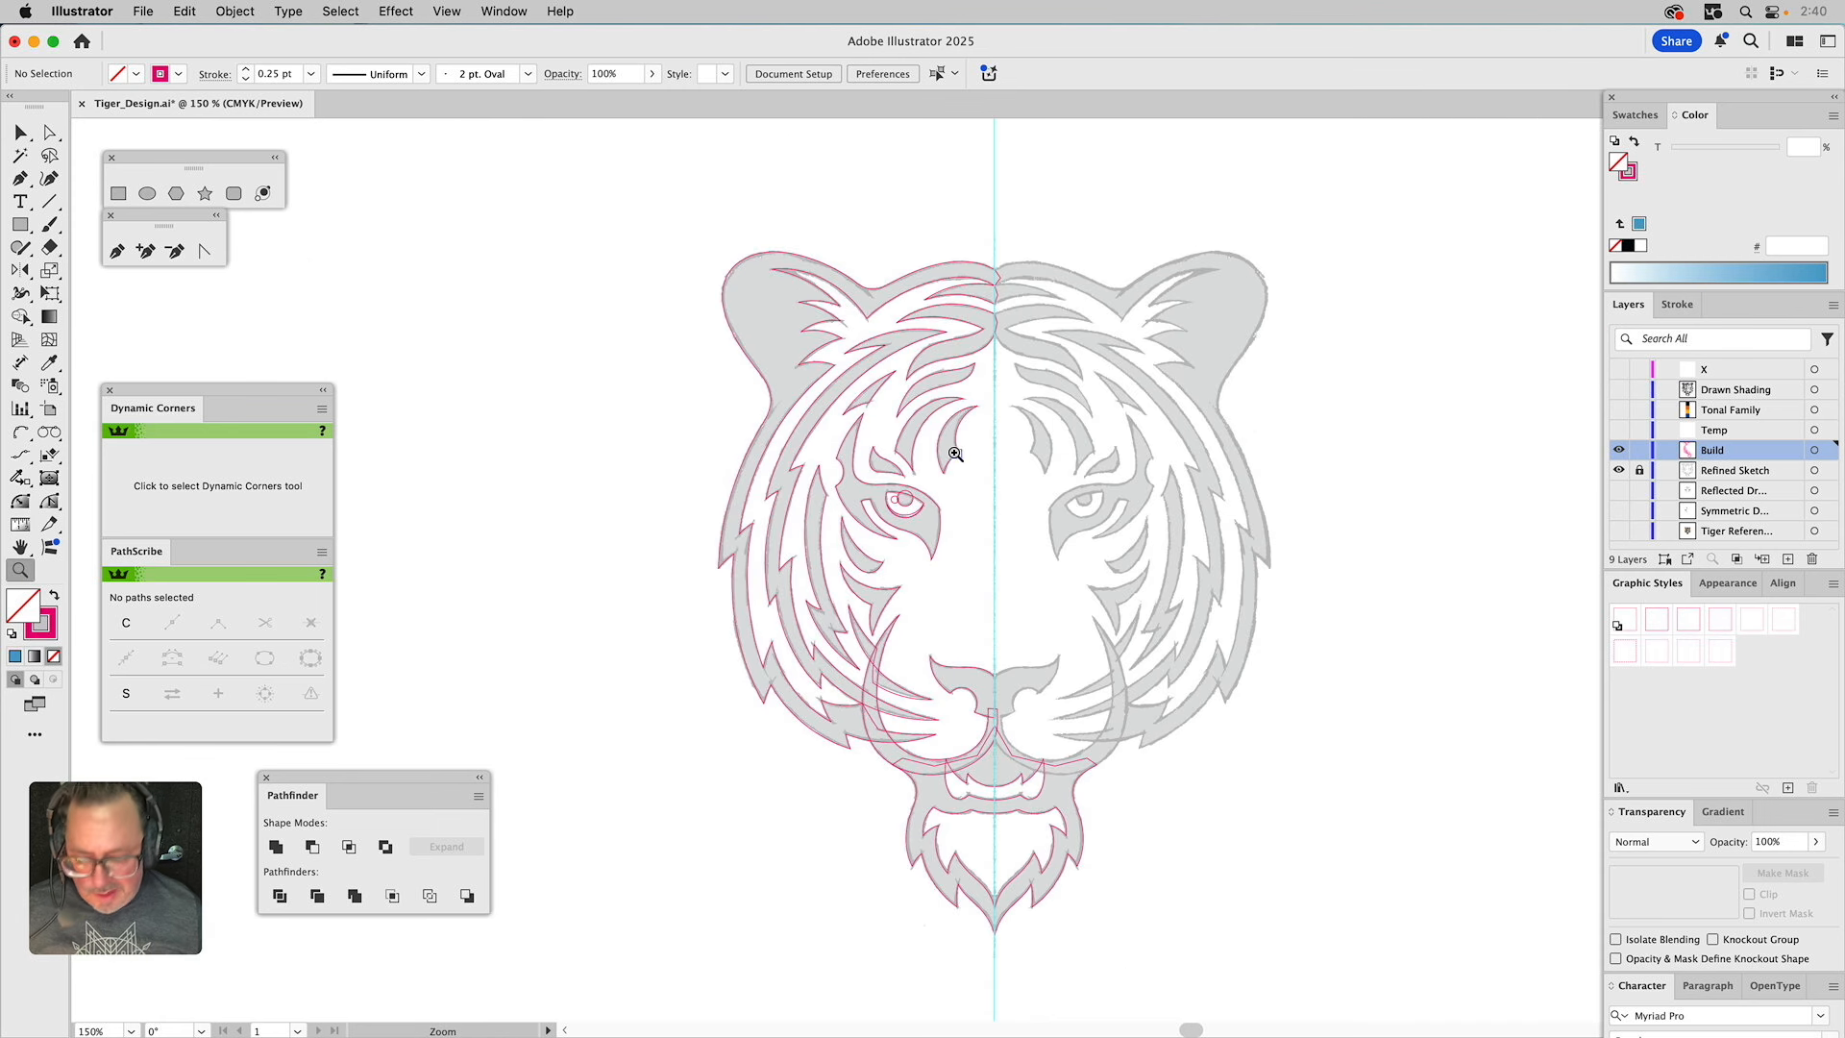
{"action": "key", "text": "v"}
{"action": "scroll", "coordinate": [894, 366], "scroll_direction": "down", "scroll_amount": 3}
{"action": "scroll", "coordinate": [894, 365], "scroll_direction": "left", "scroll_amount": 2}
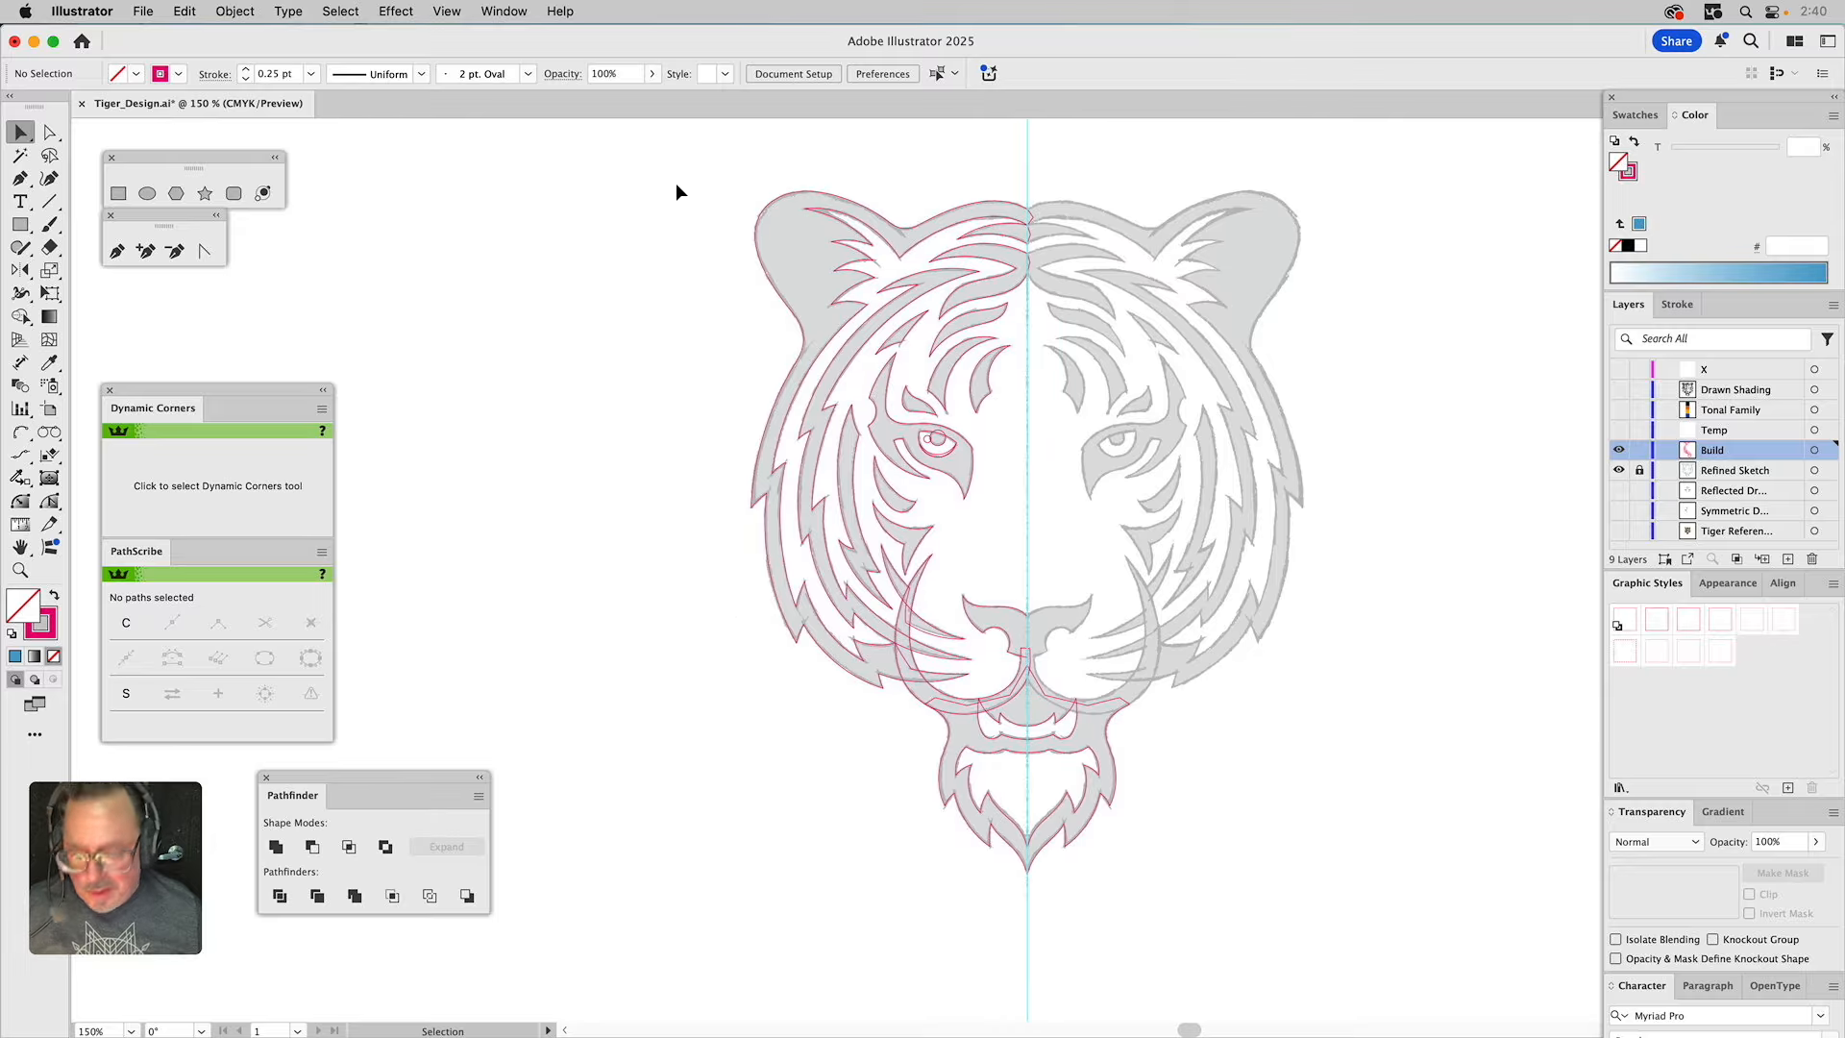
{"action": "left_click_drag", "start_coordinate": [663, 168], "coordinate": [1248, 888]}
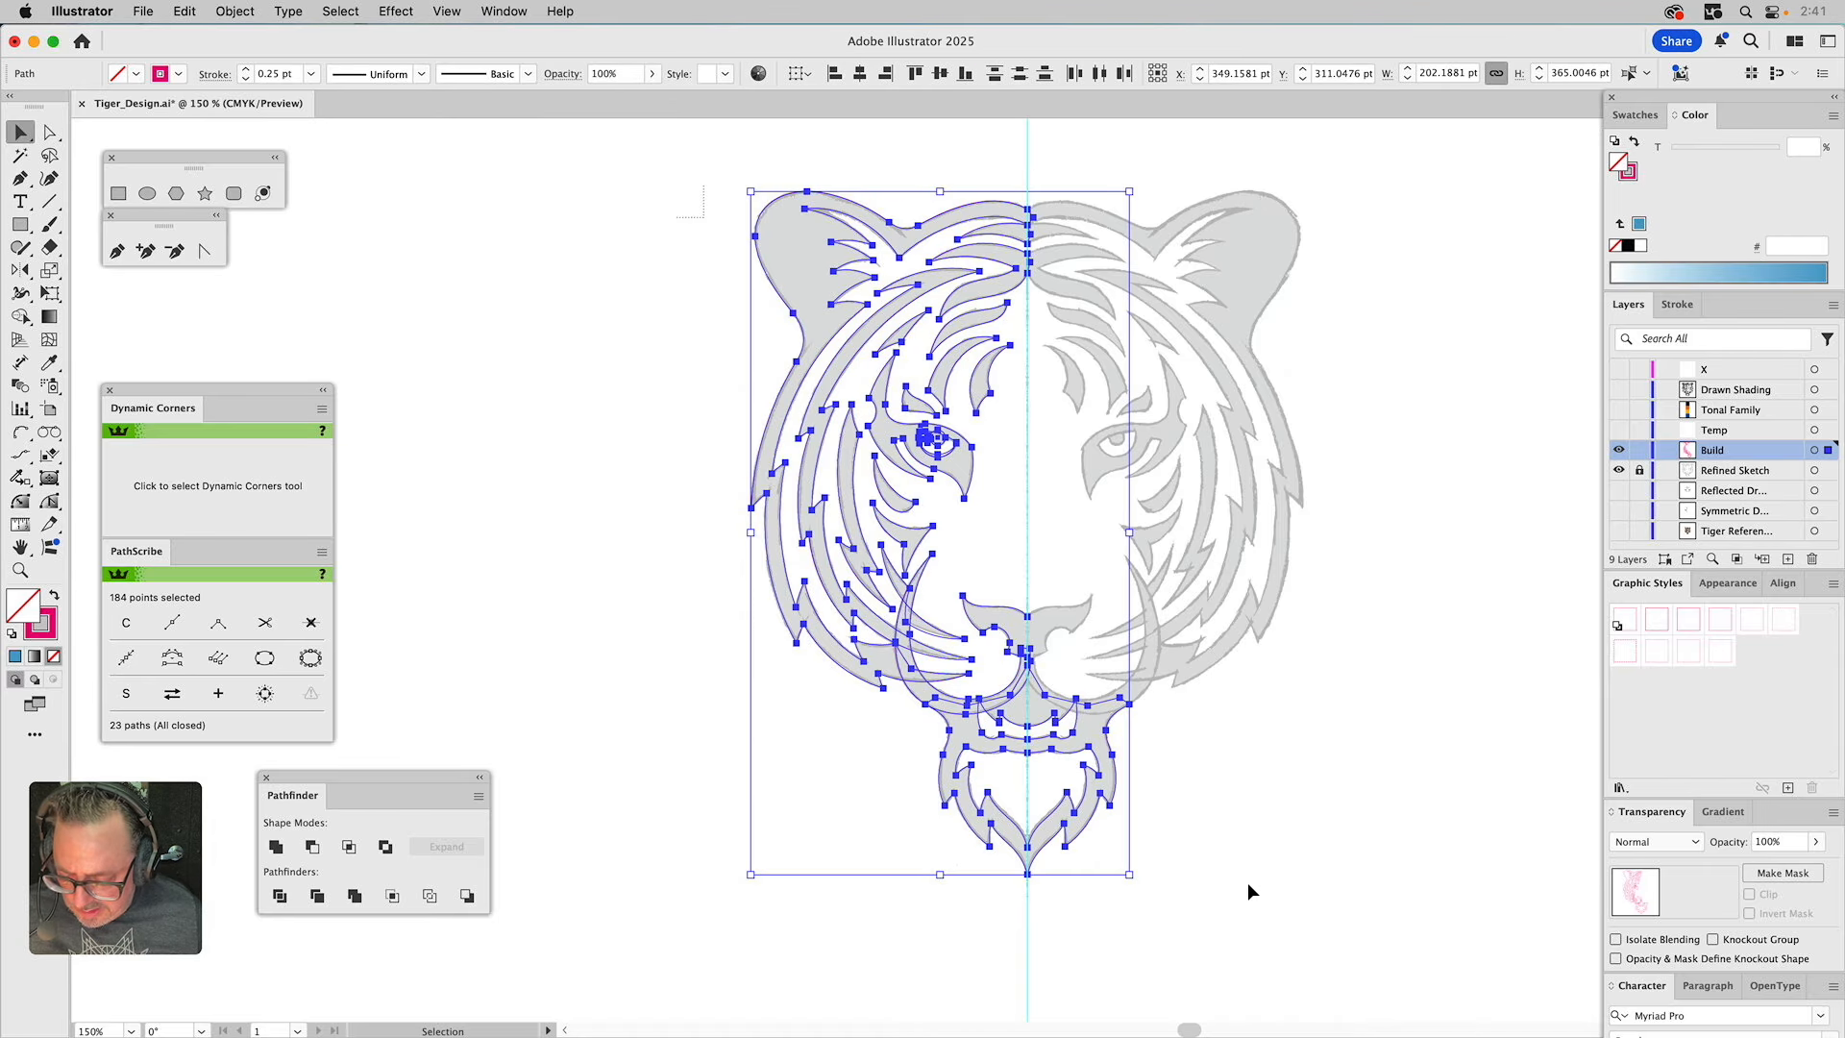
{"action": "key", "text": "super+g"}
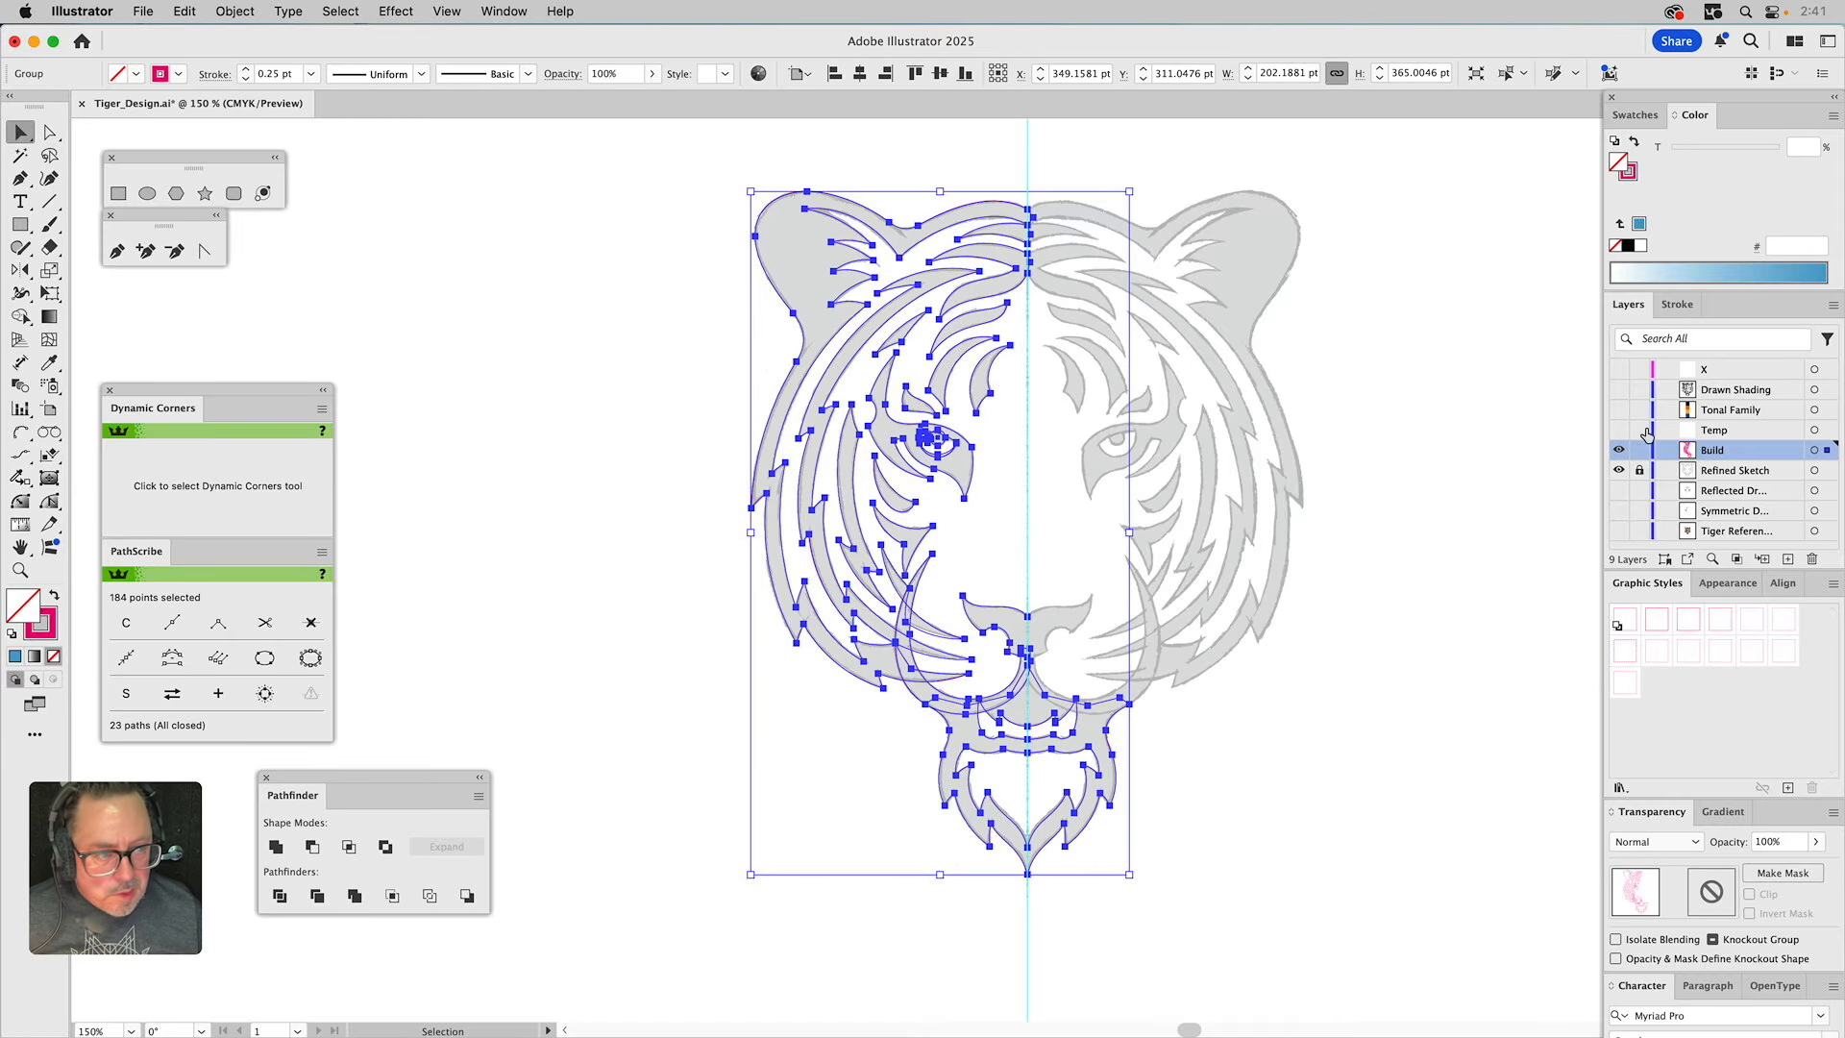
{"action": "left_click_drag", "start_coordinate": [1827, 451], "coordinate": [1828, 370]}
Set the X layer's color to Light Red in its layer options.
{"action": "left_click", "coordinate": [1753, 367]}
{"action": "double_click", "coordinate": [1753, 367]}
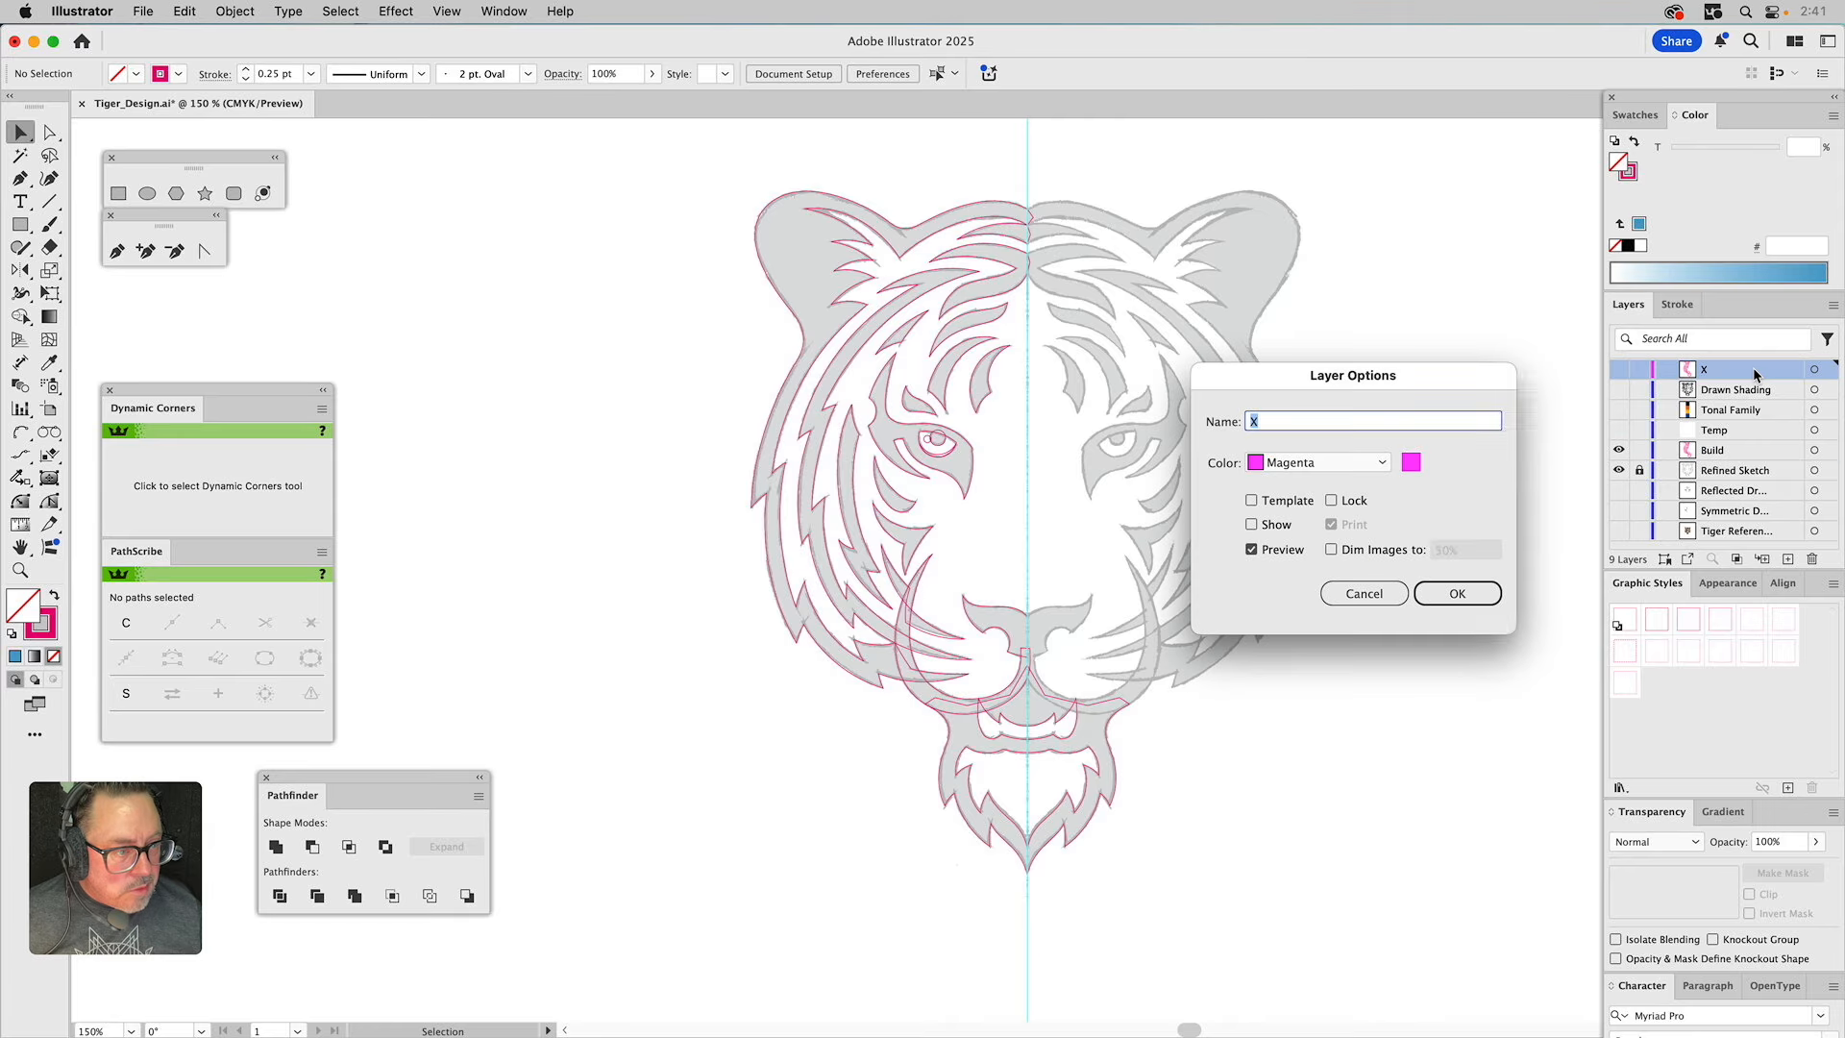
{"action": "left_click", "coordinate": [1363, 464]}
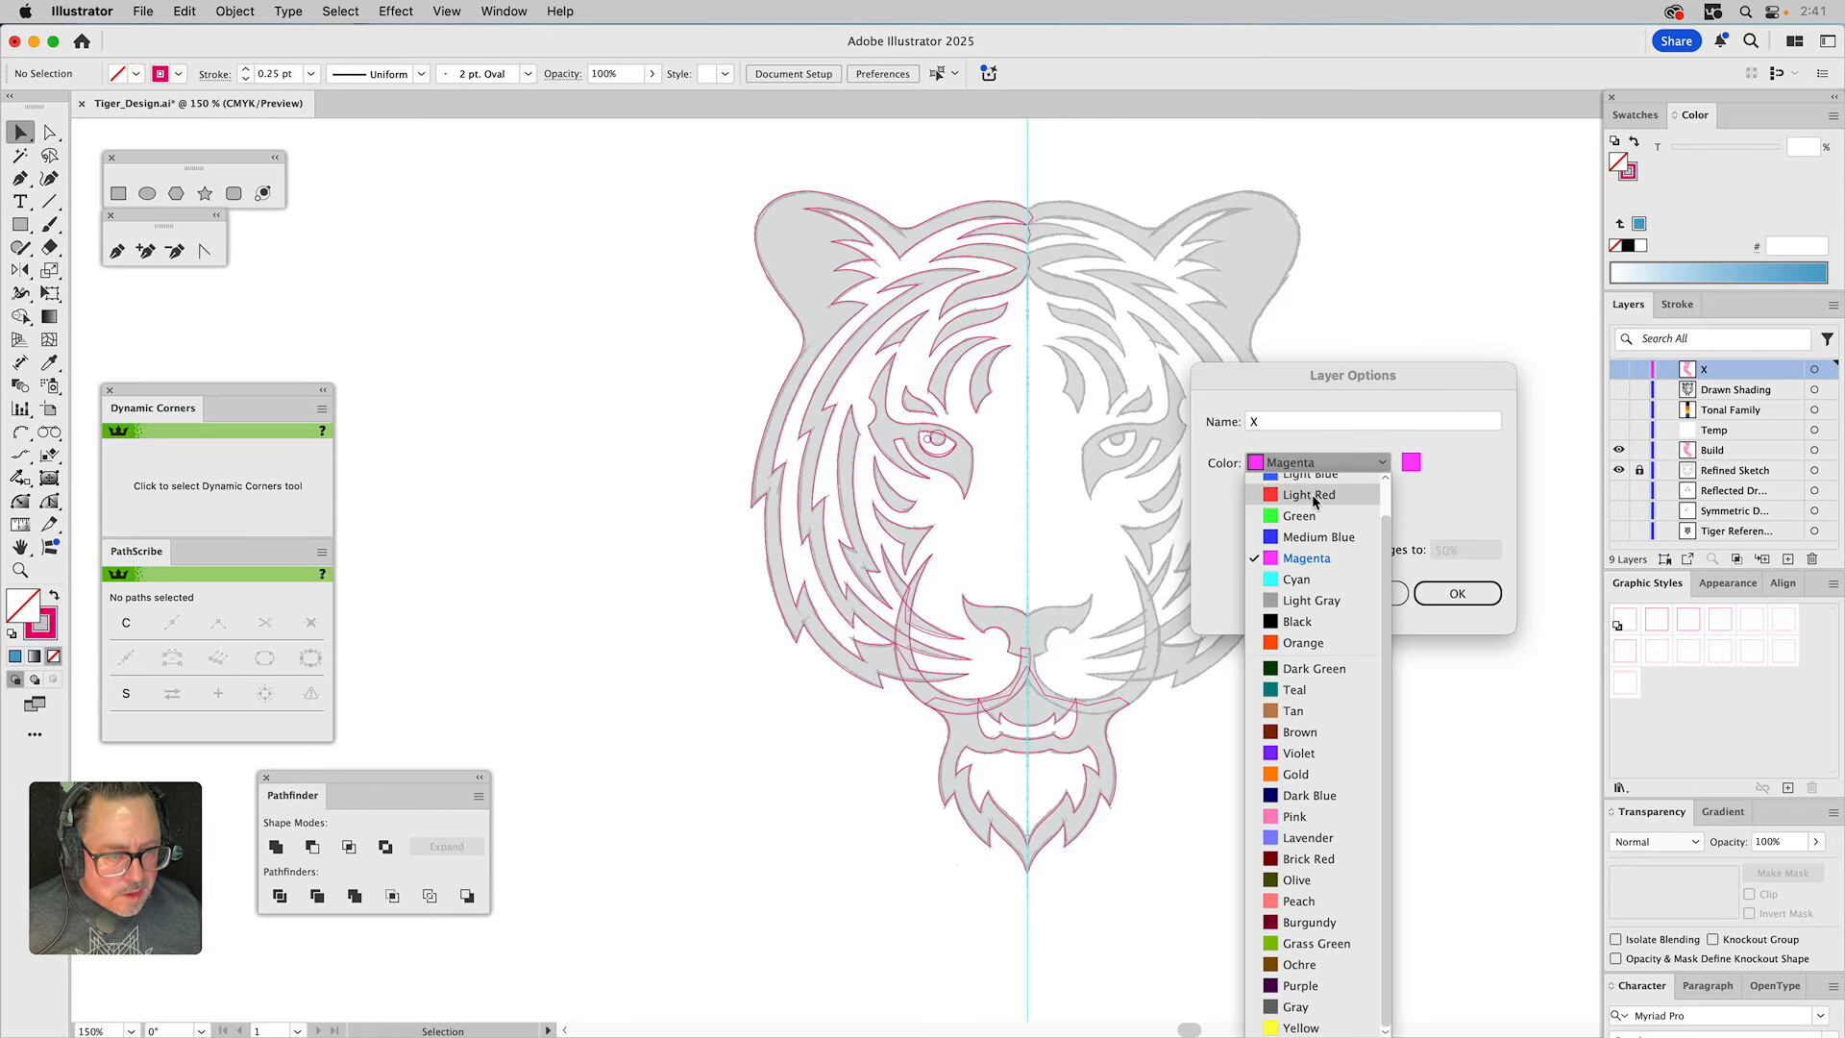
{"action": "left_click", "coordinate": [1312, 495]}
{"action": "left_click", "coordinate": [1445, 595]}
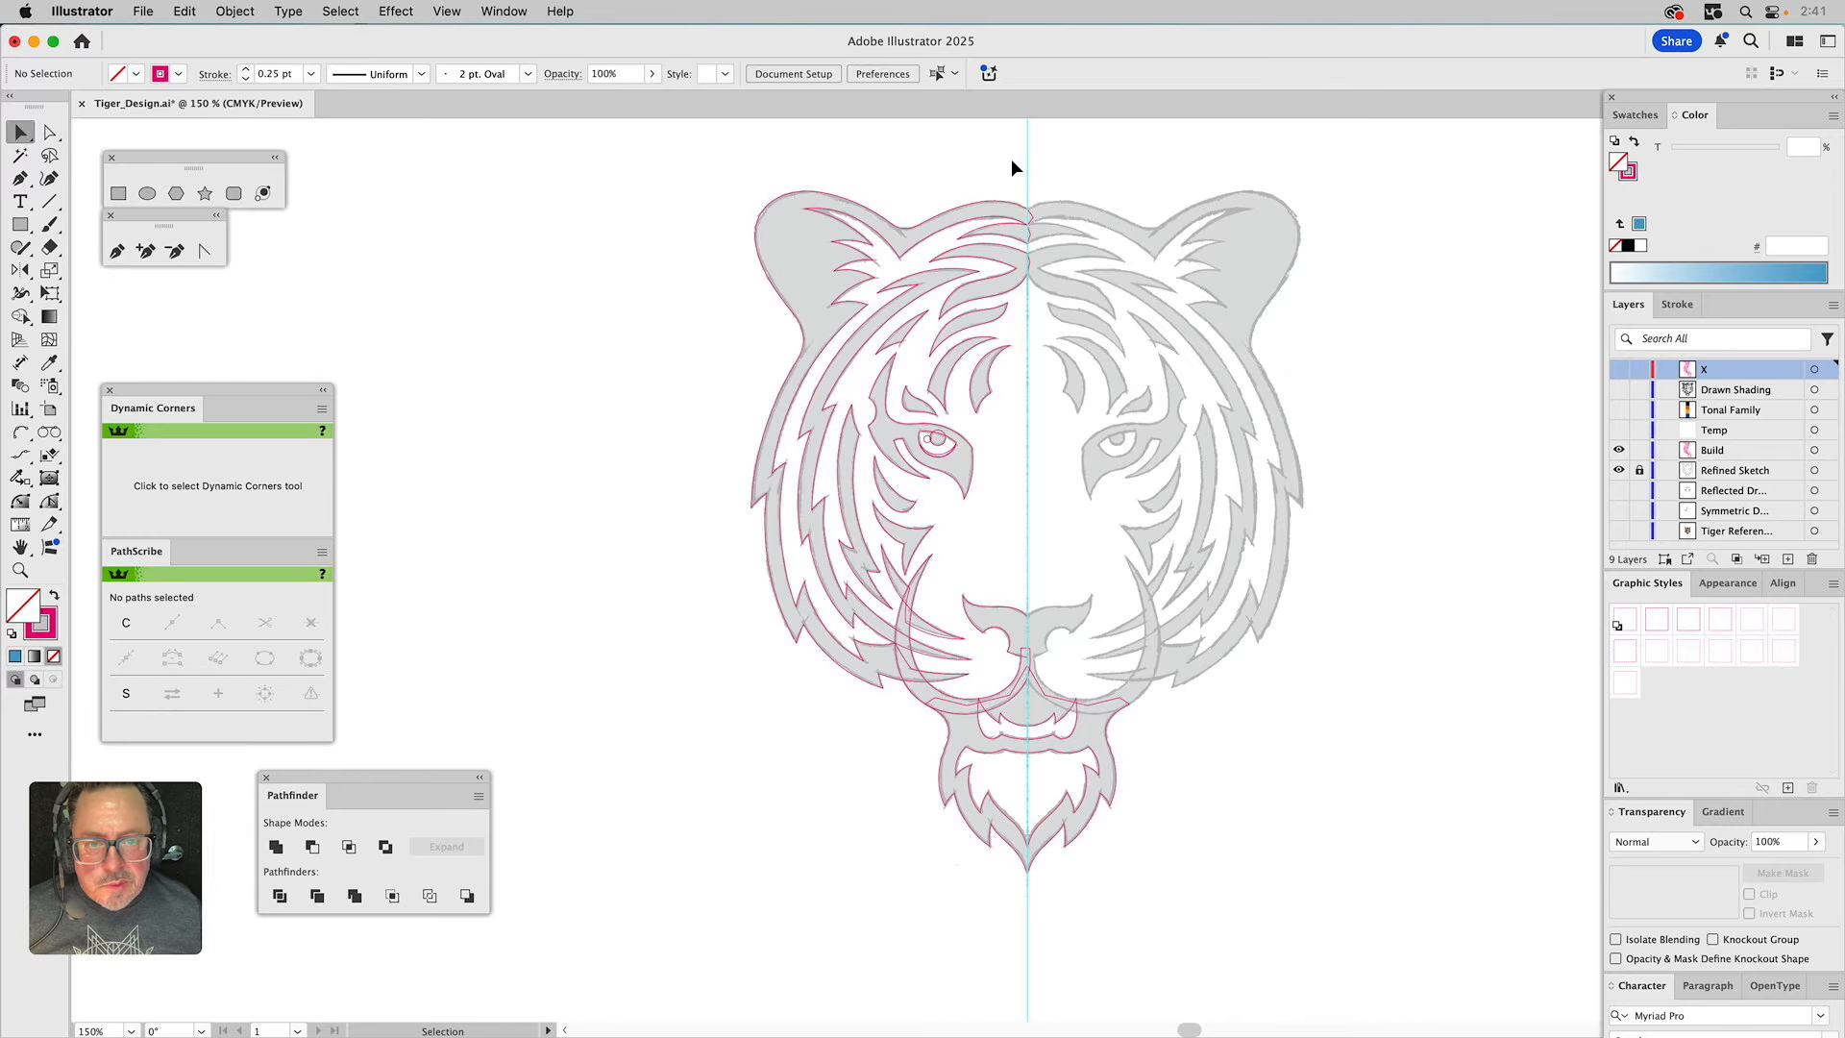
Reflect a copy of the left-half face paths across the vertical center guide, leaving out the jaw and beard shapes.
{"action": "left_click_drag", "start_coordinate": [1010, 164], "coordinate": [555, 694]}
{"action": "left_click_drag", "start_coordinate": [956, 822], "coordinate": [950, 818]}
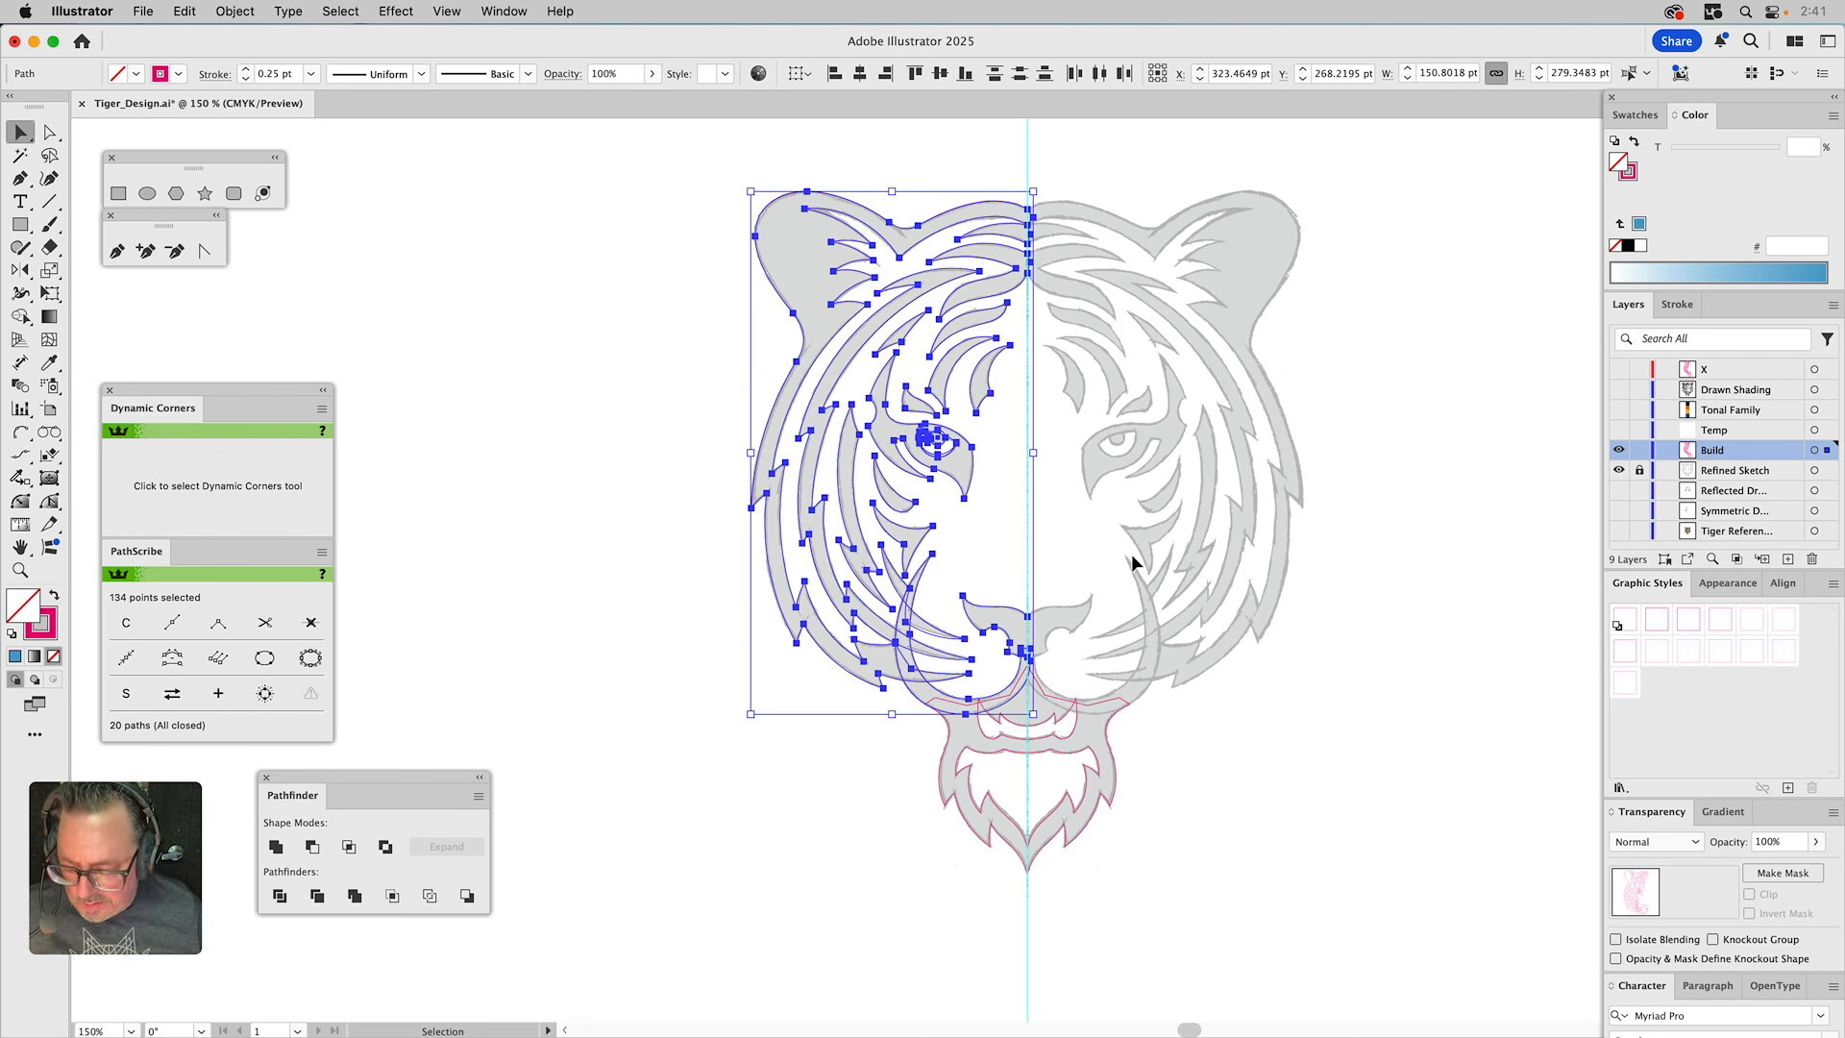
{"action": "left_click", "coordinate": [19, 272]}
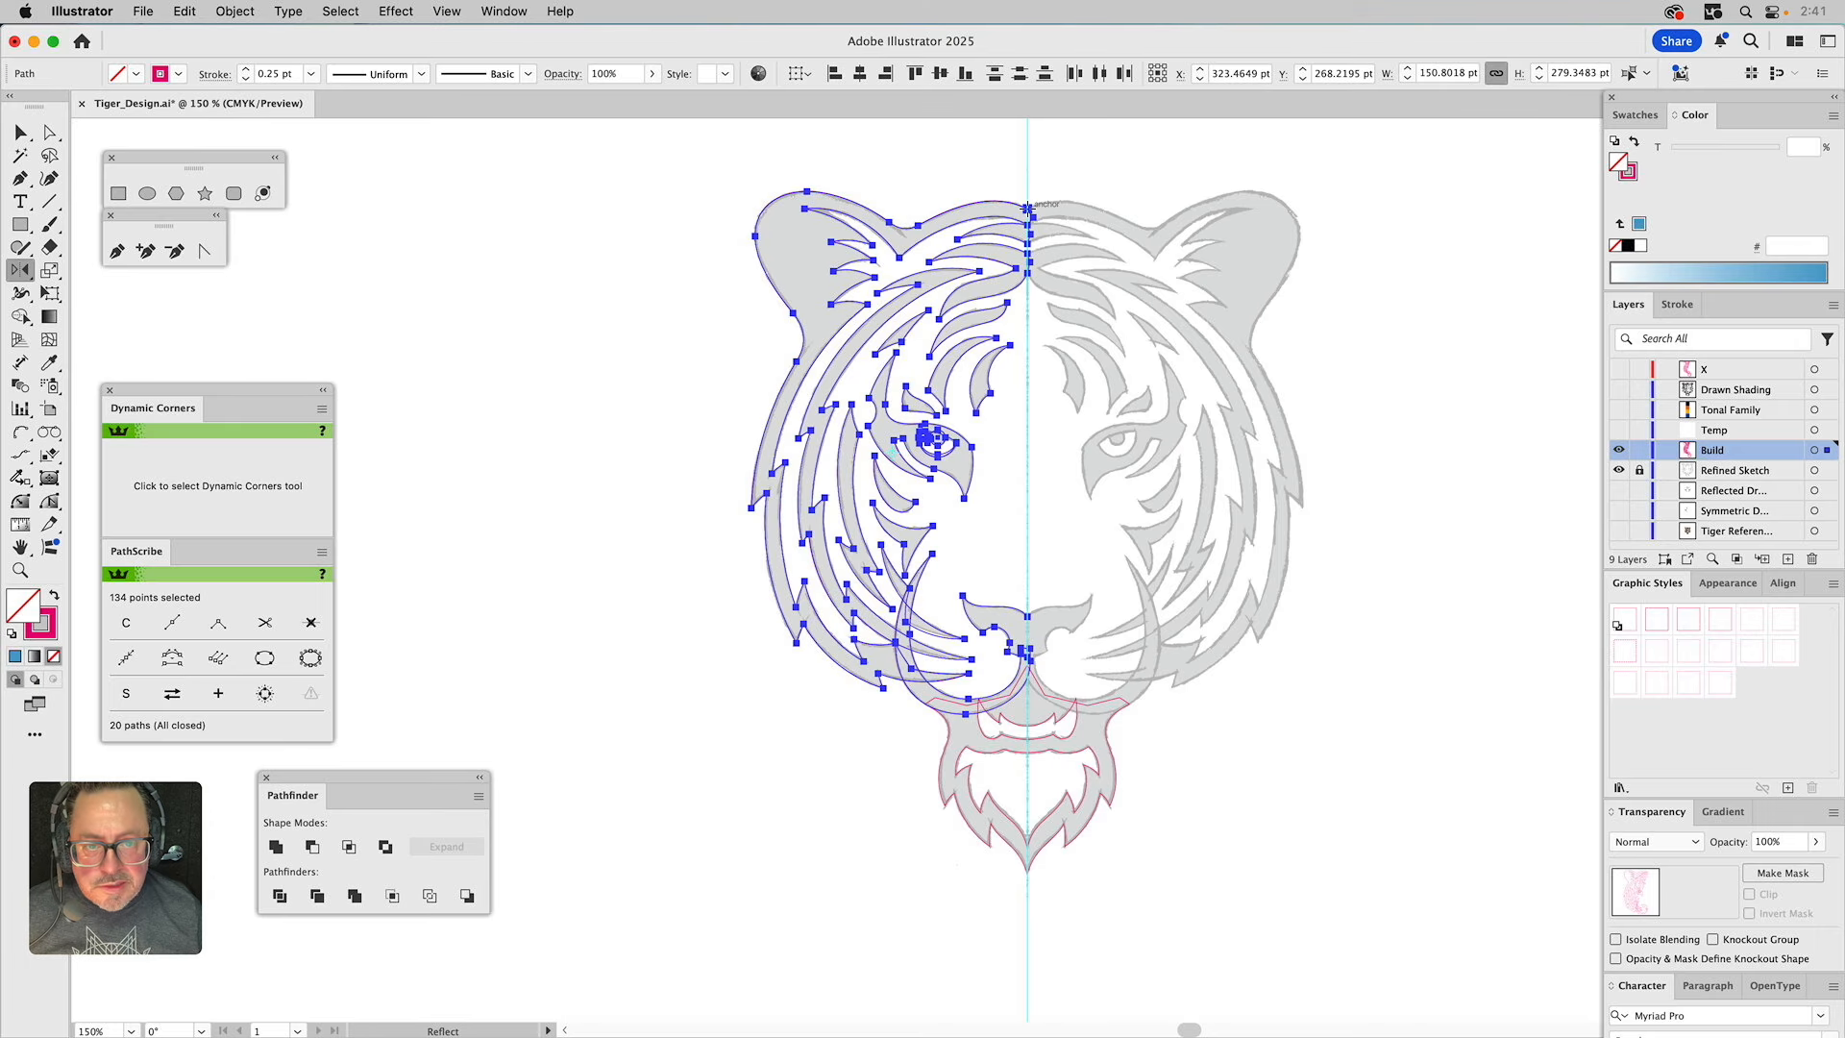
{"action": "left_click", "coordinate": [1028, 221]}
{"action": "left_click_drag", "start_coordinate": [1028, 288], "coordinate": [1029, 405]}
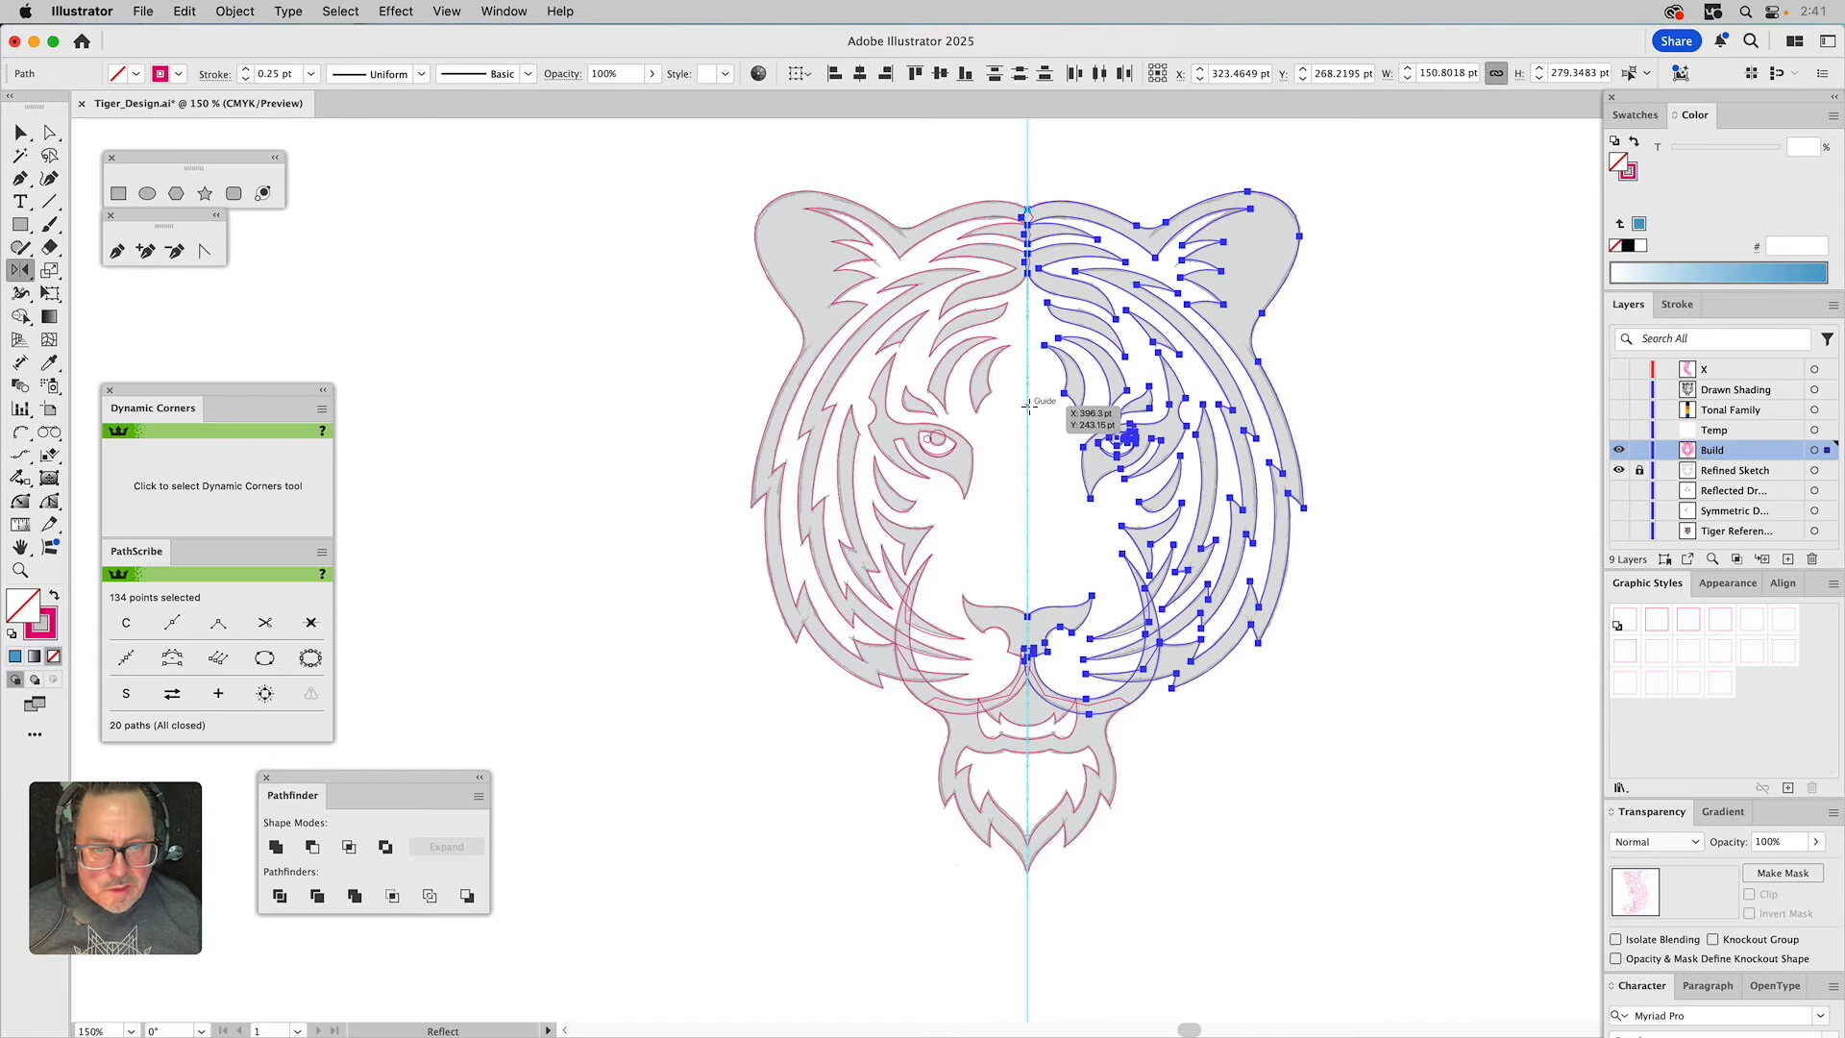
{"action": "key", "text": "v"}
{"action": "left_click", "coordinate": [1394, 357]}
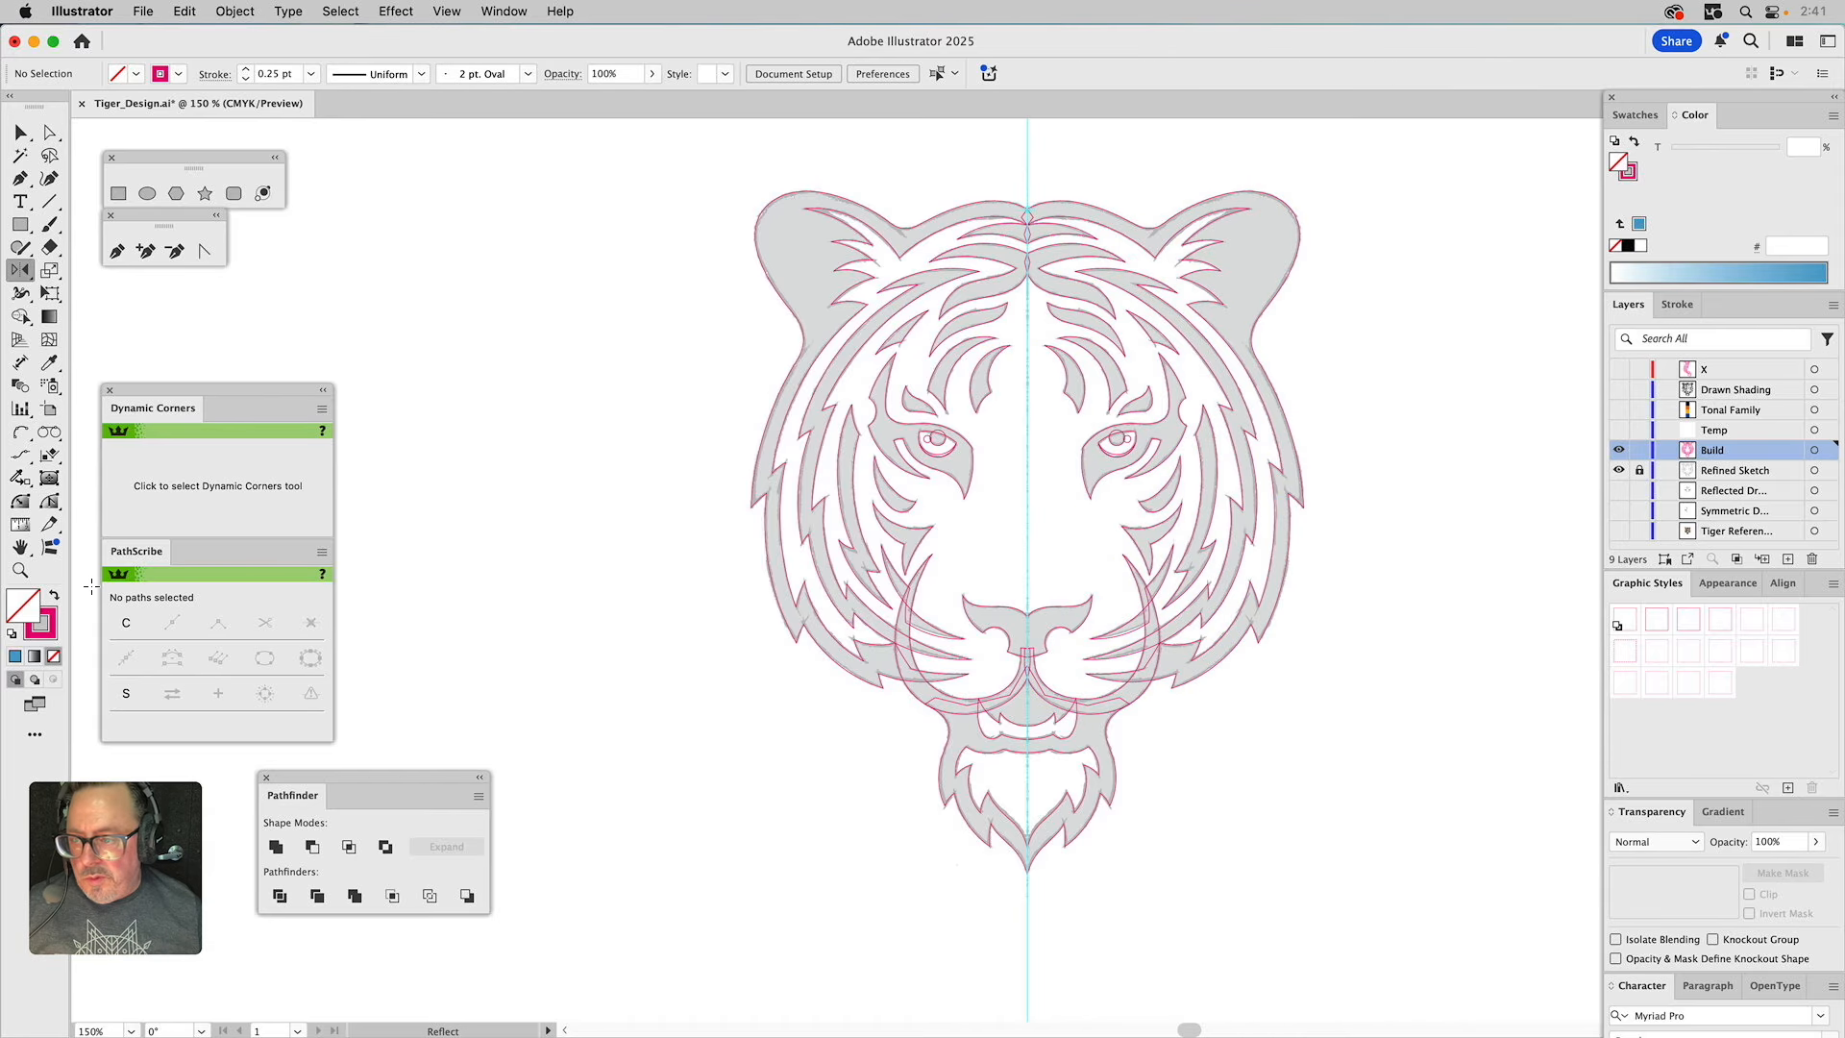
Select the head outlines and the forehead stripes around the center guide on both halves of the face.
{"action": "left_click", "coordinate": [20, 570]}
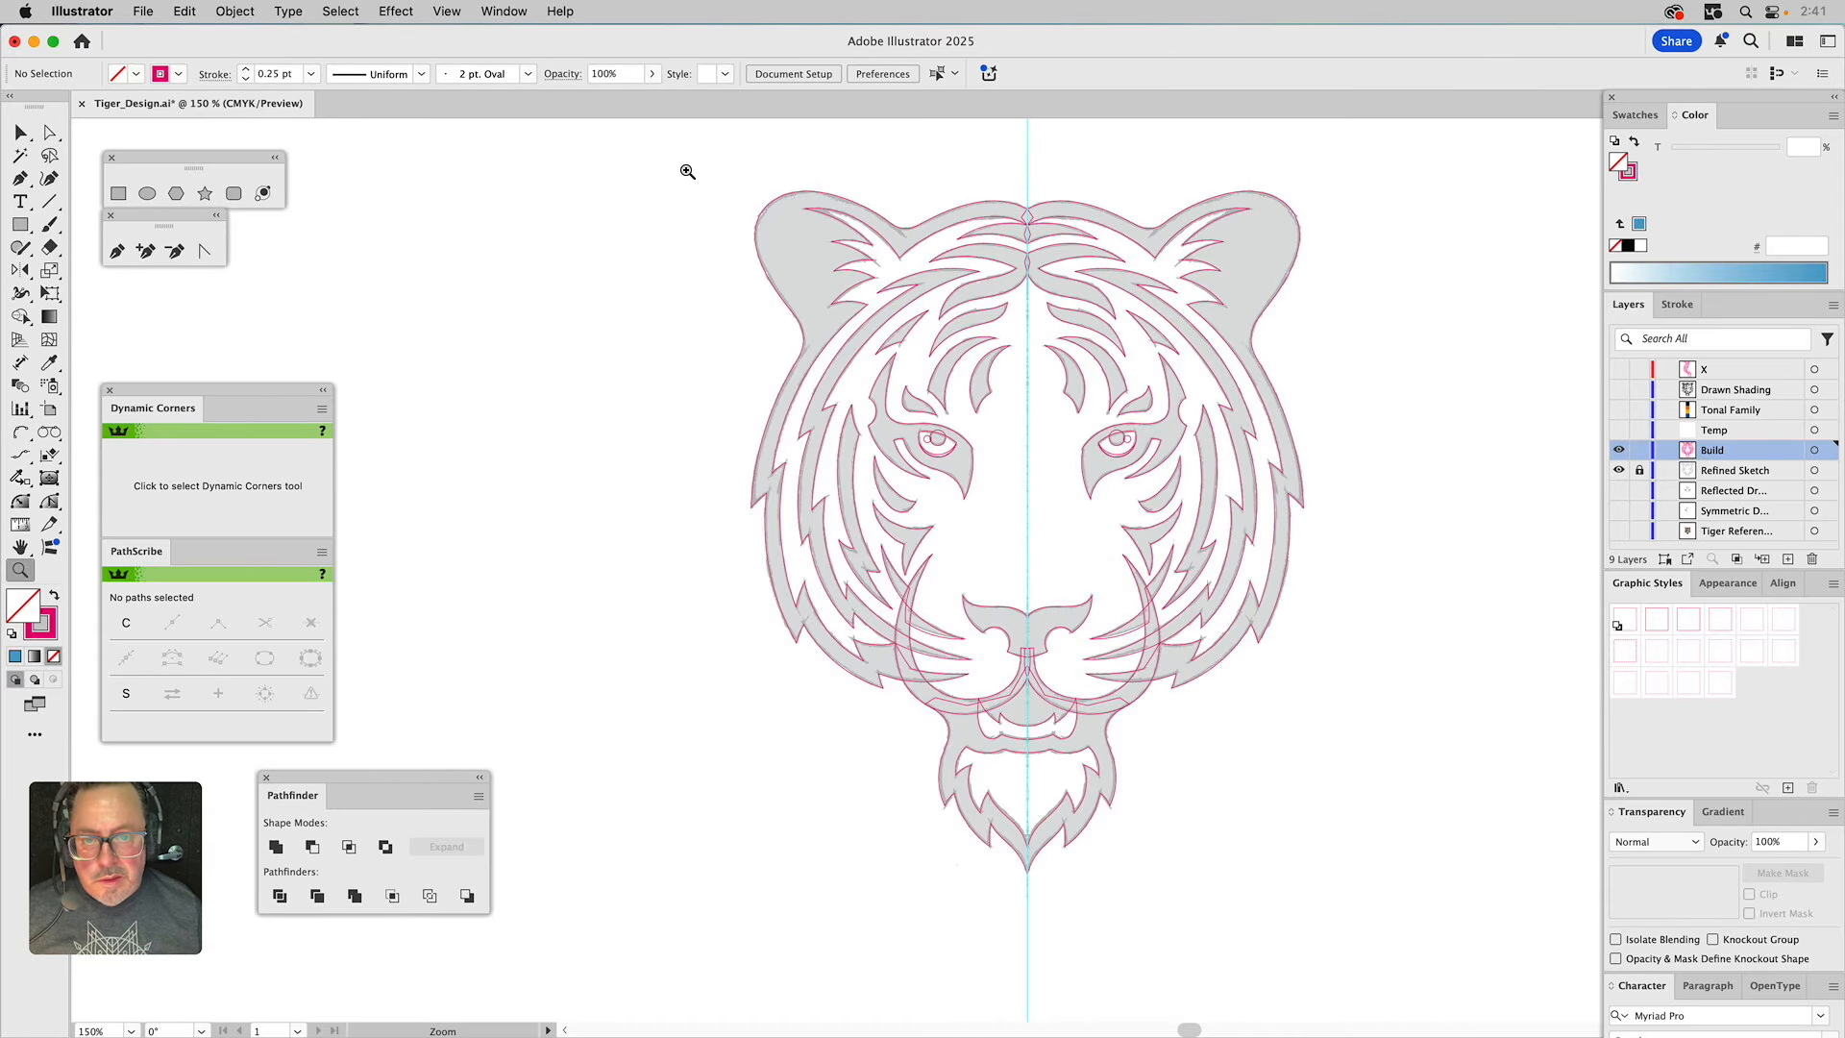
{"action": "left_click_drag", "start_coordinate": [698, 162], "coordinate": [1361, 503]}
{"action": "key", "text": "v"}
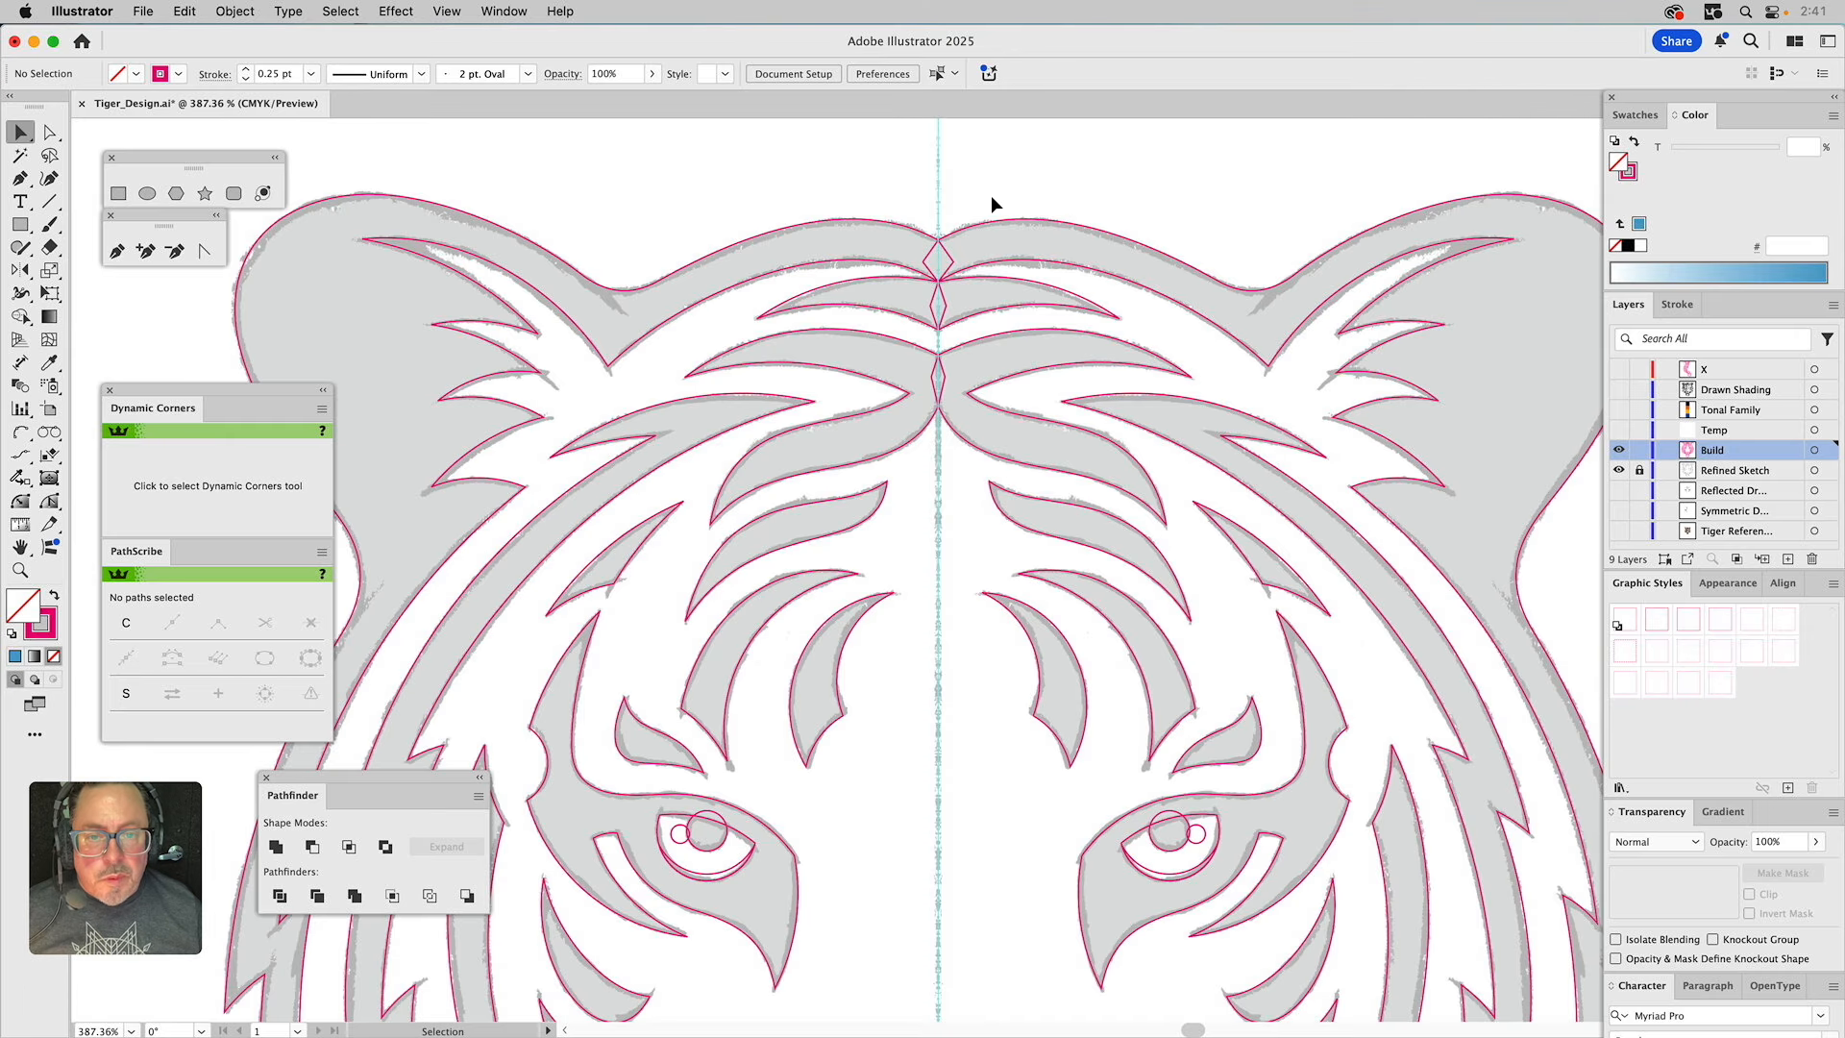
{"action": "left_click_drag", "start_coordinate": [991, 200], "coordinate": [861, 499]}
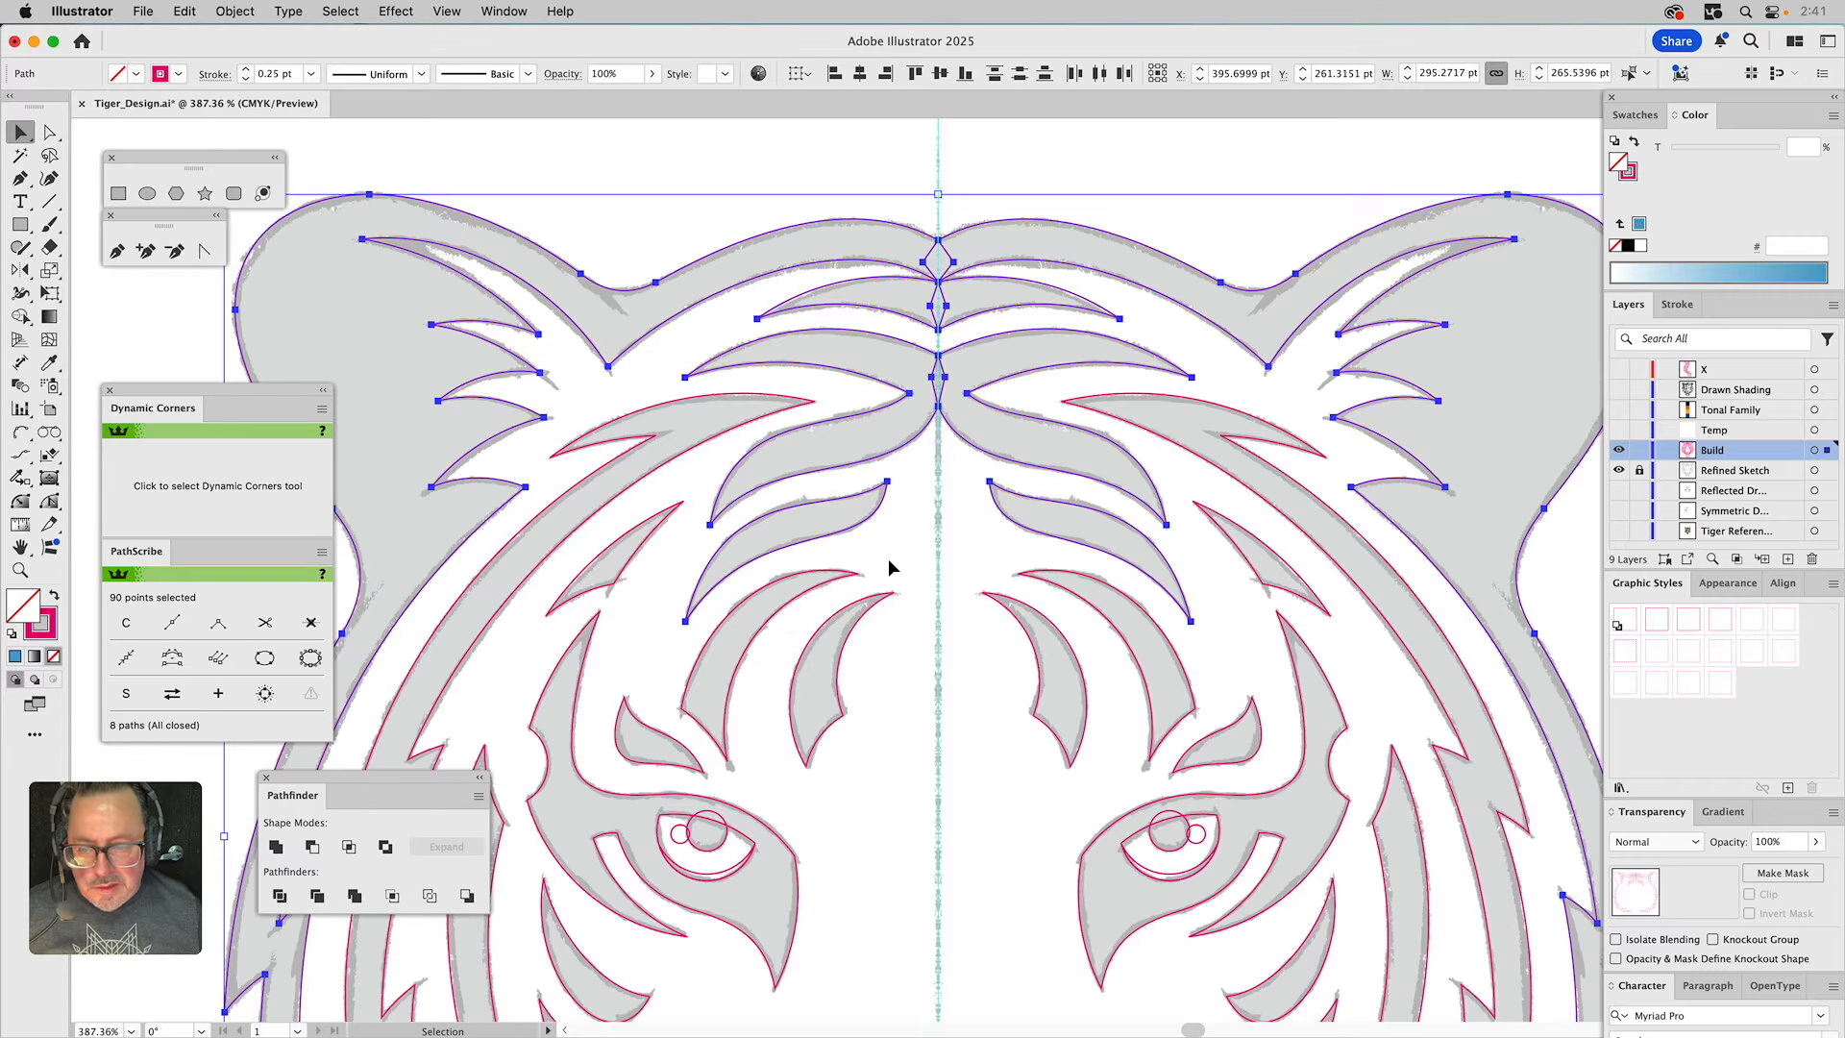
Add the muzzle curves, both nose halves and the lower side stripes on both sides to the selection.
{"action": "scroll", "coordinate": [894, 541], "scroll_direction": "down", "scroll_amount": 10}
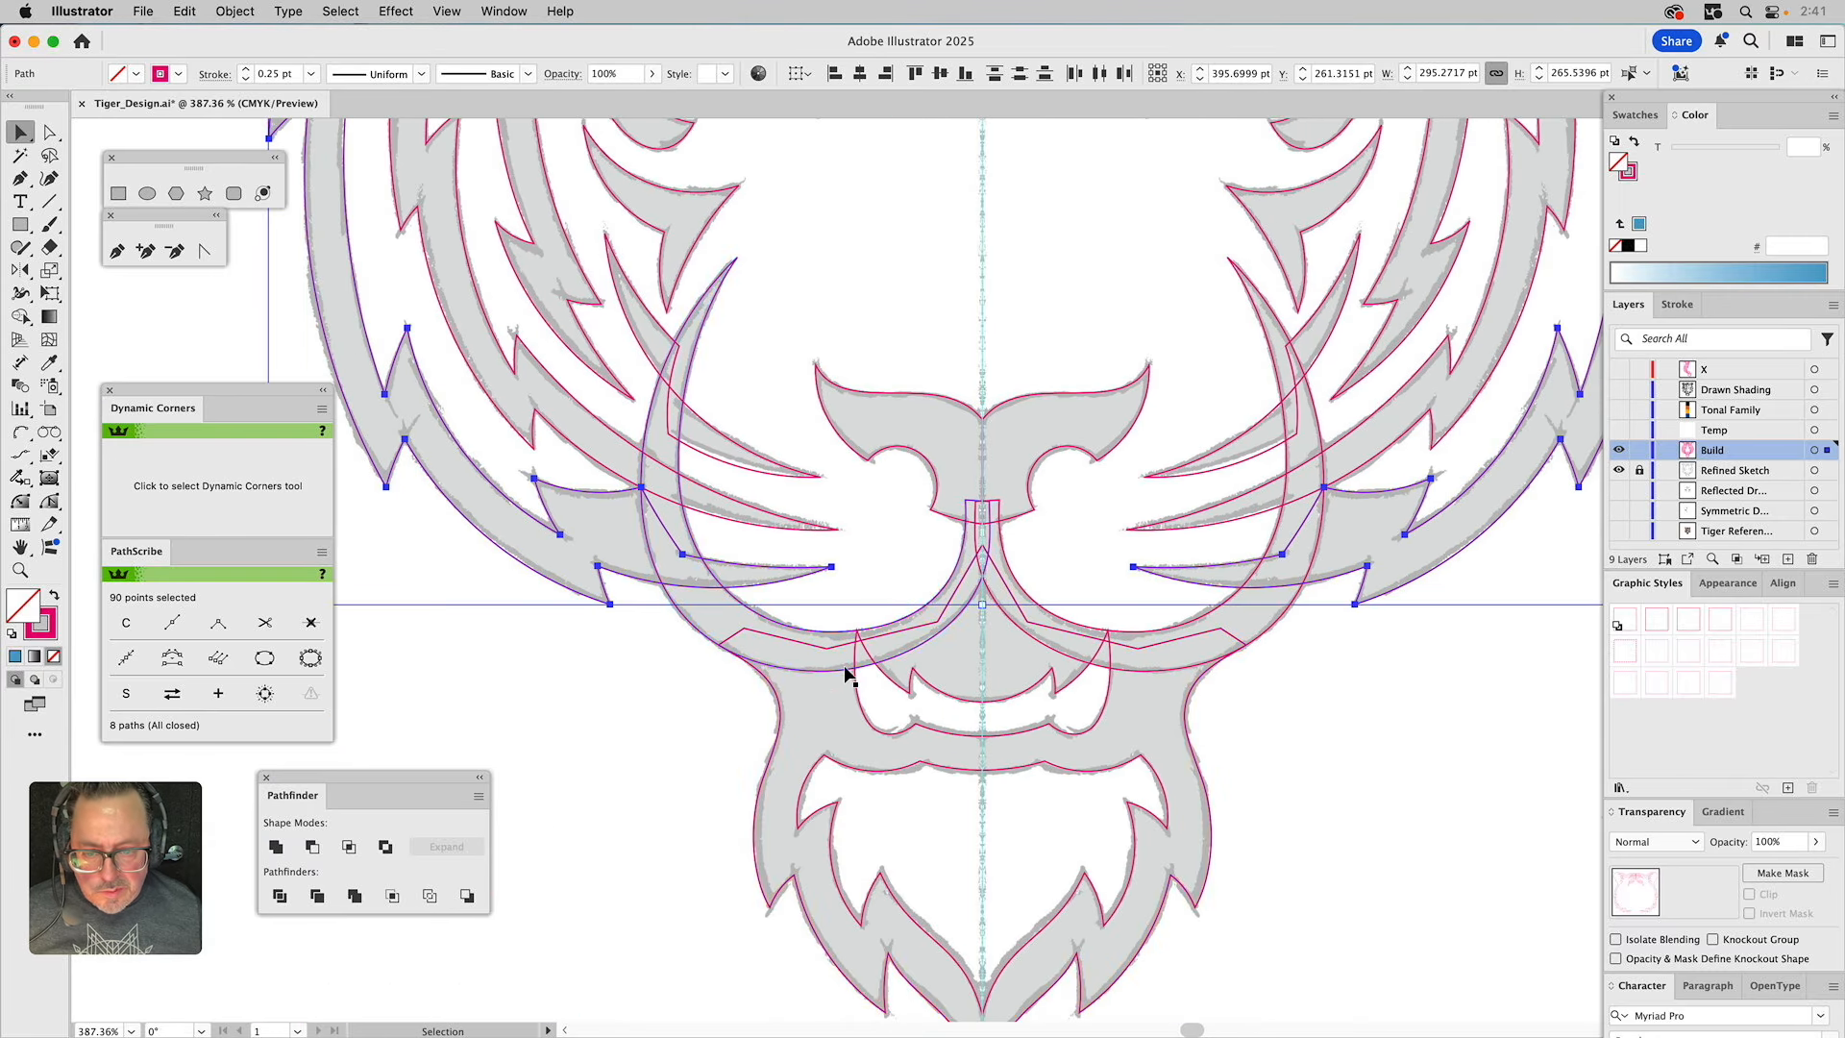
{"action": "left_click", "coordinate": [776, 632], "text": "shift"}
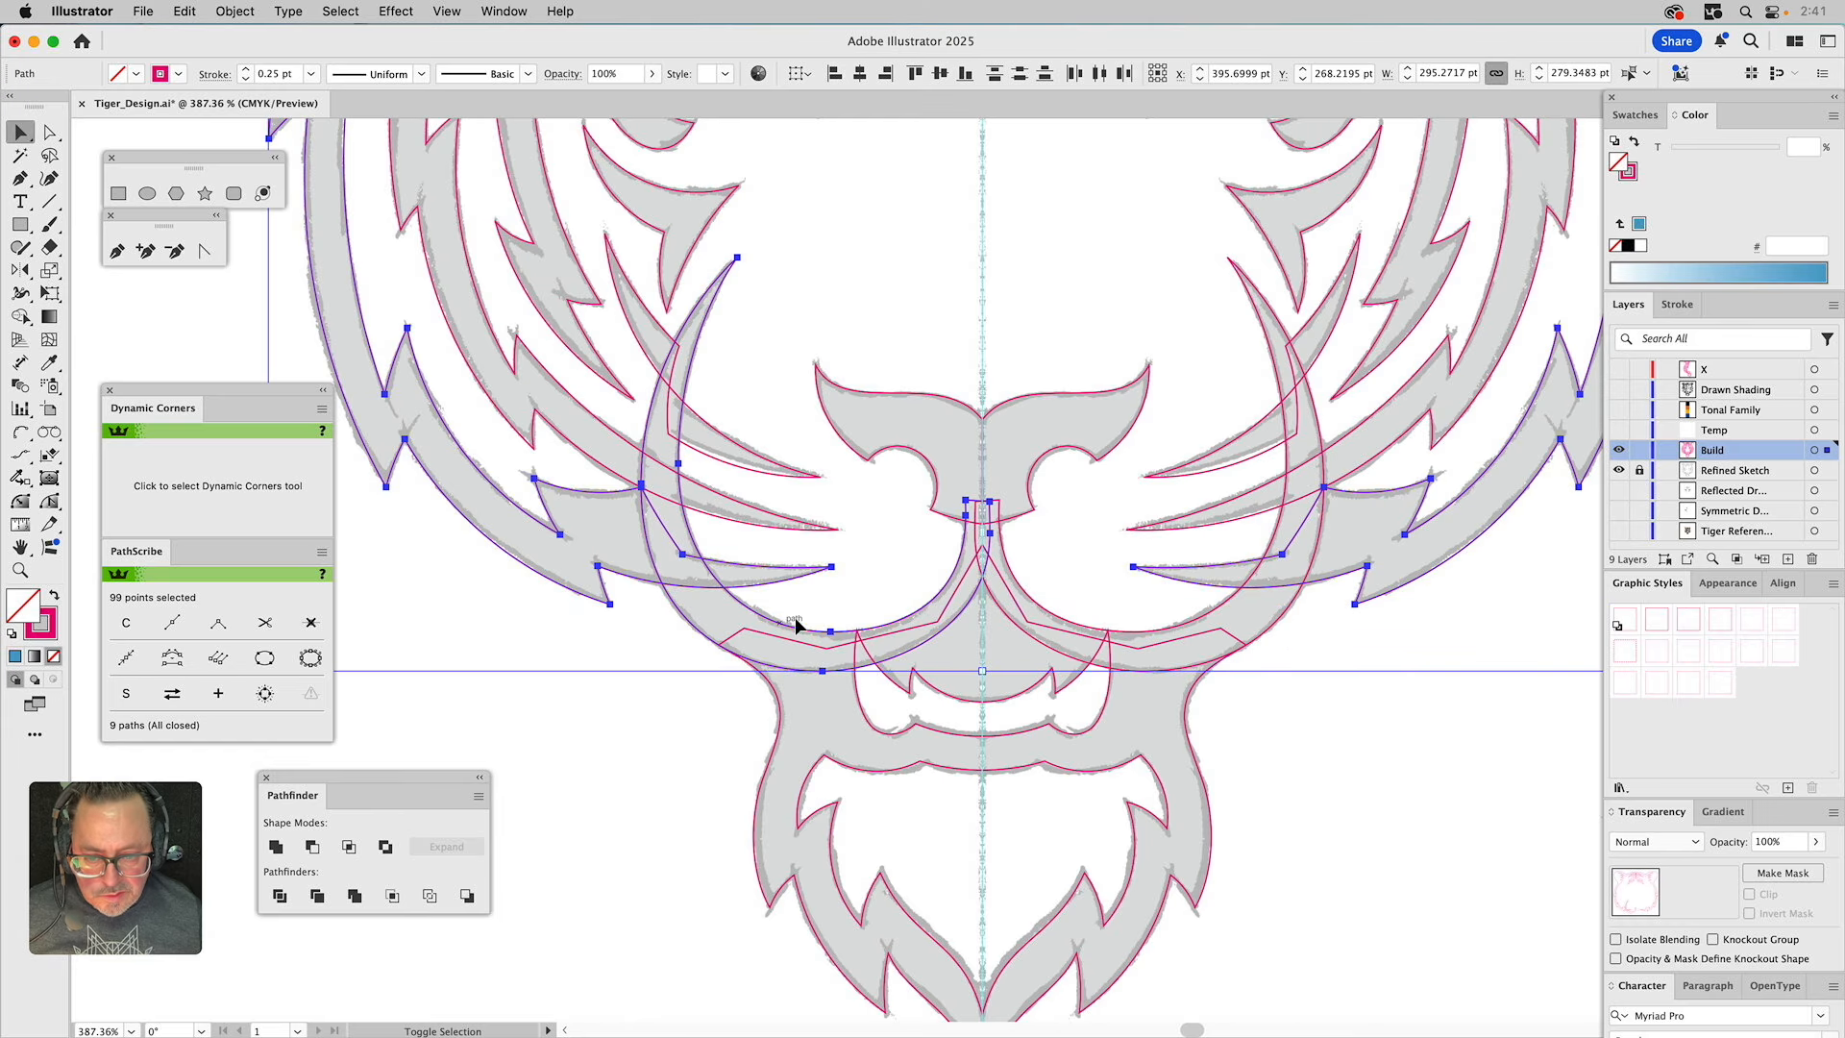
{"action": "left_click", "coordinate": [1158, 637], "text": "shift"}
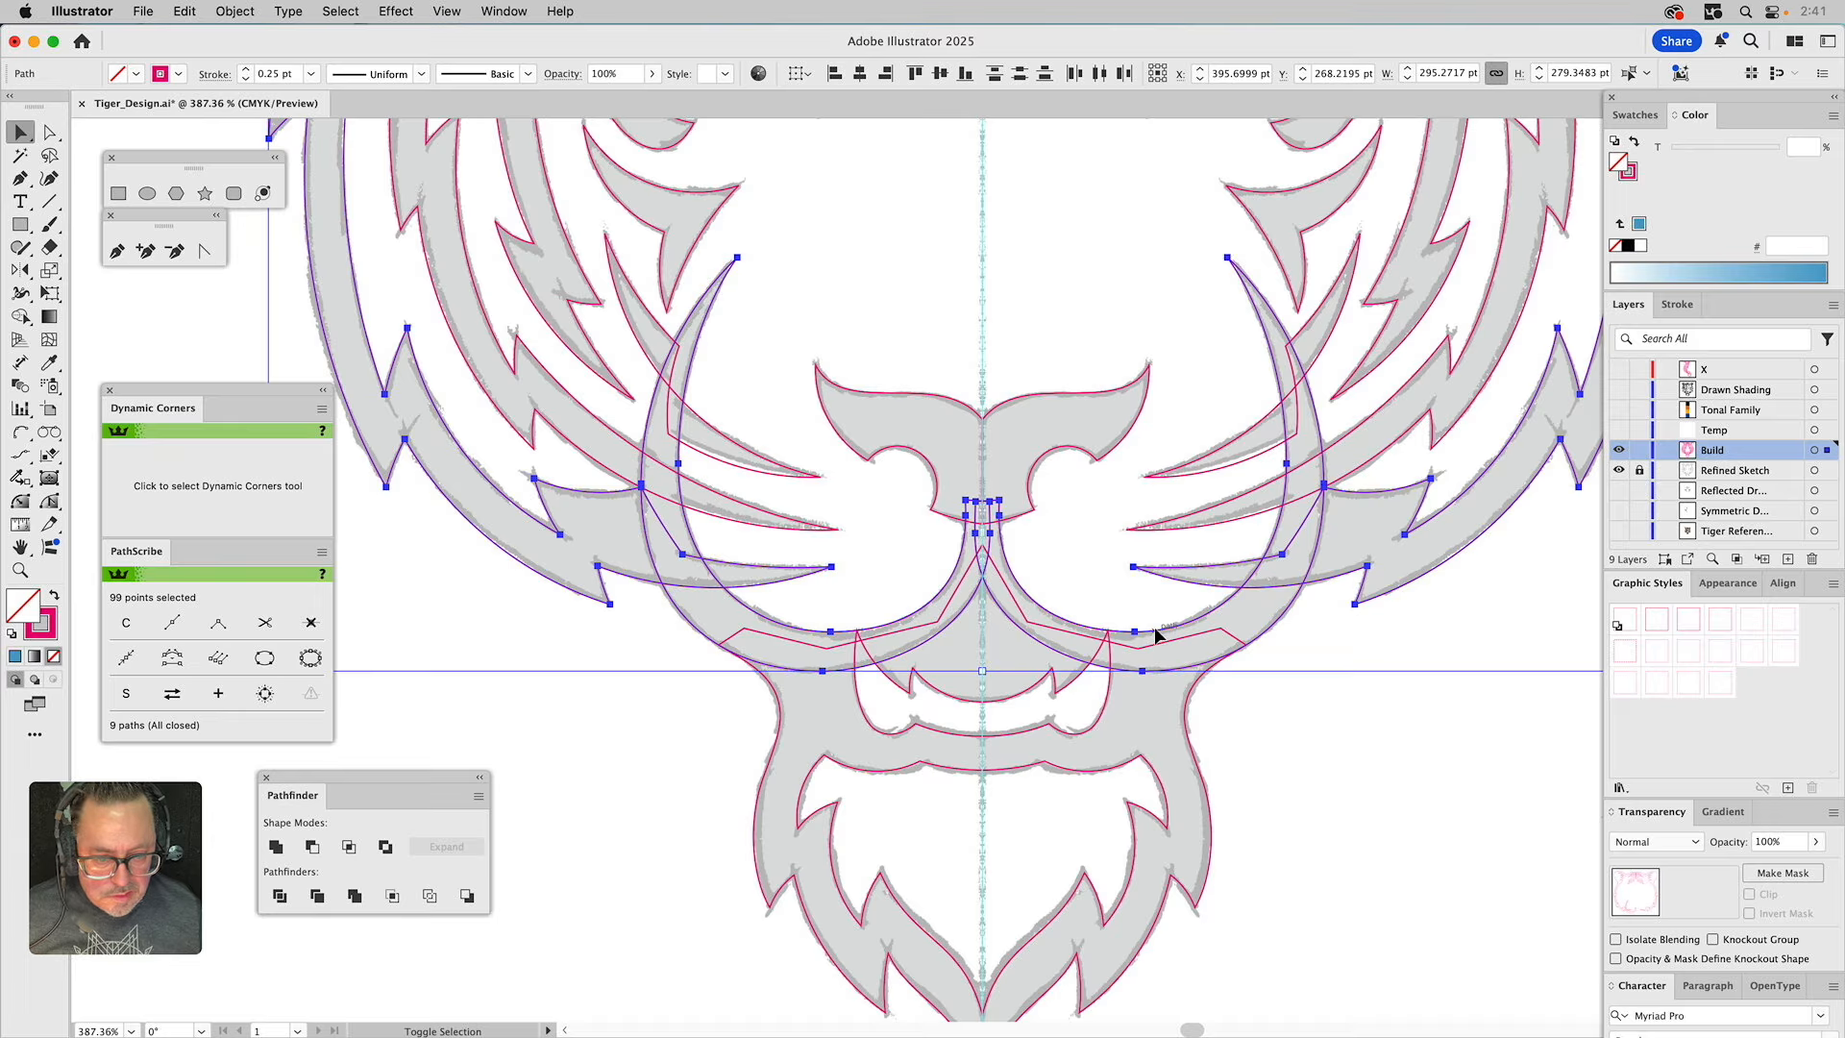
{"action": "left_click", "coordinate": [1028, 495], "text": "shift"}
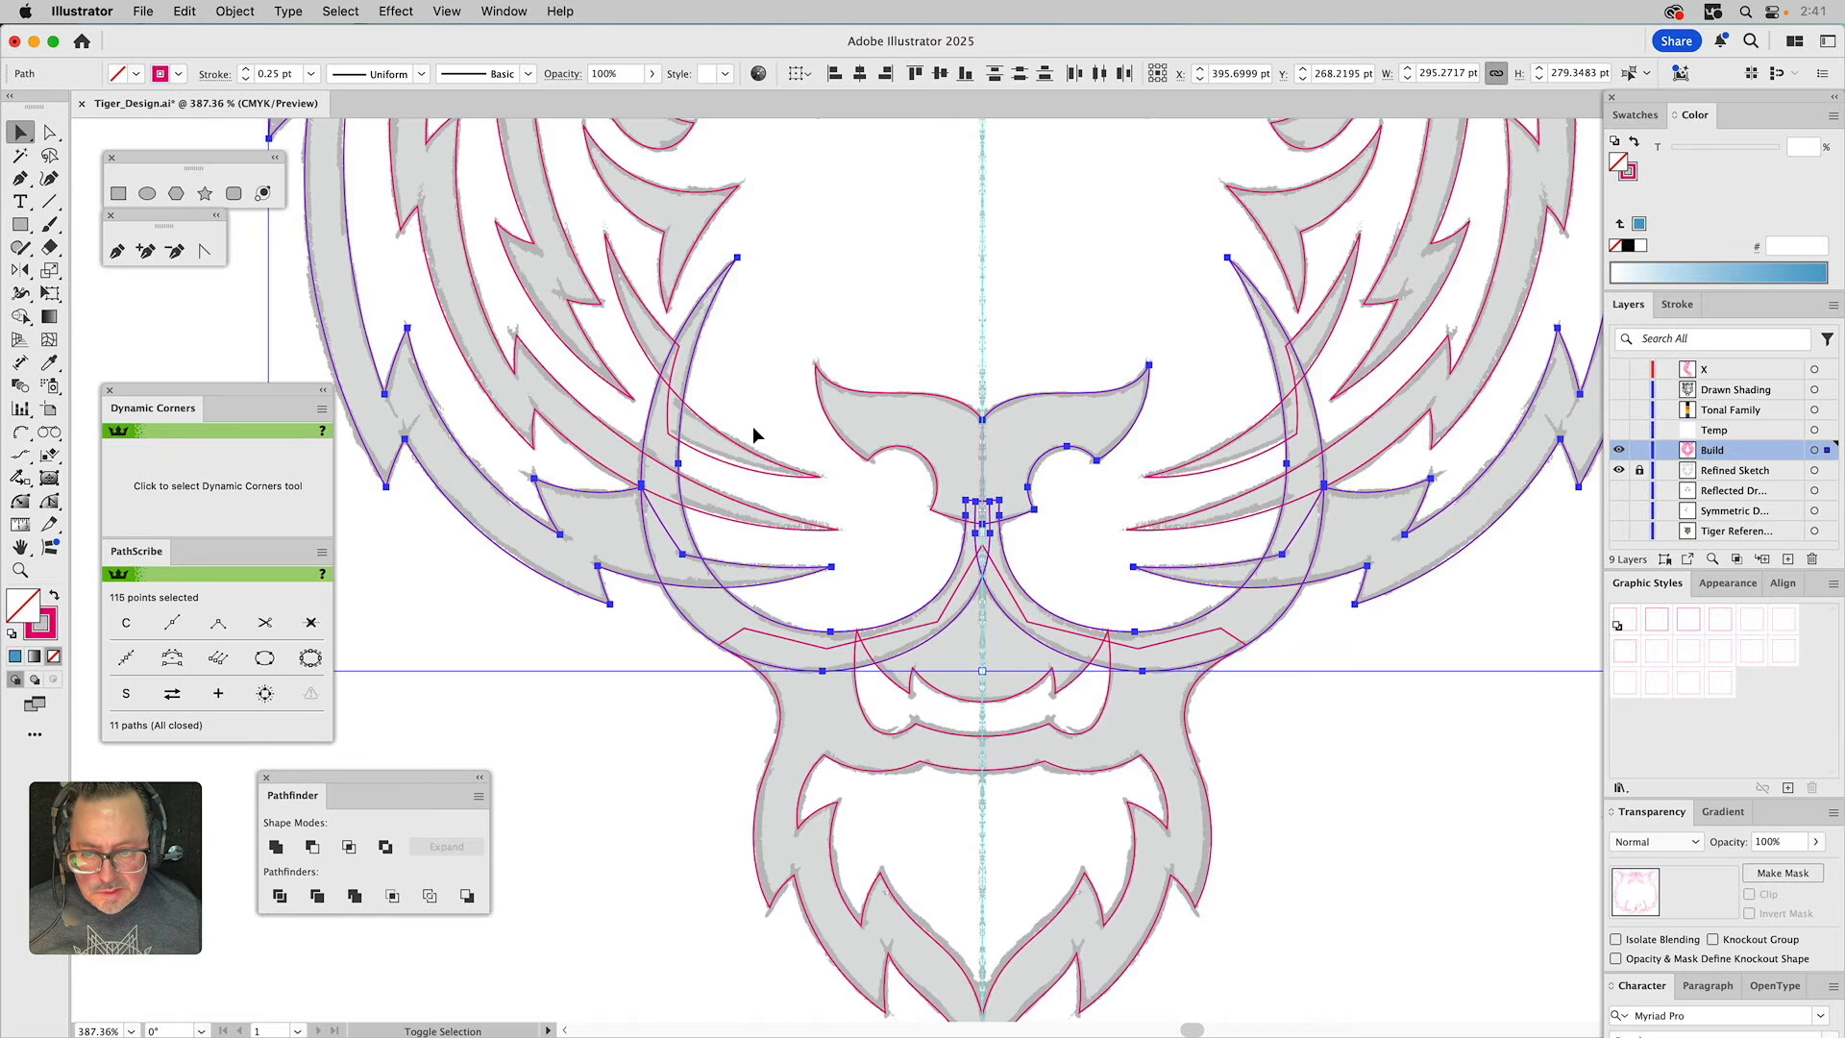
{"action": "left_click", "coordinate": [769, 519], "text": "shift"}
{"action": "left_click_drag", "start_coordinate": [1229, 532], "coordinate": [1228, 535]}
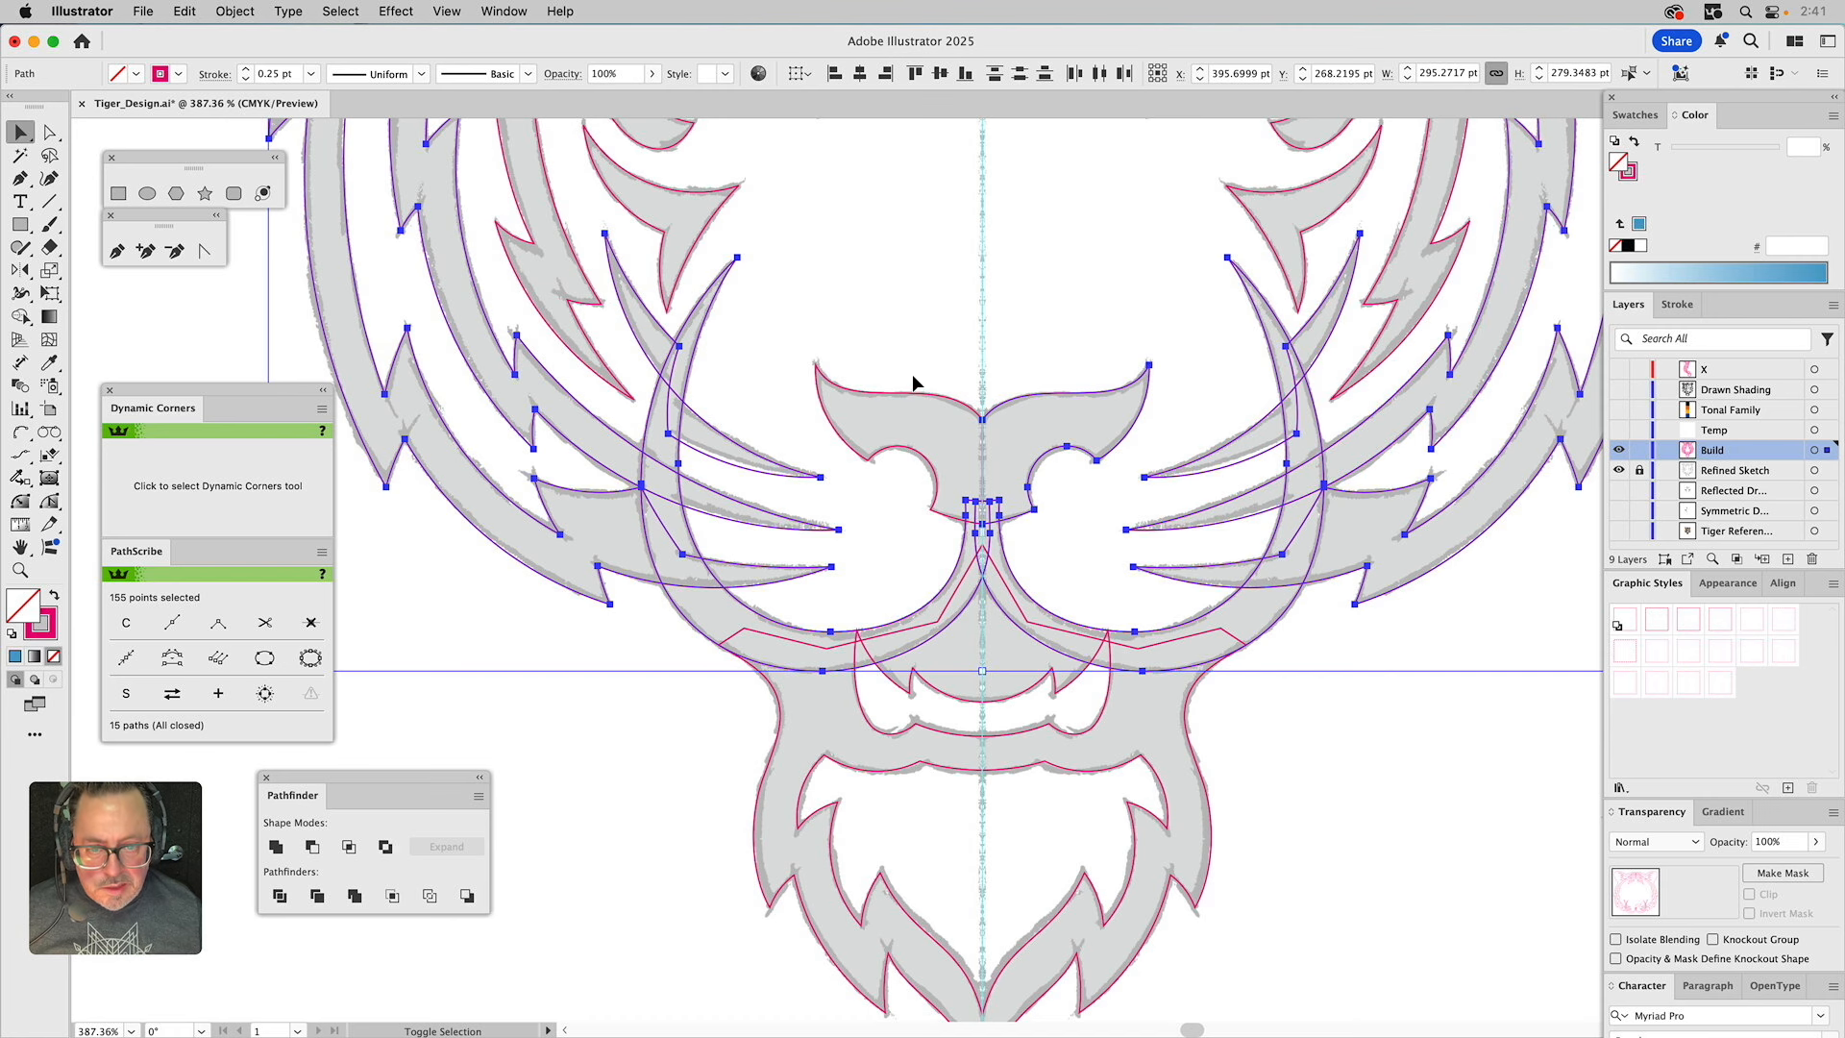
{"action": "left_click_drag", "start_coordinate": [896, 246], "coordinate": [942, 613]}
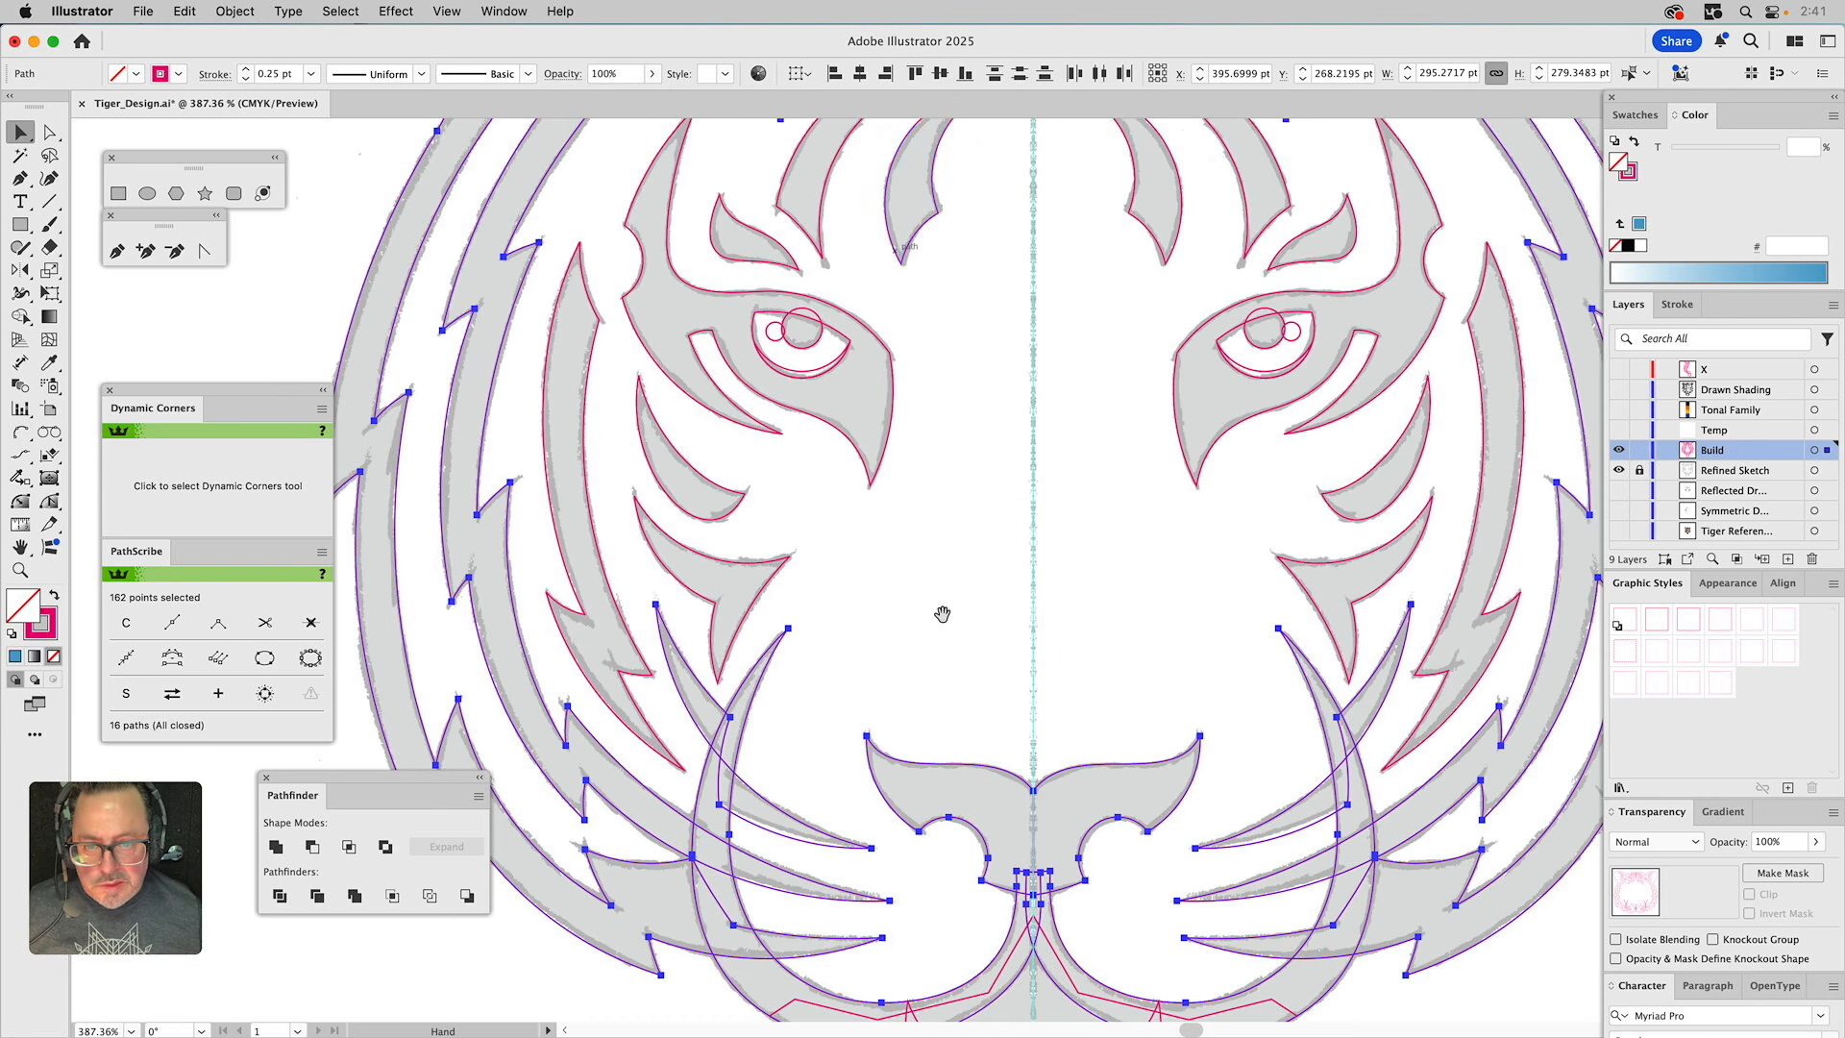
Add both eye surrounds, the cheek stripes, the inner brow stripes and the small marks above the eyes to the selection, excluding the eyeballs.
{"action": "left_click_drag", "start_coordinate": [952, 415], "coordinate": [663, 586]}
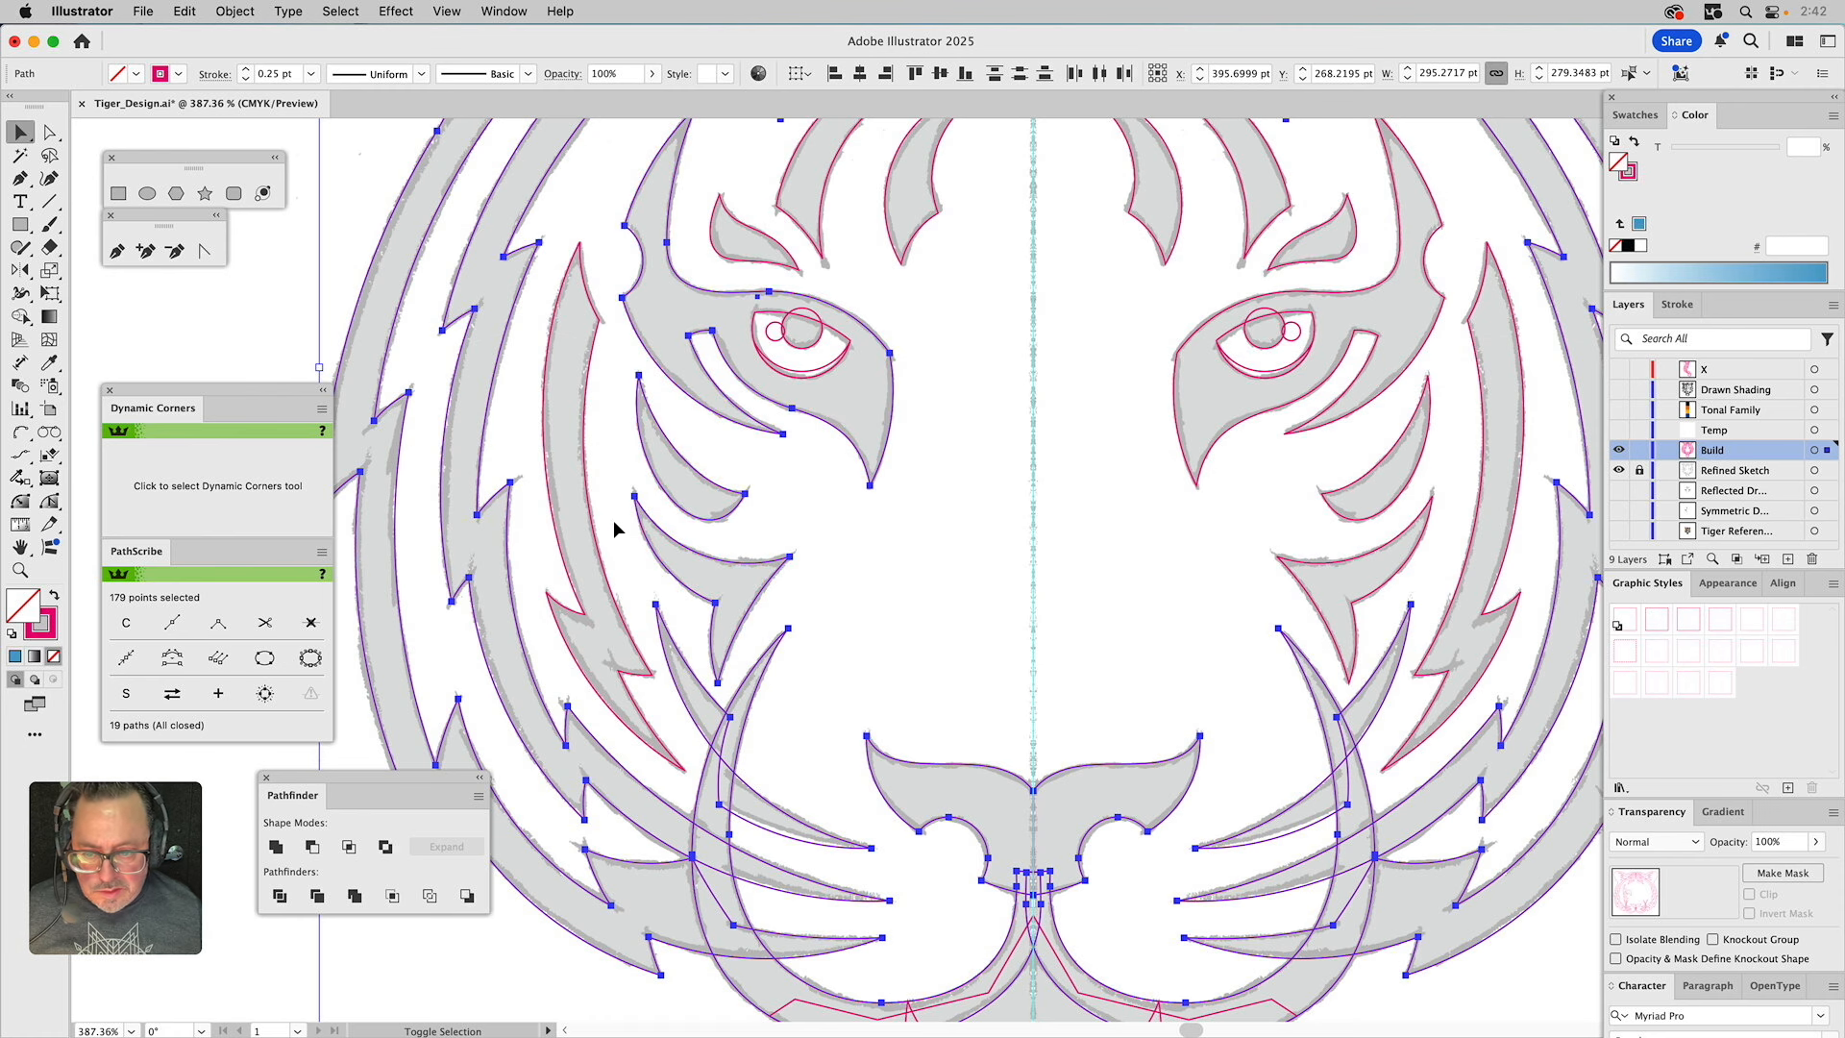
{"action": "left_click_drag", "start_coordinate": [571, 540], "coordinate": [572, 542]}
{"action": "left_click_drag", "start_coordinate": [1155, 421], "coordinate": [1485, 588]}
{"action": "key", "text": "space"}
{"action": "left_click_drag", "start_coordinate": [1406, 446], "coordinate": [1375, 708]}
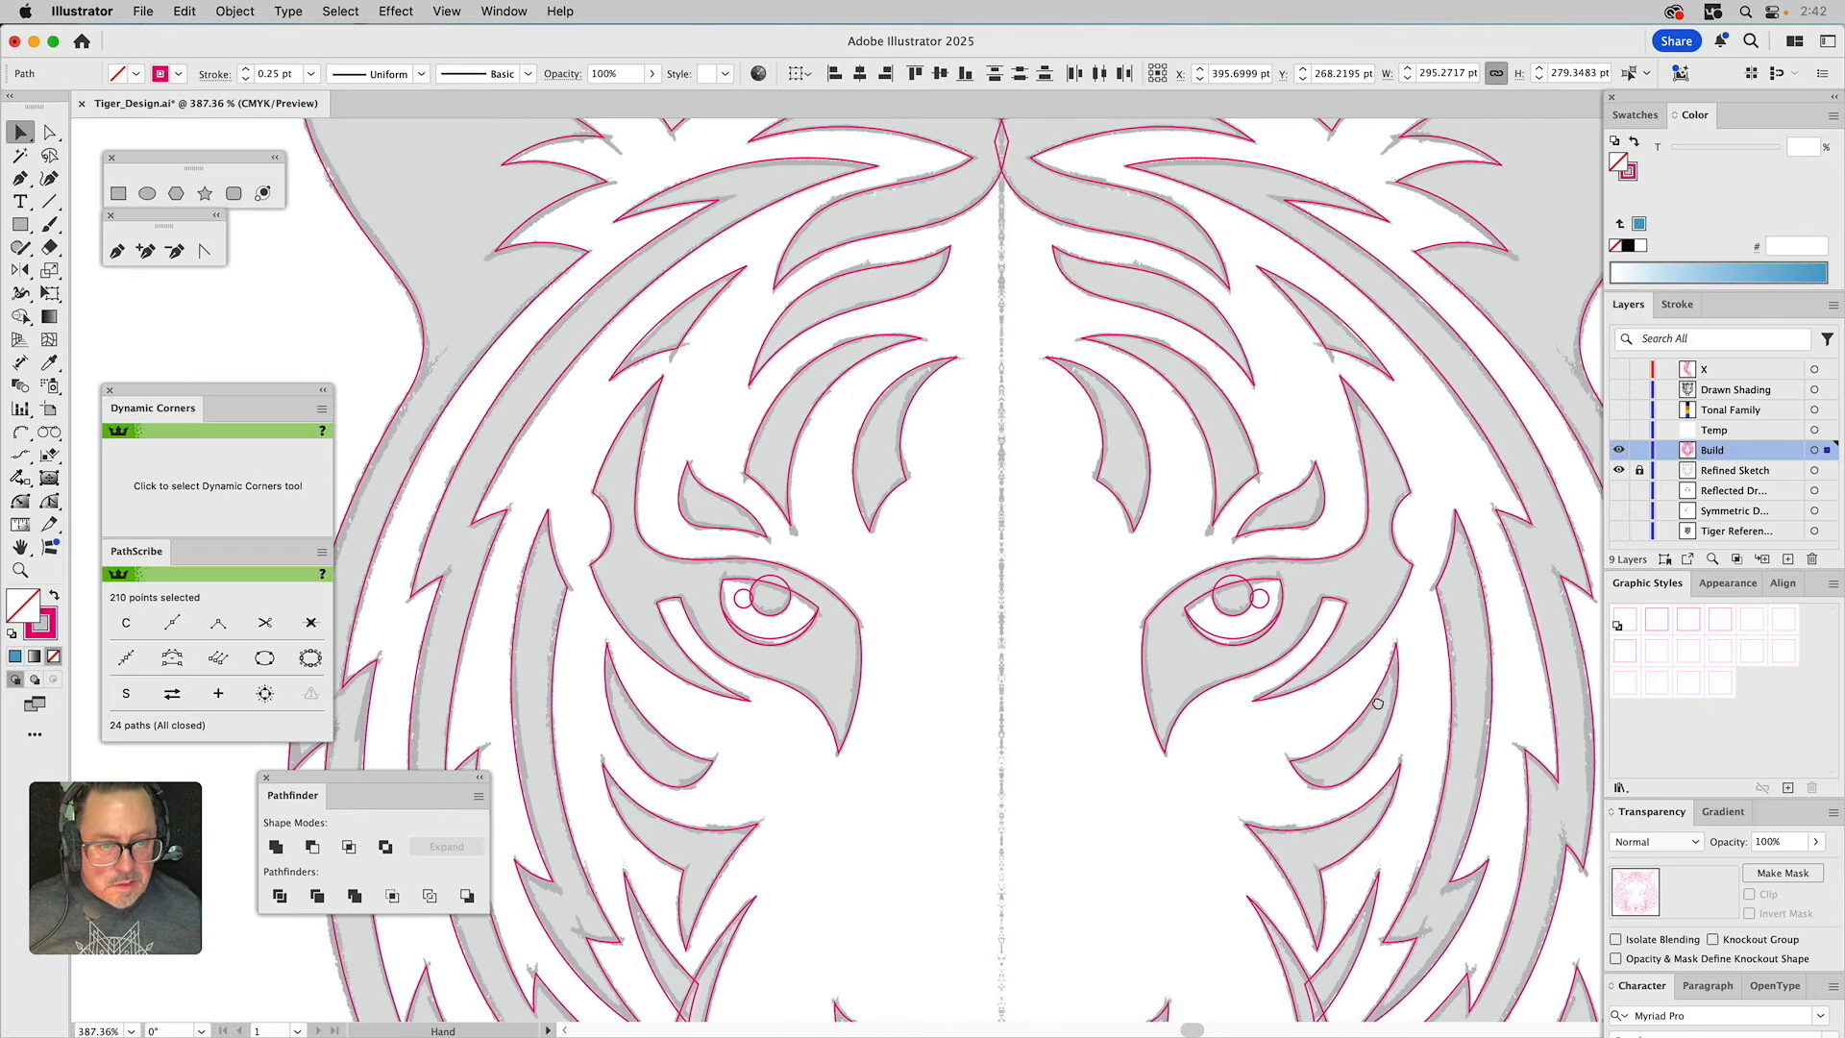
{"action": "left_click_drag", "start_coordinate": [775, 392], "coordinate": [1207, 482]}
{"action": "left_click", "coordinate": [1265, 518], "text": "shift"}
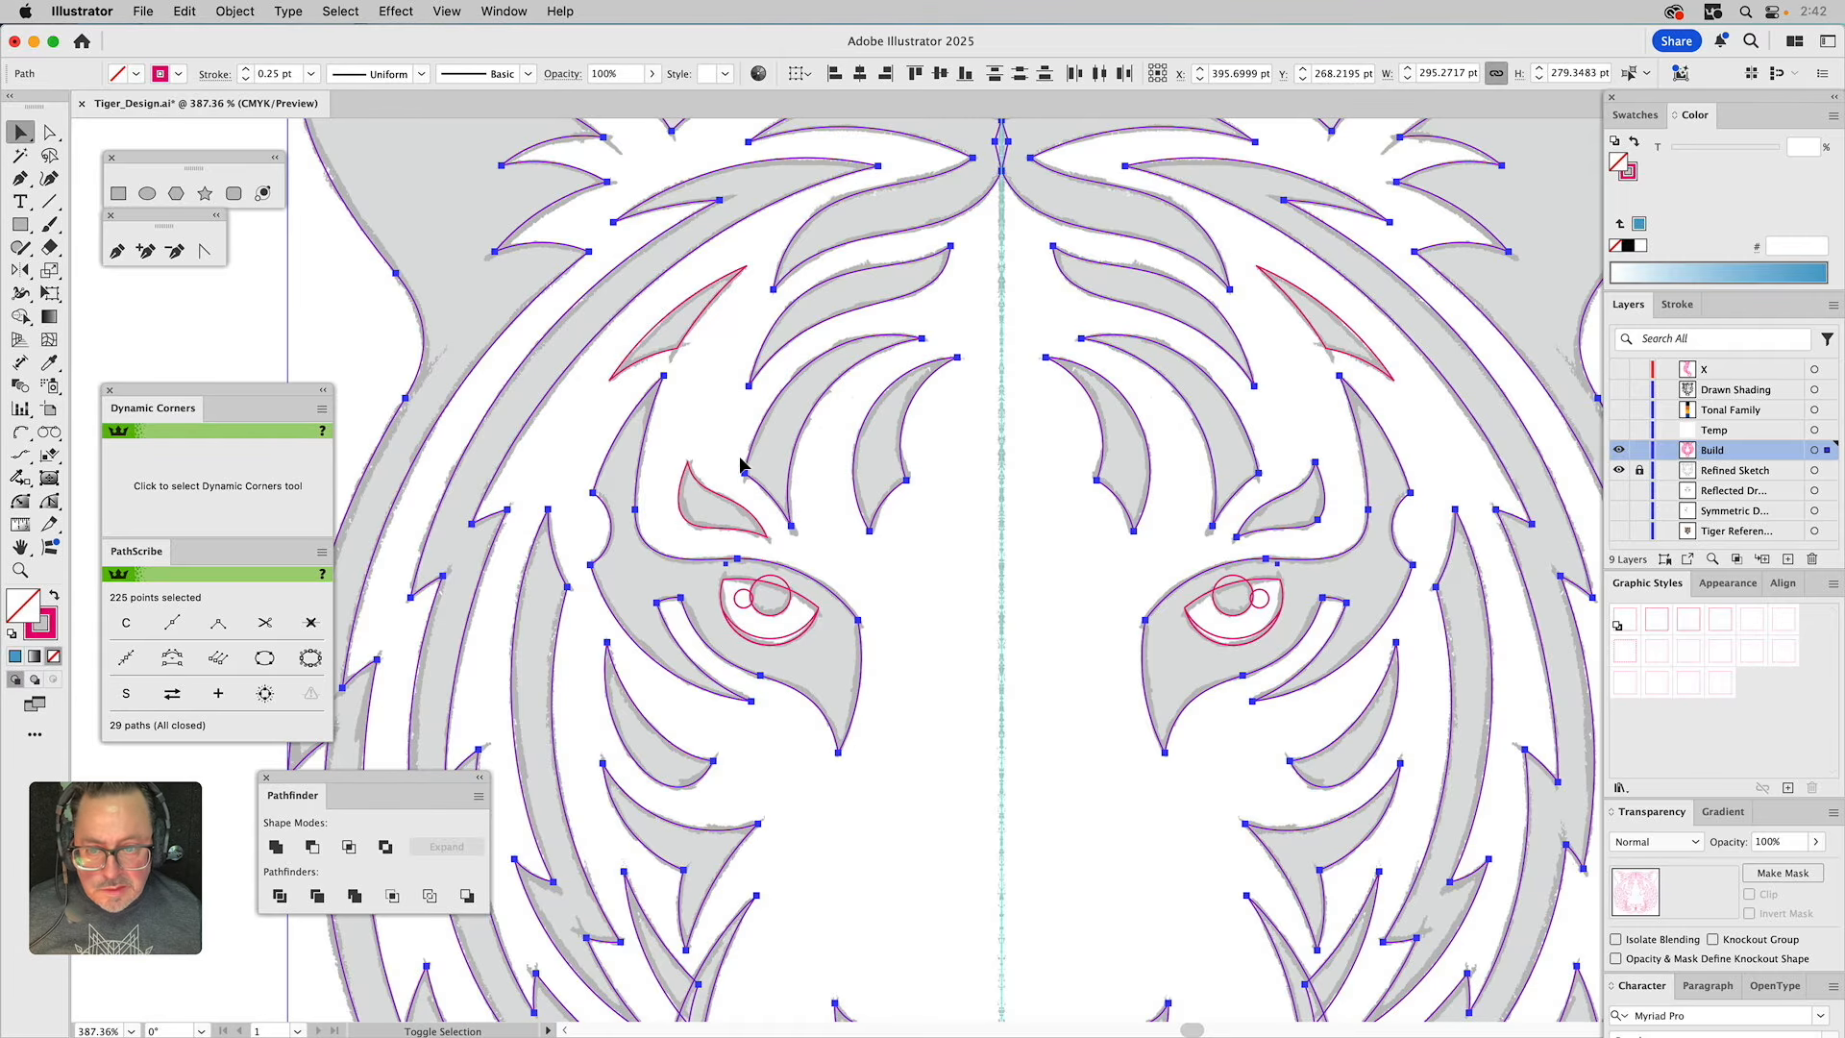
{"action": "left_click", "coordinate": [702, 490], "text": "shift"}
Add the two small temple stripes to the selection and unite all the selected face shapes.
{"action": "left_click", "coordinate": [20, 569]}
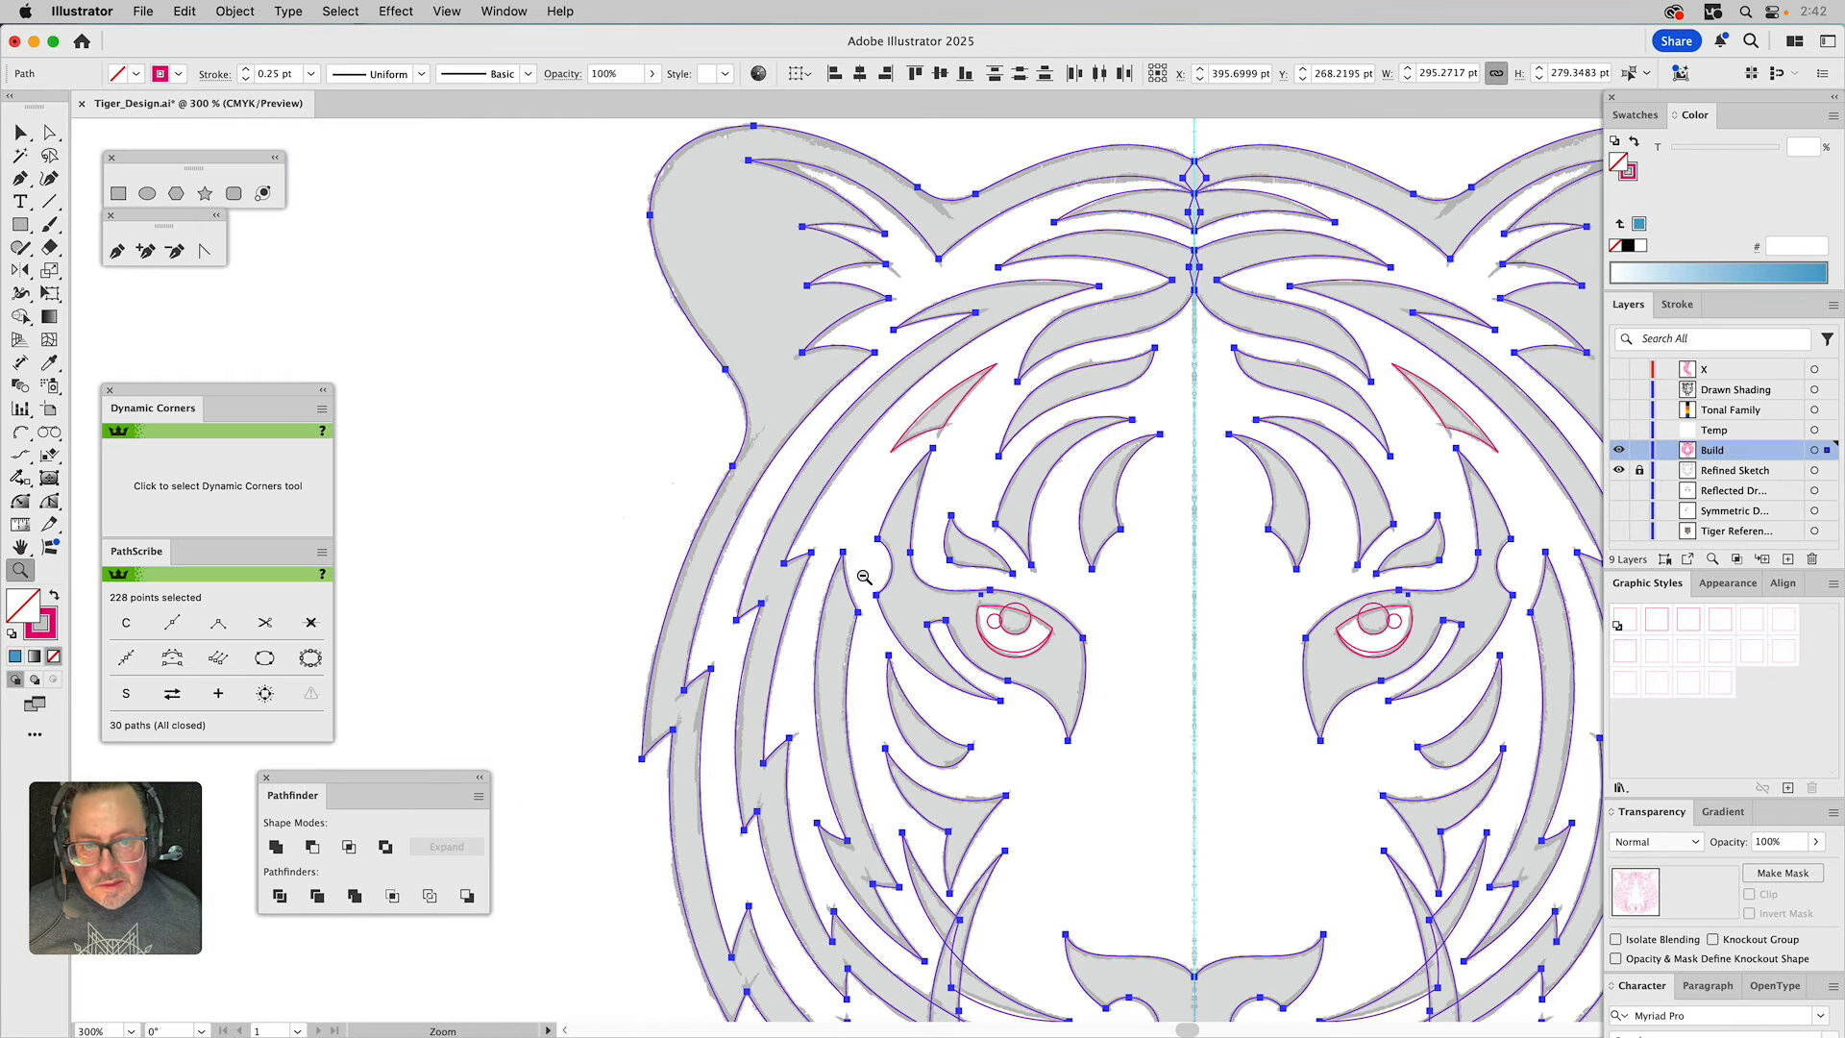
{"action": "left_click", "coordinate": [692, 533], "text": "alt"}
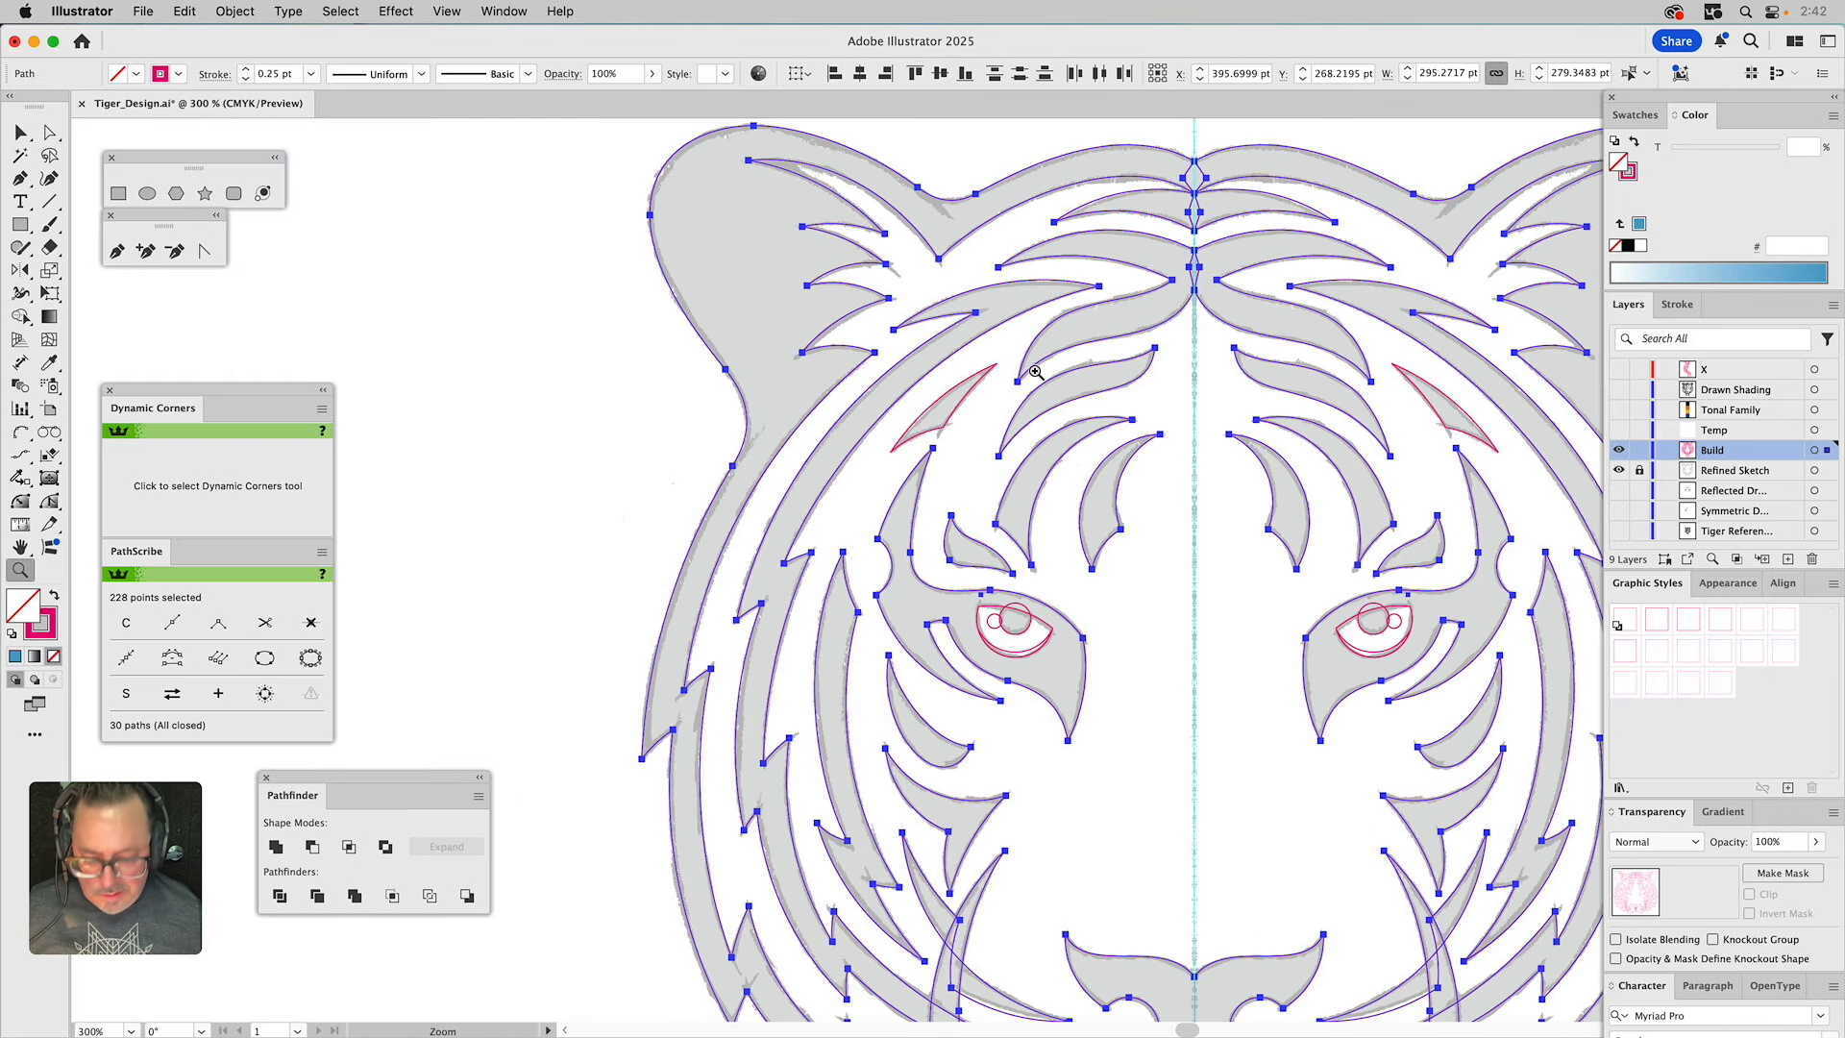
{"action": "key", "text": "v"}
{"action": "left_click", "coordinate": [1417, 394], "text": "shift"}
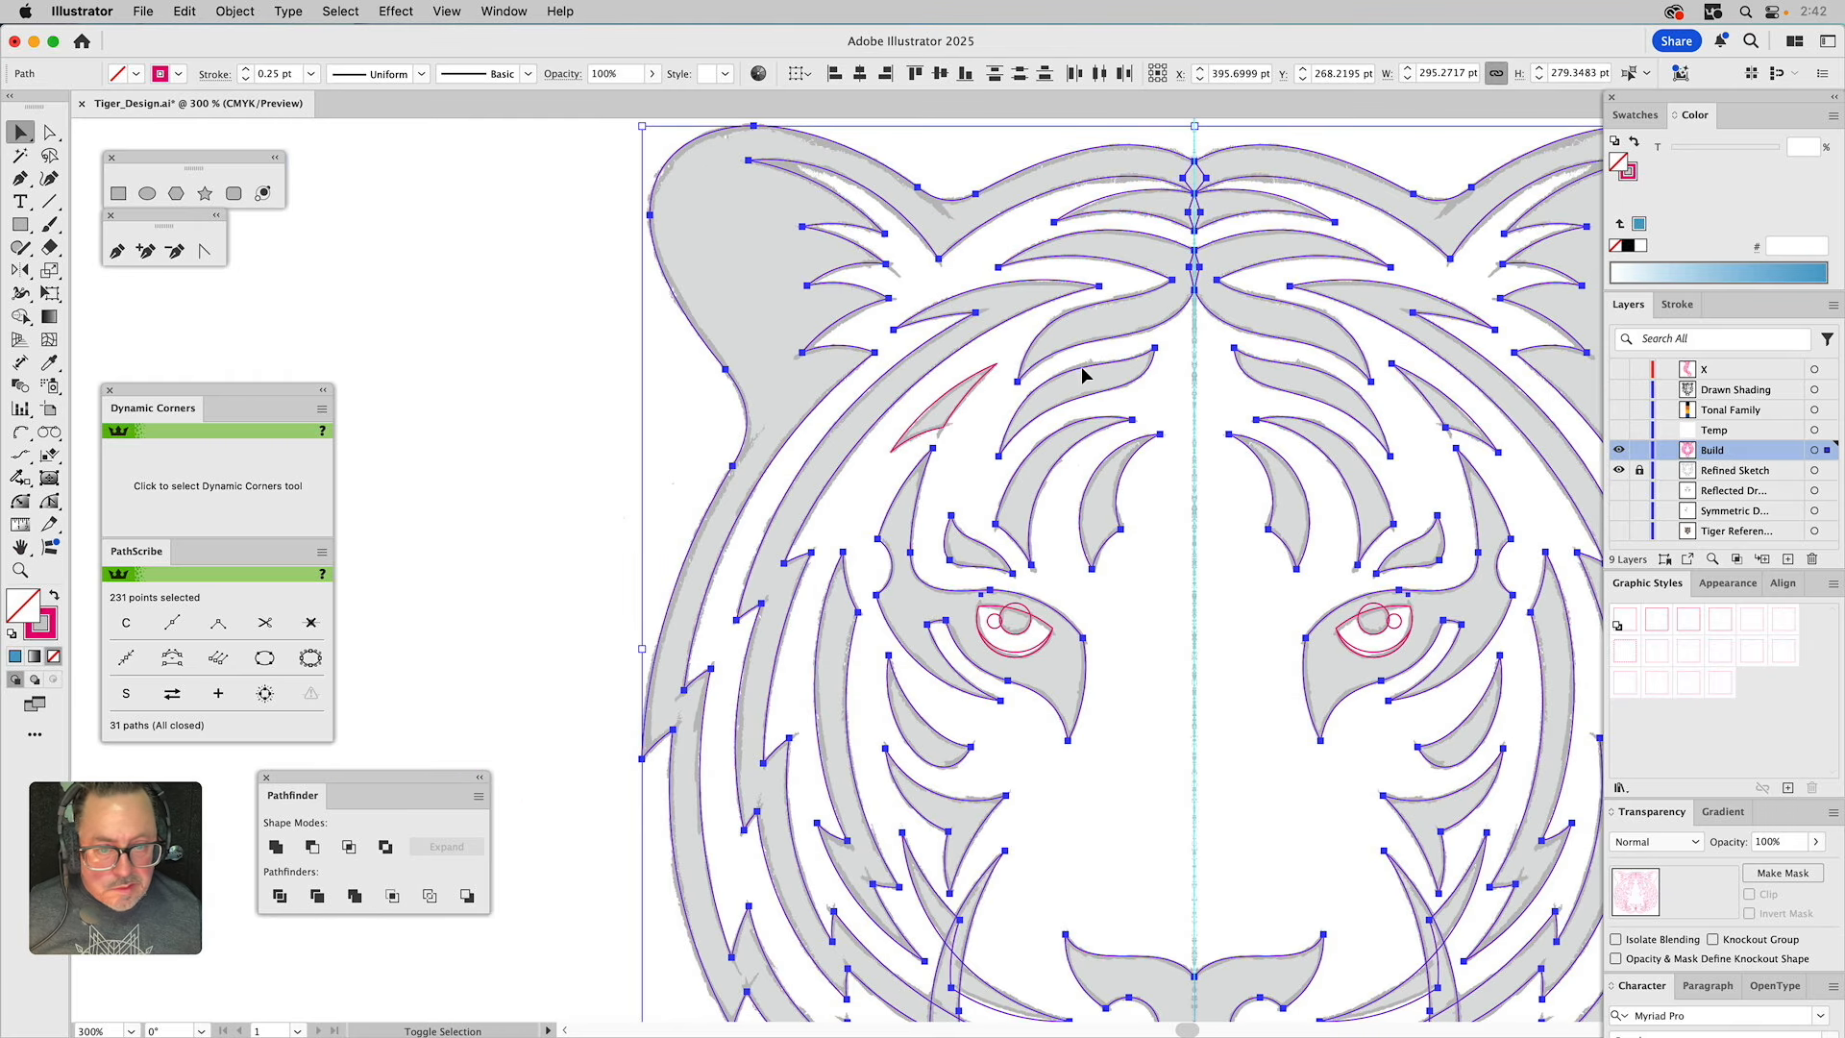
{"action": "left_click", "coordinate": [990, 373], "text": "shift"}
{"action": "left_click_drag", "start_coordinate": [1193, 527], "coordinate": [980, 676]}
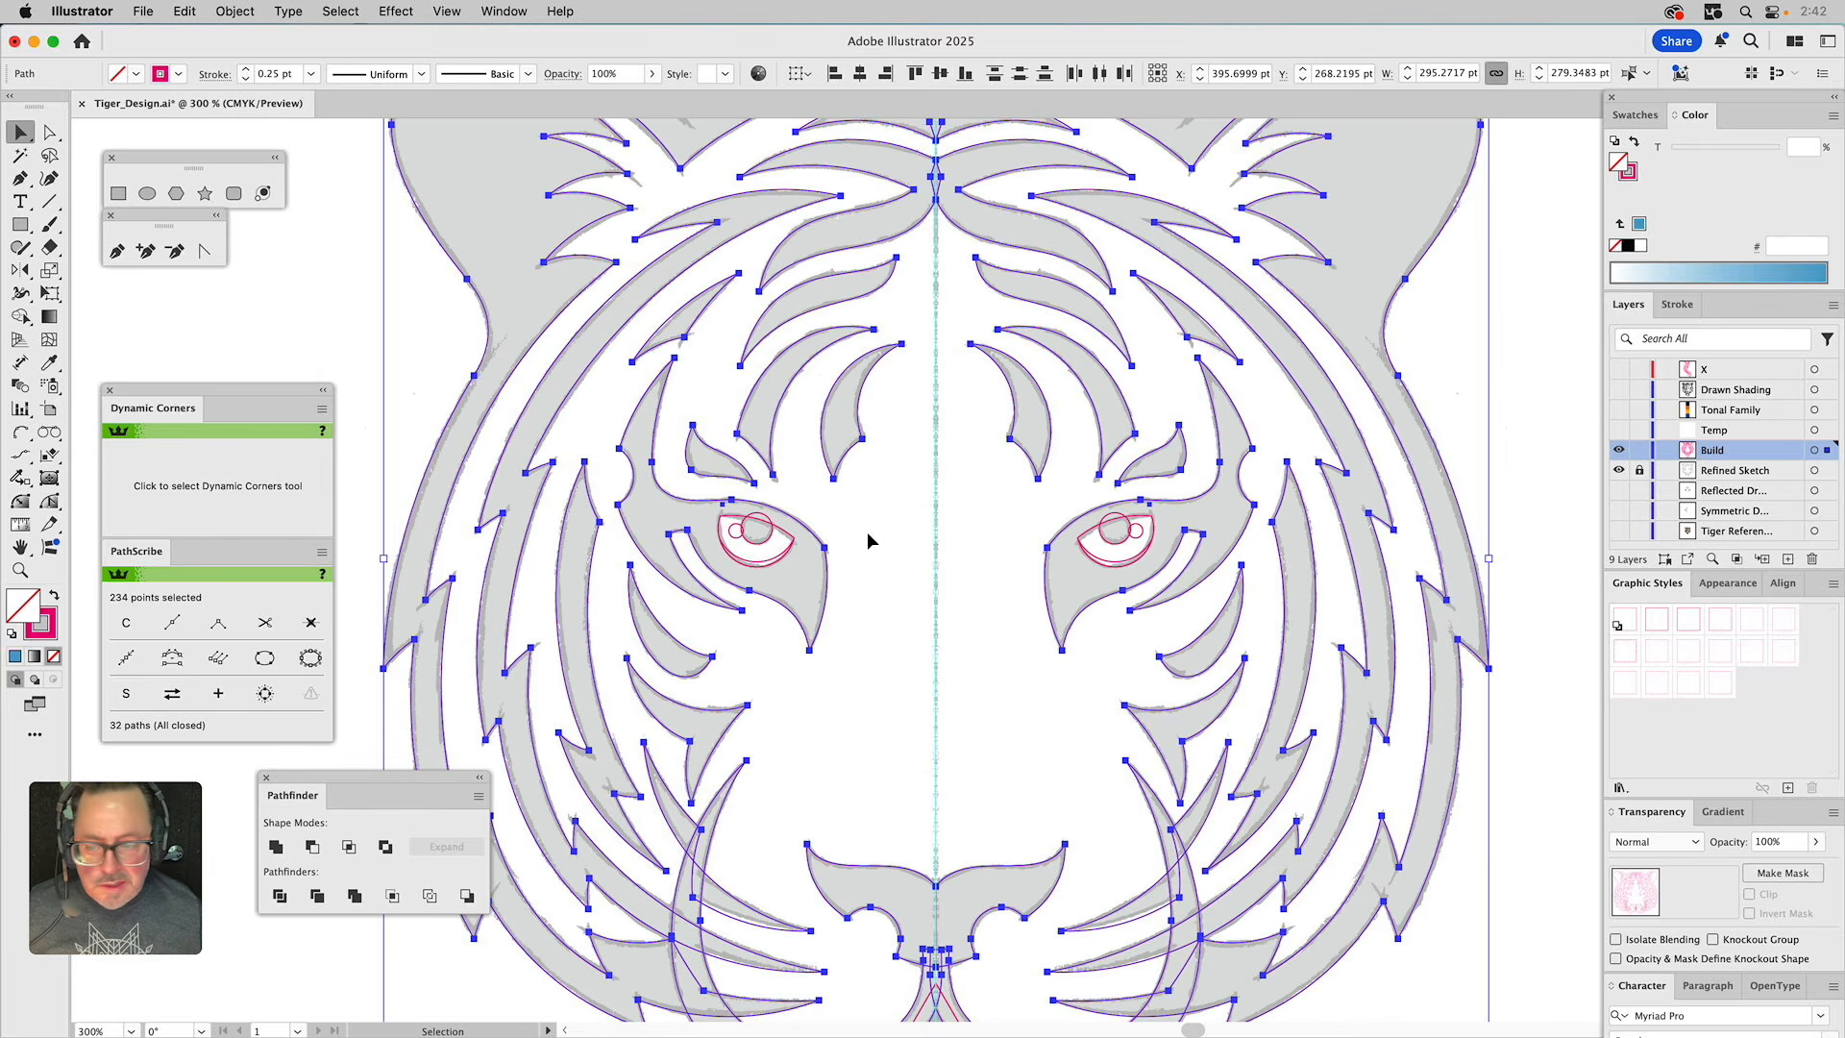
{"action": "key", "text": "super+0"}
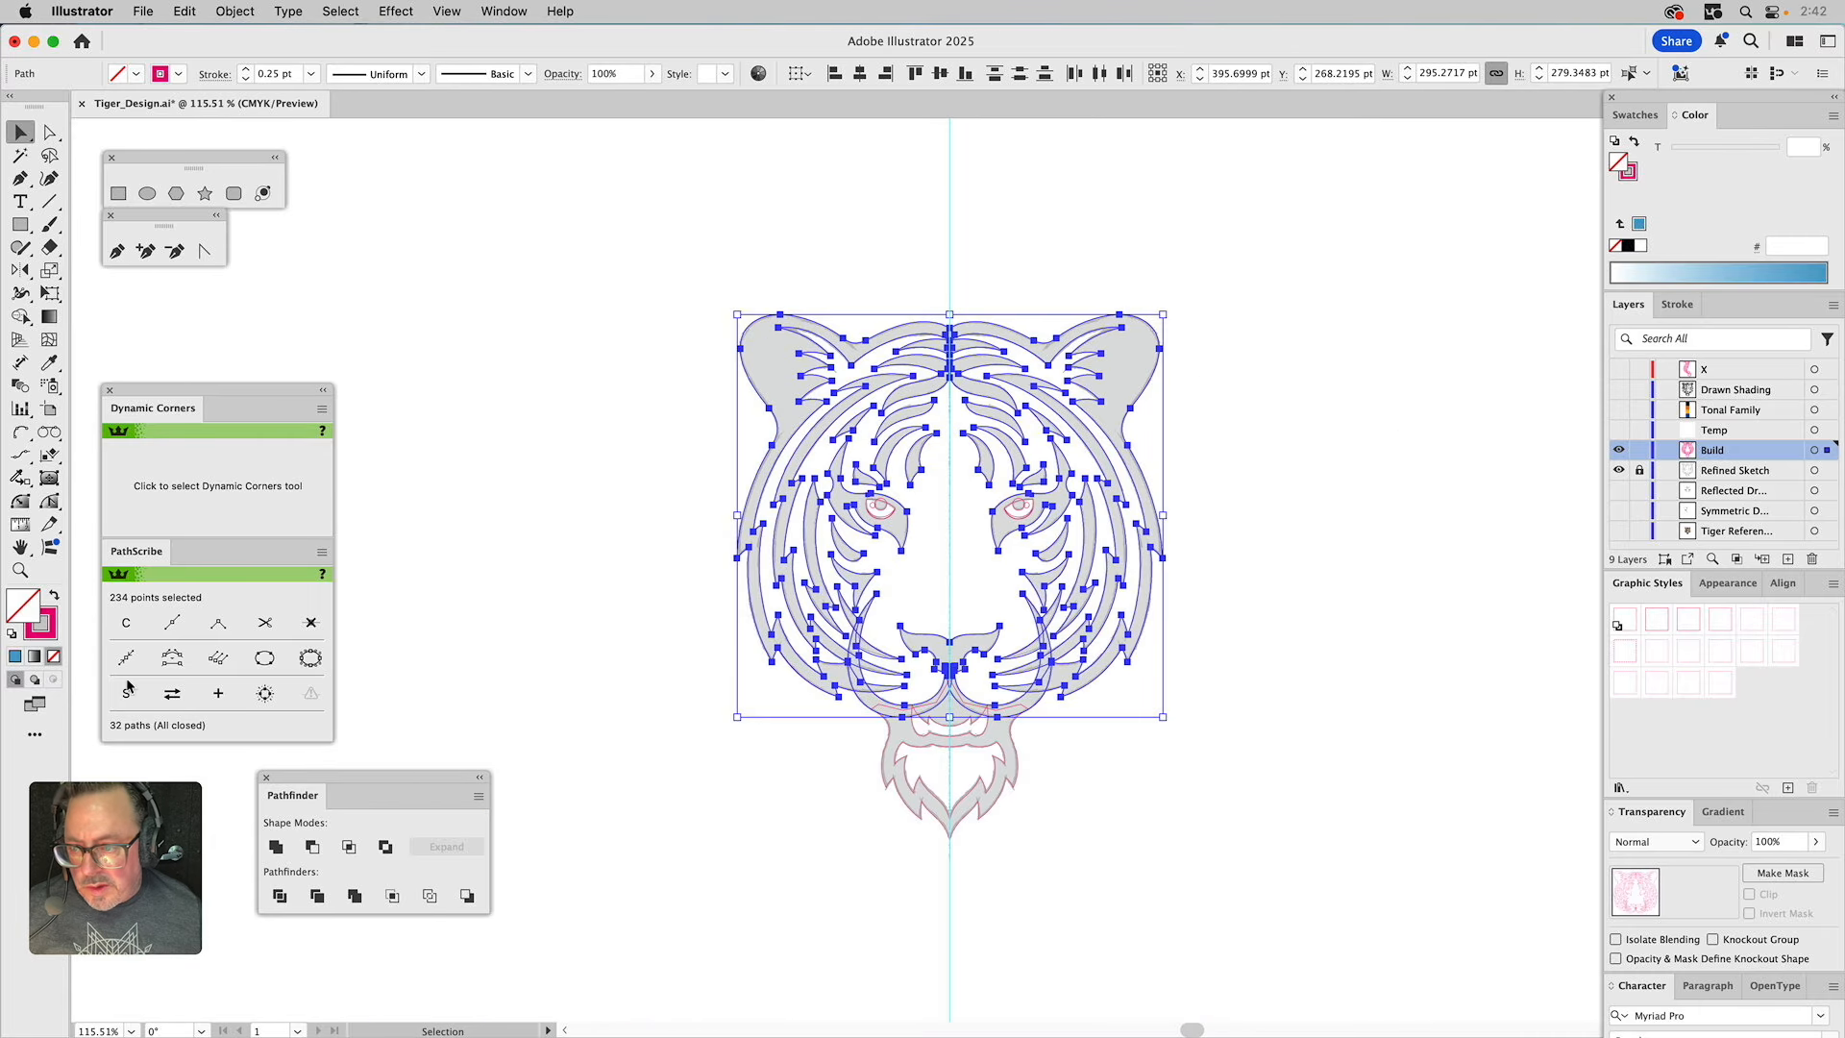
{"action": "left_click", "coordinate": [276, 848]}
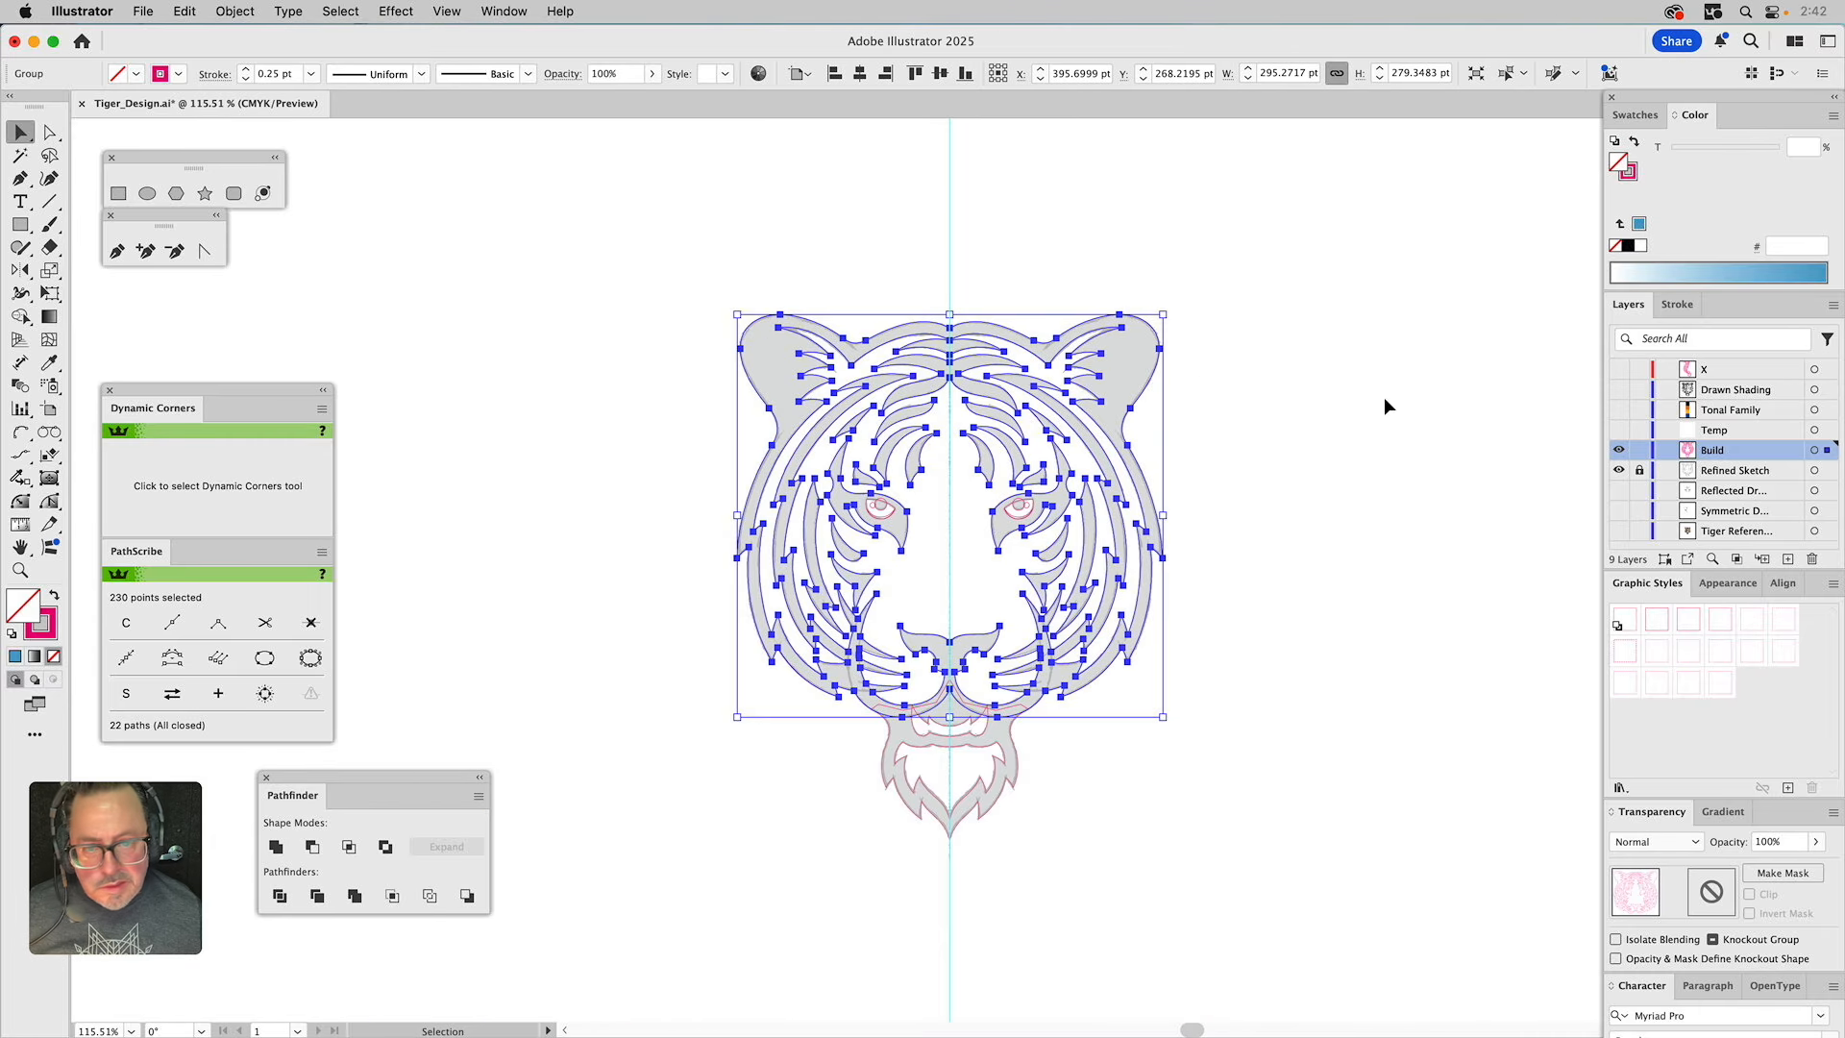
Fill the united face shapes with black and deselect them.
{"action": "left_click", "coordinate": [1637, 115]}
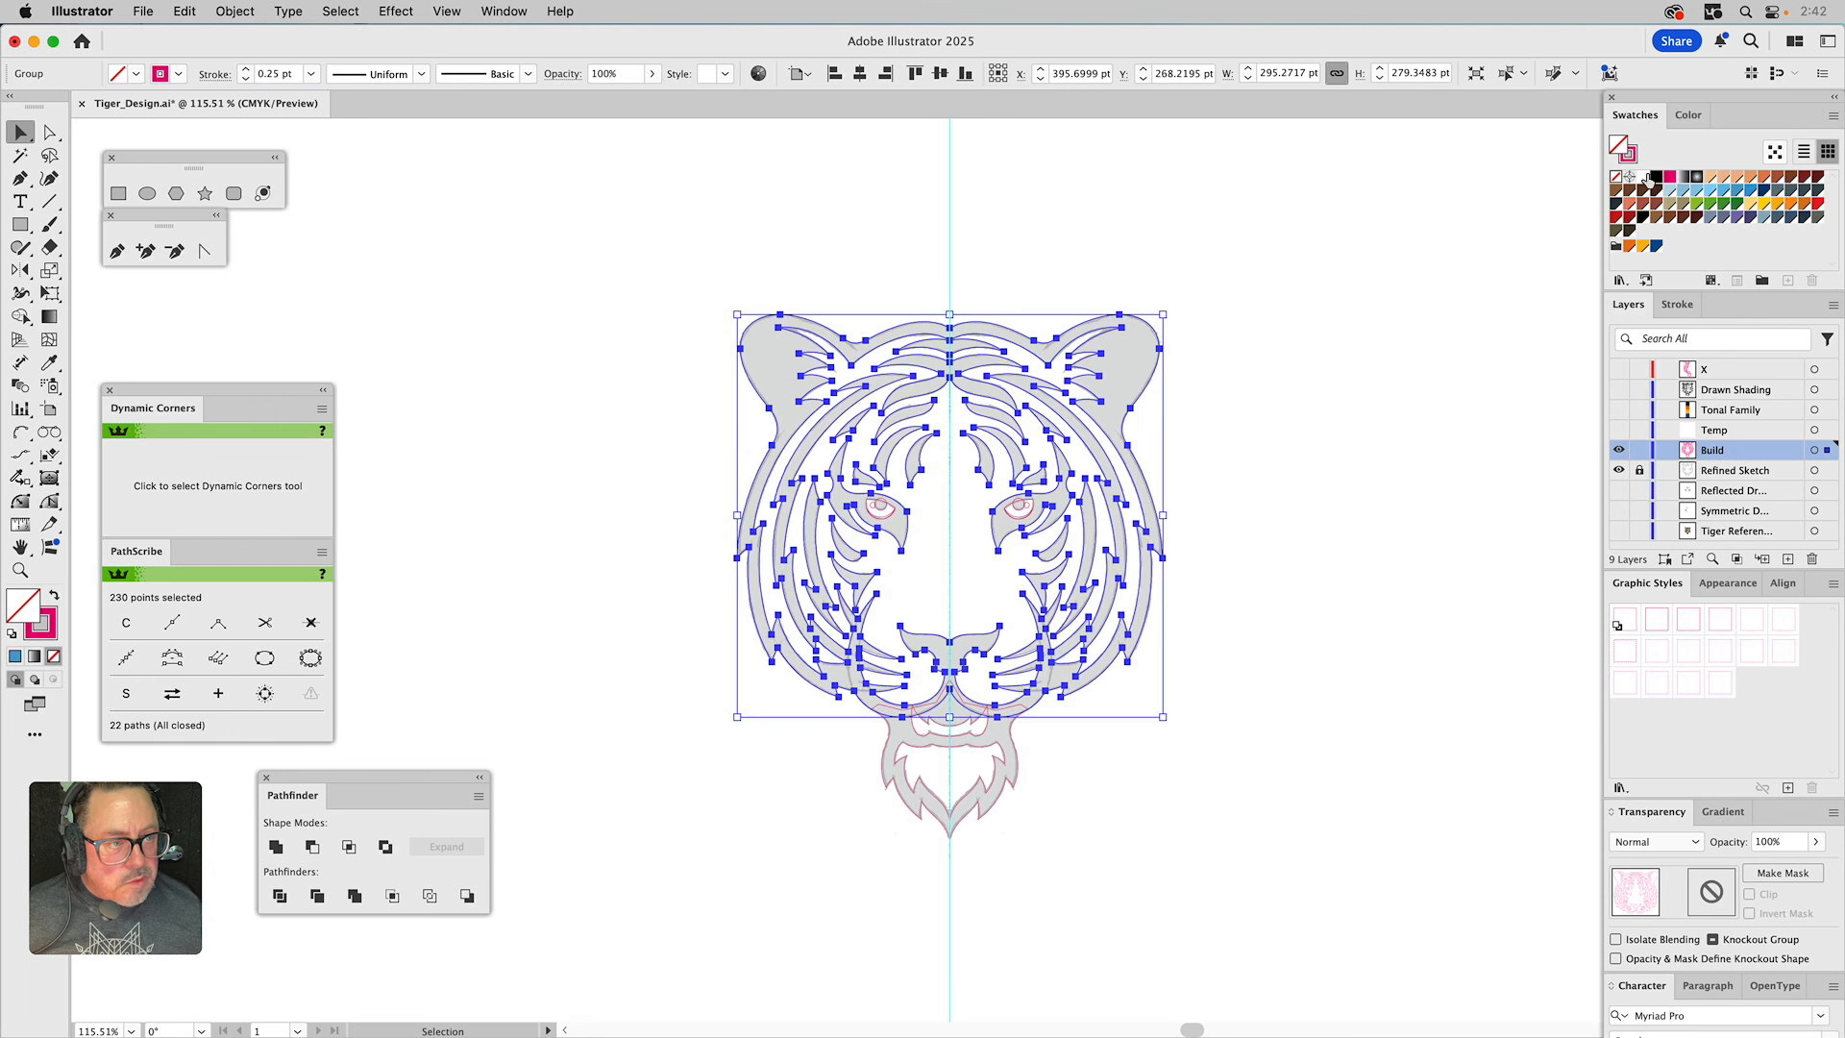
{"action": "left_click", "coordinate": [1644, 219]}
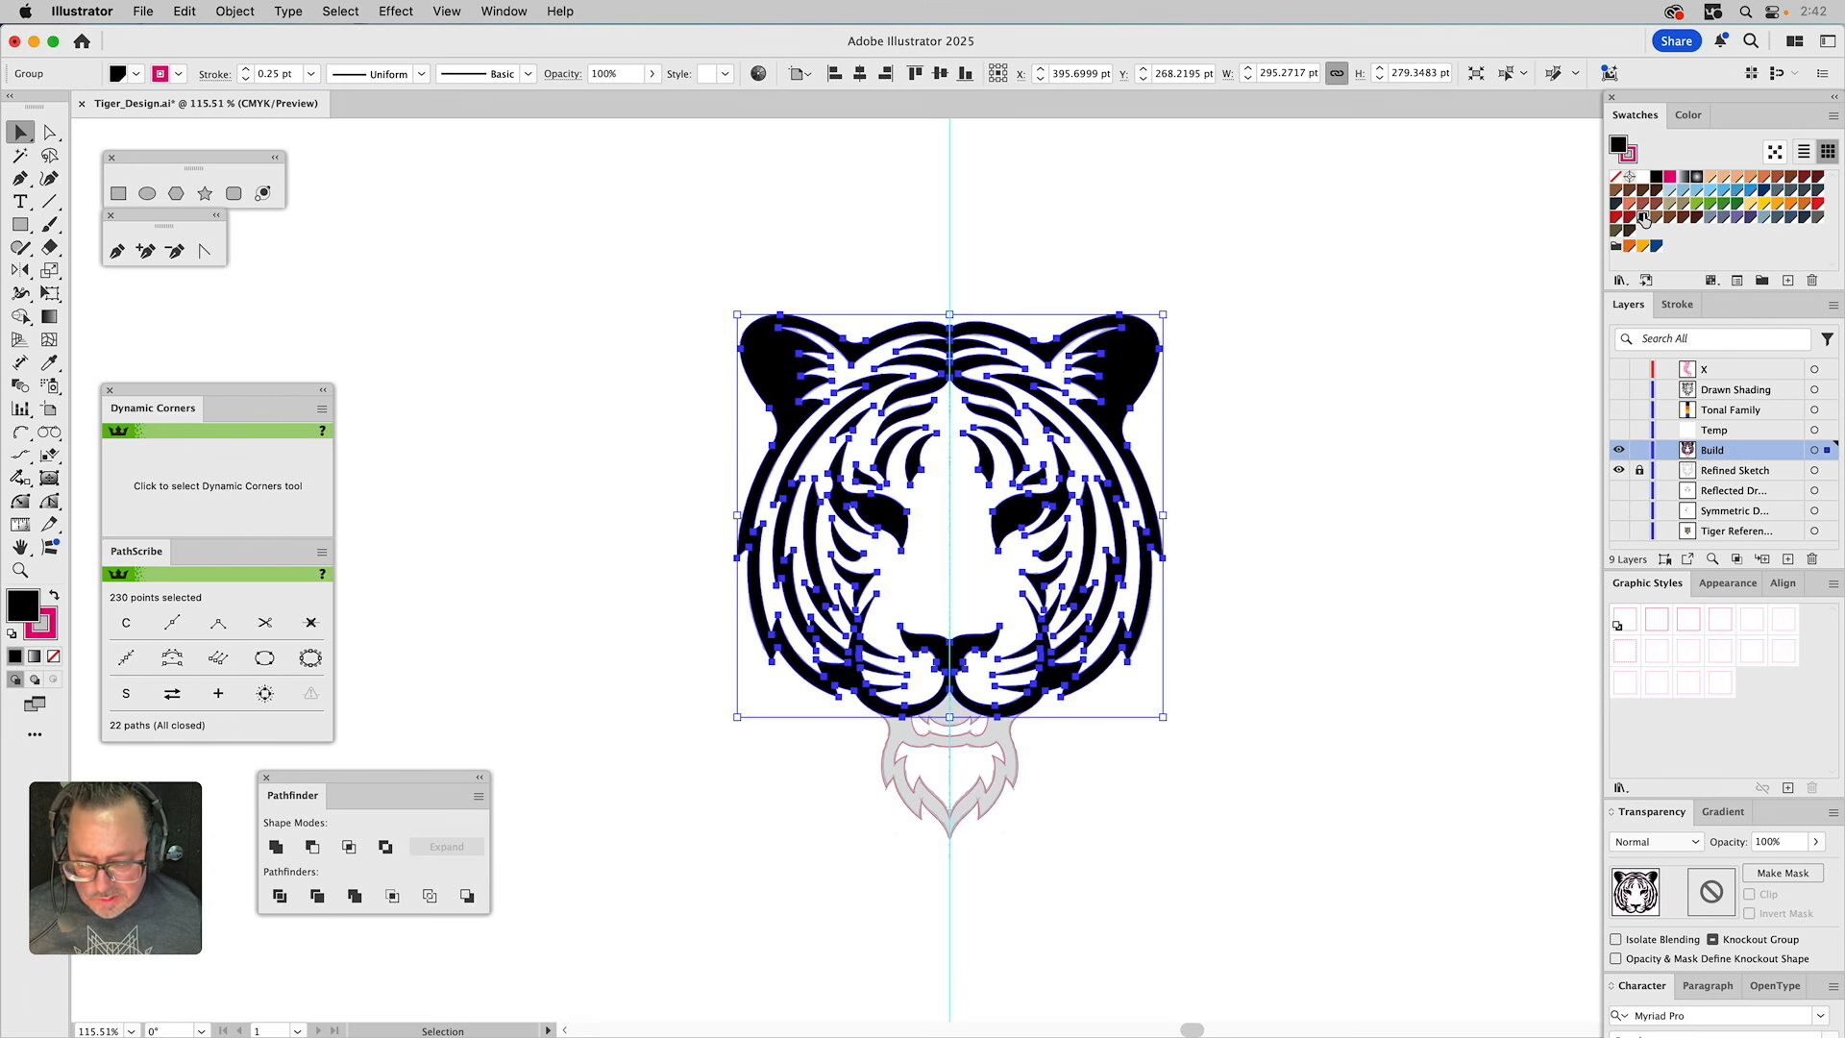
{"action": "left_click", "coordinate": [1467, 331]}
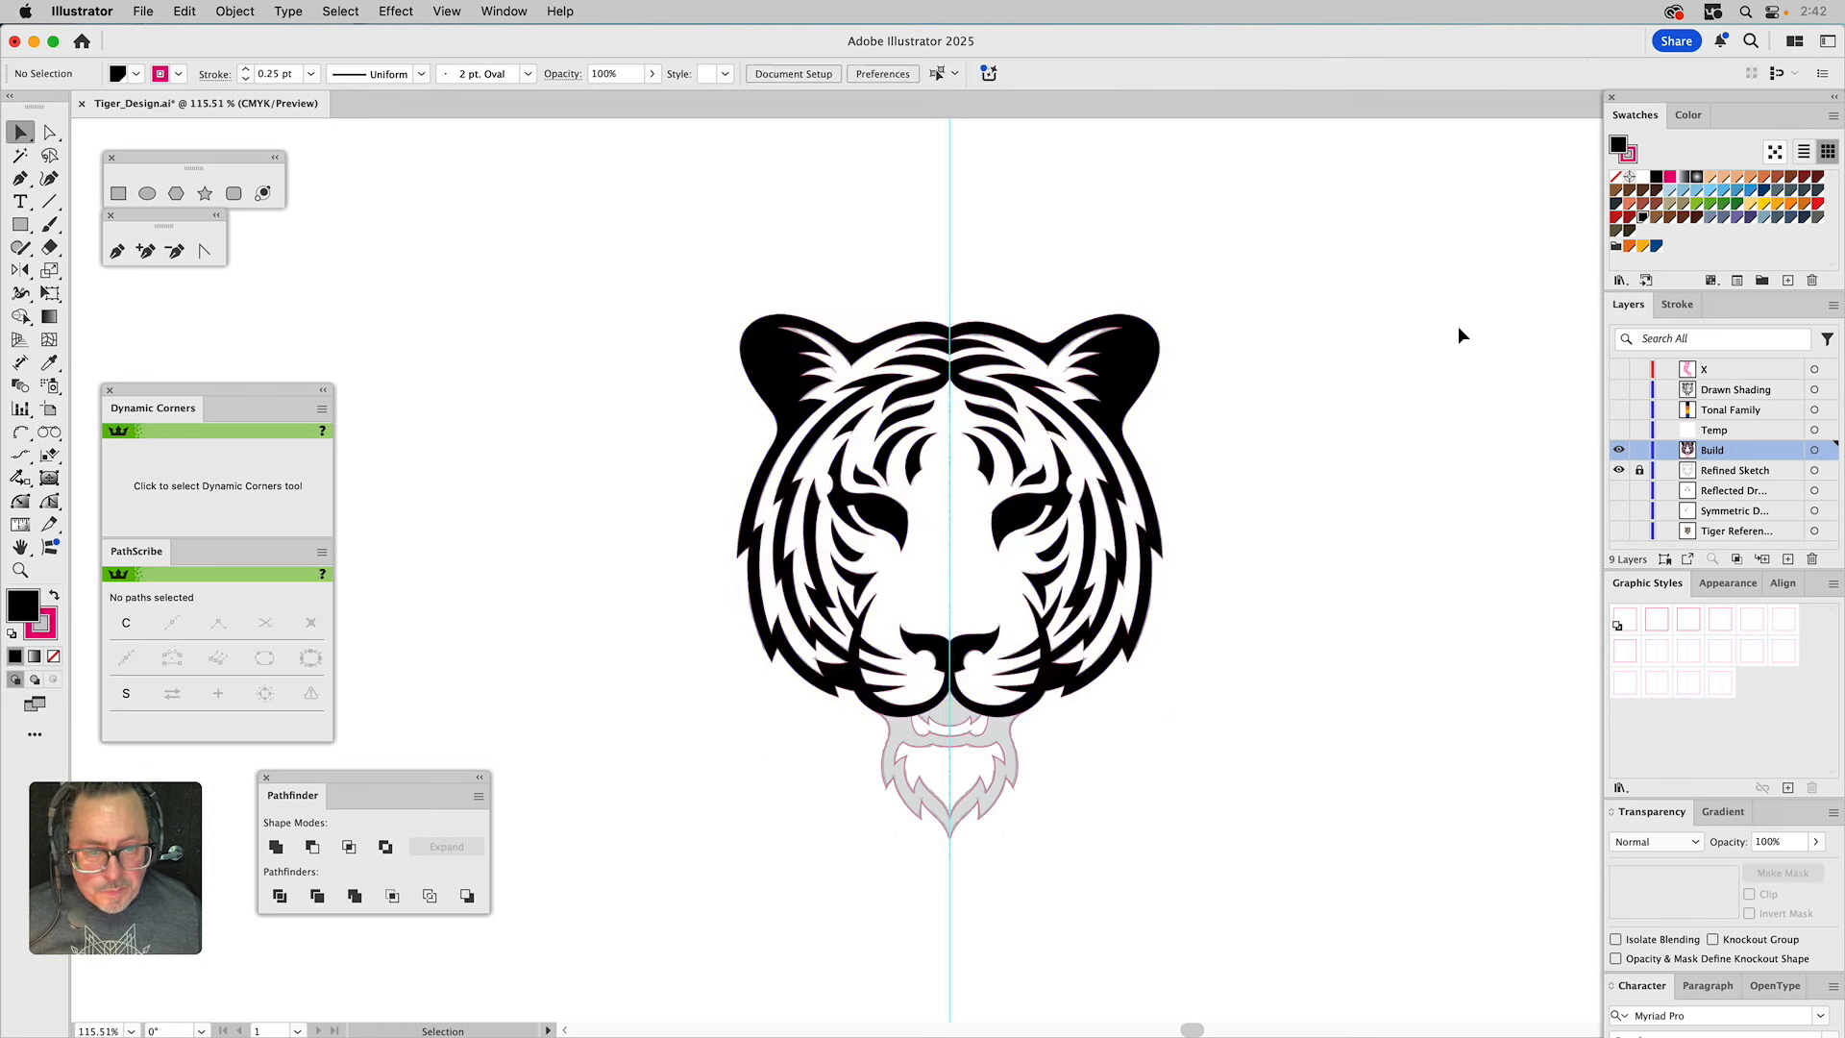
Remove the stroke from the united black face and place it behind the eyeball shapes.
{"action": "left_click", "coordinate": [1132, 339]}
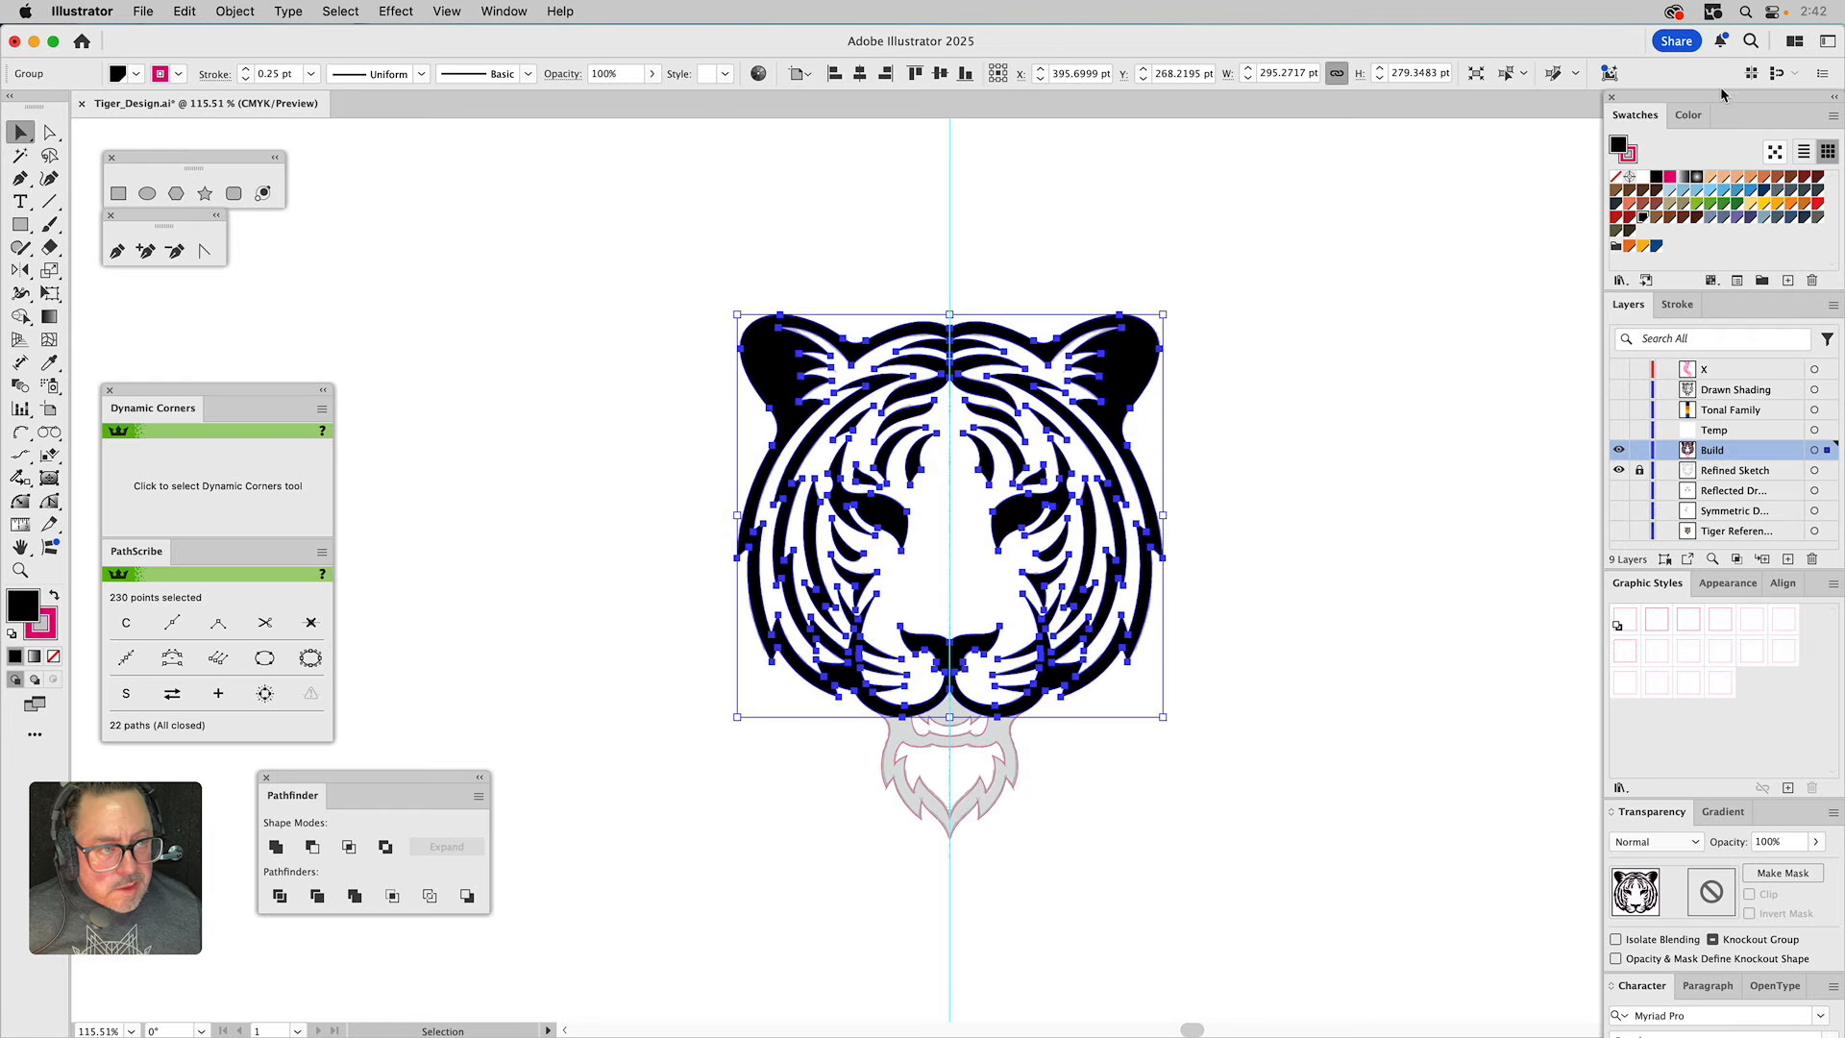
{"action": "key", "text": "x"}
{"action": "left_click", "coordinate": [1616, 179]}
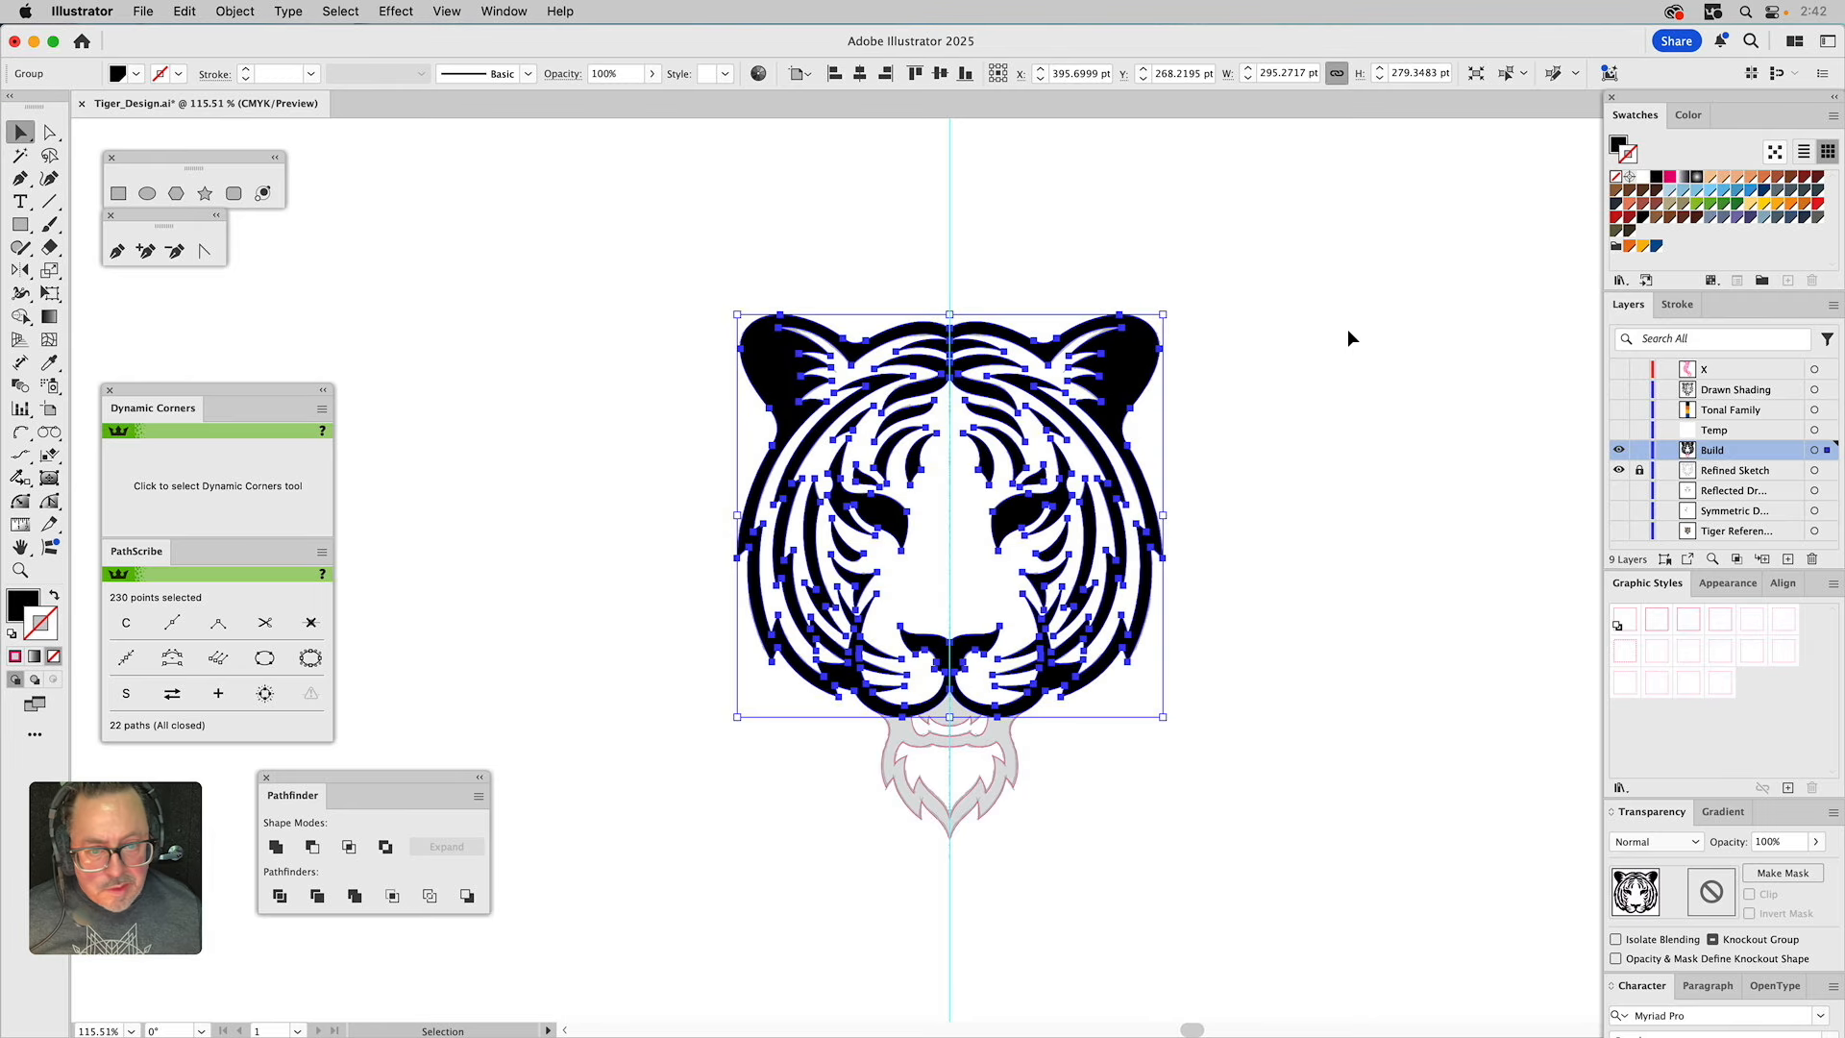
{"action": "key", "text": "a"}
{"action": "key", "text": "BackSpace"}
{"action": "left_click_drag", "start_coordinate": [686, 294], "coordinate": [1266, 863]}
{"action": "key", "text": "super+b"}
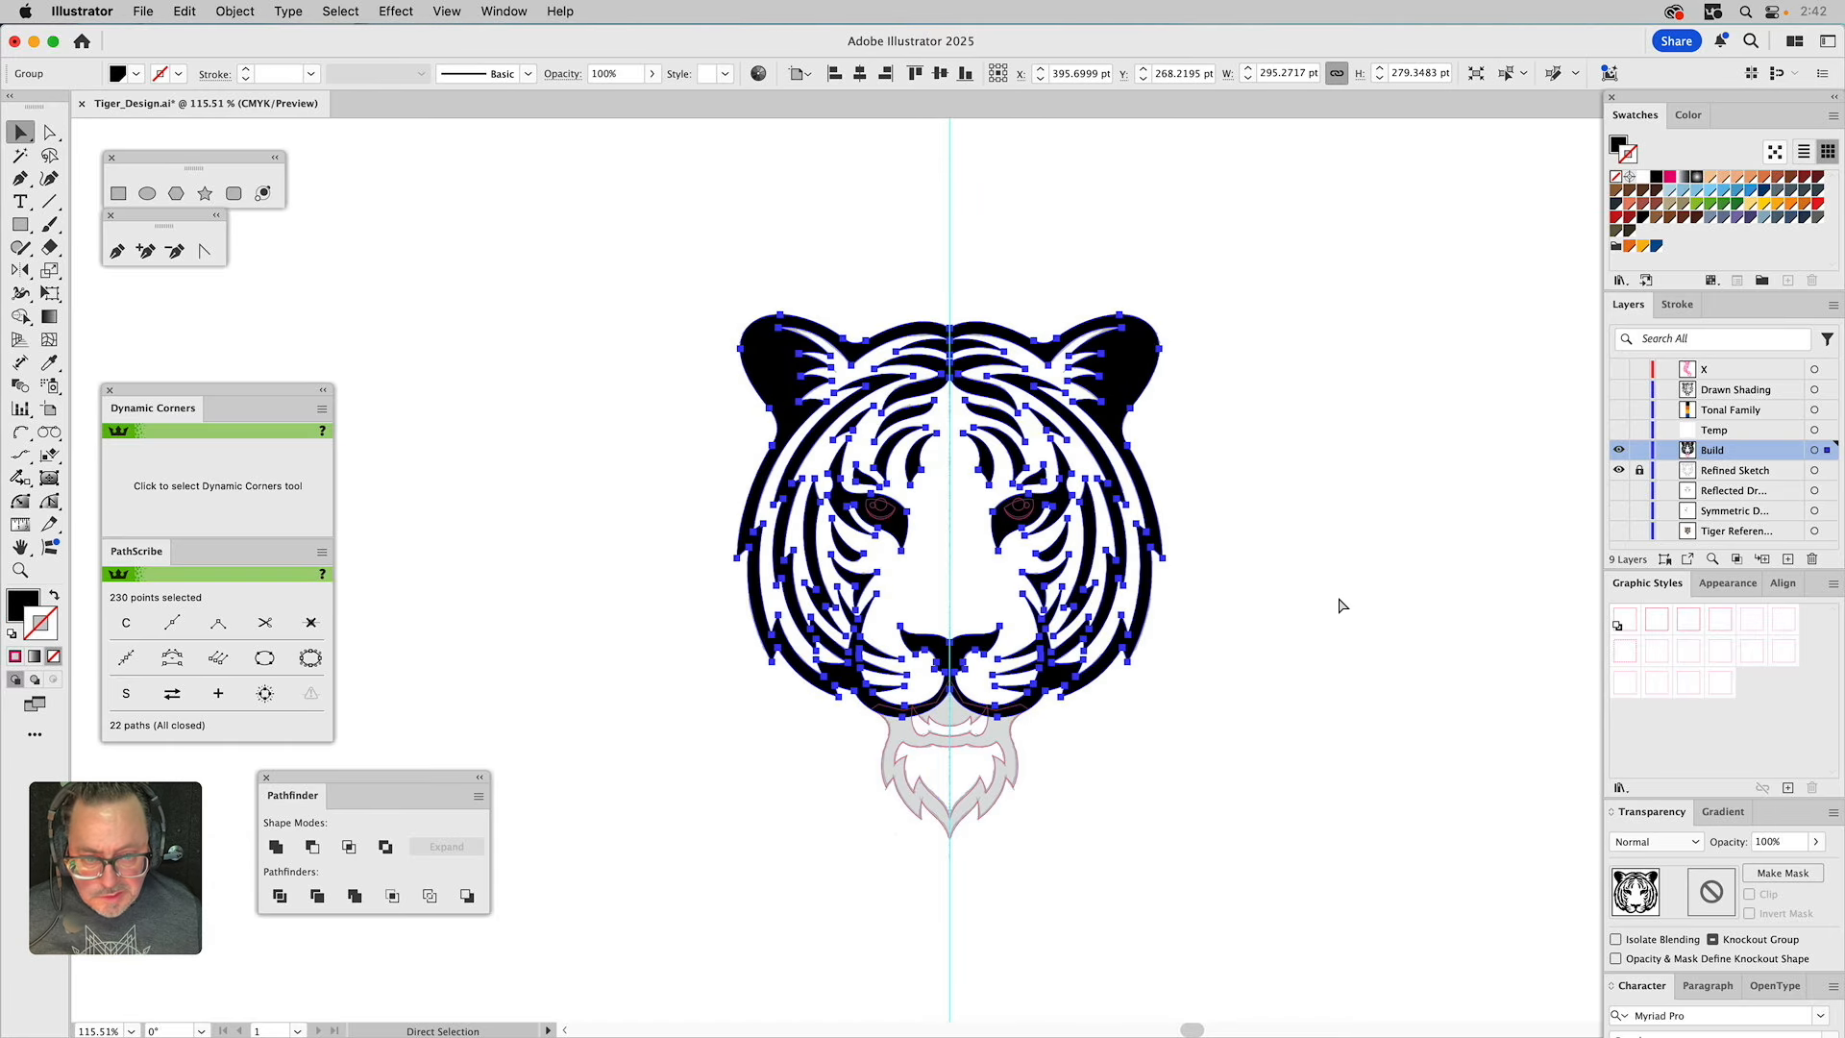
{"action": "left_click", "coordinate": [1253, 584]}
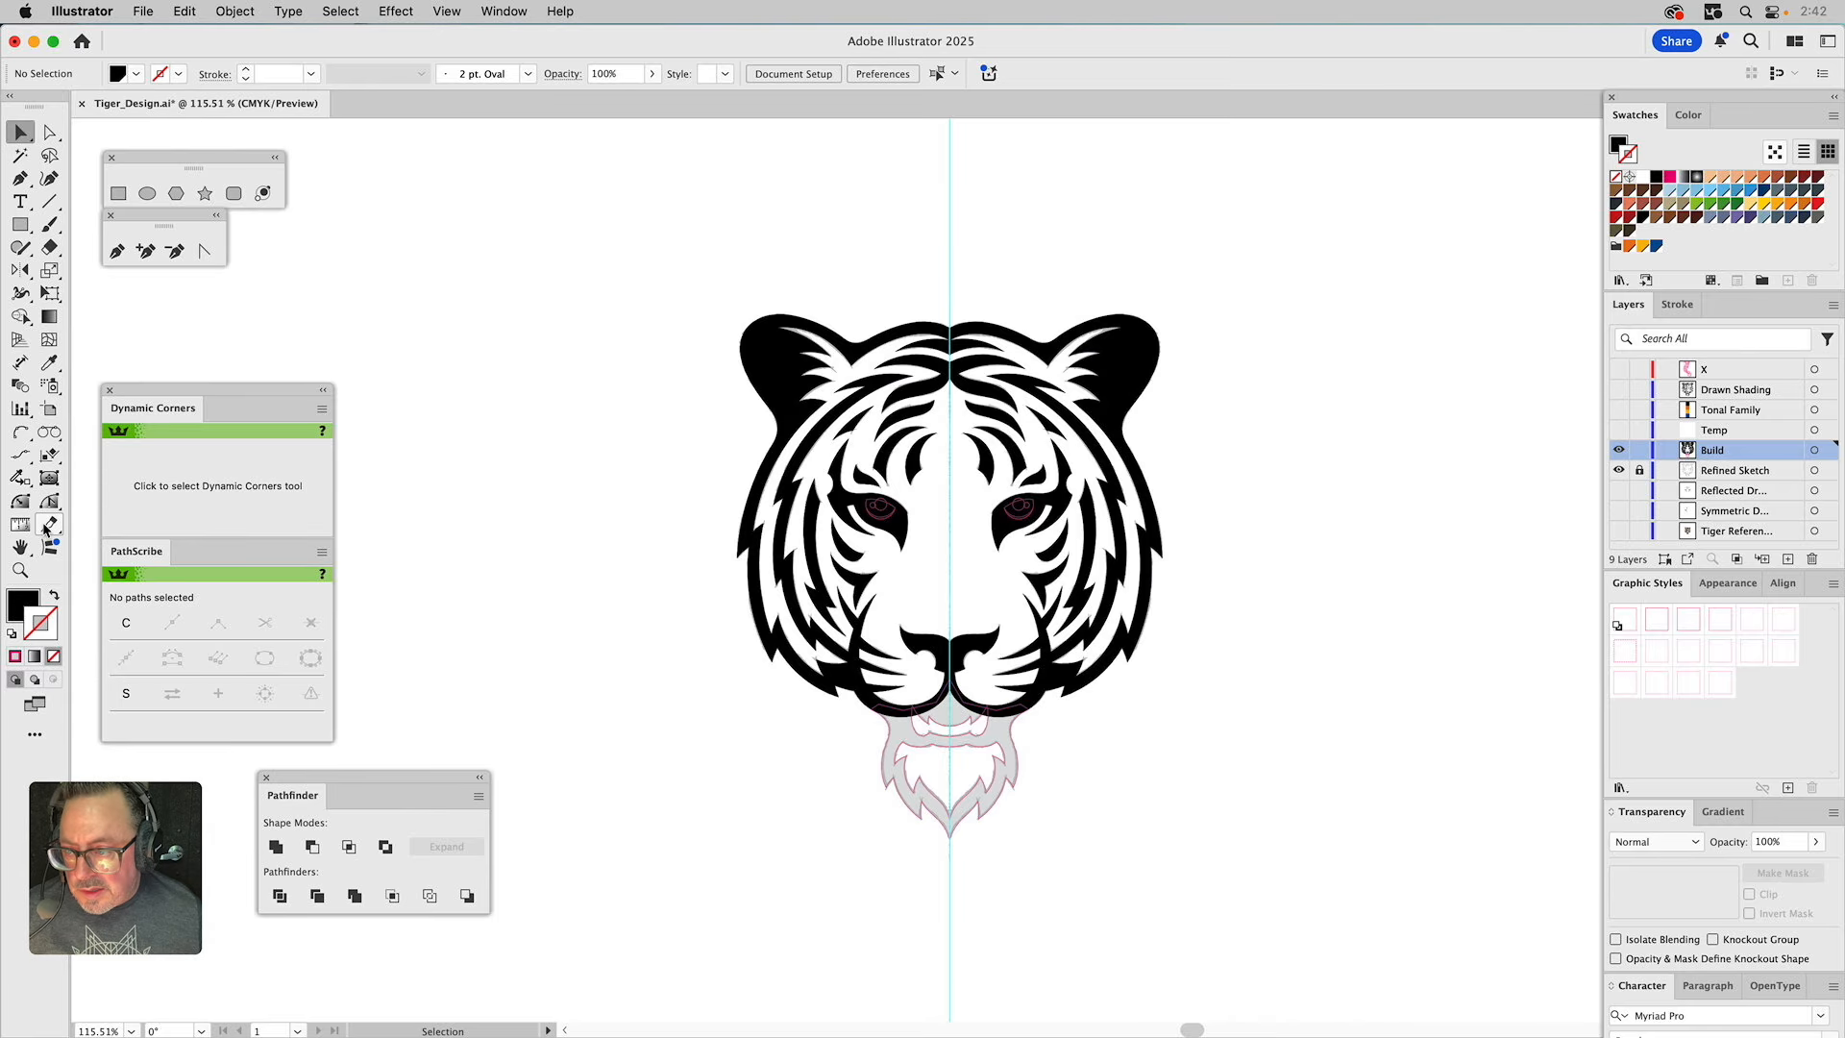
On a front copy of the face, raise the lowest inner curve point of both muzzle halves to cover the mouth's upper corners.
{"action": "left_click", "coordinate": [19, 570]}
{"action": "left_click_drag", "start_coordinate": [748, 587], "coordinate": [1160, 865]}
{"action": "key", "text": "v"}
{"action": "left_click", "coordinate": [1211, 540]}
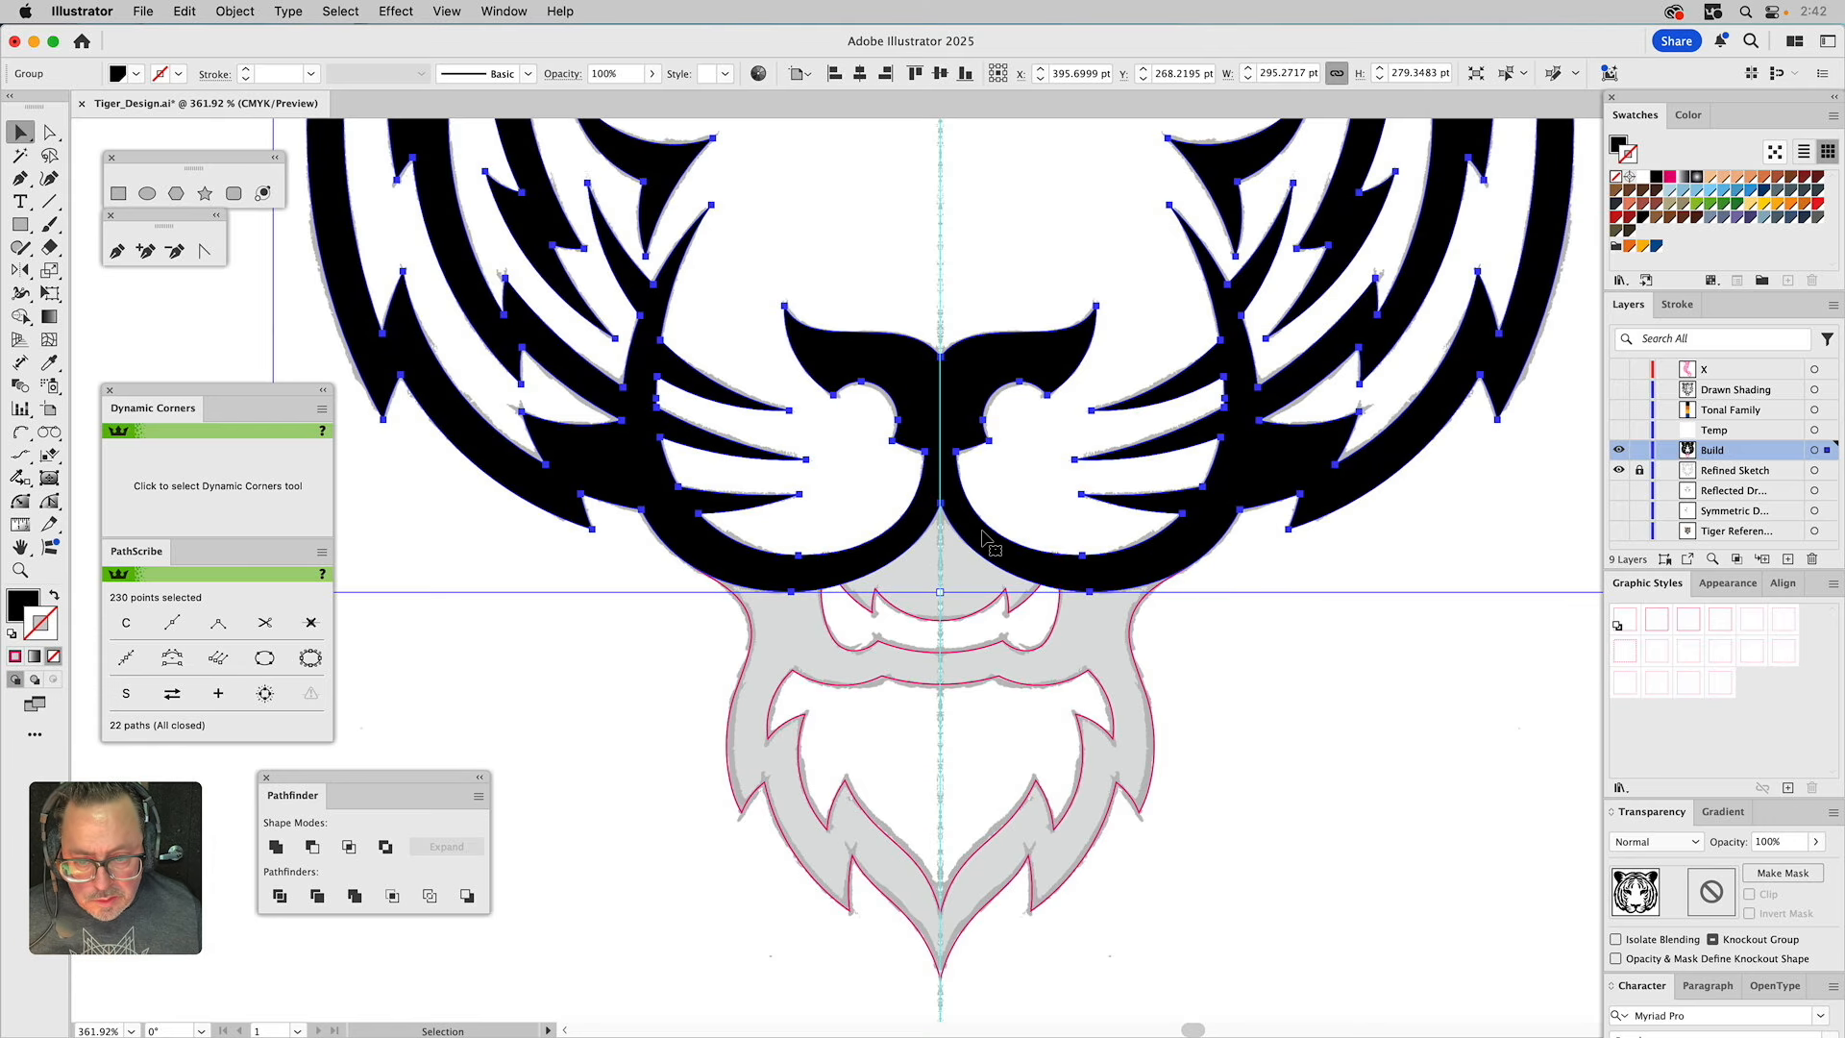
{"action": "key", "text": "a"}
{"action": "left_click", "coordinate": [798, 556]}
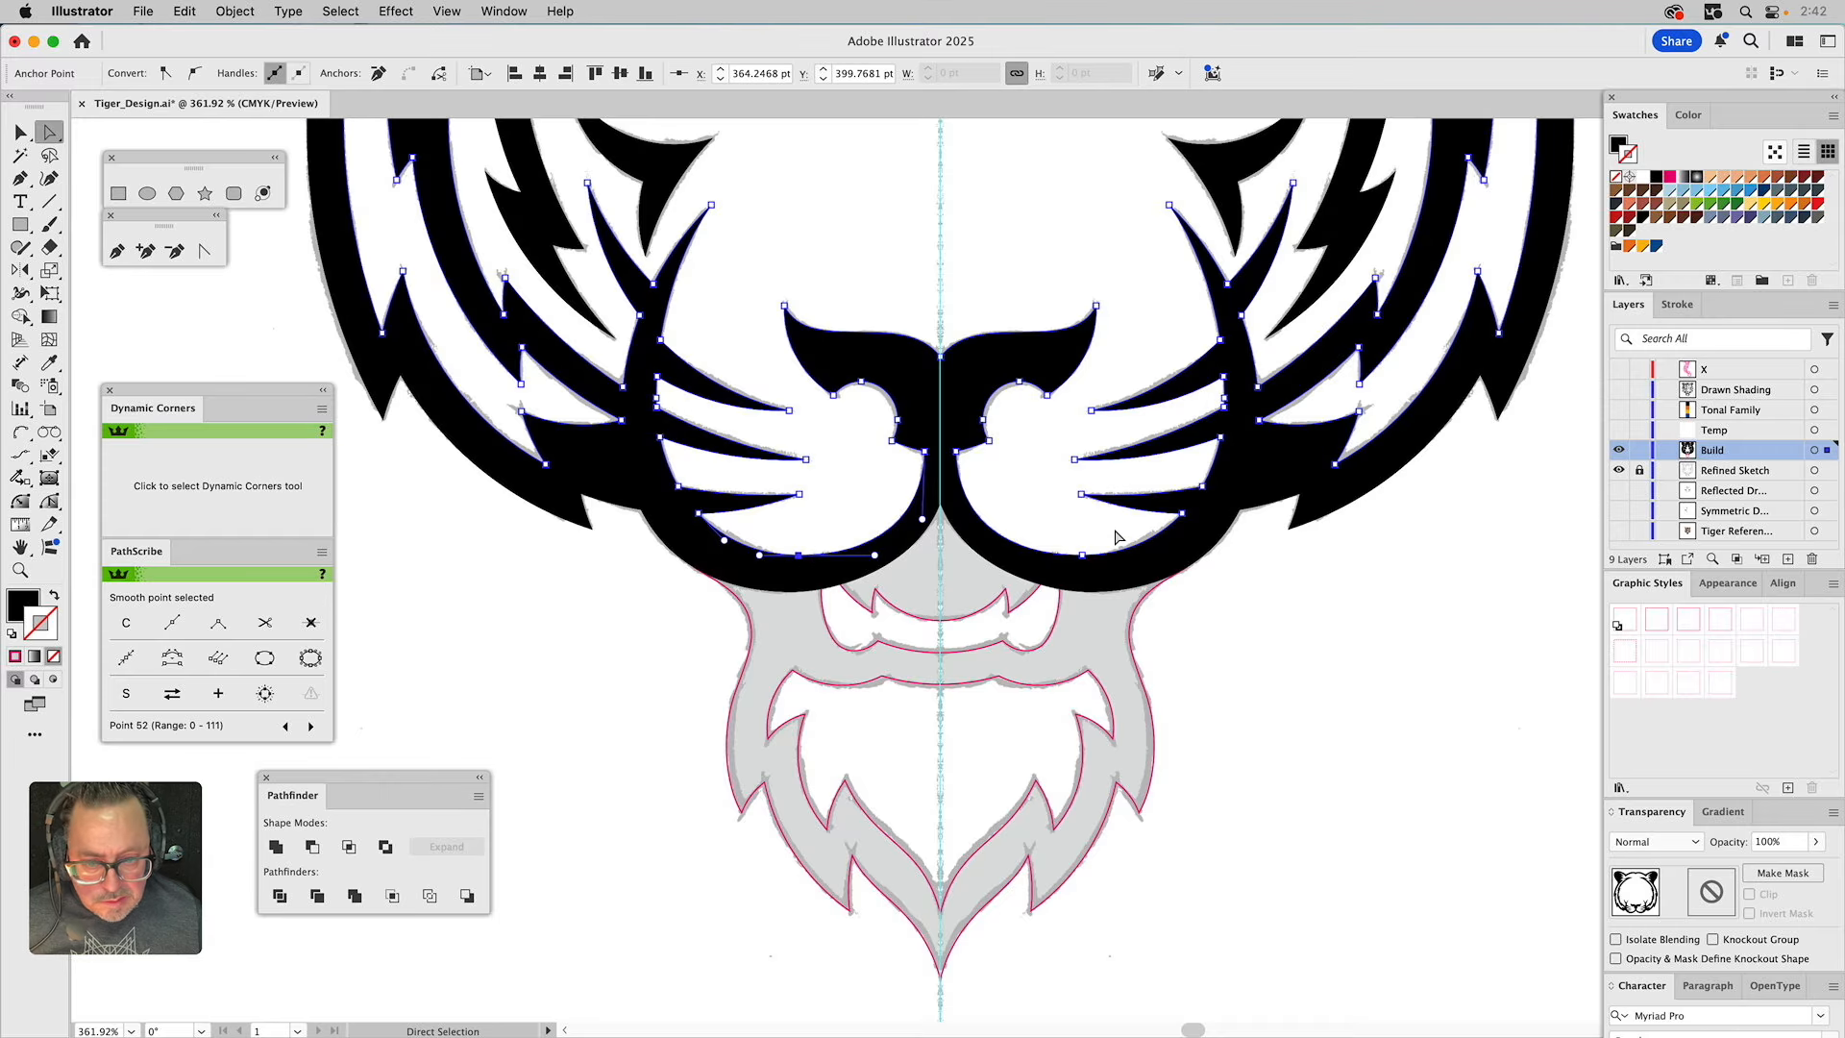
{"action": "left_click_drag", "start_coordinate": [1083, 555], "coordinate": [1084, 533]}
Trim the mouth outline along the muzzle by subtracting the front face shape from it with Minus Front.
{"action": "key", "text": "v"}
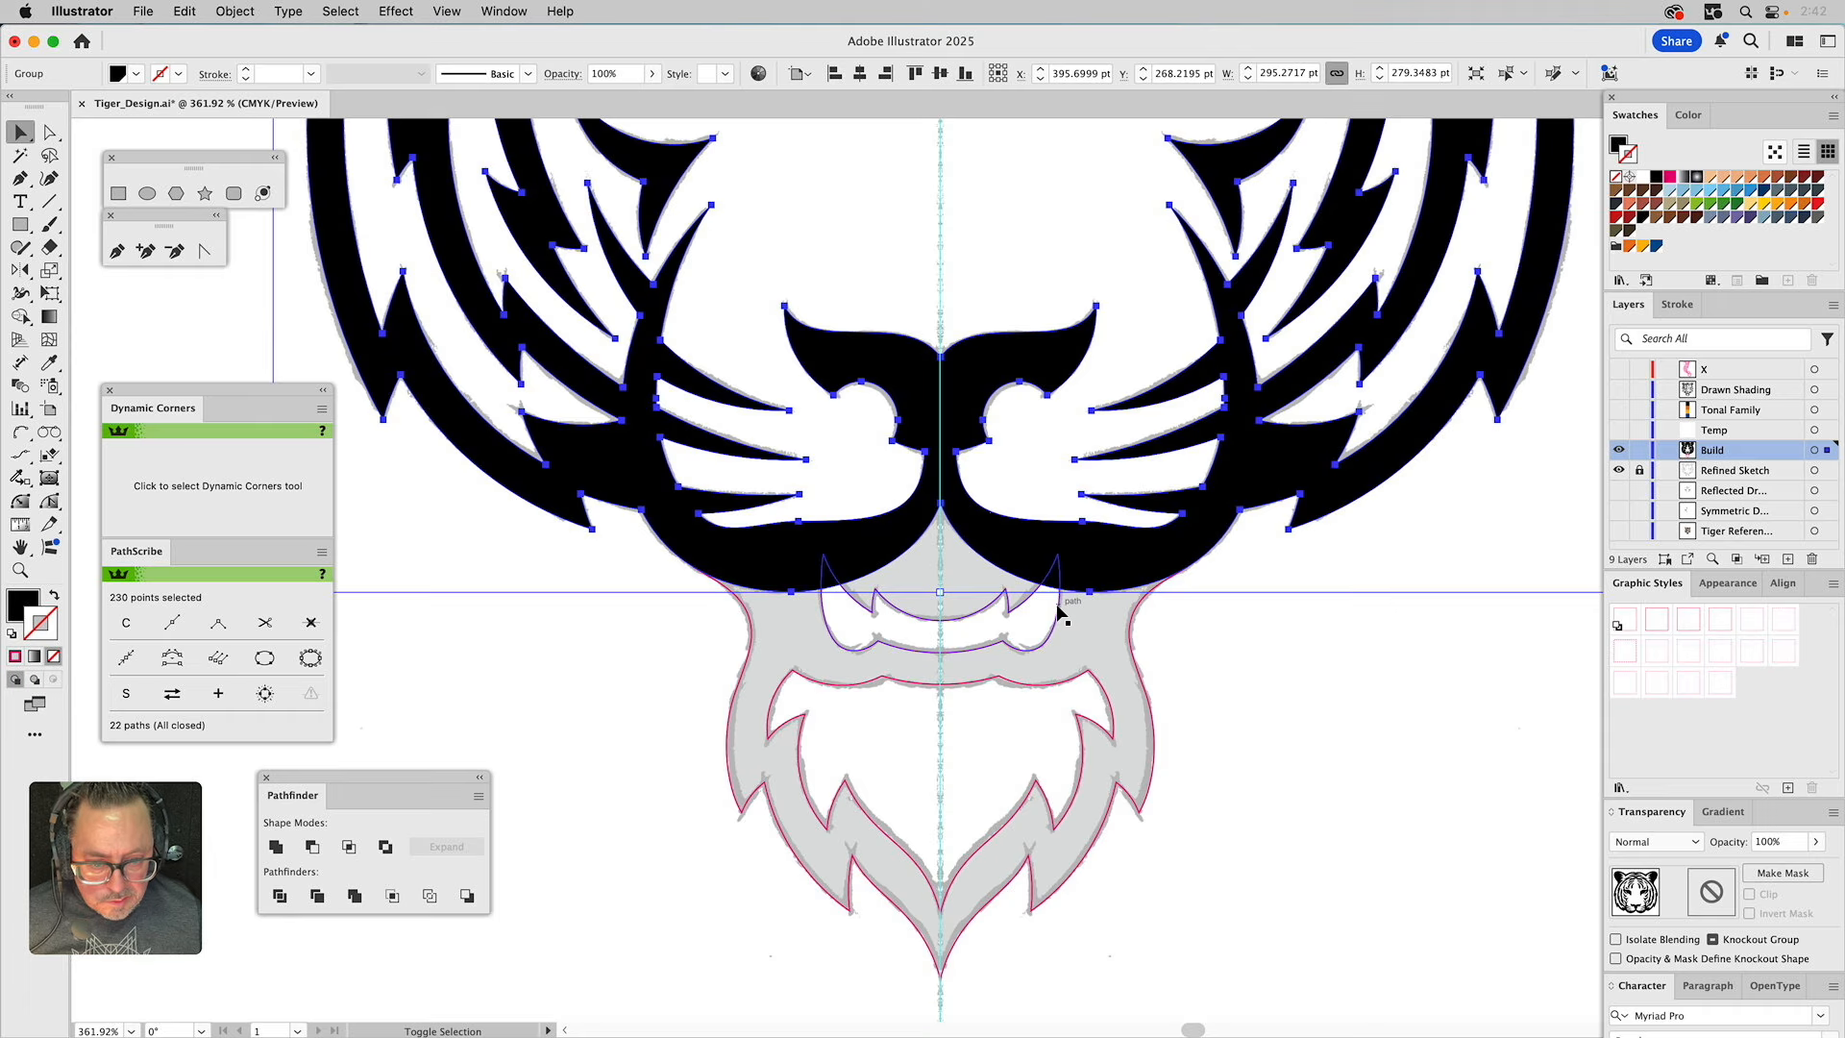
{"action": "left_click", "coordinate": [1061, 611], "text": "shift"}
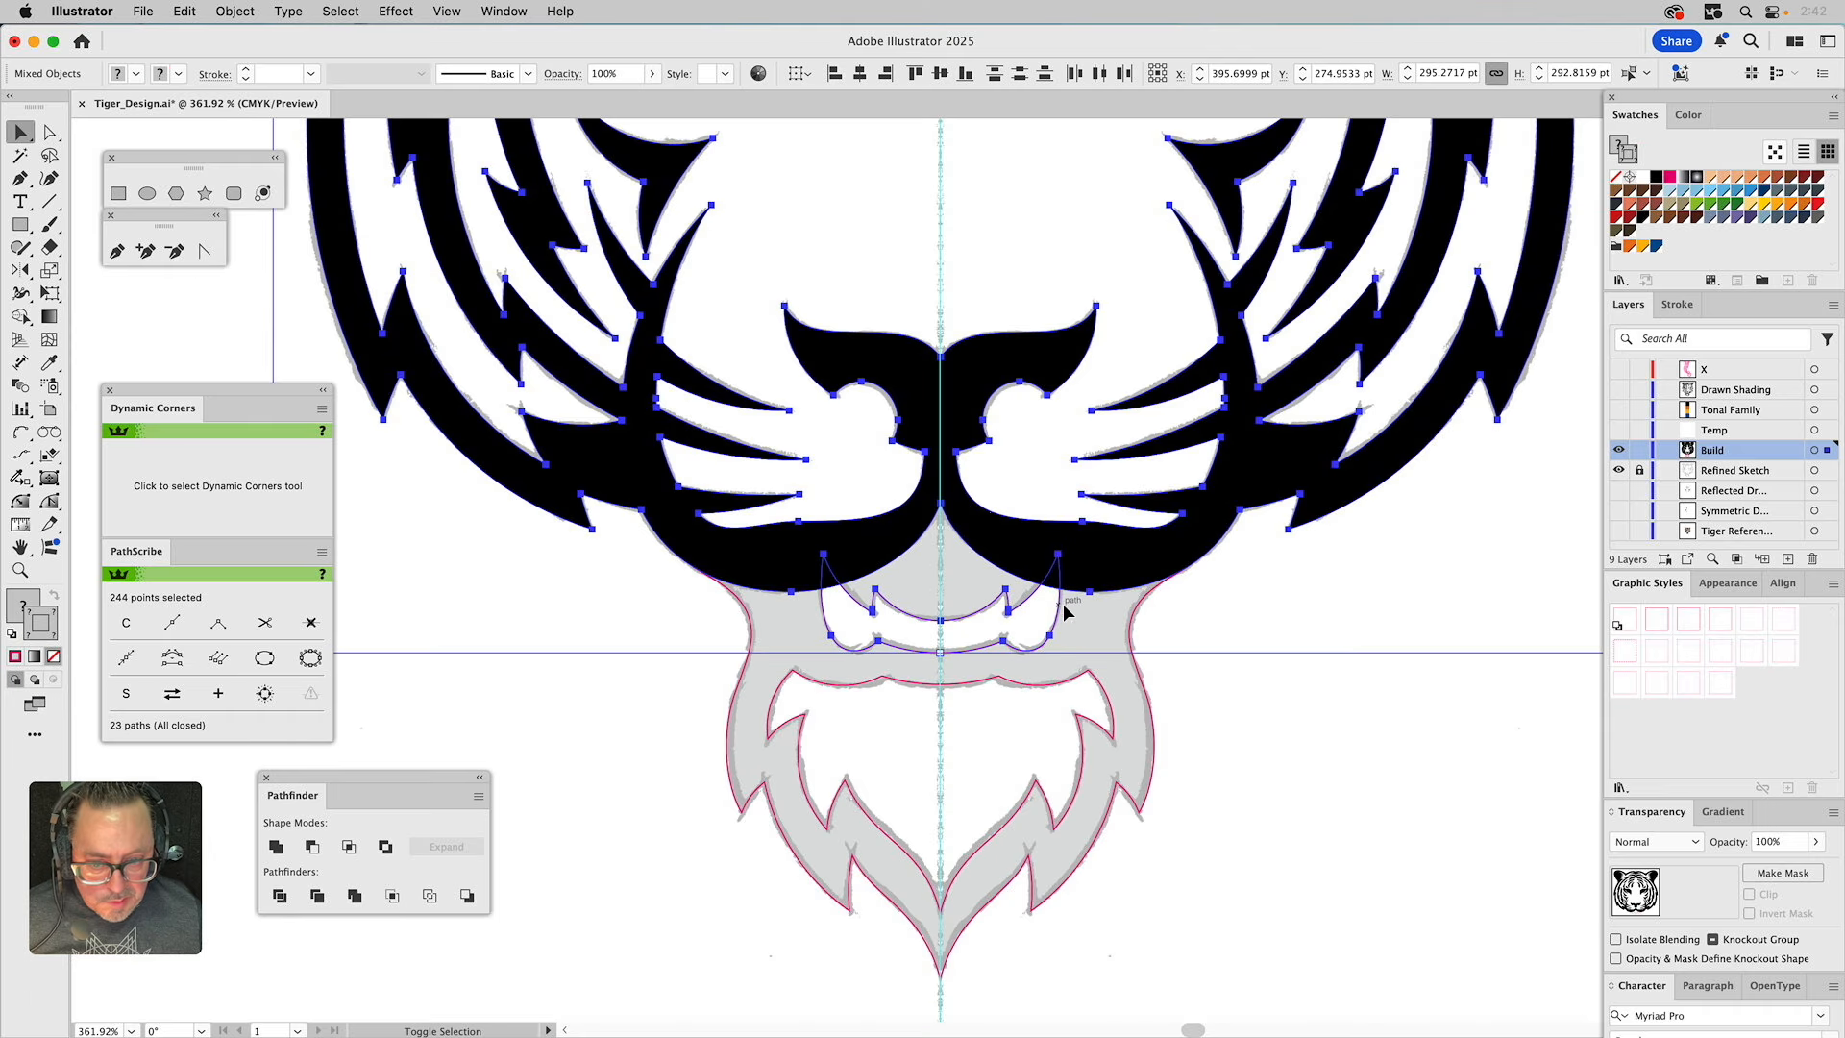
{"action": "left_click", "coordinate": [312, 847]}
{"action": "left_click", "coordinate": [1272, 629]}
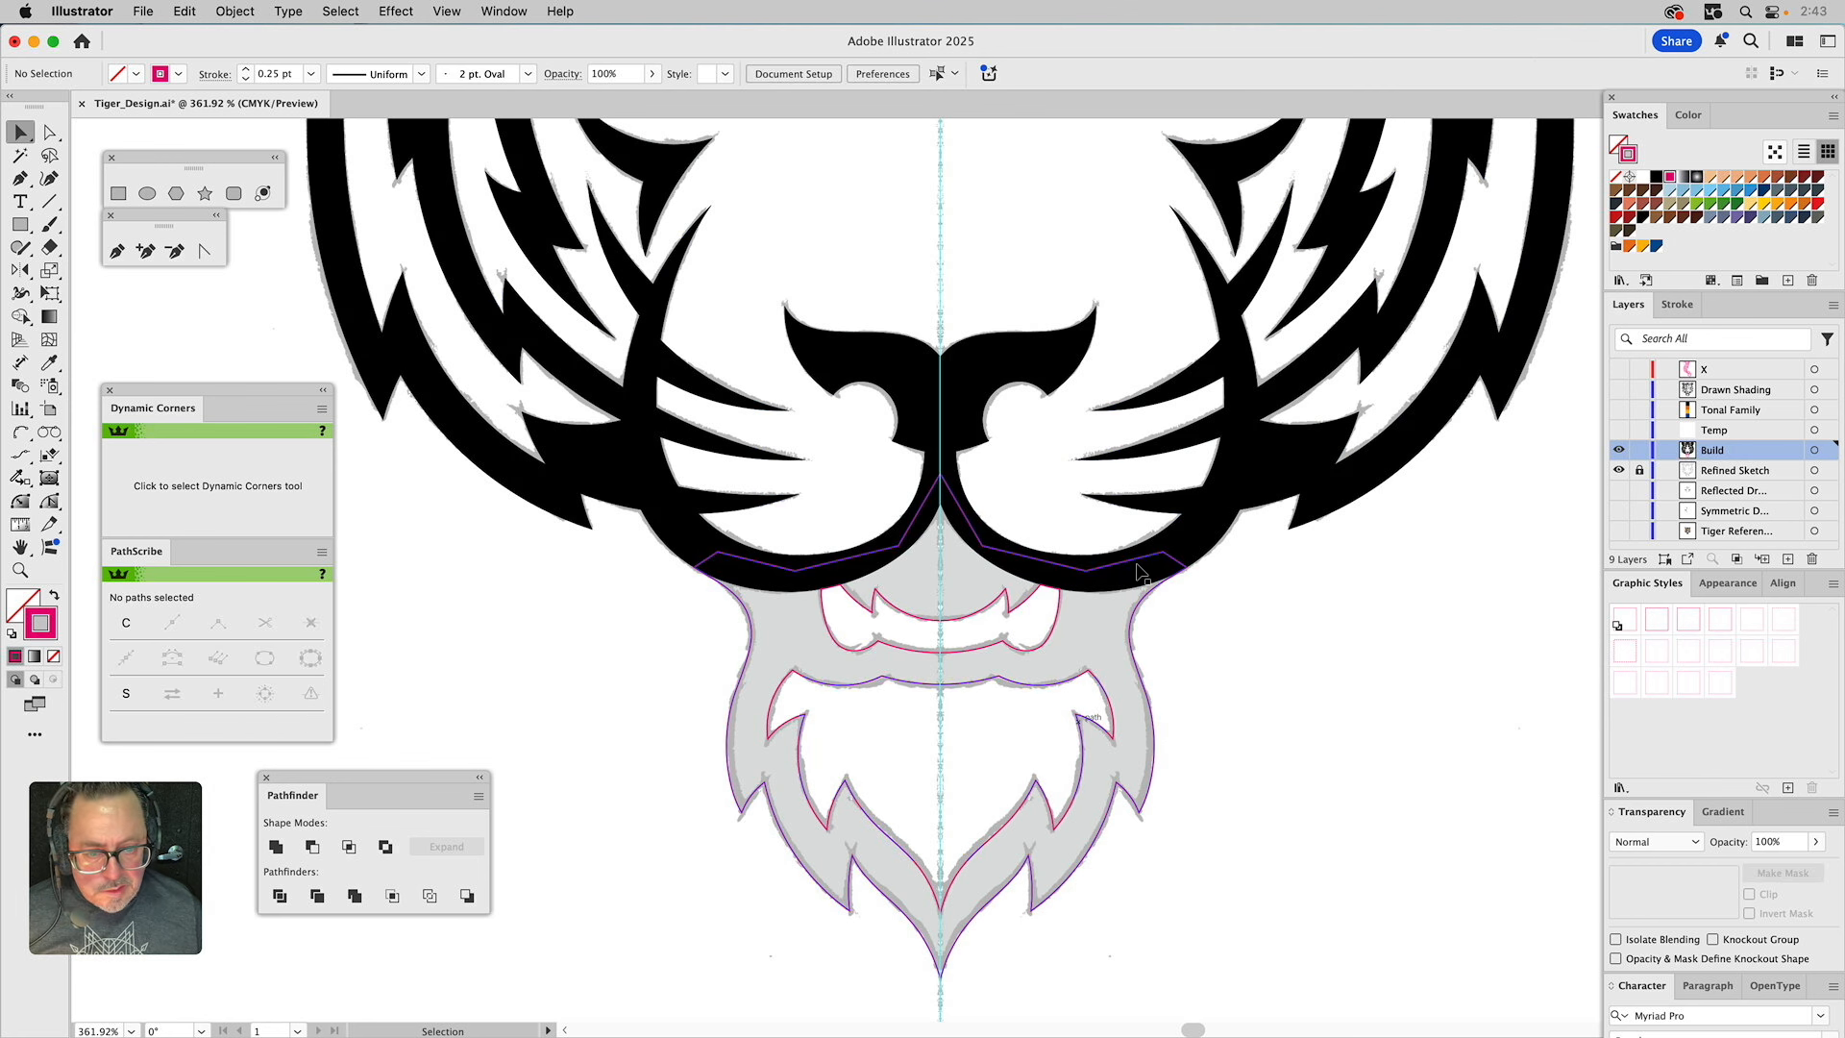
Give the outer beard shape the face's black fill and no stroke by sampling the face with the Eyedropper.
{"action": "left_click", "coordinate": [1143, 567]}
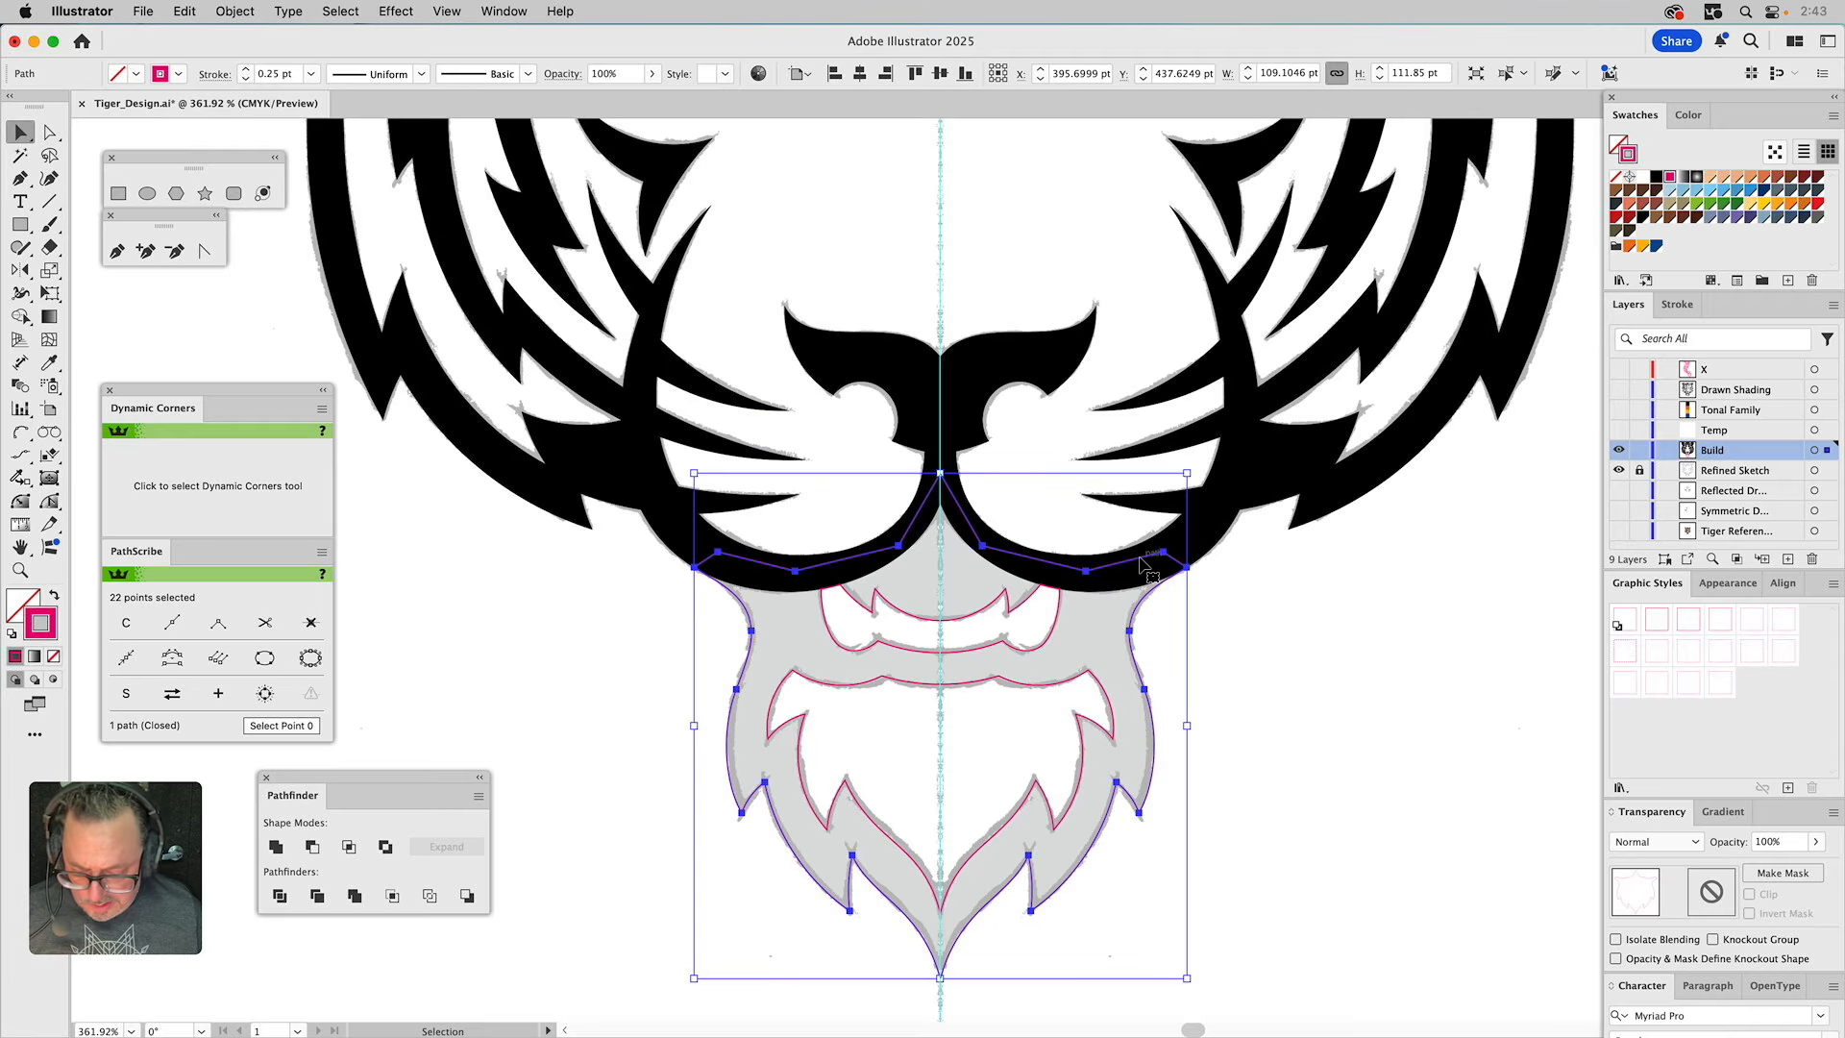
{"action": "key", "text": "i"}
{"action": "left_click", "coordinate": [1219, 502]}
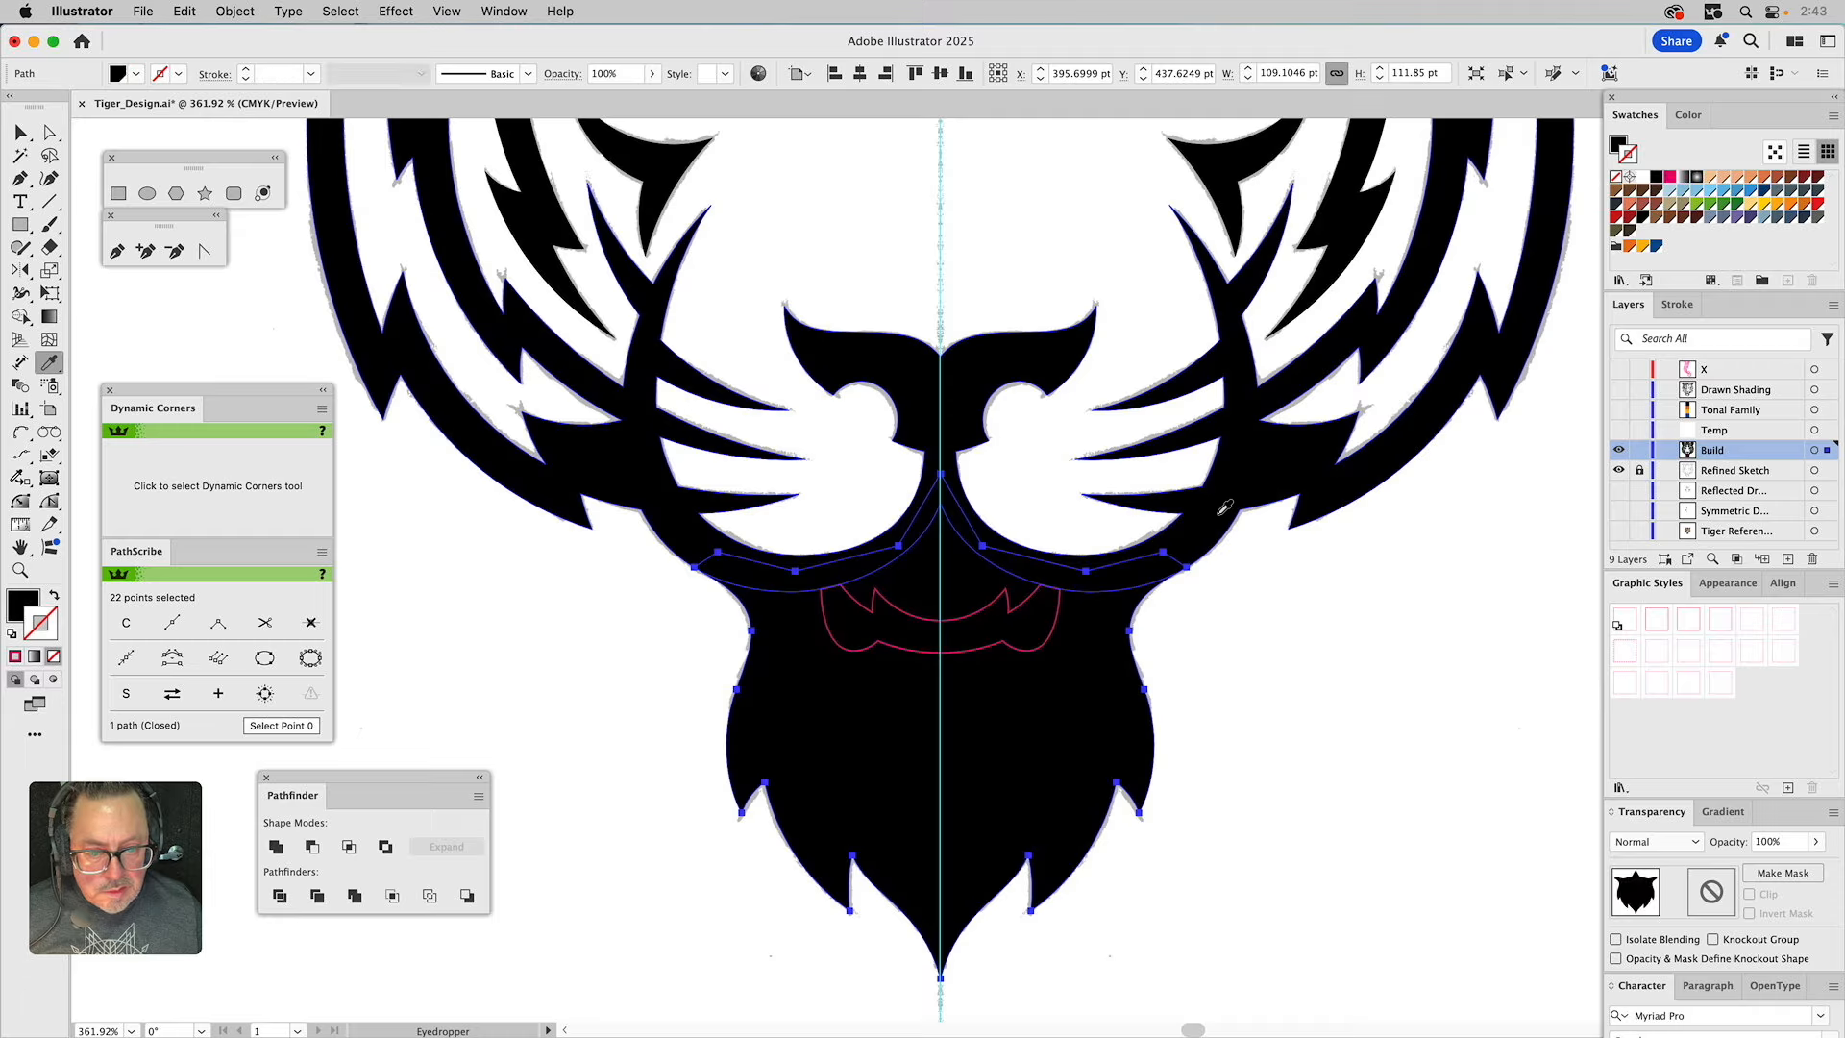
{"action": "key", "text": "v"}
{"action": "left_click", "coordinate": [1288, 683]}
Unite the black beard shape with the face artwork.
{"action": "left_click", "coordinate": [1120, 640]}
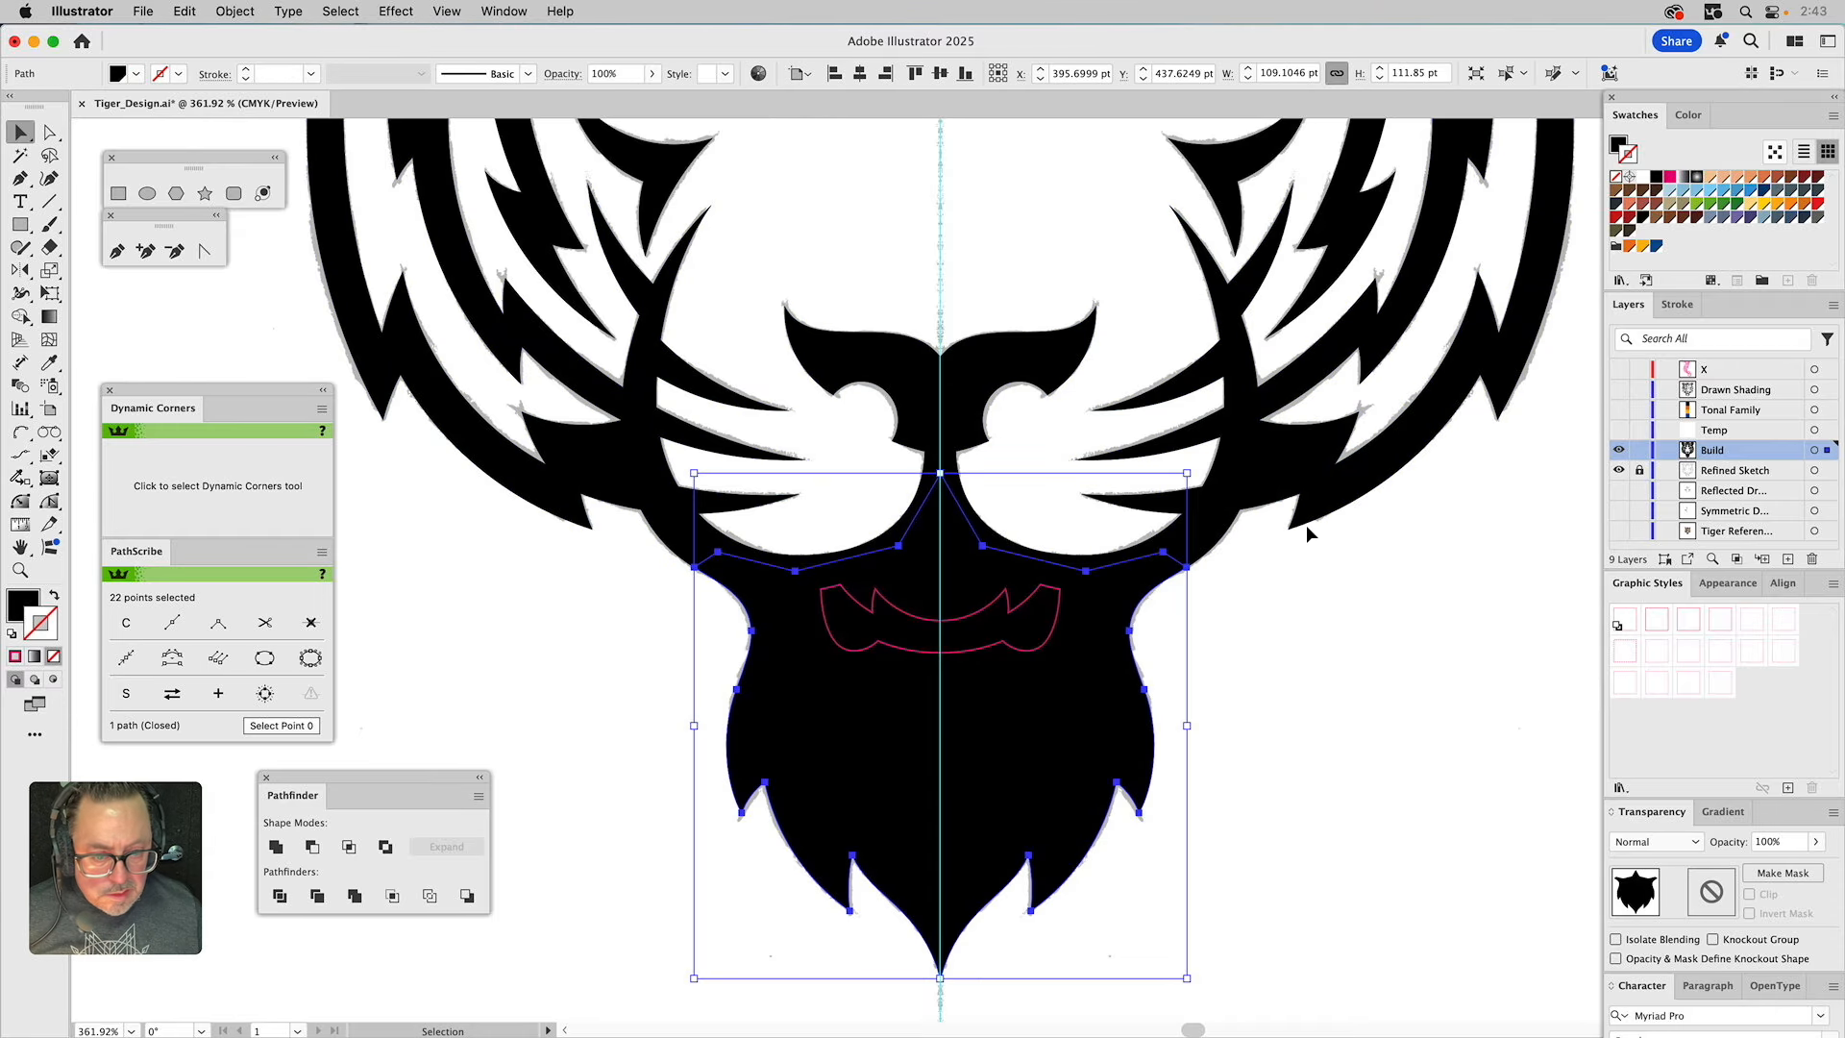
{"action": "left_click", "coordinate": [1280, 464], "text": "shift"}
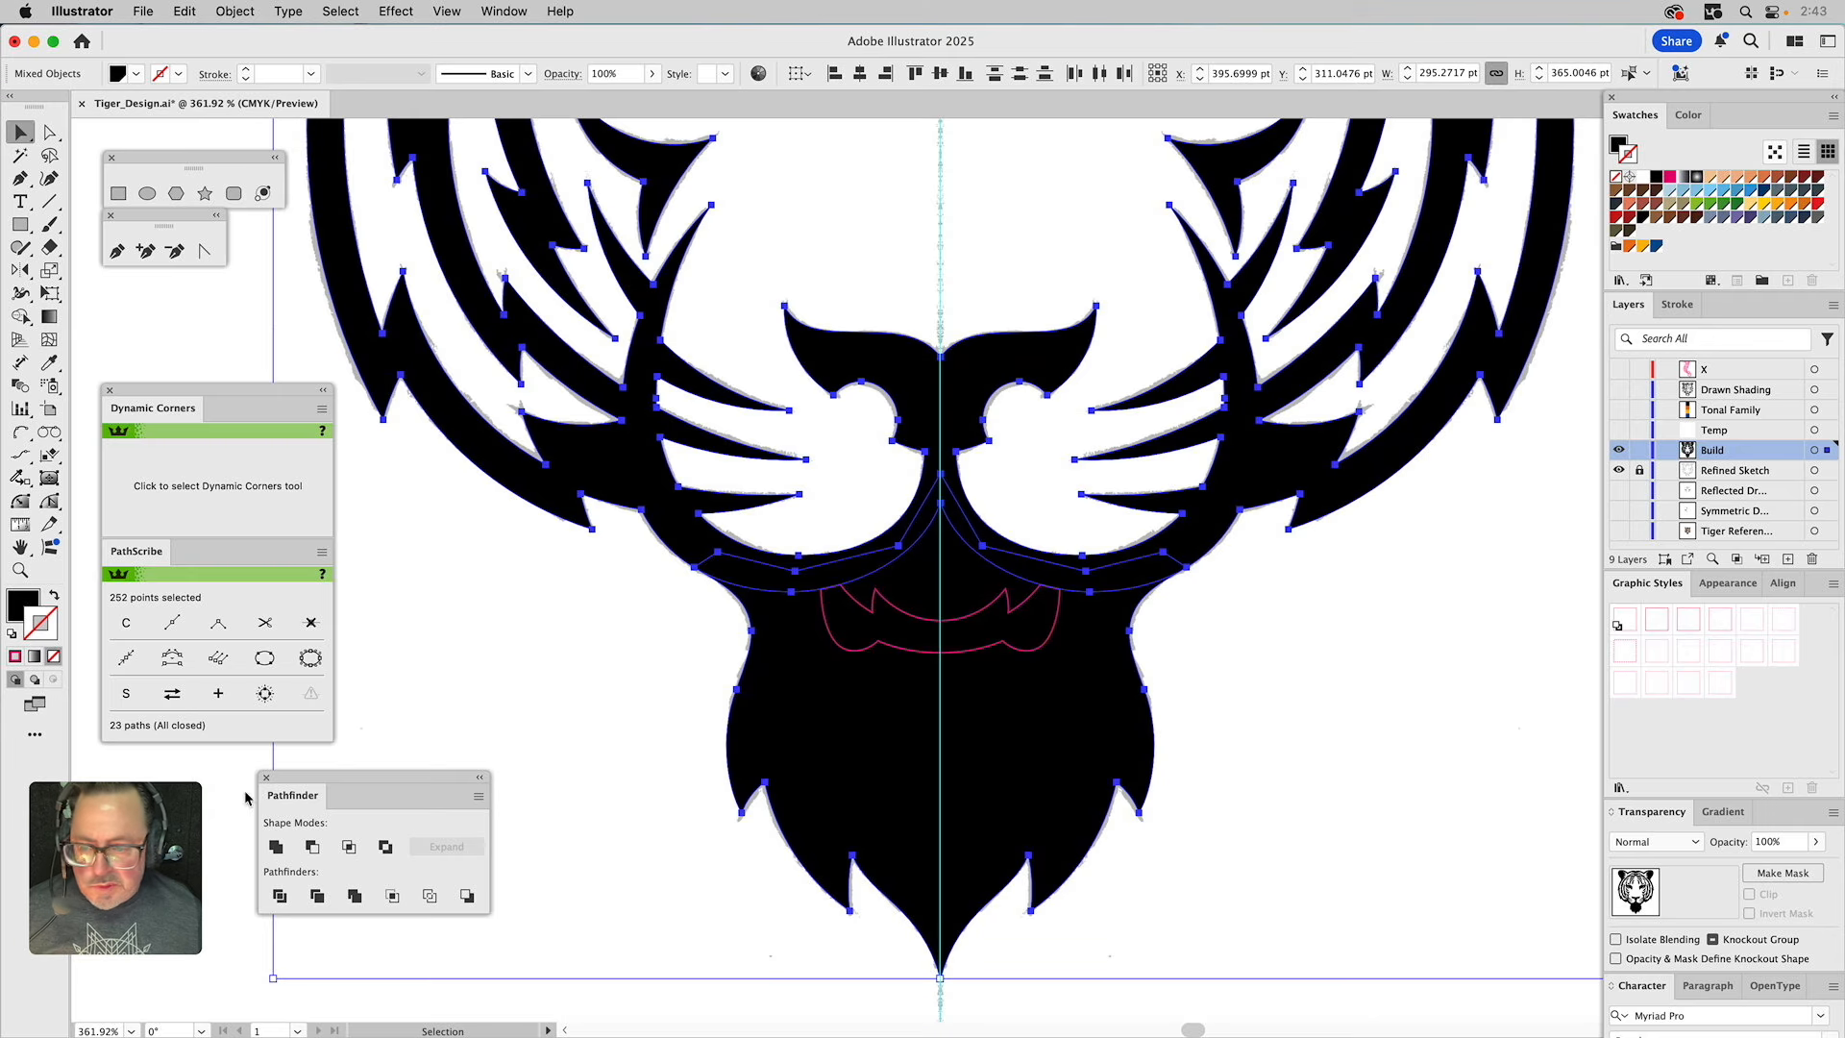
{"action": "left_click", "coordinate": [276, 847]}
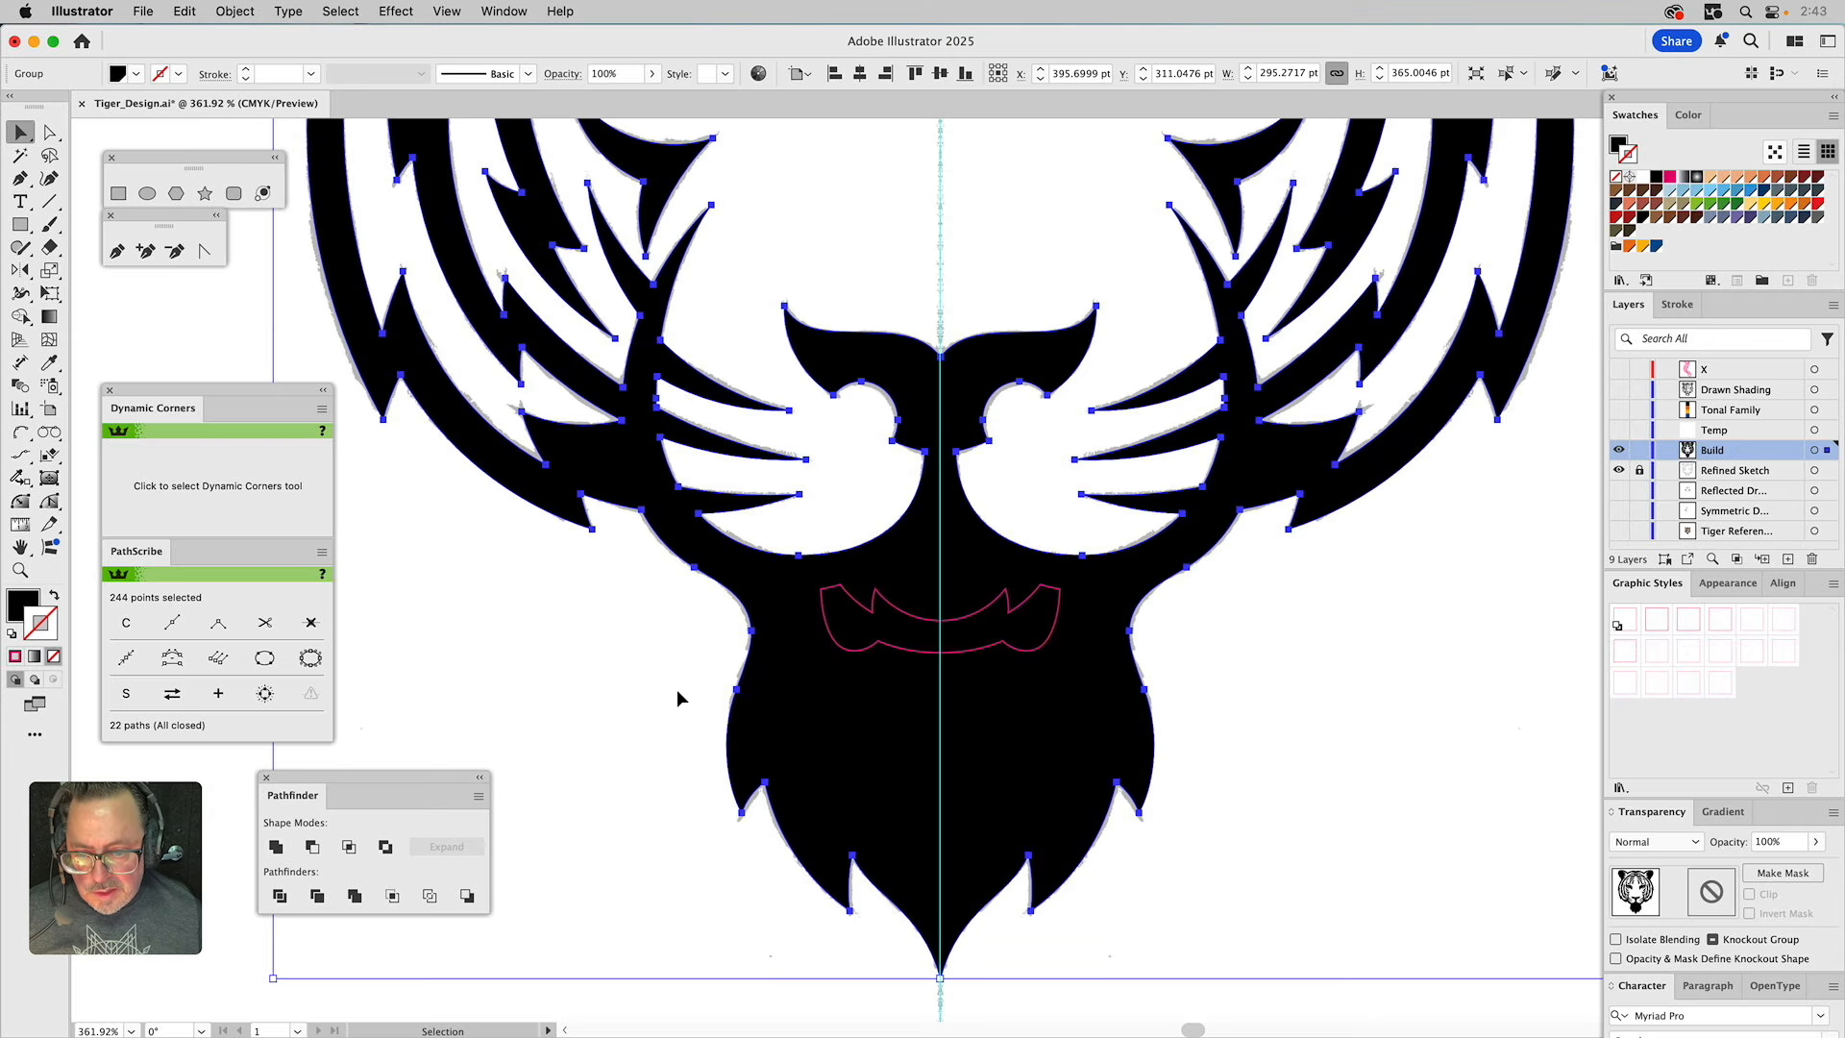
Try to move the corner point where the beard joins the left side of the muzzle, and undo it.
{"action": "key", "text": "a"}
{"action": "left_click", "coordinate": [694, 567]}
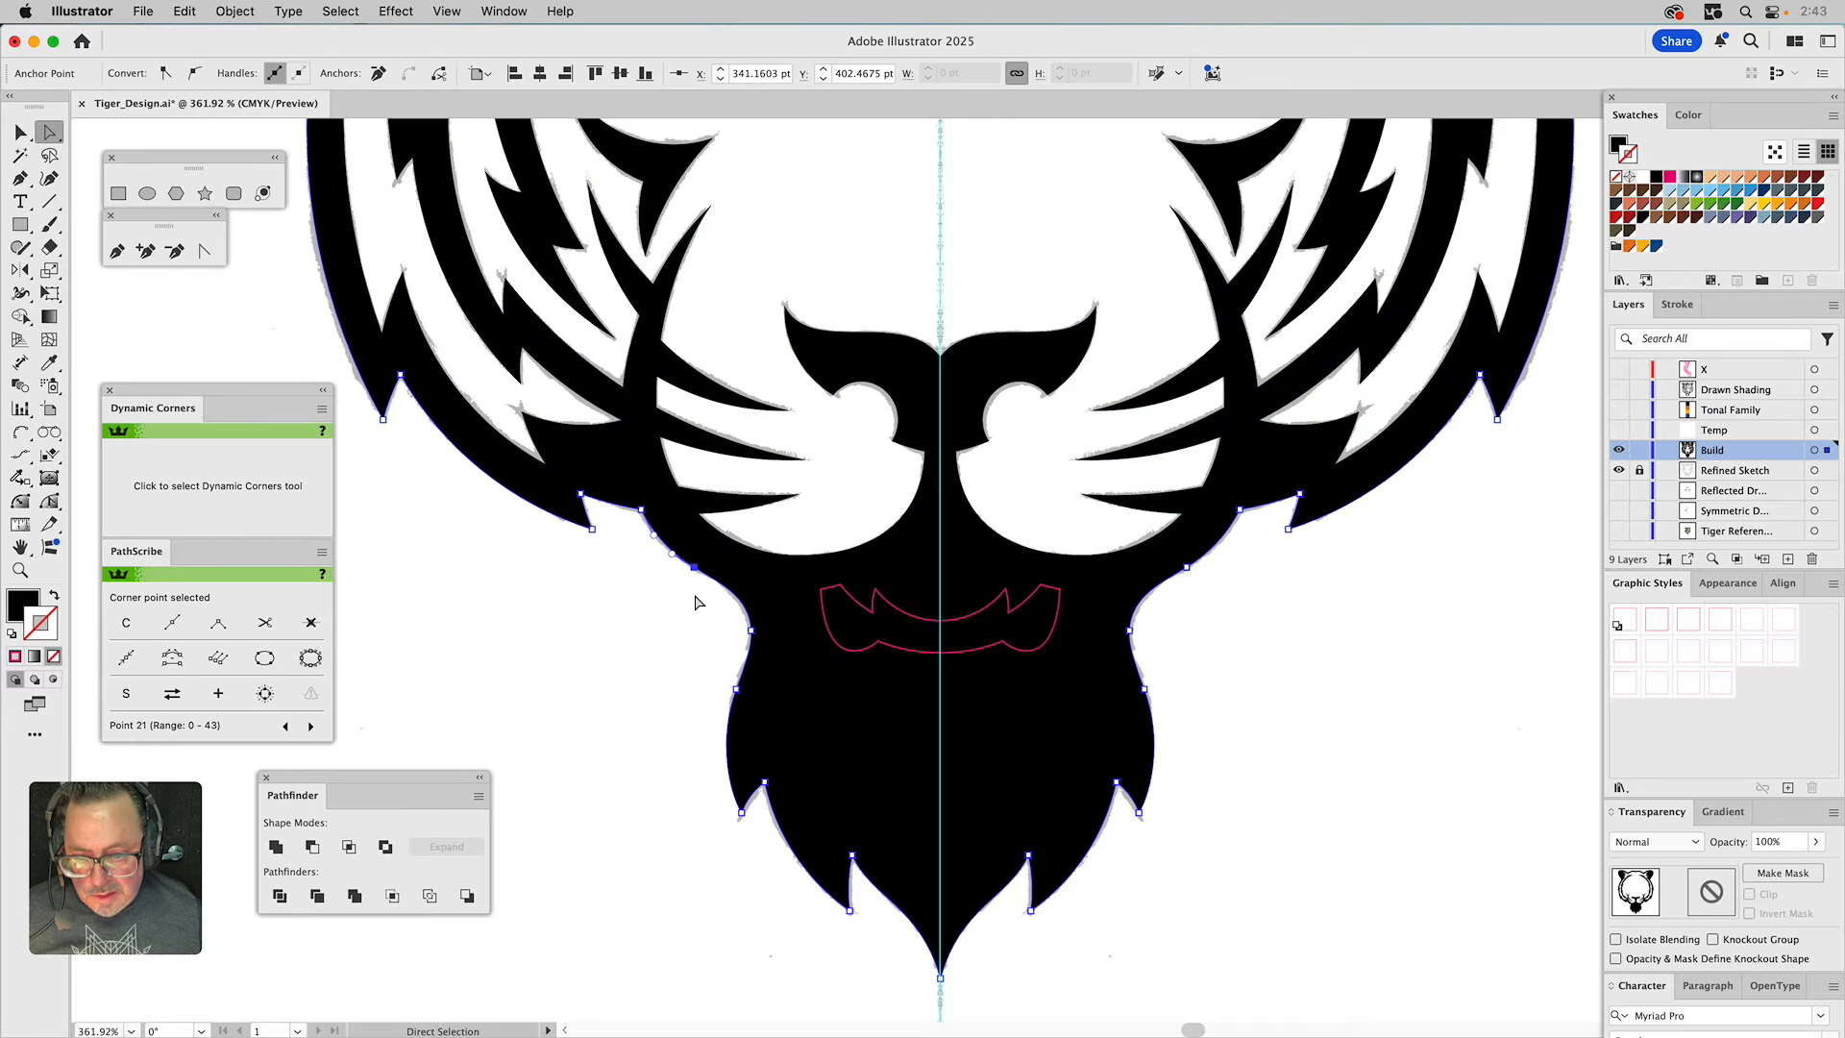
{"action": "left_click_drag", "start_coordinate": [694, 573], "coordinate": [689, 586]}
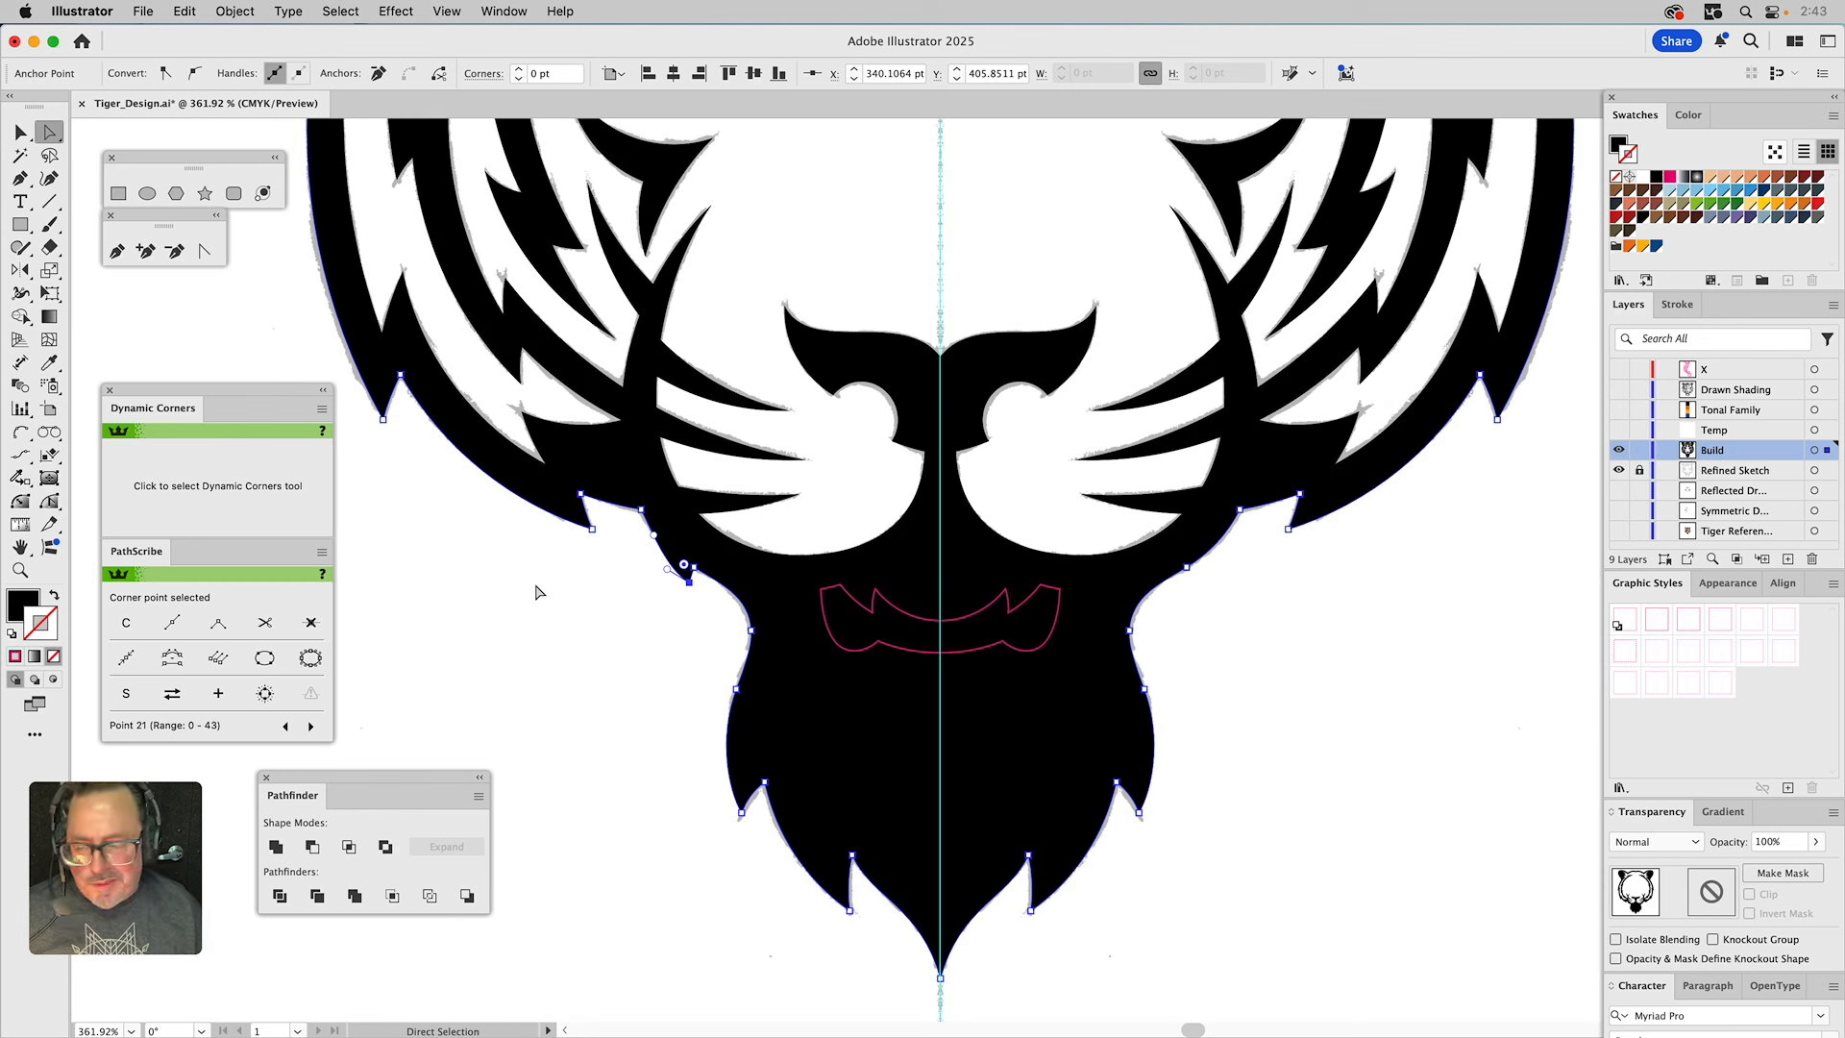
{"action": "key", "text": "super+z"}
{"action": "key", "text": "z"}
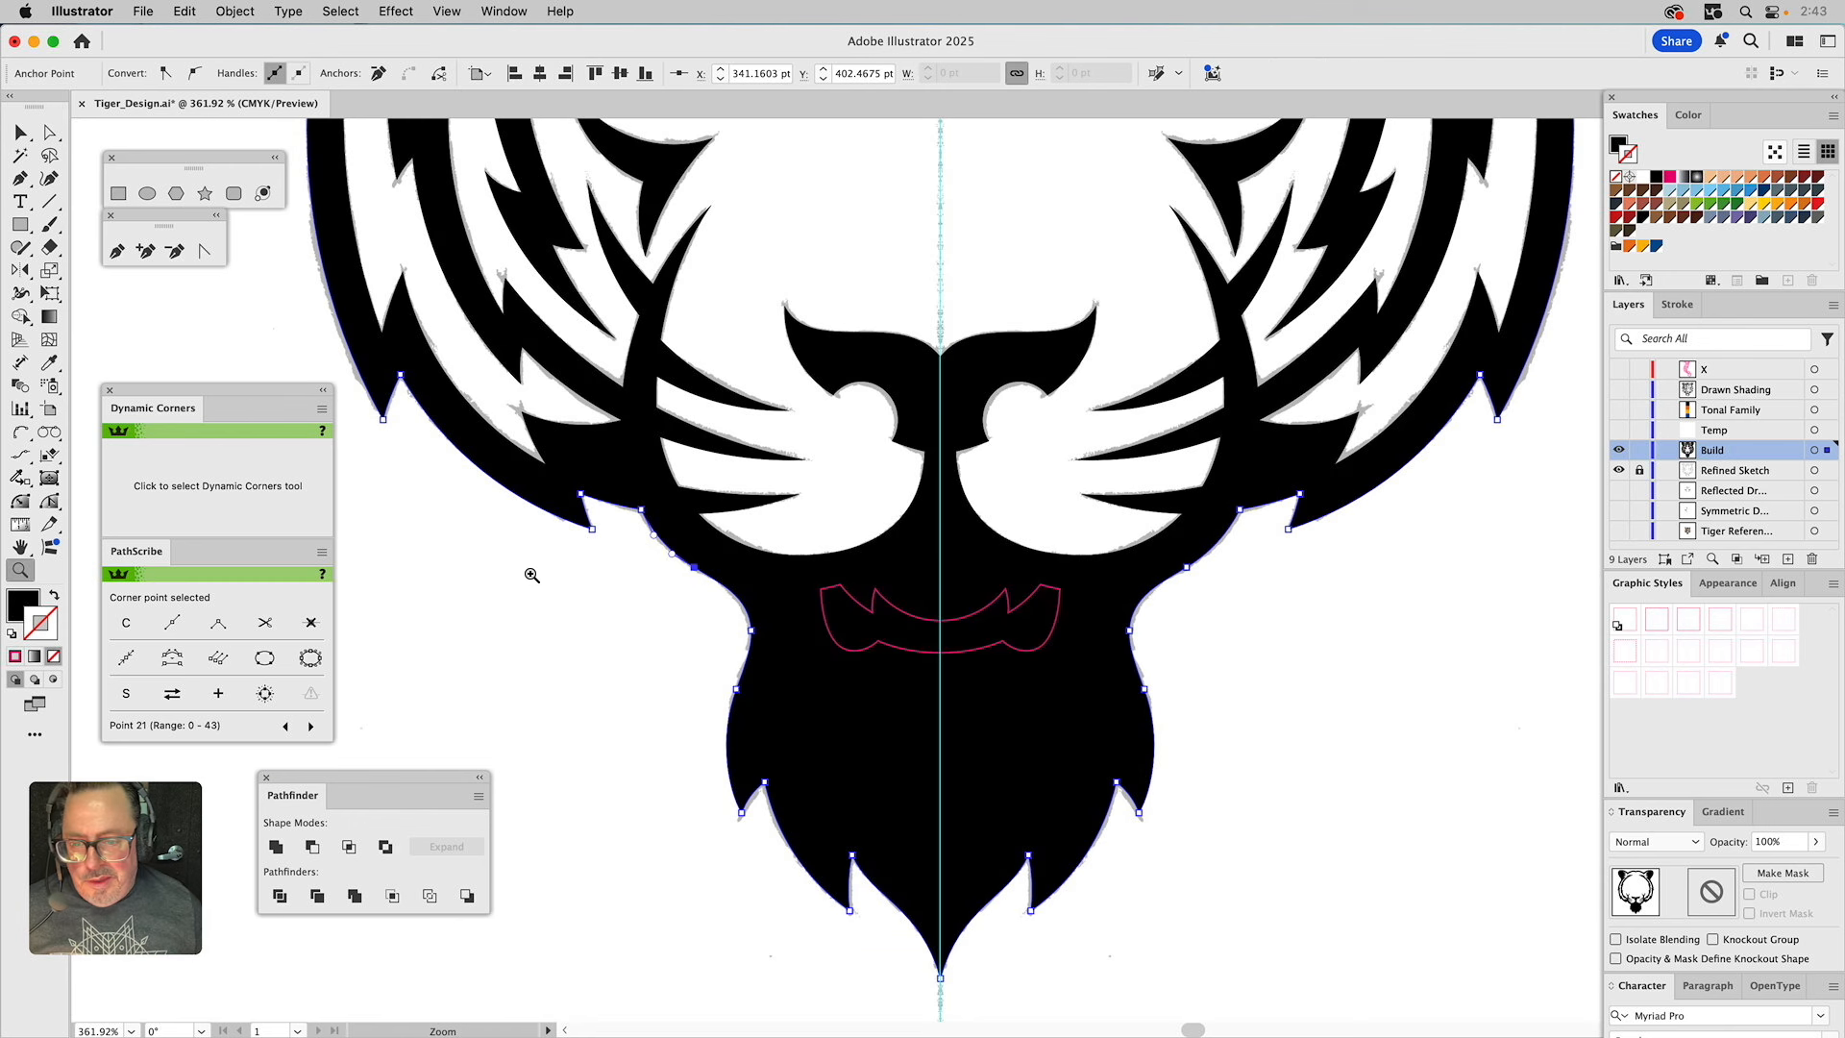
{"action": "key", "text": "v"}
{"action": "left_click", "coordinate": [584, 600]}
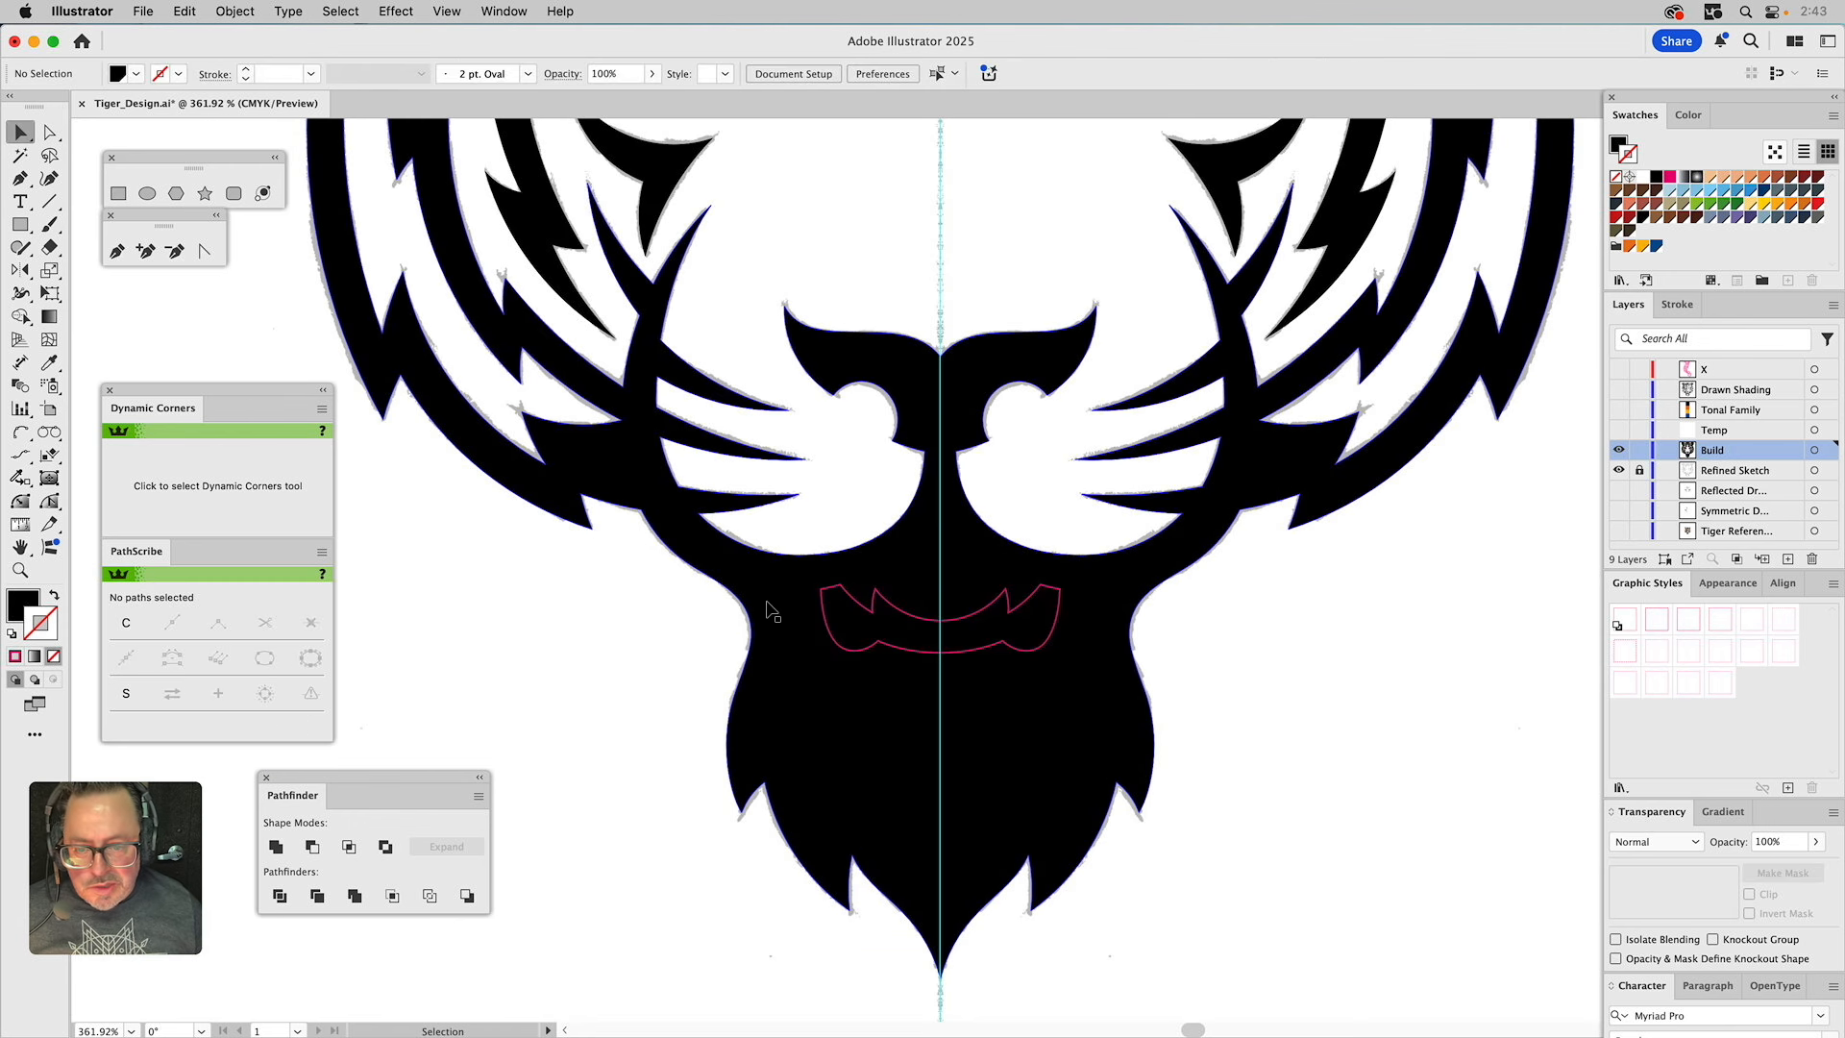
{"action": "left_click", "coordinate": [768, 609]}
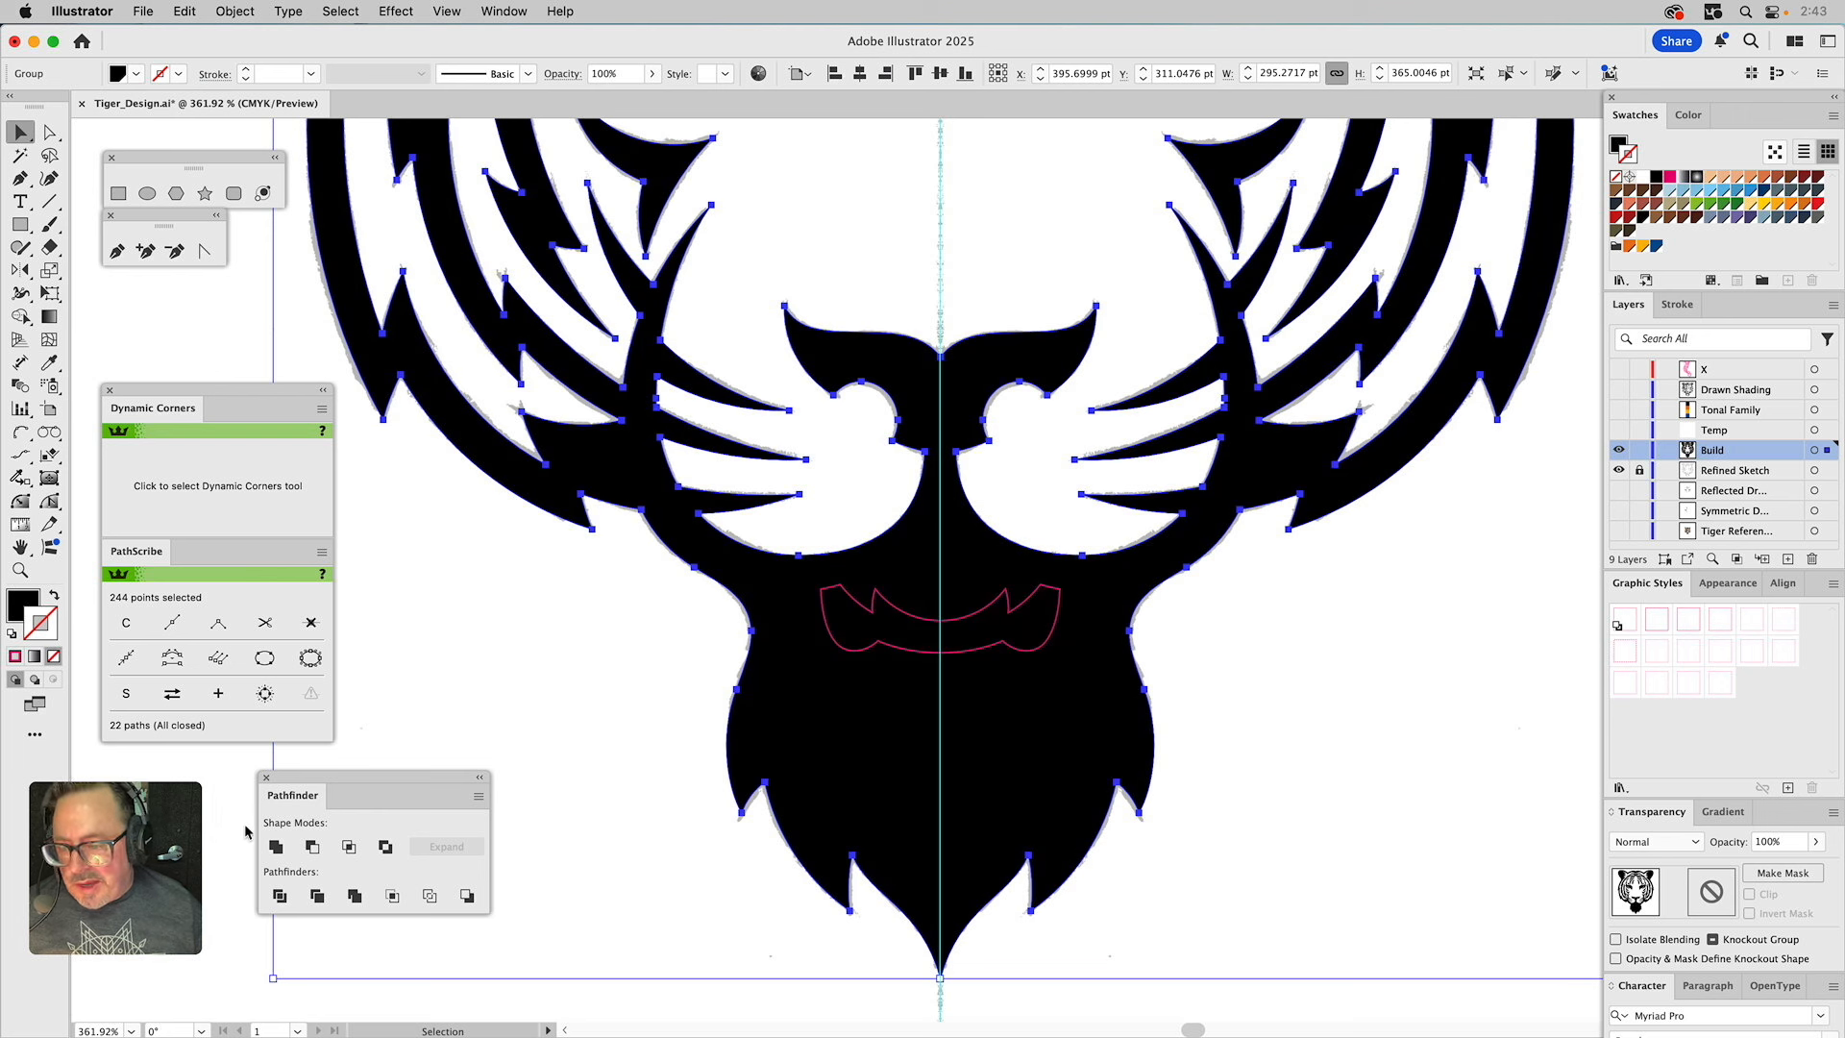
{"action": "left_click", "coordinate": [506, 711]}
{"action": "left_click", "coordinate": [507, 708]}
{"action": "key", "text": "a"}
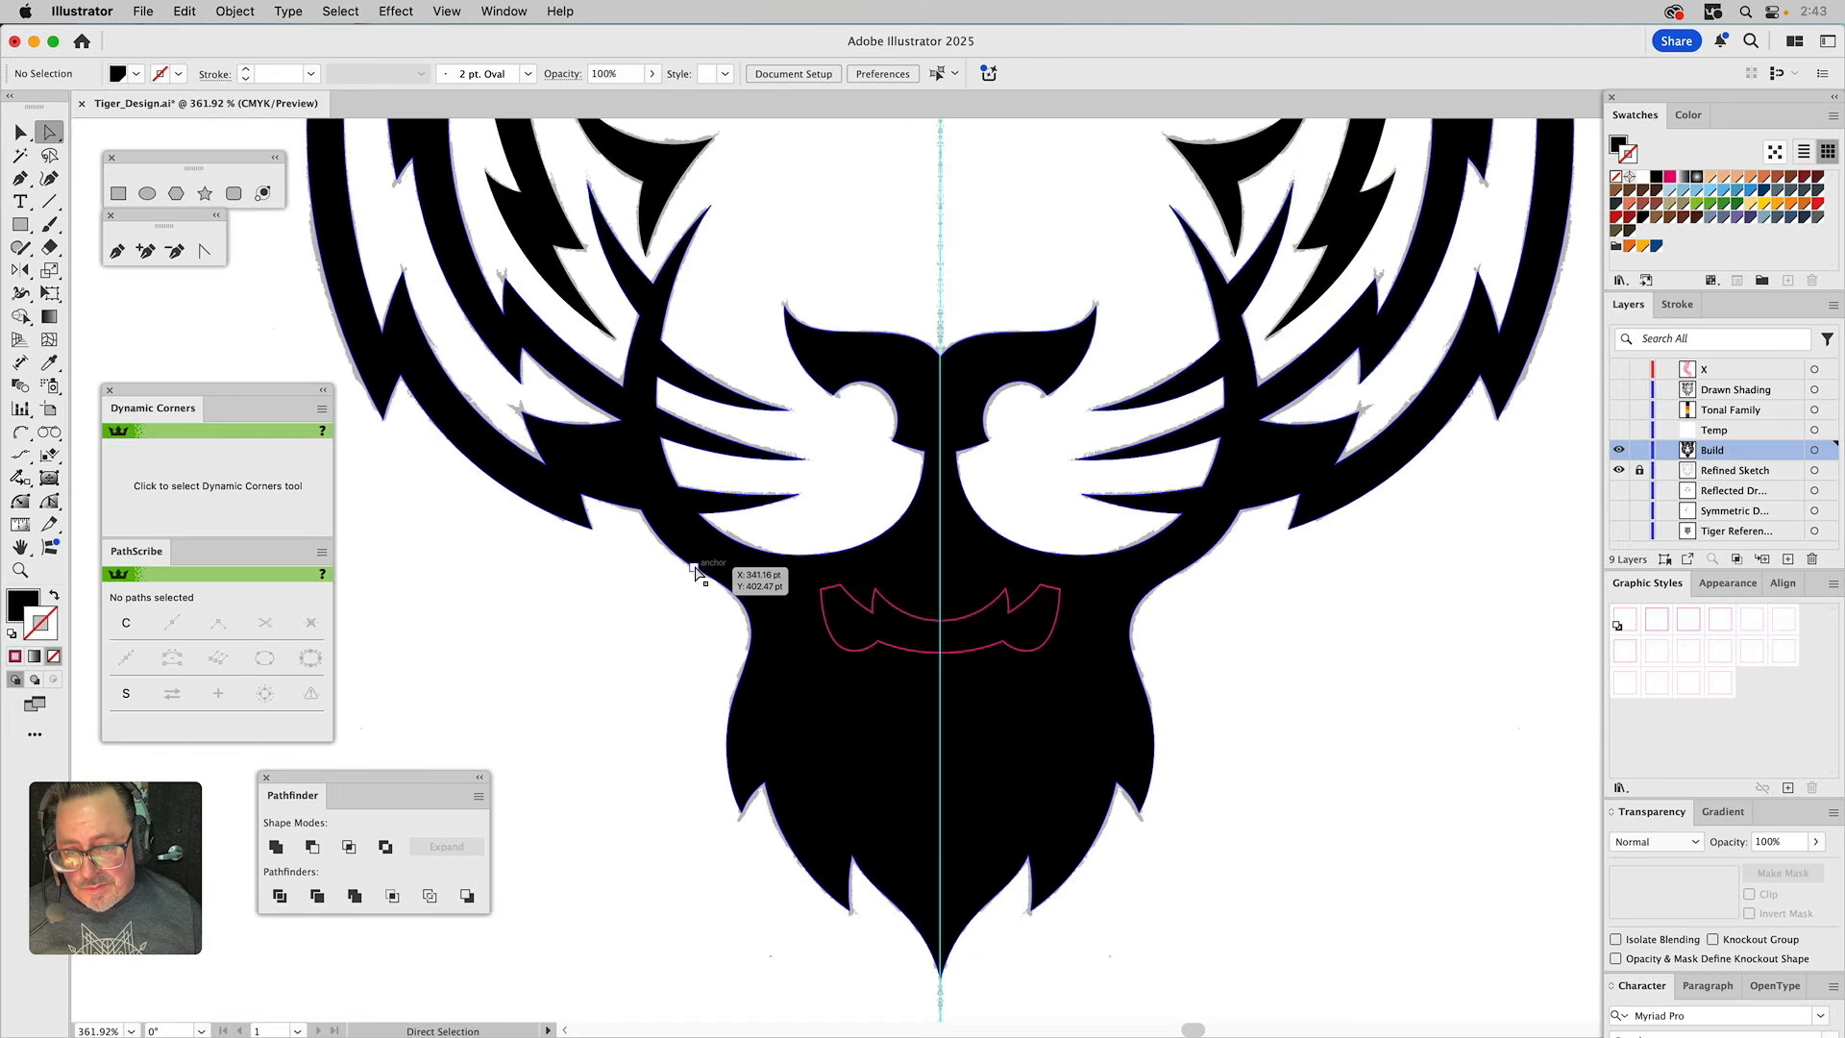
Try removing the two nearly overlapping anchor points at the left beard-to-muzzle junction with PathScribe's smart point removal.
{"action": "left_click", "coordinate": [693, 568]}
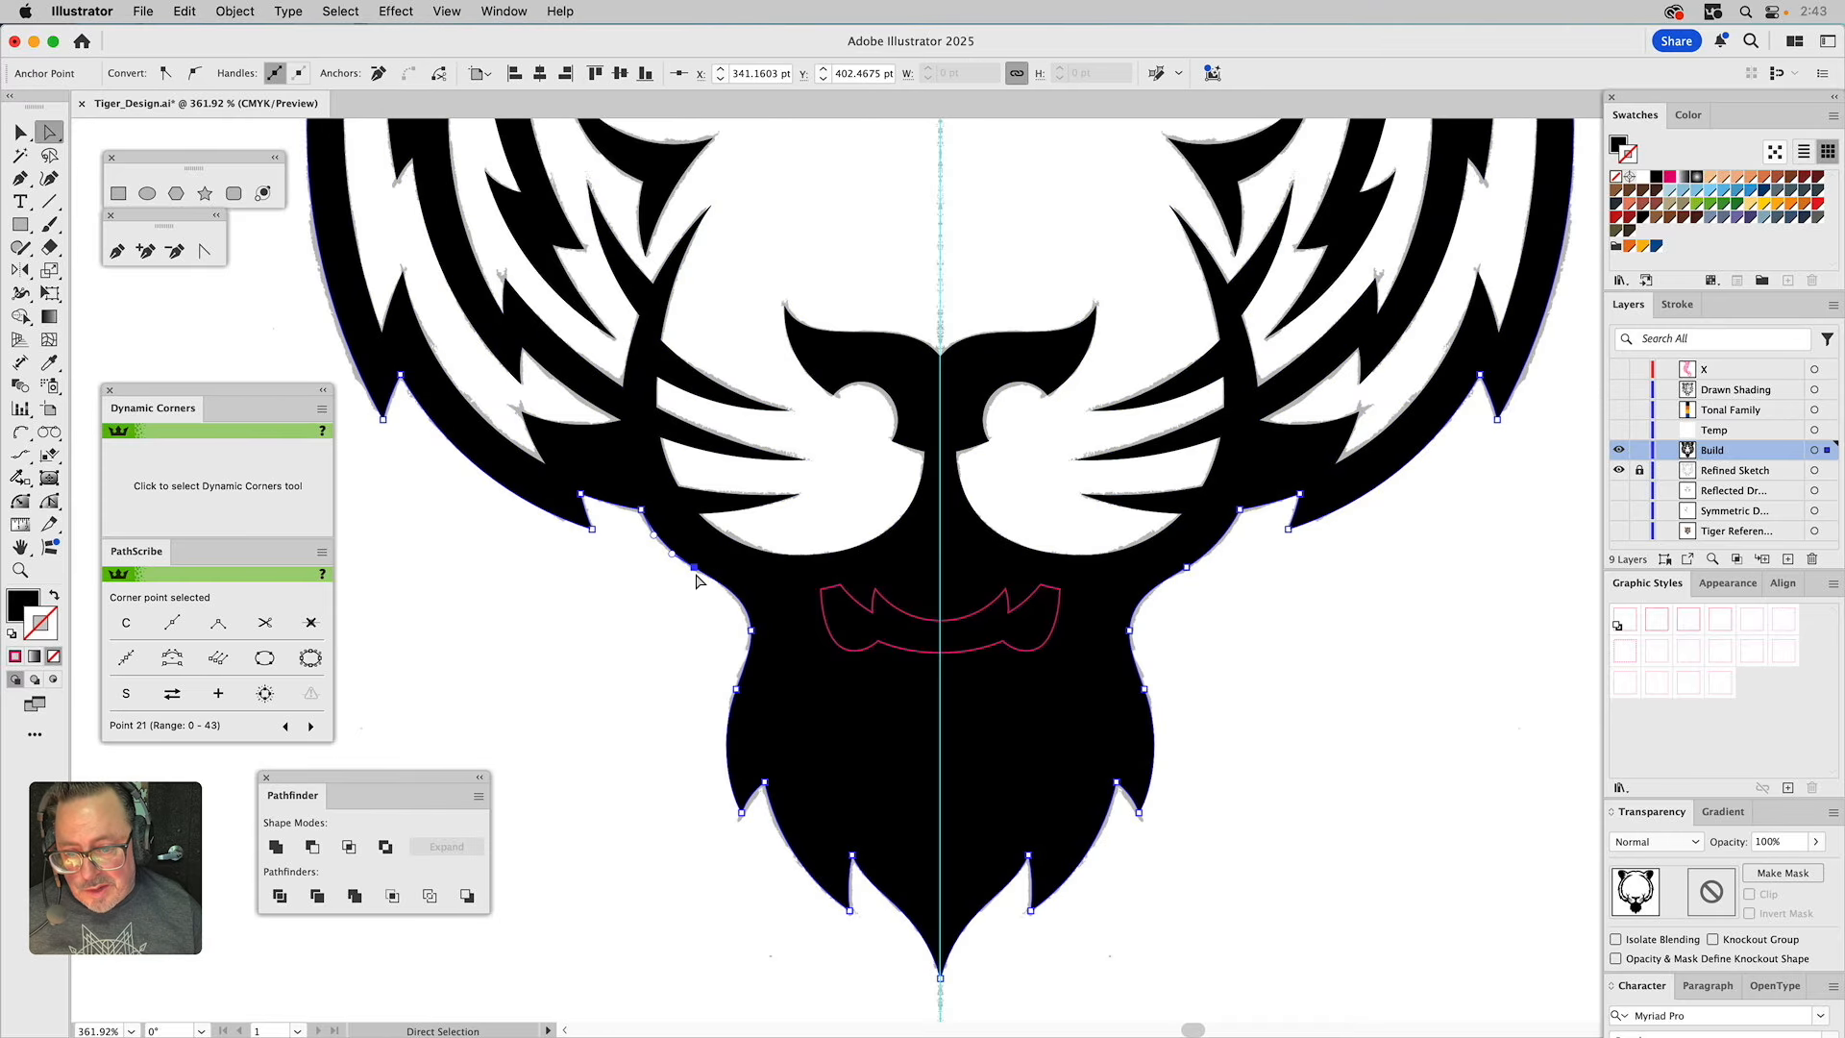
{"action": "left_click", "coordinate": [21, 570]}
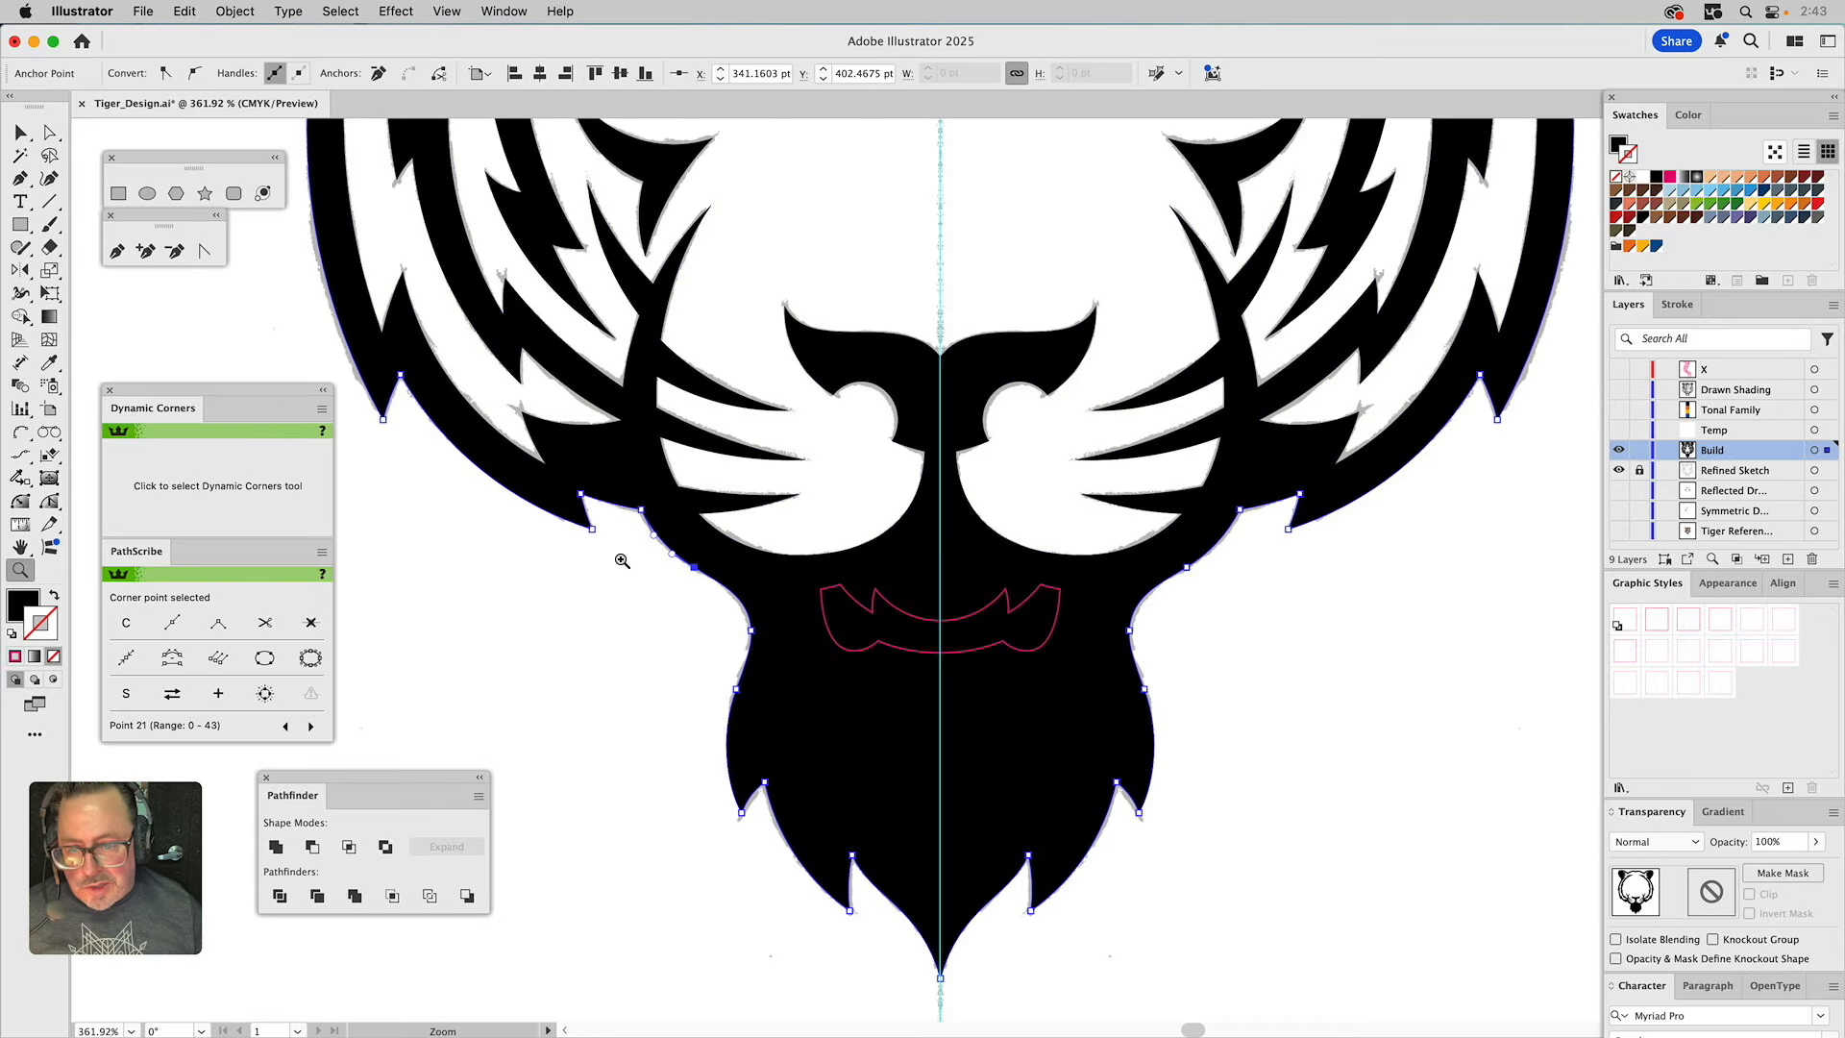
{"action": "left_click_drag", "start_coordinate": [611, 514], "coordinate": [822, 716]}
{"action": "left_click_drag", "start_coordinate": [858, 538], "coordinate": [944, 700]}
{"action": "key", "text": "a"}
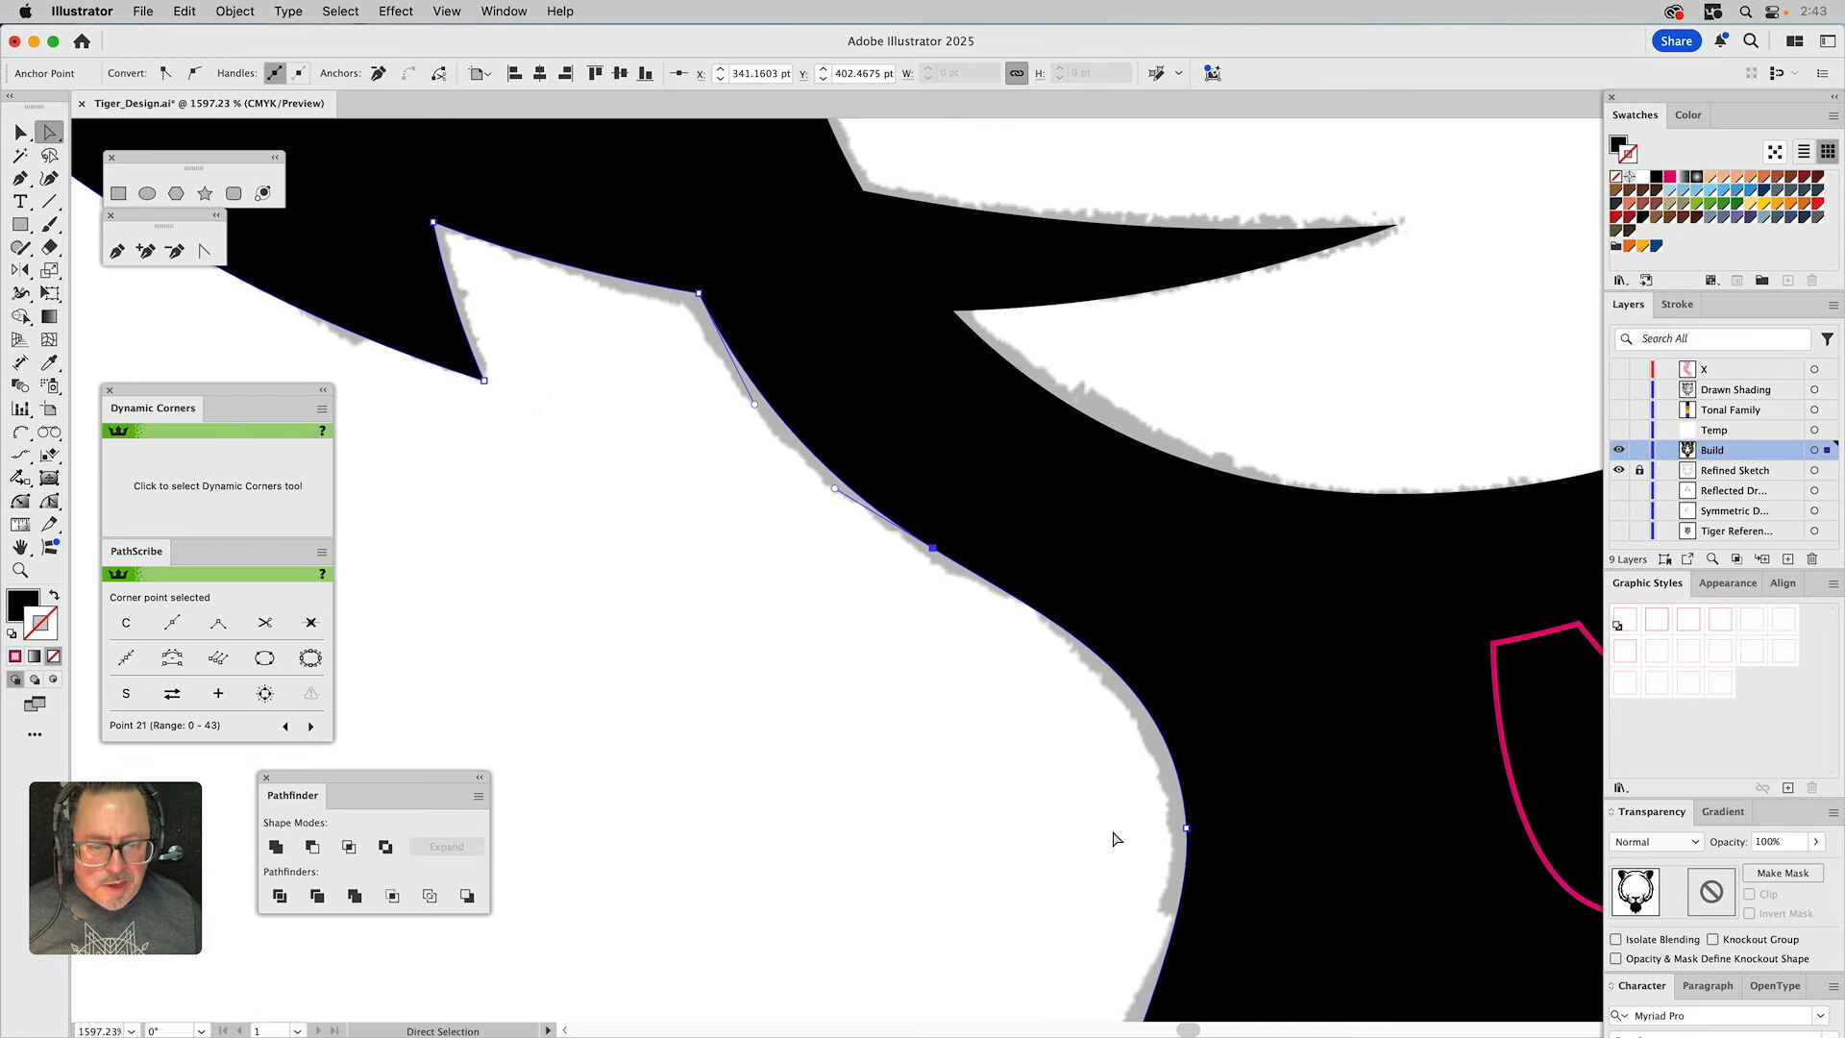
{"action": "left_click_drag", "start_coordinate": [1120, 859], "coordinate": [1237, 788]}
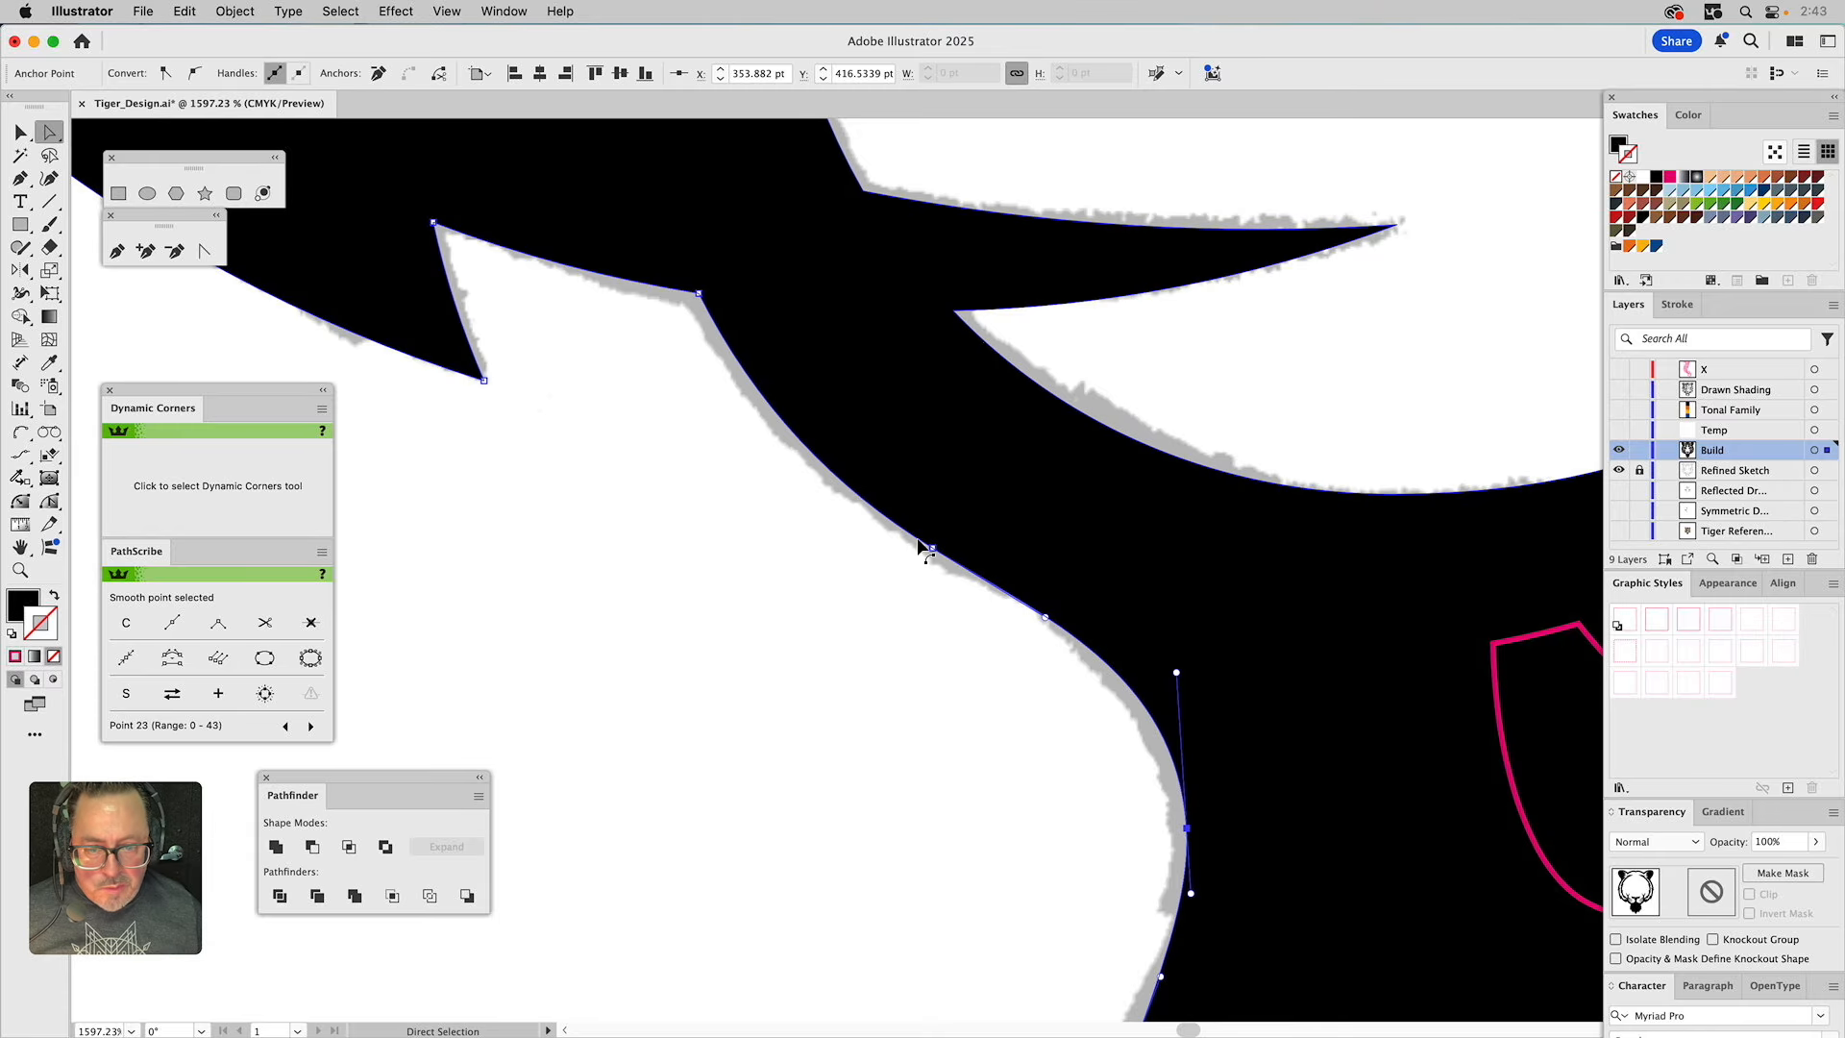
{"action": "left_click_drag", "start_coordinate": [951, 519], "coordinate": [894, 718]}
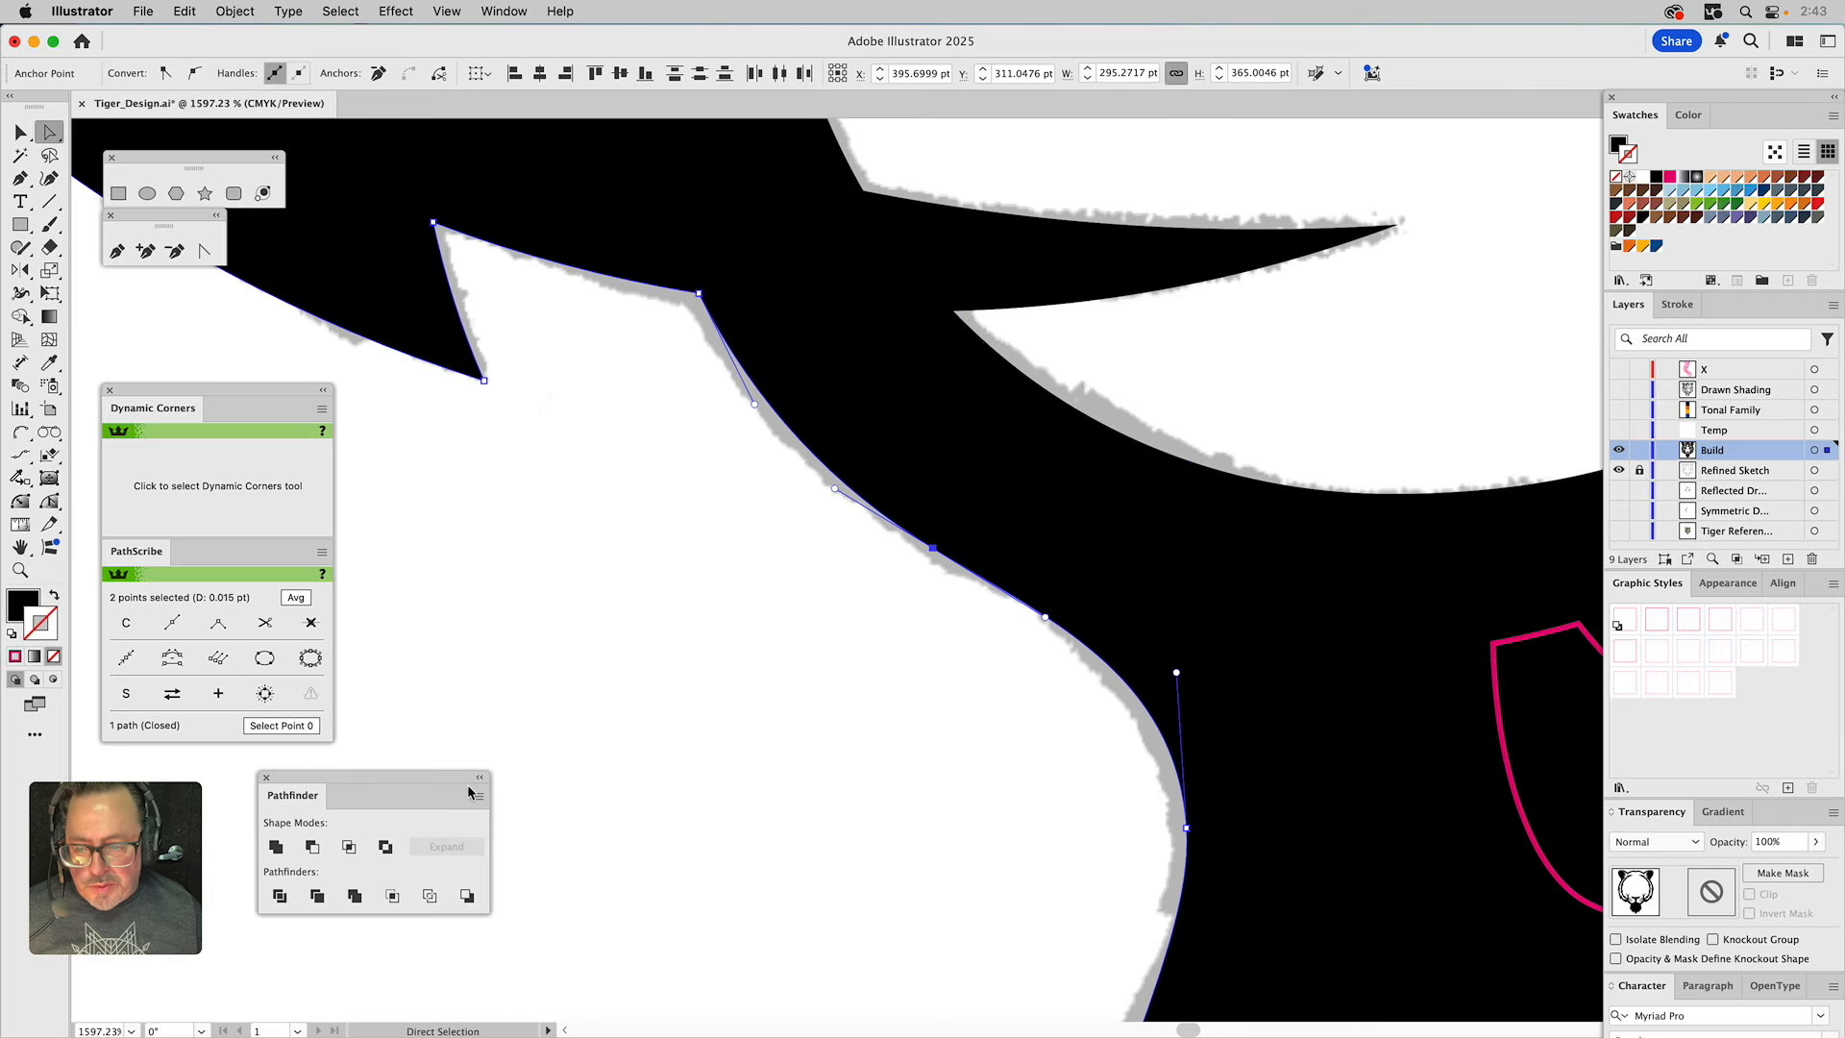
{"action": "left_click", "coordinate": [313, 625]}
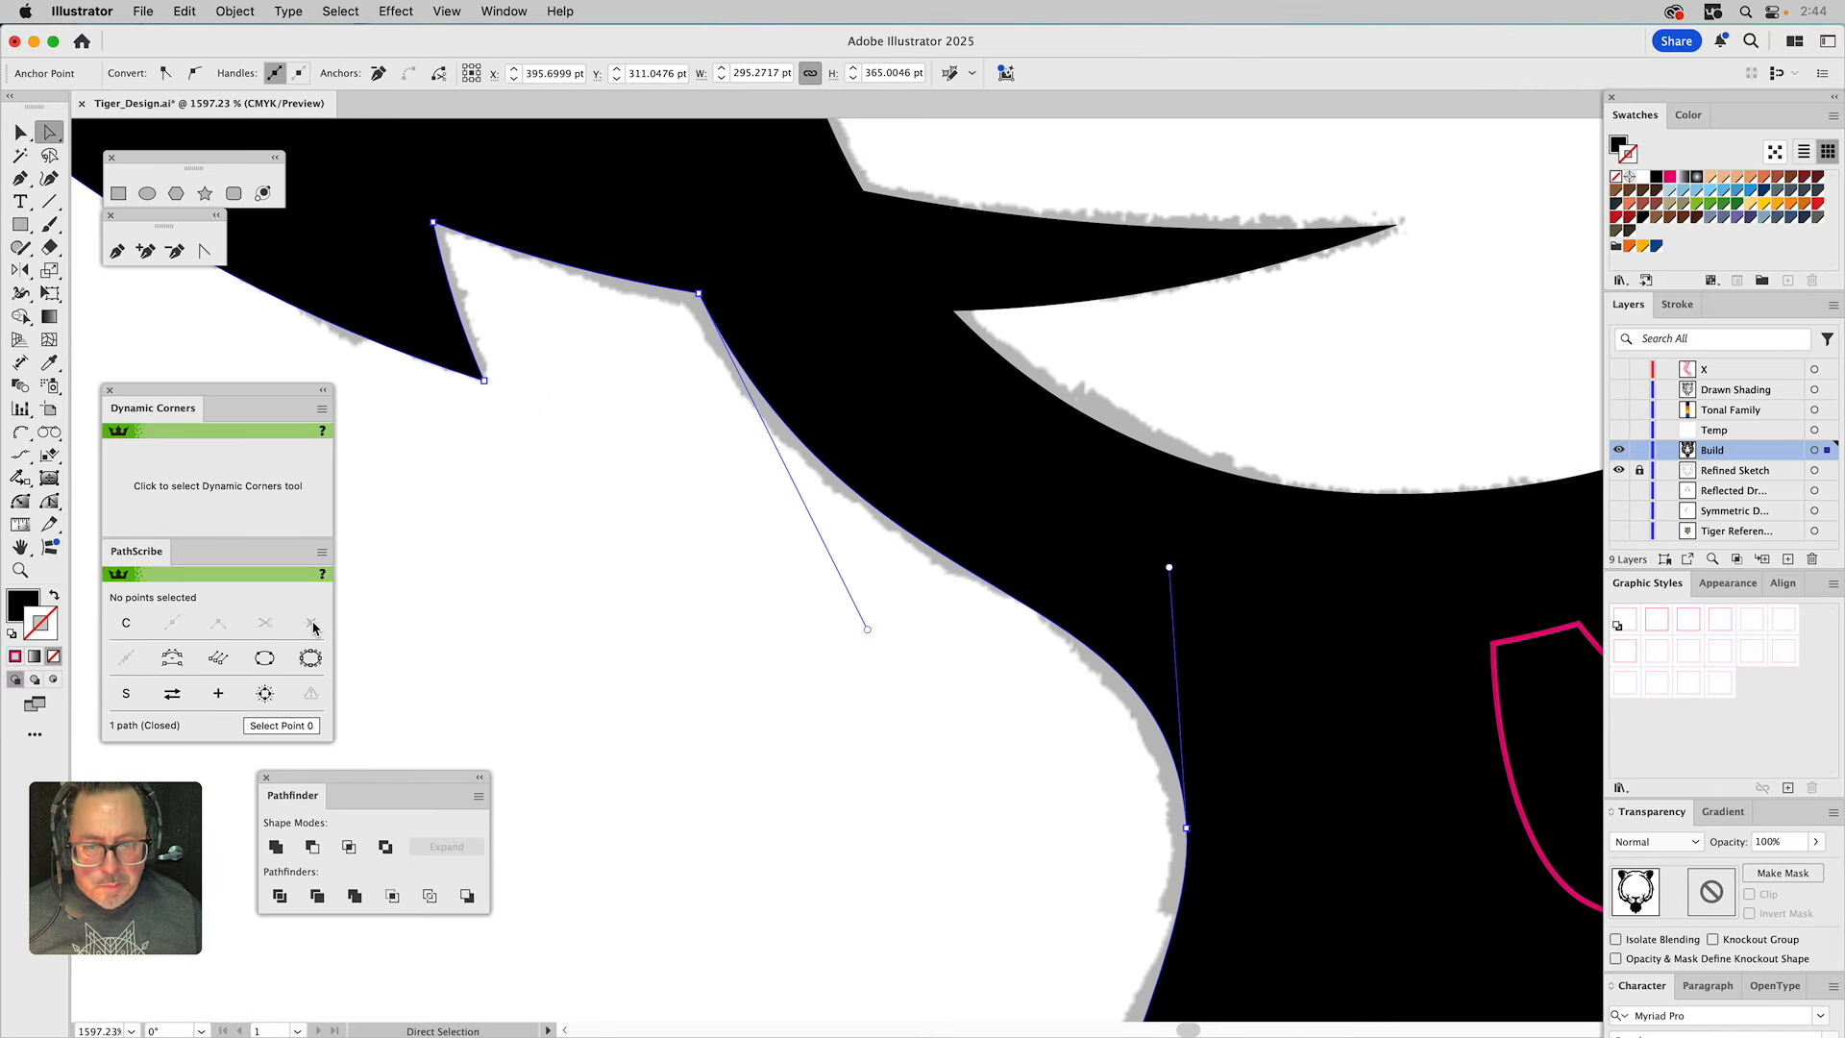
{"action": "left_click", "coordinate": [673, 763]}
Select the overlapping anchor points at both beard-to-muzzle junctions and remove them together with PathScribe, keeping the outline smooth.
{"action": "left_click", "coordinate": [19, 570]}
{"action": "left_click", "coordinate": [1129, 690], "text": "alt"}
{"action": "left_click", "coordinate": [1125, 688], "text": "alt"}
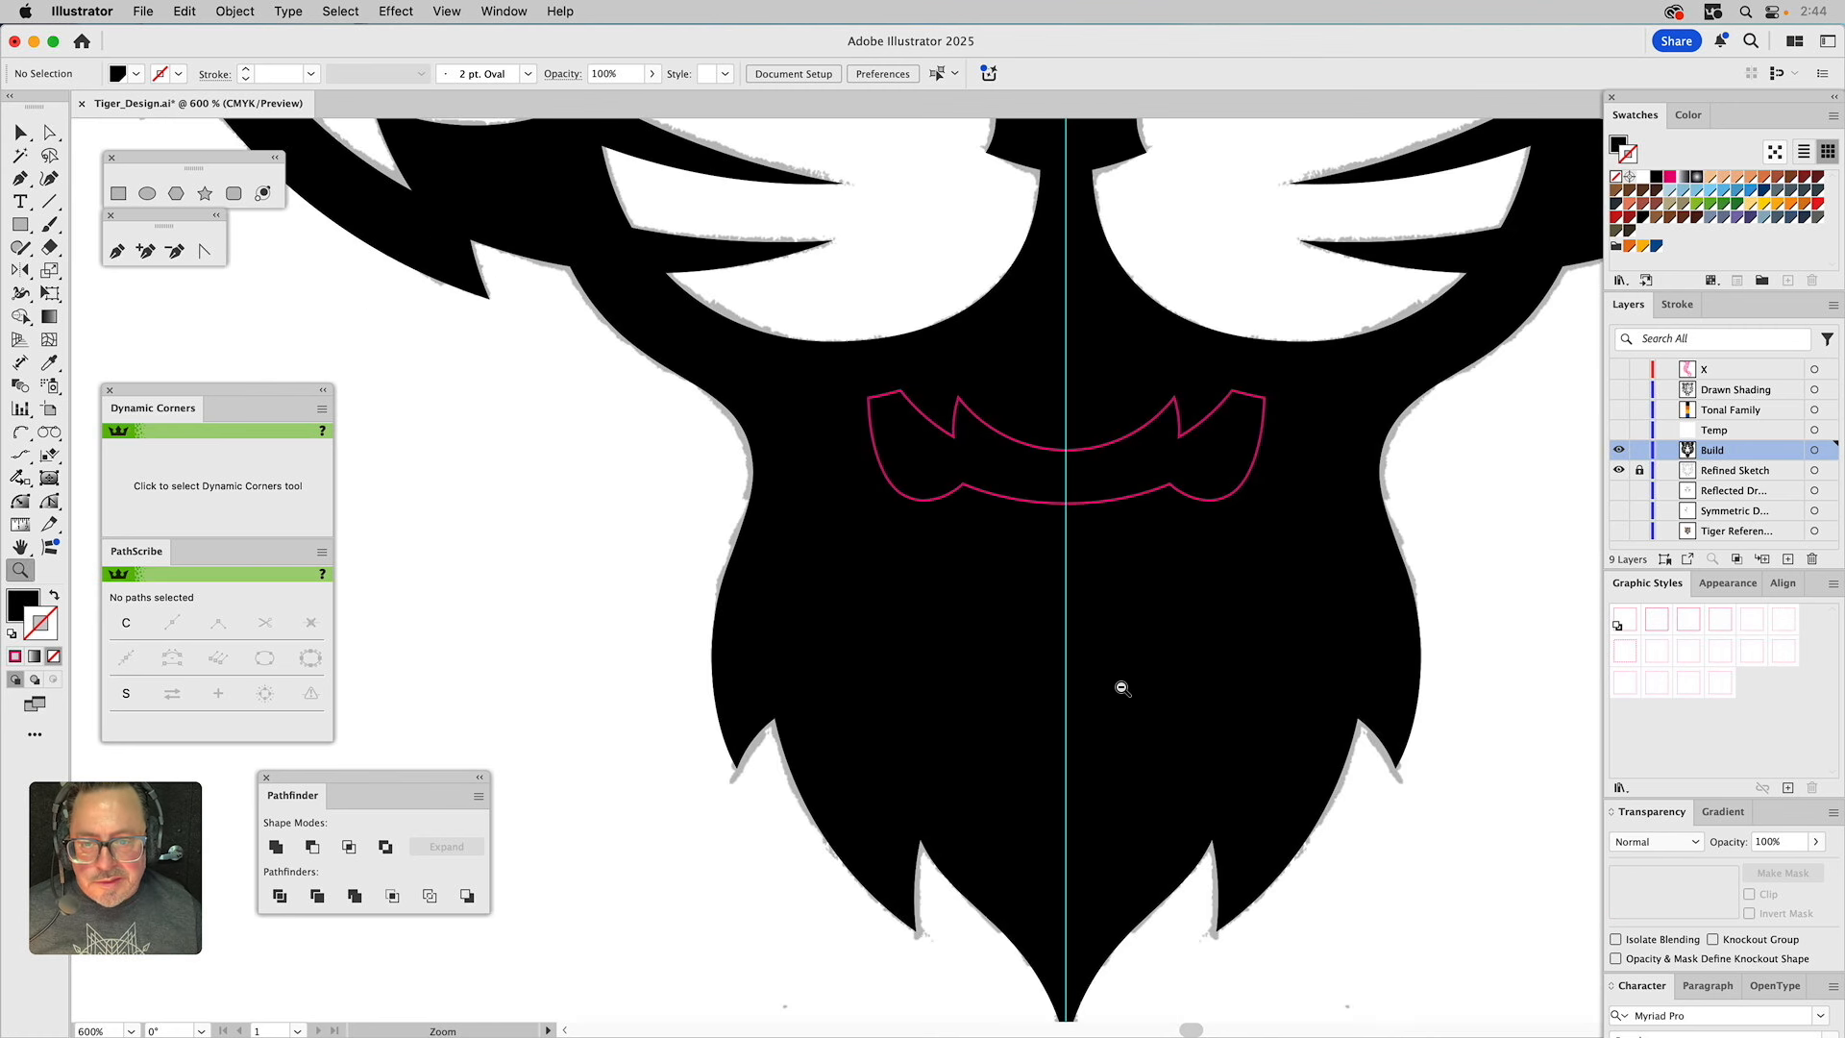
{"action": "left_click", "coordinate": [1125, 688], "text": "alt"}
{"action": "key", "text": "v"}
{"action": "left_click", "coordinate": [1186, 350]}
{"action": "left_click", "coordinate": [1202, 382]}
{"action": "key", "text": "a"}
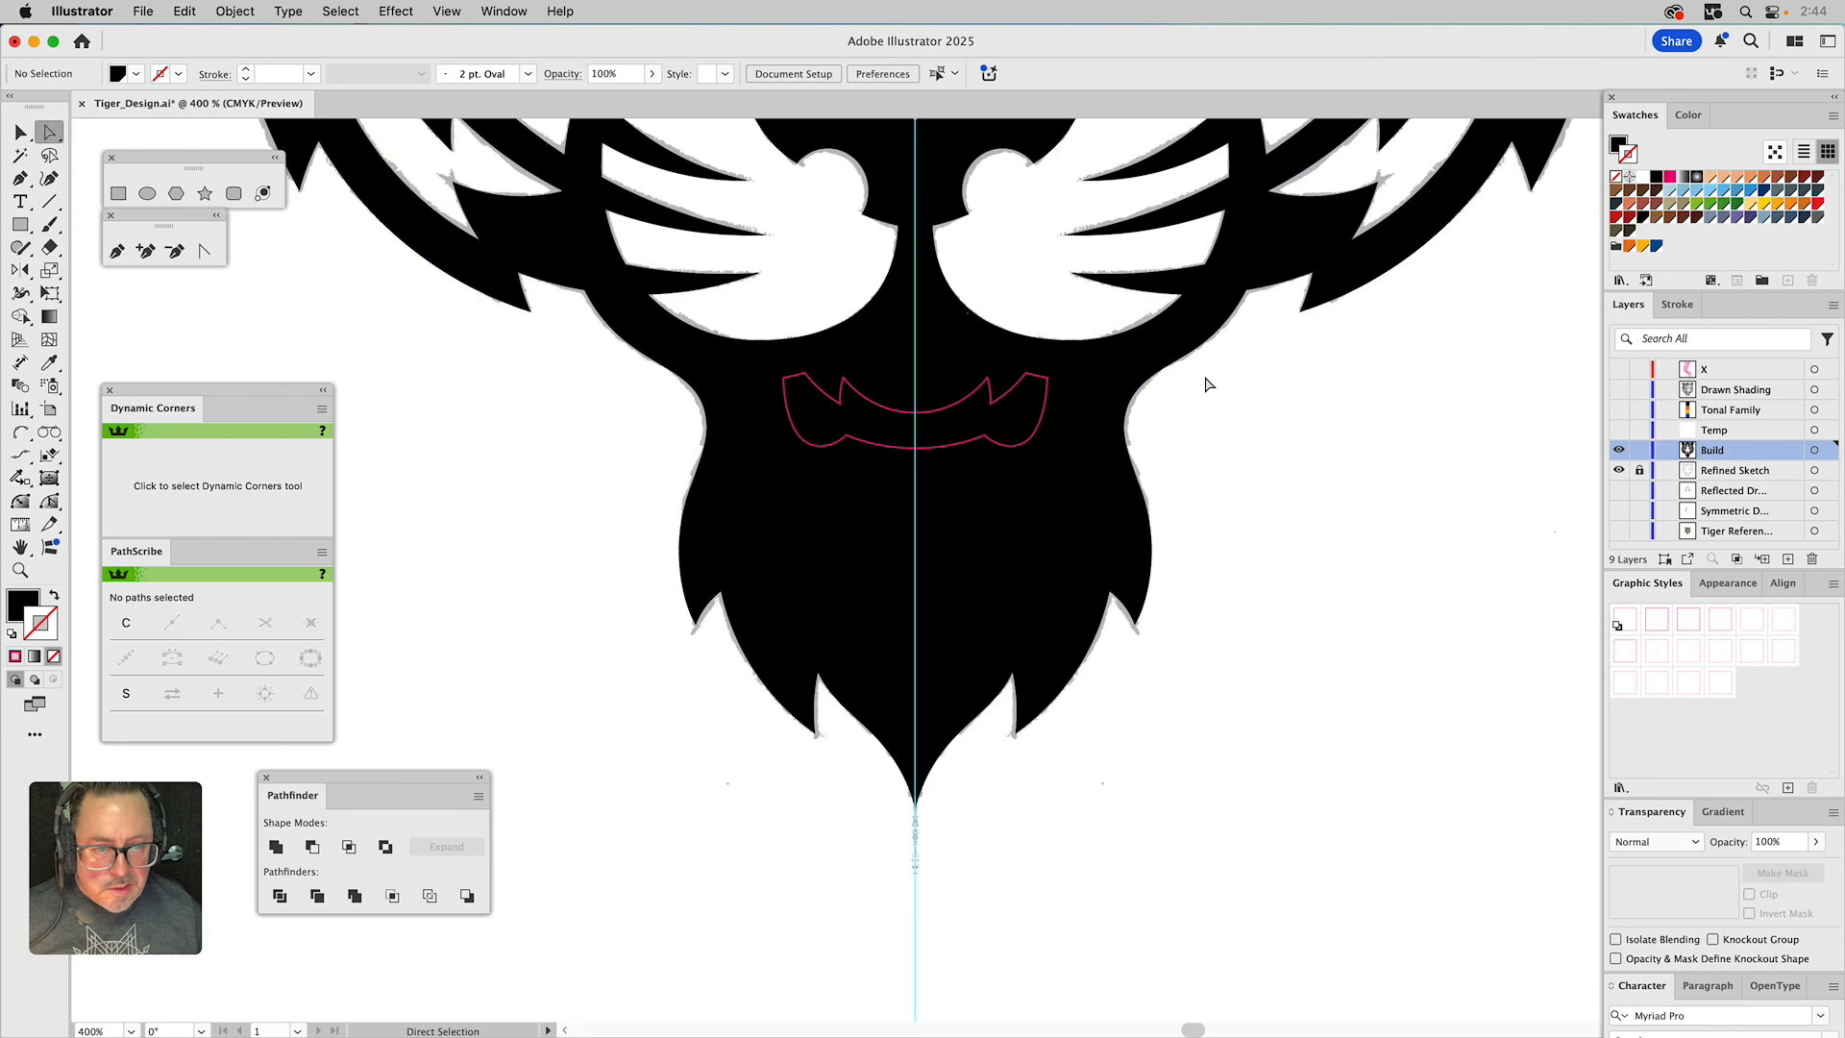
{"action": "left_click_drag", "start_coordinate": [1220, 379], "coordinate": [1189, 332]}
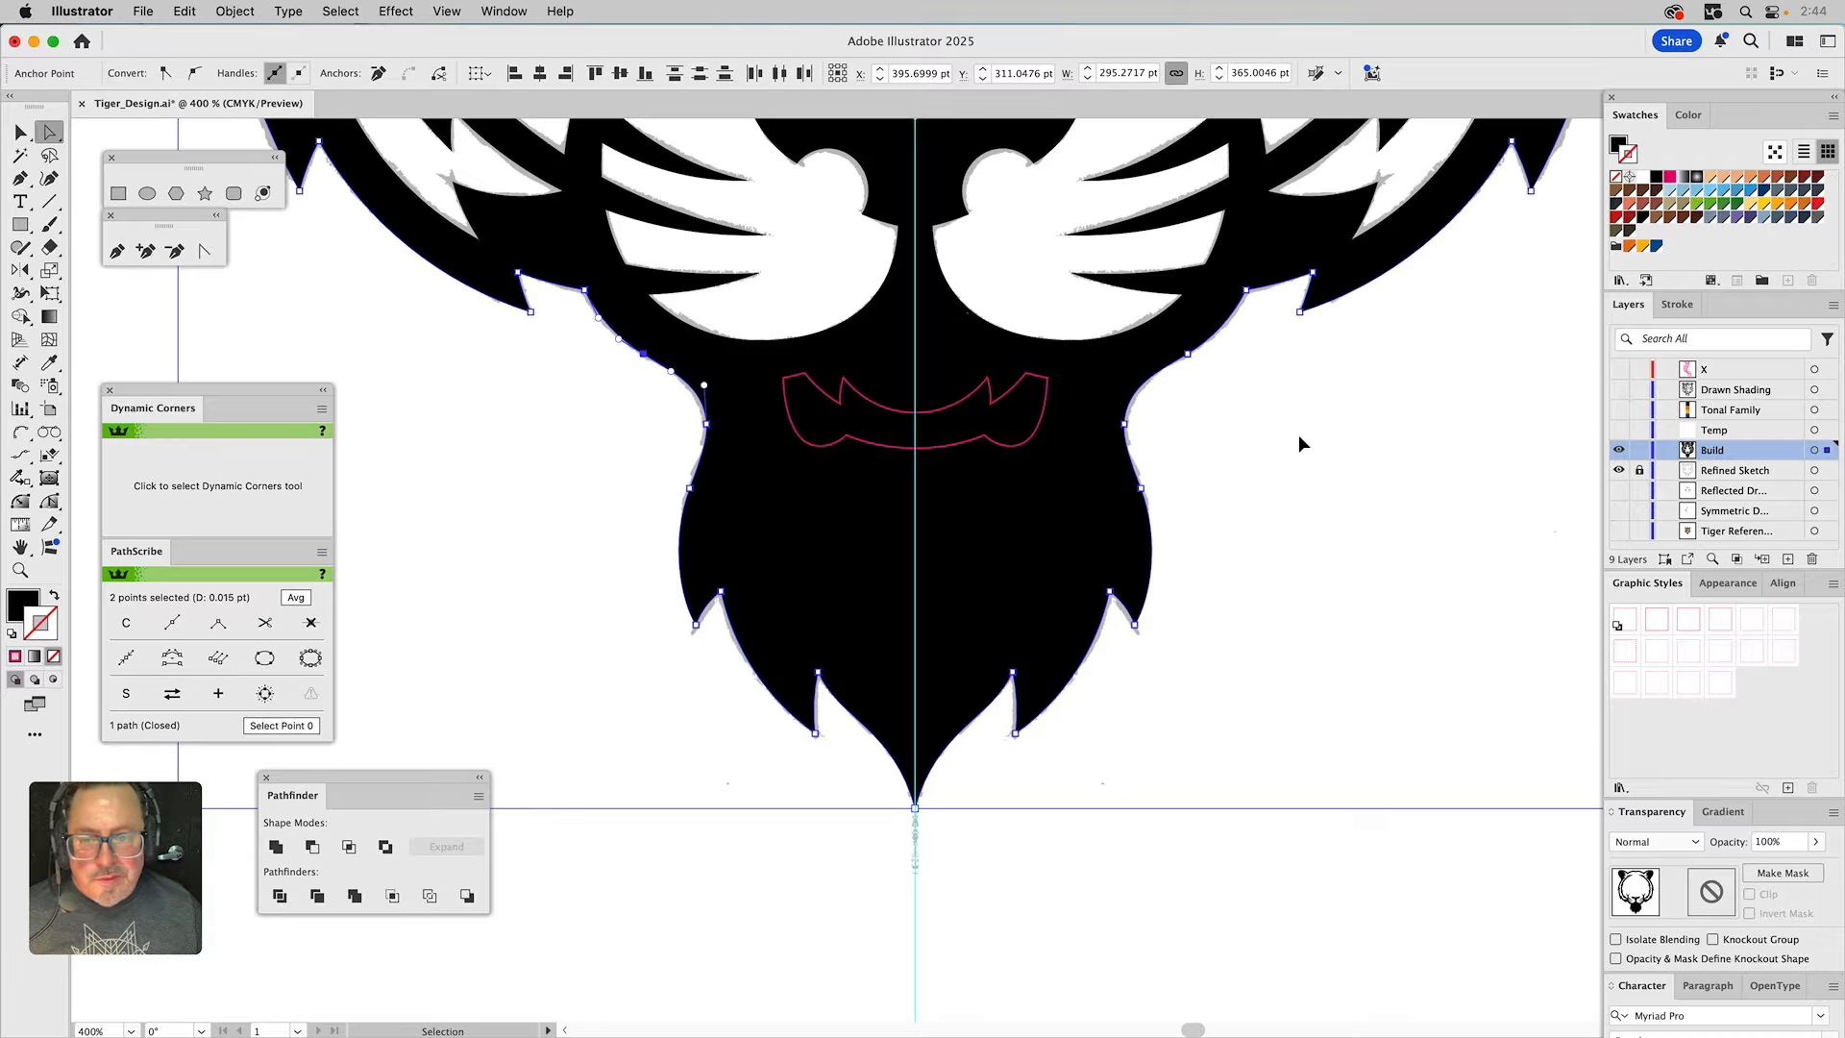
{"action": "left_click", "coordinate": [1188, 355]}
{"action": "left_click_drag", "start_coordinate": [1195, 371], "coordinate": [1214, 394]}
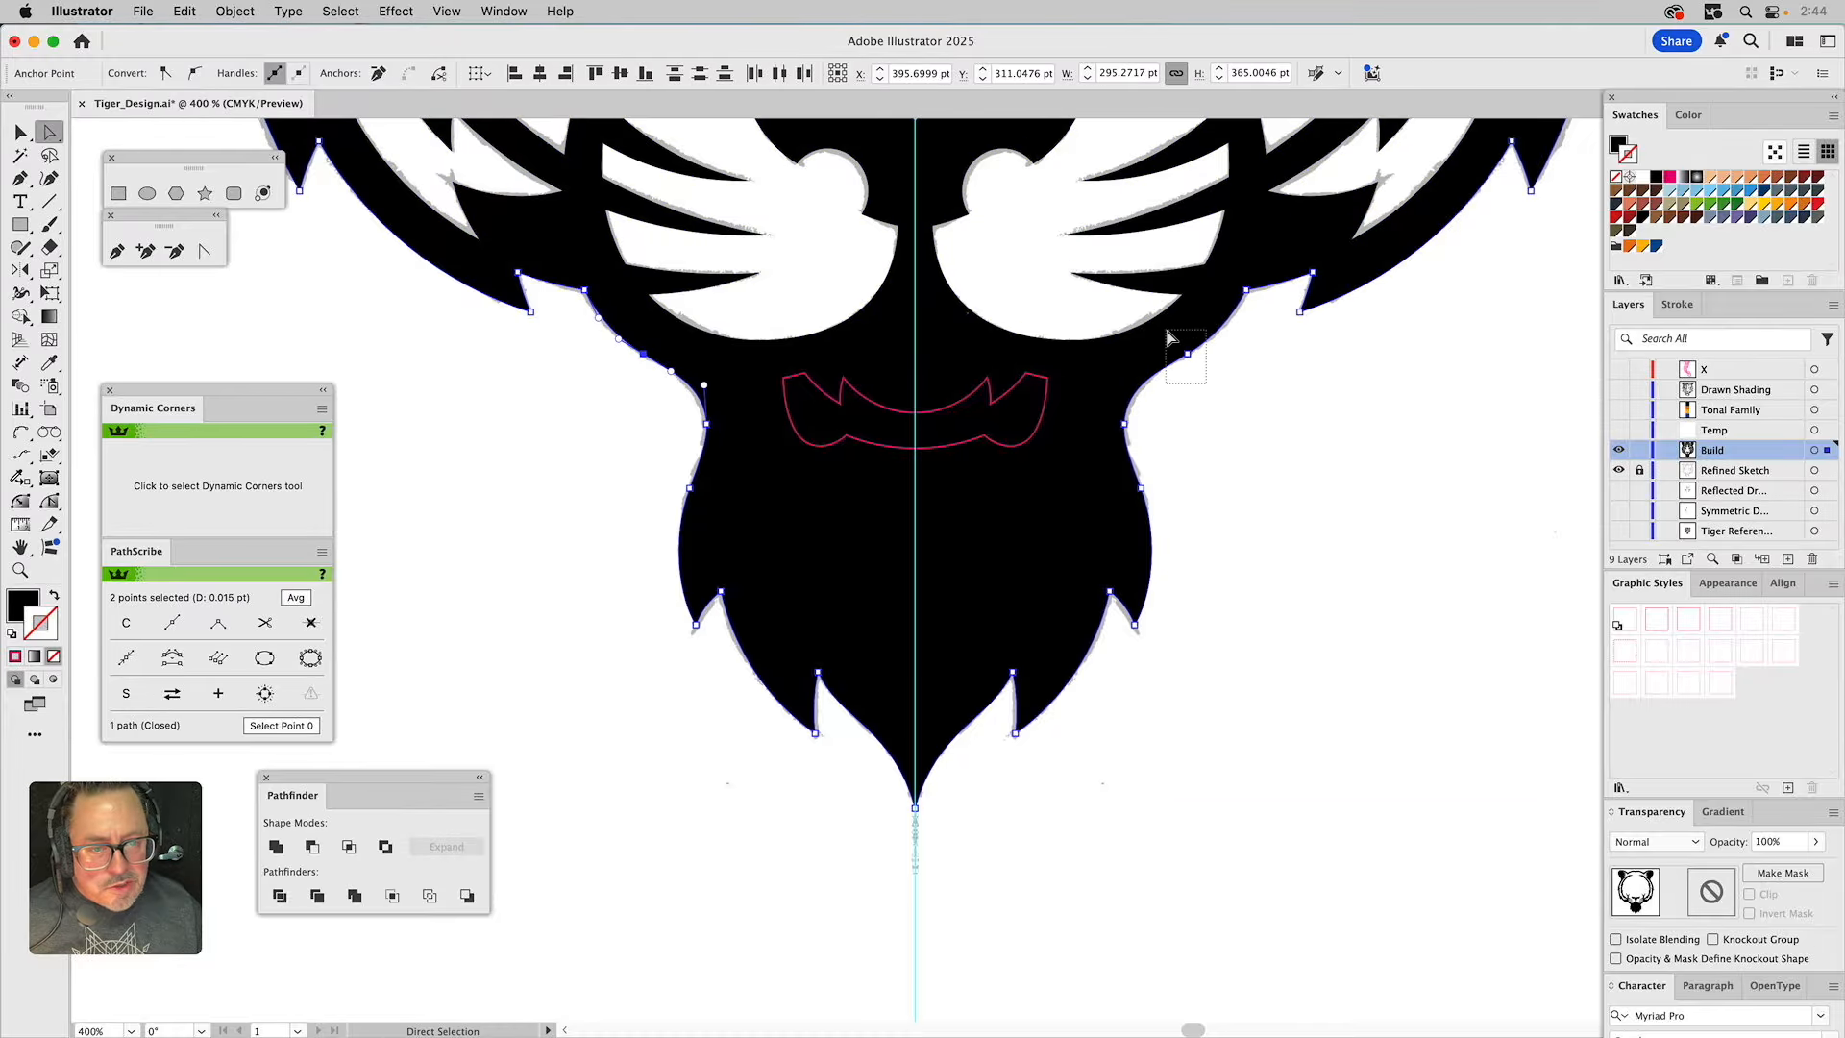
{"action": "left_click", "coordinate": [1184, 353]}
{"action": "left_click_drag", "start_coordinate": [630, 377], "coordinate": [663, 342]}
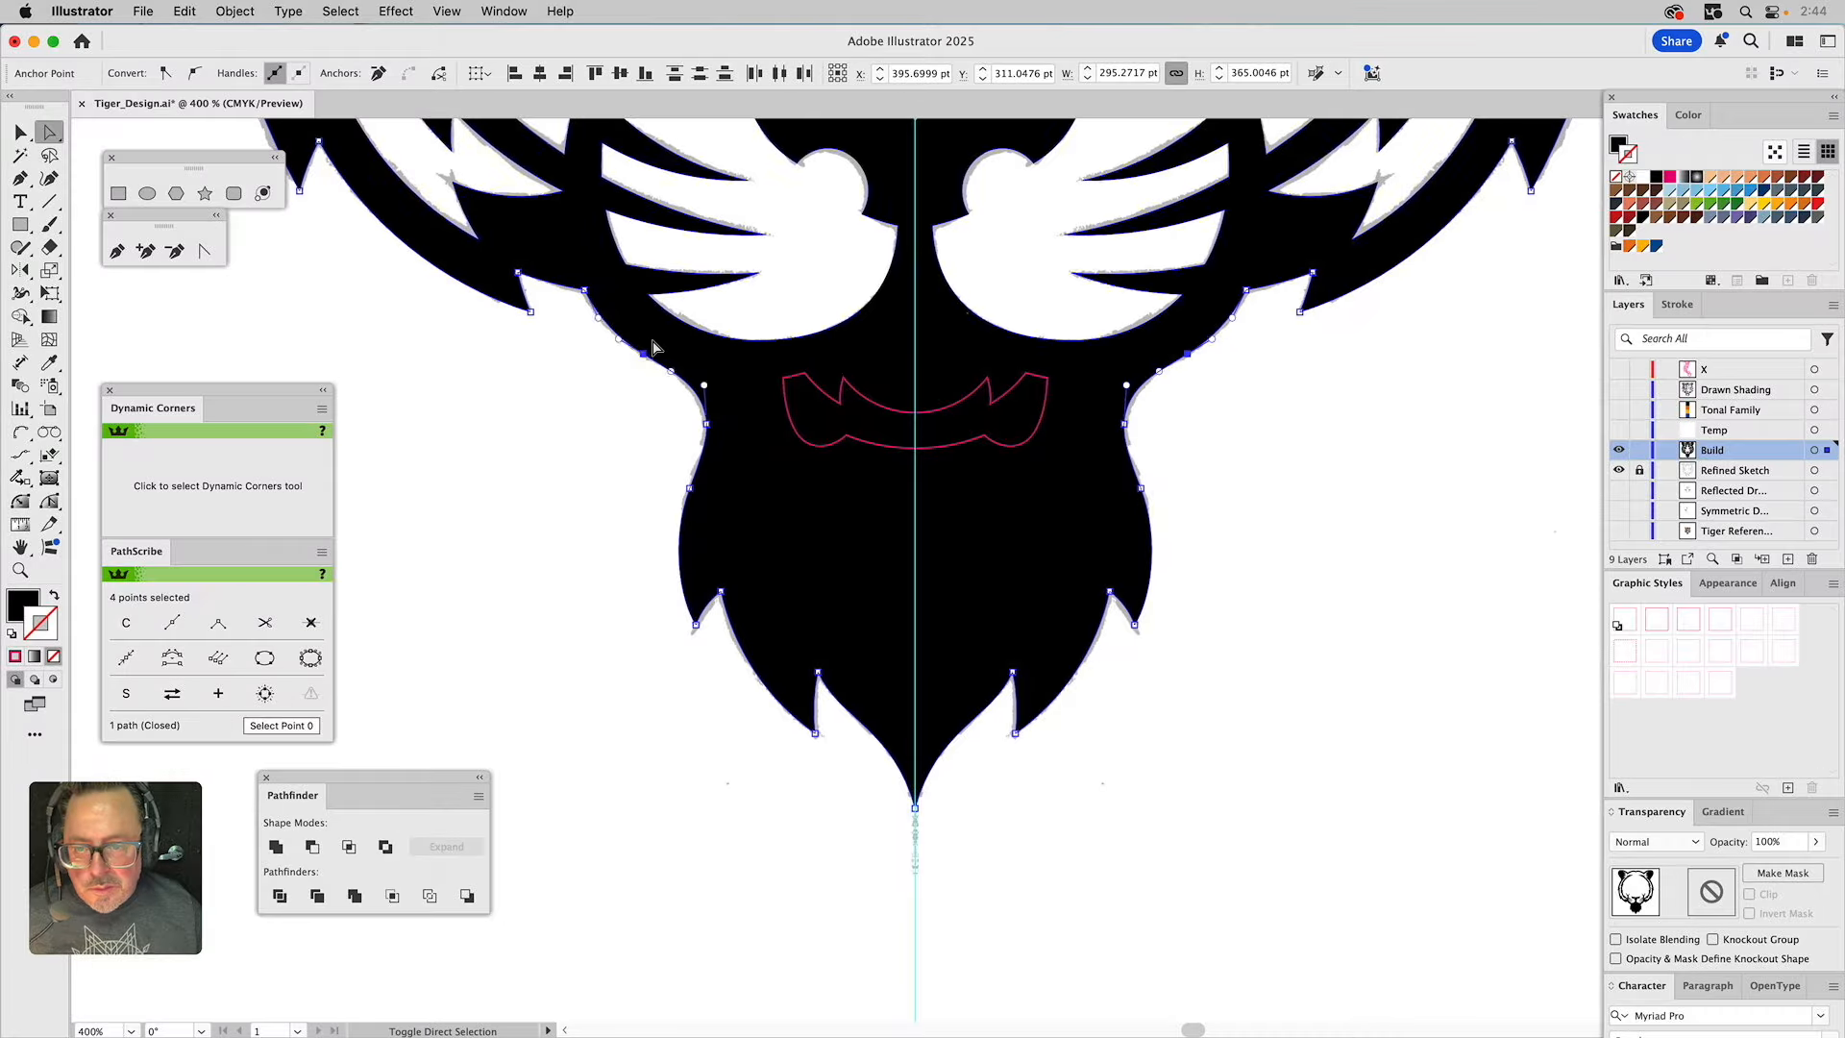
{"action": "left_click", "coordinate": [311, 623]}
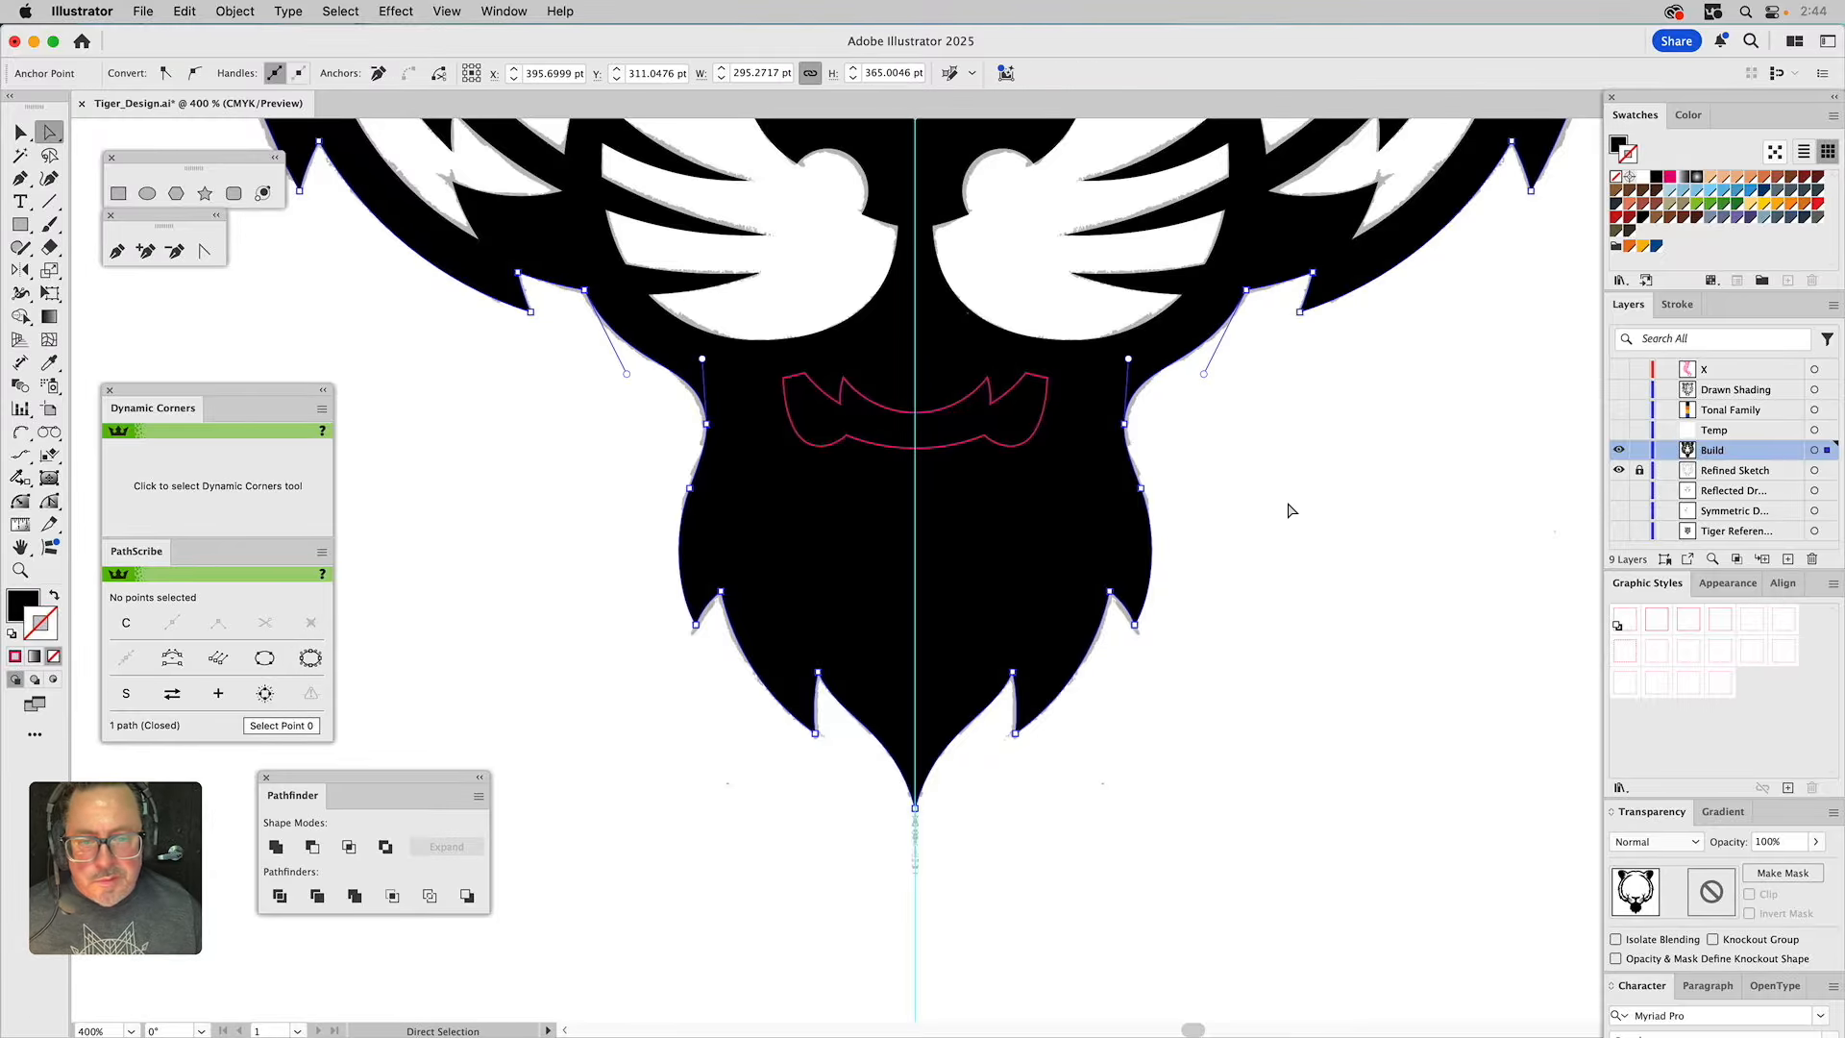
{"action": "left_click", "coordinate": [1293, 488]}
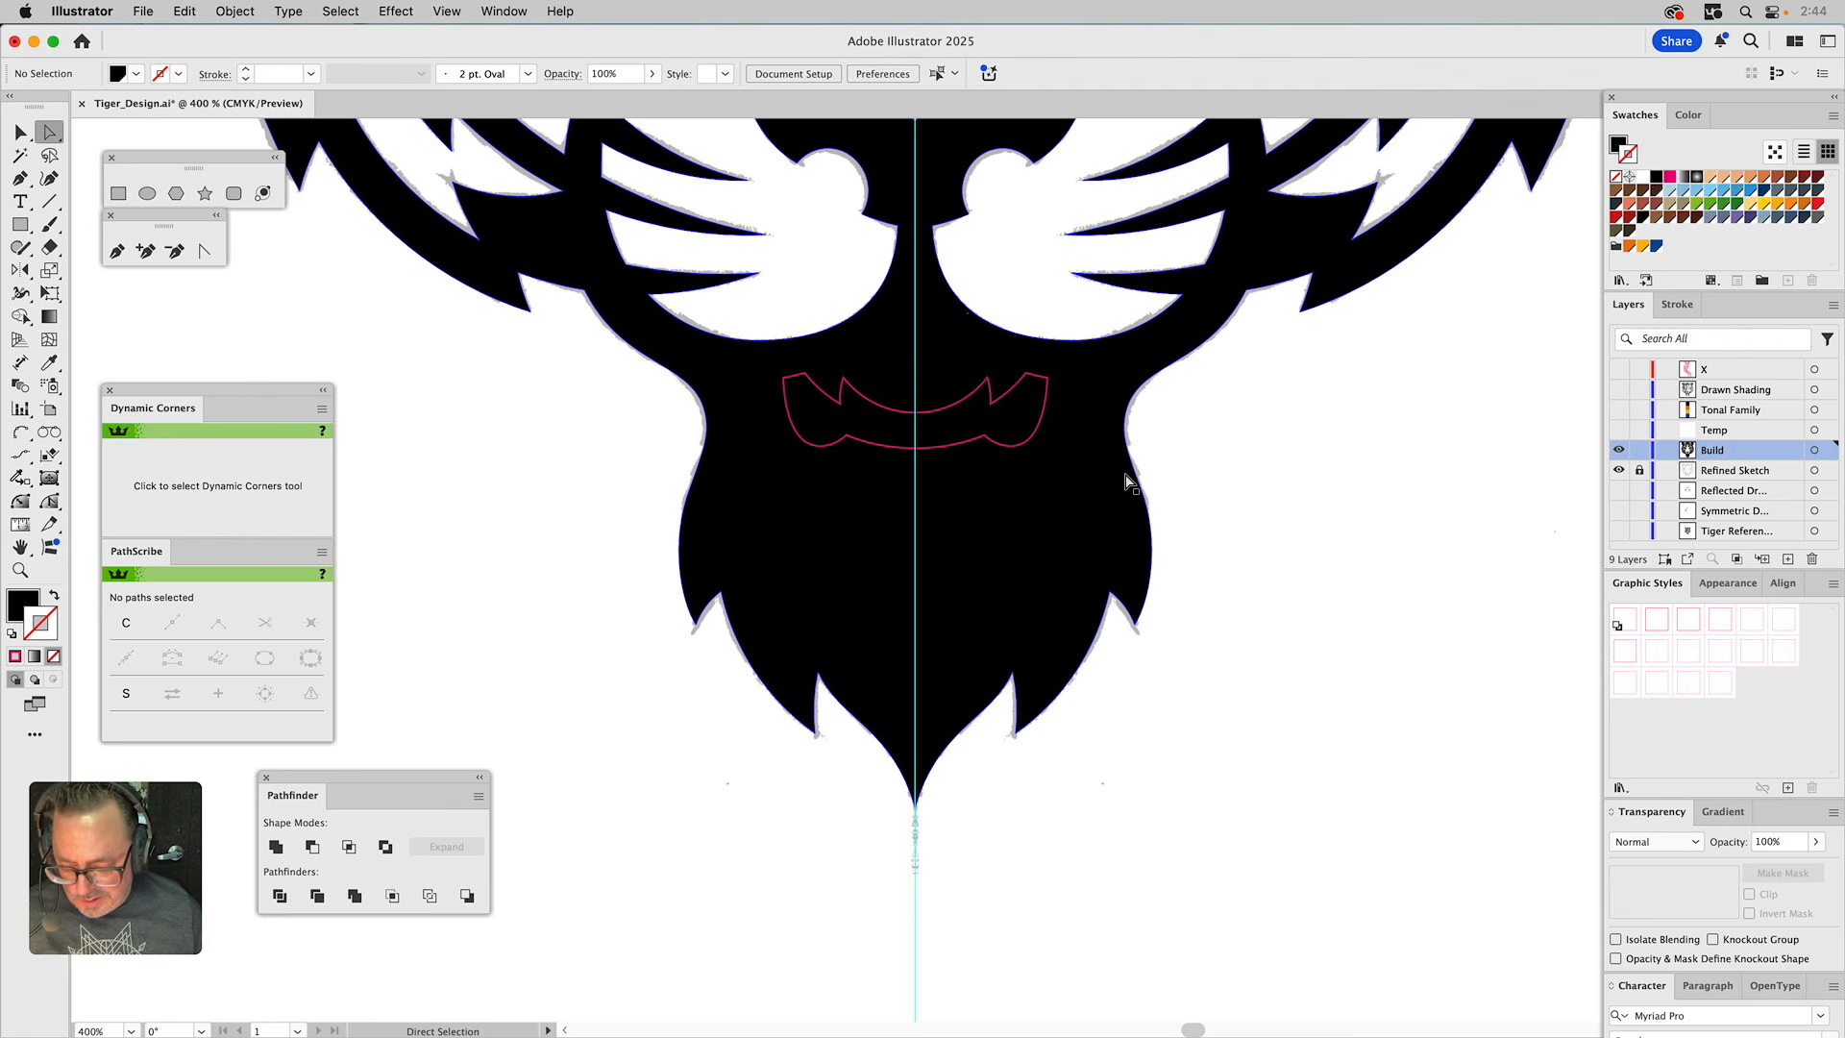
Send the united face and beard artwork to the back, behind the mouth and inner beard outlines.
{"action": "key", "text": "v"}
{"action": "left_click", "coordinate": [1080, 465]}
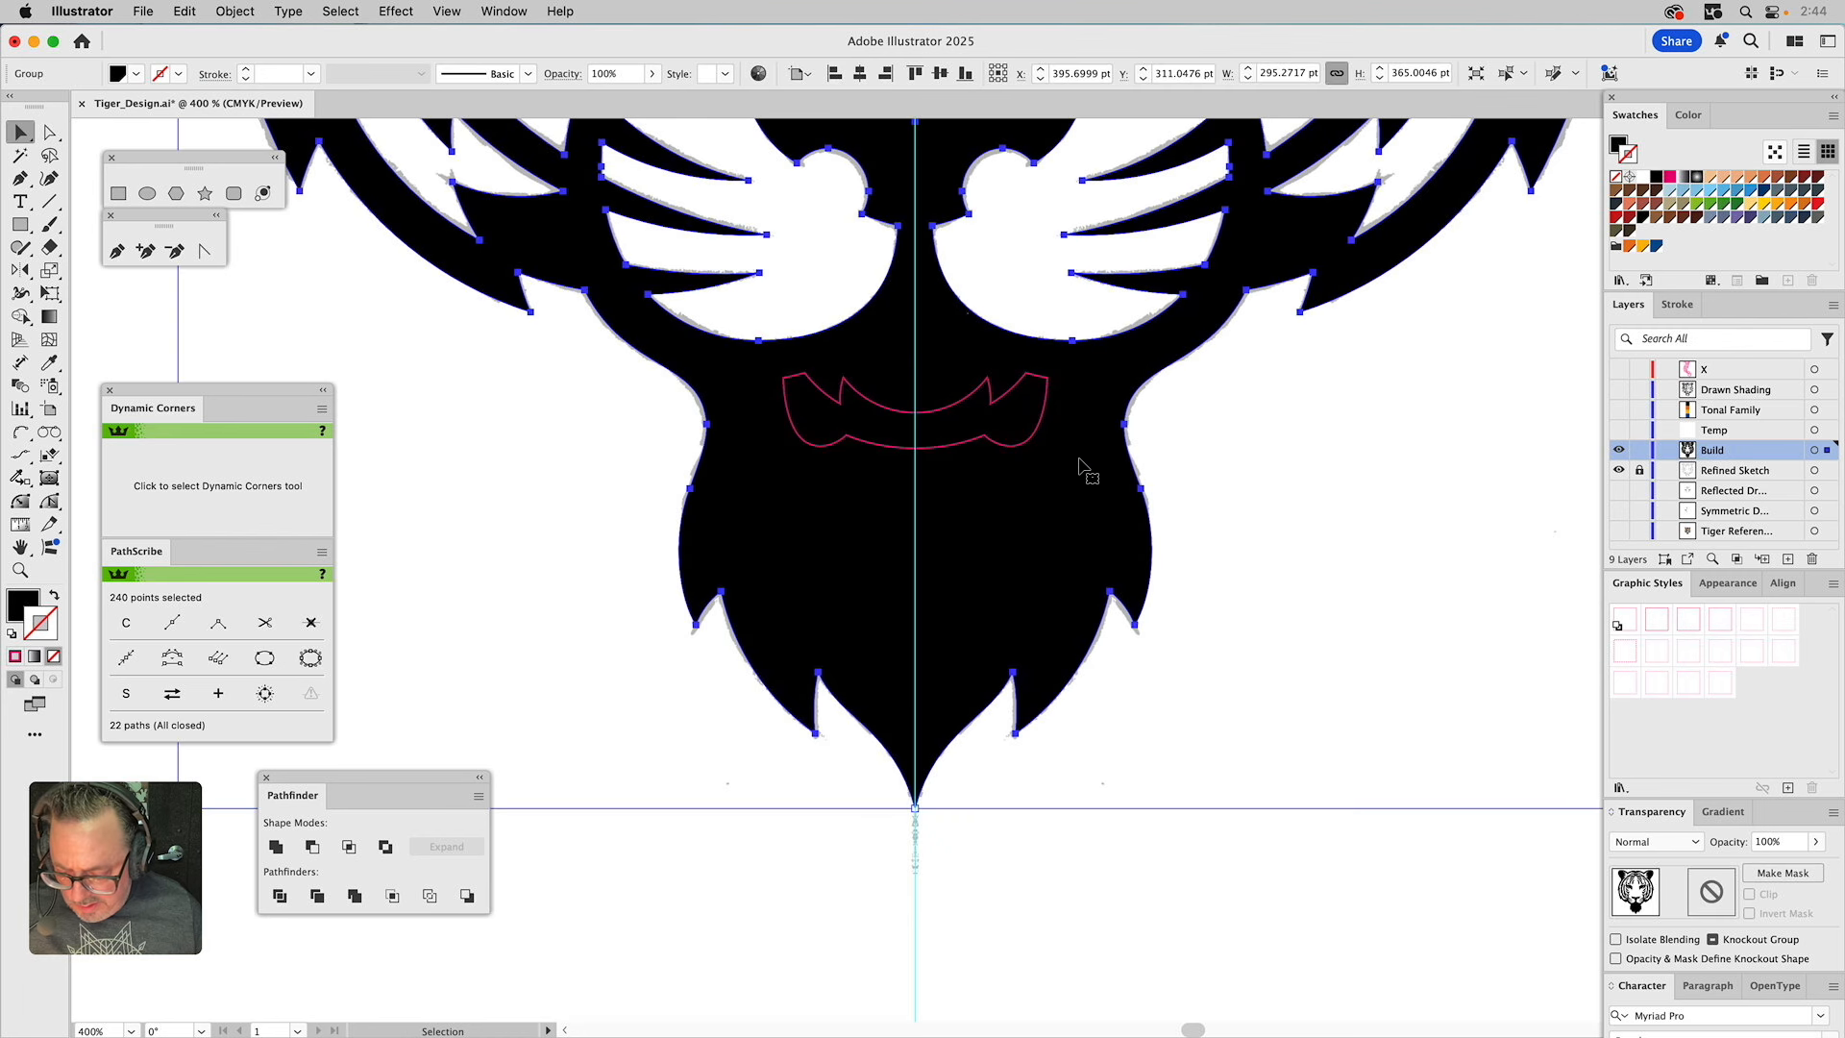
{"action": "key", "text": "shift+super+["}
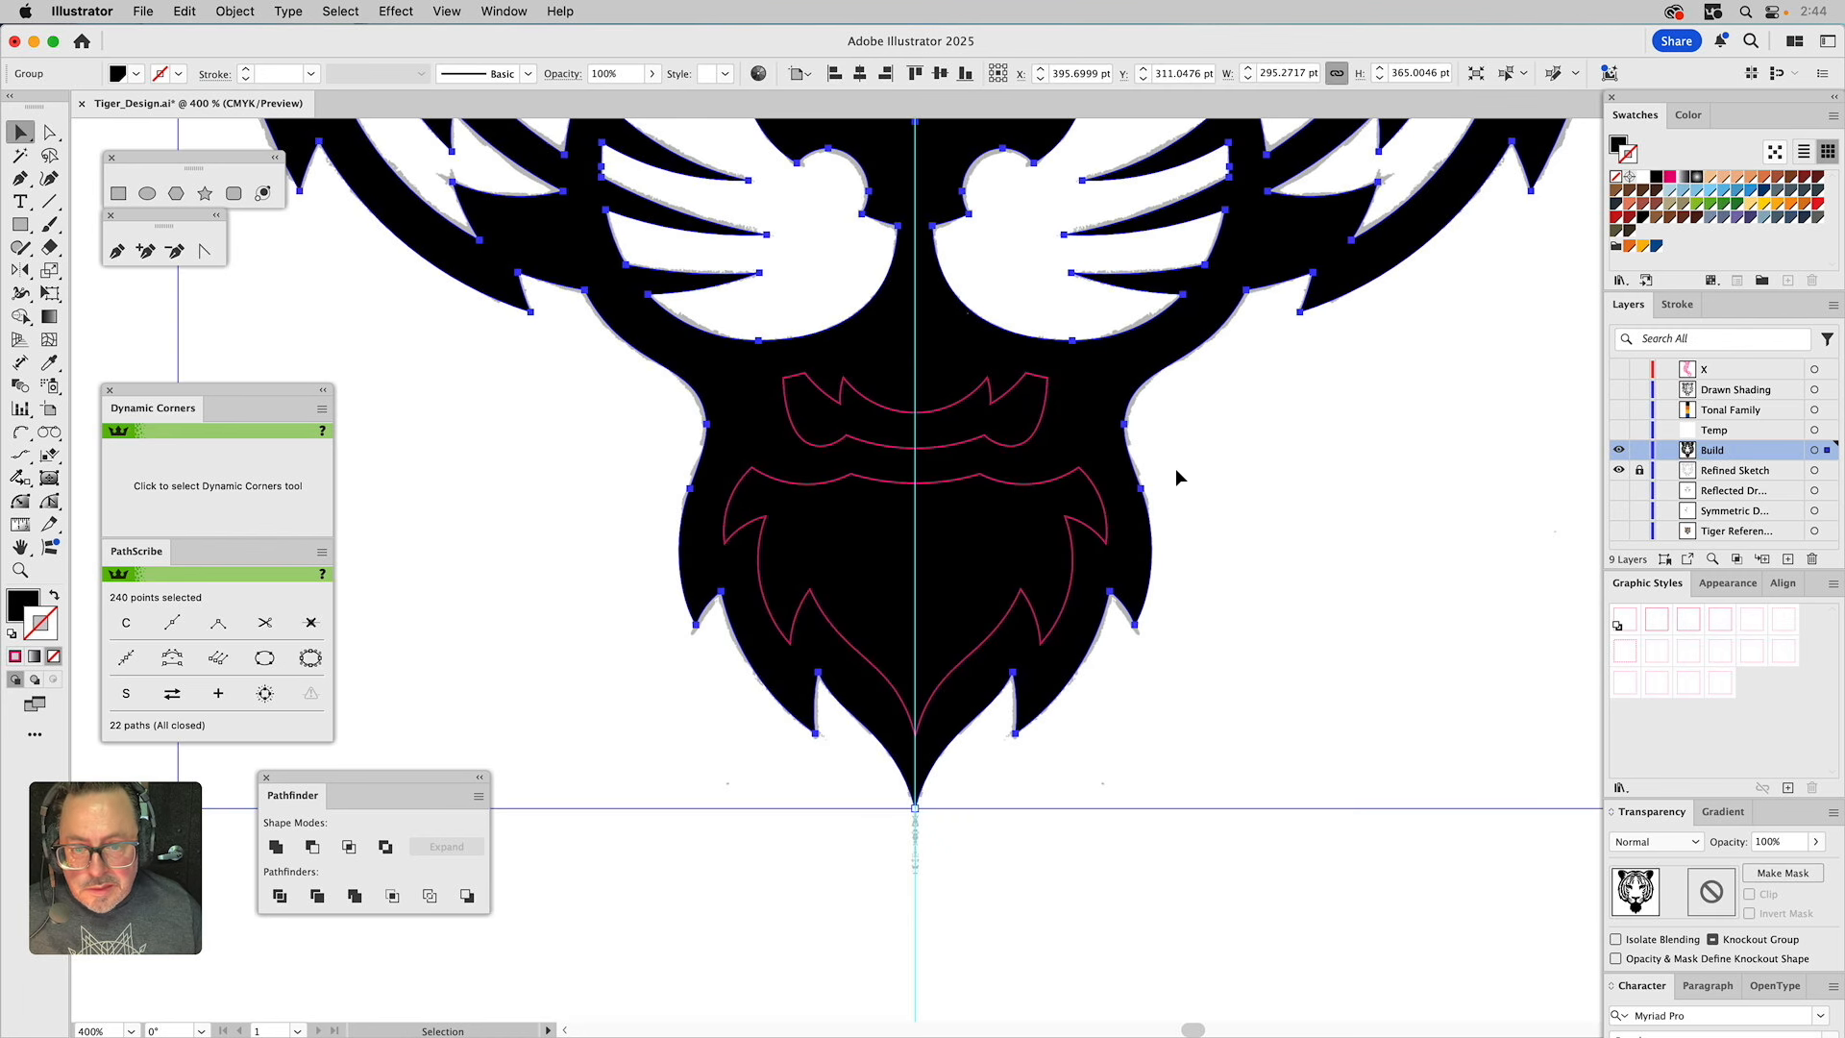
Fill the mouth and inner beard outlines with white and remove their magenta stroke.
{"action": "left_click", "coordinate": [1219, 465]}
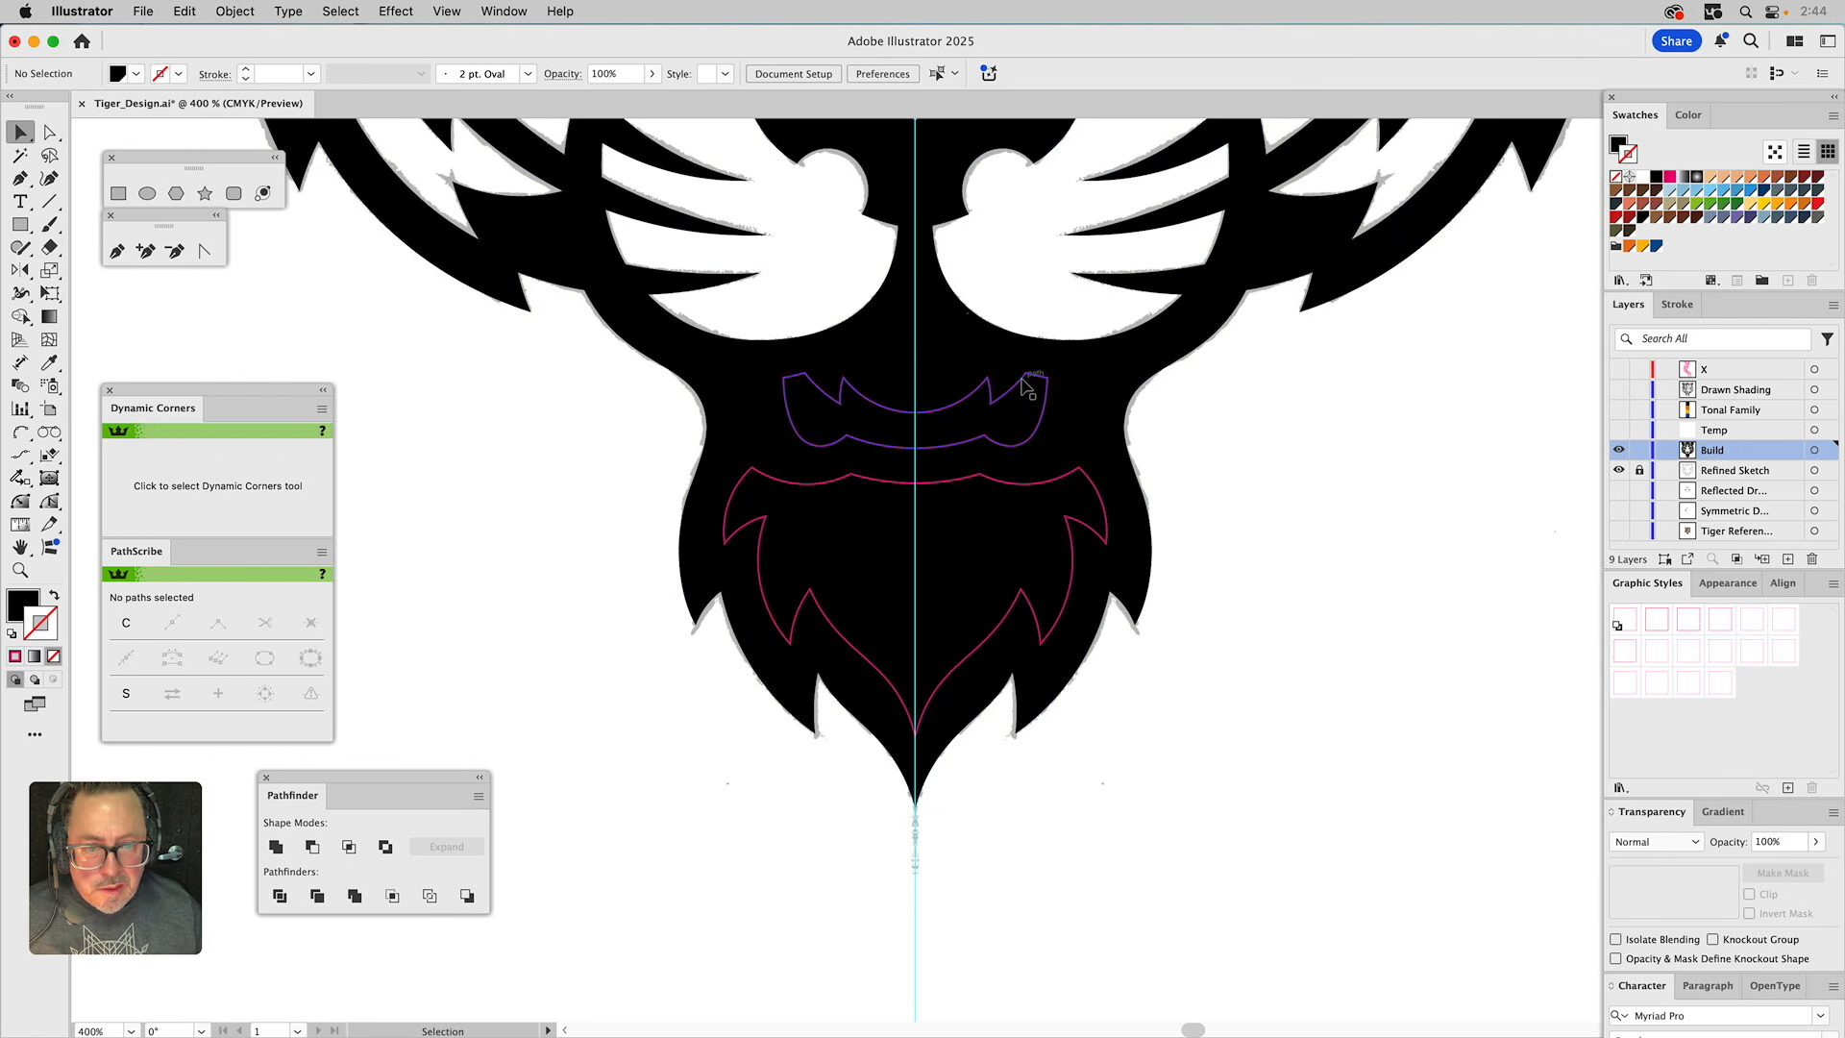
{"action": "left_click", "coordinate": [1025, 385]}
{"action": "left_click", "coordinate": [1053, 472], "text": "shift"}
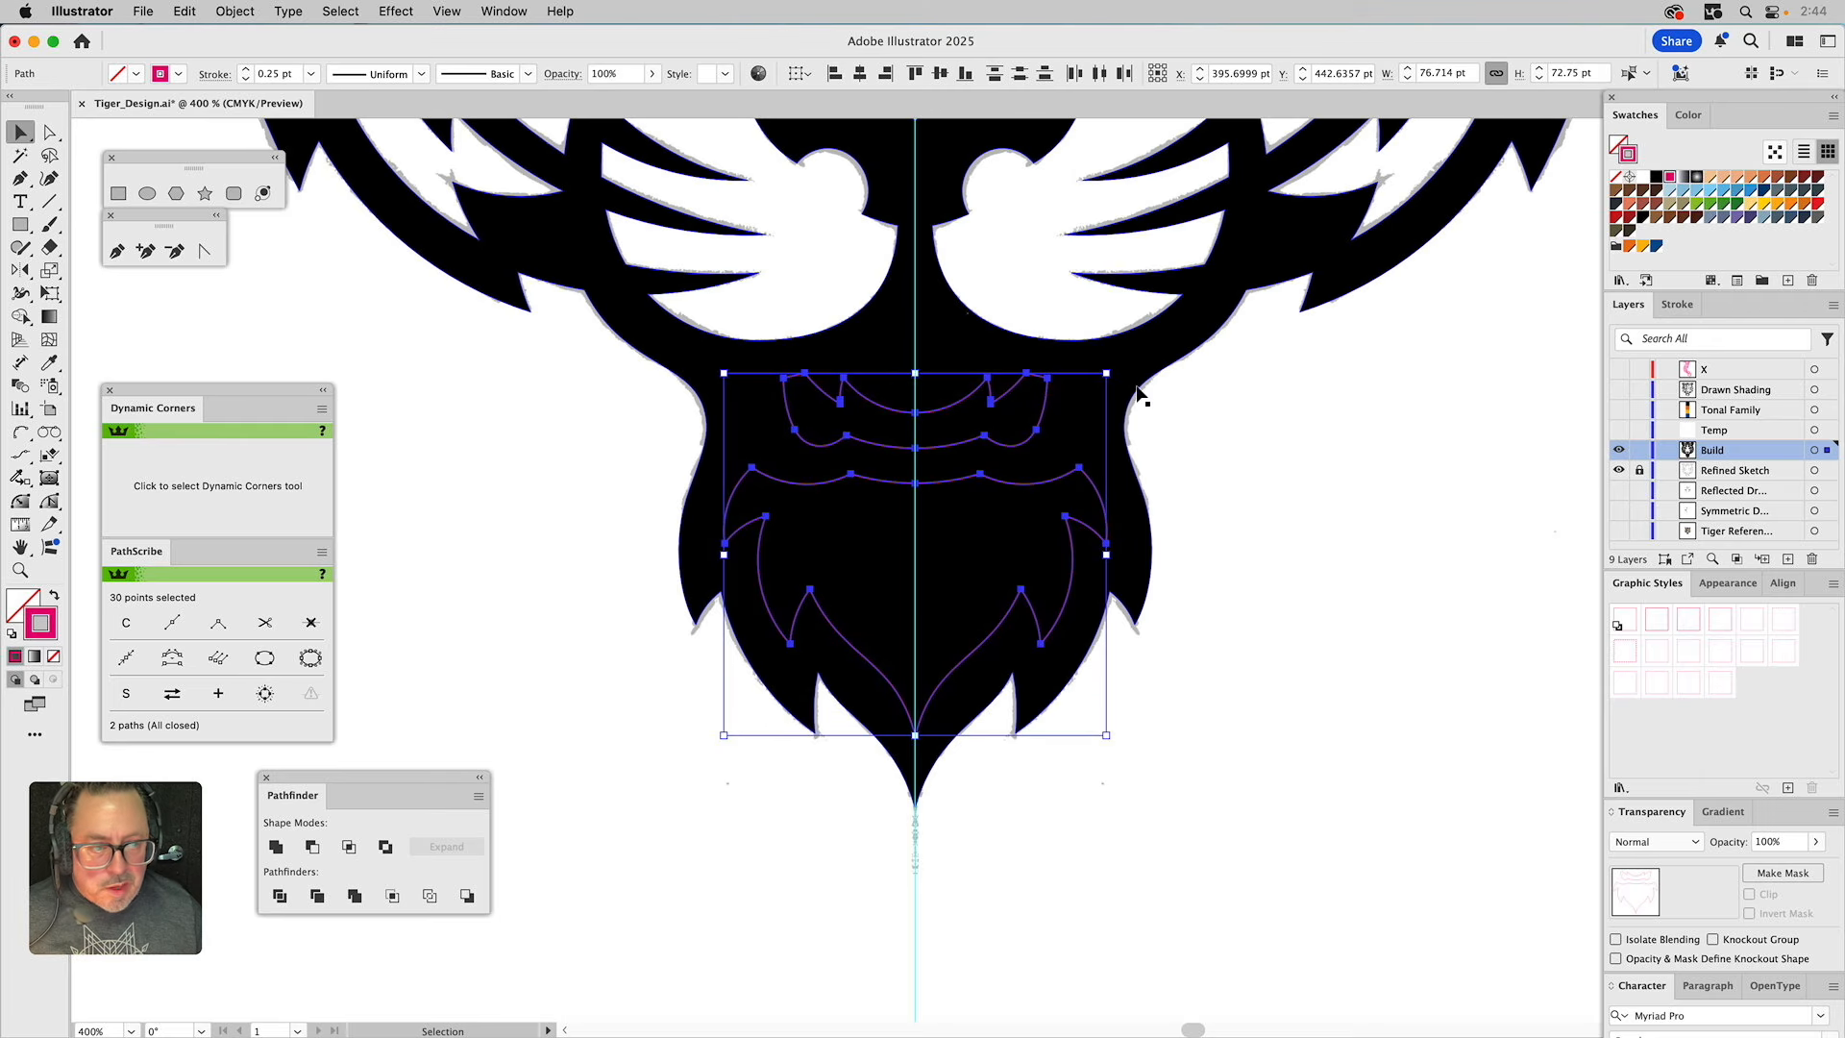
{"action": "left_click", "coordinate": [1643, 176]}
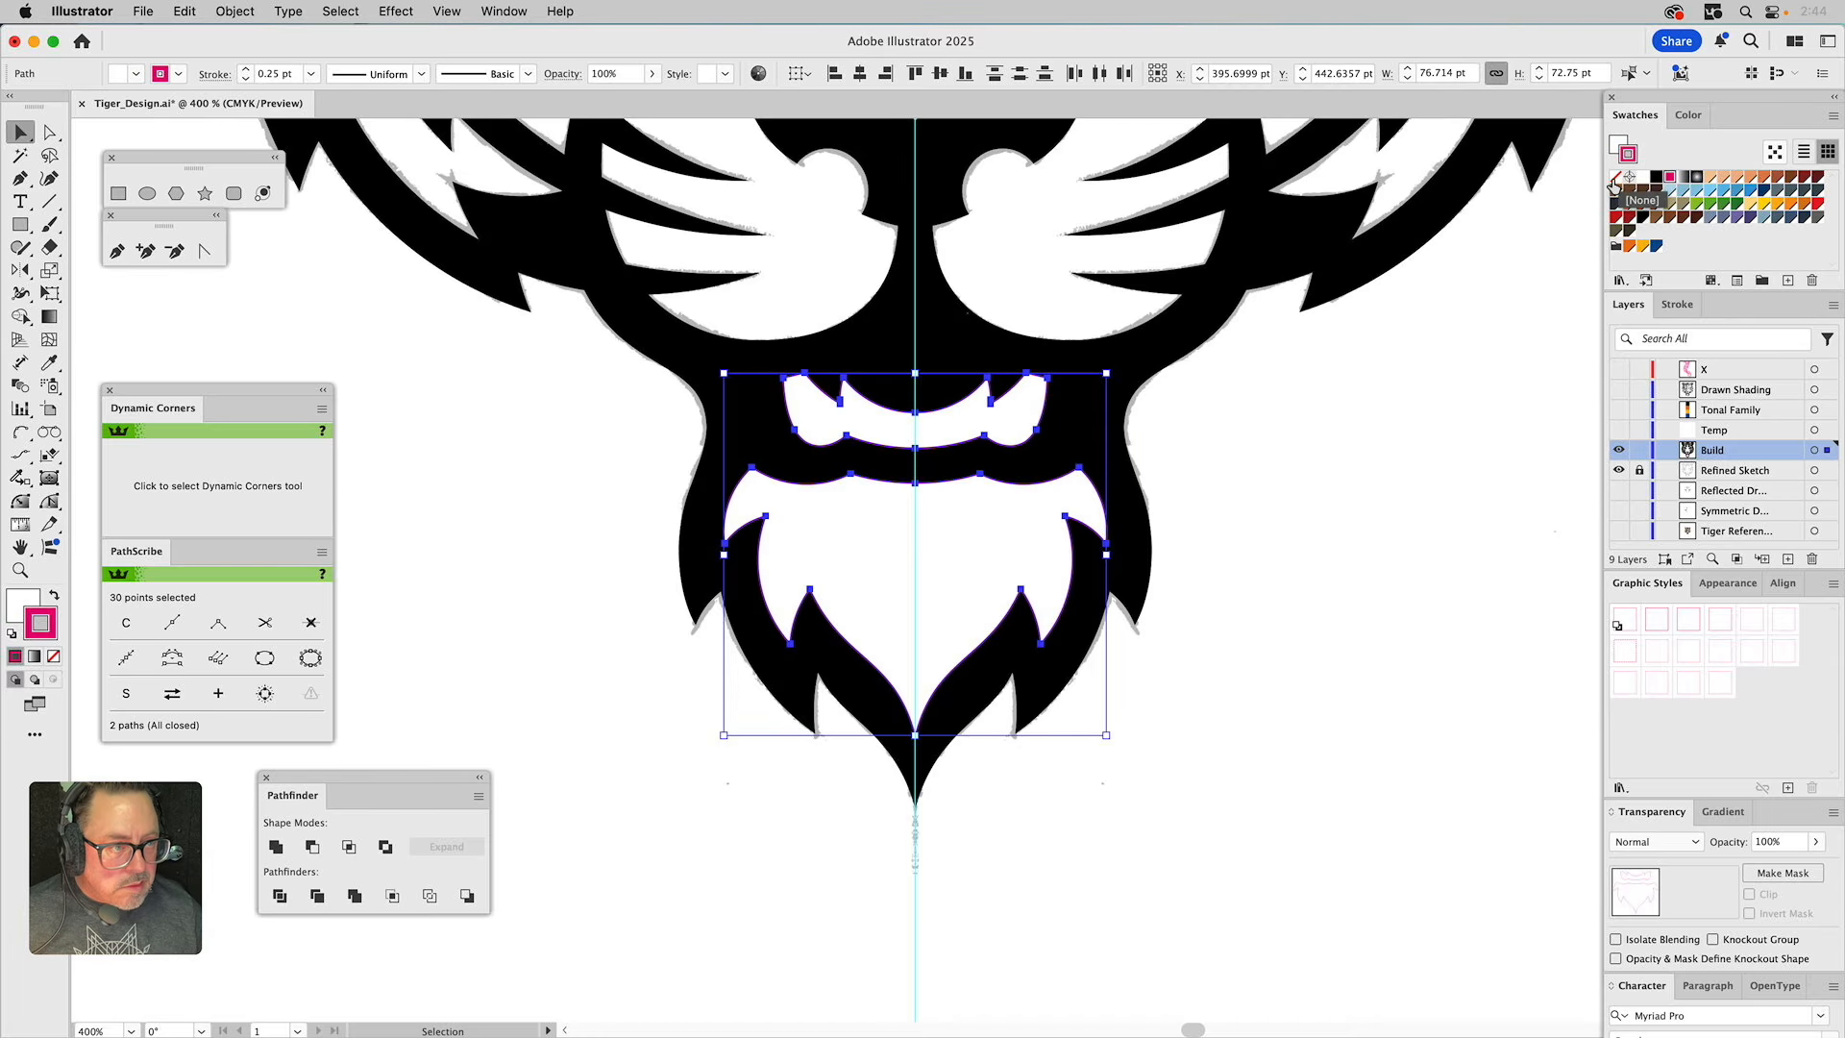
{"action": "left_click", "coordinate": [1615, 180]}
Release the compound path of the united black tiger face artwork.
{"action": "key", "text": "super+0"}
{"action": "left_click", "coordinate": [1156, 360]}
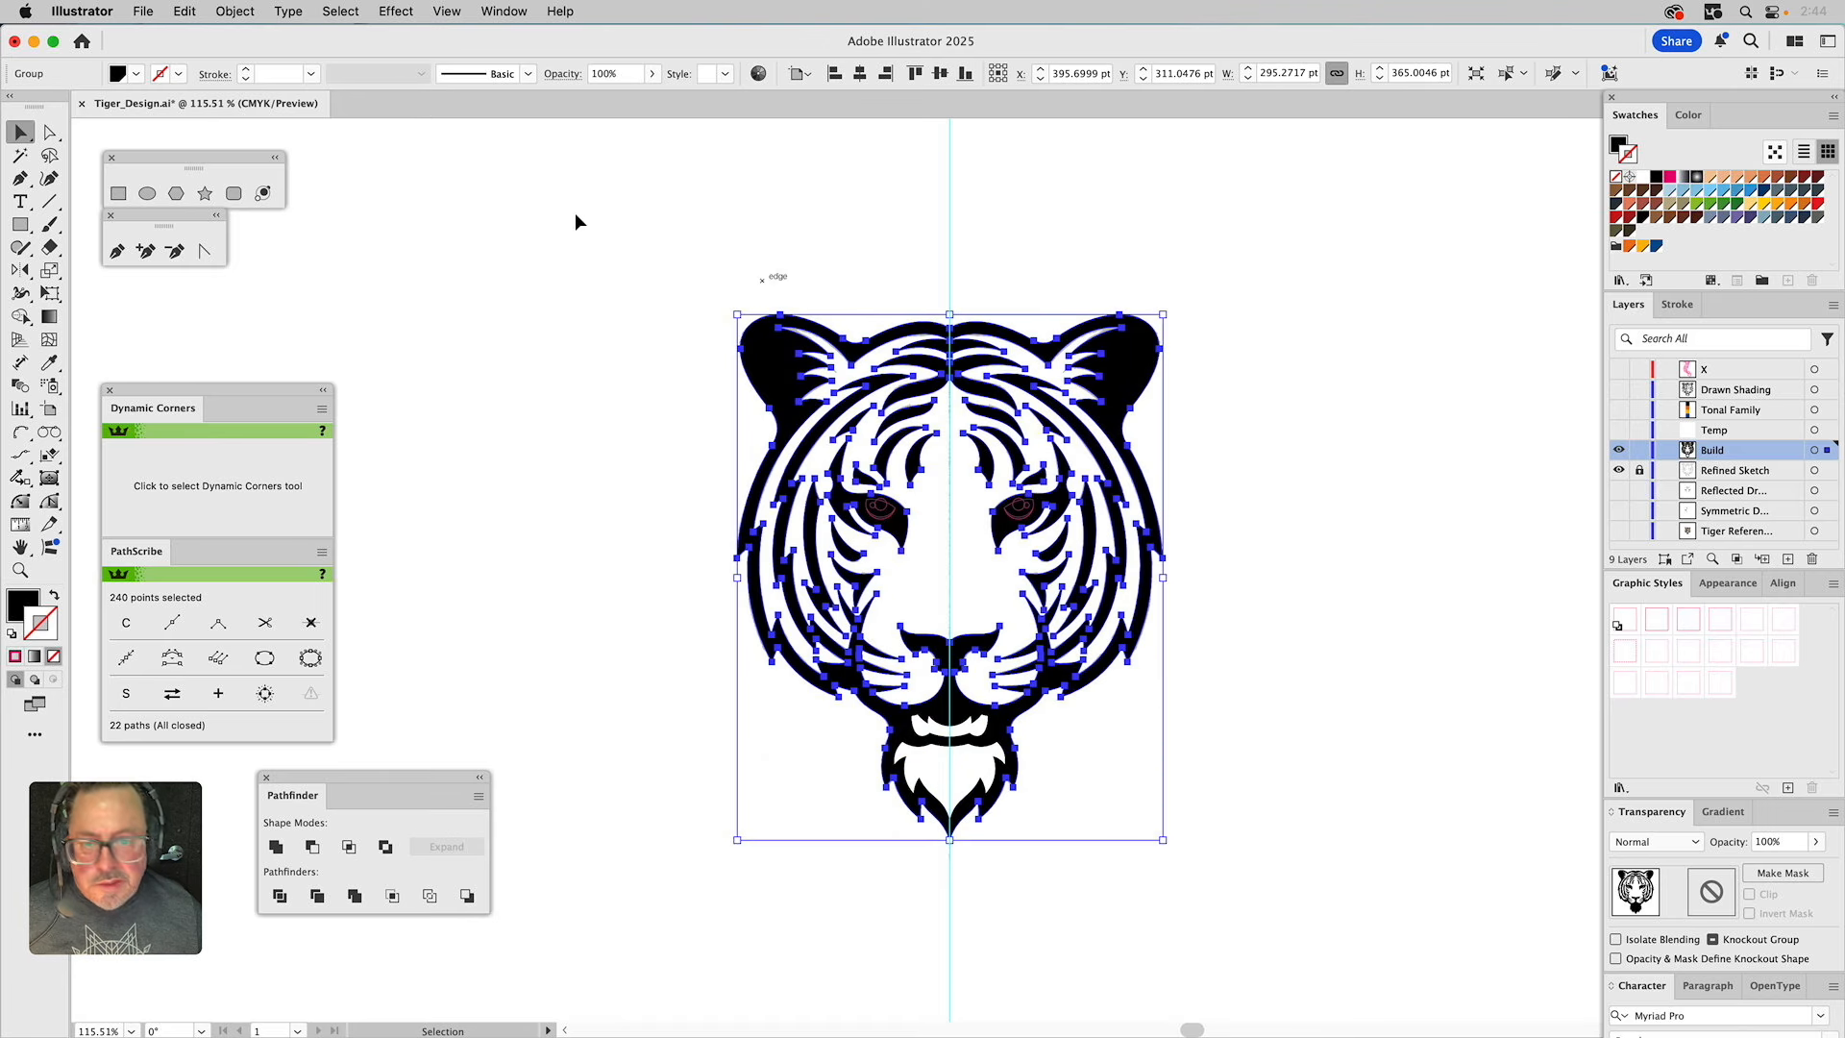
{"action": "left_click", "coordinate": [222, 13]}
{"action": "mouse_move", "coordinate": [318, 949]}
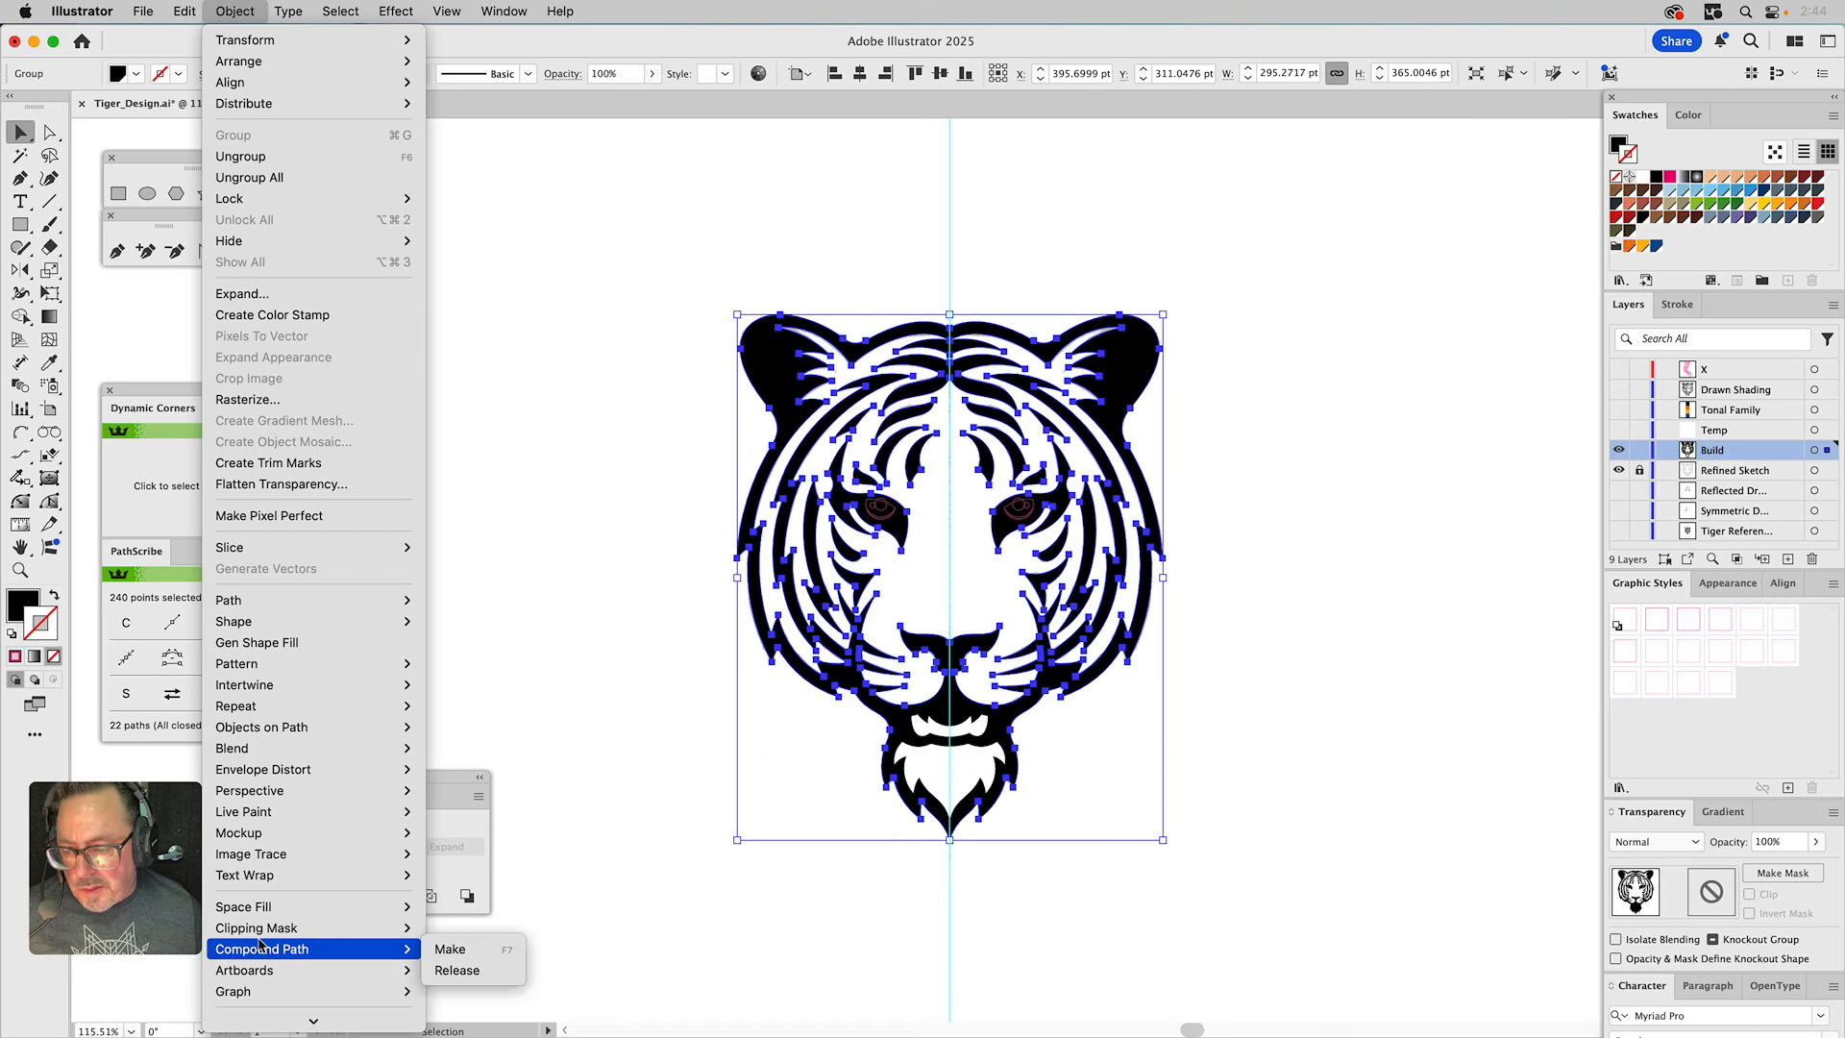
{"action": "left_click", "coordinate": [444, 971]}
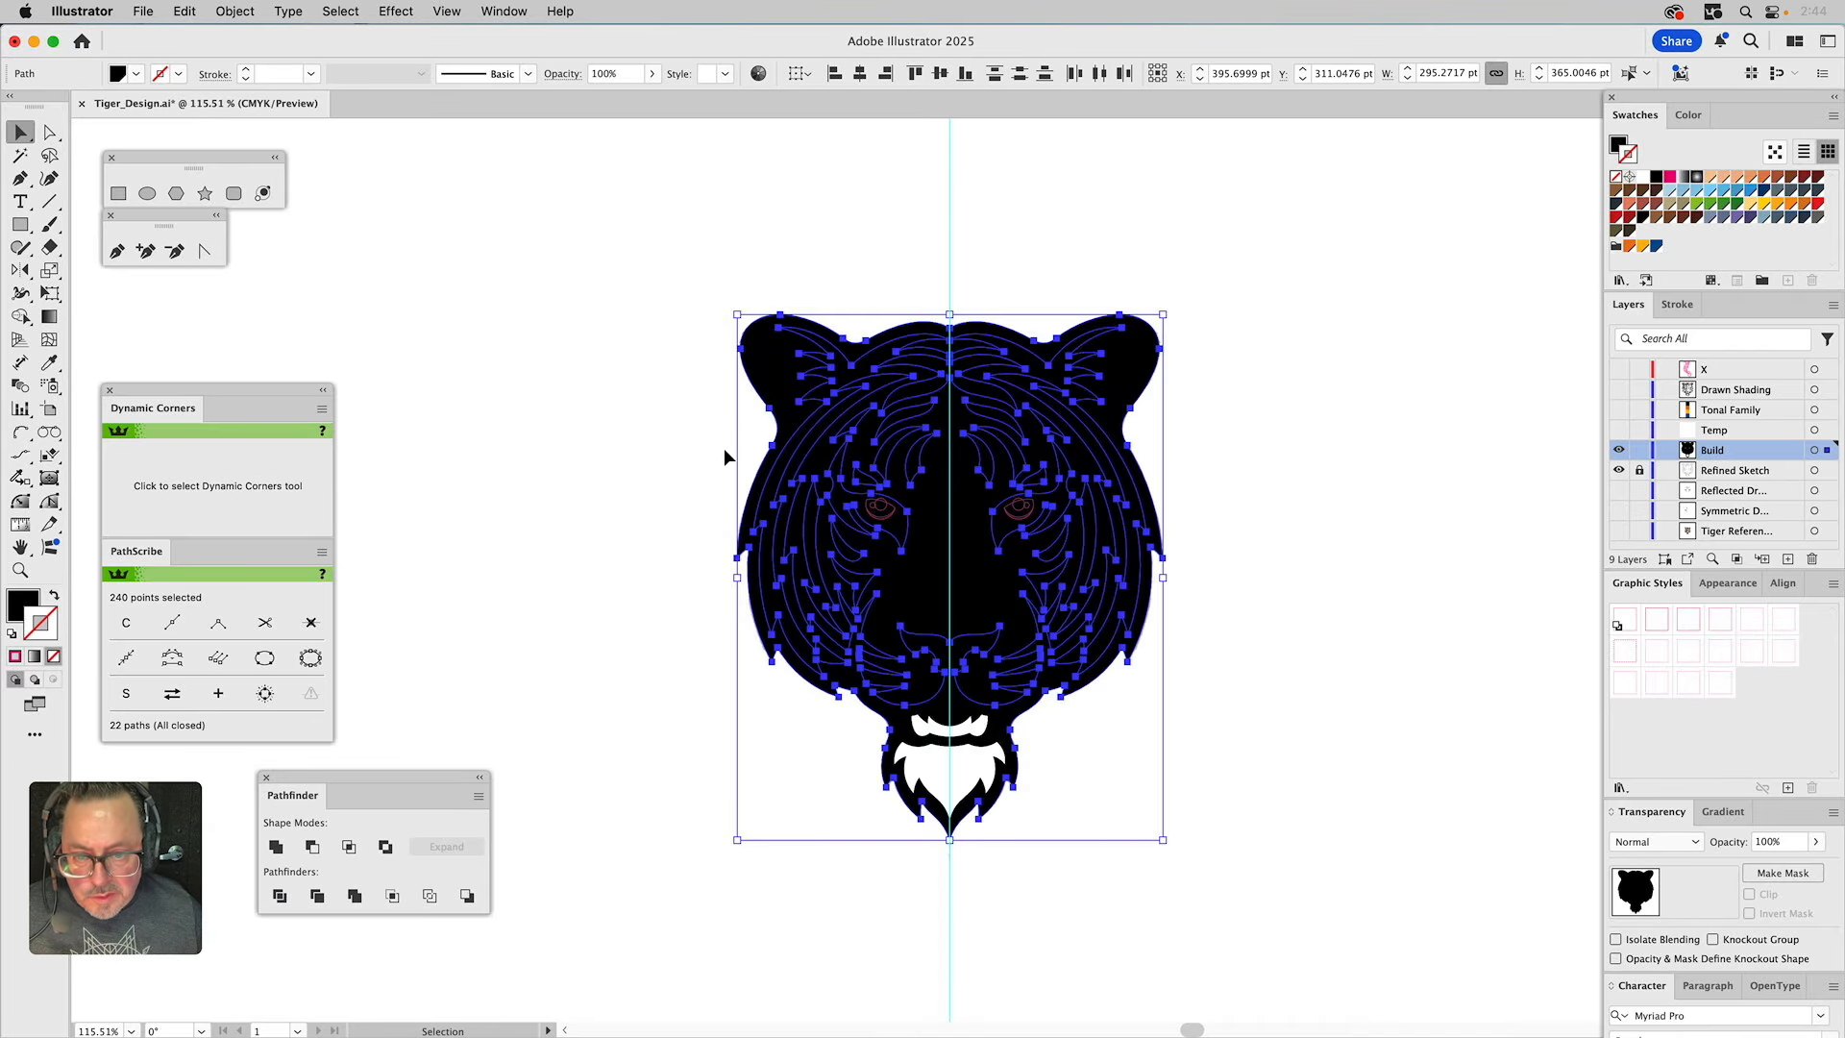
Fill the large inner face shape with white and send it to the back together with the black outer silhouette.
{"action": "left_click", "coordinate": [768, 364], "text": "shift"}
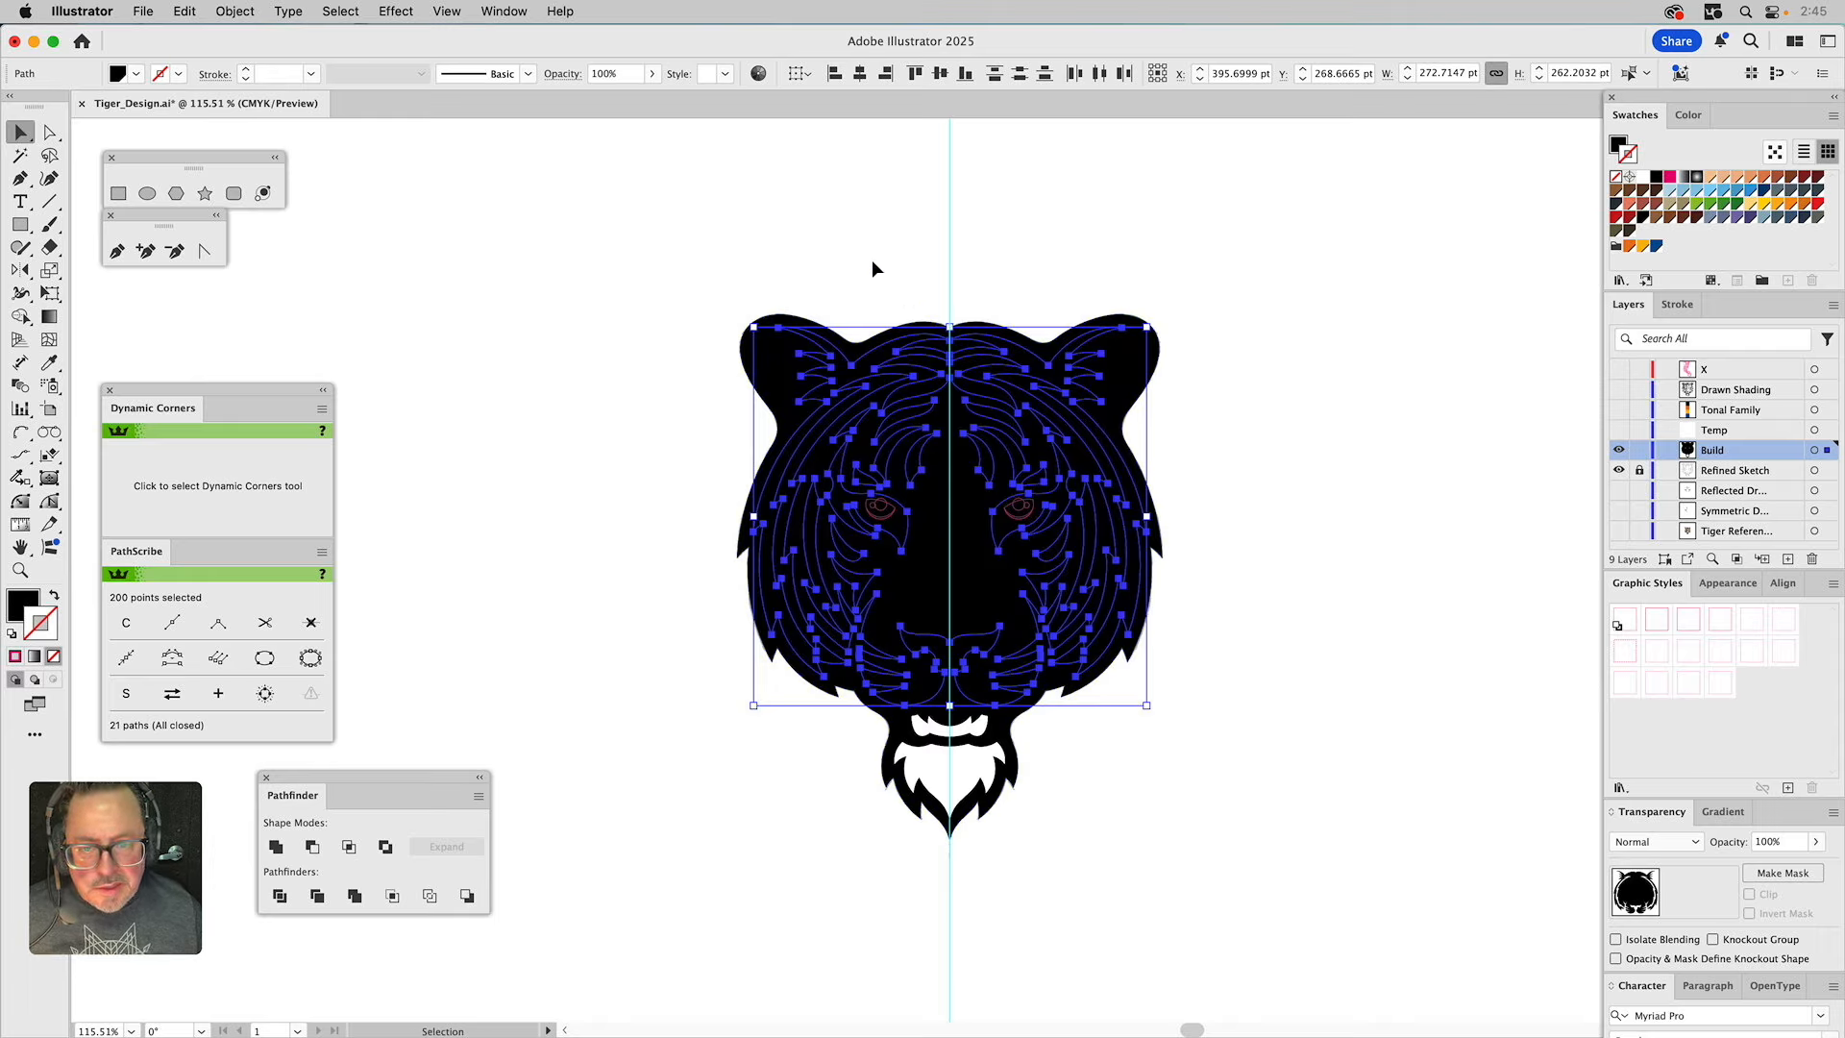
{"action": "left_click", "coordinate": [874, 304]}
{"action": "left_click", "coordinate": [875, 357]}
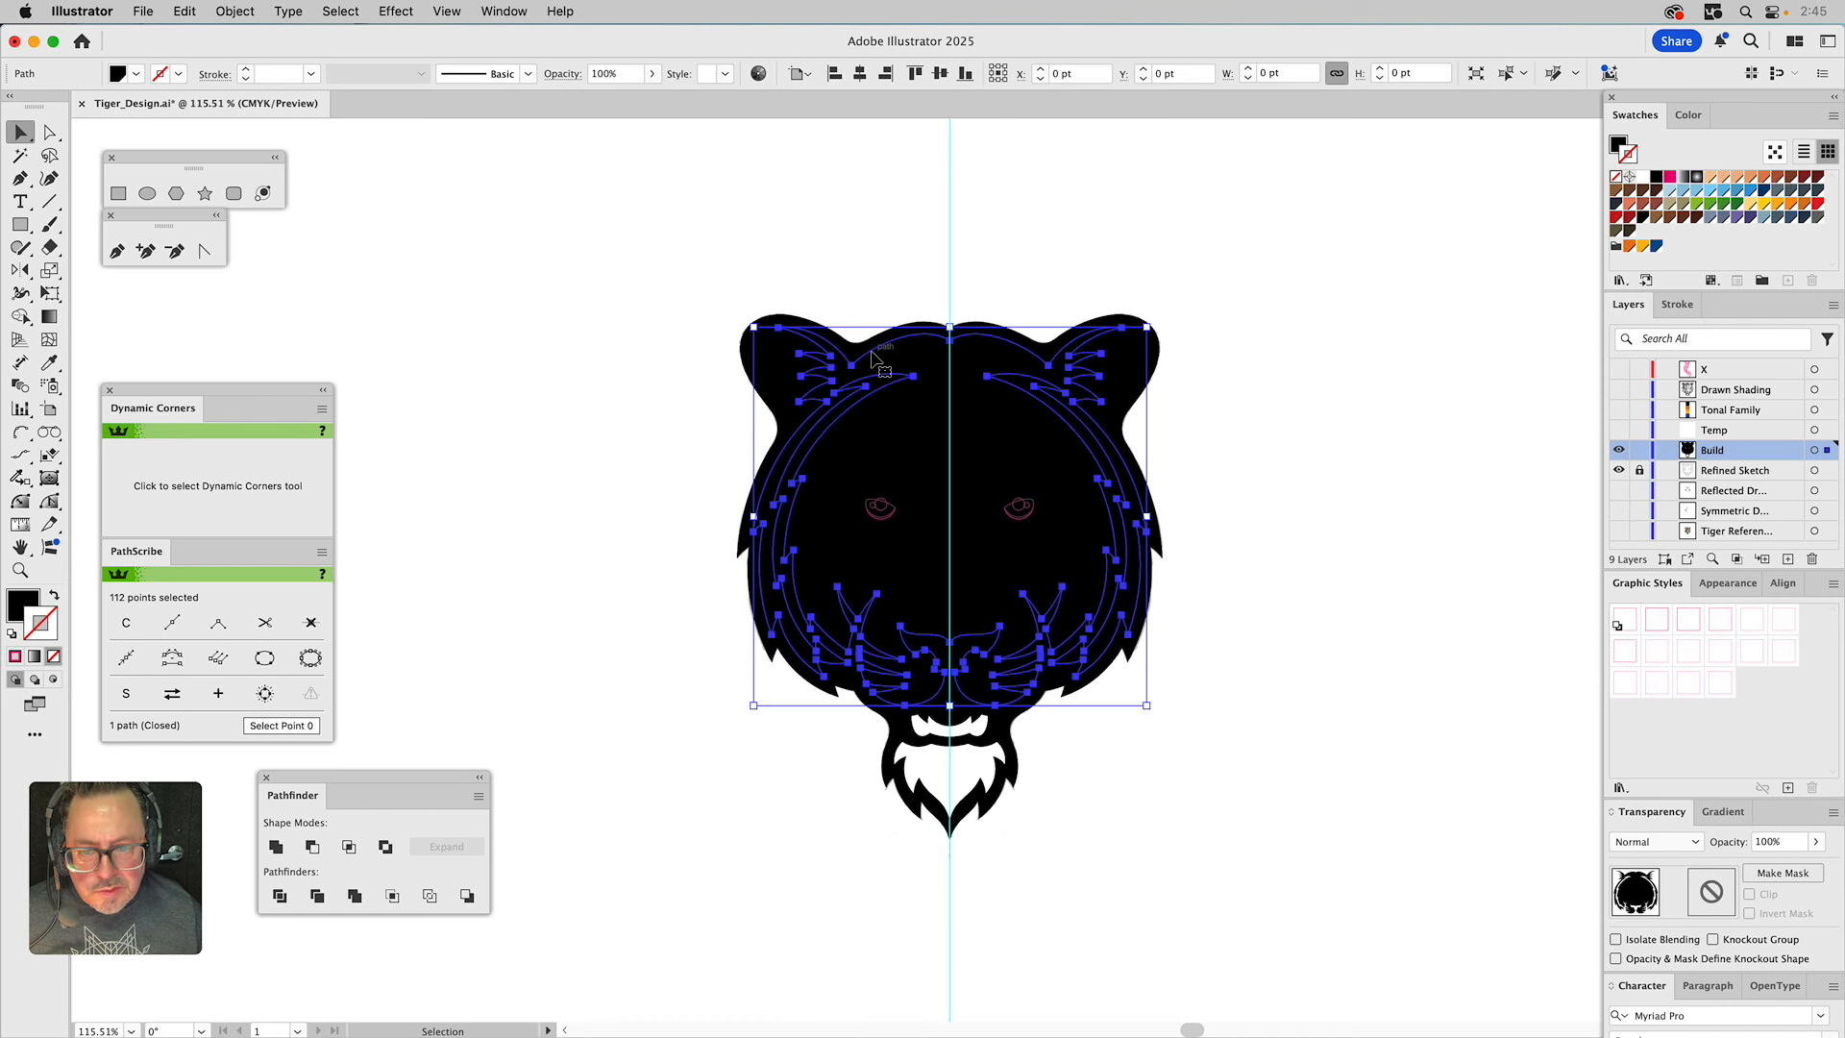
{"action": "left_click", "coordinate": [1642, 178]}
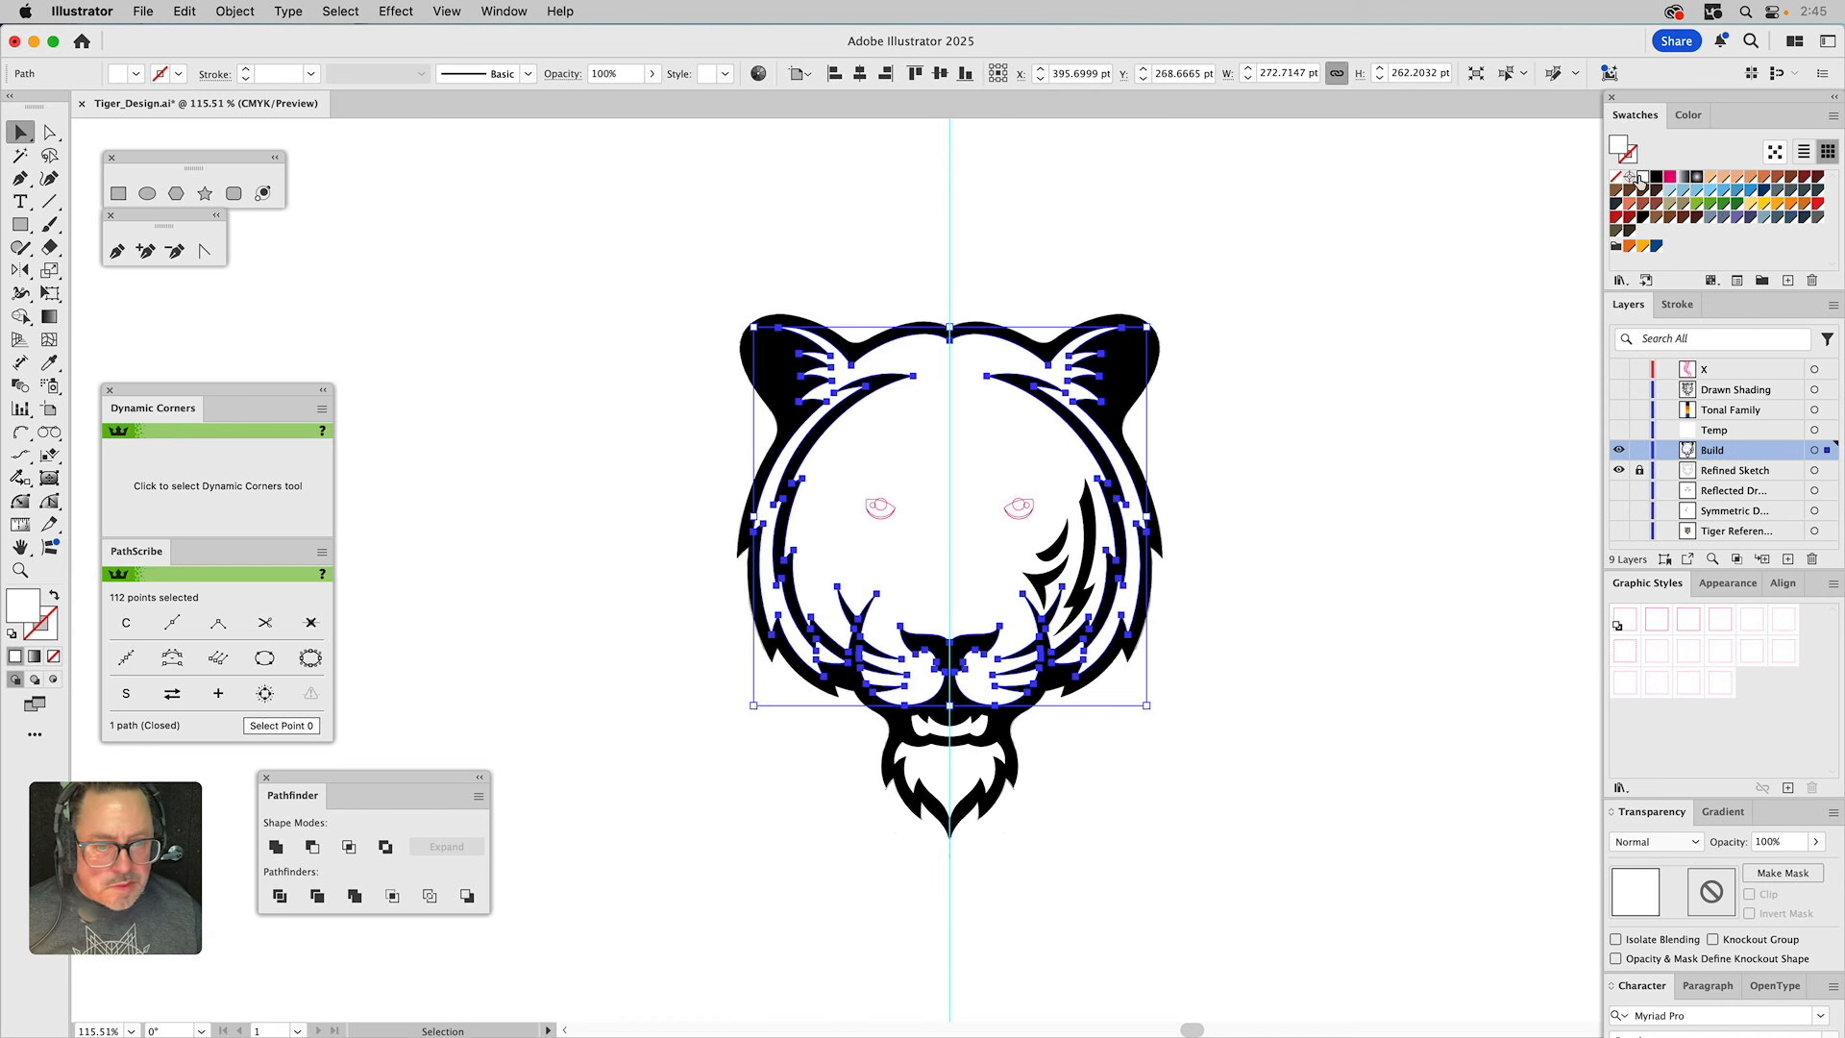
{"action": "left_click", "coordinate": [1130, 383], "text": "shift"}
{"action": "key", "text": "super+shift+["}
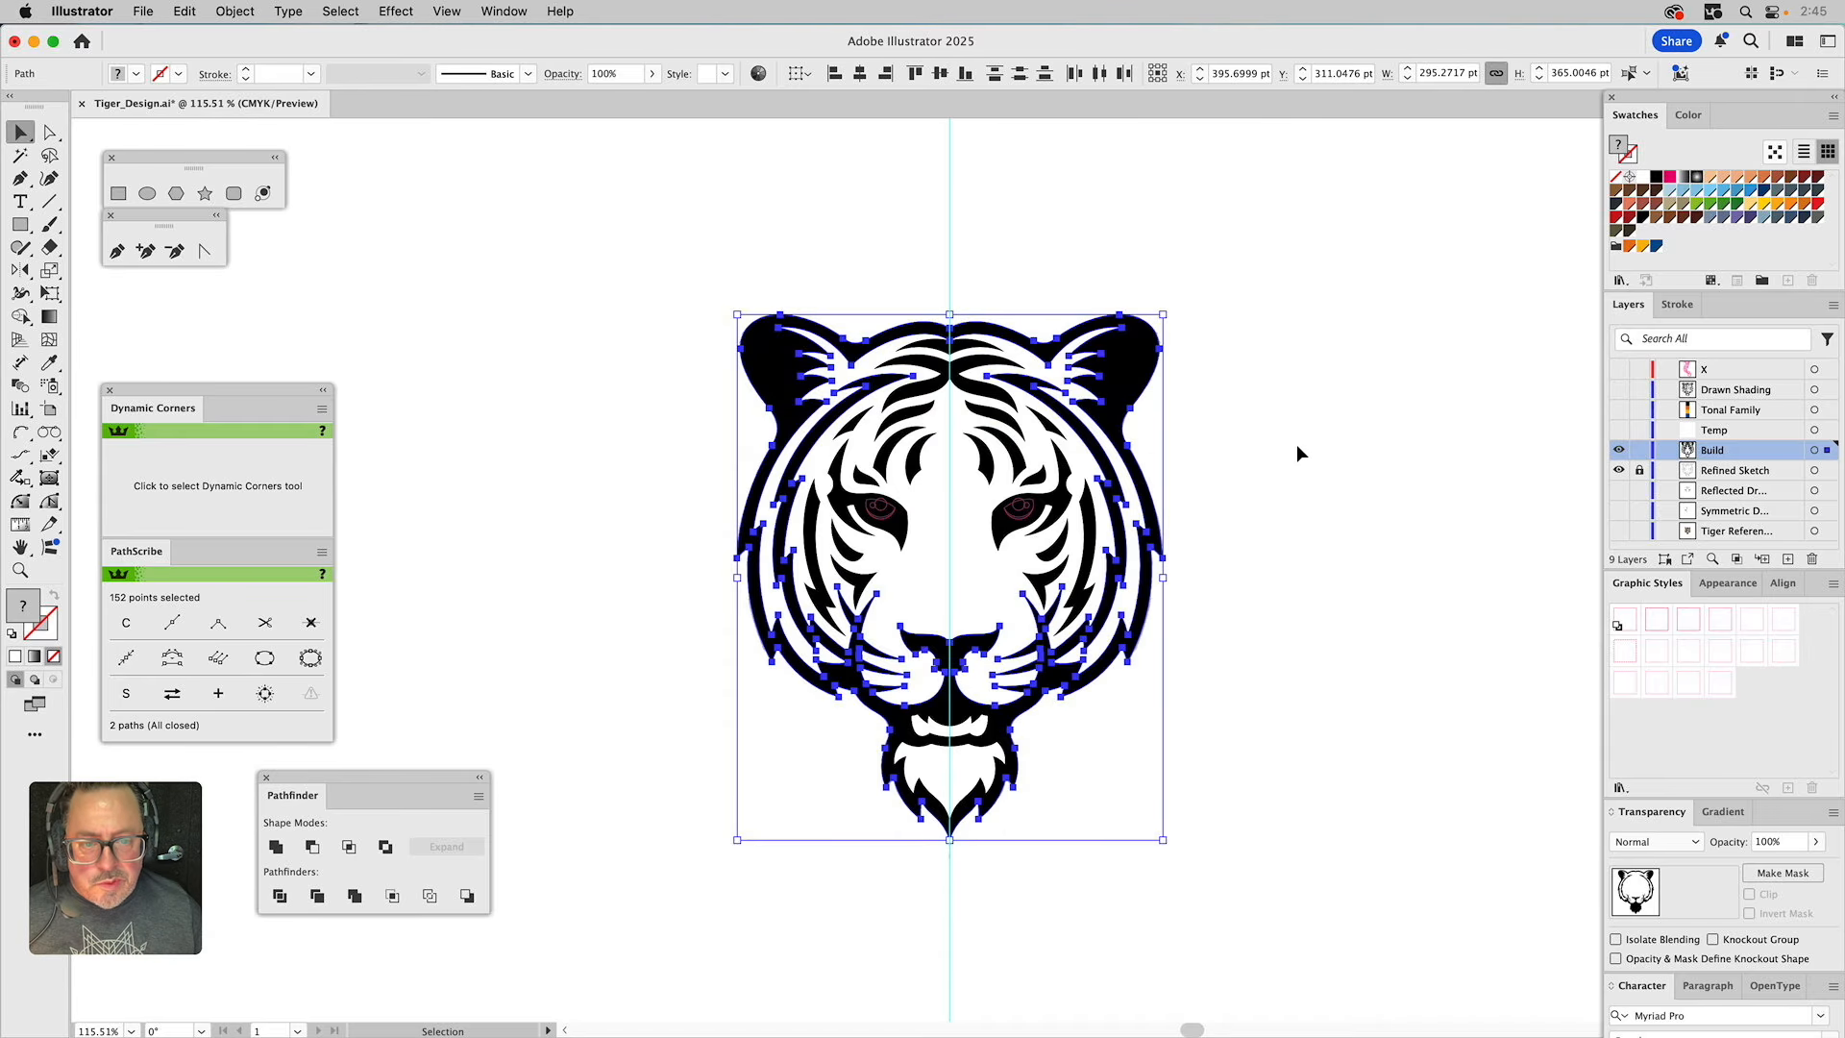
{"action": "left_click", "coordinate": [1297, 453]}
Subtract the pupil circle from the iris outline of the tiger's eye on the left side of the face with Pathfinder.
{"action": "left_click", "coordinate": [19, 570]}
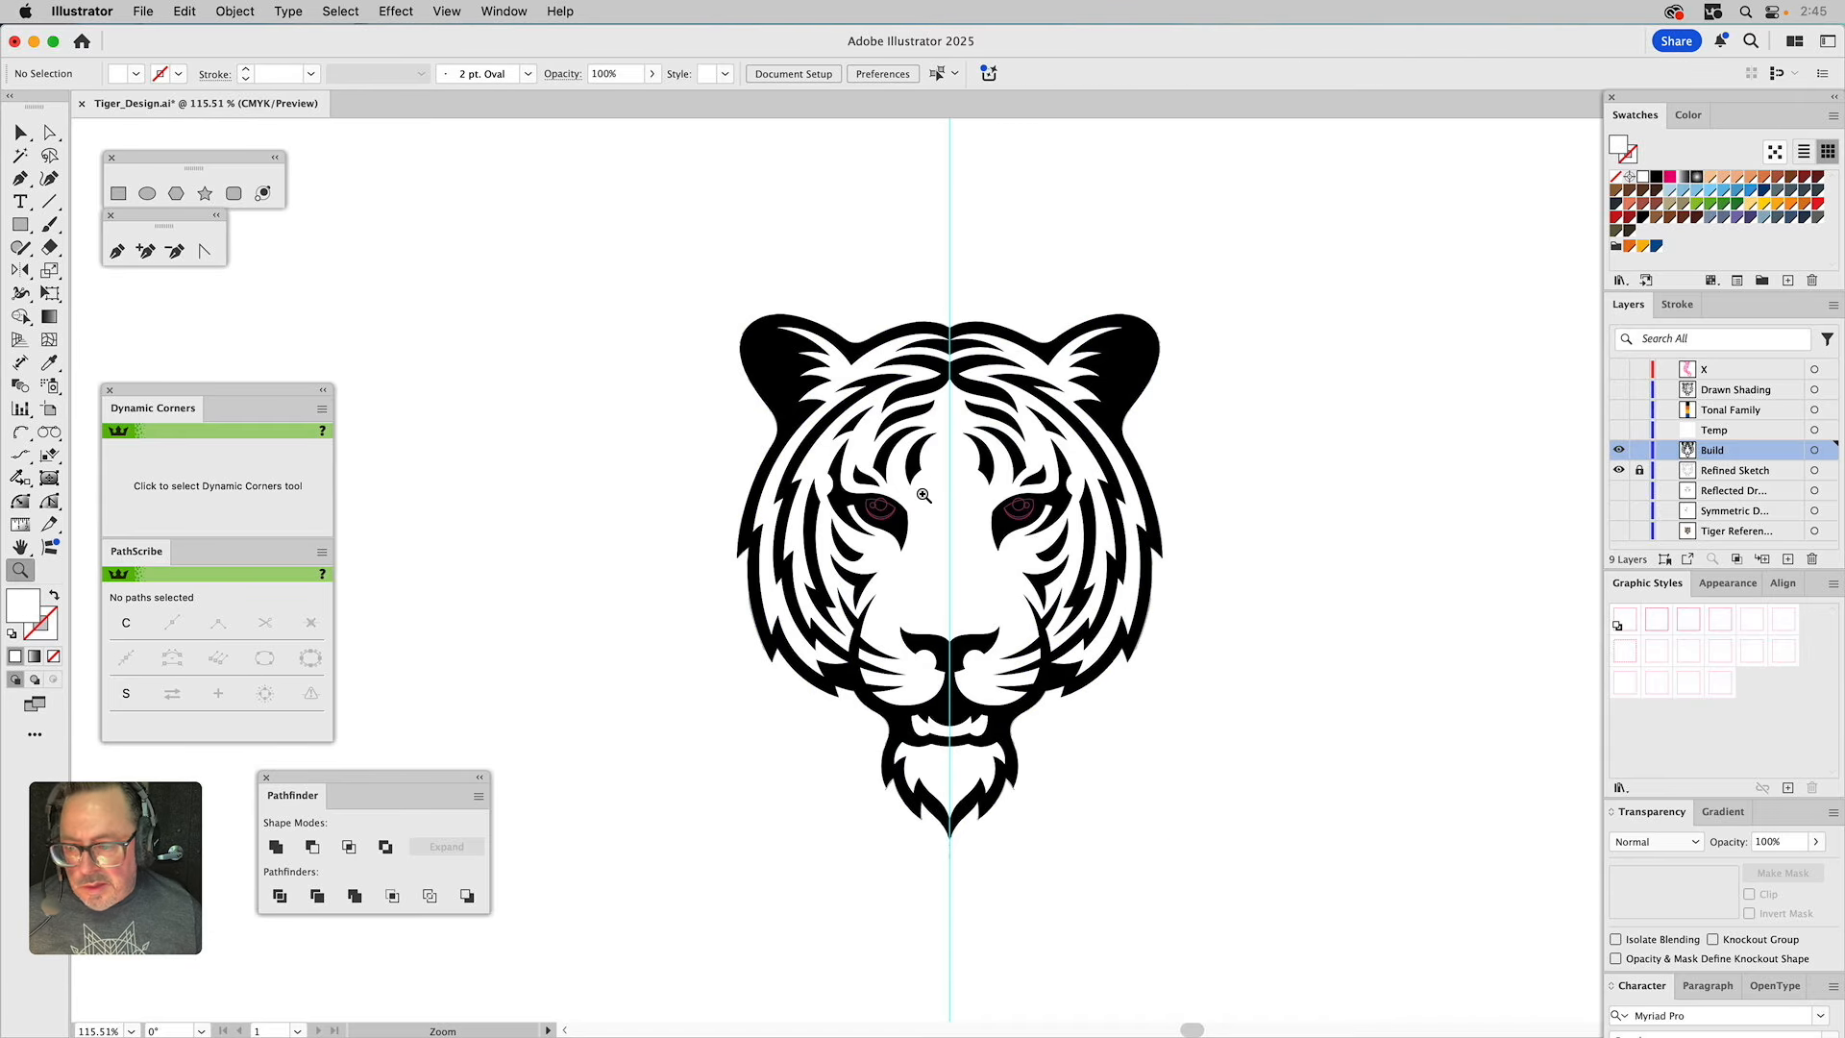
{"action": "left_click_drag", "start_coordinate": [753, 387], "coordinate": [1207, 811]}
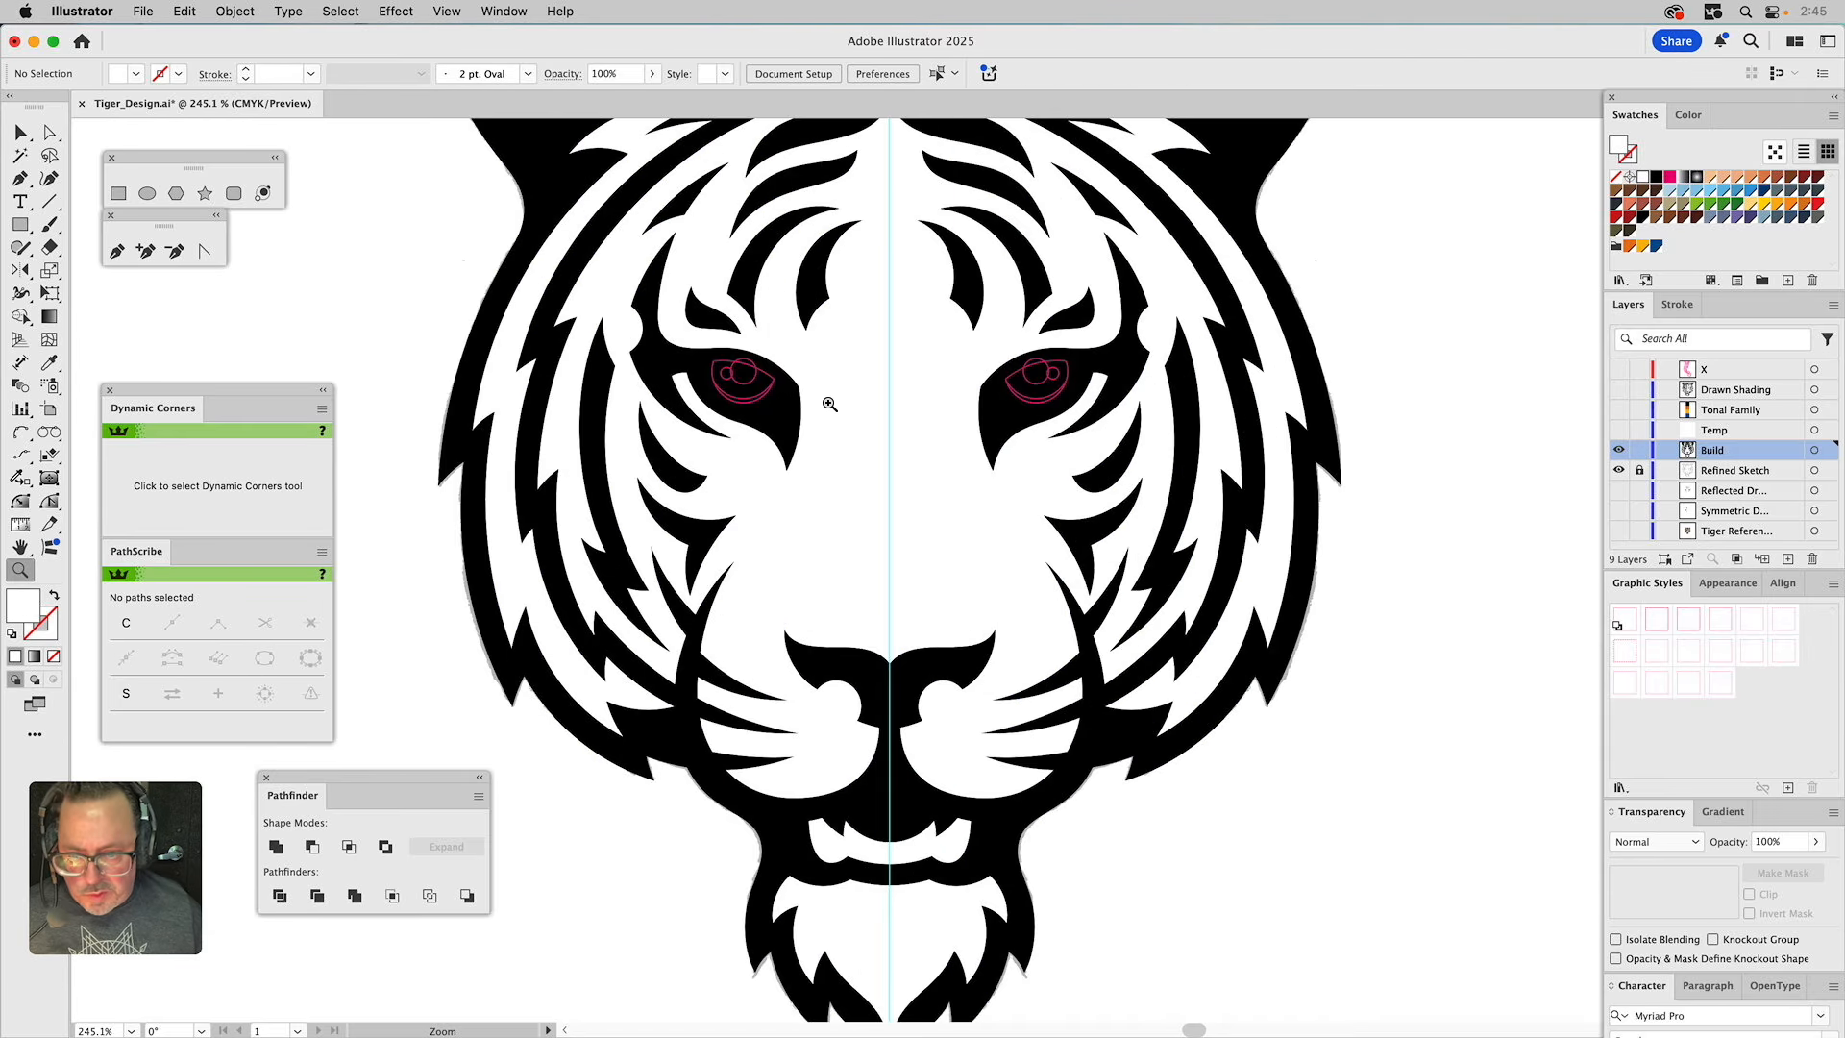
{"action": "key", "text": "v"}
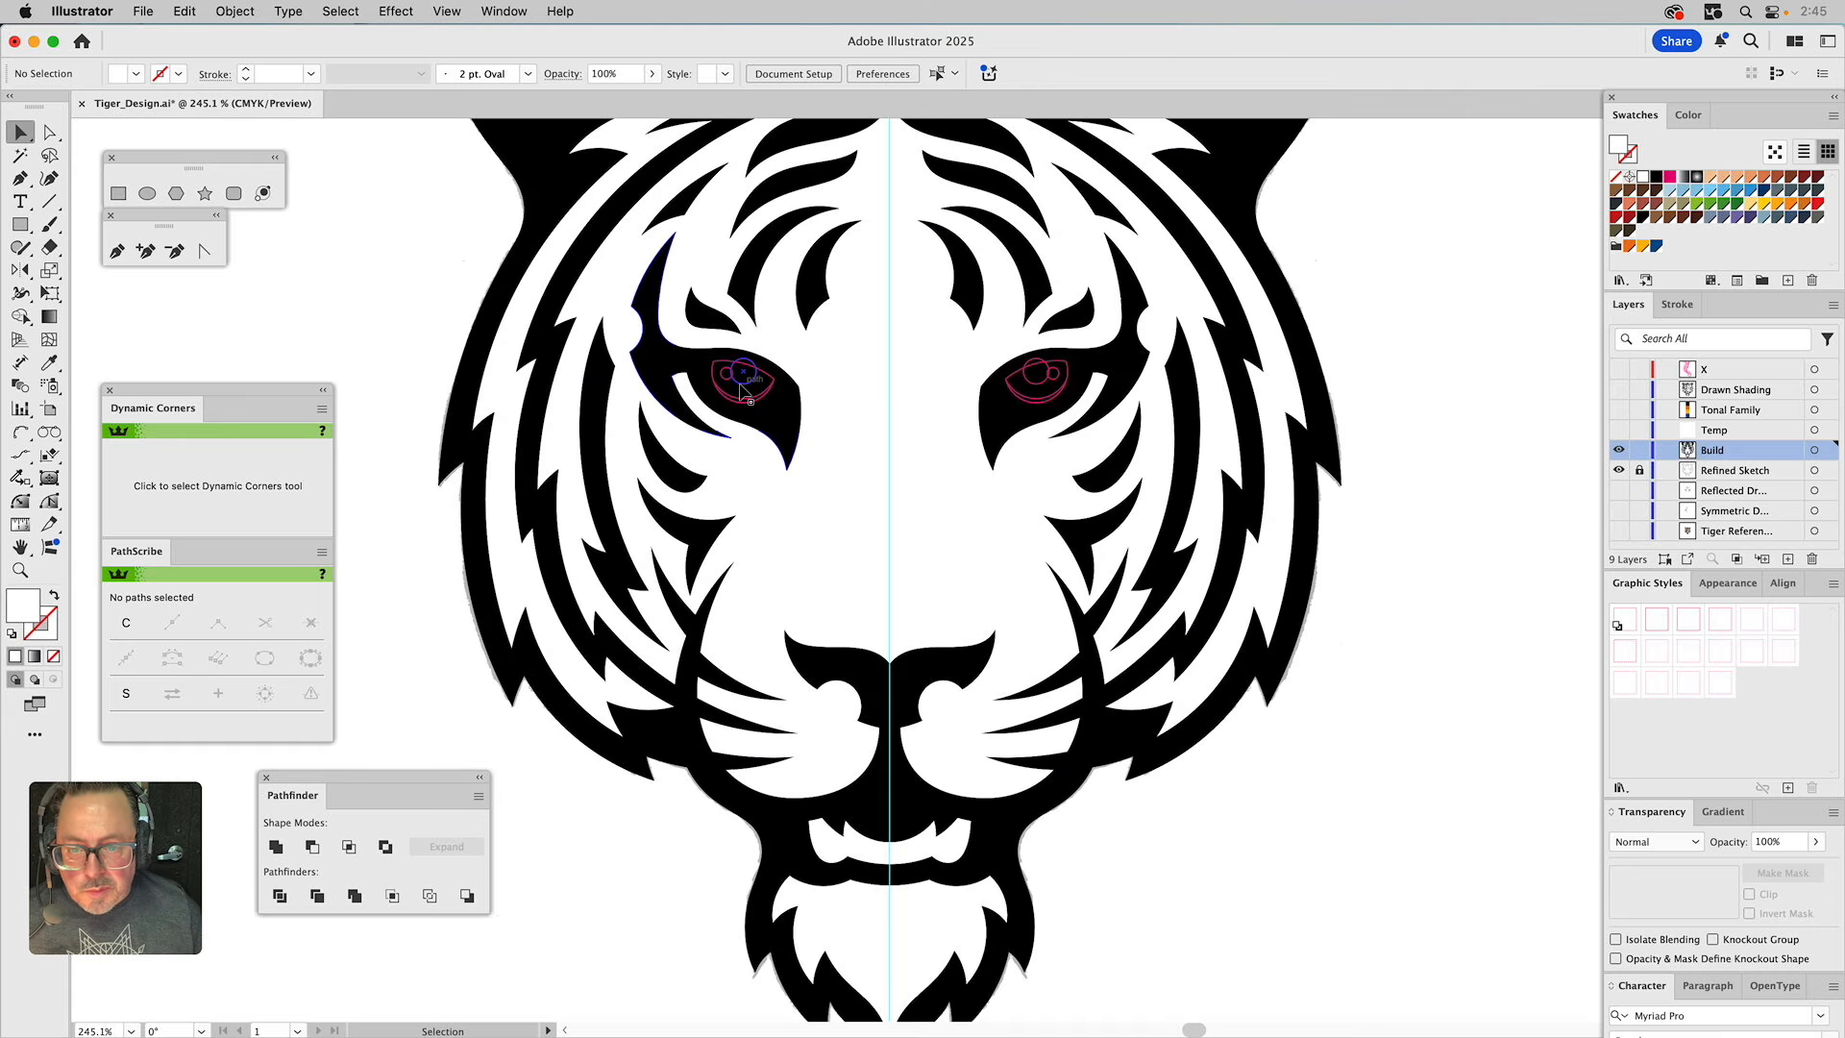
{"action": "left_click", "coordinate": [743, 387]}
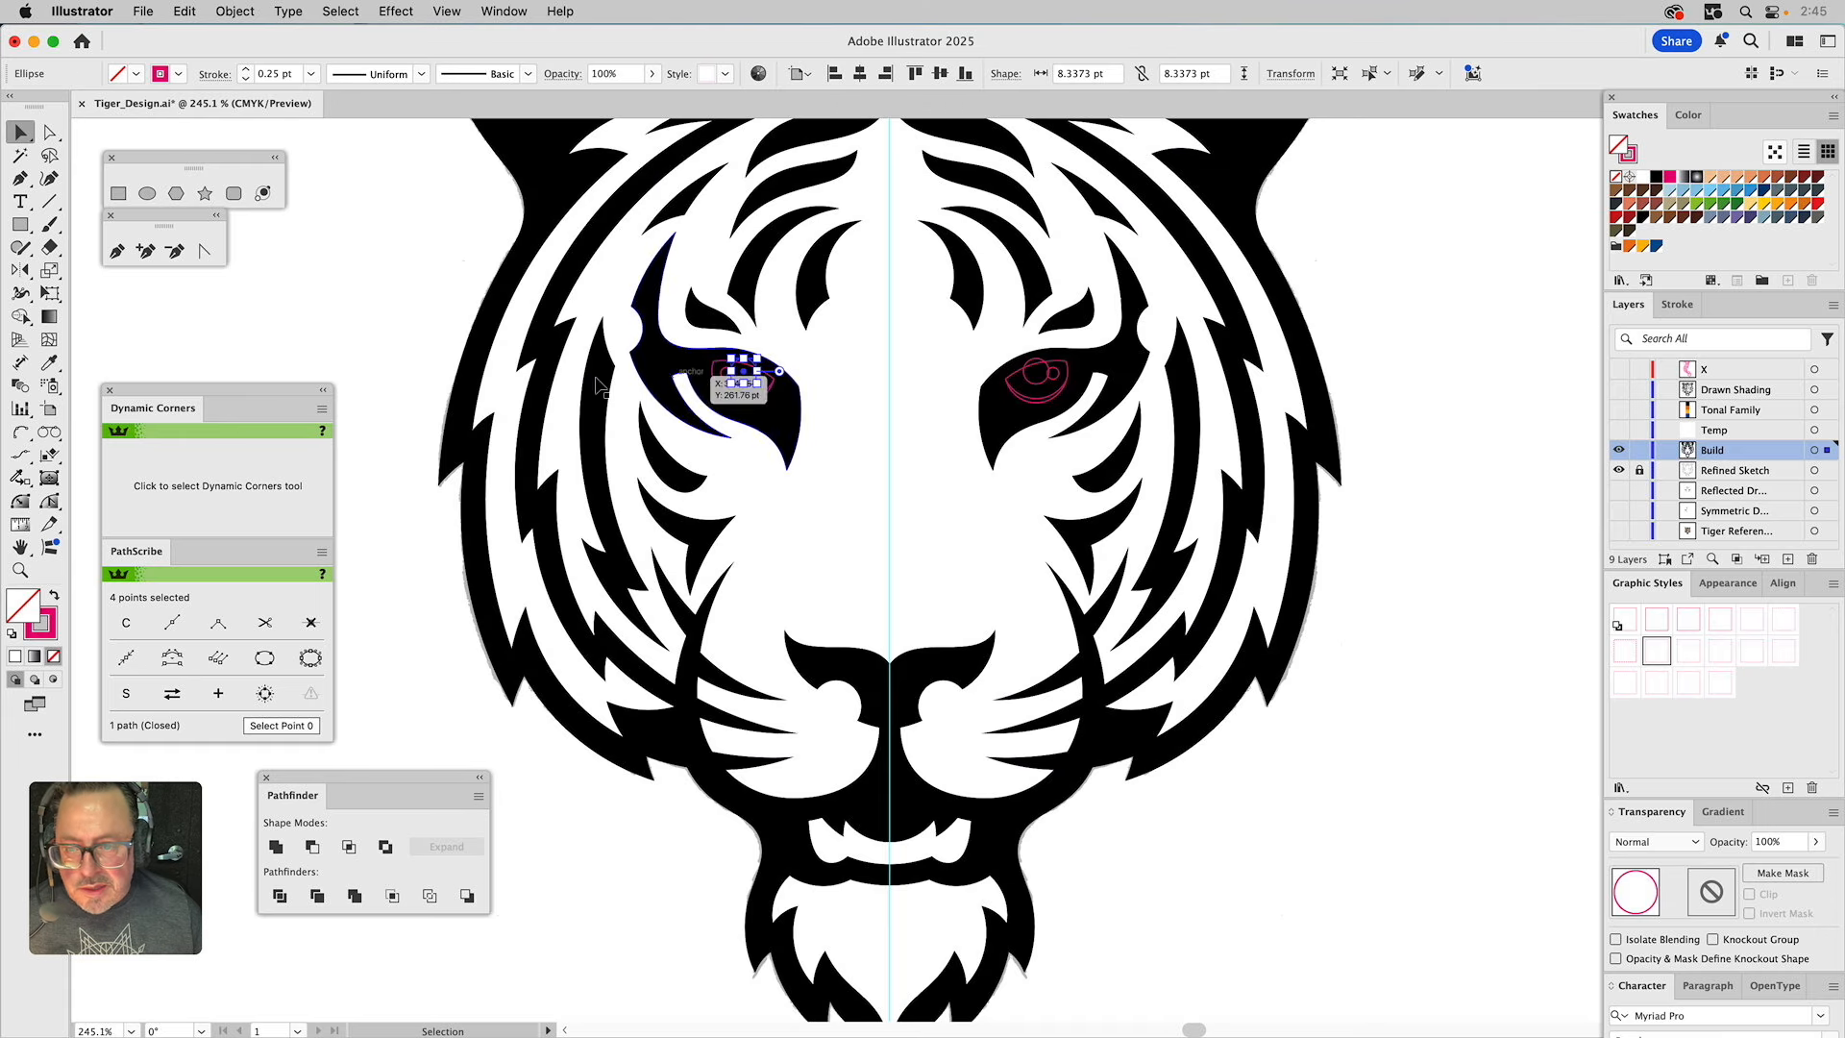
{"action": "left_click", "coordinate": [19, 571]}
{"action": "left_click_drag", "start_coordinate": [673, 294], "coordinate": [1183, 609]}
{"action": "key", "text": "v"}
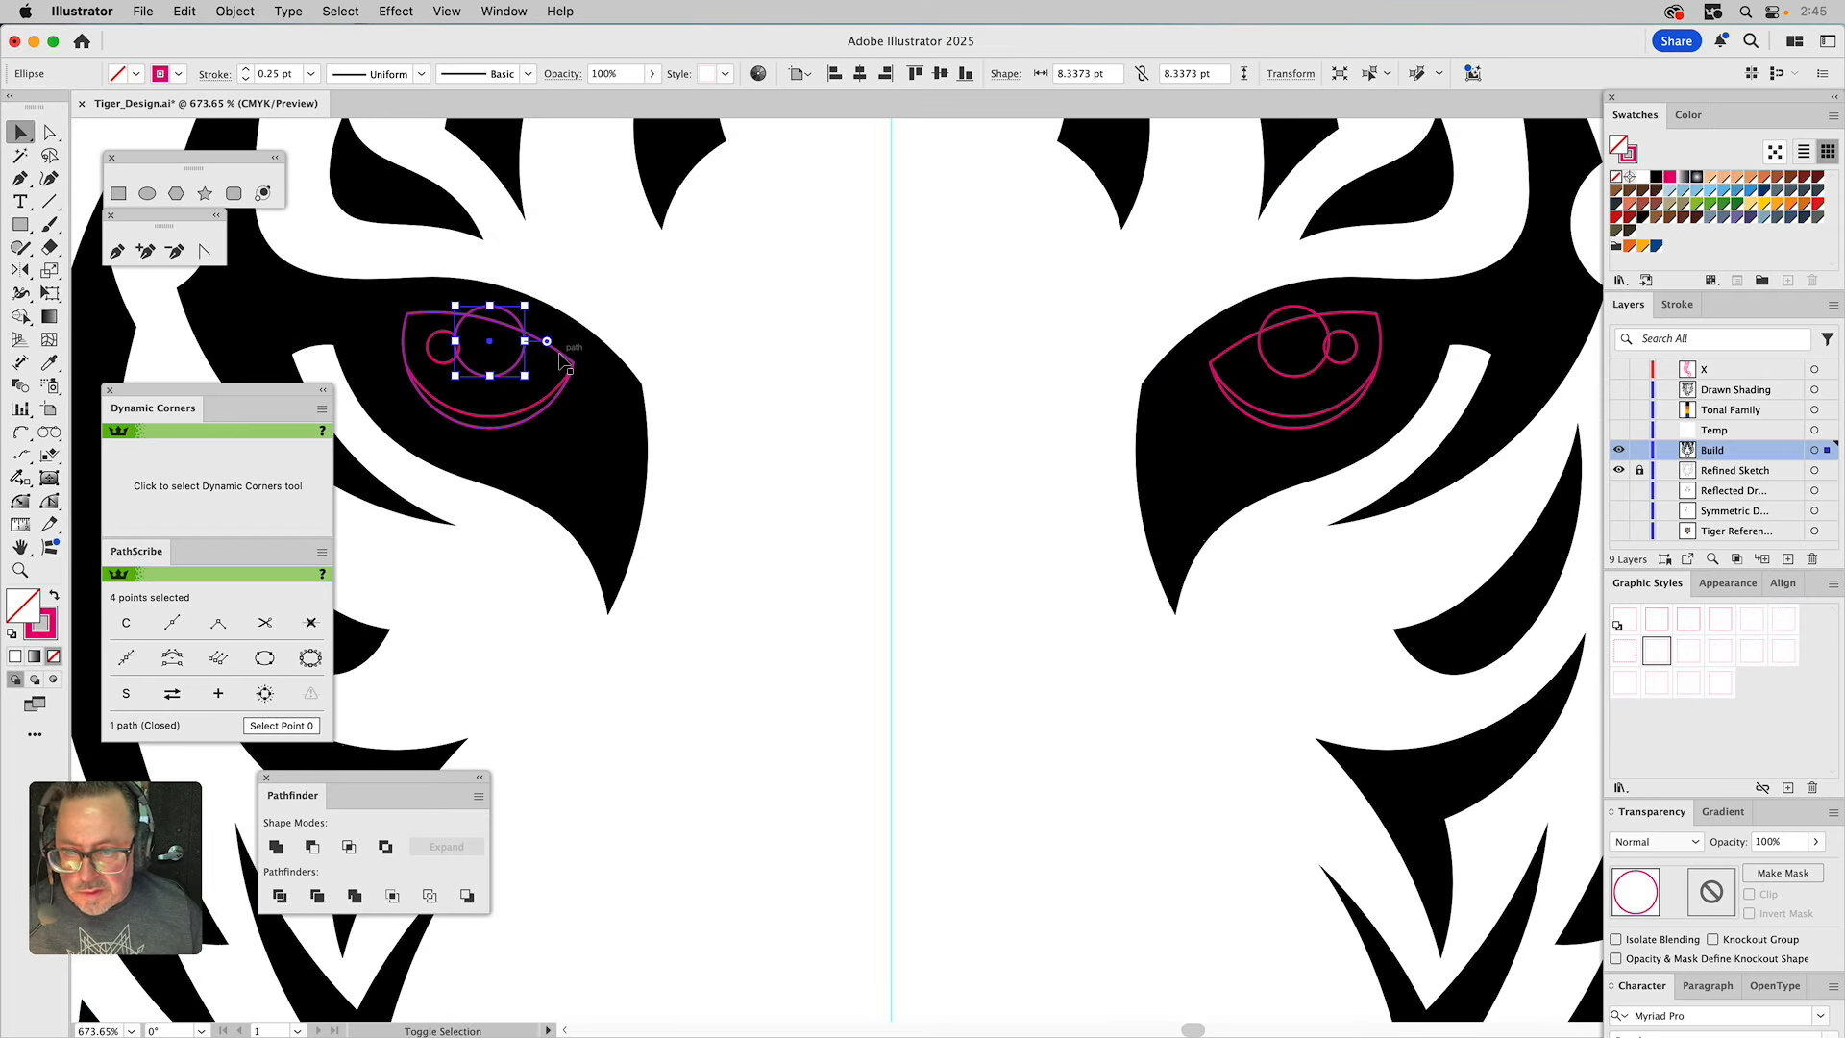
{"action": "left_click", "coordinate": [563, 358], "text": "shift"}
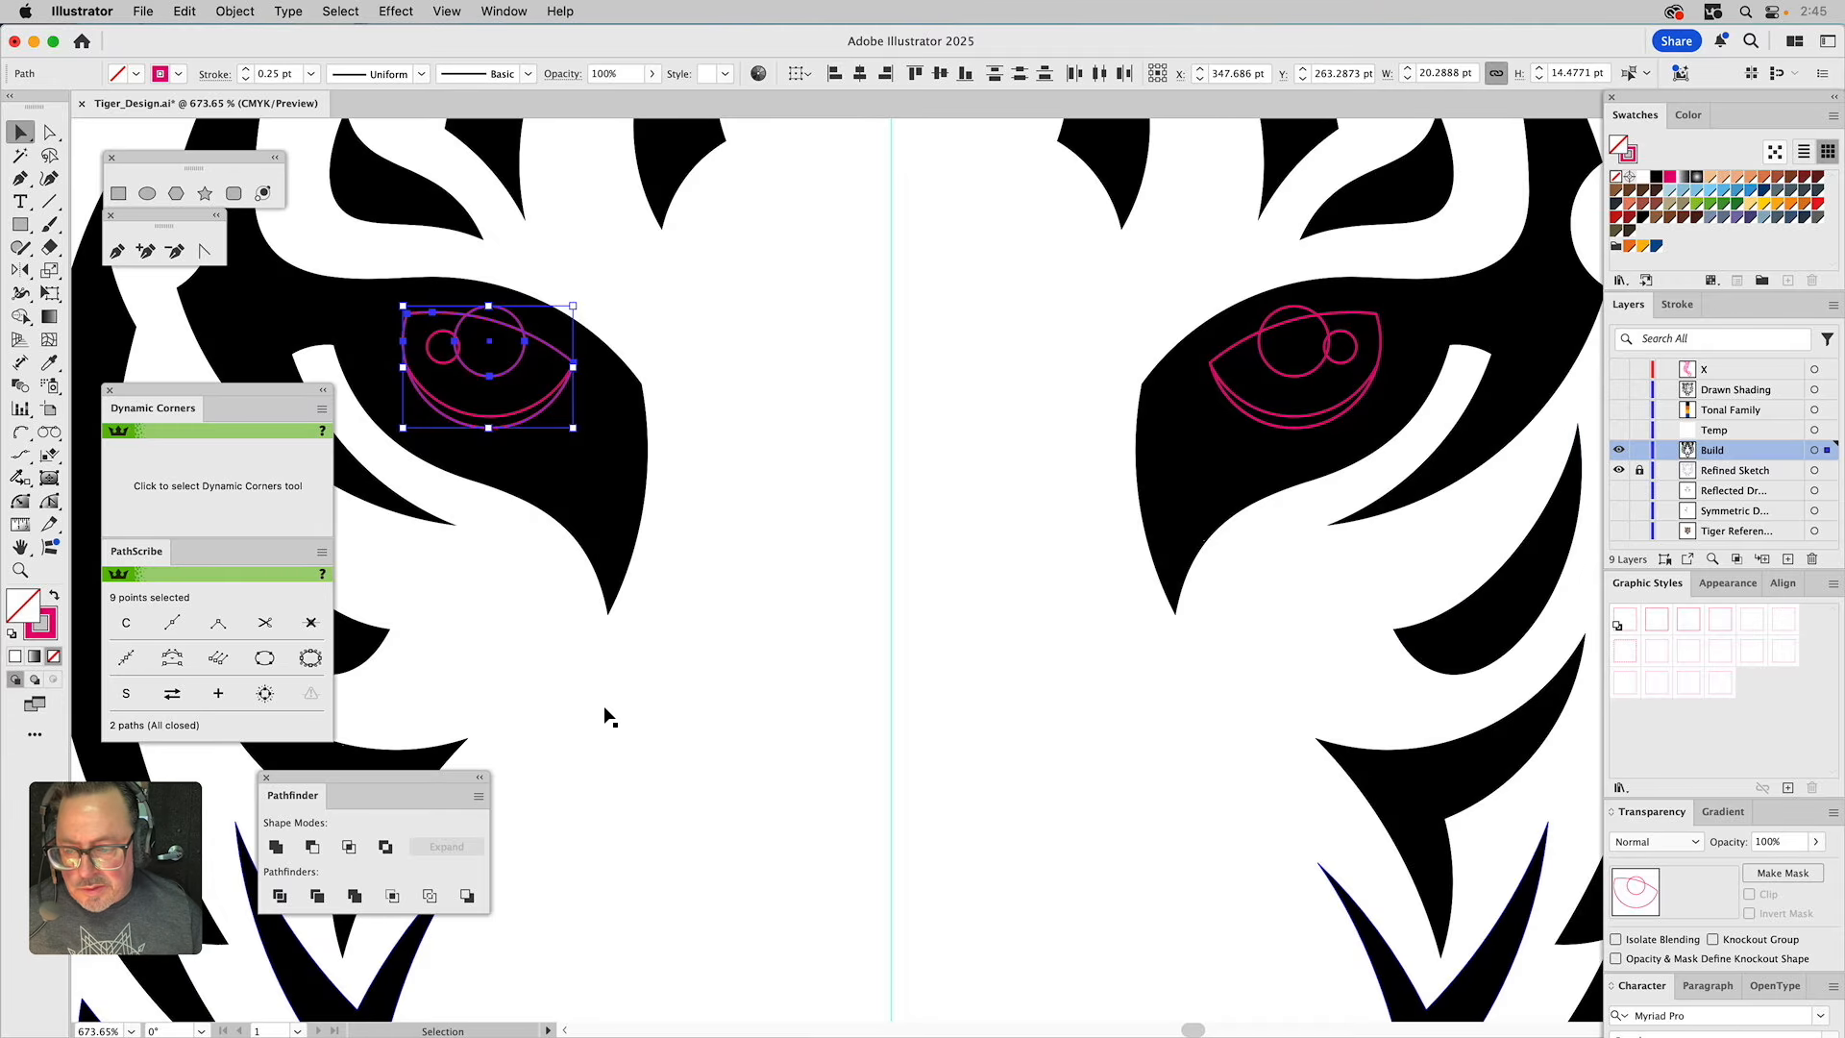
{"action": "left_click", "coordinate": [348, 846]}
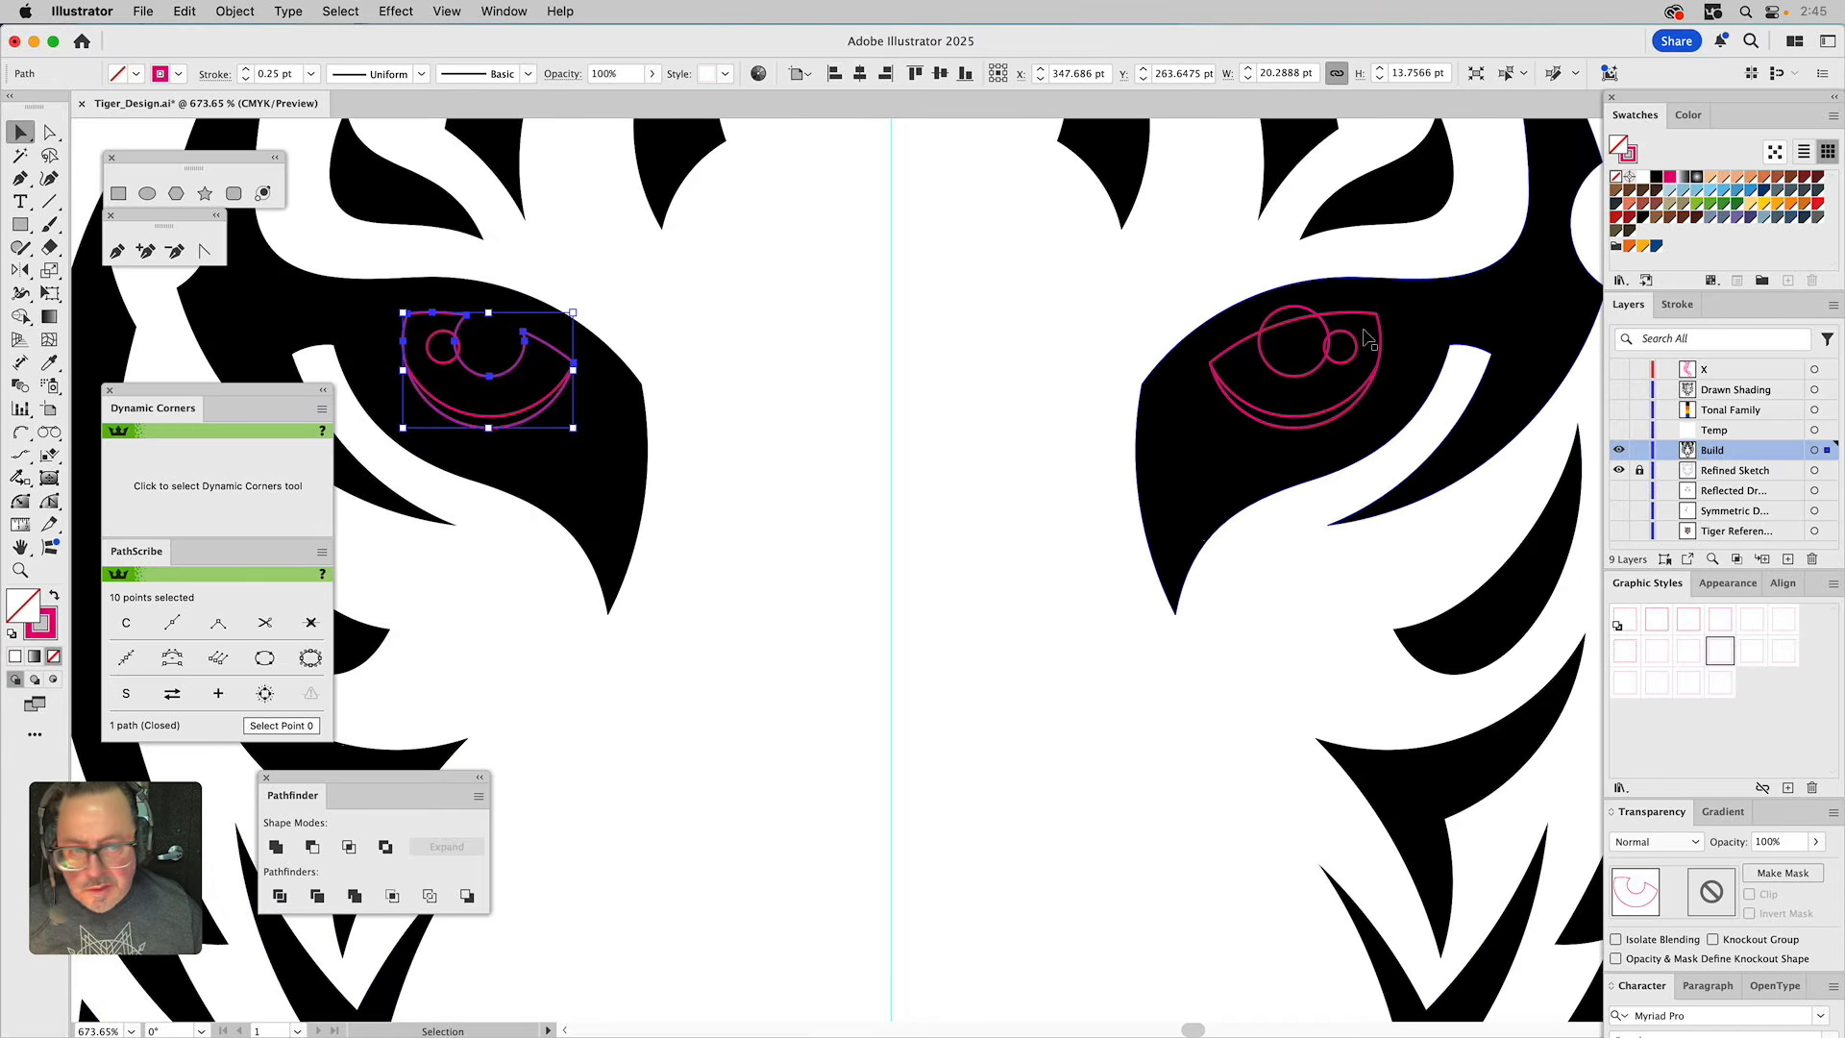
Subtract the pupil circle from the iris outline of the eye on the right side with Minus Front.
{"action": "left_click", "coordinate": [1288, 314]}
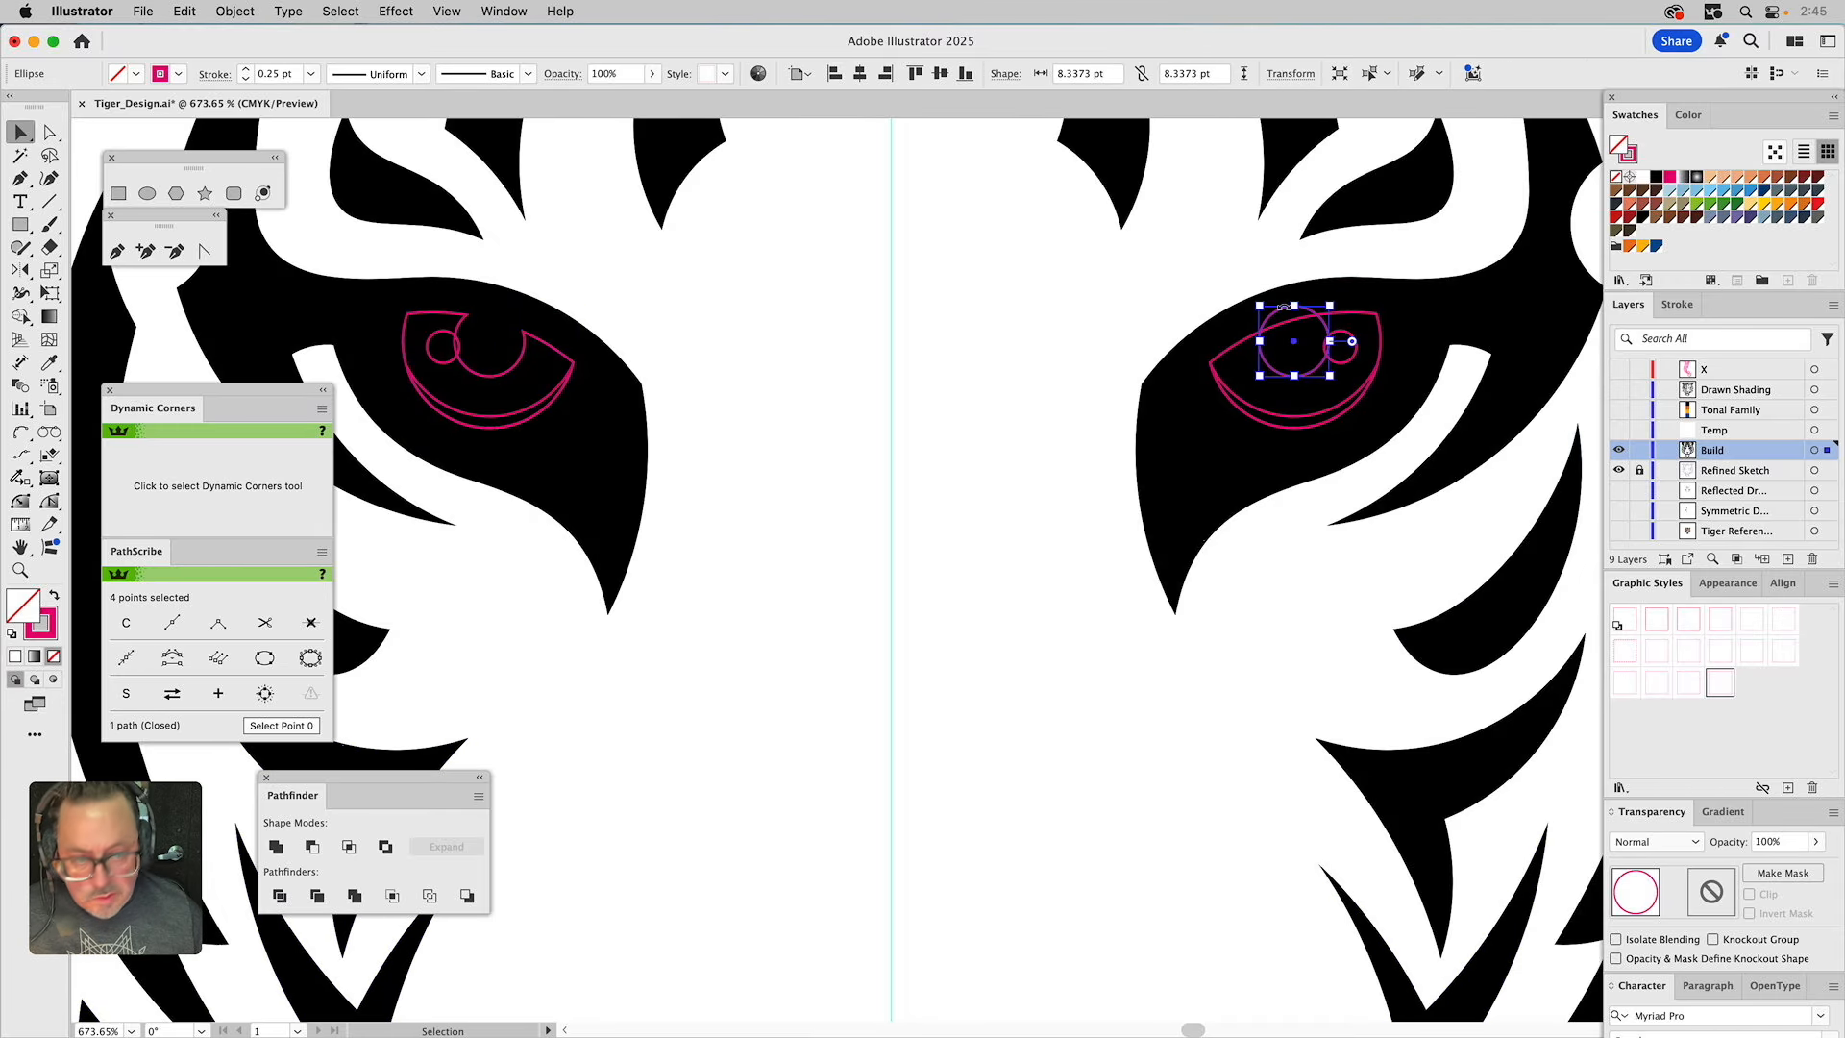
{"action": "left_click", "coordinate": [1286, 325], "text": "shift"}
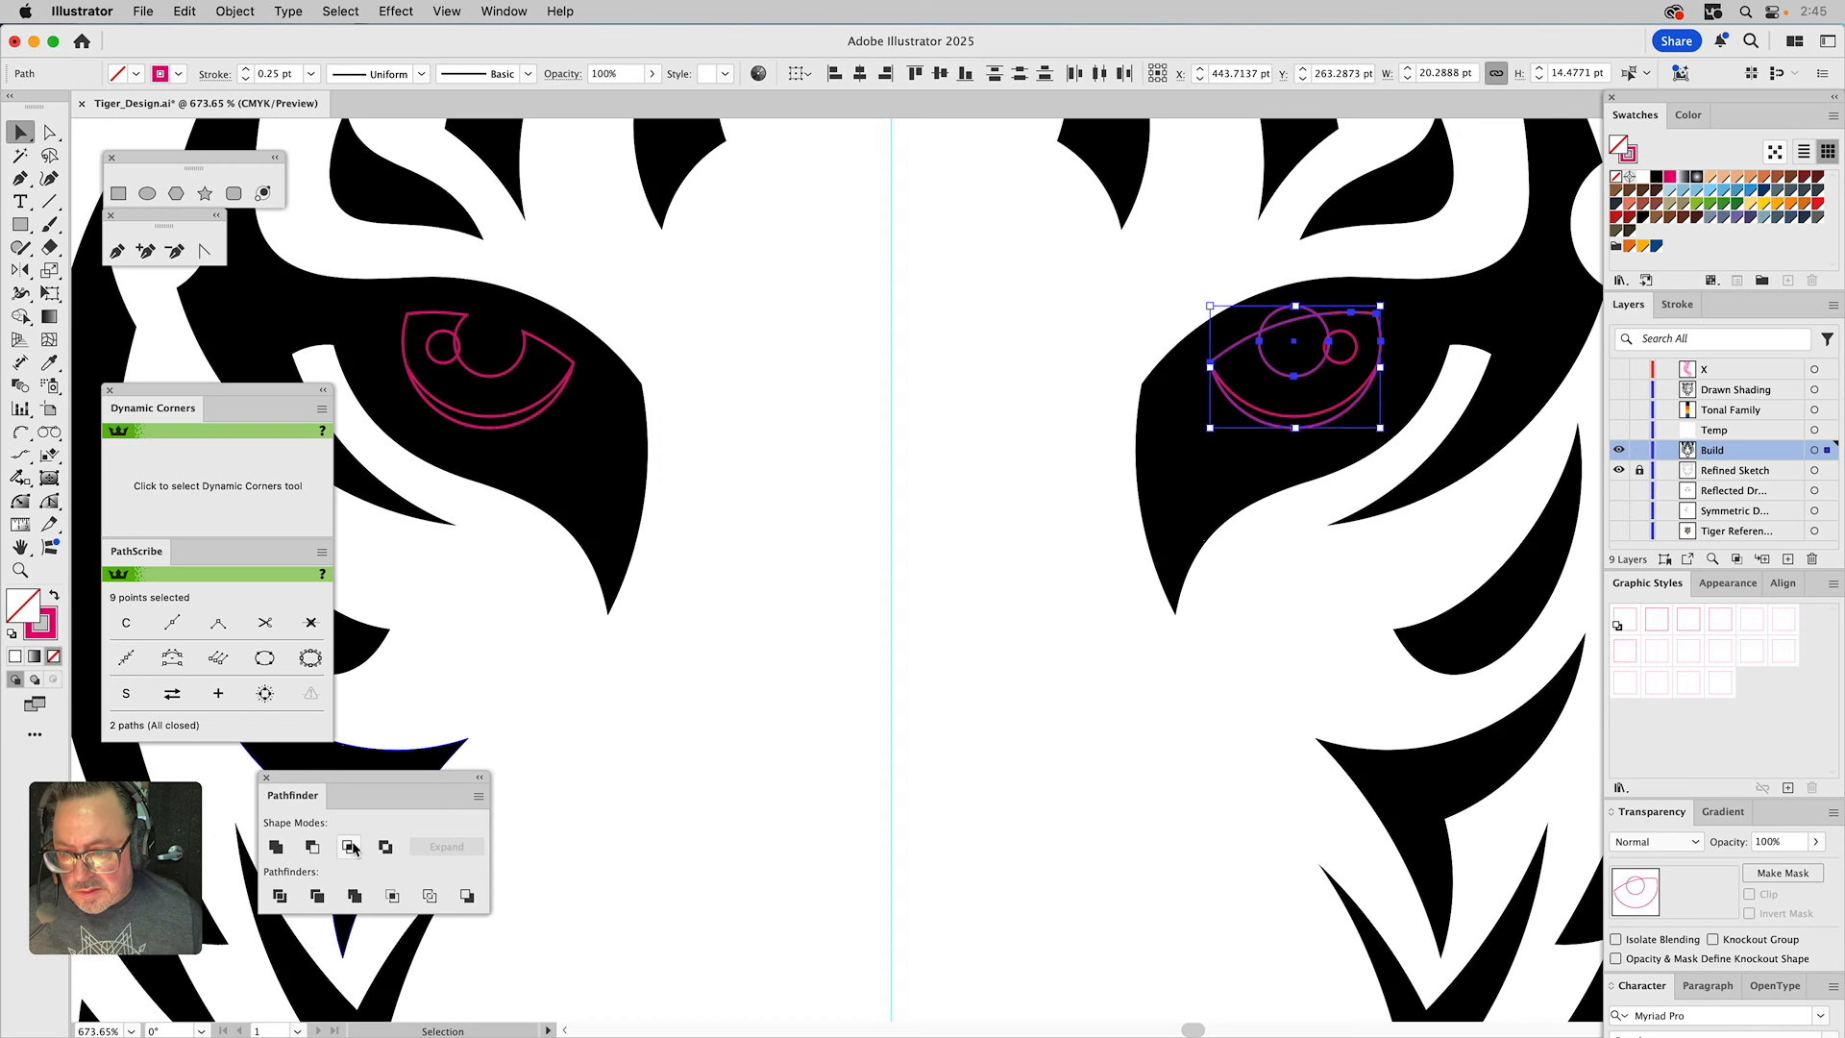
{"action": "left_click", "coordinate": [312, 846]}
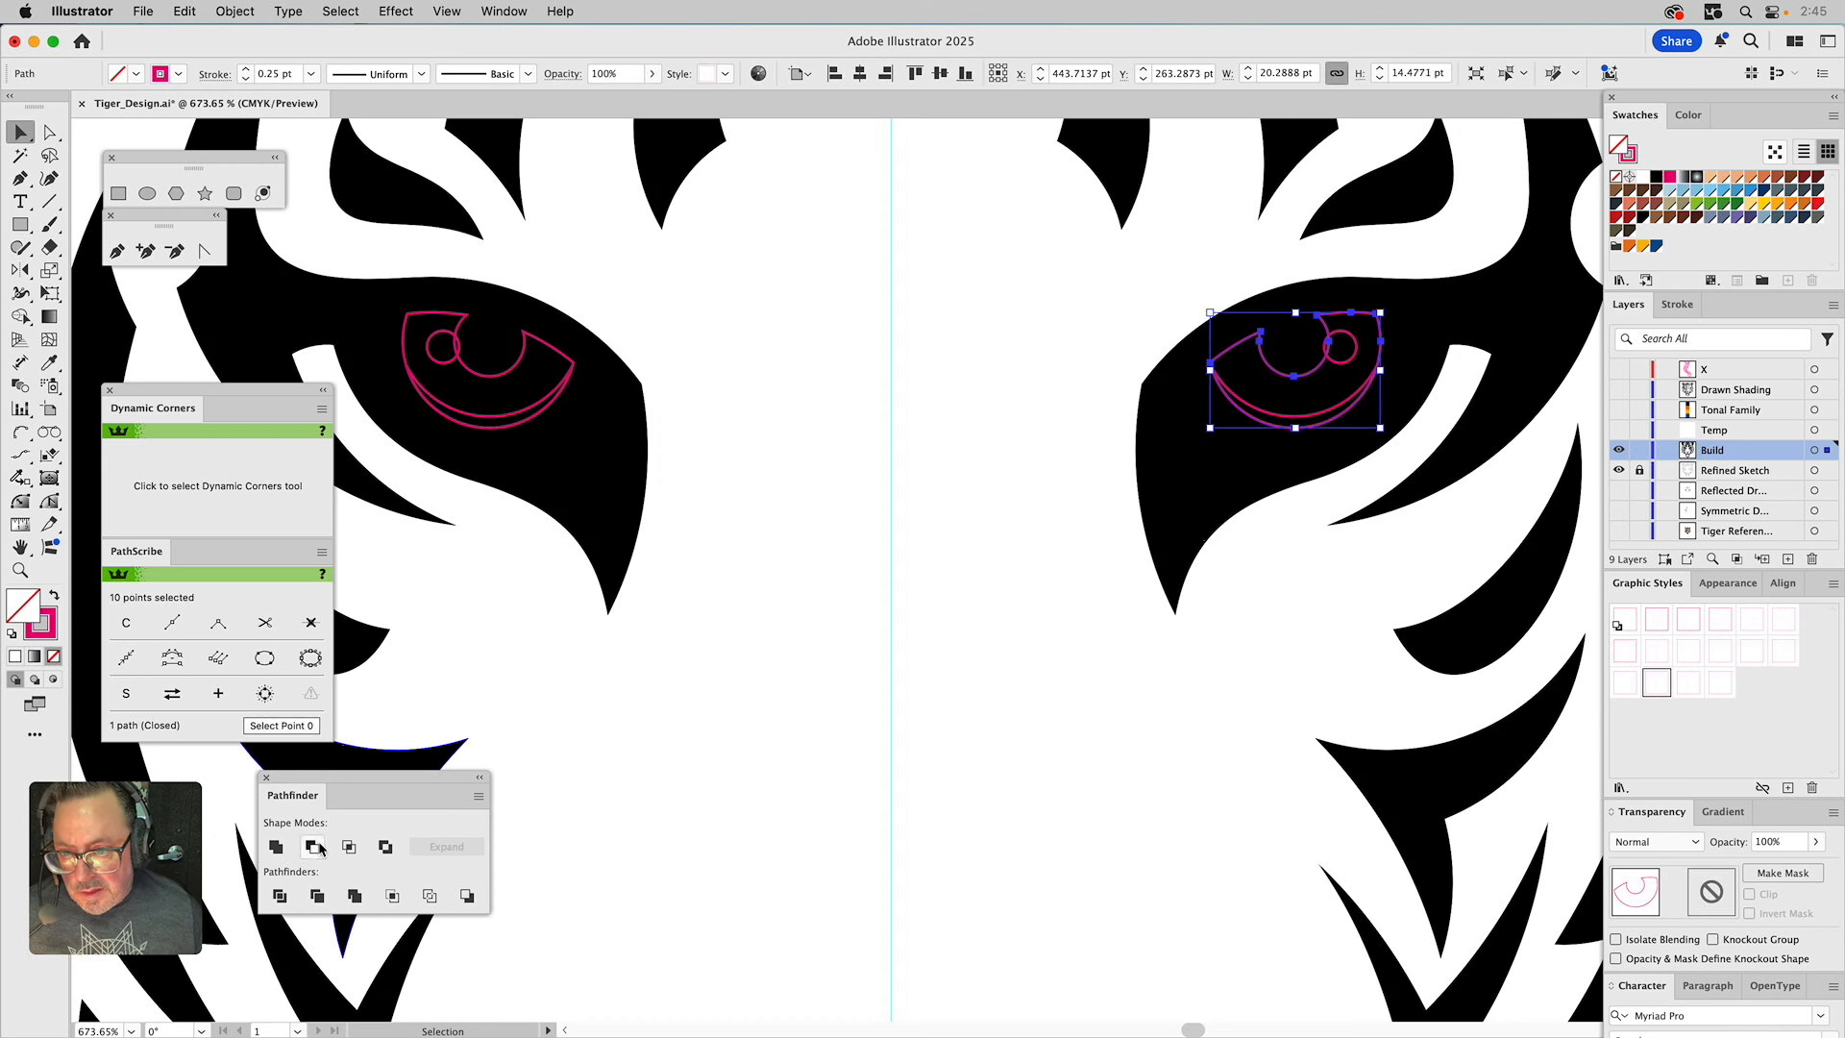
Cut both iris outlines and paste them in place behind the small highlight circles and lower crescents.
{"action": "left_click", "coordinate": [534, 343], "text": "shift"}
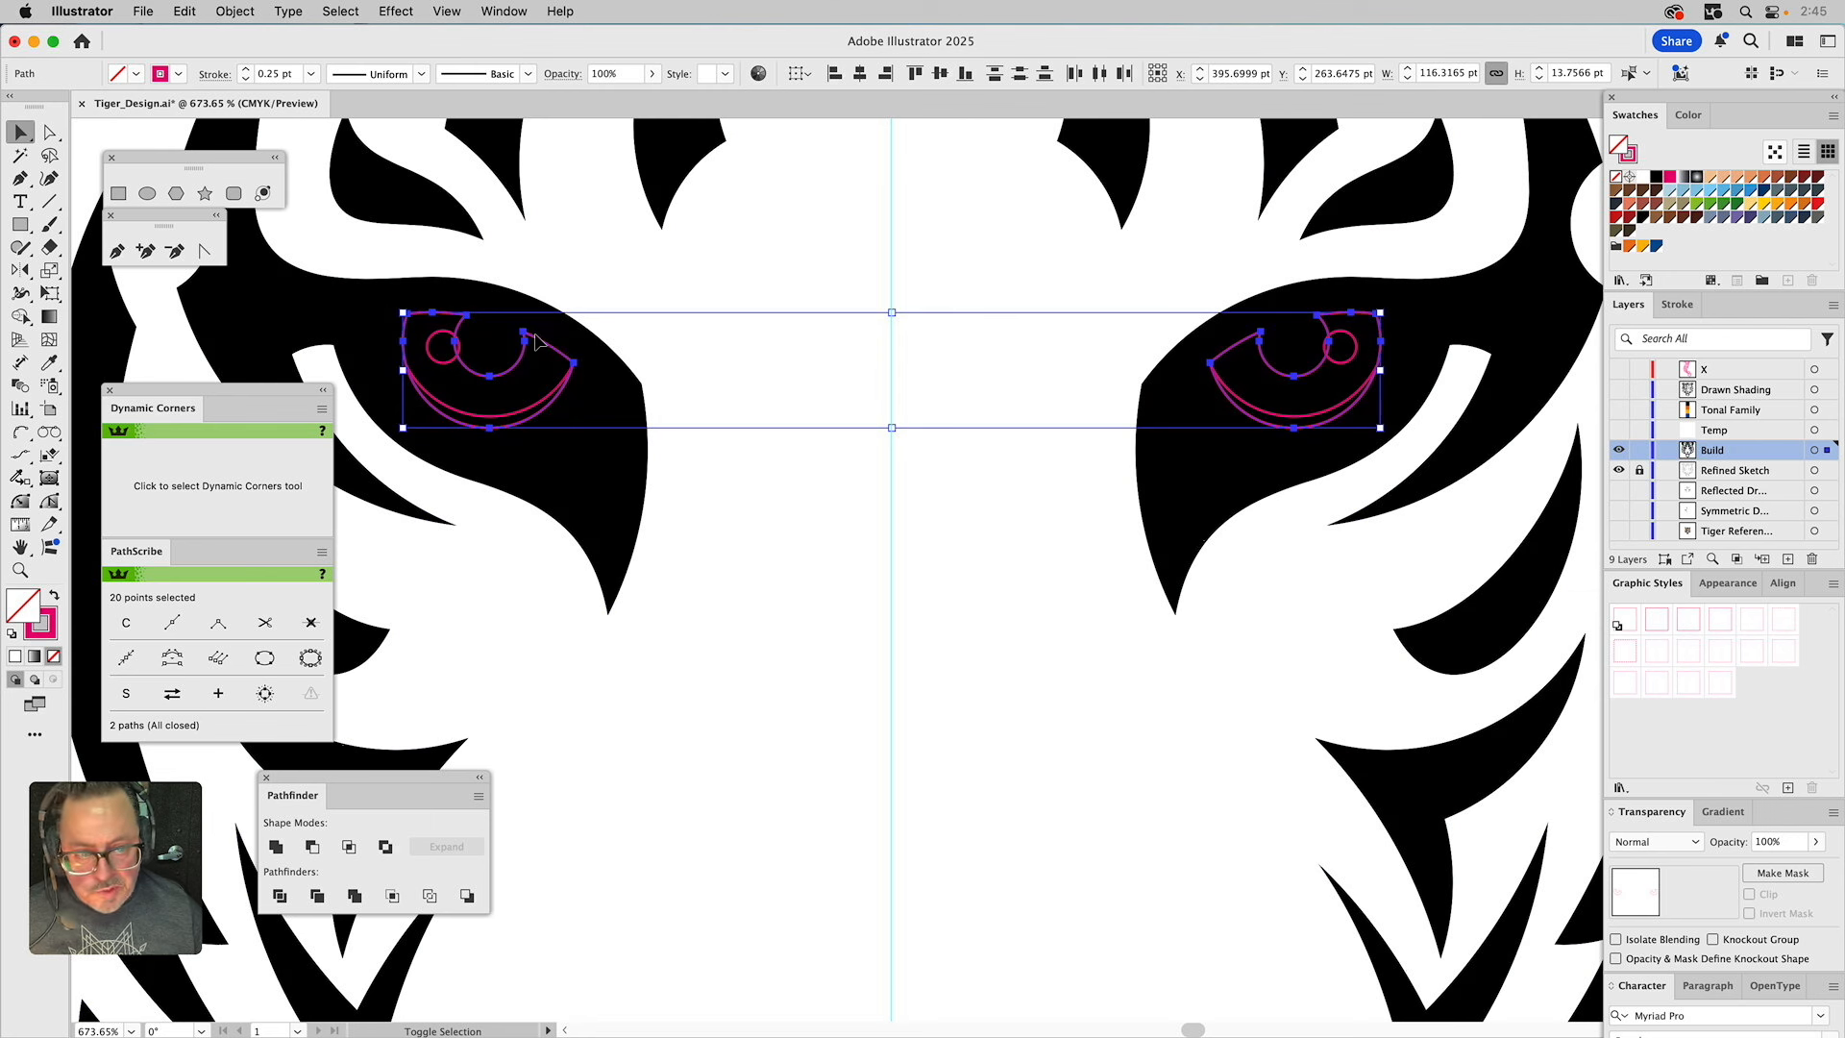
{"action": "key", "text": "super+x"}
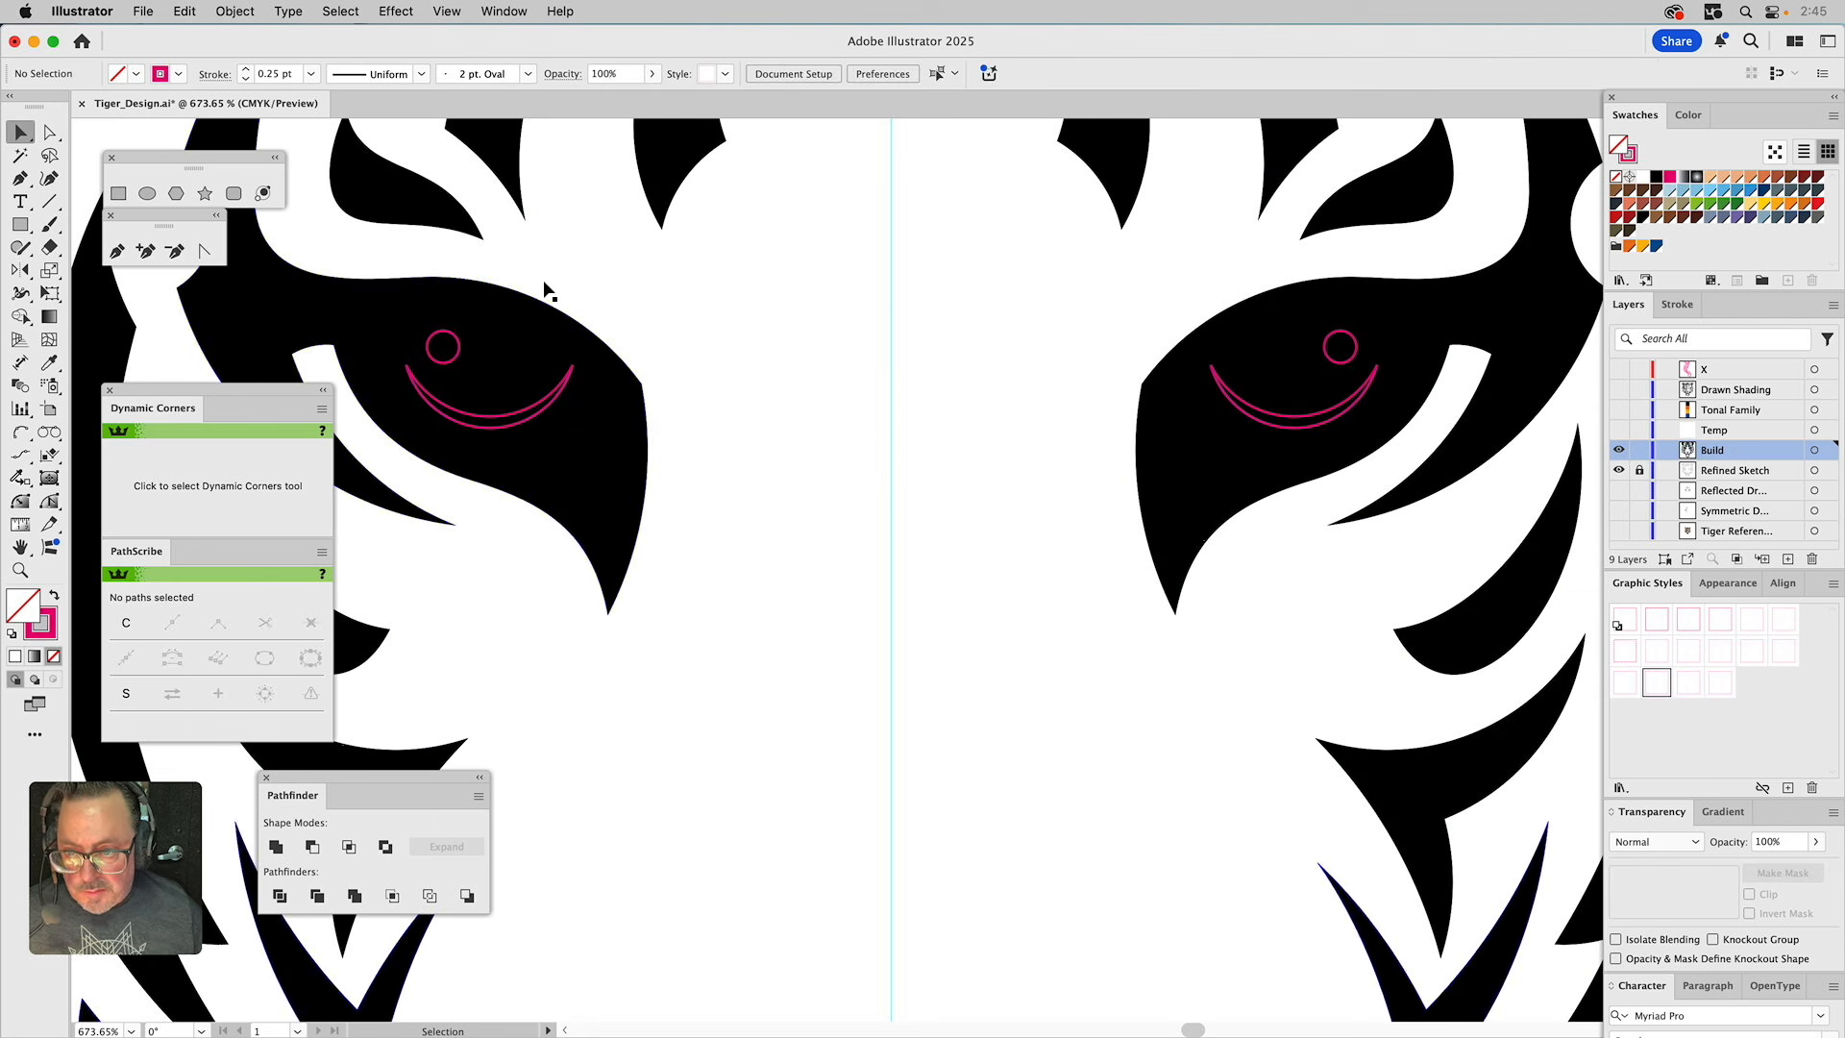
{"action": "left_click", "coordinate": [444, 332]}
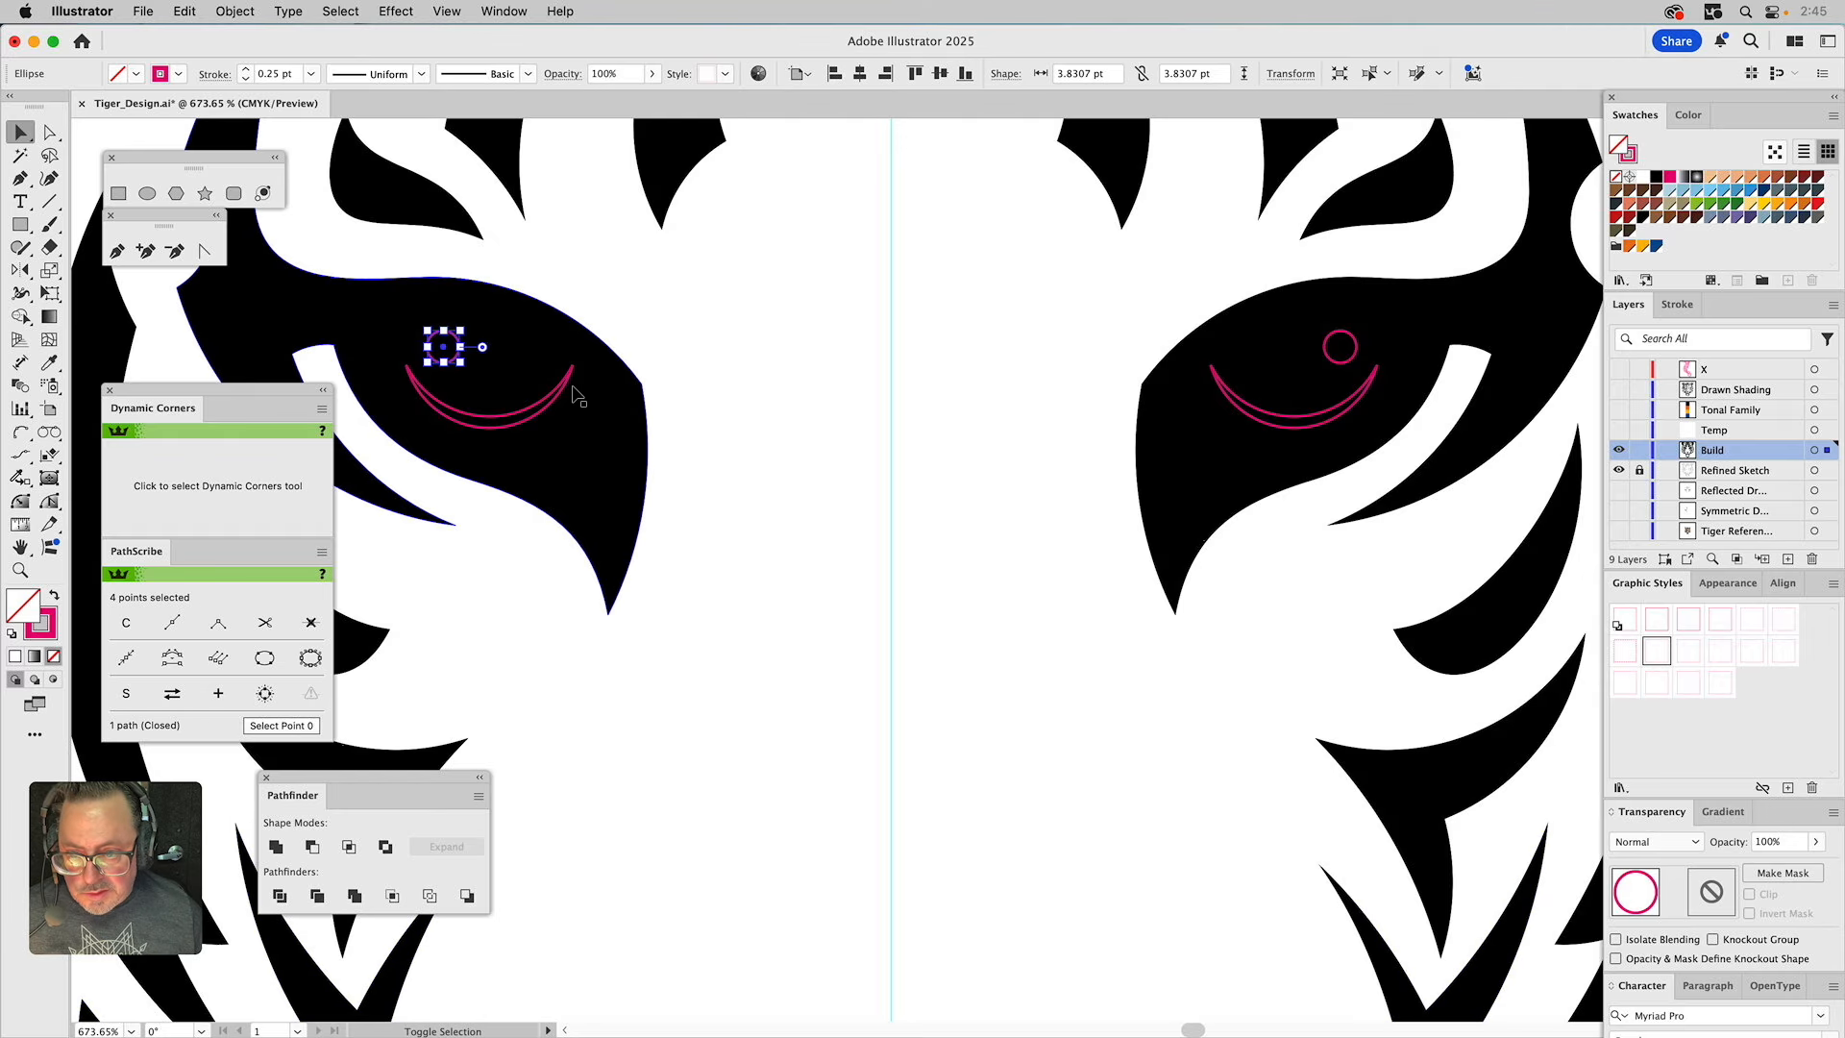
{"action": "left_click", "coordinate": [574, 373], "text": "shift"}
{"action": "left_click", "coordinate": [1247, 408], "text": "shift"}
{"action": "key", "text": "a"}
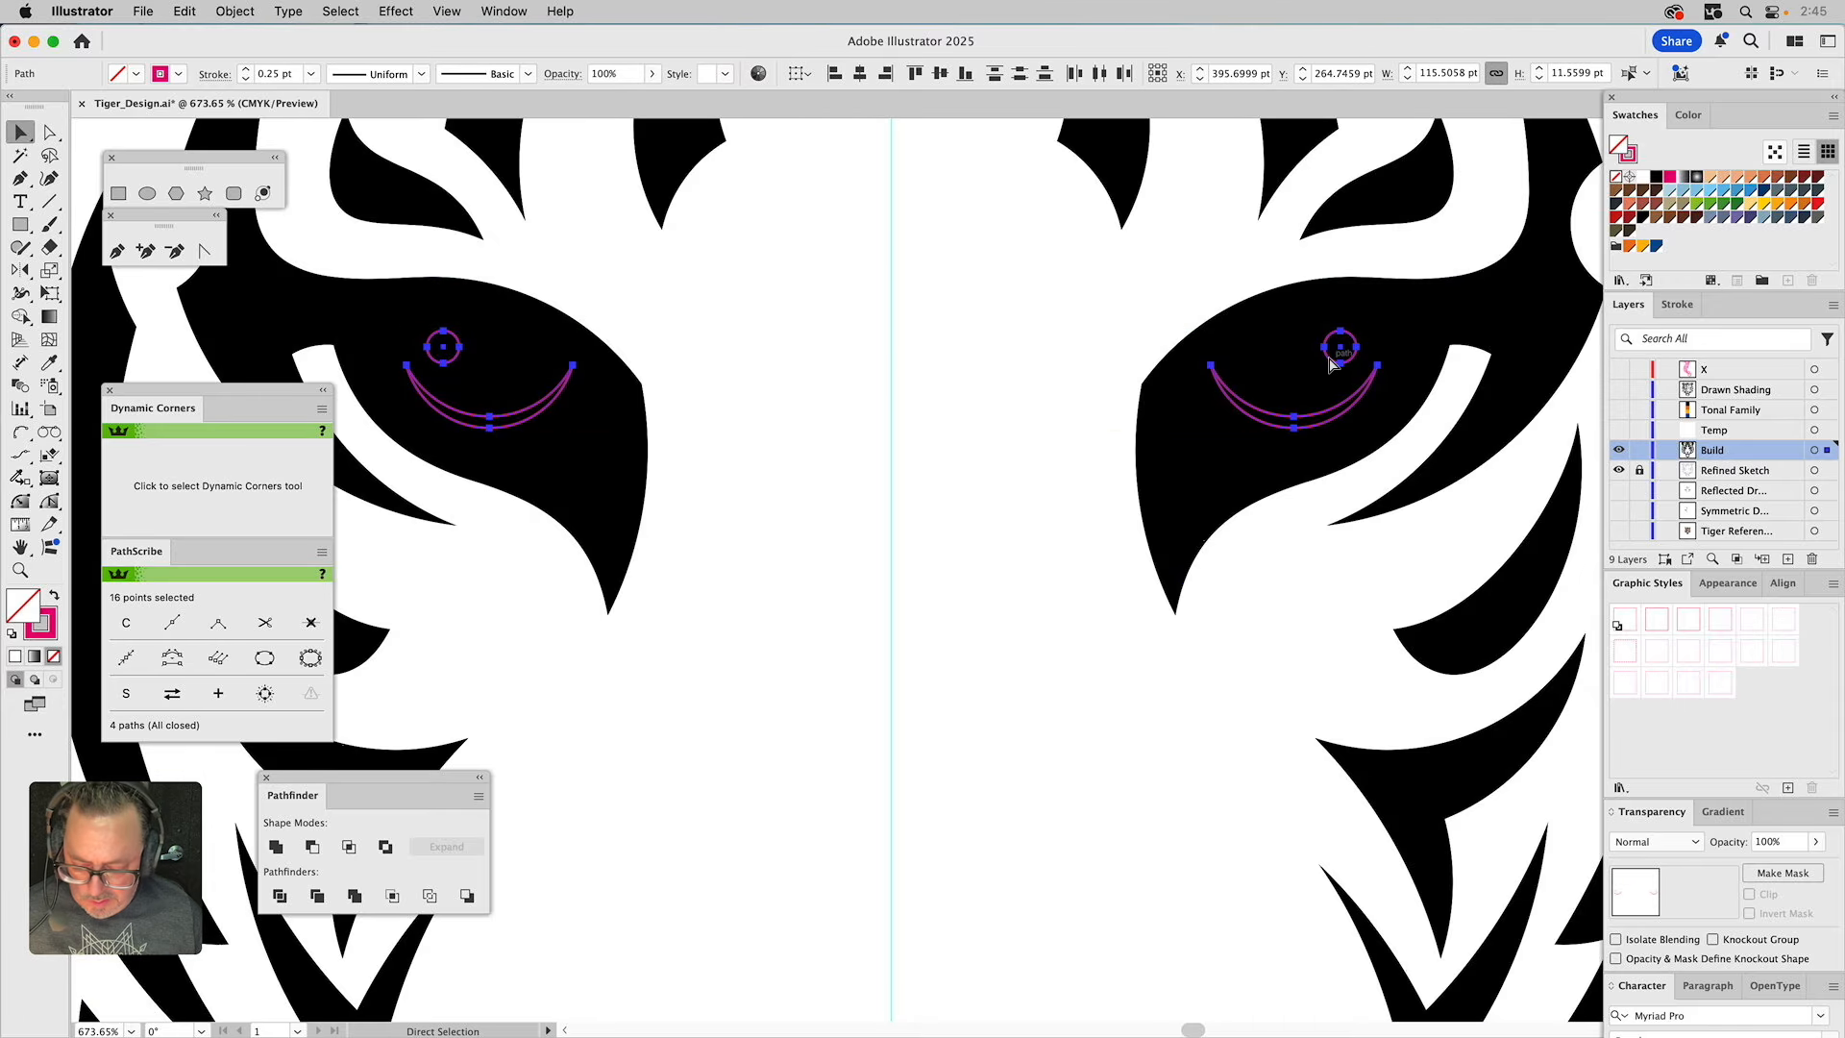
{"action": "key", "text": "super+f"}
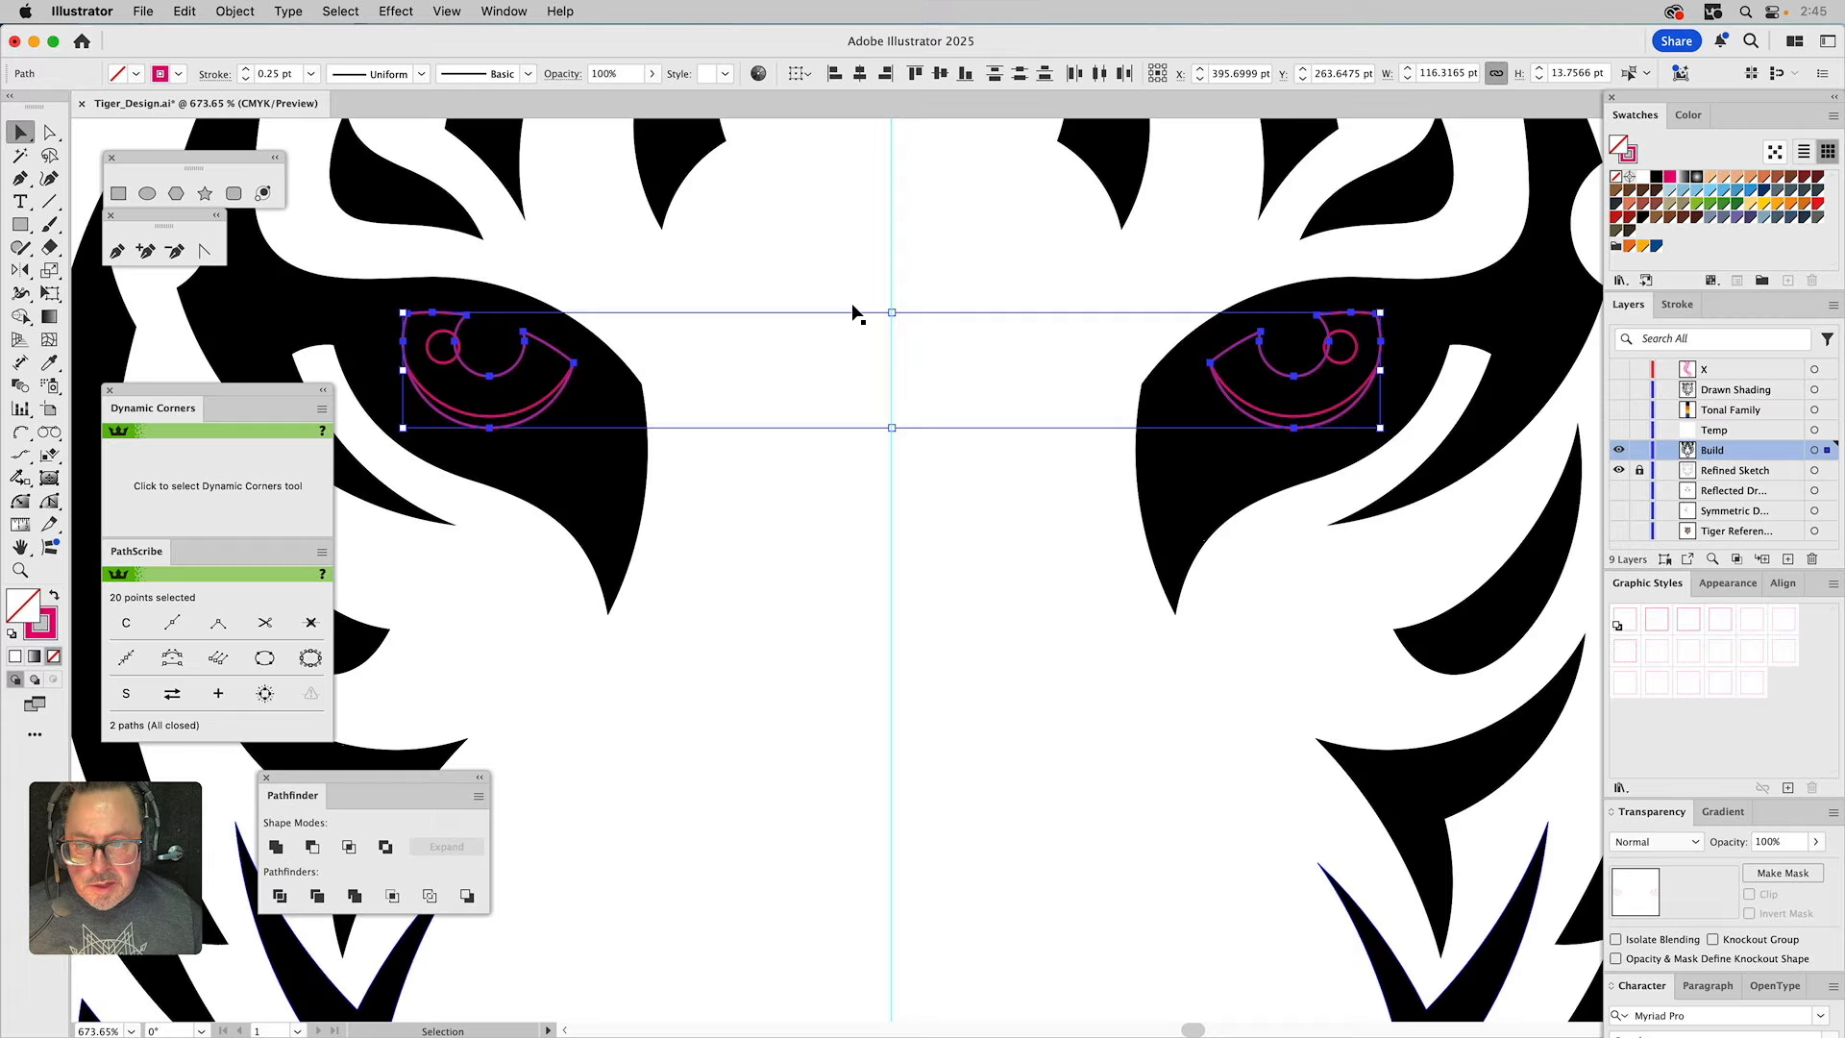
Fill both irises with the Curry Yellow swatch and remove their stroke.
{"action": "left_click", "coordinate": [1646, 248]}
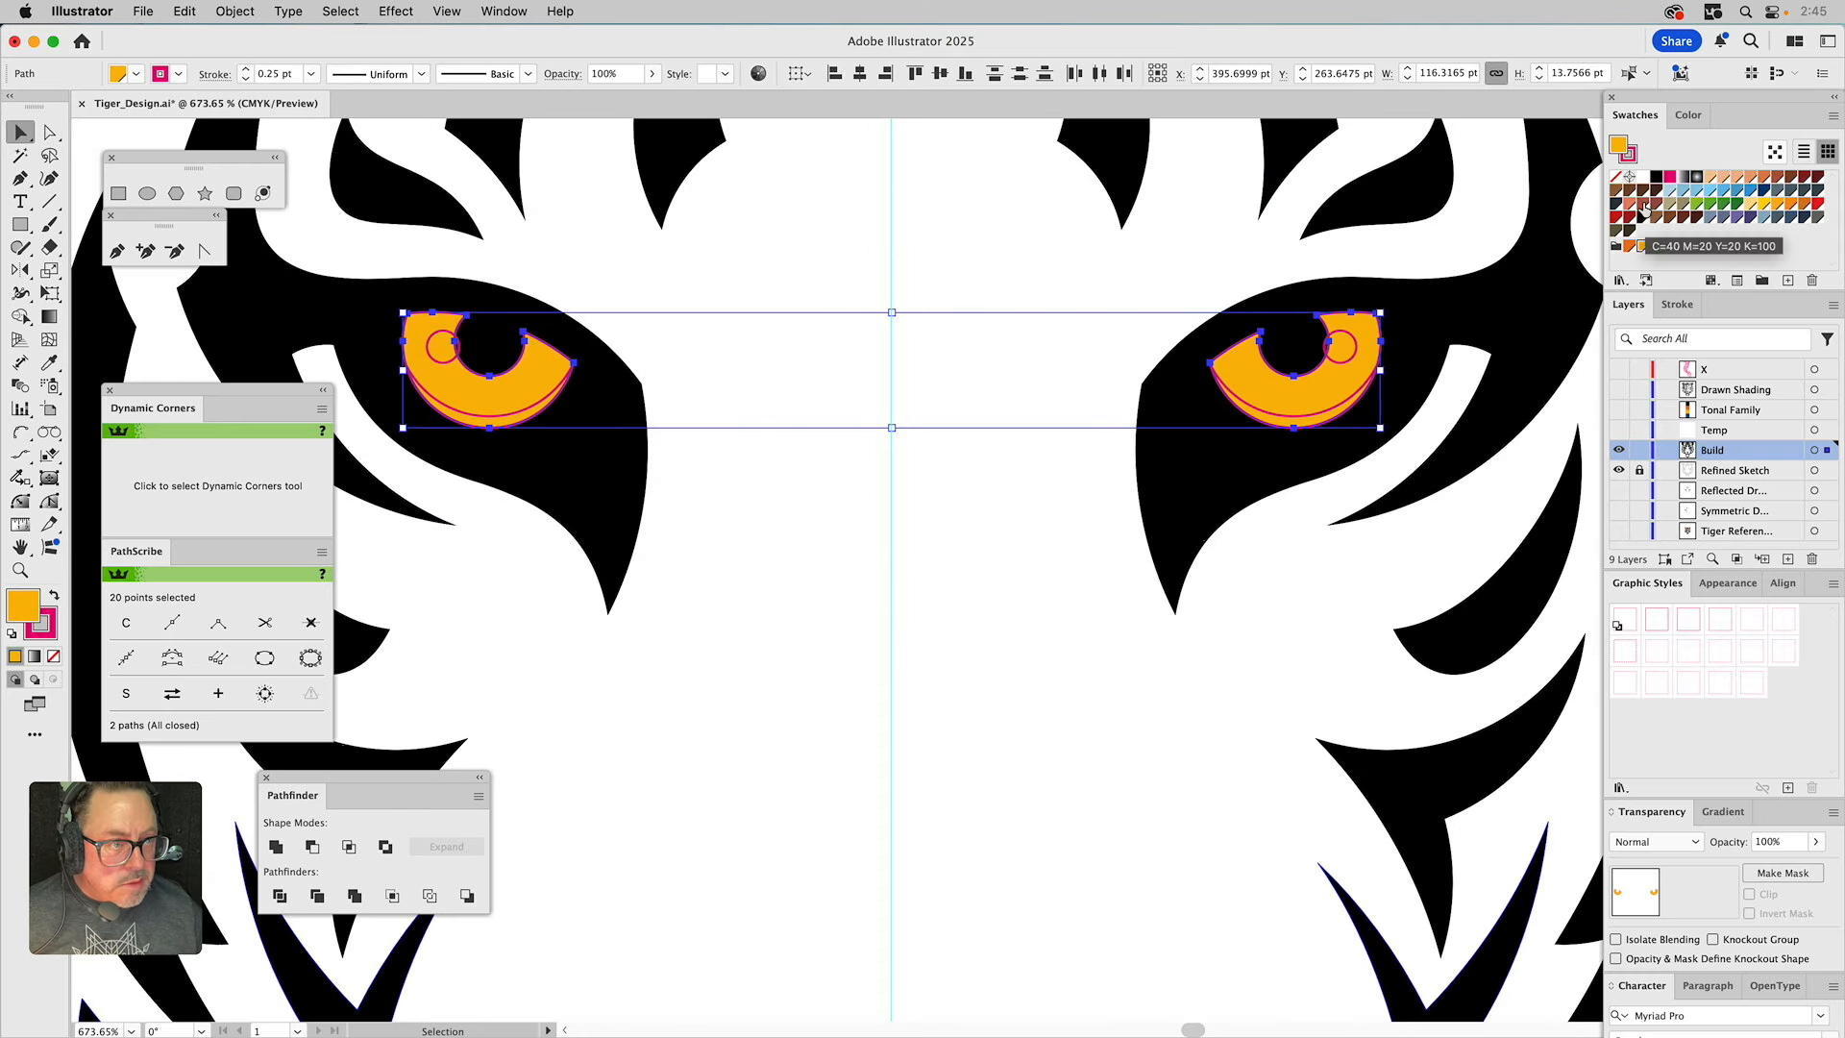
{"action": "left_click", "coordinate": [1617, 181]}
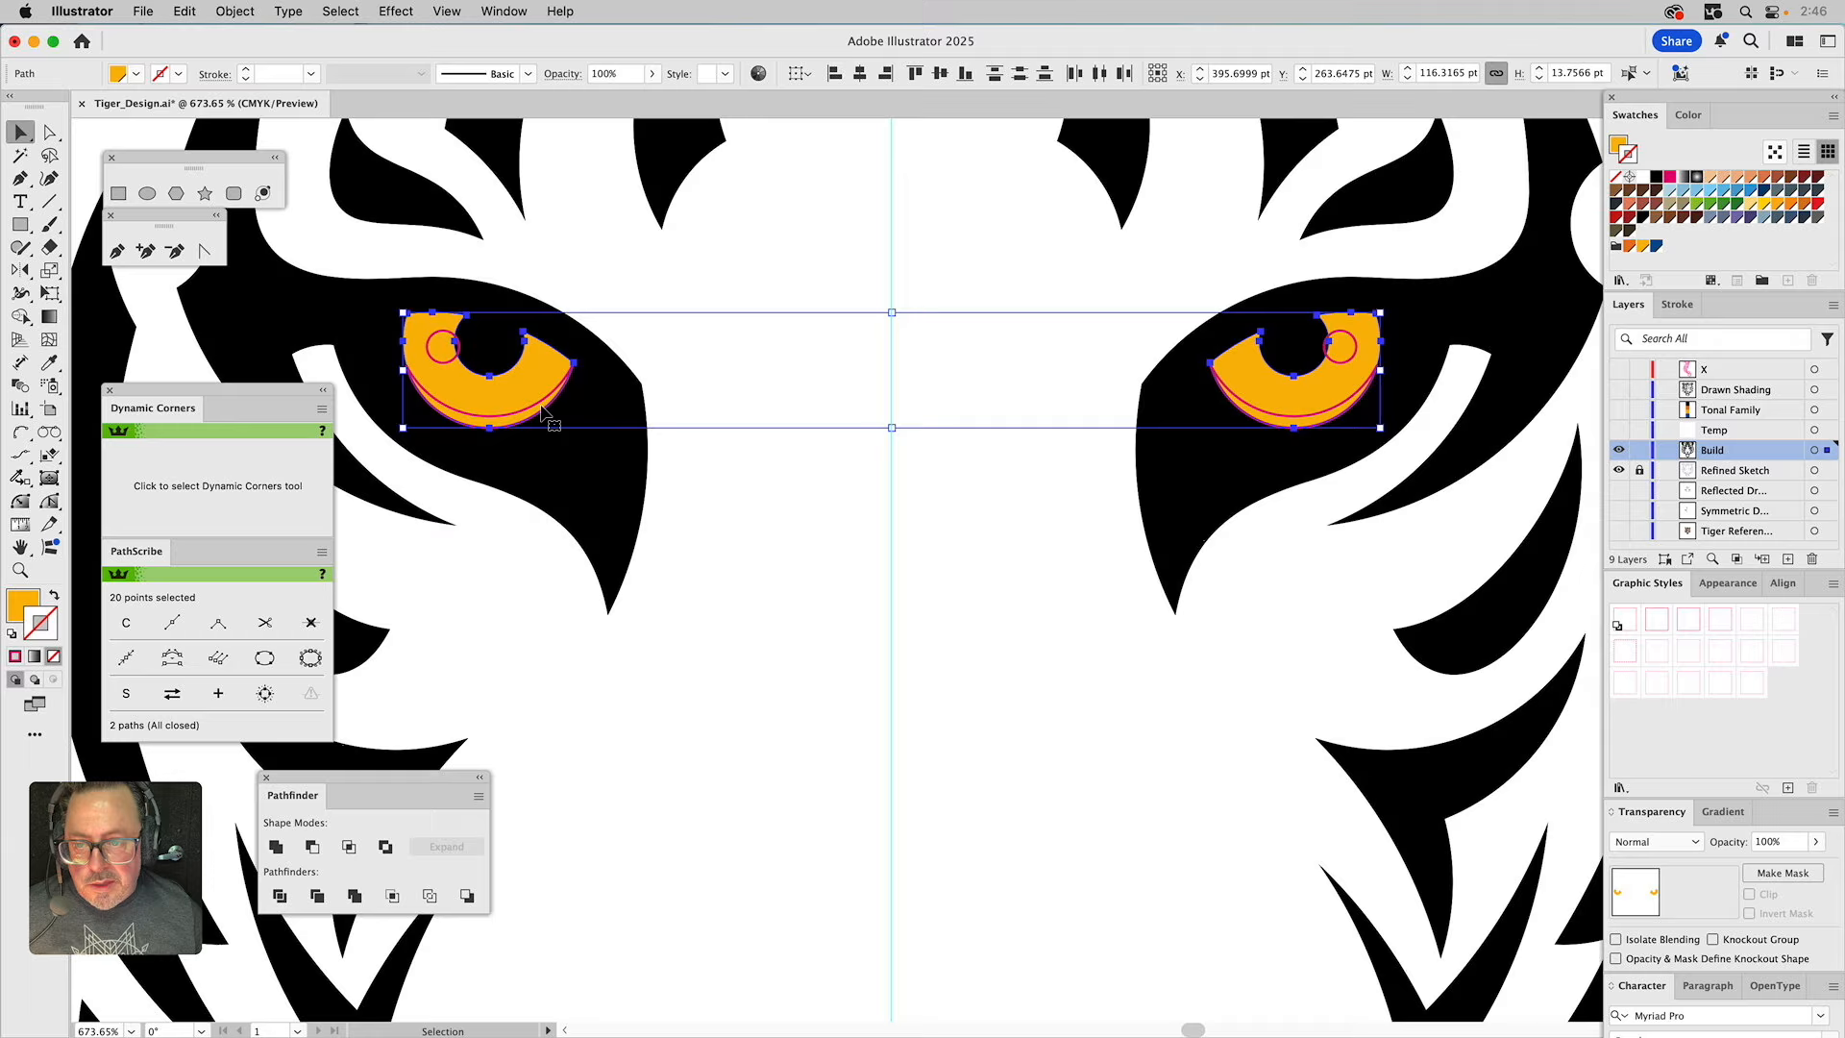
{"action": "left_click", "coordinate": [672, 348]}
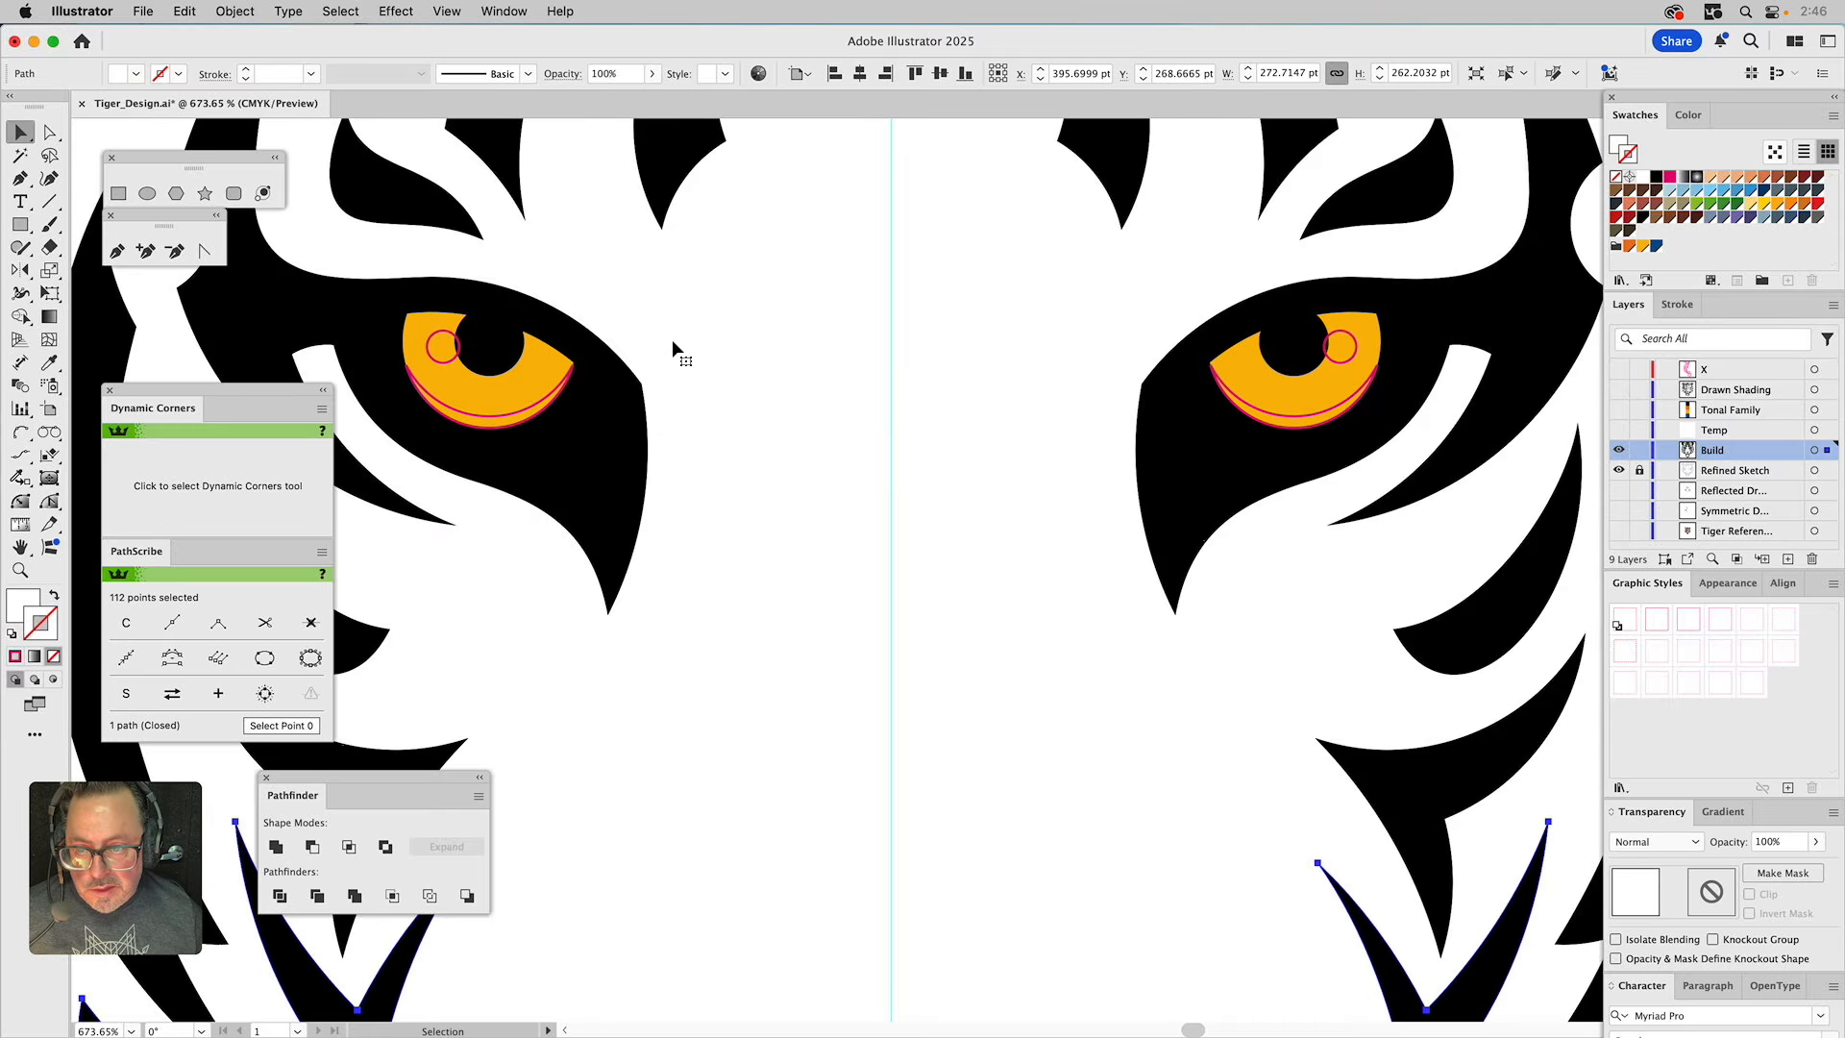
Fill the small highlight circles in both eyes with white and remove their stroke.
{"action": "left_click", "coordinate": [449, 336]}
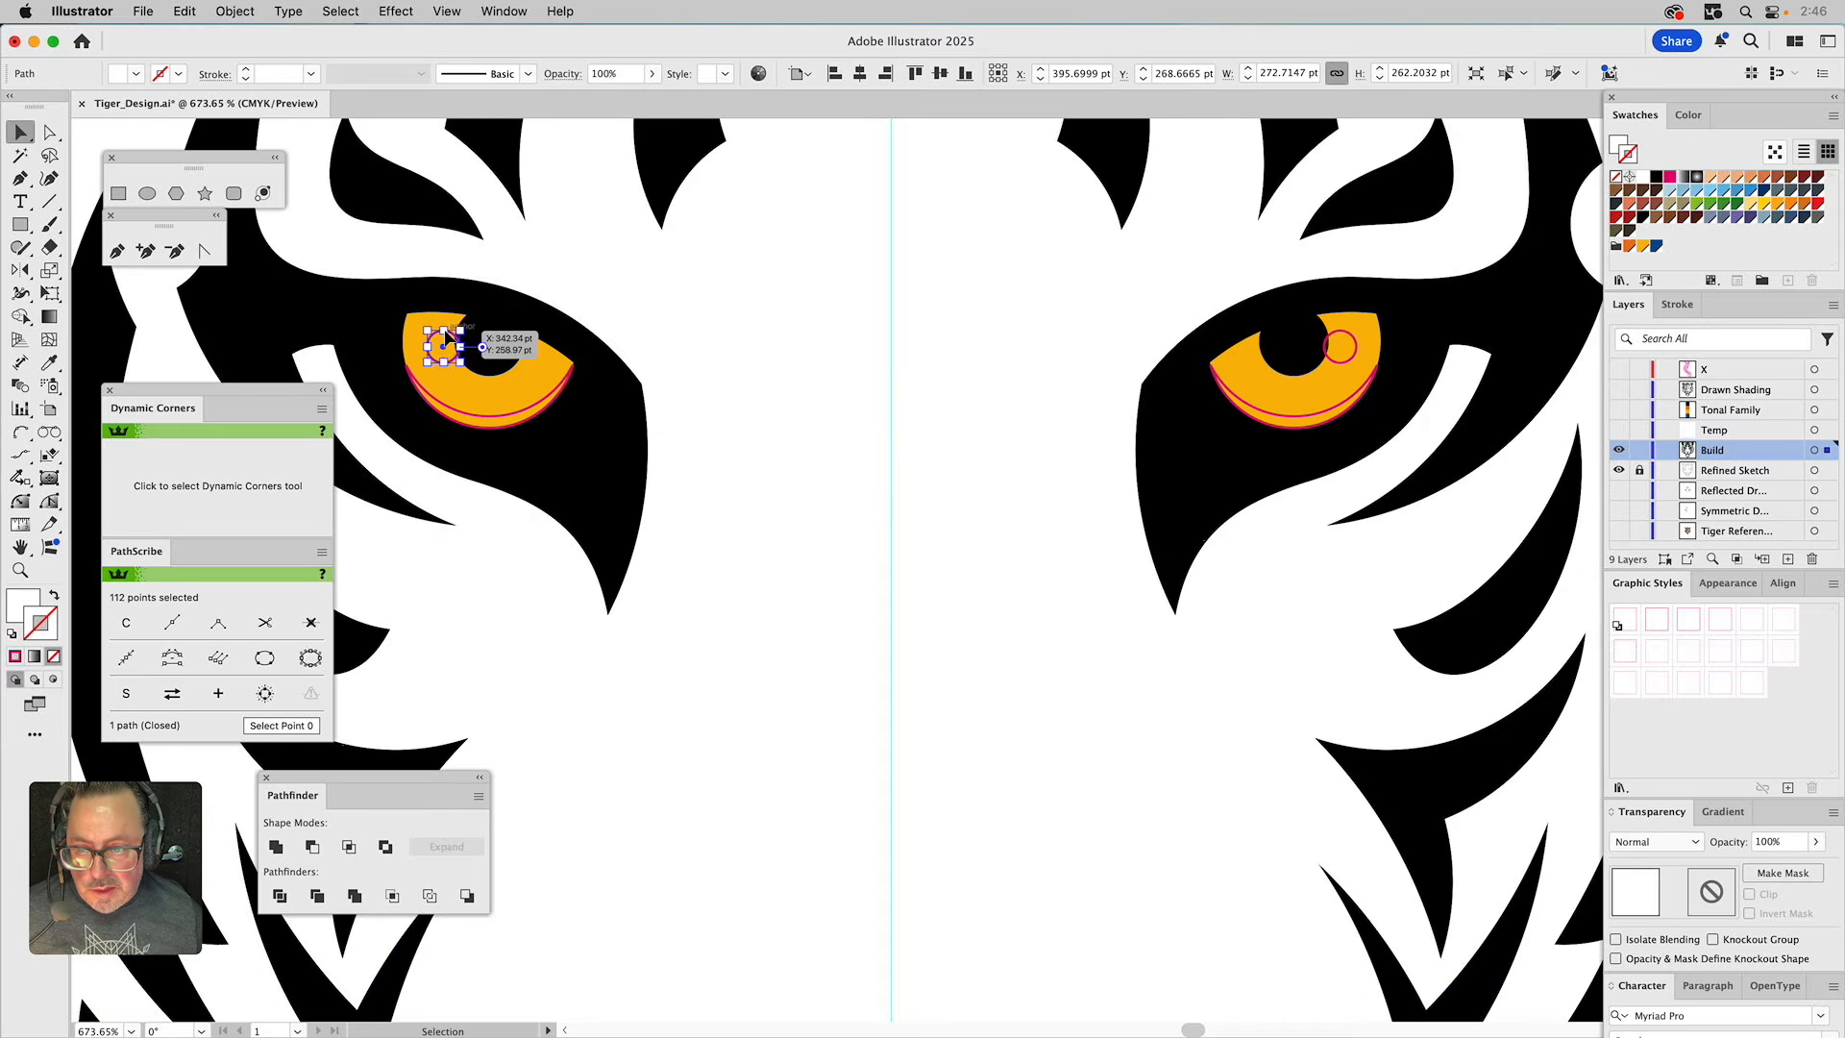
{"action": "left_click", "coordinate": [1346, 332], "text": "shift"}
{"action": "left_click", "coordinate": [1618, 178]}
{"action": "key", "text": "x"}
{"action": "left_click", "coordinate": [1643, 176]}
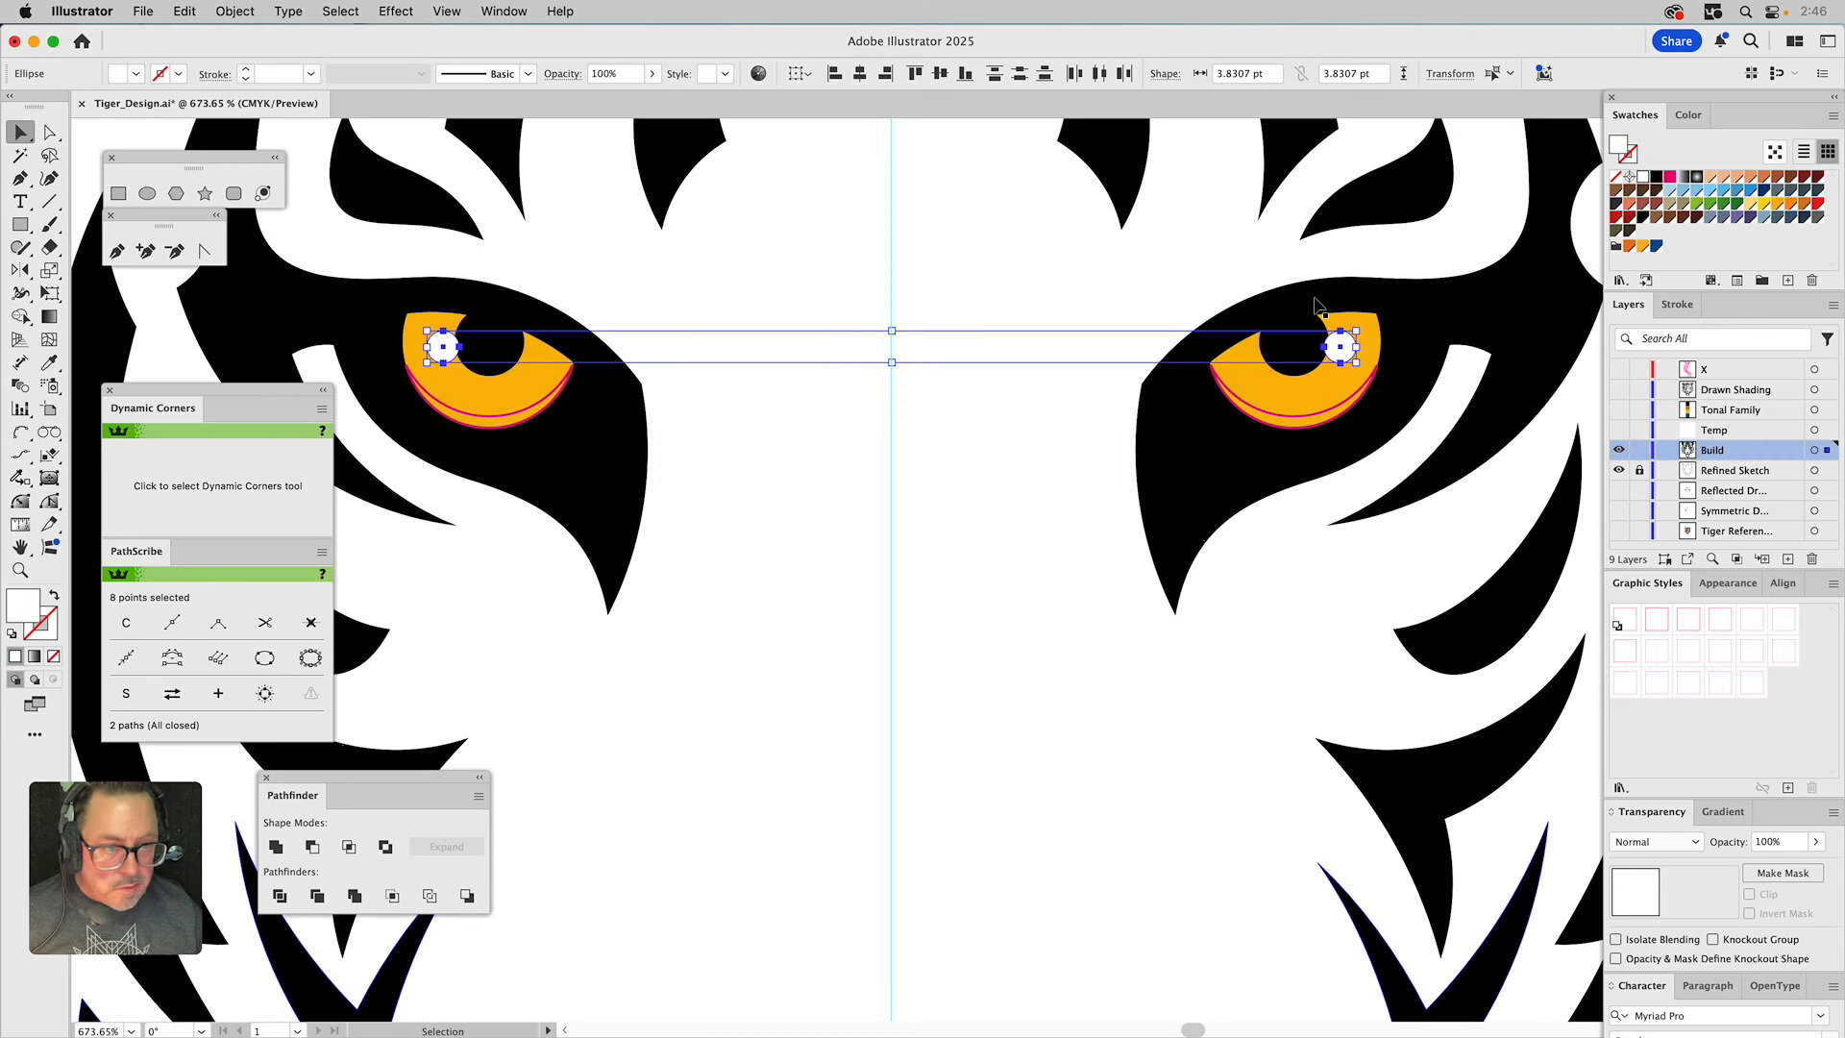
Give the lower crescent of the left iris the sampled iris fill without stroke, at a 60% tint of Curry Yellow.
{"action": "left_click", "coordinate": [532, 413]}
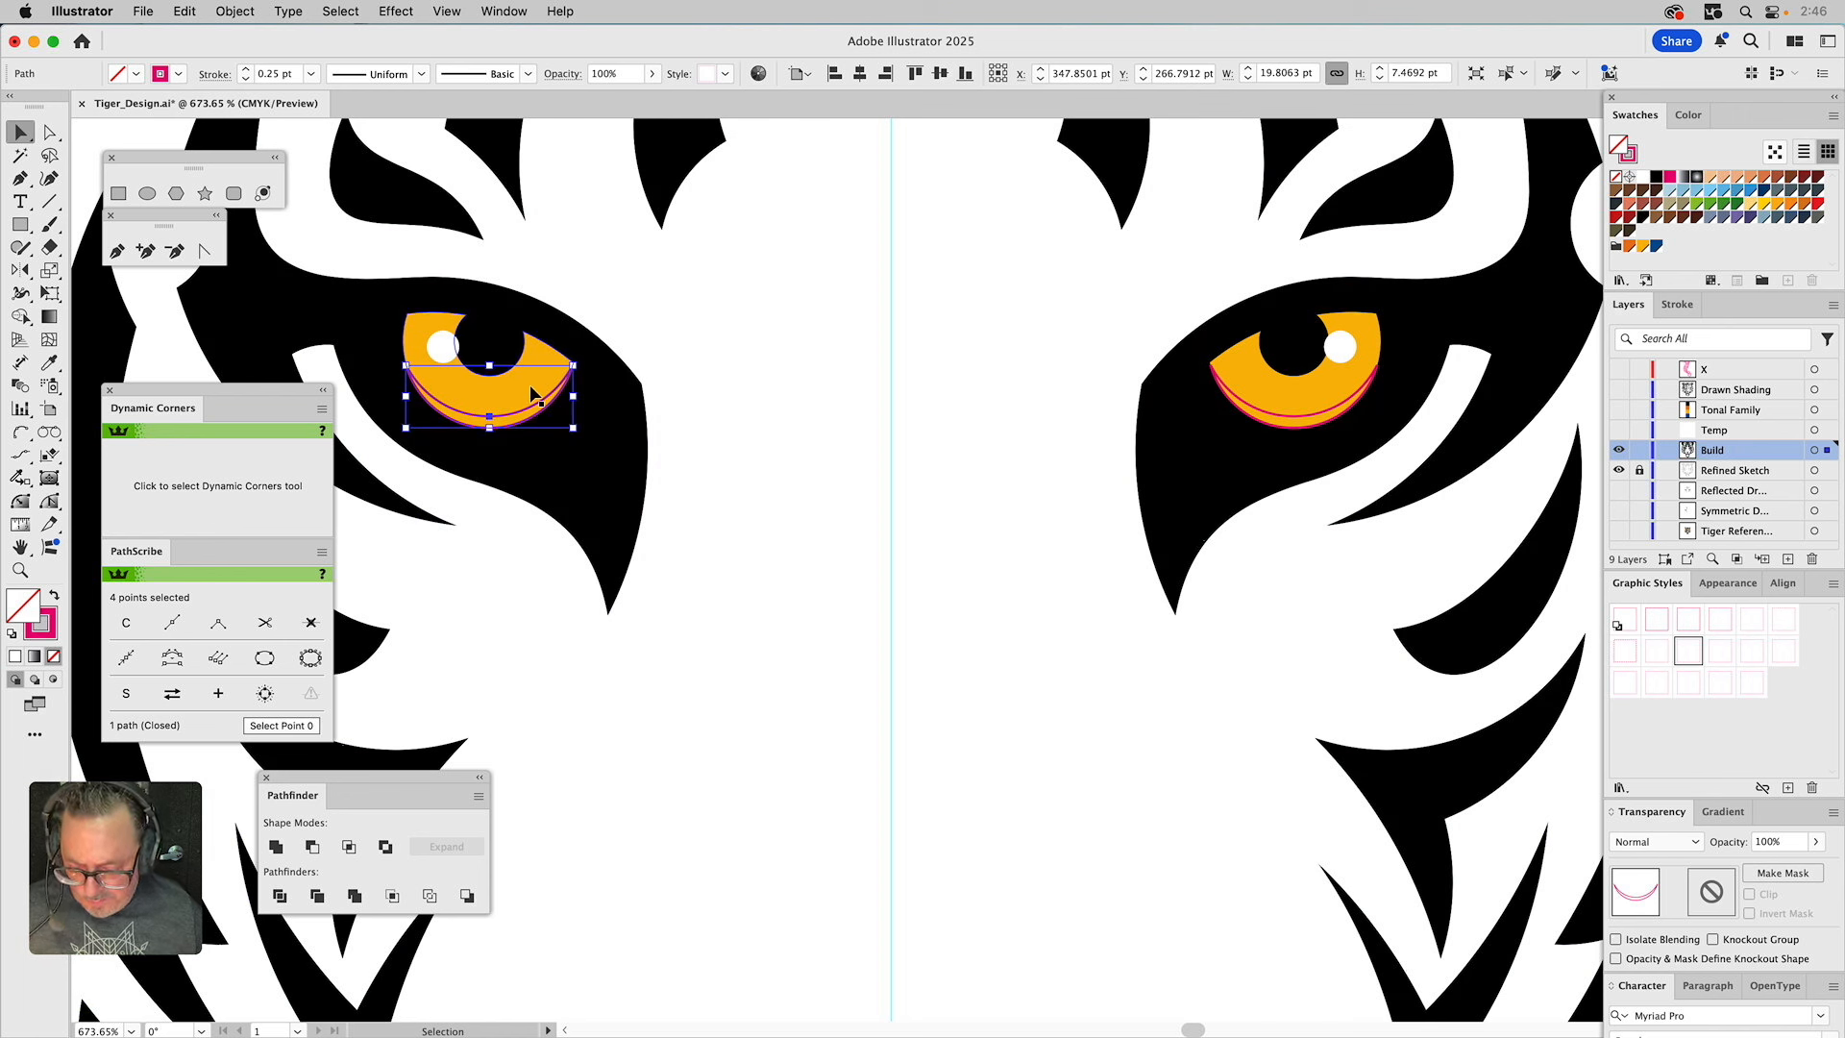
{"action": "key", "text": "i"}
{"action": "left_click", "coordinate": [531, 388]}
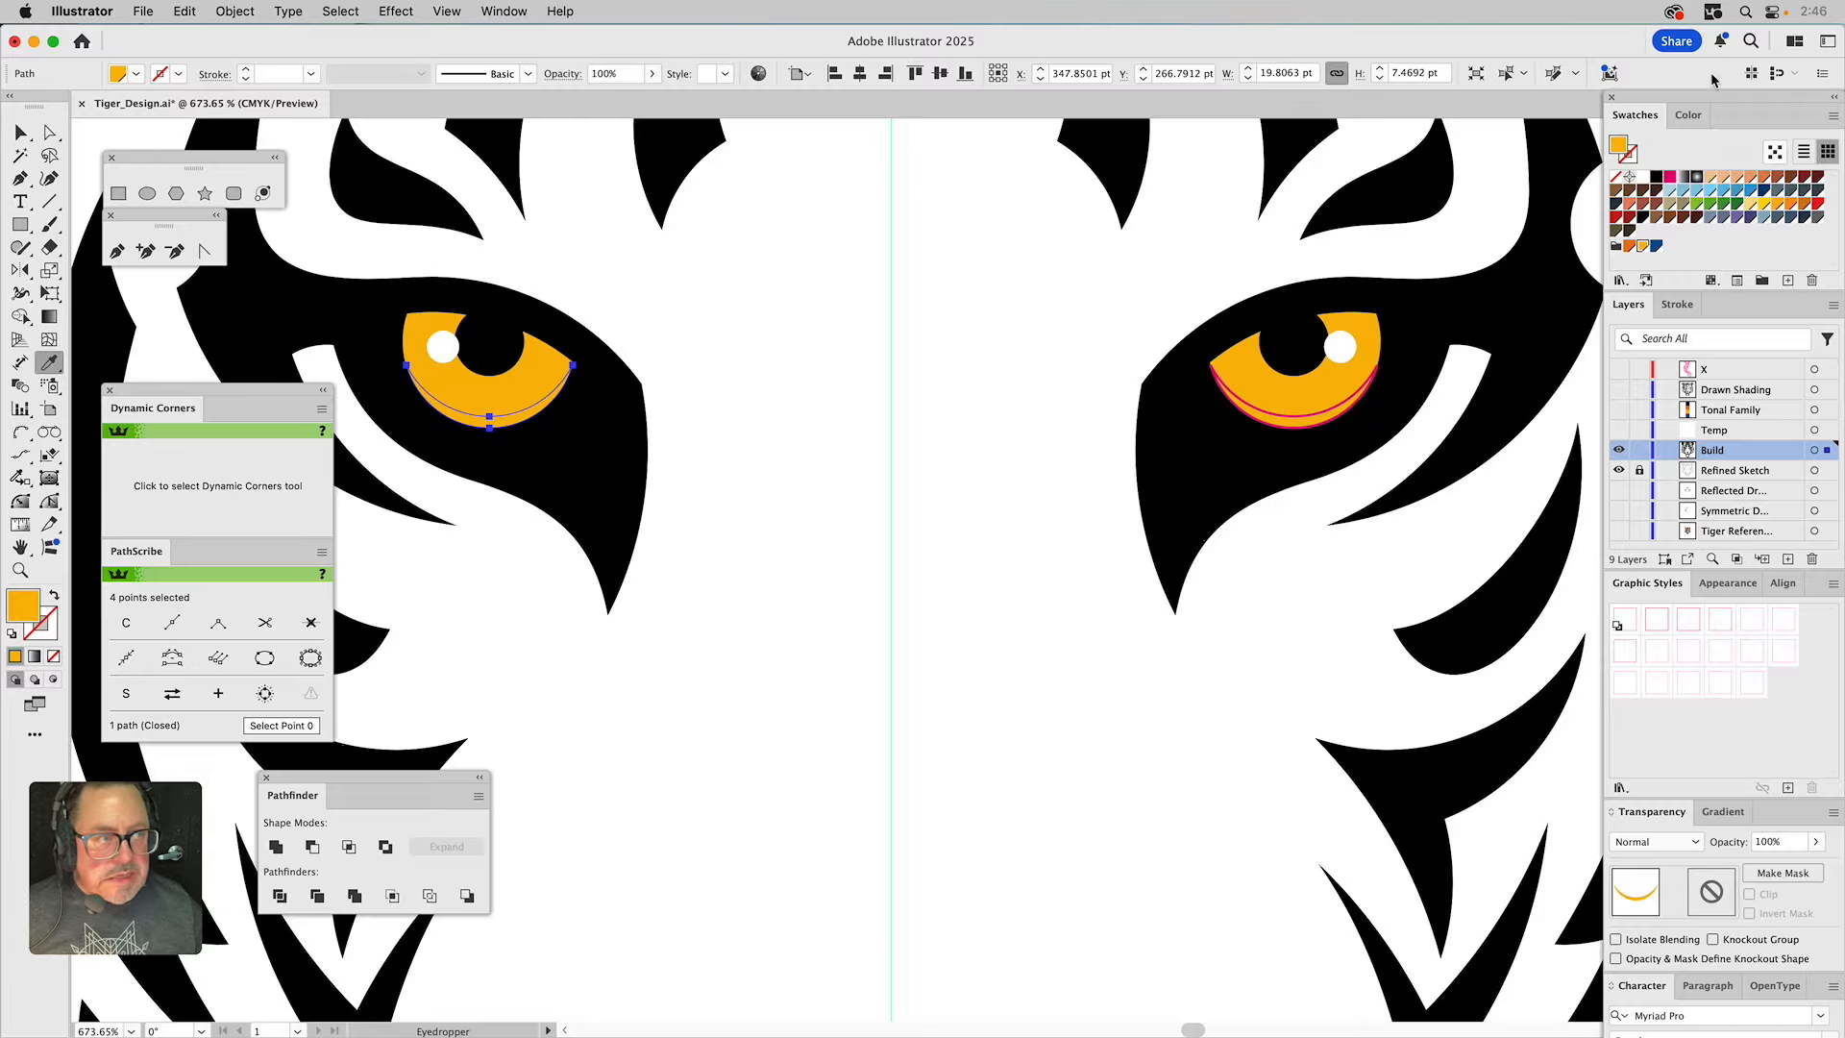
{"action": "left_click", "coordinate": [1695, 115]}
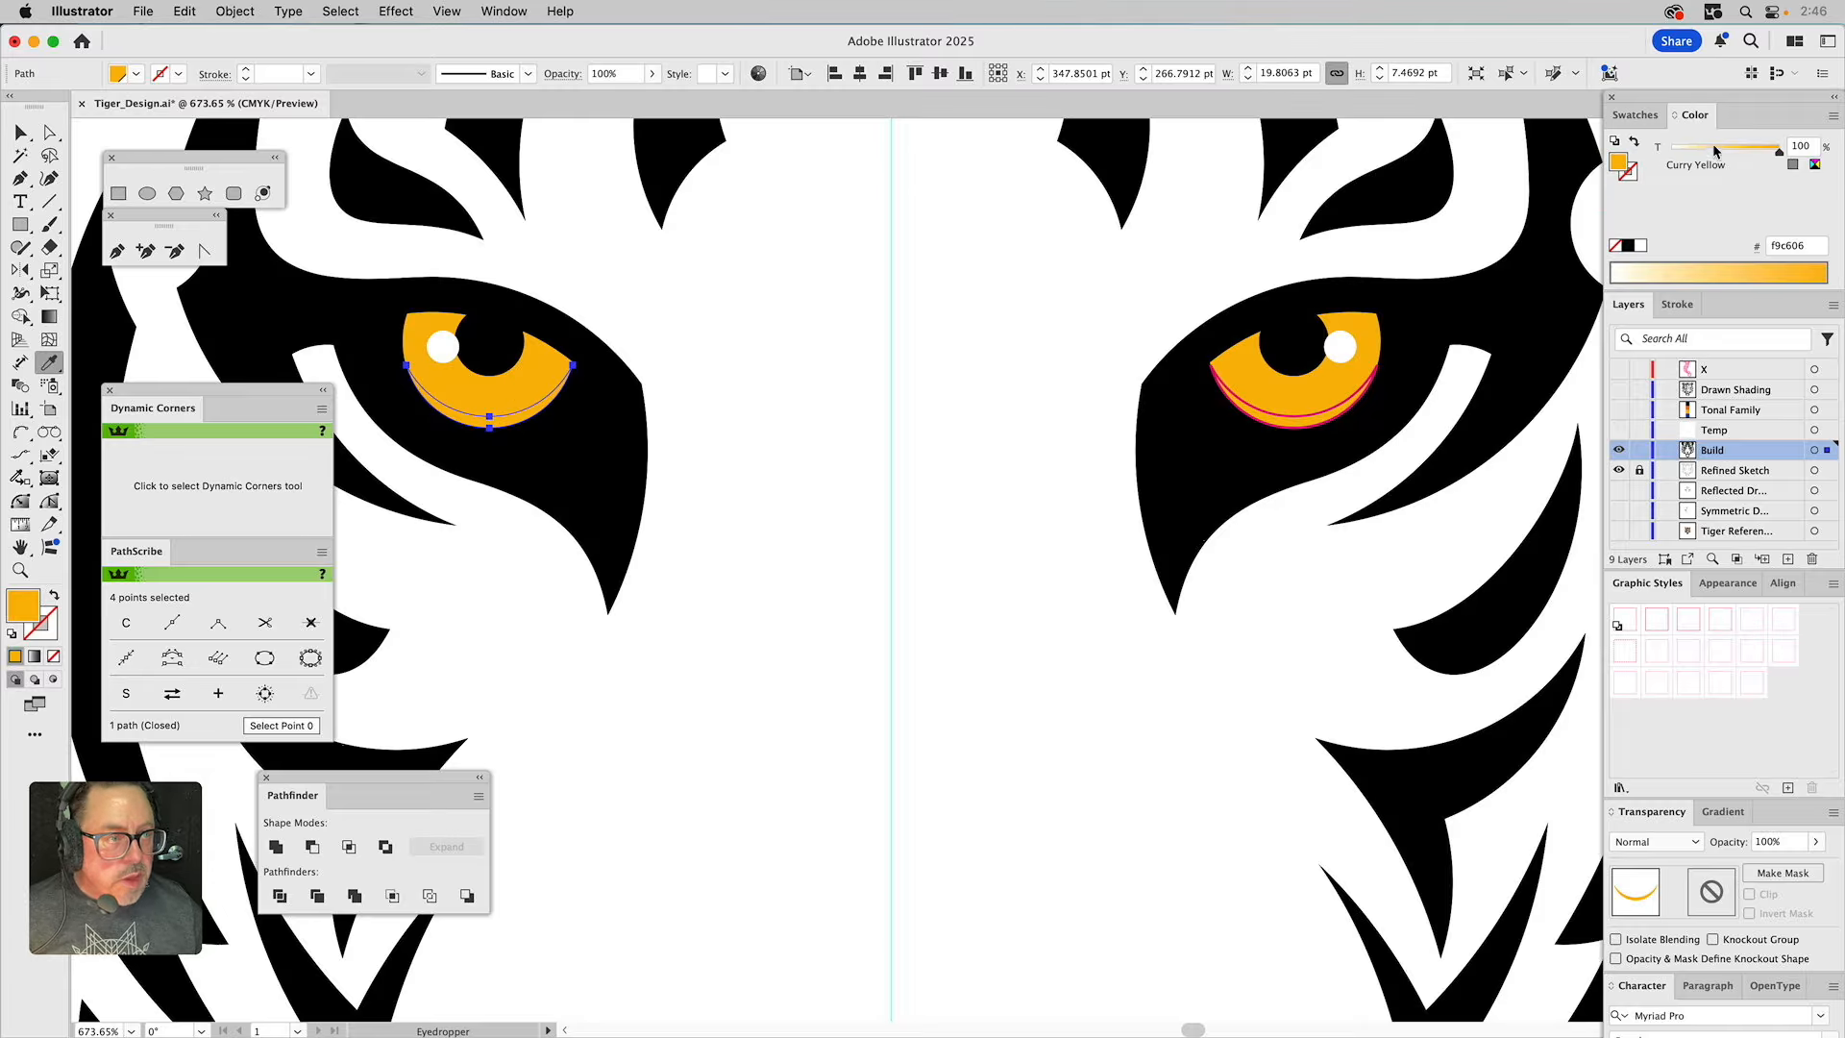
{"action": "left_click_drag", "start_coordinate": [1779, 154], "coordinate": [1738, 157]}
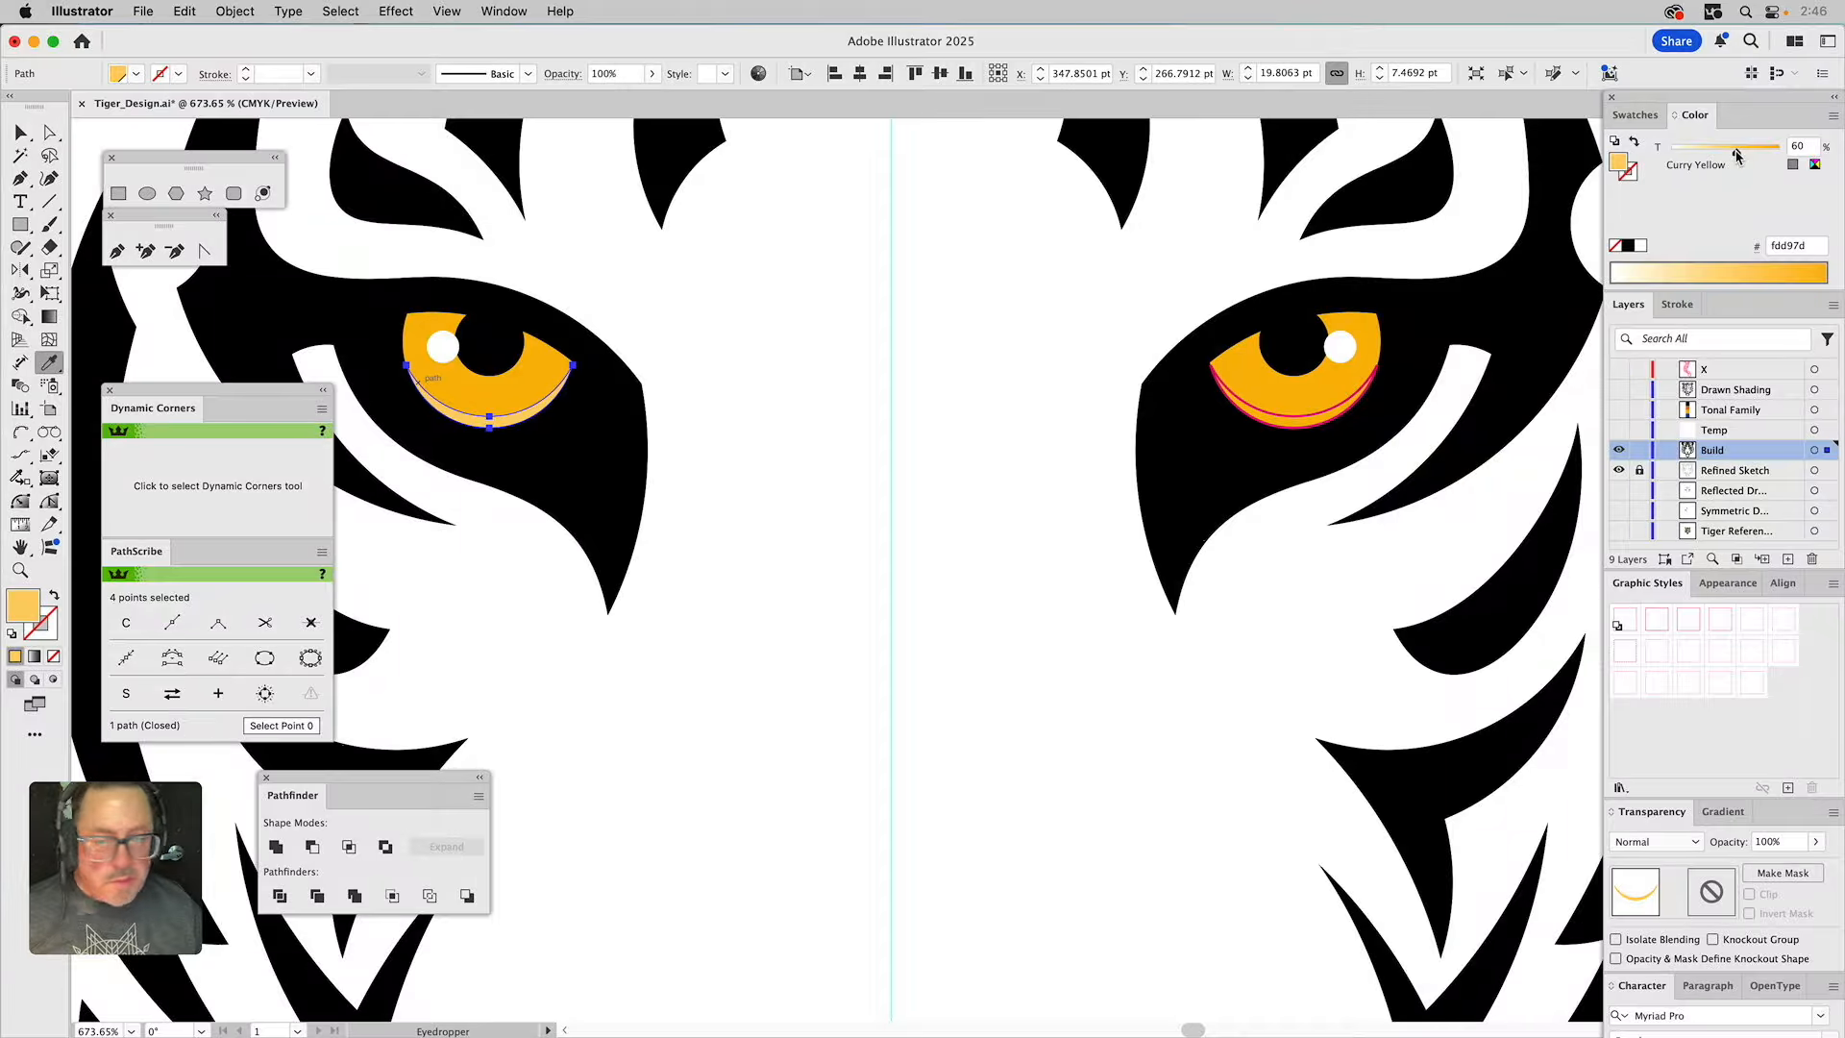
Give the right iris's lower crescent the same tinted yellow, strokeless fill as the left crescent.
{"action": "left_click", "coordinate": [1294, 421], "text": "super"}
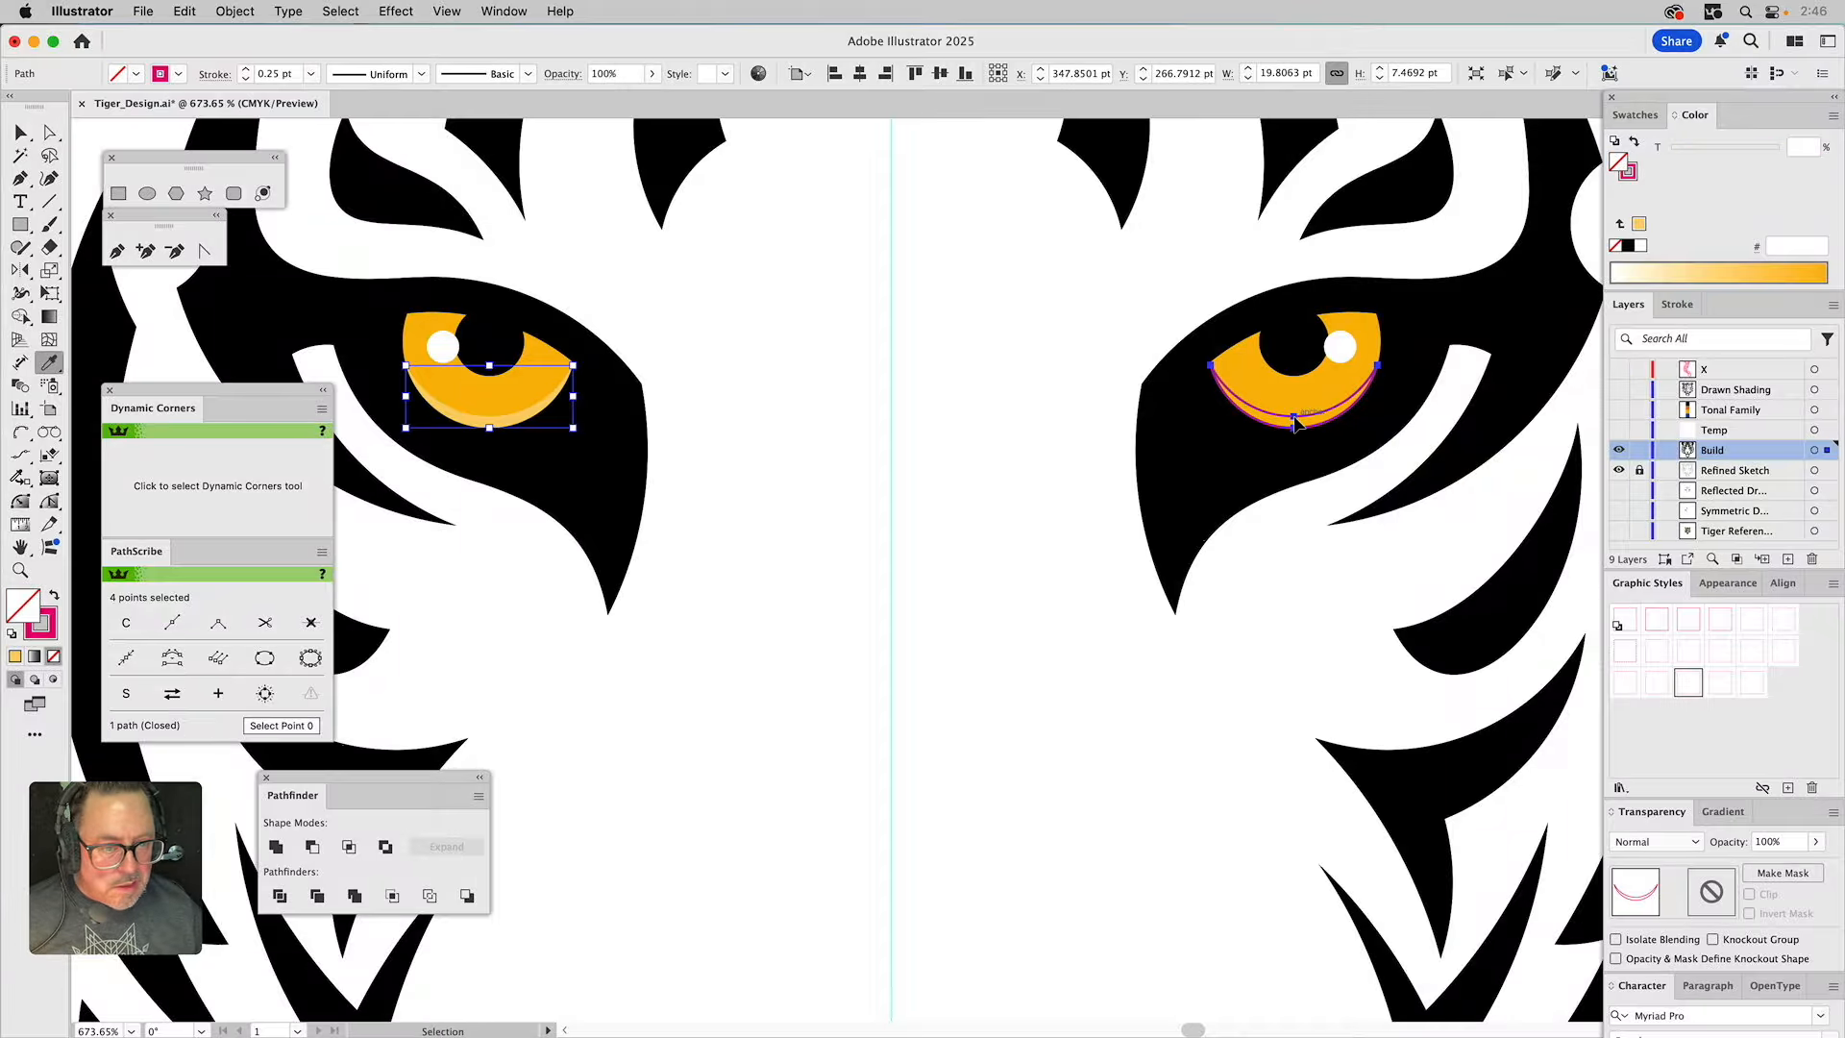
{"action": "left_click", "coordinate": [528, 411]}
{"action": "left_click", "coordinate": [769, 378], "text": "super"}
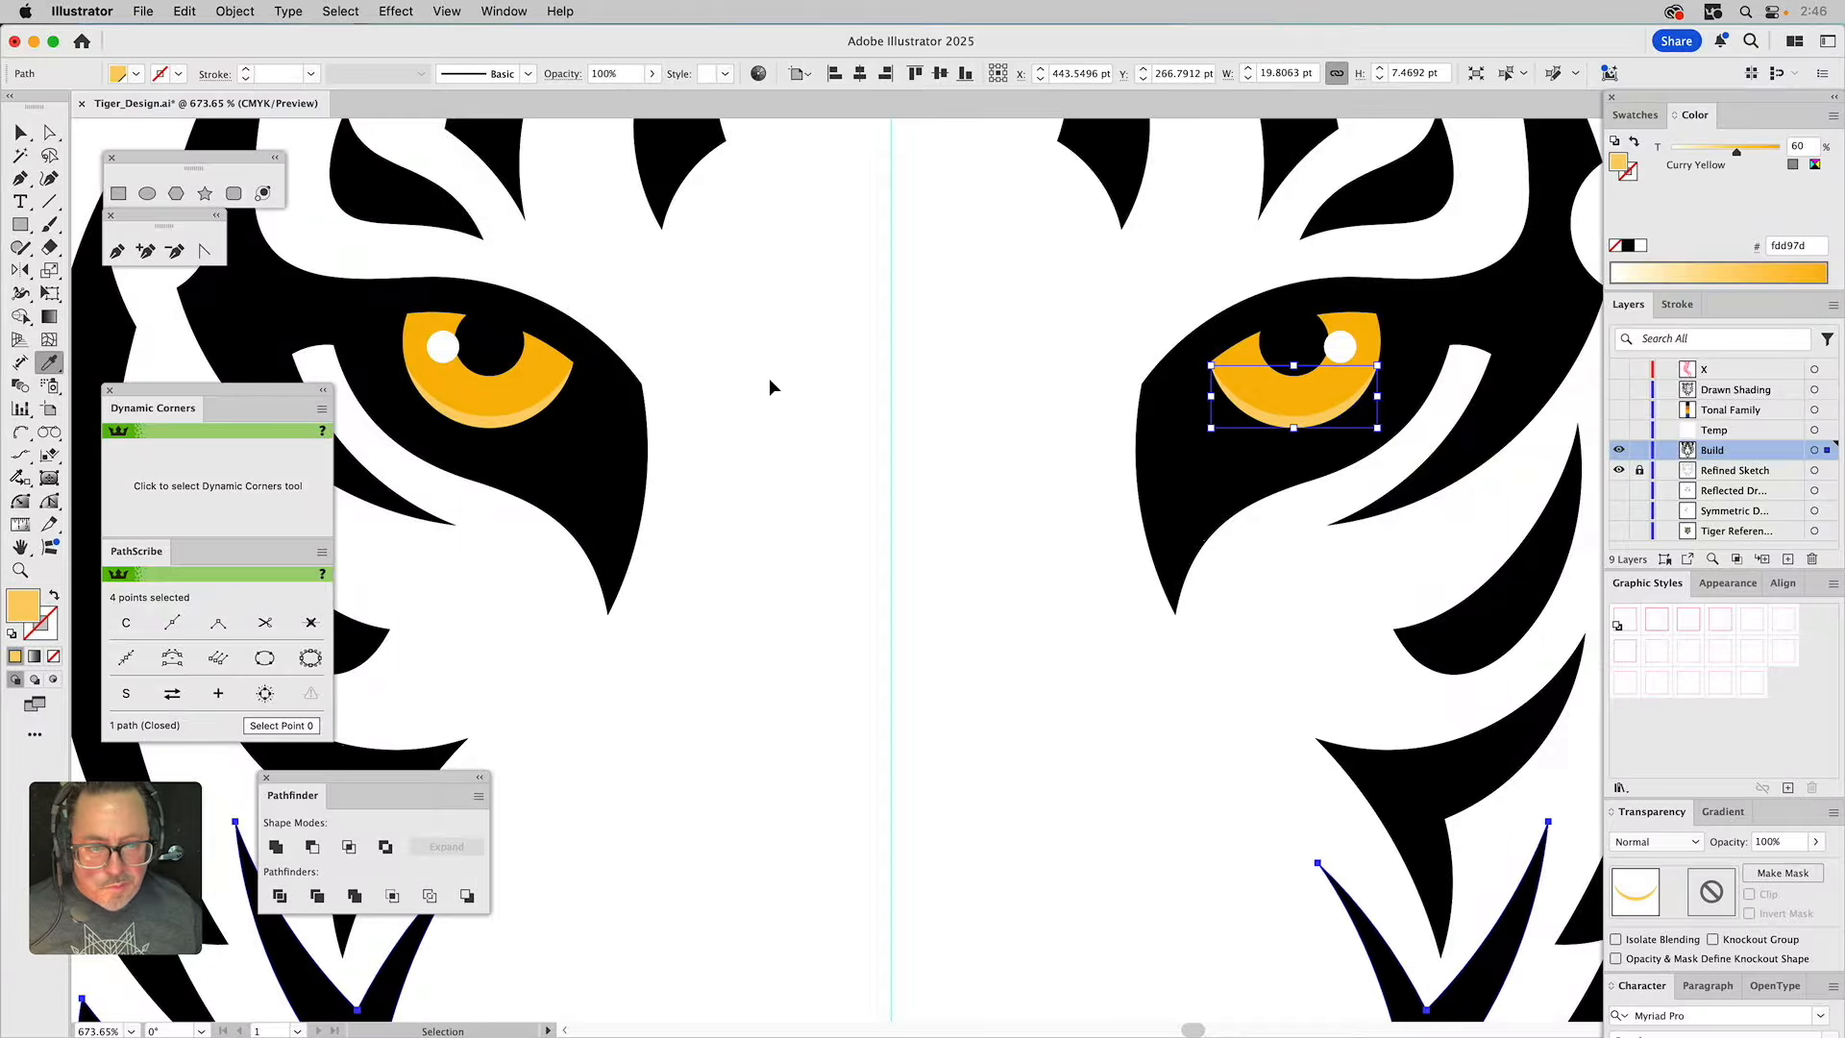
{"action": "key", "text": "super+0"}
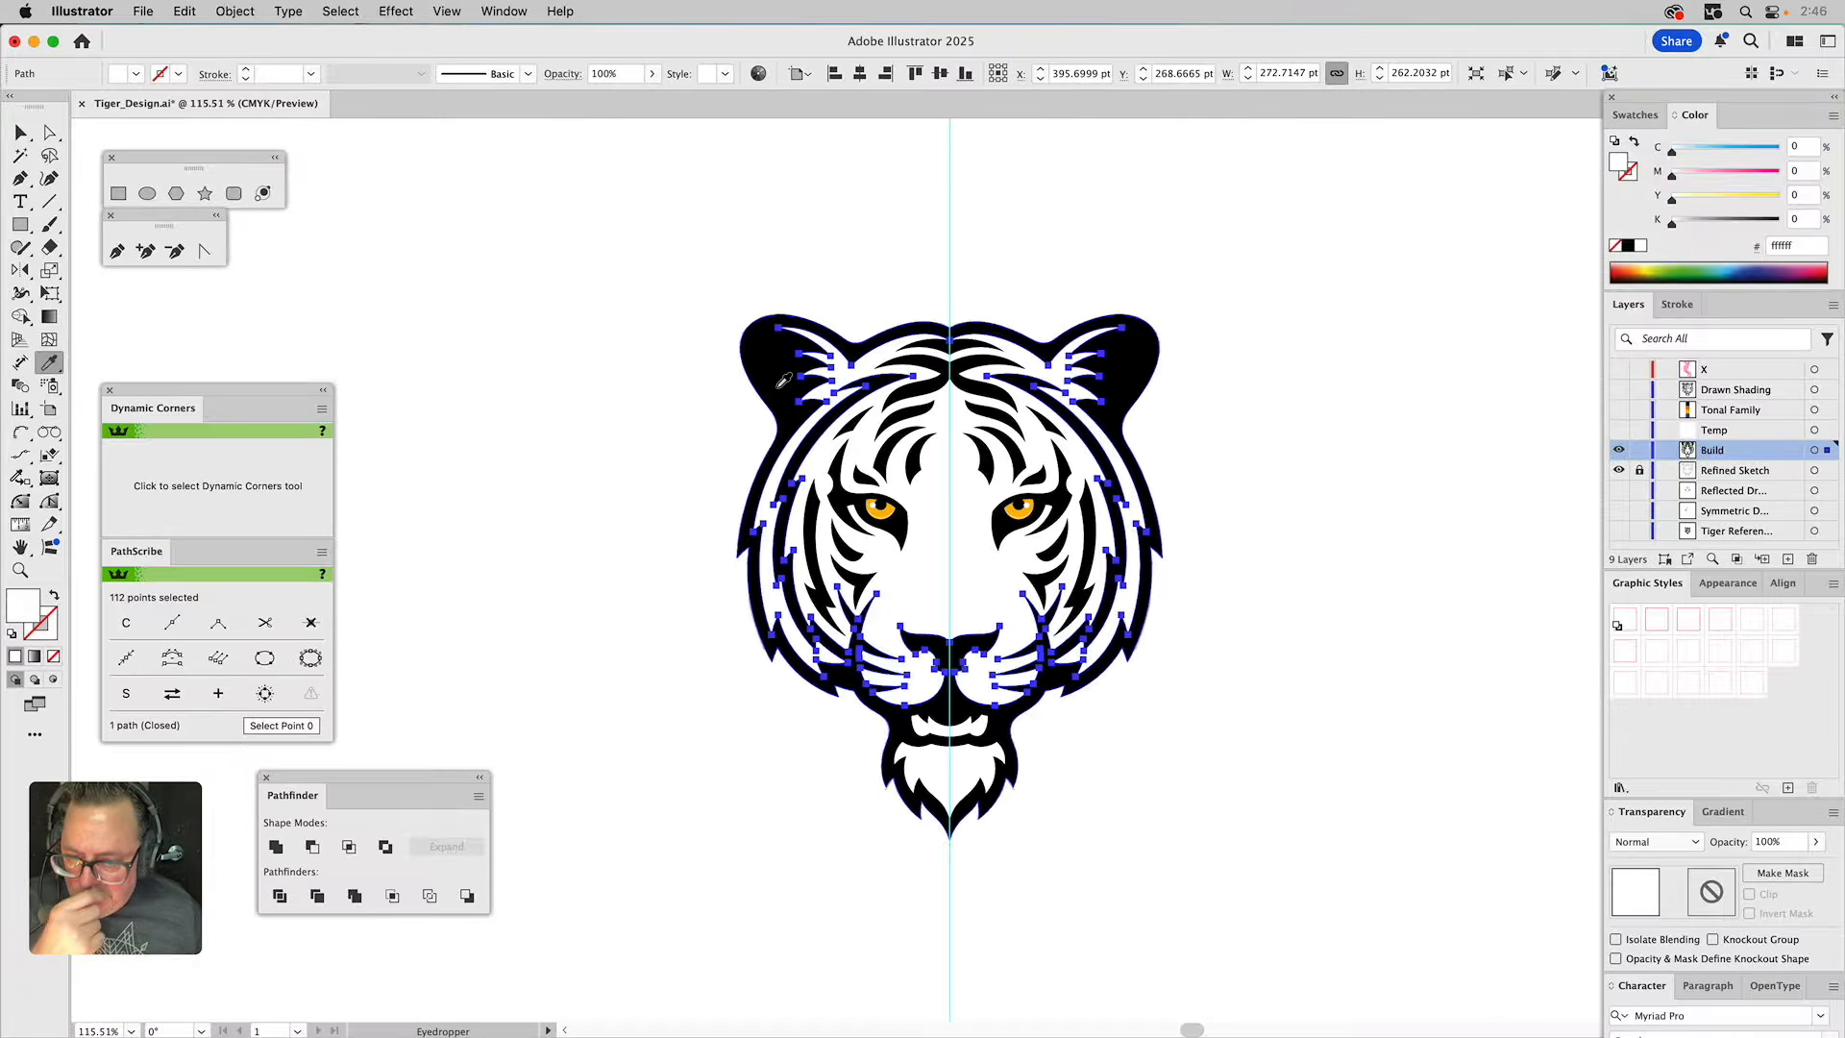
{"action": "left_click", "coordinate": [1228, 381], "text": "super"}
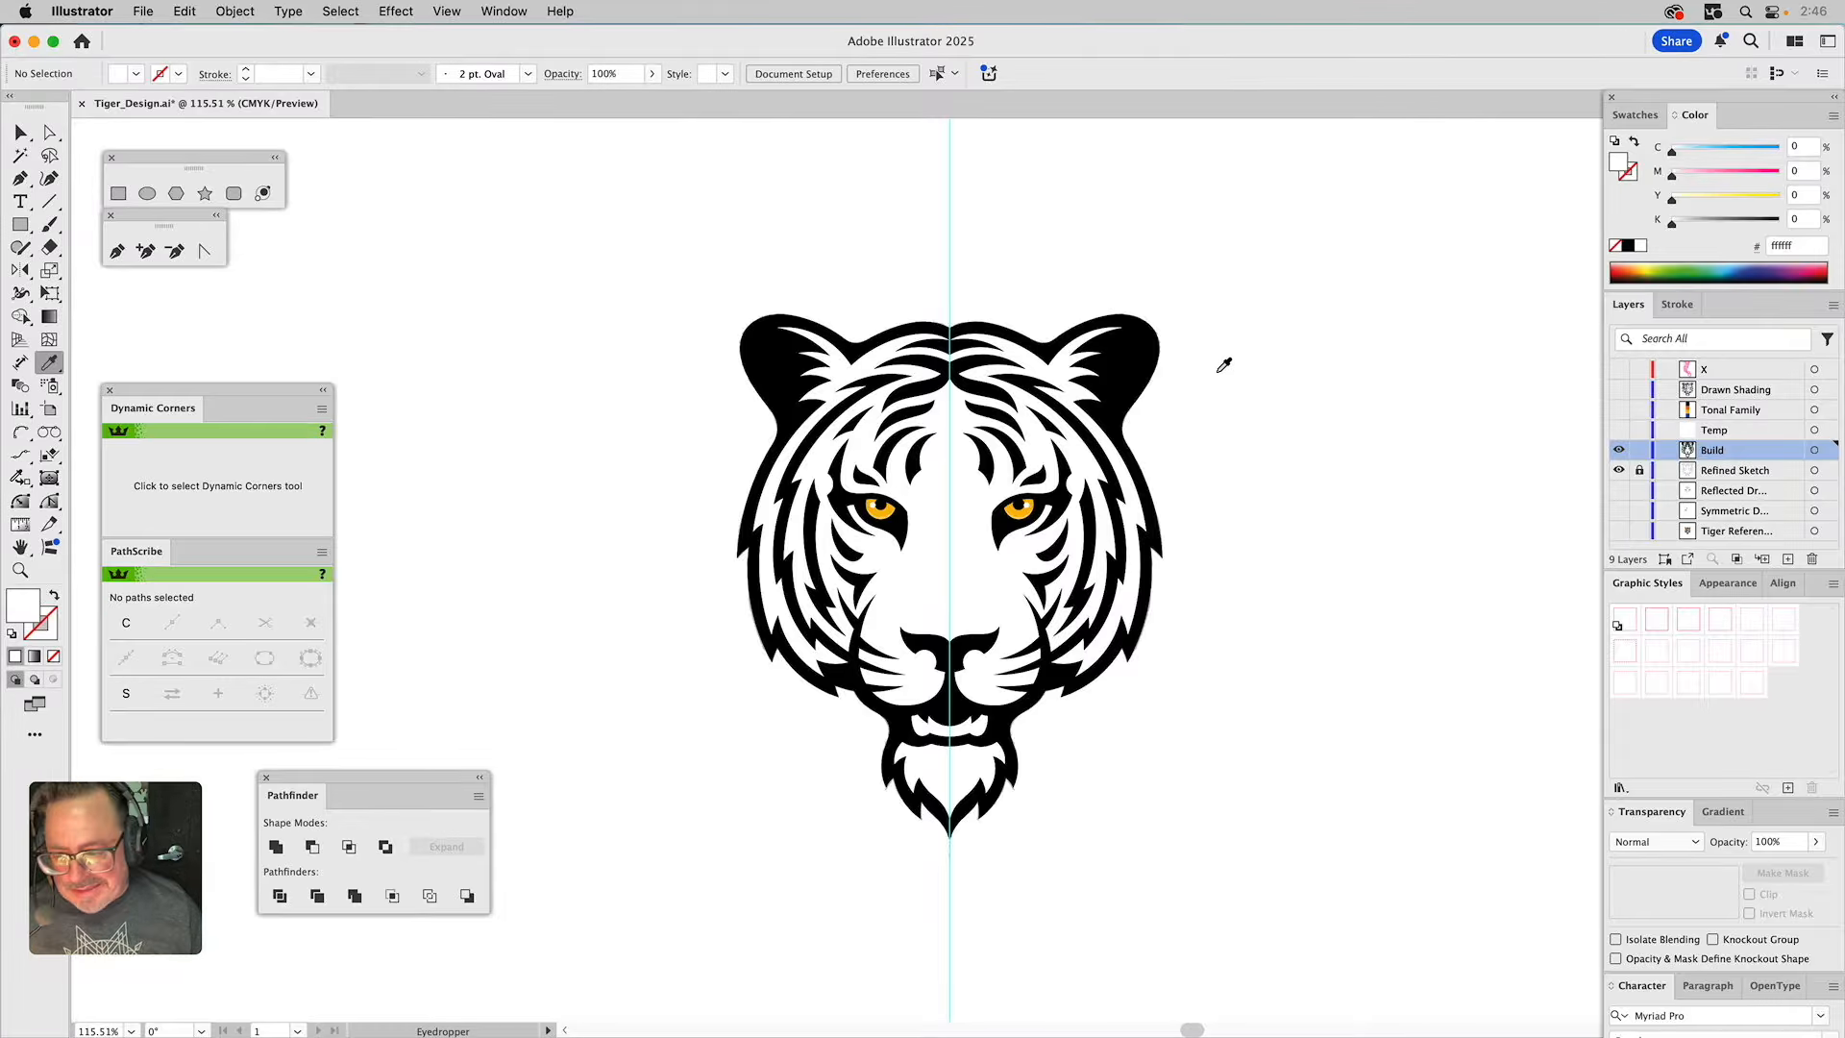
Fill the black eye surrounds and the separate cheek, brow and forehead stripes inside the white face with the magenta swatch.
{"action": "left_click", "coordinate": [20, 570]}
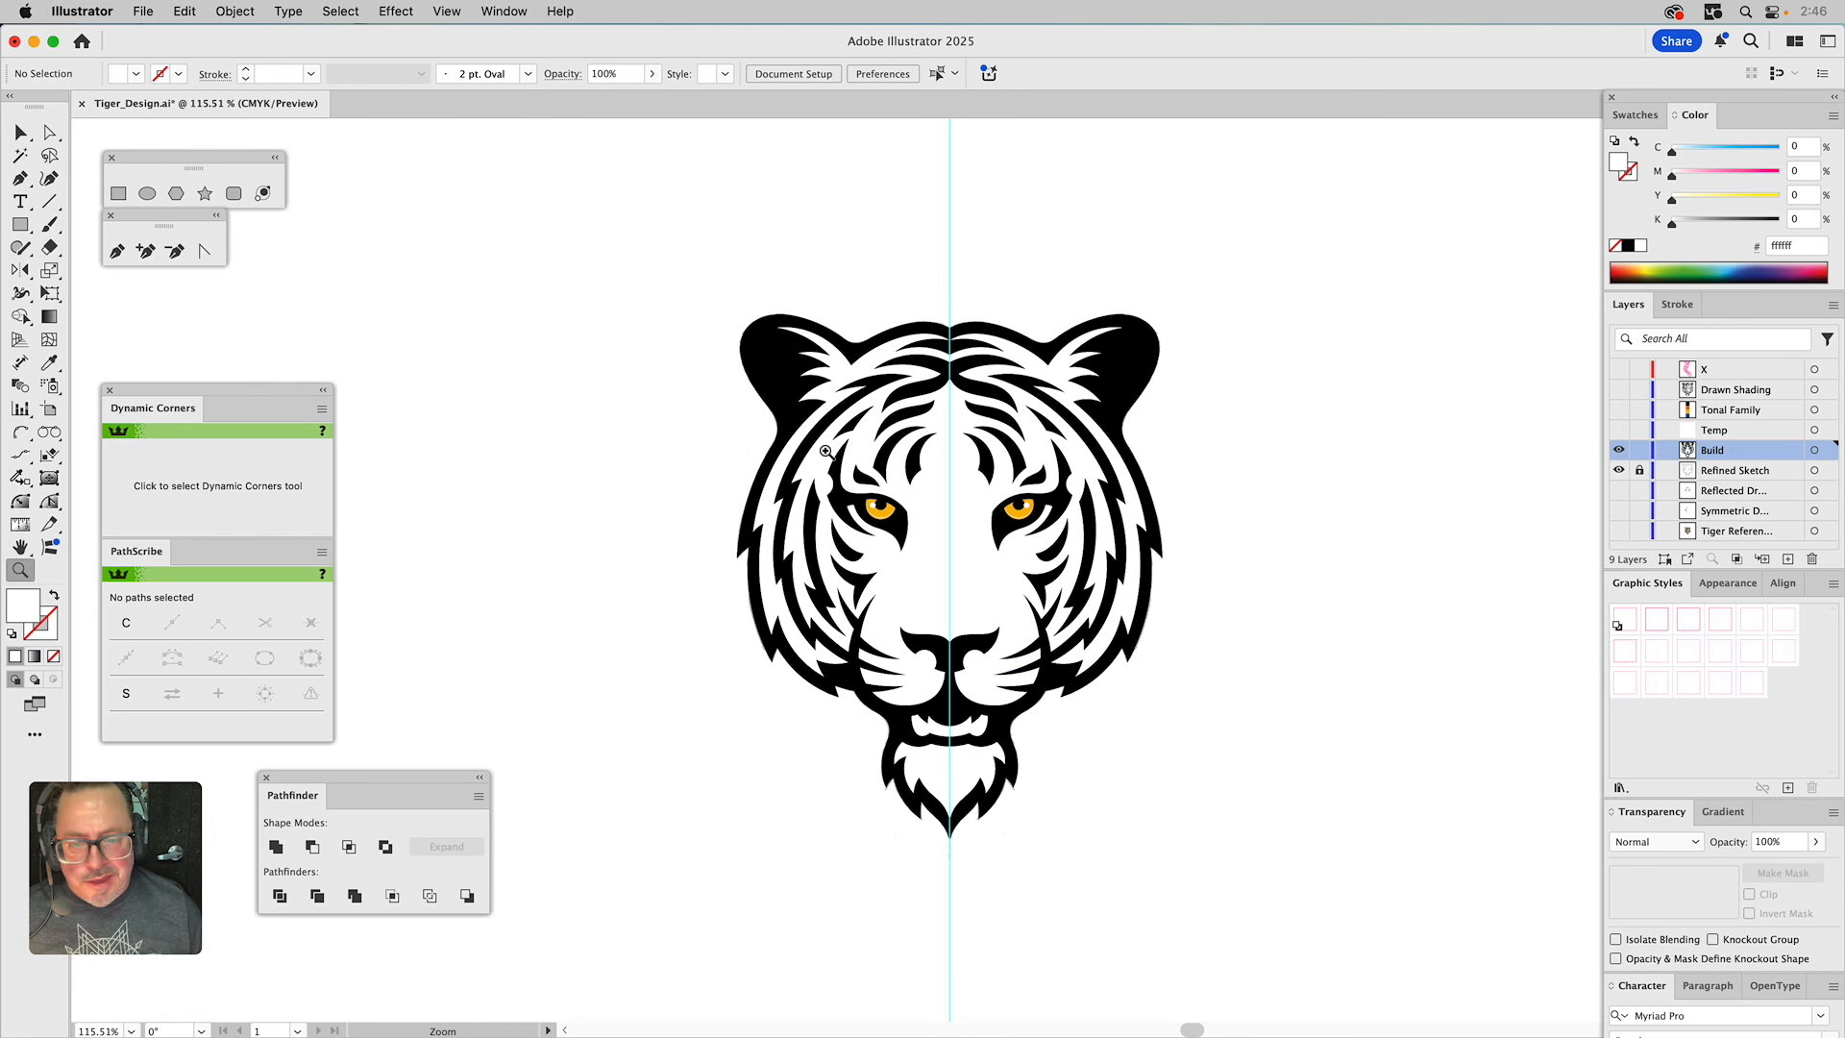
{"action": "left_click_drag", "start_coordinate": [732, 256], "coordinate": [1297, 788]}
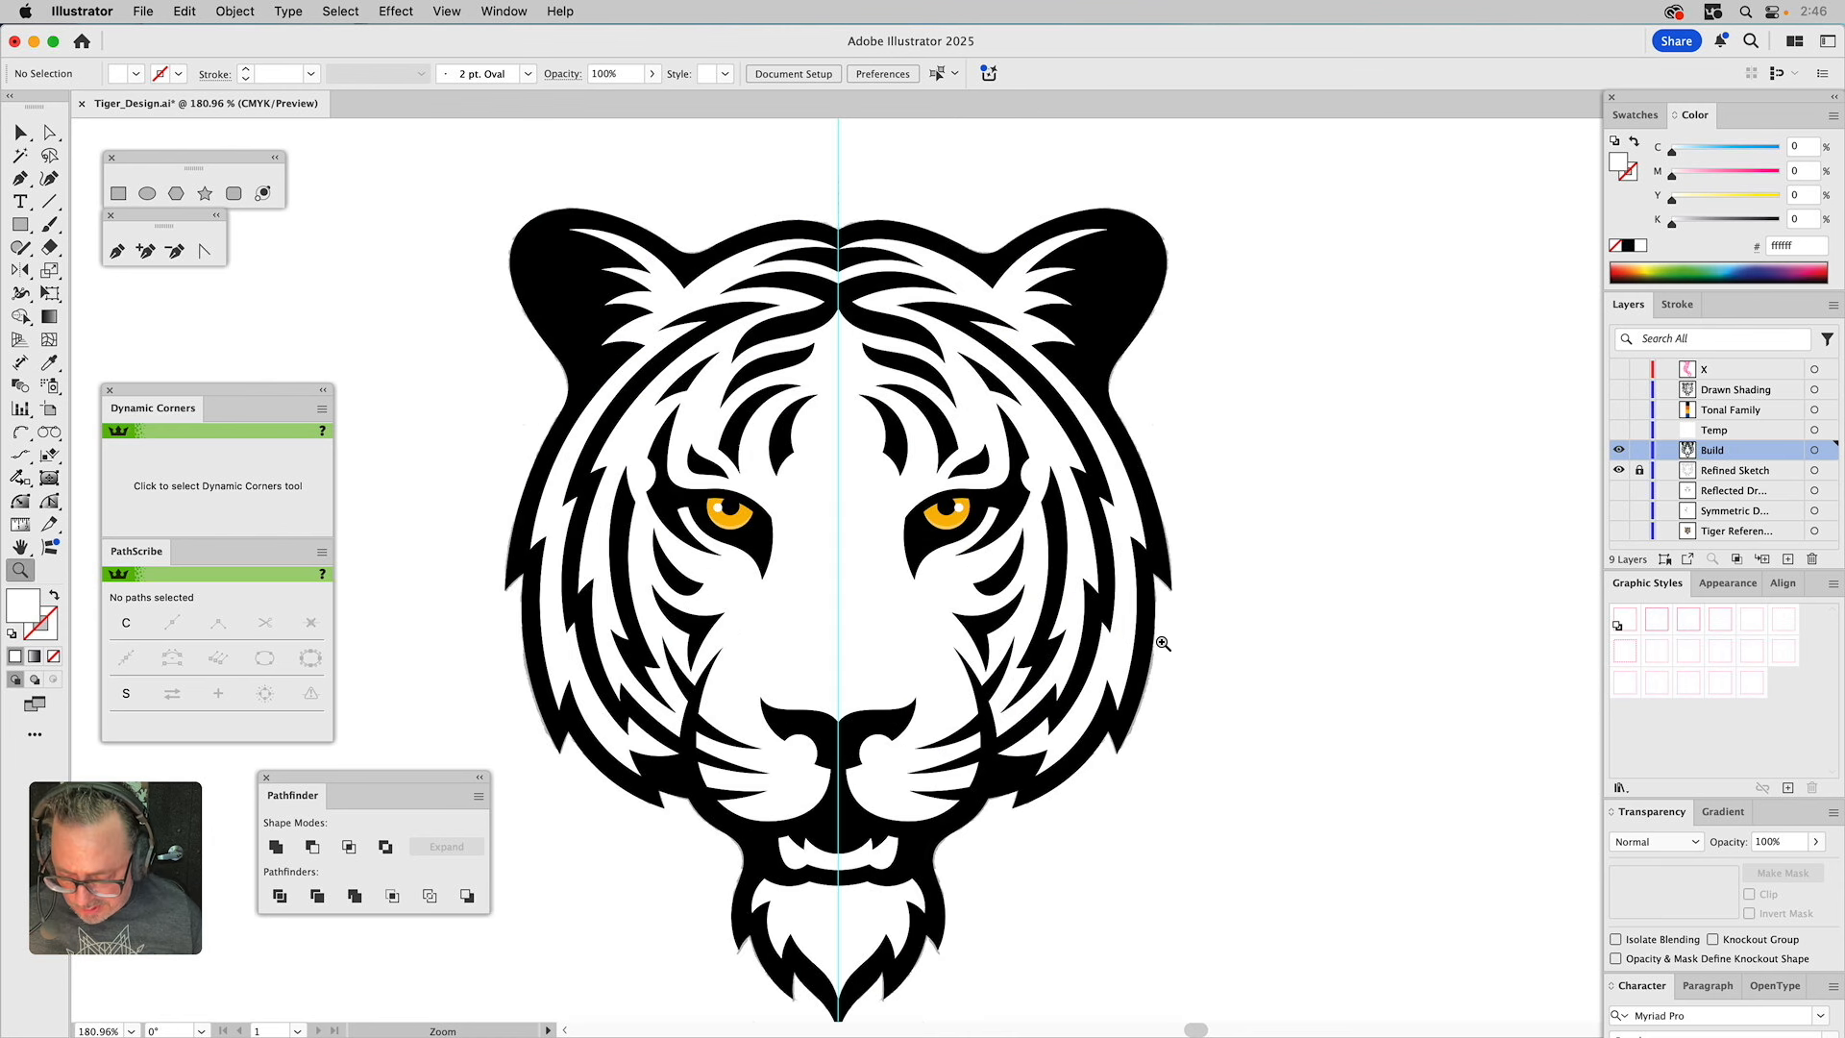
{"action": "key", "text": "v"}
{"action": "left_click", "coordinate": [716, 288]}
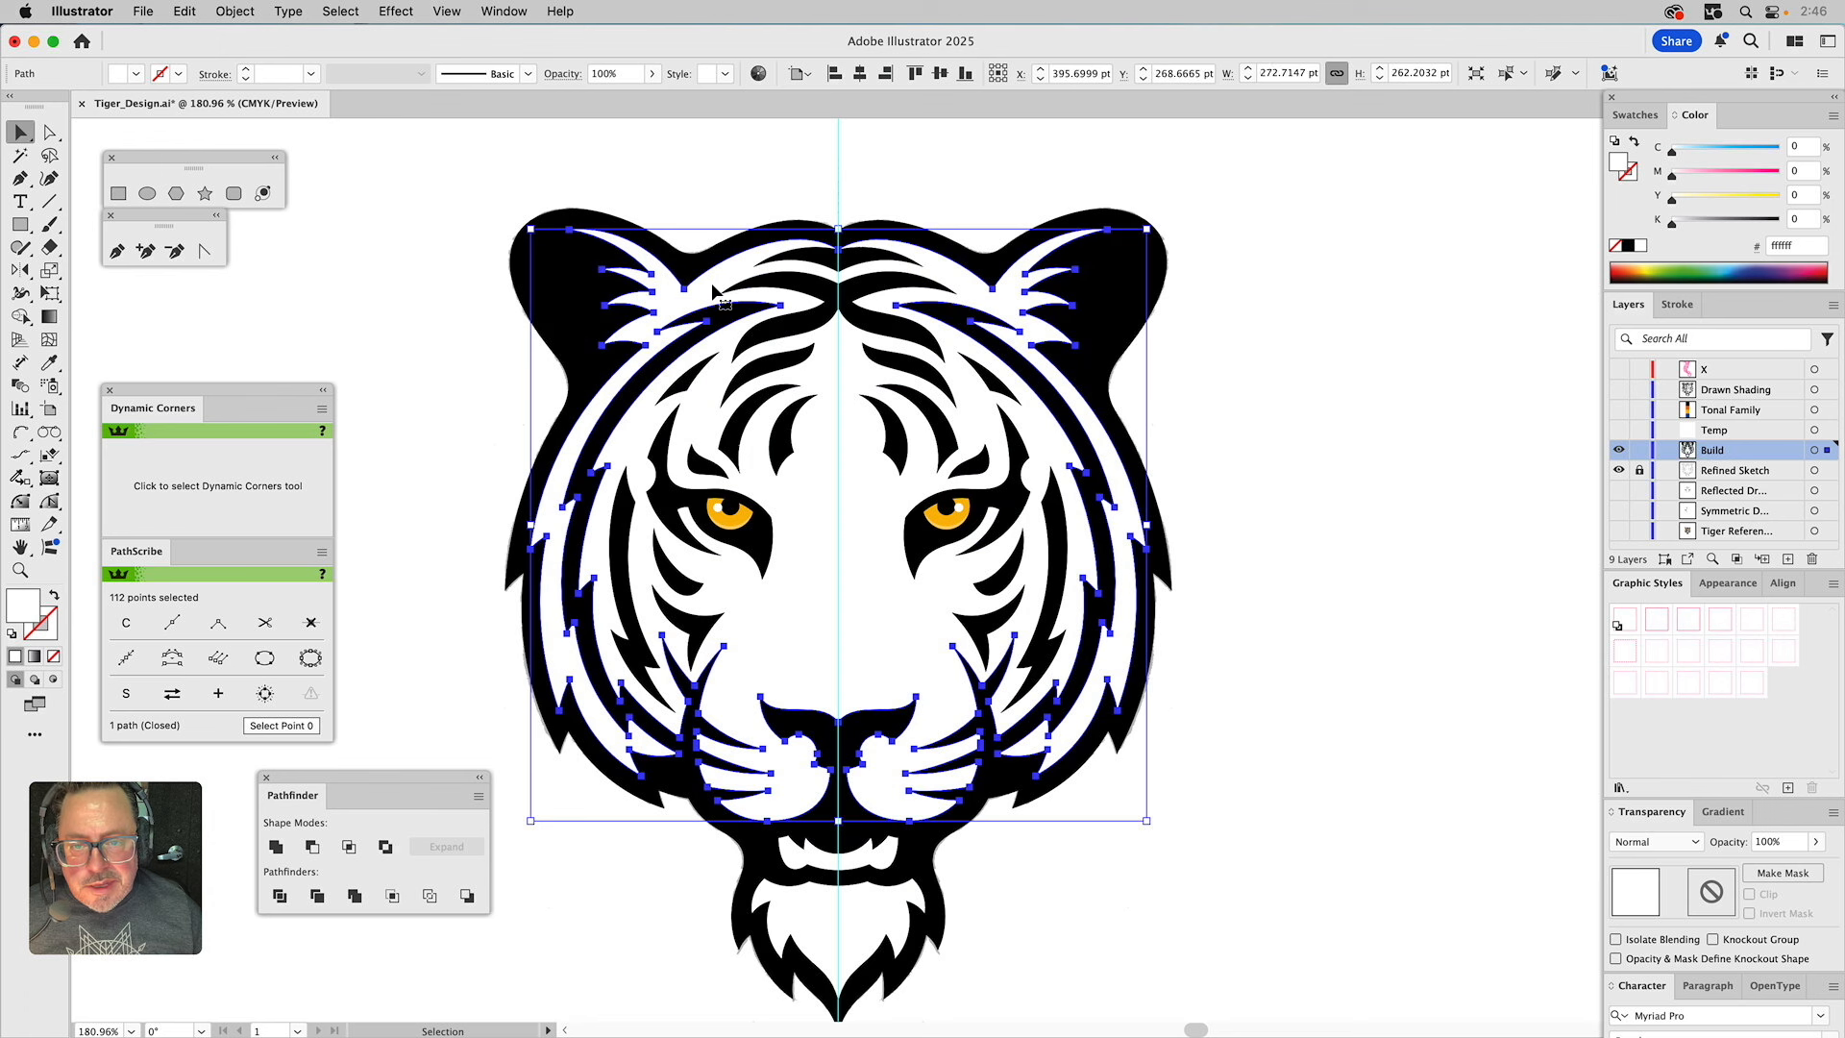
{"action": "left_click", "coordinate": [665, 473]}
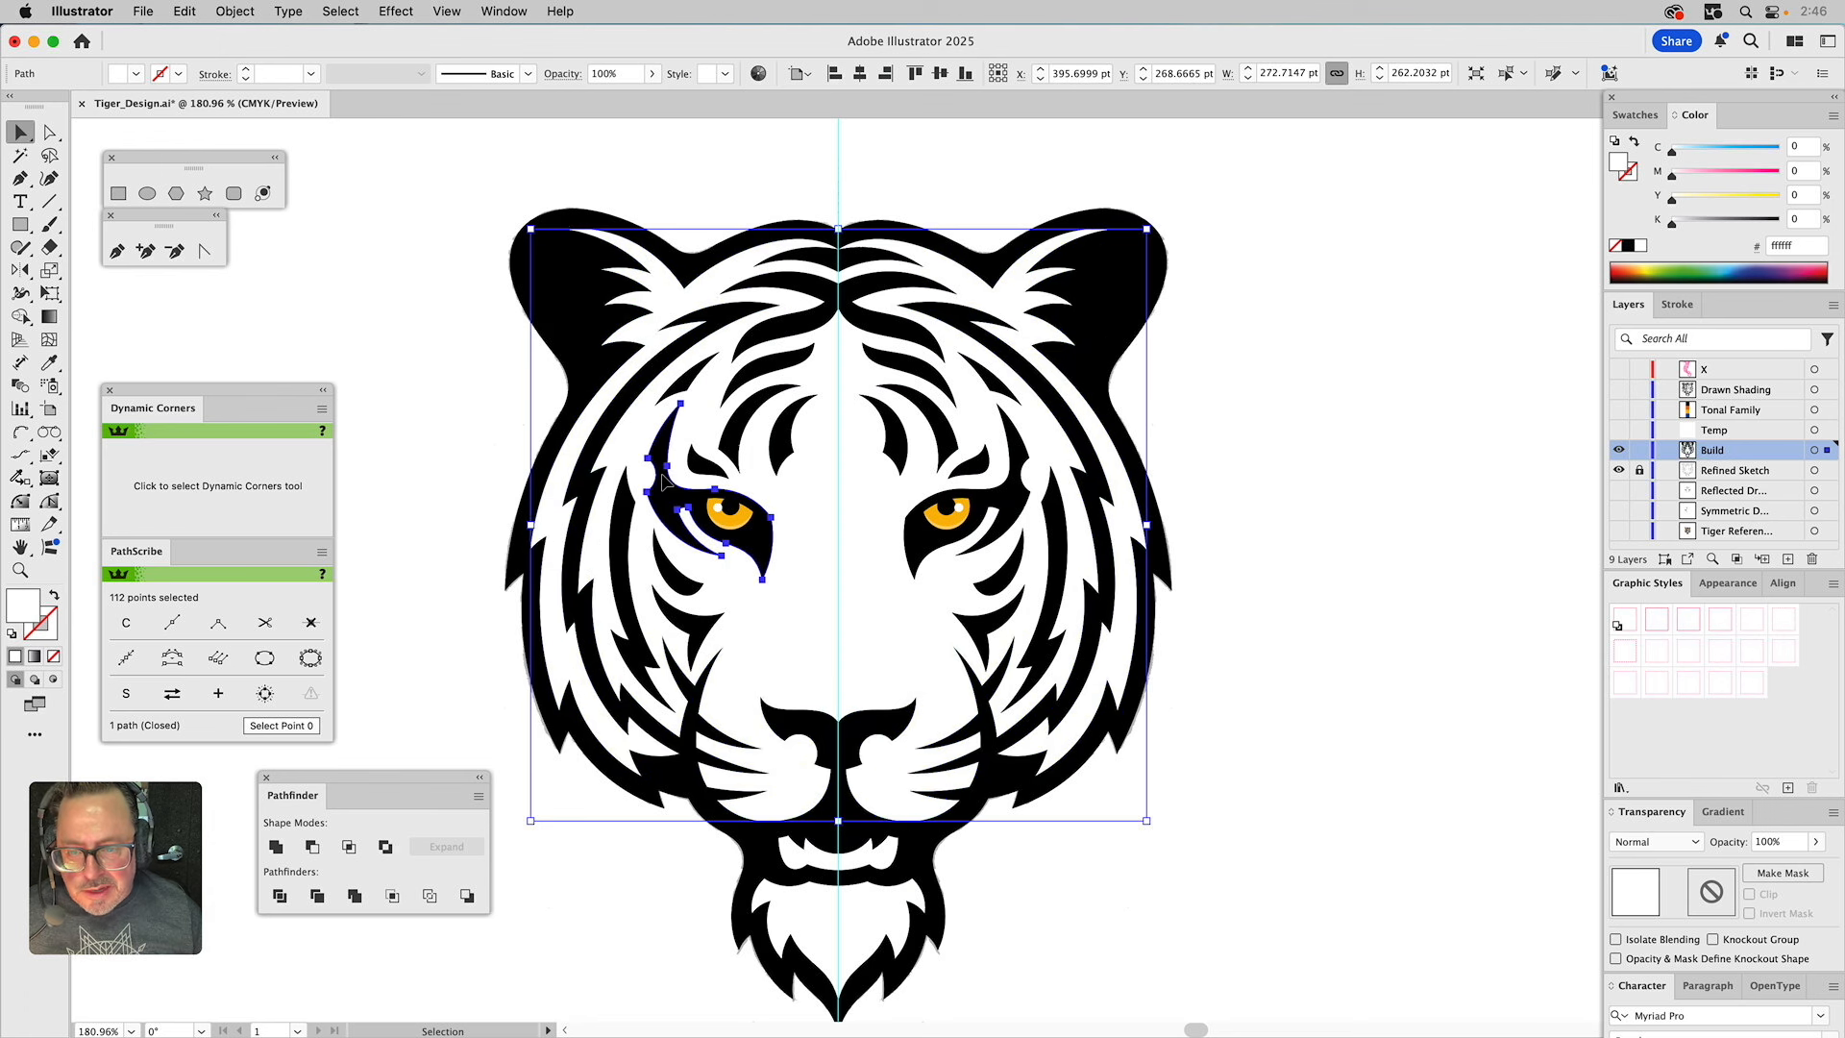
{"action": "left_click", "coordinate": [653, 556], "text": "shift"}
{"action": "left_click", "coordinate": [620, 557], "text": "shift"}
{"action": "left_click", "coordinate": [701, 663], "text": "shift"}
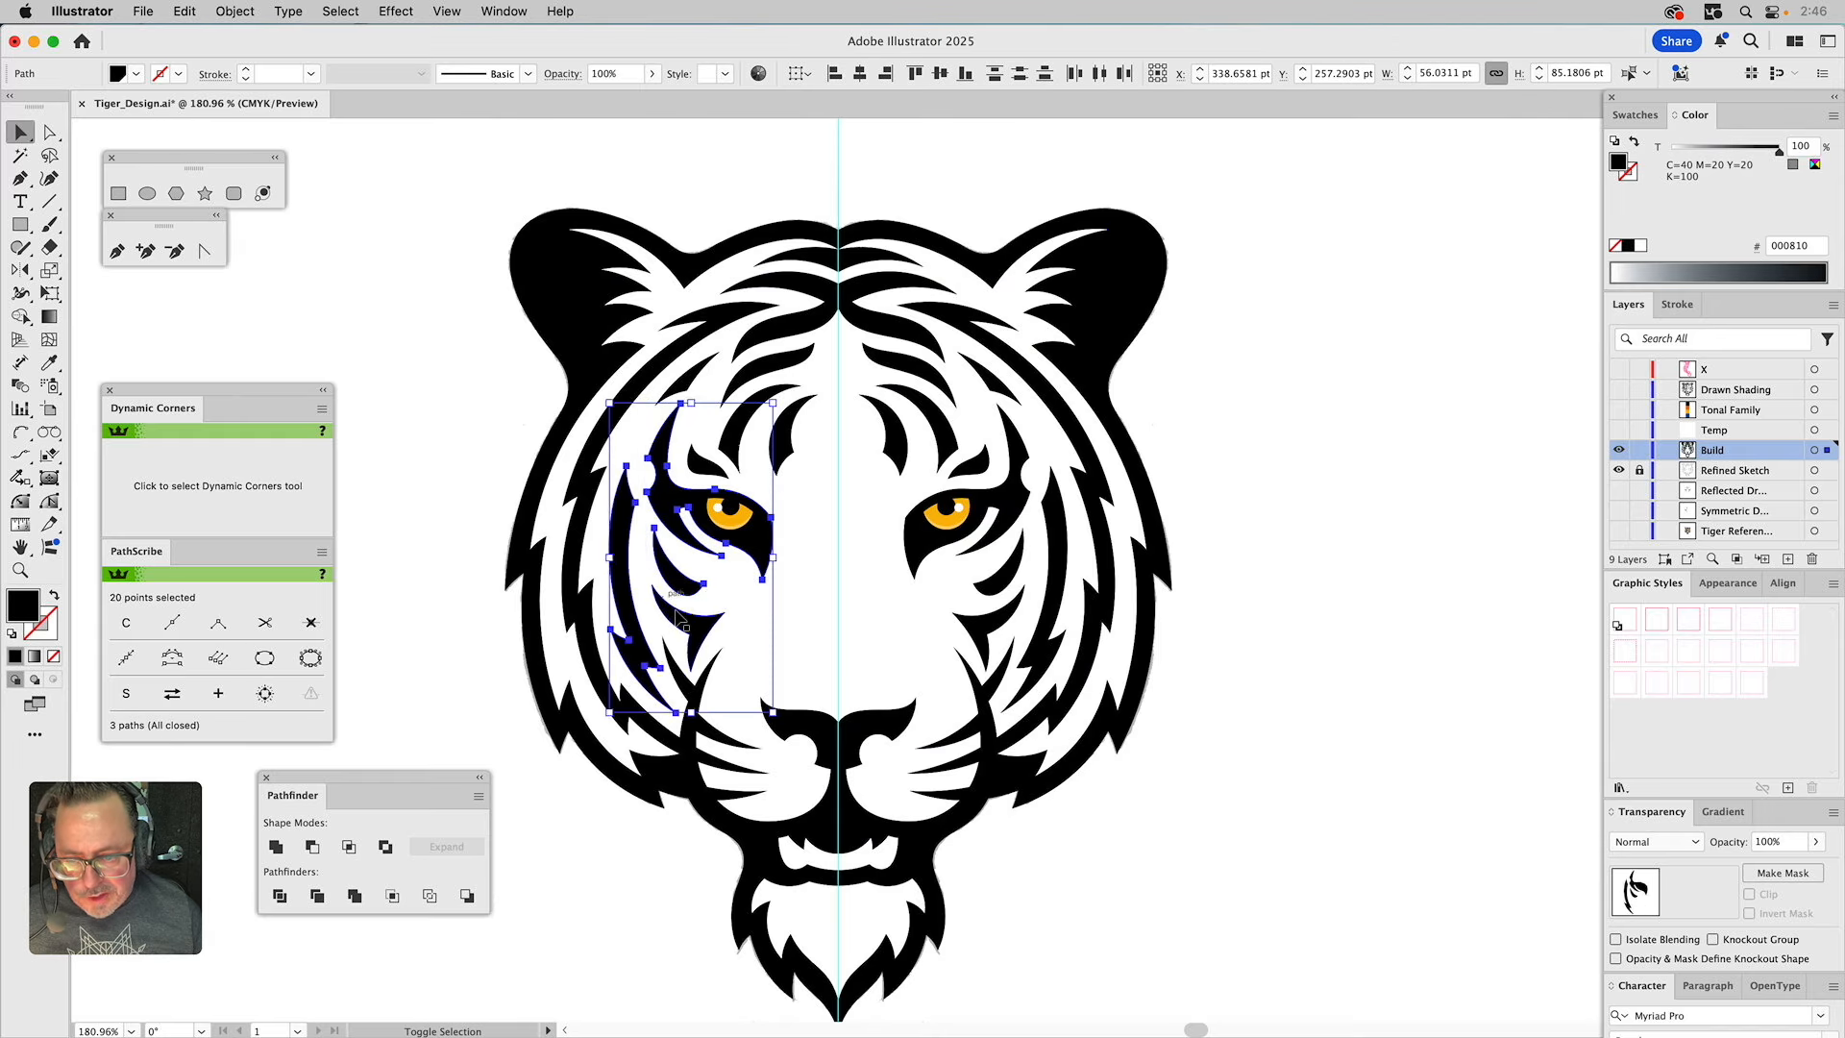
{"action": "left_click", "coordinate": [995, 634], "text": "shift"}
{"action": "left_click", "coordinate": [1061, 560], "text": "shift"}
{"action": "left_click", "coordinate": [1015, 524], "text": "shift"}
{"action": "left_click", "coordinate": [995, 495], "text": "shift"}
{"action": "left_click", "coordinate": [978, 473], "text": "shift"}
{"action": "left_click", "coordinate": [964, 453], "text": "shift"}
{"action": "left_click", "coordinate": [879, 428], "text": "shift"}
{"action": "left_click", "coordinate": [798, 427], "text": "shift"}
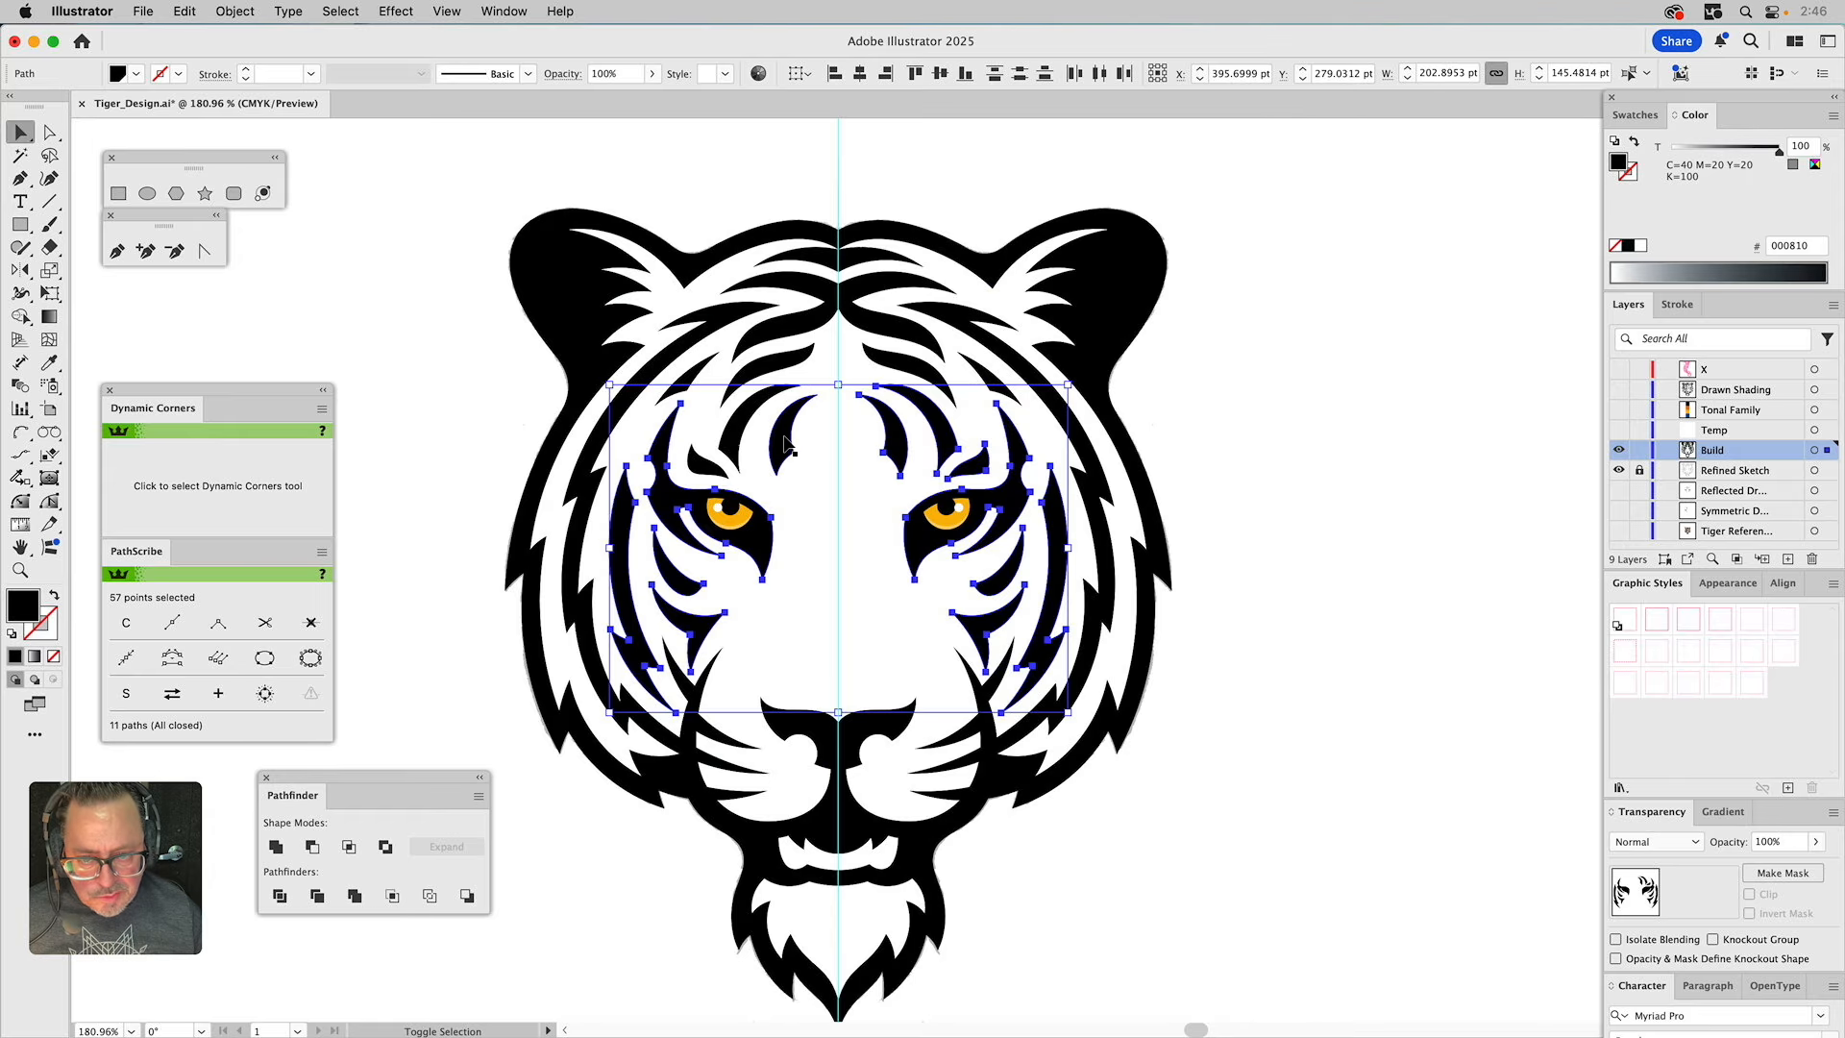
{"action": "left_click", "coordinate": [692, 465], "text": "shift"}
{"action": "left_click", "coordinate": [687, 379], "text": "shift"}
{"action": "left_click", "coordinate": [716, 360], "text": "shift"}
{"action": "left_click", "coordinate": [766, 339], "text": "shift"}
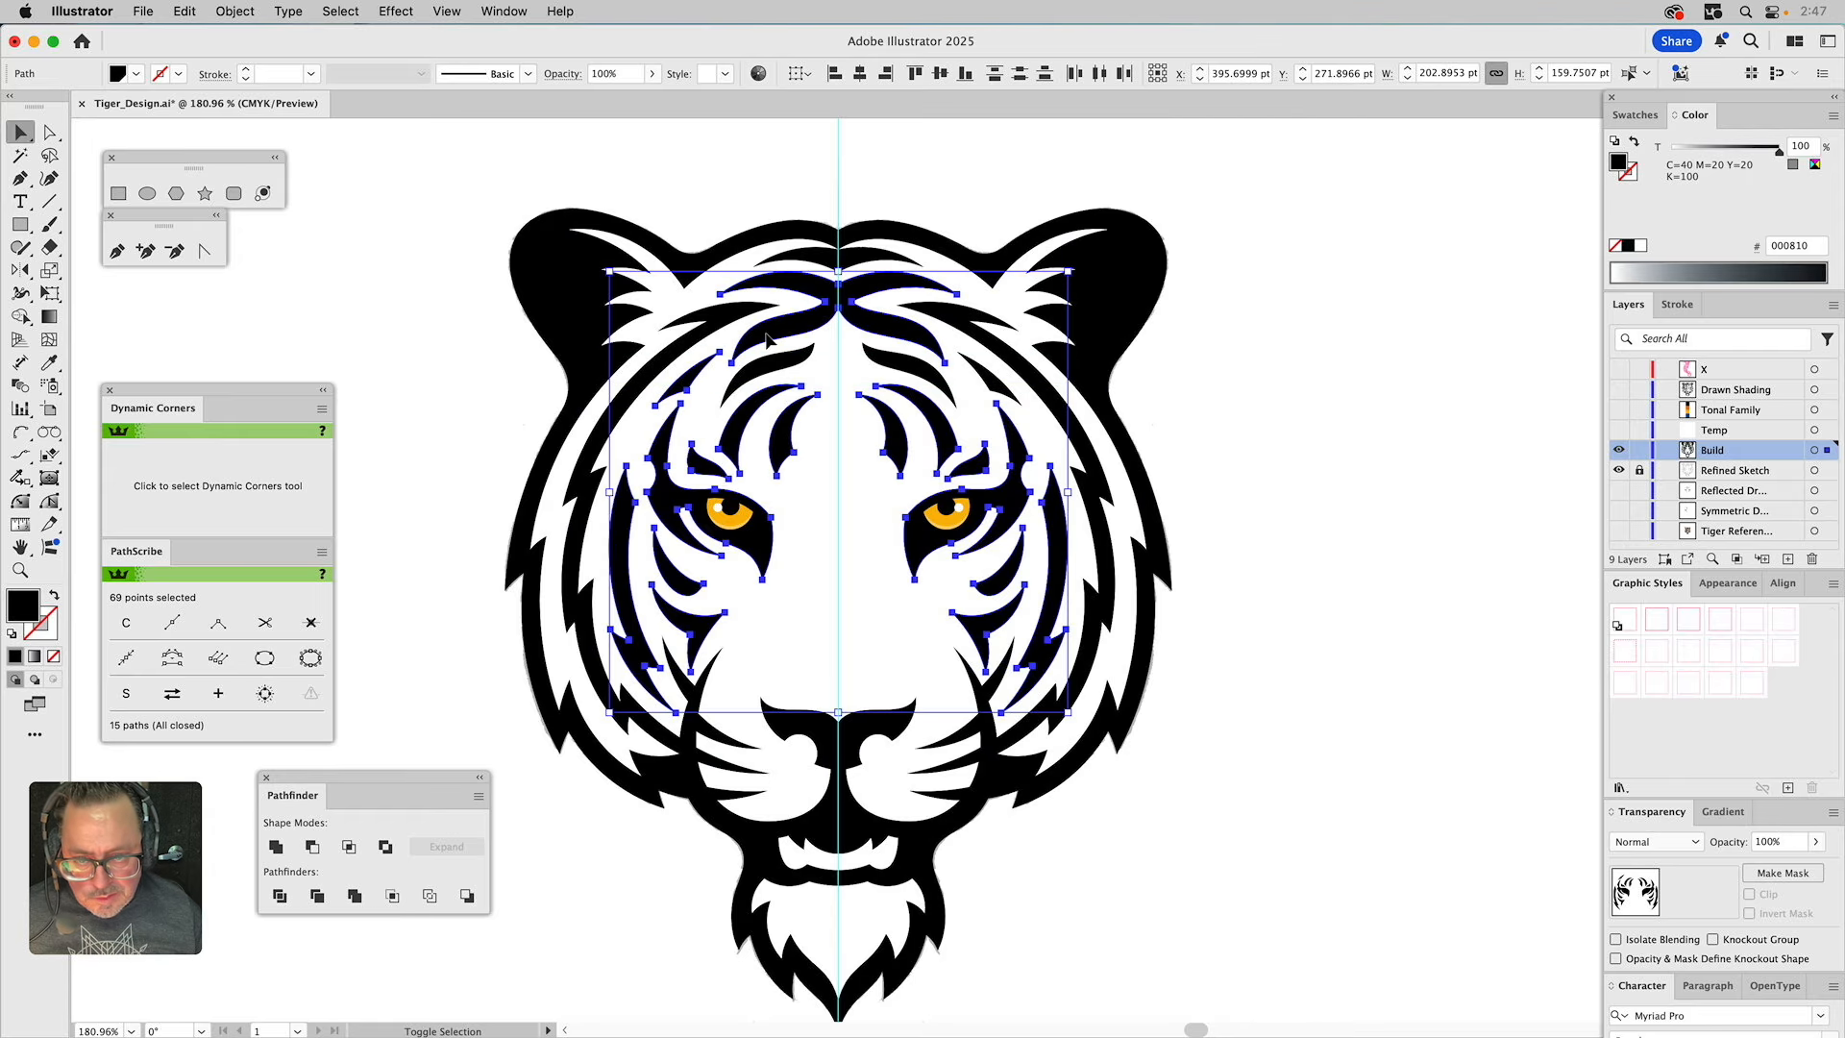
{"action": "left_click", "coordinate": [905, 373], "text": "shift"}
{"action": "left_click", "coordinate": [997, 382], "text": "shift"}
{"action": "left_click", "coordinate": [990, 347], "text": "shift"}
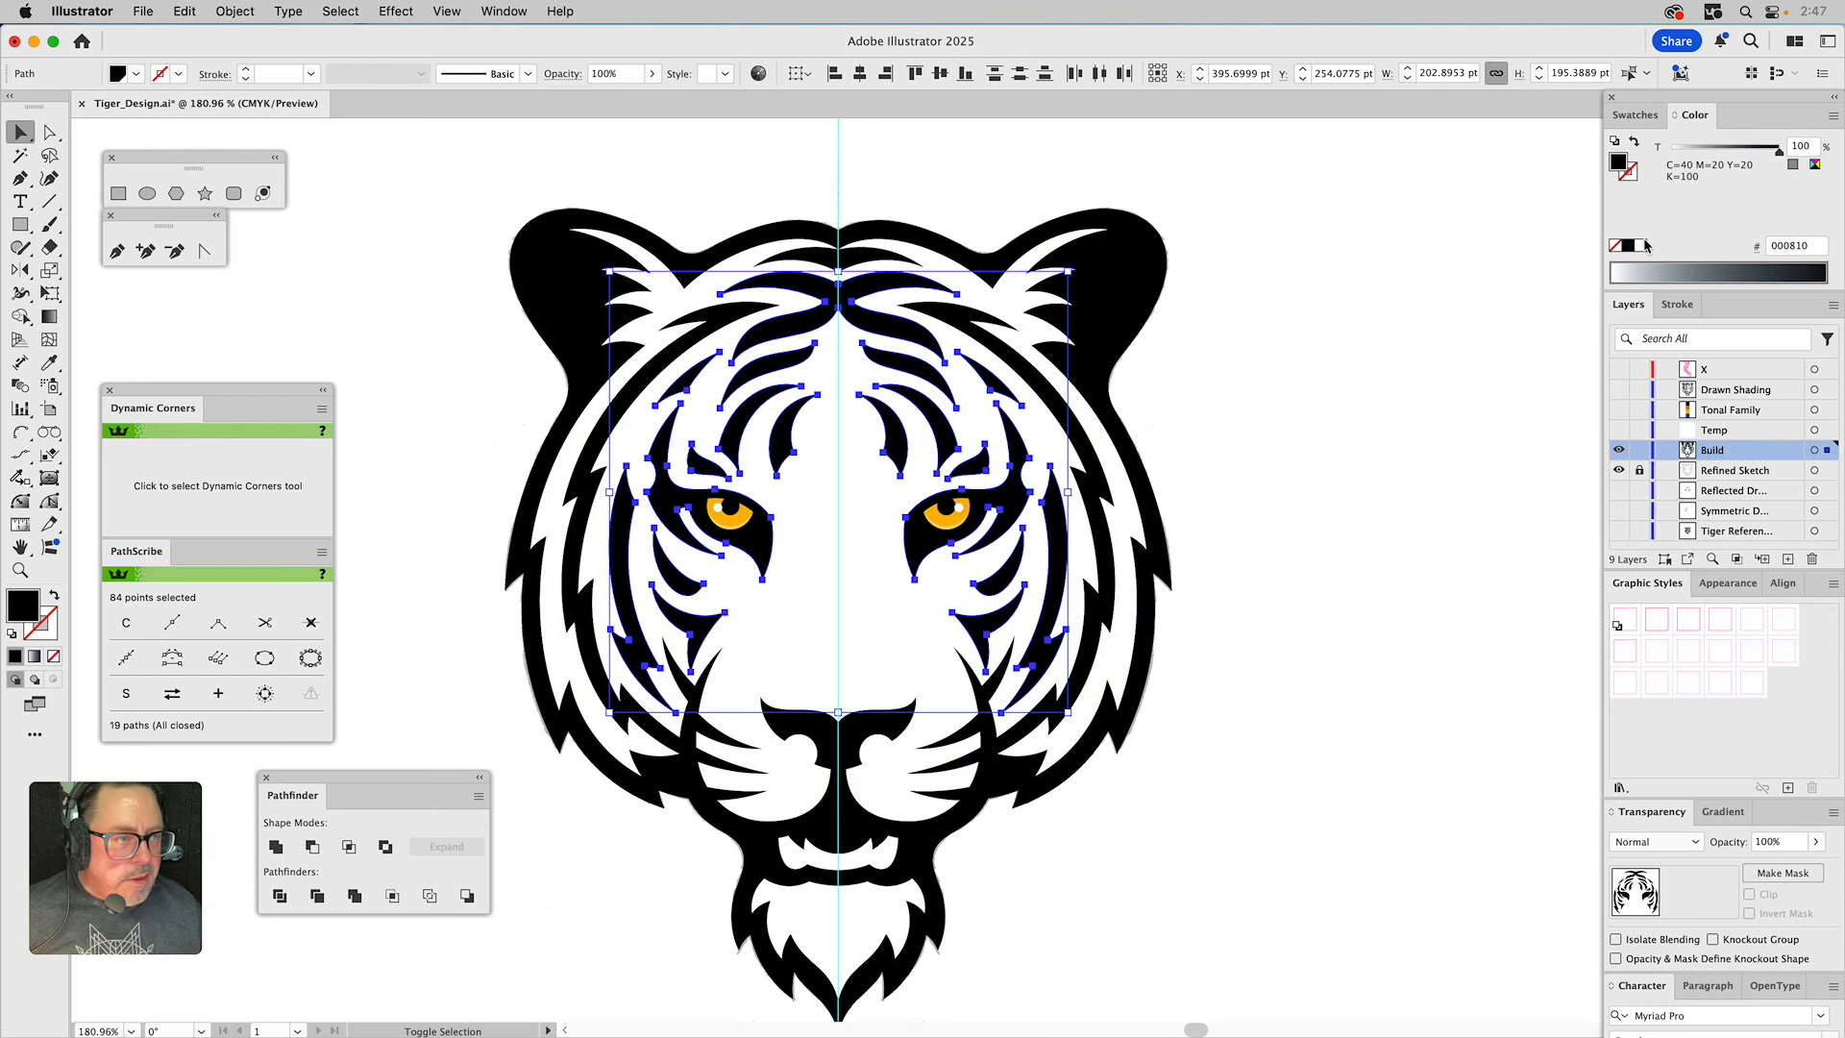
{"action": "left_click", "coordinate": [1635, 114]}
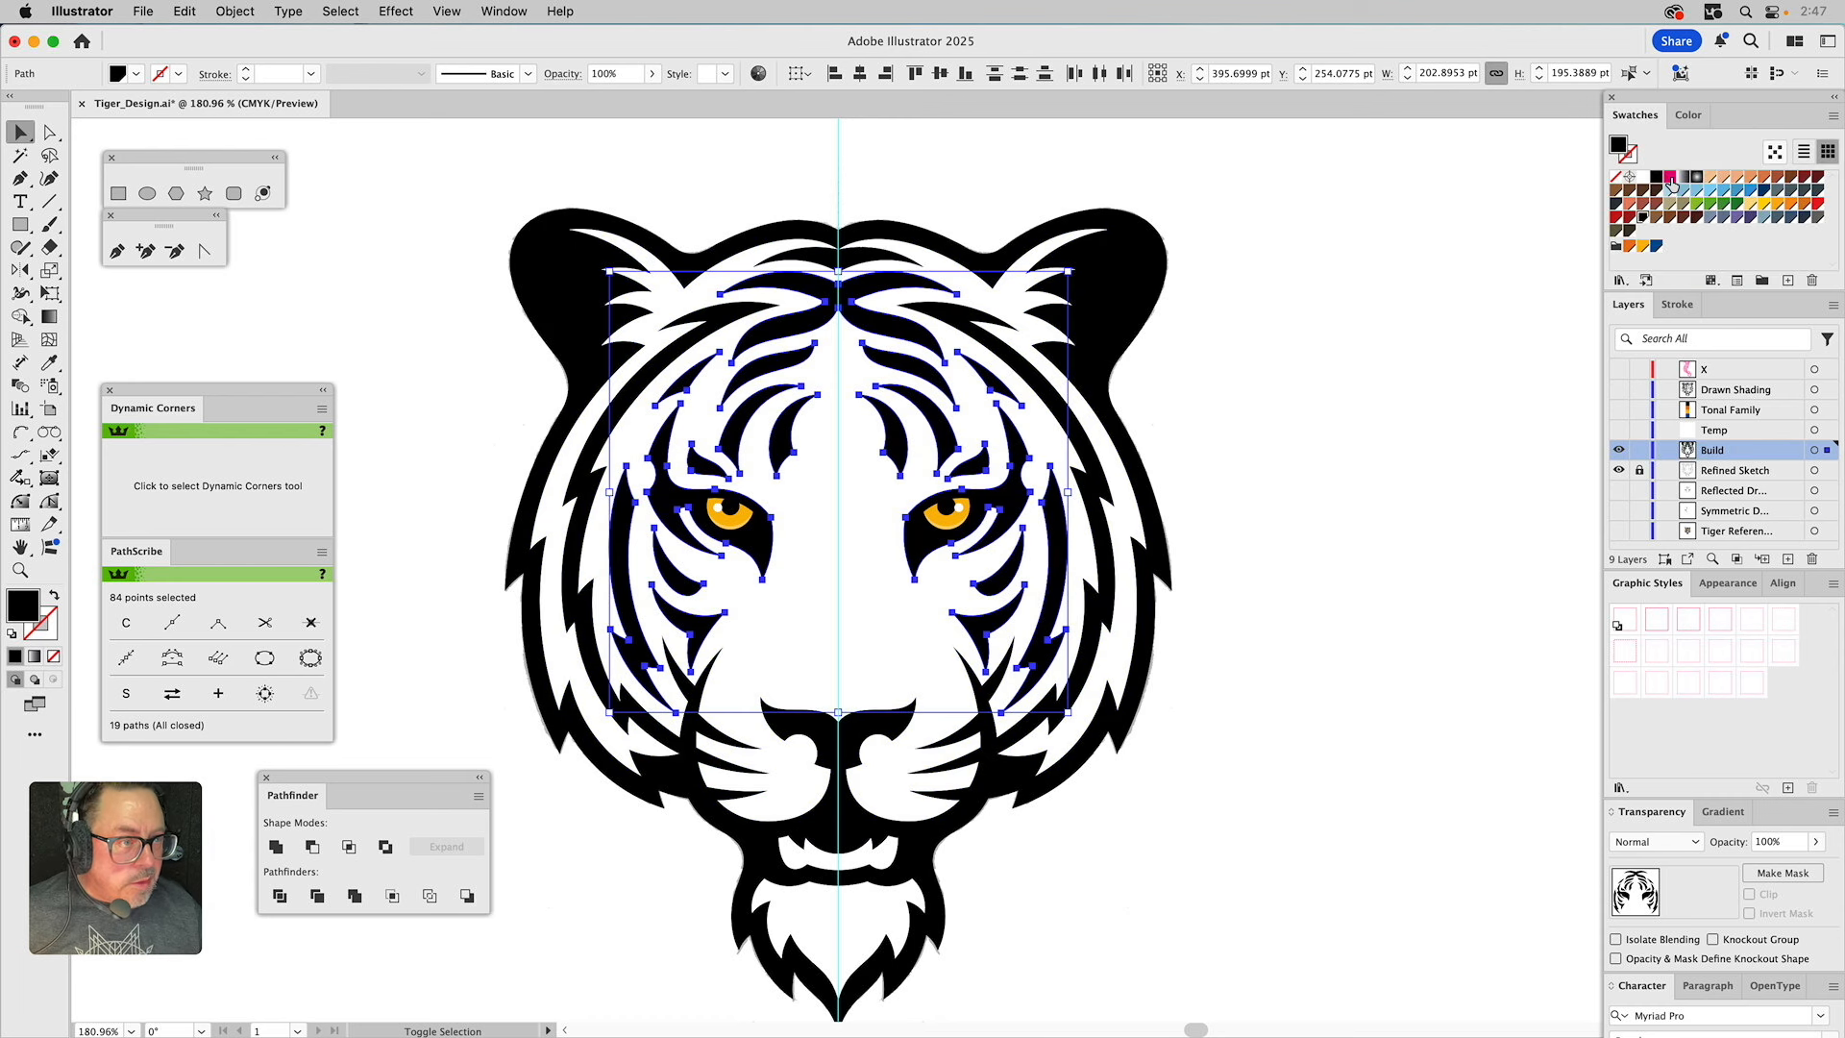
{"action": "left_click", "coordinate": [1671, 178]}
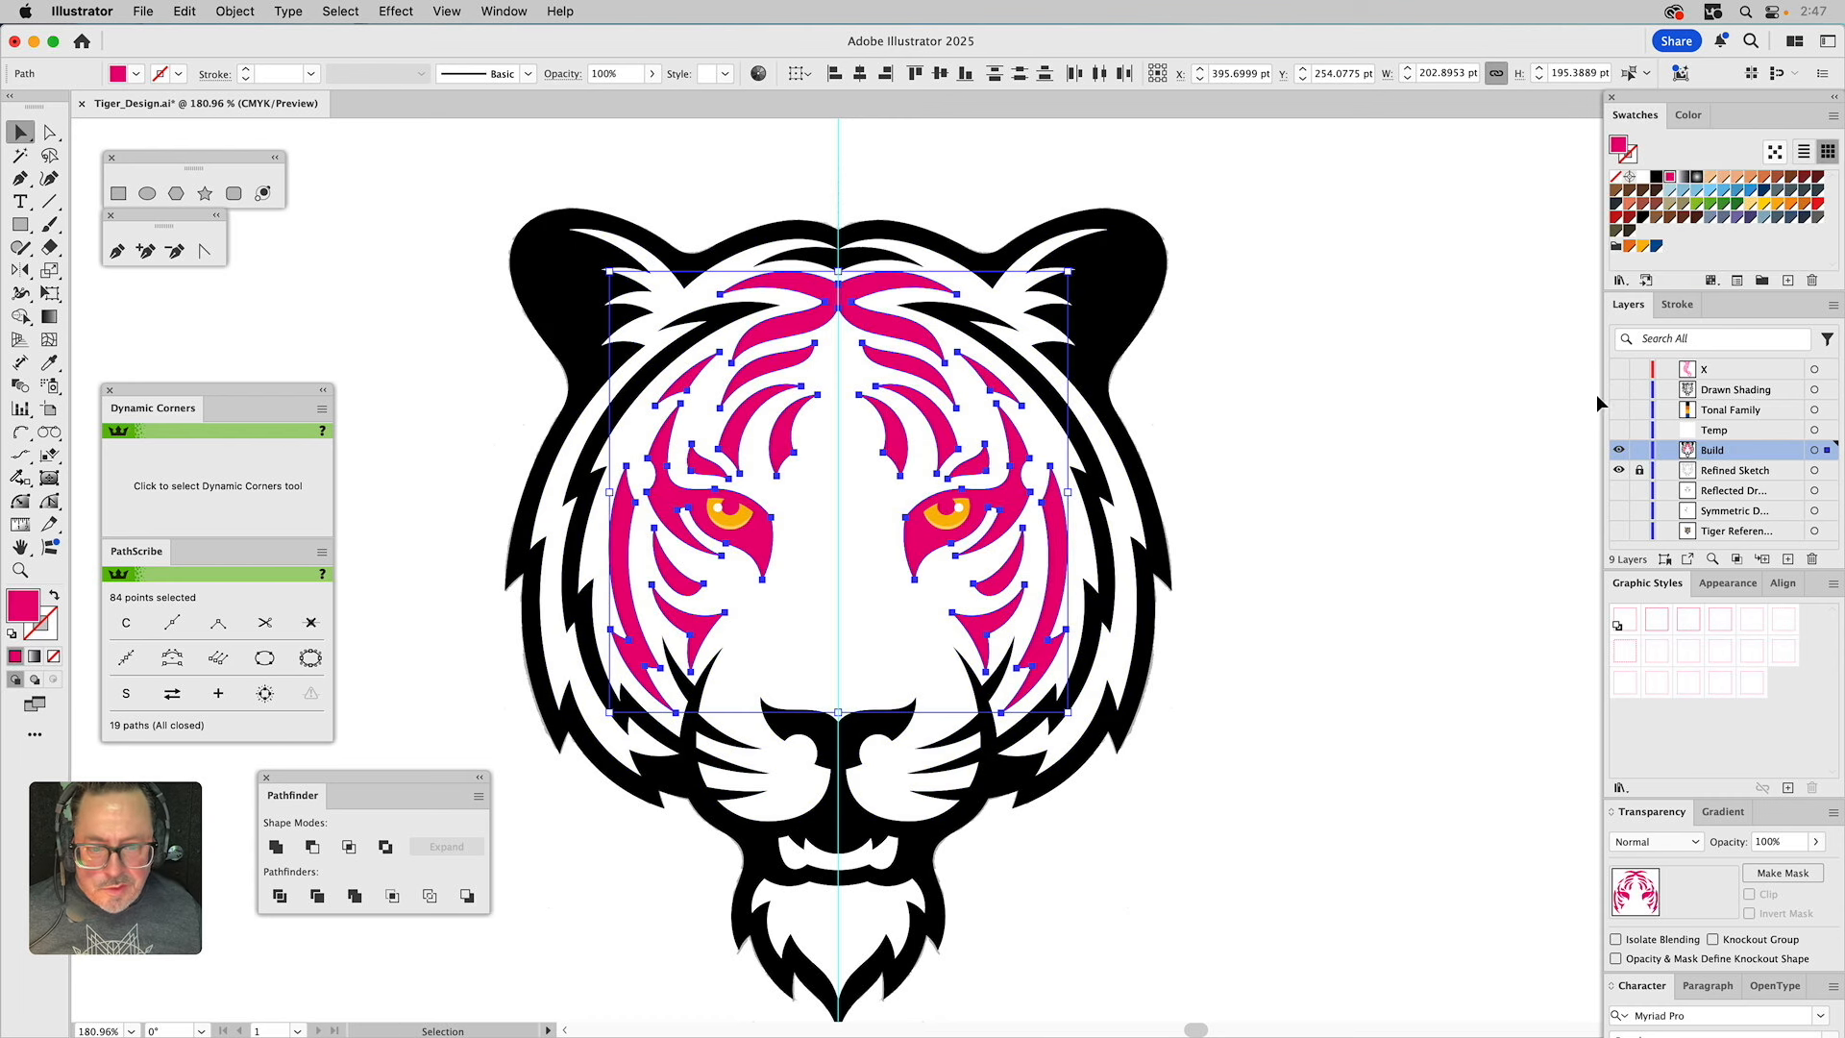
Unite the magenta eye surrounds and stripes and turn them into a single compound path.
{"action": "left_click", "coordinate": [276, 847]}
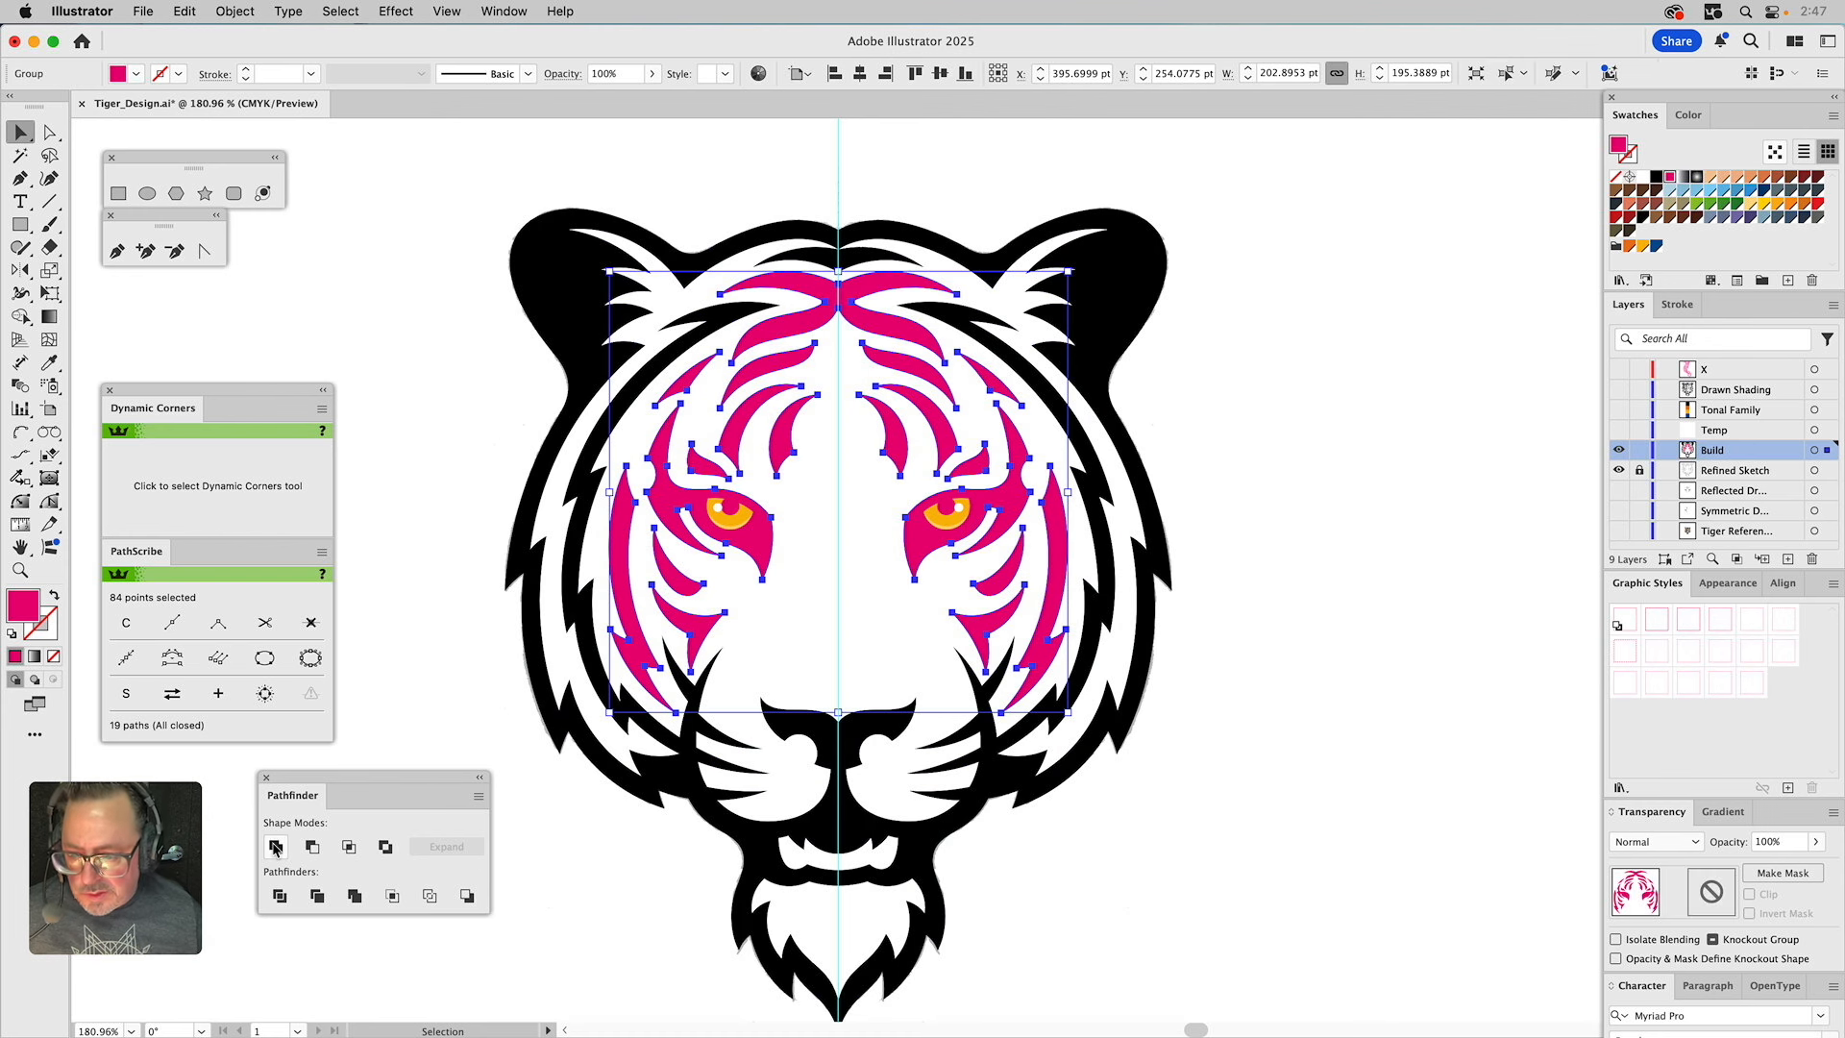
{"action": "left_click", "coordinate": [276, 847]}
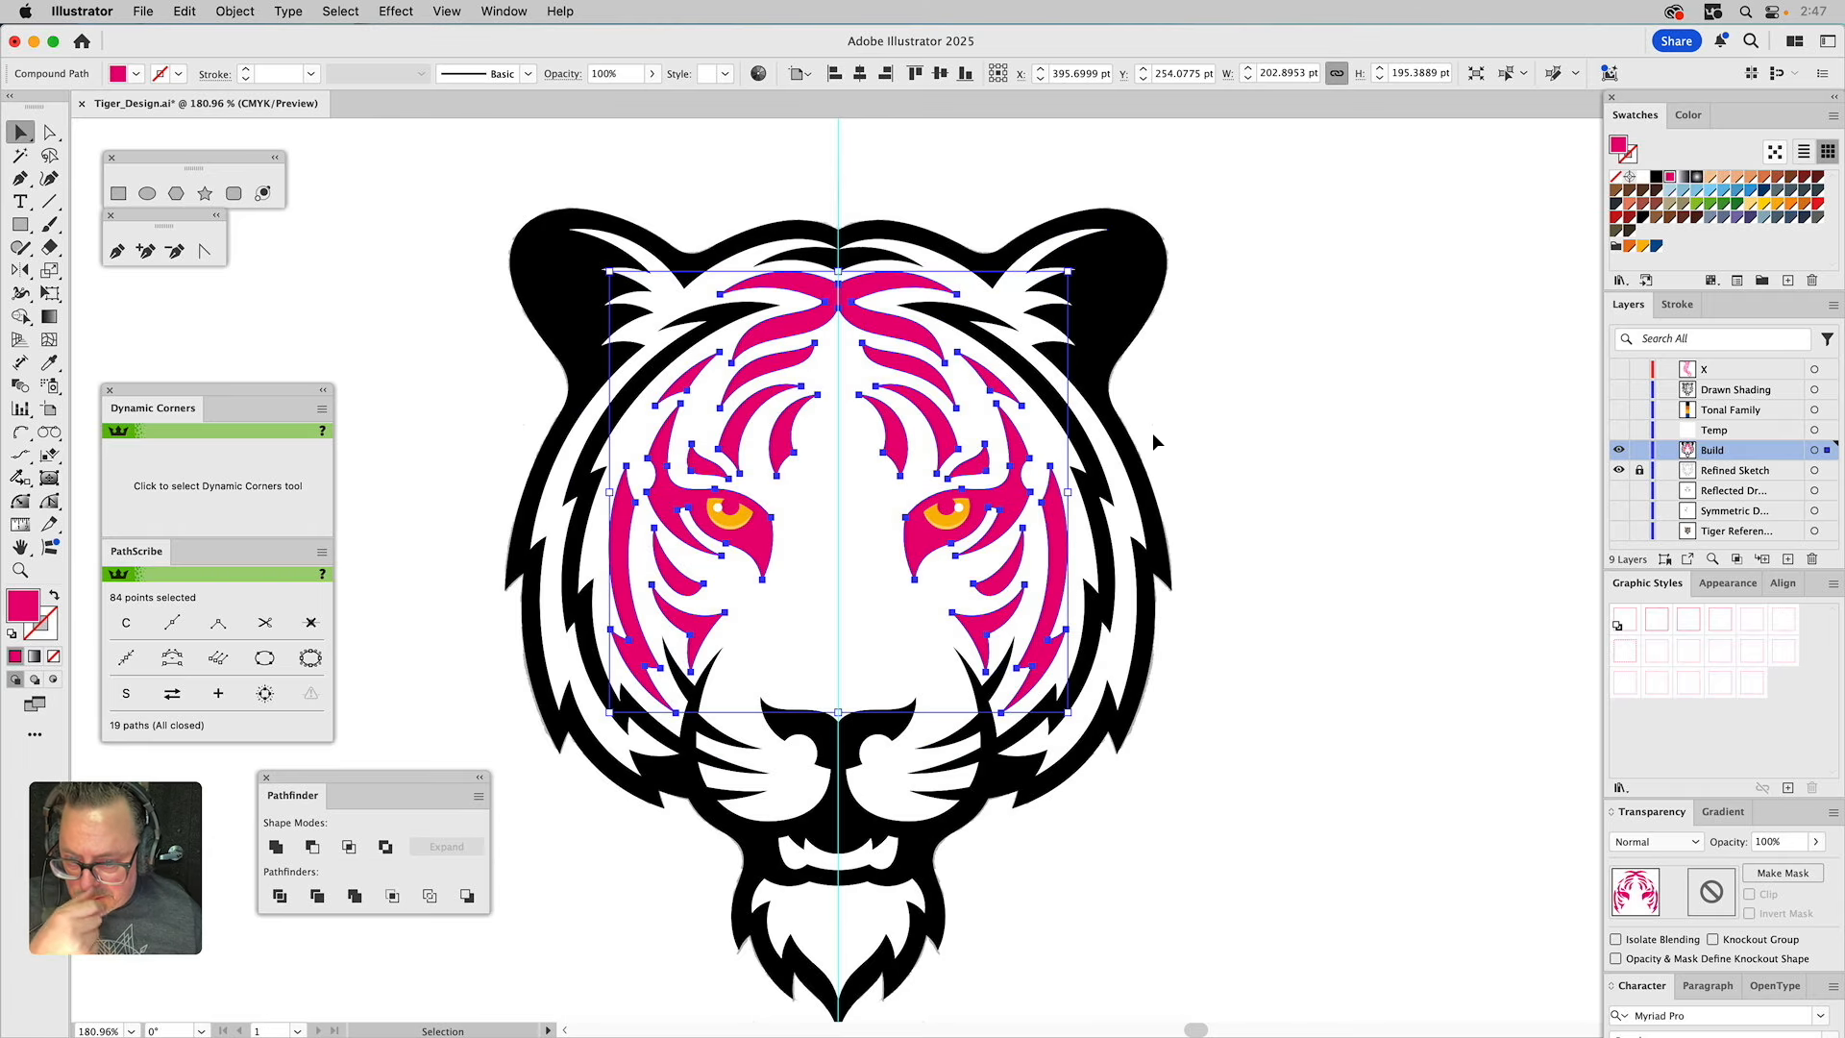
{"action": "left_click", "coordinate": [1087, 423]}
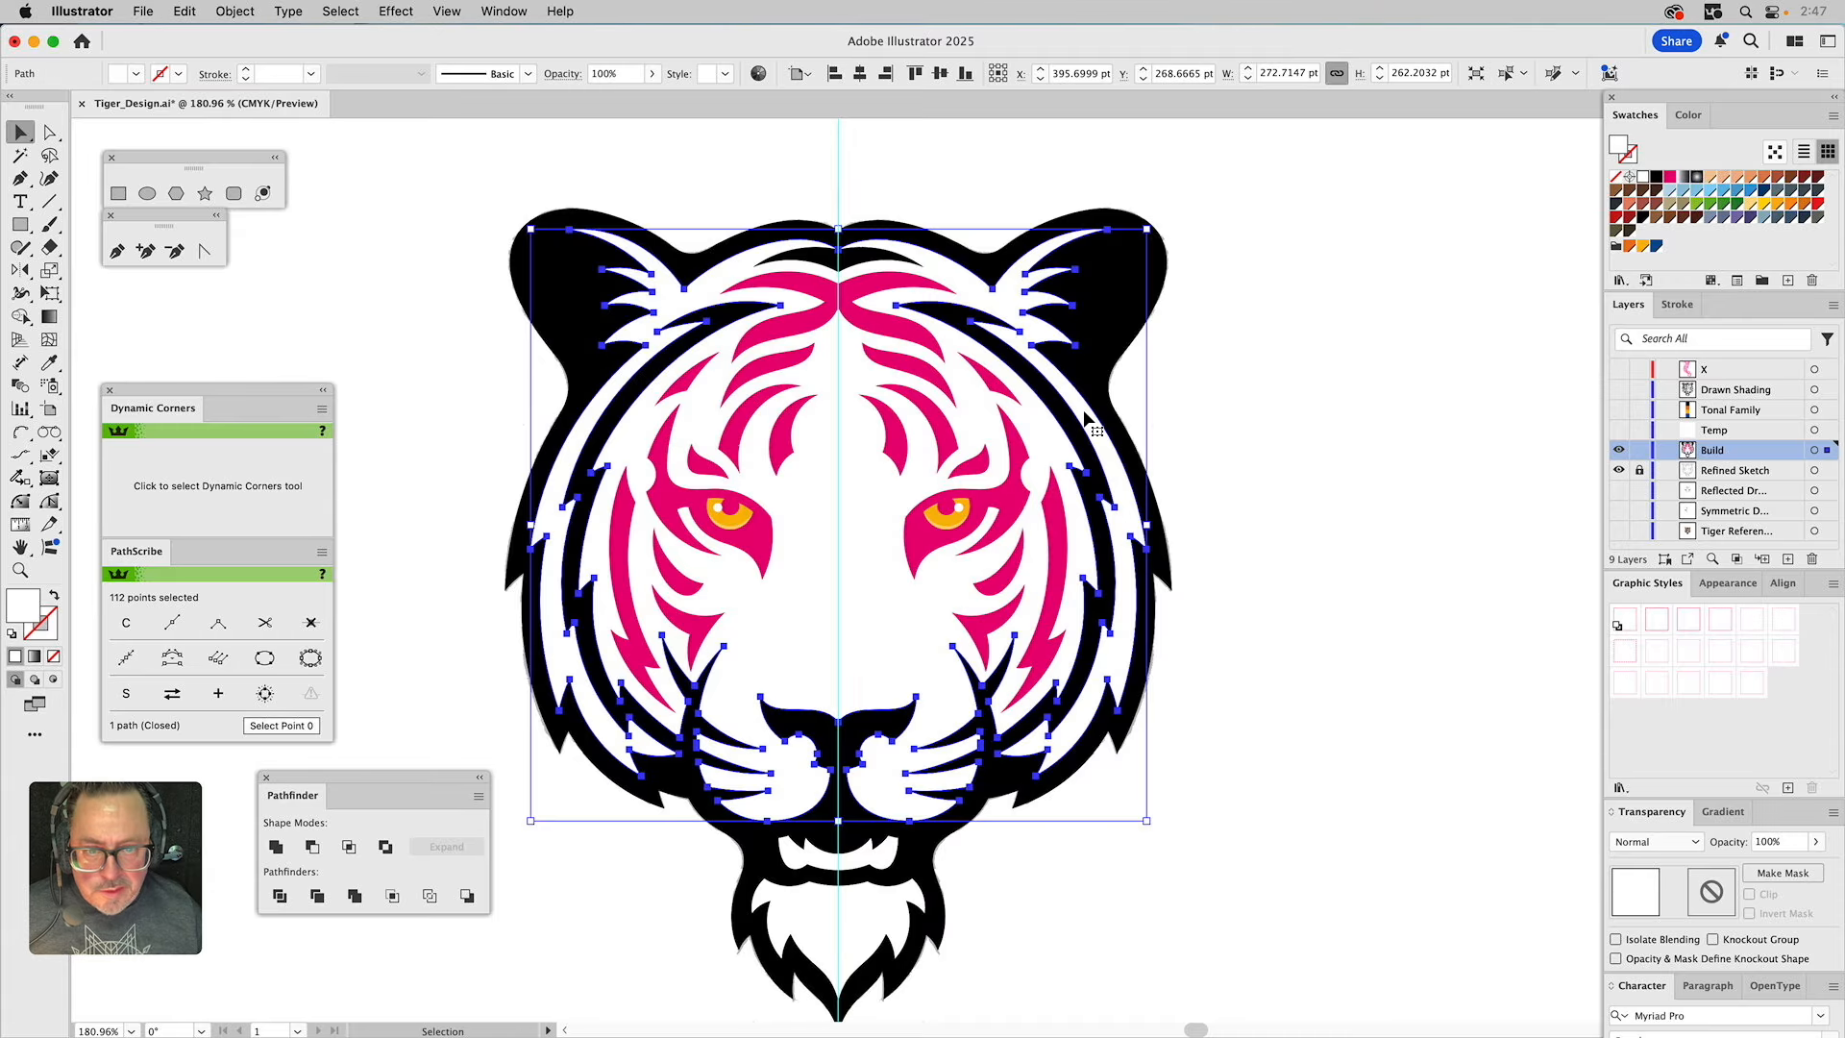
Move the topmost black forehead stripe straight up to Y 150.7911 pt so its centre overlaps the black outline above.
{"action": "left_click", "coordinate": [890, 262]}
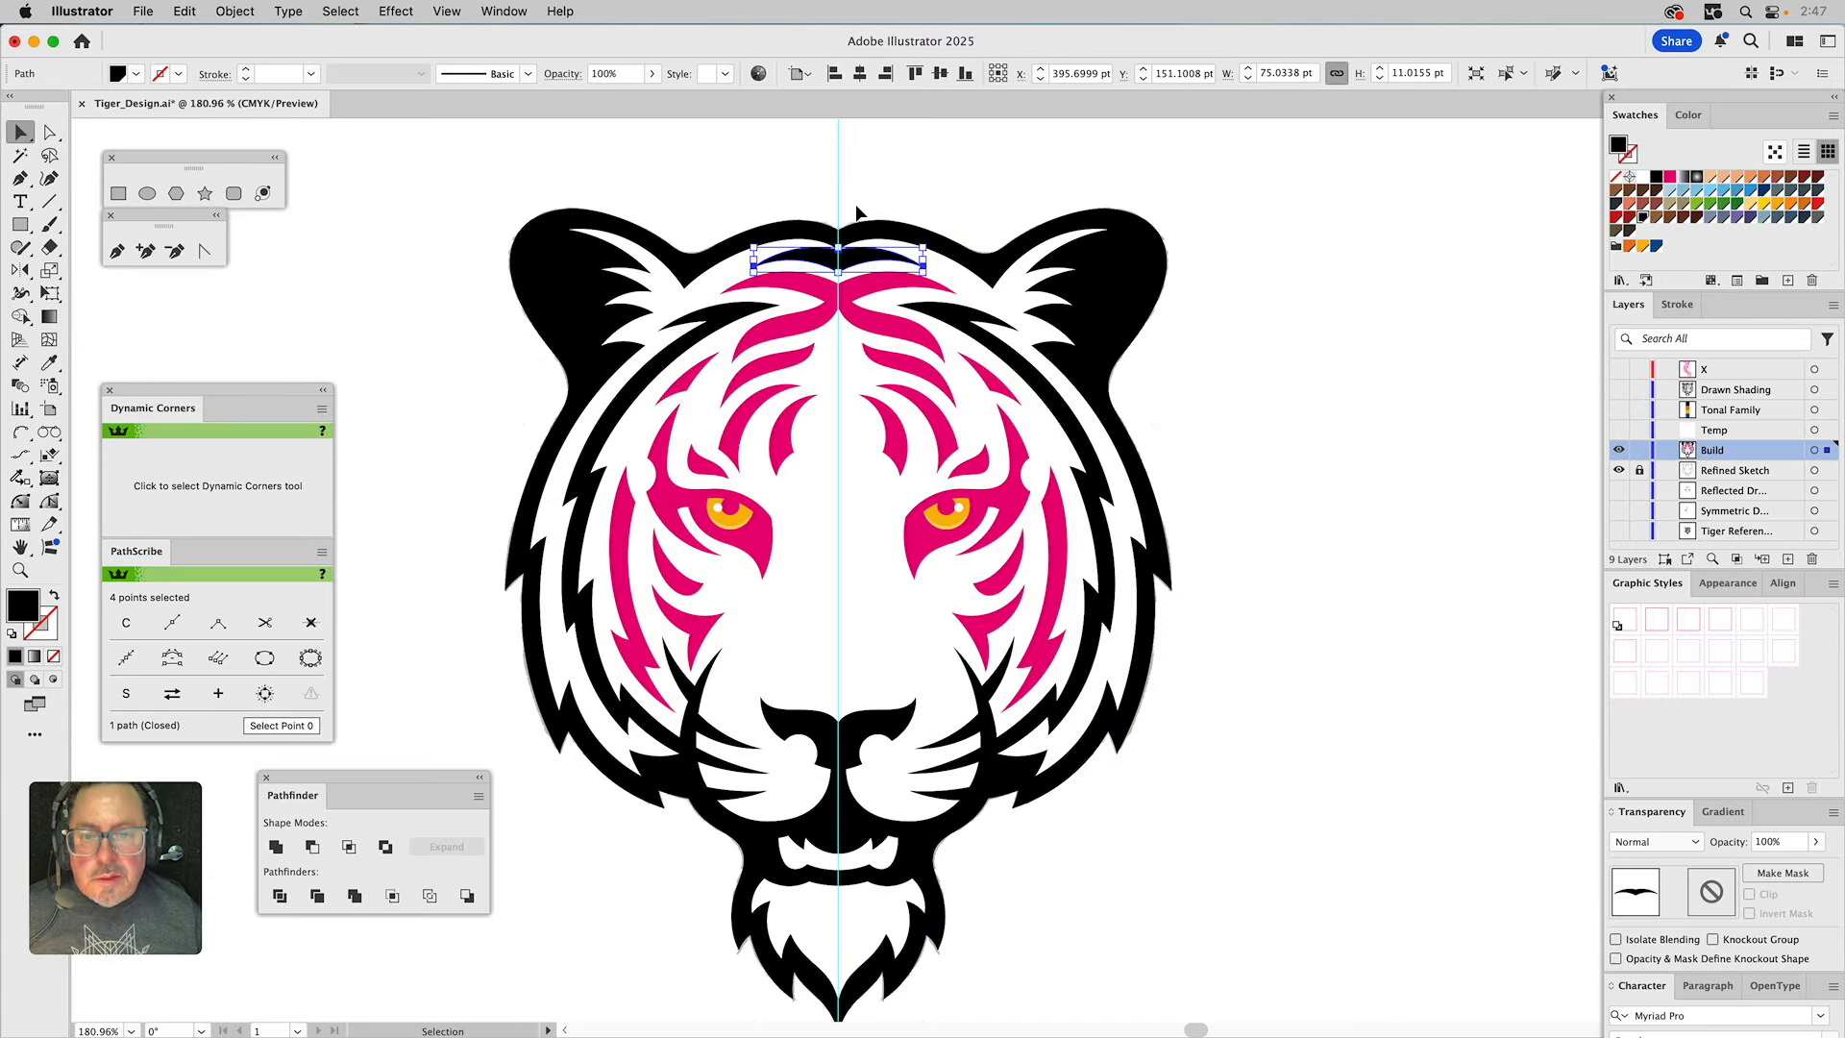
{"action": "left_click", "coordinate": [23, 574]}
{"action": "left_click_drag", "start_coordinate": [790, 208], "coordinate": [913, 327]}
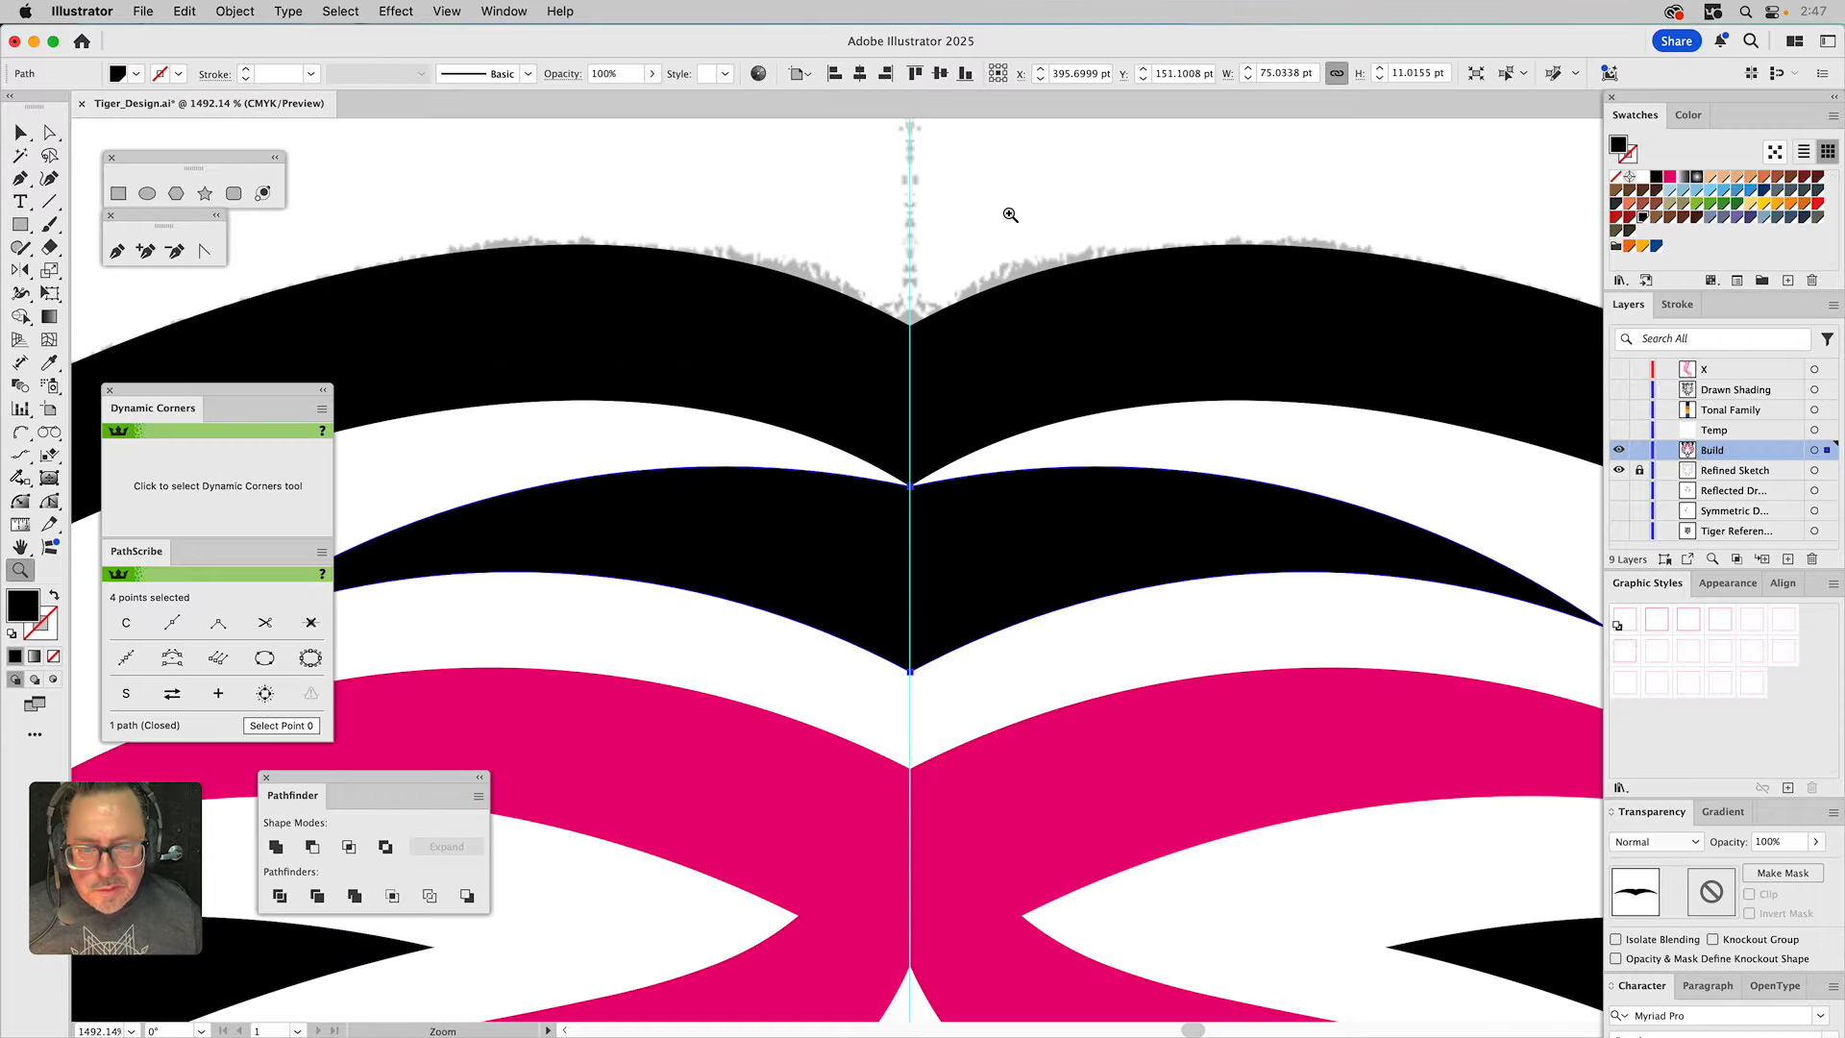
{"action": "key", "text": "v"}
{"action": "left_click", "coordinate": [1035, 162]}
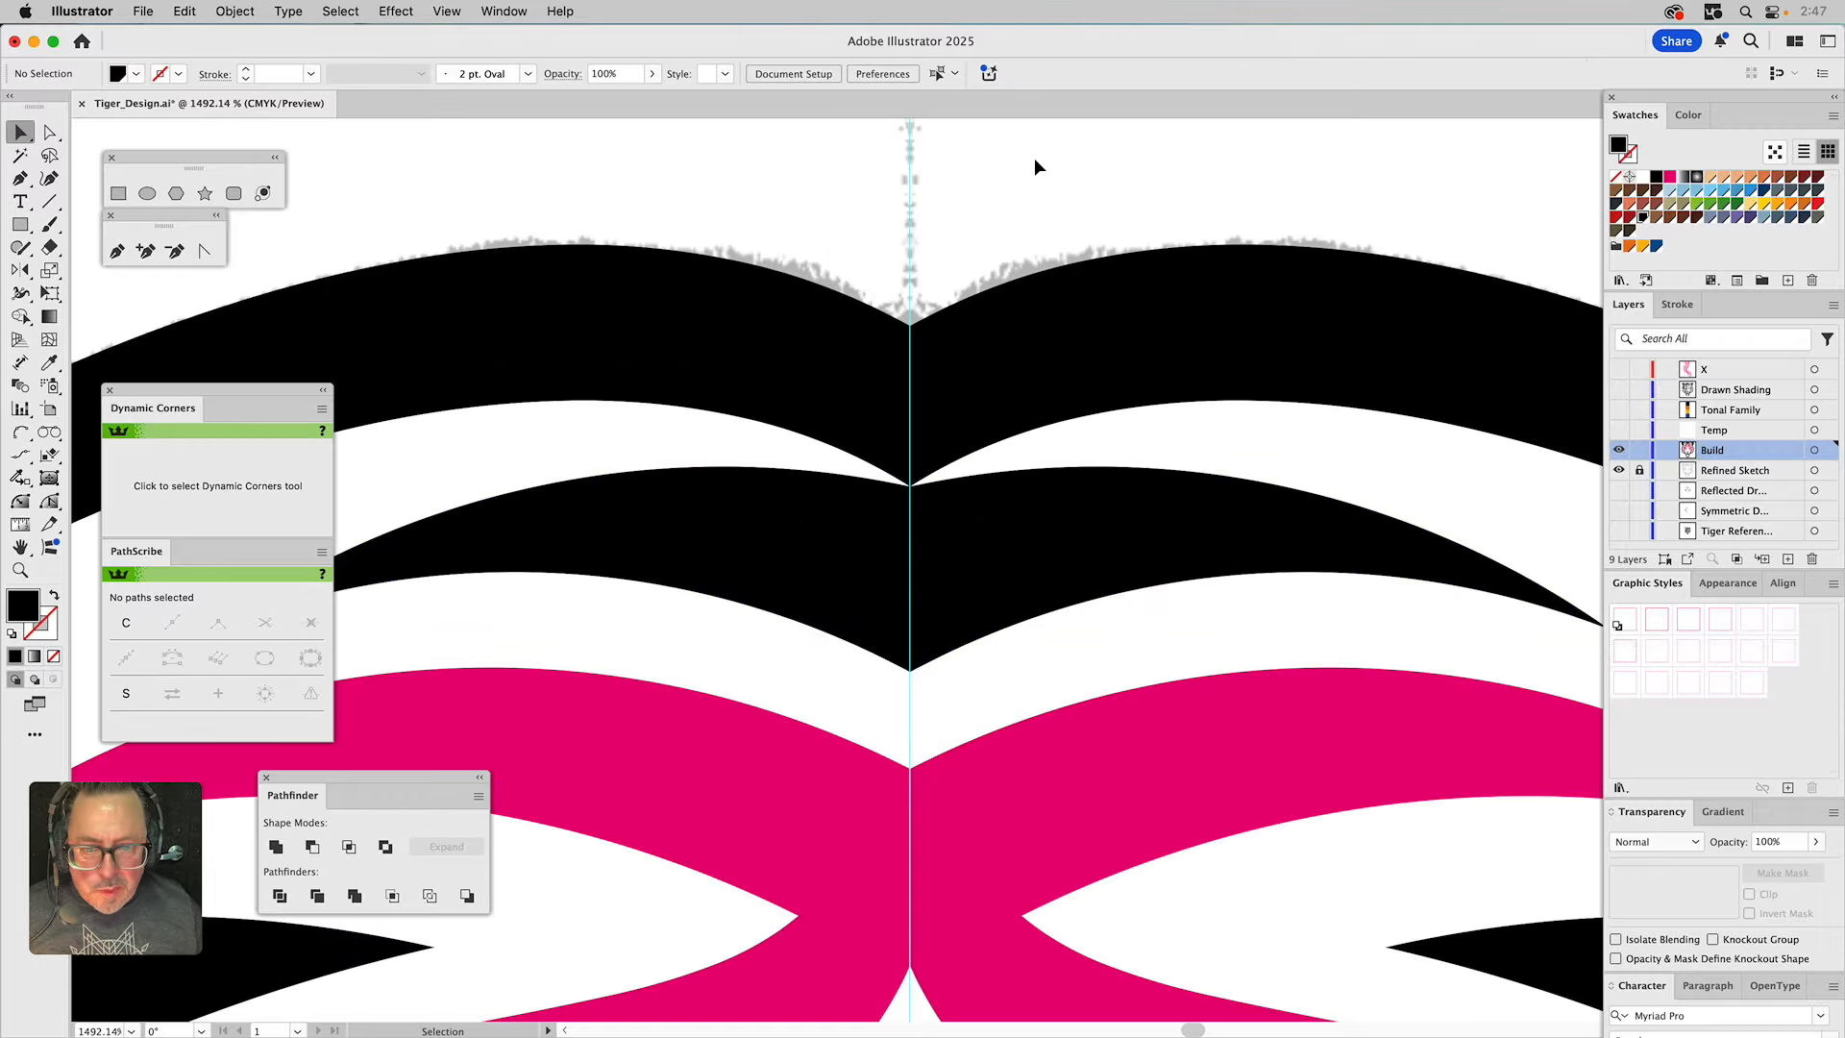
{"action": "left_click", "coordinate": [987, 559]}
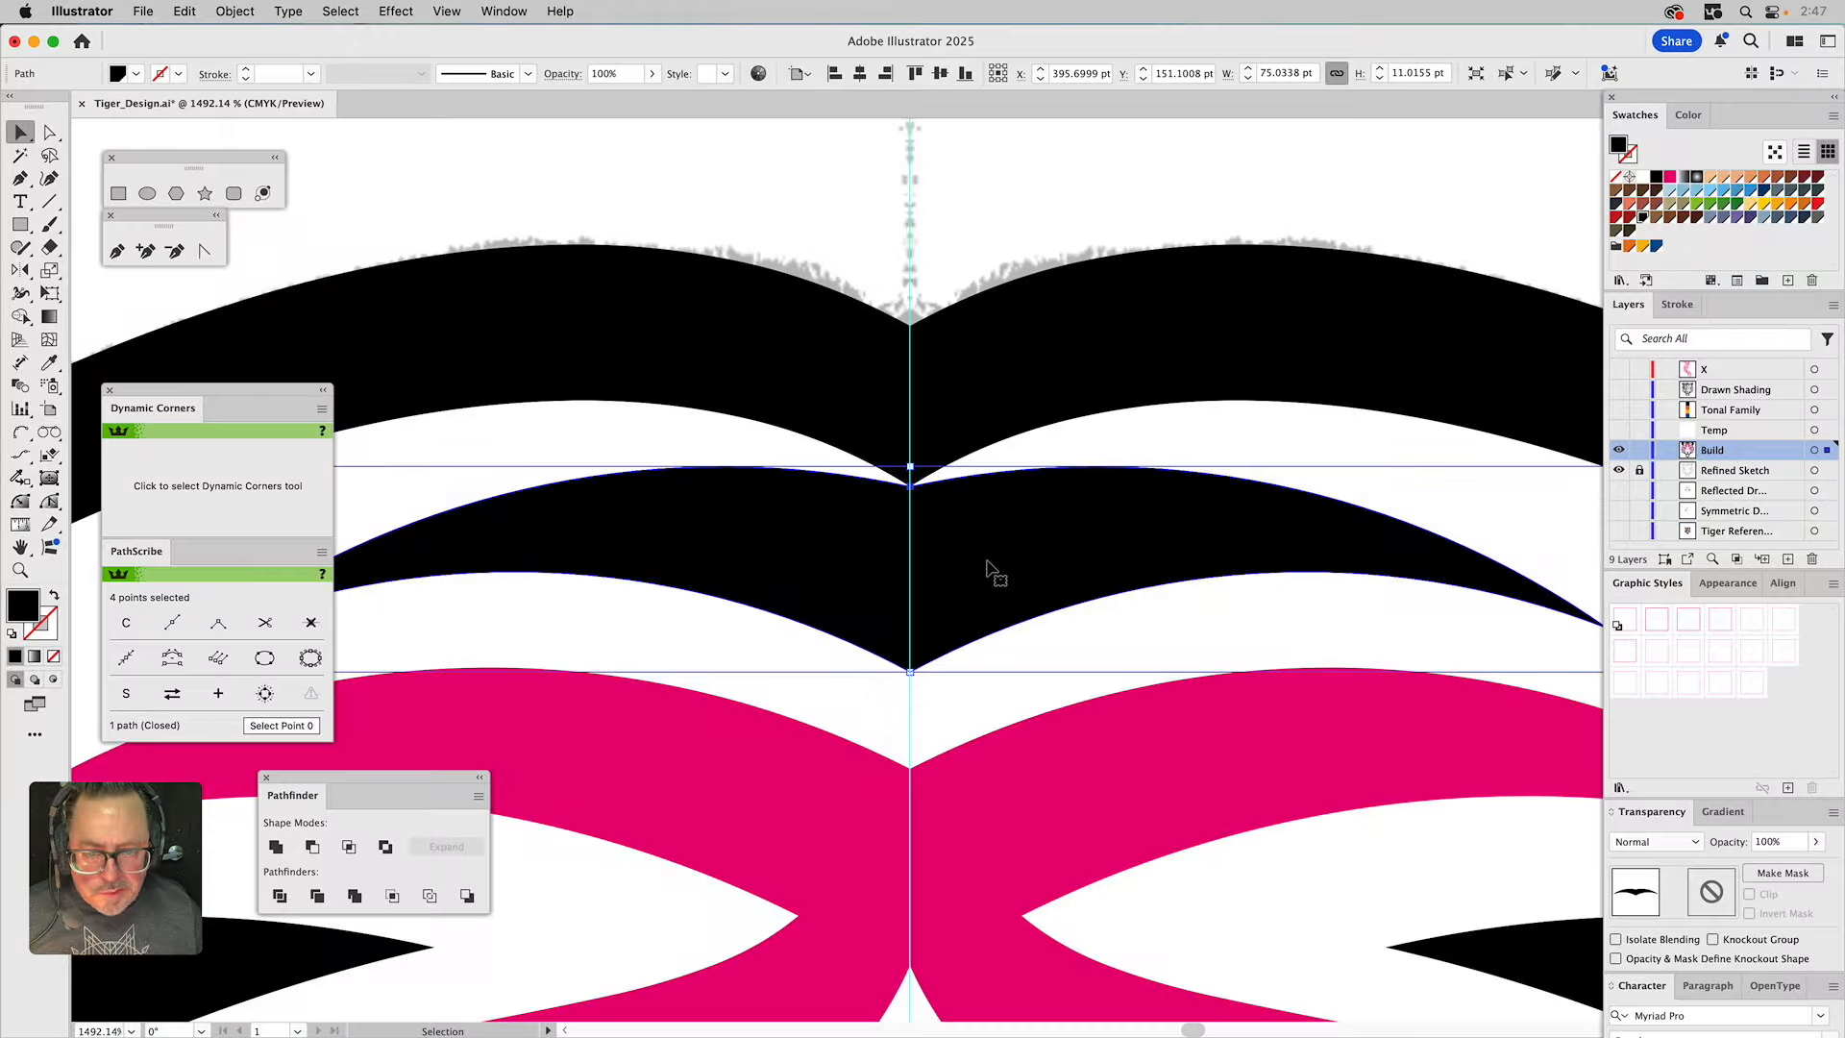
{"action": "left_click_drag", "start_coordinate": [987, 561], "coordinate": [990, 556]}
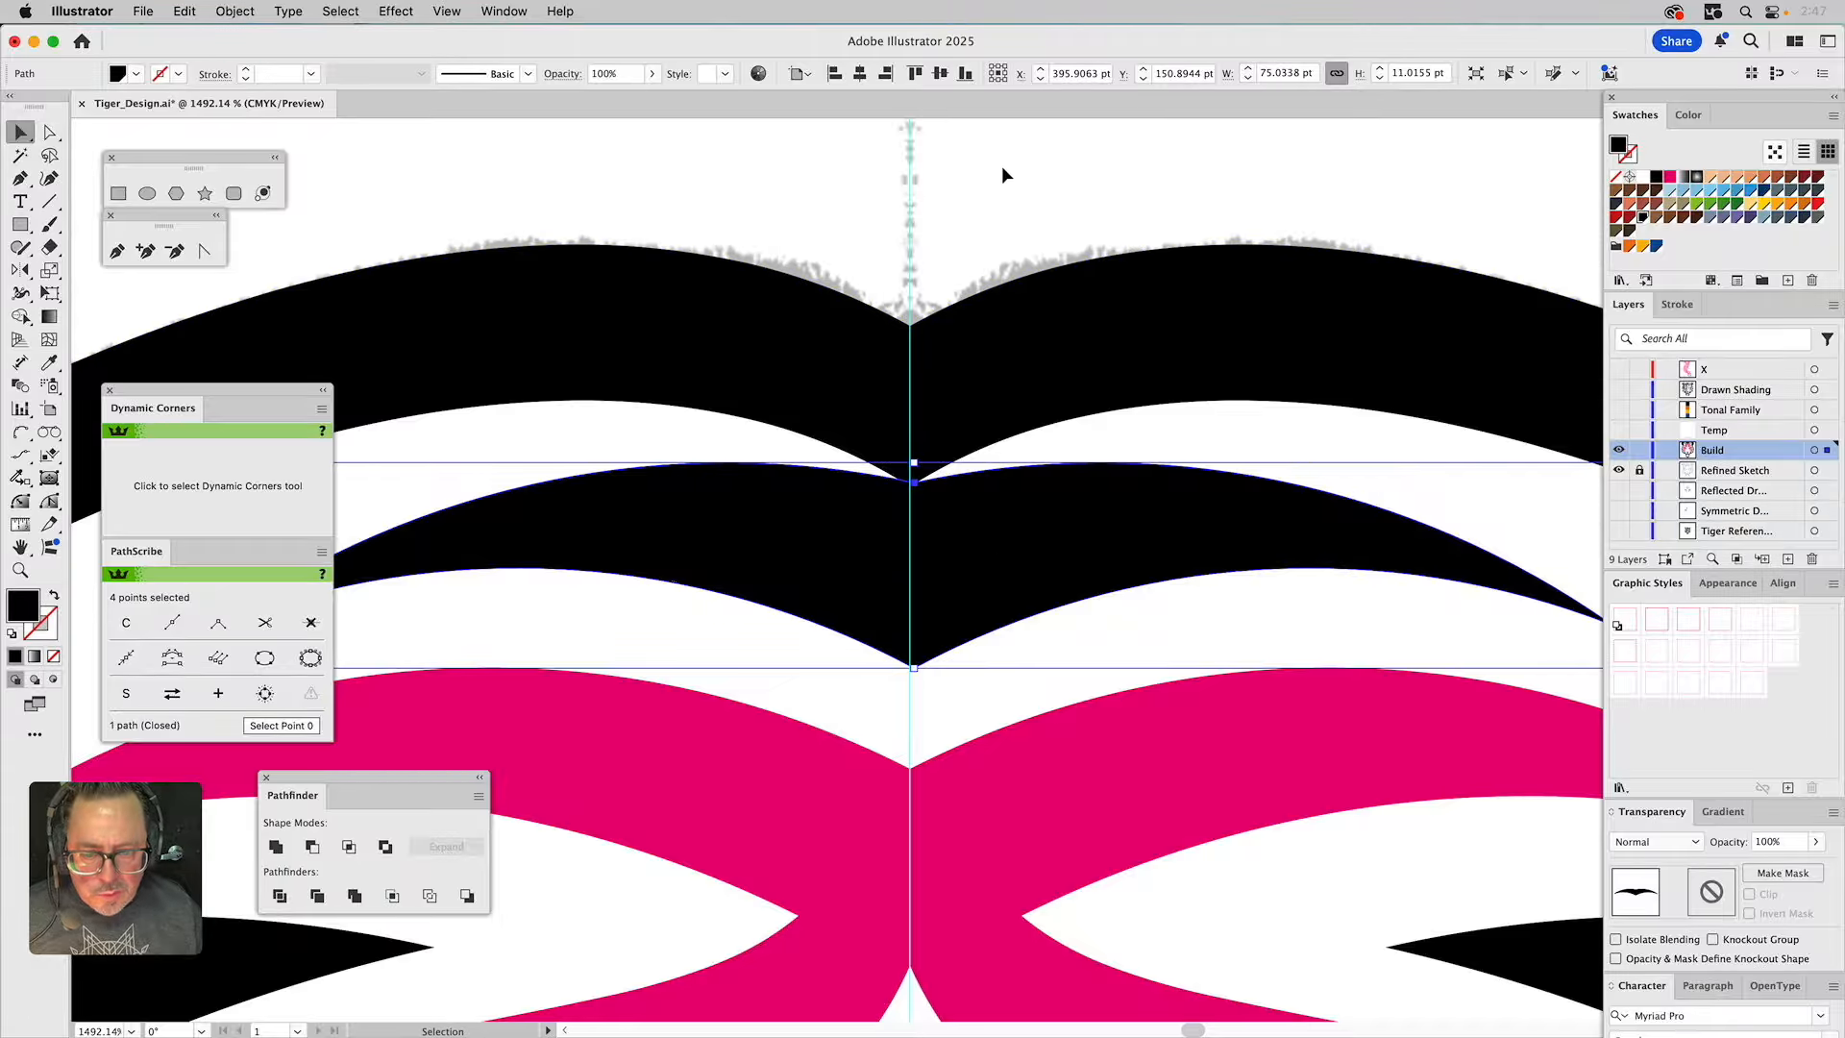
{"action": "key", "text": "super+z"}
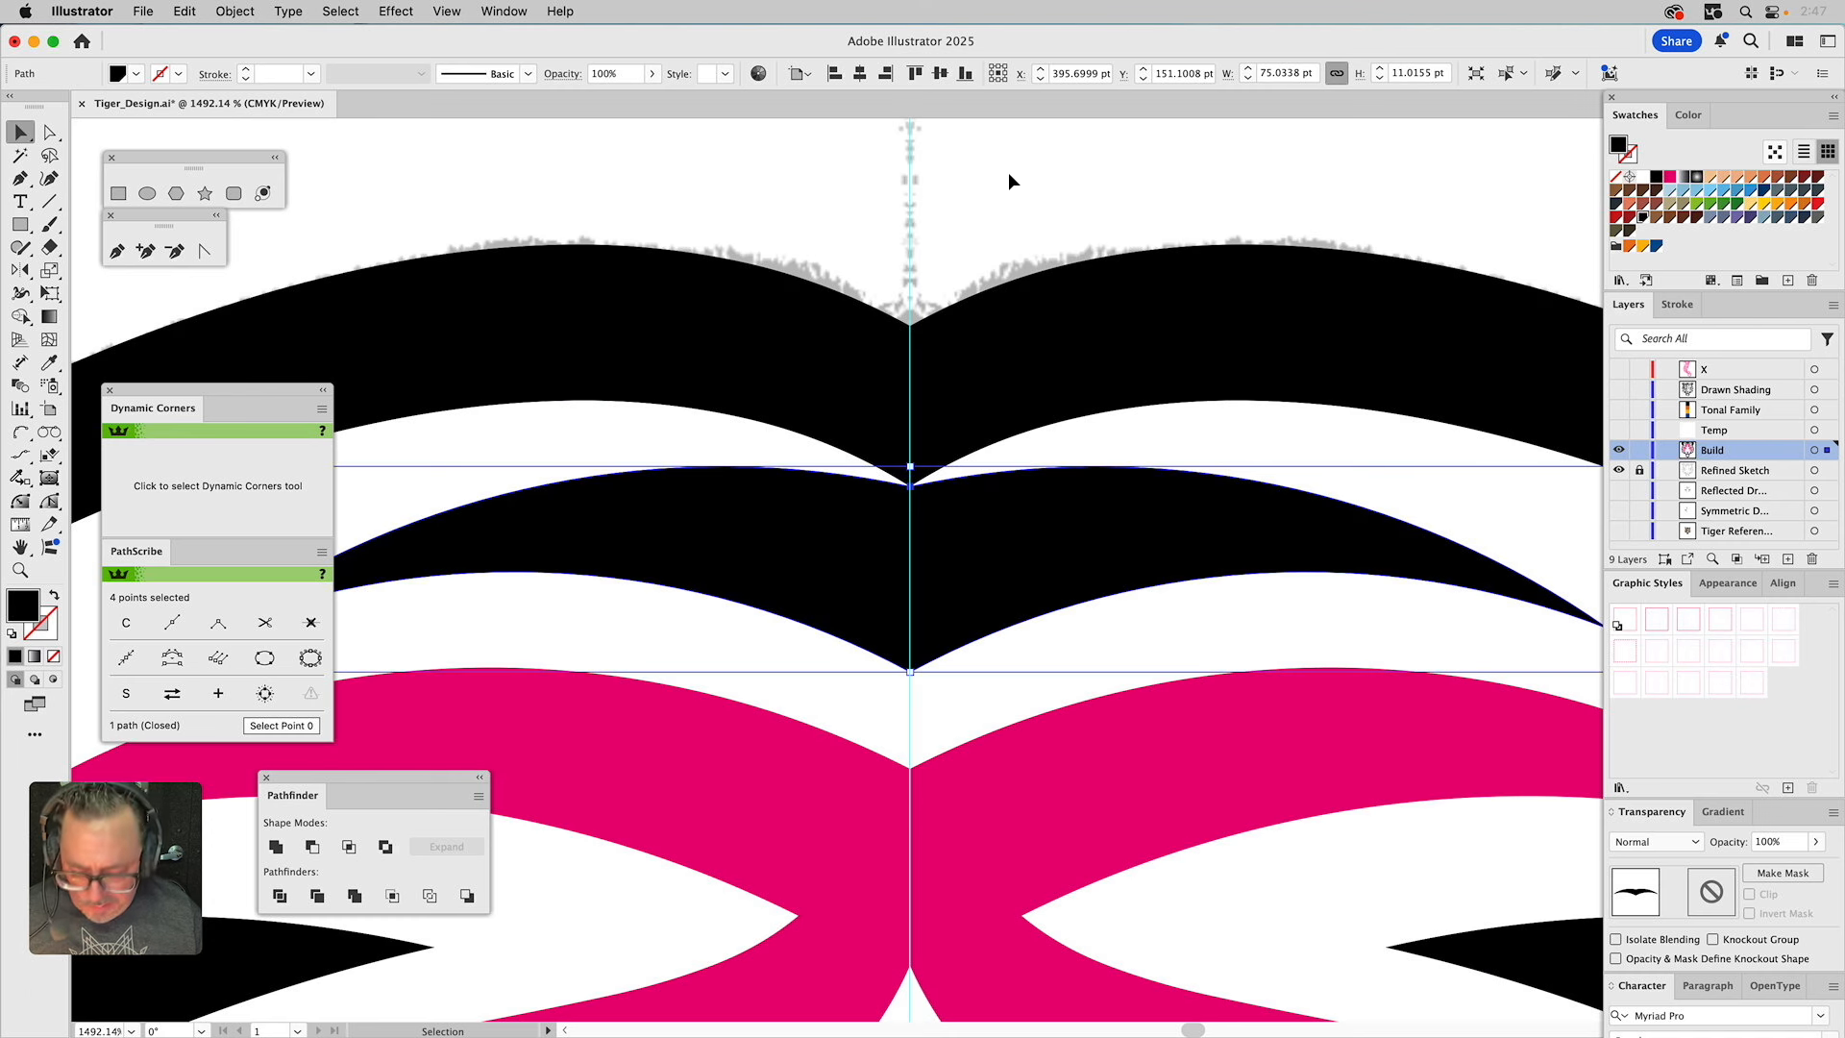
{"action": "left_click", "coordinate": [1010, 181]}
{"action": "left_click_drag", "start_coordinate": [947, 543], "coordinate": [1084, 539]}
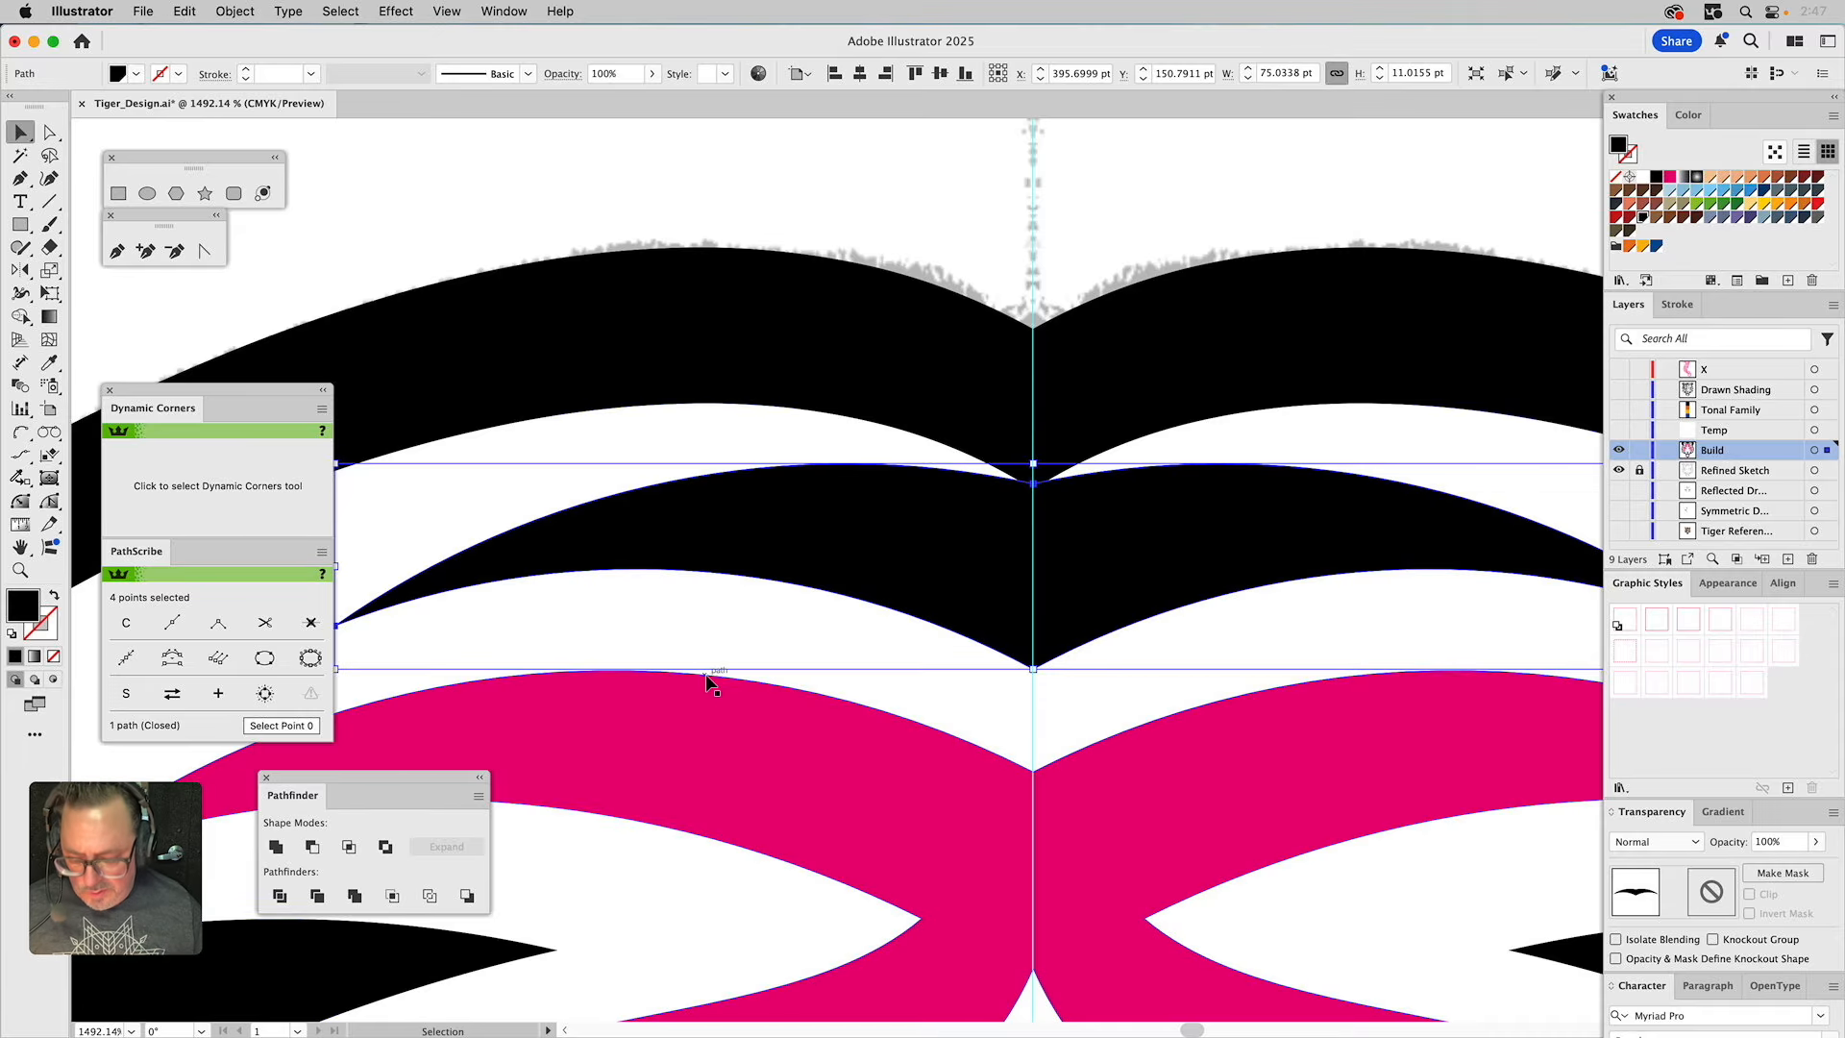
Apply the sampled magenta fill to the topmost forehead stripe and unite it with the other magenta stripes as one compound path.
{"action": "key", "text": "i"}
{"action": "left_click", "coordinate": [663, 746]}
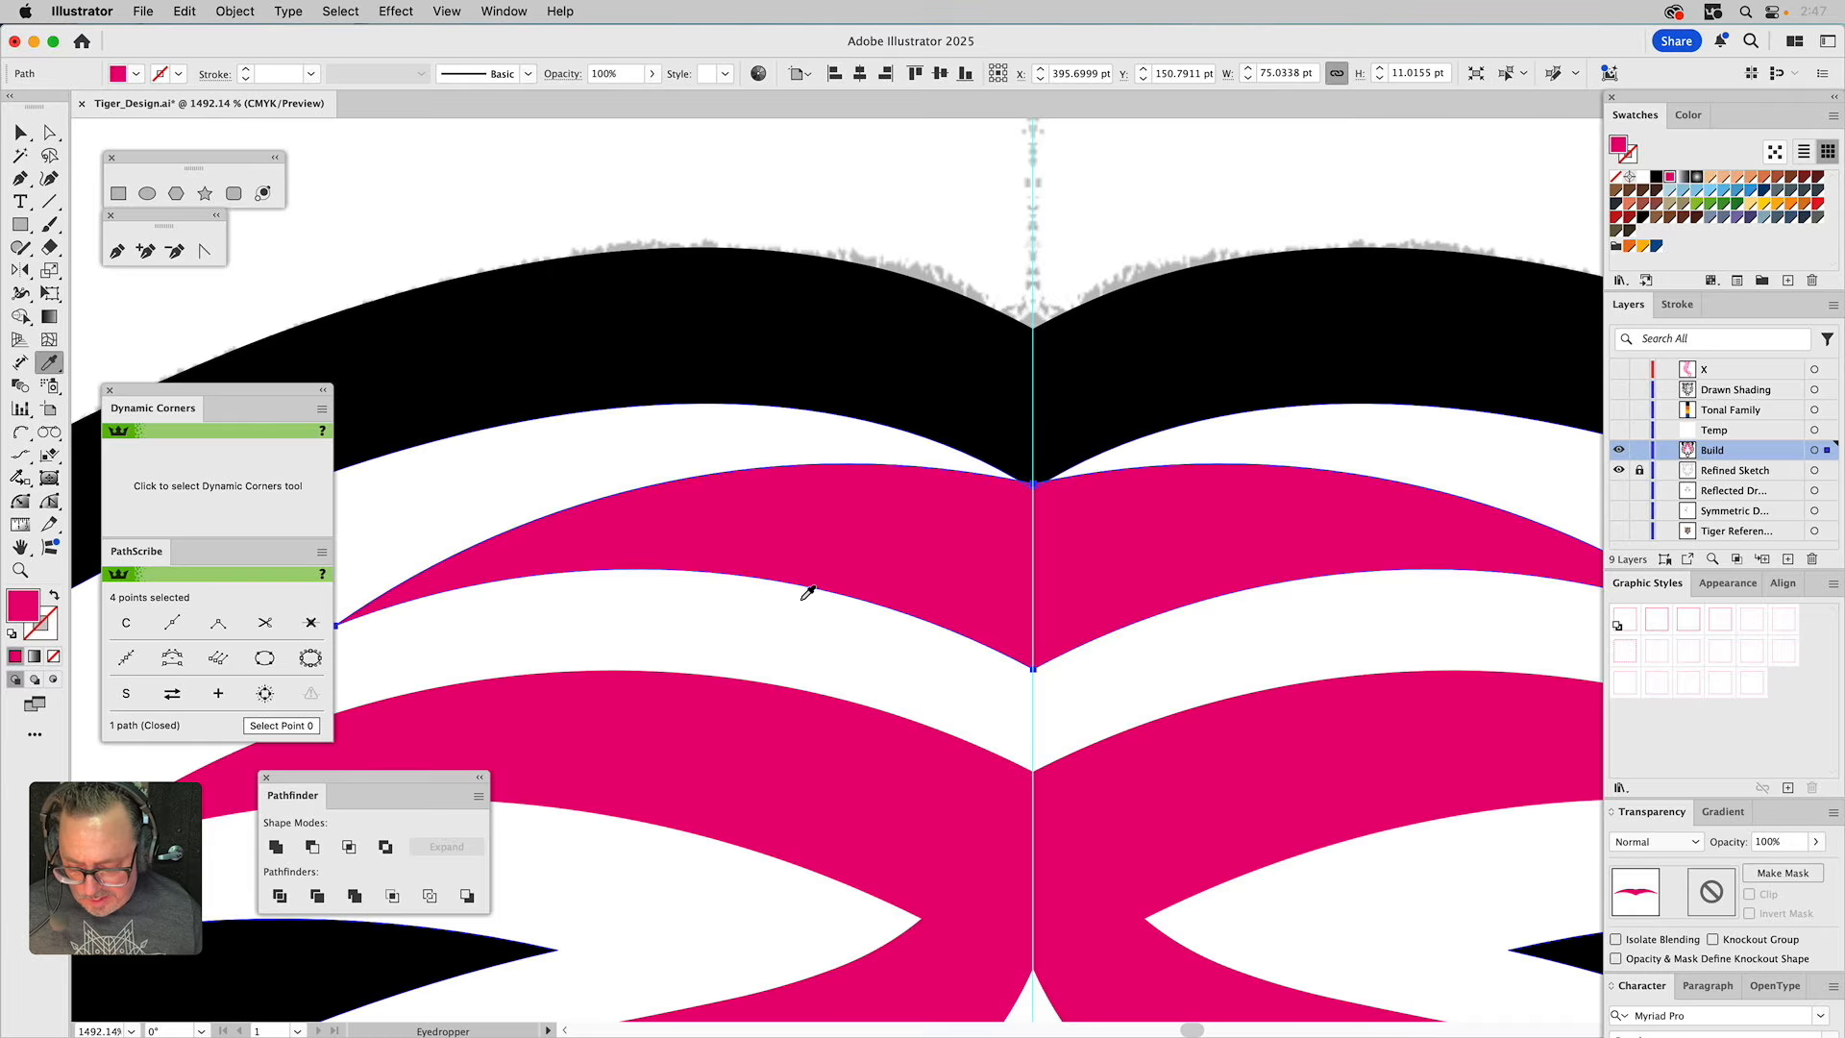
{"action": "key", "text": "v"}
{"action": "key", "text": "super+a"}
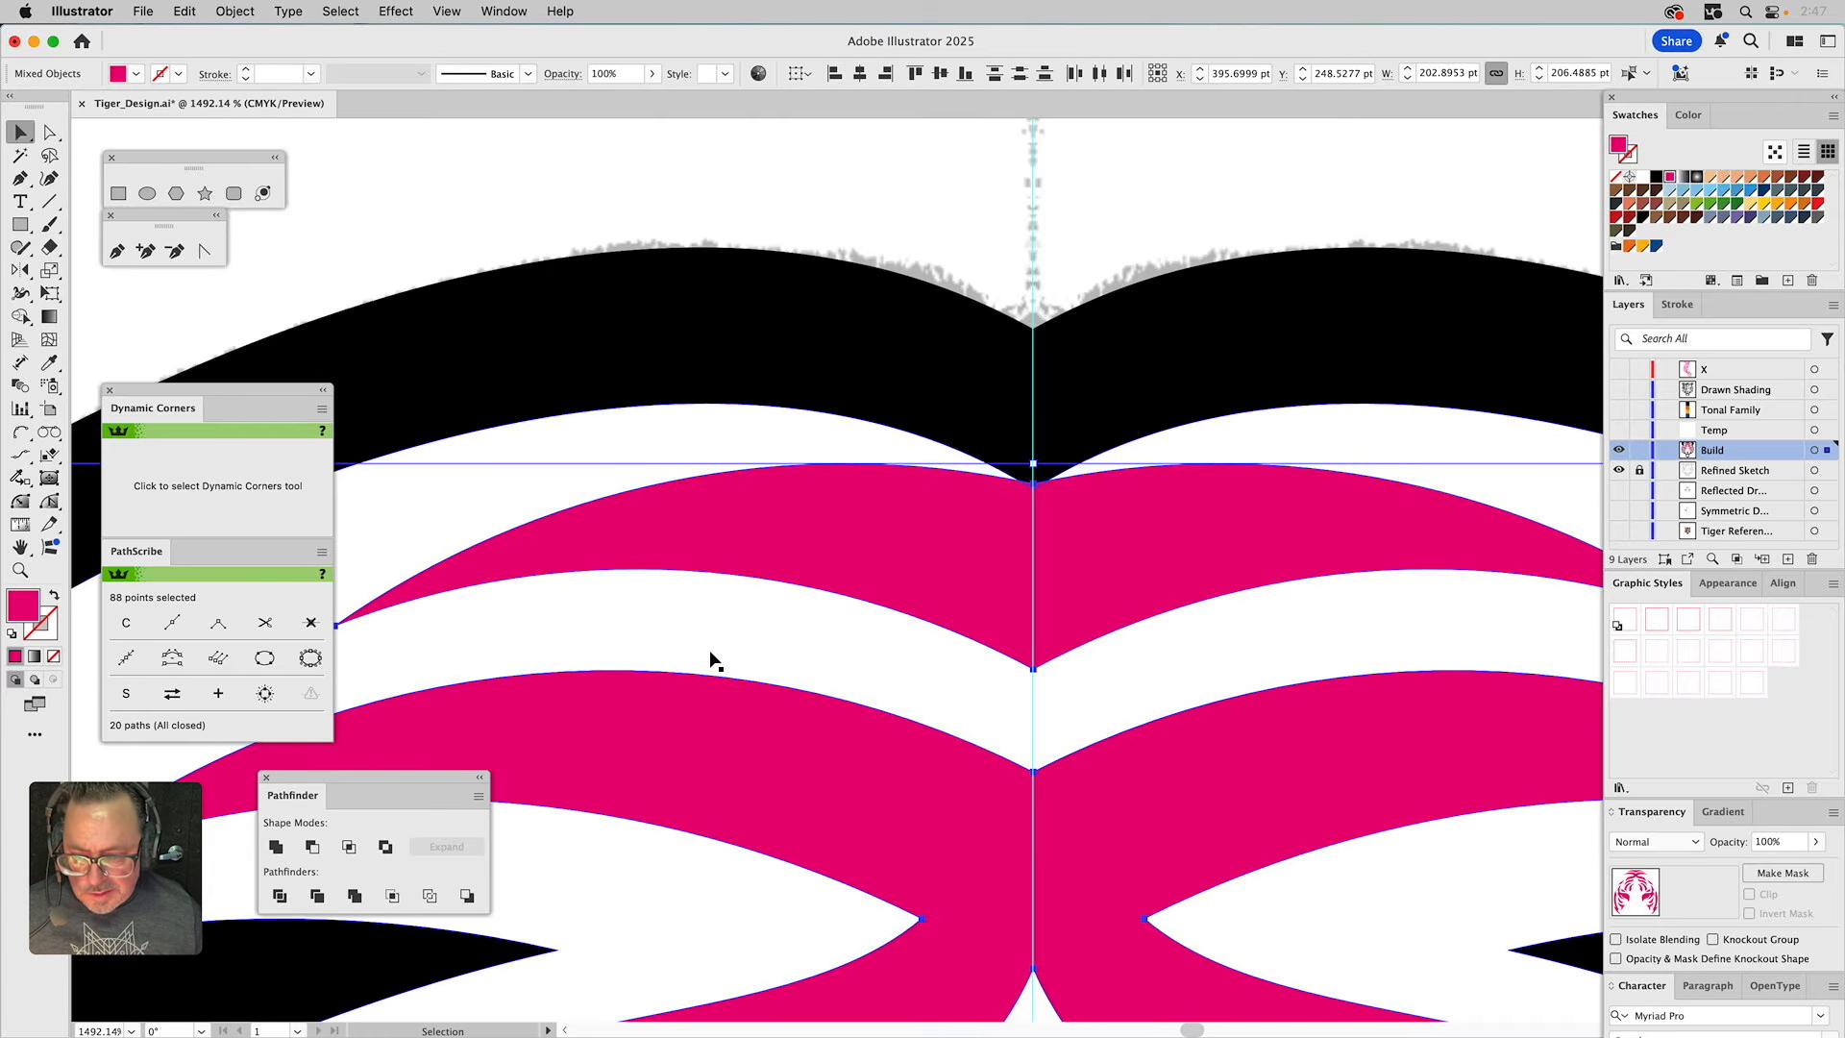
{"action": "left_click", "coordinate": [274, 845]}
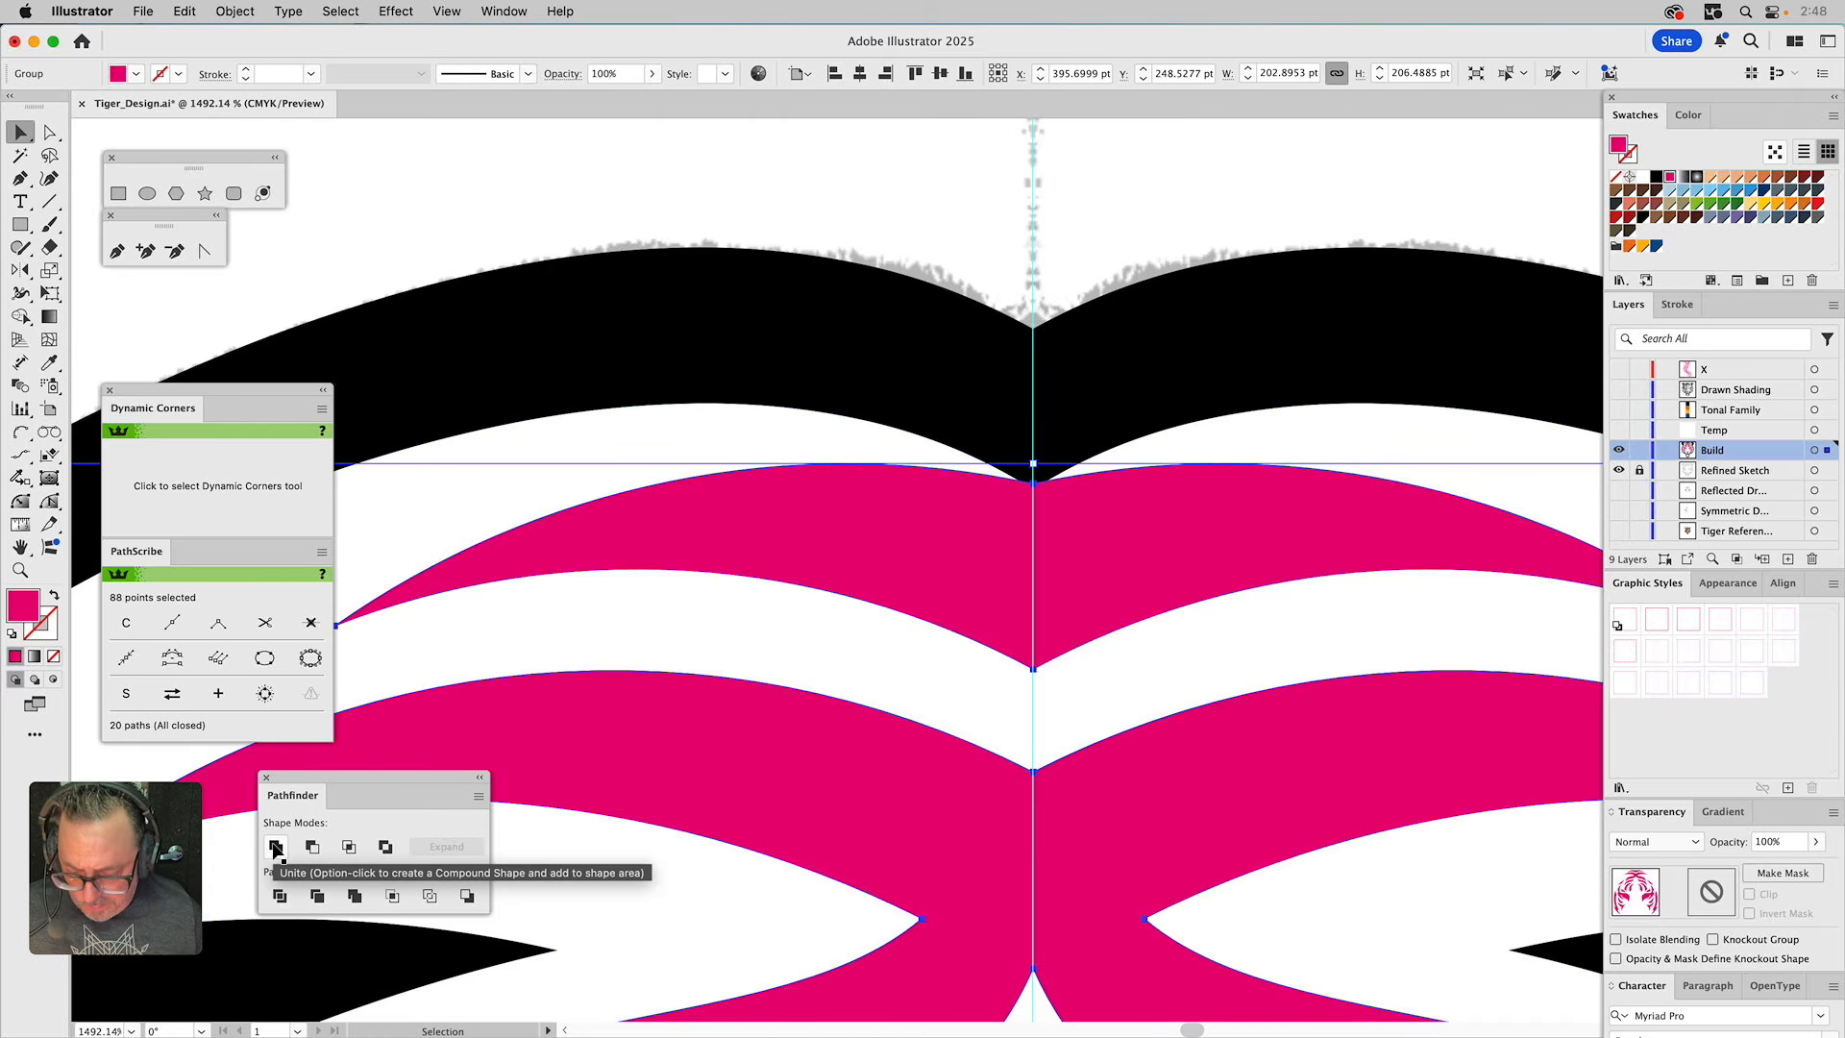
{"action": "key", "text": "super+8"}
{"action": "key", "text": "super+0"}
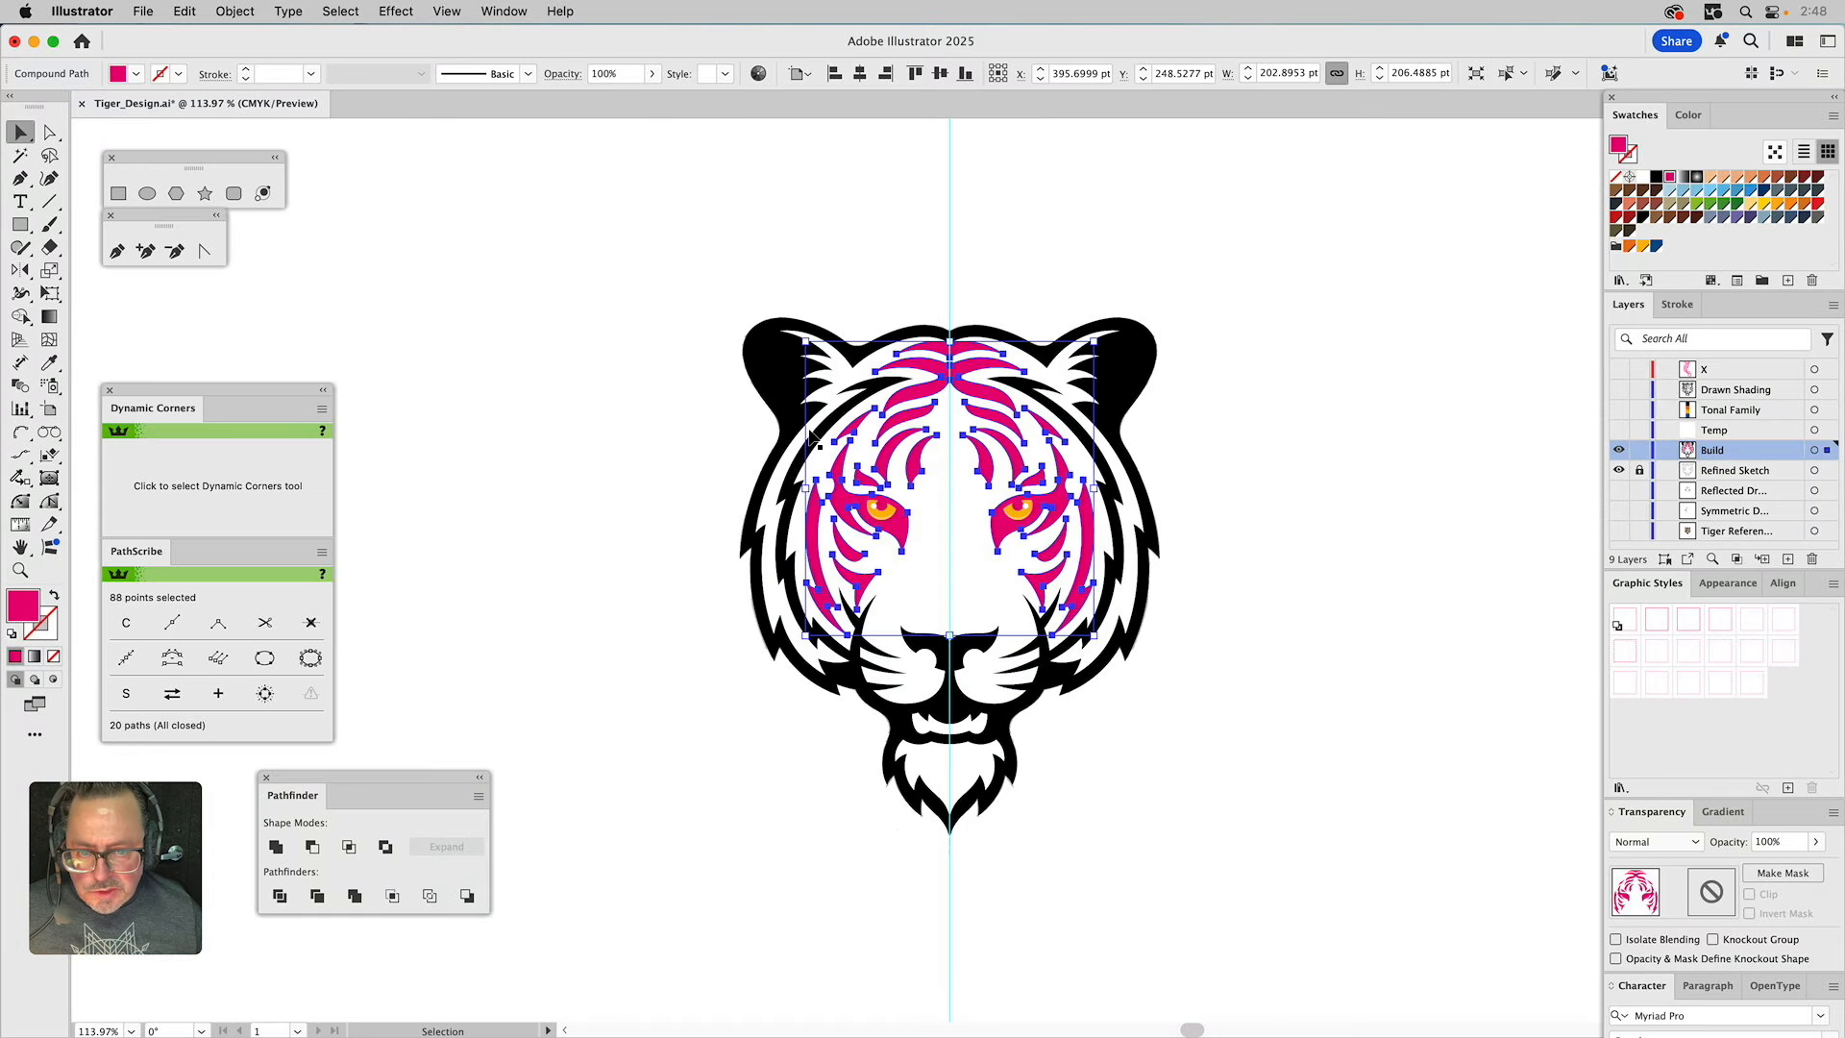
Unite the white face and chin shapes as one compound path and place it with the black base behind the stripes and eyes.
{"action": "left_click", "coordinate": [908, 594]}
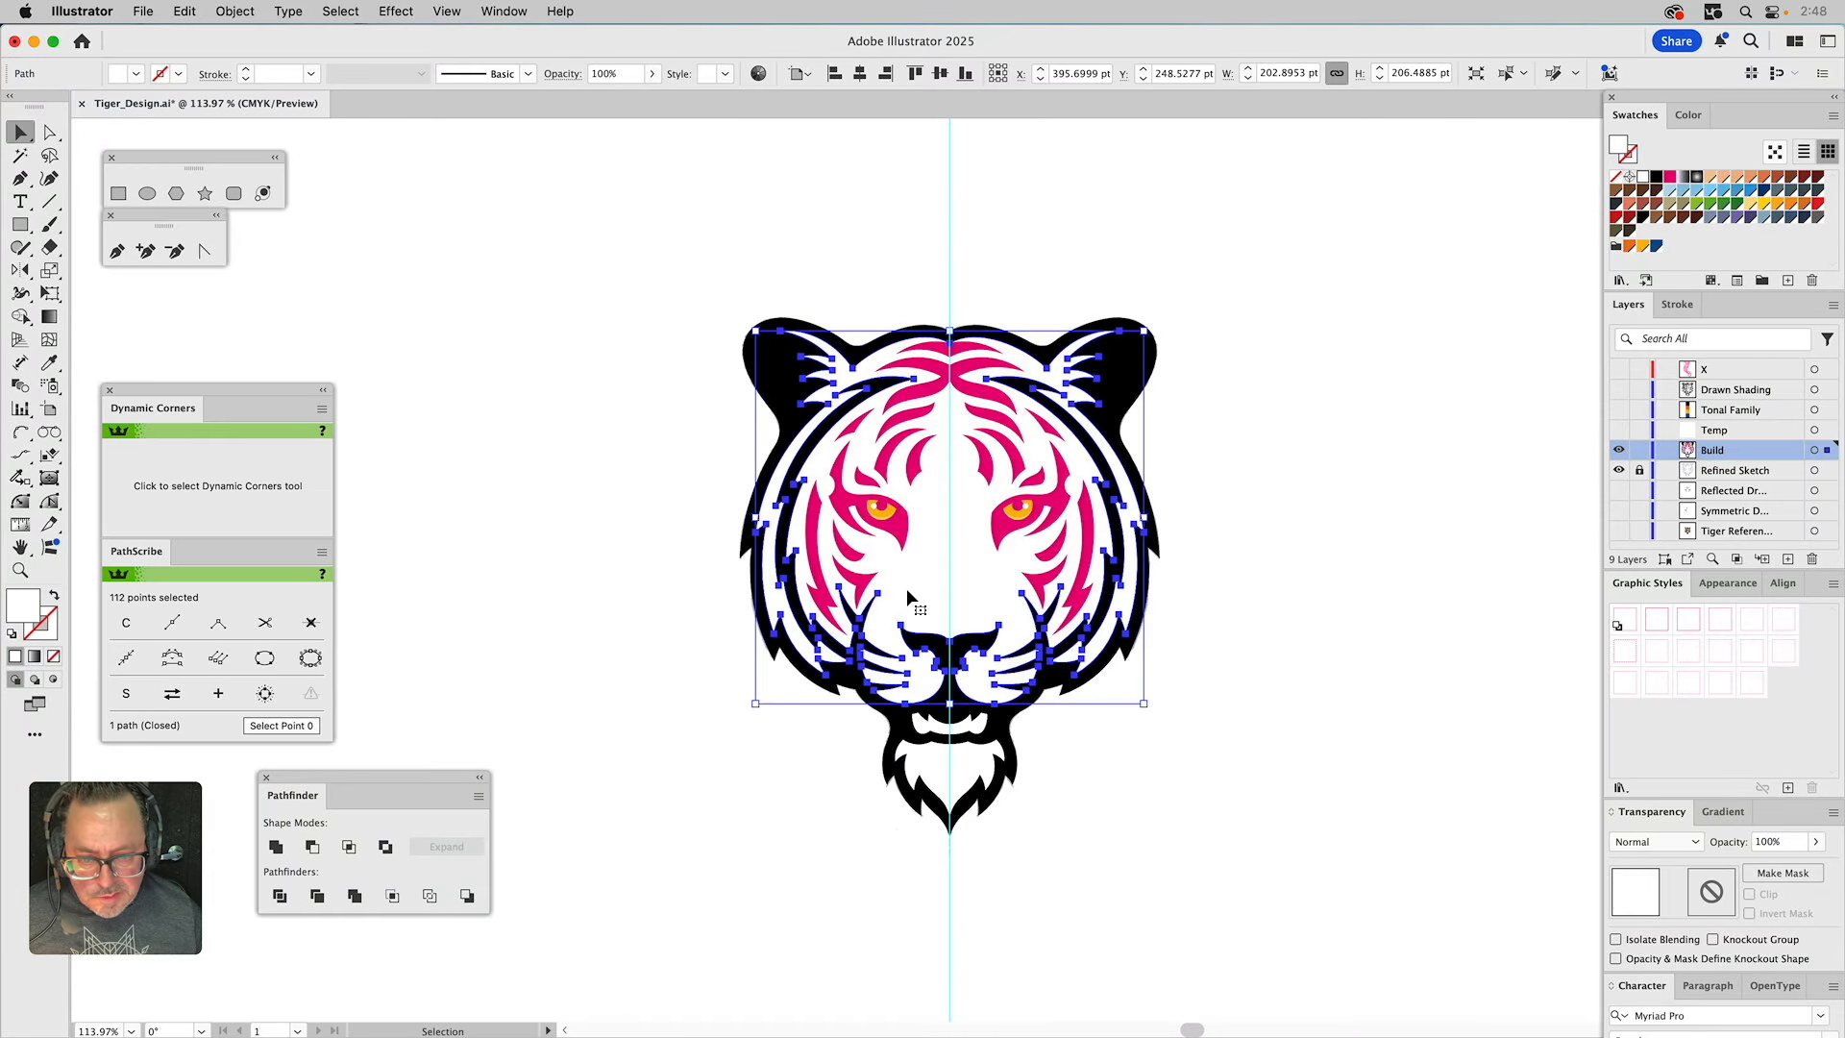
{"action": "left_click", "coordinate": [929, 766], "text": "shift"}
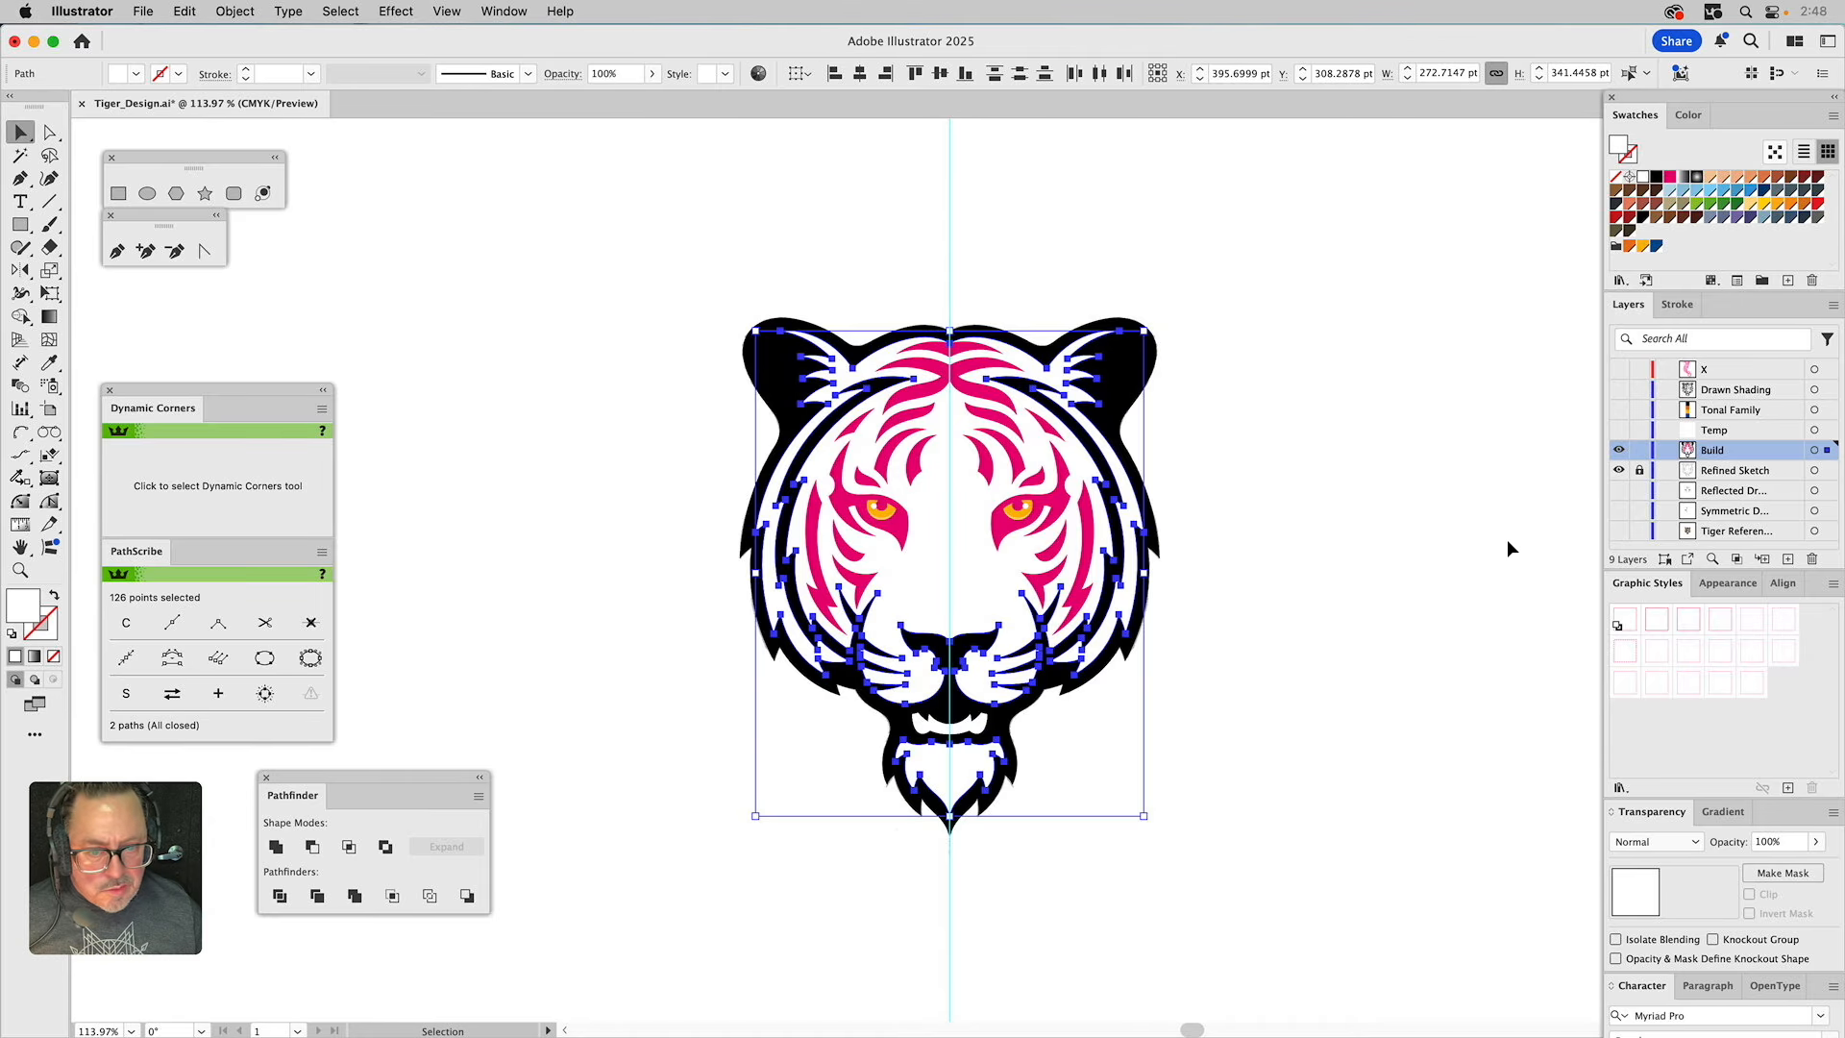
{"action": "left_click", "coordinate": [276, 846]}
{"action": "left_click", "coordinate": [276, 846]}
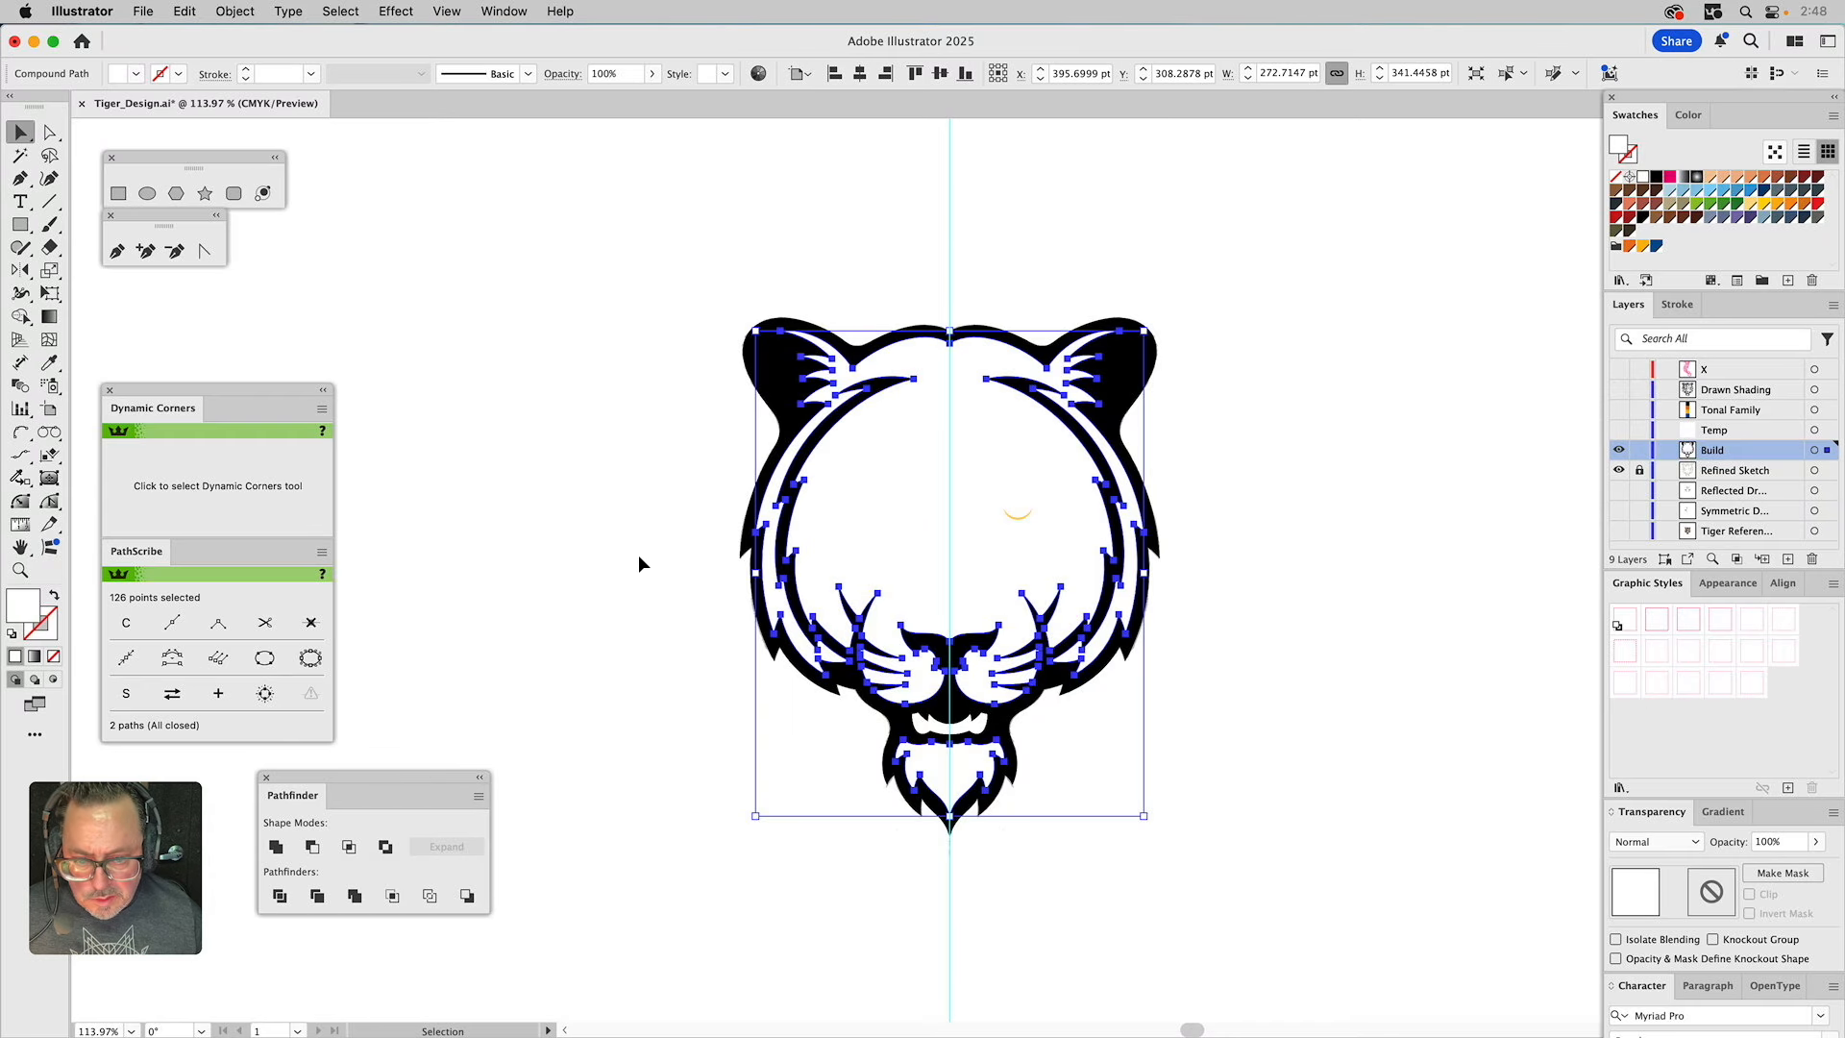
{"action": "left_click", "coordinate": [921, 337], "text": "shift"}
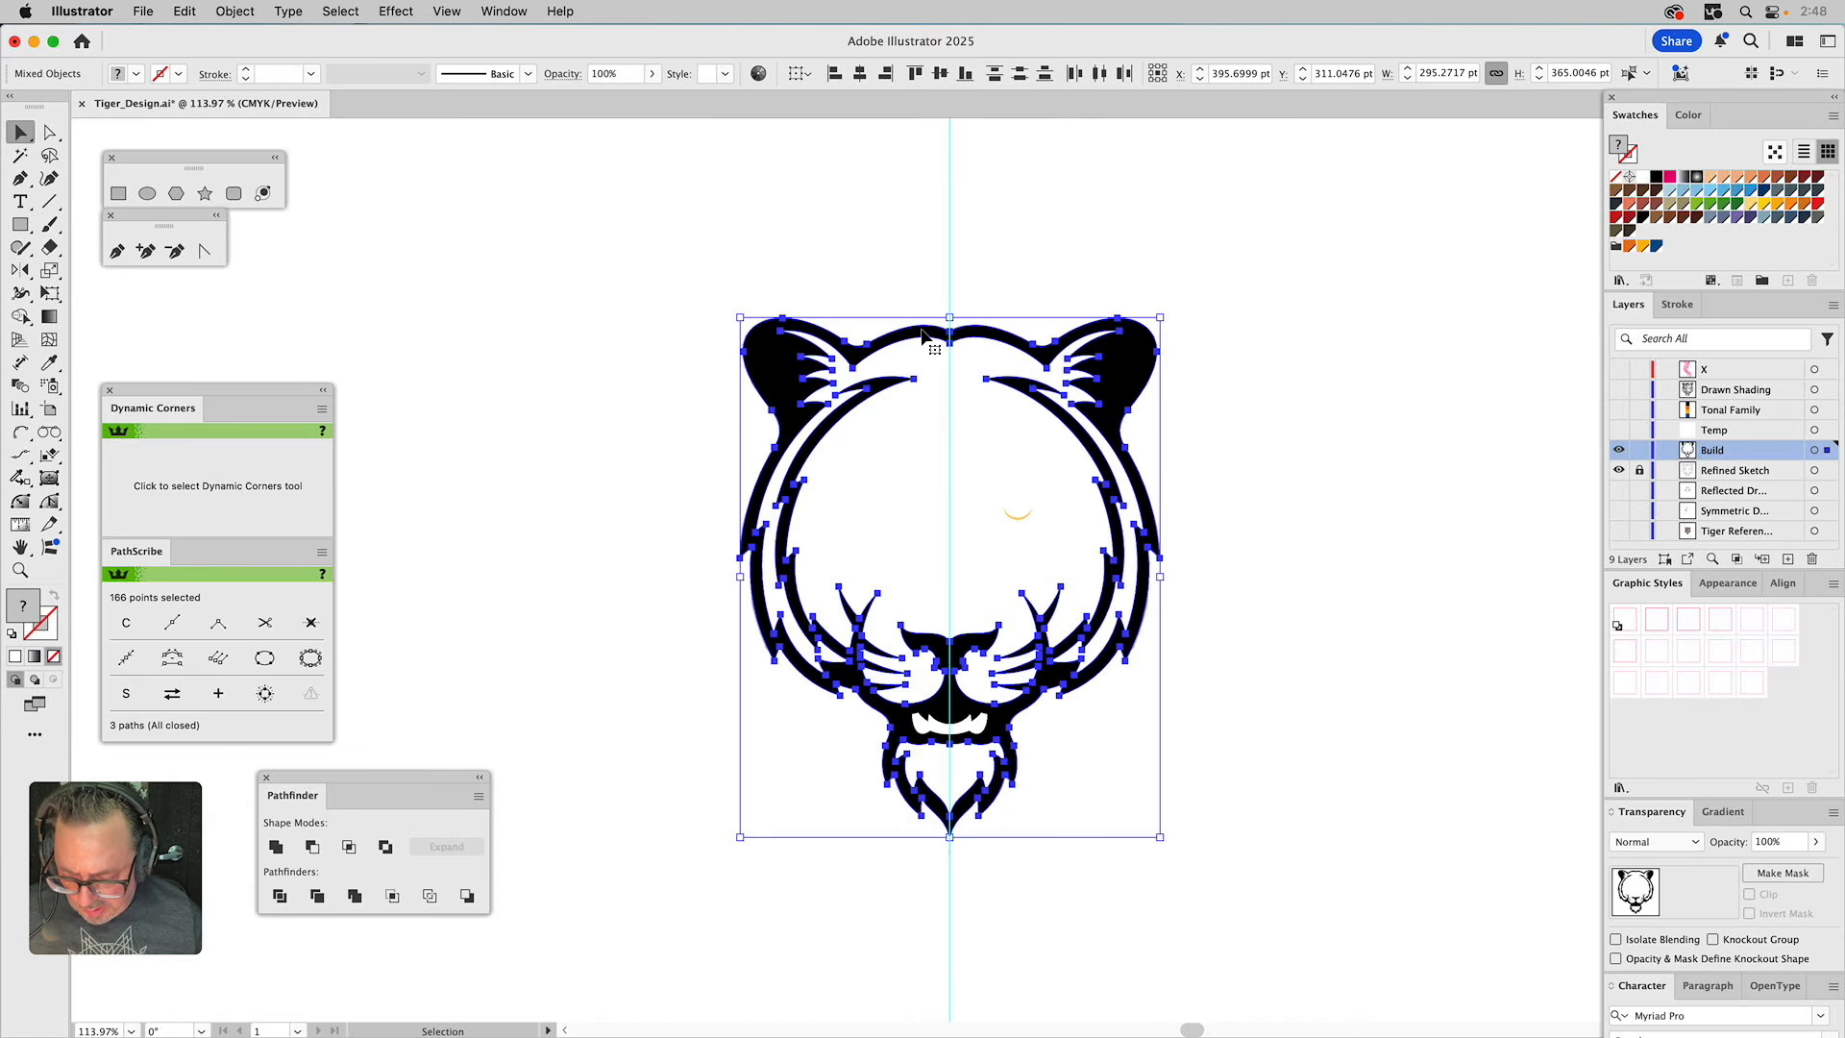
{"action": "left_click", "coordinate": [1248, 453]}
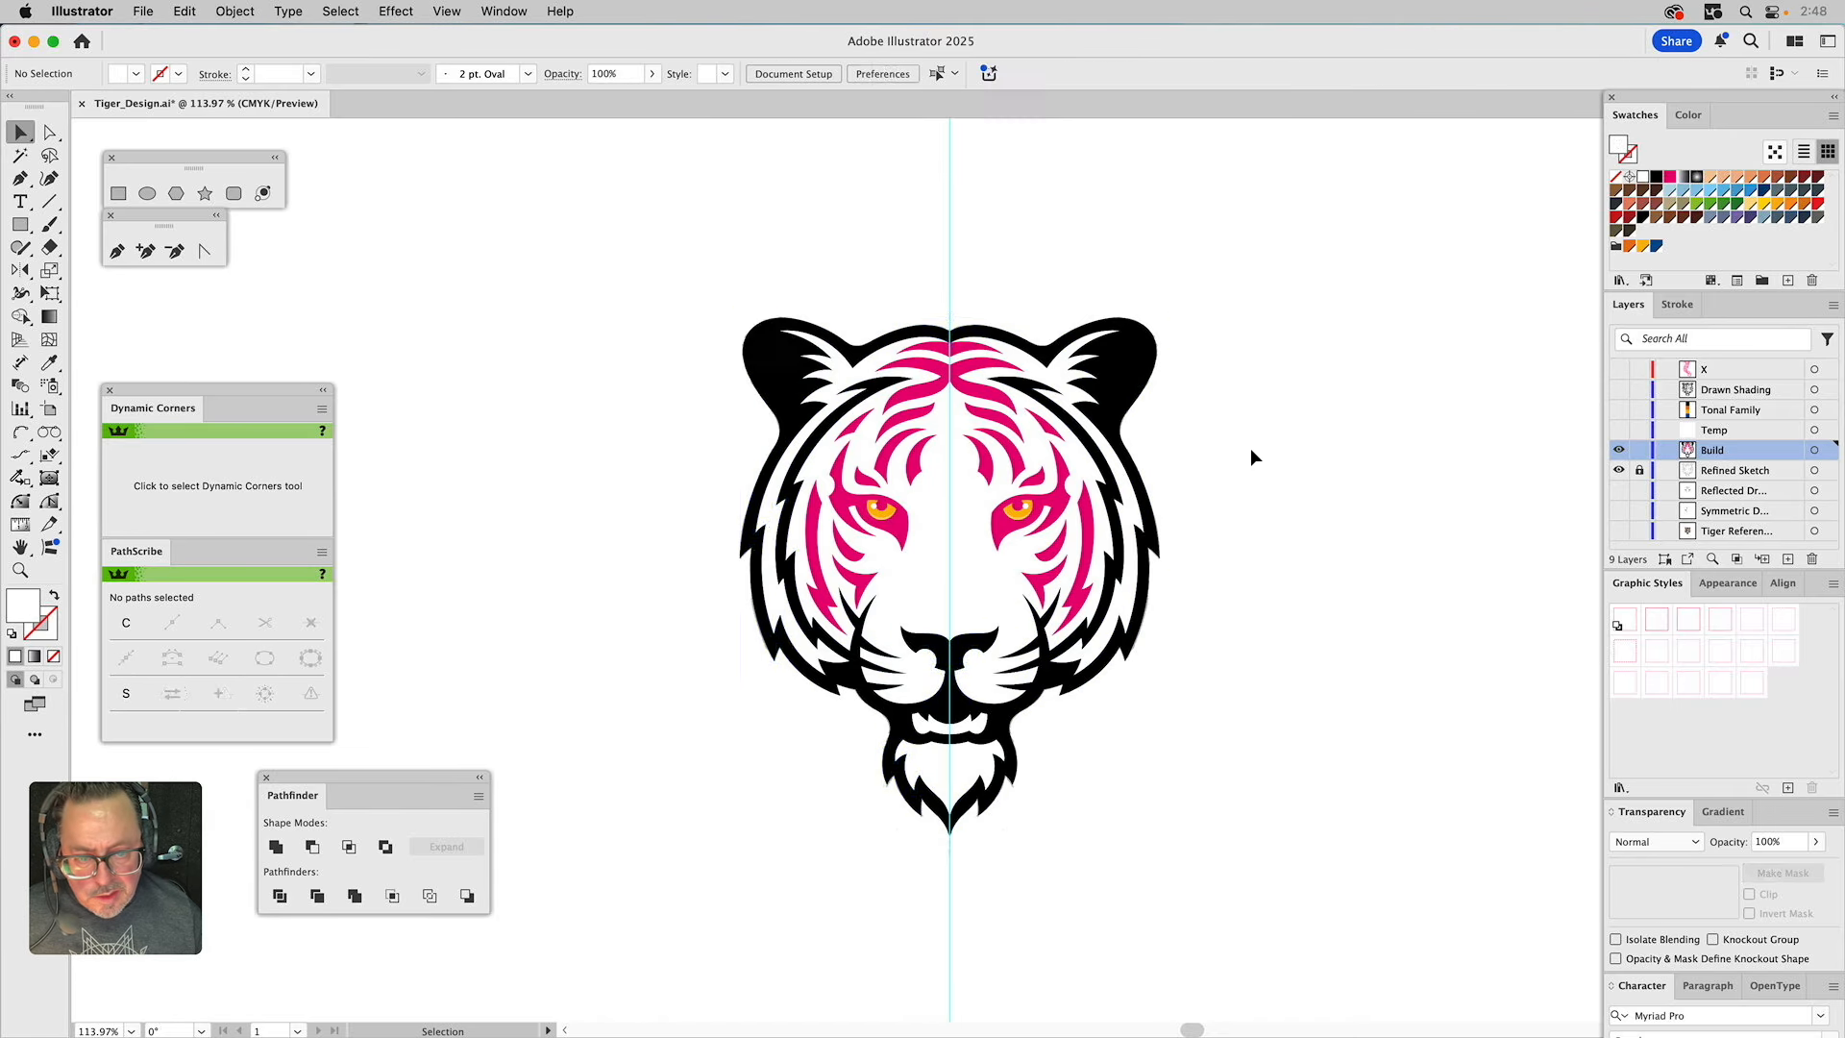
Subtract the magenta stripes from the white face and chin compound path with Minus Front.
{"action": "left_click", "coordinate": [1079, 474]}
{"action": "left_click", "coordinate": [1080, 473], "text": "shift"}
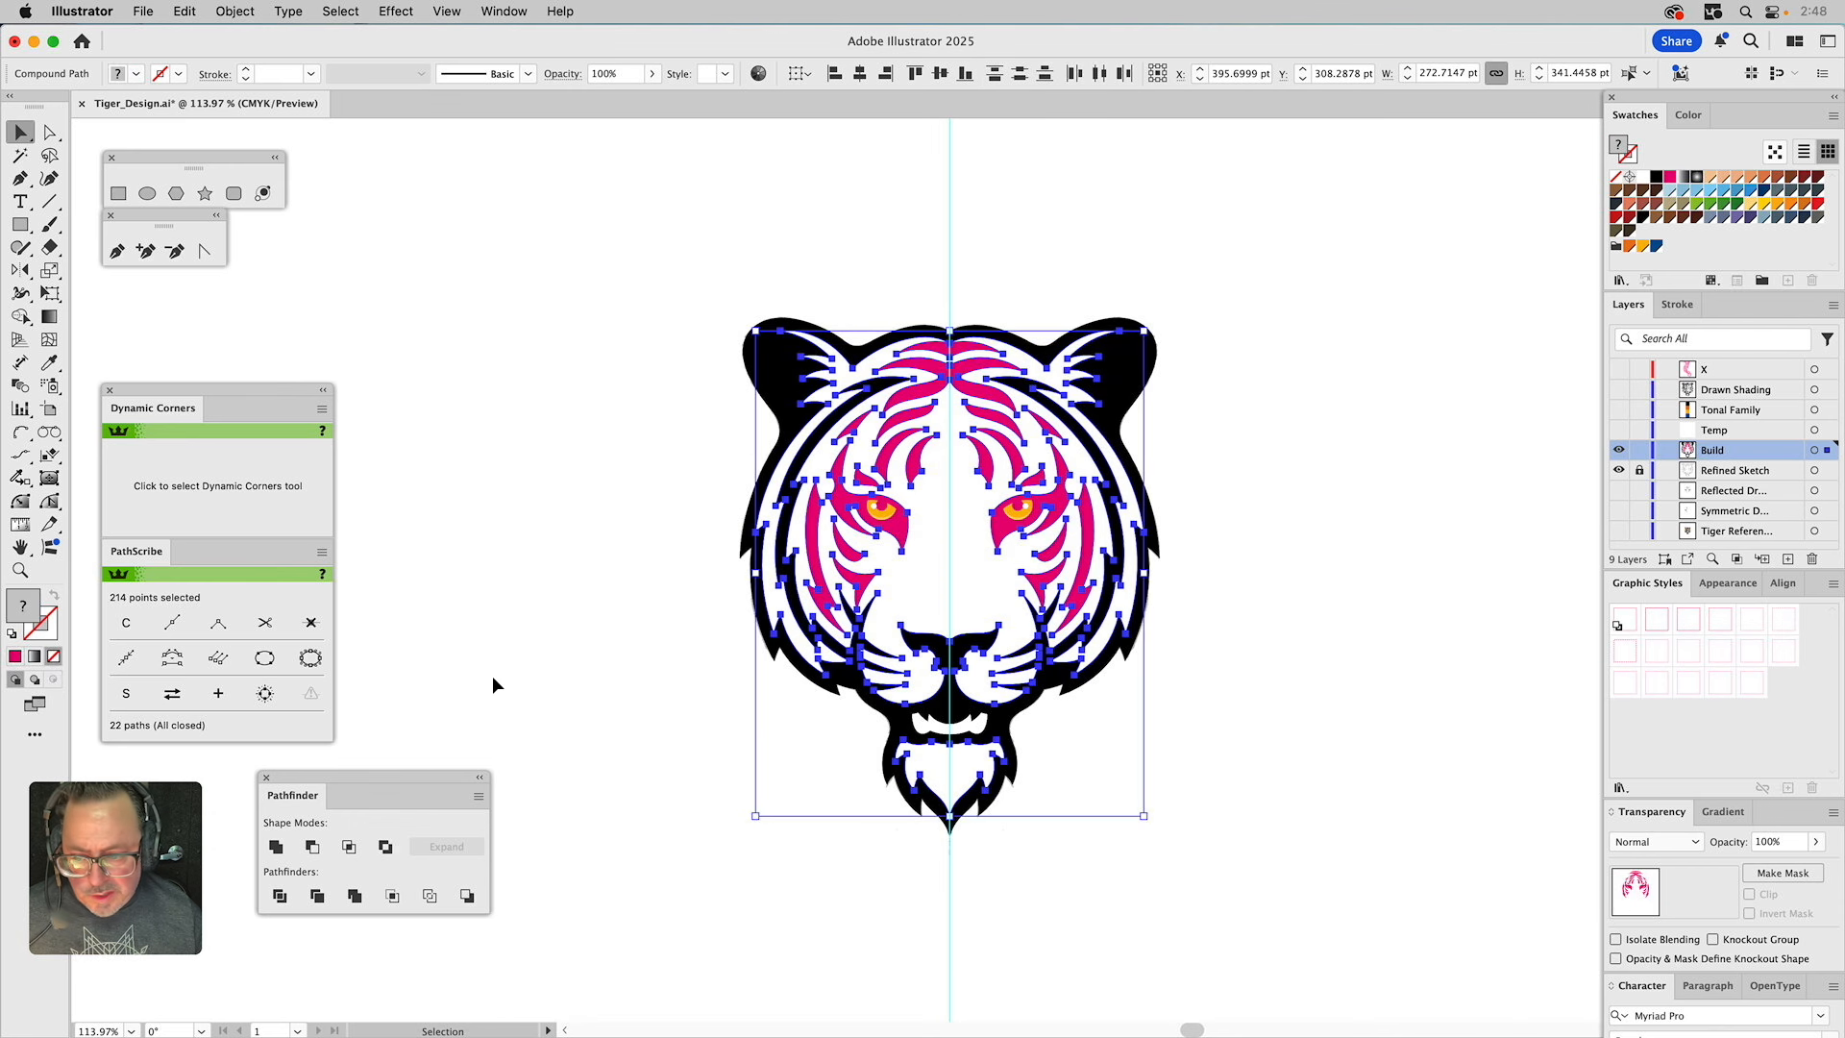
{"action": "left_click", "coordinate": [323, 849]}
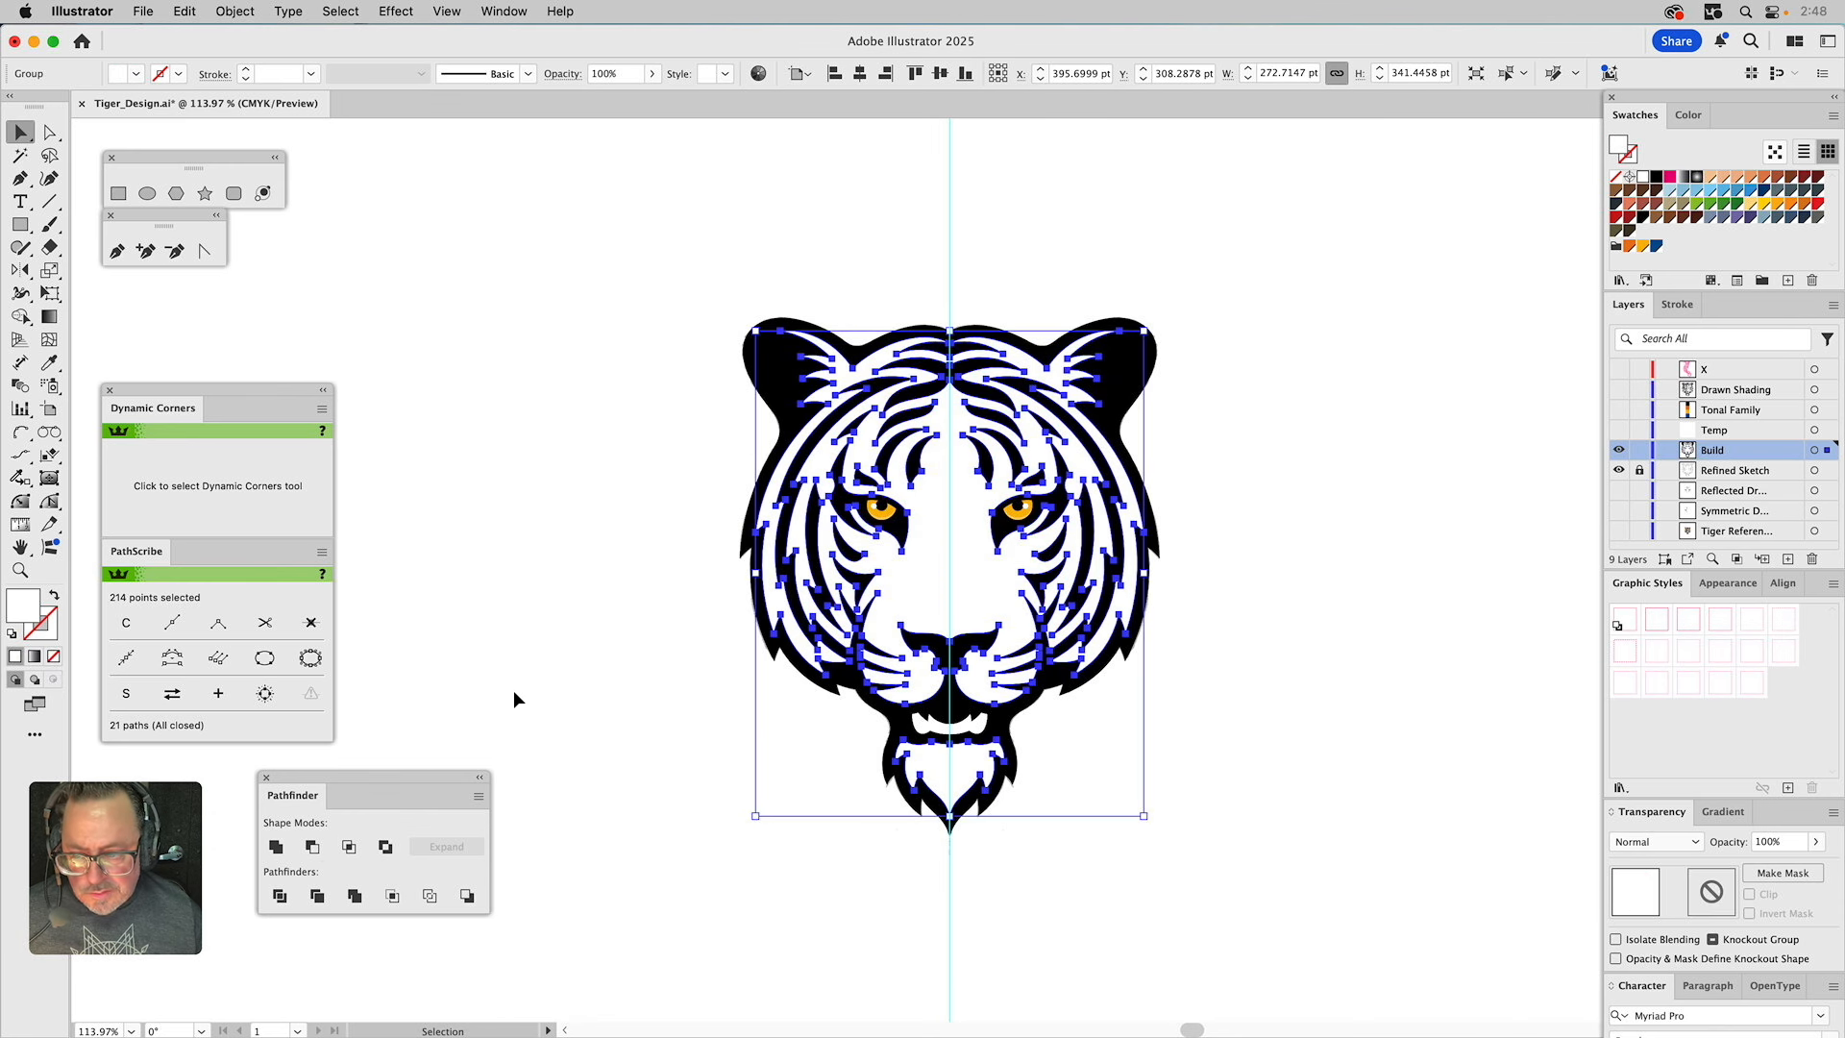
Turn the grouped white face shapes left by the stripe subtraction into a single compound path.
{"action": "left_click", "coordinate": [1723, 584]}
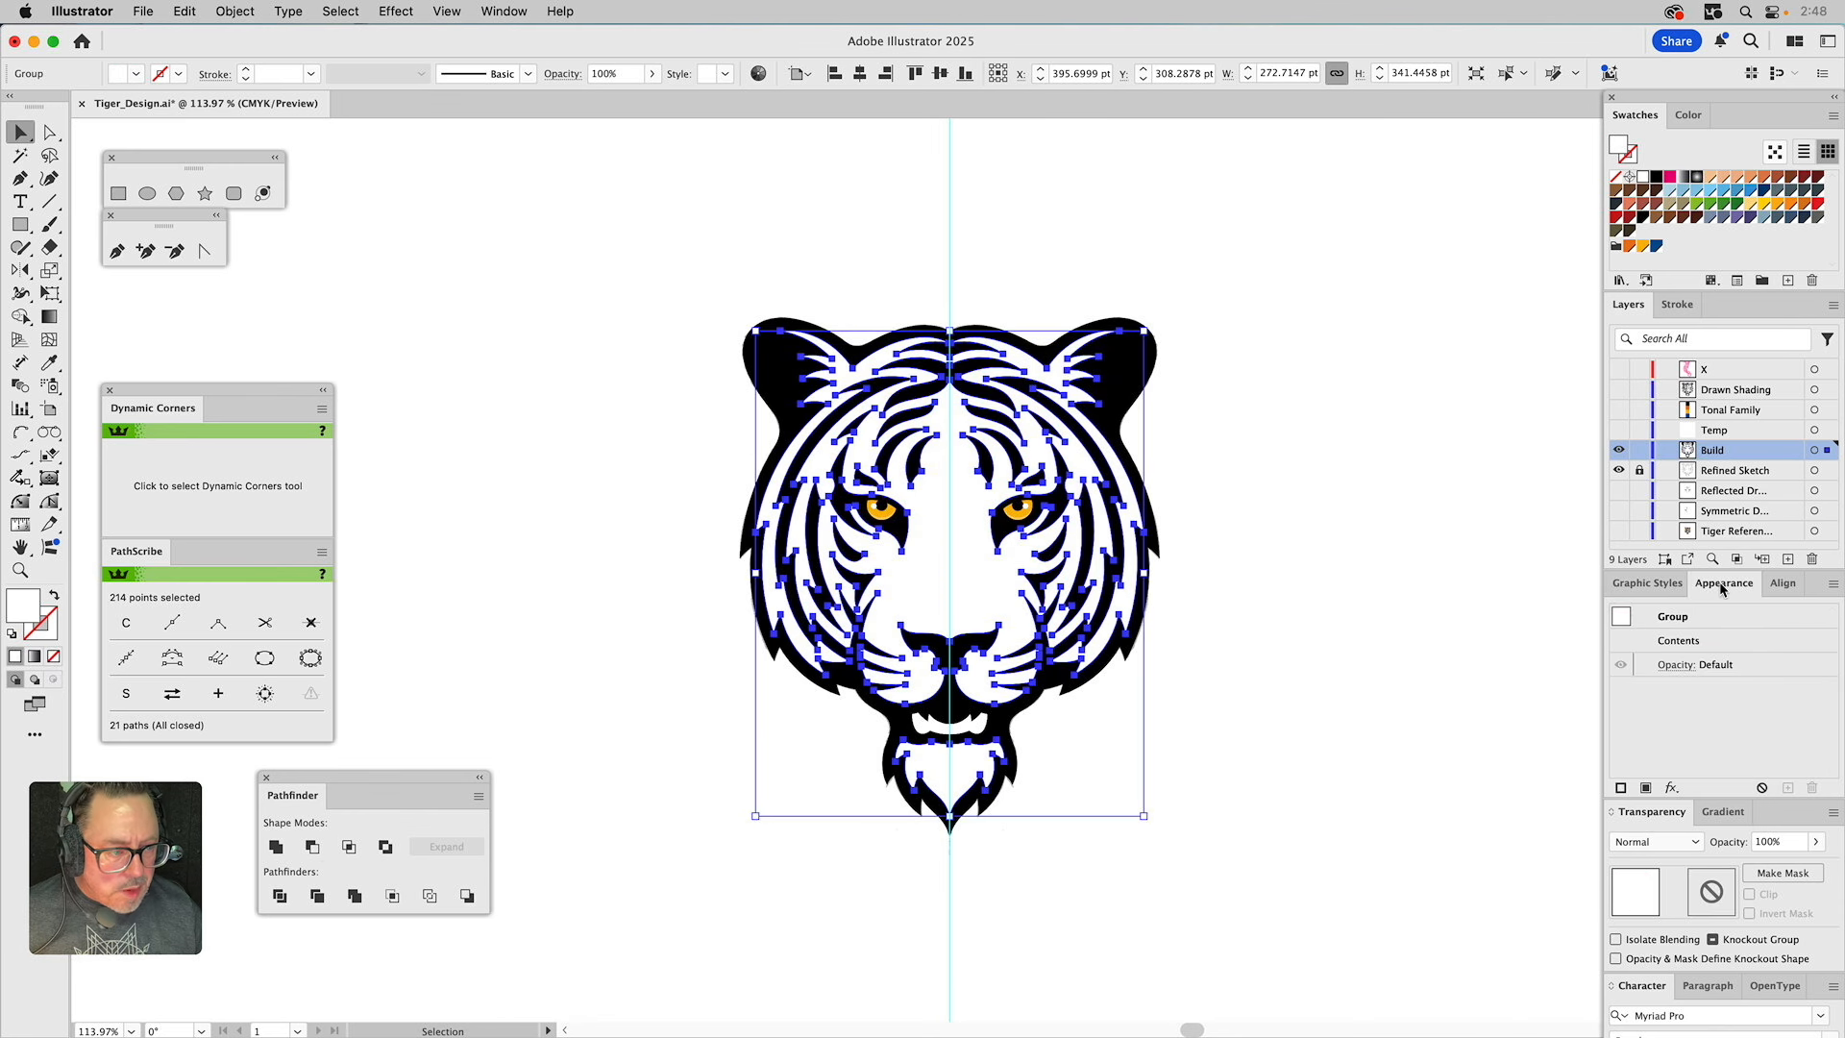
{"action": "key", "text": "super+8"}
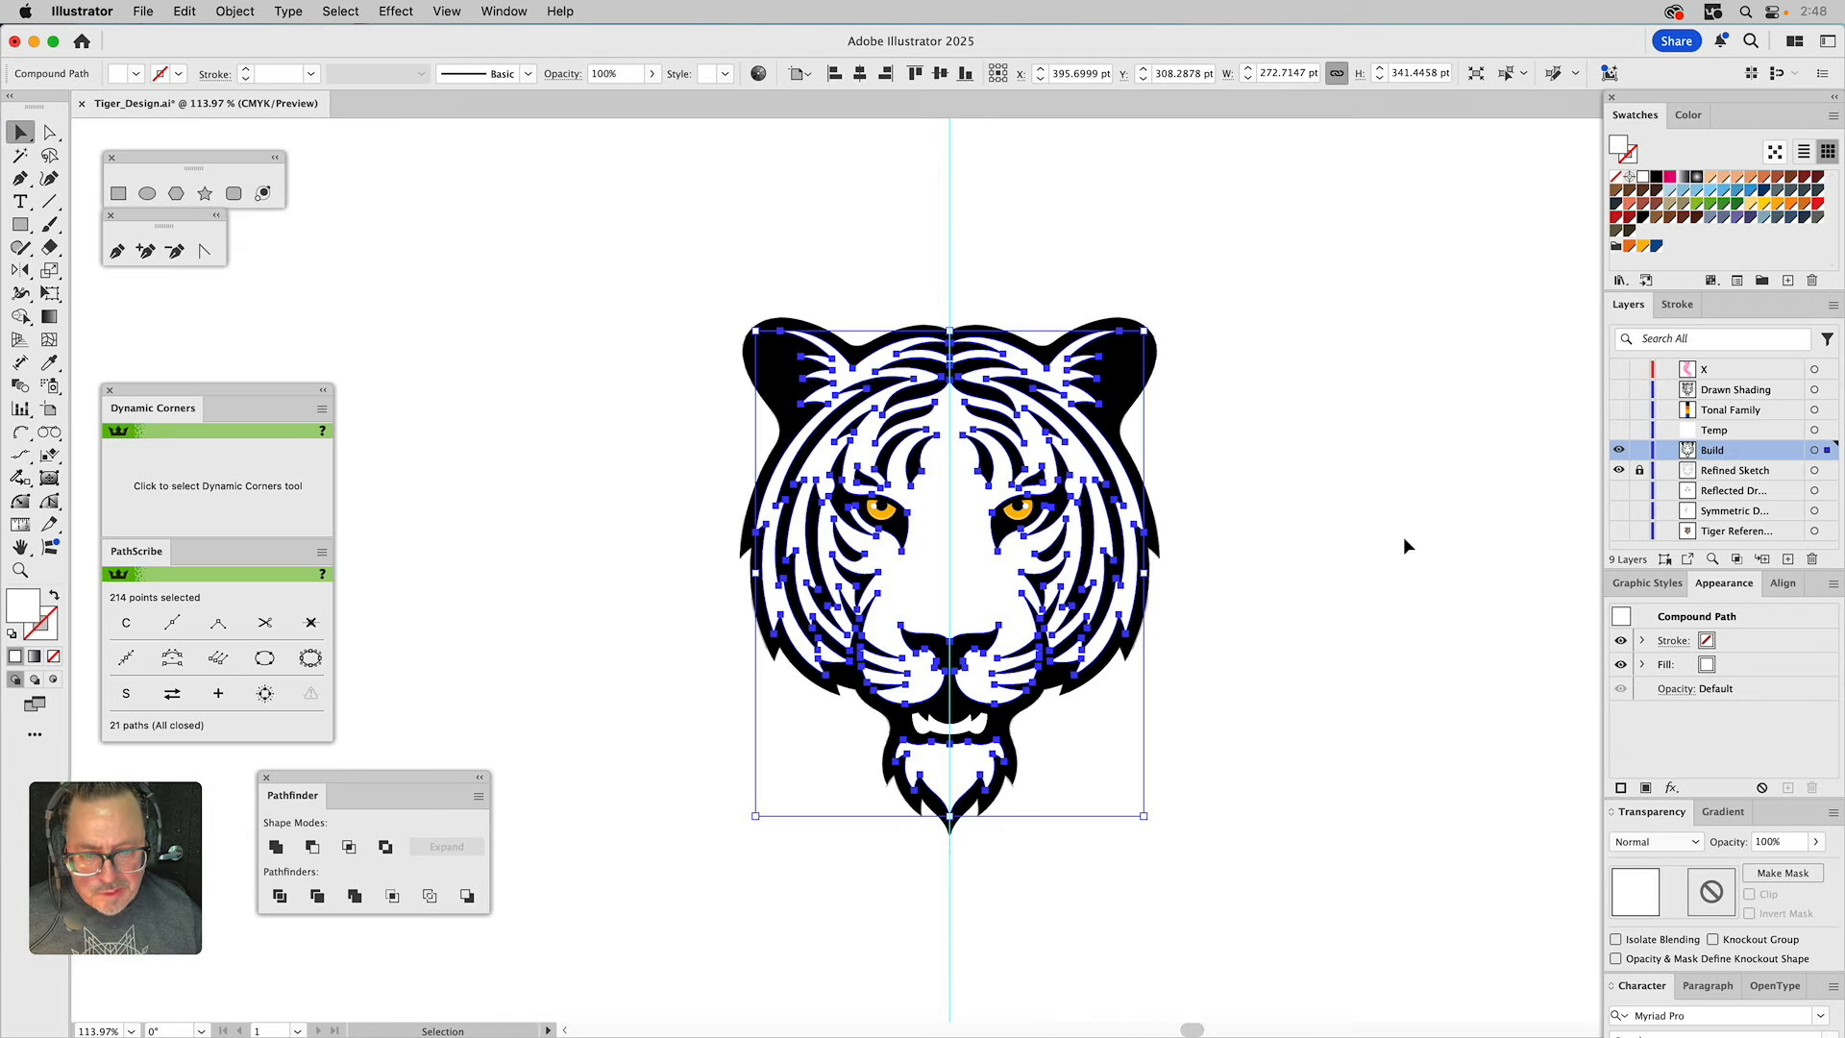
{"action": "left_click", "coordinate": [1403, 537]}
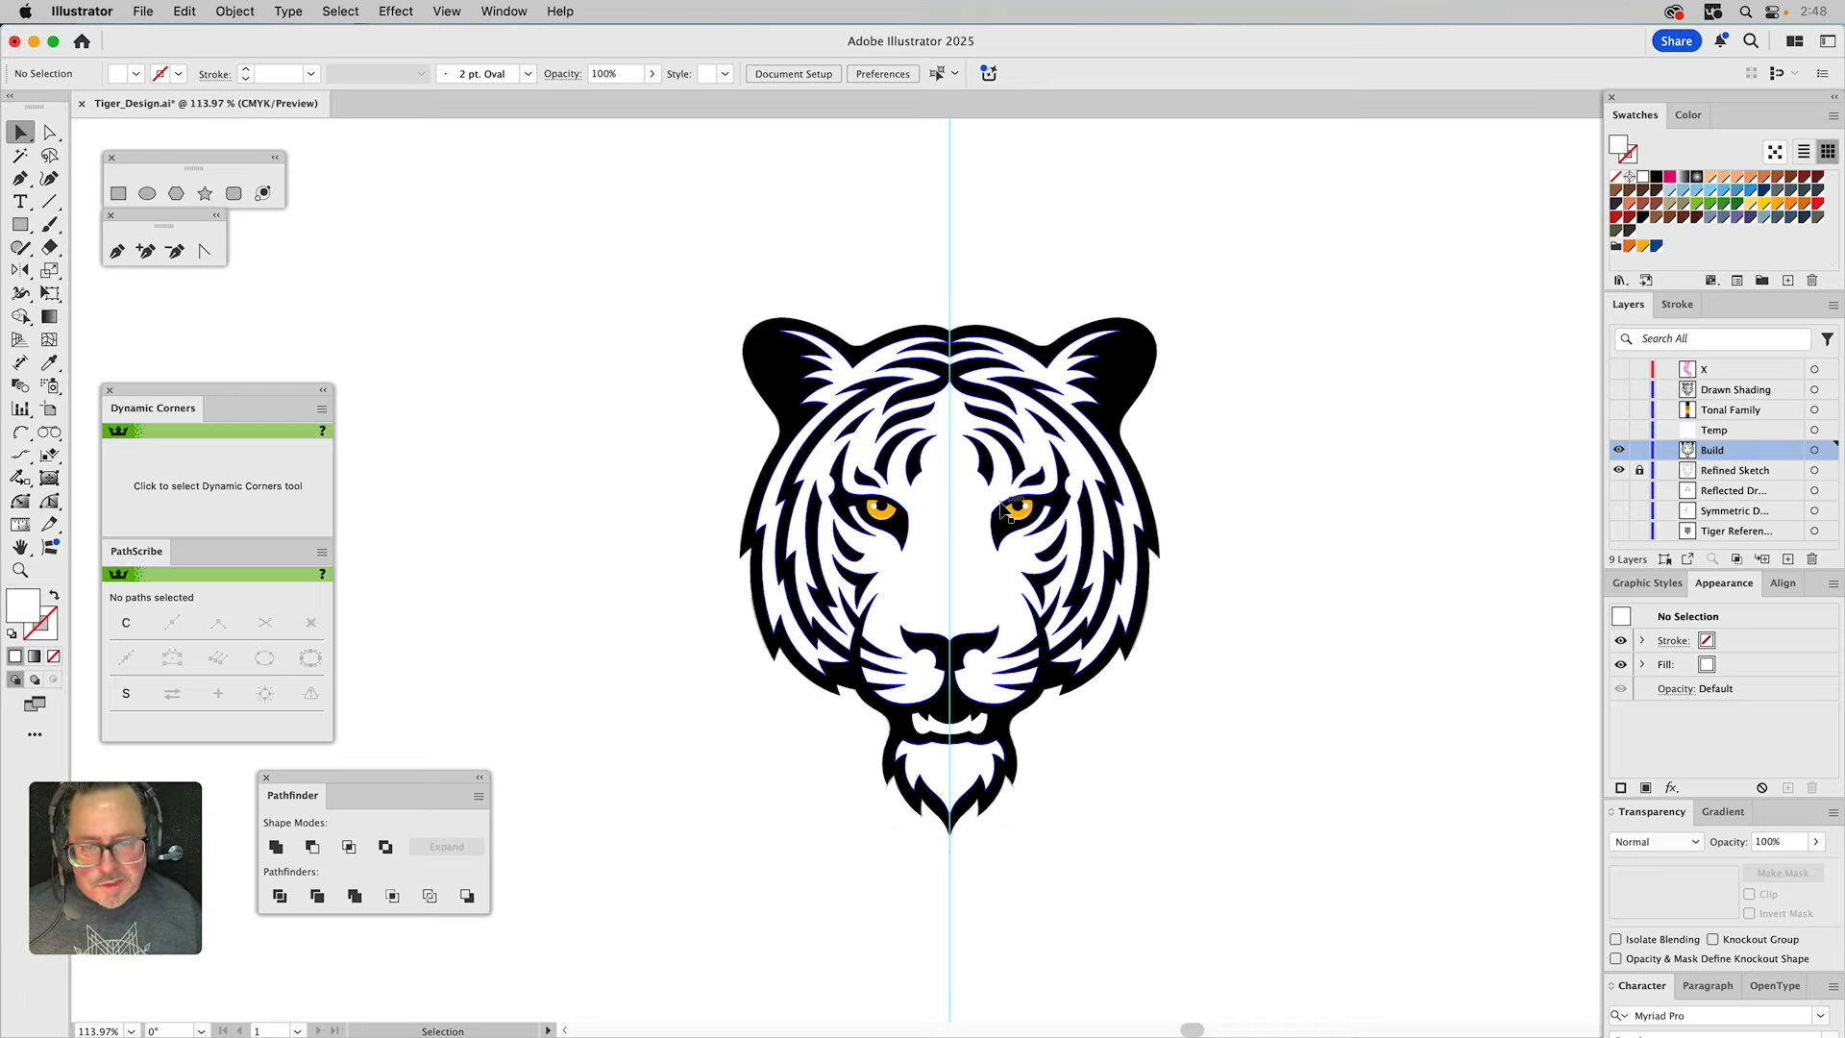
Show the Tonal Family layer and fill the white face compound path with the orange sampled from its palette.
{"action": "left_click", "coordinate": [932, 499]}
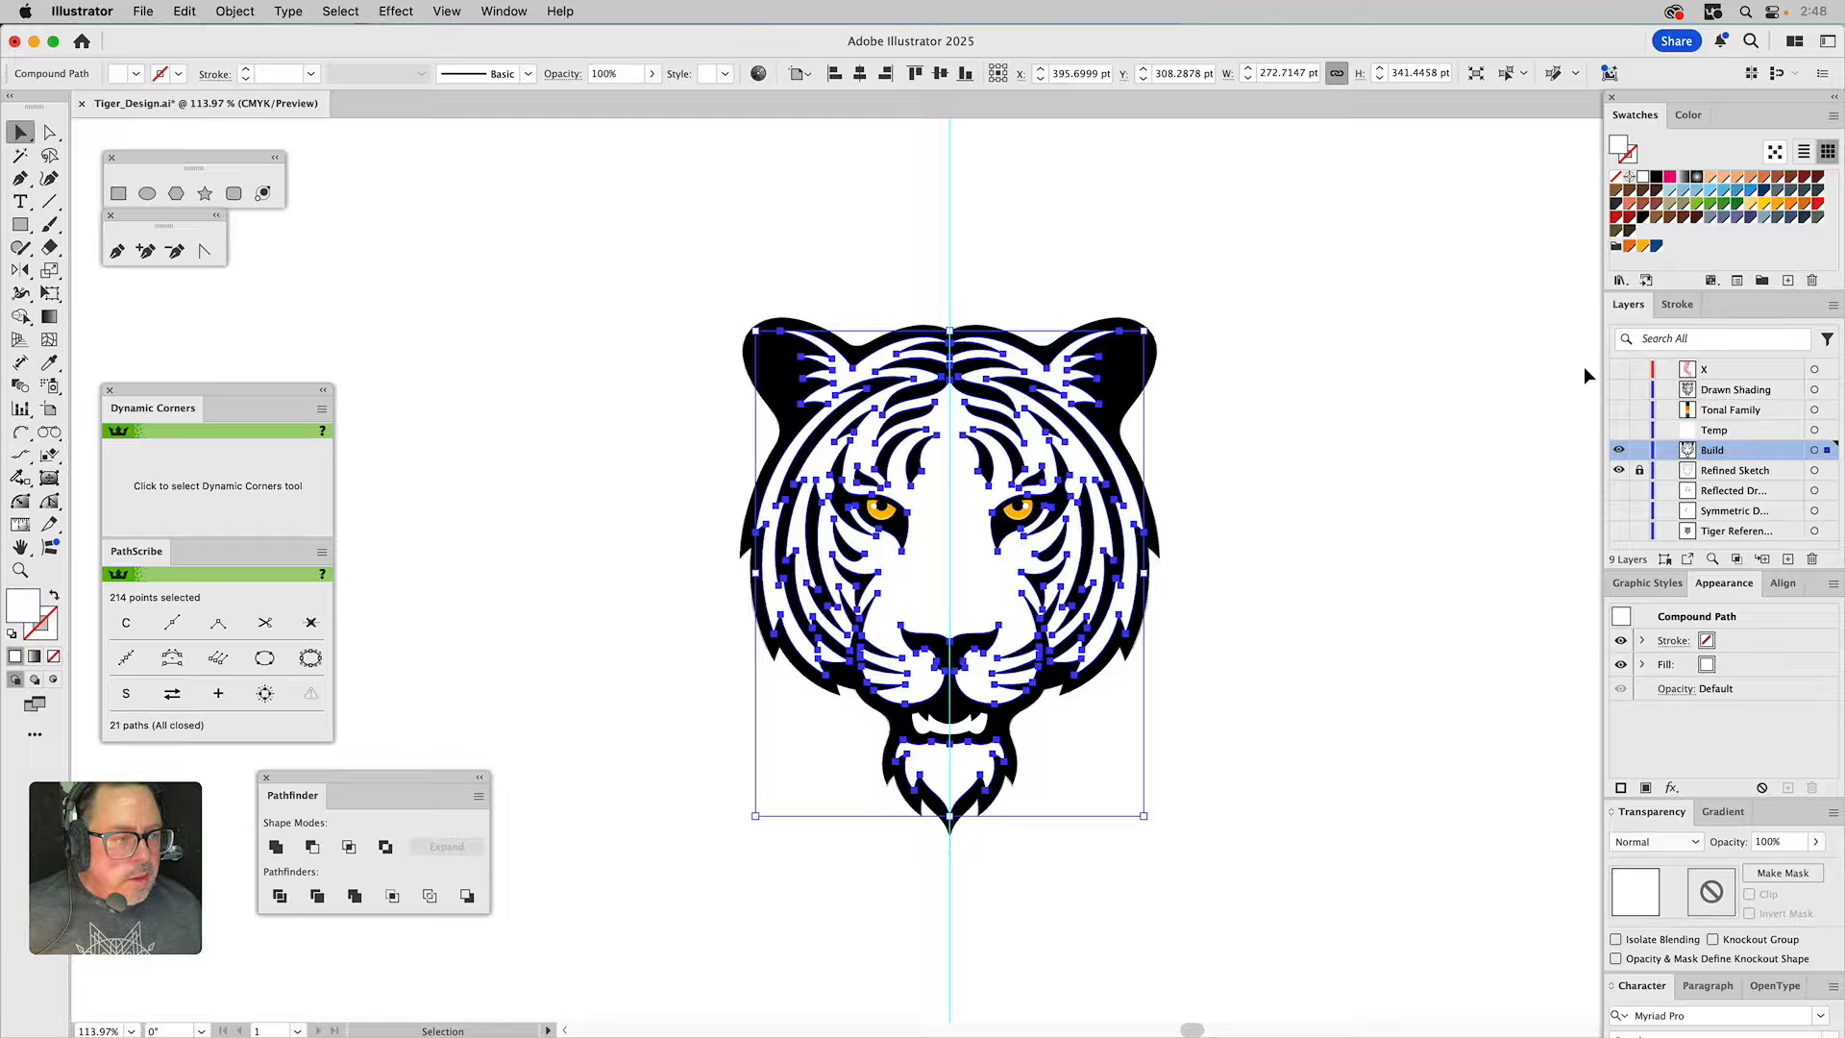
{"action": "left_click", "coordinate": [1619, 411]}
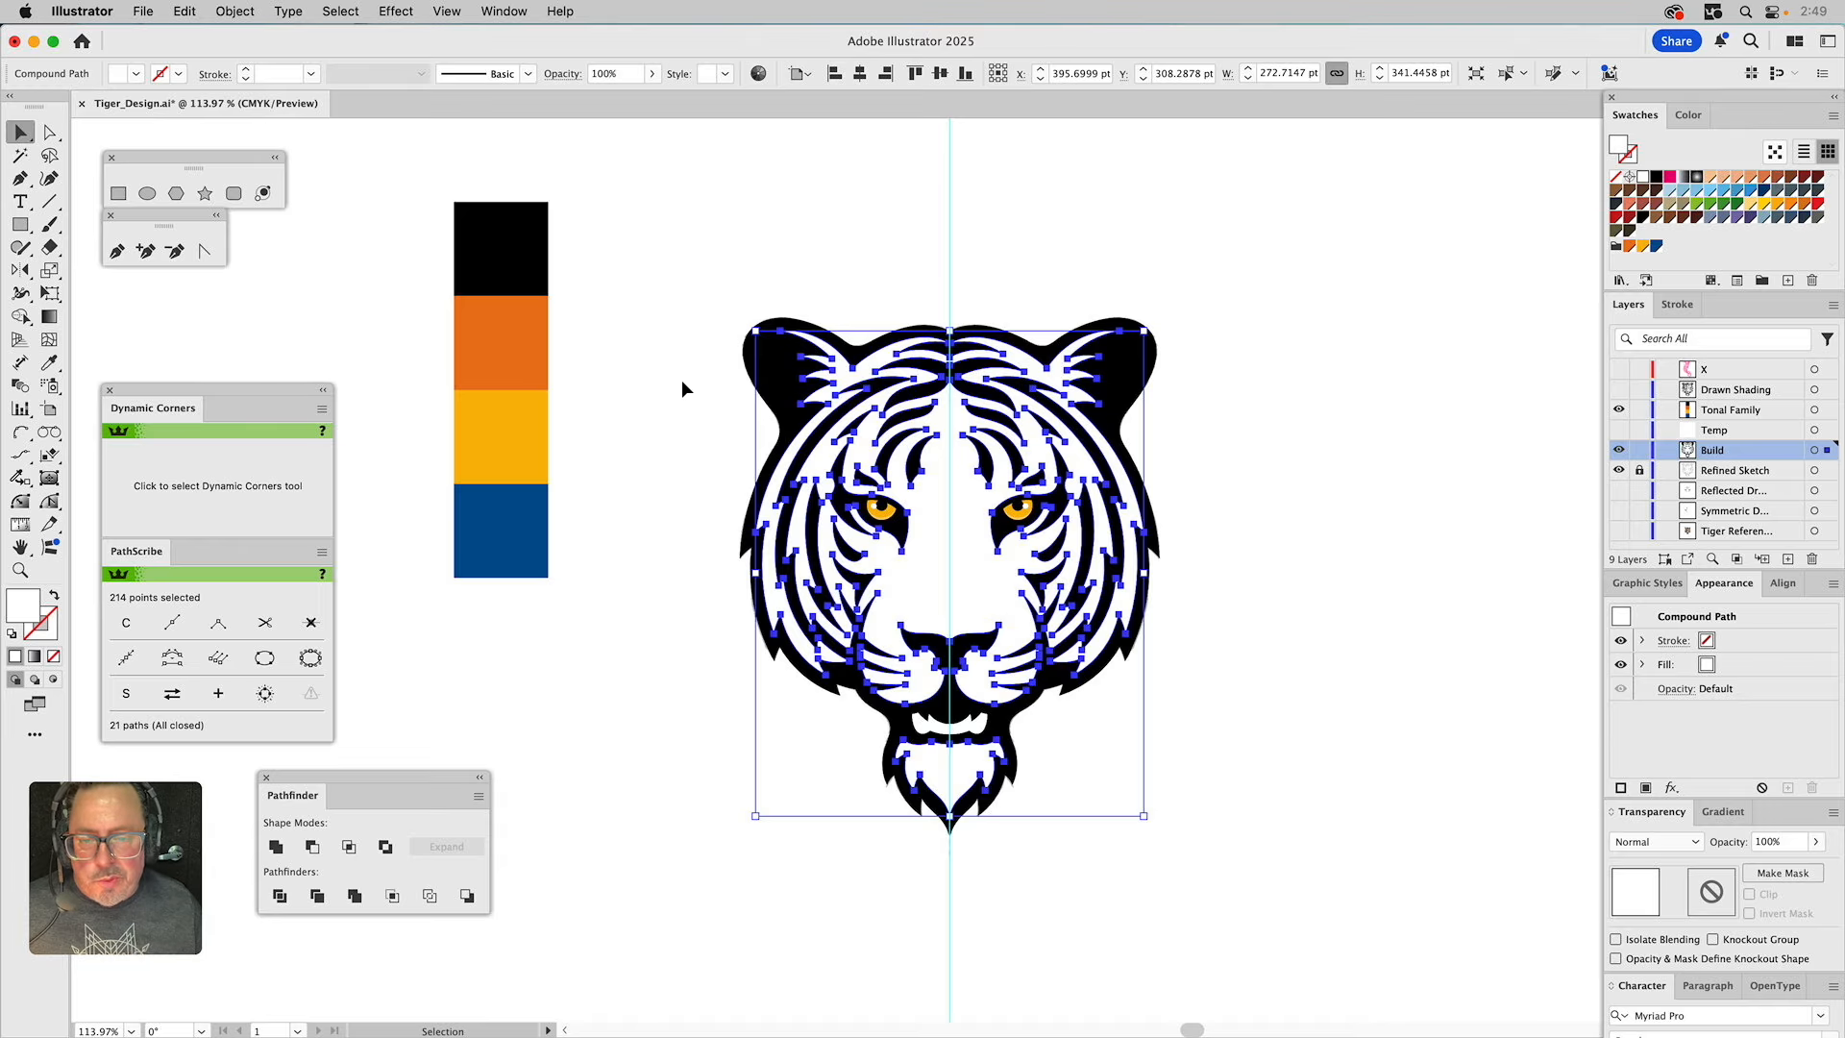
{"action": "key", "text": "i"}
{"action": "left_click", "coordinate": [525, 346]}
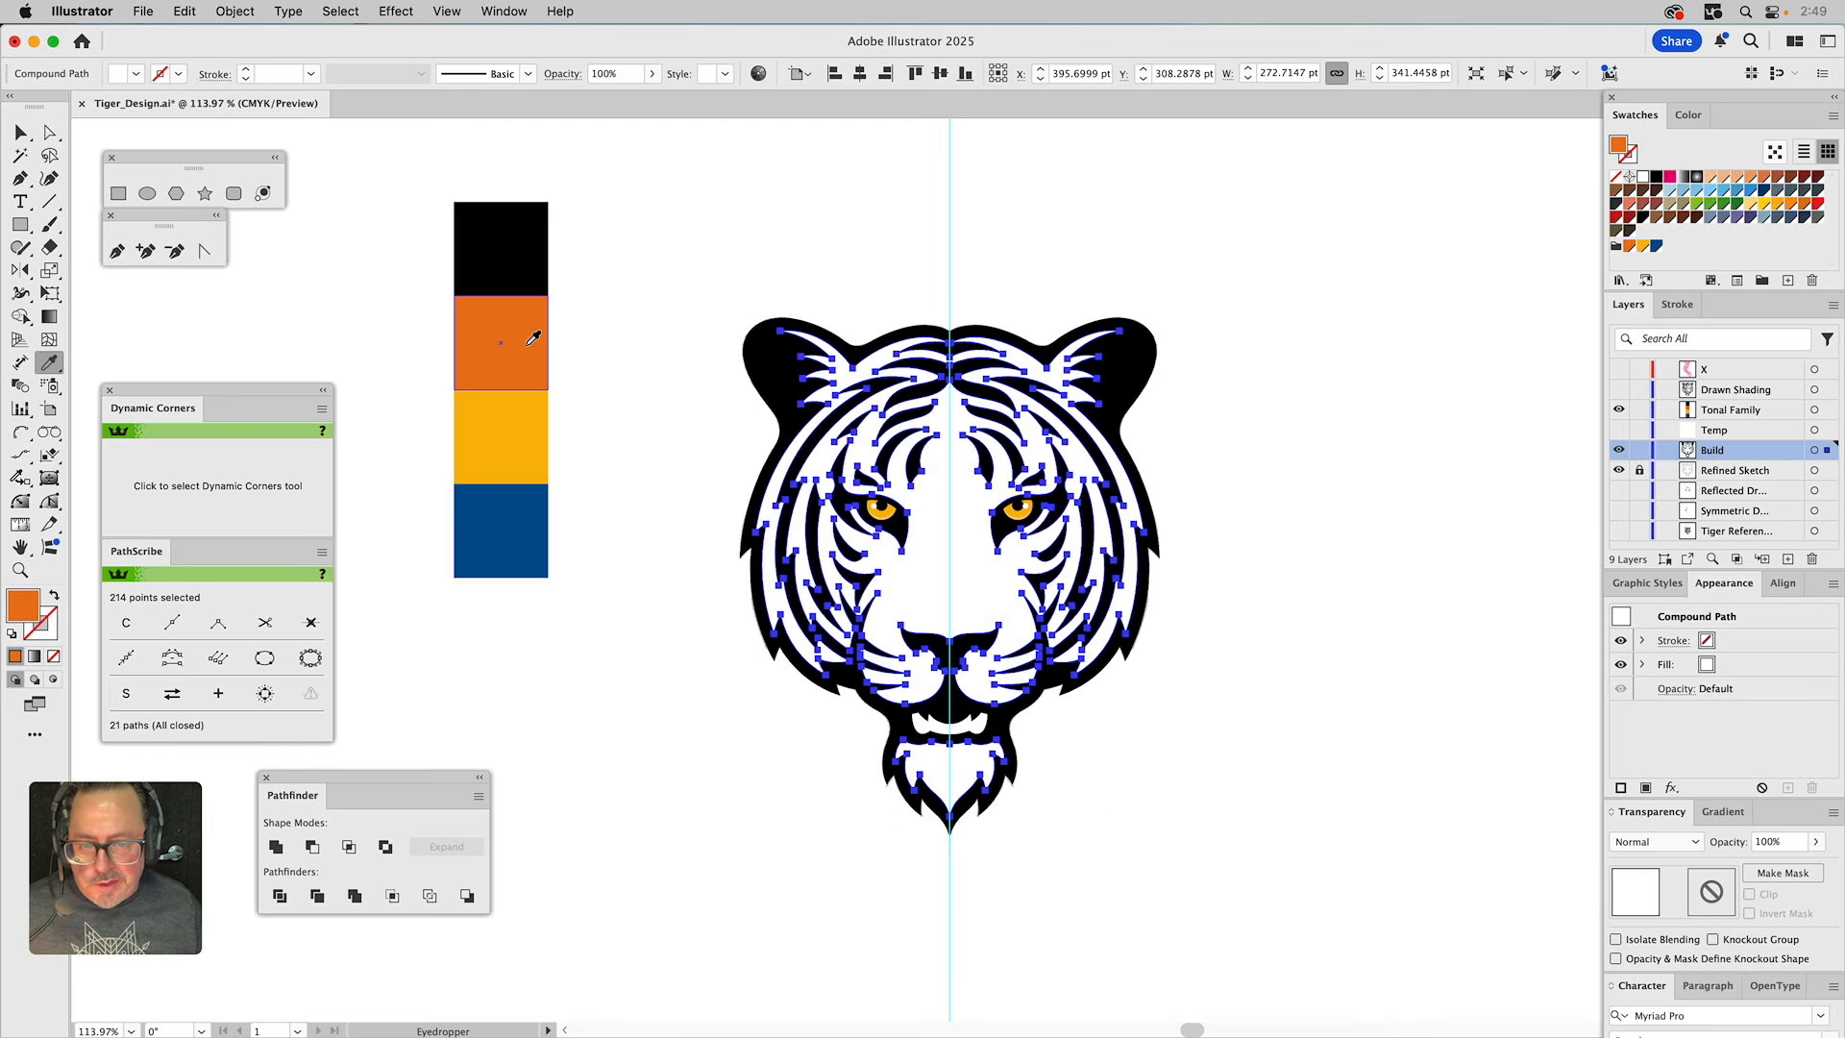
{"action": "left_click", "coordinate": [648, 257], "text": "super"}
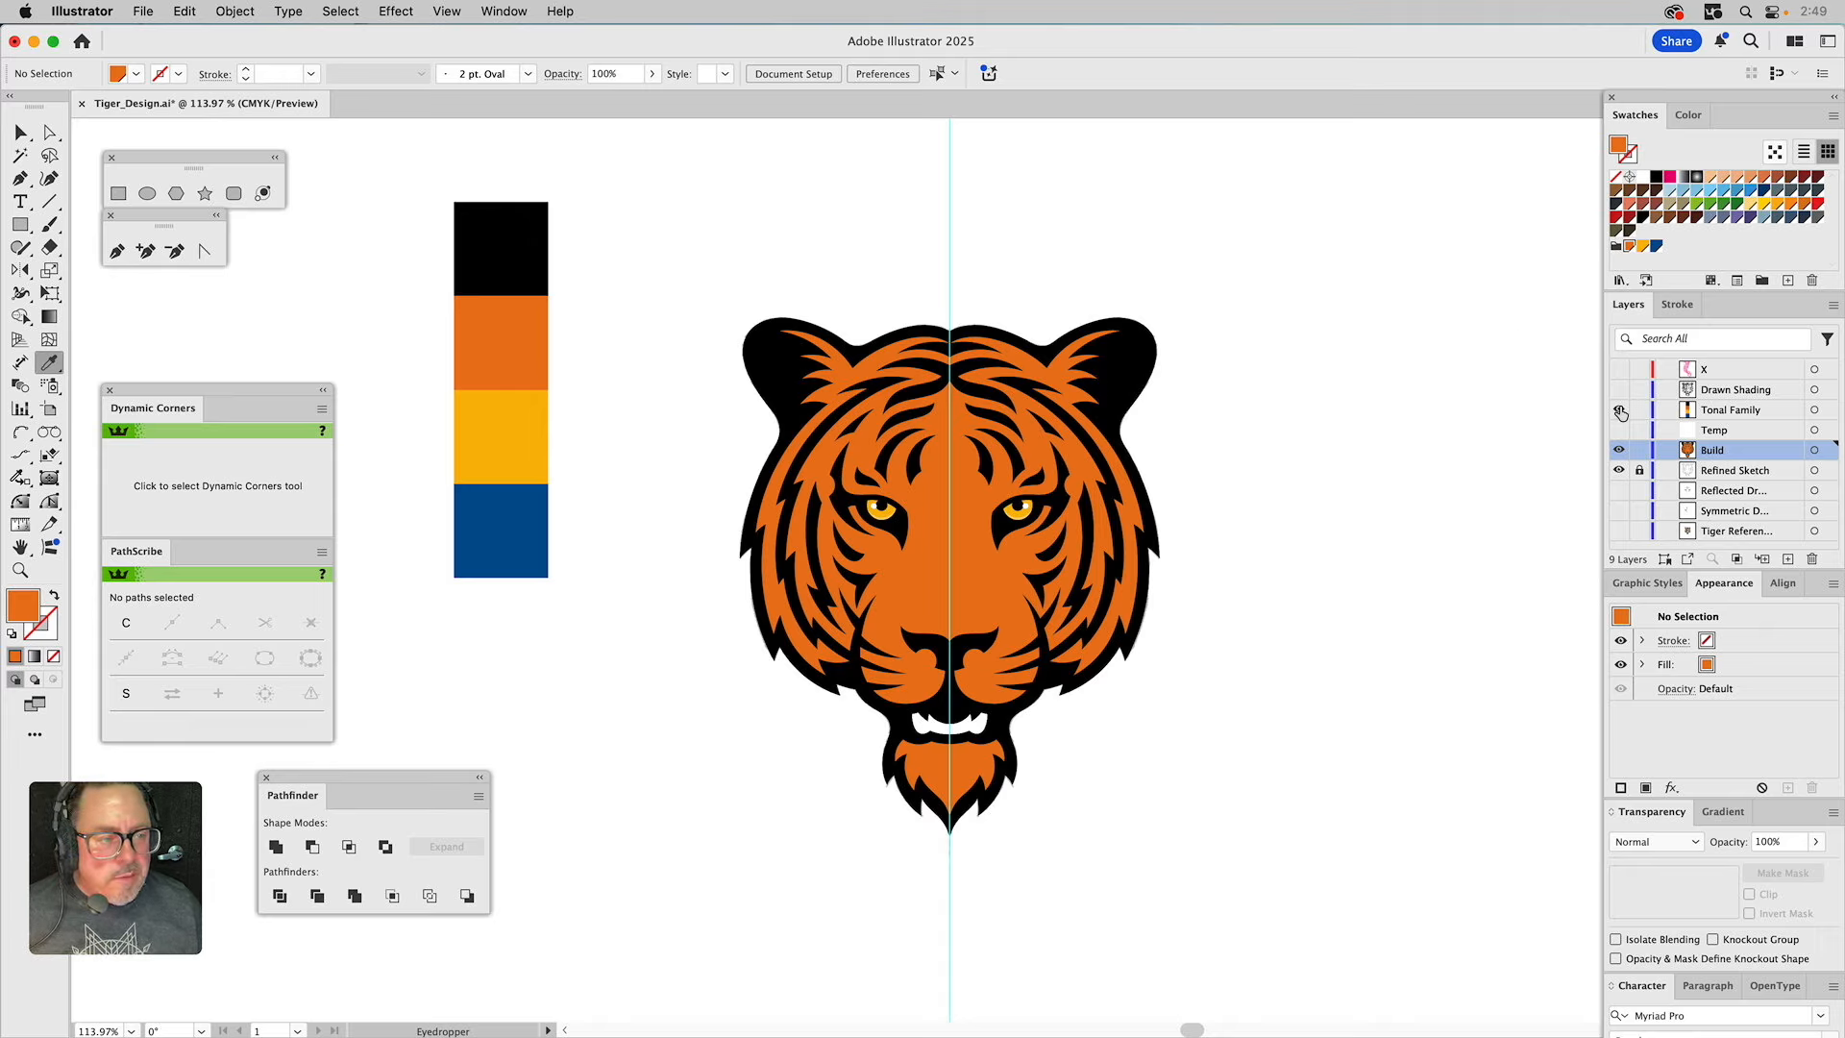
View the tiger reference photo on its own, and return to a view with only the Build layer shown.
{"action": "left_click", "coordinate": [1620, 450]}
{"action": "left_click", "coordinate": [1620, 470]}
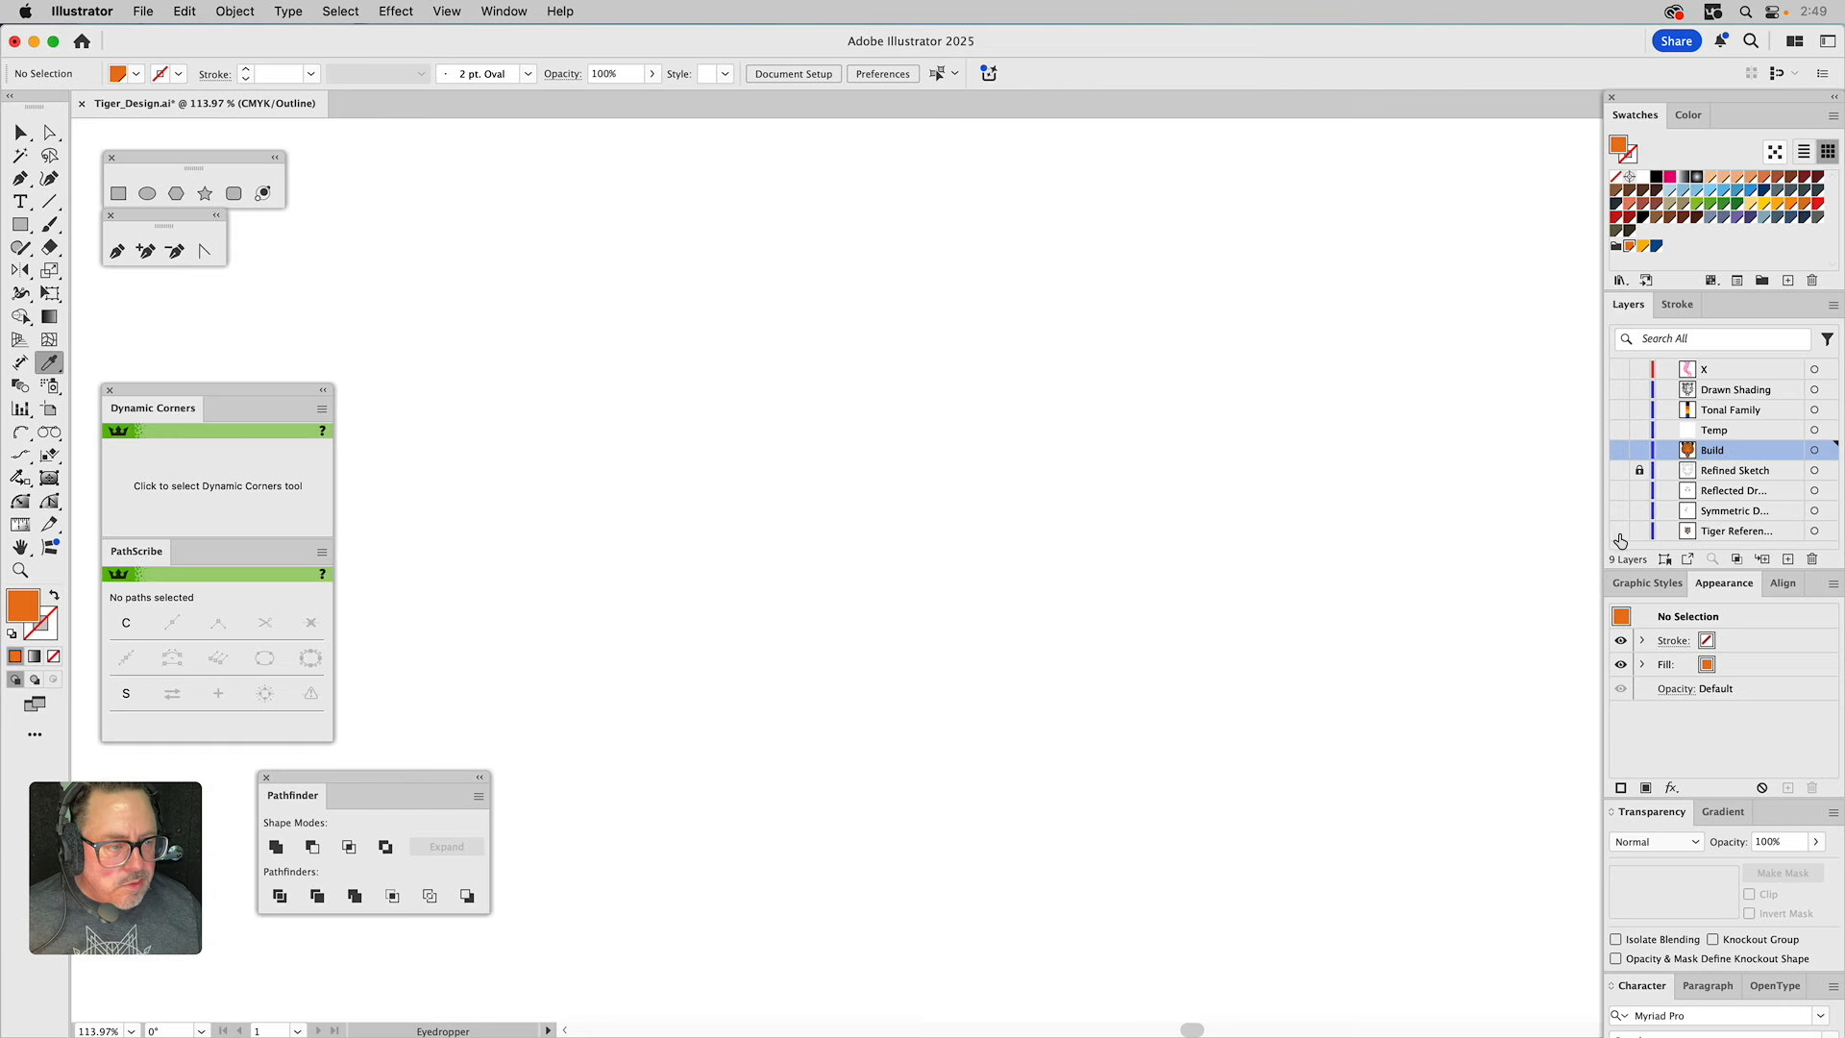
{"action": "left_click", "coordinate": [1620, 531]}
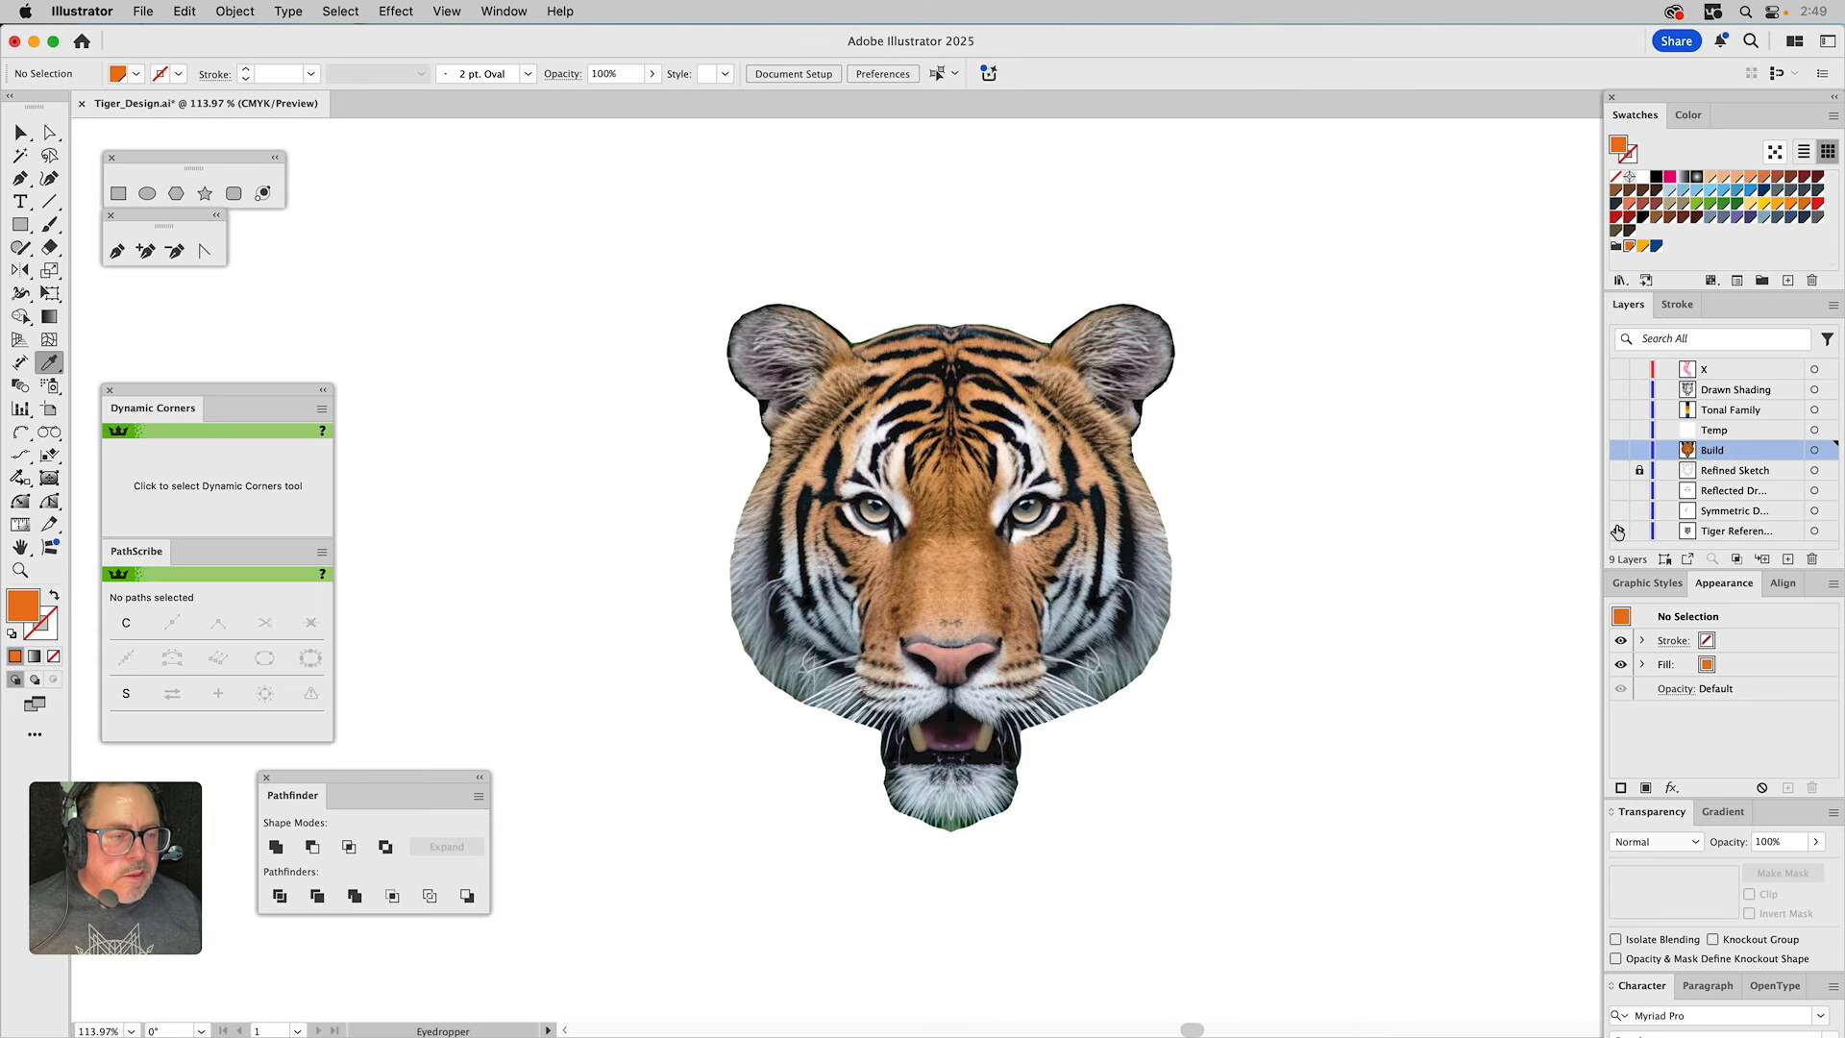
{"action": "key", "text": "super+y"}
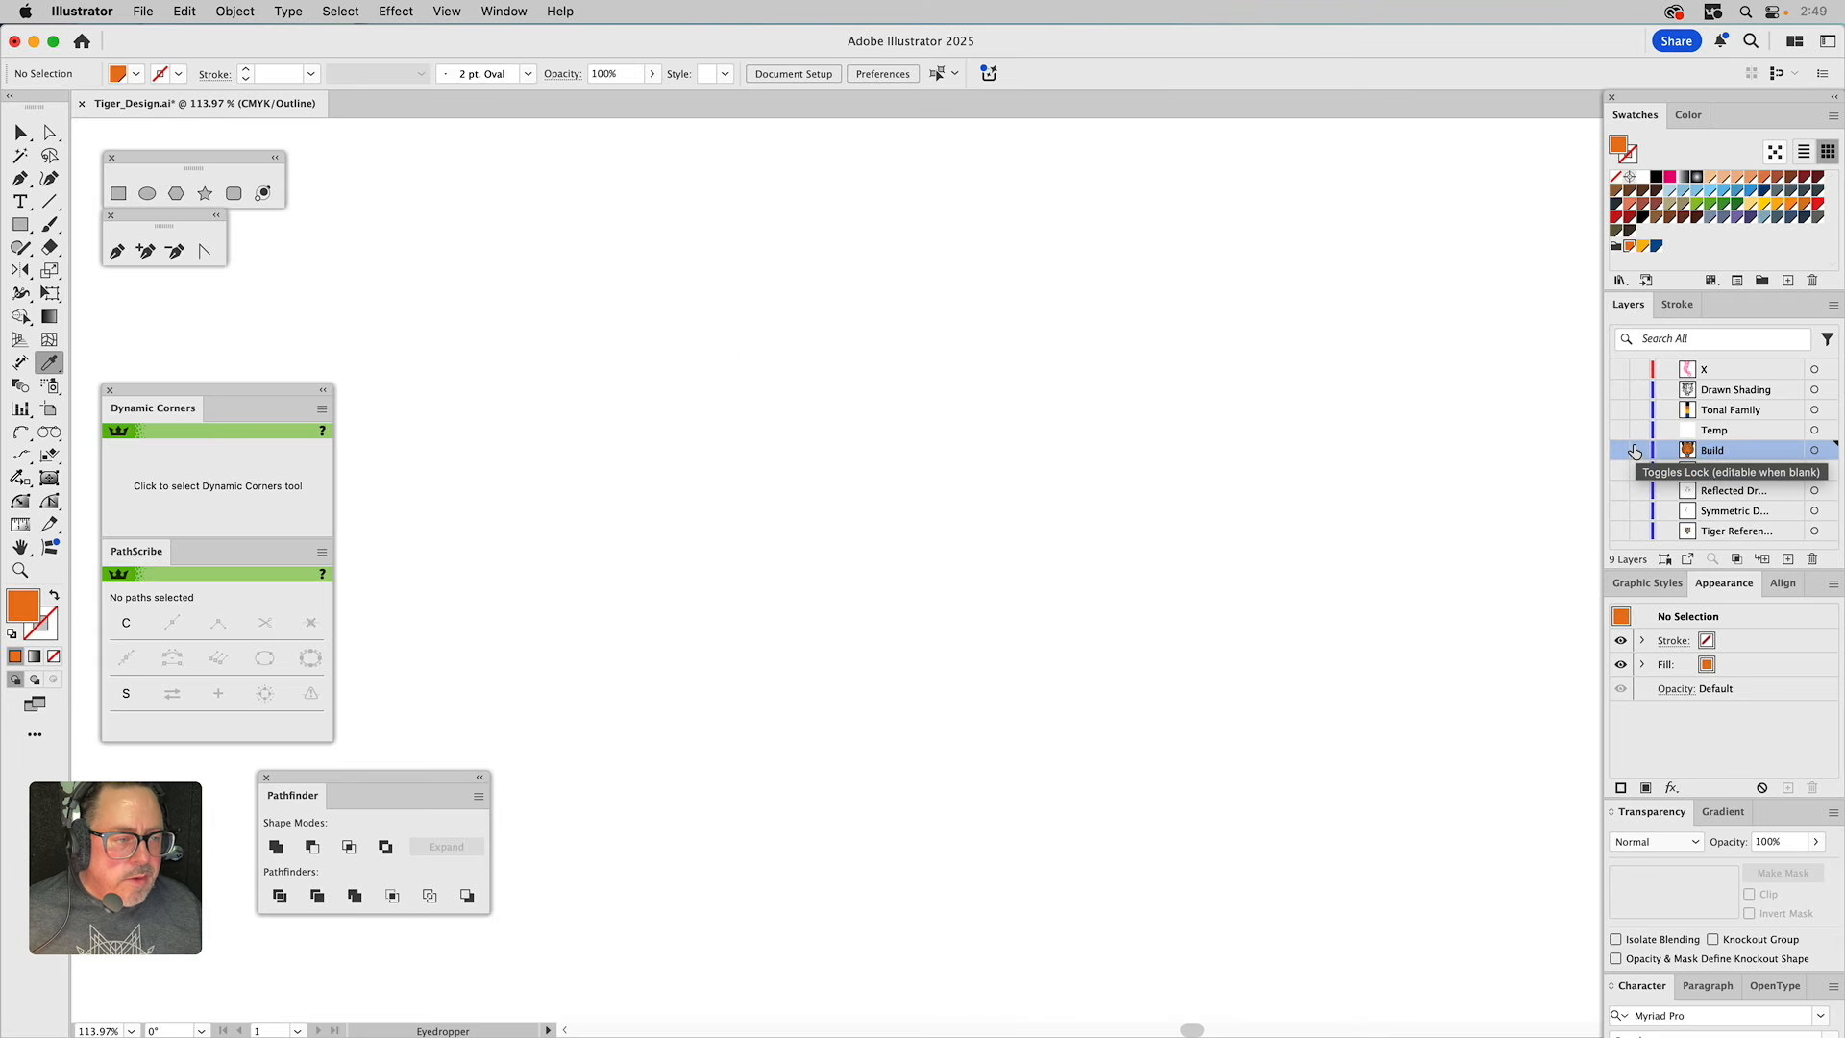
{"action": "left_click", "coordinate": [1622, 449]}
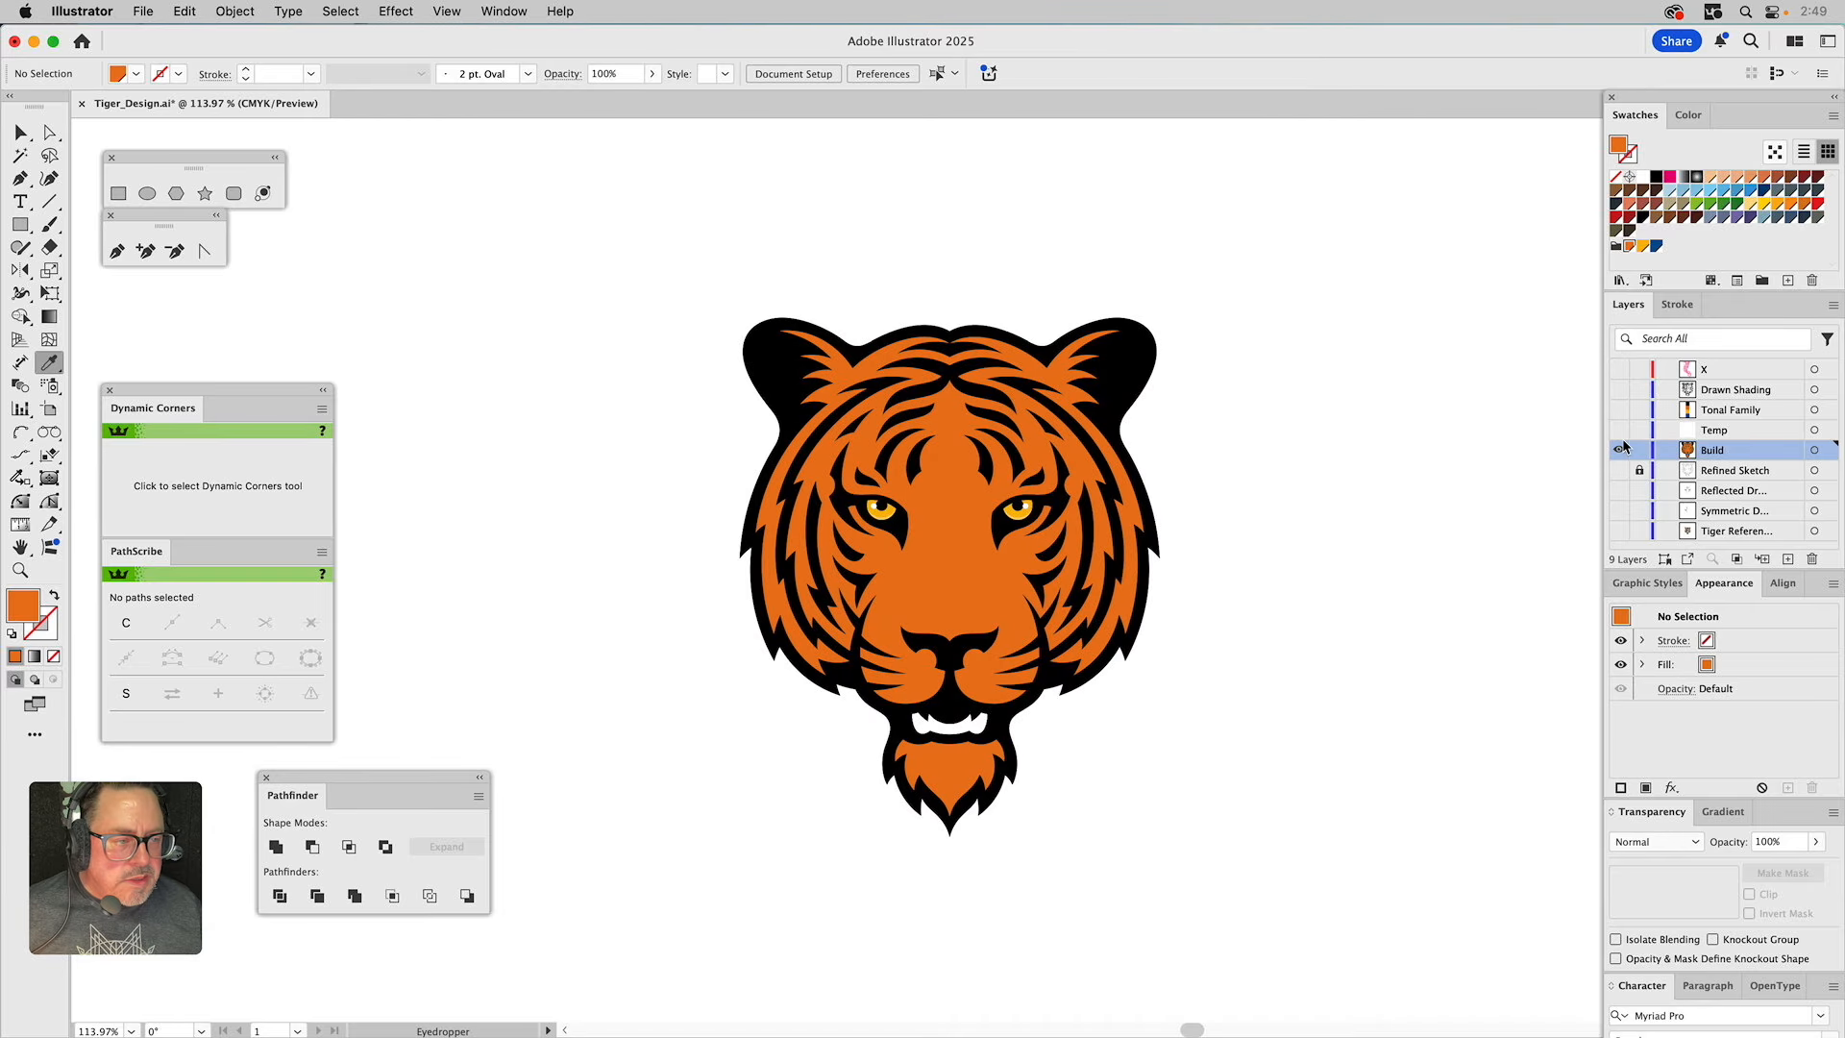
Show the Drawn Shading layer, set its sketch image to 40% opacity and lock the layer.
{"action": "left_click", "coordinate": [1620, 391]}
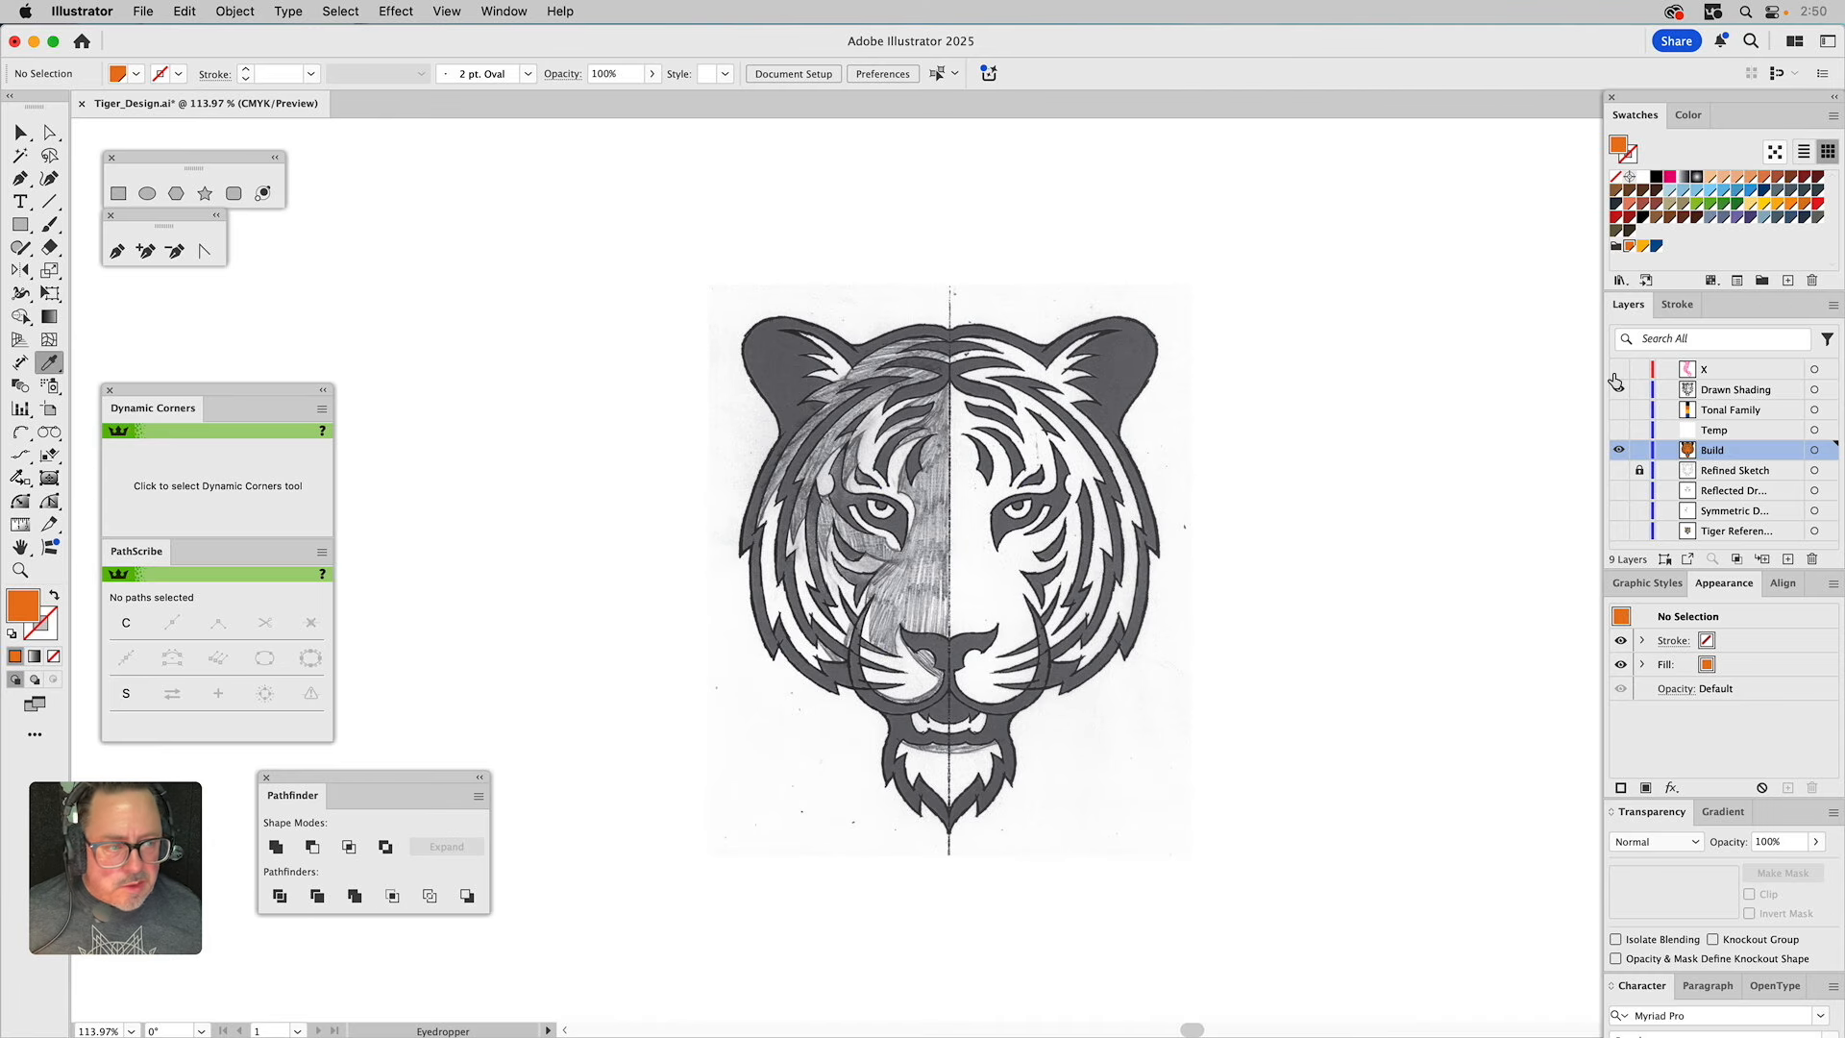
{"action": "key", "text": "v"}
{"action": "left_click", "coordinate": [1062, 444]}
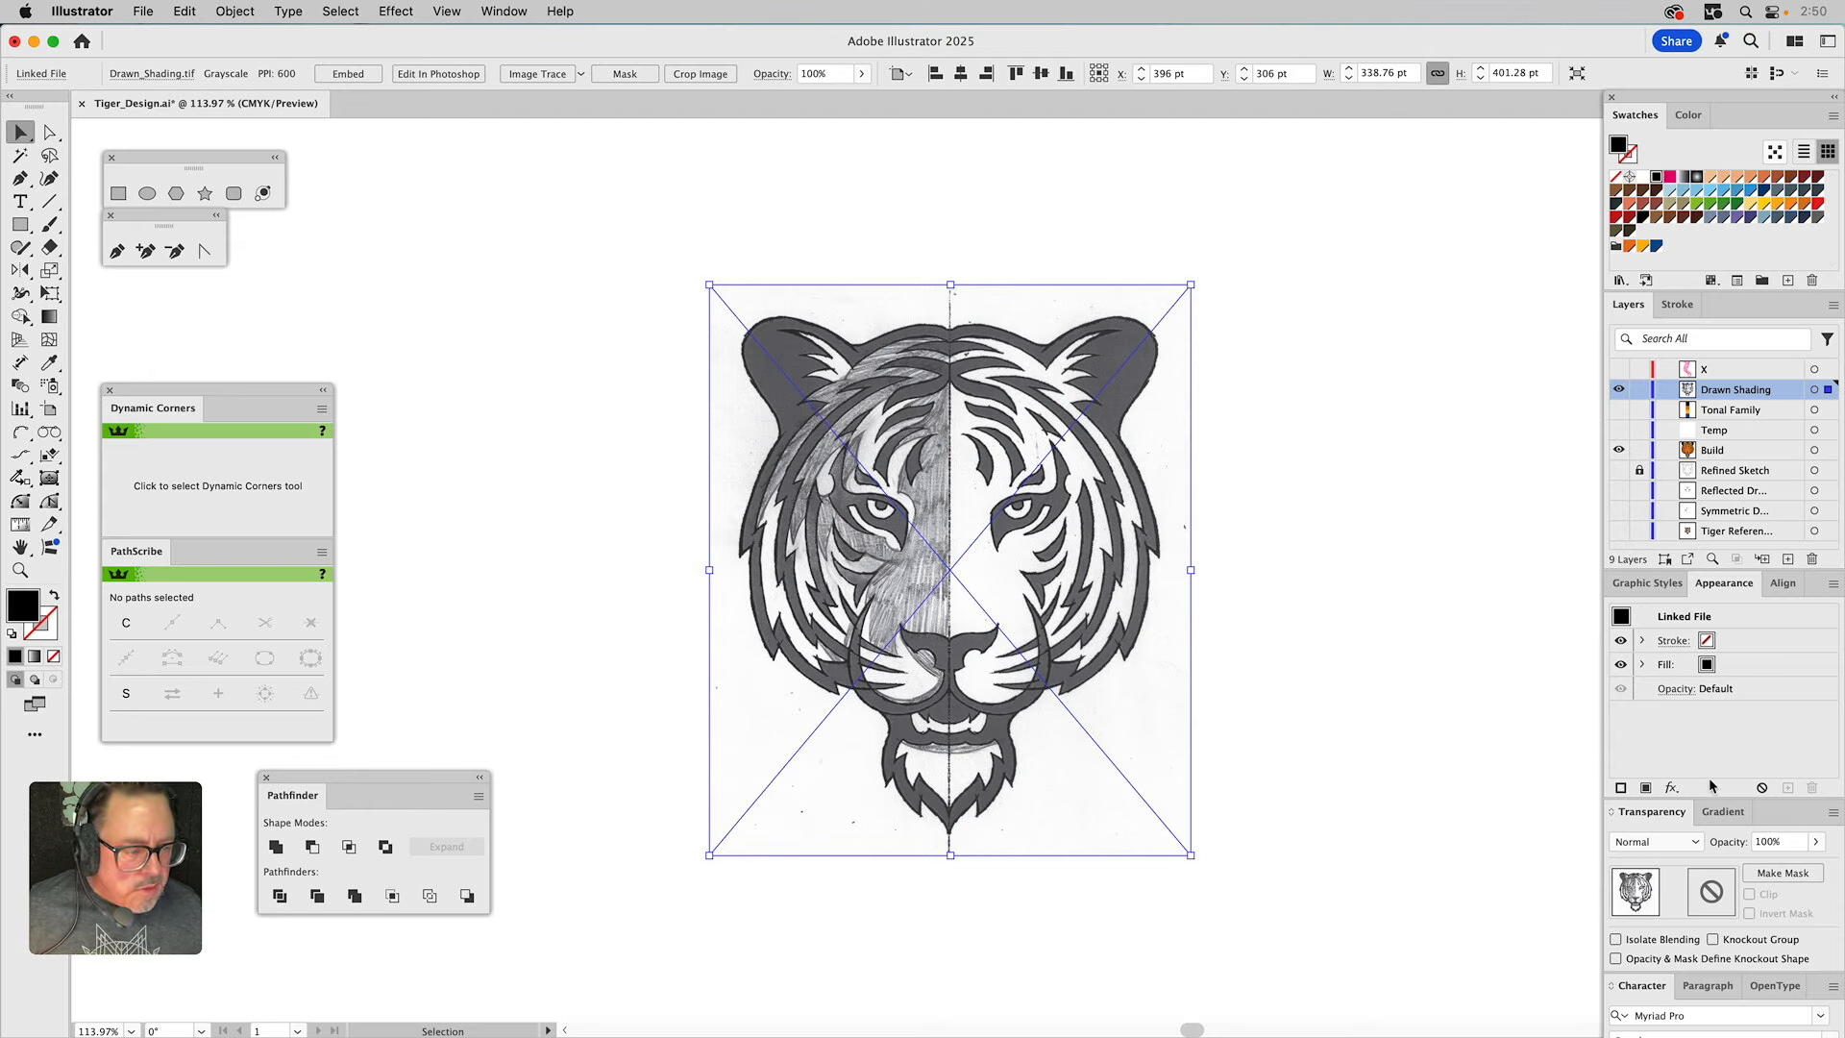
{"action": "left_click", "coordinate": [1773, 842]}
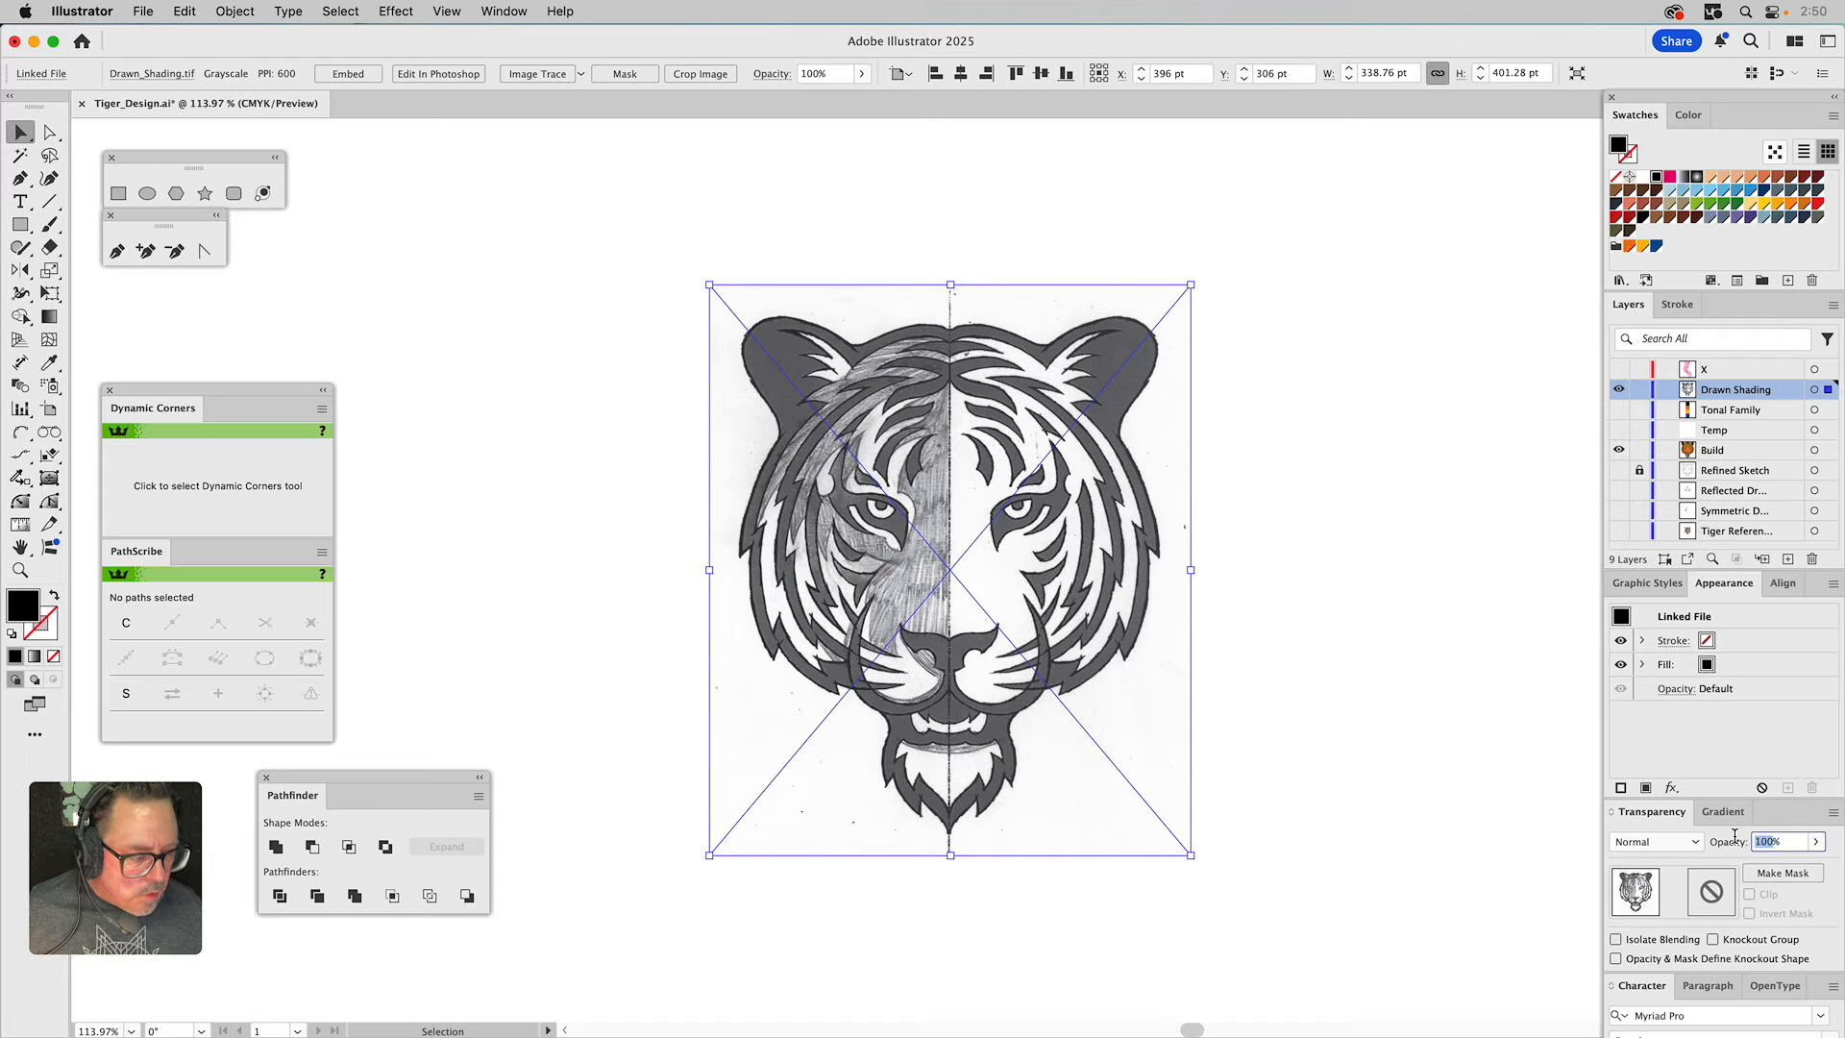
{"action": "type", "text": "40"}
{"action": "key", "text": "Return"}
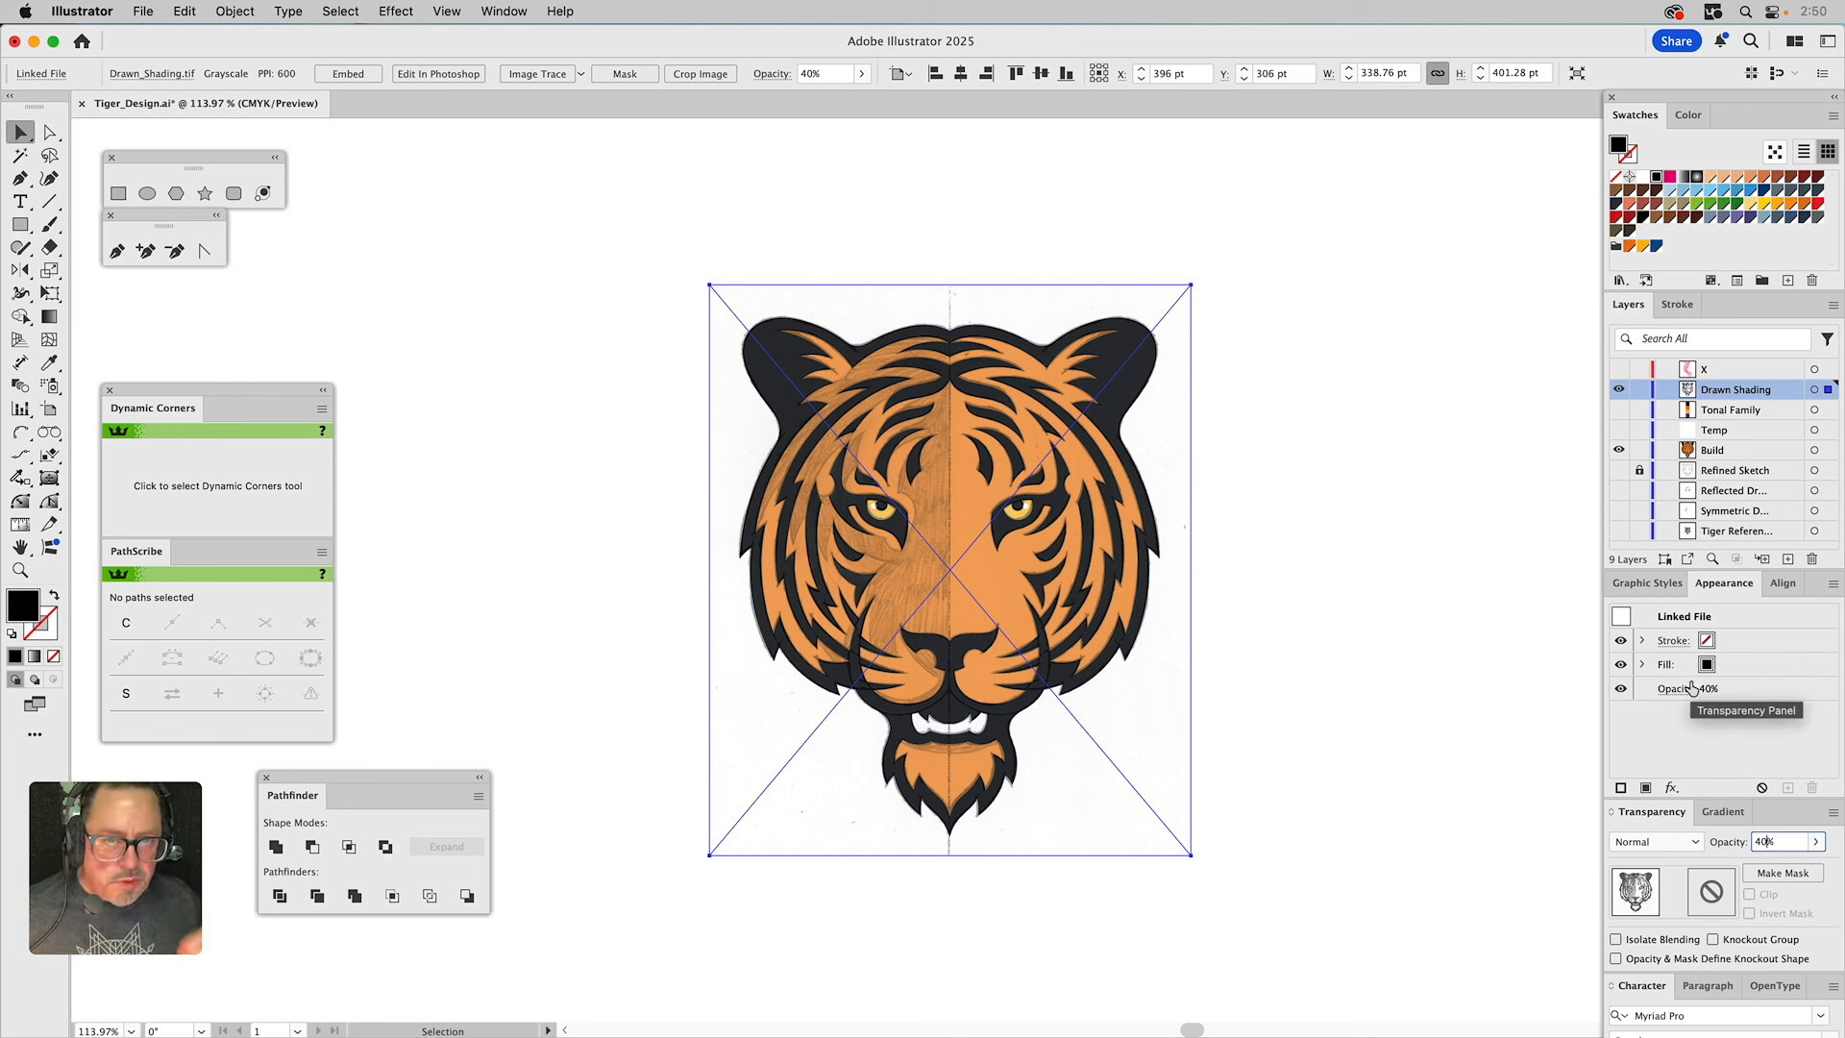
{"action": "left_click", "coordinate": [1642, 389]}
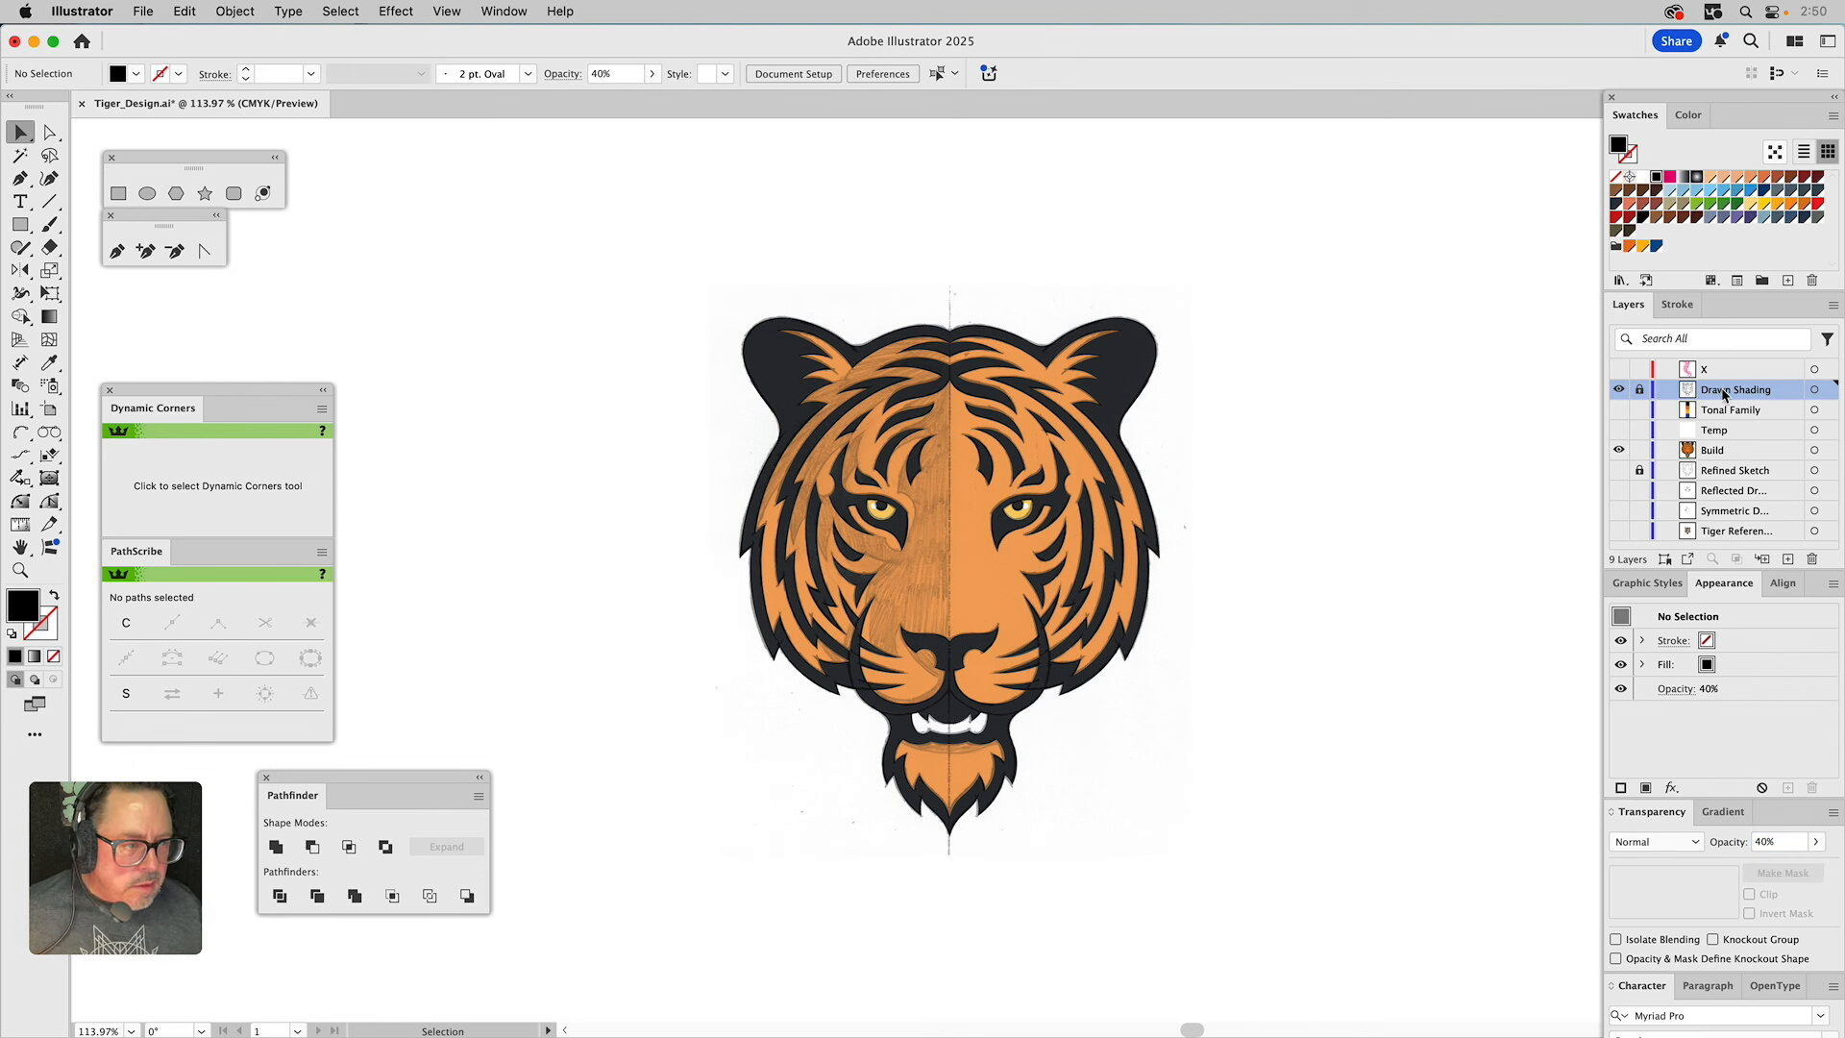
Reorder the Drawn Shading layer to just below Temp, and make the visible Temp layer active.
{"action": "left_click_drag", "start_coordinate": [1732, 395], "coordinate": [1732, 438]}
{"action": "left_click", "coordinate": [1619, 410]}
{"action": "left_click", "coordinate": [1719, 414]}
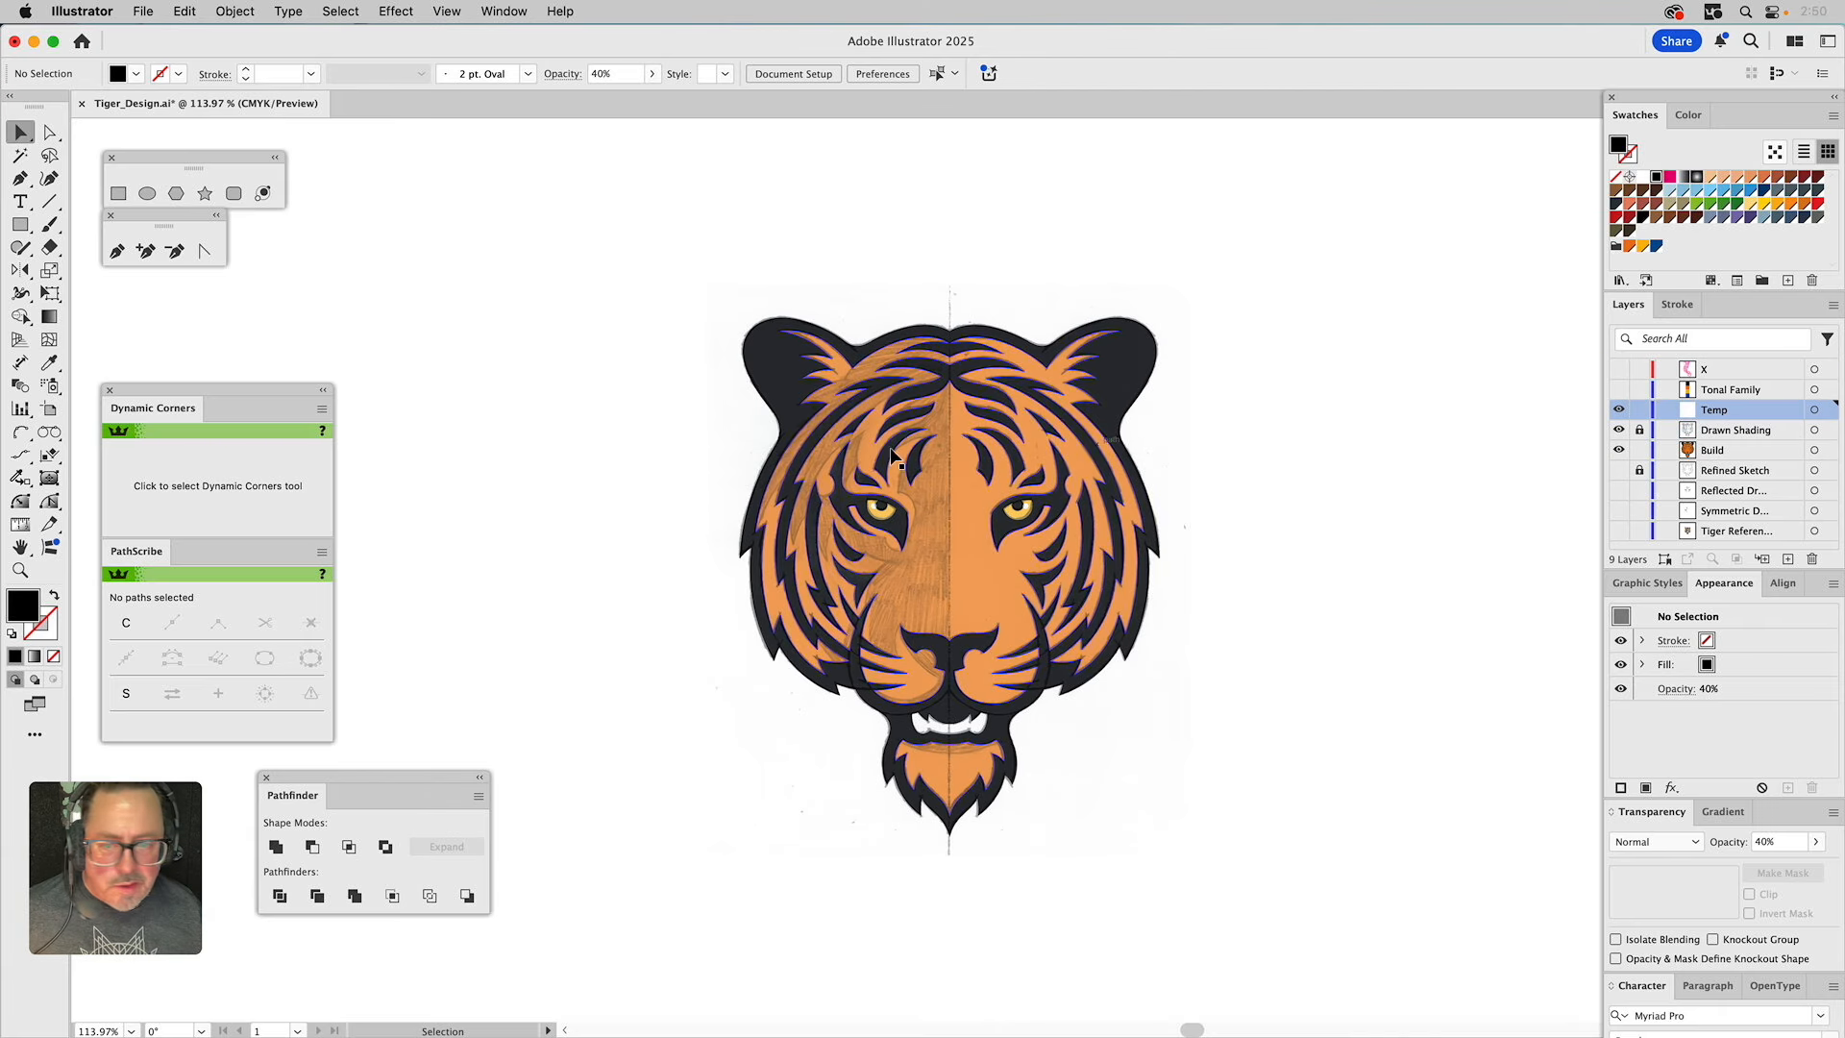
Apply the magenta 0.25 pt stroke graphic style and activate Arc by Points for tracing shading around the muzzle.
{"action": "left_click", "coordinate": [21, 570]}
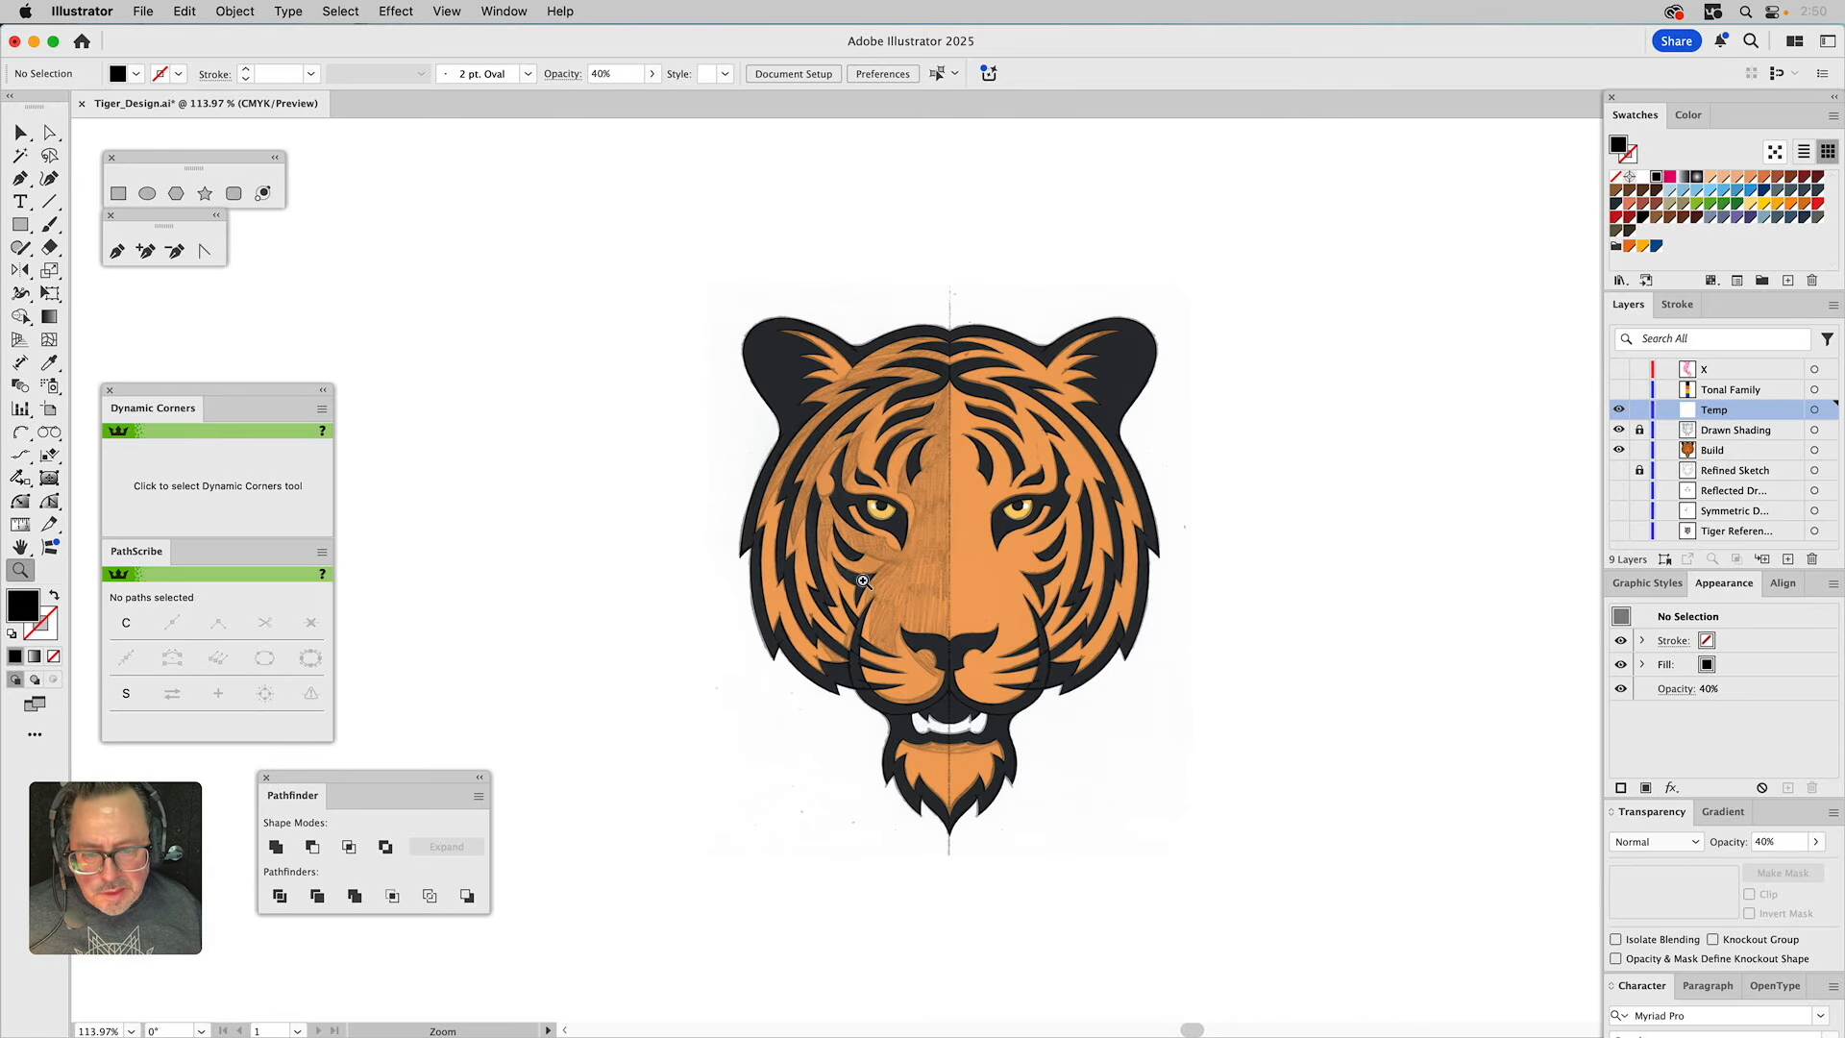
{"action": "left_click_drag", "start_coordinate": [805, 546], "coordinate": [1082, 830]}
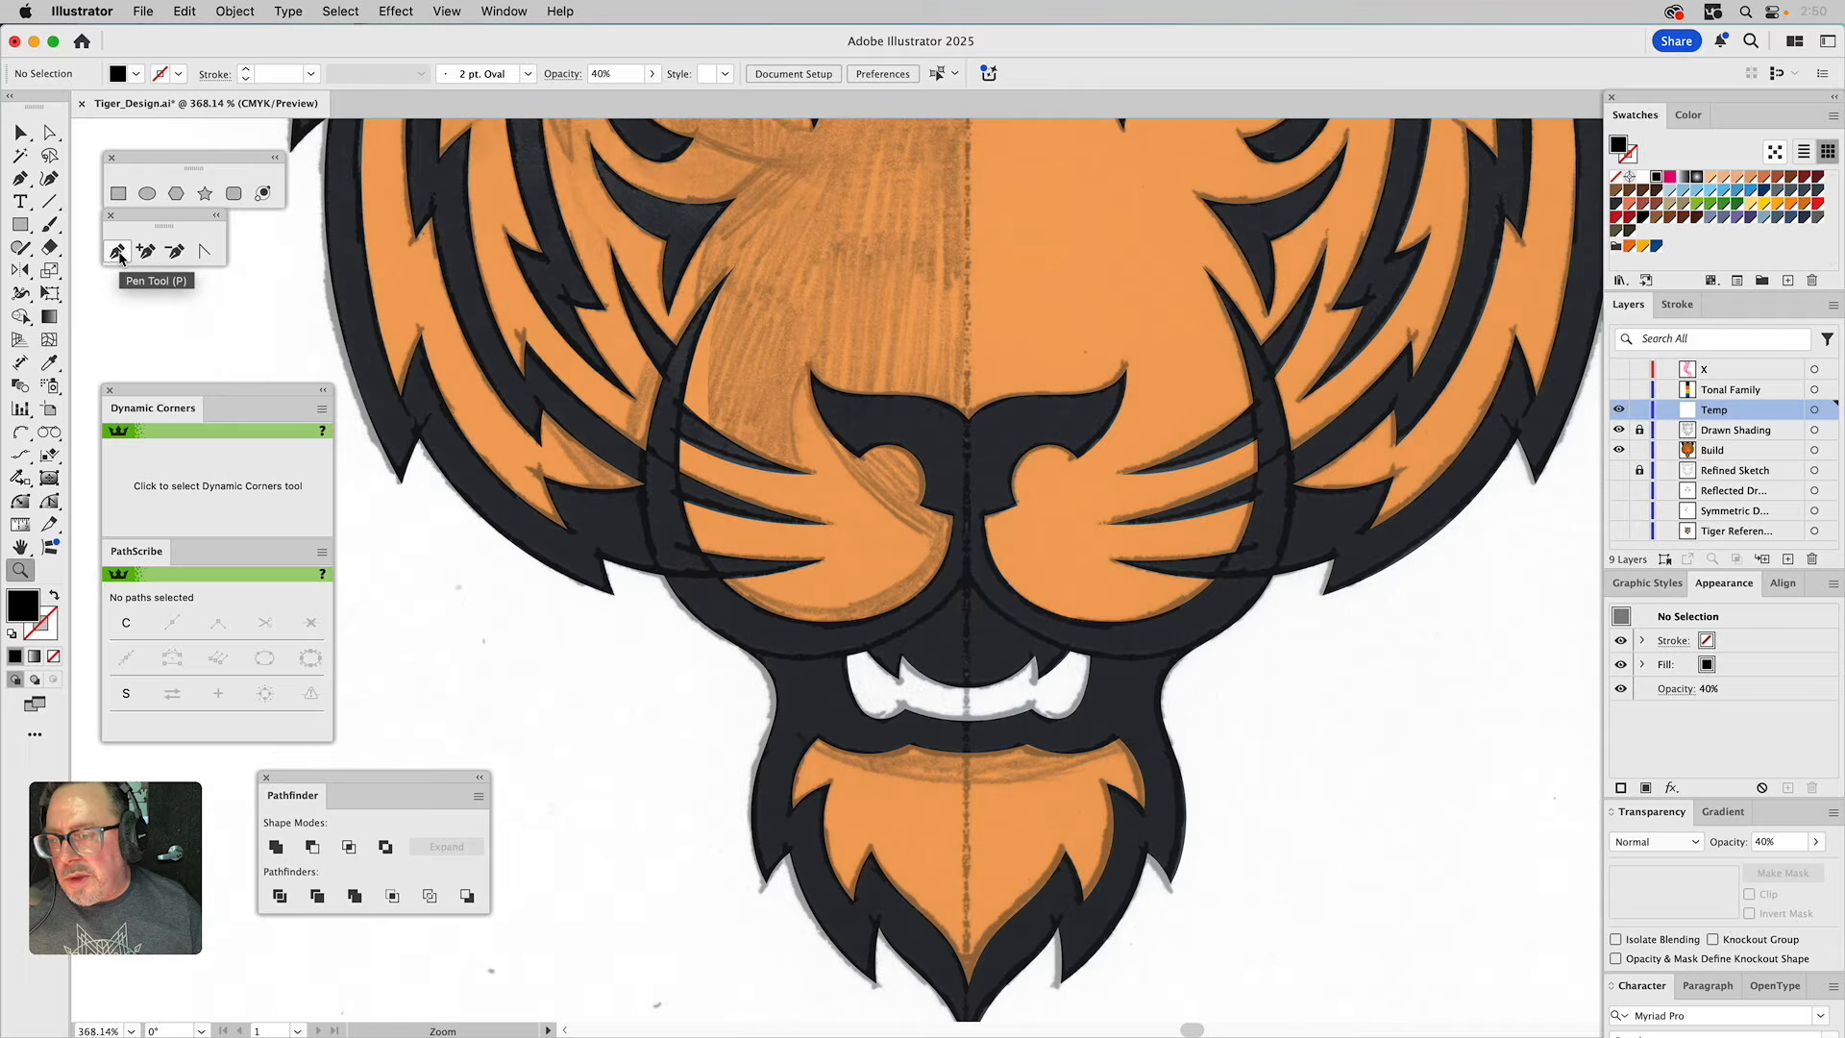
{"action": "left_click", "coordinate": [1653, 584]}
{"action": "left_click", "coordinate": [1715, 625]}
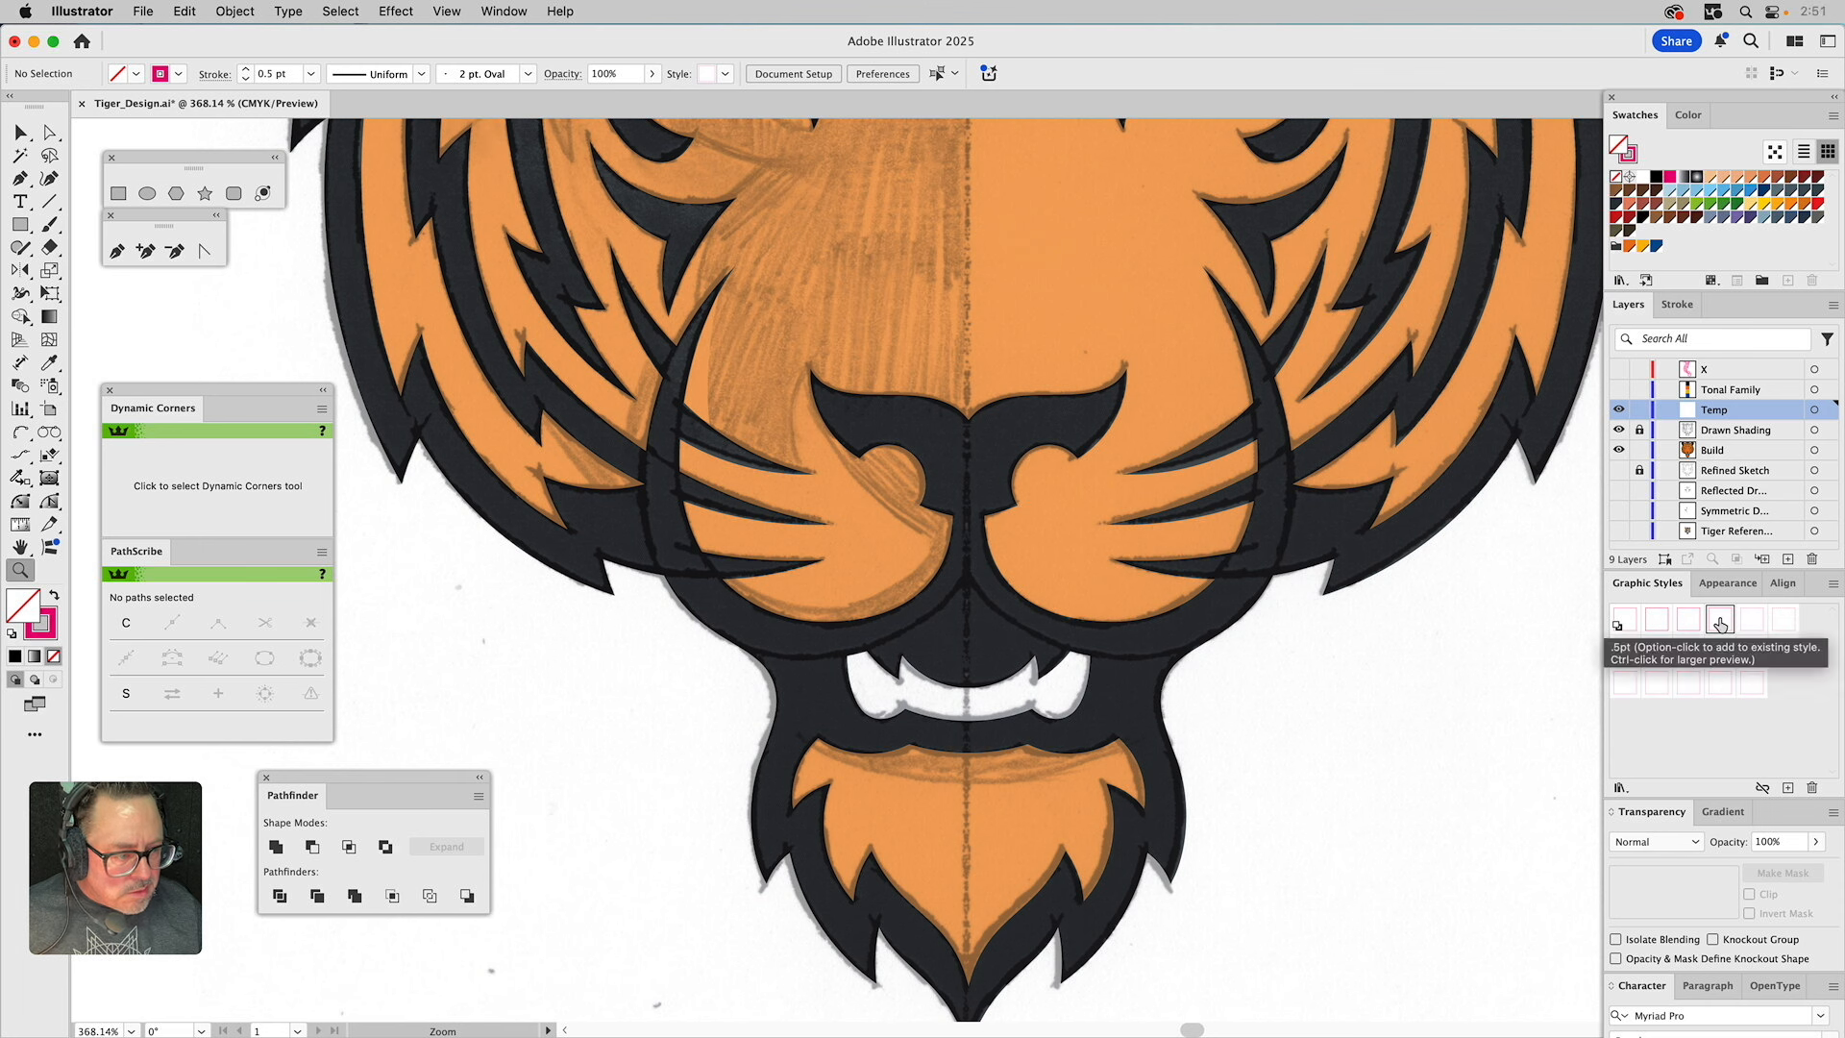
{"action": "left_click", "coordinate": [1751, 619]}
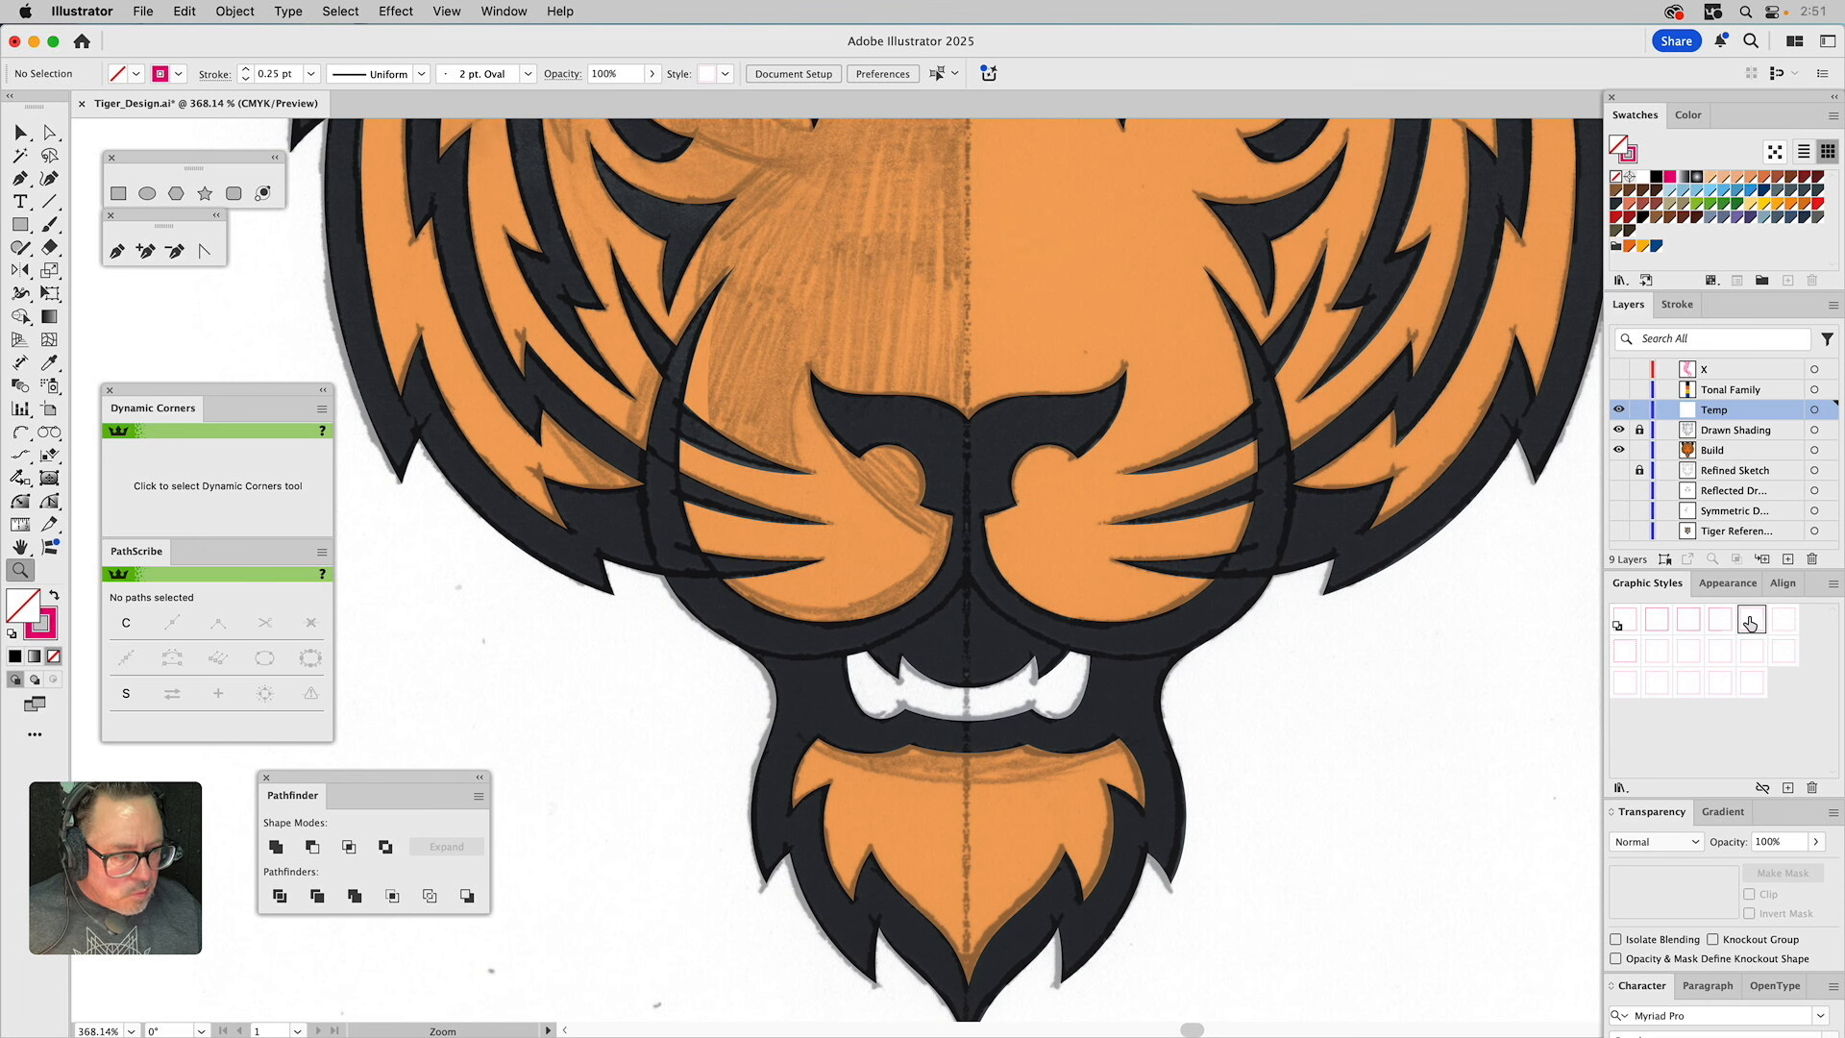
{"action": "left_click", "coordinate": [21, 432]}
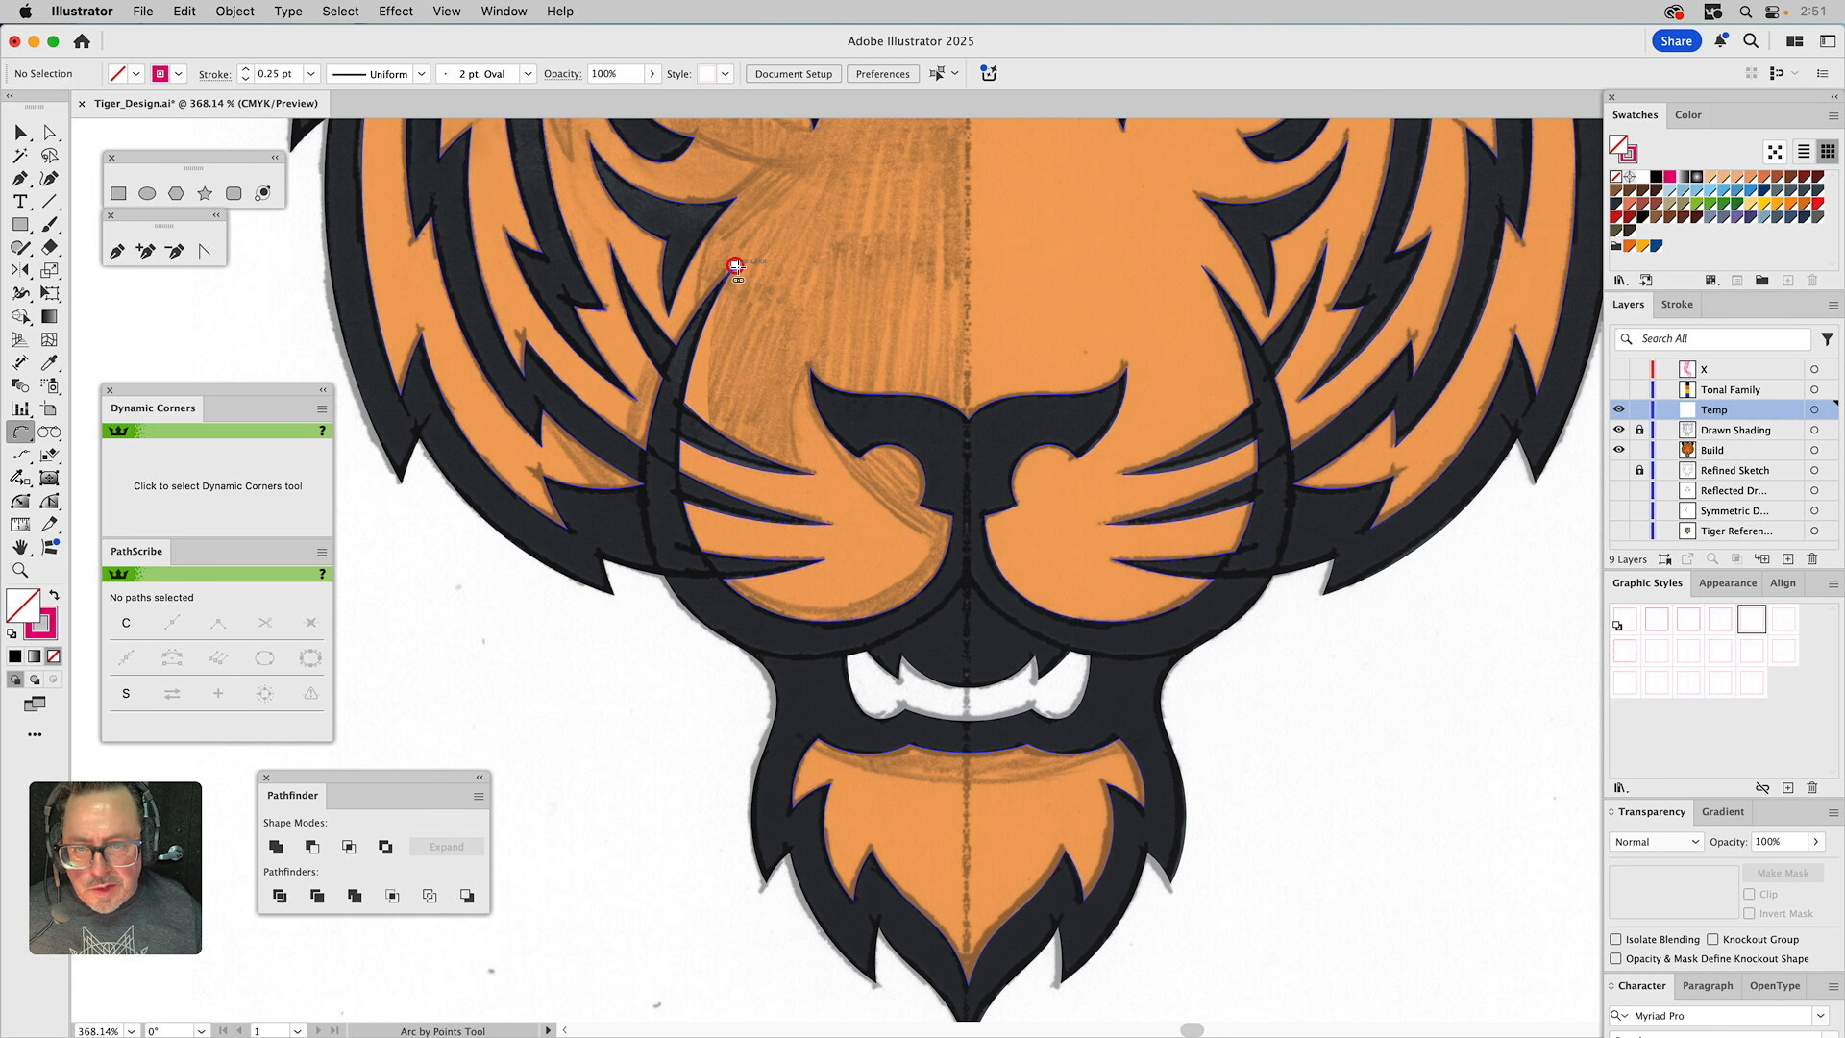
Try to trace the shading edge with arcs from the left cheek stripe's tip down to the top whisker stripe.
{"action": "left_click", "coordinate": [735, 266]}
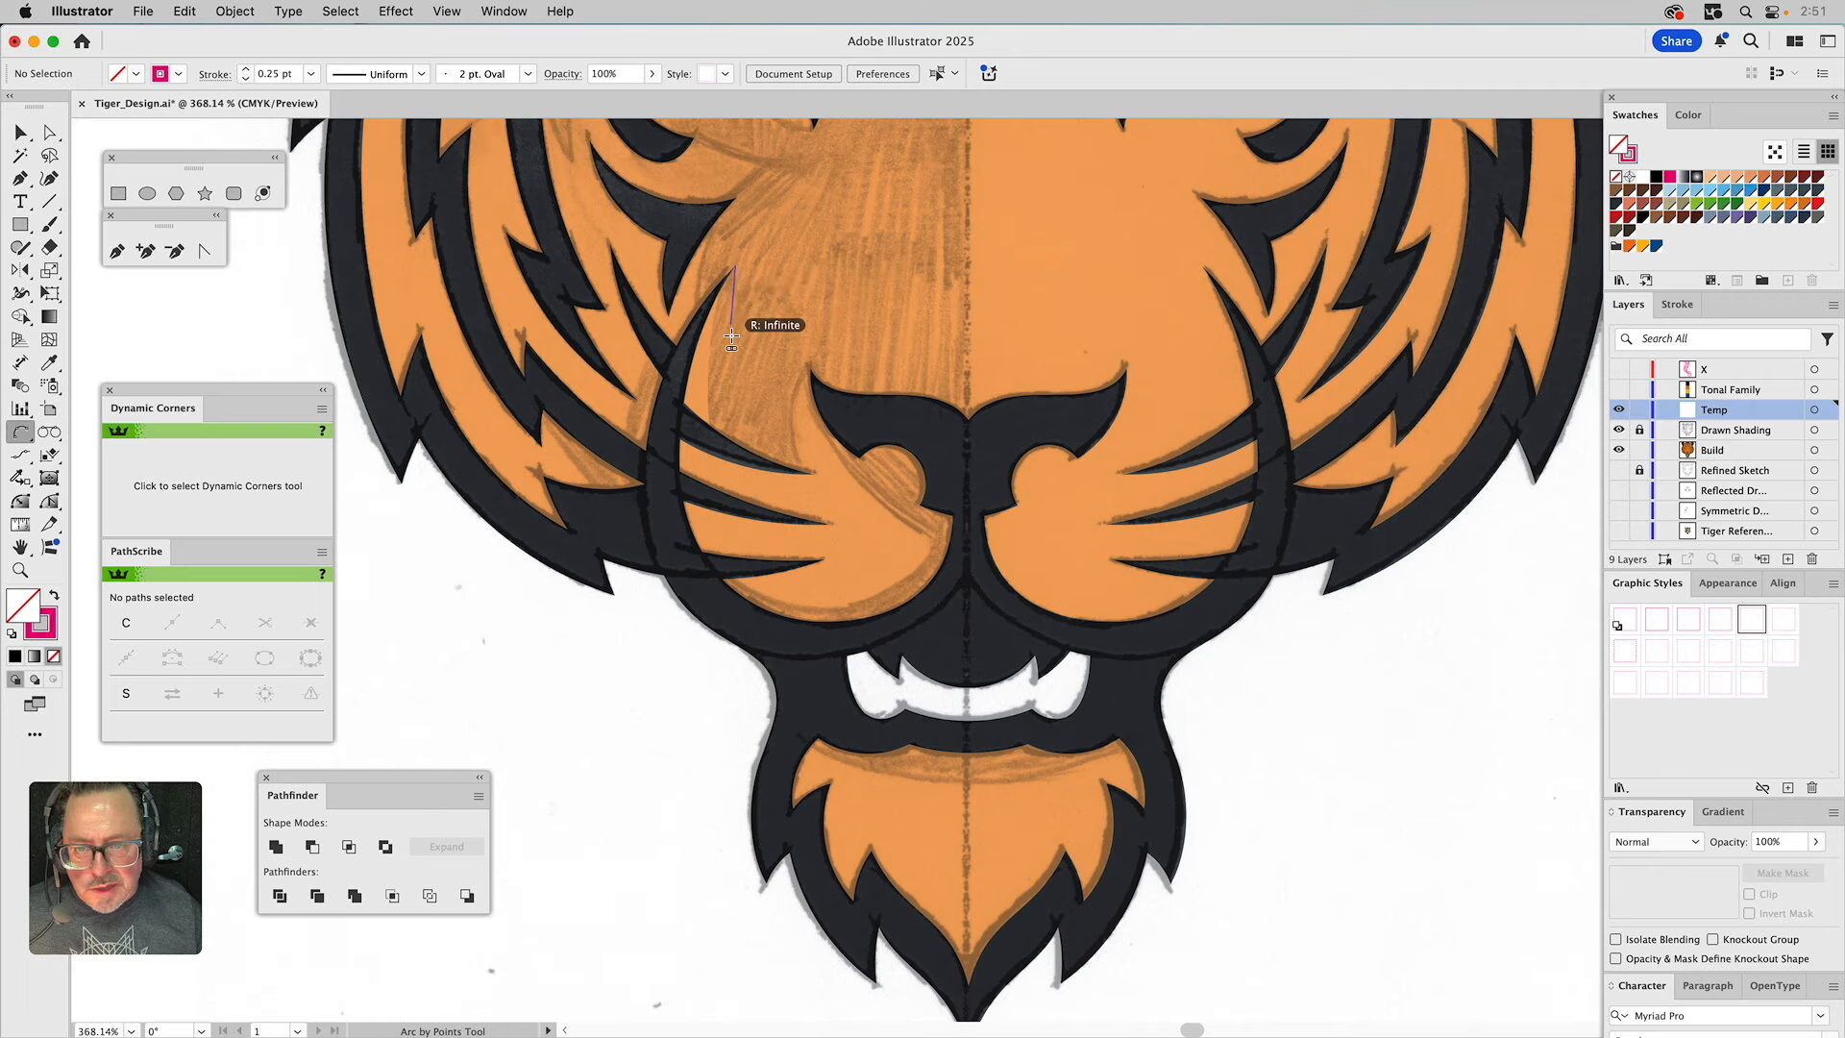
{"action": "left_click", "coordinate": [711, 435]}
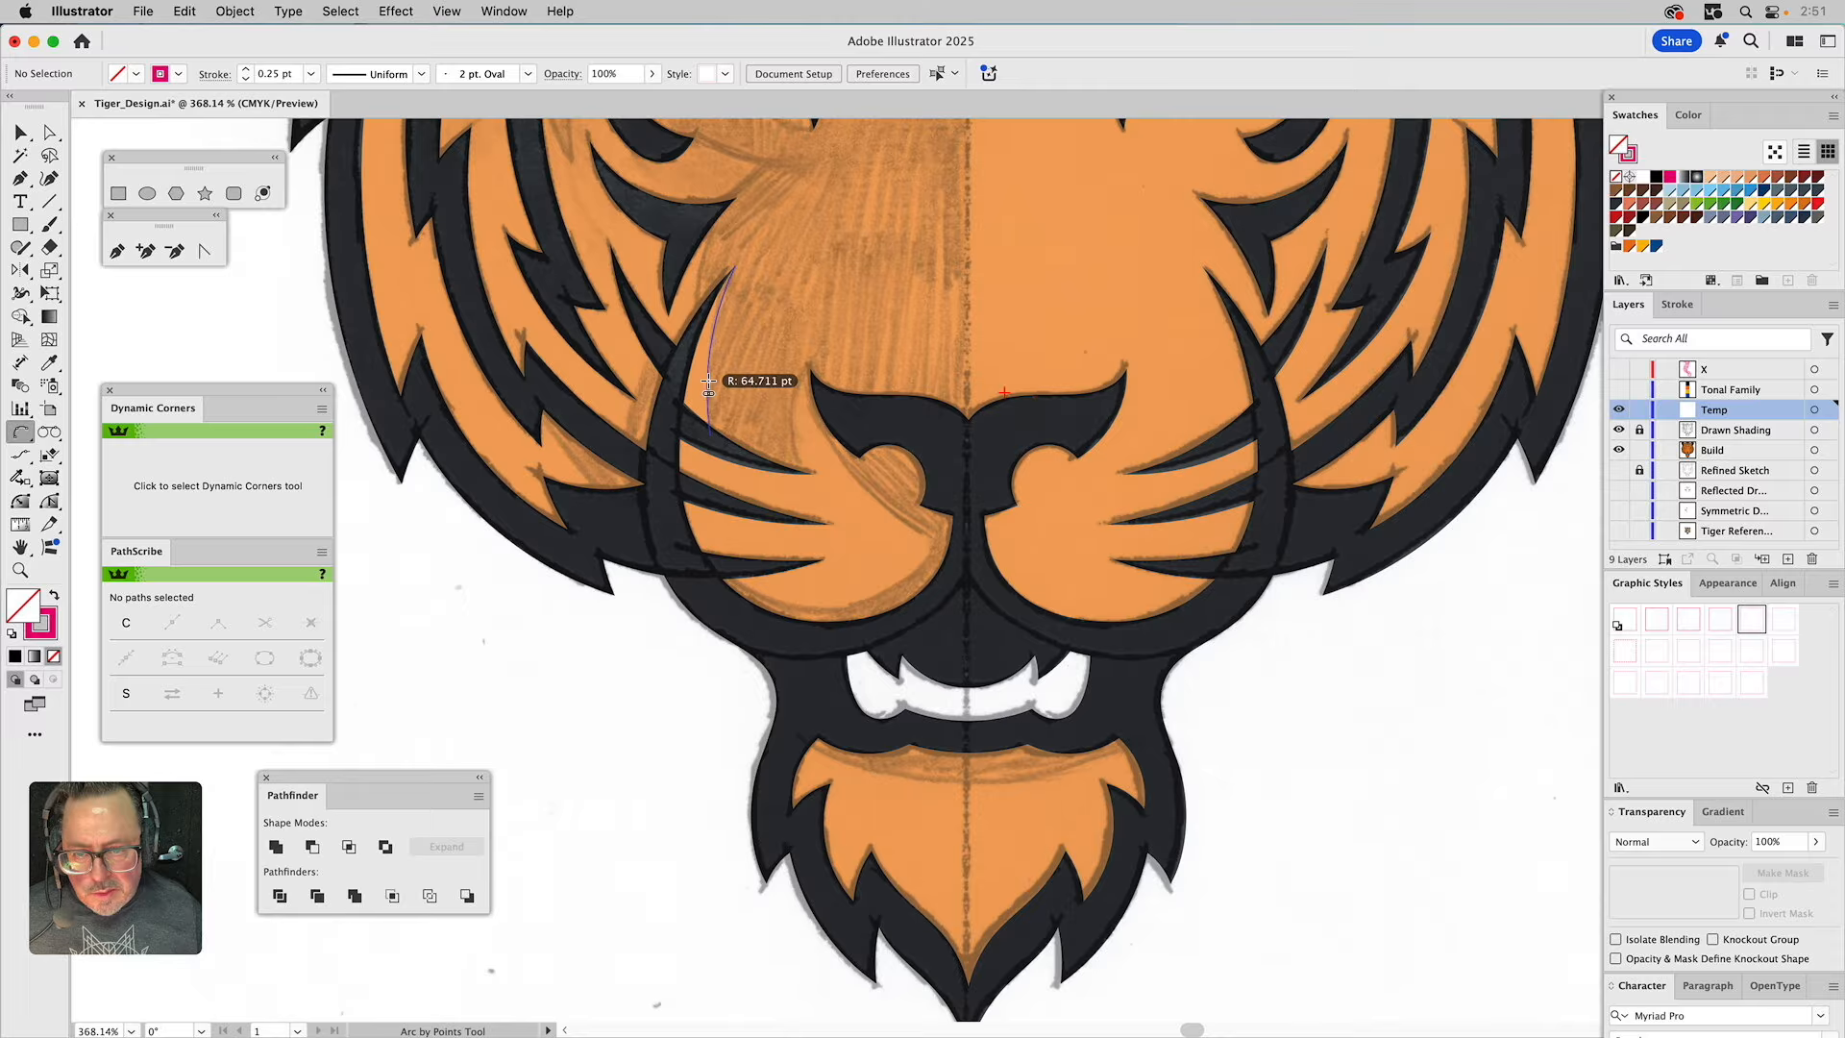
{"action": "left_click", "coordinate": [707, 381]}
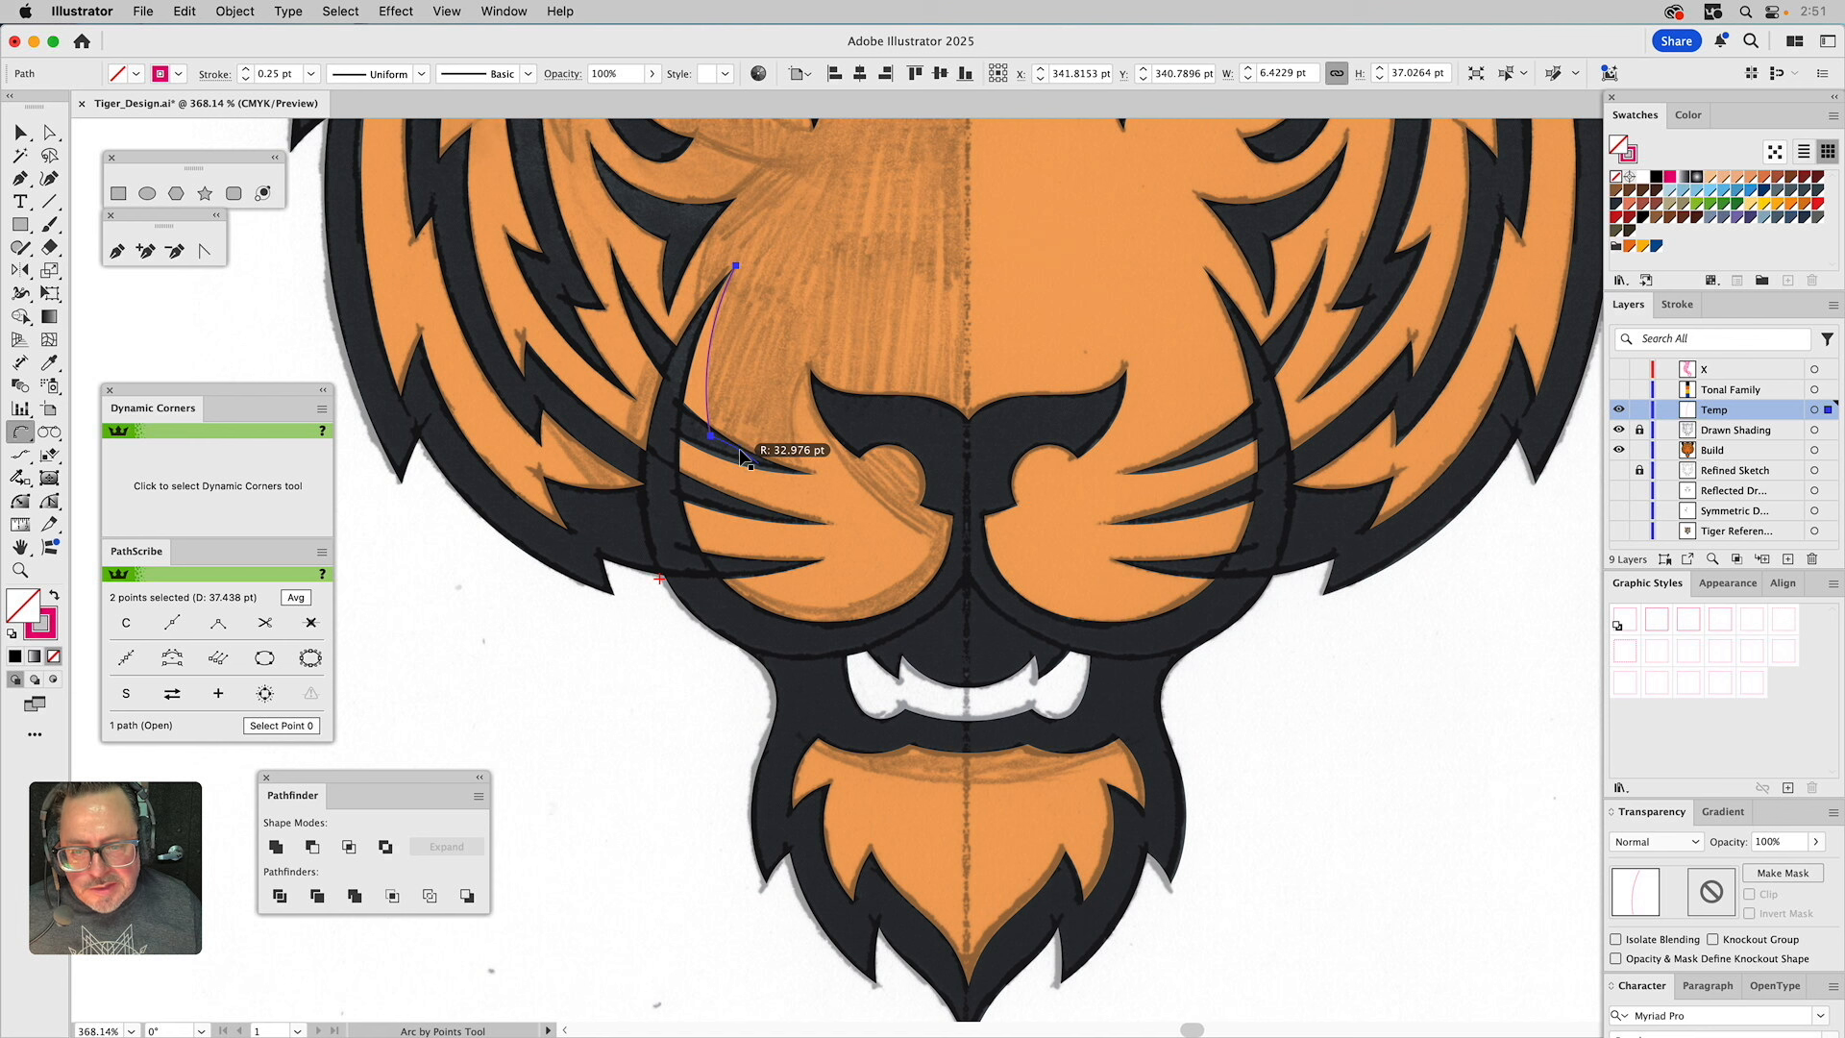
{"action": "key", "text": "Escape"}
{"action": "left_click", "coordinate": [738, 433]}
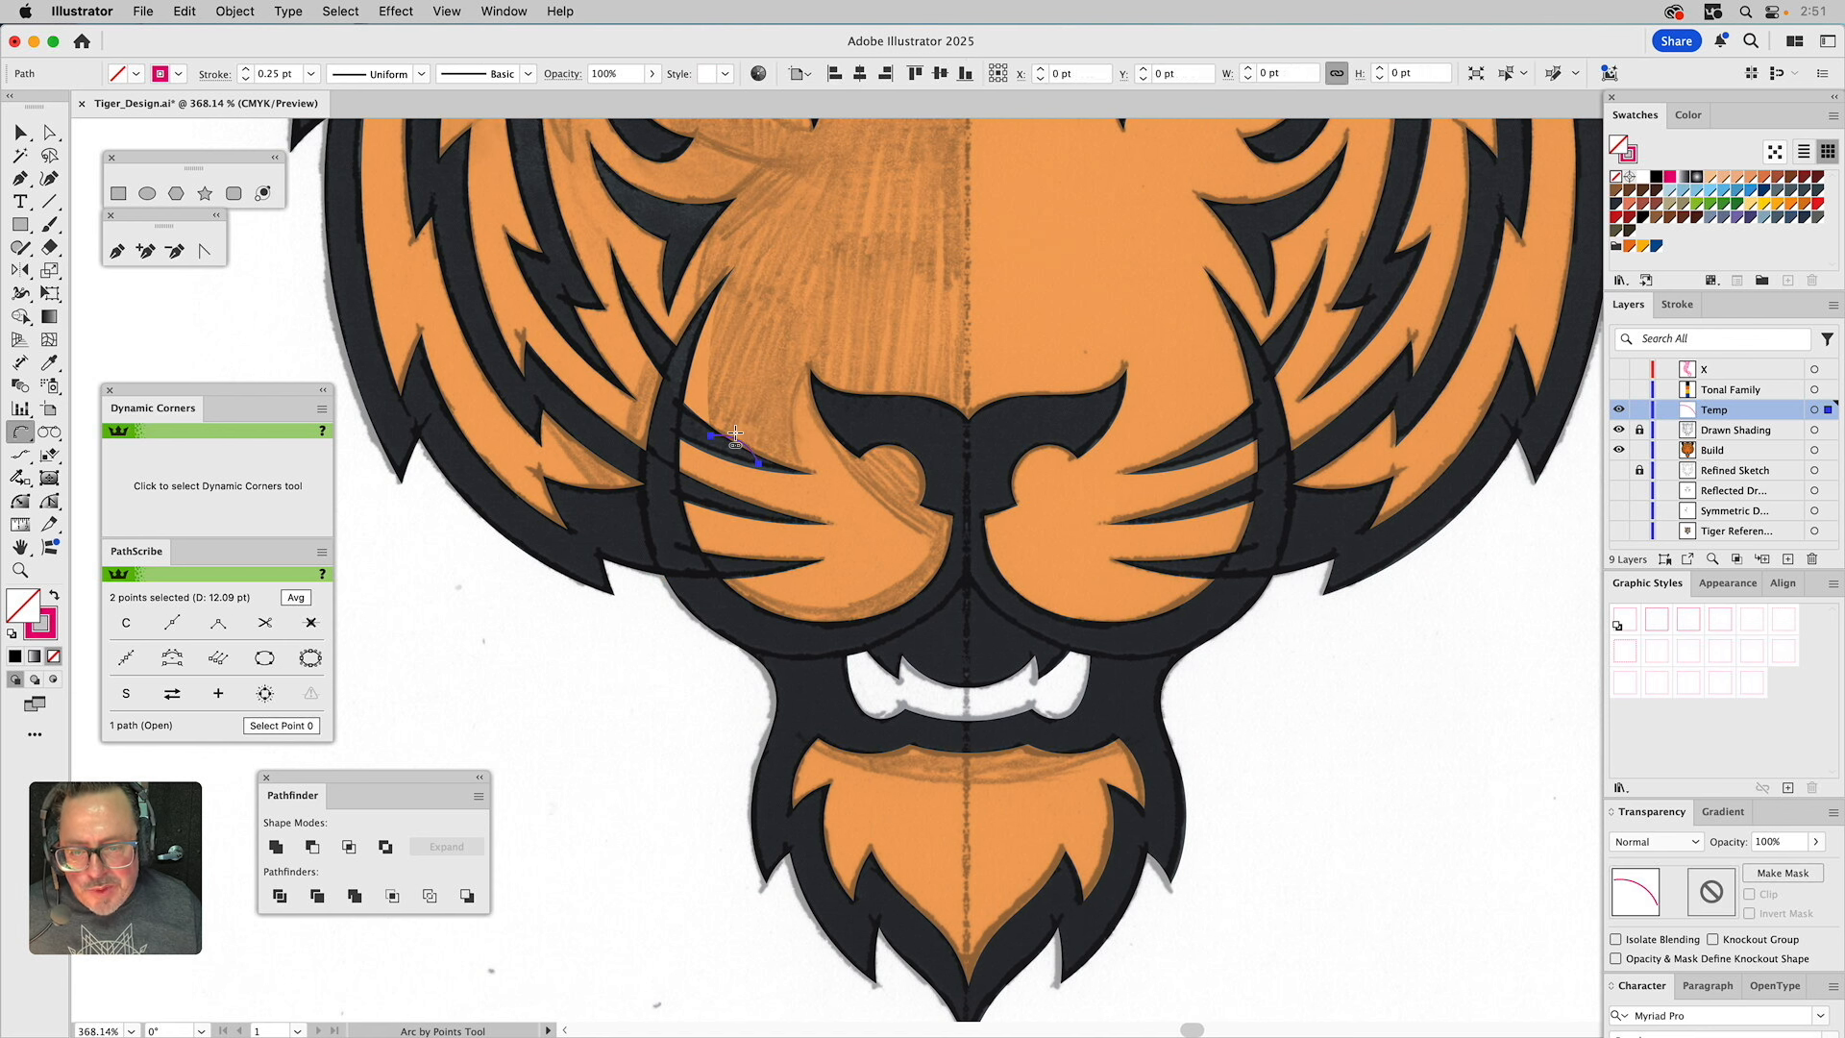
{"action": "key", "text": "super+z"}
Draw a connected arc path about 23 by 45 pt from the left cheek stripe's tip down and along the top whisker stripe to its tip.
{"action": "left_click", "coordinate": [736, 265]}
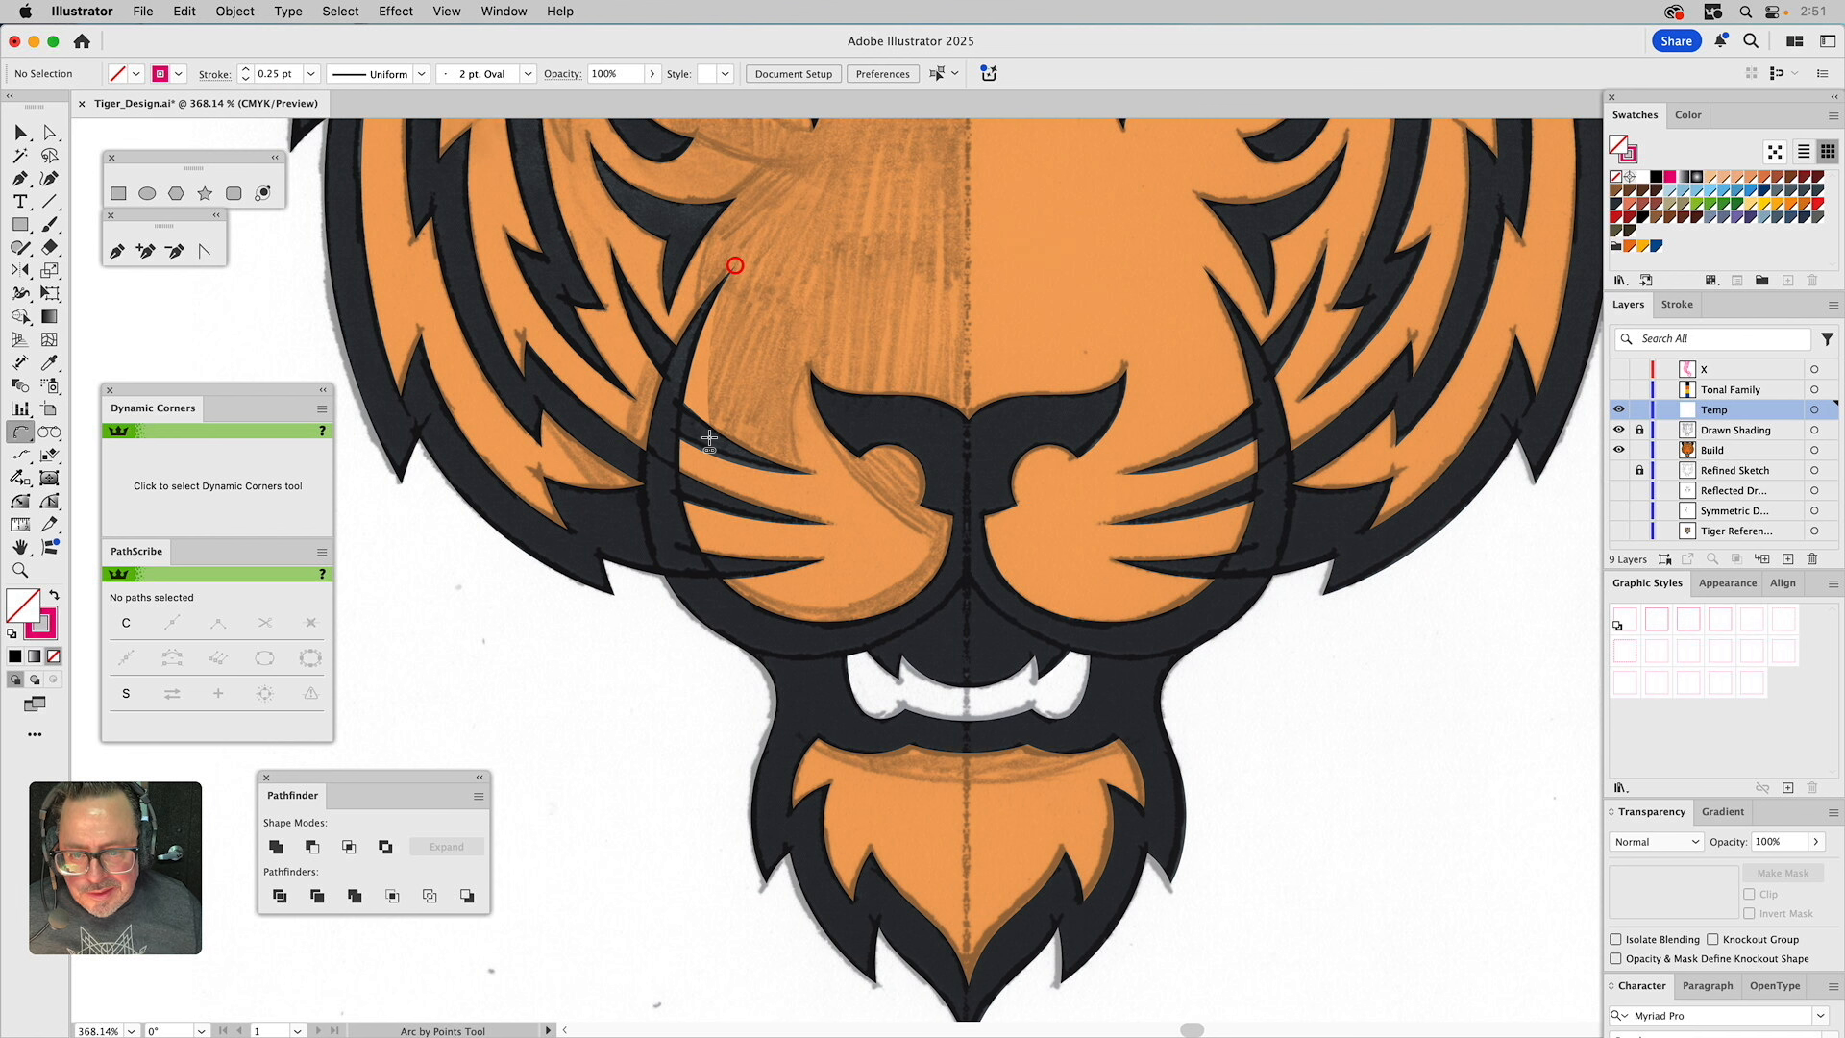
{"action": "left_click", "coordinate": [708, 439]}
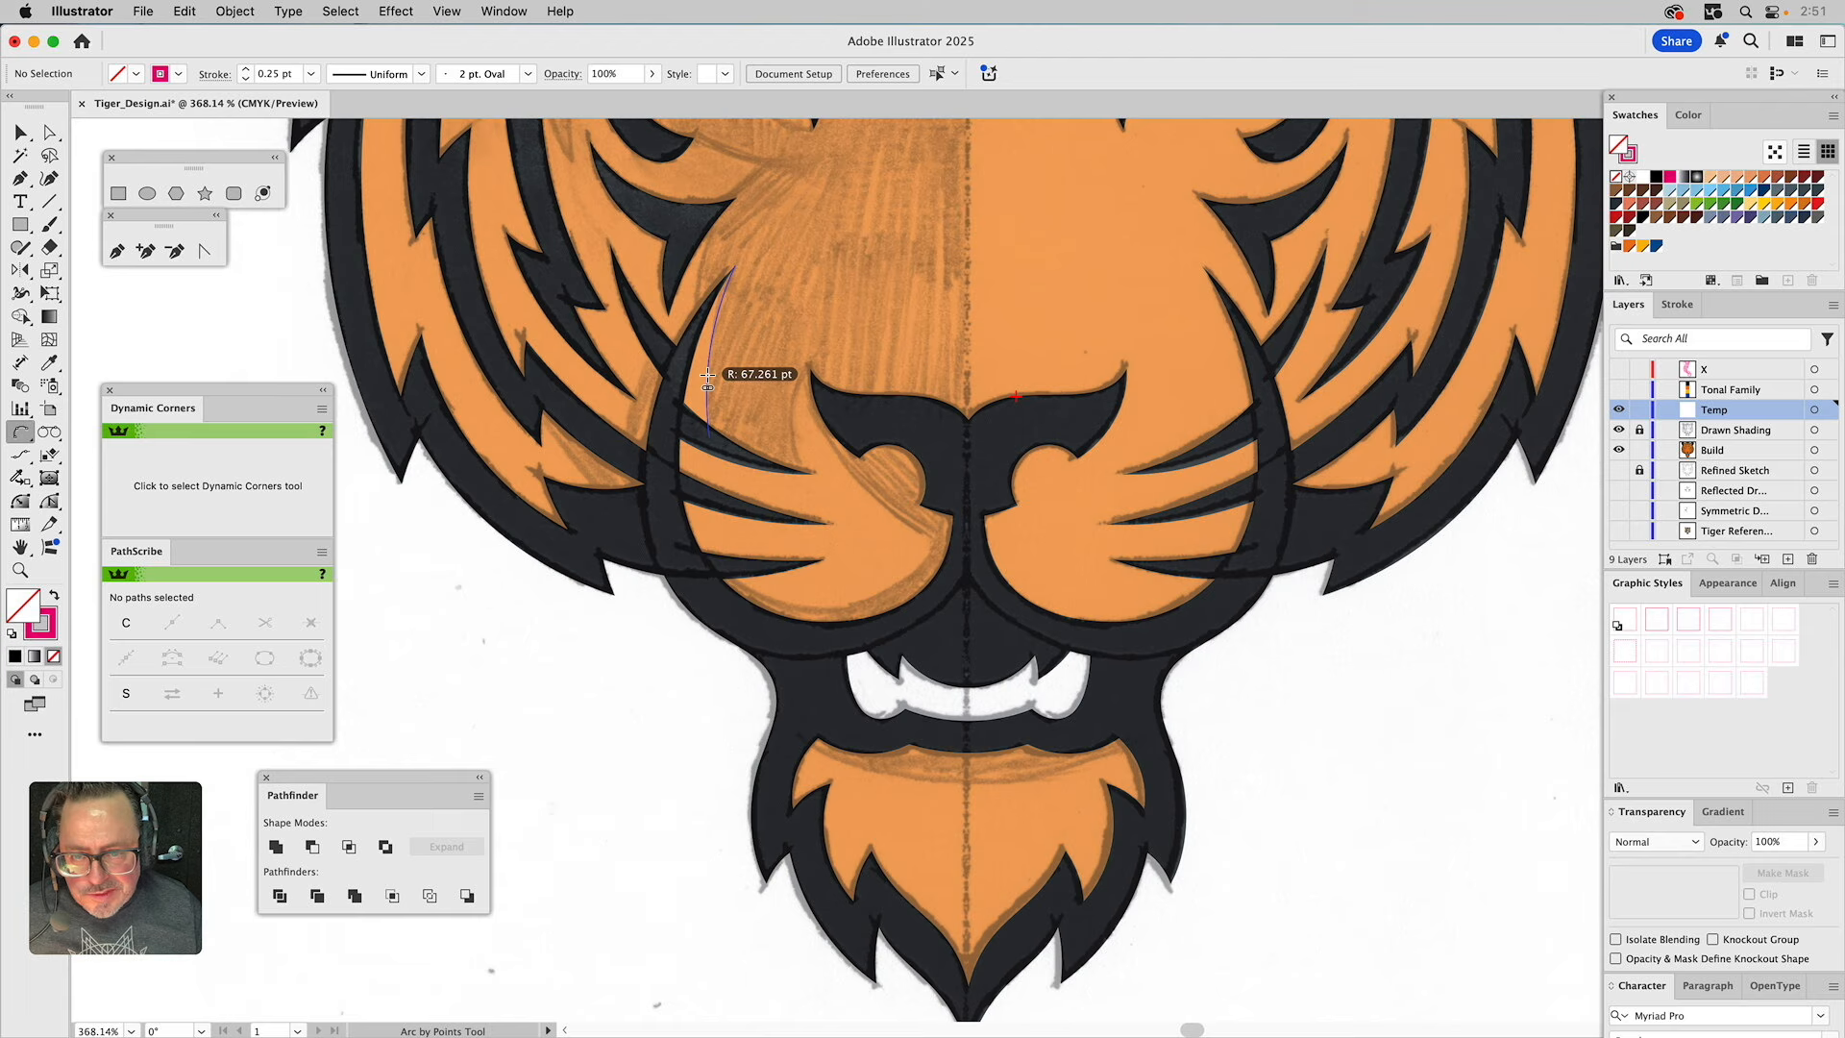
{"action": "left_click", "coordinate": [709, 381]}
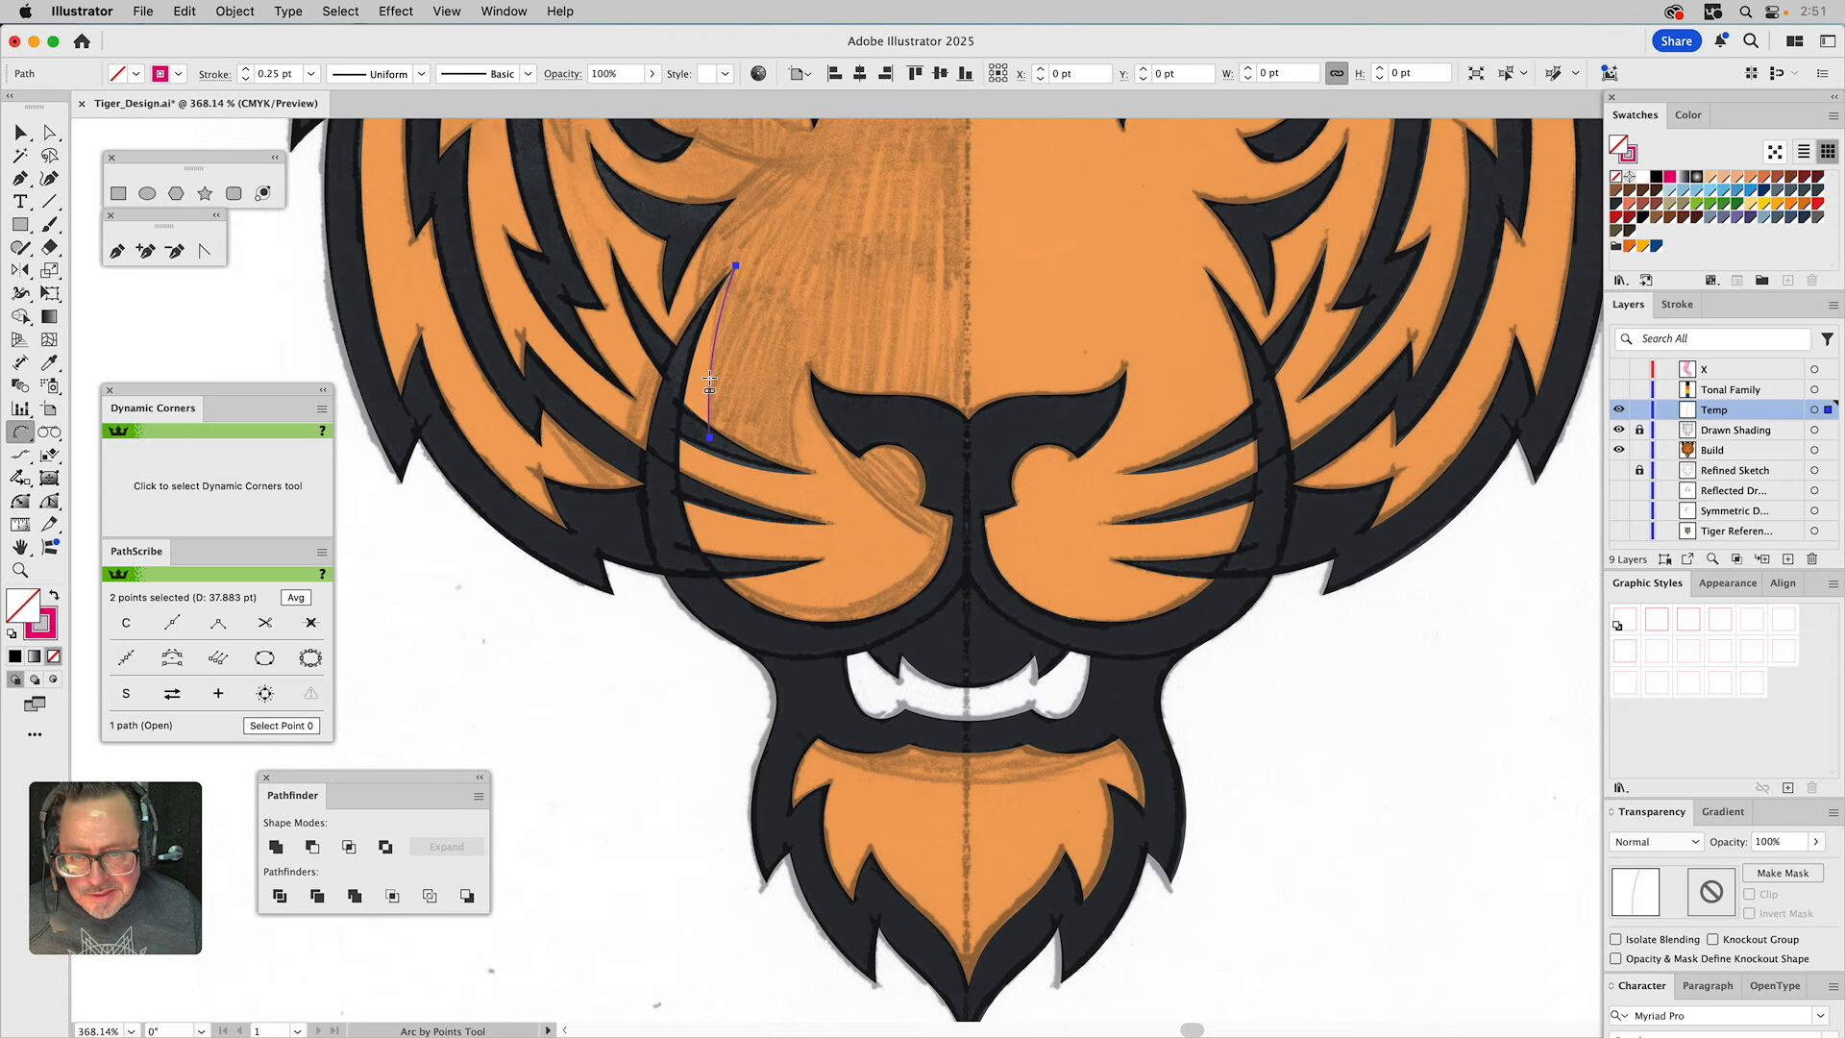
{"action": "left_click", "coordinate": [709, 437]}
{"action": "left_click", "coordinate": [810, 468]}
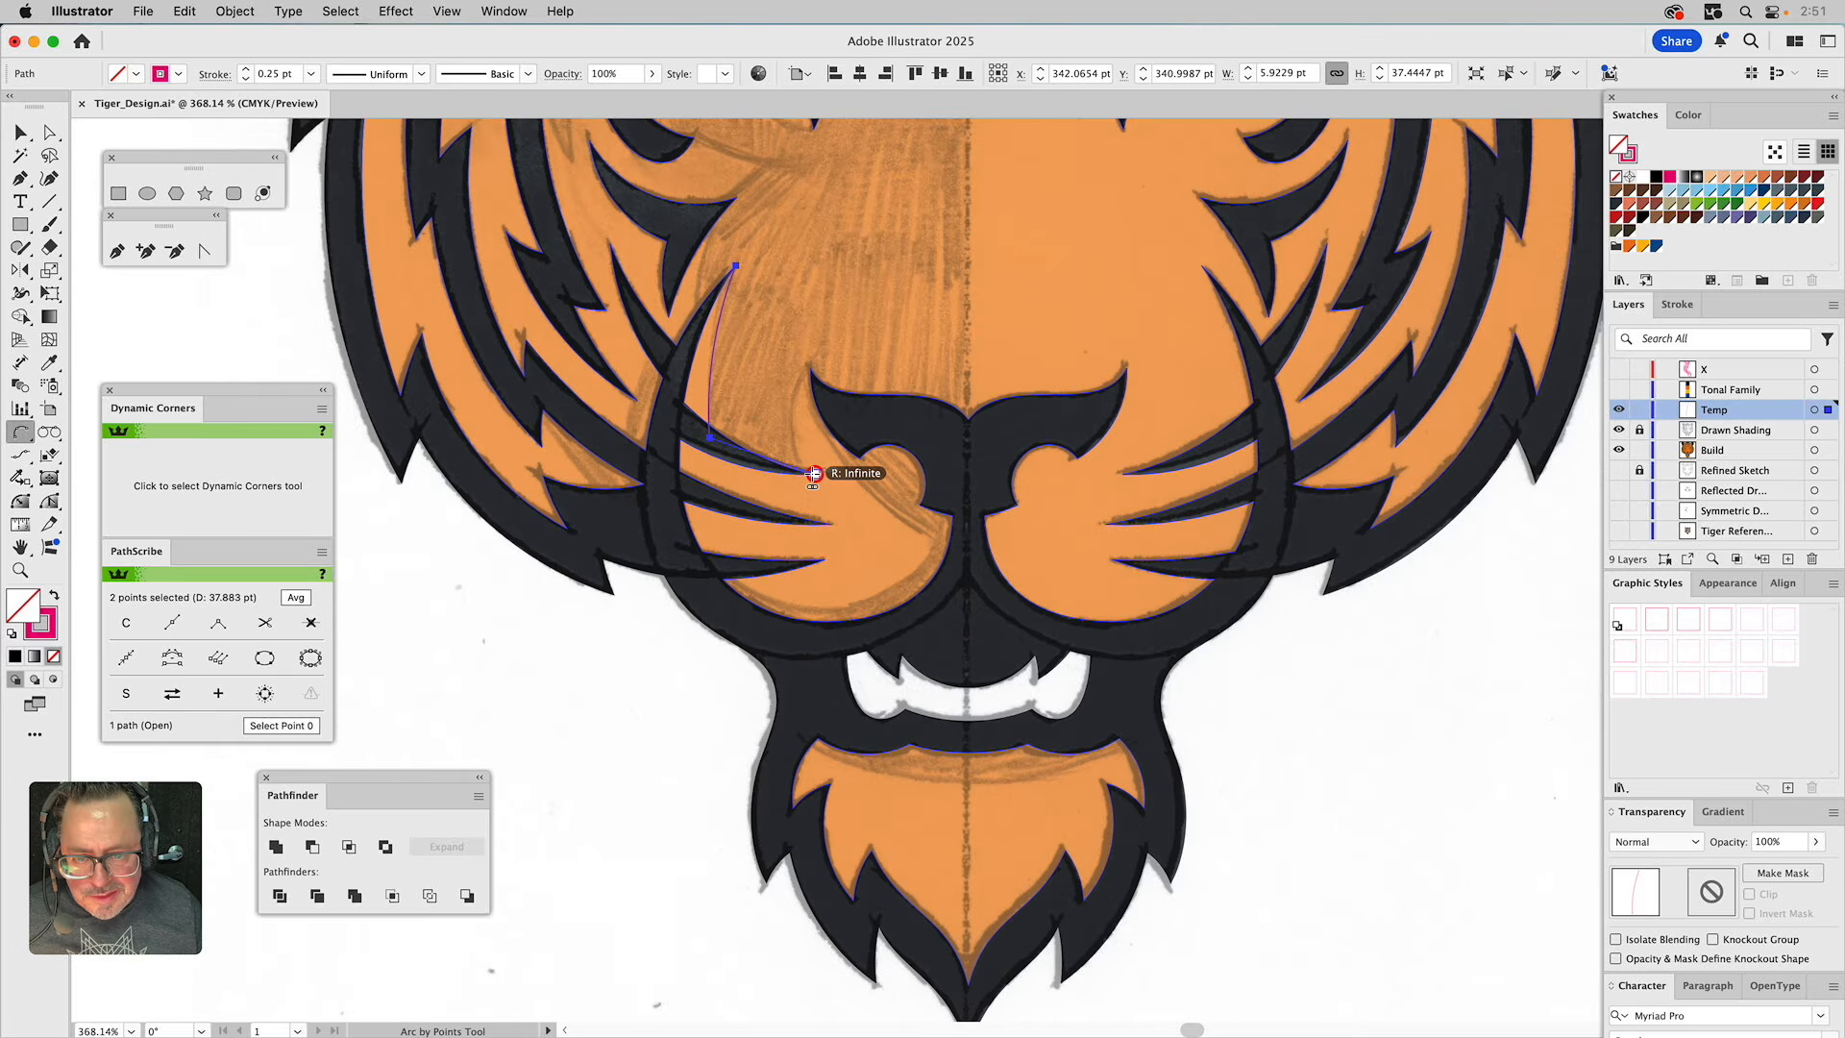
{"action": "left_click", "coordinate": [813, 473]}
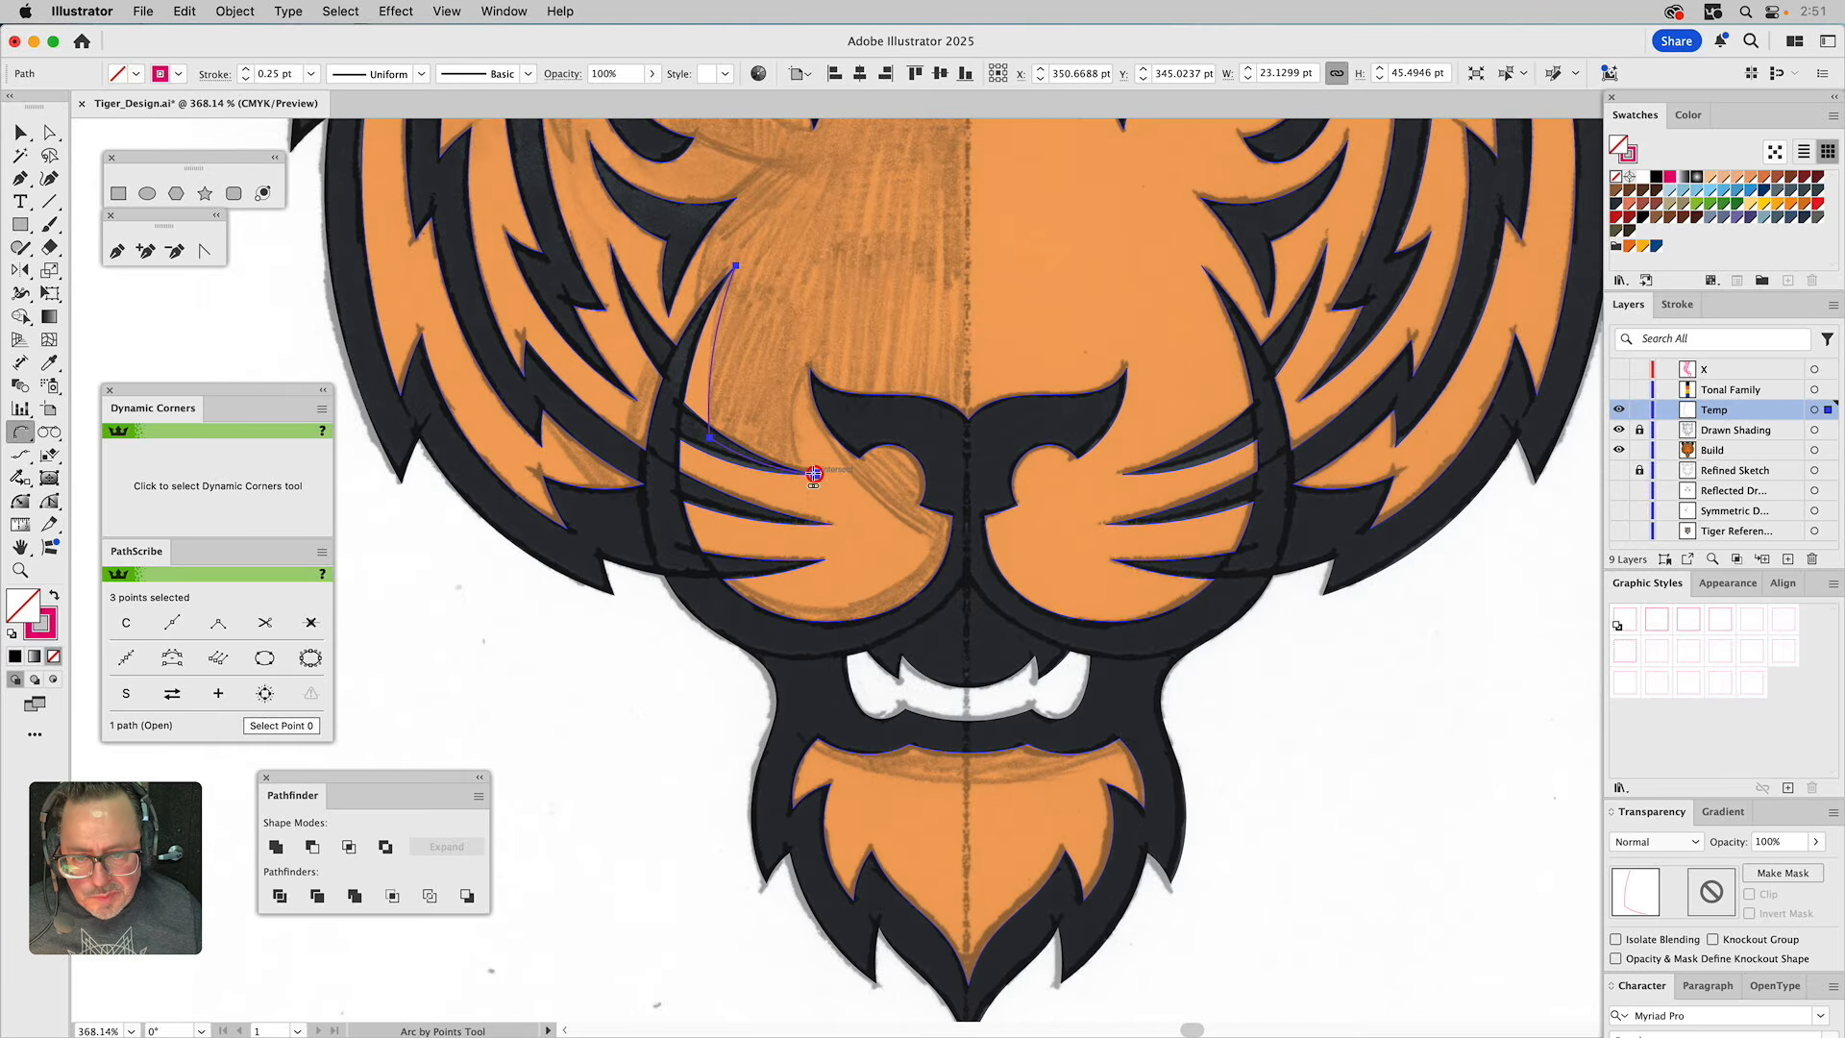
Extend the arc path from the top whisker stripe's tip to the nose's left corner, then inside the black nose to the centre line, about 56 by 52 pt overall.
{"action": "left_click", "coordinate": [809, 369]}
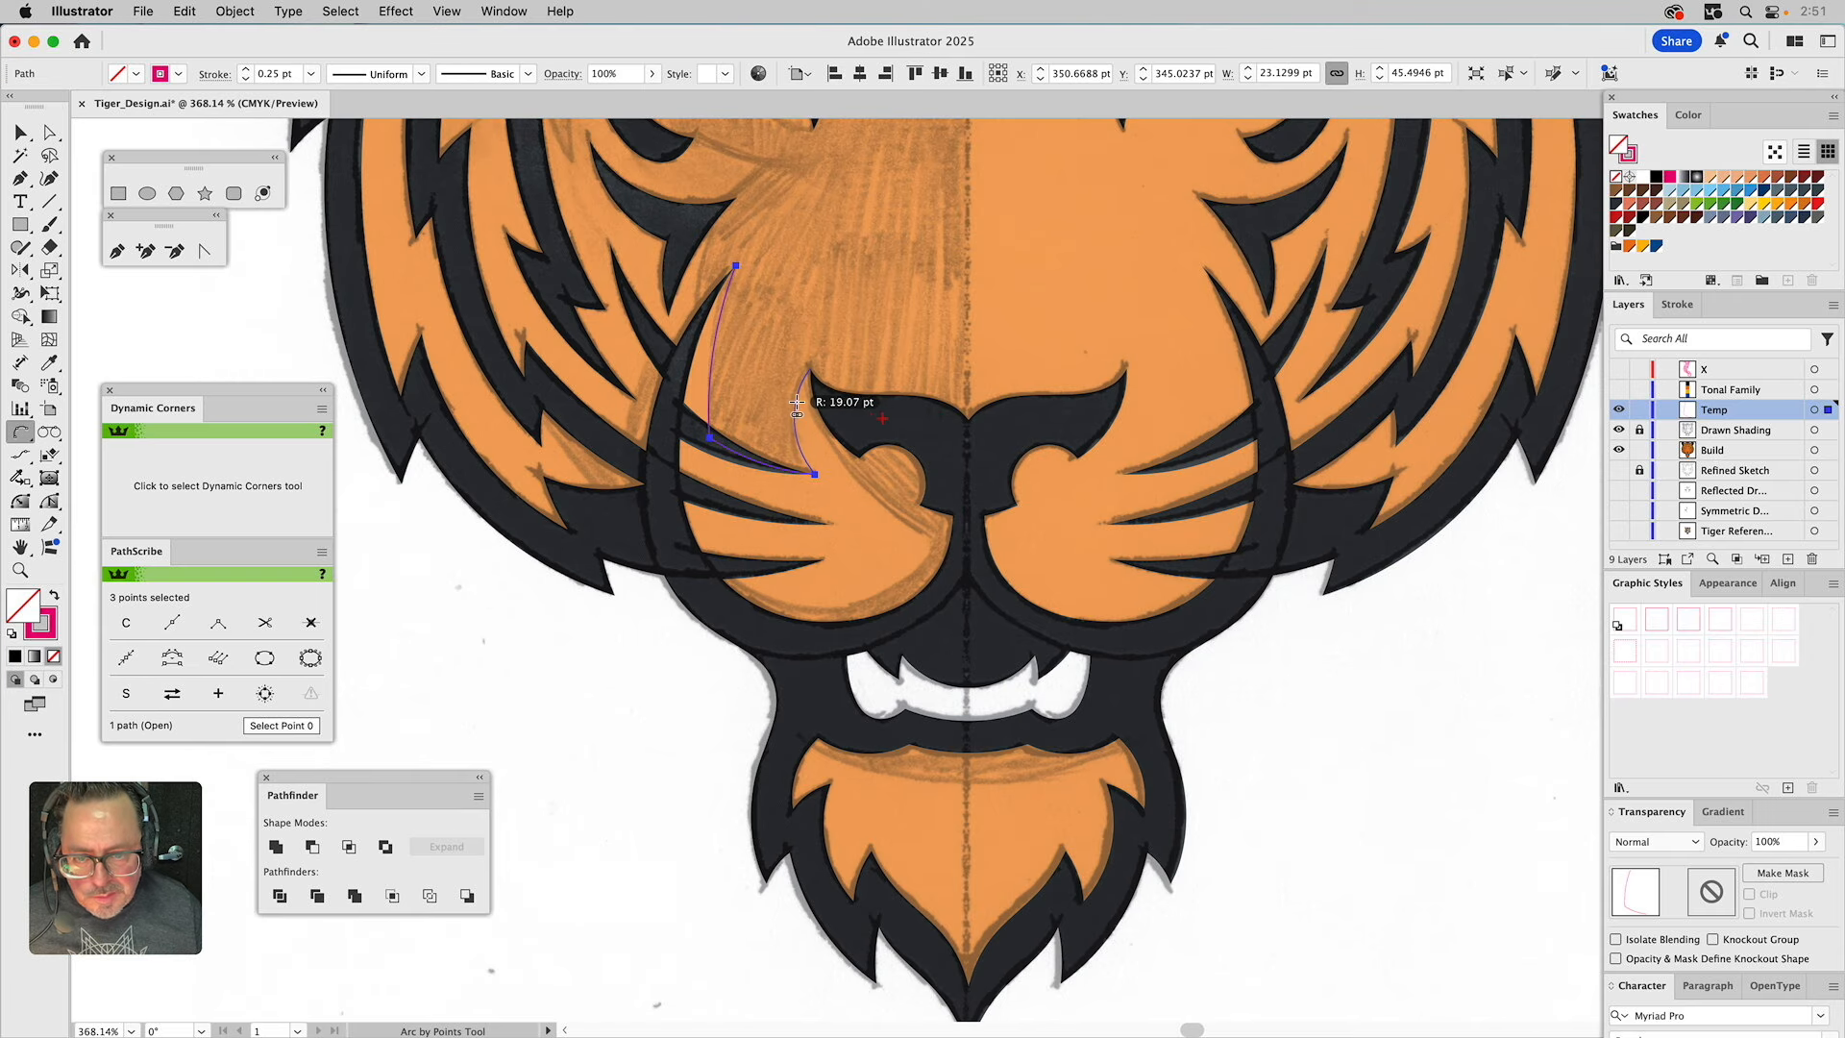
{"action": "left_click", "coordinate": [796, 403]}
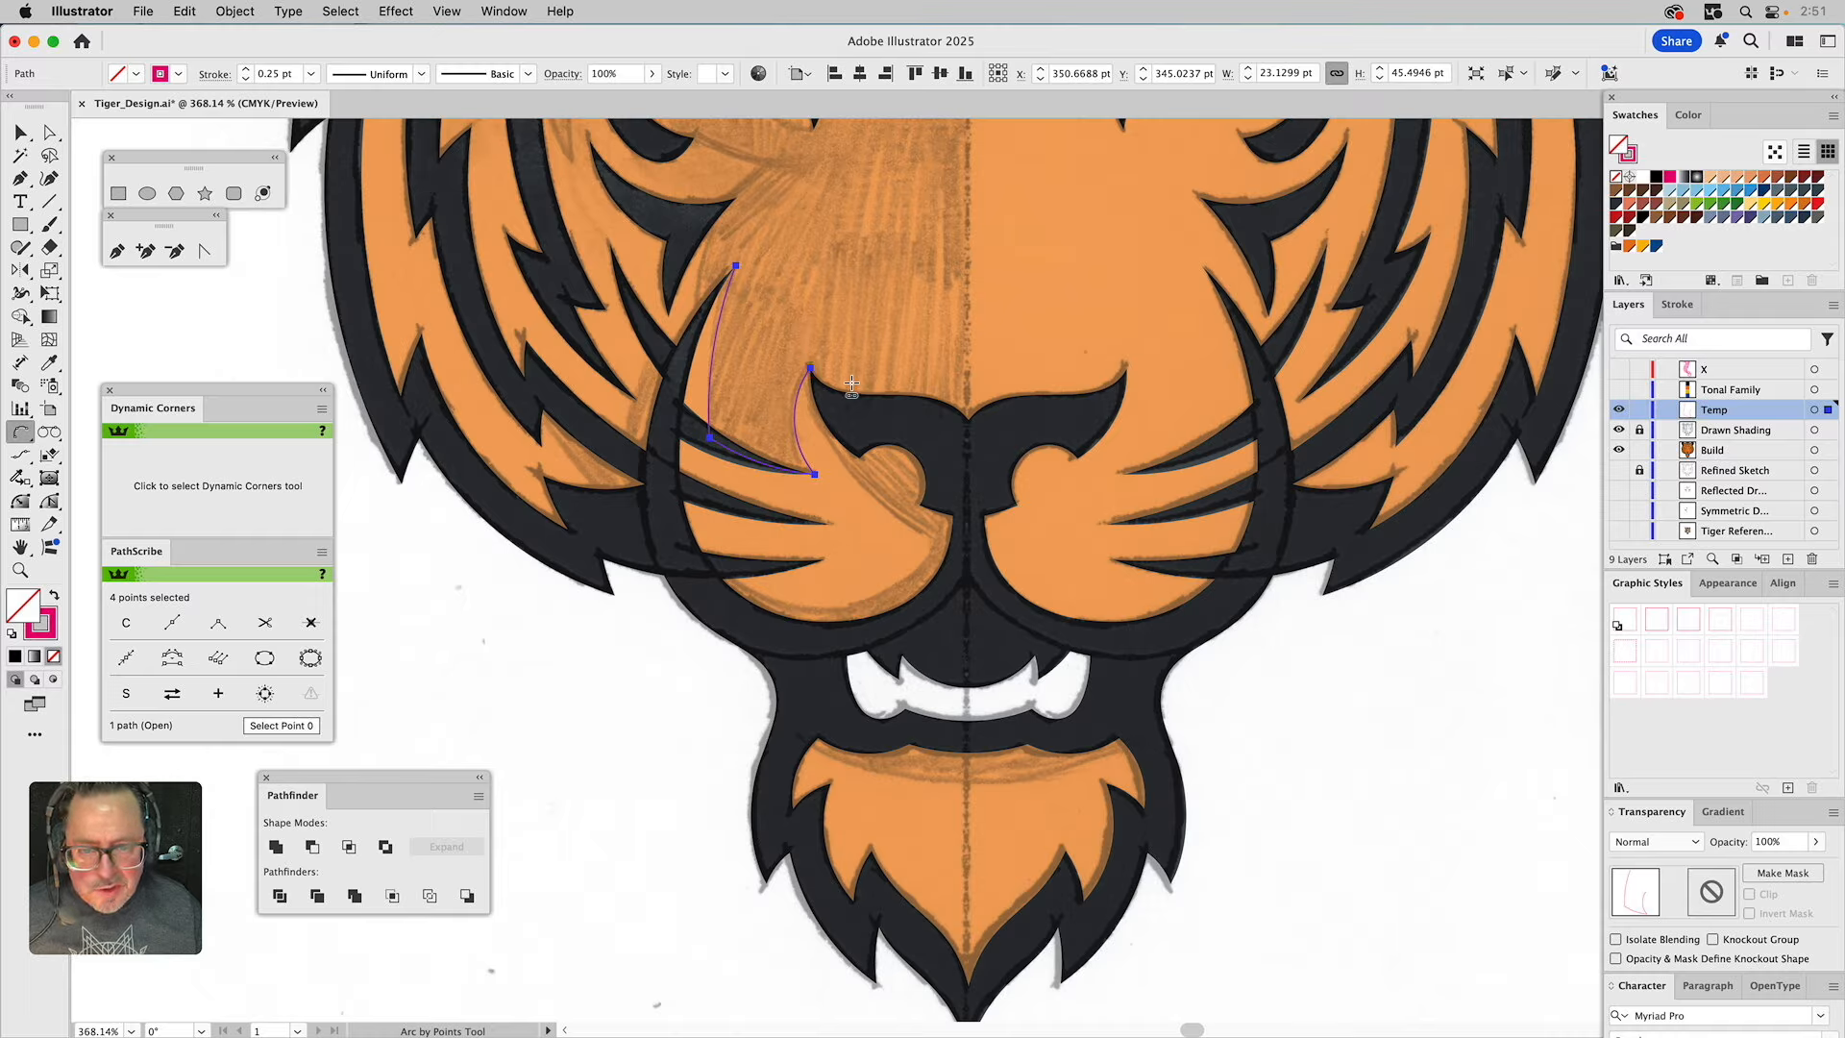
{"action": "left_click", "coordinate": [809, 369]}
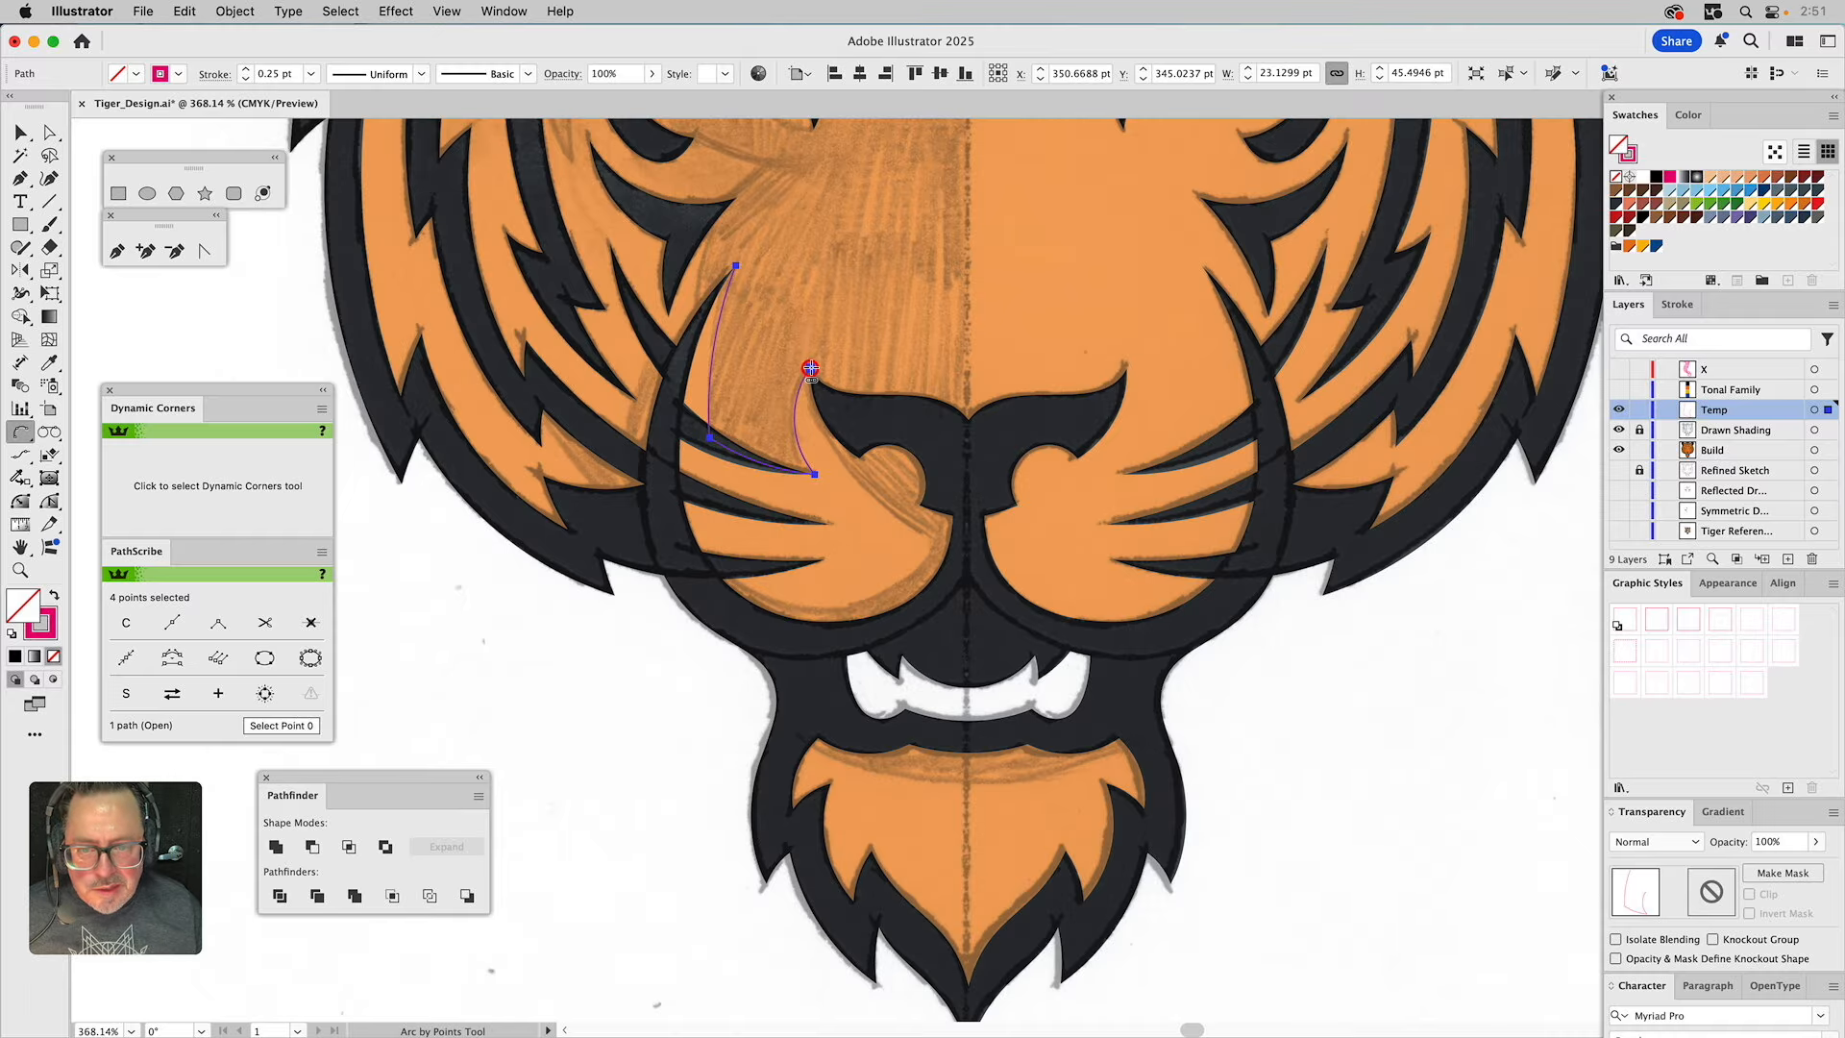
{"action": "left_click", "coordinate": [851, 421]}
{"action": "left_click", "coordinate": [919, 427]}
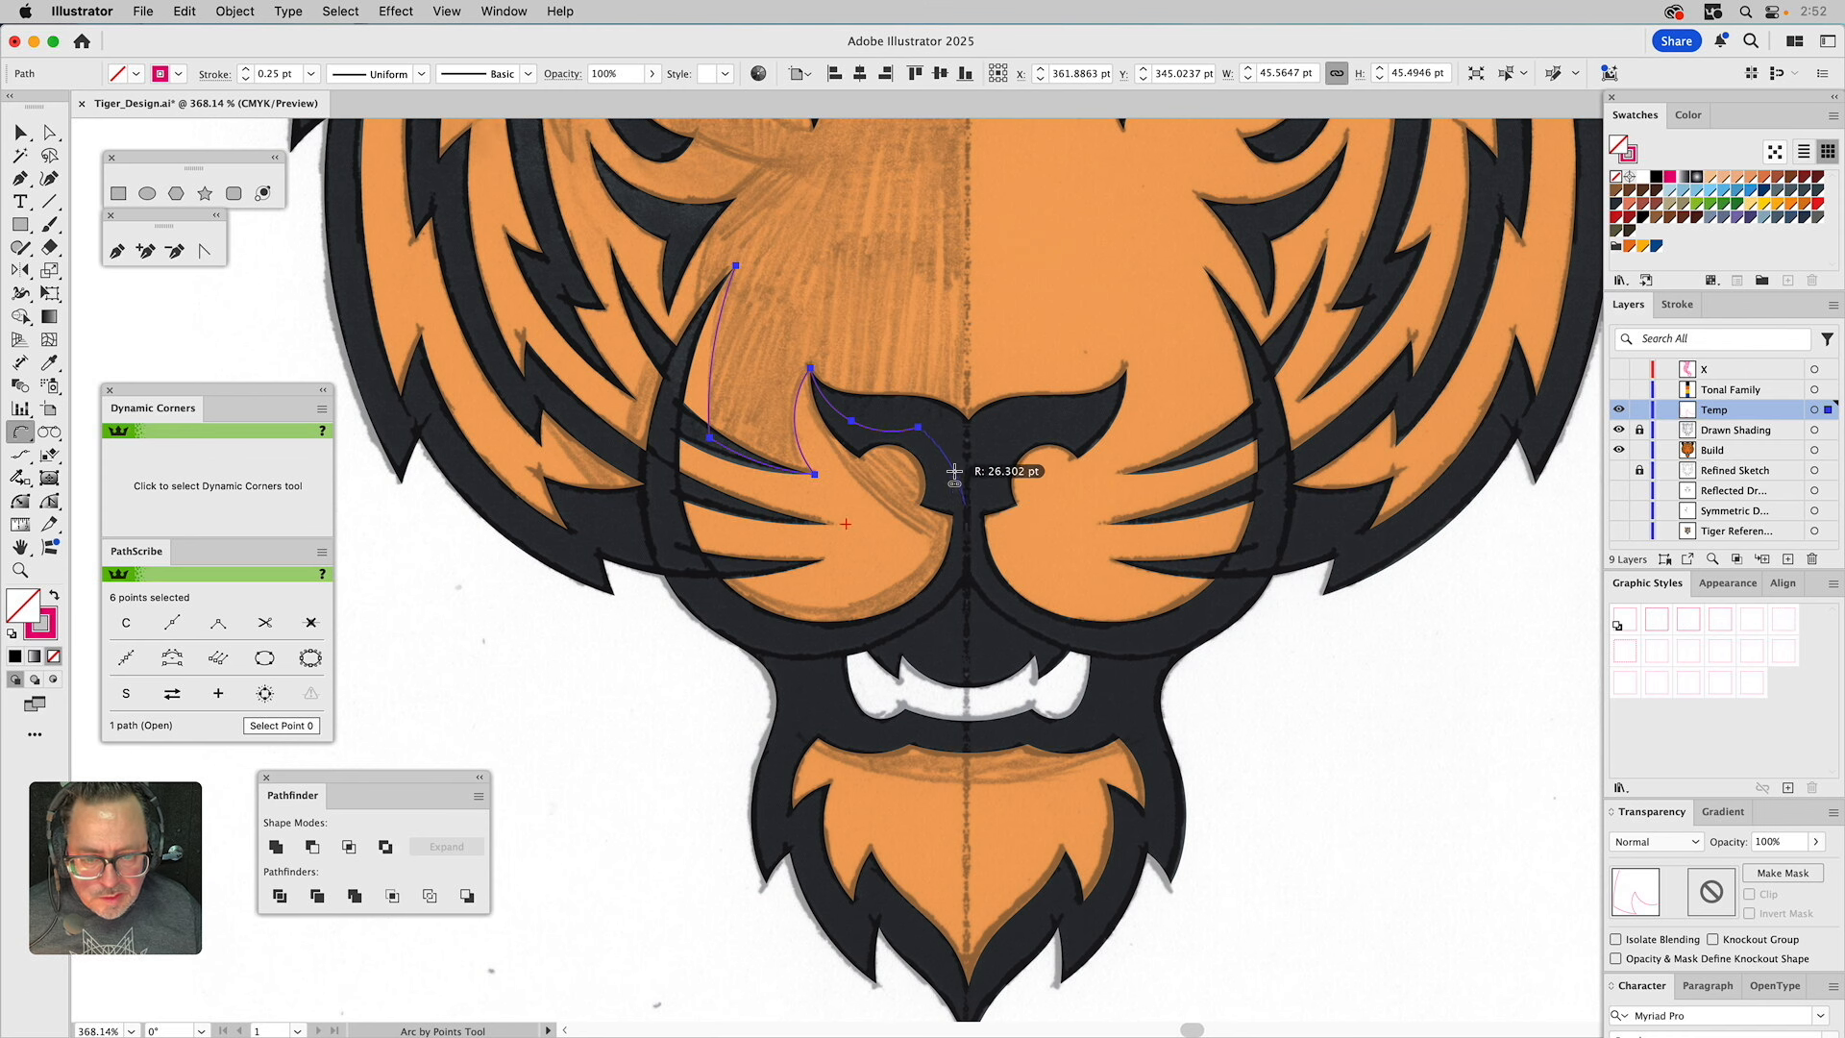
{"action": "left_click", "coordinate": [954, 471]}
Close the path with the Pen tool, running loosely through the black below the muzzle and up the left cheek stripe to its tip.
{"action": "left_click", "coordinate": [117, 251]}
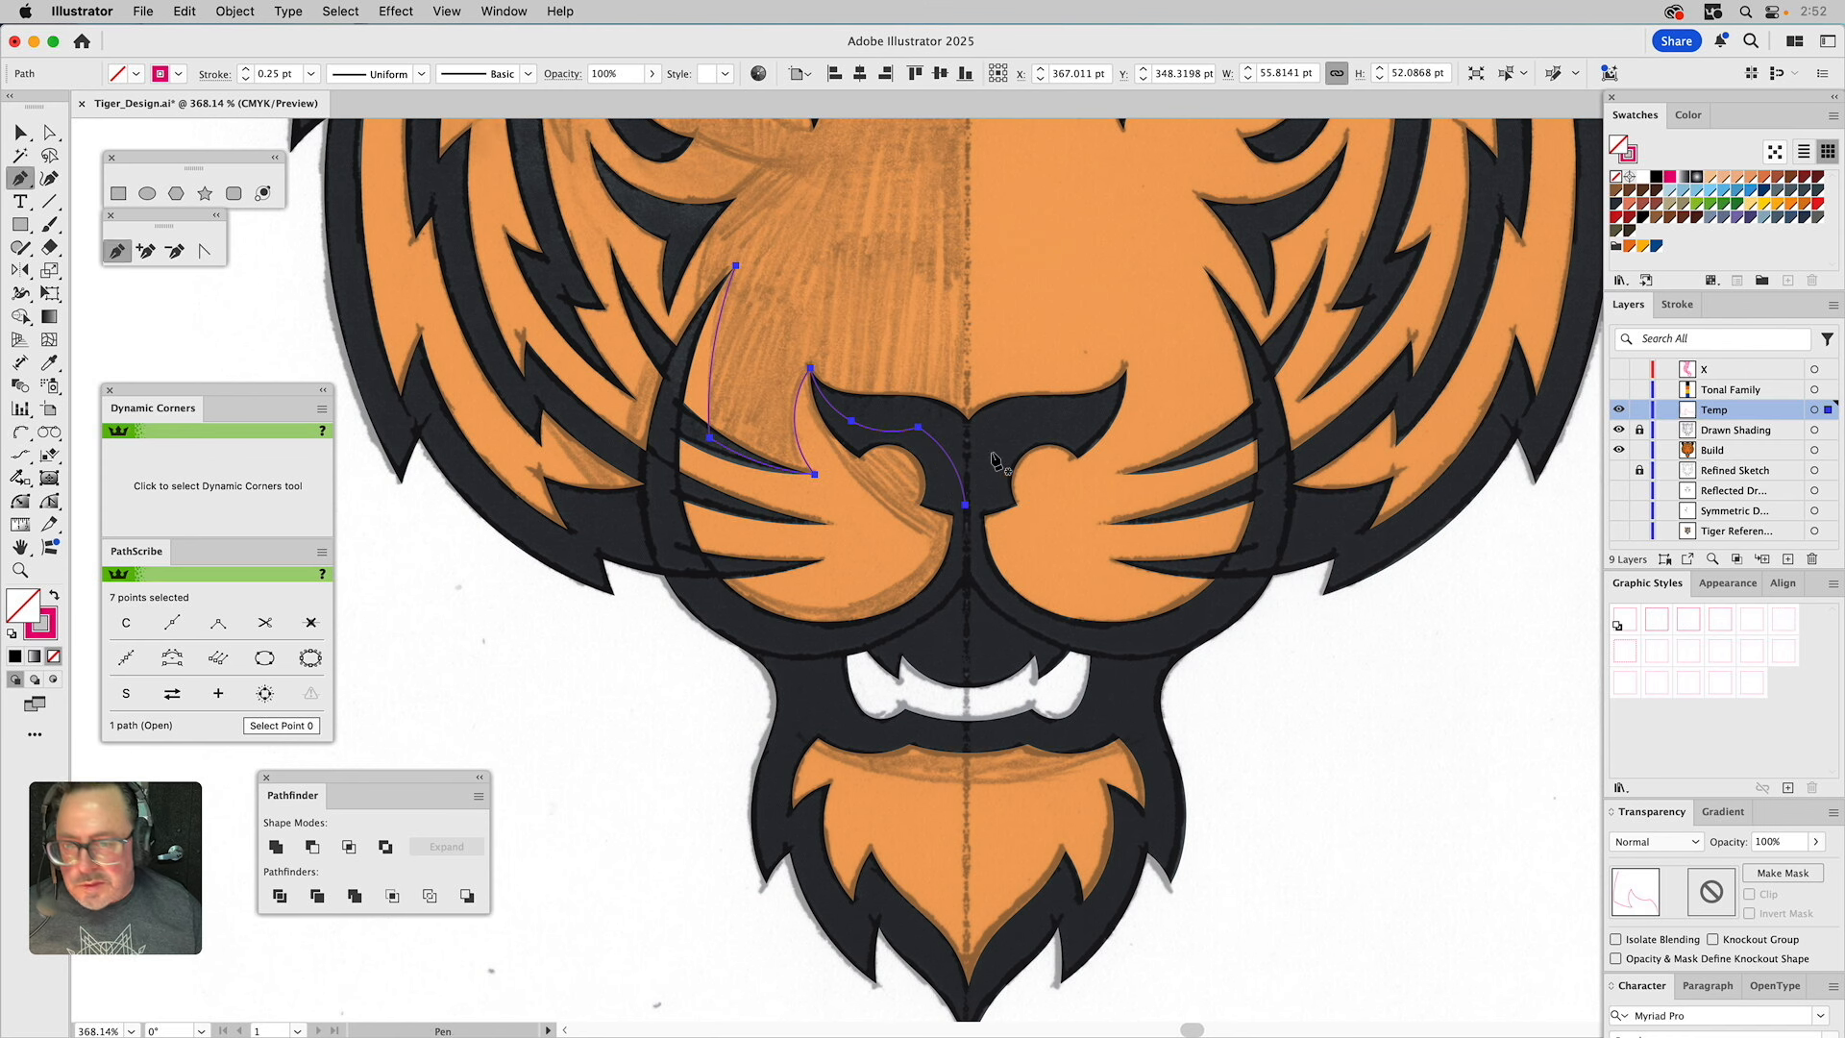
{"action": "left_click_drag", "start_coordinate": [958, 578], "coordinate": [754, 646]}
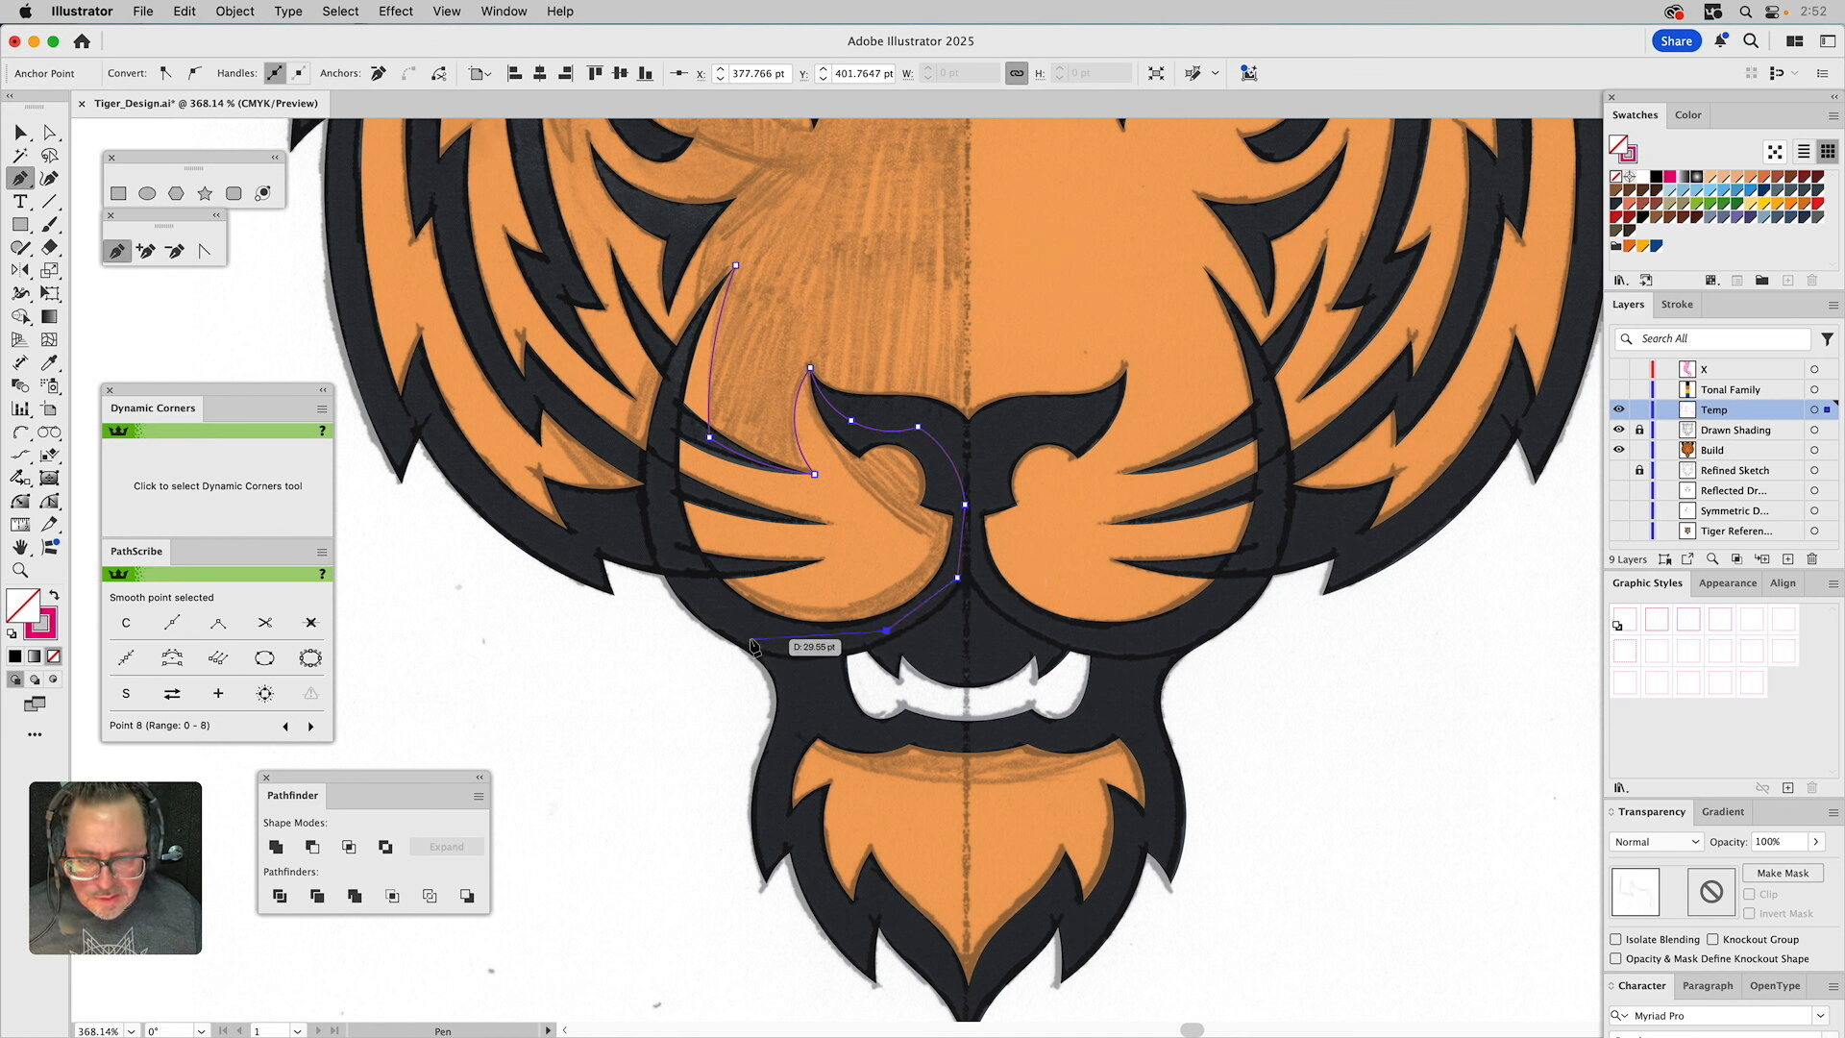
{"action": "left_click", "coordinate": [751, 637]}
{"action": "left_click", "coordinate": [665, 531]}
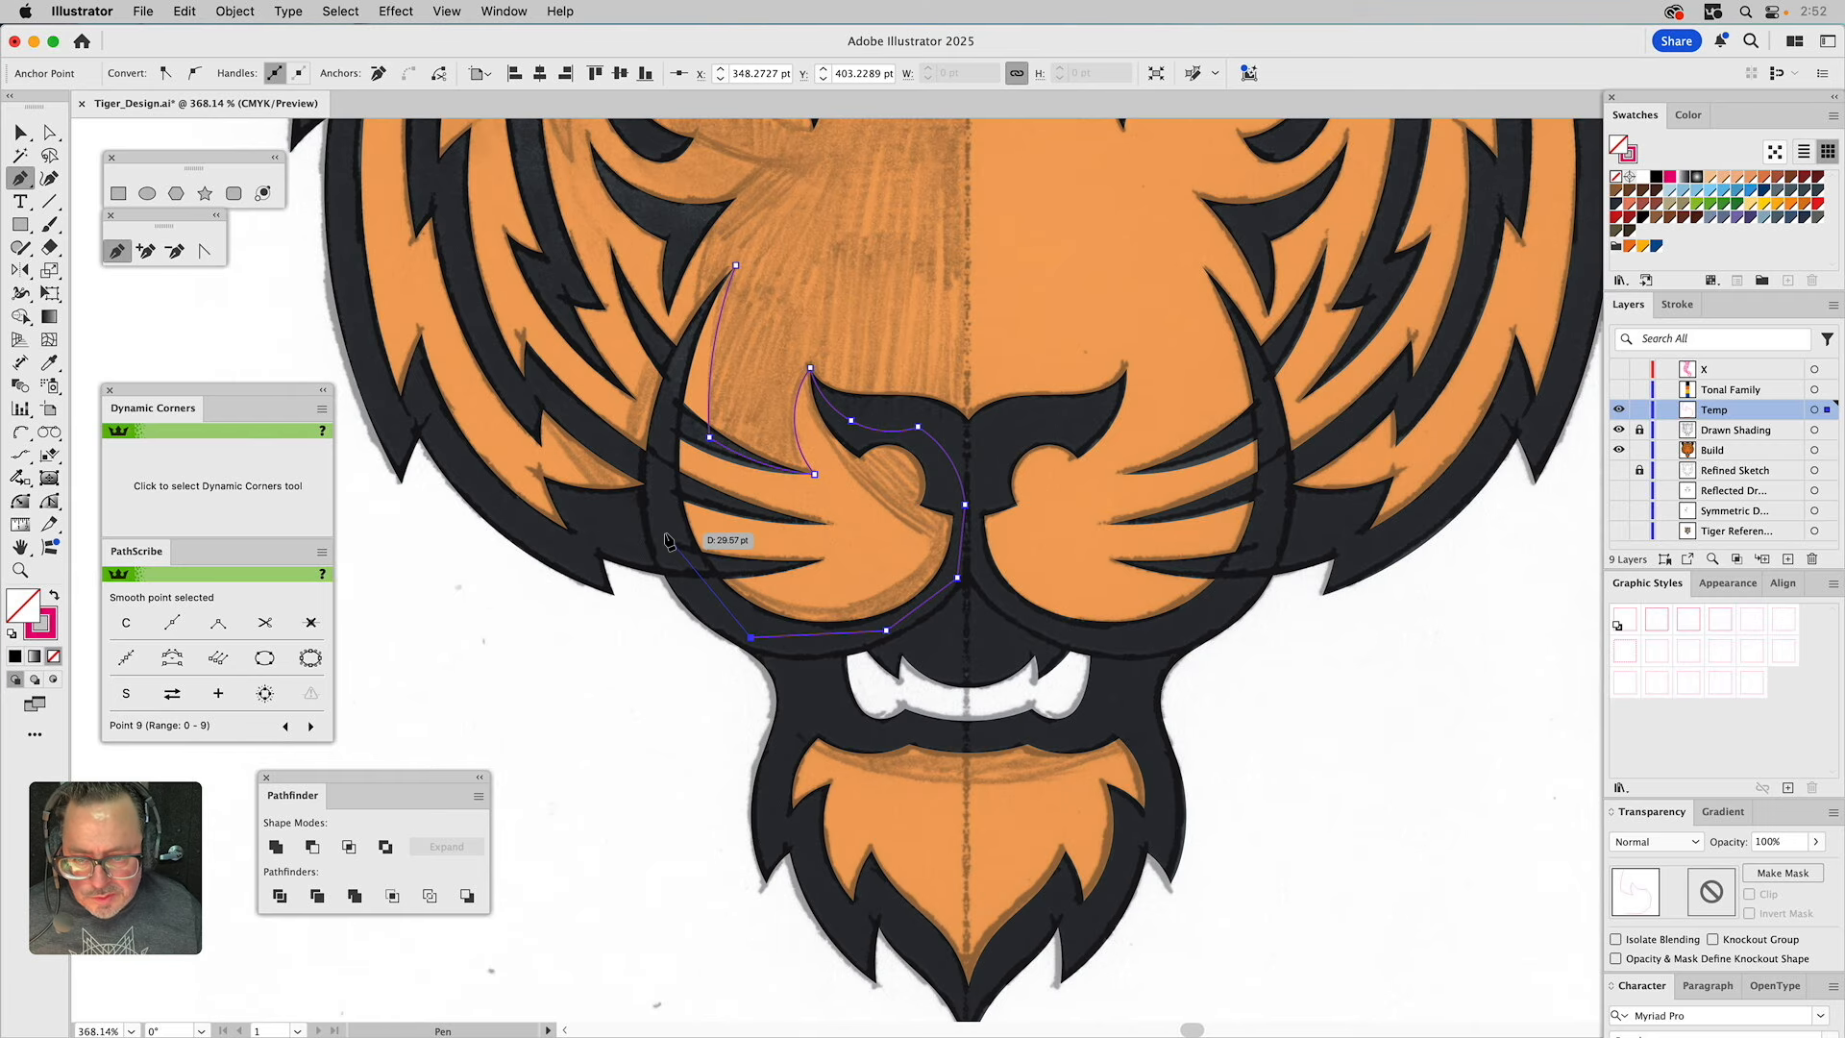
{"action": "left_click", "coordinate": [663, 411]}
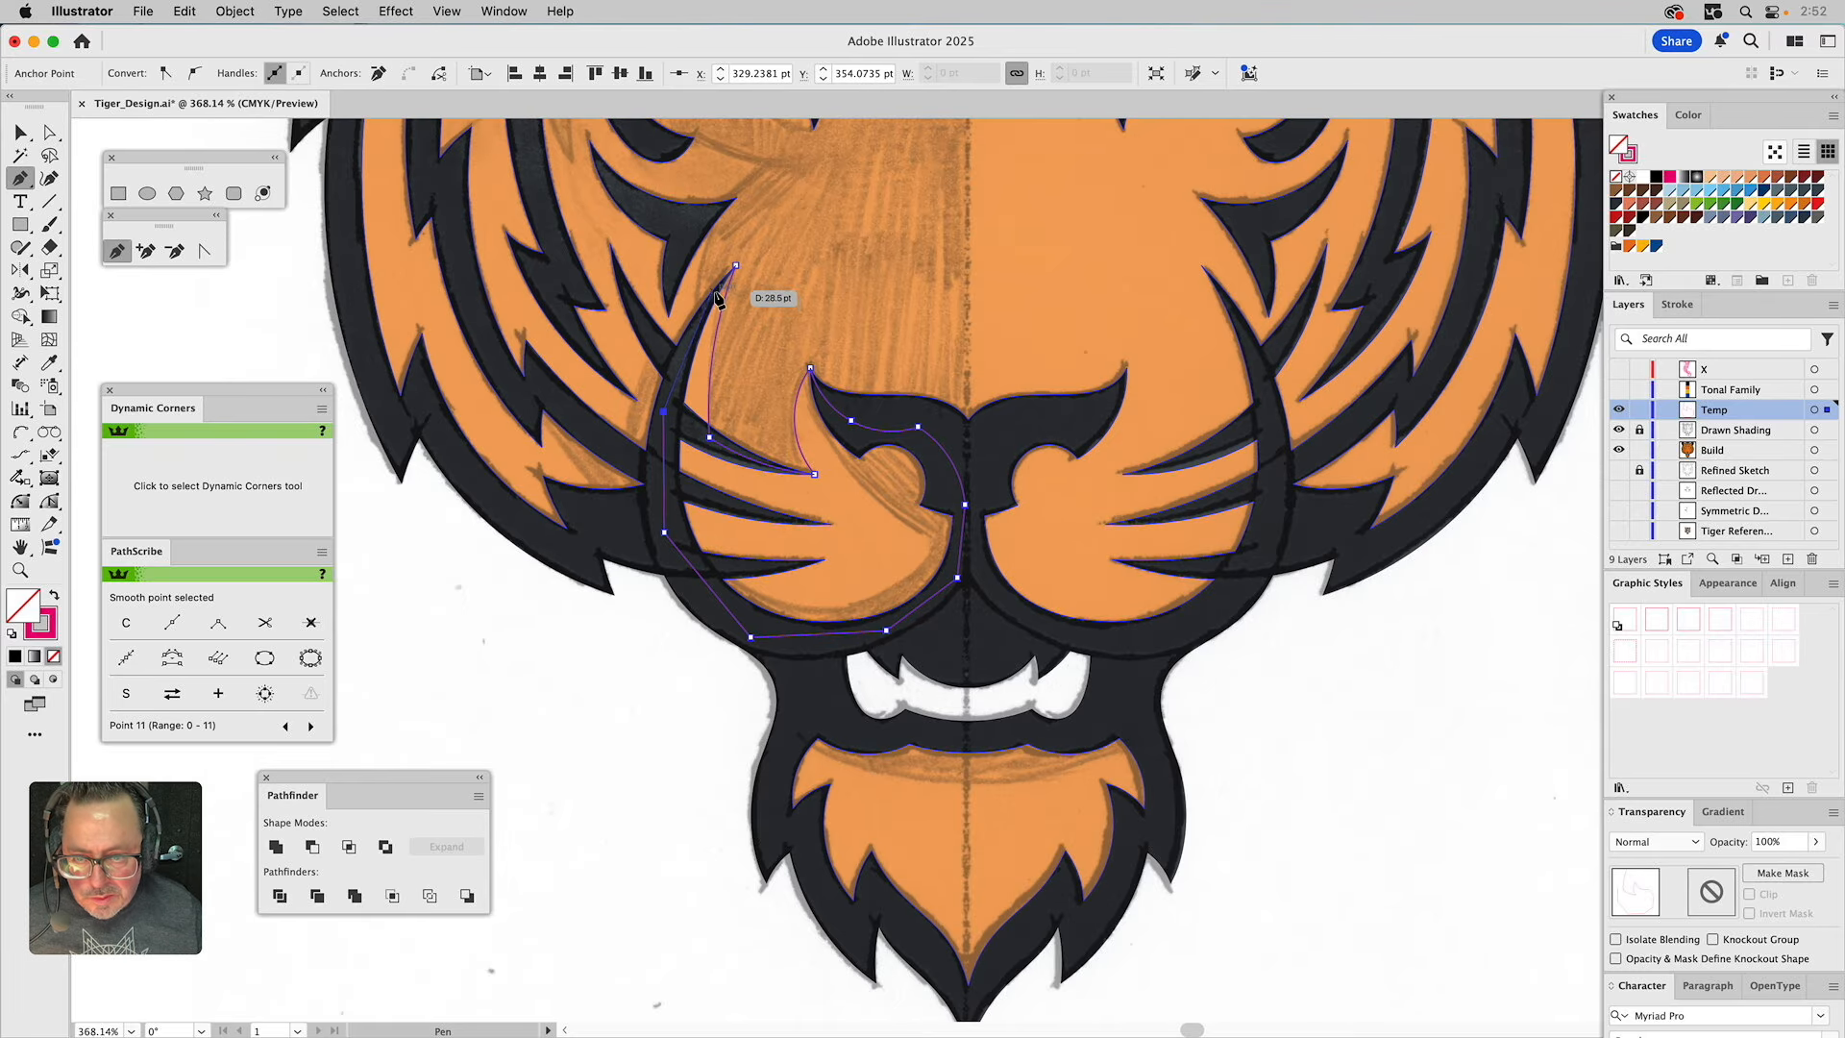
{"action": "key", "text": "super"}
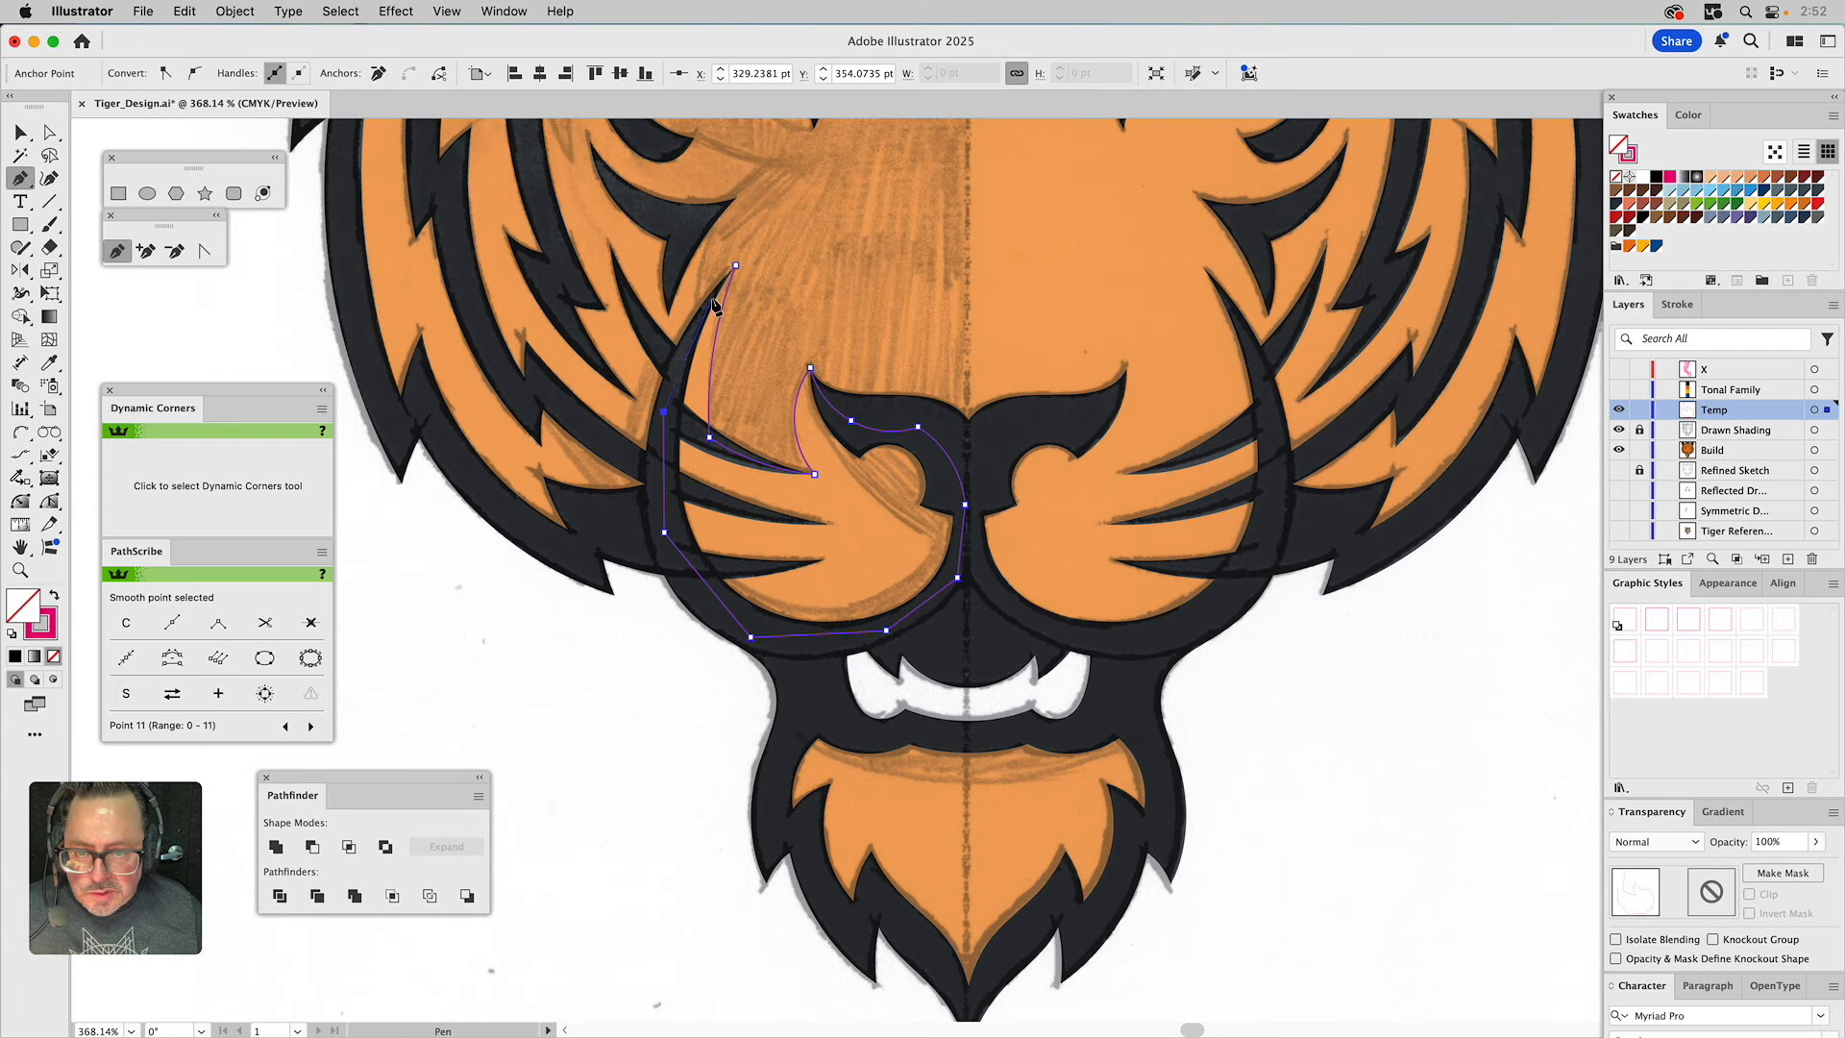
{"action": "left_click", "coordinate": [700, 320]}
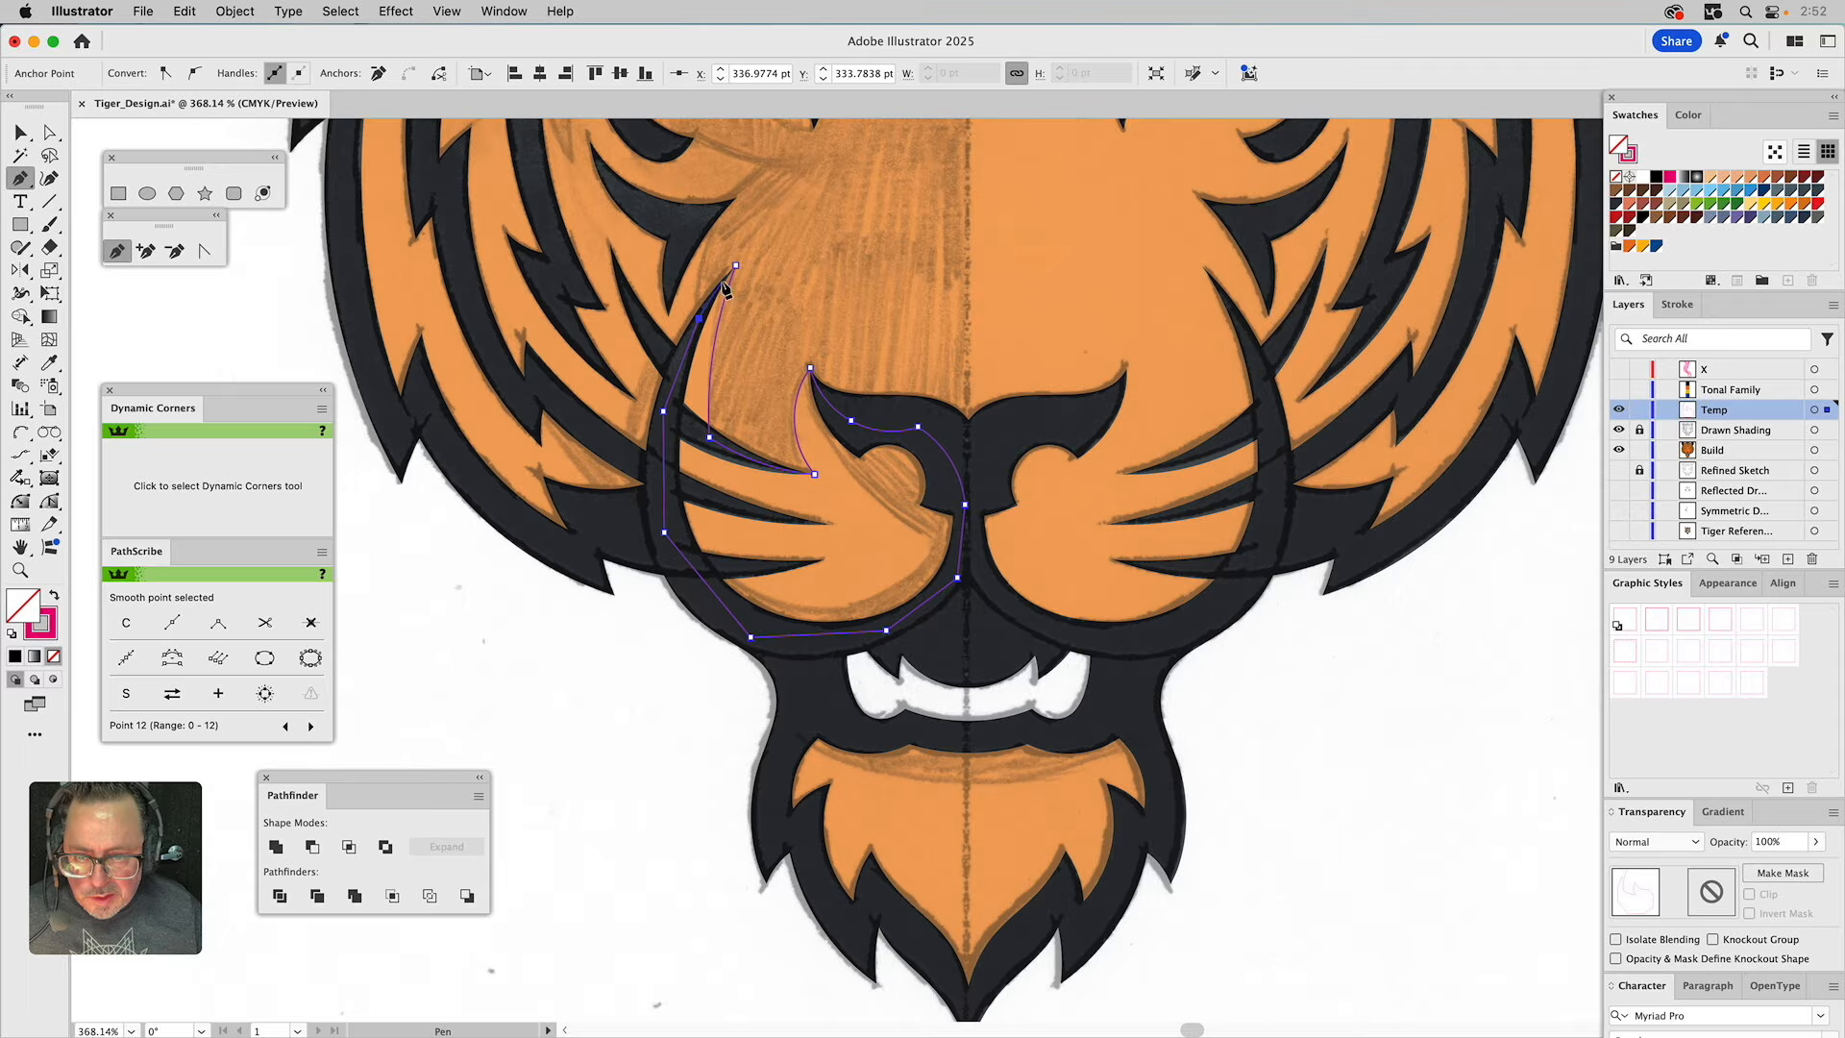
{"action": "left_click", "coordinate": [722, 282]}
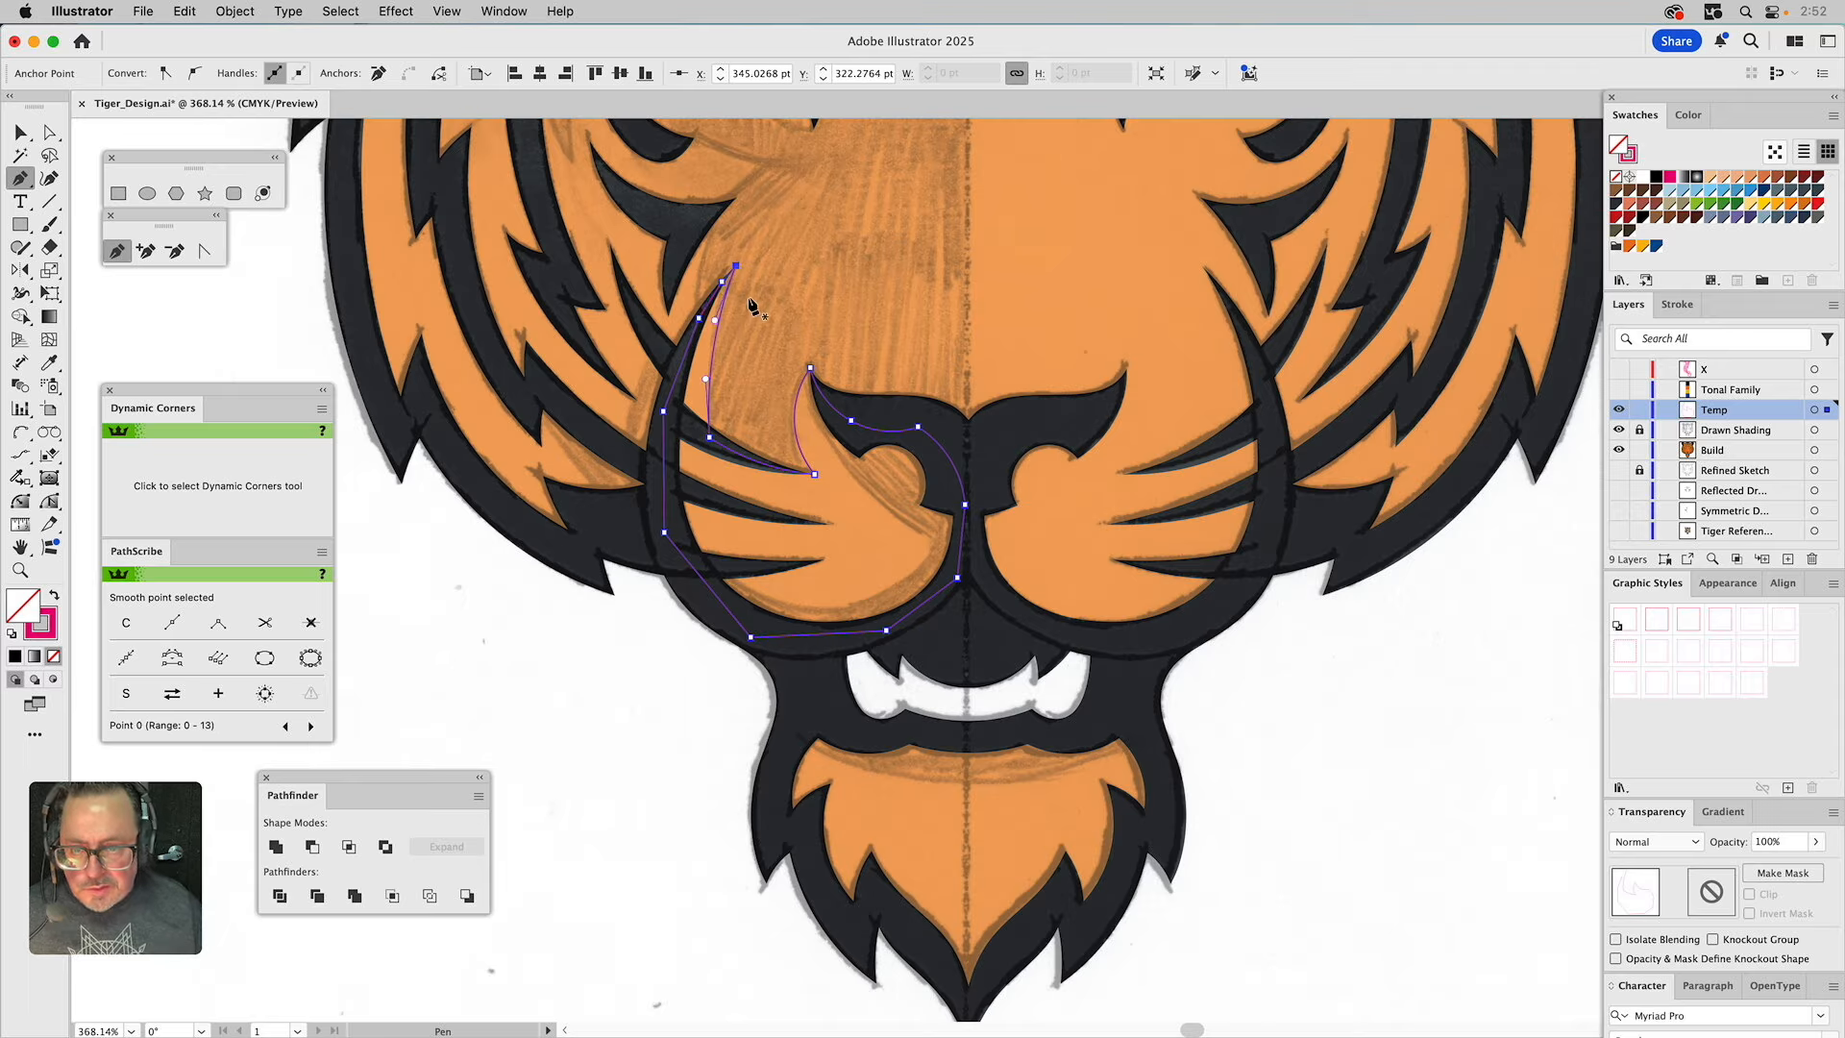
{"action": "key", "text": "v"}
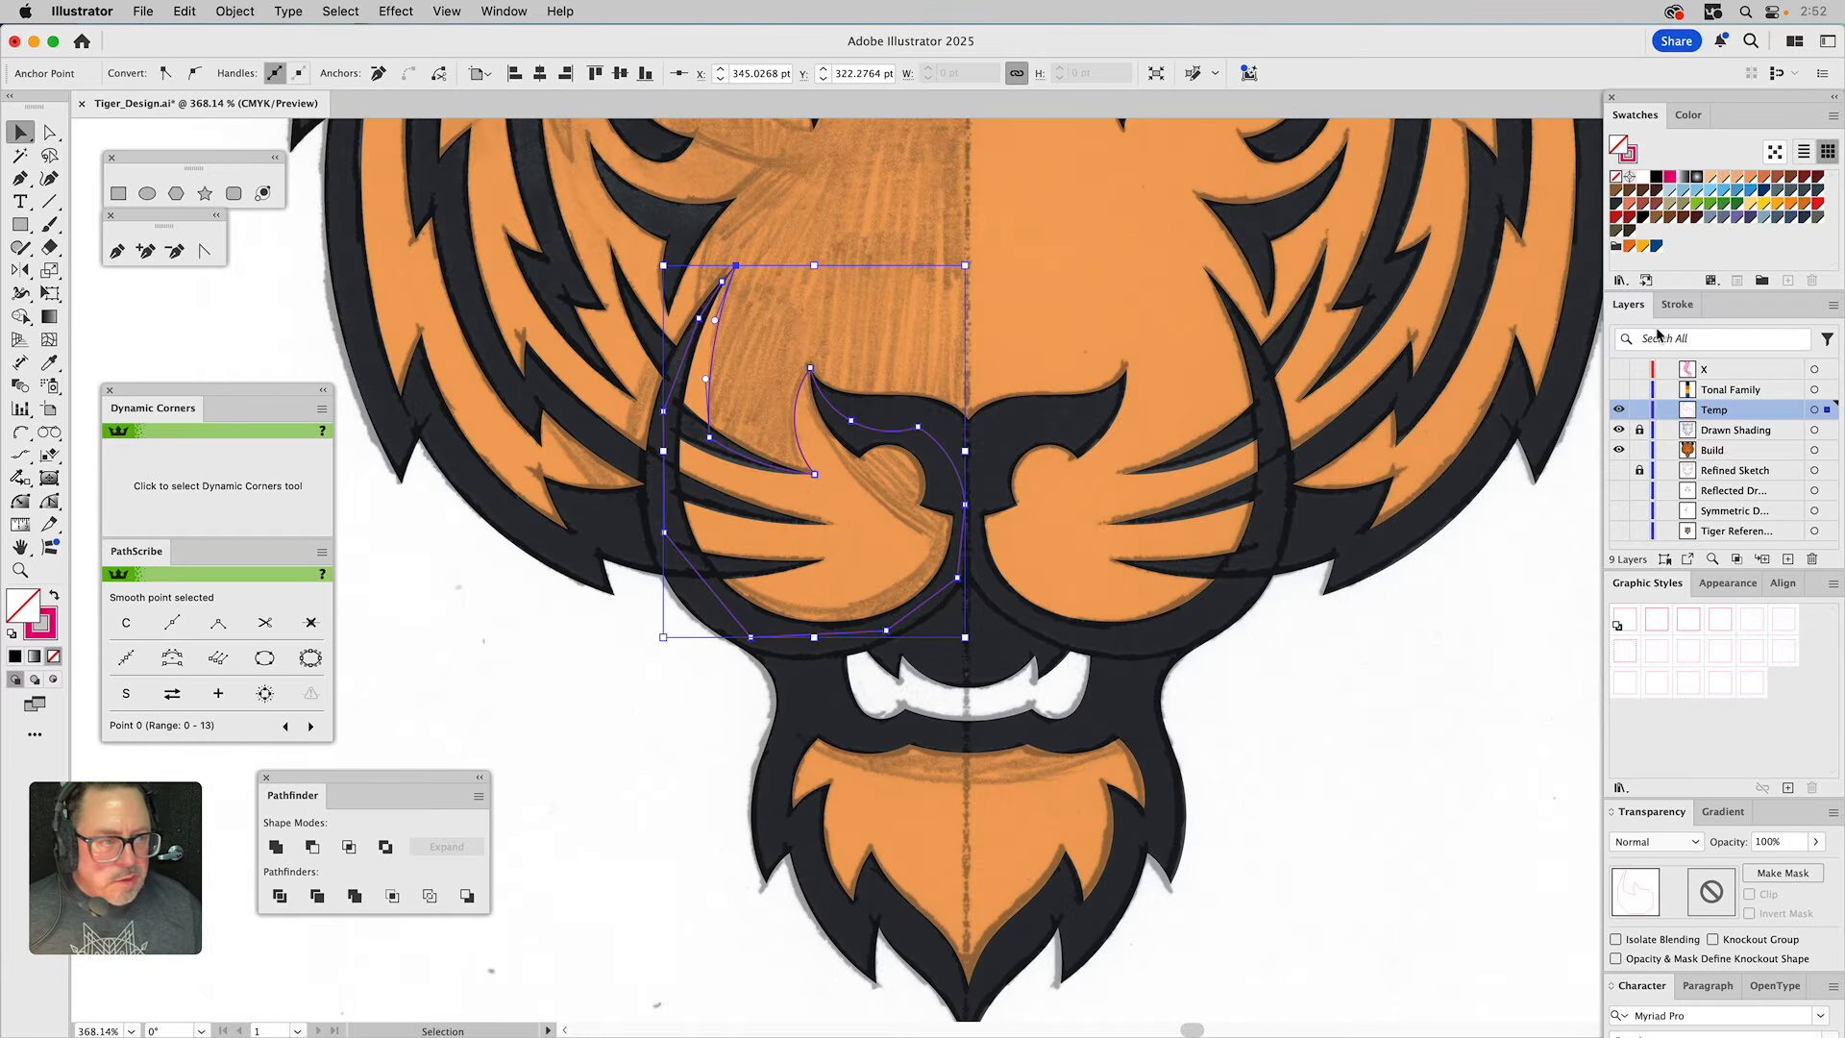
Hide the Drawn Shading layer and fill the orange face compound path with white.
{"action": "left_click", "coordinate": [1619, 430]}
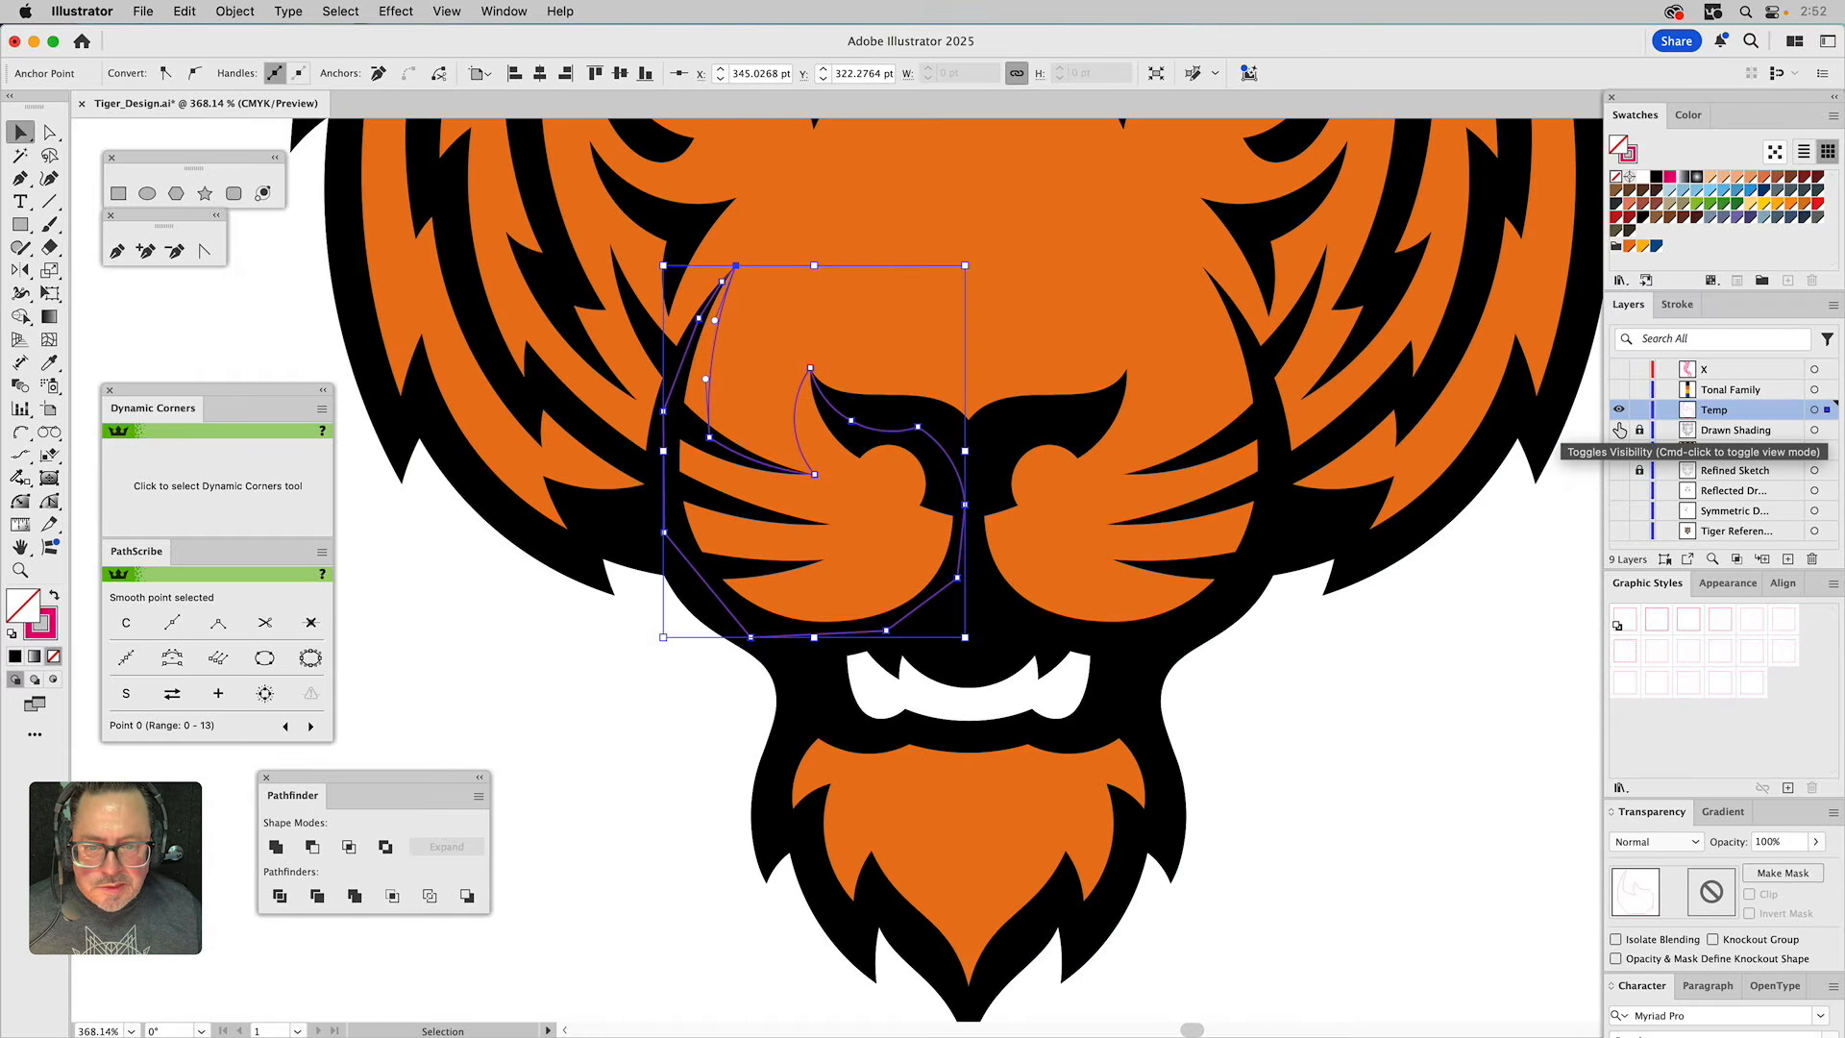
{"action": "left_click", "coordinate": [1083, 210]}
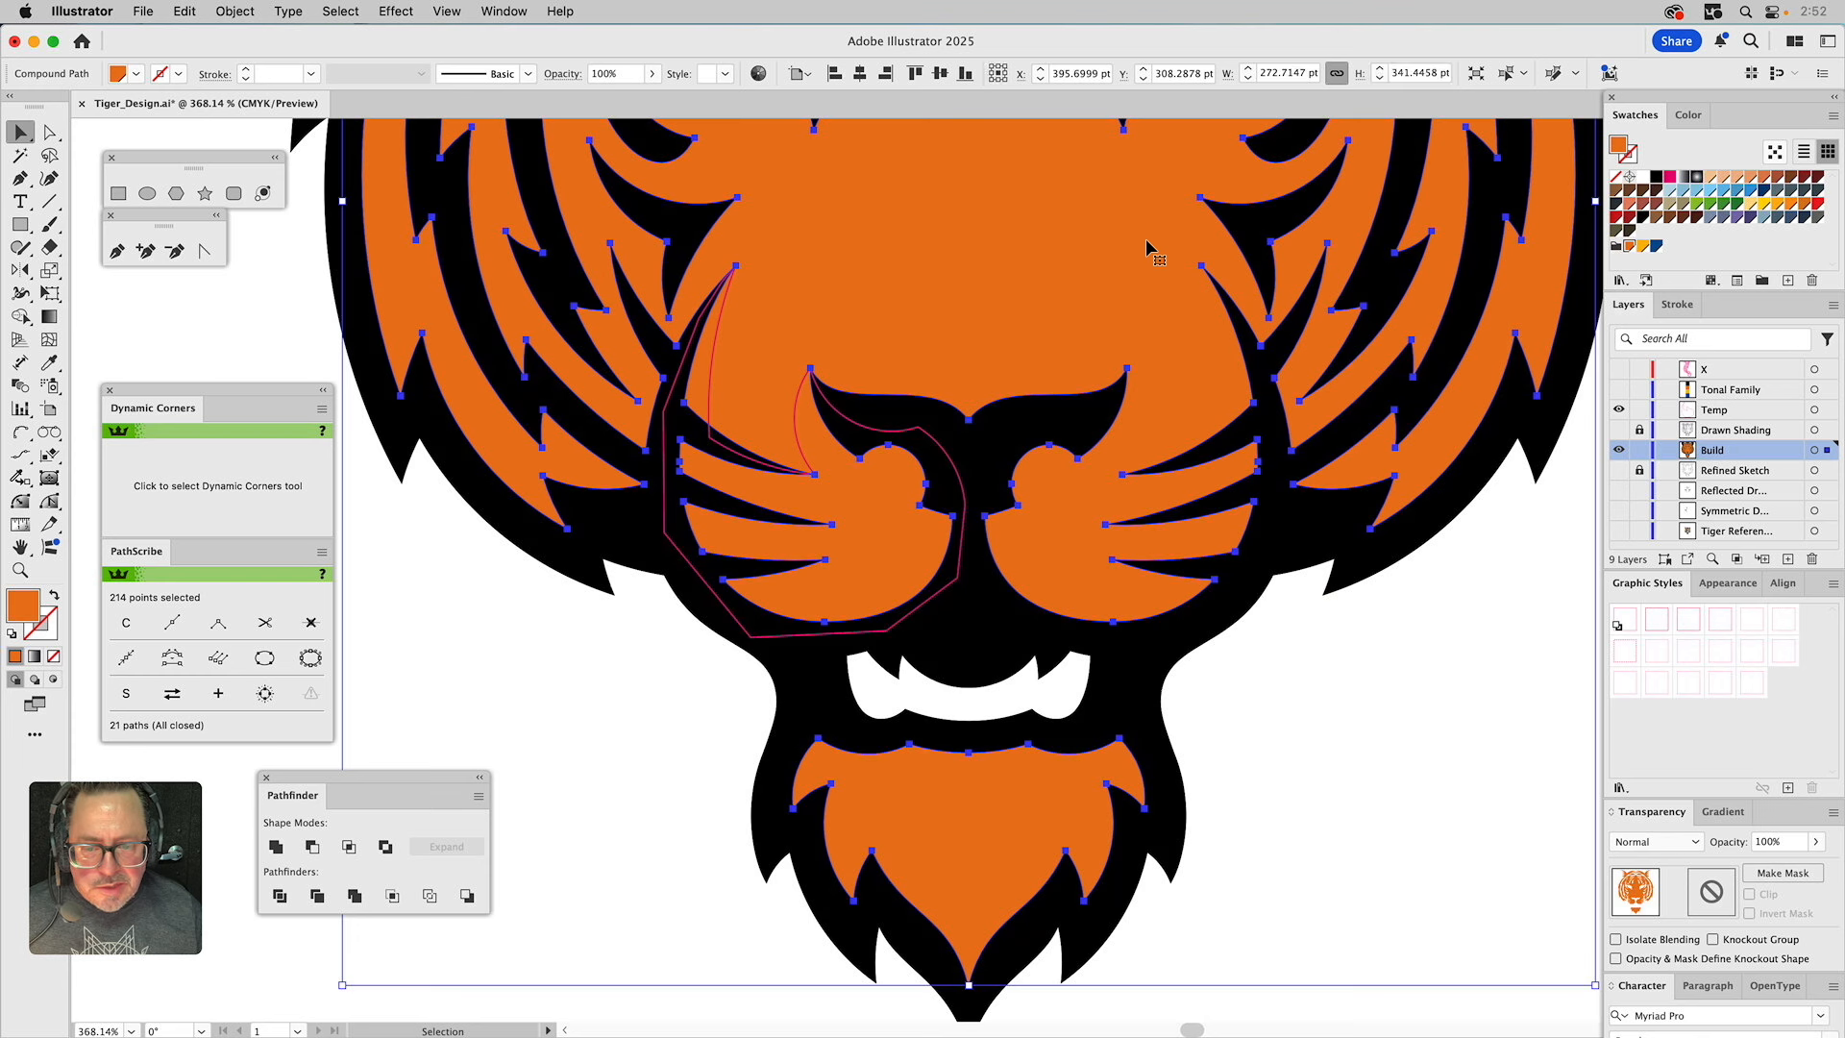
{"action": "left_click", "coordinate": [1645, 179]}
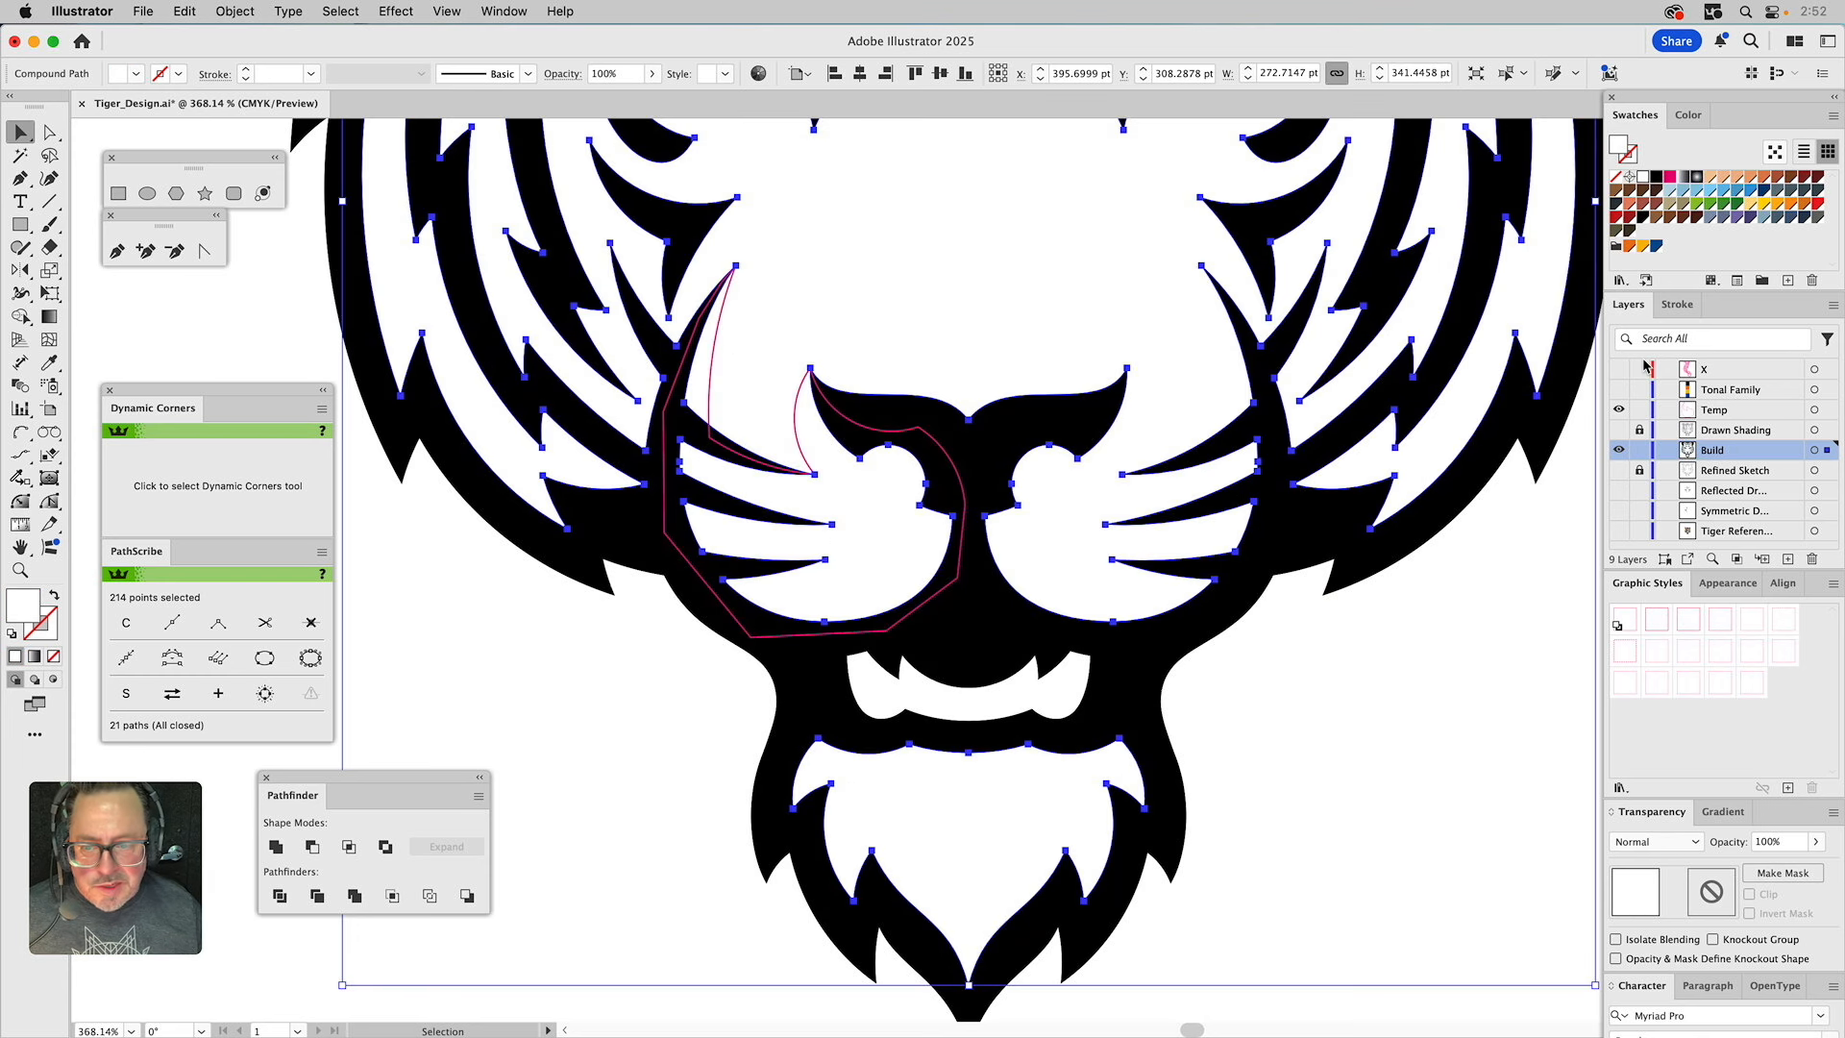
Show the Drawn Shading layer beneath the black line art and deselect the artwork.
{"action": "left_click", "coordinate": [1620, 431]}
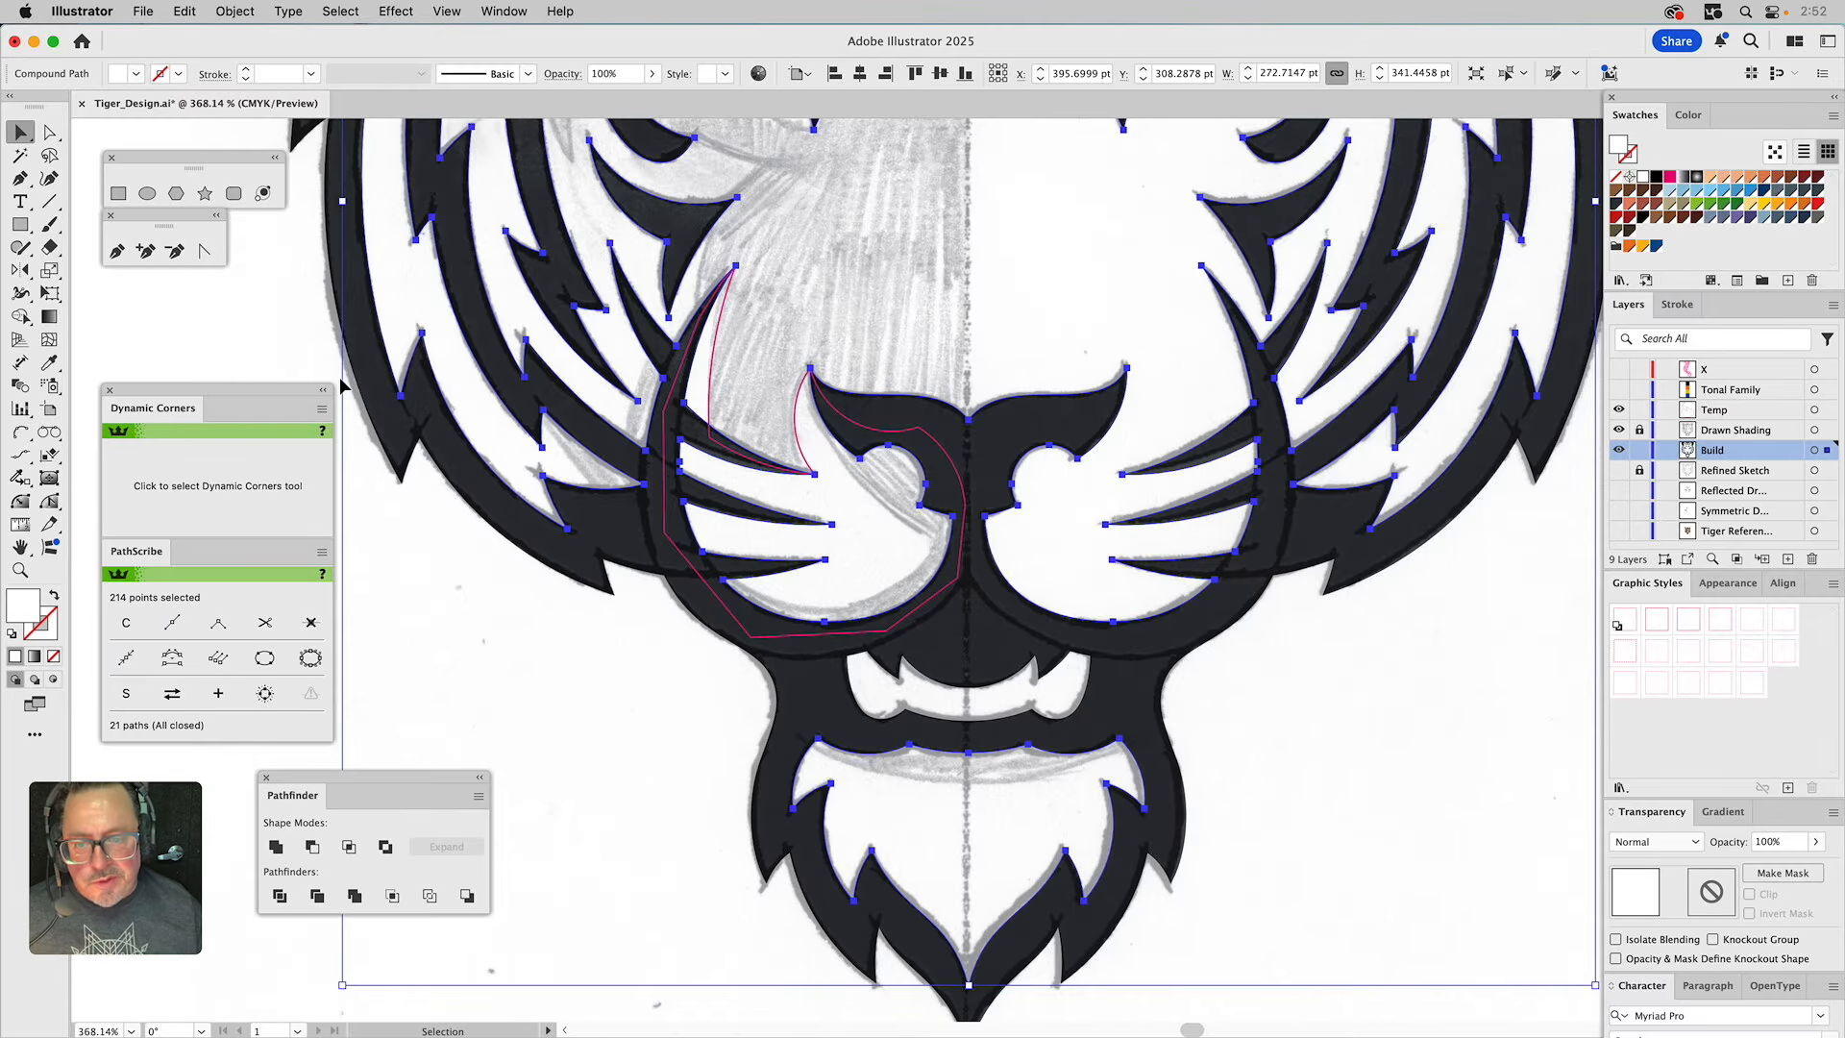
{"action": "left_click", "coordinate": [268, 346]}
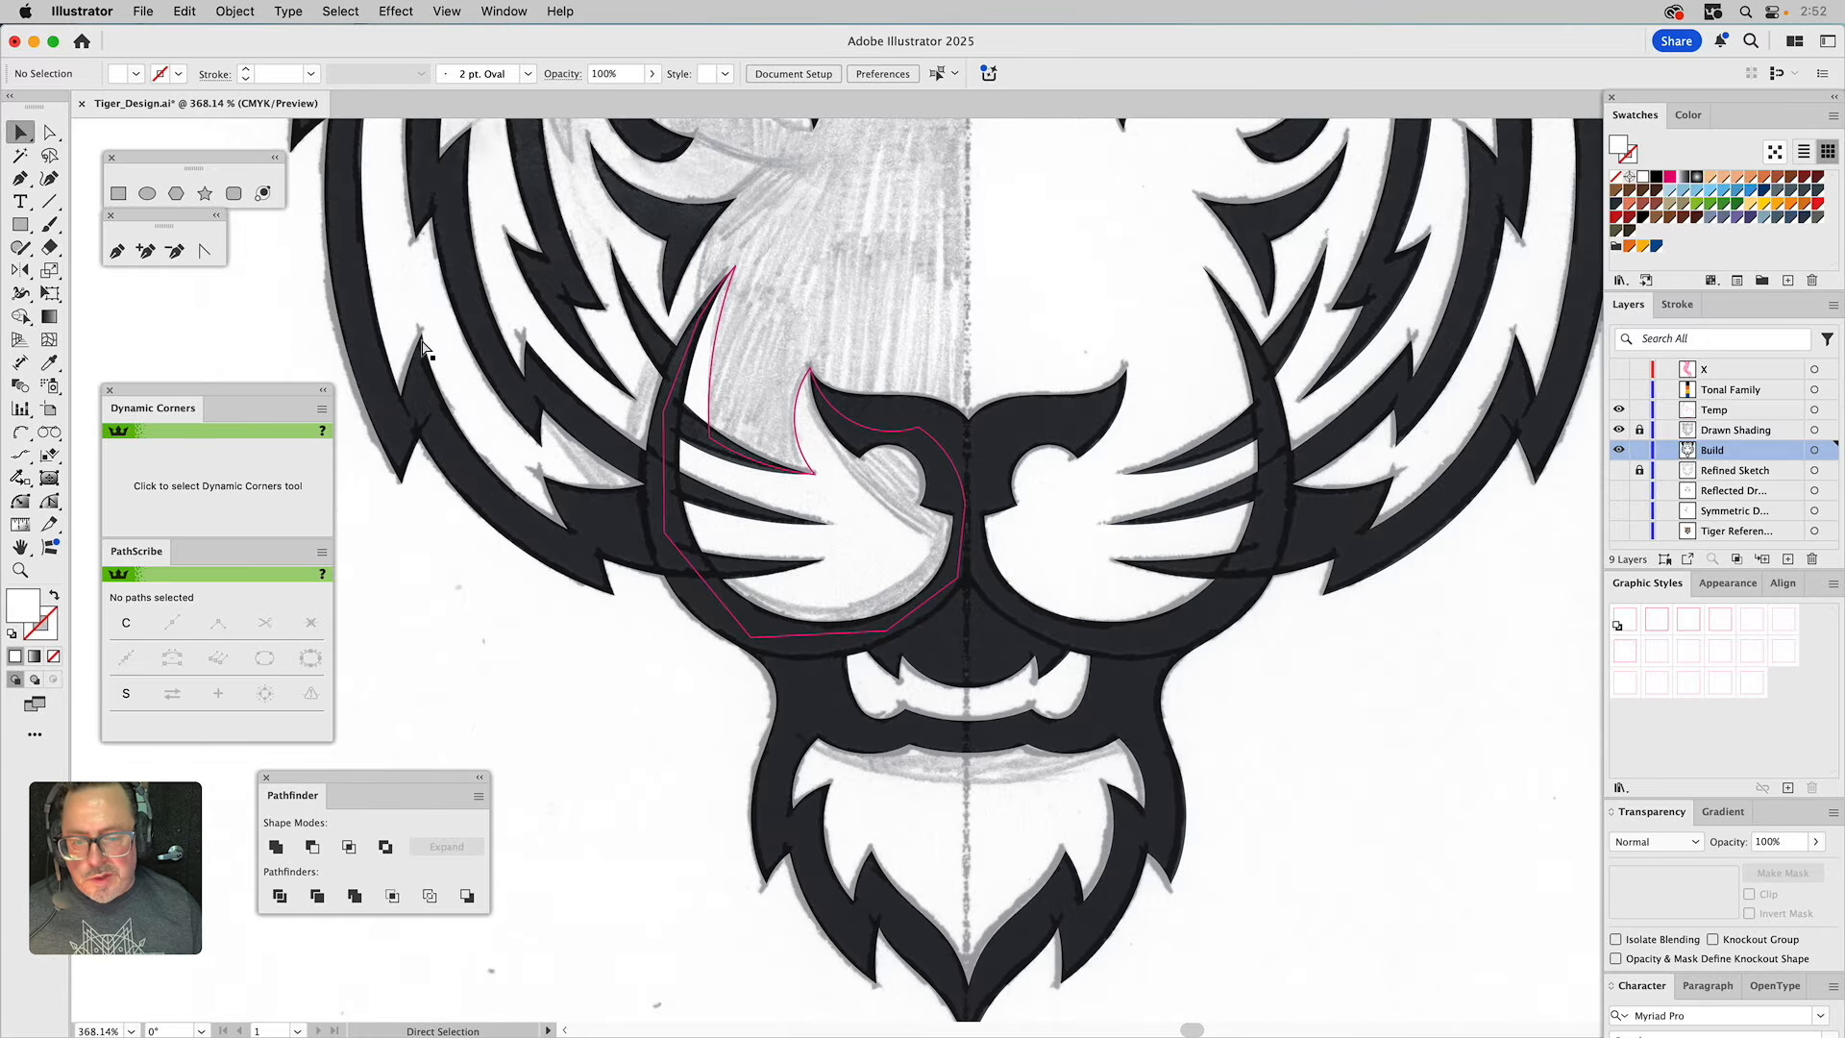
With the Temp layer's magenta muzzle path as style source, draw an Arc by Points about 22 pt long up the shading edge from the left cheek stripe.
{"action": "left_click_drag", "start_coordinate": [732, 408], "coordinate": [749, 420]}
{"action": "left_click_drag", "start_coordinate": [904, 642], "coordinate": [907, 711]}
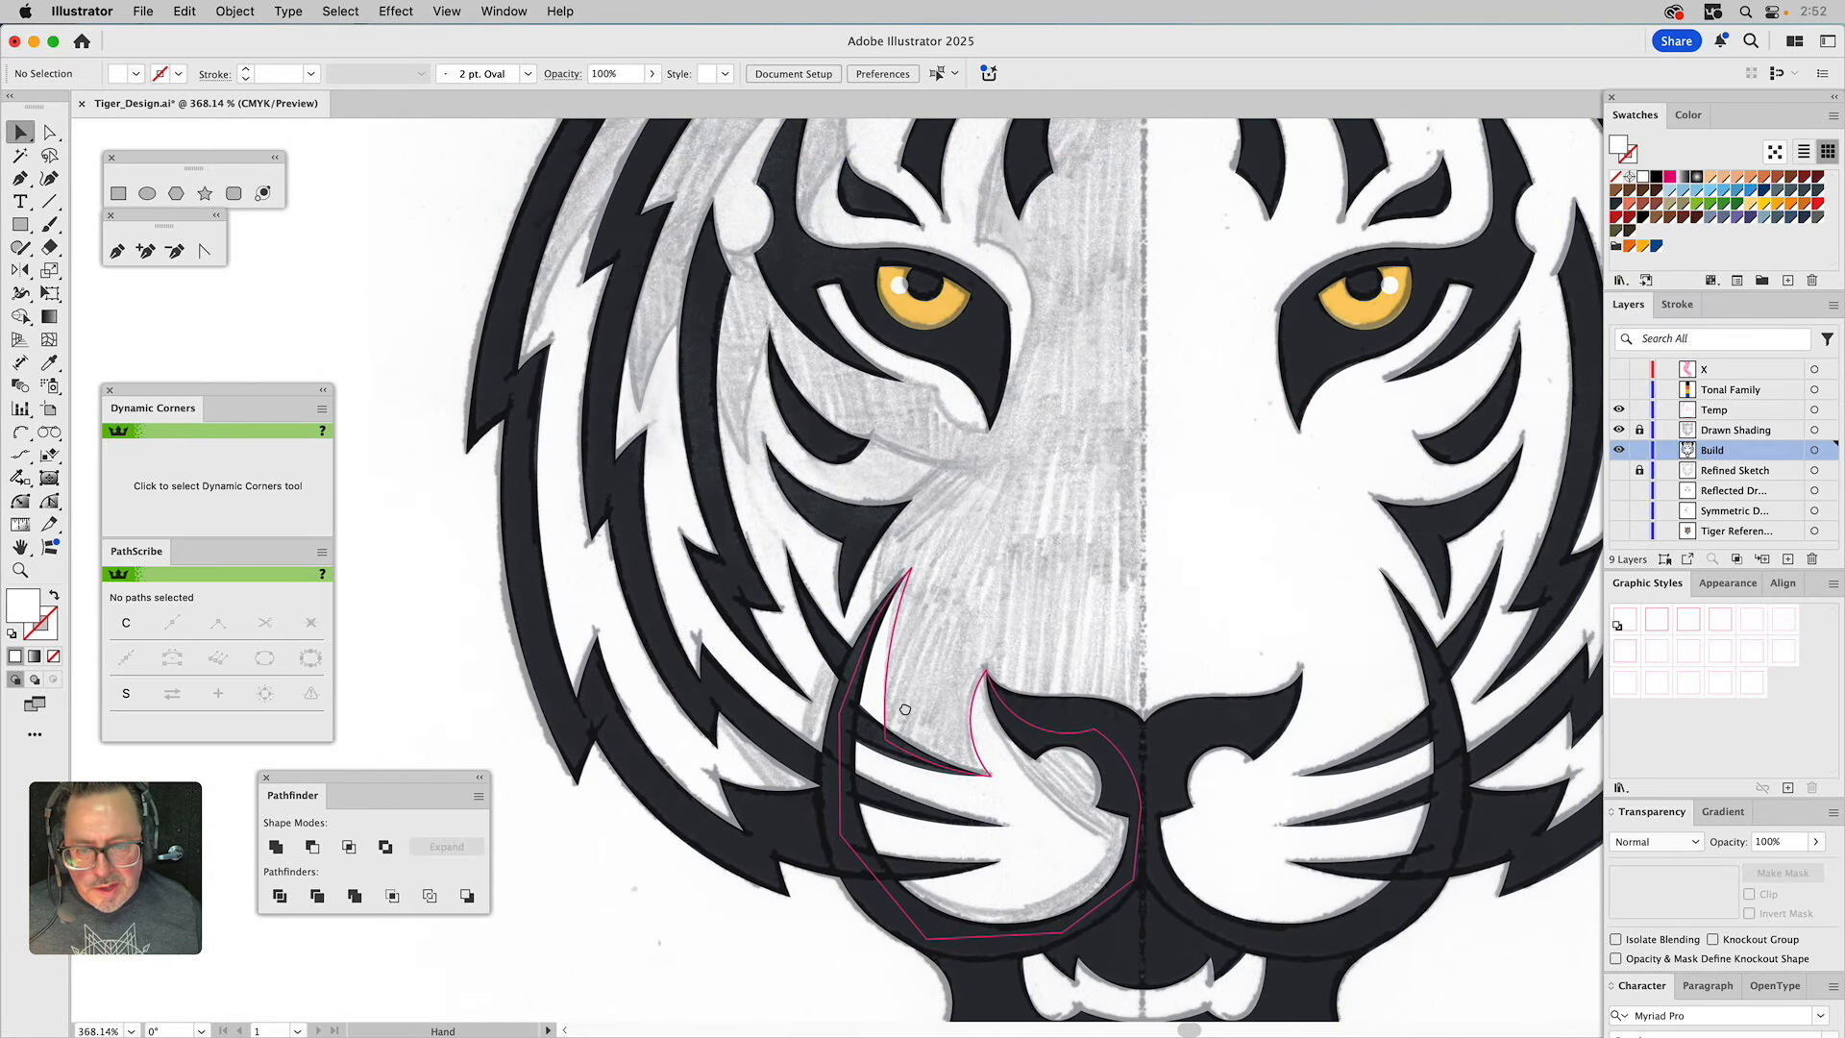
{"action": "left_click", "coordinate": [22, 434]}
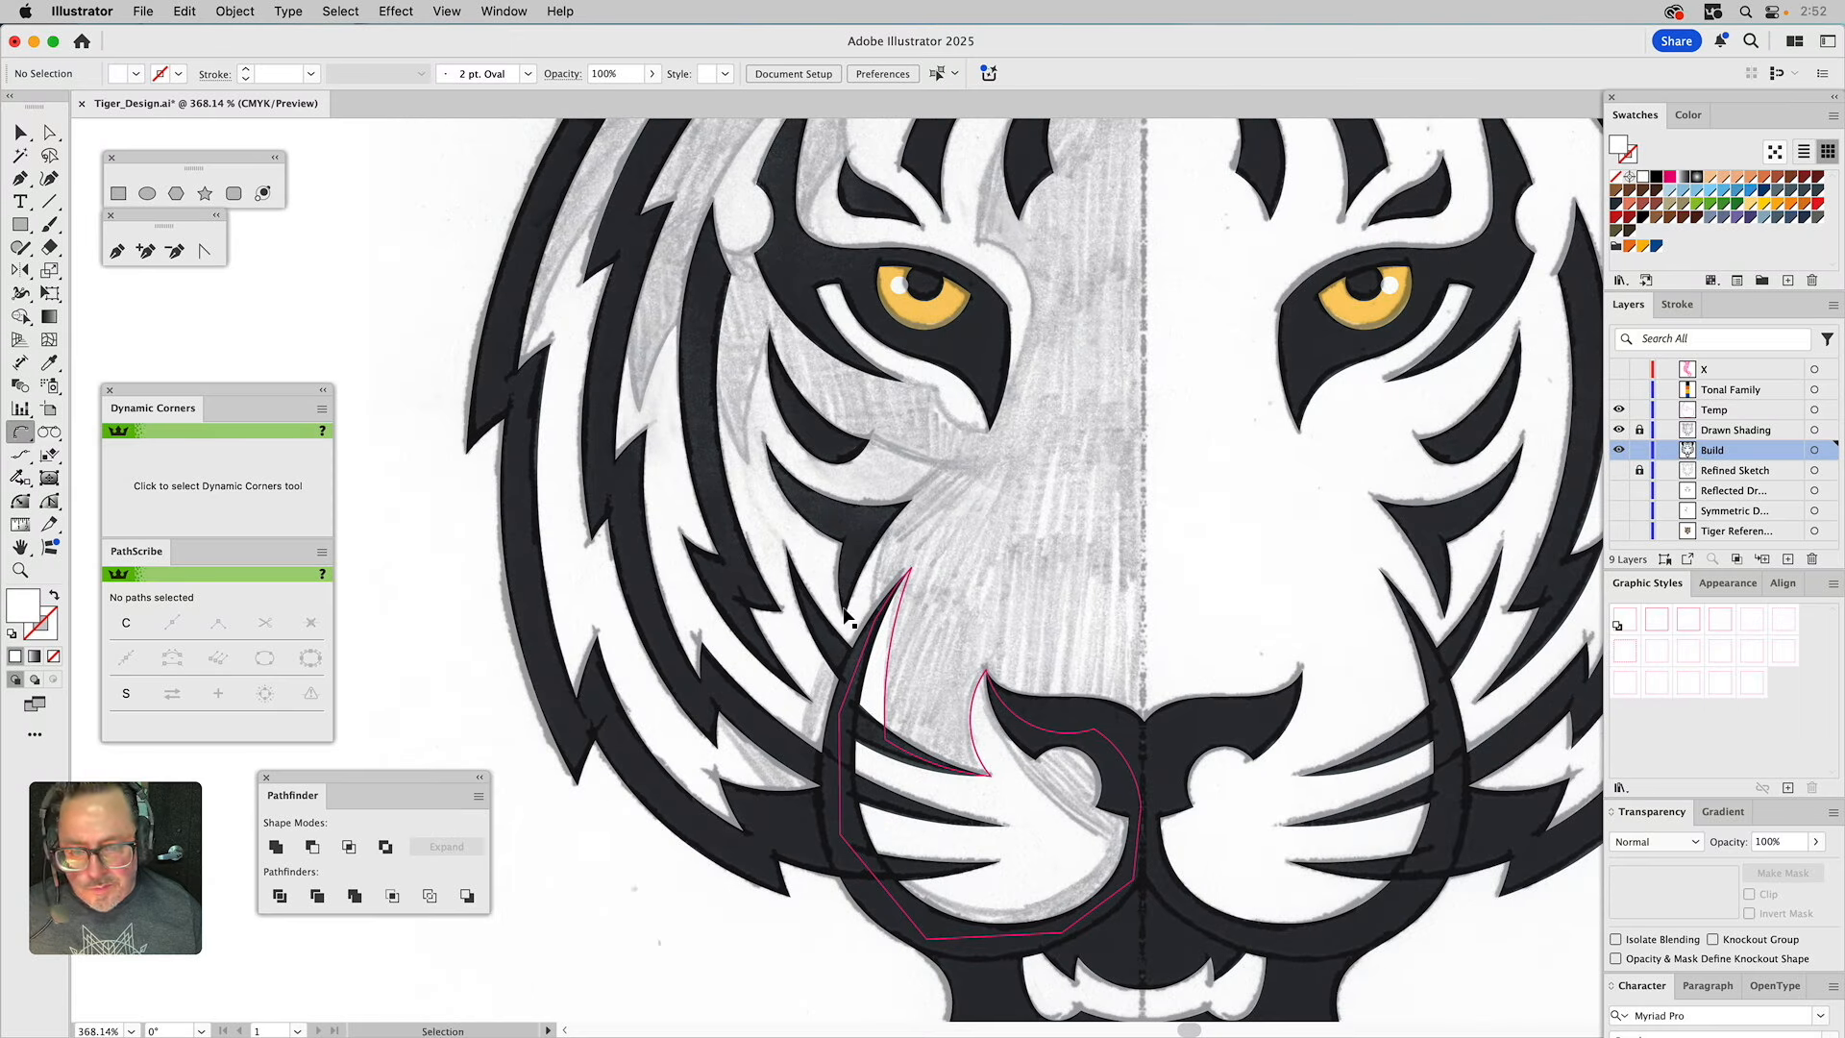
{"action": "left_click", "coordinate": [901, 609], "text": "super"}
{"action": "left_click", "coordinate": [875, 620]}
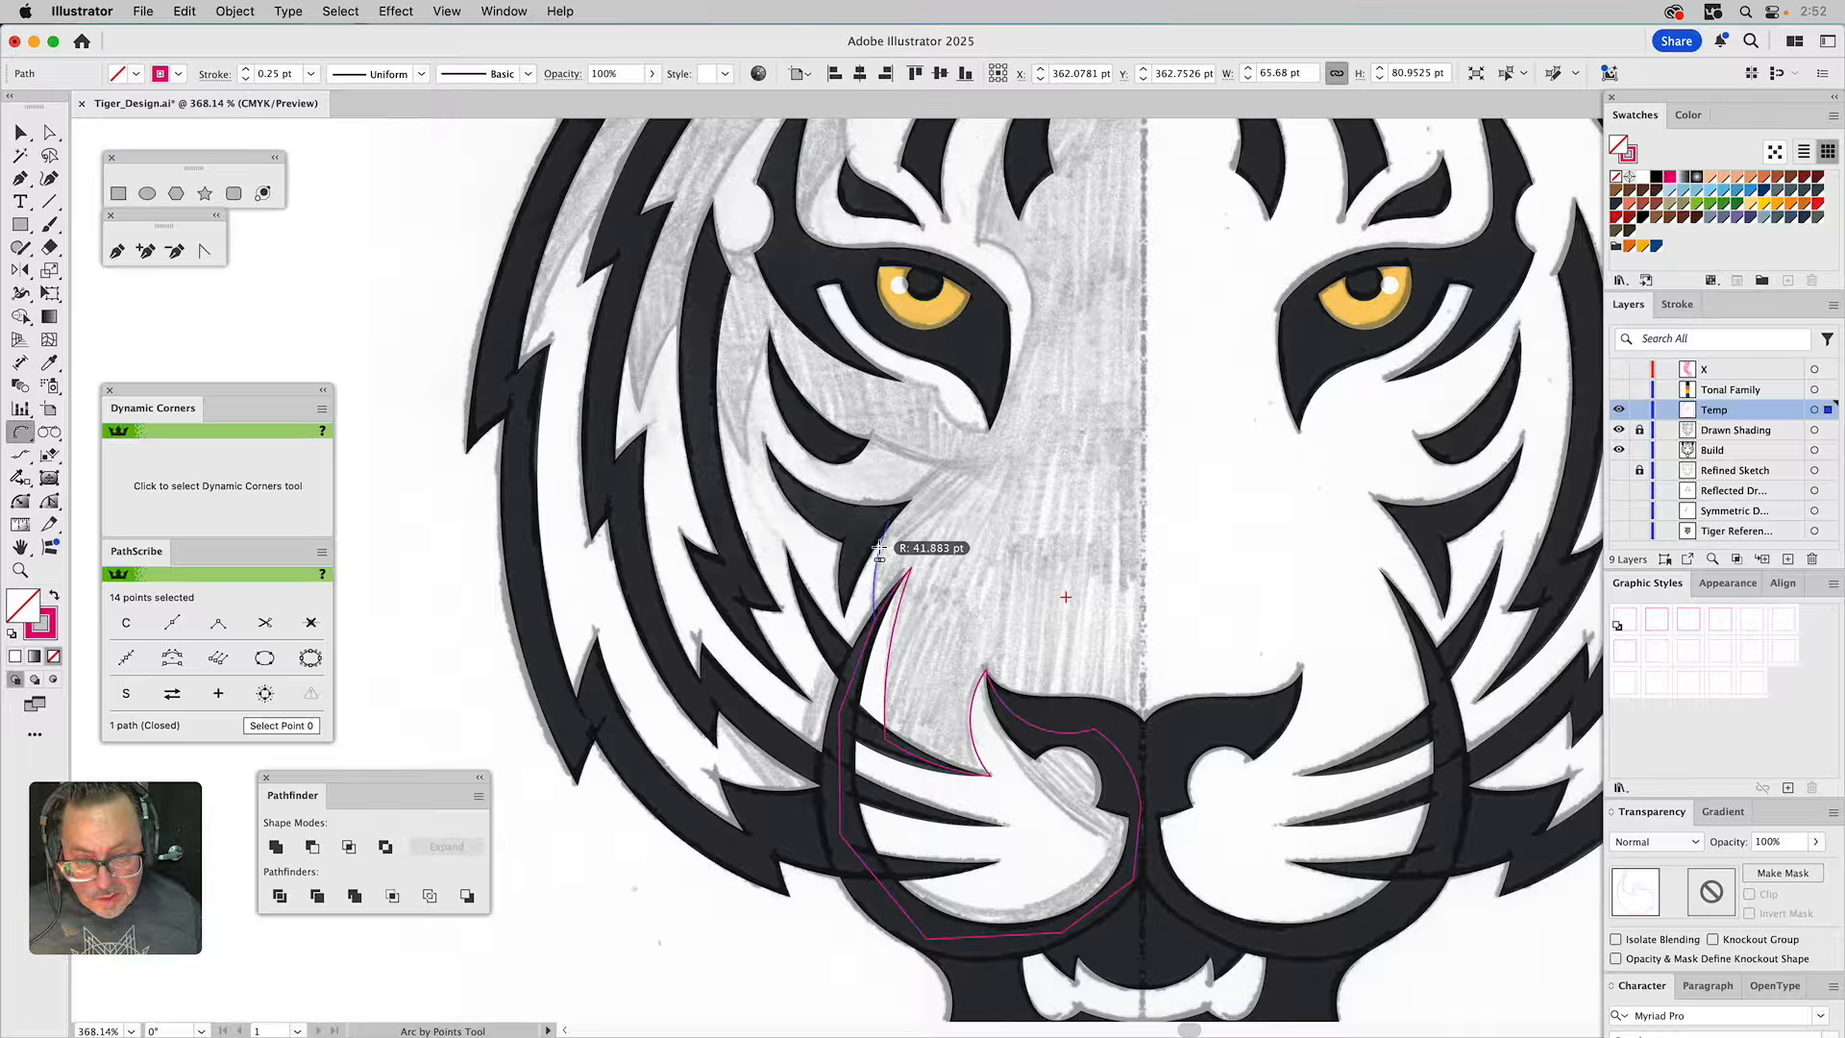
{"action": "left_click", "coordinate": [889, 520]}
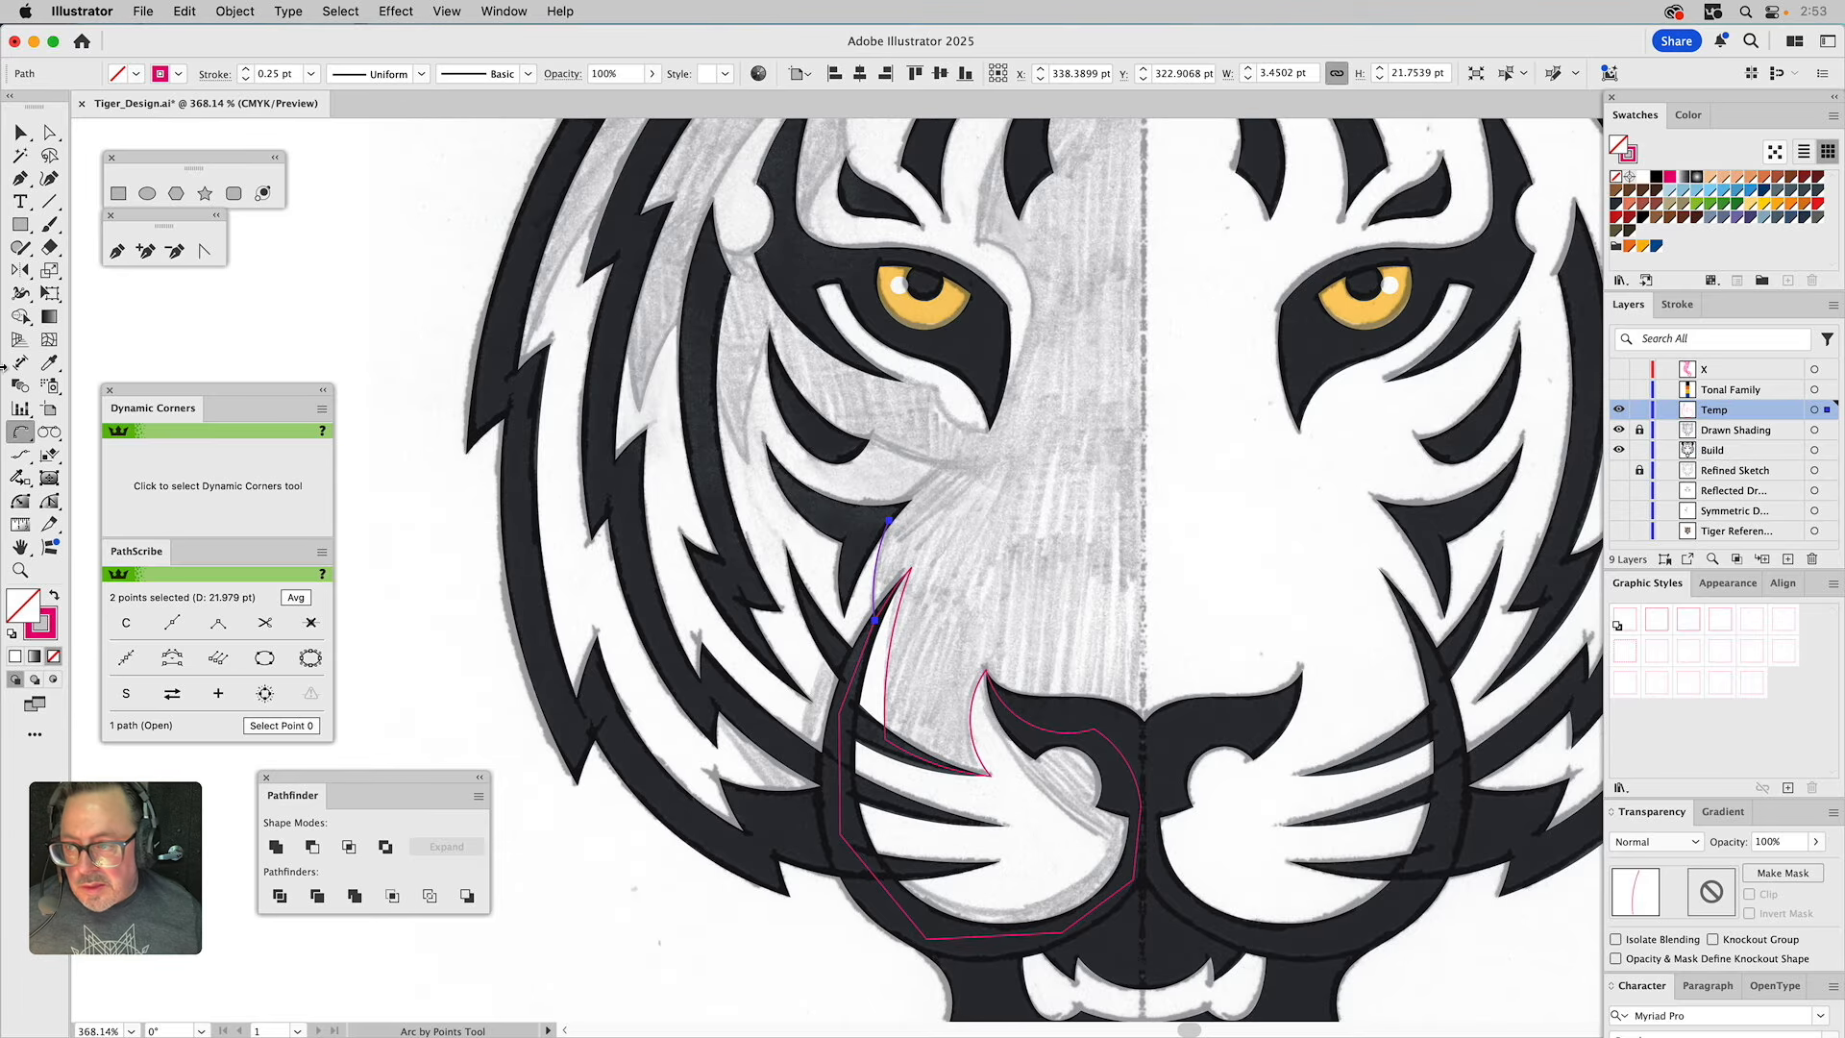
Continue the arc with the Pen tool in a short curve to the inner tip of the lower left cheek stripe.
{"action": "left_click", "coordinate": [119, 252]}
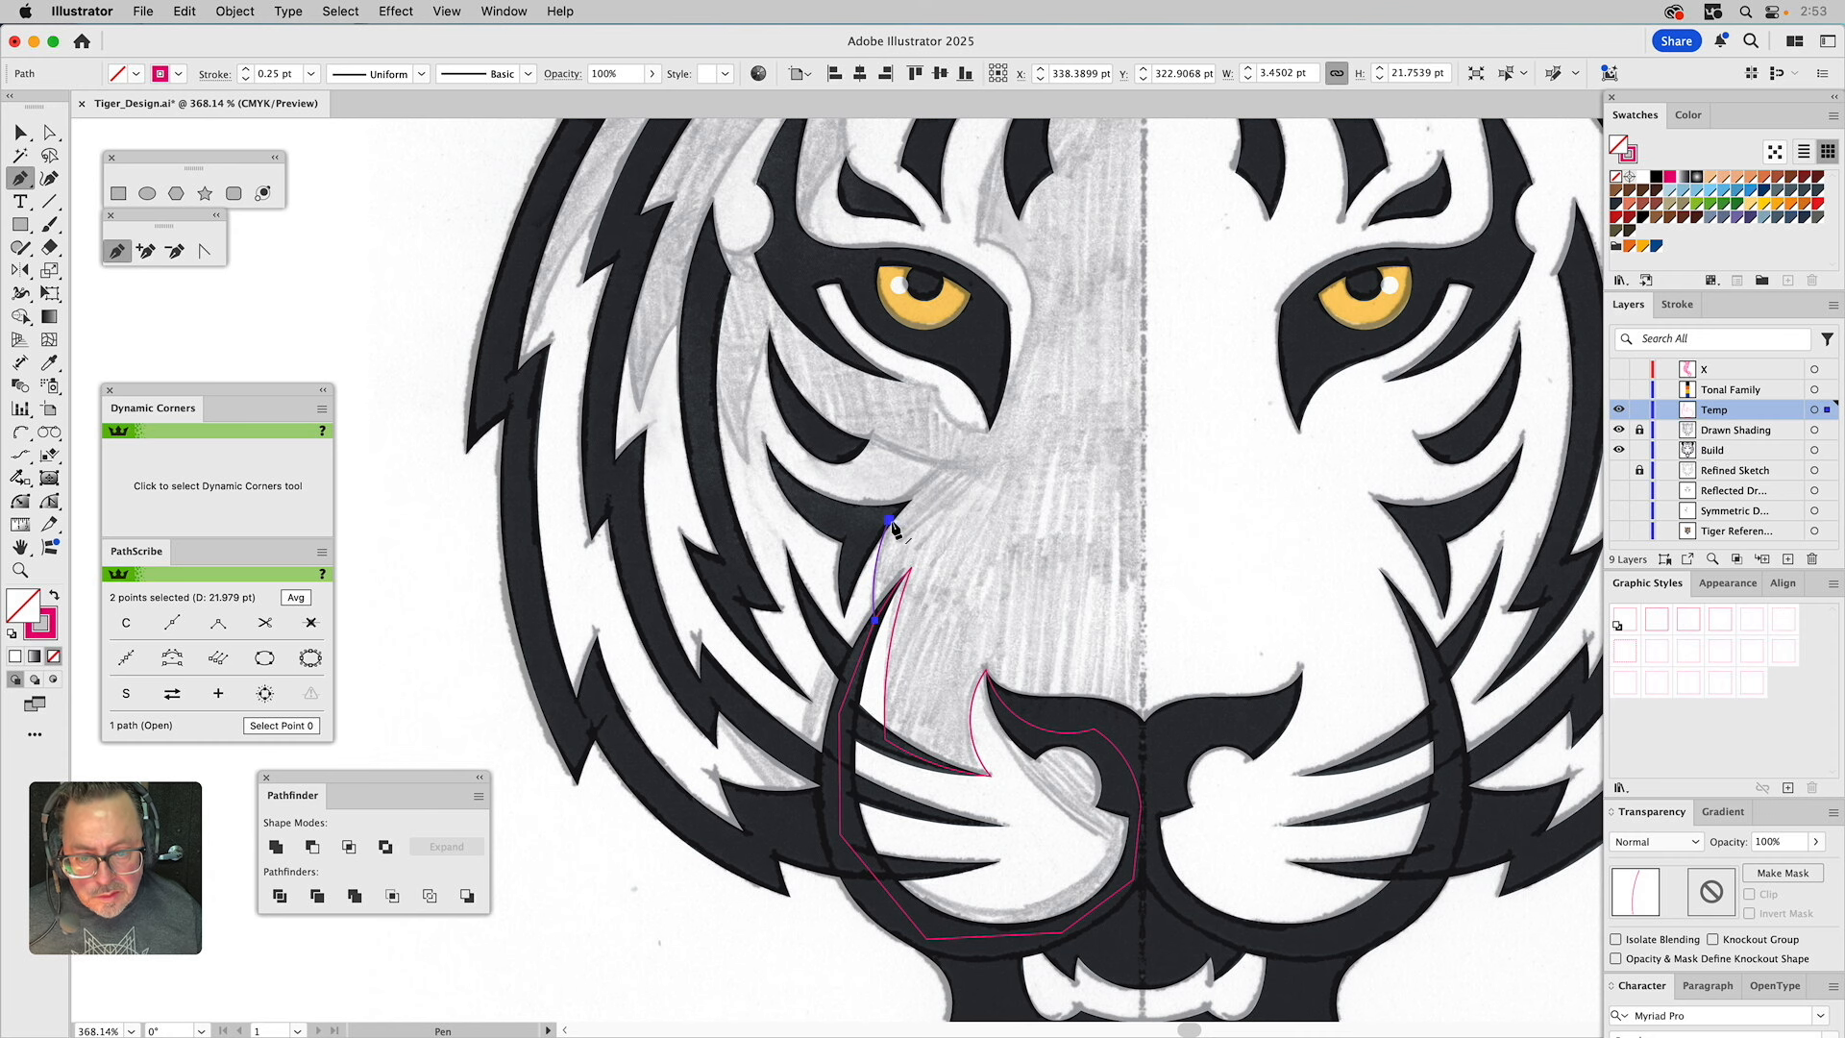
{"action": "left_click", "coordinate": [891, 522]}
{"action": "left_click", "coordinate": [912, 498]}
{"action": "left_click", "coordinate": [913, 498]}
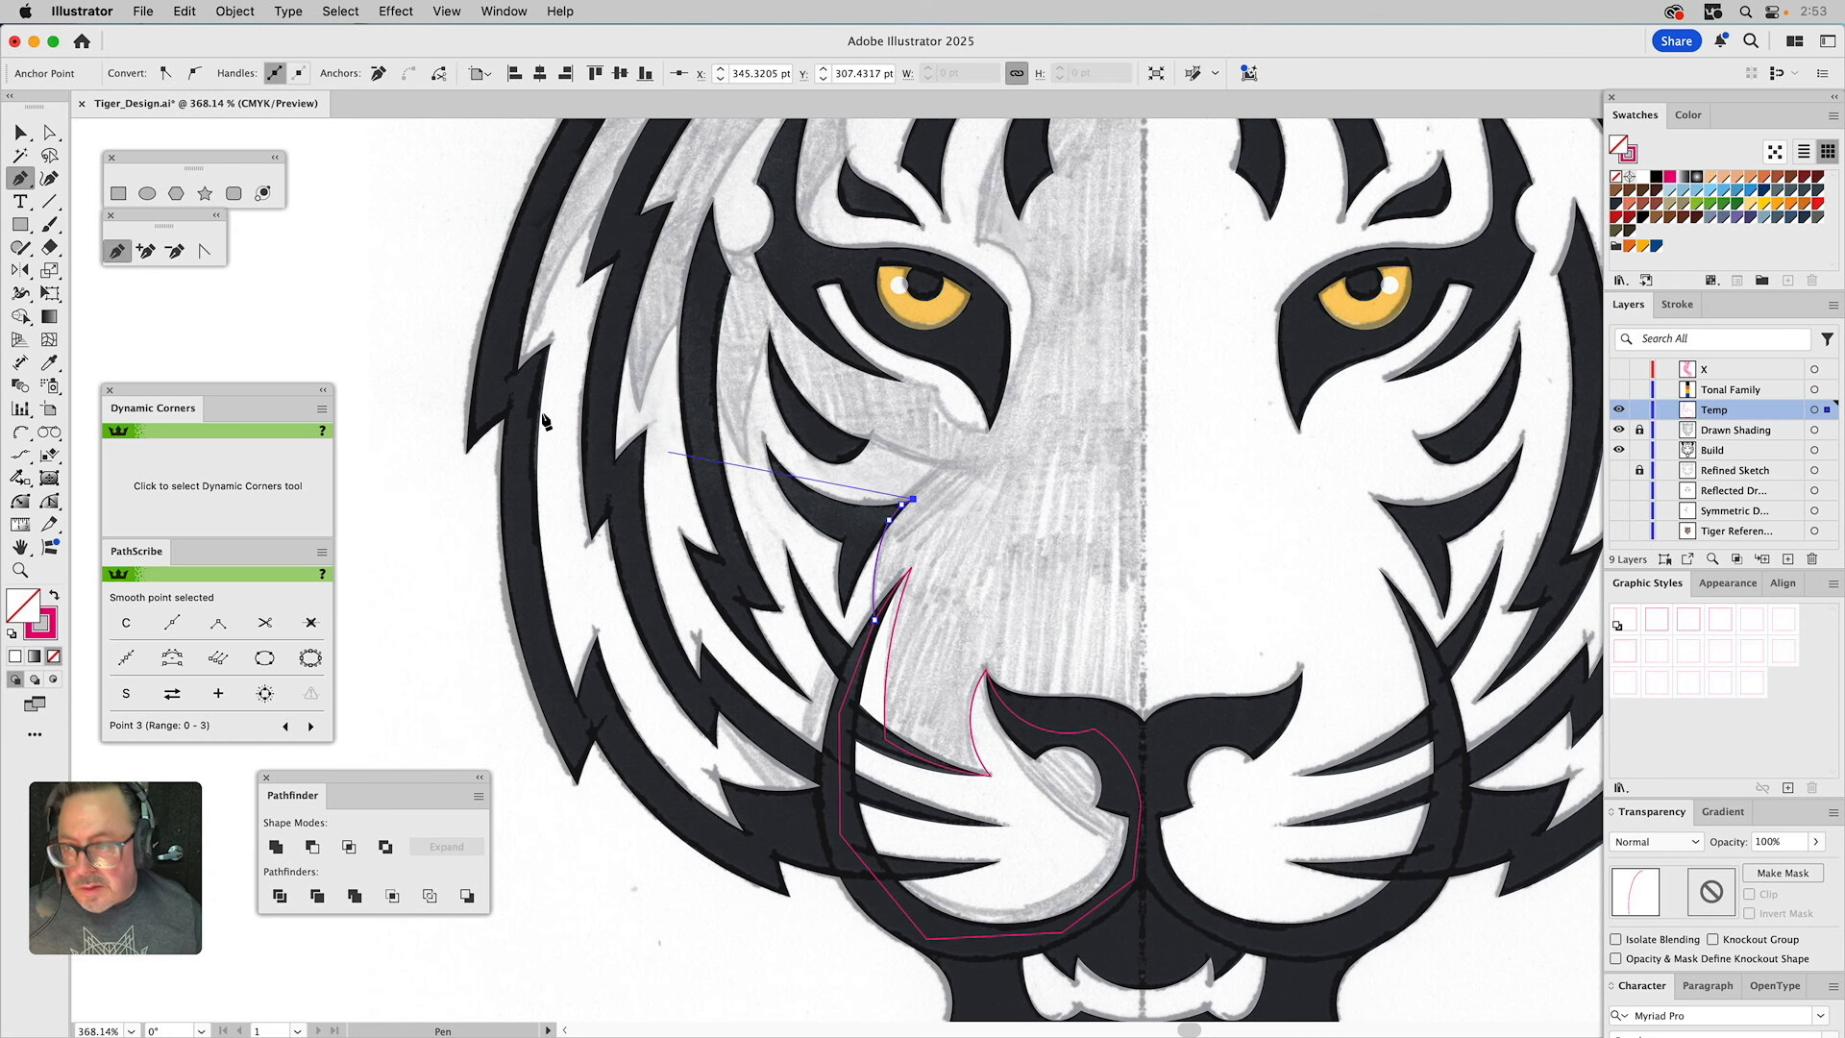
Extend the path with arcs to the shading point below the inner eye corner, and back along the upper cheek stripe to its outer tip.
{"action": "left_click", "coordinate": [27, 430]}
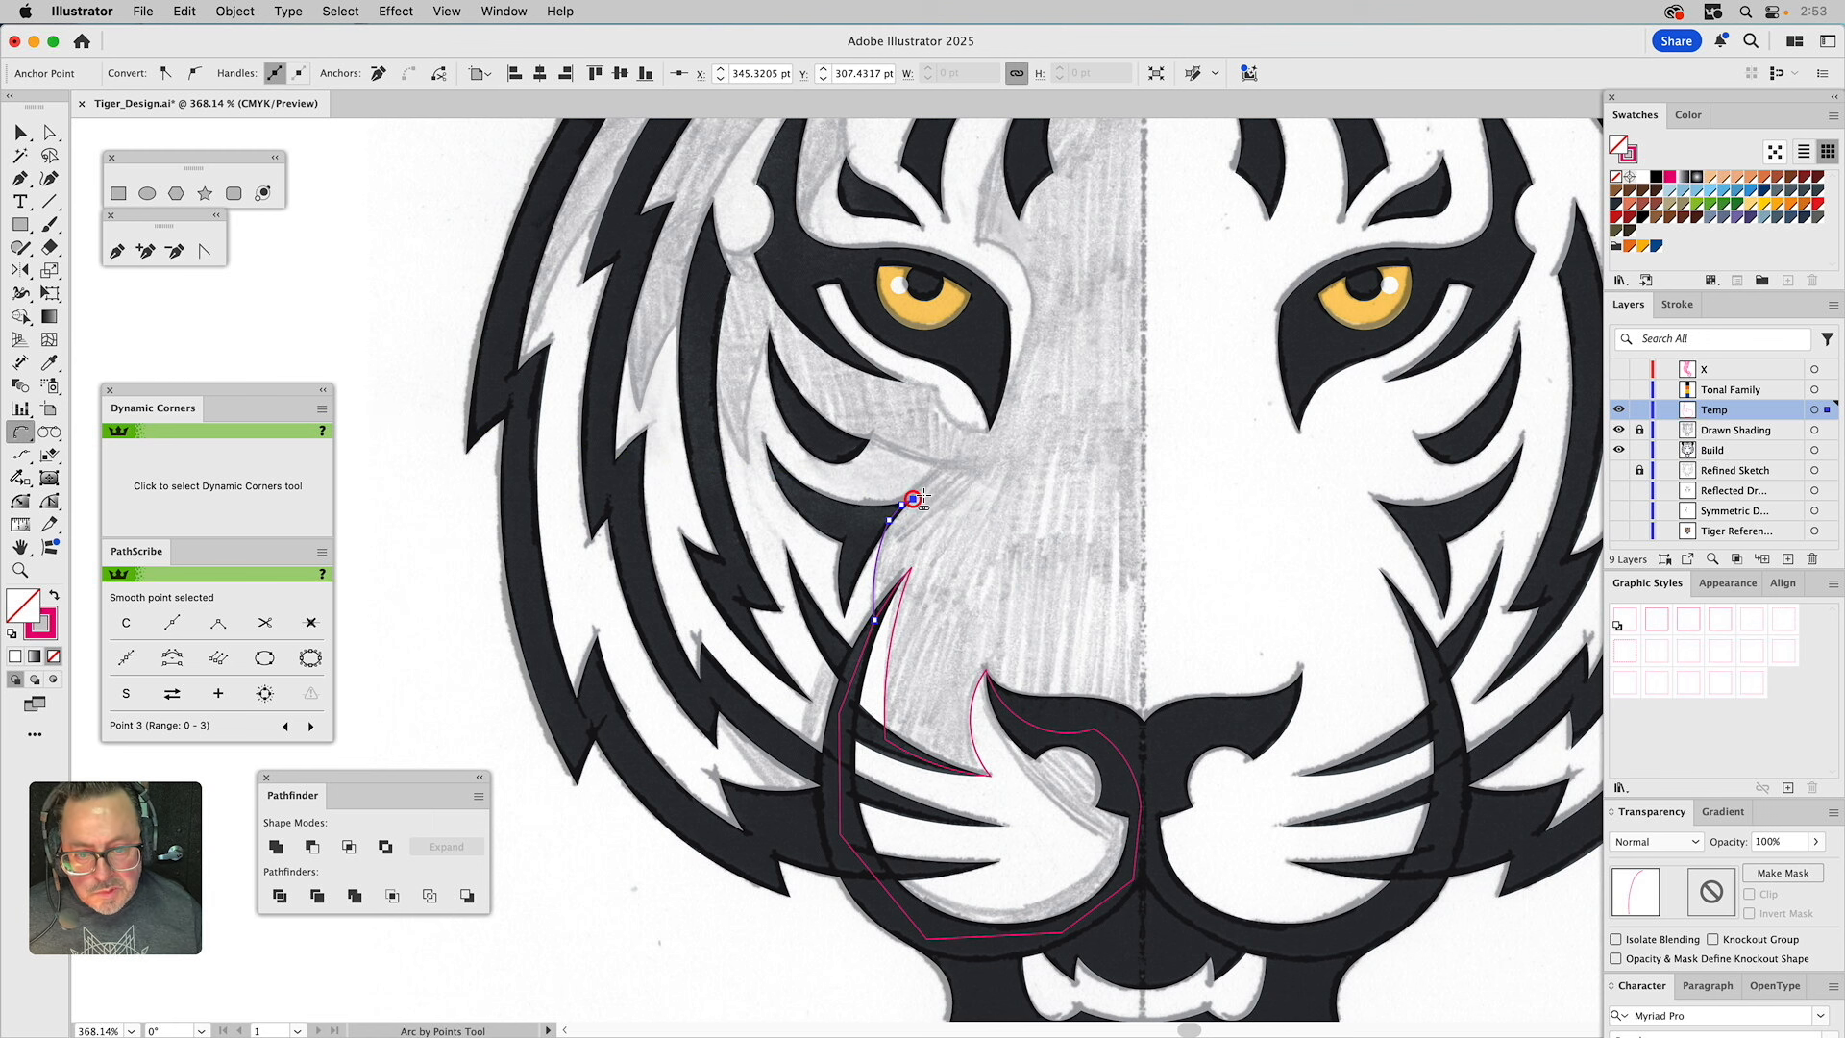
{"action": "left_click", "coordinate": [913, 499]}
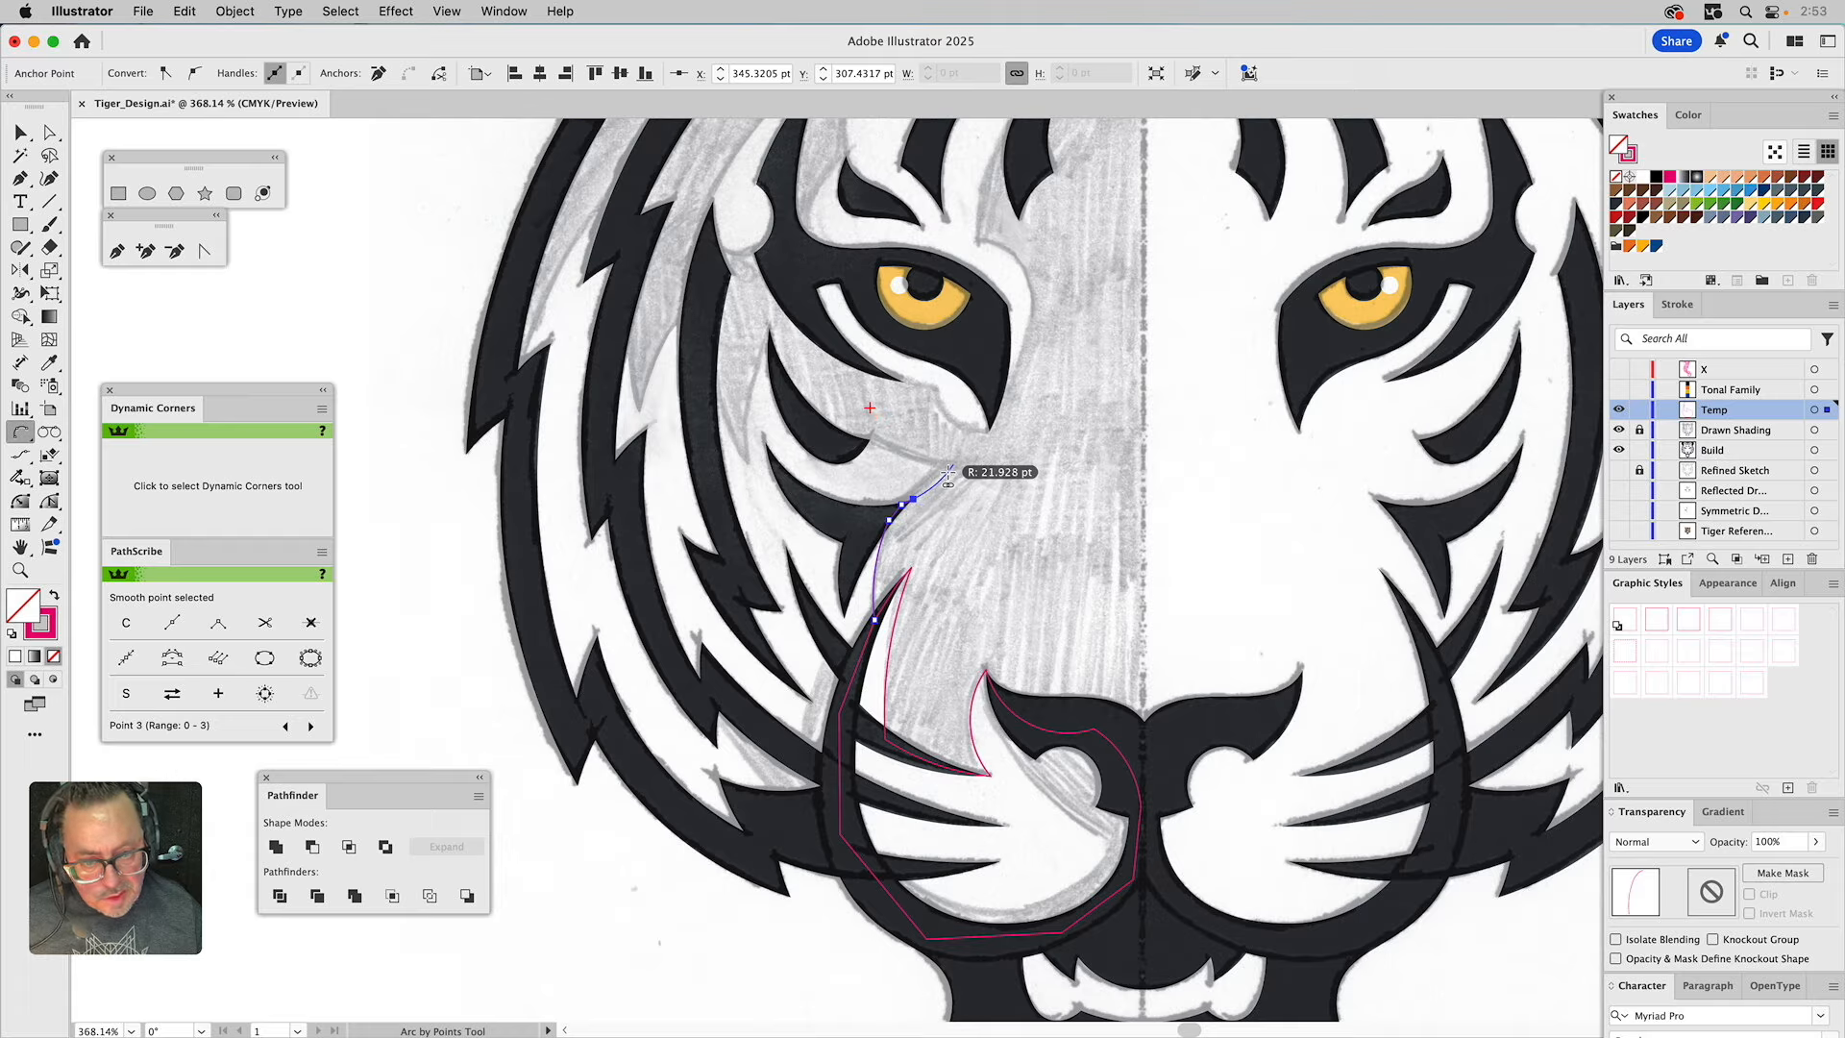
{"action": "left_click", "coordinate": [950, 469]}
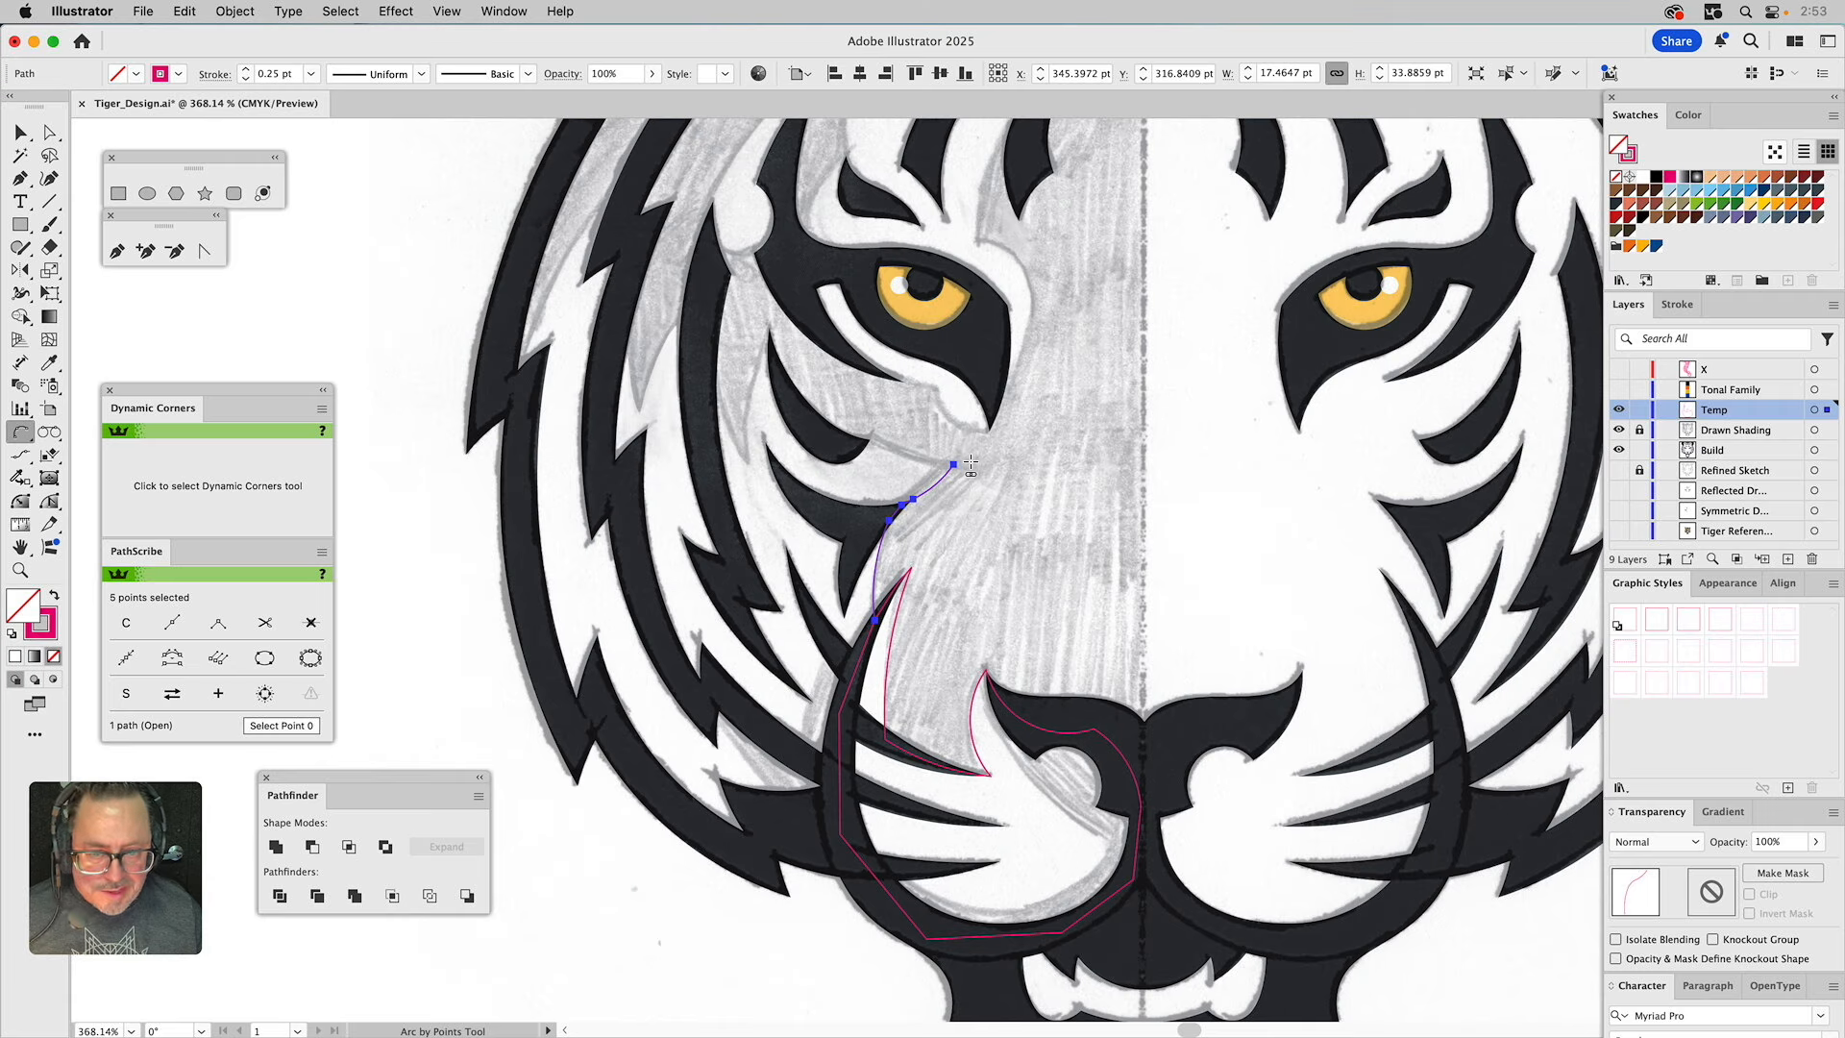
{"action": "left_click", "coordinate": [872, 441]}
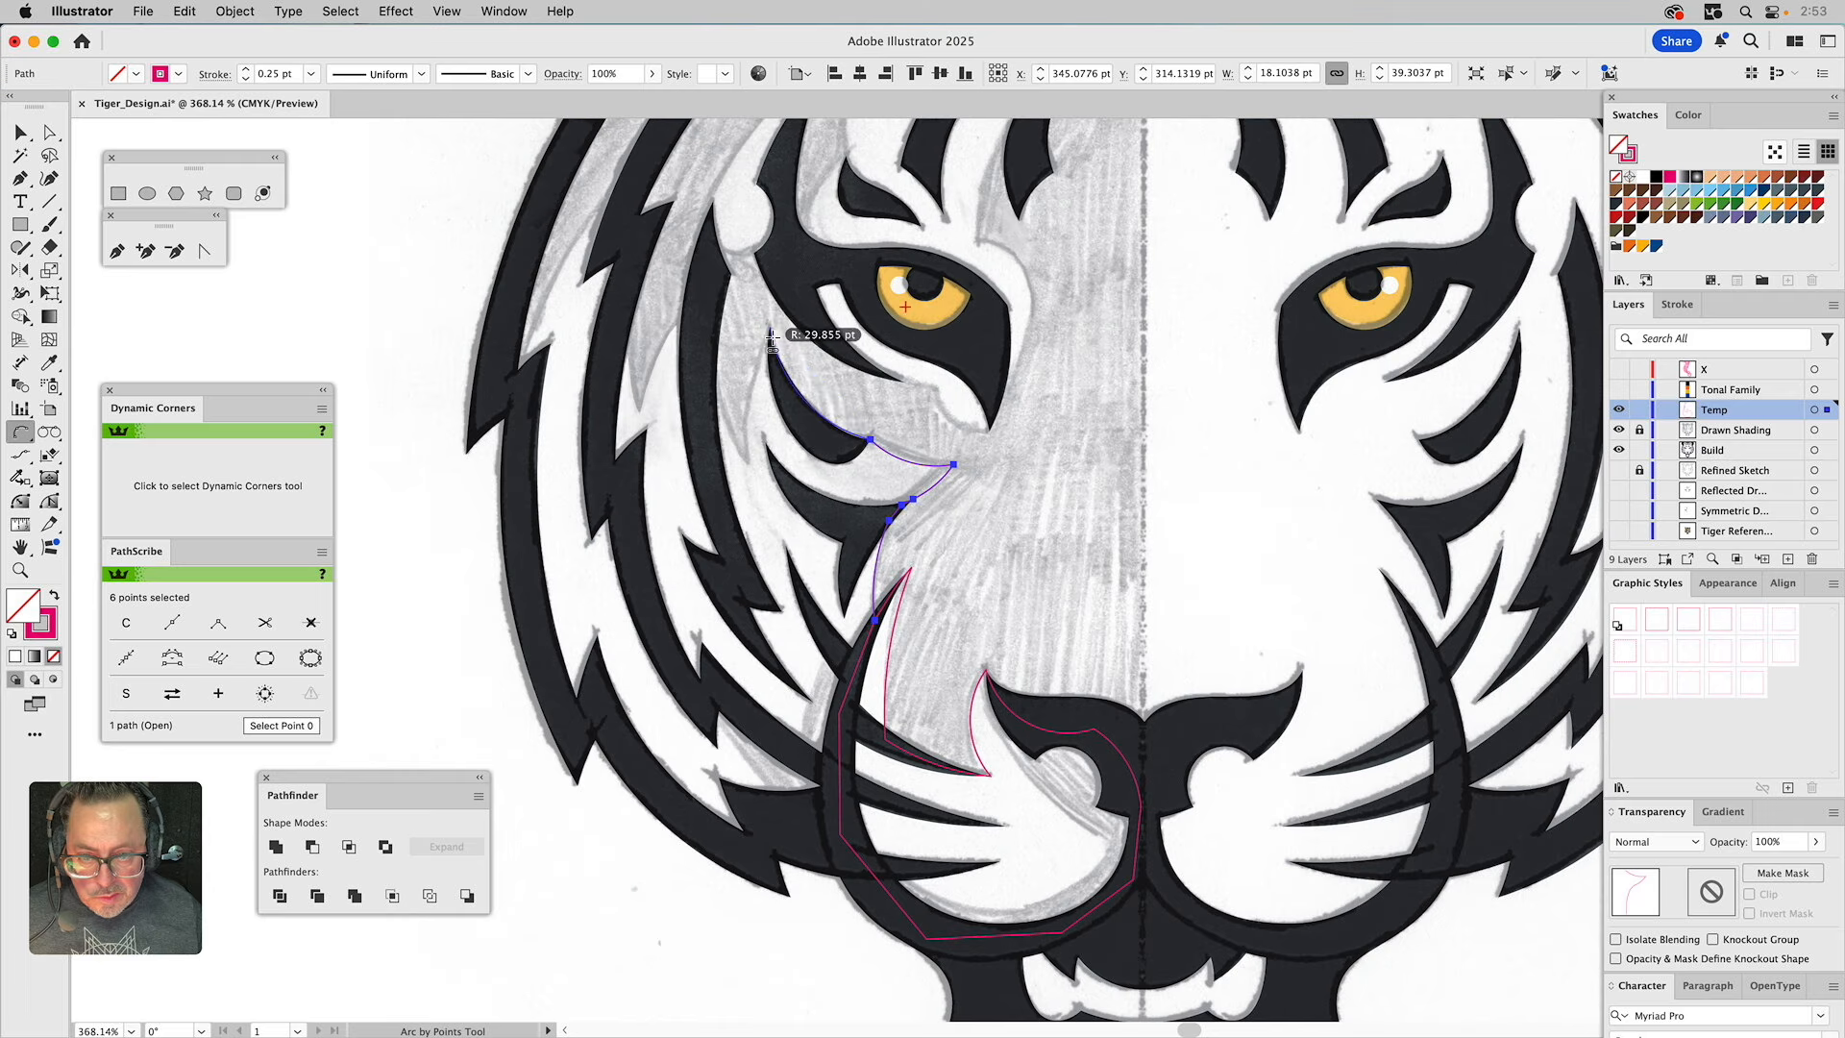
{"action": "left_click", "coordinate": [783, 383]}
Adjust the anchor handle on the upper cheek stripe segment to reshape its curve.
{"action": "key", "text": "a"}
{"action": "left_click", "coordinate": [800, 408]}
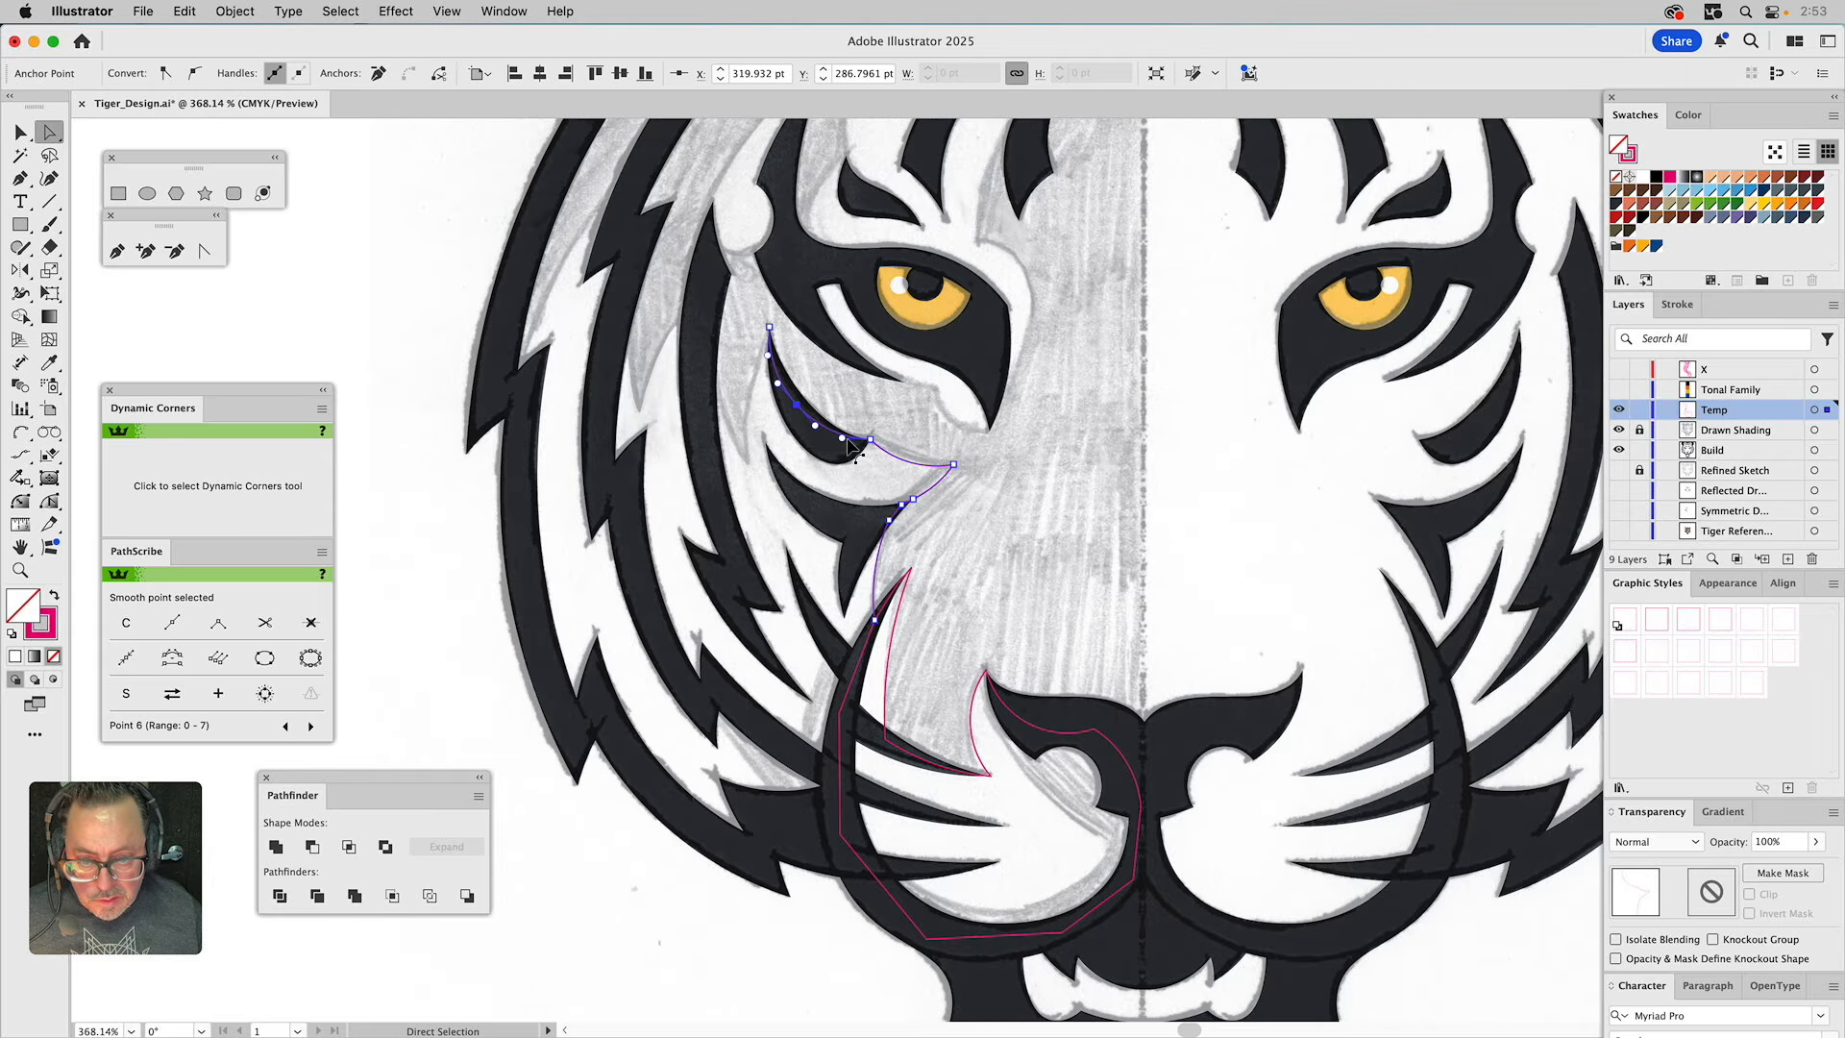
{"action": "left_click_drag", "start_coordinate": [844, 445], "coordinate": [838, 460]}
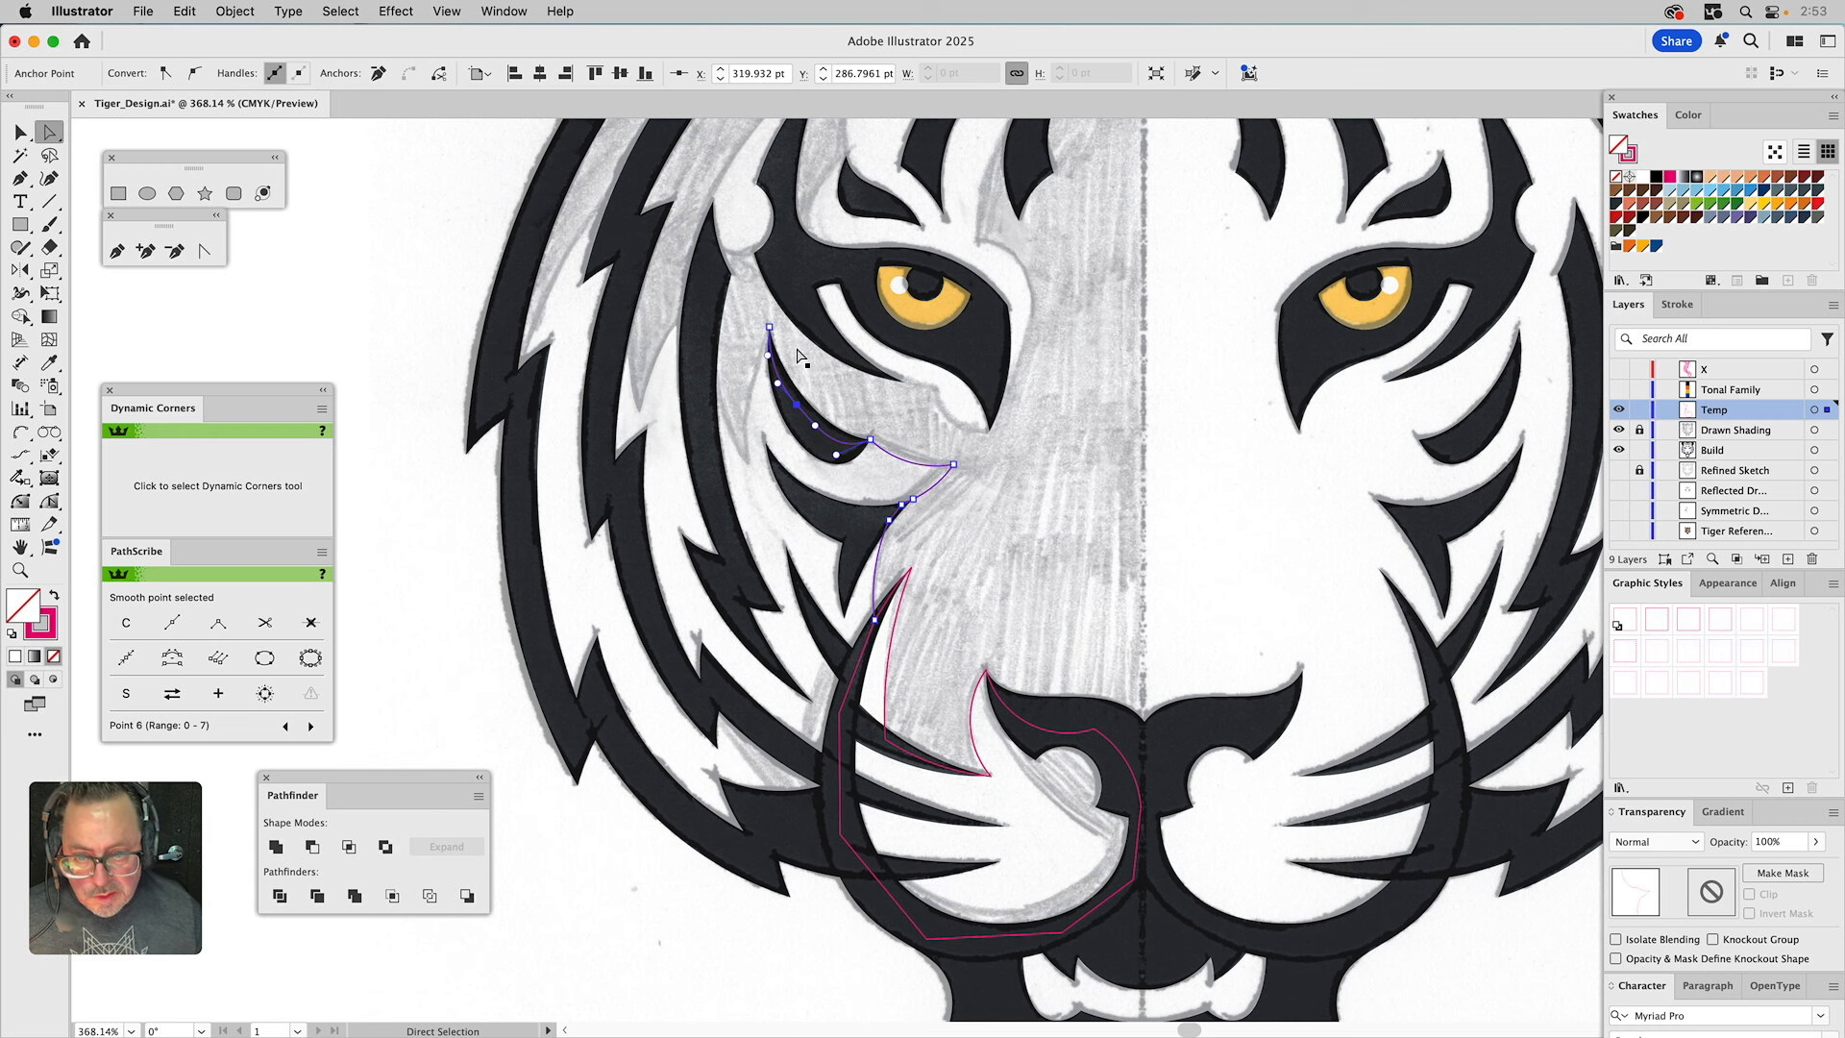
Add an arc from the upper cheek stripe's outer tip down to the pointed end of the shading beside it.
{"action": "left_click", "coordinate": [22, 433]}
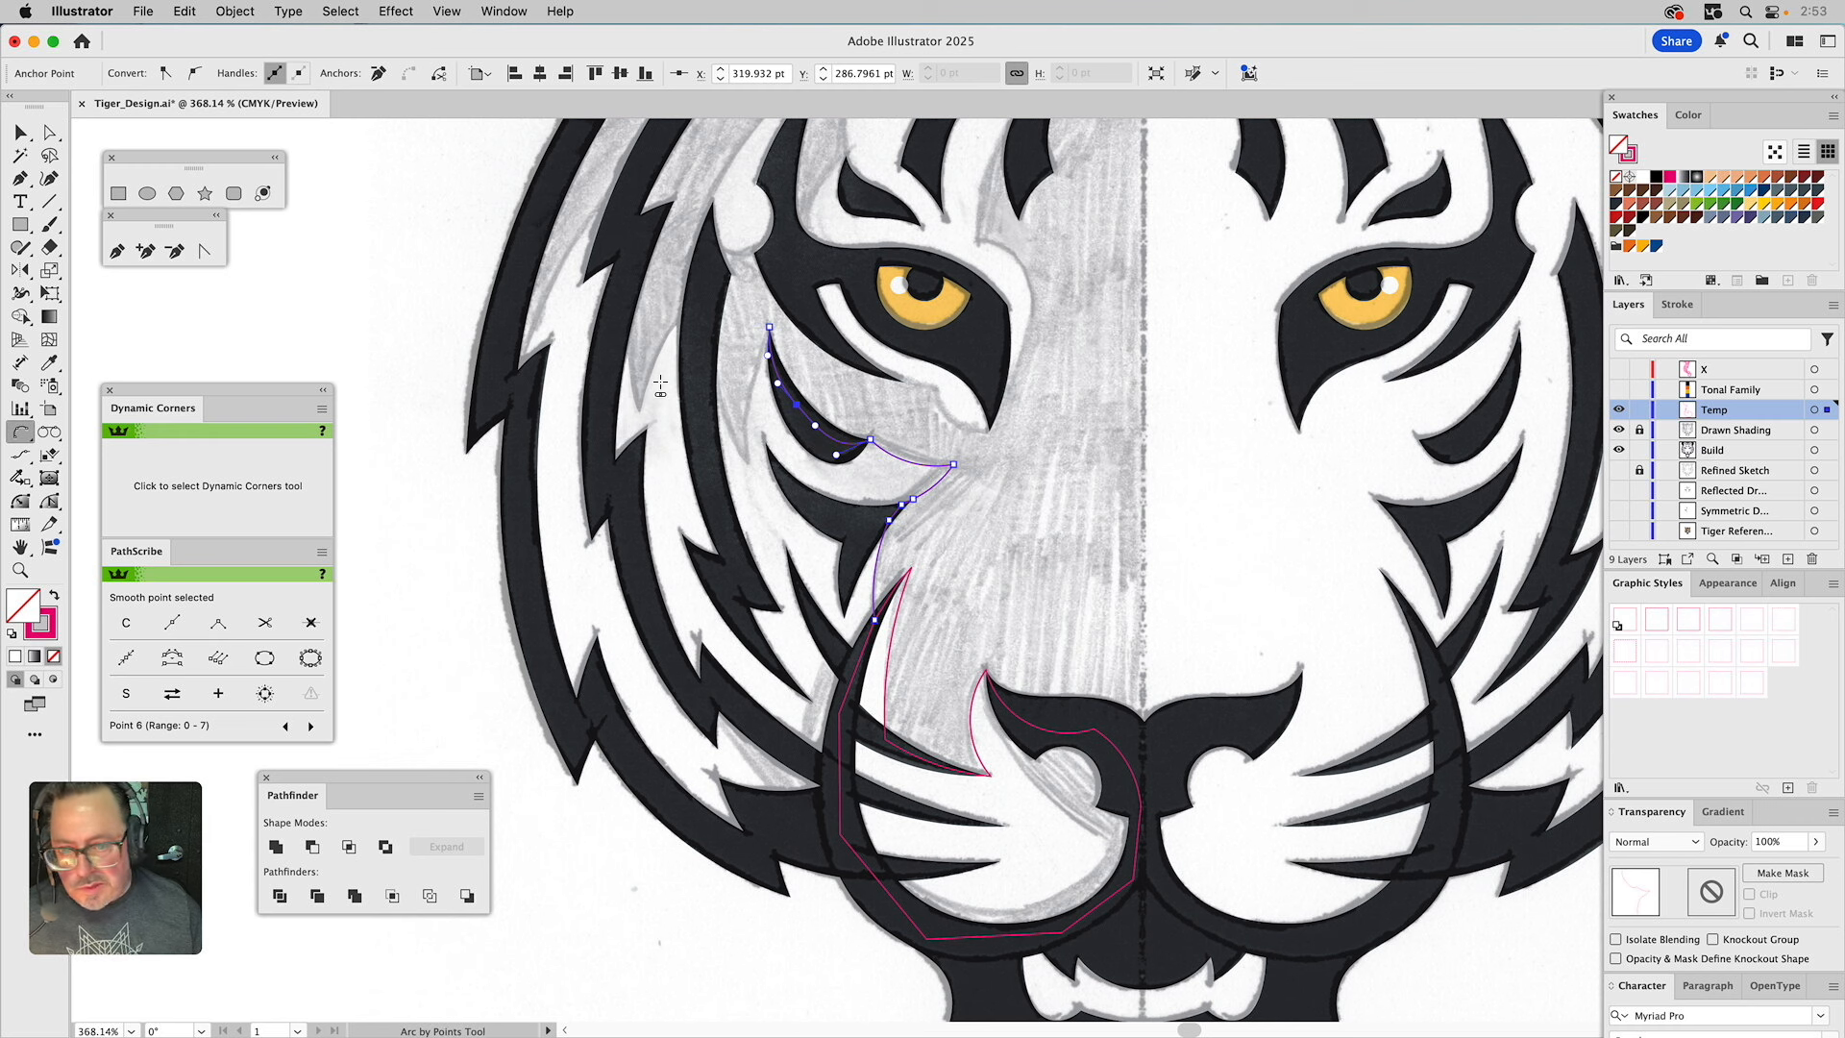
{"action": "left_click", "coordinate": [769, 327]}
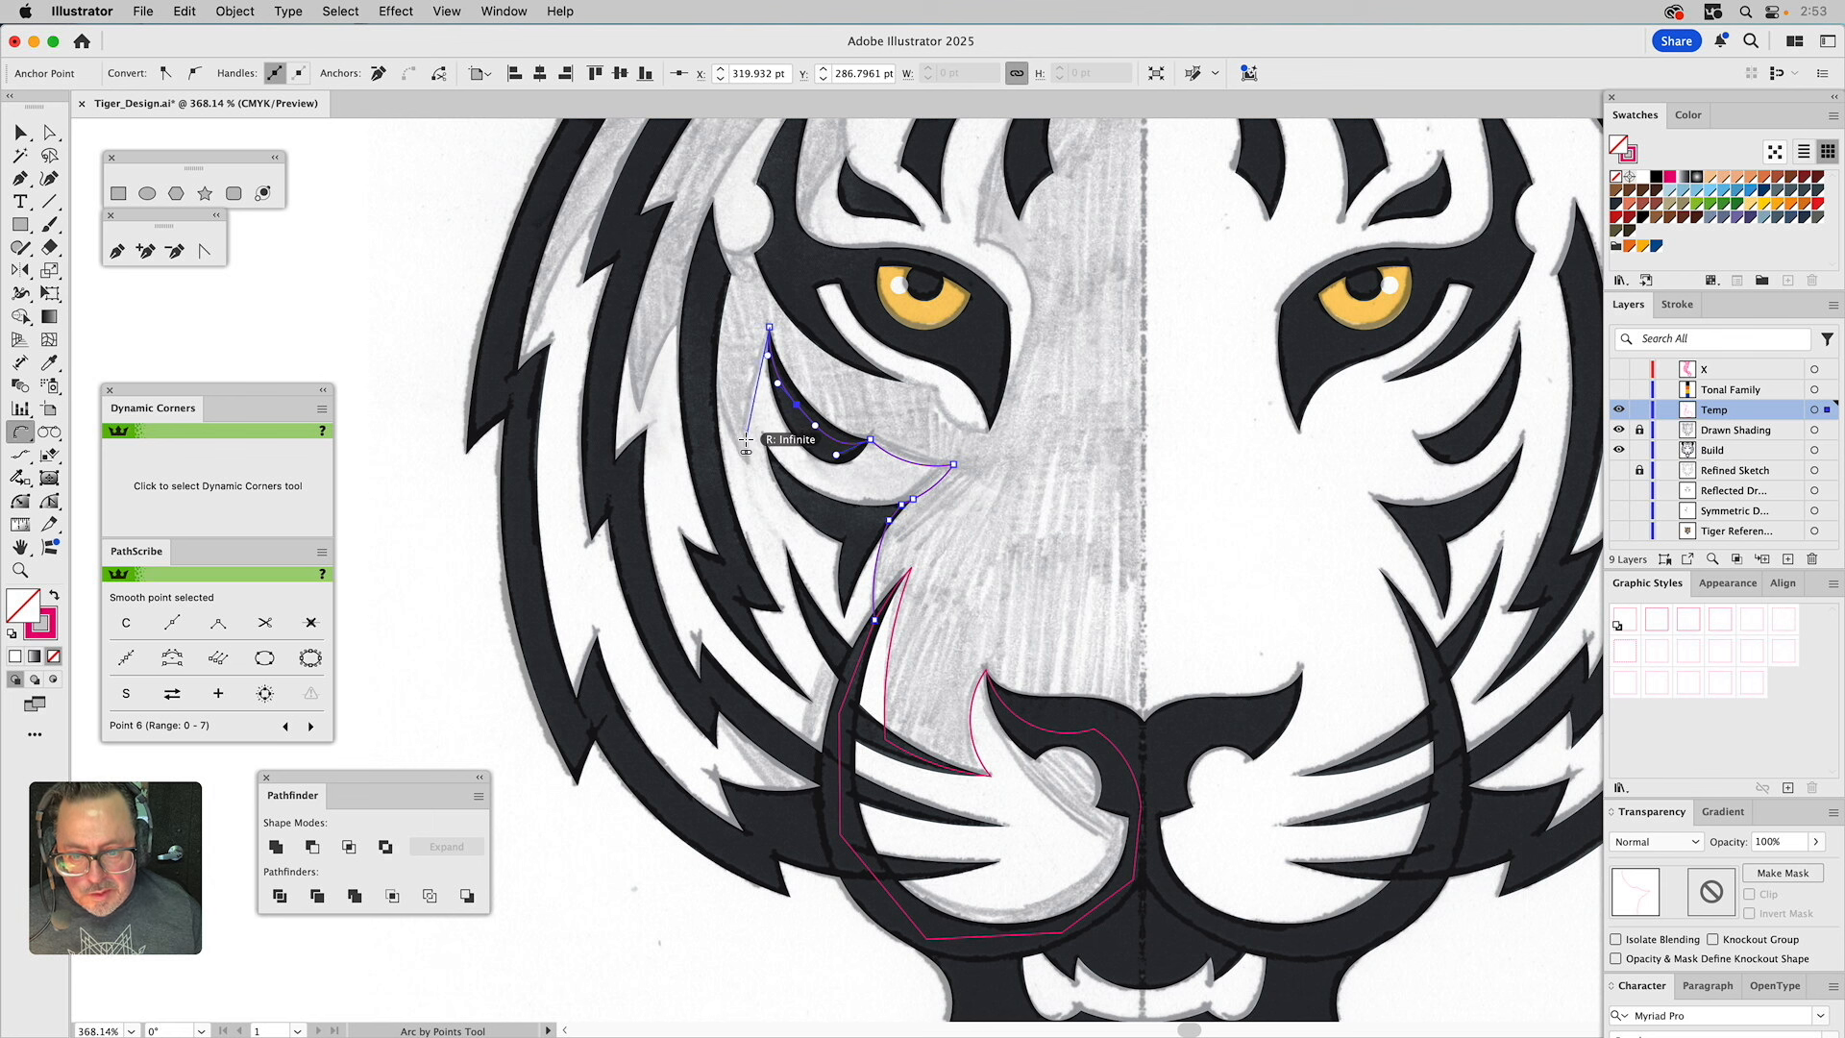
{"action": "left_click", "coordinate": [746, 442]}
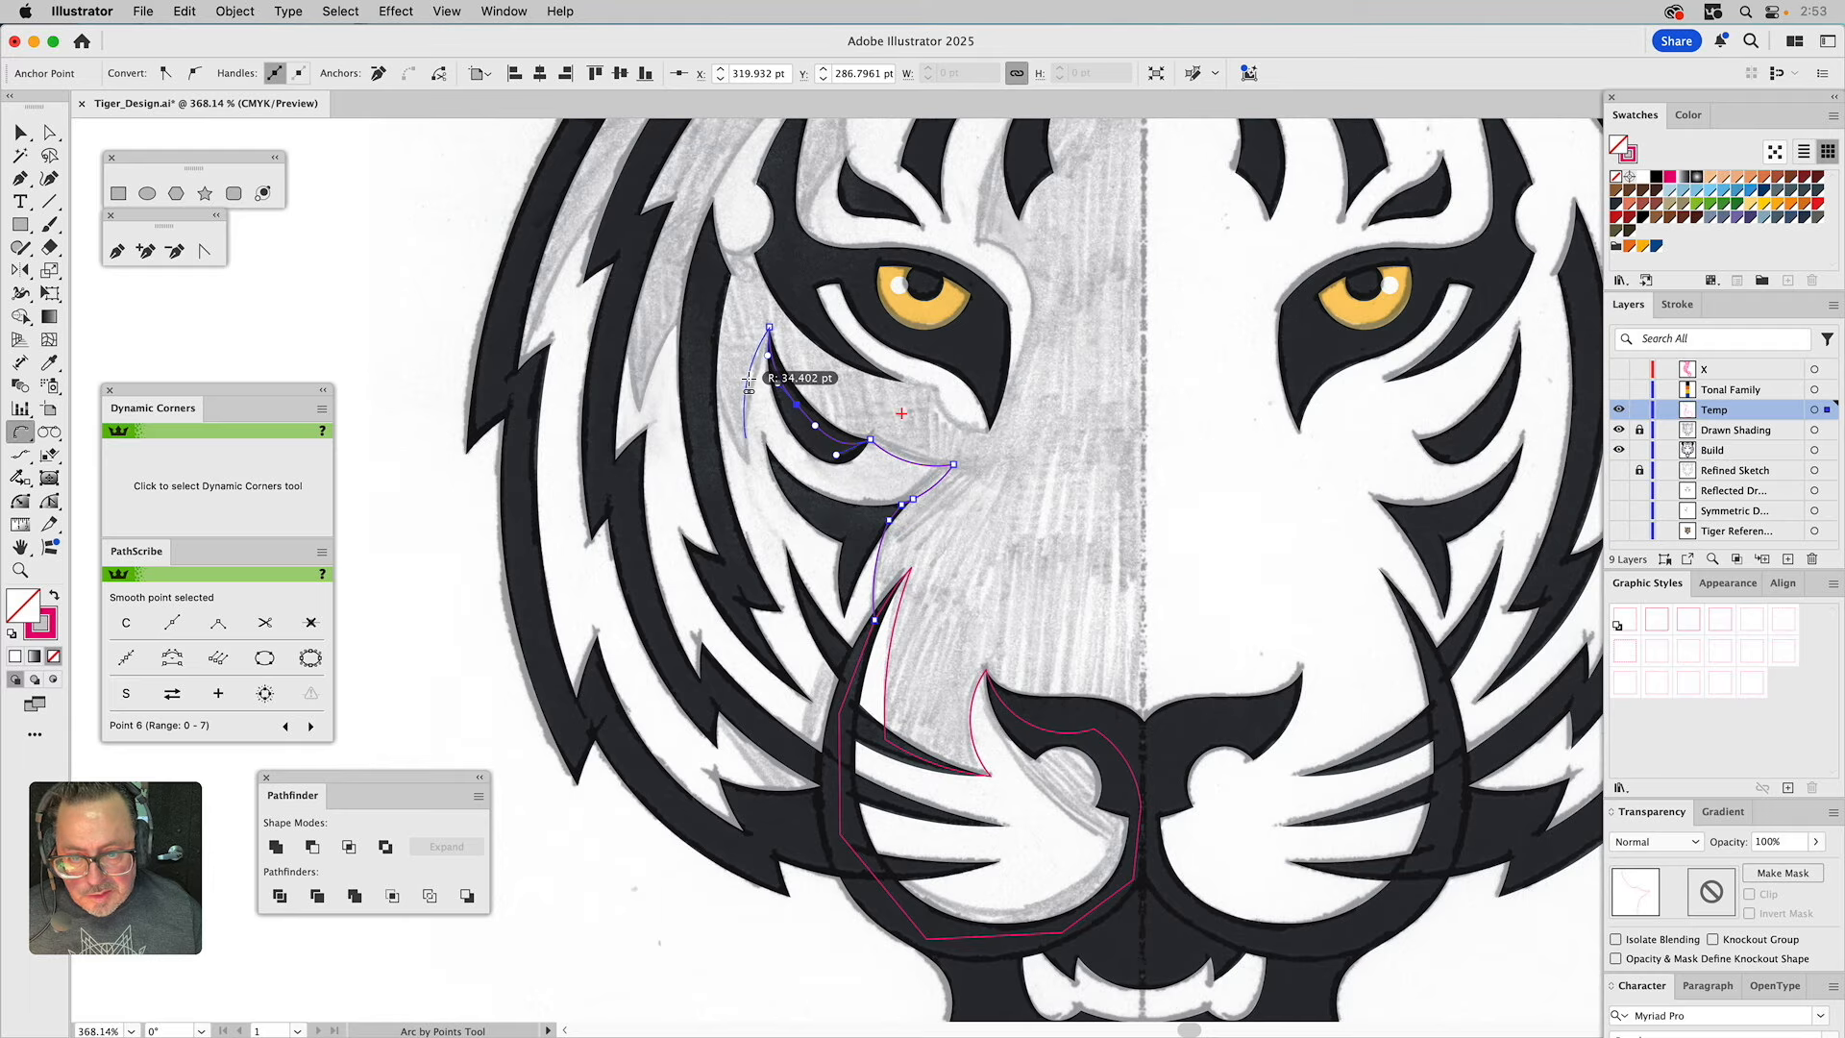
{"action": "left_click", "coordinate": [750, 383]}
{"action": "left_click", "coordinate": [746, 439]}
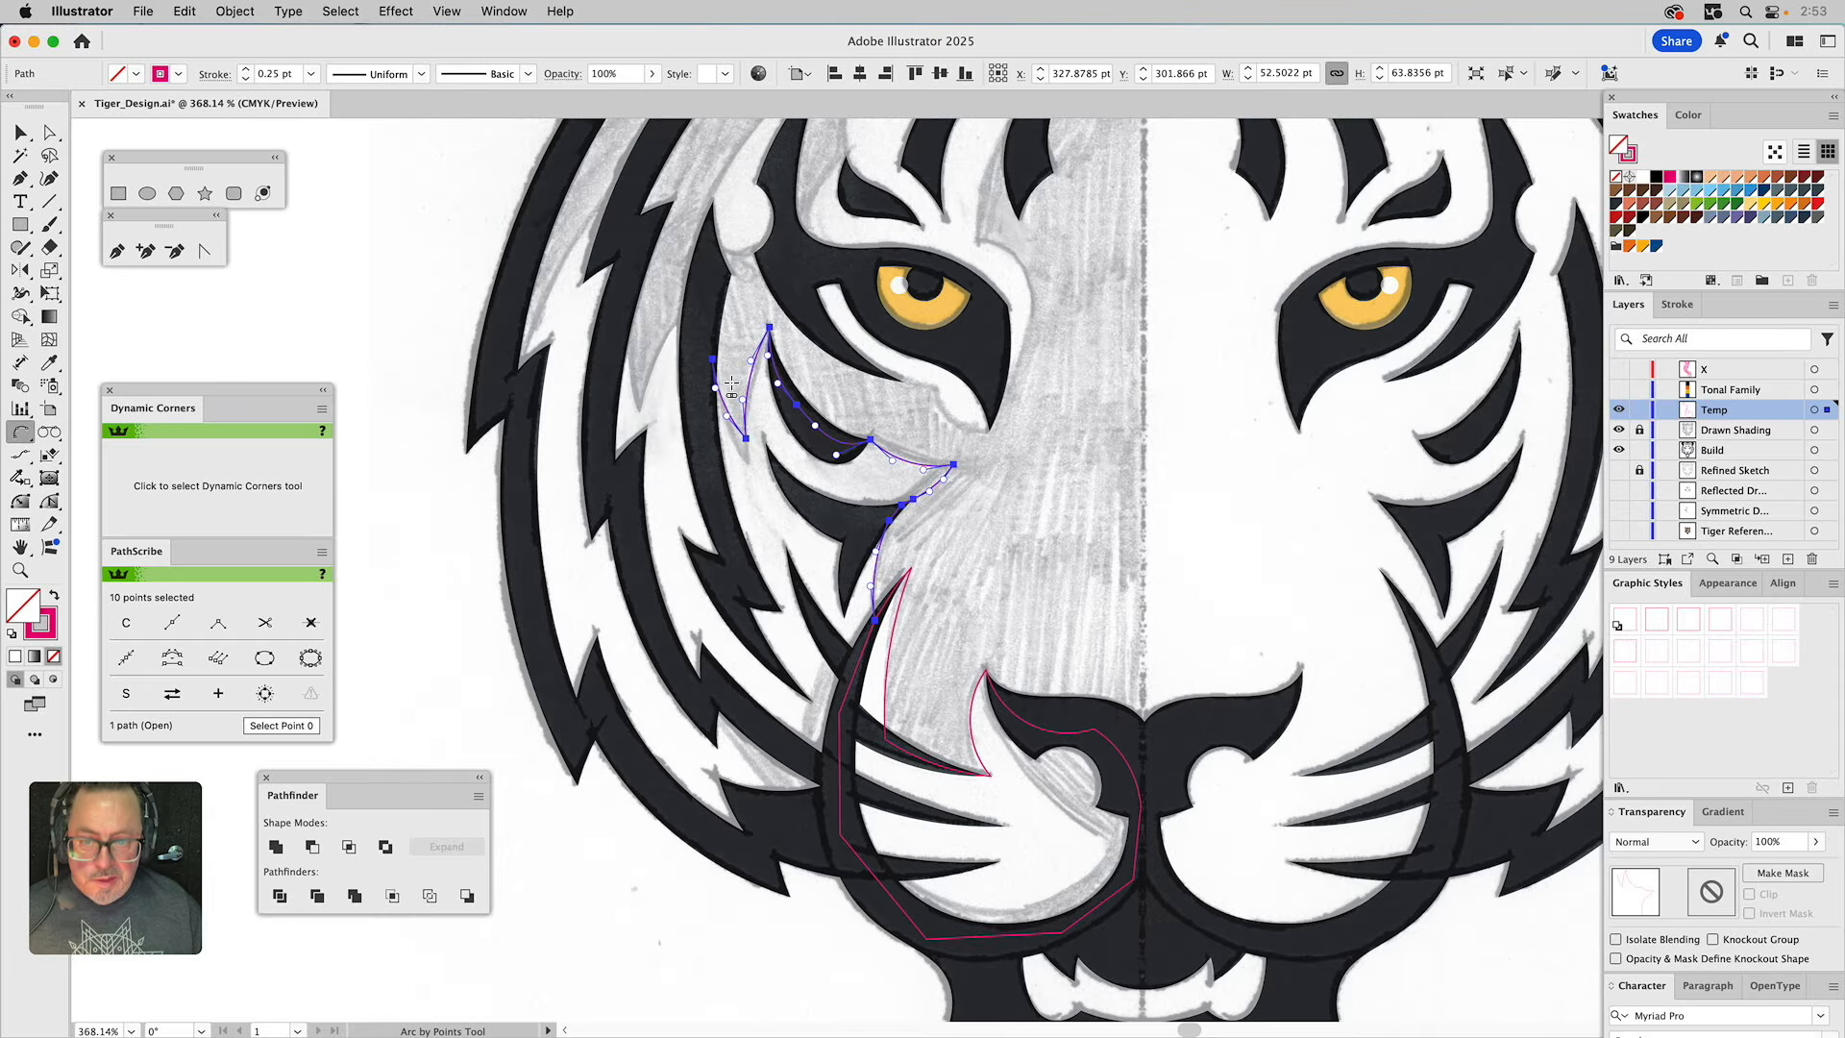
Trace the next shading spike with arcs up across the inner mane stripe and down to the spike's lower tip.
{"action": "left_click", "coordinate": [711, 355]}
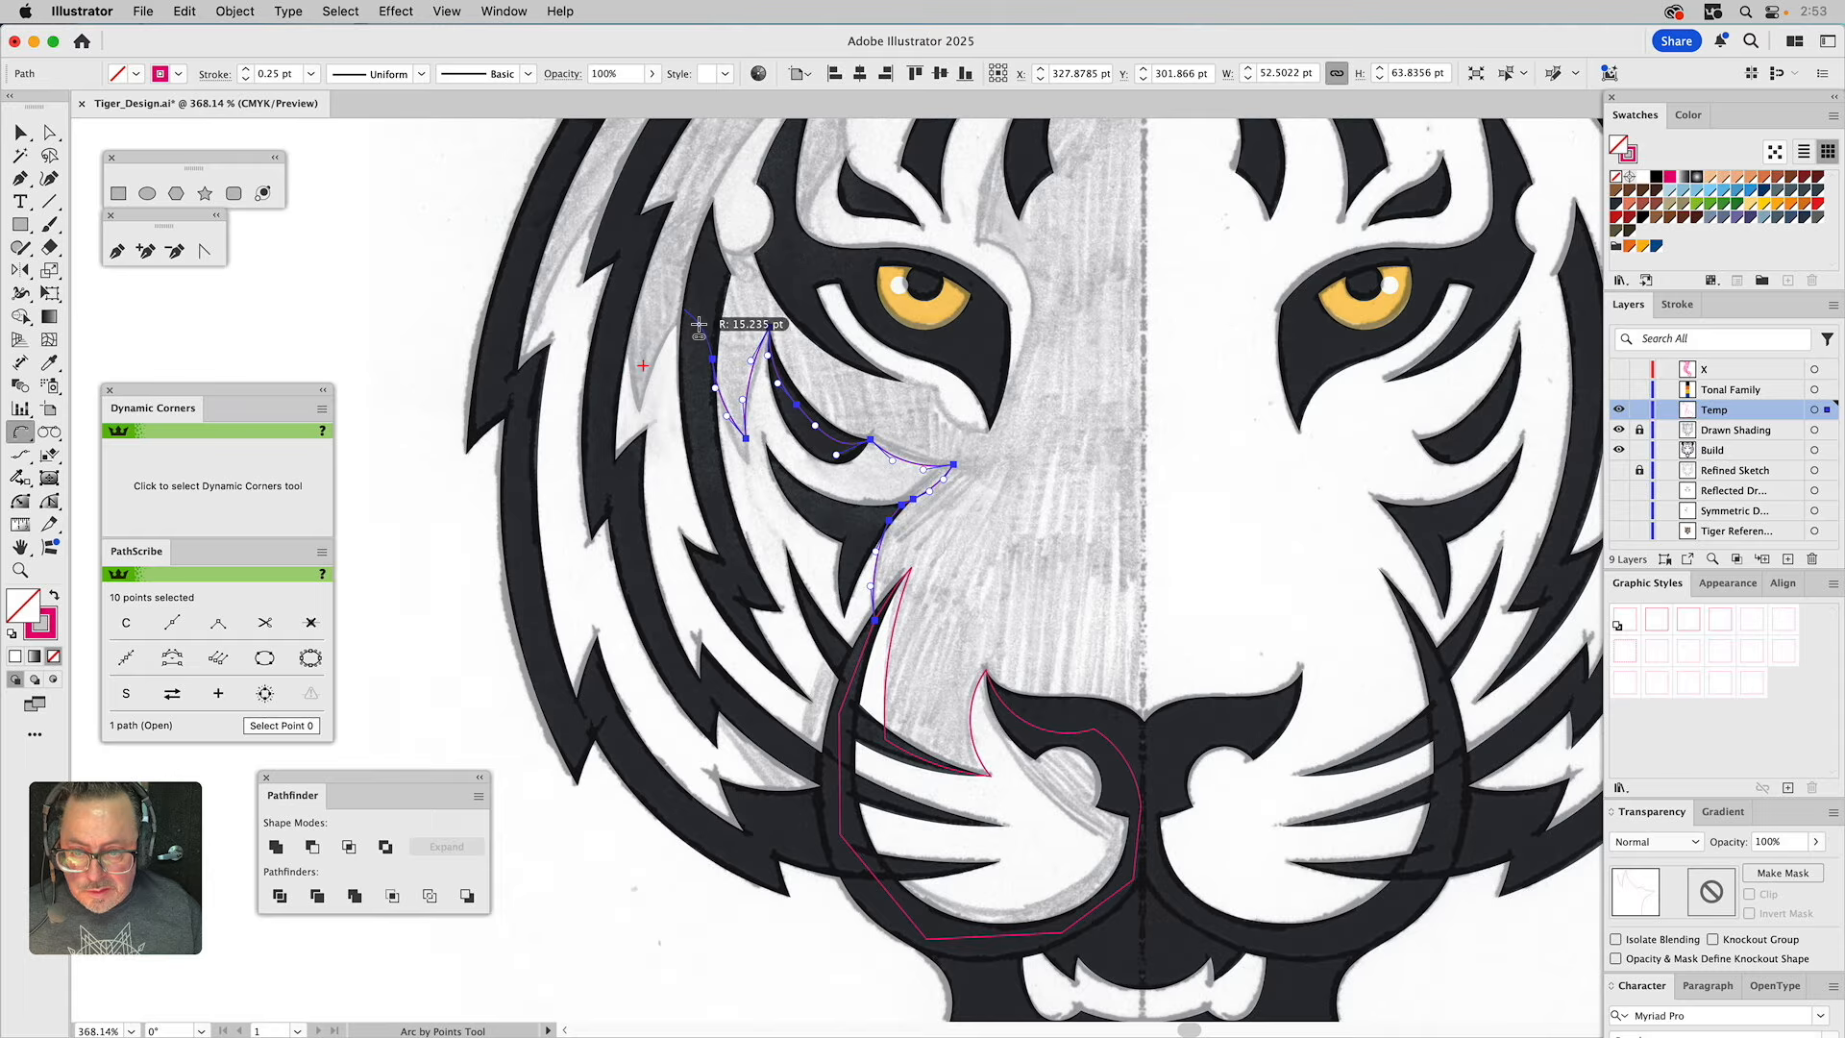
{"action": "left_click", "coordinate": [684, 309]}
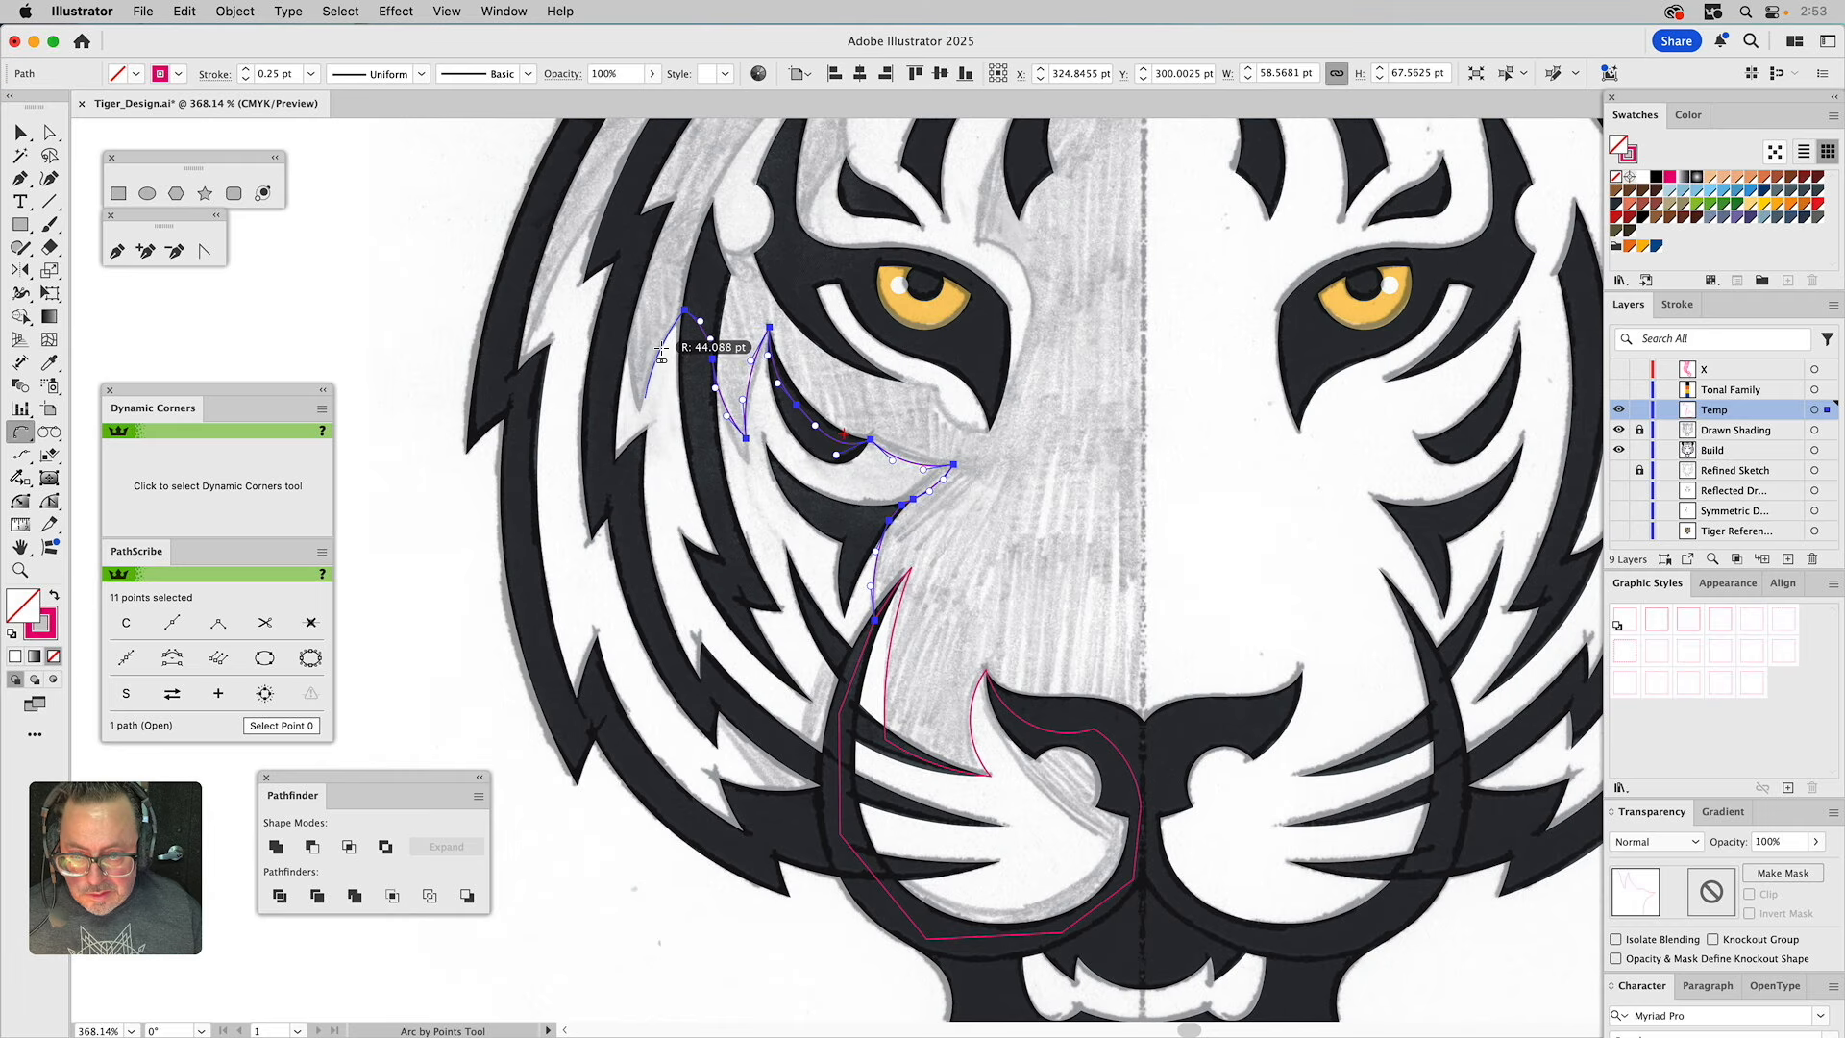
{"action": "left_click", "coordinate": [644, 397]}
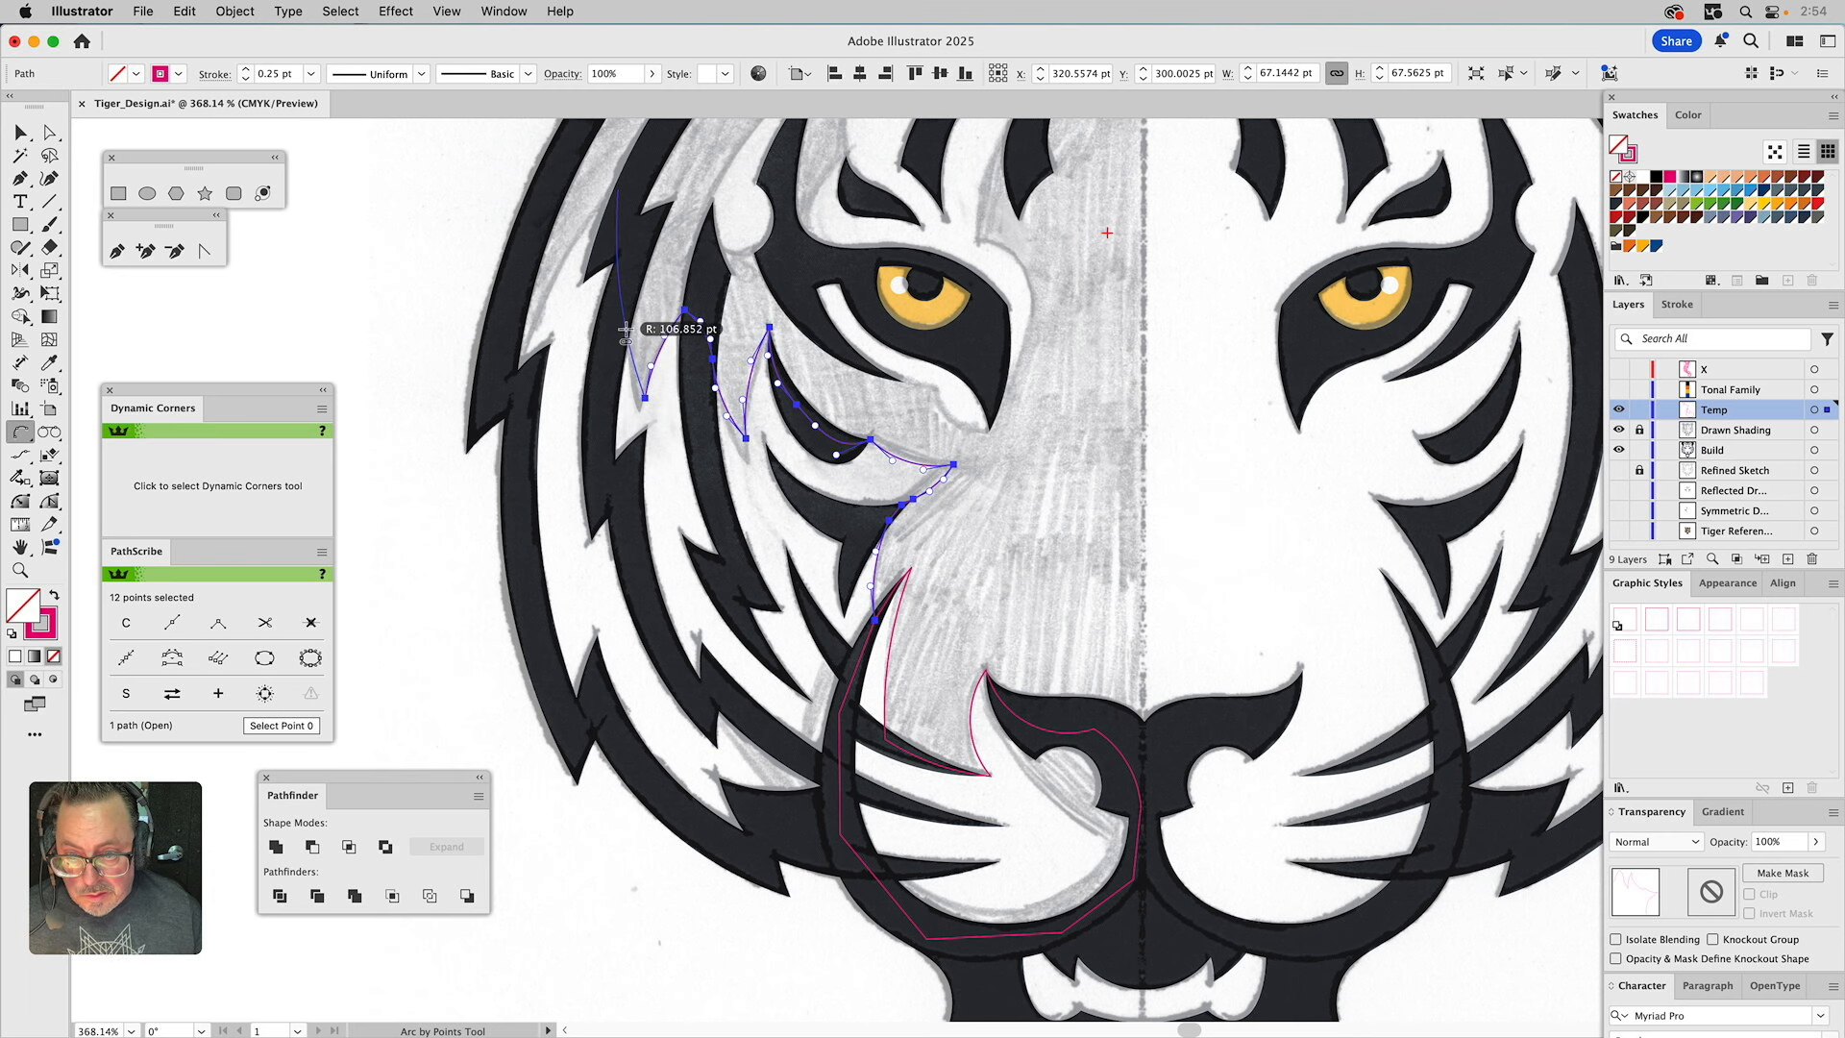
Extend the path with arcs up to the peak between the mane stripes, and down to the notch of the outermost left stripe.
{"action": "left_click", "coordinate": [644, 397]}
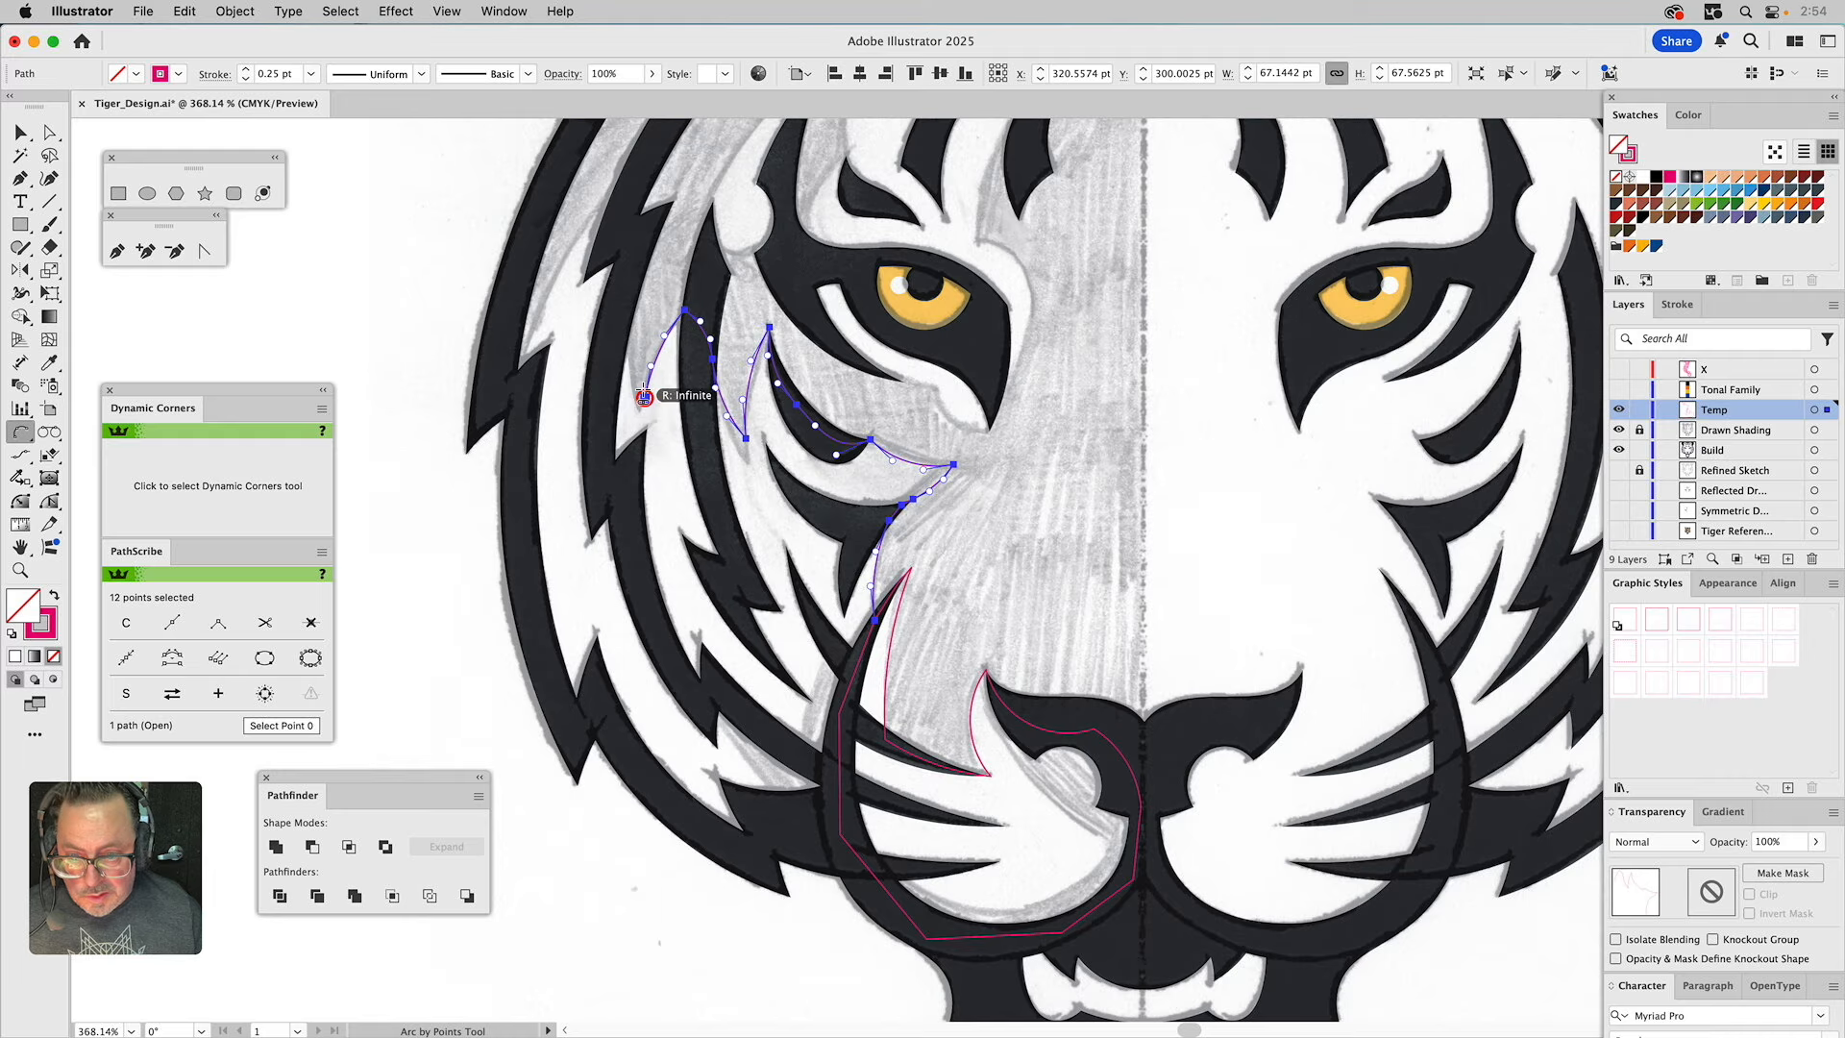
{"action": "left_click", "coordinate": [632, 299]}
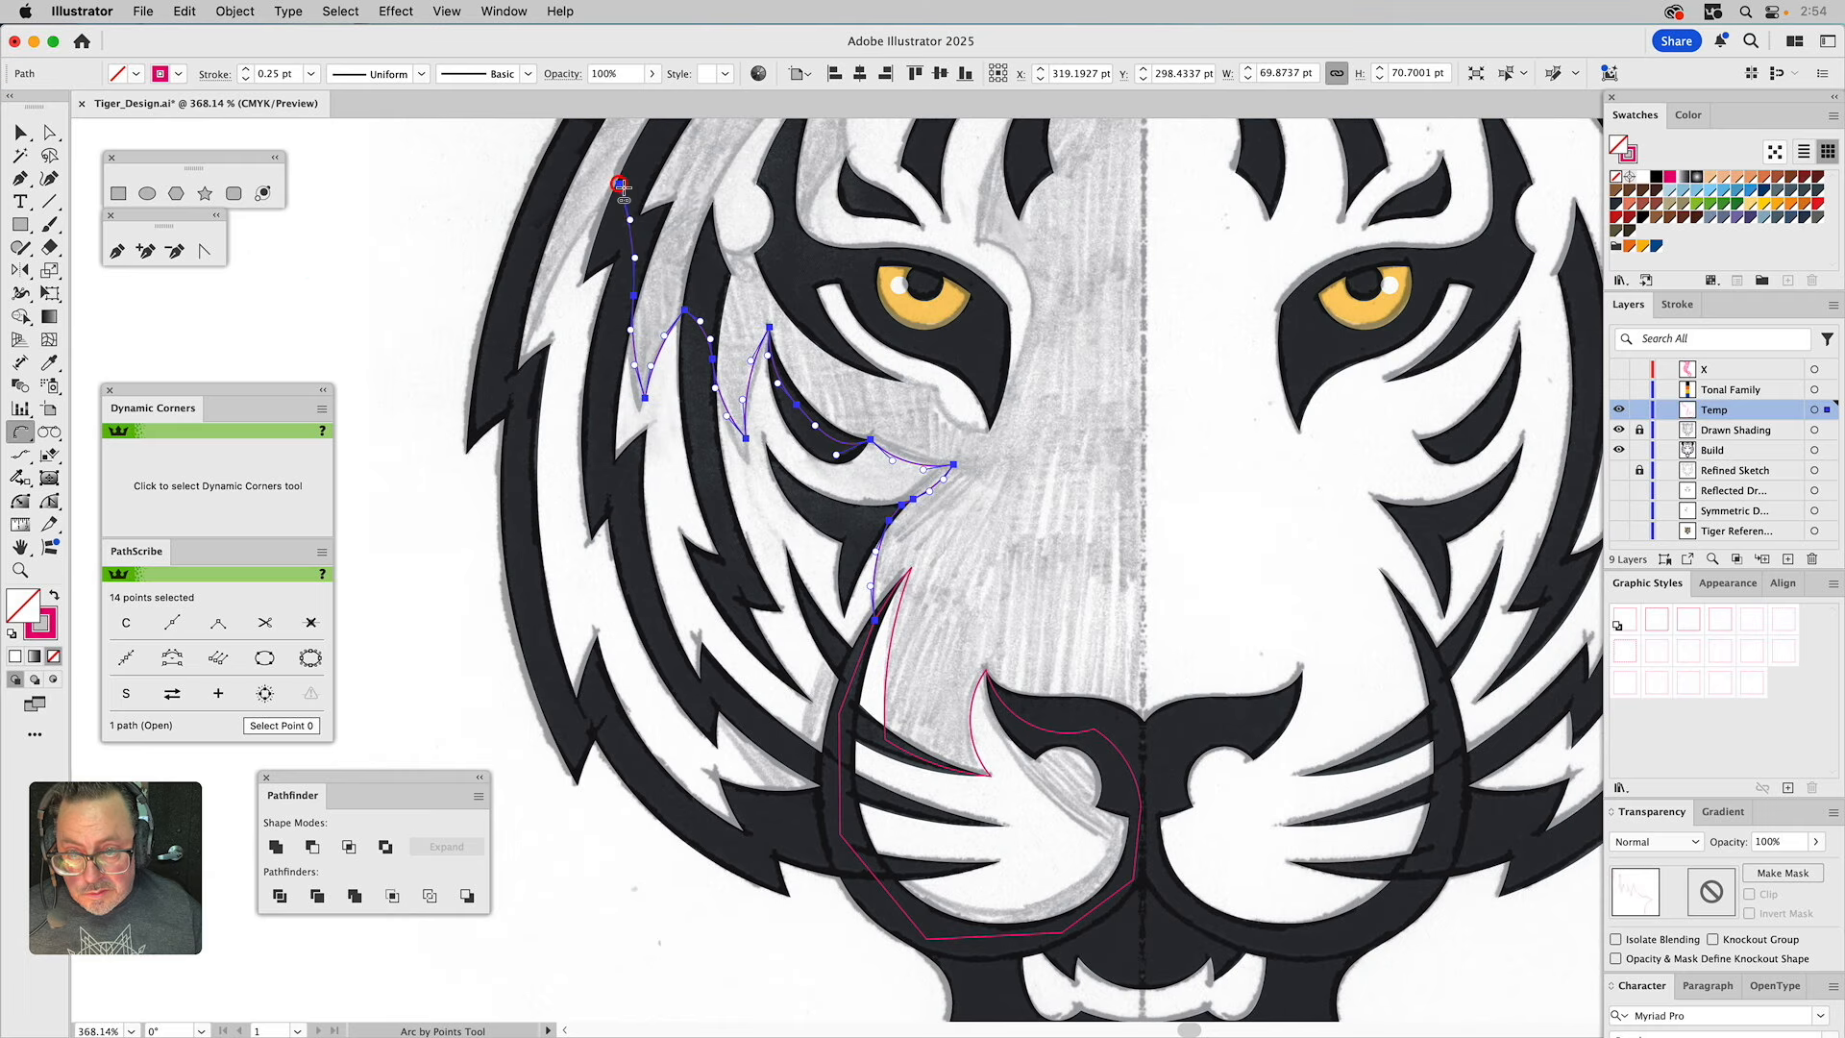
{"action": "left_click", "coordinate": [619, 183]}
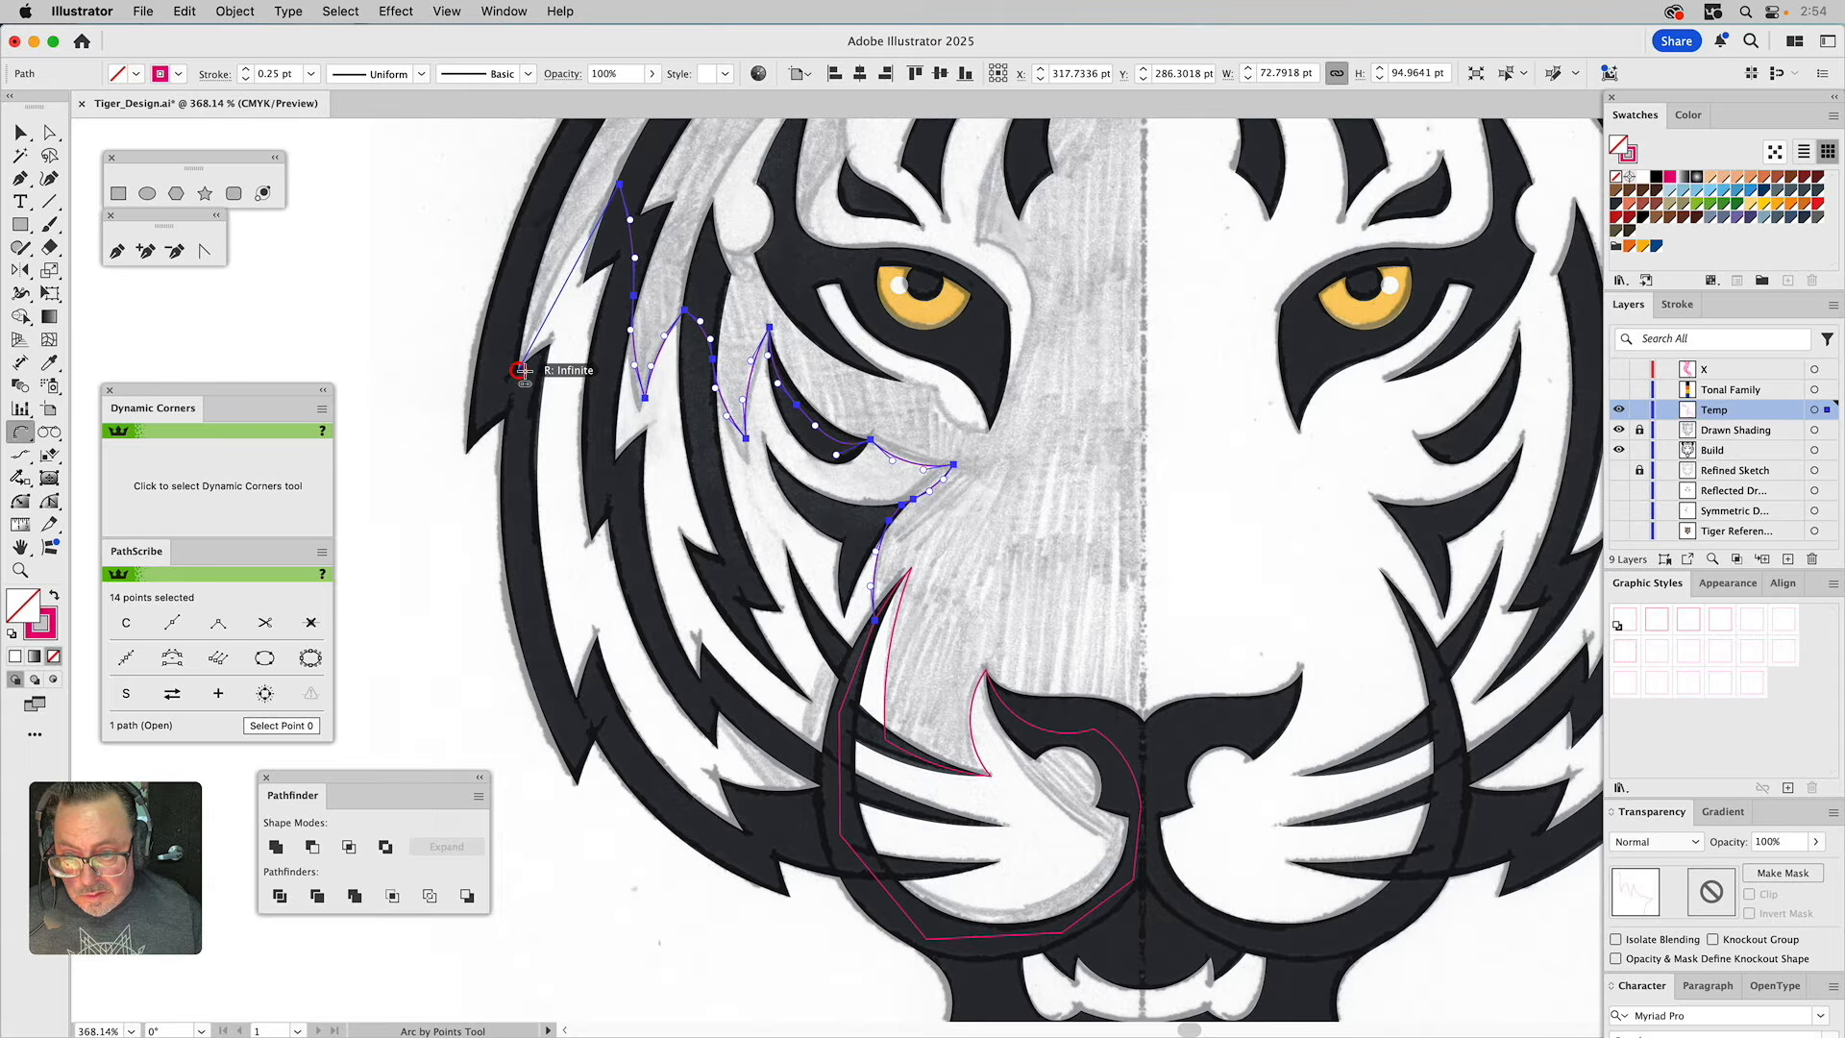
{"action": "left_click", "coordinate": [519, 370]}
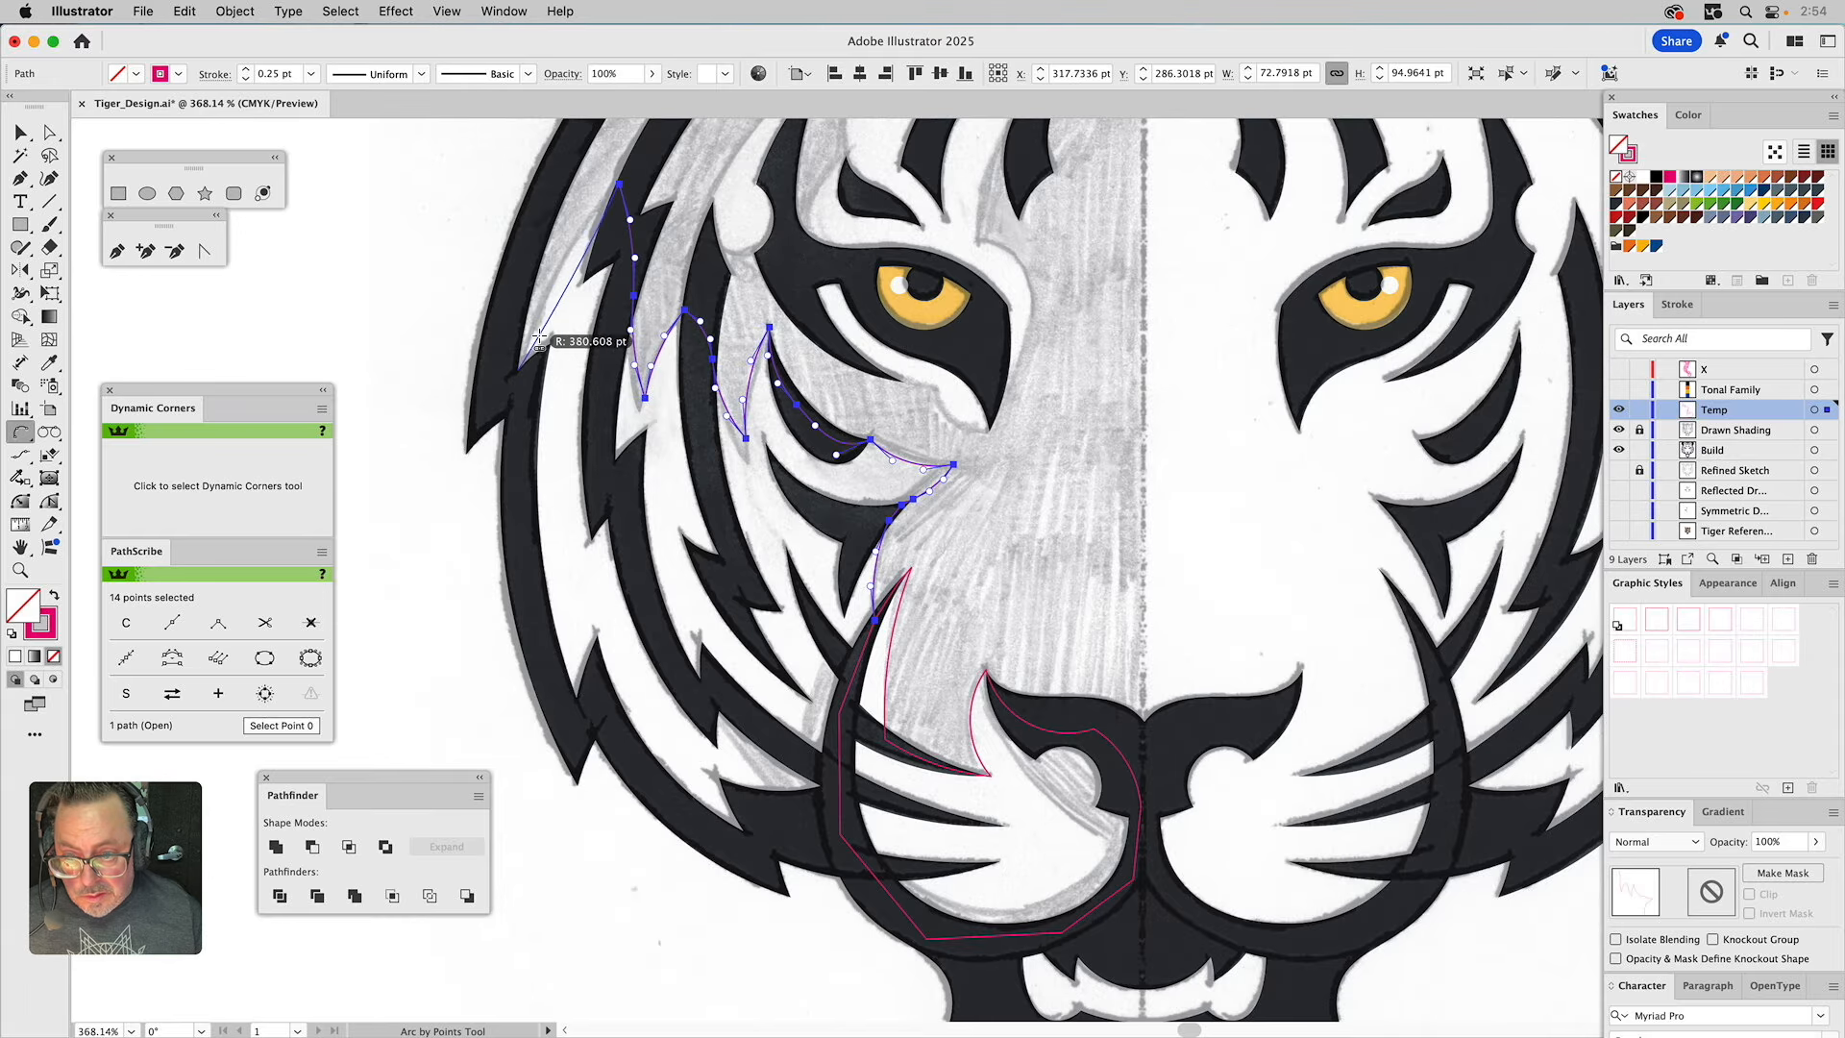
{"action": "left_click", "coordinate": [549, 289]}
{"action": "left_click", "coordinate": [519, 370]}
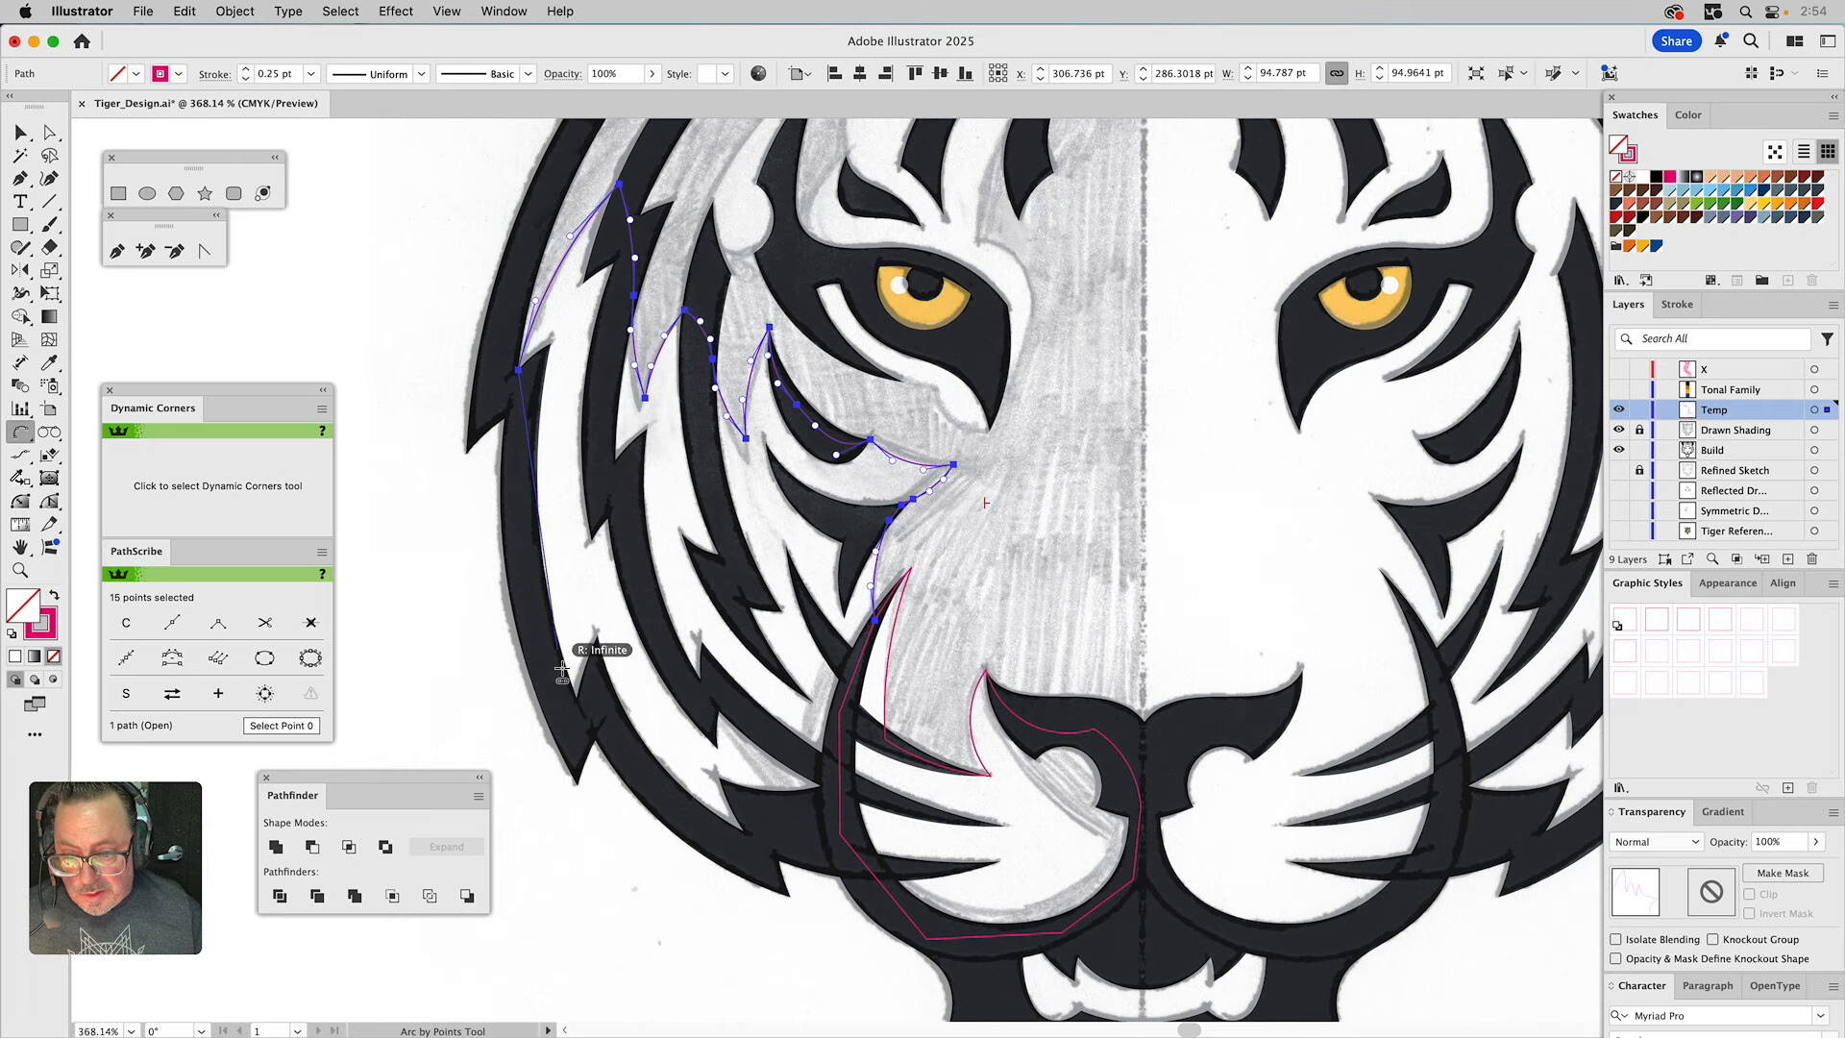
Run arcs down the inside of the outer left mane stripes, past the lower notch, to the tip of the lowest stripe.
{"action": "left_click", "coordinate": [570, 727]}
{"action": "left_click", "coordinate": [538, 623]}
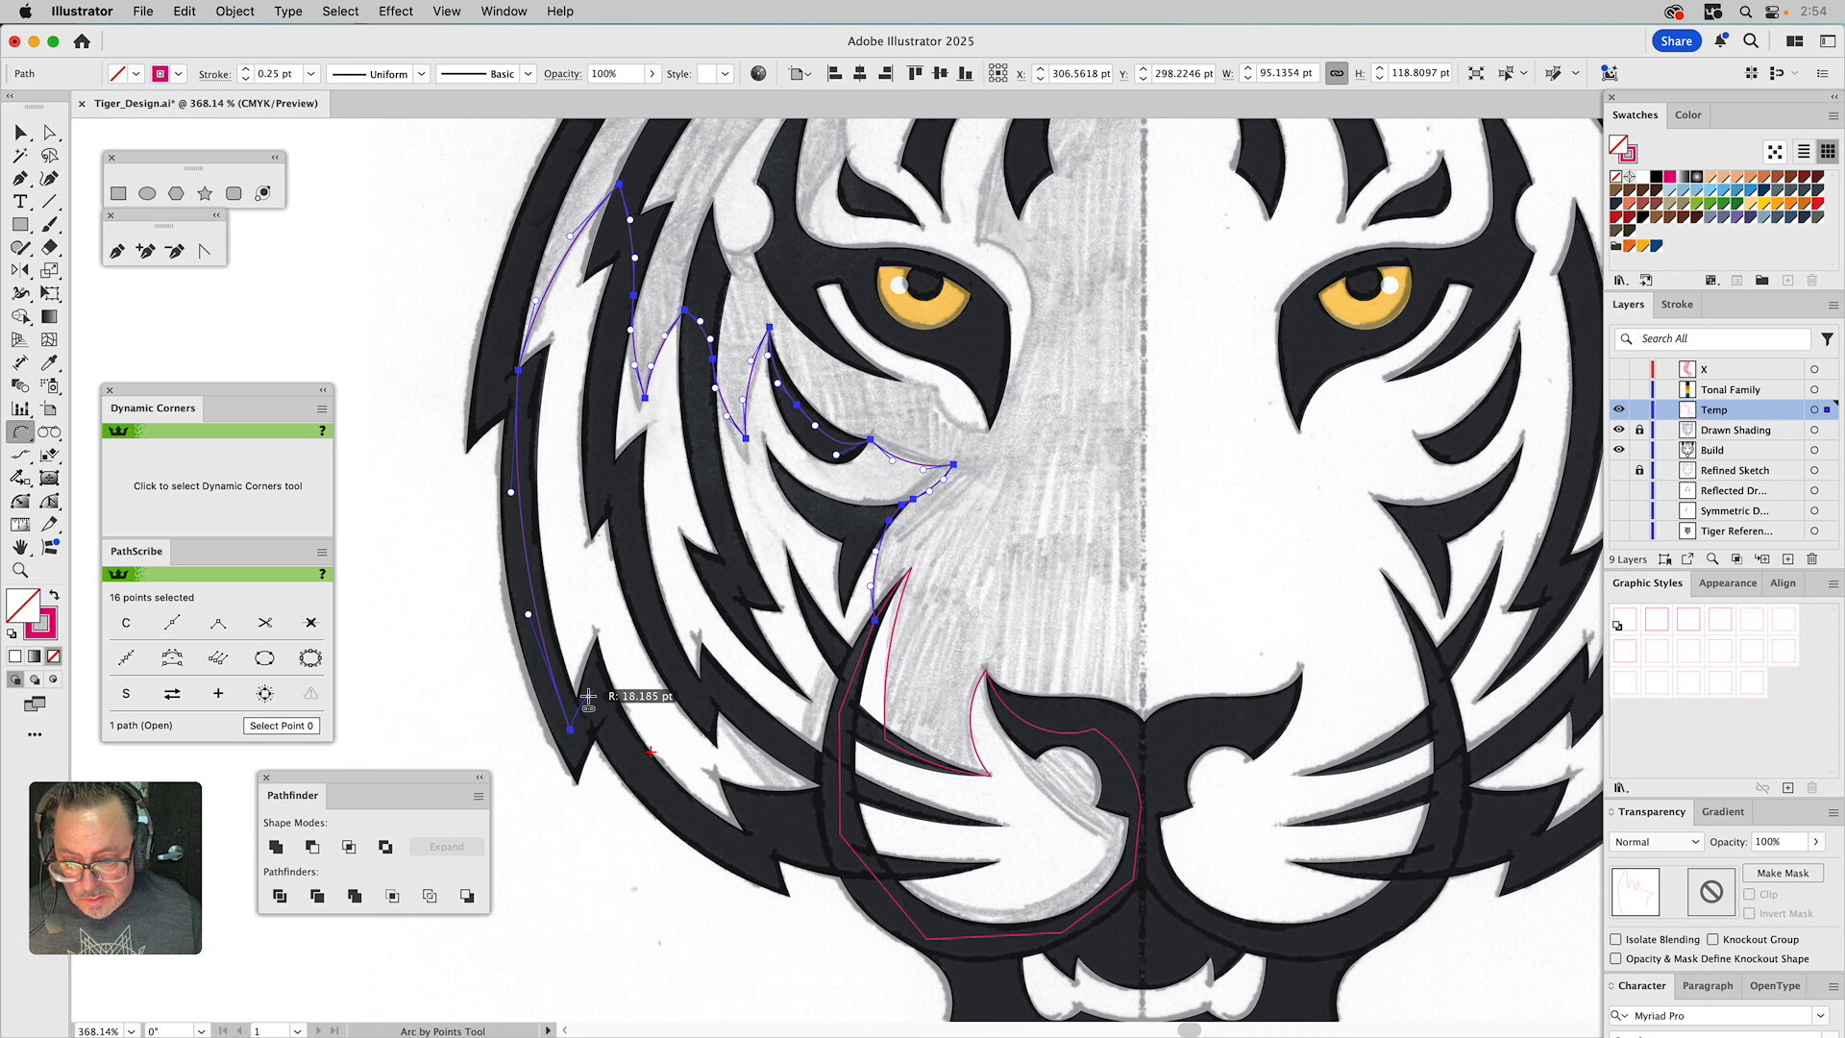
{"action": "left_click", "coordinate": [595, 690]}
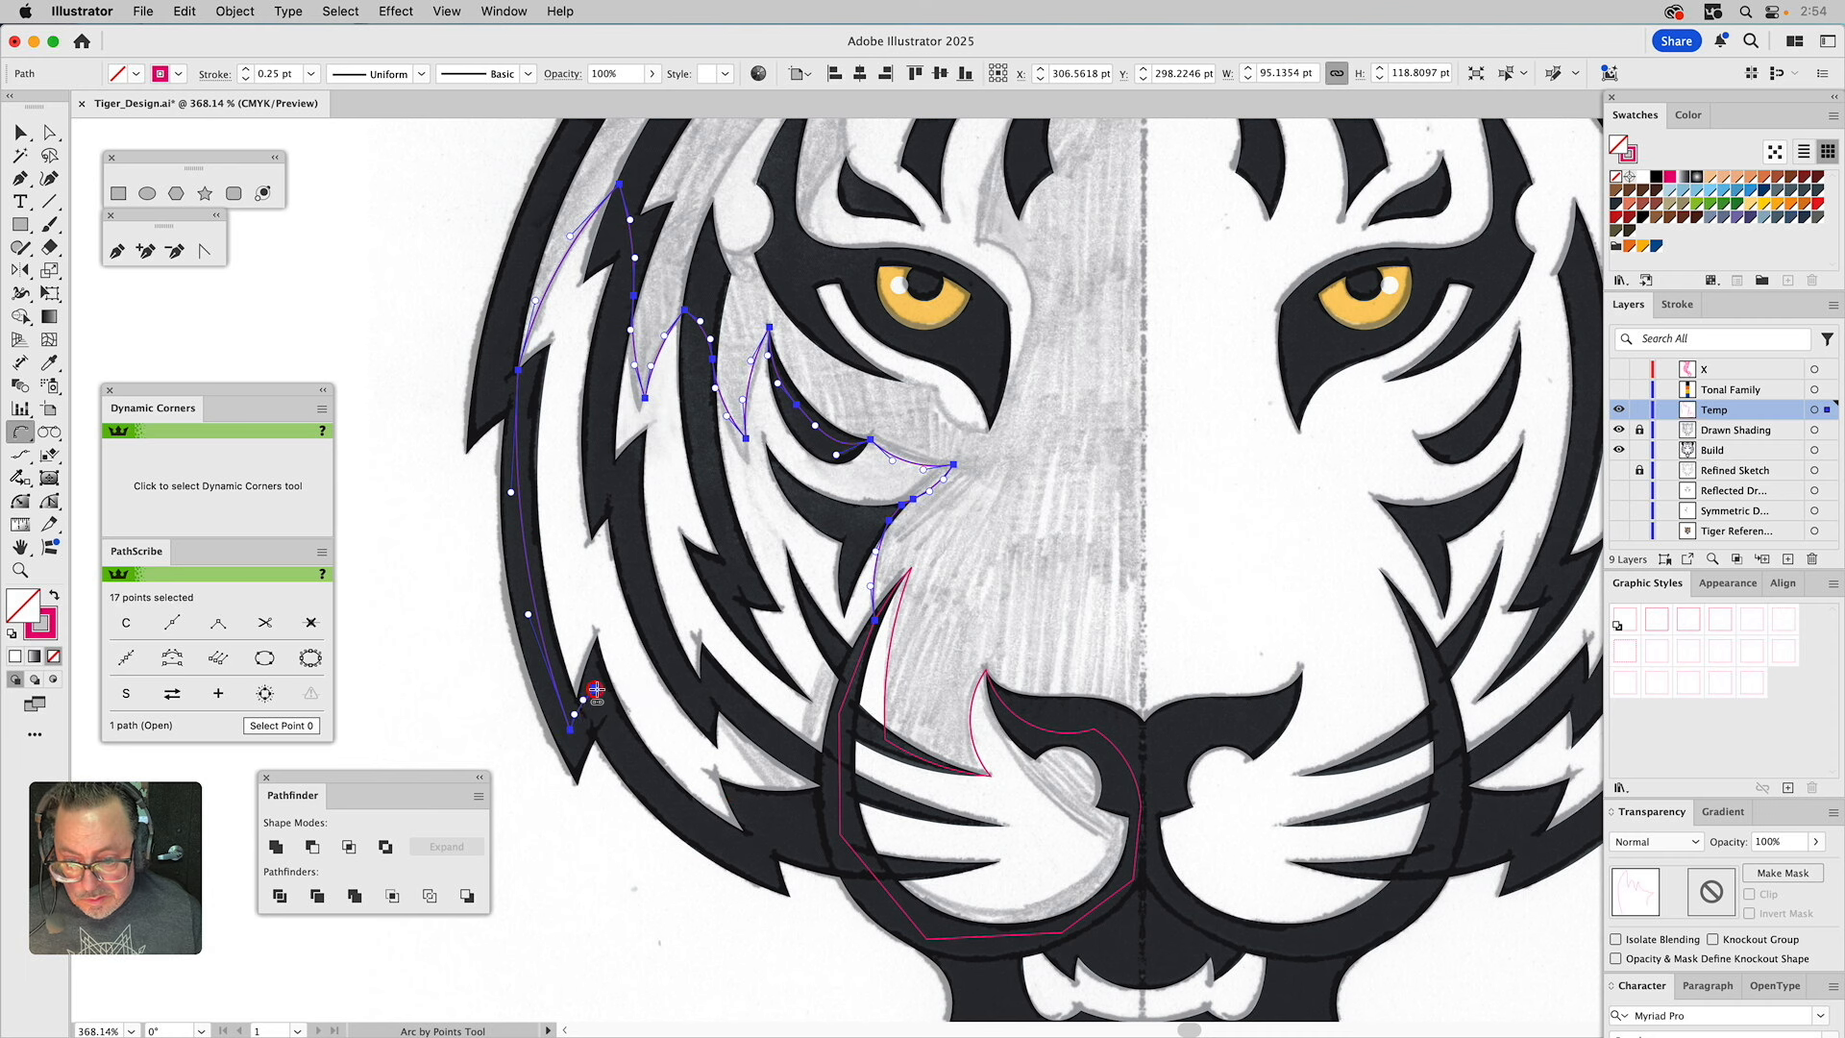
{"action": "left_click", "coordinate": [755, 858]}
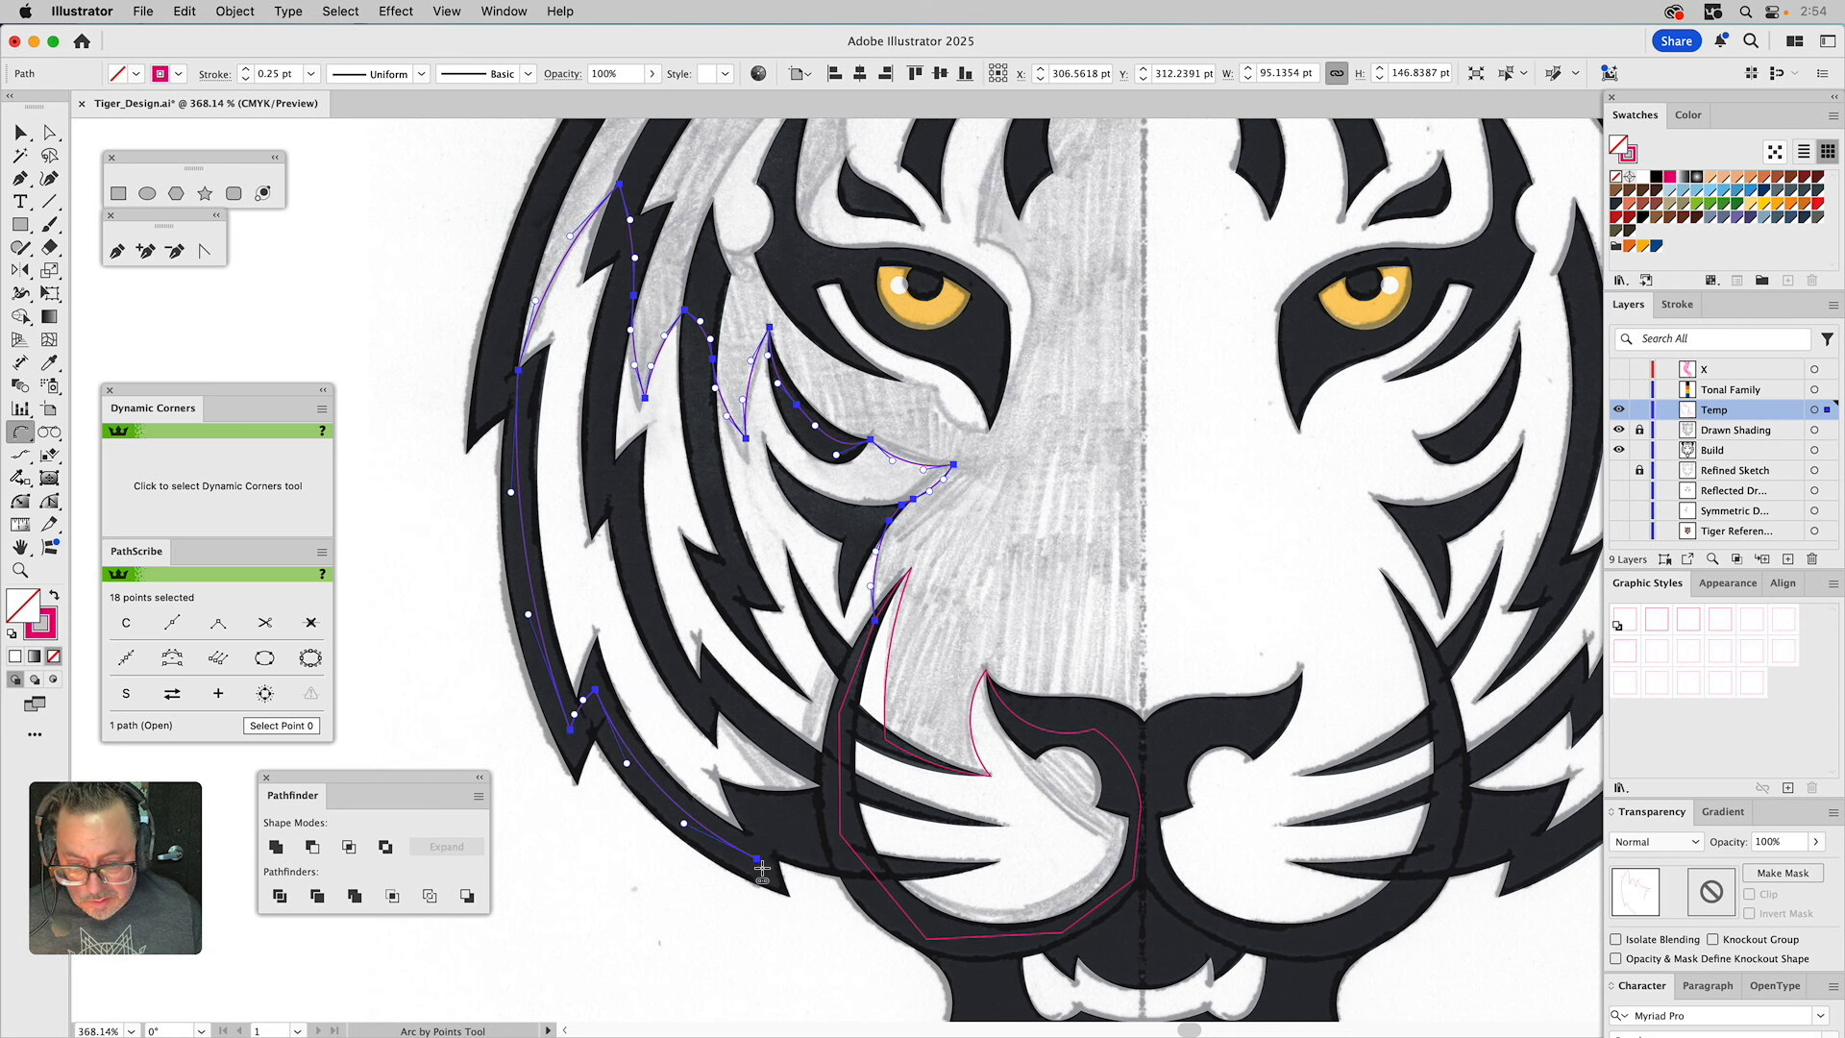
Close the cheek shading path with the Pen tool, going through the muzzle stripe back to the starting anchor.
{"action": "left_click", "coordinate": [119, 252]}
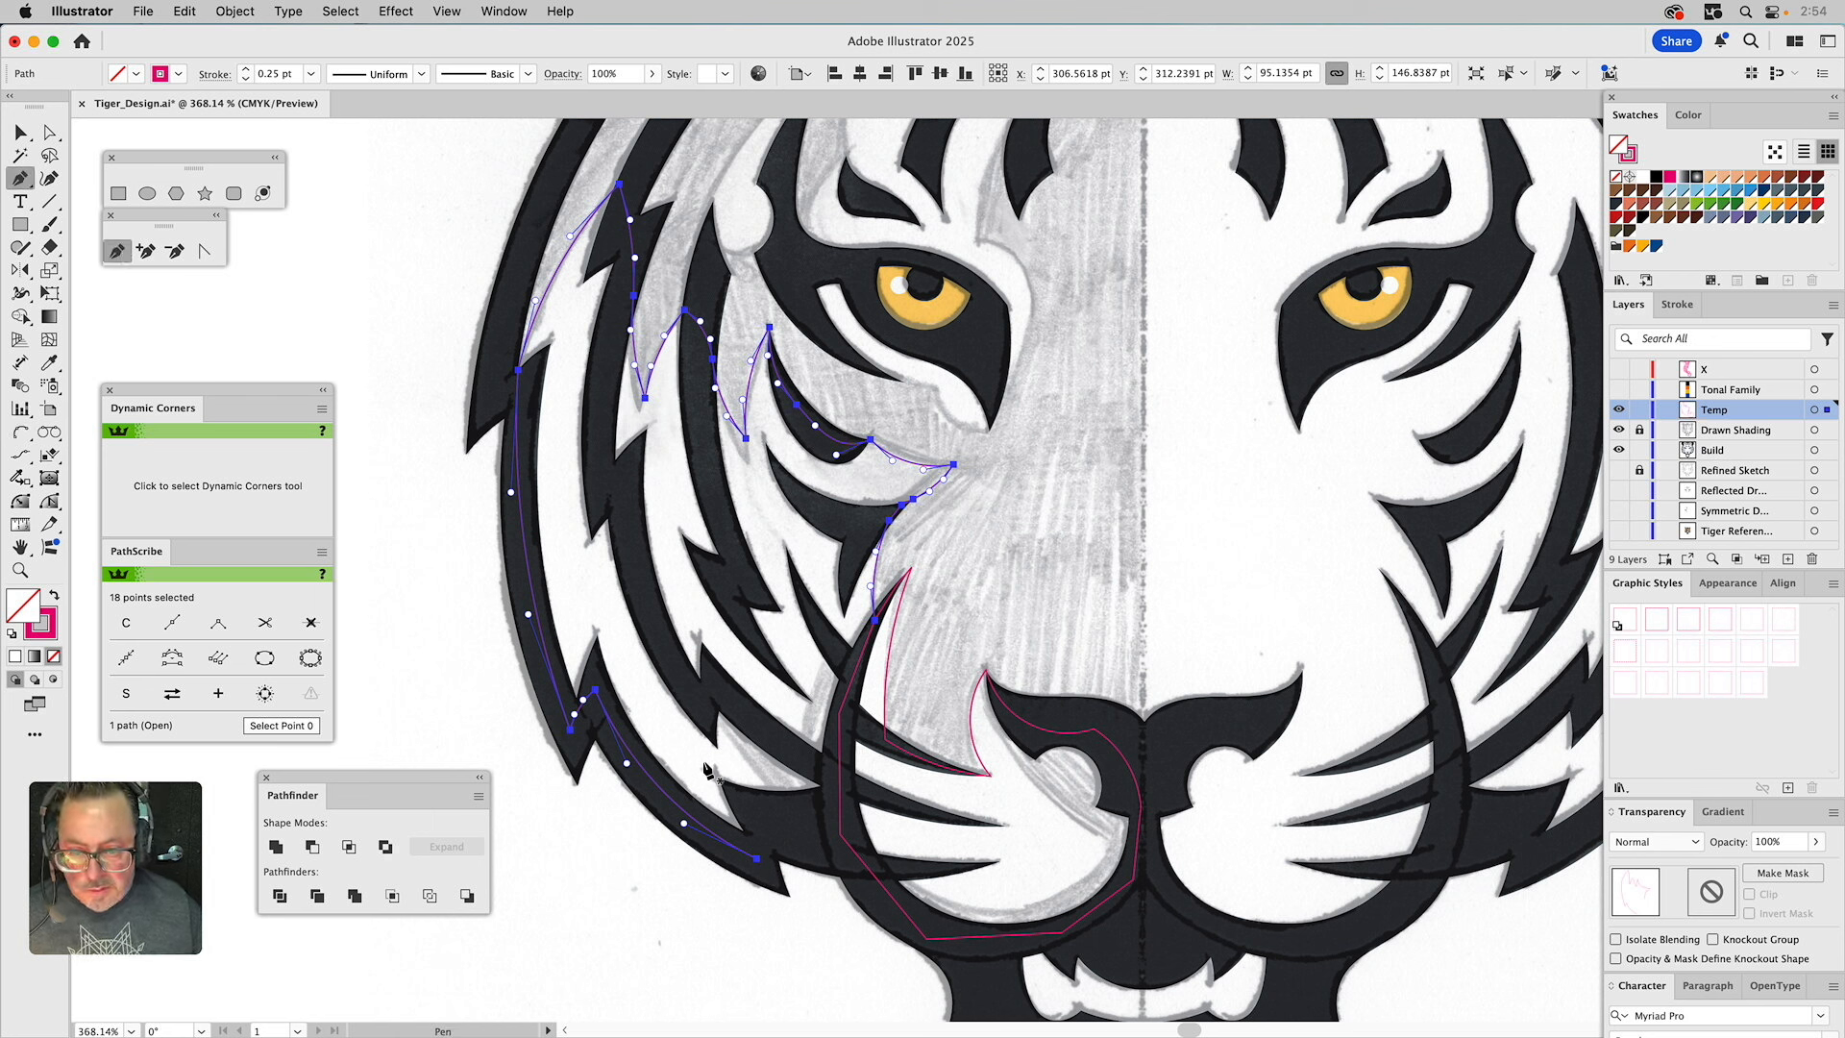
{"action": "left_click", "coordinate": [757, 859]}
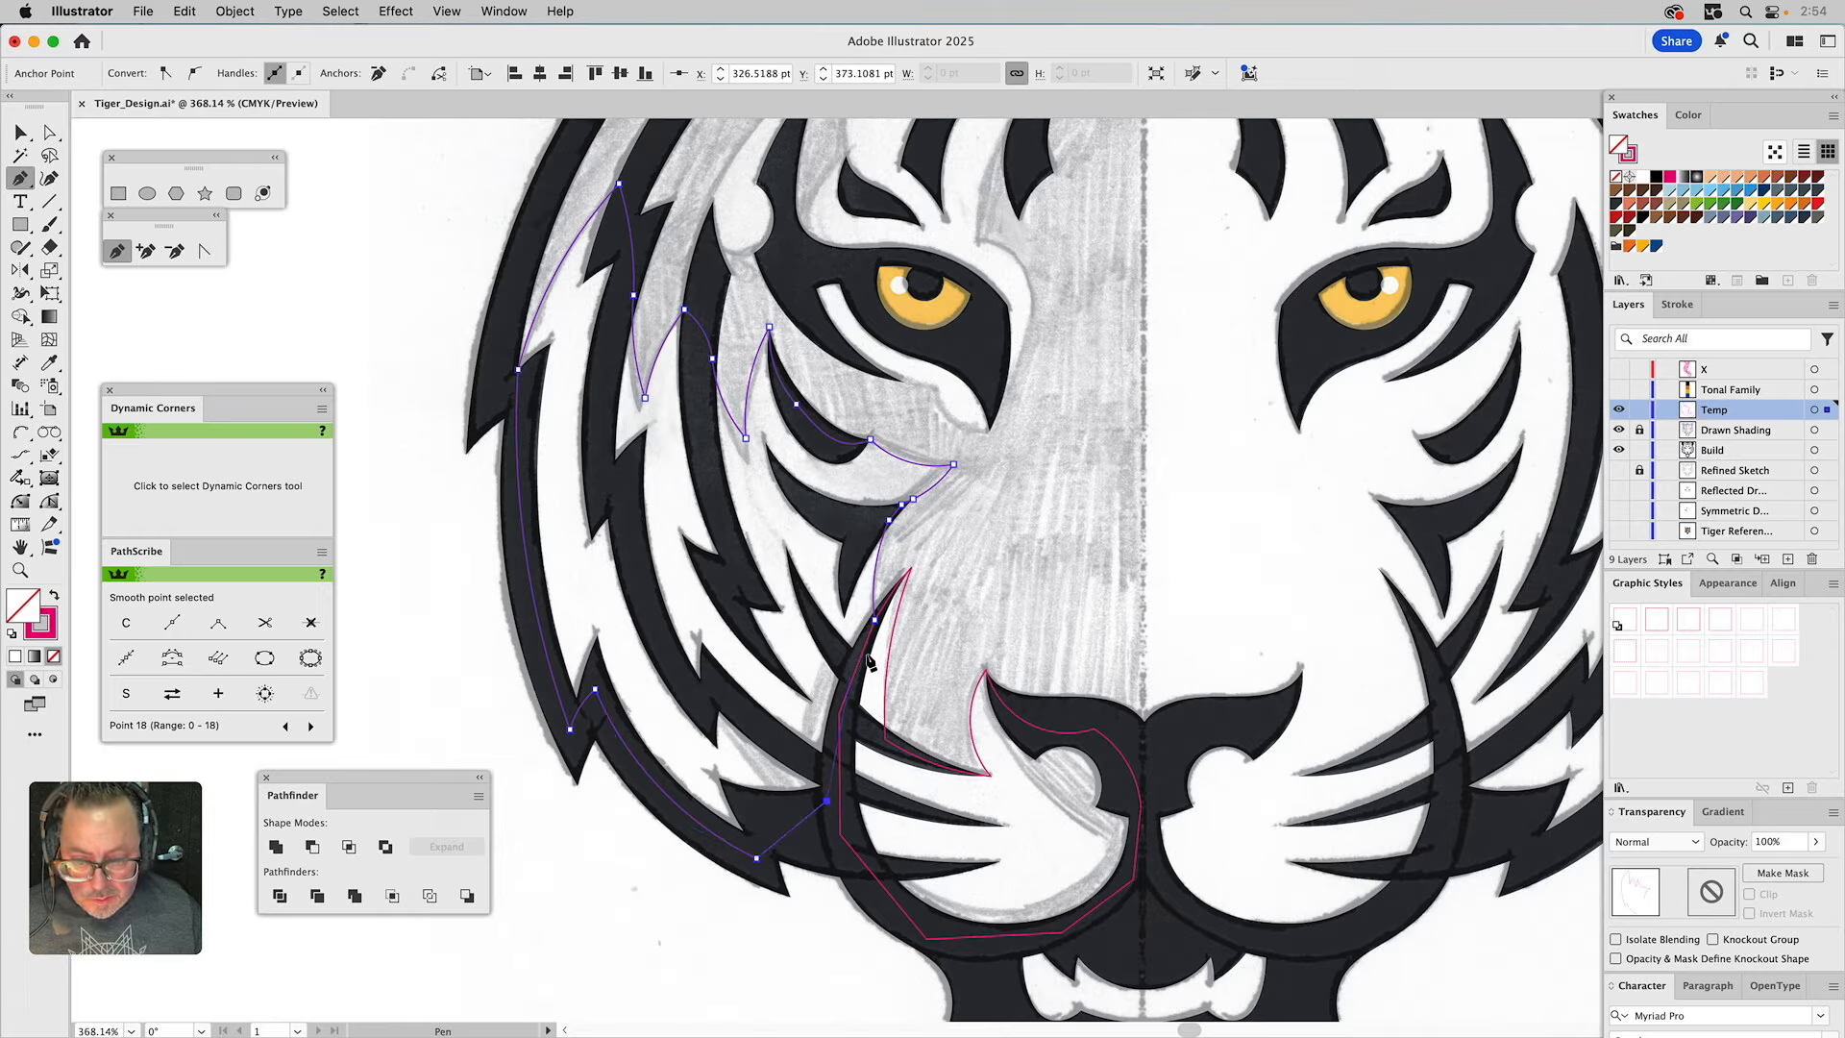
{"action": "left_click", "coordinate": [875, 621]}
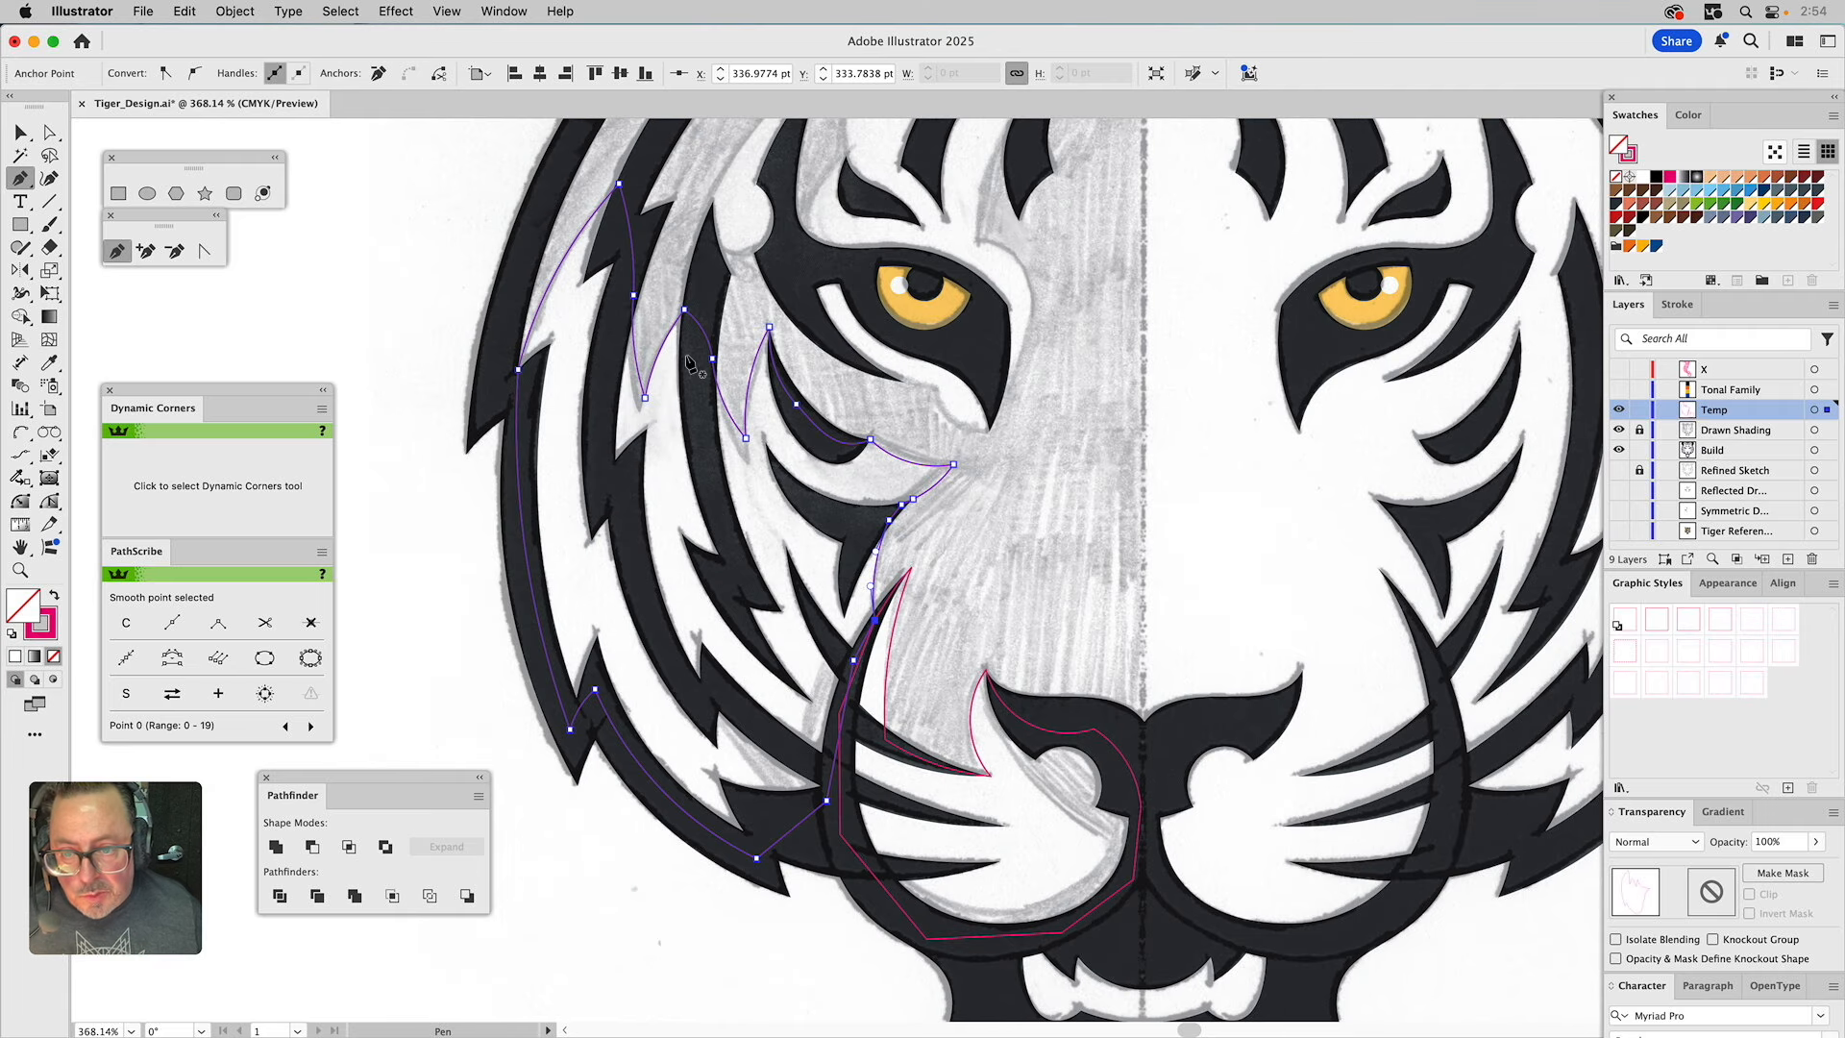
{"action": "left_click_drag", "start_coordinate": [956, 465], "coordinate": [886, 804]}
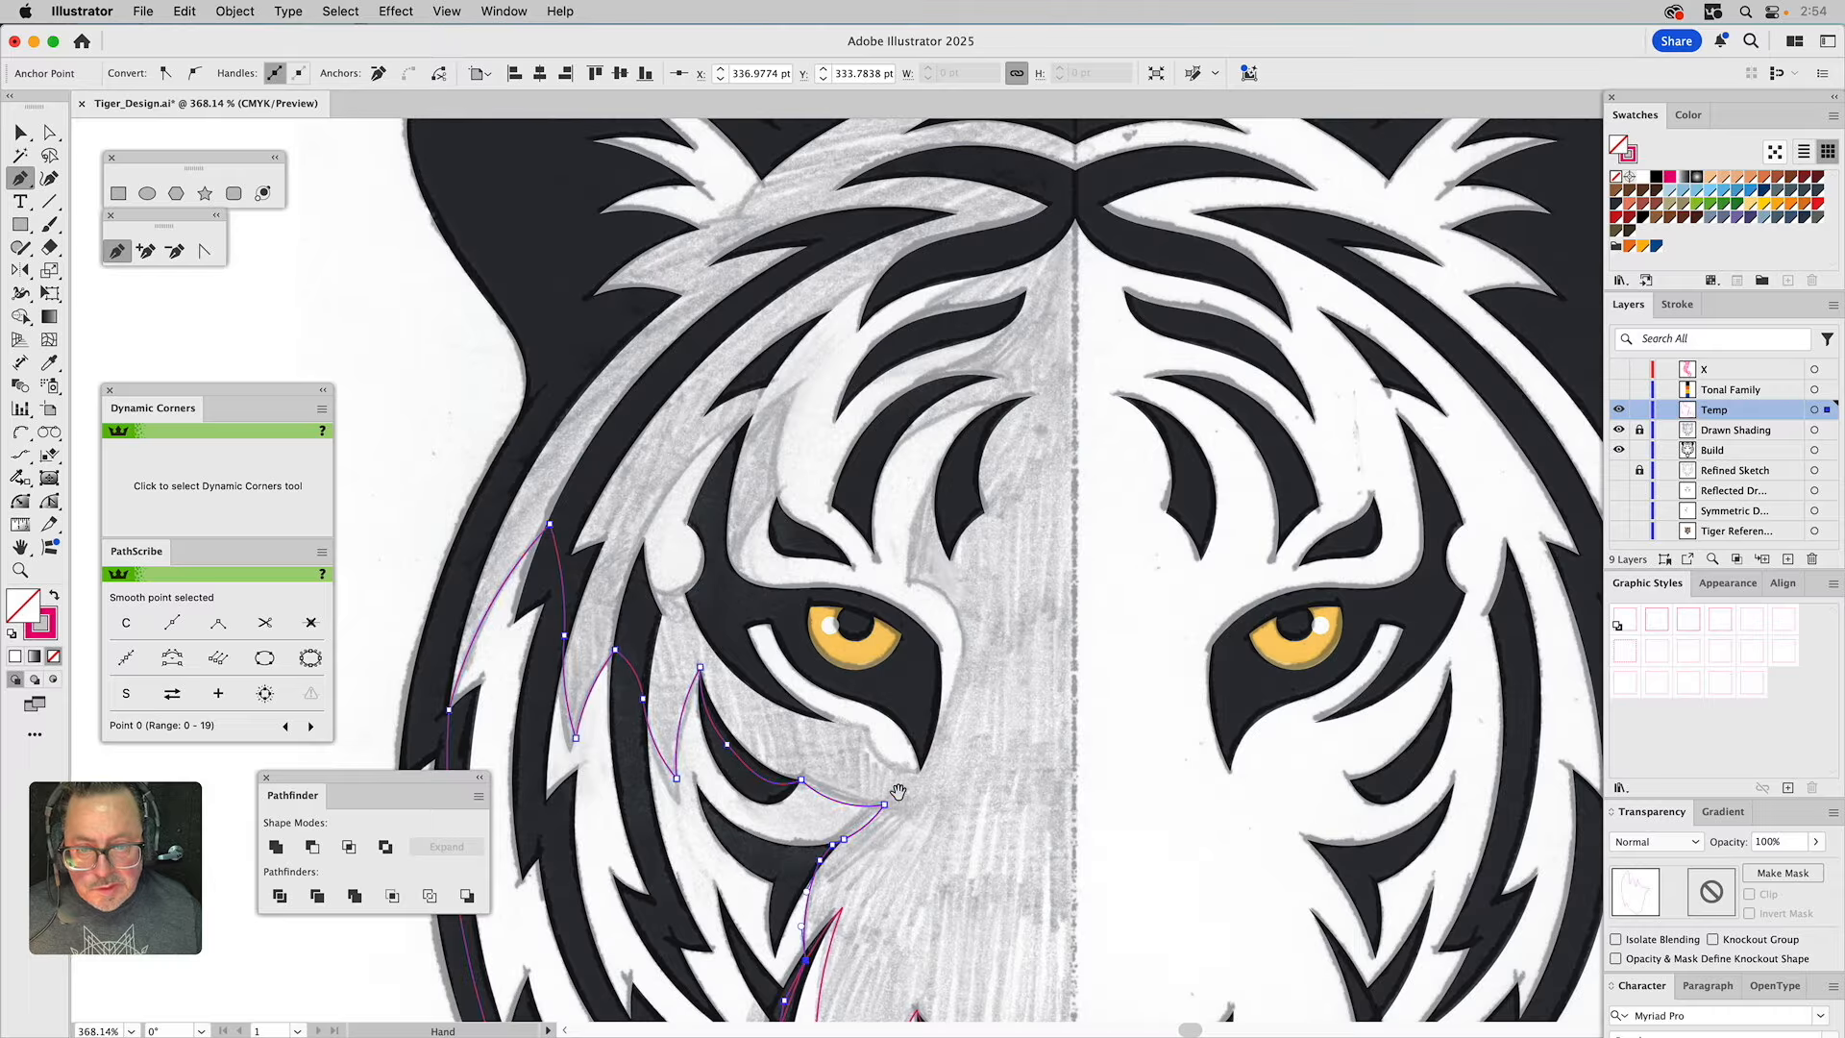
{"action": "left_click_drag", "start_coordinate": [693, 197], "coordinate": [646, 289]}
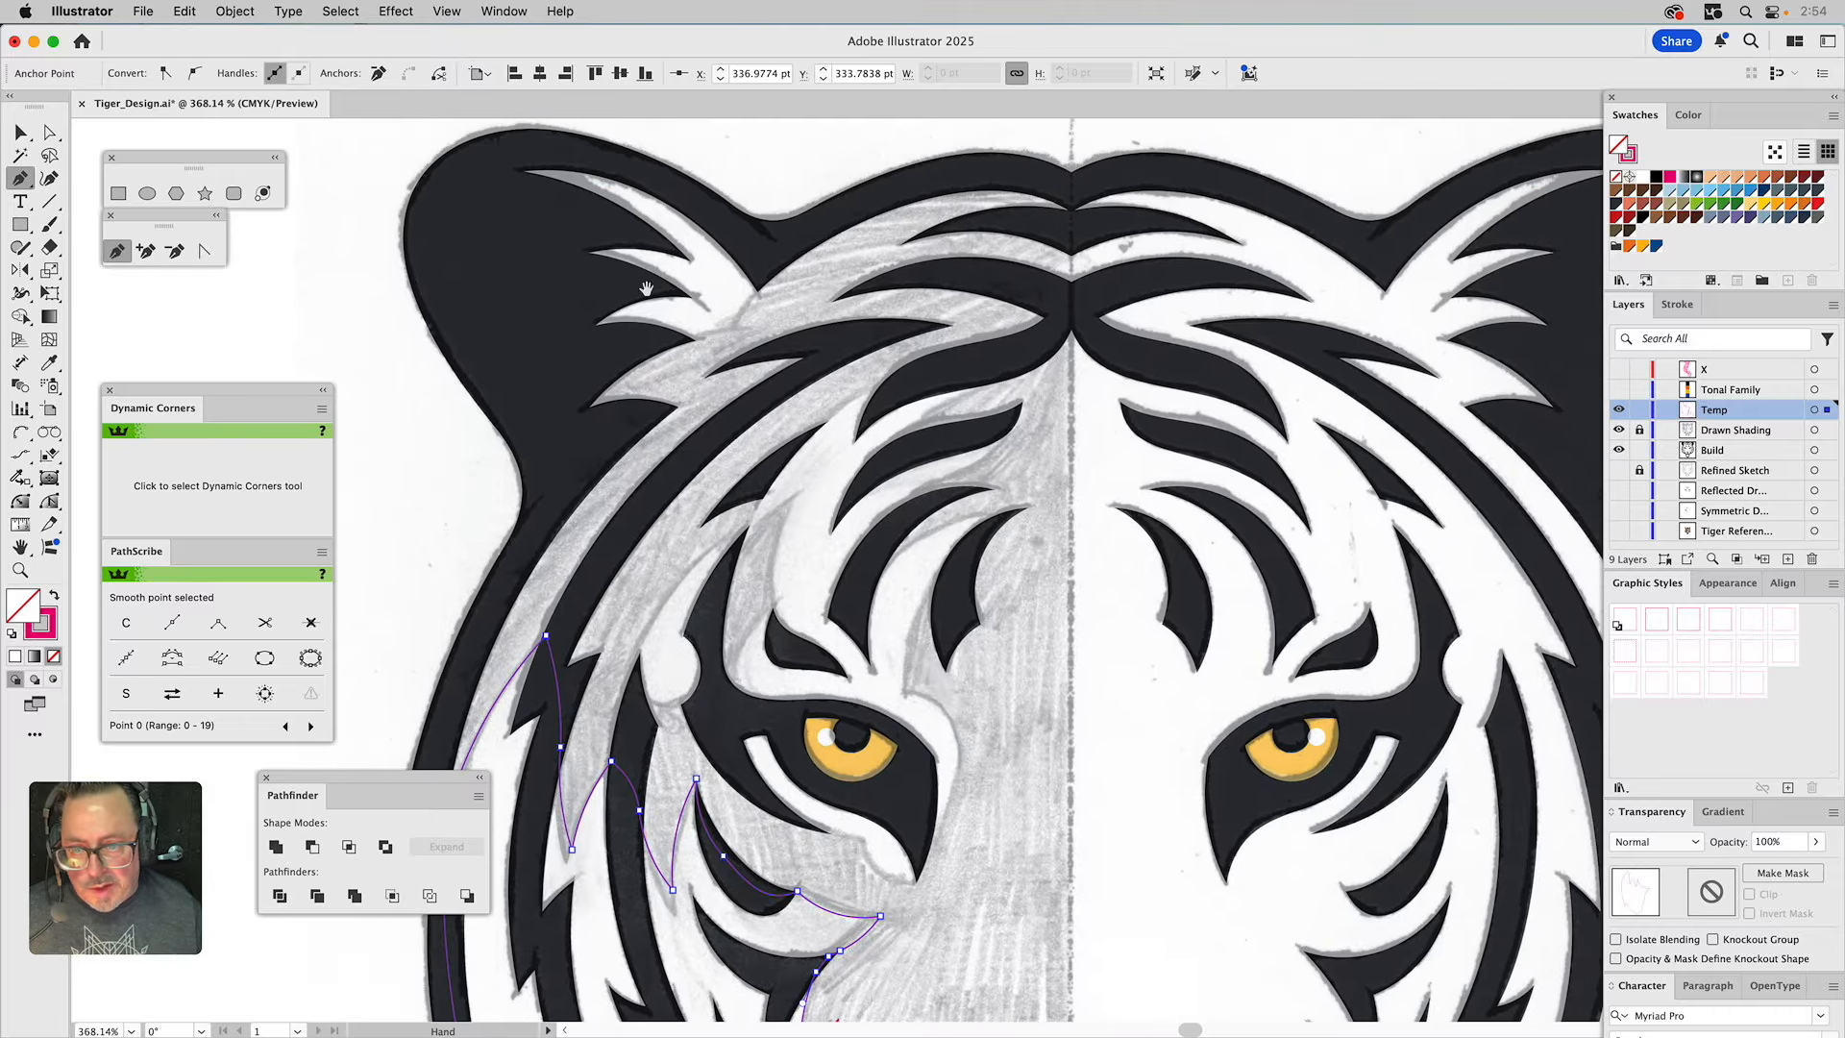
{"action": "left_click", "coordinate": [20, 431]}
{"action": "left_click", "coordinate": [693, 341]}
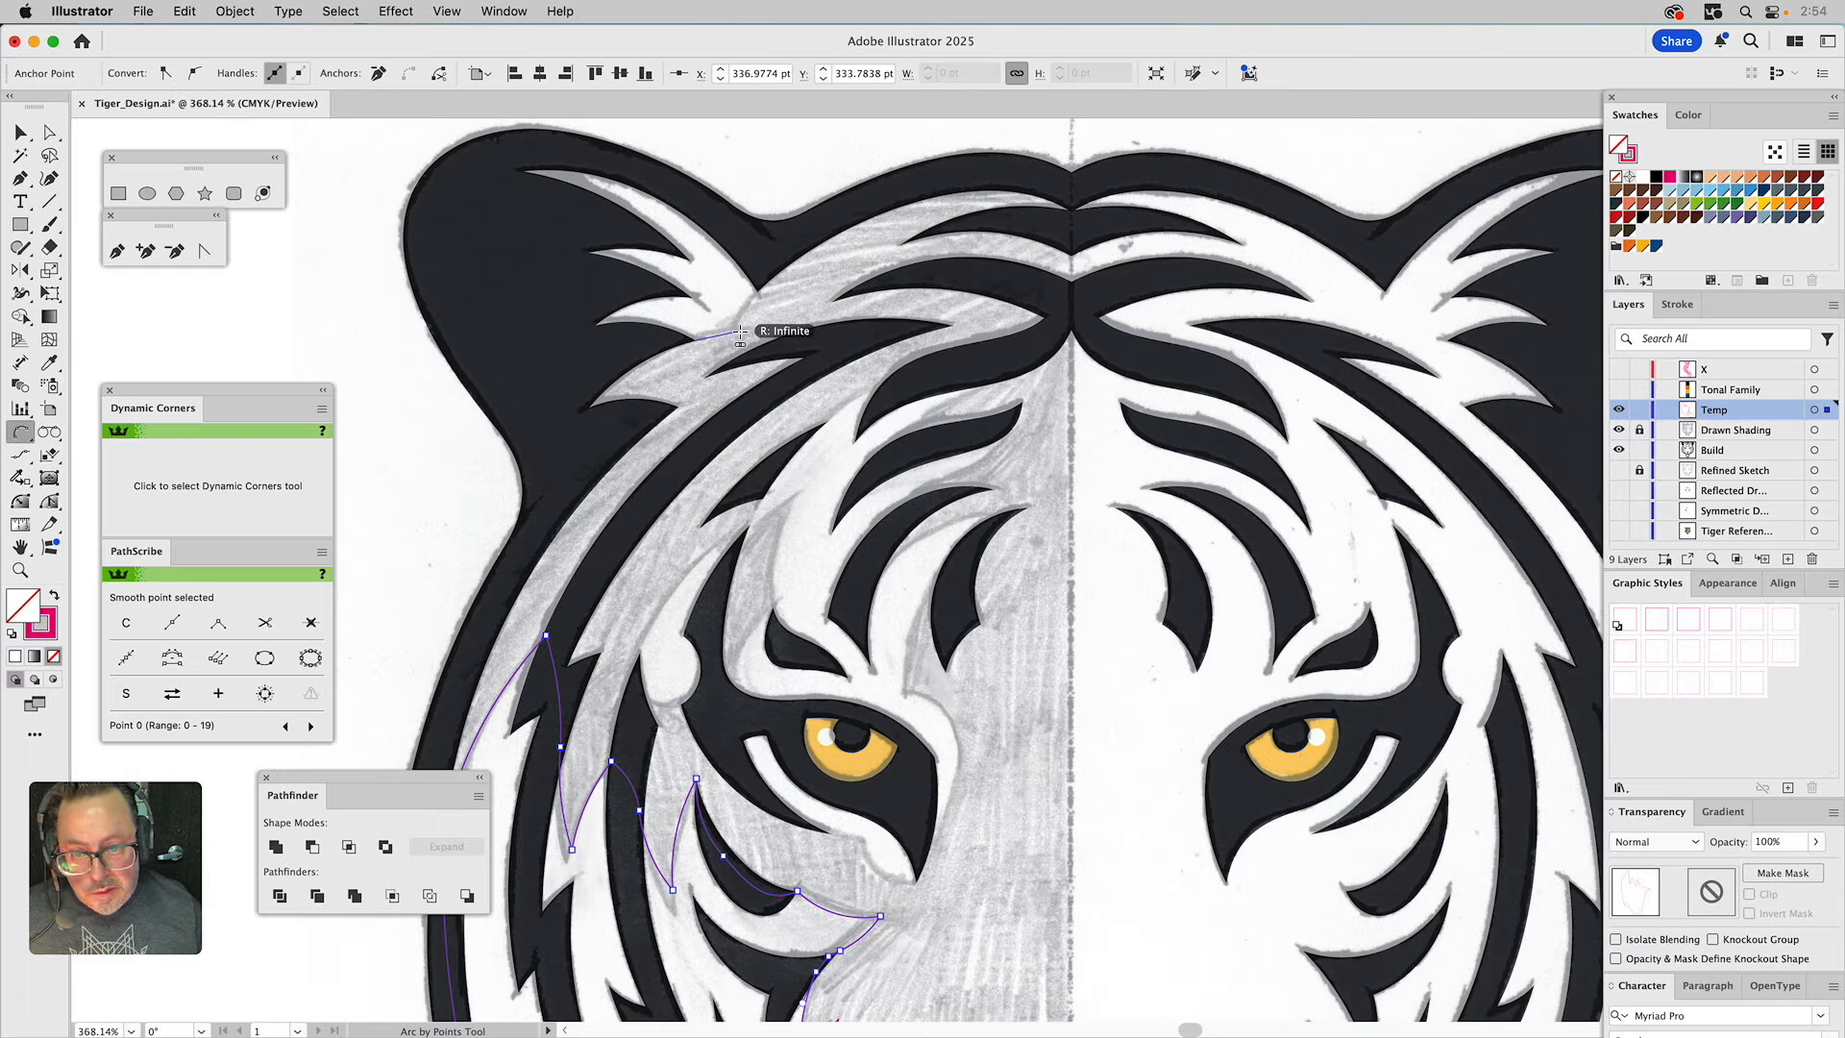
{"action": "left_click", "coordinate": [737, 332]}
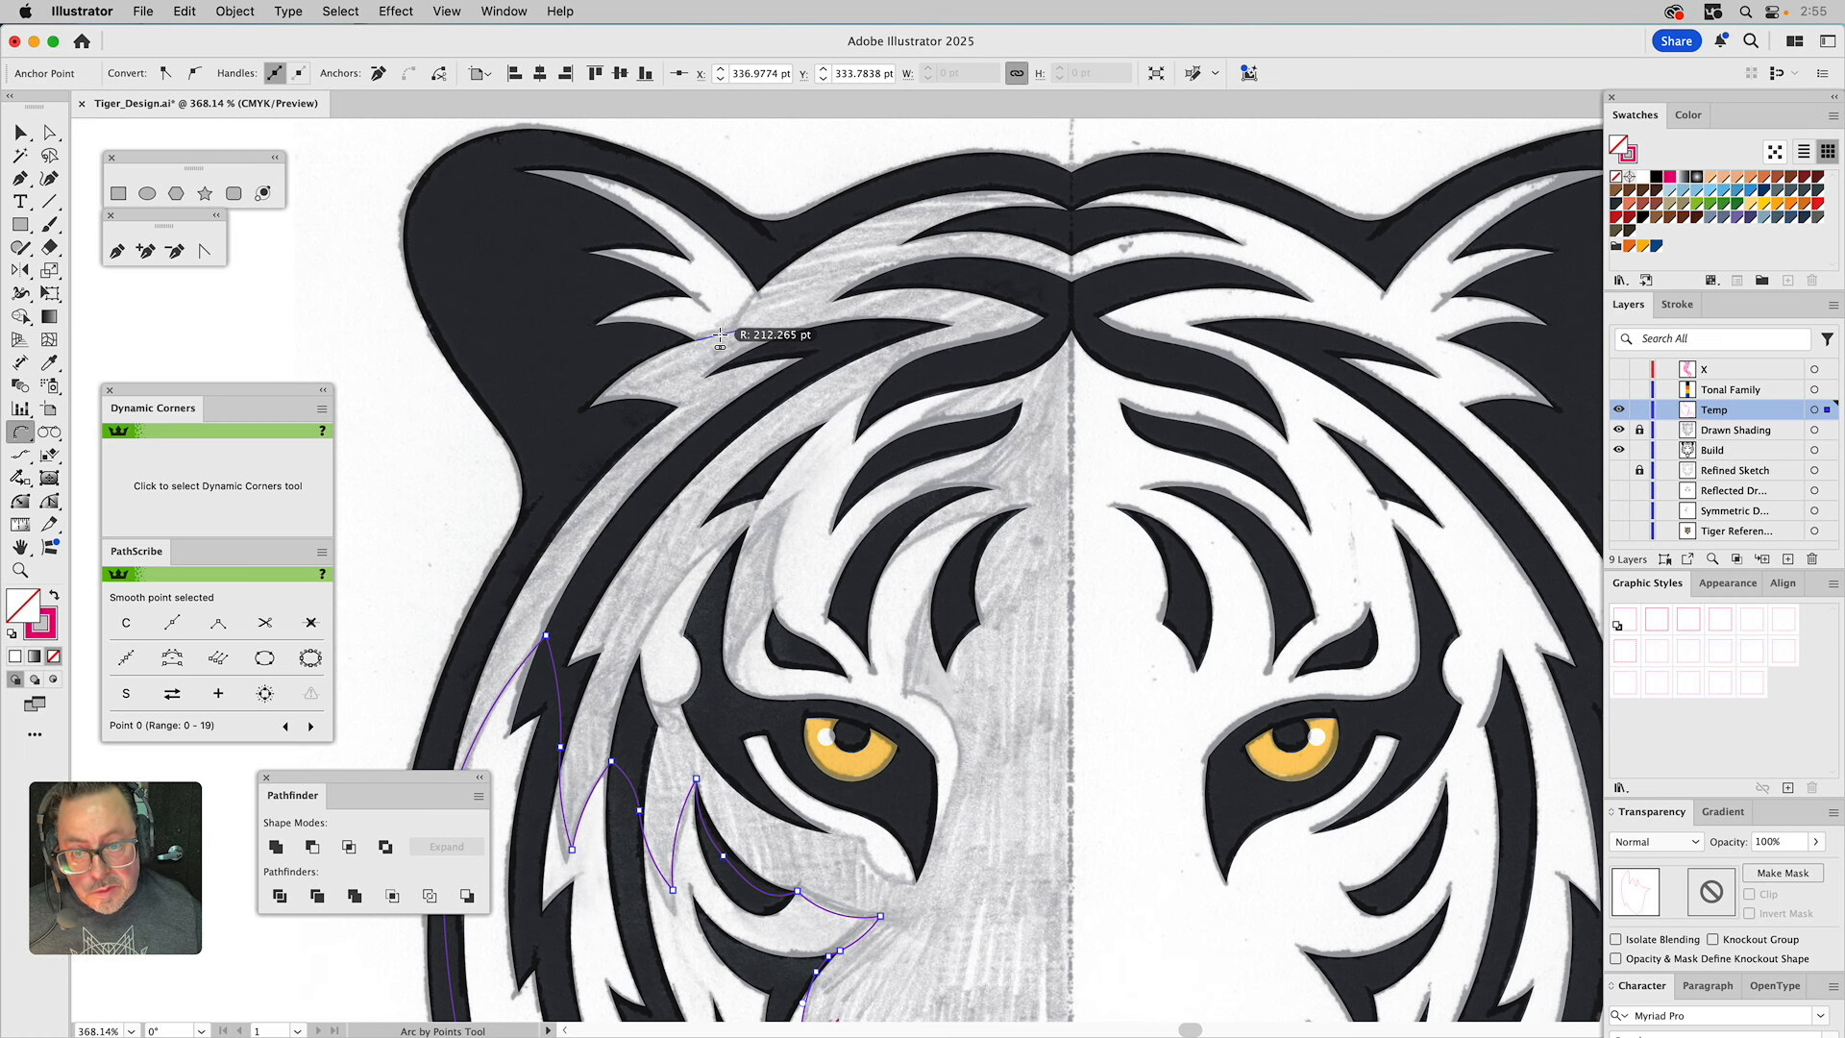
{"action": "left_click", "coordinate": [728, 330]}
{"action": "key", "text": "cmd+z"}
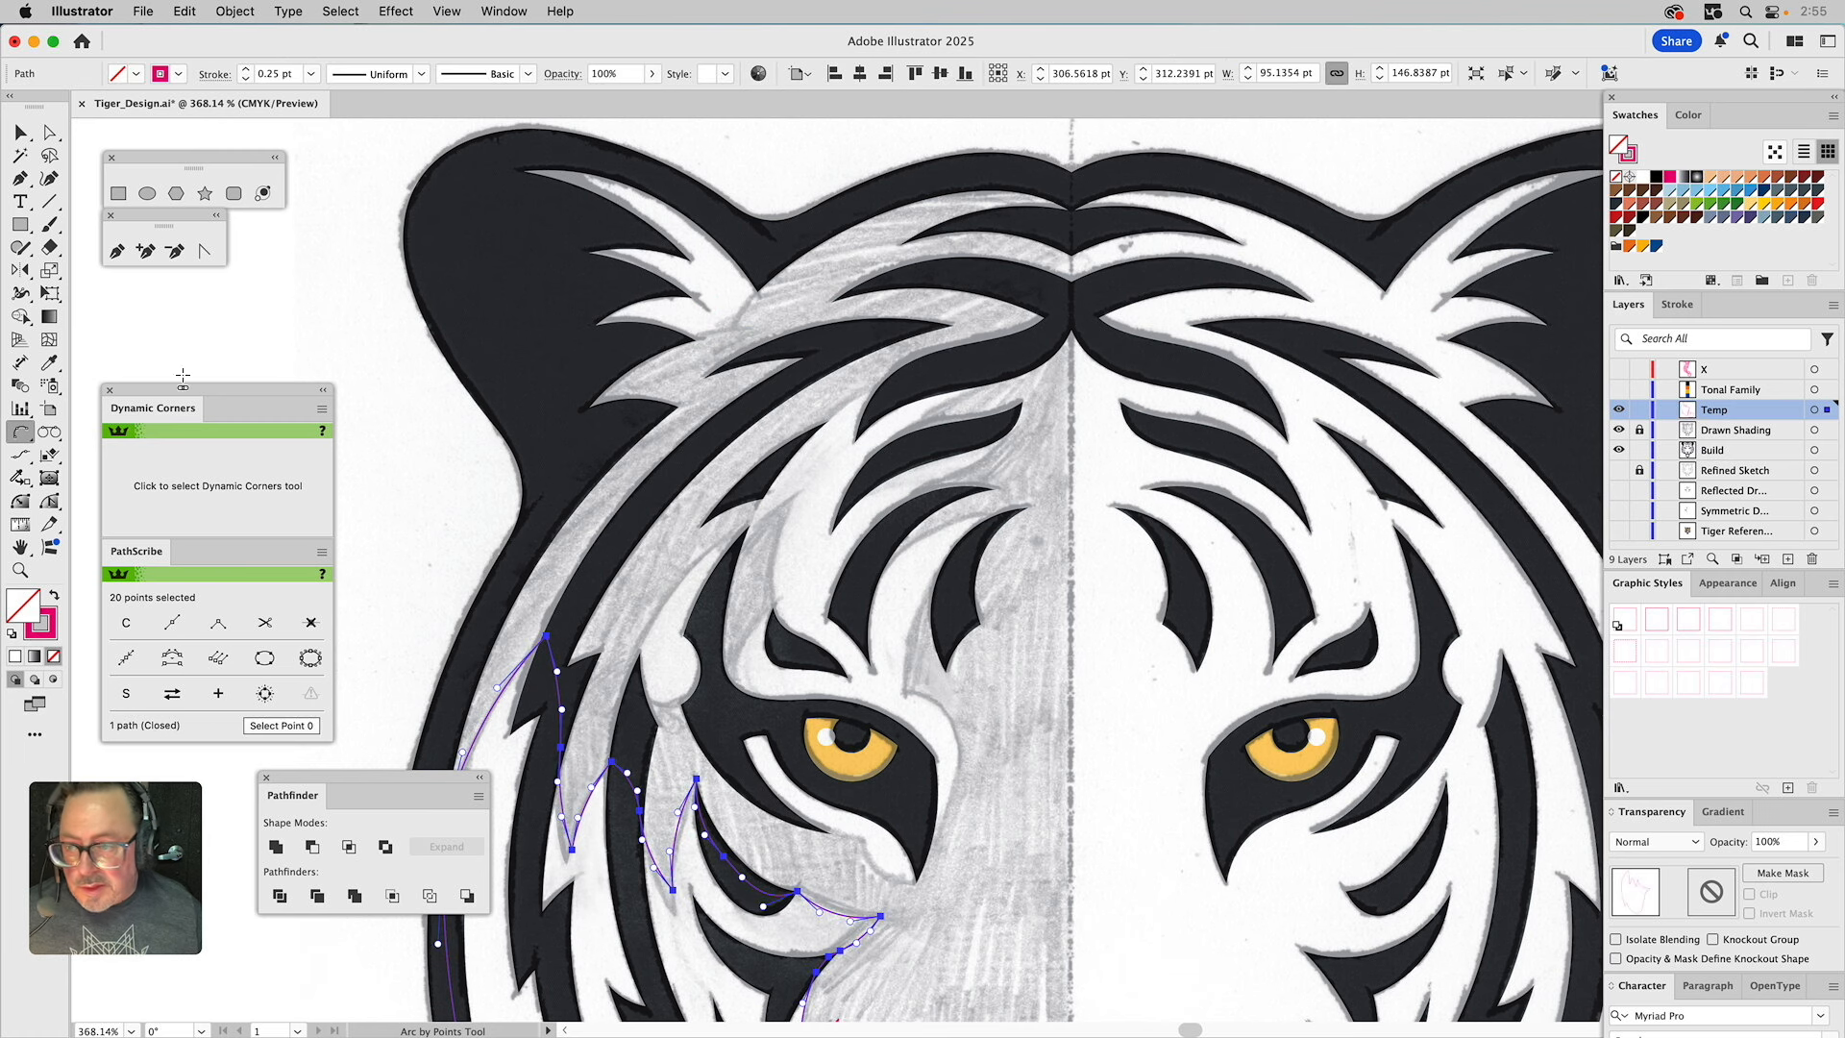
Start a shading path at the left ear's inner base with two arcs from the upper notch down to the lower notch.
{"action": "left_click", "coordinate": [19, 570]}
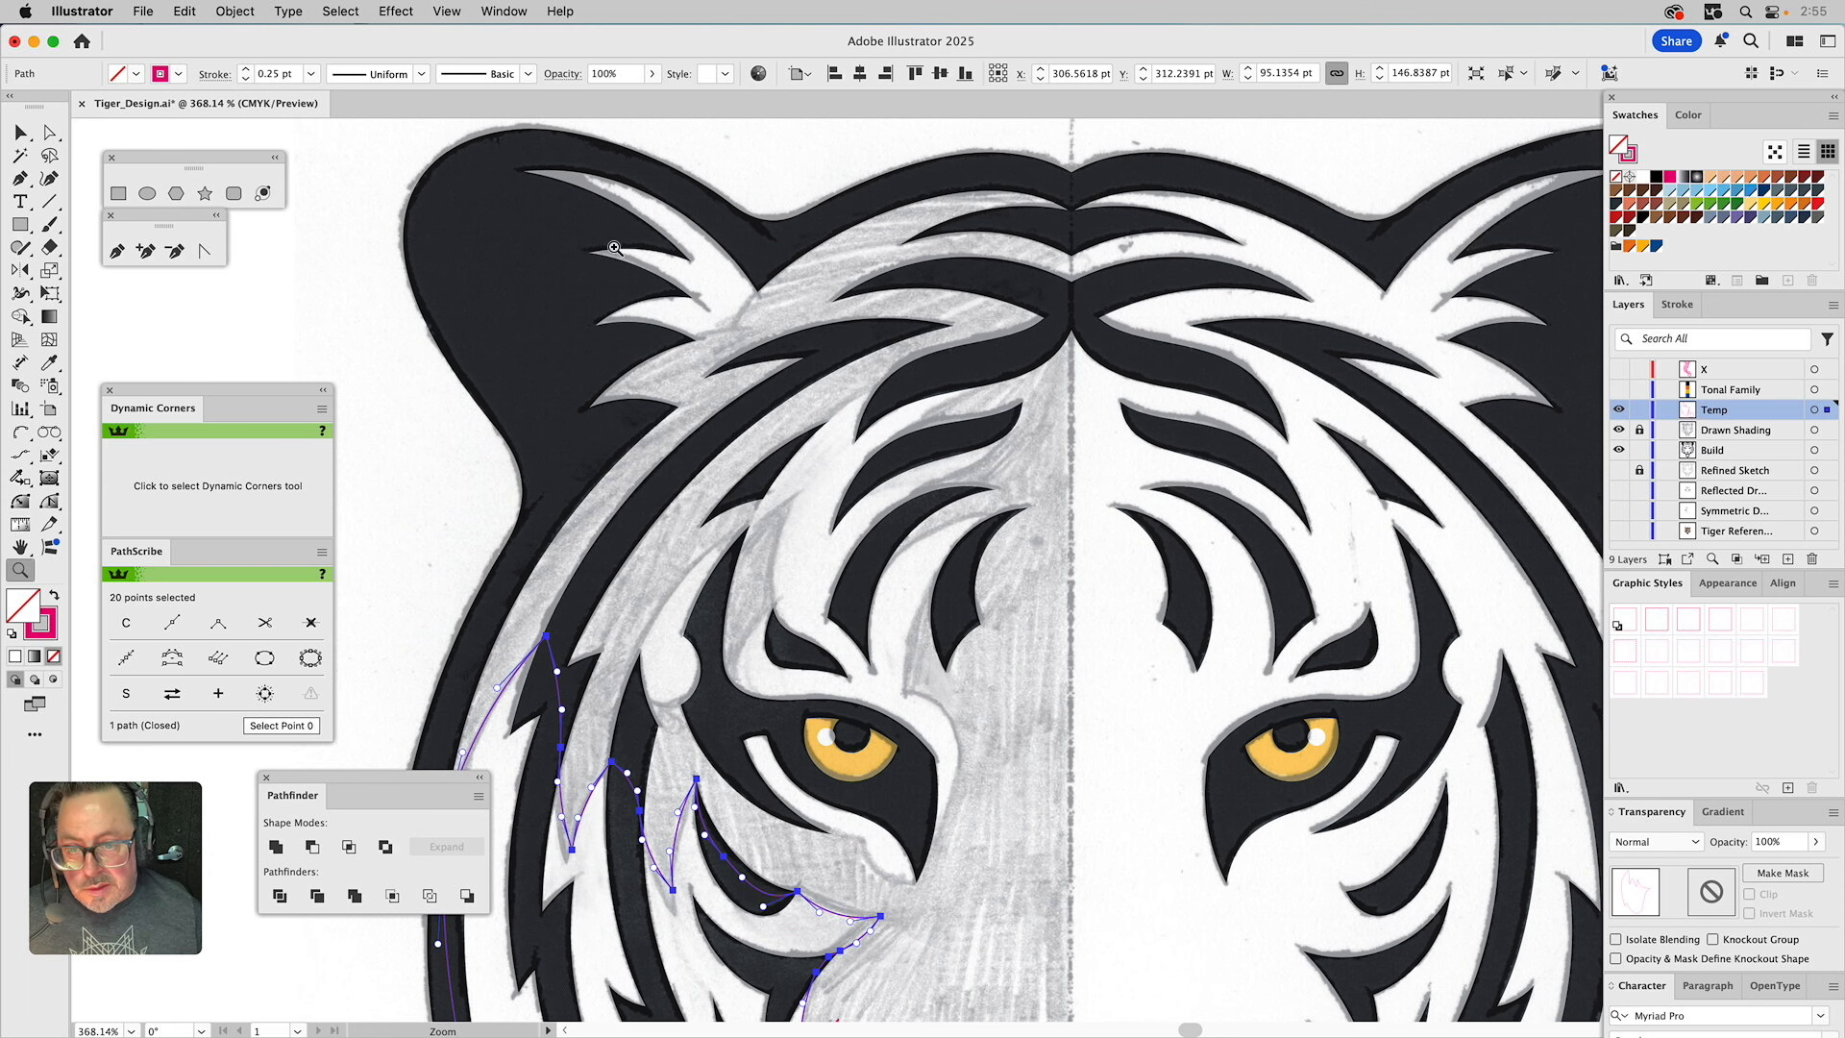
{"action": "left_click_drag", "start_coordinate": [827, 461], "coordinate": [913, 457]}
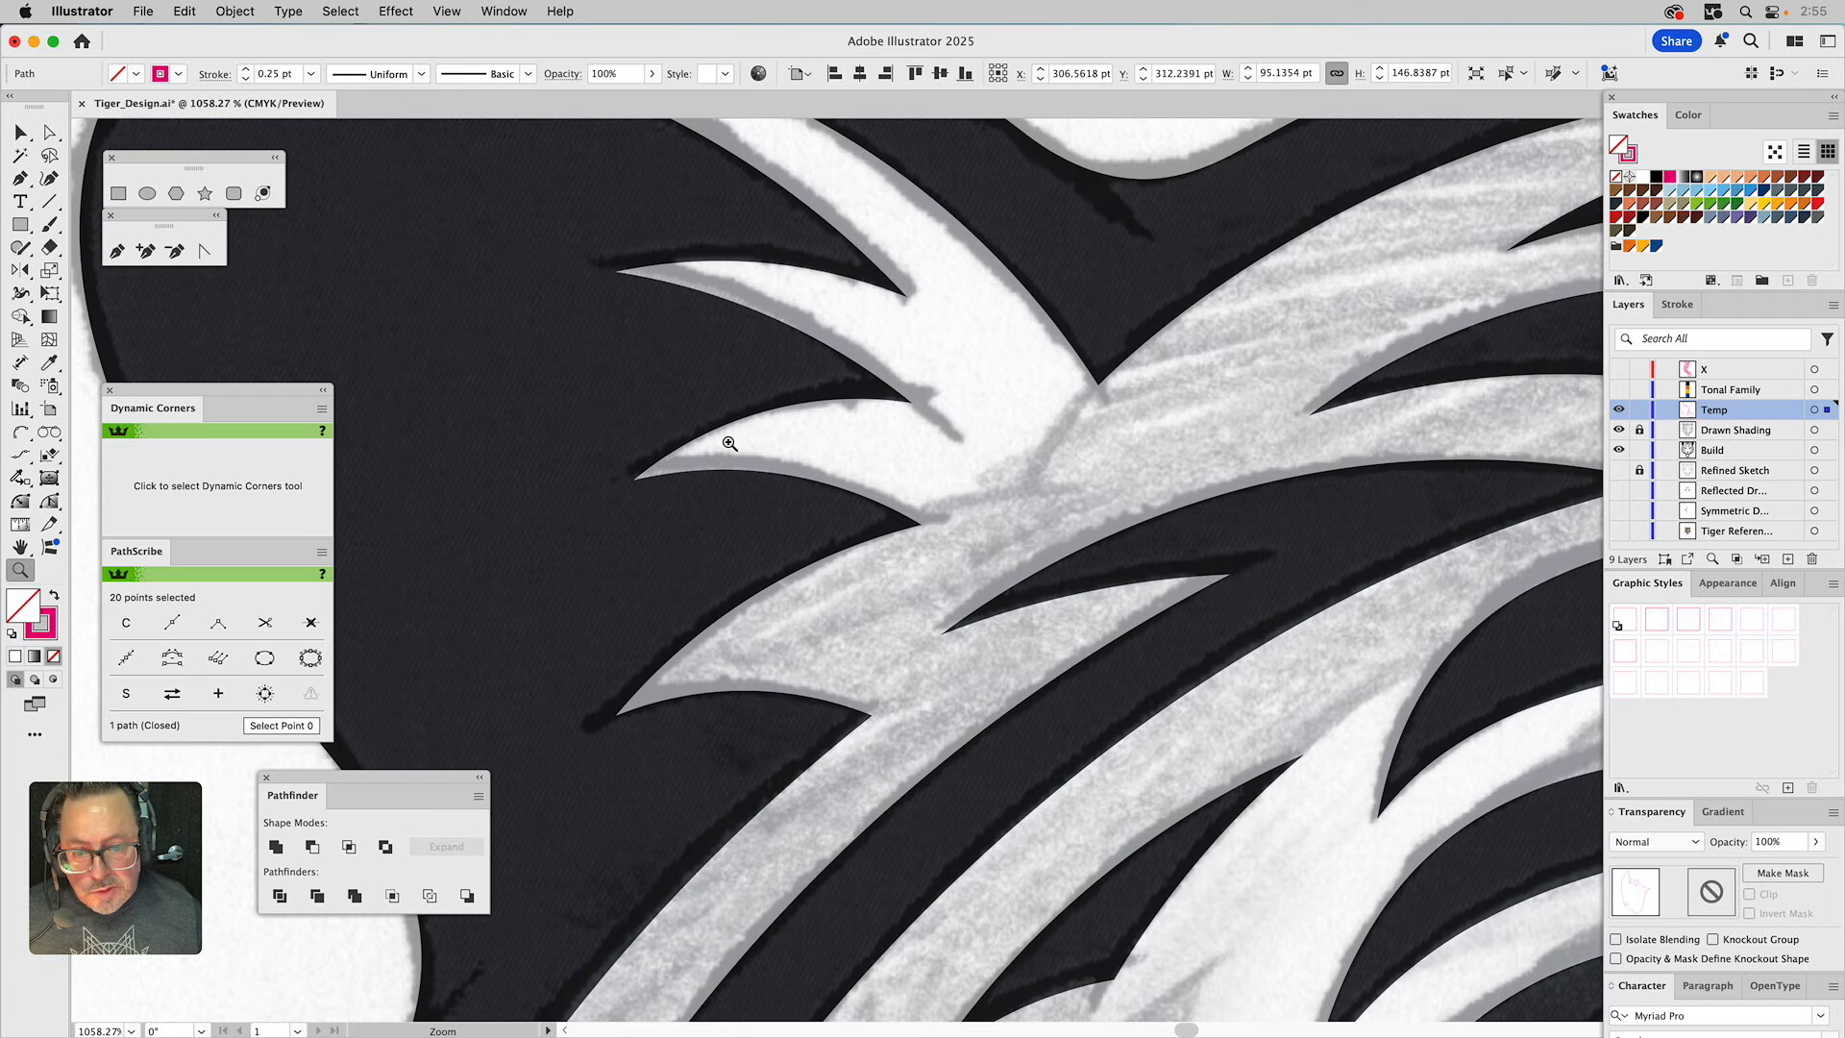
{"action": "left_click", "coordinate": [19, 432]}
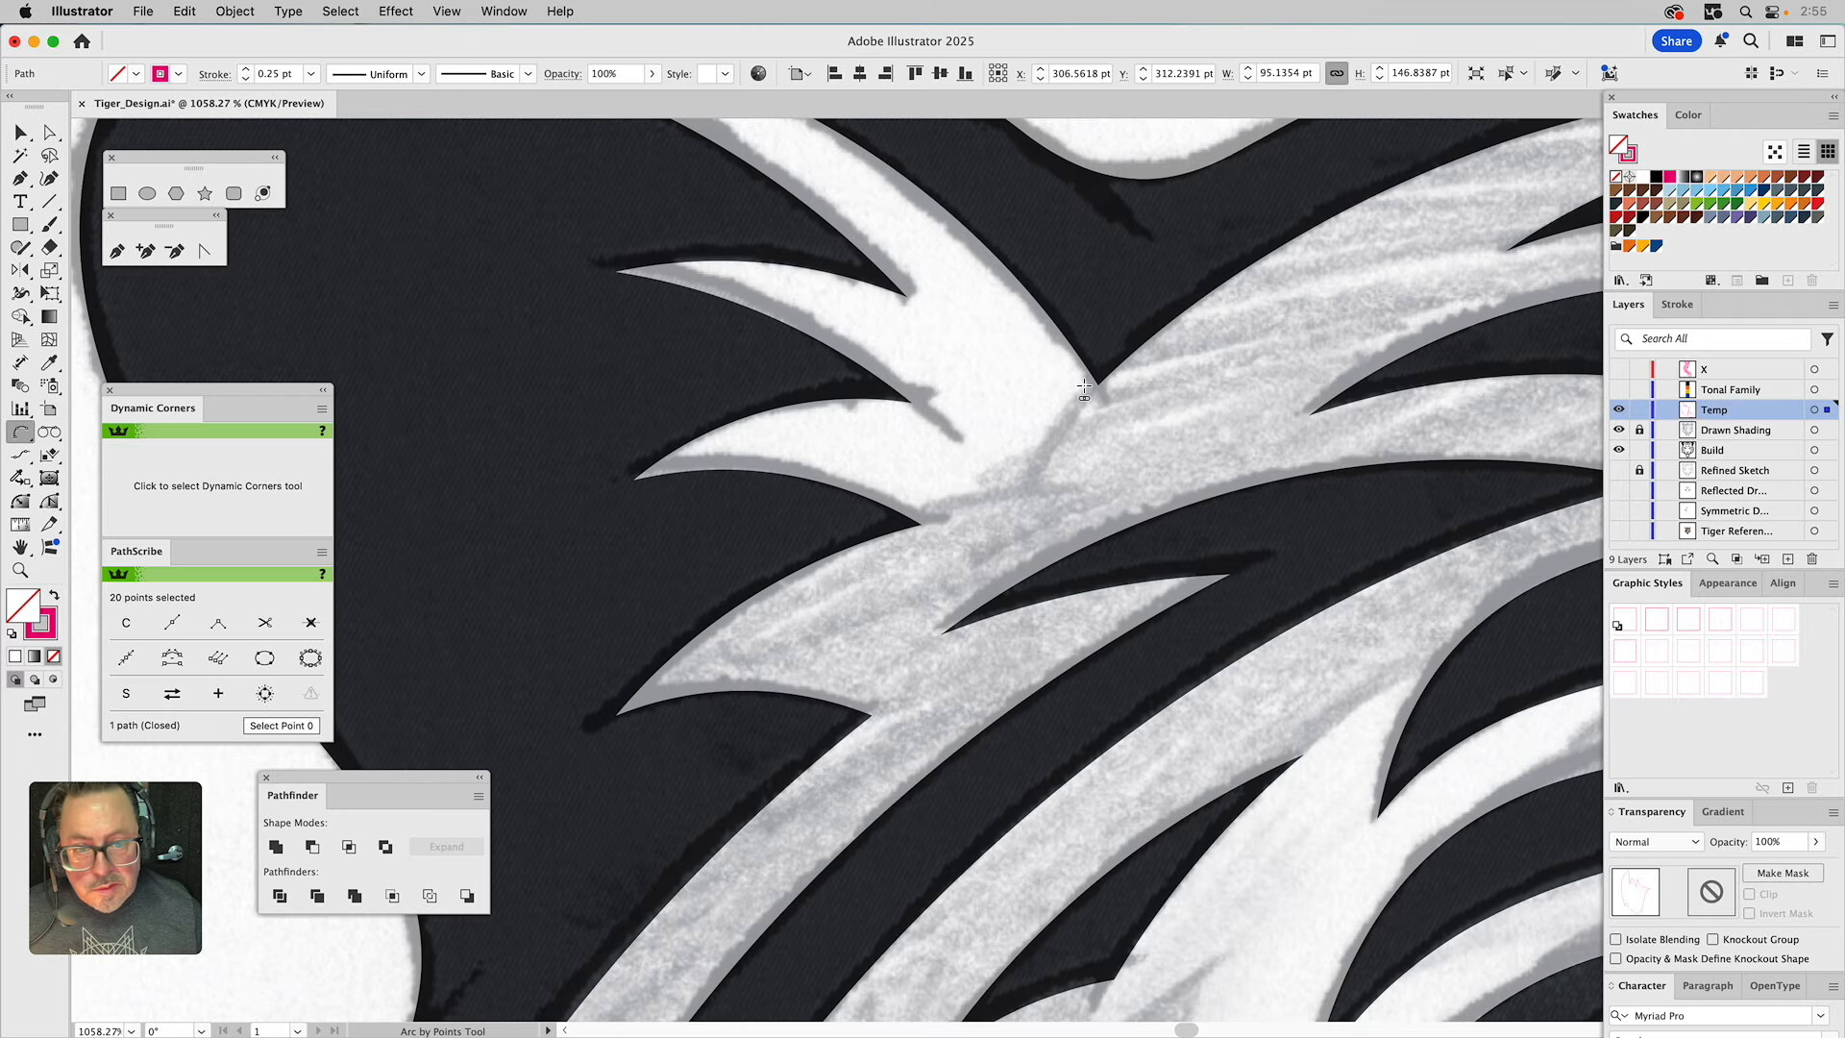
{"action": "left_click", "coordinate": [1099, 386]}
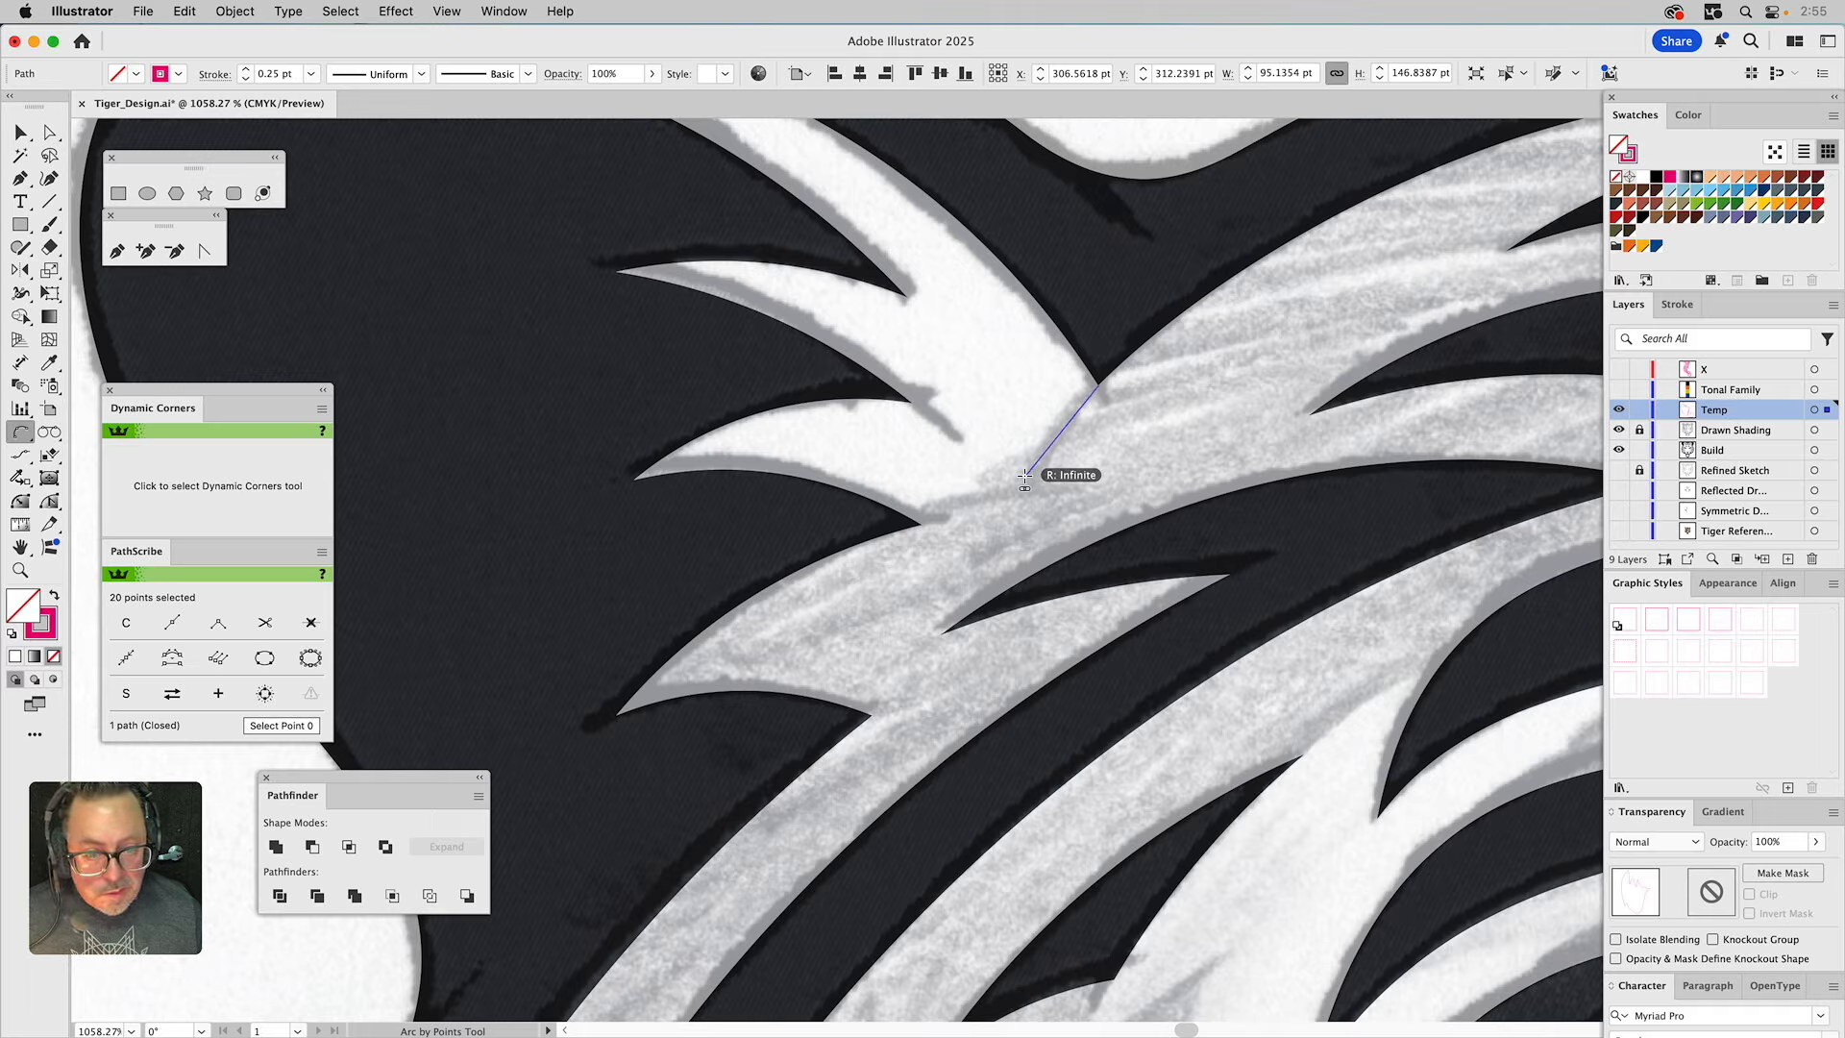
{"action": "left_click", "coordinate": [1027, 505]}
{"action": "left_click", "coordinate": [1045, 466]}
{"action": "left_click", "coordinate": [919, 525]}
{"action": "left_click", "coordinate": [962, 516]}
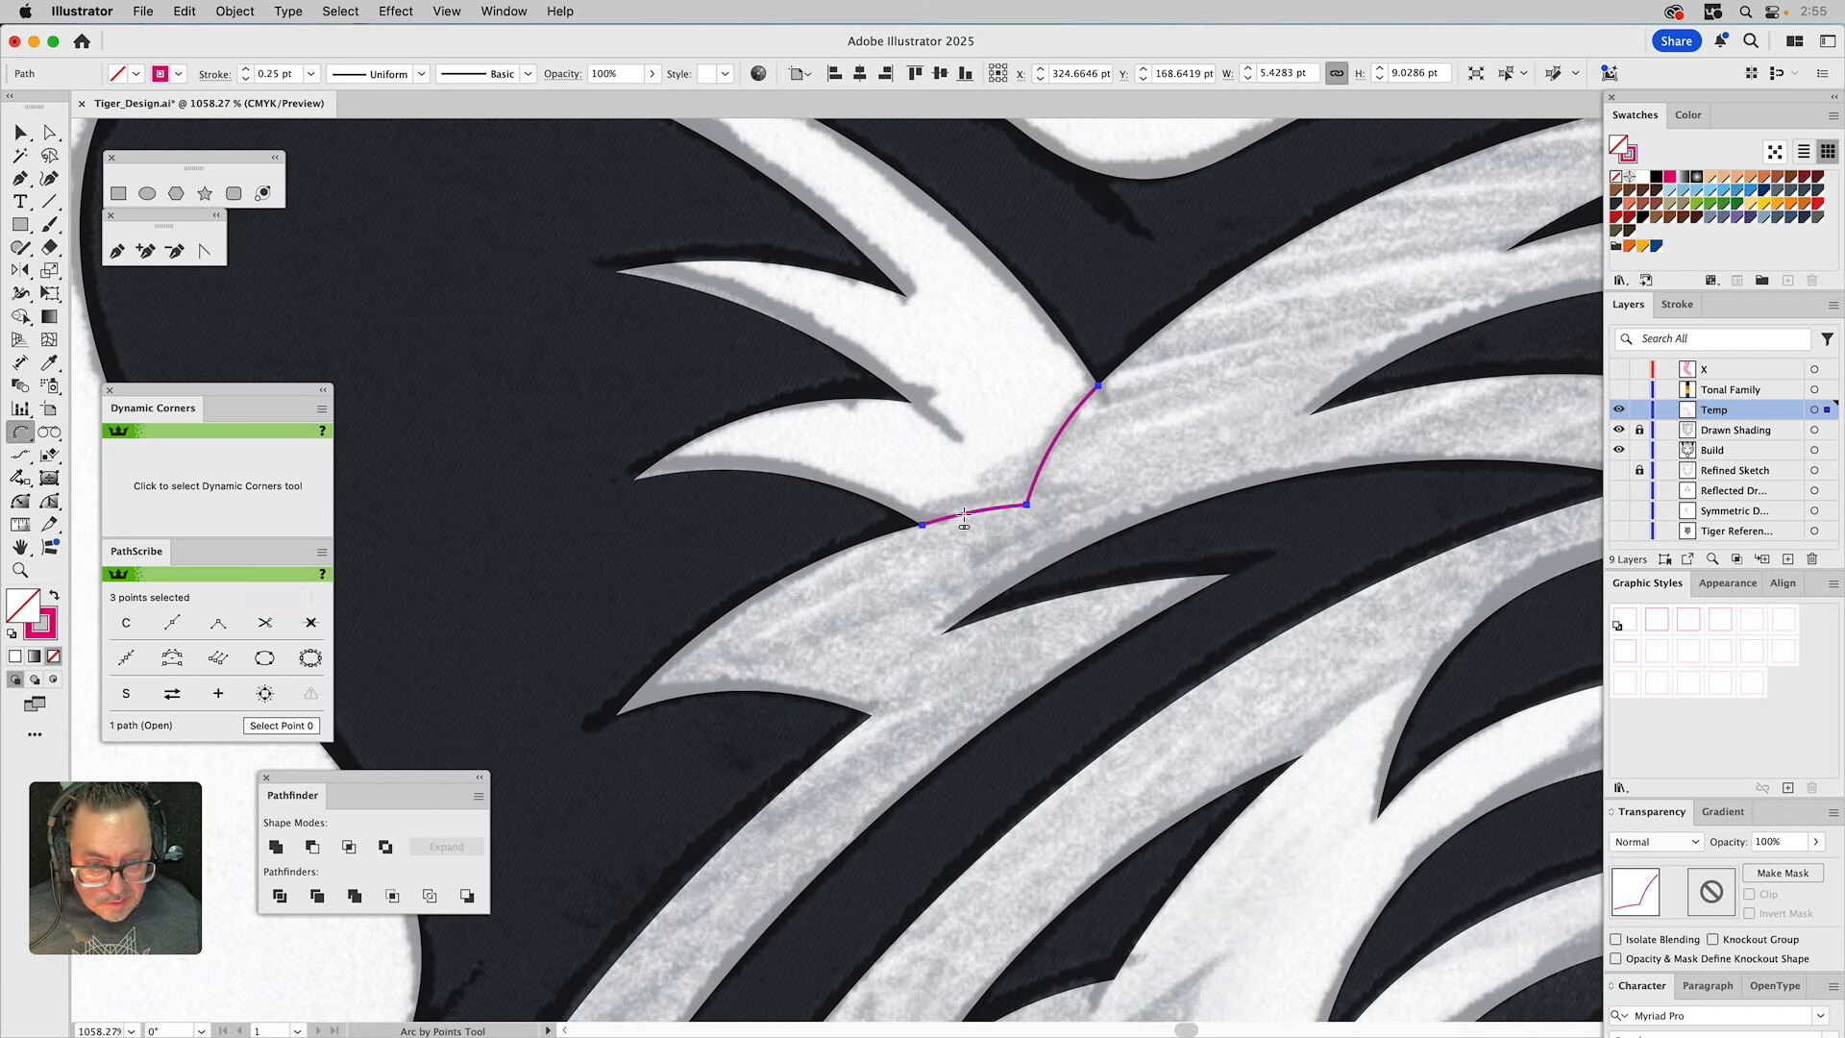
Extend both ends of the ear path with arcs into the black ear area and close the shape around the white tufts.
{"action": "left_click", "coordinate": [526, 507]}
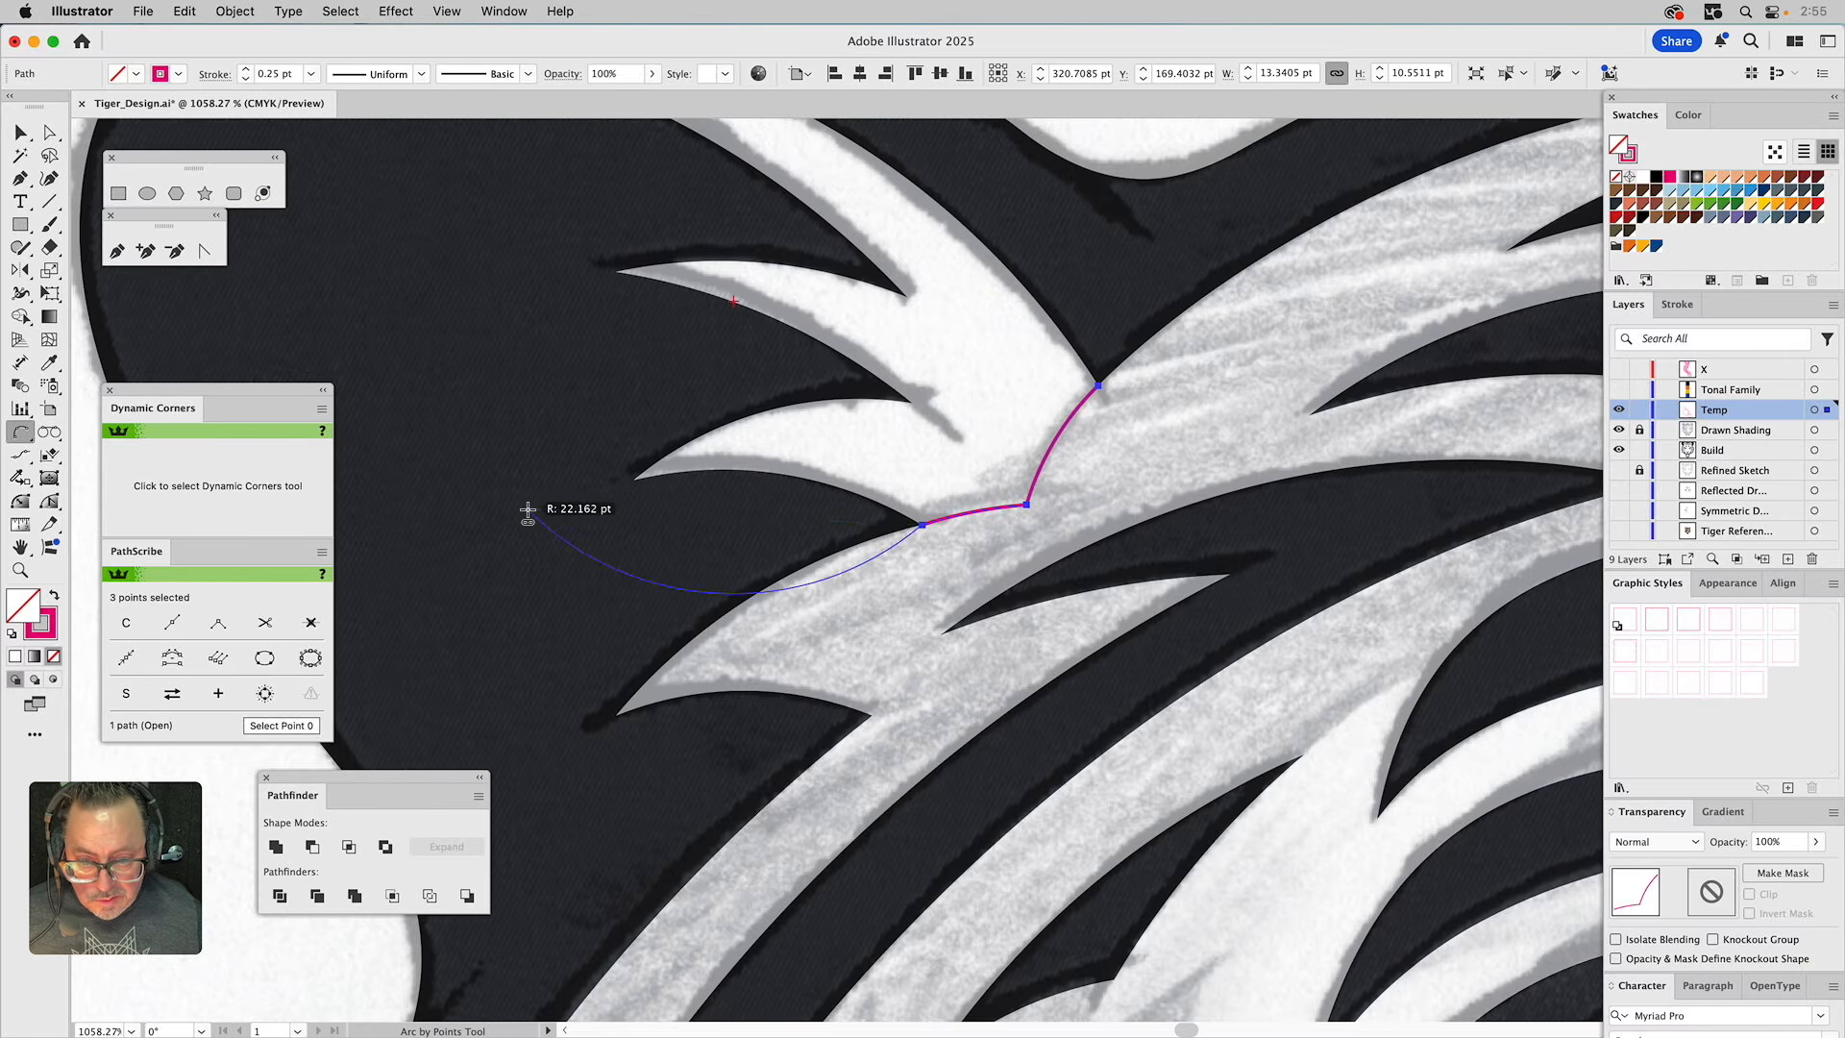
{"action": "left_click", "coordinate": [674, 506]}
{"action": "scroll", "coordinate": [811, 539], "scroll_direction": "up", "scroll_amount": 5}
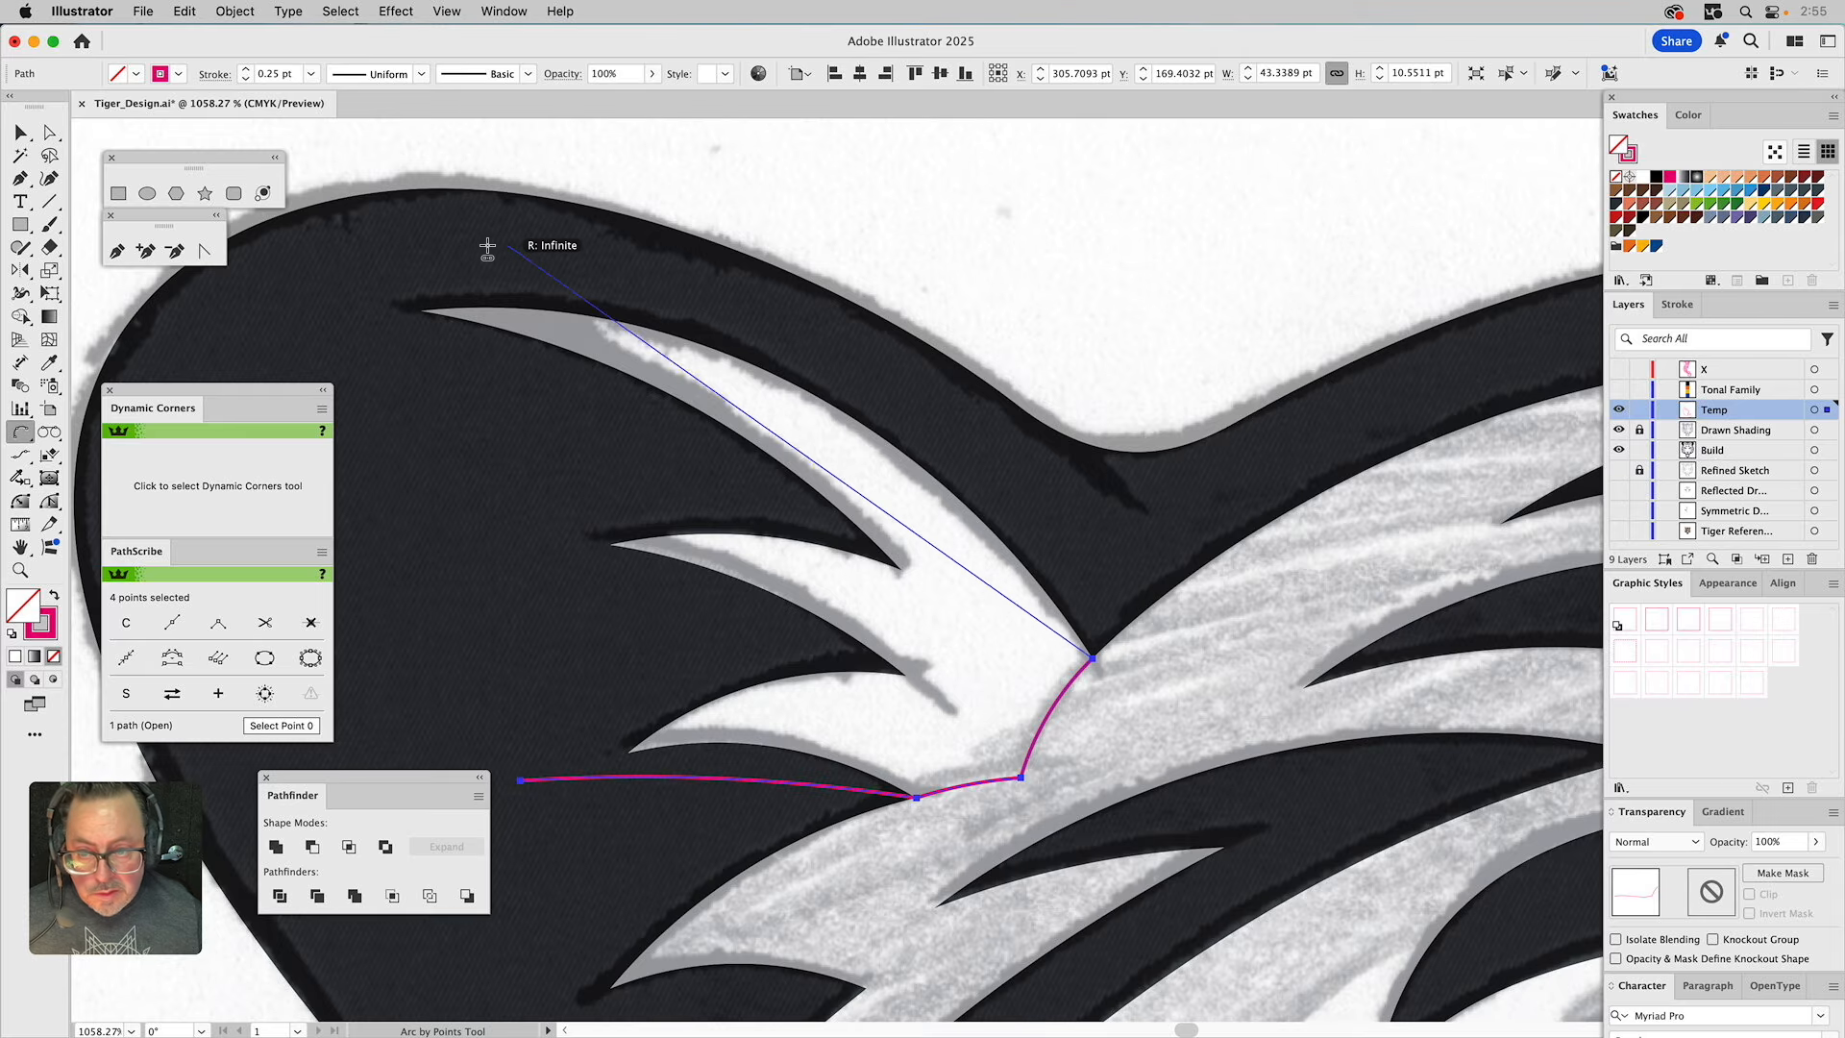
{"action": "left_click", "coordinate": [344, 260]}
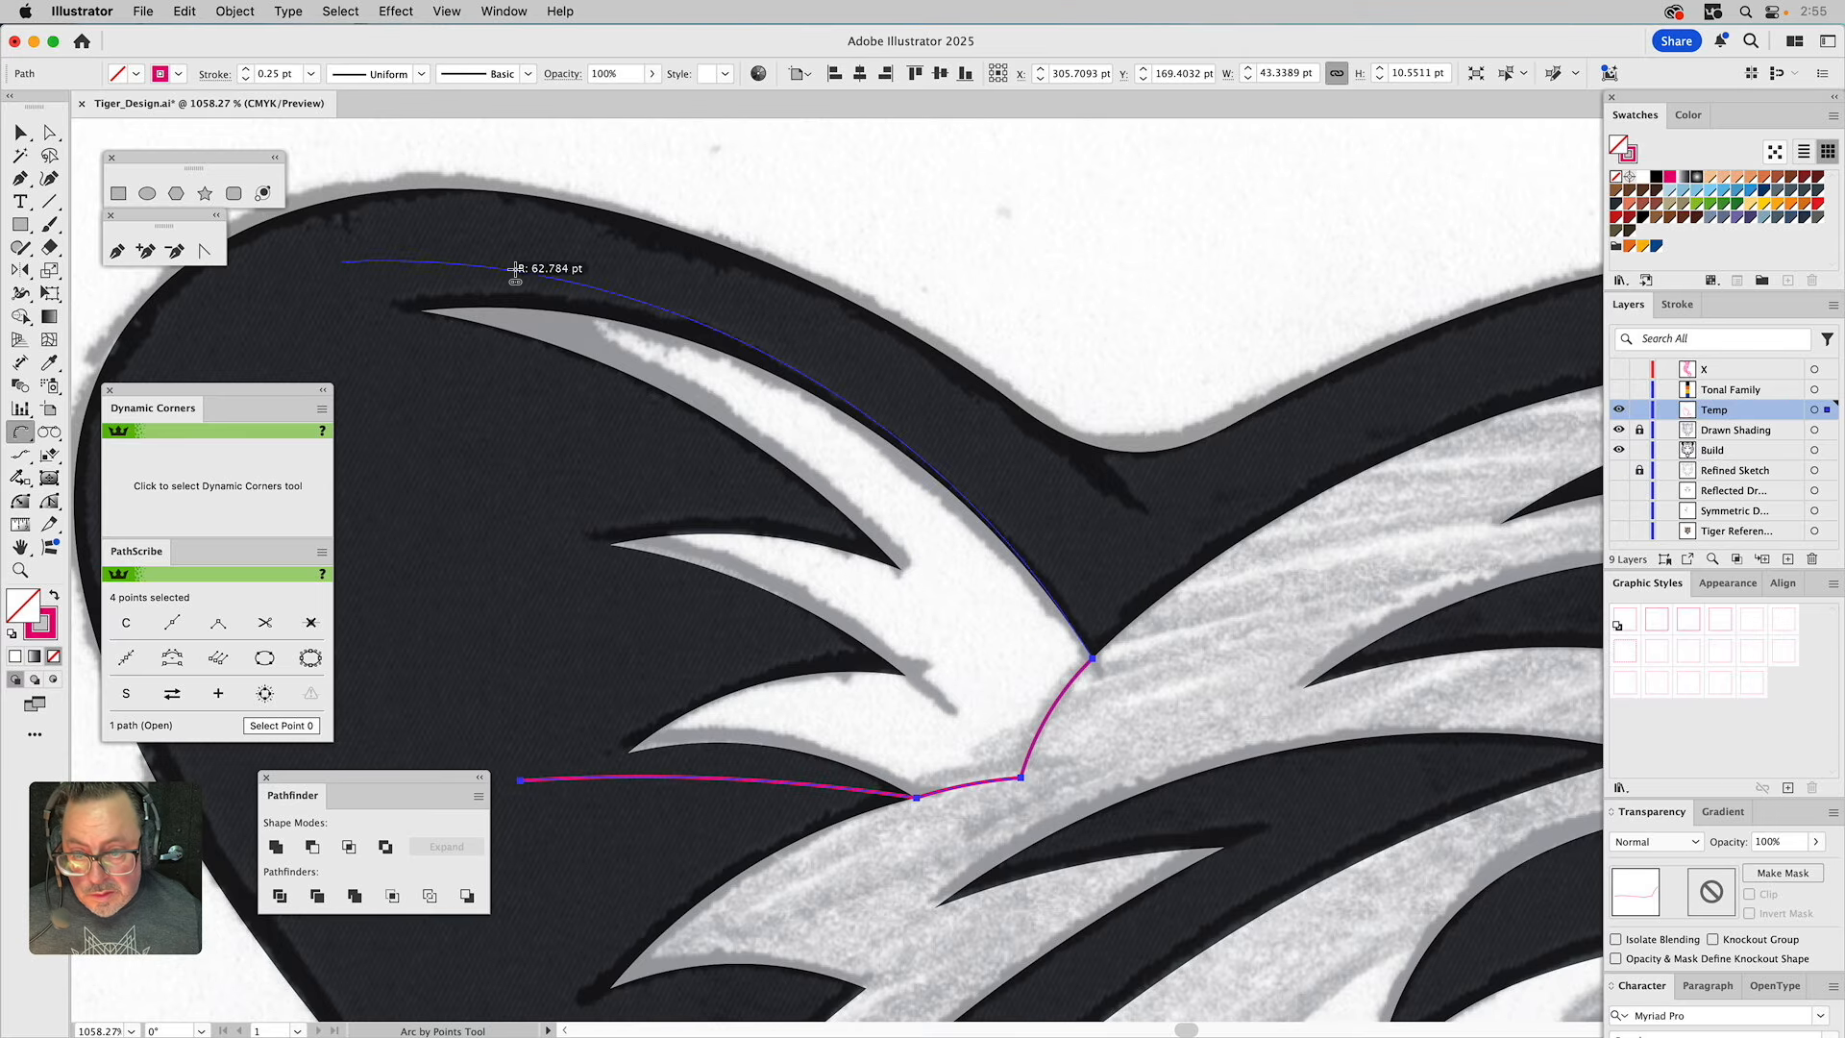
{"action": "left_click", "coordinate": [622, 261]}
{"action": "left_click", "coordinate": [341, 262]}
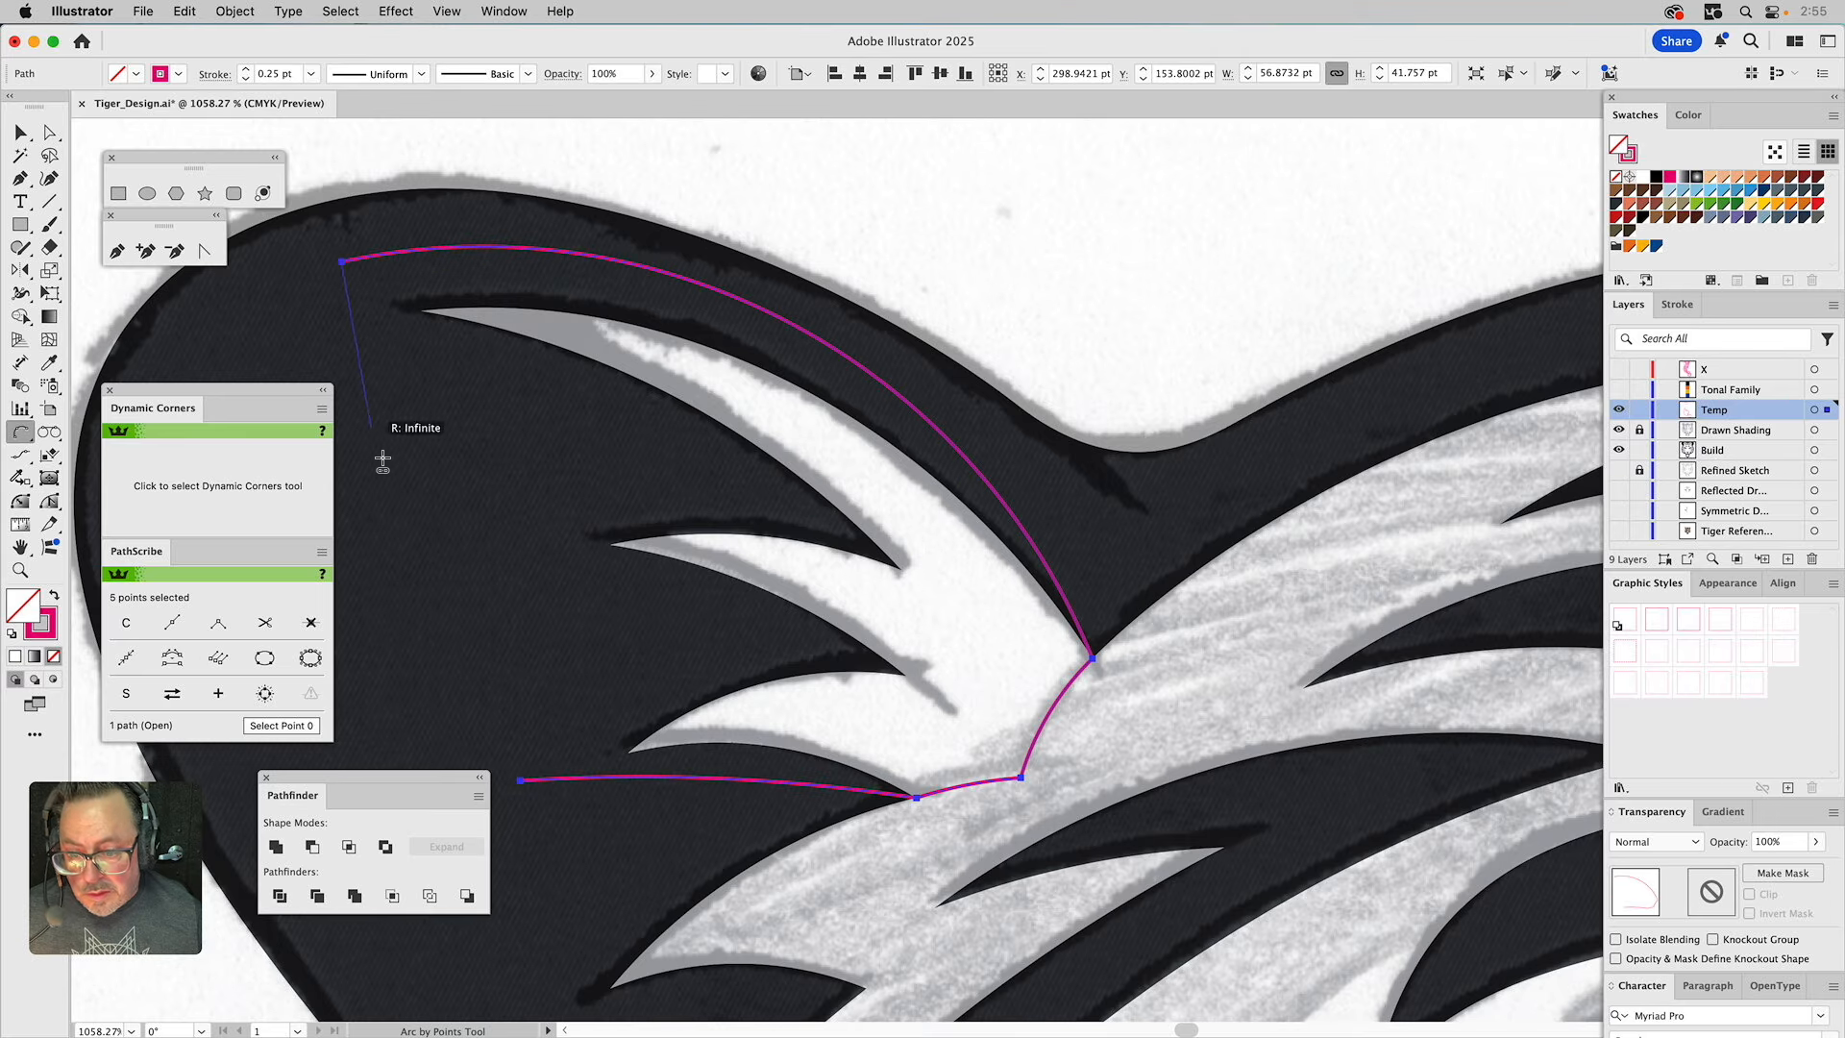
{"action": "left_click", "coordinate": [520, 779]}
{"action": "left_click", "coordinate": [486, 596]}
Trace the lower and outer edge of the round white spot beside the left eye with two arcs.
{"action": "left_click_drag", "start_coordinate": [823, 664], "coordinate": [808, 370]}
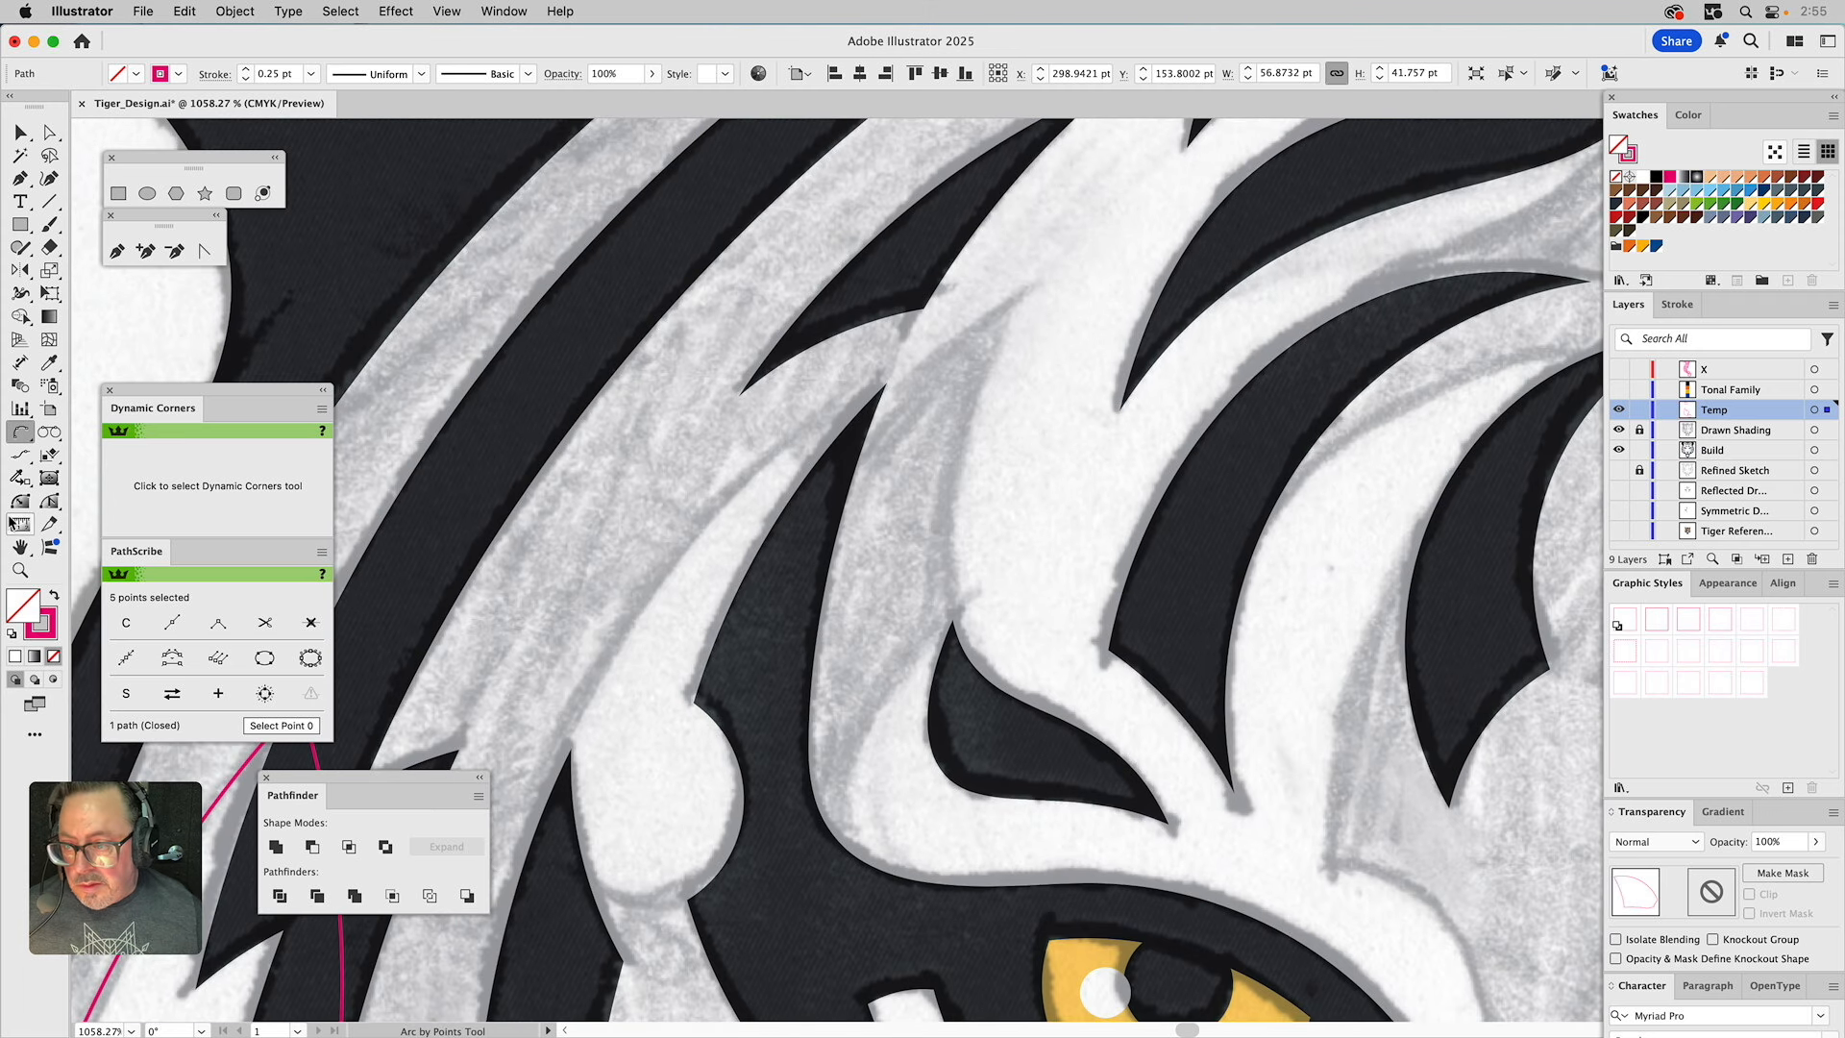
{"action": "left_click", "coordinate": [21, 571]}
{"action": "left_click", "coordinate": [759, 634], "text": "alt"}
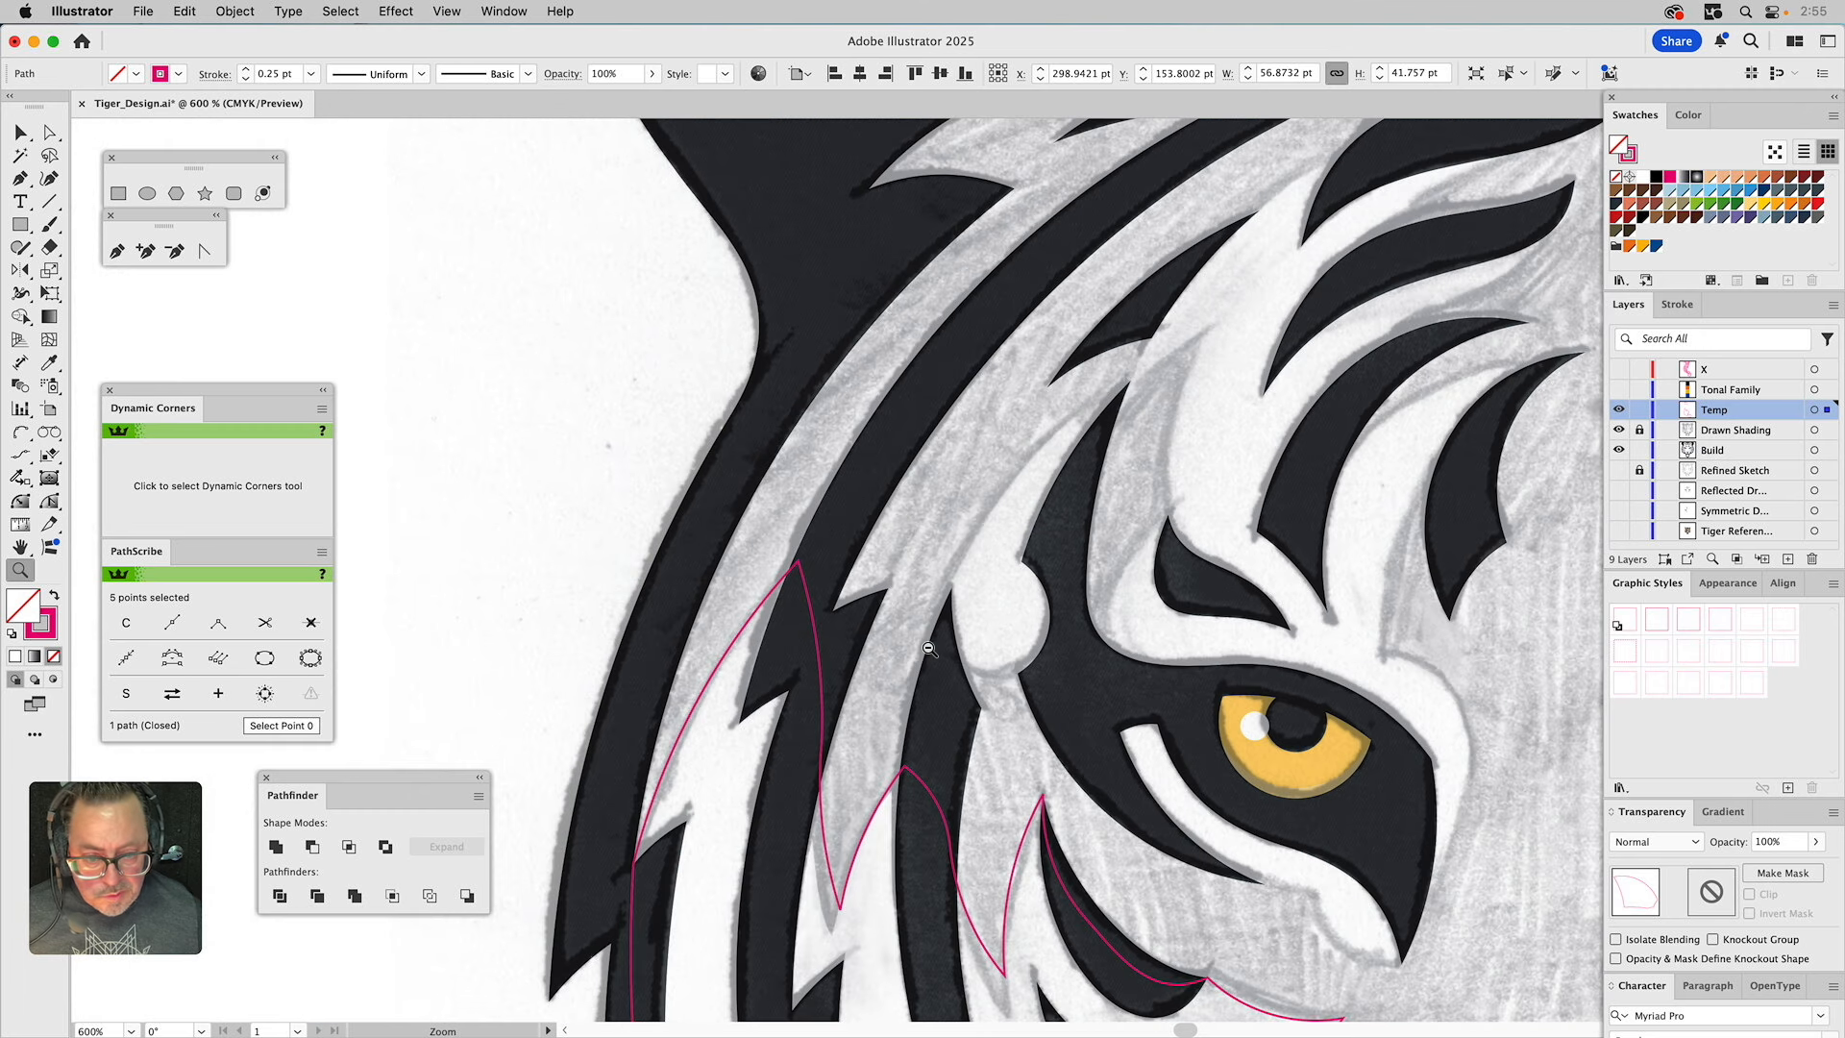
{"action": "left_click", "coordinate": [927, 648], "text": "alt"}
{"action": "left_click_drag", "start_coordinate": [1054, 579], "coordinate": [965, 597]}
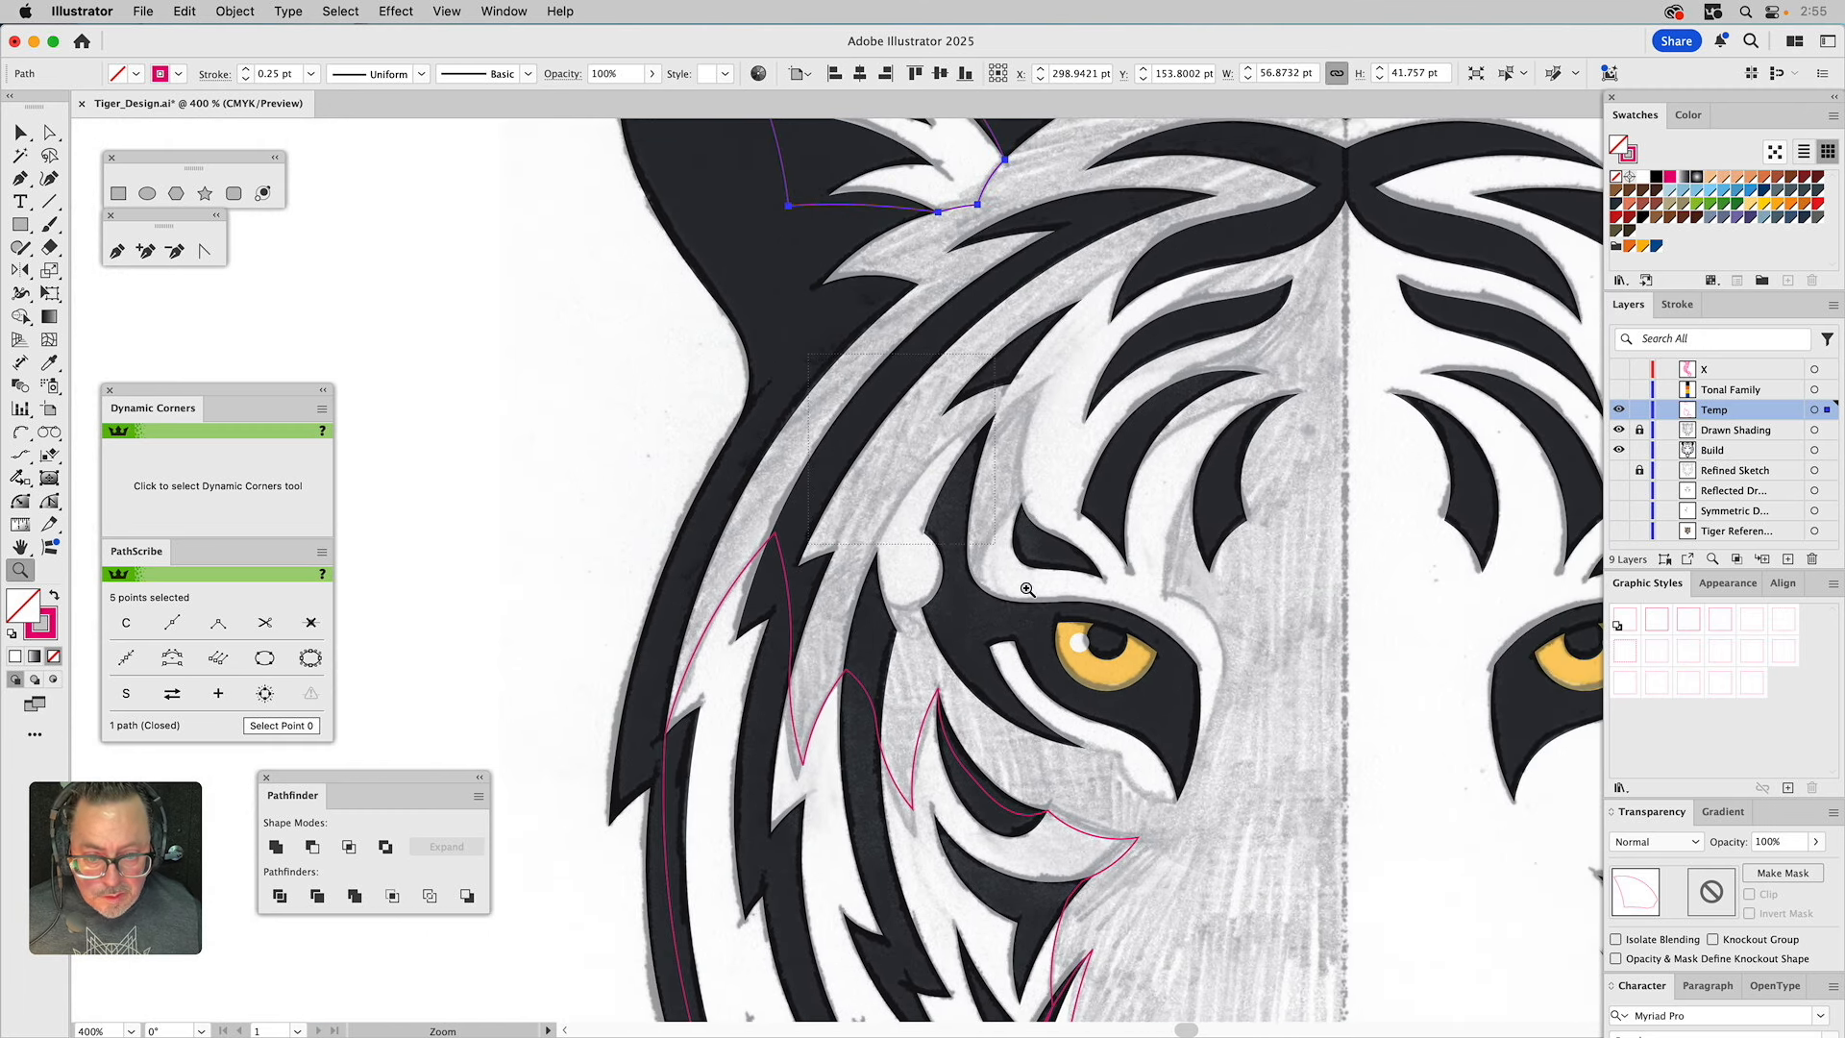
{"action": "left_click_drag", "start_coordinate": [978, 519], "coordinate": [1113, 733]}
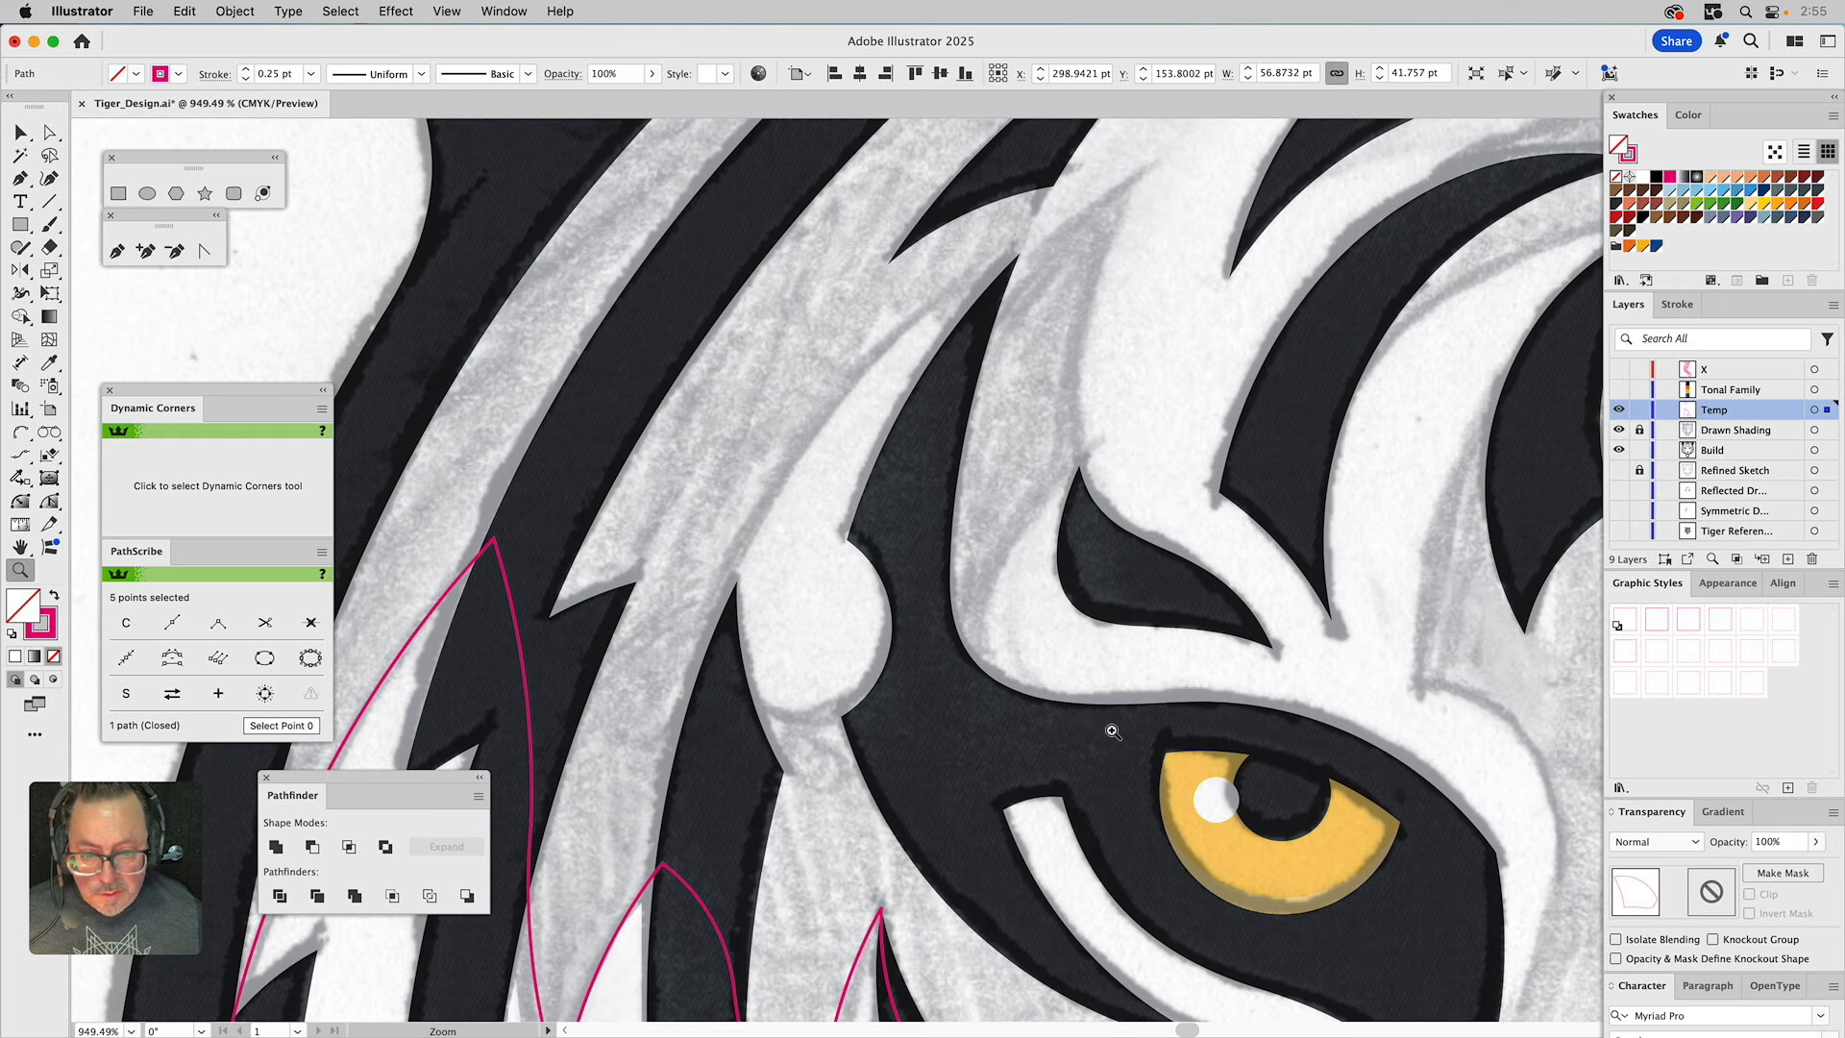
{"action": "left_click", "coordinate": [20, 434]}
{"action": "left_click", "coordinate": [839, 717]}
{"action": "left_click", "coordinate": [745, 692]}
{"action": "left_click", "coordinate": [758, 708]}
{"action": "left_click", "coordinate": [736, 582]}
{"action": "left_click", "coordinate": [734, 601]}
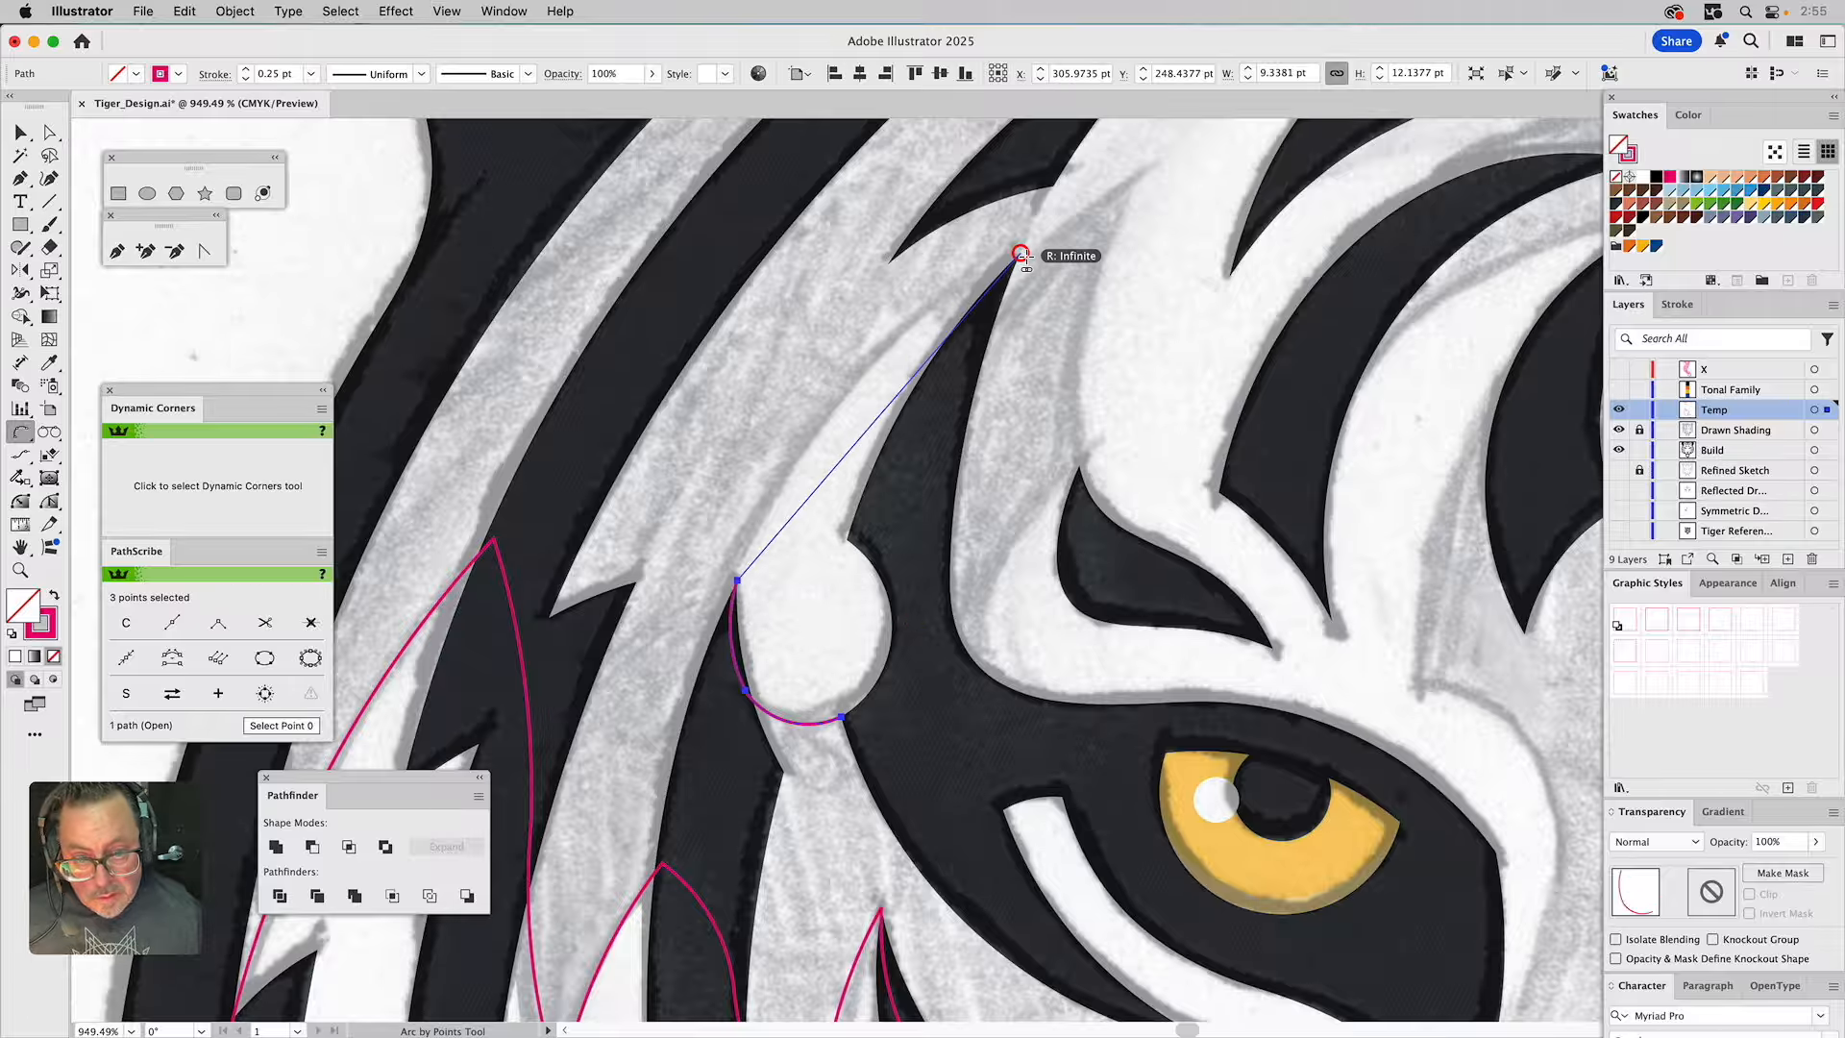
Run an arc up to the tip of the black stripe above the spot, and close the shape through the black to its starting anchor.
{"action": "left_click", "coordinate": [1021, 255]}
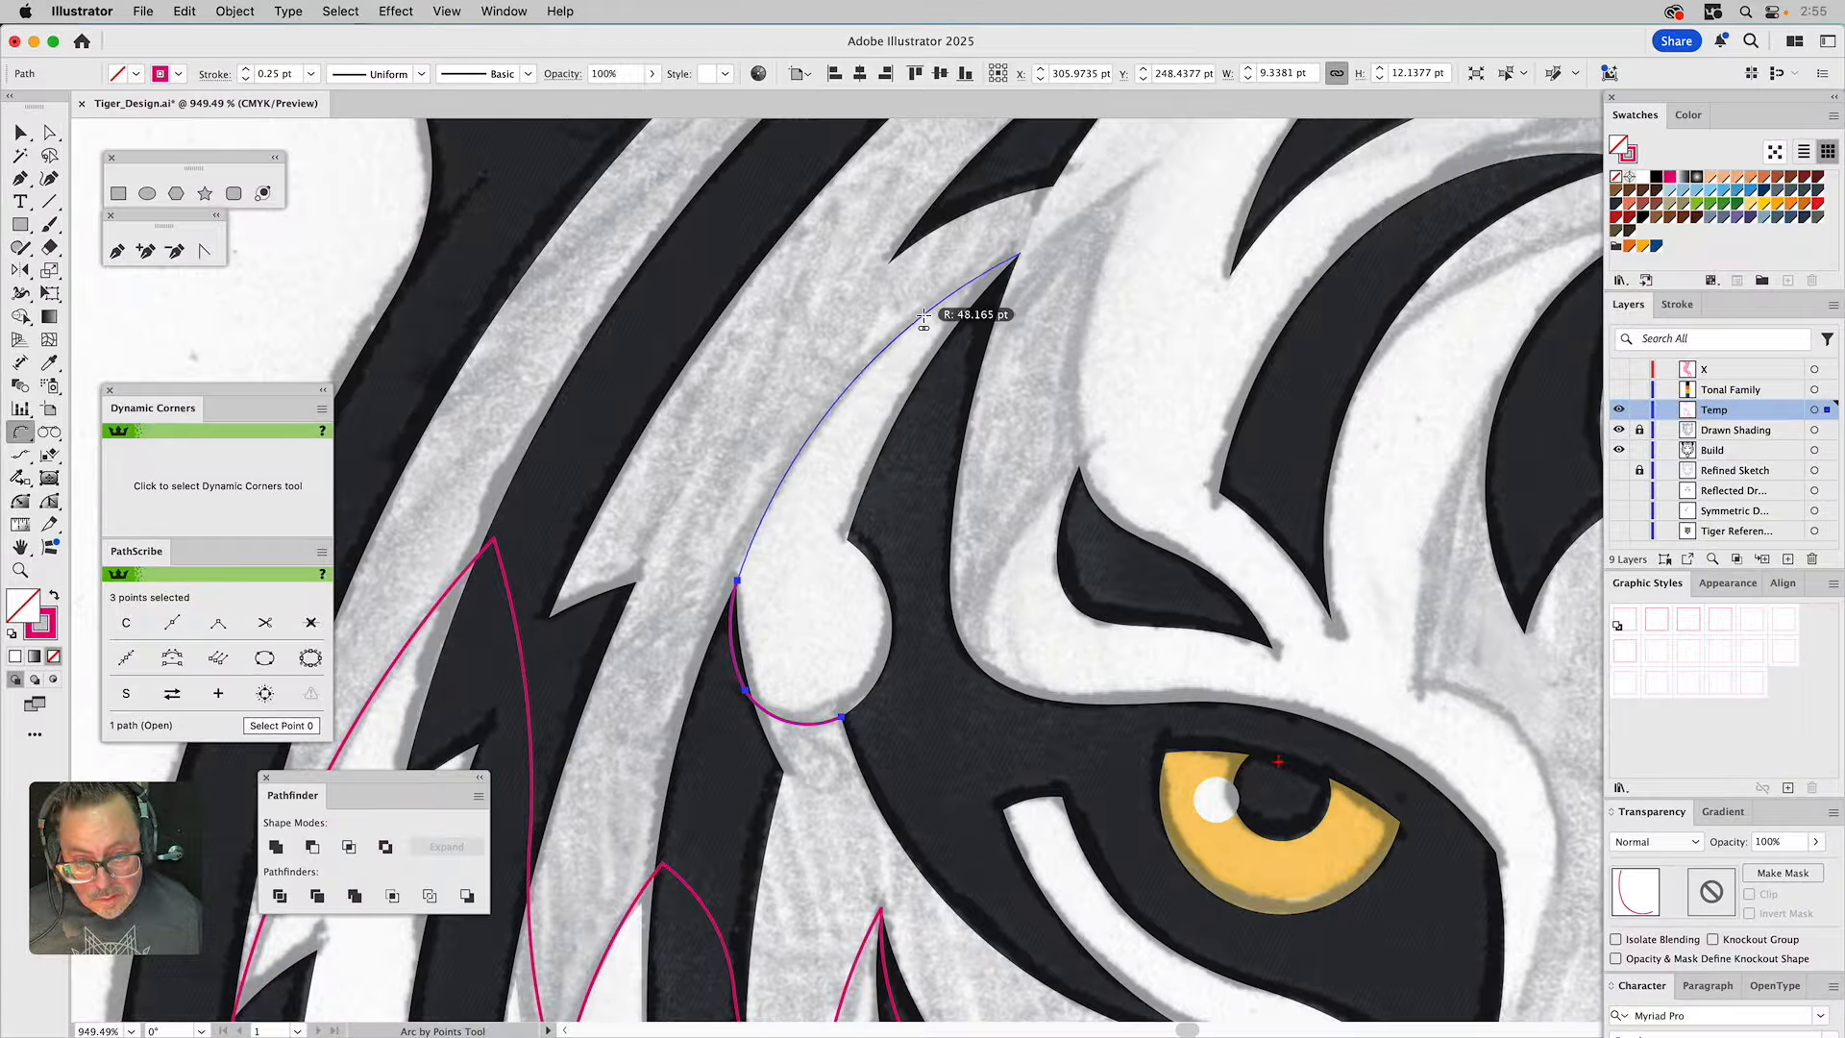
{"action": "left_click", "coordinate": [959, 303]}
{"action": "left_click", "coordinate": [1020, 253]}
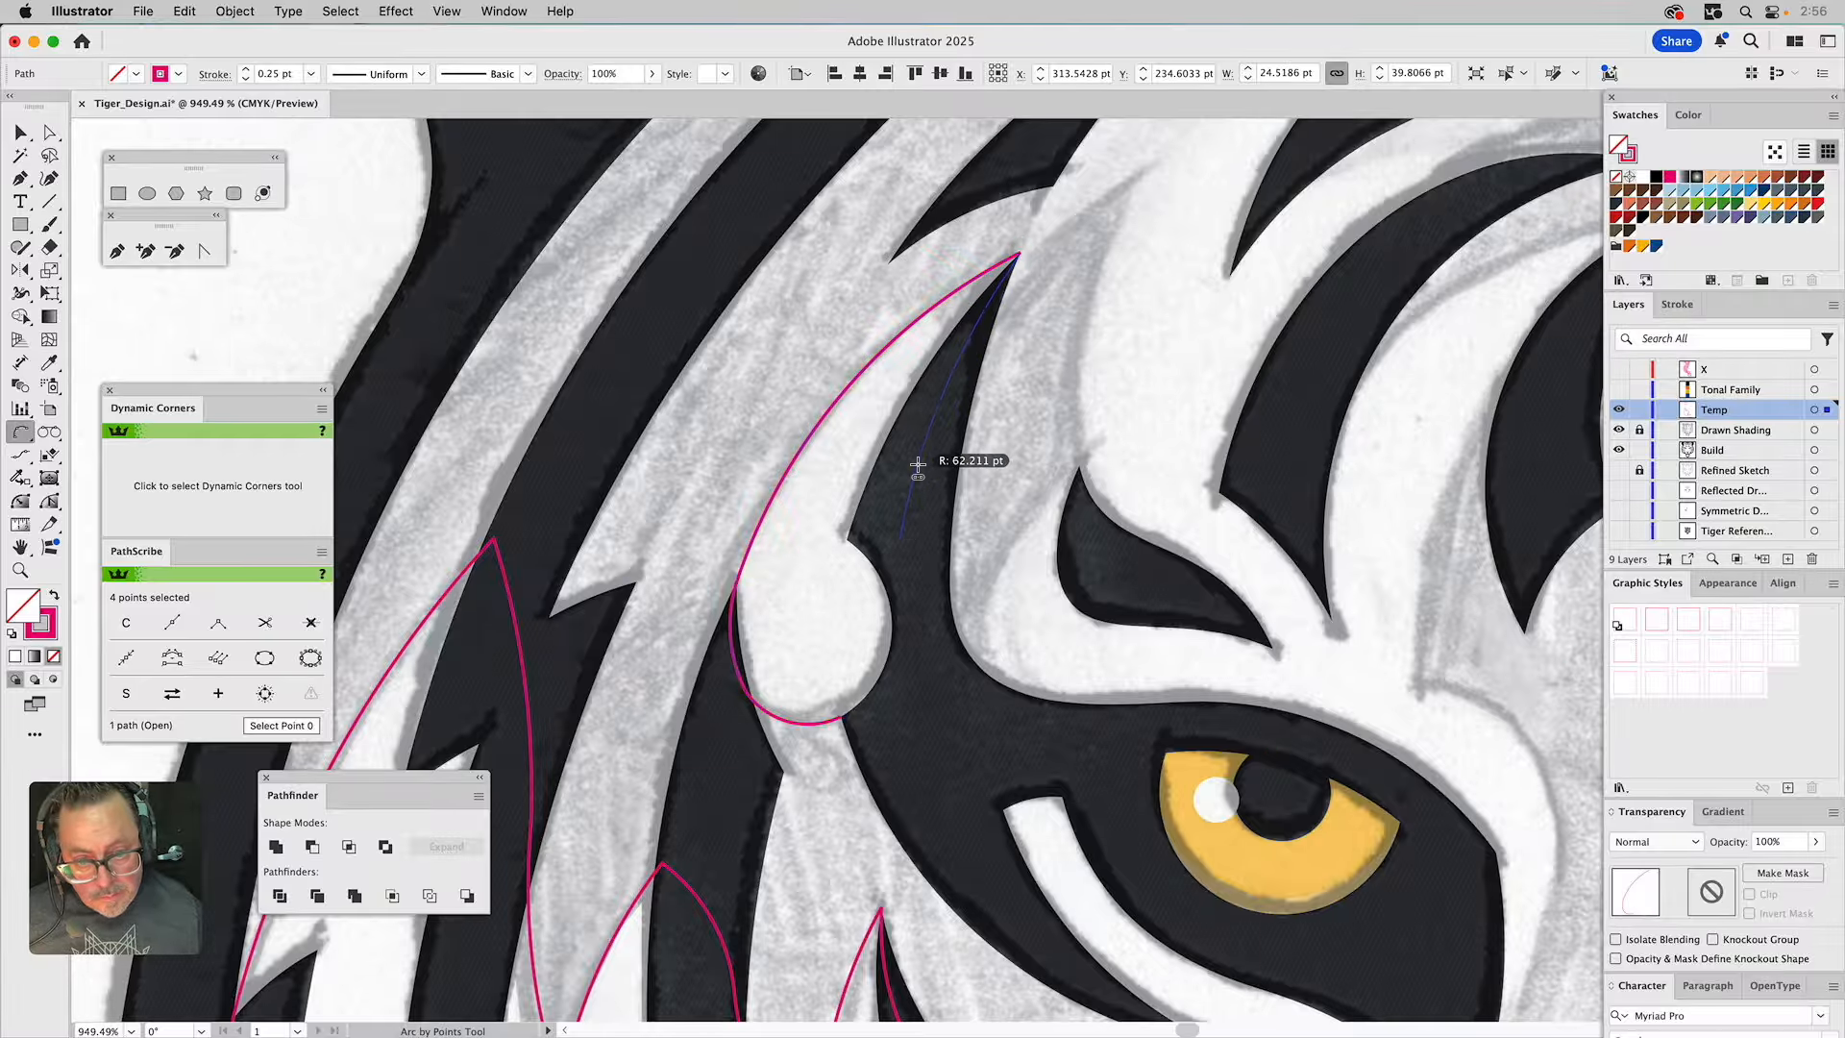
{"action": "left_click", "coordinate": [899, 536]}
{"action": "left_click", "coordinate": [897, 538]}
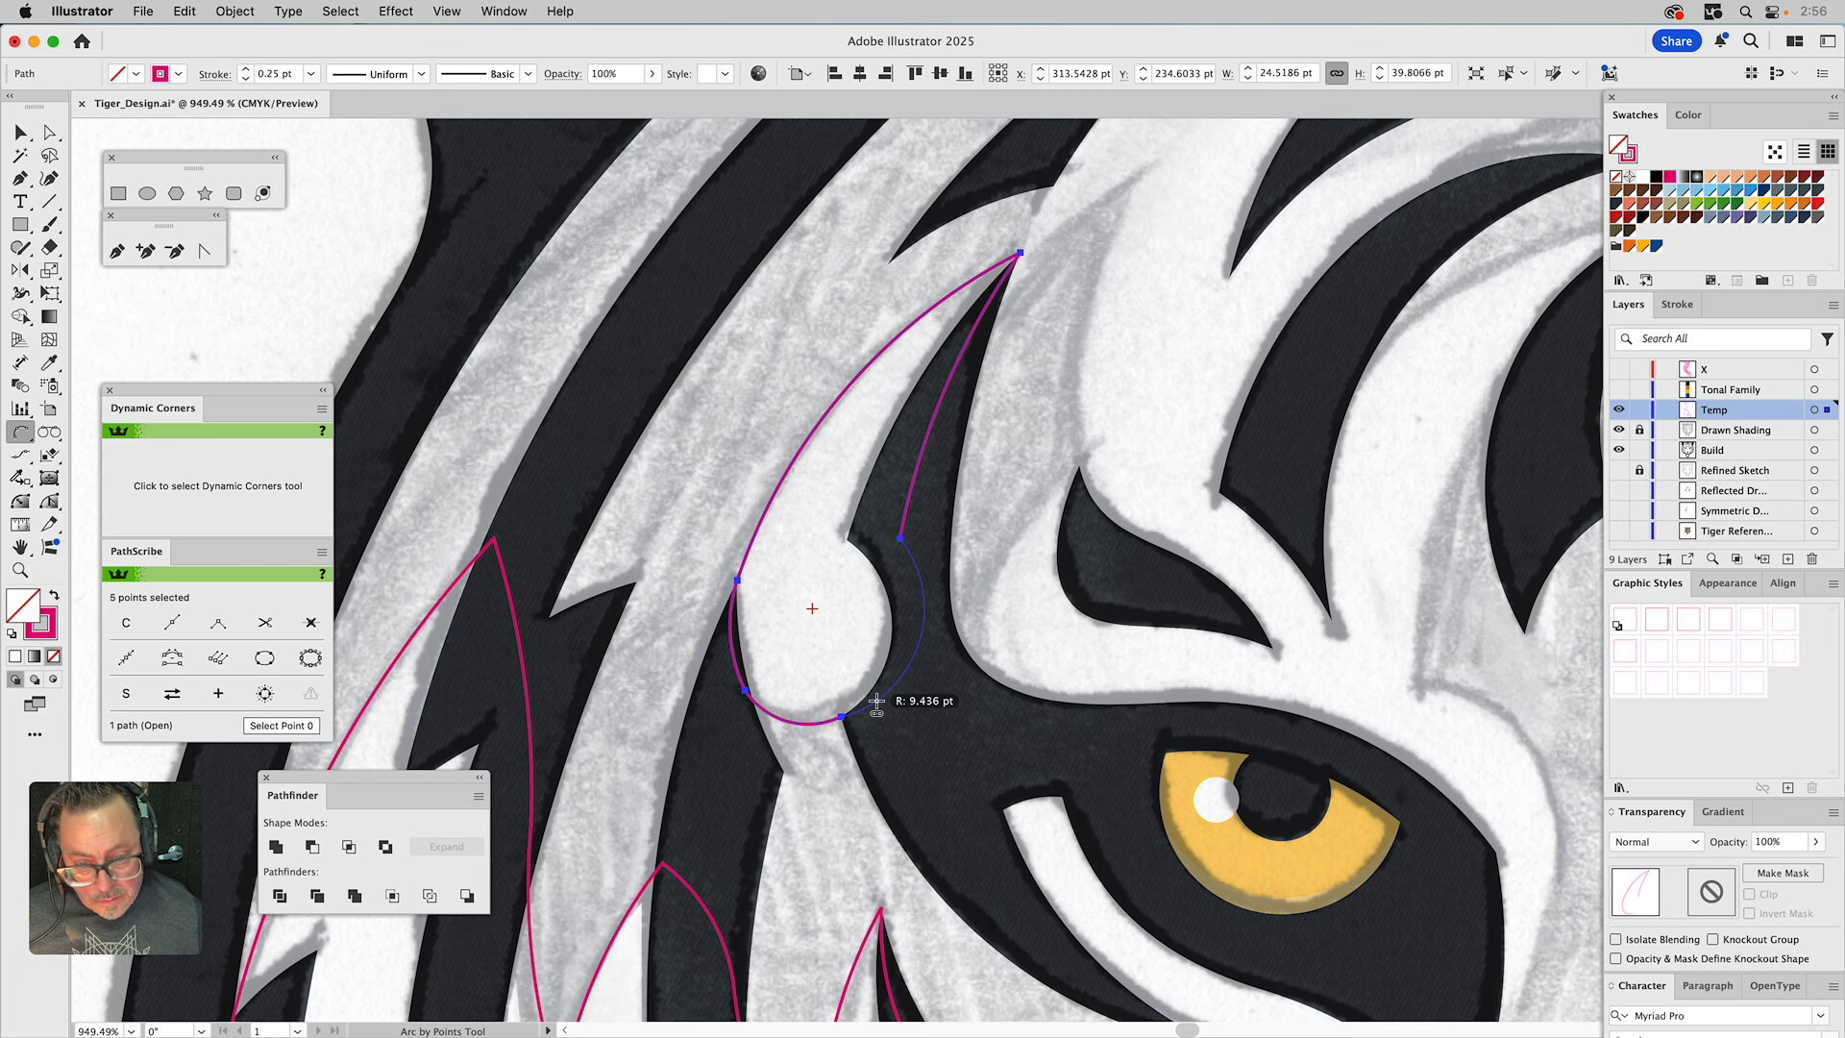
{"action": "left_click", "coordinate": [843, 717]}
{"action": "left_click_drag", "start_coordinate": [1045, 555], "coordinate": [653, 483]}
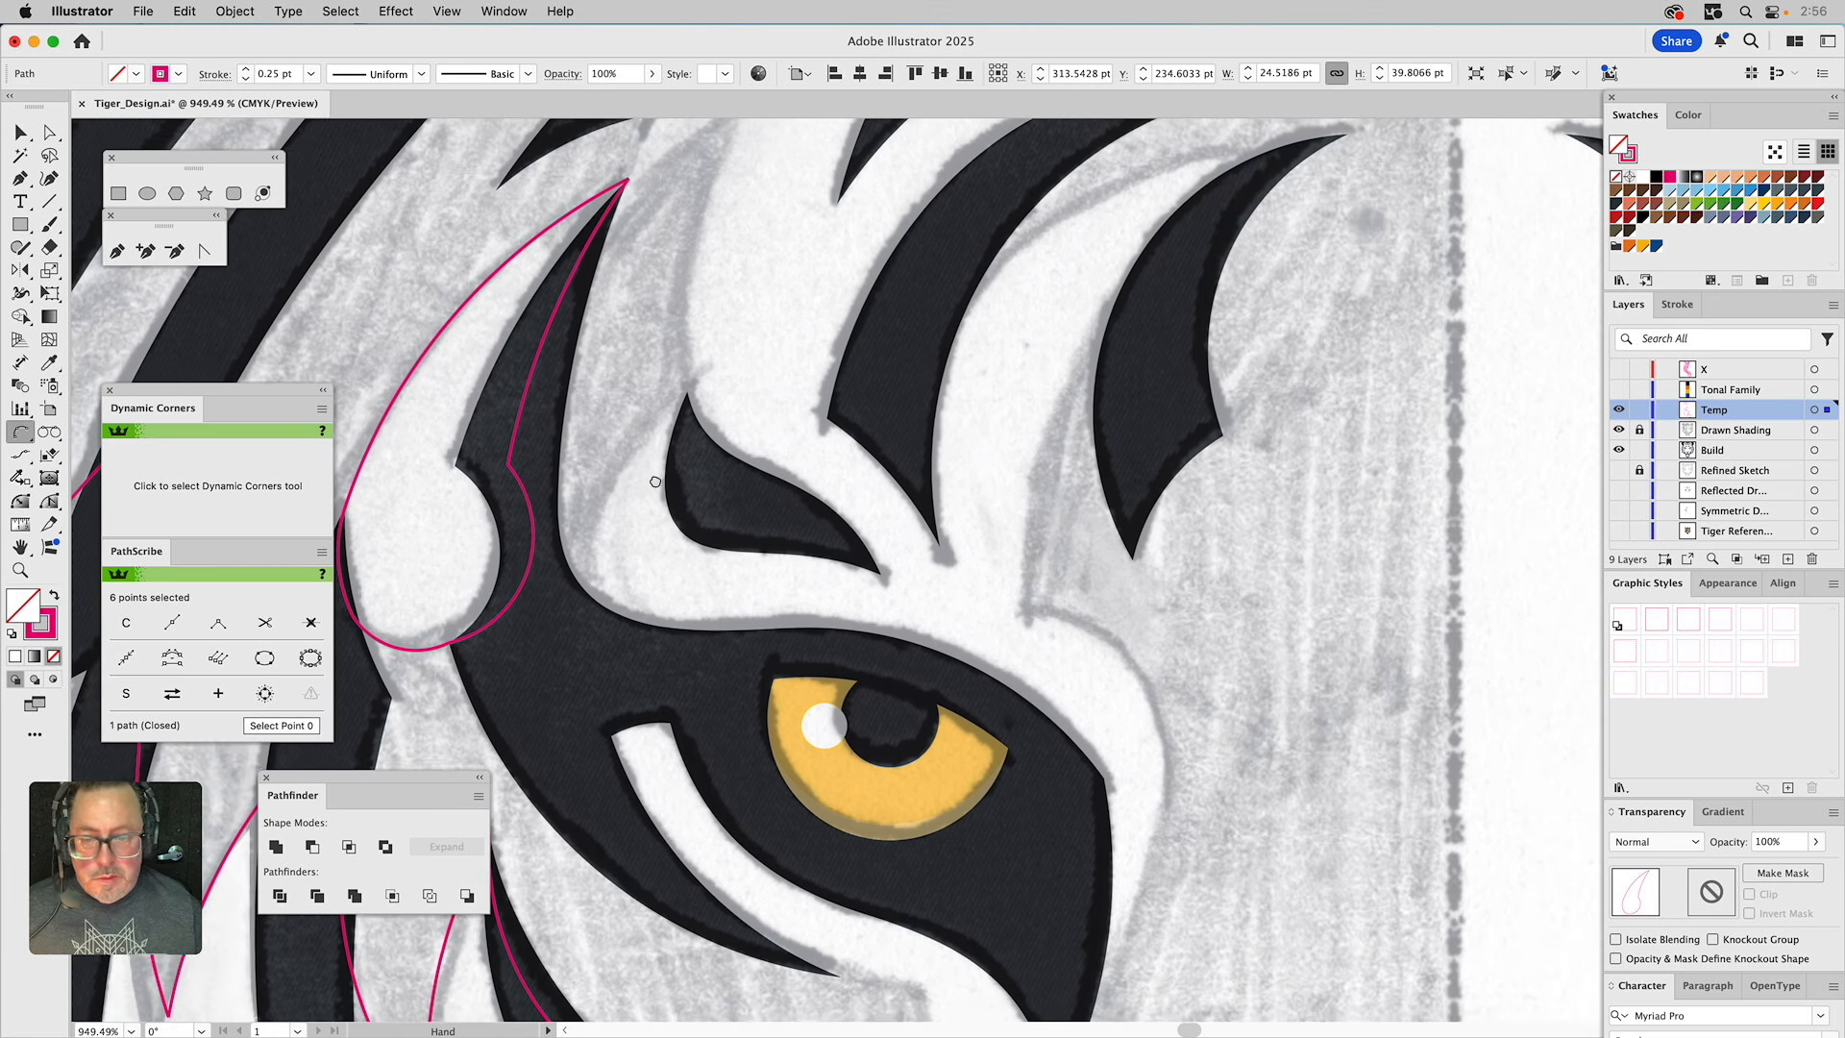
{"action": "left_click", "coordinate": [19, 572]}
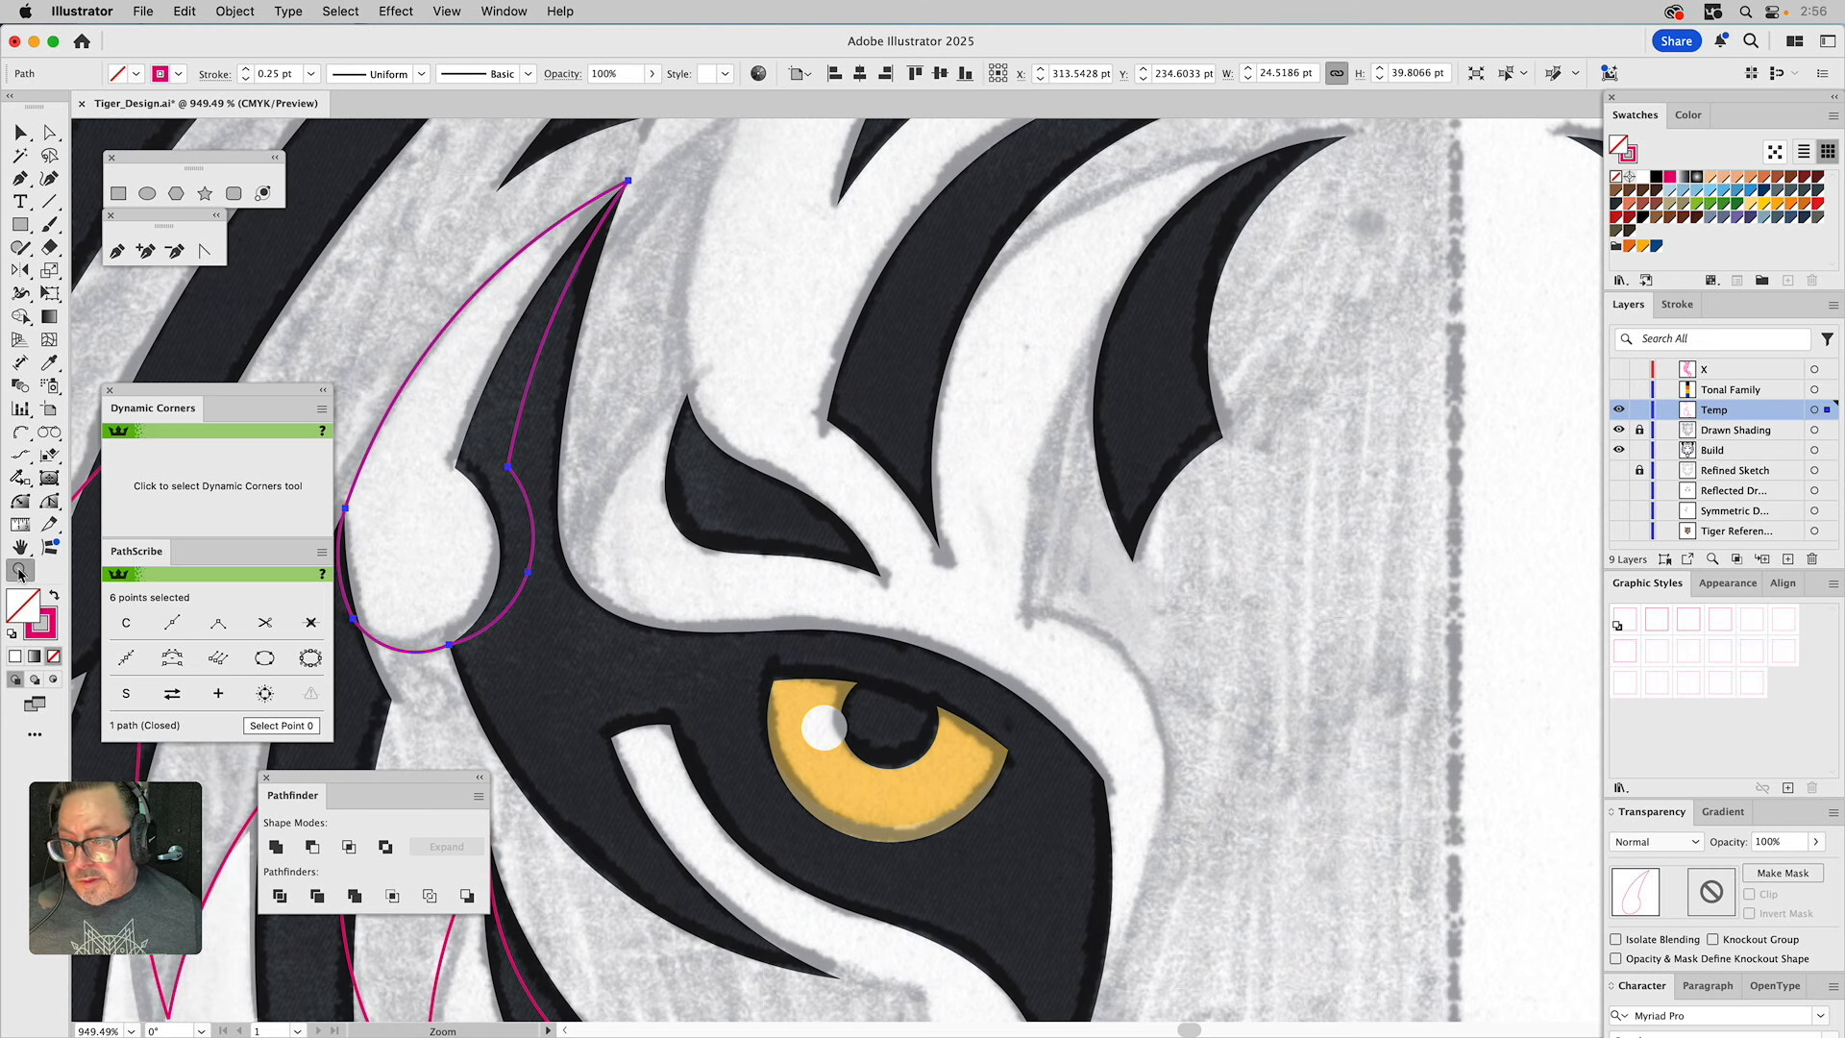
{"action": "left_click", "coordinate": [866, 603], "text": "alt"}
{"action": "left_click", "coordinate": [919, 618], "text": "alt"}
{"action": "left_click_drag", "start_coordinate": [998, 392], "coordinate": [846, 560]}
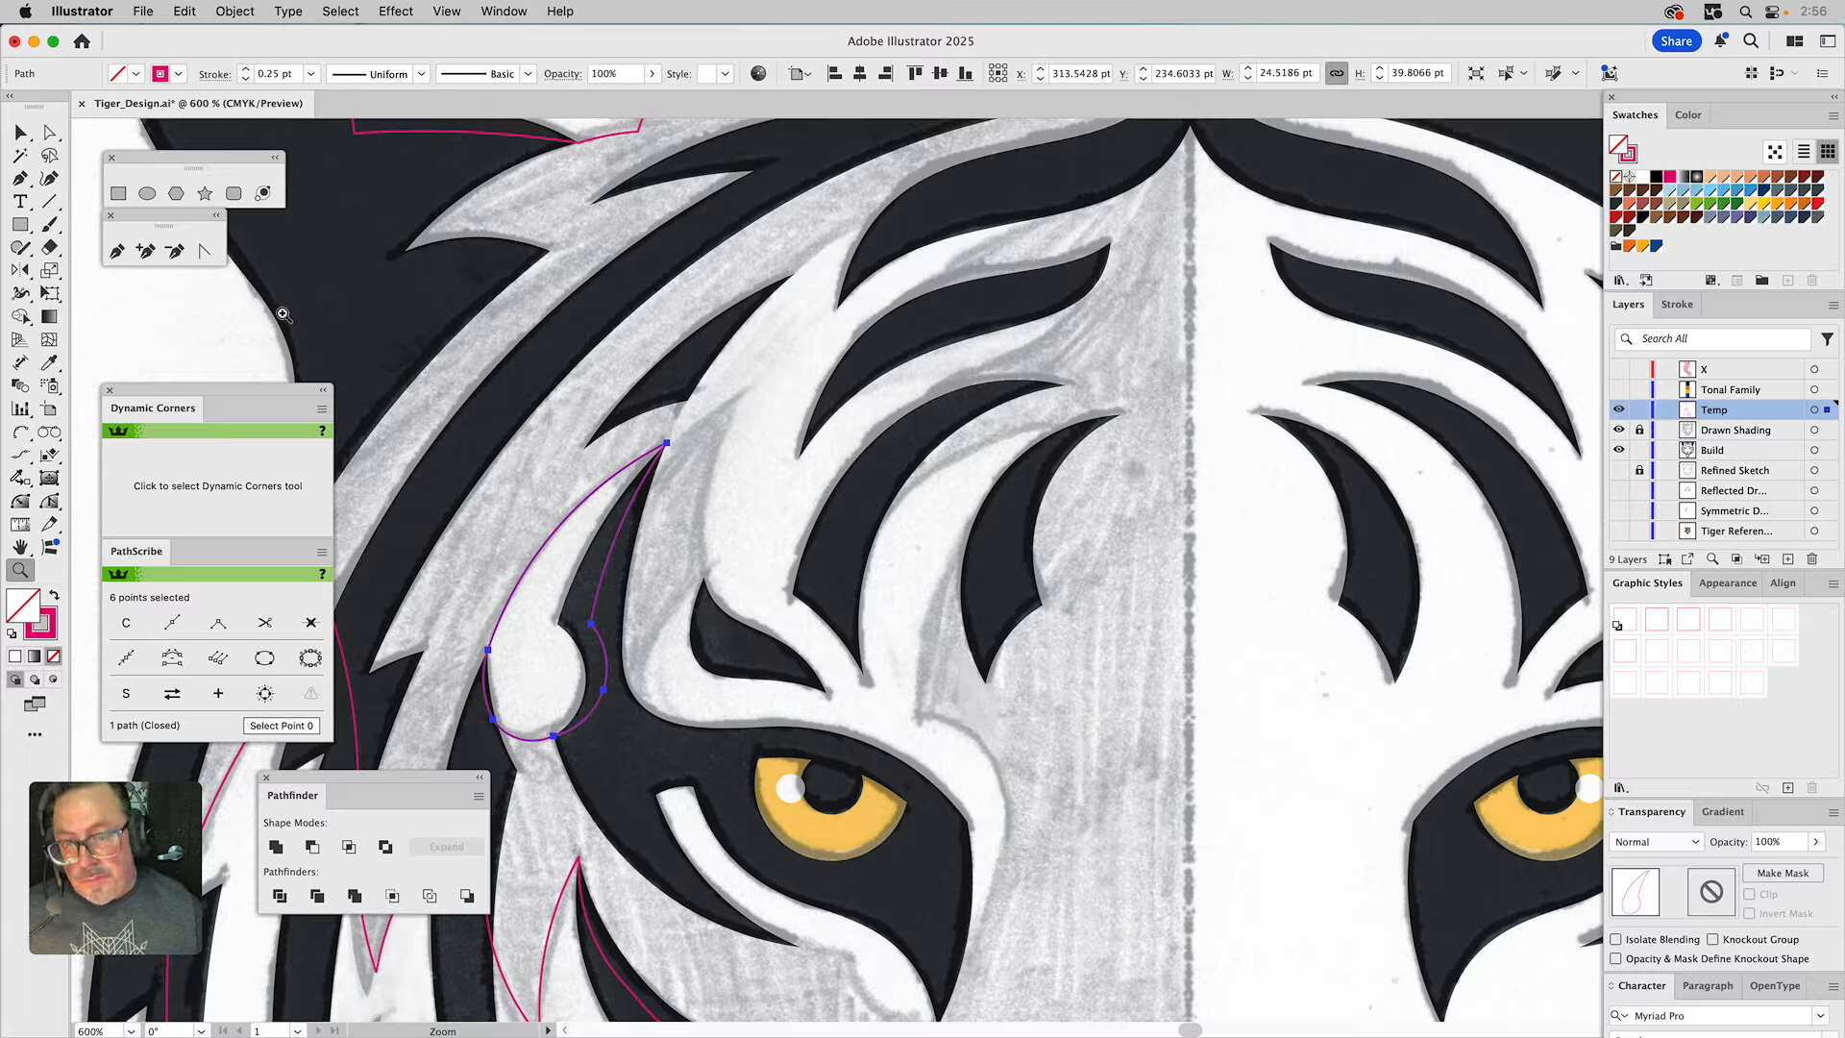
{"action": "left_click", "coordinate": [117, 250]}
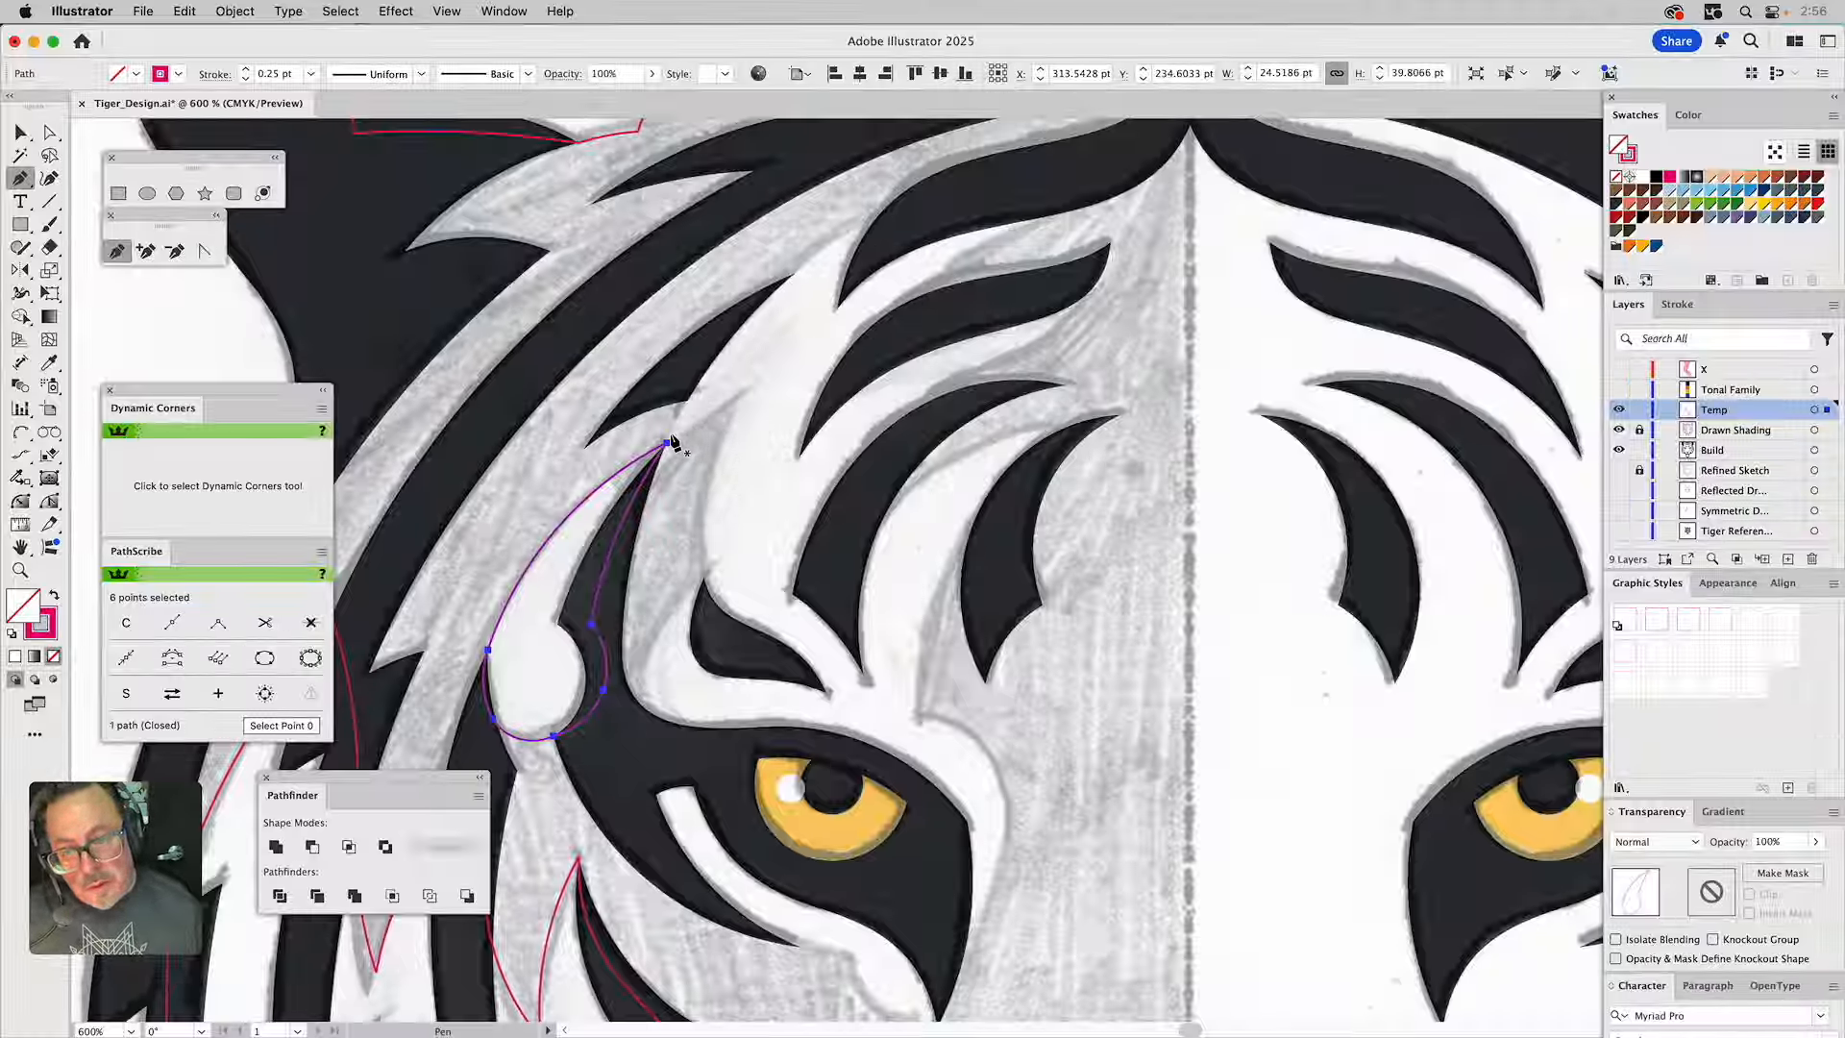
{"action": "left_click", "coordinate": [667, 444], "text": "super"}
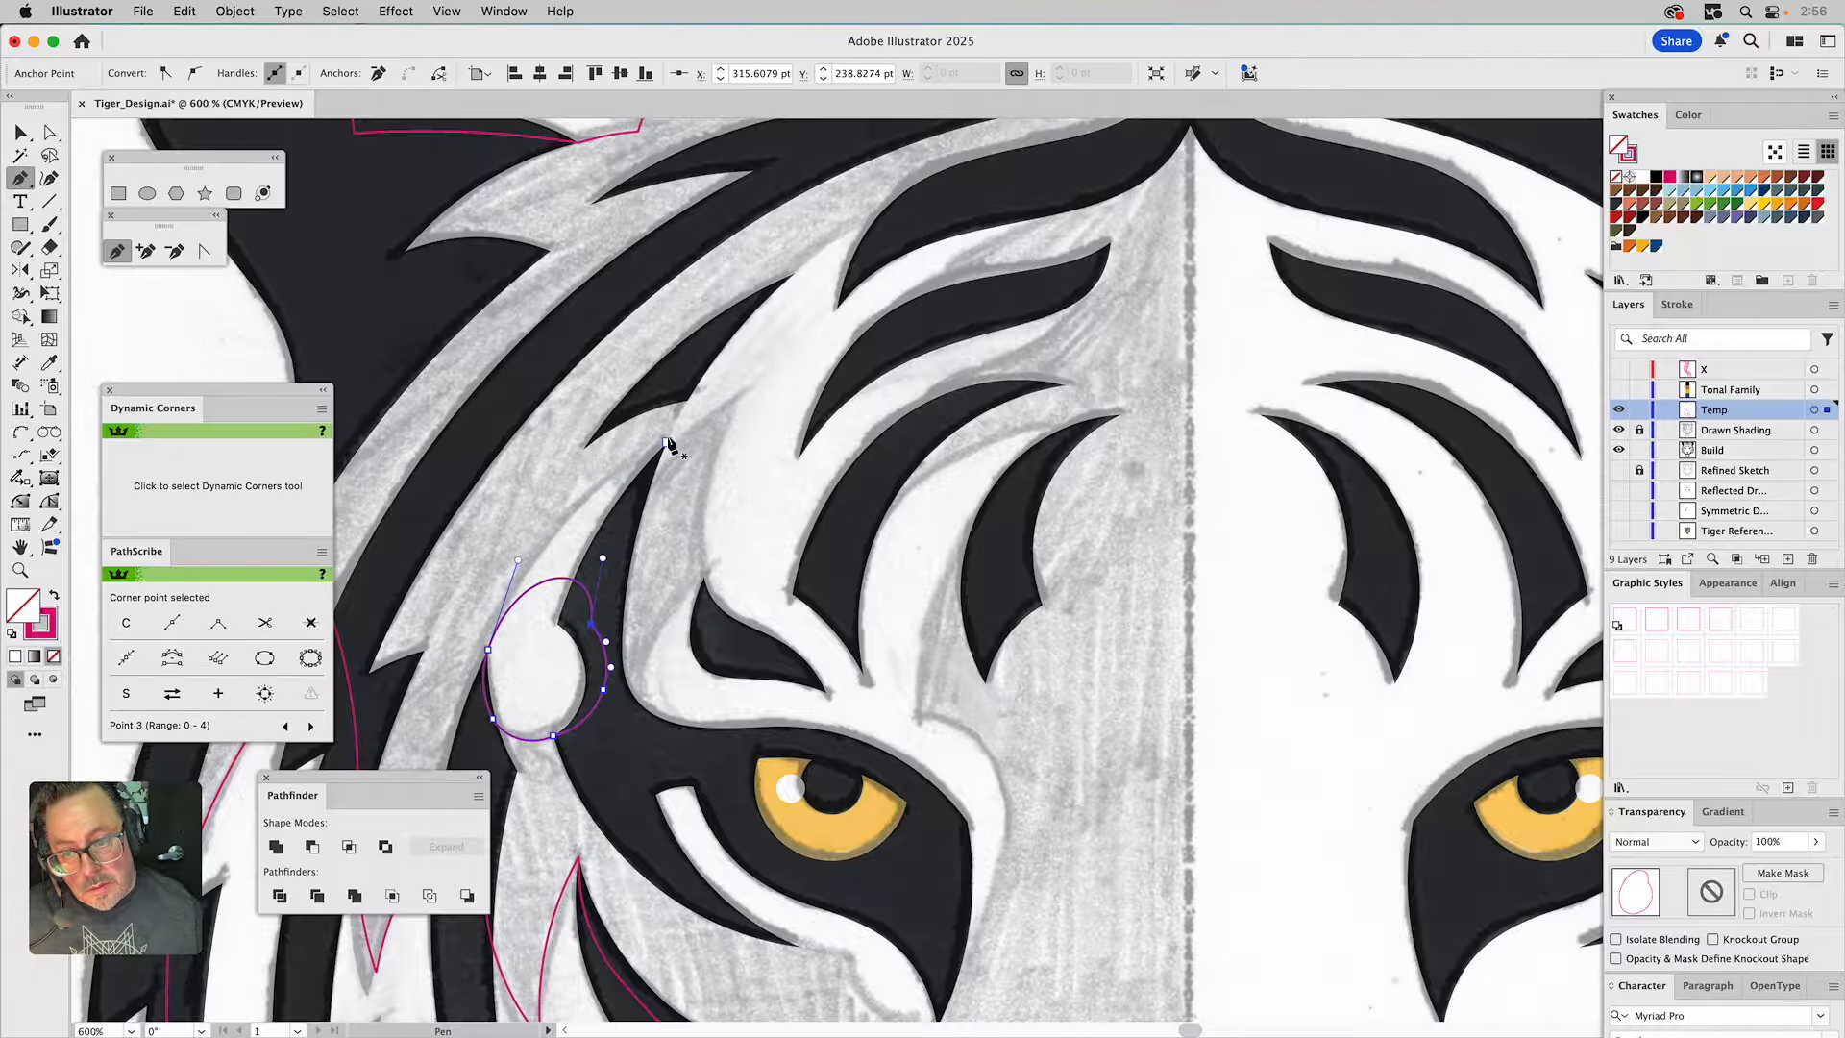
{"action": "left_click_drag", "start_coordinate": [687, 401], "coordinate": [667, 446]}
{"action": "key", "text": "Delete"}
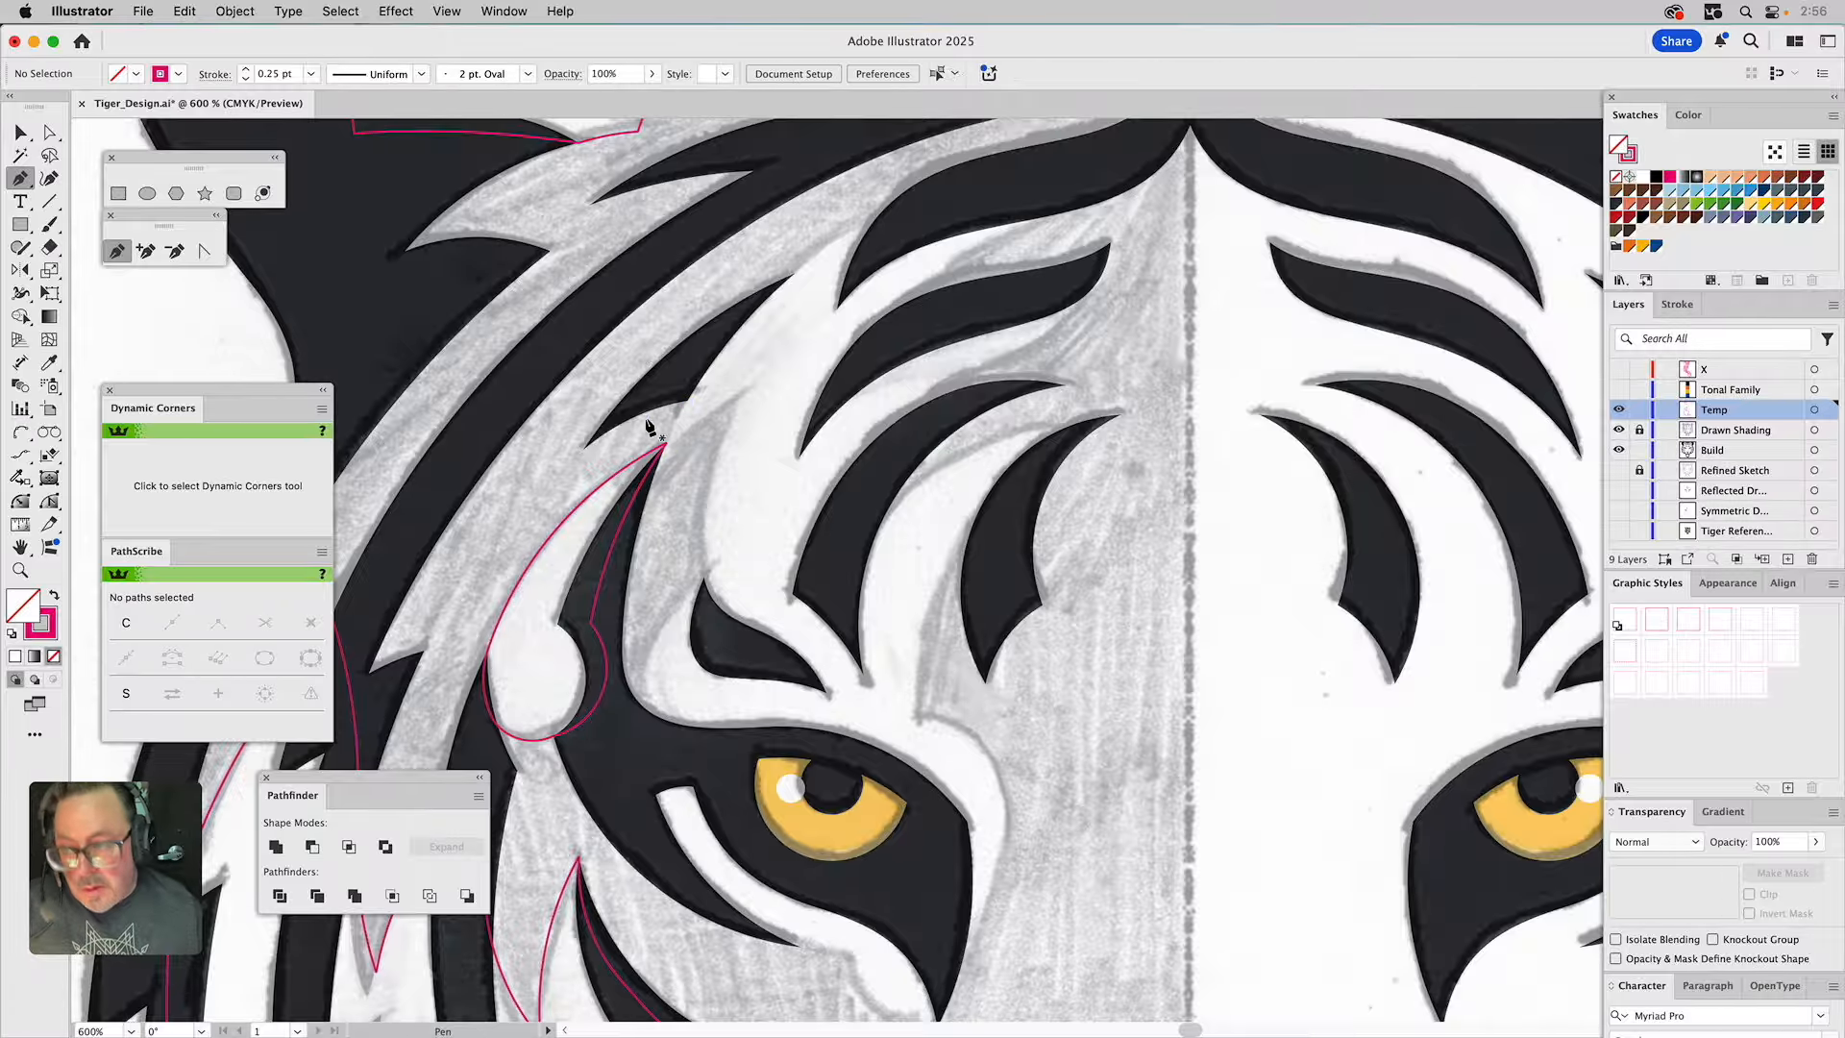
Start the brow shading path with a short arc from the mane stripe's lower edge down to the spot shape's upper tip.
{"action": "left_click", "coordinate": [20, 431]}
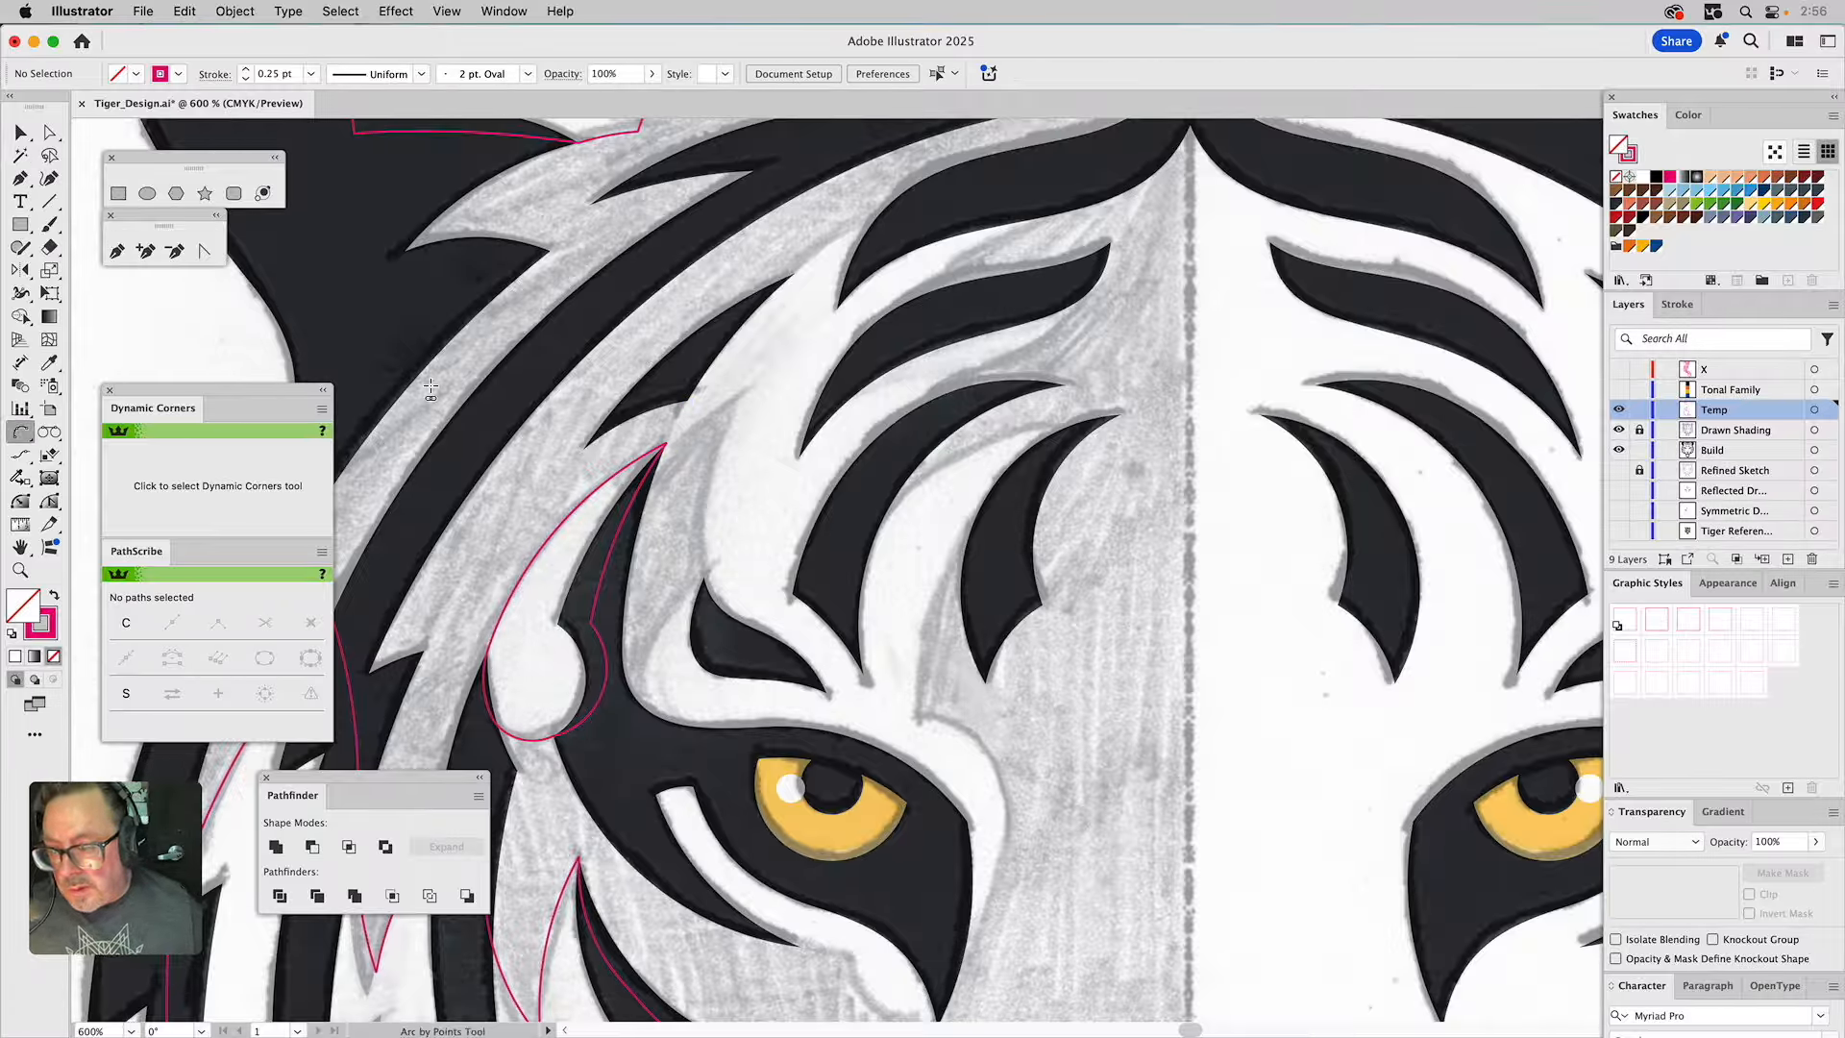
{"action": "left_click", "coordinate": [688, 402]}
{"action": "left_click", "coordinate": [667, 446]}
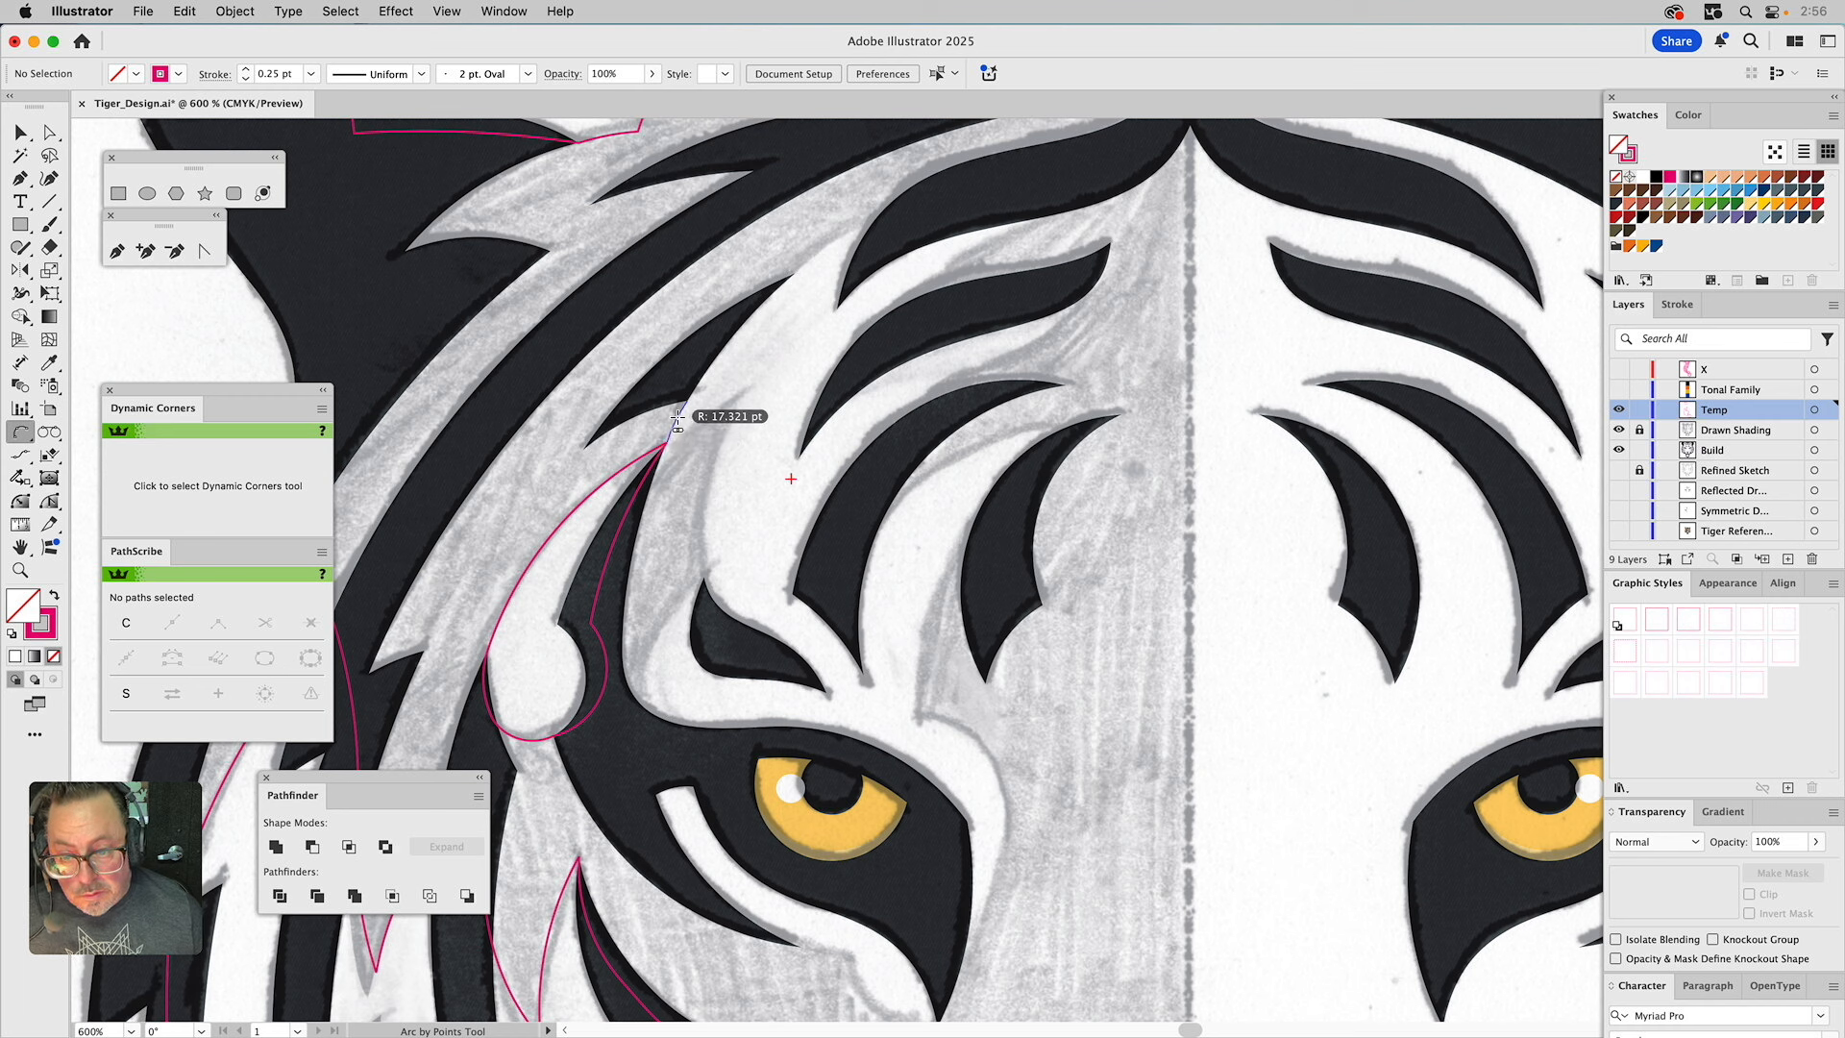
{"action": "left_click", "coordinate": [676, 423]}
{"action": "left_click", "coordinate": [668, 443]}
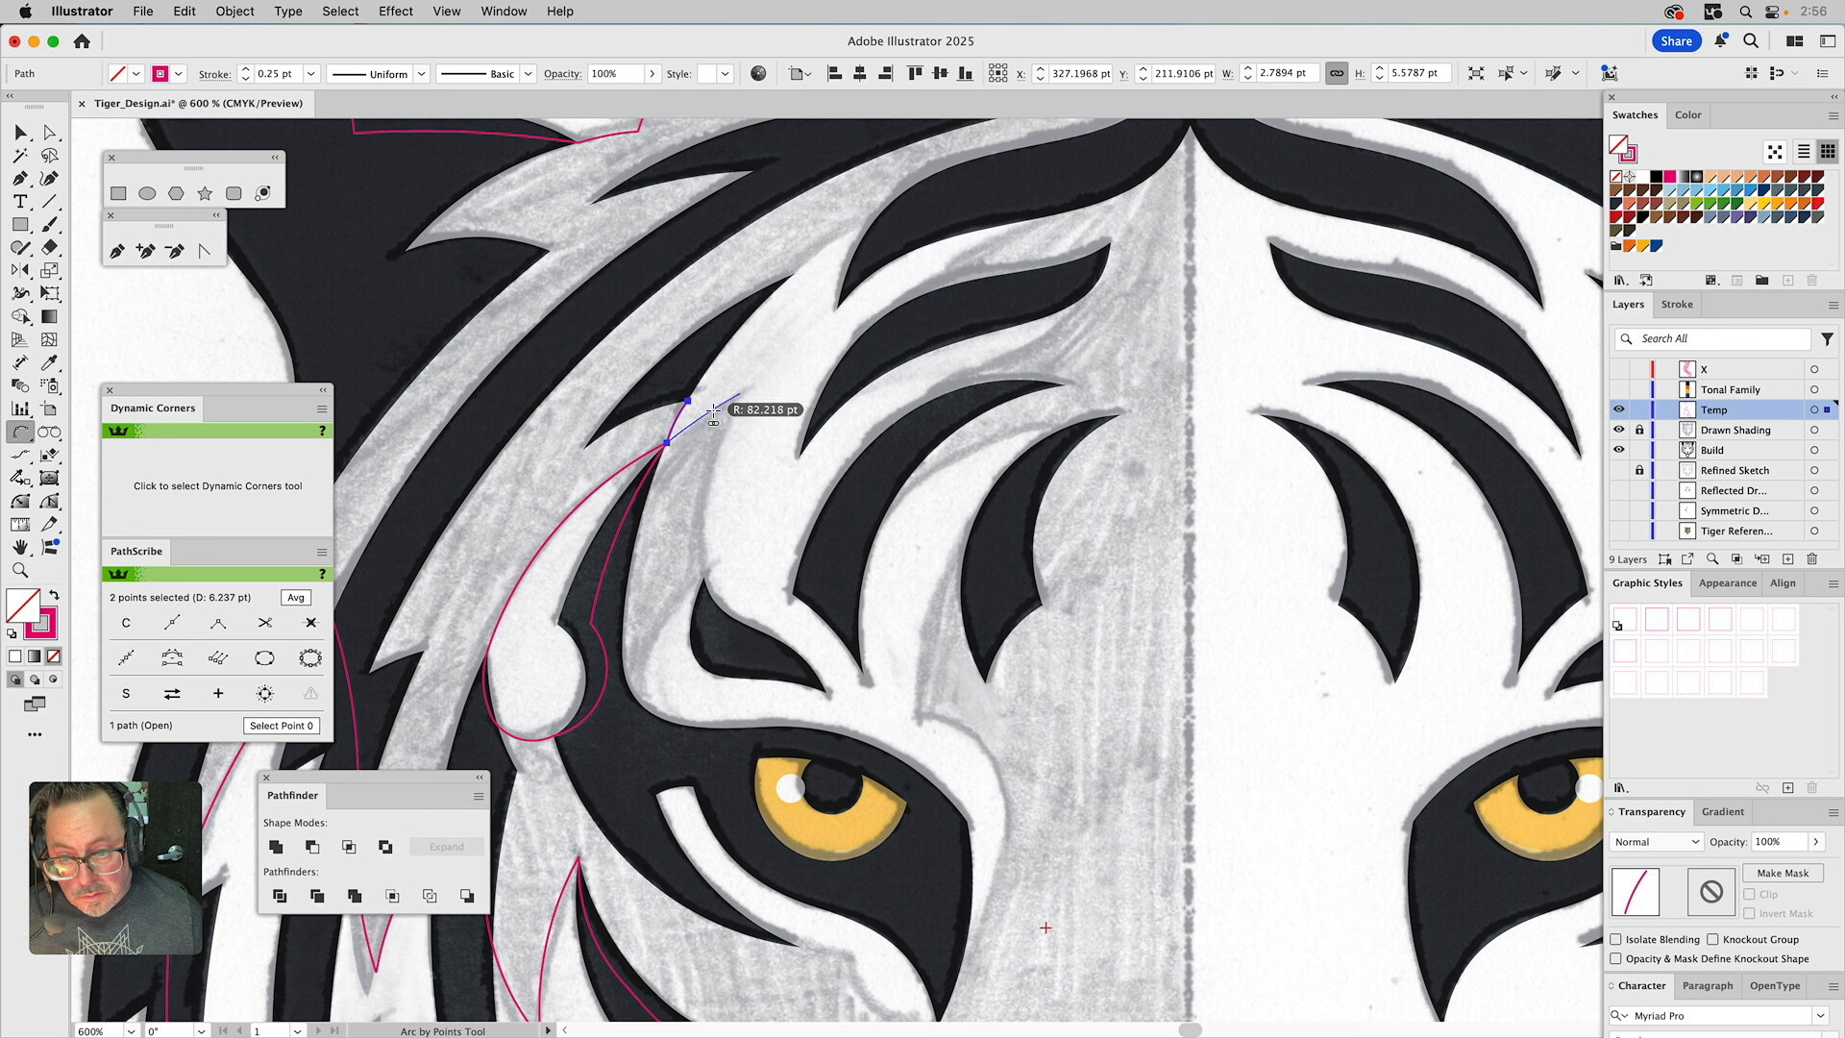
Extend the path with arcs up to the brow shading's peak, down to the small brow stripe's tip, and on to the black eye outline.
{"action": "left_click", "coordinate": [730, 408]}
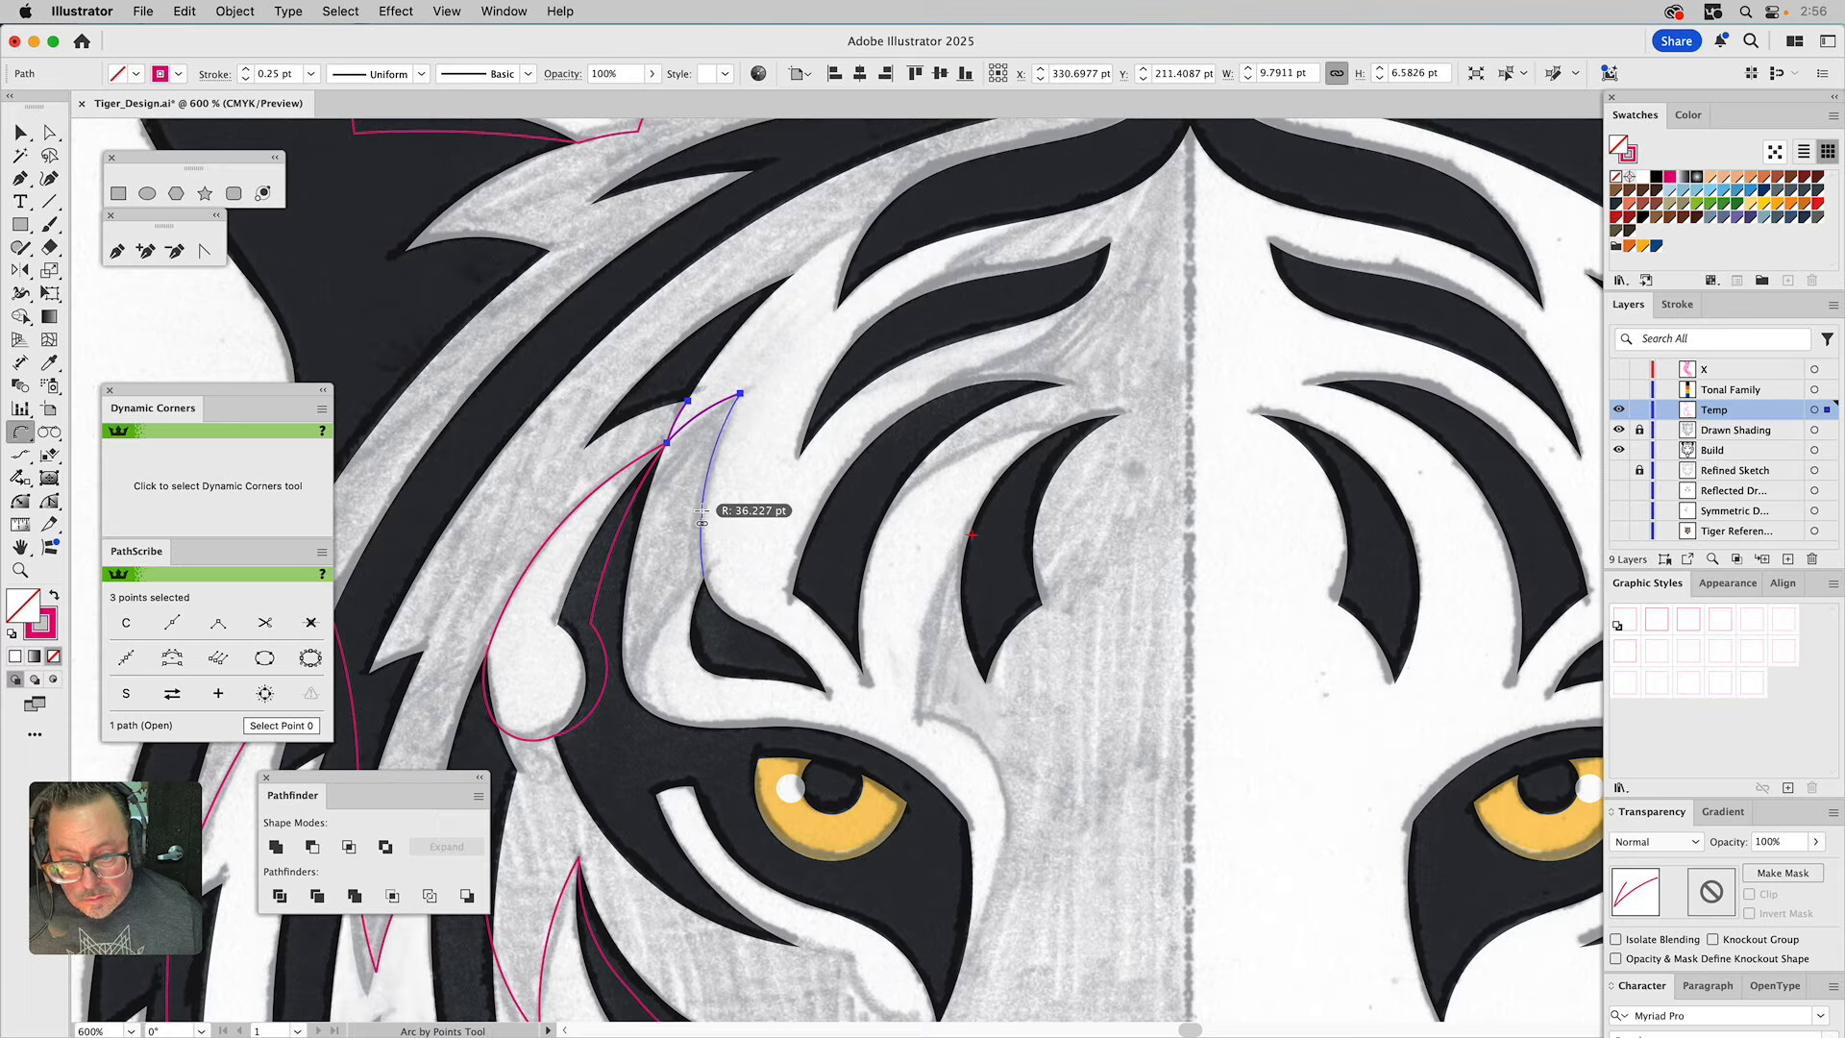
{"action": "left_click", "coordinate": [703, 517]}
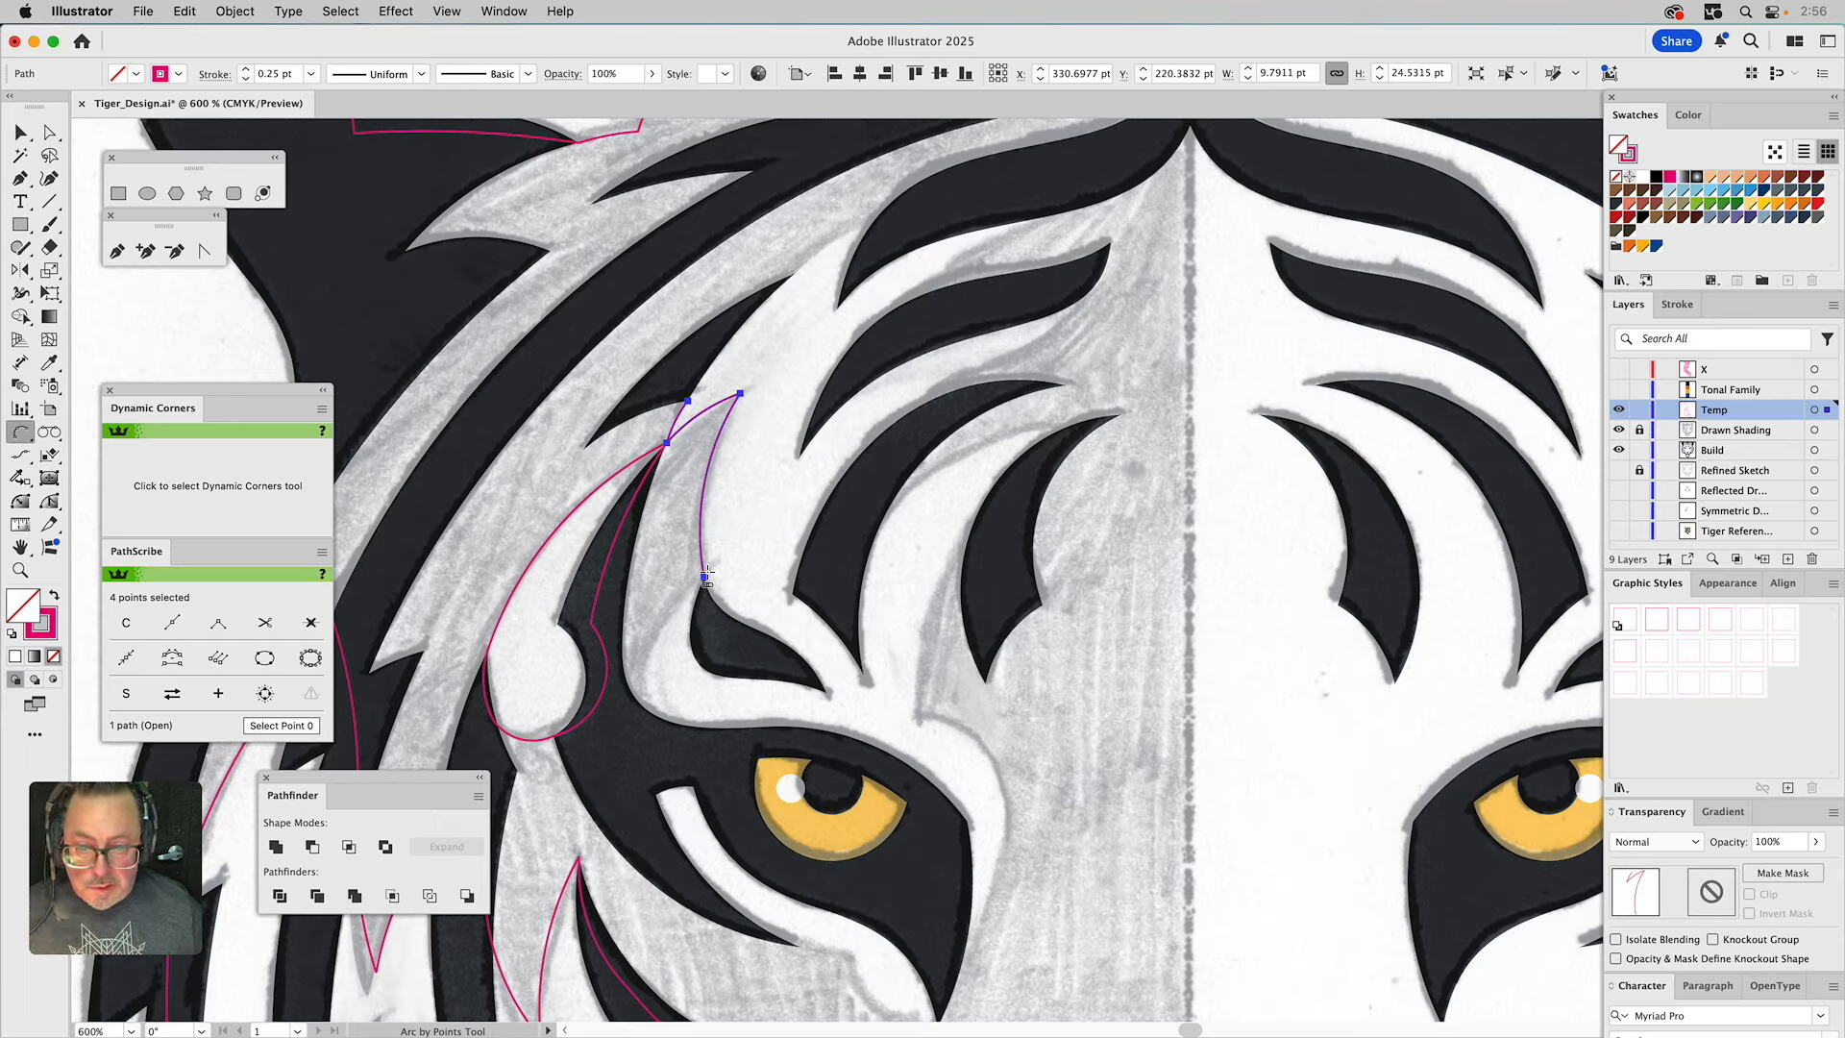
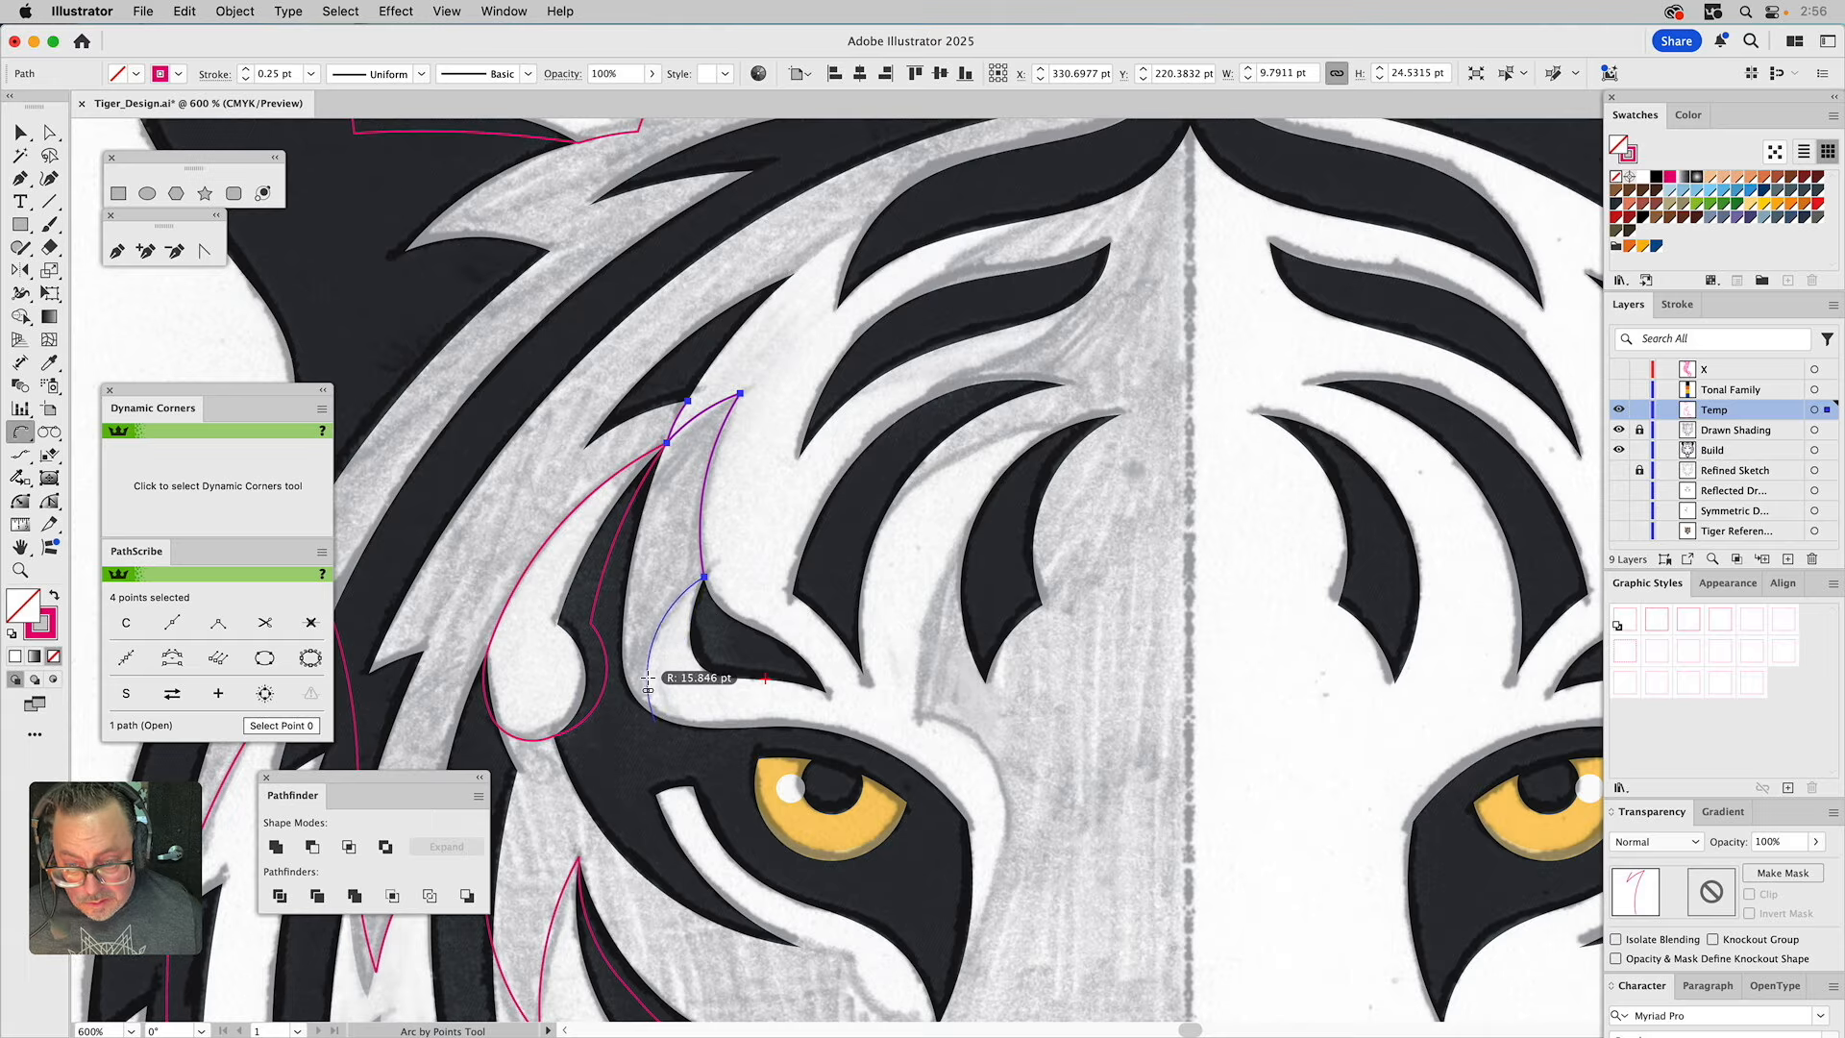
{"action": "left_click", "coordinate": [645, 678]}
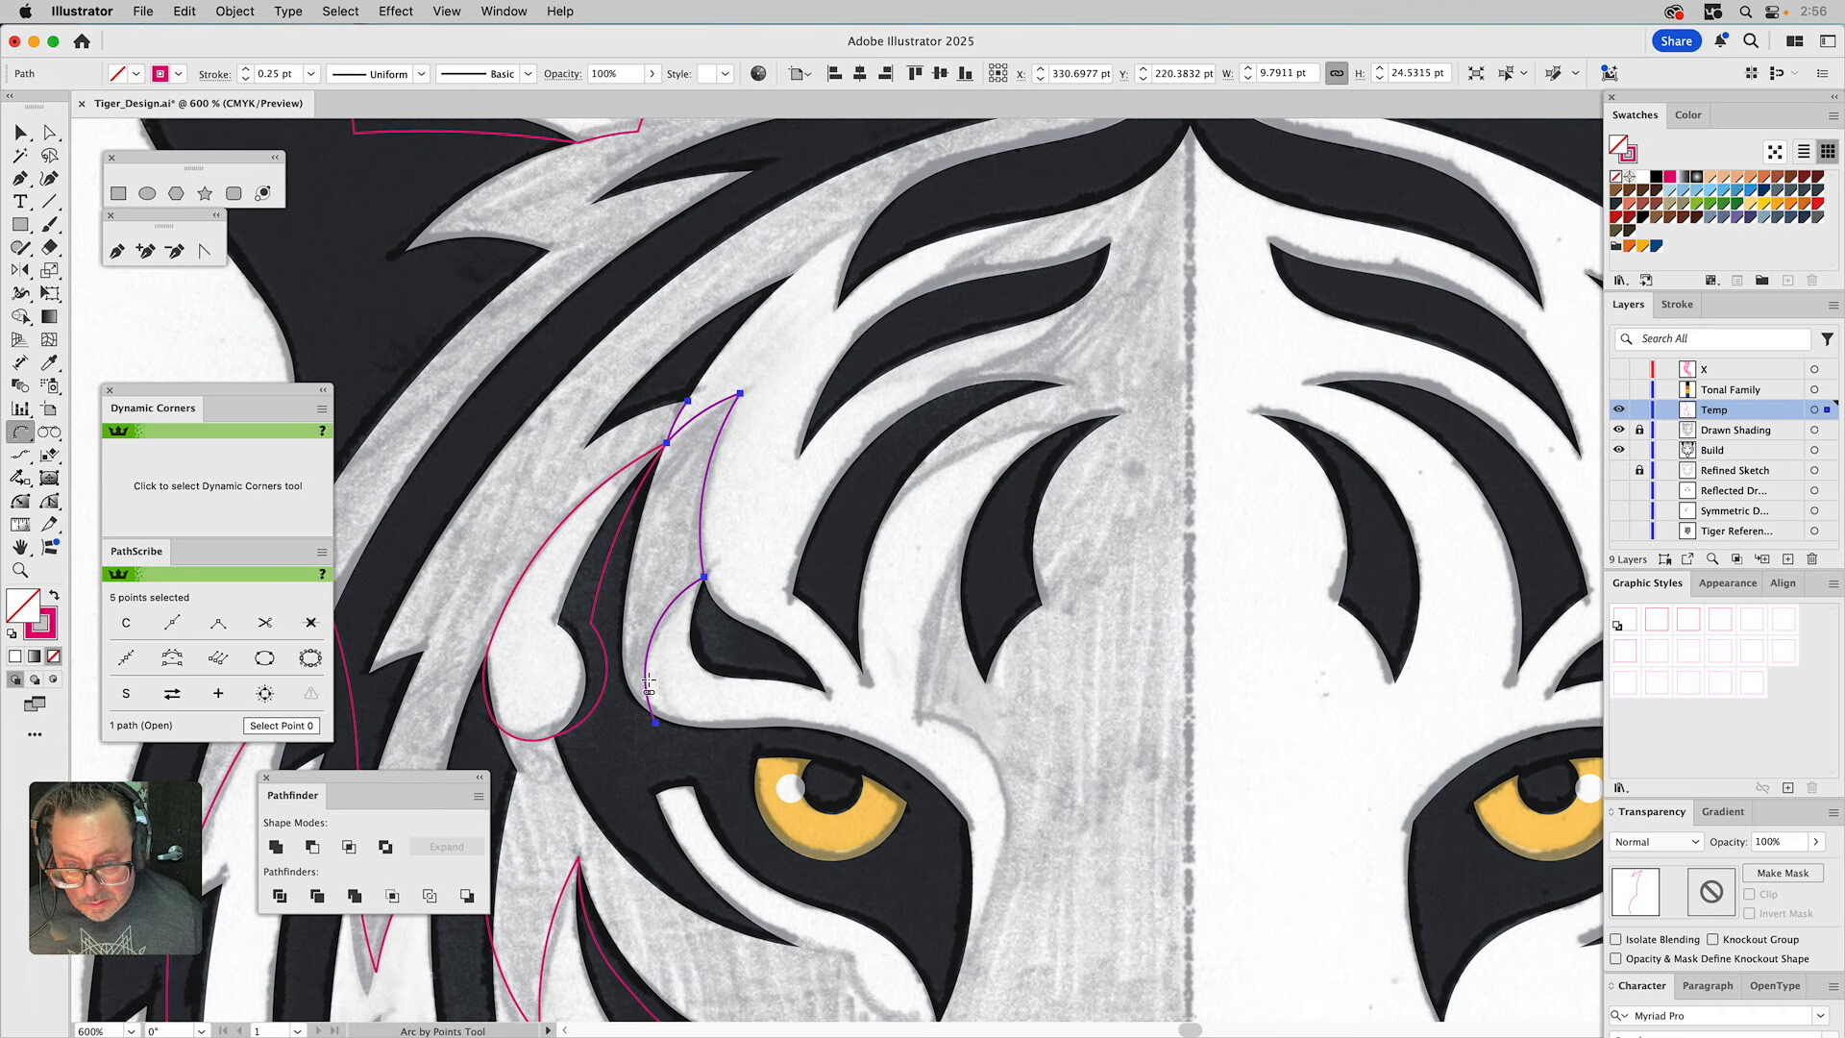
Reshape the brow path's last curve by adjusting its end anchor and handle inside the black eye outline.
{"action": "key", "text": "a"}
{"action": "left_click_drag", "start_coordinate": [657, 731], "coordinate": [621, 703]}
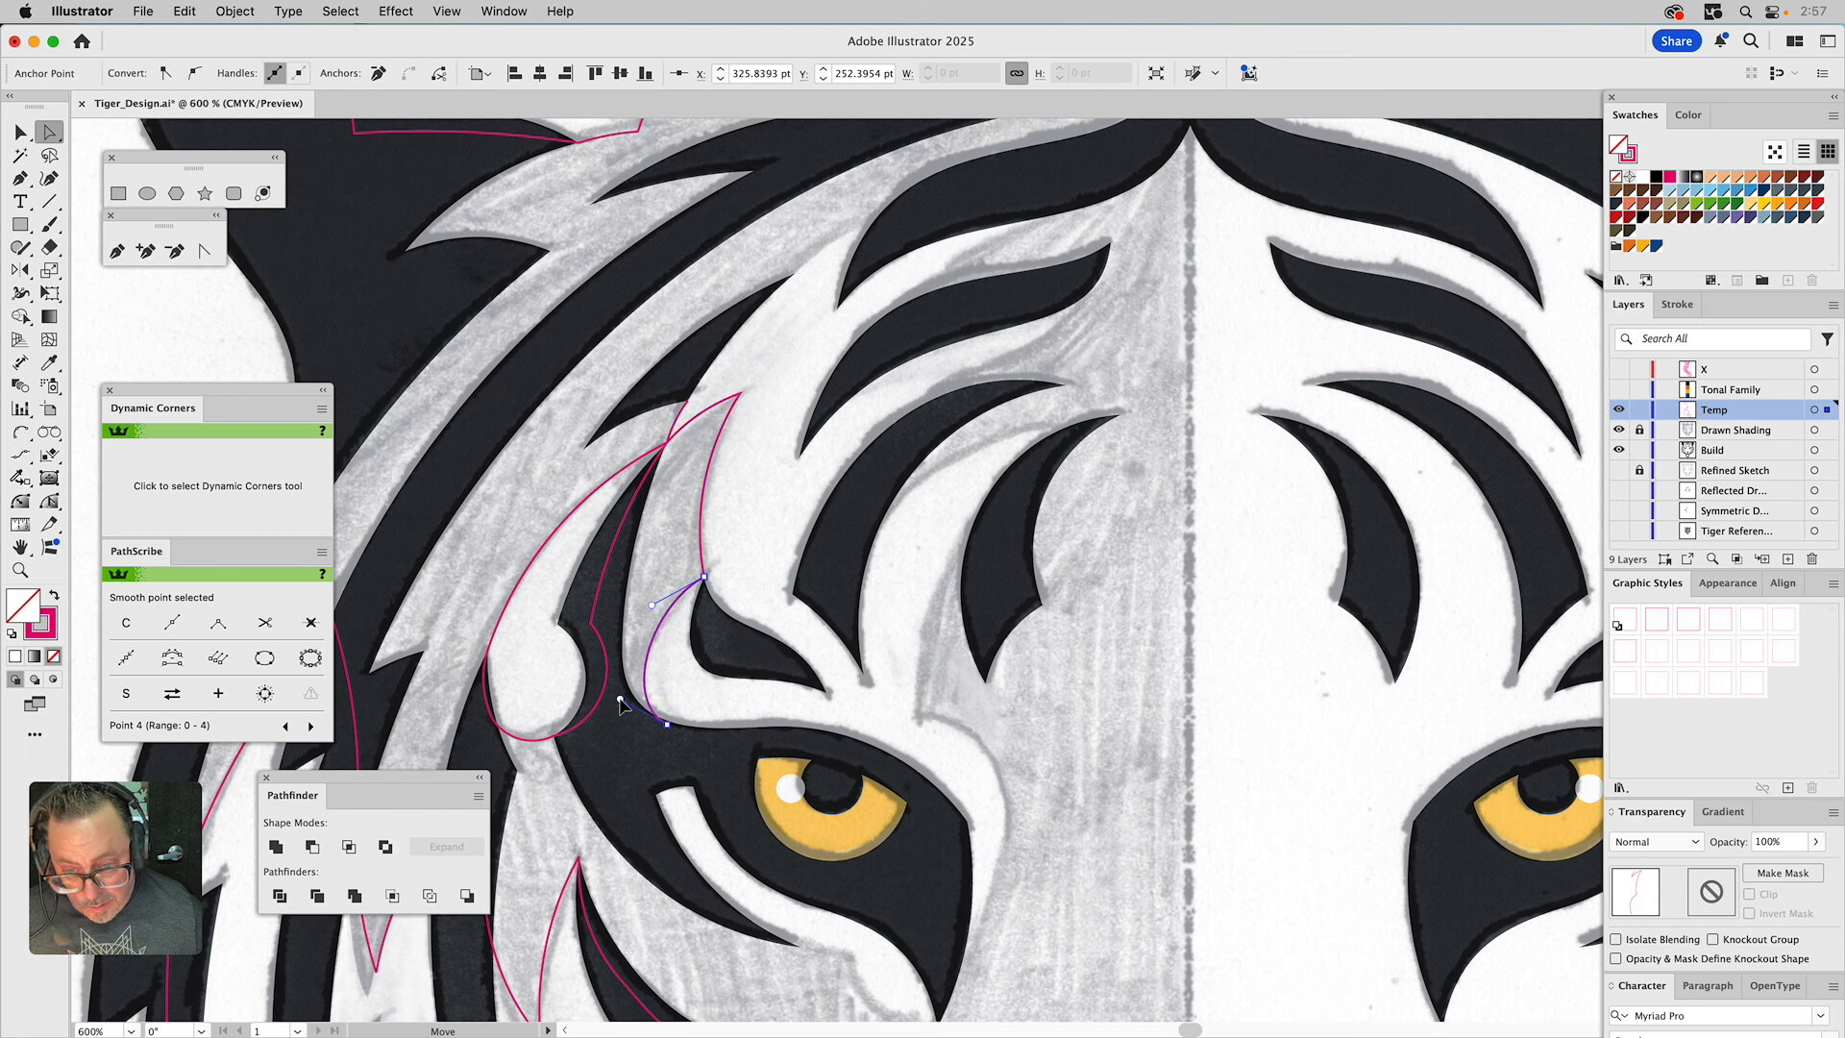
{"action": "left_click_drag", "start_coordinate": [620, 708], "coordinate": [670, 730]}
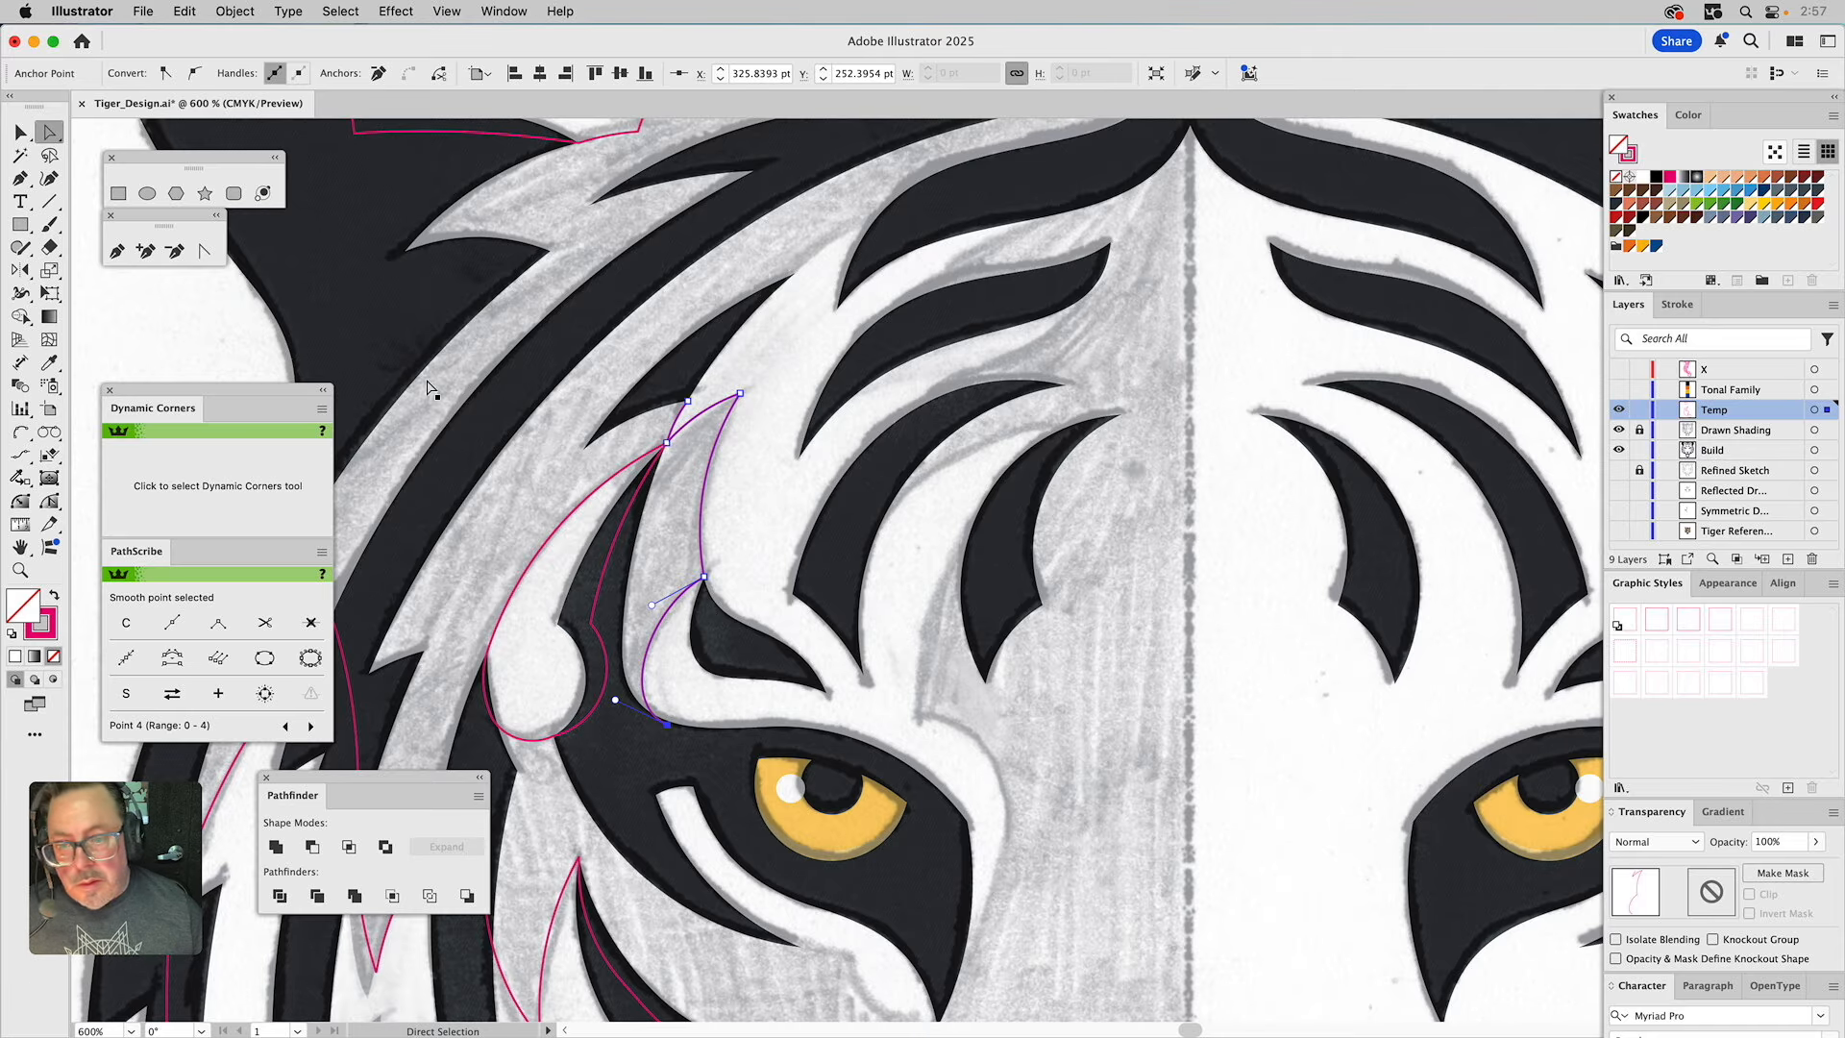
Extend the other end of the brow path with an arc up to the mane stripe's tip, and deselect the path.
{"action": "left_click", "coordinate": [22, 433]}
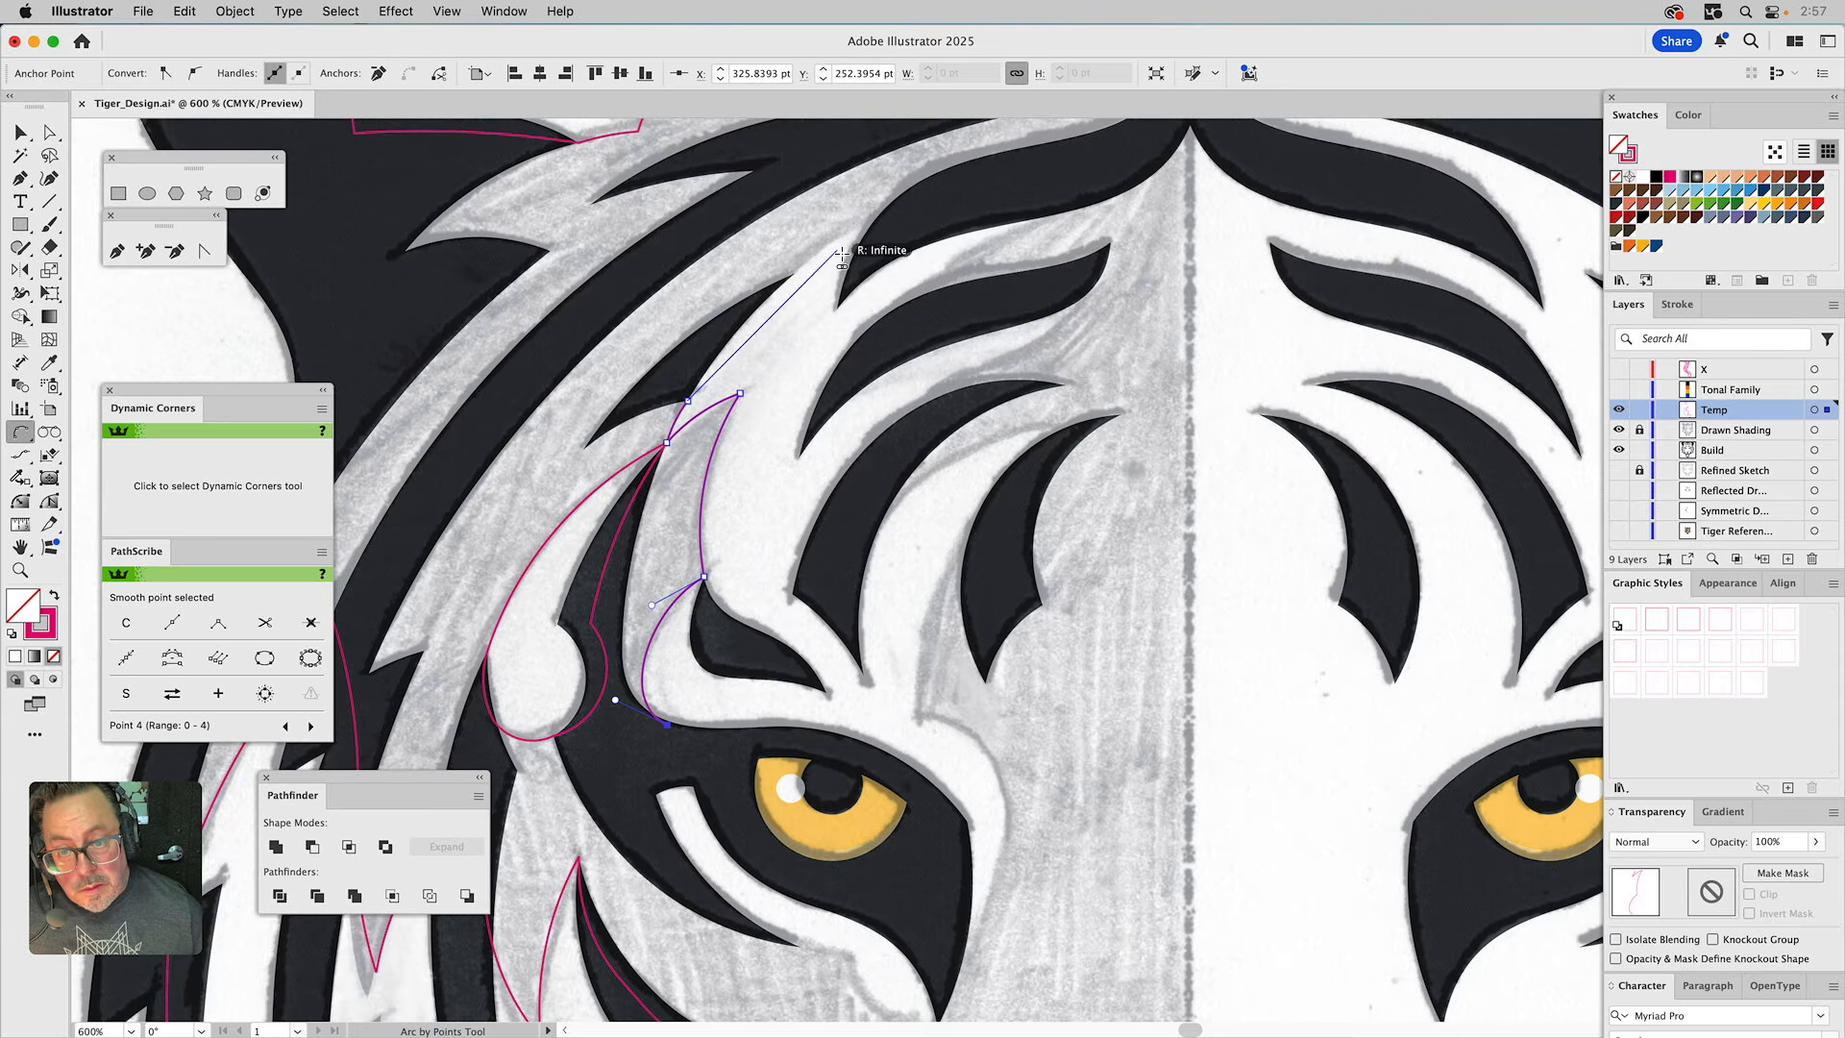
{"action": "left_click", "coordinate": [796, 273]}
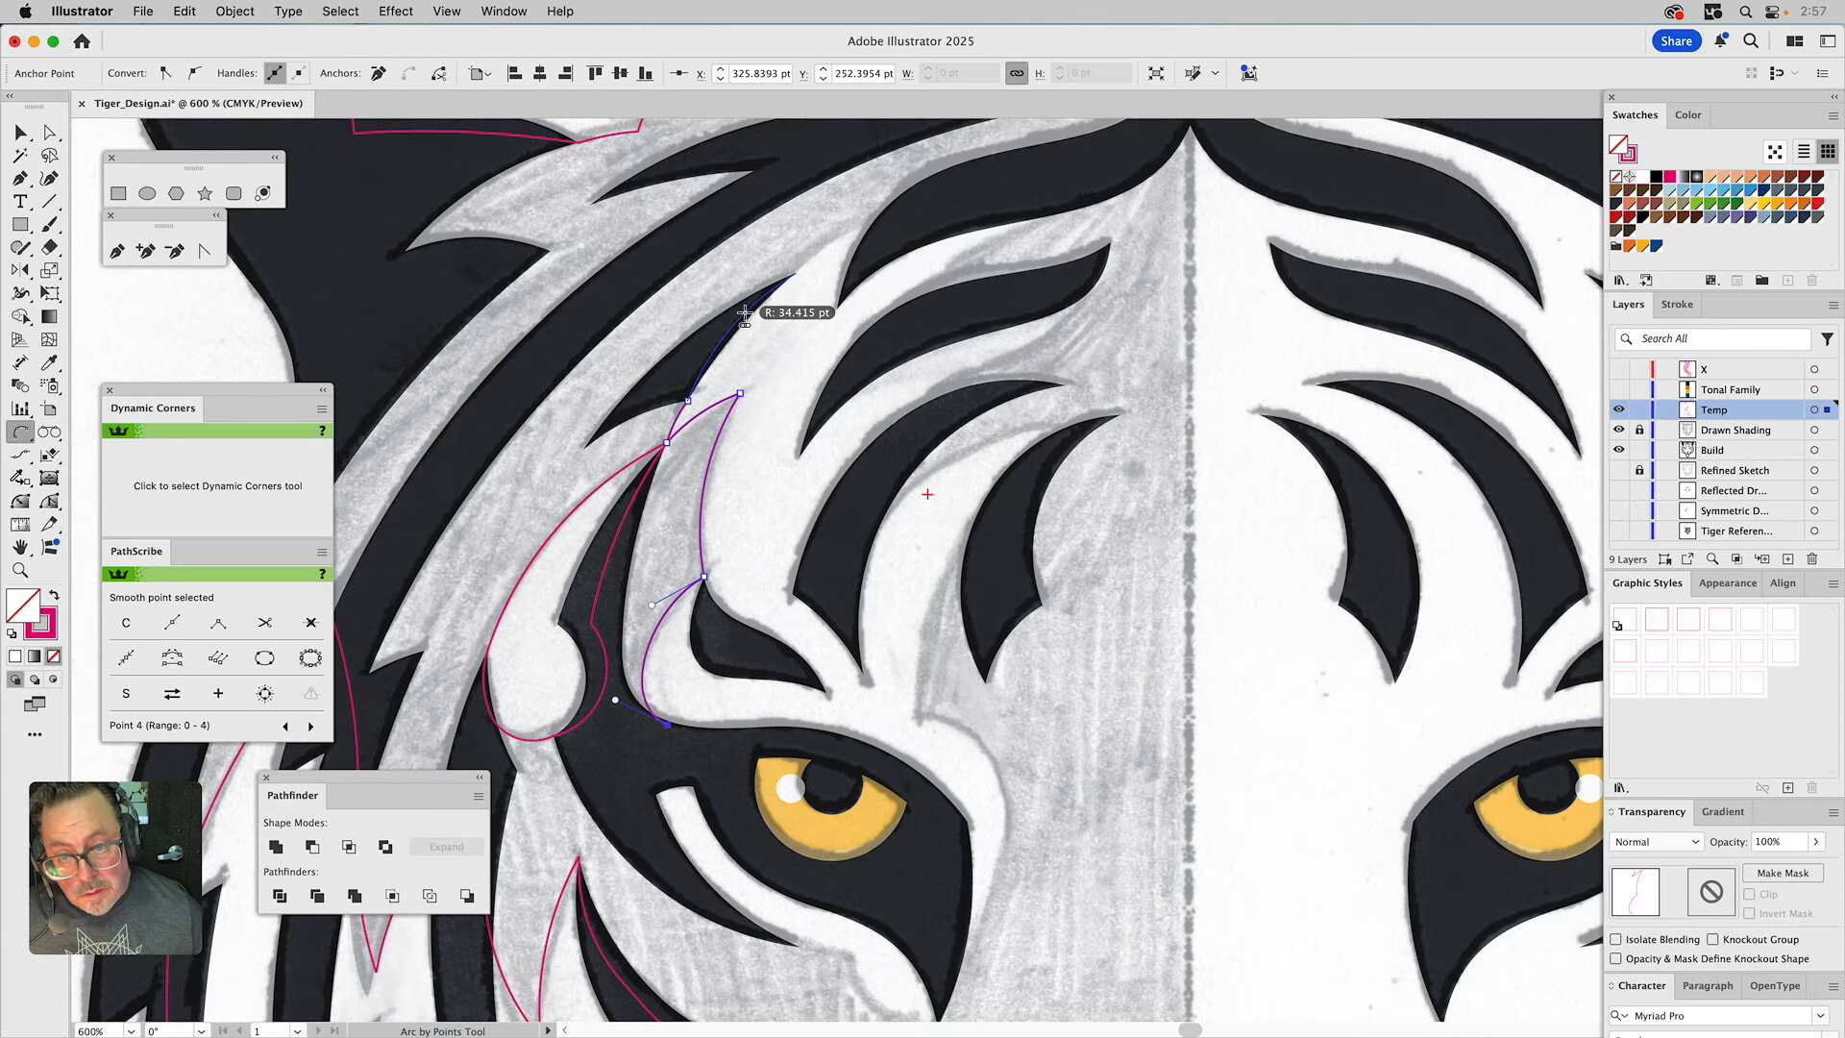
{"action": "key", "text": "Escape"}
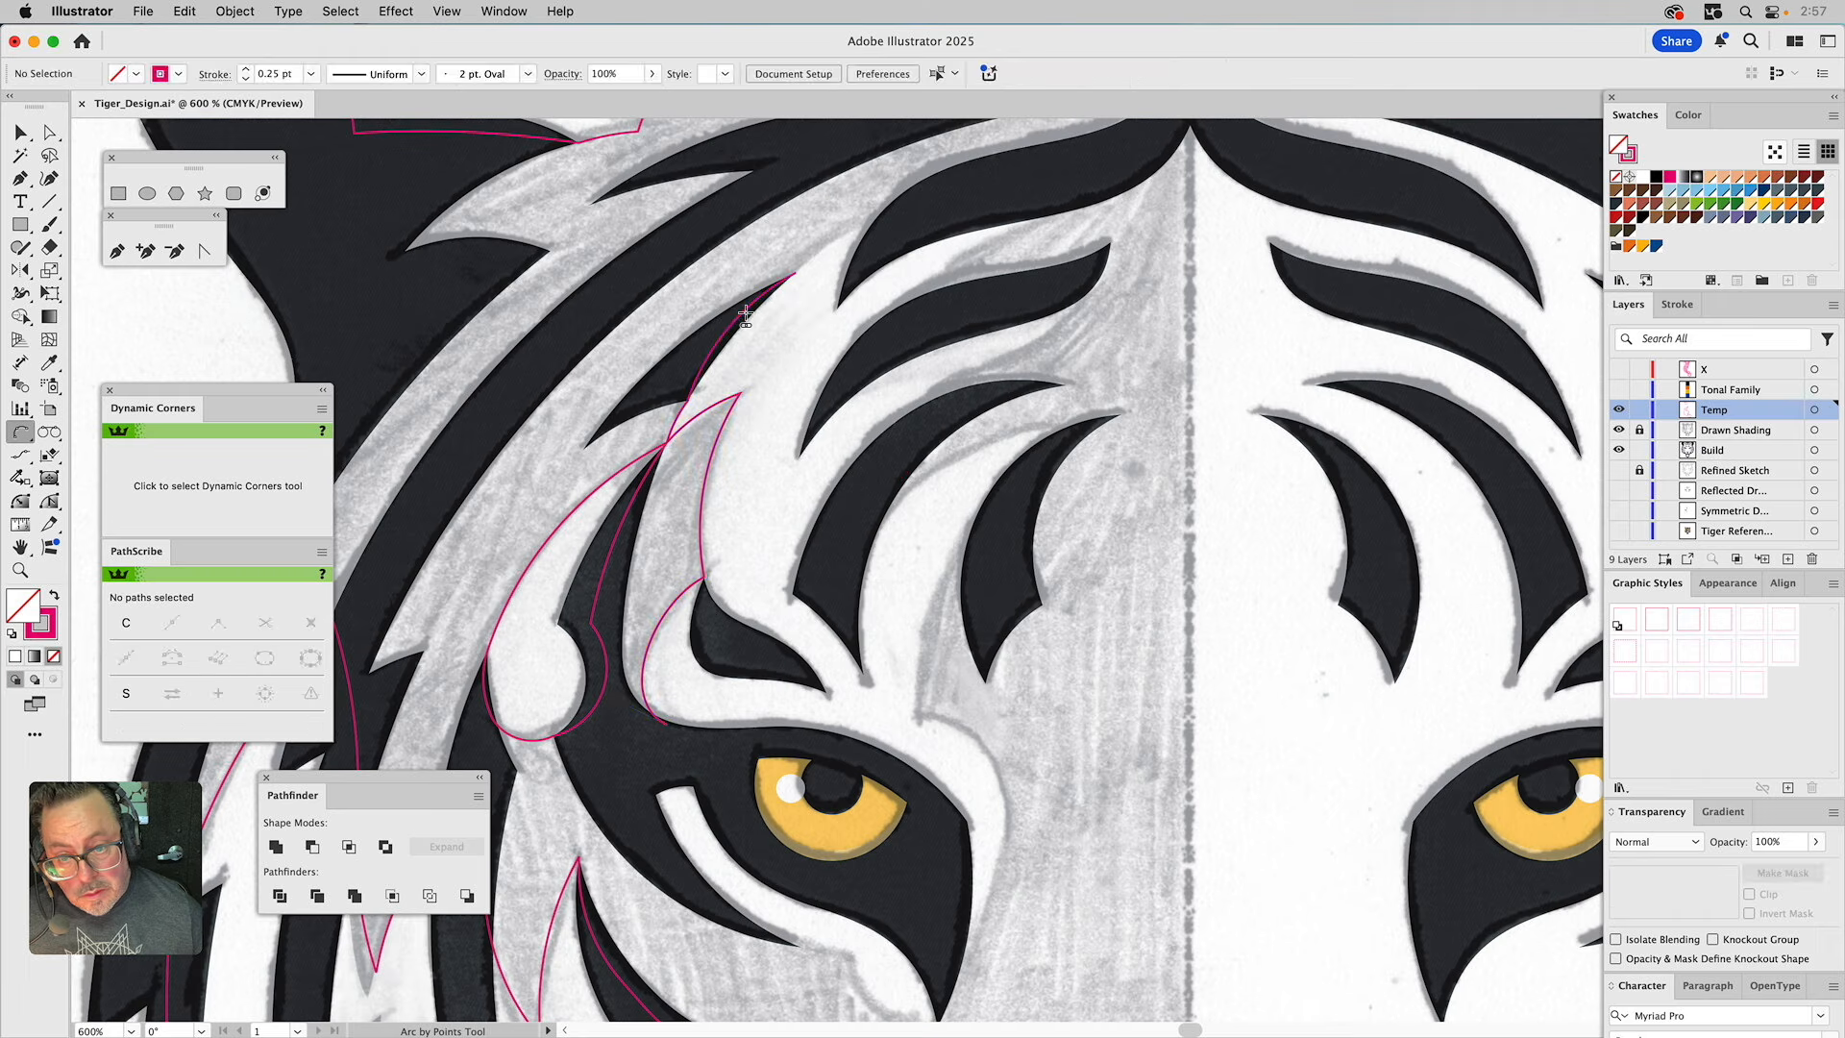
Start the forehead shading path with arcs from the mane stripe's tip to the top forehead stripe and through its black to the lower edge.
{"action": "left_click", "coordinate": [797, 274]}
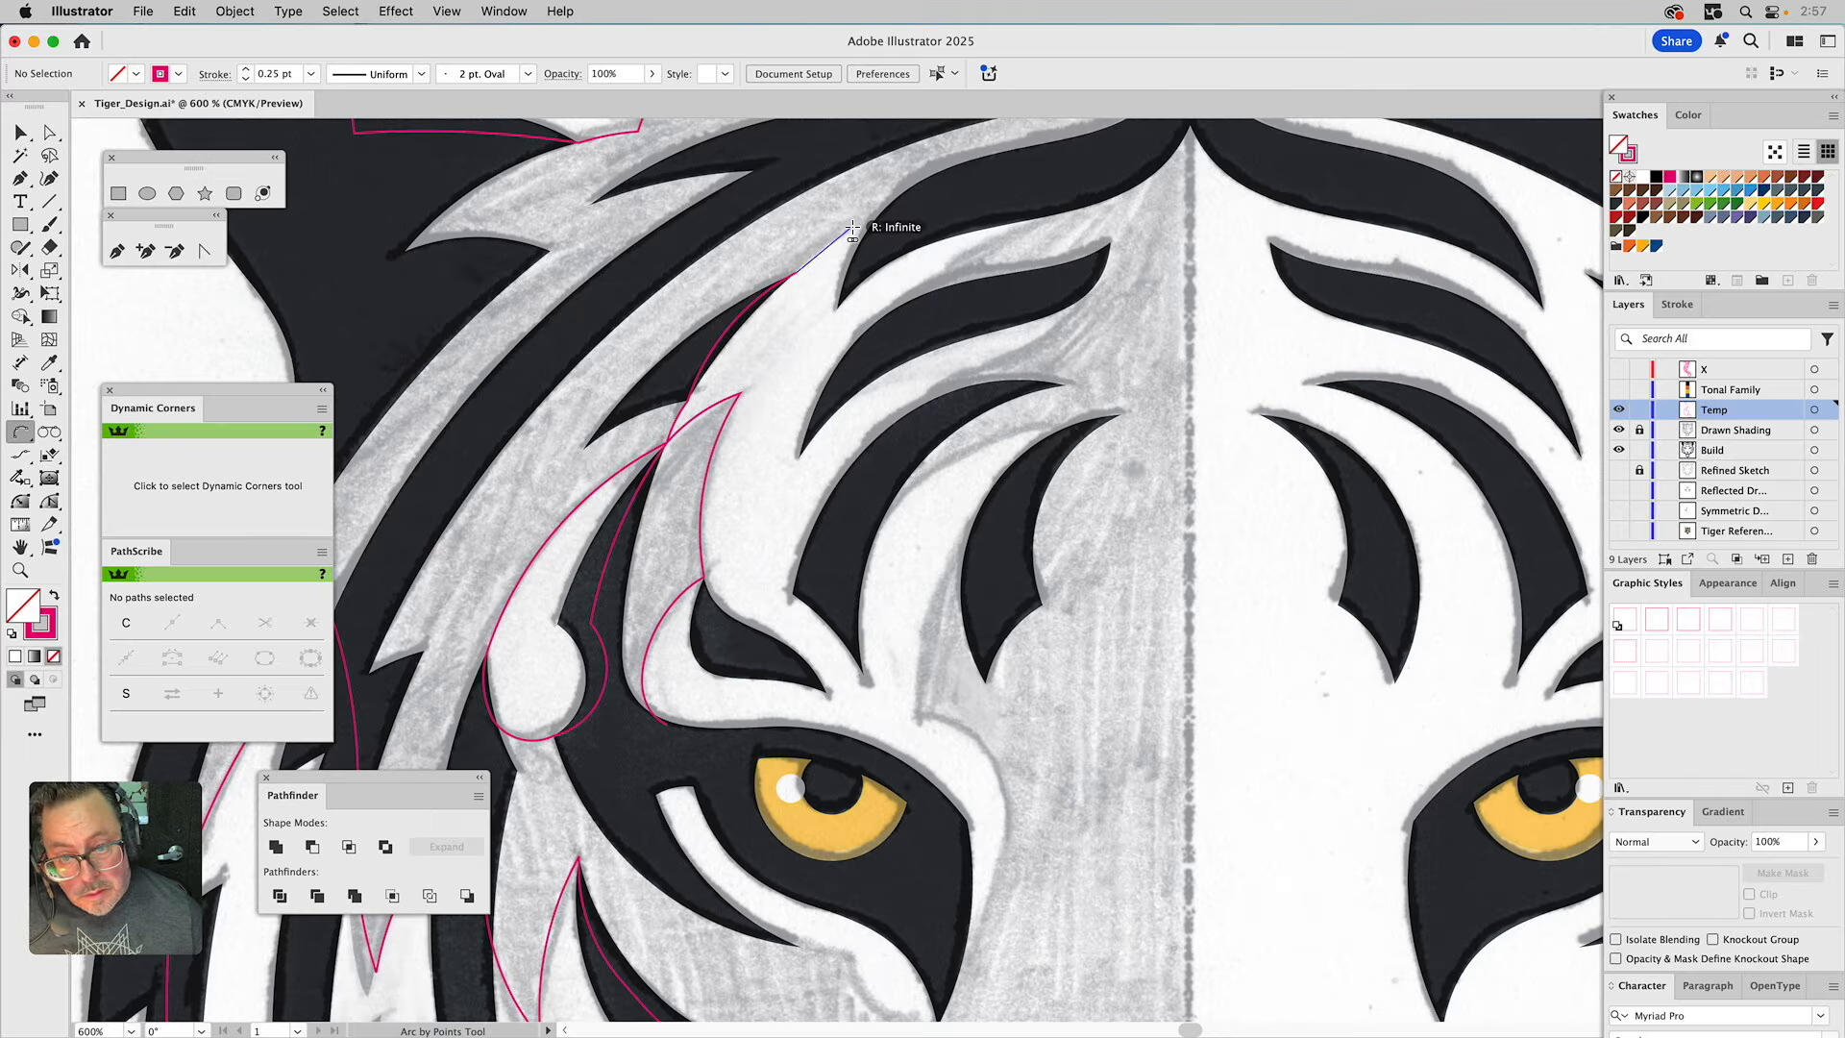
{"action": "left_click", "coordinate": [899, 200]}
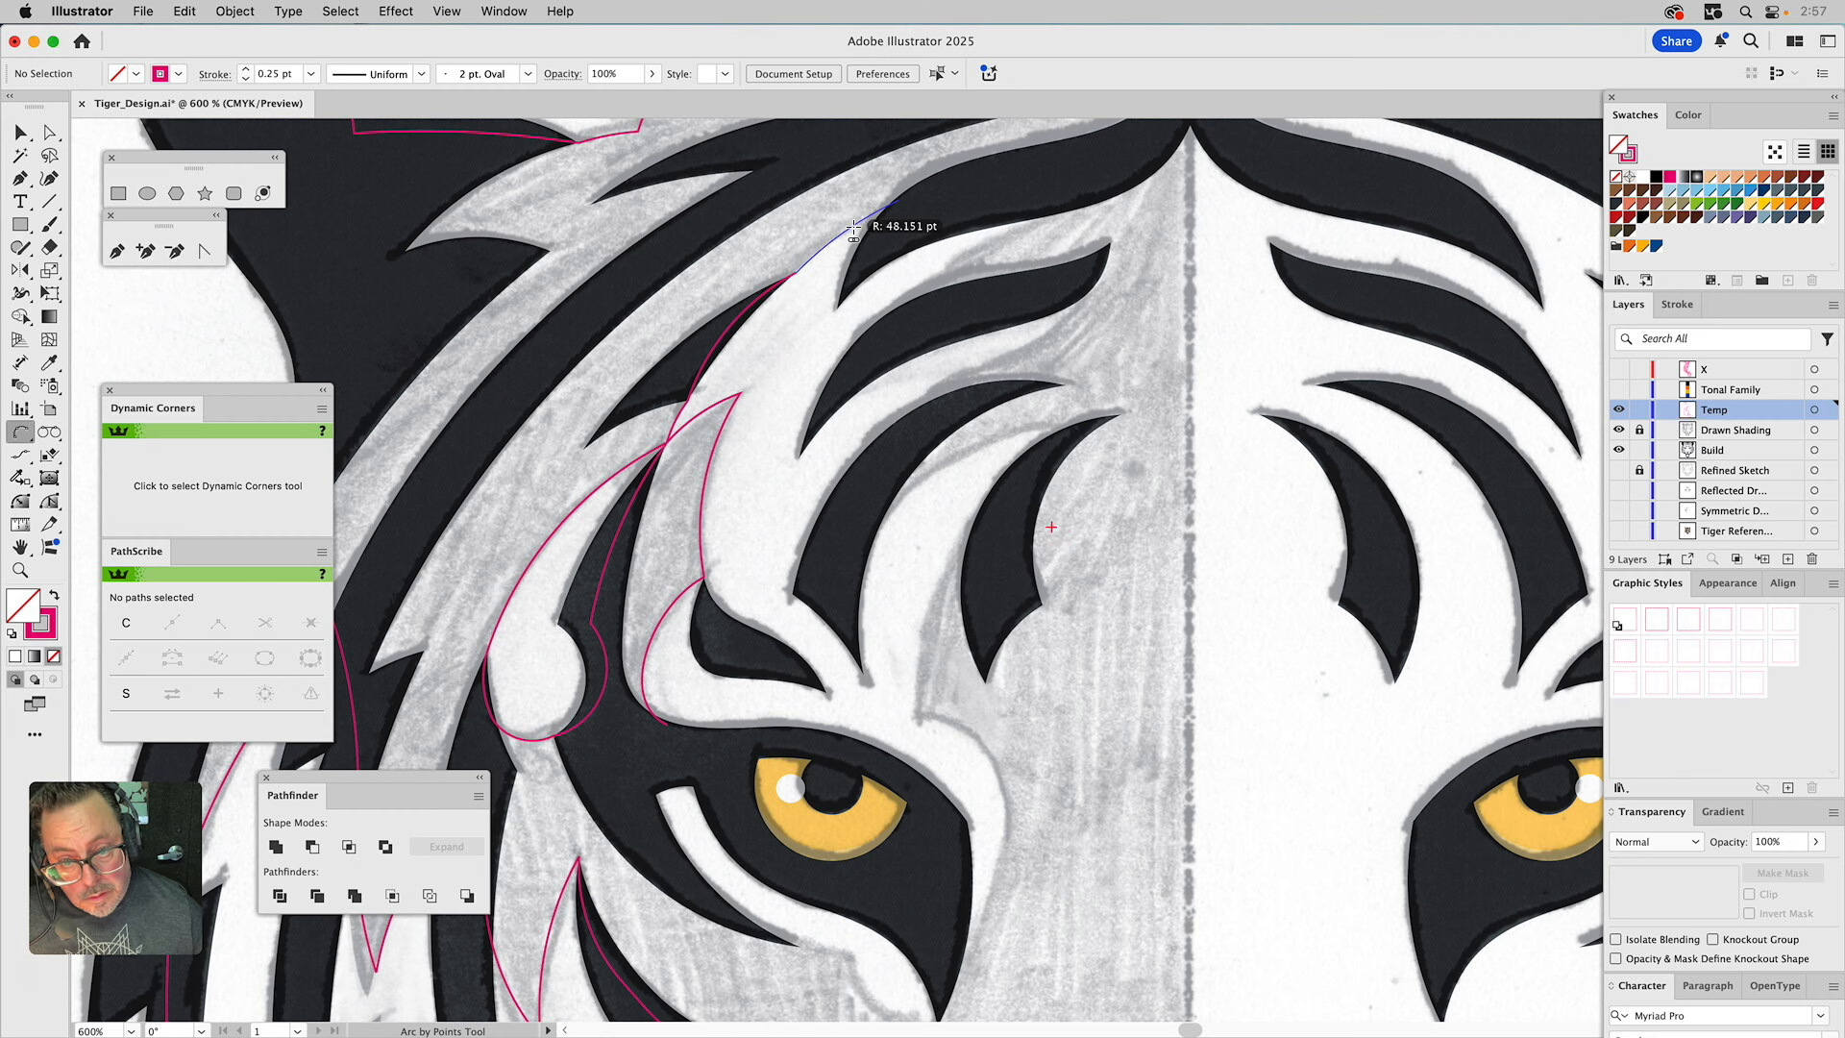
{"action": "left_click", "coordinate": [853, 227]}
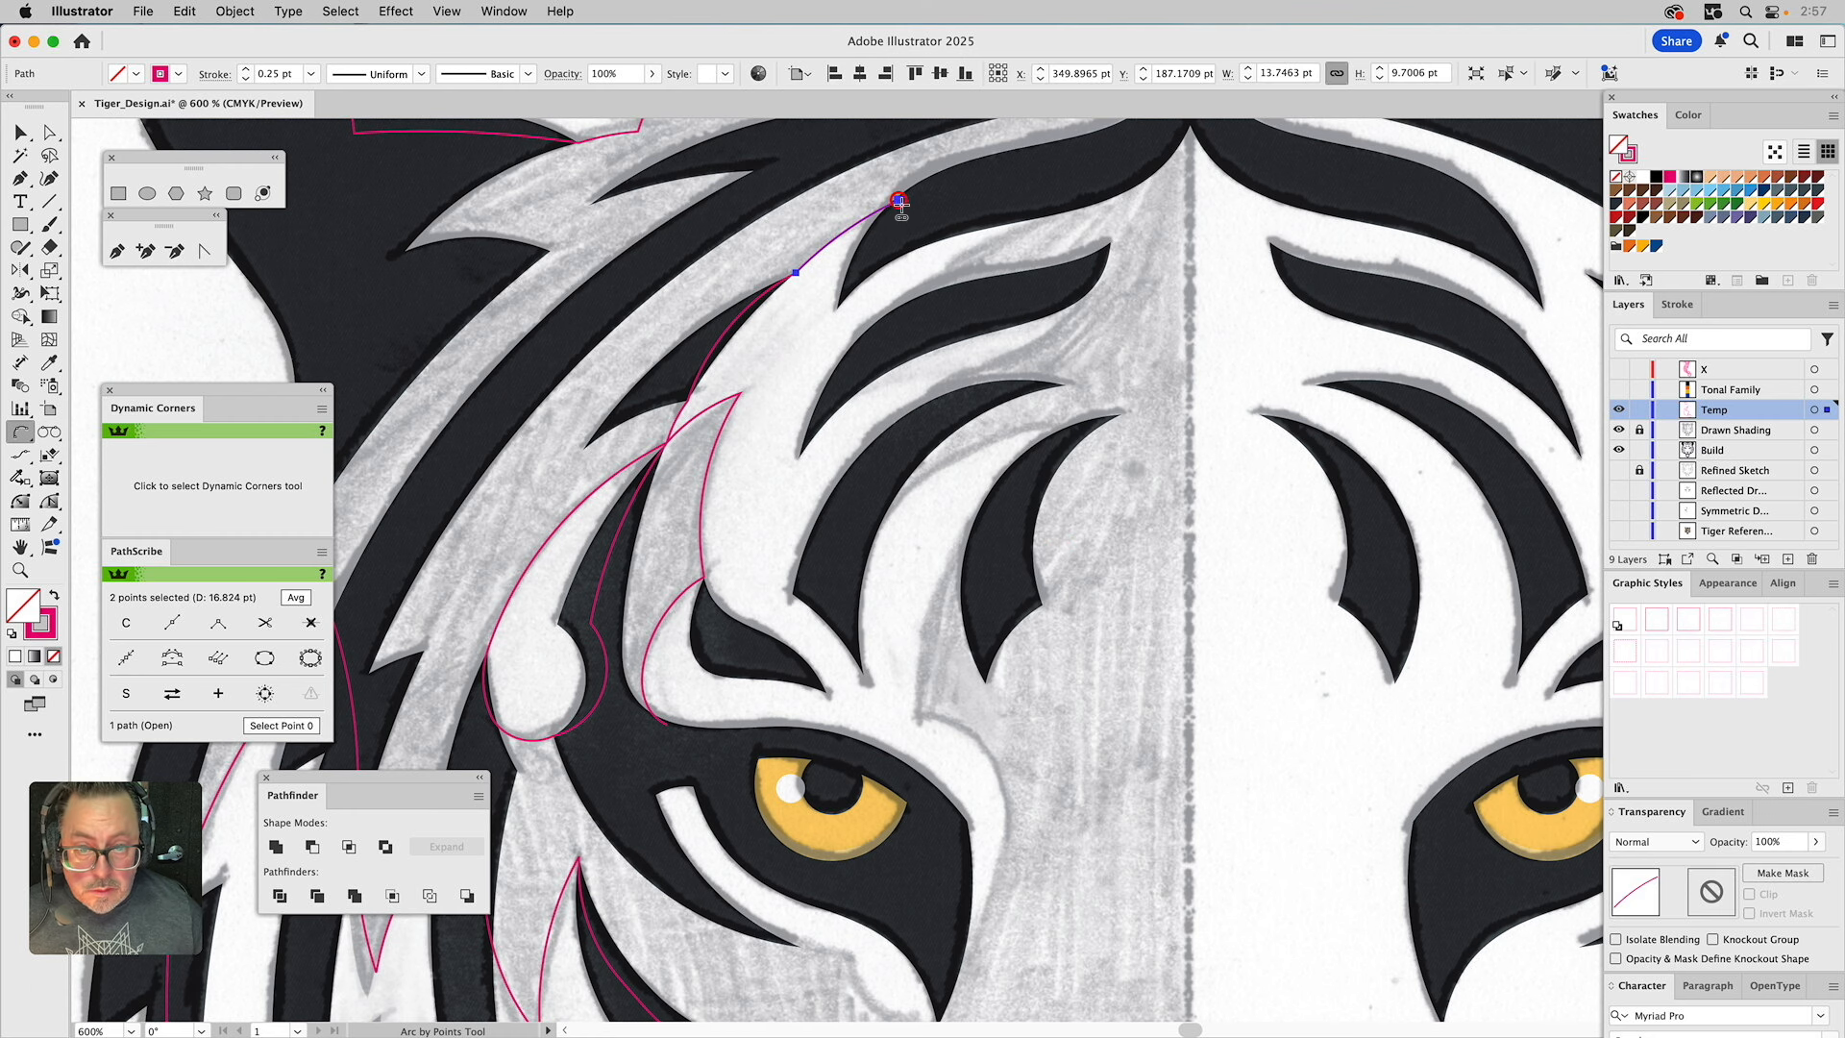
{"action": "left_click", "coordinate": [899, 202]}
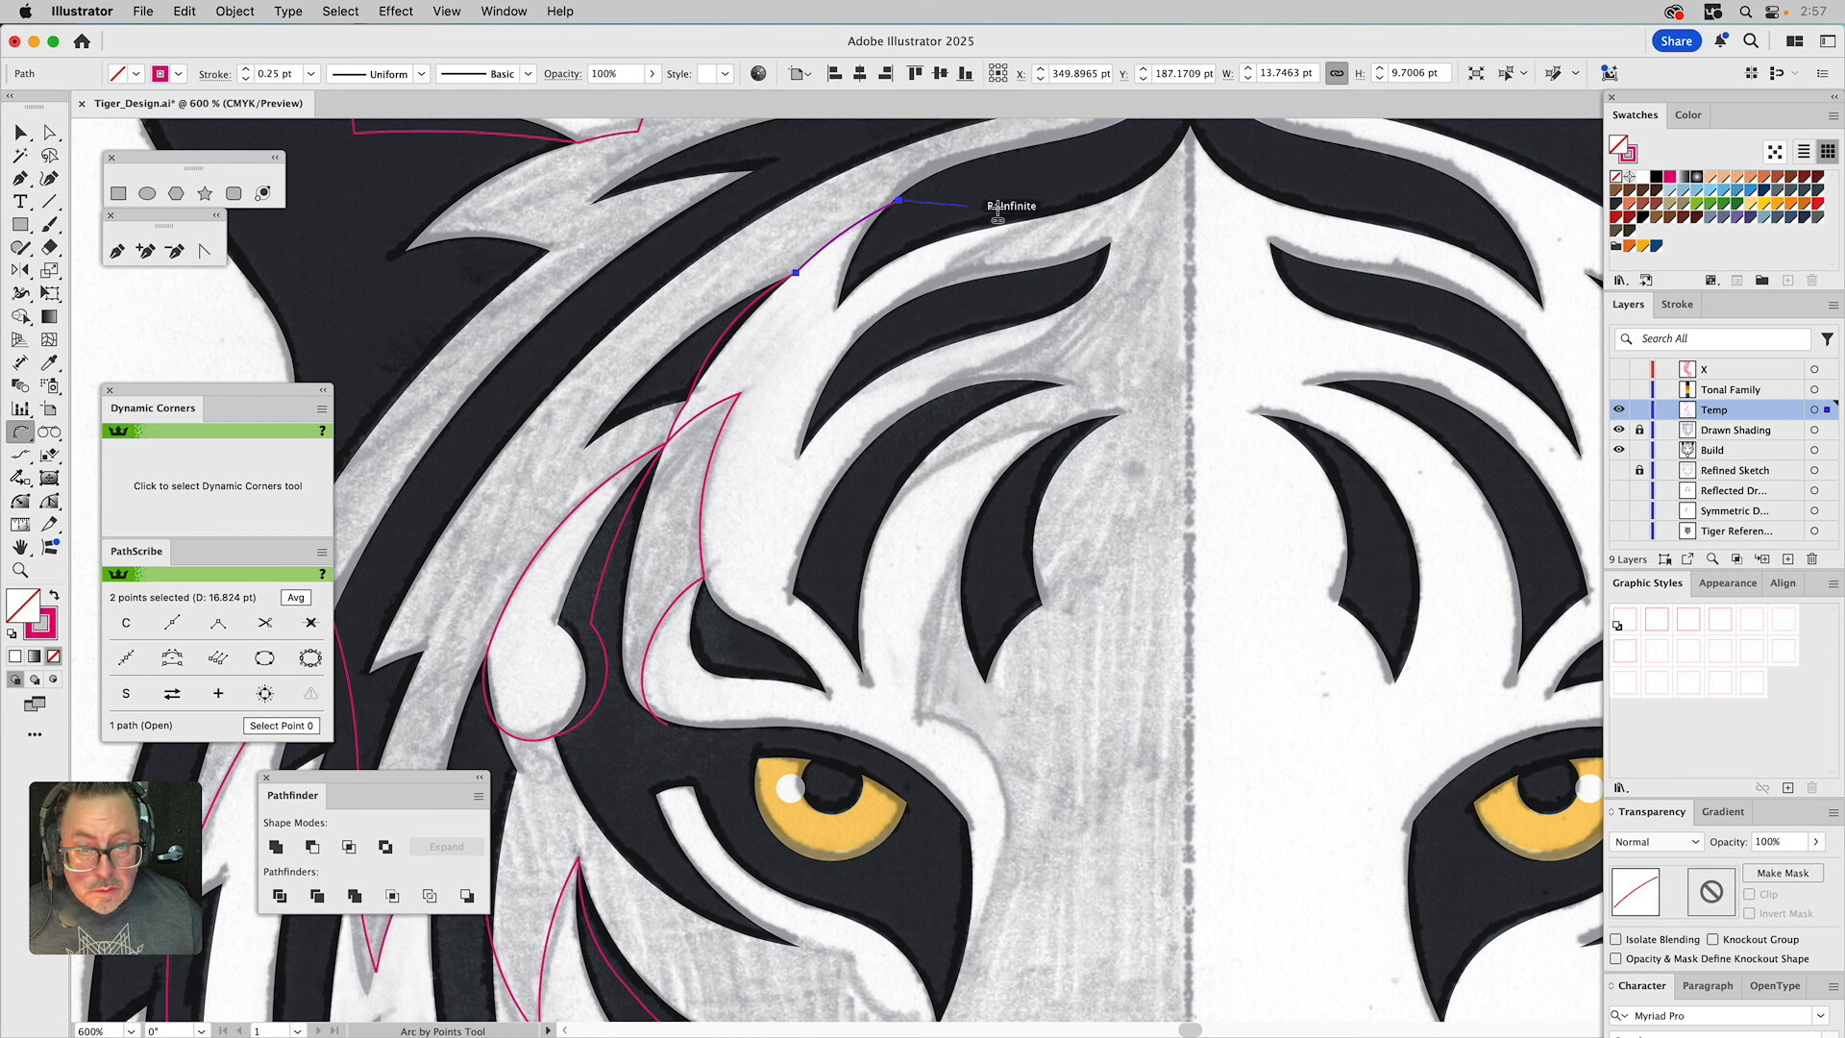
{"action": "left_click", "coordinate": [1049, 210]}
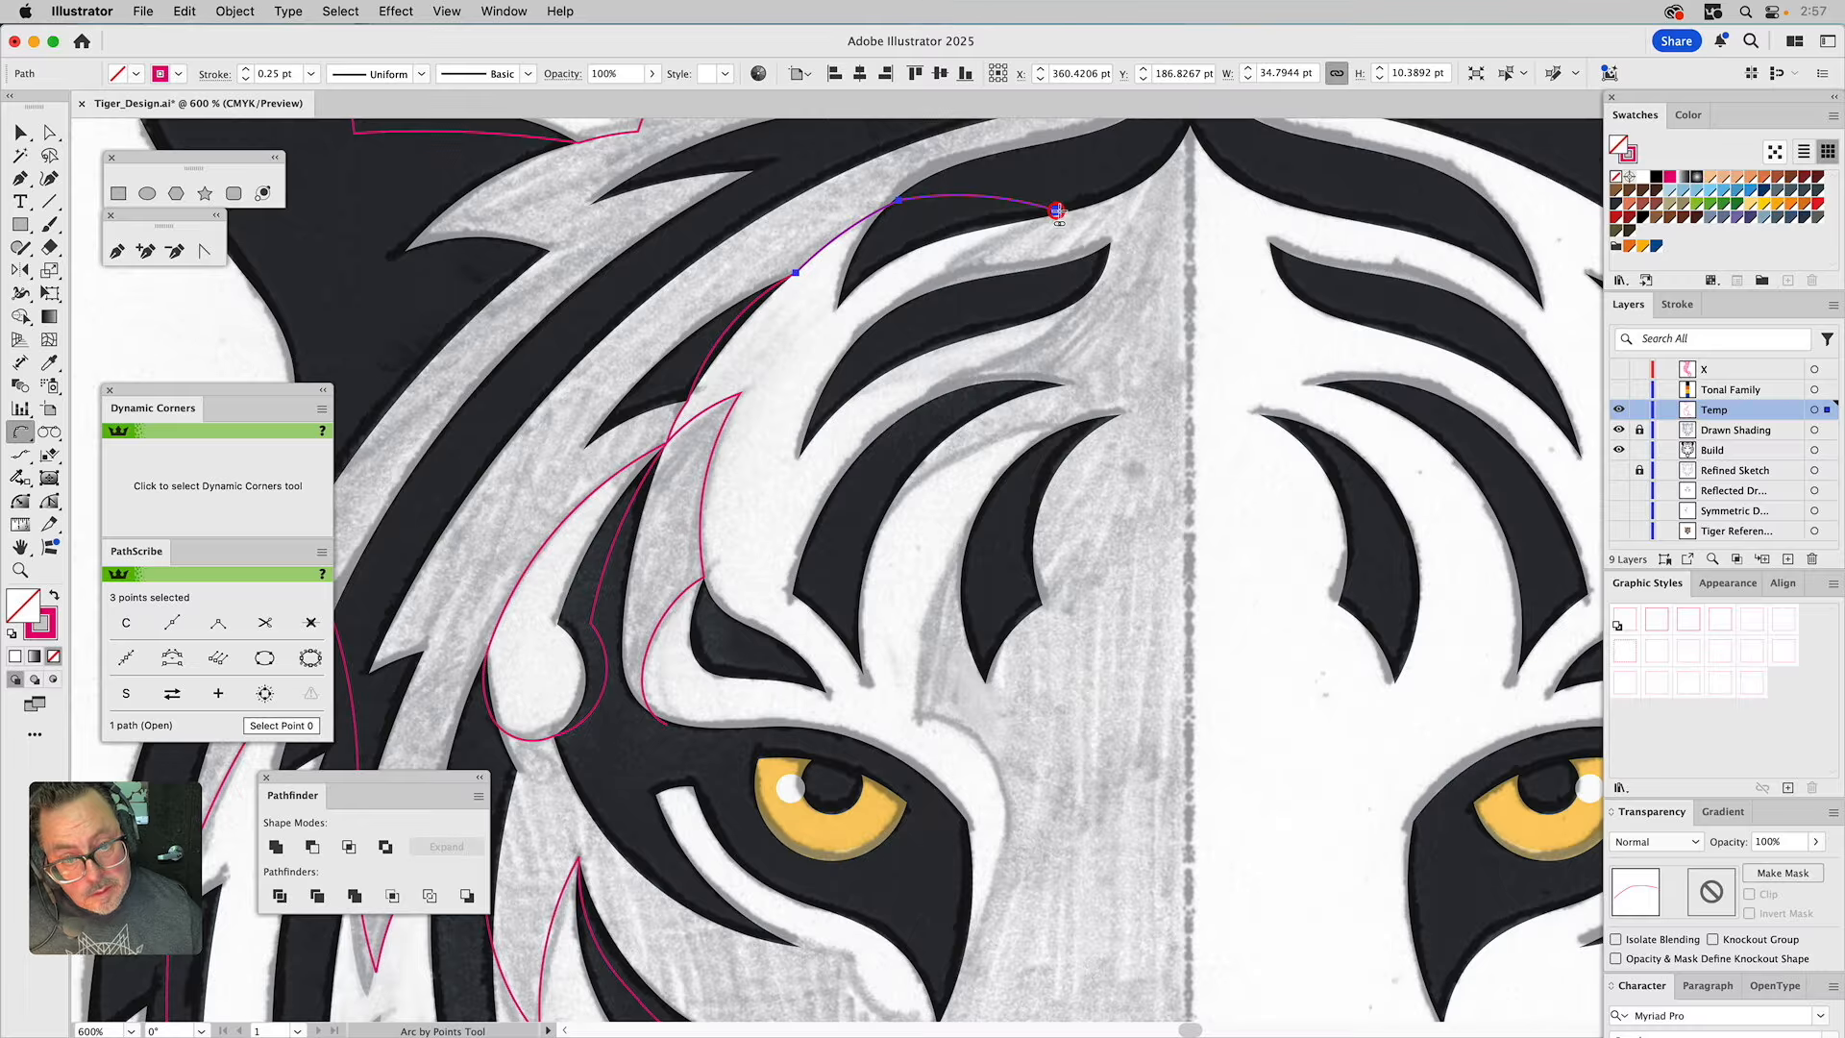
Add an arc from there down to the second forehead stripe's outer part, and bend it with PathScribe to follow the shading's edge.
{"action": "left_click", "coordinate": [851, 349]}
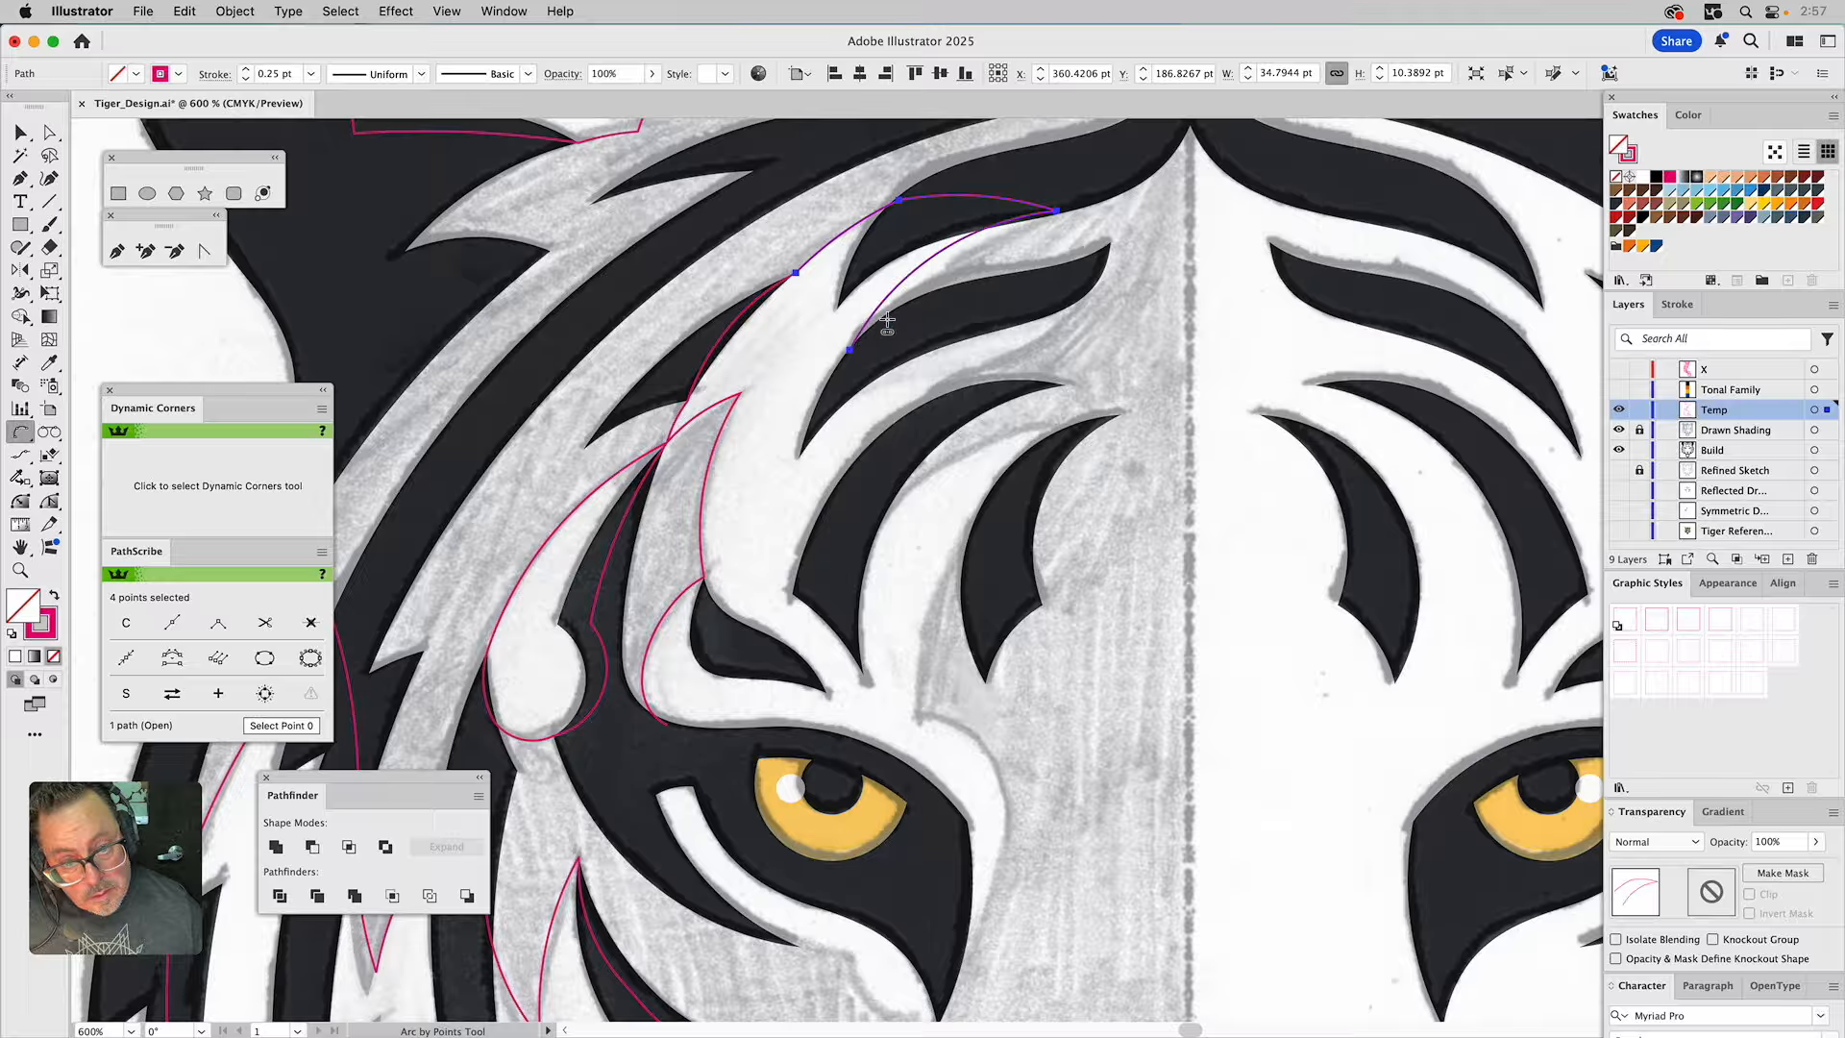
{"action": "key", "text": "a"}
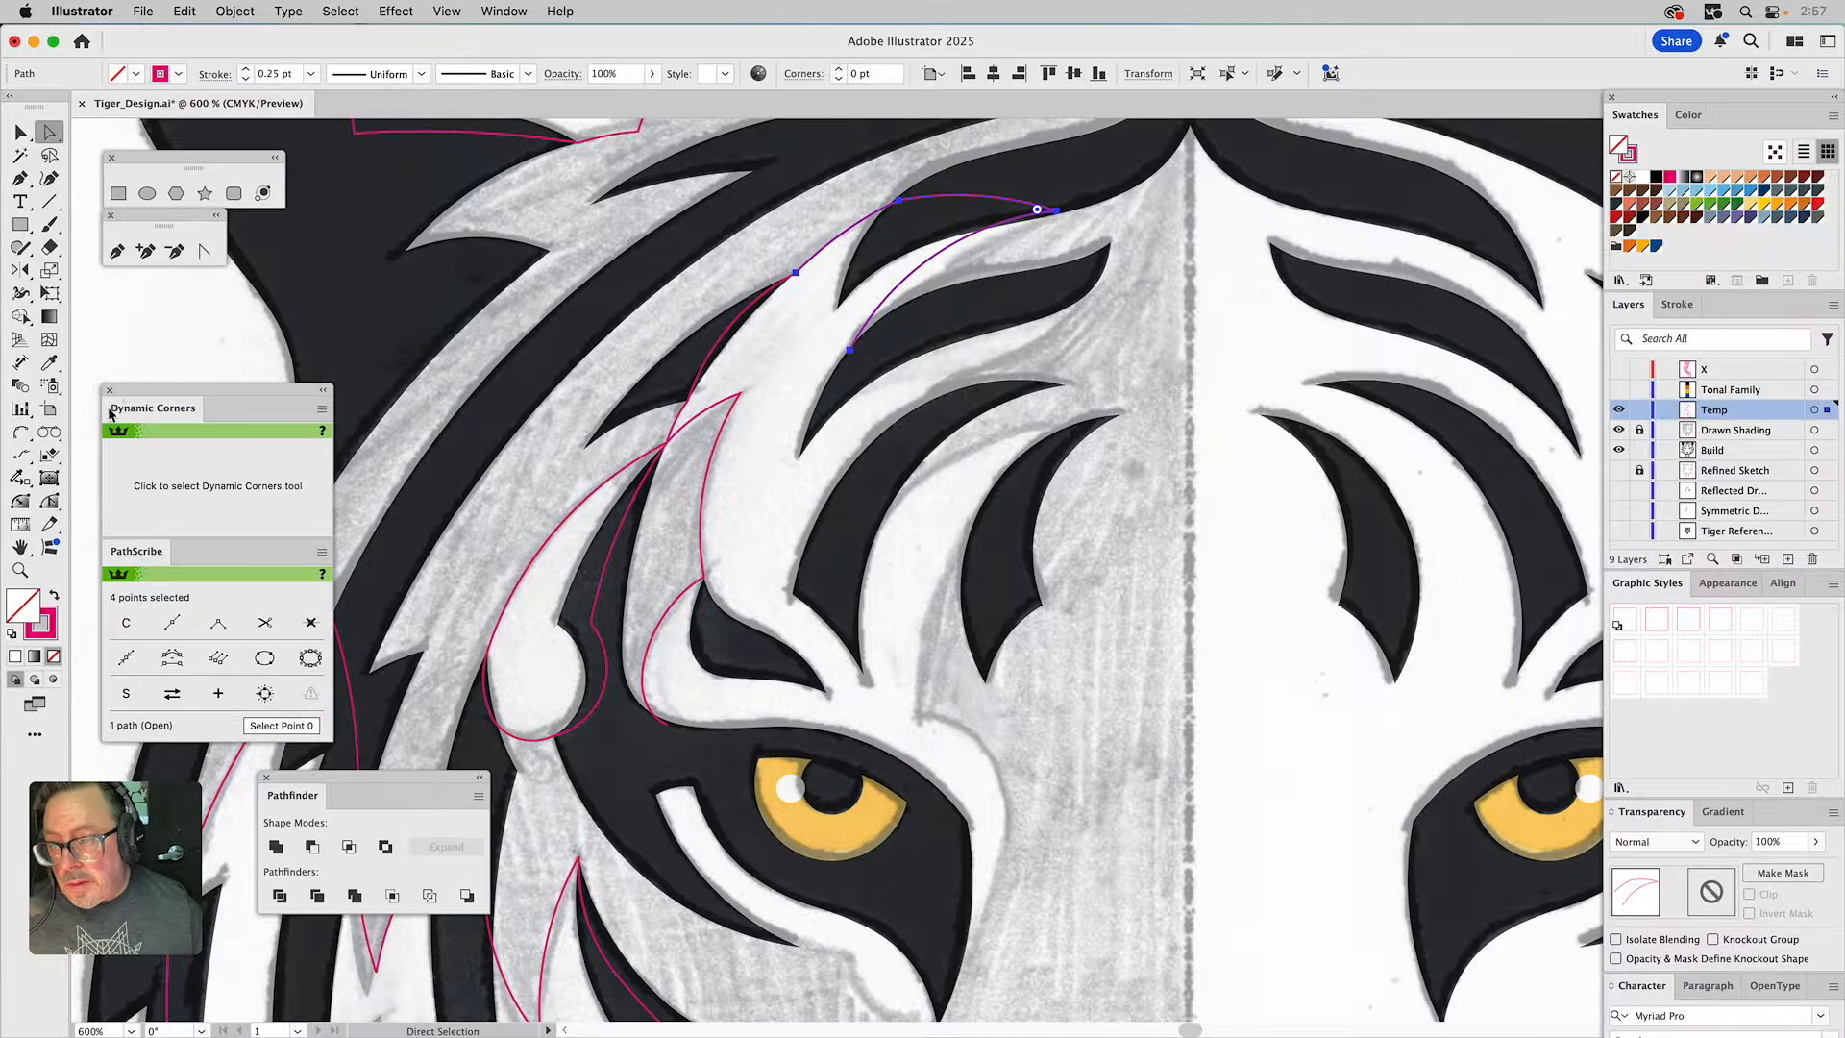
{"action": "left_click", "coordinate": [19, 502]}
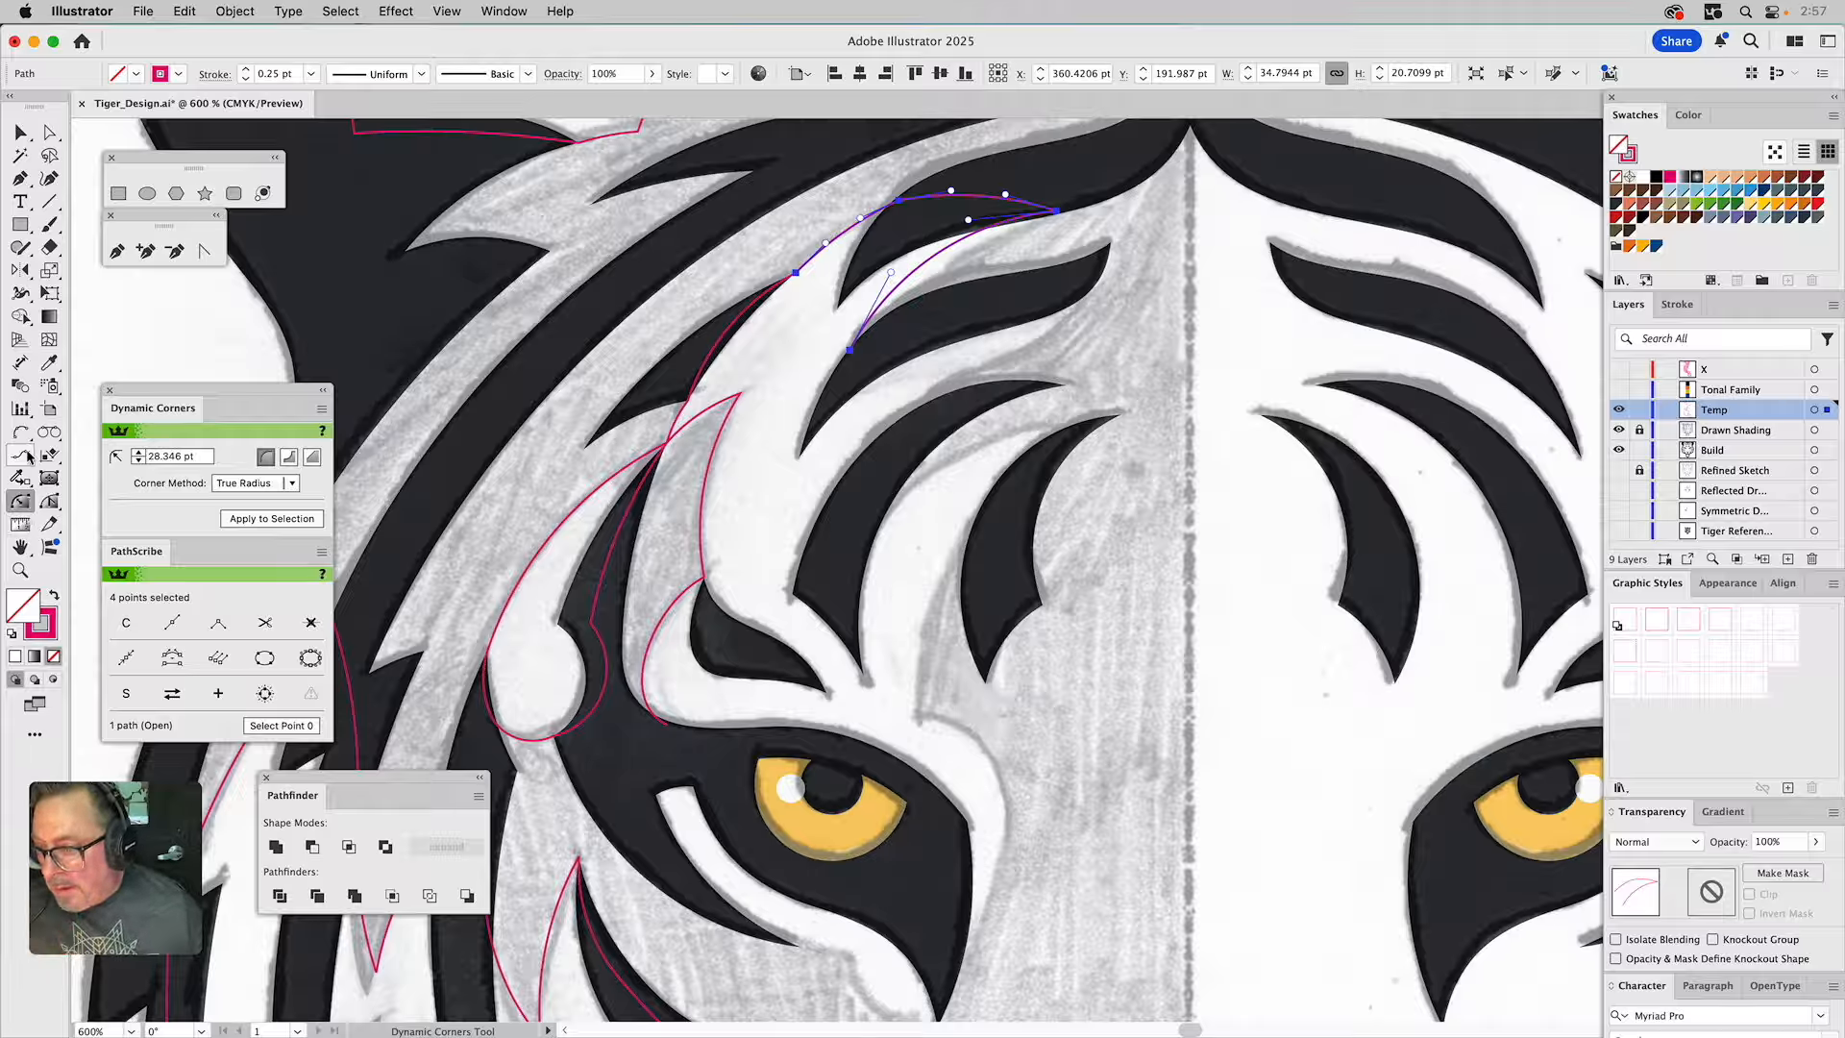
{"action": "left_click", "coordinate": [50, 501]}
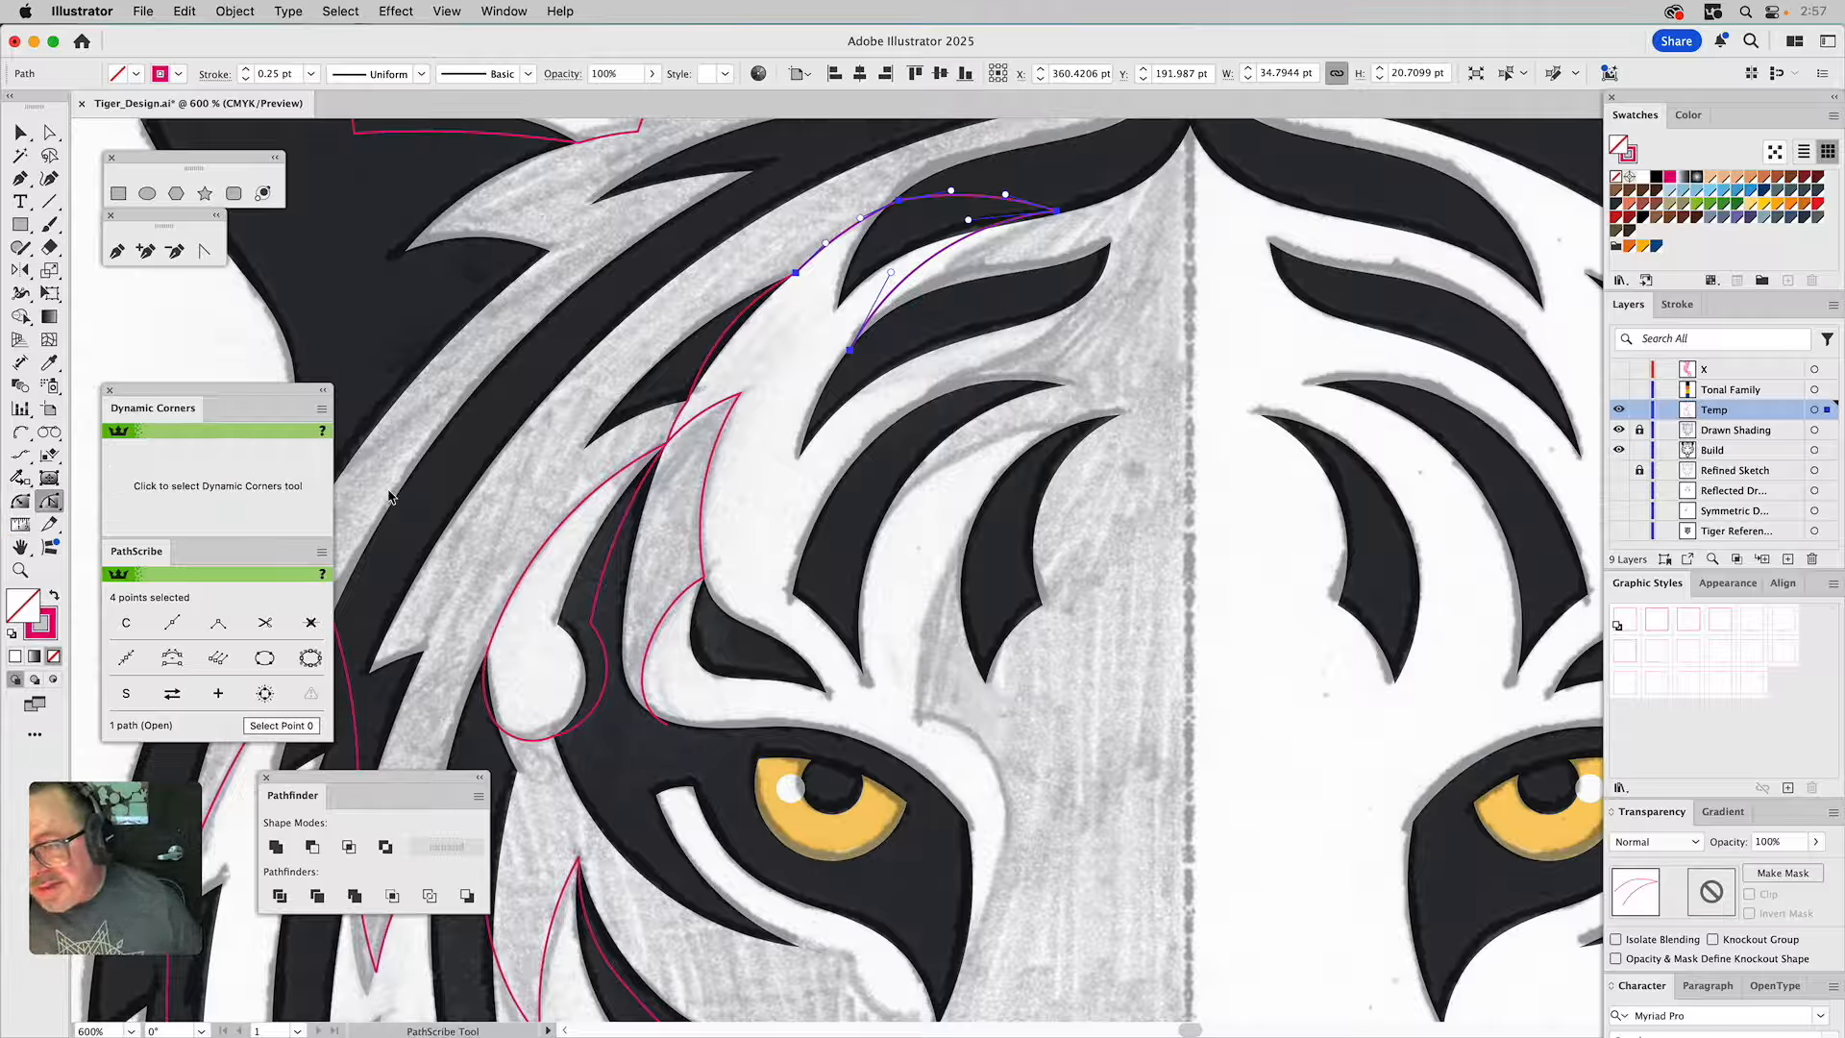
{"action": "left_click_drag", "start_coordinate": [971, 226], "coordinate": [895, 260]}
{"action": "left_click_drag", "start_coordinate": [991, 303], "coordinate": [985, 218]}
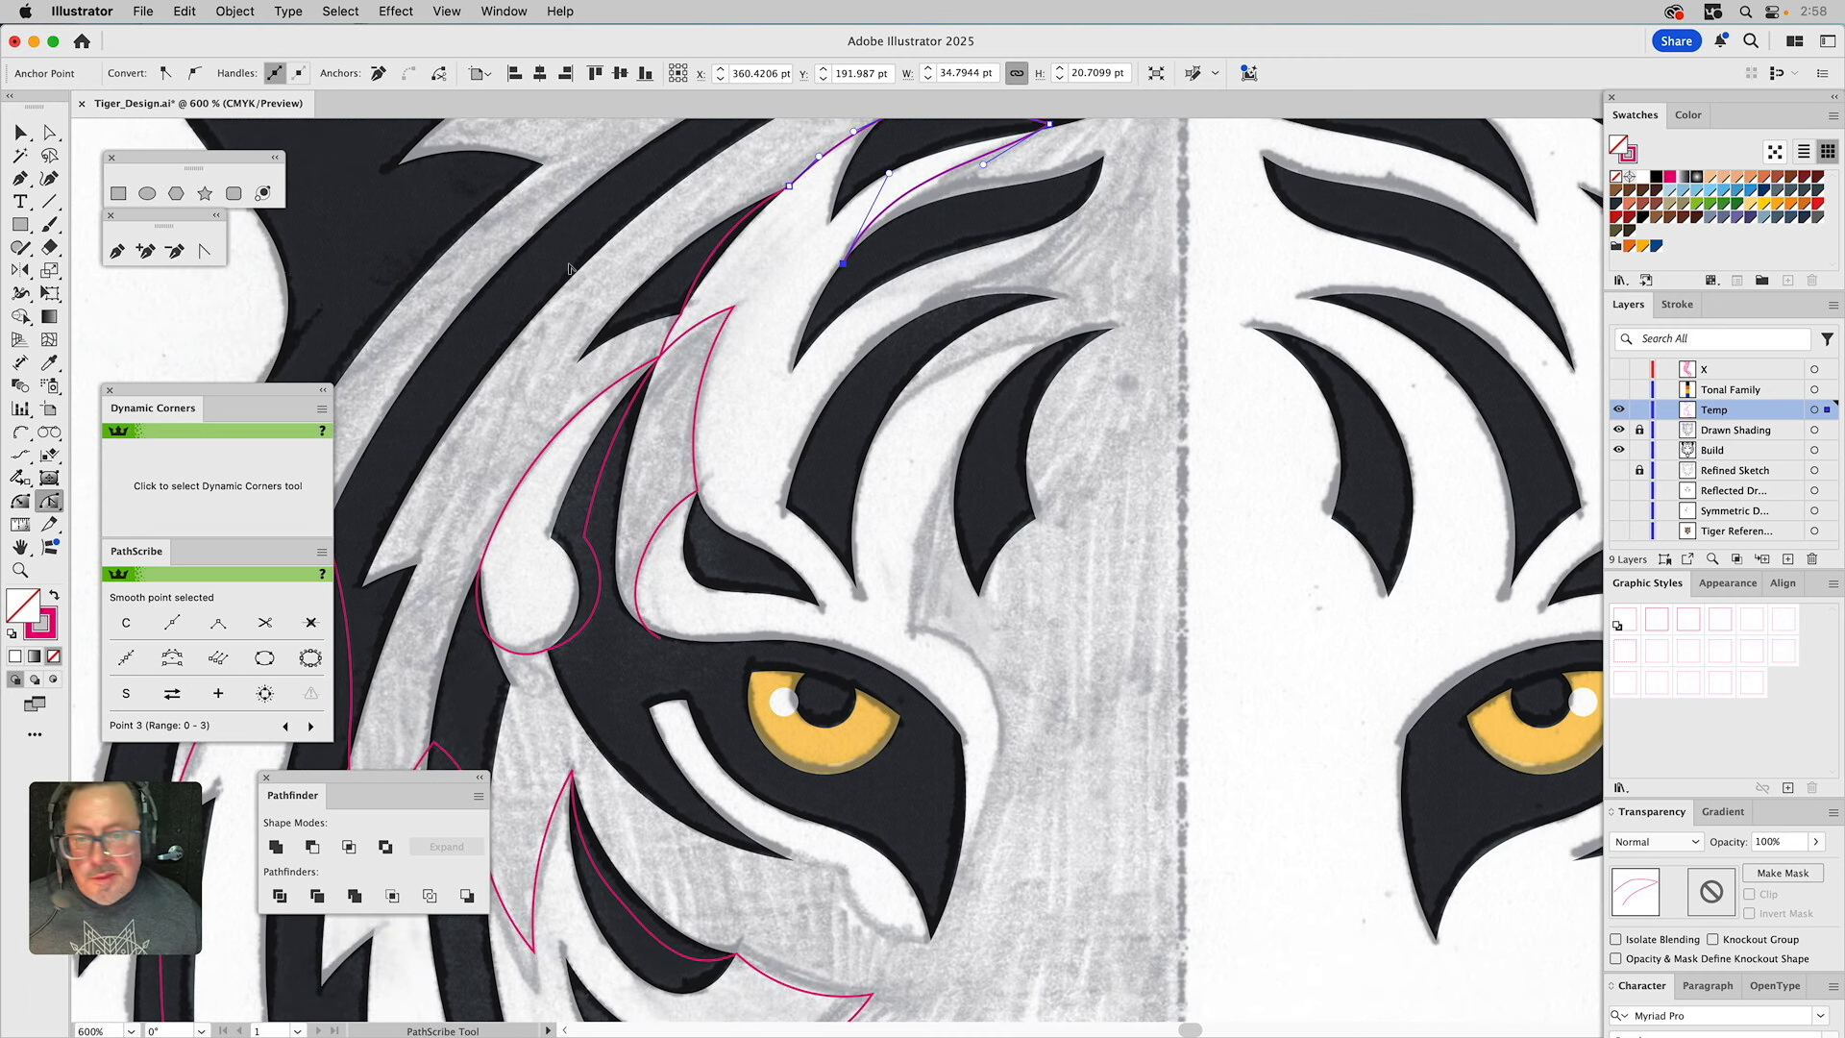
Run an arc through the black of the second forehead stripe to its lower edge near the inner tip.
{"action": "left_click", "coordinate": [24, 432]}
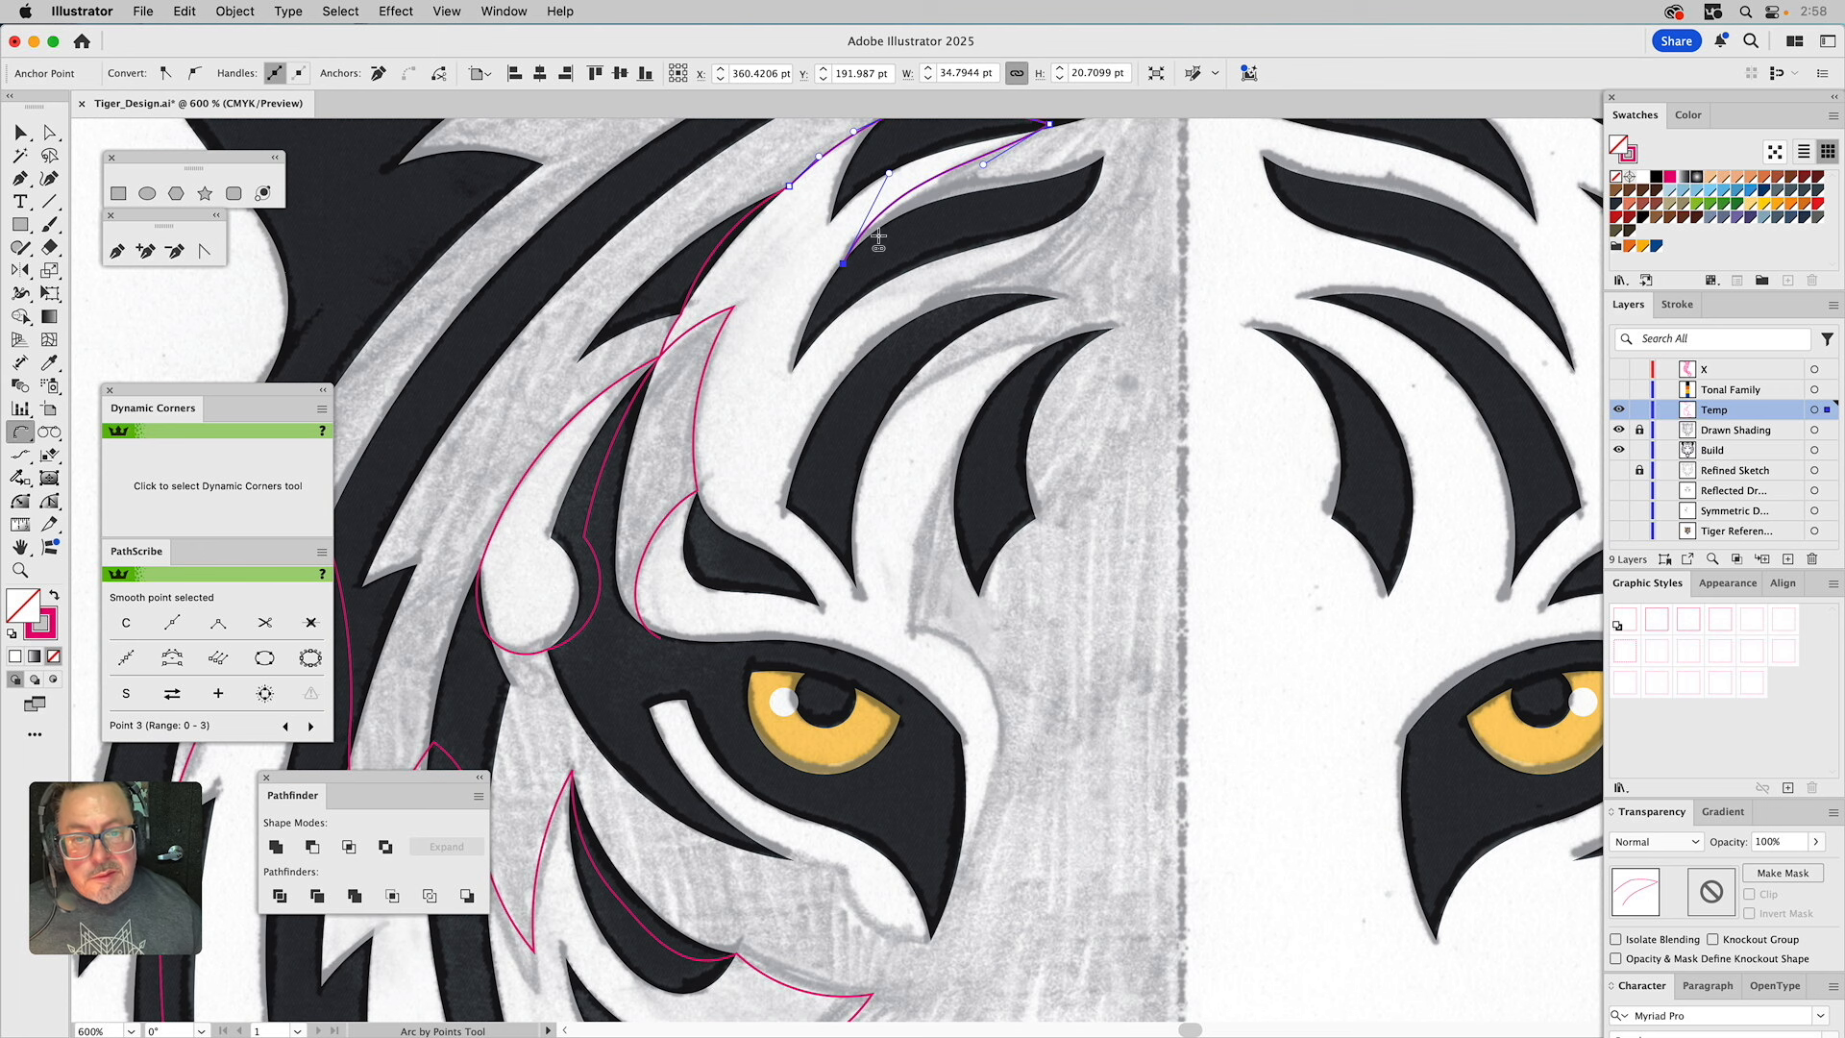
{"action": "left_click", "coordinate": [843, 263]}
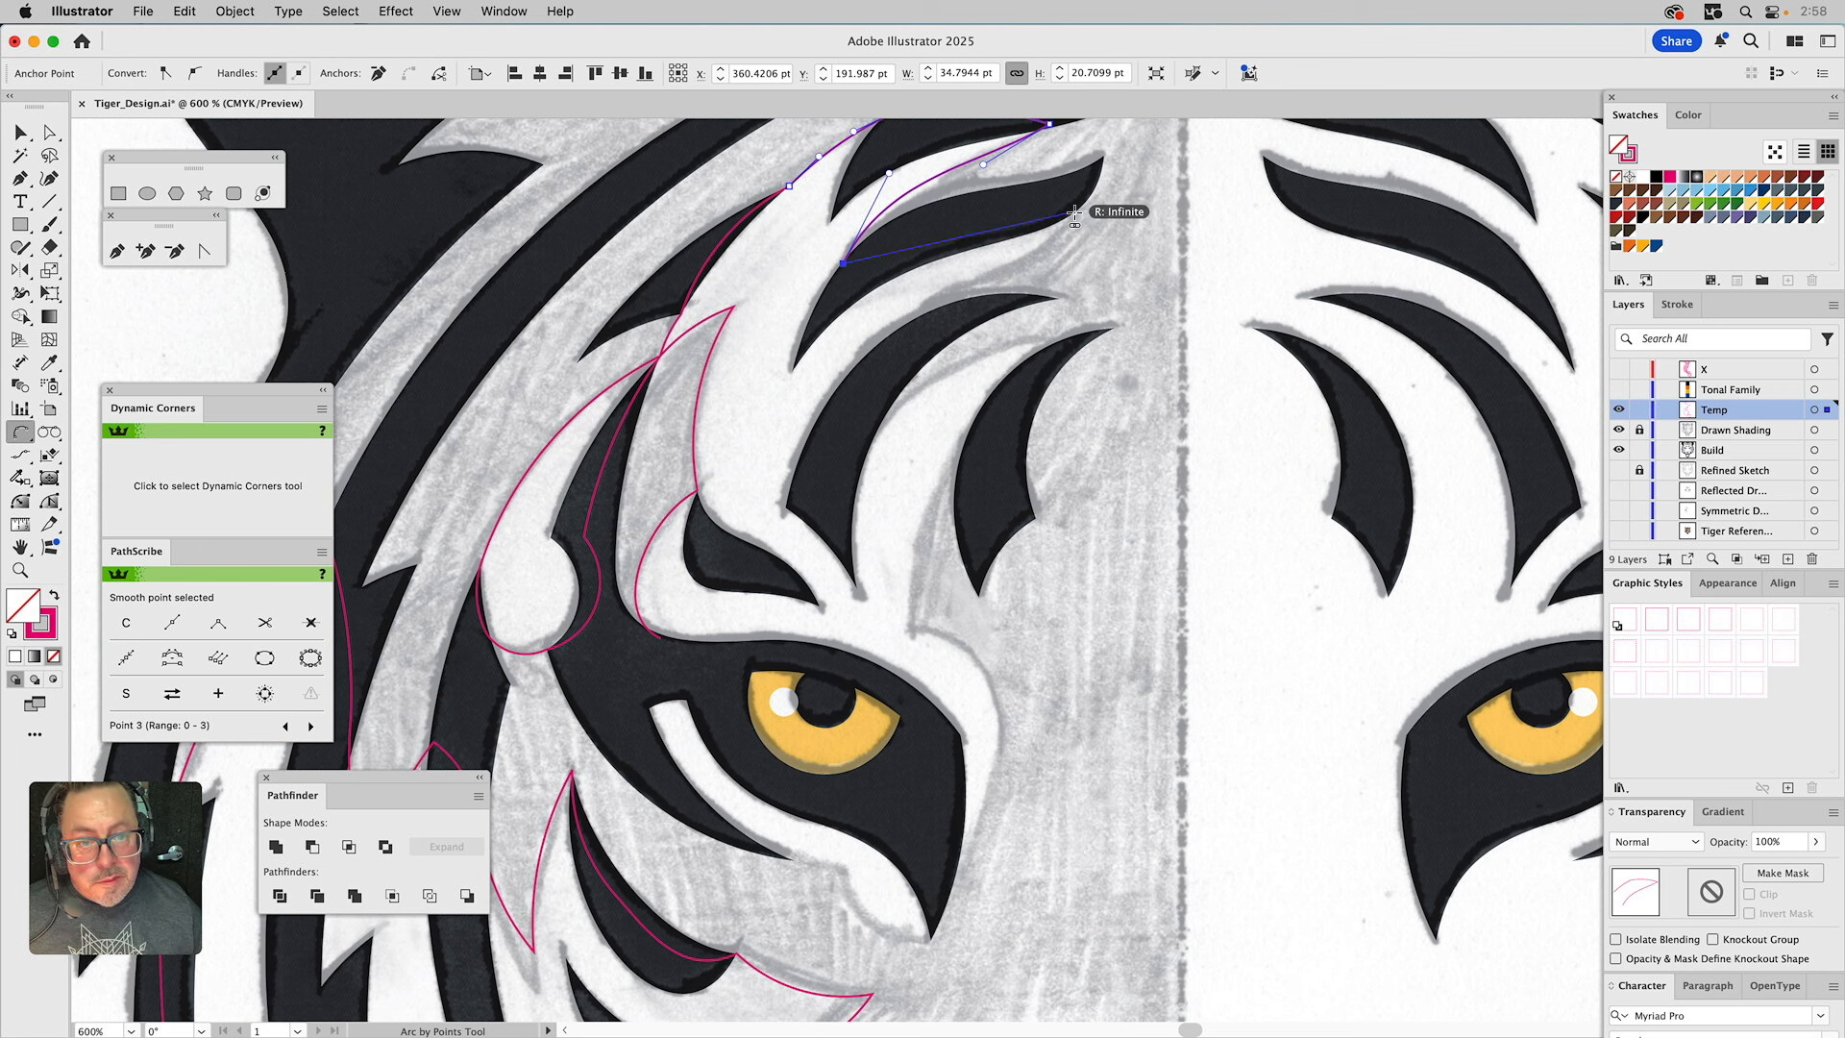
{"action": "left_click", "coordinate": [1078, 209]}
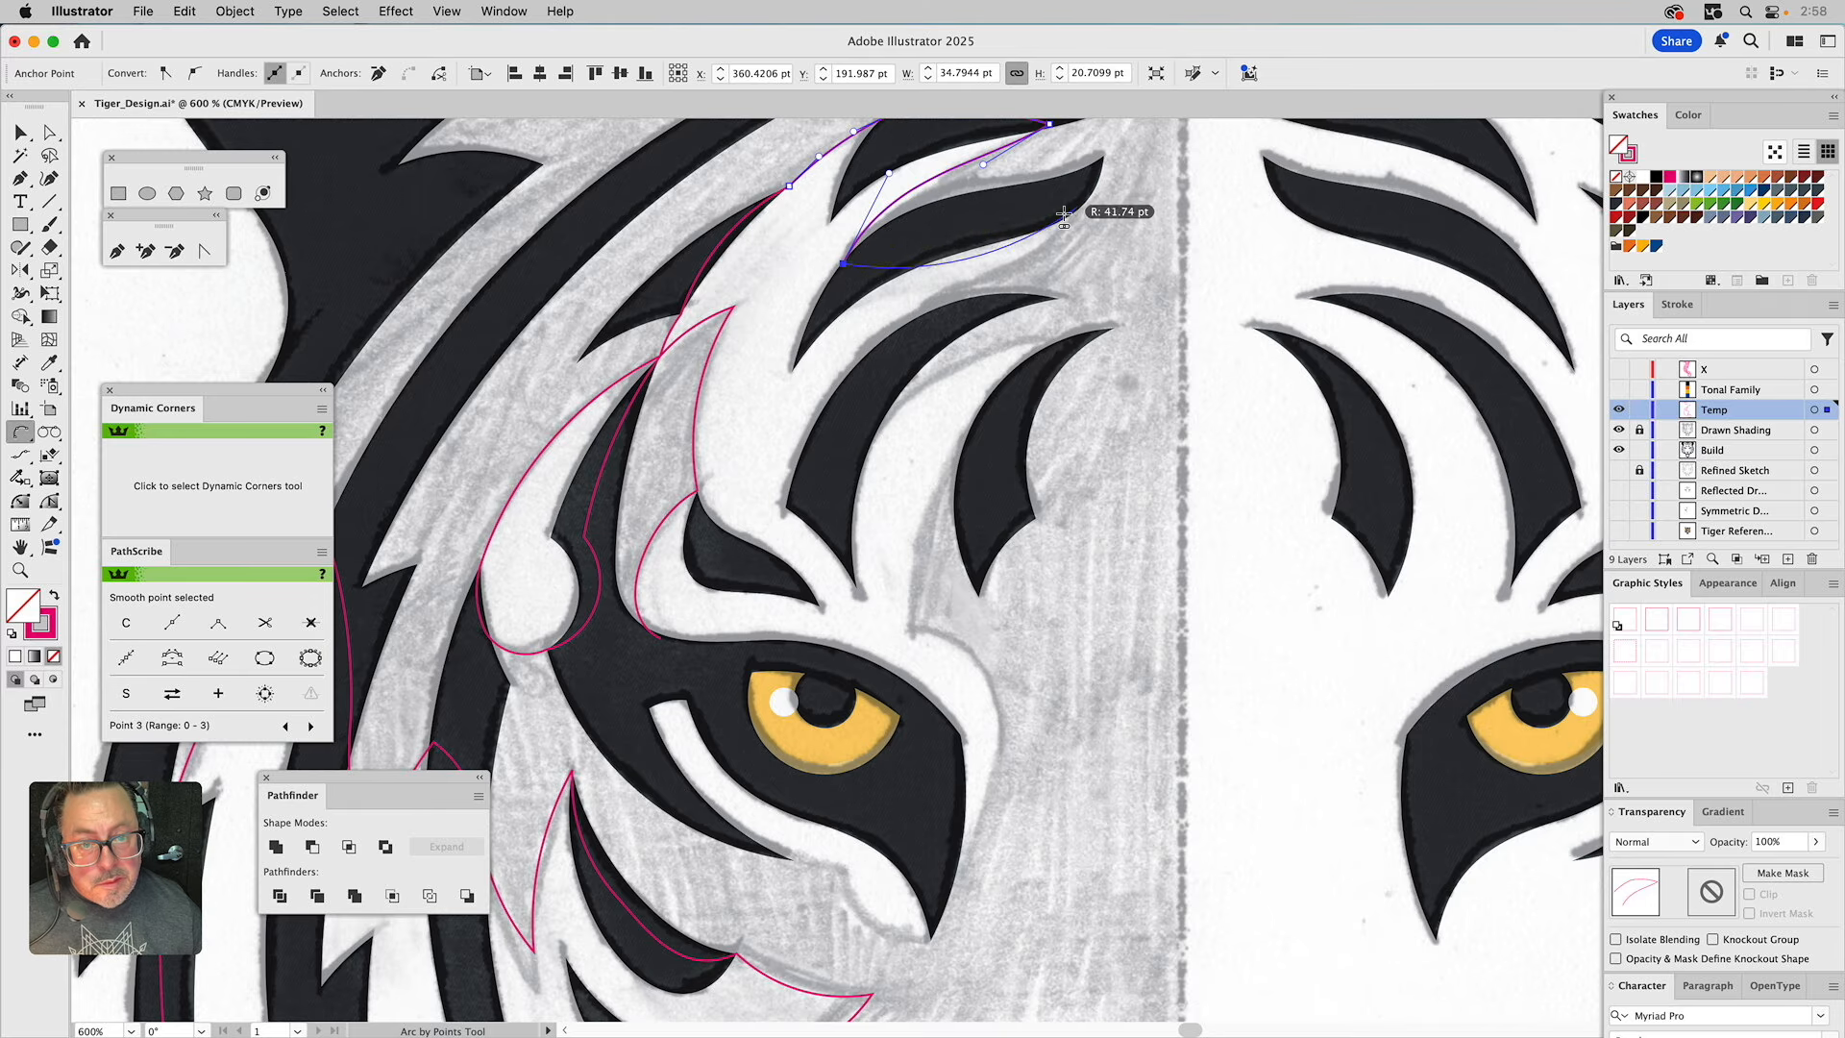
{"action": "left_click", "coordinate": [1080, 213]}
{"action": "left_click", "coordinate": [1078, 207]}
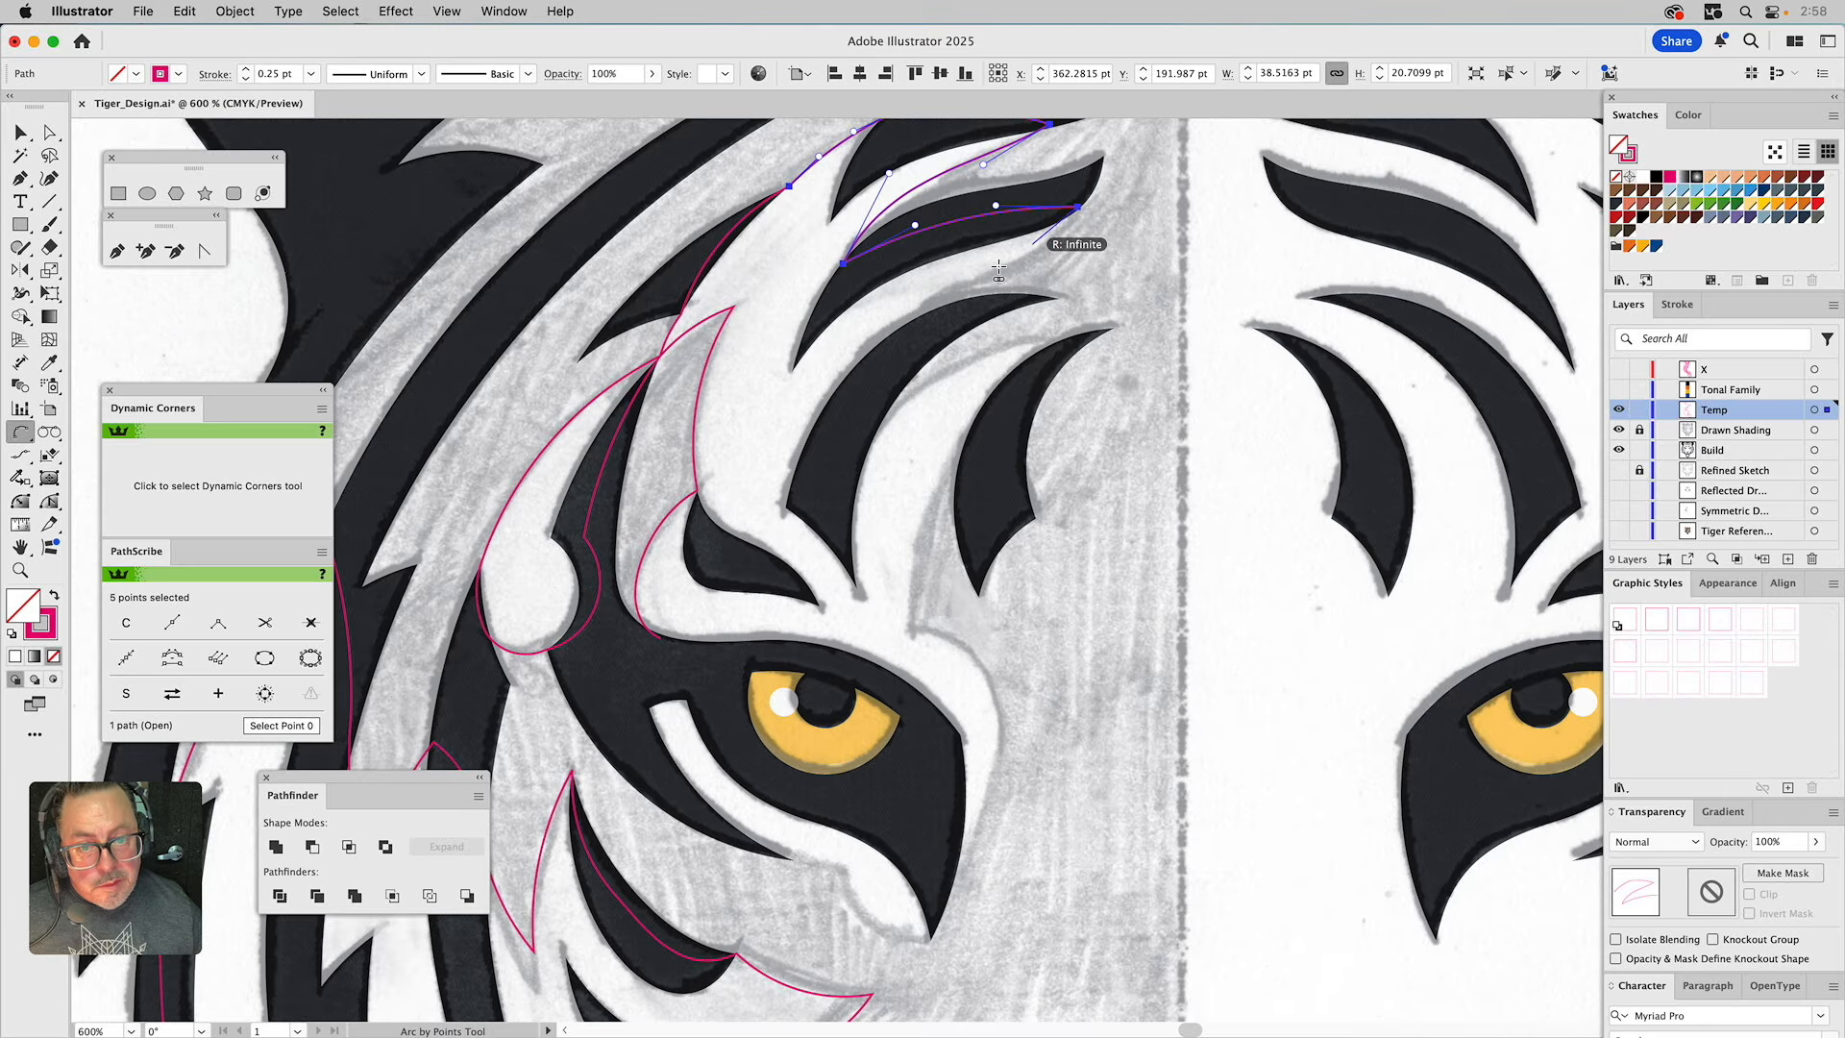
Continue with an arc down to the third forehead stripe, and reshape it to match the shading between the two stripes.
{"action": "left_click", "coordinate": [915, 320]}
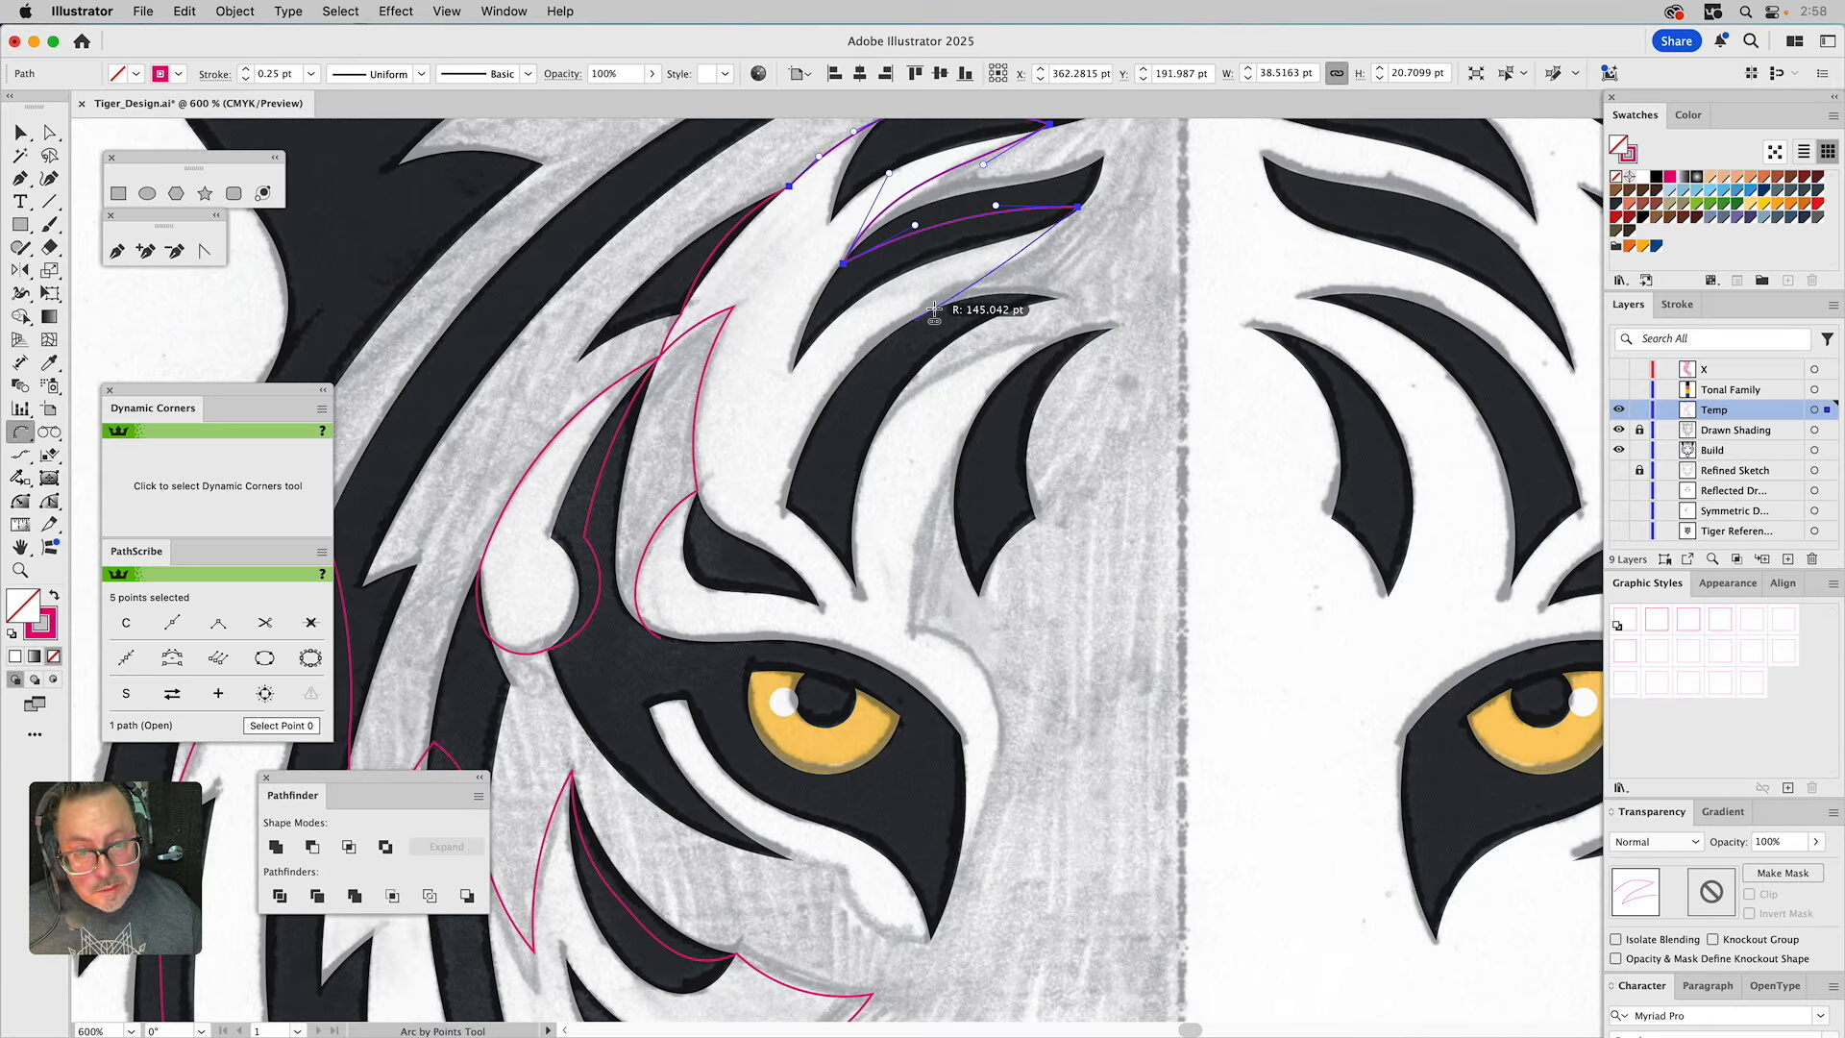
{"action": "left_click", "coordinate": [1009, 275]}
{"action": "key", "text": "a"}
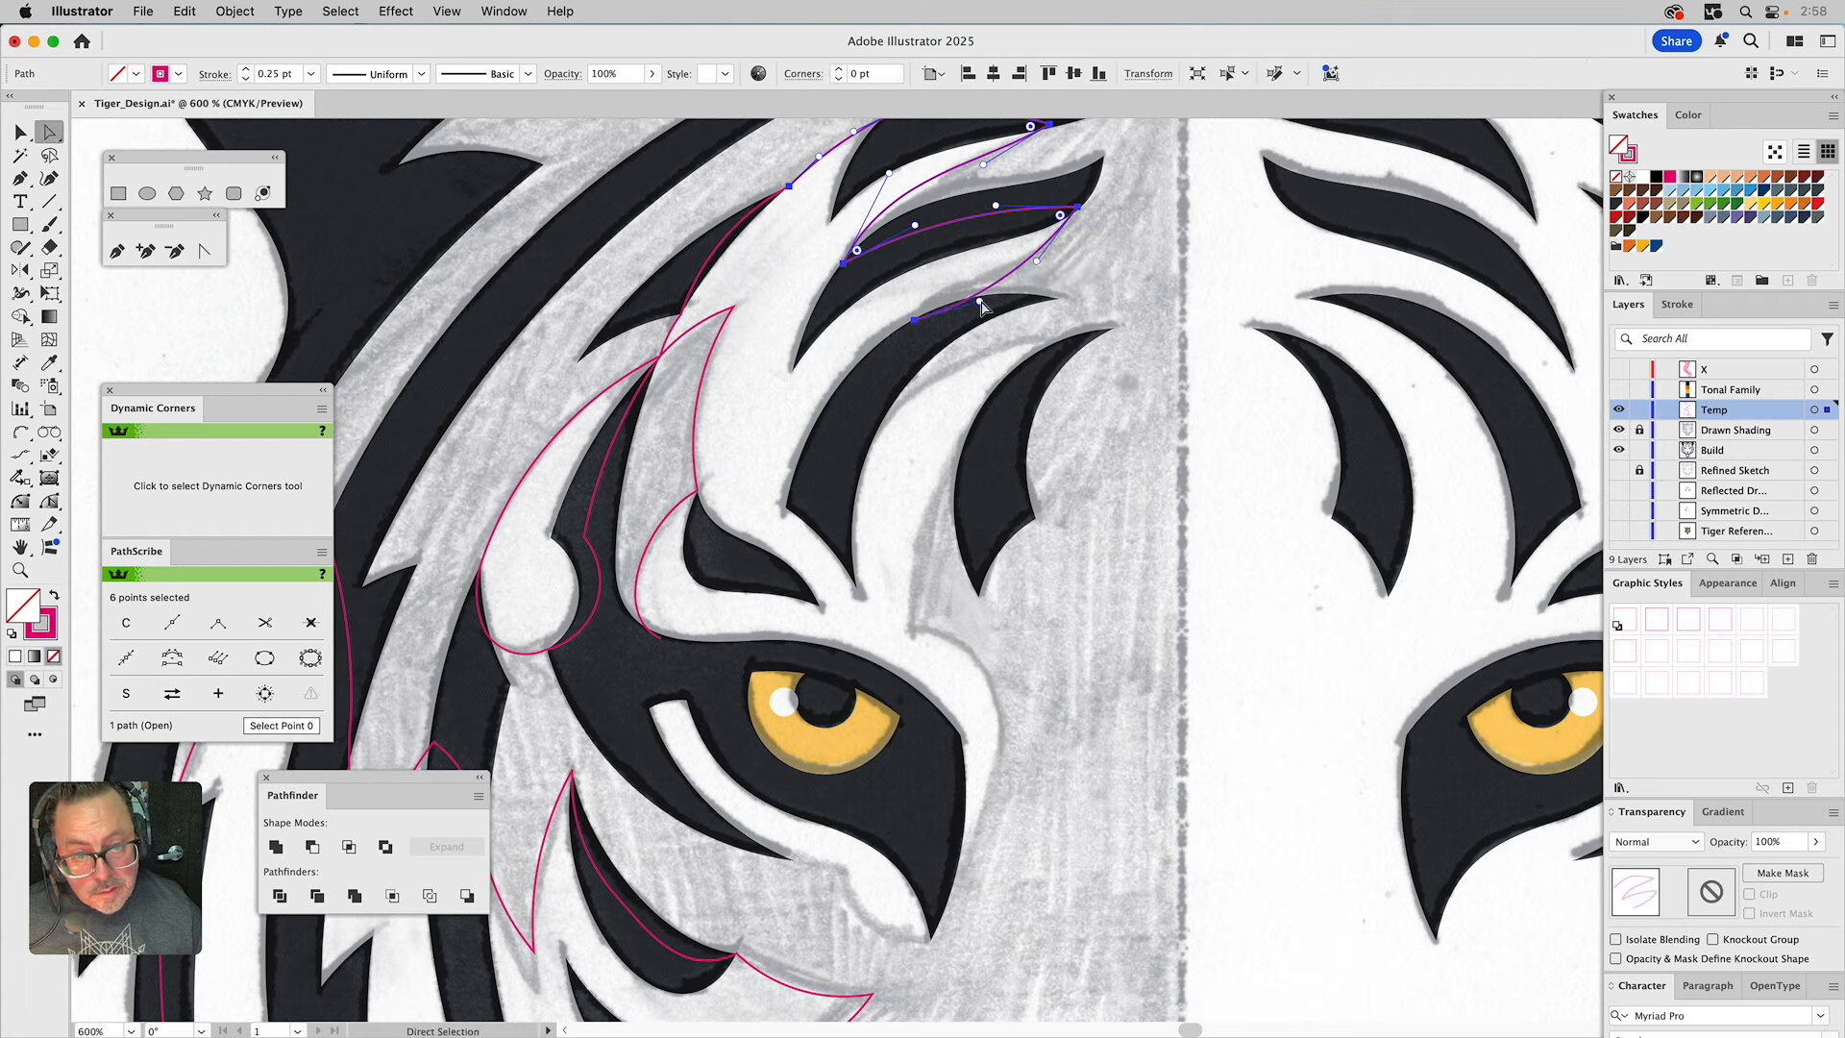
{"action": "left_click_drag", "start_coordinate": [980, 306], "coordinate": [925, 445]}
{"action": "left_click", "coordinate": [926, 445]}
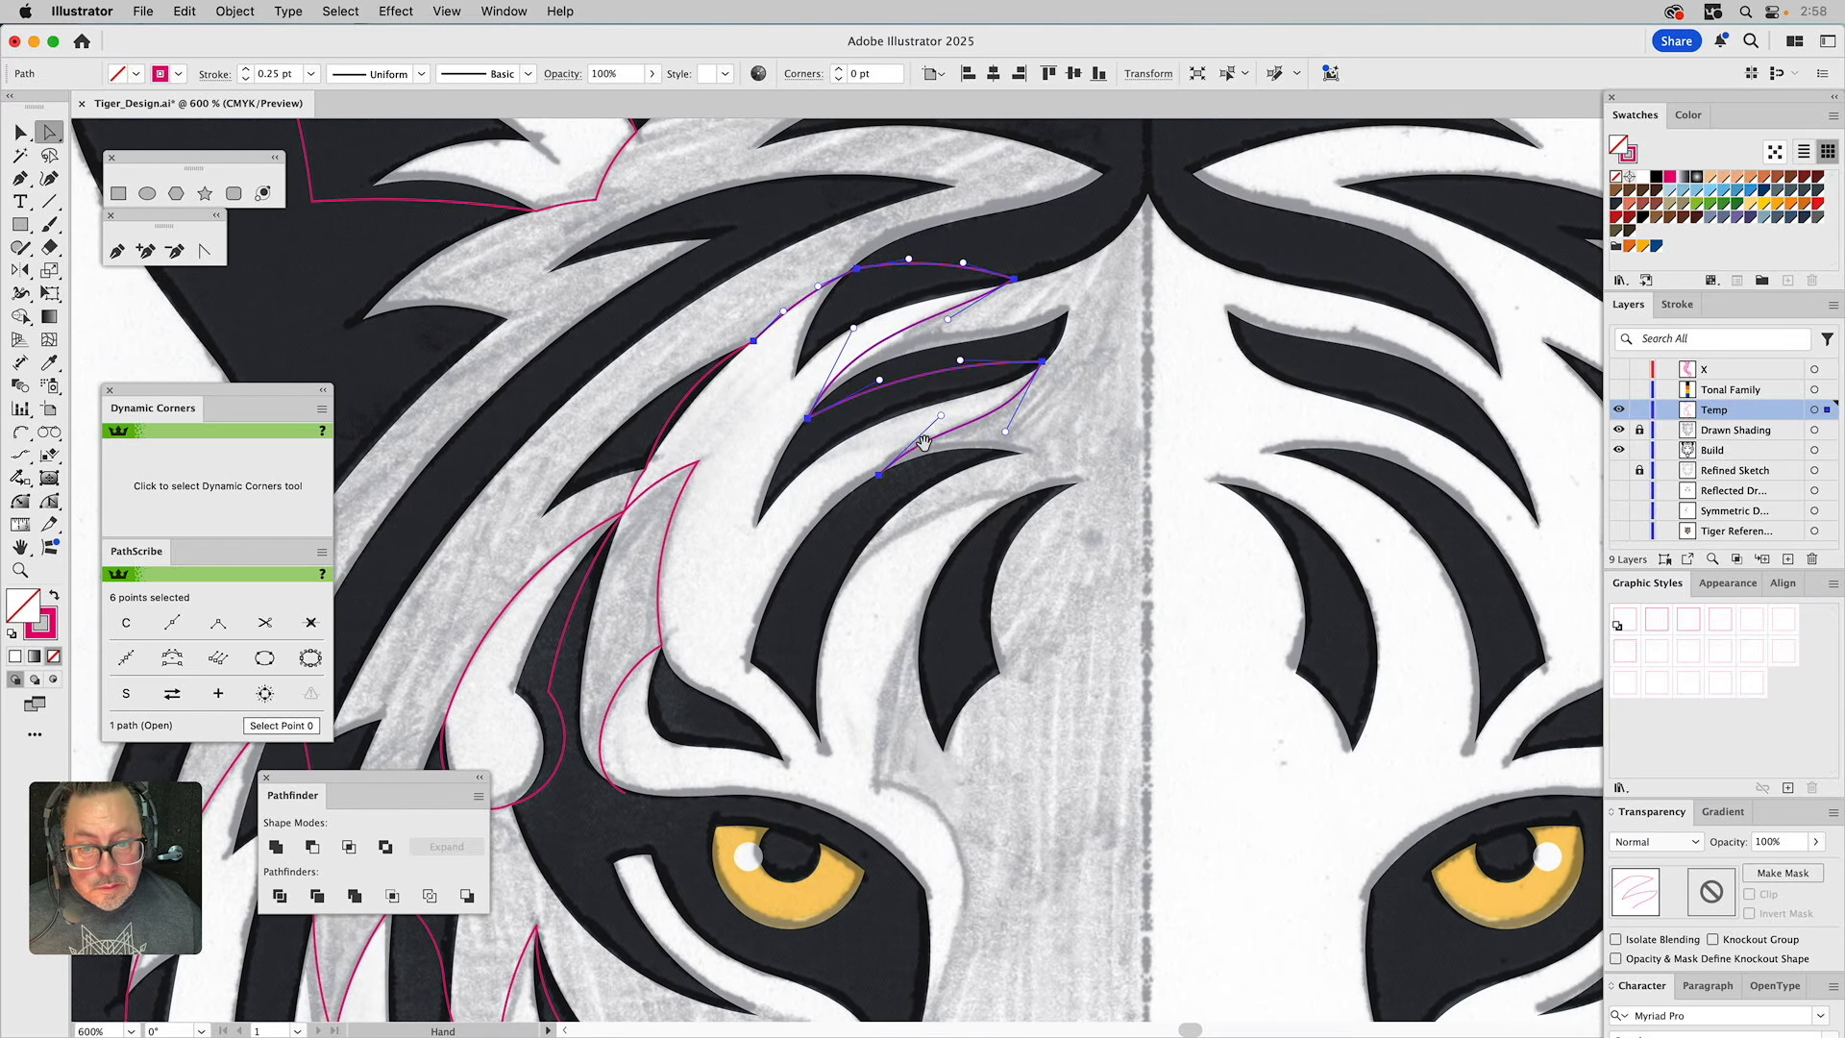
Move the path's corner in the second forehead stripe slightly inward and adjust the handles of the curve above it.
{"action": "left_click_drag", "start_coordinate": [810, 423], "coordinate": [825, 415]}
{"action": "left_click_drag", "start_coordinate": [868, 325], "coordinate": [852, 331]}
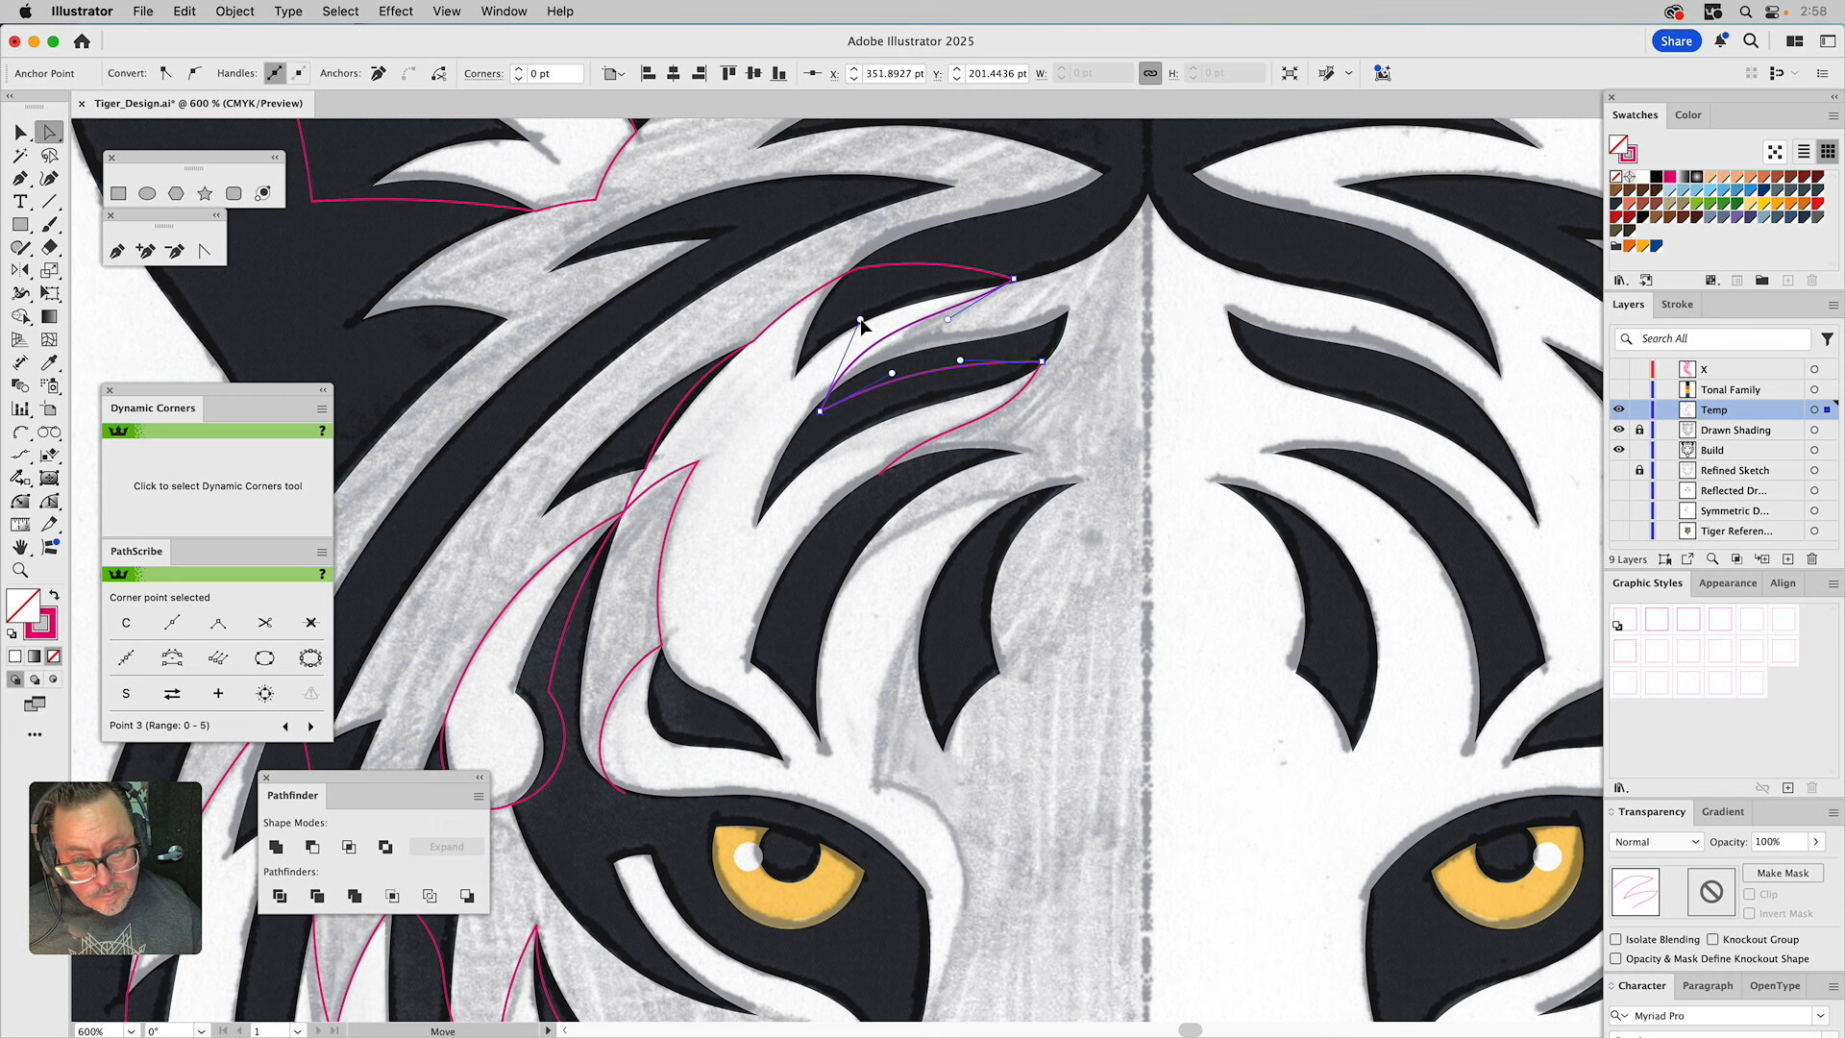
{"action": "left_click", "coordinate": [953, 320]}
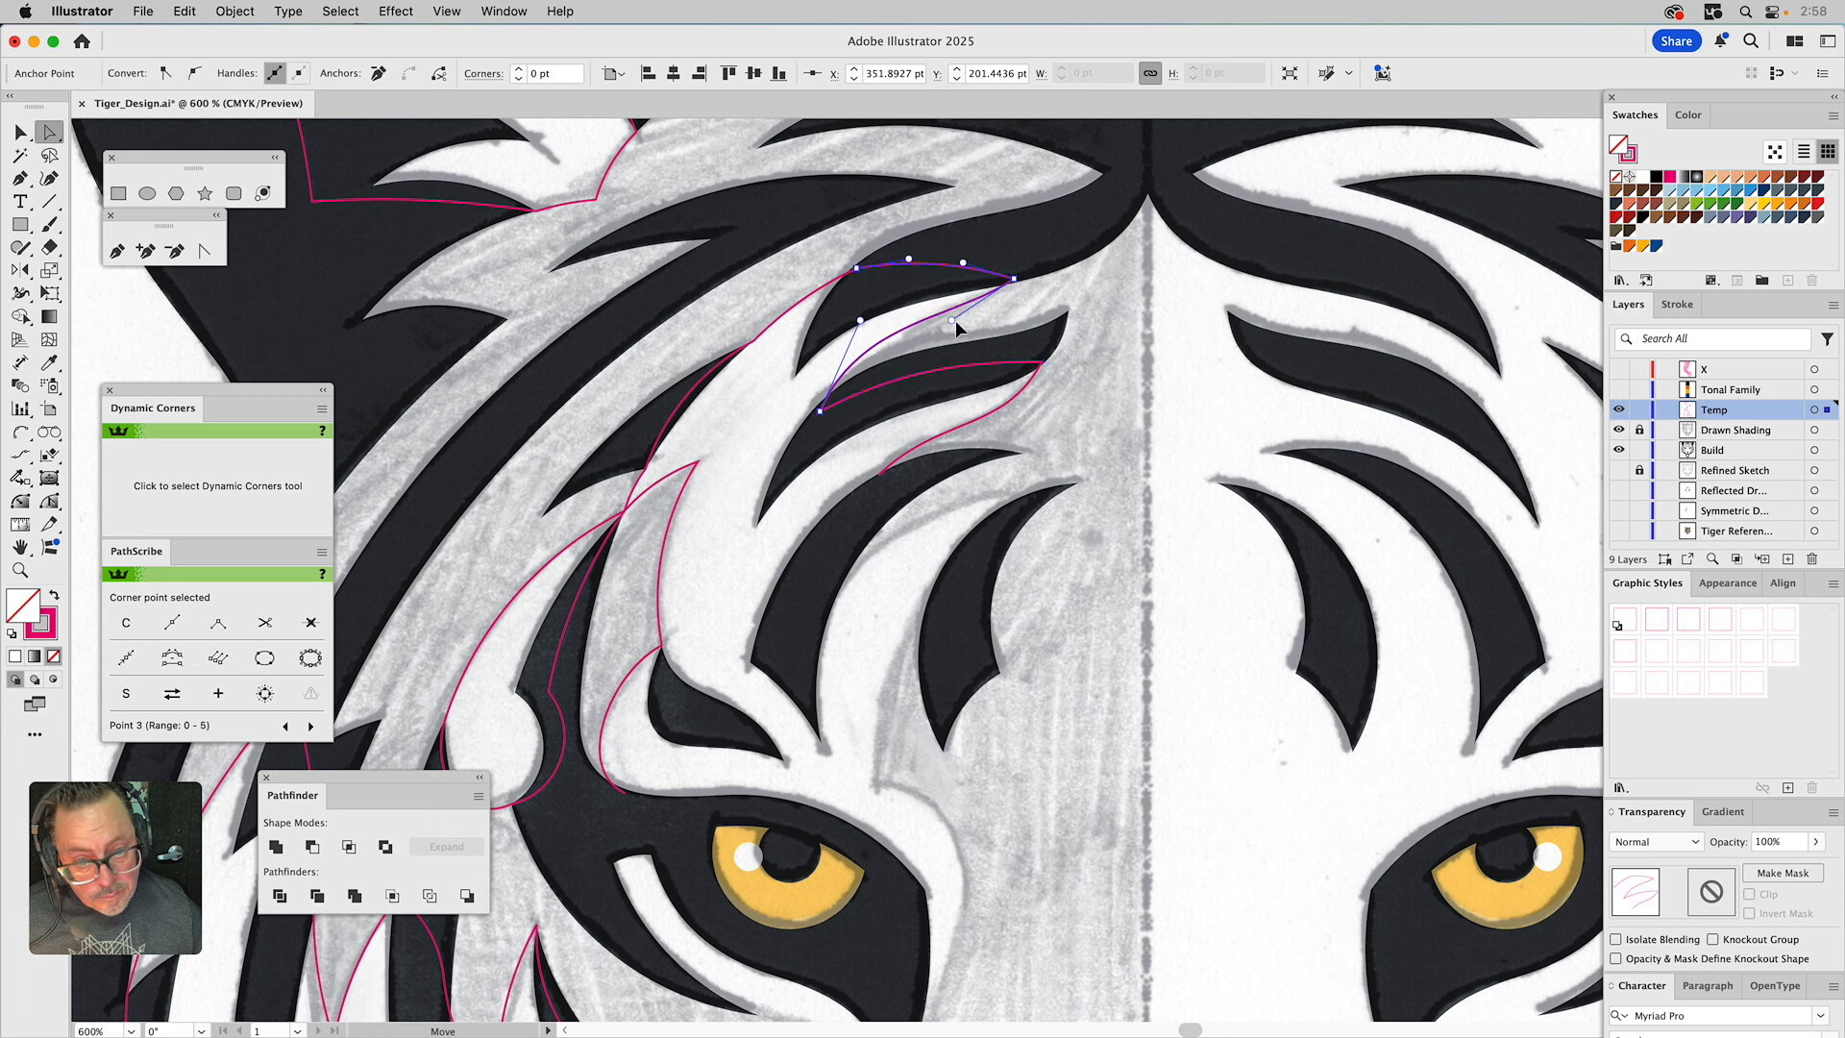
{"action": "left_click_drag", "start_coordinate": [953, 507], "coordinate": [889, 301]}
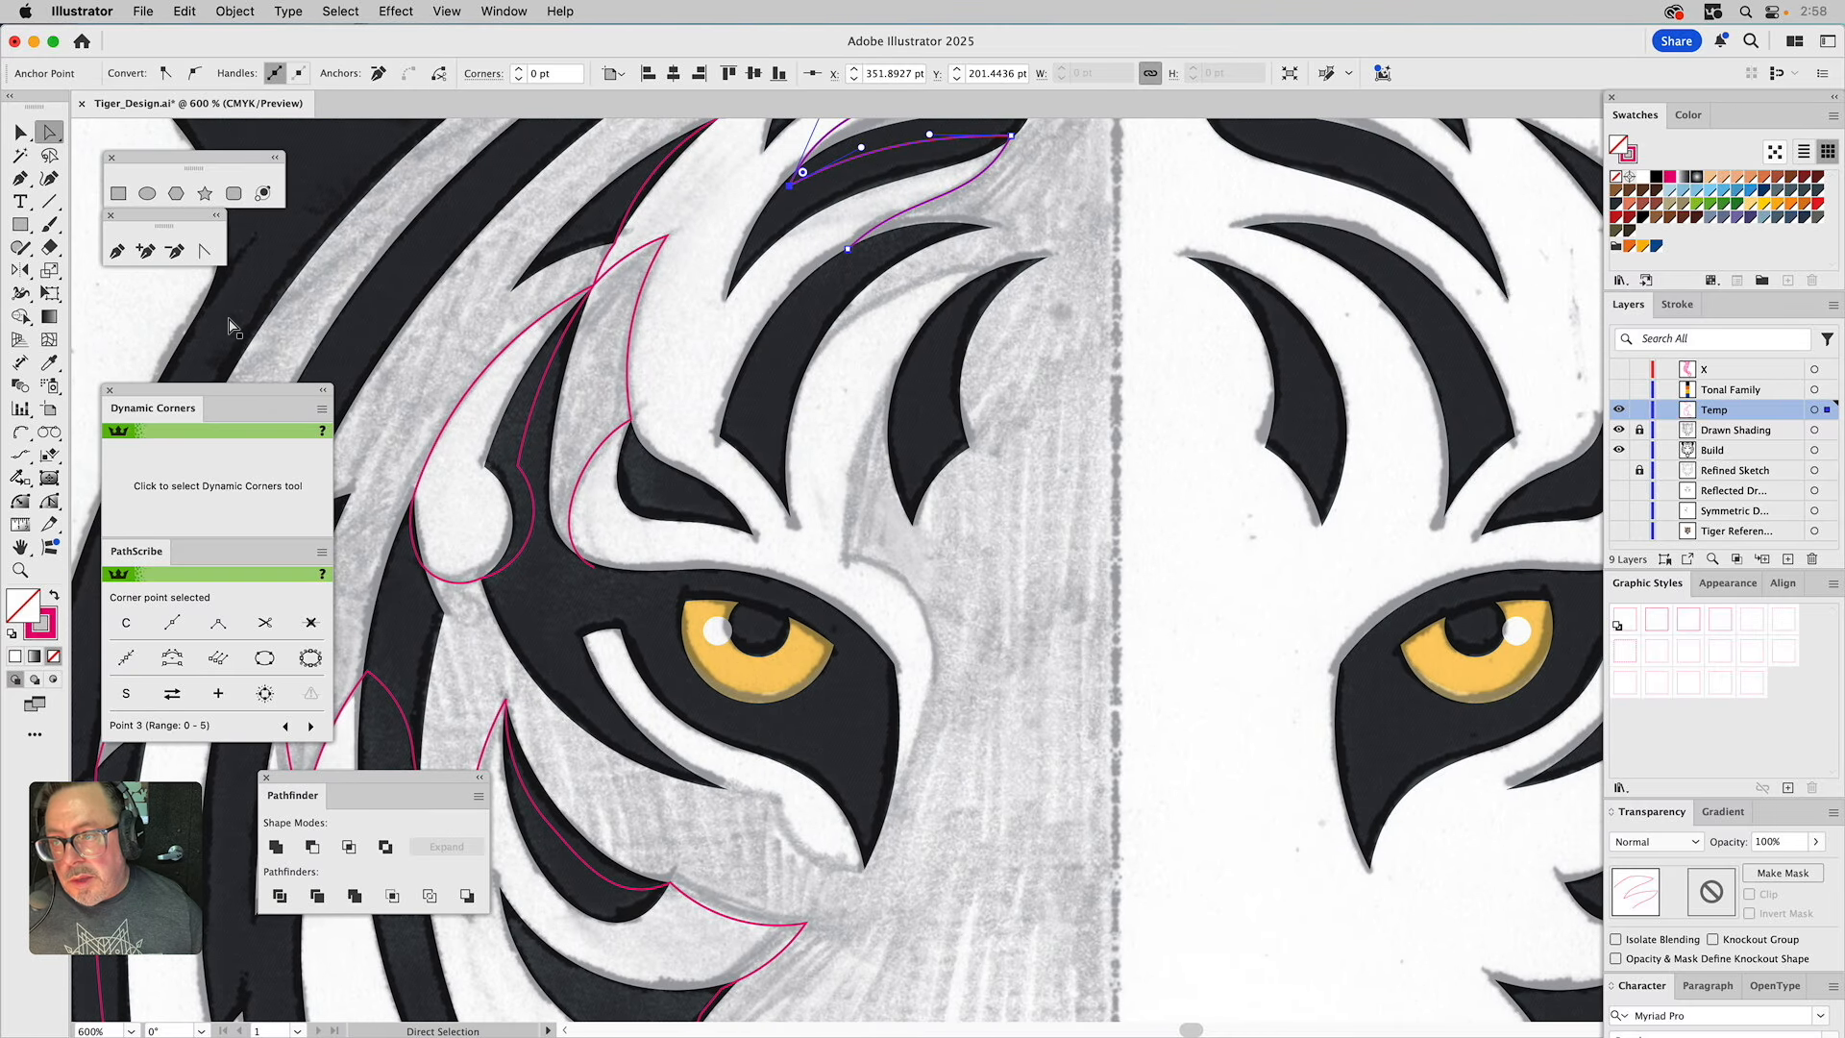
Add two straight Pen segments through the black of the third forehead stripe to its inner edge.
{"action": "left_click", "coordinate": [117, 251]}
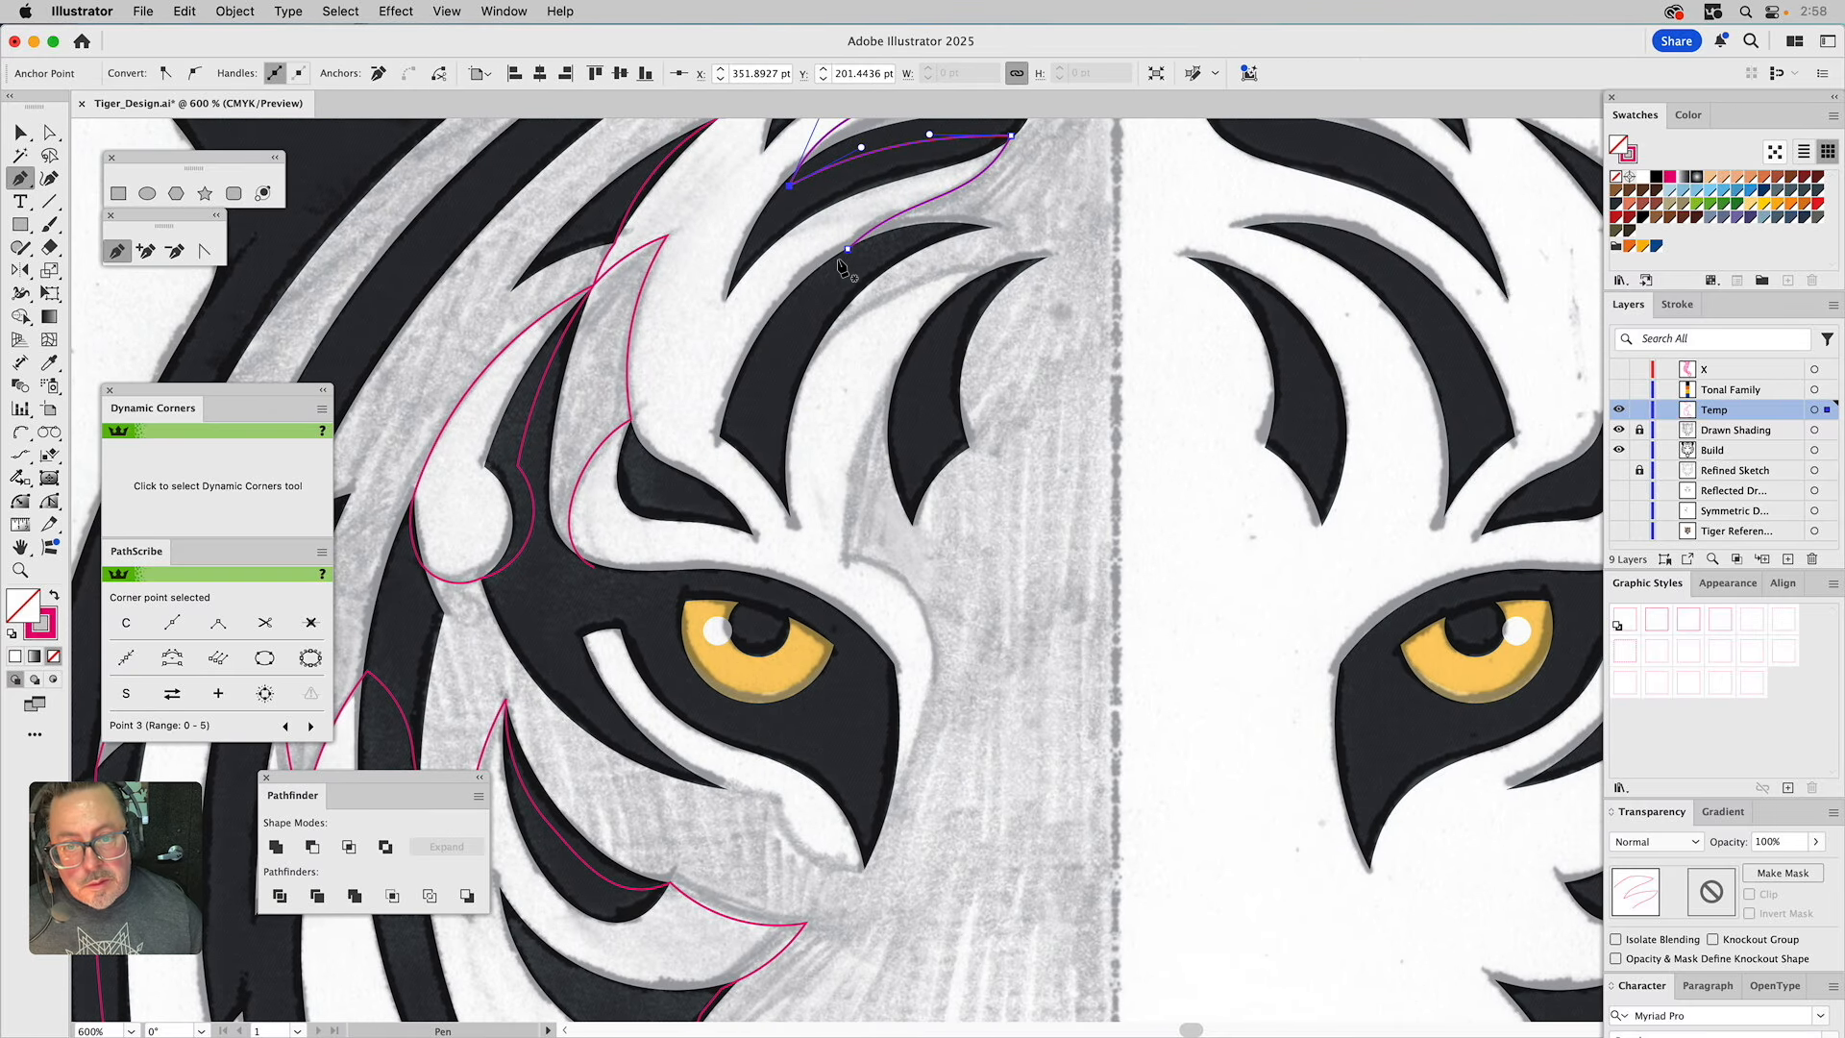
{"action": "left_click_drag", "start_coordinate": [849, 251], "coordinate": [805, 359]}
{"action": "left_click", "coordinate": [813, 317]}
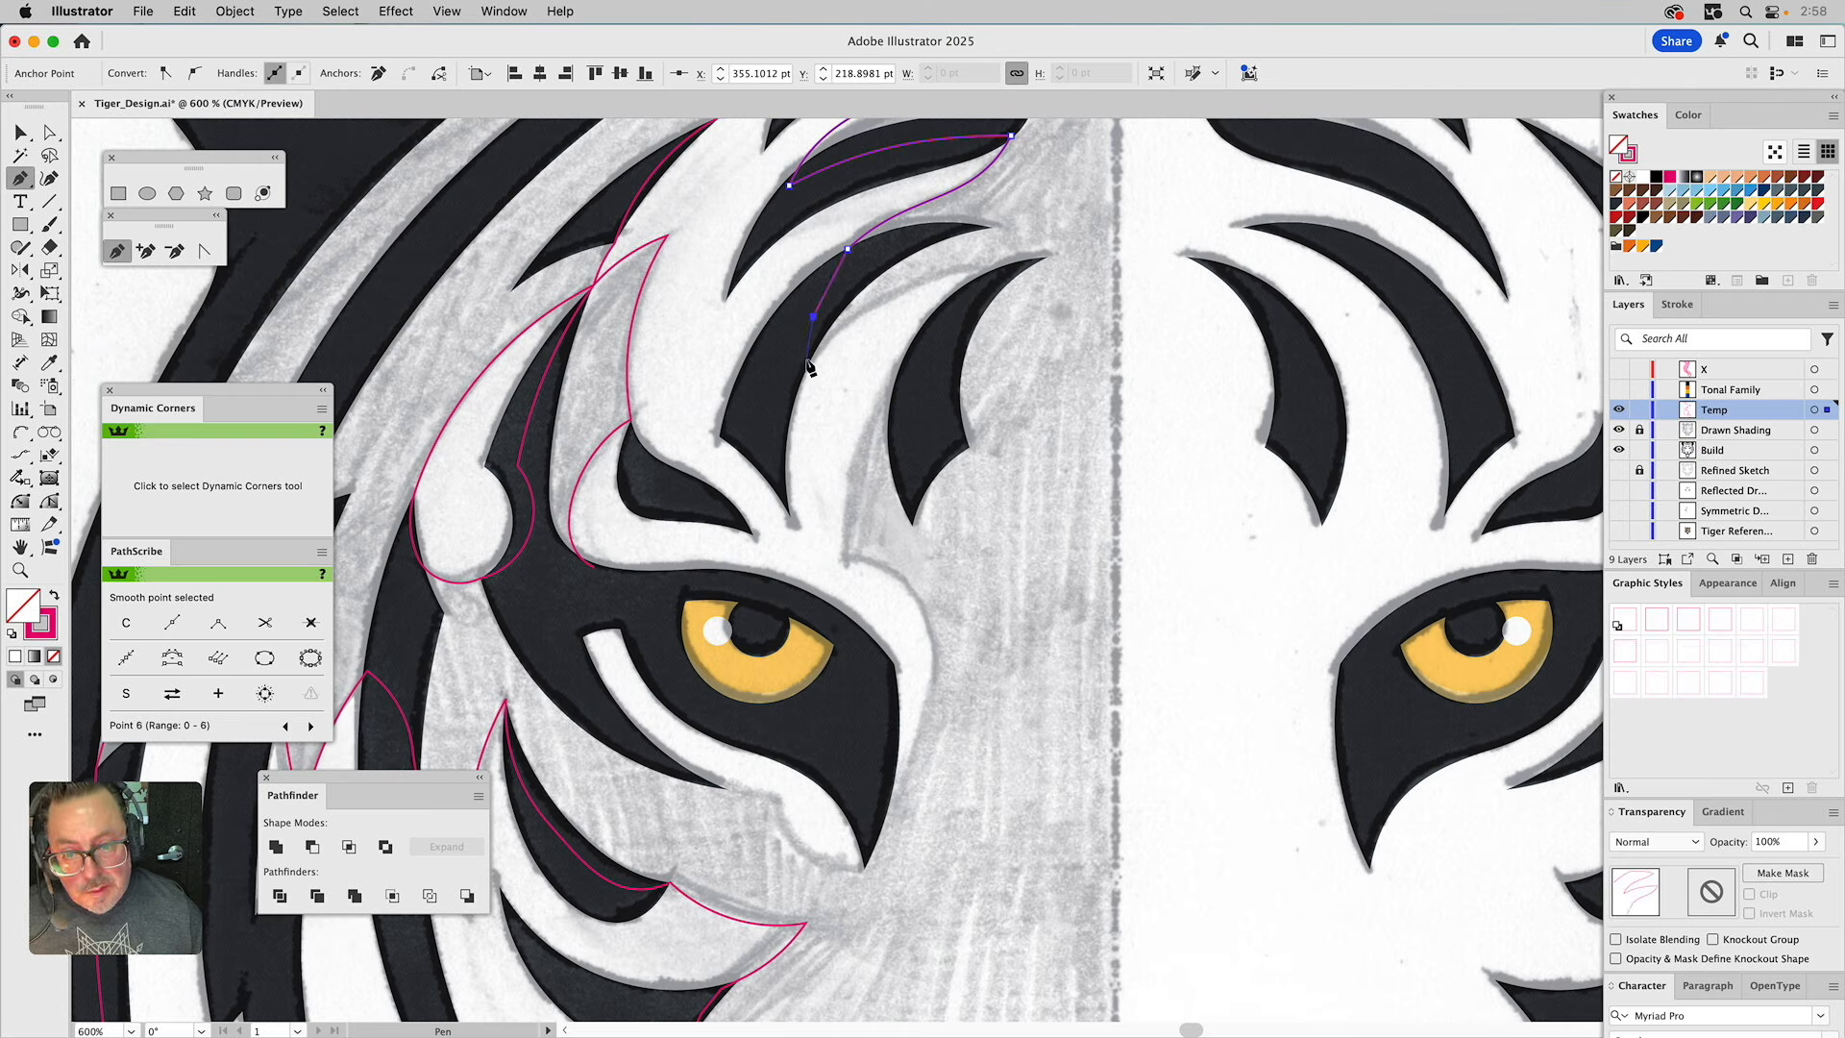
{"action": "left_click", "coordinate": [807, 361]}
Continue with arcs up to the innermost stripe's upper end, down to its outer edge, and on to the shading's corner above the eye.
{"action": "left_click", "coordinate": [21, 433]}
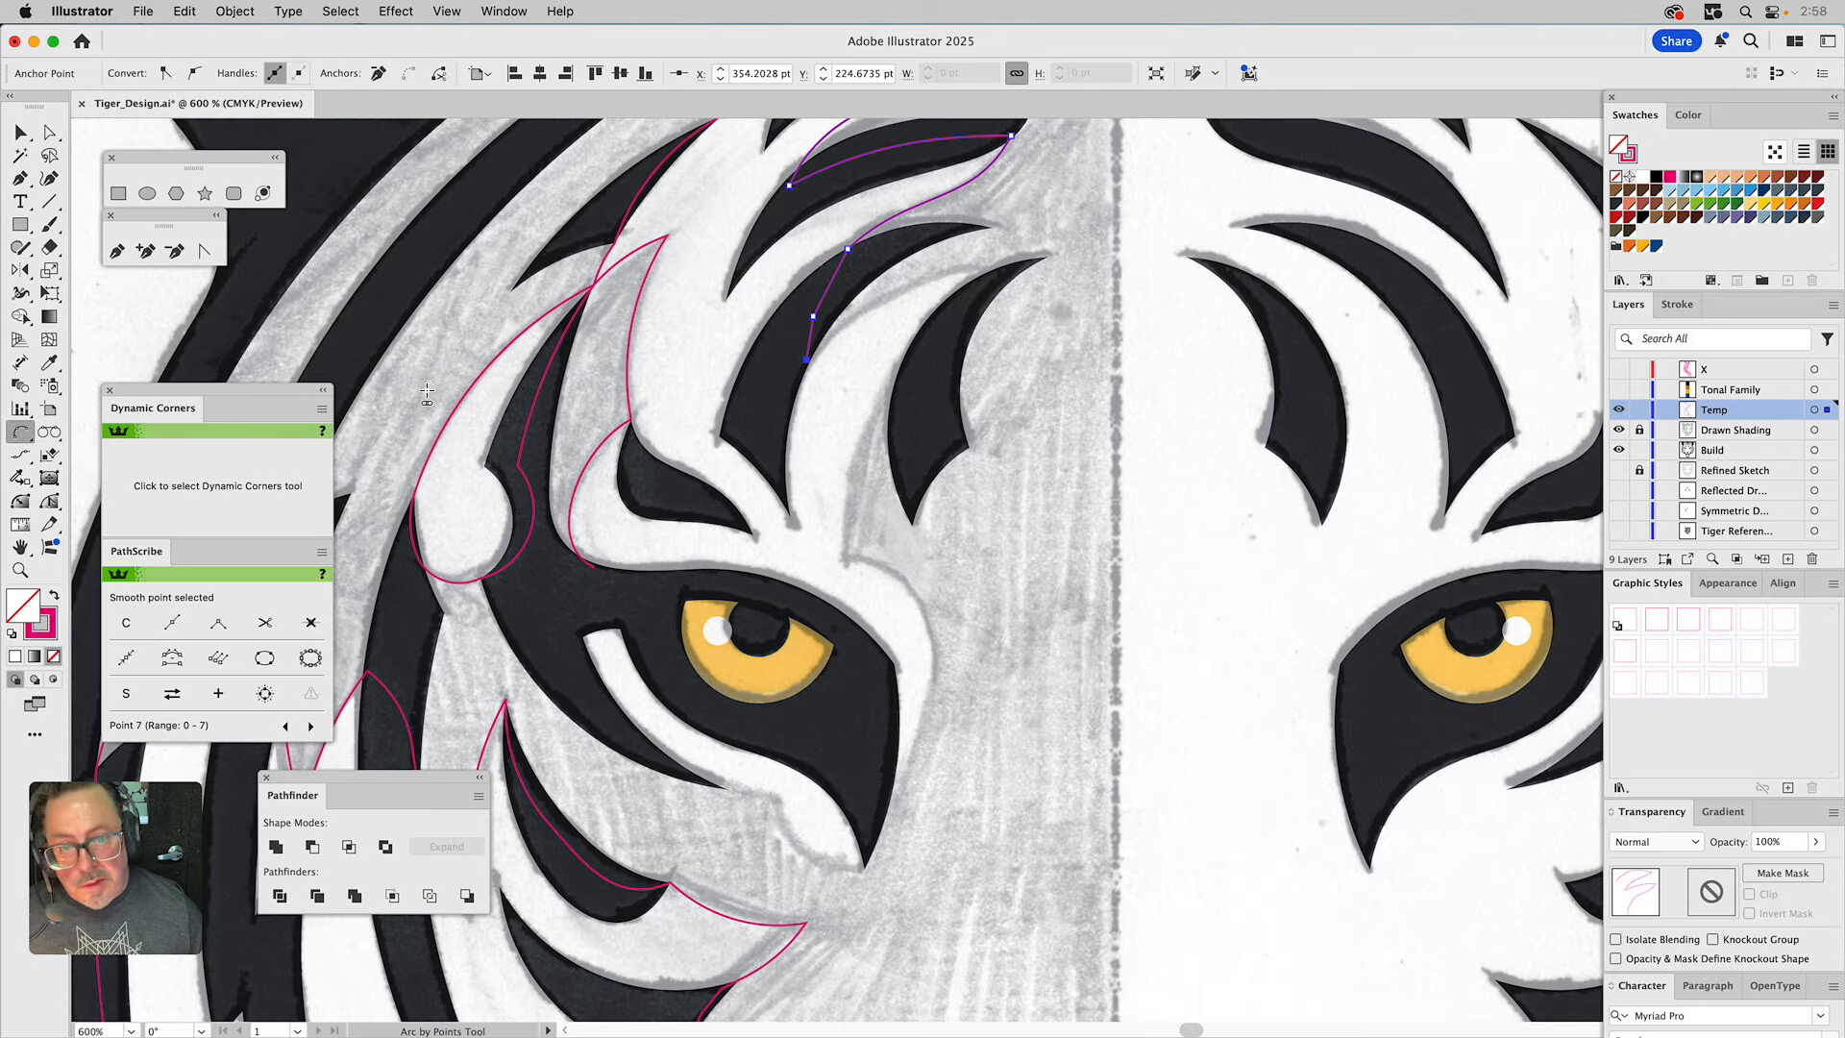
{"action": "left_click", "coordinate": [807, 361]}
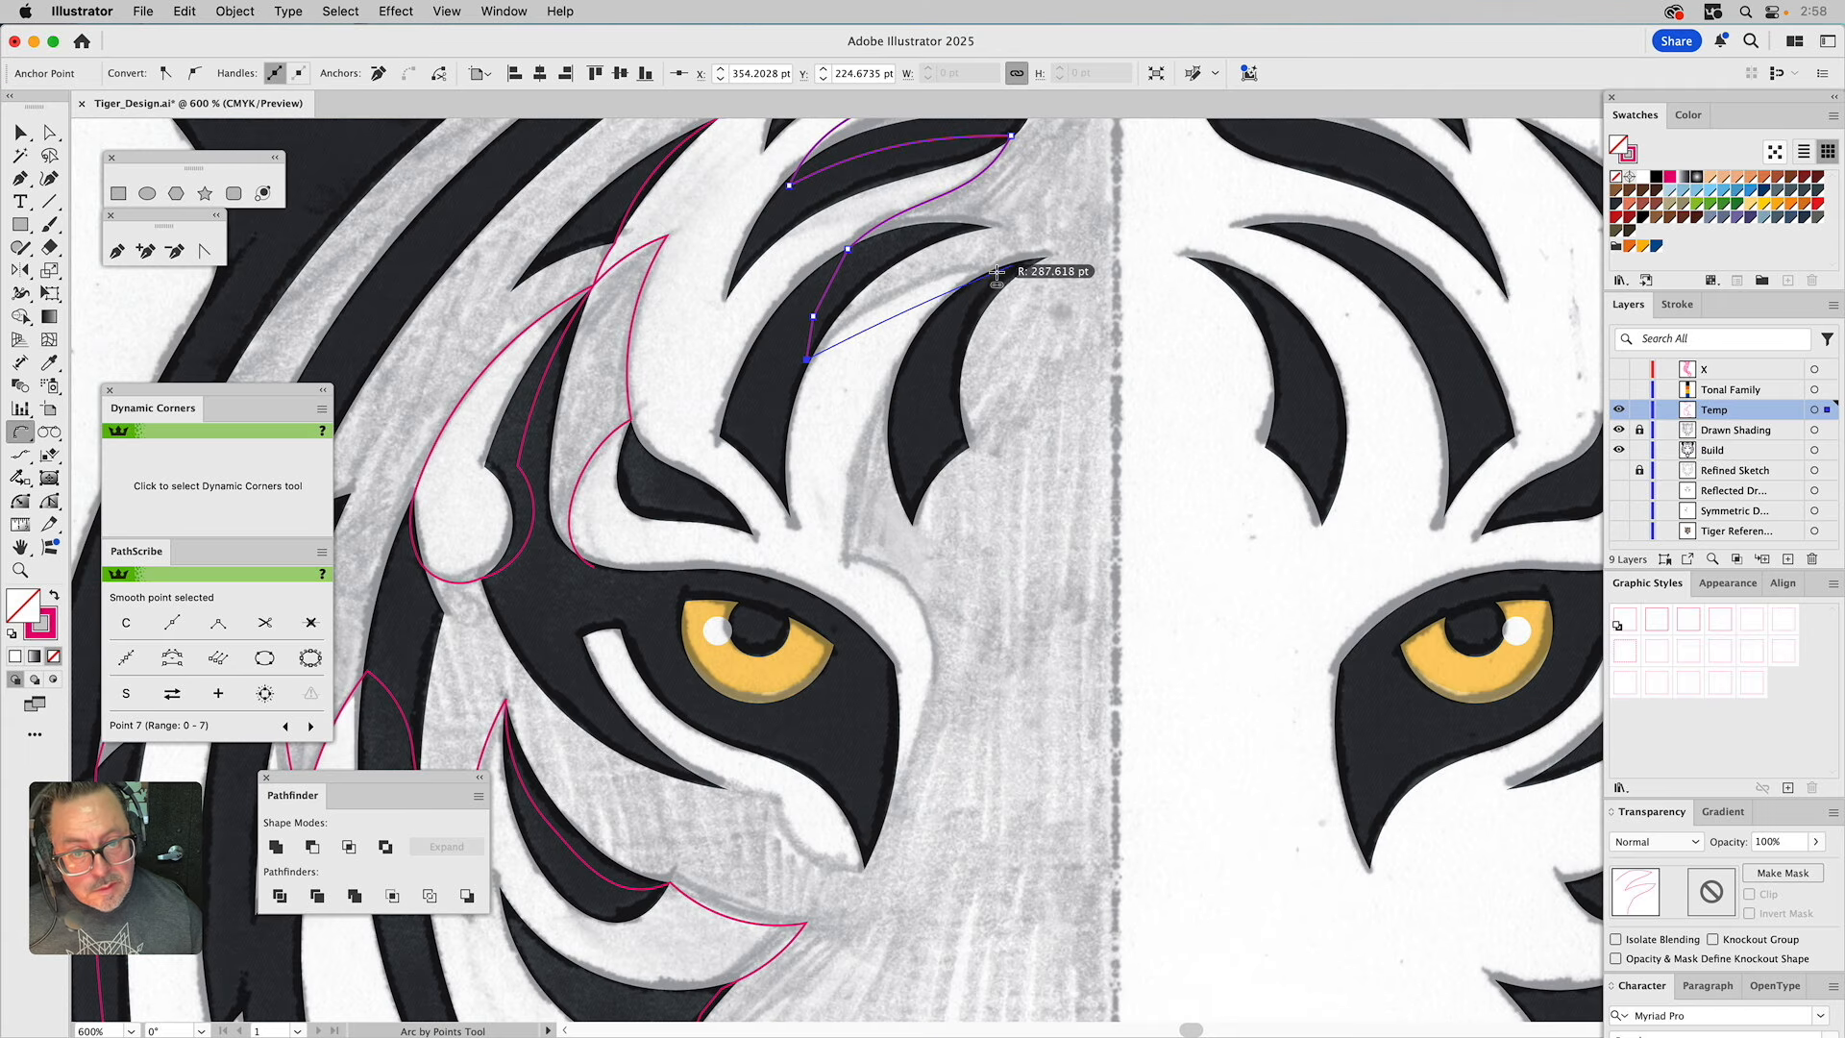
{"action": "left_click", "coordinate": [1013, 266]}
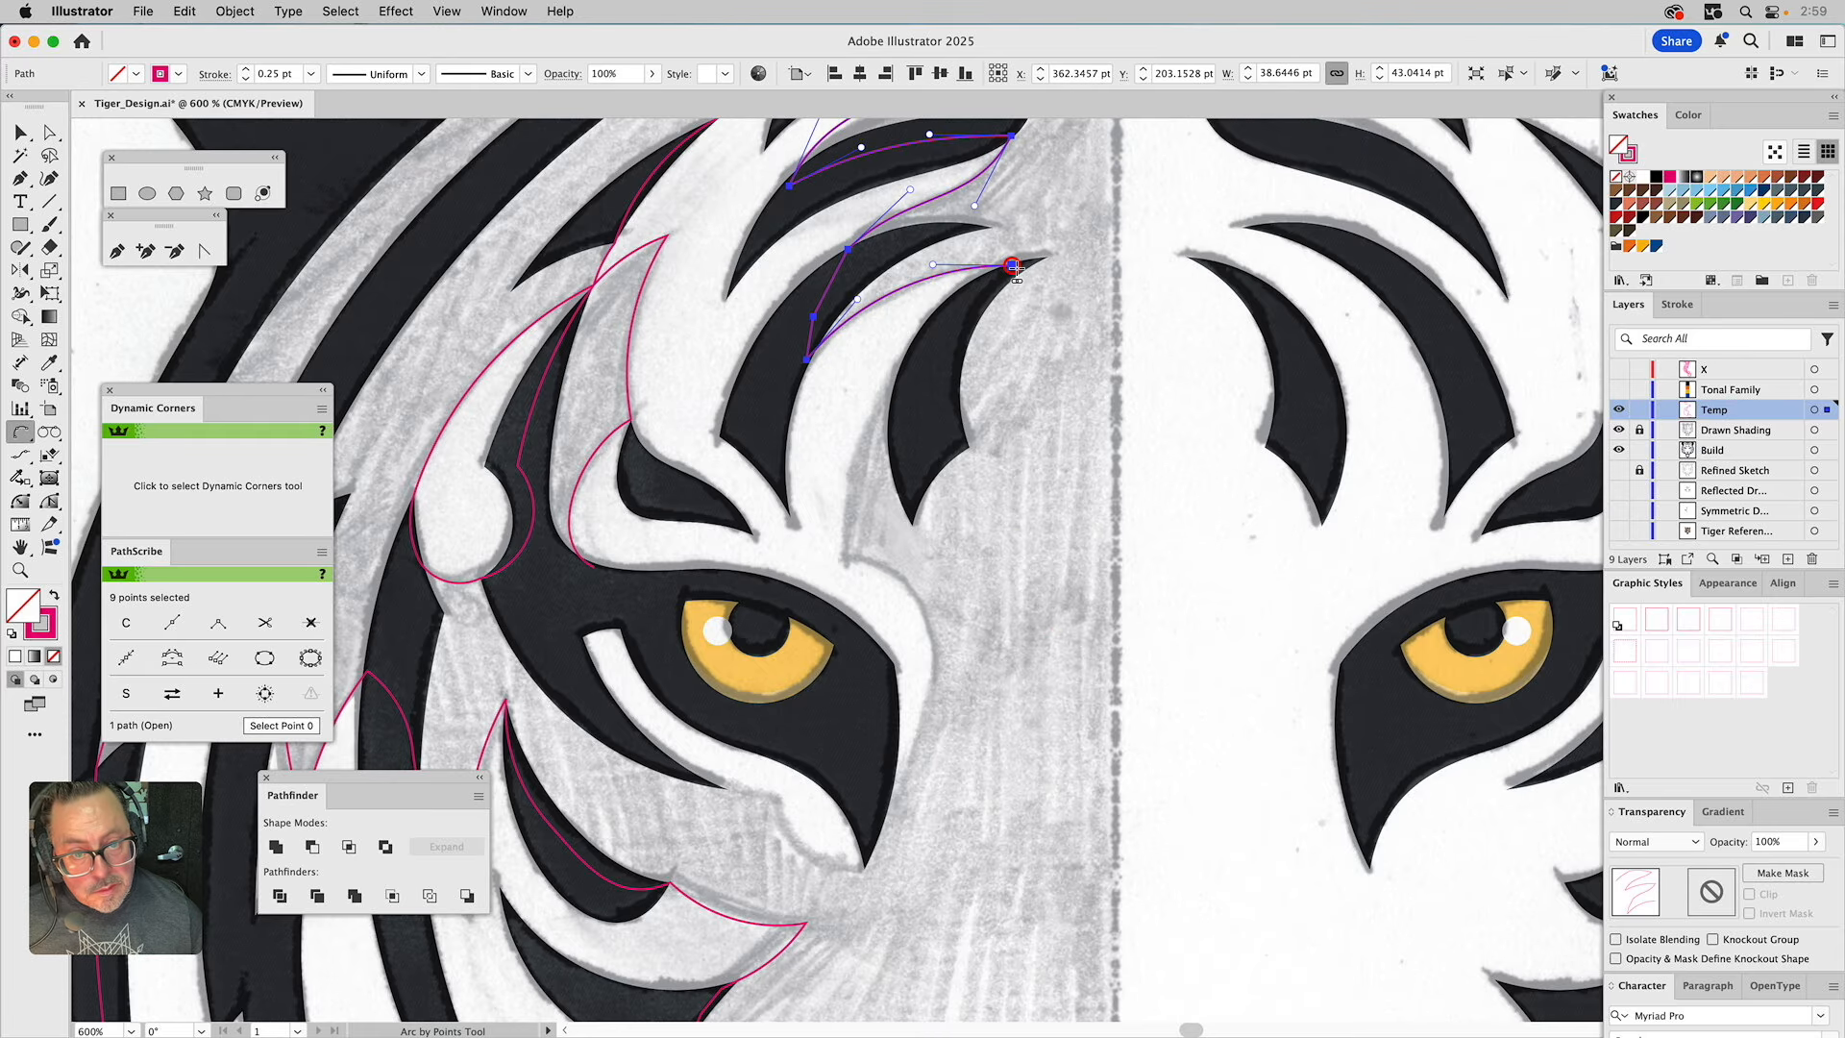
{"action": "left_click", "coordinate": [898, 382]}
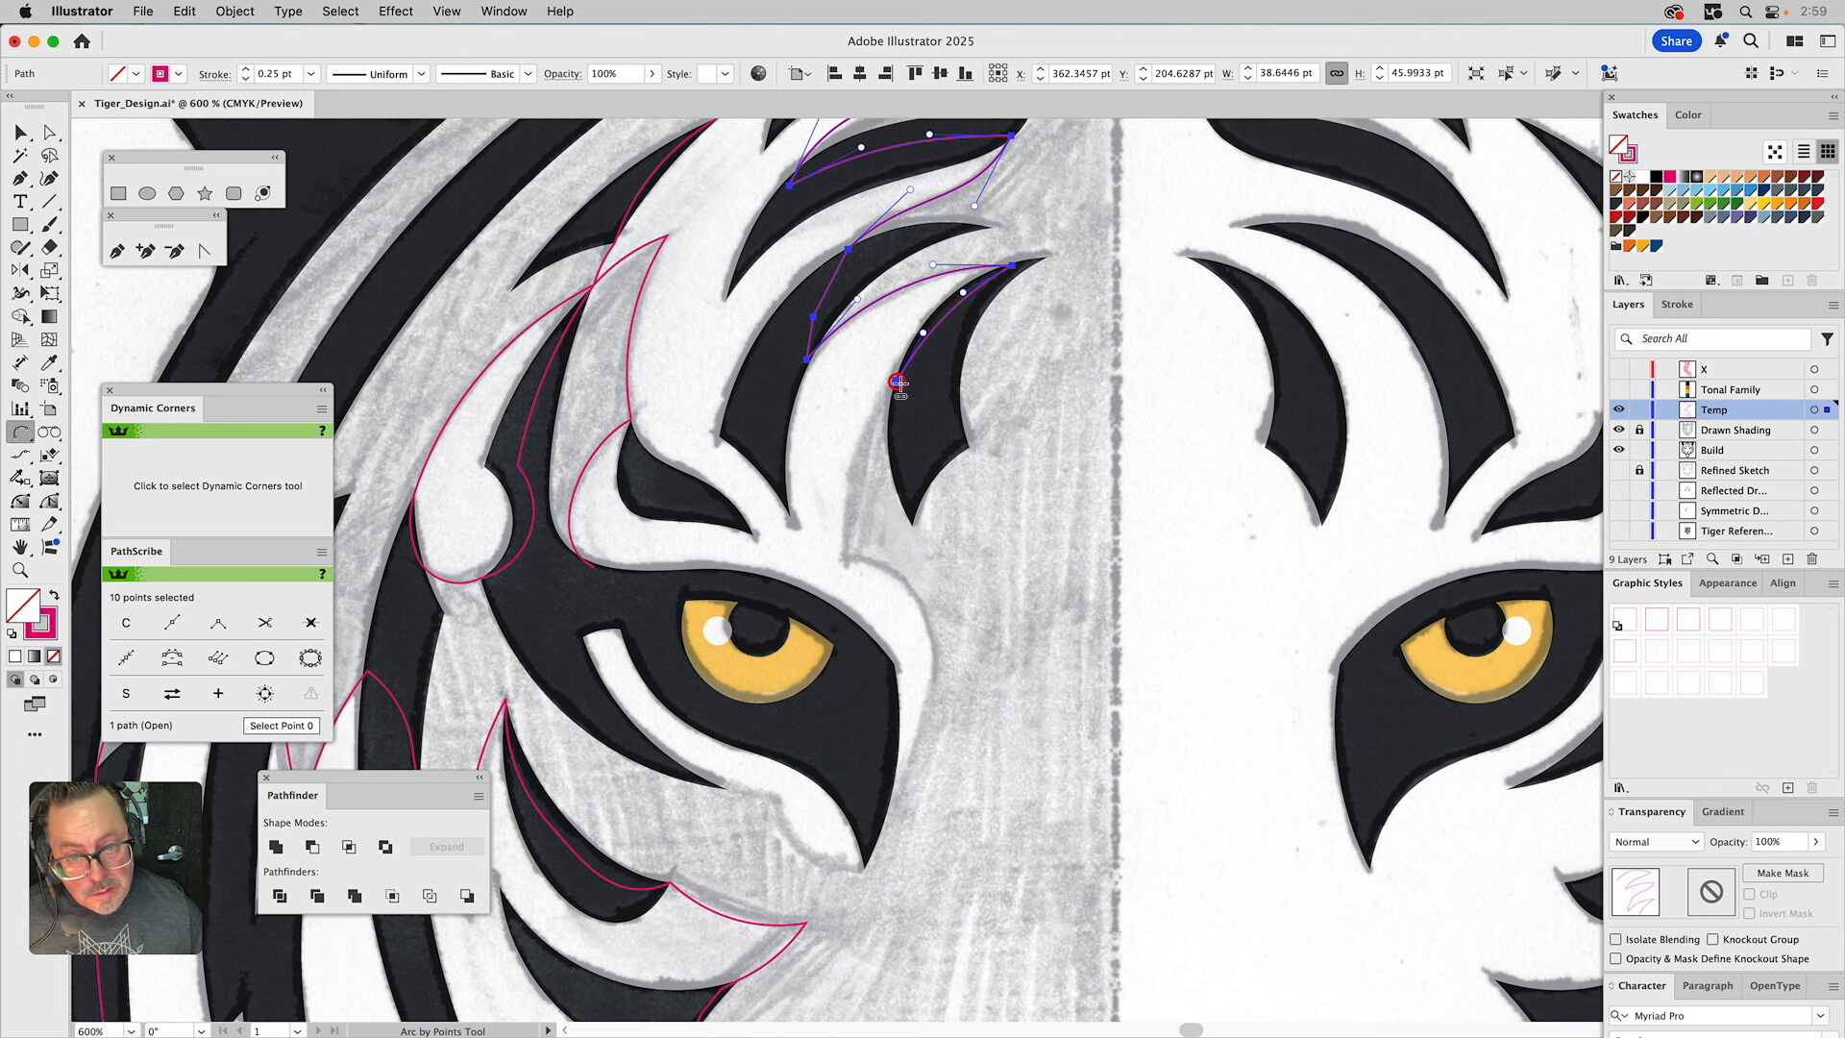
{"action": "left_click", "coordinate": [843, 558]}
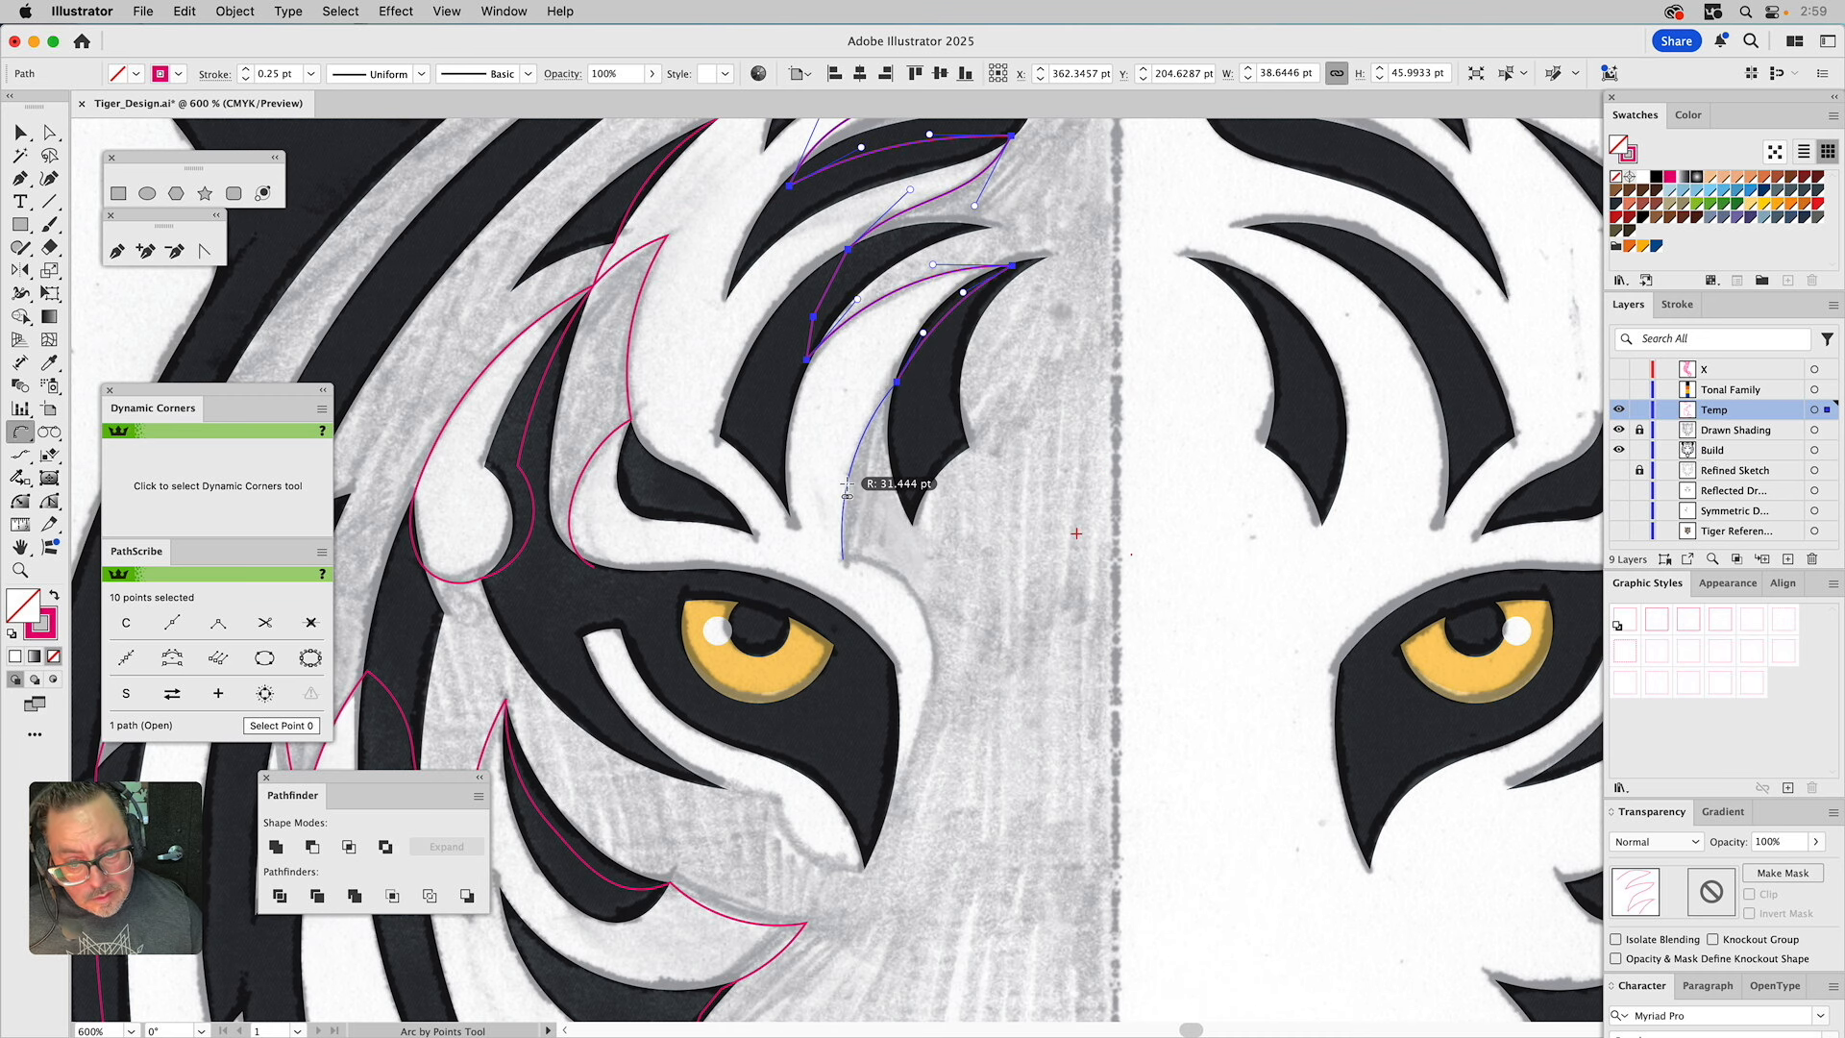
{"action": "left_click", "coordinate": [845, 483]}
Draw a smooth Pen curve from the corner above the eye around the shading's edge to the eye's inner side.
{"action": "scroll", "coordinate": [503, 248], "scroll_direction": "down", "scroll_amount": 10}
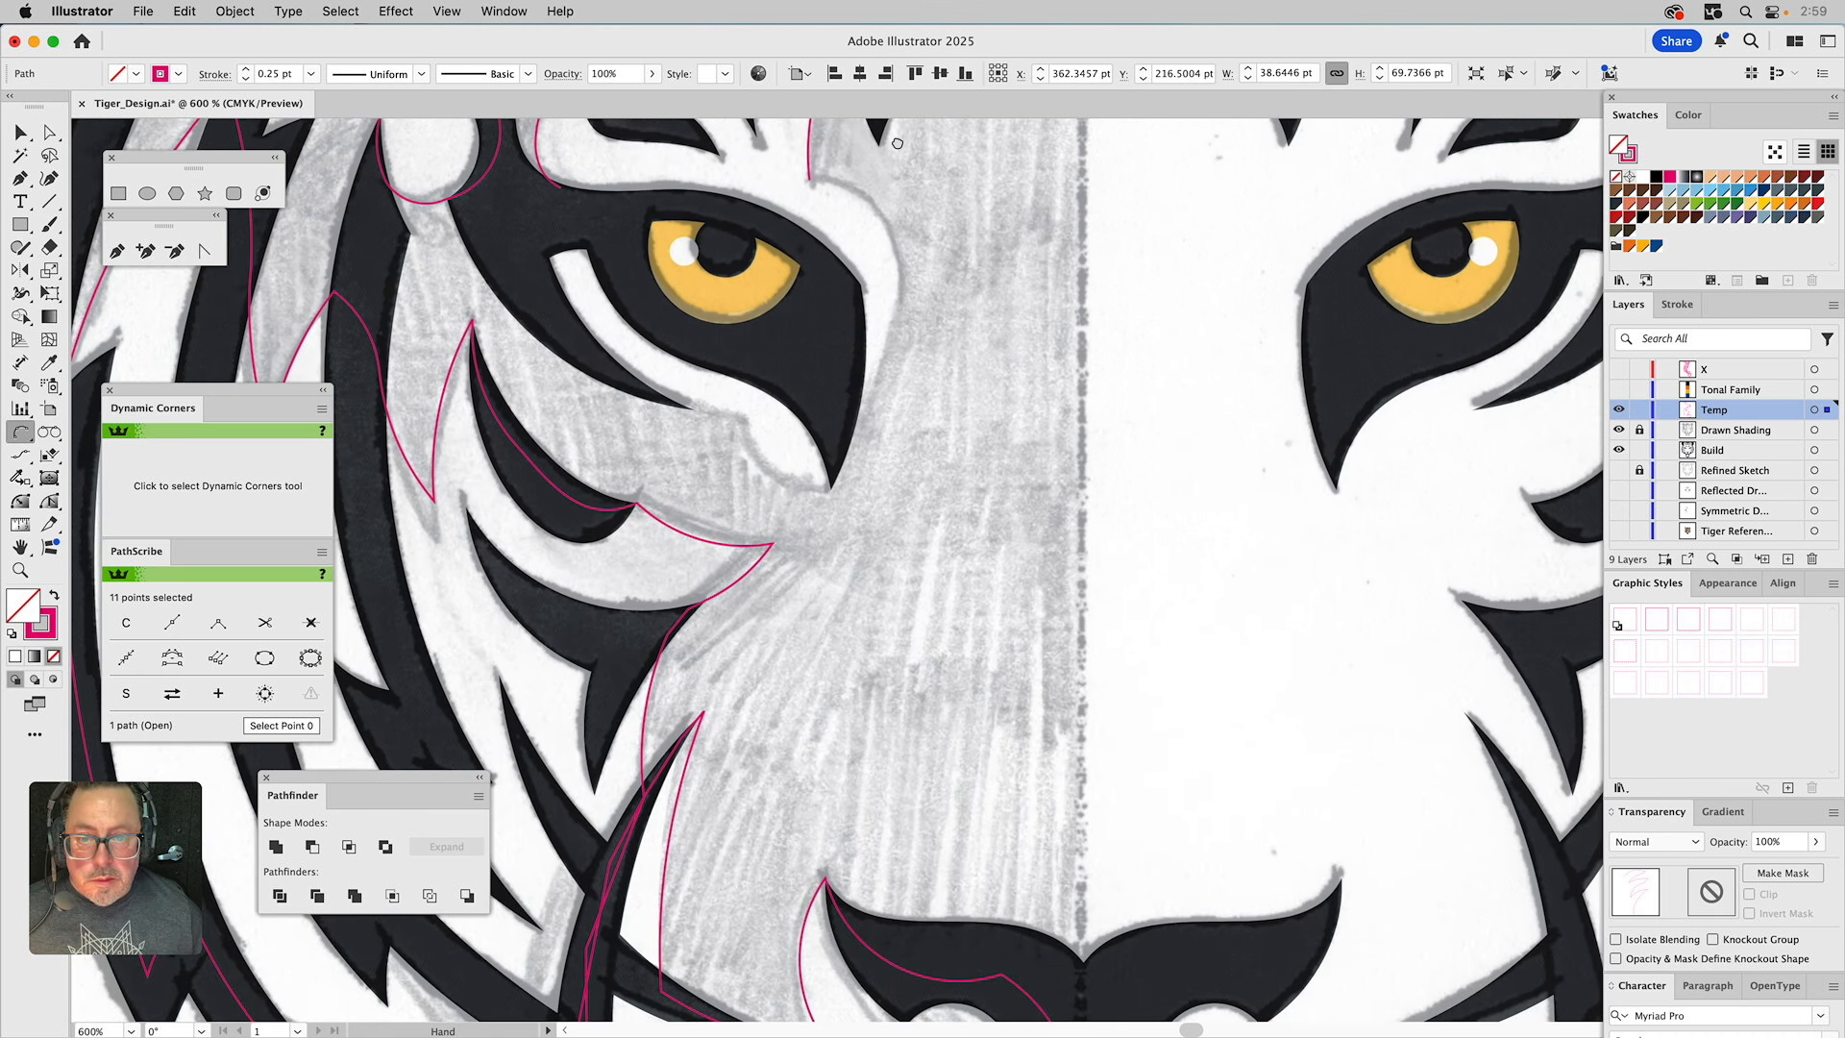
{"action": "left_click", "coordinate": [116, 251]}
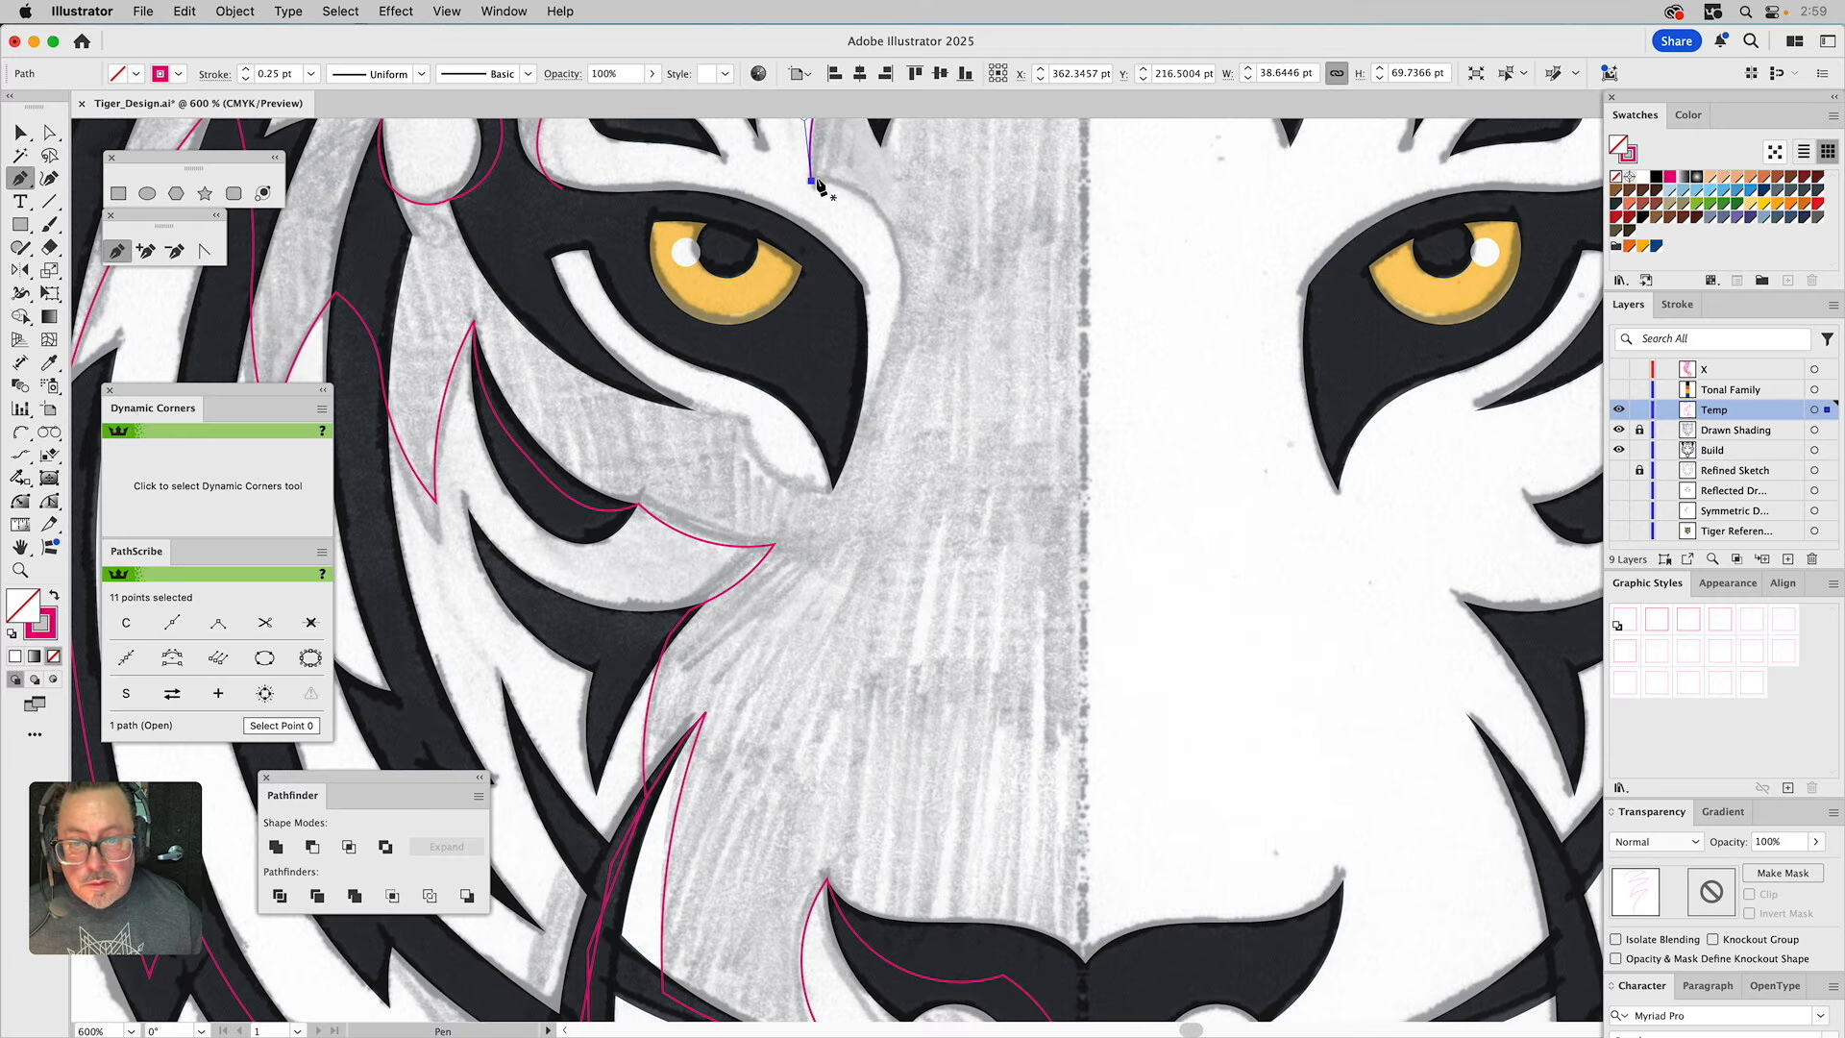
{"action": "left_click", "coordinate": [813, 181]}
{"action": "left_click_drag", "start_coordinate": [902, 277], "coordinate": [902, 362]}
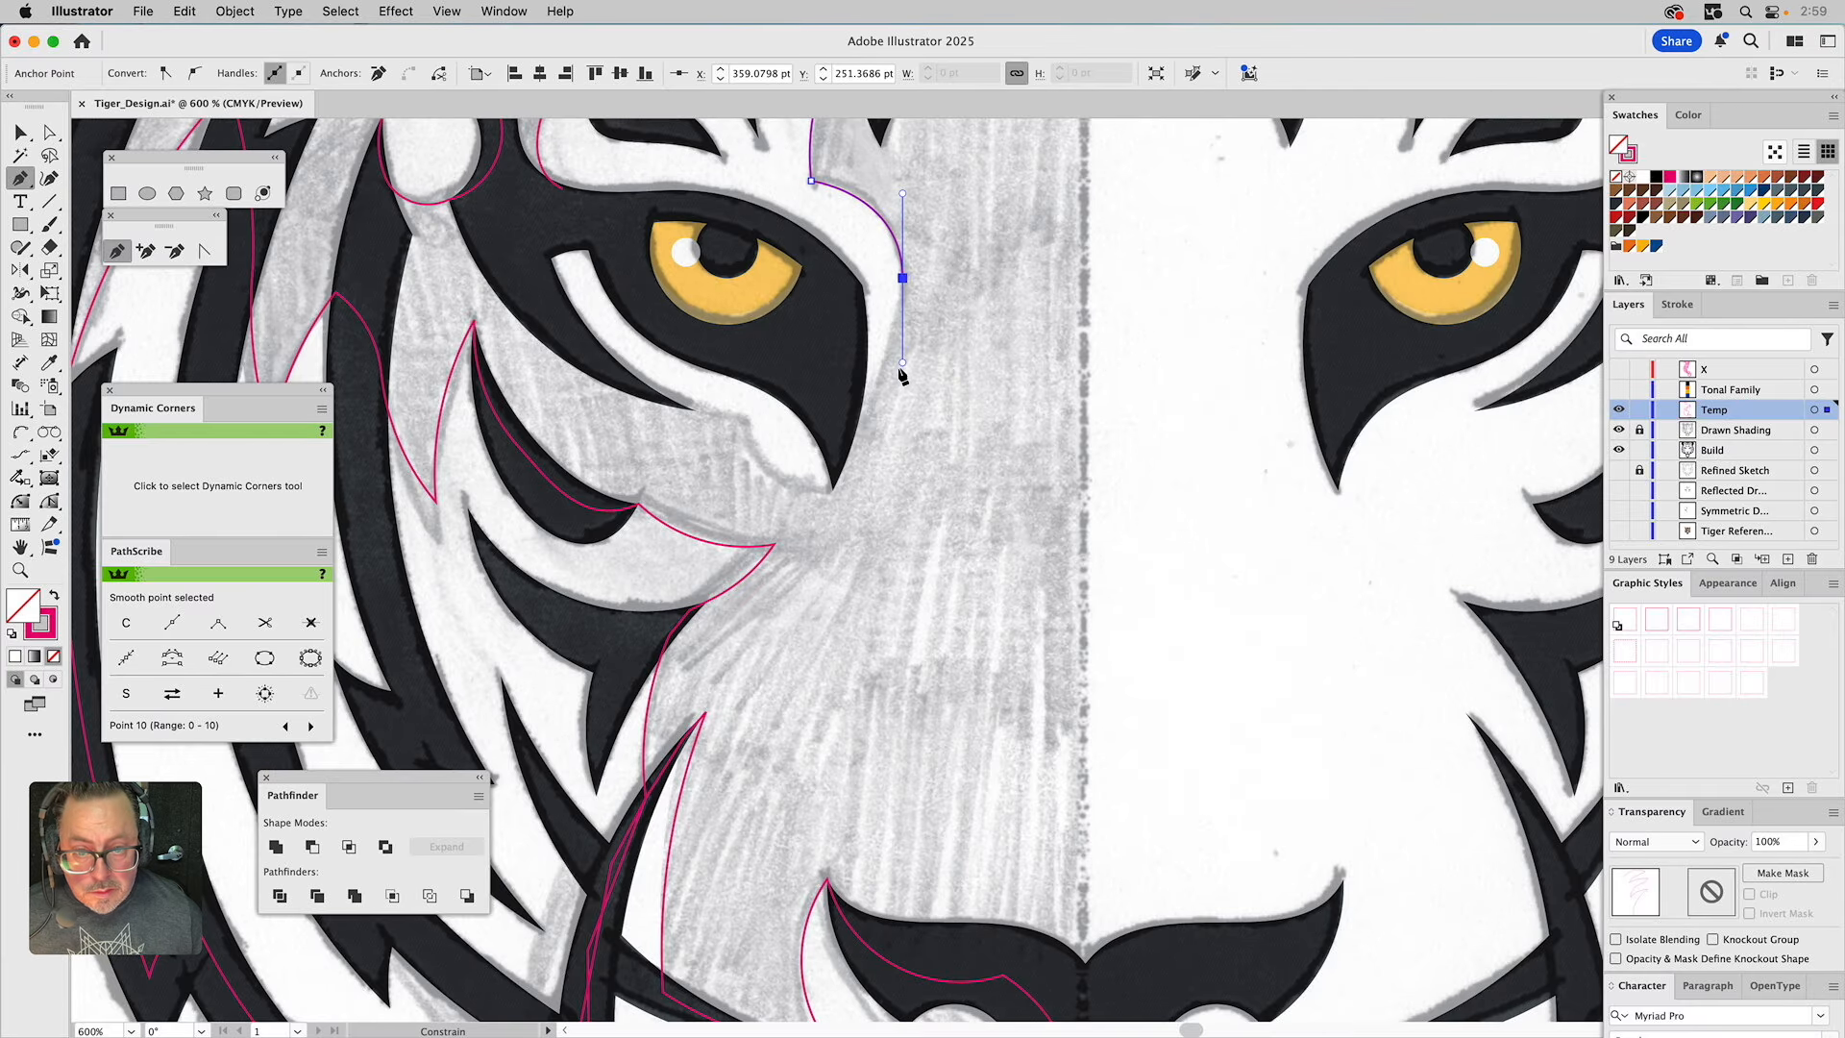
Continue the Pen path to the eye's inner corner, then back through the black above the eye to join the brow path's open end.
{"action": "left_click", "coordinate": [850, 434]}
{"action": "scroll", "coordinate": [836, 461], "scroll_direction": "up", "scroll_amount": 5}
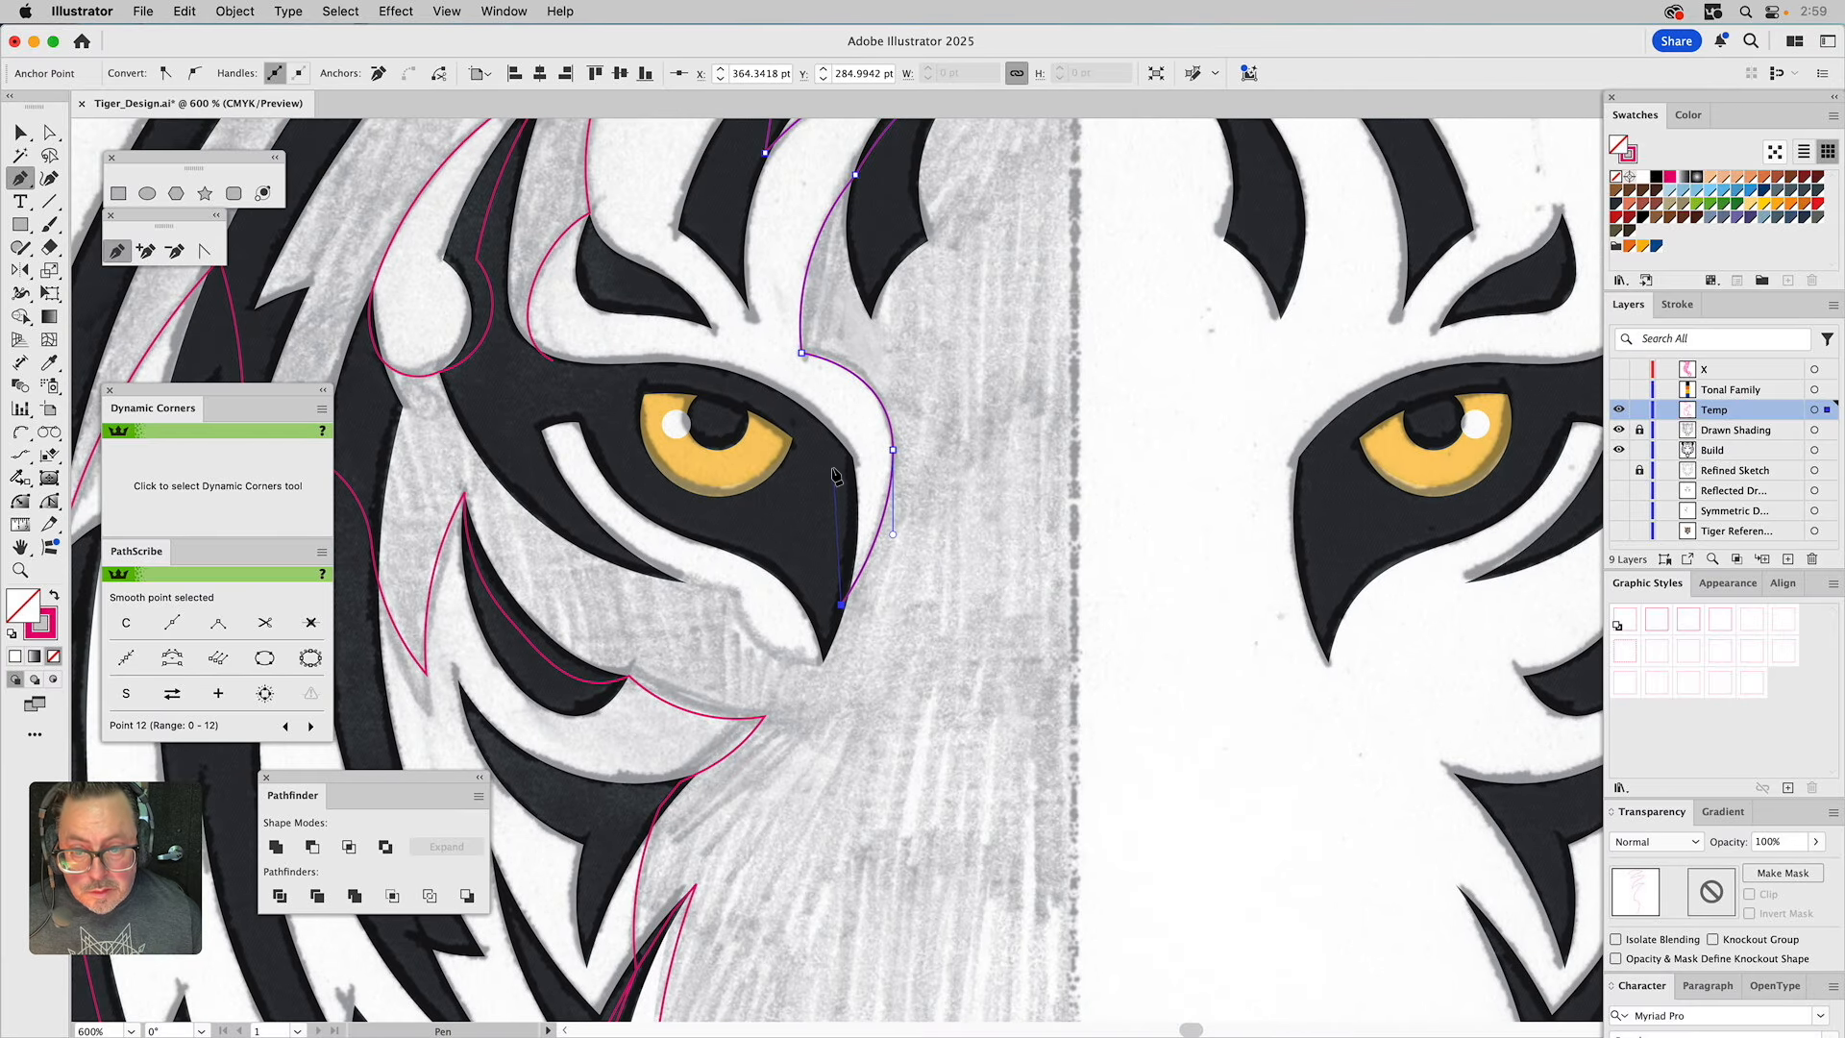
{"action": "left_click", "coordinate": [813, 436]}
{"action": "left_click", "coordinate": [739, 382]}
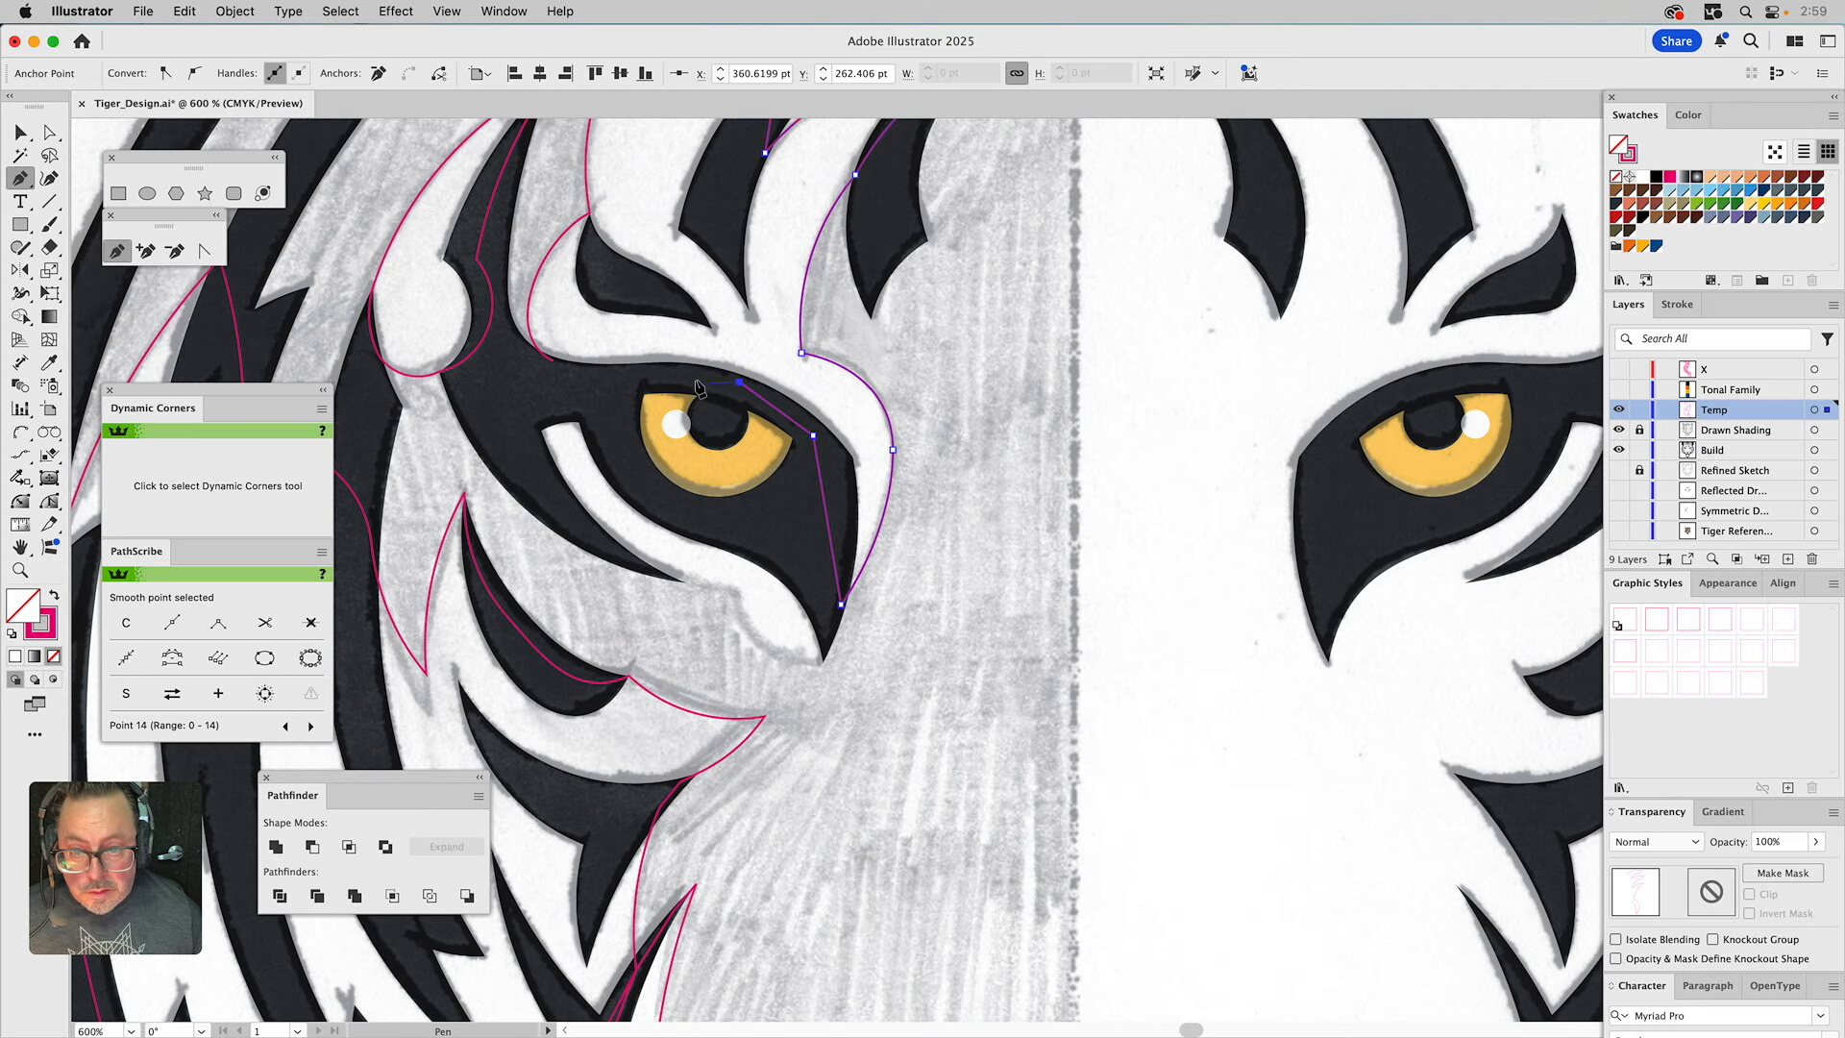
{"action": "left_click", "coordinate": [618, 379]}
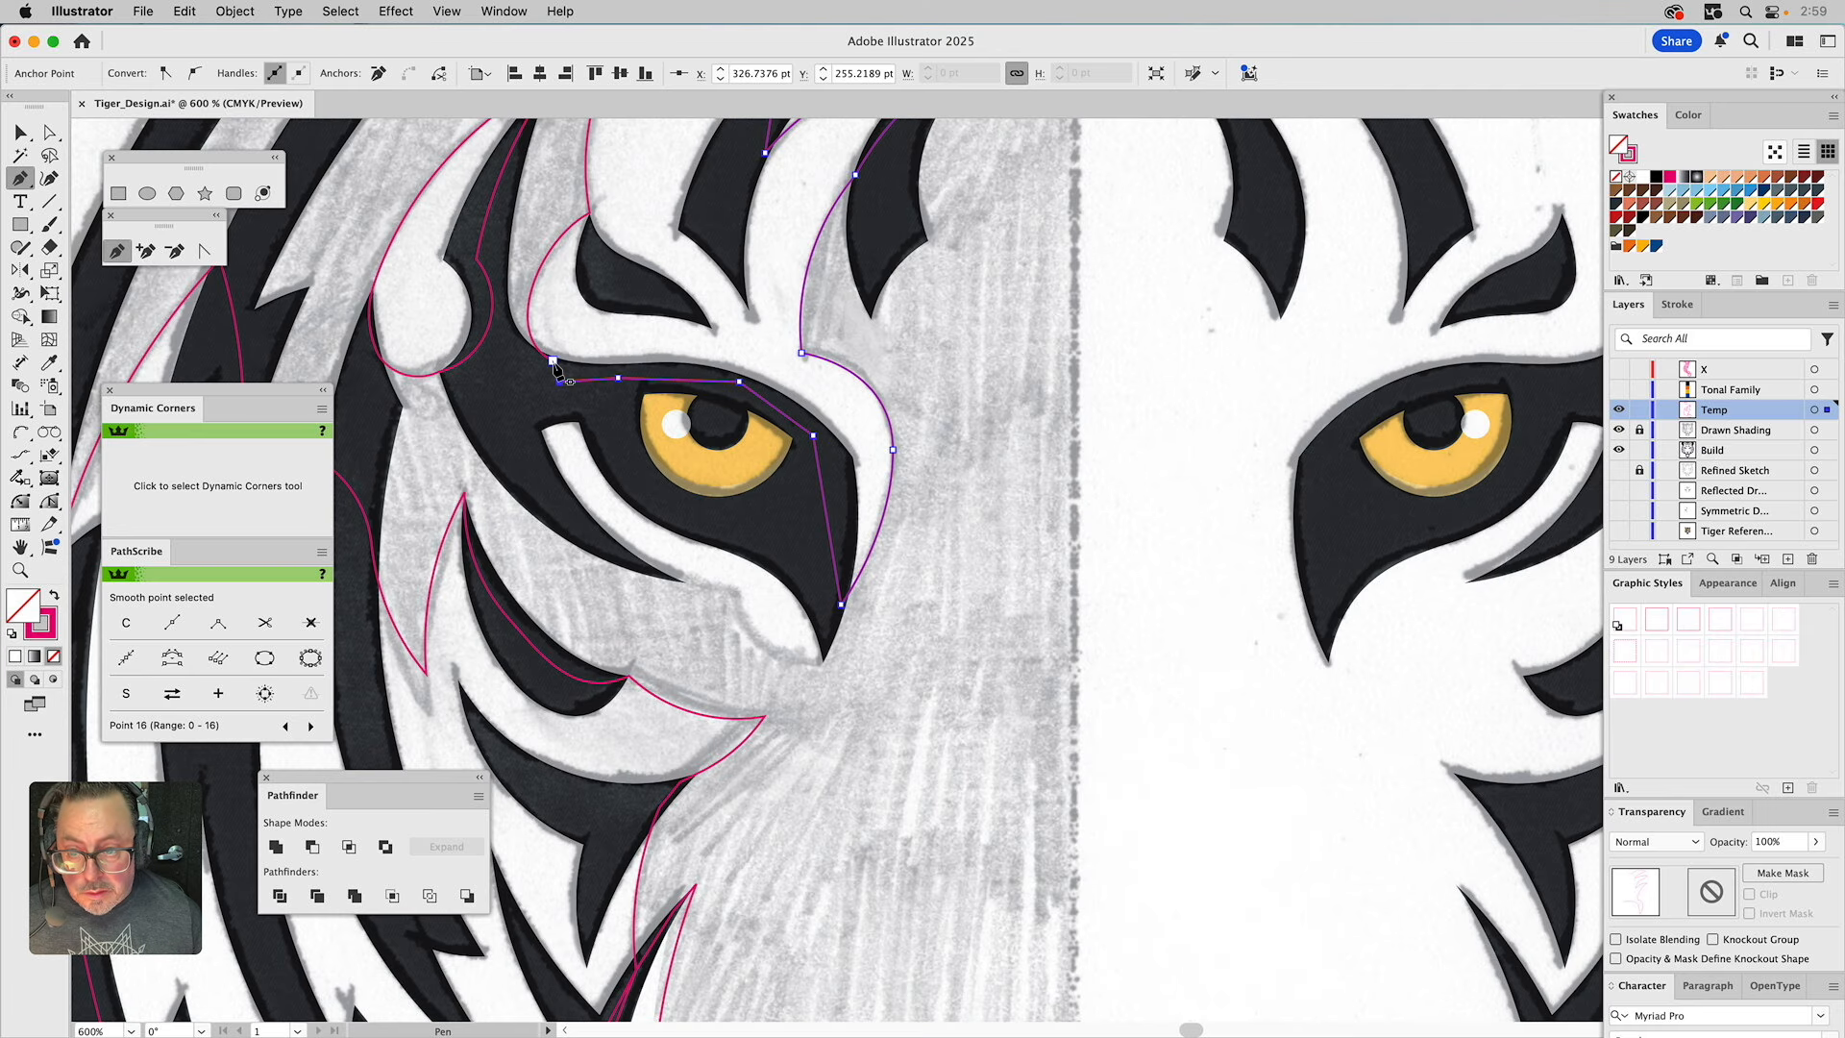
{"action": "left_click_drag", "start_coordinate": [614, 257], "coordinate": [607, 507]}
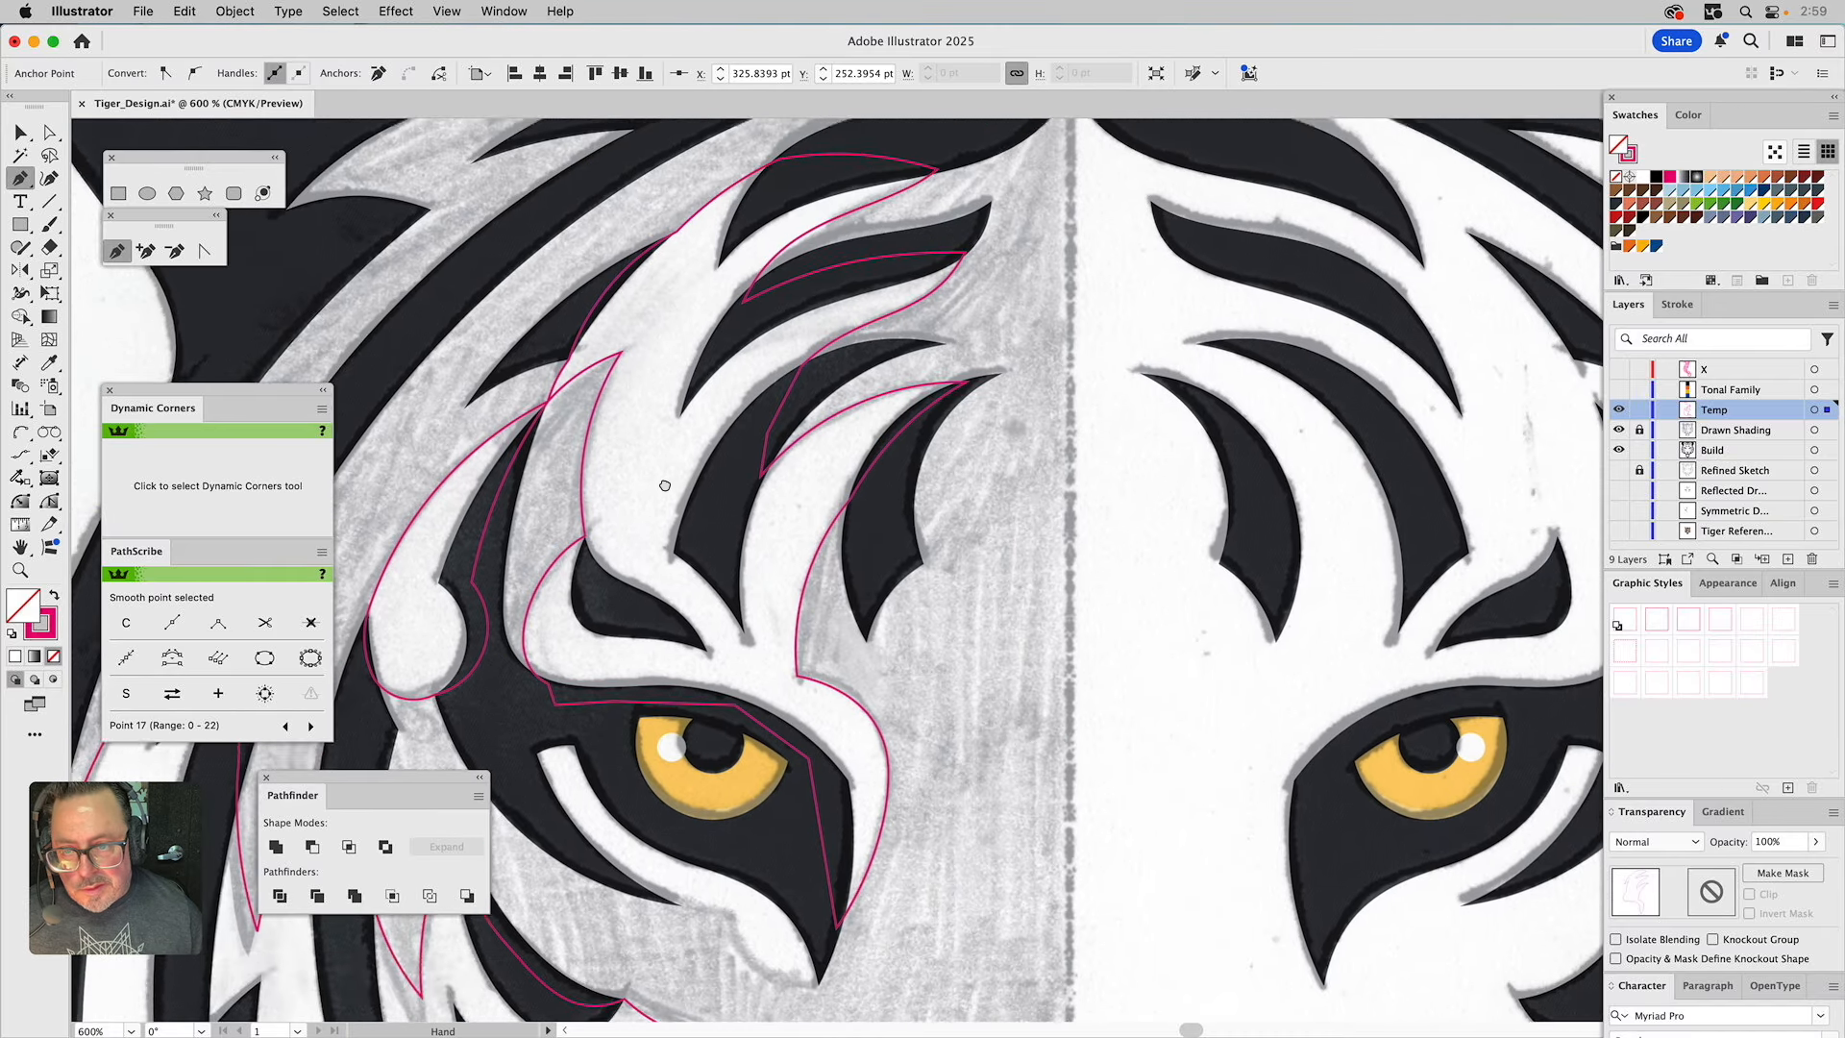
{"action": "left_click_drag", "start_coordinate": [666, 396], "coordinate": [654, 589]}
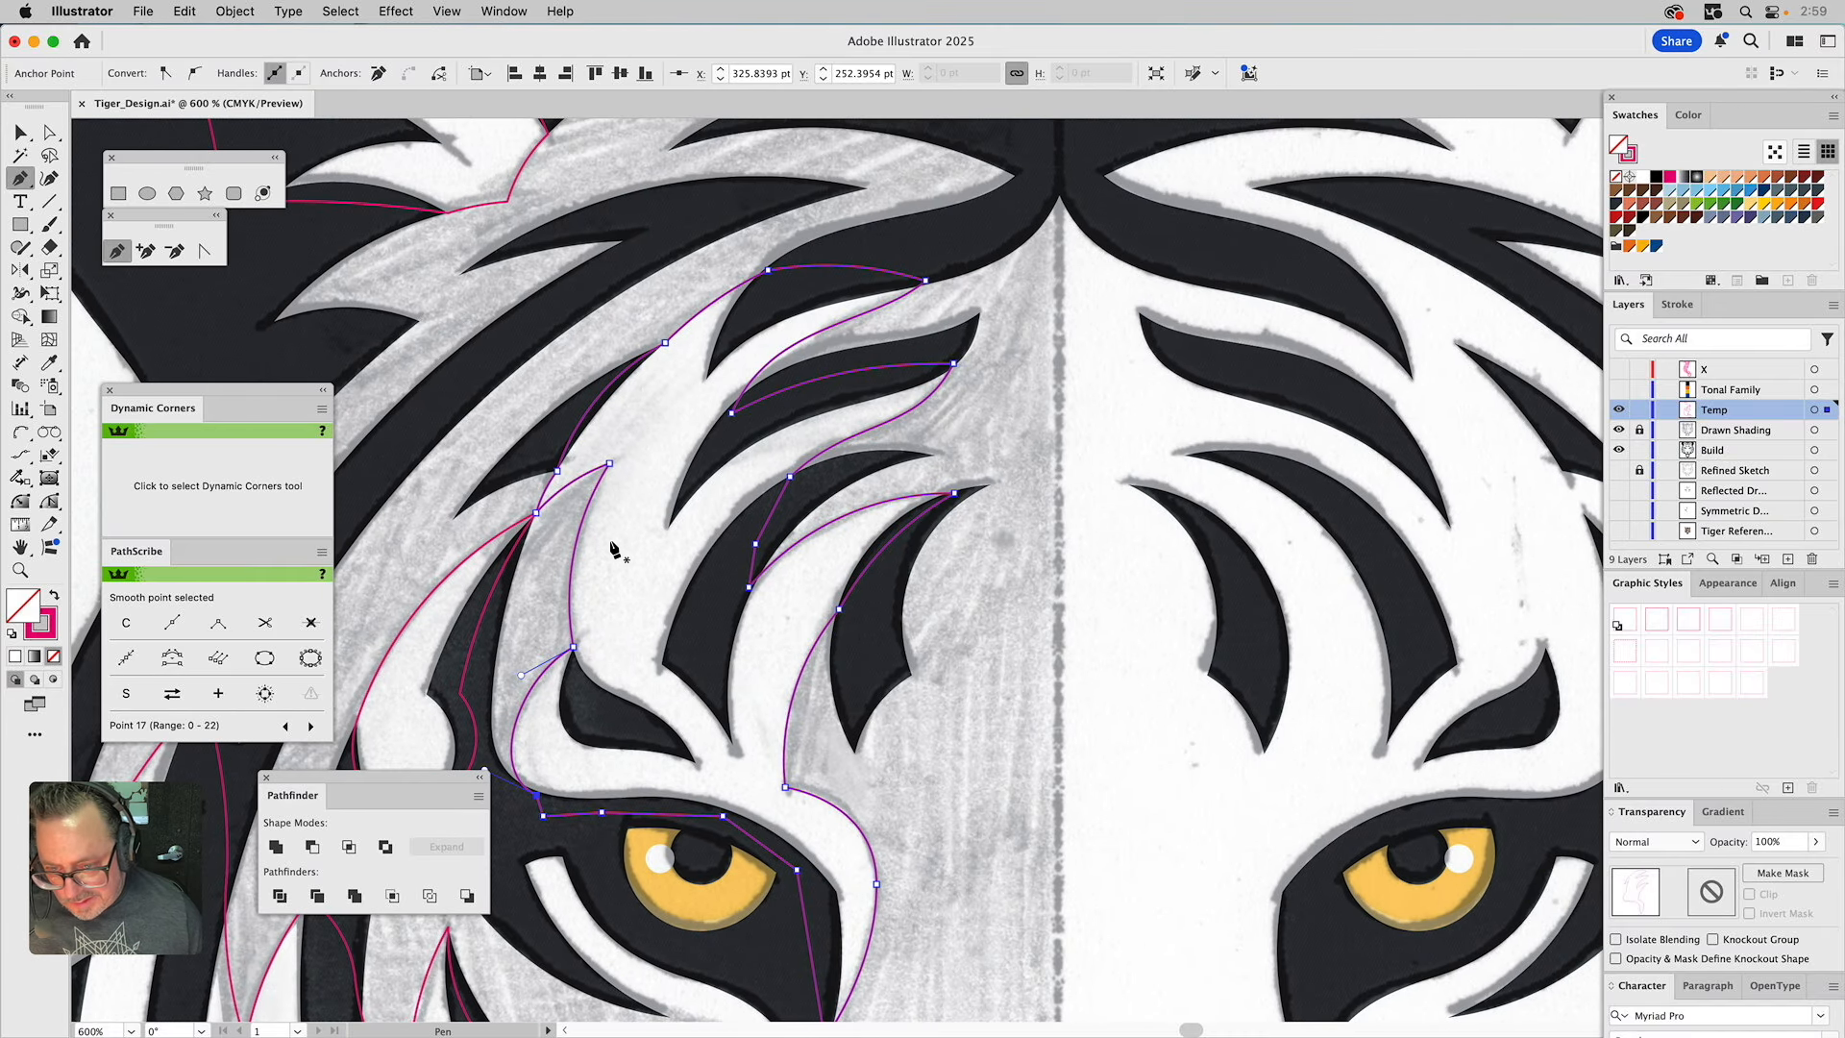
{"action": "key", "text": "v"}
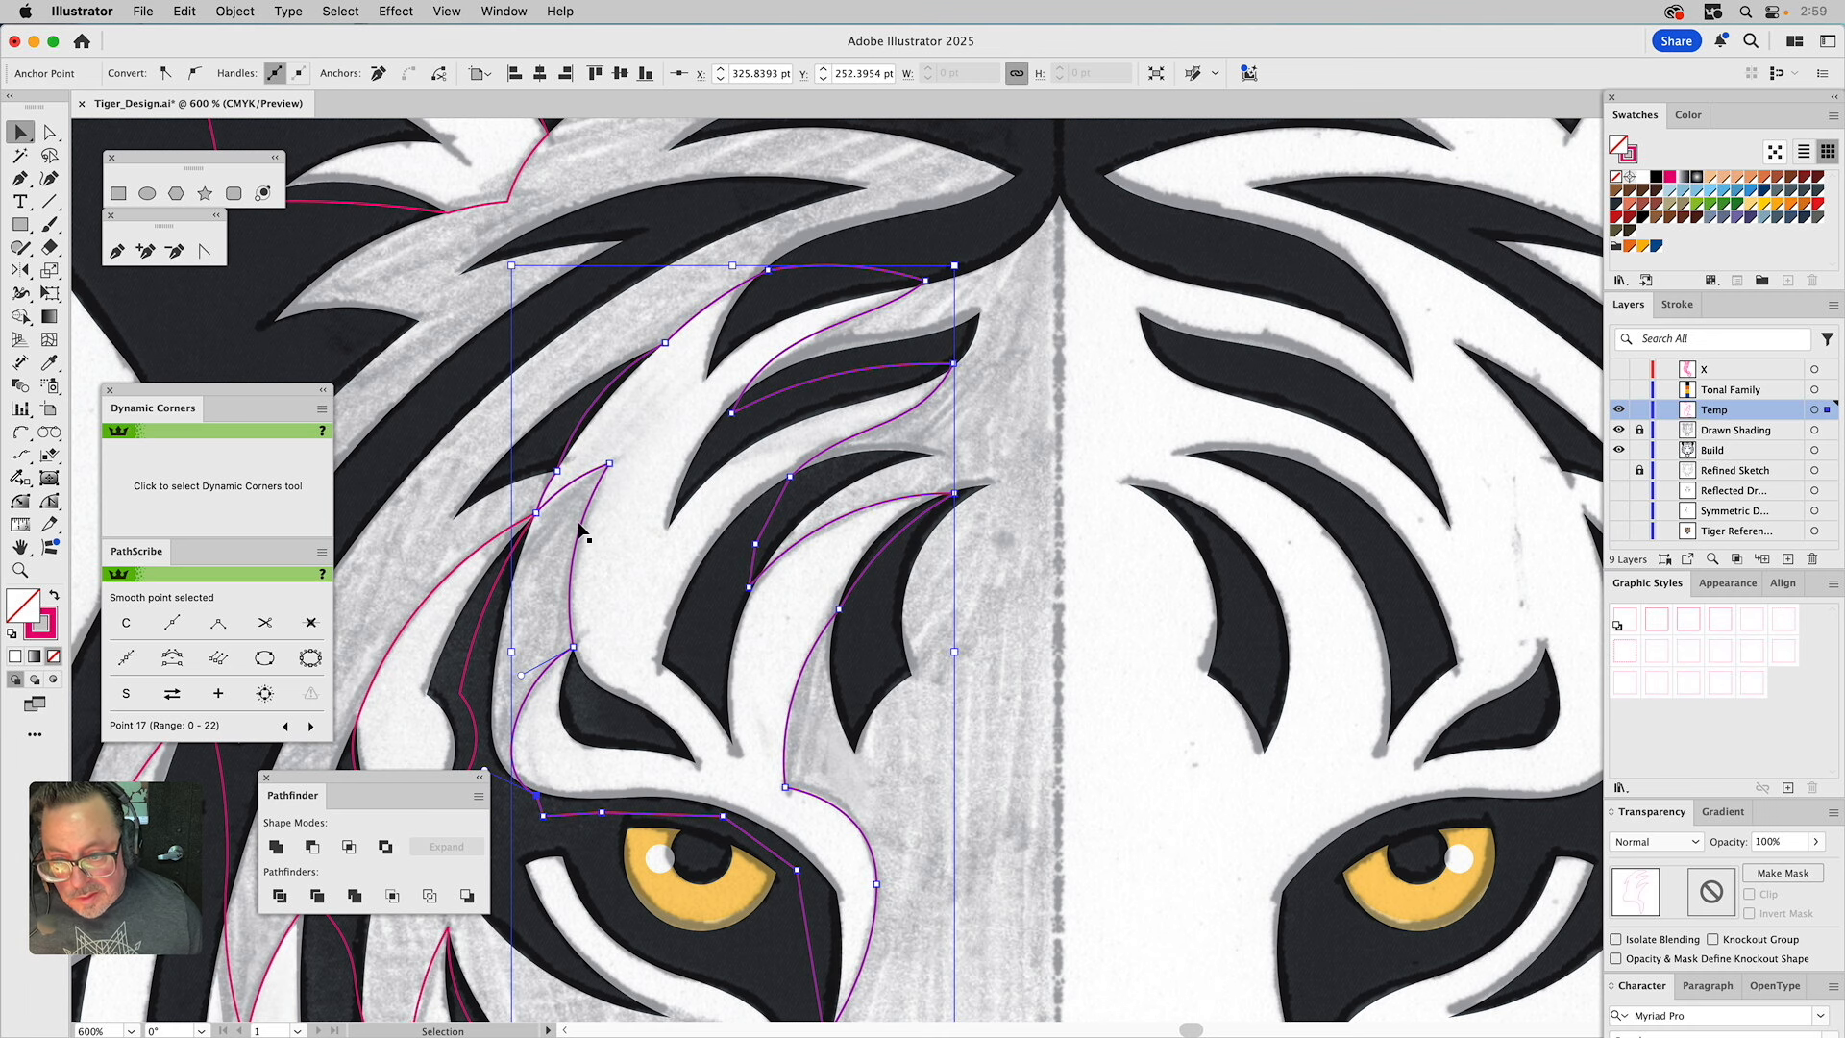
{"action": "left_click_drag", "start_coordinate": [586, 519], "coordinate": [650, 517]}
{"action": "key", "text": "a"}
{"action": "key", "text": "super+z"}
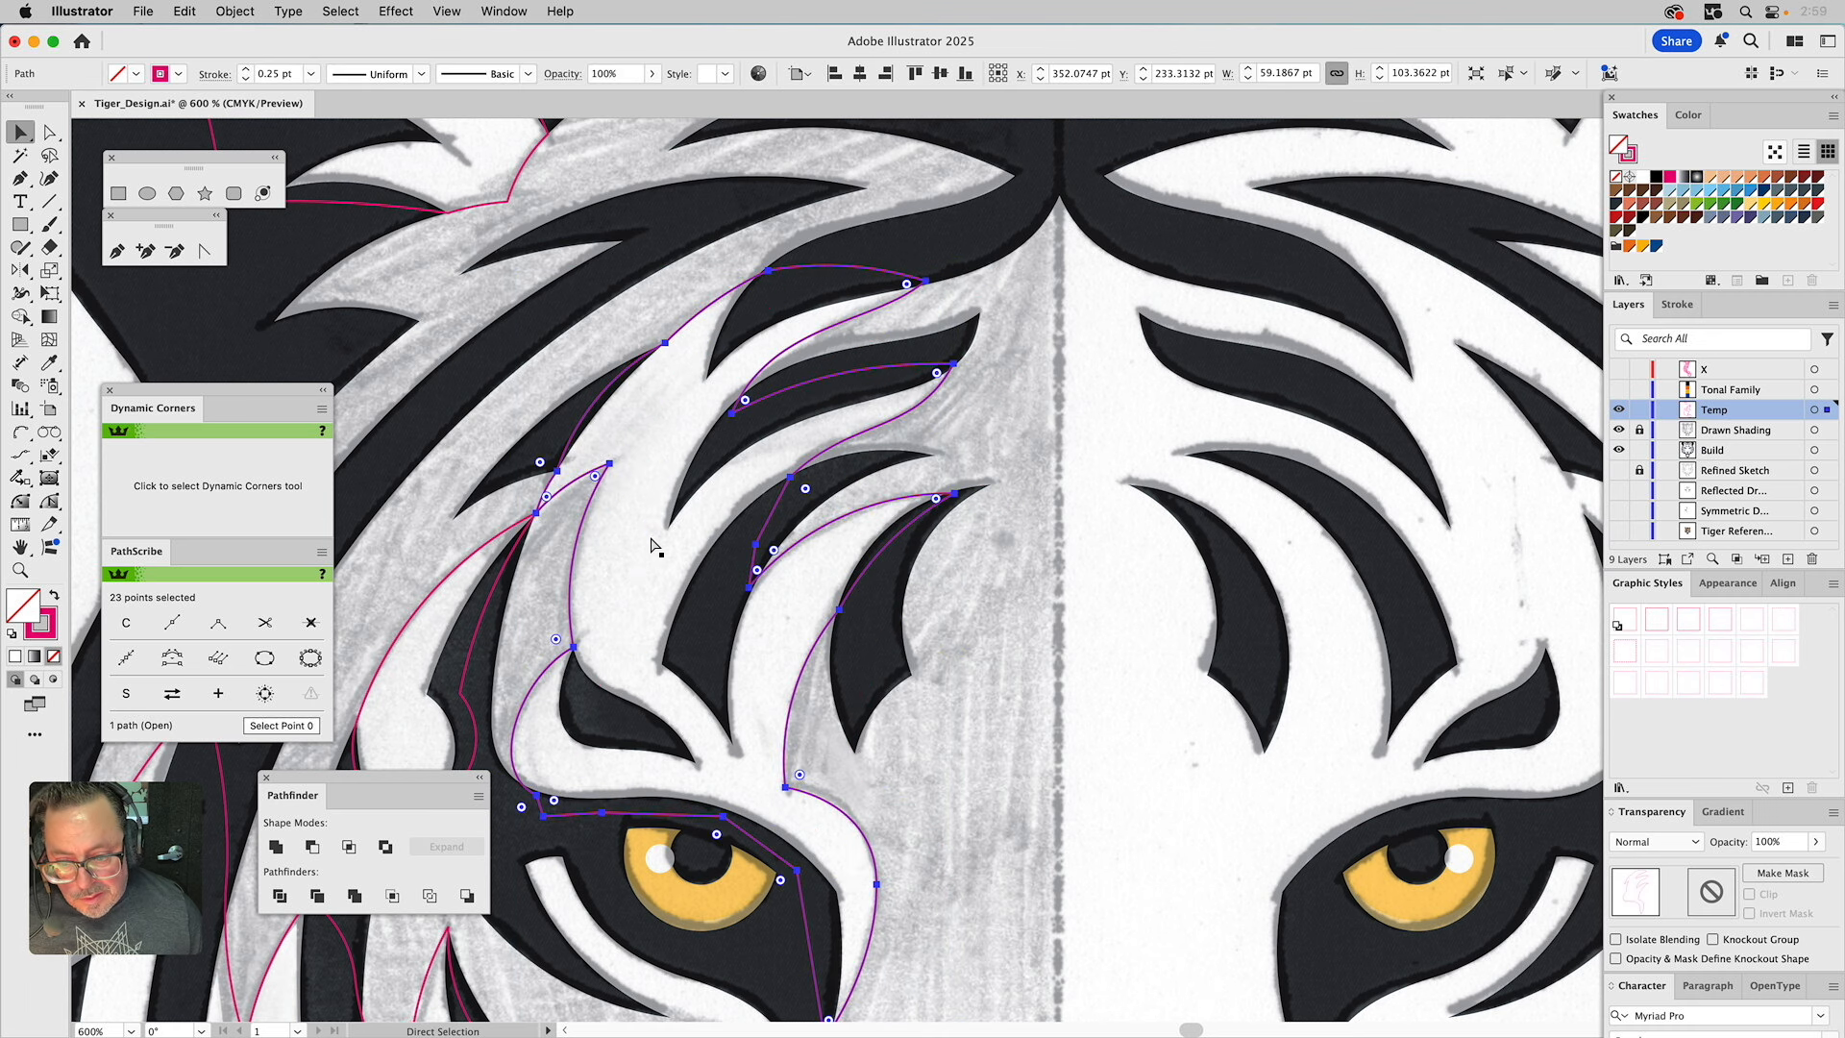
Extend a handle from the path's corner above the eye with the PathScribe tool to round the curve toward the eye's inner side.
{"action": "left_click_drag", "start_coordinate": [885, 841], "coordinate": [864, 448]}
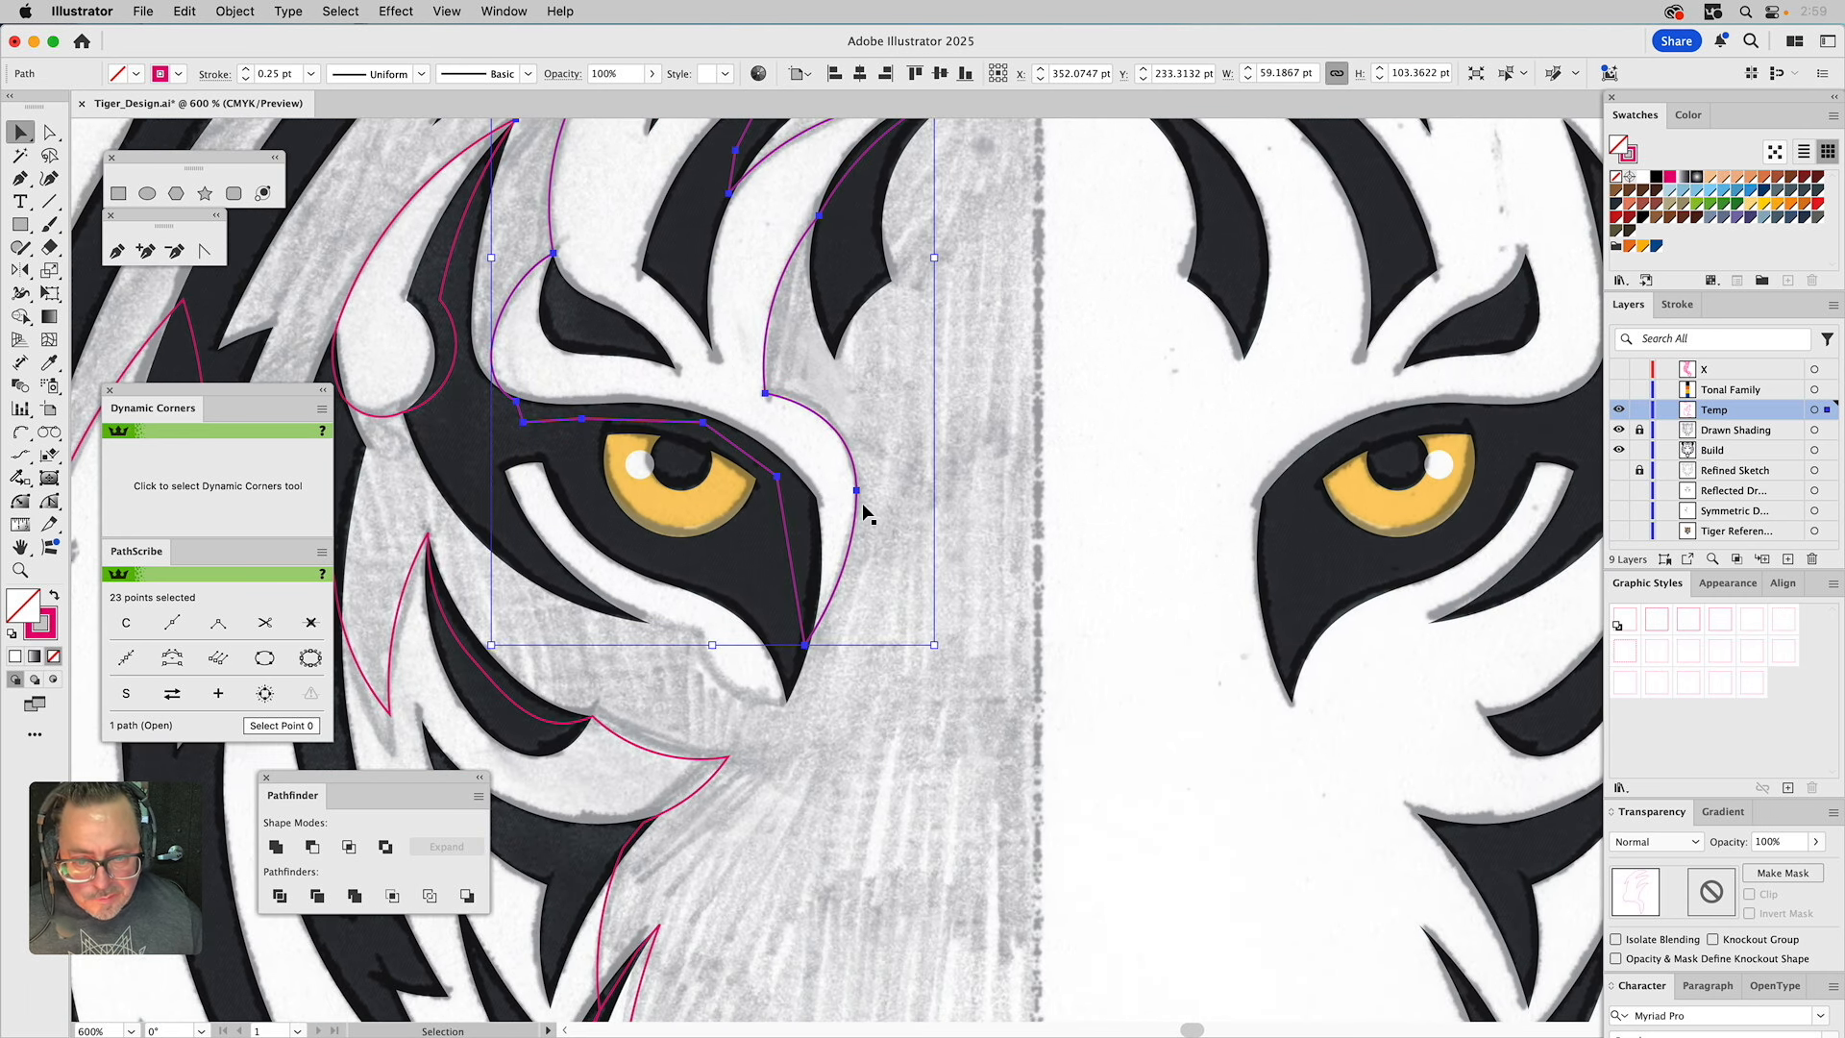
{"action": "left_click", "coordinate": [857, 491]}
{"action": "left_click", "coordinate": [857, 490]}
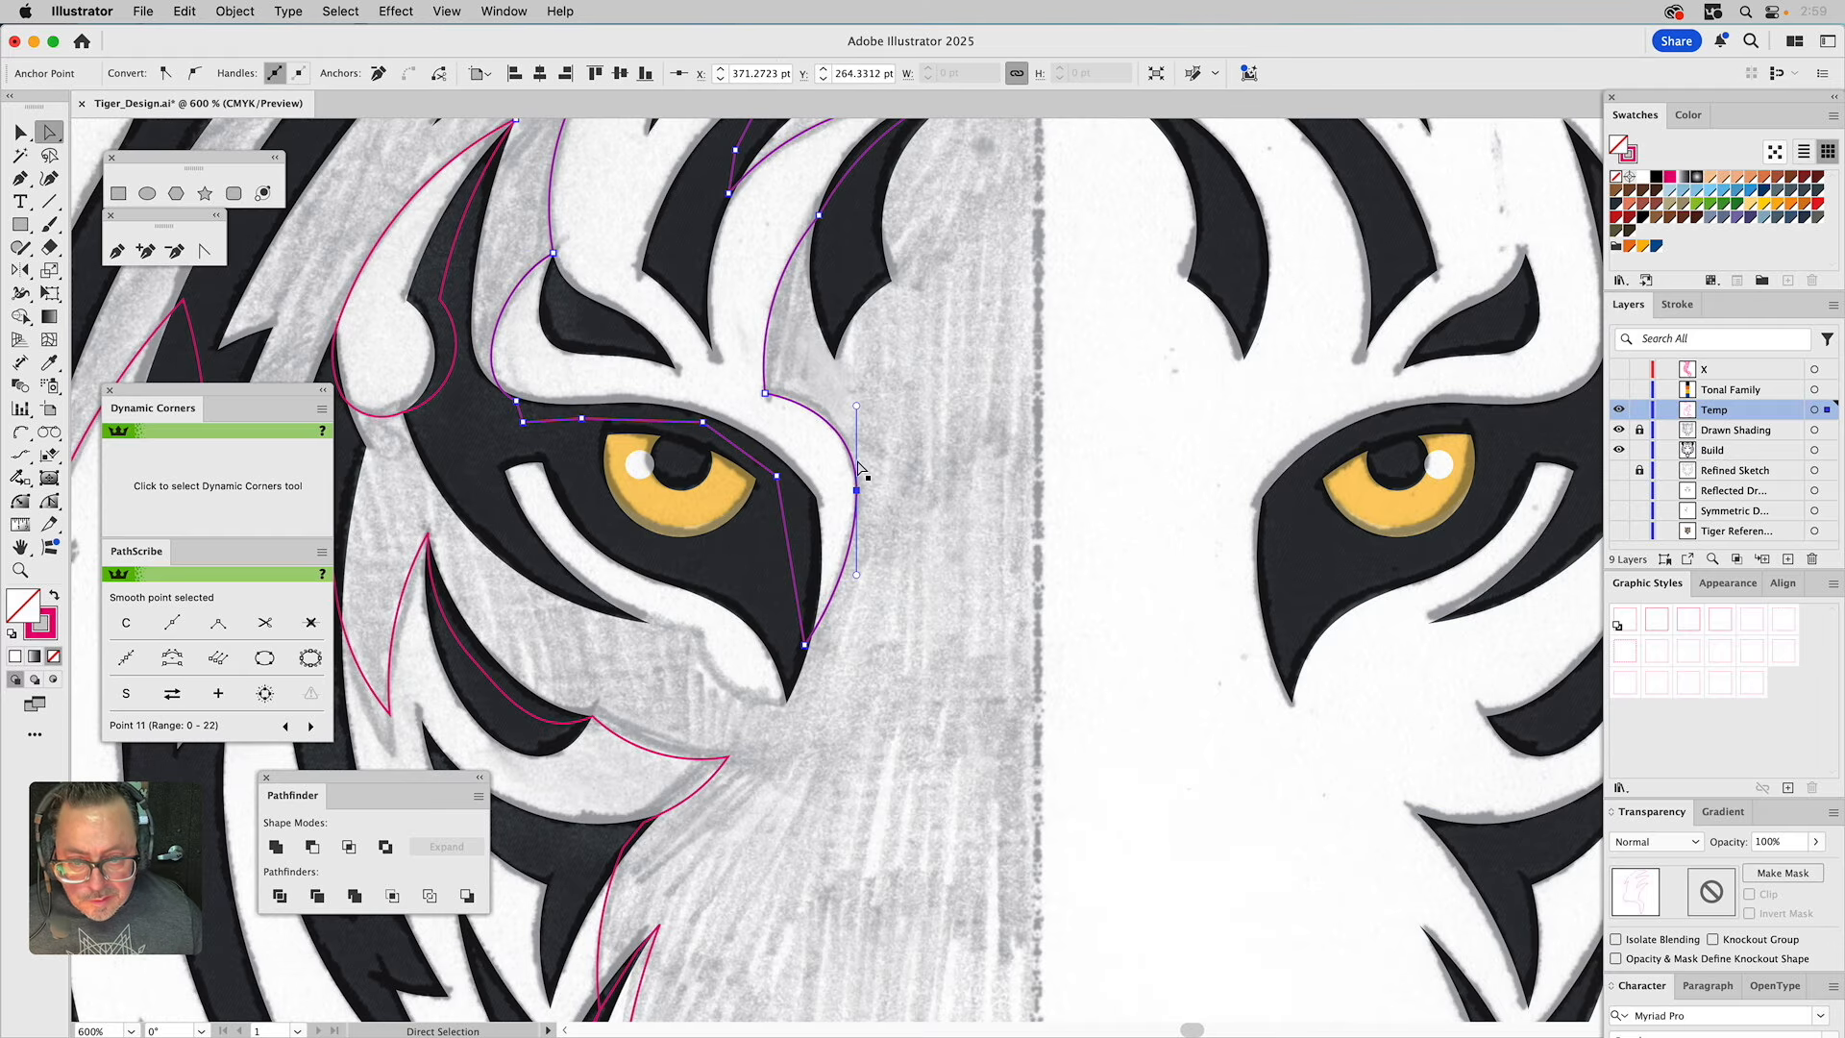
{"action": "left_click", "coordinate": [765, 393]}
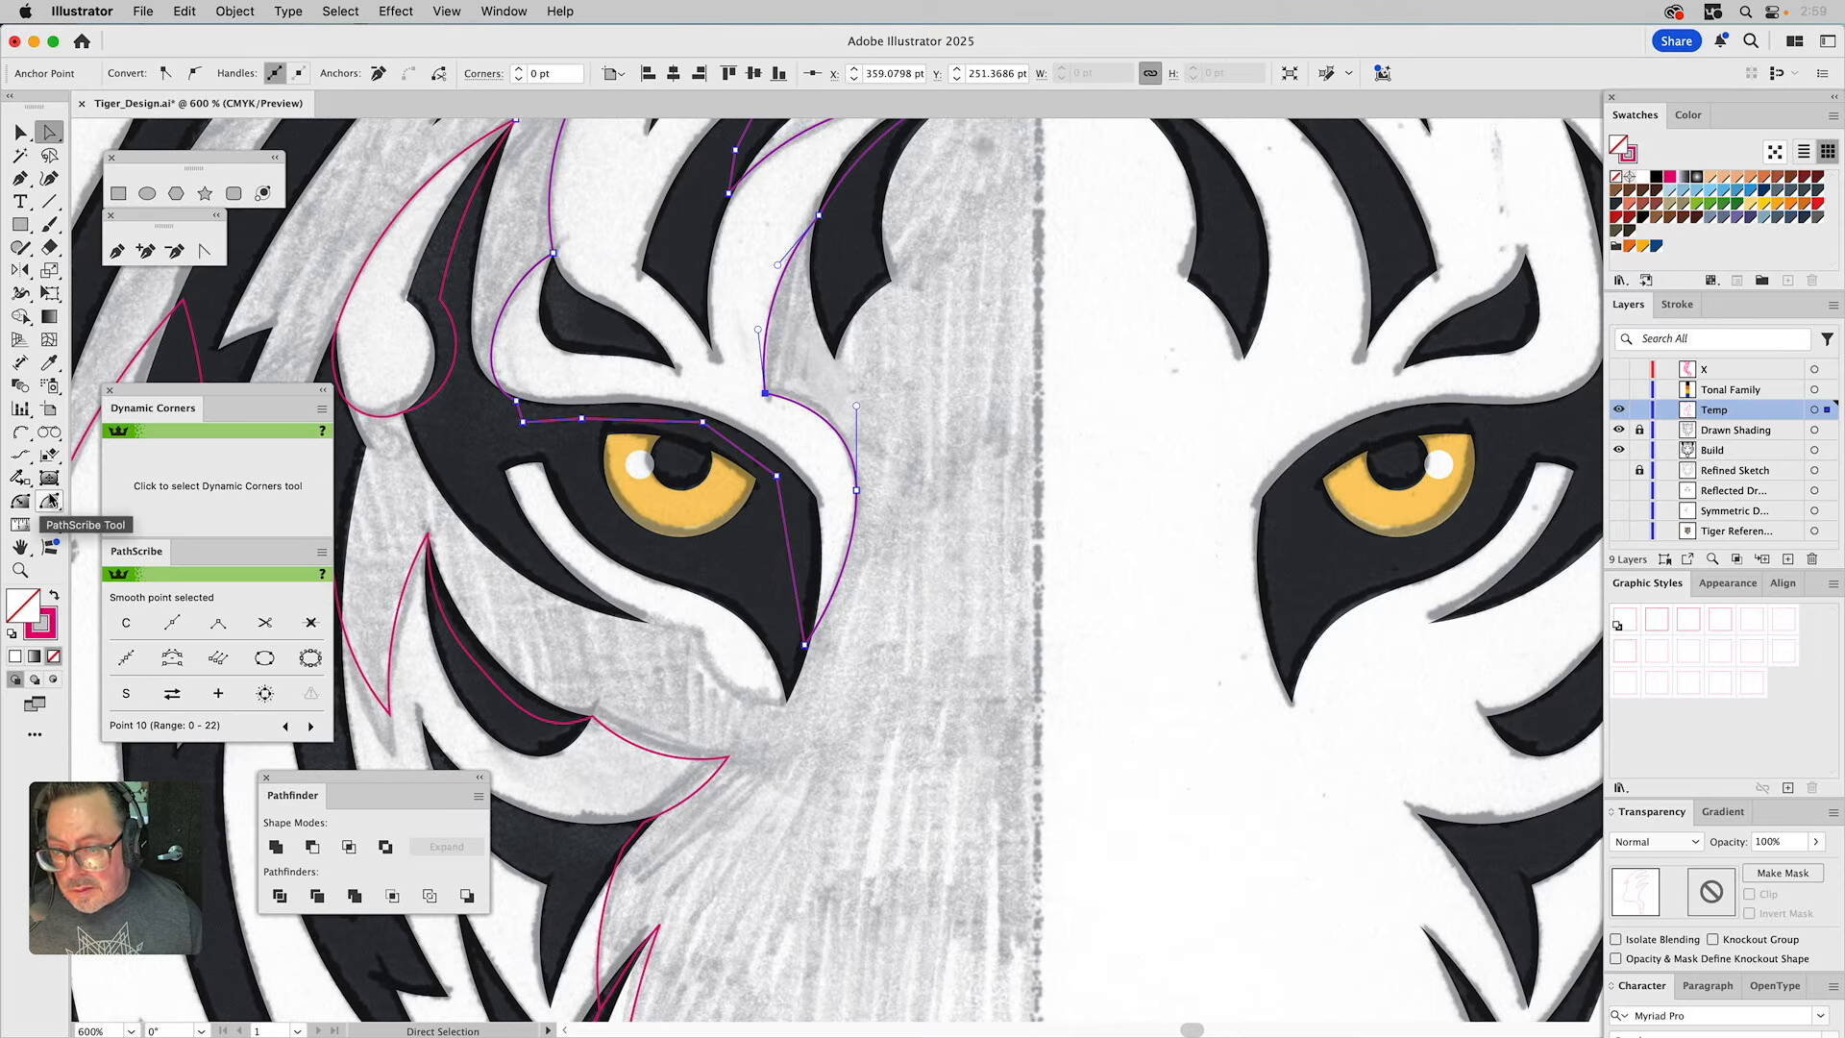
{"action": "left_click", "coordinate": [49, 501]}
{"action": "left_click_drag", "start_coordinate": [789, 406], "coordinate": [801, 392]}
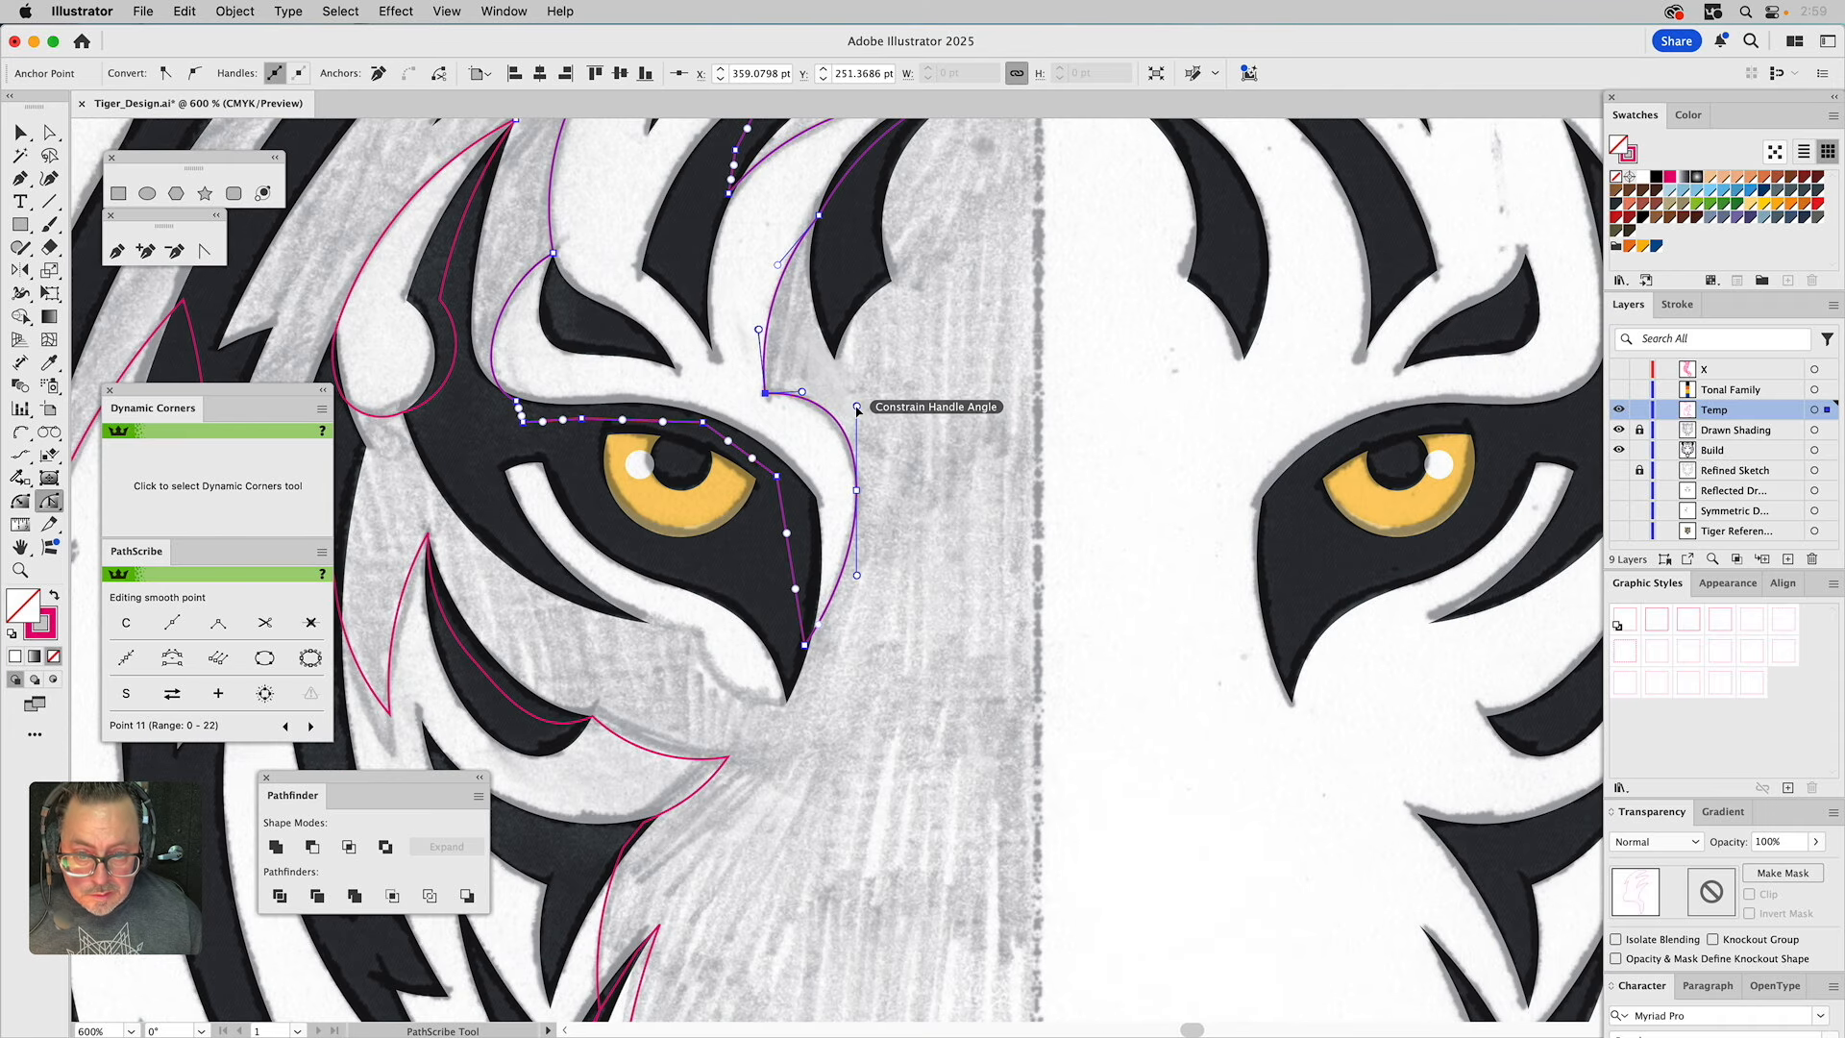
Trace the shading's edge in the white stripe under the eye with Arc by Points, around its lower tip and up into the black.
{"action": "left_click_drag", "start_coordinate": [939, 480], "coordinate": [973, 376]}
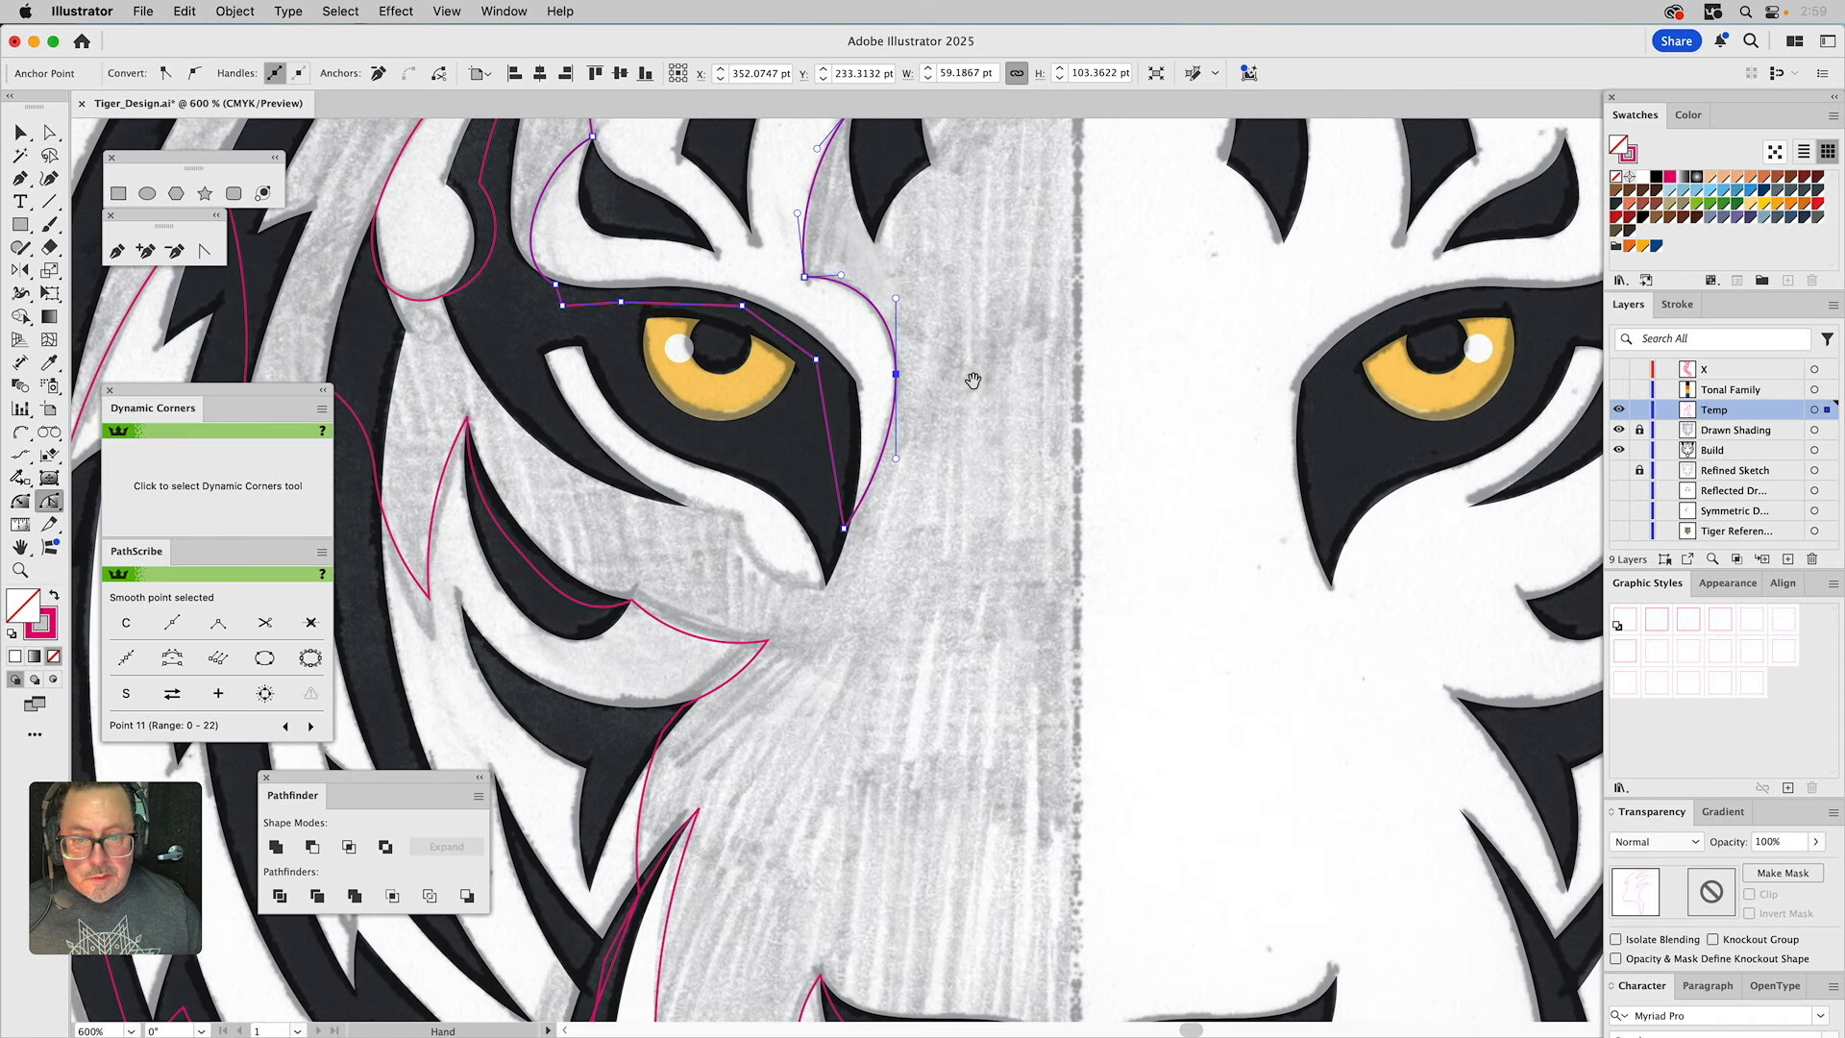
{"action": "left_click", "coordinate": [20, 432]}
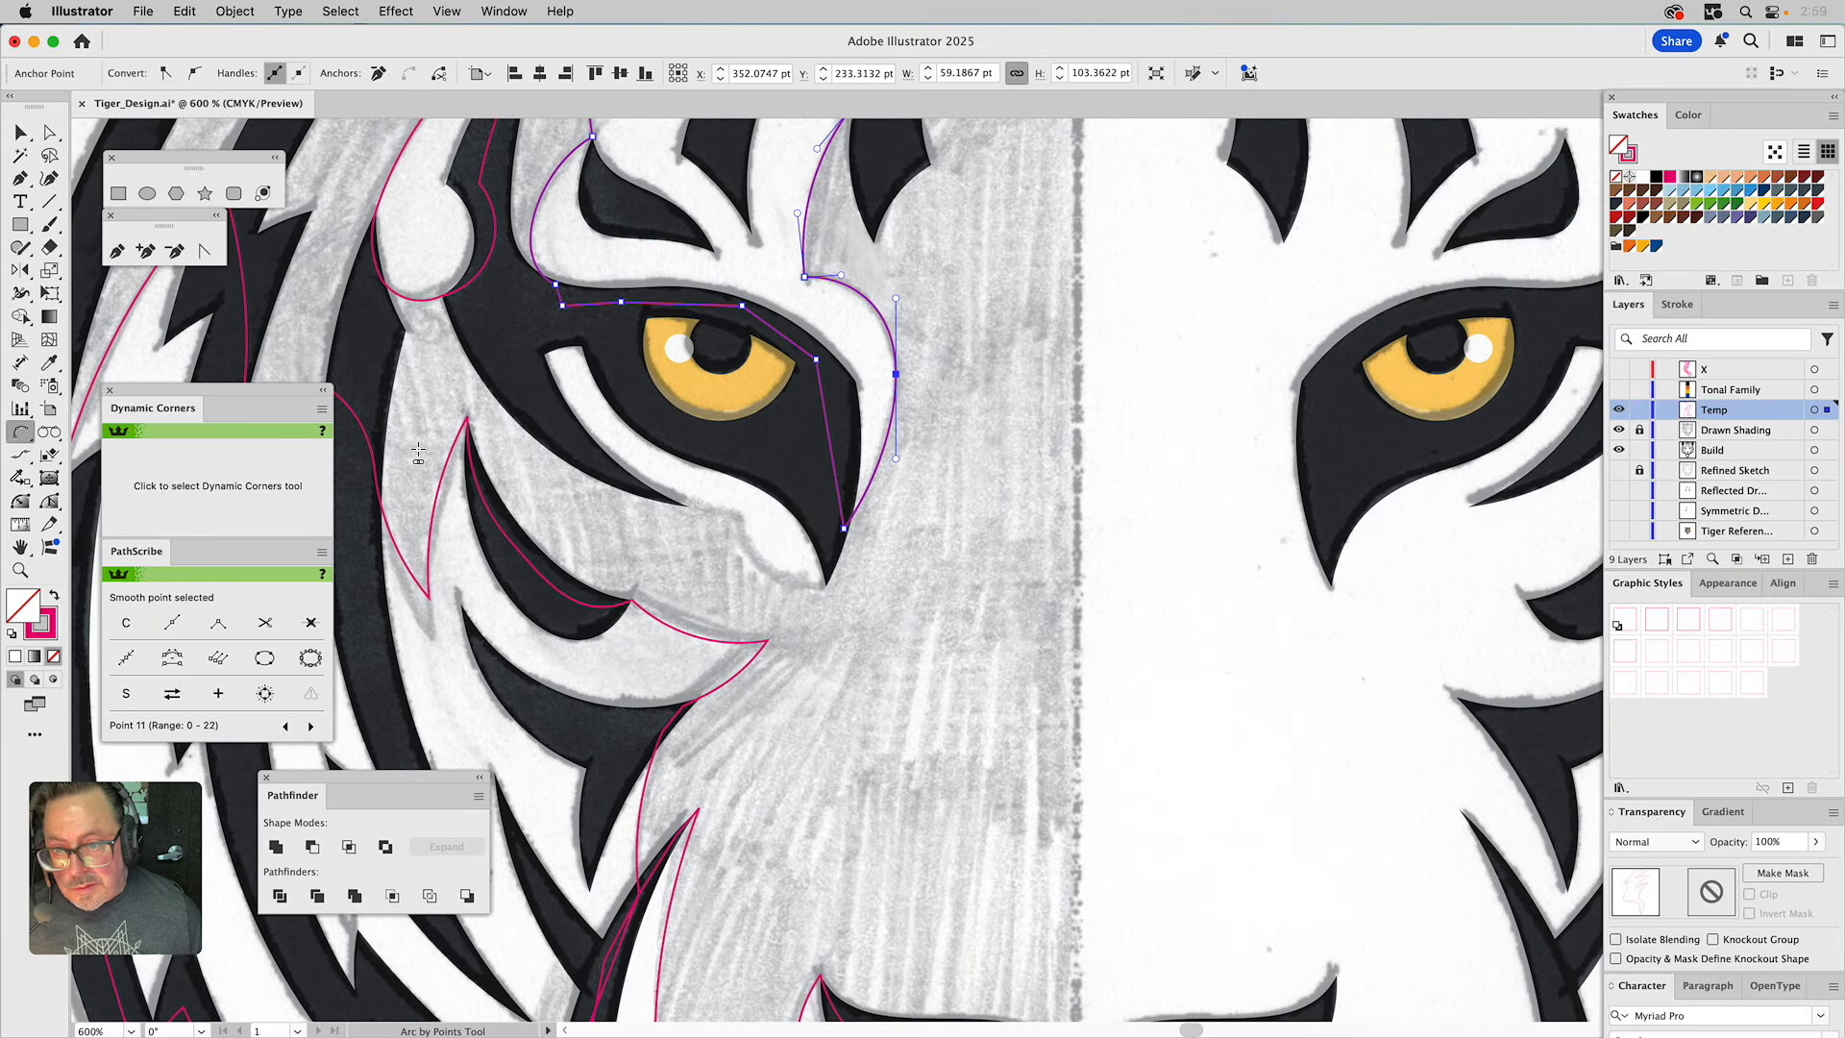
{"action": "left_click", "coordinate": [691, 507]}
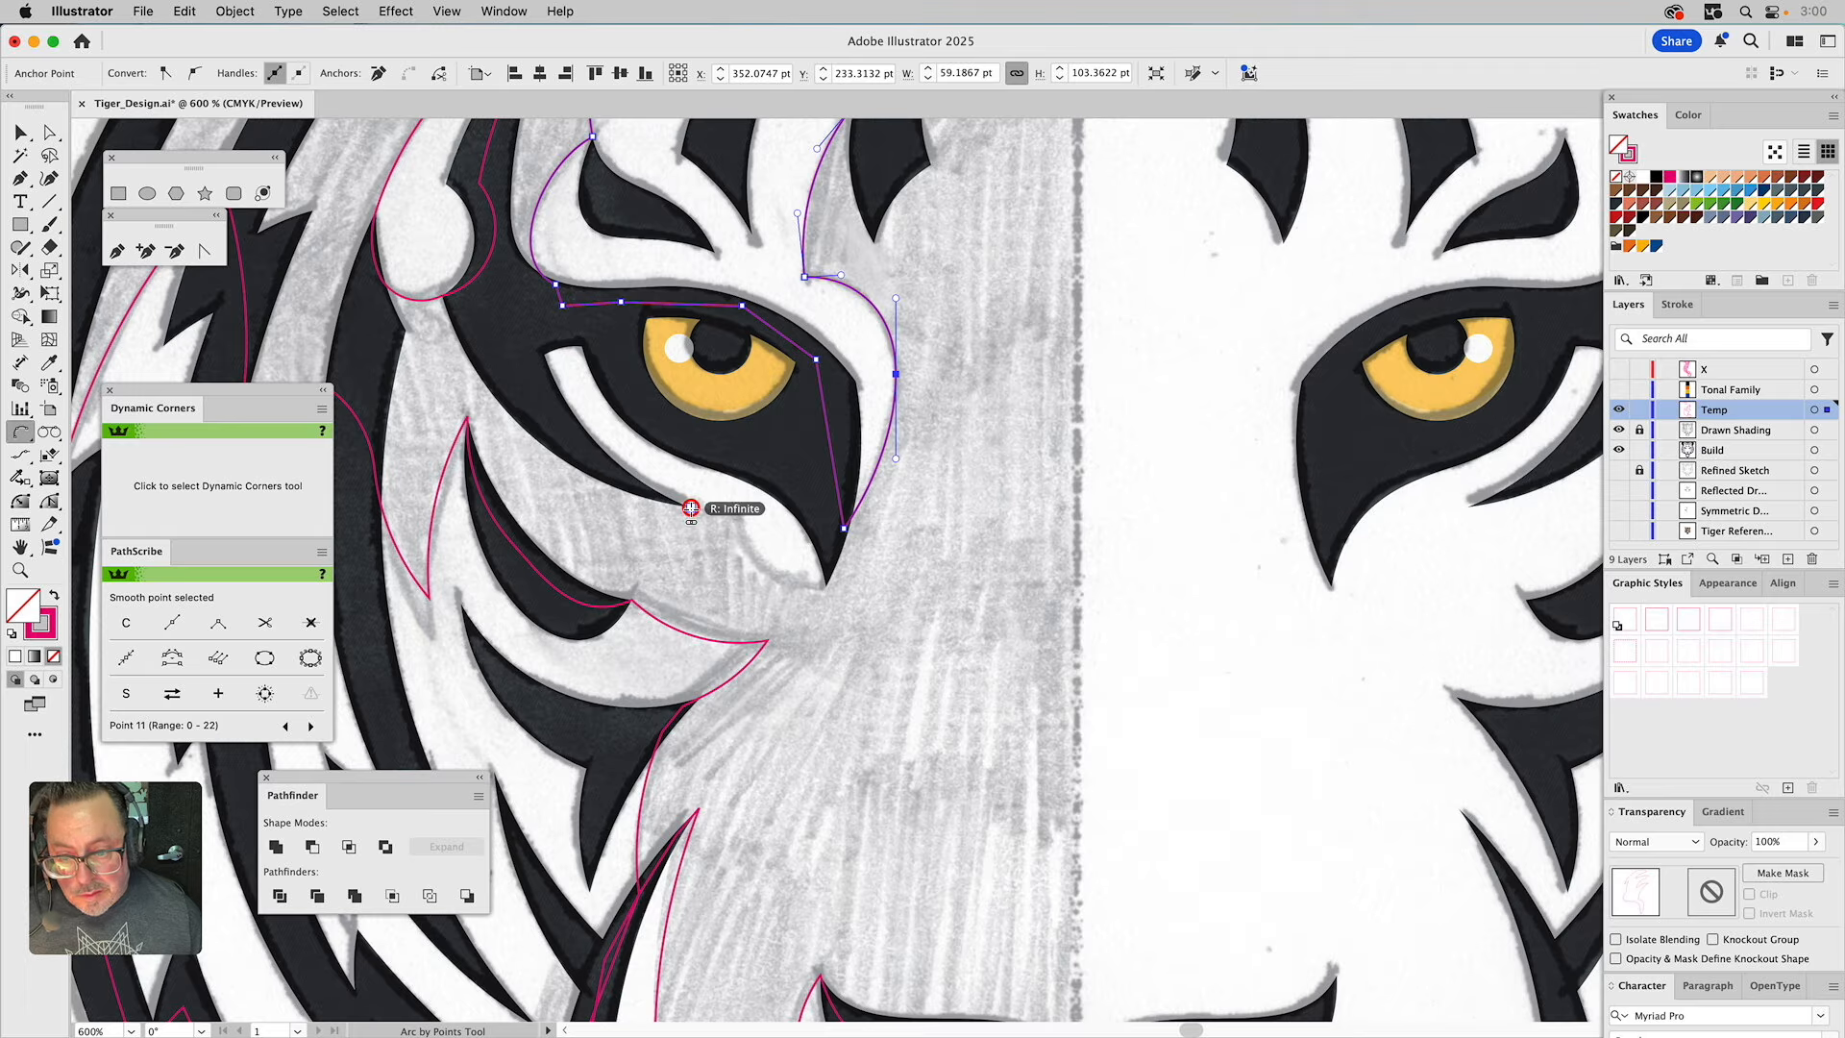
{"action": "left_click", "coordinate": [740, 521]}
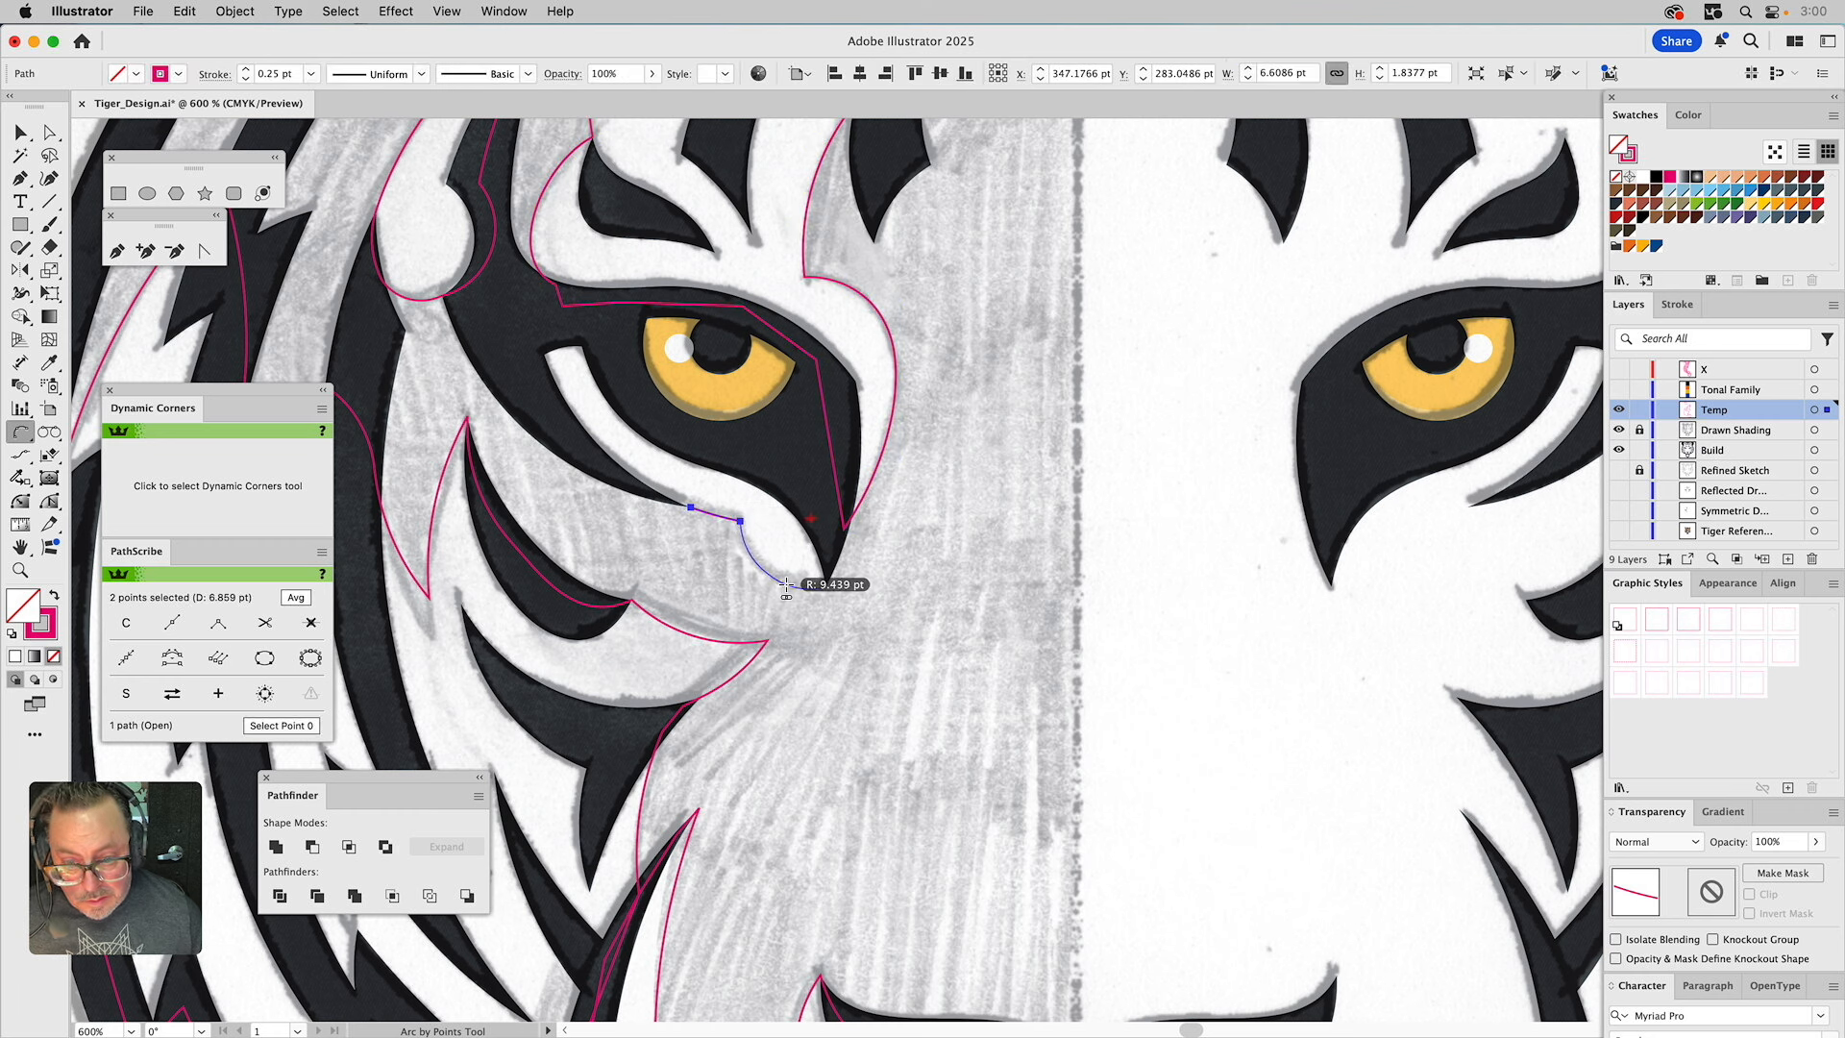
{"action": "left_click", "coordinate": [827, 588]}
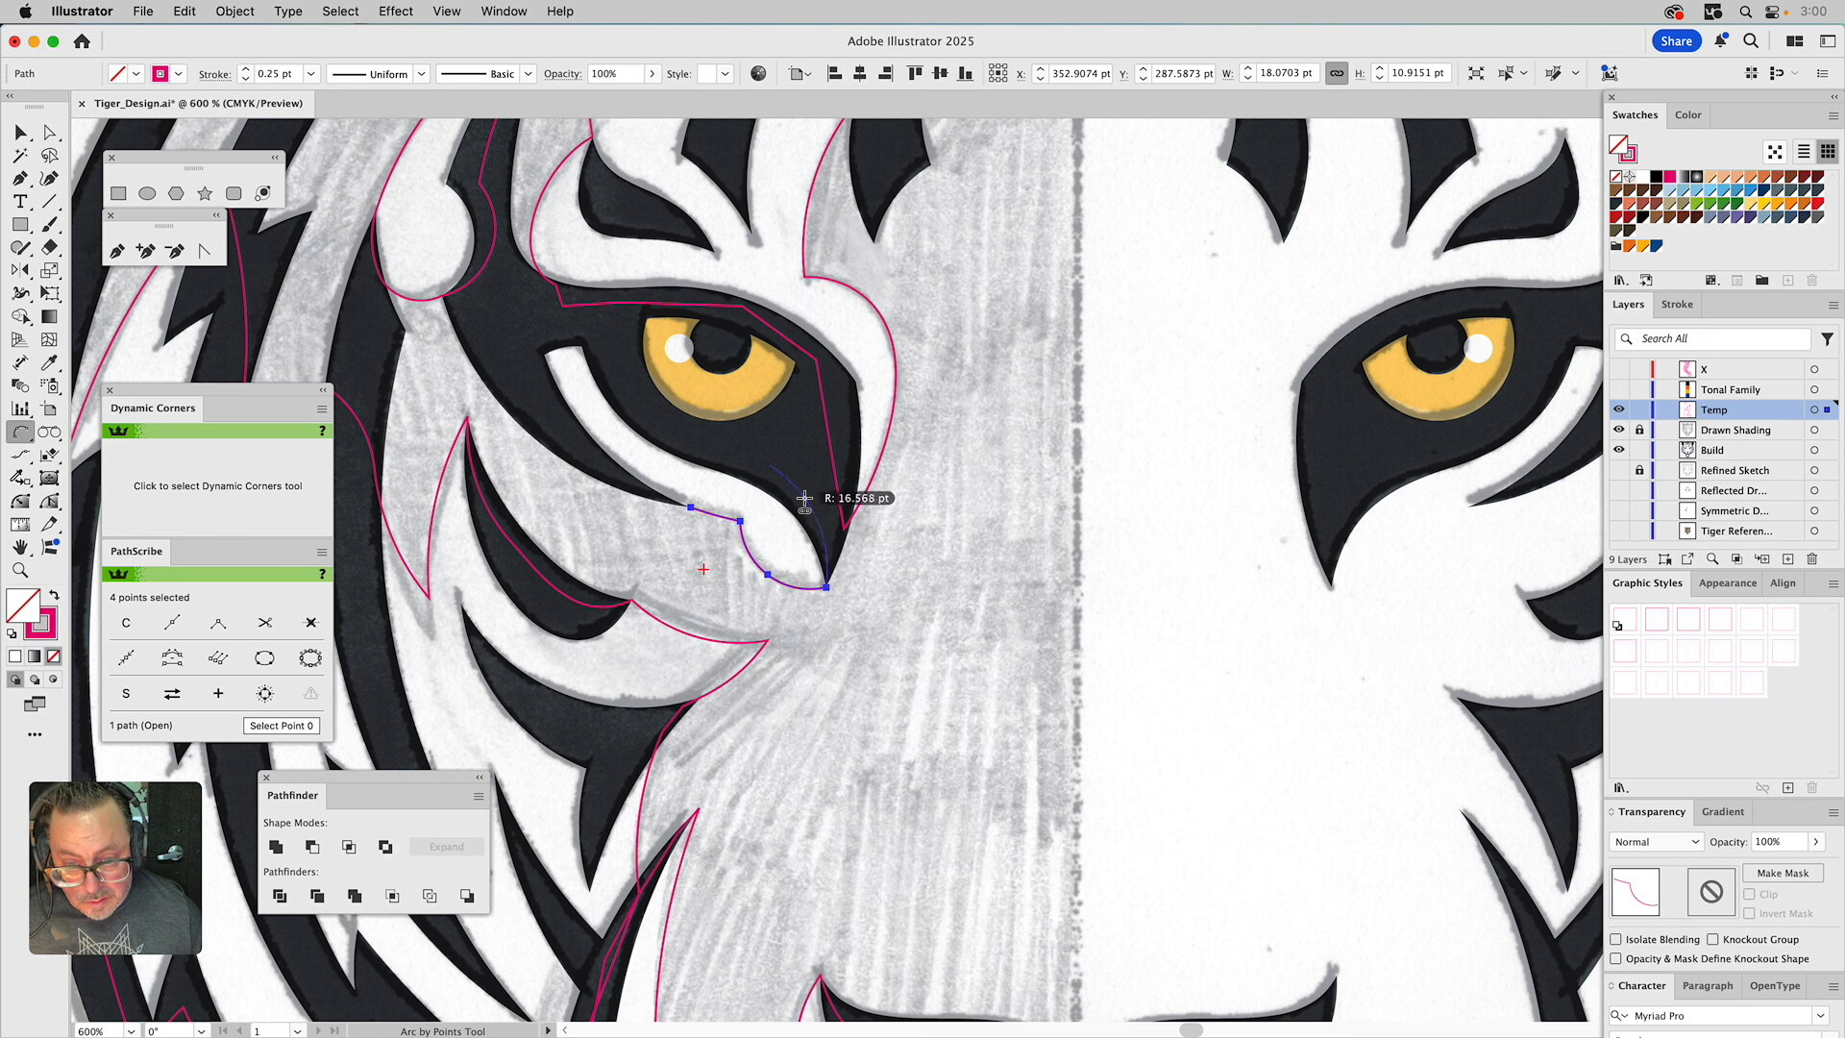
{"action": "left_click", "coordinate": [769, 466]}
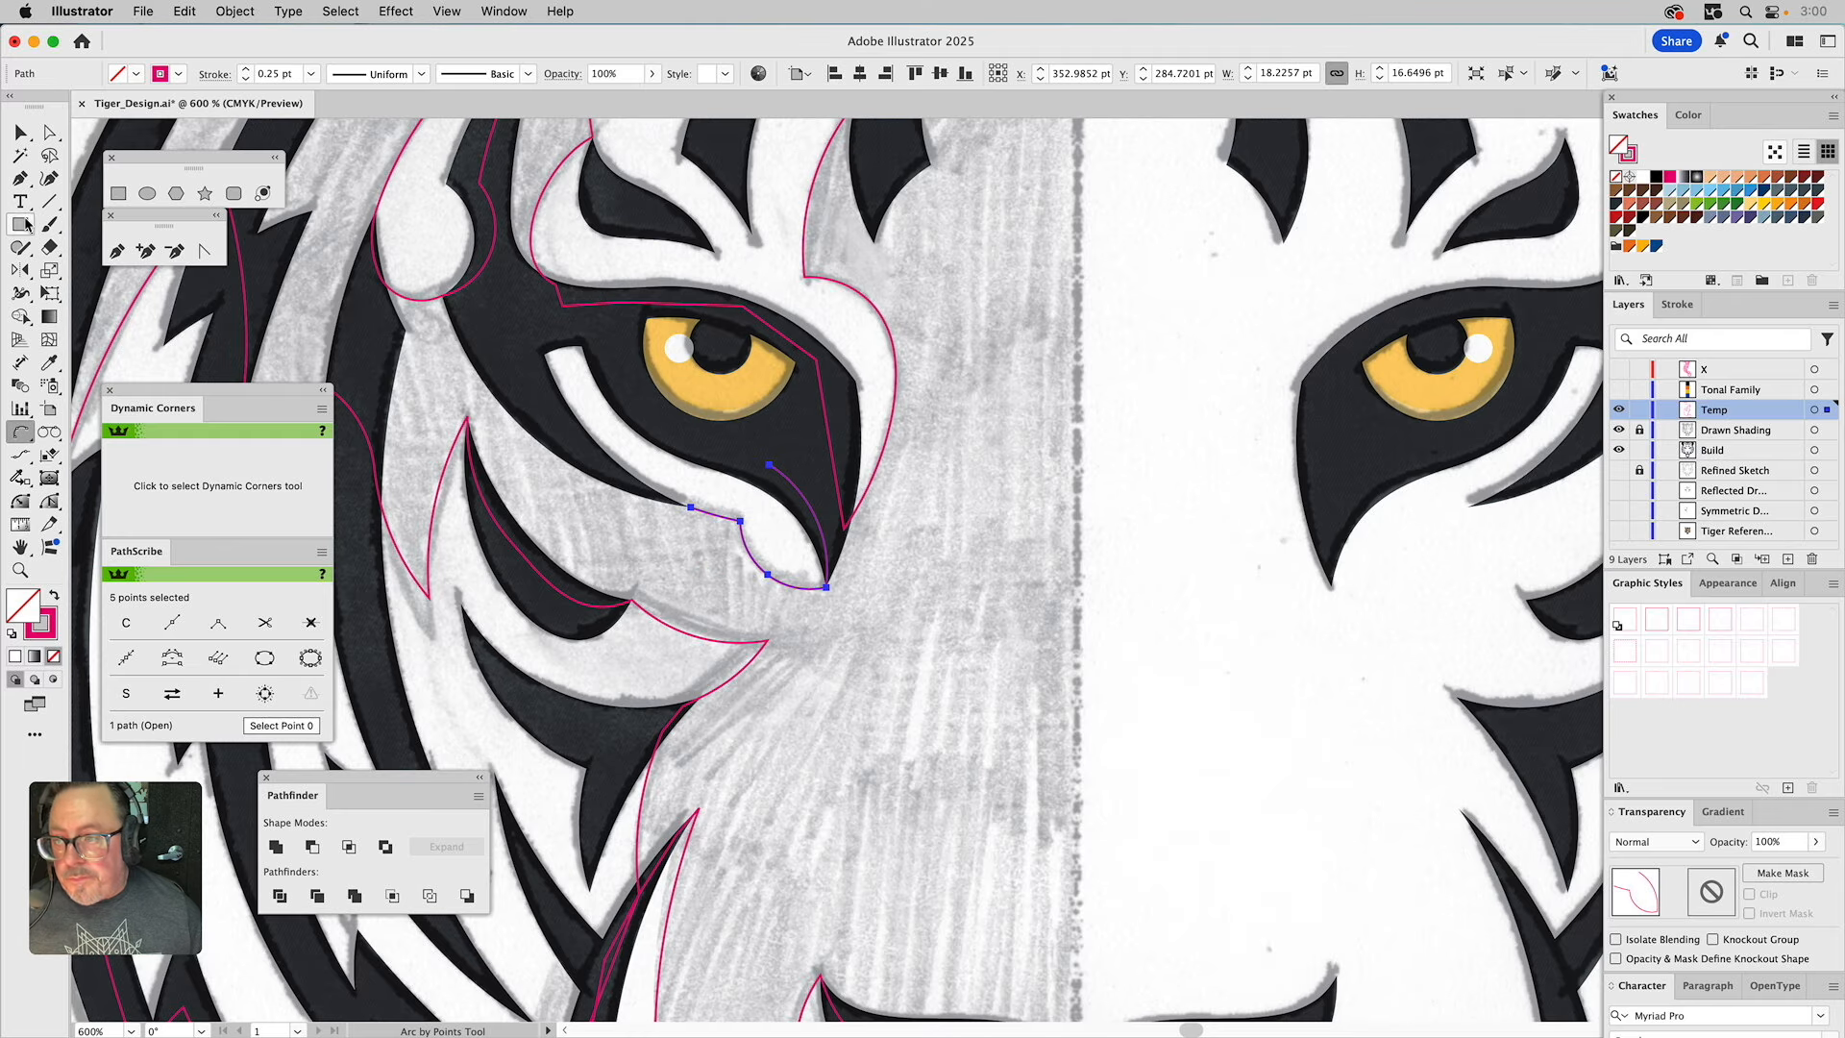
Close the under-eye shape with an arc along the stripe's outer edge, a straight top segment, and an arc beneath the eye.
{"action": "left_click", "coordinate": [690, 507]}
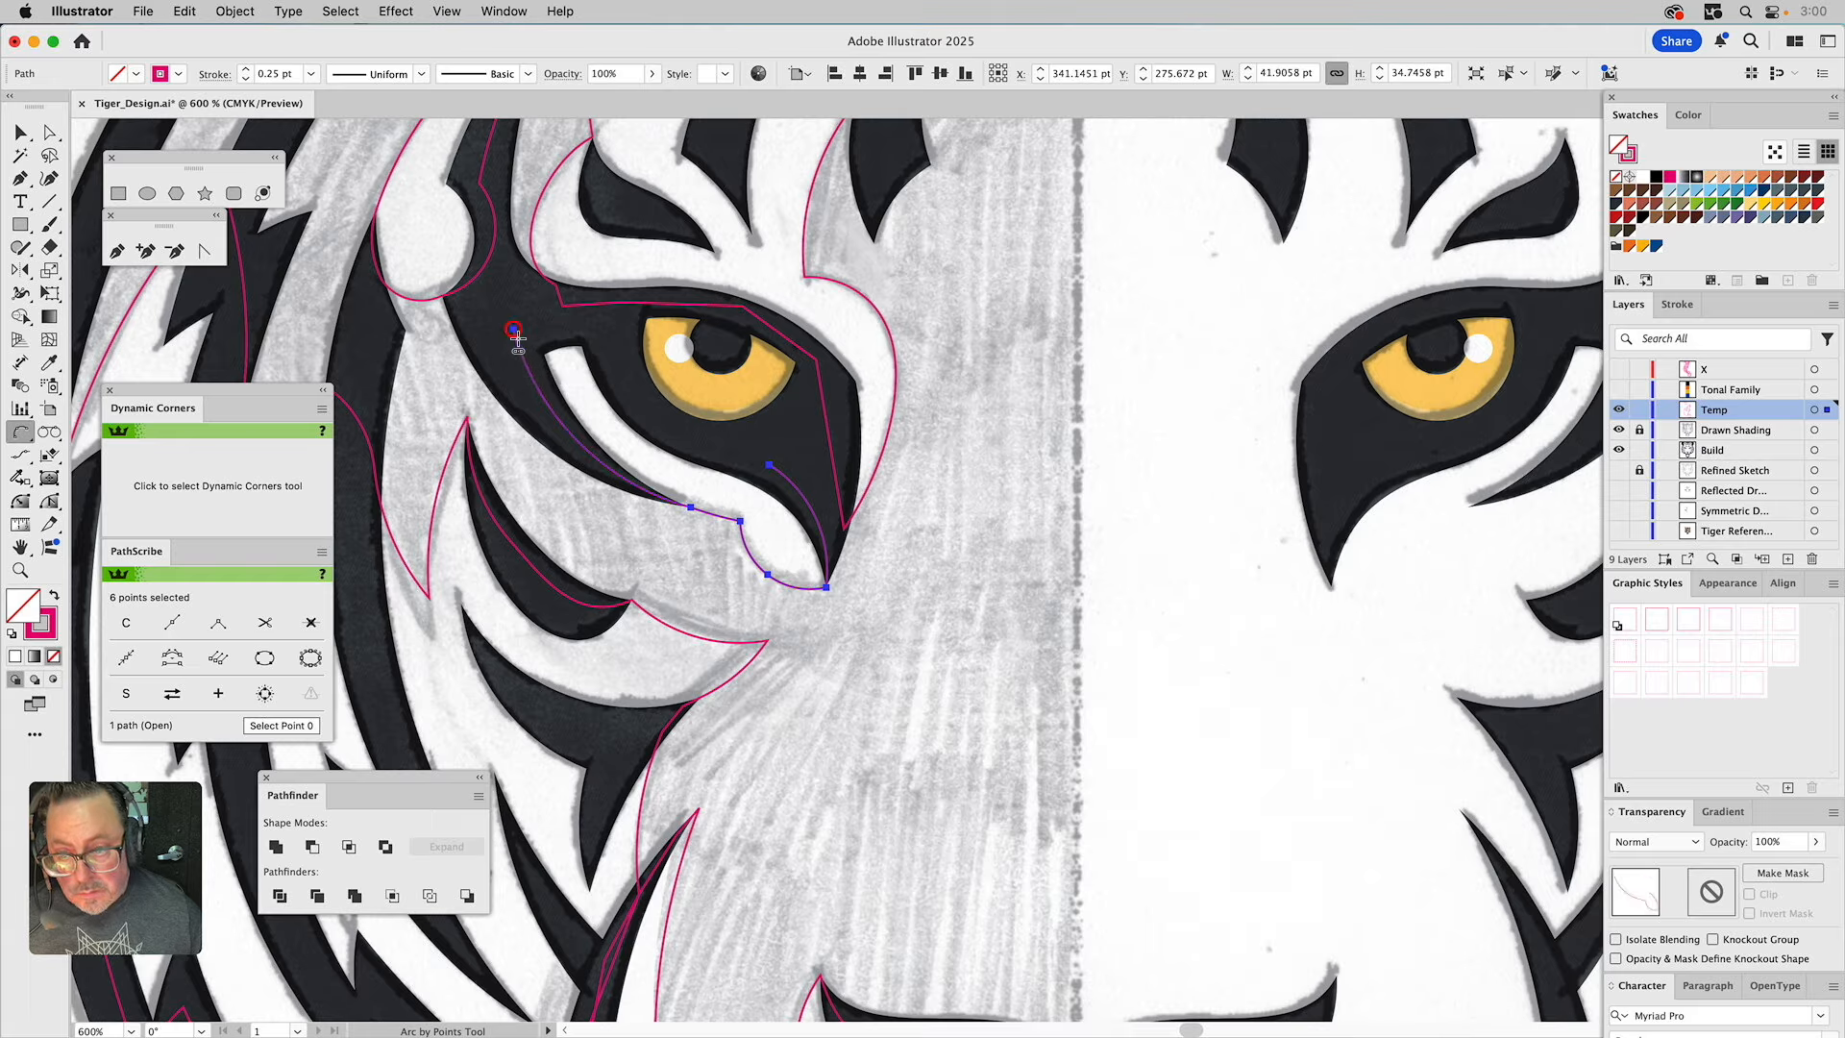
{"action": "left_click", "coordinate": [514, 329]}
{"action": "left_click", "coordinate": [609, 325]}
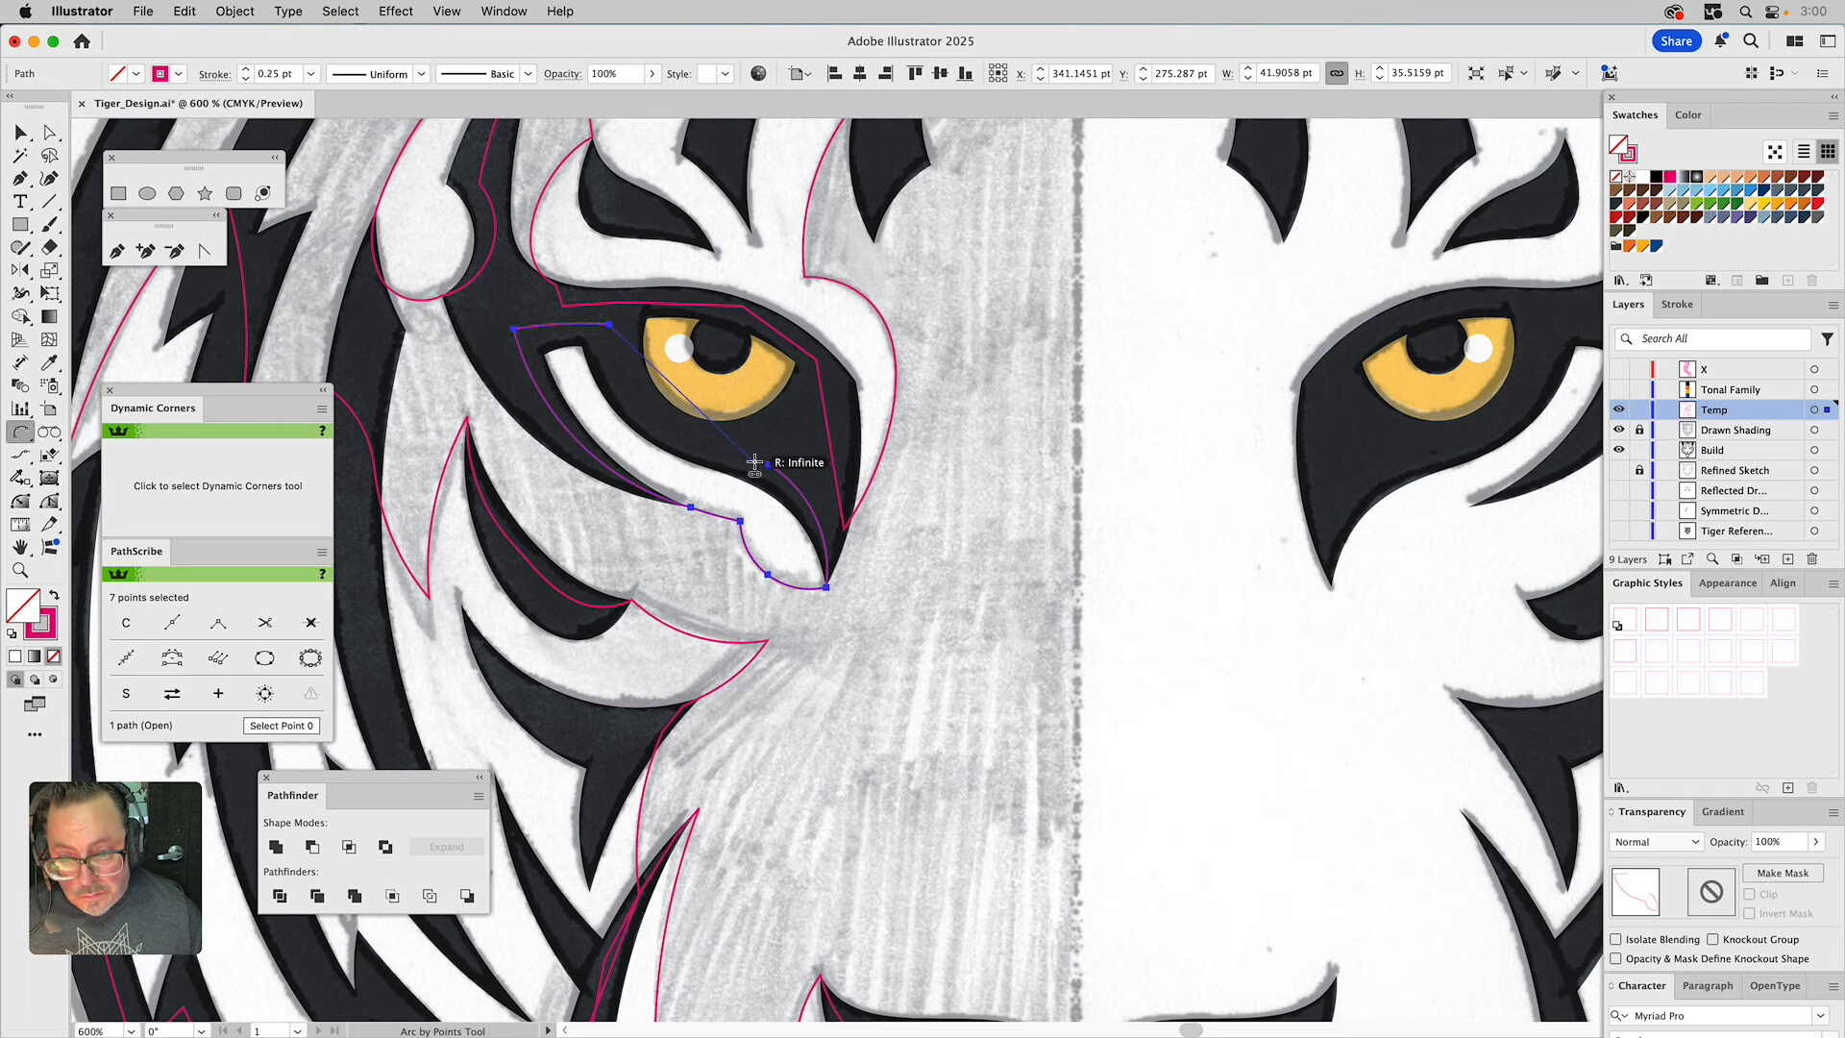
{"action": "left_click", "coordinate": [716, 448]}
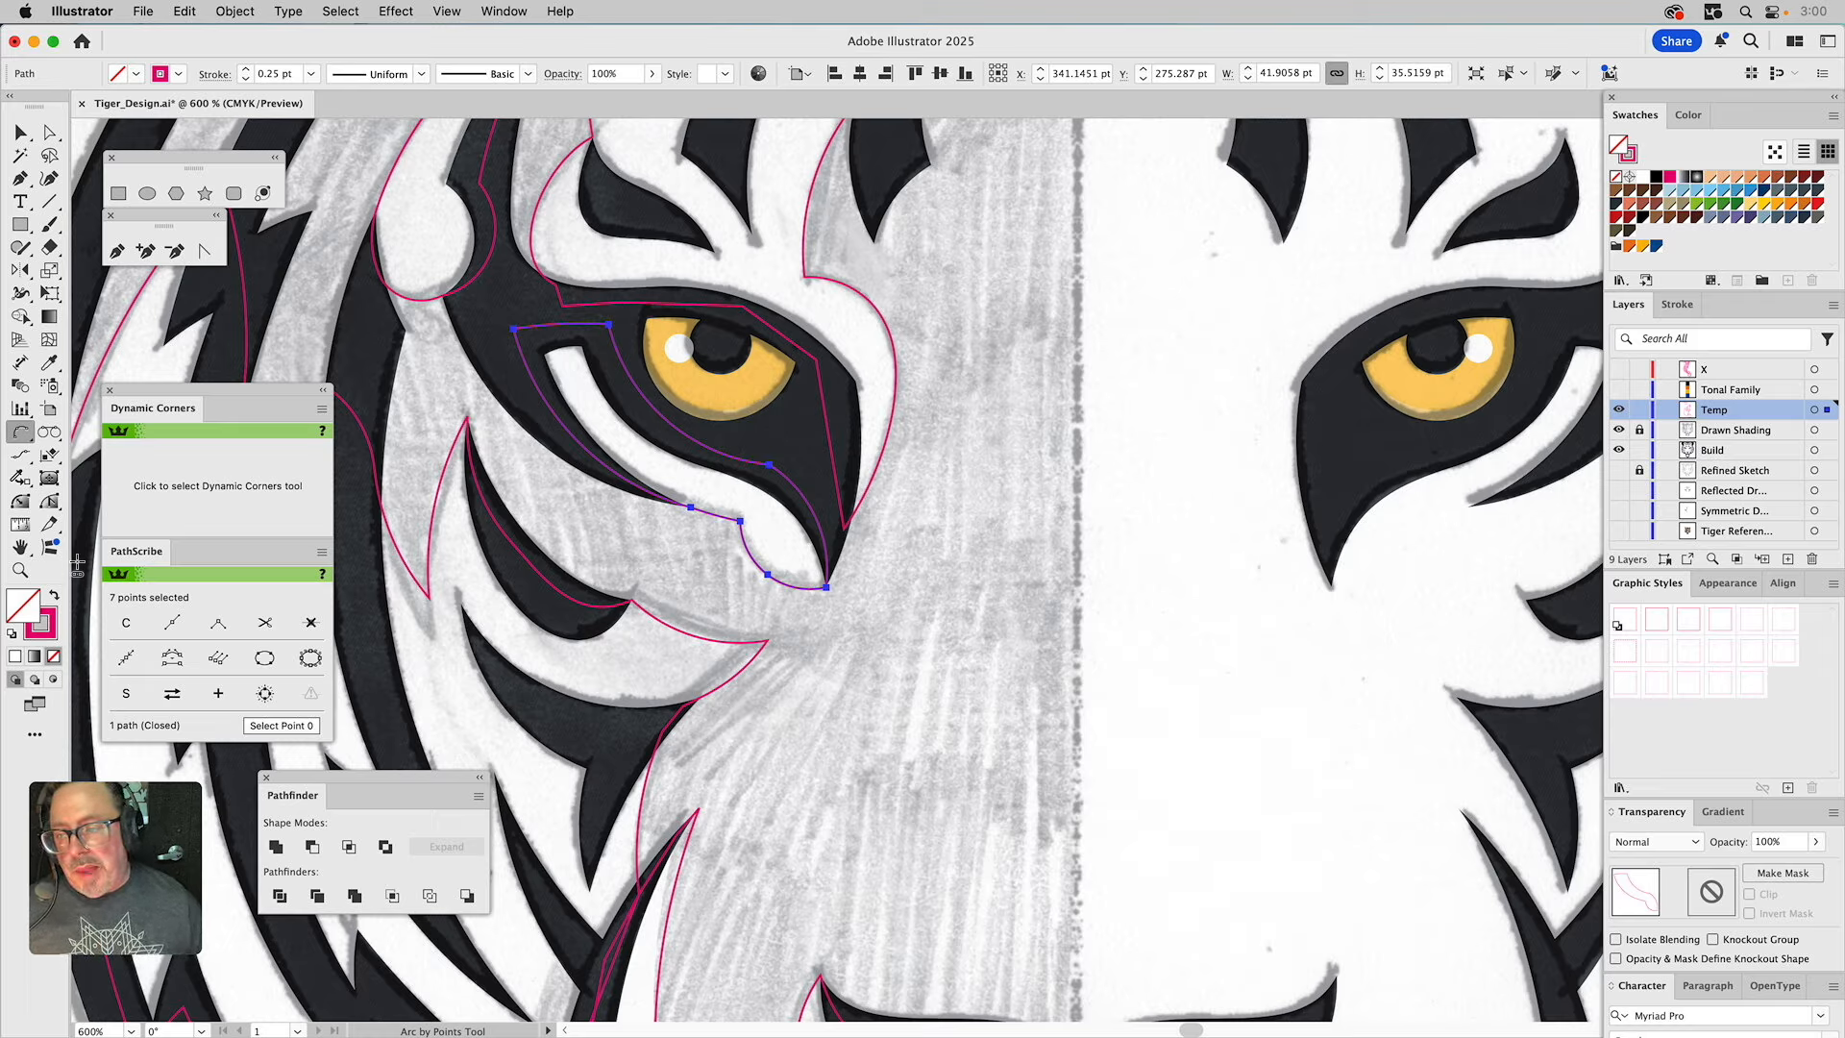
Deselect the under-eye shape and review the traced shading across the whole head and around the muzzle.
{"action": "left_click", "coordinate": [21, 569]}
{"action": "left_click", "coordinate": [637, 452], "text": "alt"}
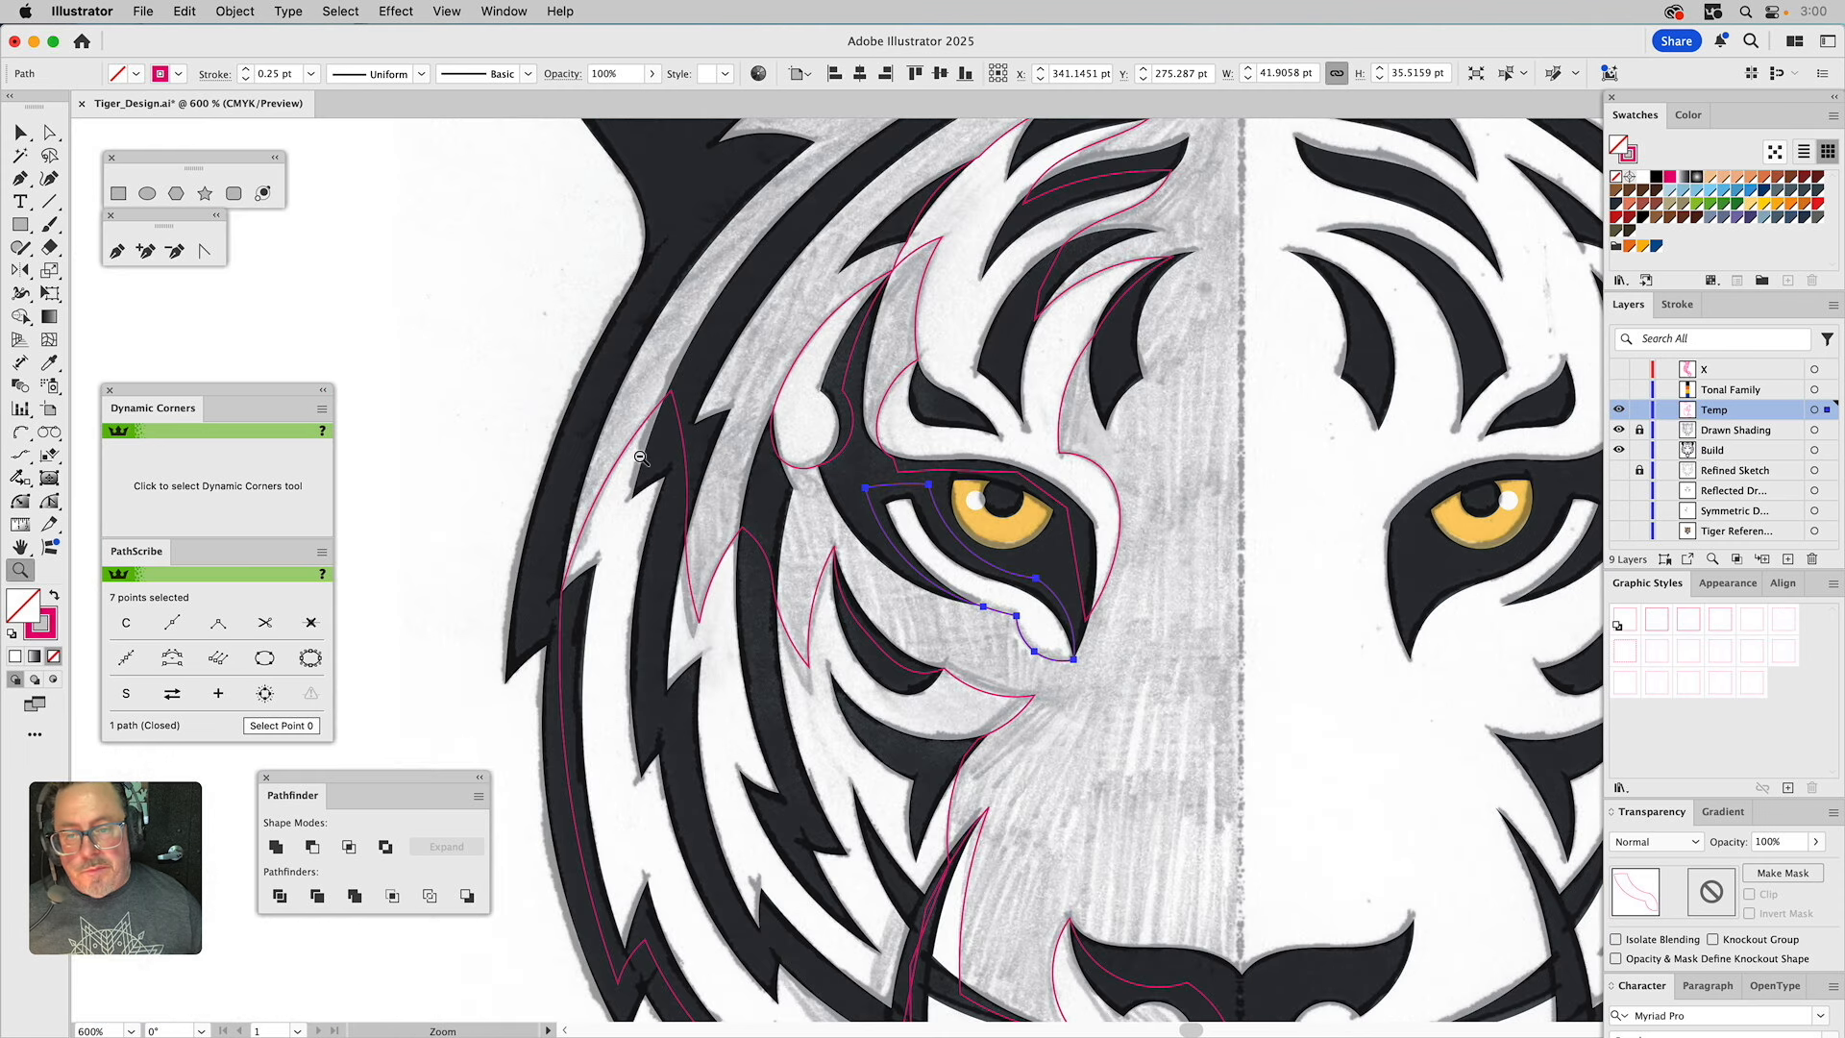
{"action": "left_click", "coordinate": [771, 511], "text": "alt"}
{"action": "left_click", "coordinate": [918, 588], "text": "alt"}
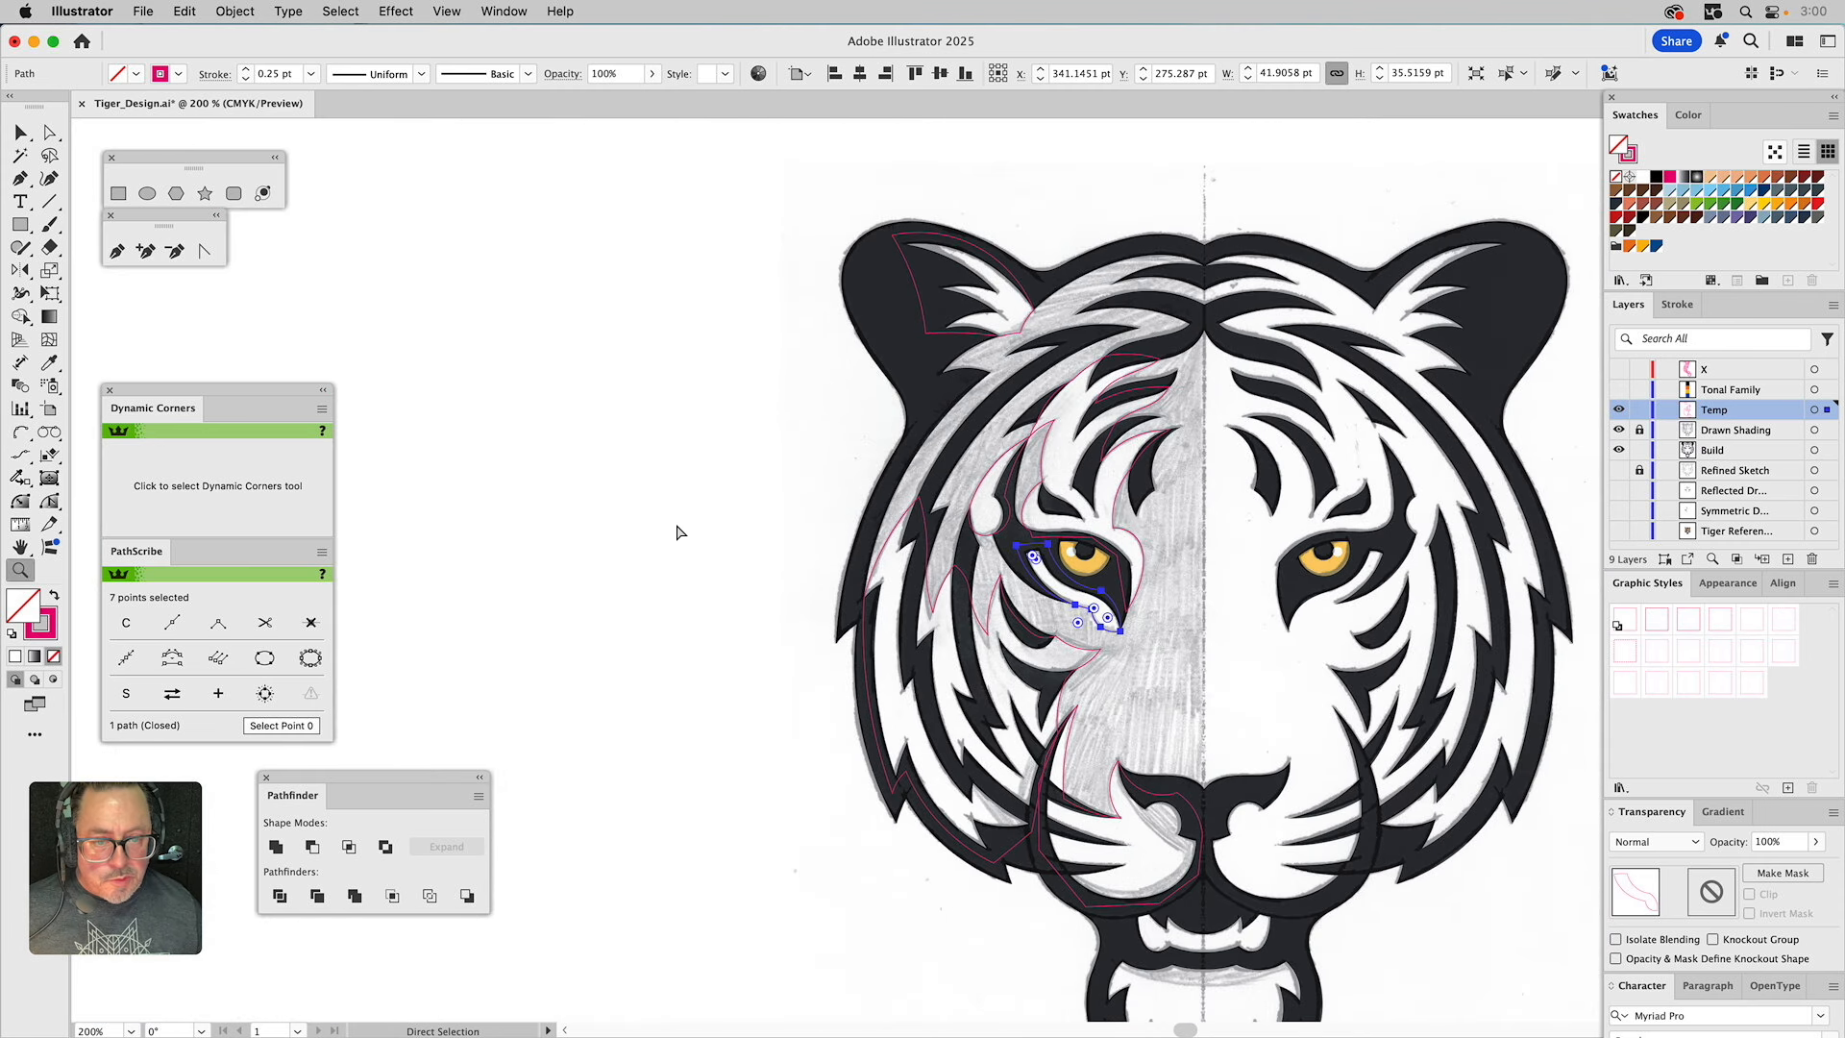
{"action": "key", "text": "super+shift+a"}
{"action": "scroll", "coordinate": [748, 541], "scroll_direction": "down", "scroll_amount": 5}
{"action": "scroll", "coordinate": [748, 541], "scroll_direction": "right", "scroll_amount": 5}
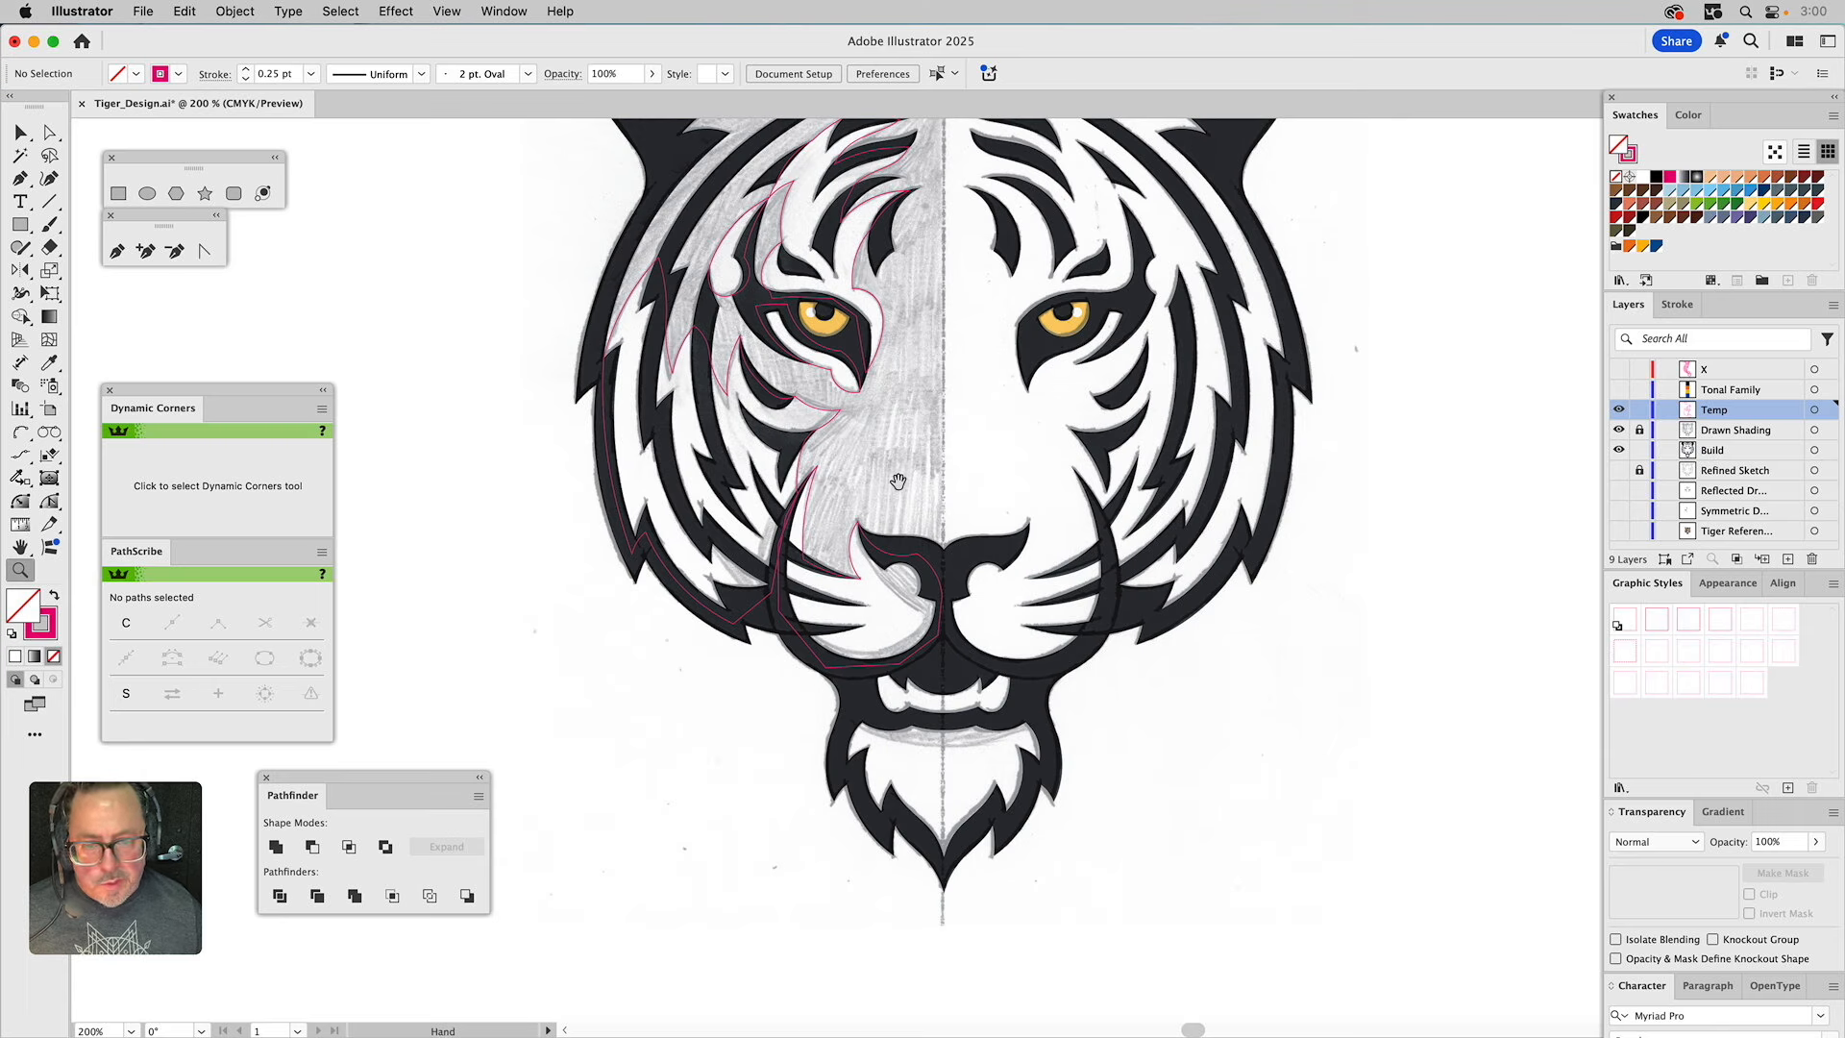
{"action": "key", "text": "space"}
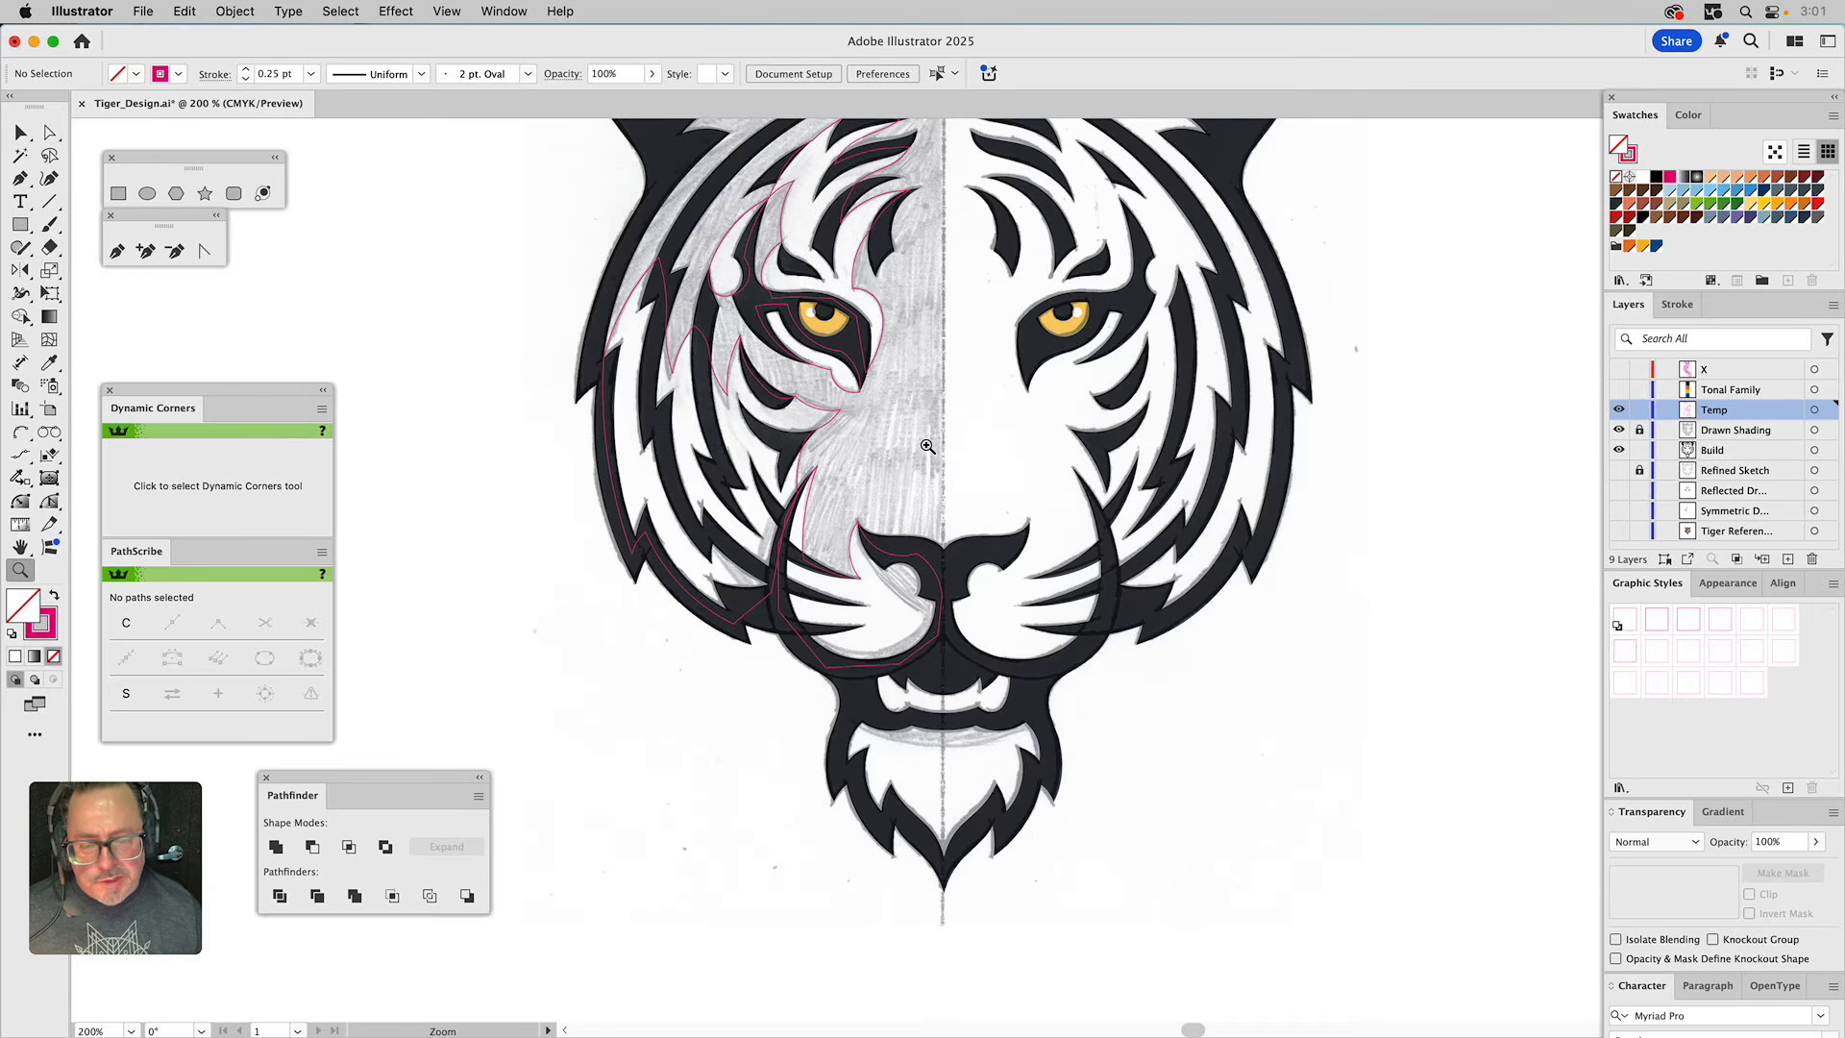
{"action": "left_click_drag", "start_coordinate": [721, 472], "coordinate": [952, 759]}
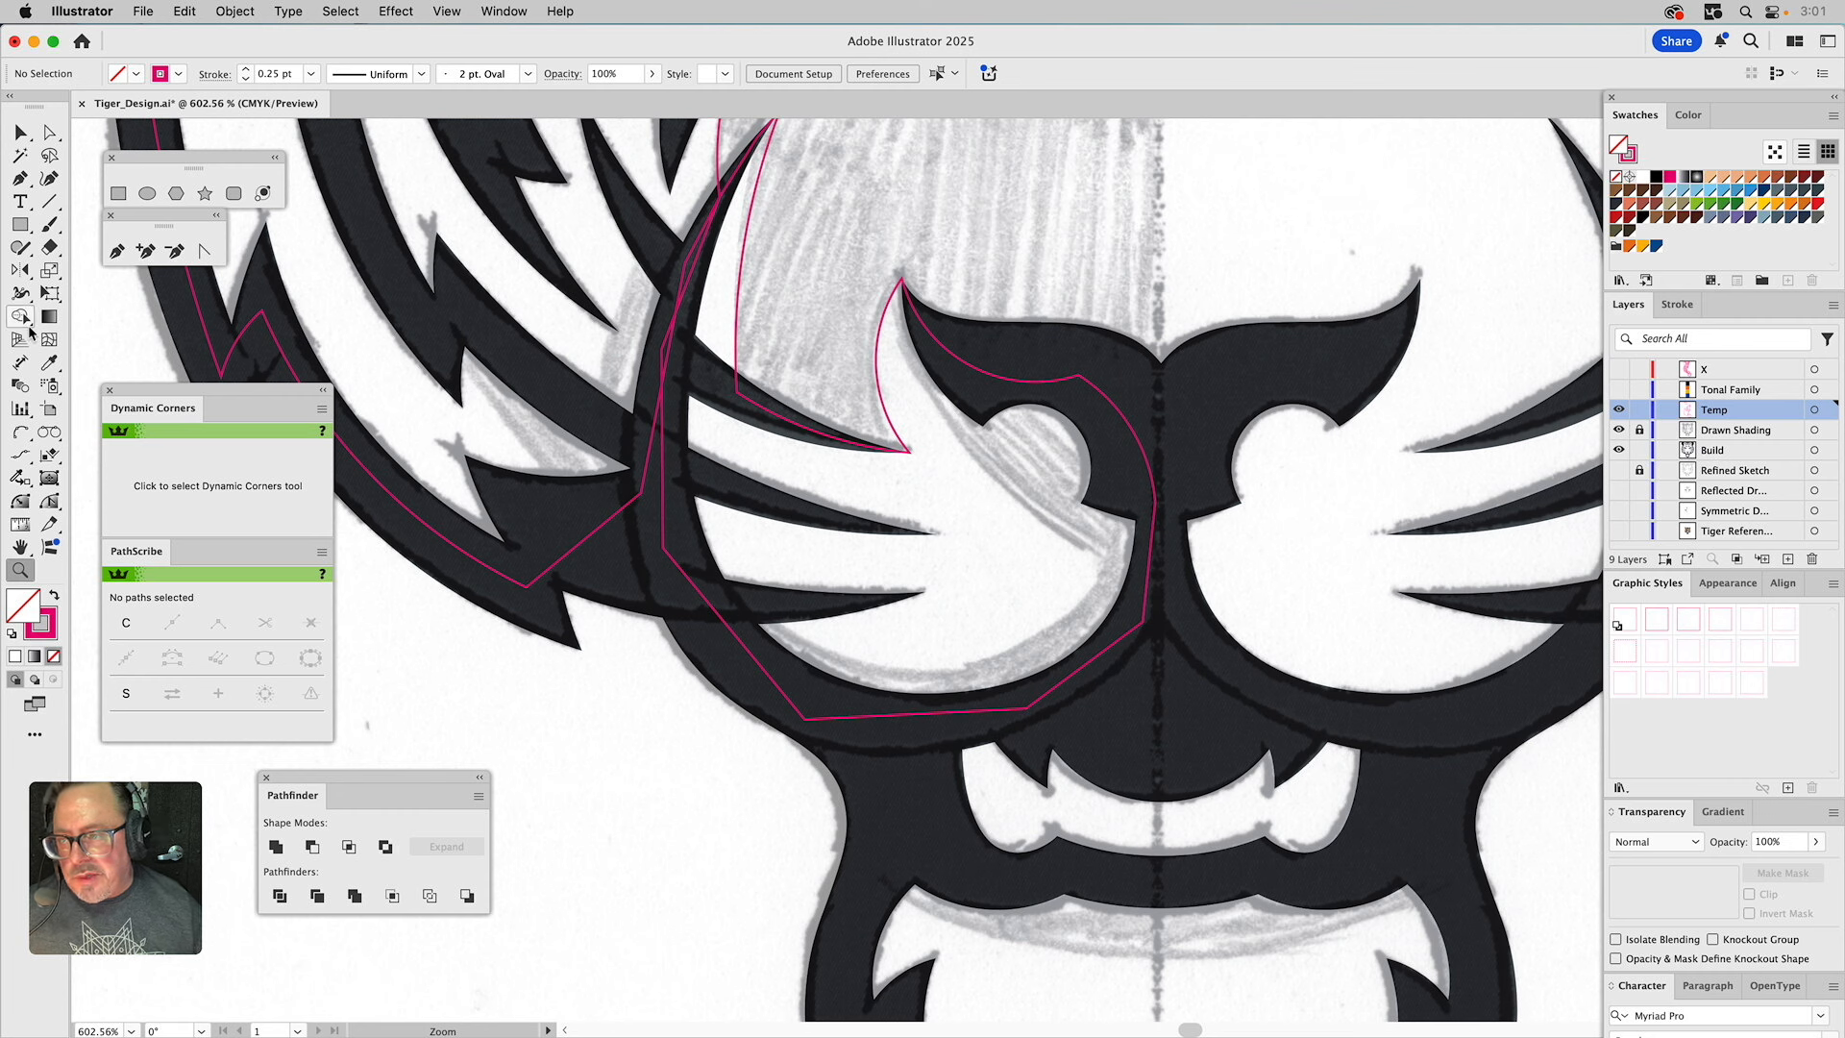
Set the stroke to blue and draw an arc by points from the nose's outer edge down along the muzzle shading to its inner side.
{"action": "left_click", "coordinate": [22, 433]}
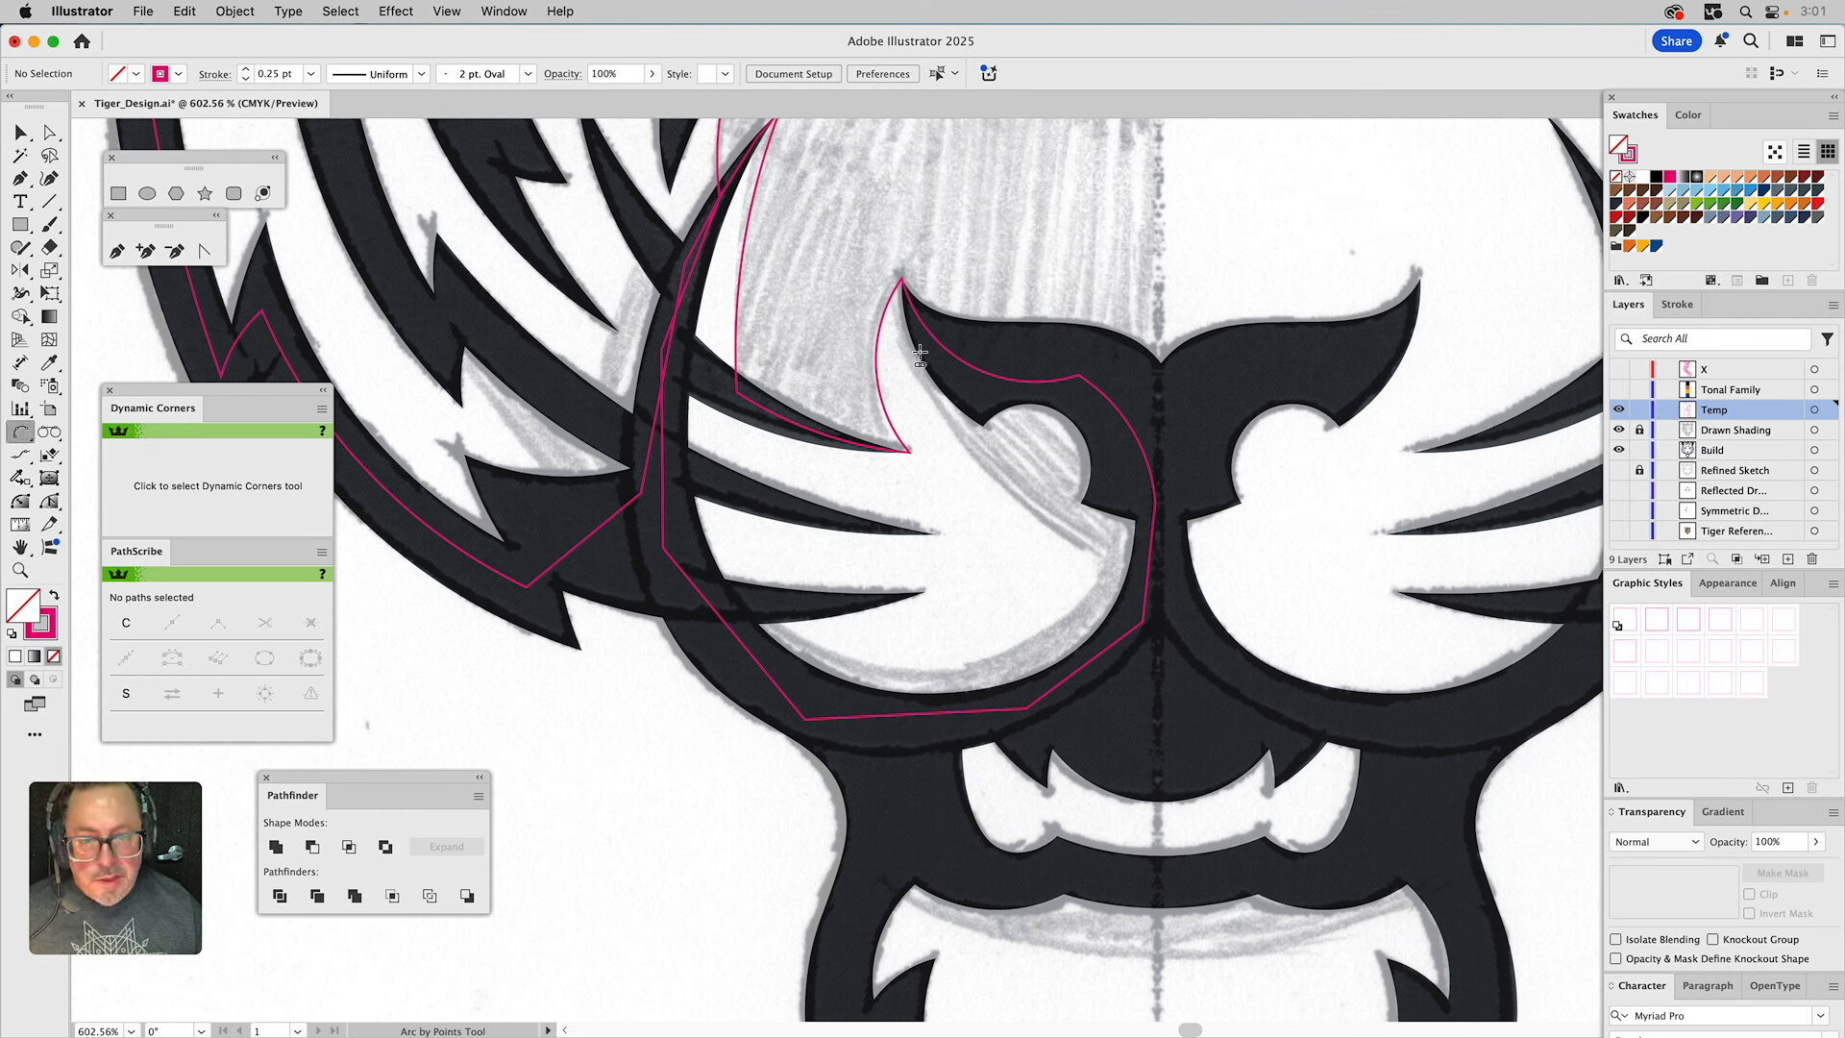
{"action": "left_click_drag", "start_coordinate": [1753, 191], "coordinate": [1630, 152]}
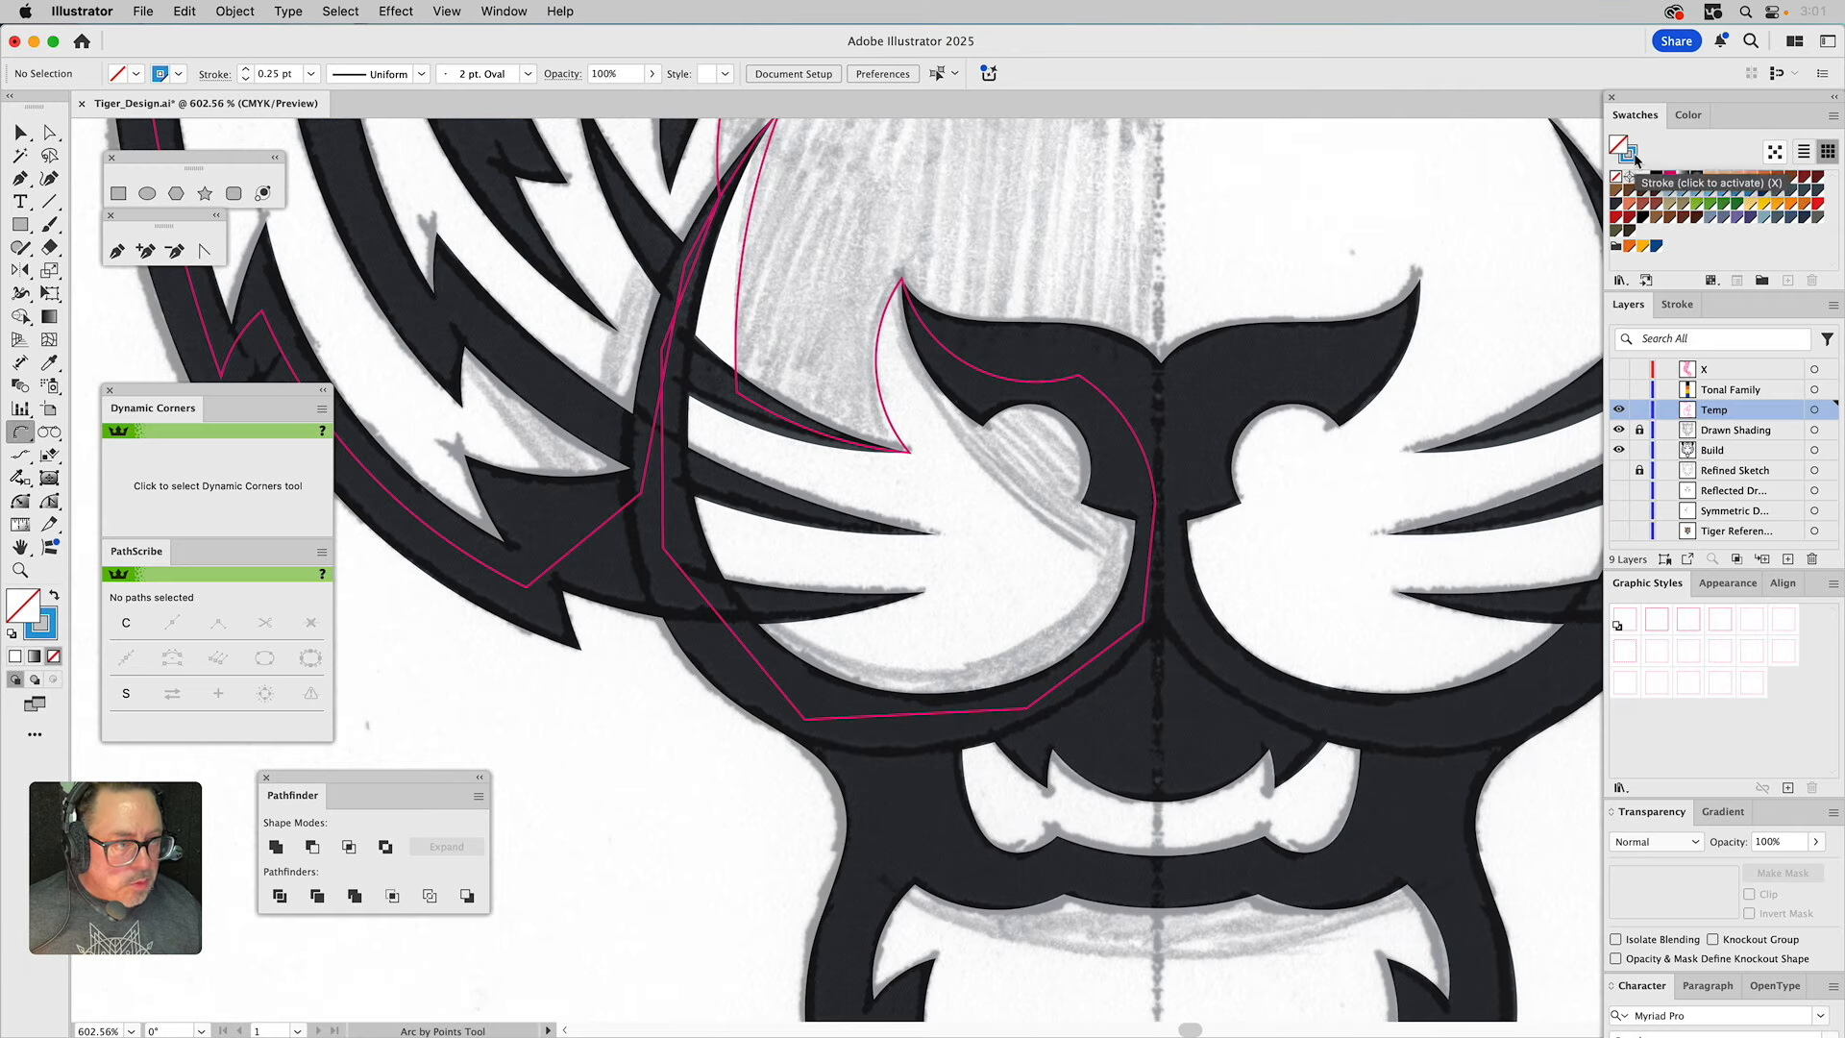
{"action": "left_click", "coordinate": [916, 351]}
{"action": "left_click", "coordinate": [1111, 559]}
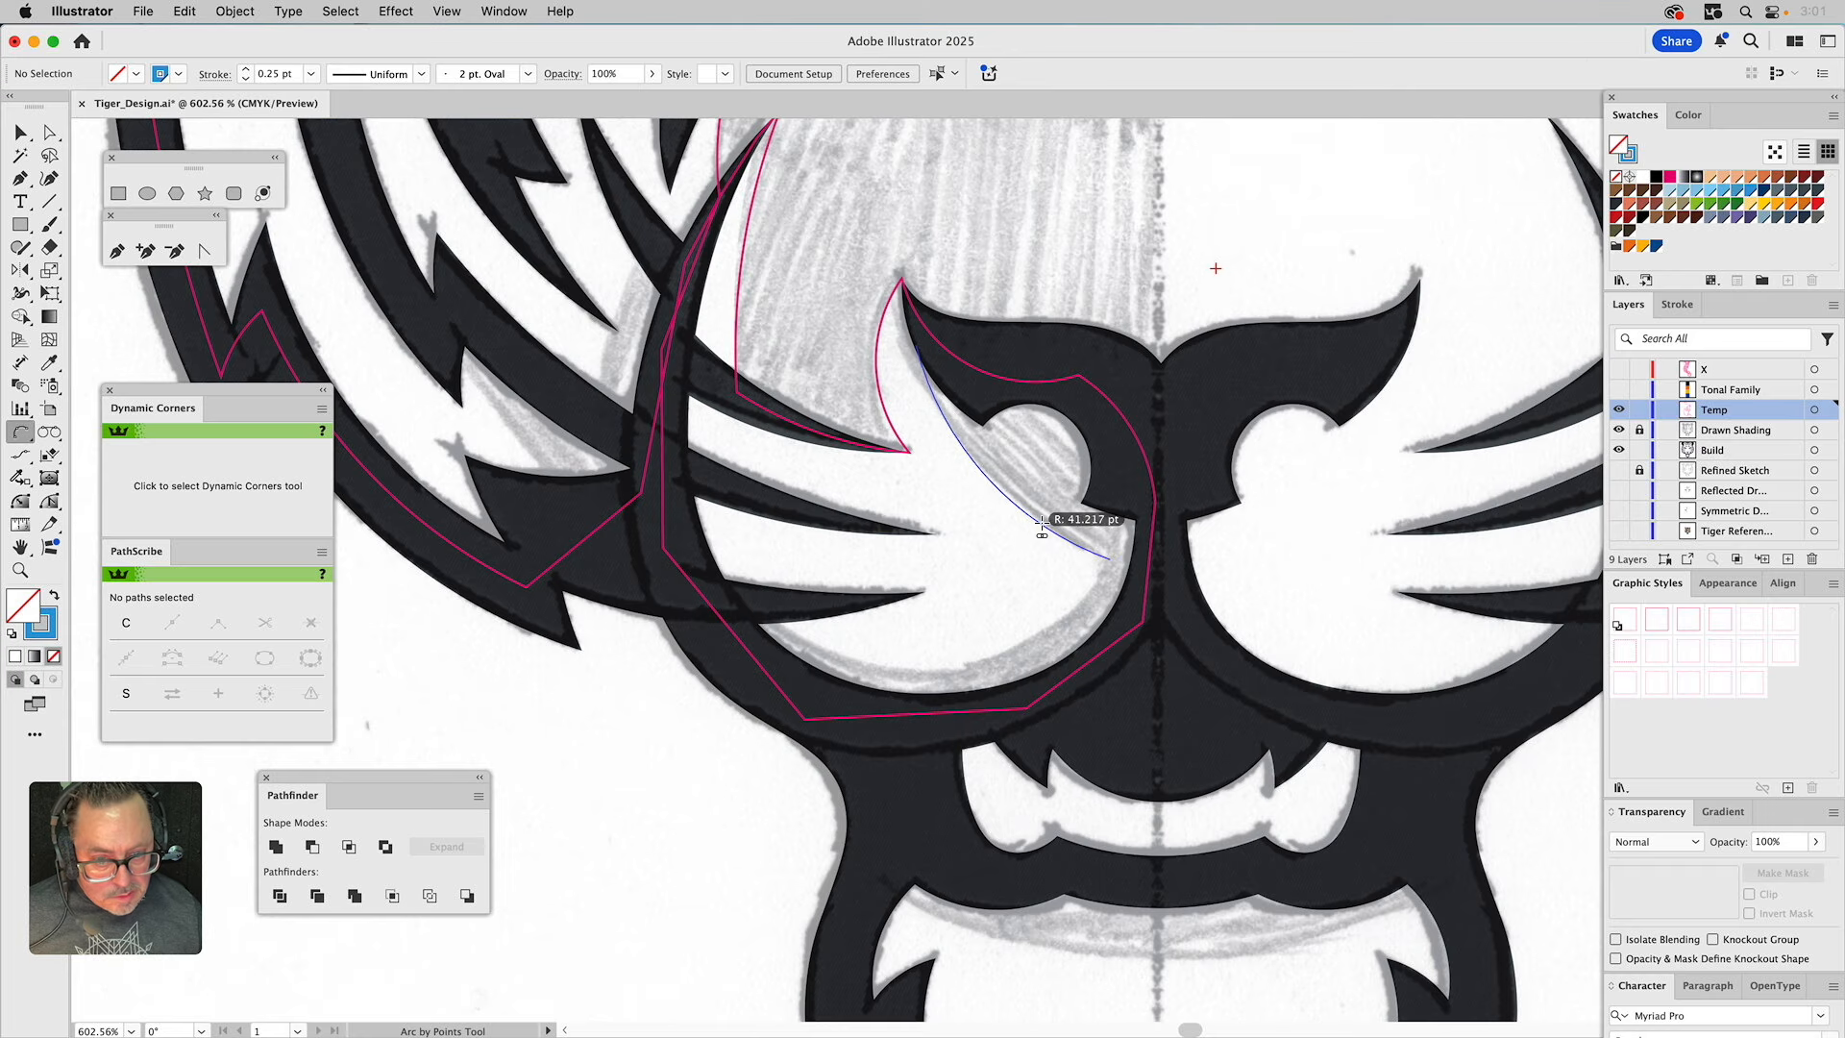
{"action": "left_click", "coordinate": [1041, 524]}
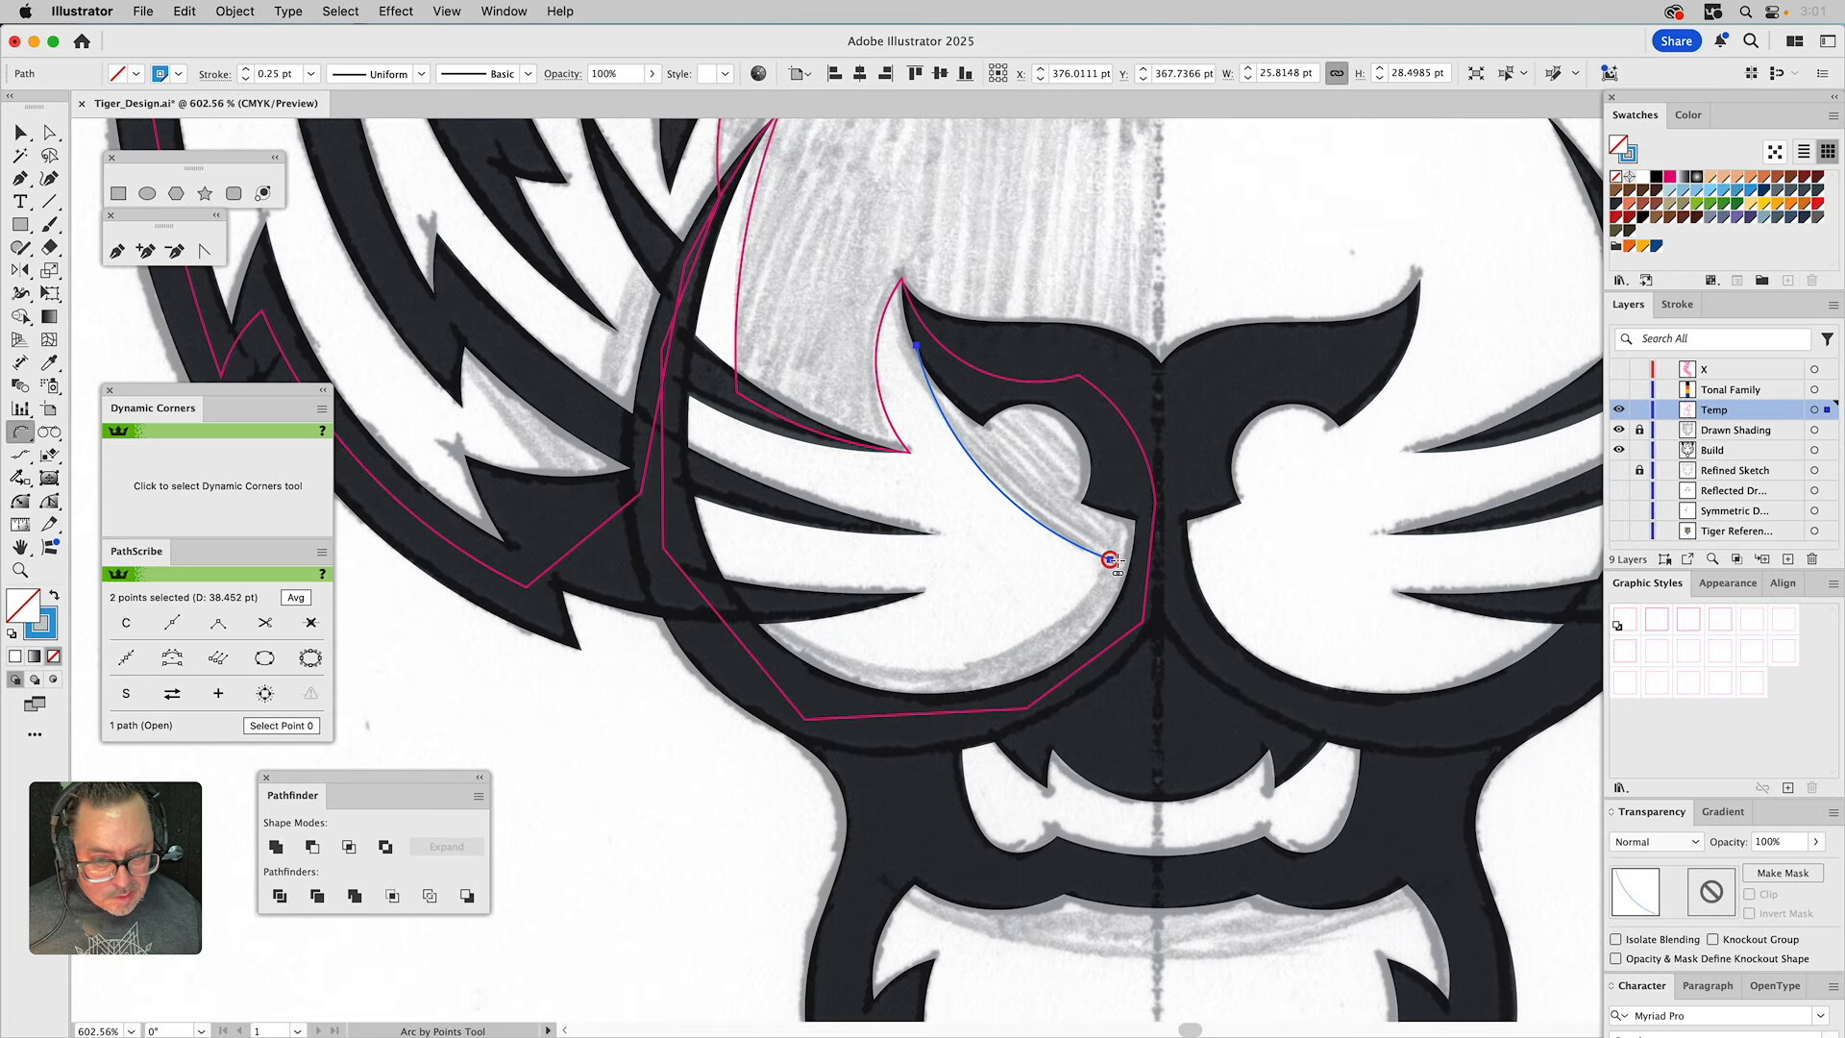
Add an arc along the muzzle's lower shading to its outer edge and extend the handle at its inner end to fit the curve.
{"action": "left_click", "coordinate": [763, 625]}
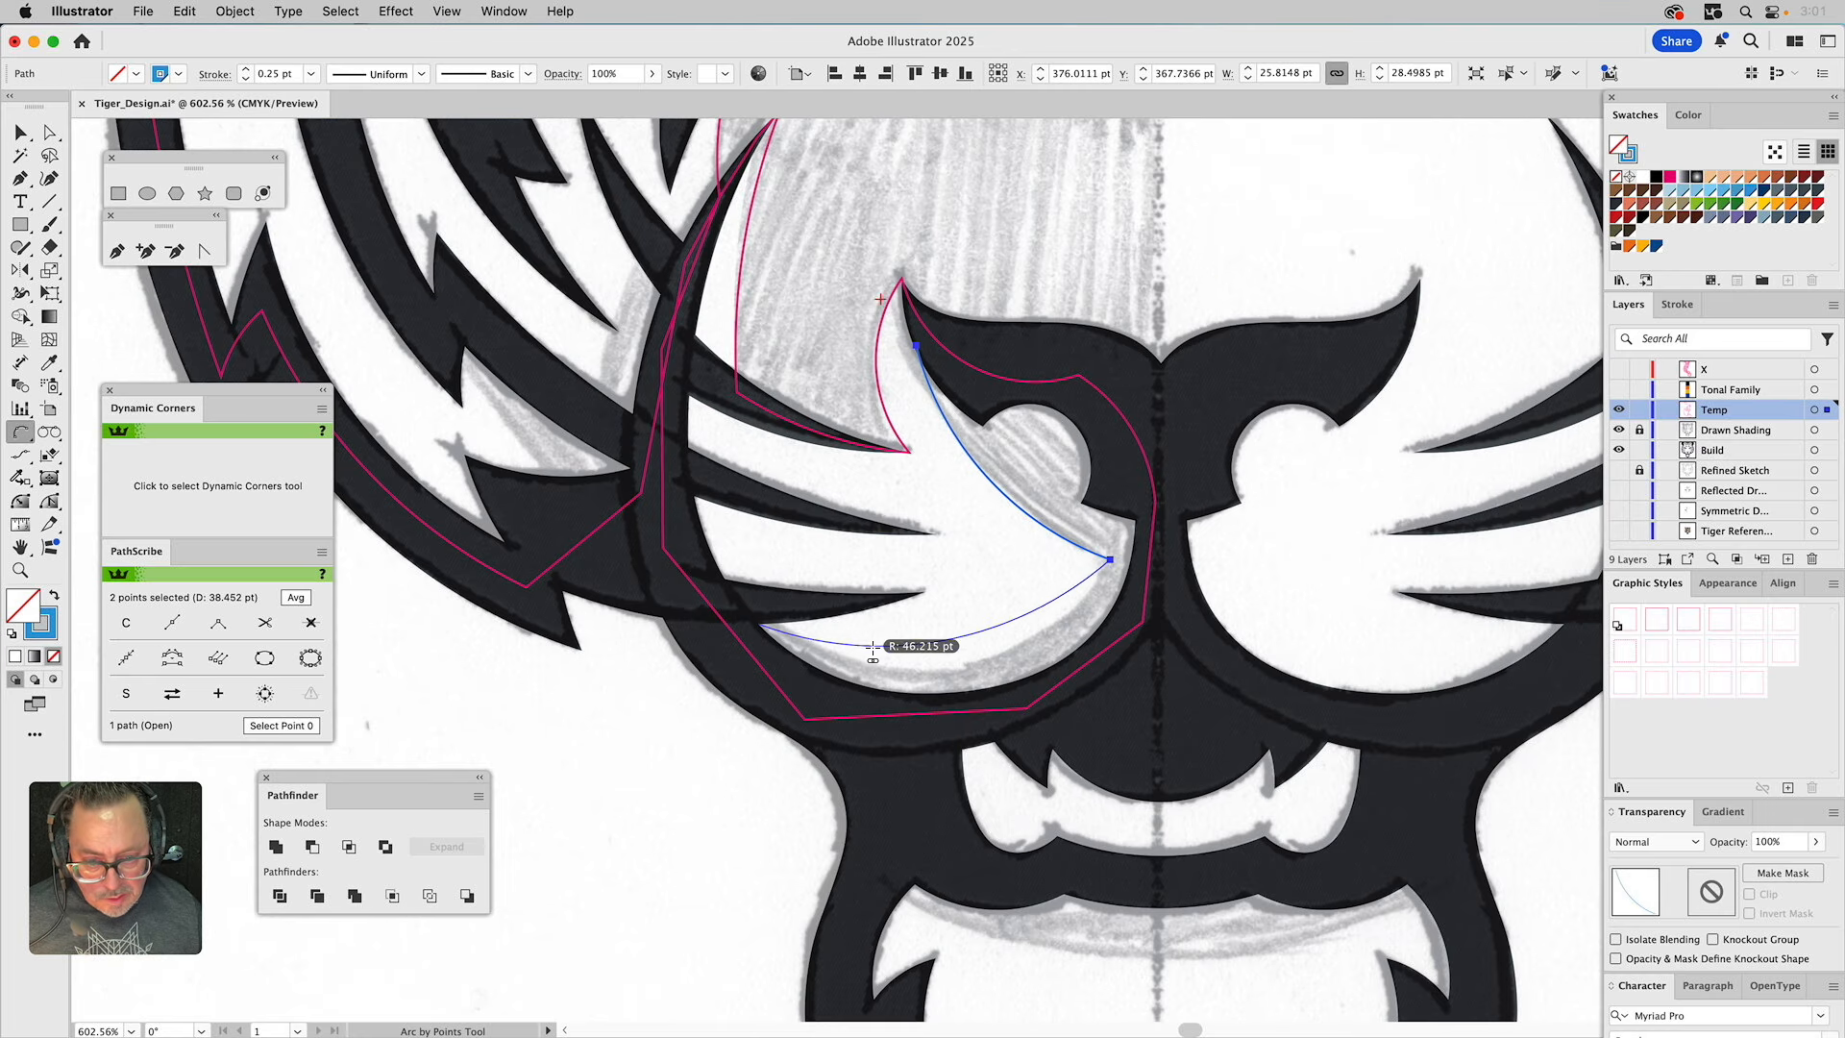
{"action": "left_click", "coordinate": [968, 655]}
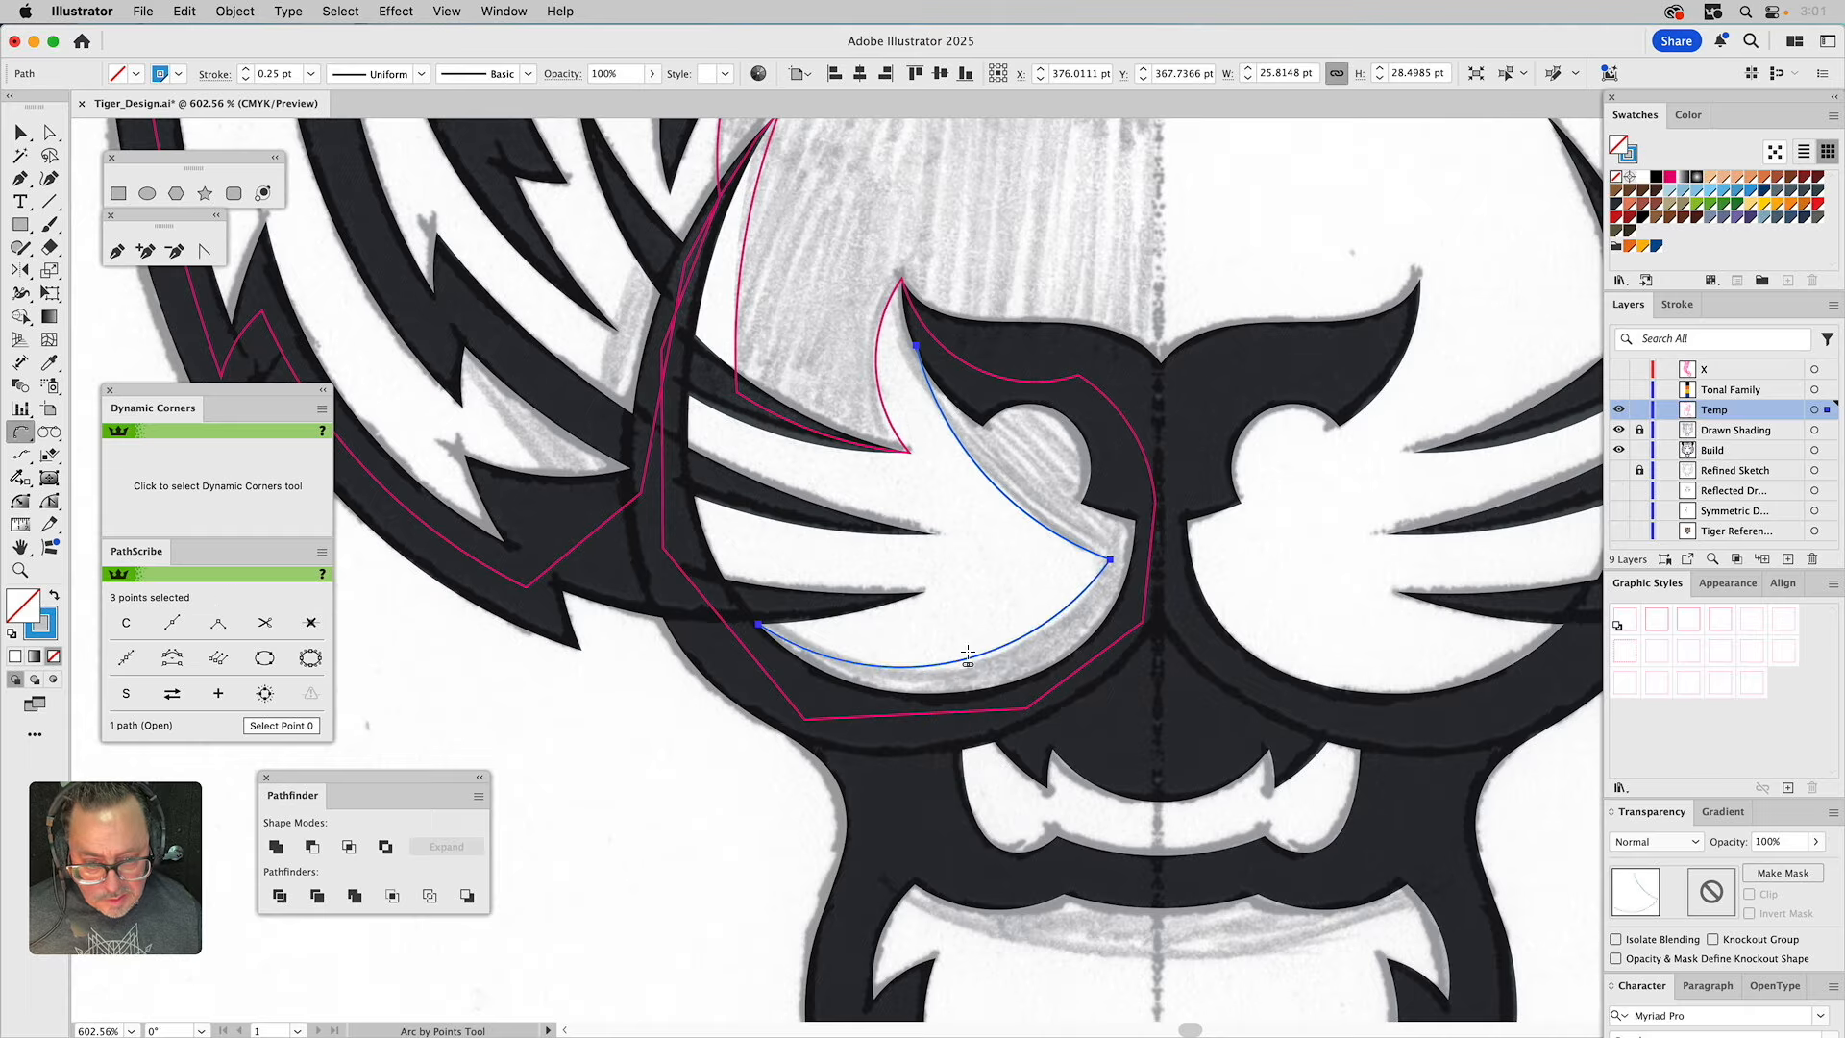
{"action": "key", "text": "a"}
{"action": "left_click", "coordinate": [1056, 623]}
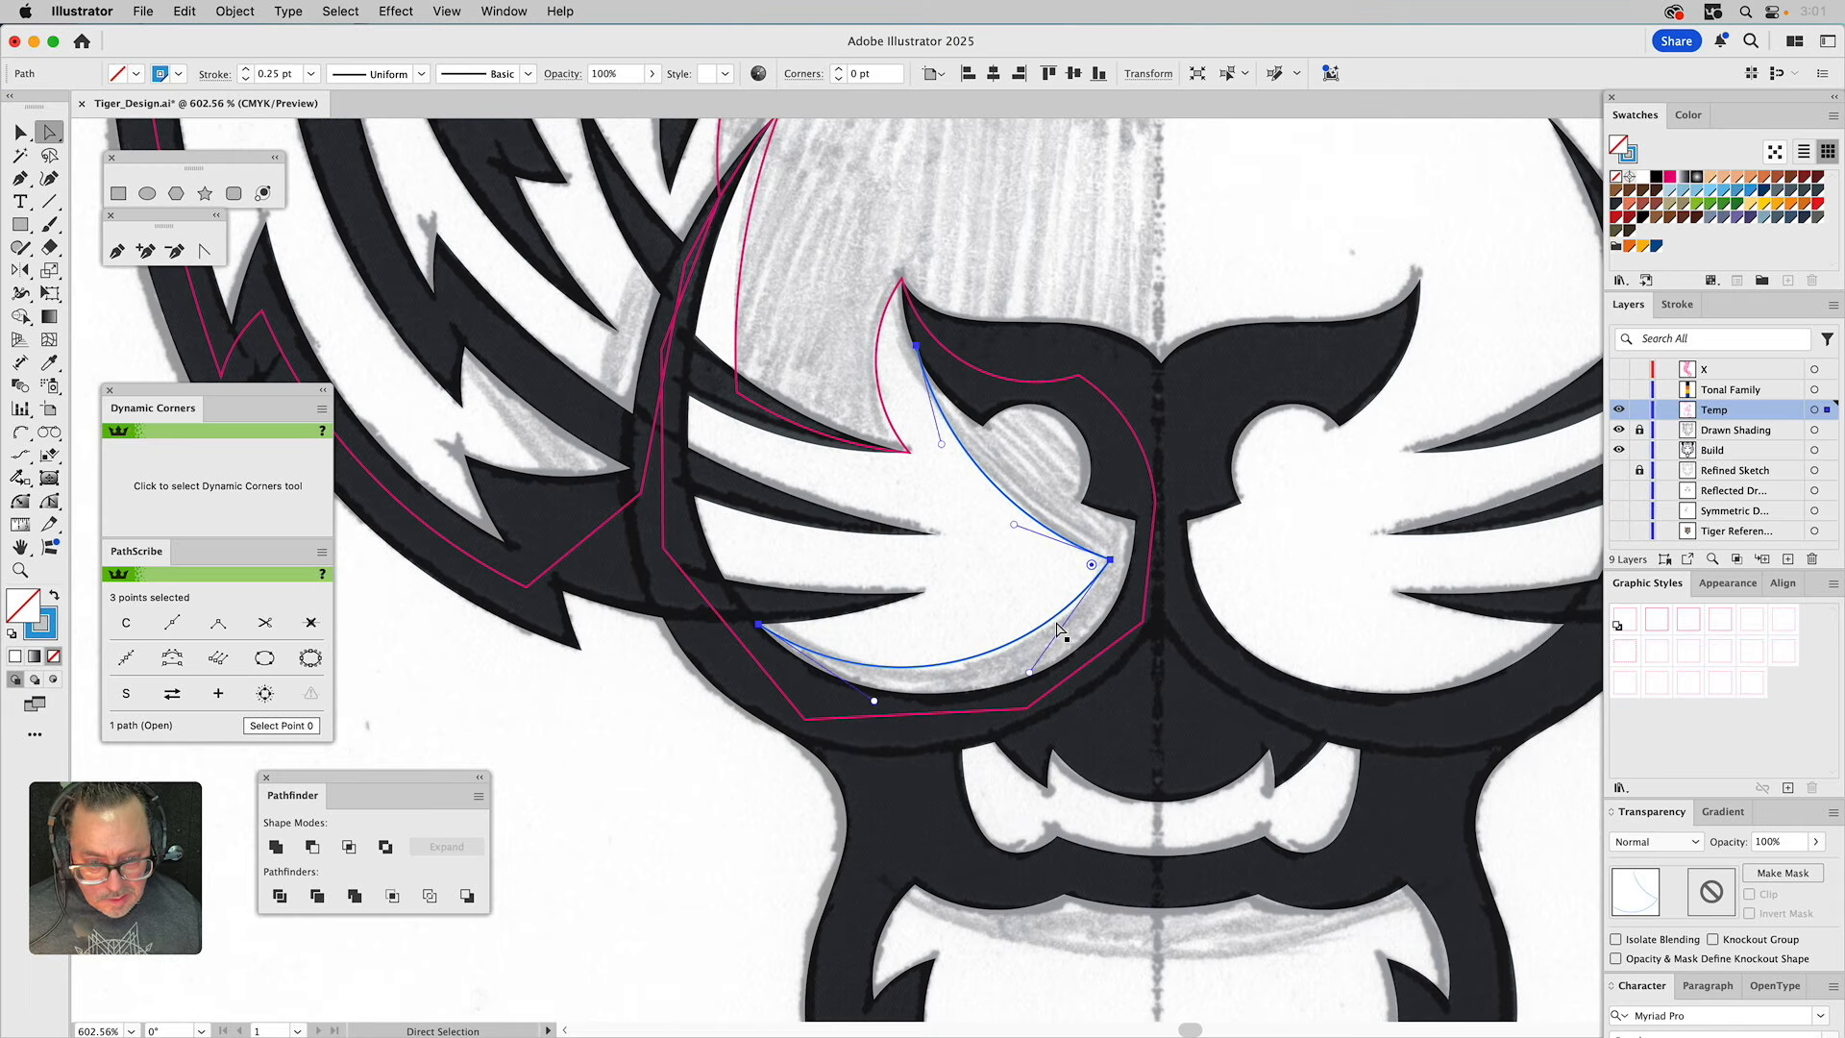
{"action": "left_click_drag", "start_coordinate": [1031, 673], "coordinate": [1057, 688]}
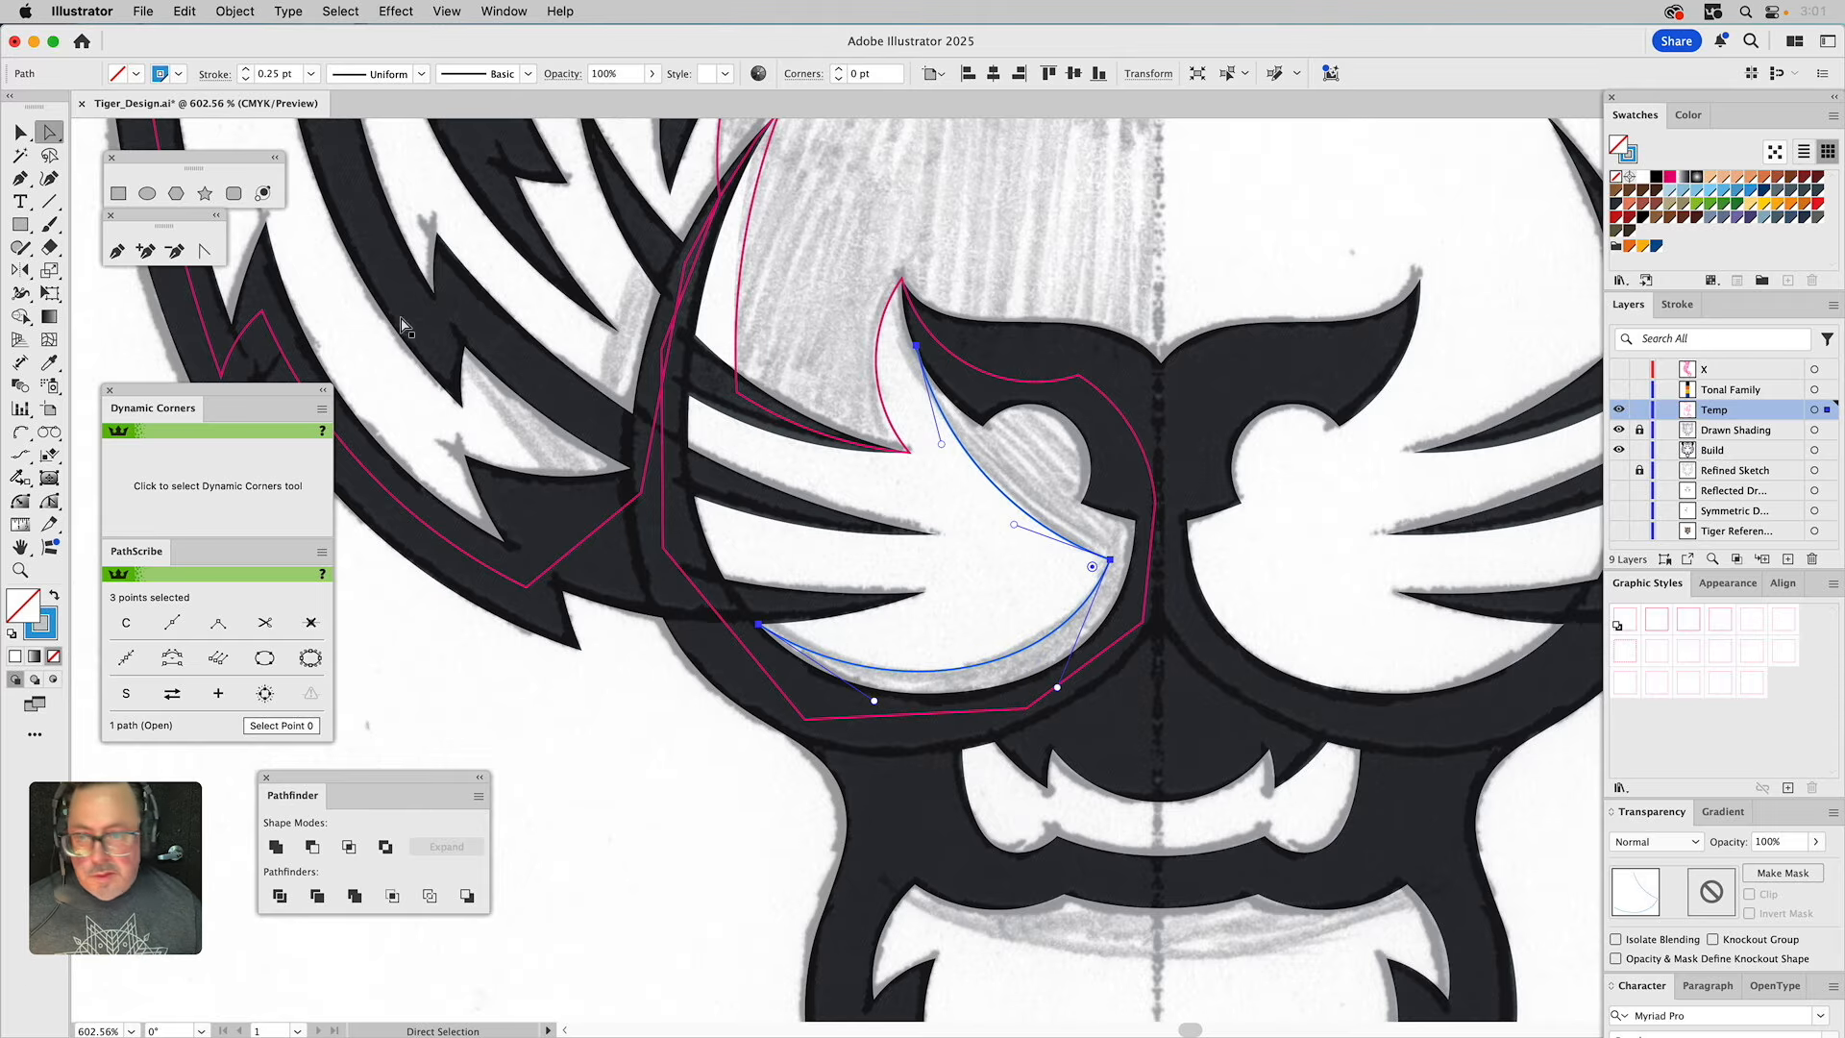
Close the blue muzzle shape with straight Pen segments across the nose, down the centre line and beneath the muzzle to the arc's outer end.
{"action": "left_click", "coordinate": [117, 251]}
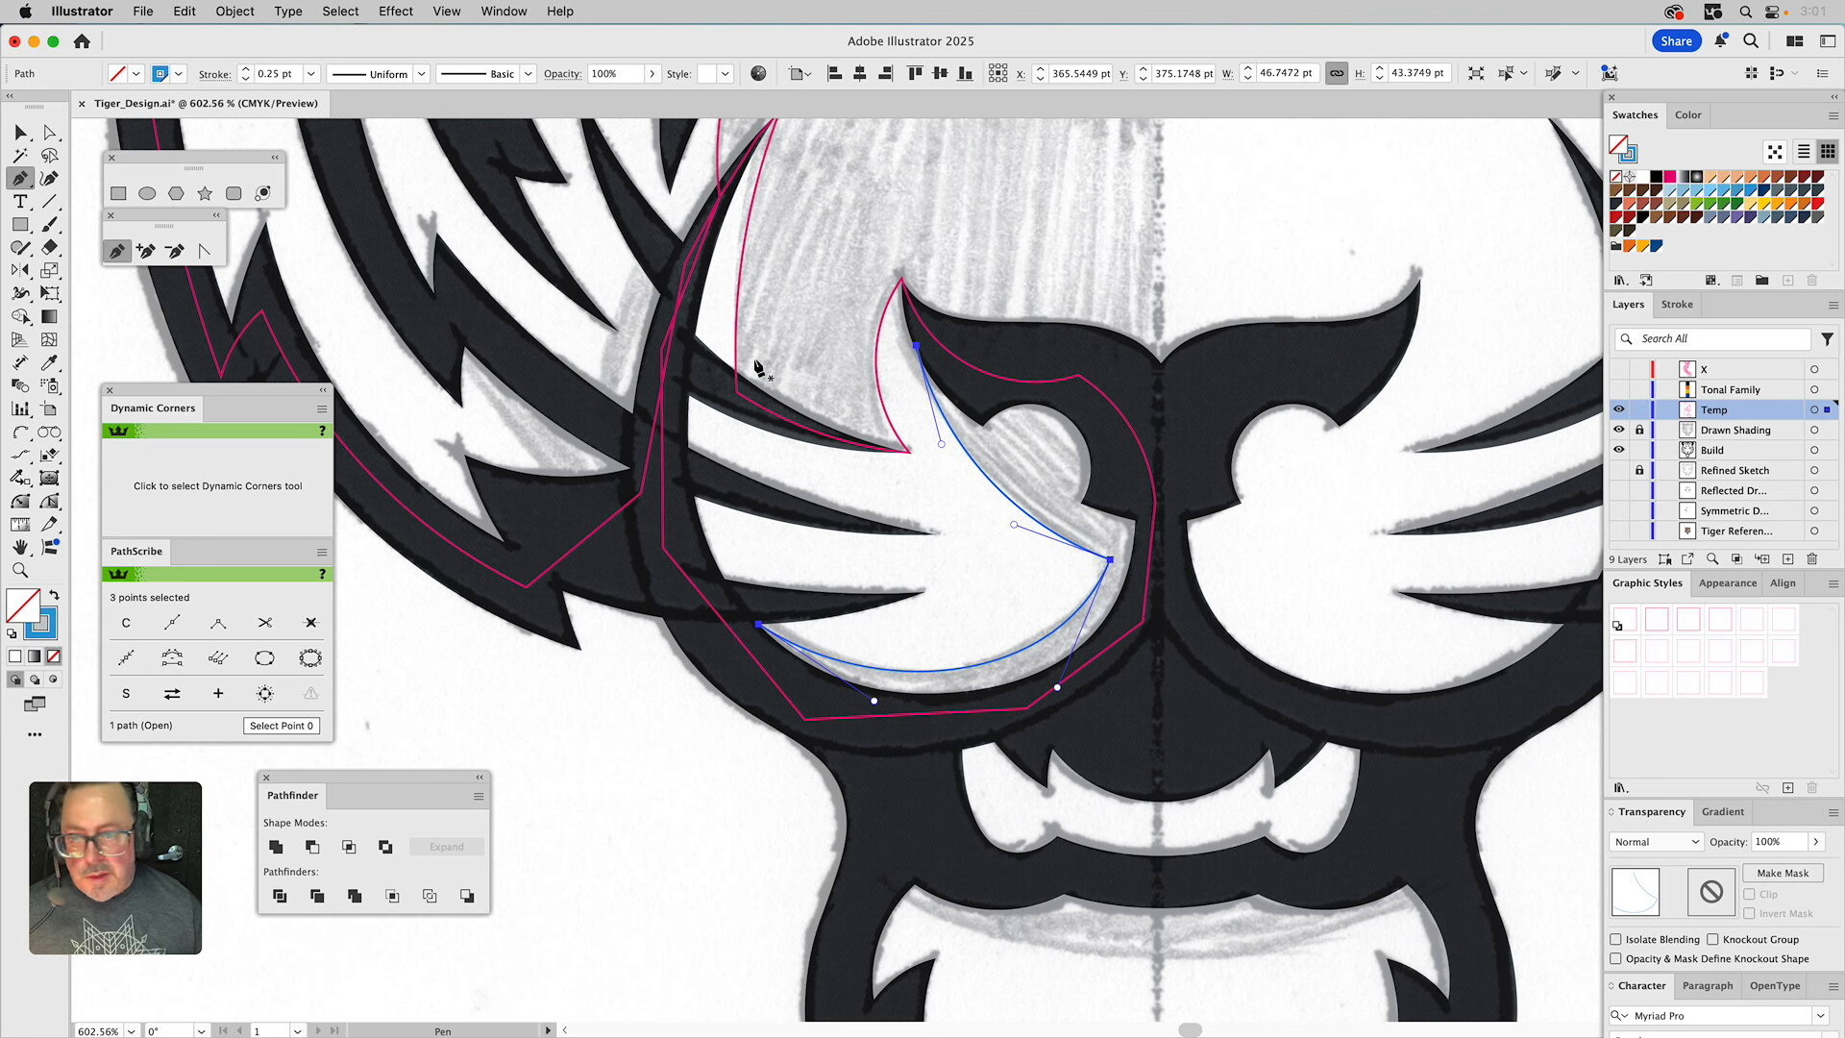
{"action": "left_click", "coordinate": [917, 347]}
{"action": "left_click", "coordinate": [1169, 390]}
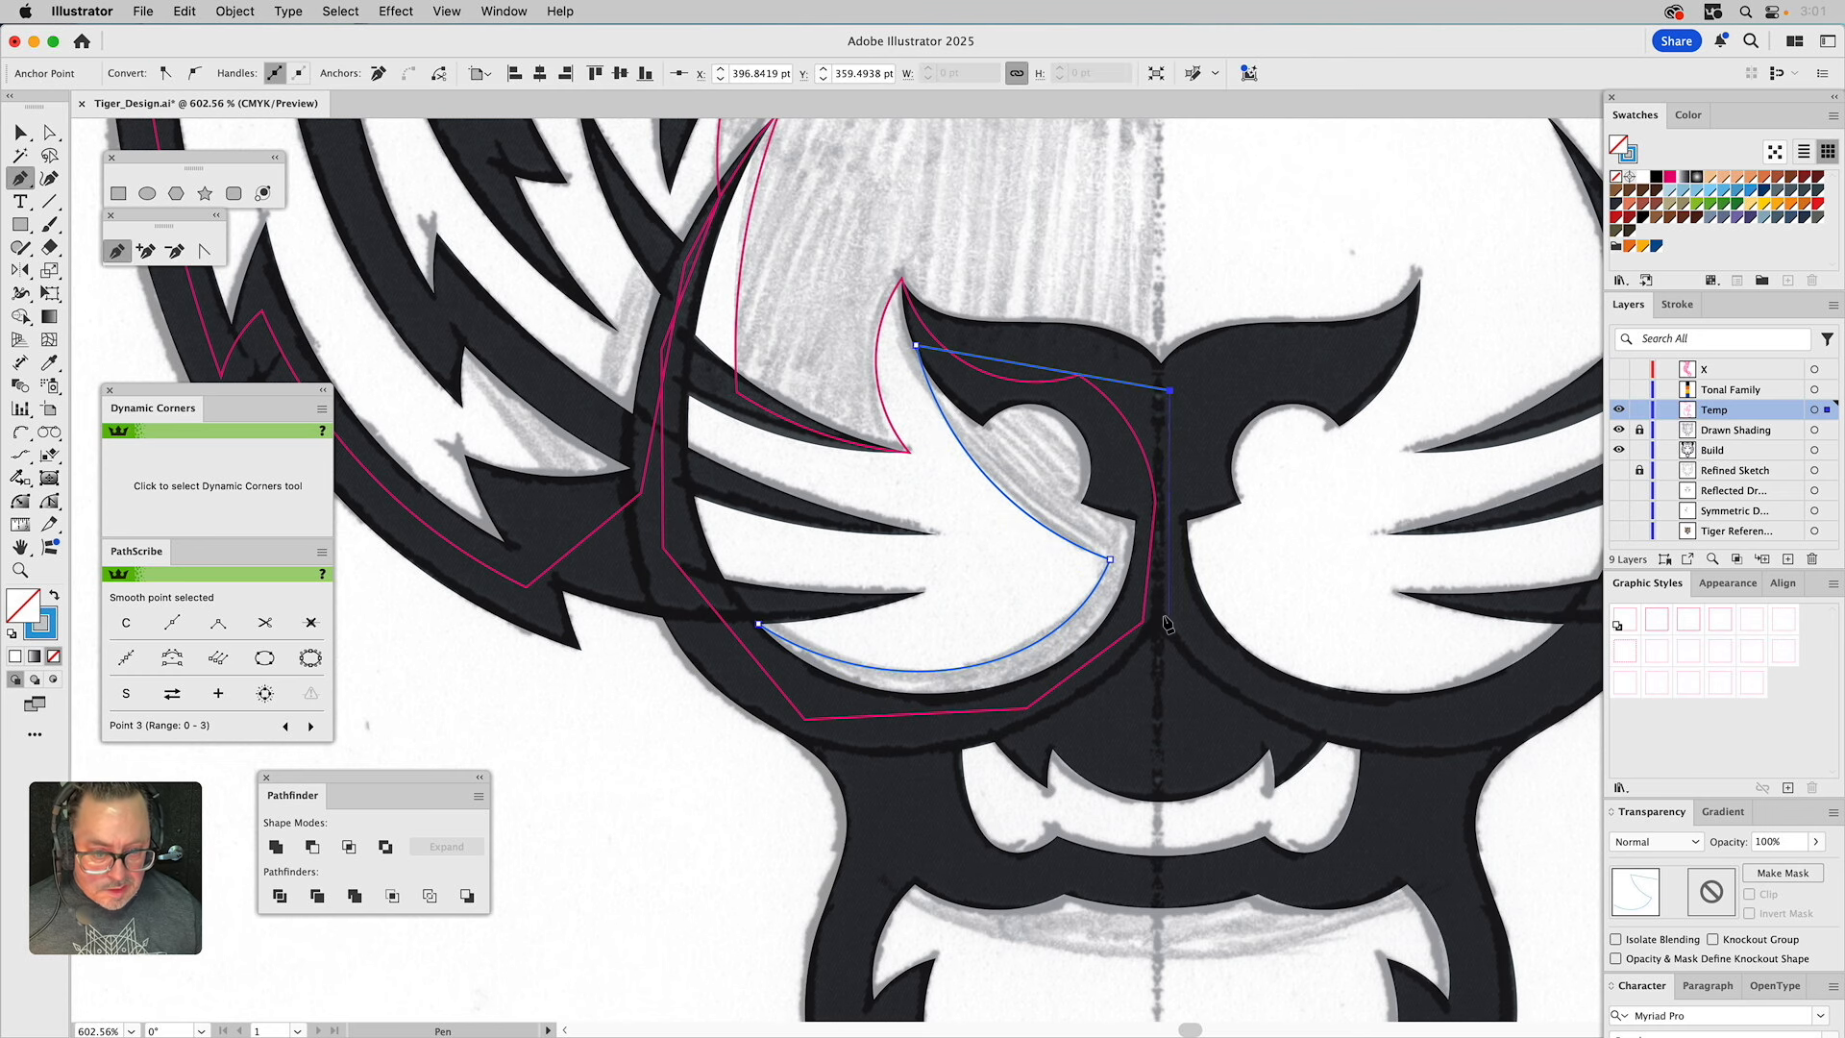
{"action": "left_click", "coordinate": [1161, 666]}
{"action": "left_click", "coordinate": [886, 747]}
{"action": "left_click", "coordinate": [755, 677]}
{"action": "left_click", "coordinate": [759, 627]}
Lock the Build layer and make Temp the active layer, with Drawn Shading visible.
{"action": "left_click_drag", "start_coordinate": [1152, 780], "coordinate": [1070, 487]}
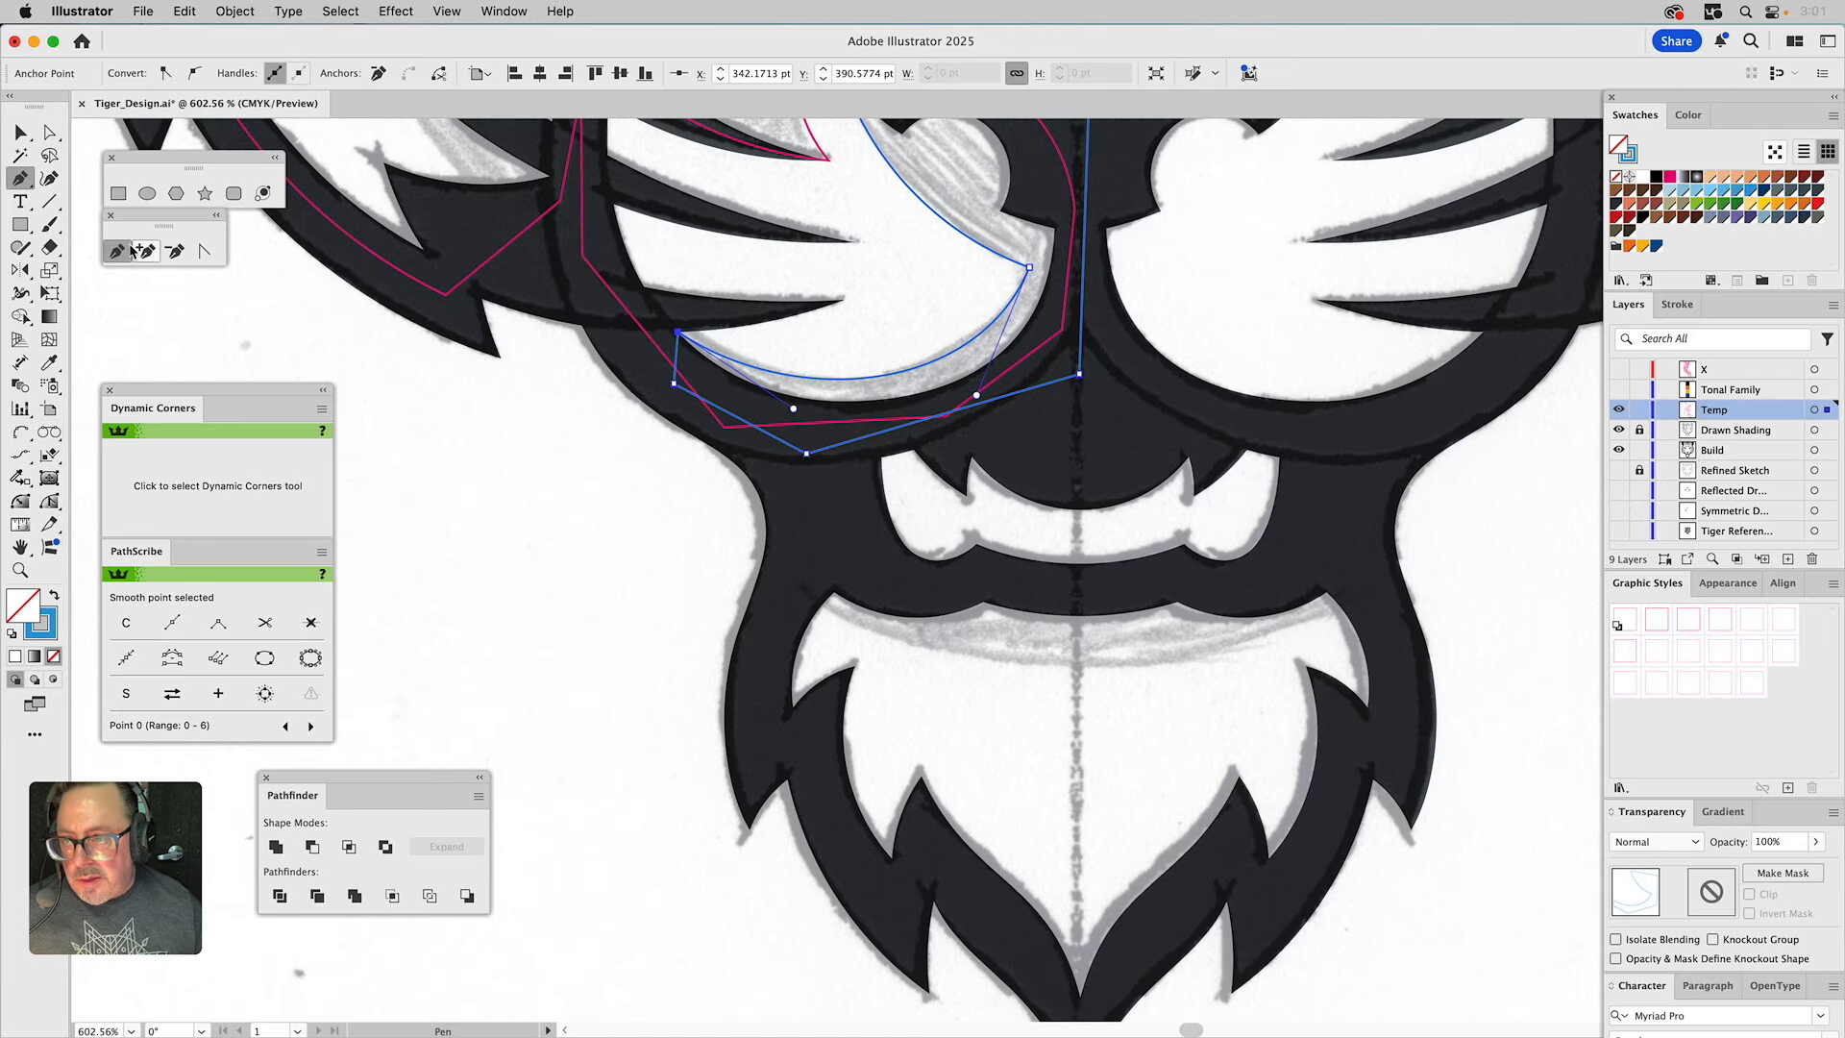
{"action": "left_click", "coordinate": [147, 195]}
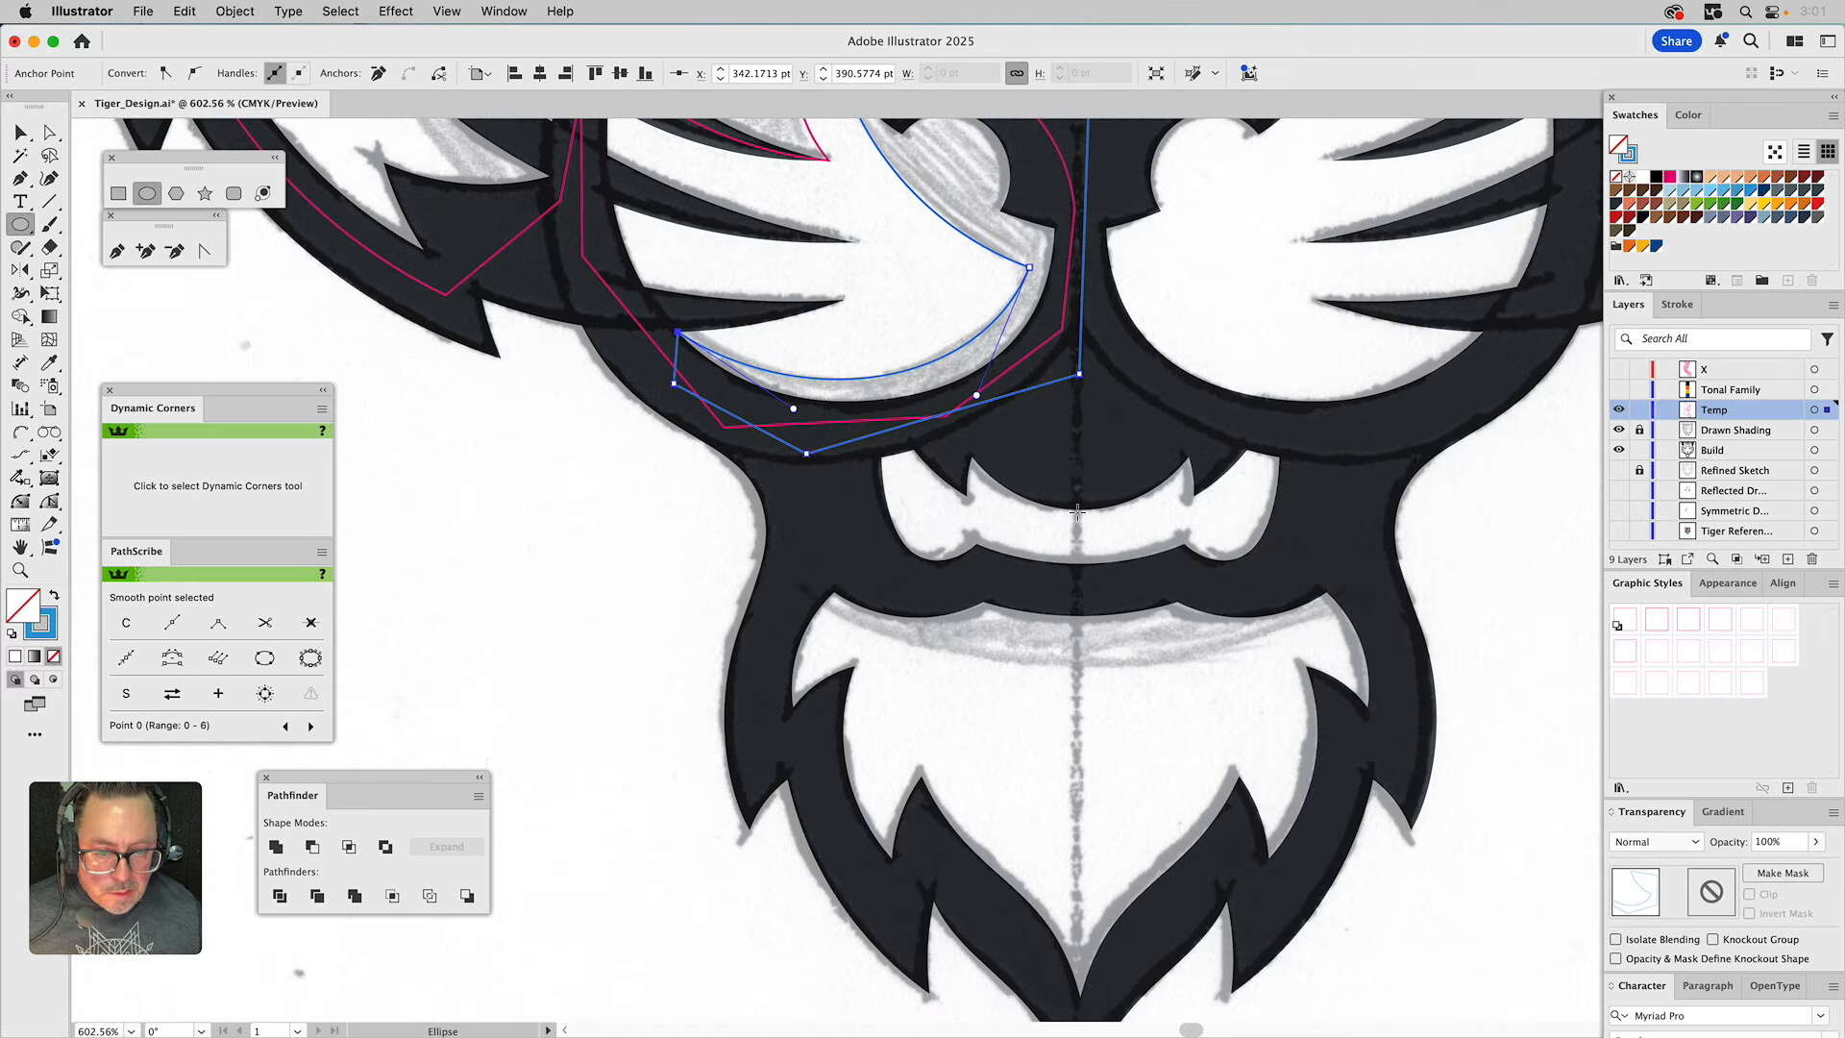
{"action": "left_click", "coordinate": [1619, 431]}
{"action": "key", "text": "super"}
{"action": "left_click", "coordinate": [1084, 511], "text": "super"}
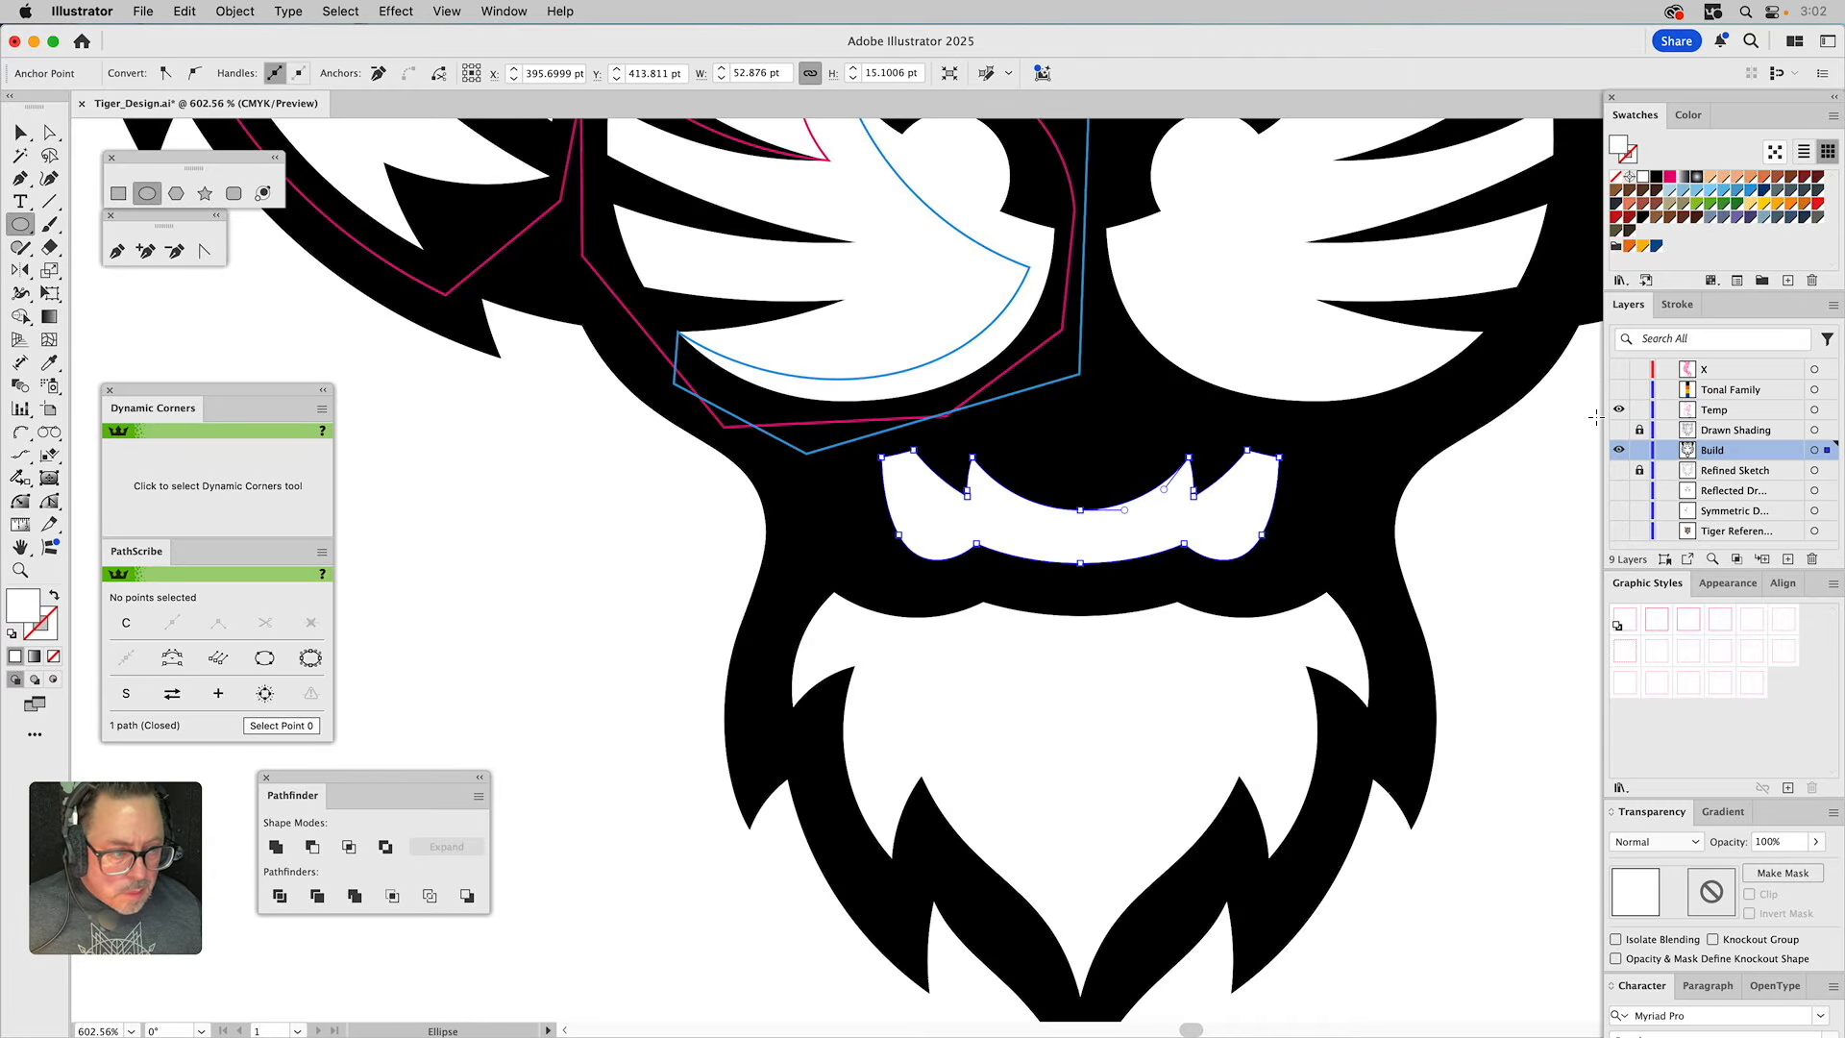
{"action": "left_click", "coordinate": [1640, 451]}
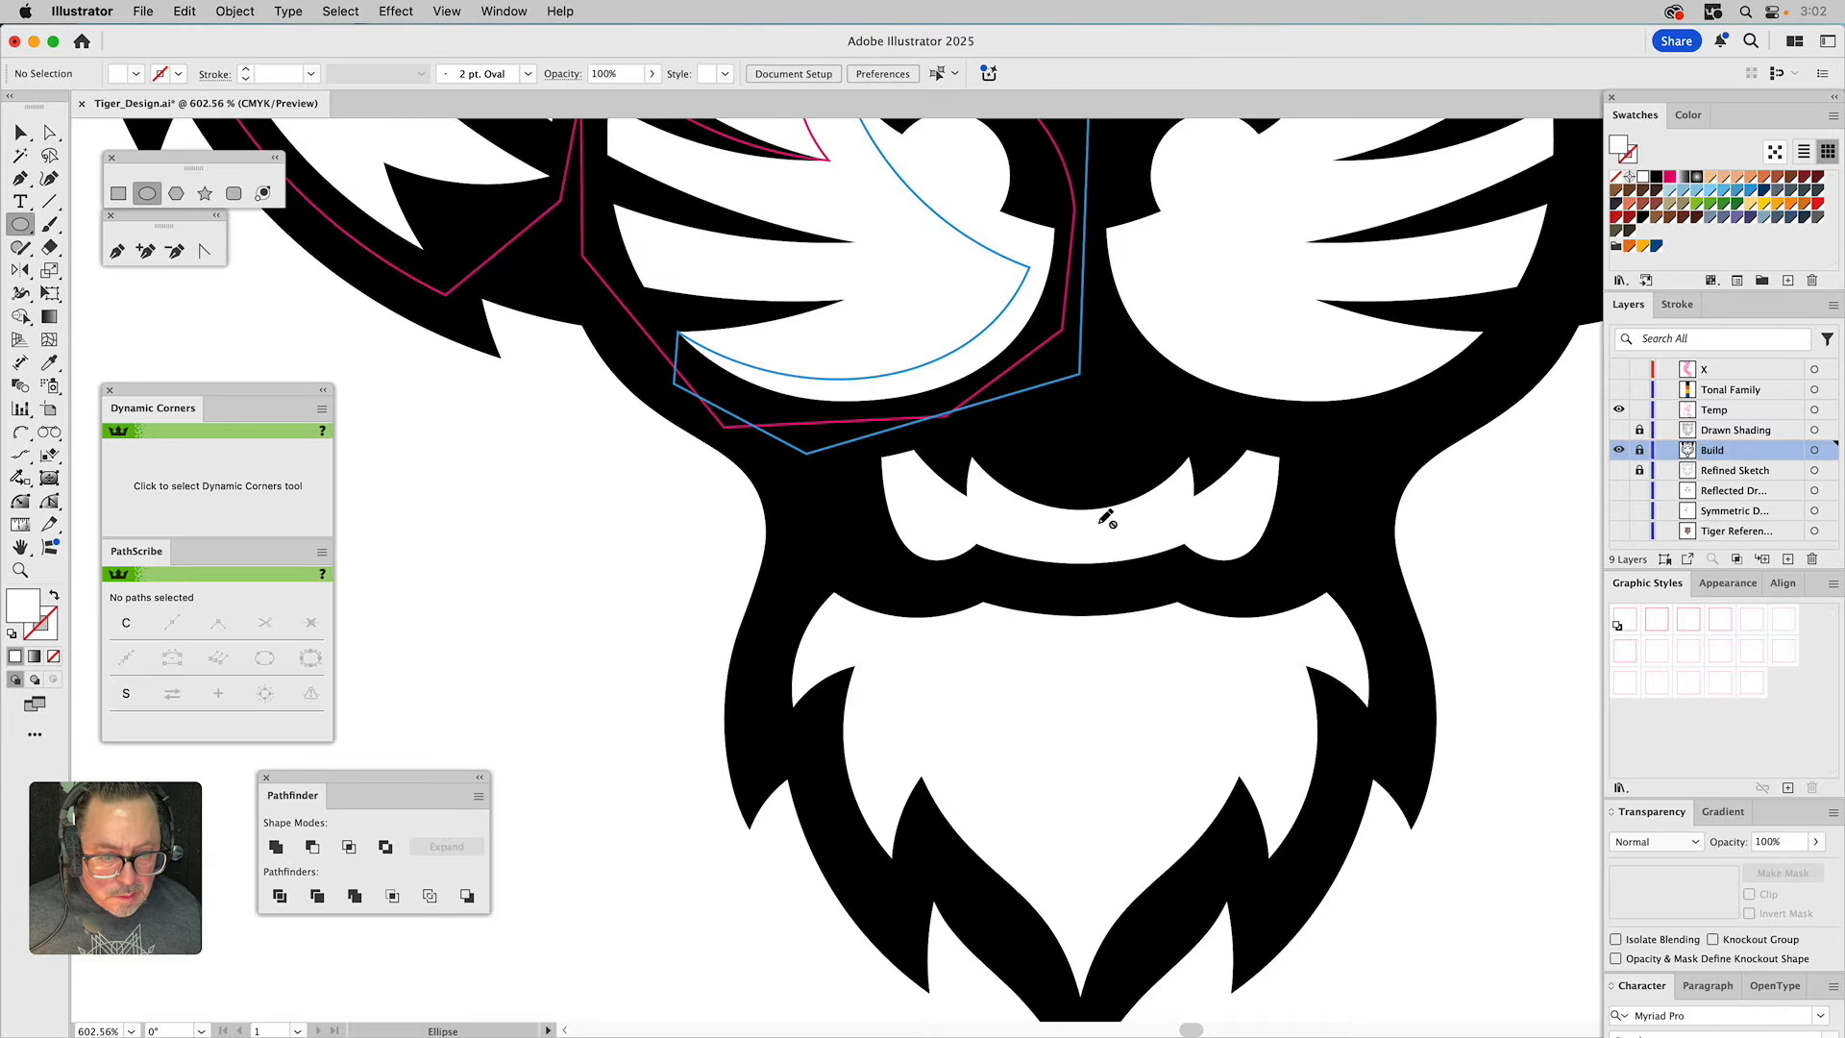
{"action": "left_click", "coordinate": [1618, 429]}
{"action": "left_click", "coordinate": [1709, 413]}
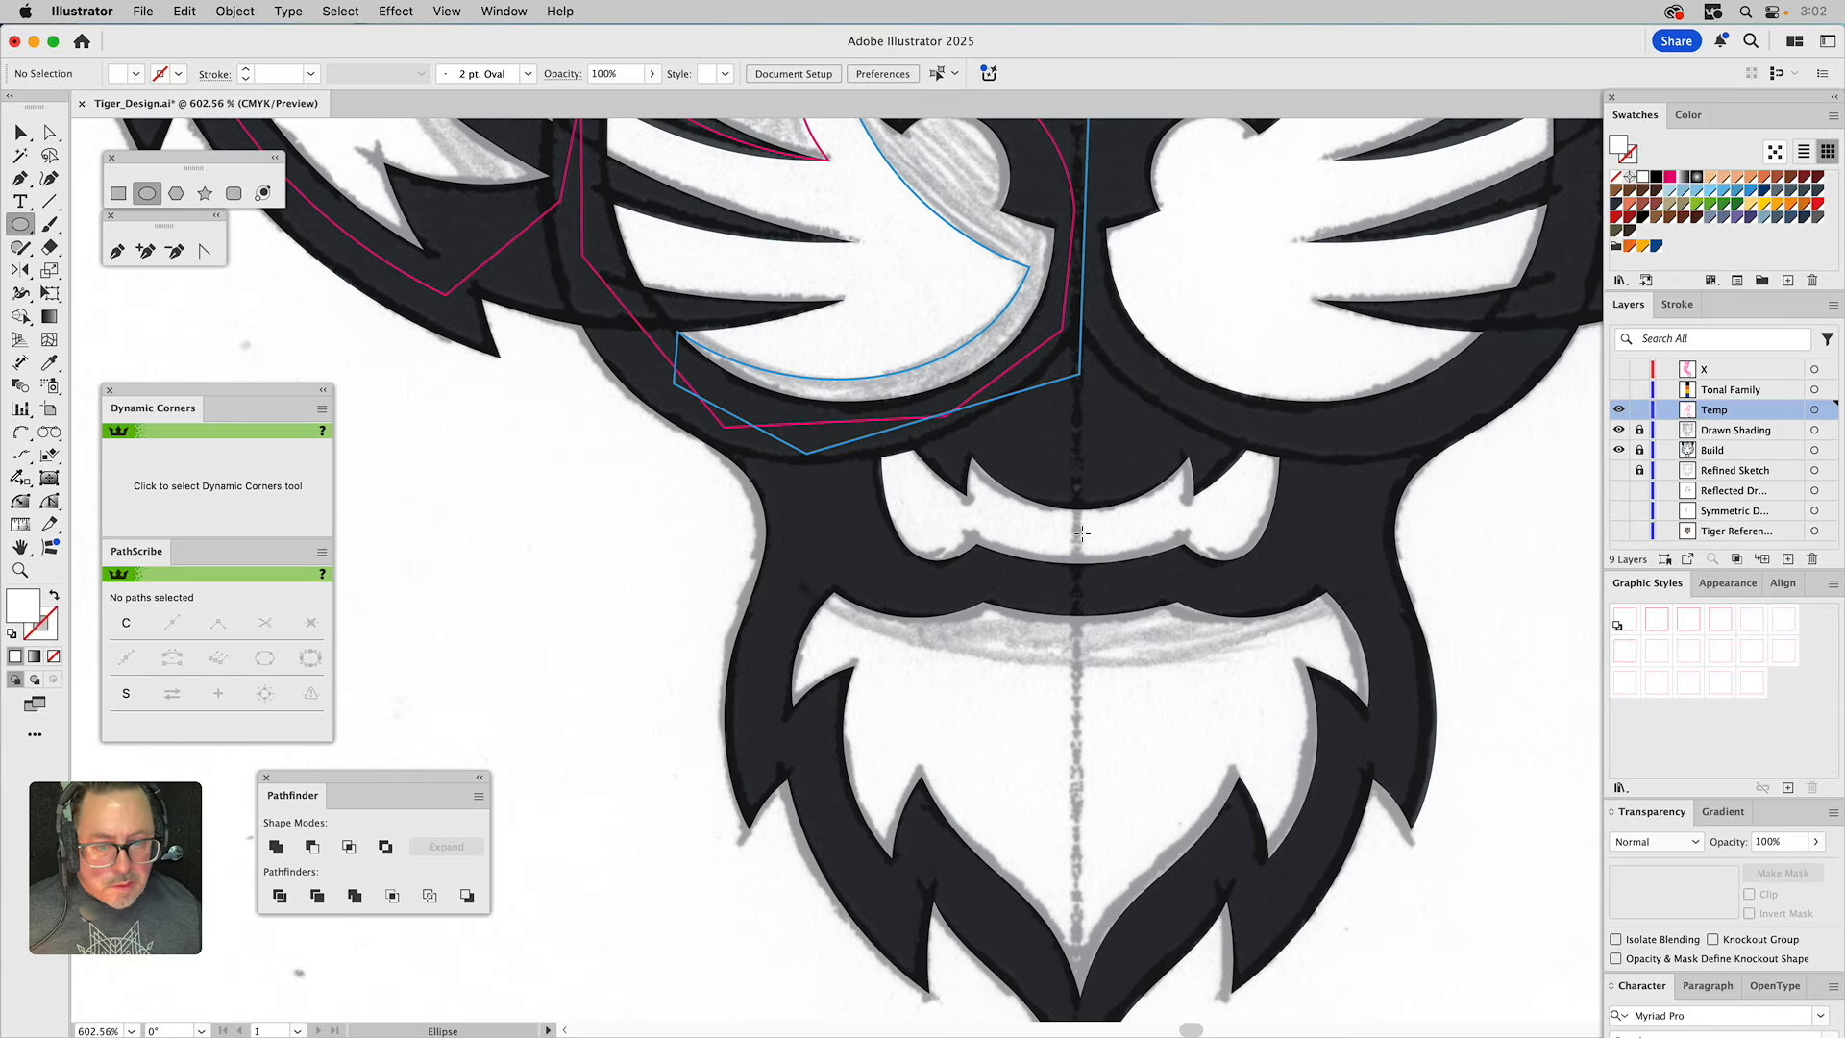
Draw an ellipse about 86 by 41 pt centred on the mouth, following the chin shading's lower edge, and copy the blue muzzle stroke to it.
{"action": "left_click_drag", "start_coordinate": [1080, 510], "coordinate": [1404, 664]}
{"action": "key", "text": "i"}
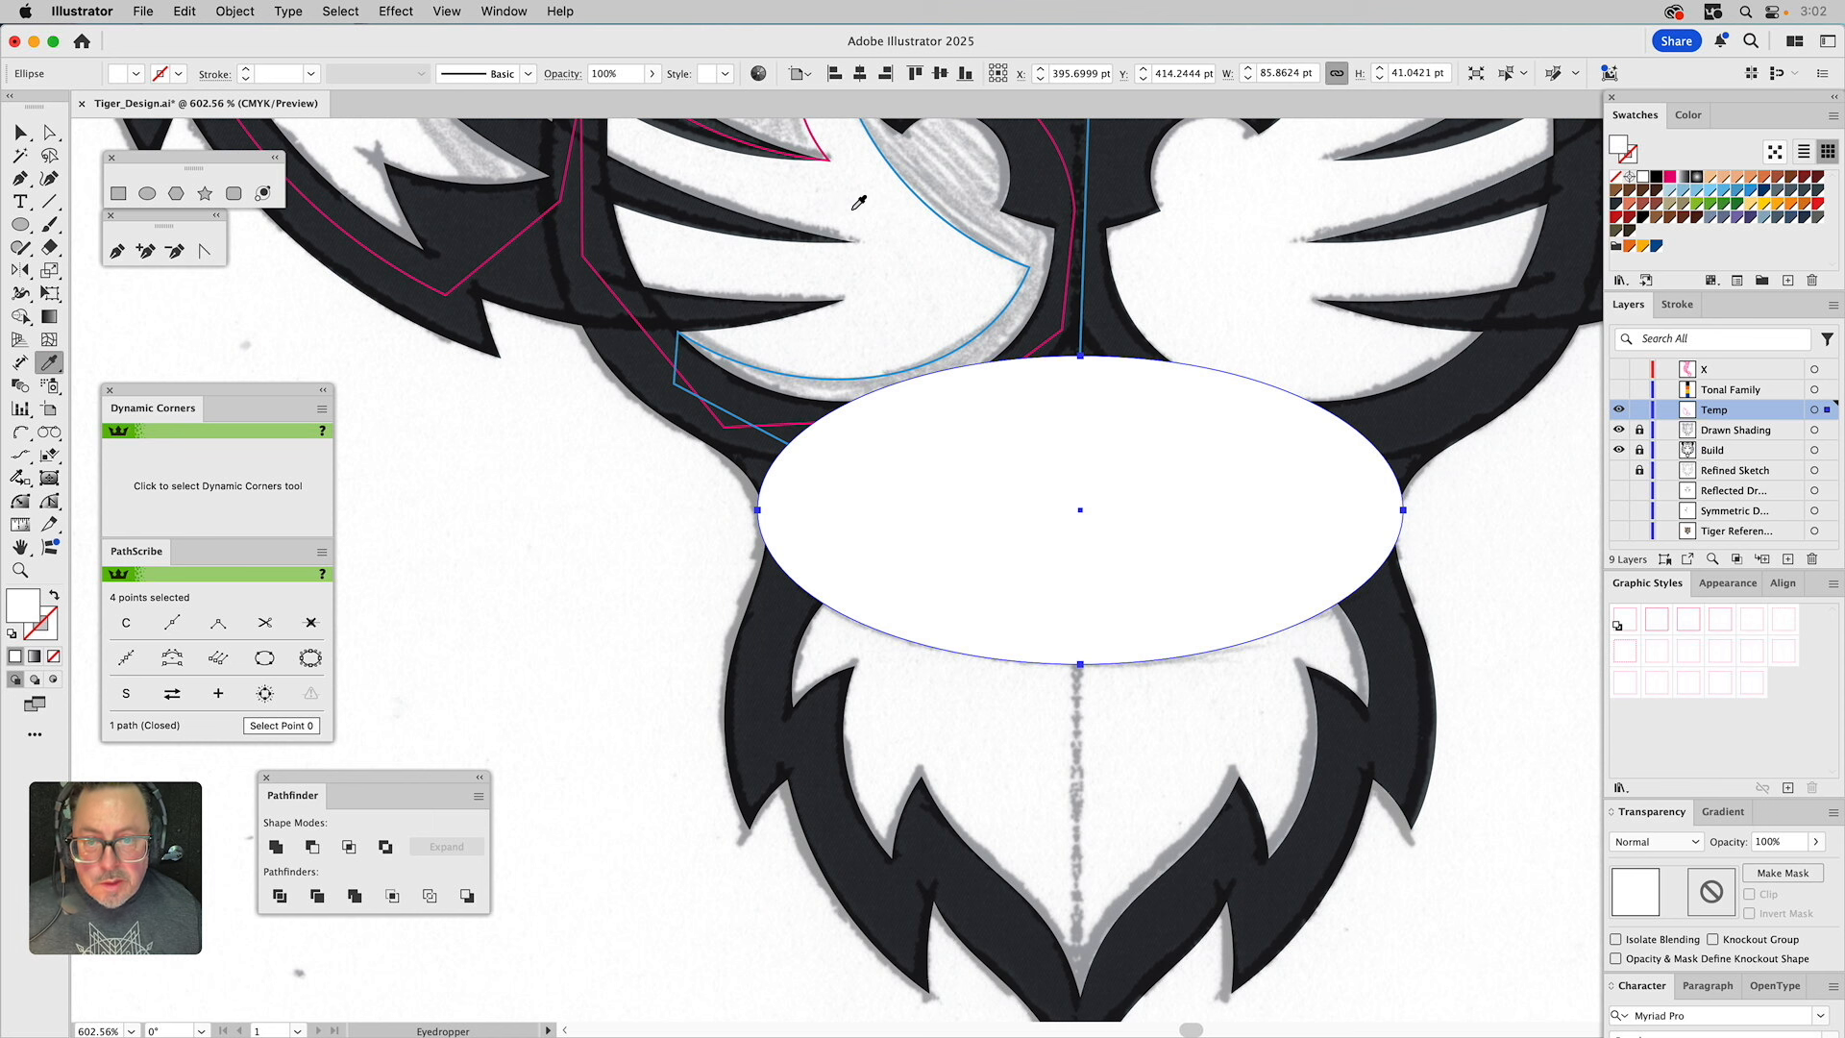
{"action": "left_click", "coordinate": [923, 193]}
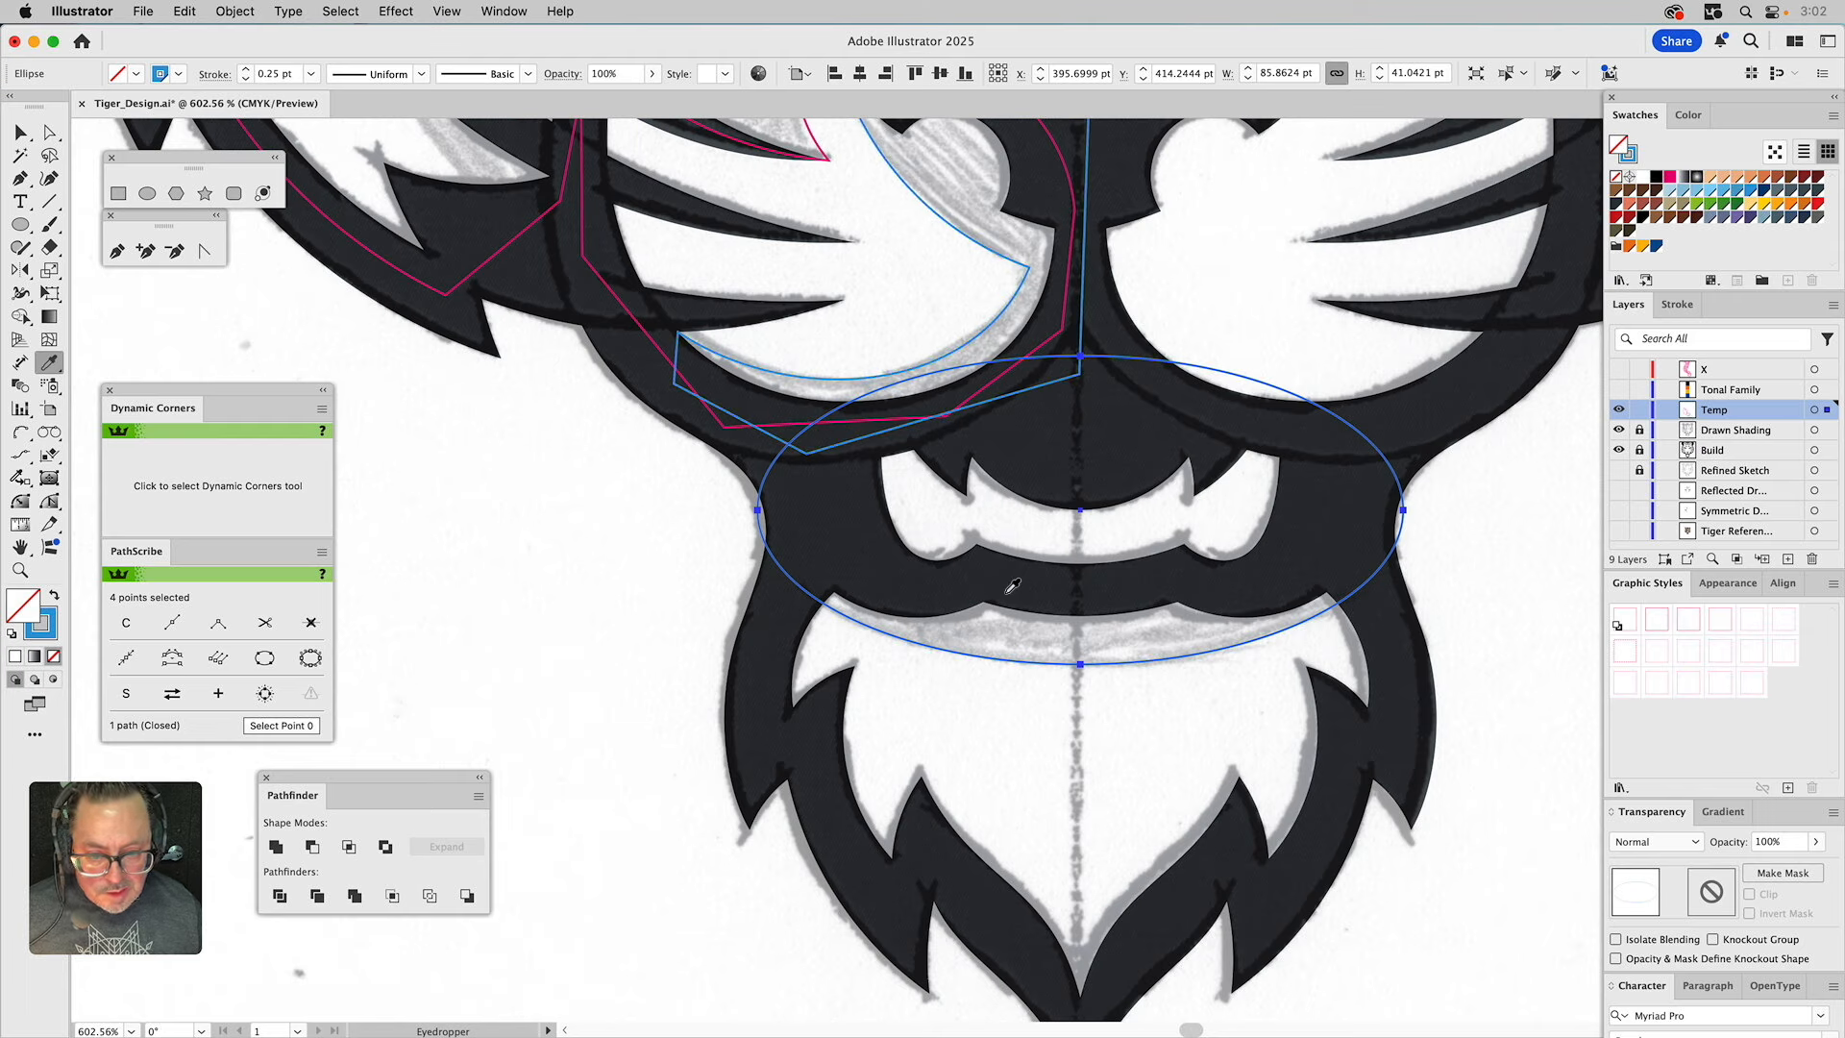
Draw a closed six-point polygon around the chin shading and intersect it with the ellipse to form the chin shading shape.
{"action": "left_click", "coordinate": [117, 251]}
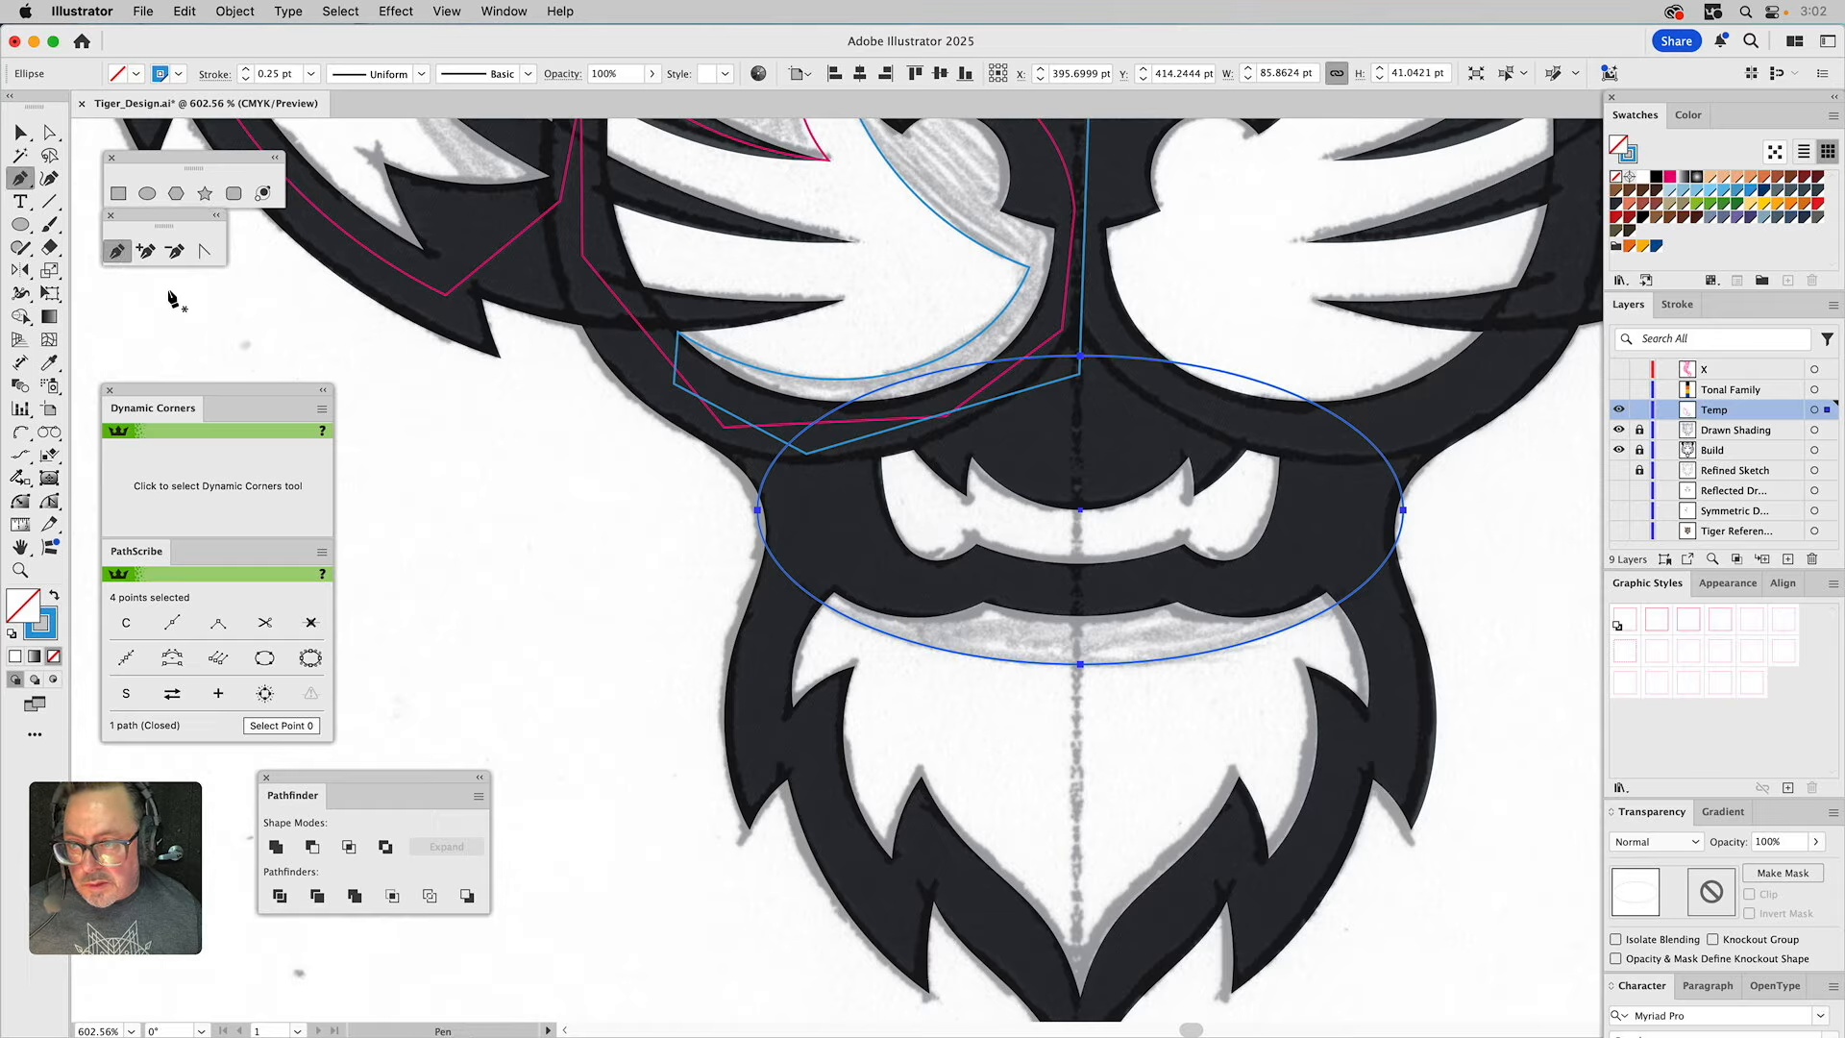
{"action": "left_click", "coordinate": [782, 623]}
{"action": "left_click", "coordinate": [826, 563]}
{"action": "left_click", "coordinate": [1079, 587]}
{"action": "left_click", "coordinate": [1335, 555]}
{"action": "left_click", "coordinate": [1380, 630]}
{"action": "left_click", "coordinate": [1042, 740]}
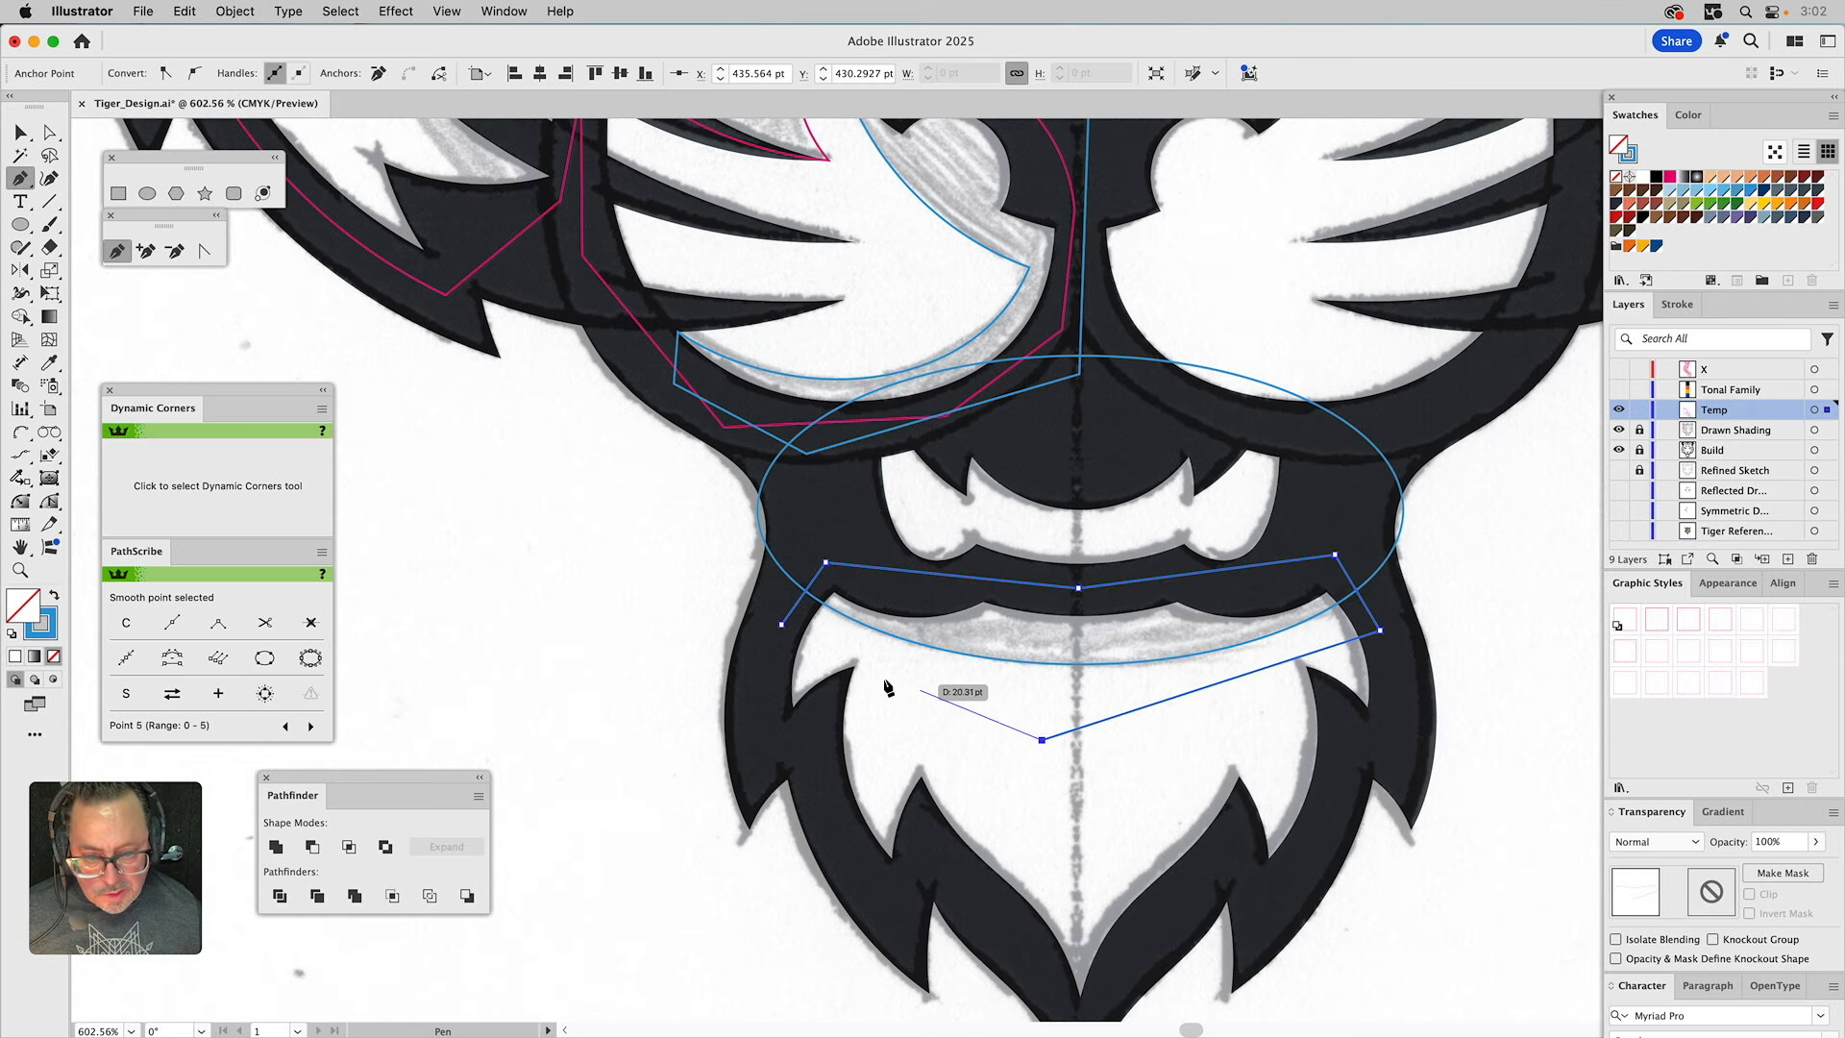
{"action": "left_click", "coordinate": [783, 624]}
{"action": "key", "text": "v"}
{"action": "left_click", "coordinate": [824, 606], "text": "shift"}
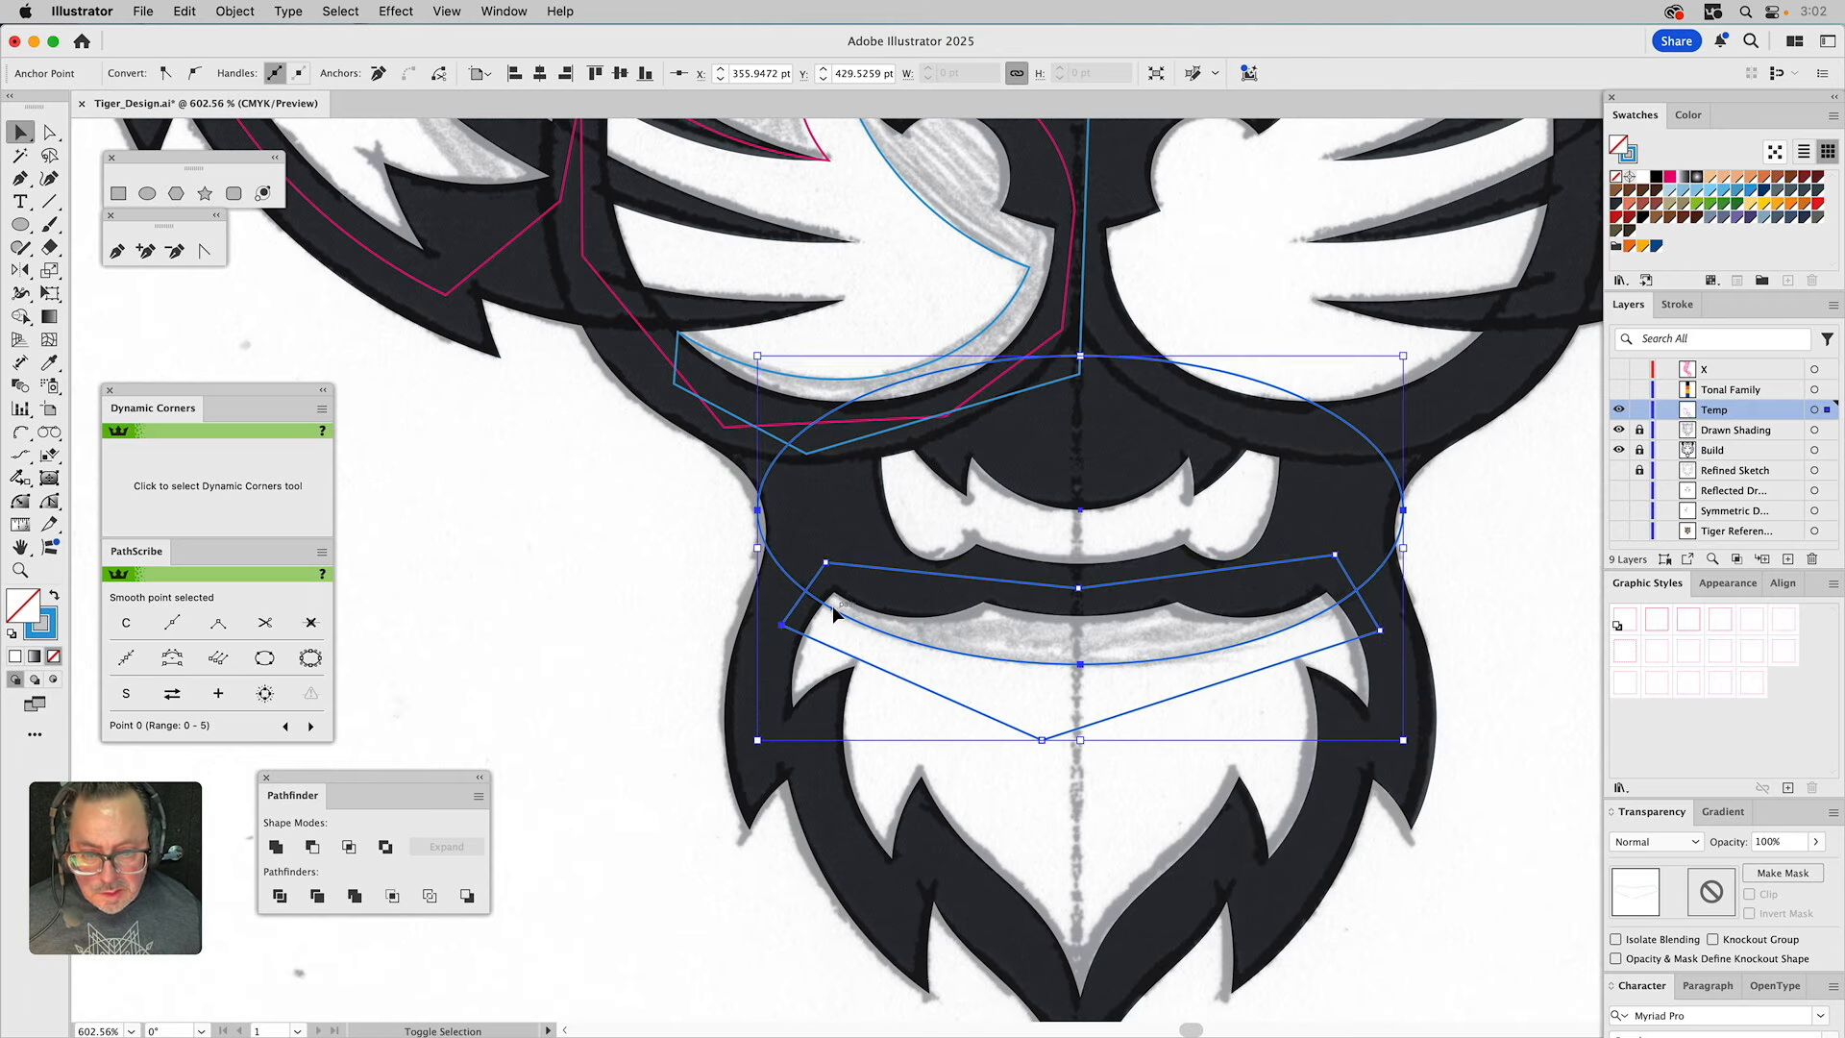
{"action": "left_click", "coordinate": [350, 846]}
Trace the cheek shading beside the tall muzzle stripe as a closed shape of three arcs by points: outer edge, inner edge and lower end.
{"action": "key", "text": "space"}
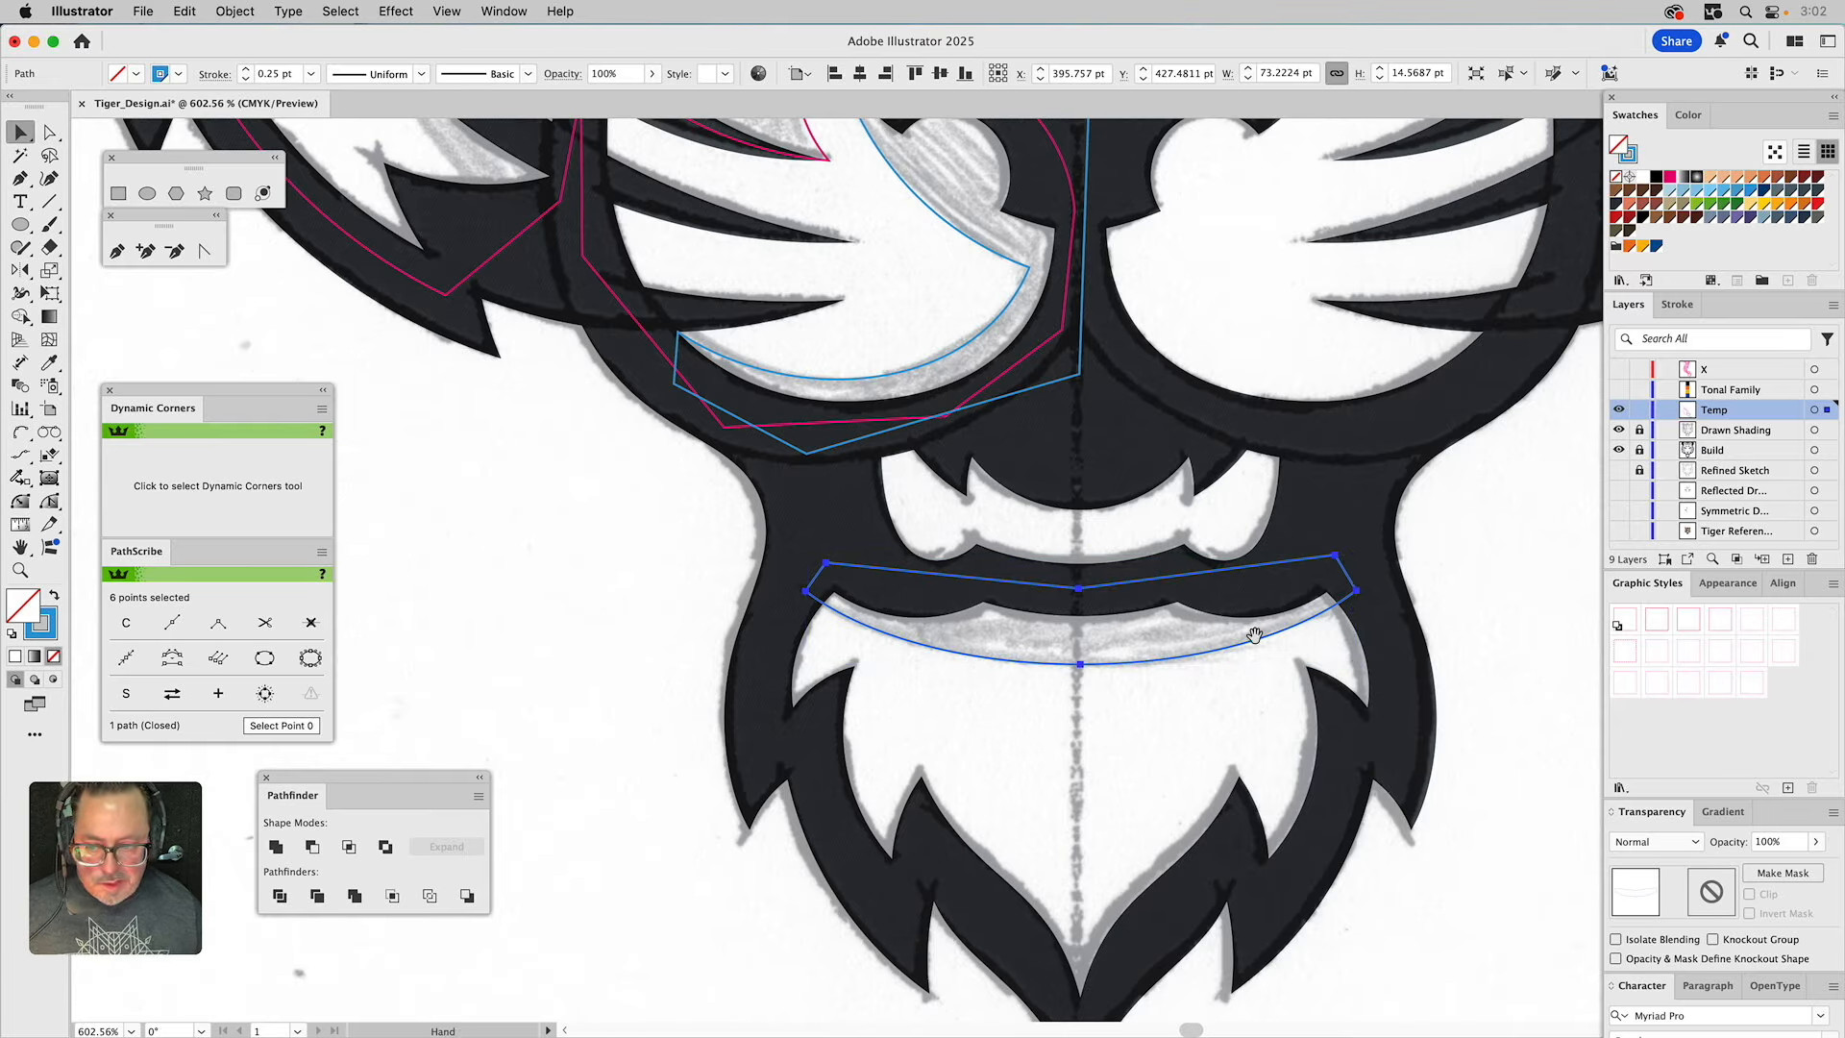
{"action": "left_click_drag", "start_coordinate": [1108, 416], "coordinate": [1134, 715]}
{"action": "left_click_drag", "start_coordinate": [898, 388], "coordinate": [1105, 699]}
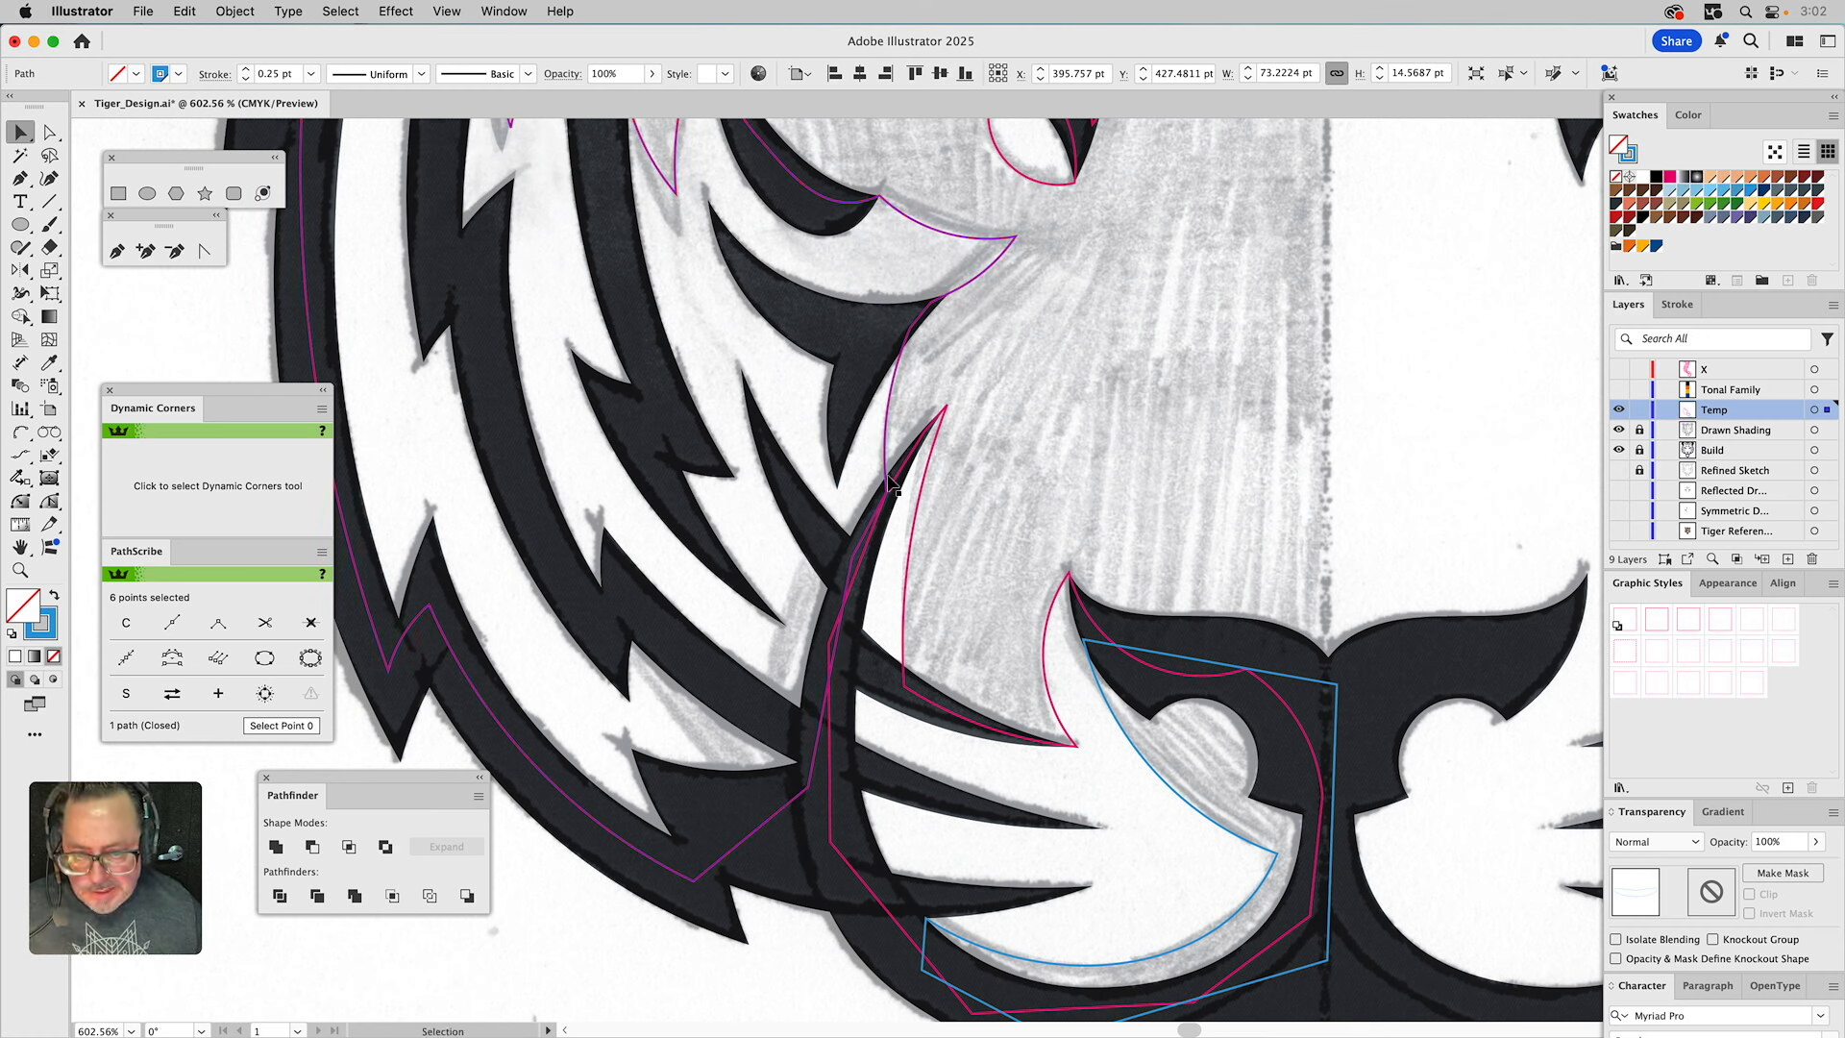
{"action": "left_click", "coordinate": [1096, 672]}
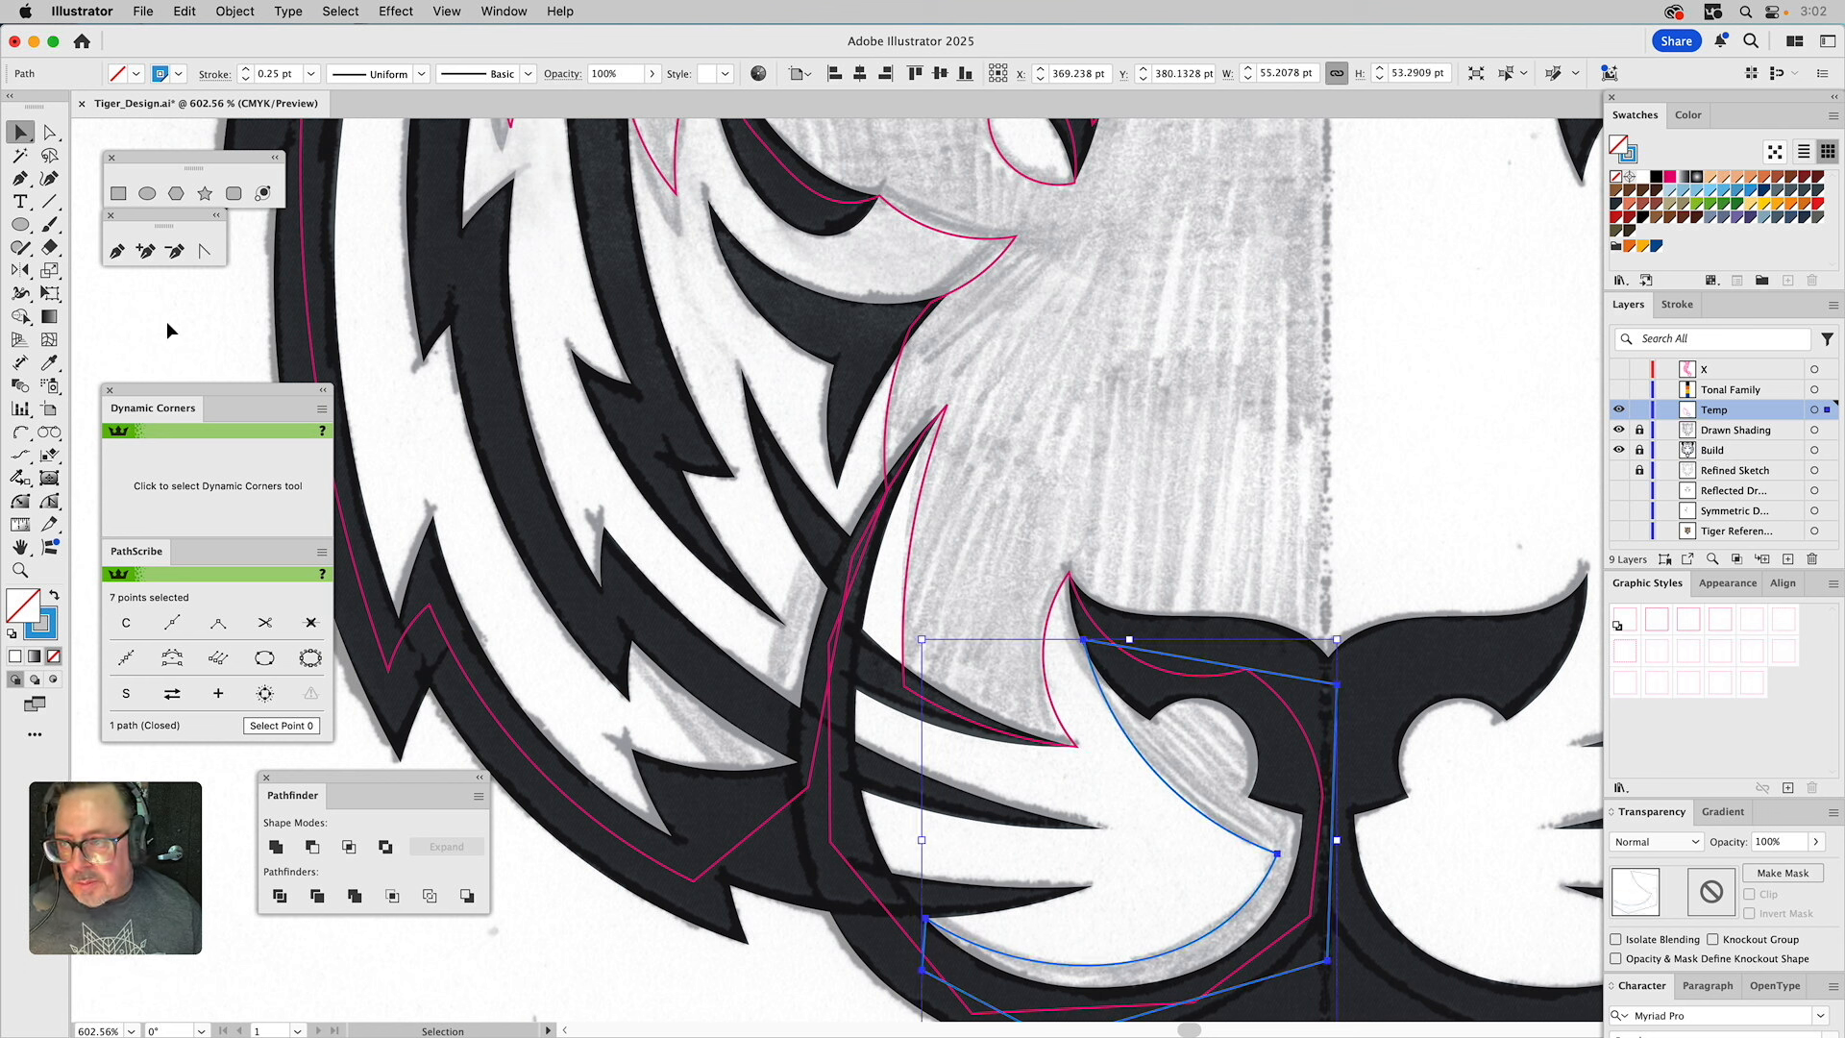
{"action": "left_click", "coordinate": [20, 431]}
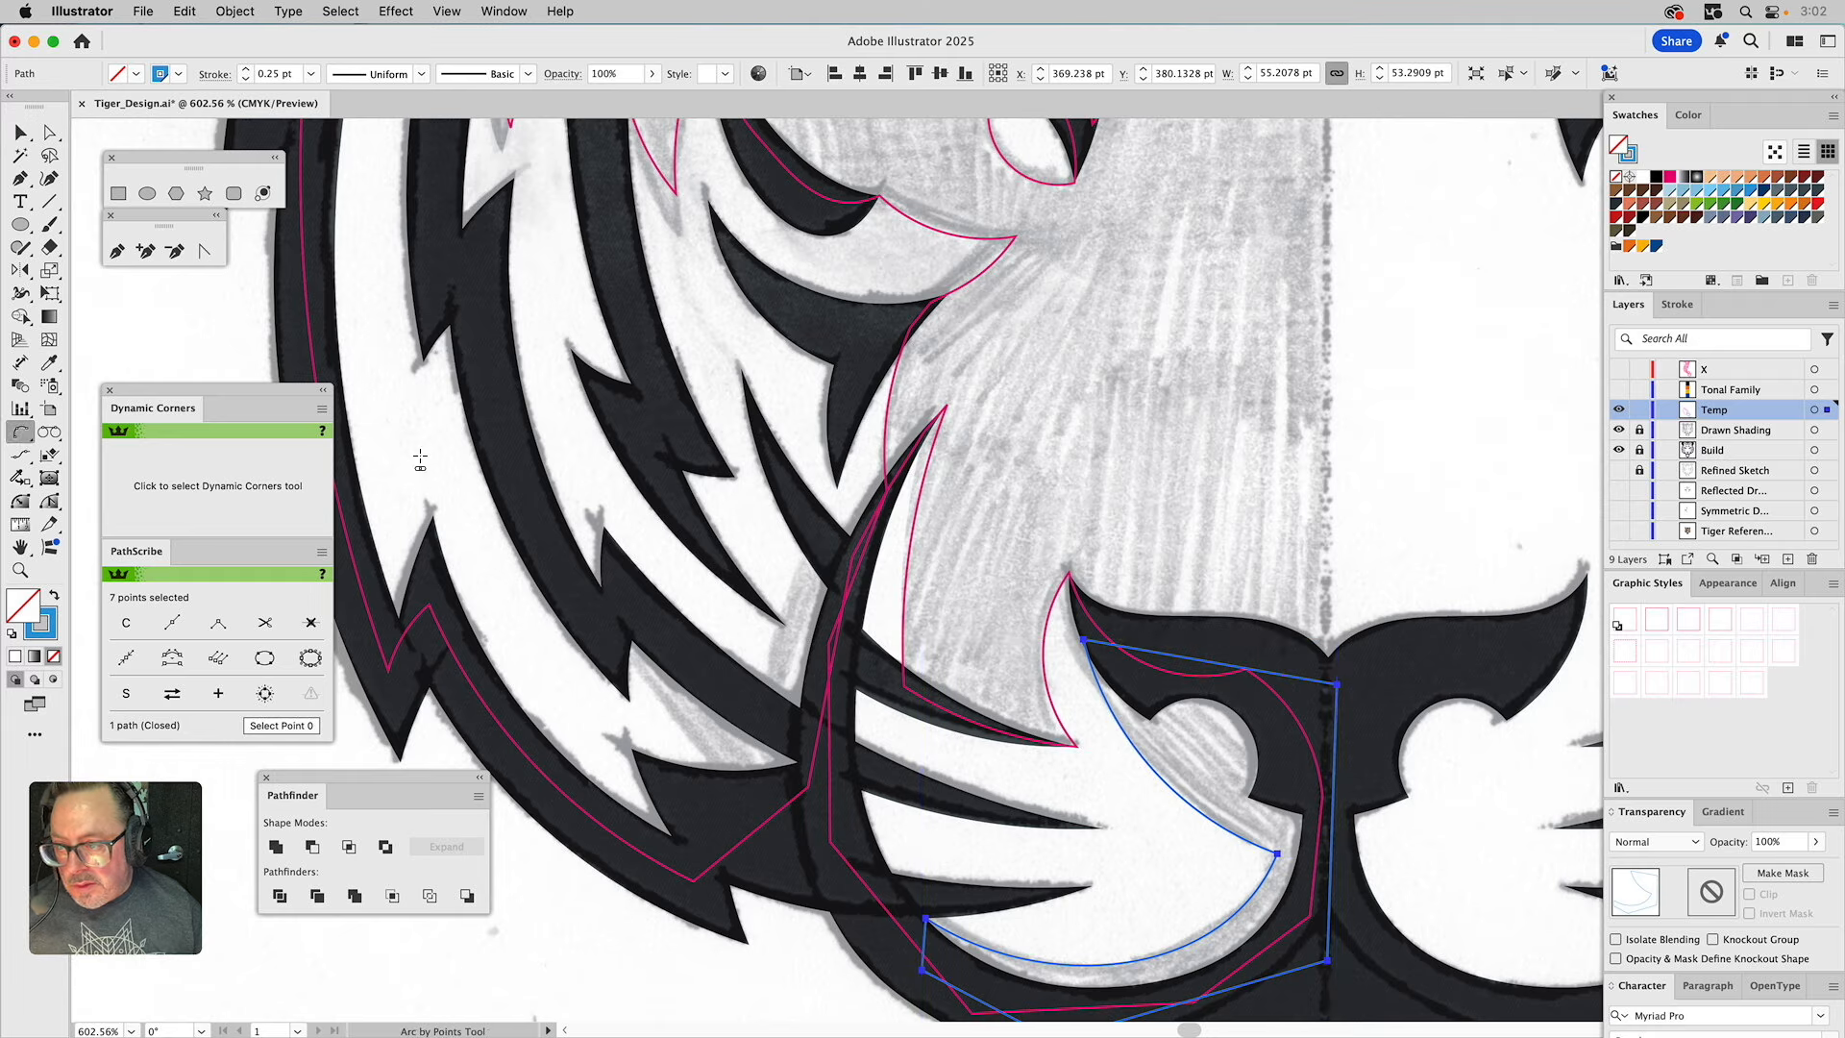
{"action": "left_click", "coordinate": [883, 478]}
{"action": "left_click", "coordinate": [761, 704]}
{"action": "left_click", "coordinate": [790, 601]}
{"action": "left_click", "coordinate": [885, 479]}
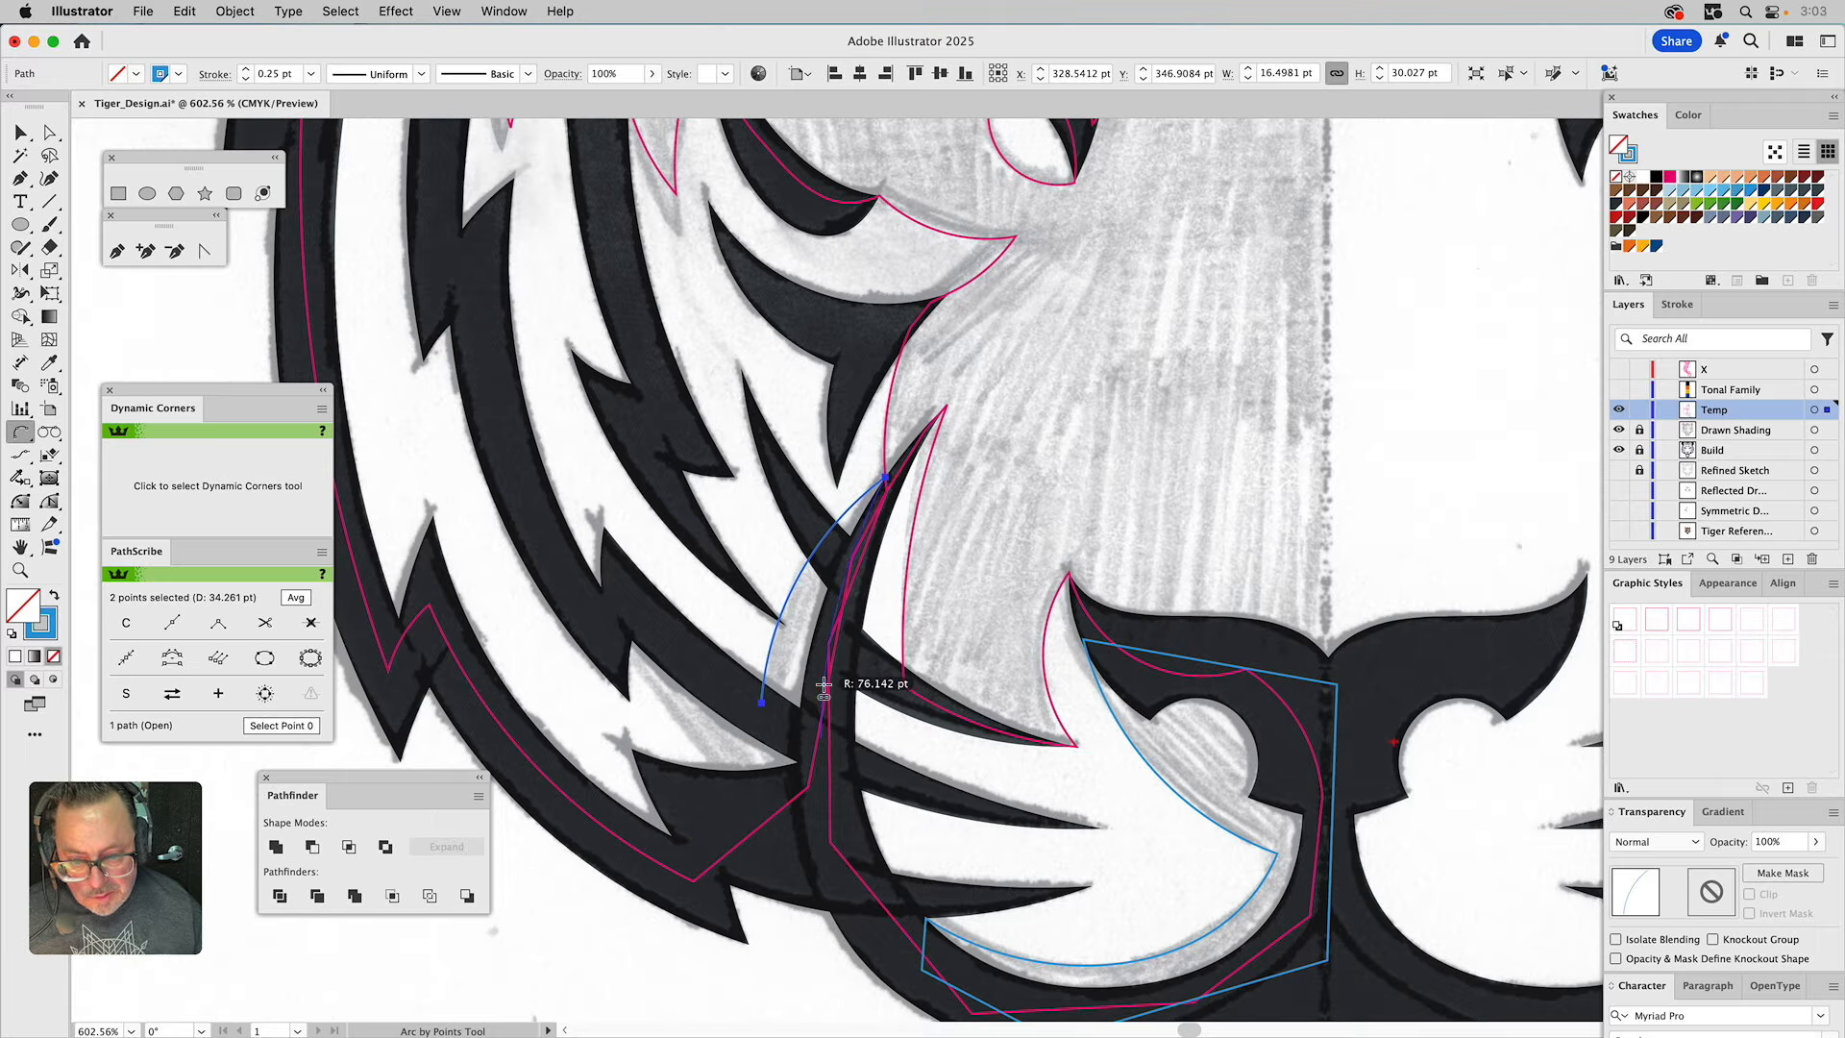
{"action": "left_click", "coordinate": [761, 703]}
{"action": "left_click", "coordinate": [821, 744]}
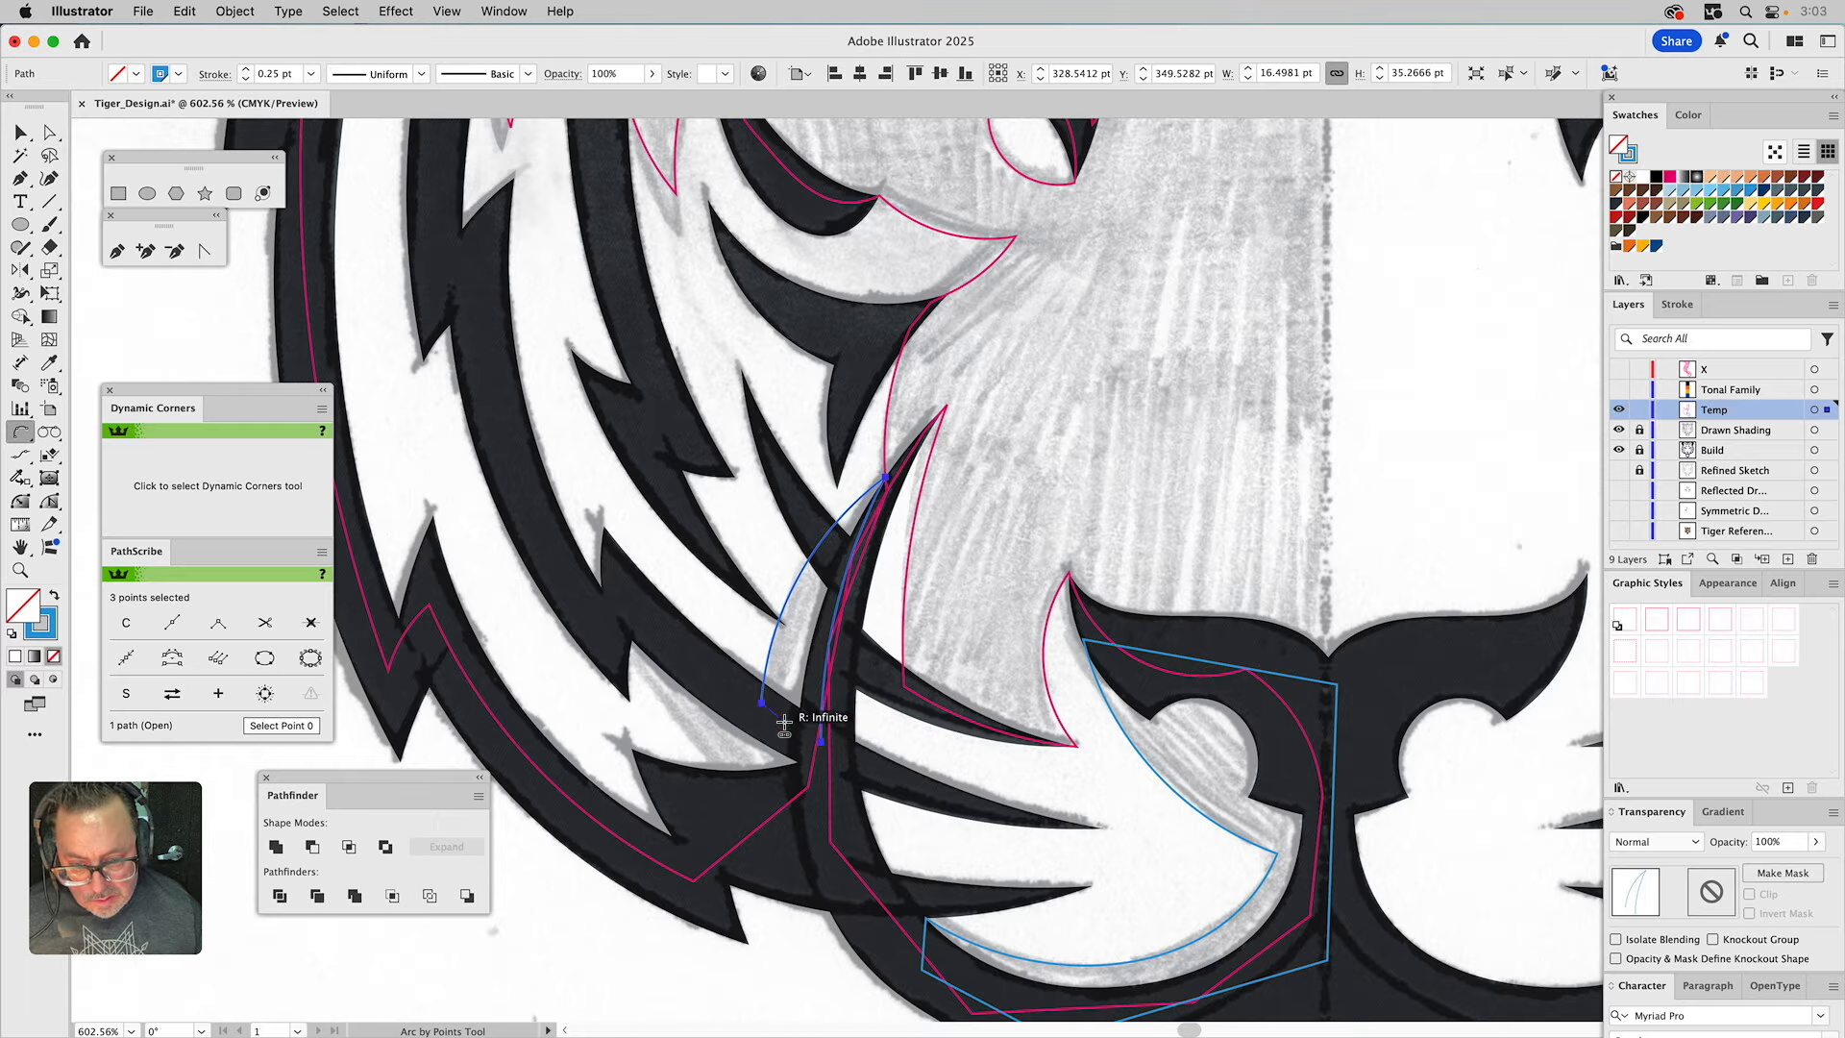
{"action": "left_click", "coordinate": [792, 734]}
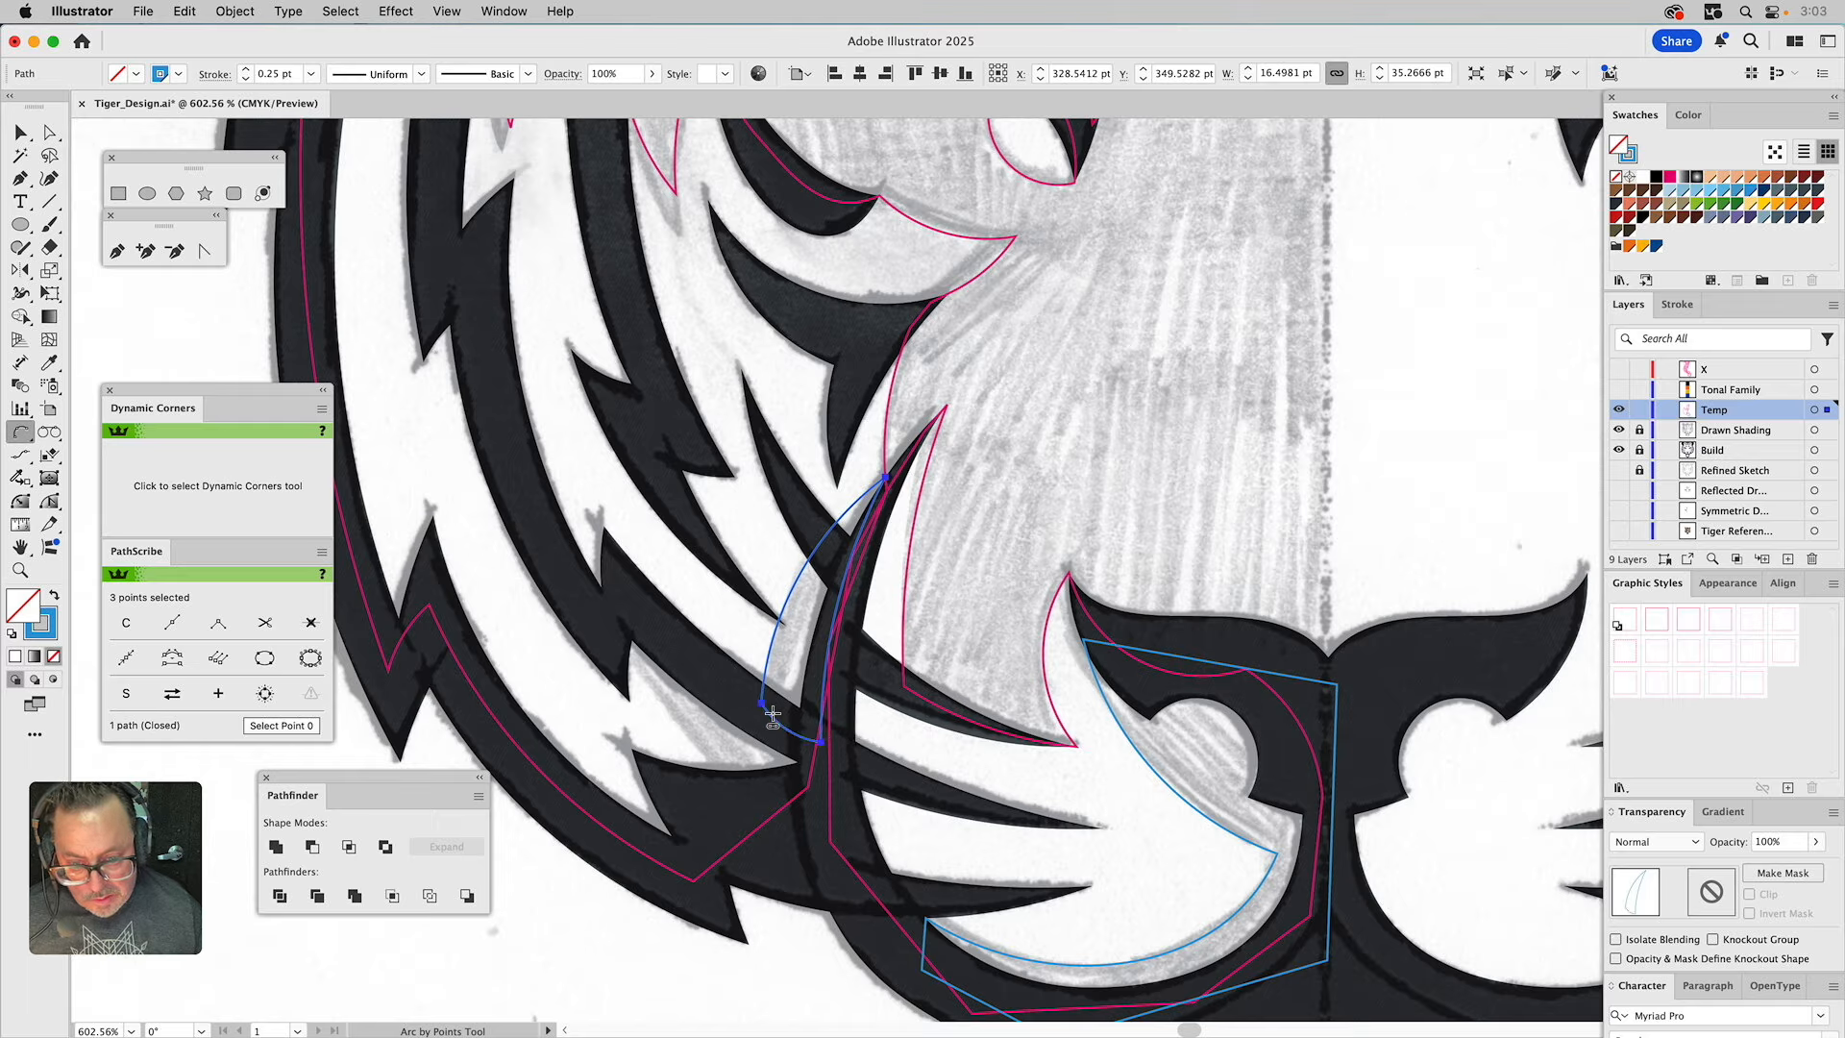
Trace the lower cheek shading with an arc by points along its outer edge and close it with straight Pen segments through the black stripes.
{"action": "left_click", "coordinate": [613, 654]}
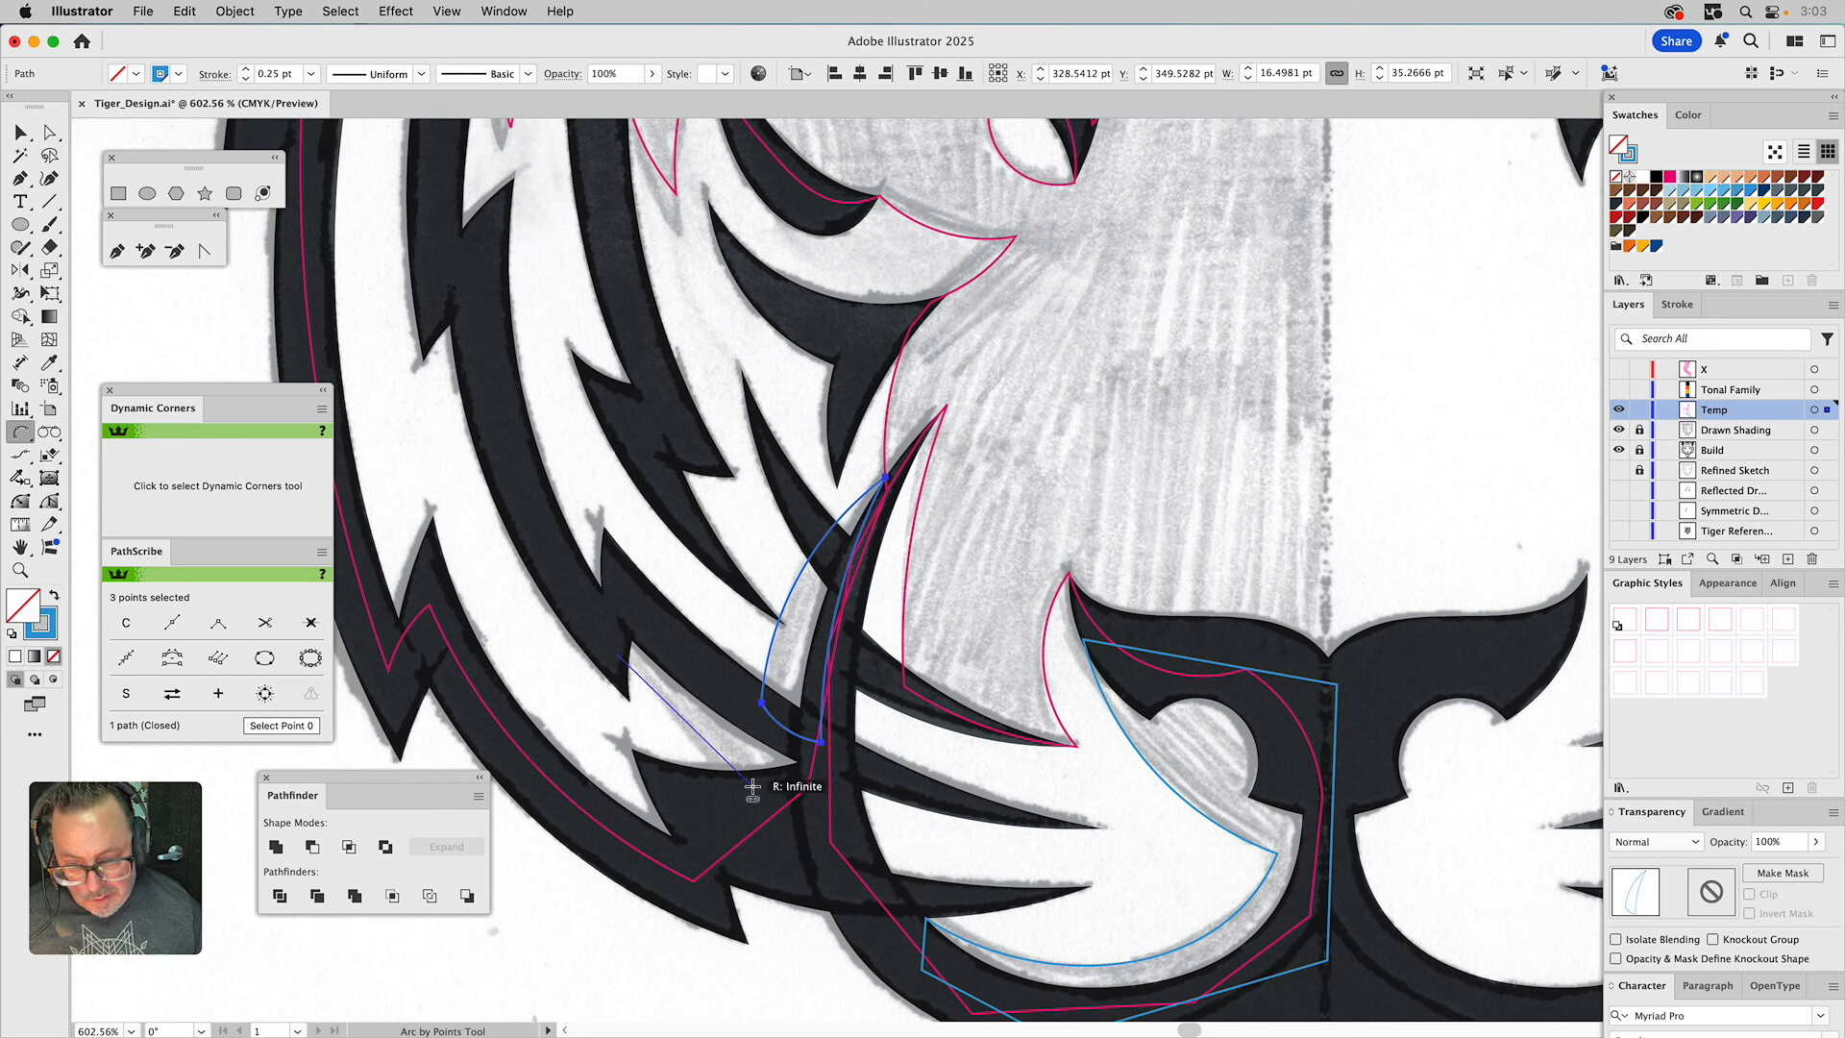
{"action": "left_click", "coordinate": [702, 747]}
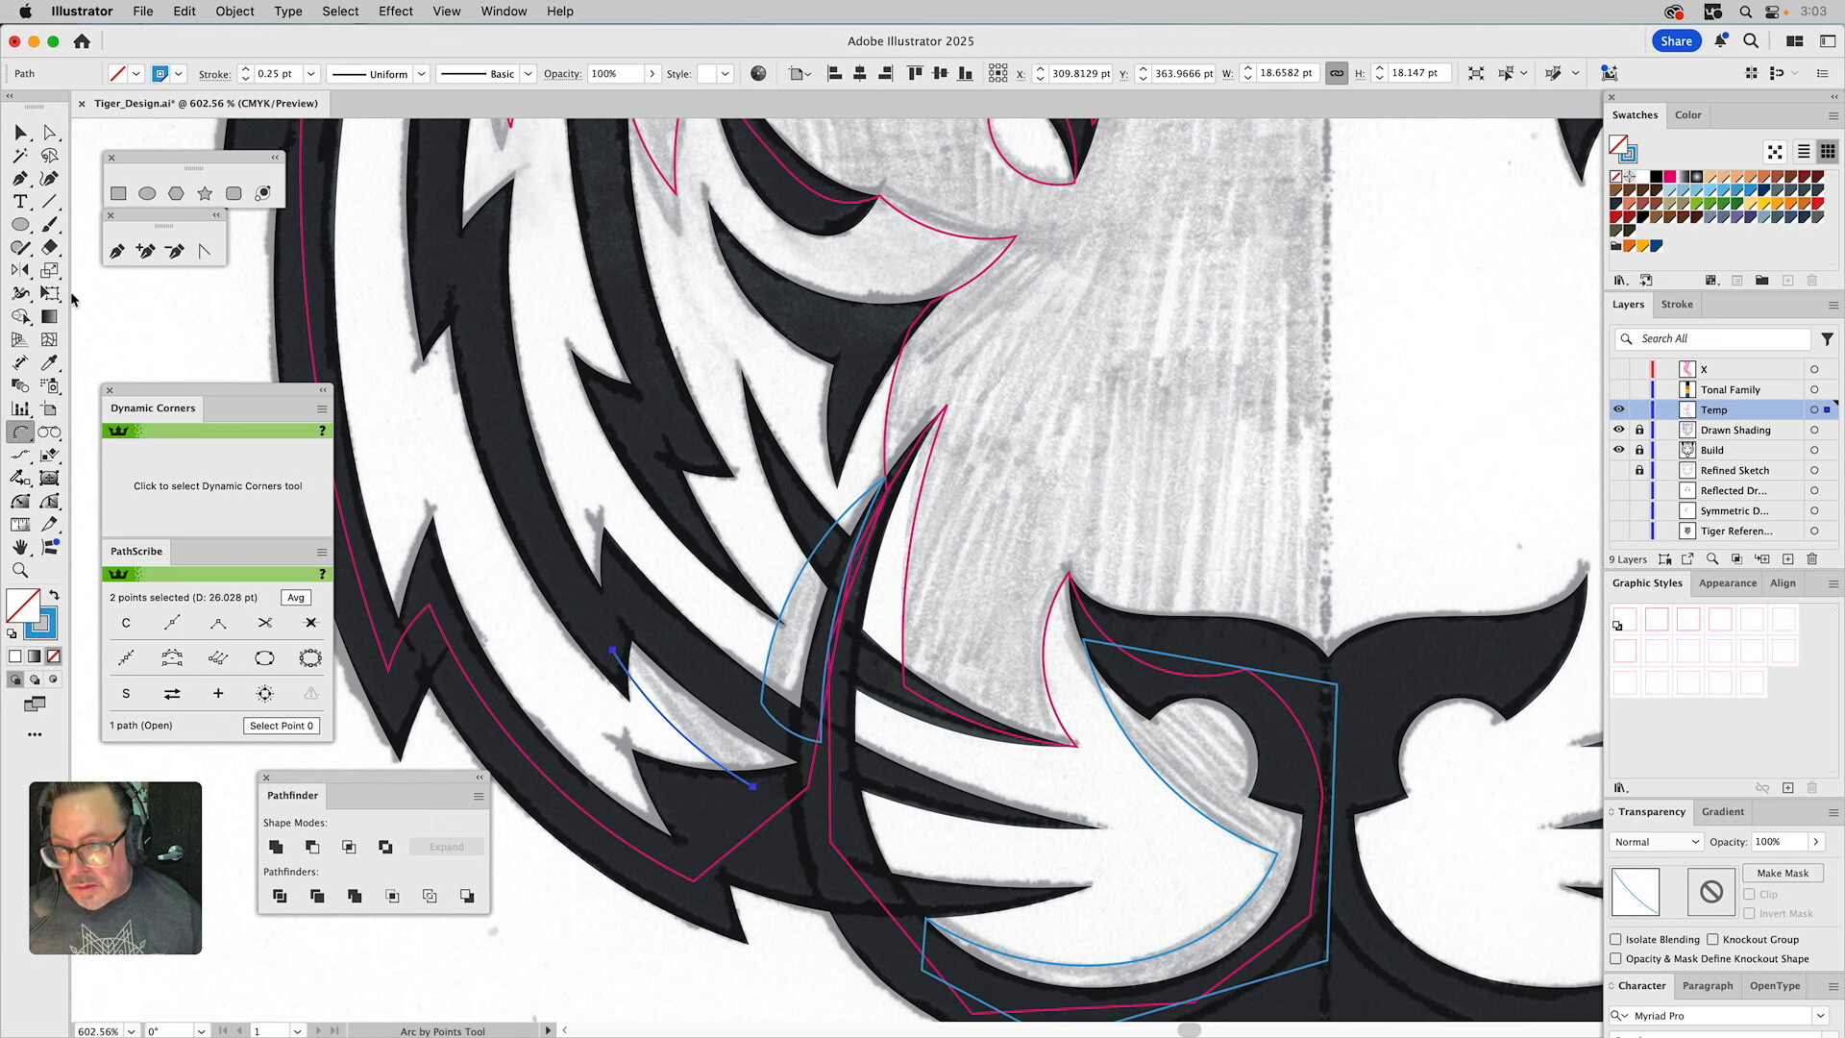
{"action": "left_click", "coordinate": [116, 251]}
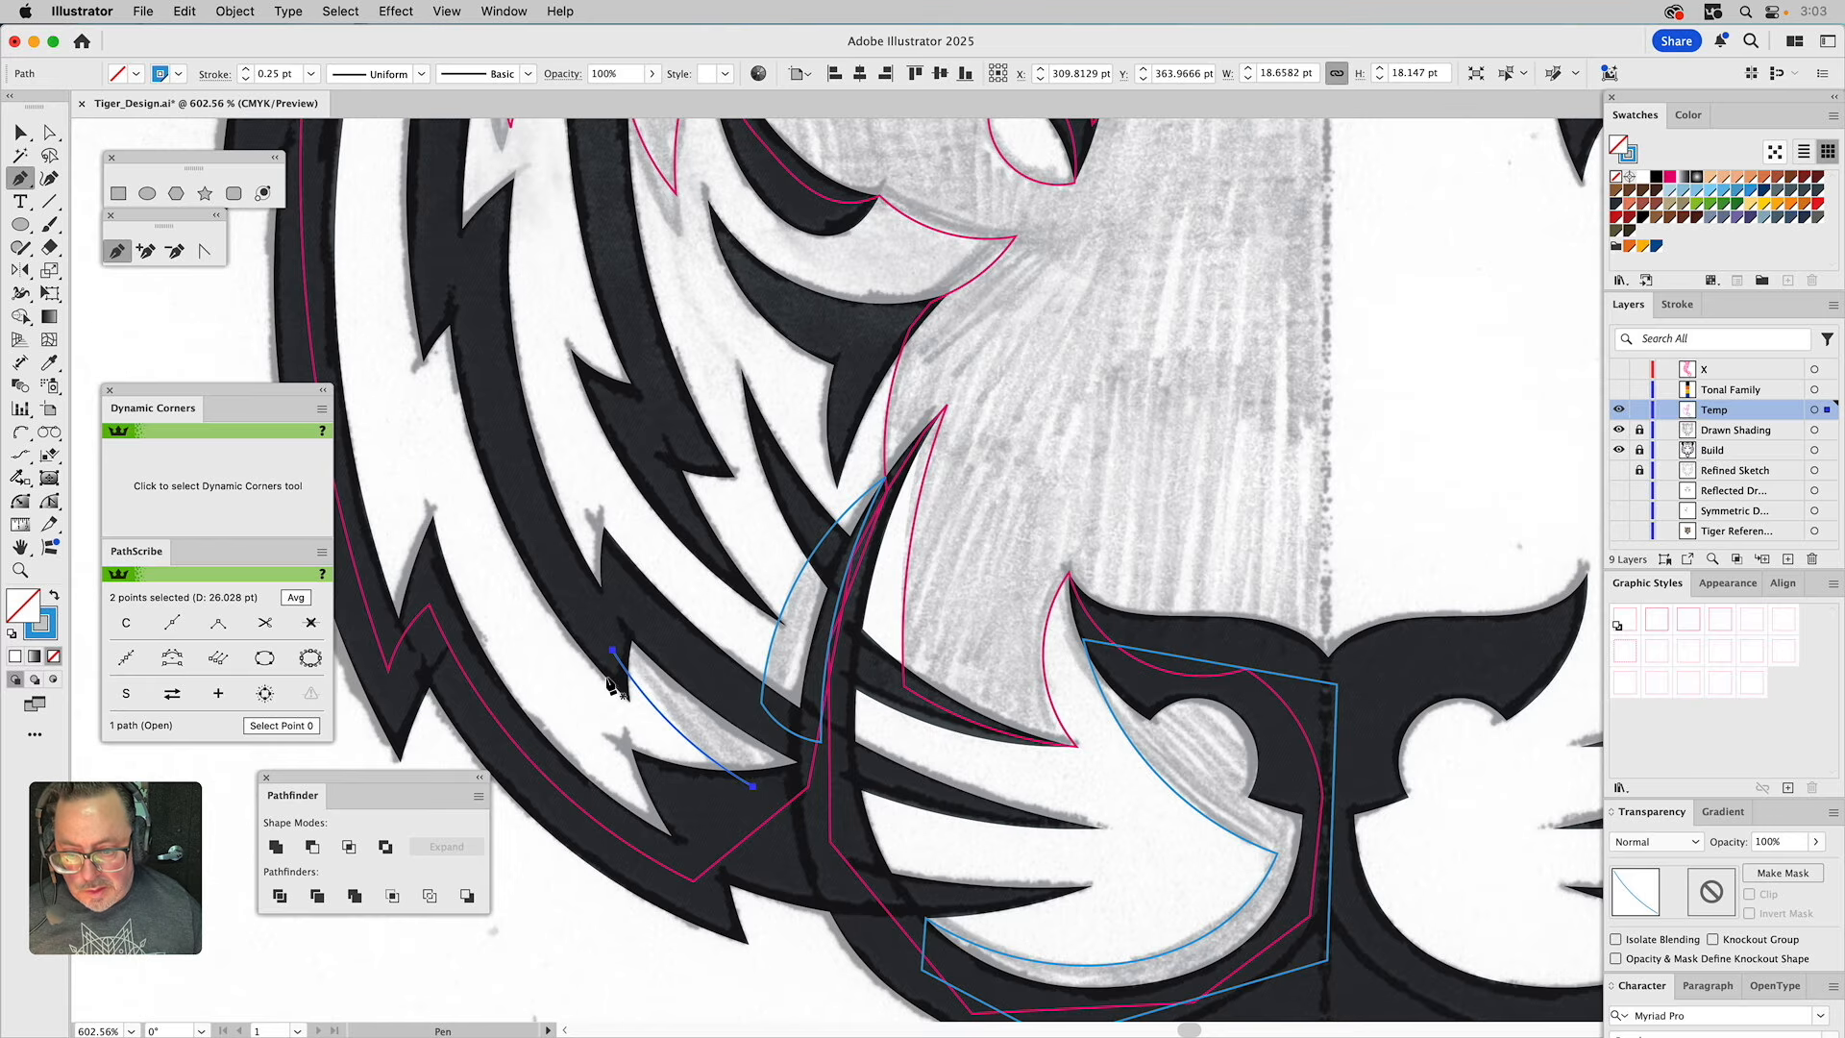
{"action": "left_click", "coordinate": [613, 651]}
{"action": "left_click_drag", "start_coordinate": [623, 611], "coordinate": [786, 721]}
{"action": "left_click", "coordinate": [813, 732]}
{"action": "left_click", "coordinate": [812, 785]}
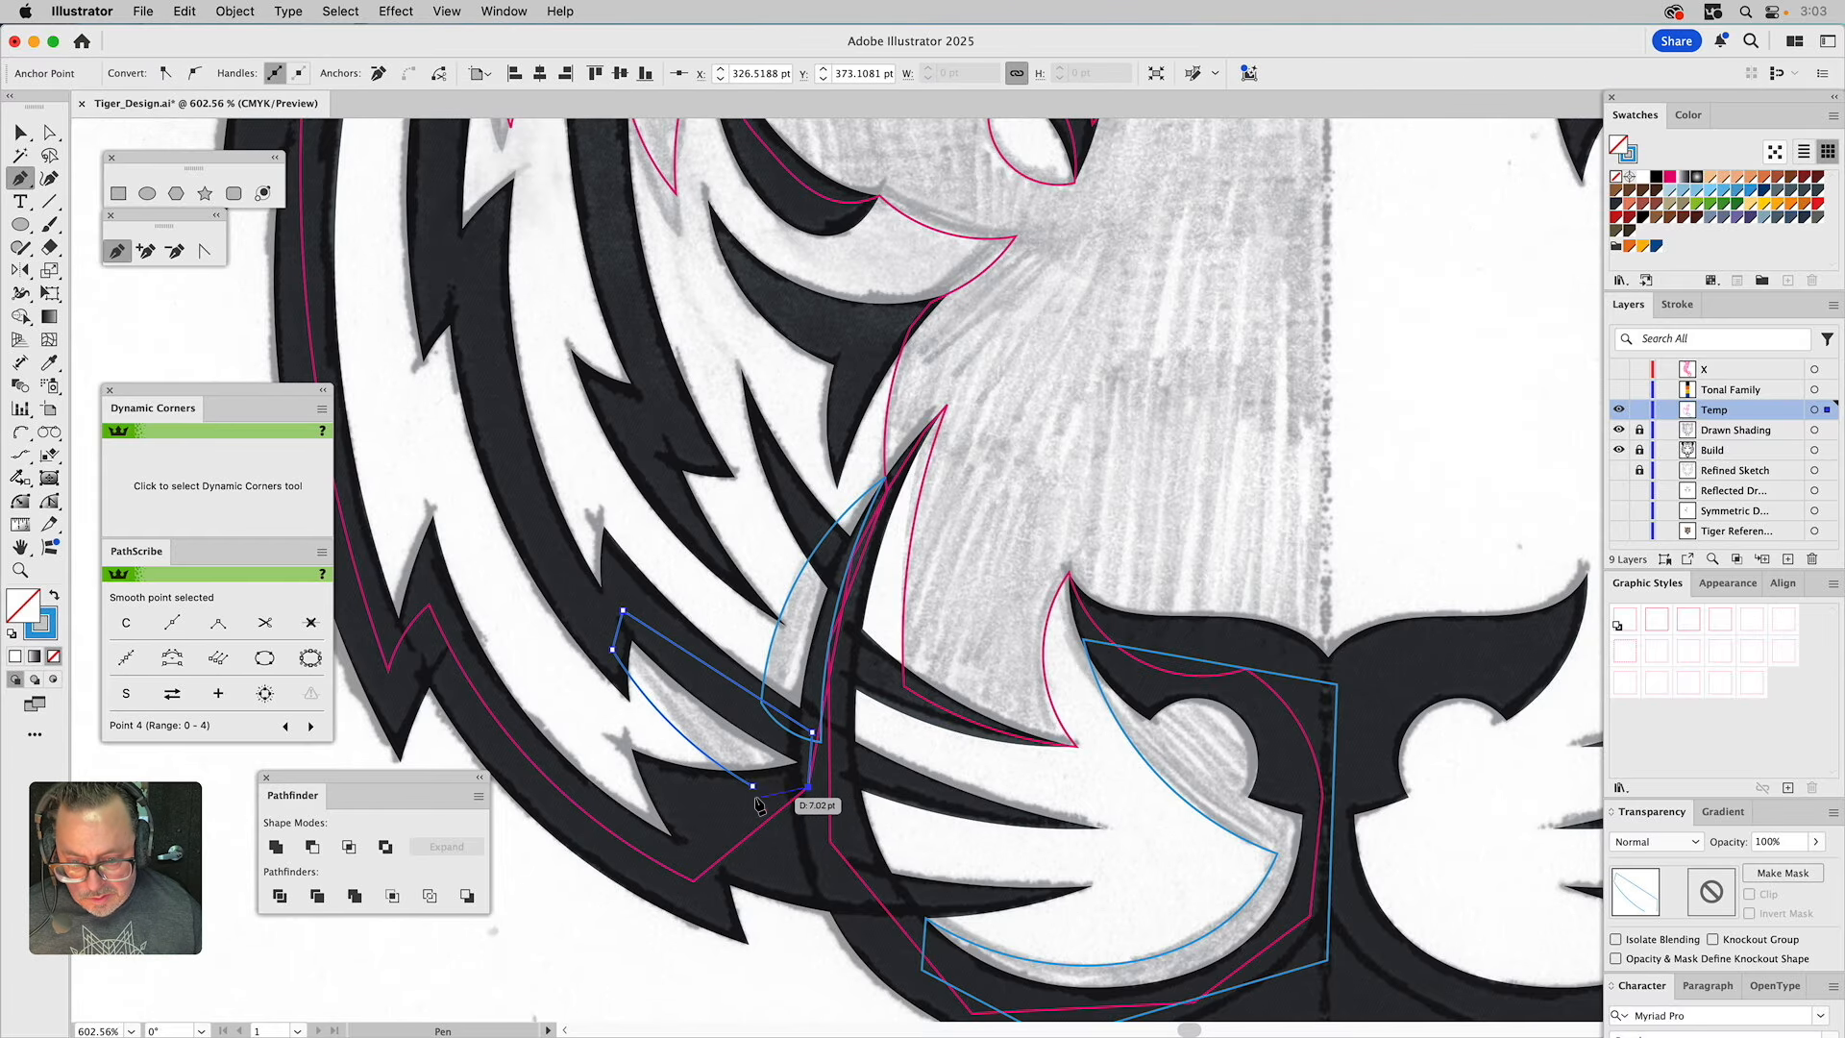
{"action": "left_click", "coordinate": [752, 786]}
Hide the Drawn Shading layer and fit the whole tiger head in the window.
{"action": "left_click", "coordinate": [20, 570]}
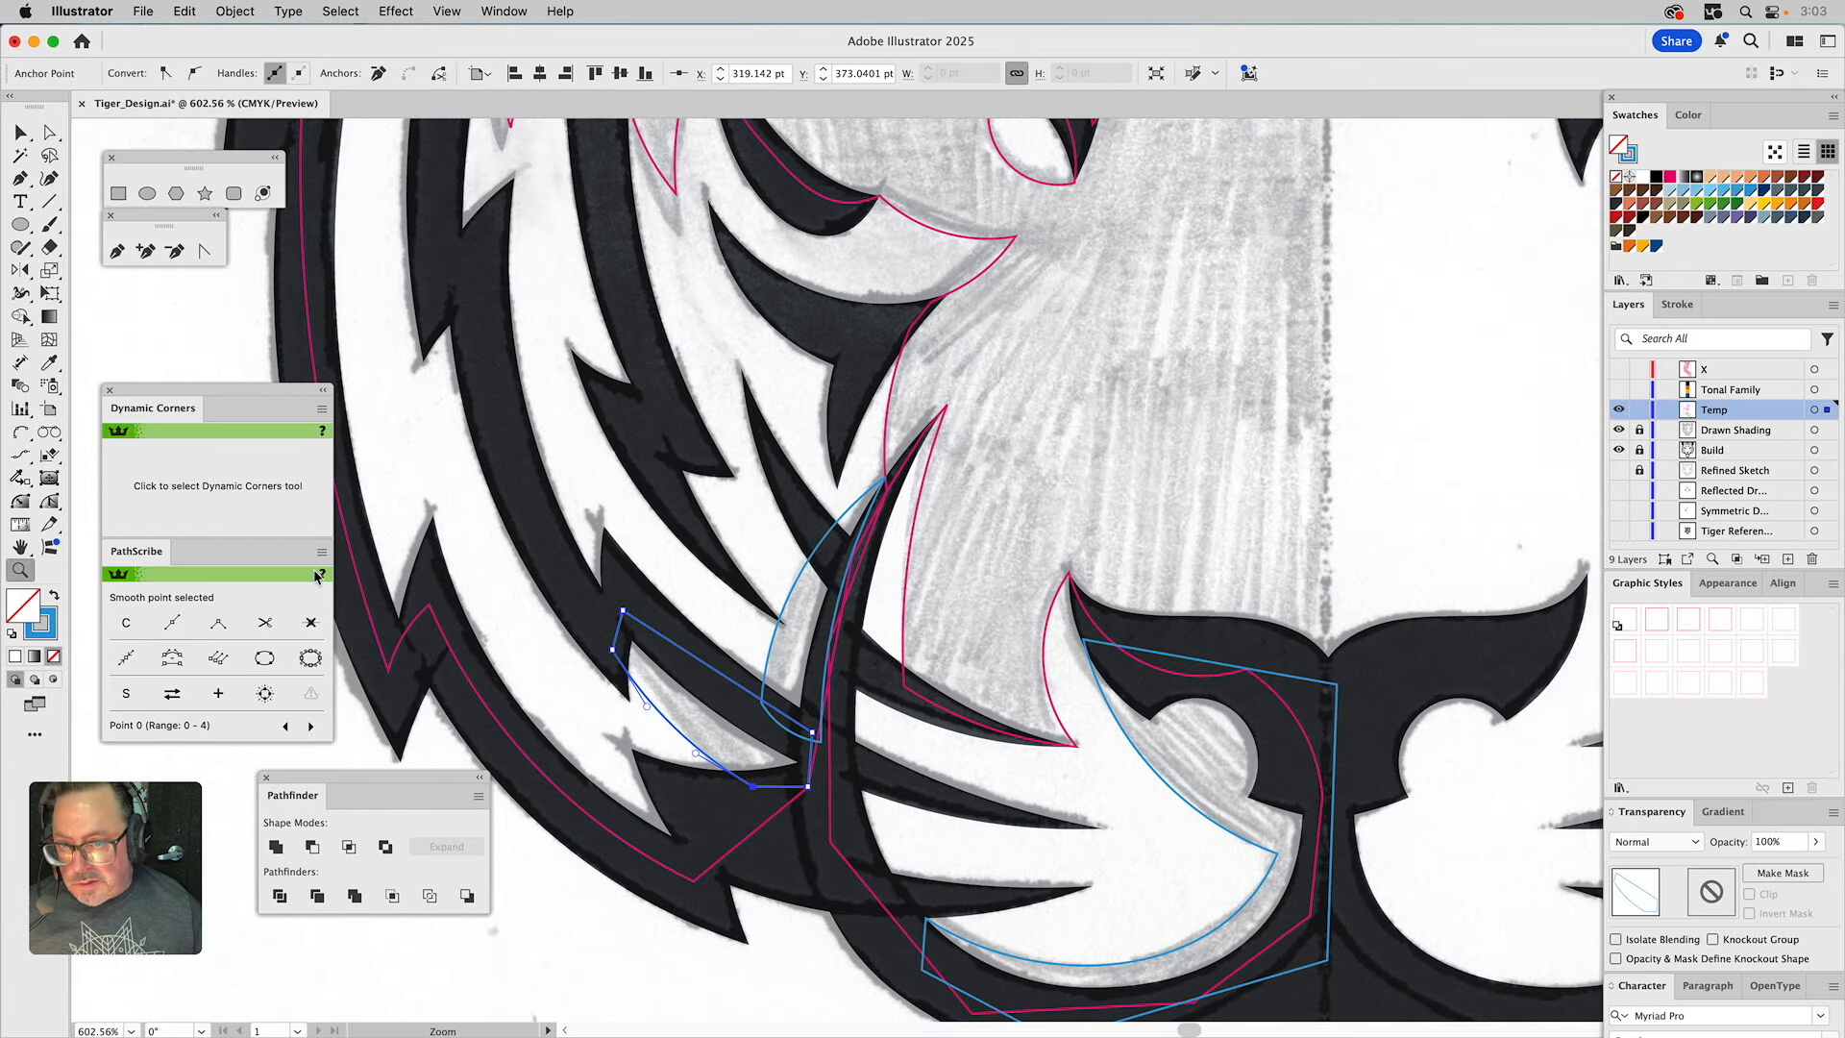
{"action": "left_click", "coordinate": [826, 461], "text": "alt"}
{"action": "left_click", "coordinate": [827, 460], "text": "alt"}
{"action": "left_click", "coordinate": [1034, 516], "text": "alt"}
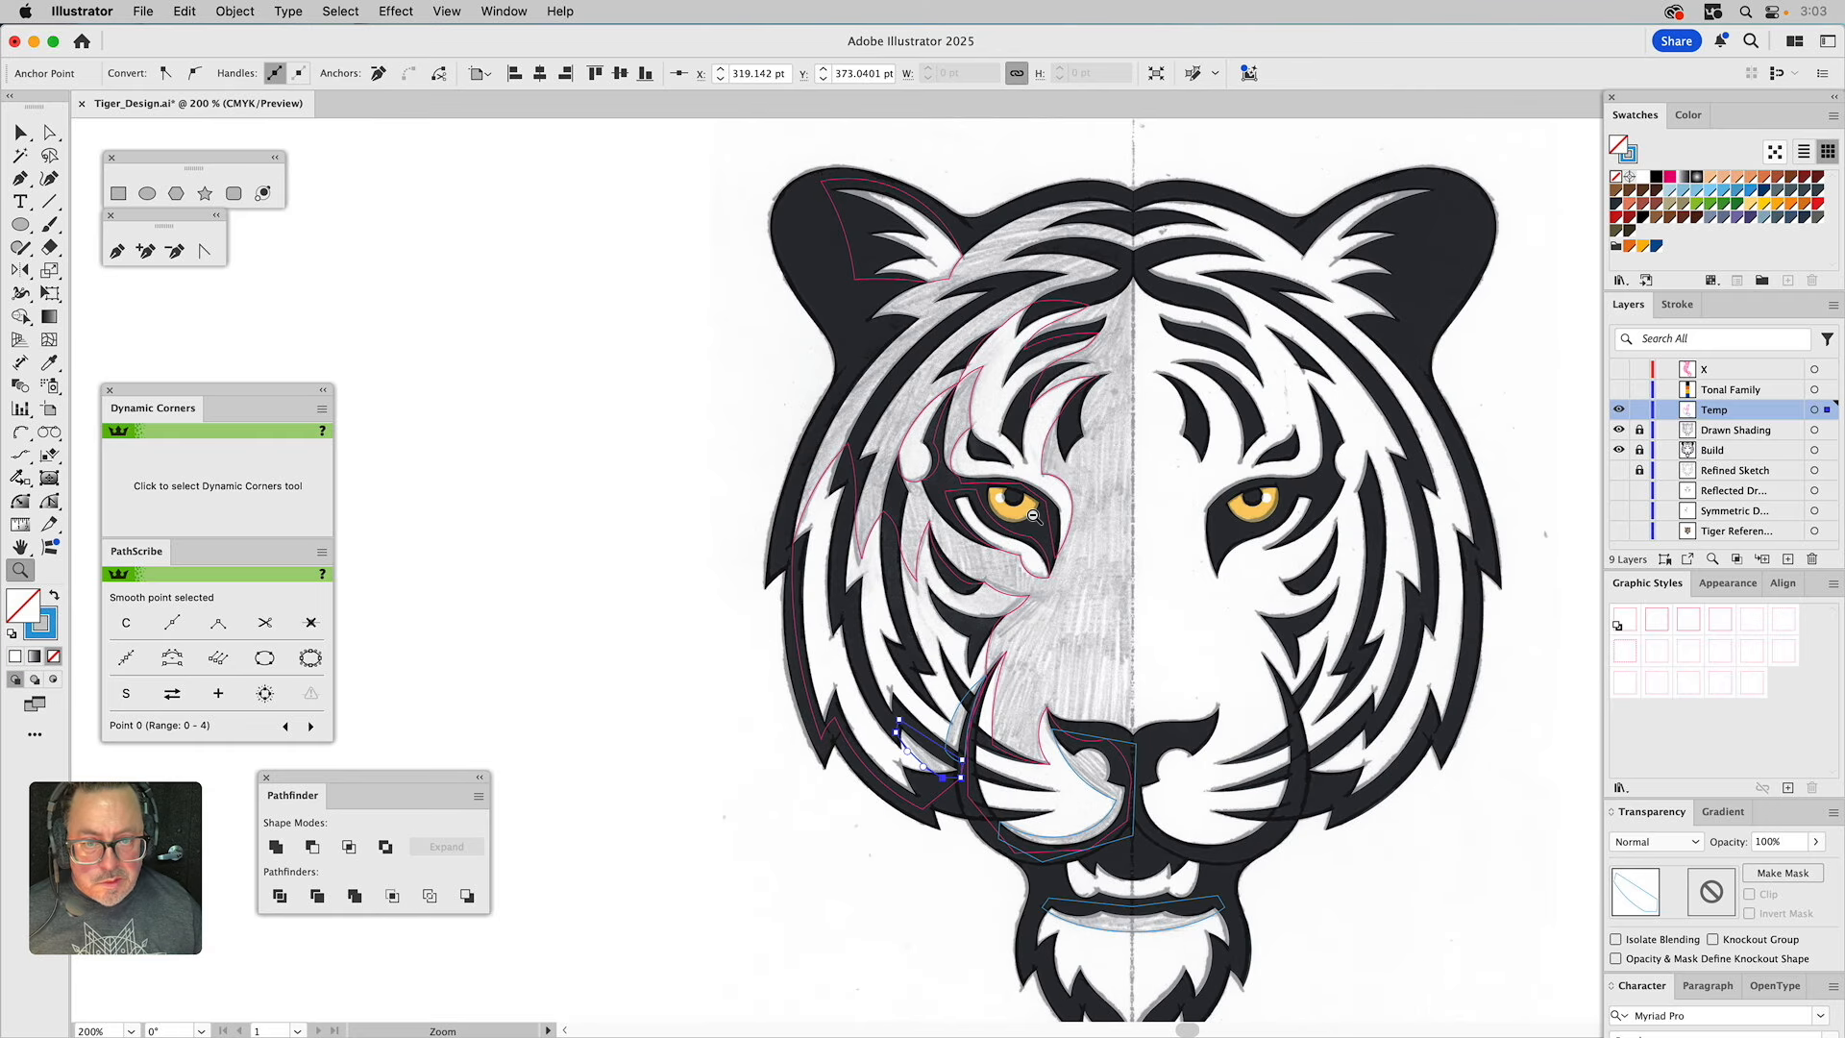
{"action": "scroll", "coordinate": [1473, 371], "scroll_direction": "right", "scroll_amount": 5}
{"action": "scroll", "coordinate": [1472, 371], "scroll_direction": "down", "scroll_amount": 2}
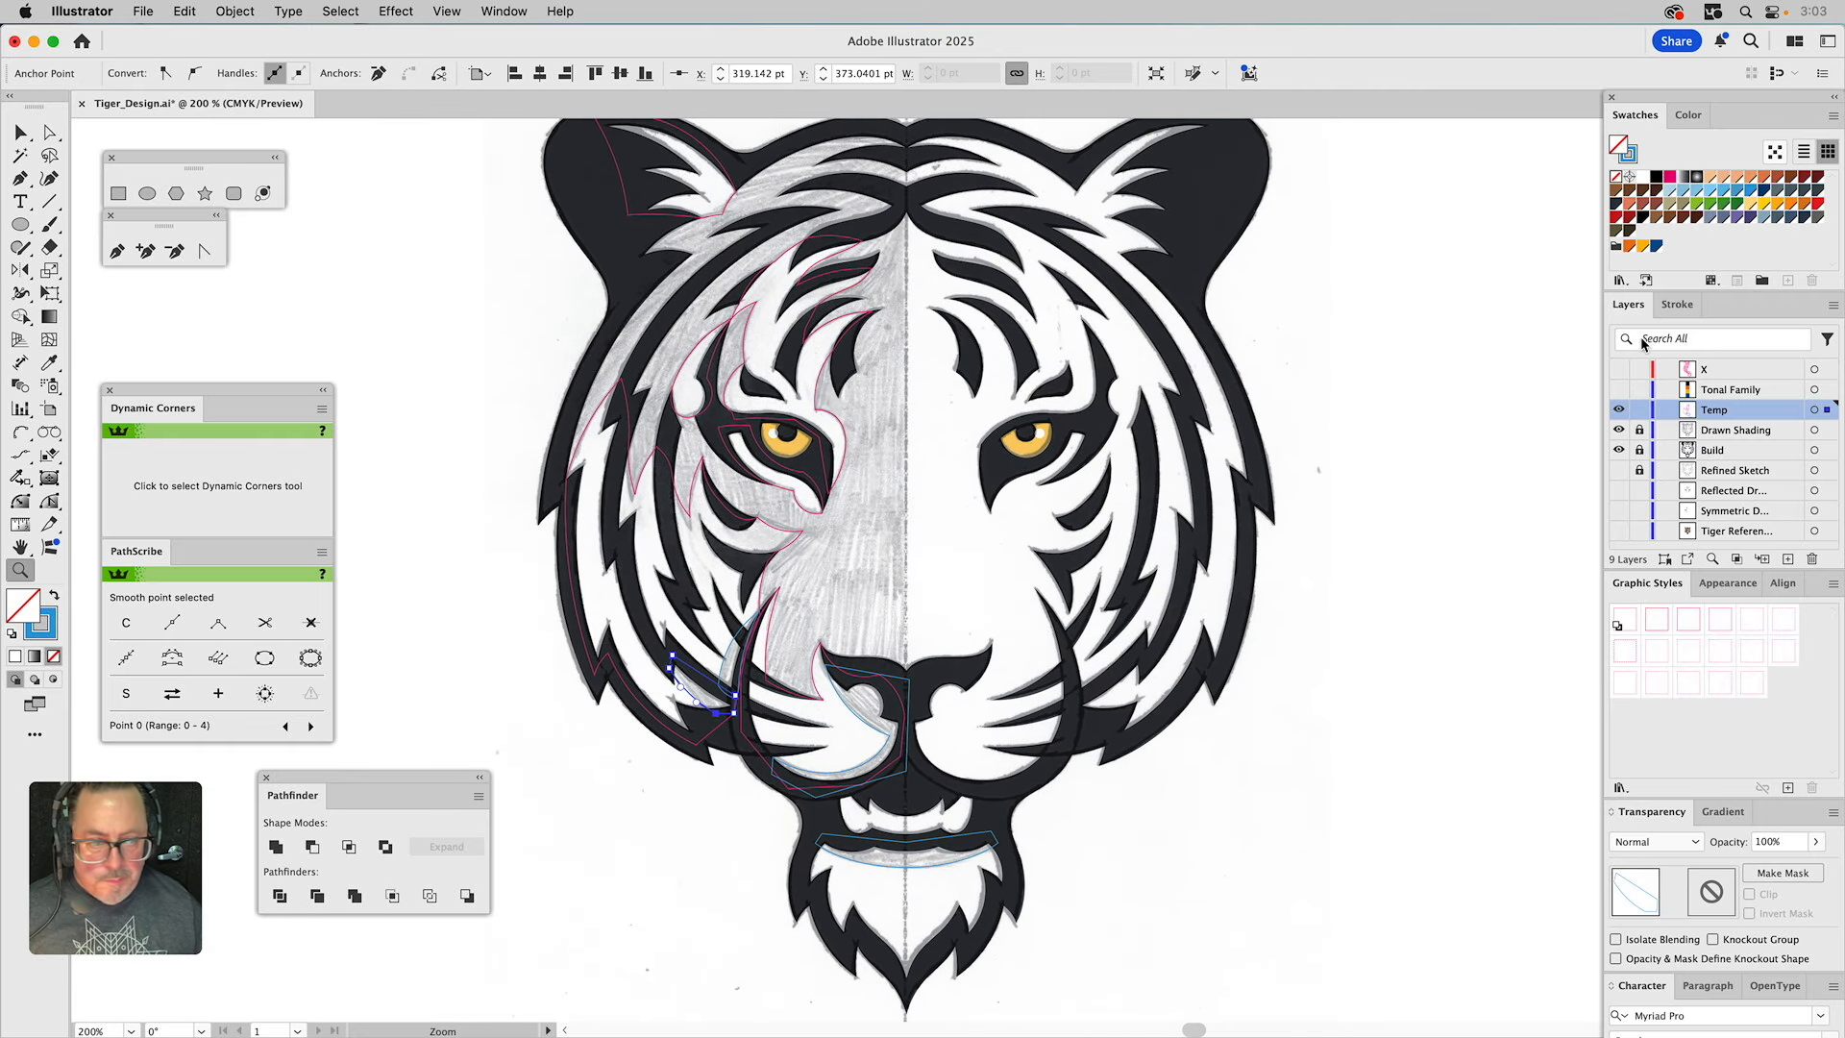
{"action": "left_click", "coordinate": [1618, 430]}
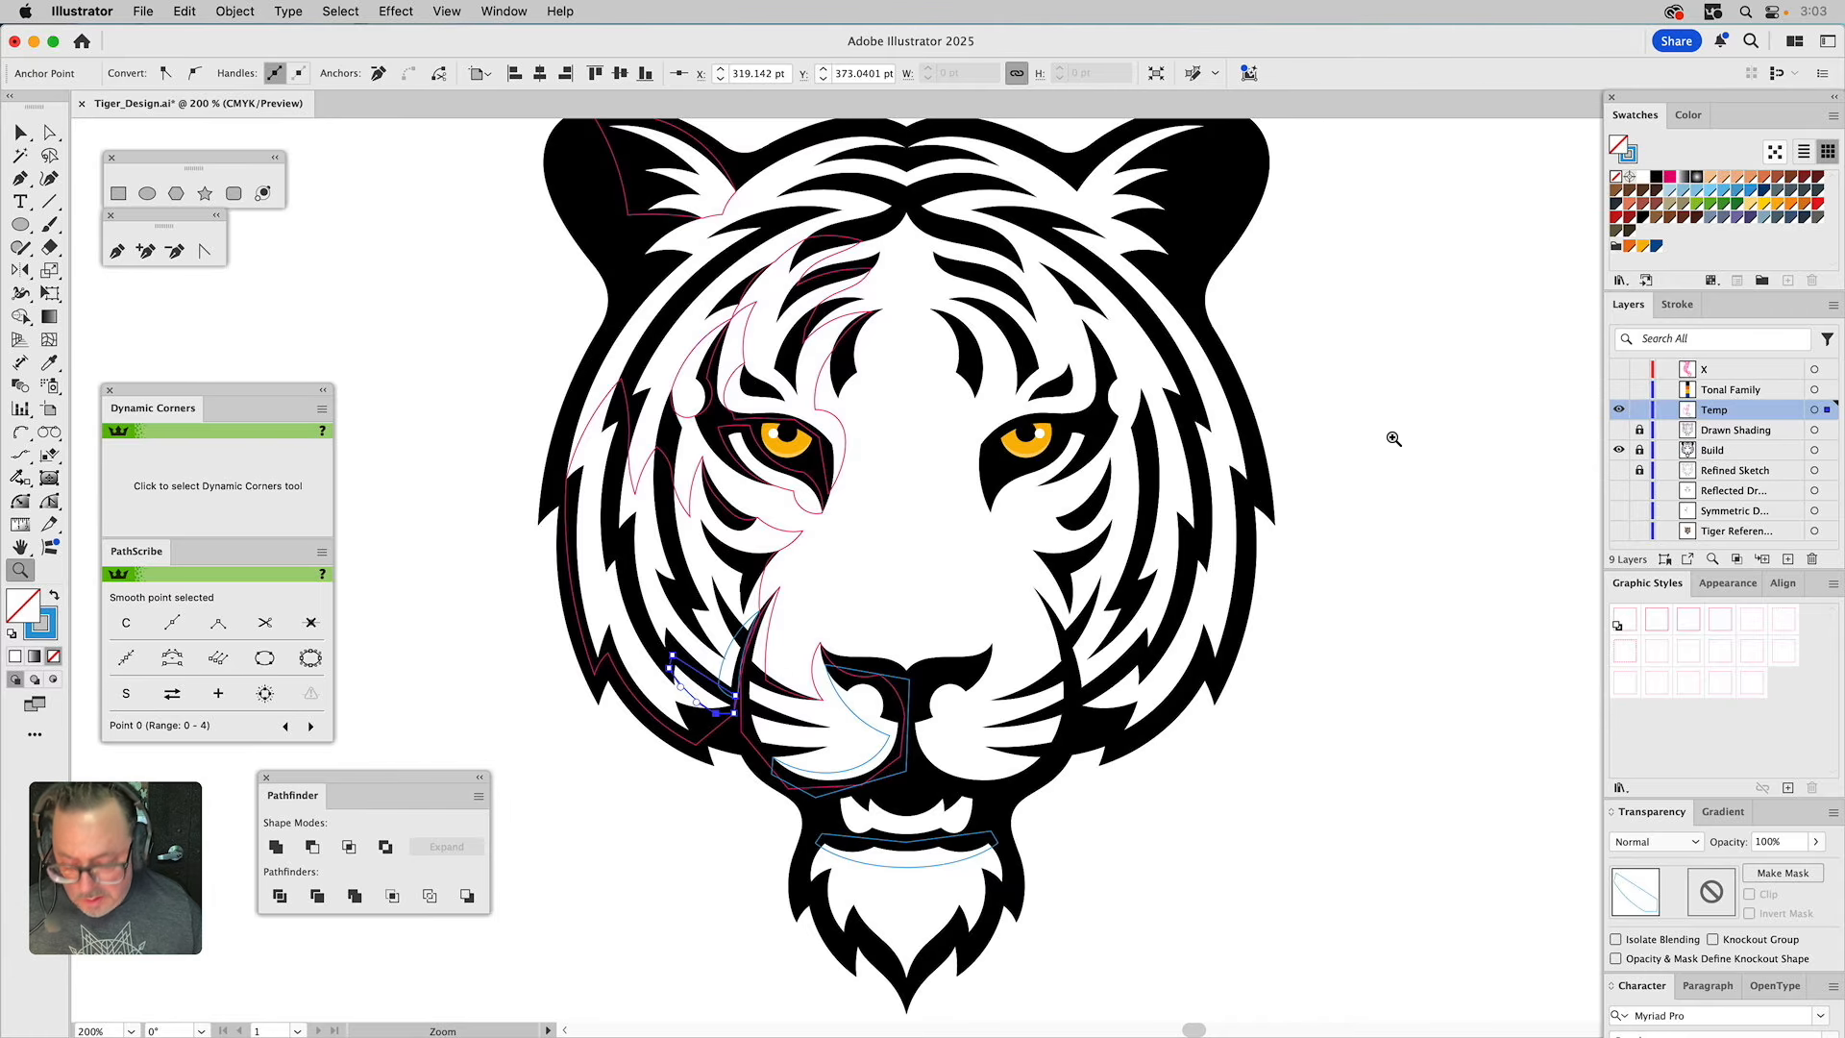
{"action": "key", "text": "v"}
{"action": "key", "text": "super+0"}
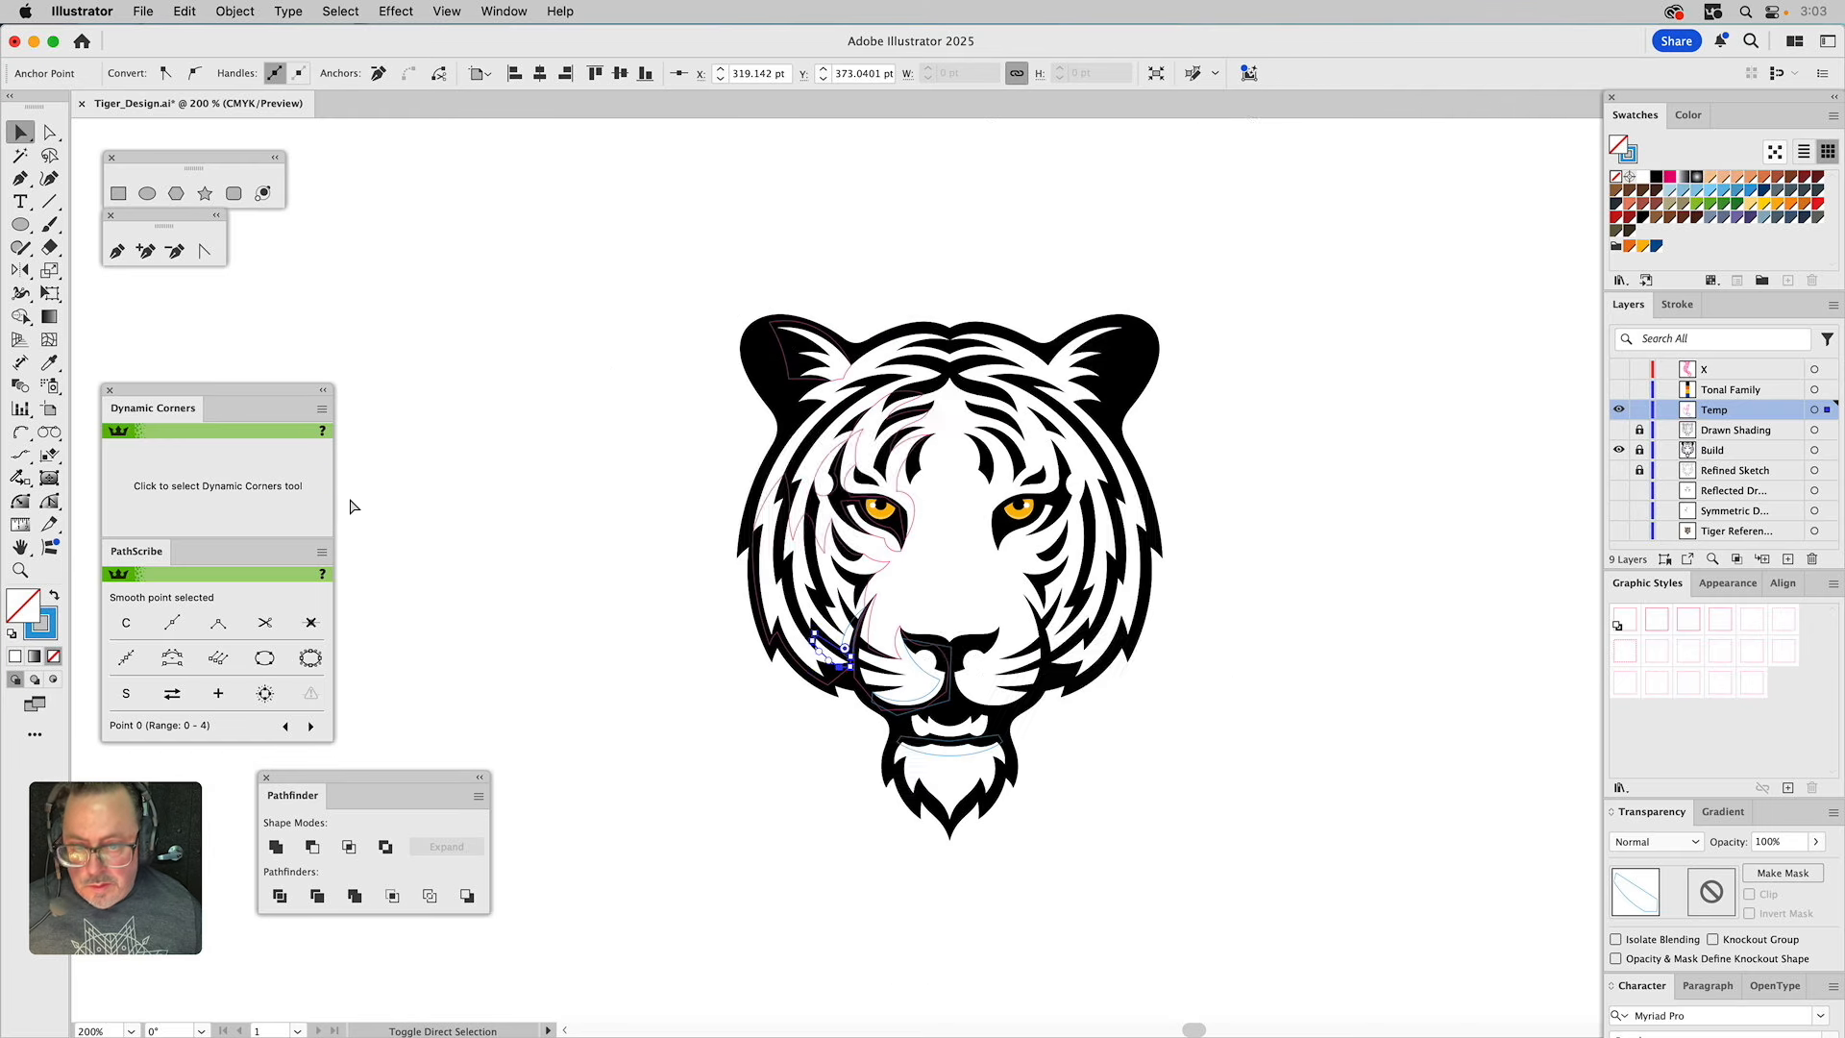
Unlock the Build layer and move the white chin shape out of its compound path onto the Temp layer, keeping its position.
{"action": "left_click", "coordinate": [958, 792]}
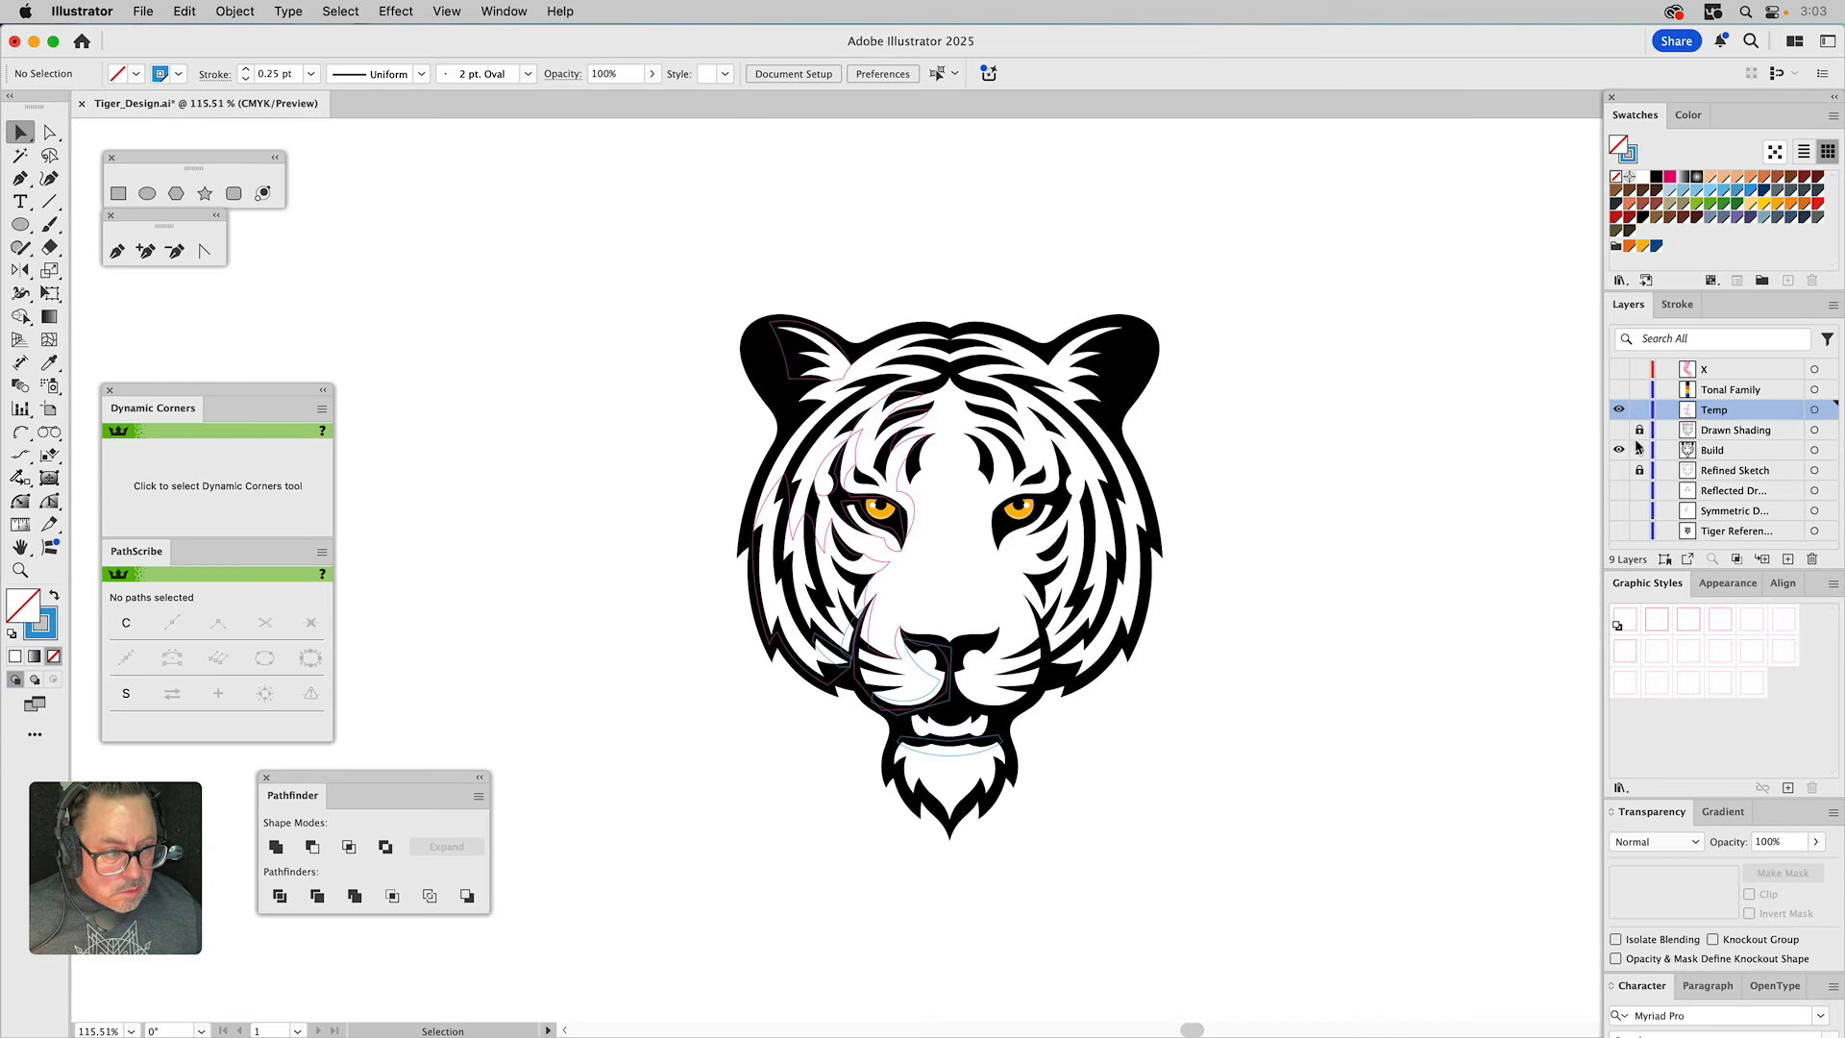
{"action": "double_click", "coordinate": [966, 793]}
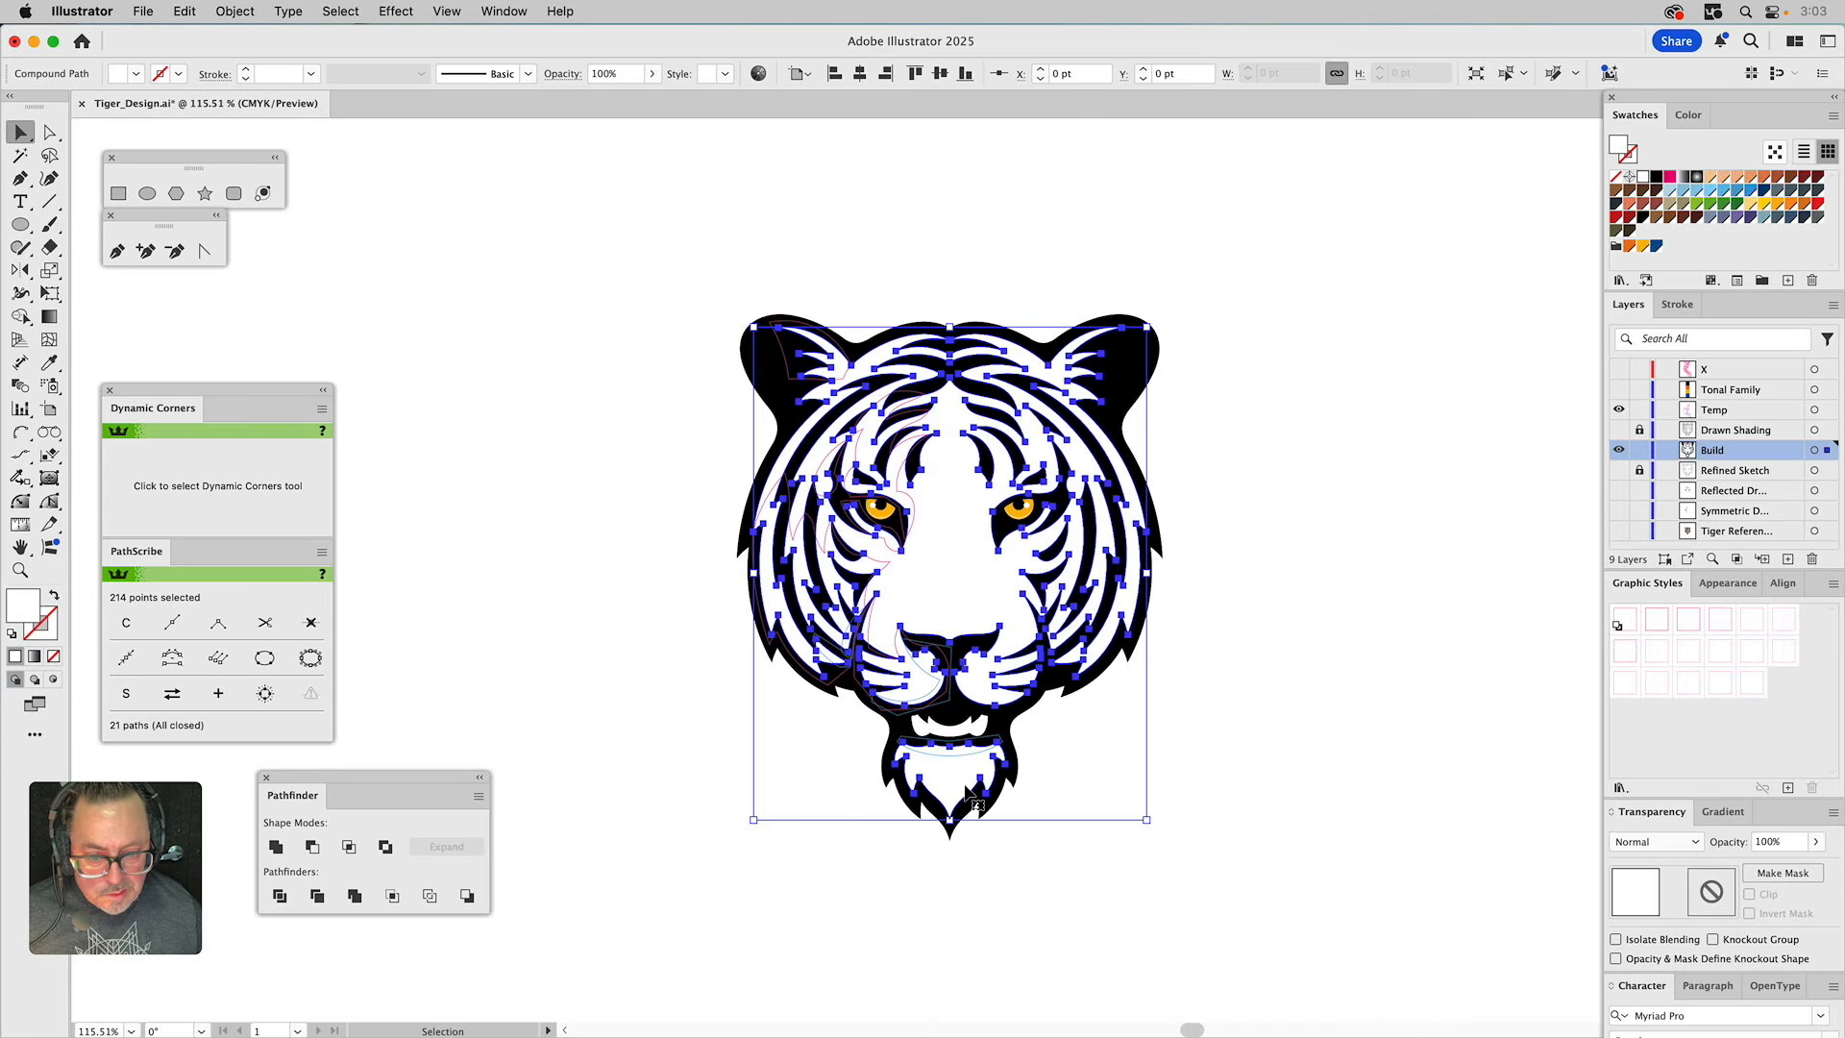
{"action": "left_click", "coordinate": [966, 793]}
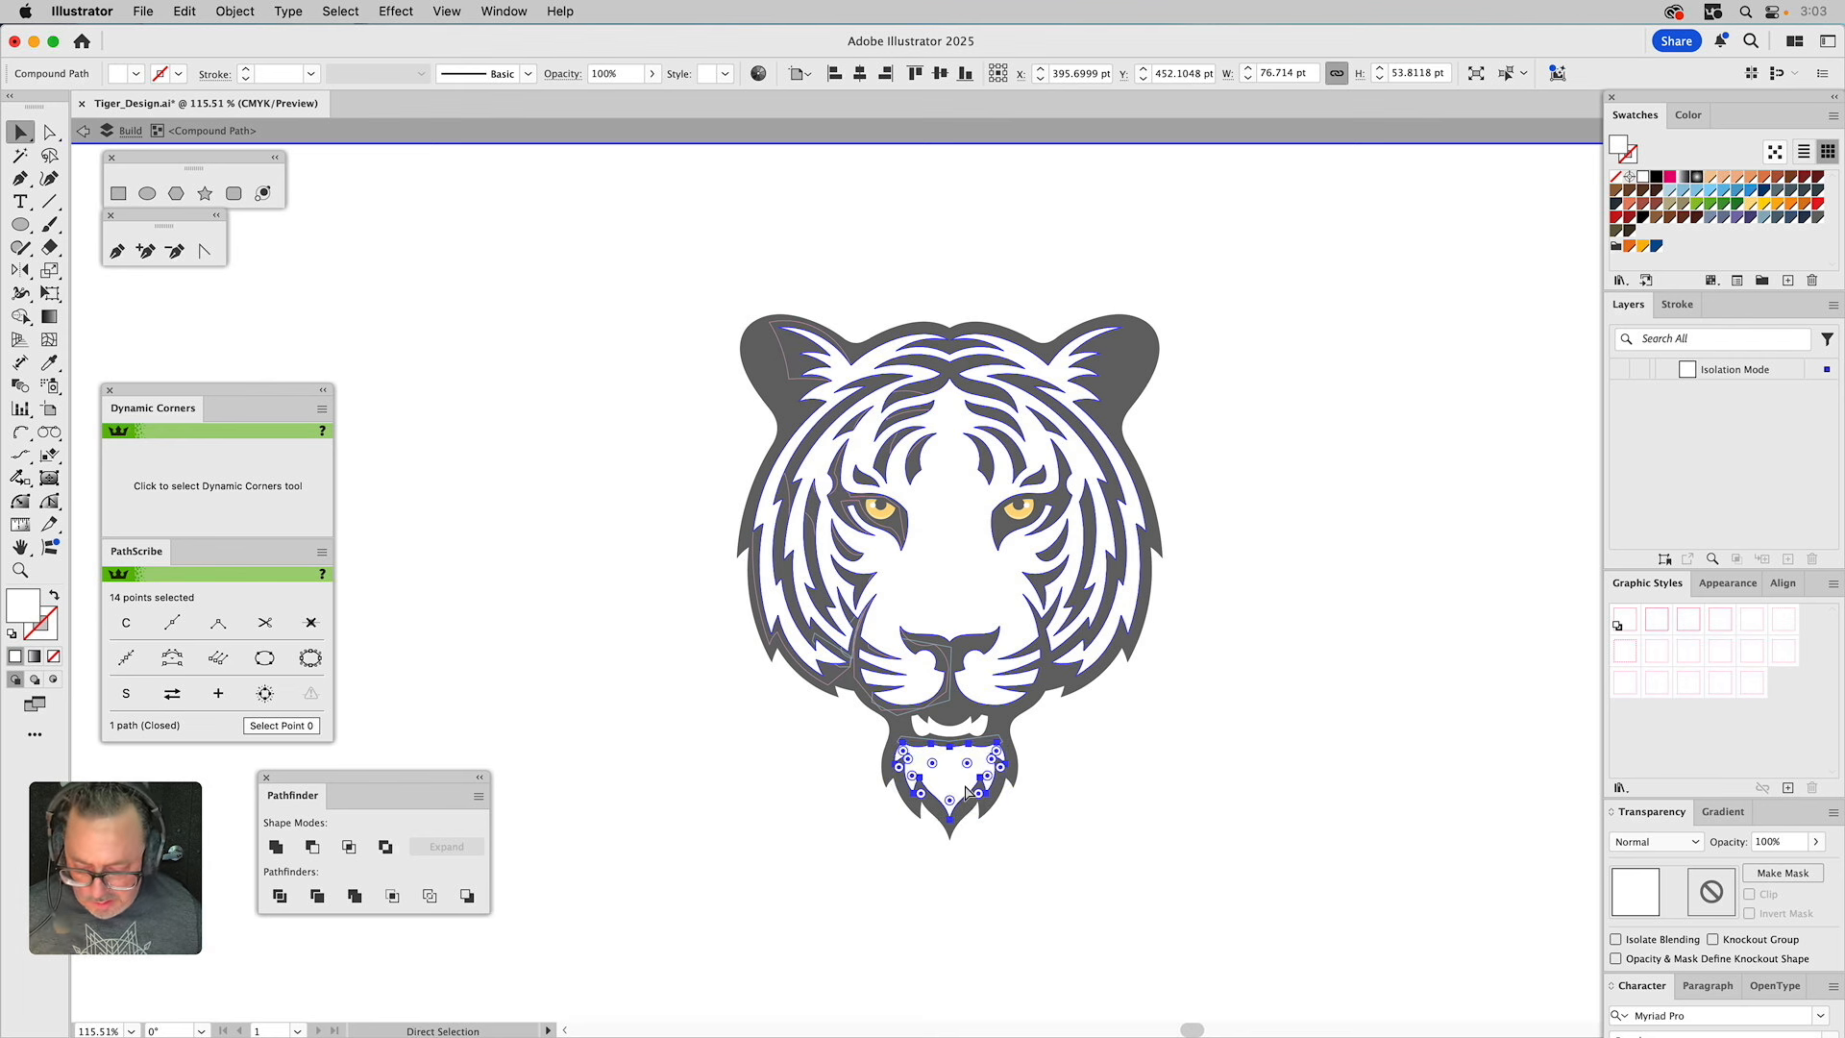
{"action": "key", "text": "Delete"}
{"action": "double_click", "coordinate": [1081, 779]}
{"action": "left_click", "coordinate": [1000, 748]}
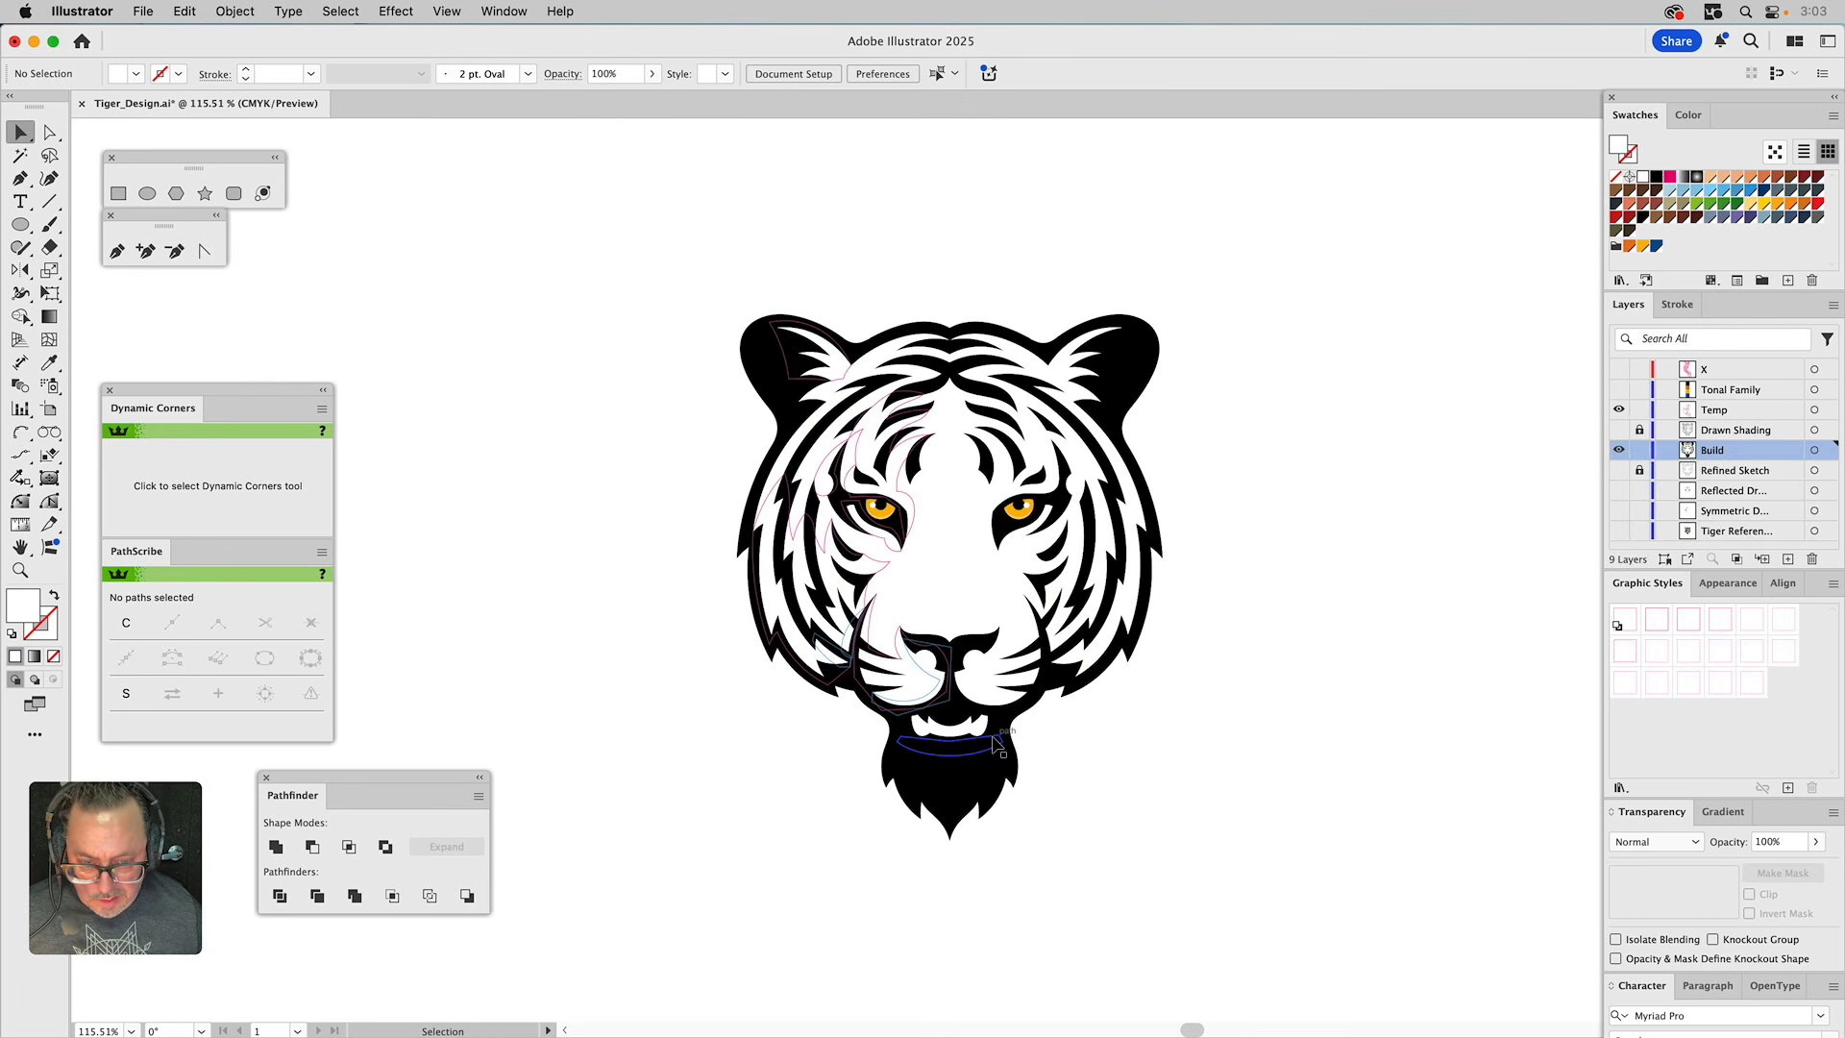
{"action": "key", "text": "super+z"}
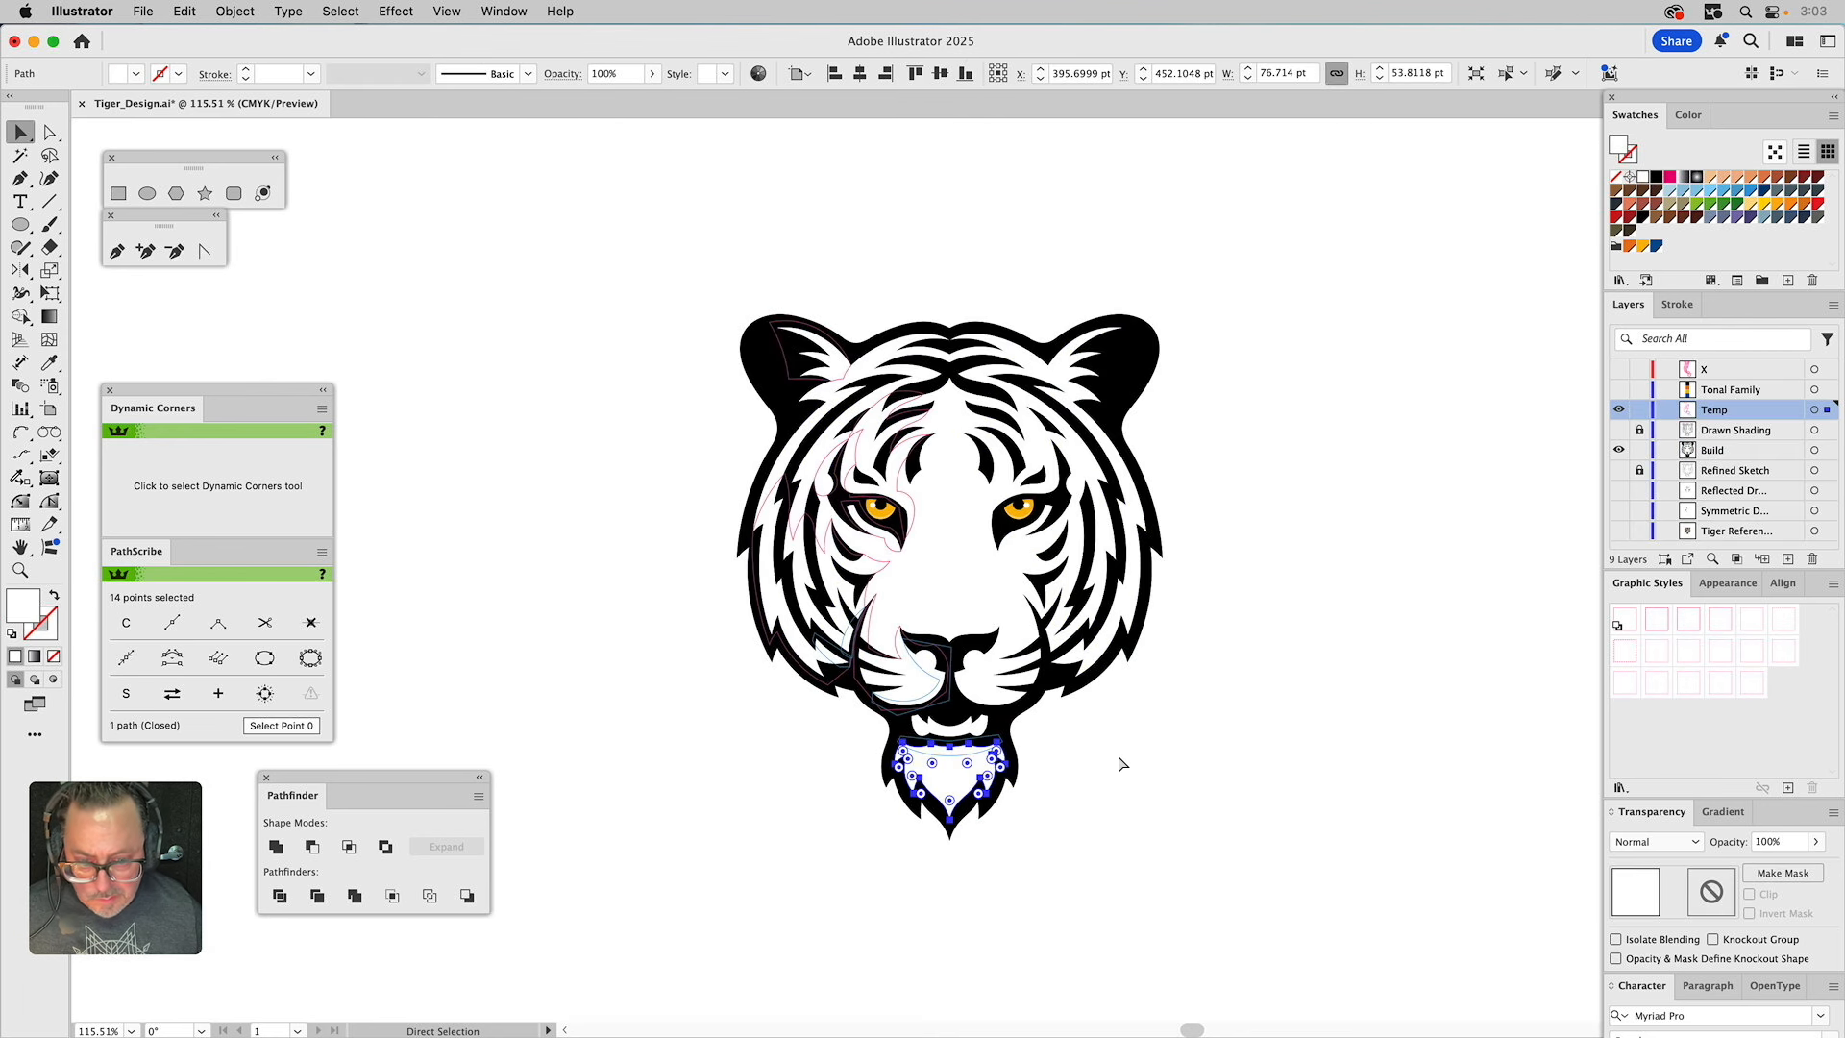
{"action": "left_click", "coordinate": [1122, 753]}
Fill the face's white compound path on the Build layer with orange and deselect it.
{"action": "left_click", "coordinate": [942, 588]}
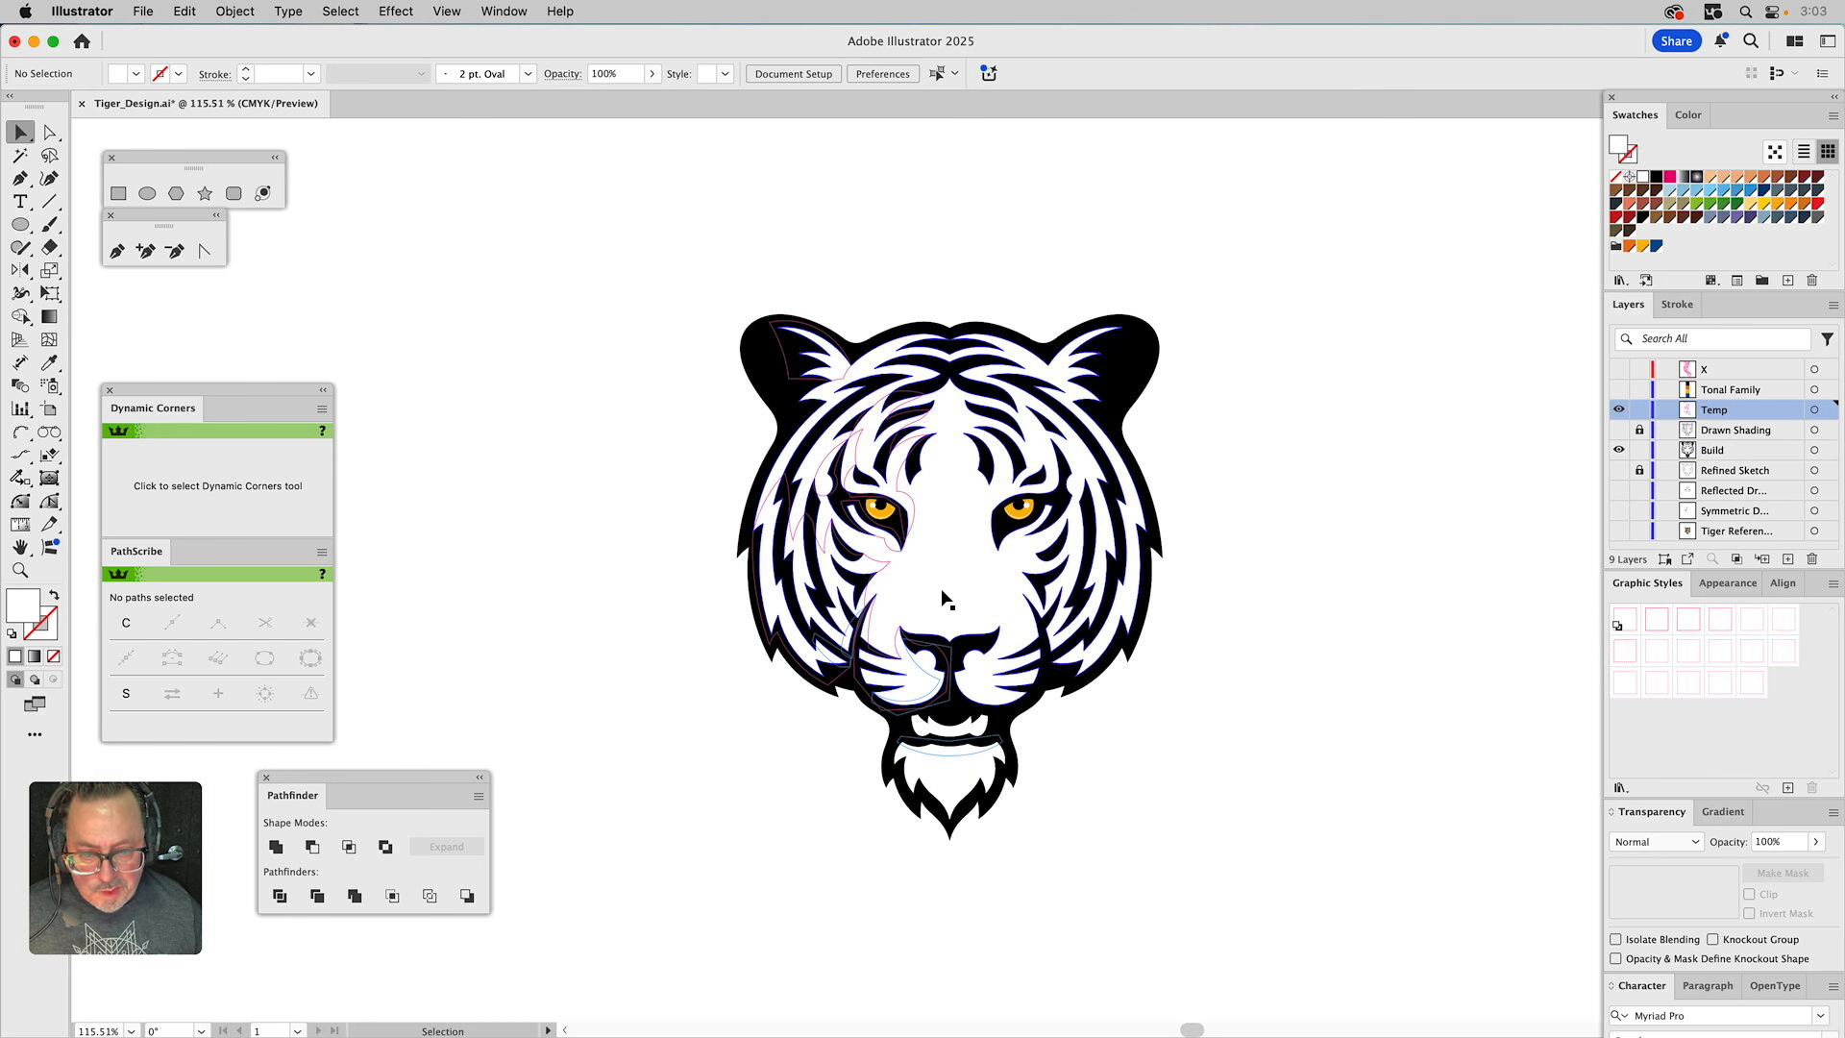
{"action": "left_click", "coordinate": [1631, 248]}
{"action": "left_click", "coordinate": [1312, 625]}
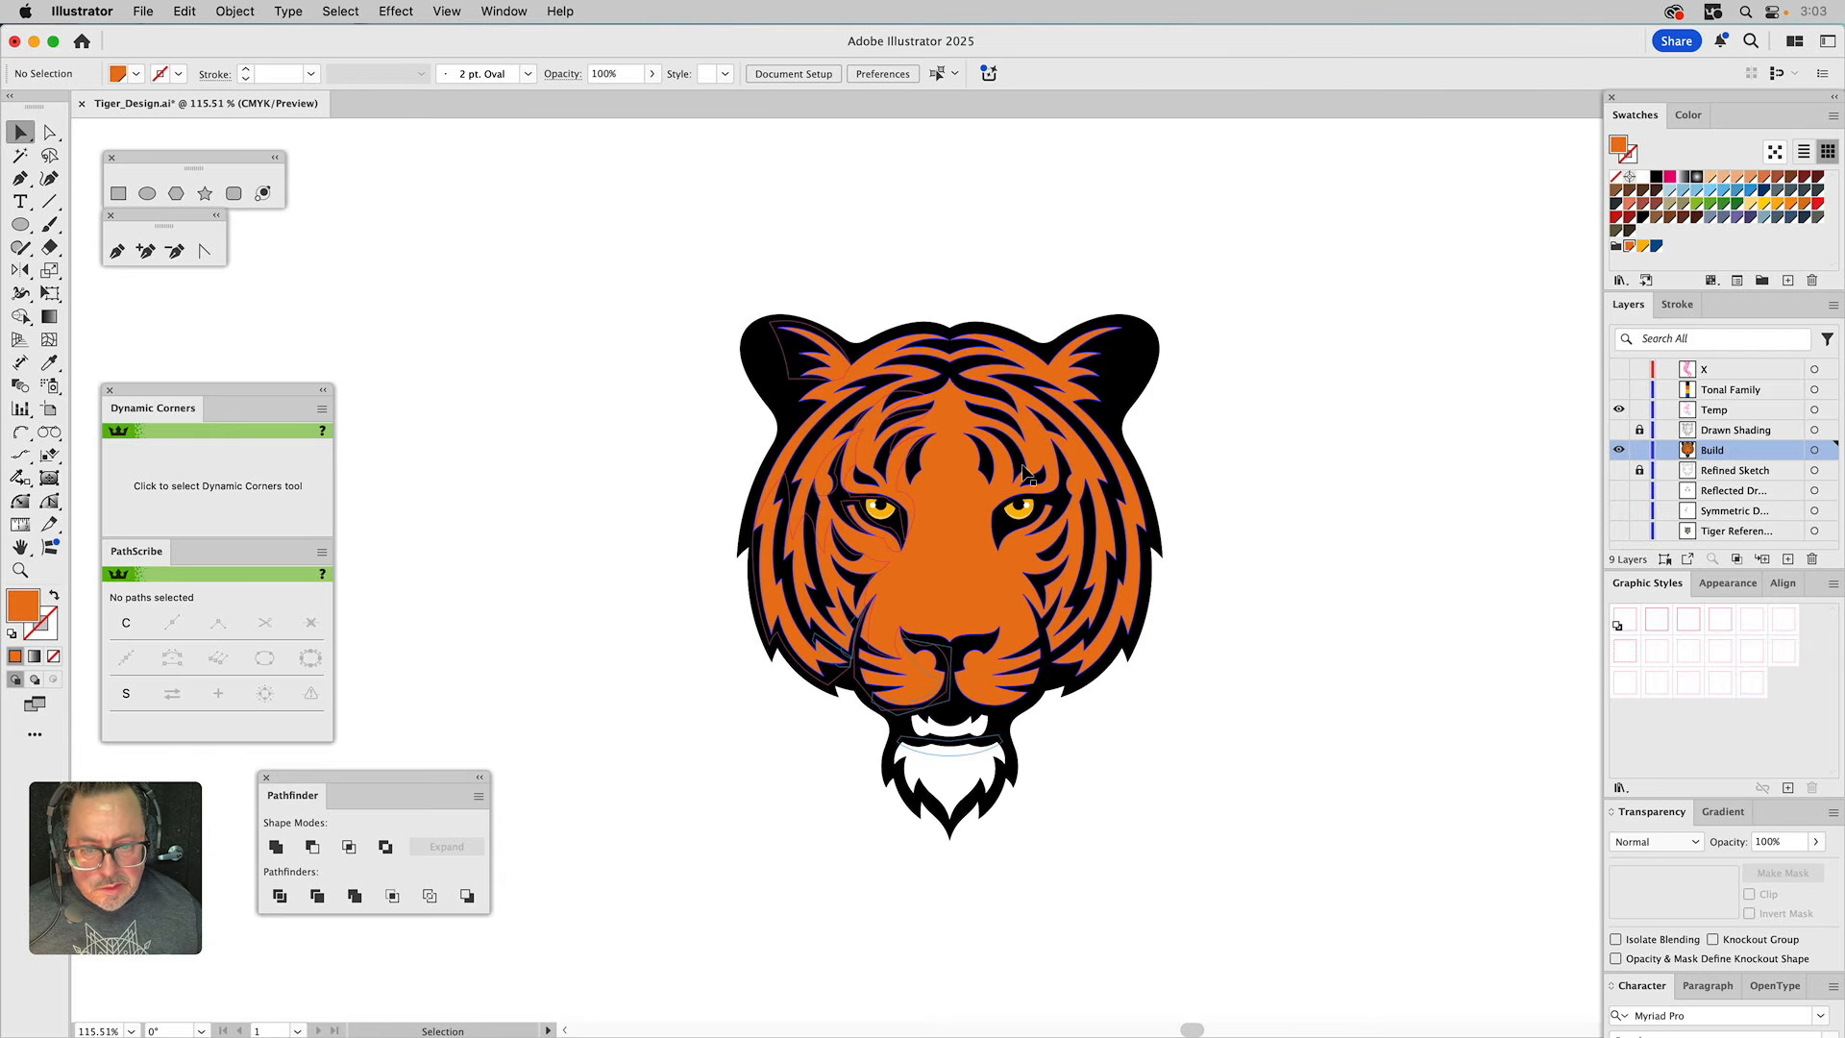
Duplicate all the visible tiger artwork, group the copy and move it onto the hidden X layer.
{"action": "left_click", "coordinate": [20, 570]}
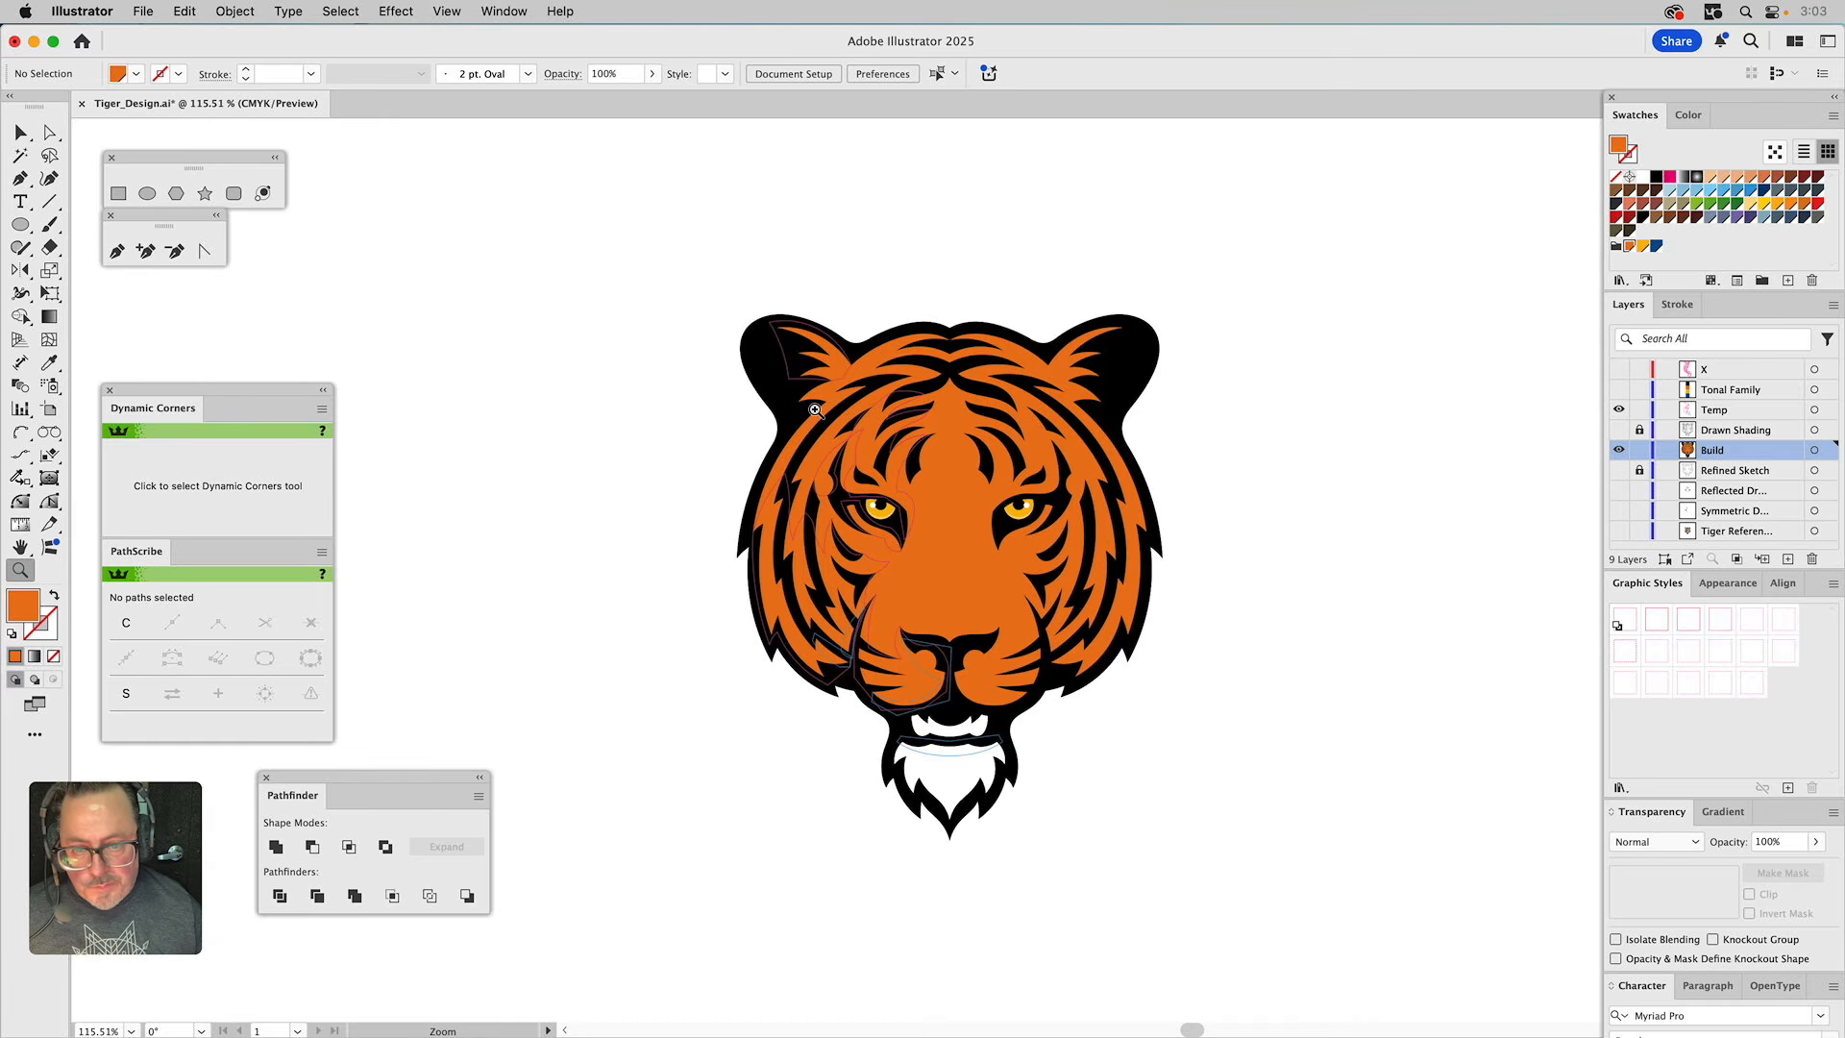
{"action": "left_click_drag", "start_coordinate": [636, 302], "coordinate": [1256, 774]}
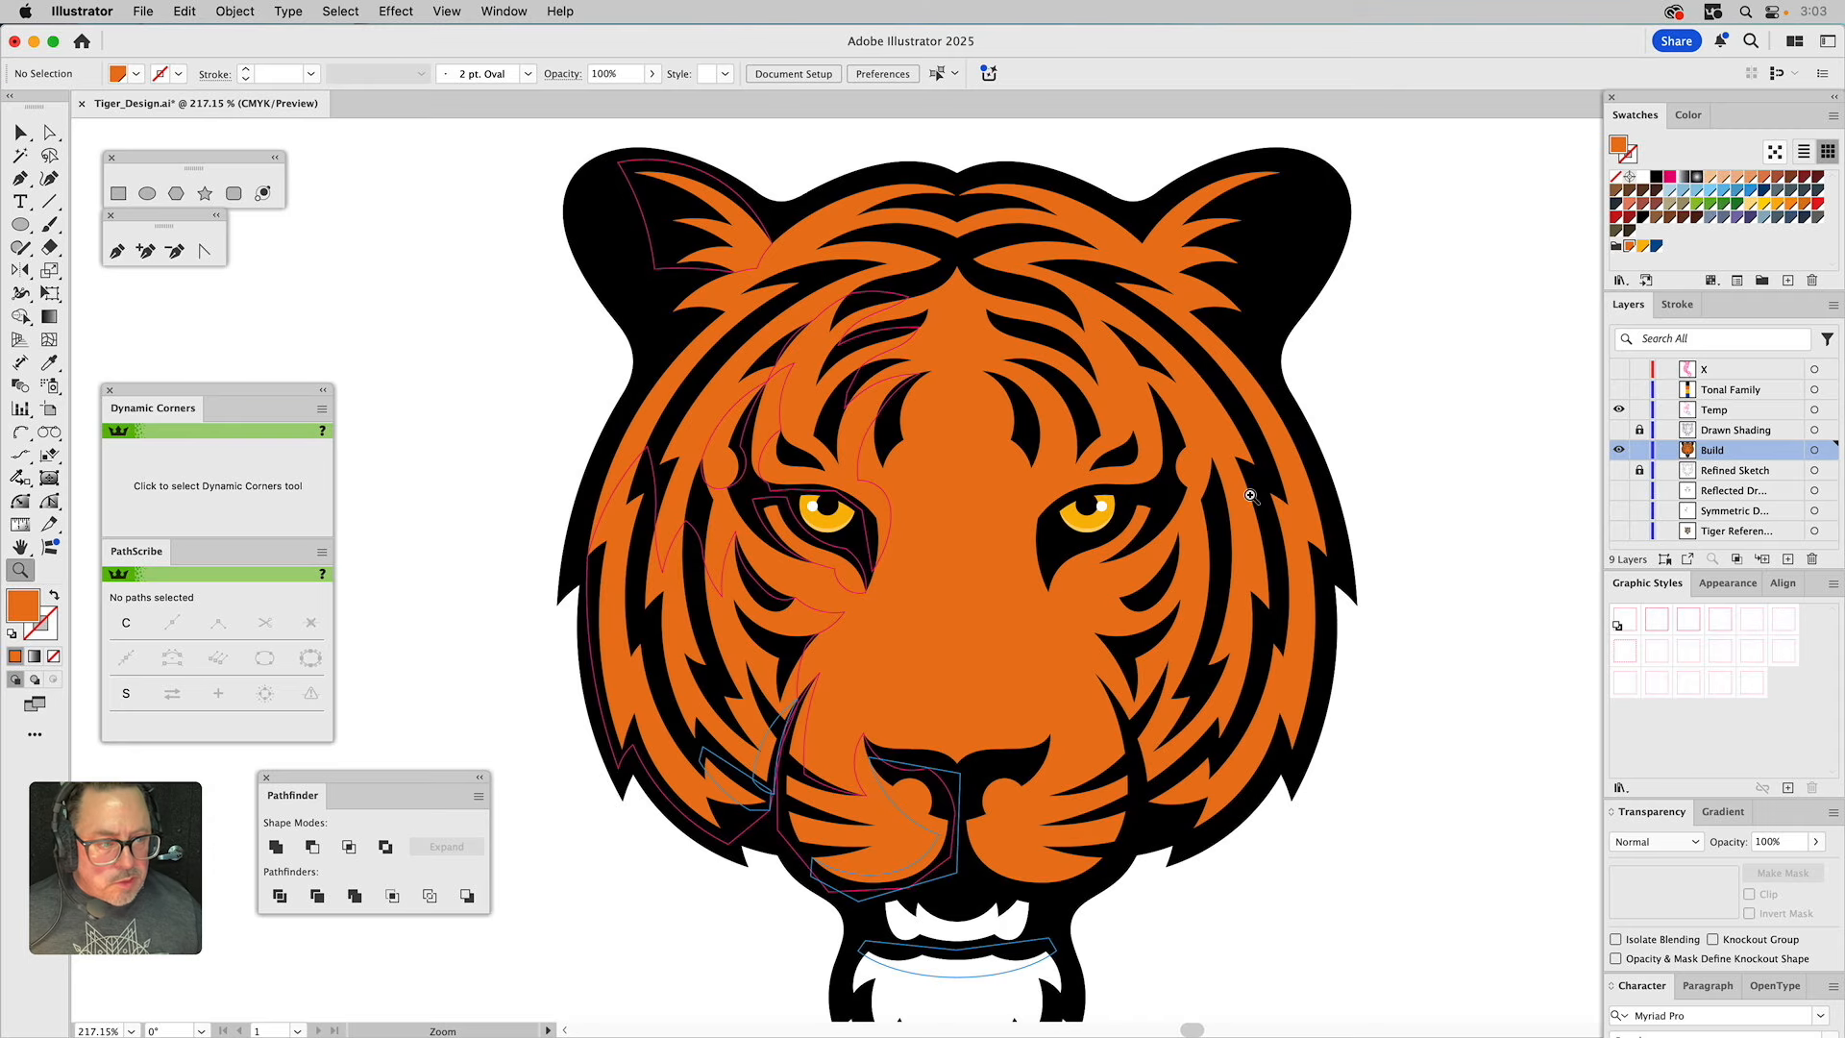
{"action": "key", "text": "super+a"}
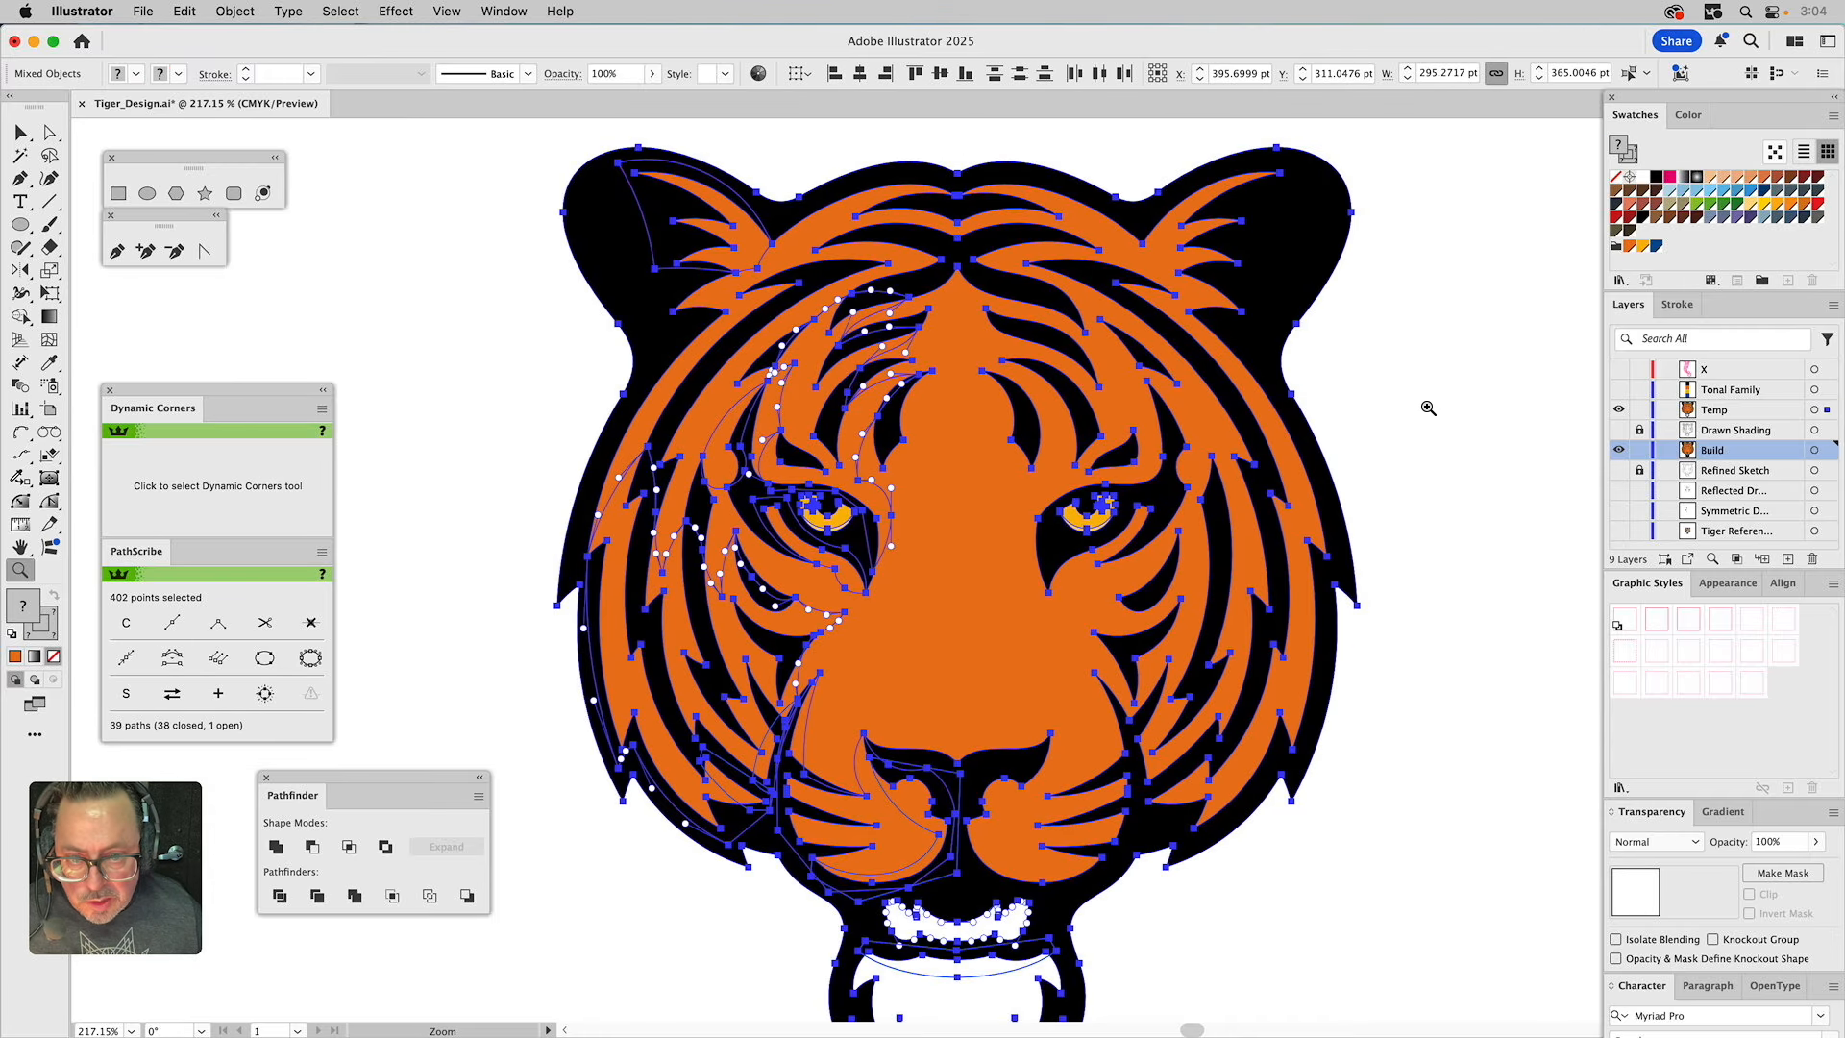
{"action": "key", "text": "super+g"}
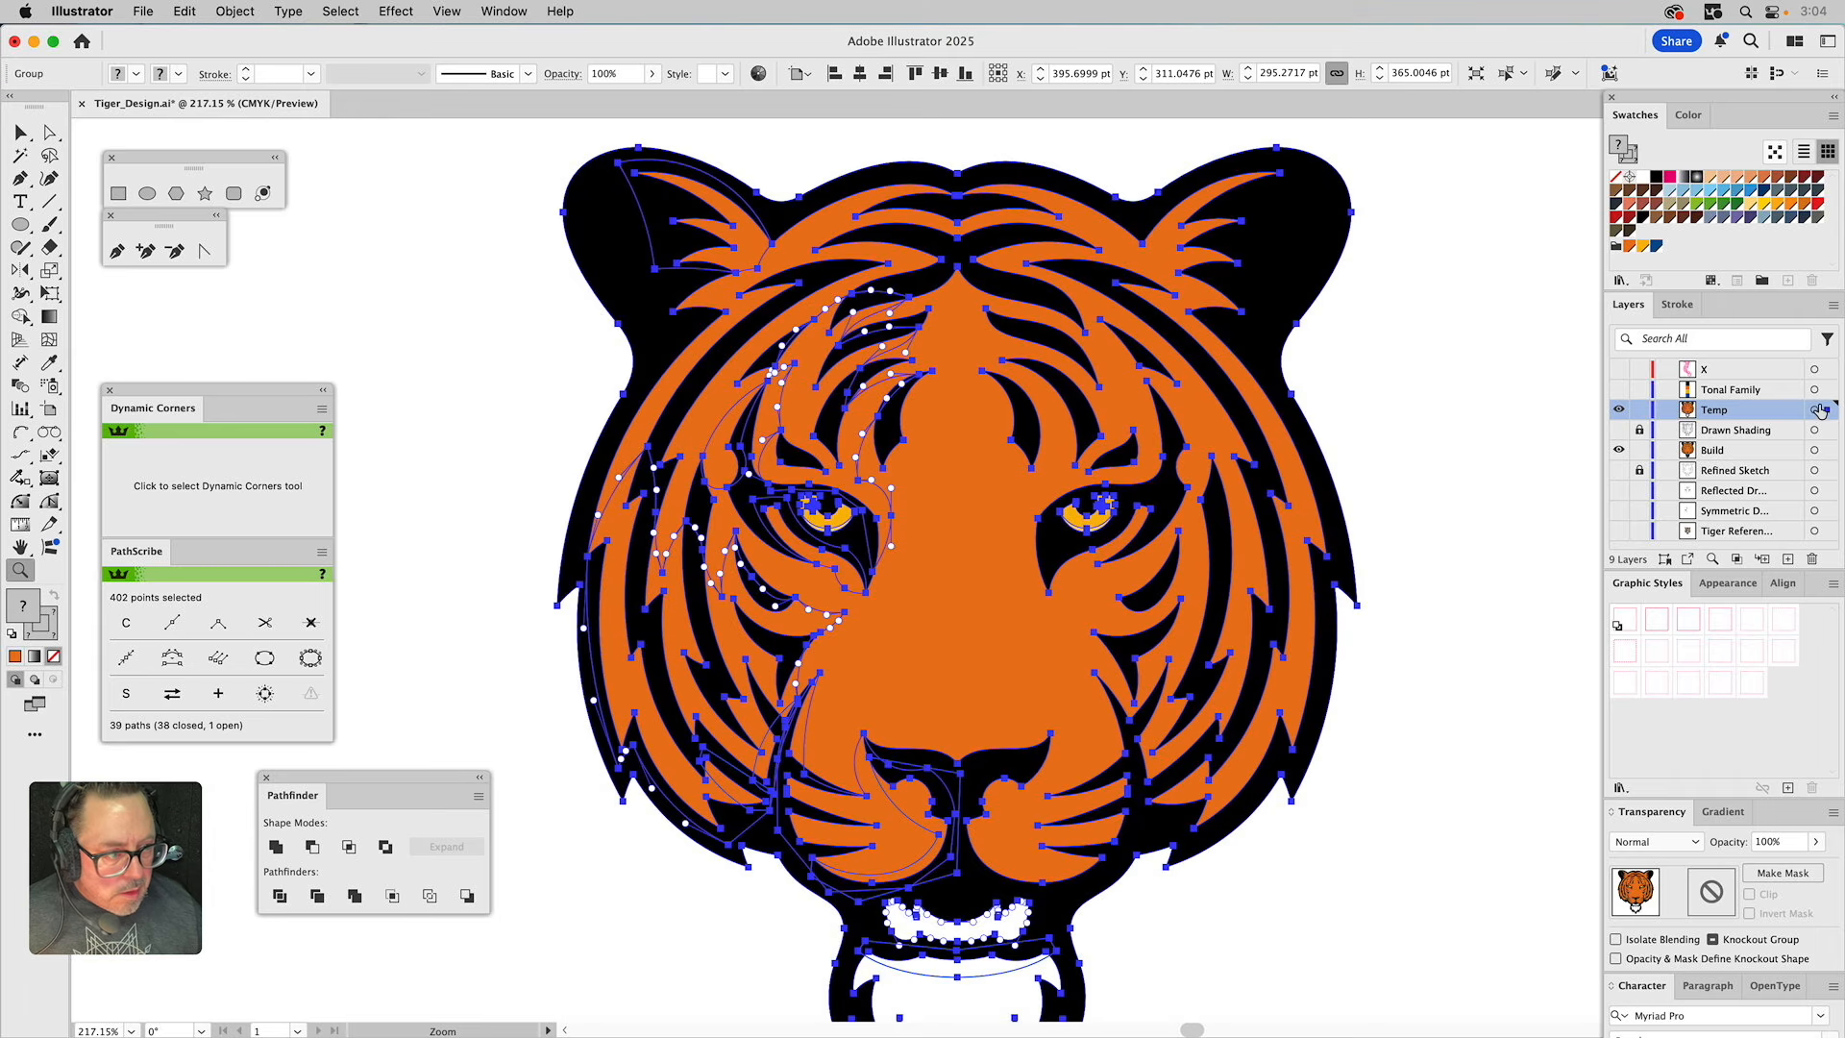
{"action": "left_click_drag", "start_coordinate": [1826, 412], "coordinate": [1827, 383]}
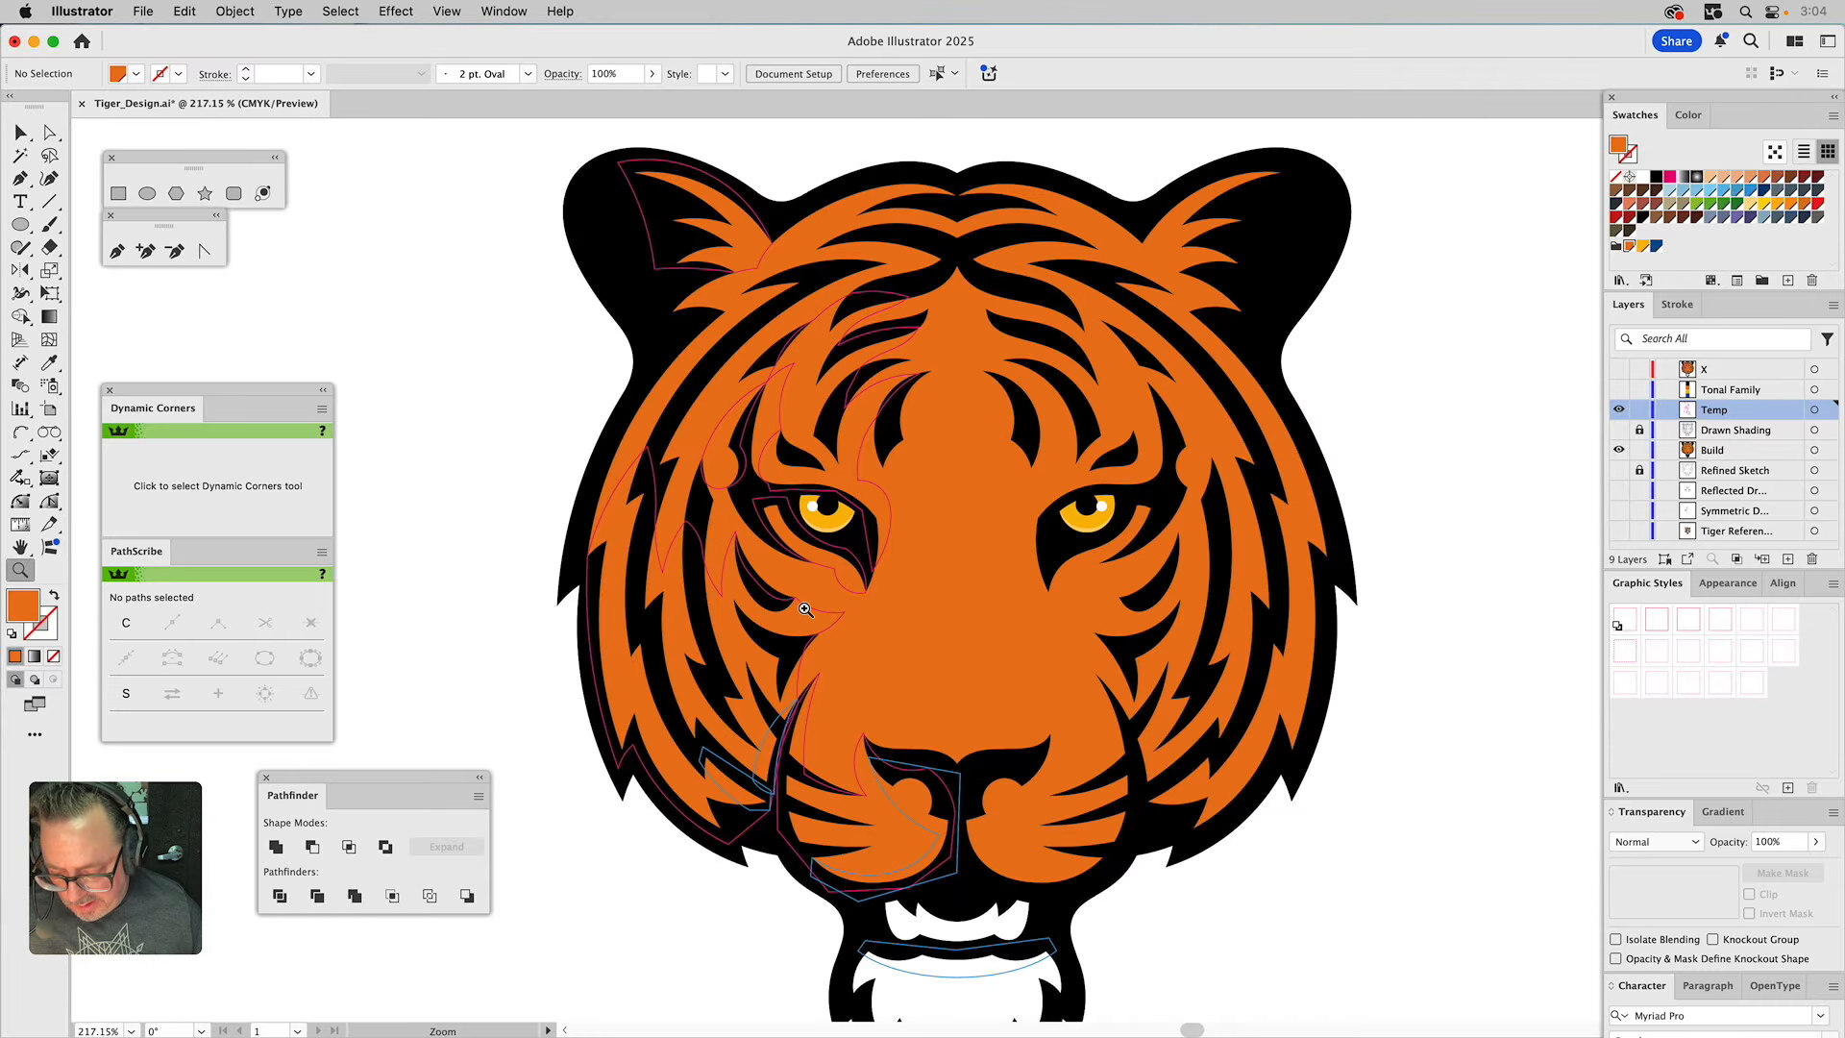
Unite the magenta shading paths on the forehead, eye, cheek, muzzle and ear, and make them one compound path.
{"action": "key", "text": "v"}
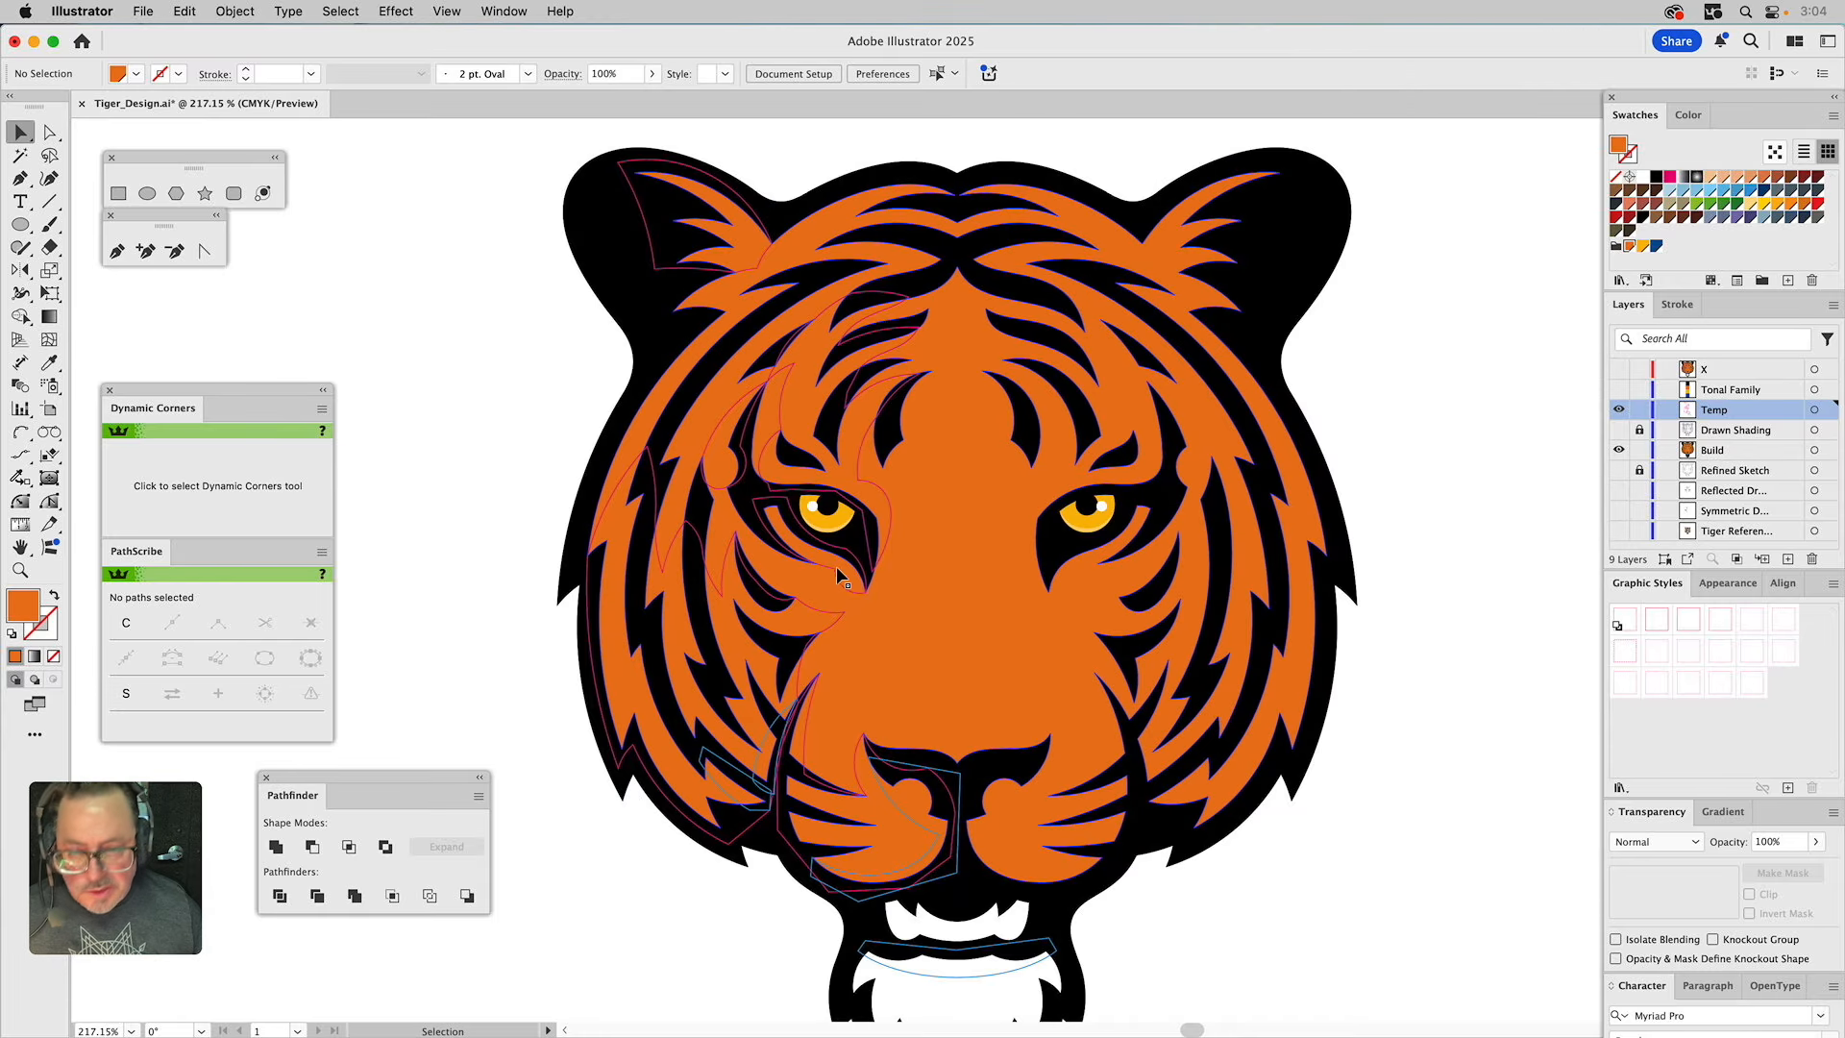
{"action": "left_click", "coordinate": [882, 316]}
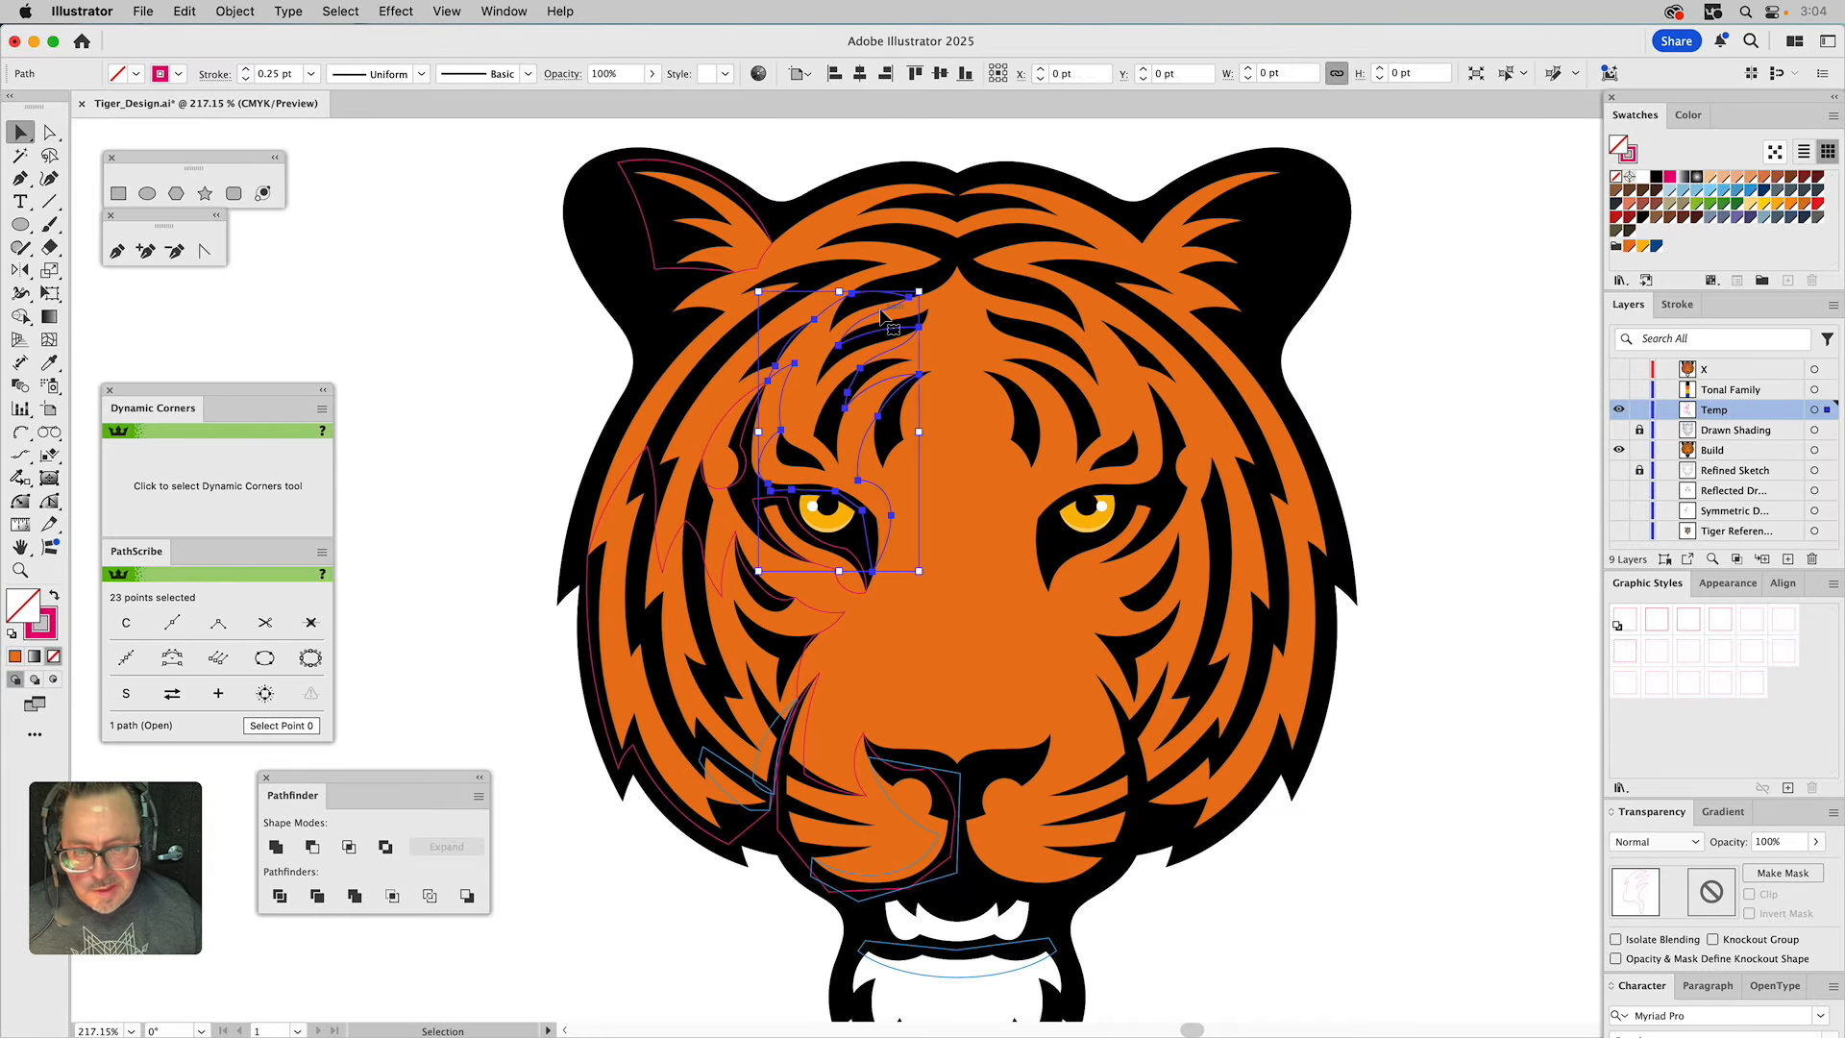
{"action": "left_click", "coordinate": [721, 490], "text": "shift"}
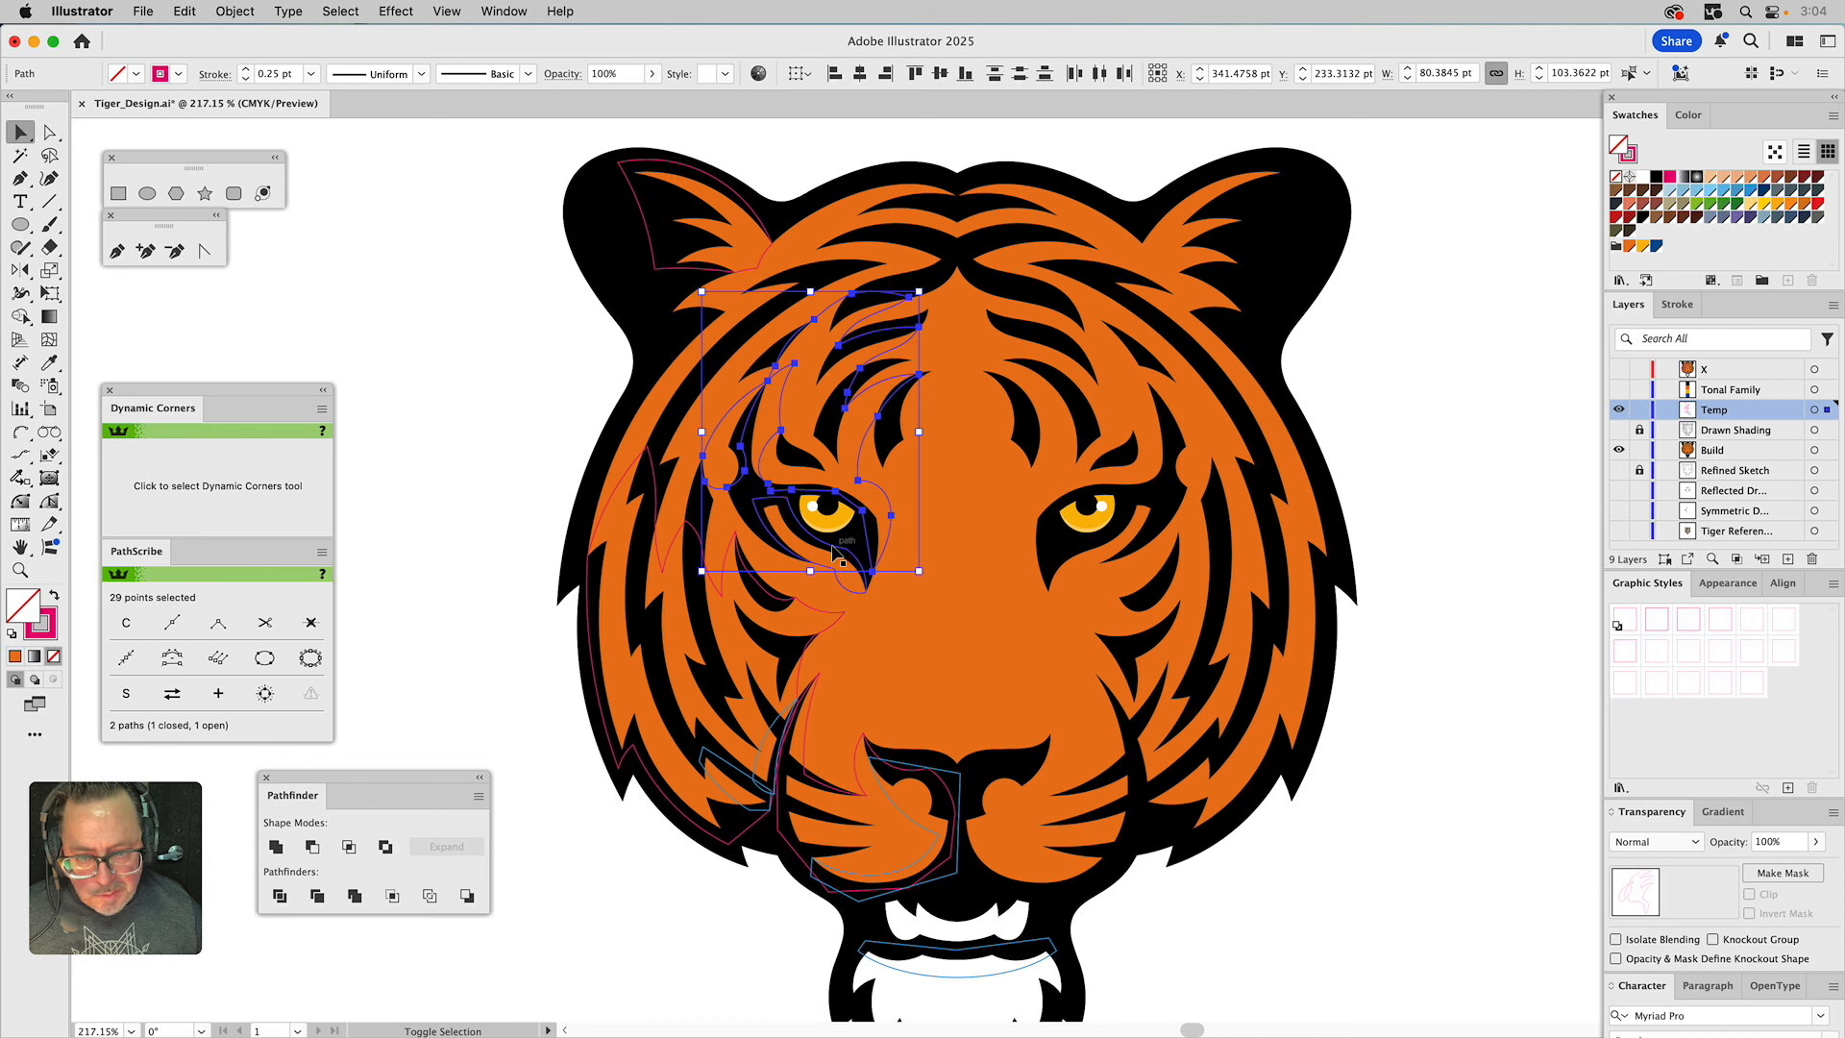
{"action": "left_click", "coordinate": [766, 638], "text": "shift"}
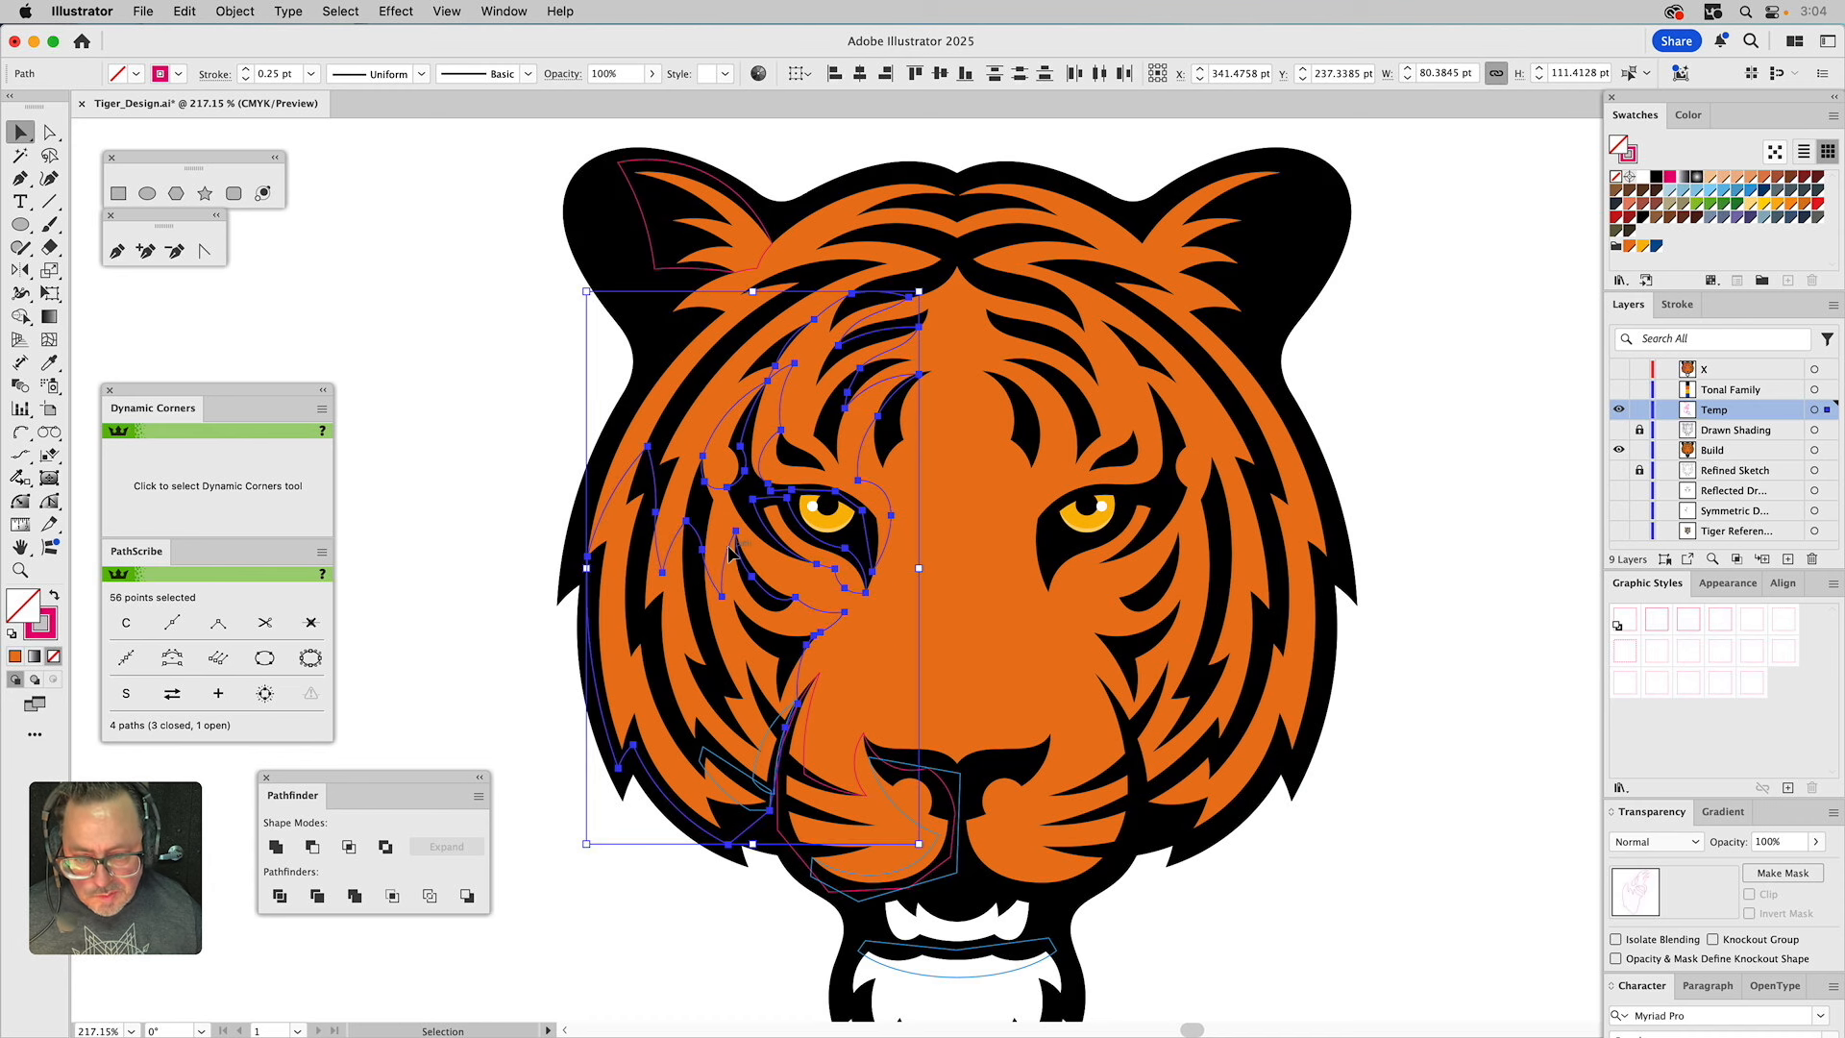
{"action": "left_click", "coordinate": [858, 779], "text": "shift"}
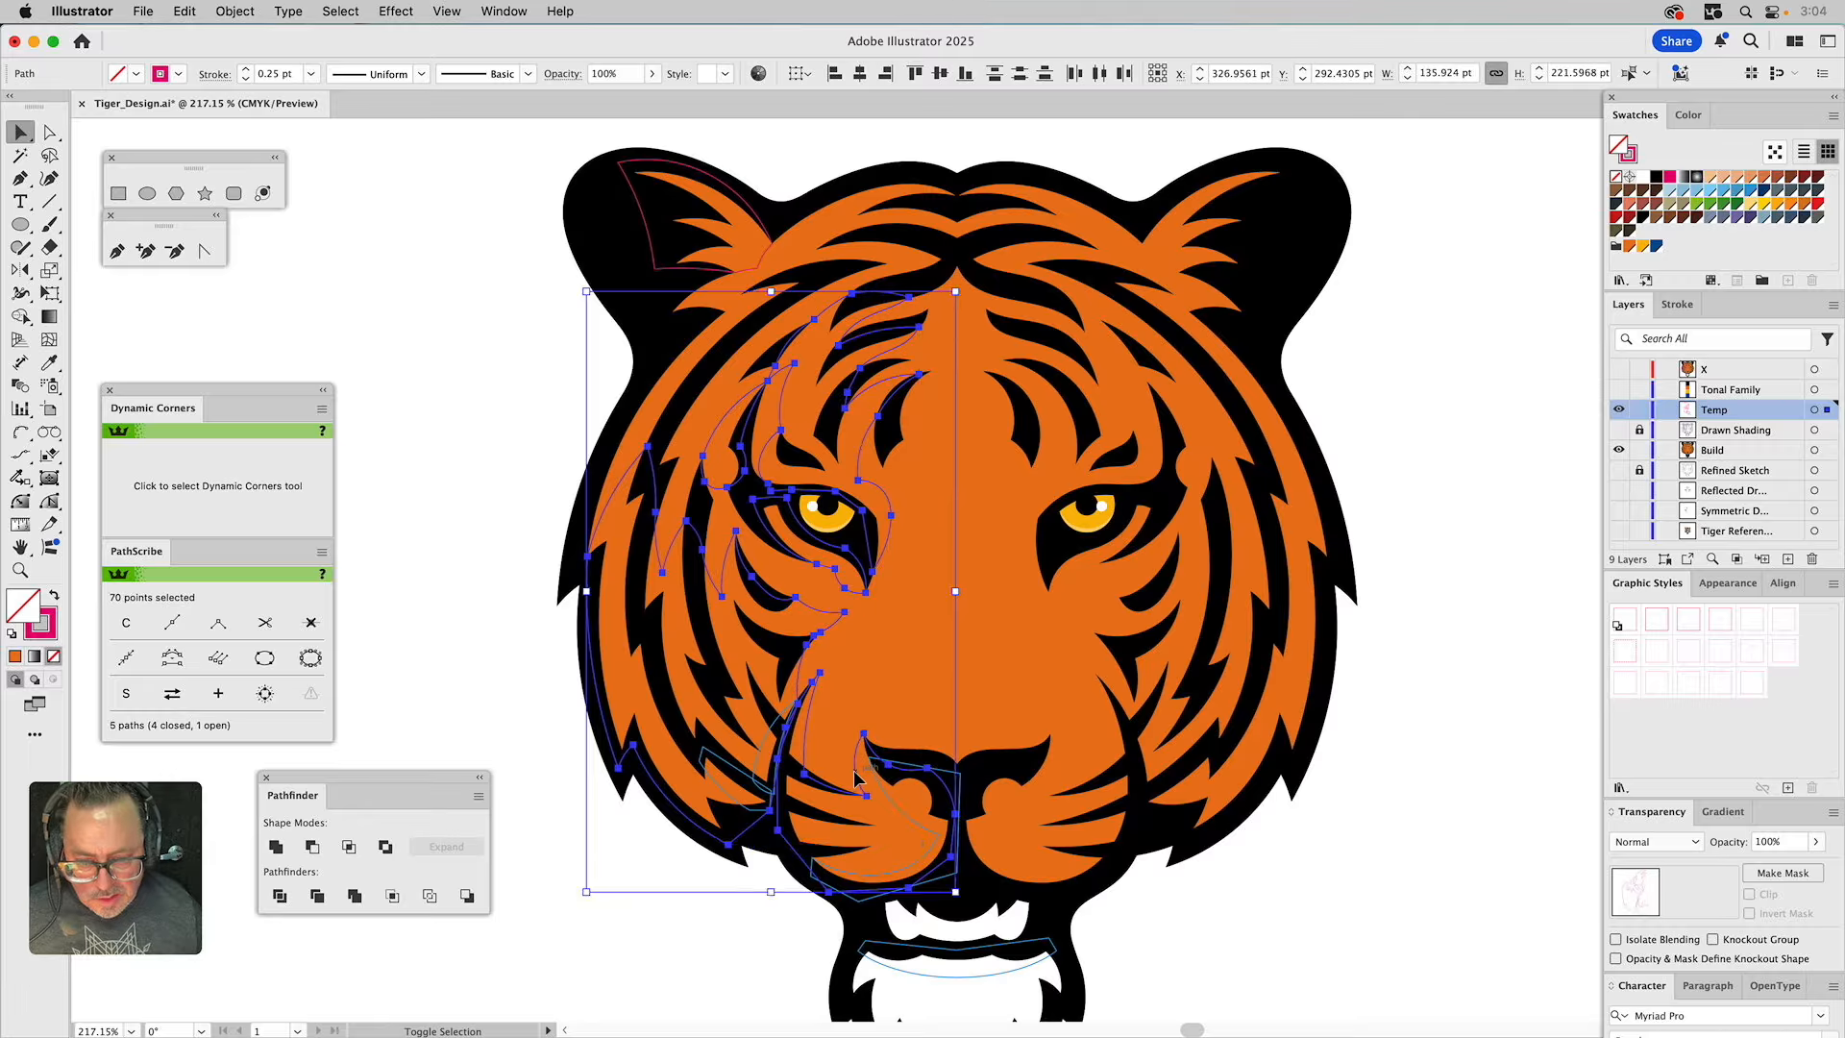
{"action": "left_click", "coordinate": [766, 266], "text": "shift"}
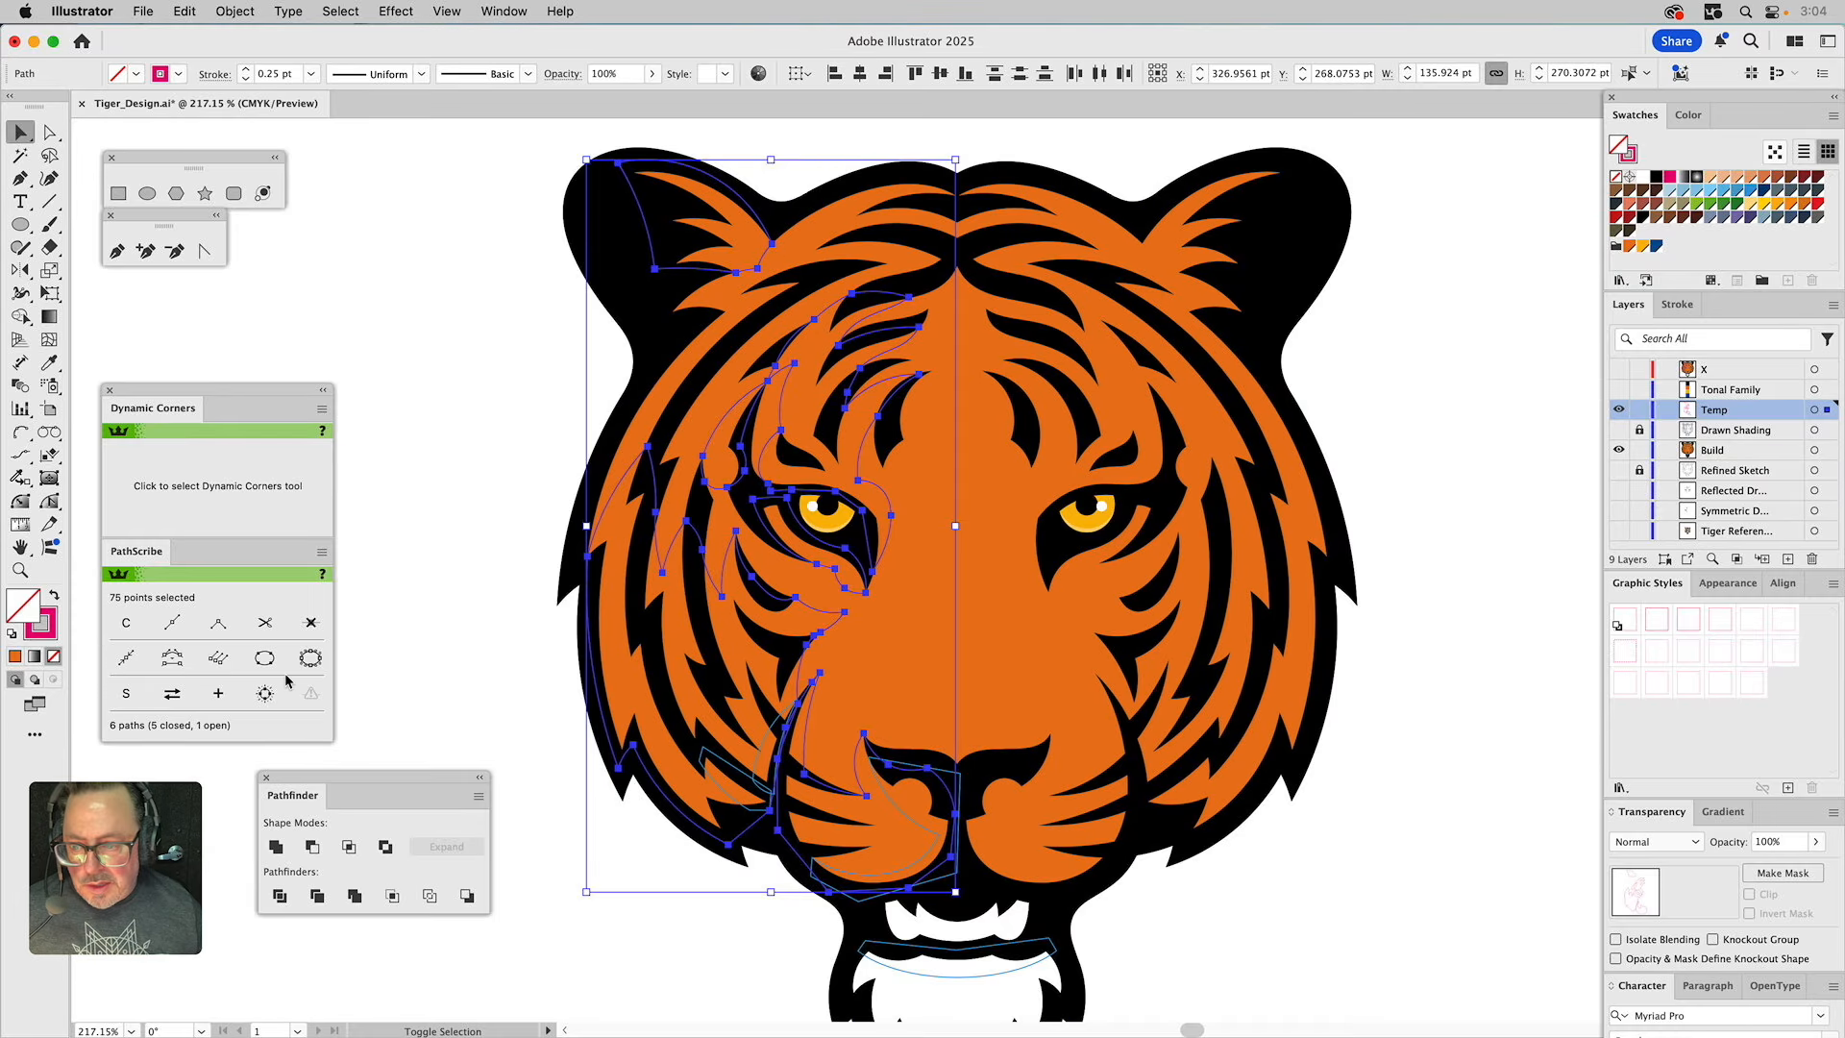
{"action": "left_click", "coordinate": [278, 846]}
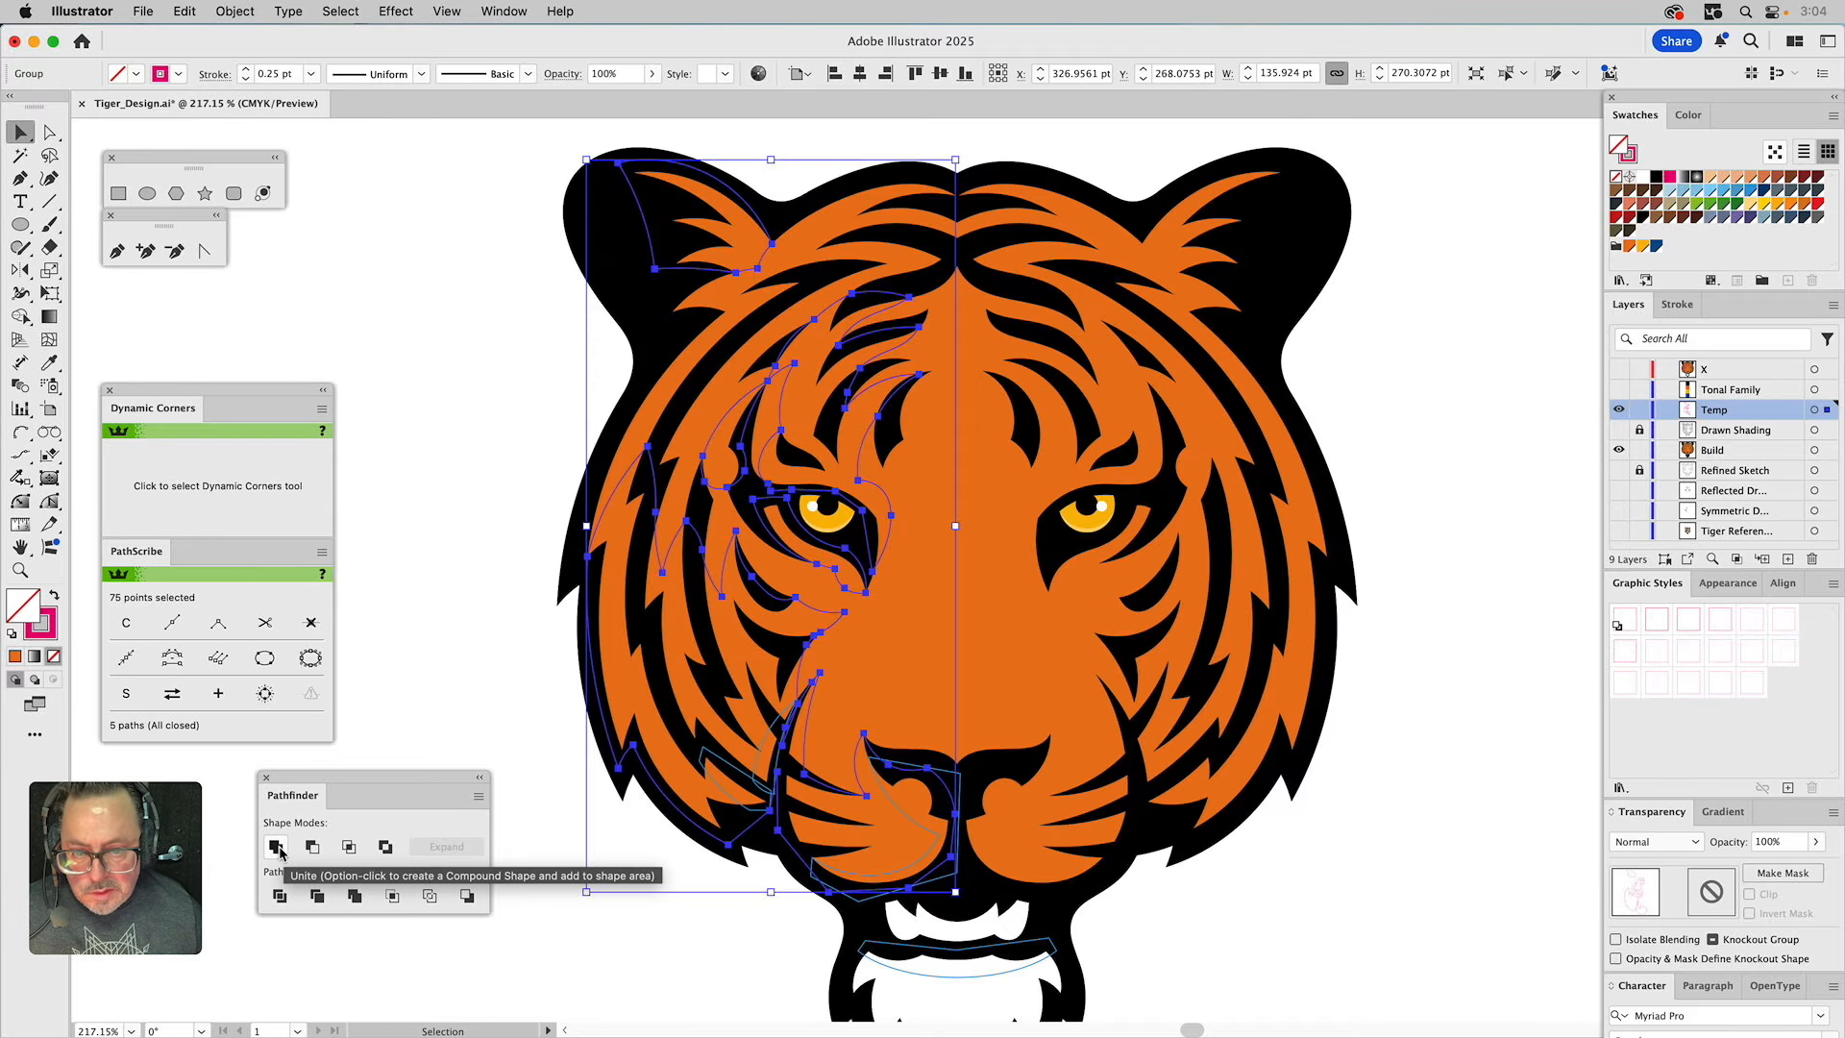
{"action": "left_click", "coordinate": [278, 847]}
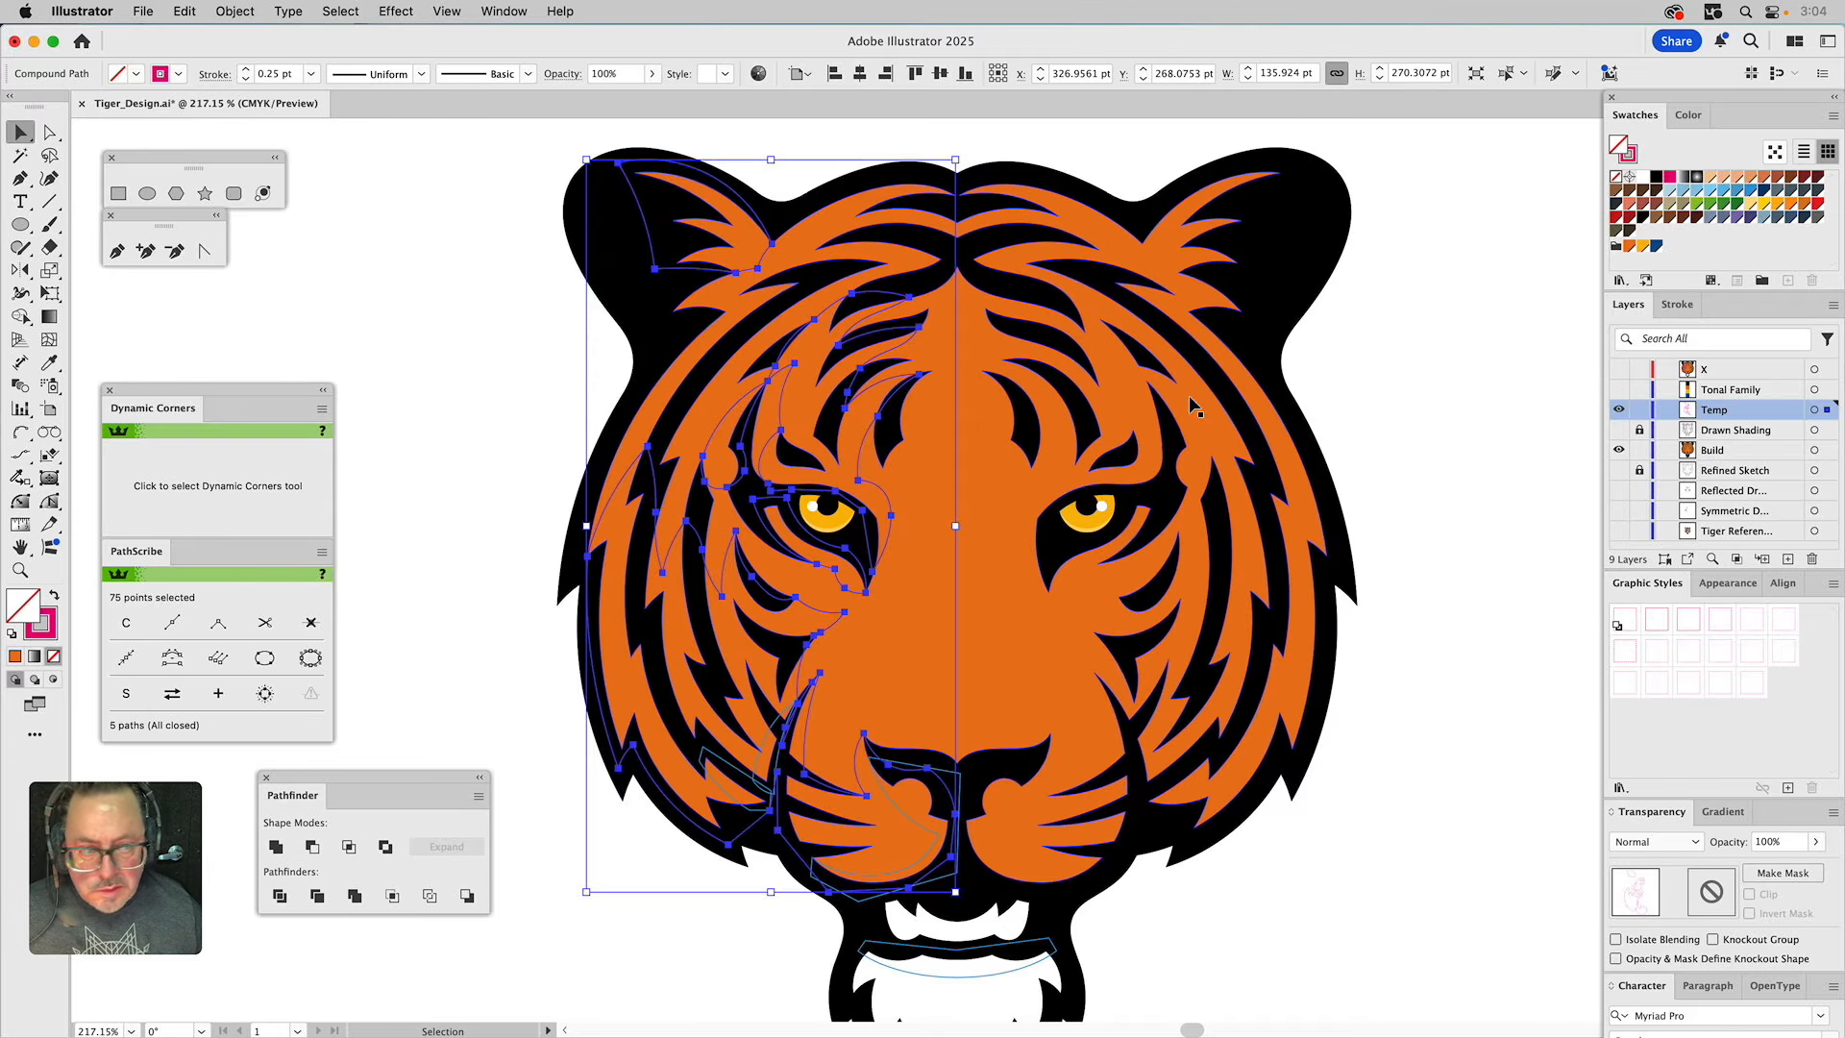
Fill the shading compound path with light blue, remove its stroke and deselect it.
{"action": "left_click", "coordinate": [1670, 190]}
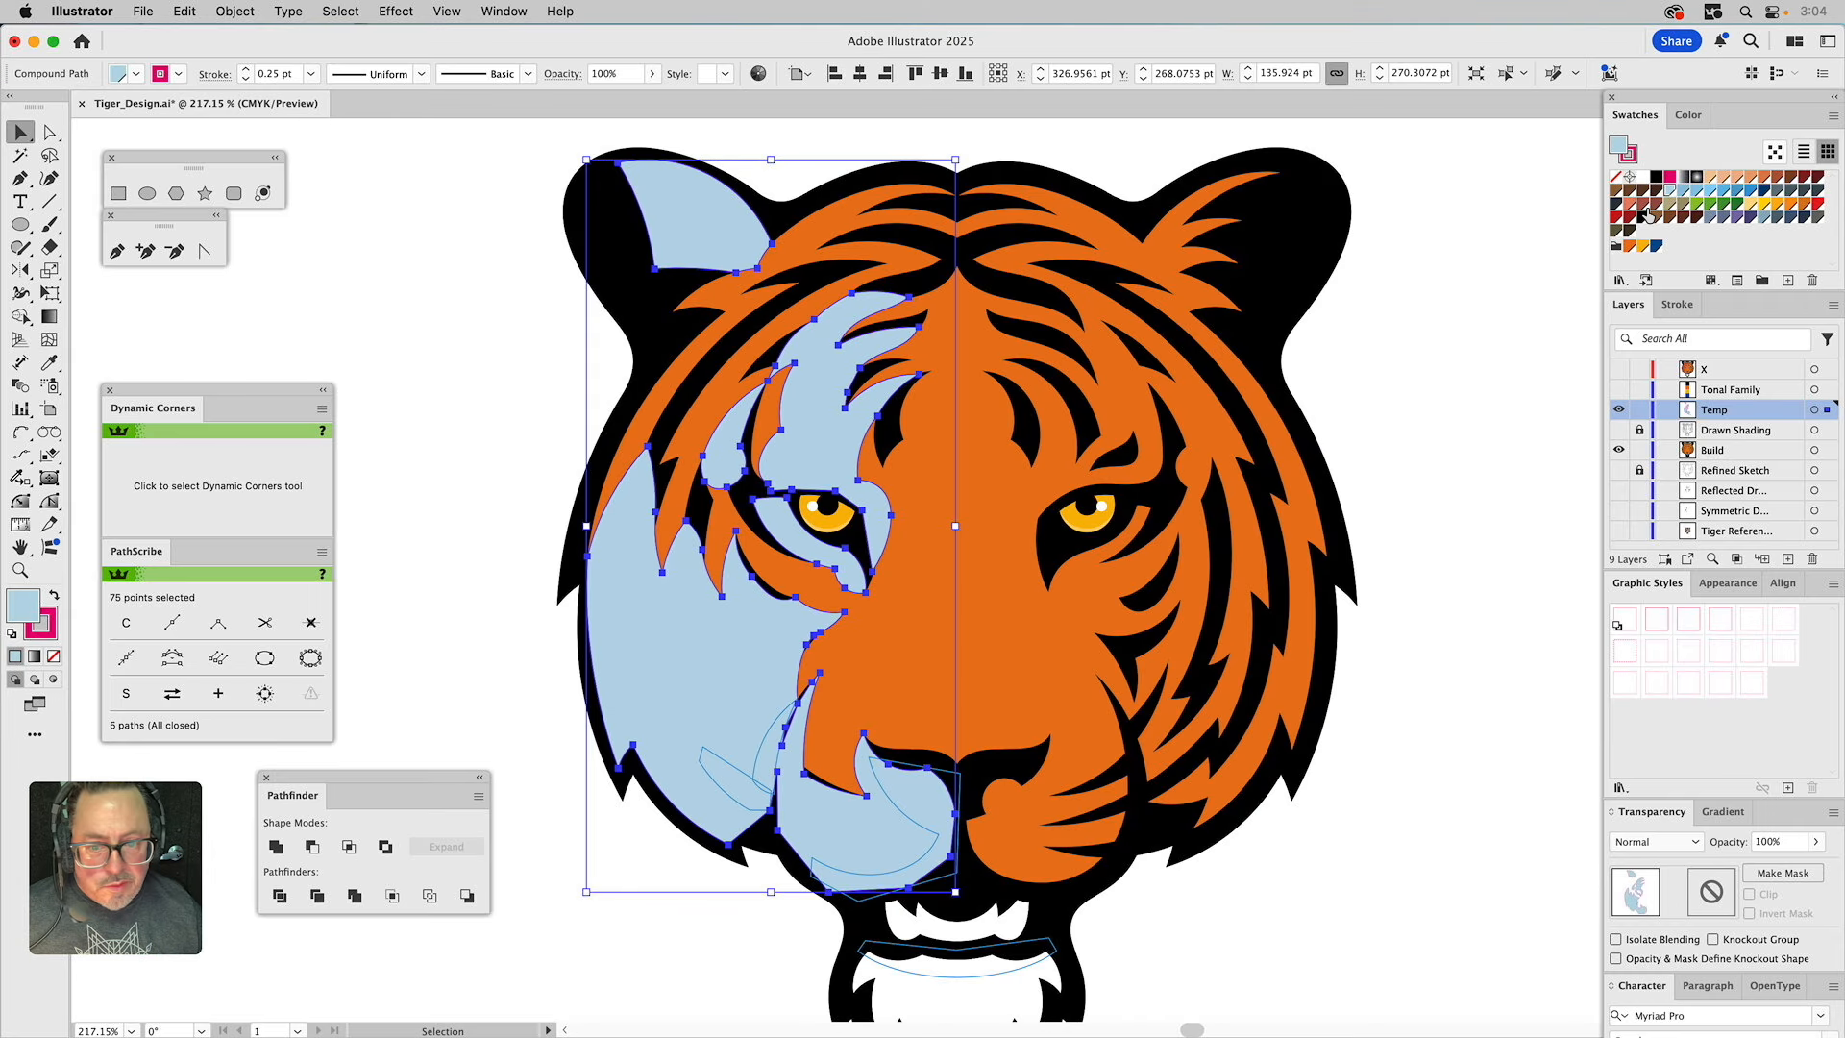
{"action": "left_click", "coordinate": [1451, 309]}
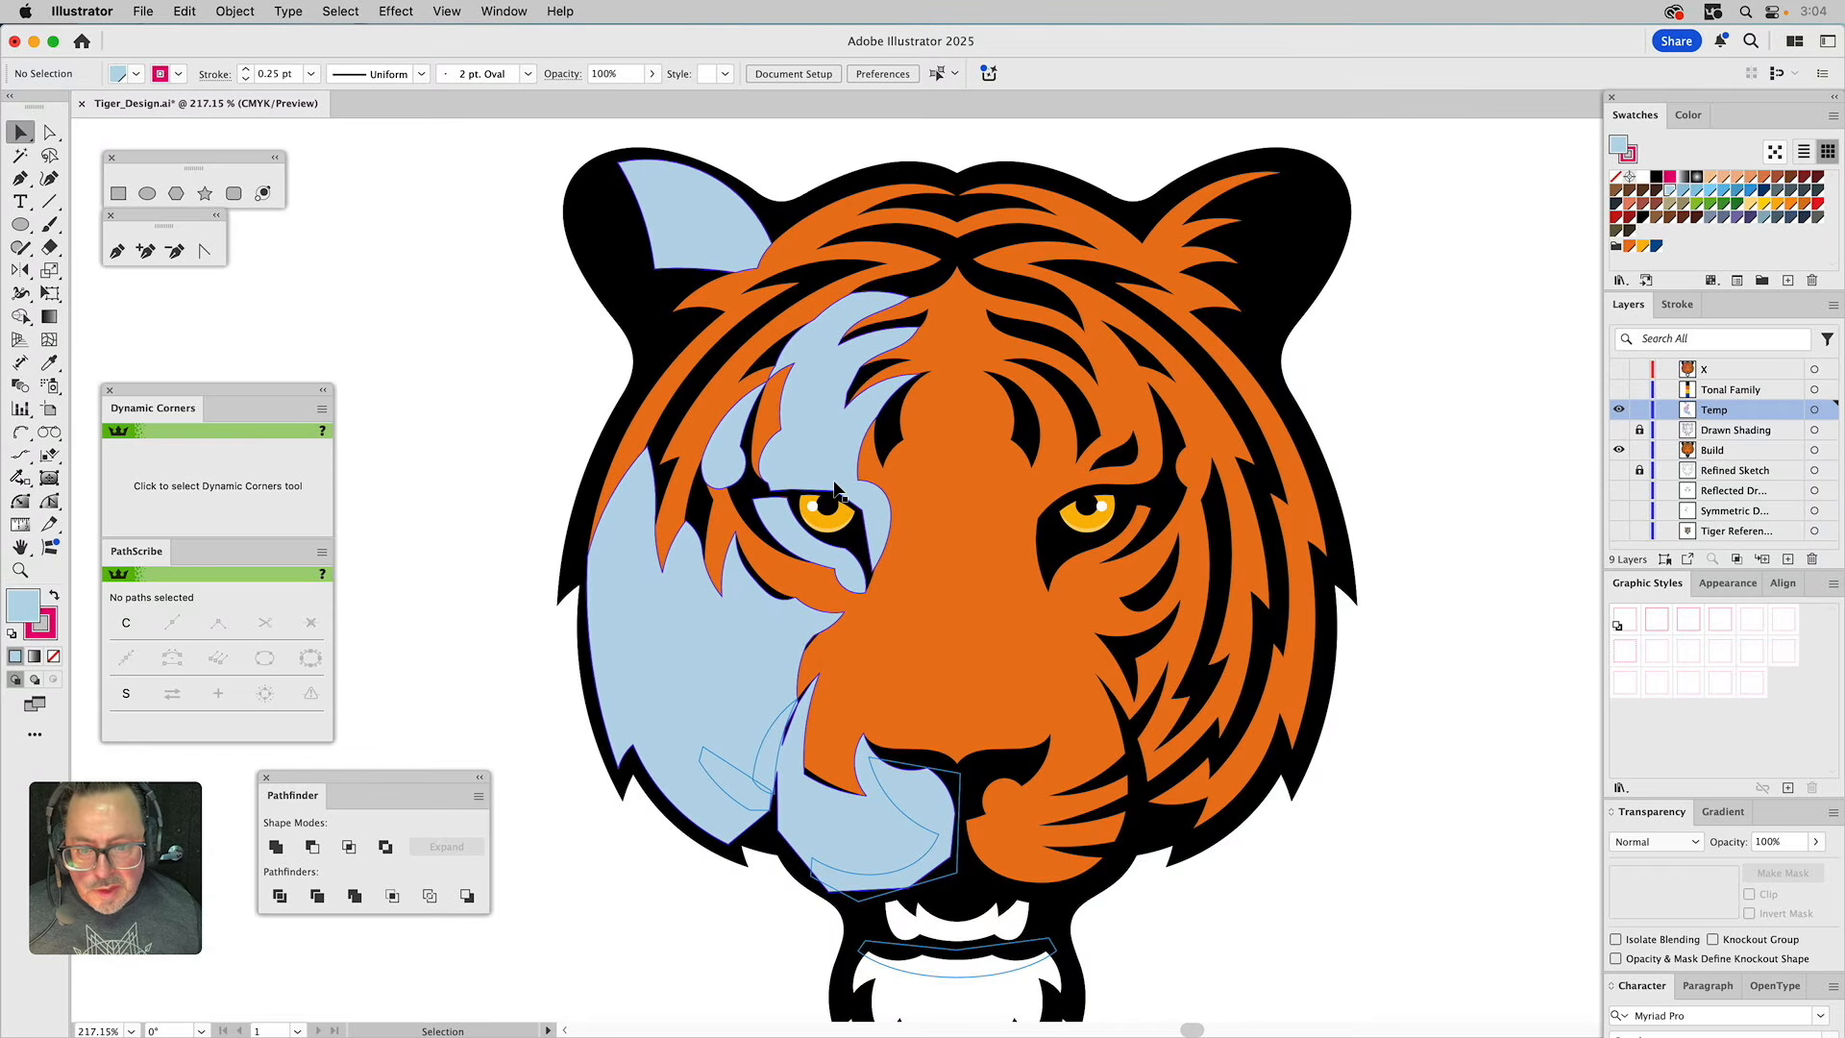
{"action": "left_click", "coordinate": [845, 564]}
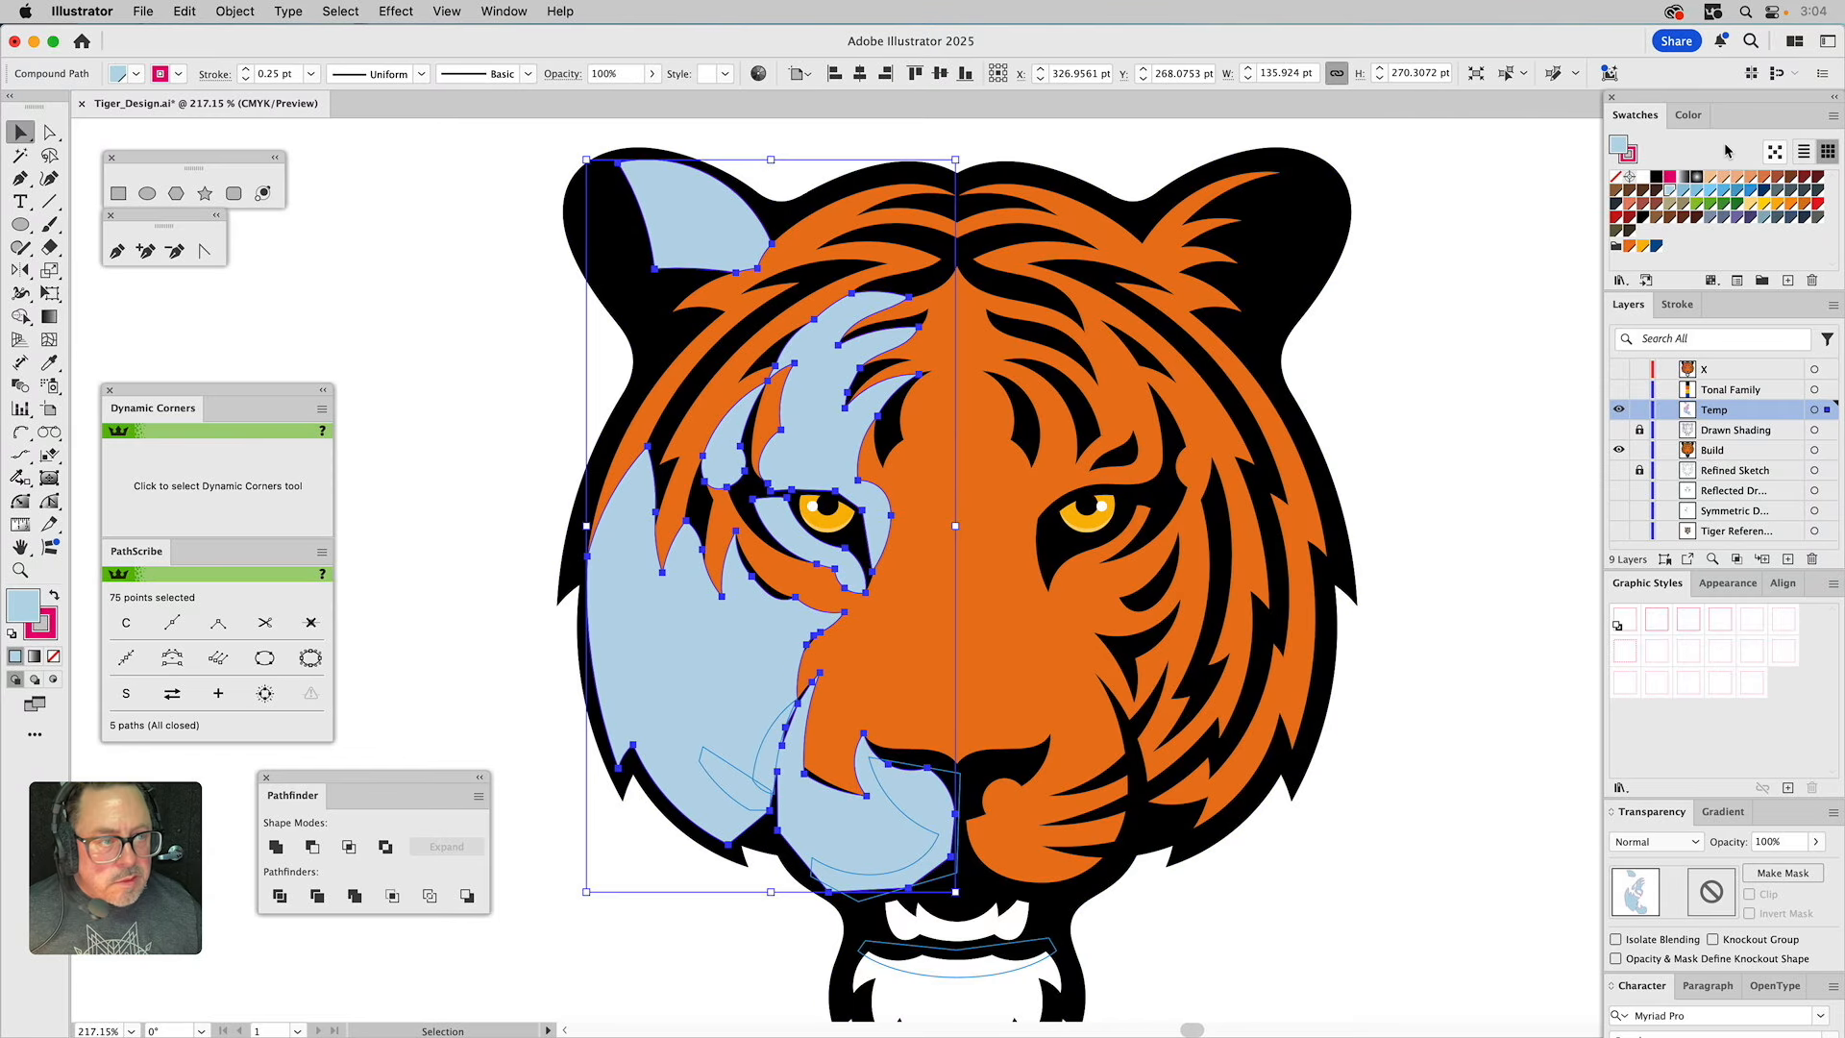
{"action": "left_click", "coordinate": [1616, 176]}
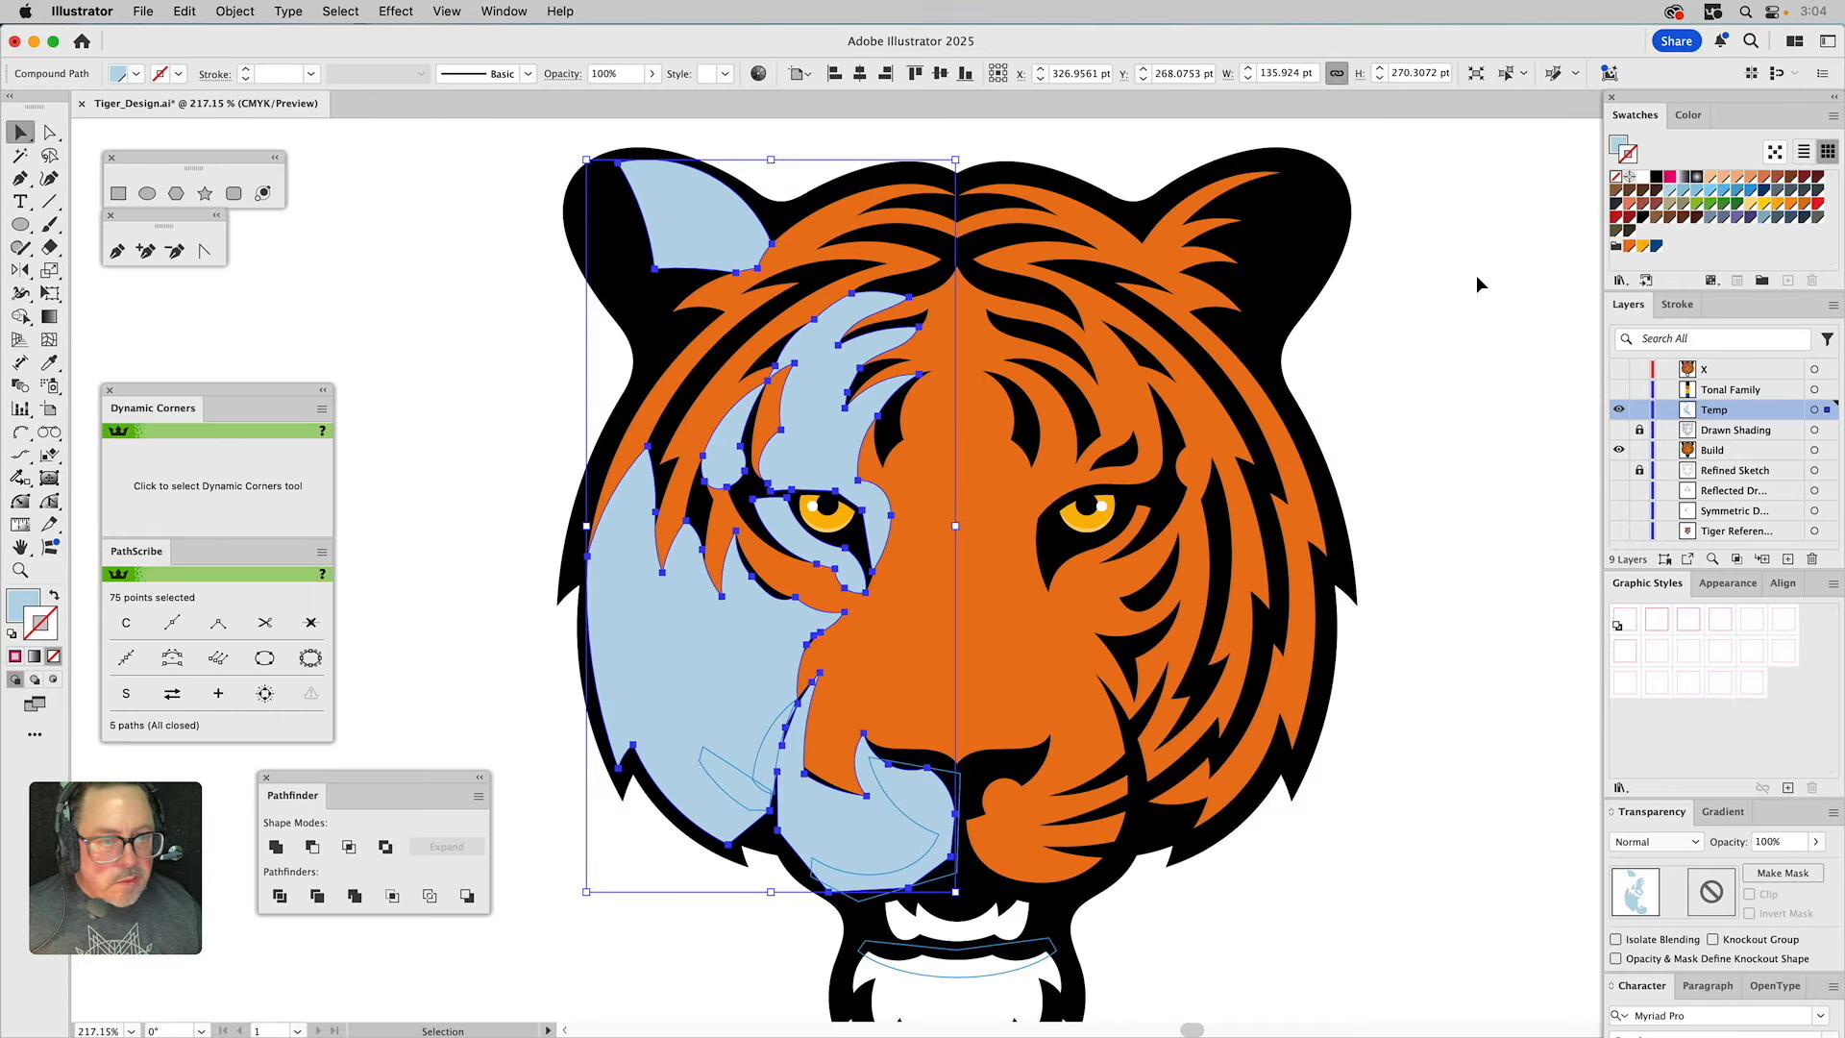
{"action": "left_click", "coordinate": [1476, 274]}
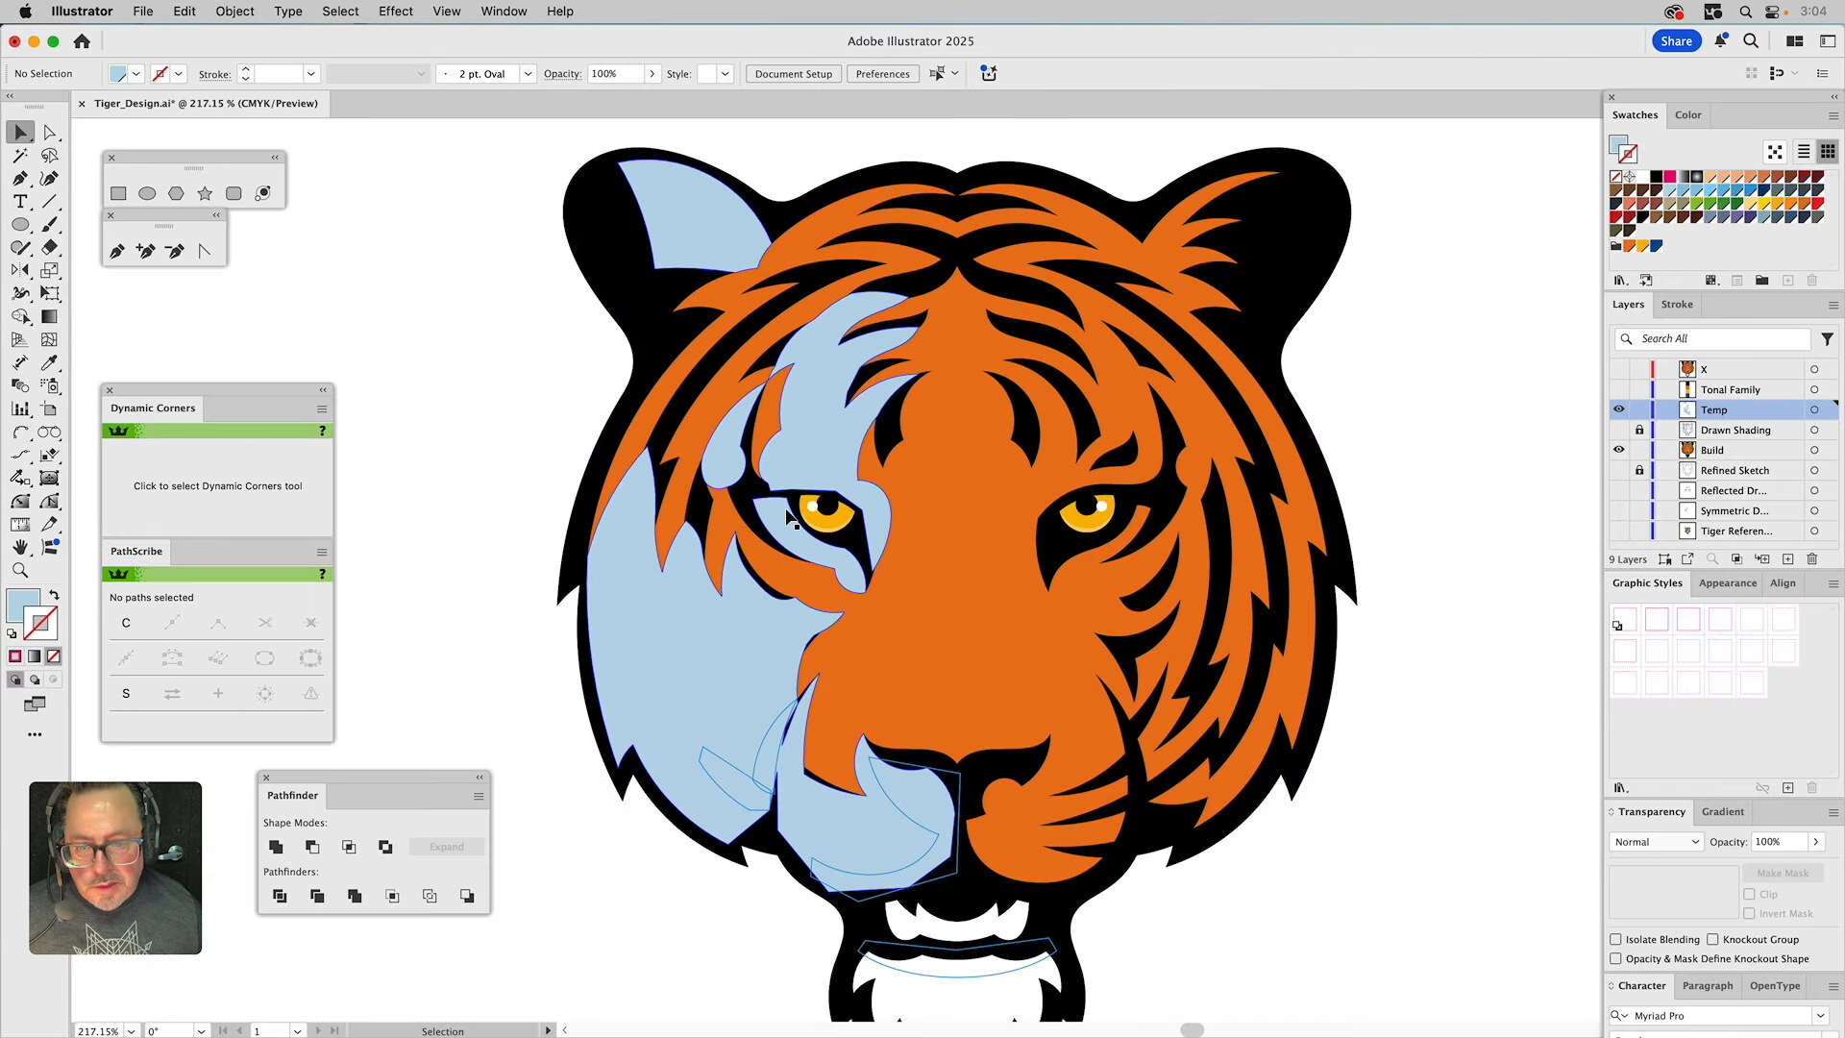
Hide the Temp layer and round both corners of the orange strip's tip beneath the left-hand eye, to about 2.86 pt and 0.49 pt.
{"action": "left_click", "coordinate": [1619, 411]}
{"action": "left_click", "coordinate": [20, 571]}
{"action": "left_click_drag", "start_coordinate": [701, 457], "coordinate": [847, 615]}
{"action": "key", "text": "a"}
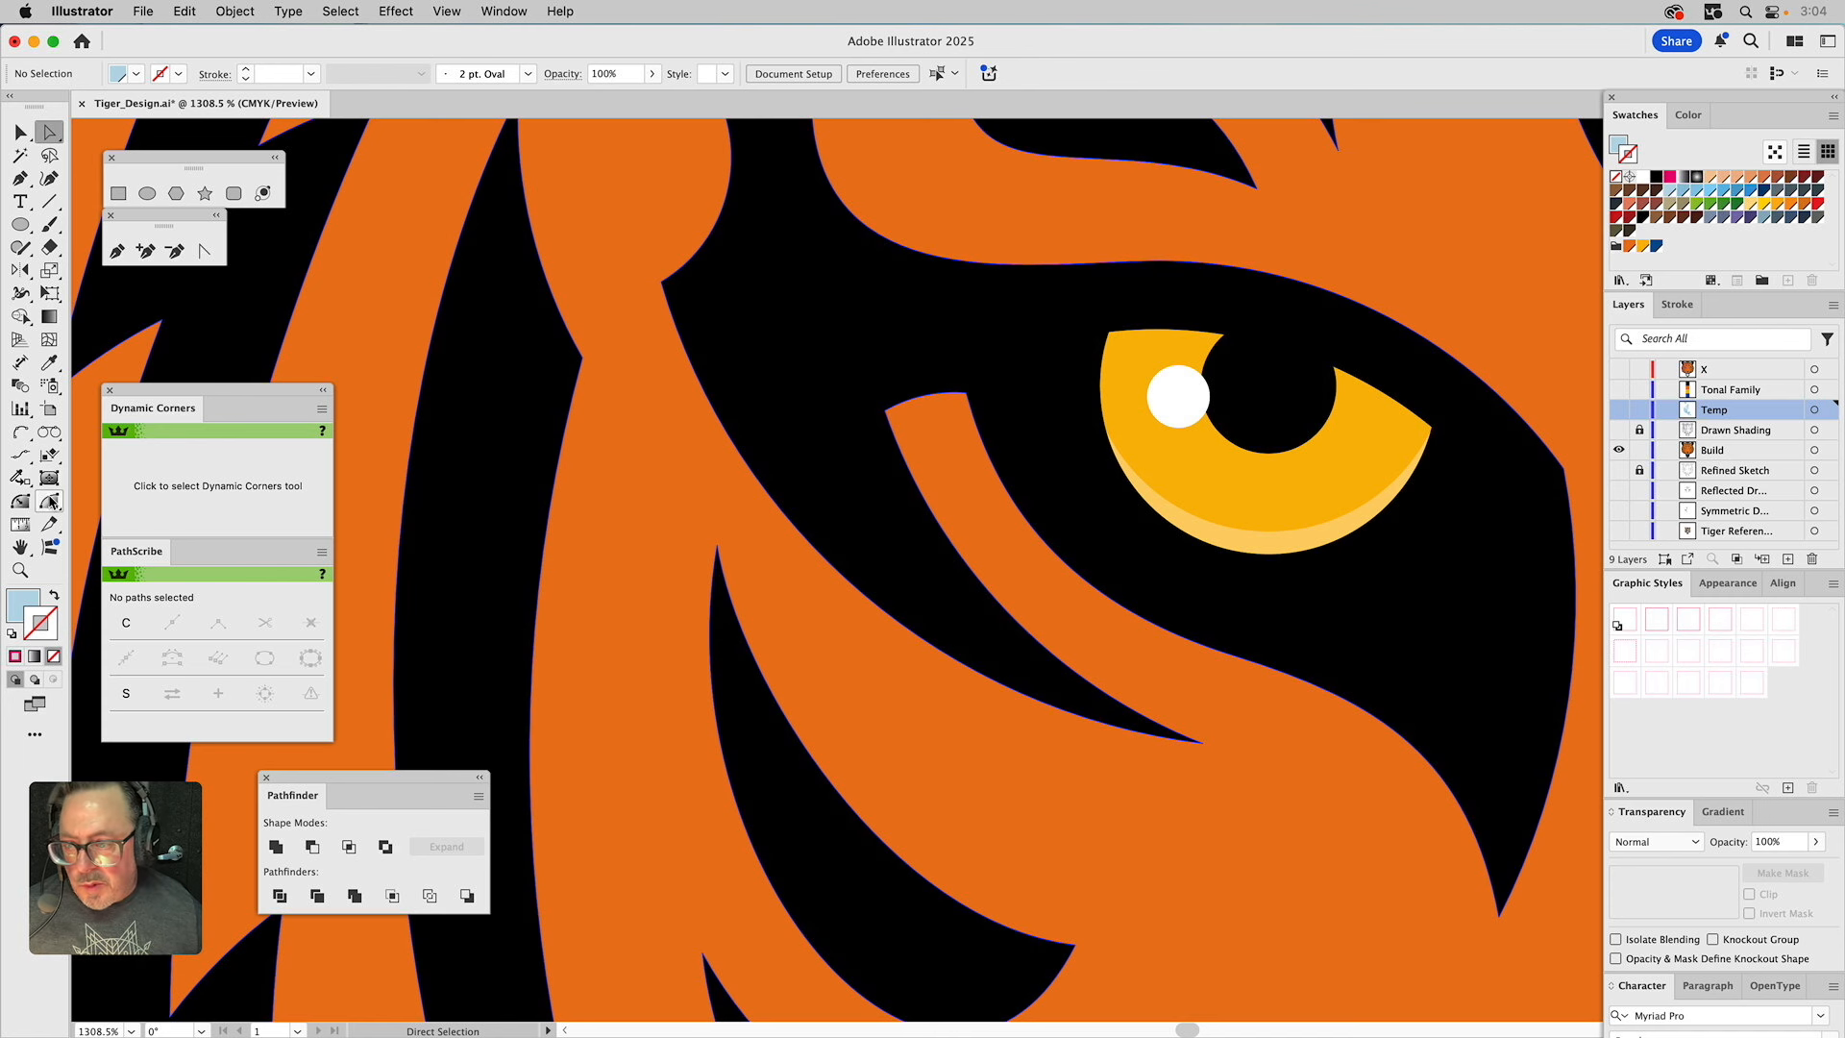
{"action": "left_click", "coordinate": [52, 503]}
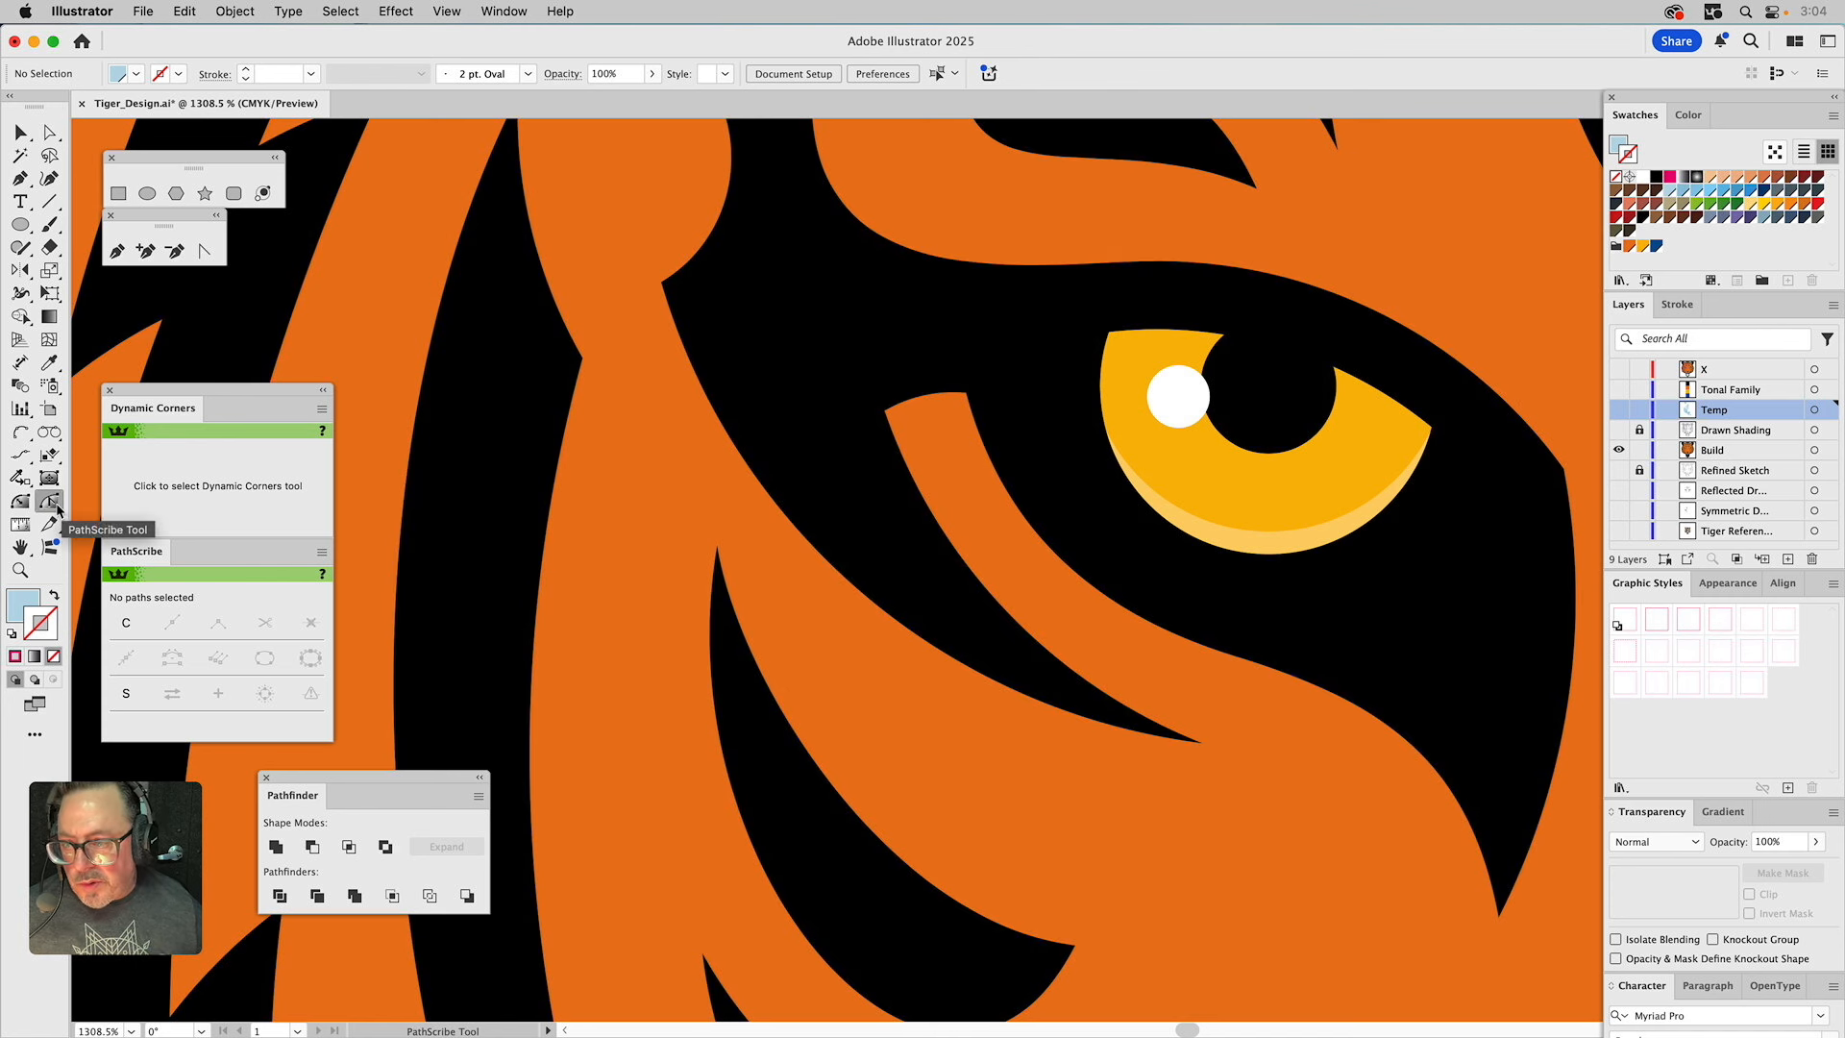
{"action": "left_click", "coordinate": [20, 503]}
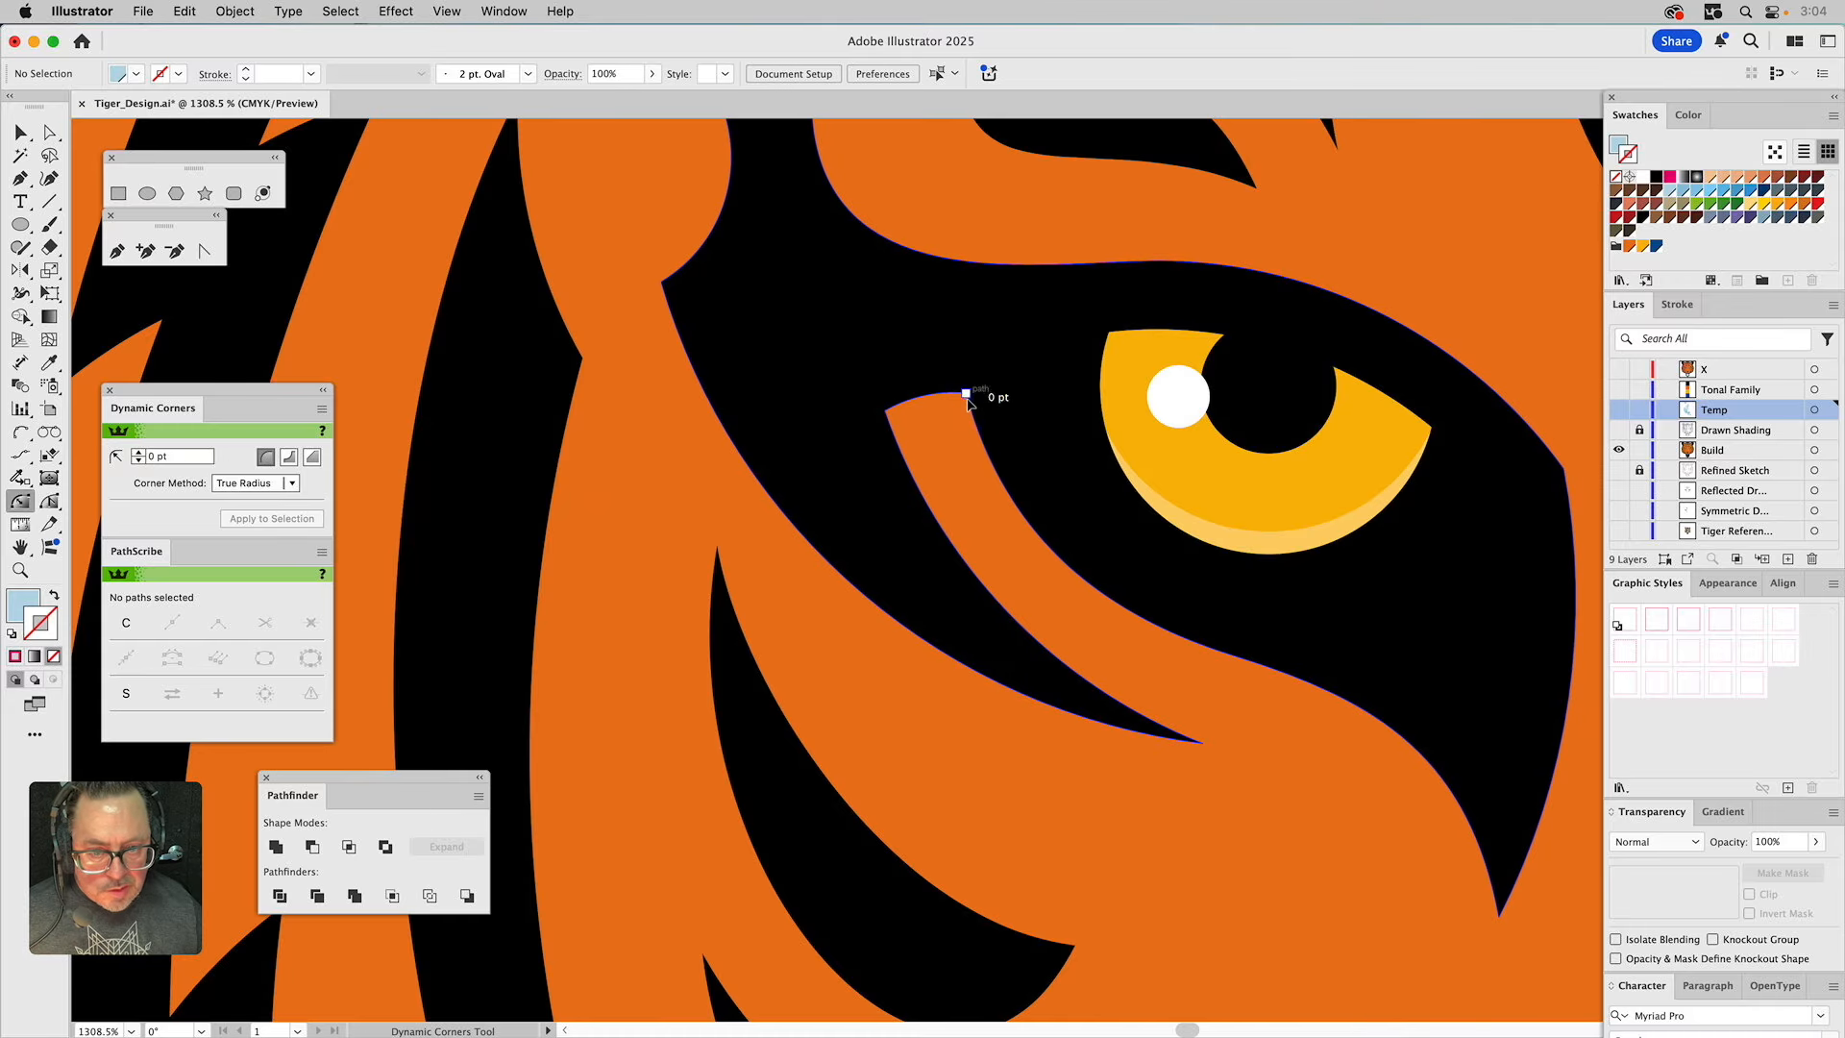
{"action": "left_click", "coordinate": [947, 450]}
{"action": "left_click_drag", "start_coordinate": [886, 415], "coordinate": [891, 433]}
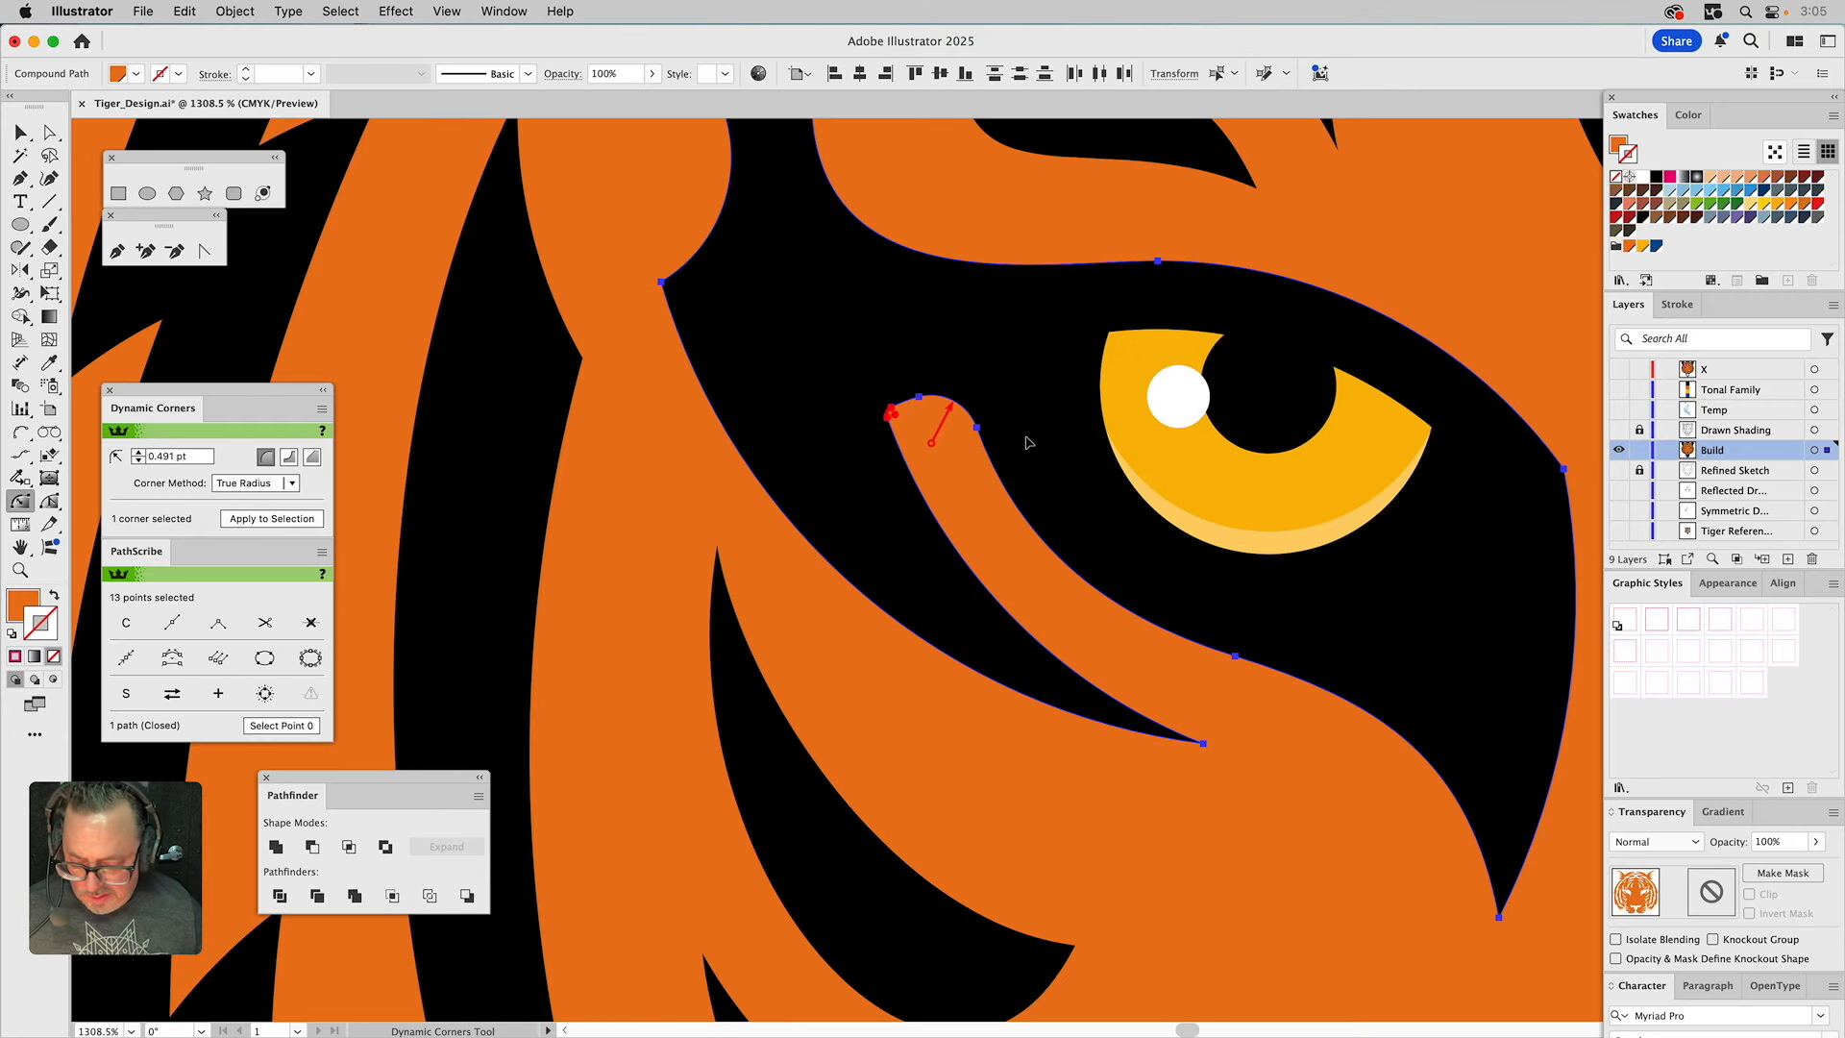
Apply the same Dynamic Corners radii, 2.862 pt and 0.491 pt, to the matching orange strip tip beneath the right-hand eye and deselect.
{"action": "left_click", "coordinate": [20, 570]}
{"action": "left_click", "coordinate": [682, 519], "text": "alt"}
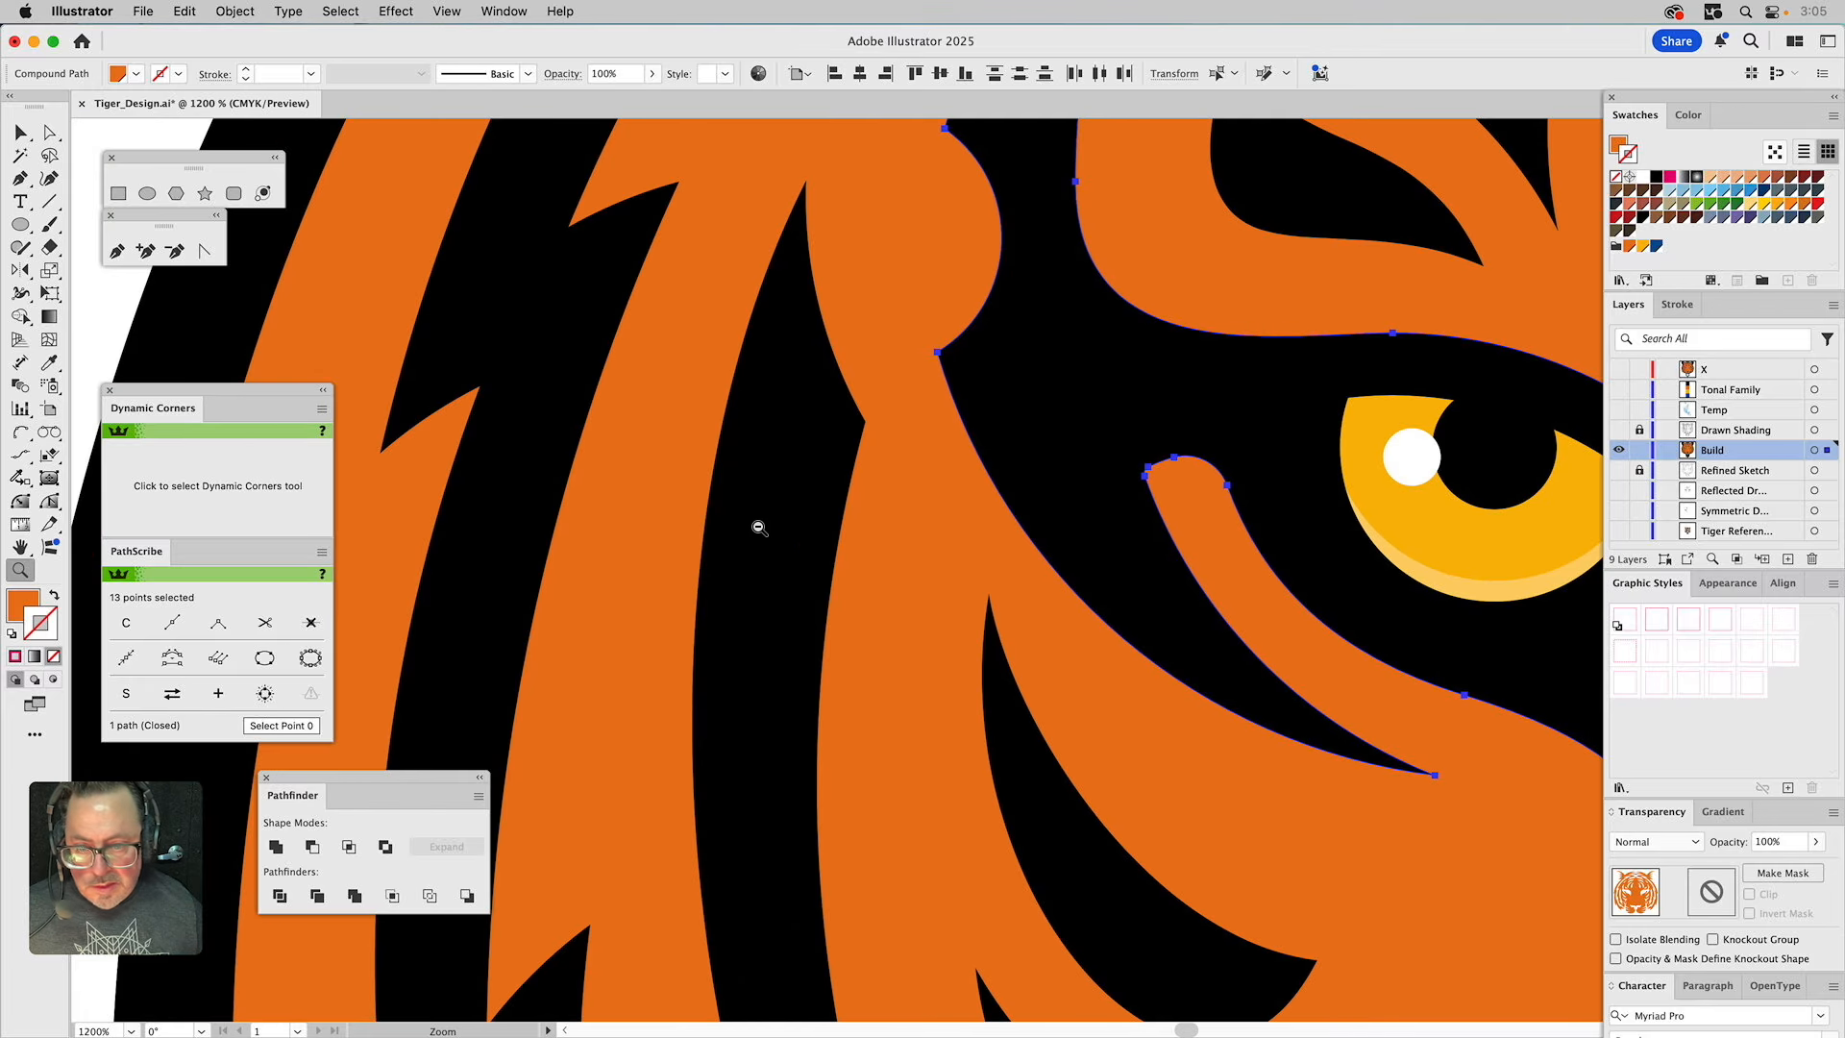
{"action": "left_click", "coordinate": [796, 529], "text": "alt"}
{"action": "left_click", "coordinate": [796, 529], "text": "alt"}
{"action": "key", "text": "super+shift+a"}
{"action": "left_click_drag", "start_coordinate": [977, 565], "coordinate": [497, 462]}
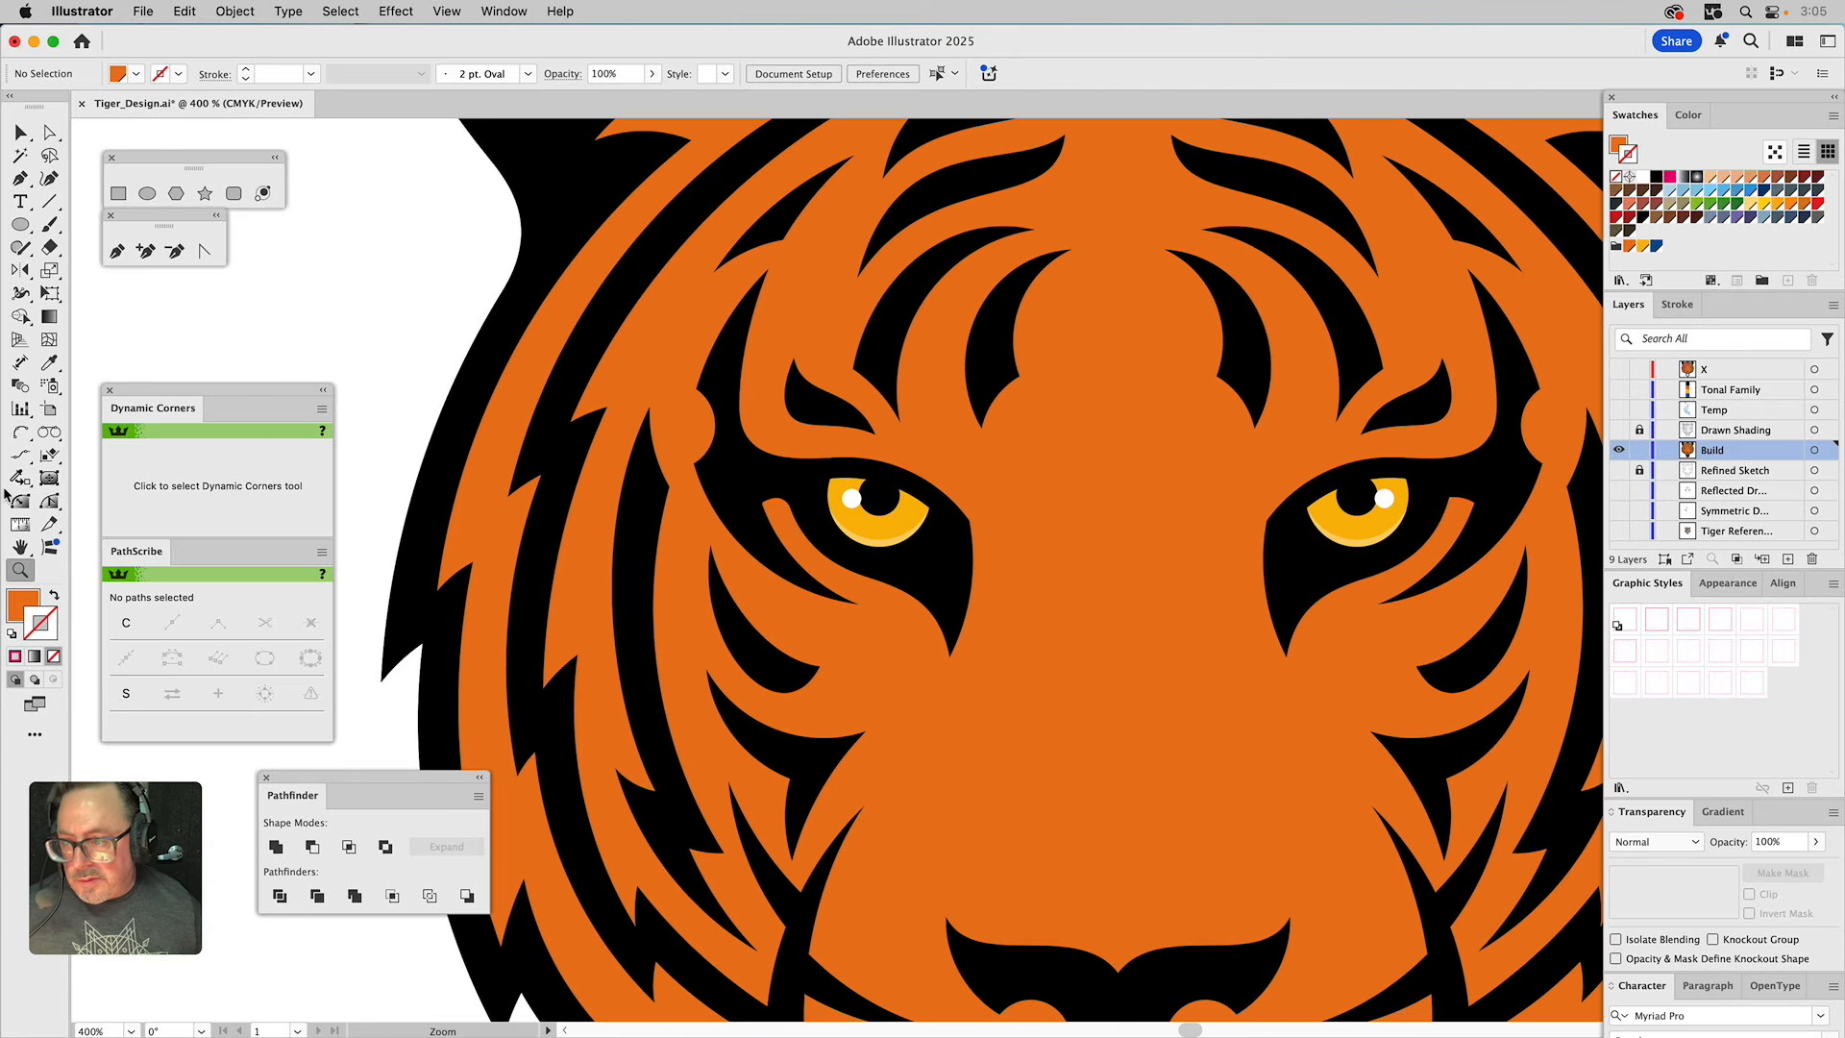
{"action": "left_click", "coordinate": [50, 502]}
{"action": "left_click", "coordinate": [20, 501]}
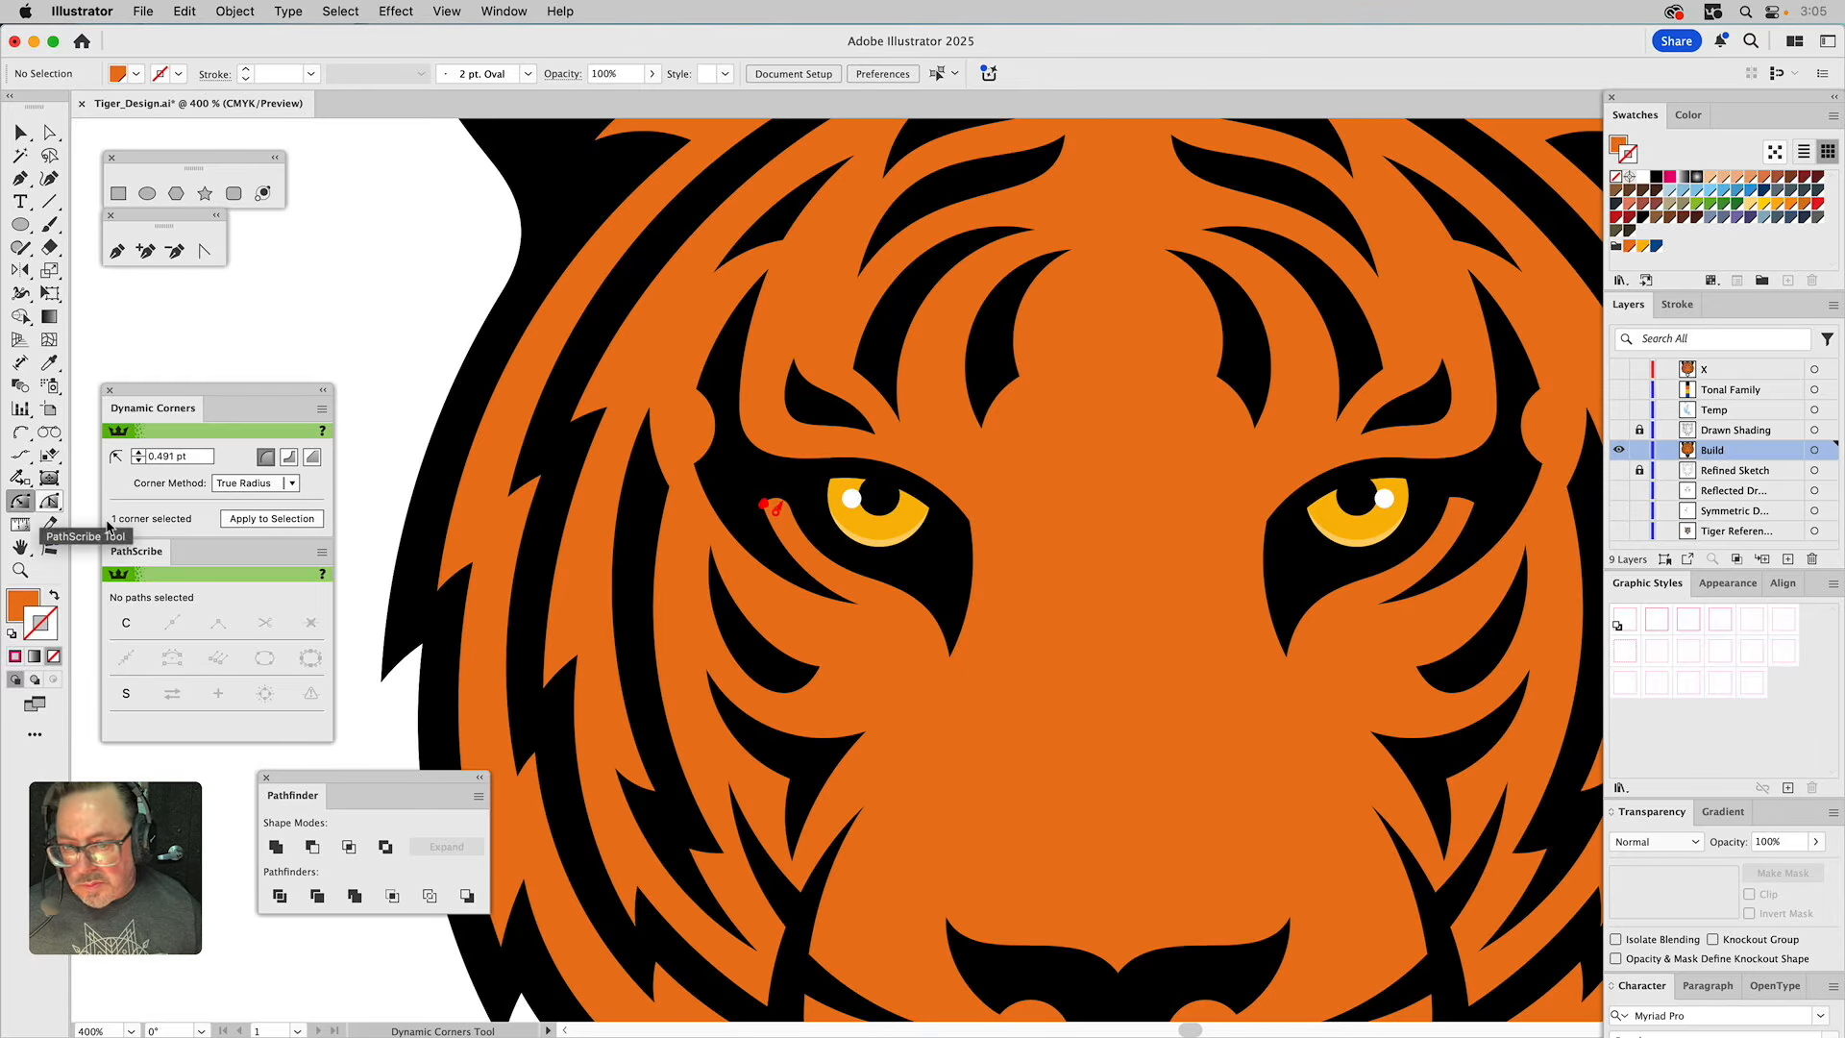
{"action": "left_click_drag", "start_coordinate": [784, 500], "coordinate": [776, 513]}
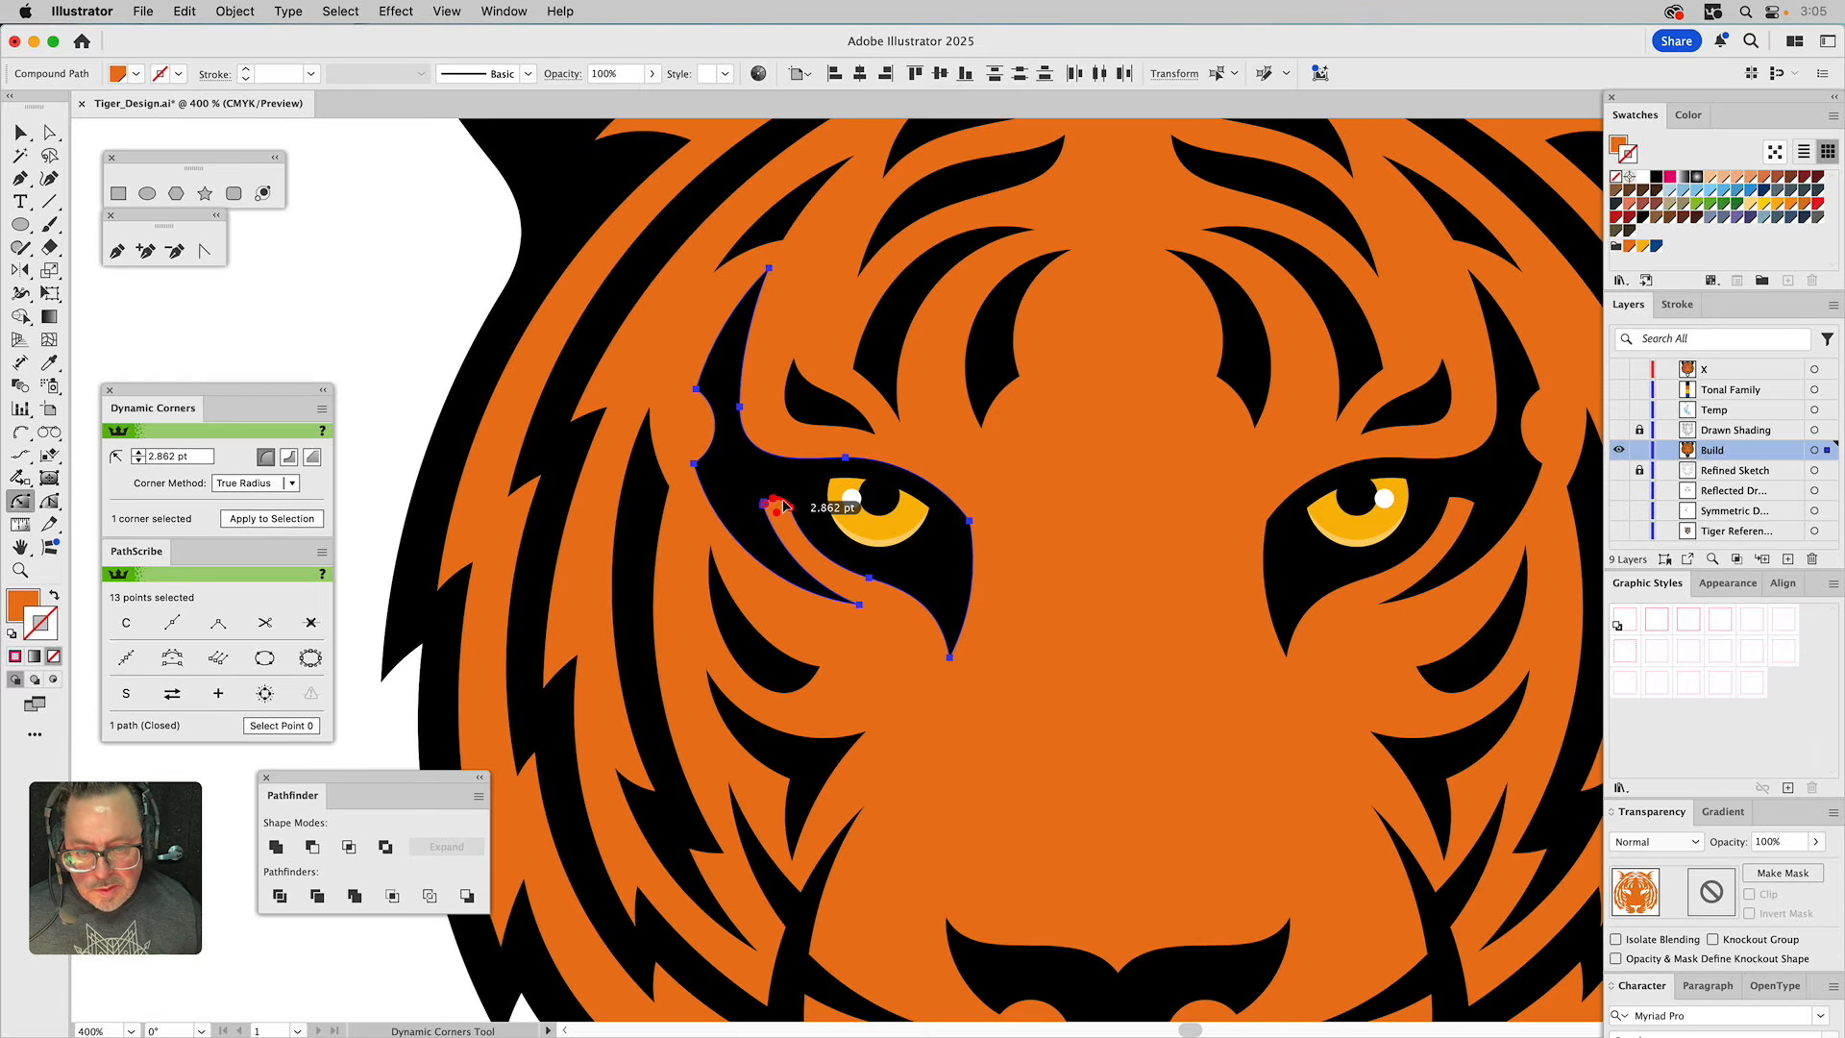
{"action": "left_click", "coordinate": [1454, 503], "text": "shift"}
{"action": "left_click", "coordinate": [767, 505]}
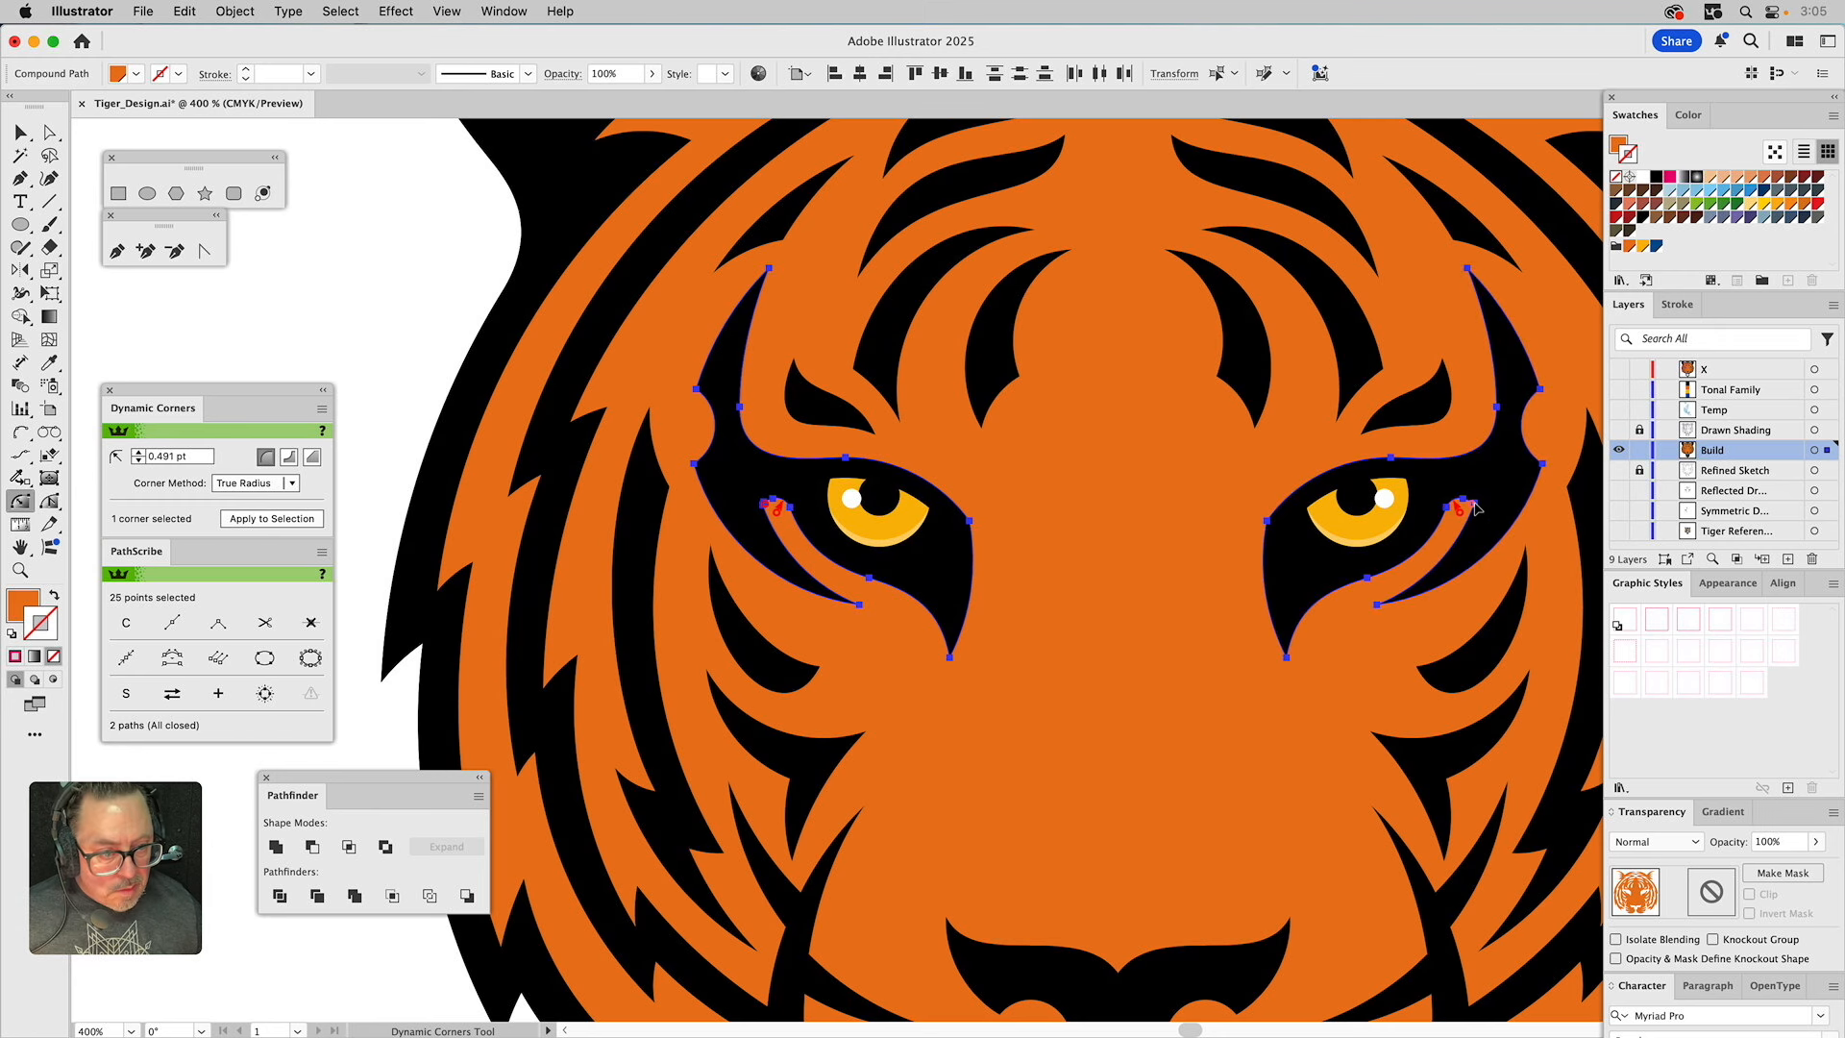
{"action": "left_click", "coordinate": [385, 375], "text": "super"}
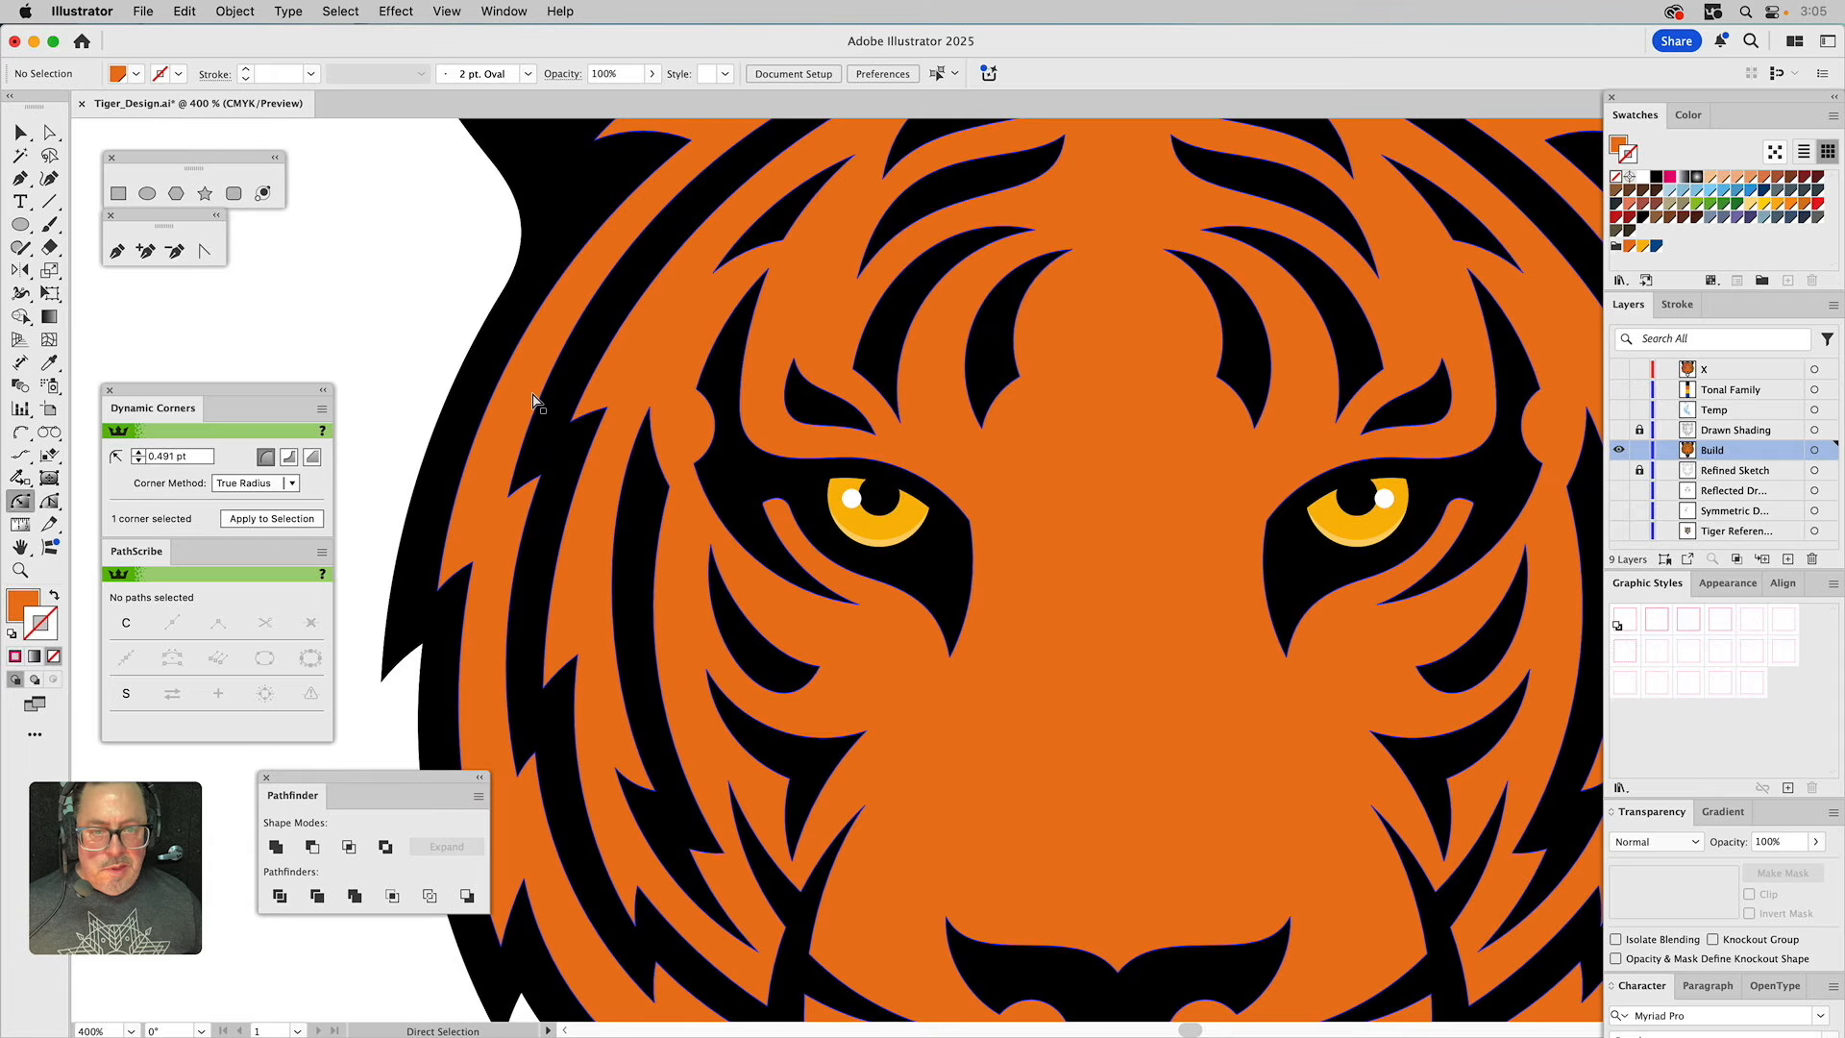
Duplicate the Build layer and rename the copy "Base Final".
{"action": "left_click_drag", "start_coordinate": [813, 466], "coordinate": [769, 588]}
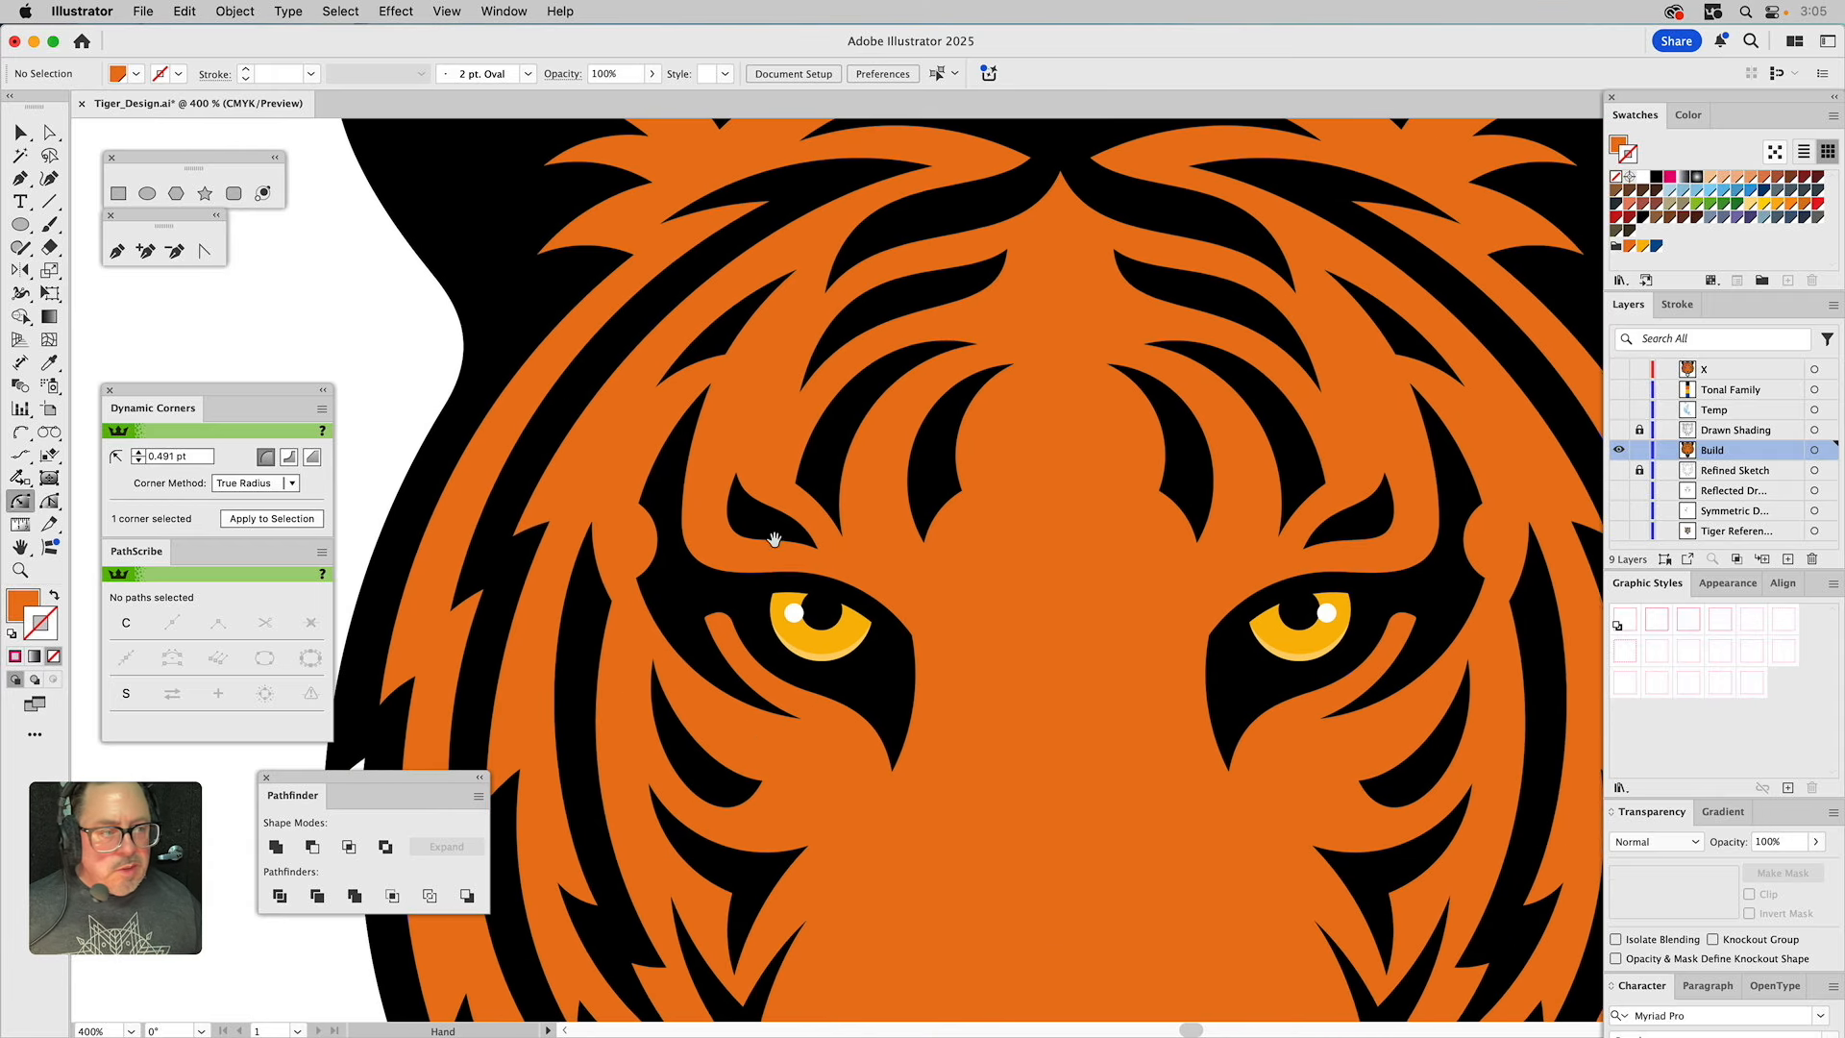
{"action": "left_click", "coordinate": [1834, 305]}
{"action": "left_click", "coordinate": [1704, 434]}
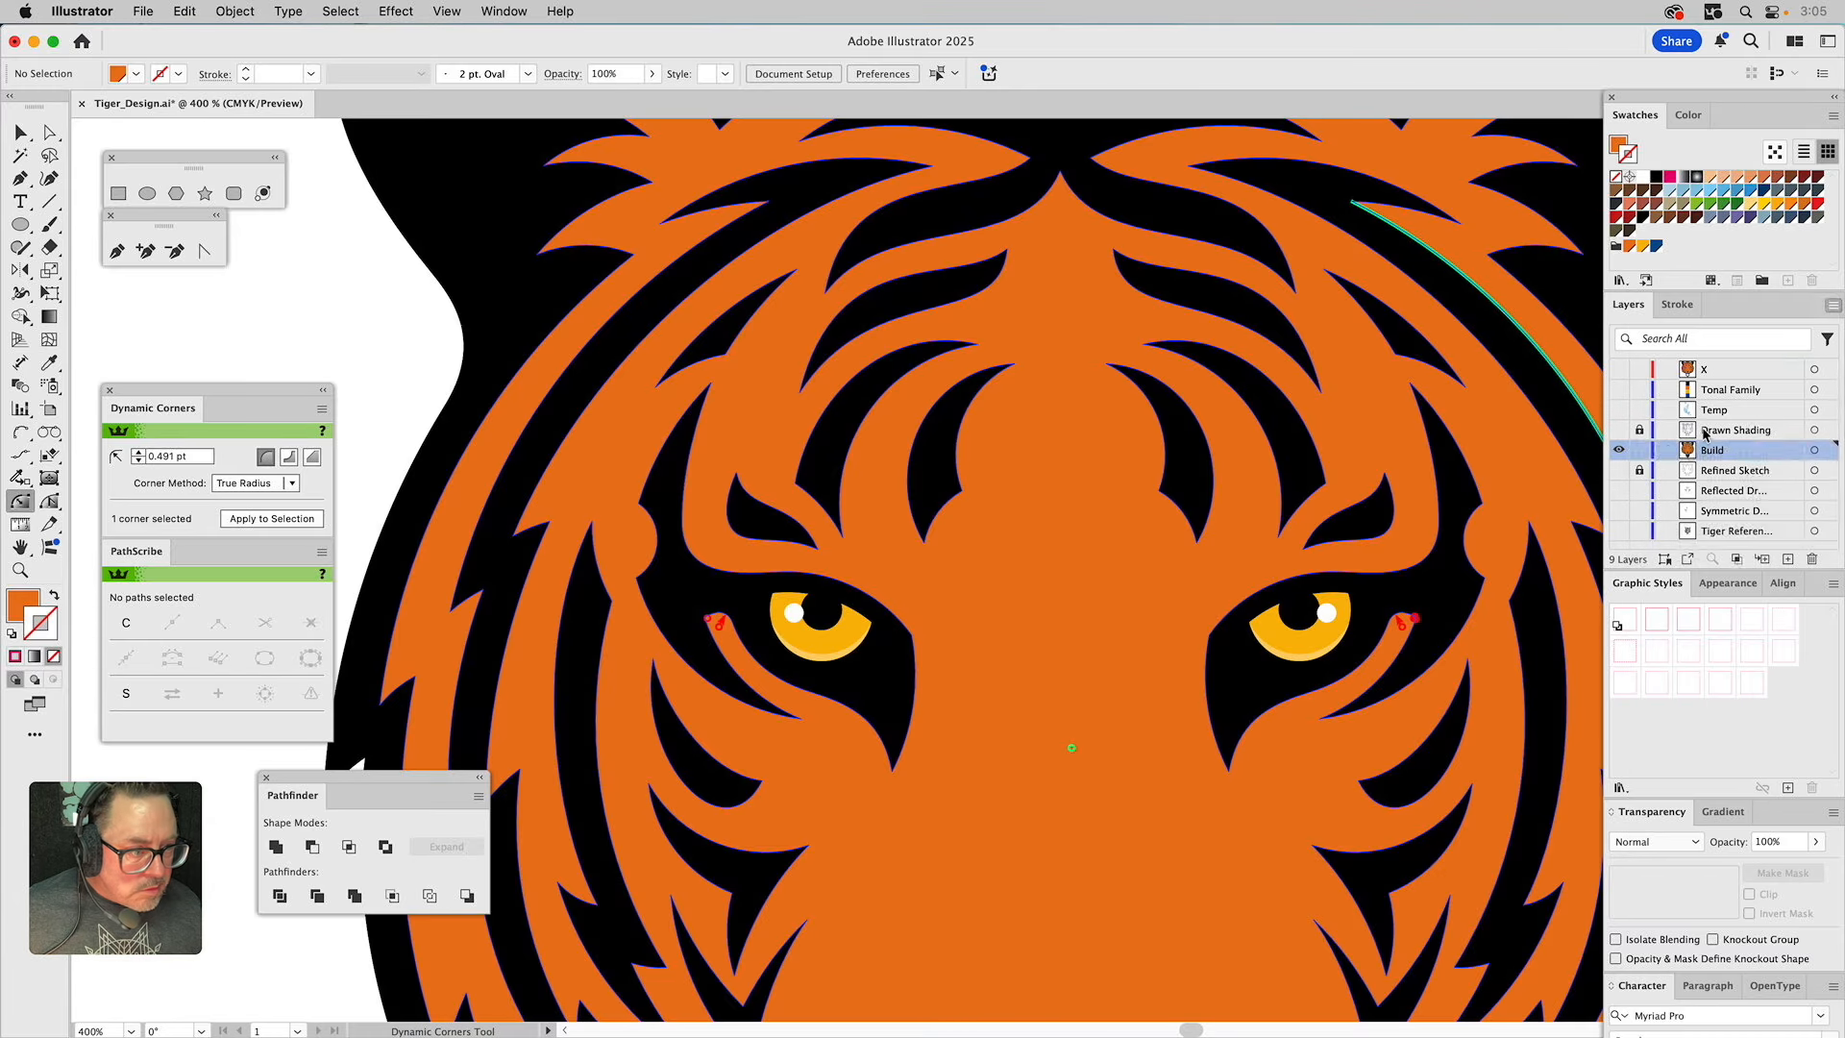
{"action": "double_click", "coordinate": [1708, 451]}
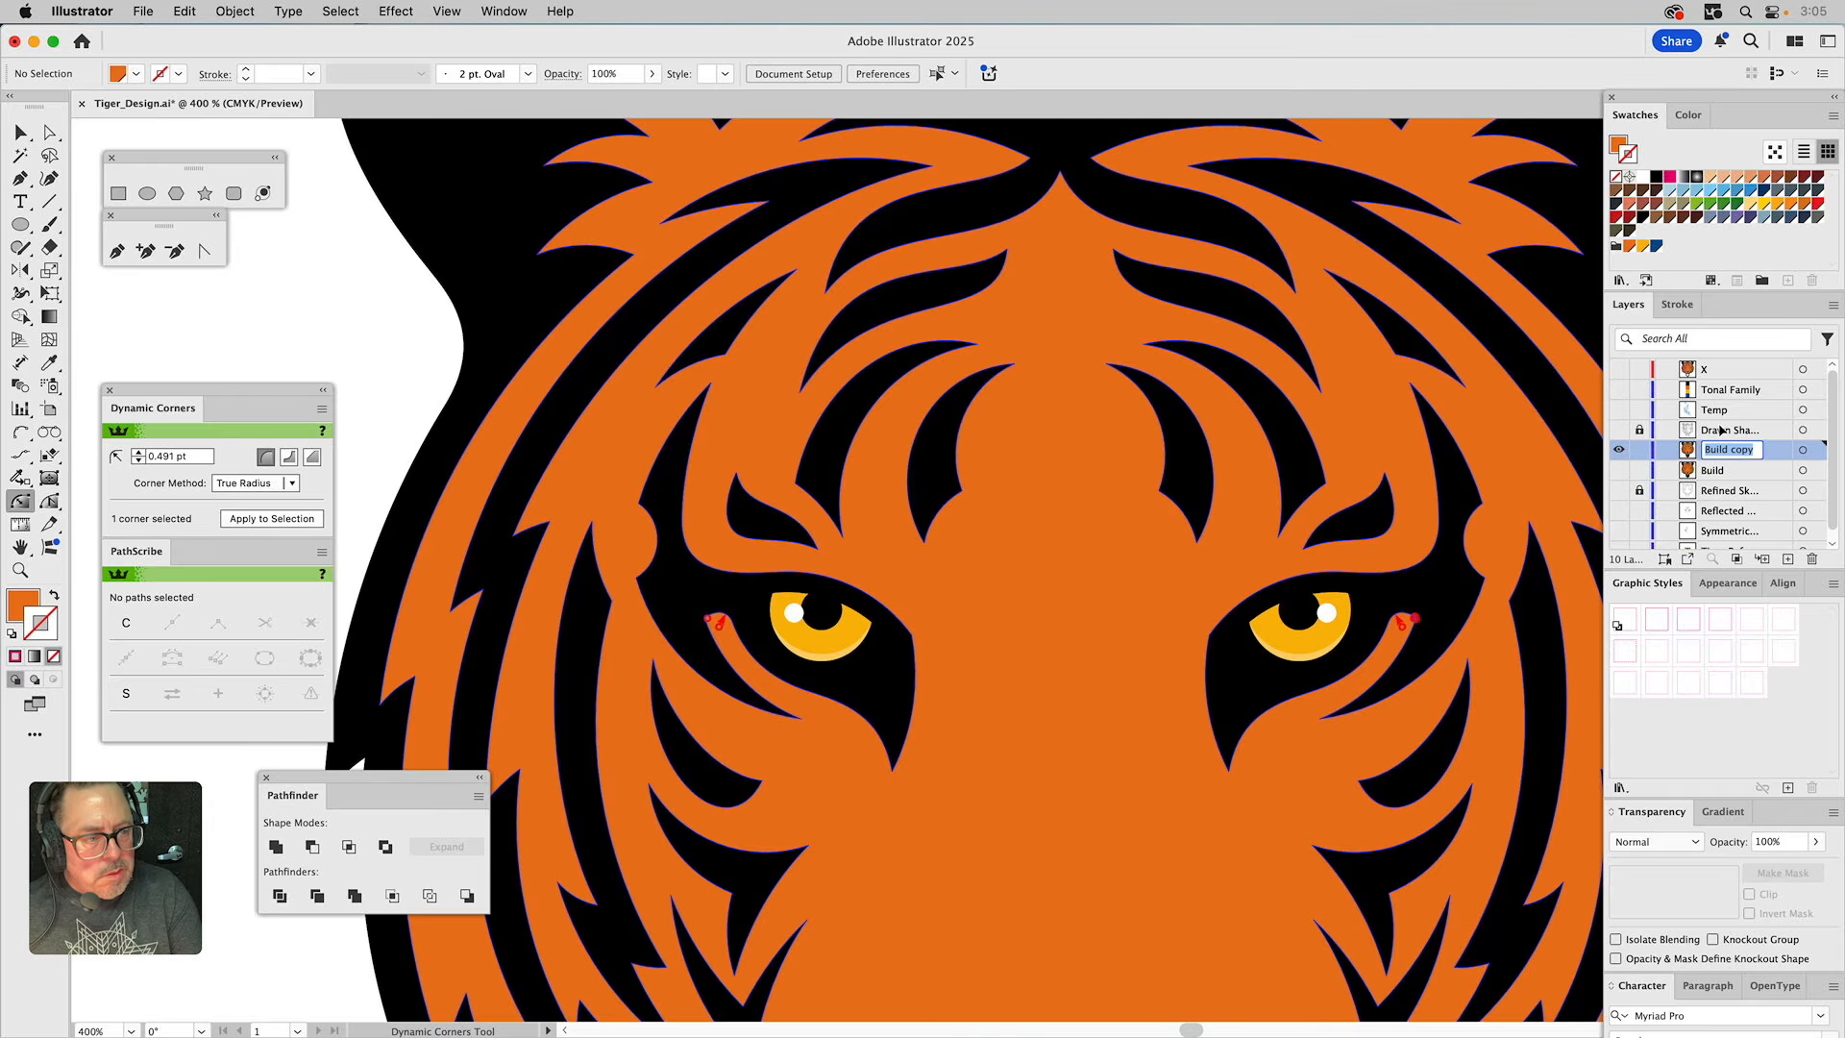
{"action": "type", "text": "Base Final"}
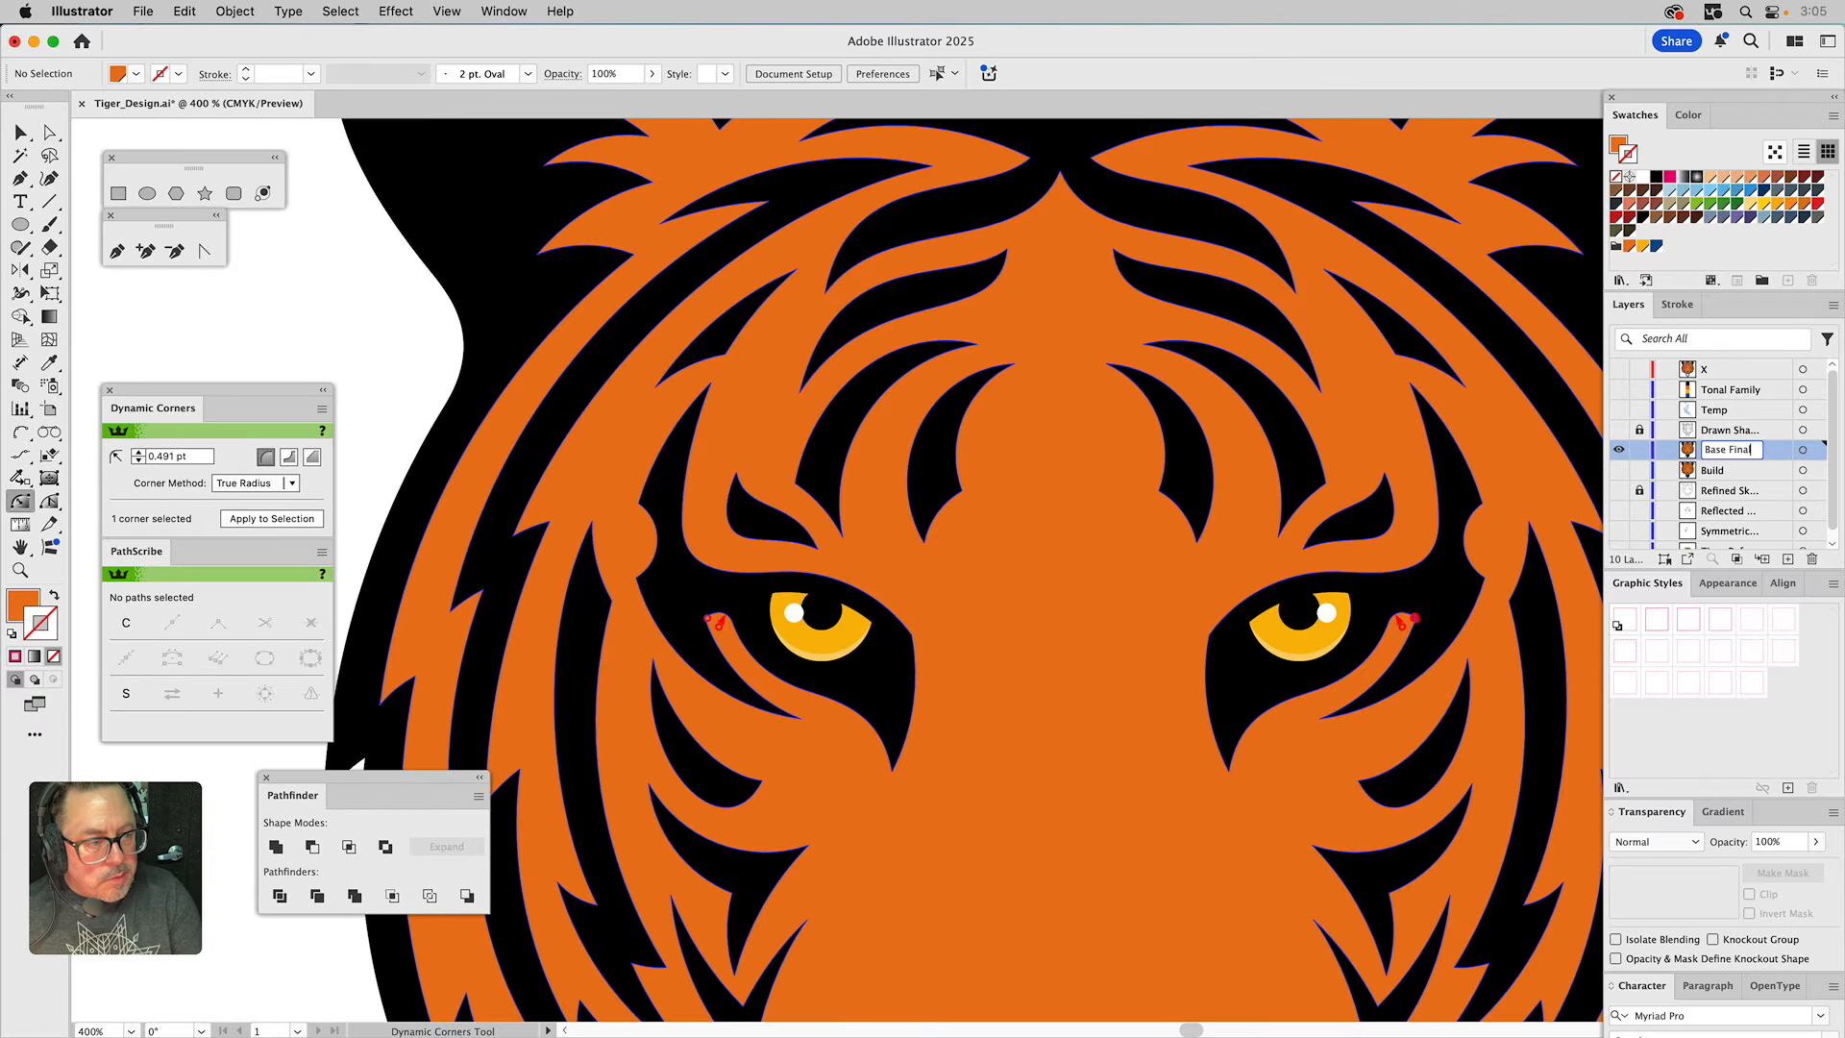
{"action": "key", "text": "Return"}
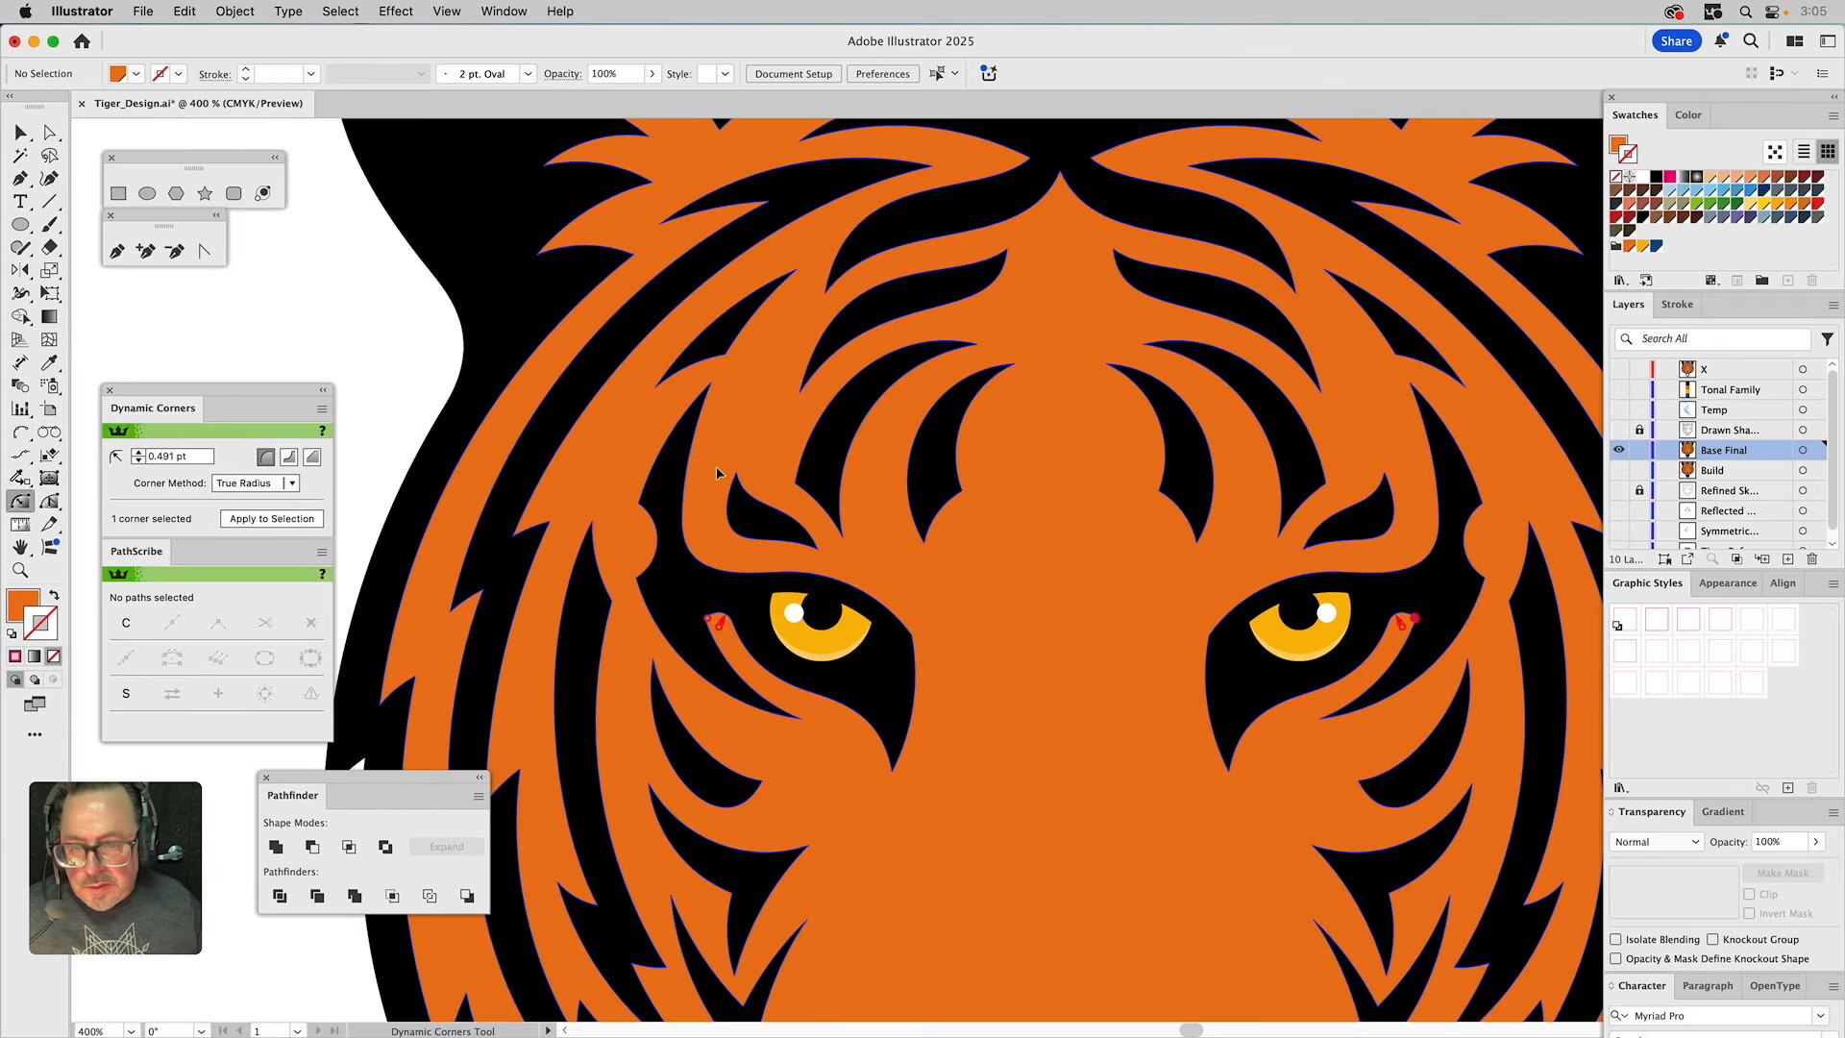
Round the upper tip of the black outer-eye stripe and the temple stripe's pointed ends beside the left-hand eye to 0.491 pt with Dynamic Corners.
{"action": "left_click", "coordinate": [52, 503]}
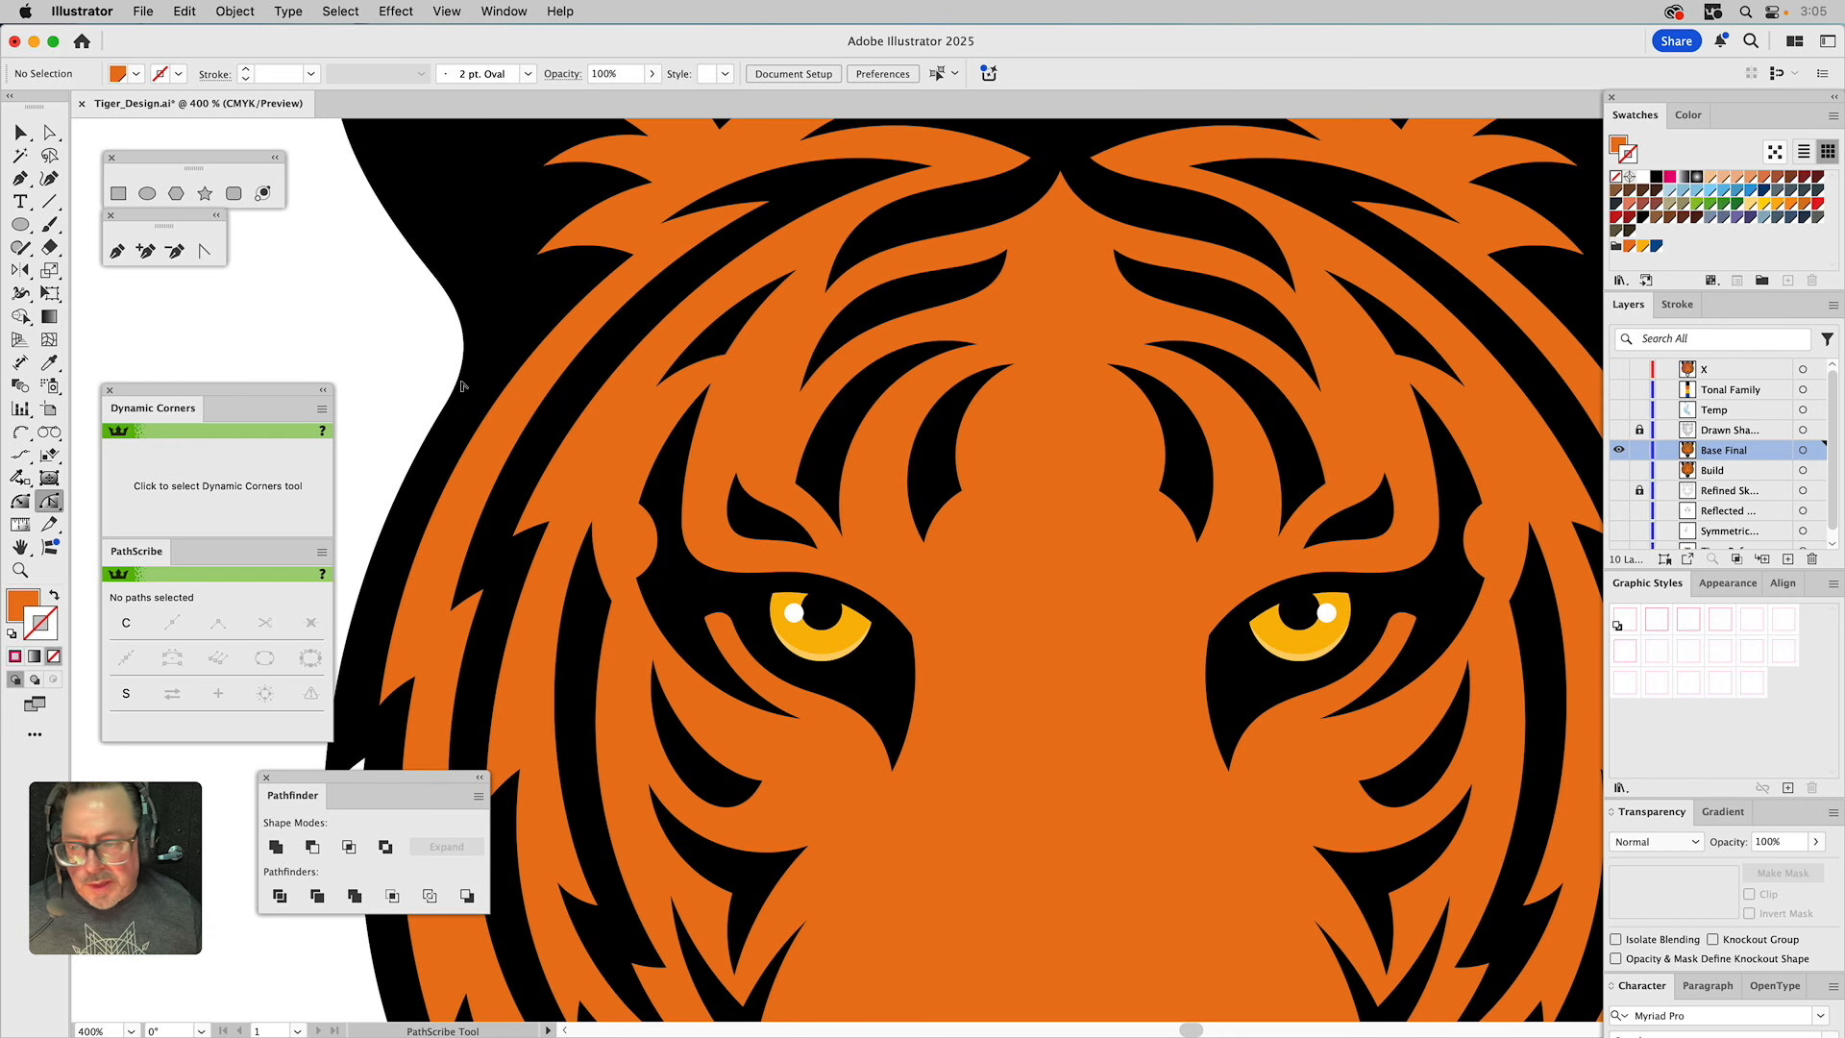
{"action": "left_click", "coordinate": [21, 506]}
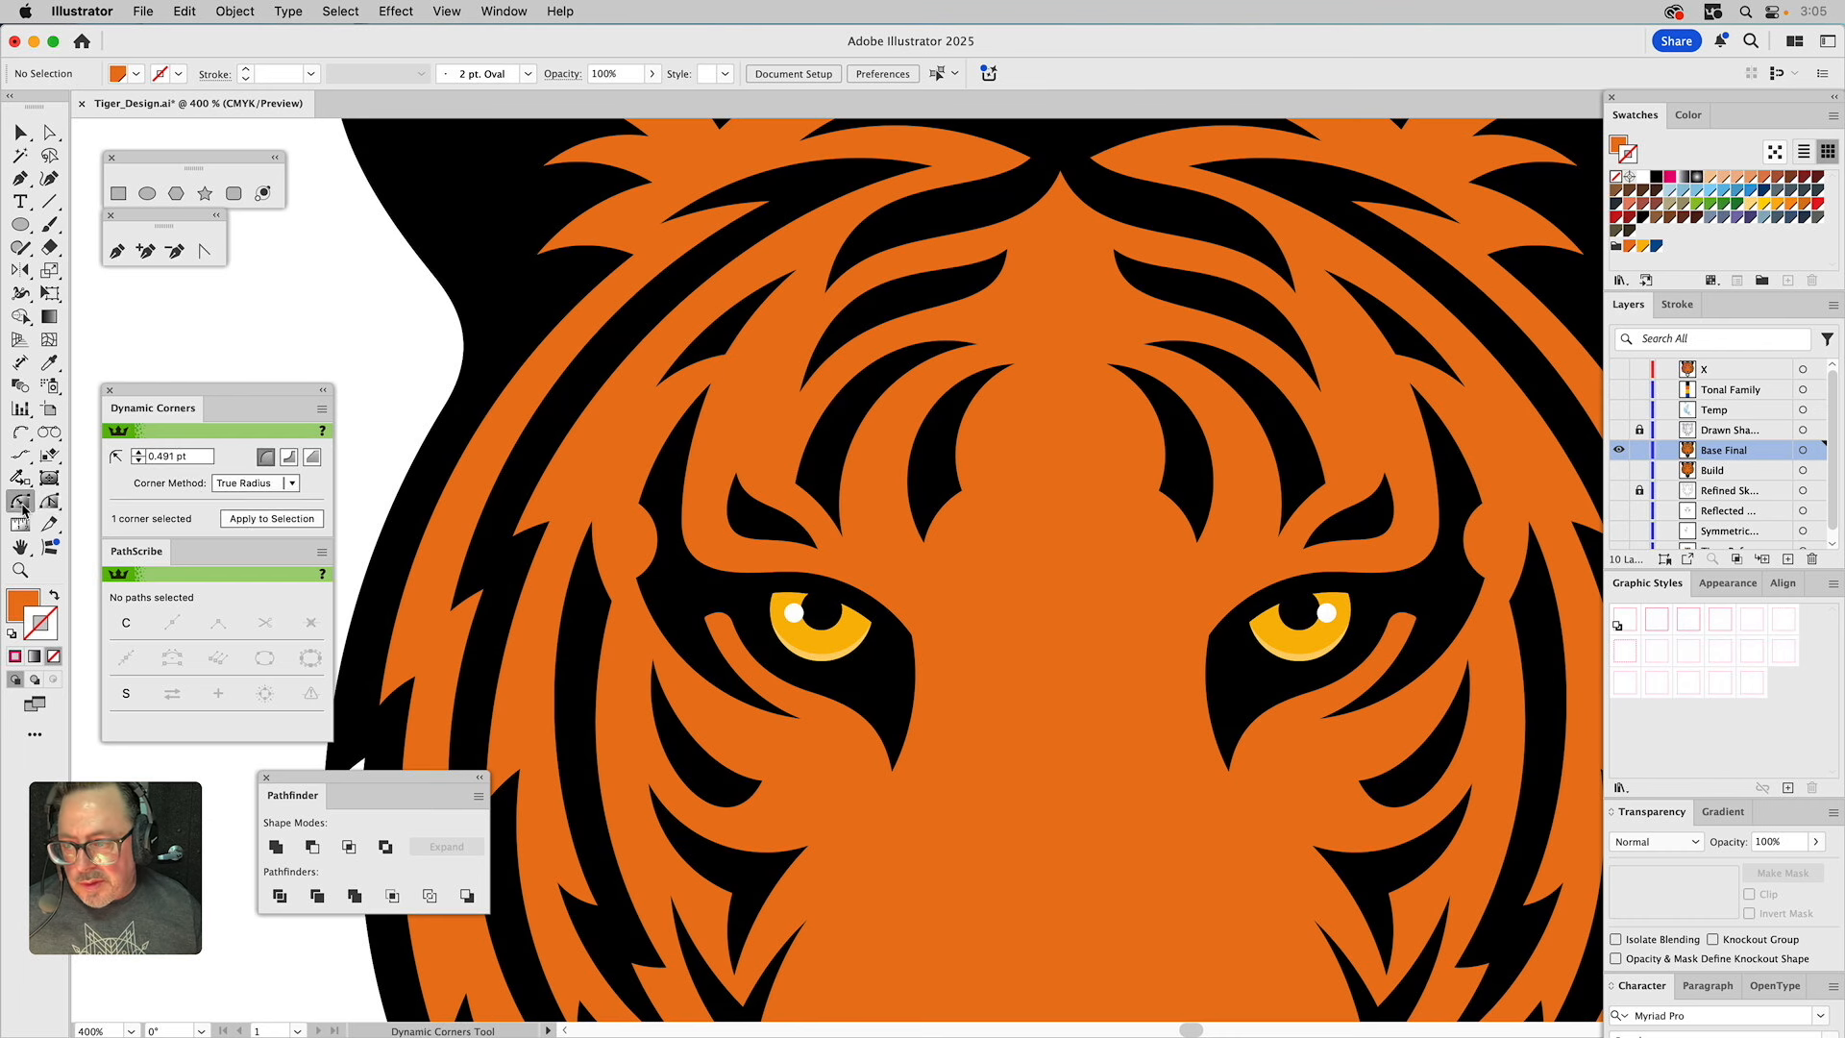
{"action": "left_click", "coordinate": [718, 395]}
{"action": "left_click", "coordinate": [796, 275], "text": "shift"}
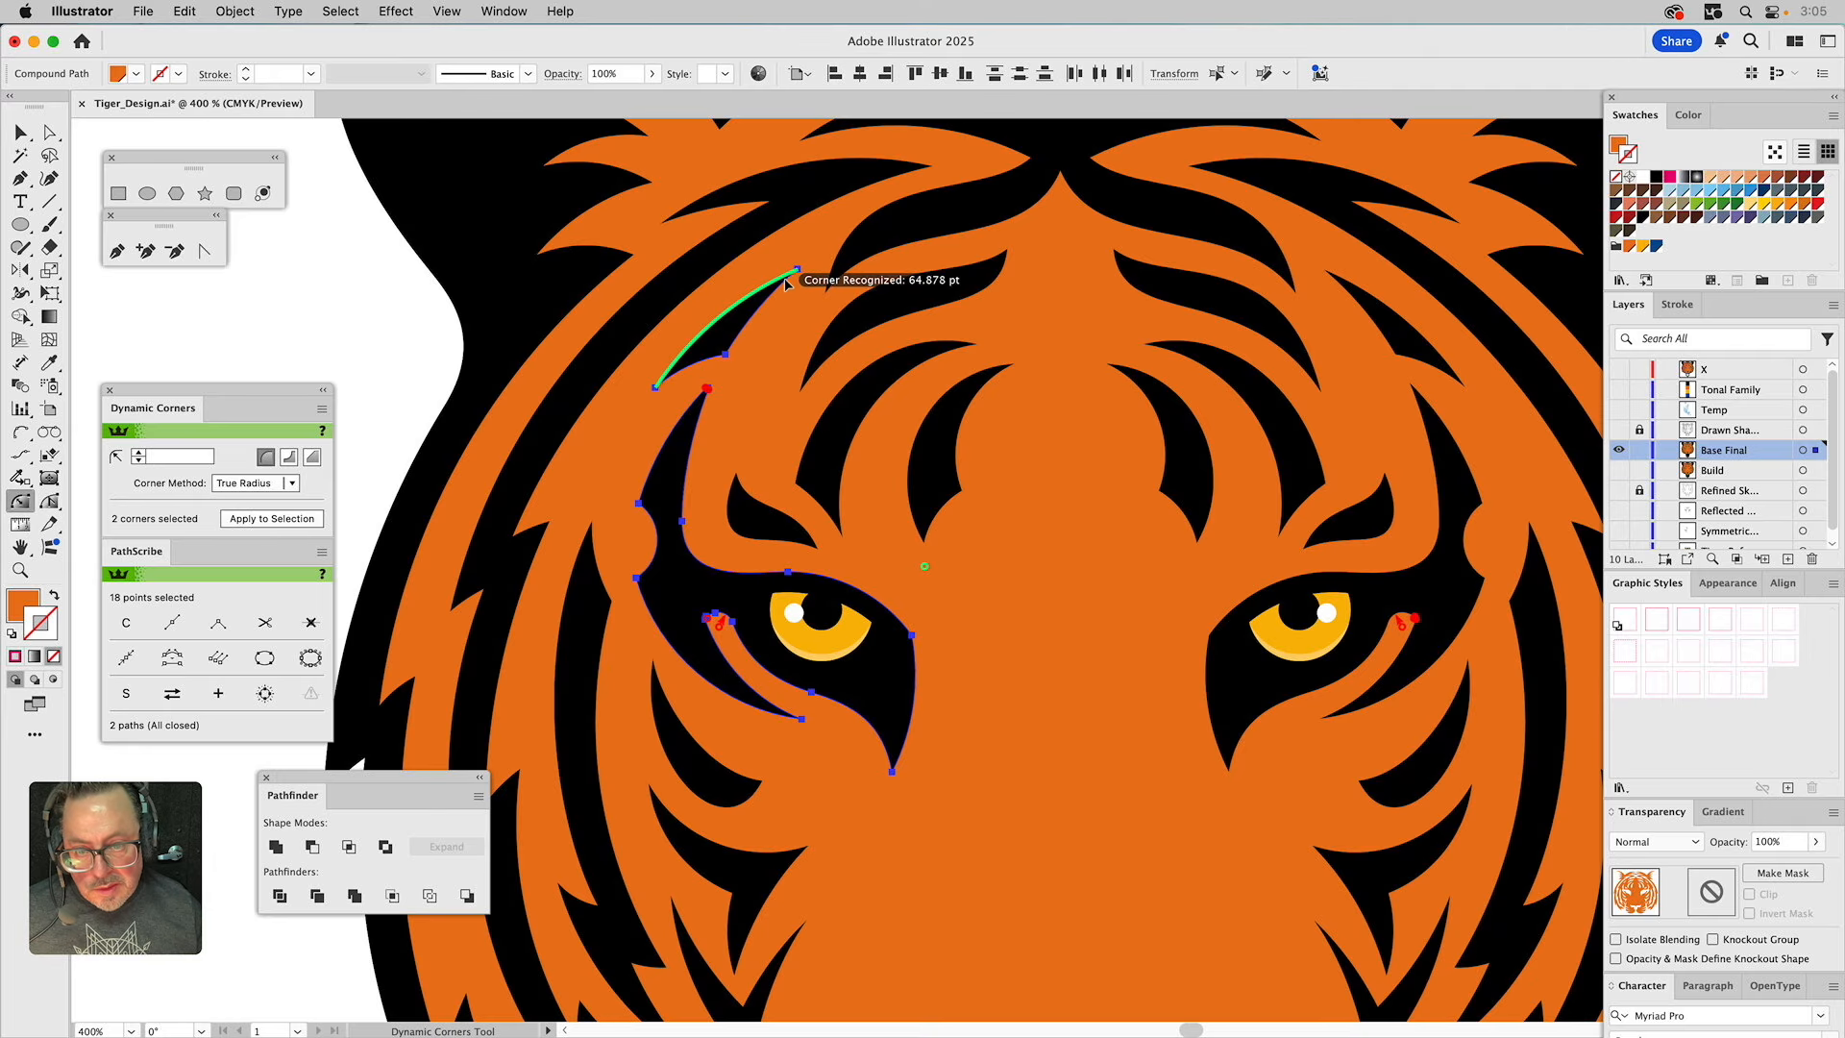
{"action": "left_click", "coordinate": [798, 275]}
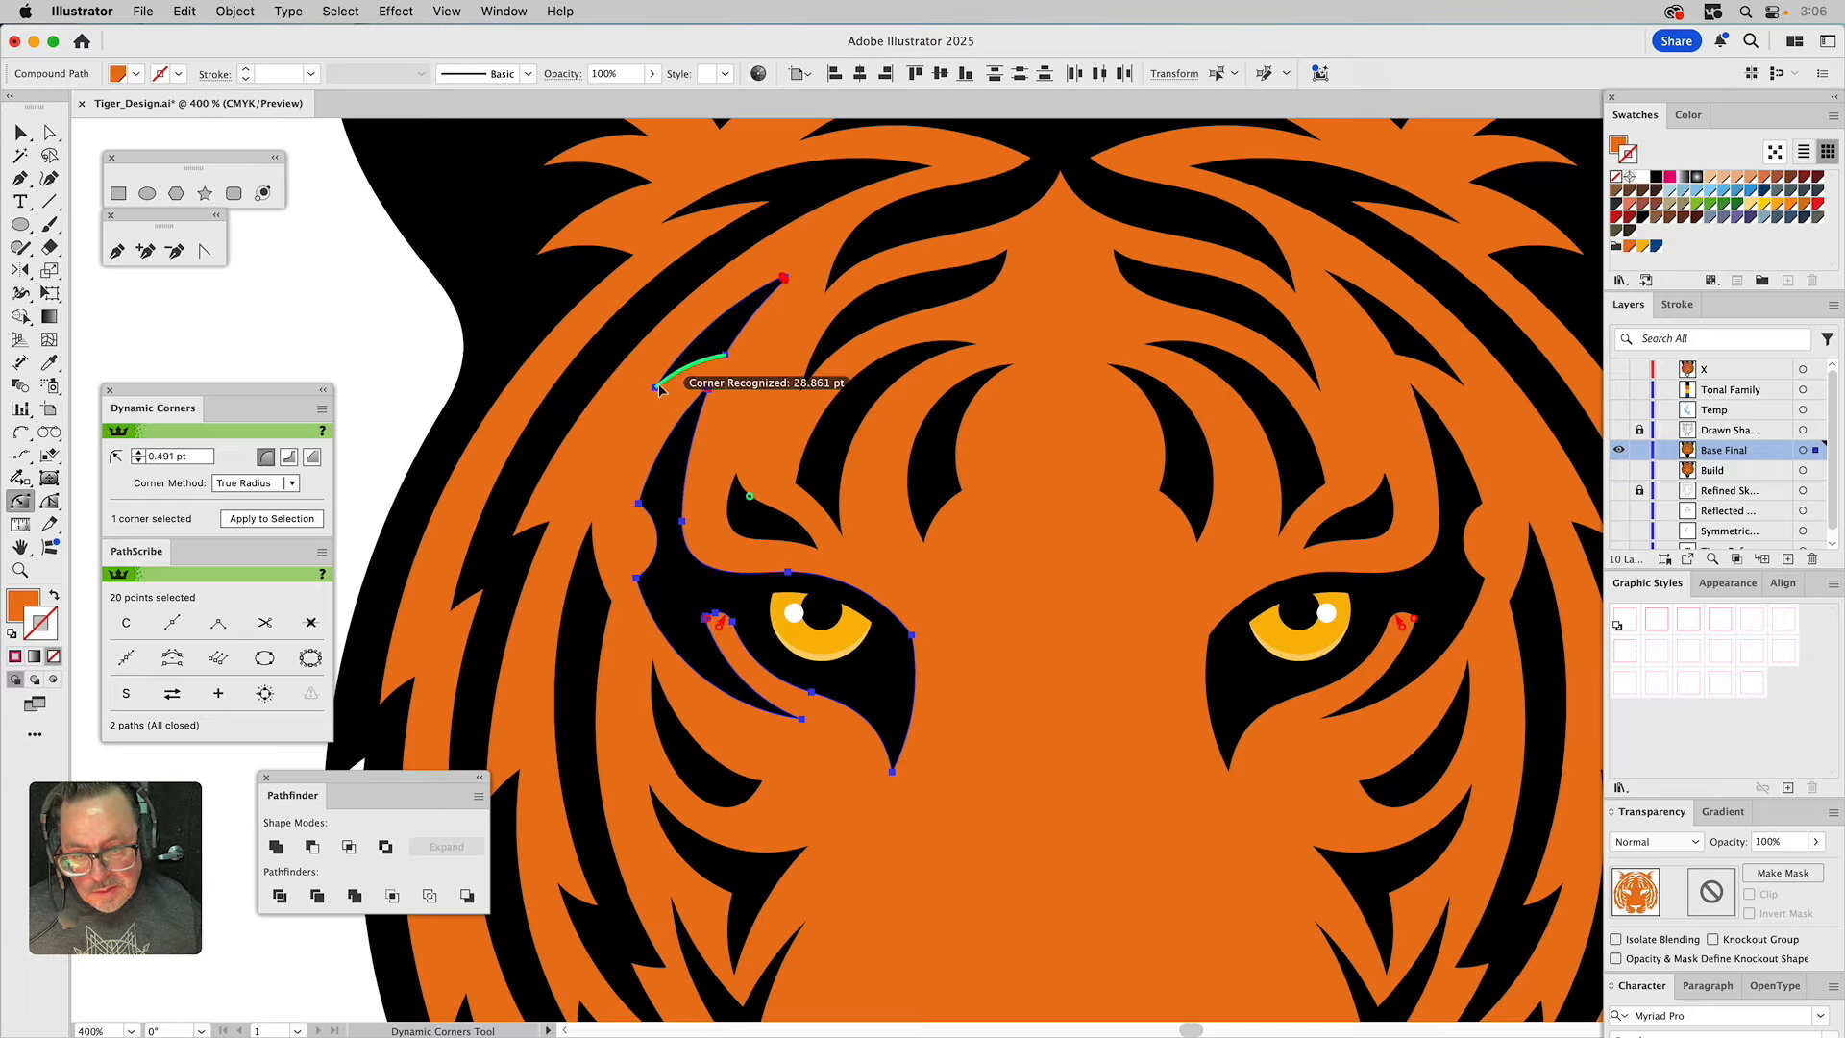
Apply the 0.491 pt radius to the upper left-hand forehead stripe ends, the brow stripe's upper tip and the stripe tips below the left-hand eye.
{"action": "left_click", "coordinate": [802, 389], "text": "shift"}
{"action": "left_click", "coordinate": [1006, 253]}
{"action": "left_click", "coordinate": [832, 298], "text": "shift"}
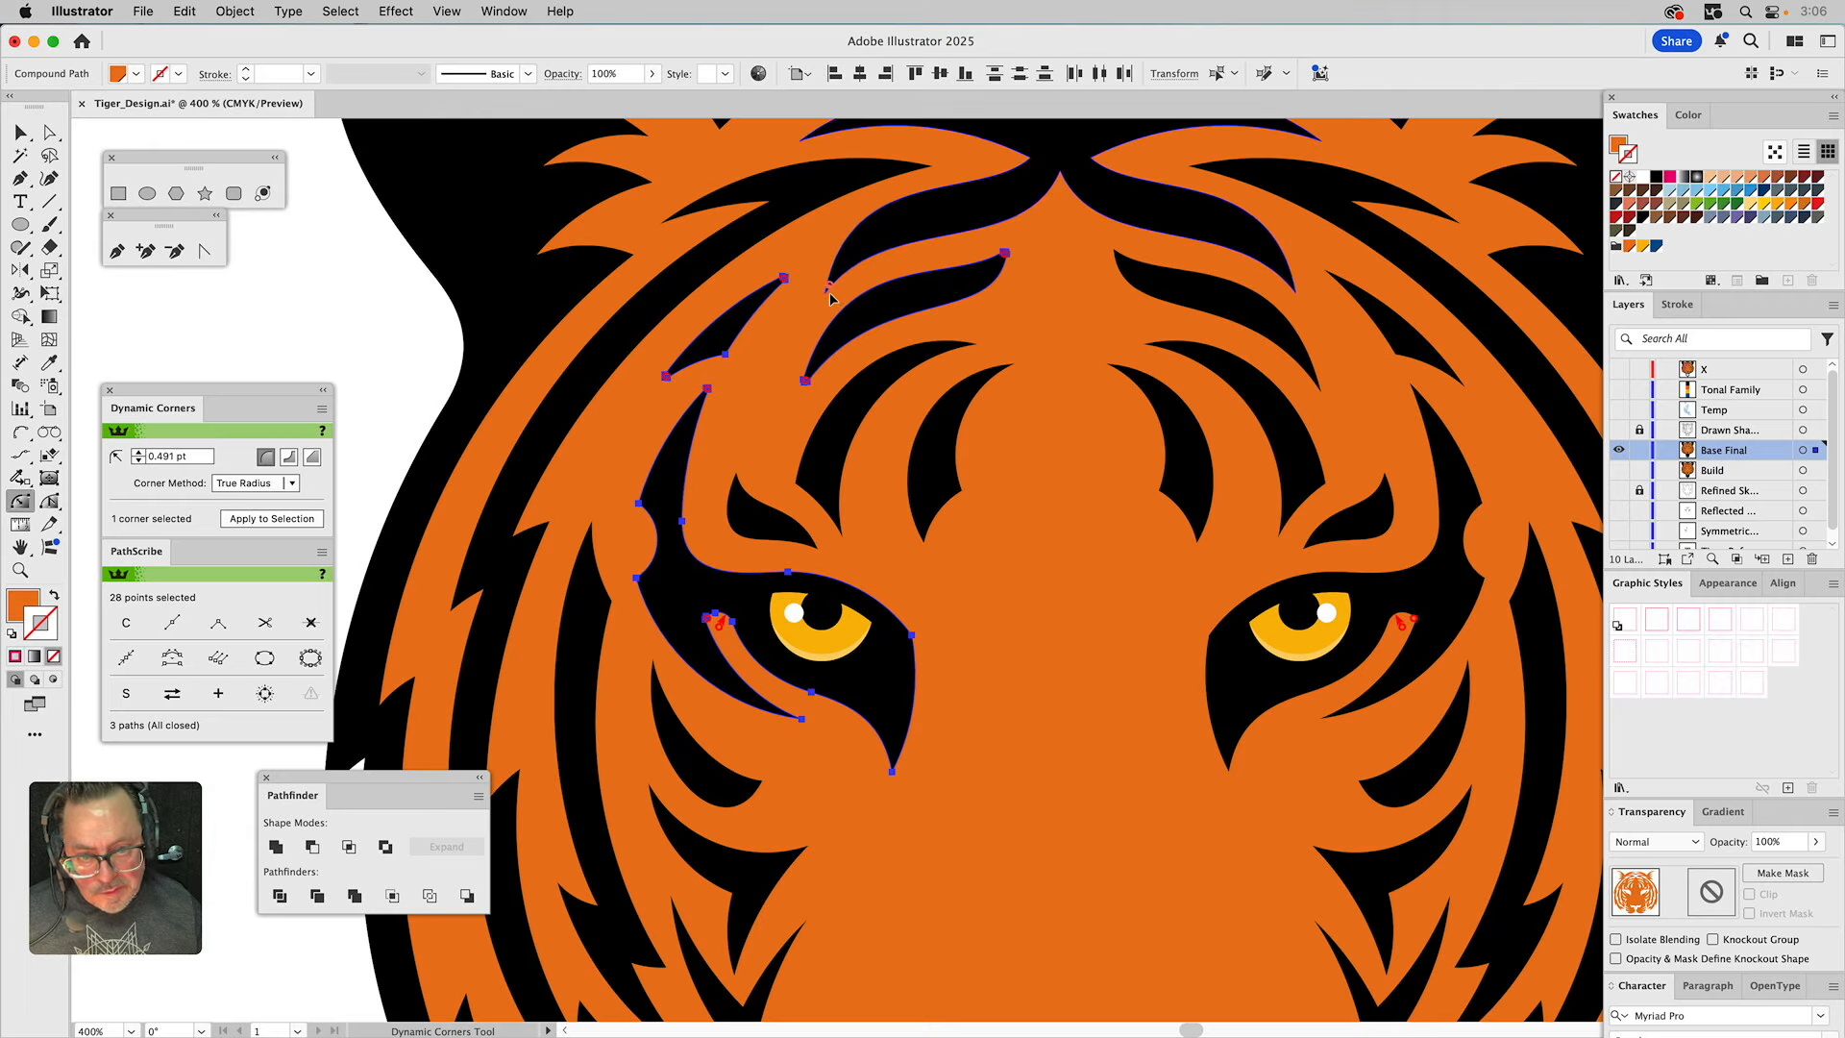
{"action": "left_click", "coordinate": [737, 479], "text": "shift"}
{"action": "left_click", "coordinate": [785, 715]}
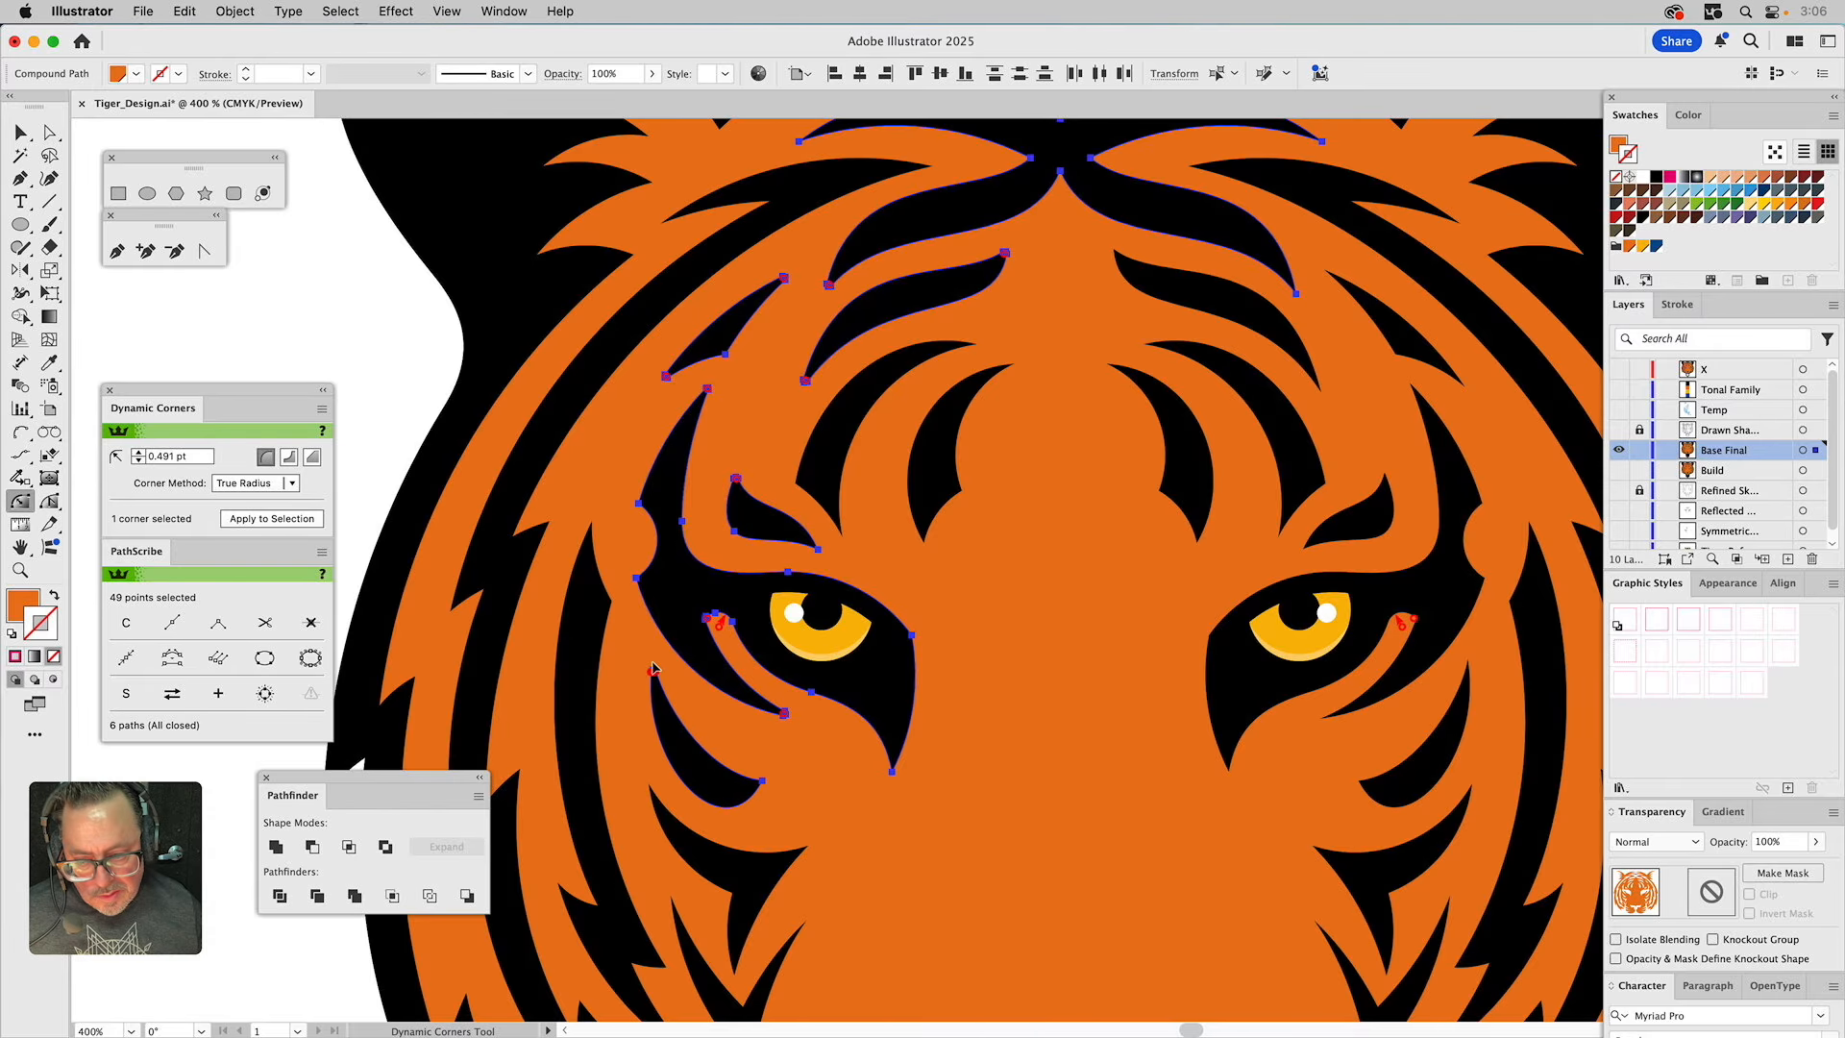
Deselect everything and briefly show the Temp layer to compare its light blue shading shape with the rounded corners.
{"action": "left_click", "coordinate": [391, 330]}
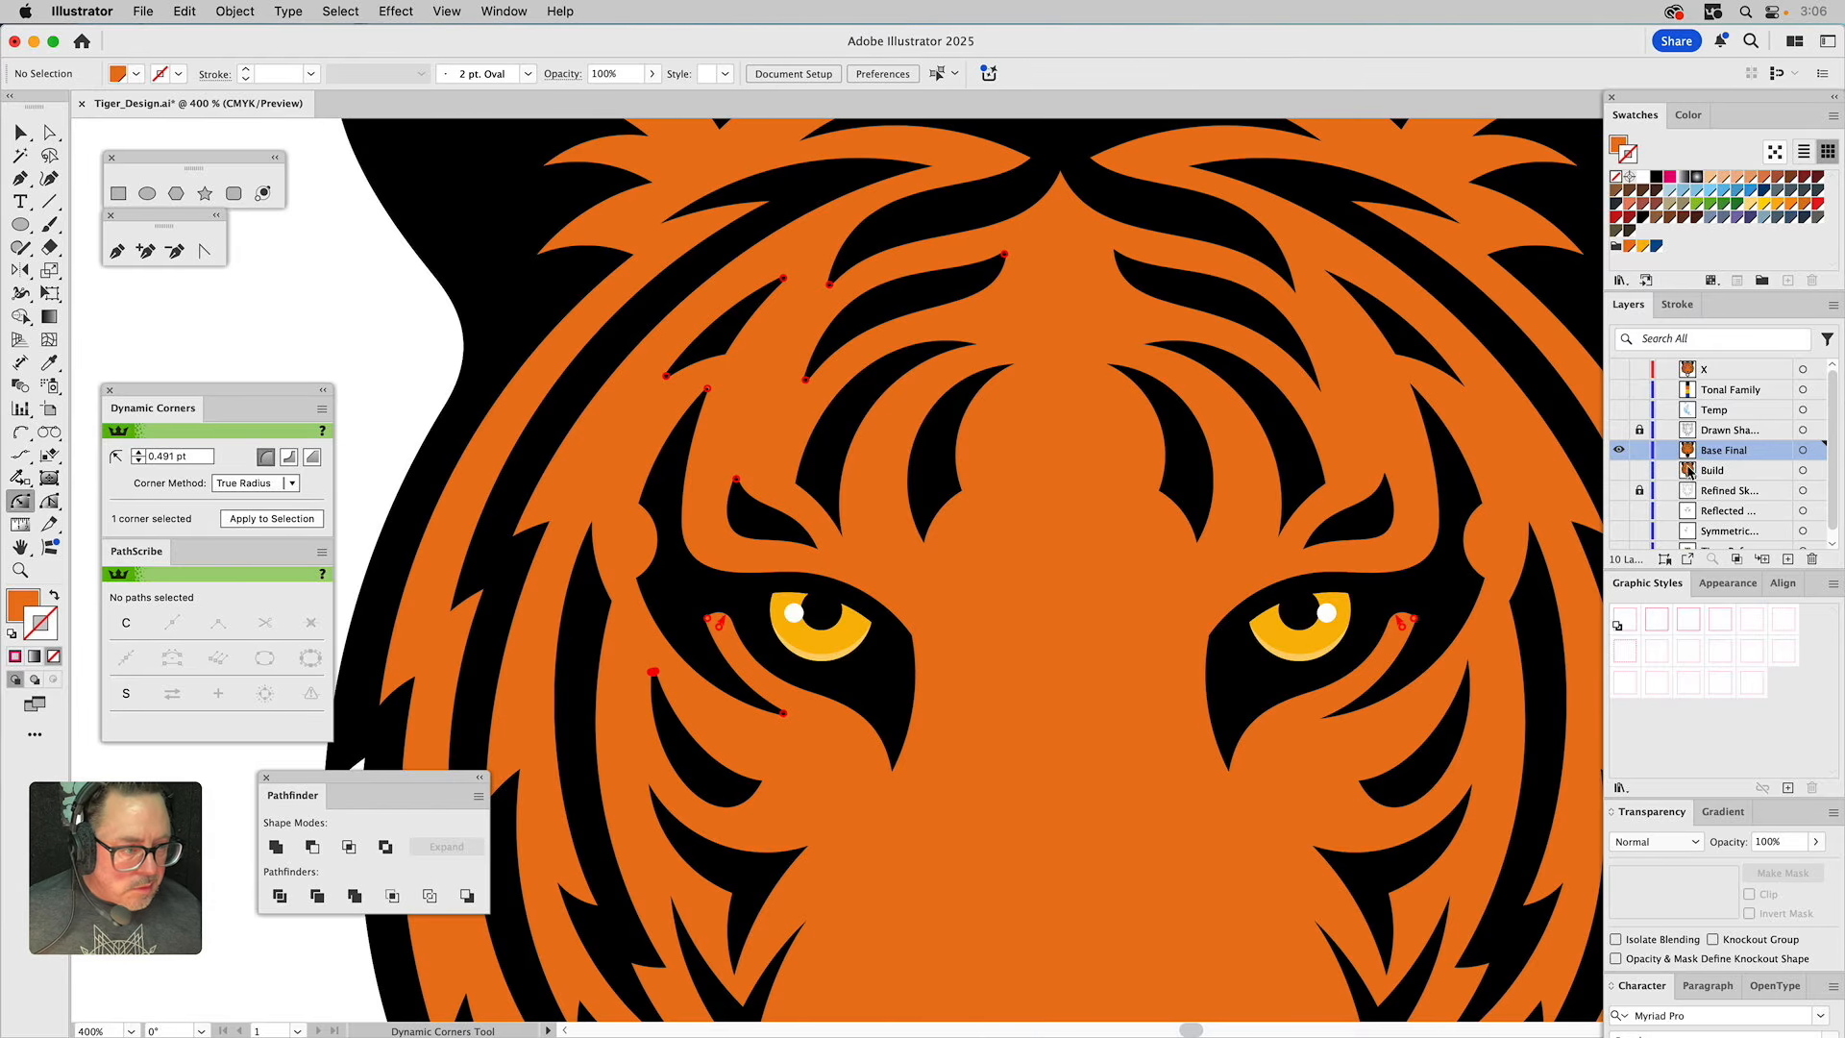
{"action": "left_click", "coordinate": [1621, 411]}
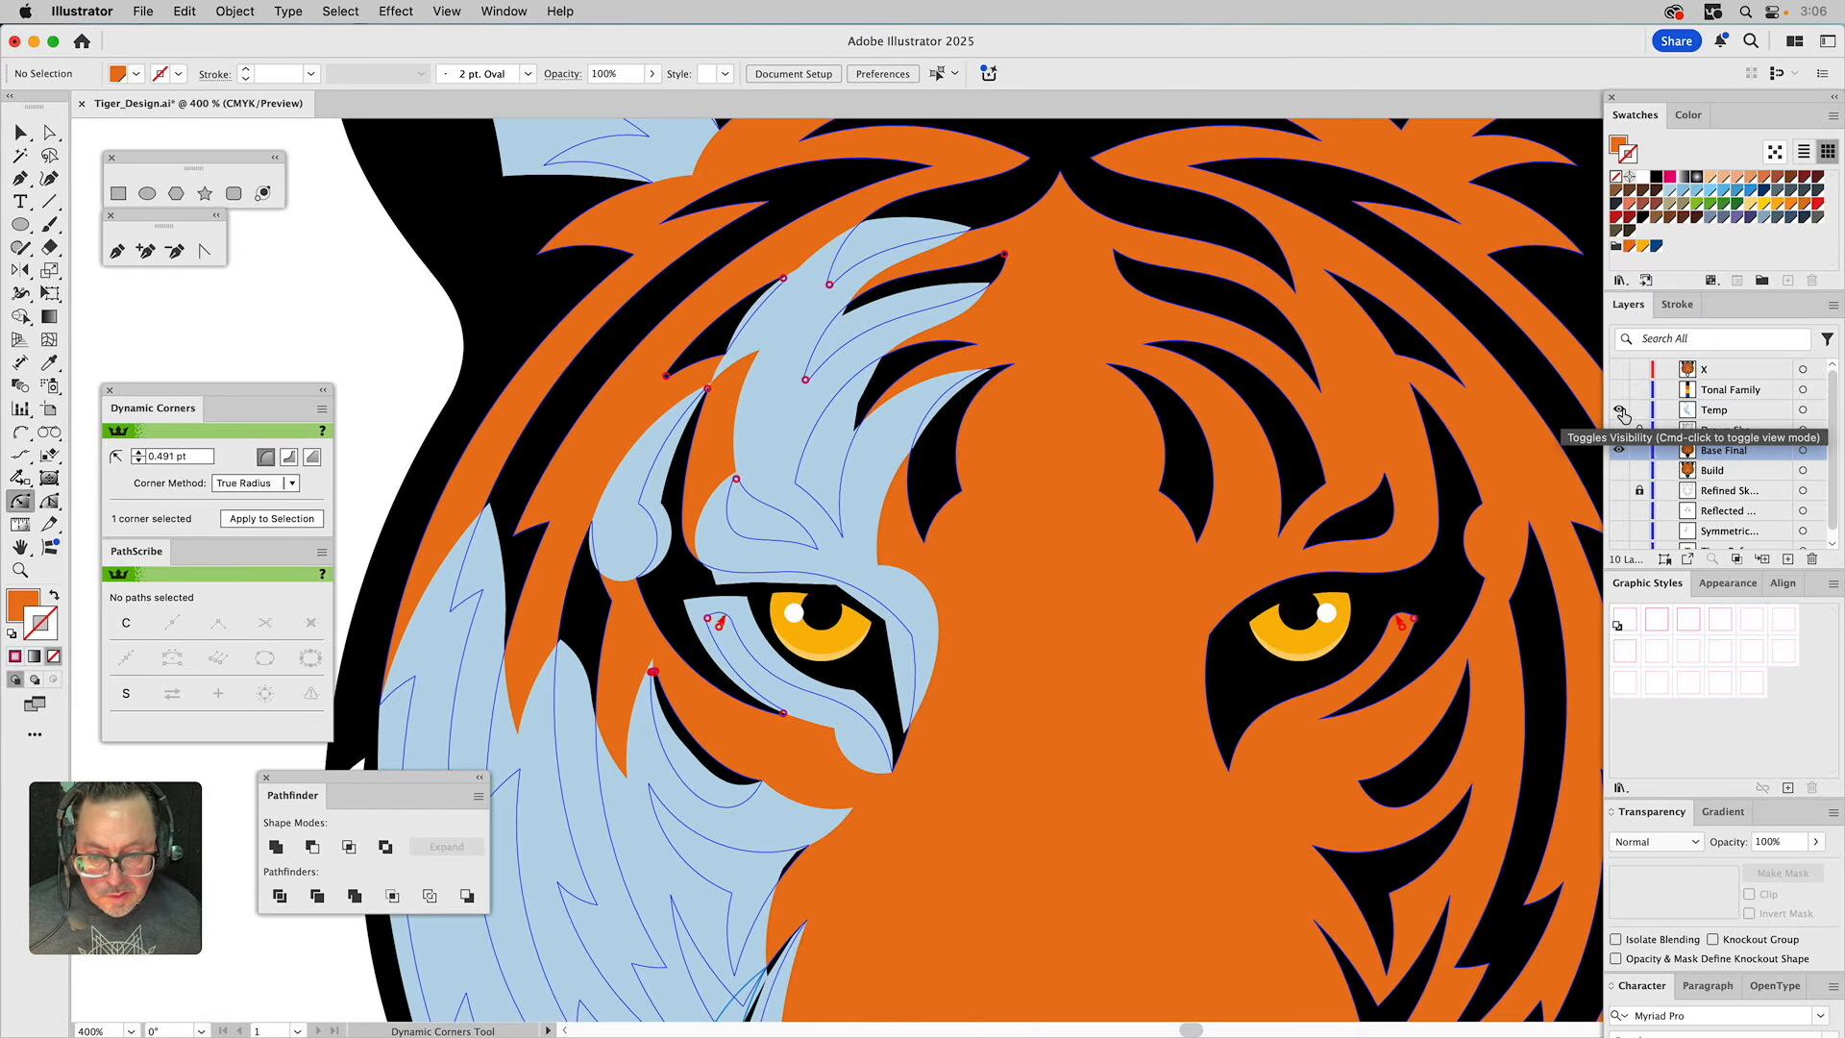
{"action": "left_click", "coordinate": [1622, 412]}
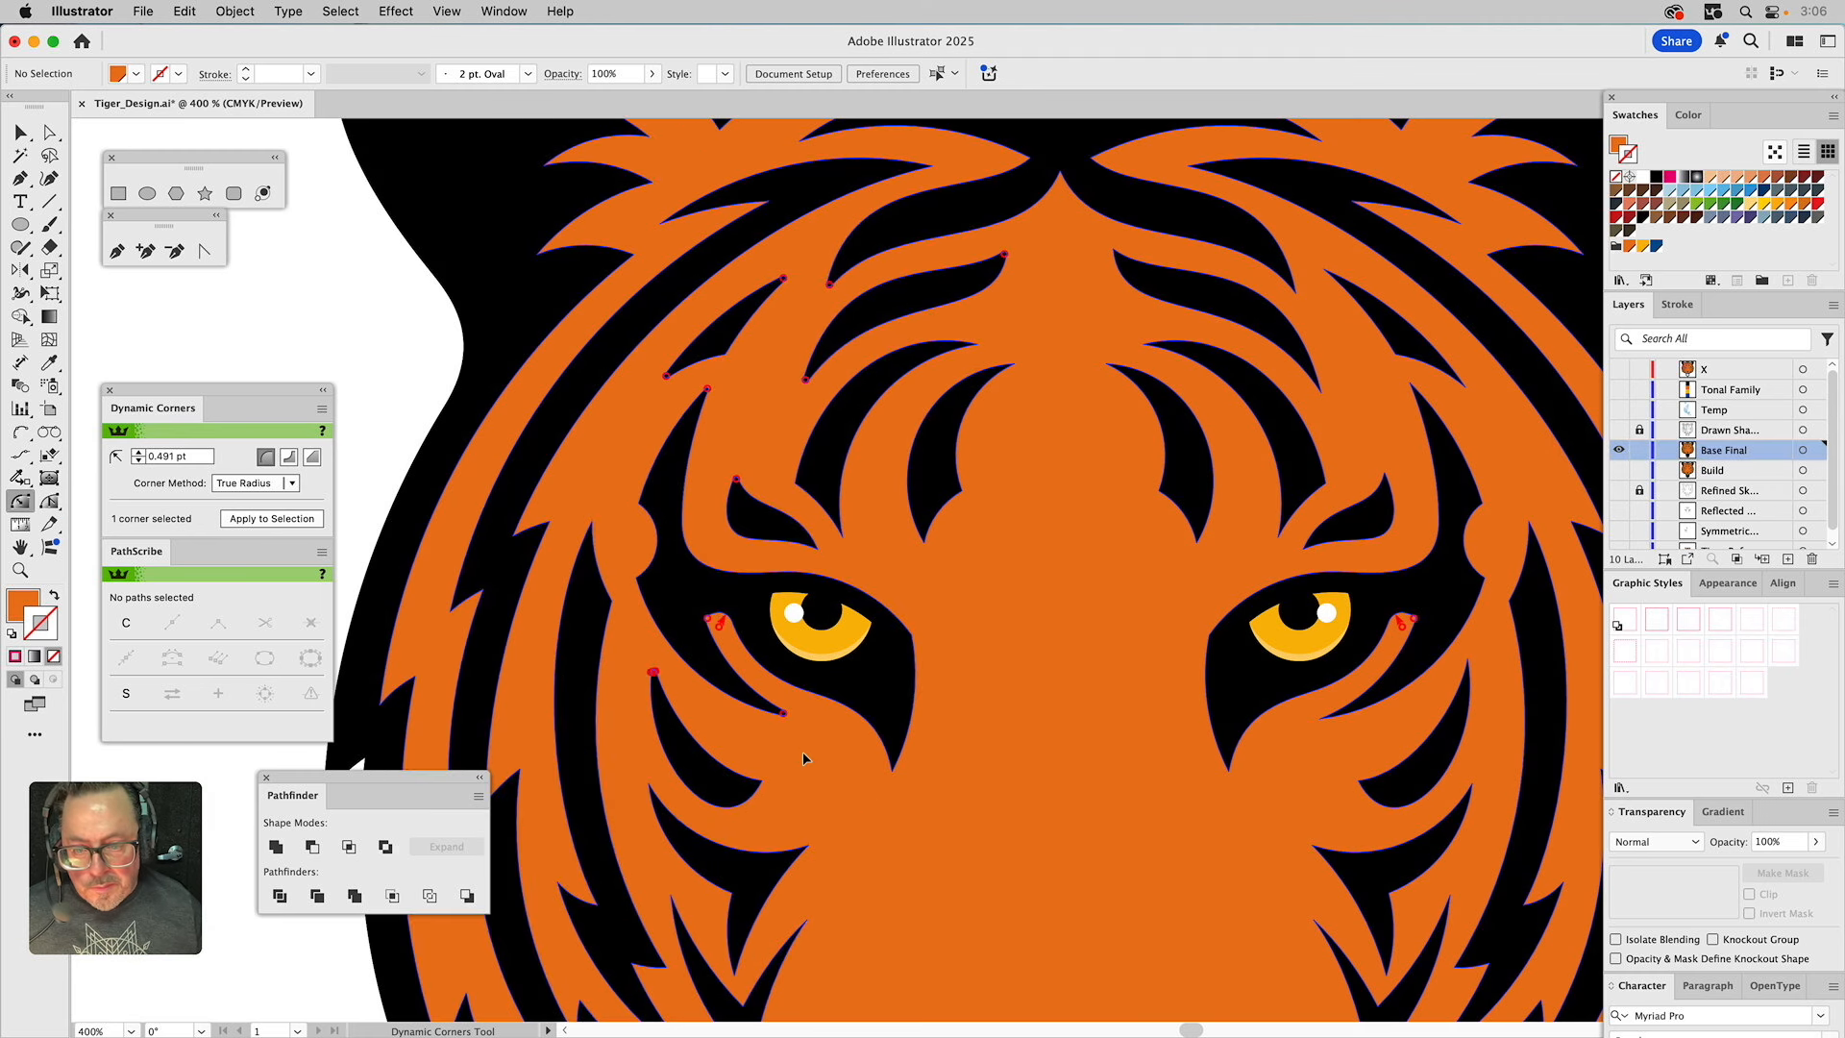
Round the left-hand cheek stripe's upper corners, the brow stripe's inner tip and the lower corners of both central forehead stripes to 0.491 pt.
{"action": "left_click", "coordinate": [591, 529]}
{"action": "left_click", "coordinate": [611, 601]}
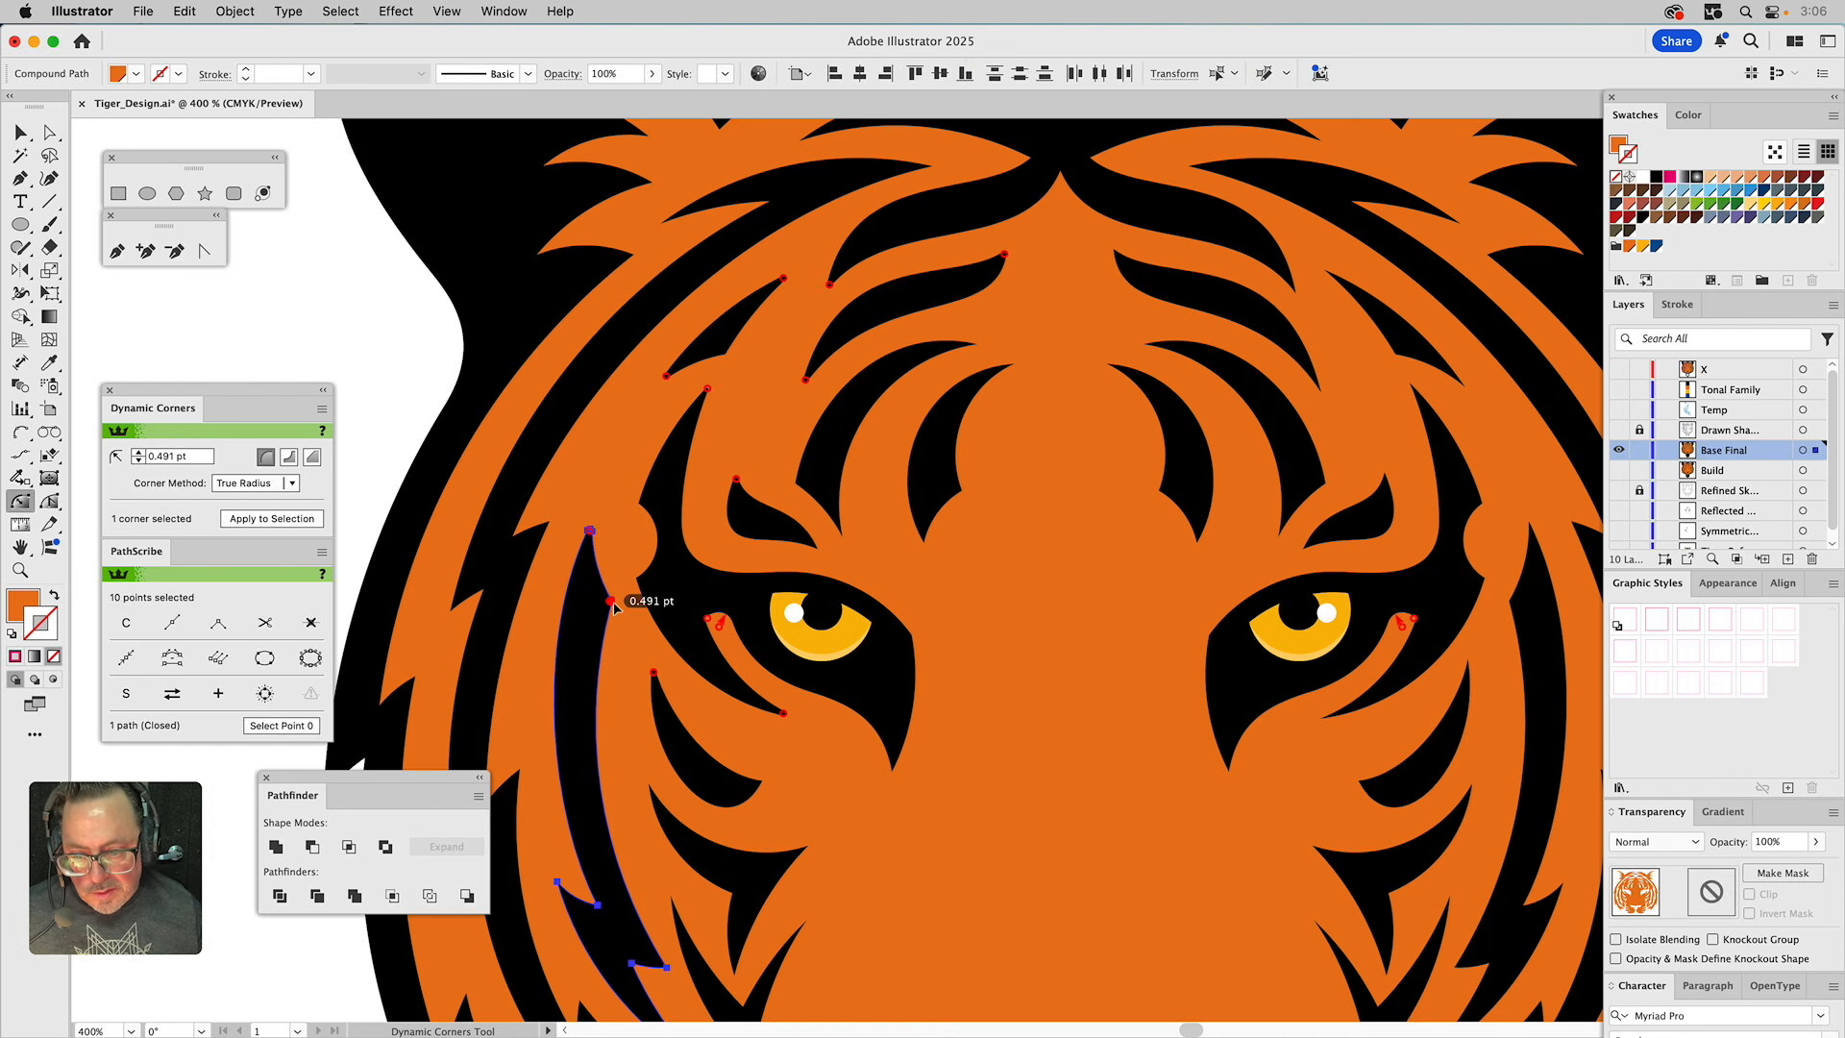
{"action": "left_click", "coordinate": [841, 535], "text": "shift"}
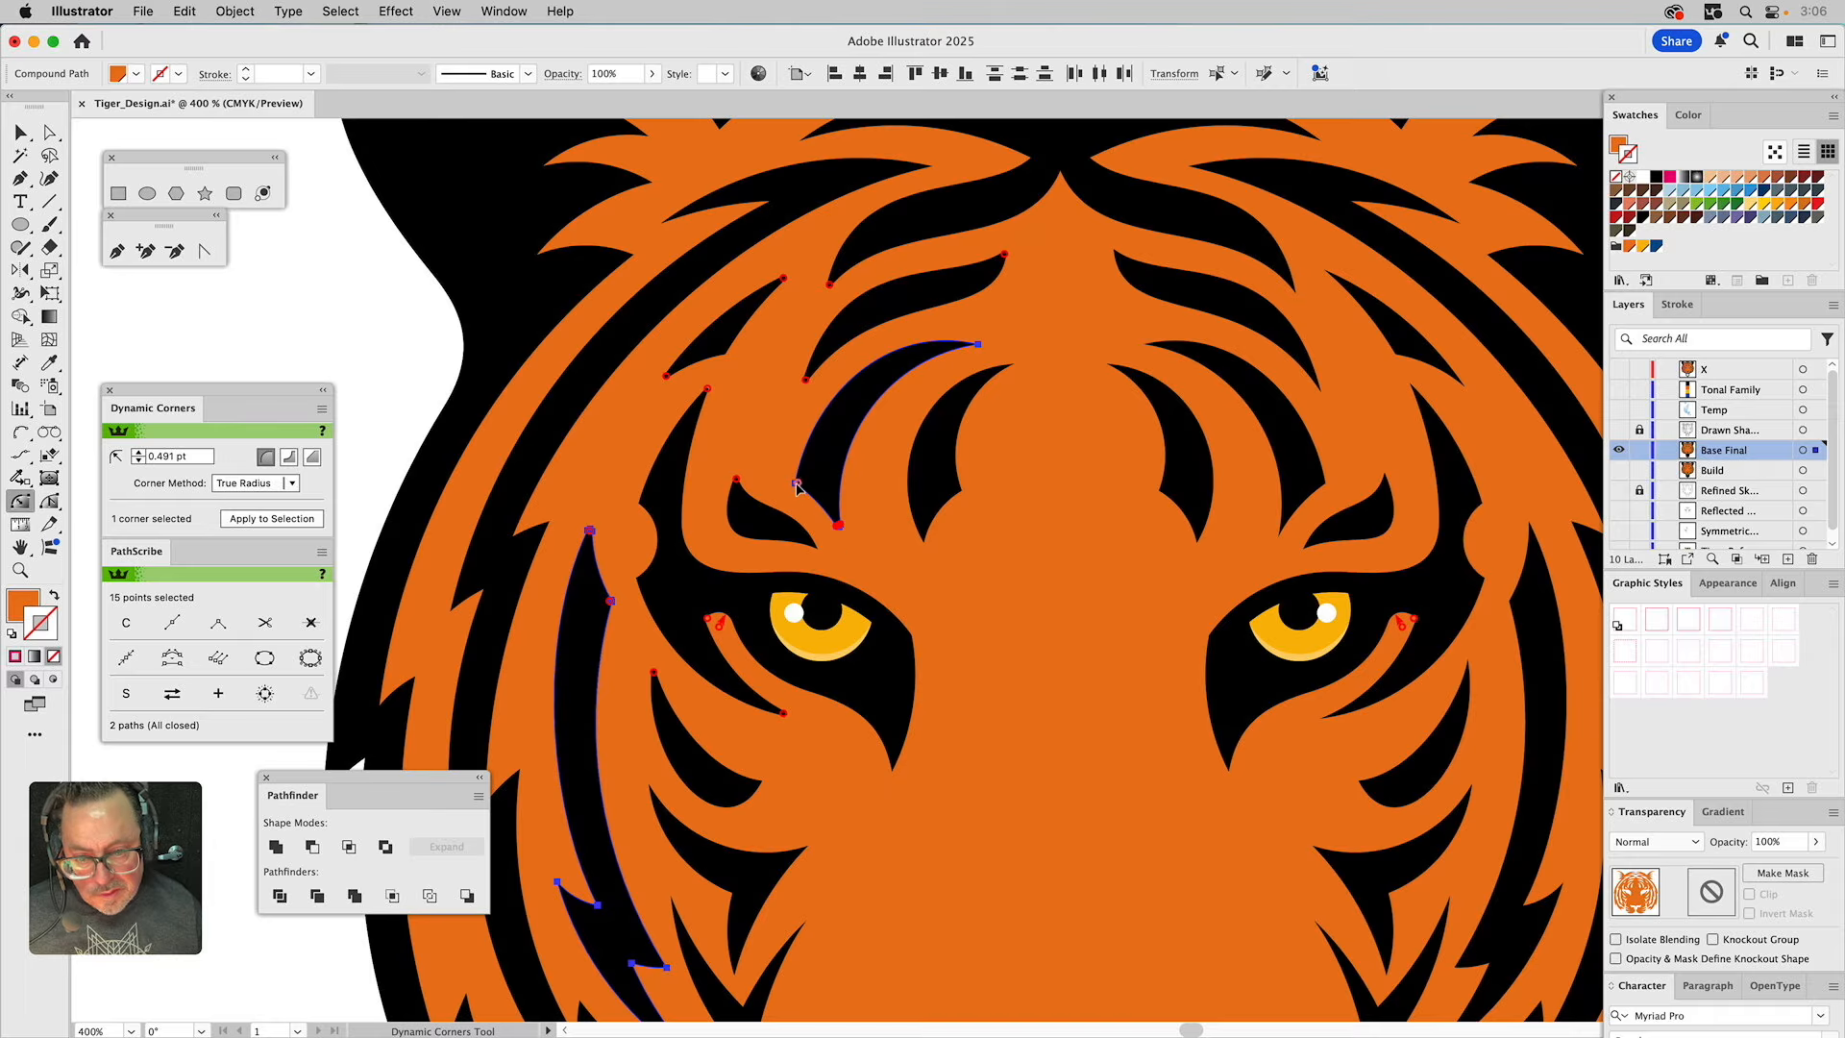
{"action": "left_click", "coordinate": [816, 546], "text": "shift"}
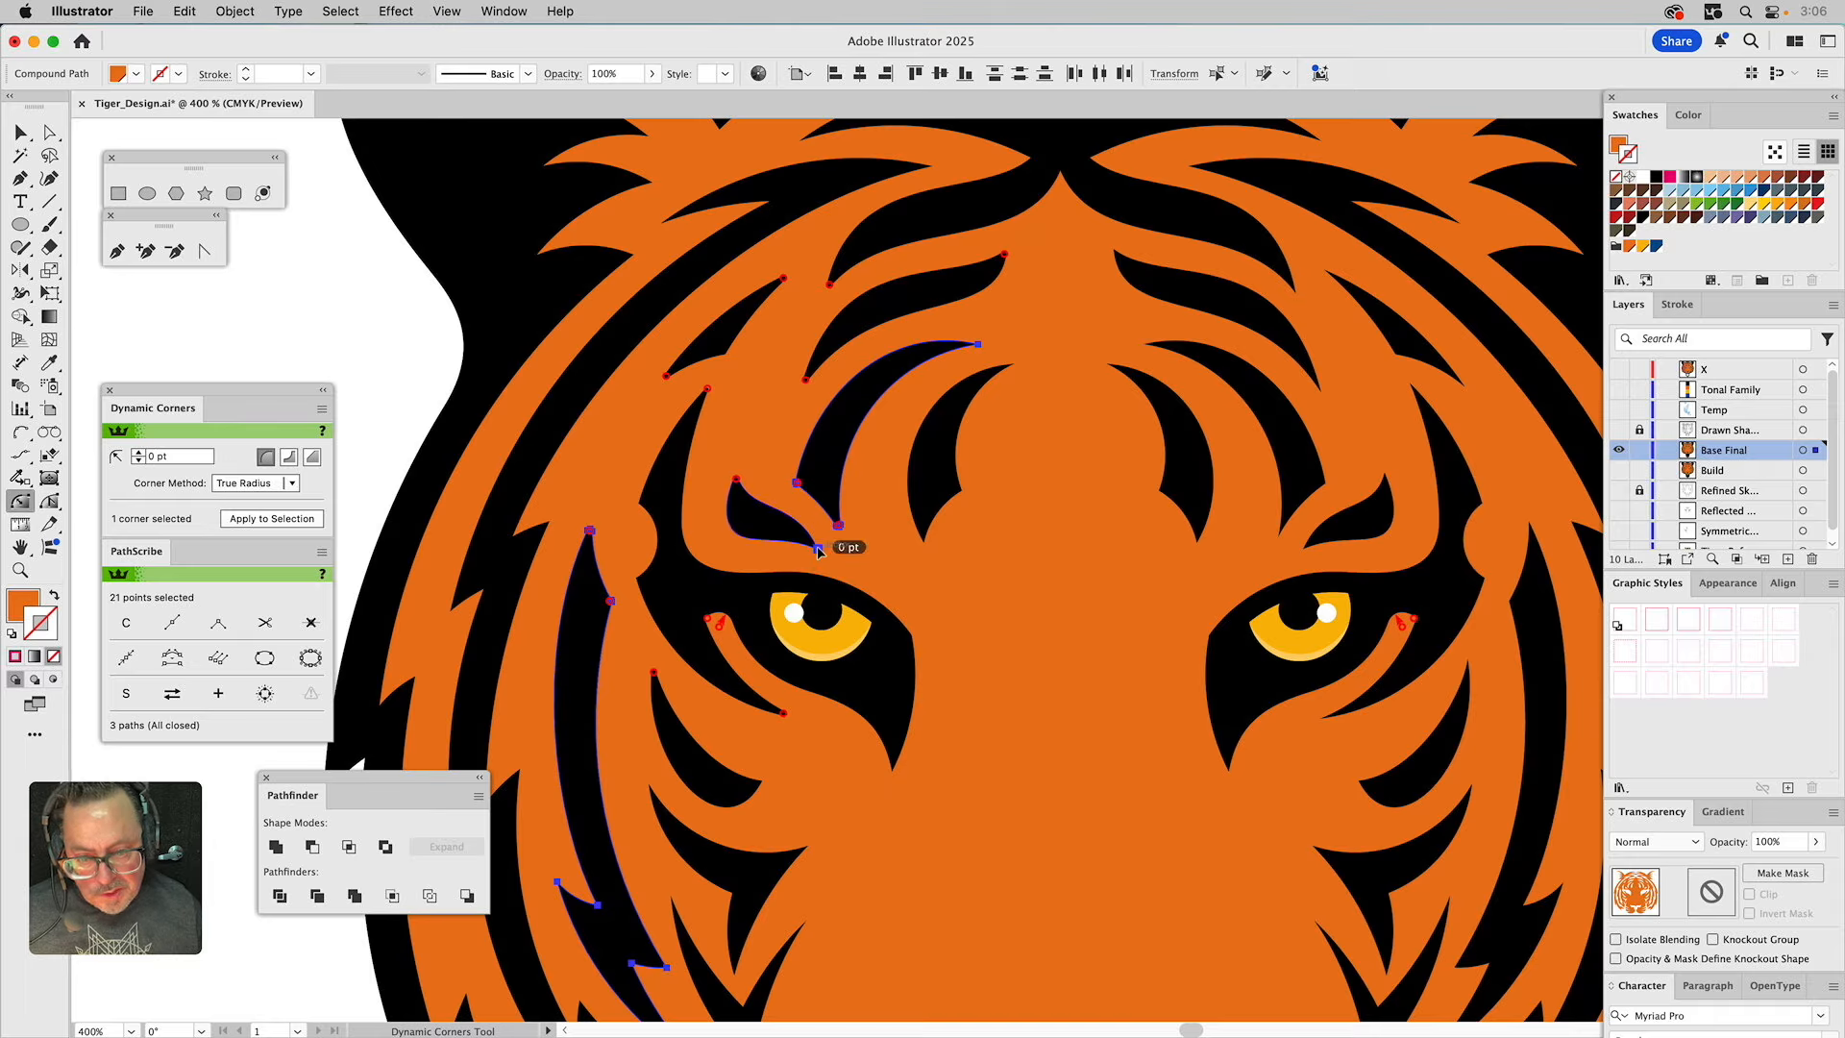
{"action": "left_click", "coordinate": [820, 556], "text": "shift"}
{"action": "left_click", "coordinate": [924, 539], "text": "shift"}
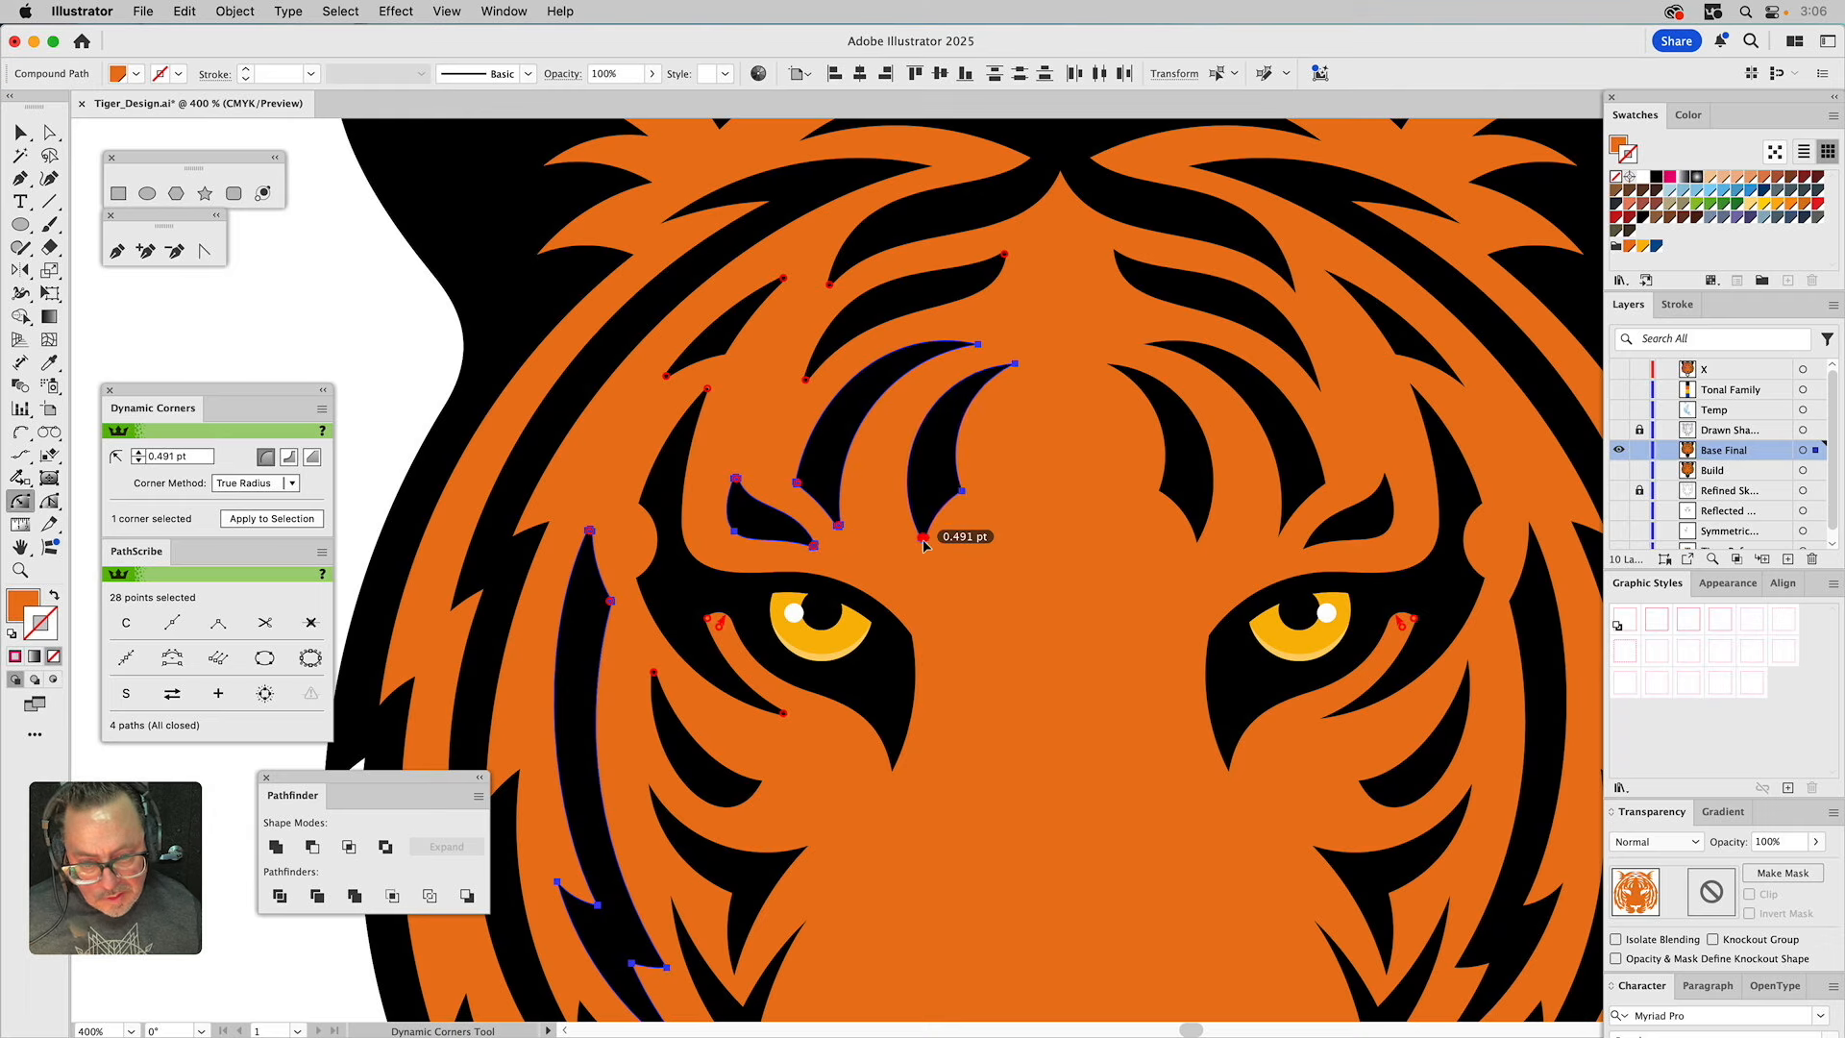
{"action": "left_click", "coordinate": [961, 491], "text": "shift"}
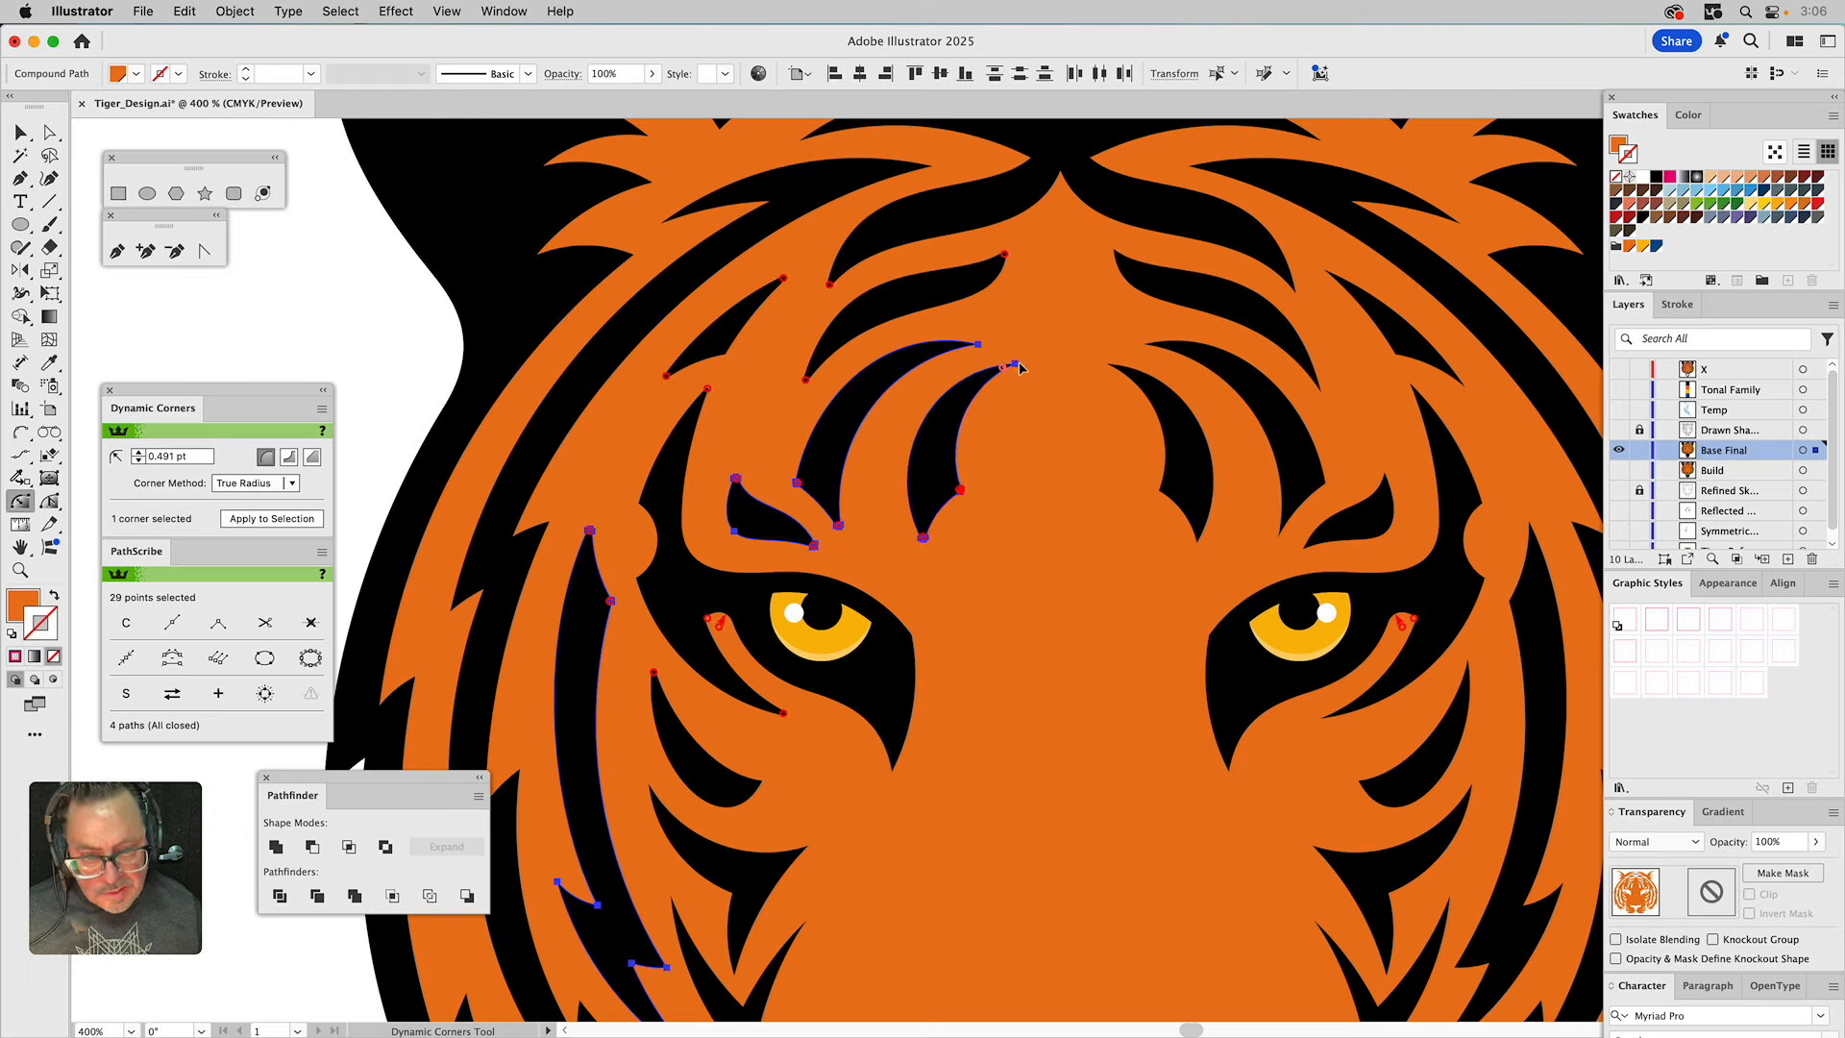
Round the upper tips of the two curved left-hand forehead stripes to 0.491 pt.
{"action": "left_click", "coordinate": [1017, 366]}
{"action": "left_click", "coordinate": [1002, 366], "text": "shift"}
{"action": "left_click", "coordinate": [979, 346], "text": "shift"}
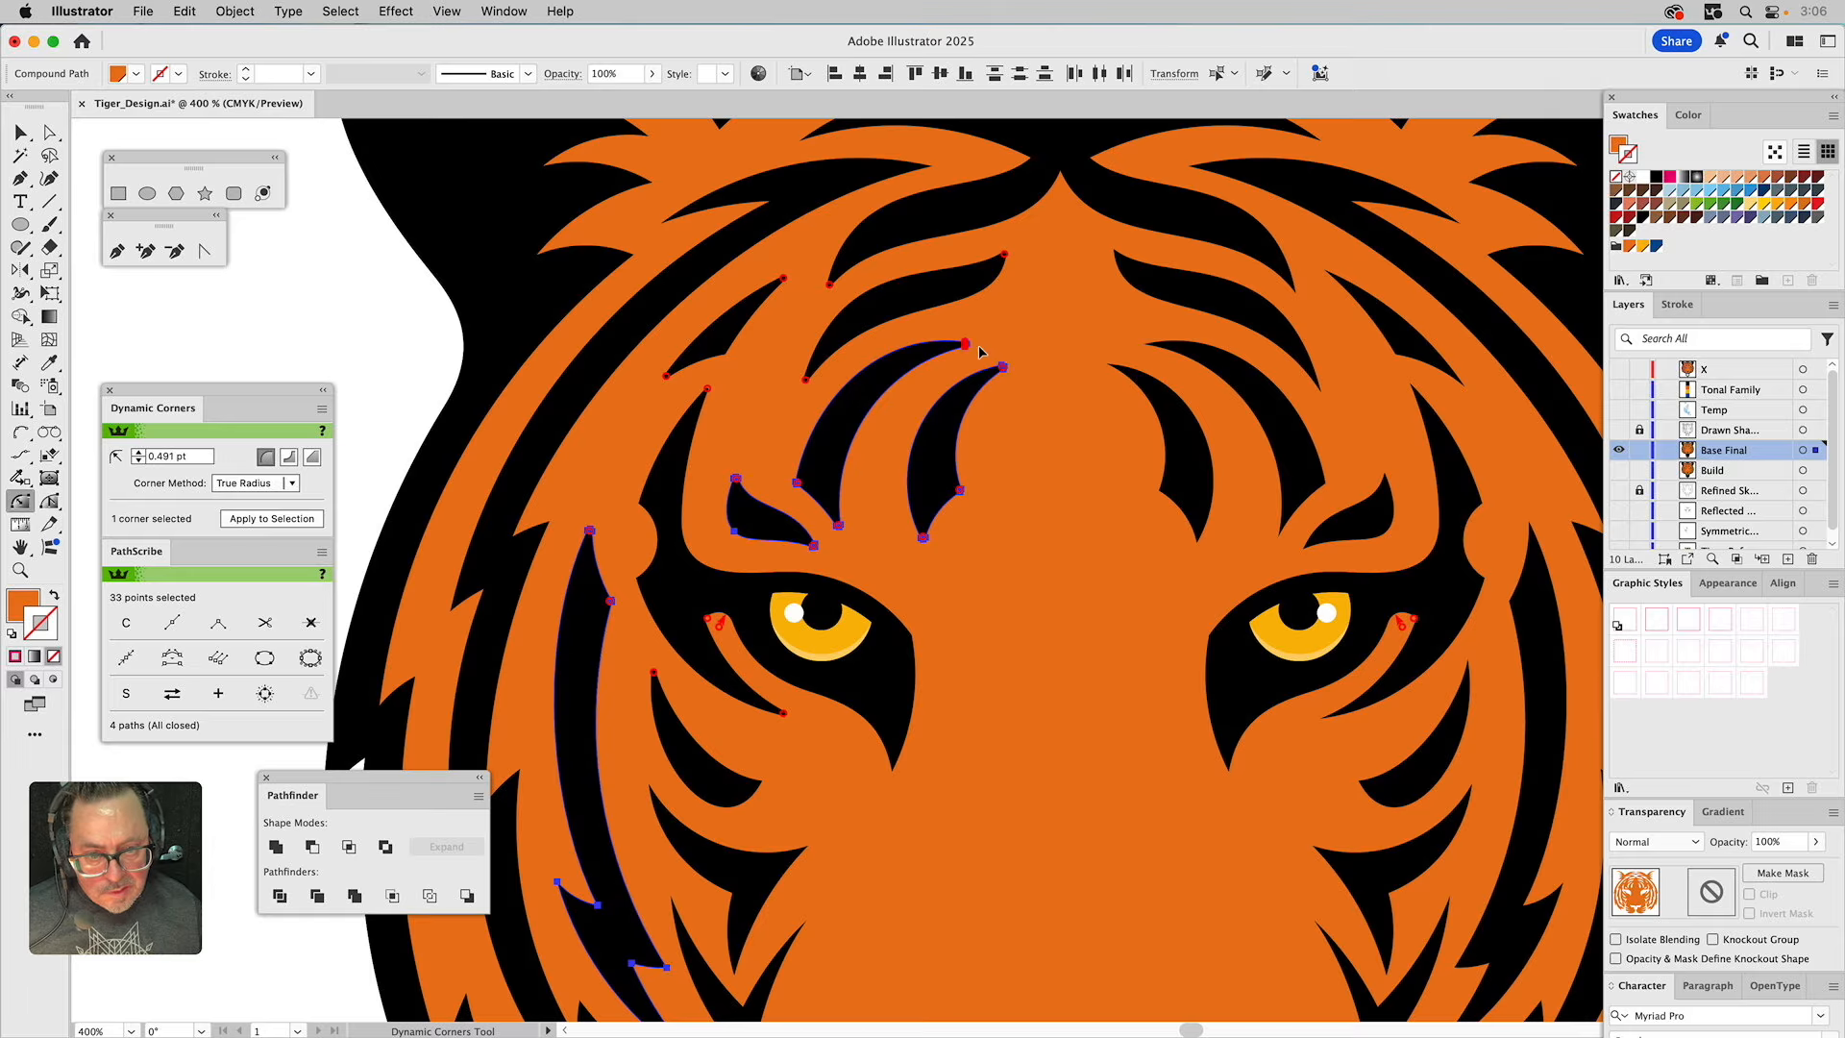
Round the stripe ends across the upper left-hand forehead and the temple fur tip to 0.491 pt.
{"action": "left_click", "coordinate": [929, 168], "text": "shift"}
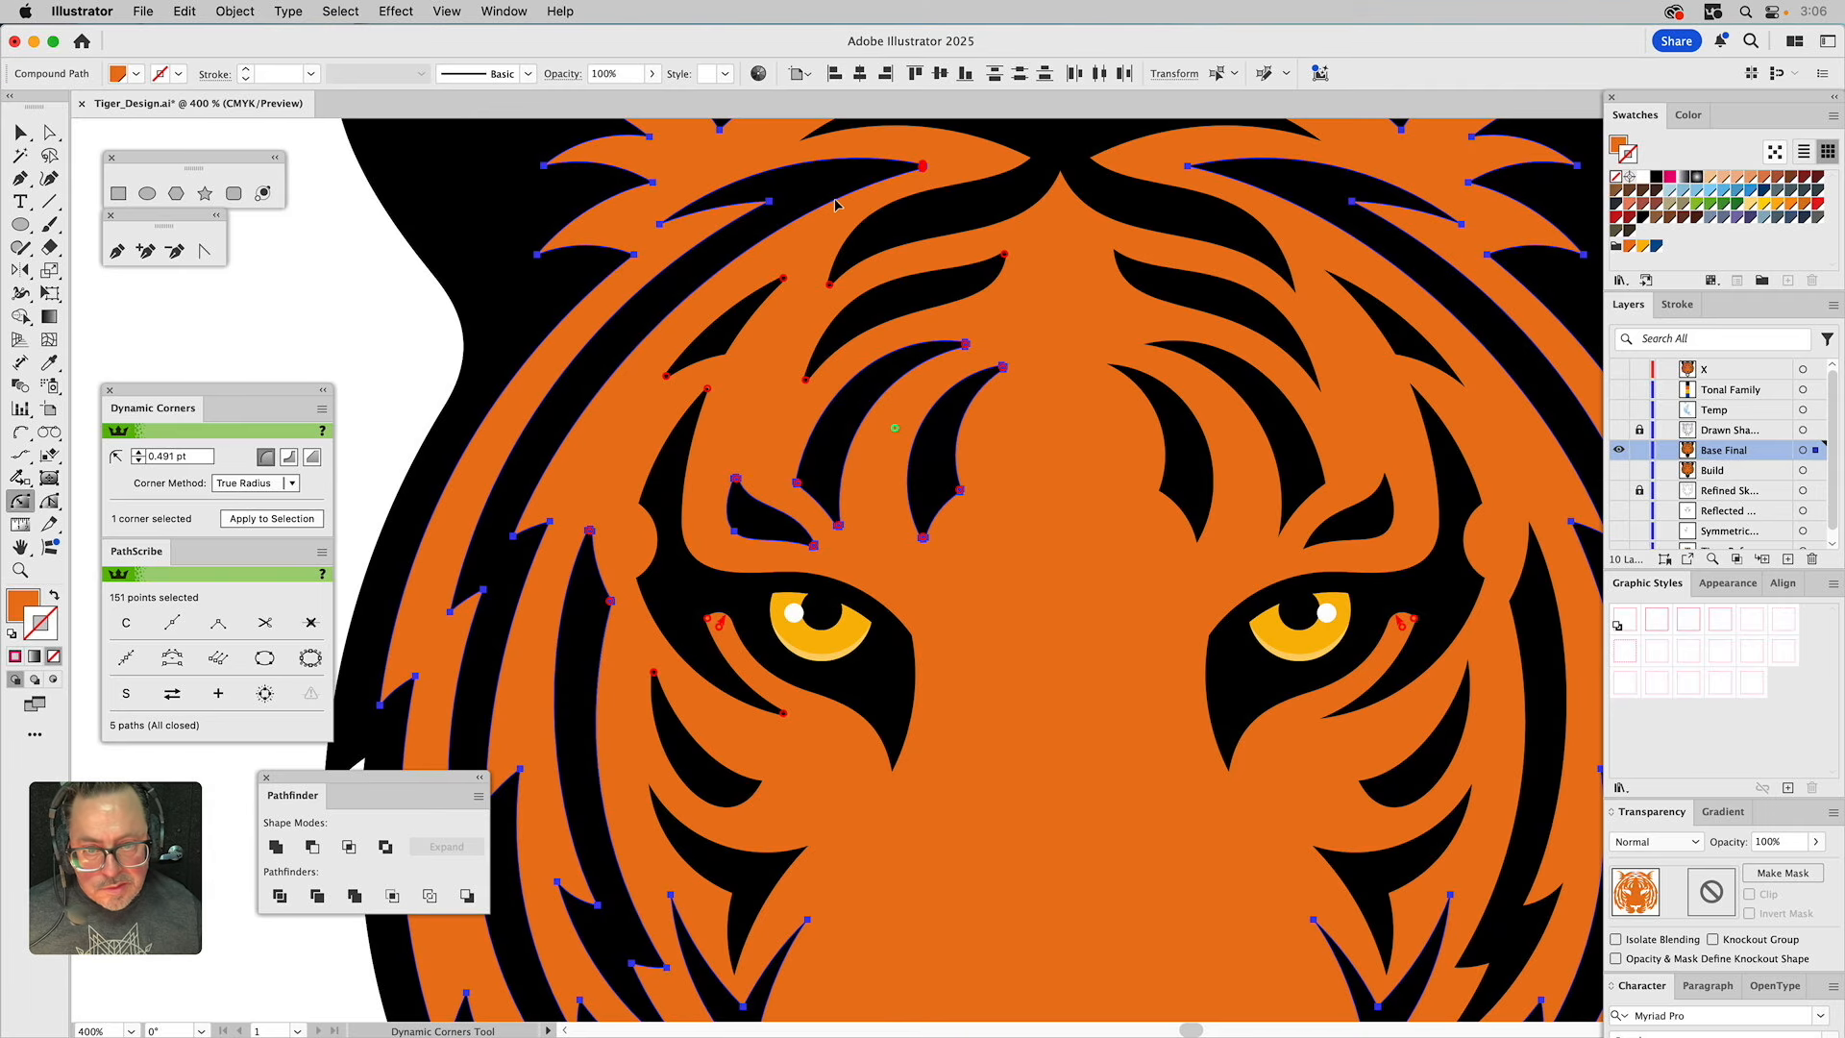
{"action": "left_click", "coordinate": [670, 221], "text": "shift"}
{"action": "key", "text": "h"}
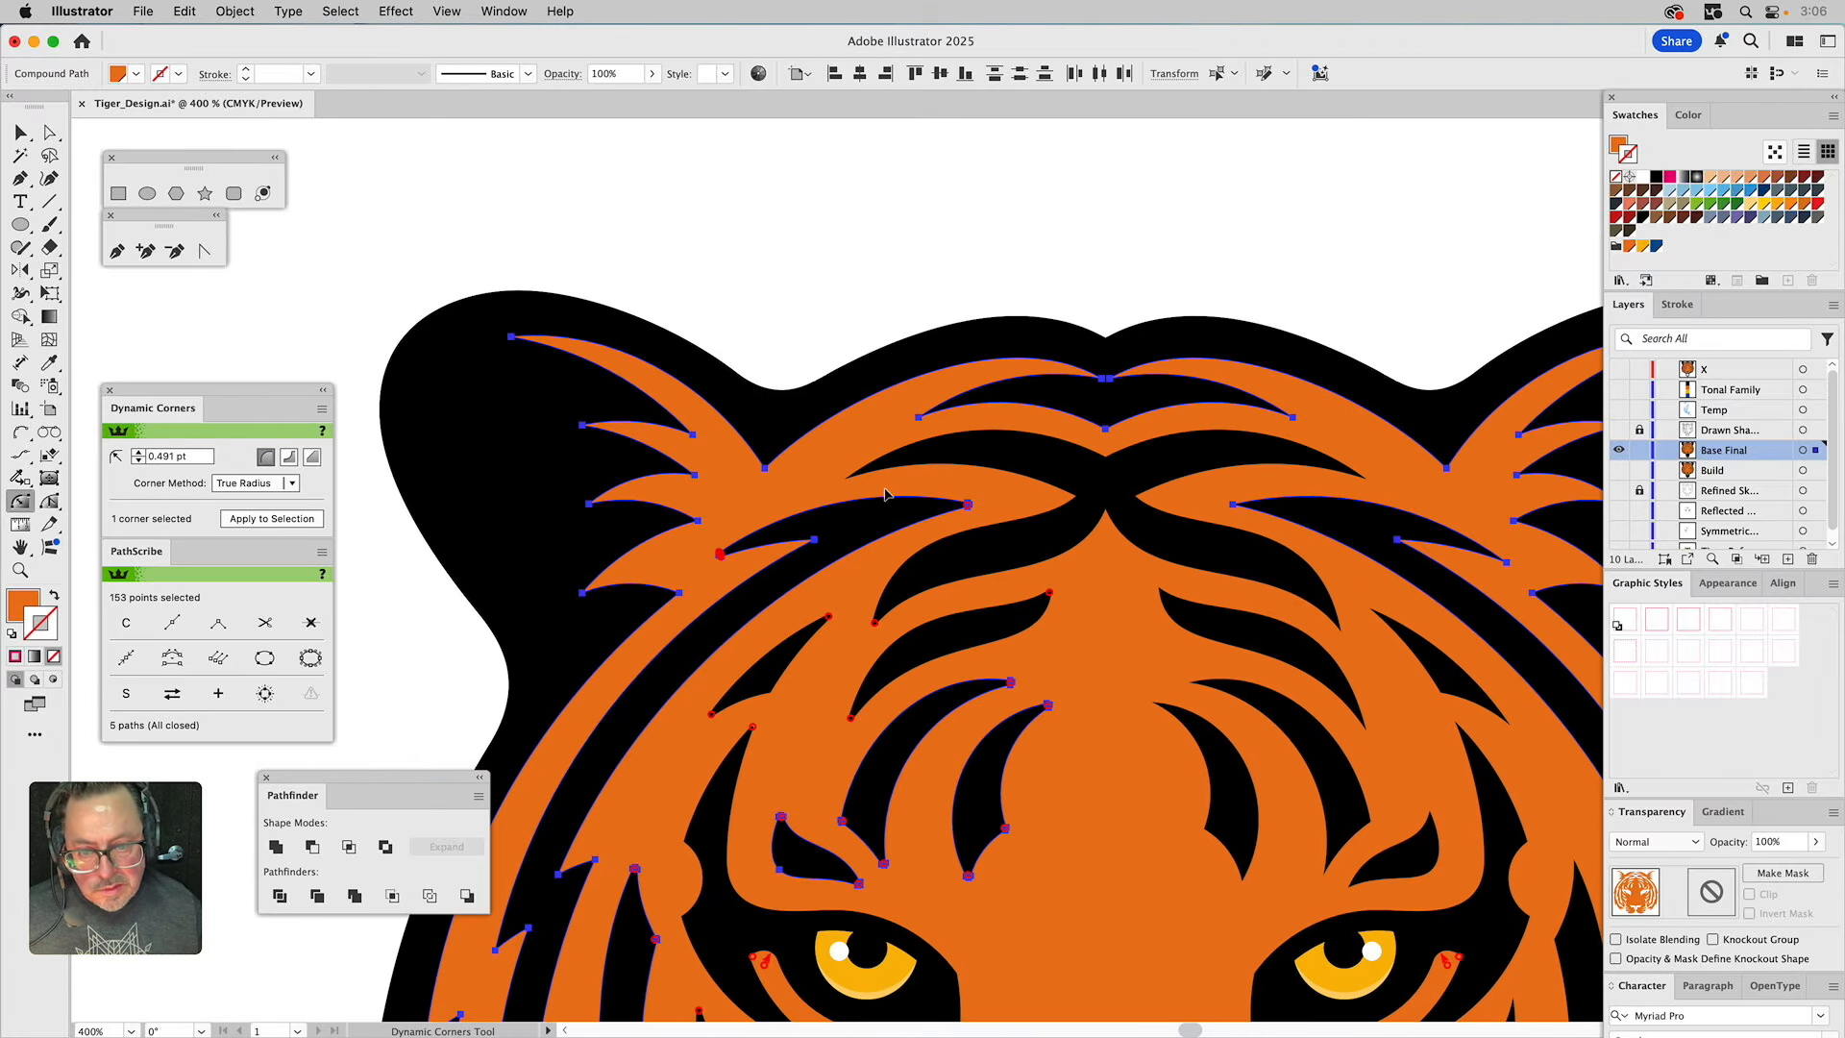
{"action": "left_click", "coordinate": [855, 473], "text": "shift"}
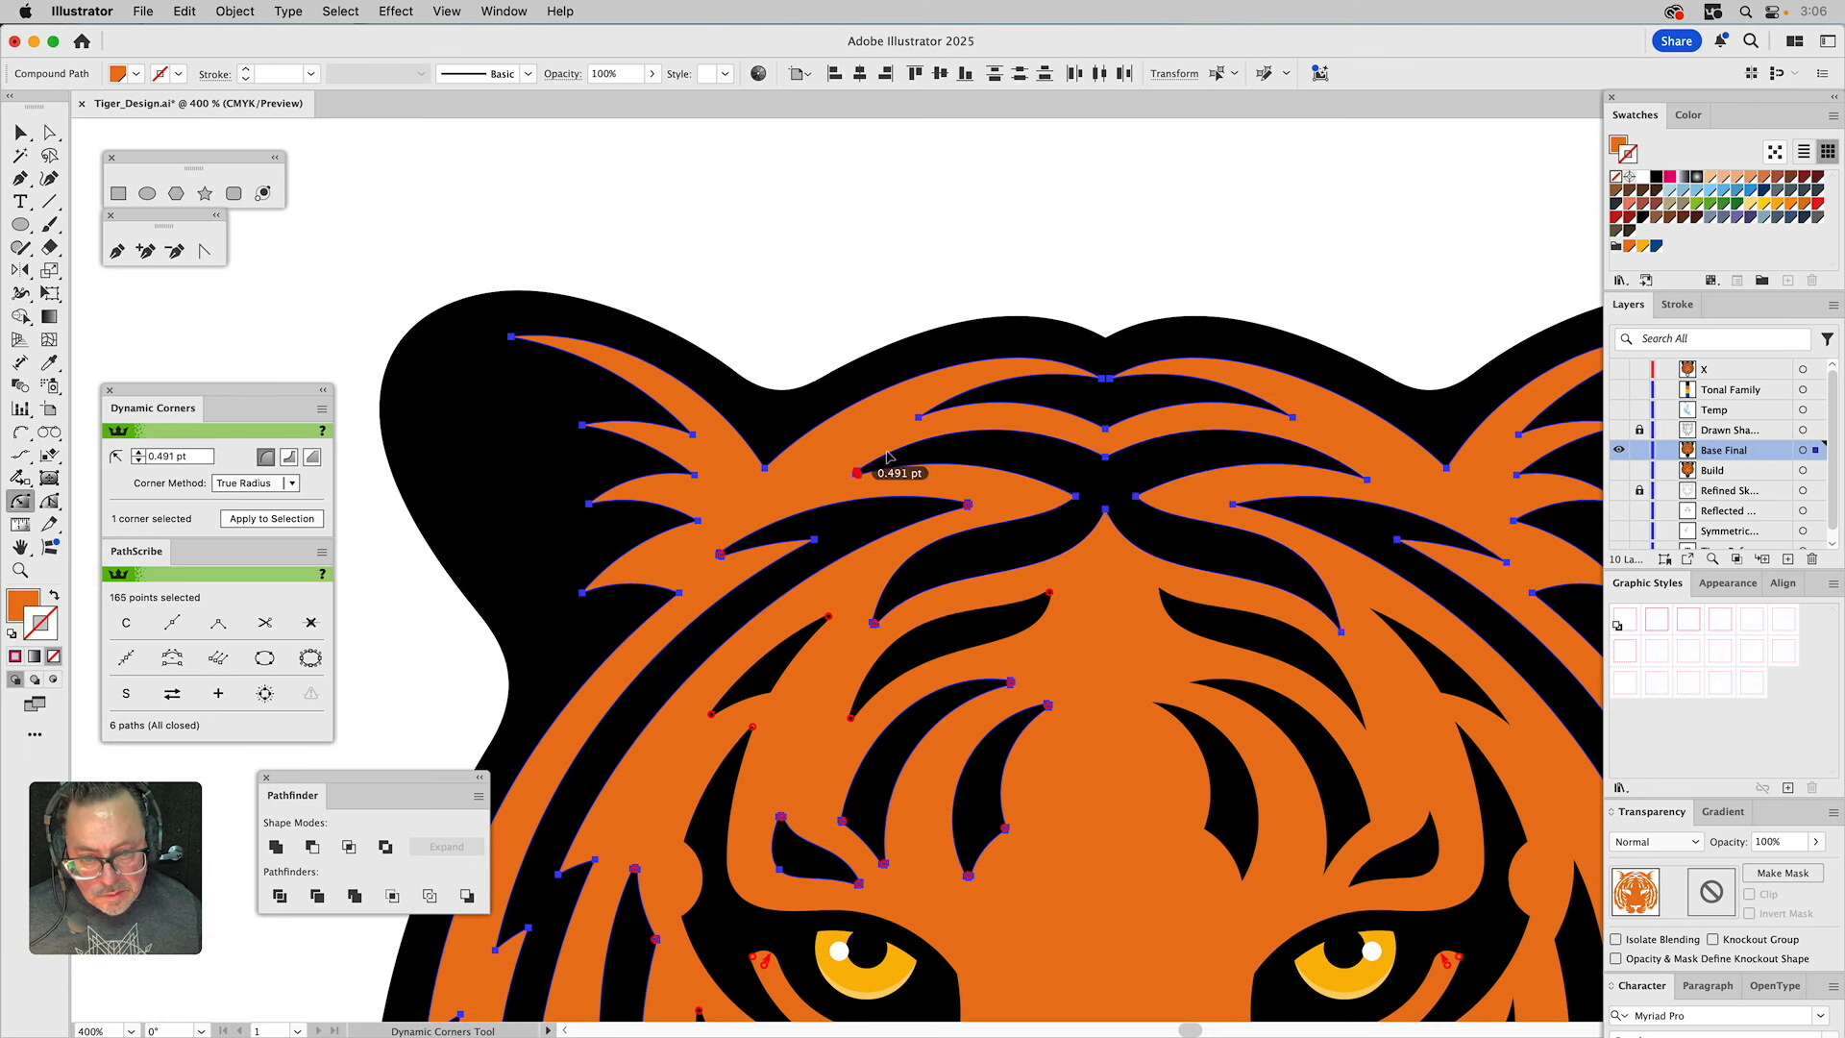
{"action": "left_click", "coordinate": [921, 421], "text": "shift"}
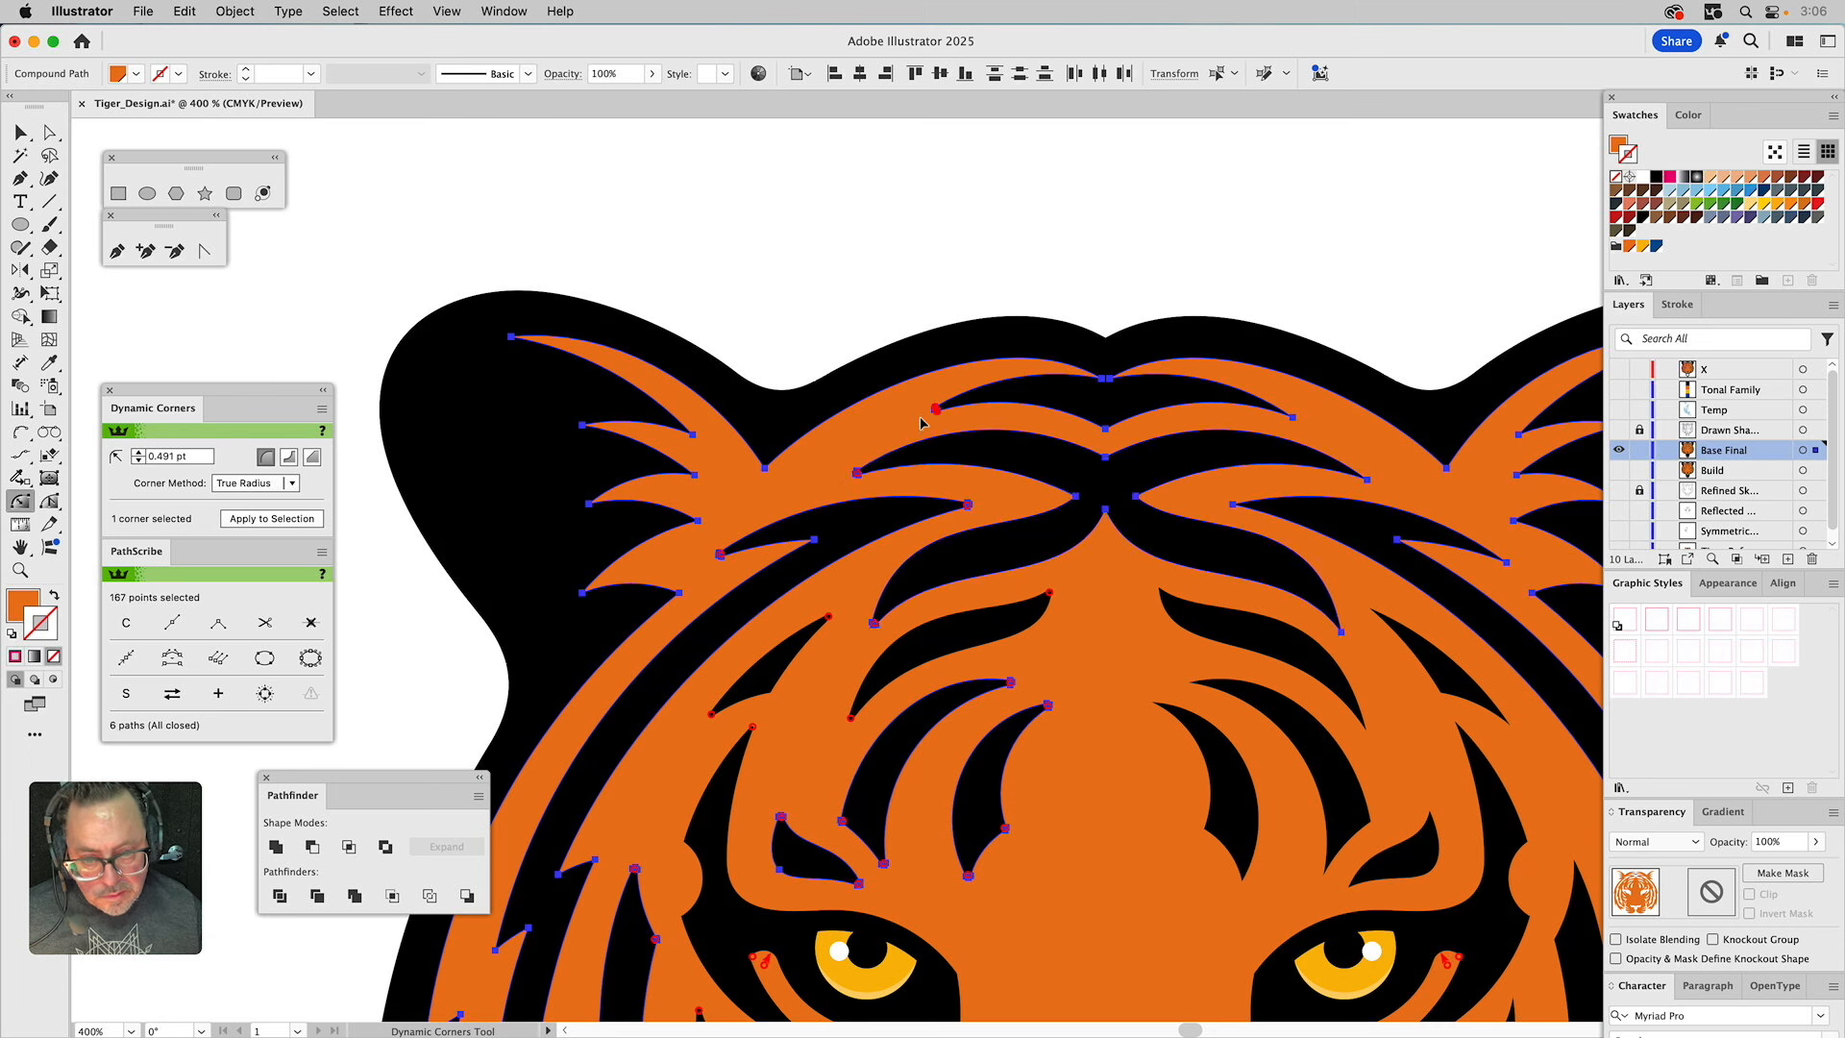
Round the four orange fur tips inside the left-hand ear and just below it to 0.491 pt.
{"action": "left_click", "coordinate": [513, 338], "text": "shift"}
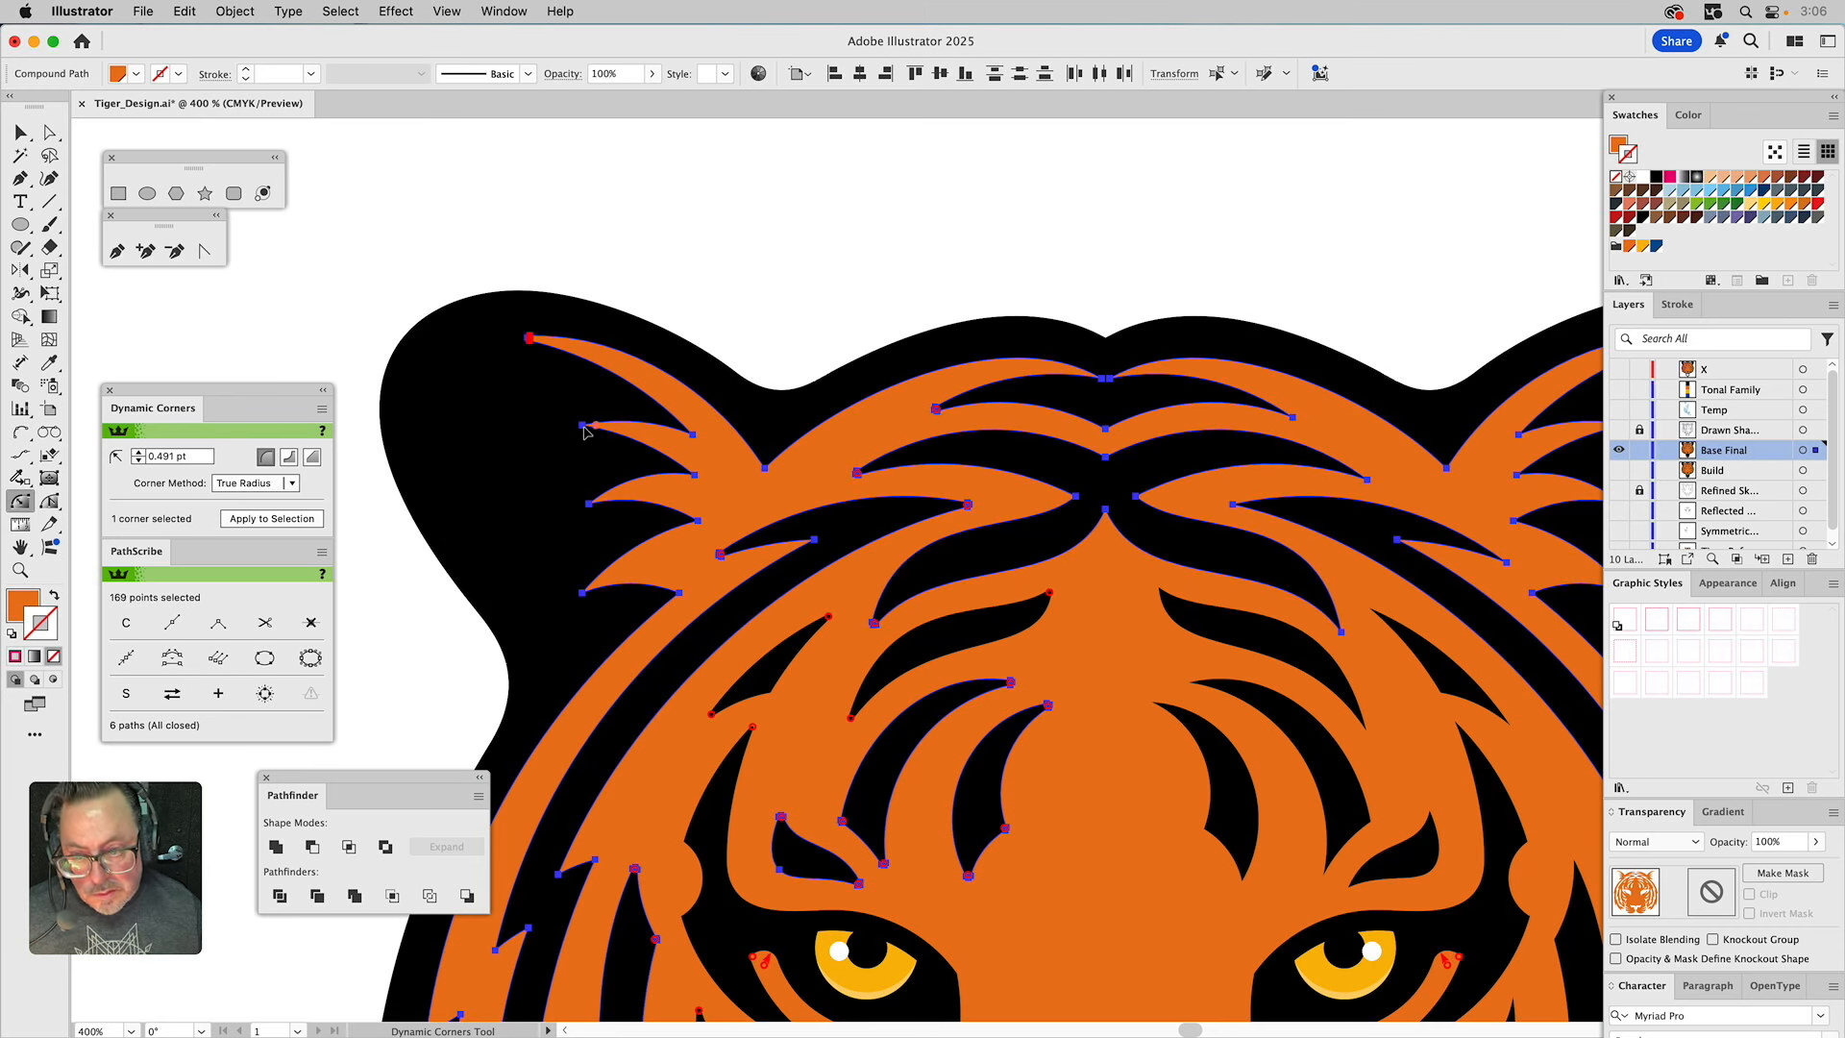
{"action": "left_click", "coordinate": [587, 434], "text": "shift"}
{"action": "left_click", "coordinate": [590, 516], "text": "shift"}
{"action": "left_click", "coordinate": [583, 597], "text": "shift"}
Round the pointed corners of the outer orange fur strips down the left-hand cheek to 0.491 pt.
{"action": "left_click_drag", "start_coordinate": [932, 797], "coordinate": [1022, 402]}
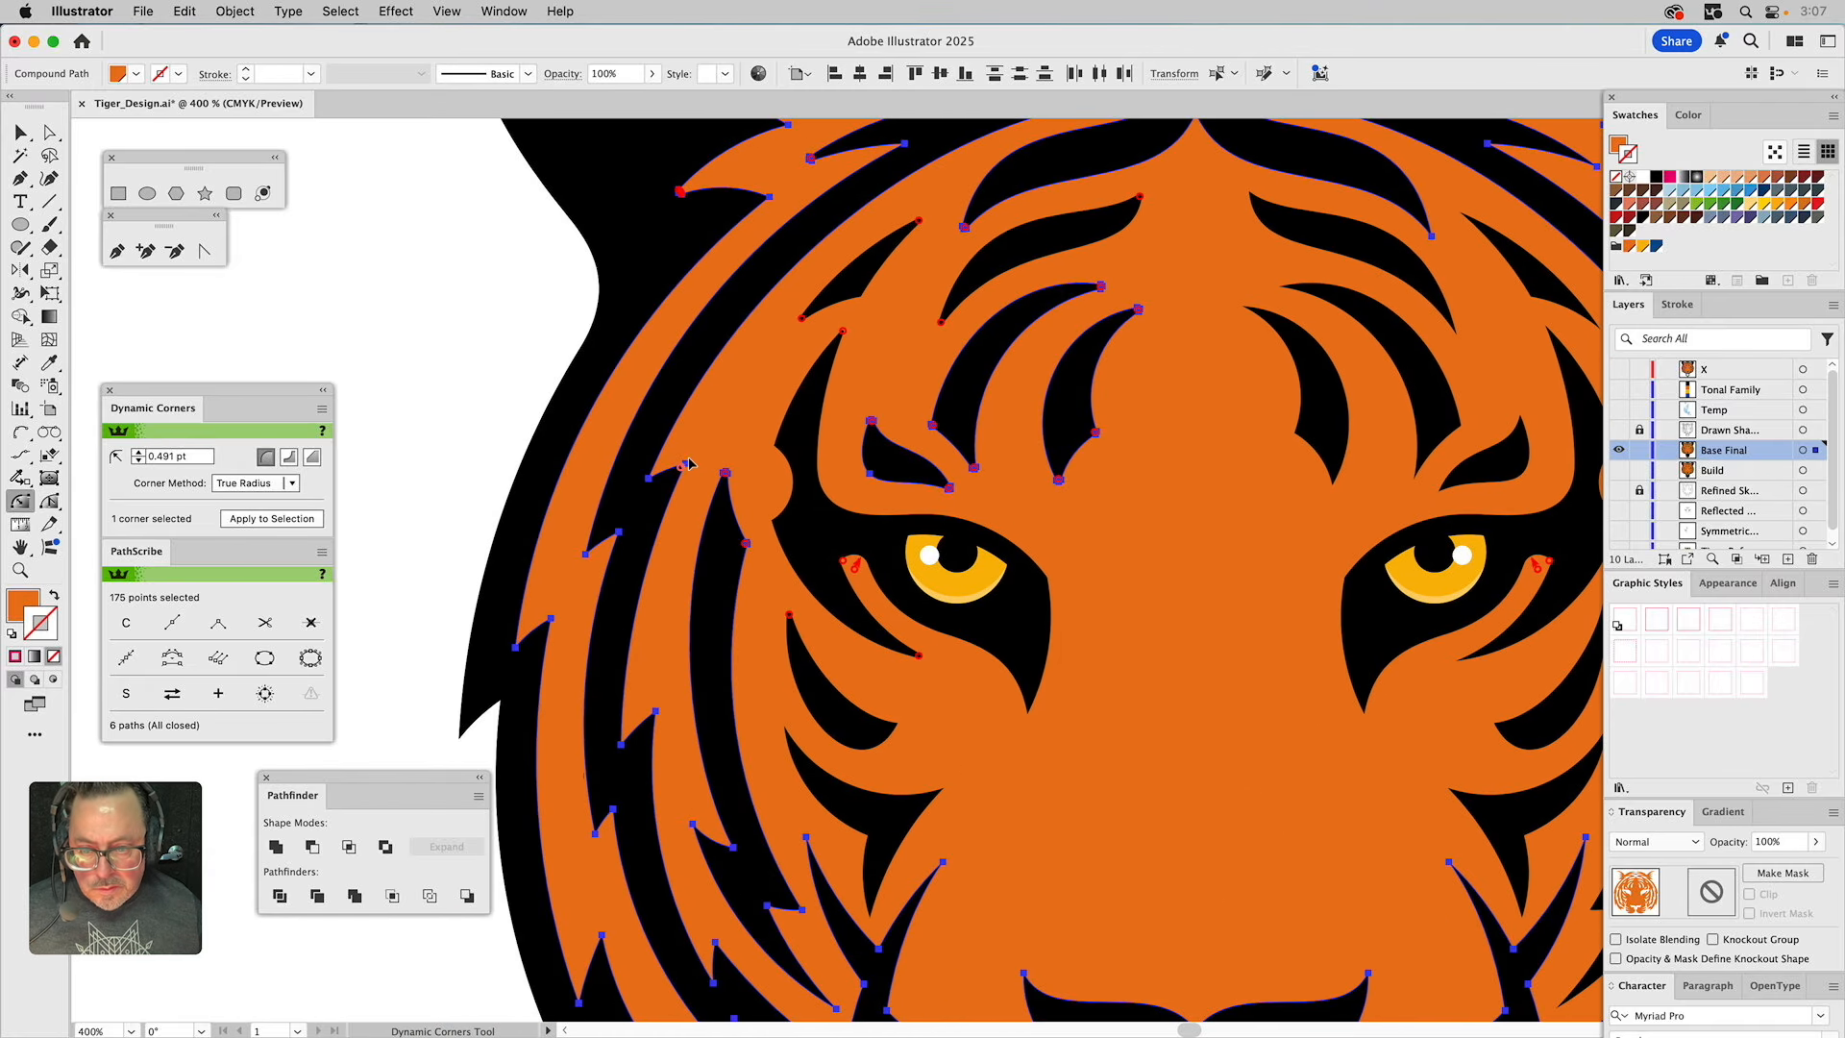
{"action": "left_click", "coordinate": [516, 650], "text": "shift"}
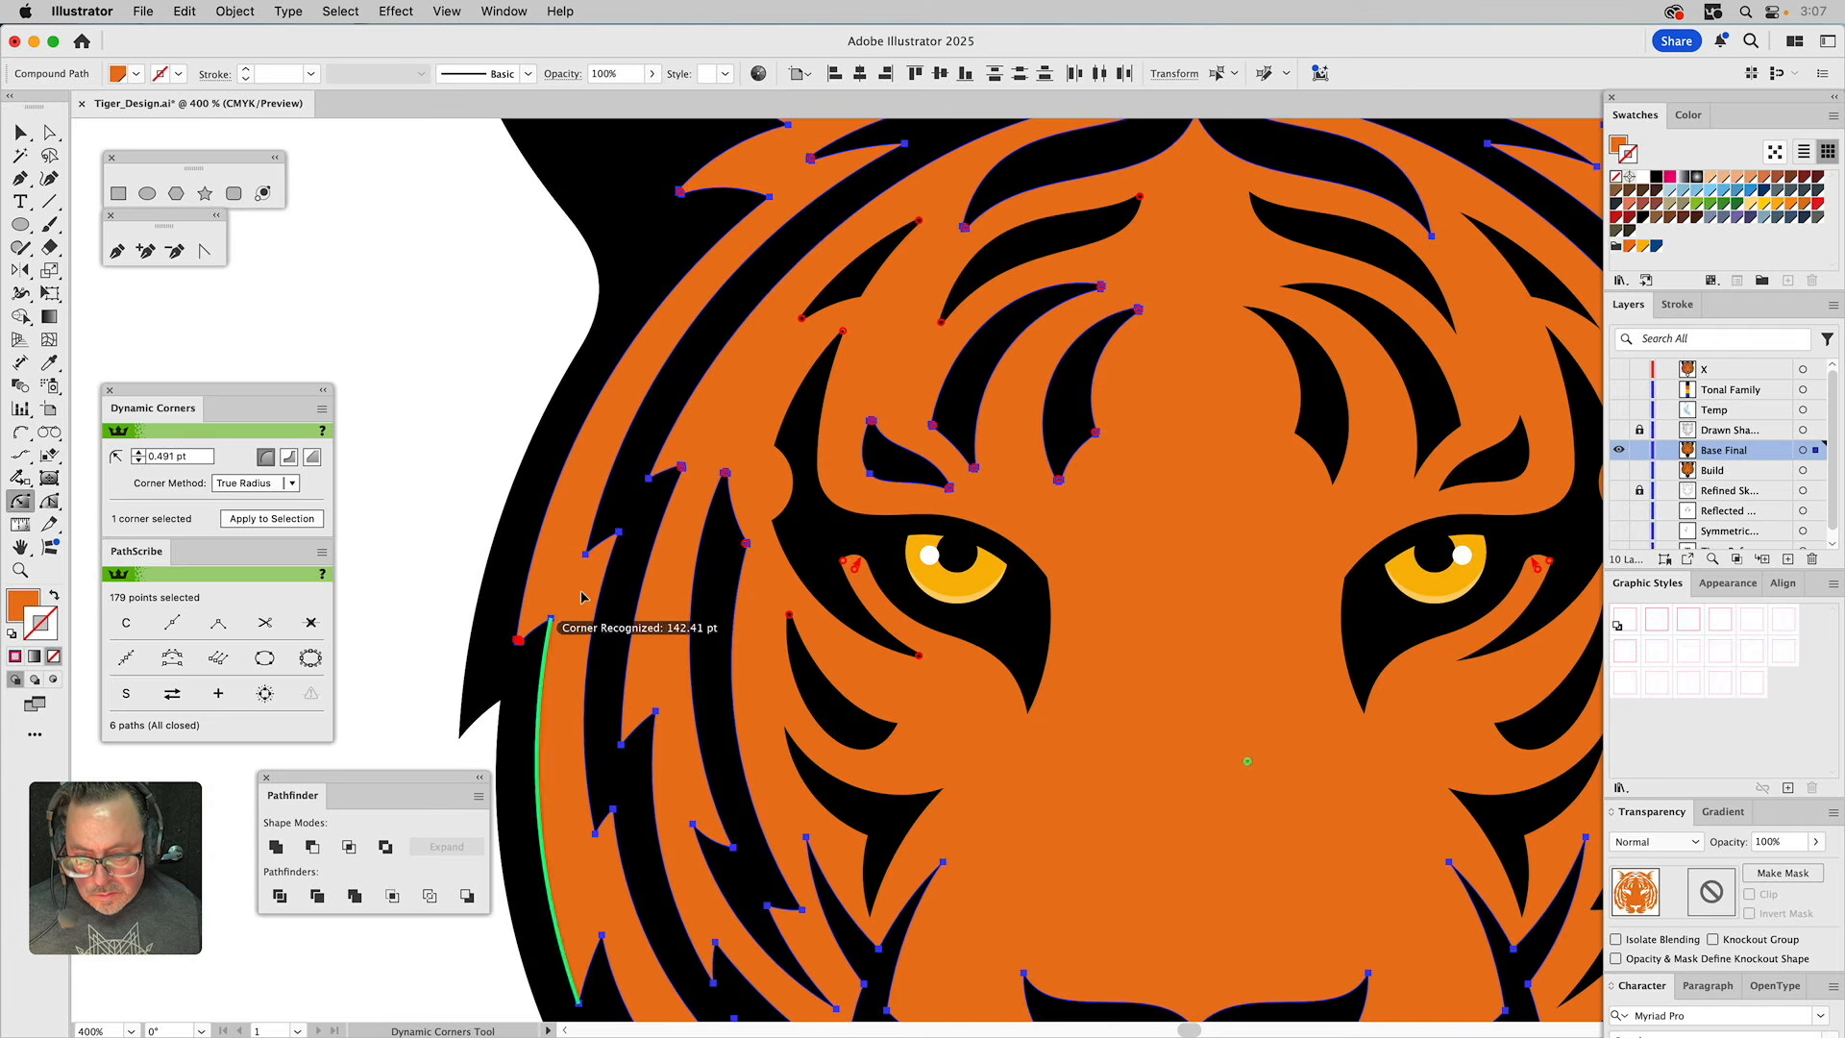
{"action": "left_click", "coordinate": [615, 536], "text": "shift"}
{"action": "left_click_drag", "start_coordinate": [708, 625], "coordinate": [755, 396]}
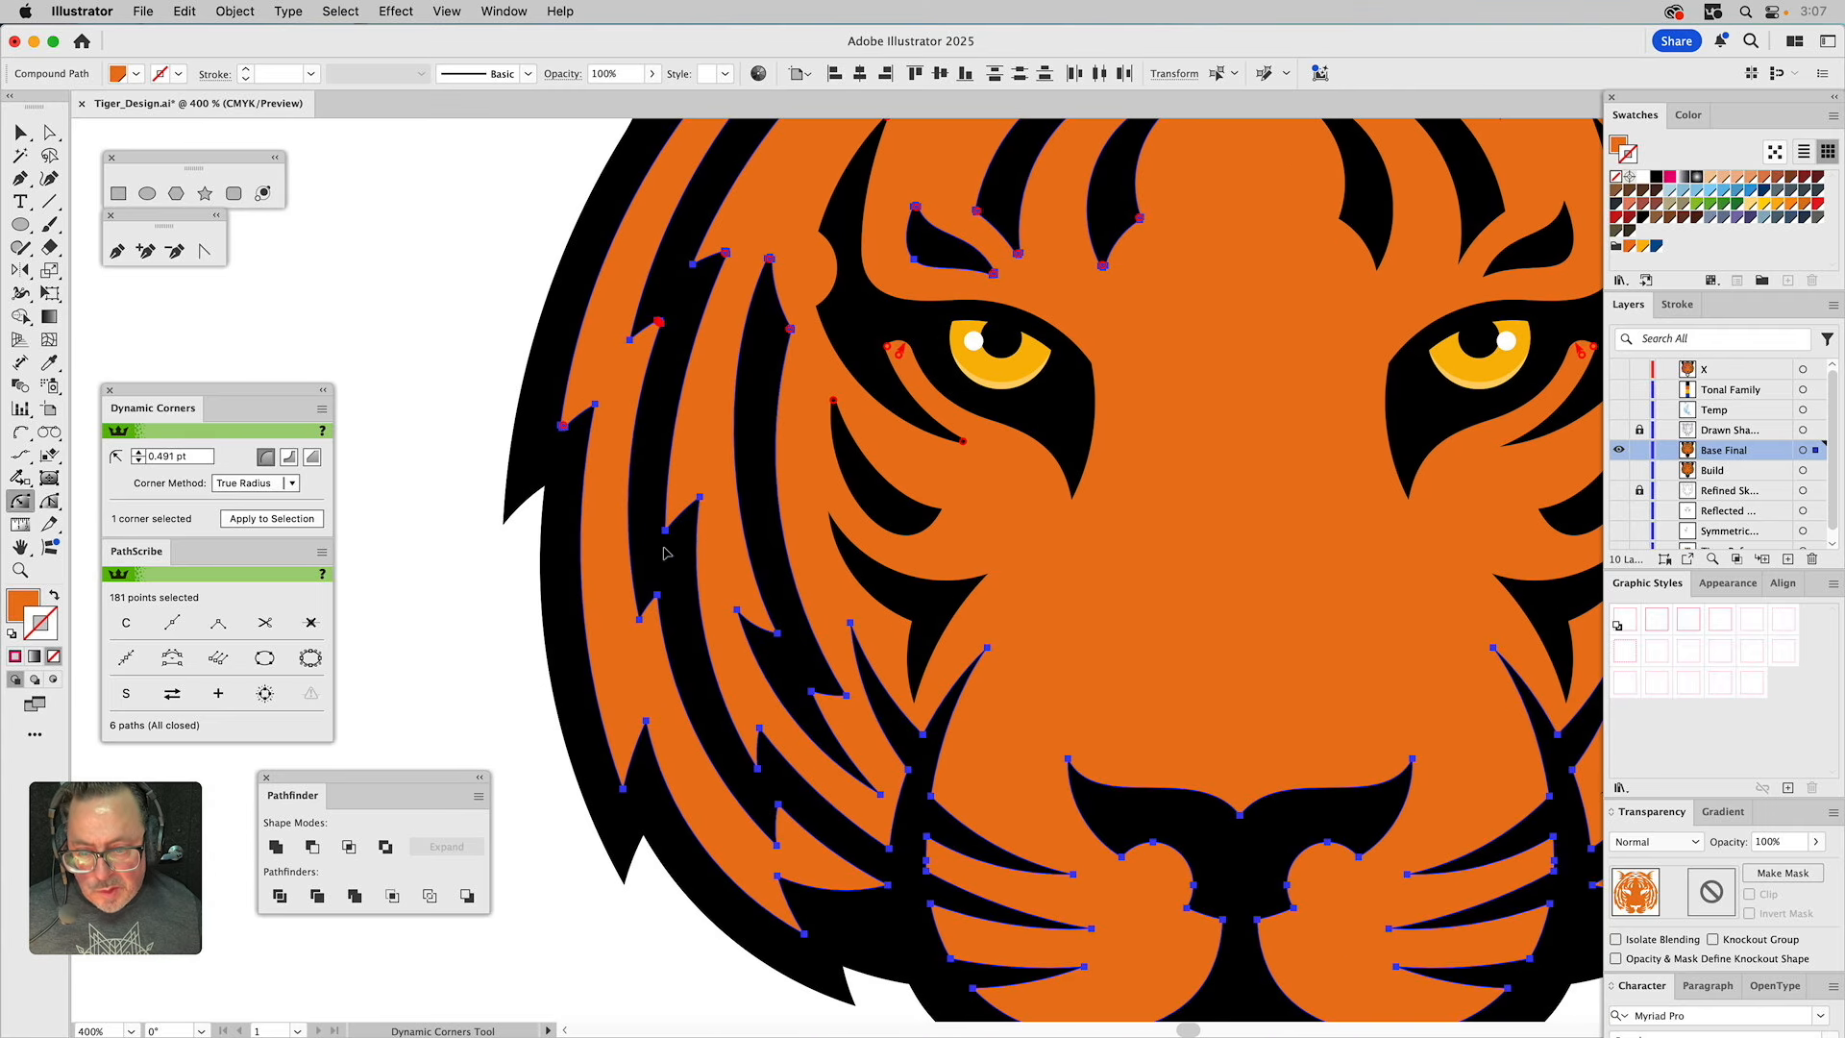
{"action": "left_click", "coordinate": [623, 791], "text": "shift"}
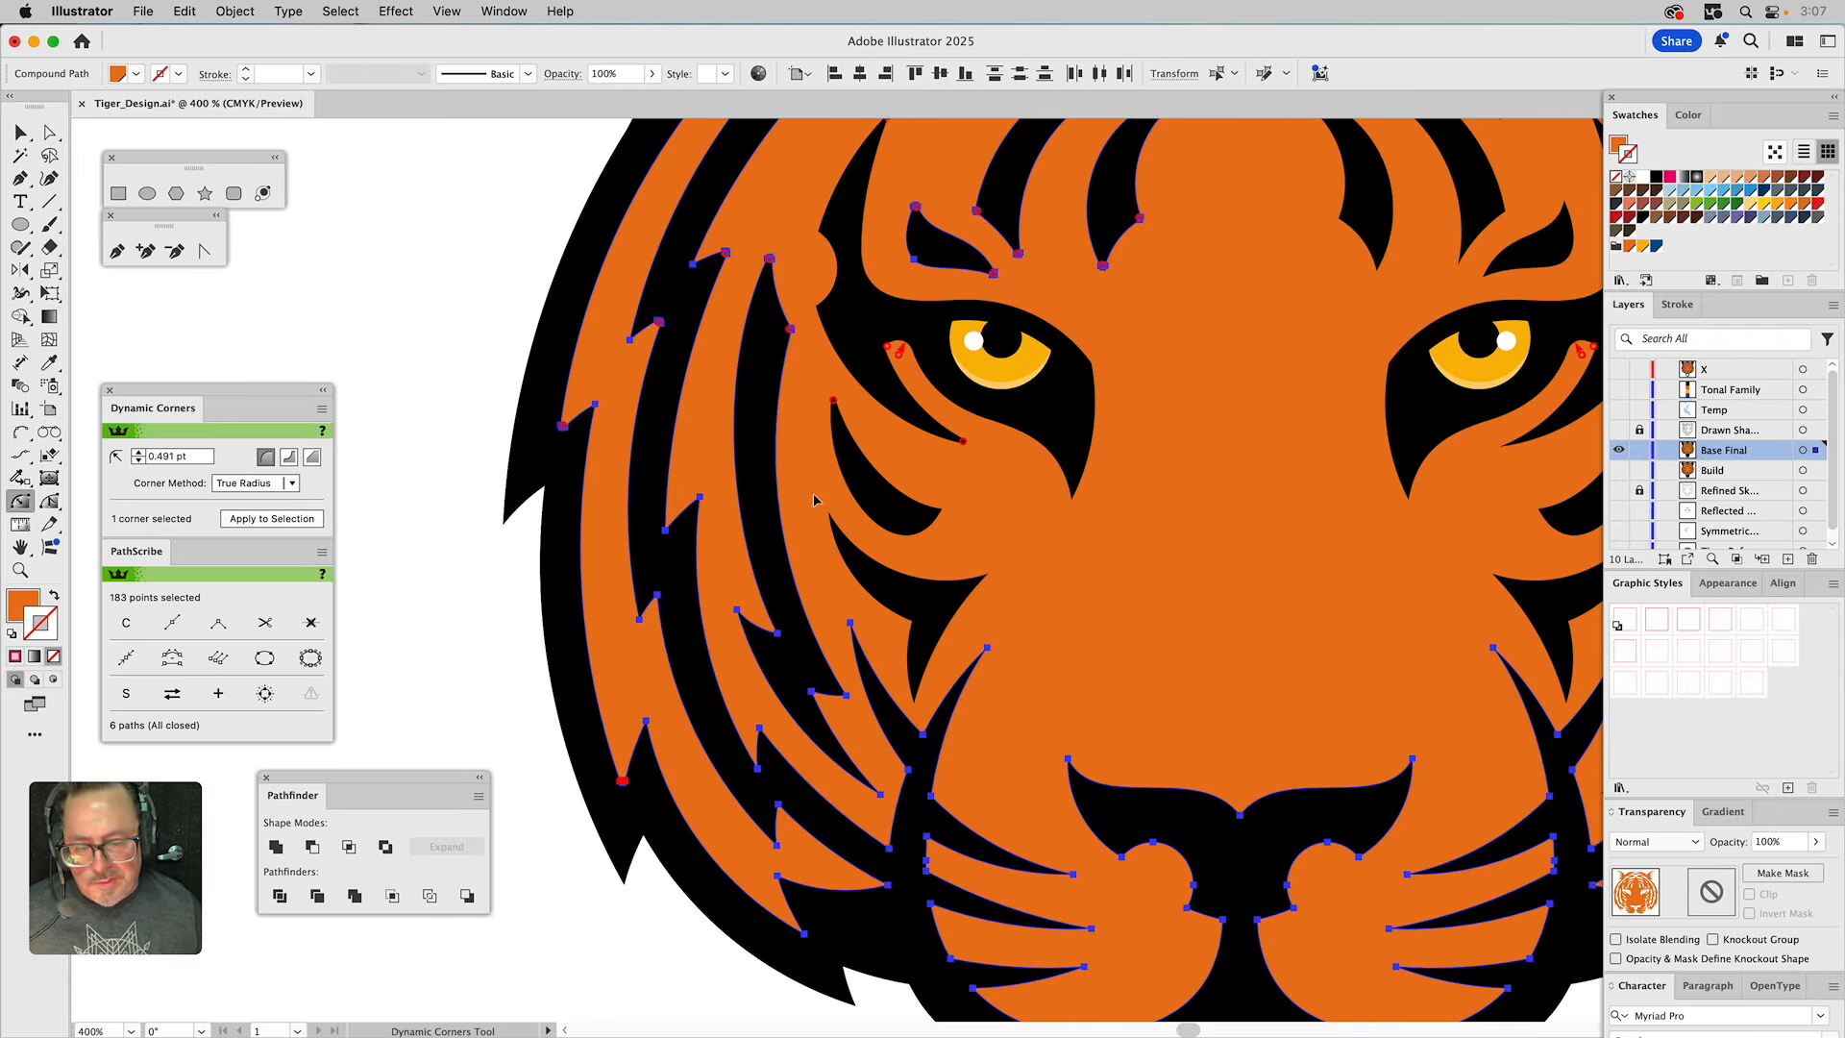
Try rounding the lower left-hand cheek's fur tips and the stripe tips beside the muzzle with Dynamic Corners.
{"action": "left_click", "coordinate": [803, 931]}
{"action": "left_click", "coordinate": [887, 886]}
{"action": "left_click", "coordinate": [879, 795]}
{"action": "left_click", "coordinate": [849, 624]}
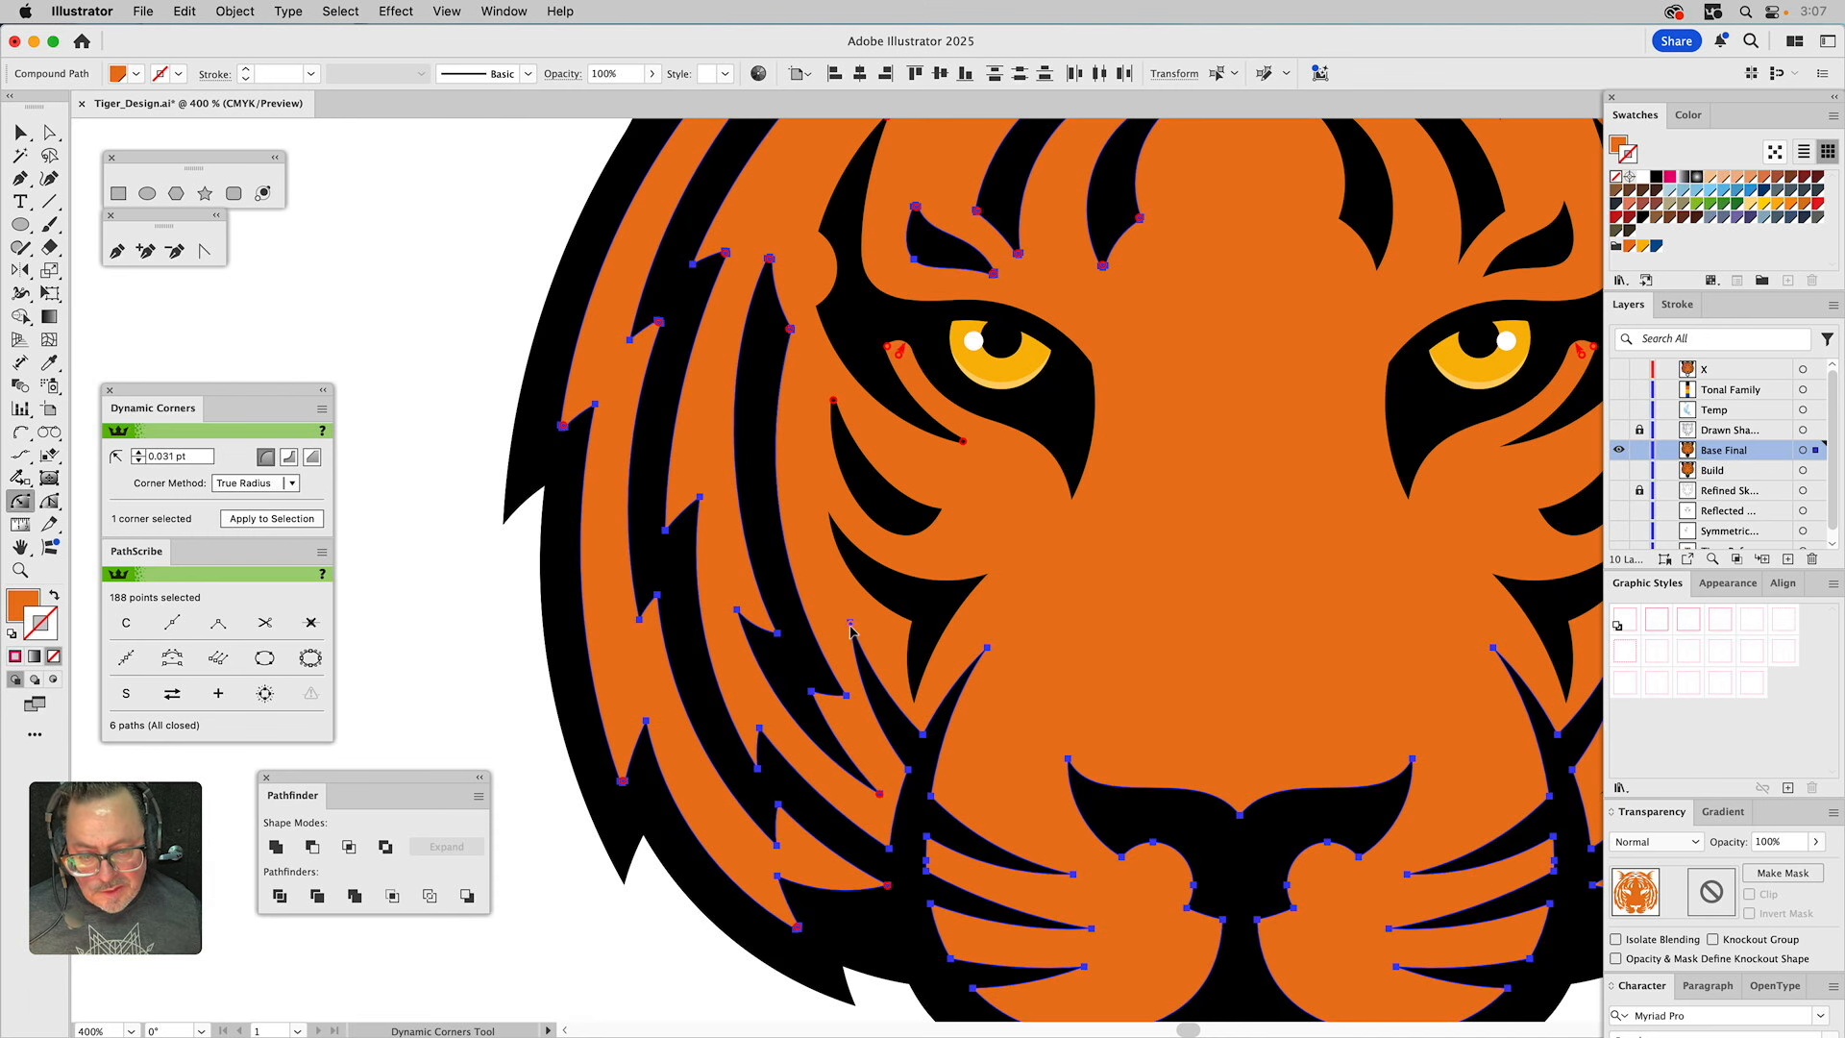
{"action": "left_click", "coordinate": [988, 651]}
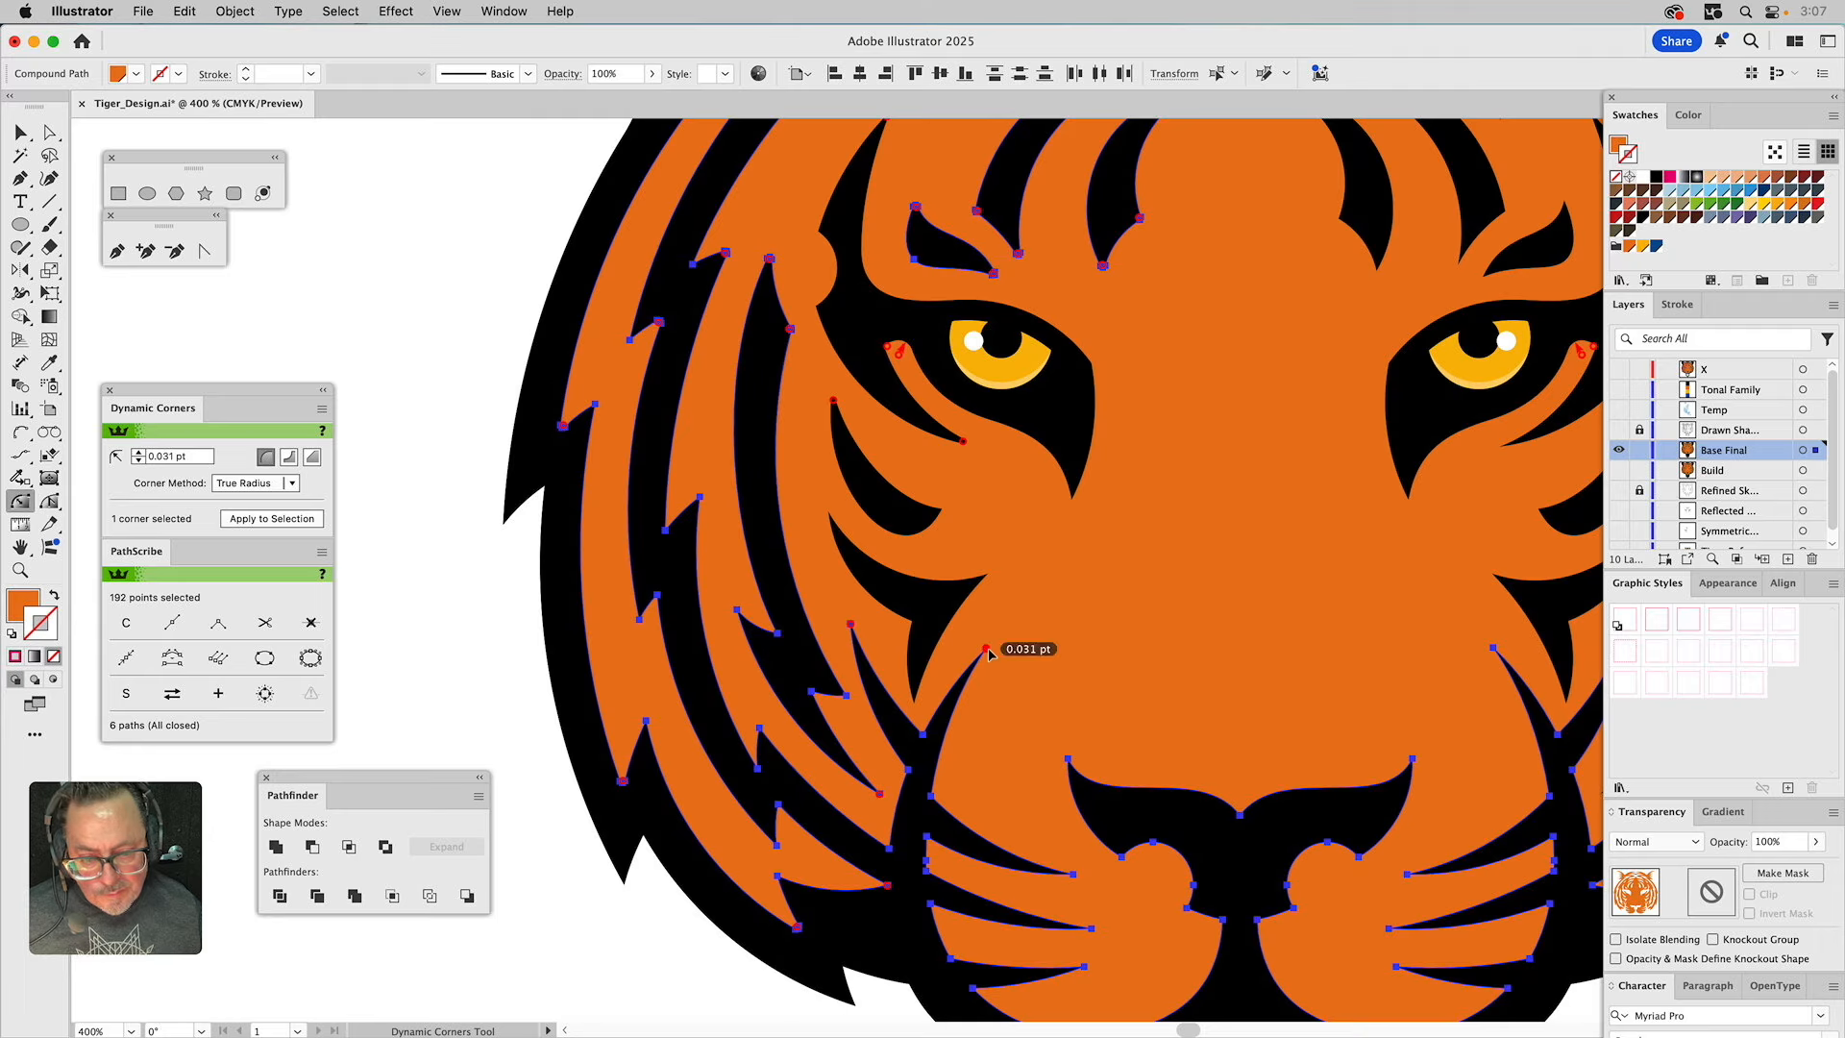
Try rounding the inner tips of the three whisker stripes on each side of the muzzle to 0.031 pt.
{"action": "left_click", "coordinate": [1073, 875]}
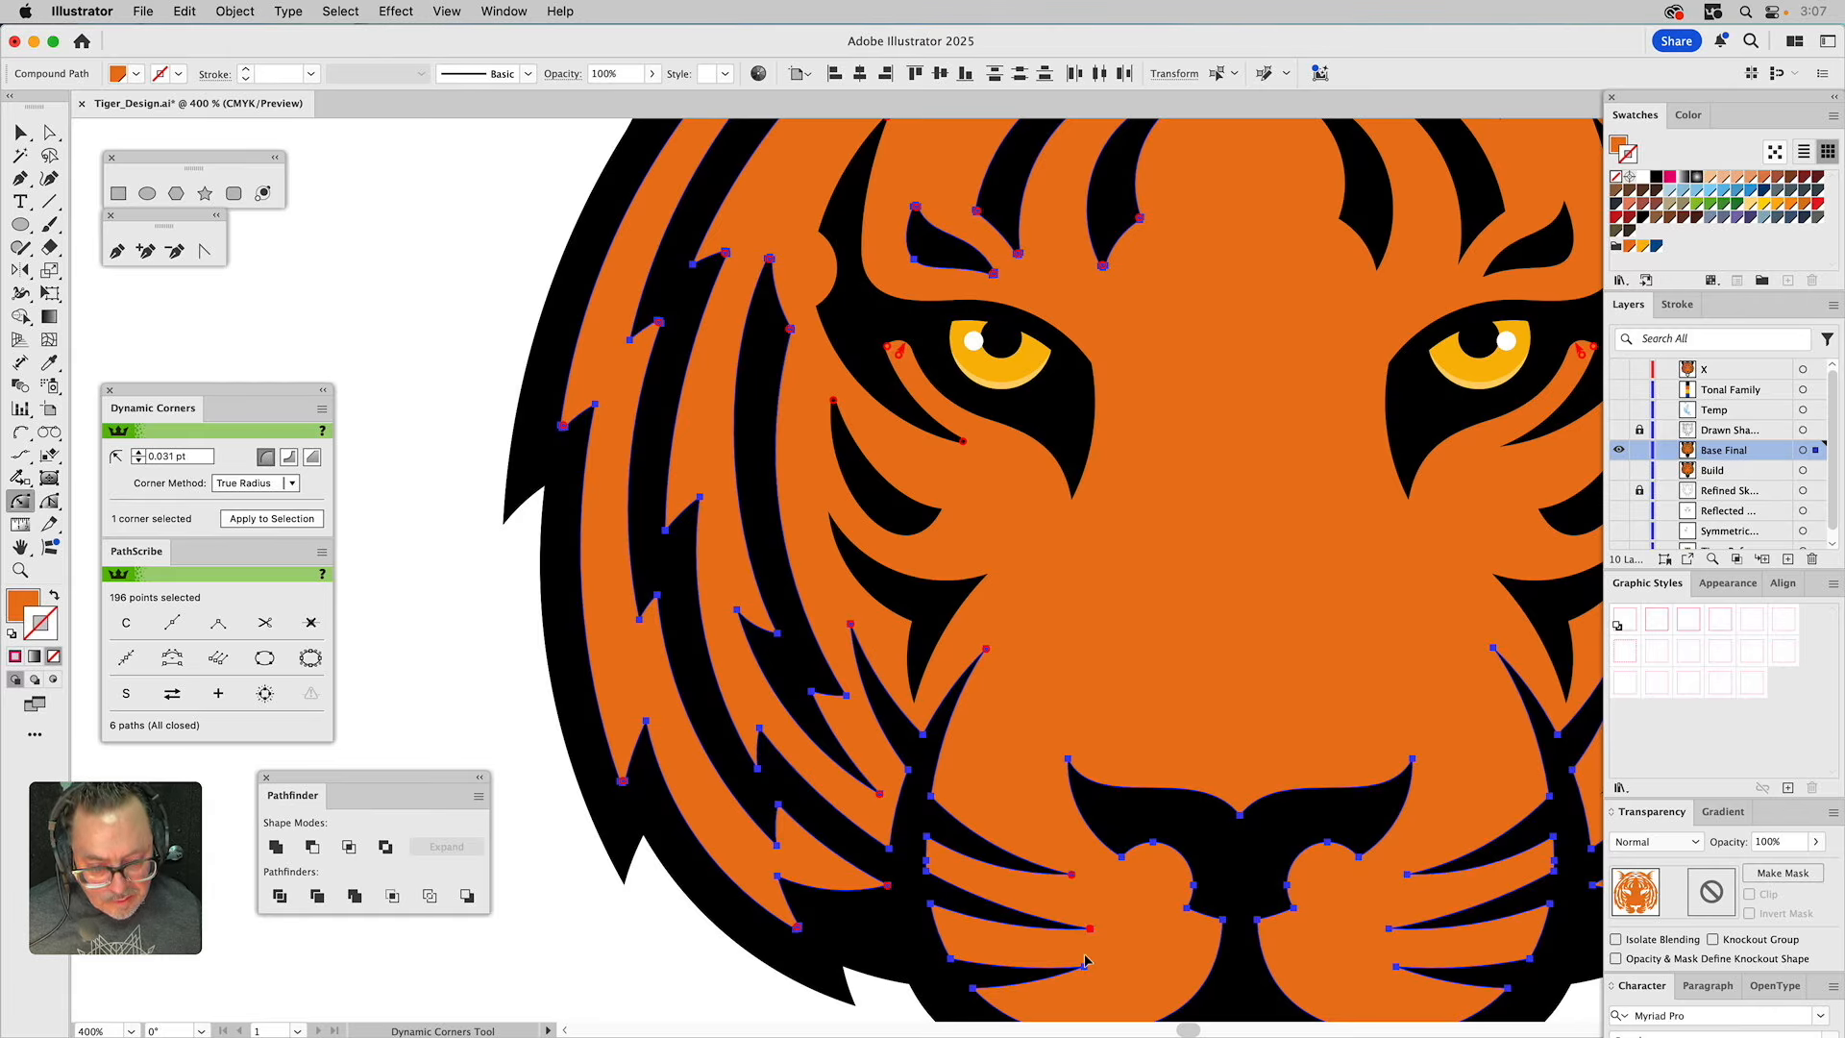
{"action": "left_click", "coordinate": [1084, 969]}
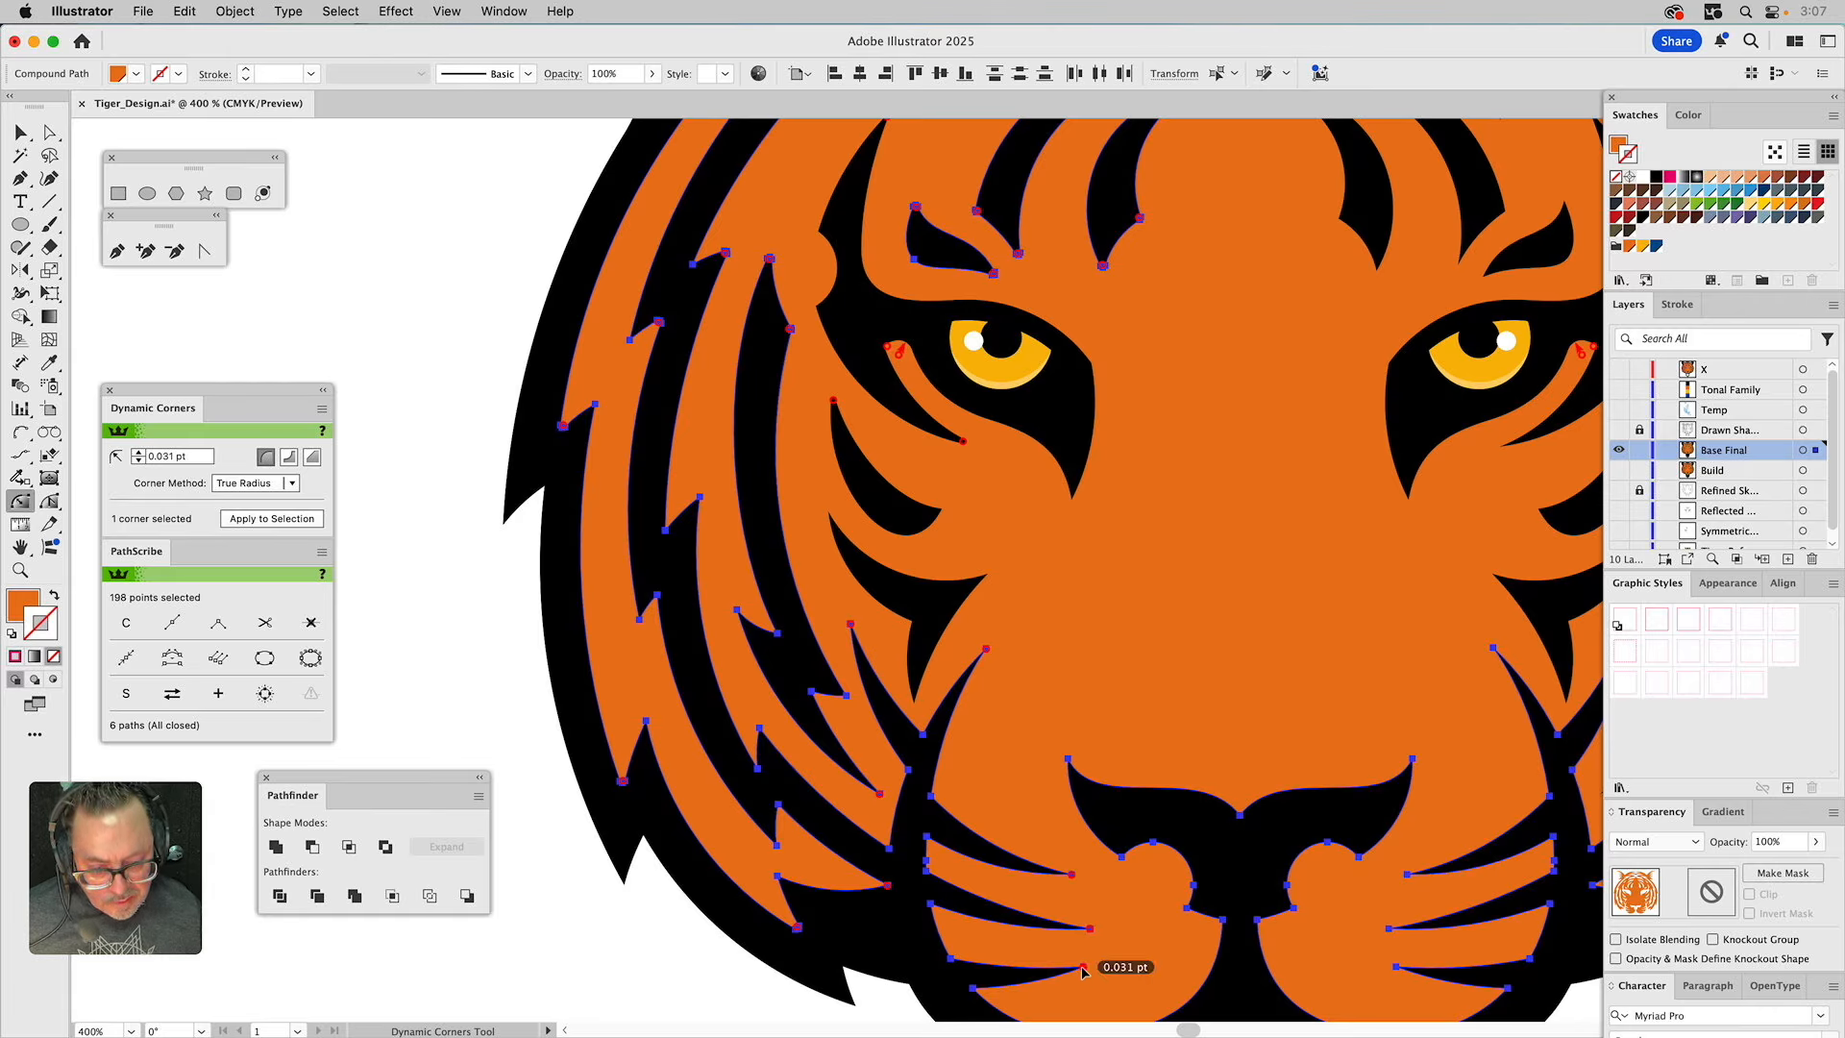
{"action": "left_click", "coordinate": [1396, 967]}
{"action": "left_click", "coordinate": [1391, 930]}
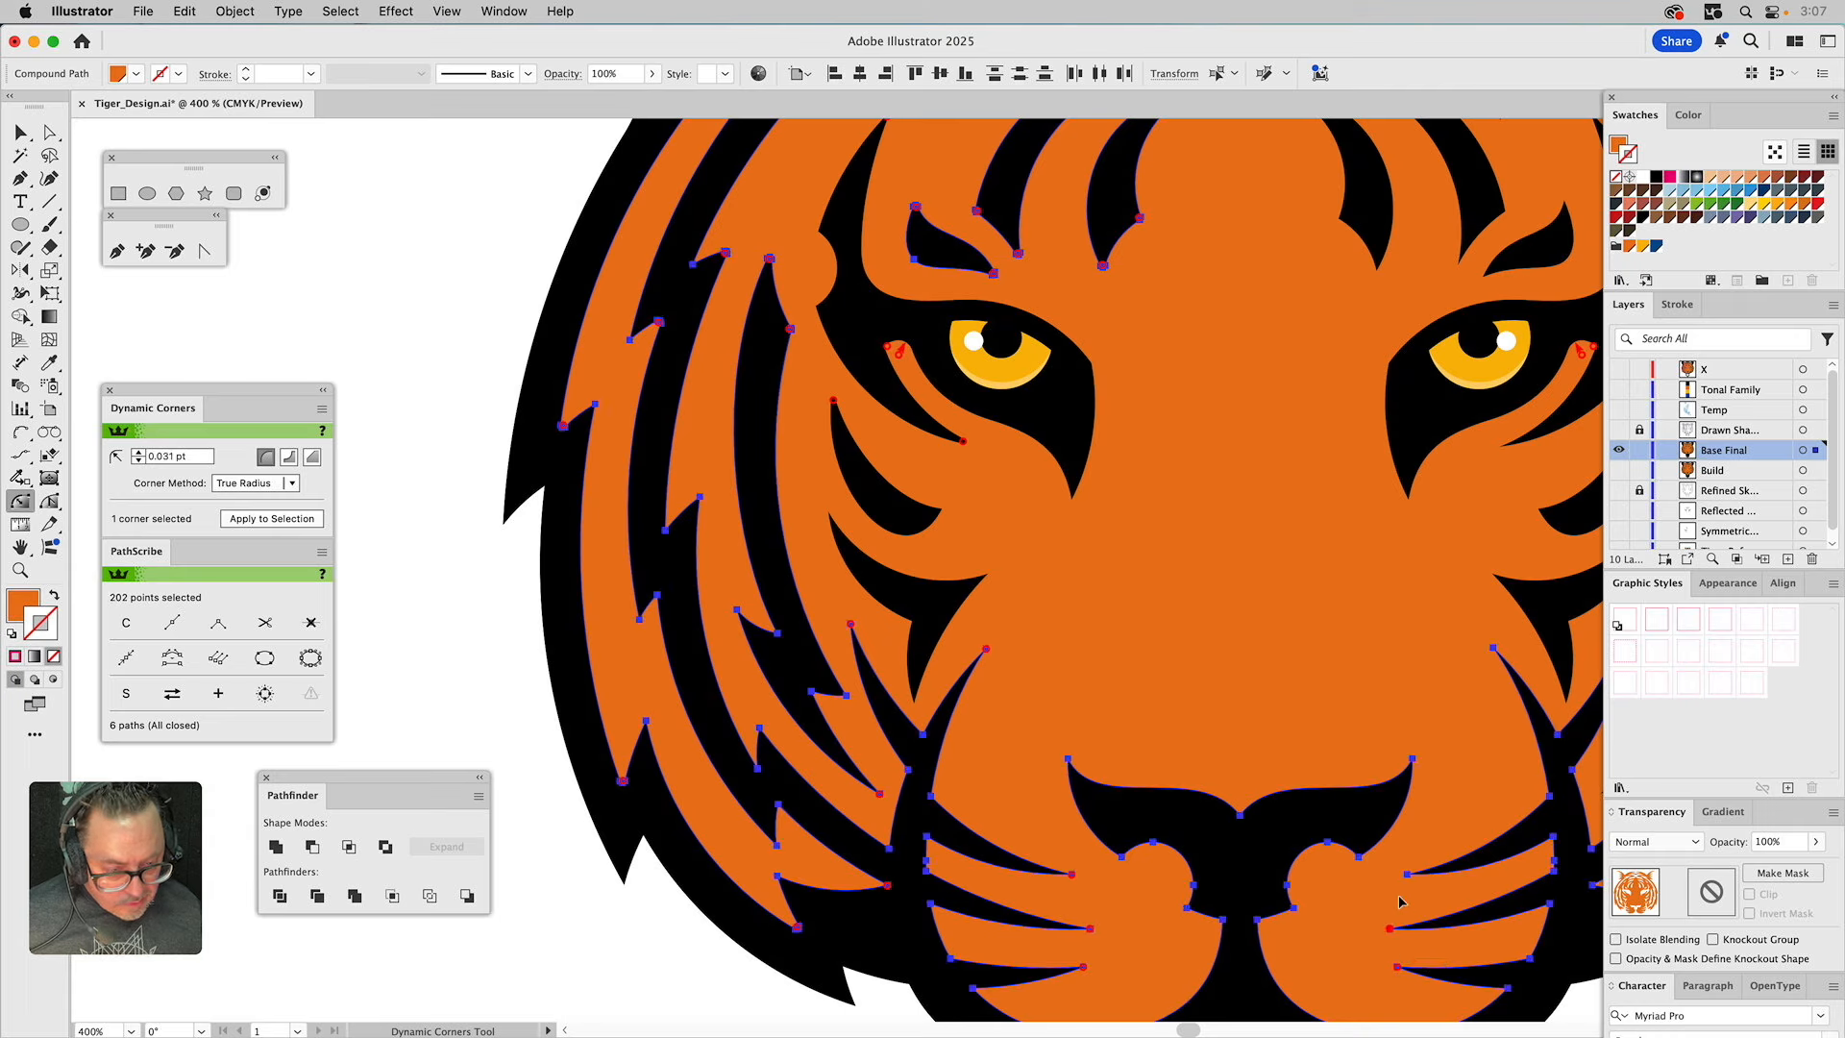
{"action": "left_click", "coordinate": [1406, 876]}
Undo the corner rounding on the muzzle's whisker stripes and the lower left-hand cheek tips.
{"action": "key", "text": "a"}
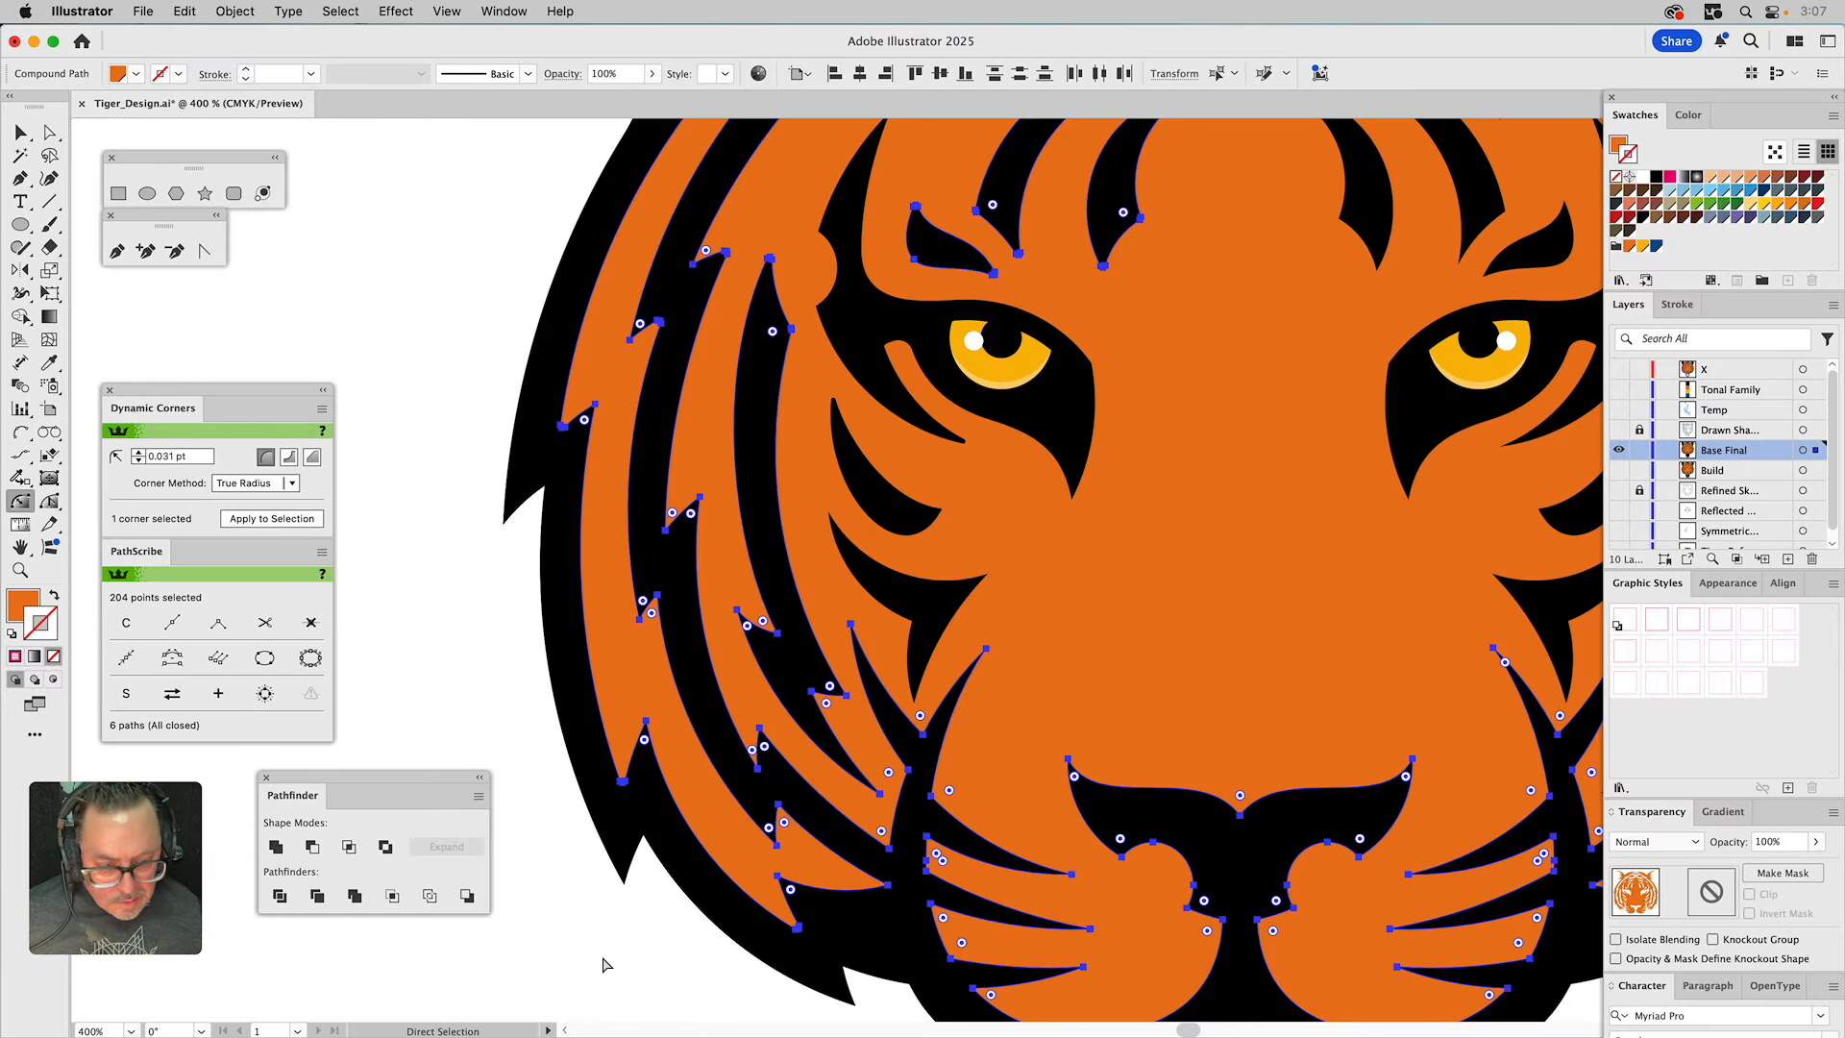
{"action": "left_click", "coordinate": [605, 963]}
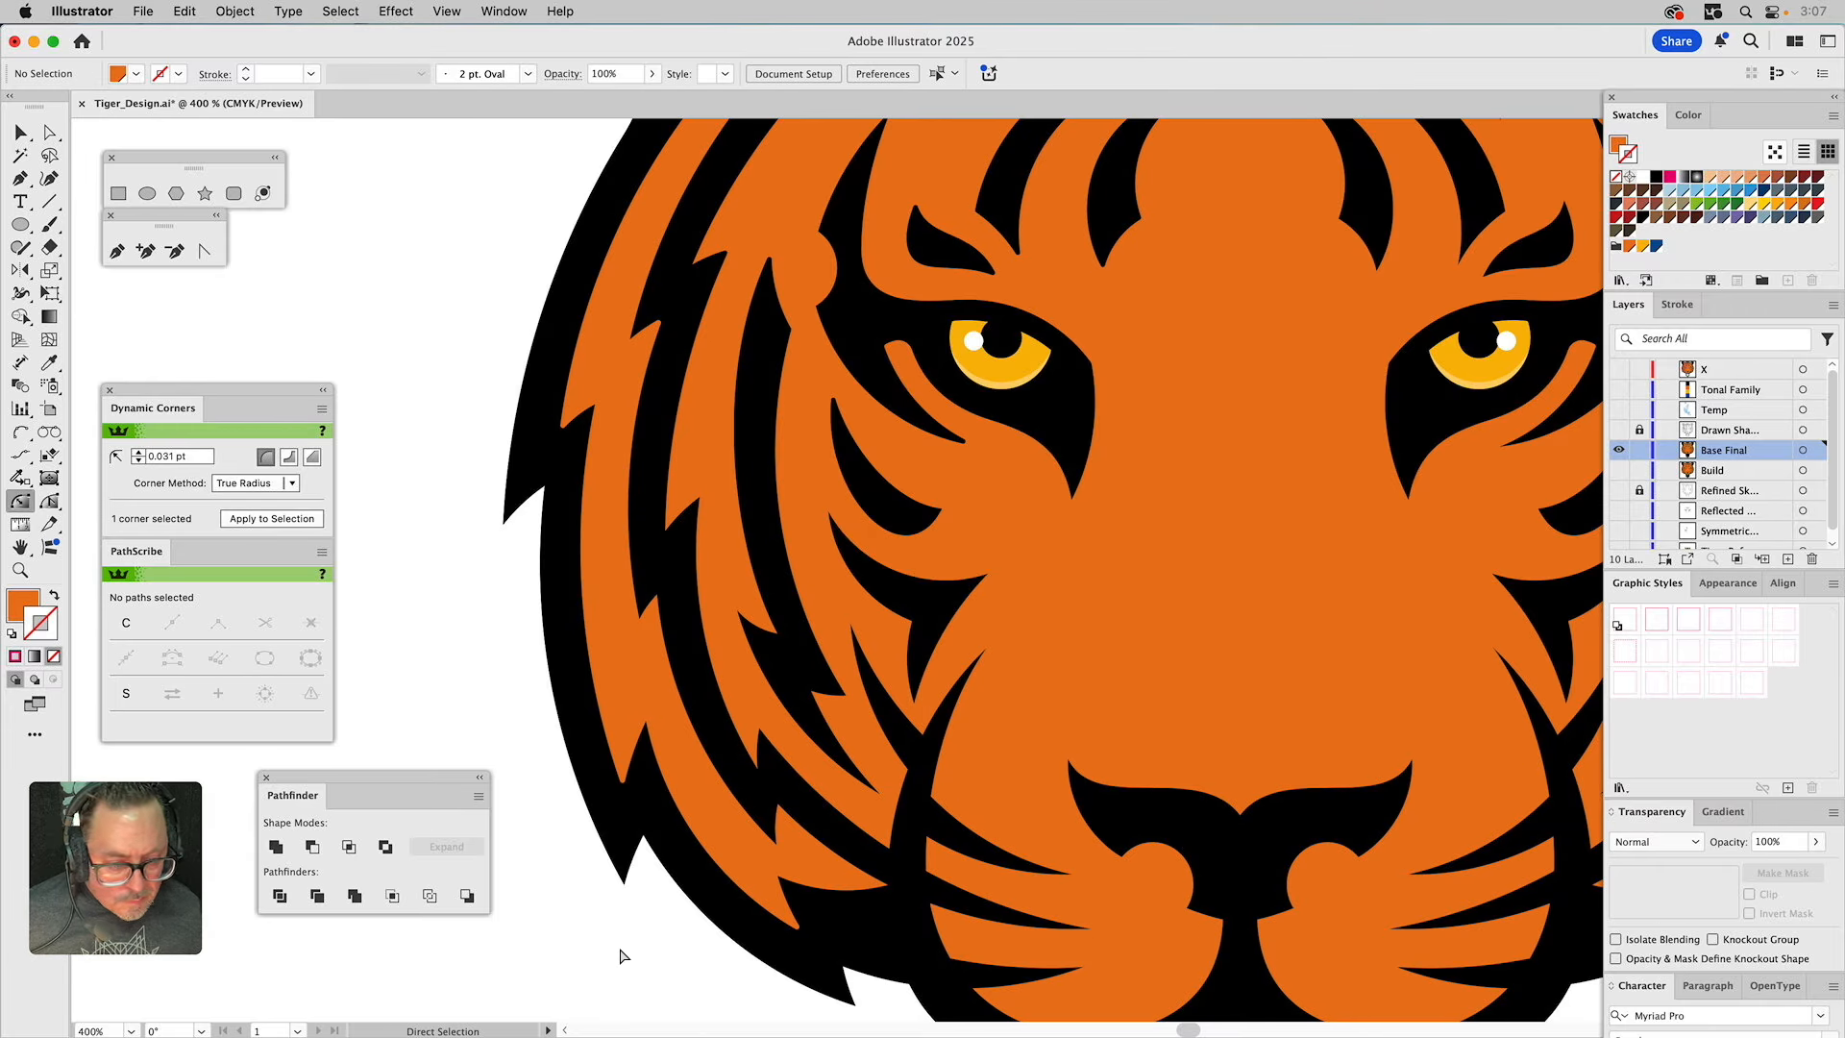
{"action": "key", "text": "super+a"}
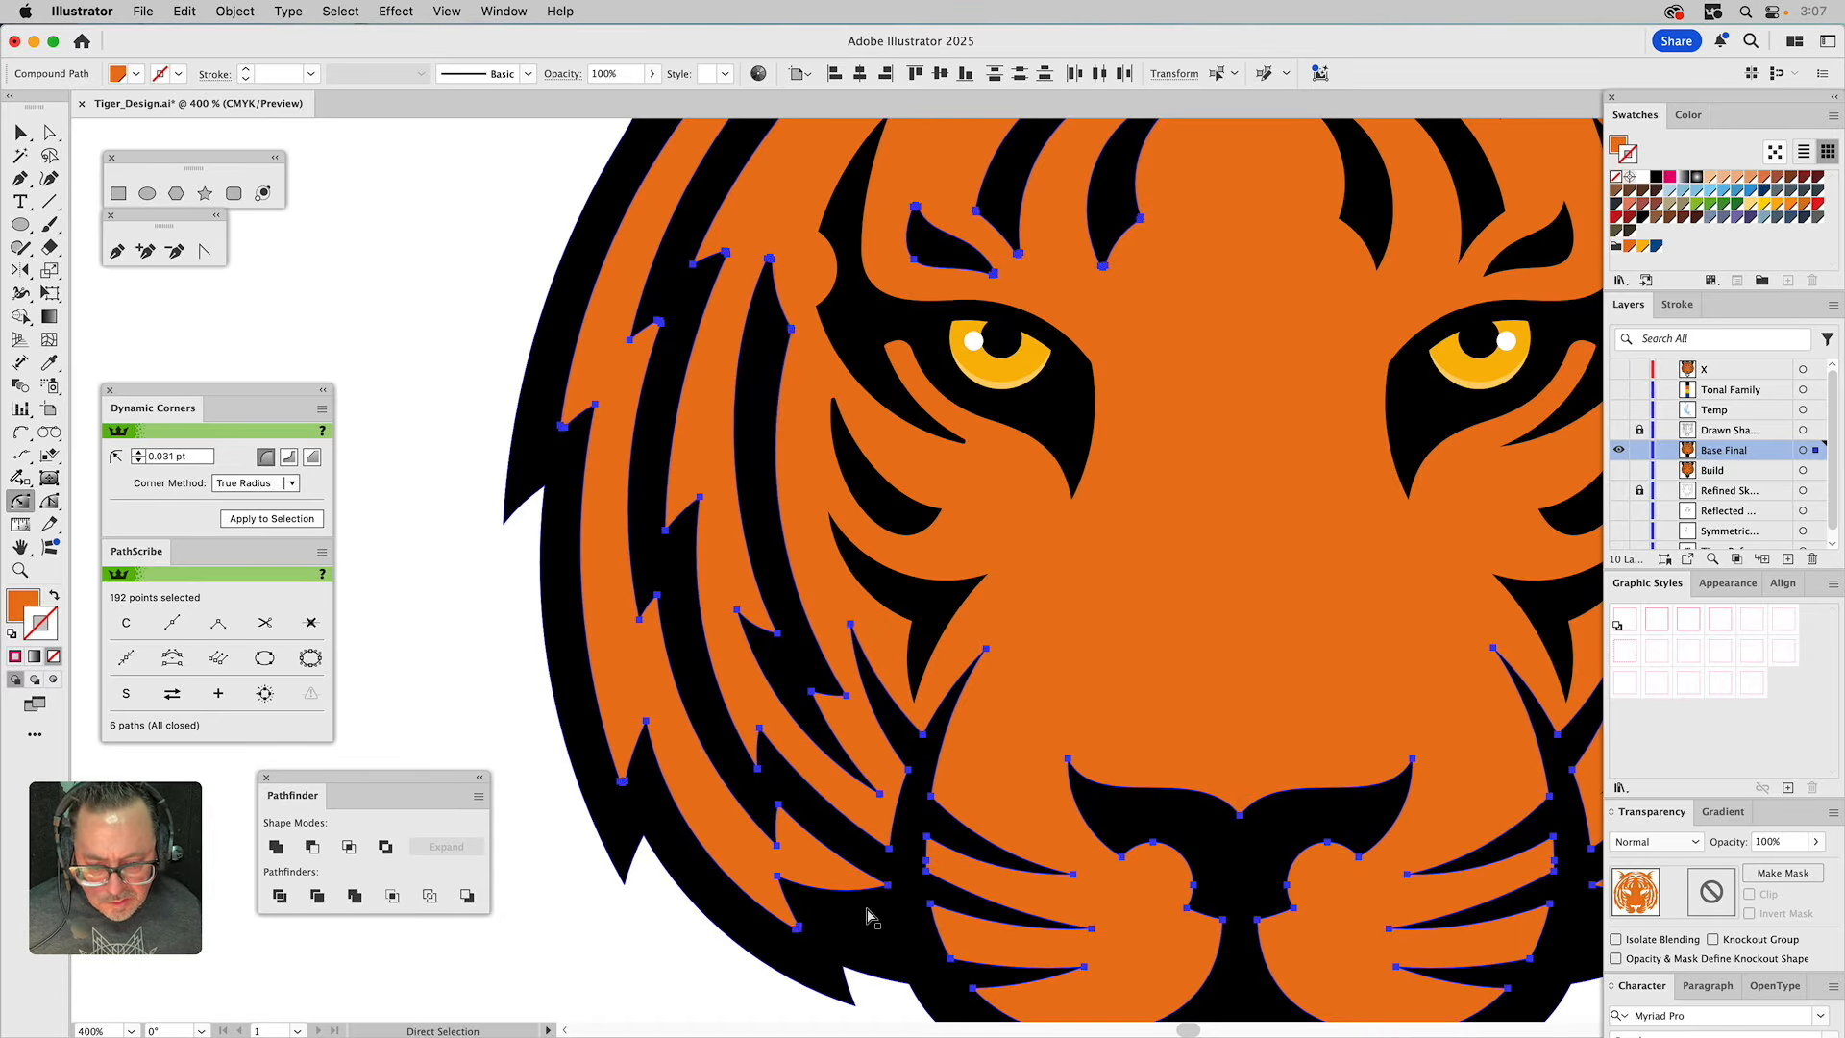
{"action": "key", "text": "super+z"}
{"action": "key", "text": "super+z"}
{"action": "key", "text": "super+z"}
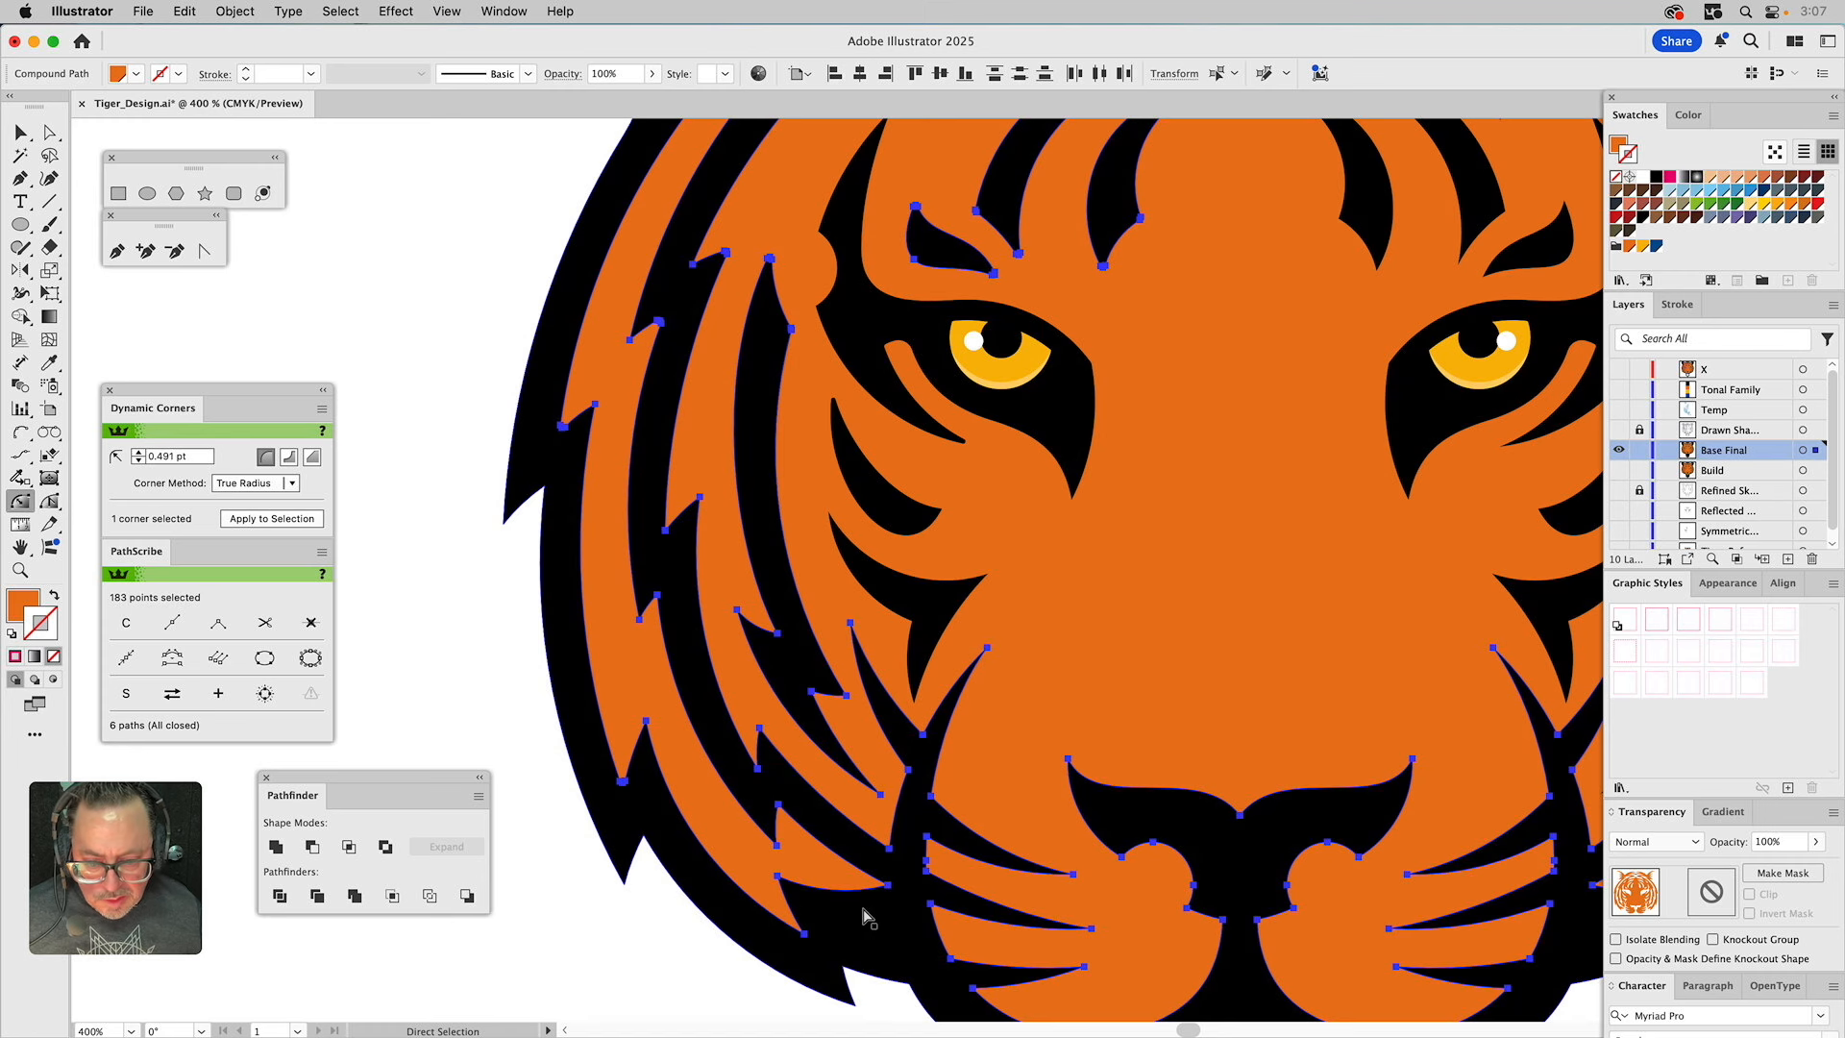
Try moving the anchor point at the lower left-hand cheek stripe's inner tip with Direct Selection, and undo the move.
{"action": "key", "text": "a"}
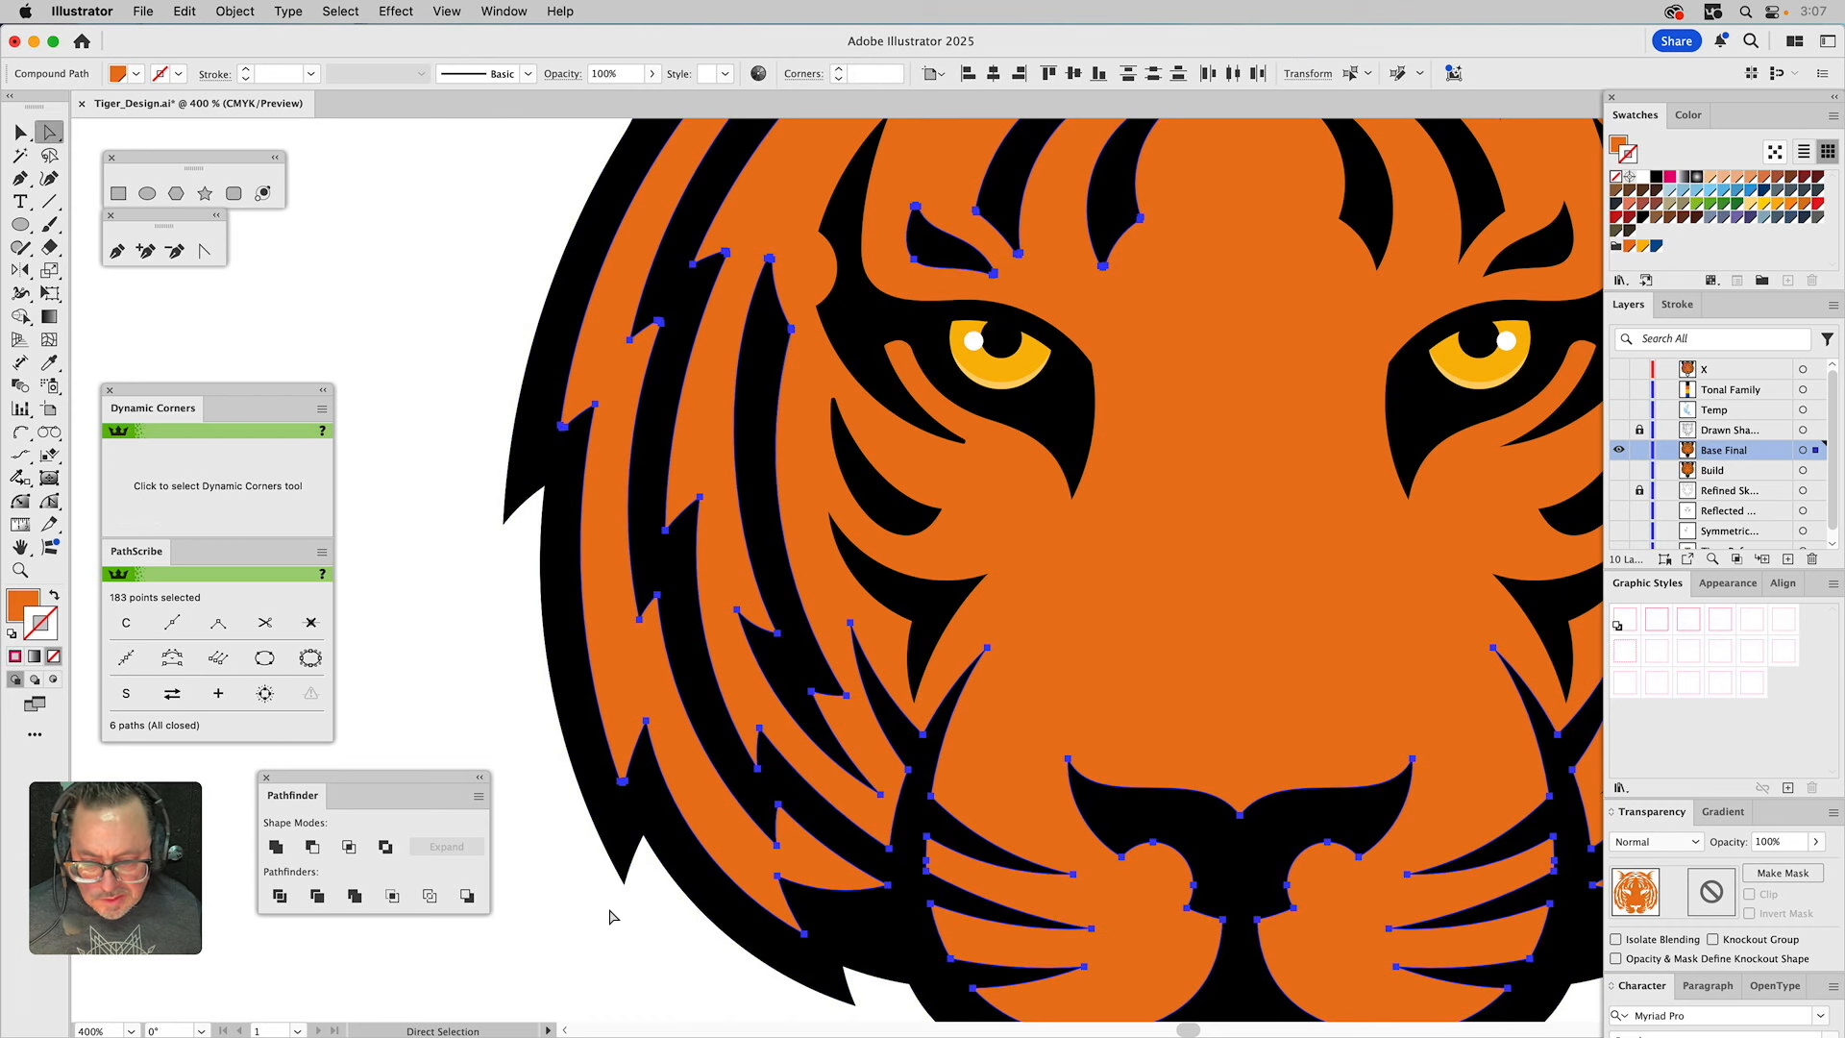
{"action": "left_click", "coordinate": [887, 886]}
{"action": "left_click_drag", "start_coordinate": [888, 890], "coordinate": [900, 886]}
{"action": "key", "text": "super+z"}
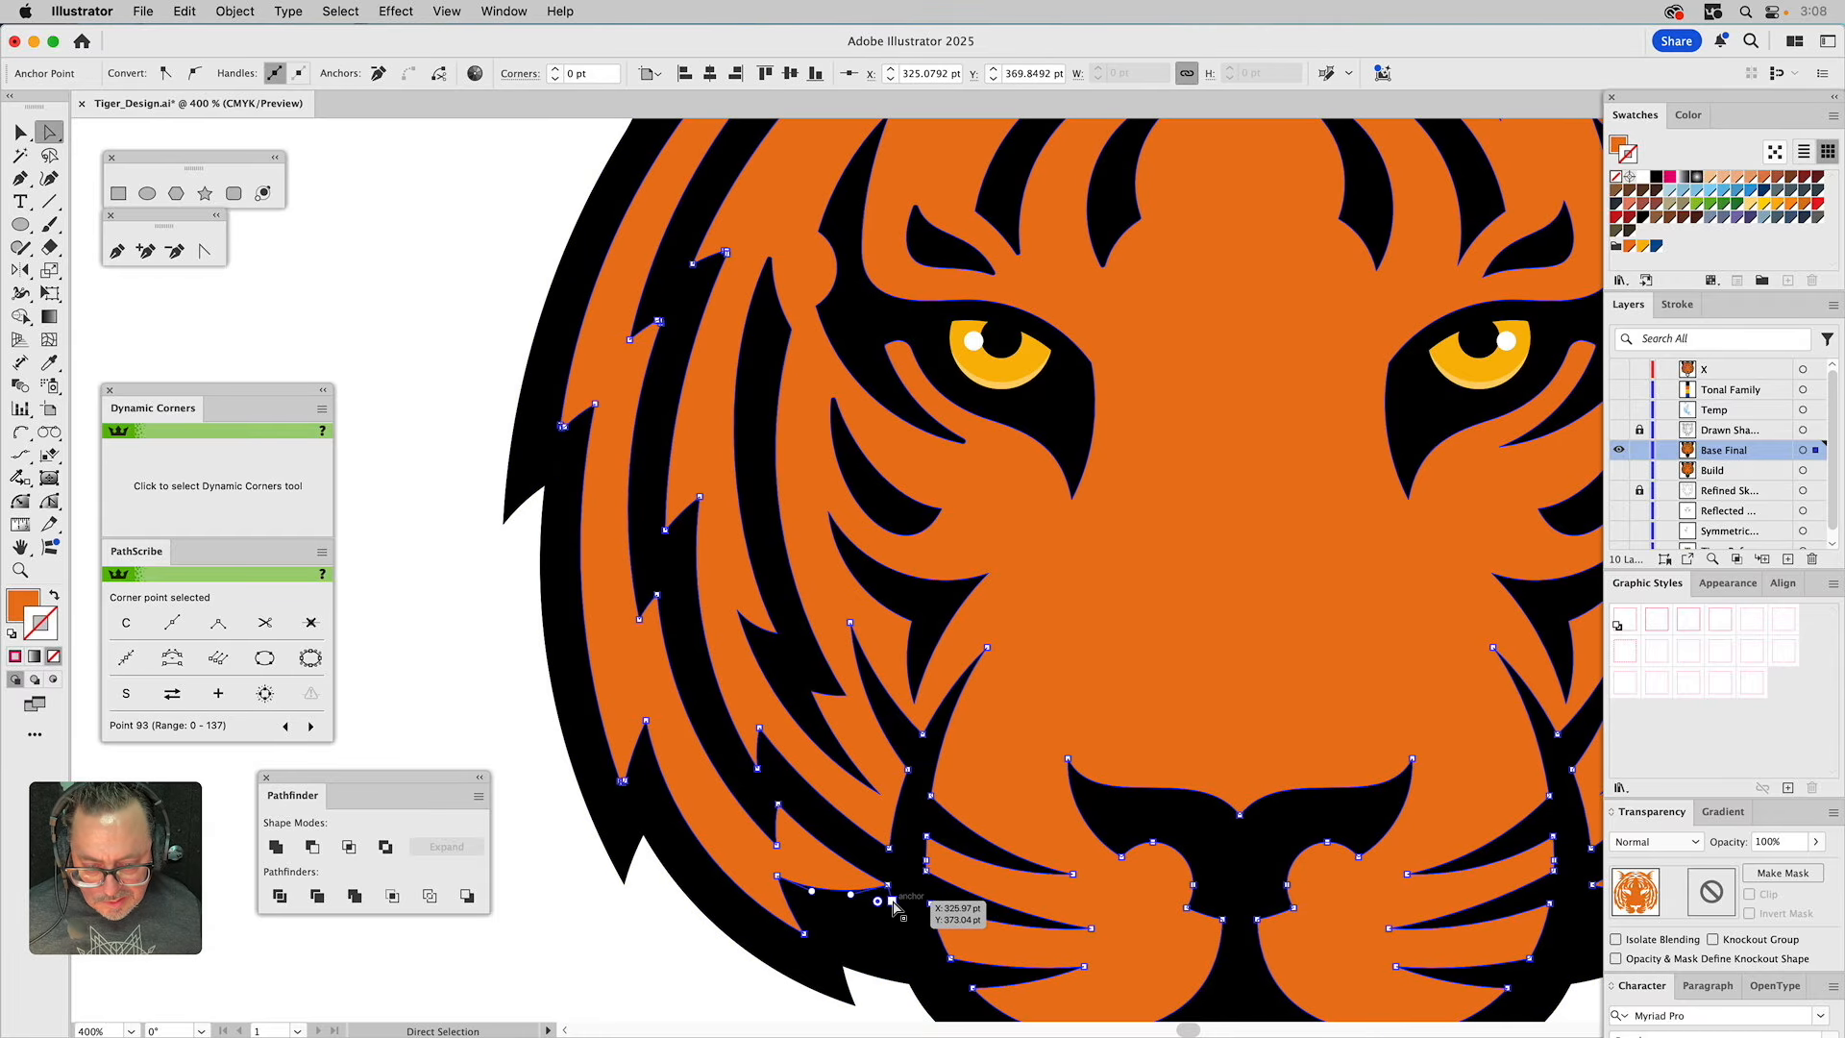
Try moving the lower left-hand cheek stripe's inner tip anchor back along its upper edge with the Reposition Point tool.
{"action": "left_click", "coordinate": [892, 903]}
{"action": "left_click_drag", "start_coordinate": [892, 902], "coordinate": [889, 891]}
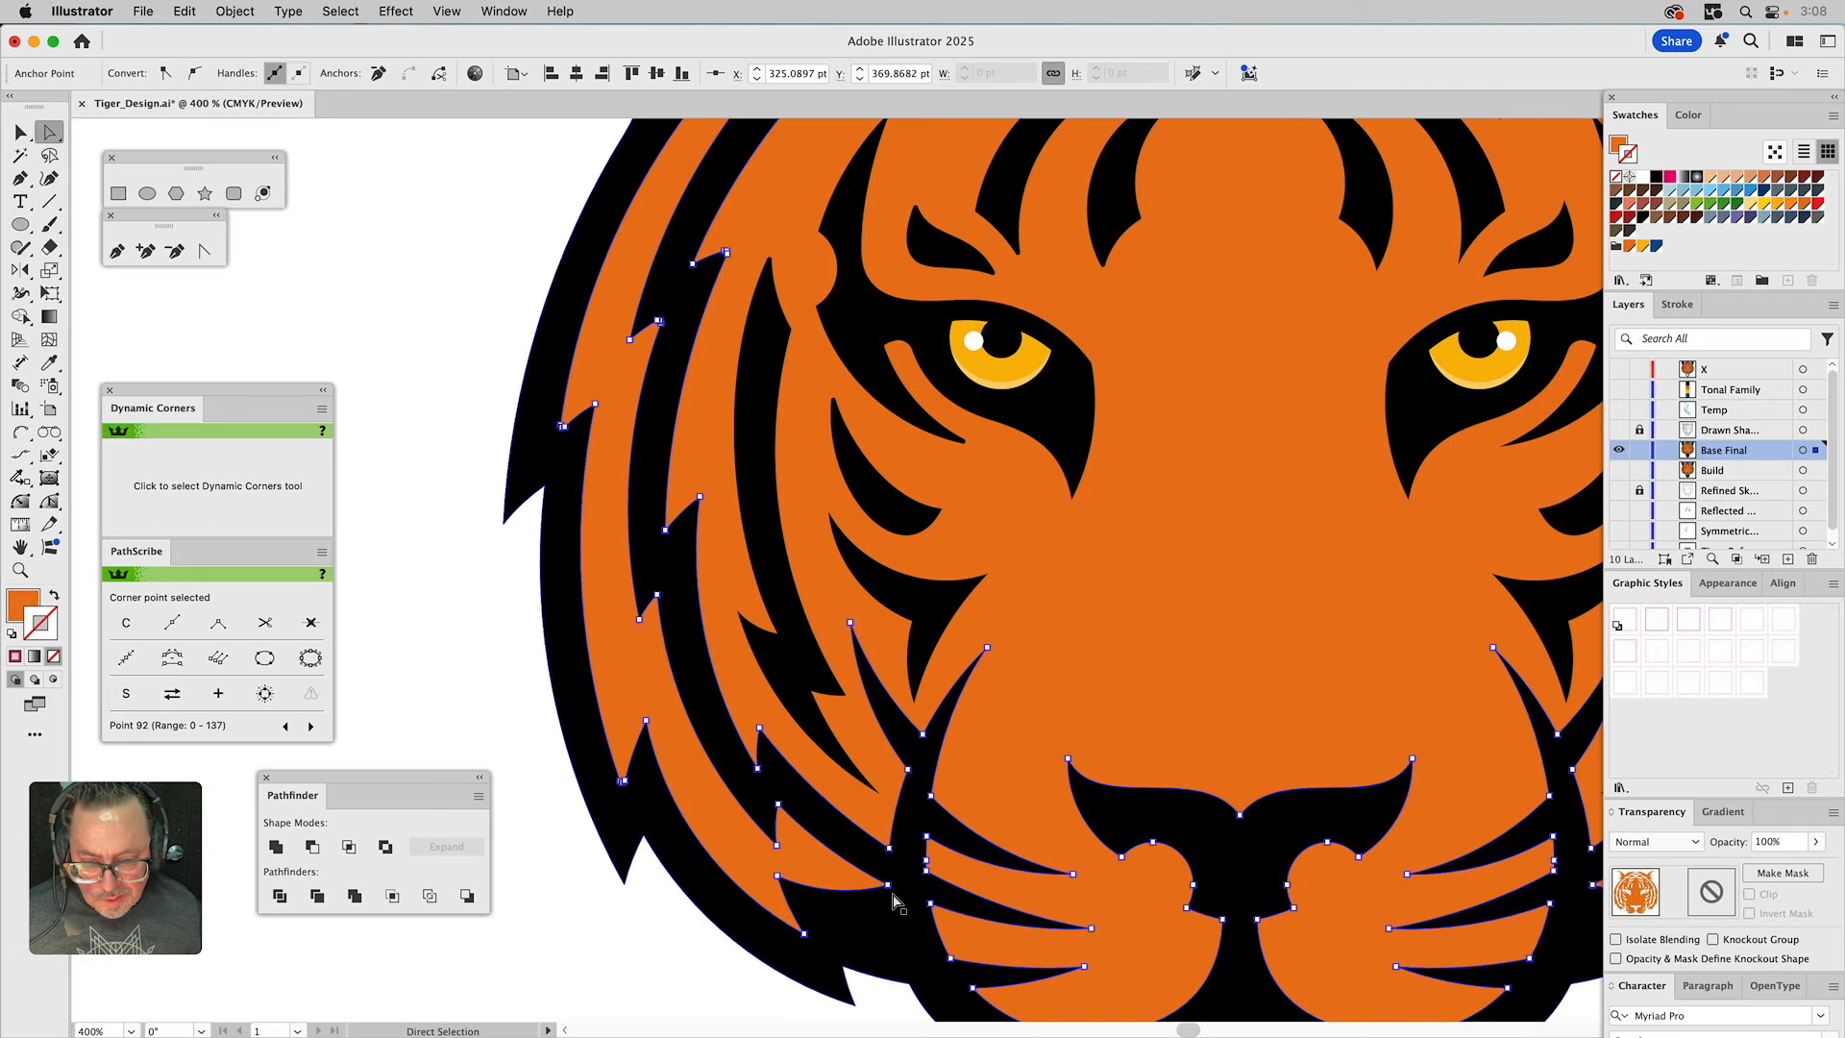
{"action": "left_click", "coordinate": [19, 570]}
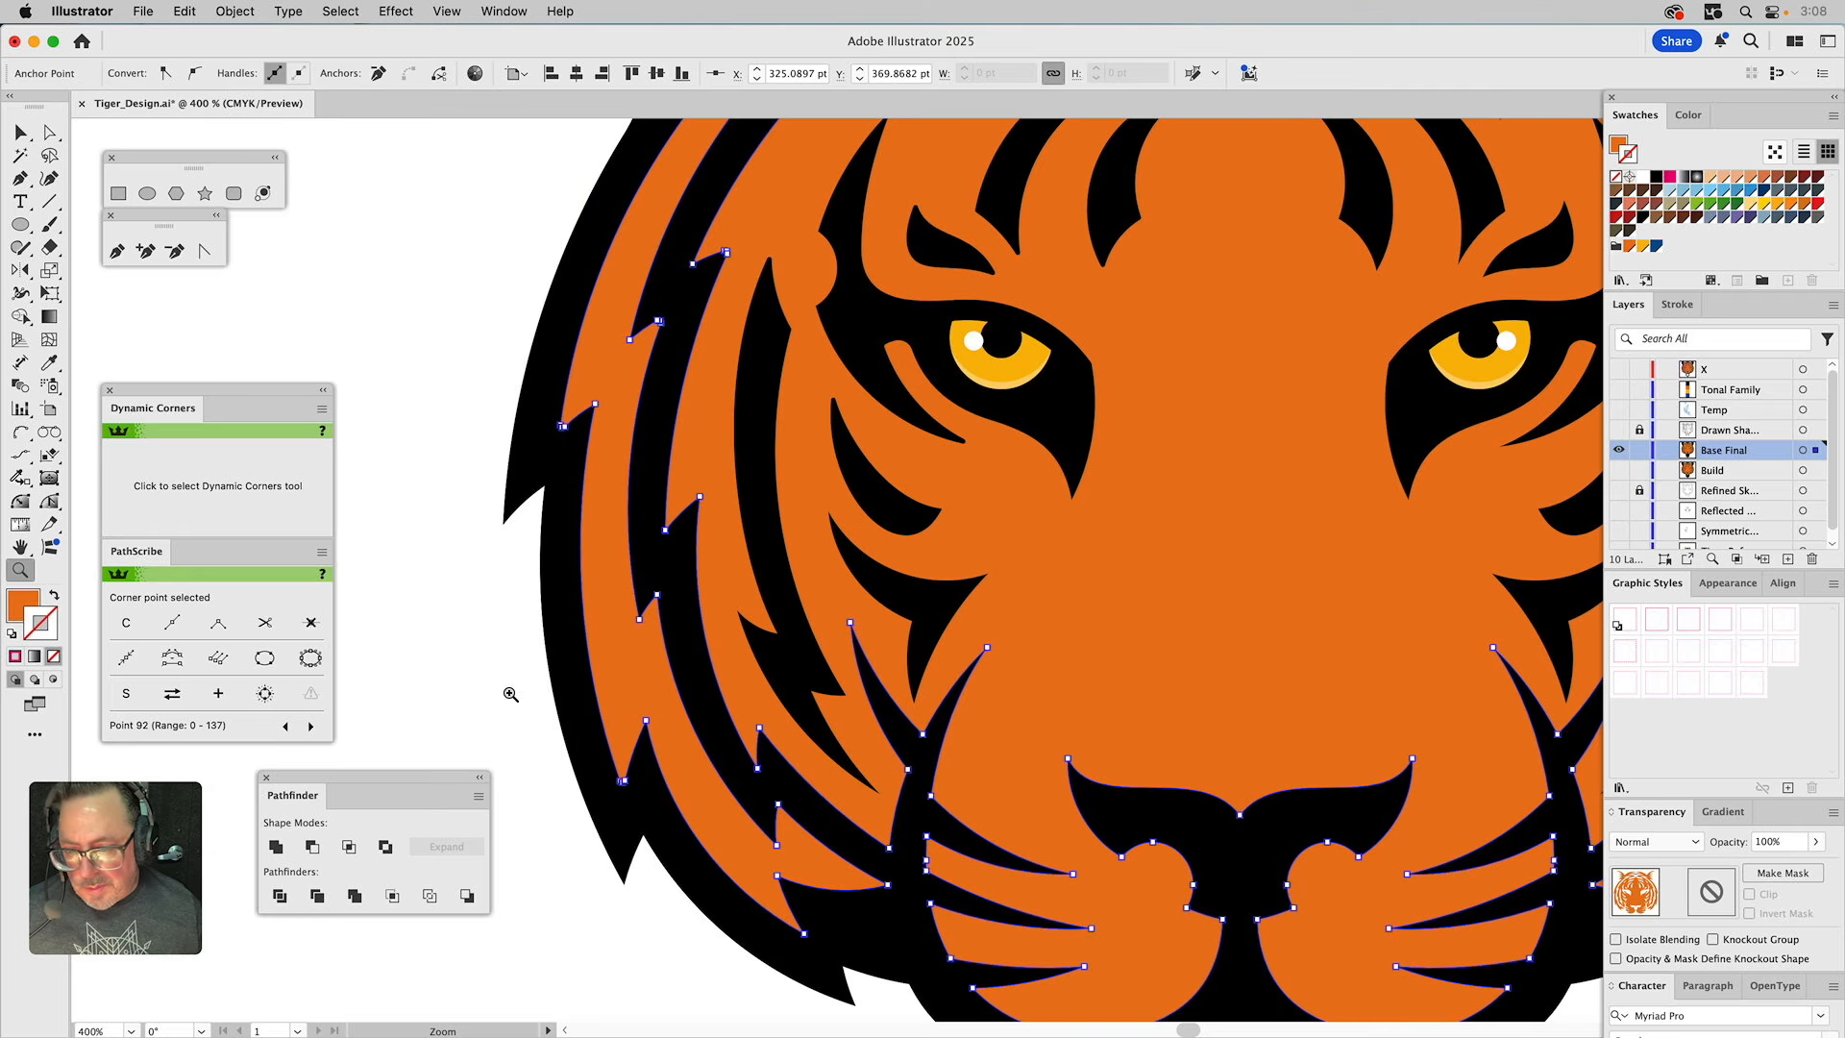
{"action": "left_click_drag", "start_coordinate": [1205, 769], "coordinate": [1018, 629]}
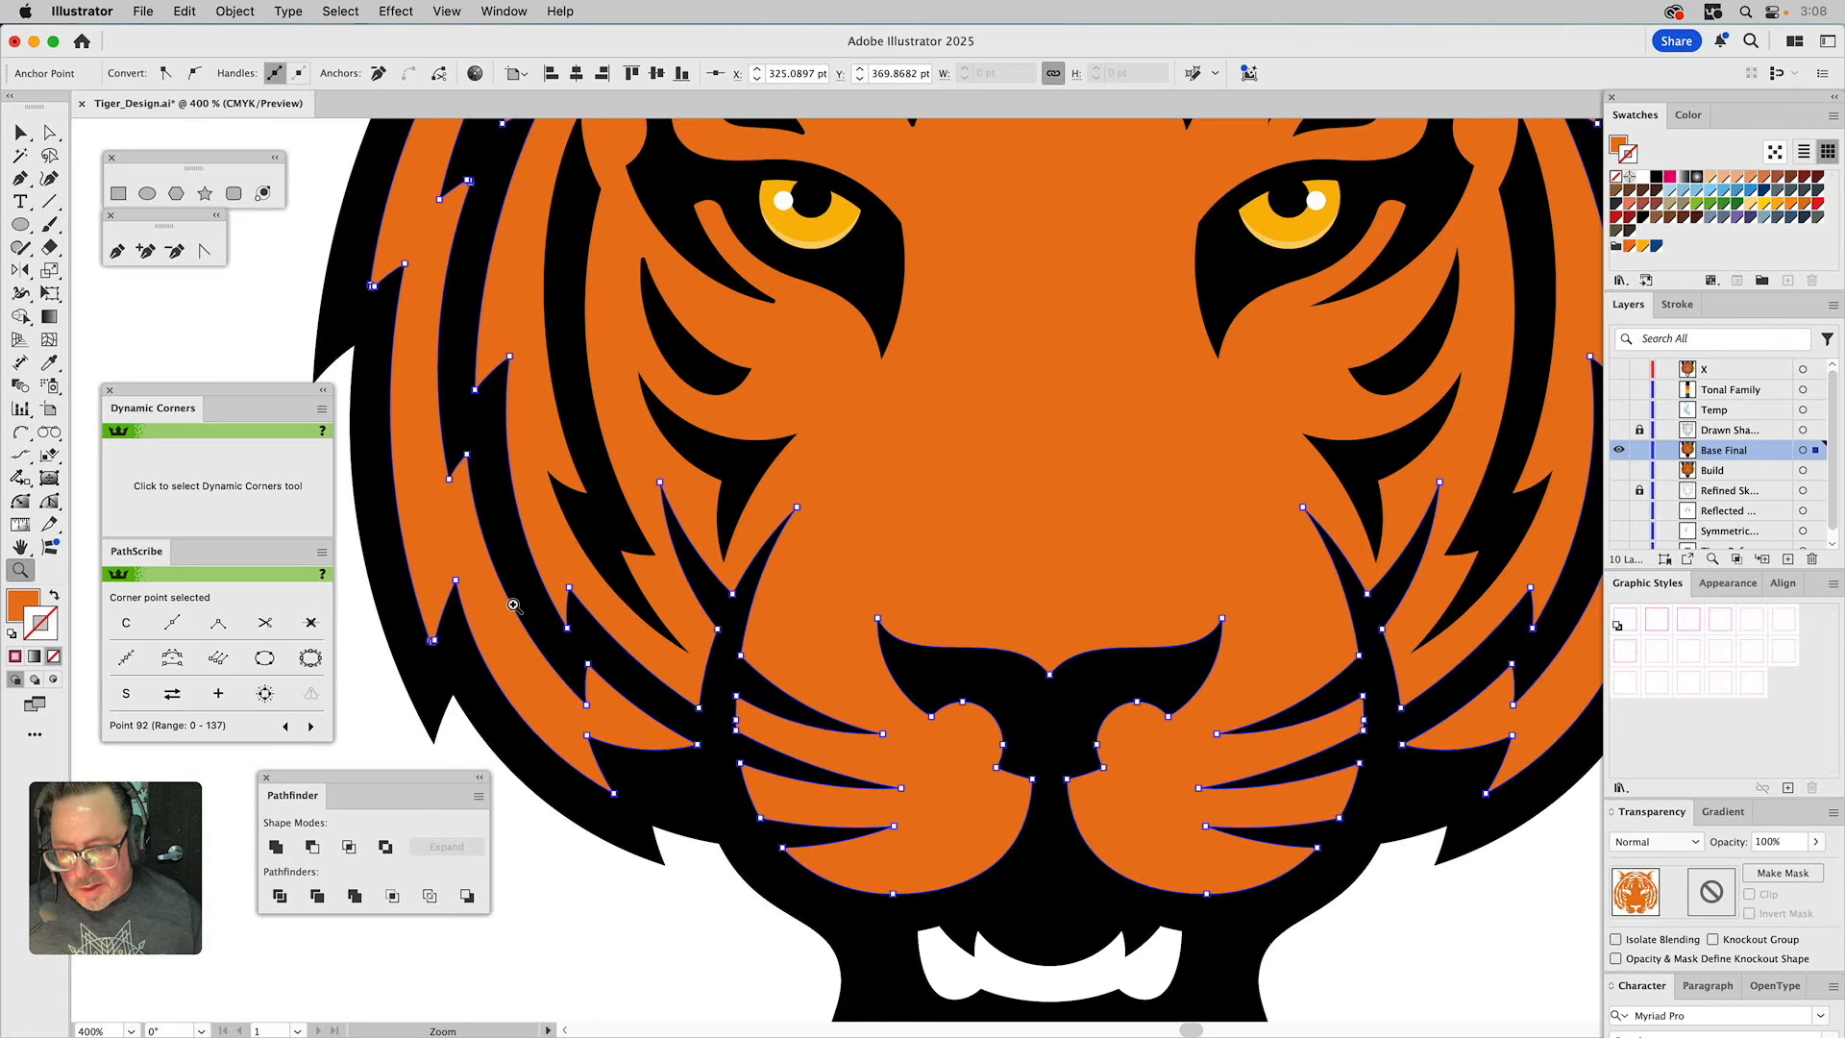
{"action": "left_click_drag", "start_coordinate": [562, 788], "coordinate": [1013, 683]}
{"action": "key", "text": "a"}
{"action": "left_click", "coordinate": [1105, 620]}
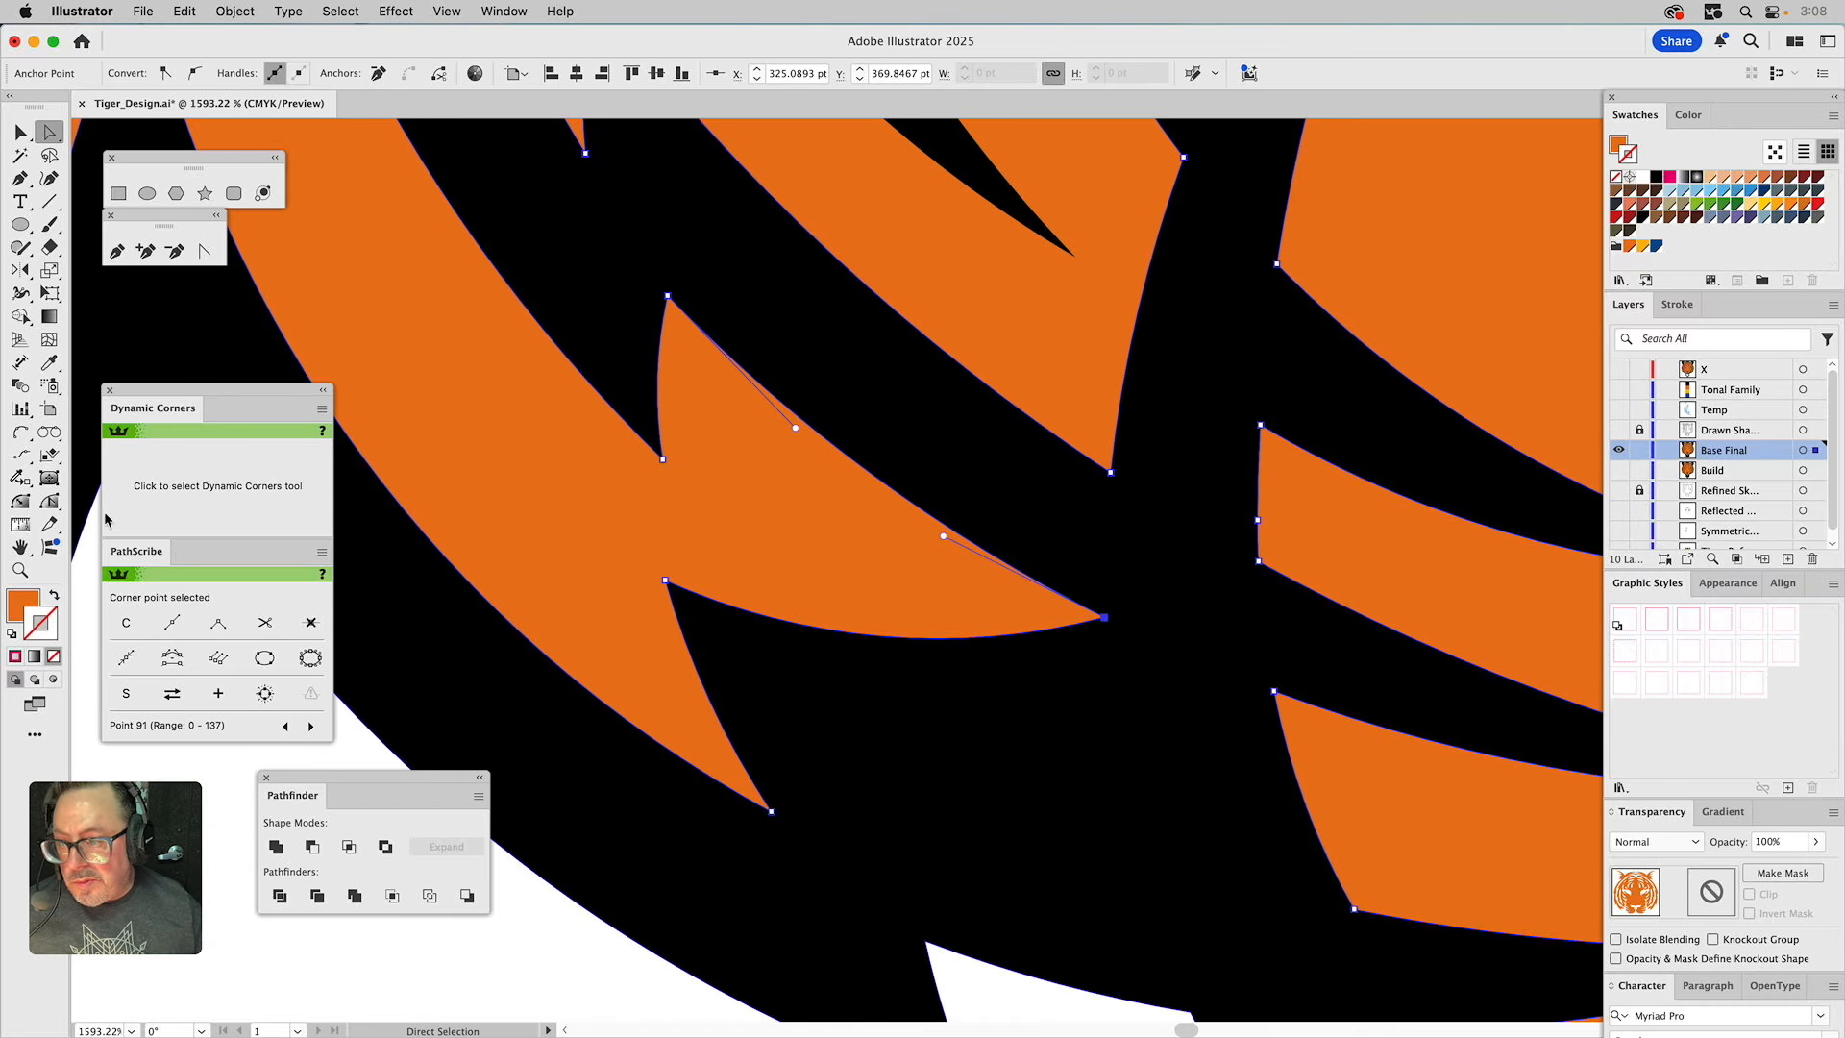
{"action": "left_click", "coordinate": [50, 502]}
{"action": "left_click", "coordinate": [88, 570]}
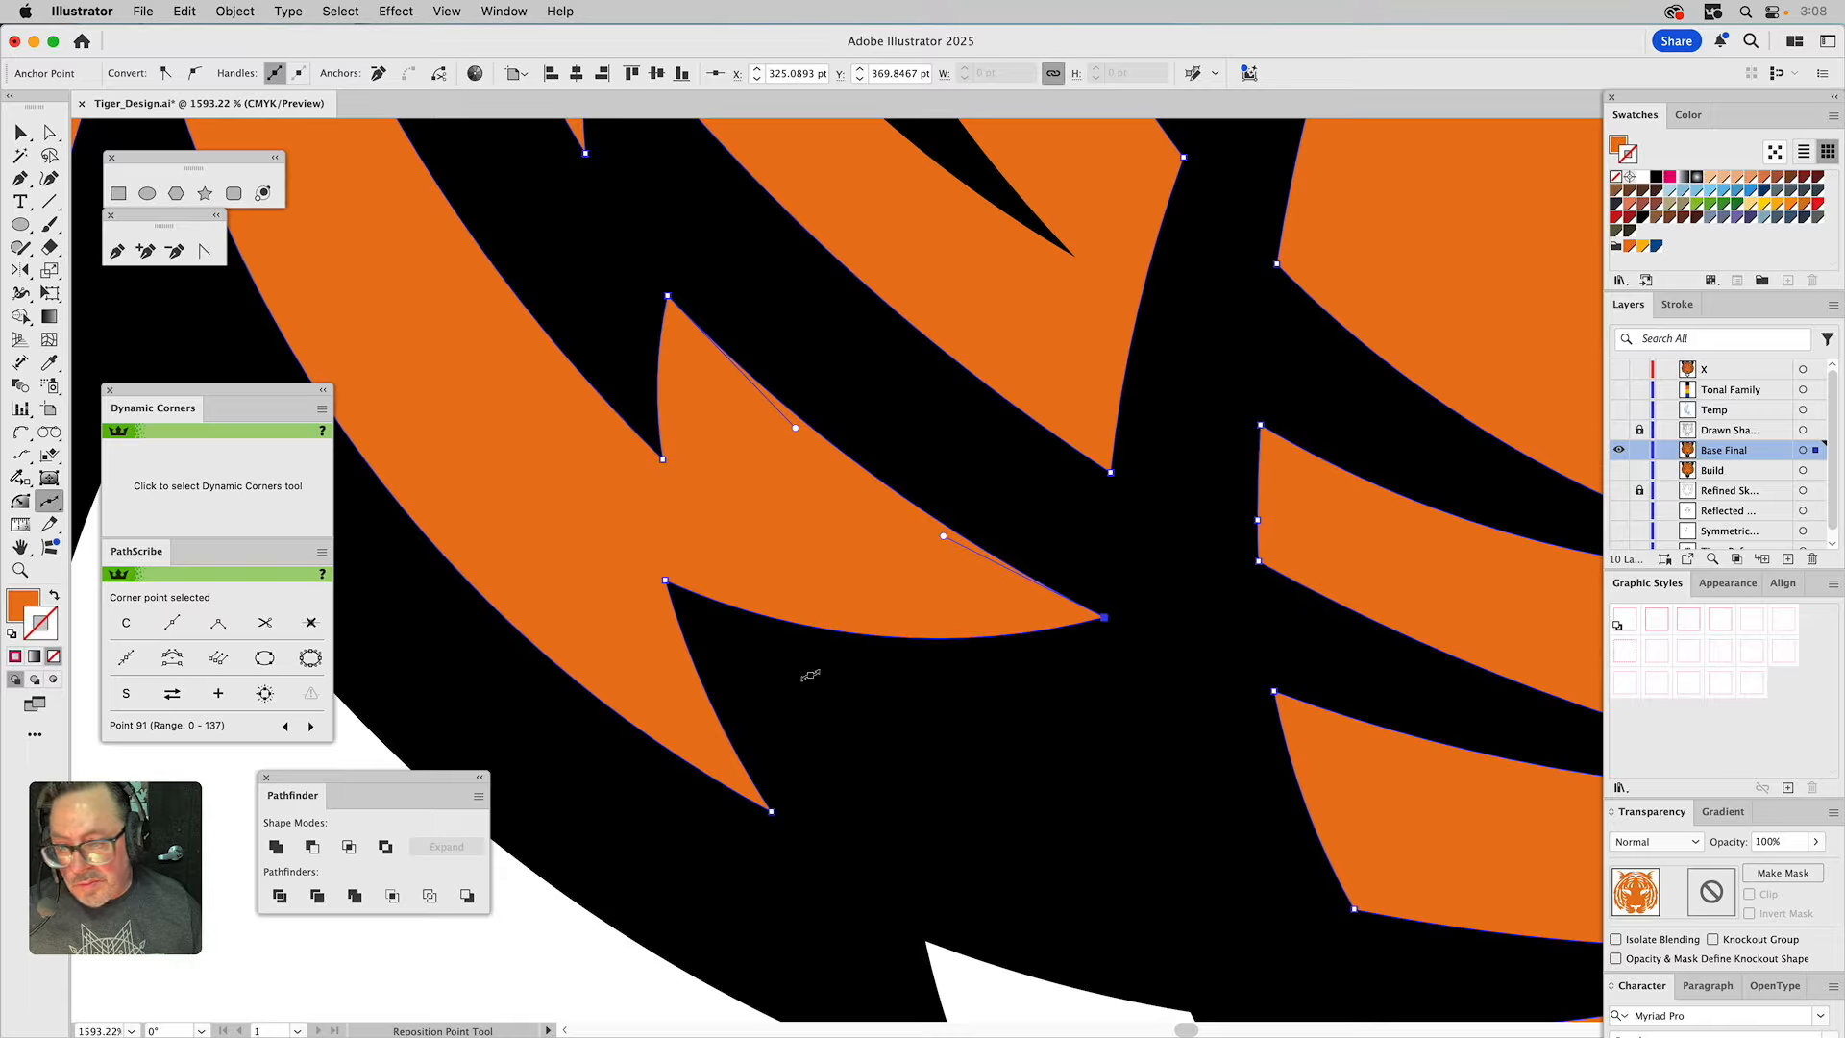
{"action": "left_click_drag", "start_coordinate": [1105, 622], "coordinate": [1067, 604]}
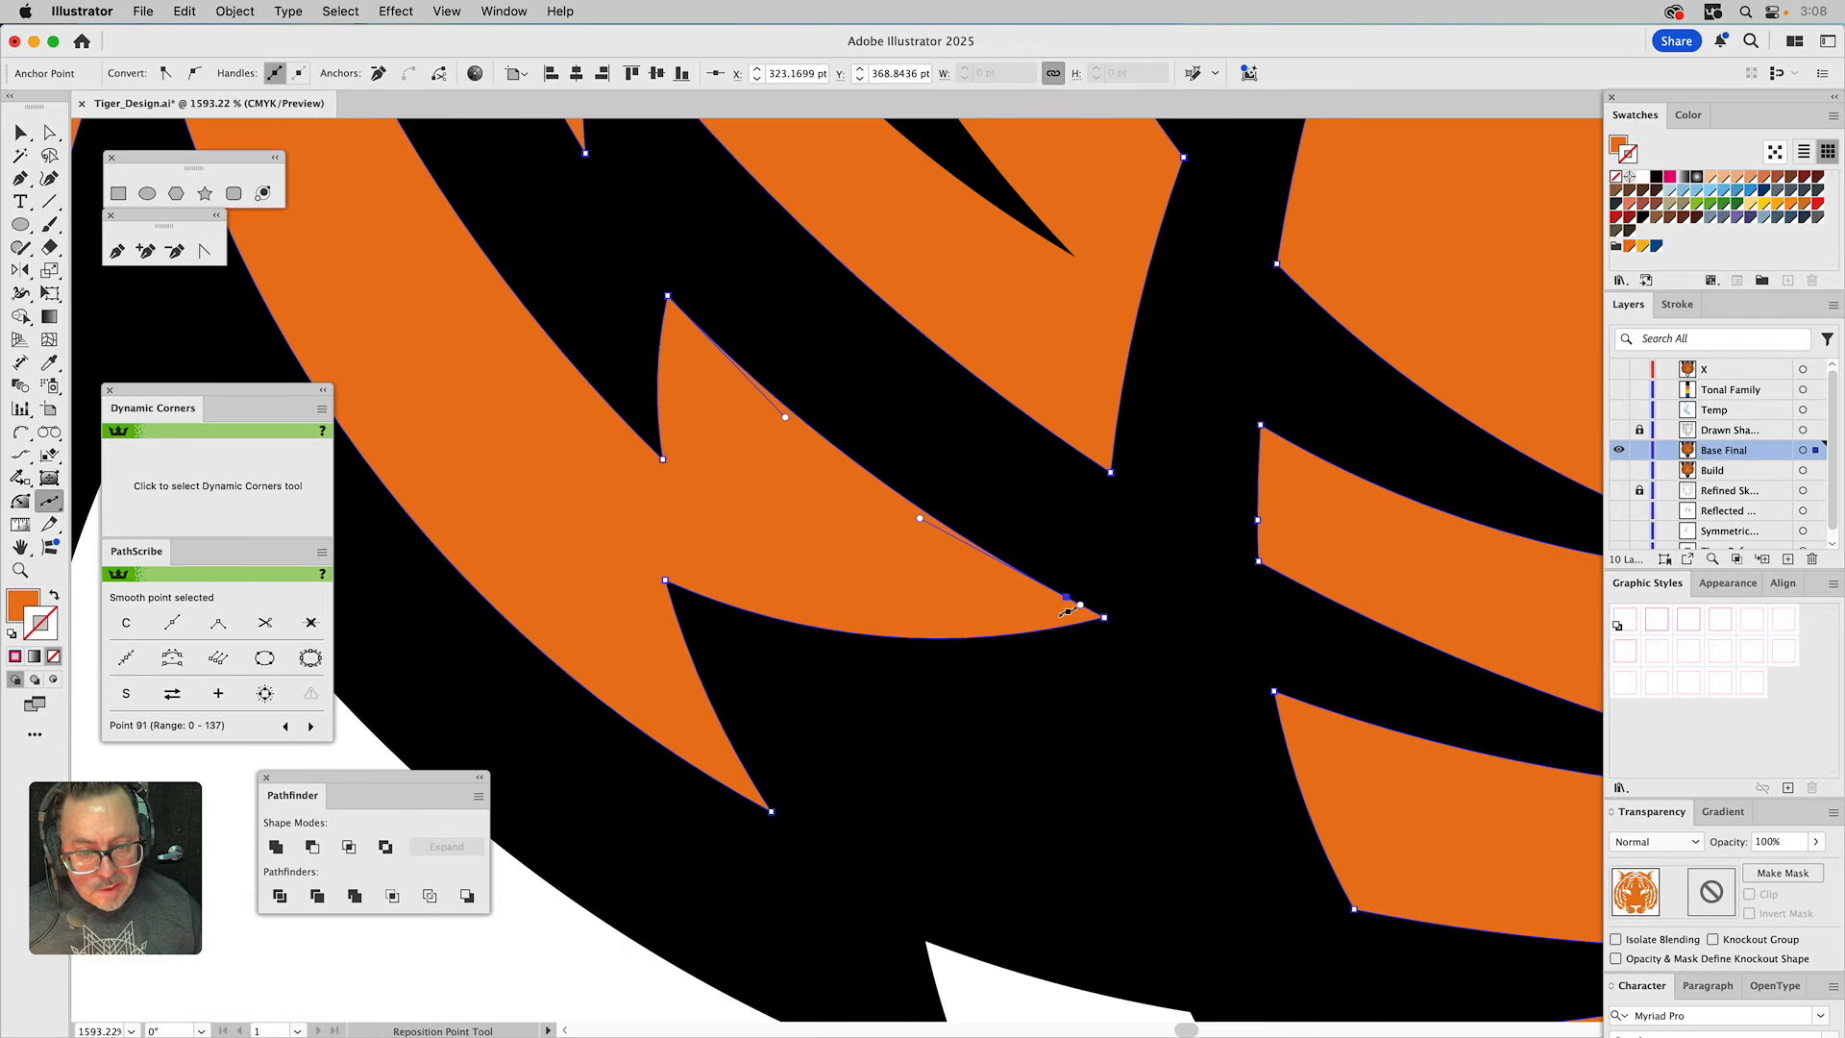
Try moving the remaining anchor at the stripe's tip with Direct Selection, and undo the anchor moves.
{"action": "key", "text": "a"}
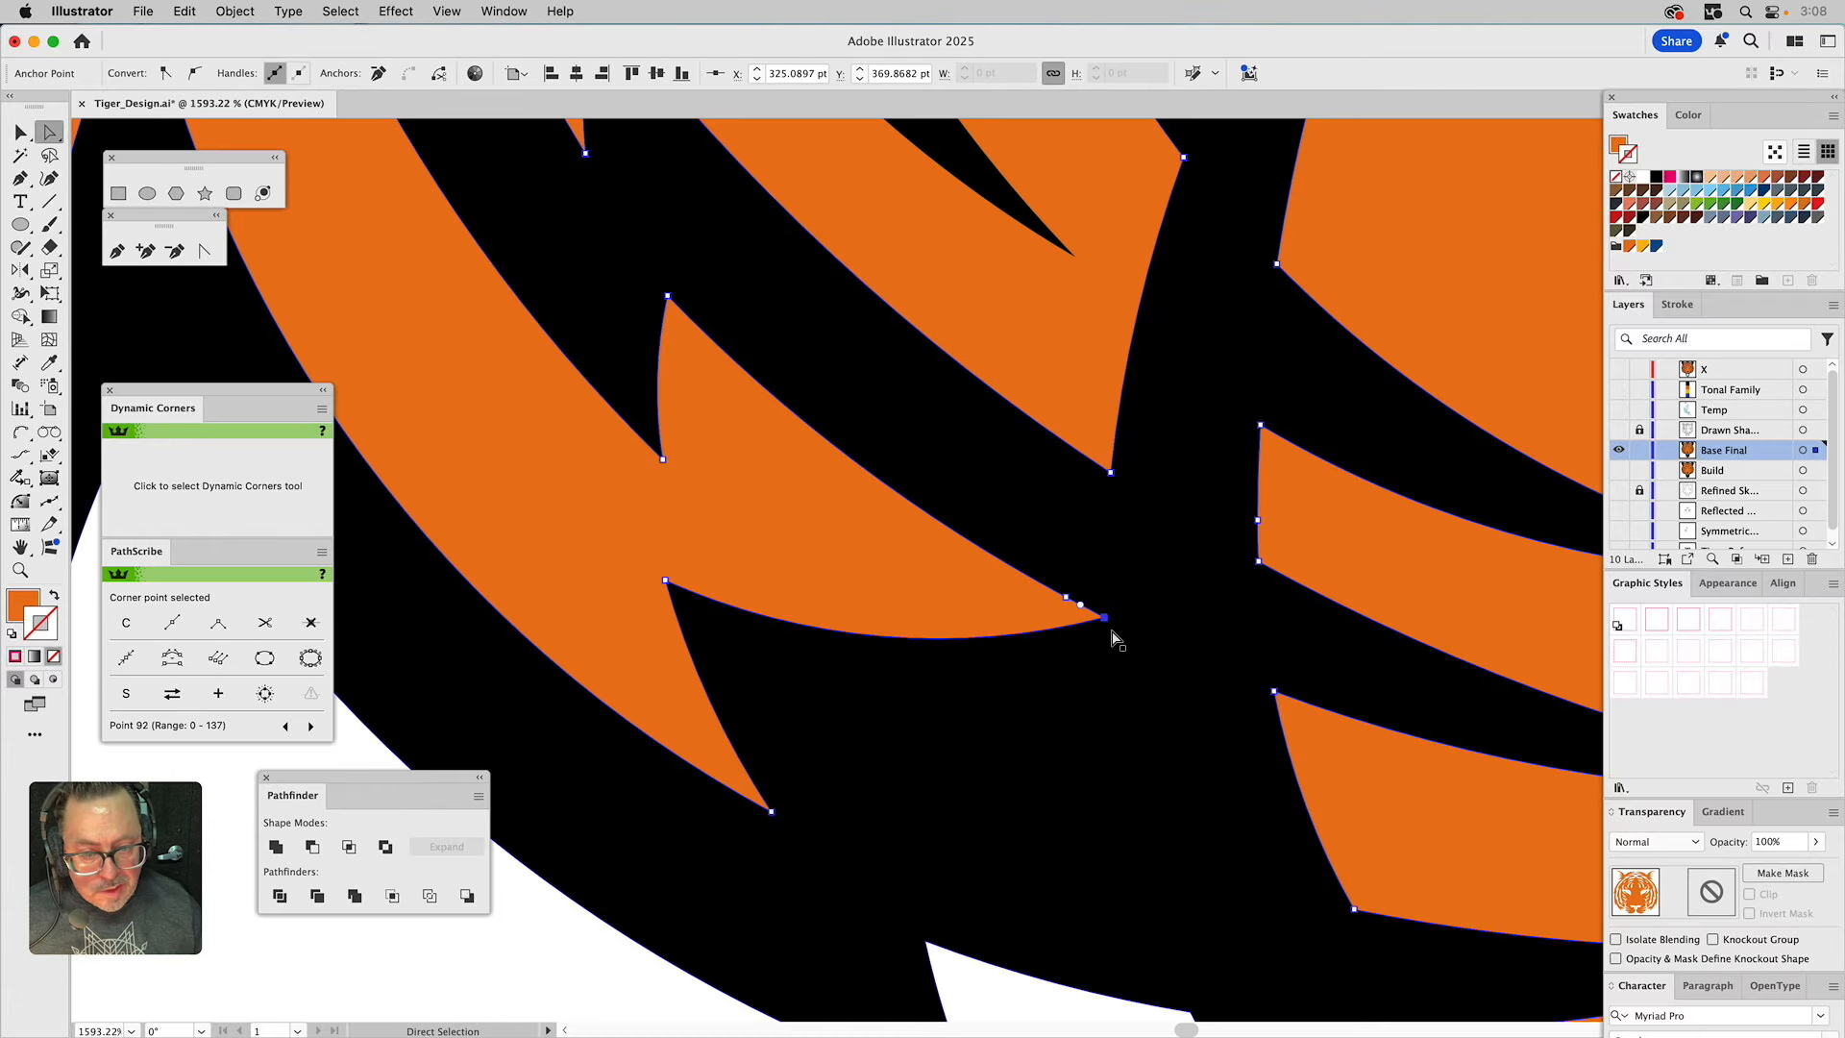
{"action": "left_click_drag", "start_coordinate": [1105, 620], "coordinate": [1110, 637]}
{"action": "key", "text": "super+z"}
{"action": "key", "text": "super+z"}
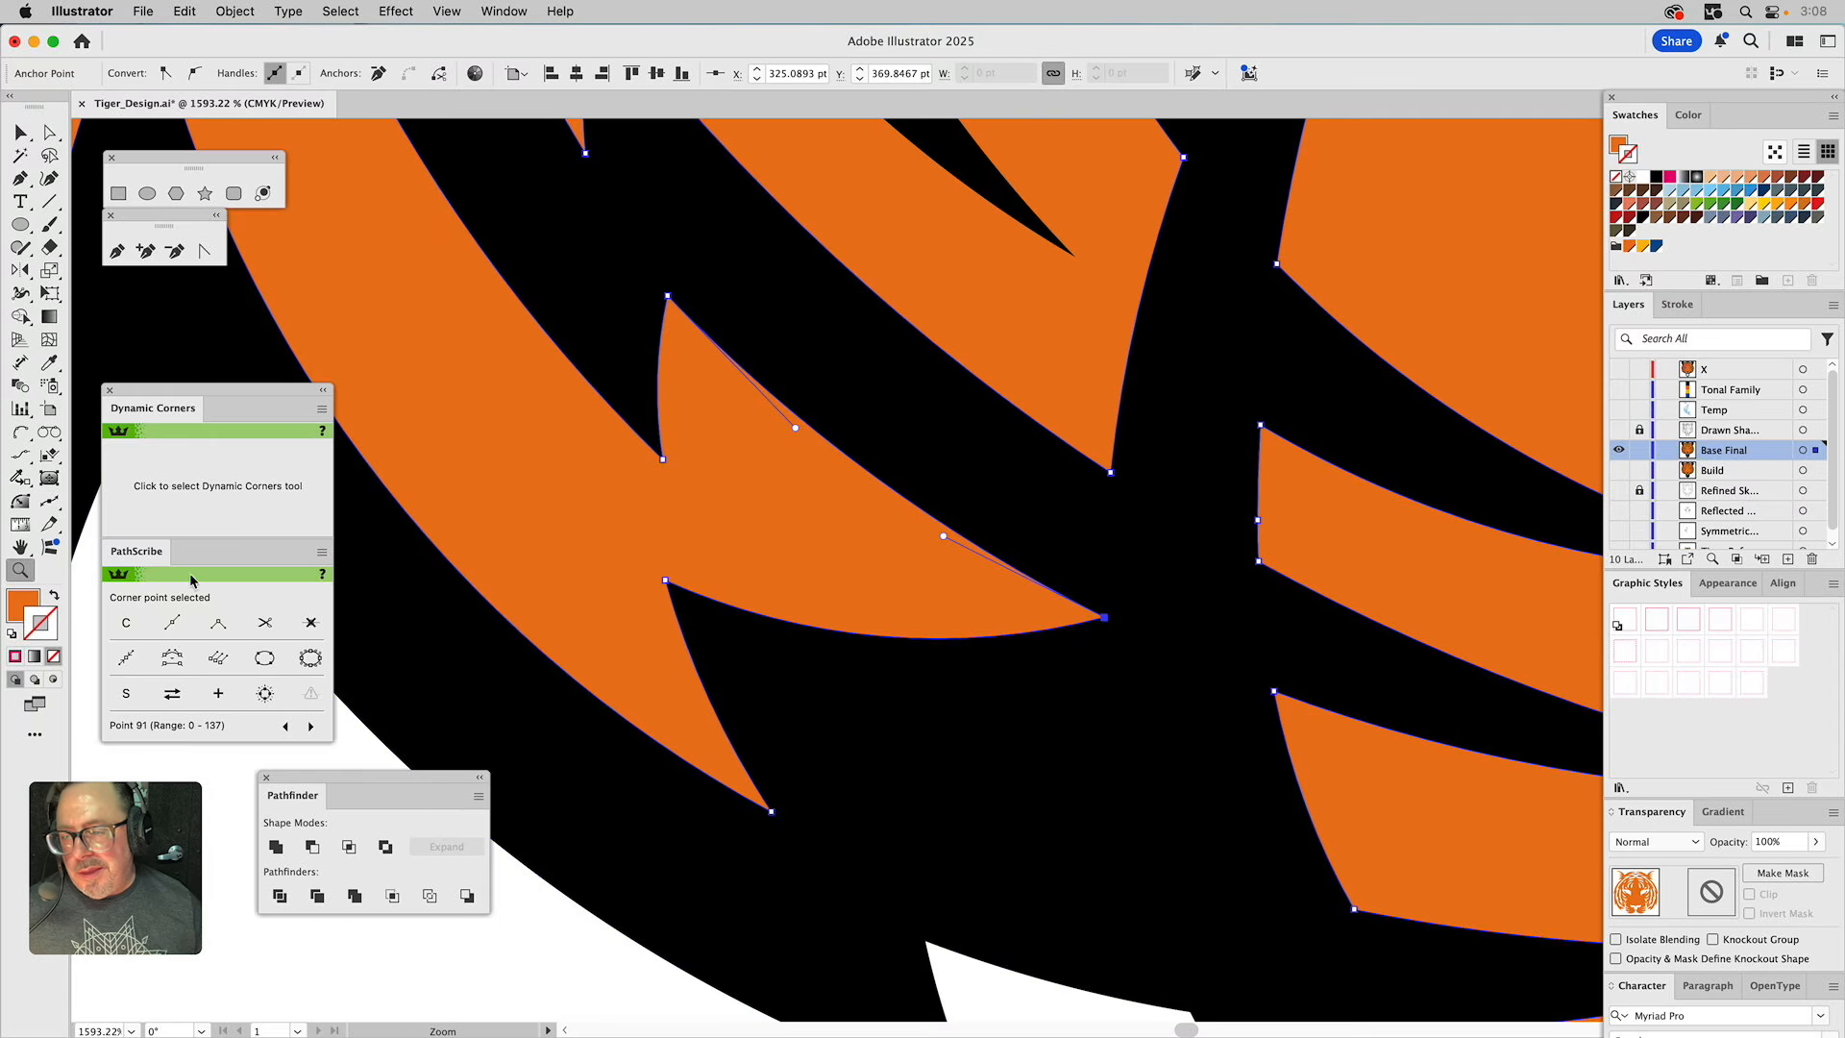
Try pulling apart the stacked anchors at the cheek stripe's inner tip with Direct Selection, and undo the moves.
{"action": "left_click", "coordinate": [1092, 659]}
{"action": "left_click", "coordinate": [1105, 623]}
{"action": "mouse_move", "coordinate": [1106, 626]}
{"action": "left_mouse_down"}
{"action": "mouse_move", "coordinate": [1095, 606]}
{"action": "mouse_move", "coordinate": [1119, 616]}
{"action": "mouse_move", "coordinate": [1106, 649]}
{"action": "mouse_move", "coordinate": [1118, 617]}
{"action": "left_mouse_up"}
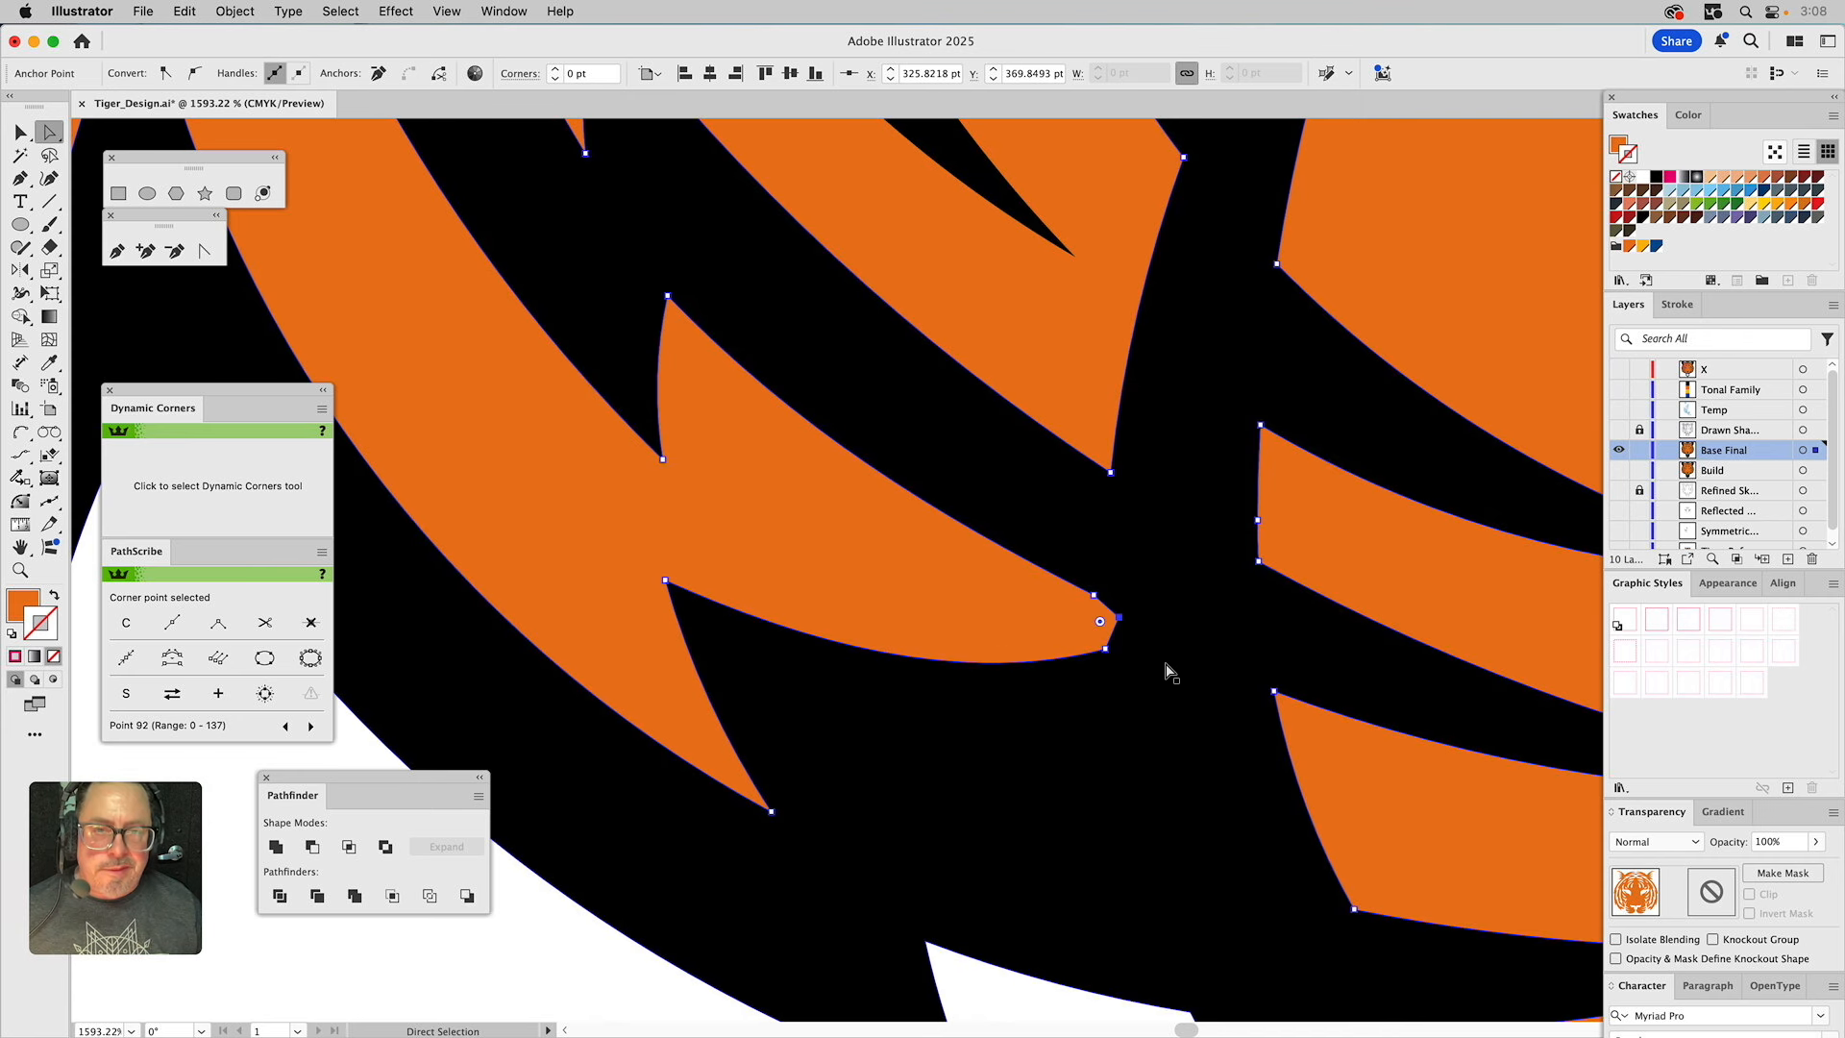
{"action": "key", "text": "super+z"}
{"action": "key", "text": "super+z"}
{"action": "key", "text": "super+z"}
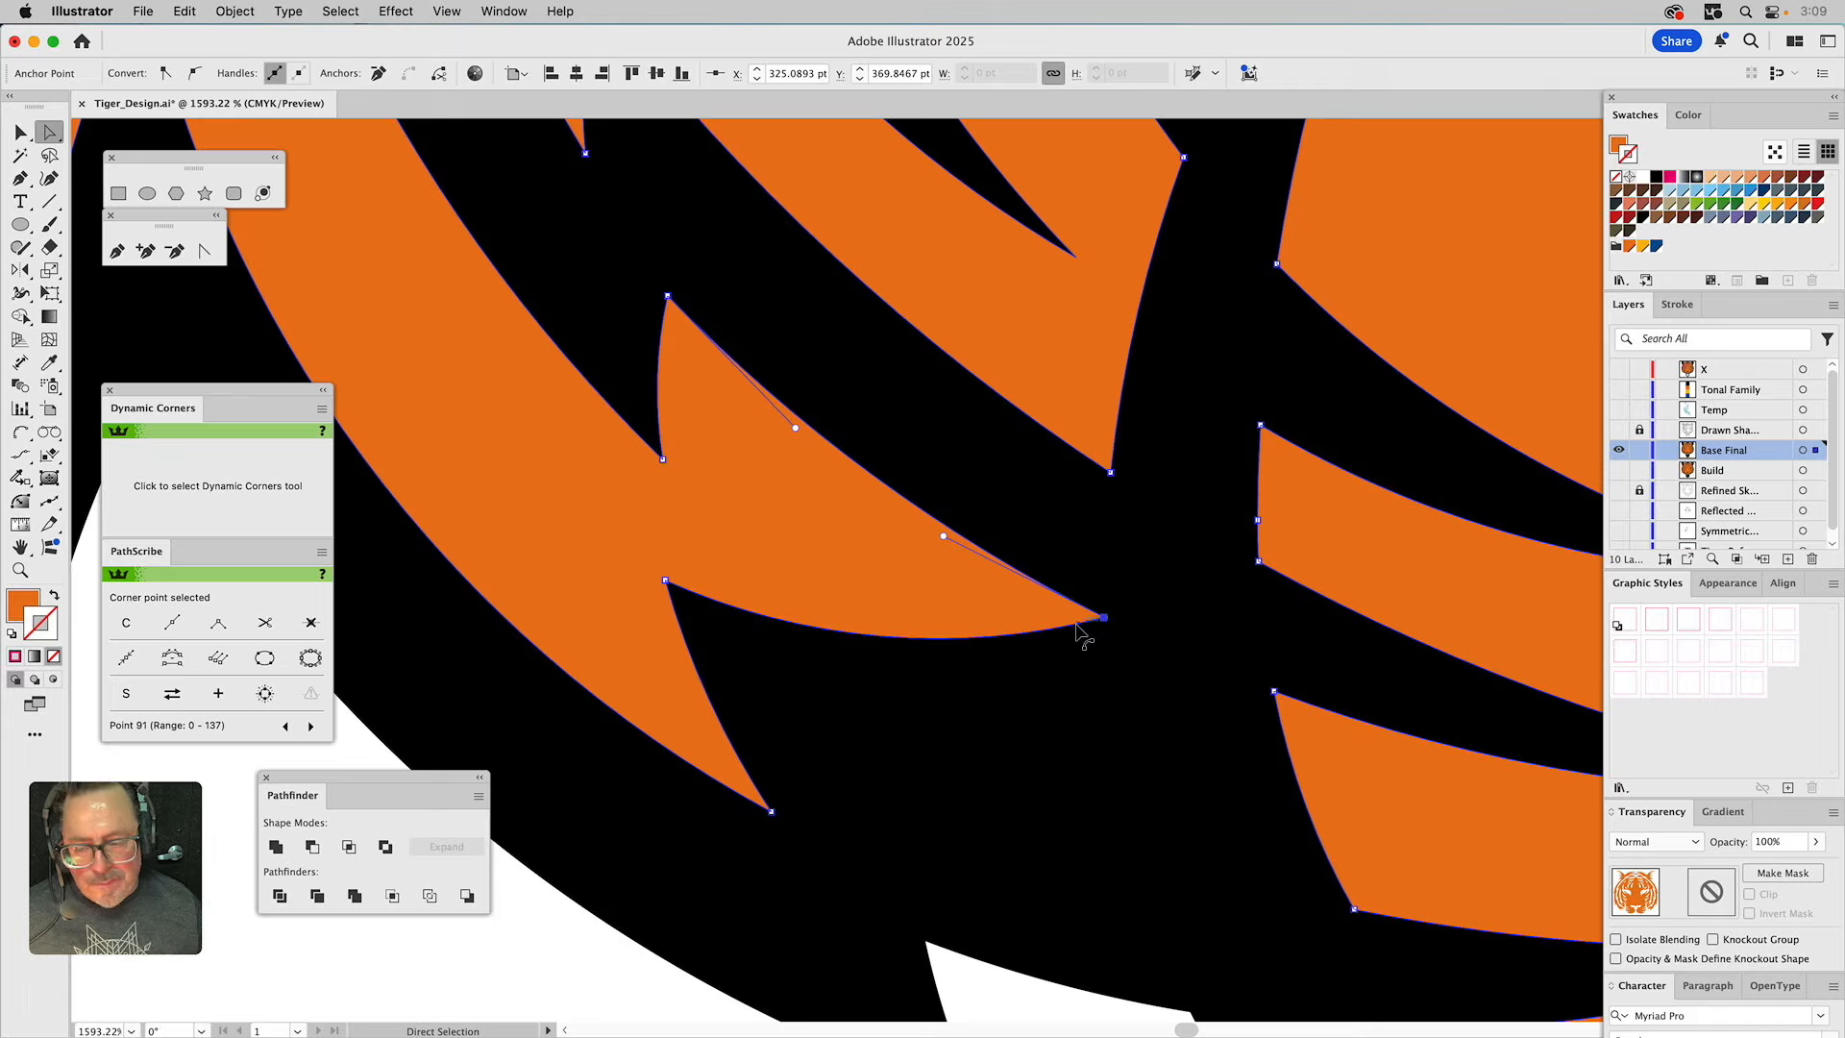
Unite the orange face artwork with Pathfinder, recheck the cheek stripe's tip anchor, and deselect everything.
{"action": "left_click", "coordinate": [276, 845]}
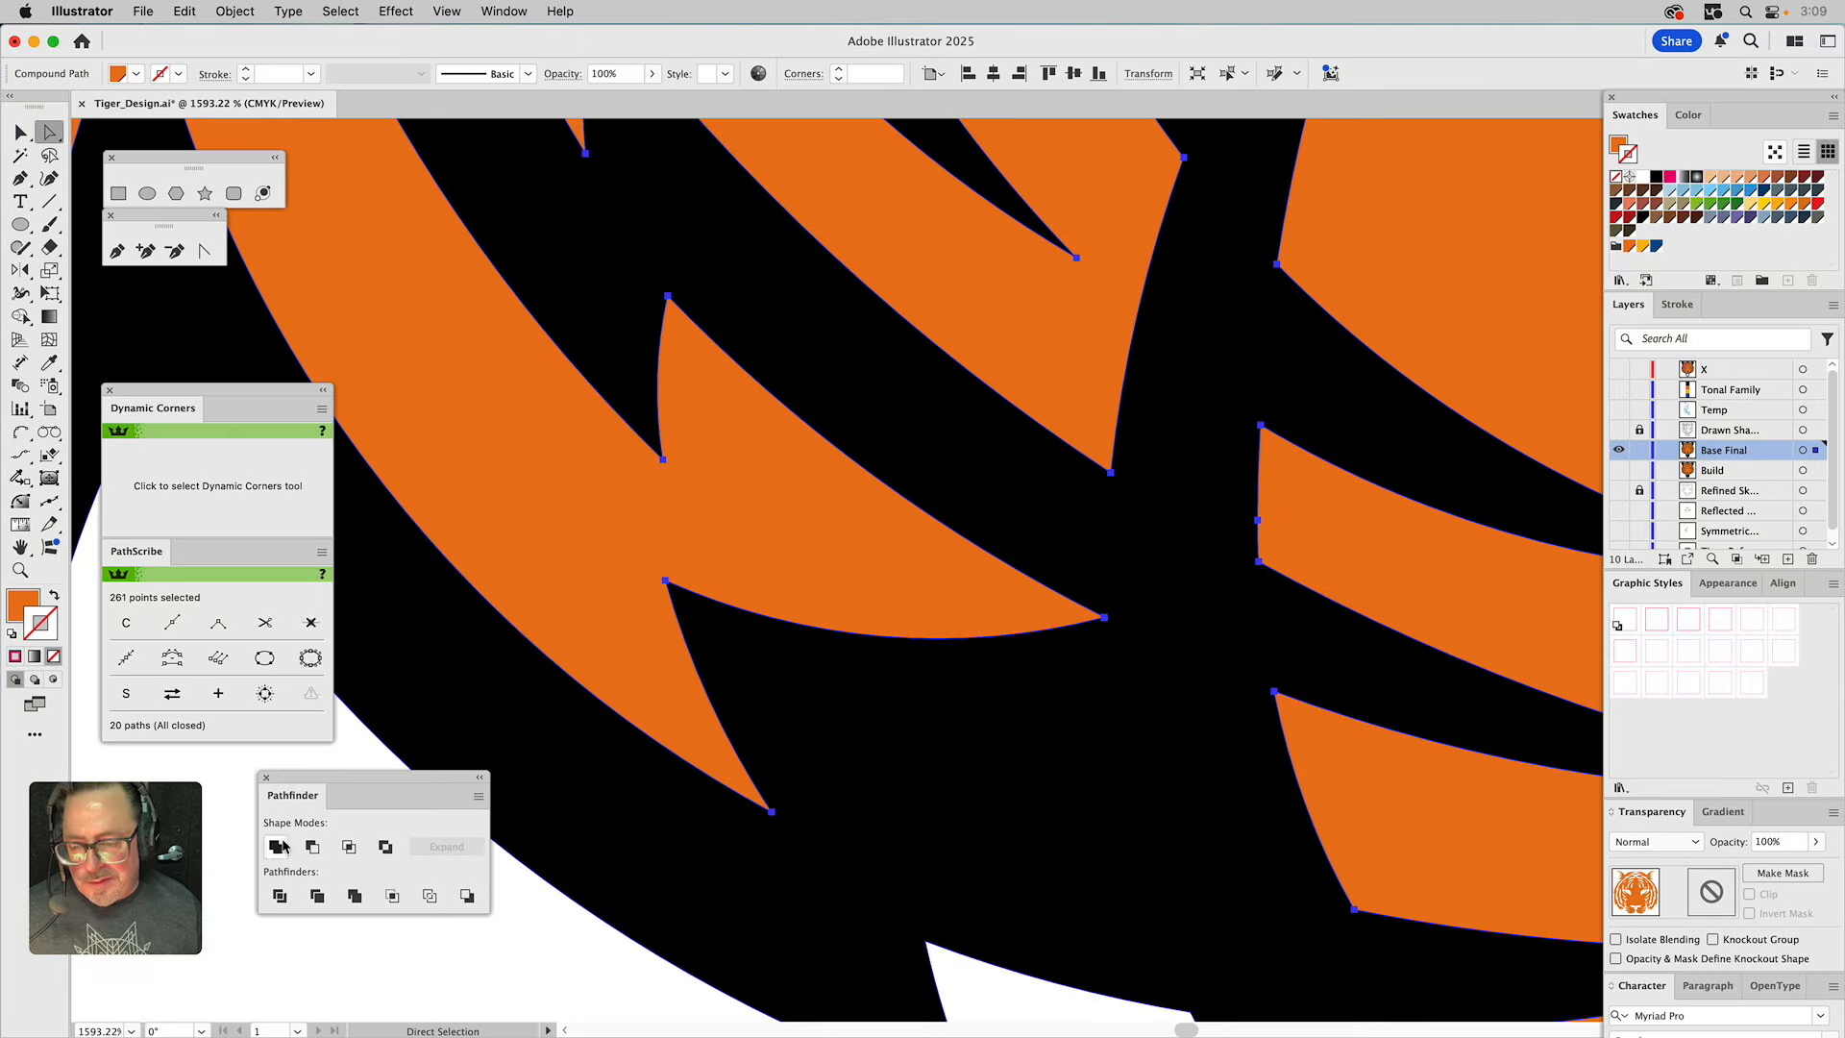
{"action": "left_click", "coordinate": [1106, 621]}
{"action": "left_click_drag", "start_coordinate": [1106, 622], "coordinate": [1099, 625]}
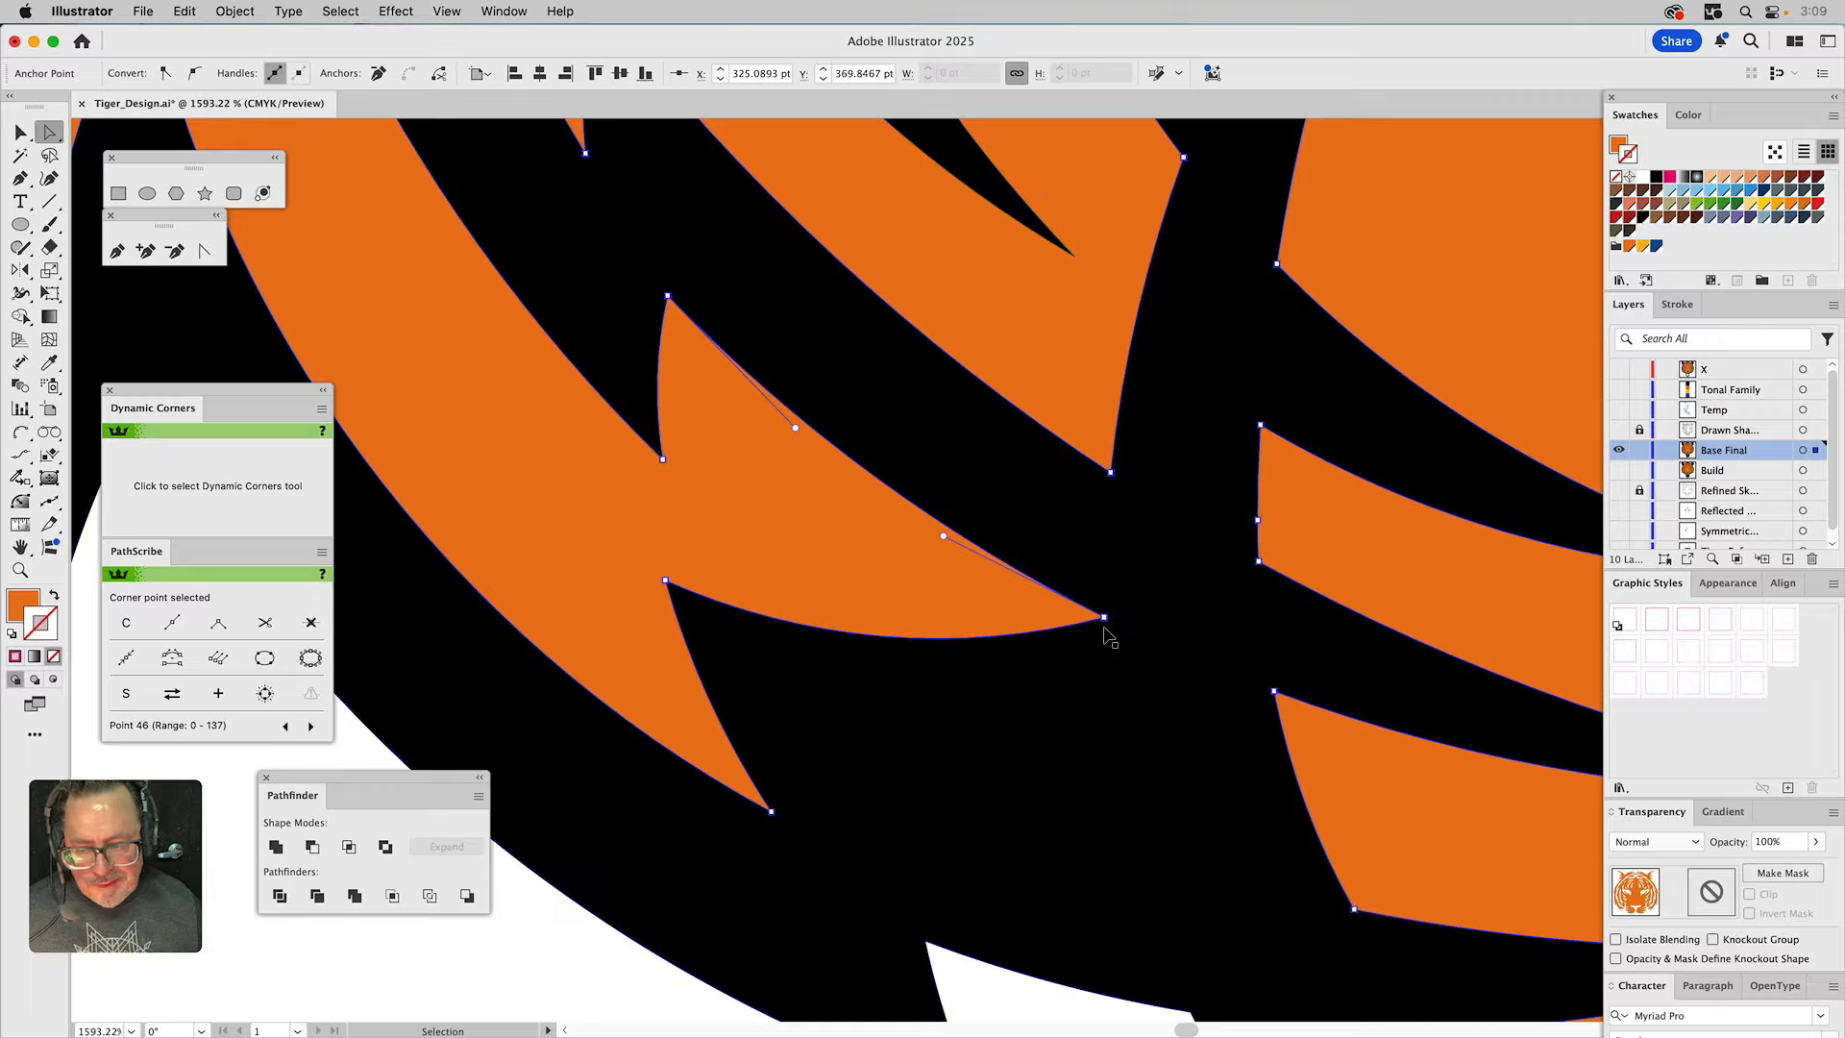
{"action": "key", "text": "super+a"}
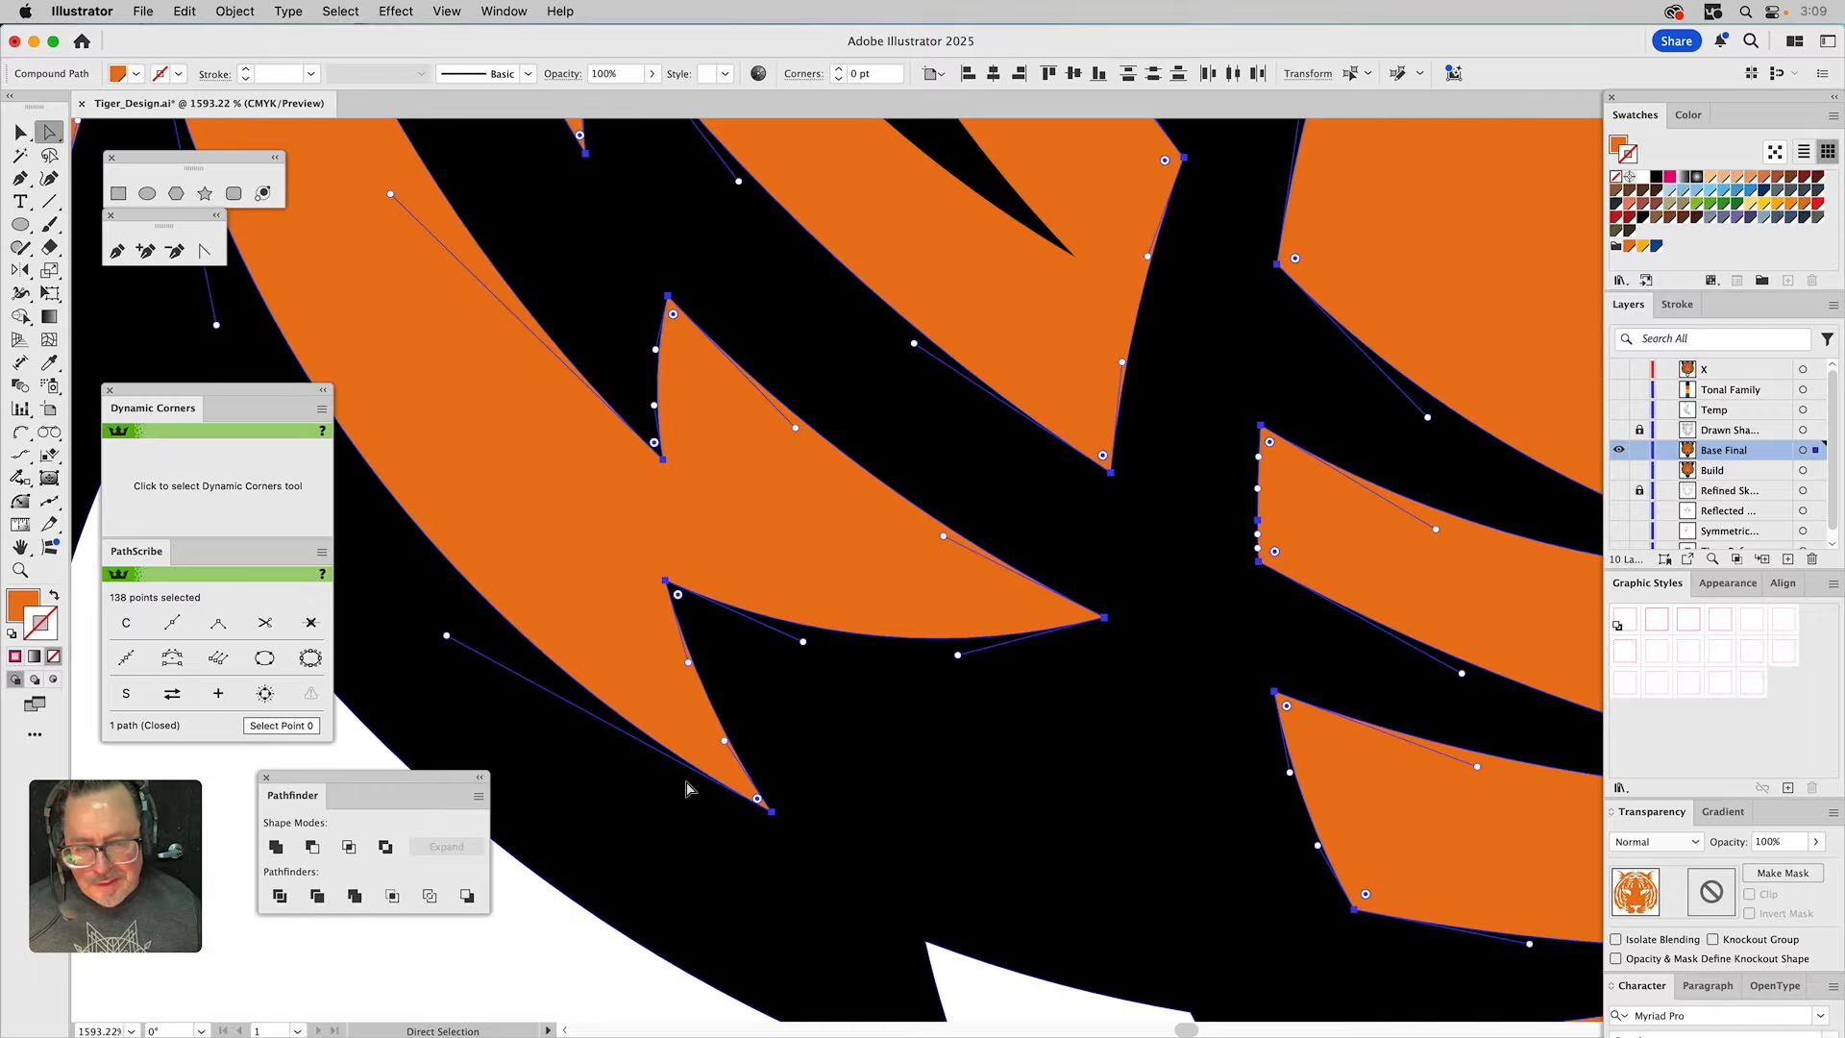
{"action": "left_click", "coordinate": [429, 973]}
Round the lowest orange fur tip on the left-hand cheek to 0.491 pt with Dynamic Corners, and deselect the artwork.
{"action": "left_click", "coordinate": [54, 501]}
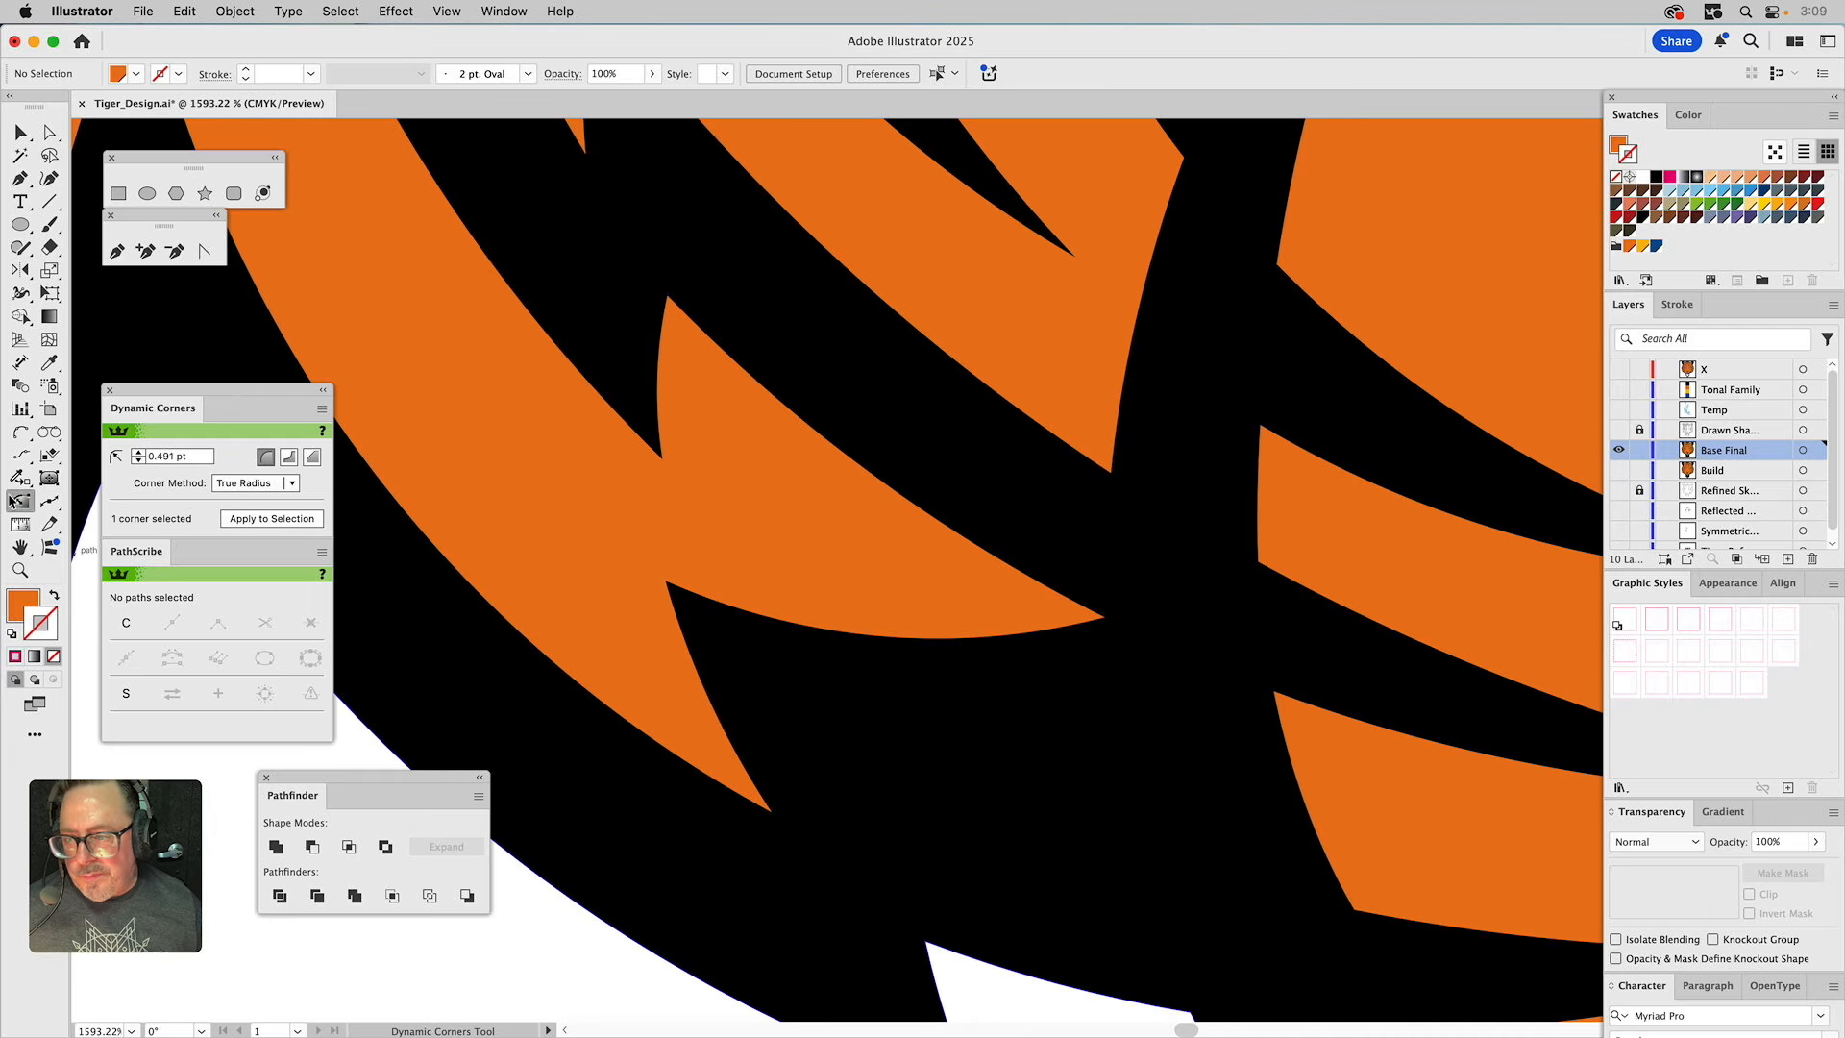
{"action": "left_click_drag", "start_coordinate": [601, 412], "coordinate": [954, 550]}
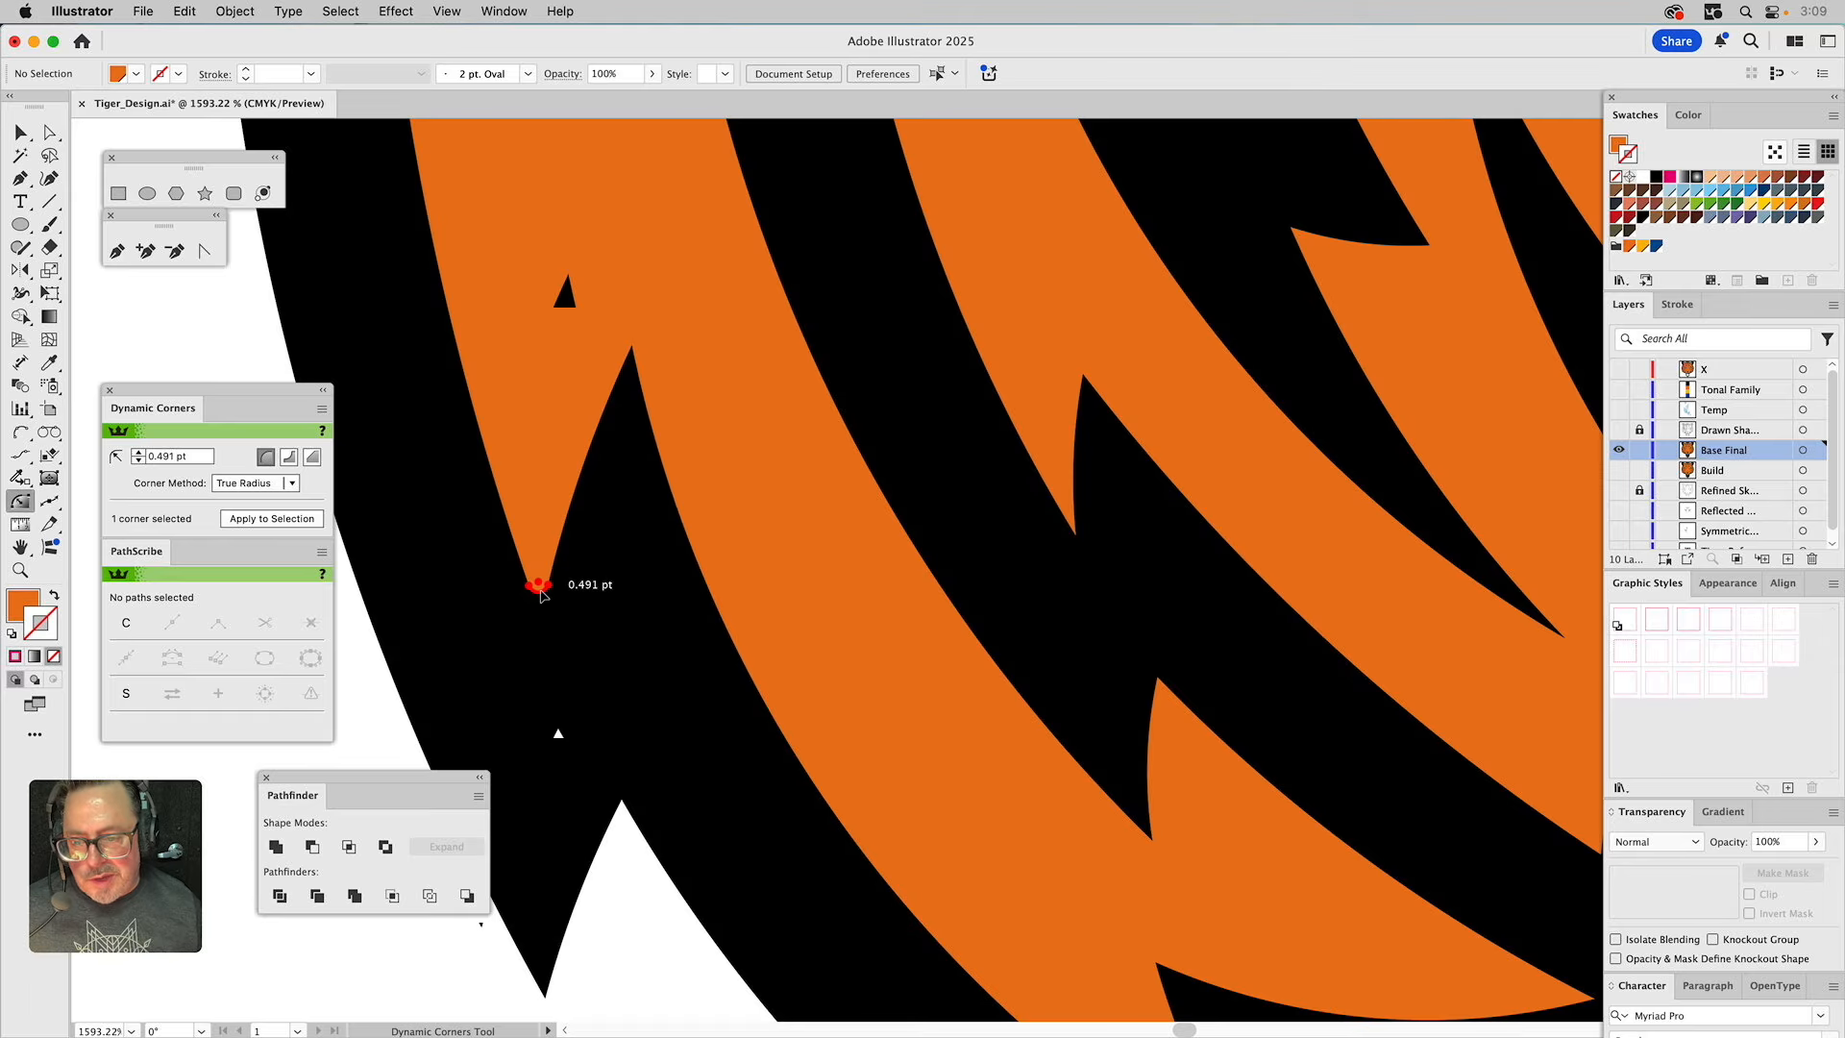
{"action": "left_click_drag", "start_coordinate": [1020, 712], "coordinate": [986, 534]}
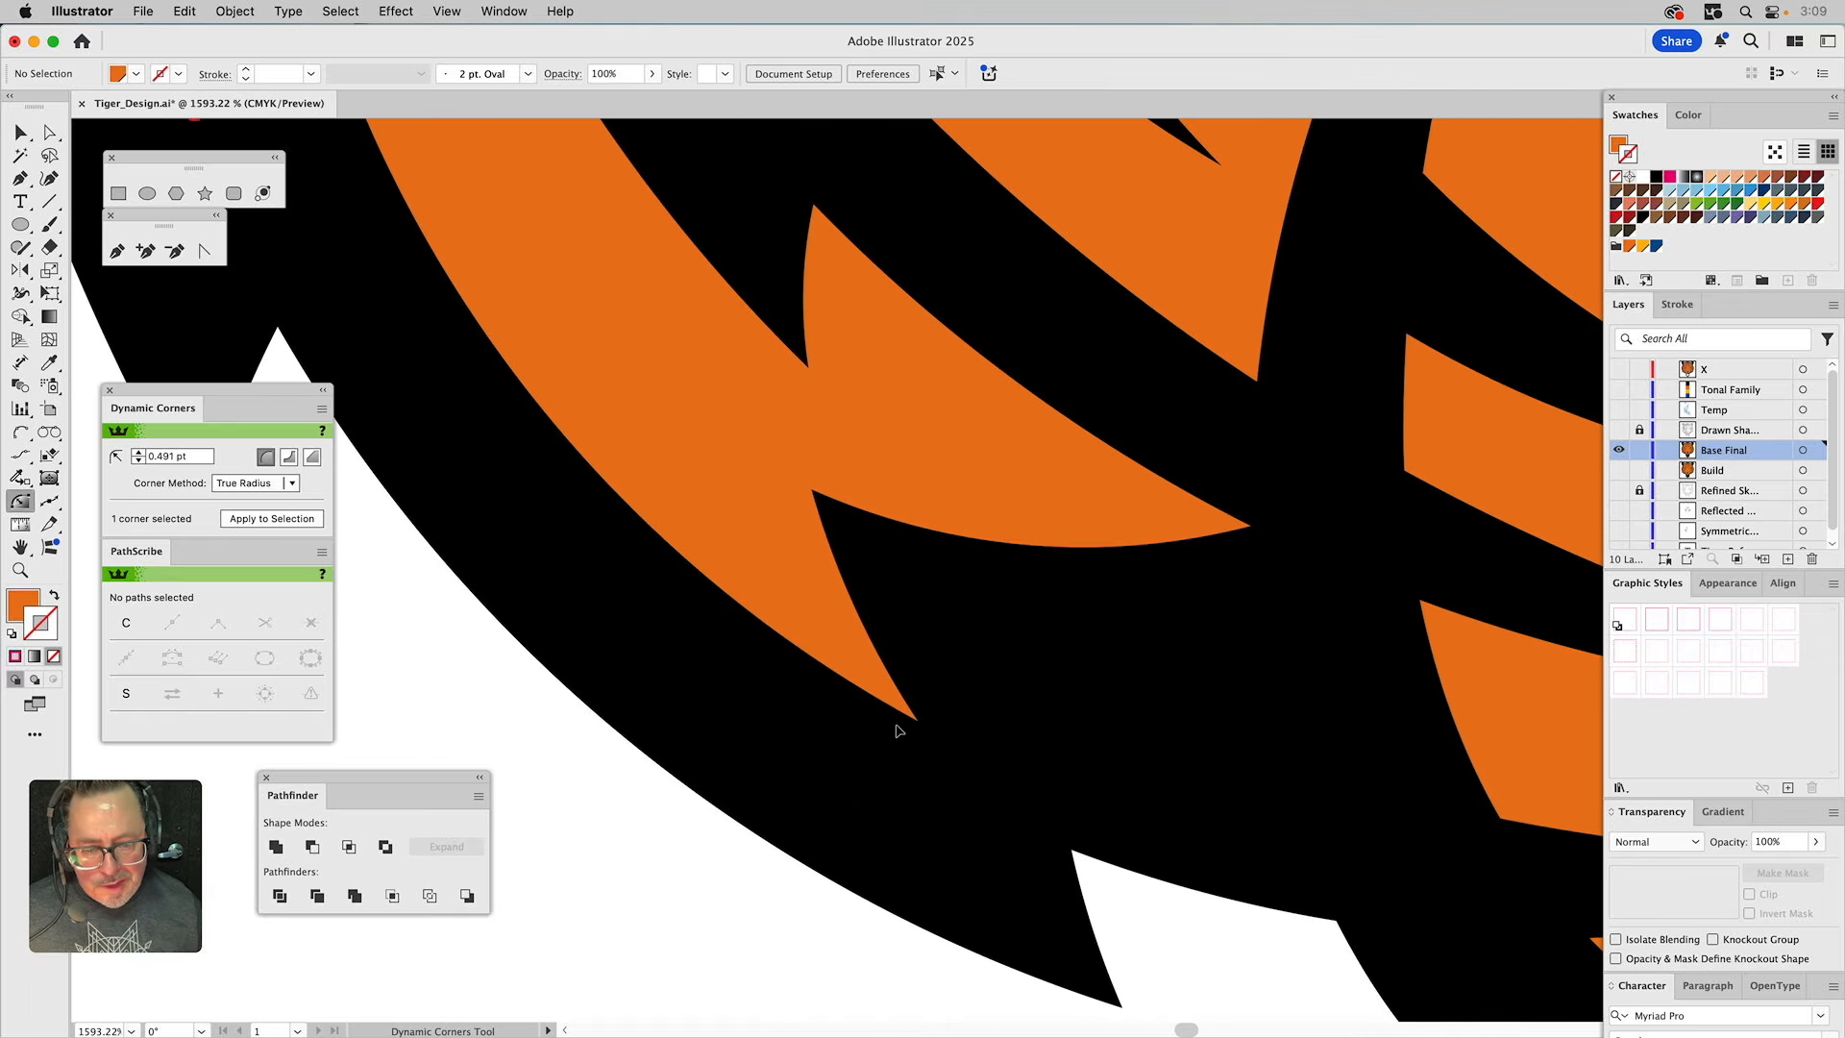
{"action": "left_click", "coordinate": [918, 725]}
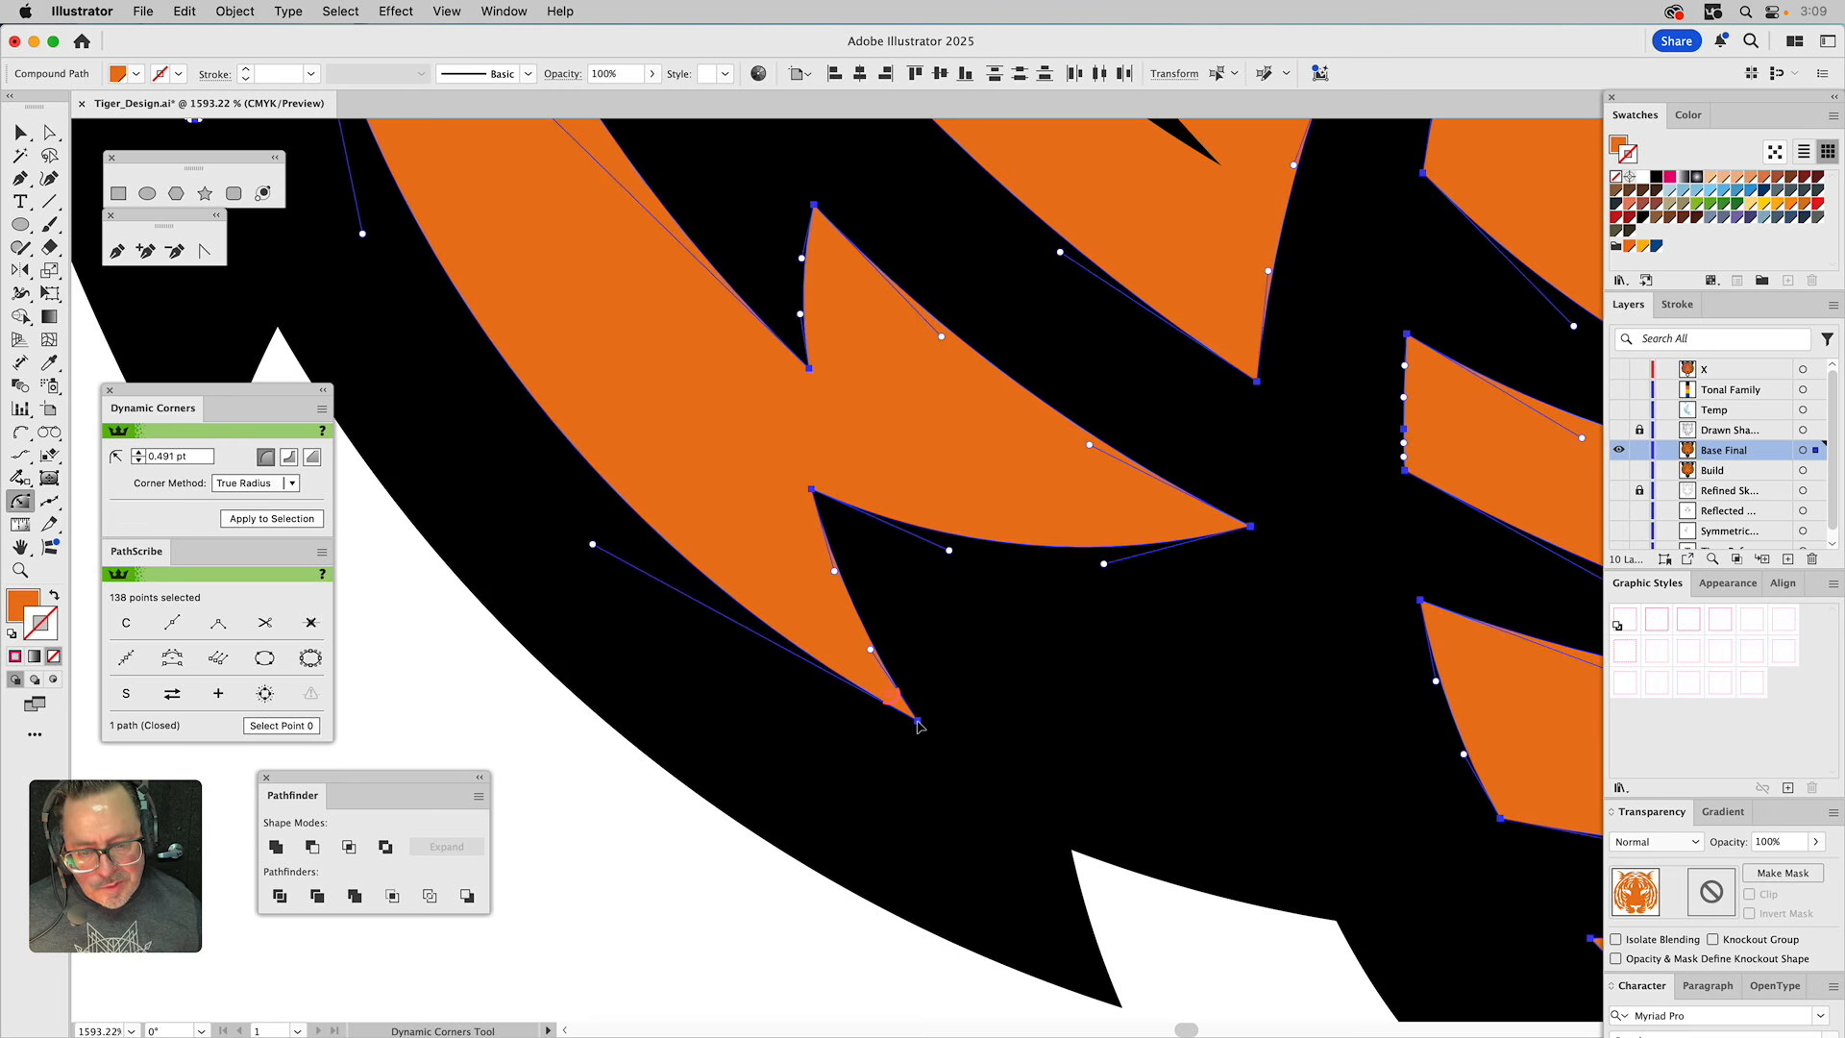
{"action": "left_click_drag", "start_coordinate": [476, 384], "coordinate": [1049, 766]}
{"action": "left_click", "coordinate": [773, 465]}
{"action": "left_click_drag", "start_coordinate": [1400, 801], "coordinate": [944, 425]}
{"action": "left_click", "coordinate": [1044, 695]}
{"action": "left_click_drag", "start_coordinate": [1040, 694], "coordinate": [1034, 688]}
{"action": "left_click_drag", "start_coordinate": [1424, 297], "coordinate": [647, 469]}
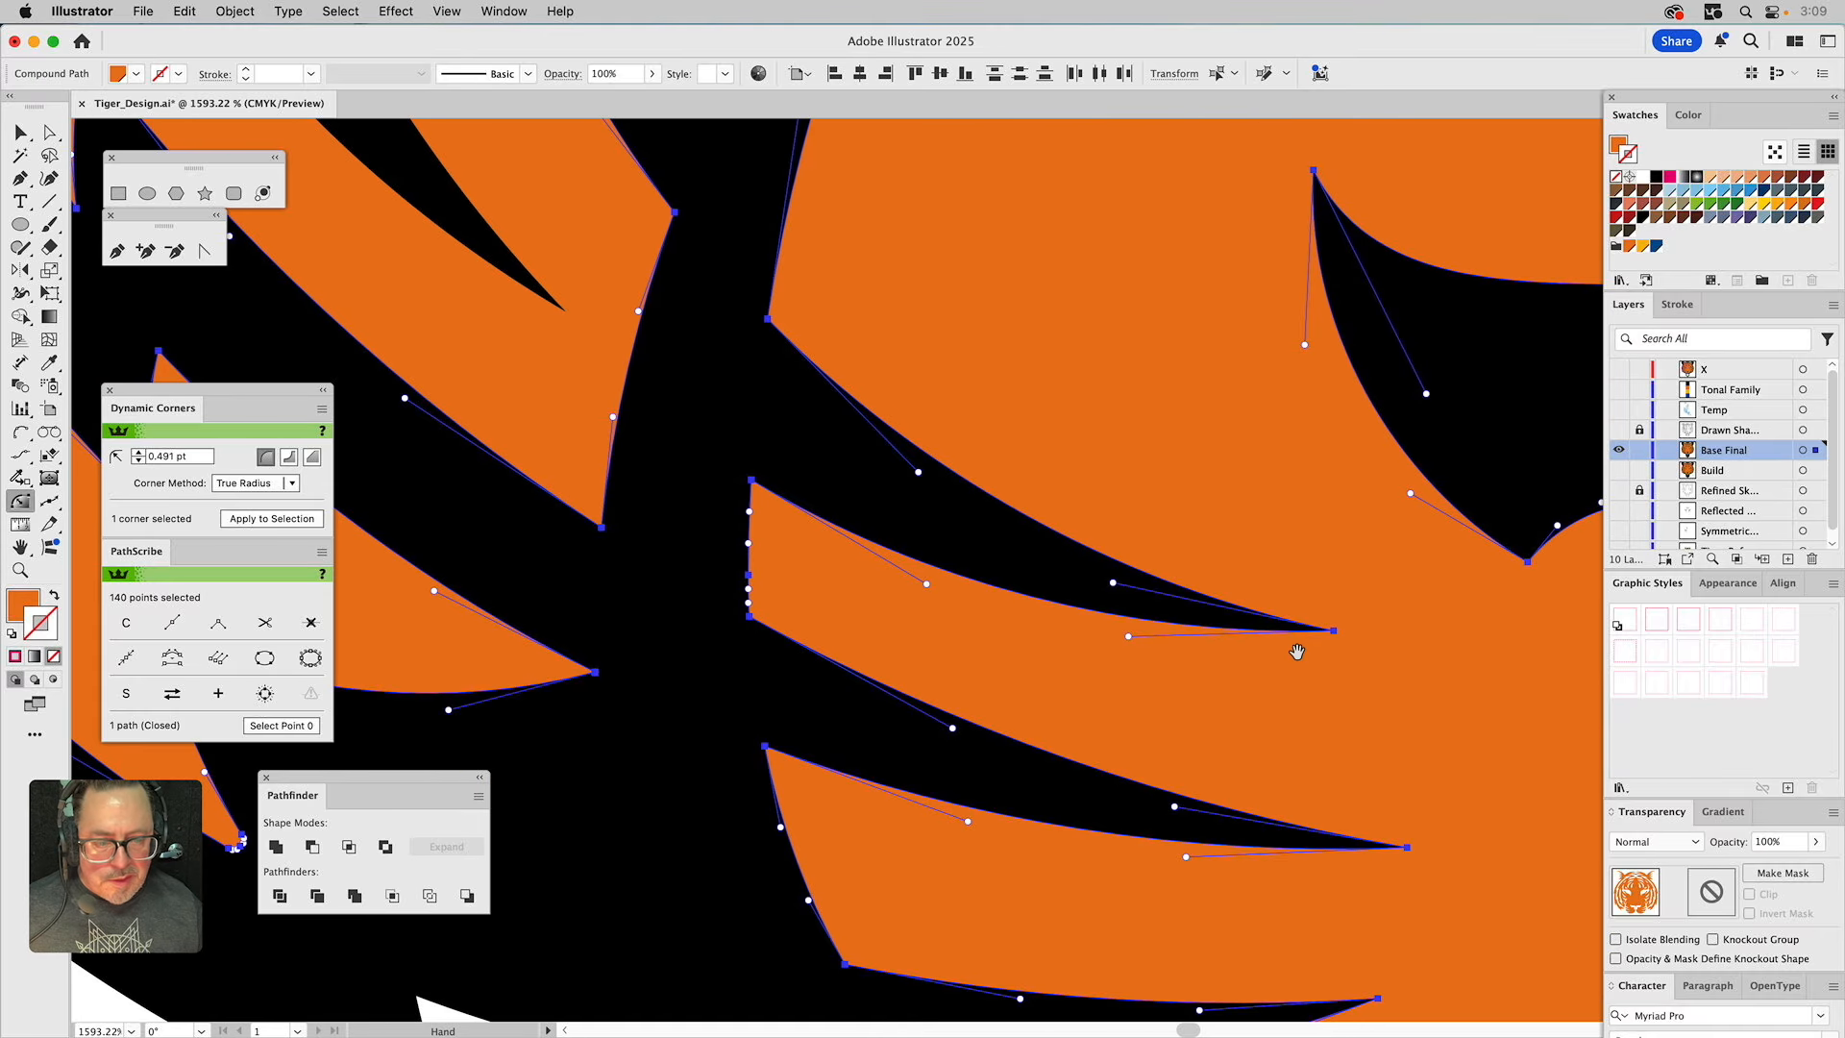
{"action": "key", "text": "super+0"}
{"action": "left_click", "coordinate": [1374, 665]}
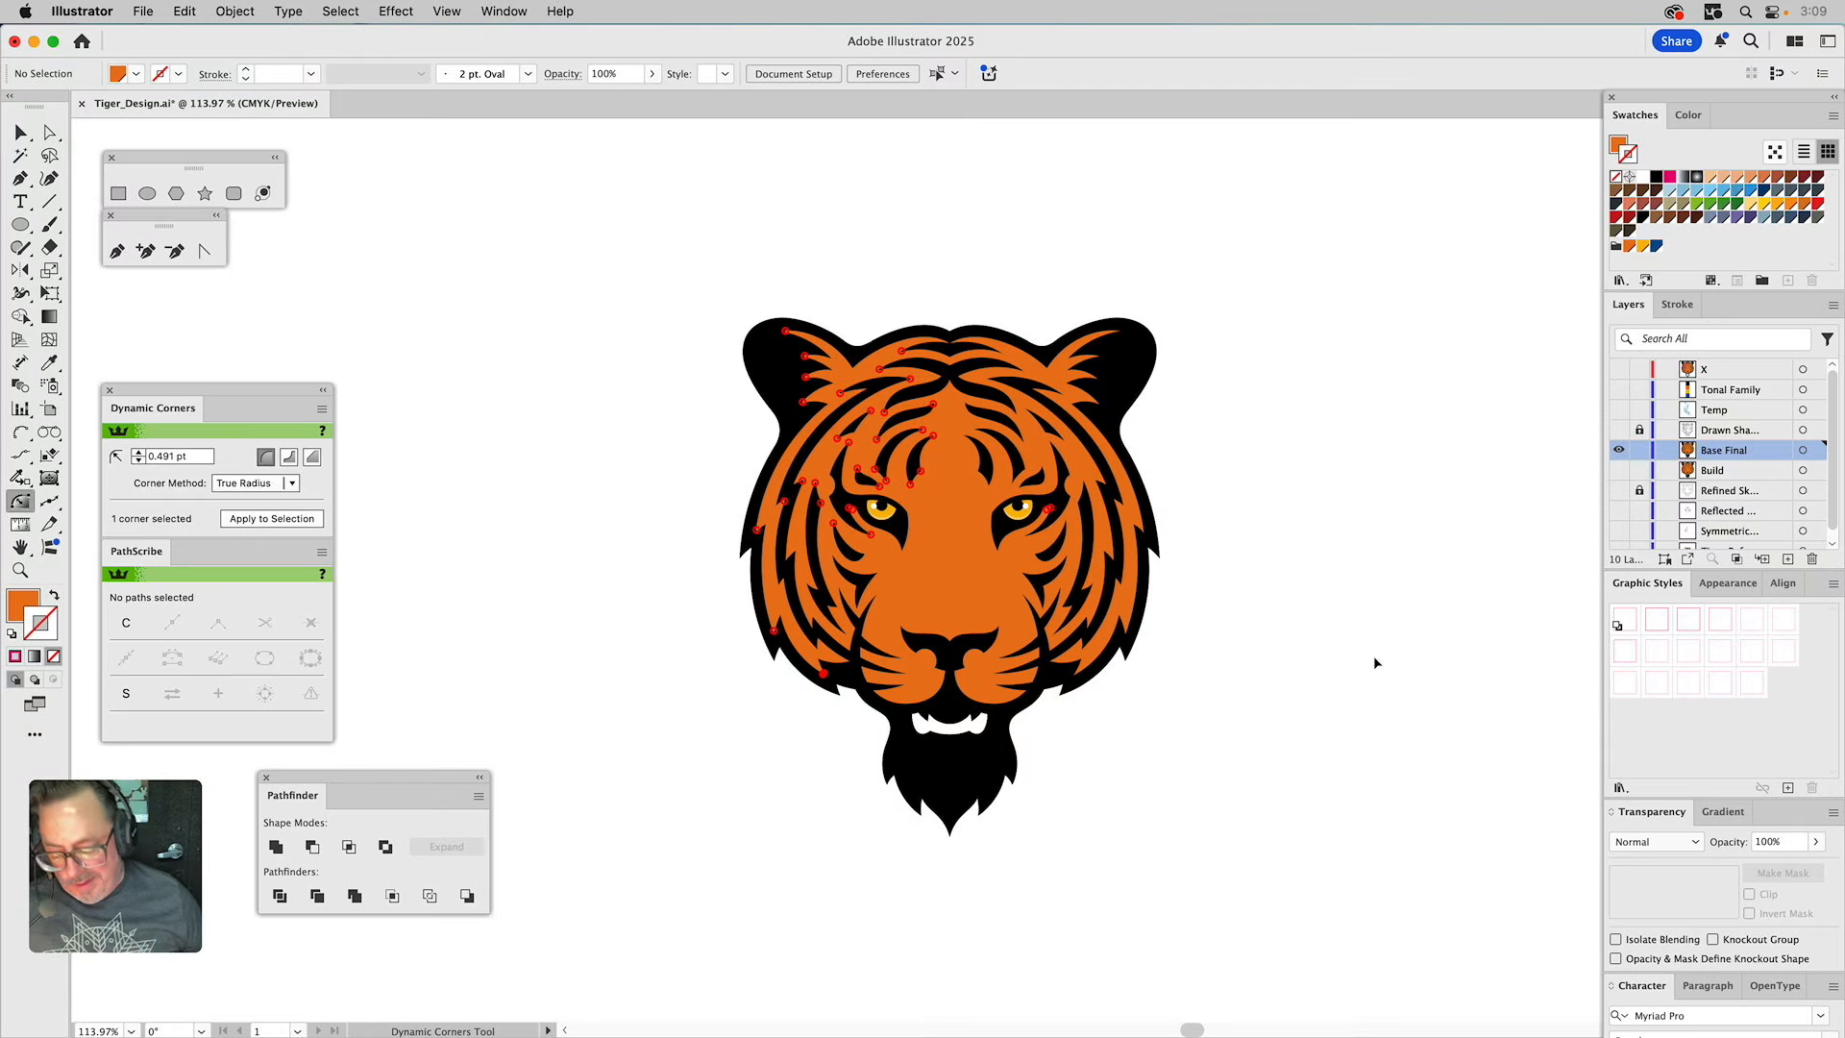
Compare the Build and Base Final layers by toggling their visibility and examining the black head silhouette's chin area.
{"action": "key", "text": "v"}
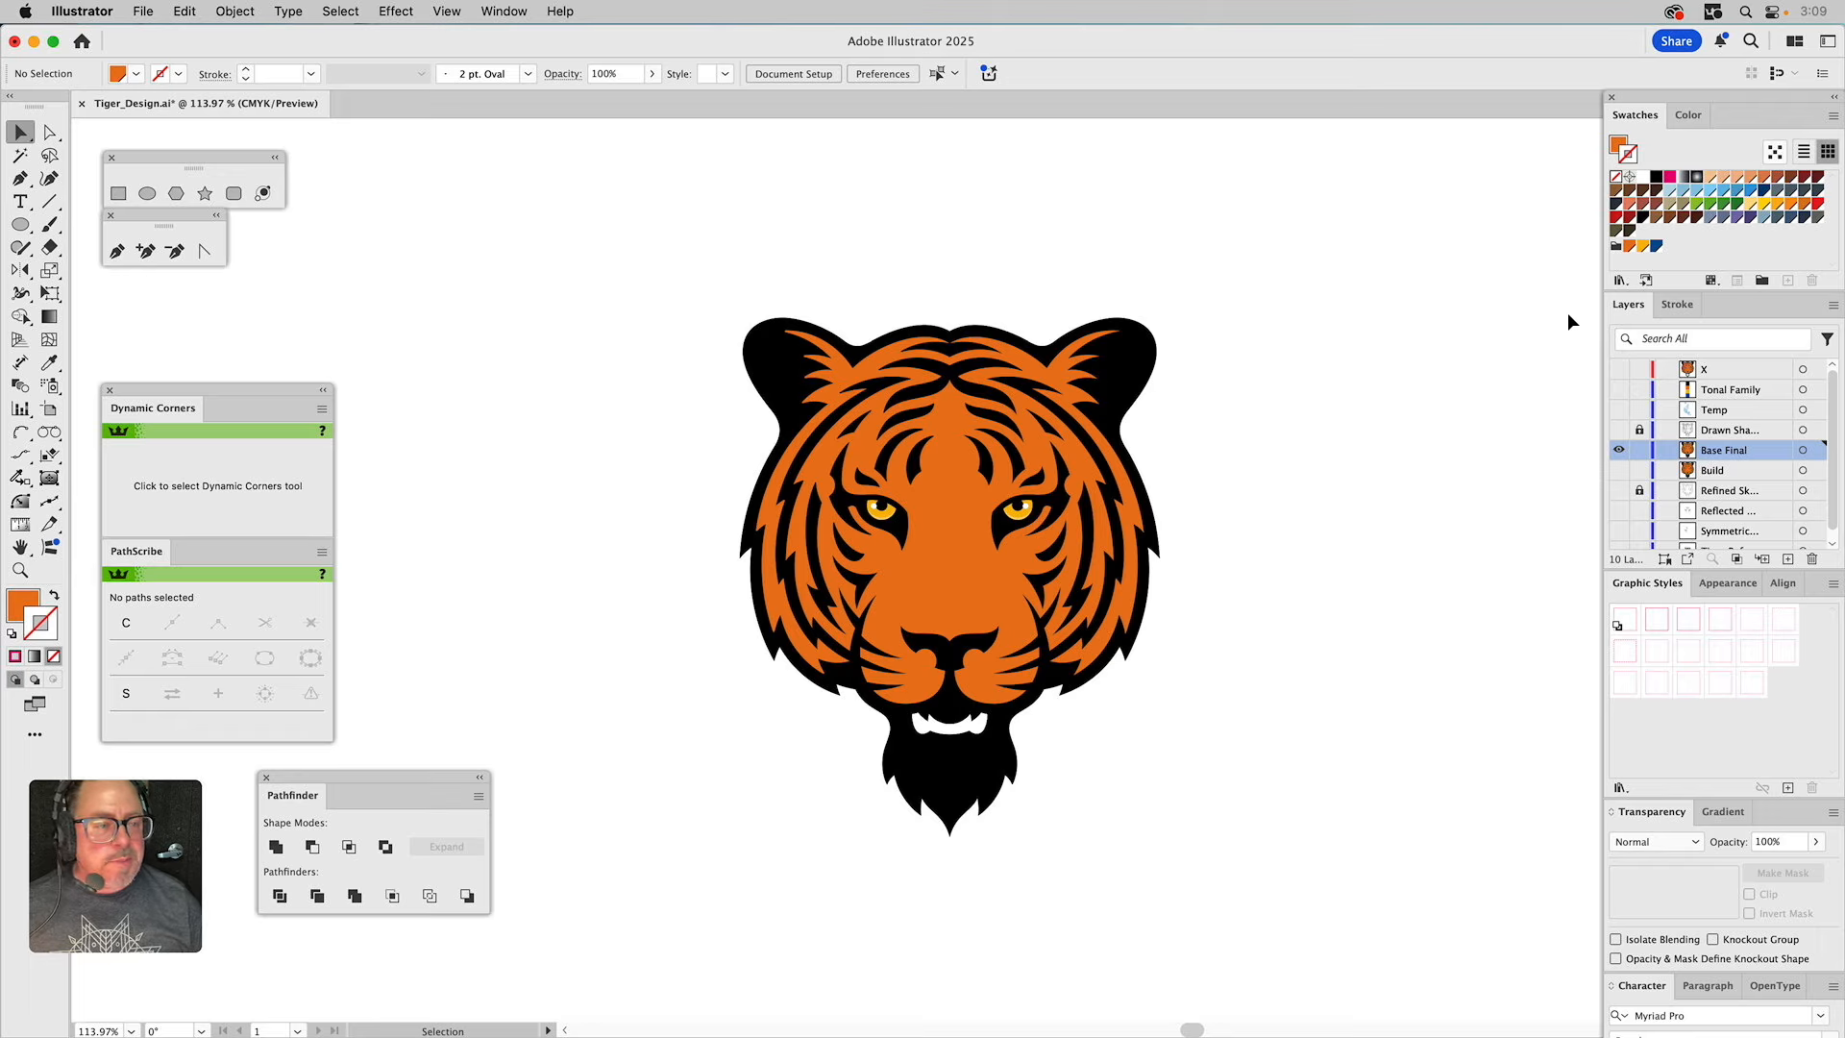
{"action": "left_click", "coordinate": [1620, 452]}
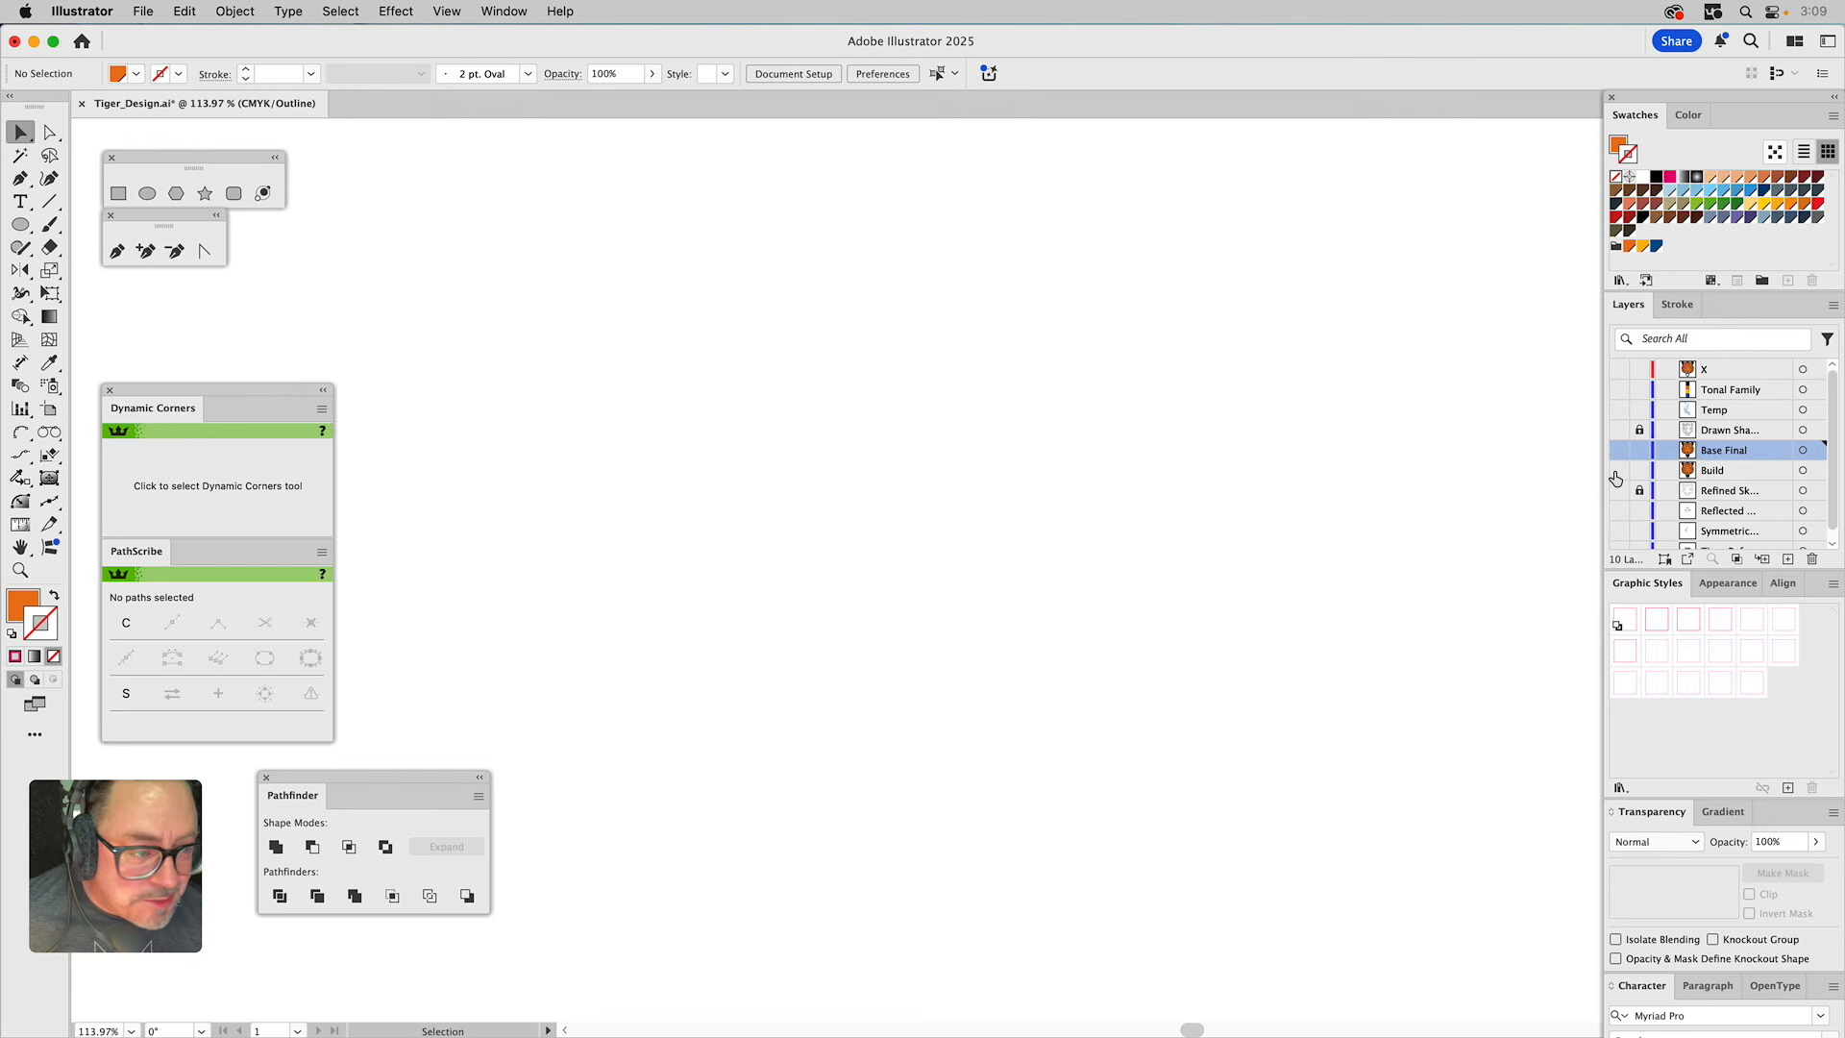
{"action": "left_click", "coordinate": [1621, 471]}
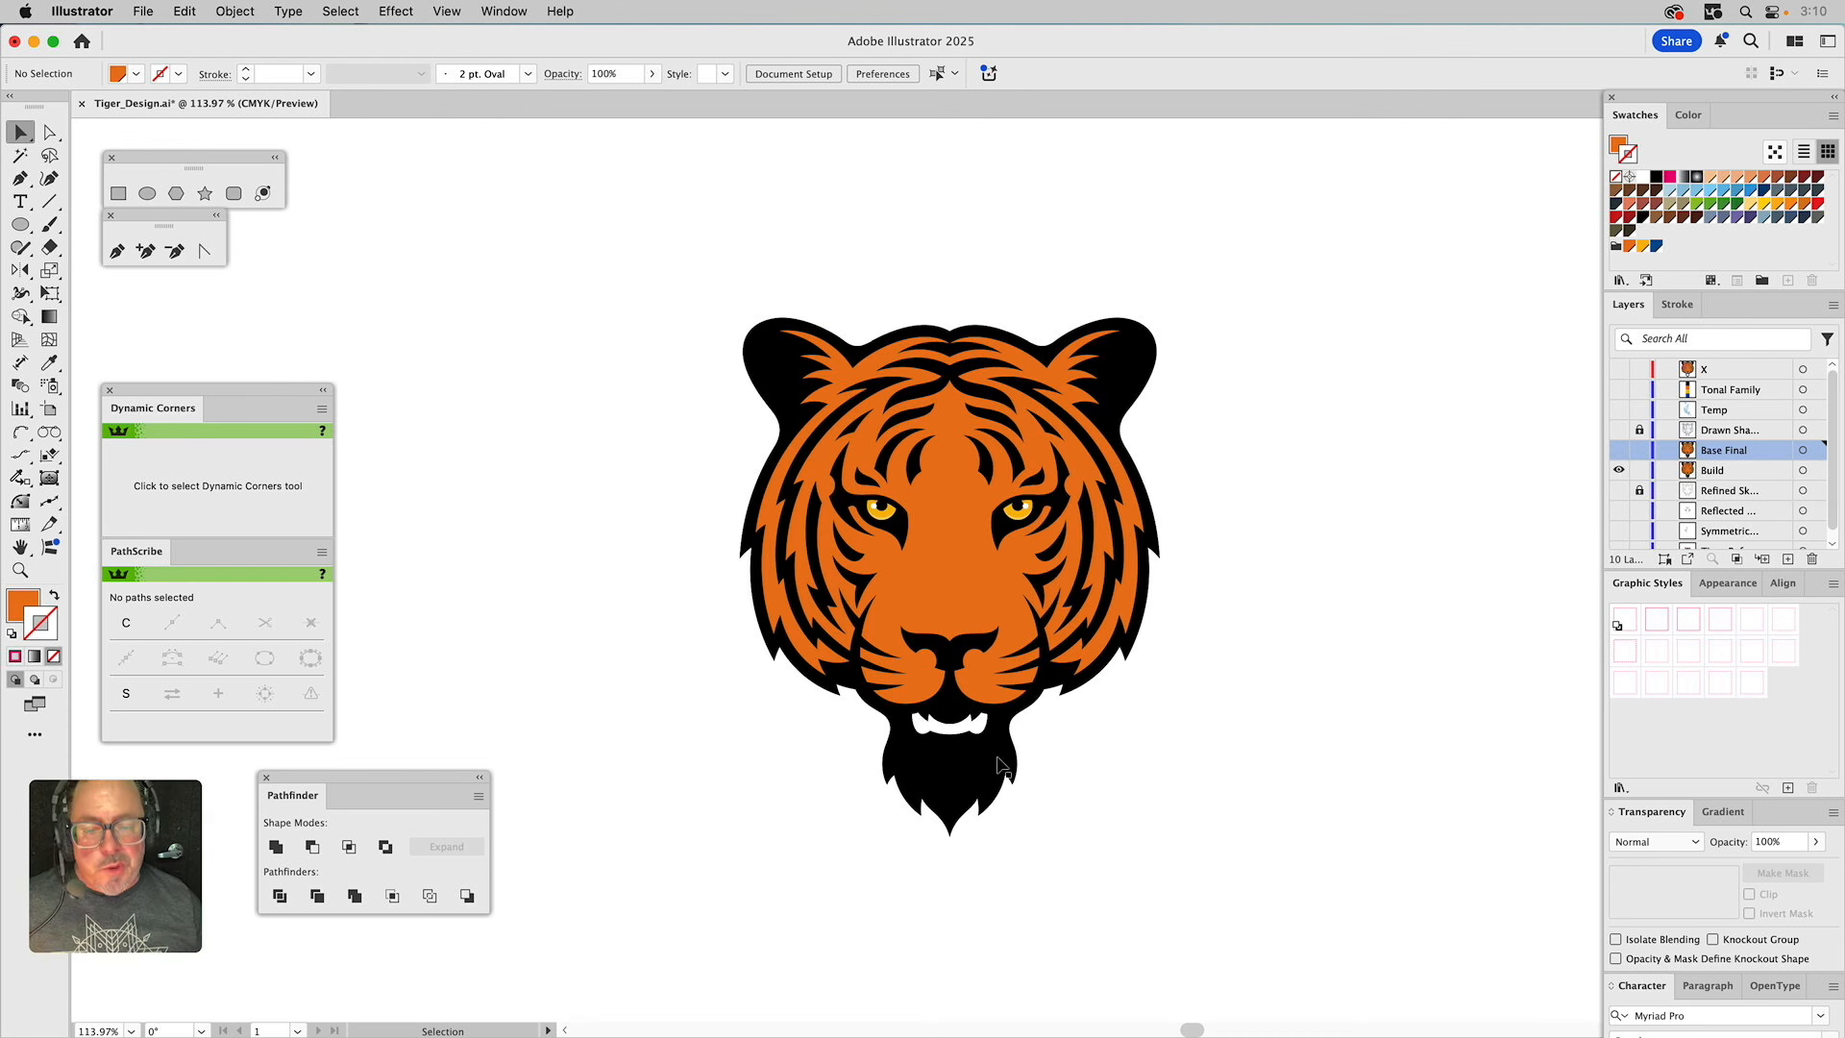
{"action": "left_click", "coordinate": [943, 757]}
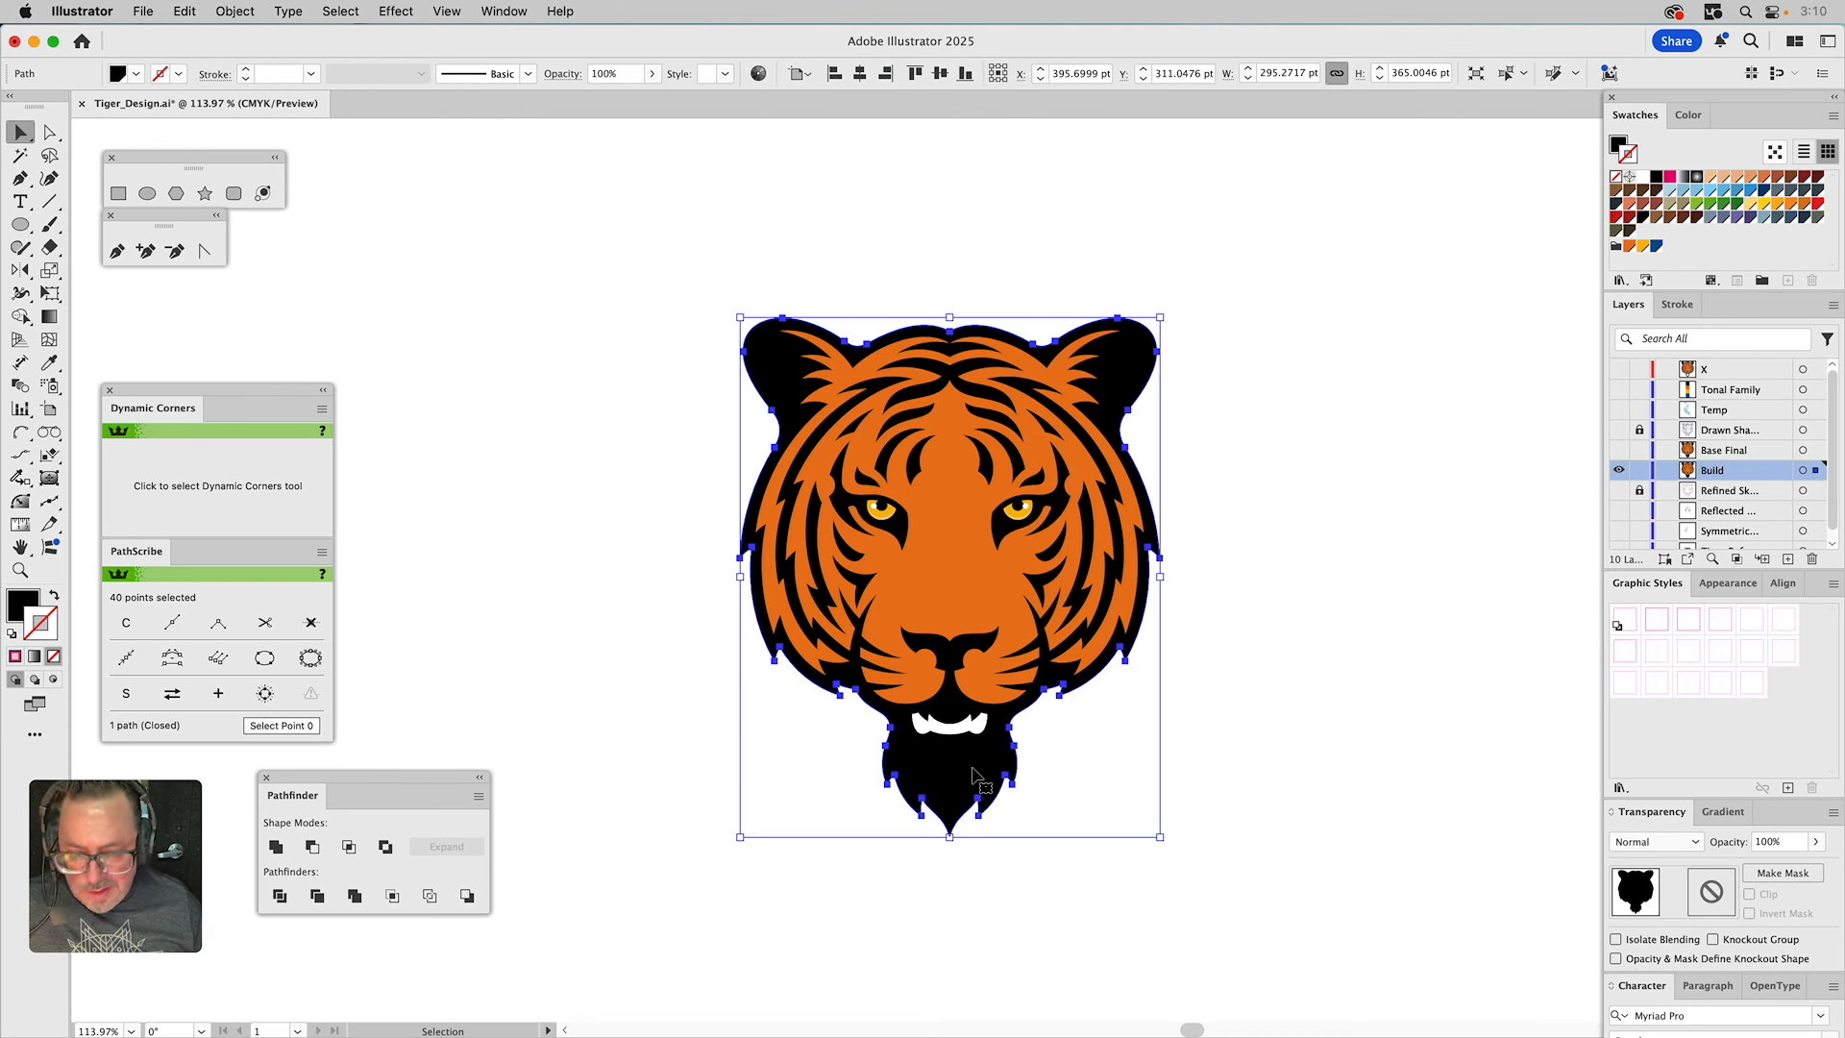
{"action": "left_click_drag", "start_coordinate": [1090, 756], "coordinate": [832, 792]}
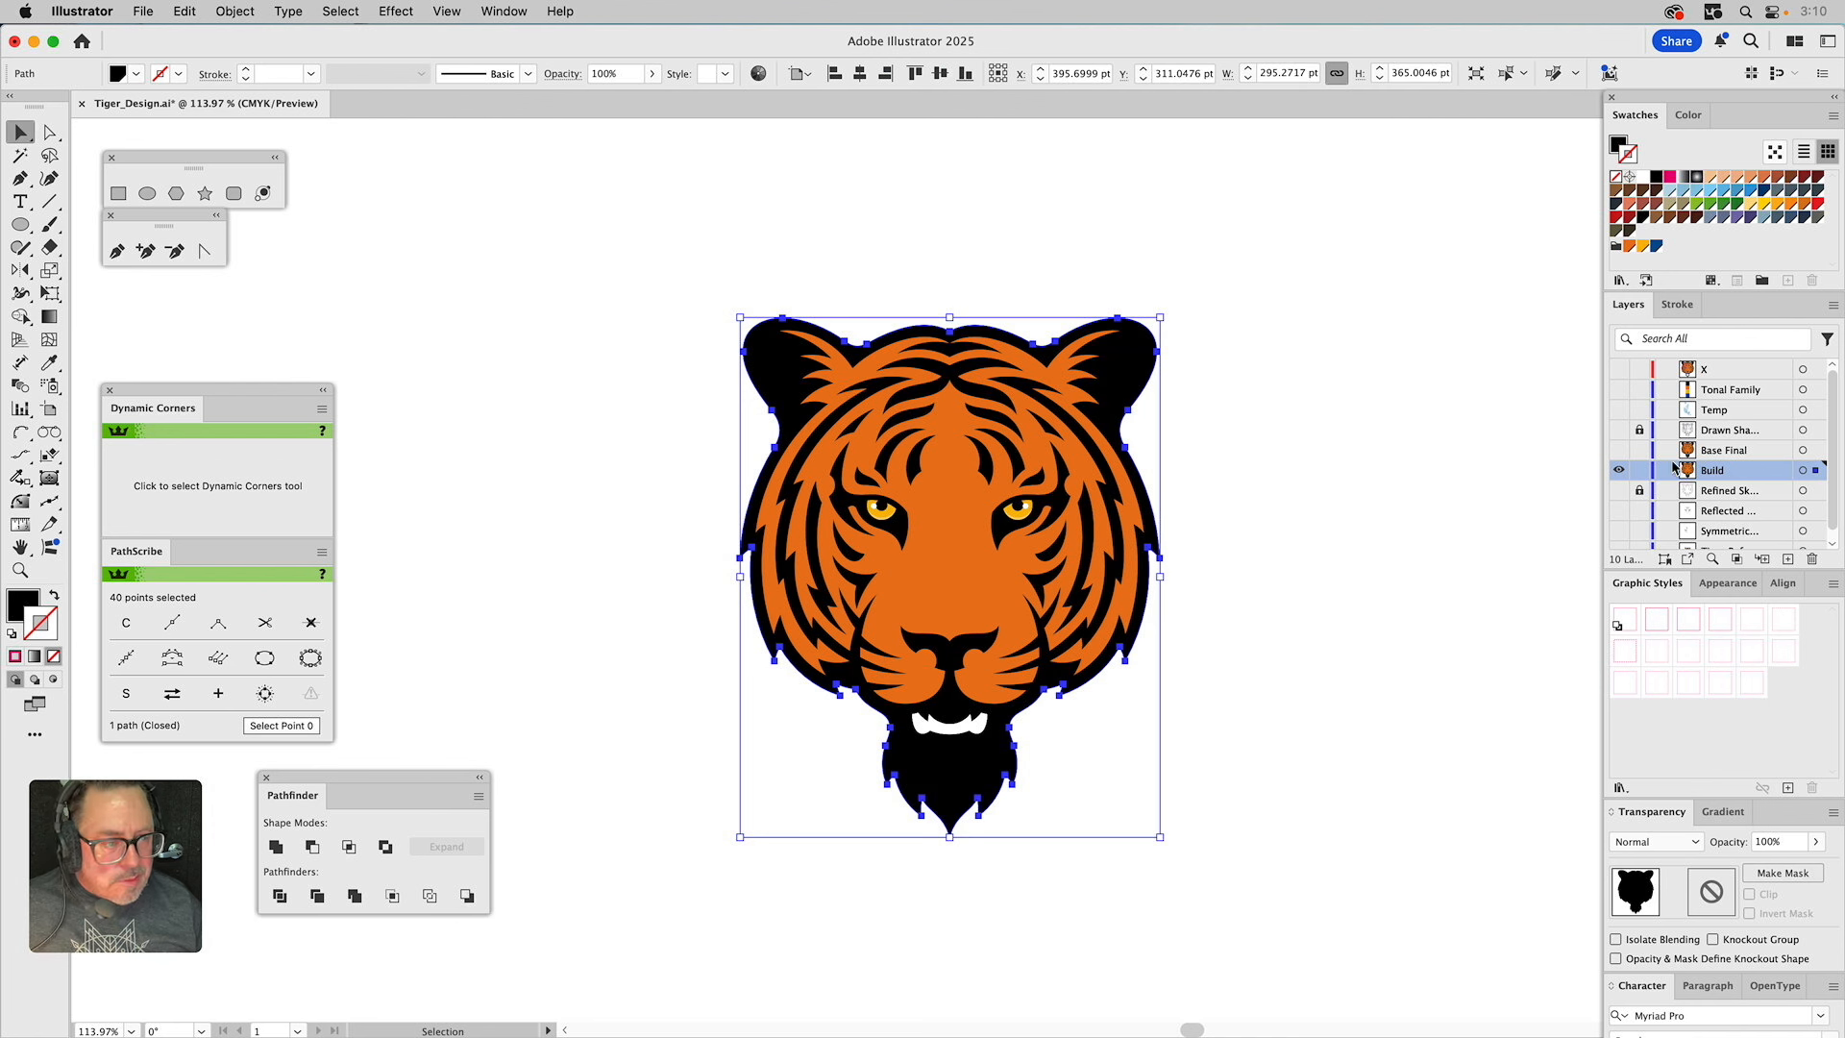
{"action": "left_click", "coordinate": [1619, 471]}
{"action": "left_click", "coordinate": [1619, 450]}
{"action": "left_click_drag", "start_coordinate": [1203, 763], "coordinate": [792, 826]}
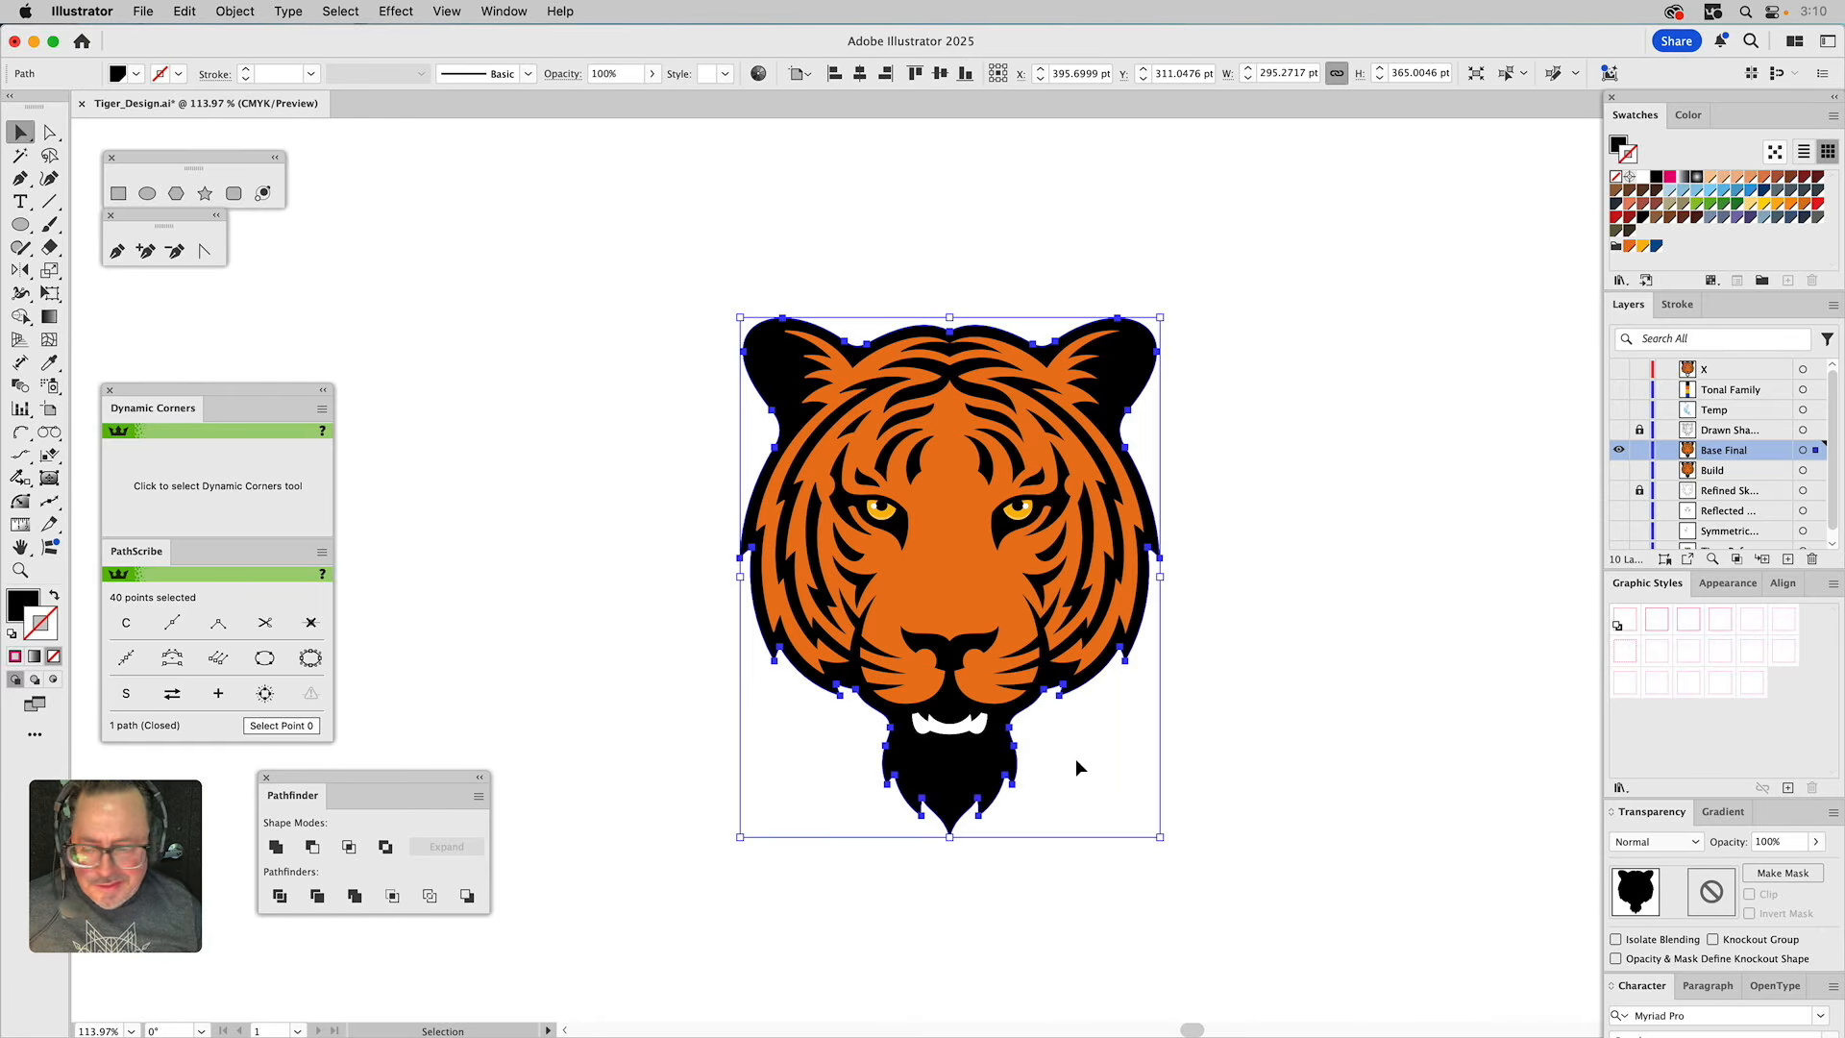
Switch to outline view, hide the Base Final and Build layers, and show the X layer.
{"action": "key", "text": "a"}
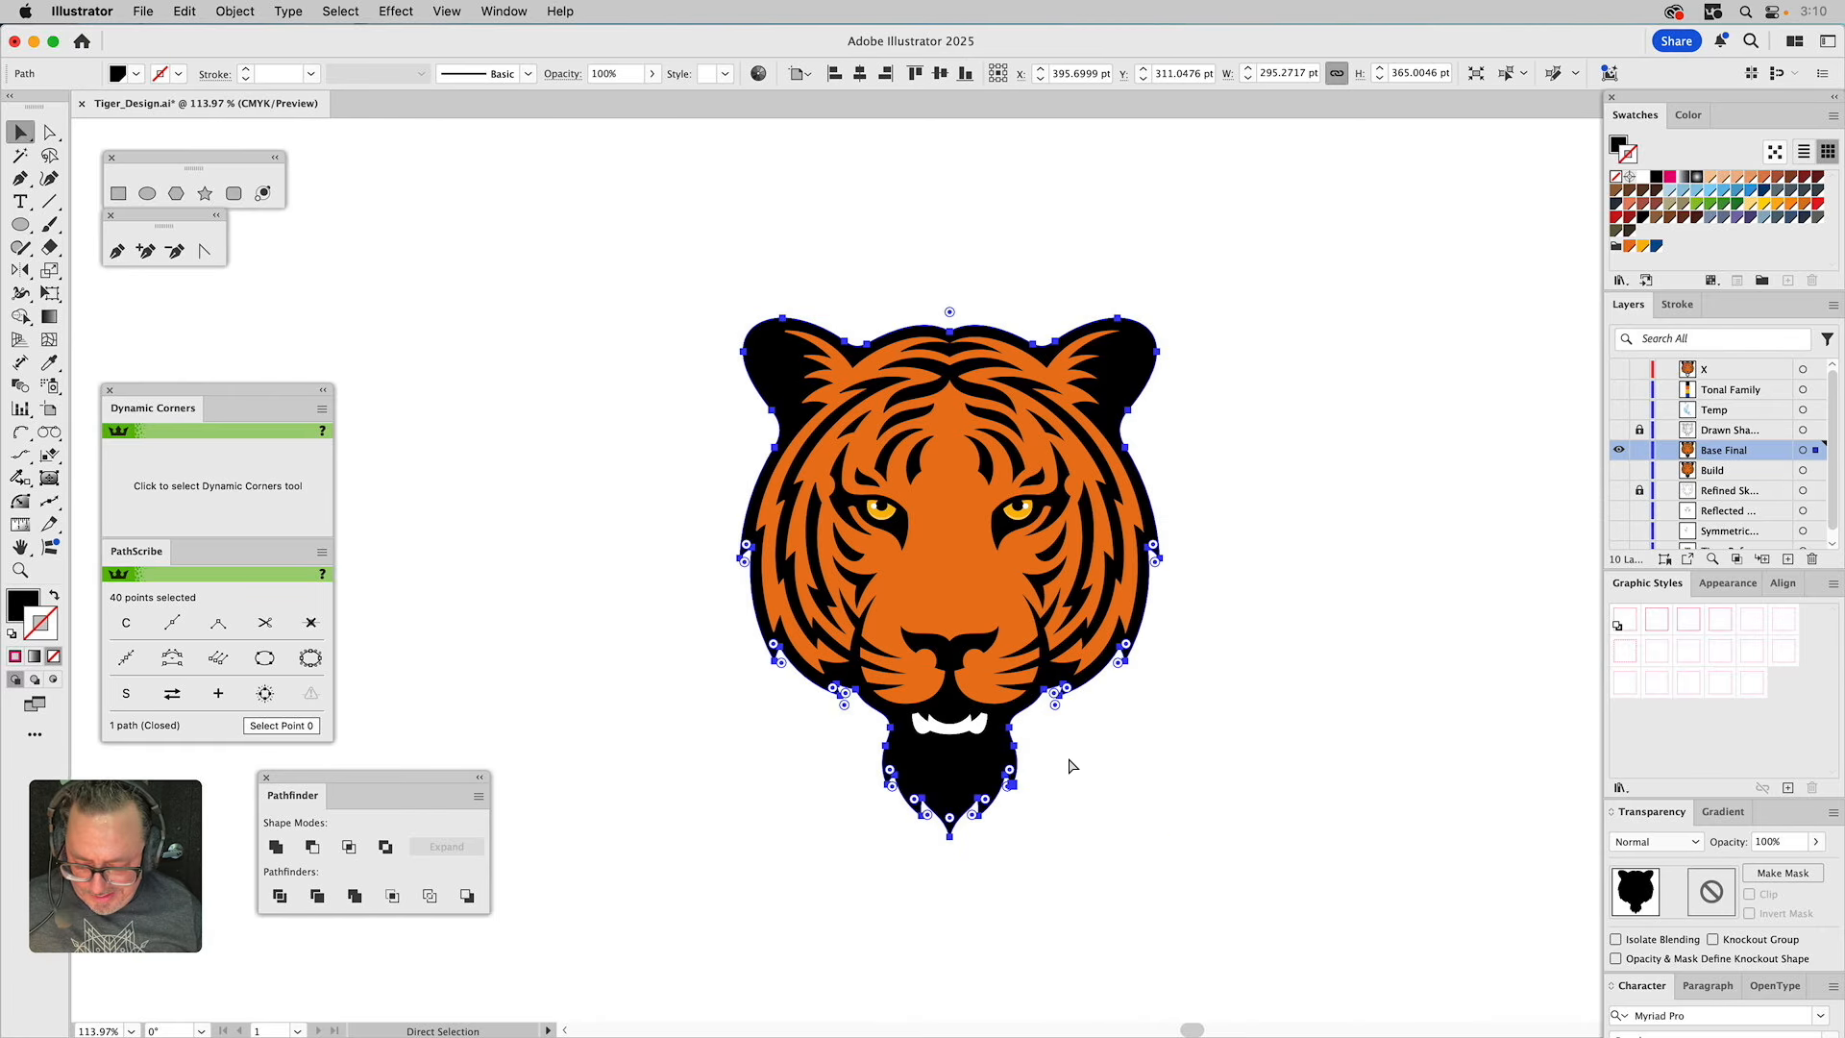
{"action": "key", "text": "super+y"}
{"action": "key", "text": "v"}
{"action": "left_click", "coordinate": [1432, 591]}
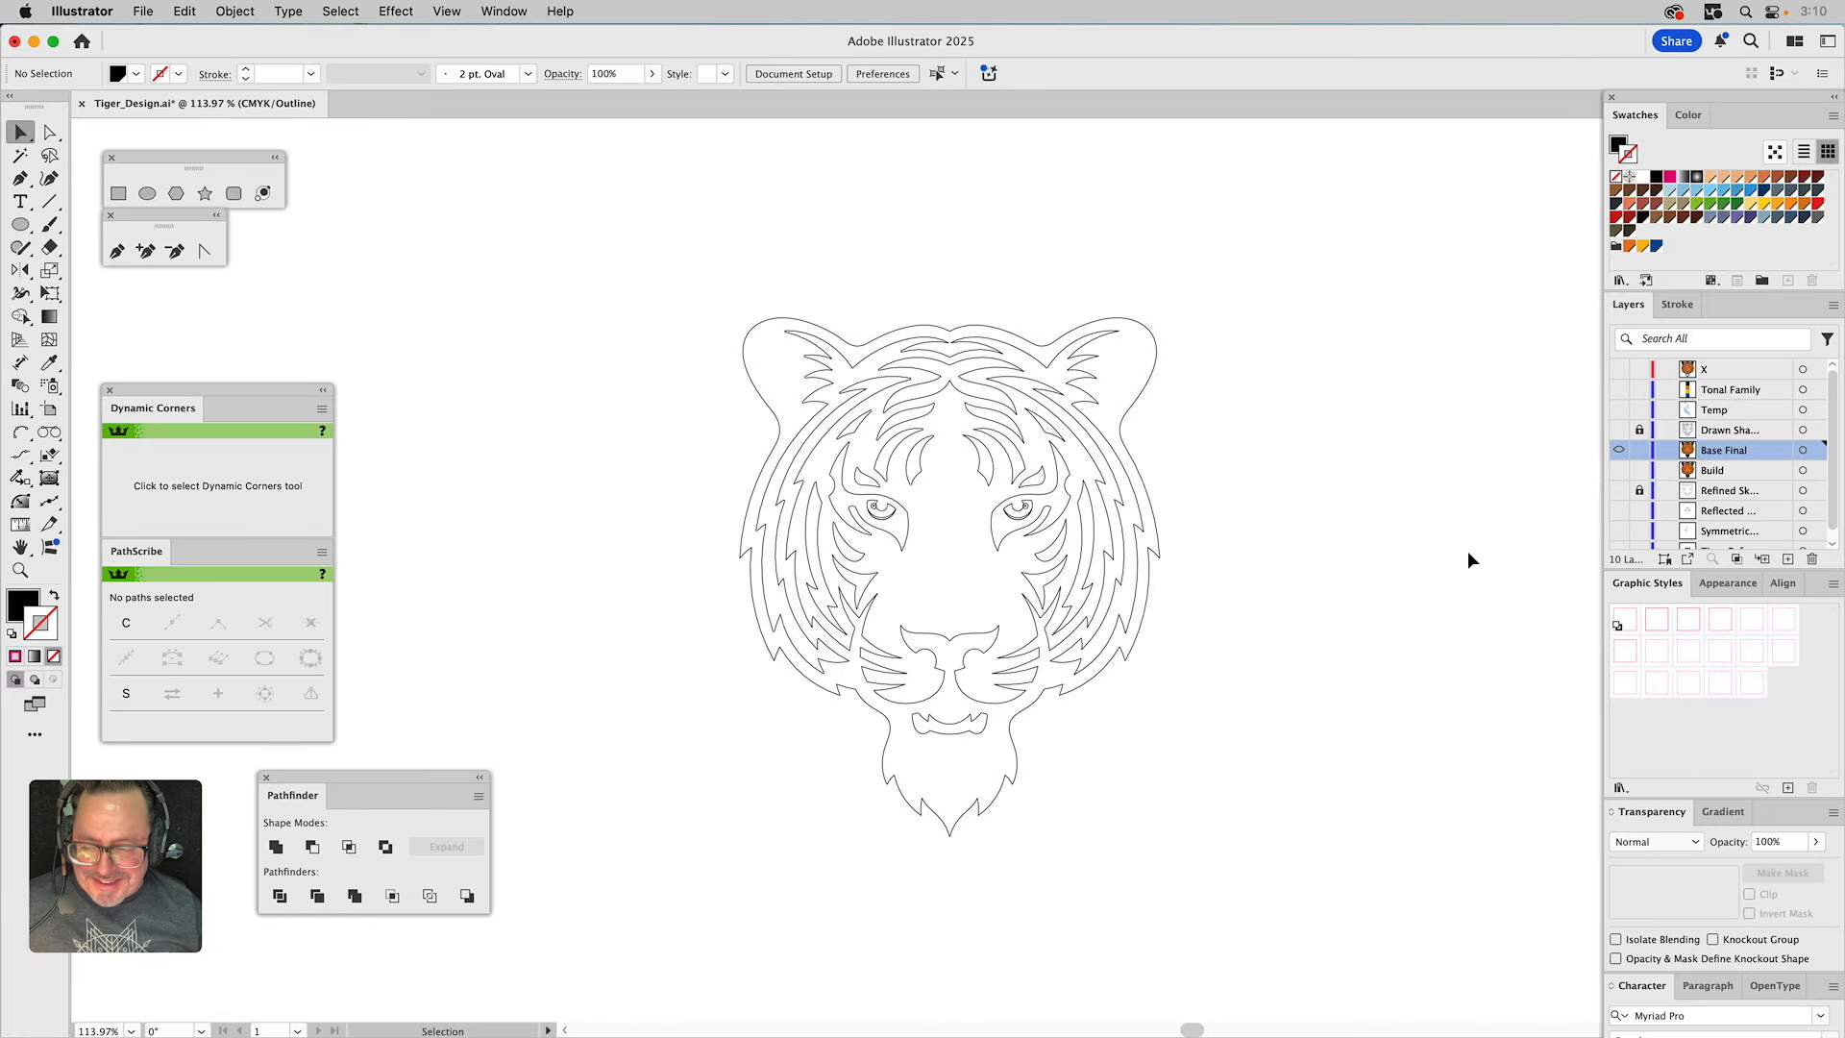
{"action": "left_click", "coordinate": [1619, 450]}
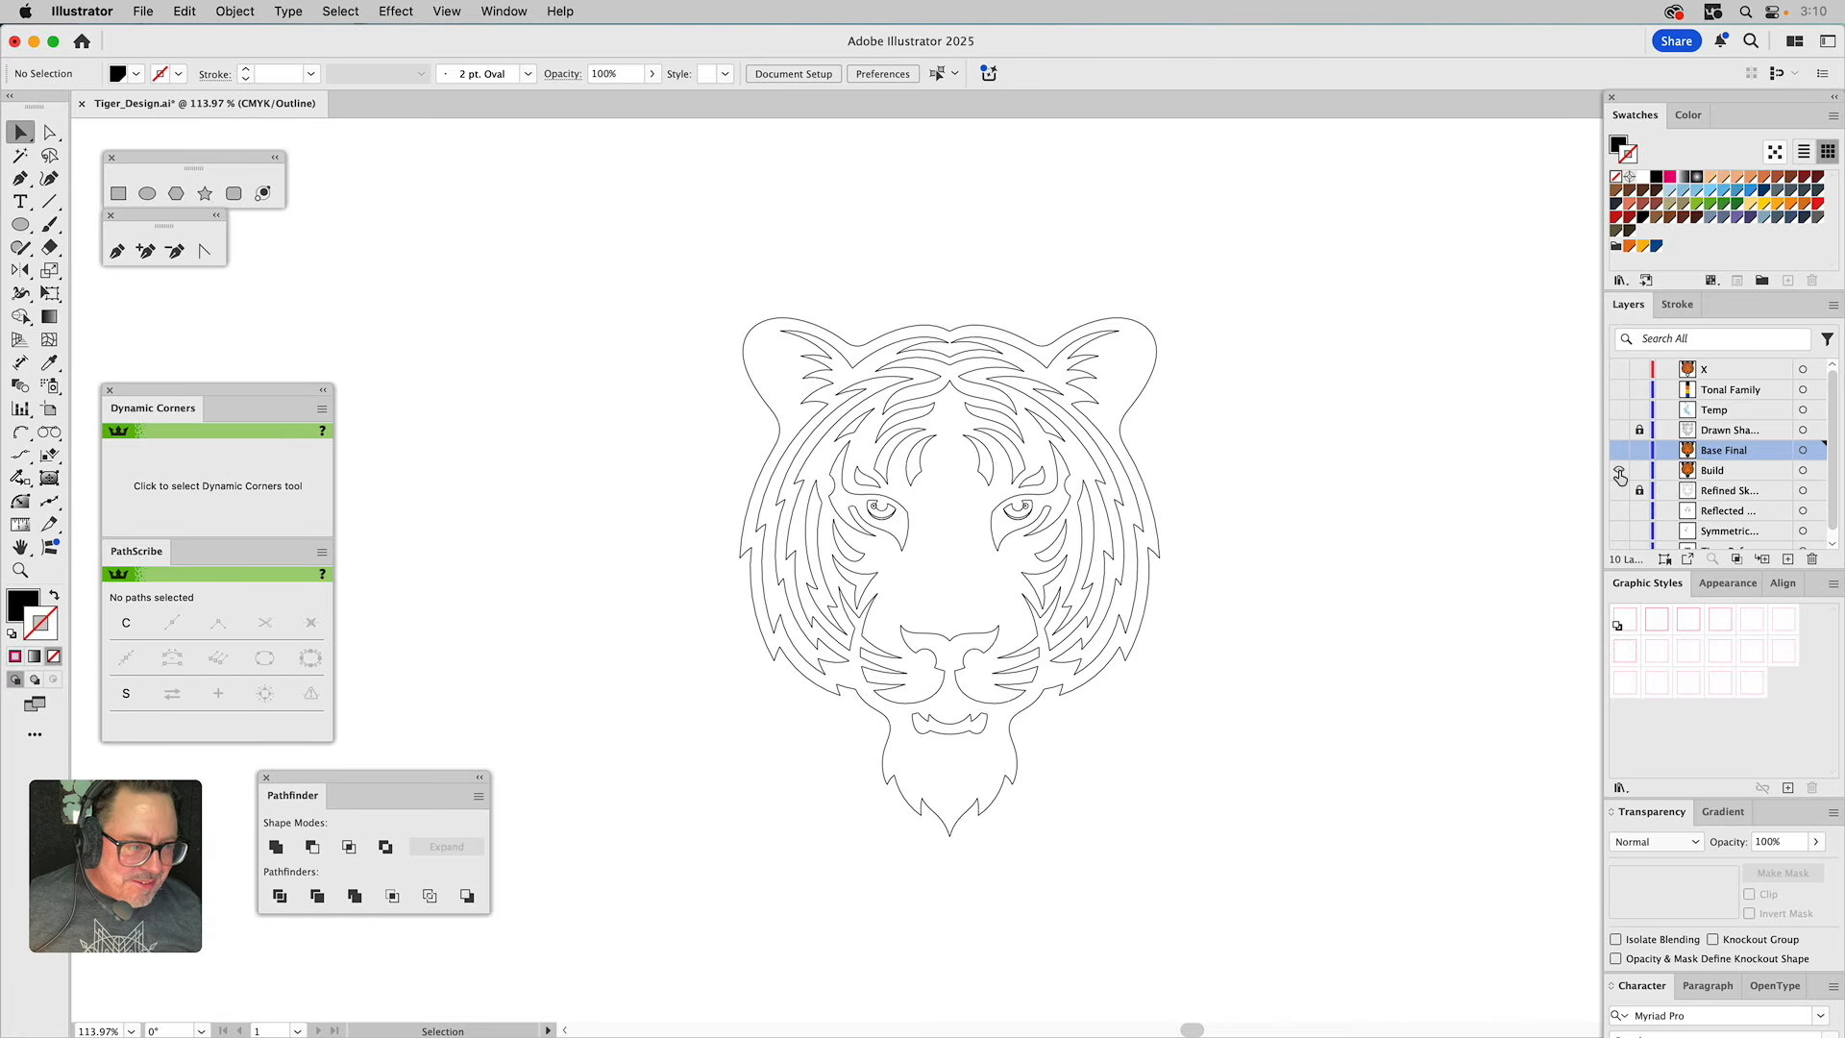
{"action": "left_click", "coordinate": [1619, 471]}
{"action": "left_click", "coordinate": [1619, 472]}
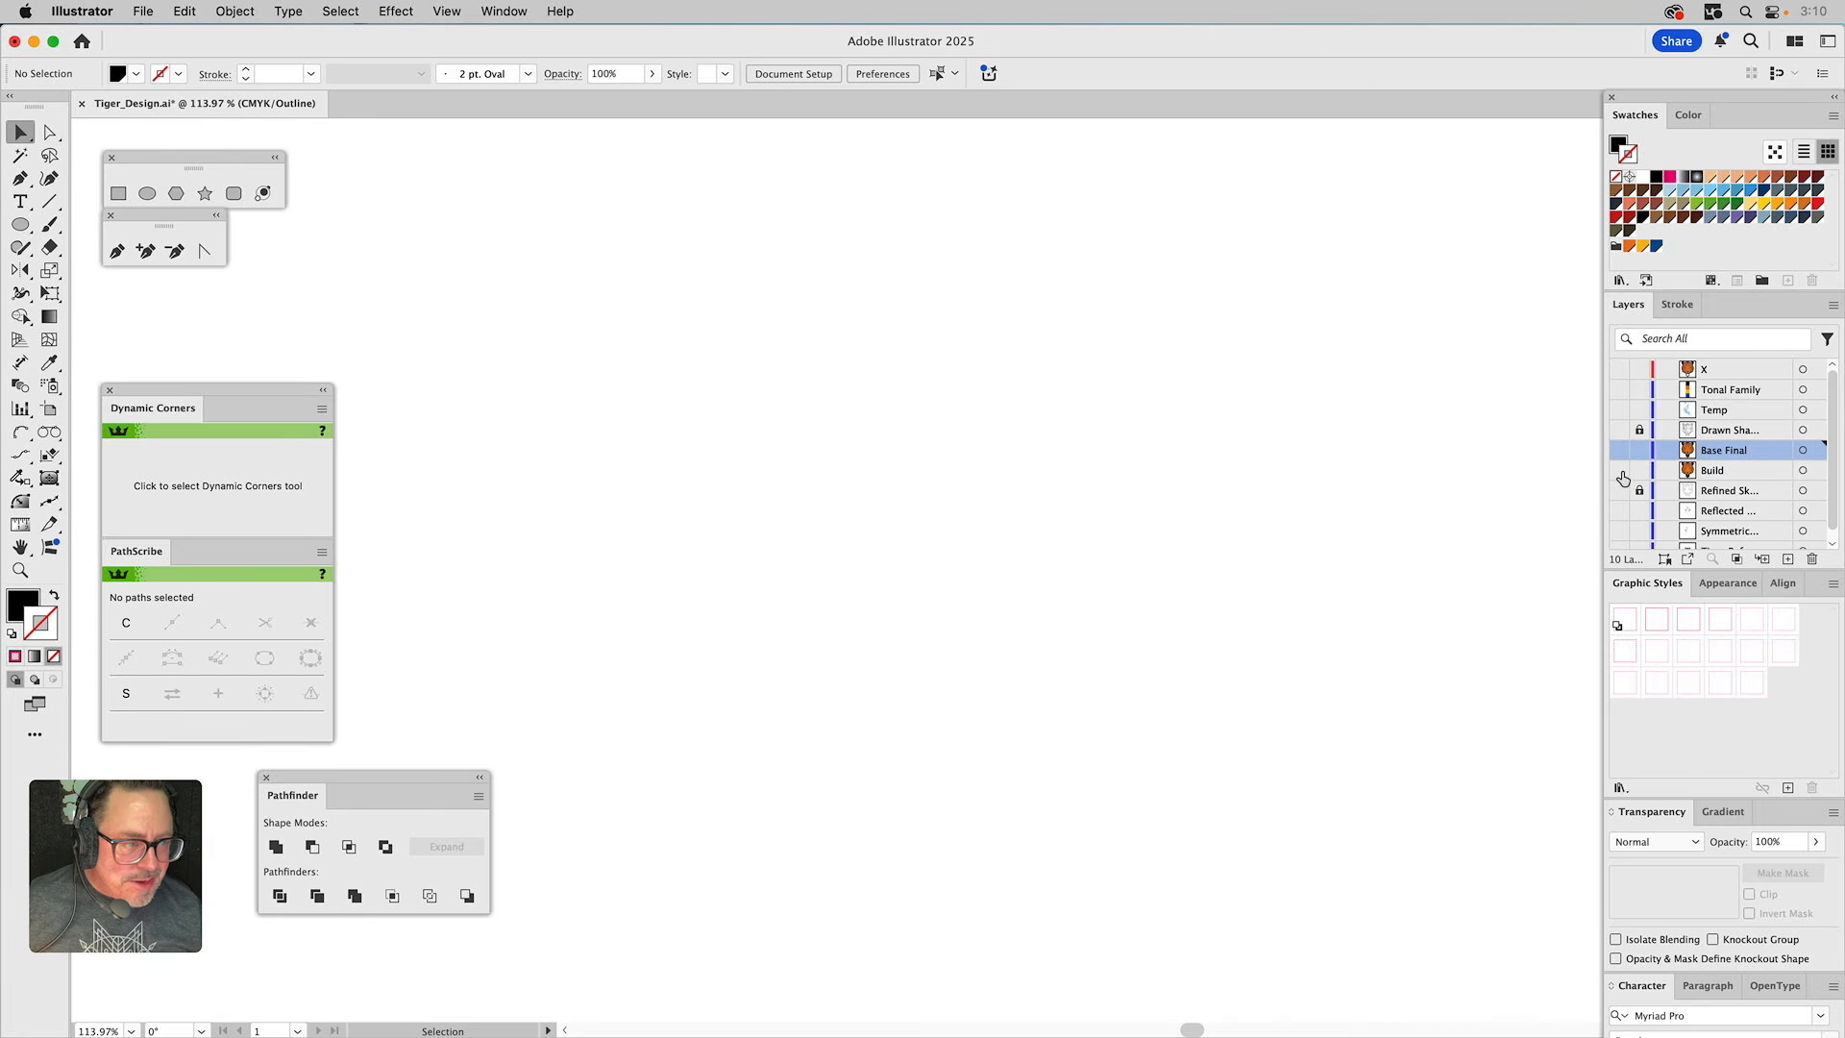
{"action": "left_click", "coordinate": [1621, 371]}
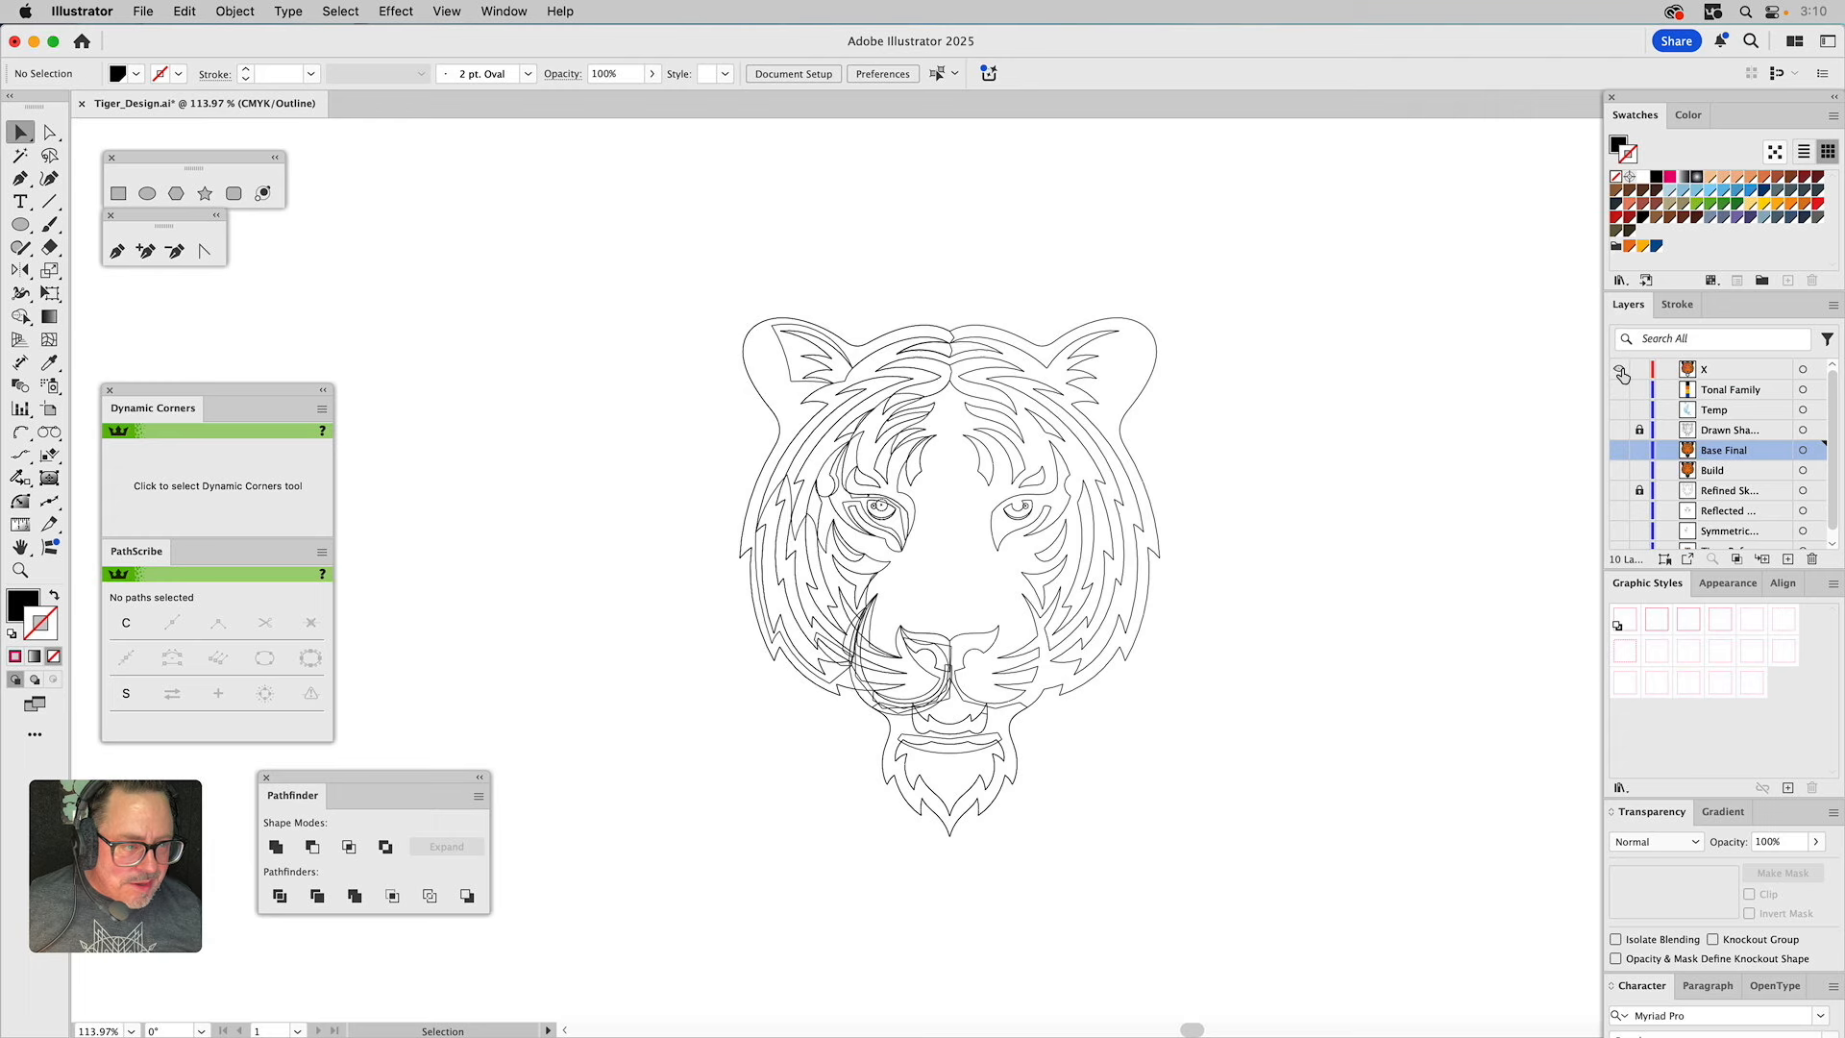
Isolate the X layer's tiger group, copy its white chin fur shape, and exit isolation mode.
{"action": "left_click", "coordinate": [998, 766]}
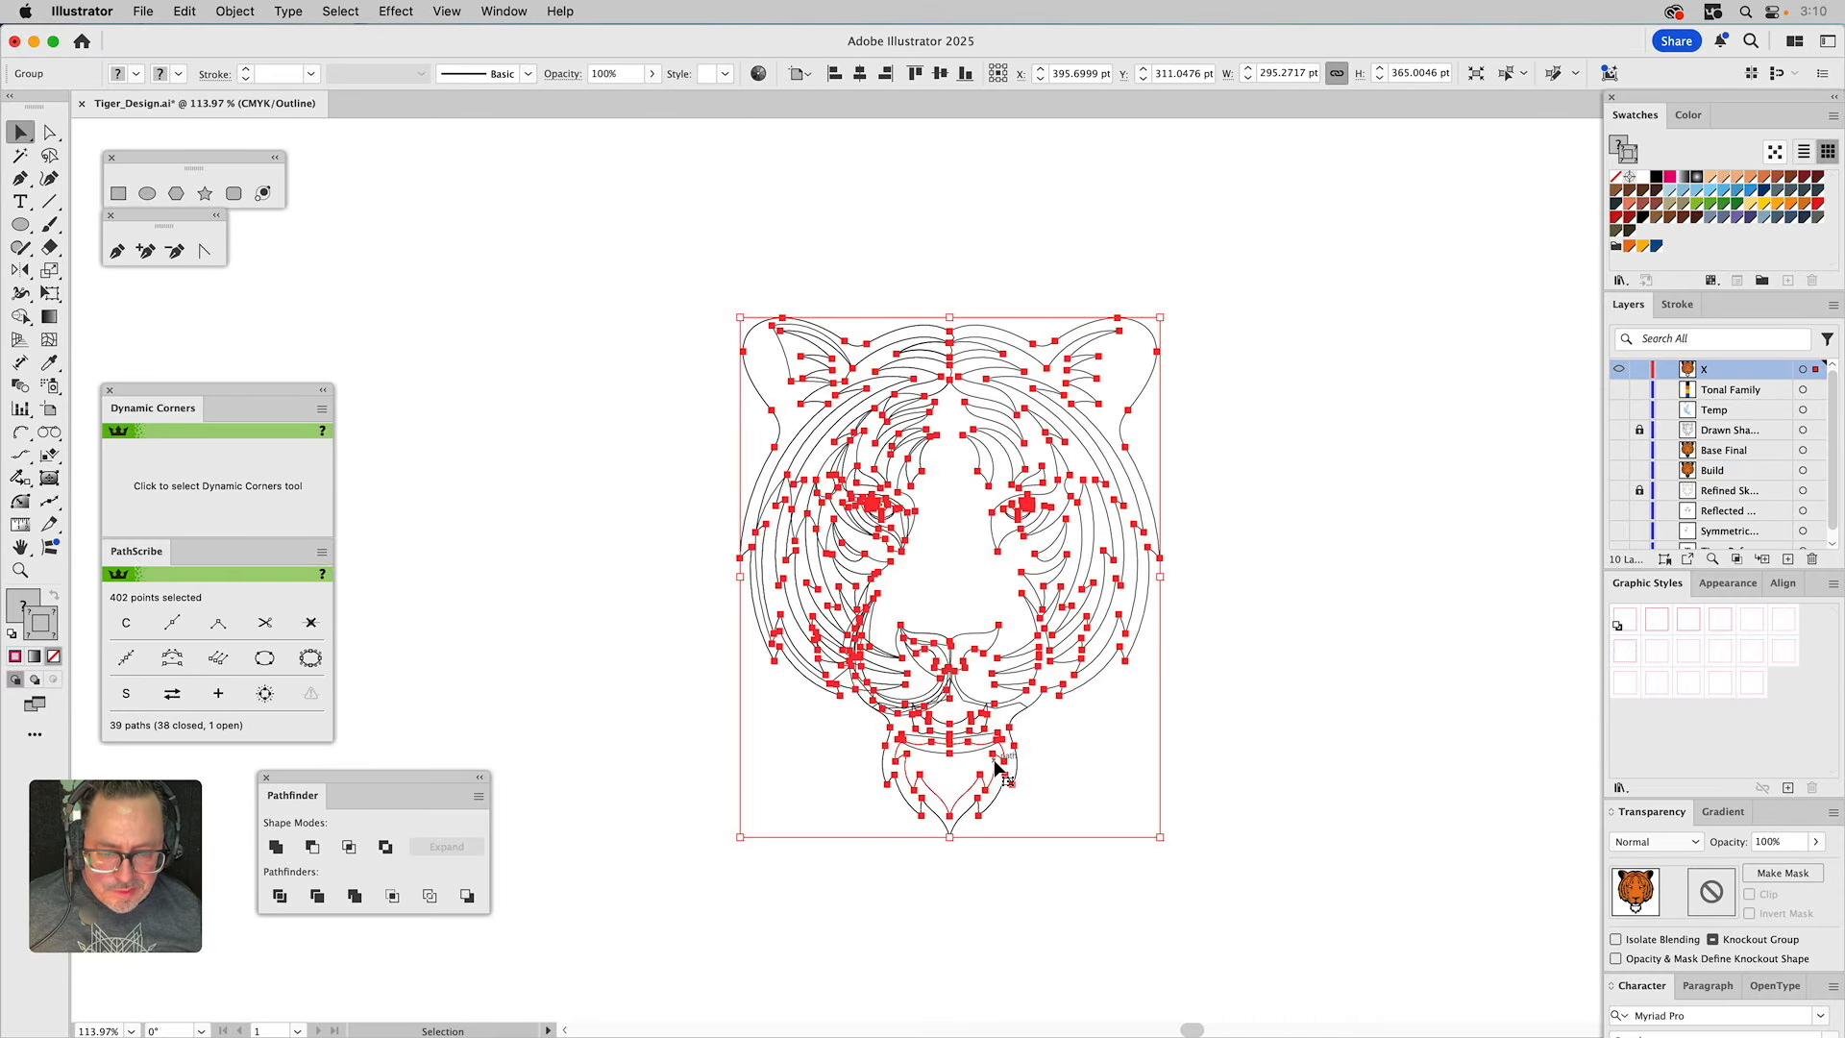
{"action": "double_click", "coordinate": [998, 766]}
{"action": "left_click", "coordinate": [998, 766]}
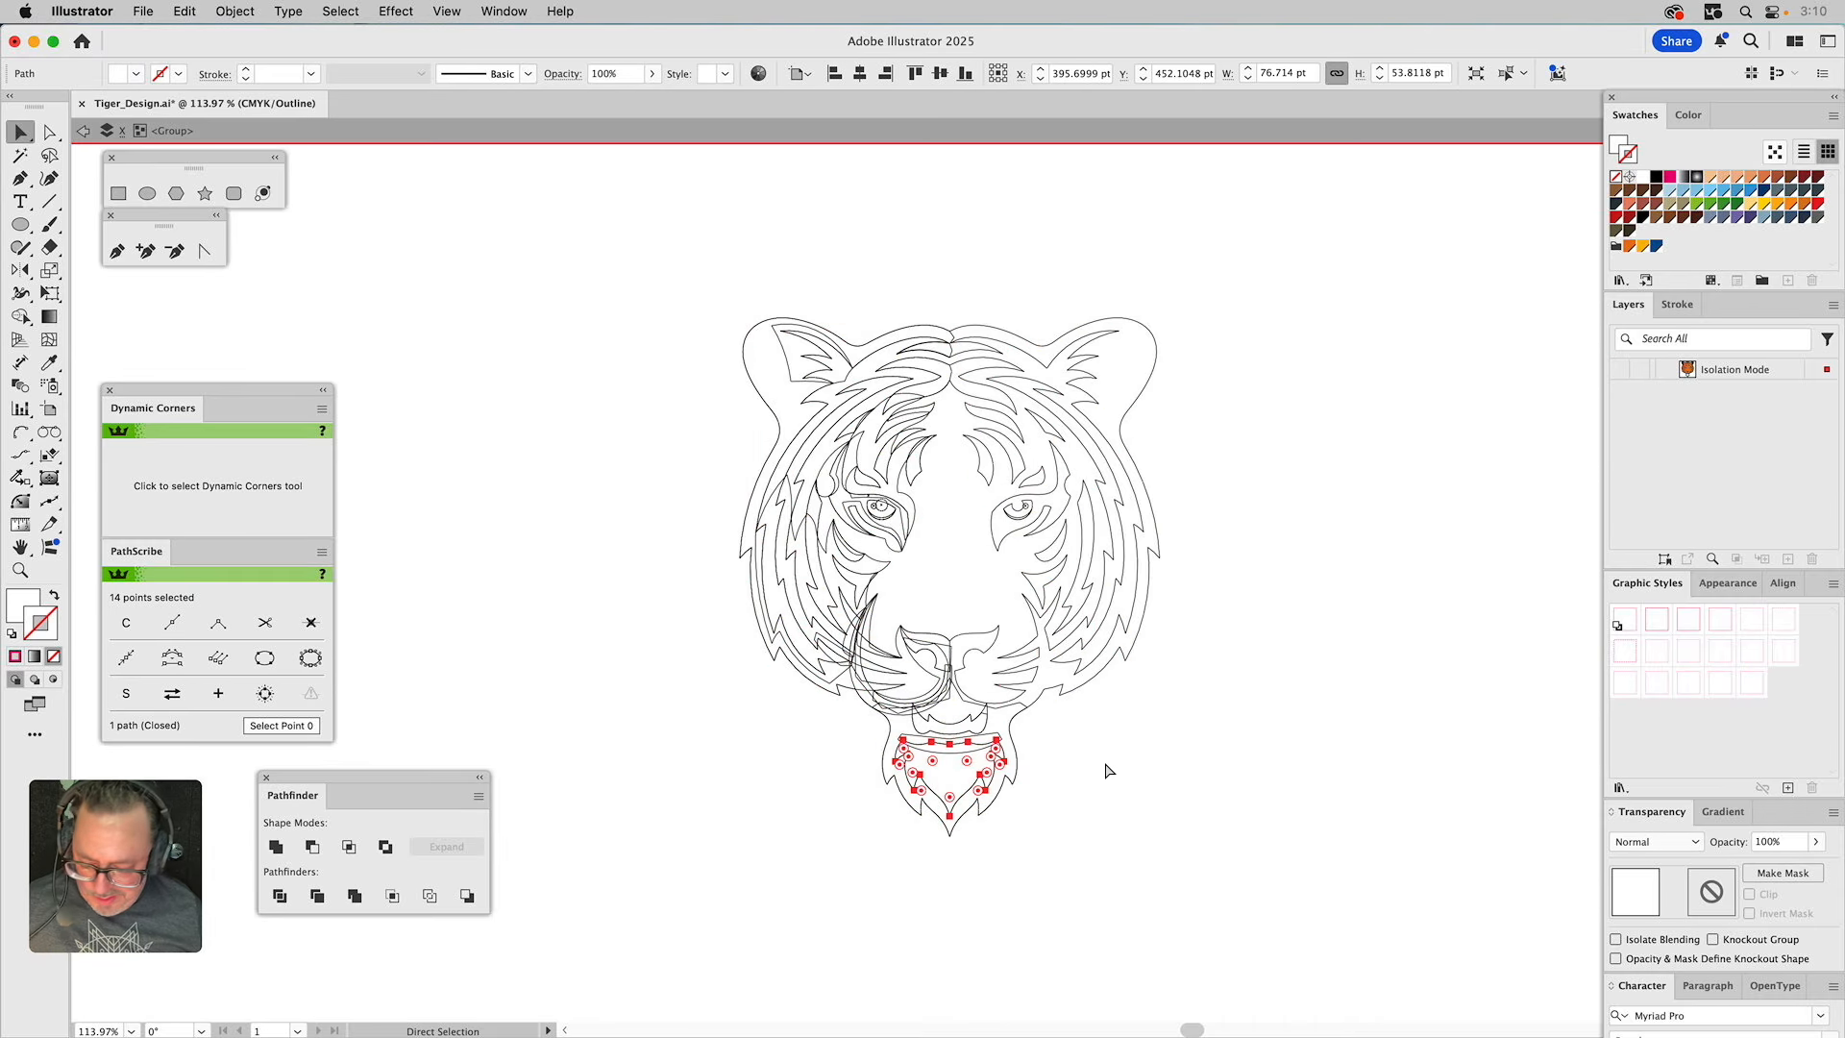
{"action": "double_click", "coordinate": [1193, 709]}
Show only the Build layer in preview view, make it active, and paste the white chin fur shape in front.
{"action": "left_click", "coordinate": [1619, 369]}
{"action": "left_click", "coordinate": [1620, 471]}
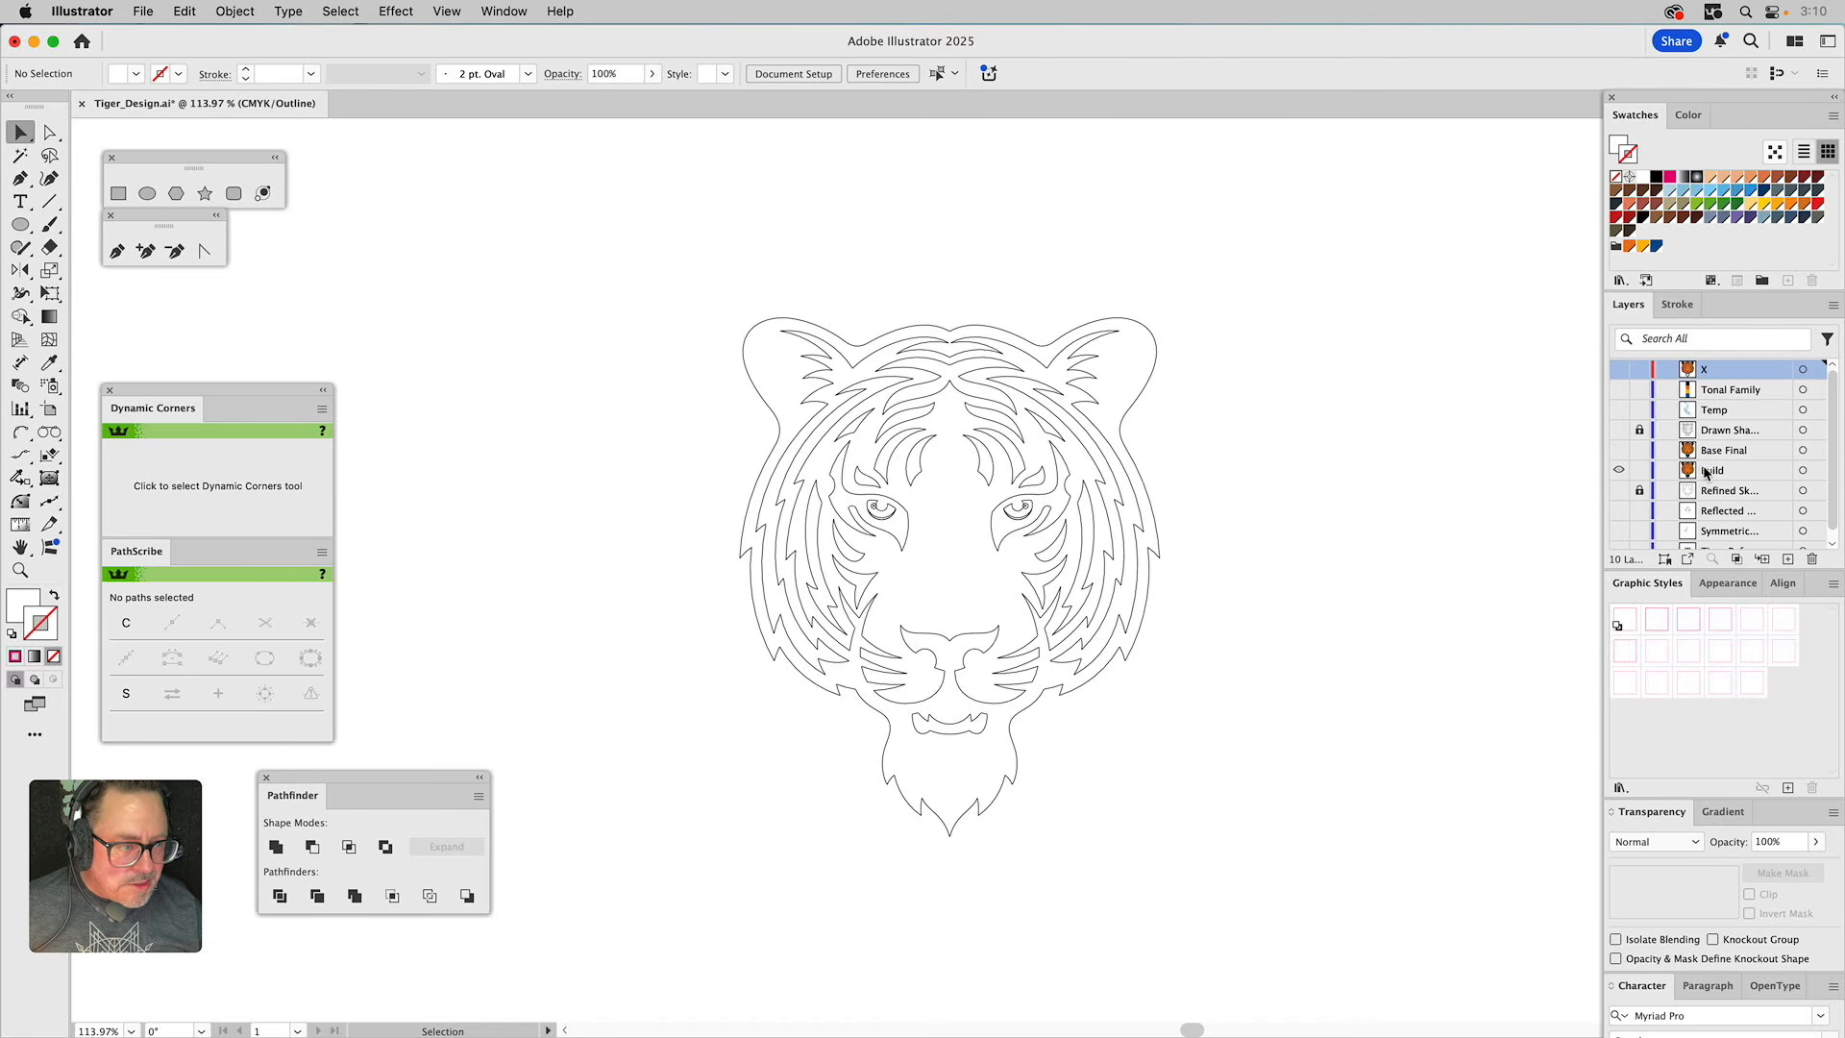
{"action": "left_click", "coordinate": [1707, 471]}
{"action": "key", "text": "super+y"}
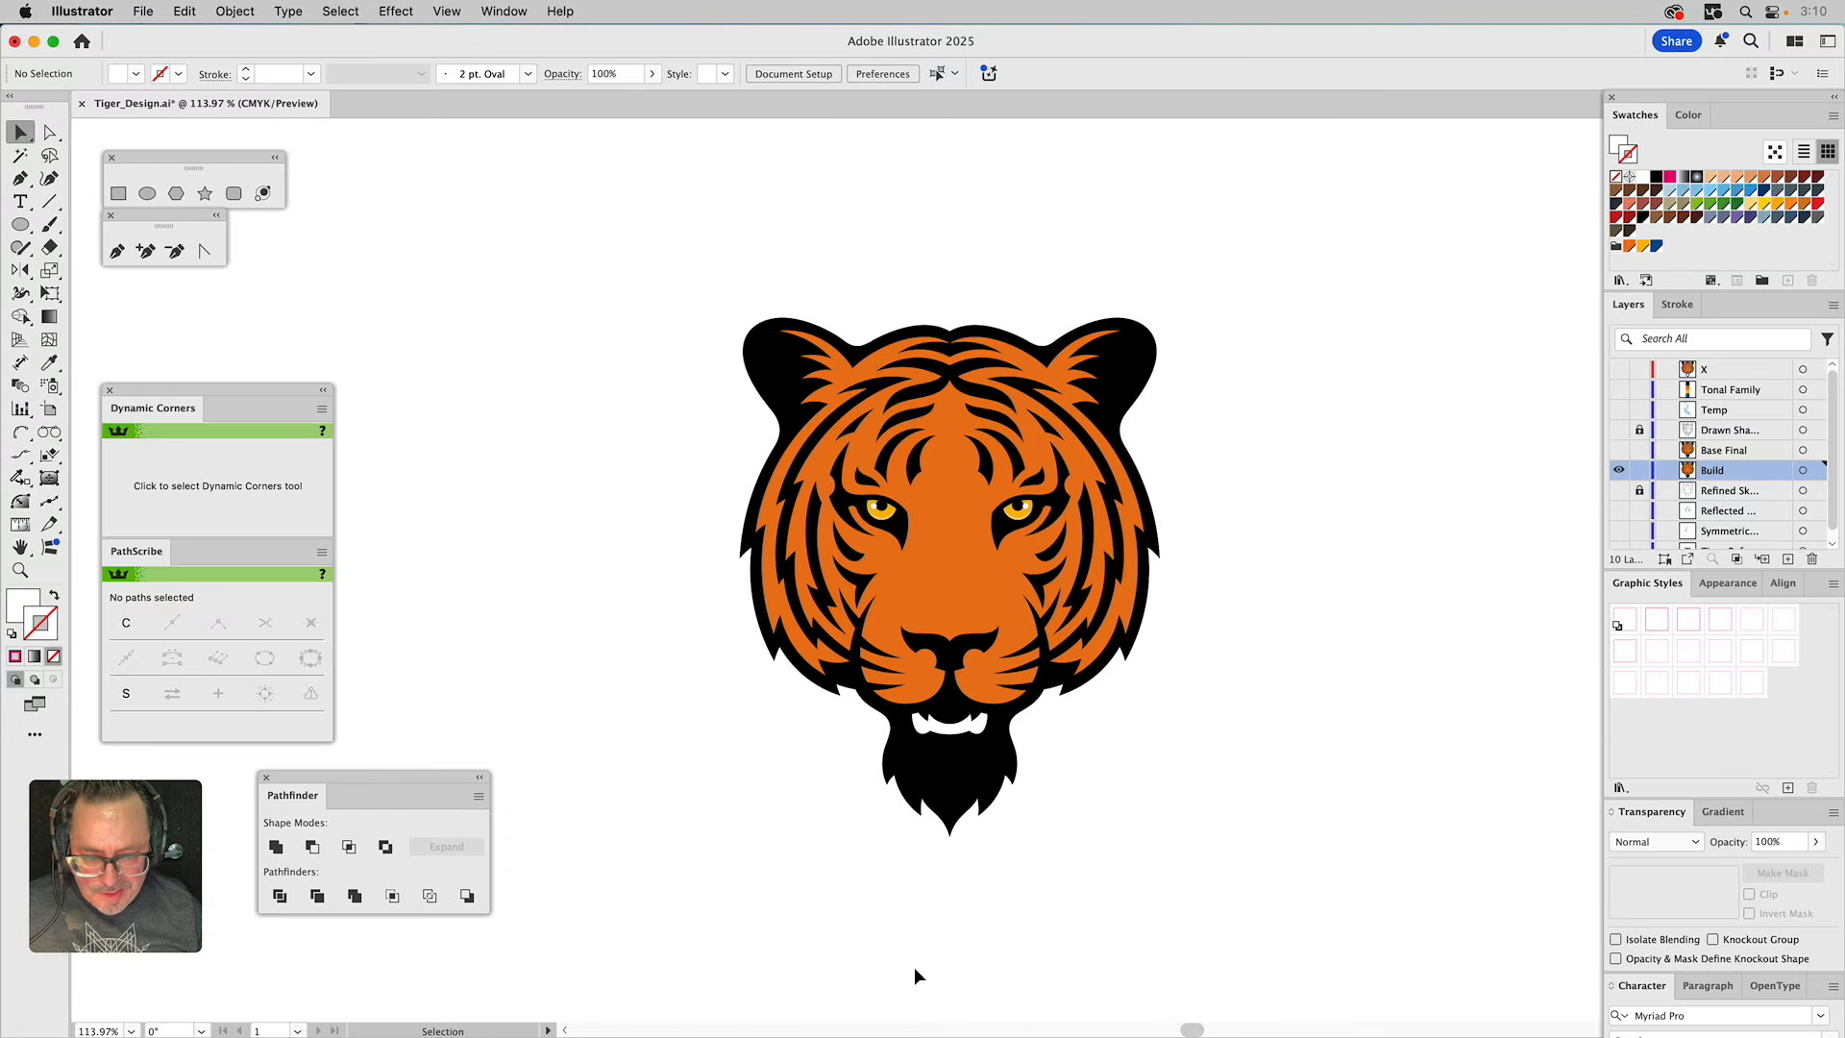
{"action": "key", "text": "super+f"}
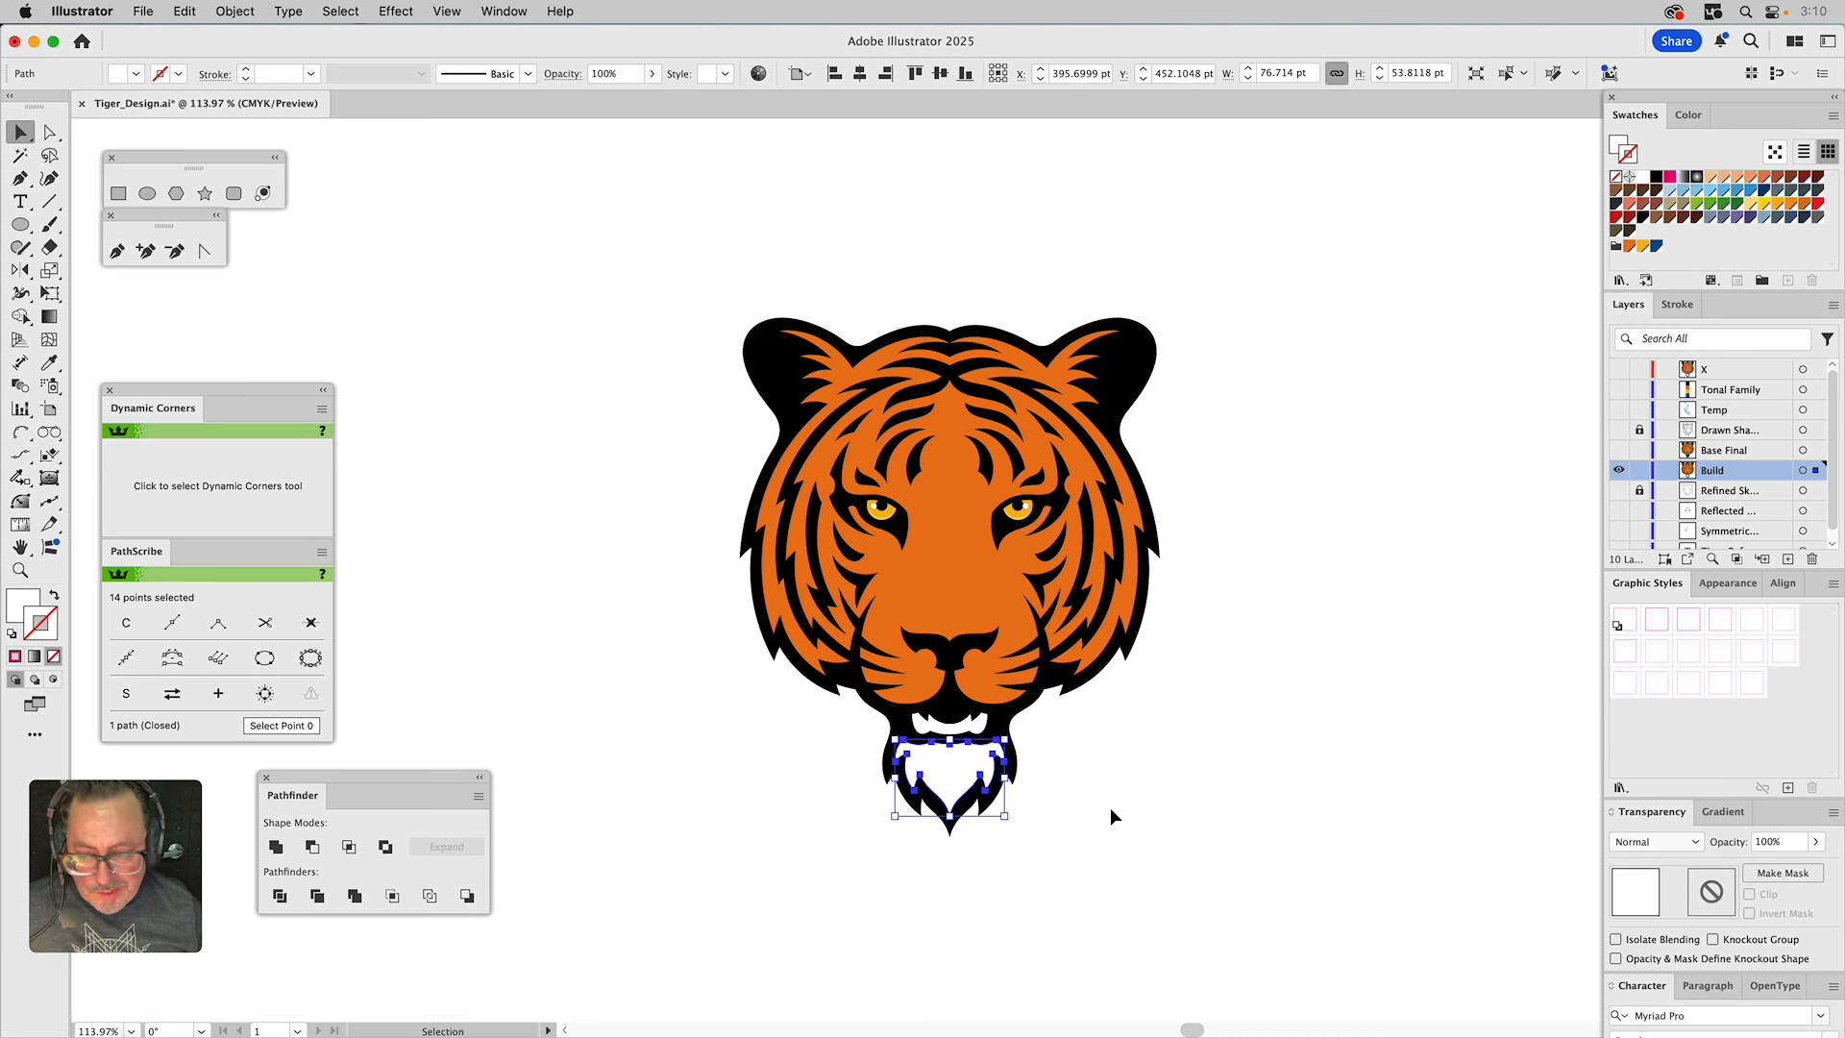
Examine the tiger head with the white chin fur in place and review the anchor points of the orange fur compound path.
{"action": "left_click", "coordinate": [1110, 808]}
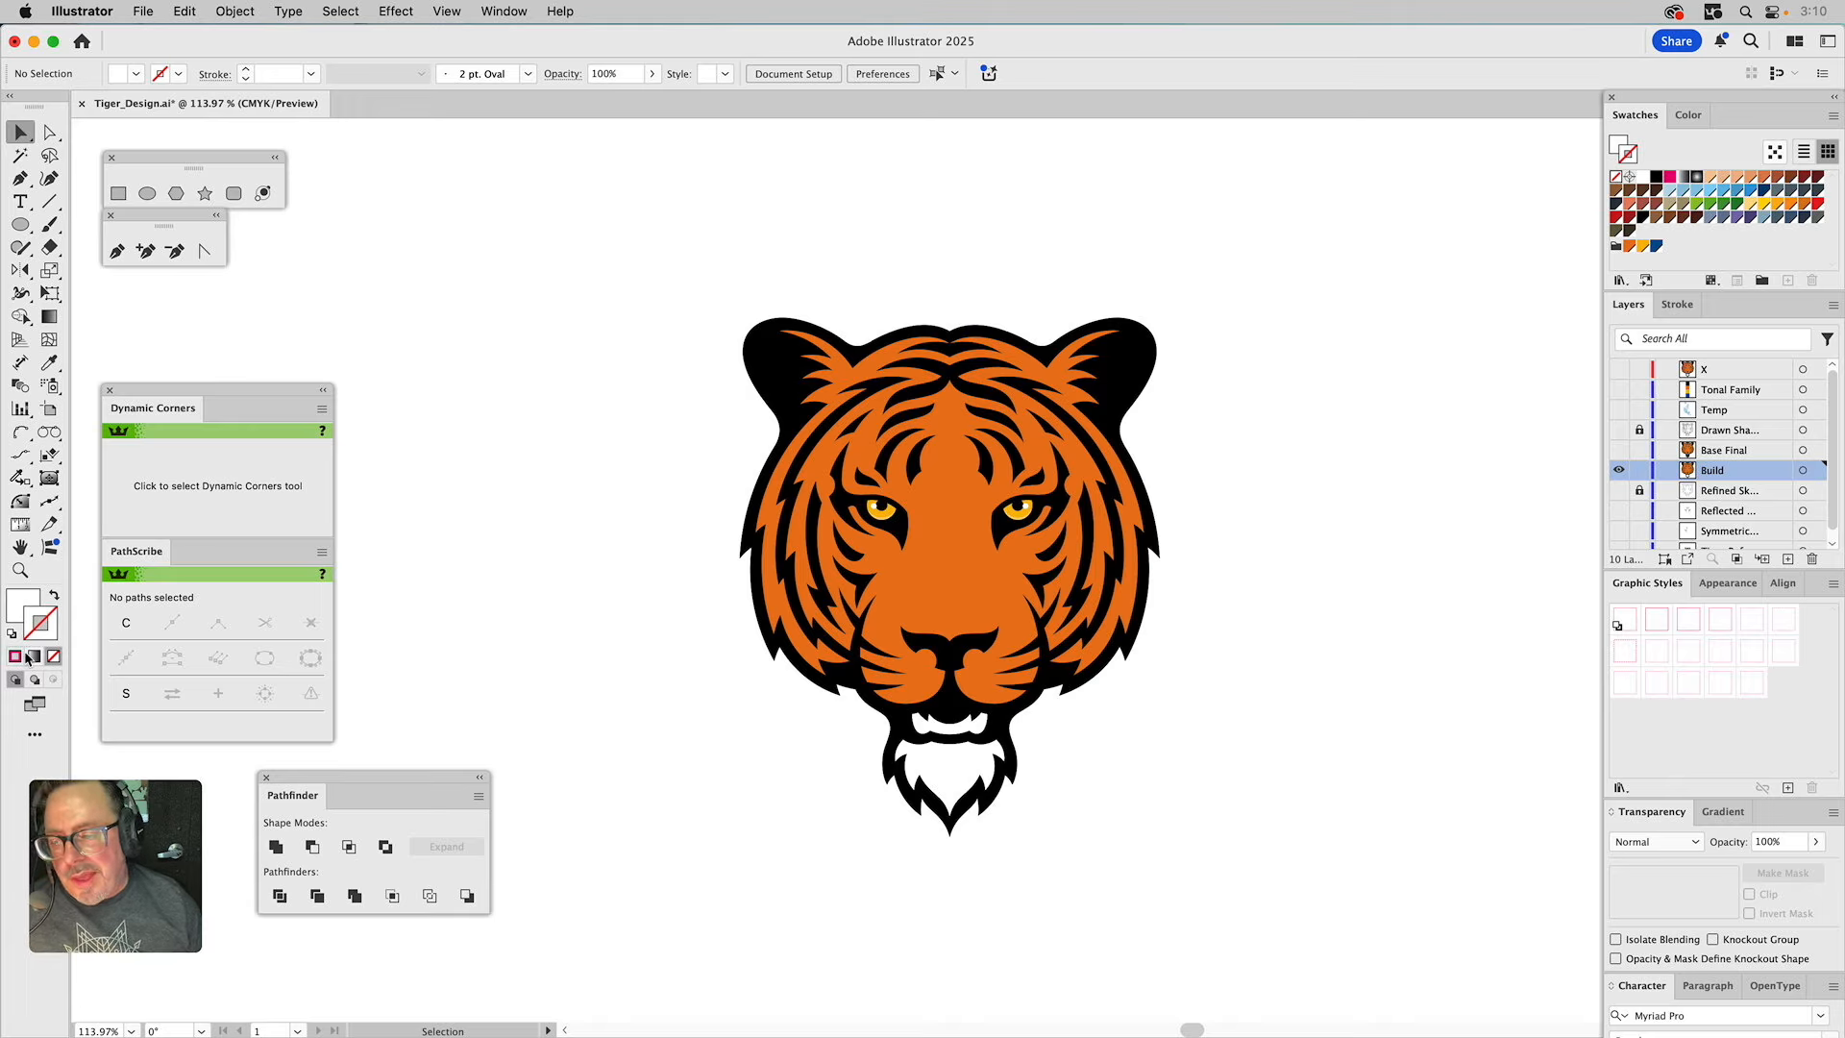
{"action": "left_click", "coordinate": [20, 570]}
{"action": "left_click_drag", "start_coordinate": [708, 249], "coordinate": [1307, 854]}
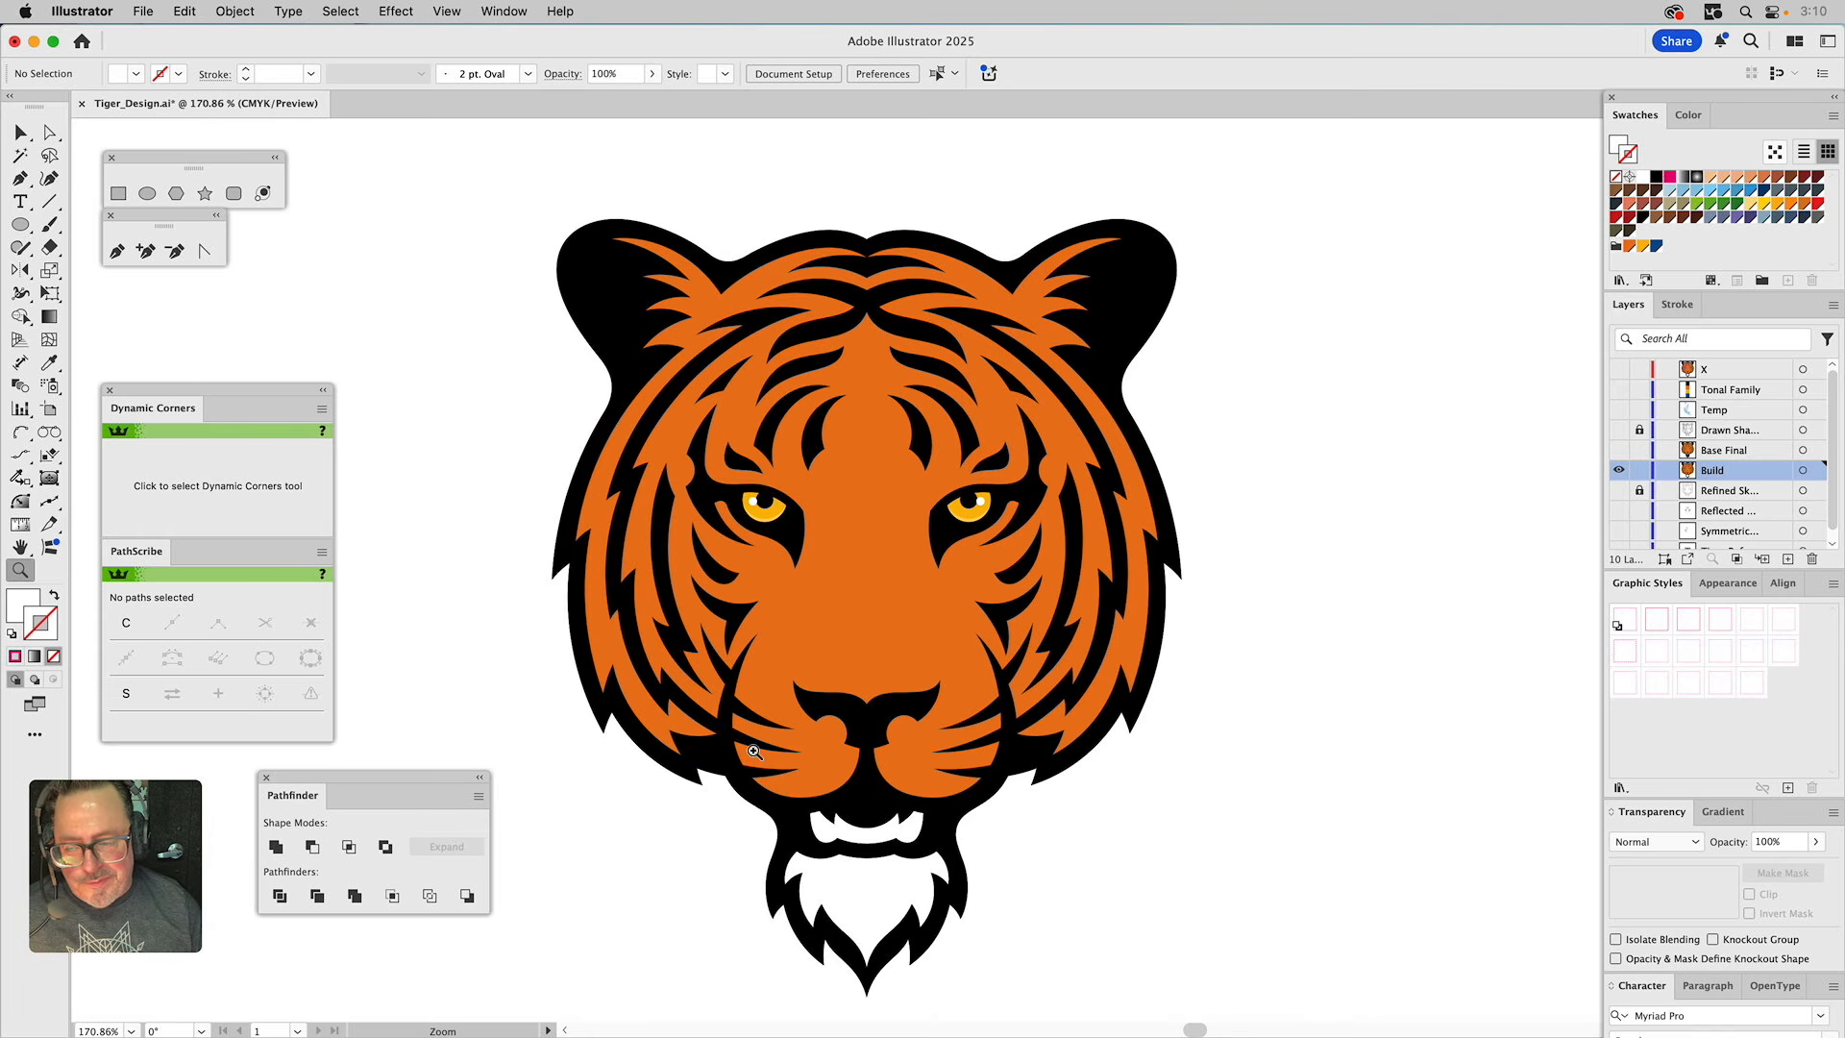
{"action": "key", "text": "v"}
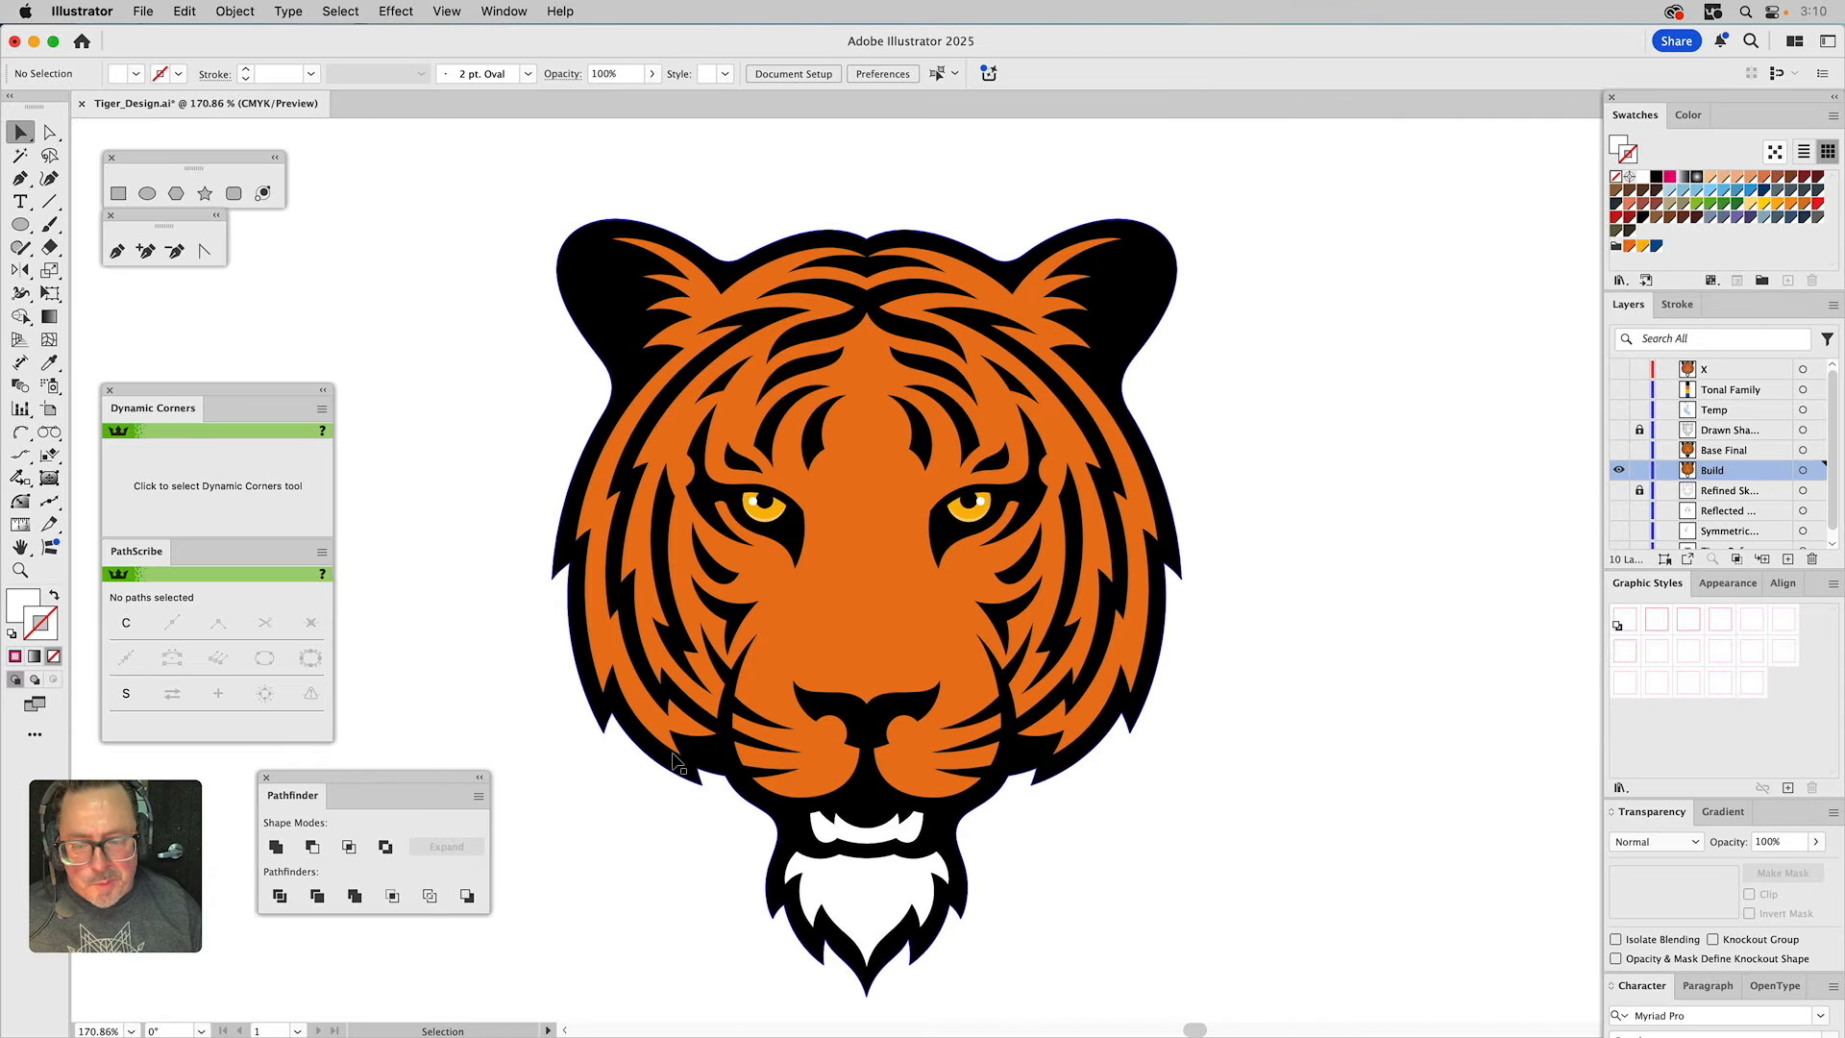
{"action": "left_click", "coordinate": [779, 653]}
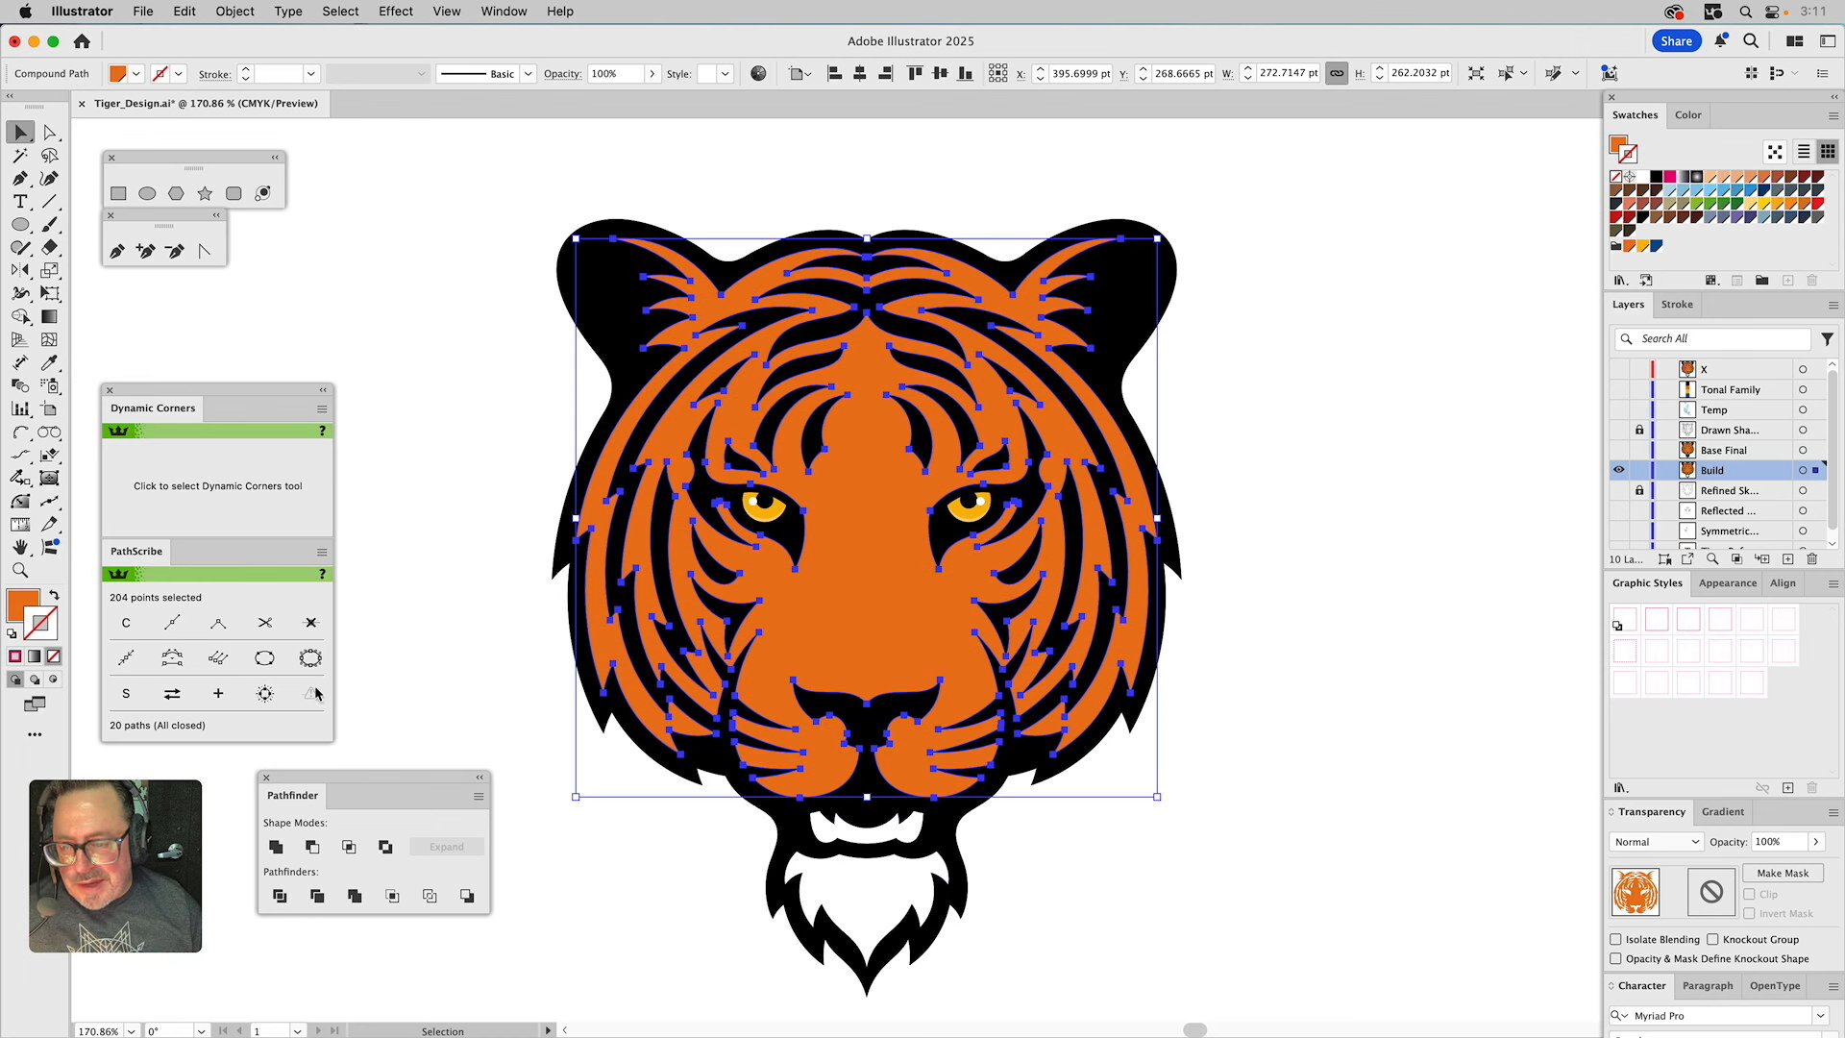
{"action": "left_click", "coordinate": [383, 692]}
{"action": "key", "text": "a"}
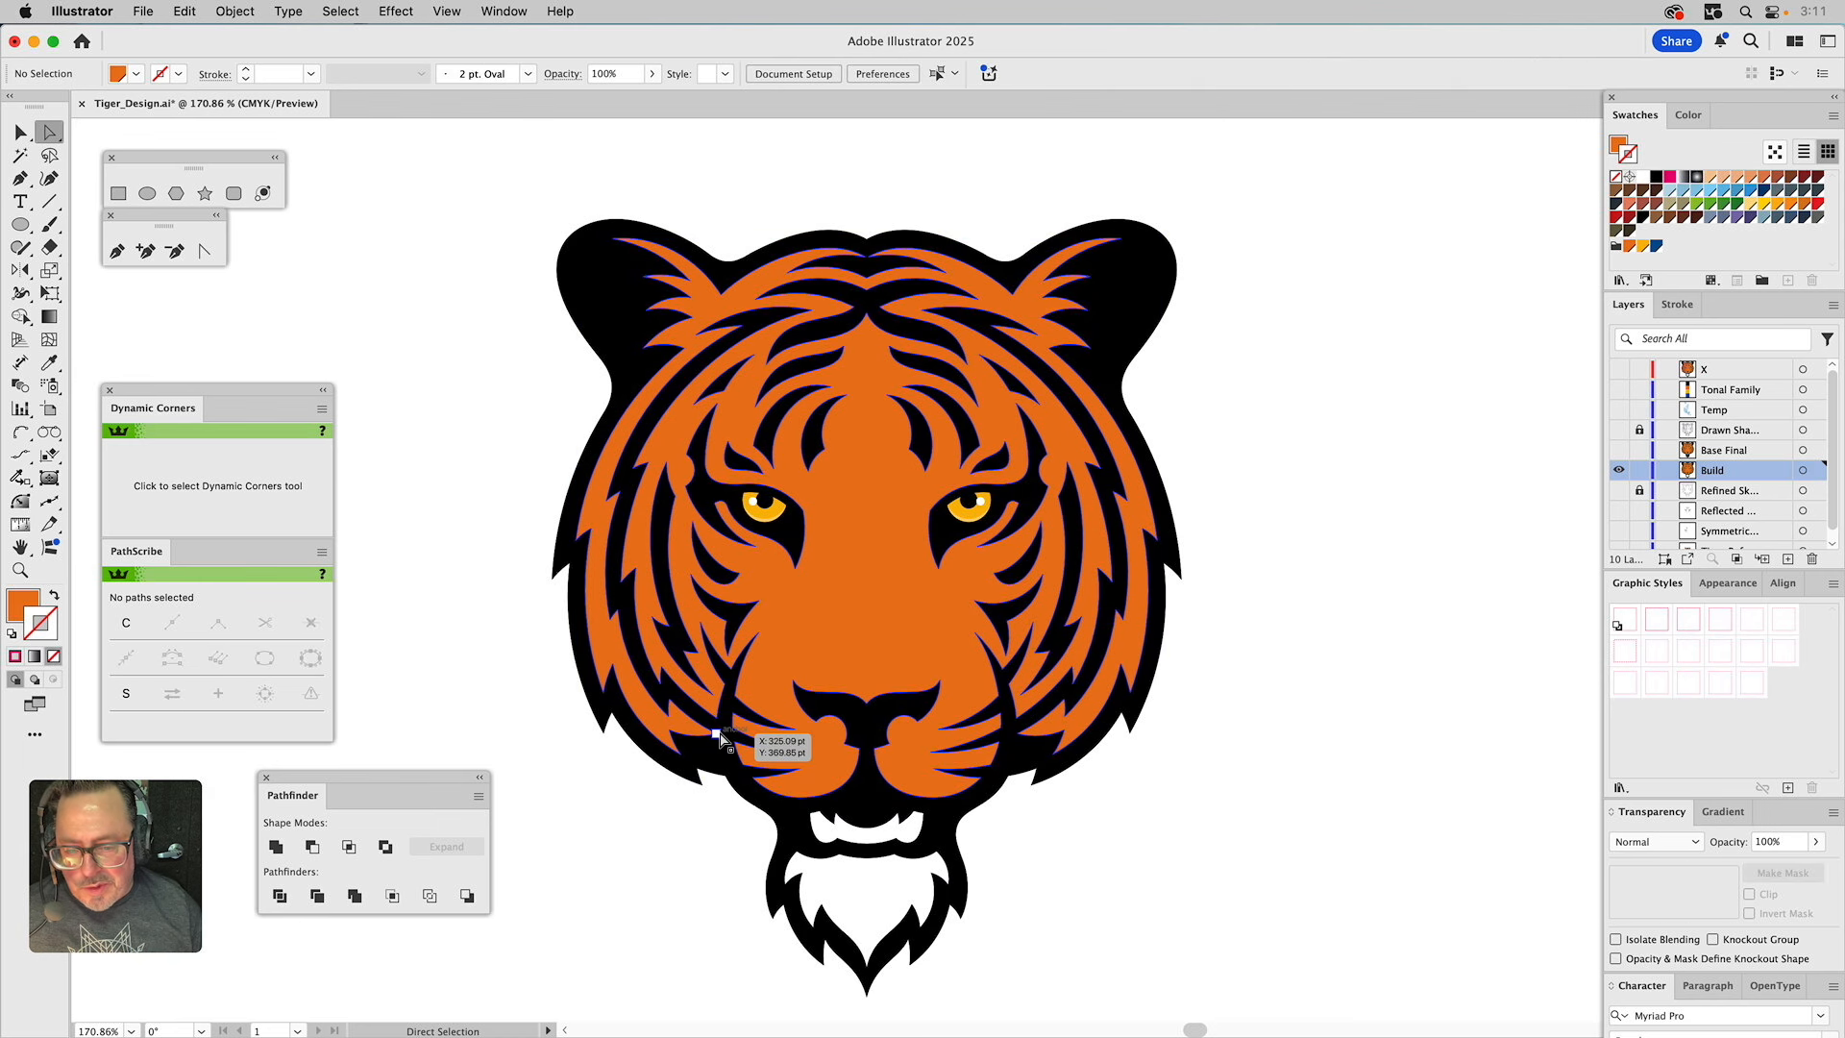
Inspect the stray corner point at the tip of the orange cheek fur spike on the tiger's left-hand side as viewed.
{"action": "left_click", "coordinate": [21, 570]}
{"action": "left_click_drag", "start_coordinate": [685, 731], "coordinate": [729, 741]}
{"action": "left_click_drag", "start_coordinate": [966, 573], "coordinate": [1068, 684]}
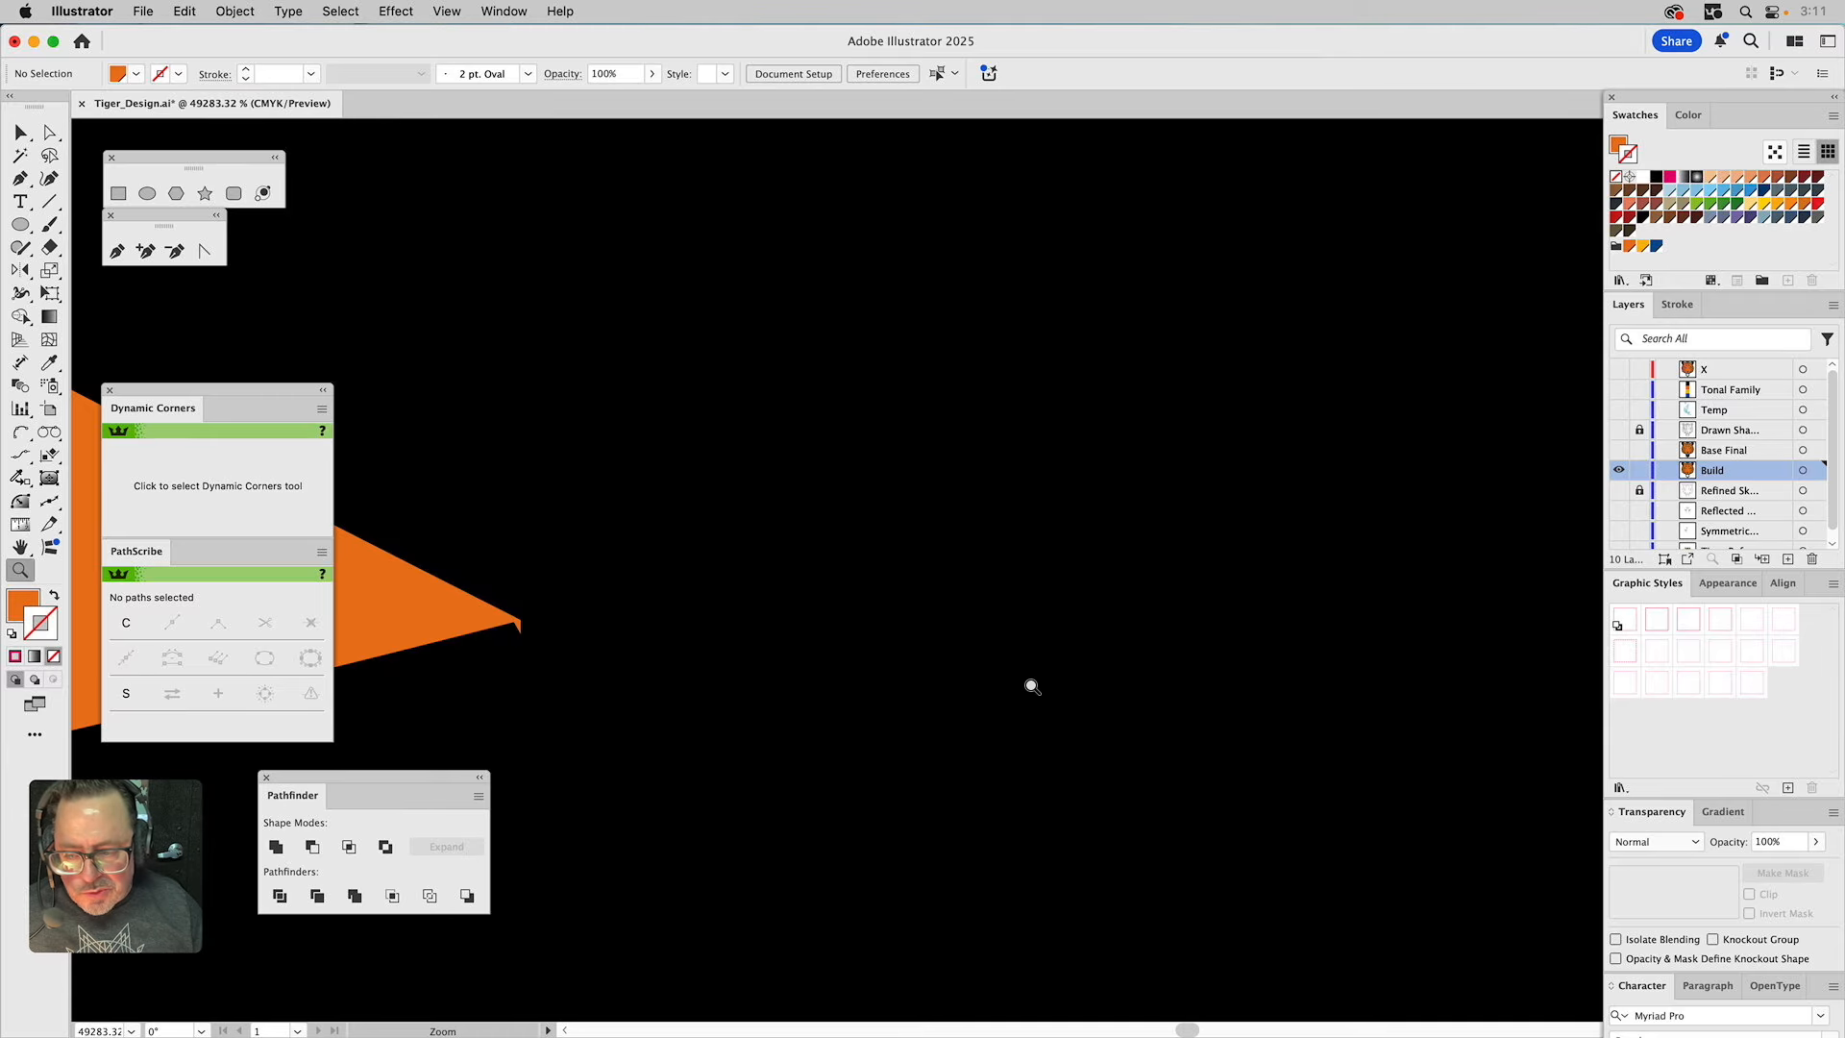
{"action": "scroll", "coordinate": [775, 676], "scroll_direction": "left", "scroll_amount": 5}
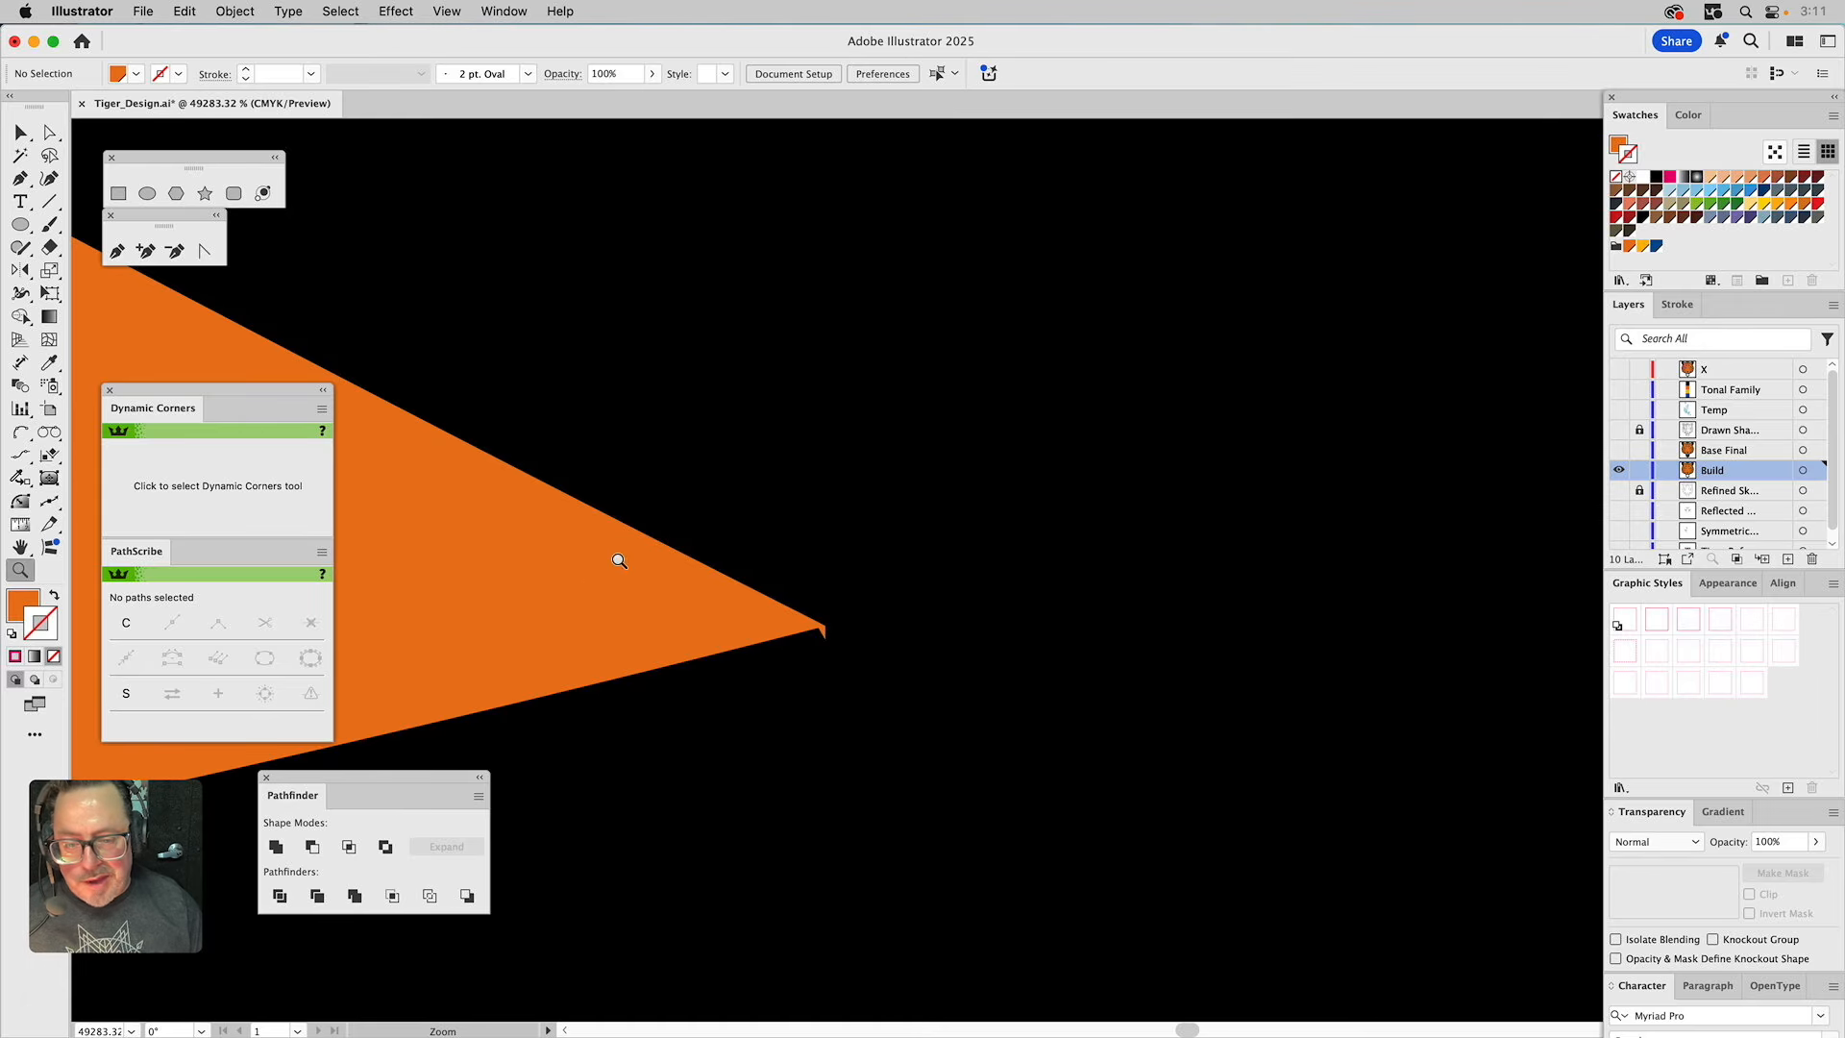
{"action": "key", "text": "a"}
{"action": "left_click", "coordinate": [819, 632]}
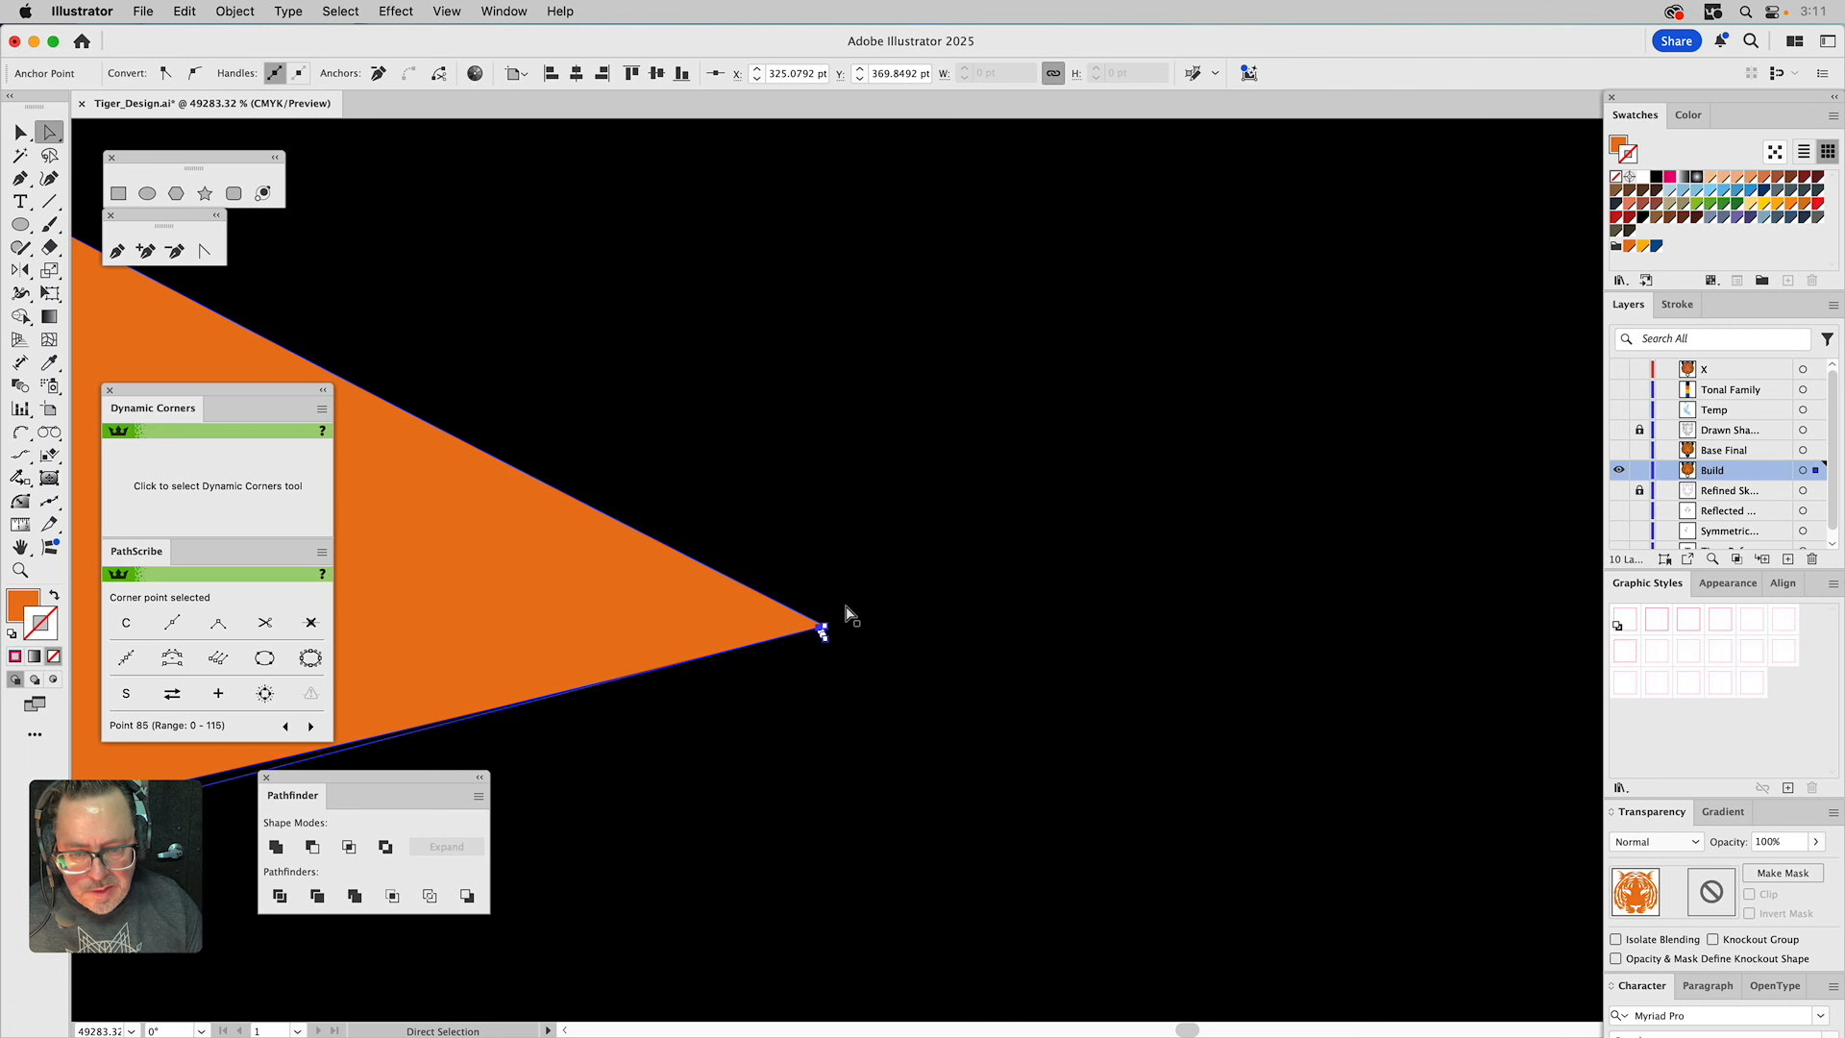
{"action": "key", "text": "super+z"}
{"action": "key", "text": "super+z"}
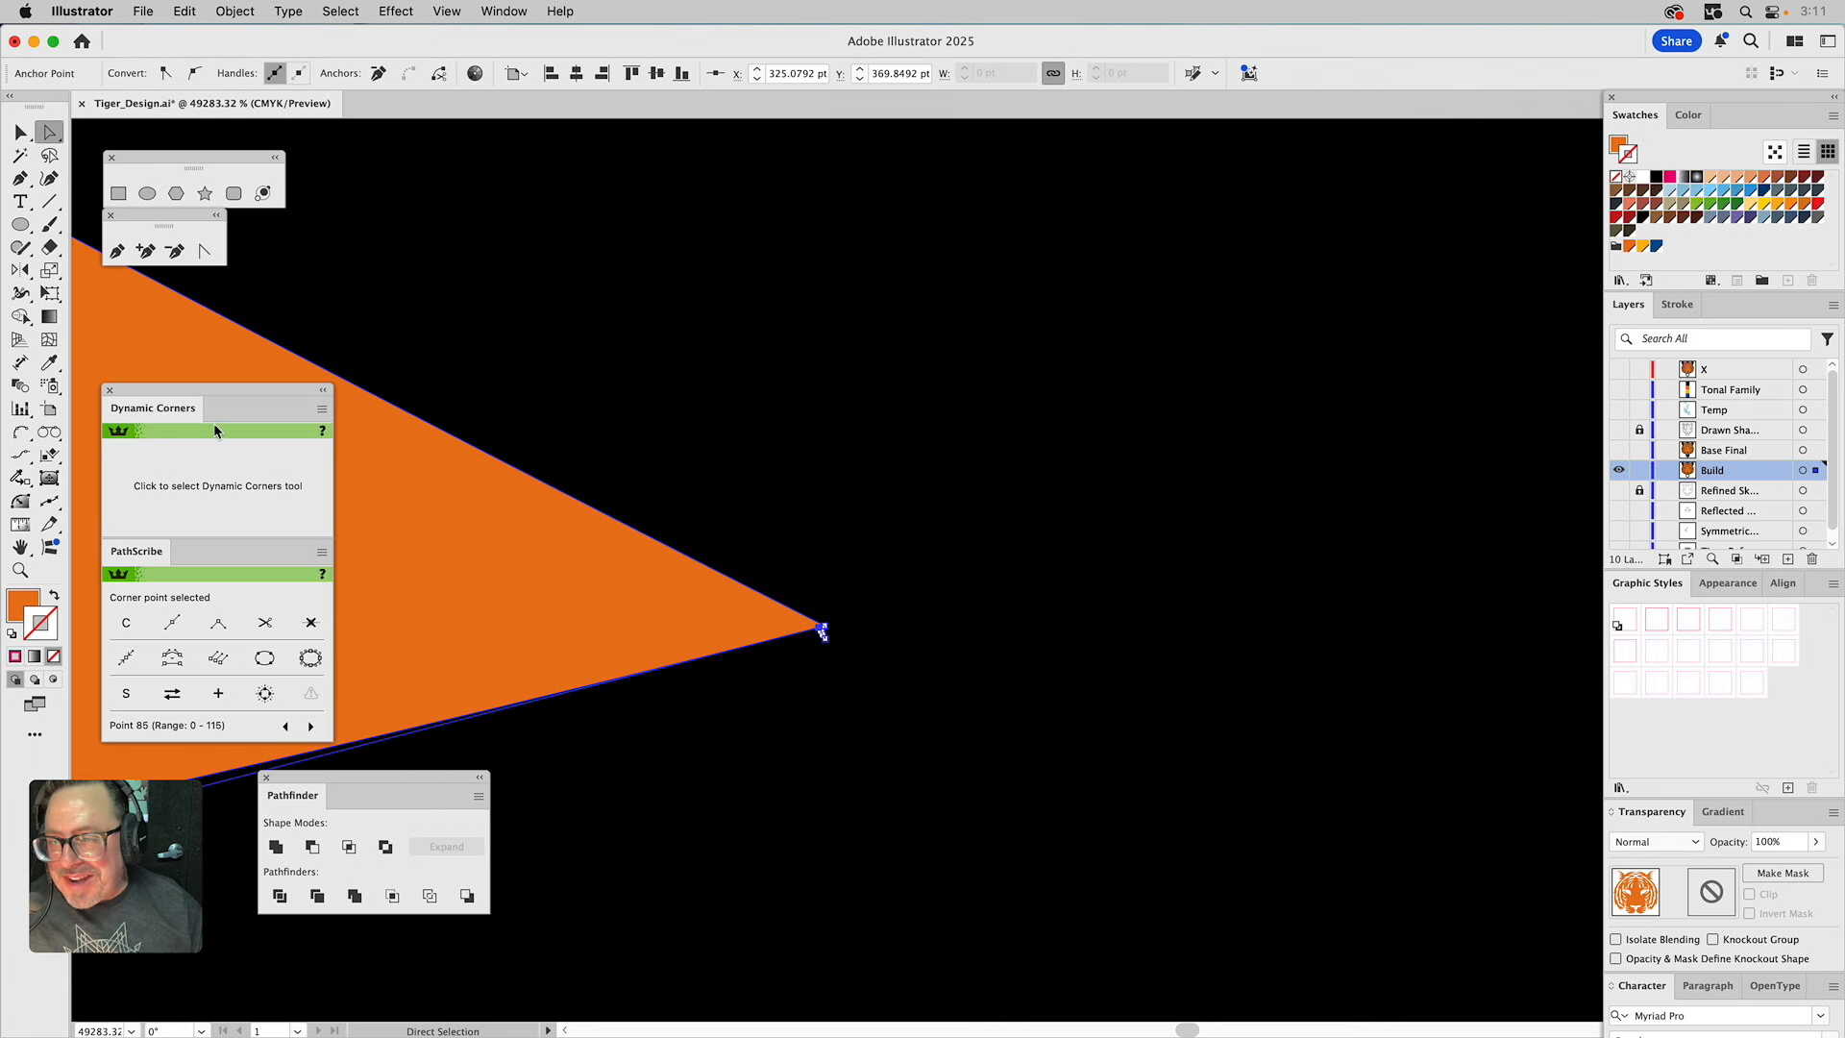
Draw a tiny orange rectangle about 0.128 by 0.022 pt just beyond the cheek fur spike's tip, as an alignment guide.
{"action": "left_click", "coordinate": [119, 193]}
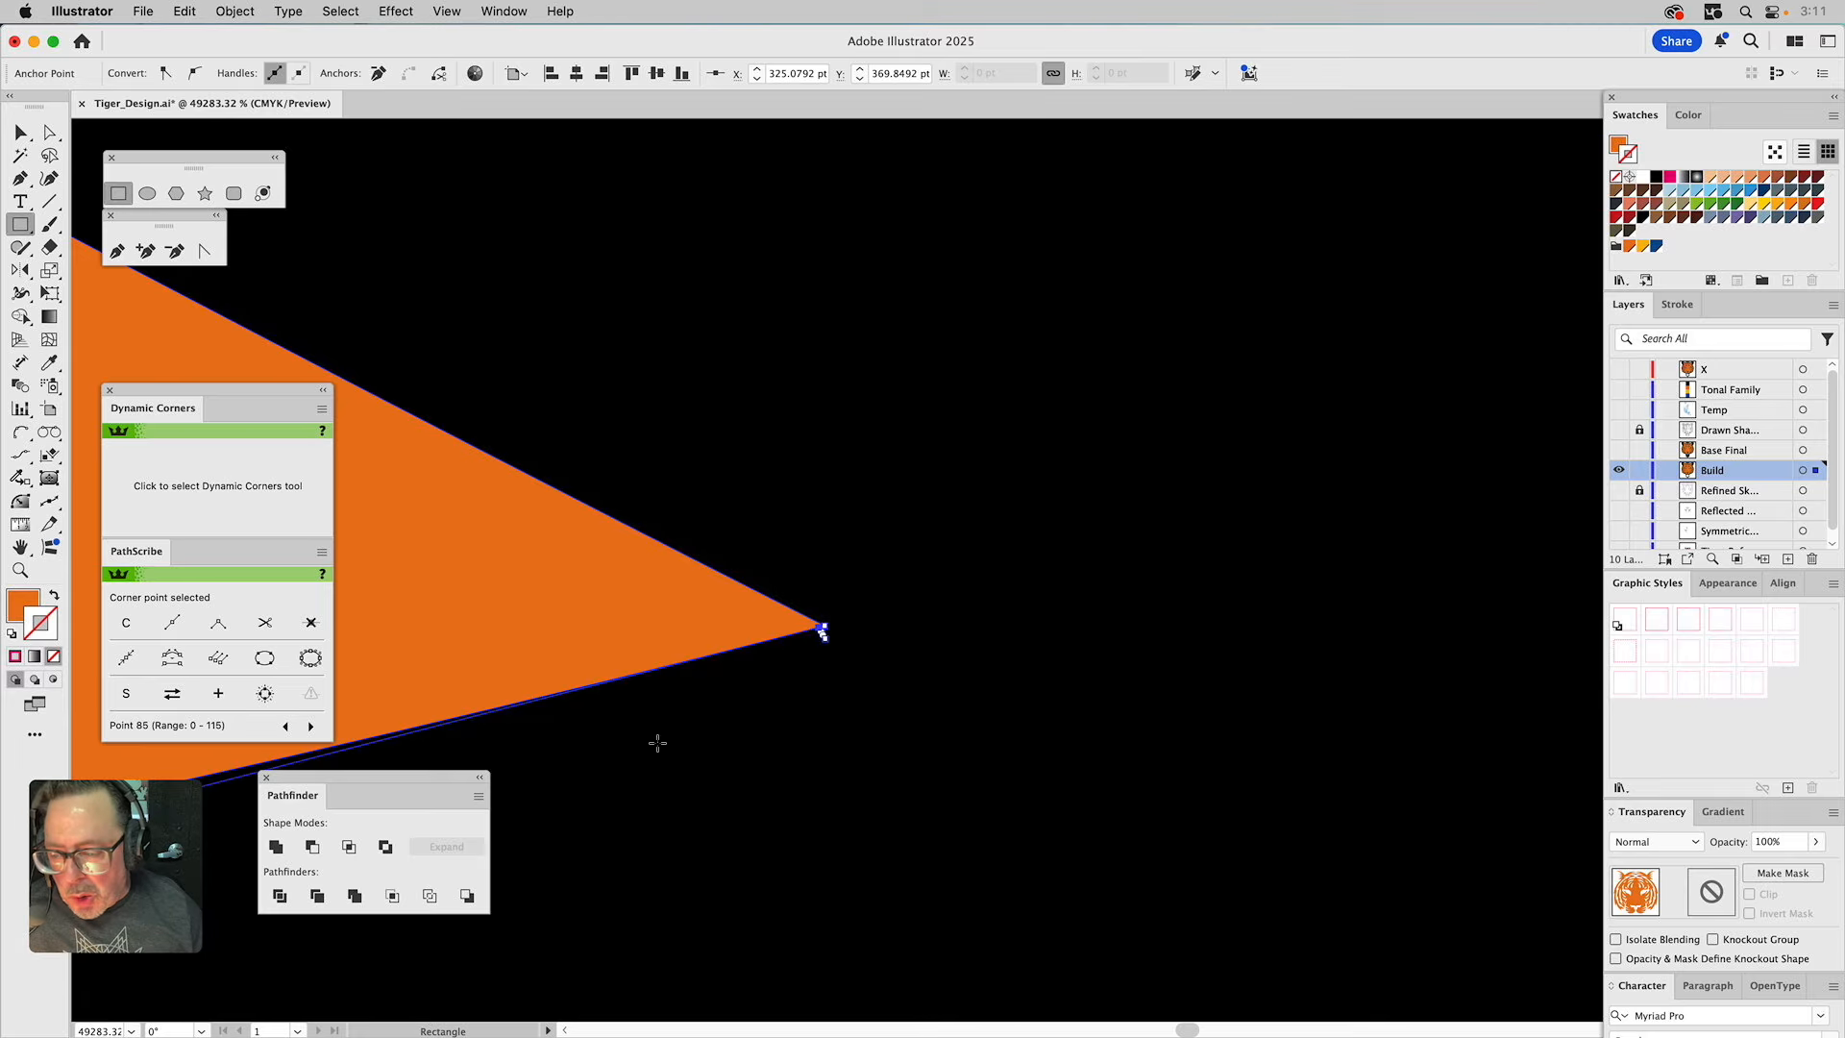
{"action": "left_click", "coordinate": [99, 1031]}
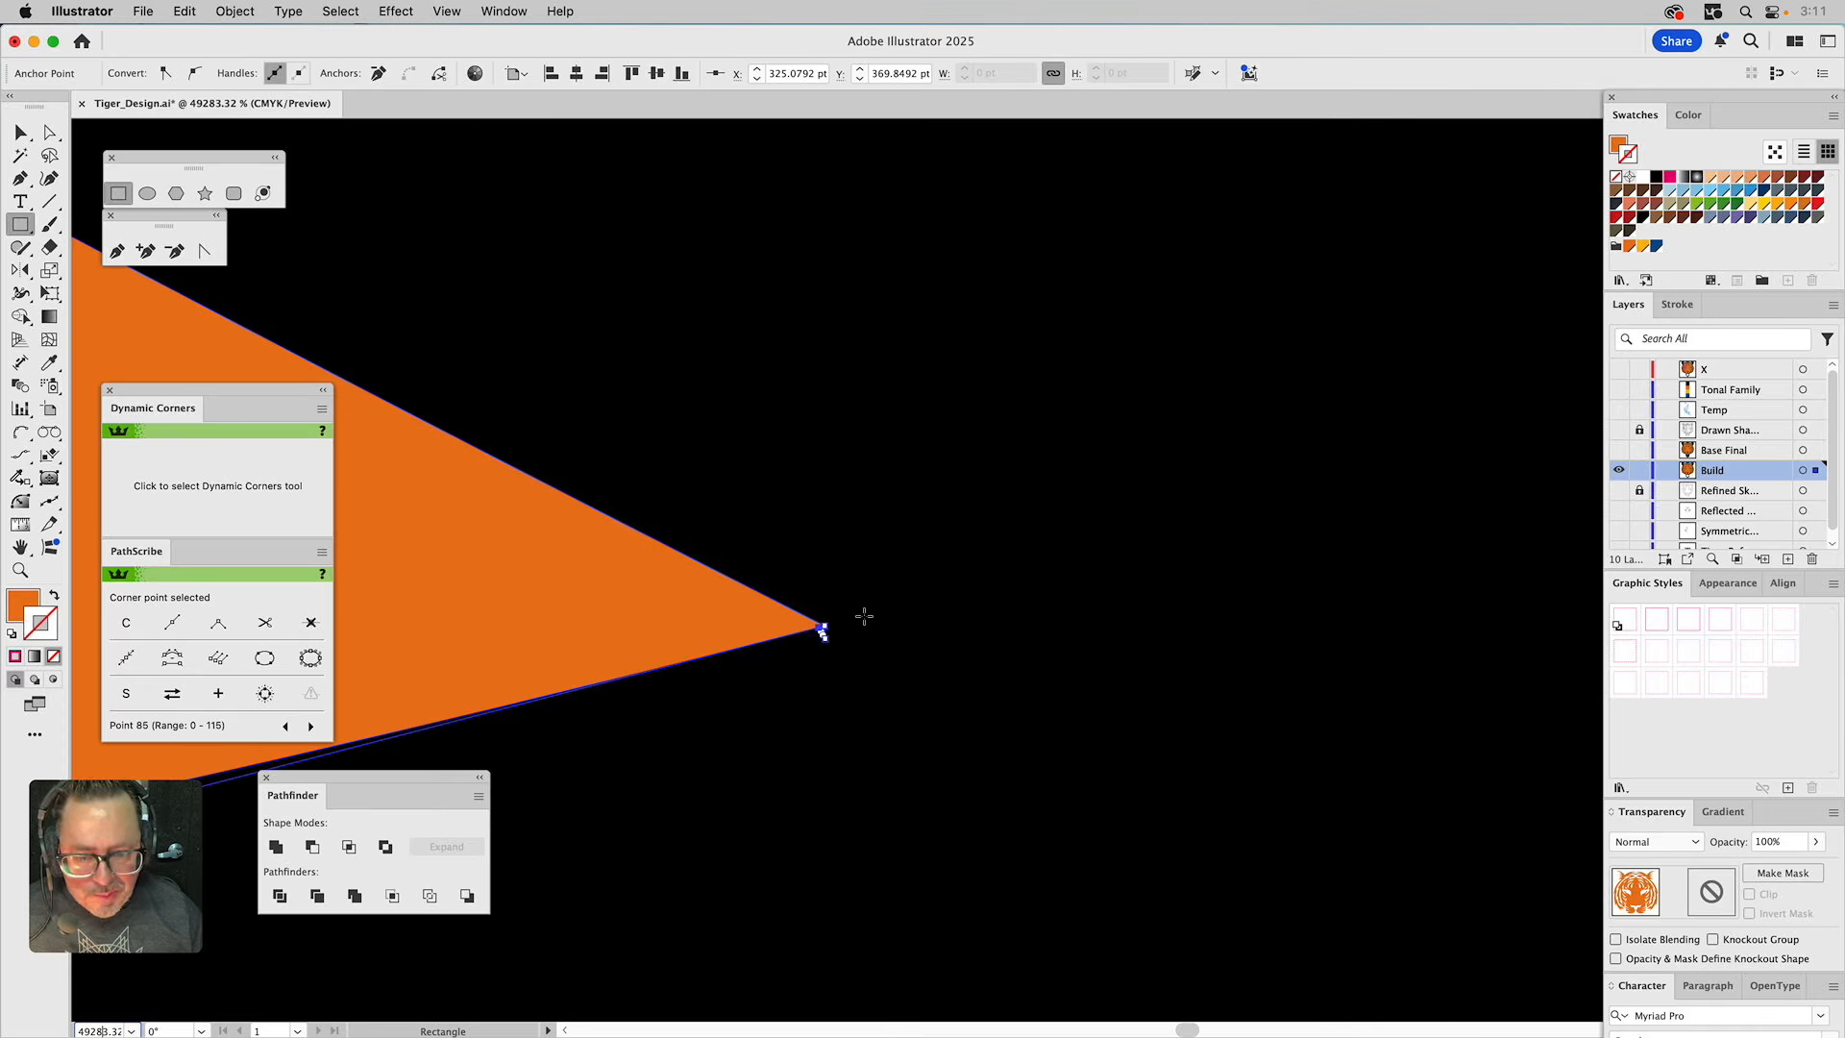
{"action": "left_click_drag", "start_coordinate": [864, 617], "coordinate": [945, 603]}
{"action": "key", "text": "v"}
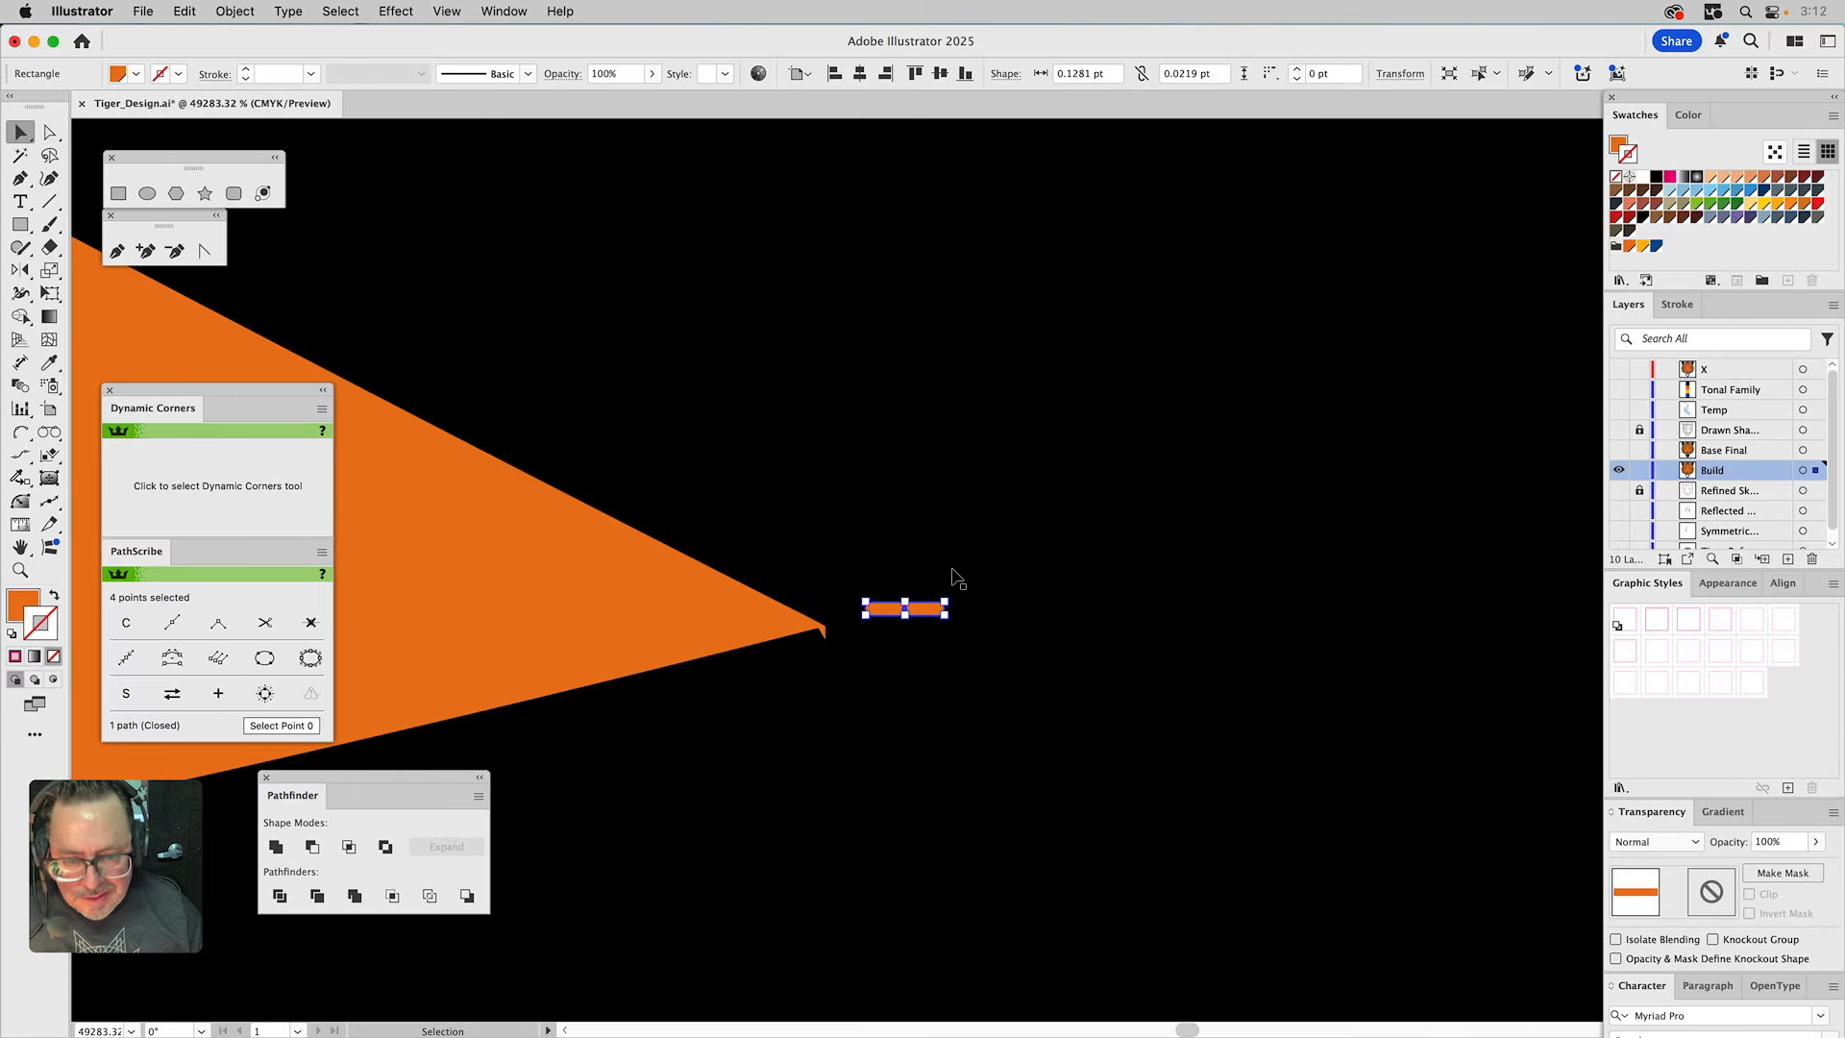
{"action": "left_click", "coordinate": [19, 570]}
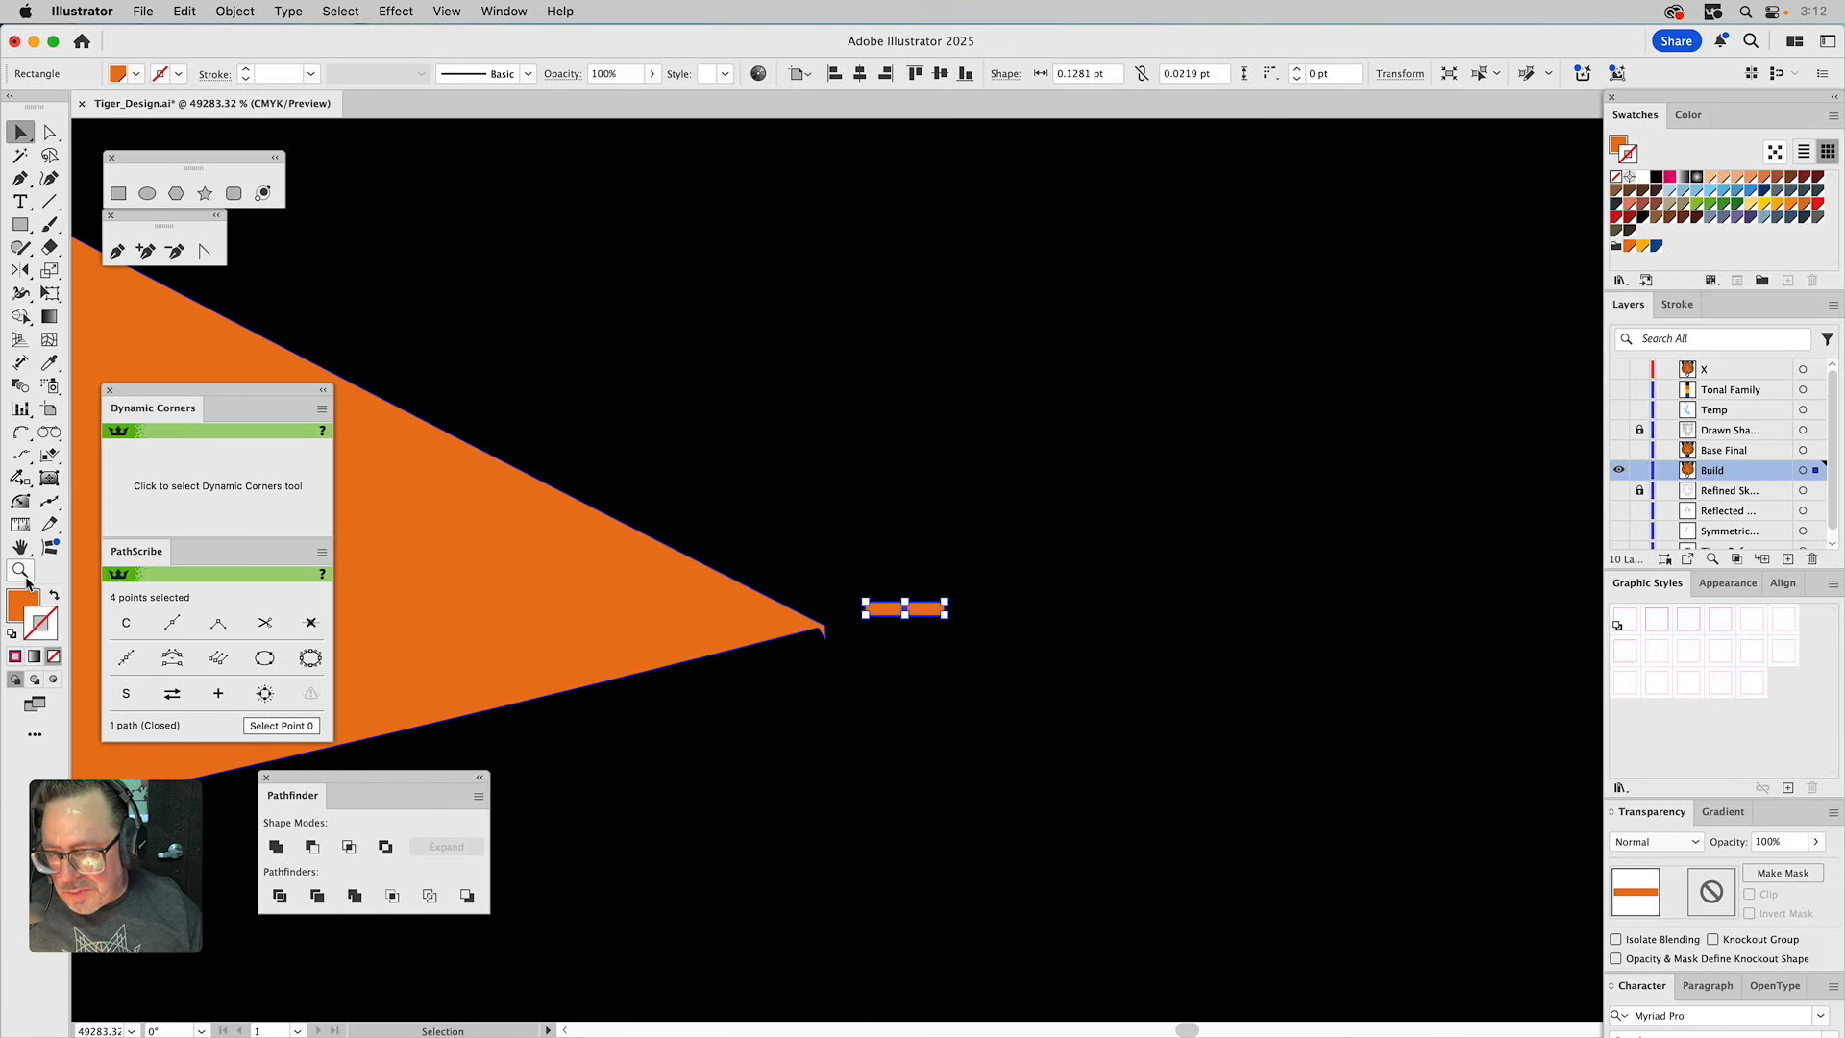
{"action": "left_click_drag", "start_coordinate": [688, 500], "coordinate": [1004, 740]}
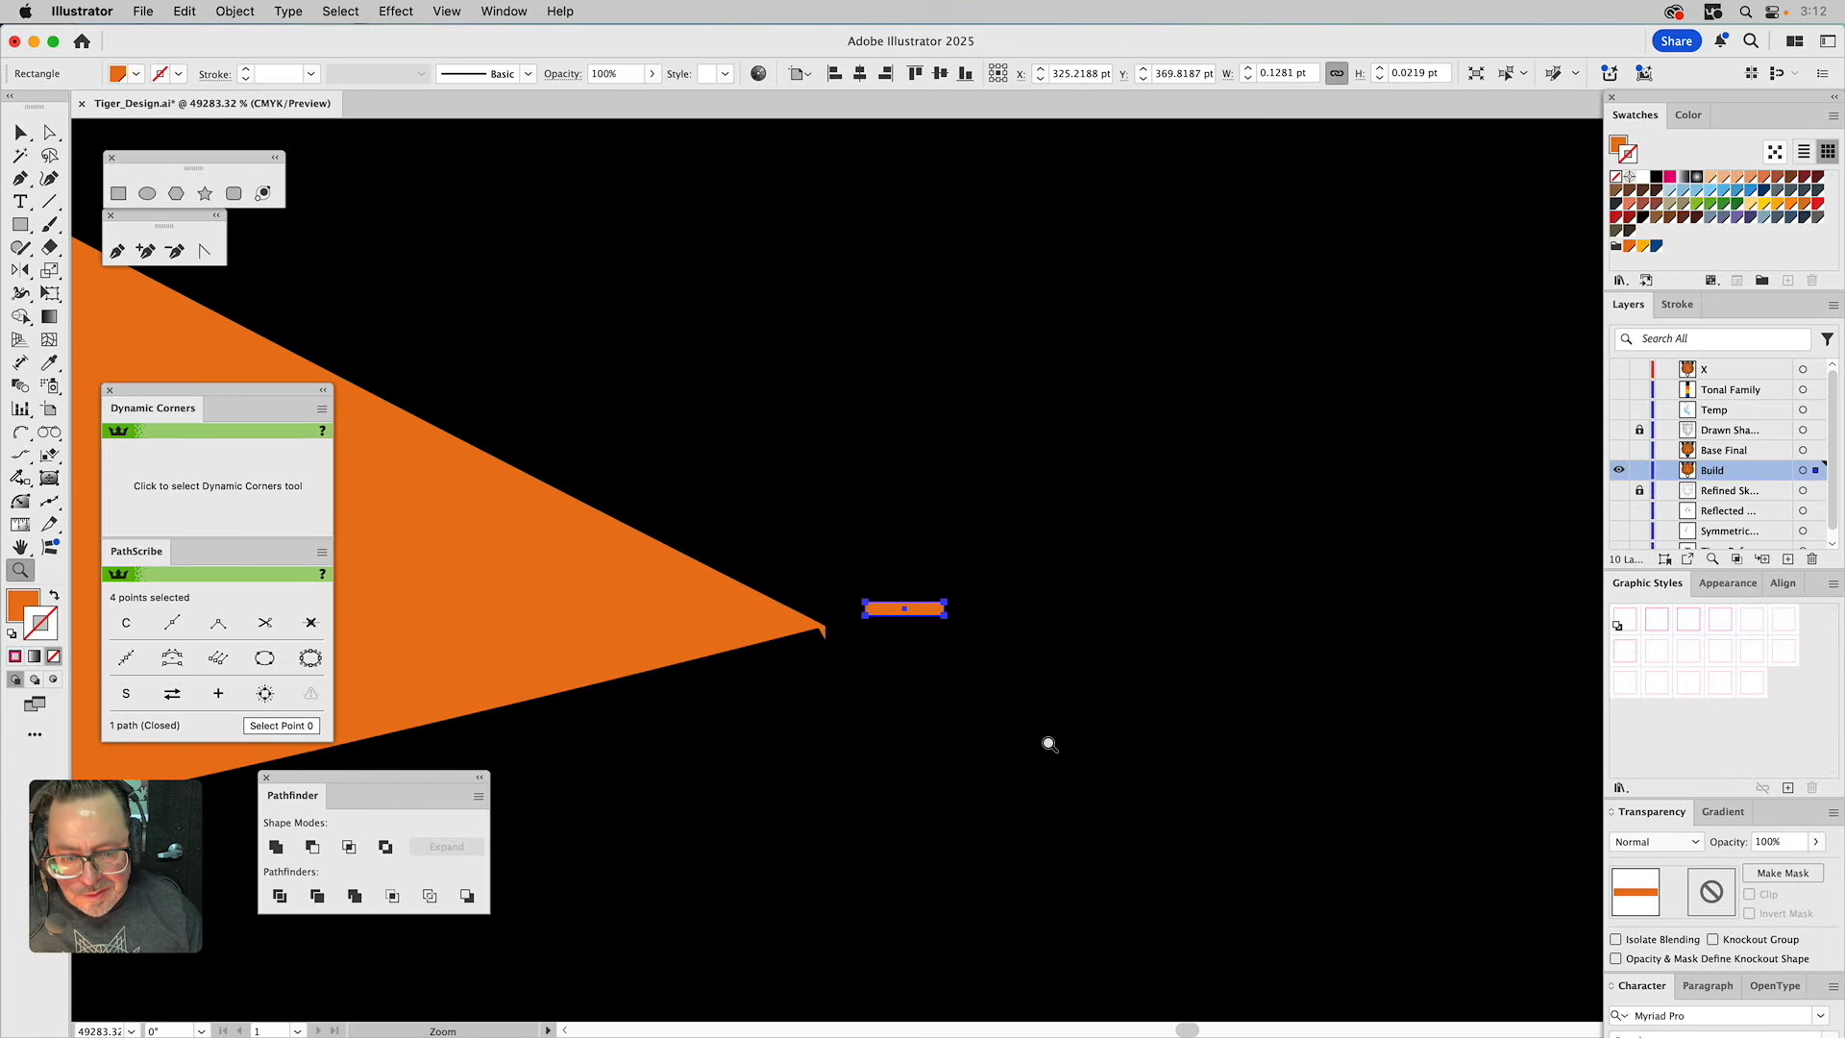
{"action": "key", "text": "v"}
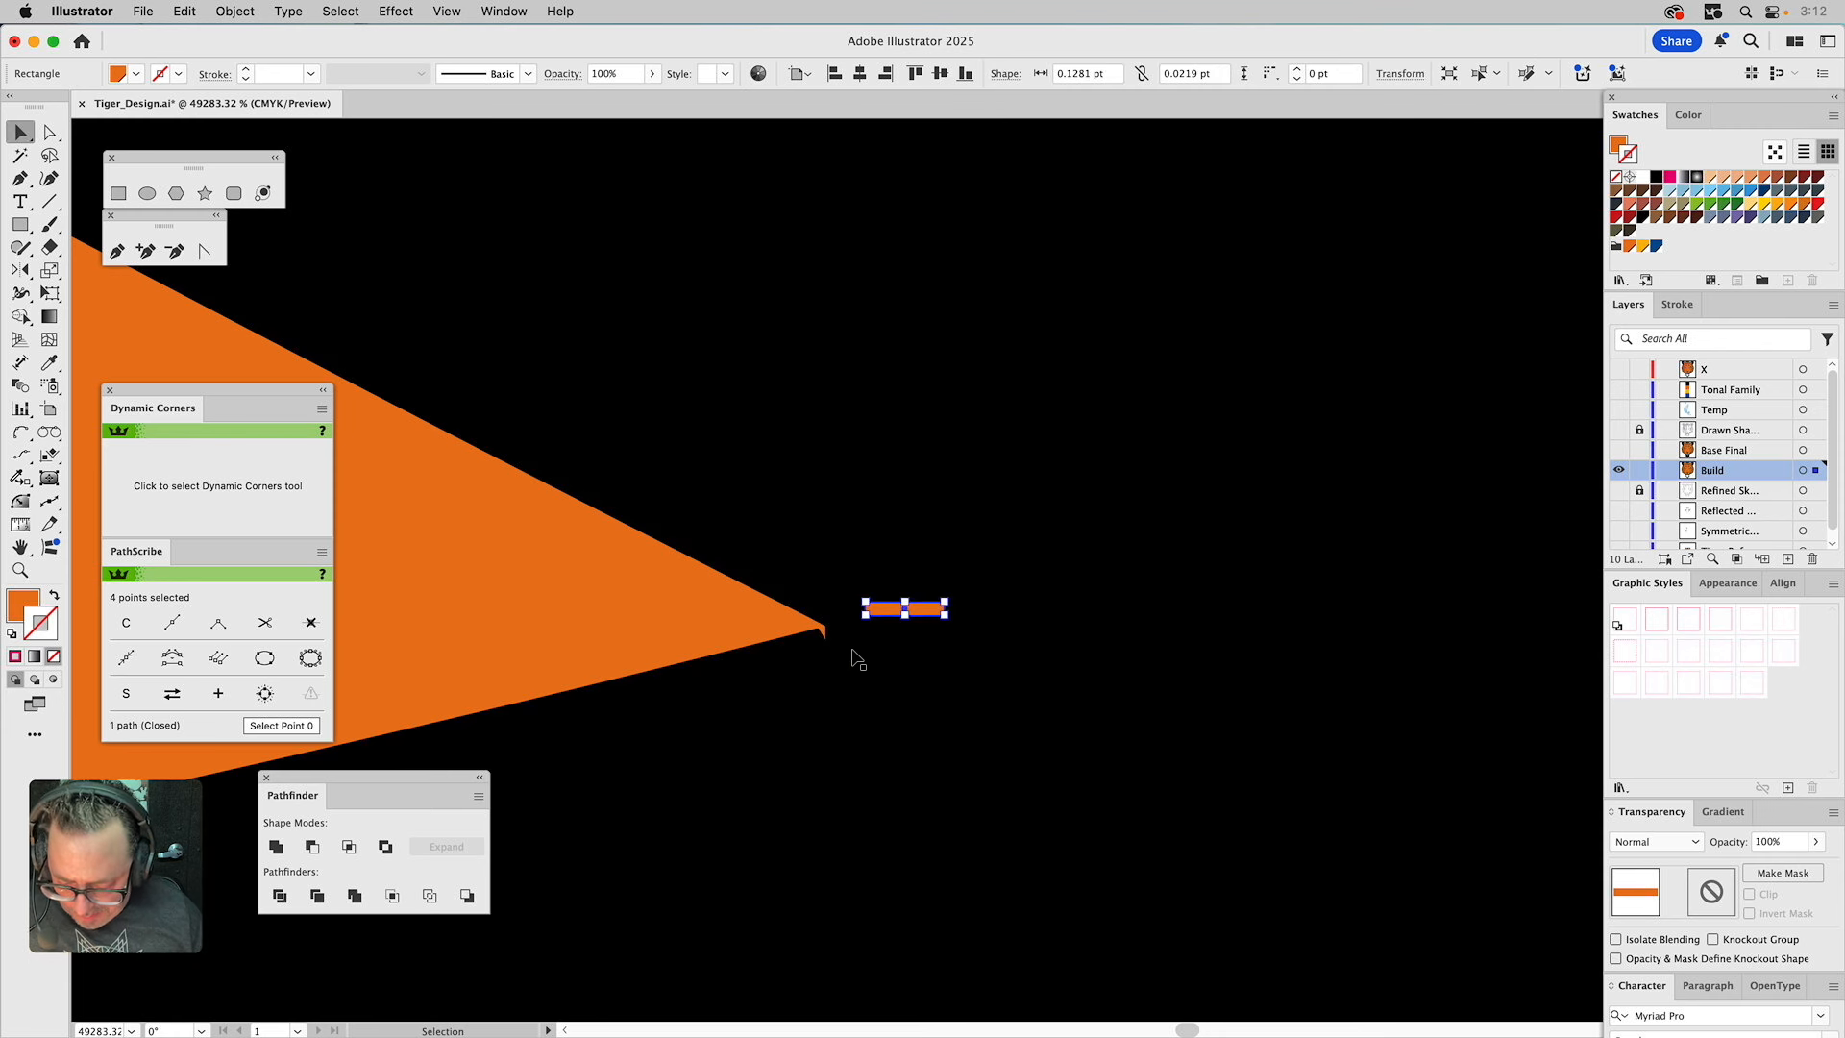
{"action": "left_click", "coordinate": [851, 657]}
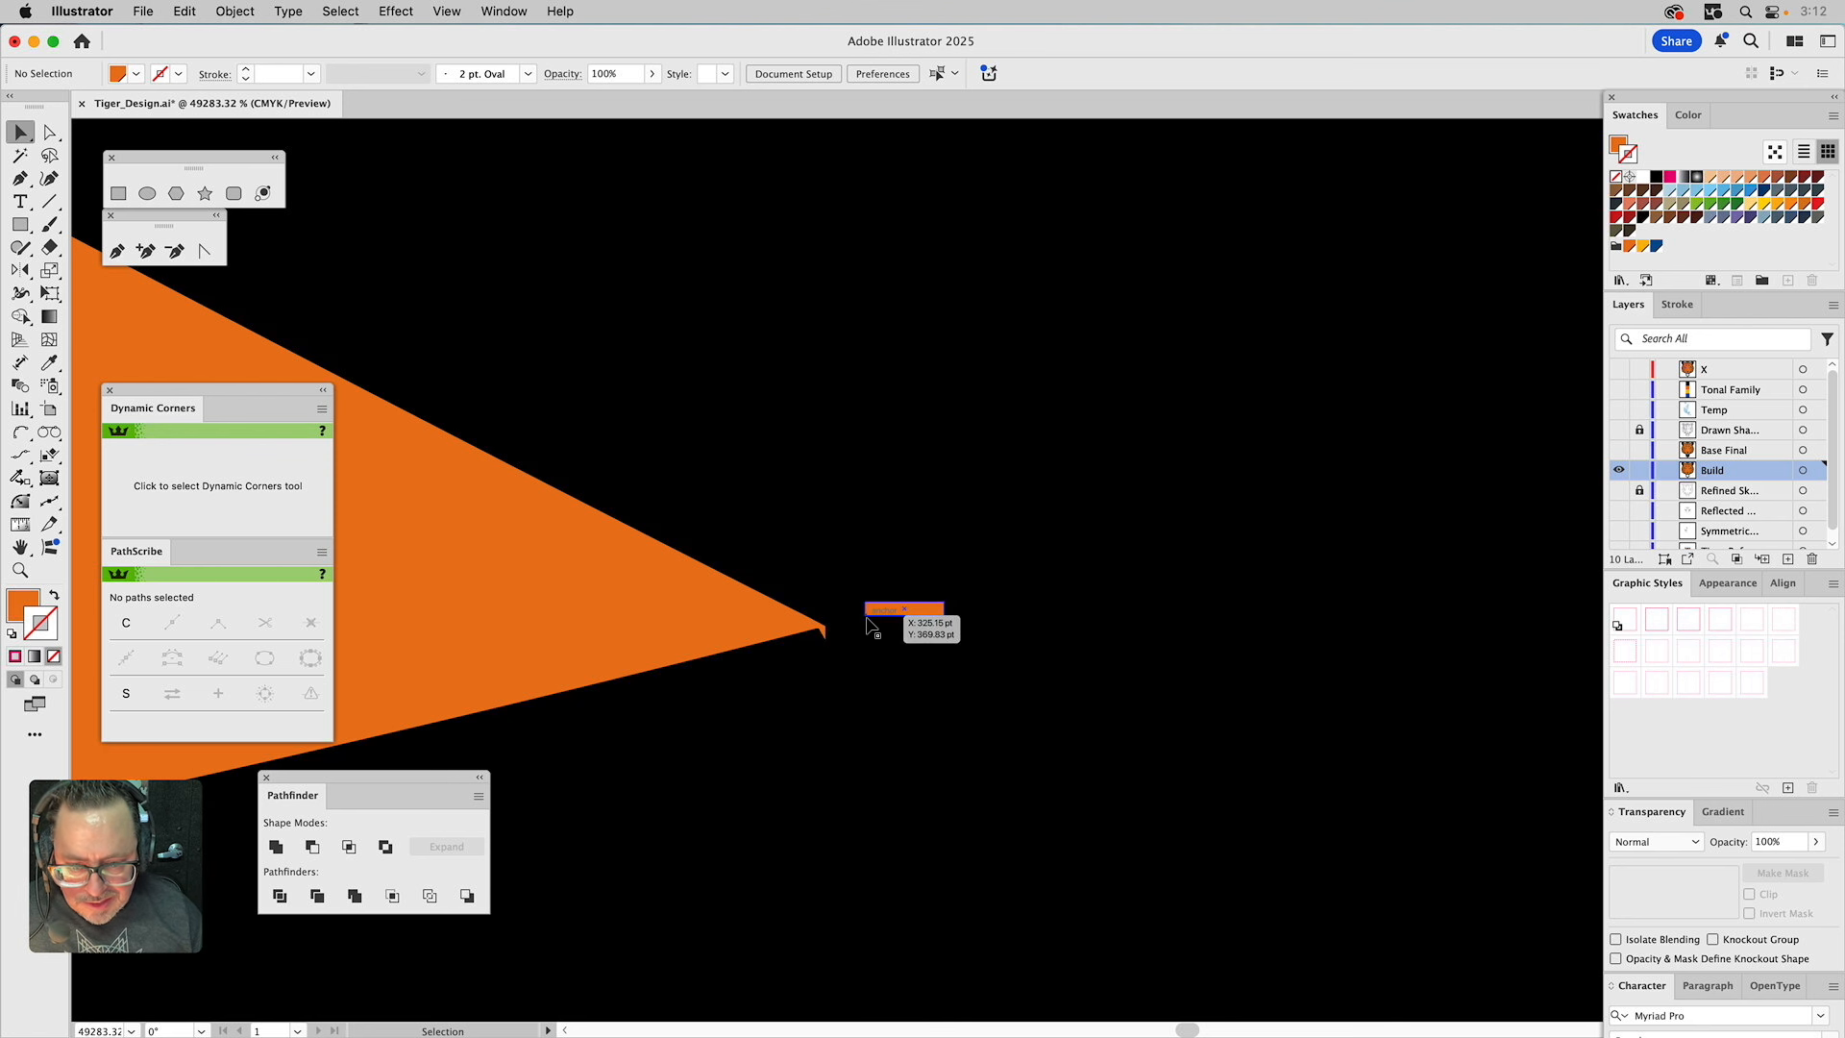
Align the tiny rectangle's lower corner with the stray anchor at the fur tip, and move that anchor up to the rectangle's upper corner.
{"action": "left_click_drag", "start_coordinate": [866, 622], "coordinate": [819, 630]}
{"action": "key", "text": "a"}
{"action": "left_click", "coordinate": [782, 659]}
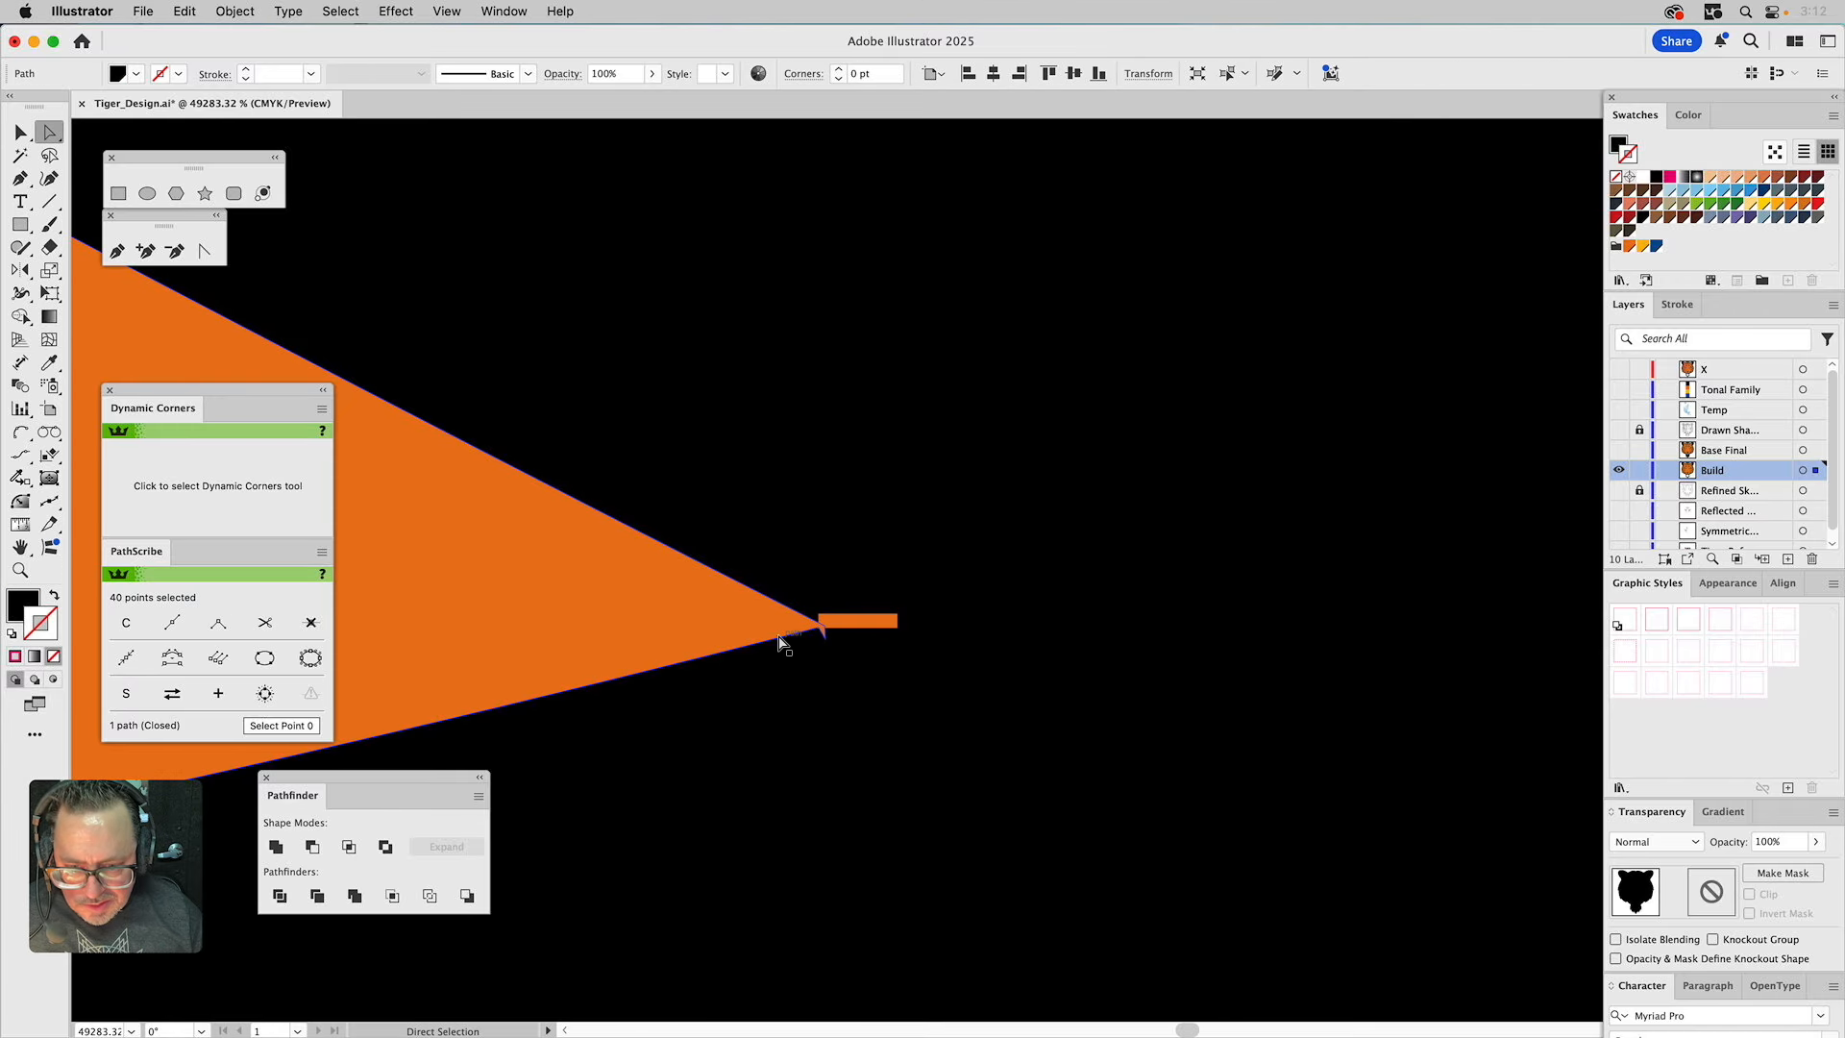
{"action": "left_click", "coordinate": [782, 642]}
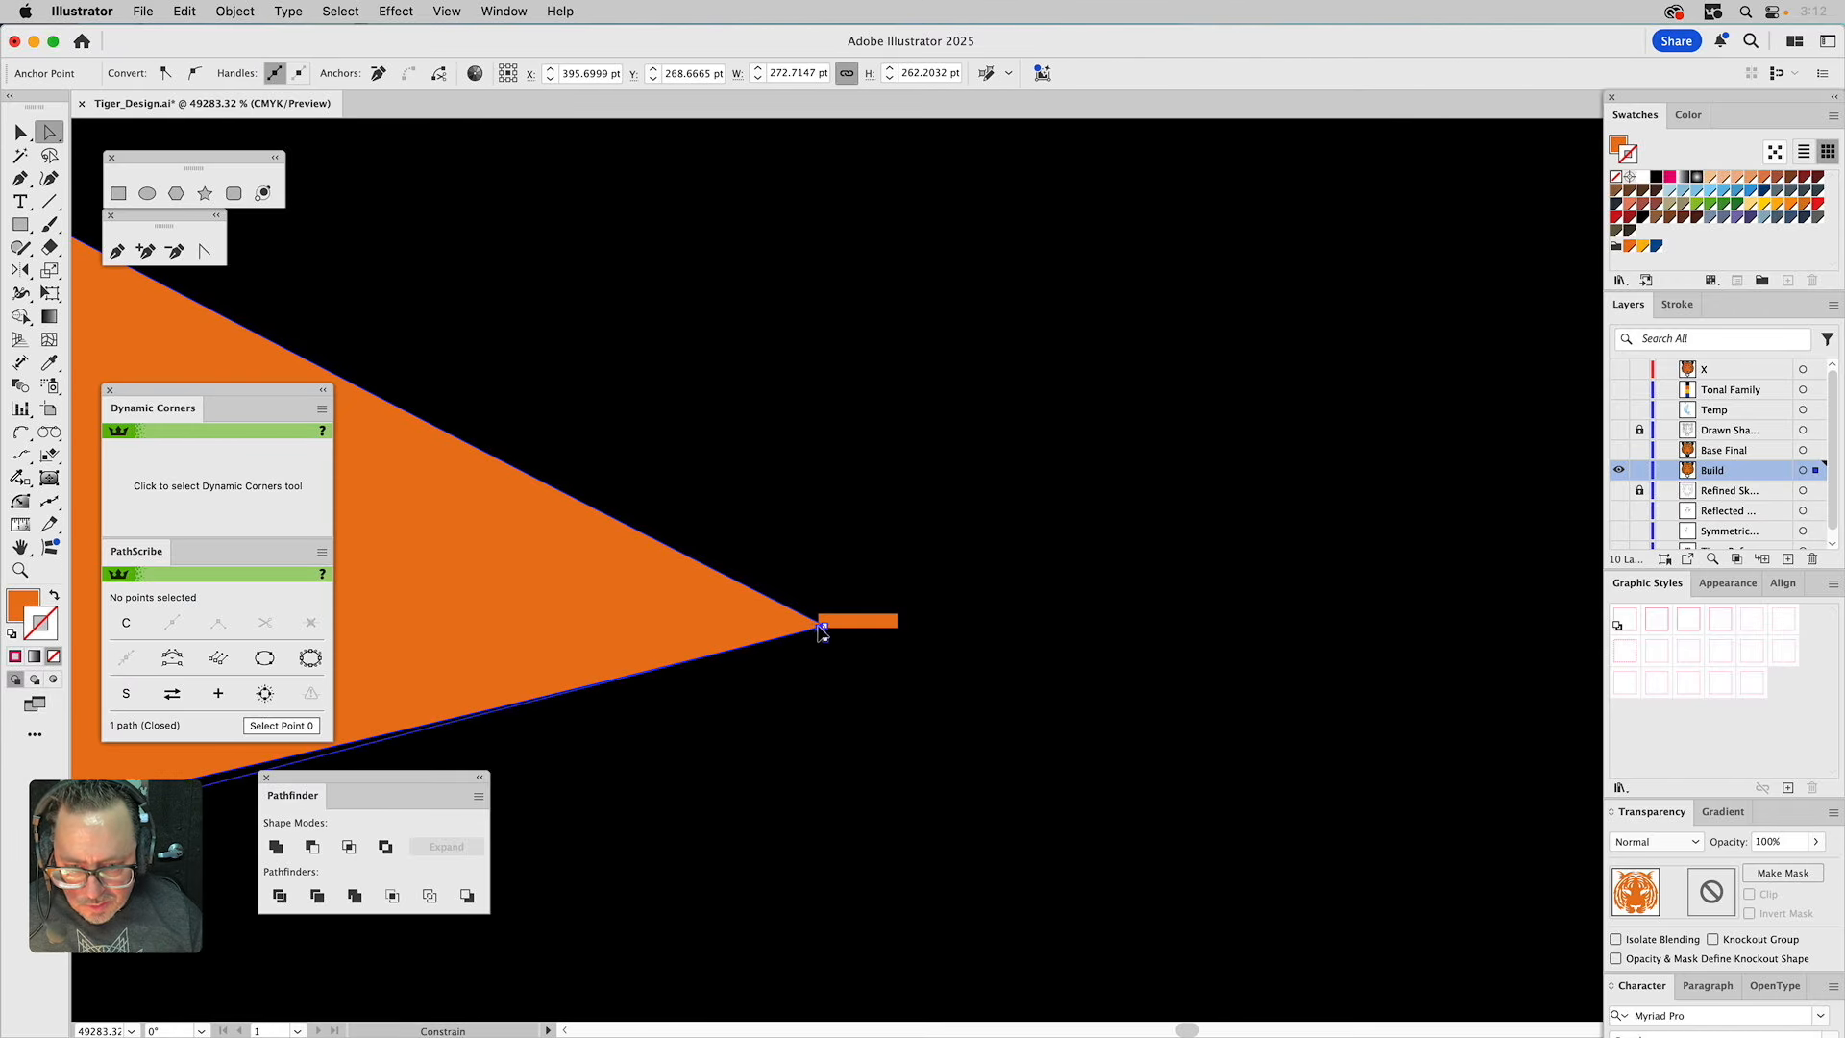
{"action": "left_click_drag", "start_coordinate": [822, 632], "coordinate": [818, 617]}
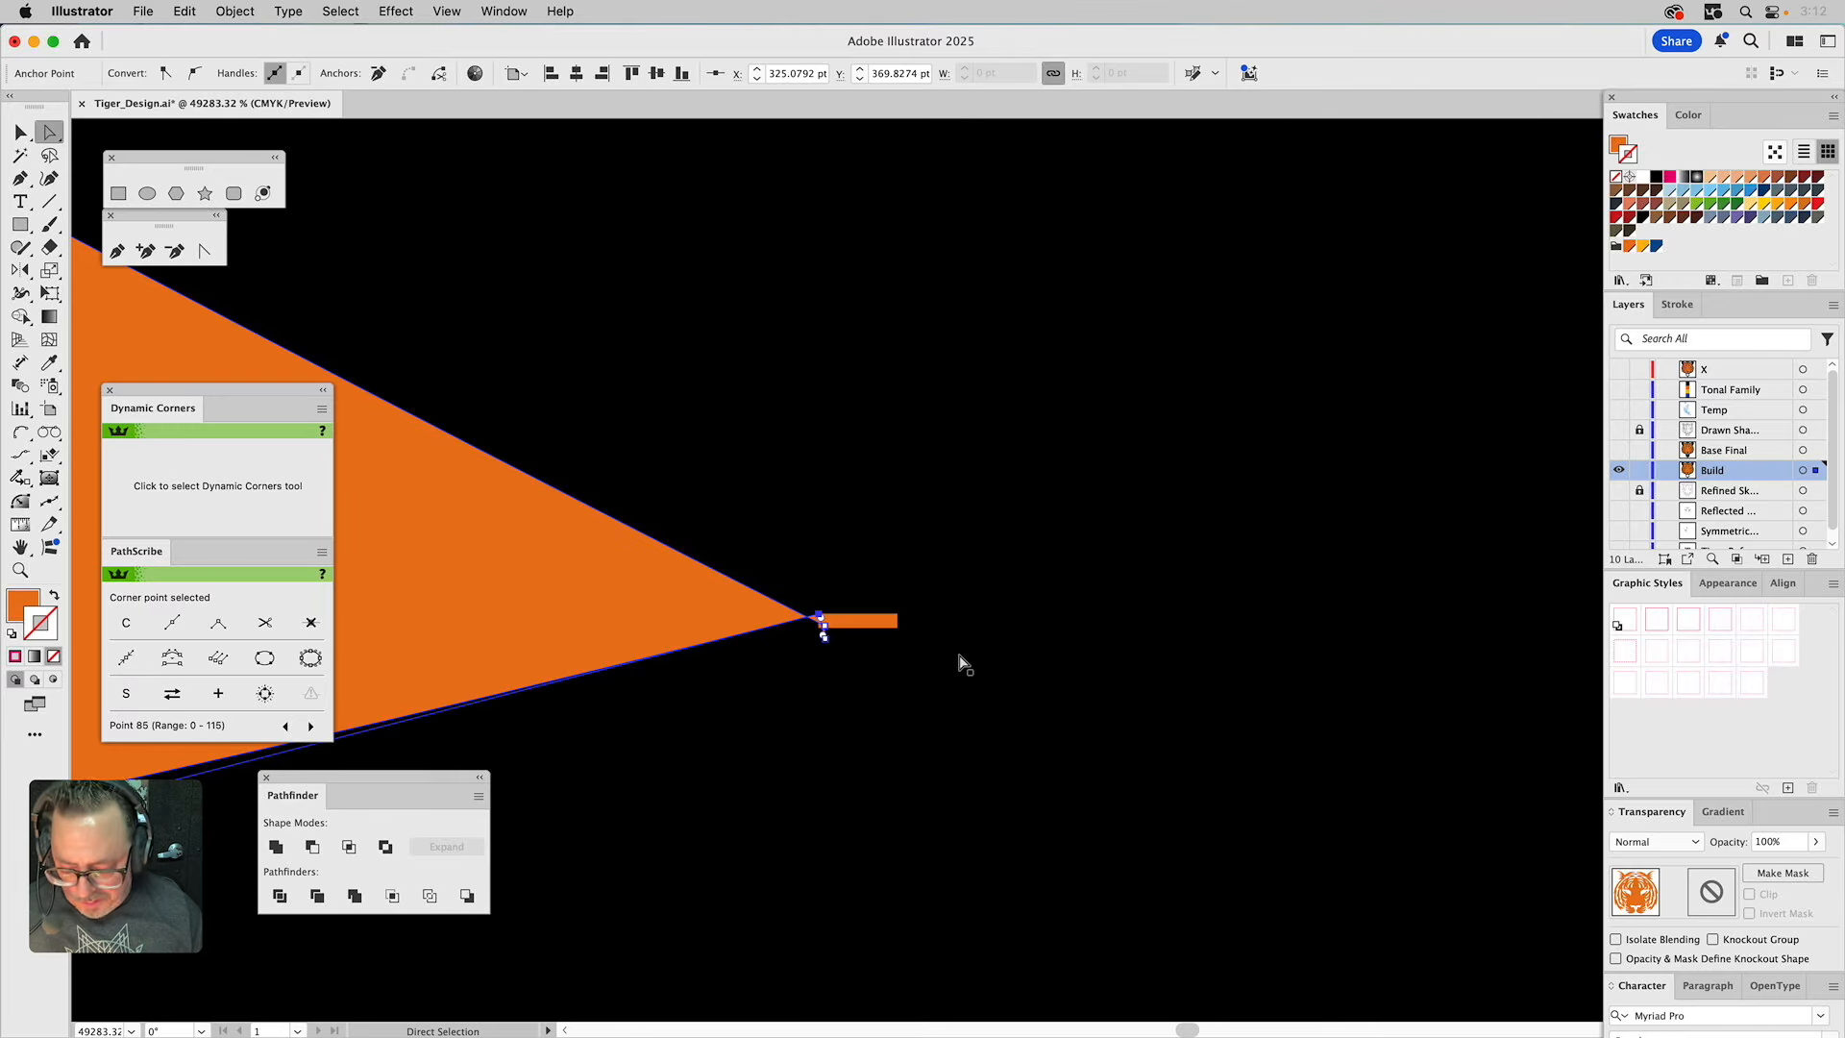
Move the tiny rectangle horizontally away from the fur tip to about X 325.65 pt.
{"action": "key", "text": "v"}
{"action": "left_click", "coordinate": [844, 622]}
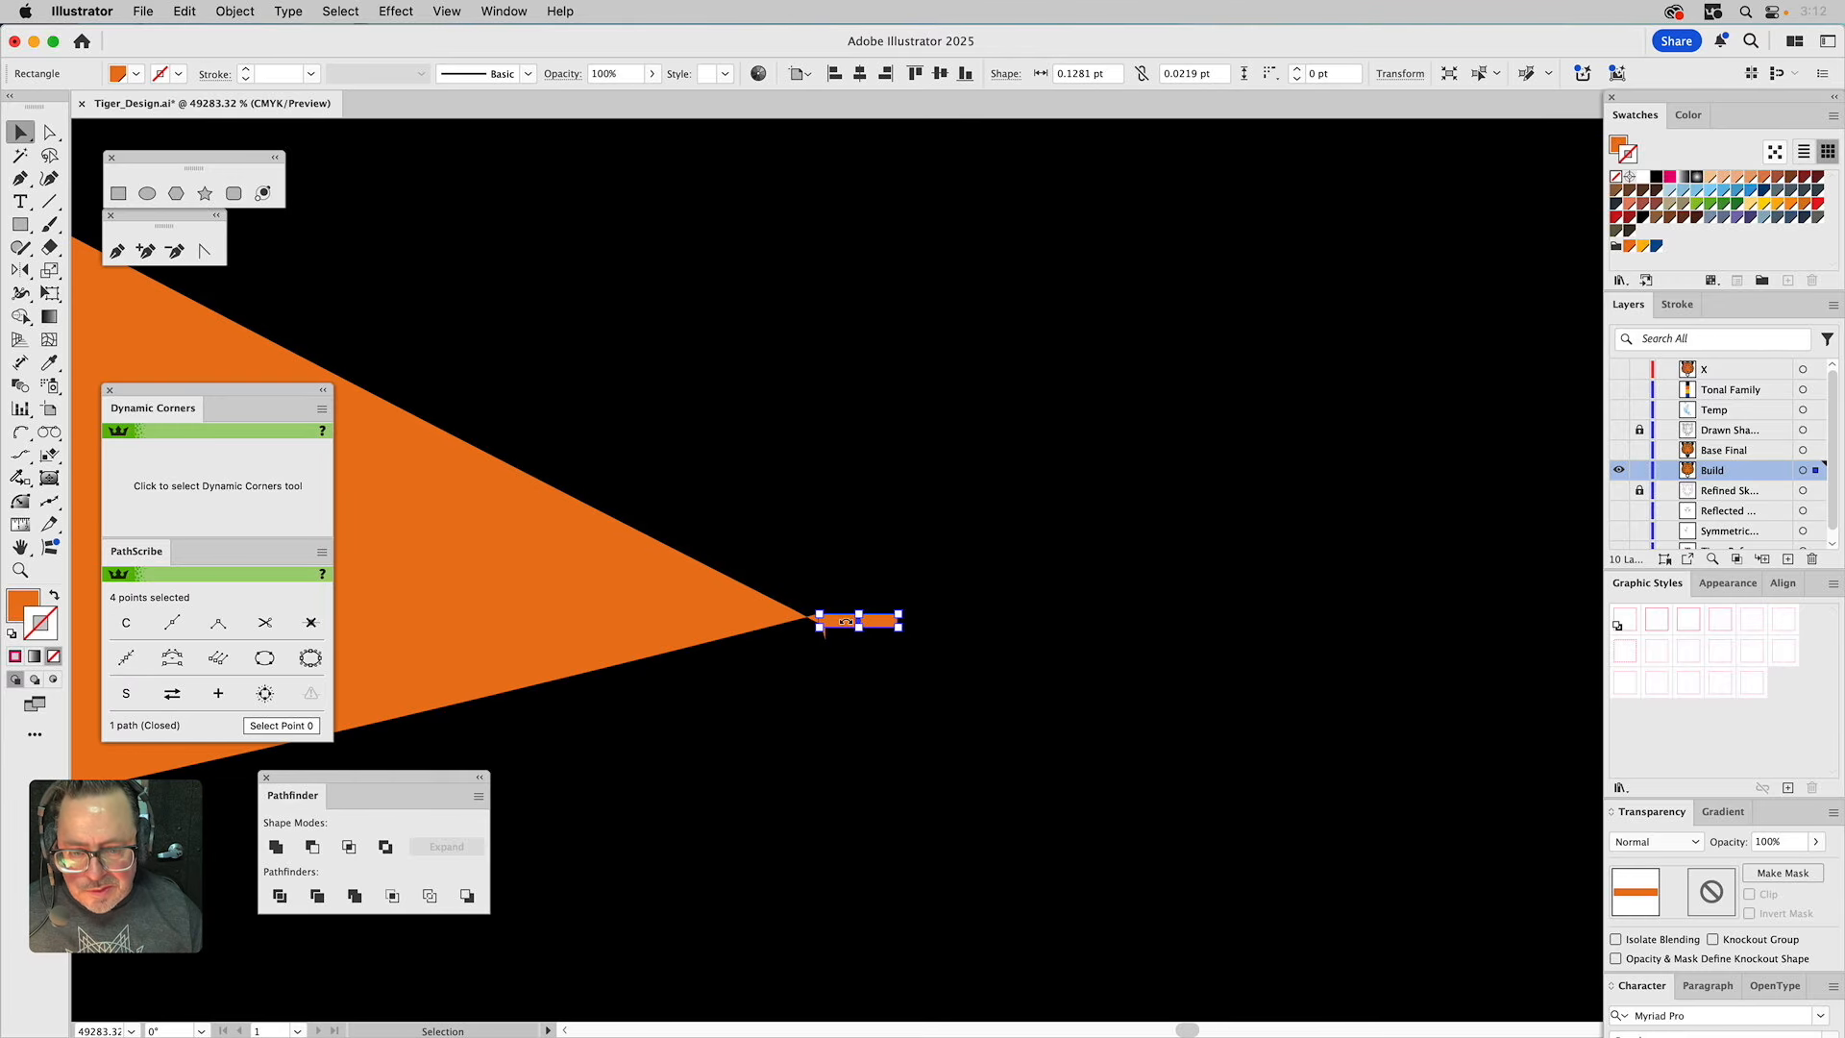
{"action": "left_click_drag", "start_coordinate": [846, 622], "coordinate": [1158, 623]}
Examine where the tiny rectangle sits relative to the cheek fur, muzzle and opposite side of the face.
{"action": "left_click", "coordinate": [19, 569]}
{"action": "left_click", "coordinate": [908, 642], "text": "alt"}
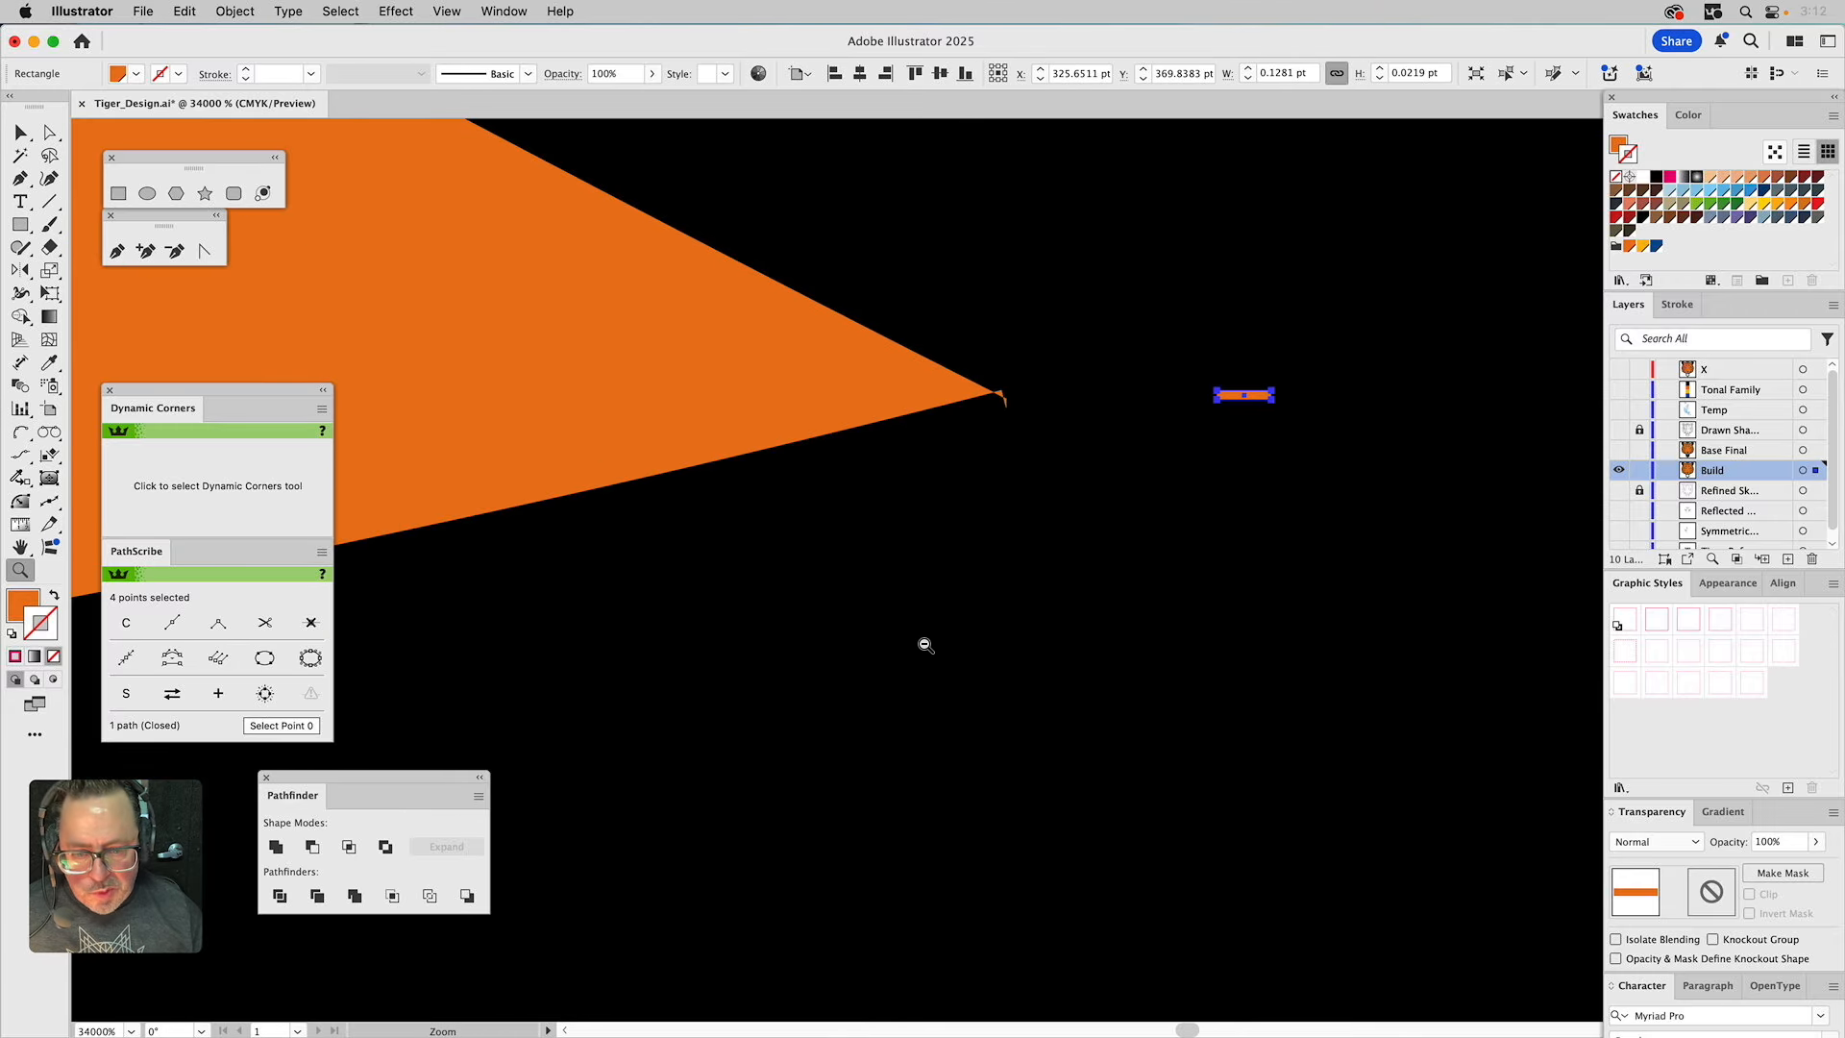
{"action": "left_click", "coordinate": [925, 644], "text": "alt"}
{"action": "left_click", "coordinate": [1025, 626], "text": "alt"}
{"action": "left_click", "coordinate": [1042, 452], "text": "alt"}
{"action": "left_click", "coordinate": [922, 395], "text": "alt"}
{"action": "left_click", "coordinate": [947, 437], "text": "alt"}
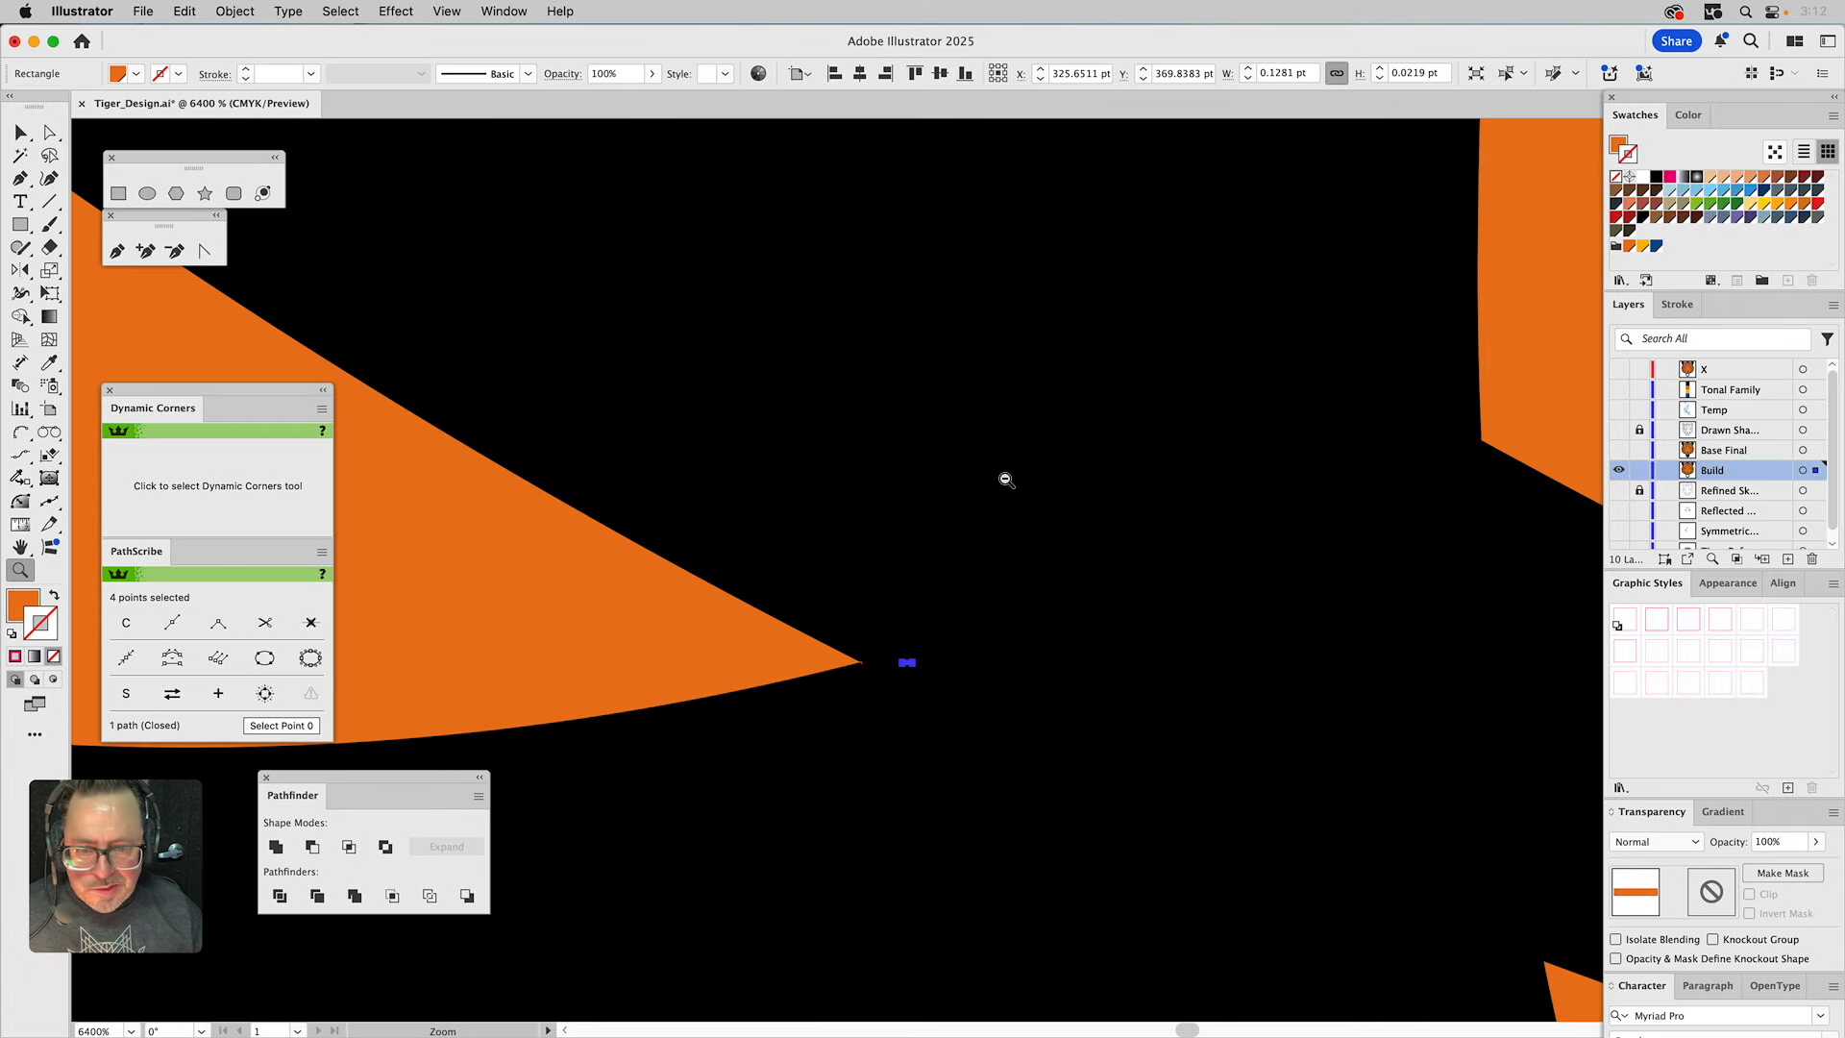
{"action": "left_click", "coordinate": [1051, 605], "text": "alt"}
{"action": "left_click", "coordinate": [1055, 605], "text": "alt"}
{"action": "left_click", "coordinate": [1054, 605], "text": "alt"}
{"action": "left_click", "coordinate": [1055, 606], "text": "alt"}
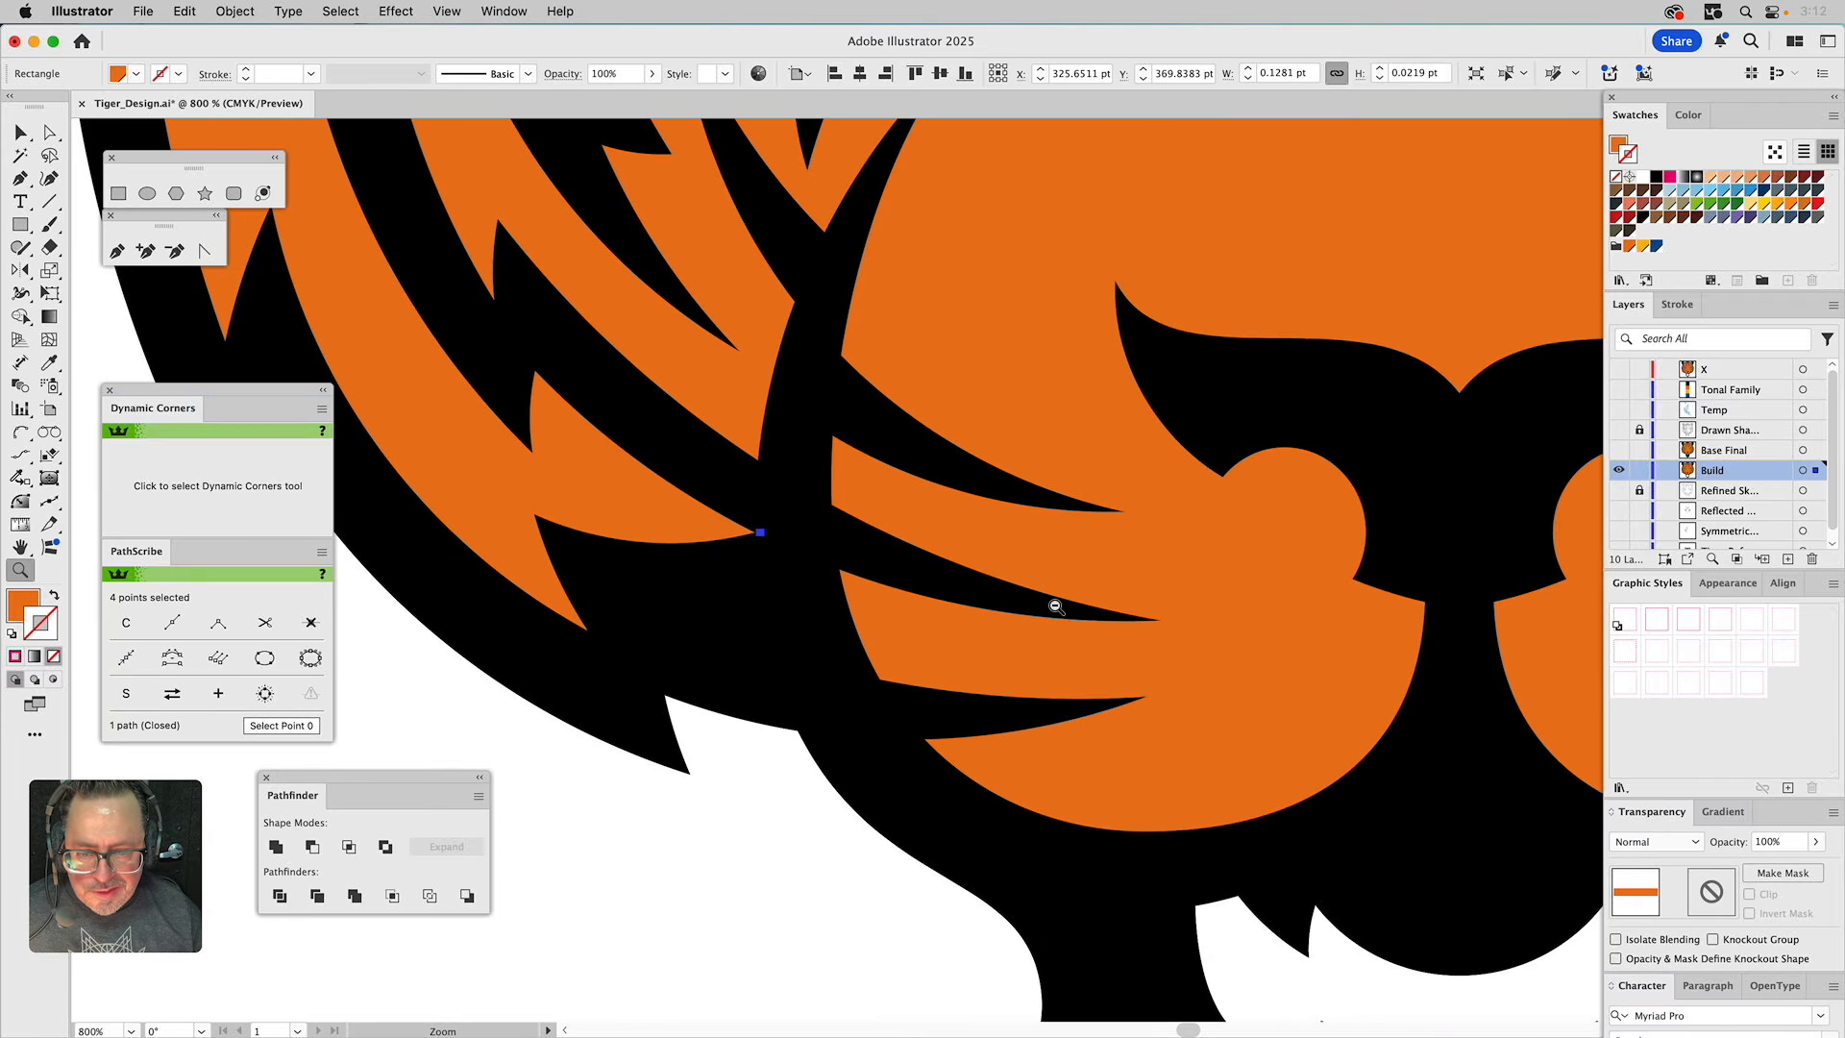
{"action": "left_click", "coordinate": [1055, 607], "text": "alt"}
{"action": "left_click", "coordinate": [1055, 606], "text": "alt"}
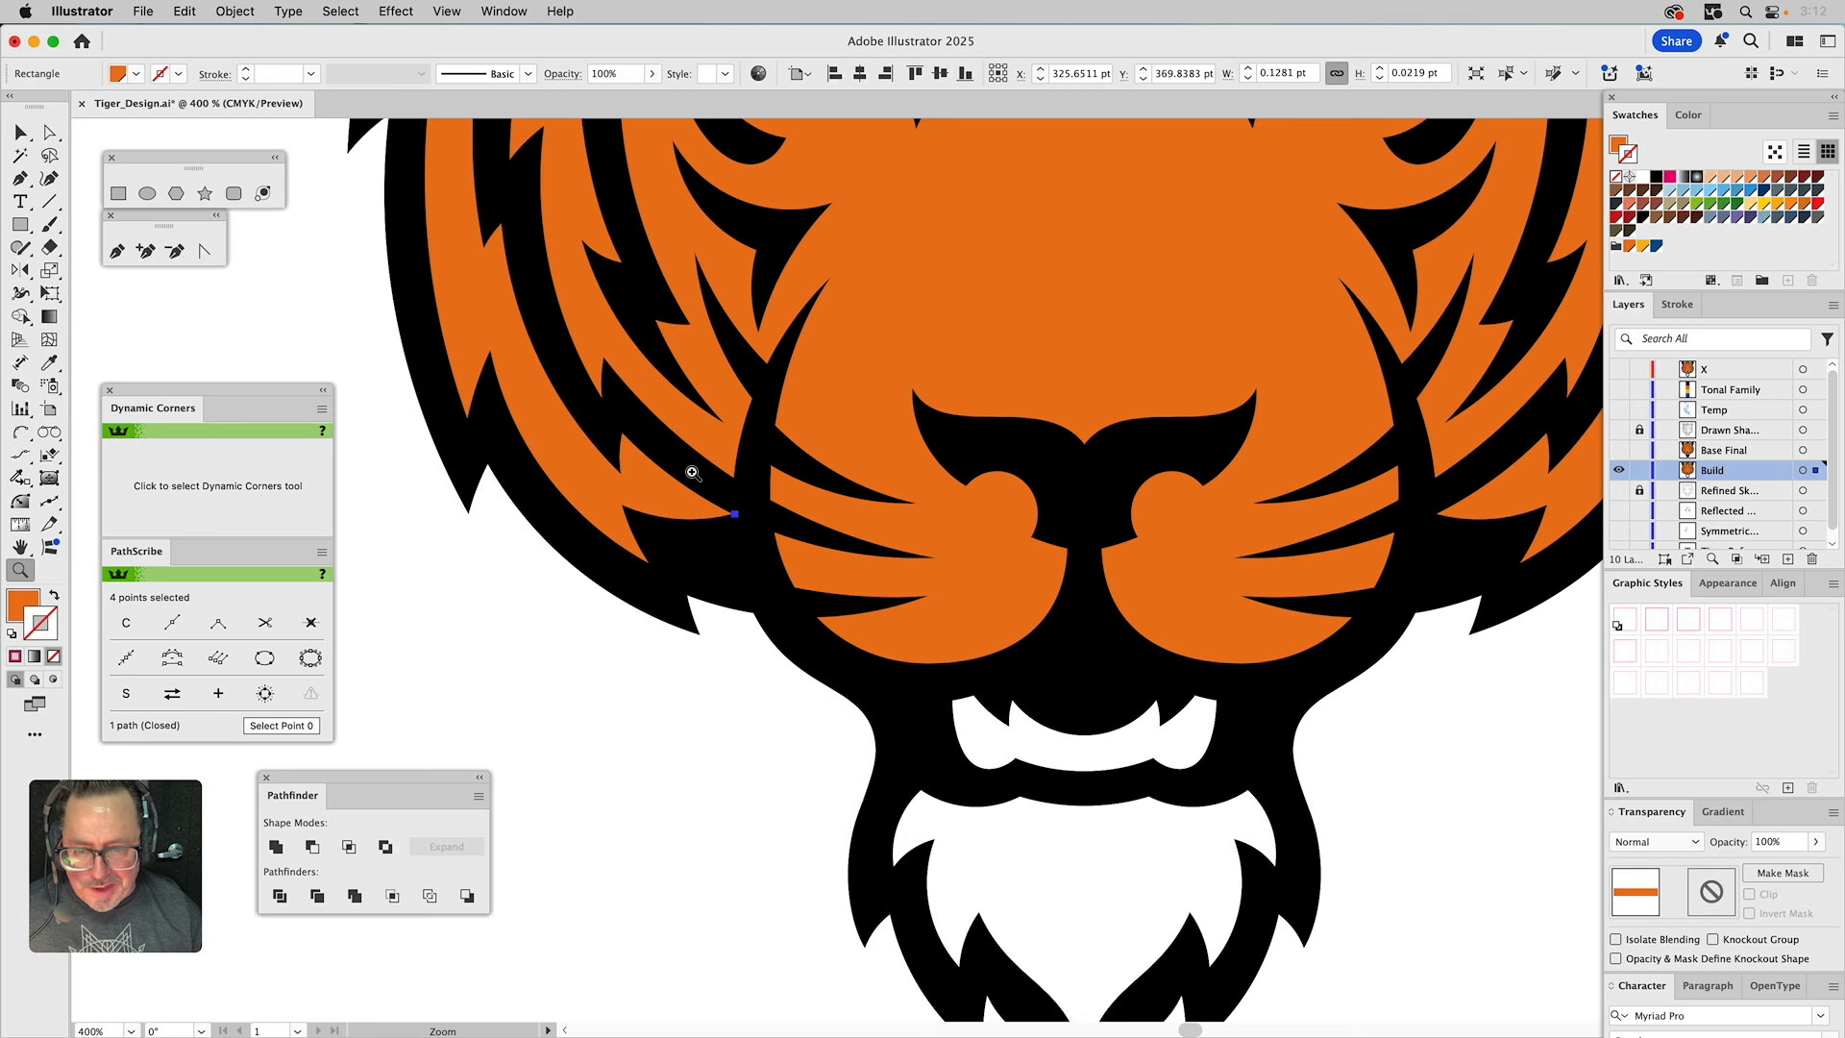
{"action": "left_click_drag", "start_coordinate": [731, 499], "coordinate": [825, 588]}
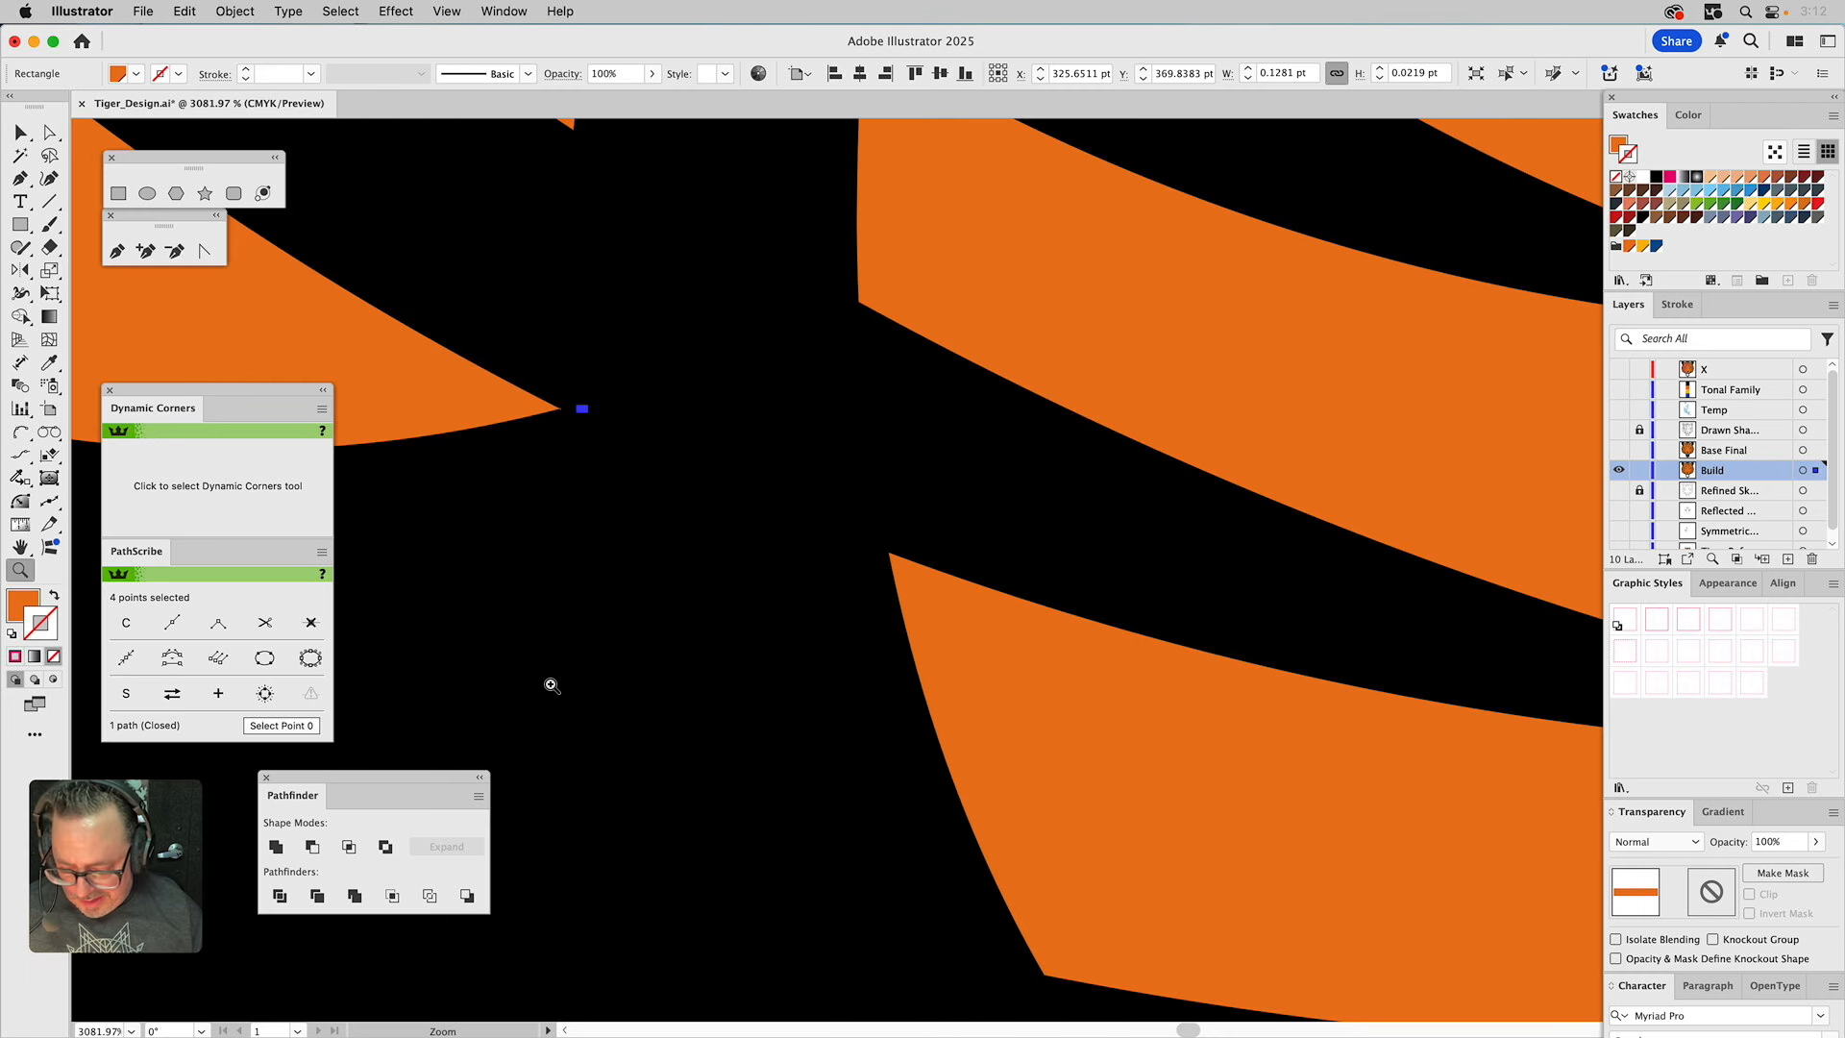
Move the tiny rectangle horizontally from the cheek fur tip across the whisker stripes to the near nose lobe.
{"action": "key", "text": "super+shift+a"}
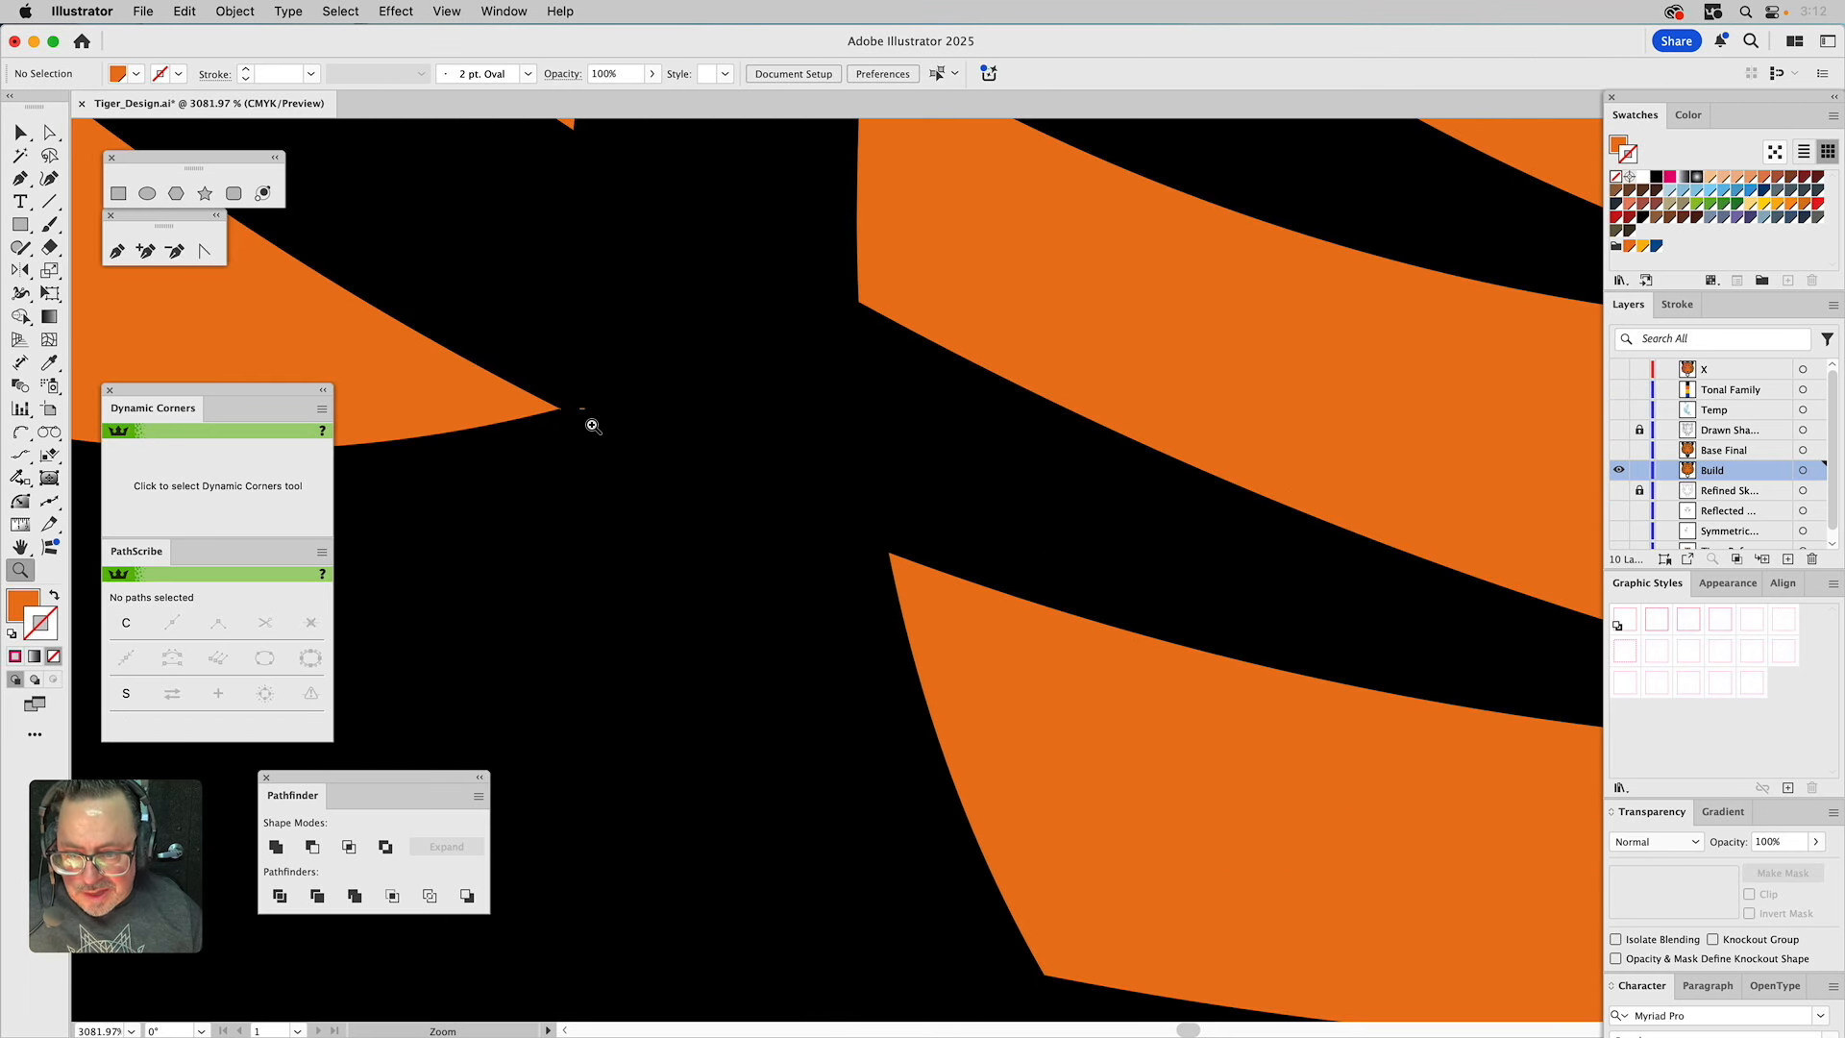
{"action": "key", "text": "v"}
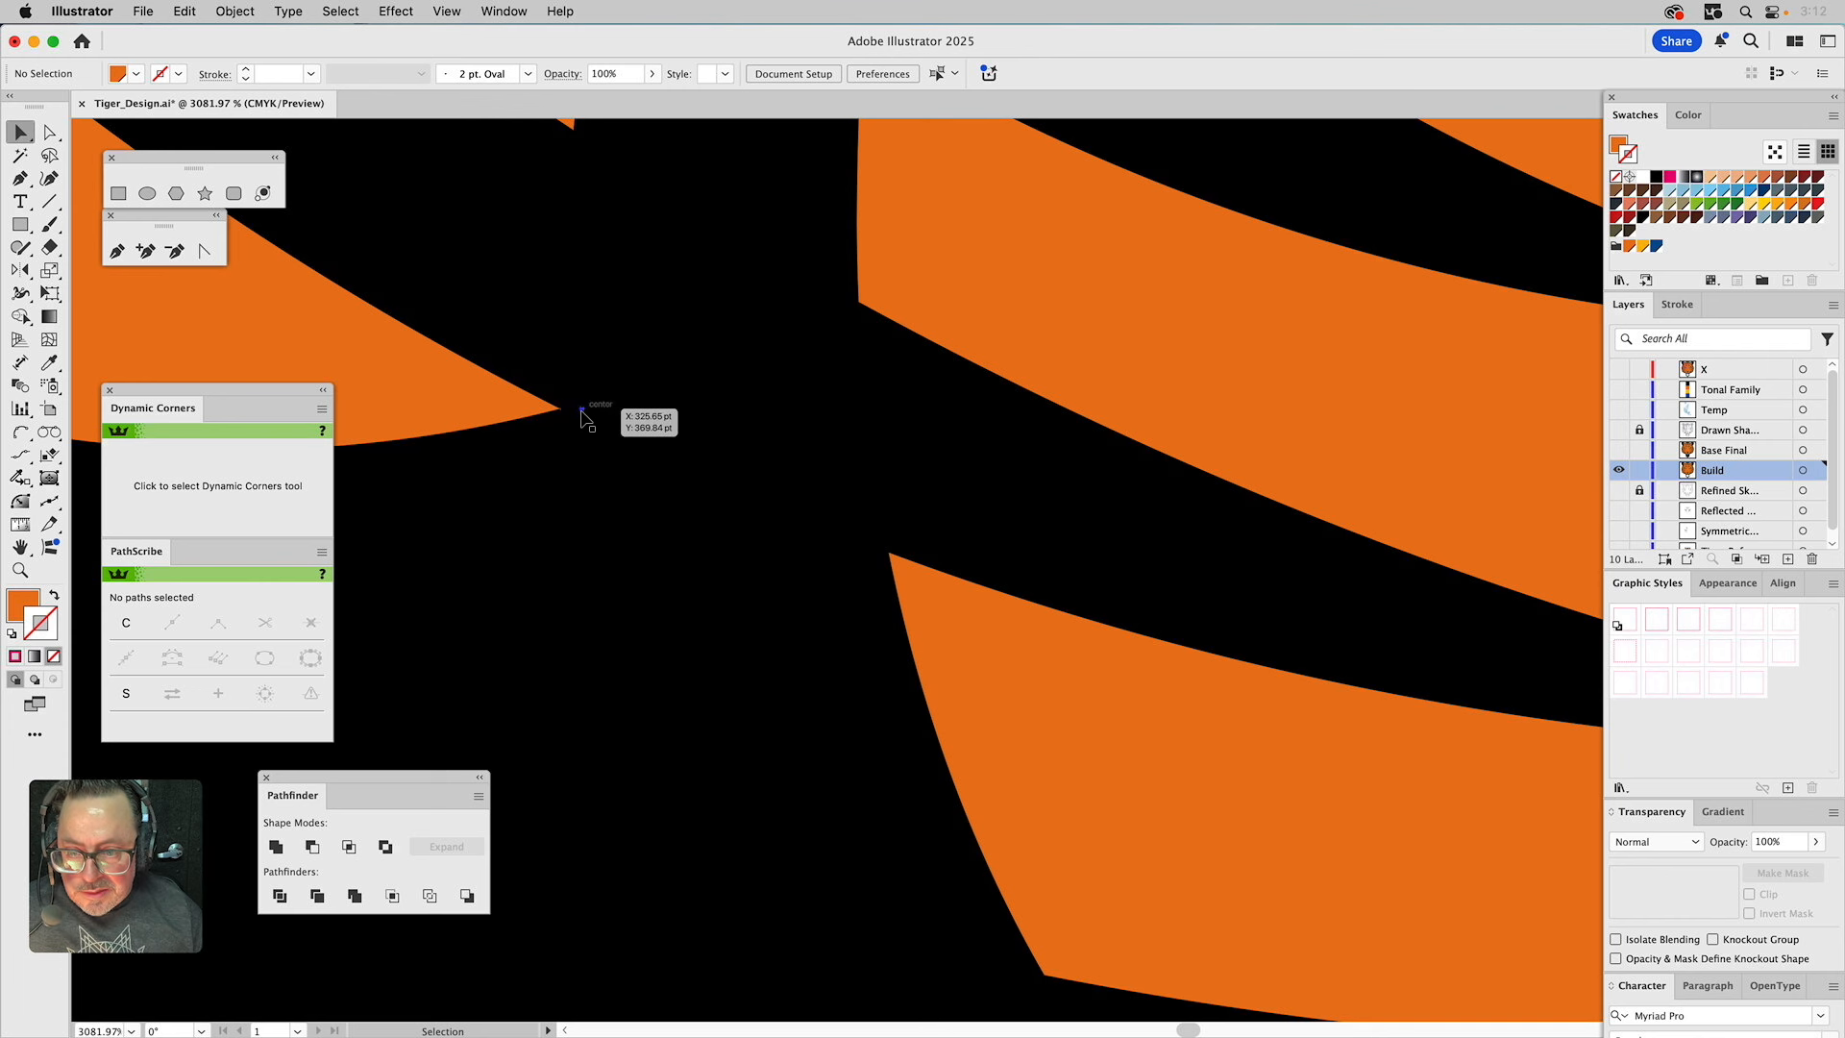
{"action": "left_click", "coordinate": [1456, 406]}
{"action": "left_click_drag", "start_coordinate": [1502, 444], "coordinate": [493, 540]}
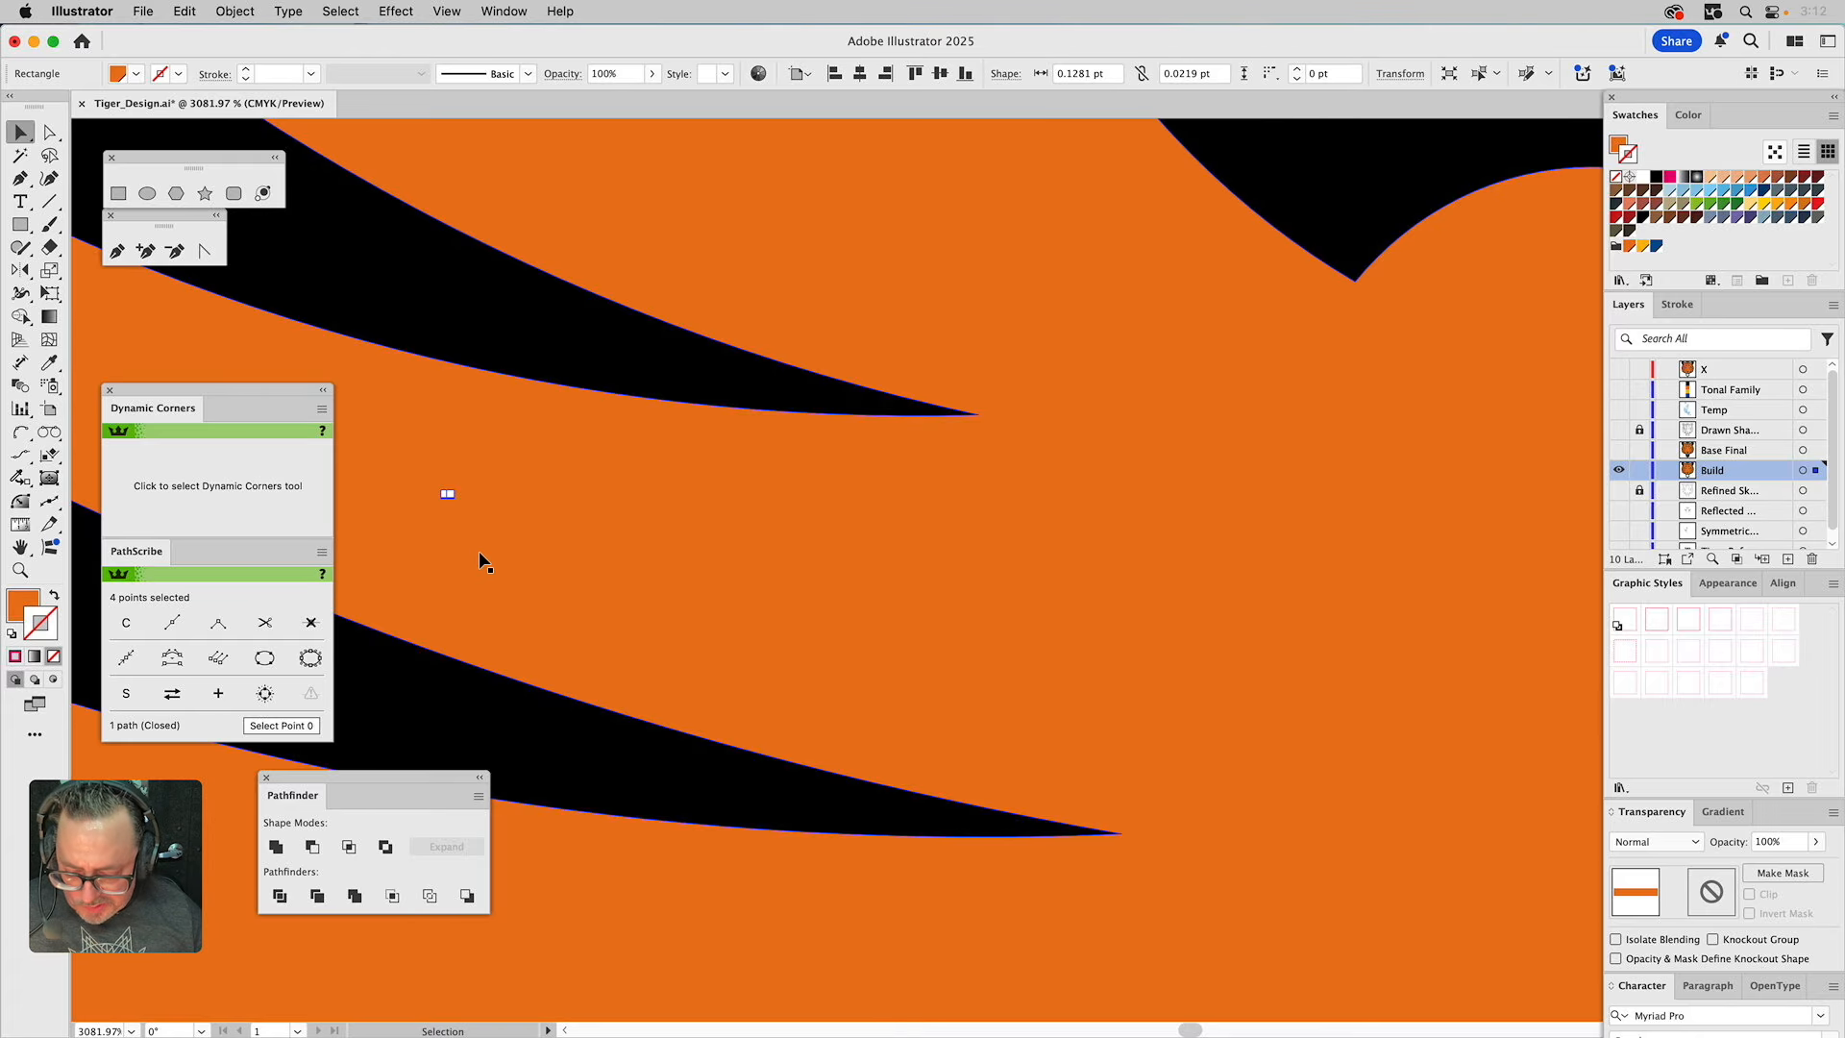
{"action": "left_click", "coordinate": [479, 545]}
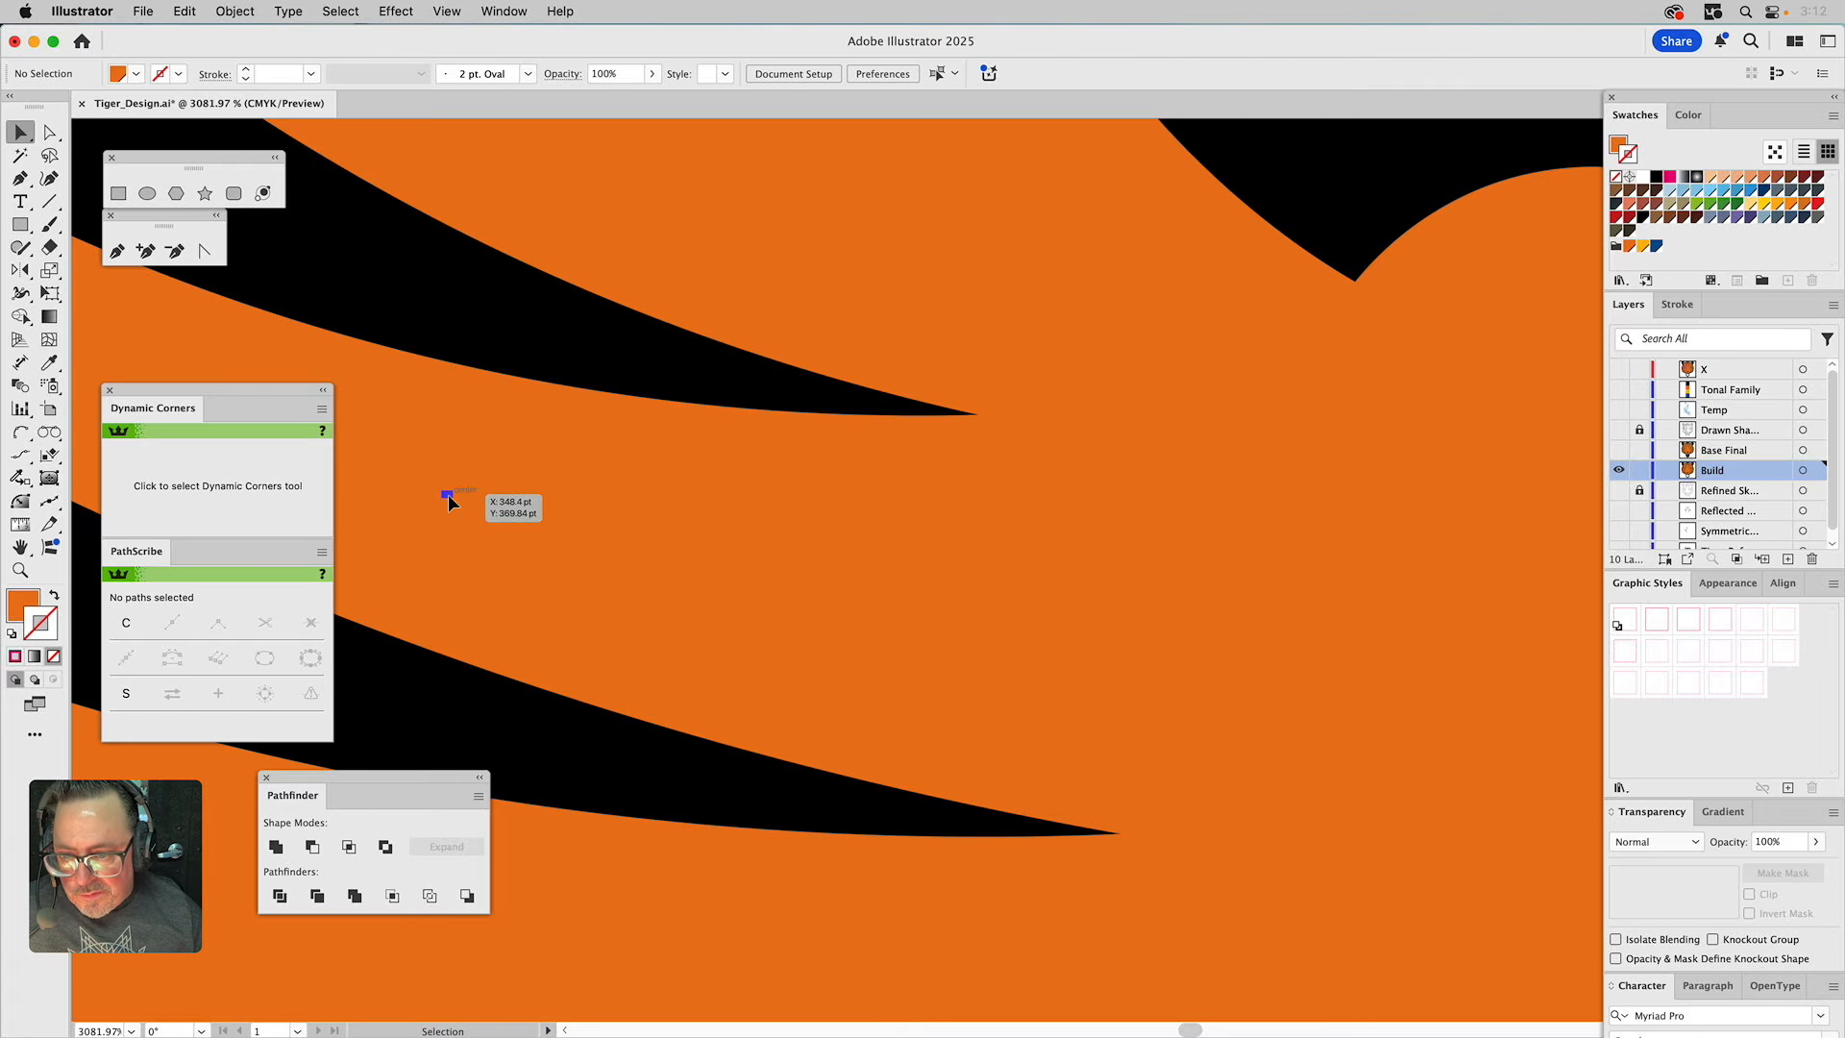
{"action": "left_click", "coordinate": [1555, 498]}
{"action": "left_click_drag", "start_coordinate": [1496, 561], "coordinate": [445, 597]}
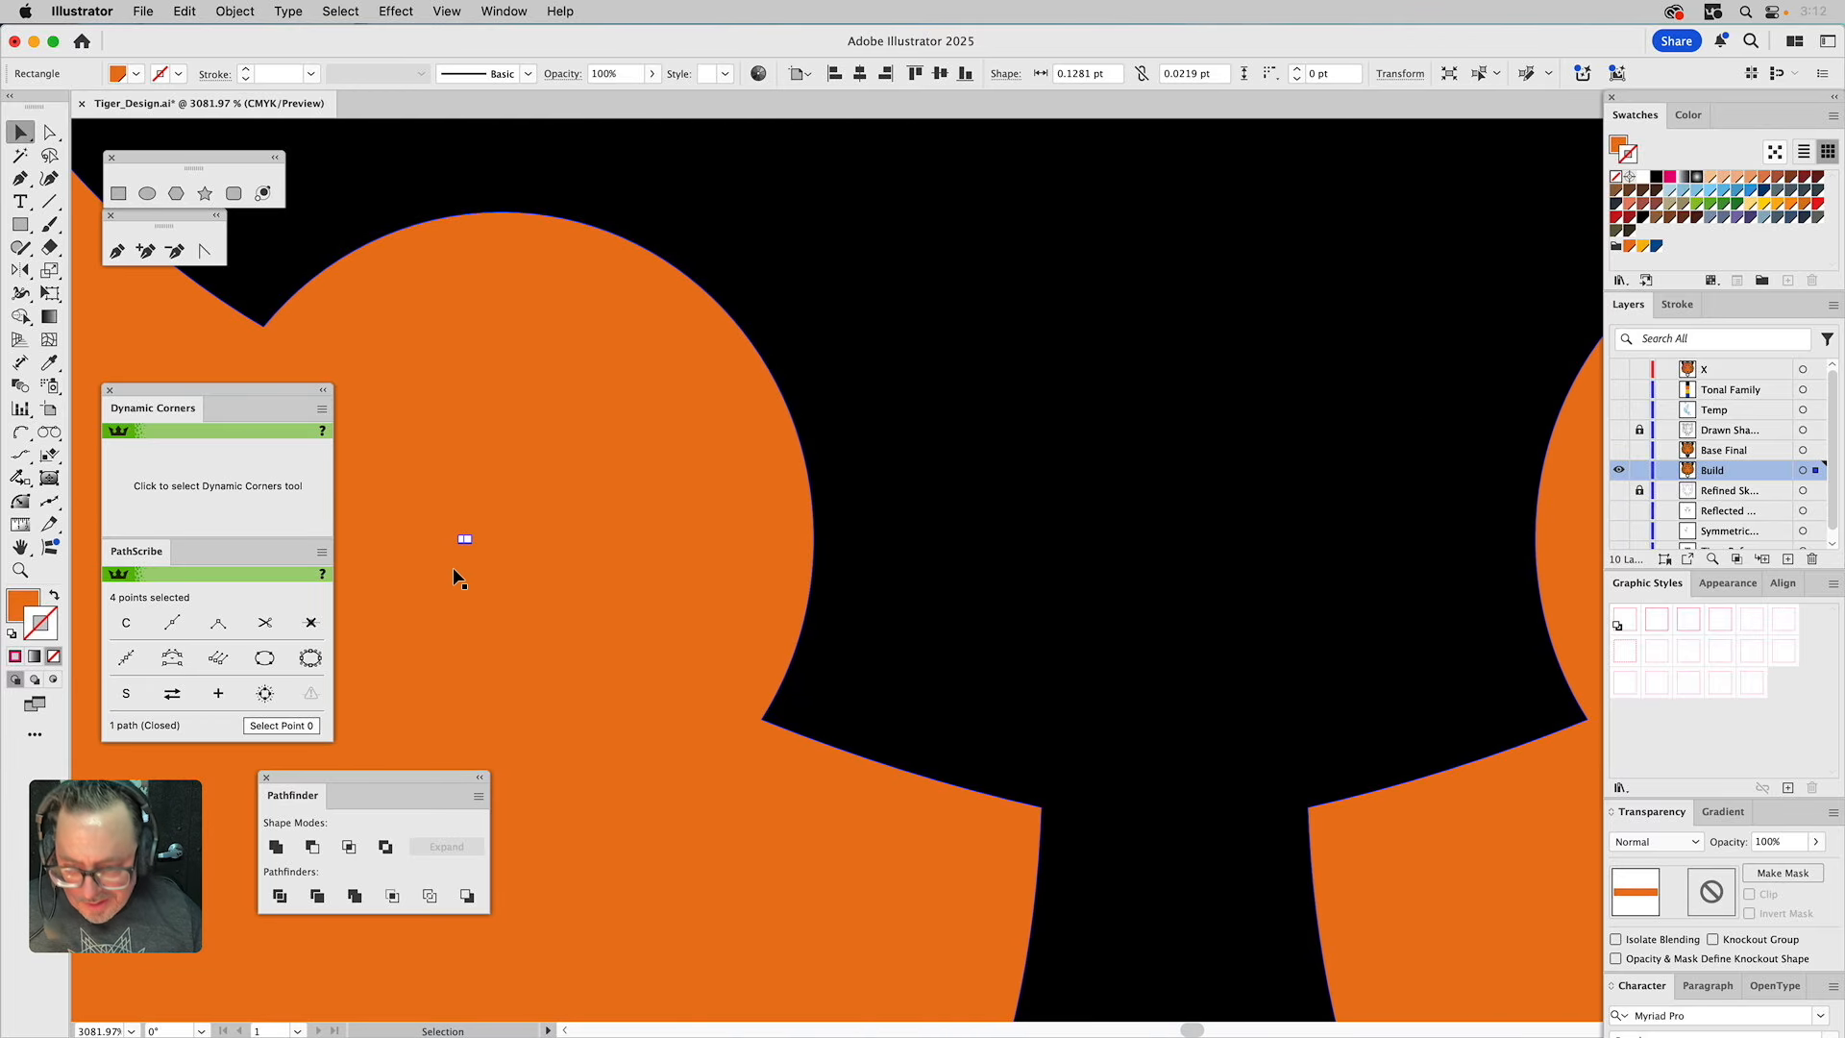
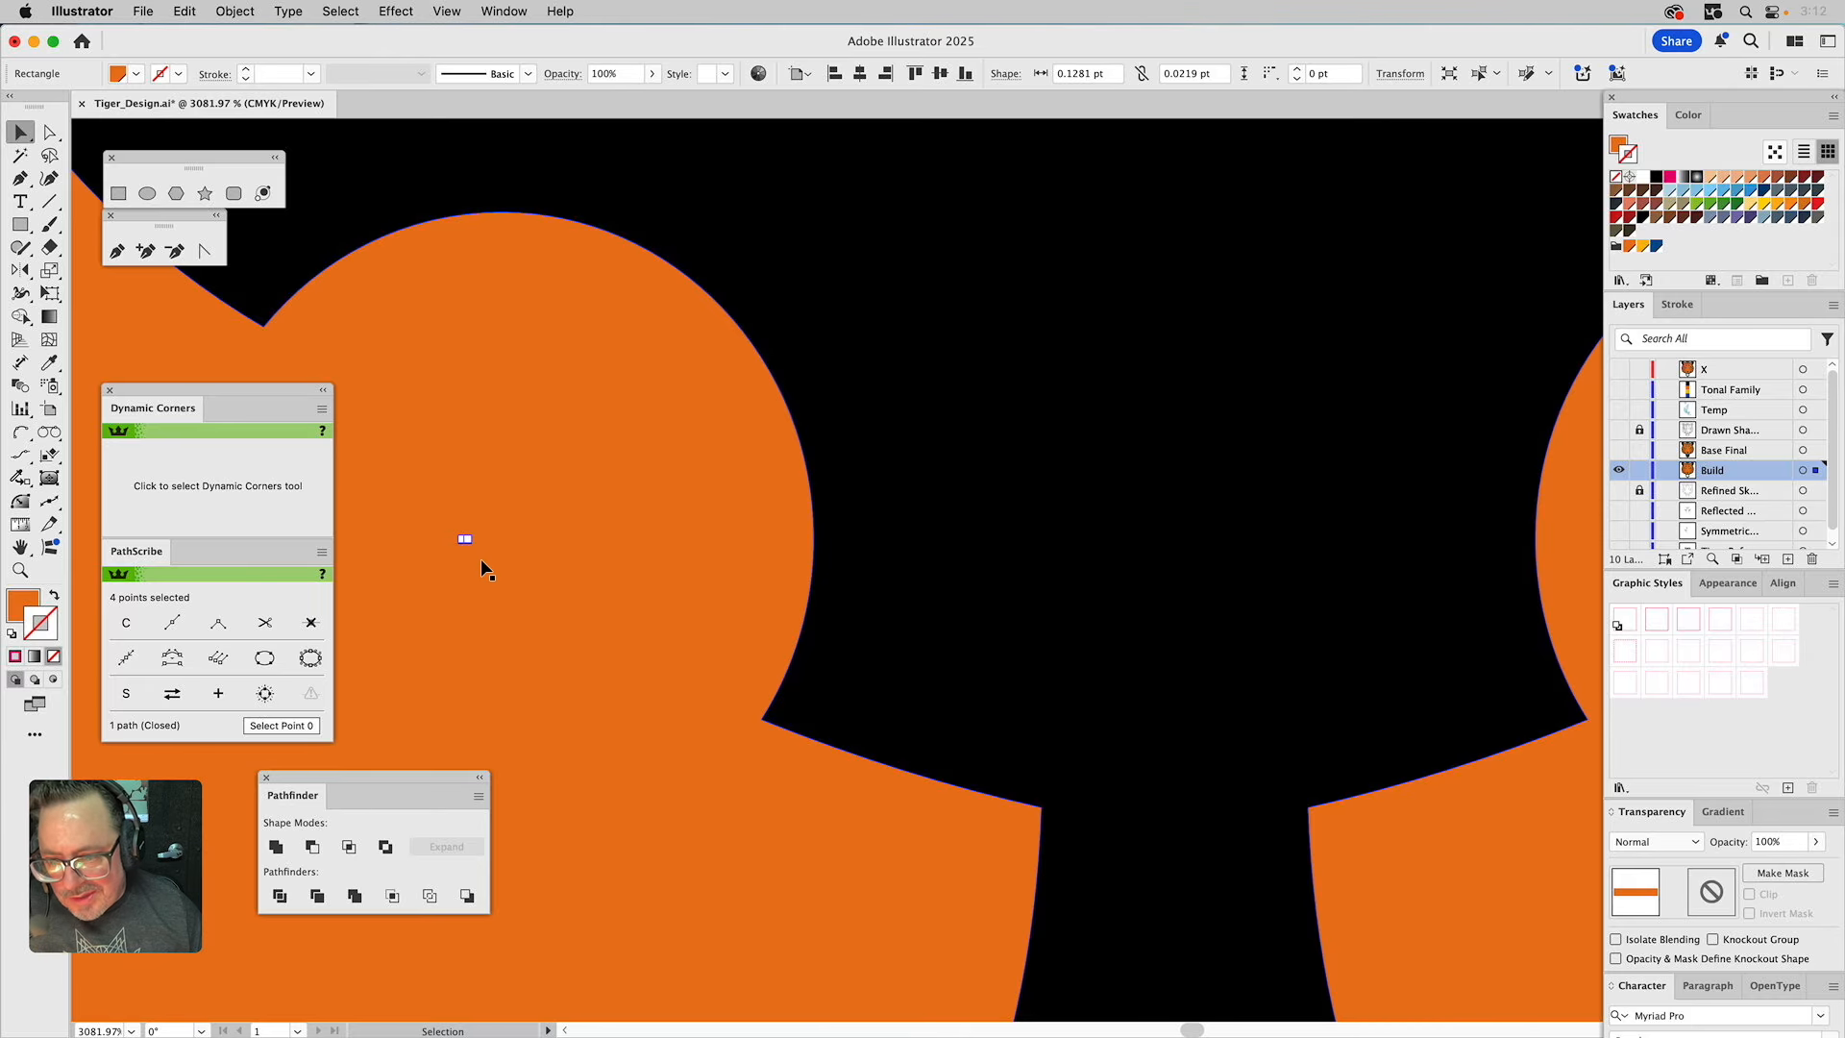
Move the tiny rectangle horizontally across the far nose lobe to the whisker stripes on the opposite side of the muzzle.
{"action": "left_click", "coordinate": [562, 579]}
{"action": "left_click_drag", "start_coordinate": [463, 538], "coordinate": [1509, 527]}
{"action": "left_click_drag", "start_coordinate": [1557, 667], "coordinate": [508, 710]}
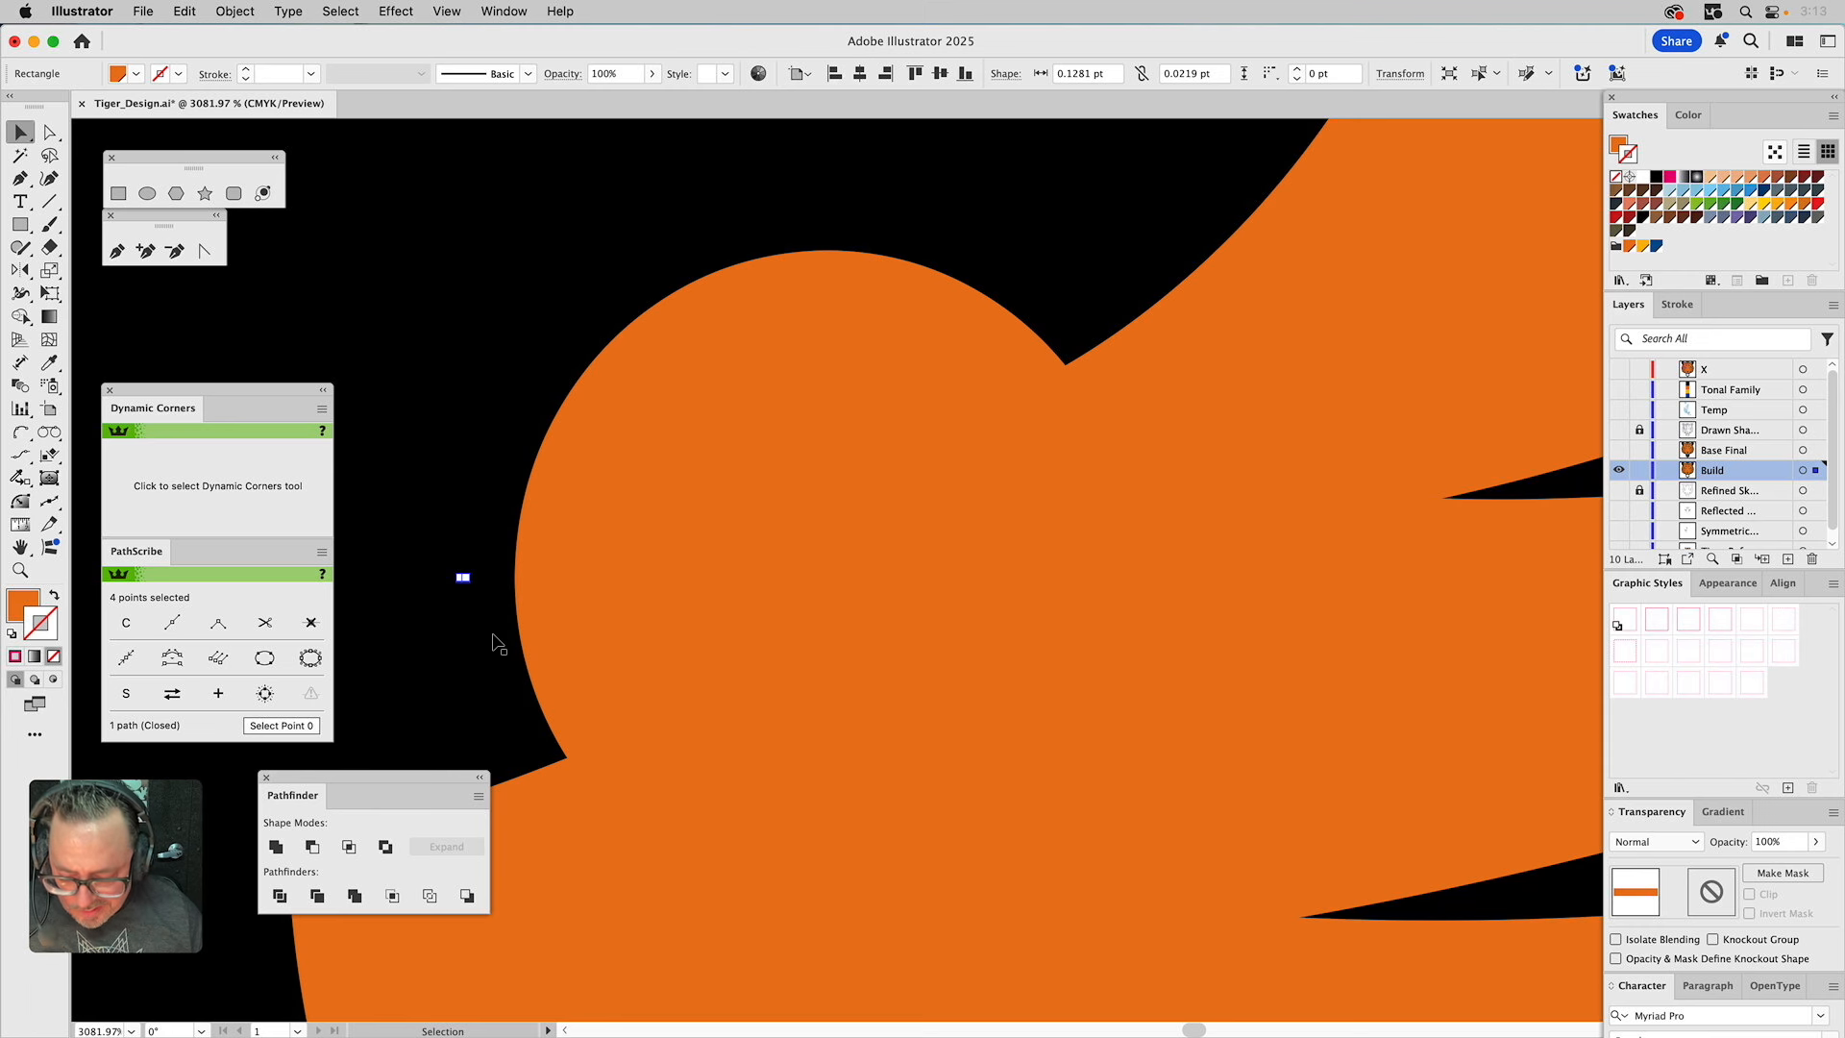
{"action": "left_click", "coordinate": [489, 590]}
{"action": "left_click_drag", "start_coordinate": [462, 578], "coordinate": [588, 668]}
{"action": "left_click", "coordinate": [1567, 584]}
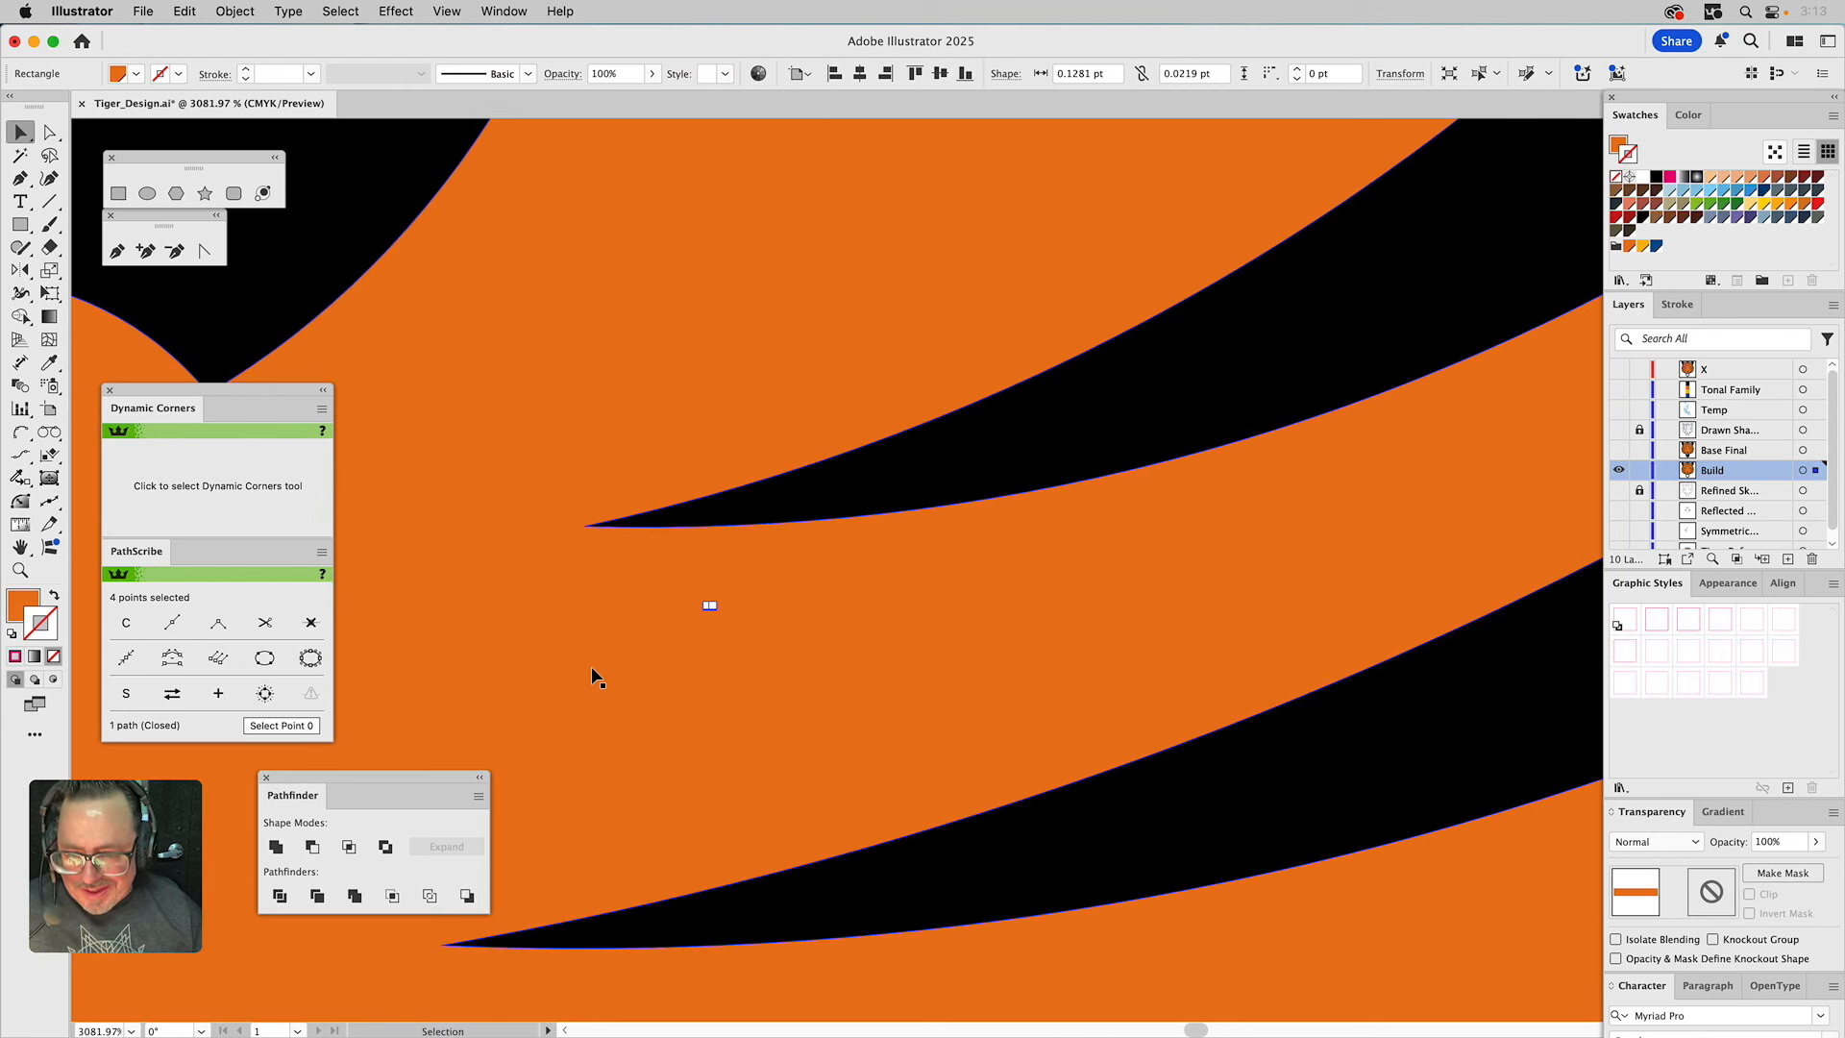
Move the tiny rectangle horizontally past the whisker stripes to just beside the opposite cheek's fur tip.
{"action": "left_click", "coordinate": [817, 713]}
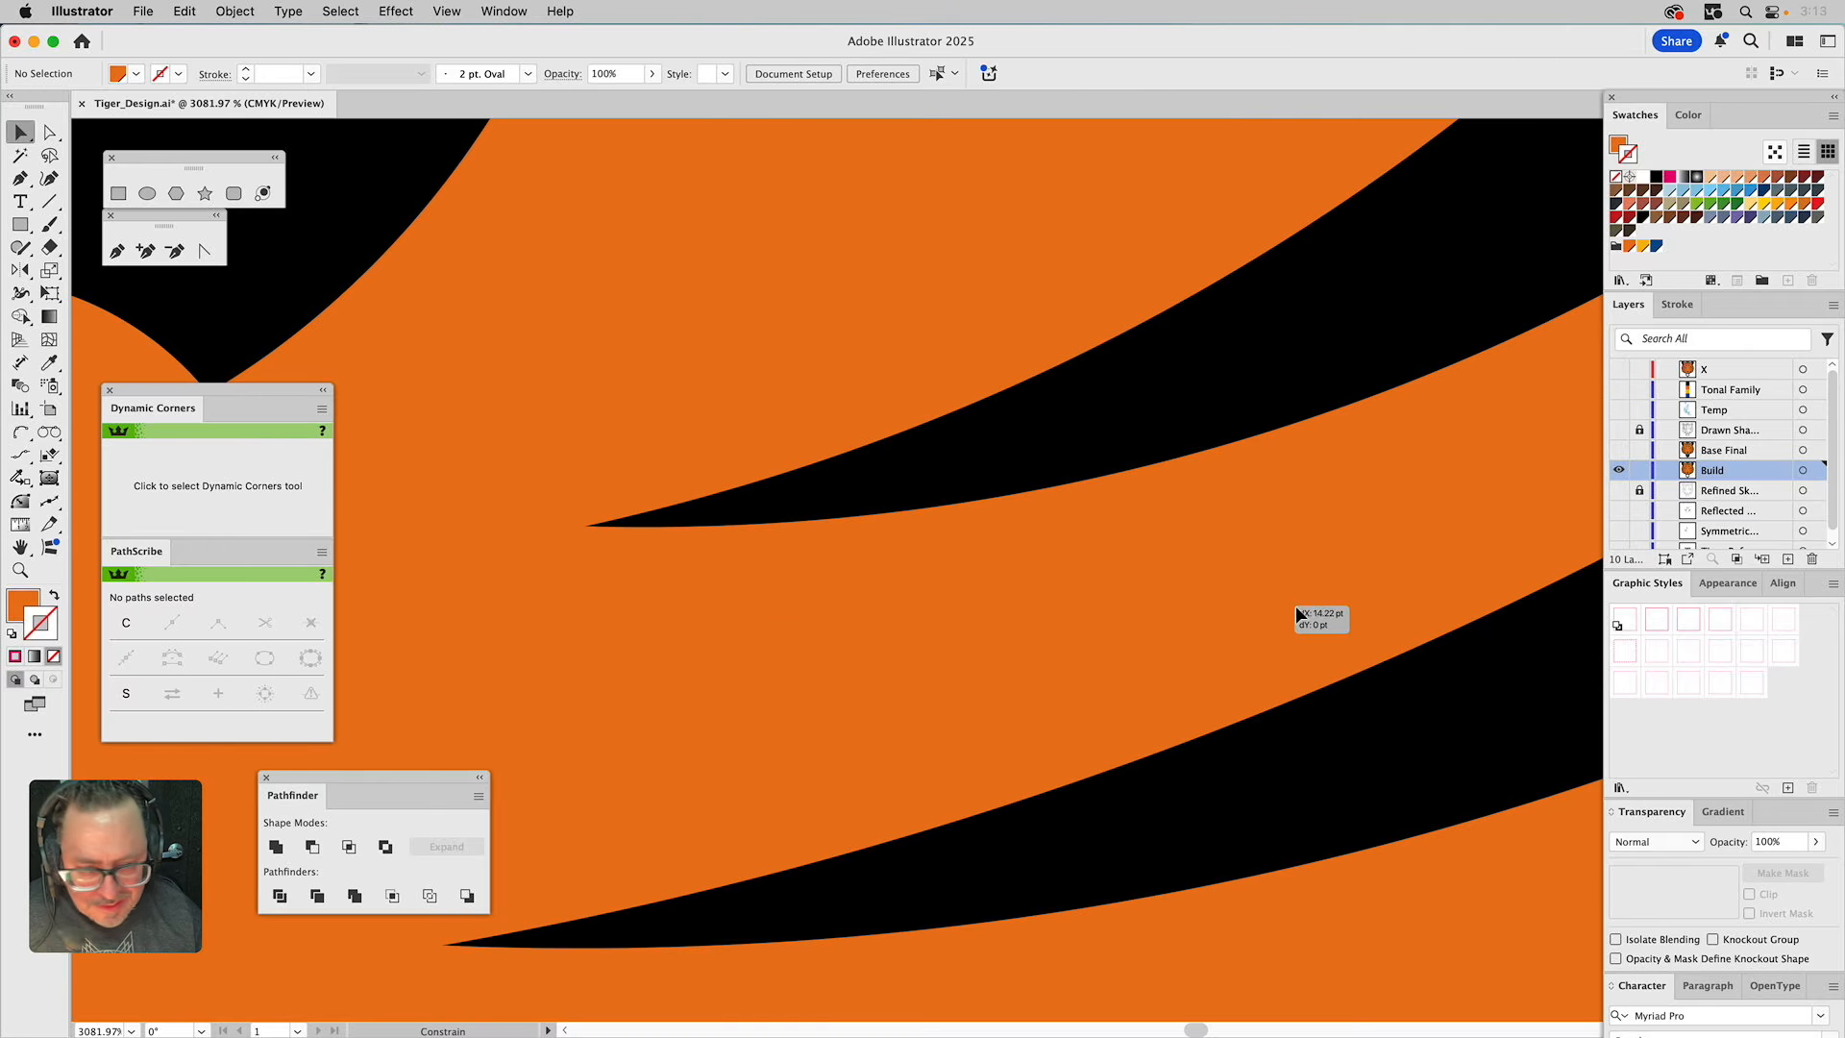
{"action": "left_click", "coordinate": [1564, 607]}
{"action": "left_click_drag", "start_coordinate": [1551, 630], "coordinate": [499, 651]}
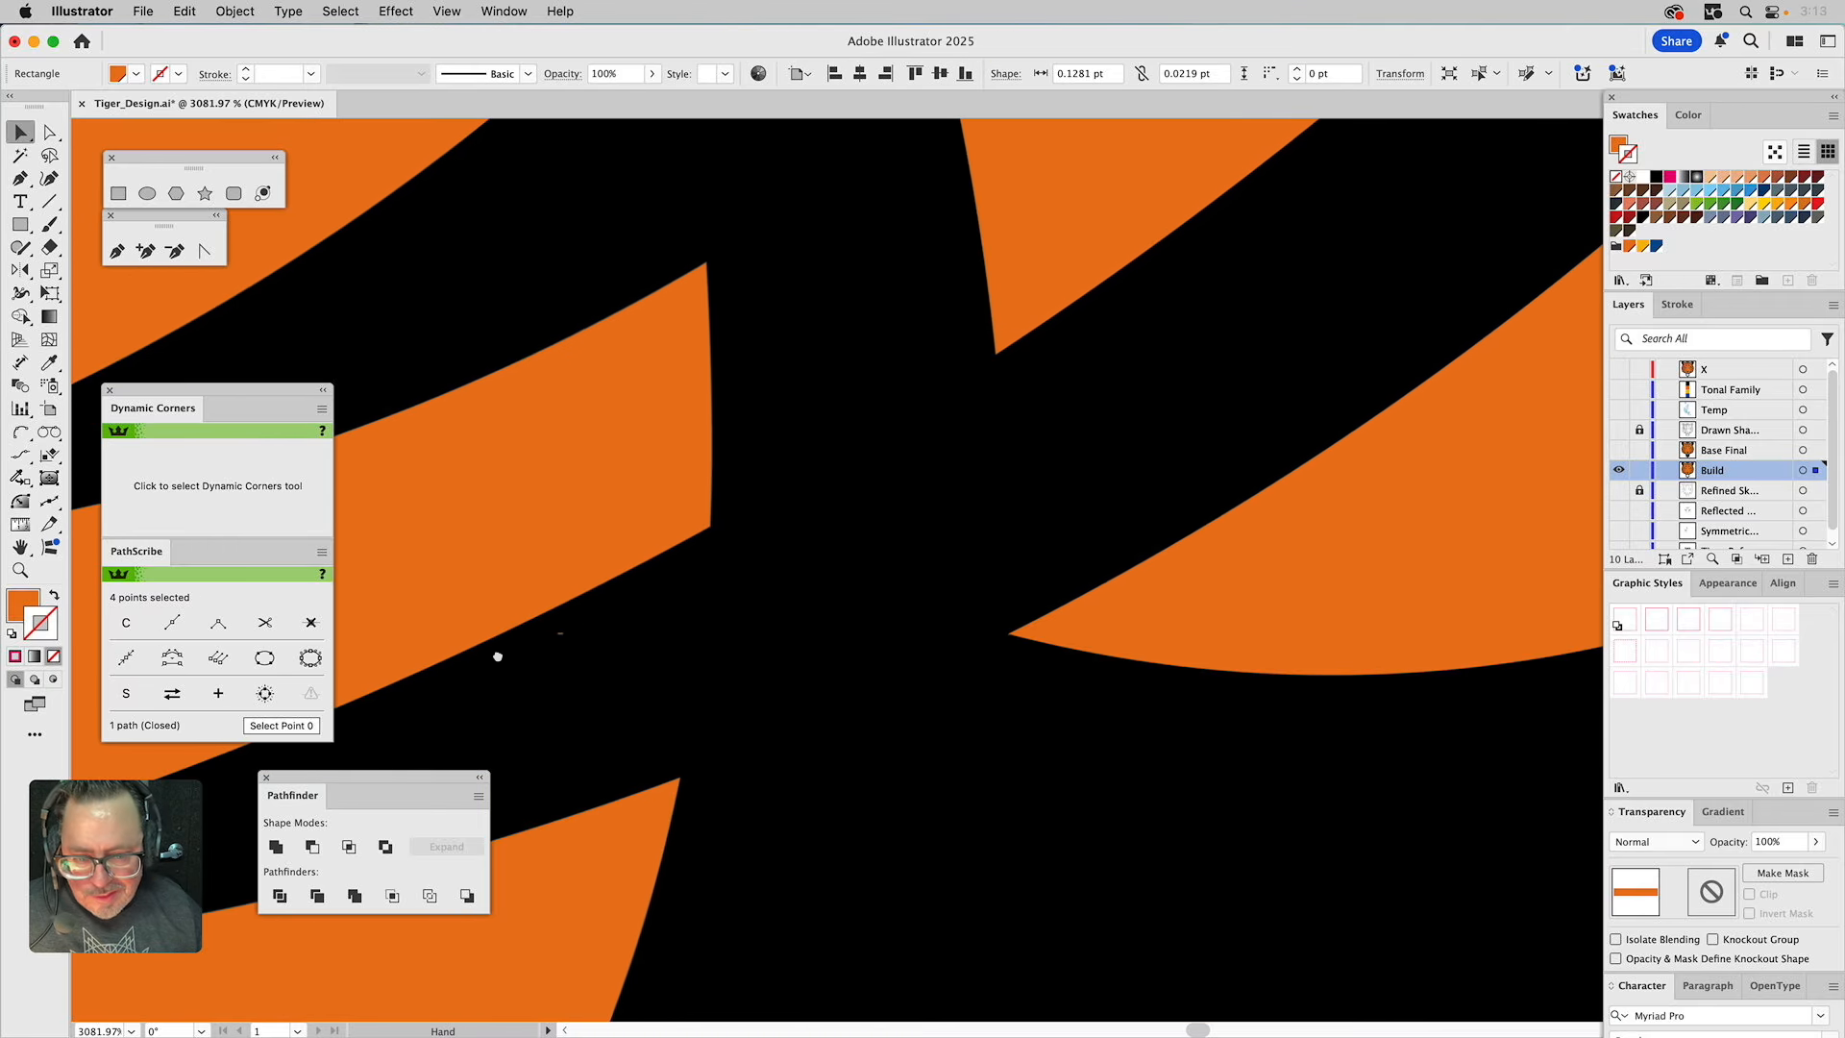
{"action": "left_click", "coordinate": [567, 663]}
{"action": "left_click_drag", "start_coordinate": [566, 637], "coordinate": [1028, 662]}
Snap the tiny rectangle's lower corner horizontally onto the stray anchor at the opposite cheek's fur tip.
{"action": "key", "text": "z"}
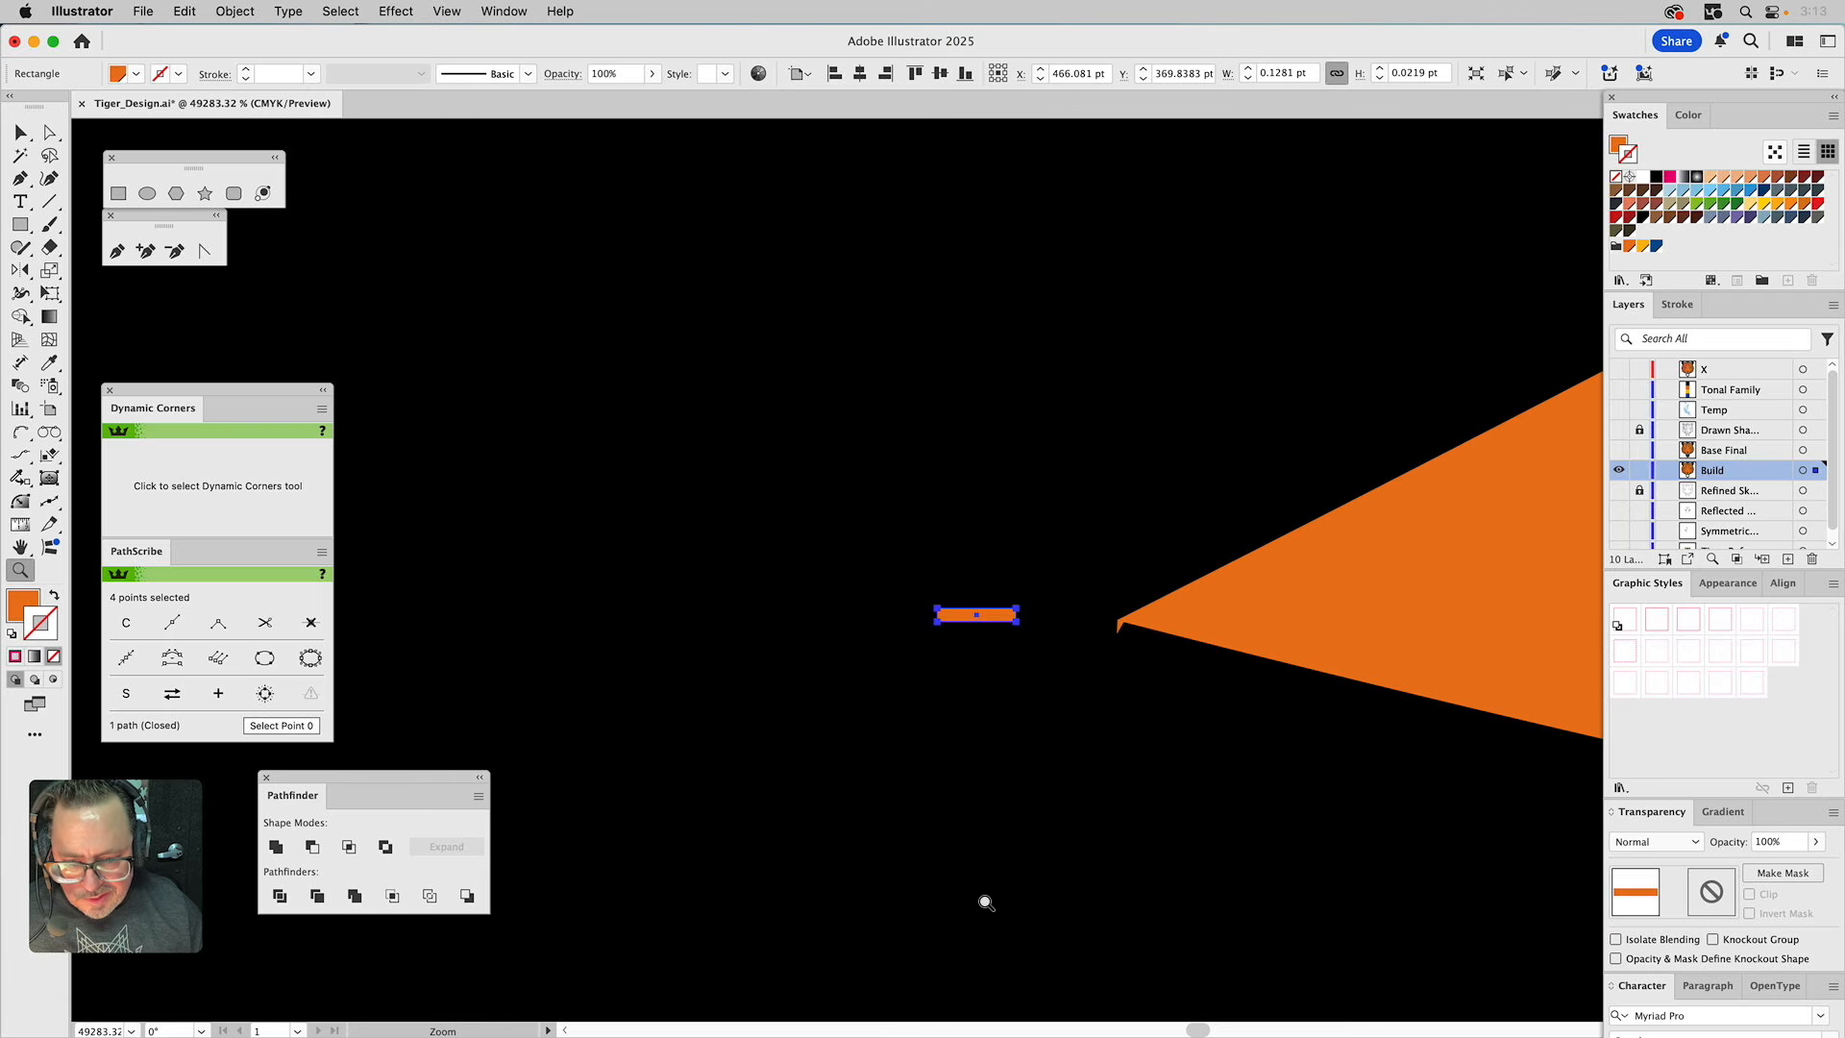
{"action": "left_click_drag", "start_coordinate": [902, 548], "coordinate": [1186, 748]}
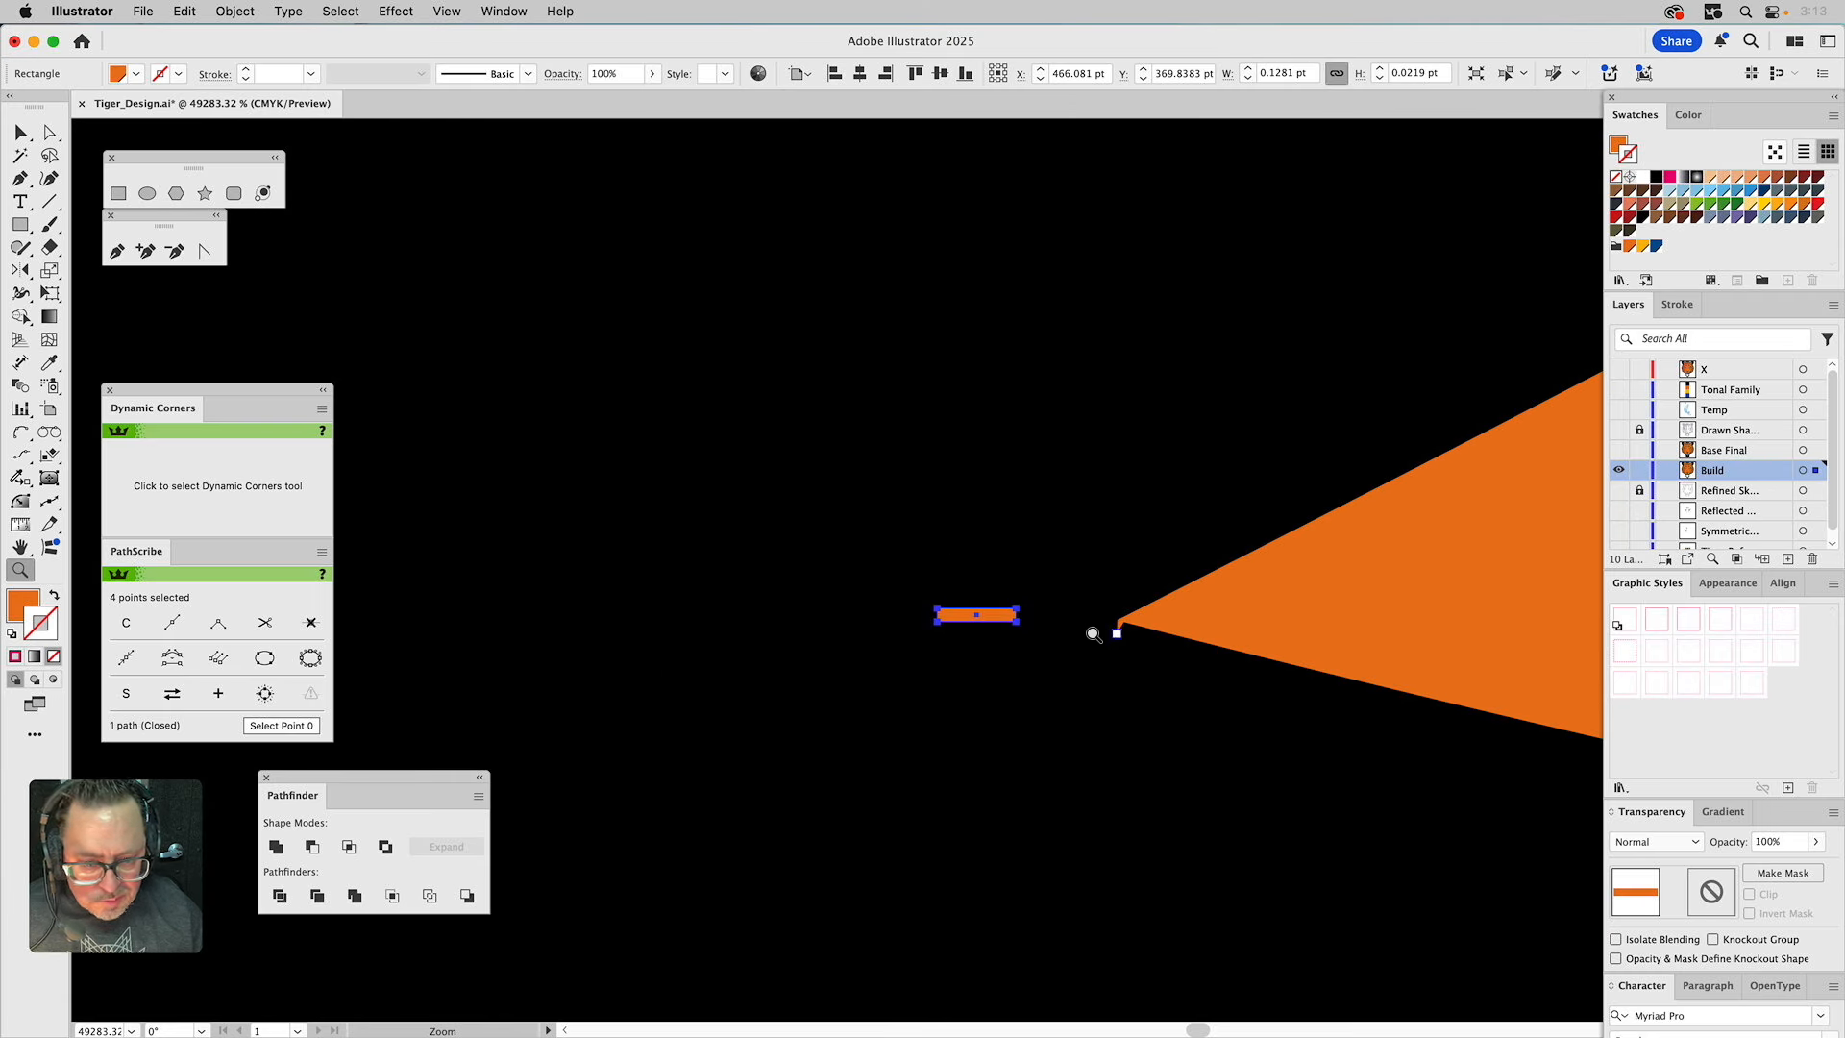
{"action": "key", "text": "super+shift+a"}
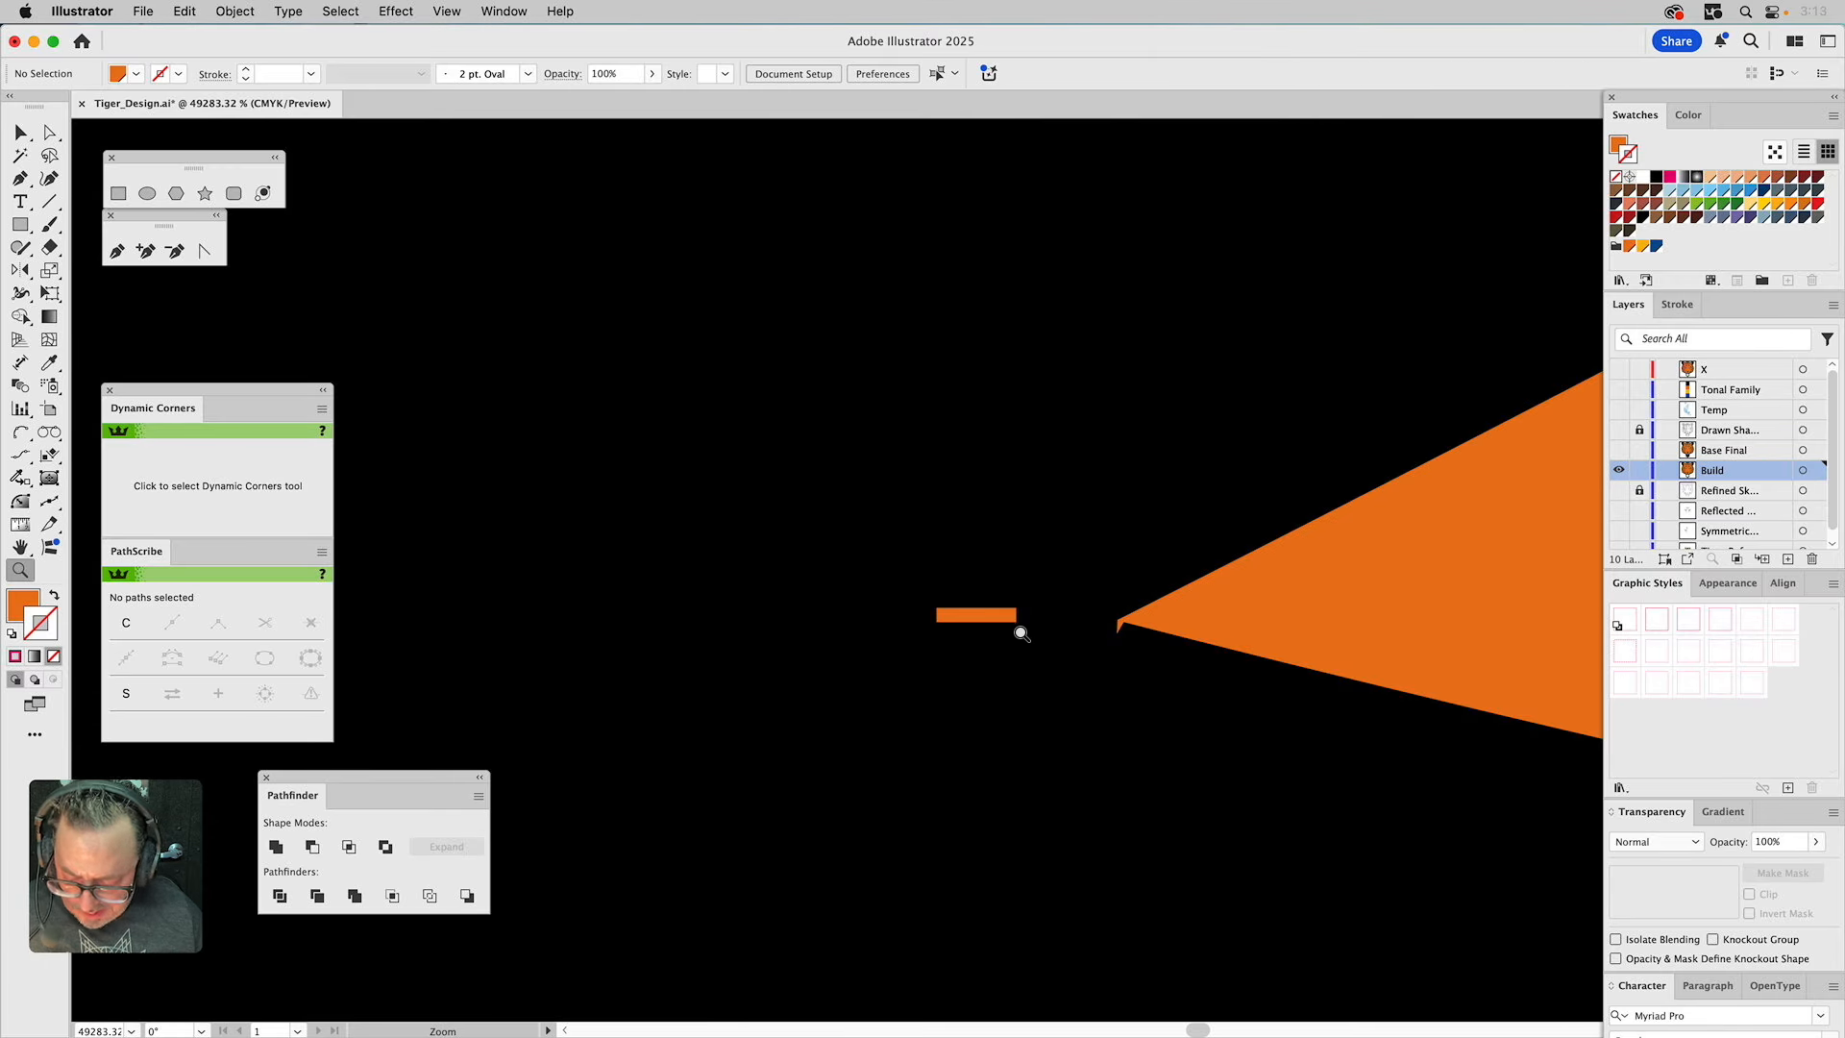
{"action": "key", "text": "v"}
{"action": "left_click_drag", "start_coordinate": [1017, 623], "coordinate": [1125, 625]}
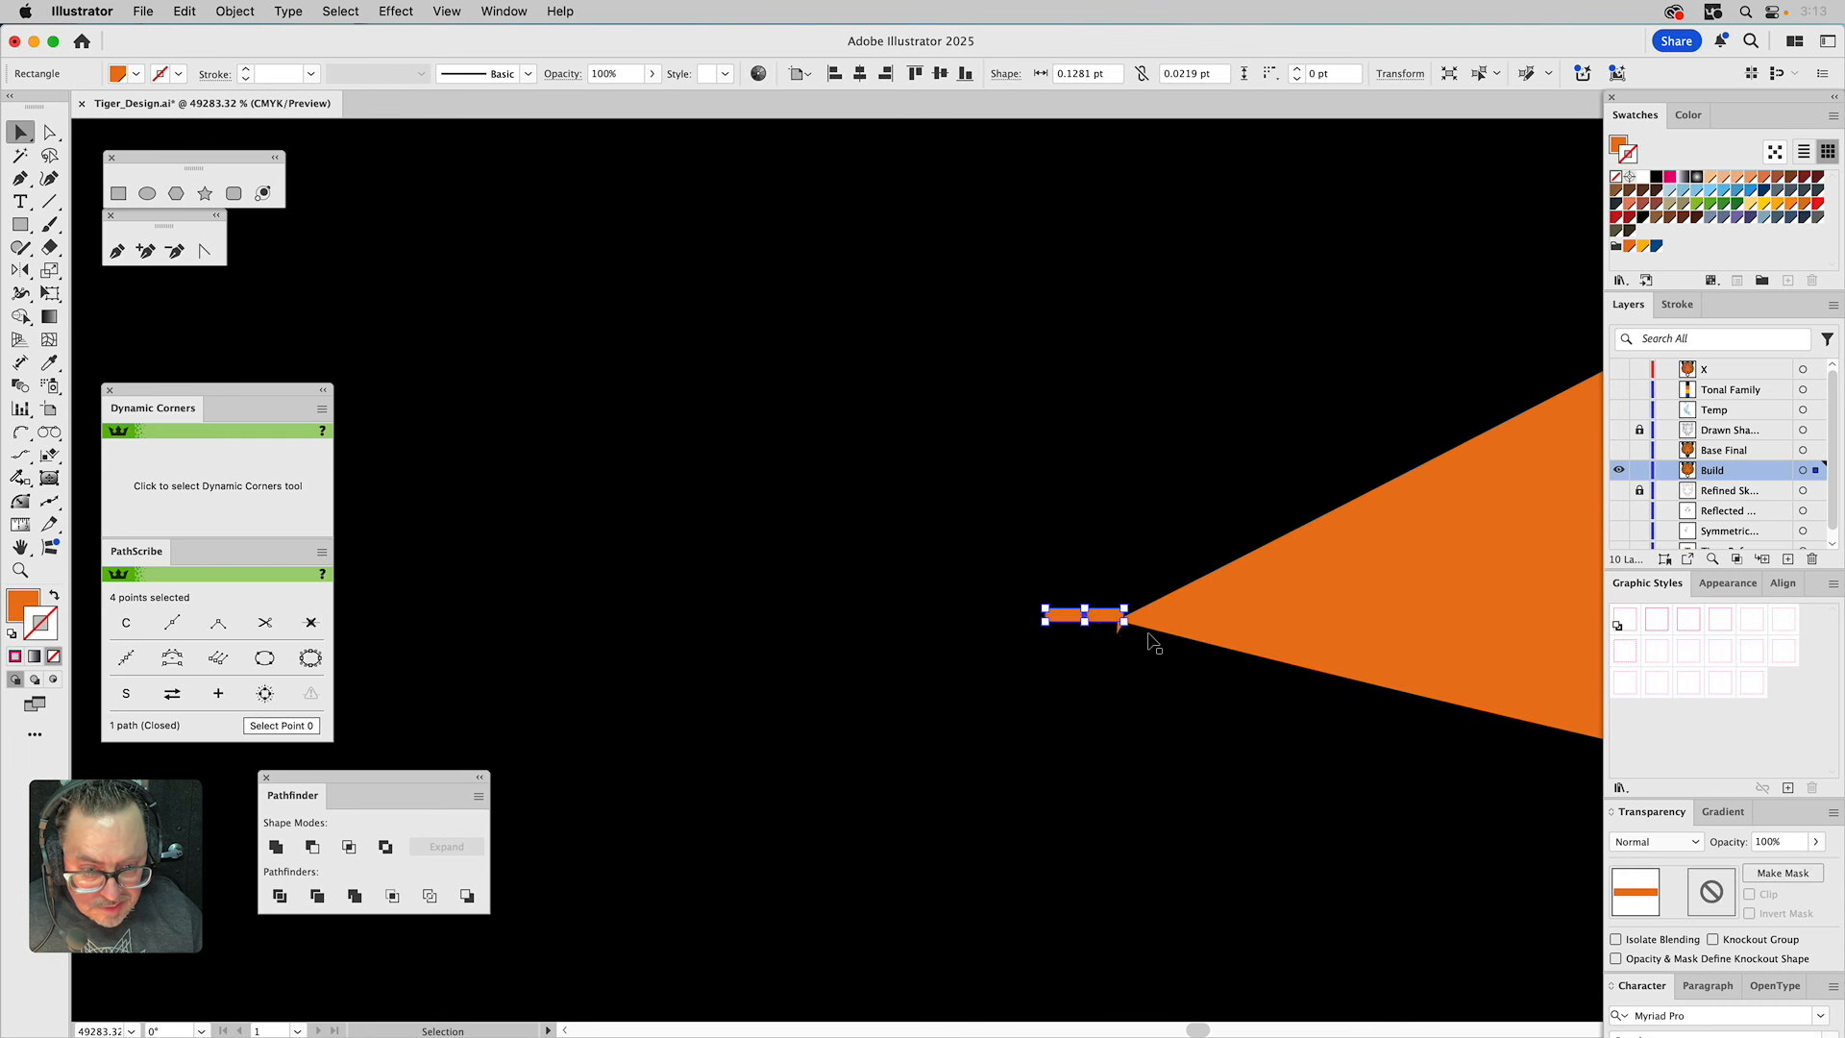
Move the stray anchor at the fur tip up to the rectangle's upper corner and delete the tiny rectangle.
{"action": "key", "text": "a"}
{"action": "left_click", "coordinate": [1123, 625]}
{"action": "left_click_drag", "start_coordinate": [1120, 623], "coordinate": [1124, 611]}
{"action": "key", "text": "v"}
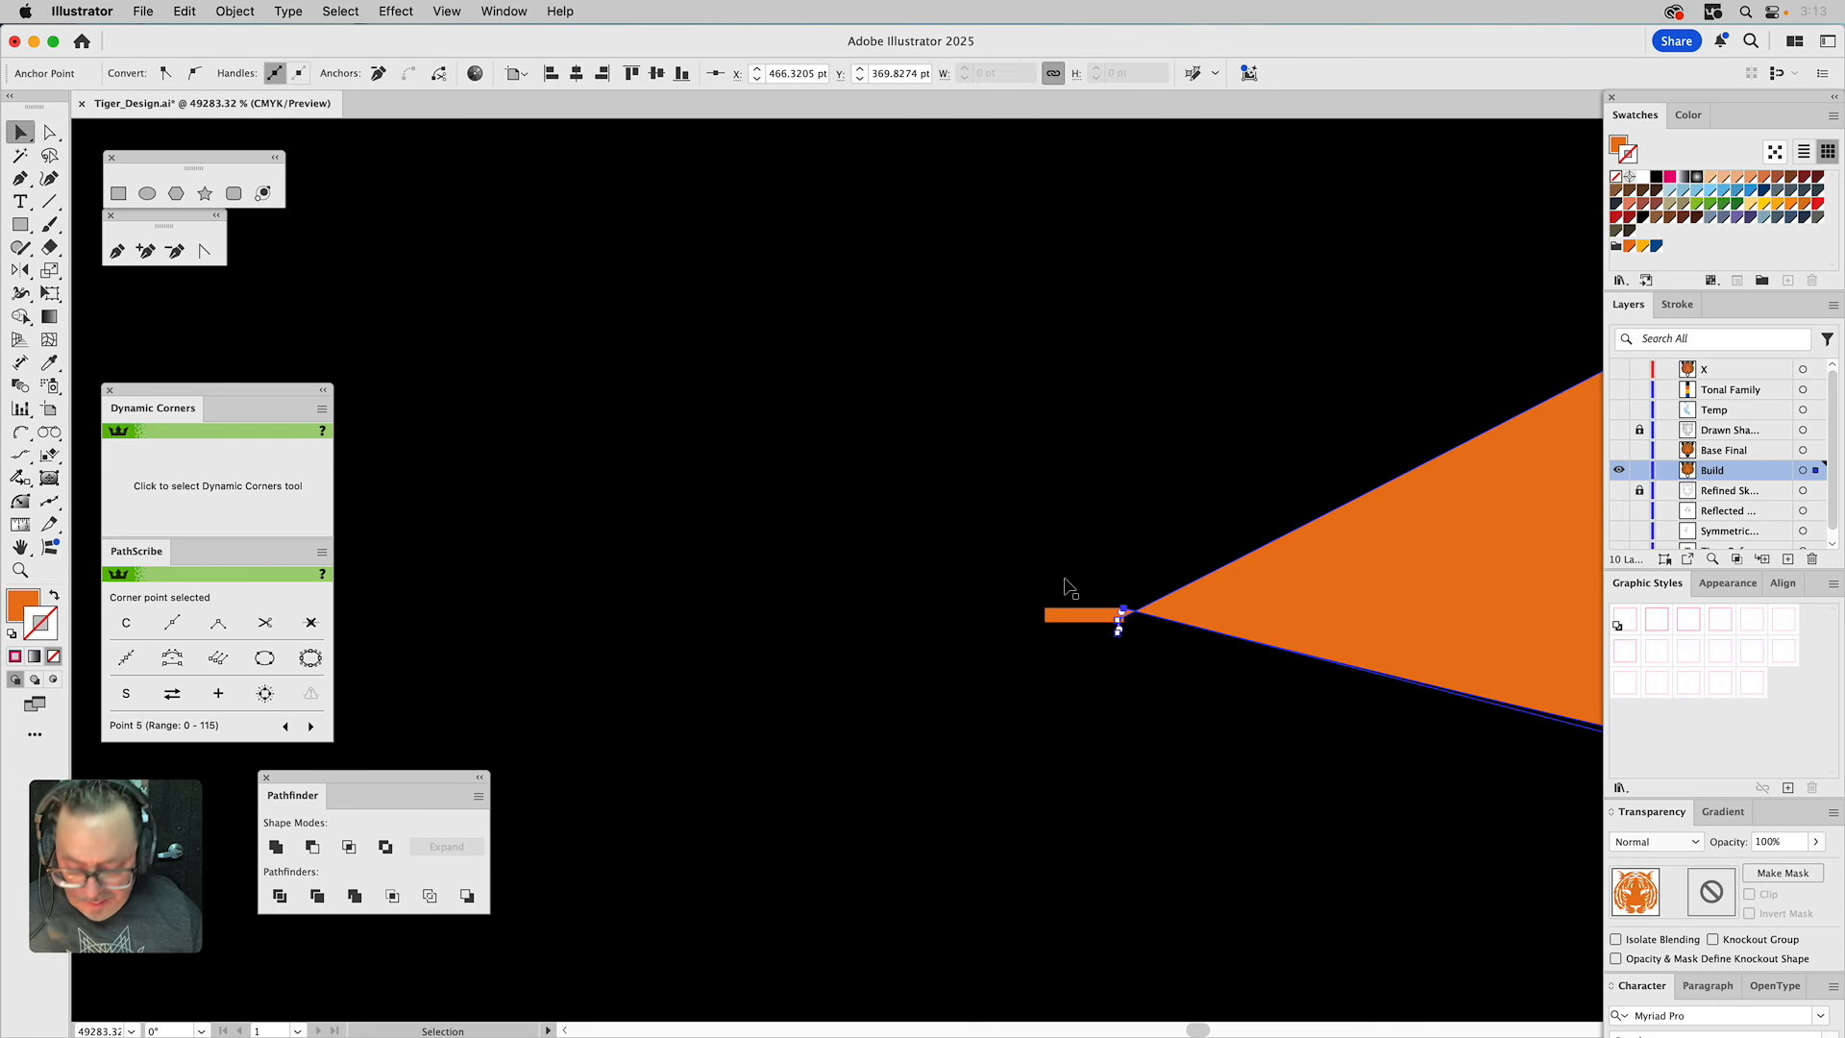
{"action": "left_click", "coordinate": [1091, 620]}
{"action": "left_click", "coordinate": [1089, 621]}
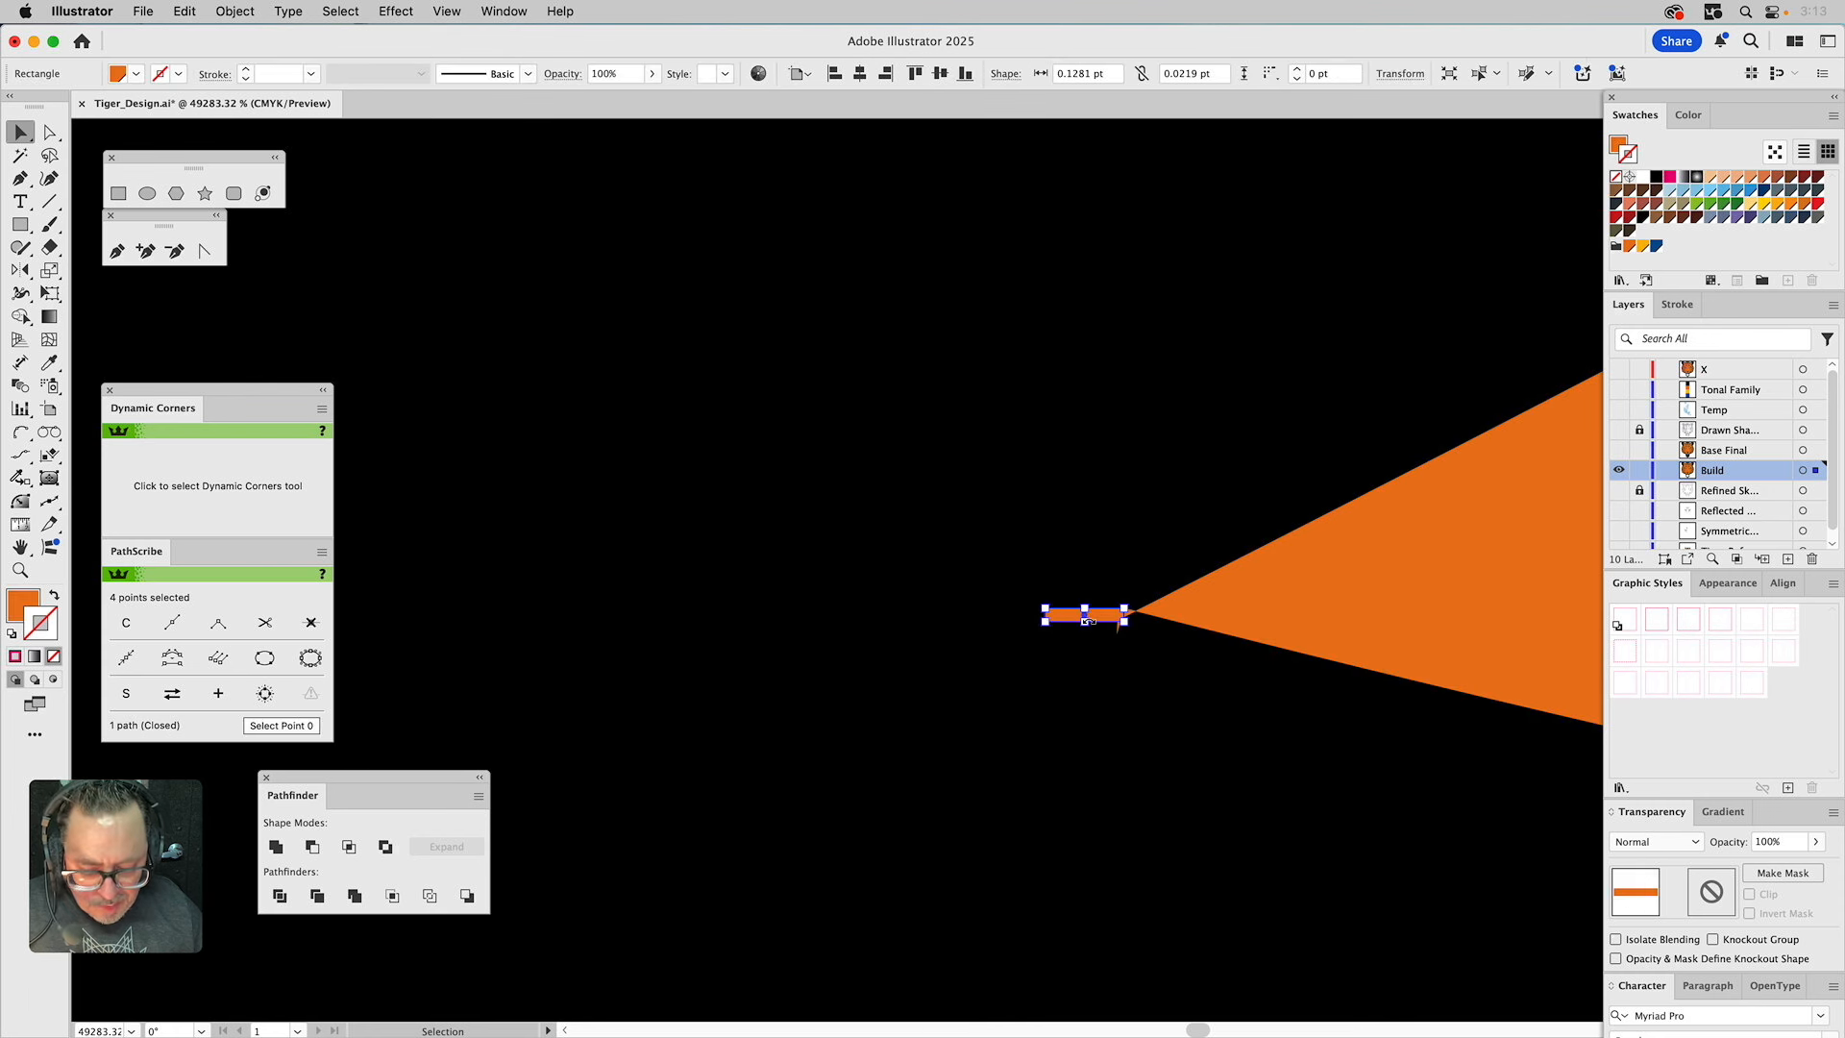
{"action": "key", "text": "Delete"}
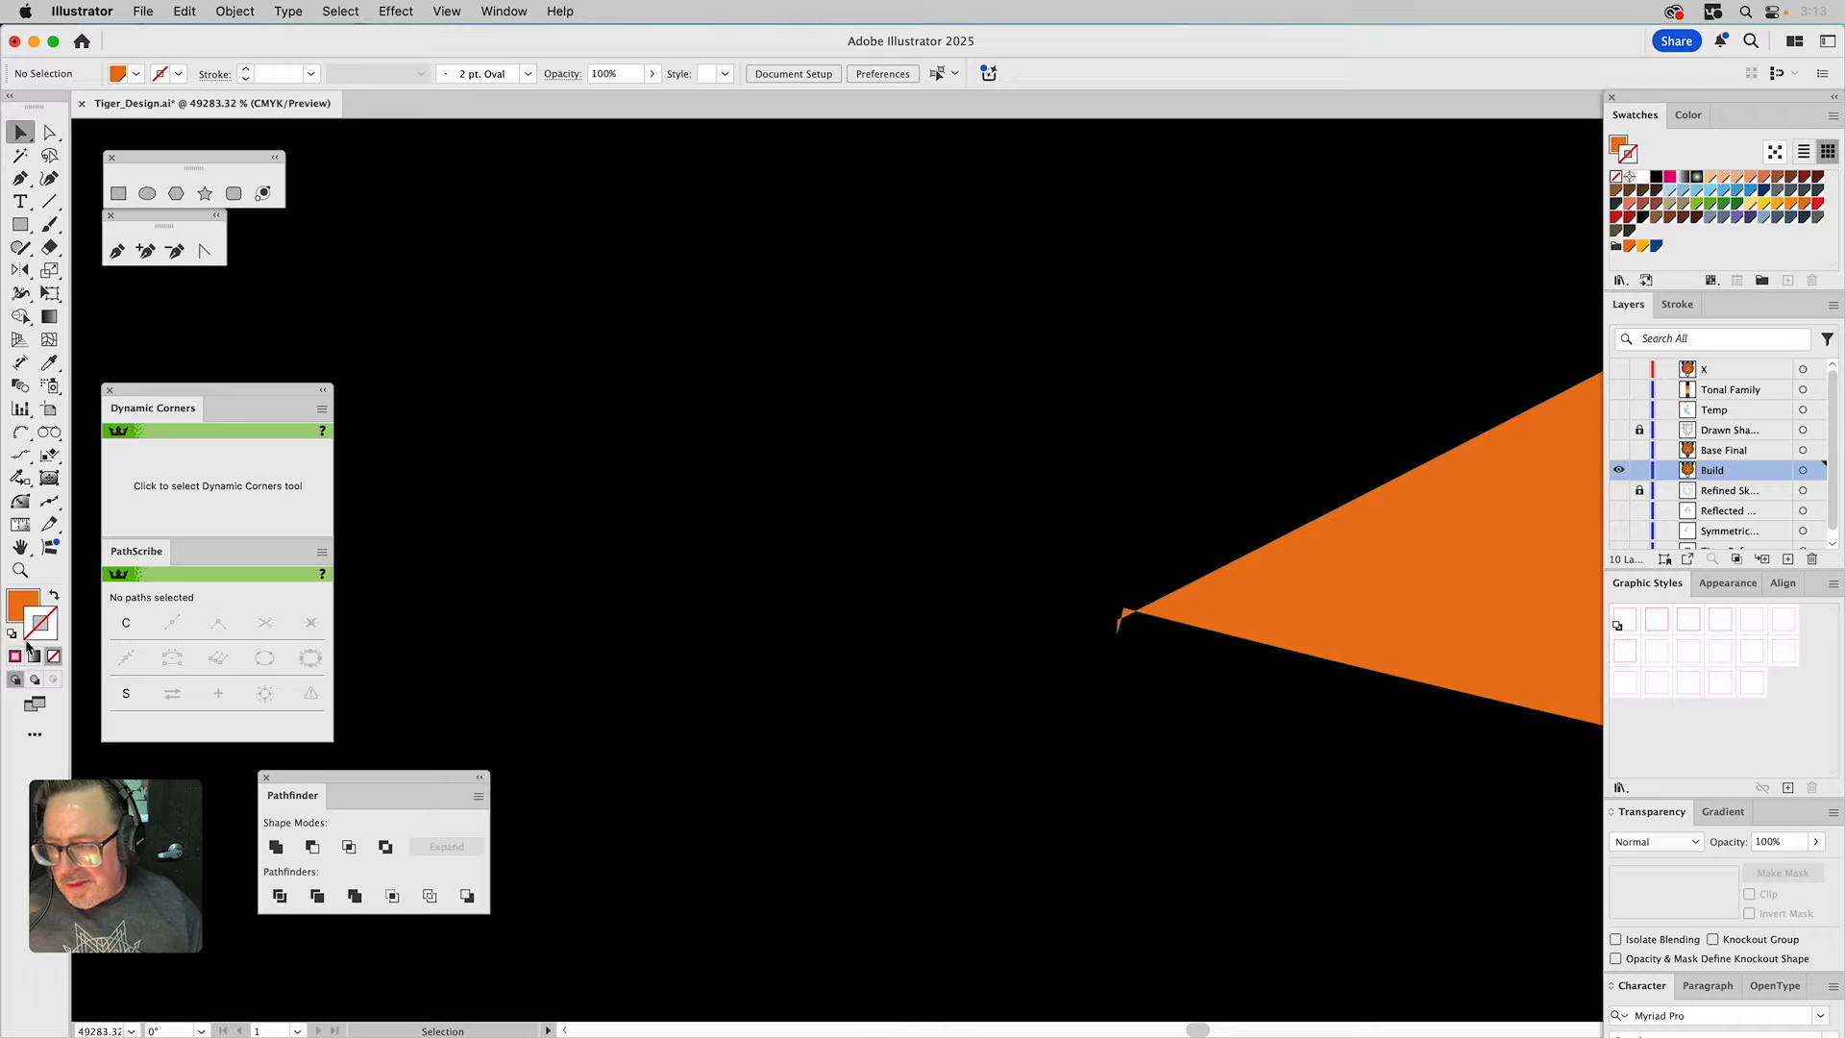
Unite the orange fur artwork of the whole head with Pathfinder and make the result one compound path.
{"action": "left_click", "coordinate": [20, 570]}
{"action": "left_click", "coordinate": [908, 647], "text": "alt"}
{"action": "left_click", "coordinate": [959, 643], "text": "alt"}
{"action": "left_click", "coordinate": [964, 645], "text": "alt"}
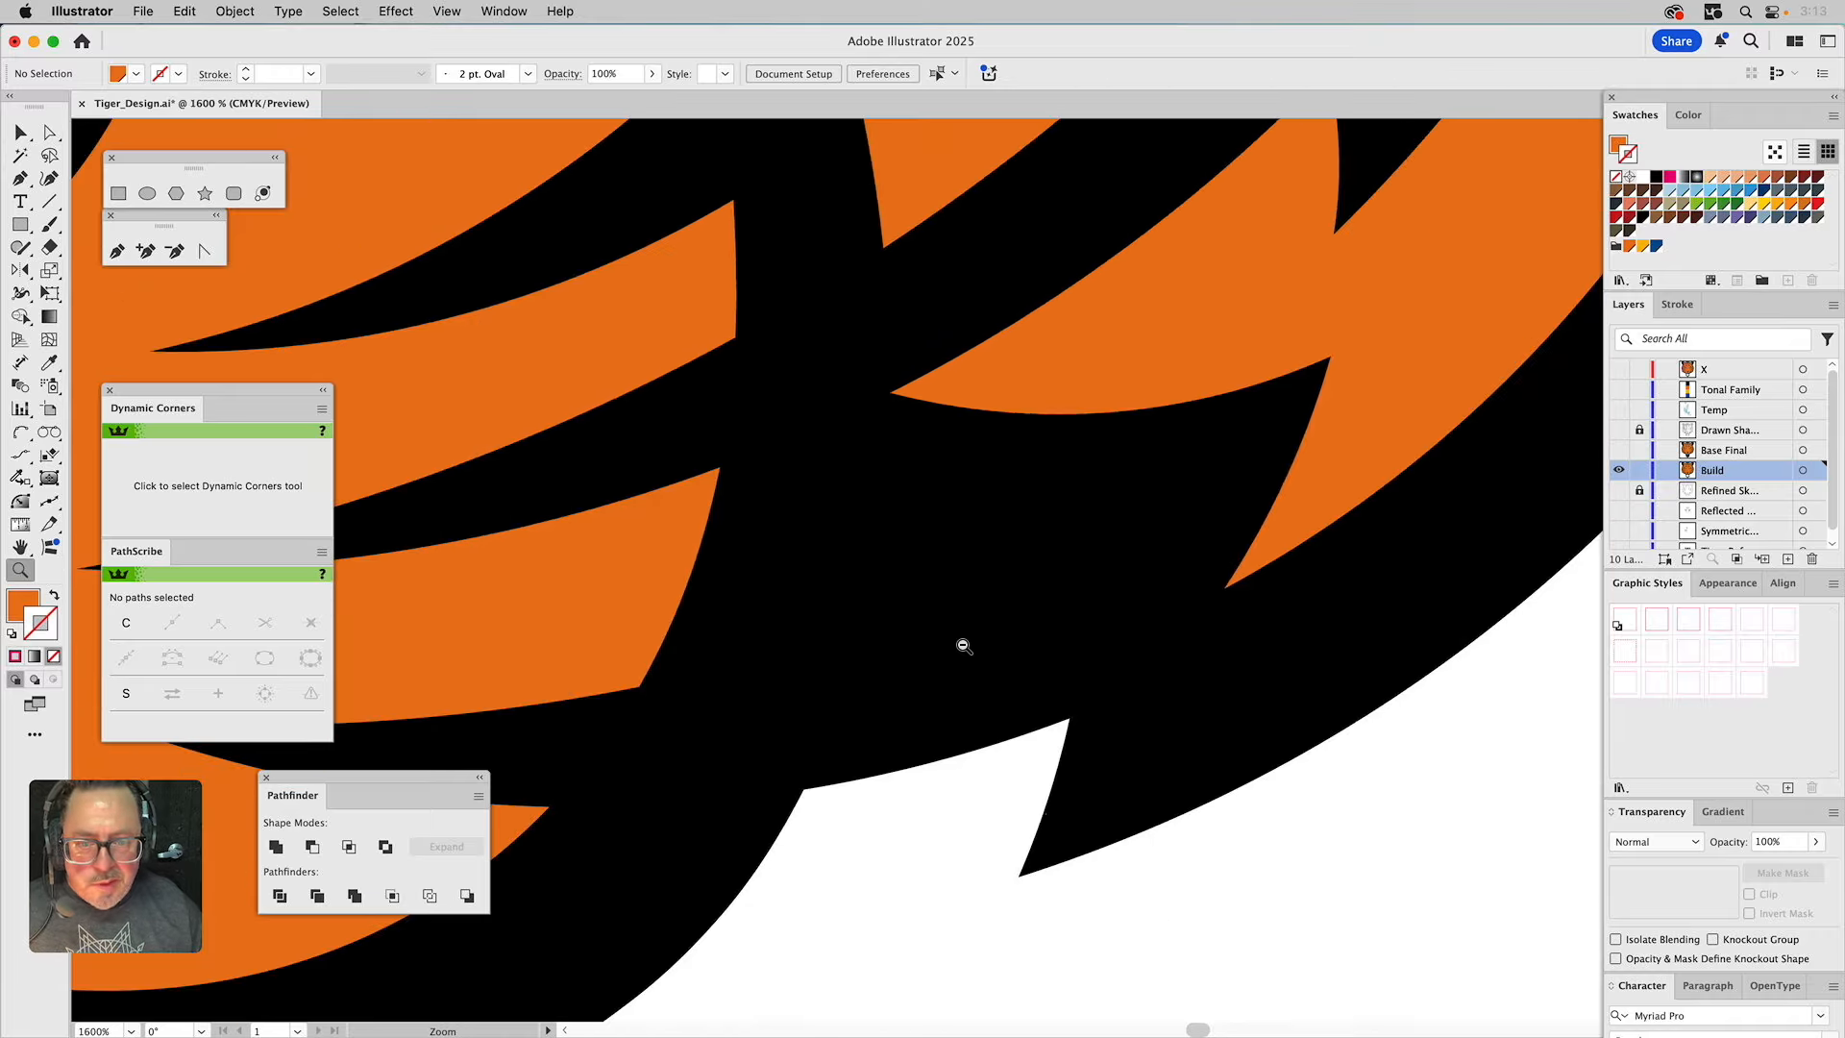
{"action": "key", "text": "v"}
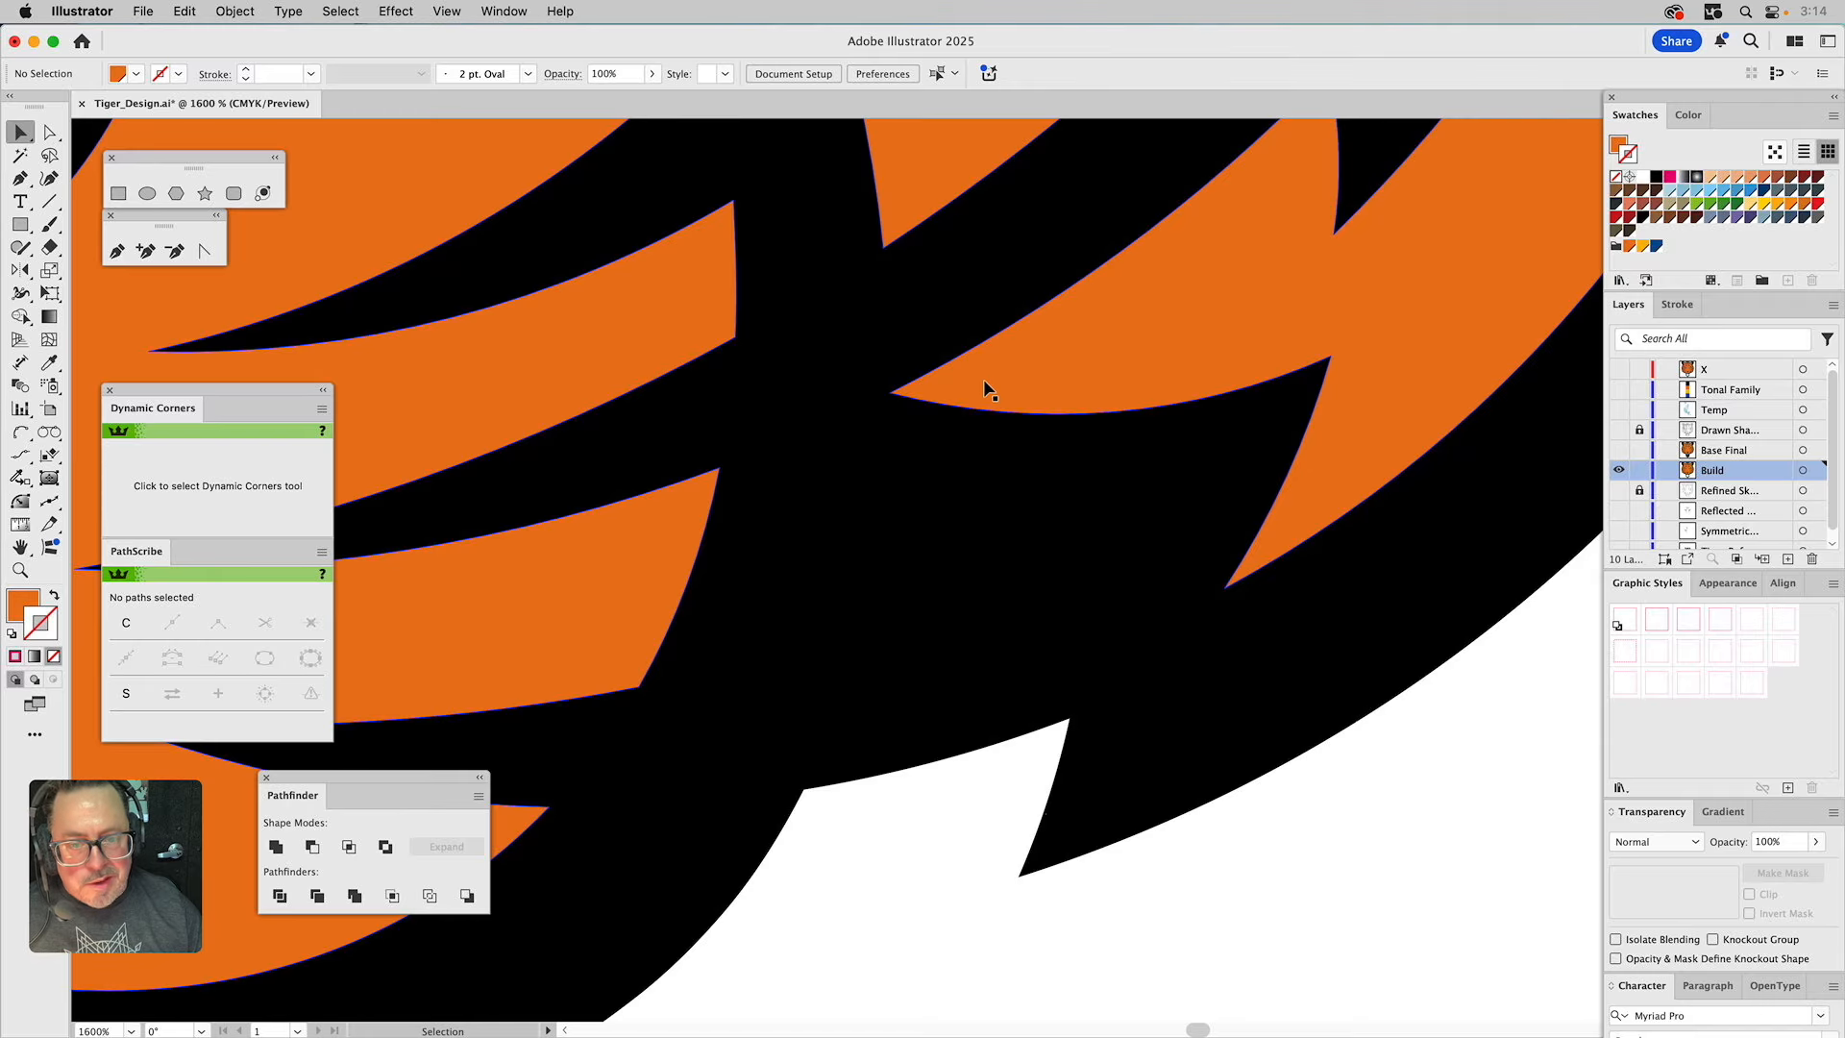
{"action": "left_click", "coordinate": [984, 381]}
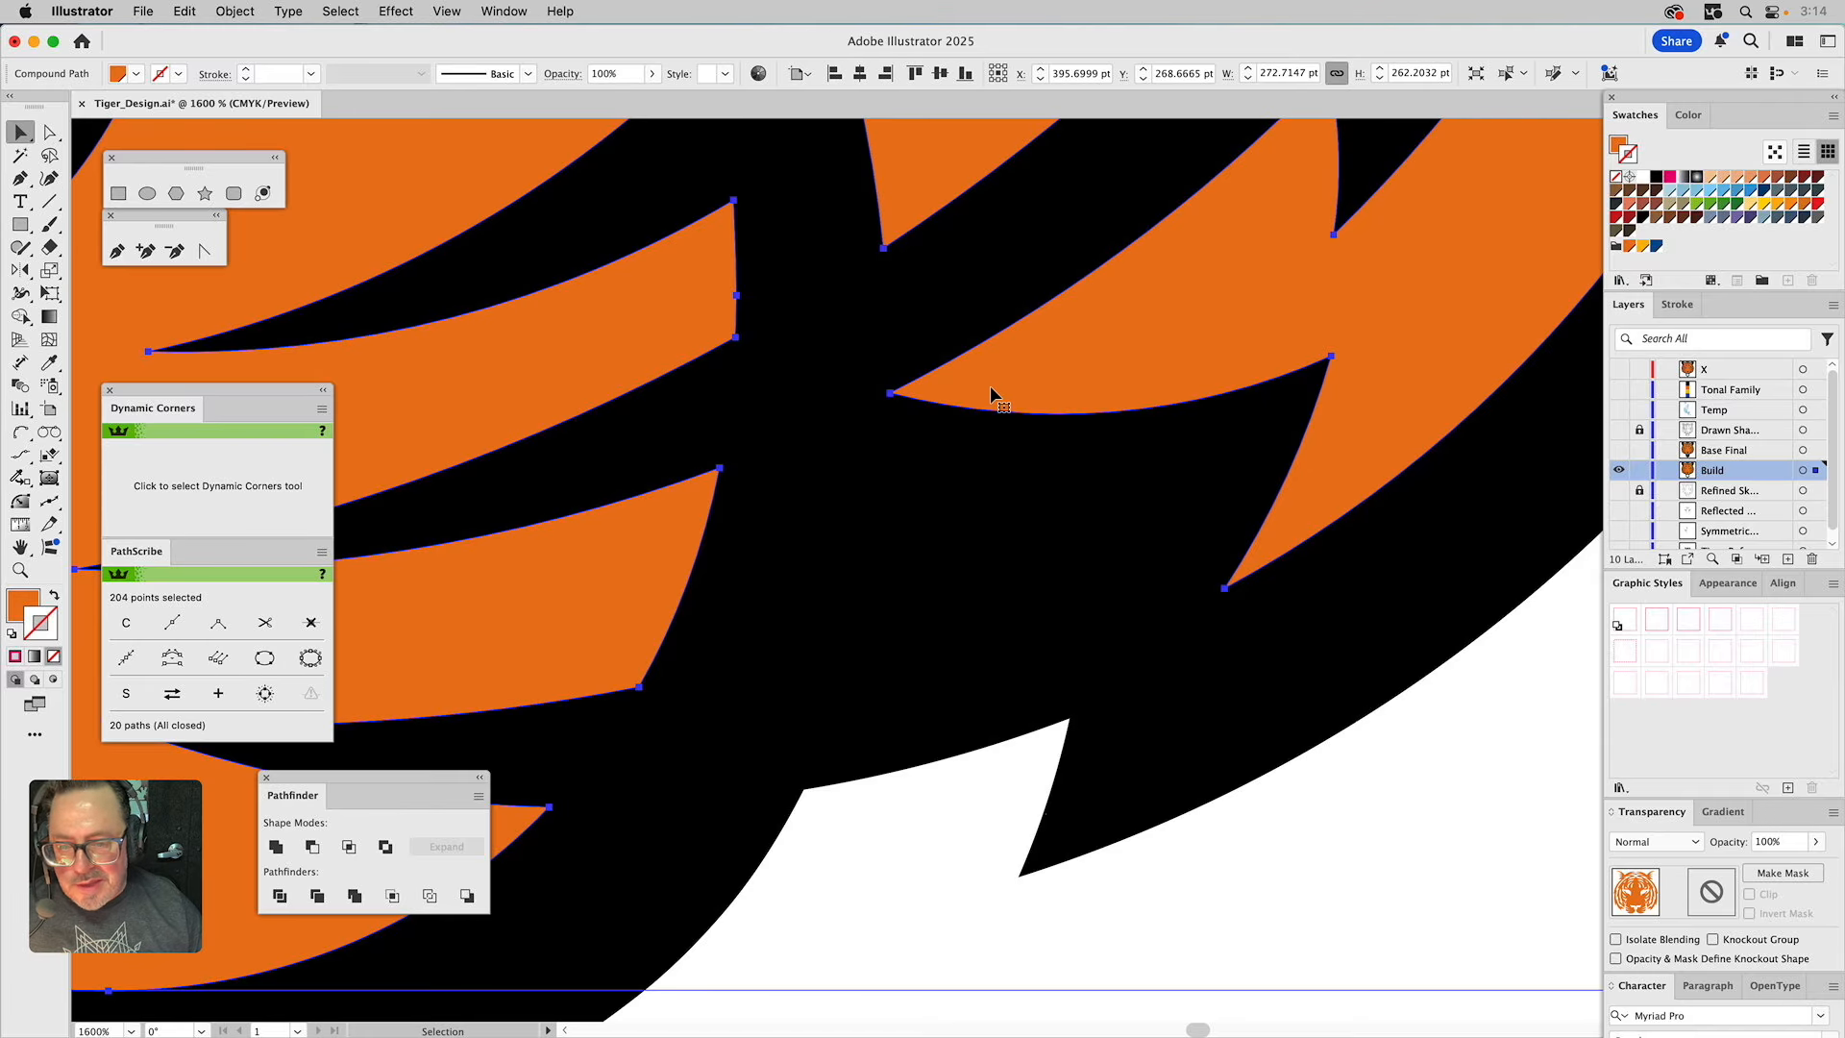
{"action": "key", "text": "super+0"}
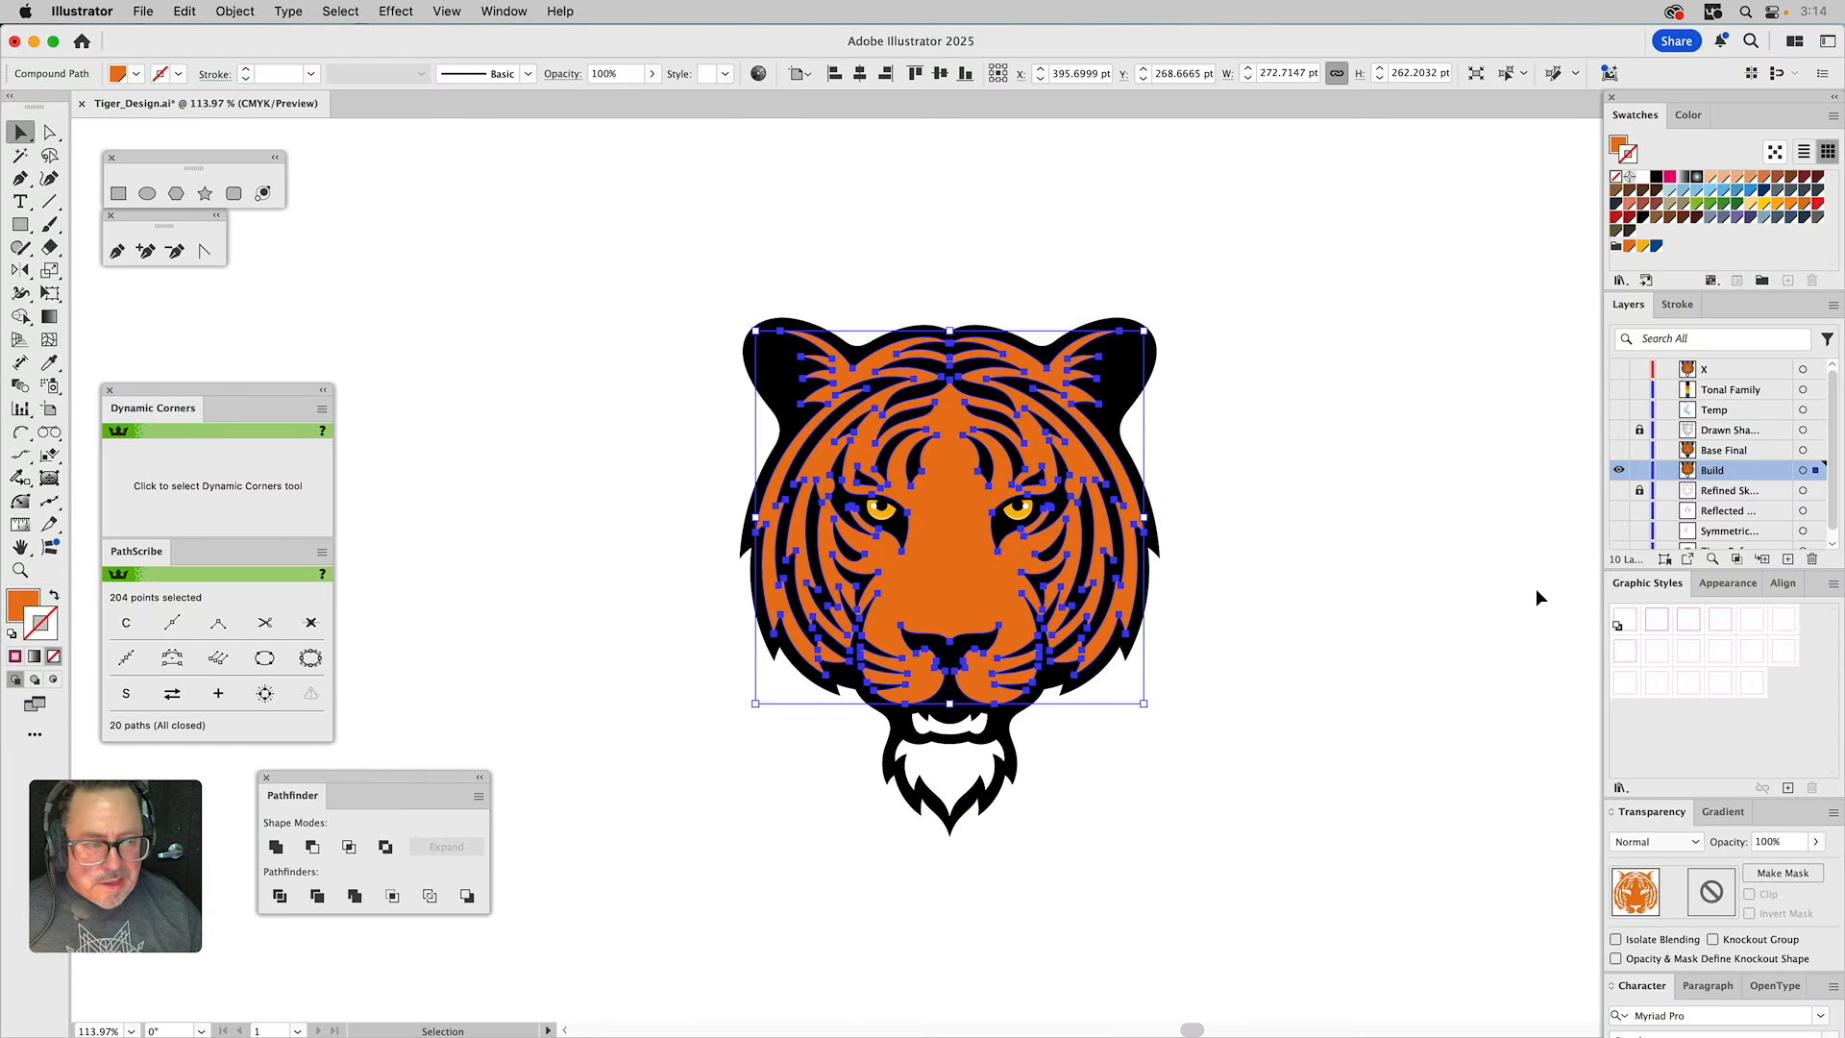
{"action": "left_click", "coordinate": [277, 846]}
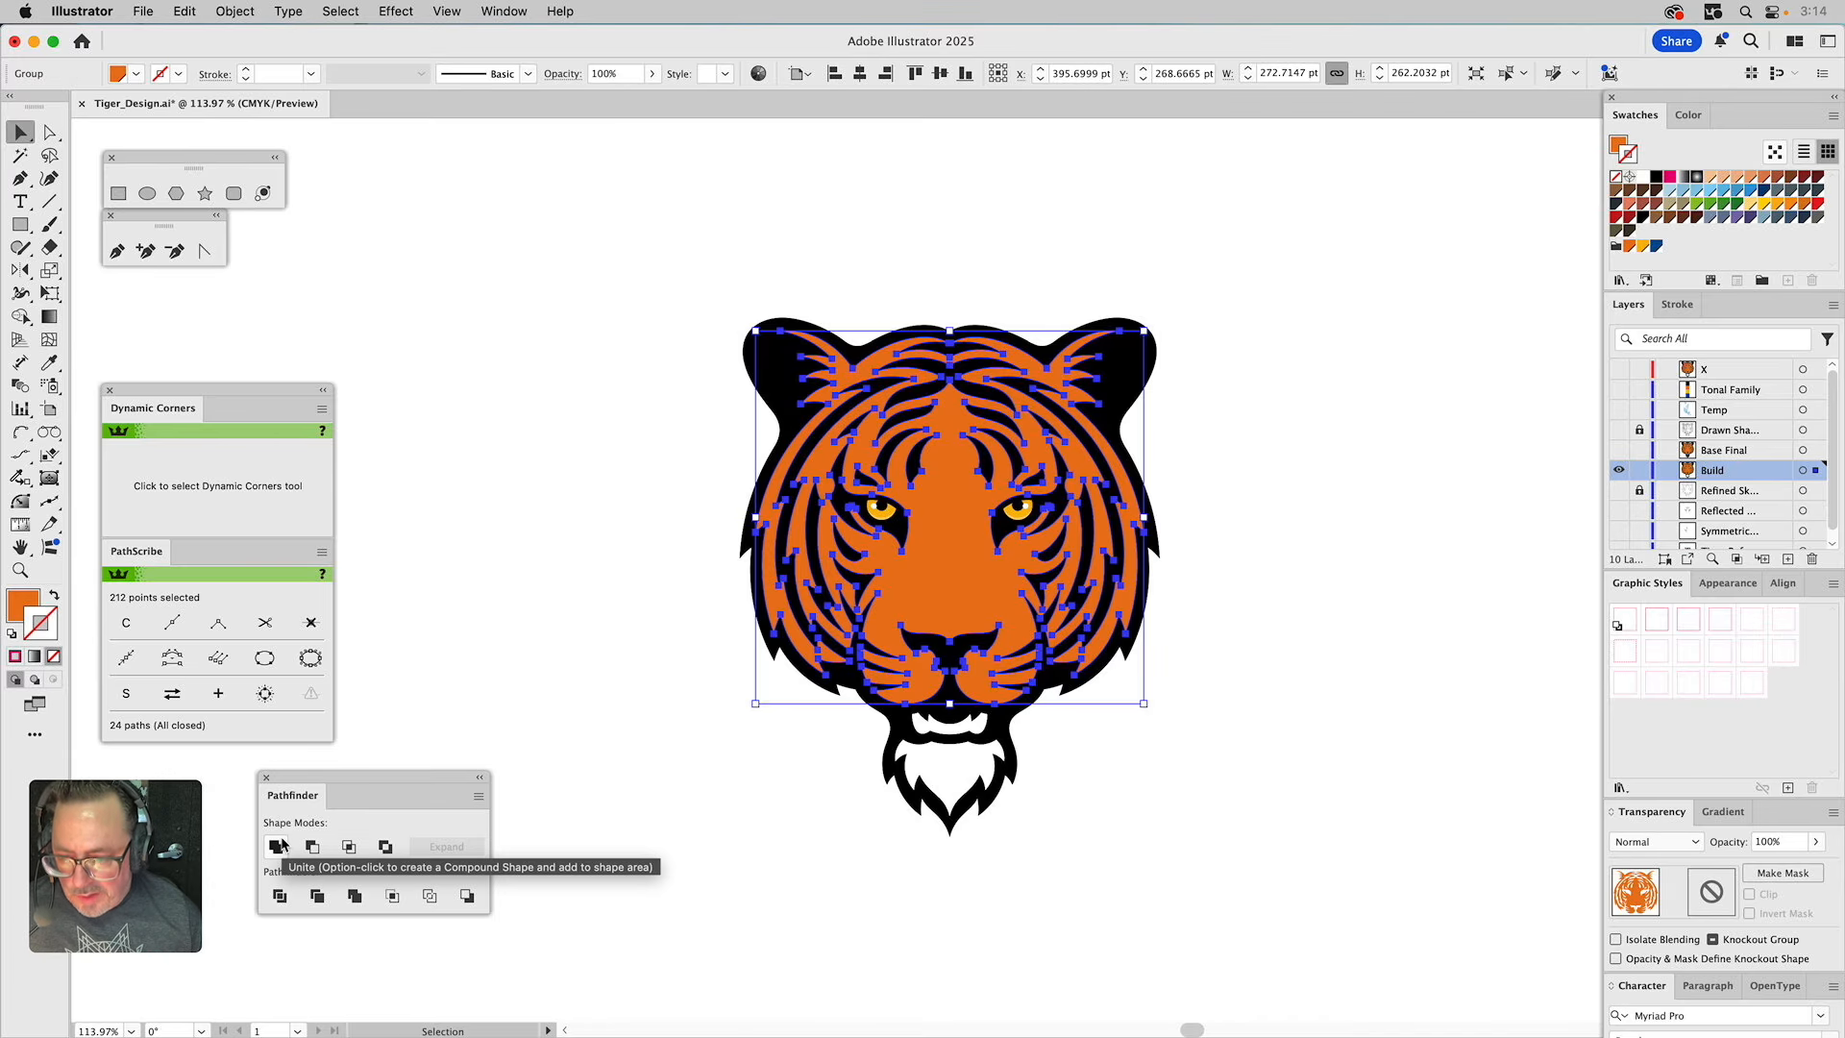
{"action": "left_click", "coordinate": [277, 845]}
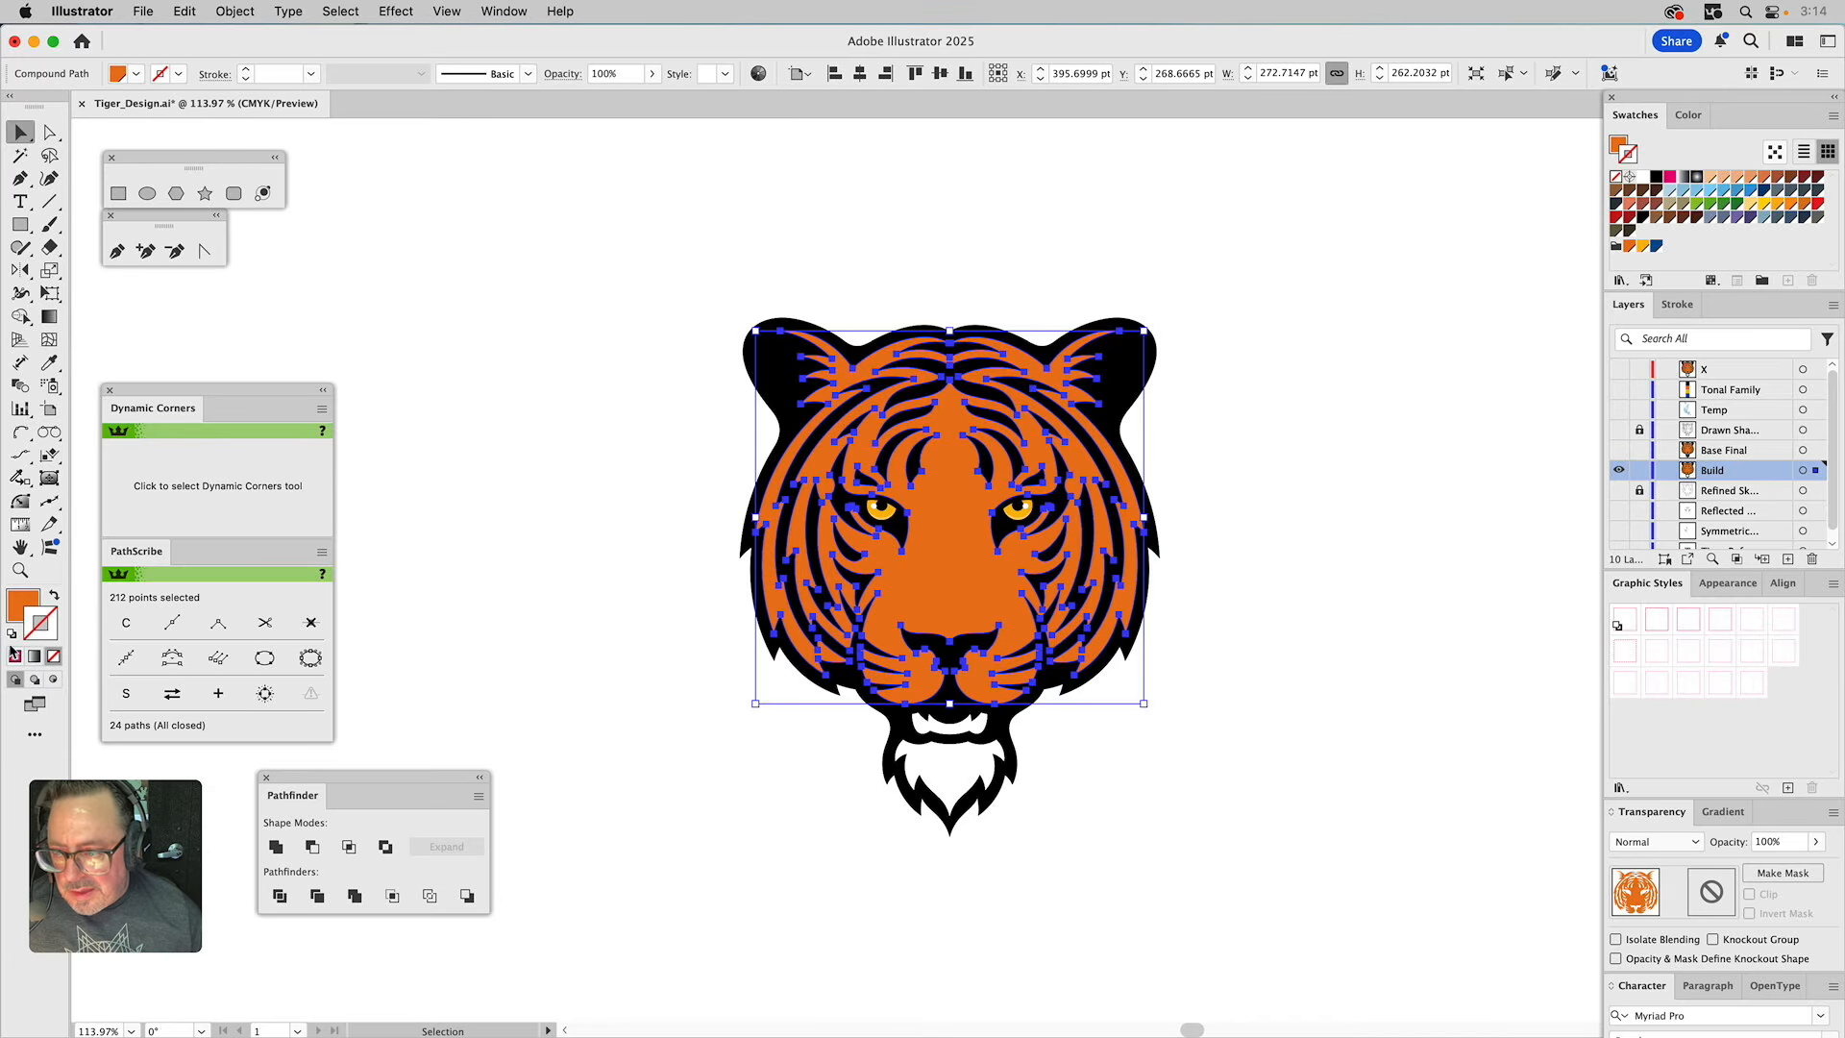
Delete the tiny stray sliver's anchors at the first cheek's orange fur tip beside the whisker stripes.
{"action": "left_click", "coordinate": [21, 570]}
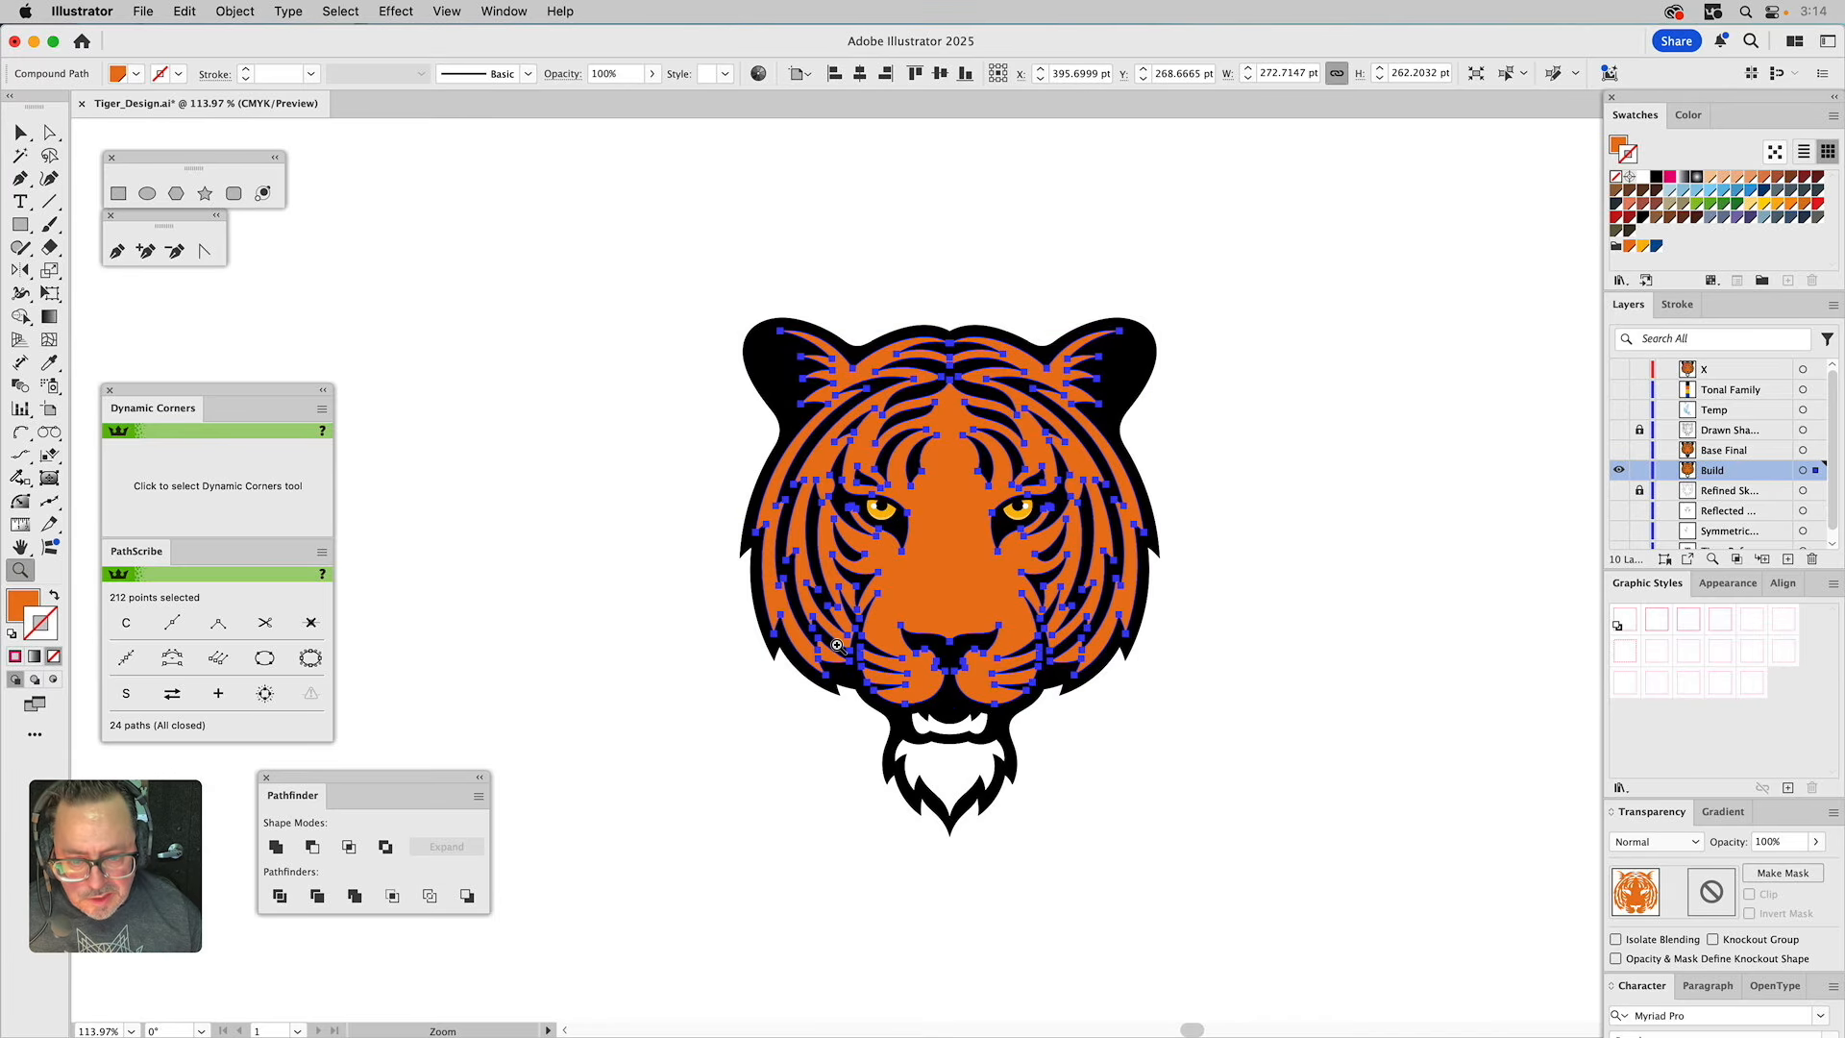
{"action": "left_click_drag", "start_coordinate": [858, 674], "coordinate": [889, 687]}
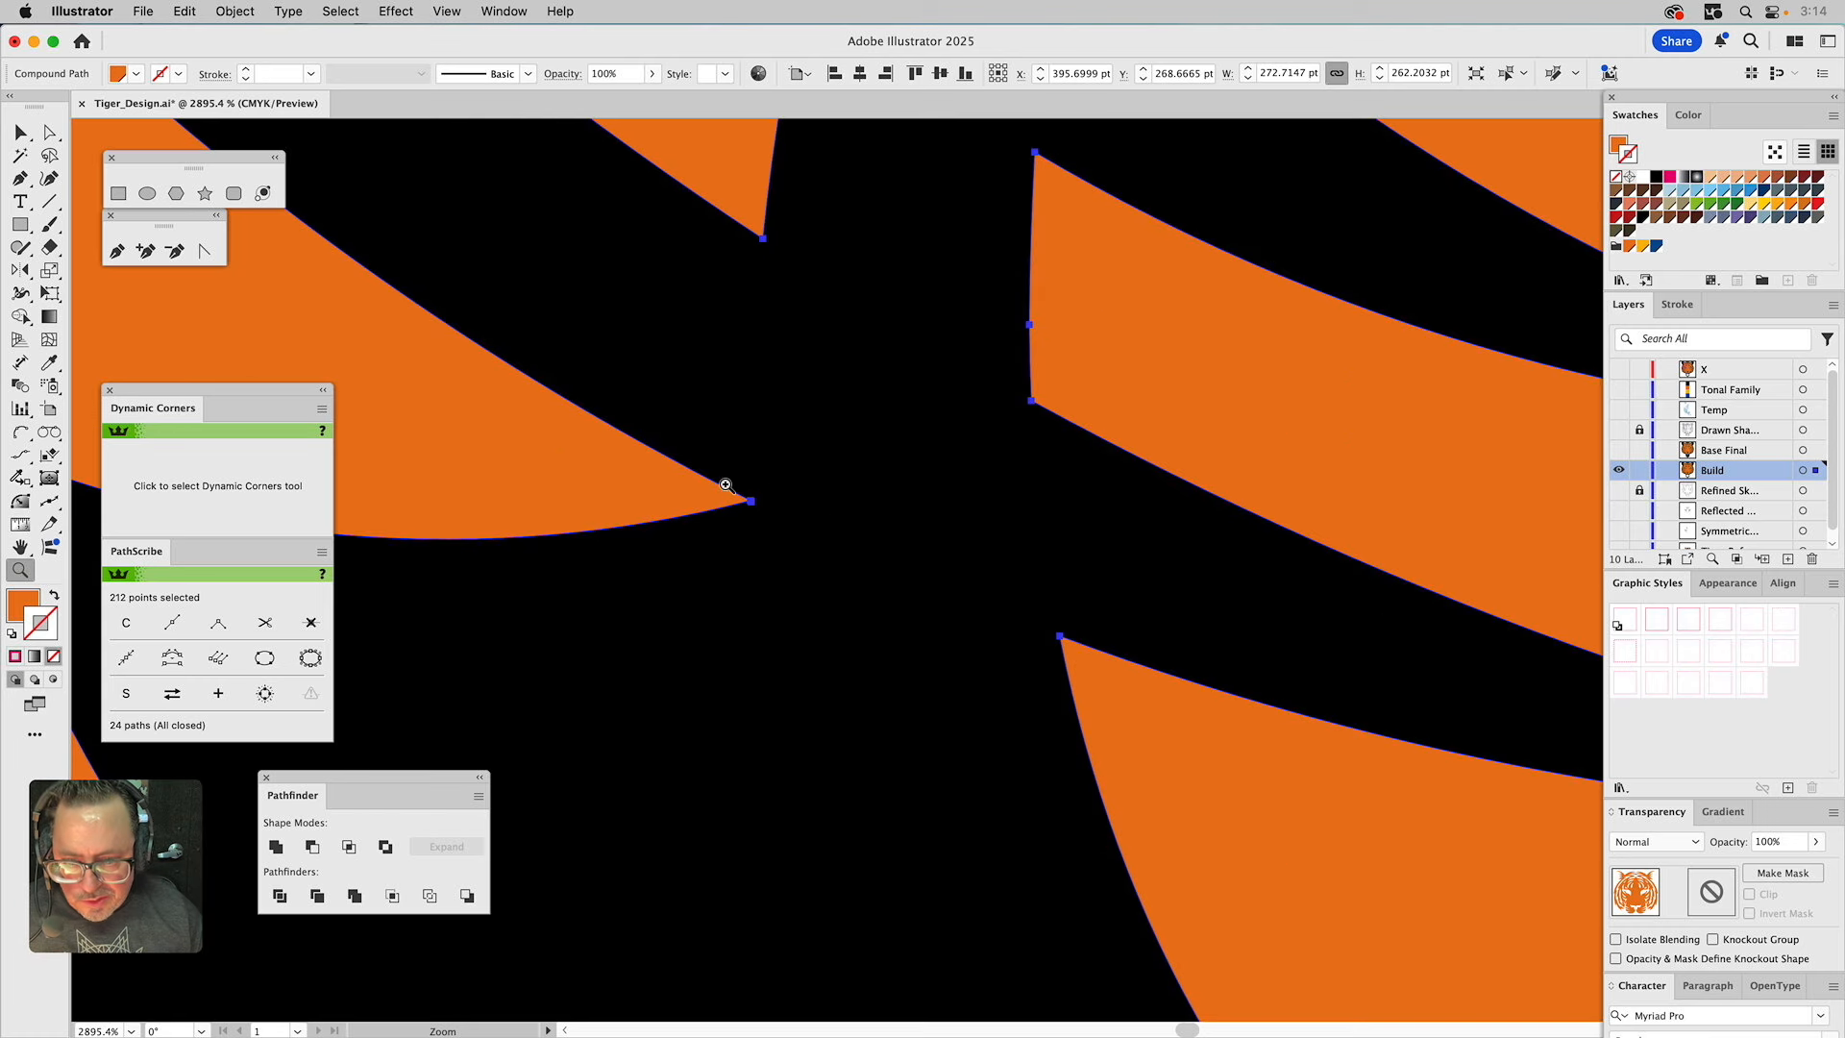
{"action": "left_click_drag", "start_coordinate": [705, 461], "coordinate": [825, 574]}
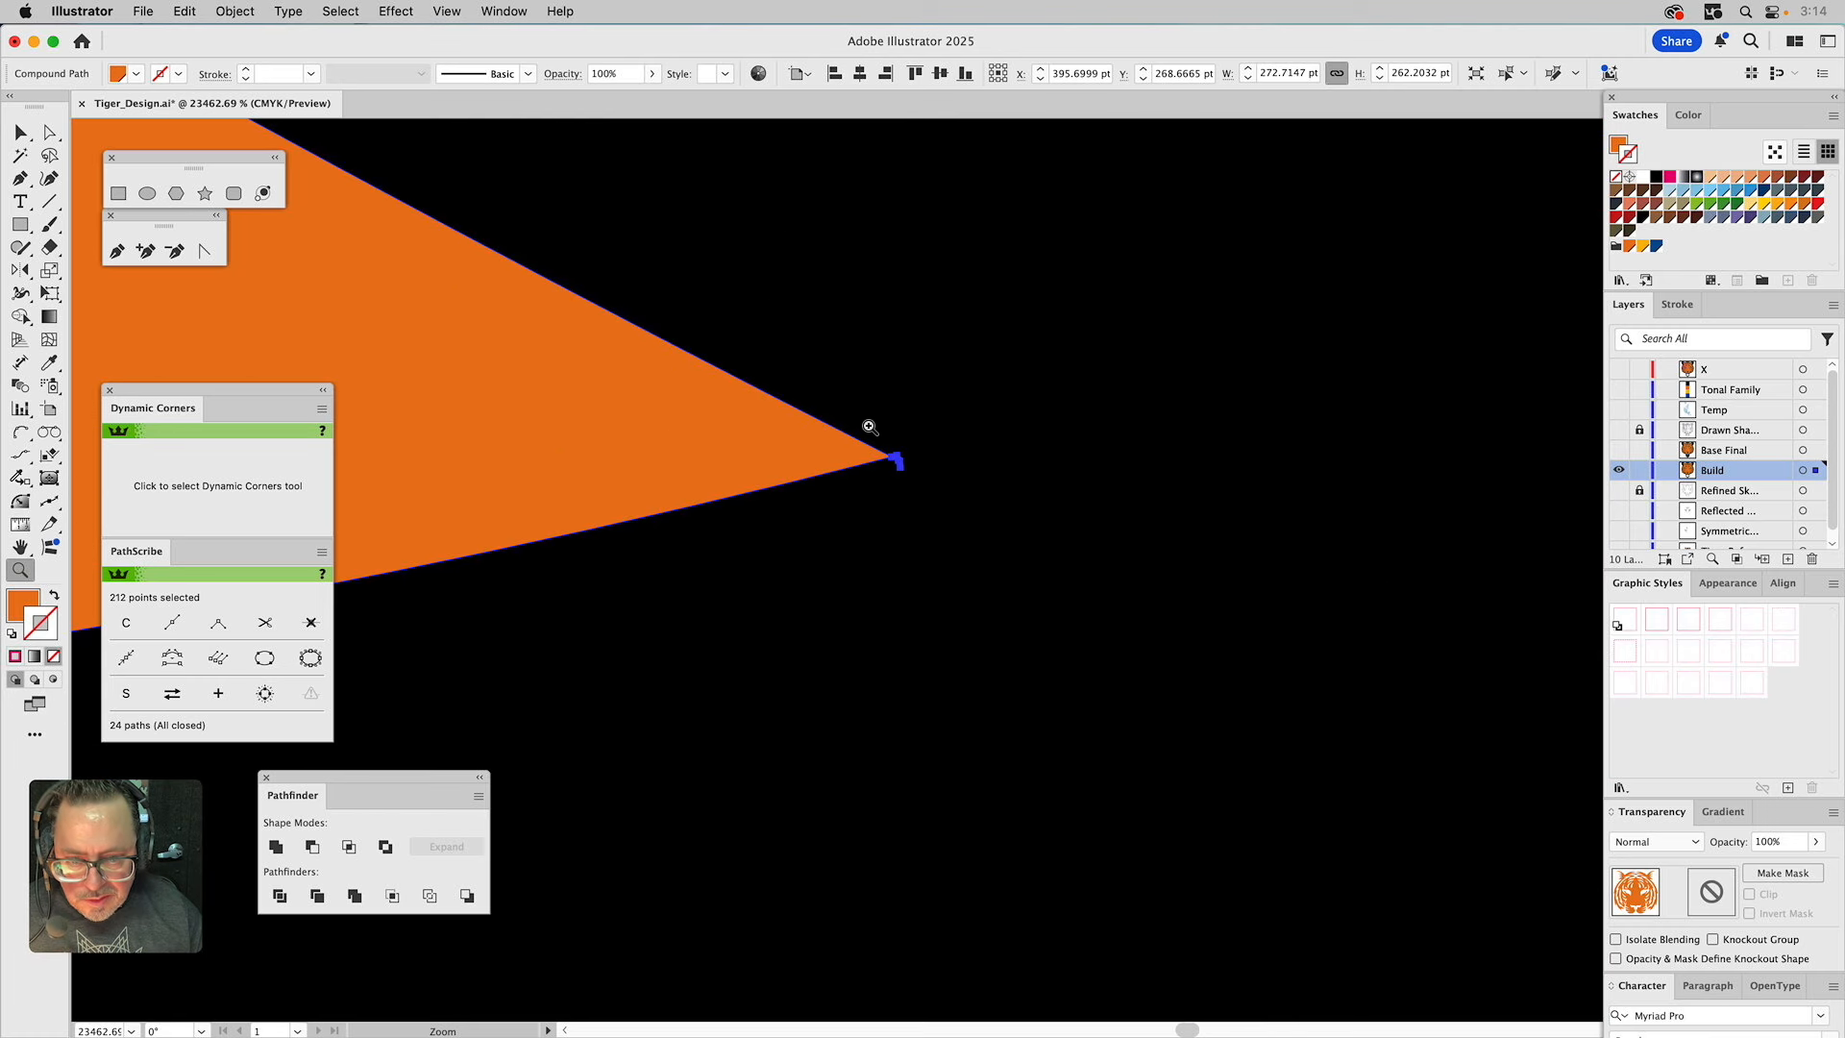
{"action": "key", "text": "a"}
{"action": "left_click", "coordinate": [907, 432]}
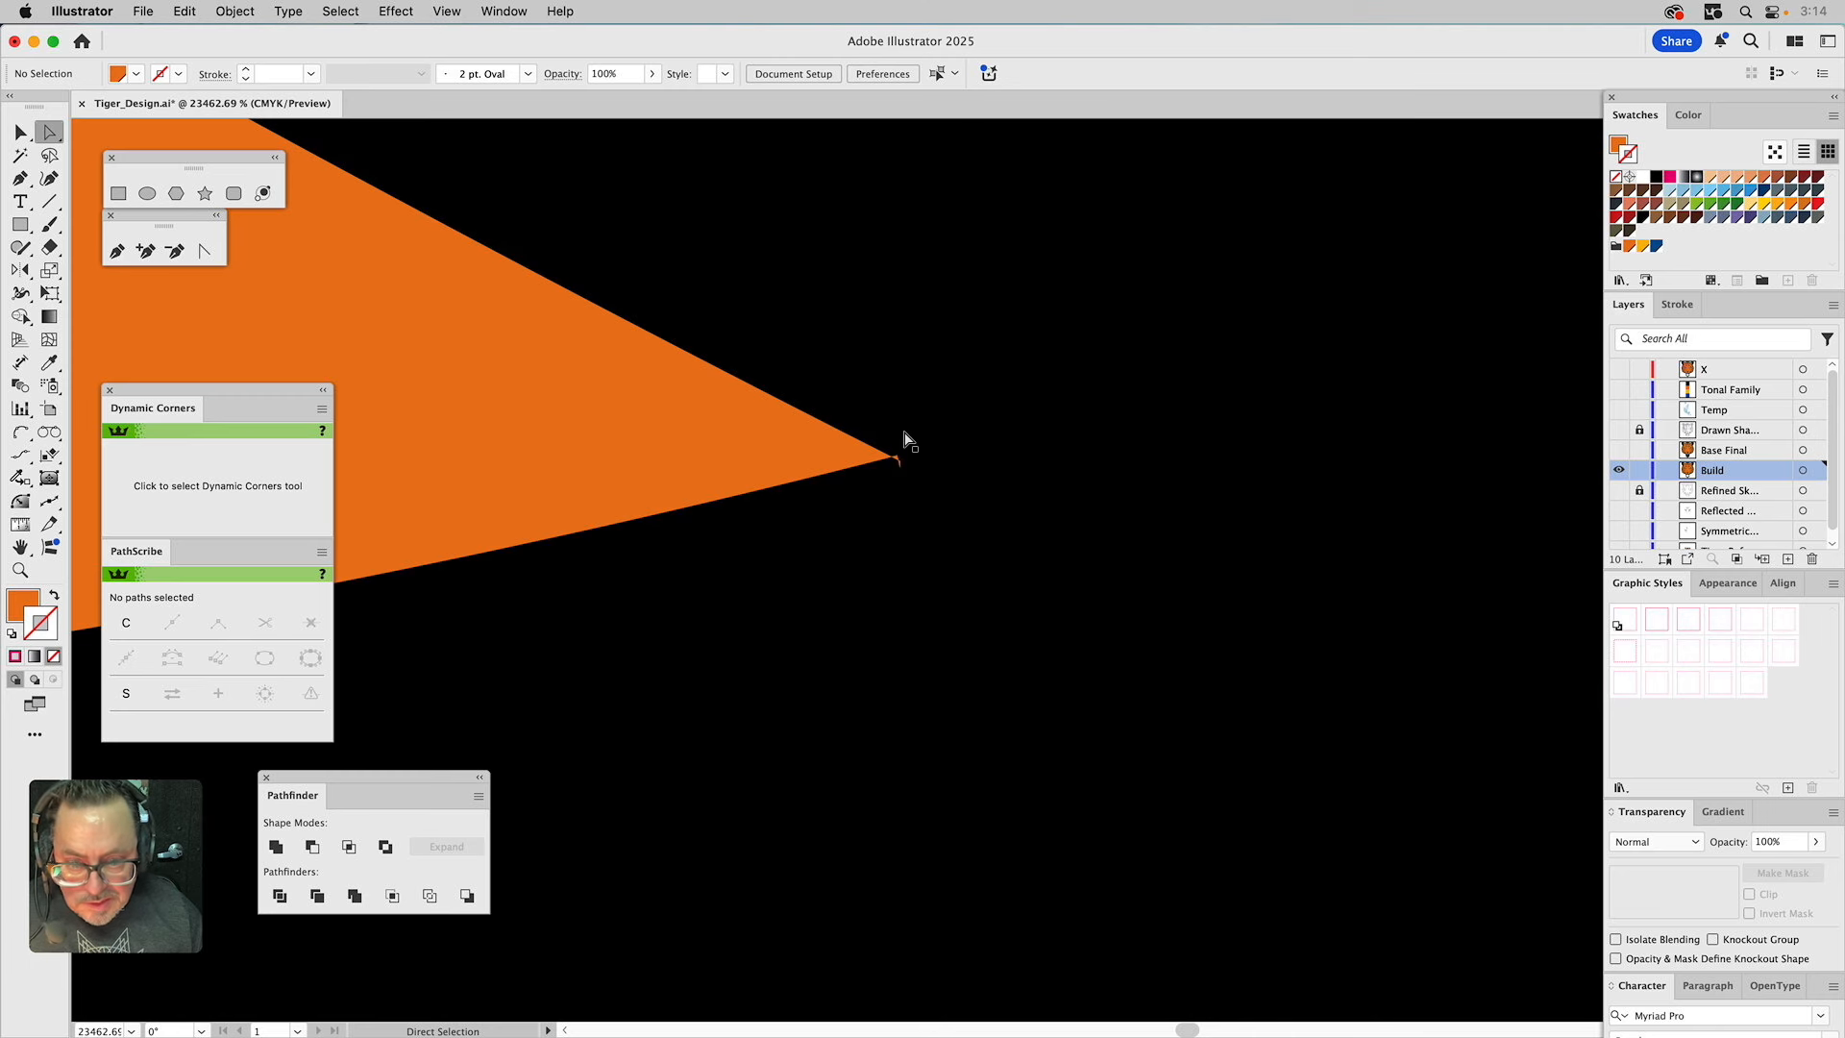
{"action": "left_click", "coordinate": [895, 458]}
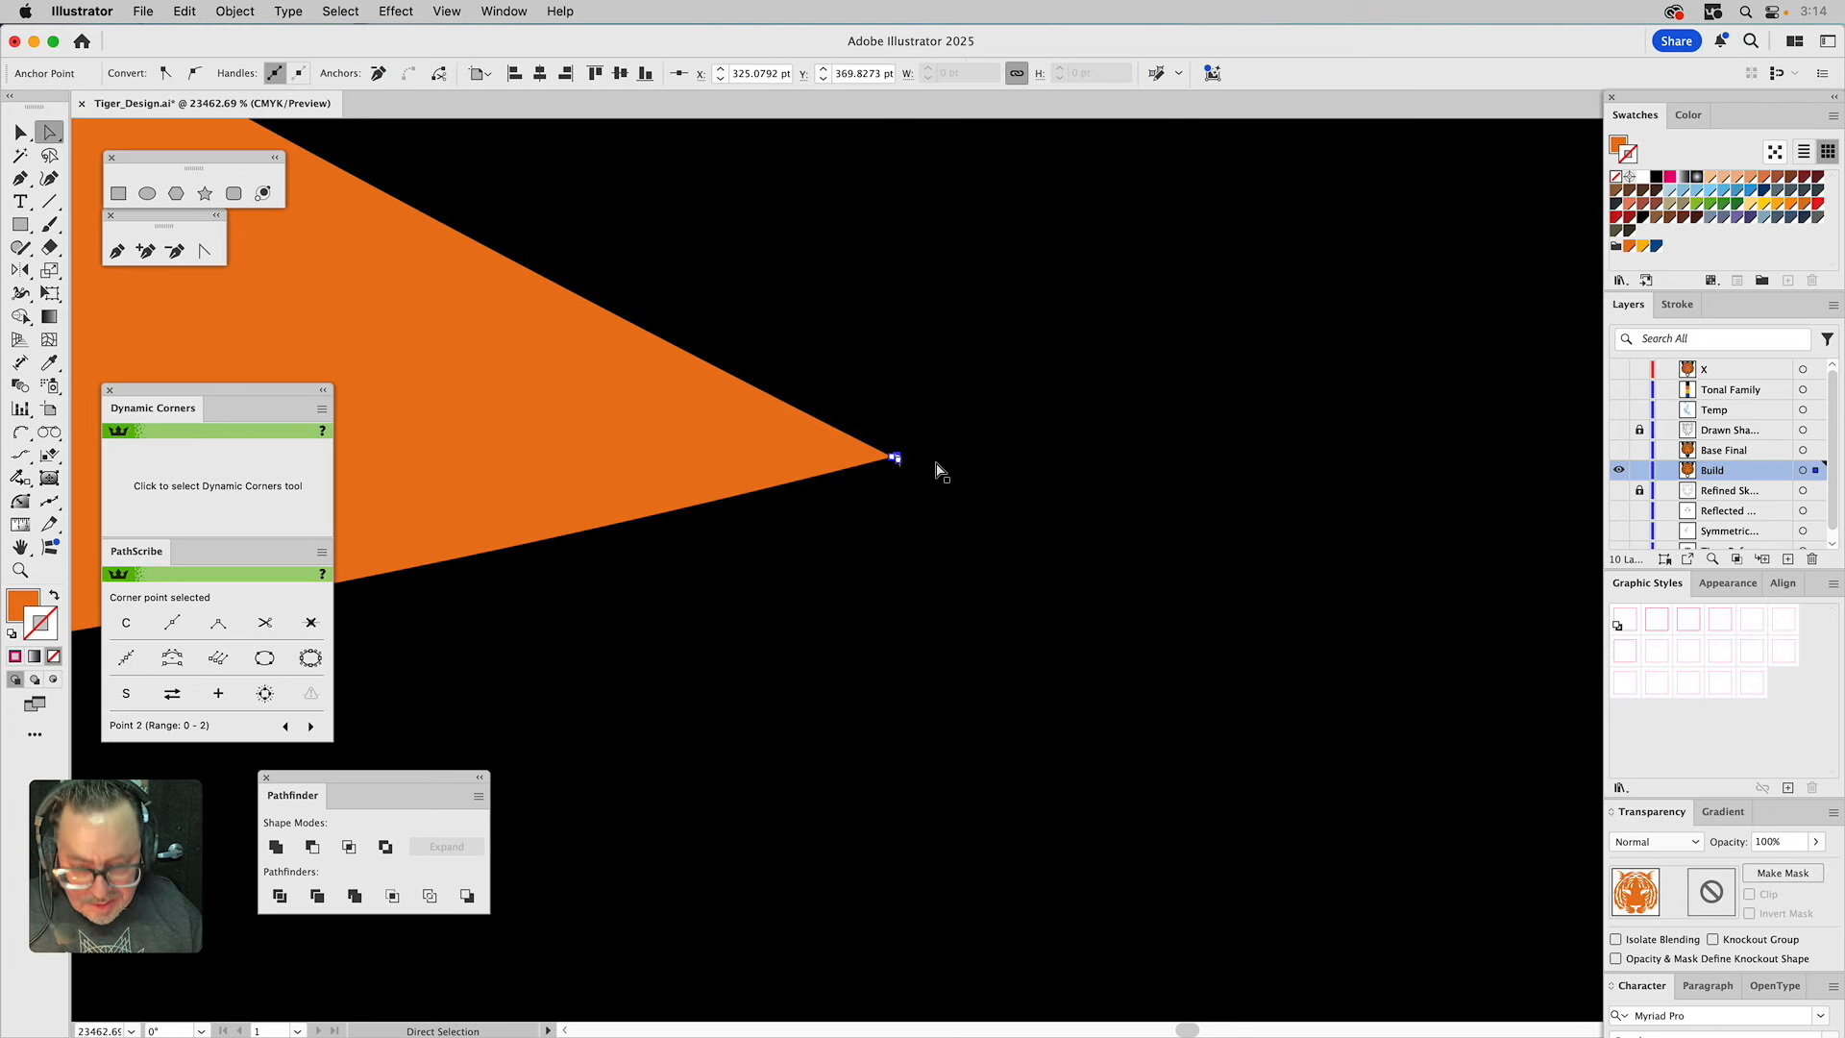
{"action": "left_click", "coordinate": [942, 471]}
{"action": "left_click", "coordinate": [900, 463]}
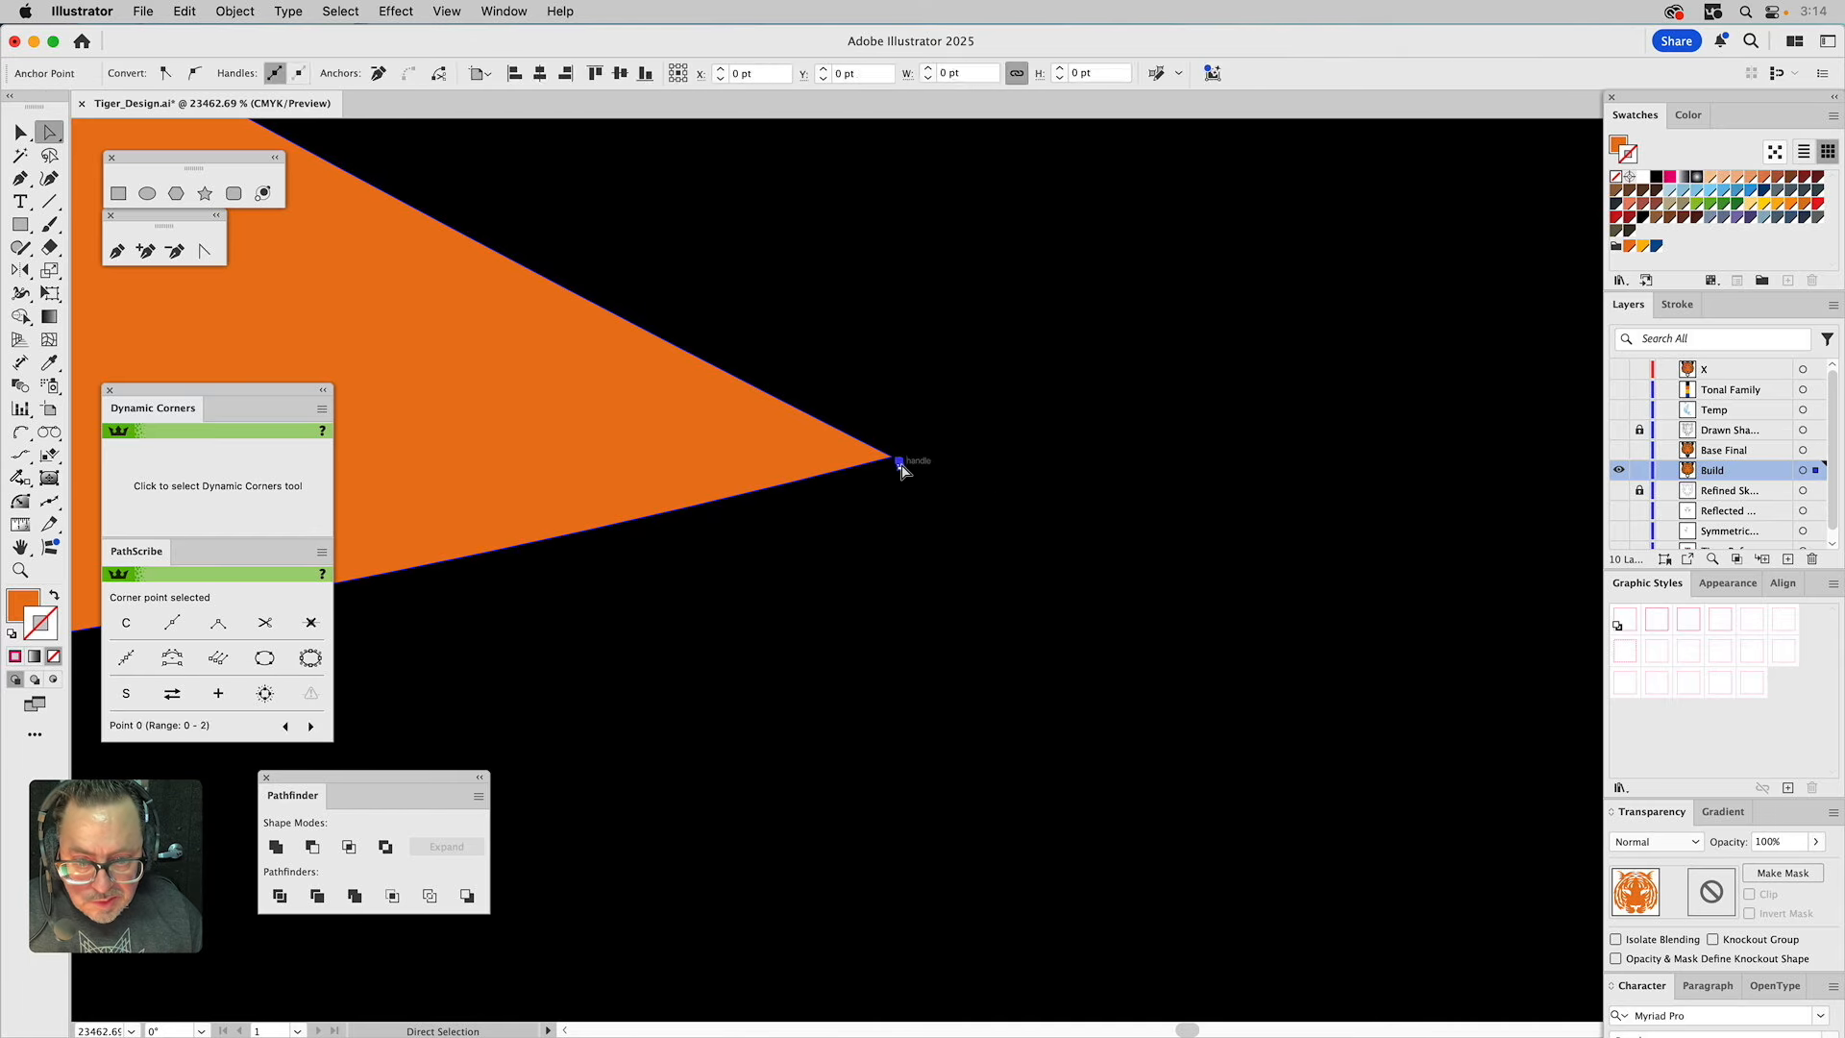
{"action": "left_click", "coordinate": [956, 486]}
{"action": "key", "text": "space"}
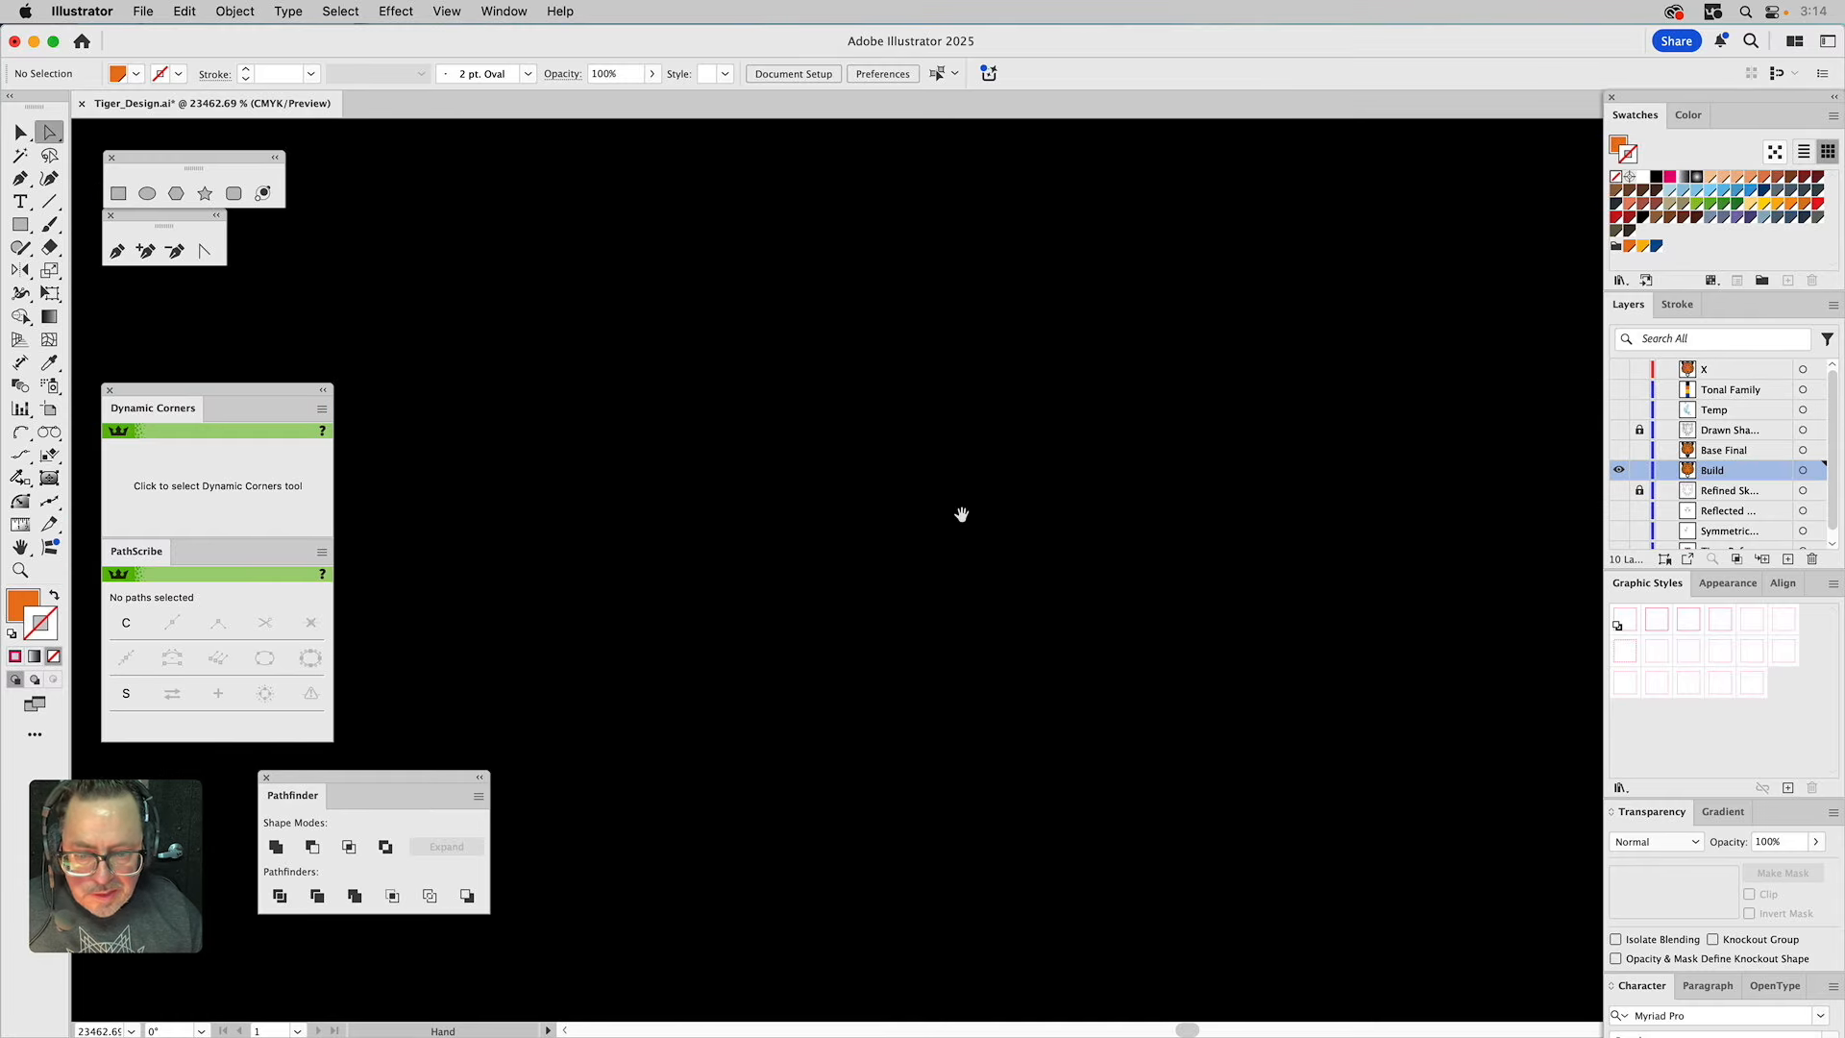
Delete the matching stray sliver's anchors at the orange fur tip on the opposite cheek.
{"action": "key", "text": "super+0"}
{"action": "left_click", "coordinate": [21, 570]}
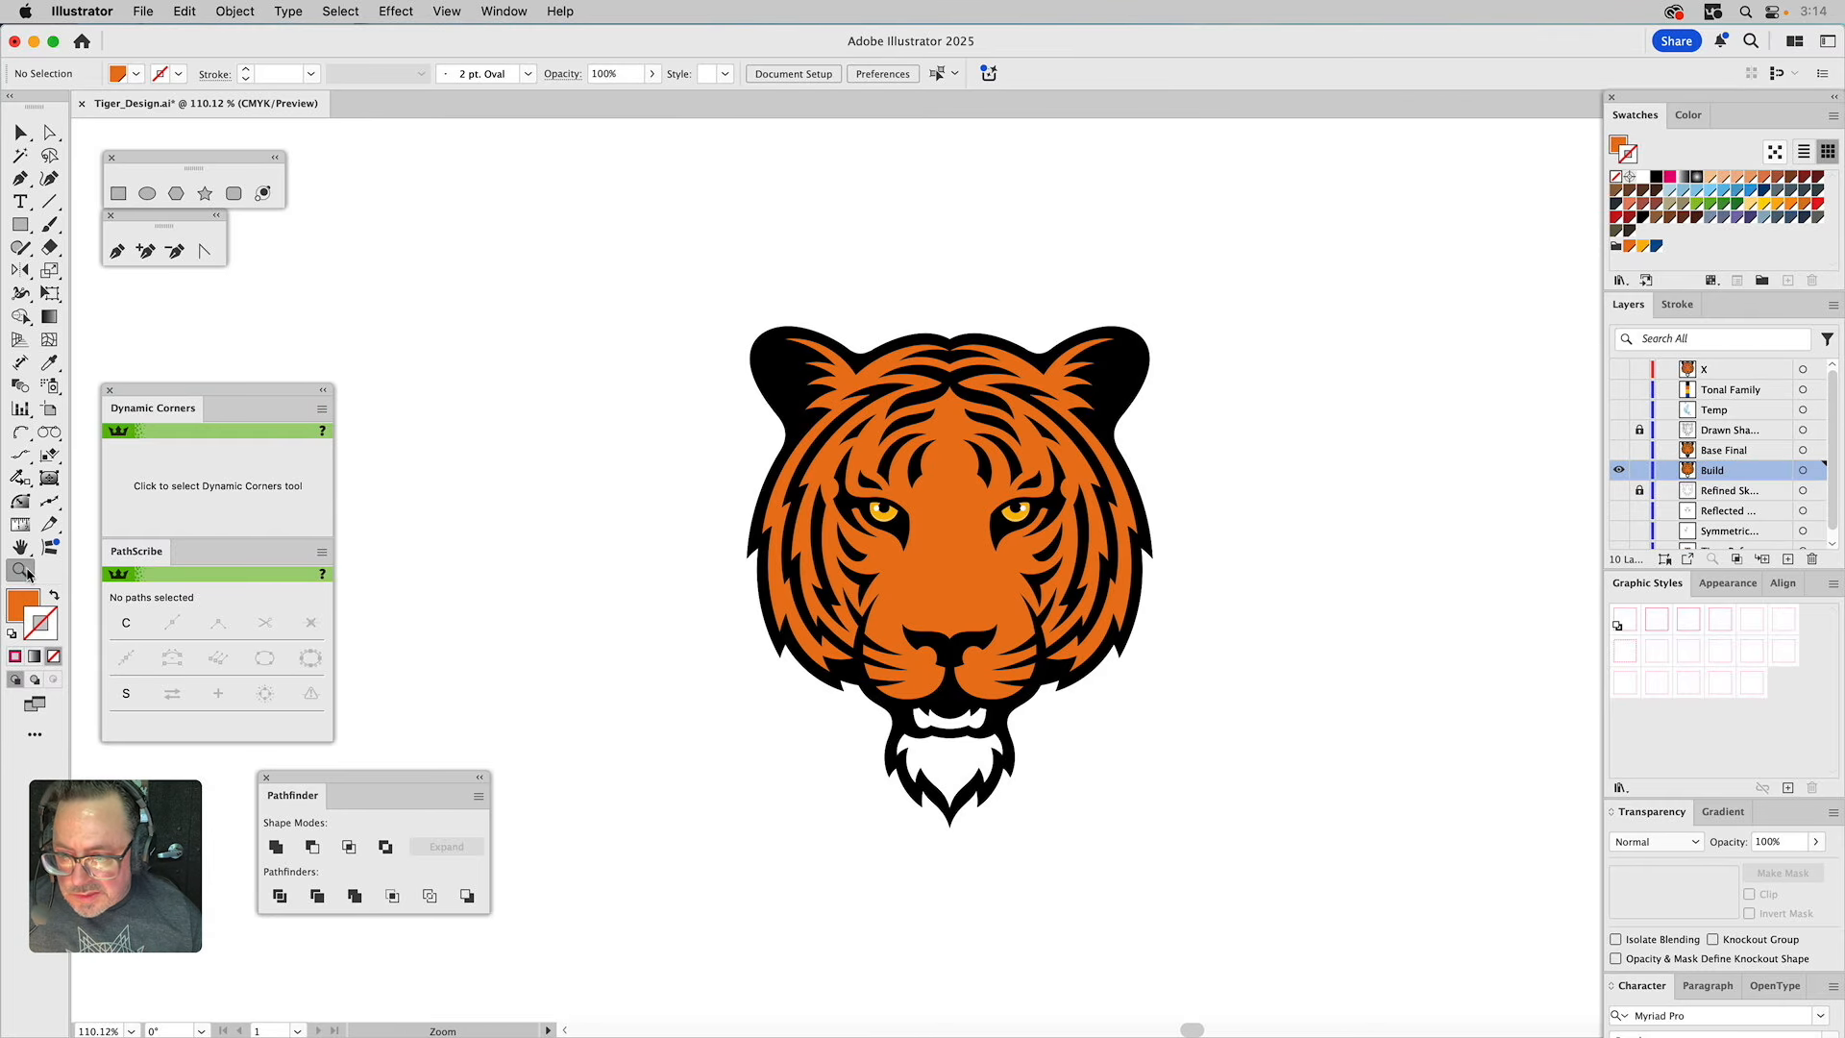
{"action": "left_click_drag", "start_coordinate": [1043, 651], "coordinate": [1061, 673]}
{"action": "left_click_drag", "start_coordinate": [816, 481], "coordinate": [848, 503]}
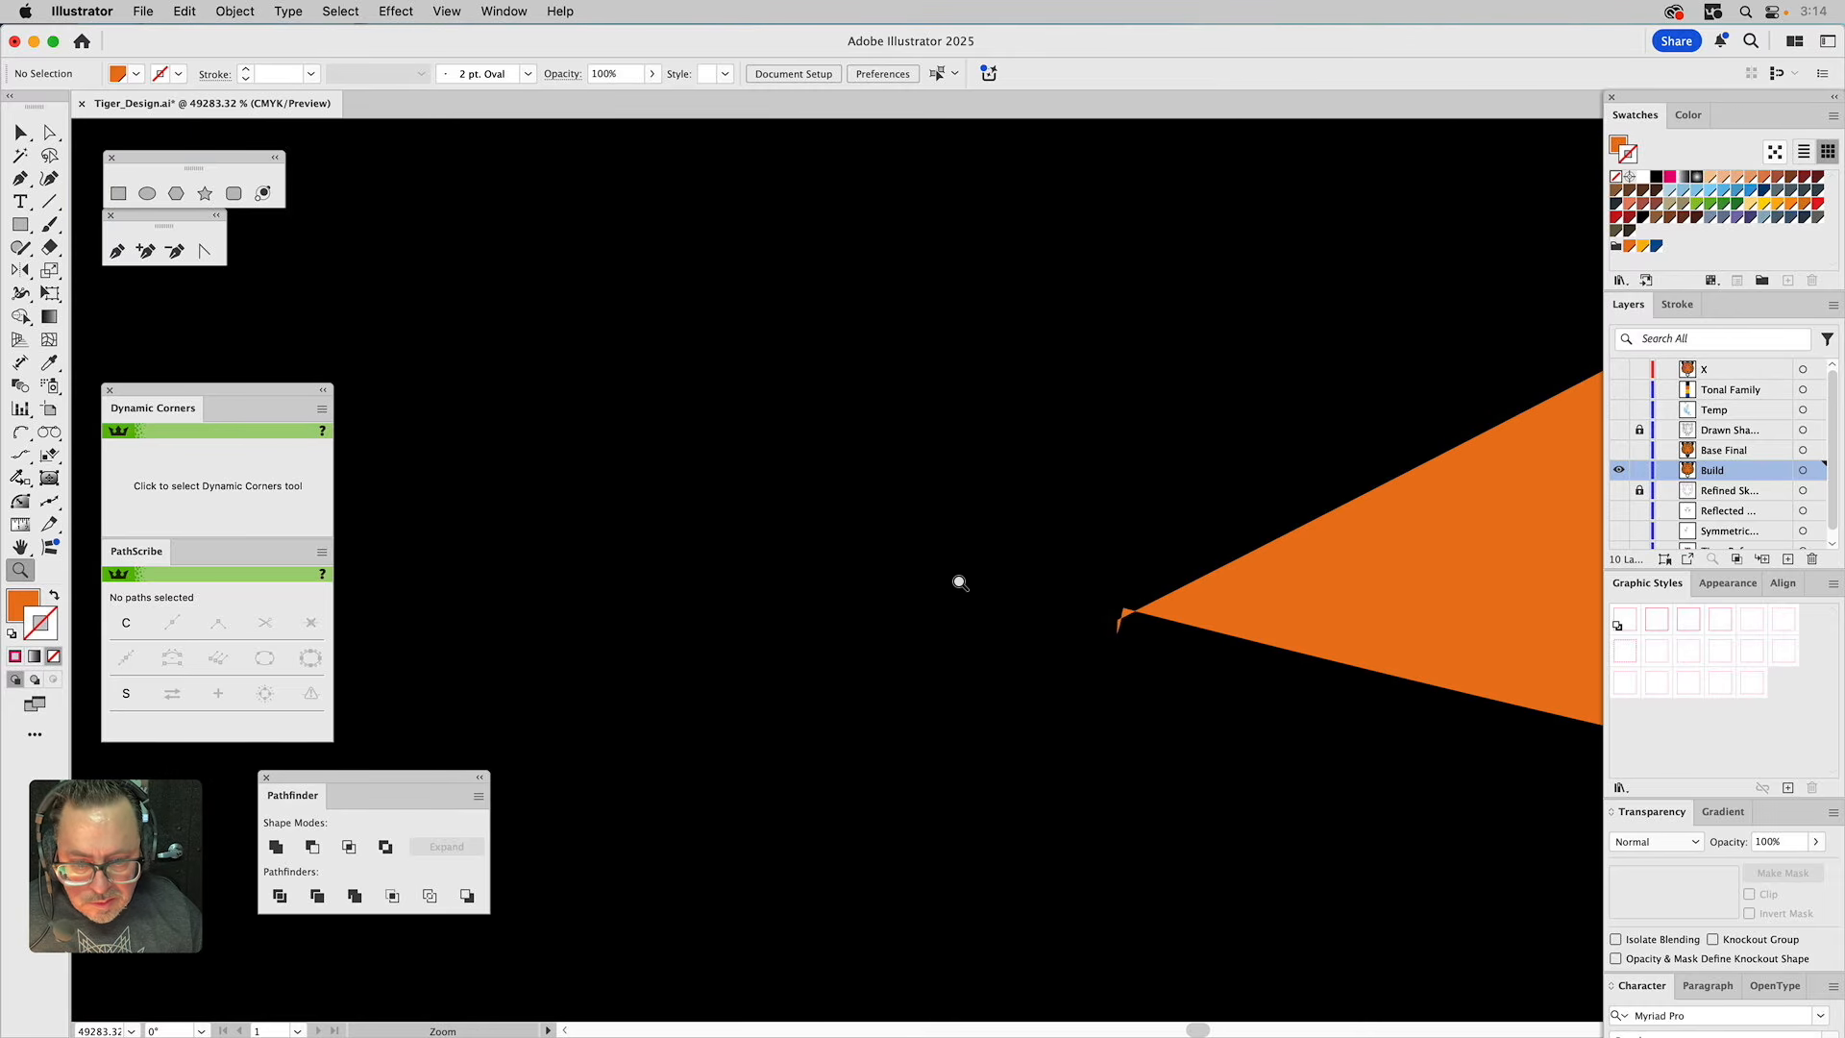
{"action": "key", "text": "a"}
{"action": "left_click", "coordinate": [1126, 614]}
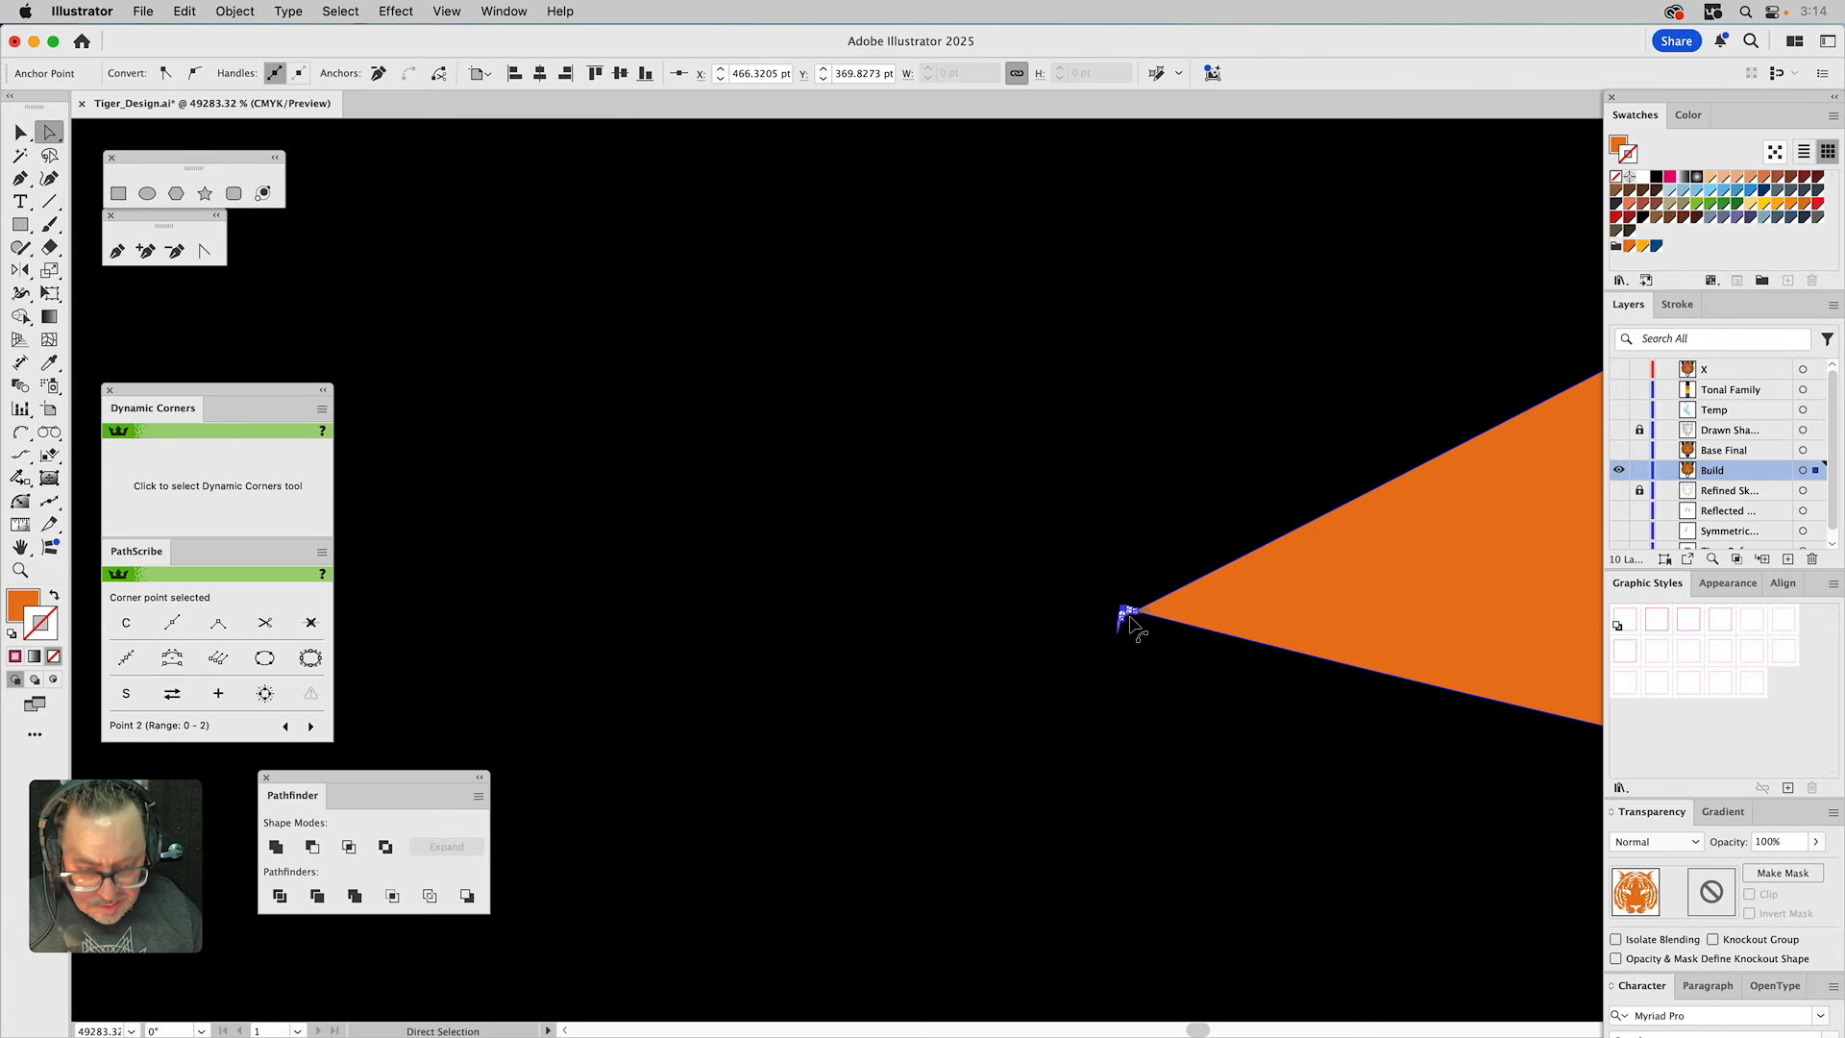
{"action": "key", "text": "Delete"}
{"action": "left_click", "coordinate": [1122, 625]}
{"action": "key", "text": "Delete"}
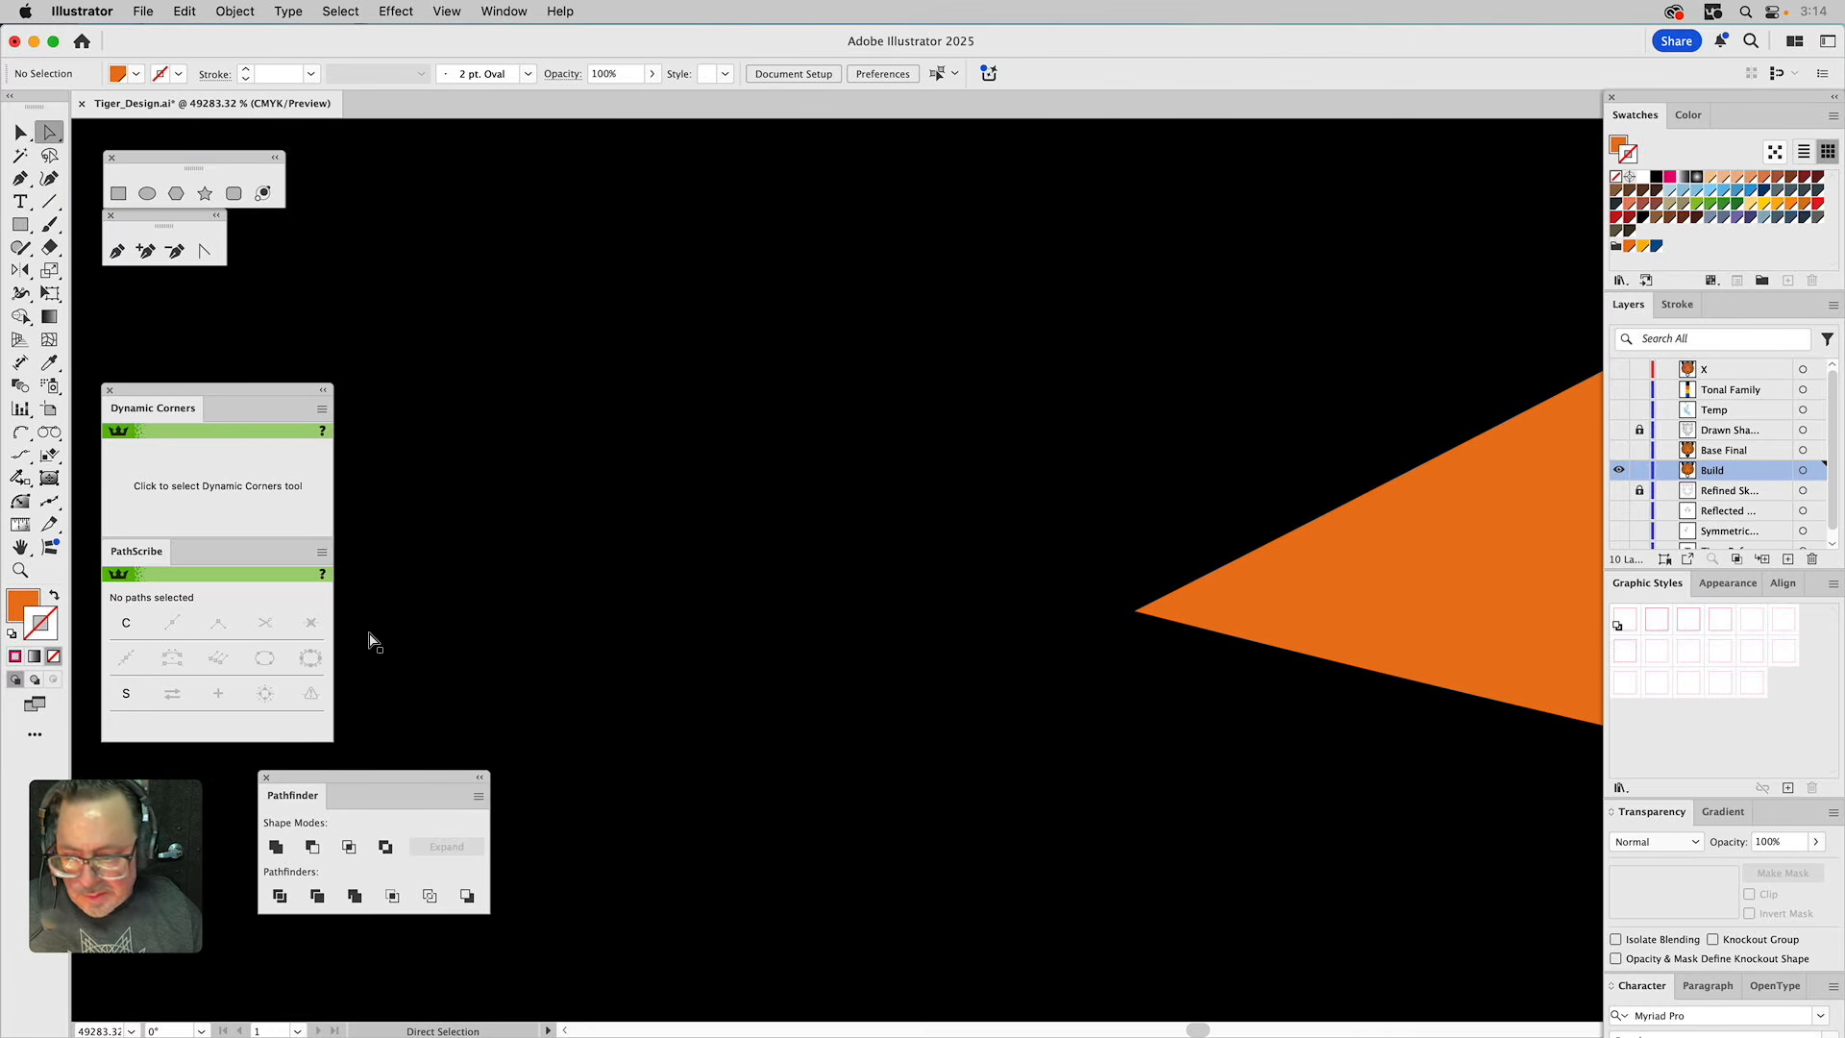
Delete the Base Final layer, then duplicate the Build layer and hide the original.
{"action": "left_click", "coordinate": [14, 578]}
{"action": "left_click", "coordinate": [1032, 549], "text": "alt"}
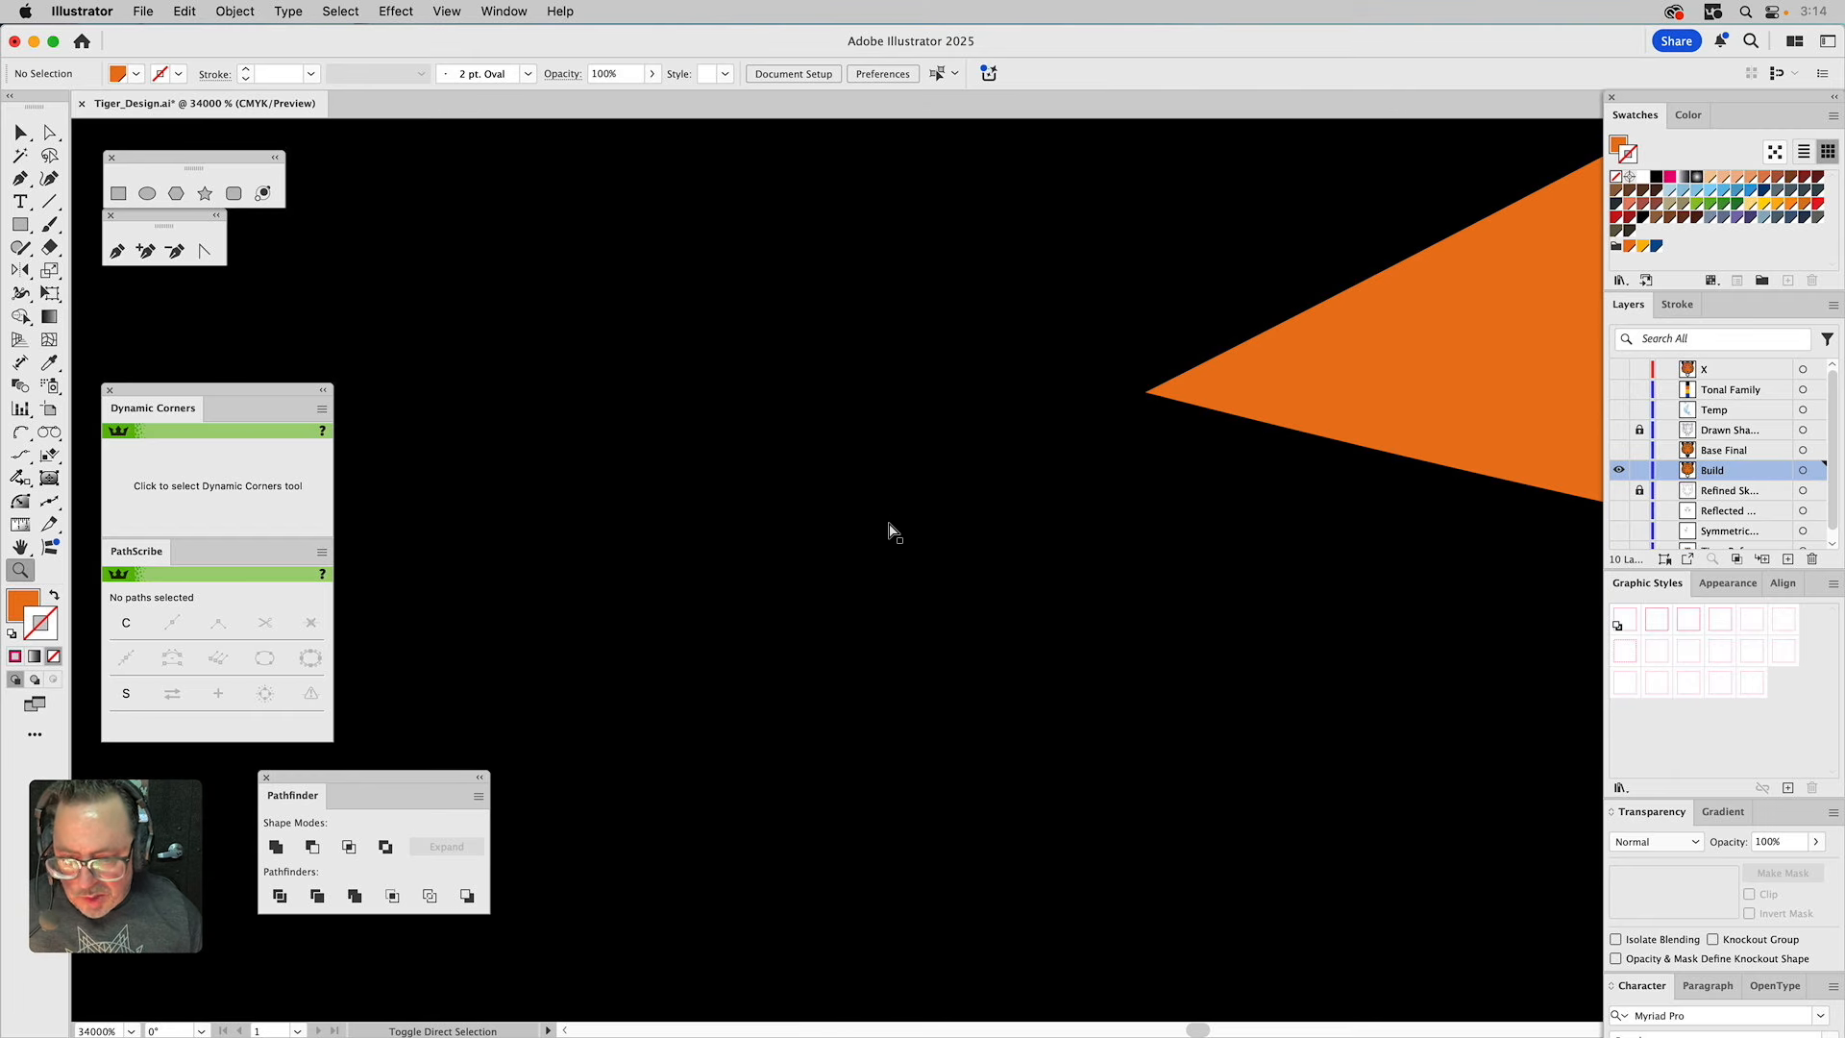
{"action": "key", "text": "super+0"}
{"action": "key", "text": "v"}
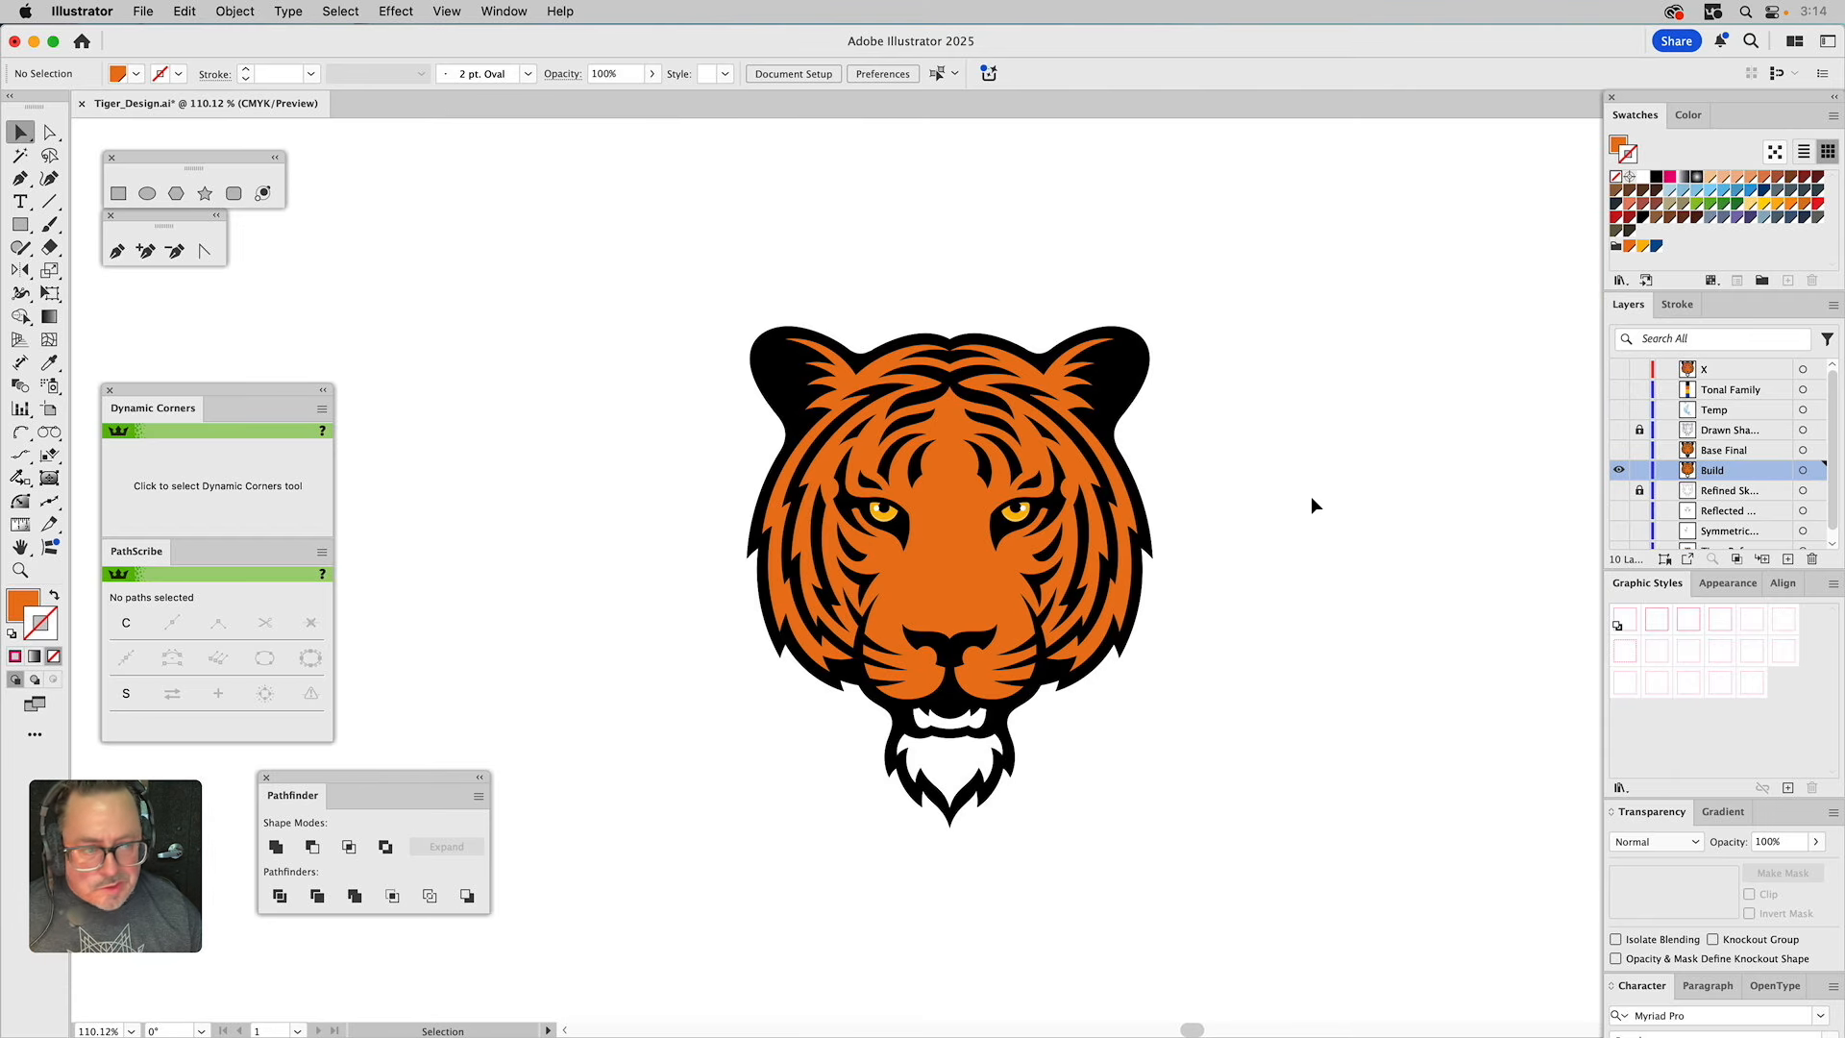
{"action": "left_click_drag", "start_coordinate": [1716, 451], "coordinate": [1813, 559]}
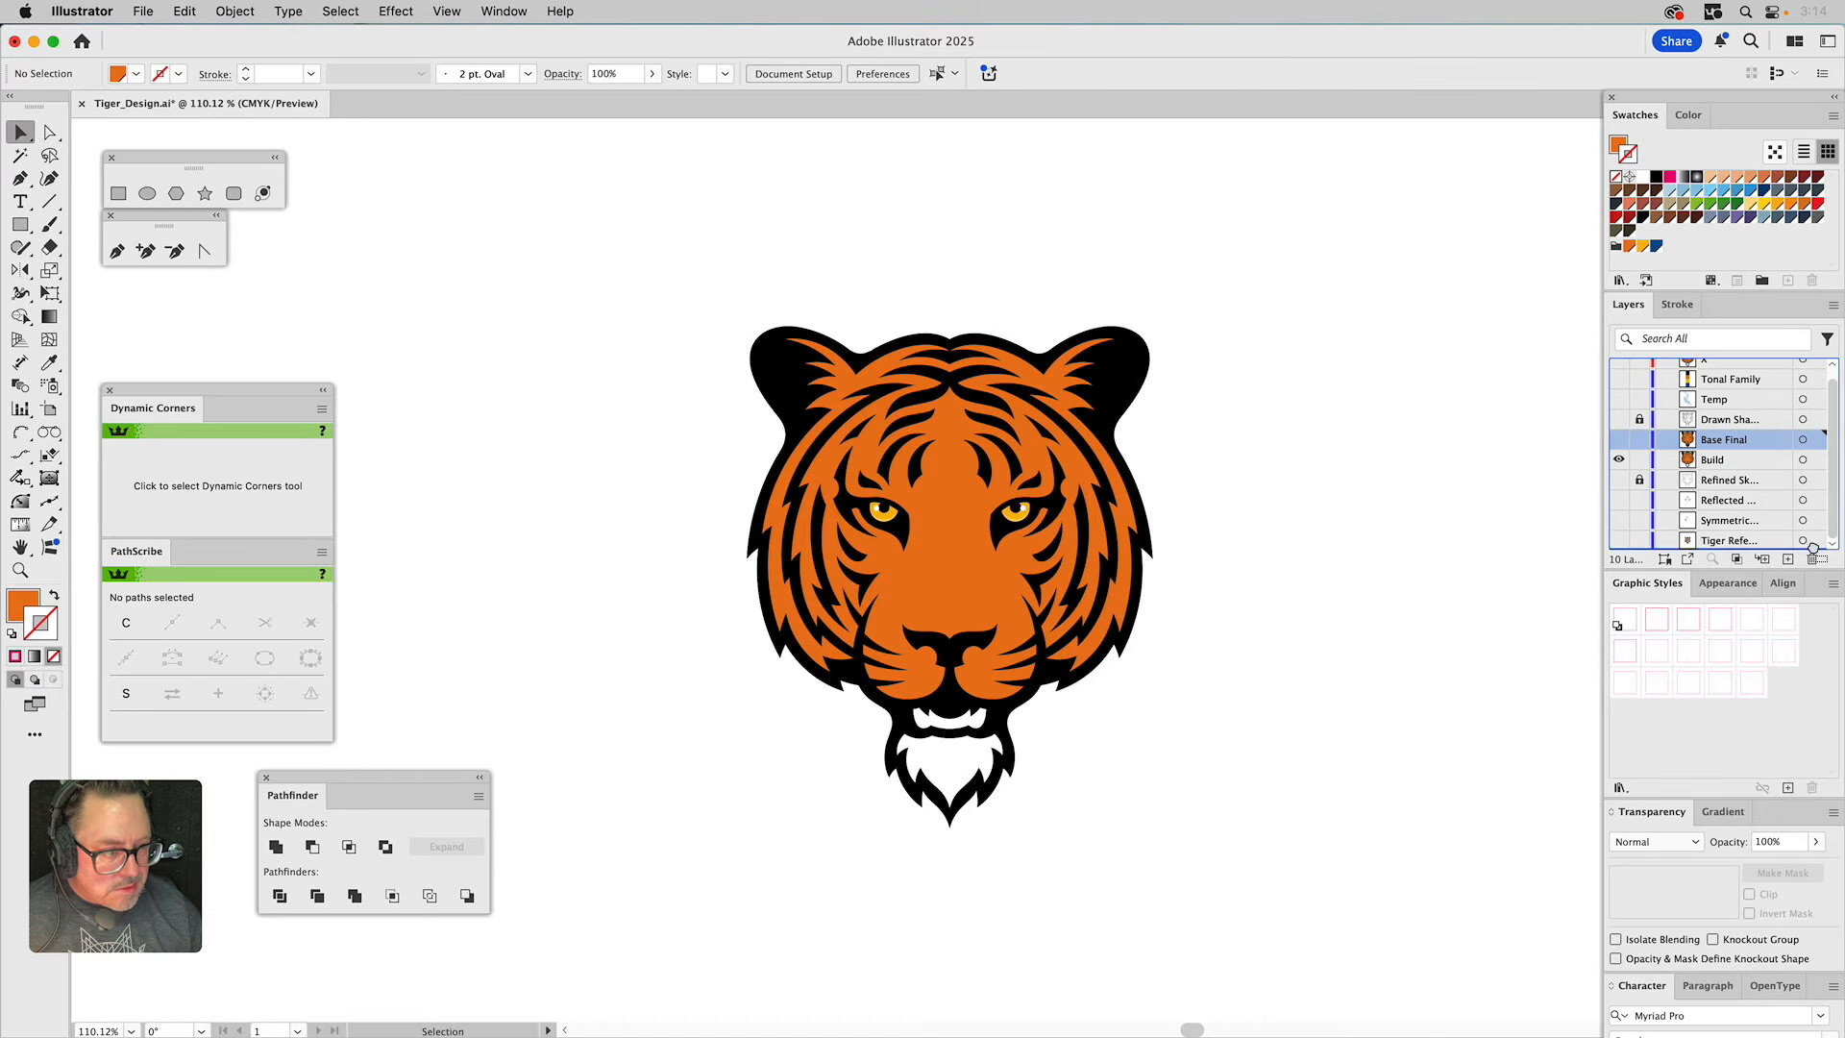
{"action": "left_click", "coordinate": [1833, 306]}
{"action": "left_click", "coordinate": [1717, 354]}
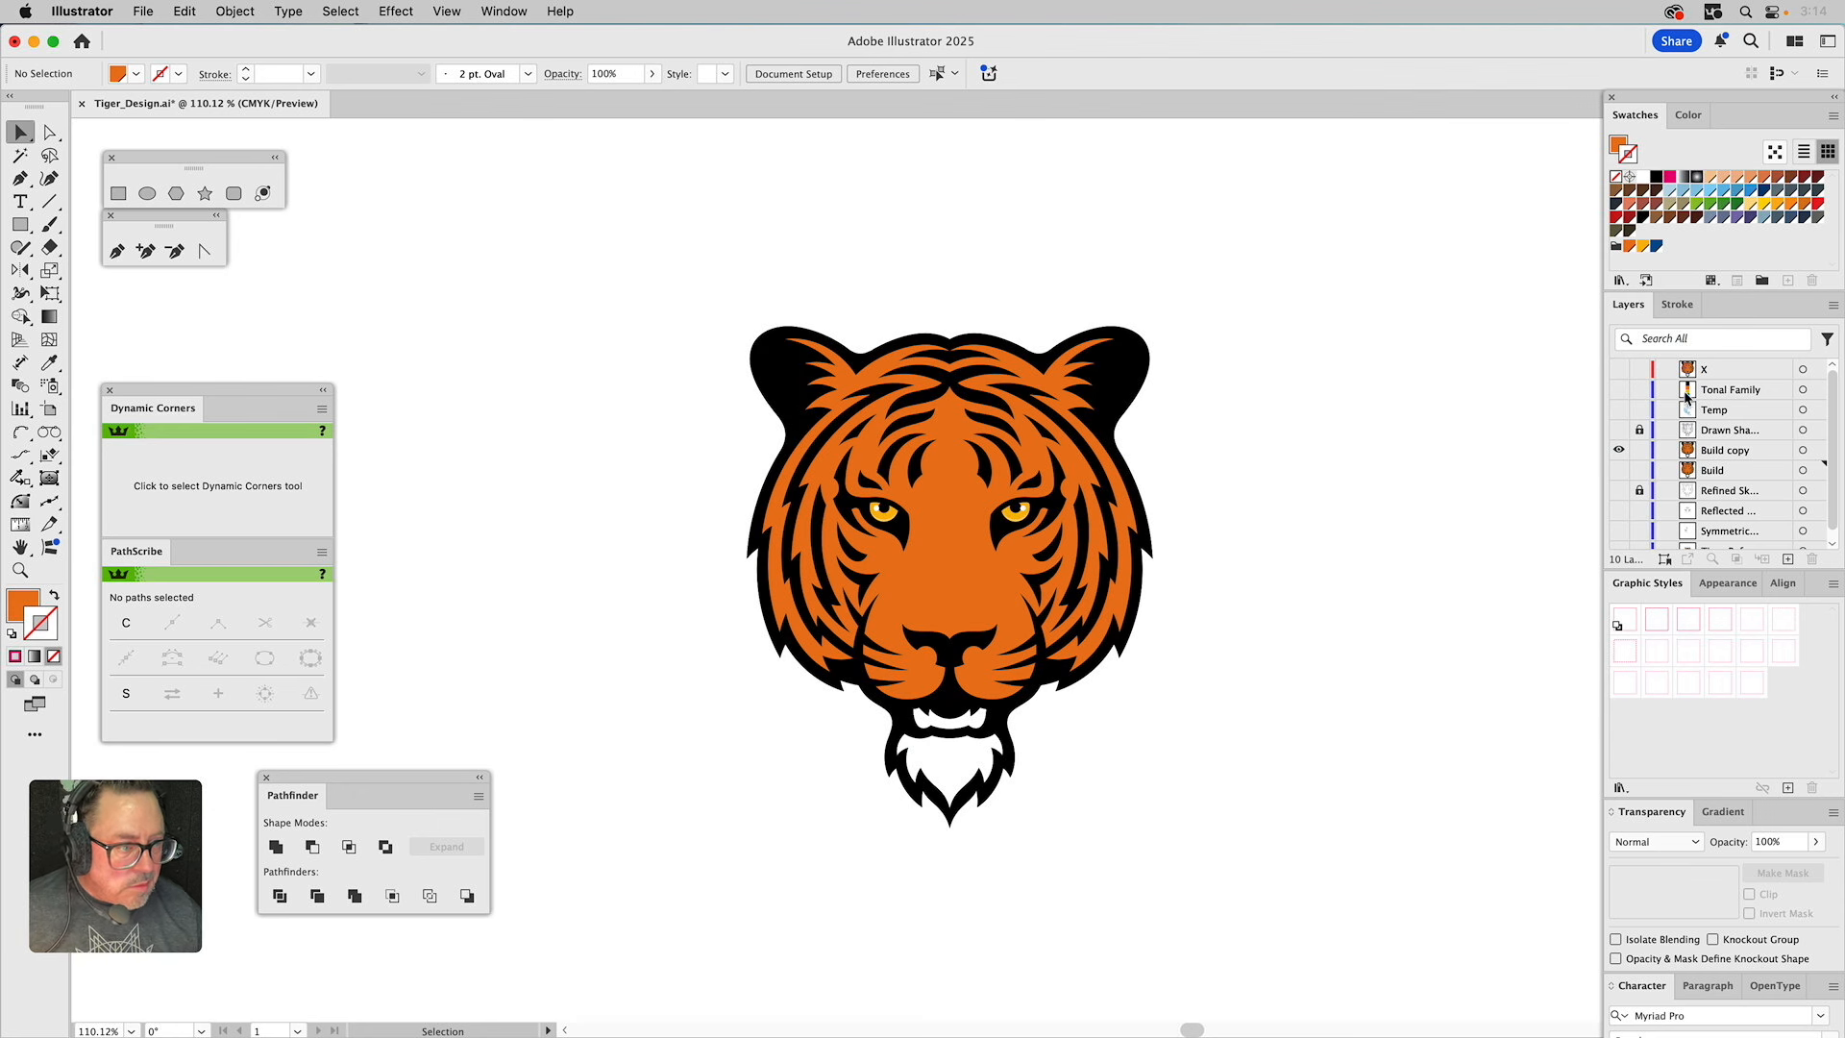
Show only the Temp layer instead of Build copy and group all of its shading and chin shapes.
{"action": "left_click", "coordinate": [1717, 413]}
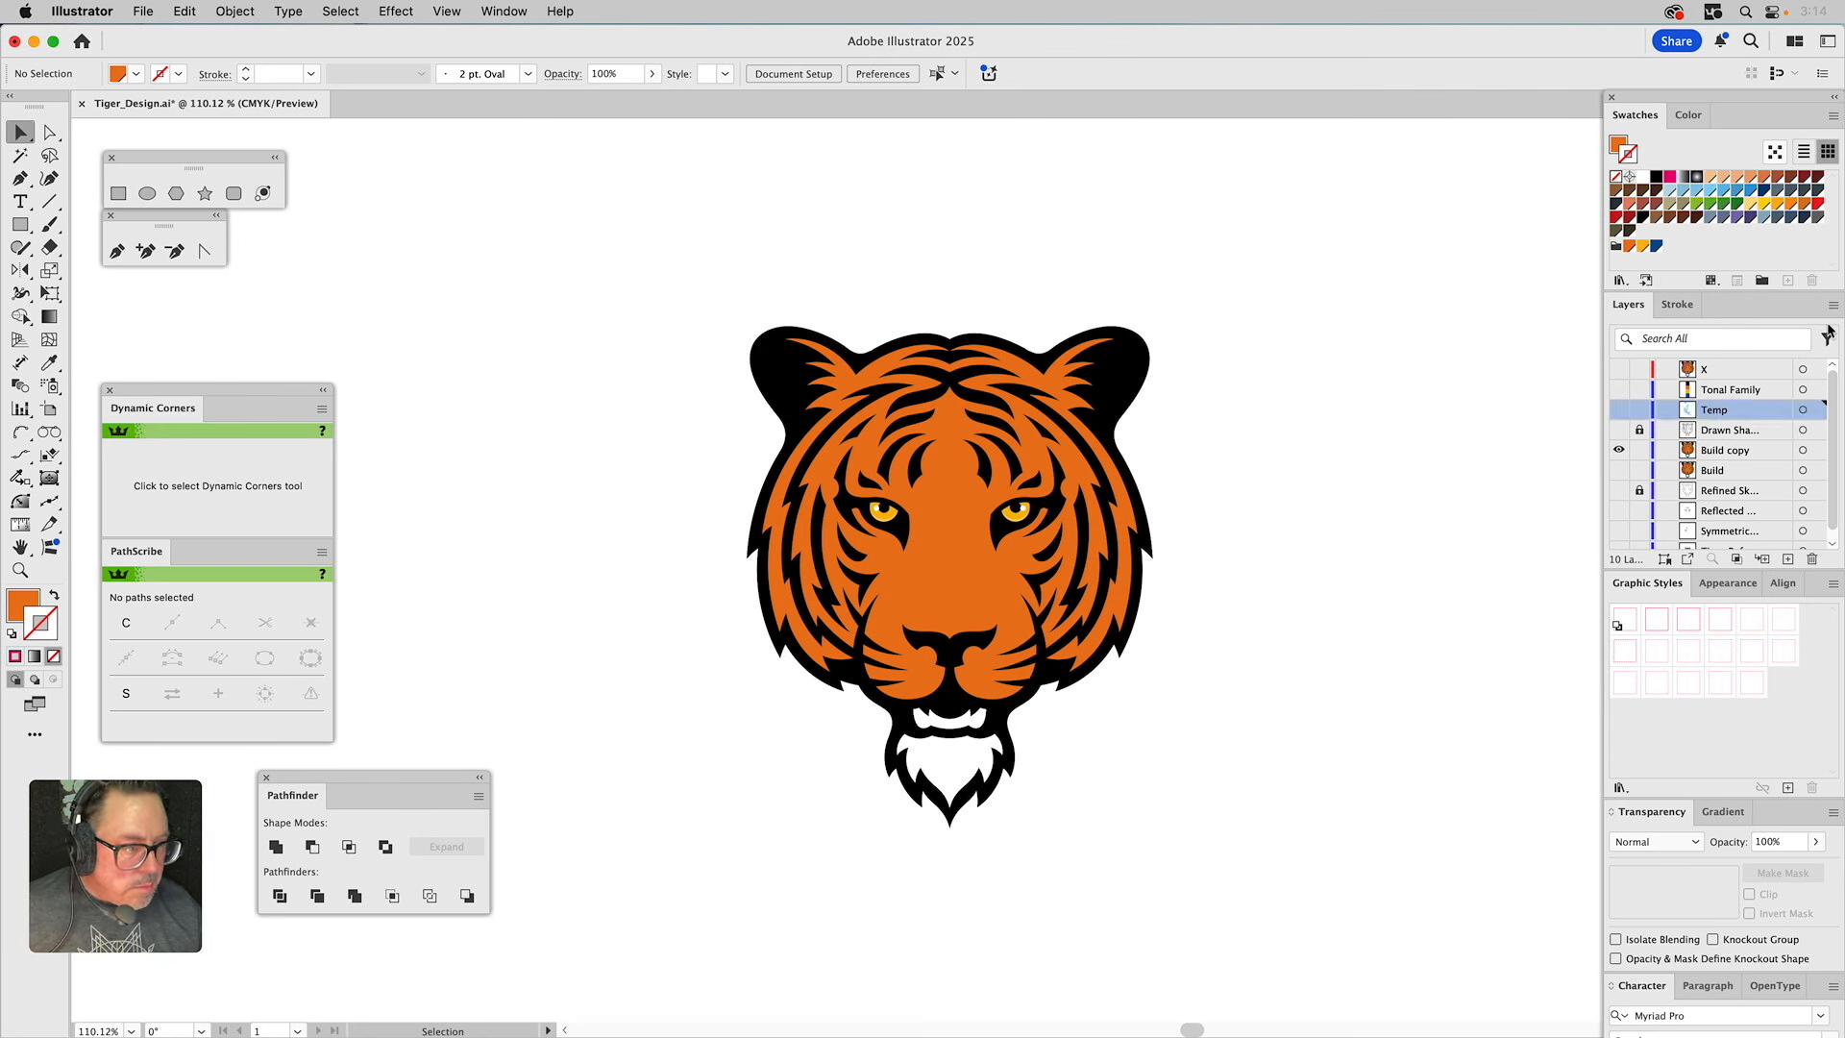
{"action": "left_click", "coordinate": [1622, 448]}
{"action": "left_click", "coordinate": [1619, 410]}
{"action": "left_click_drag", "start_coordinate": [612, 229], "coordinate": [1288, 899]}
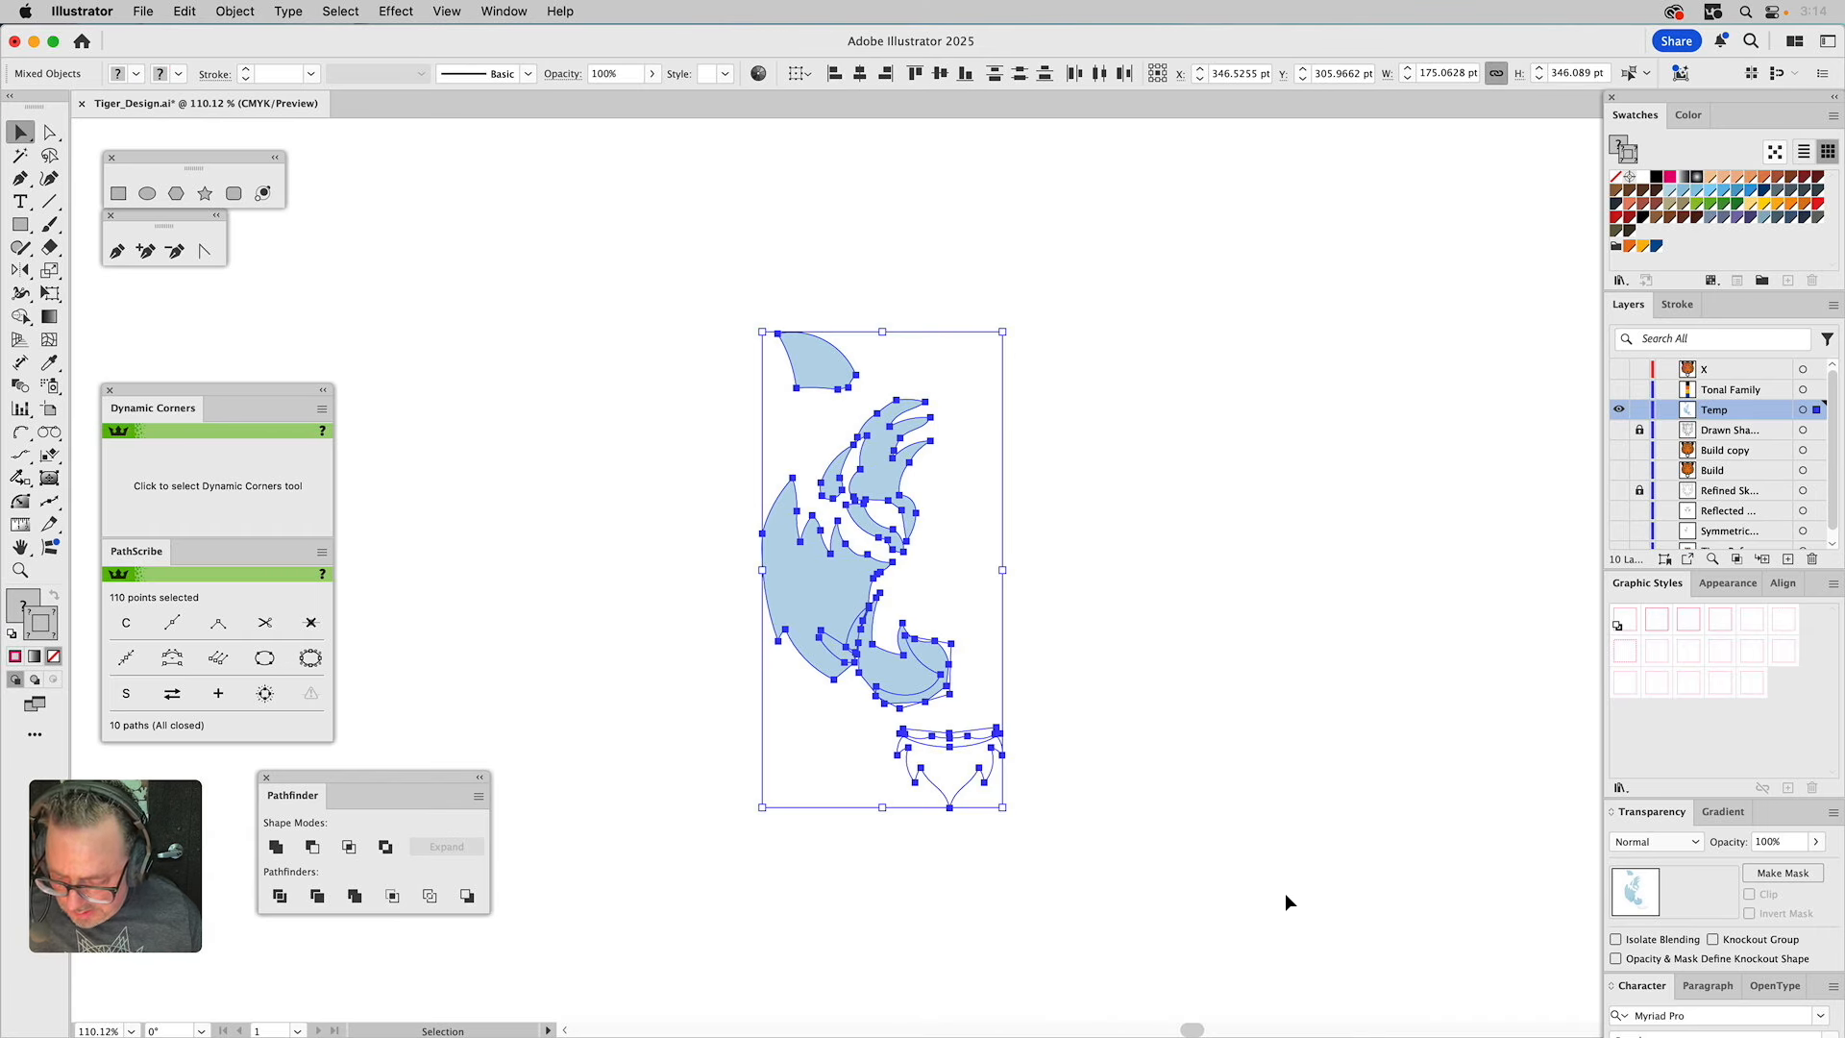
{"action": "key", "text": "super+g"}
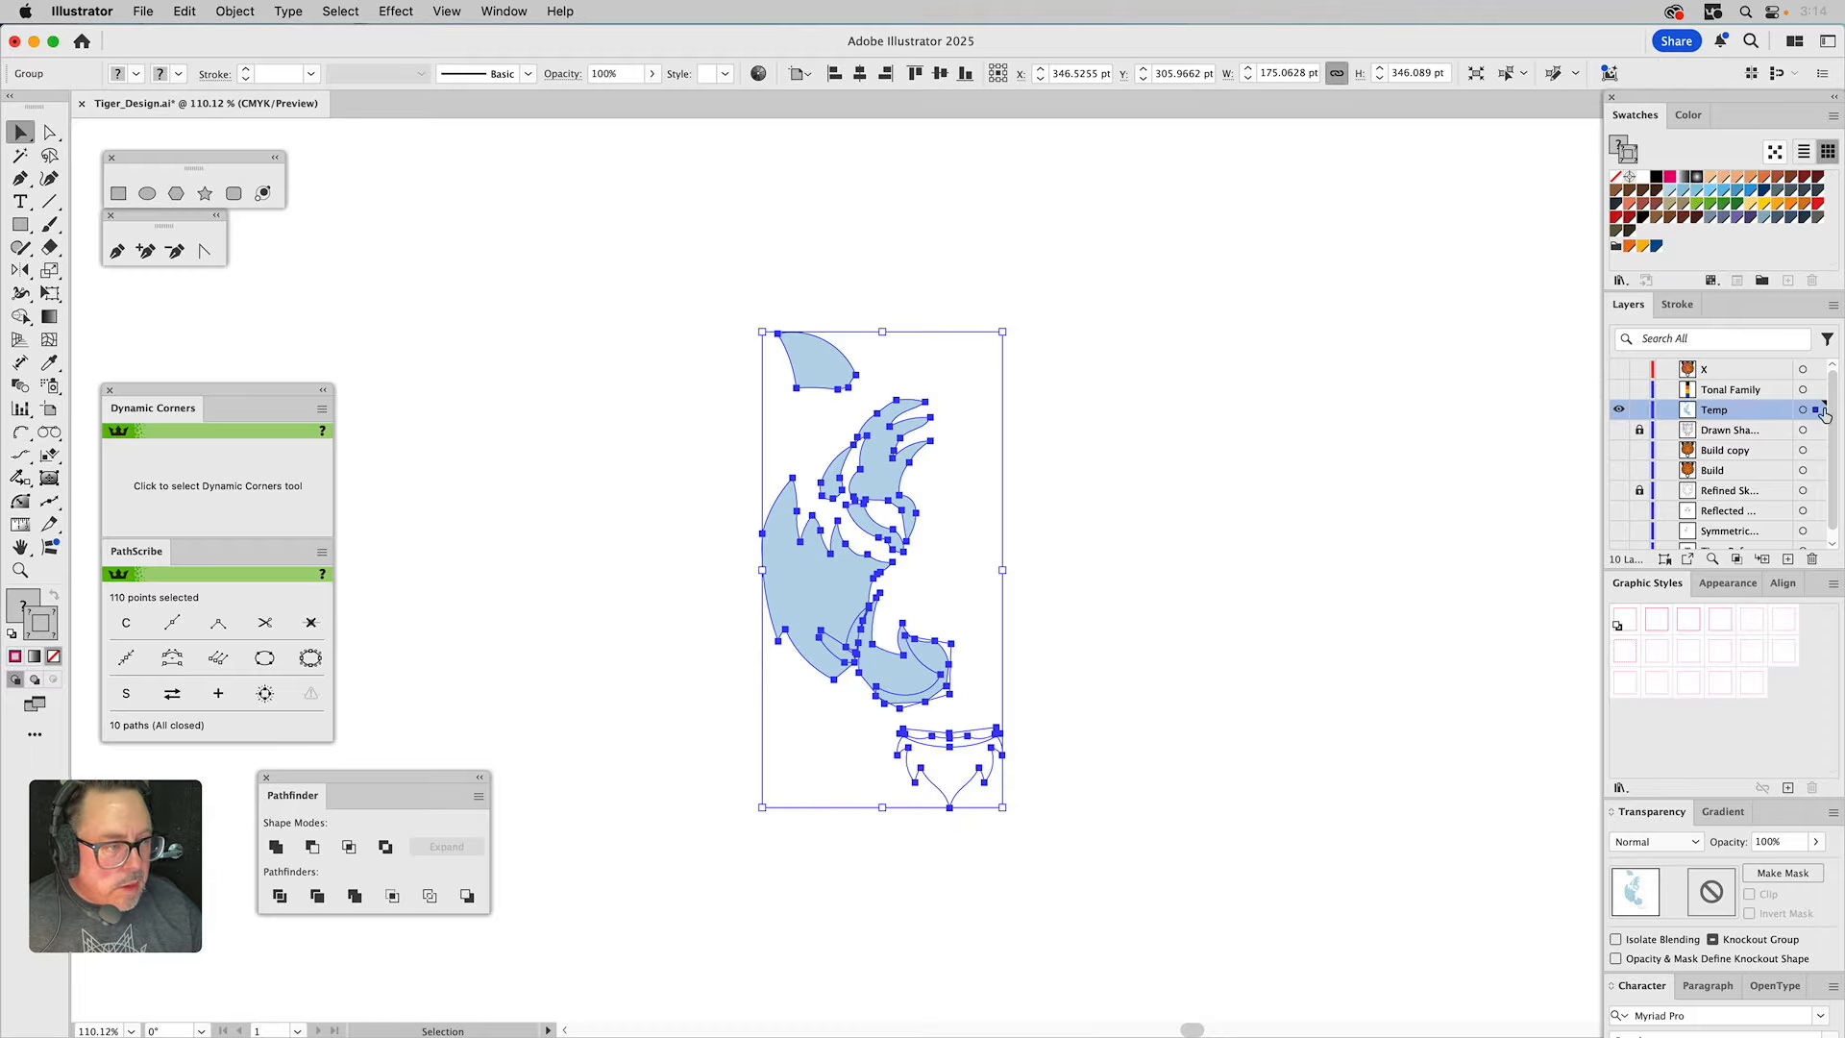
Deselect the shading shapes and show the Build copy layer's tiger head beneath them.
{"action": "key", "text": "super+shift+a"}
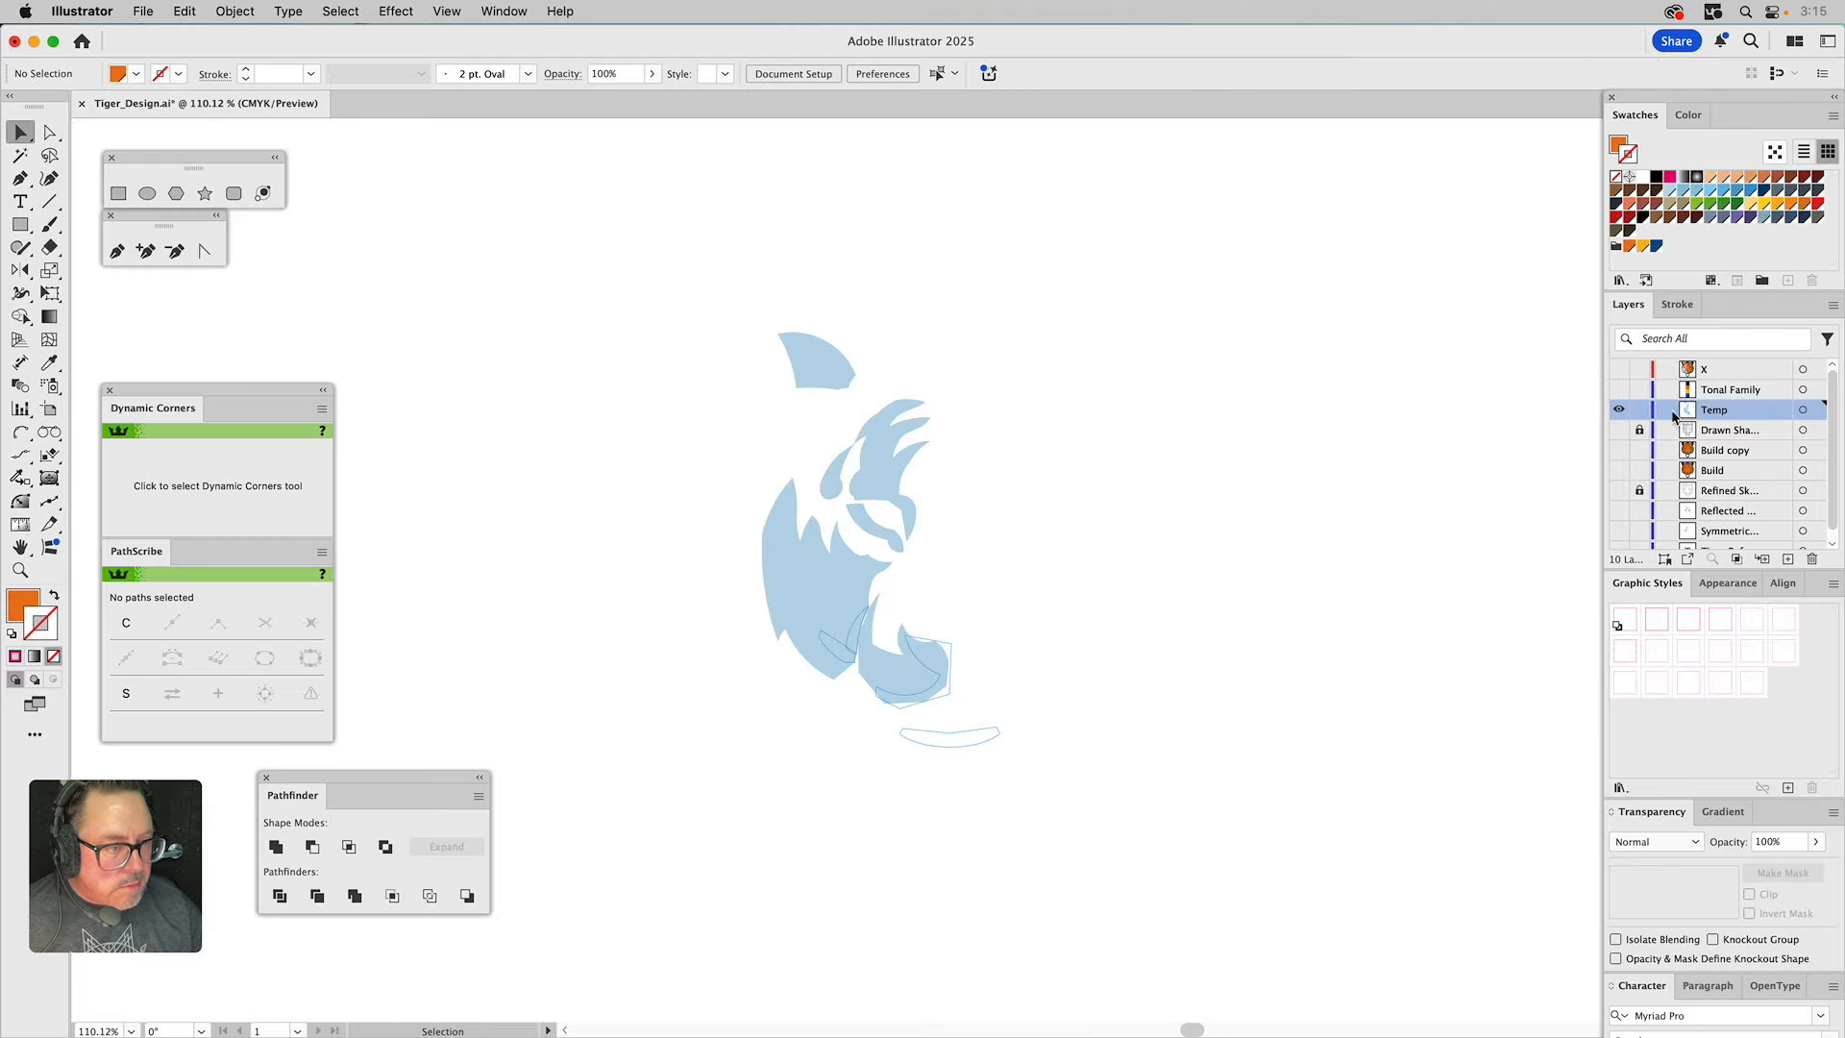
{"action": "left_click", "coordinate": [1618, 451]}
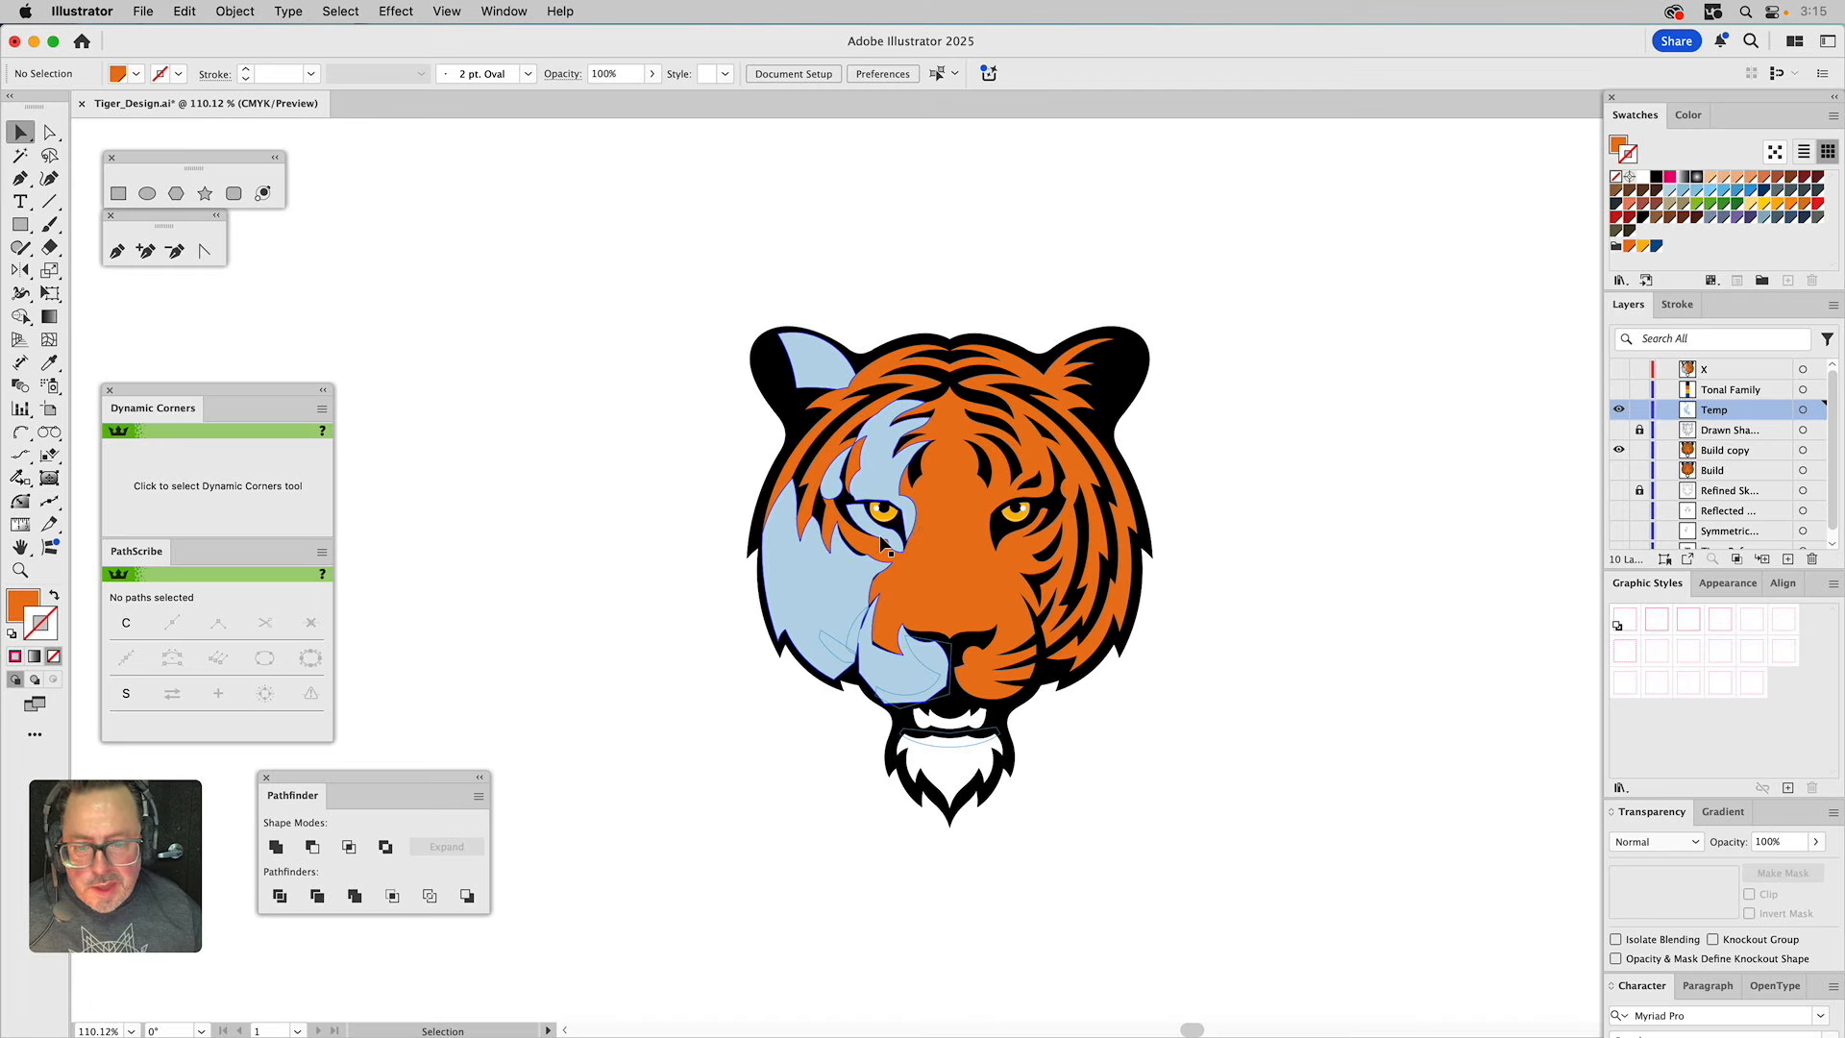
{"action": "left_click", "coordinate": [20, 571]}
{"action": "left_click_drag", "start_coordinate": [687, 289], "coordinate": [1244, 863]}
{"action": "key", "text": "v"}
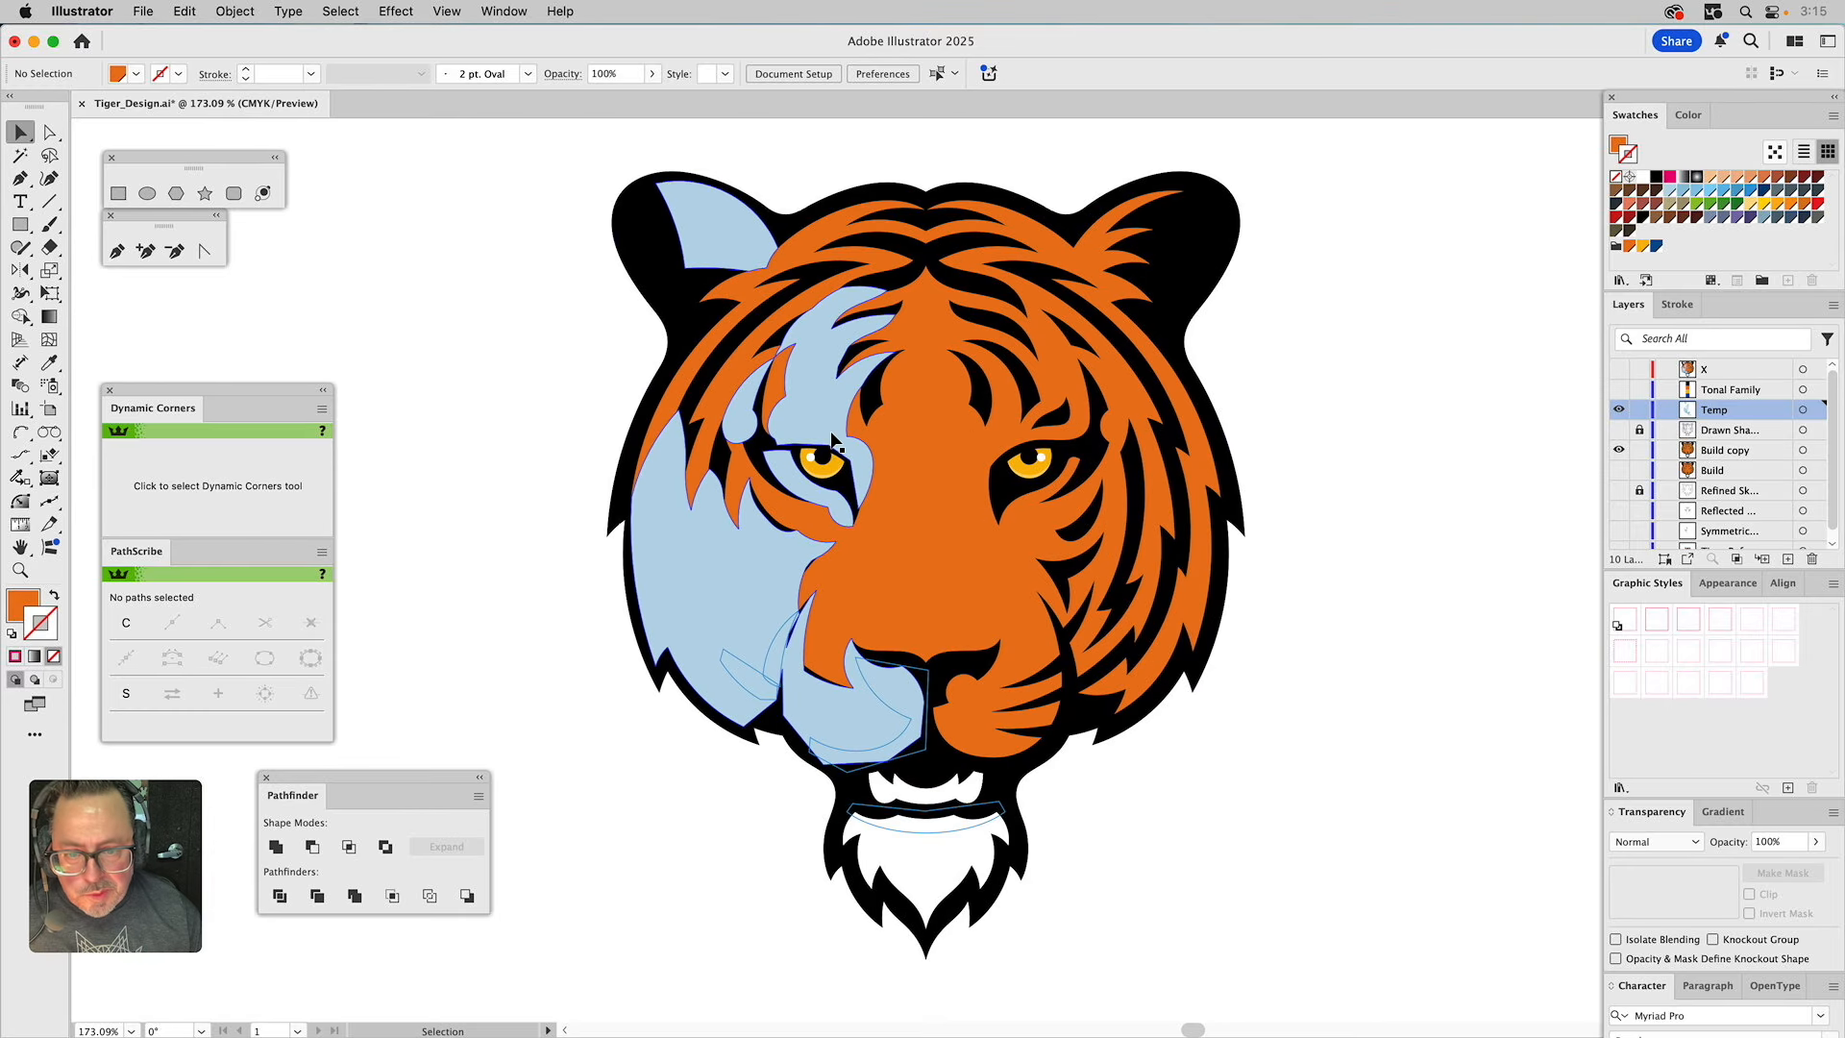
Intersect the light-blue shading shapes with a copy of the orange fur shape and make the result a compound path.
{"action": "left_click", "coordinate": [939, 512]}
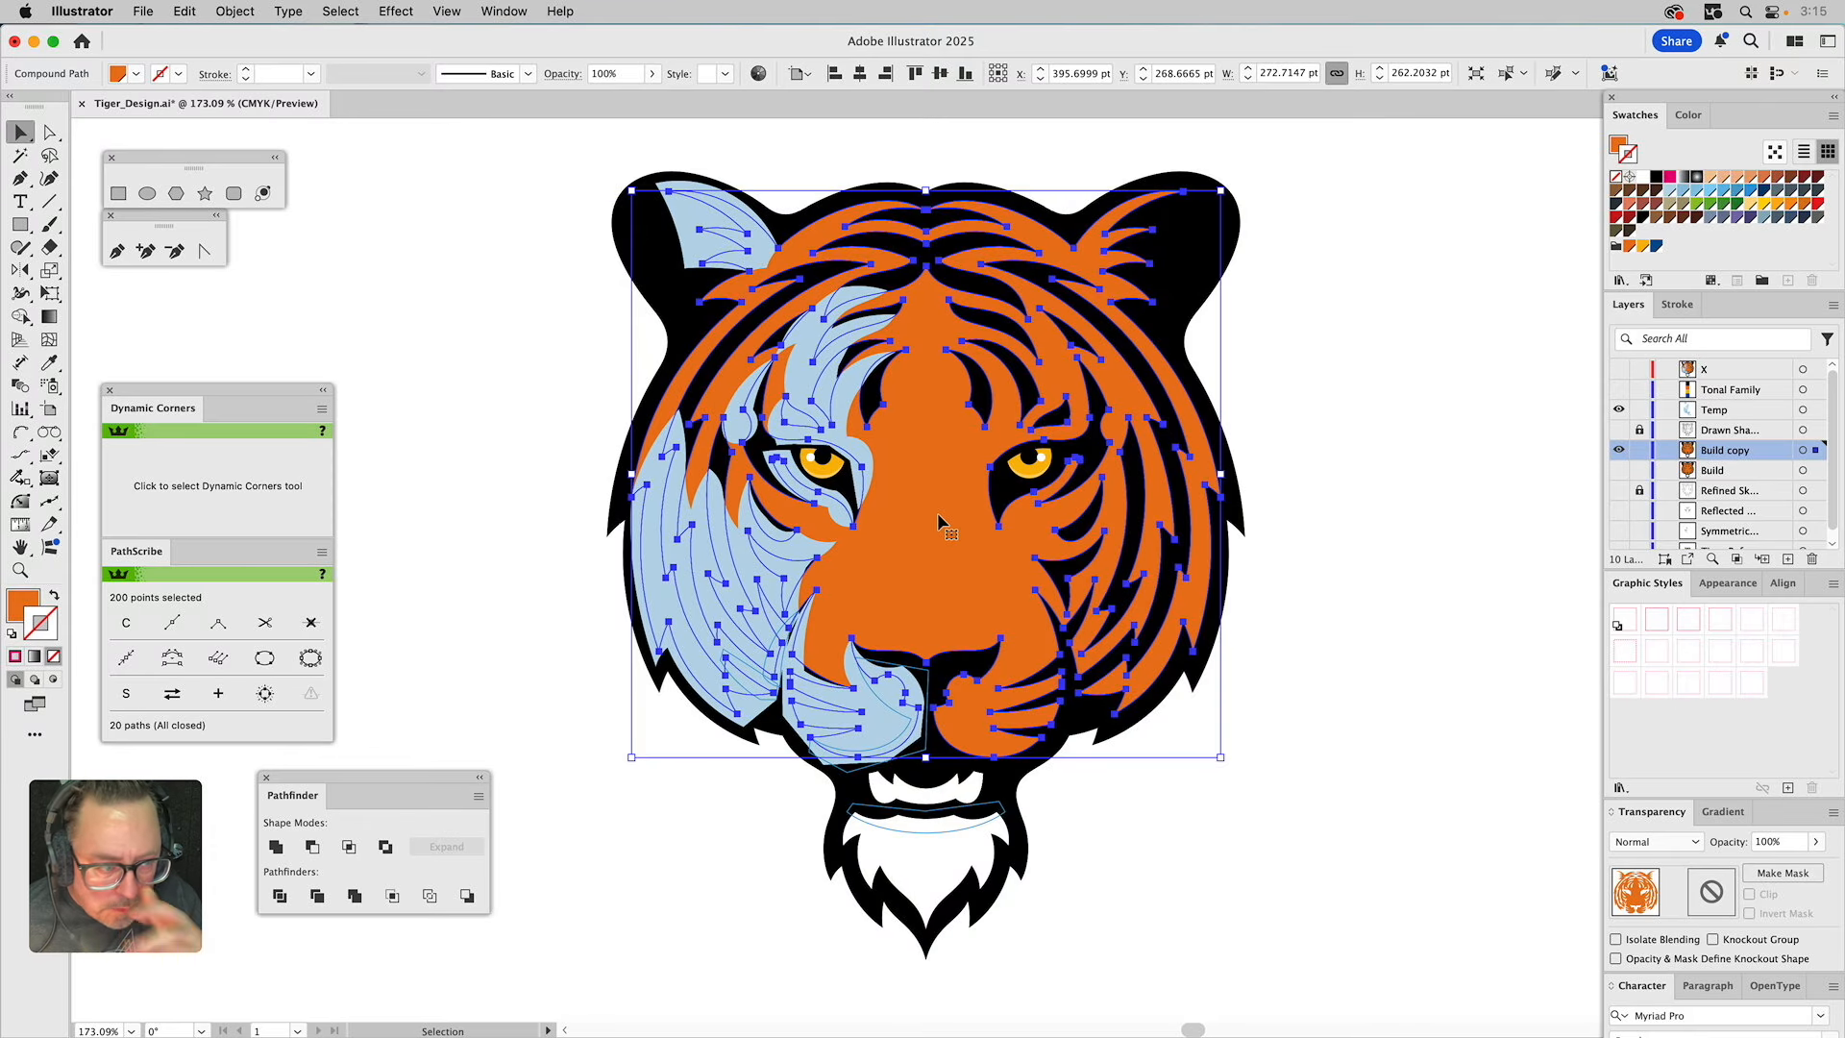
{"action": "left_click", "coordinate": [1724, 586]}
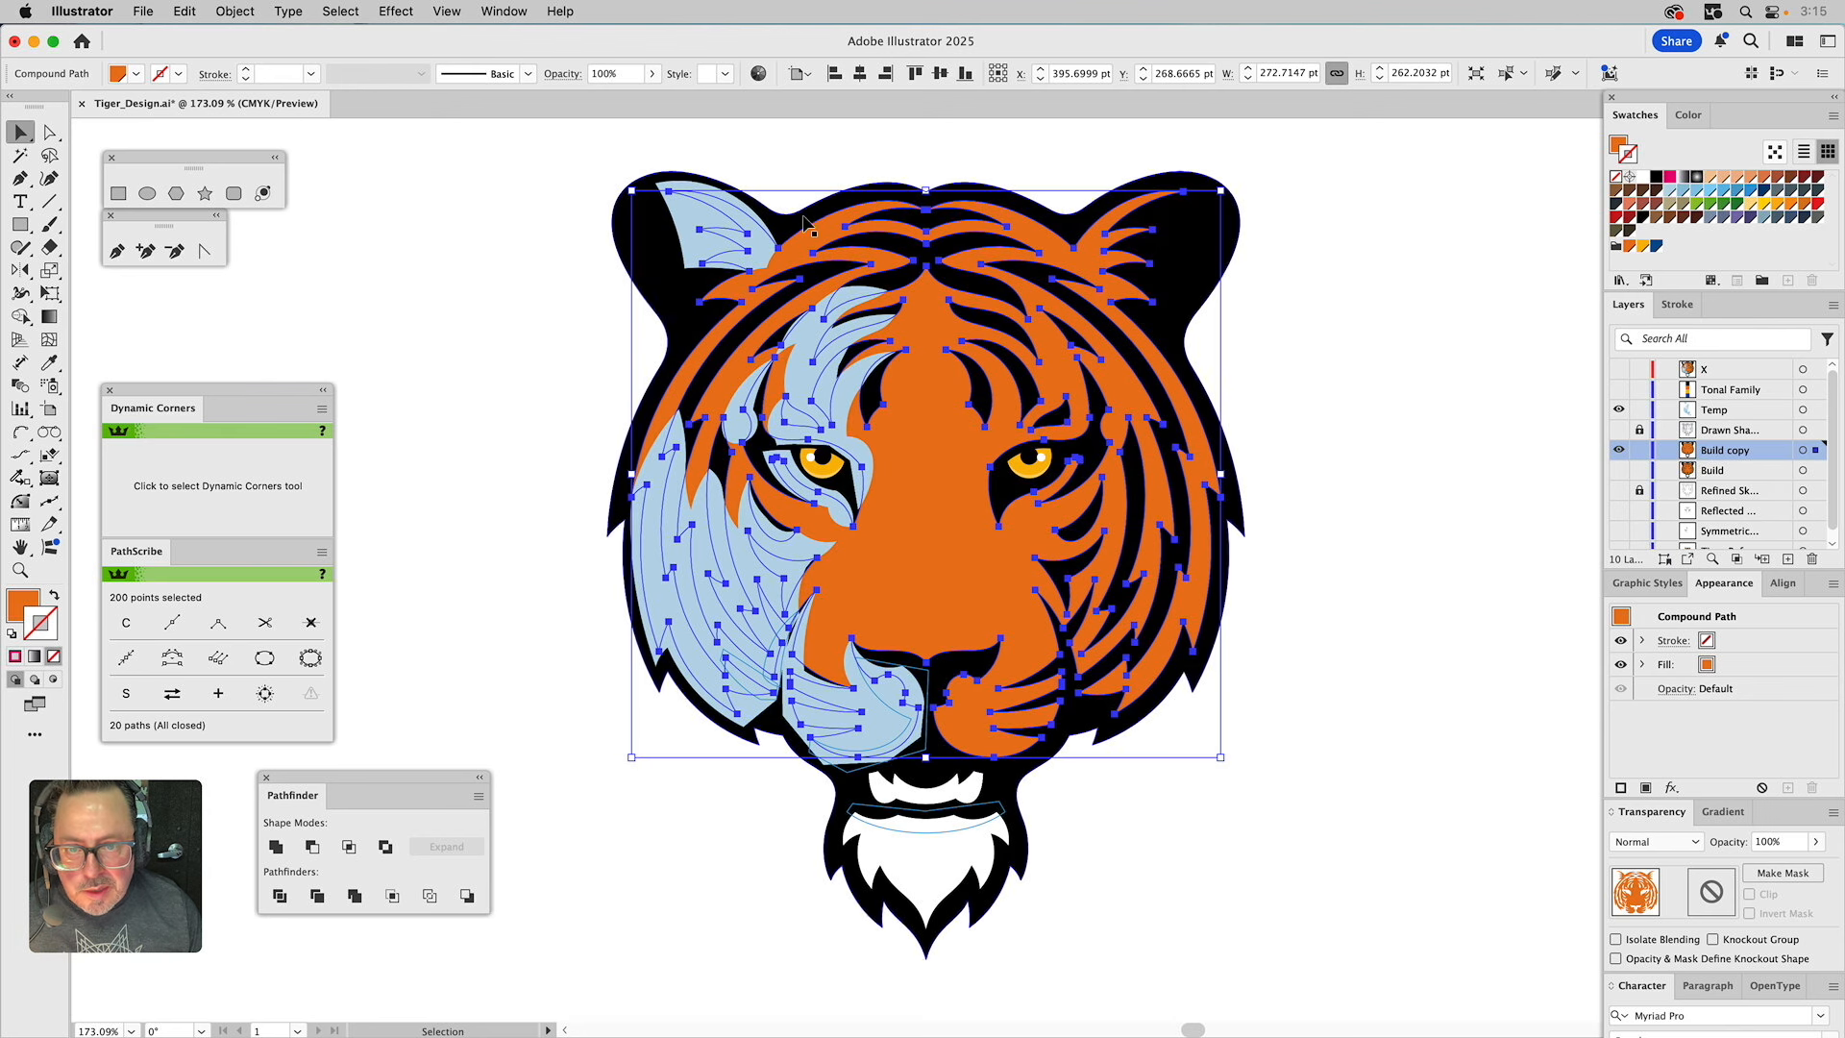
{"action": "left_click_drag", "start_coordinate": [818, 235], "coordinate": [1110, 274]}
{"action": "key", "text": "super+z"}
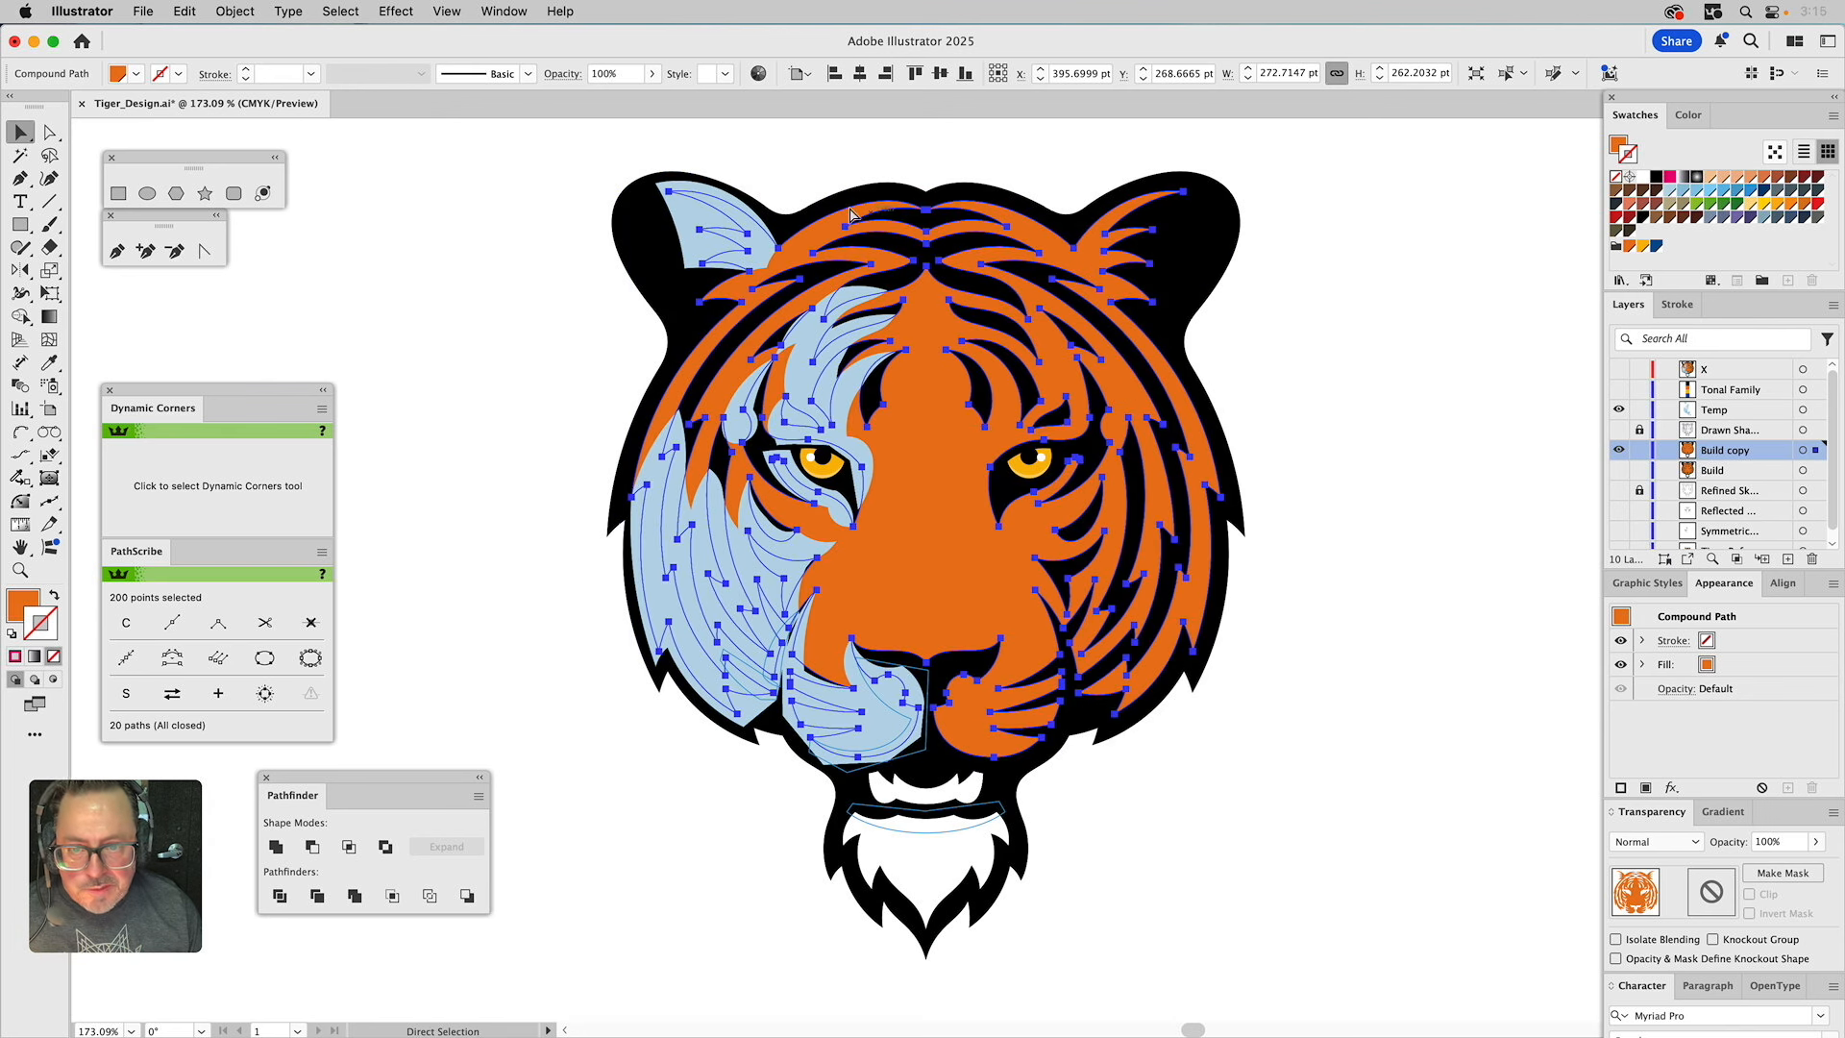
{"action": "left_click", "coordinate": [683, 219], "text": "shift"}
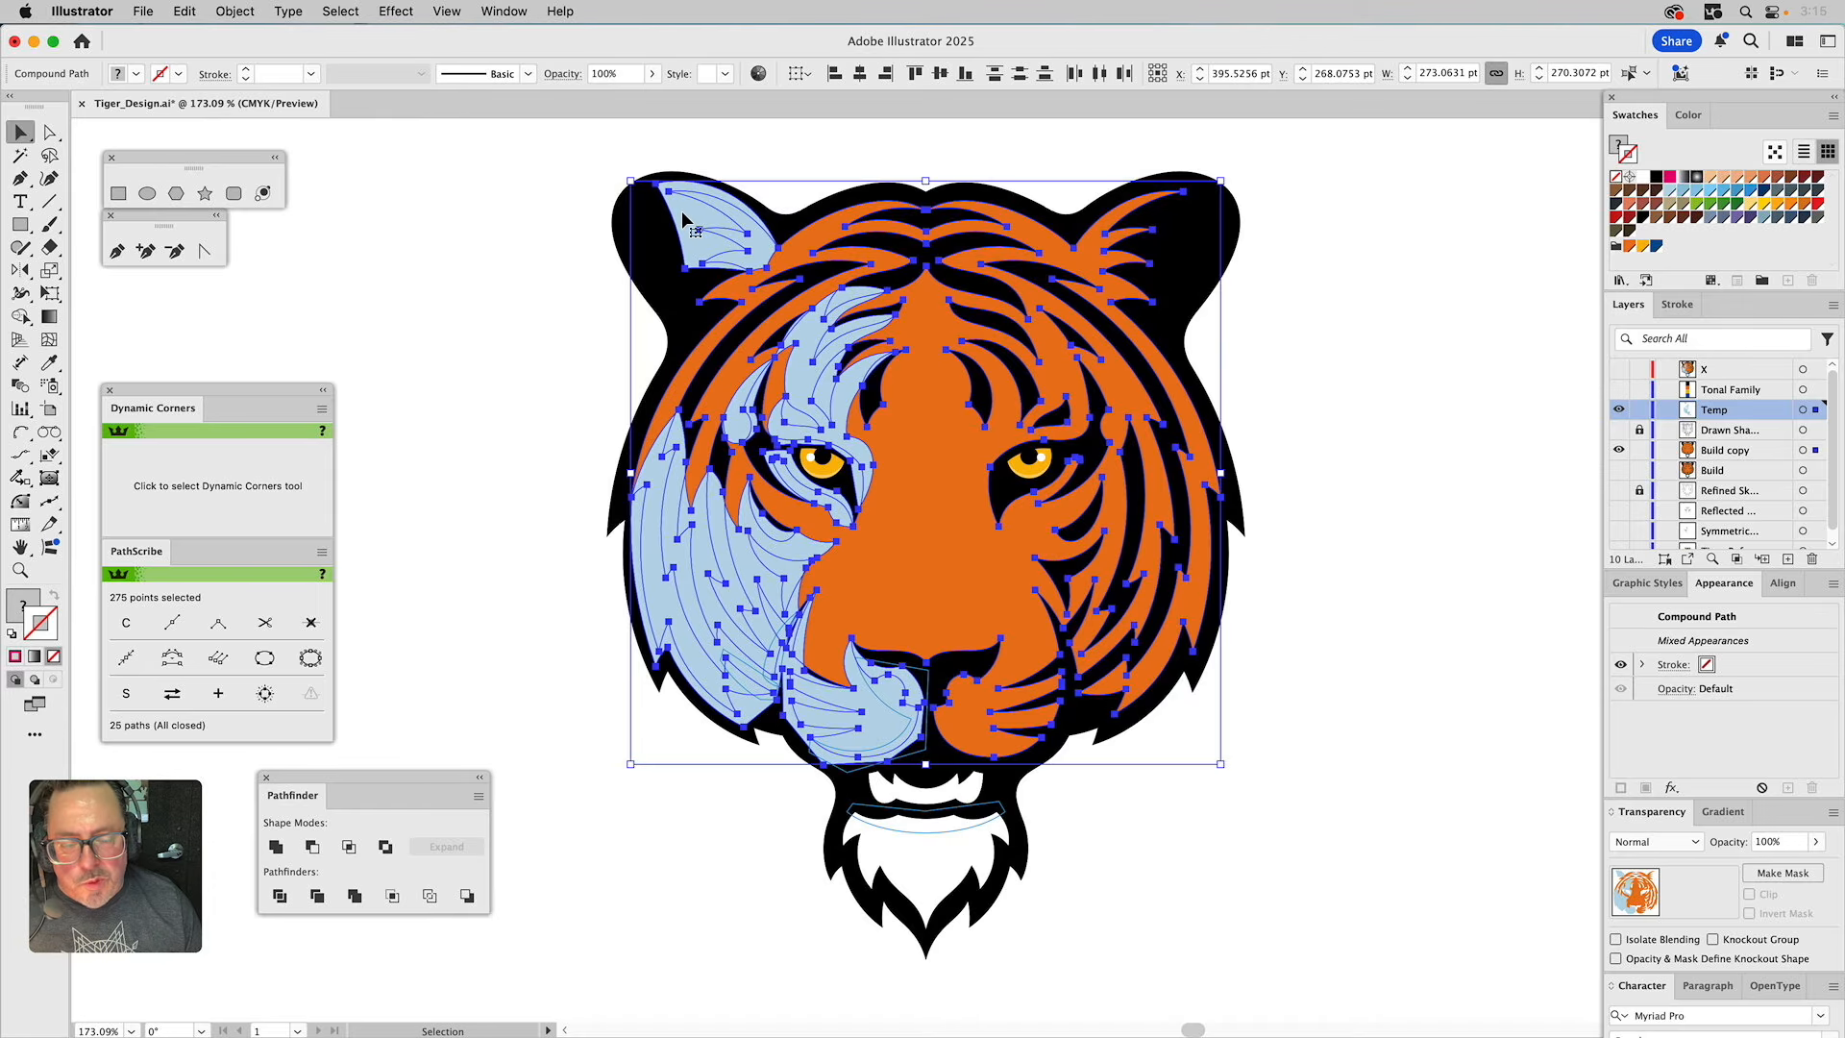
{"action": "left_click", "coordinate": [349, 847]}
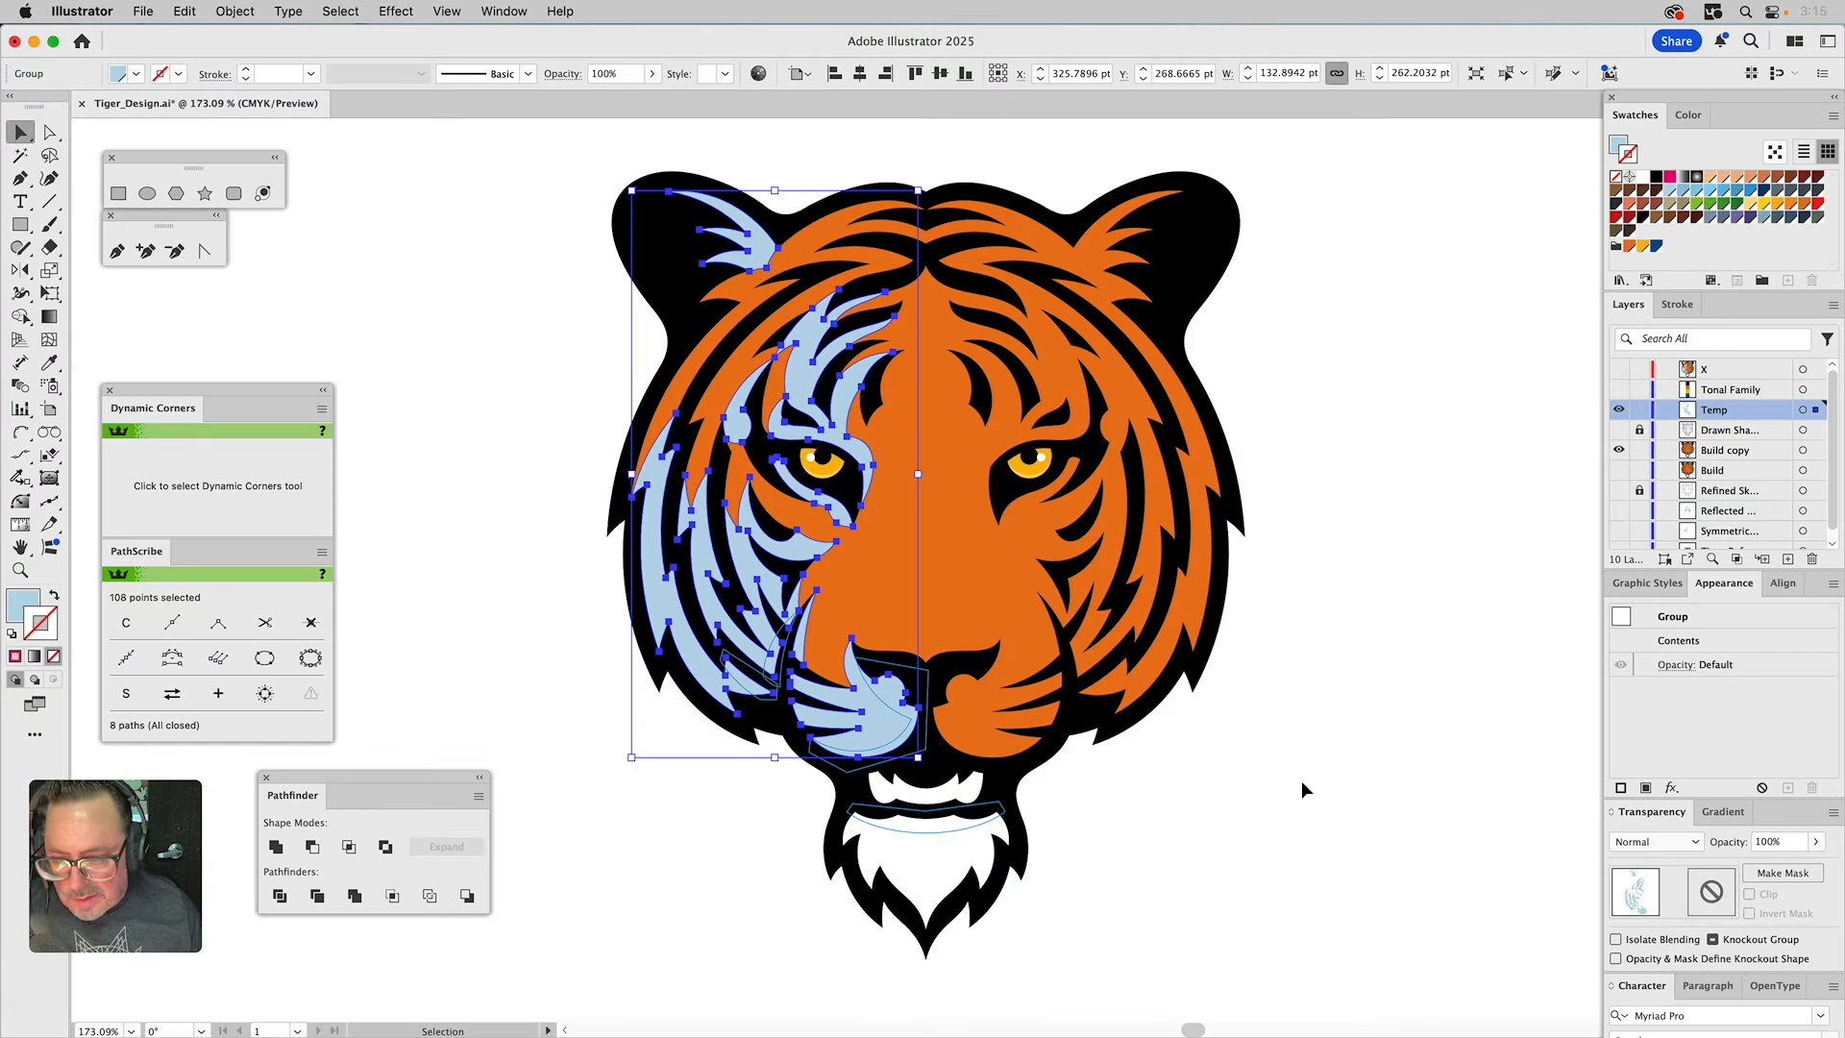
{"action": "key", "text": "super+8"}
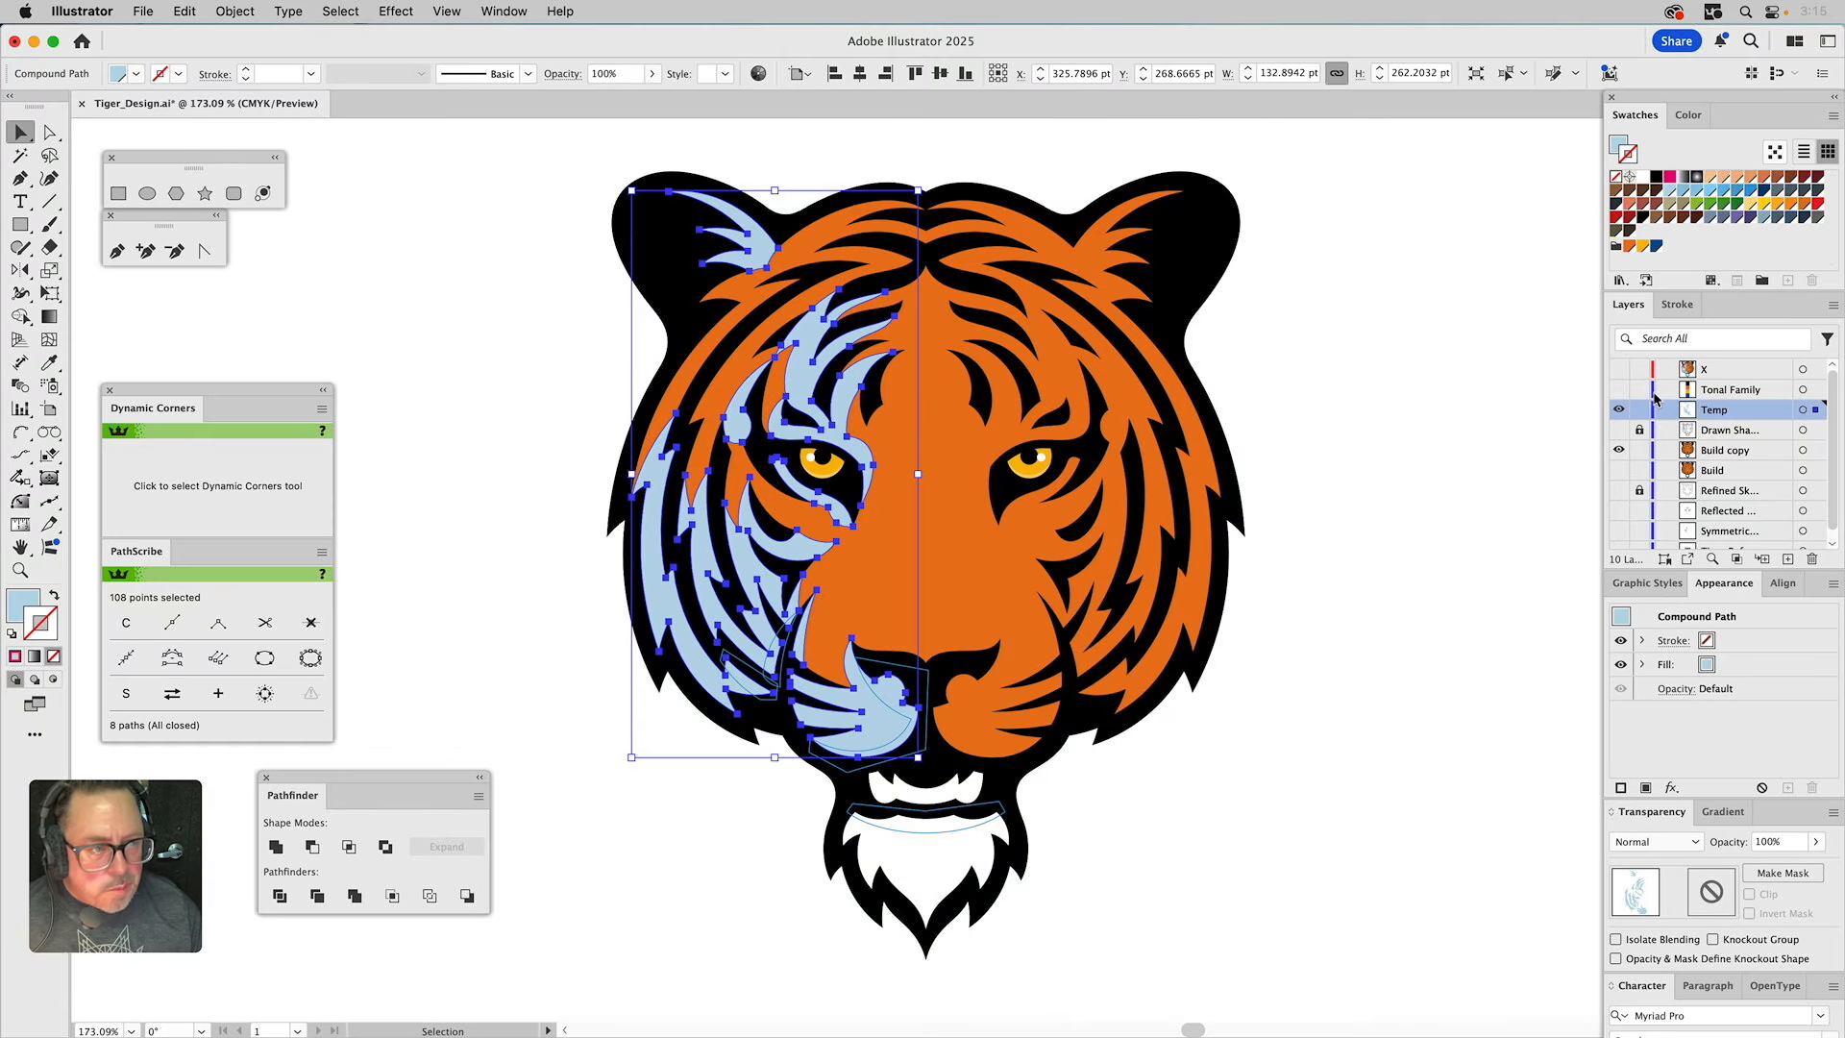
Fill the trimmed fur shading compound path with white.
{"action": "left_click", "coordinate": [1621, 144]}
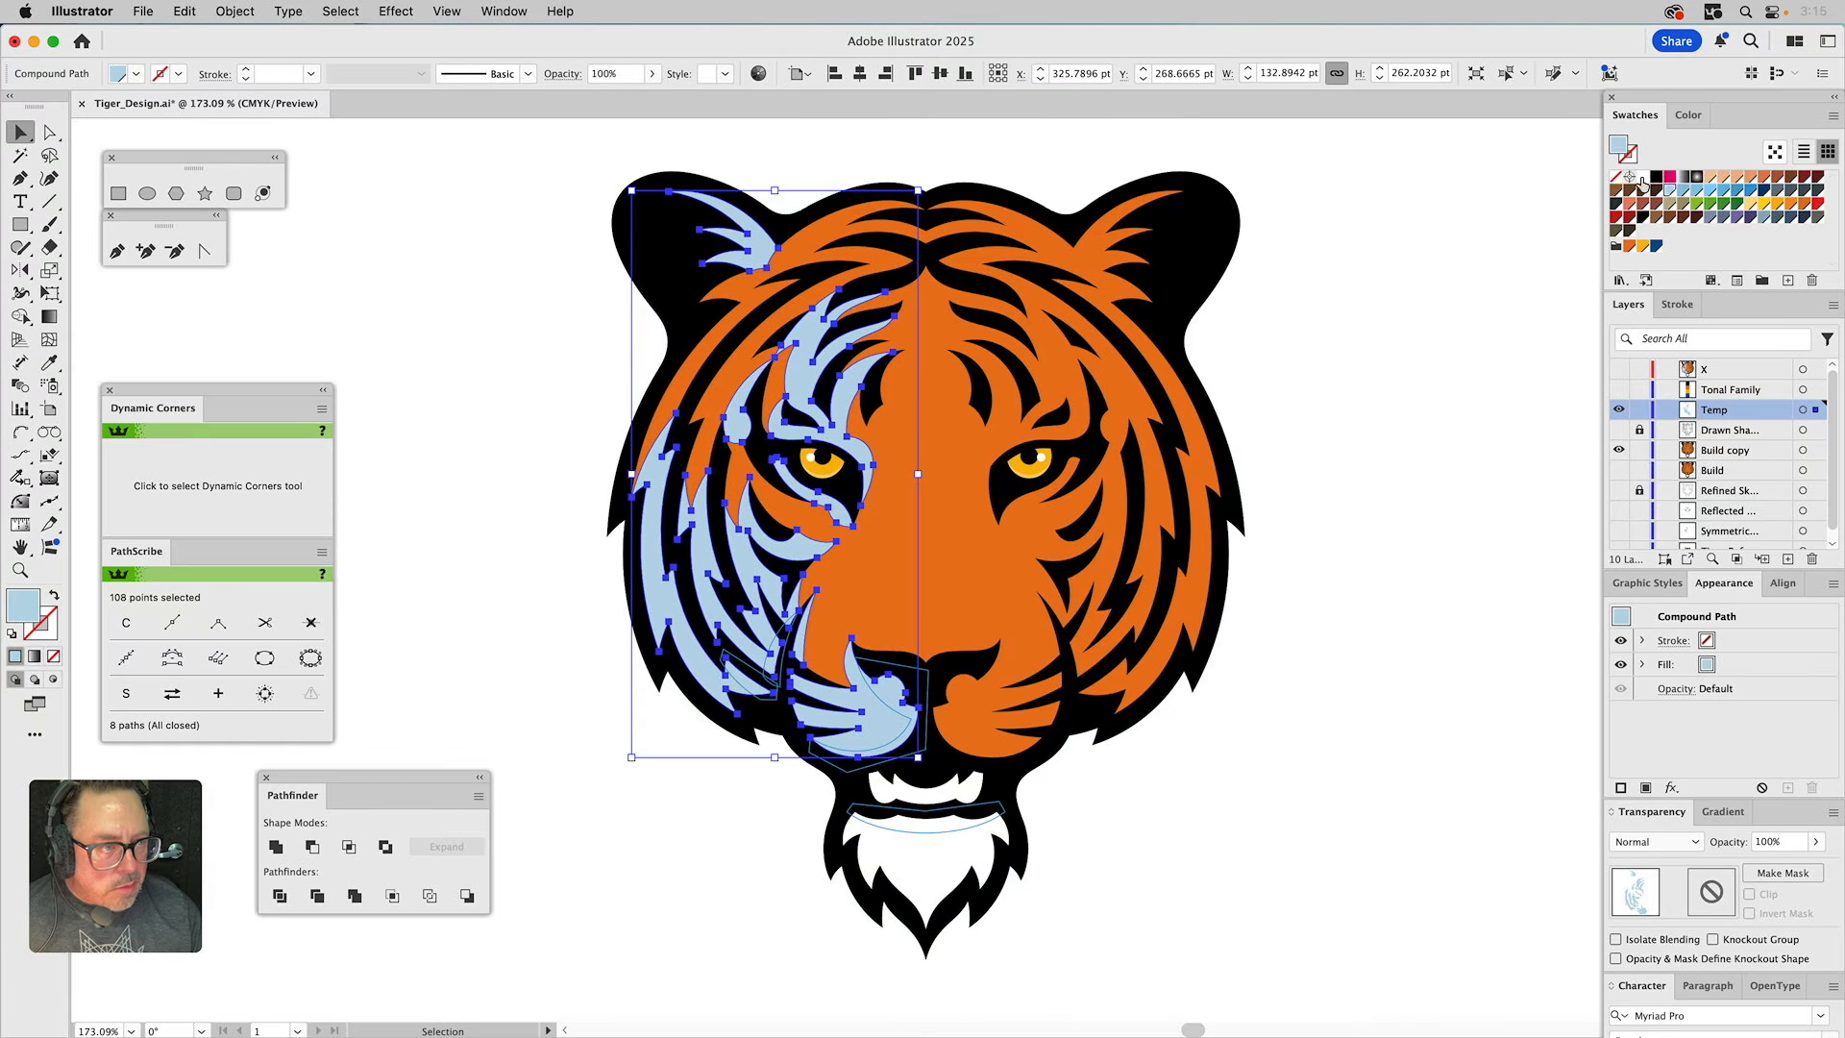
{"action": "left_click", "coordinate": [1644, 180]}
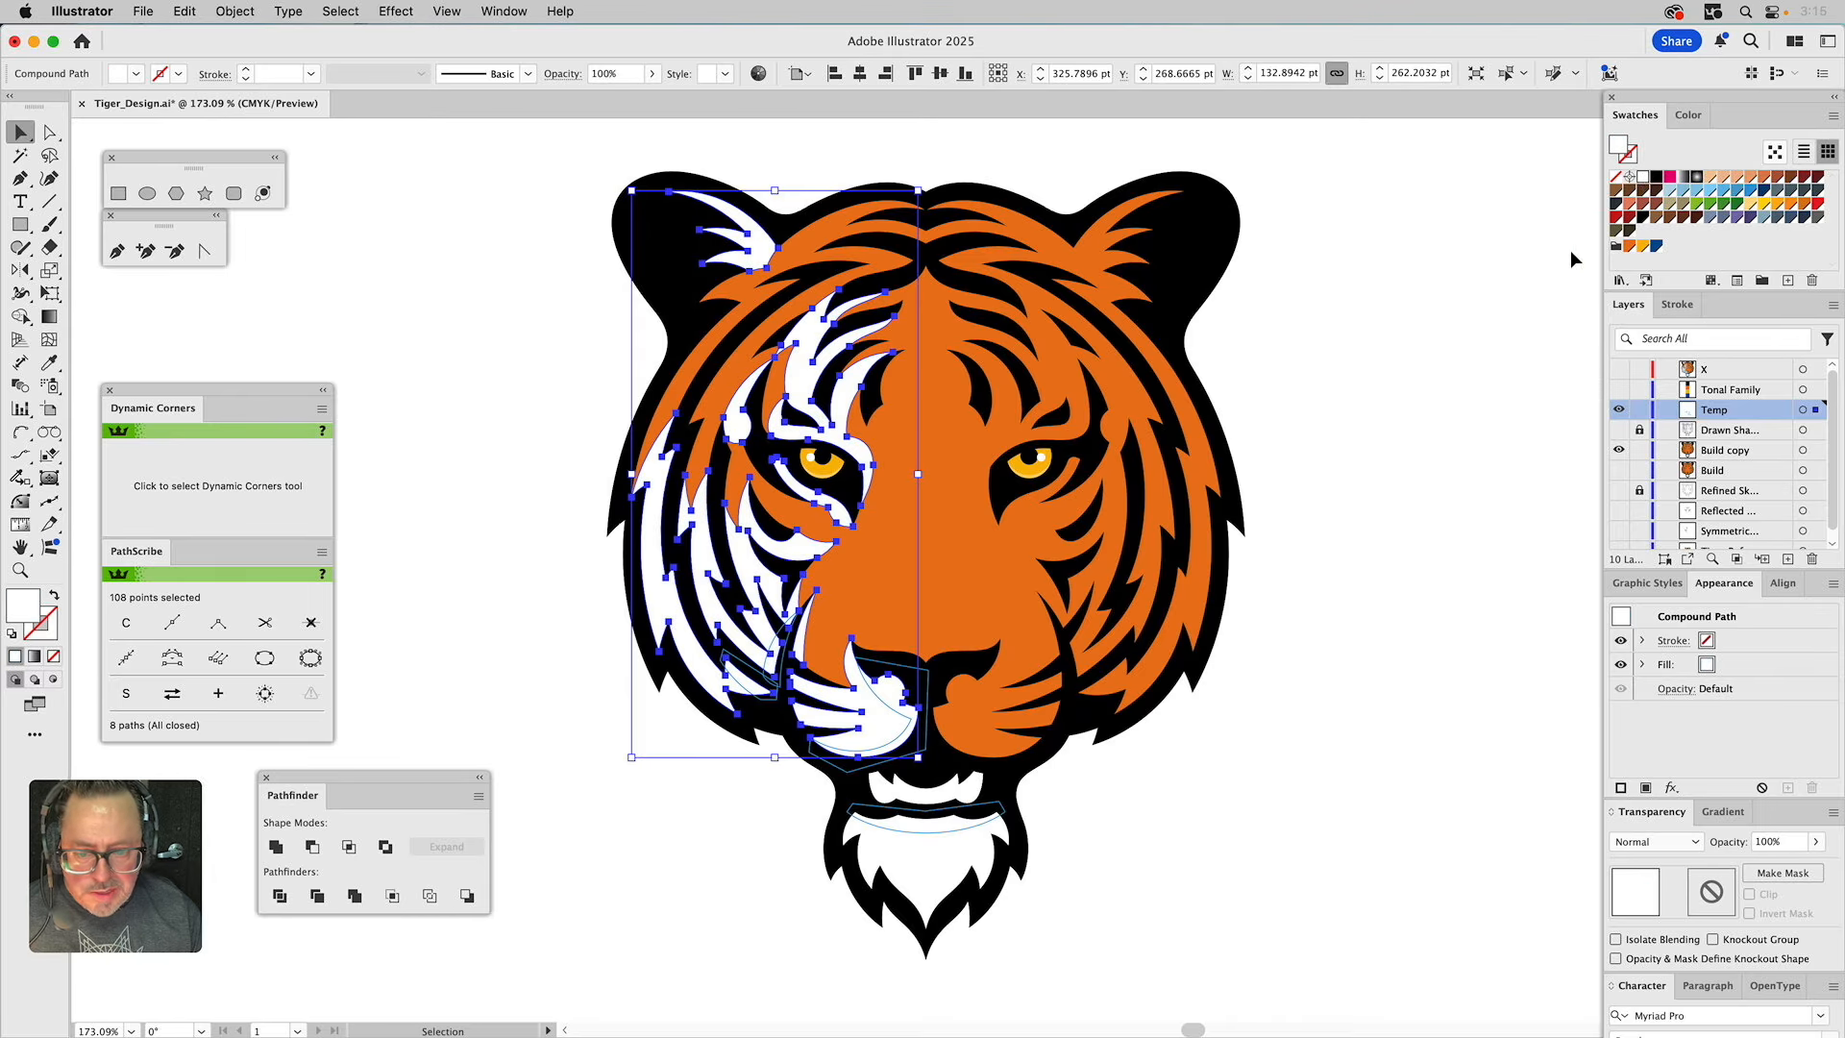
{"action": "left_click", "coordinate": [1455, 408]}
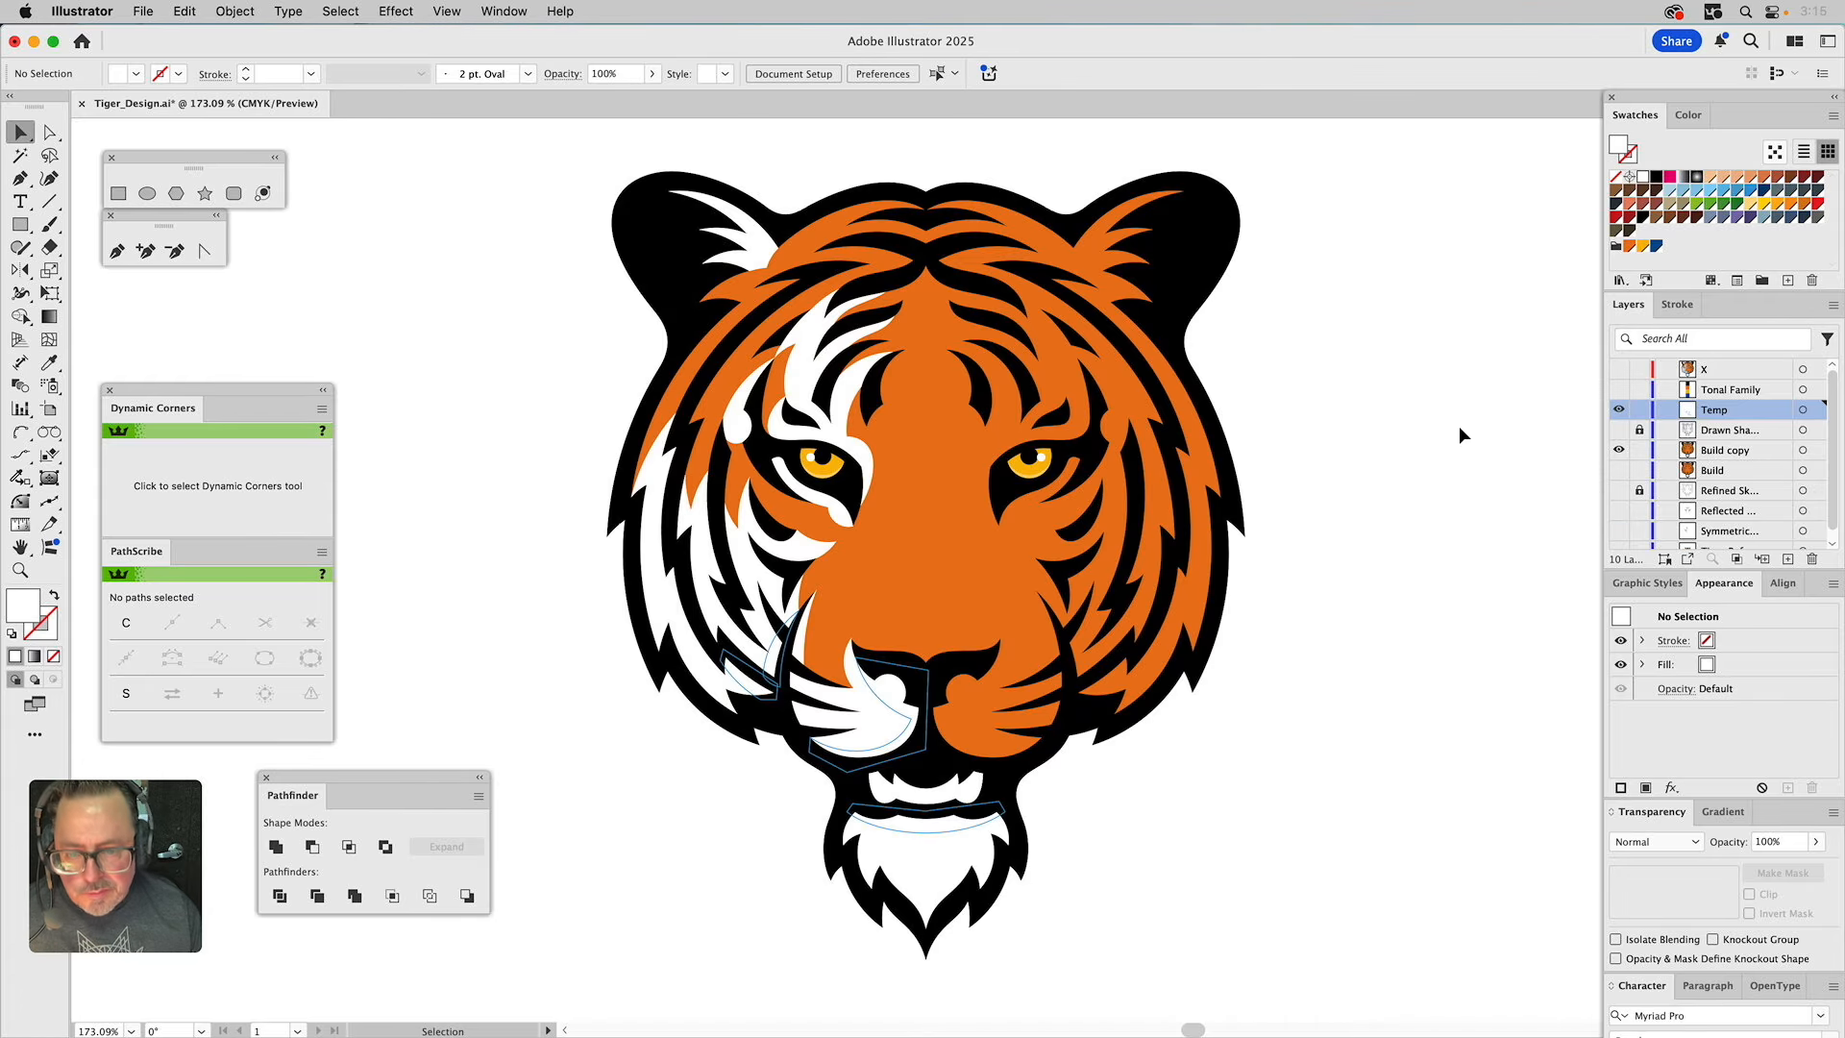
Reflect a copy of the white fur shape across the head's vertical centre line onto the other half of the face.
{"action": "left_click", "coordinate": [842, 402]}
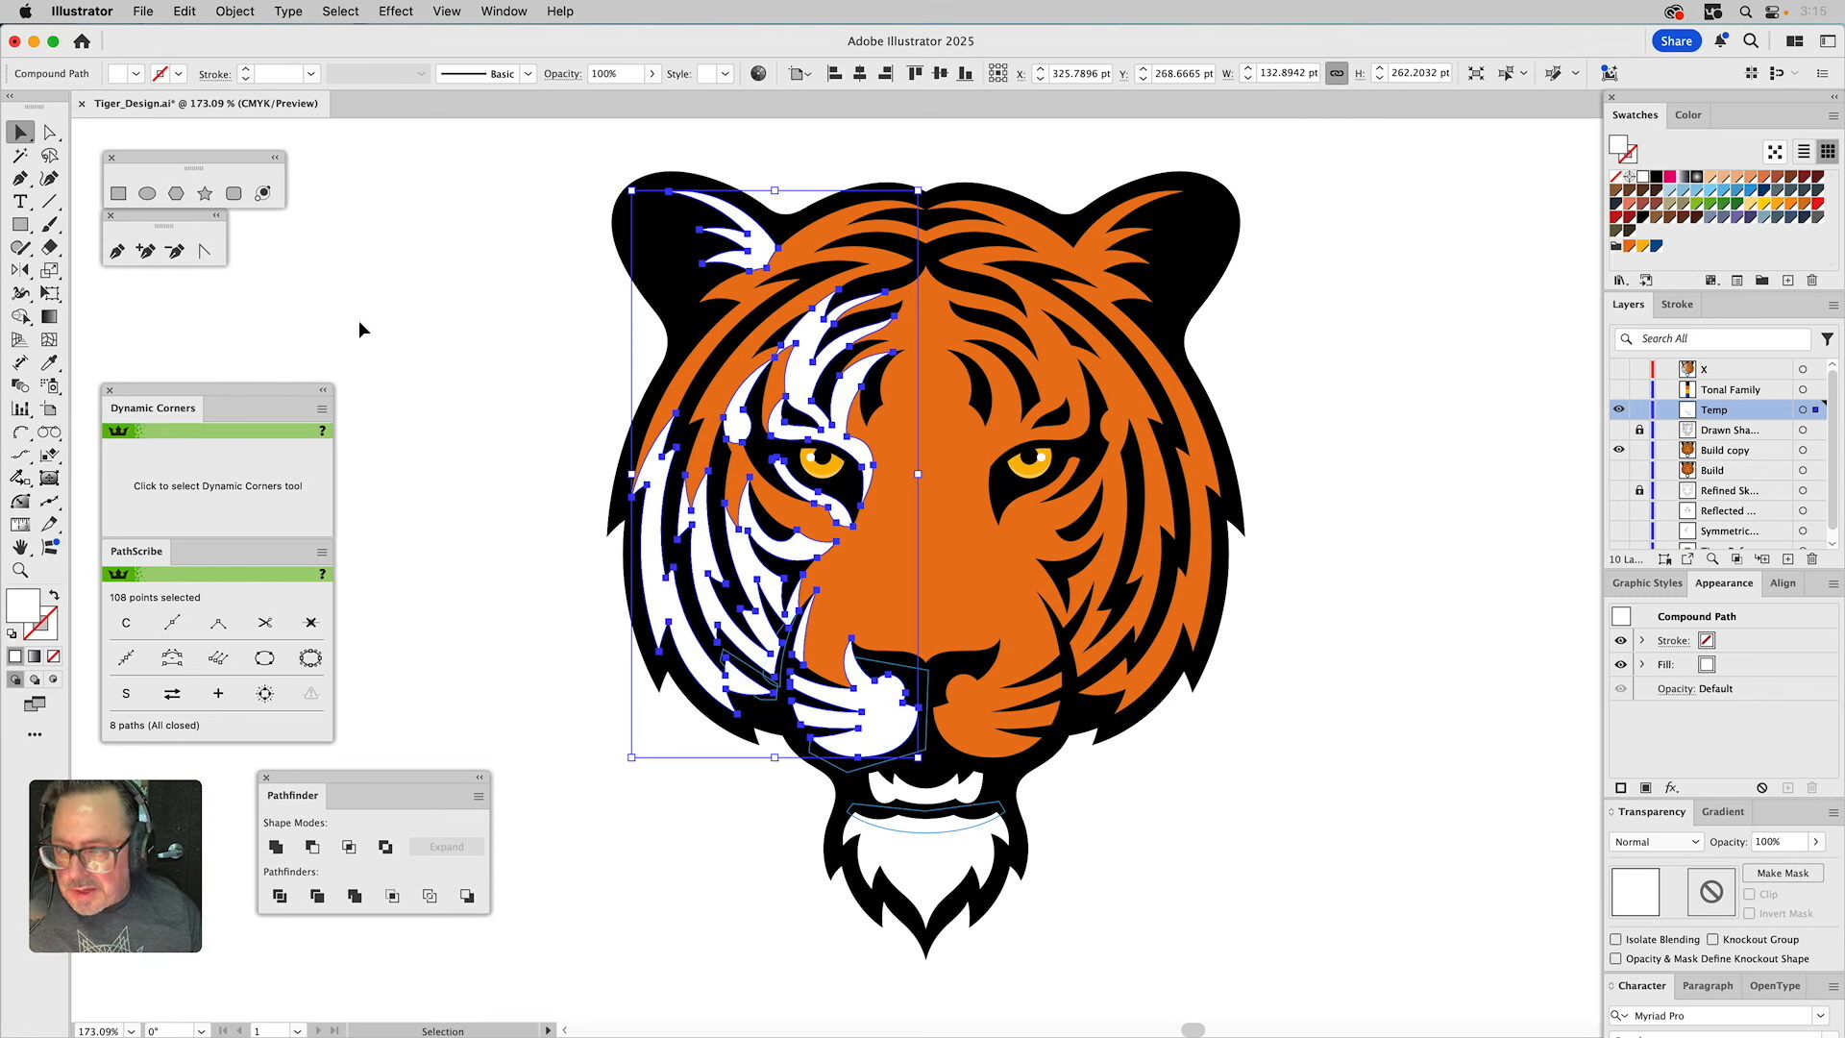
{"action": "left_click", "coordinate": [21, 270]}
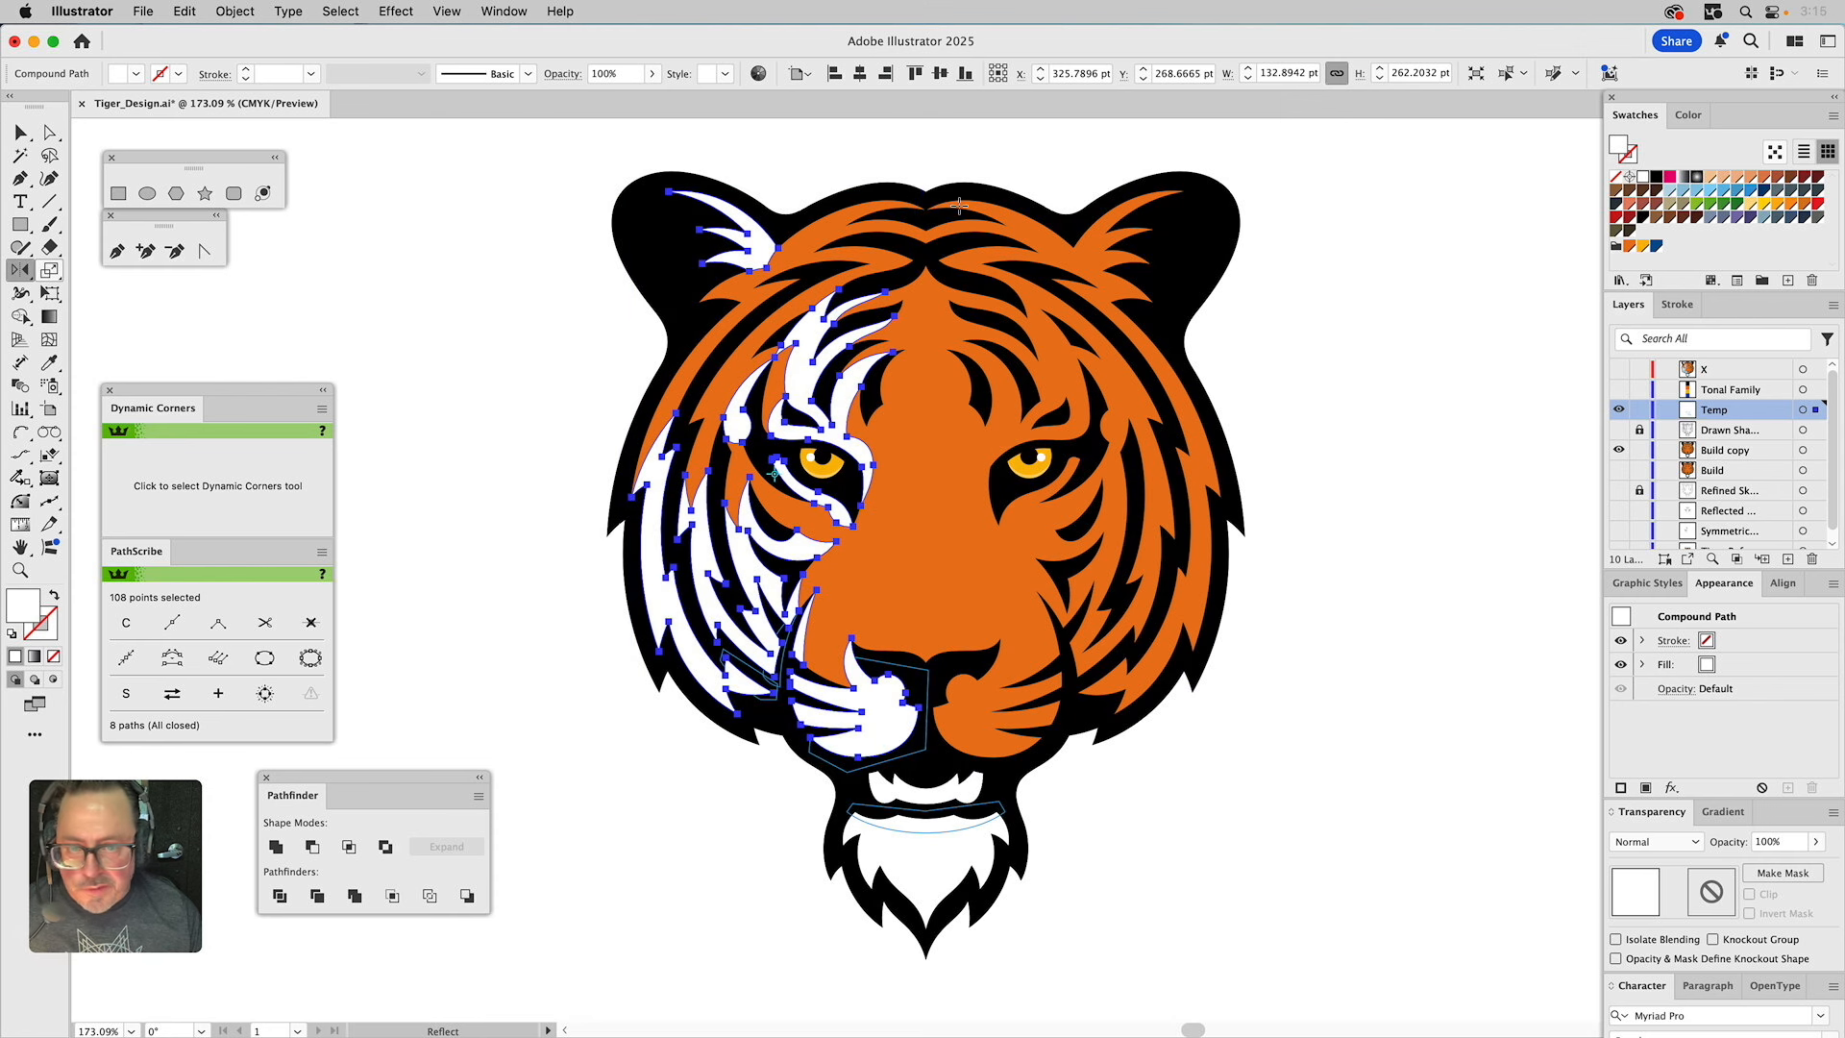
{"action": "left_click", "coordinate": [926, 192]}
{"action": "left_click_drag", "start_coordinate": [954, 236], "coordinate": [978, 386]}
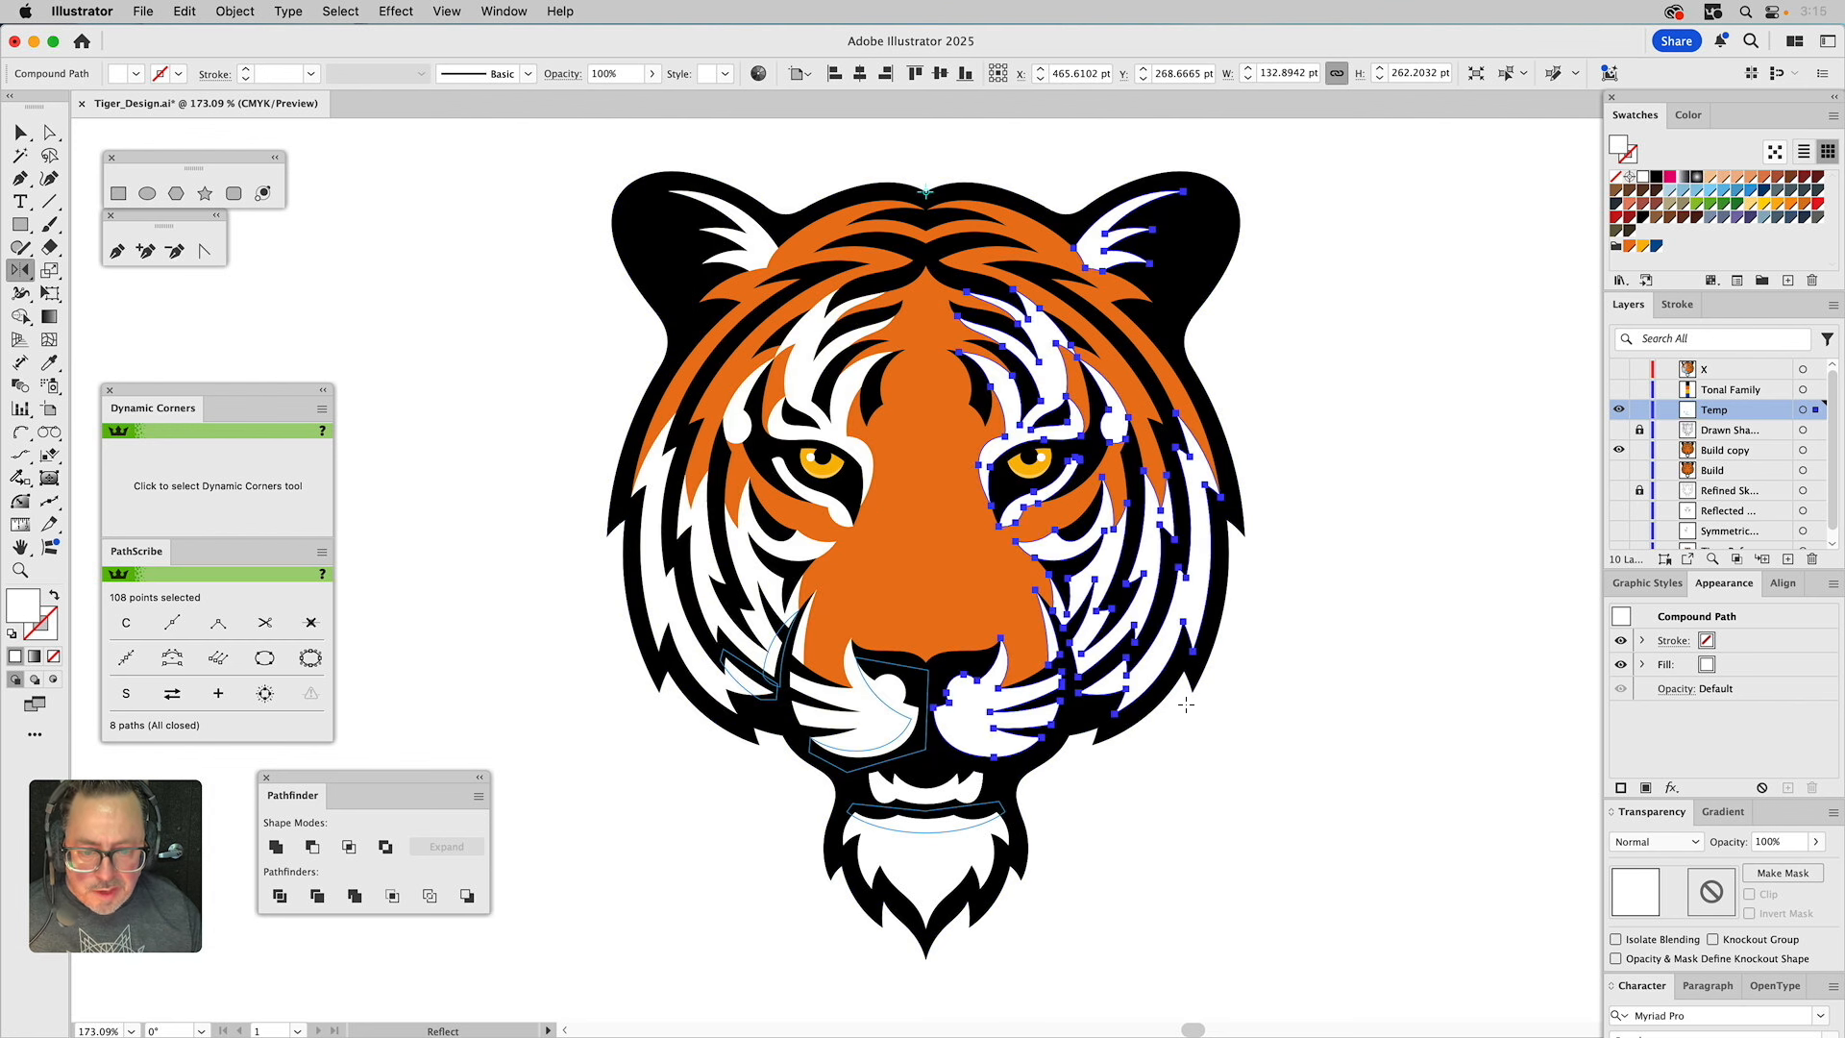
{"action": "key", "text": "b"}
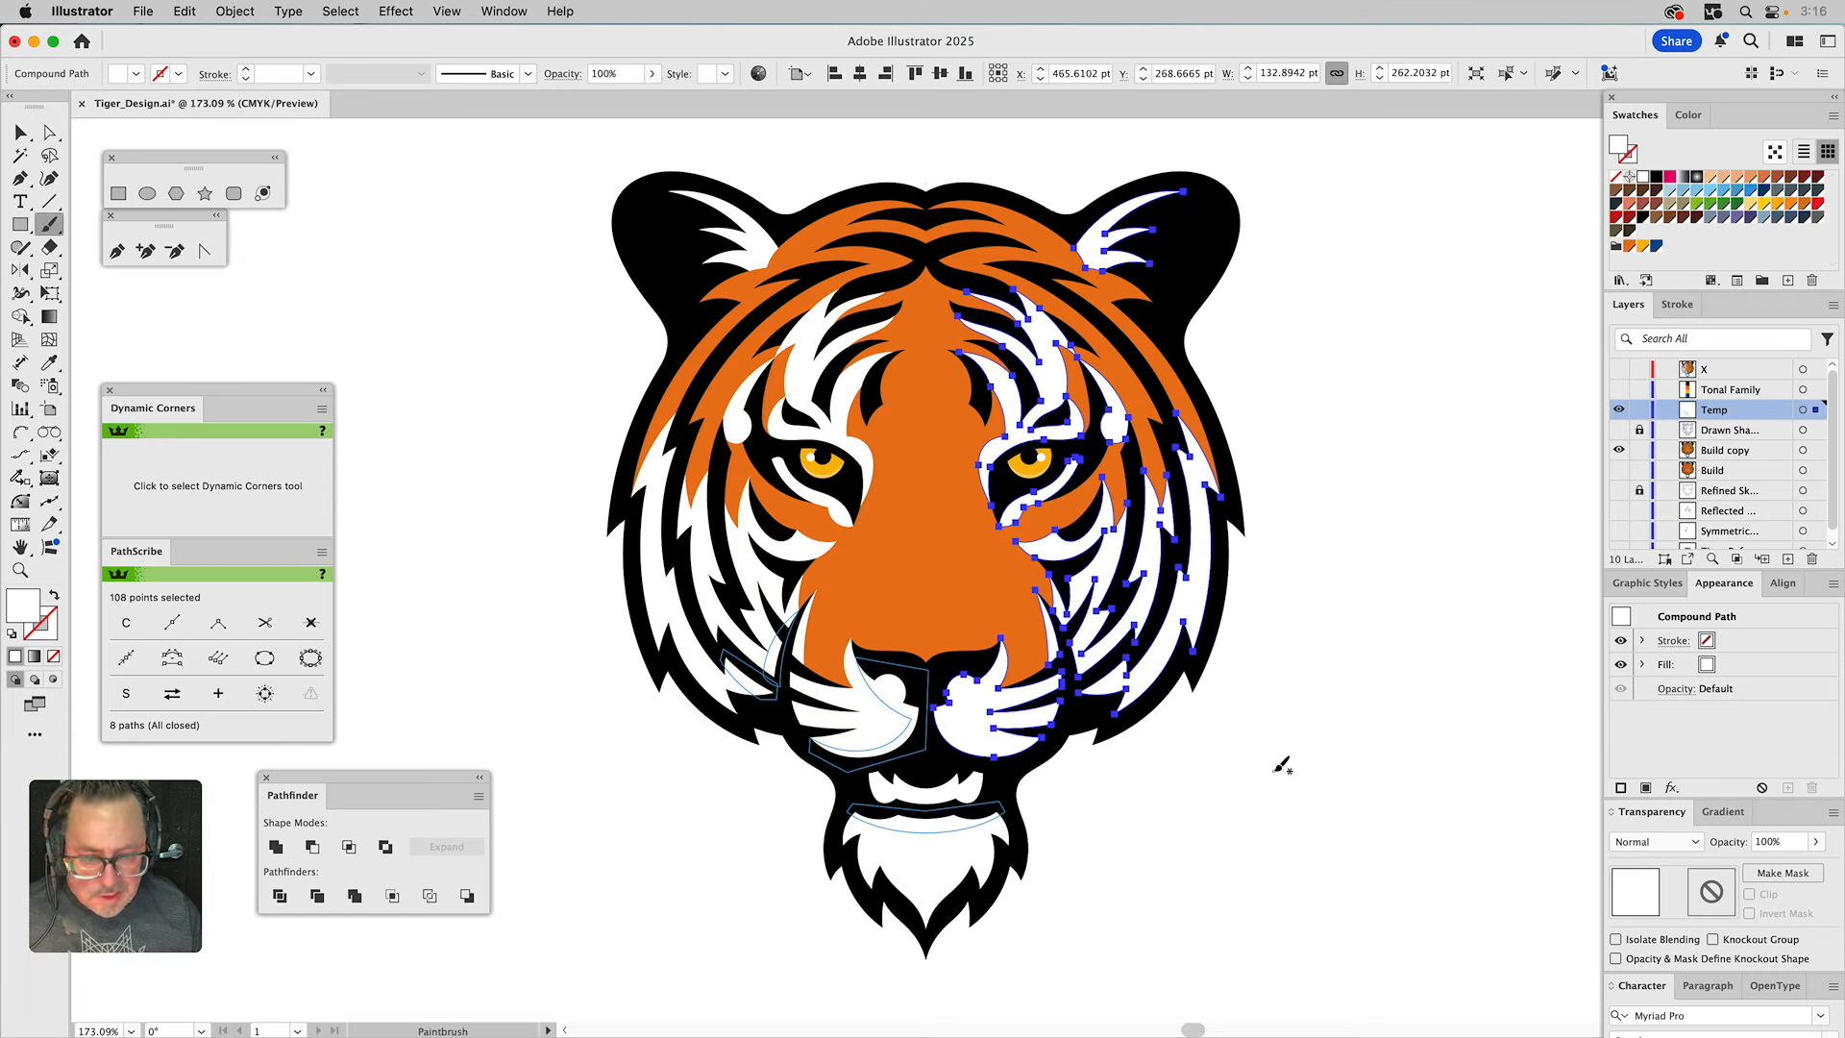
{"action": "key", "text": "v"}
{"action": "left_click", "coordinate": [1263, 770]}
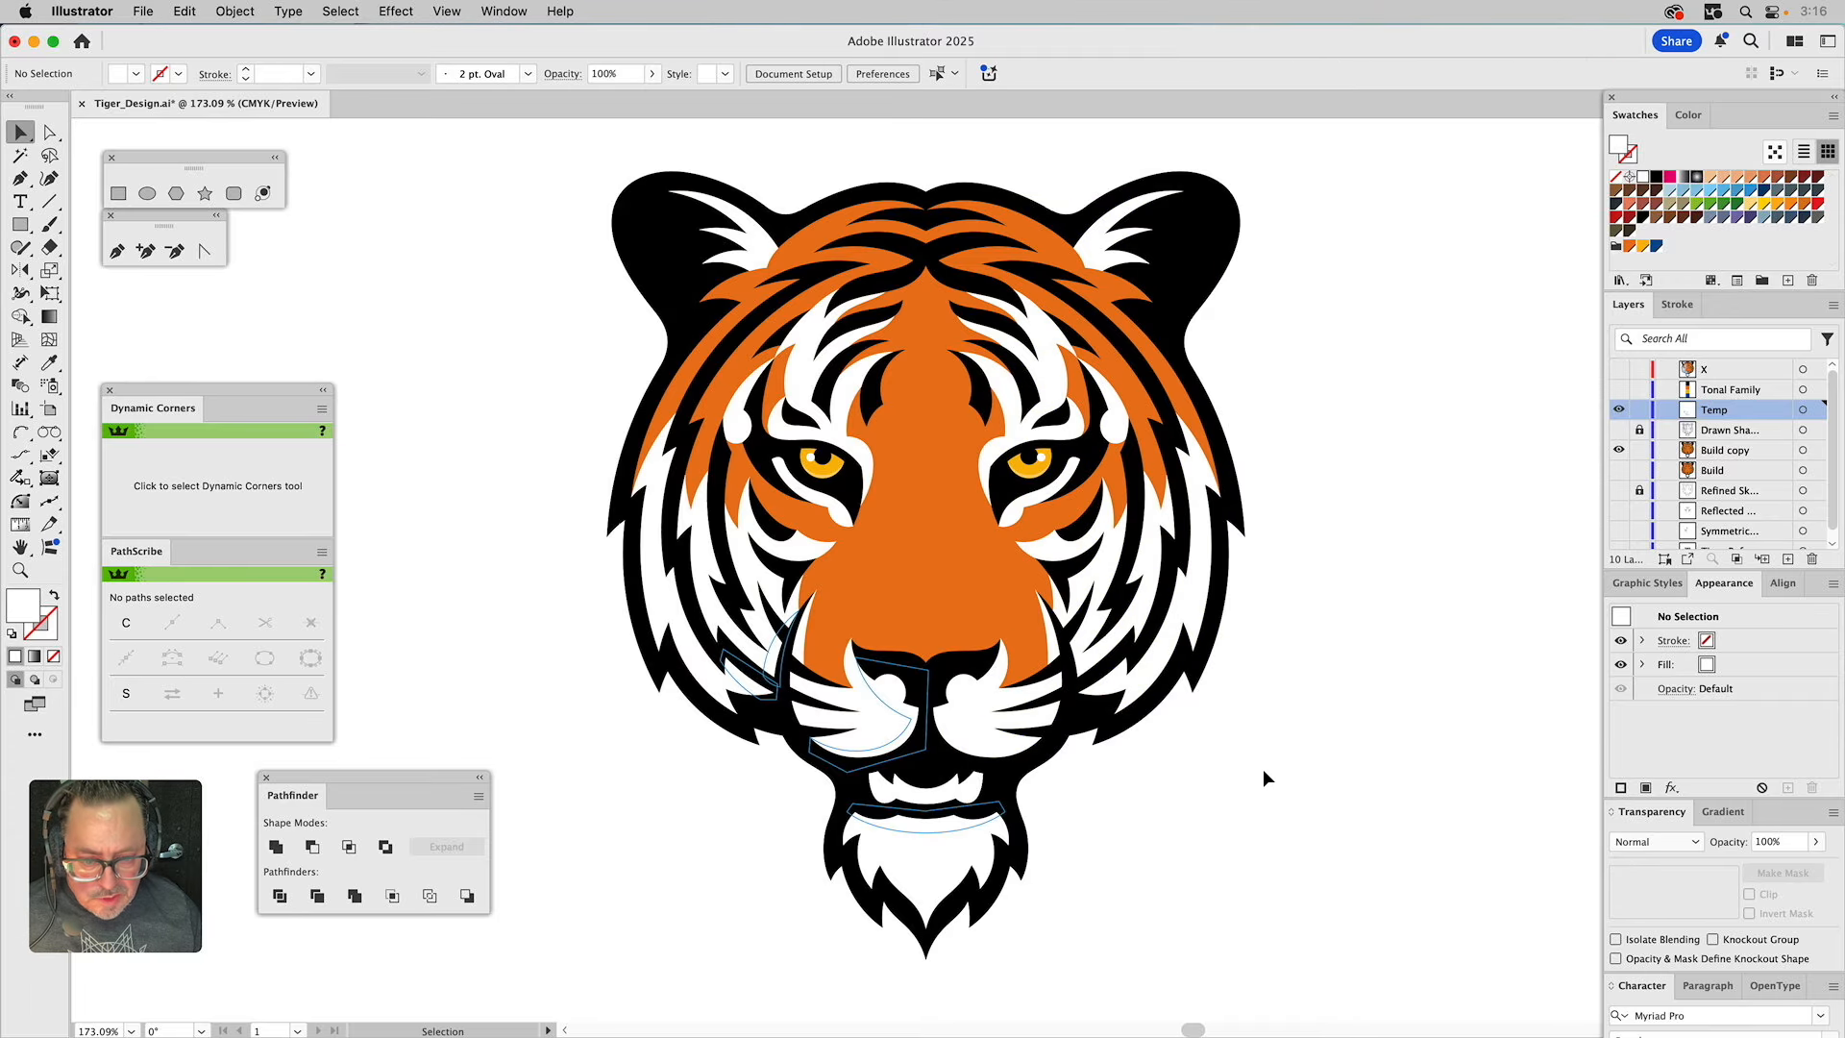
Unite the two mirrored white fur halves into a single shape.
{"action": "left_click", "coordinate": [969, 743]}
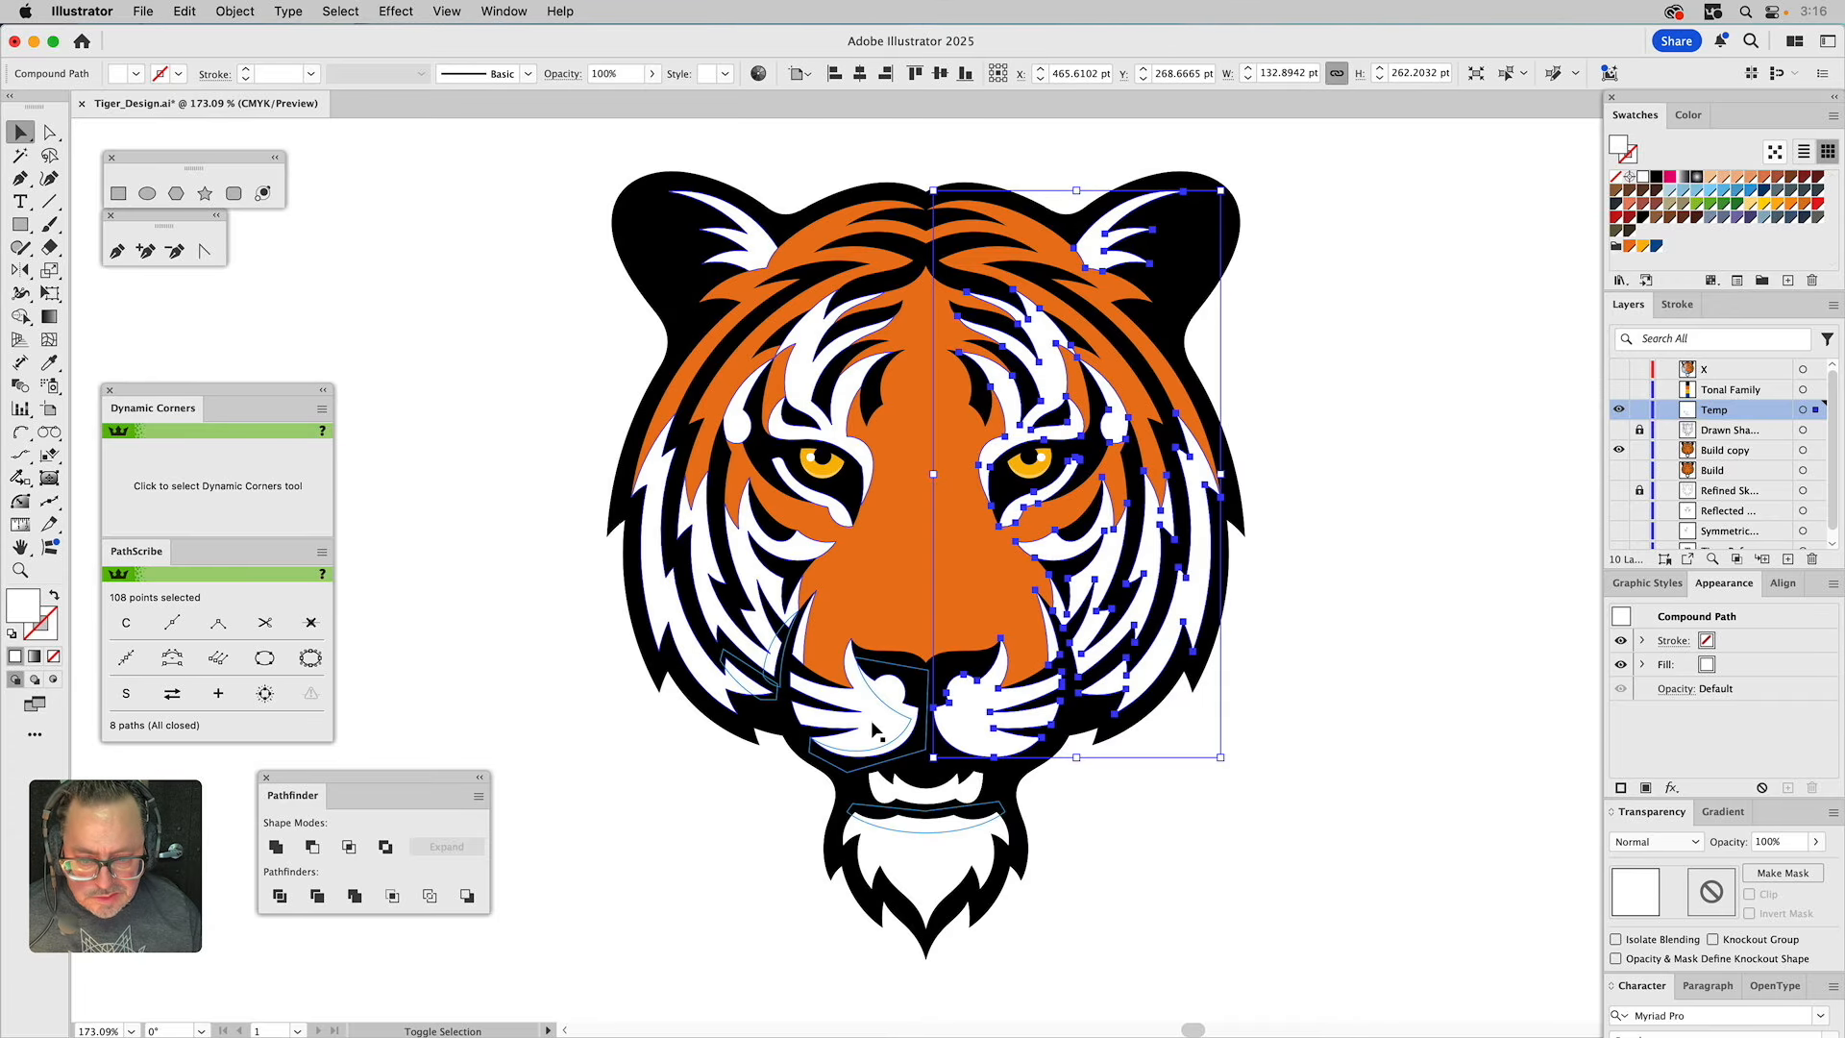
{"action": "left_click", "coordinate": [790, 678], "text": "shift"}
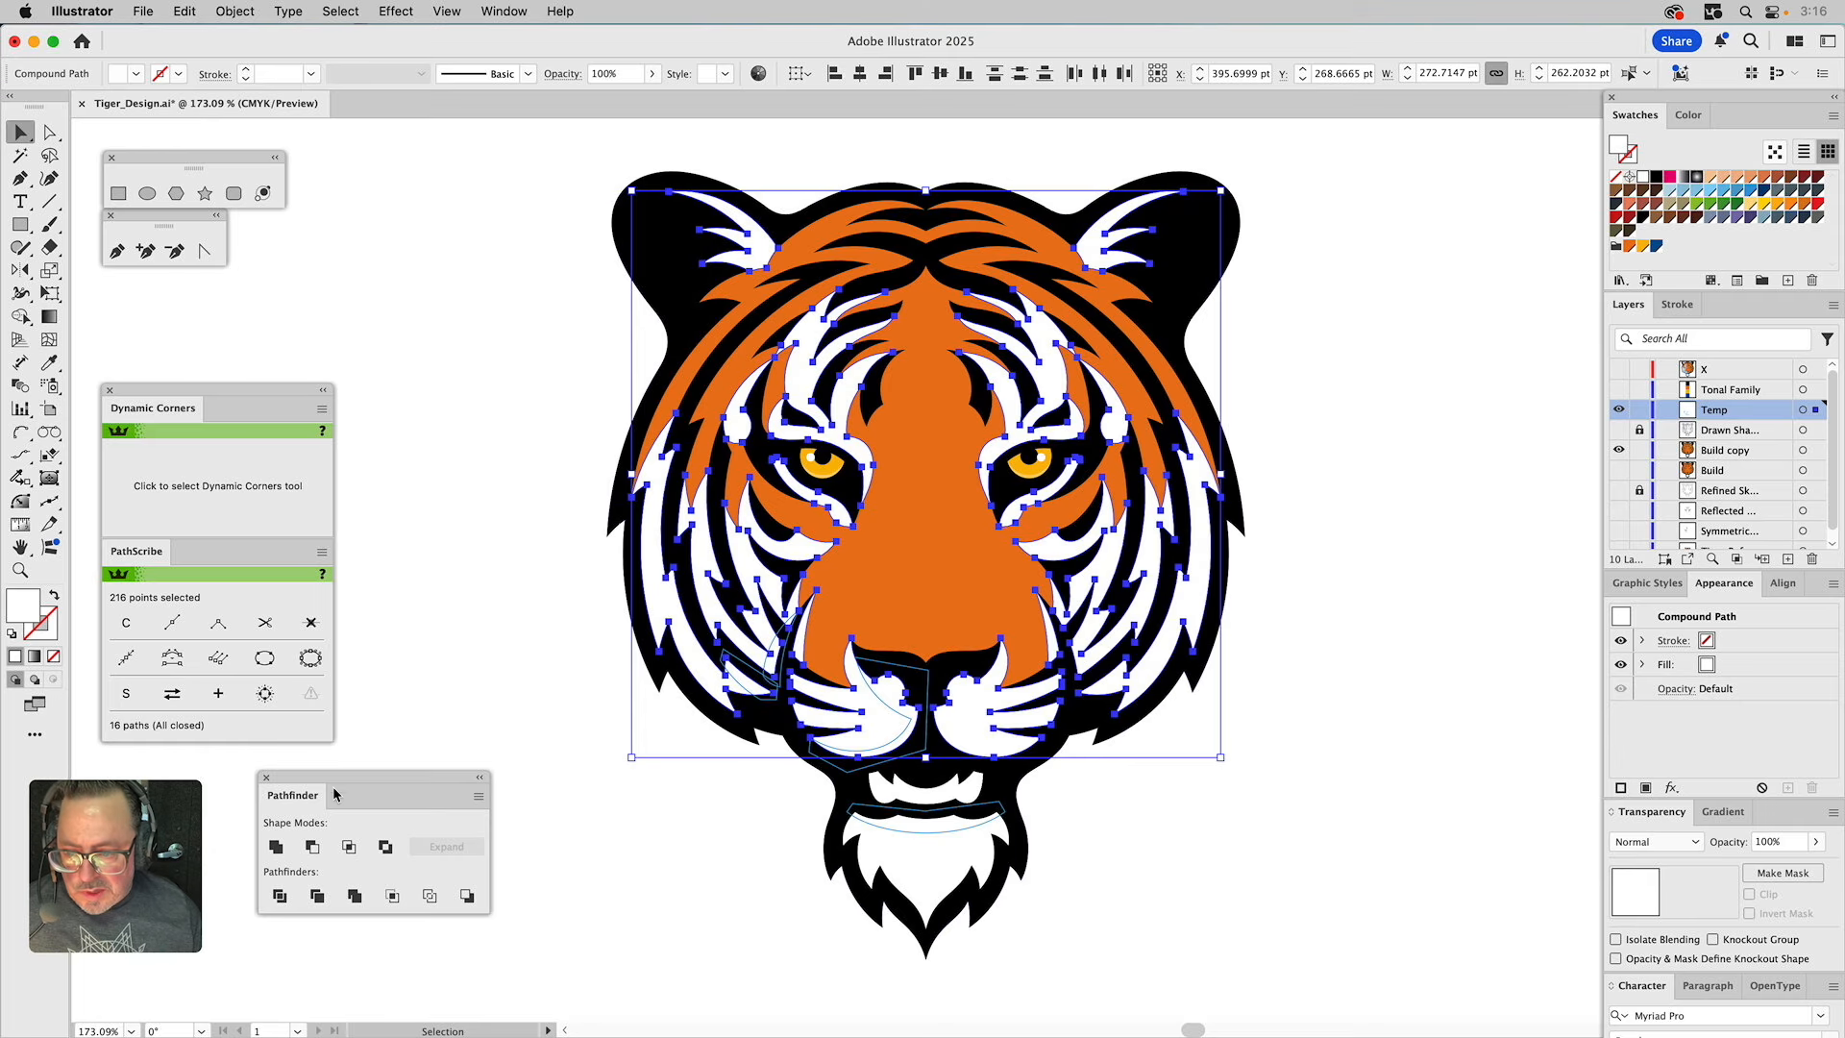
{"action": "left_click", "coordinate": [280, 849]}
{"action": "left_click", "coordinate": [286, 849]}
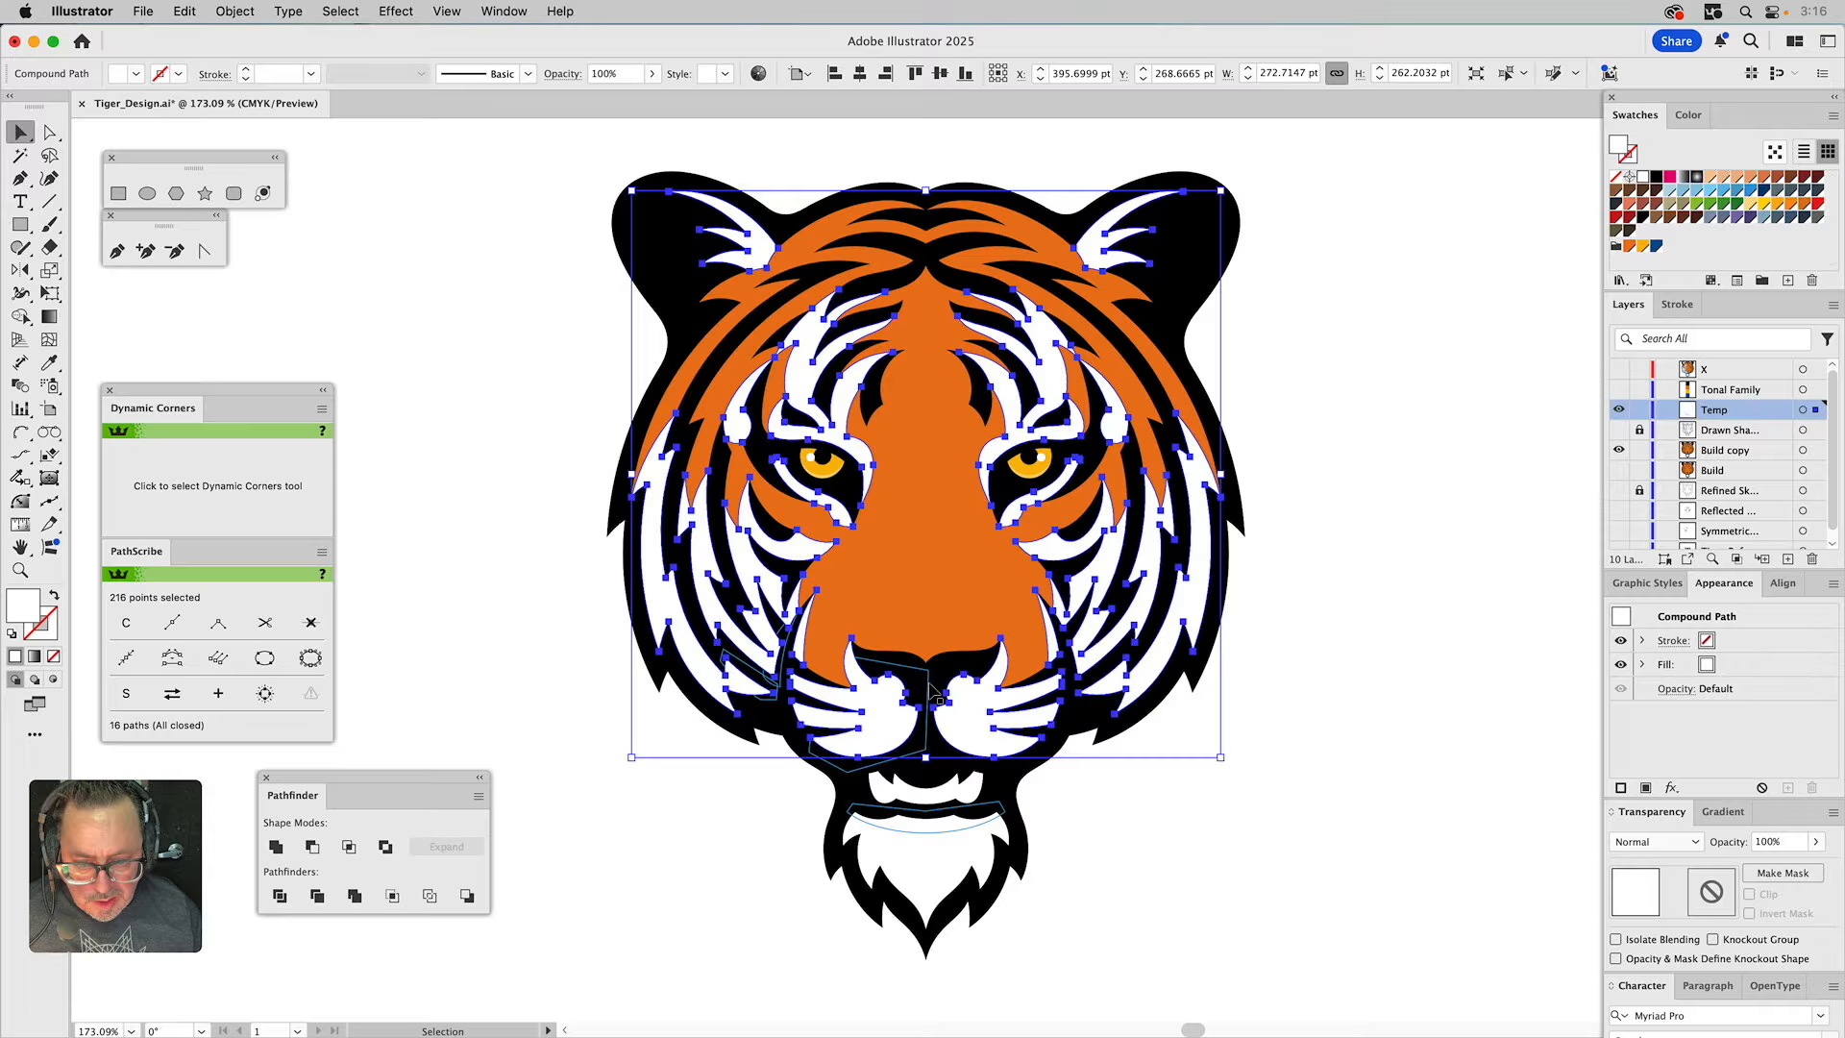
Select the three thin blue outlined shadow shapes on the muzzle and cheek and unite them.
{"action": "left_click", "coordinate": [884, 666]}
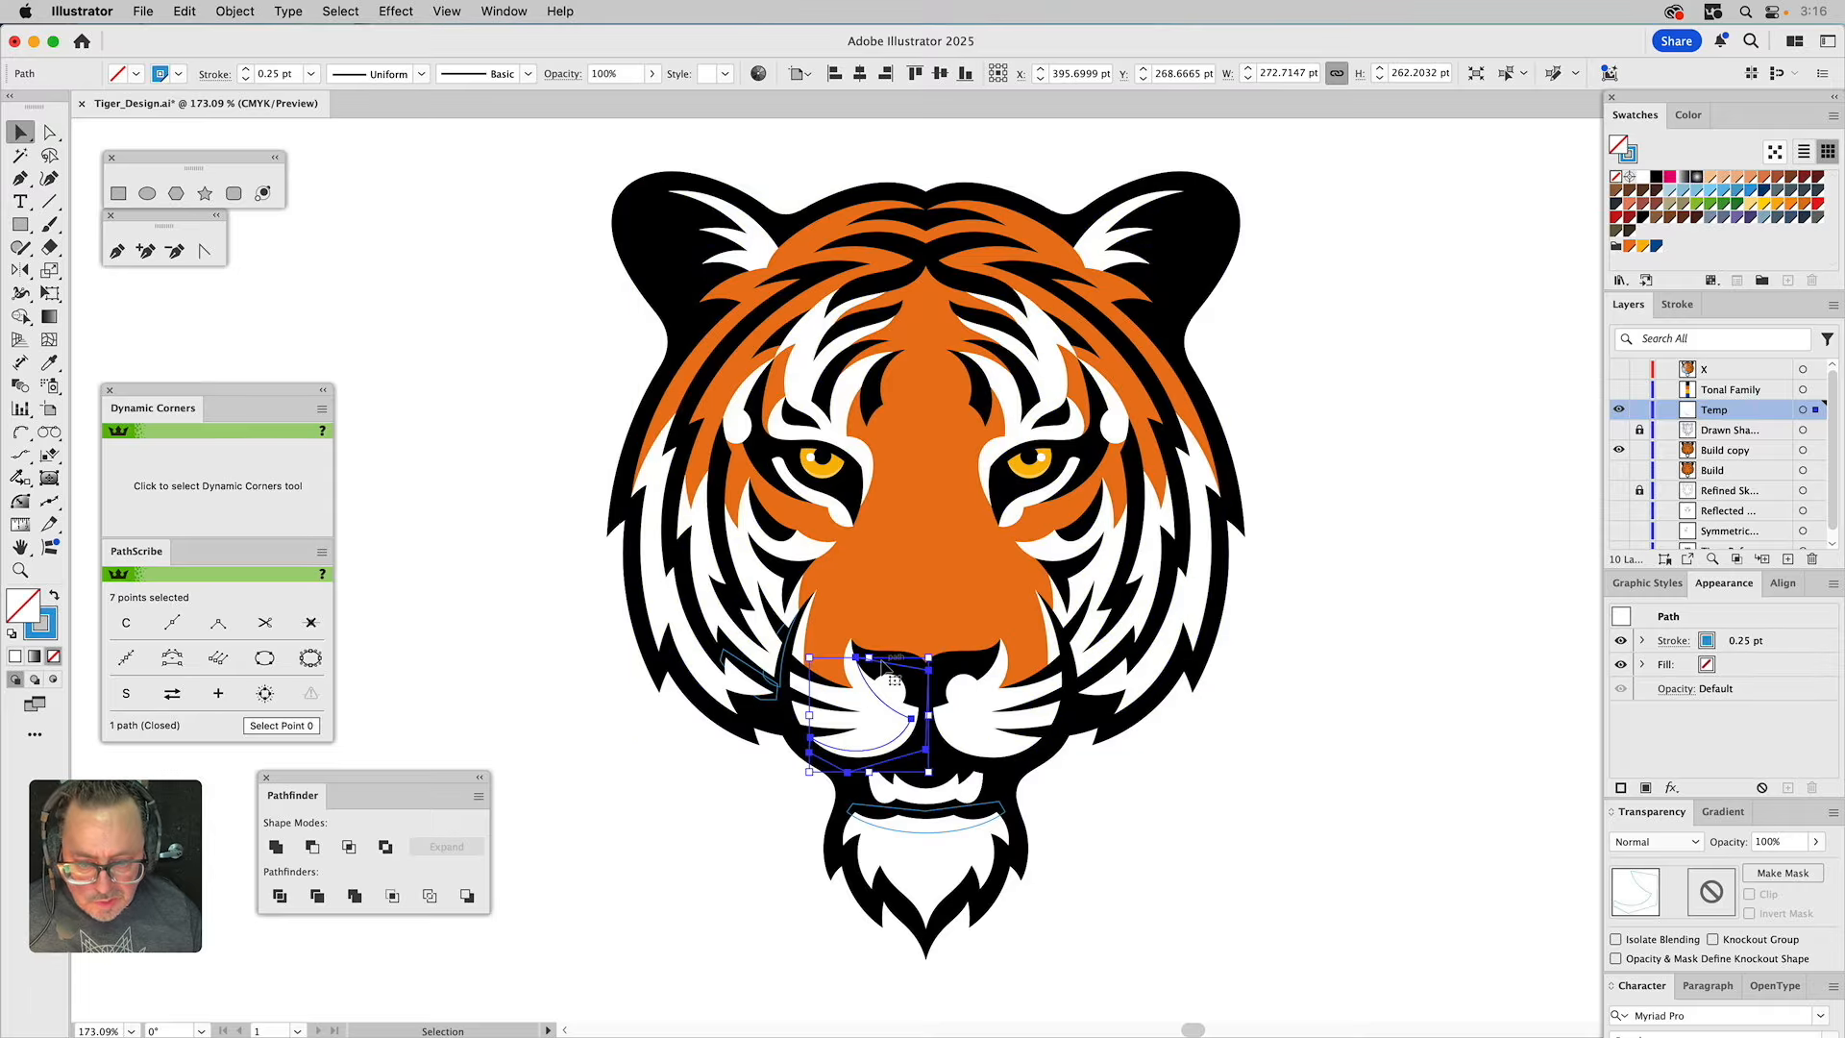
{"action": "left_click", "coordinate": [781, 684], "text": "shift"}
{"action": "left_click", "coordinate": [777, 701], "text": "shift"}
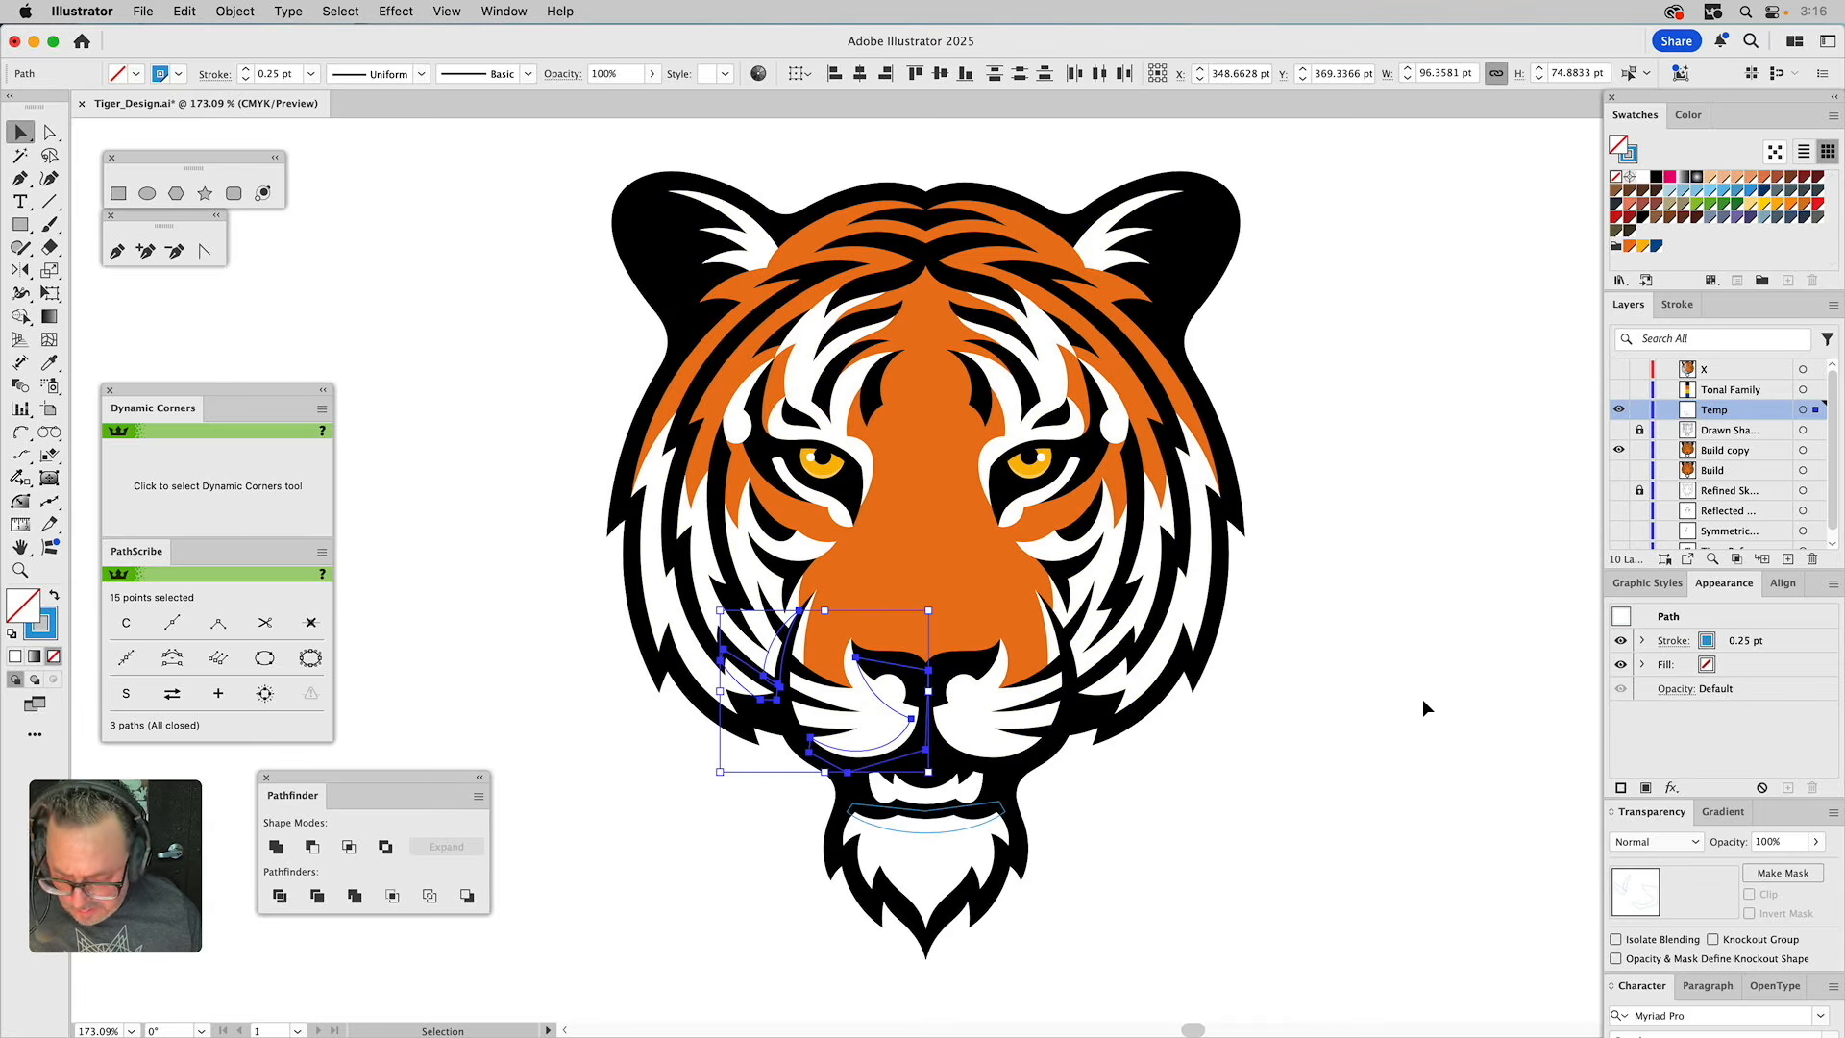
{"action": "left_click", "coordinate": [275, 848]}
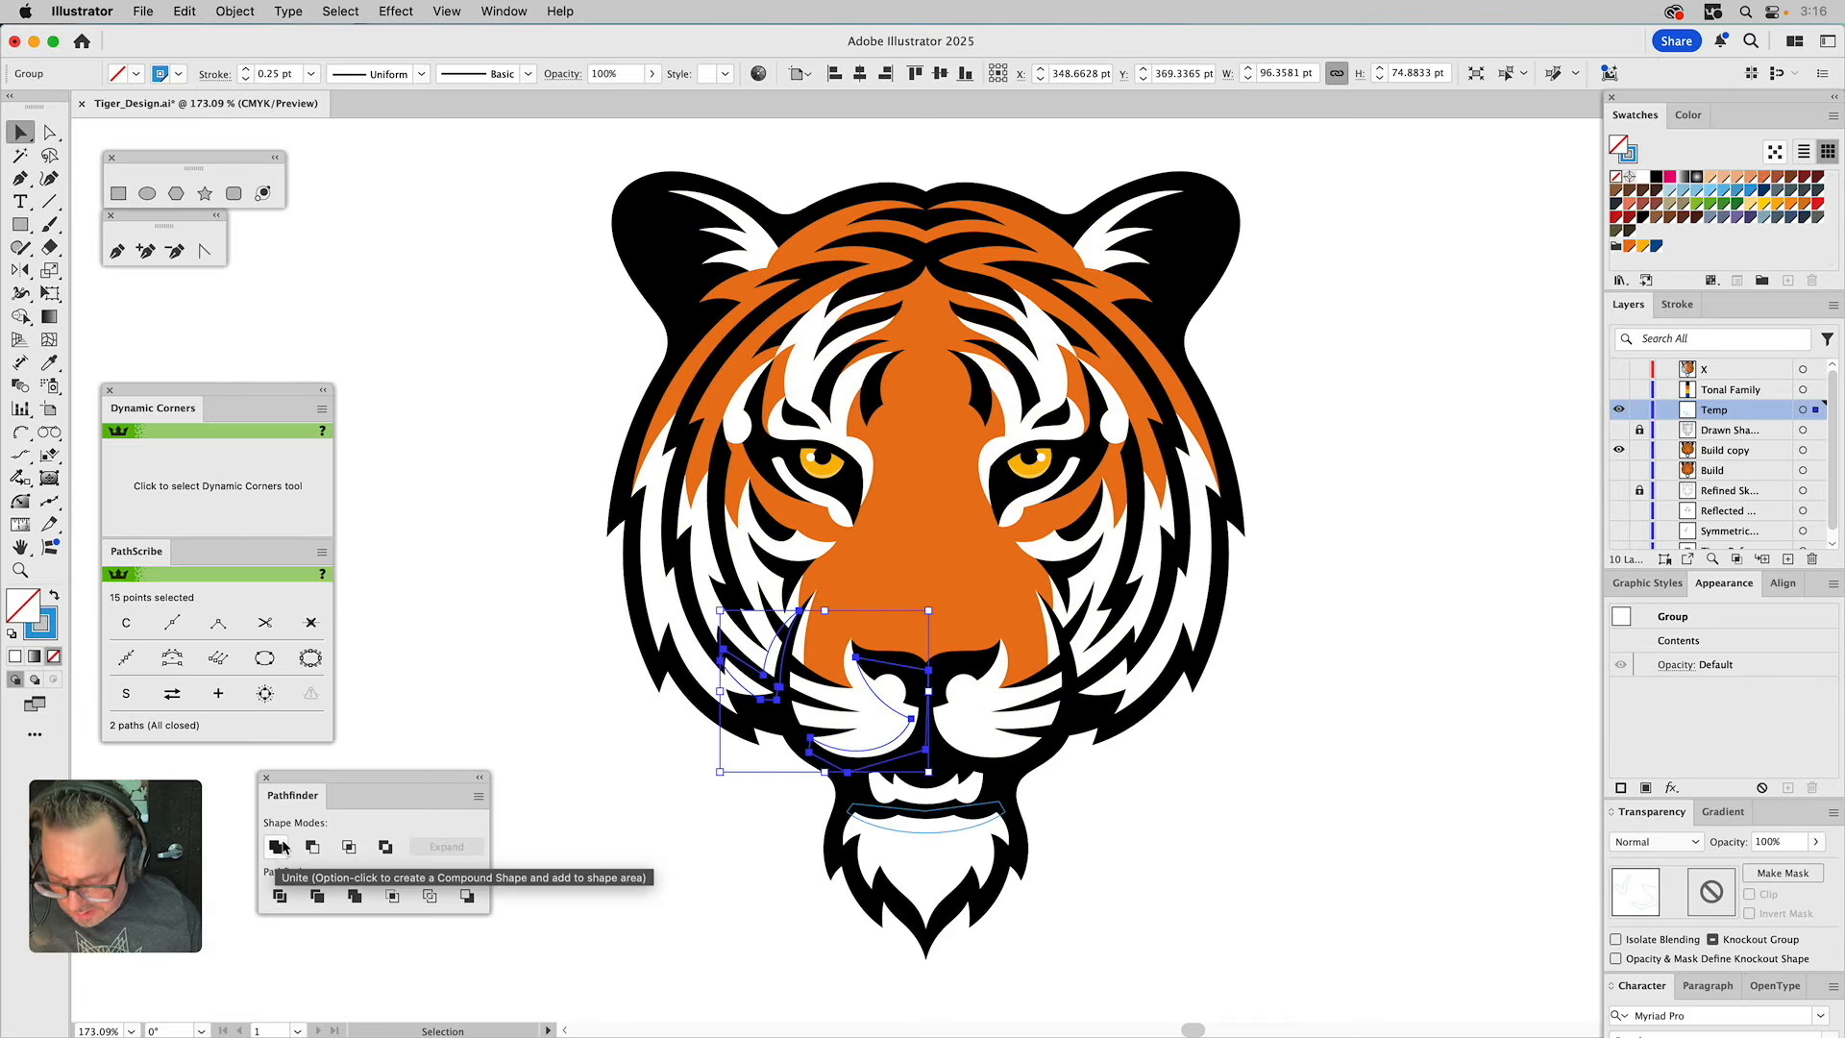
Intersect the united shadow outlines with a copy of the white fur and make the result a compound path.
{"action": "left_click", "coordinate": [885, 733]}
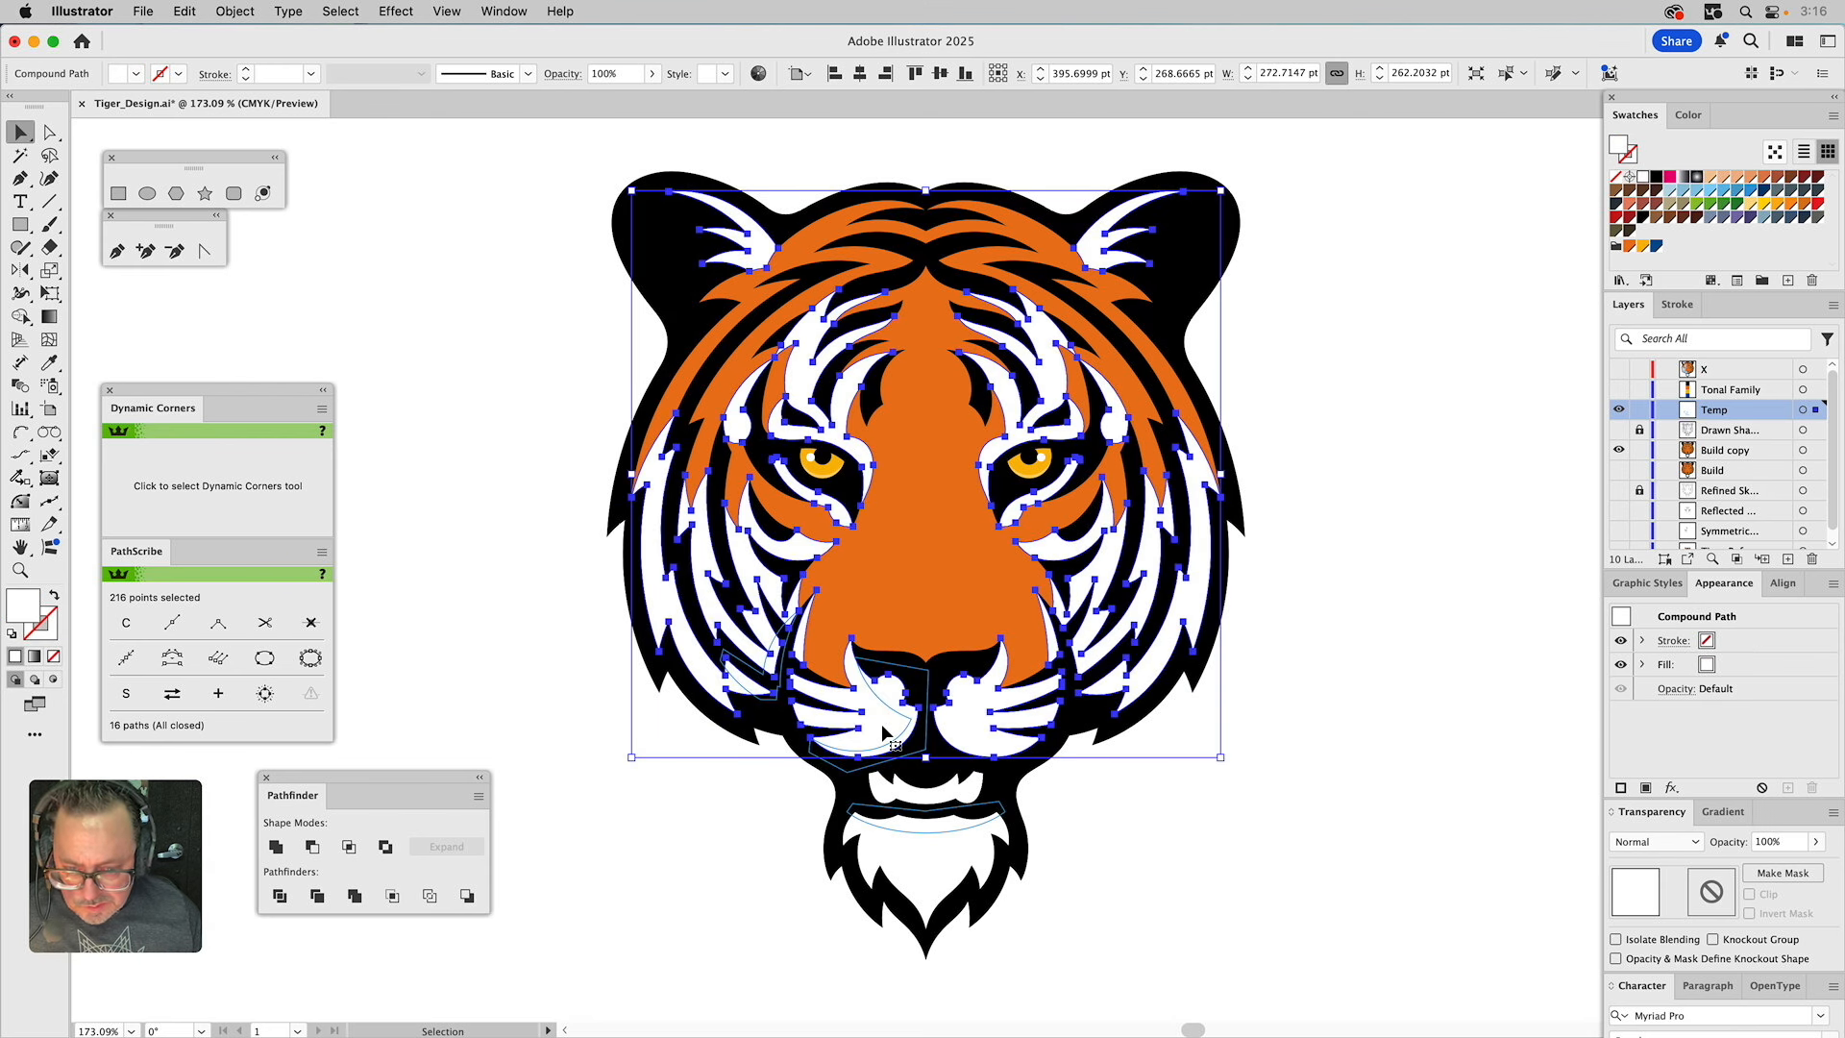
{"action": "left_click", "coordinate": [772, 711], "text": "shift"}
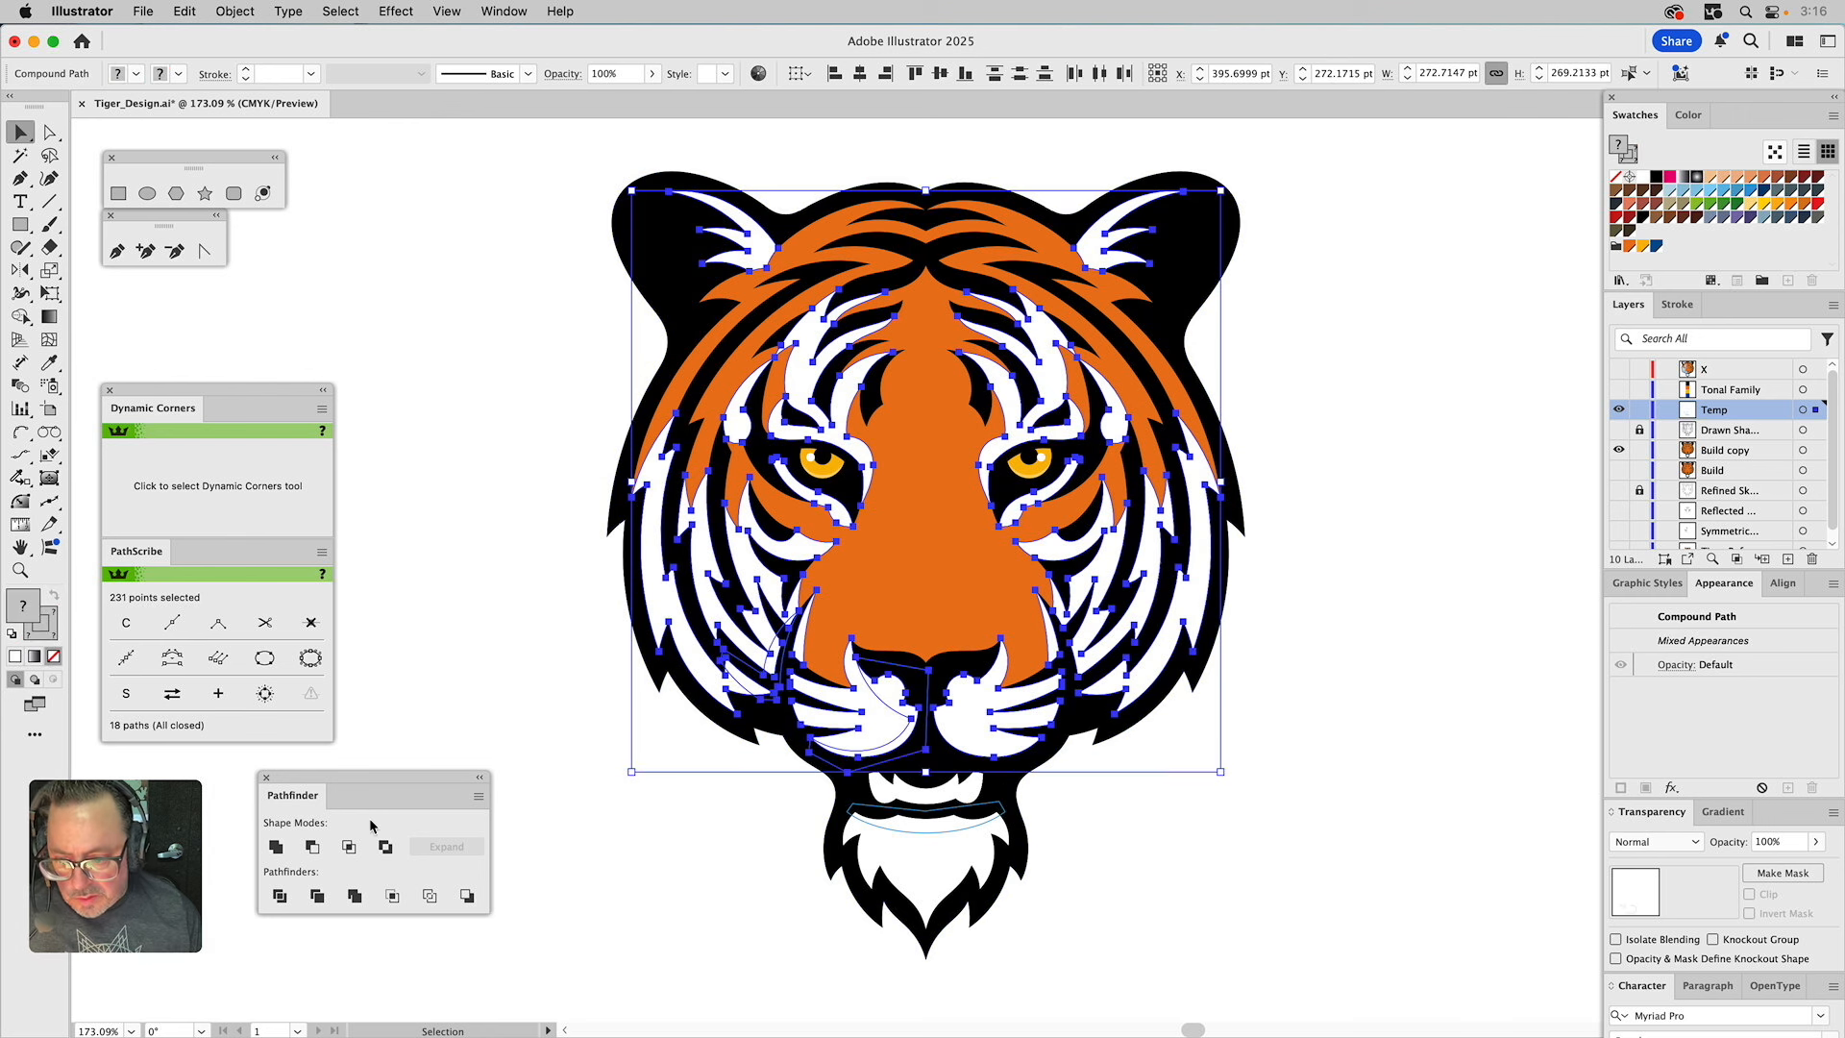
{"action": "left_click", "coordinate": [349, 847]}
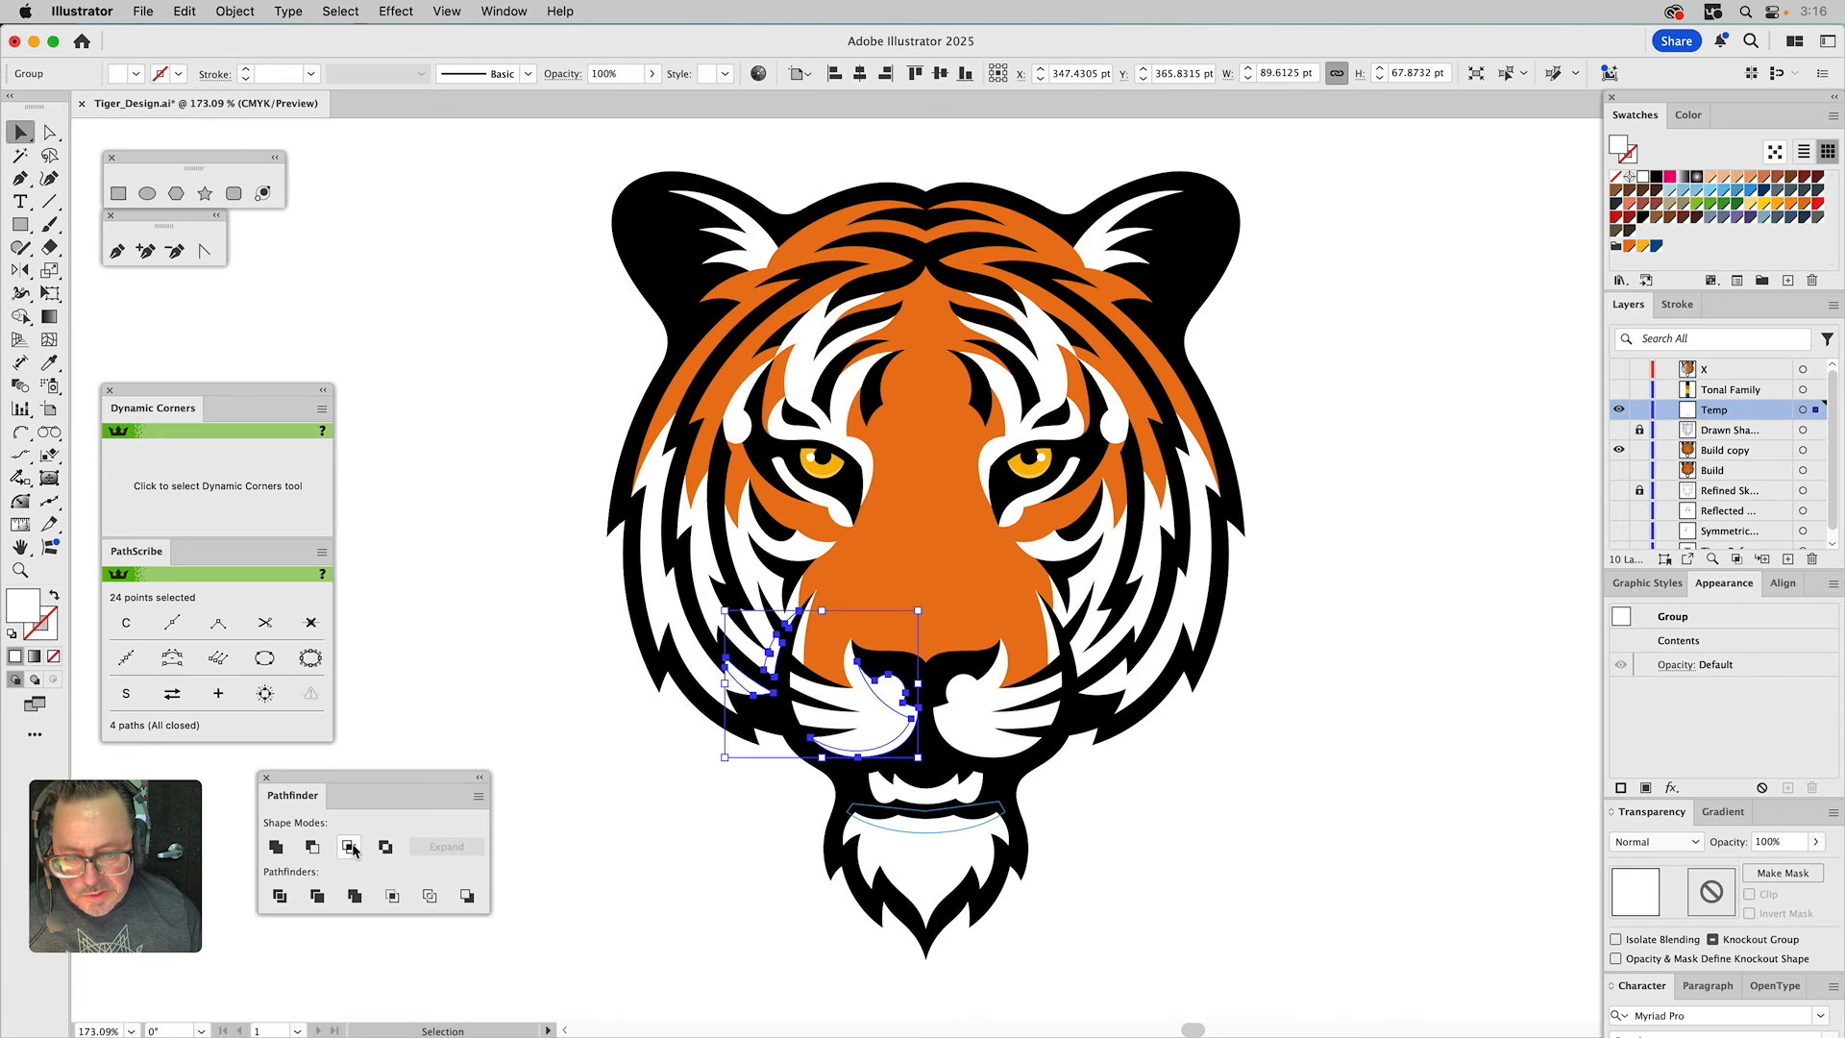
{"action": "key", "text": "super+8"}
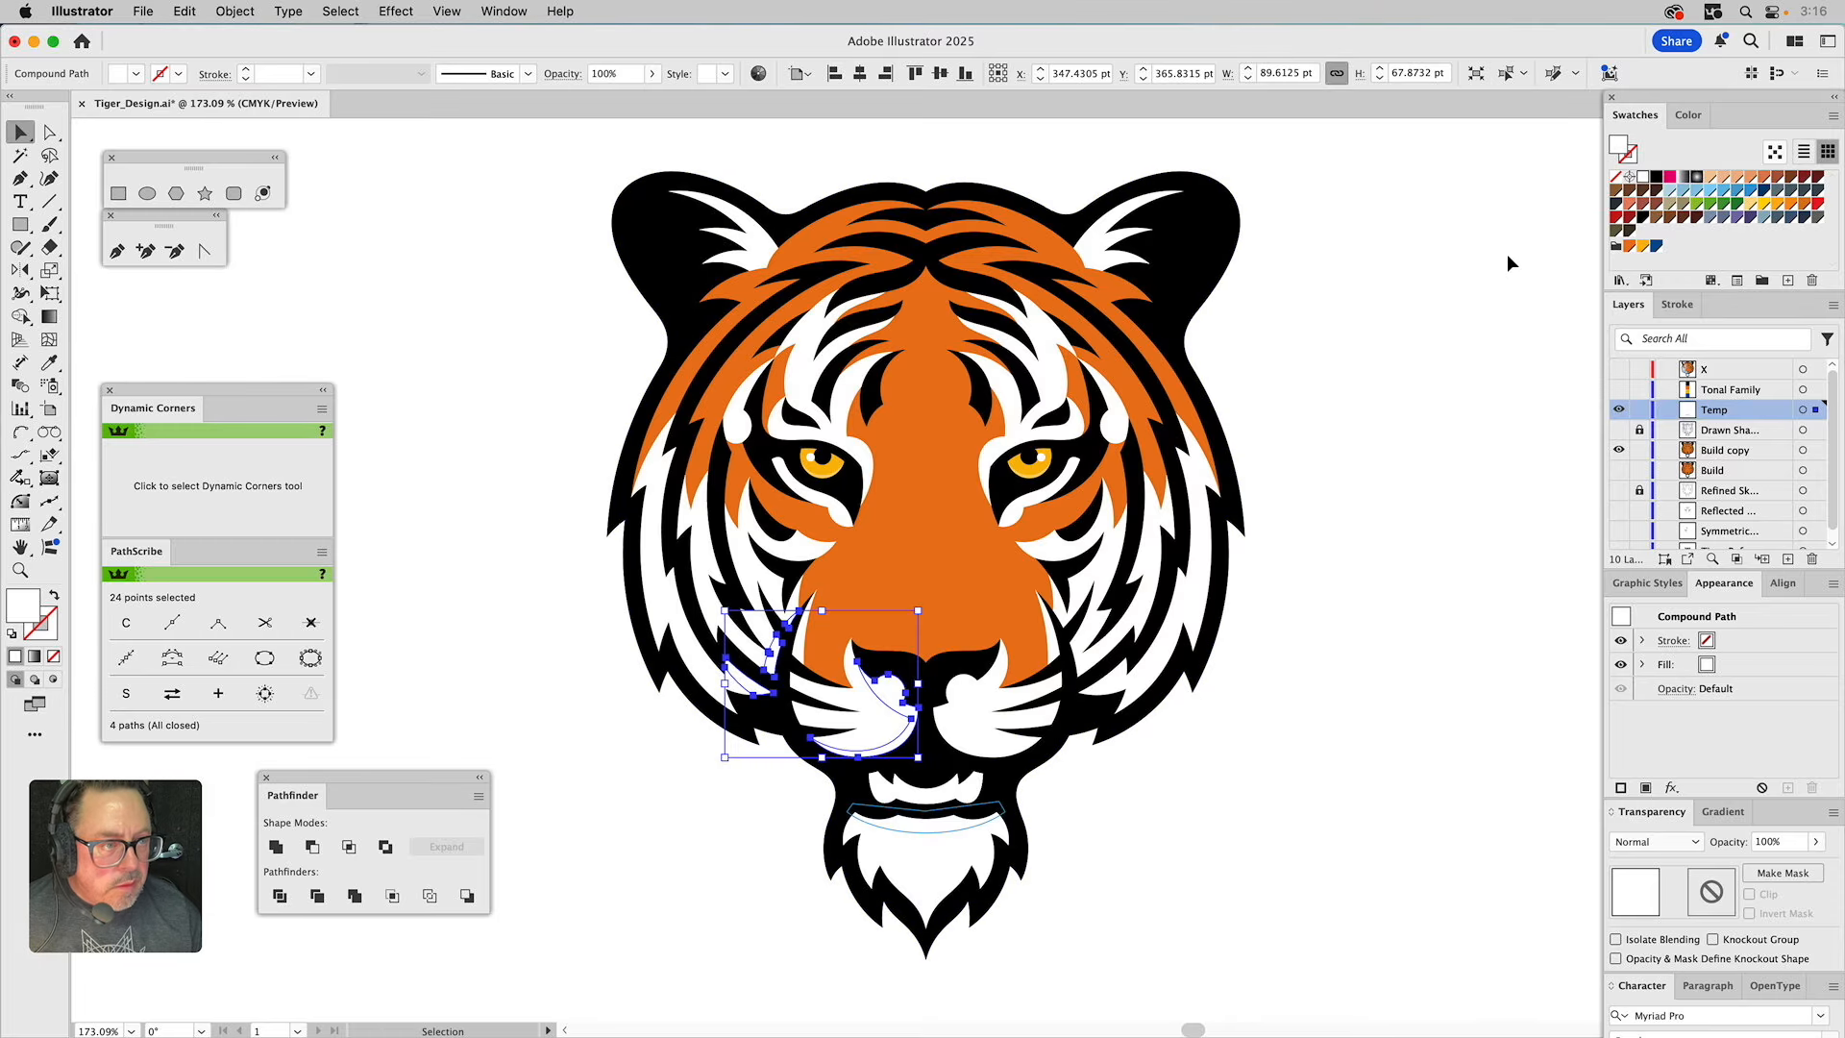
Fill the trimmed muzzle and cheek shadows with Krishna Blue at a 15% tint.
{"action": "left_click", "coordinate": [1656, 247]}
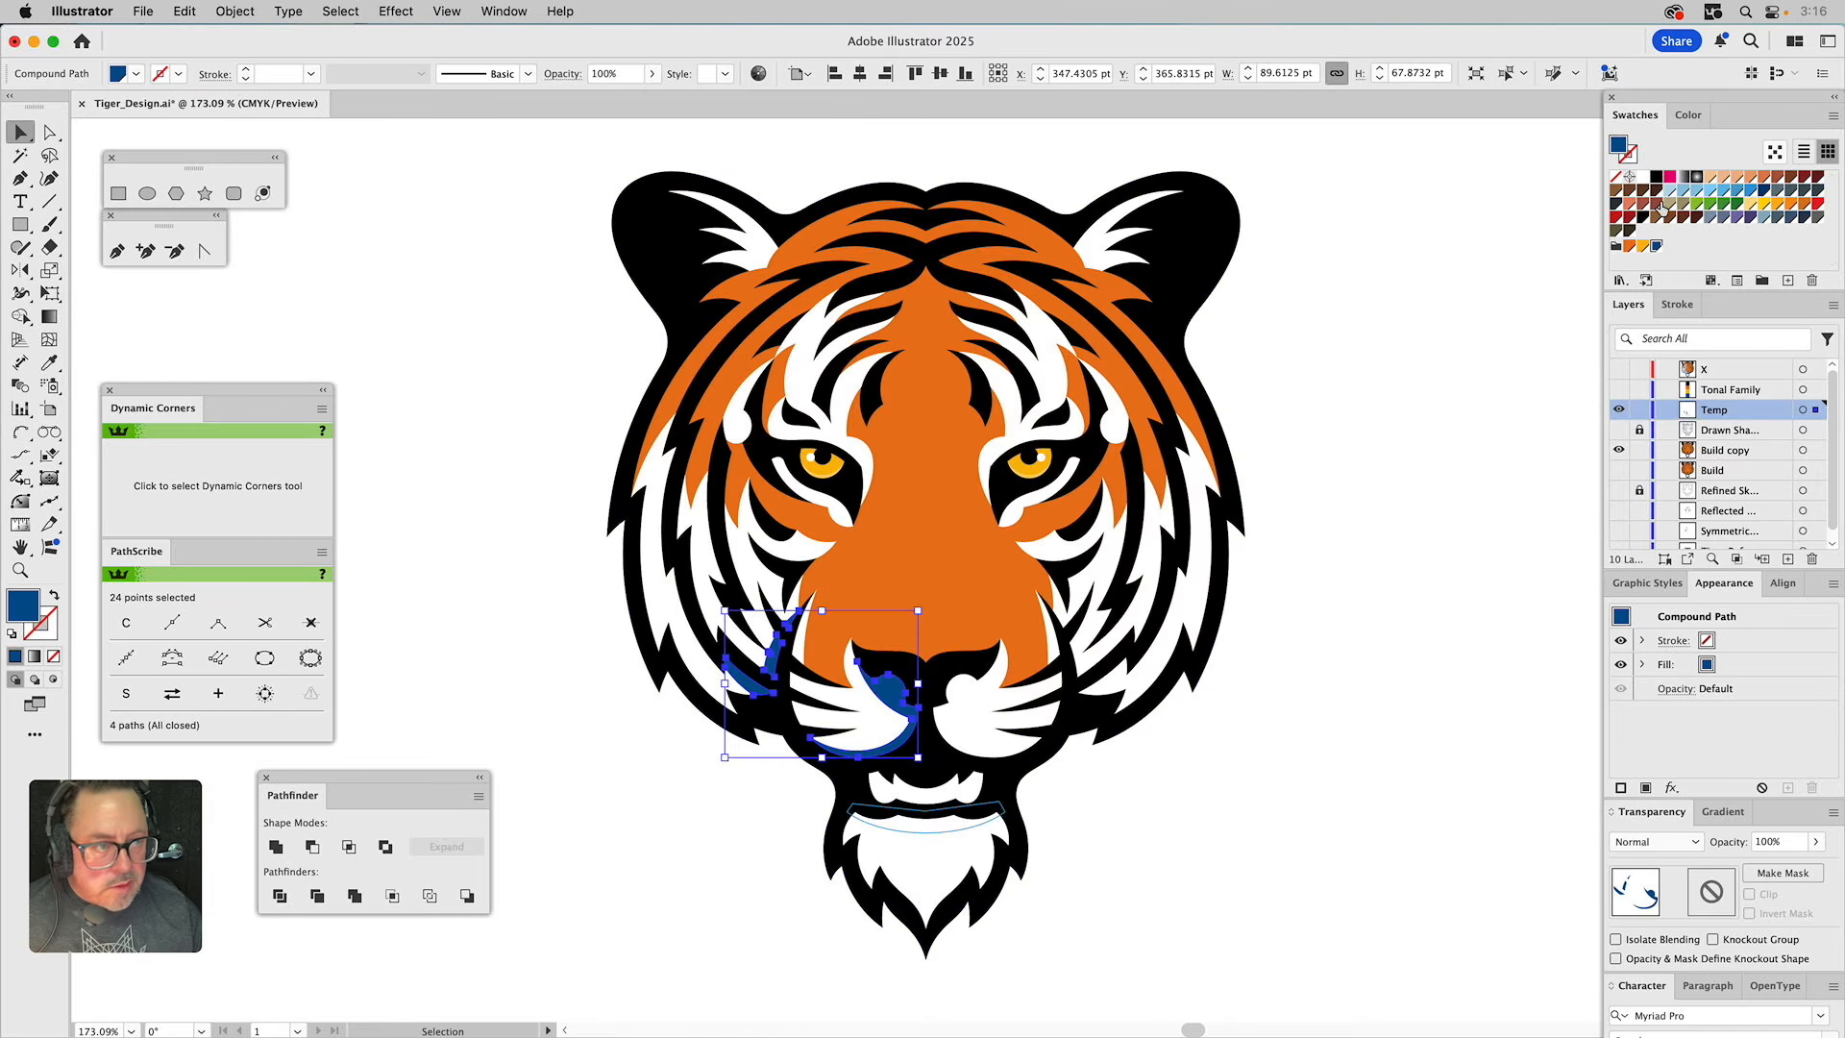
{"action": "left_click", "coordinate": [1693, 117]}
{"action": "left_click_drag", "start_coordinate": [1777, 149], "coordinate": [1688, 156]}
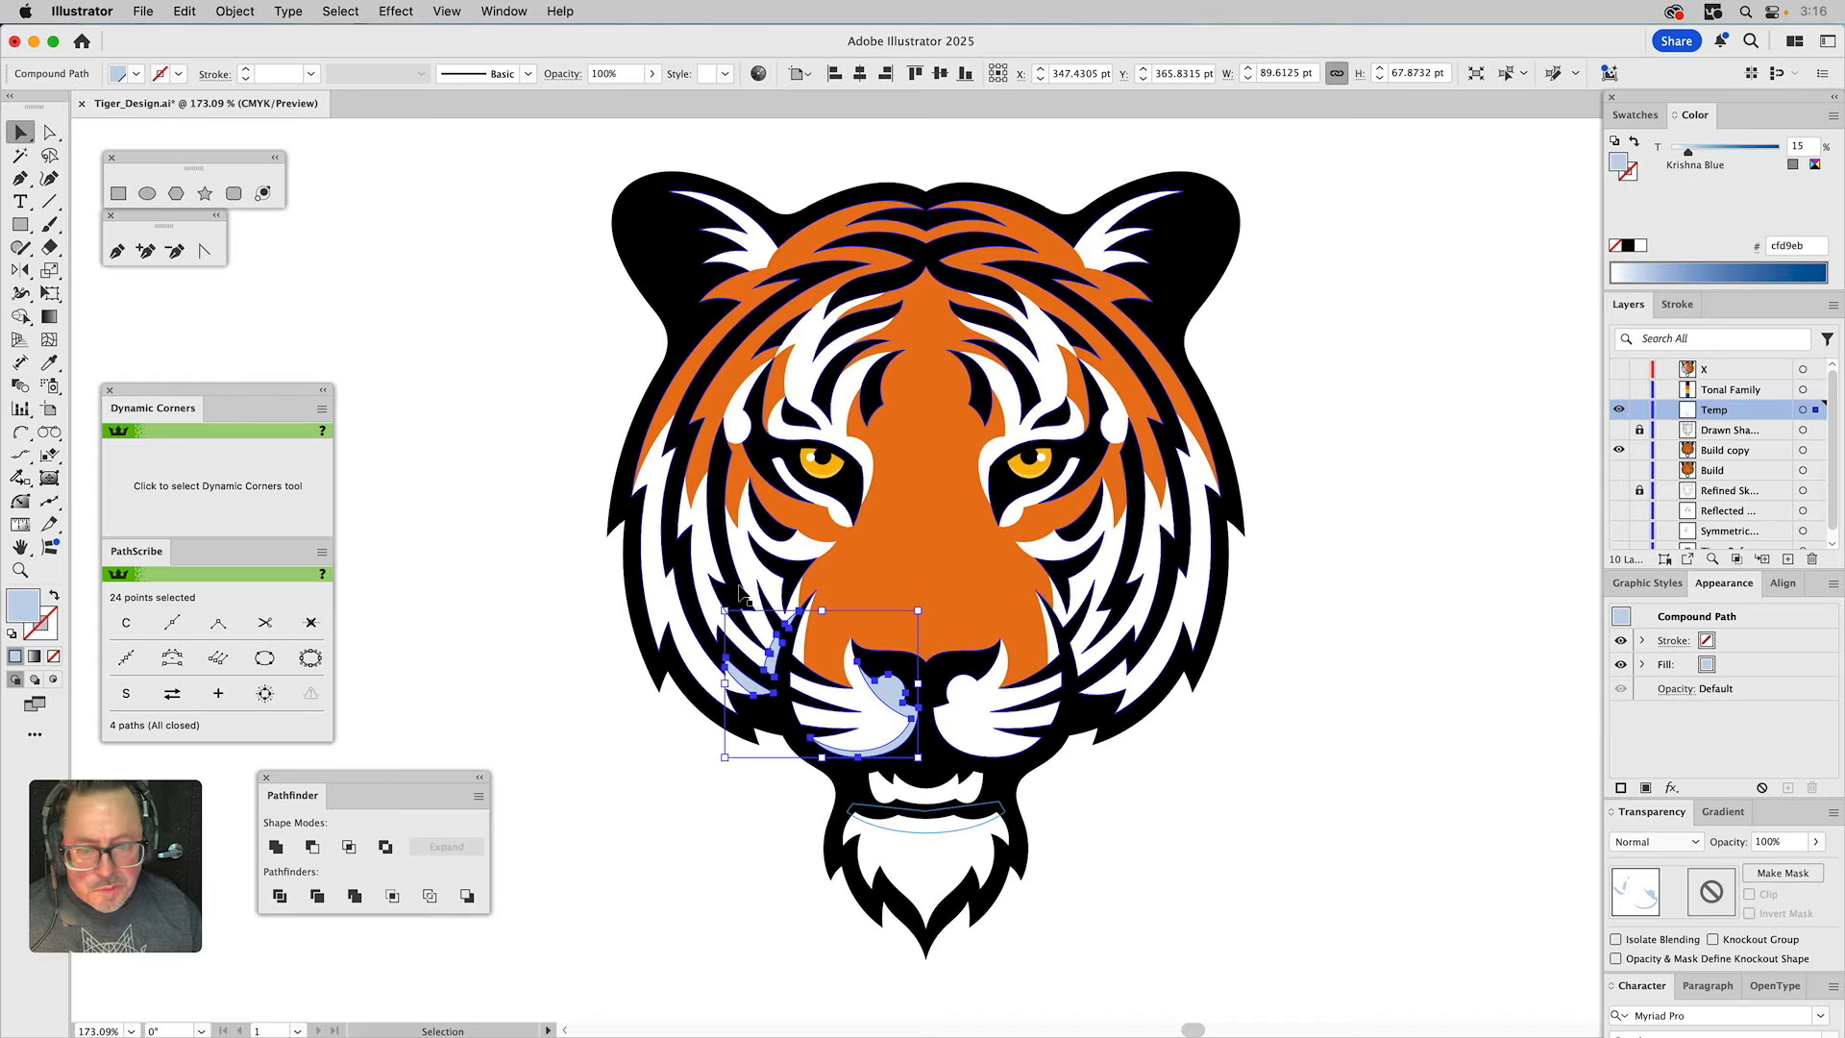
{"action": "left_click", "coordinate": [502, 661]}
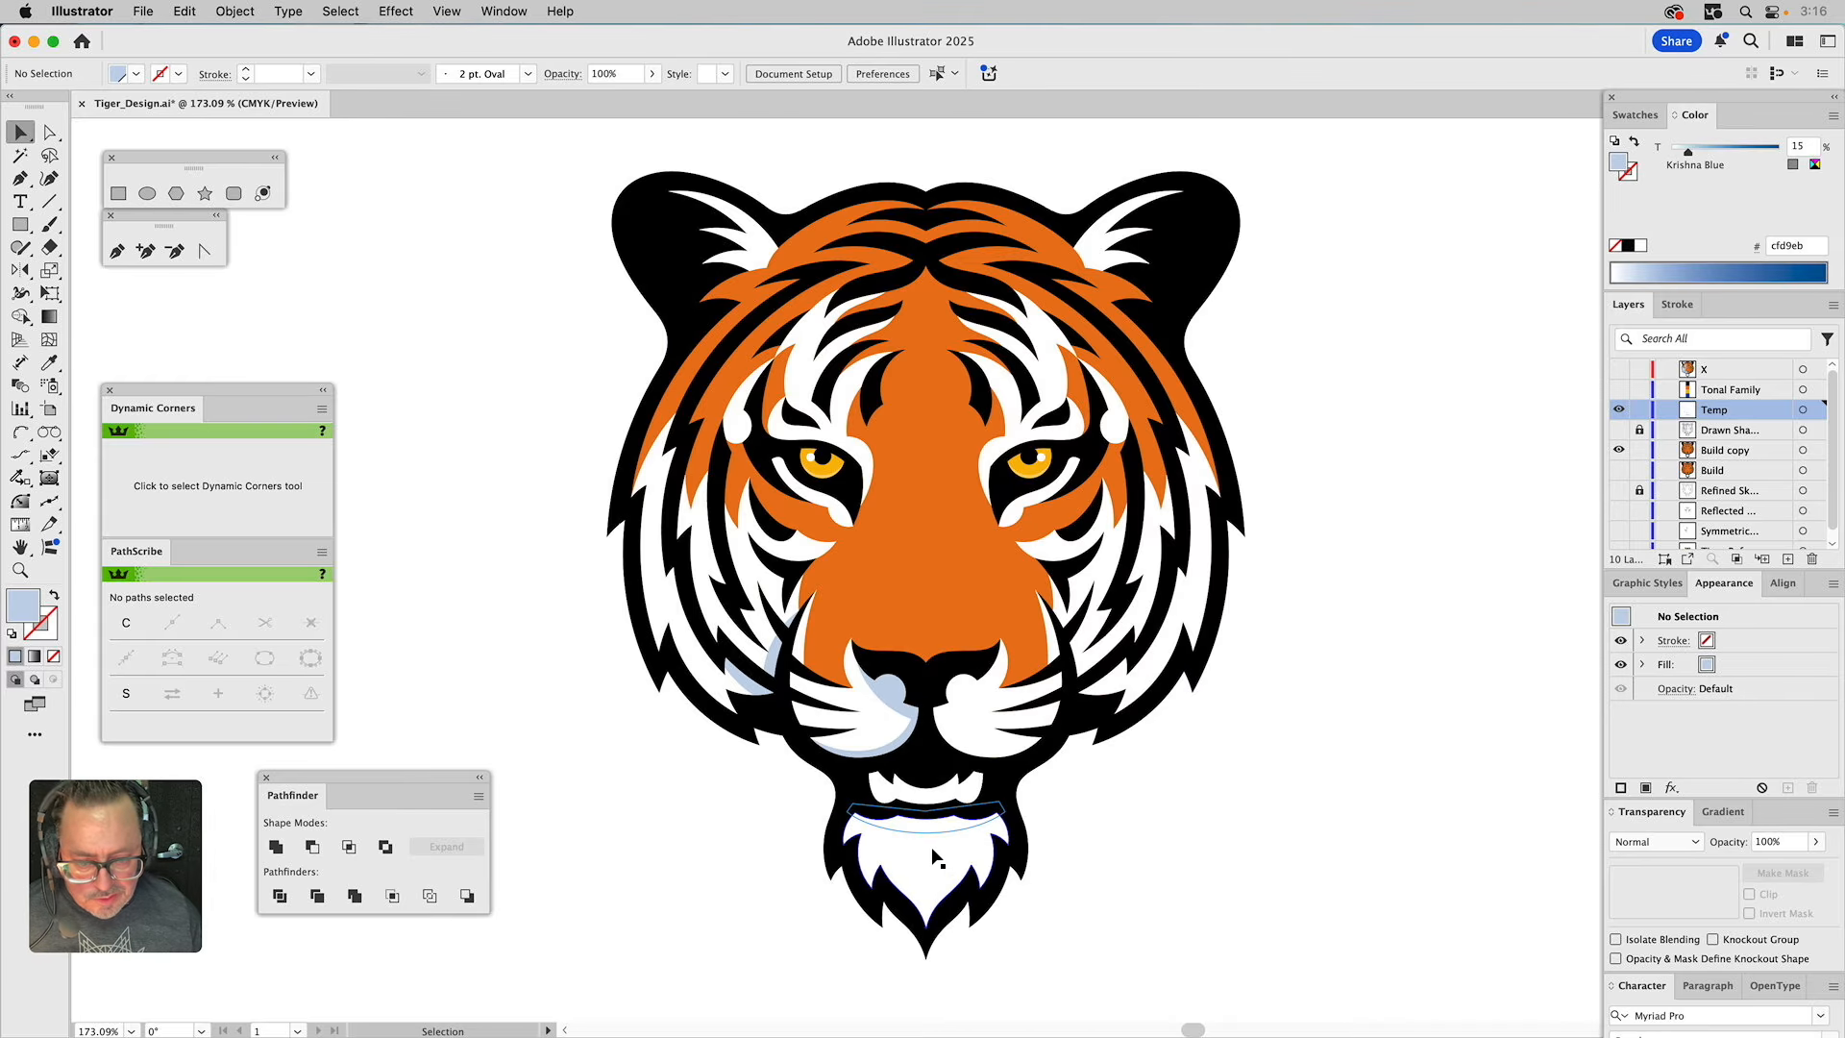
Intersect the chin shadow outline with the white chin shape and match its fill to the light-blue cheek shadow.
{"action": "left_click", "coordinate": [928, 876]}
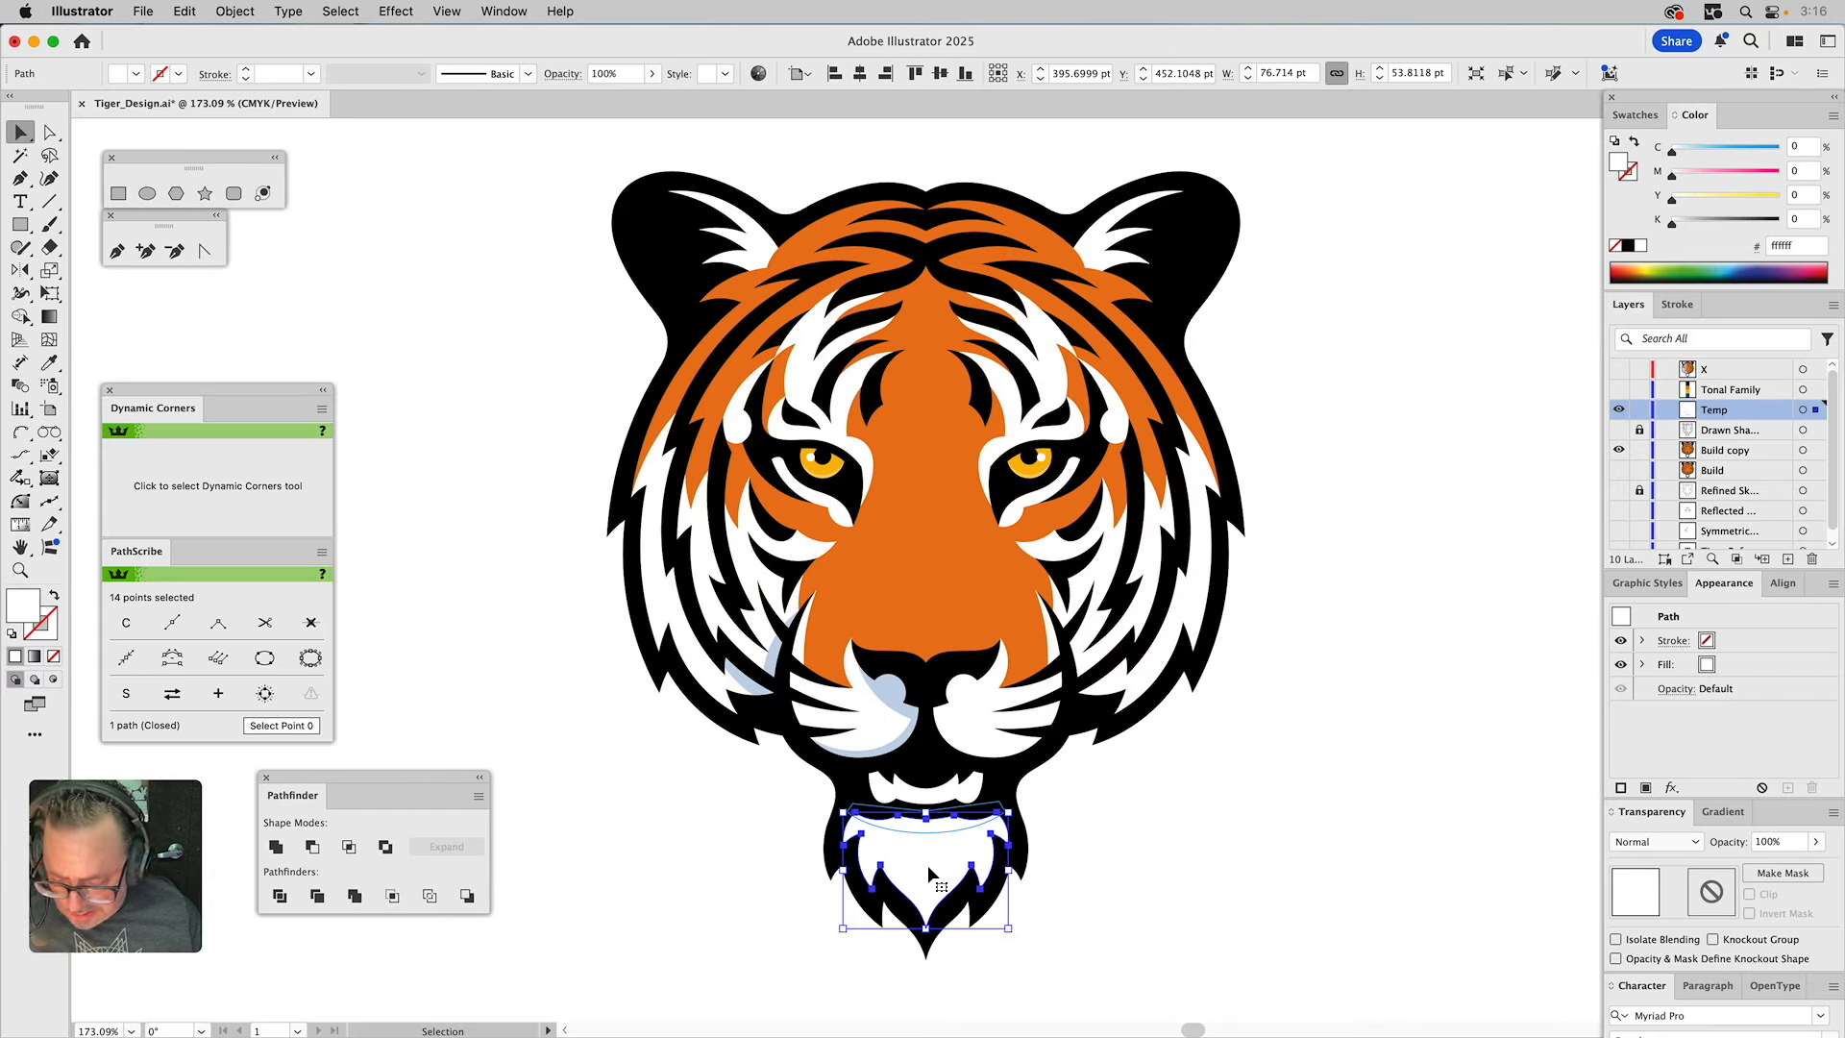
{"action": "left_click", "coordinate": [998, 810], "text": "shift"}
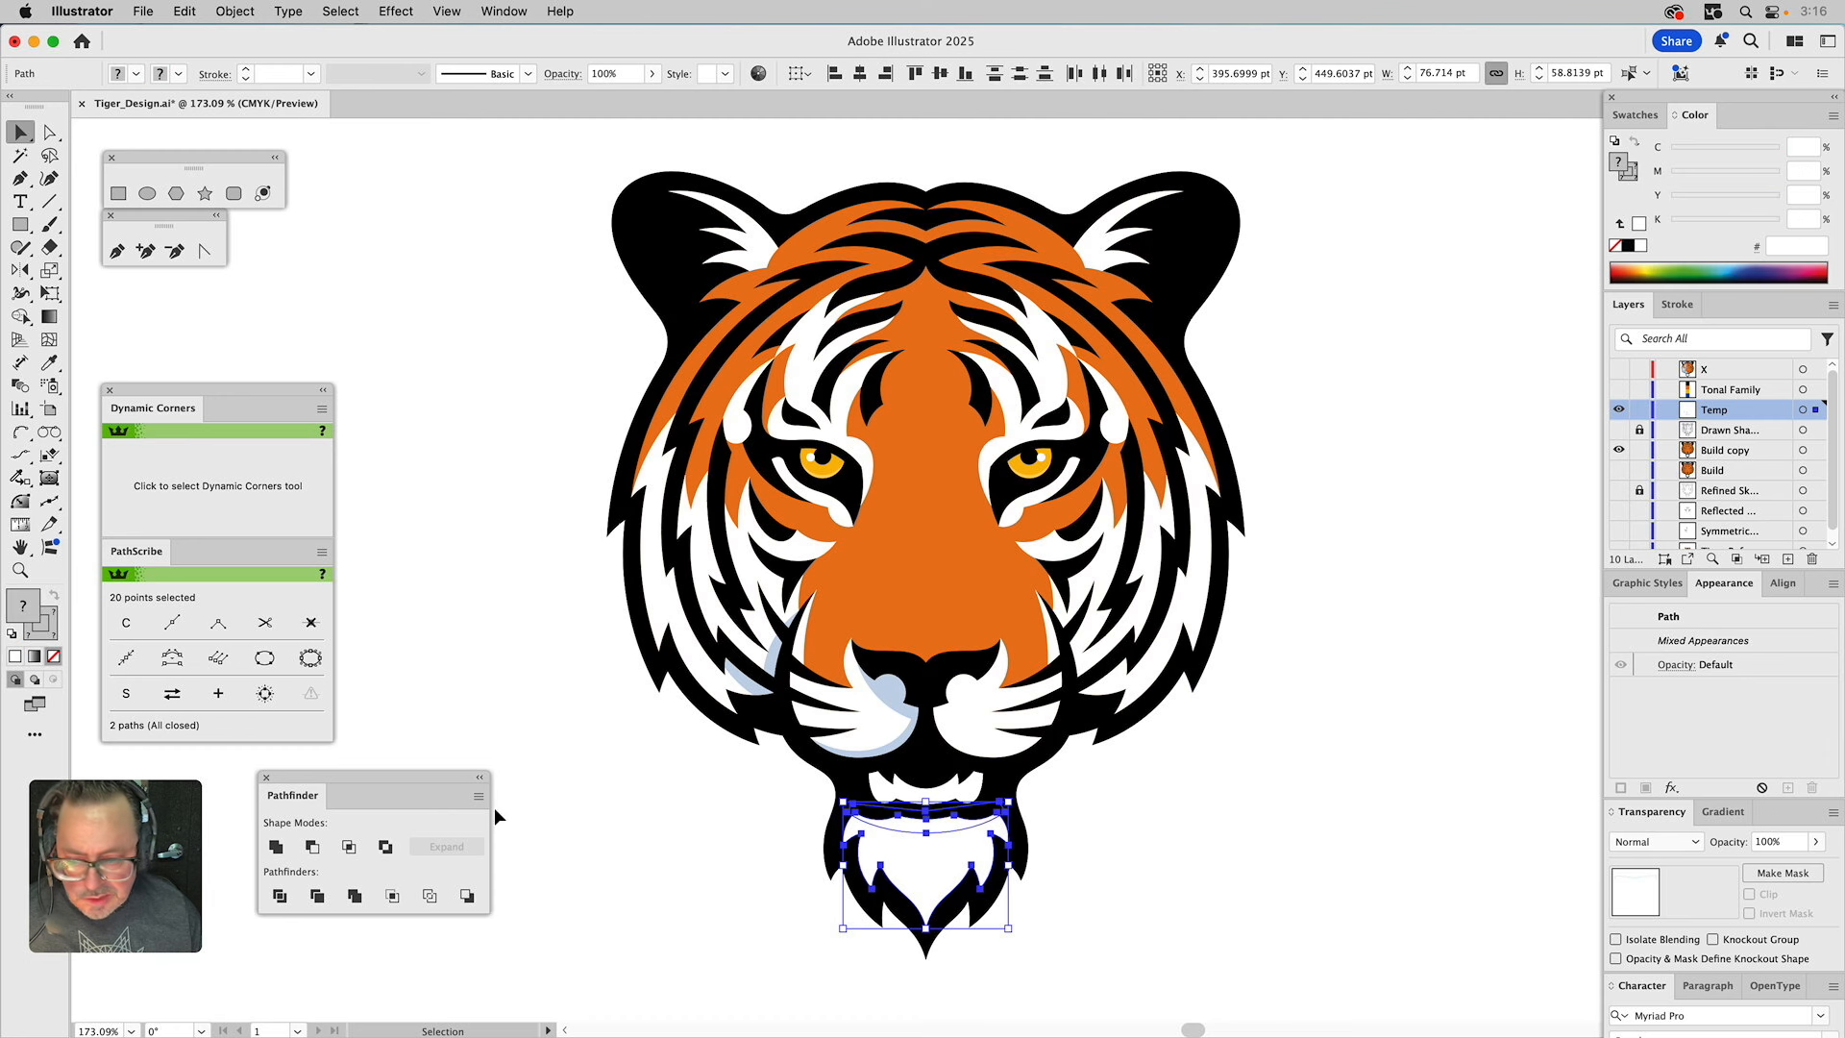
{"action": "left_click", "coordinate": [349, 847]}
{"action": "key", "text": "i"}
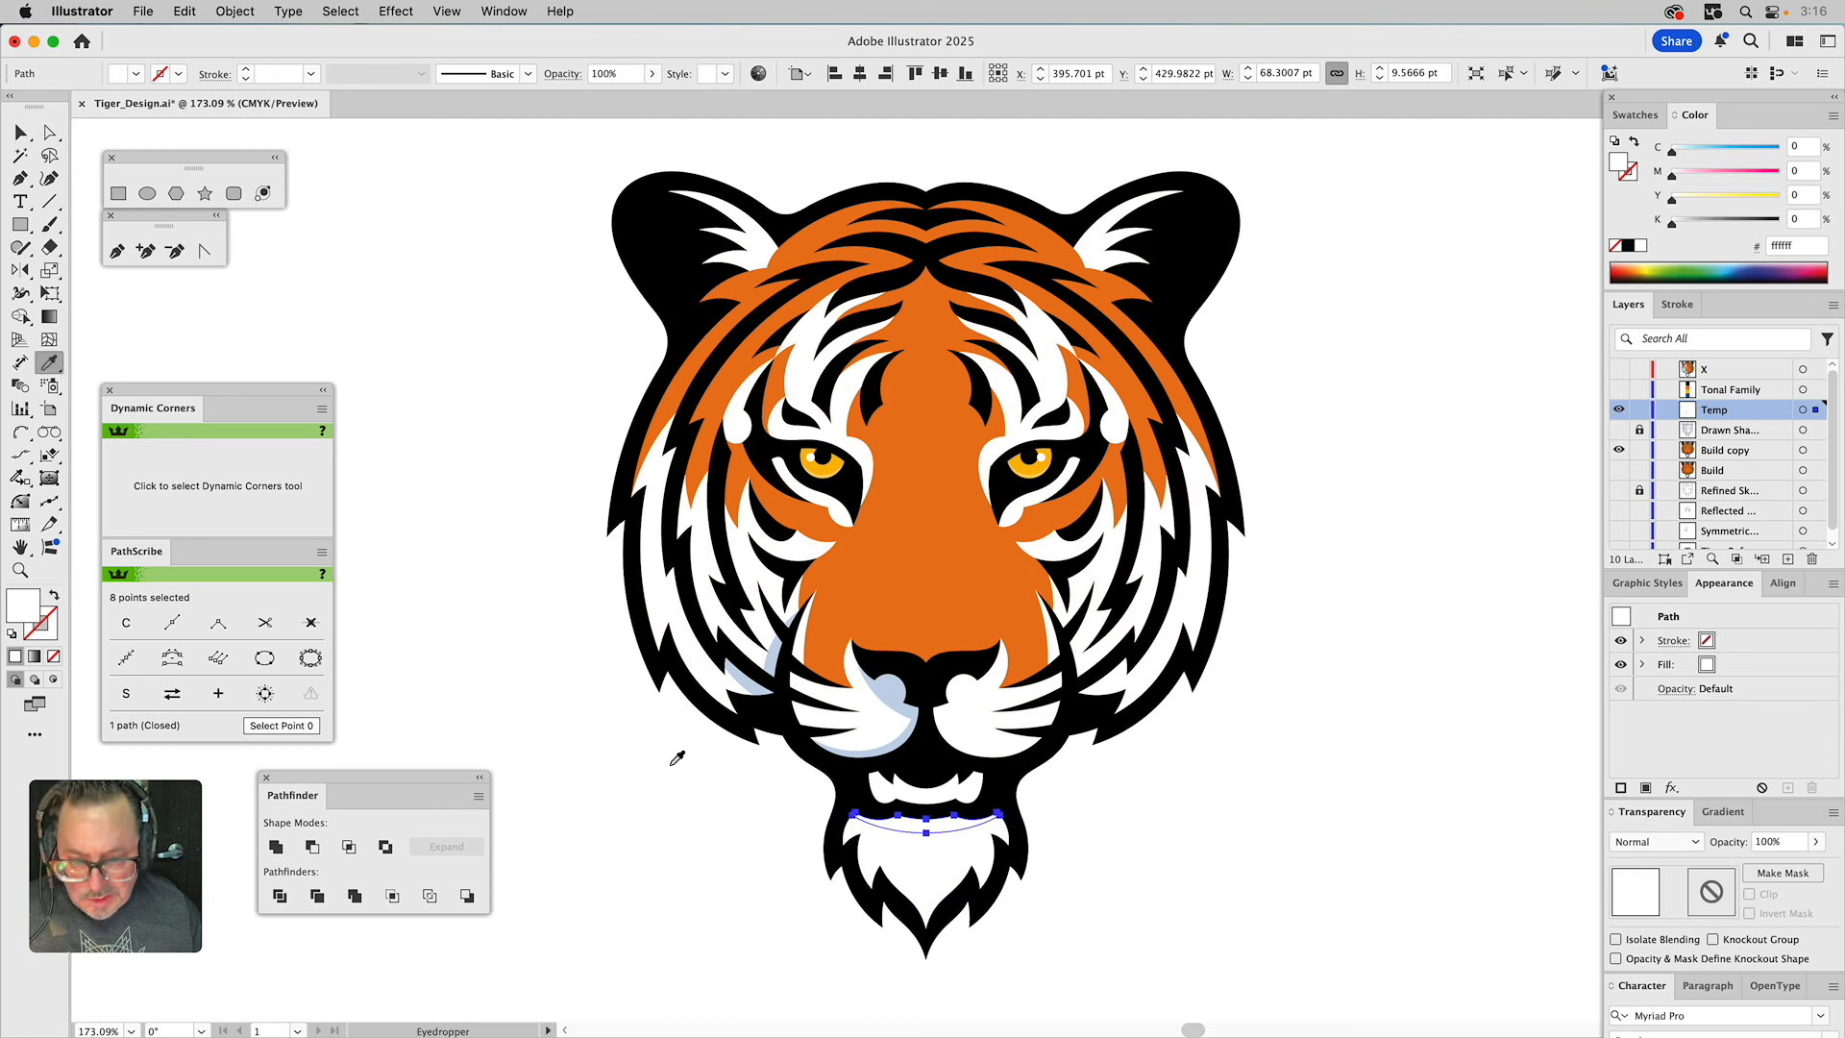
{"action": "left_click", "coordinate": [773, 661]}
{"action": "key", "text": "v"}
{"action": "left_click", "coordinate": [592, 671]}
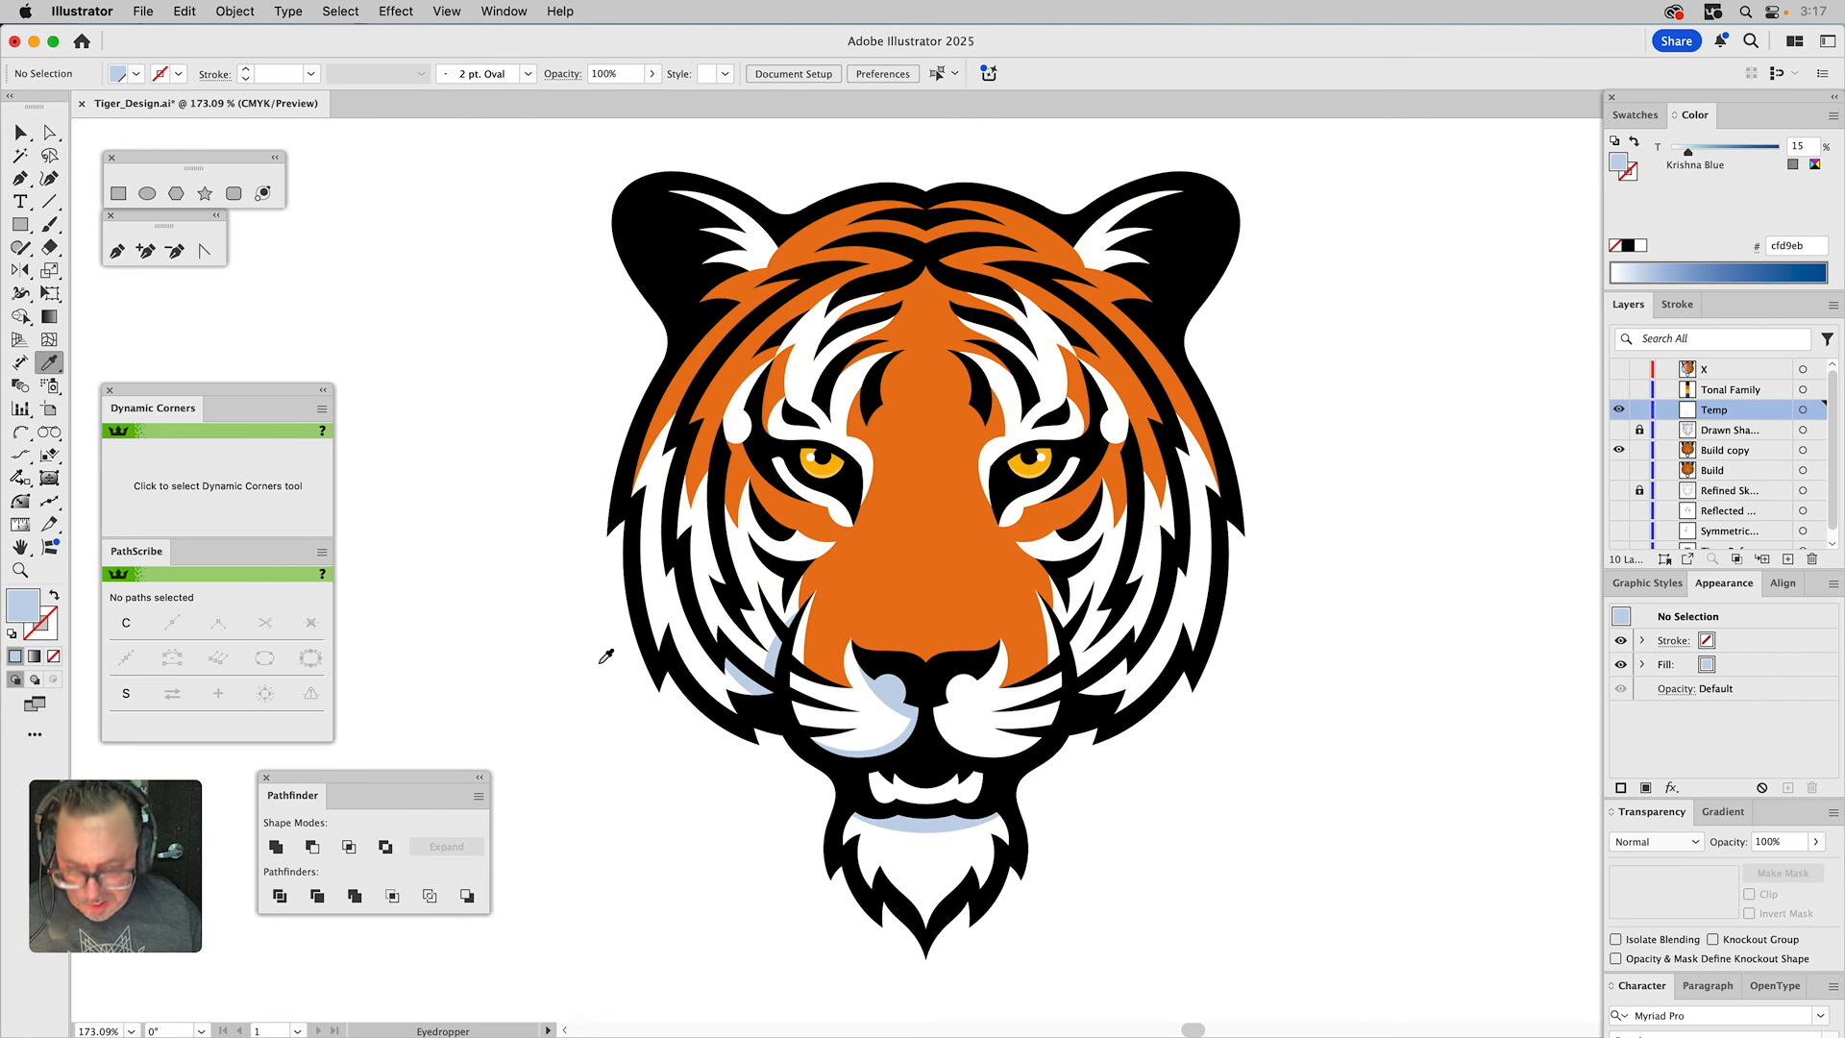
Reflect a copy of the light-blue muzzle and cheek shadows across the head's vertical centre line onto the opposite side of the face.
{"action": "left_click", "coordinate": [897, 707]}
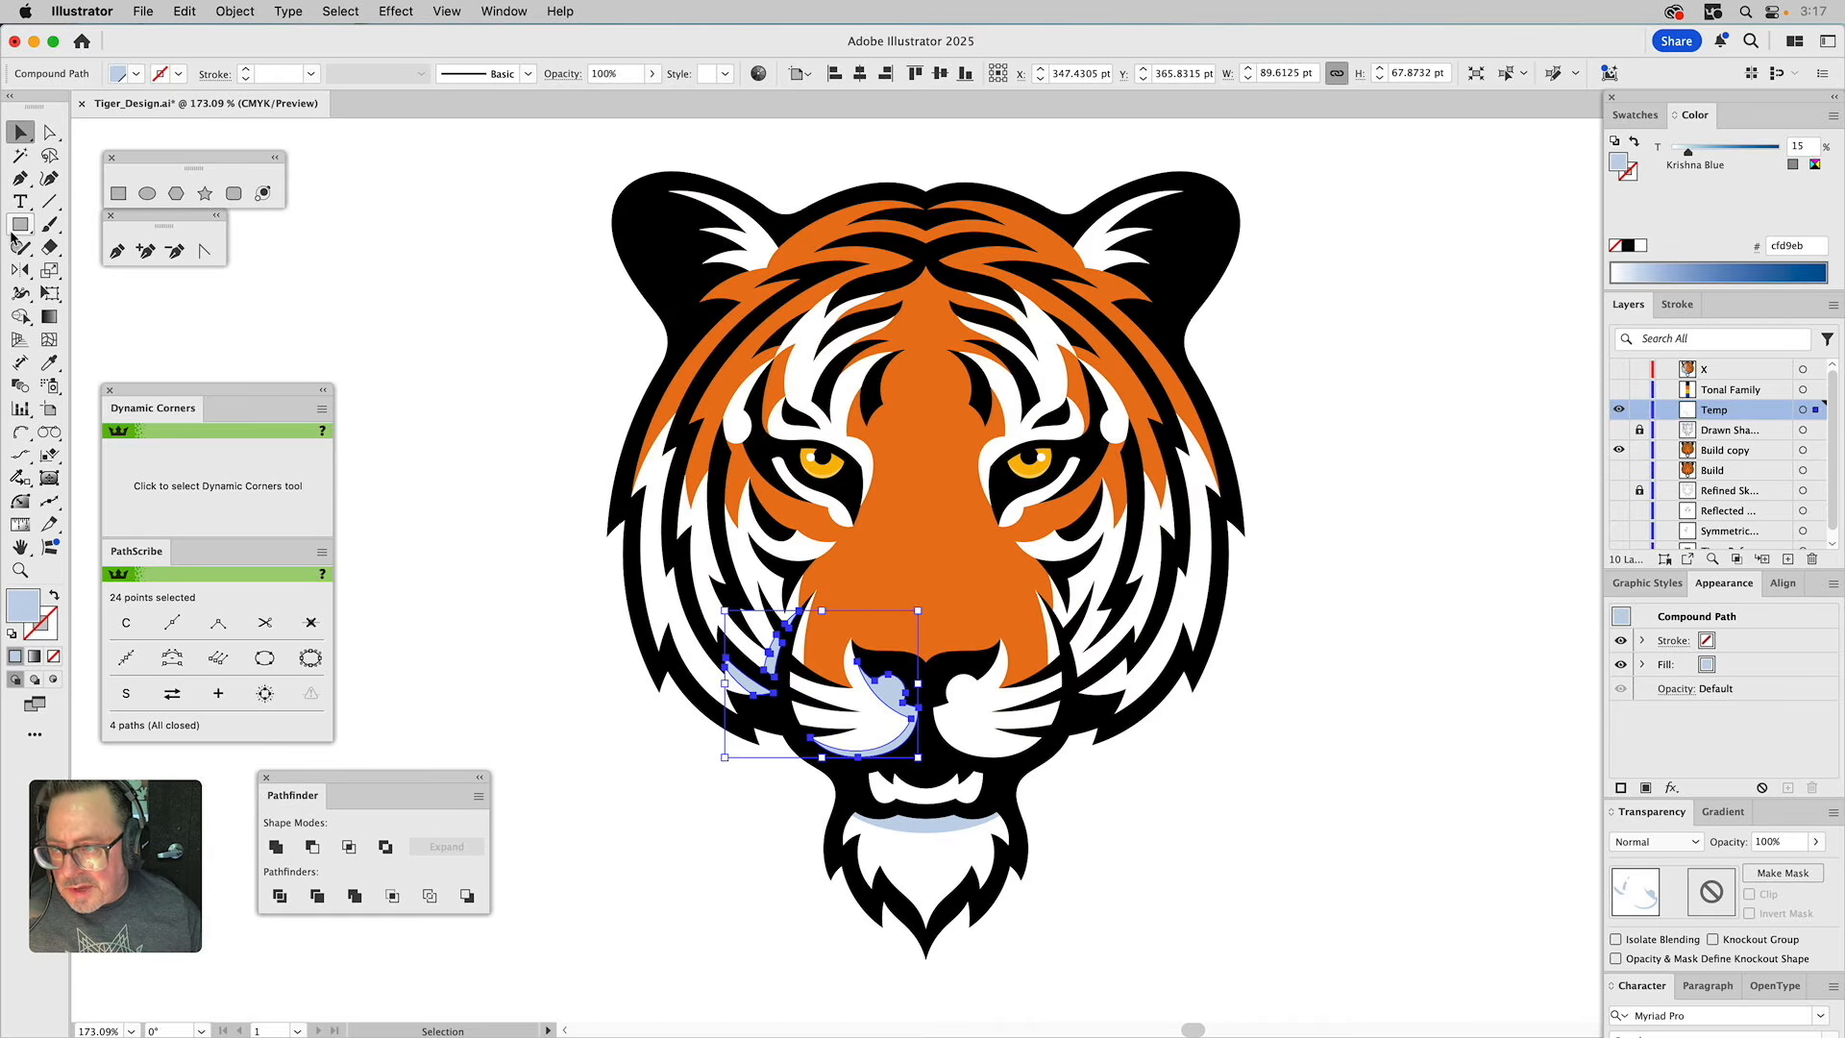
{"action": "left_click", "coordinate": [21, 274]}
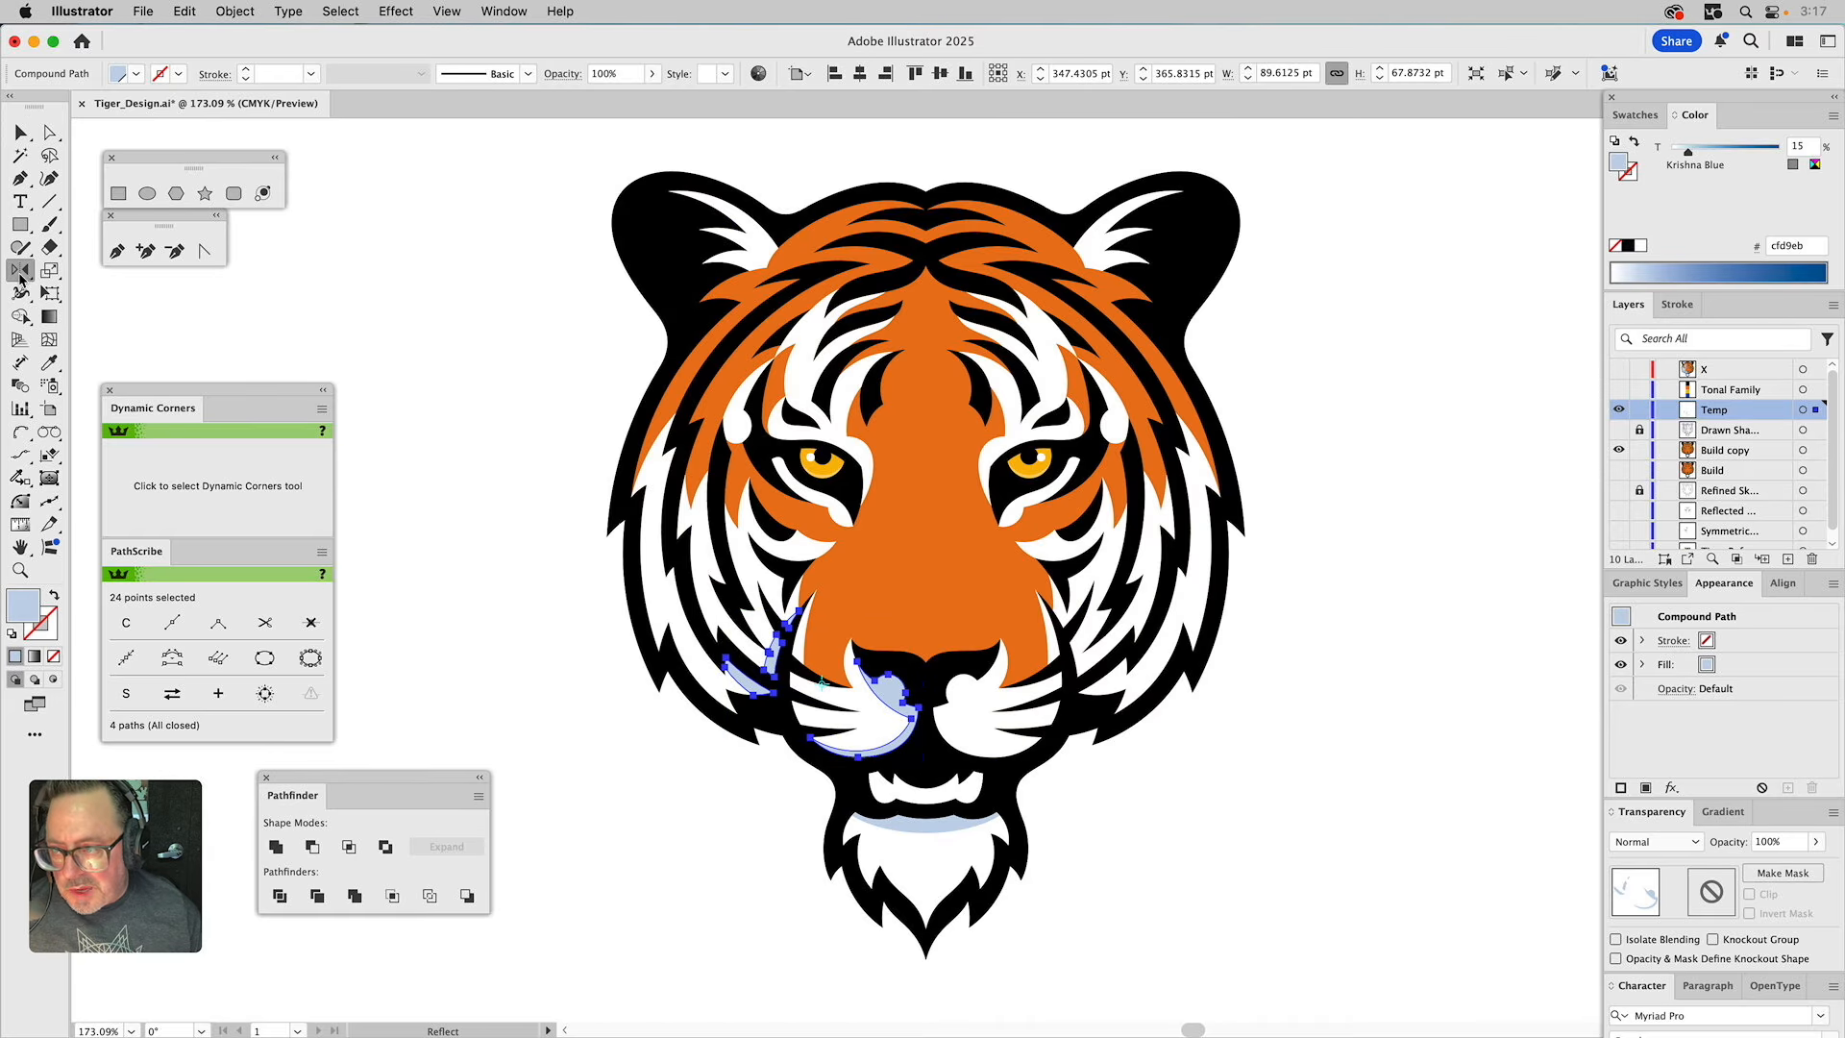
{"action": "left_click", "coordinate": [925, 189]}
{"action": "left_click_drag", "start_coordinate": [989, 269], "coordinate": [969, 485]}
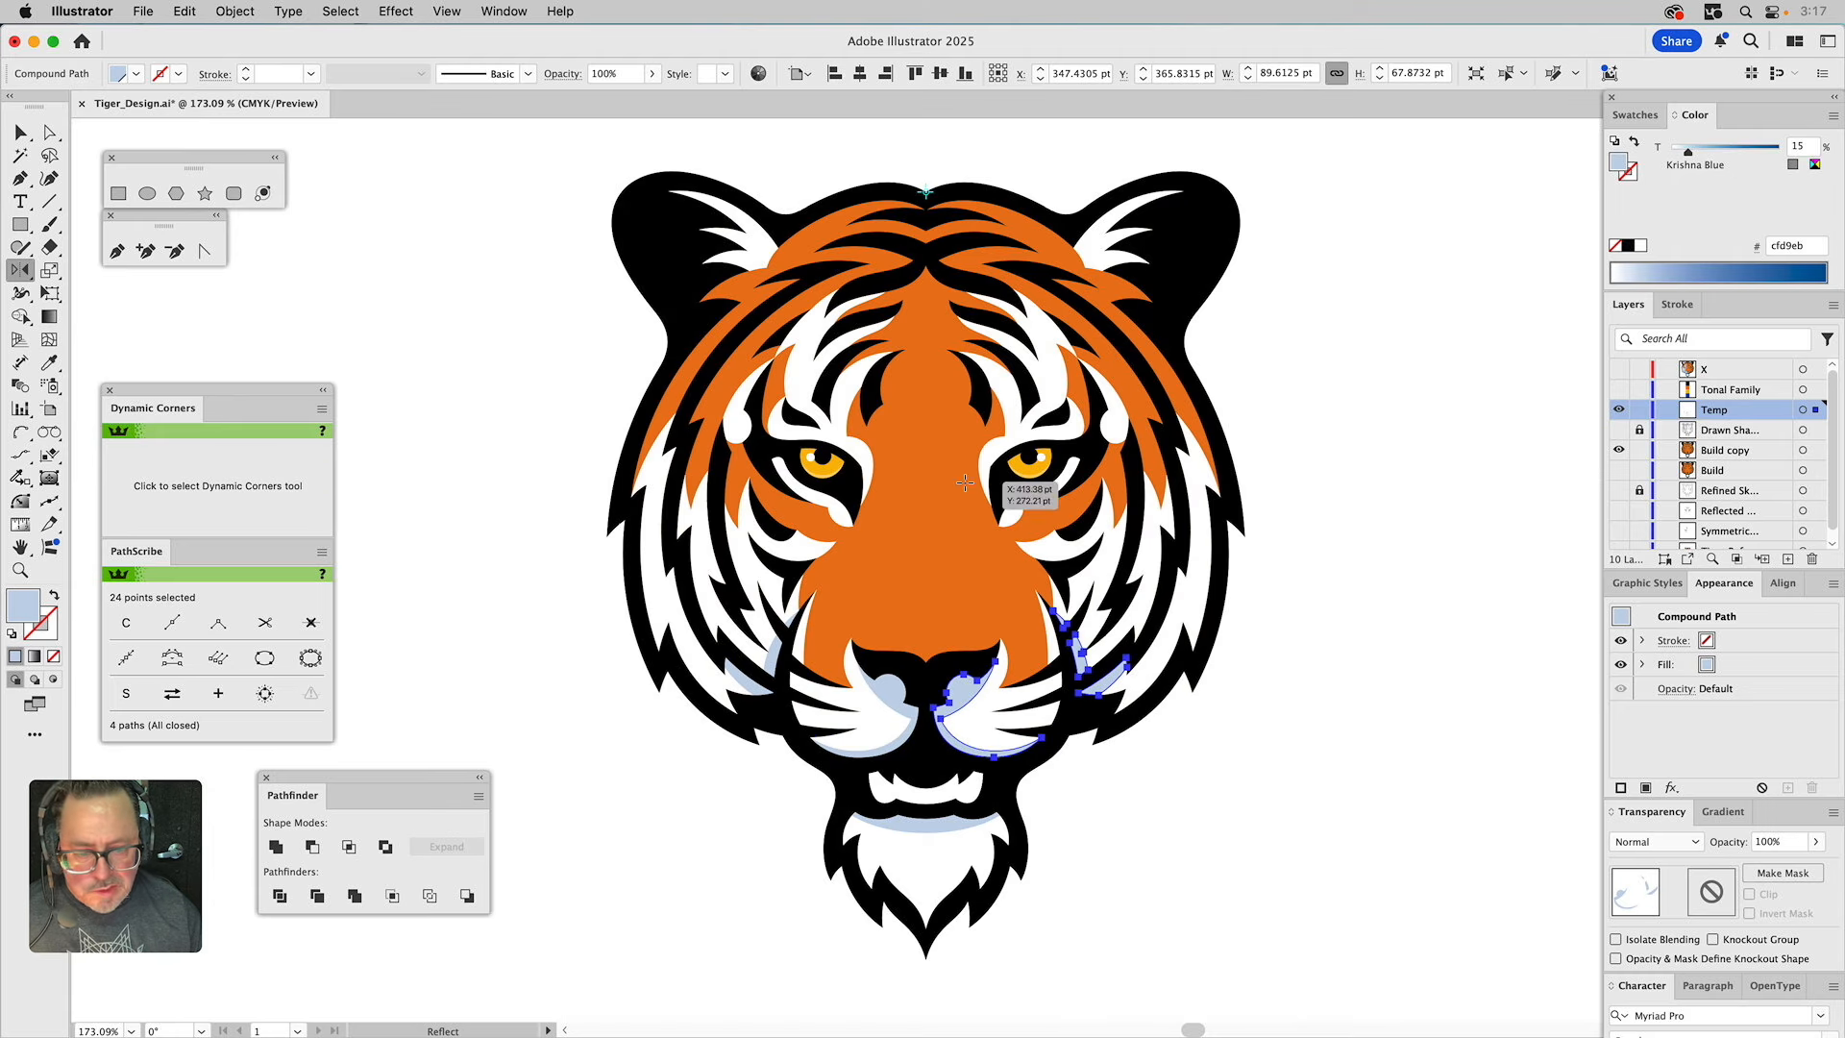
{"action": "key", "text": "v"}
{"action": "left_click", "coordinate": [1379, 727]}
{"action": "key", "text": "o"}
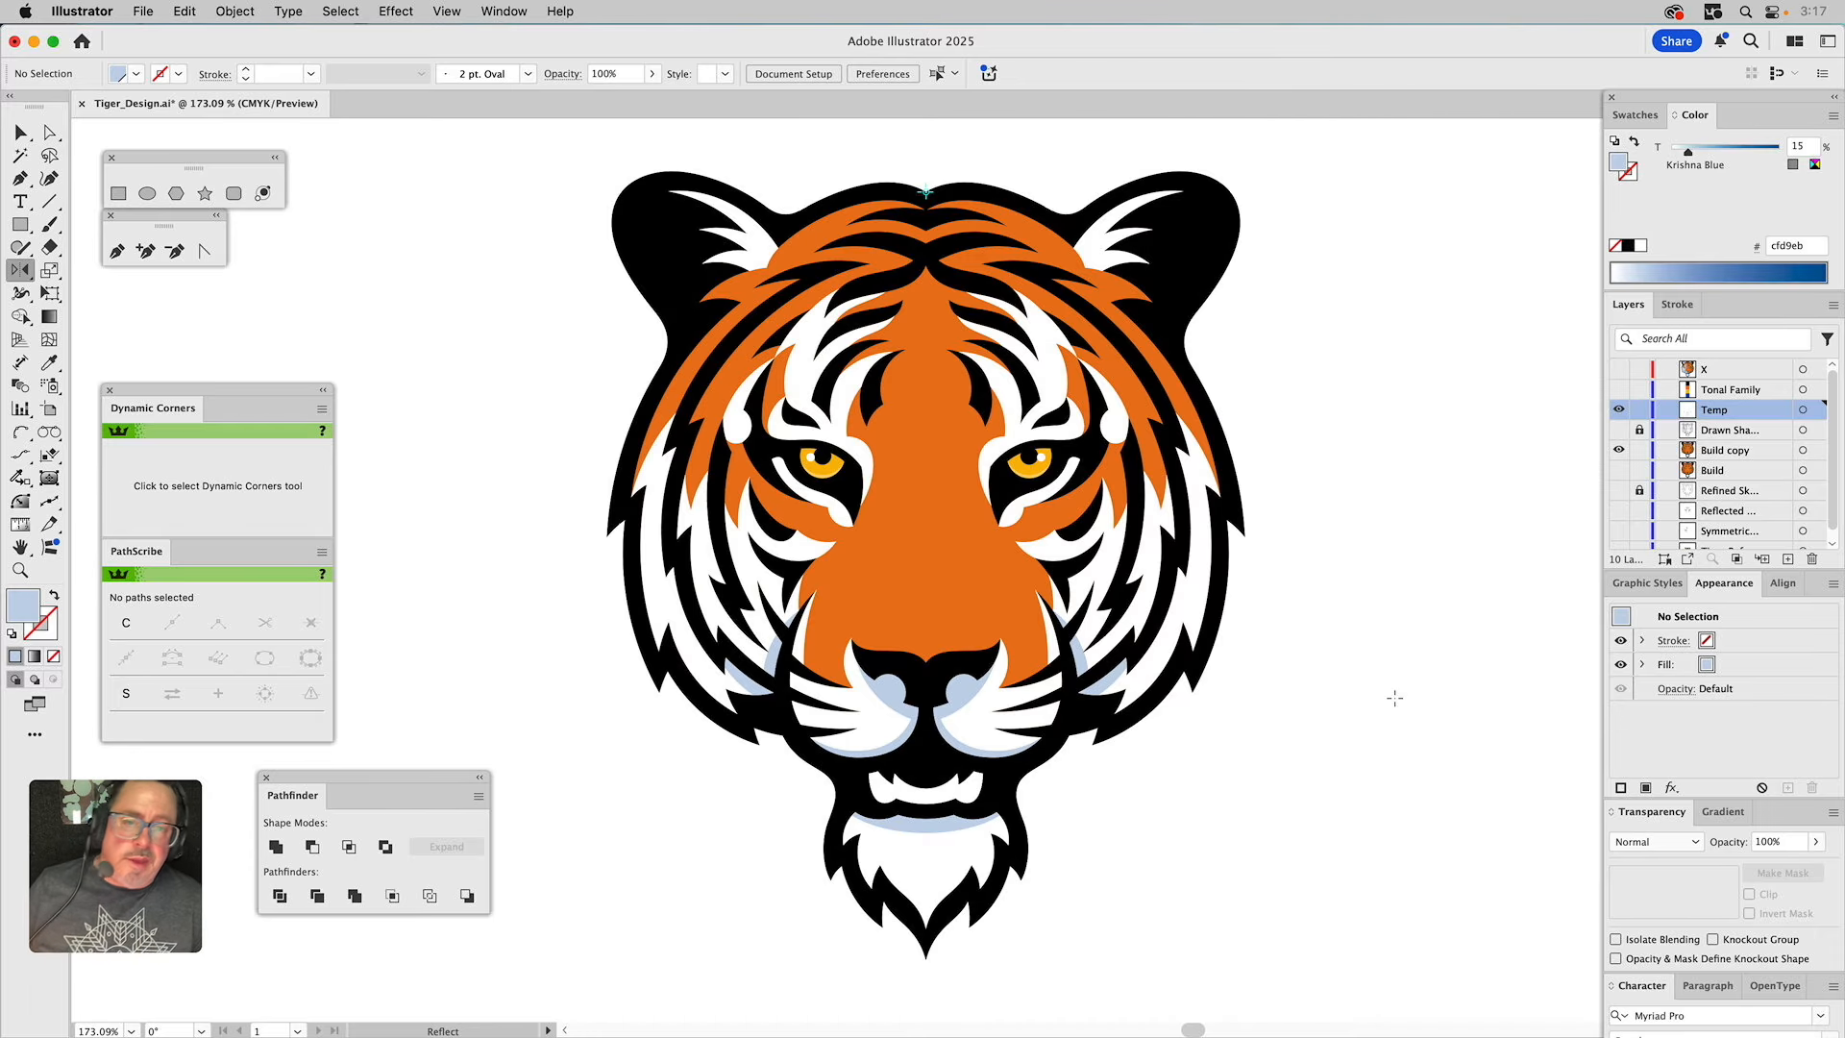
{"action": "key", "text": "v"}
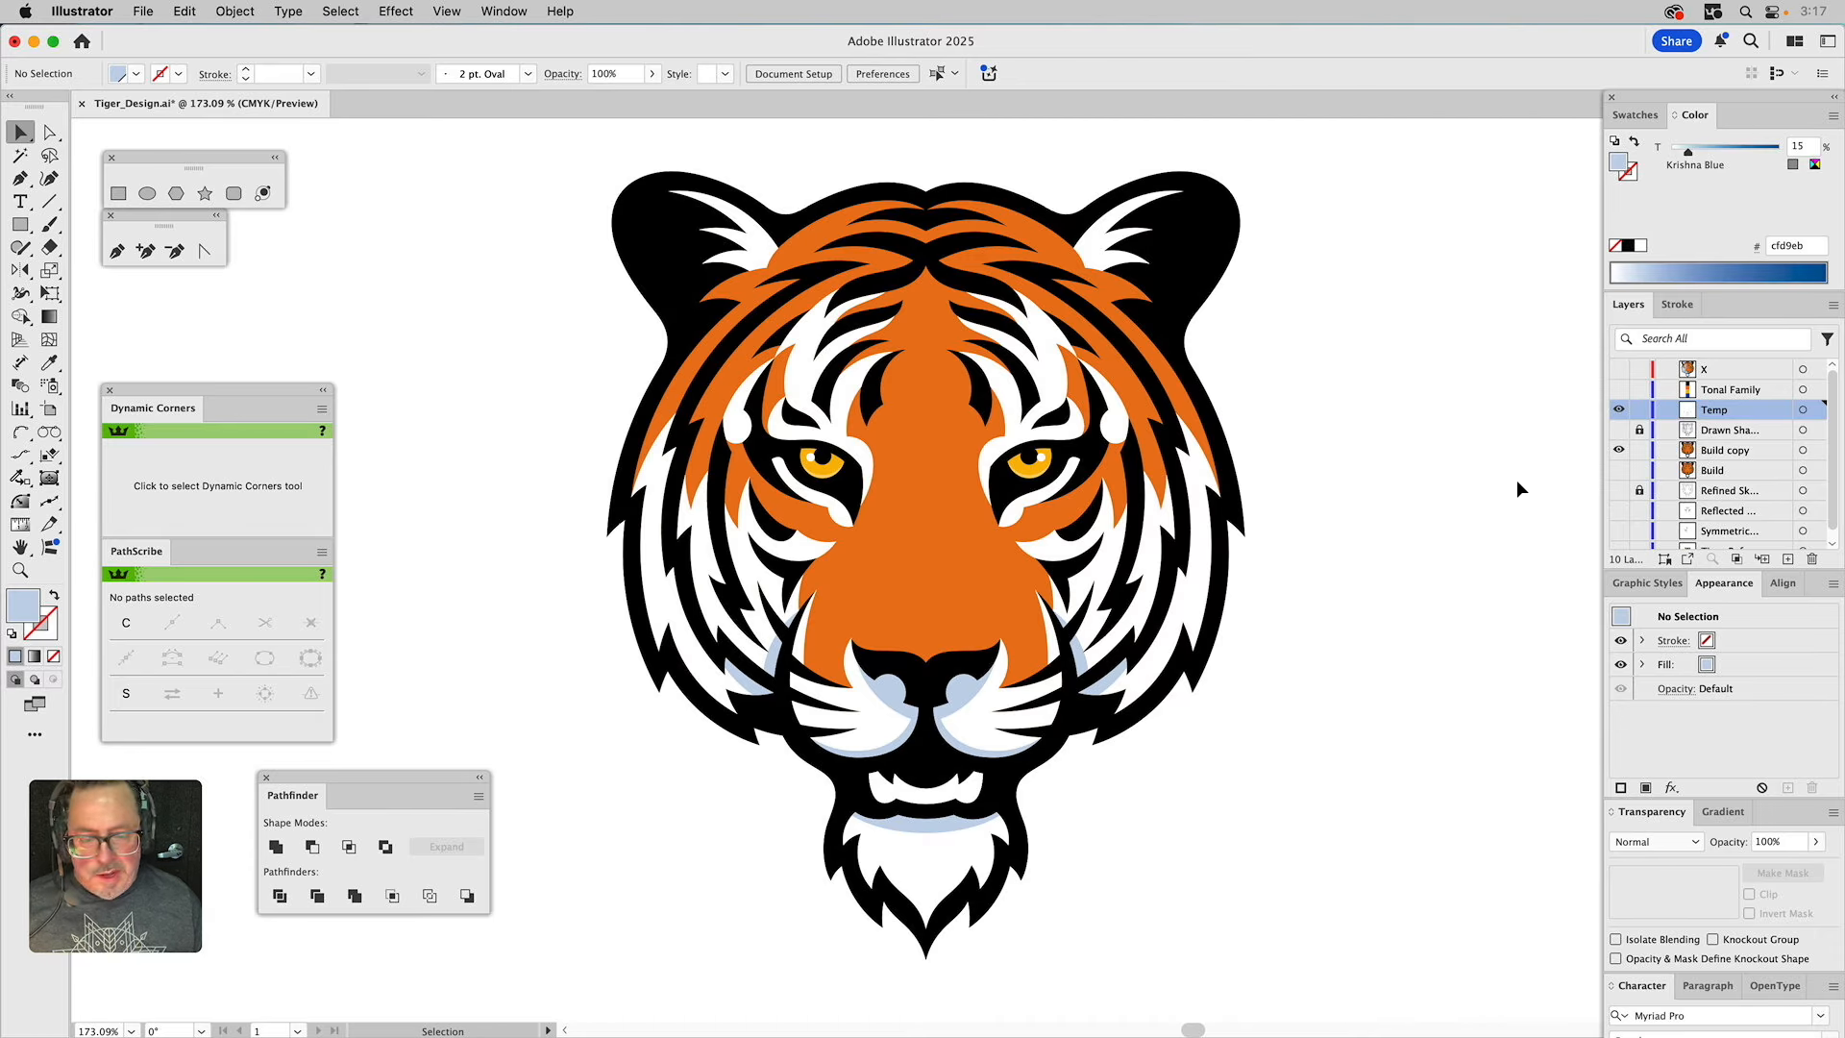
Add a 3 pt black stroke to the black silhouette shape behind the tiger head to thicken its outer outline.
{"action": "left_click", "coordinate": [1224, 252]}
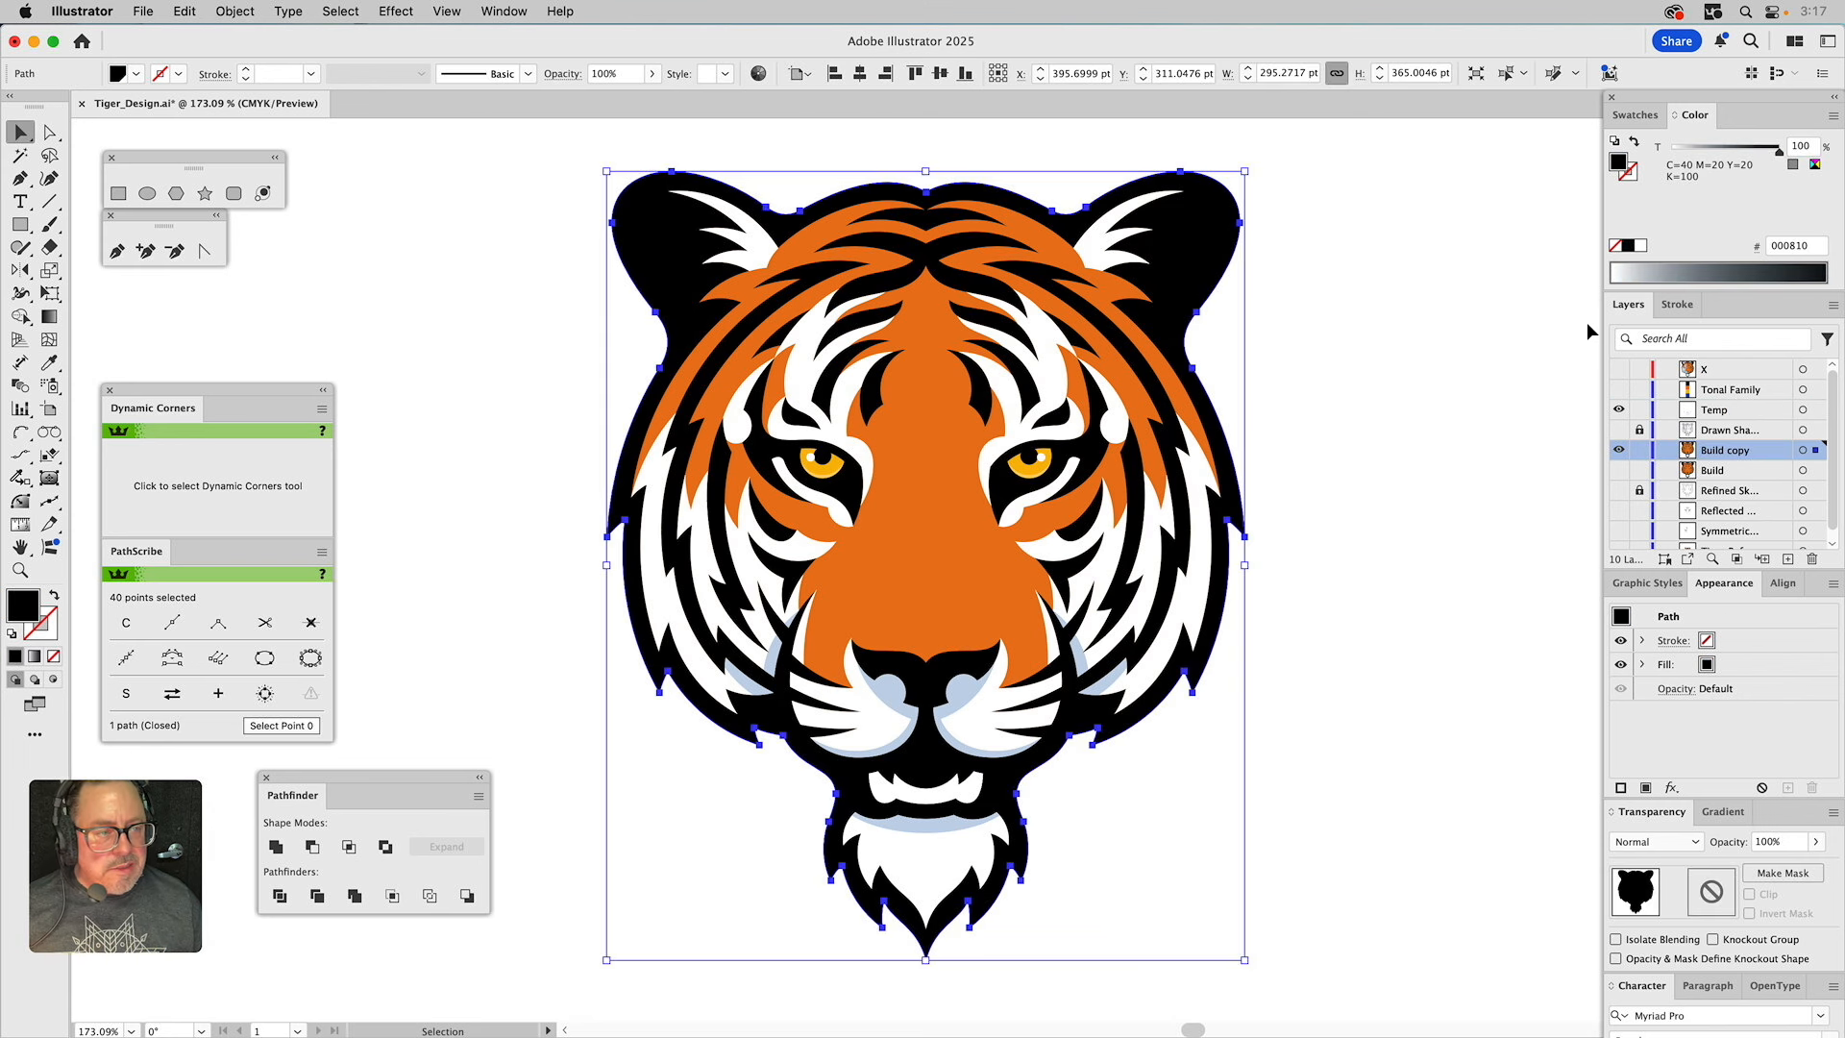
{"action": "left_click", "coordinate": [1646, 119]}
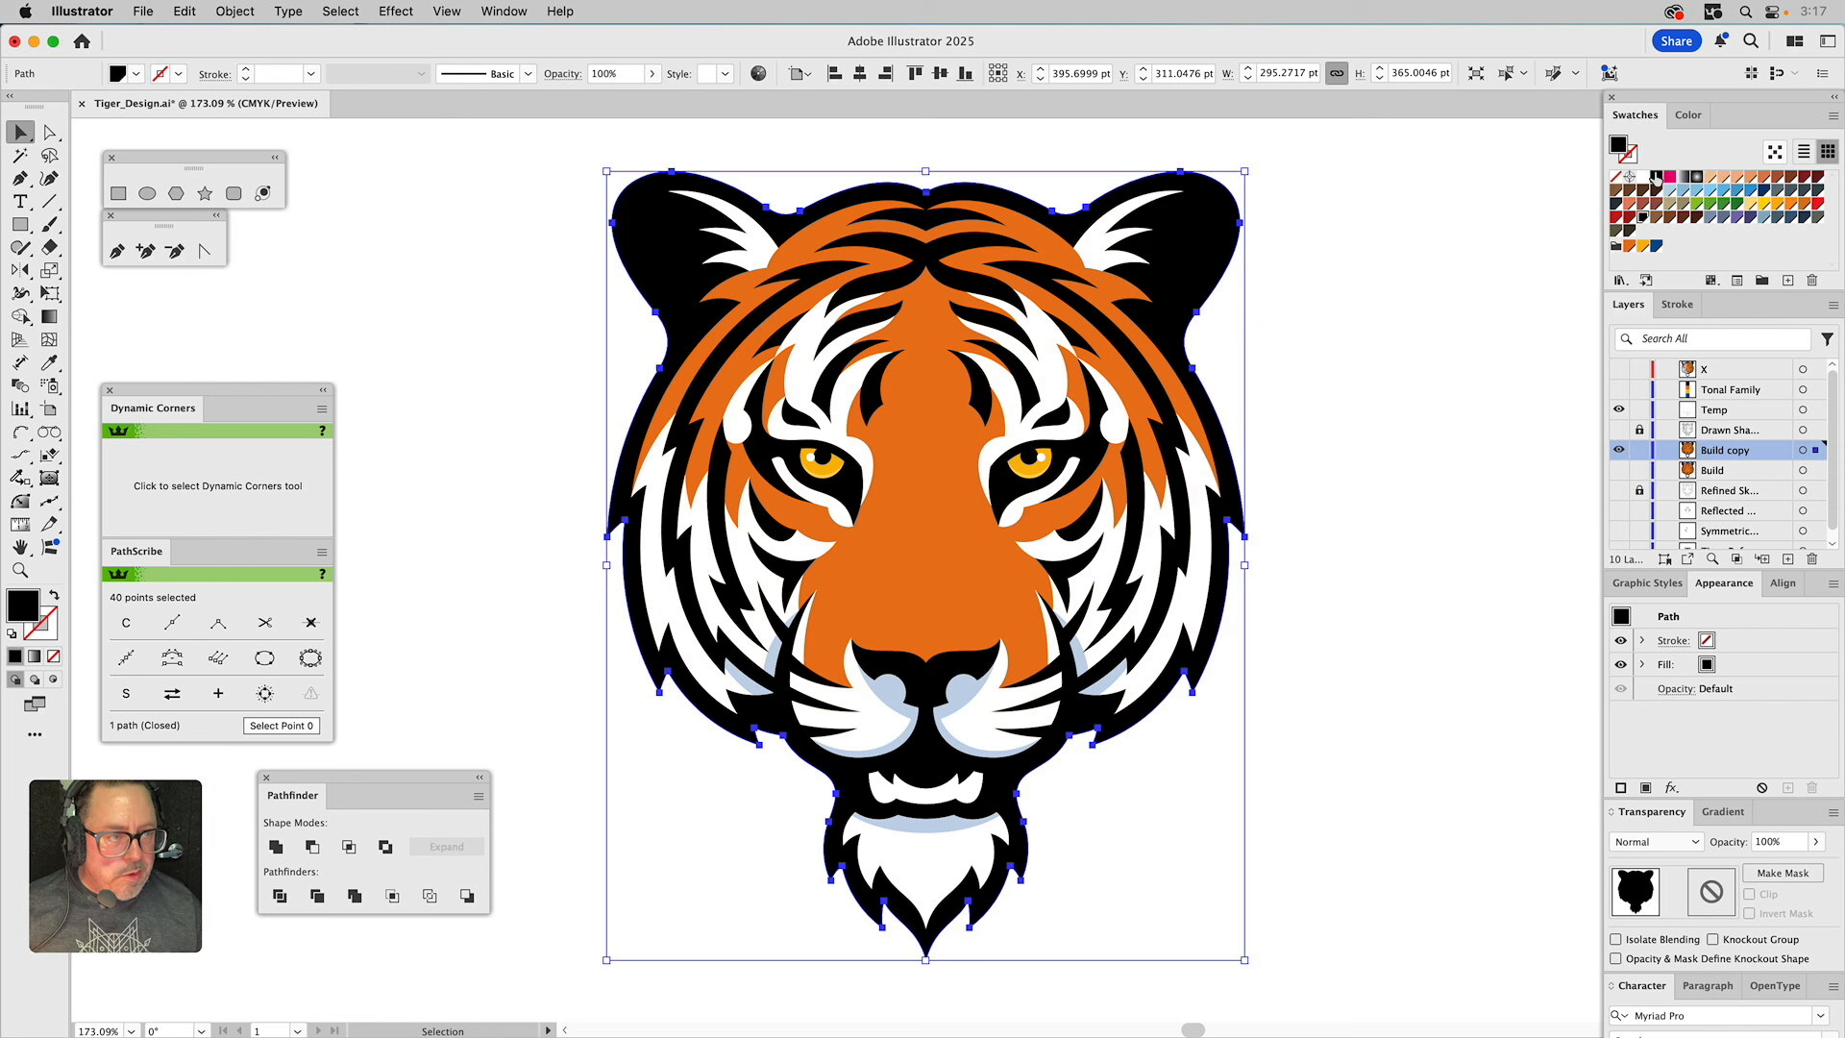
{"action": "left_click_drag", "start_coordinate": [1644, 219], "coordinate": [1634, 152]}
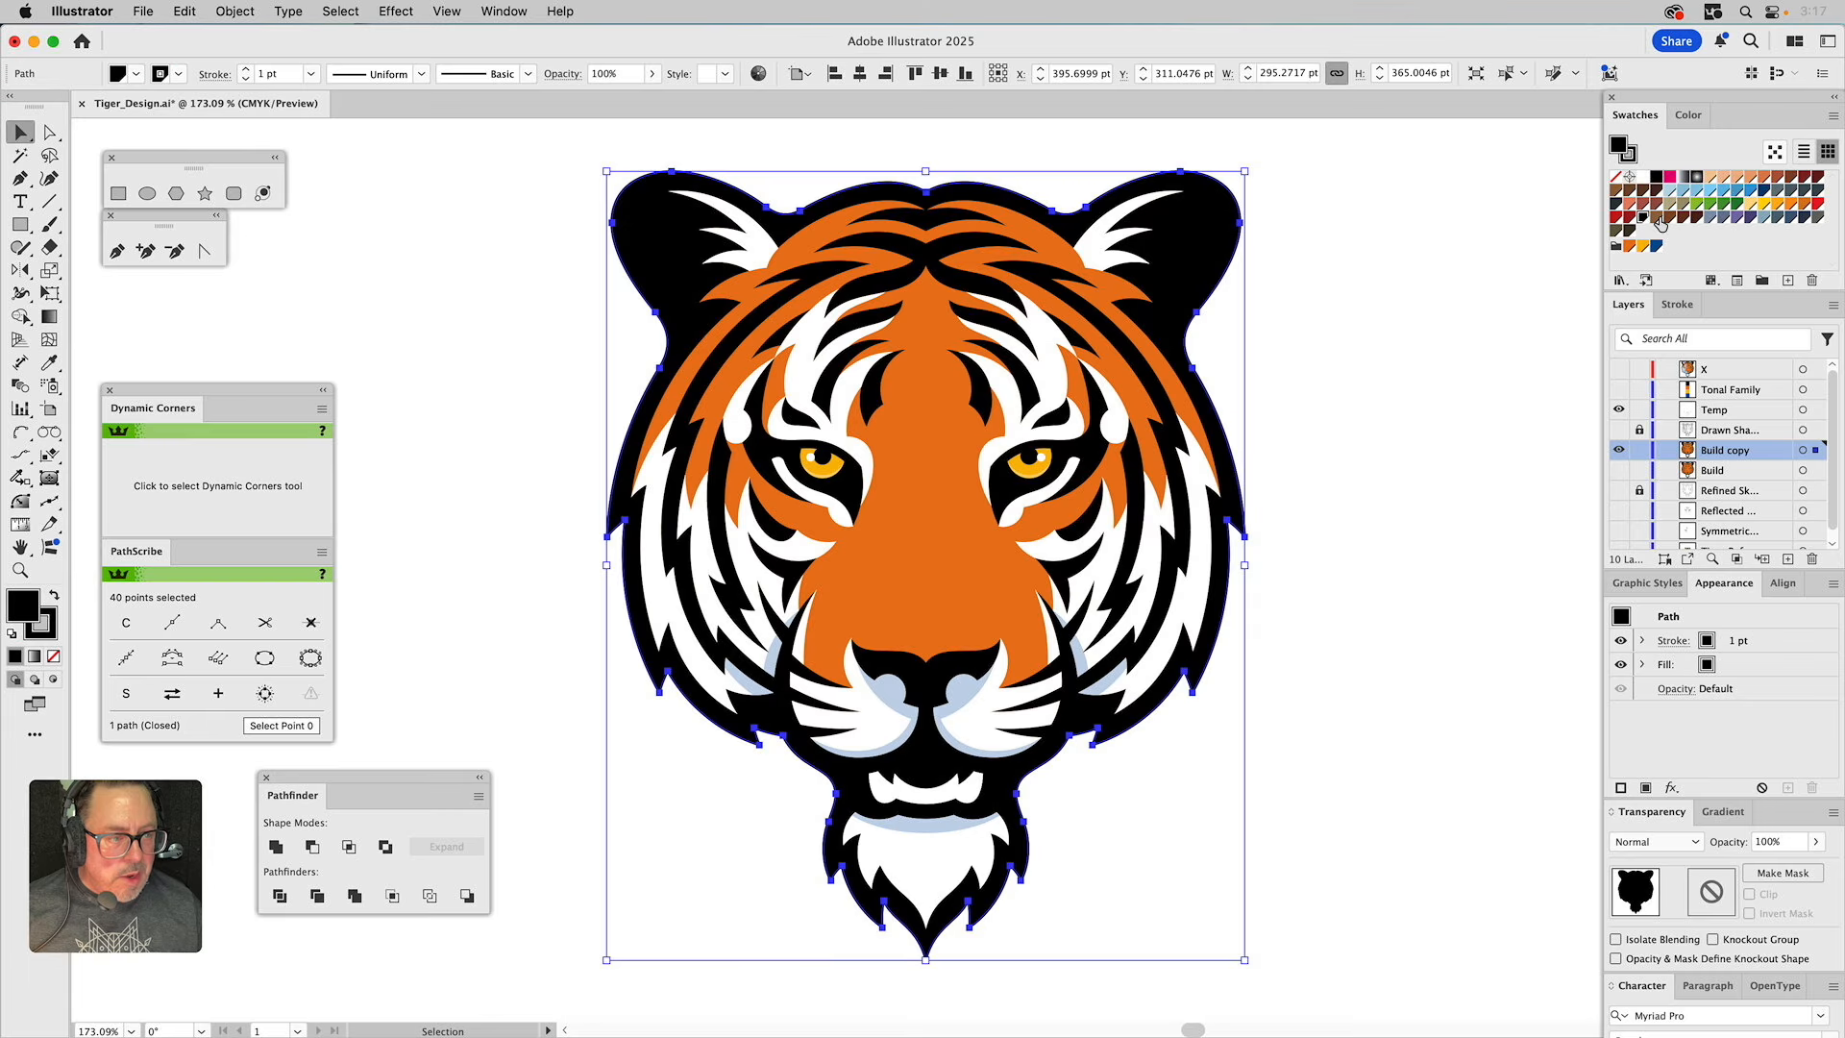
{"action": "left_click", "coordinate": [1776, 642]}
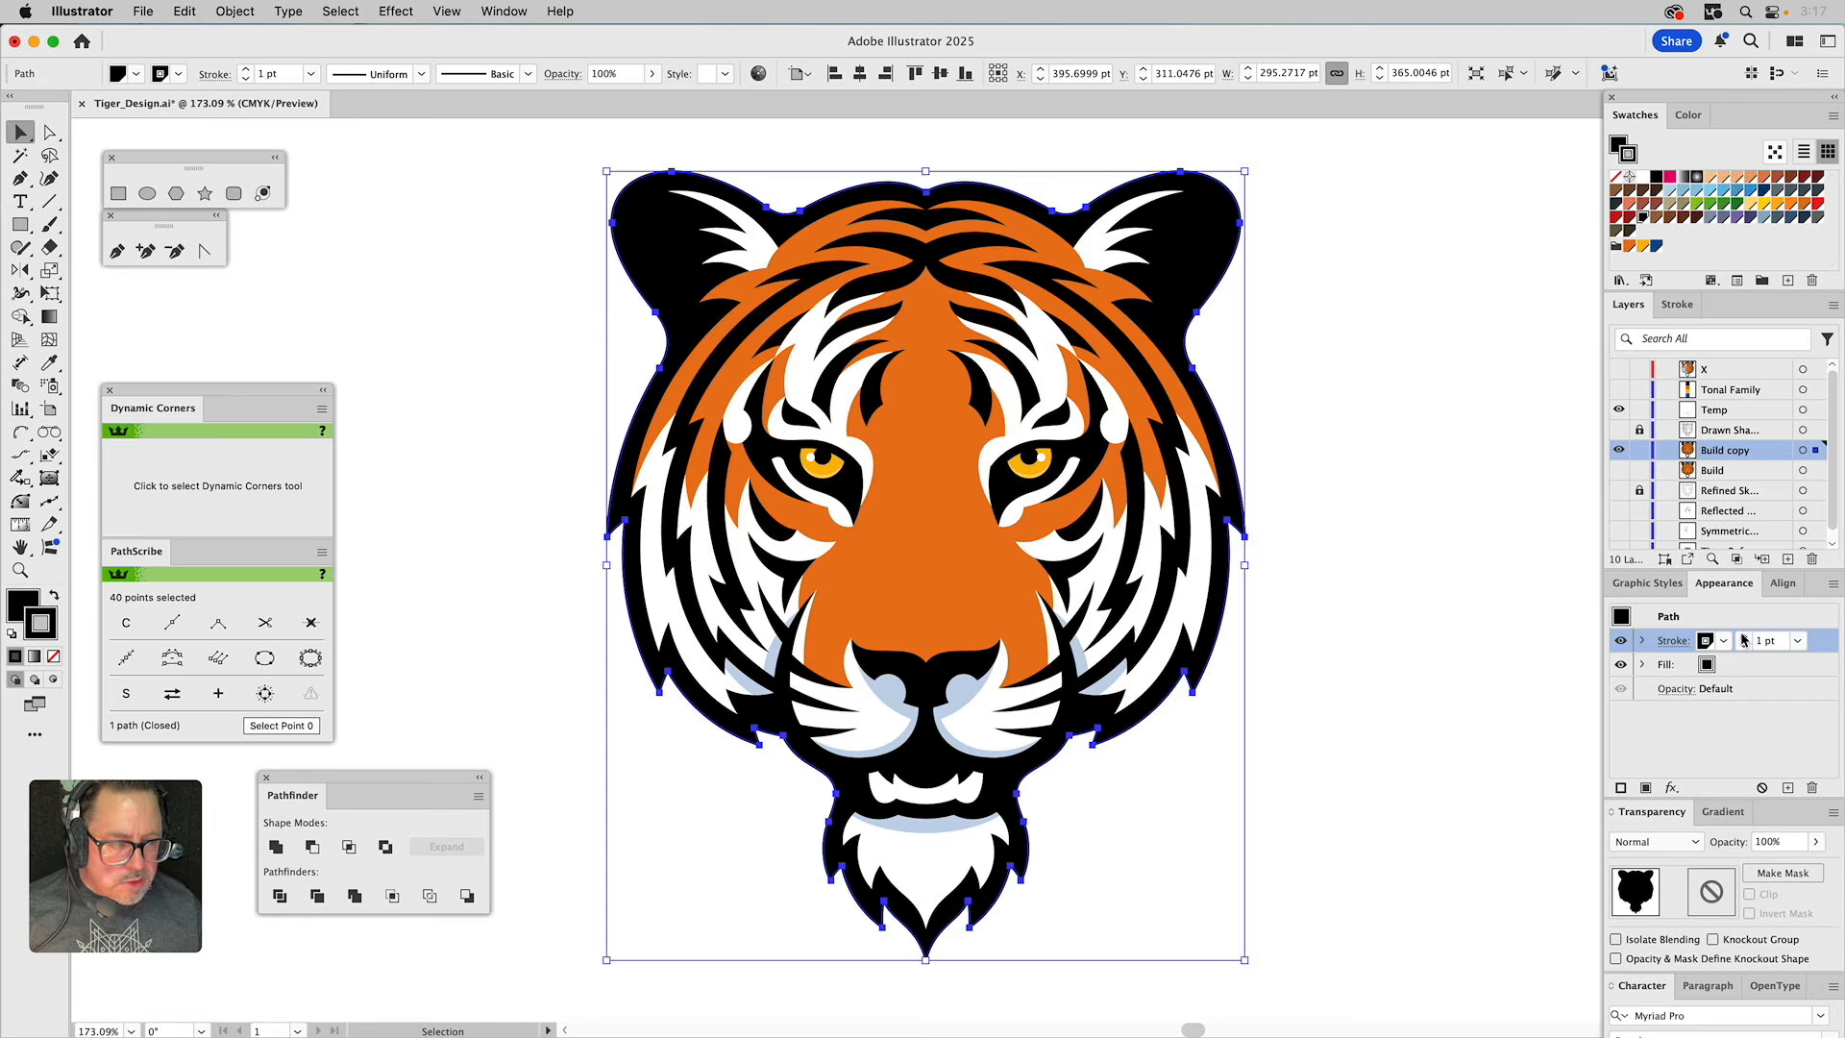
{"action": "left_click", "coordinate": [1742, 637]}
{"action": "left_click", "coordinate": [1743, 637]}
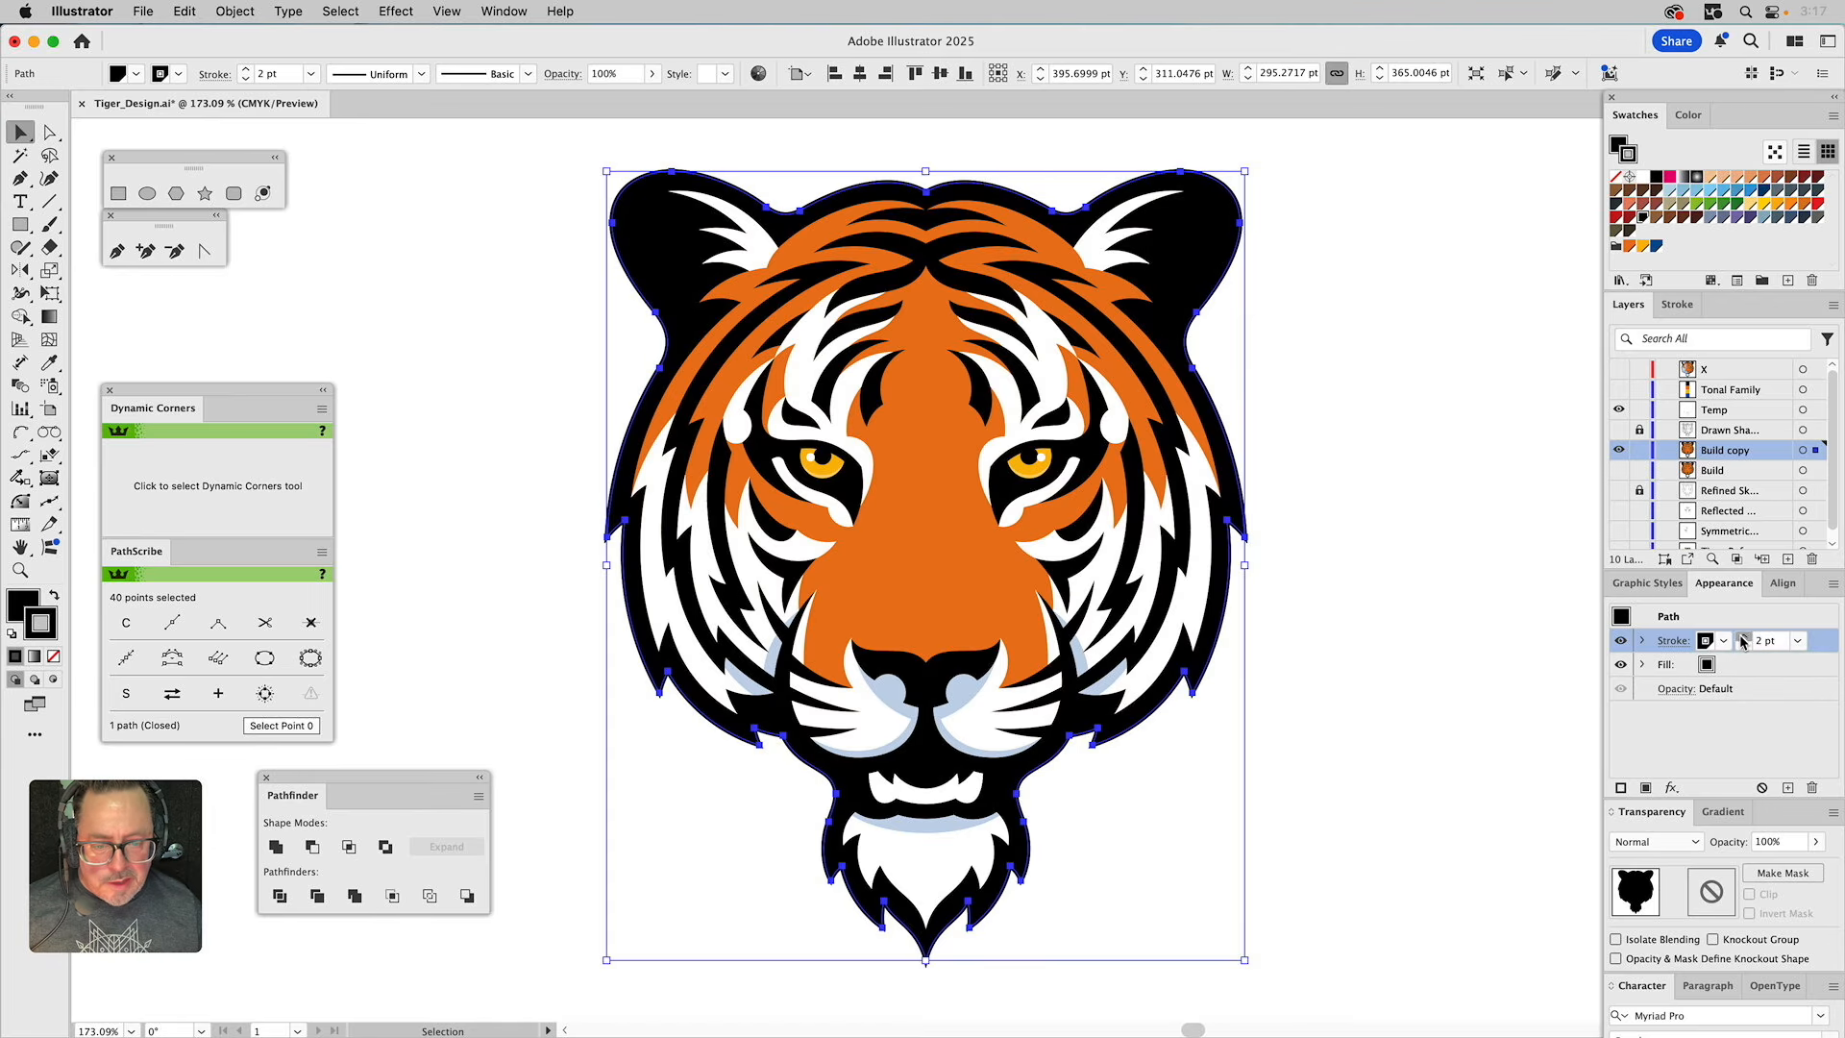
{"action": "left_click", "coordinate": [1515, 572]}
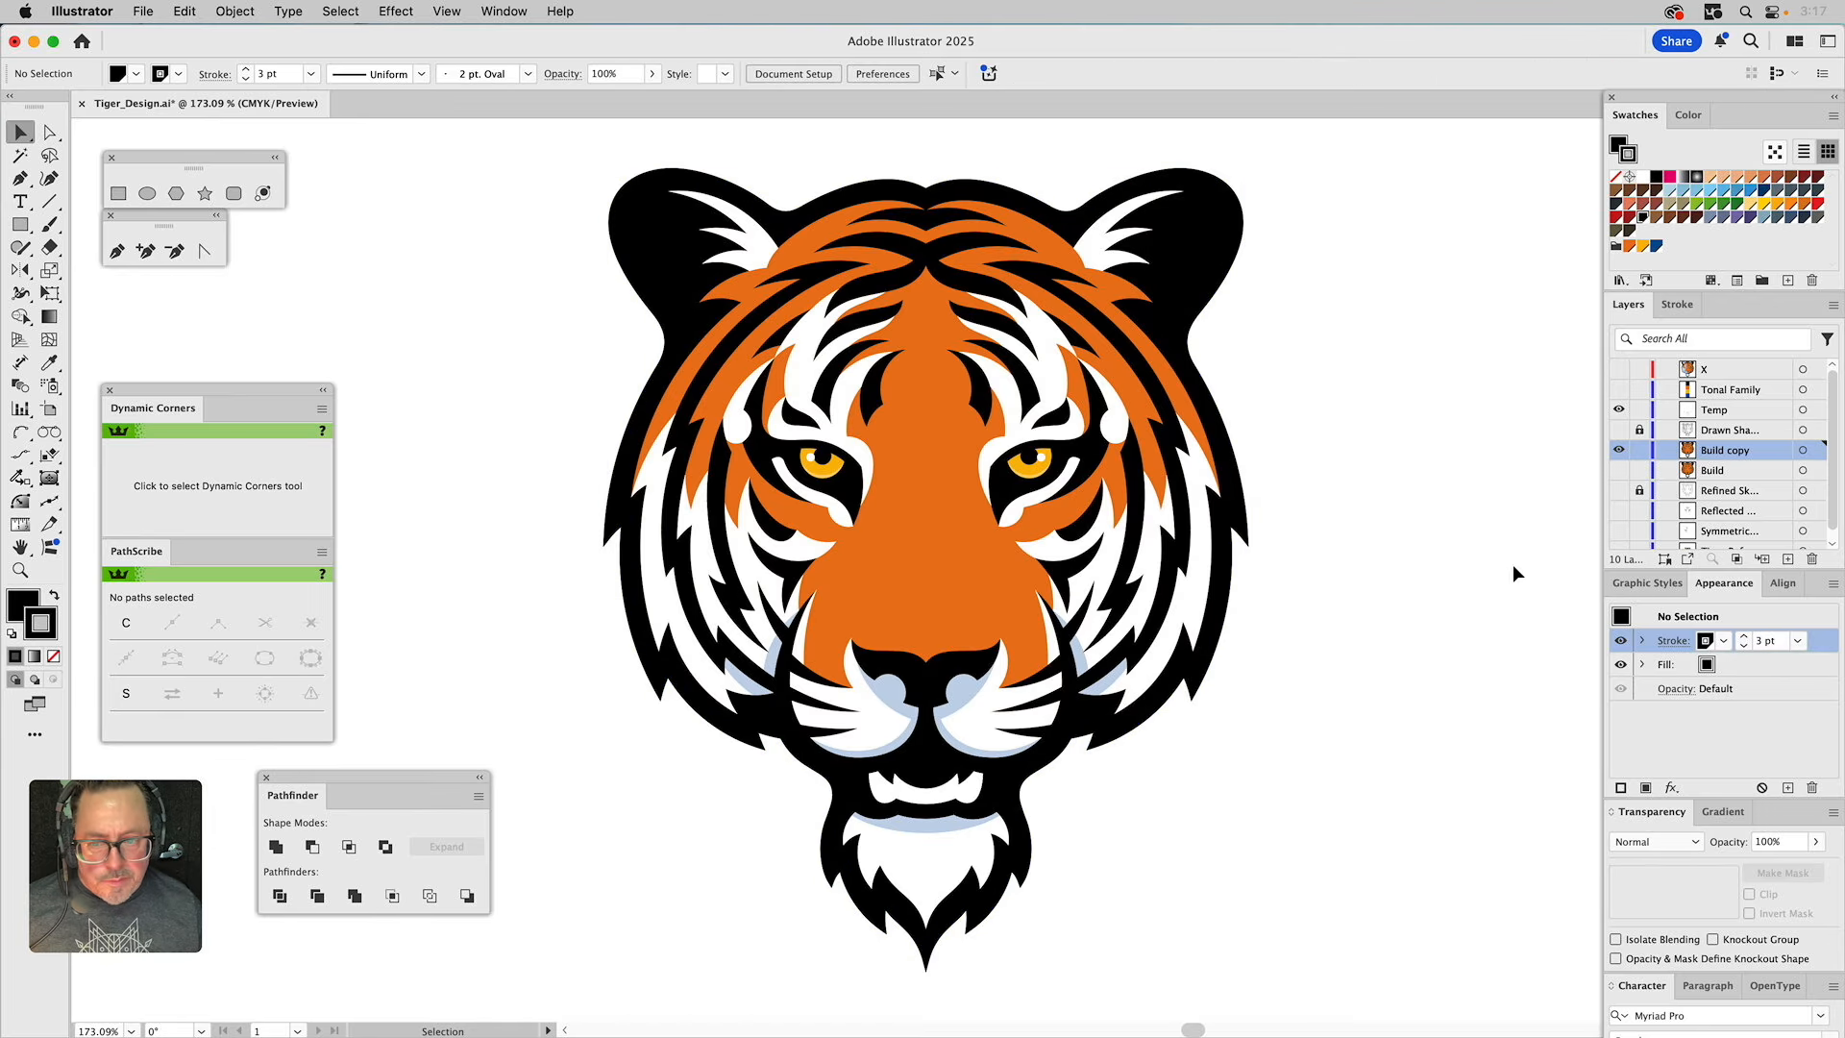